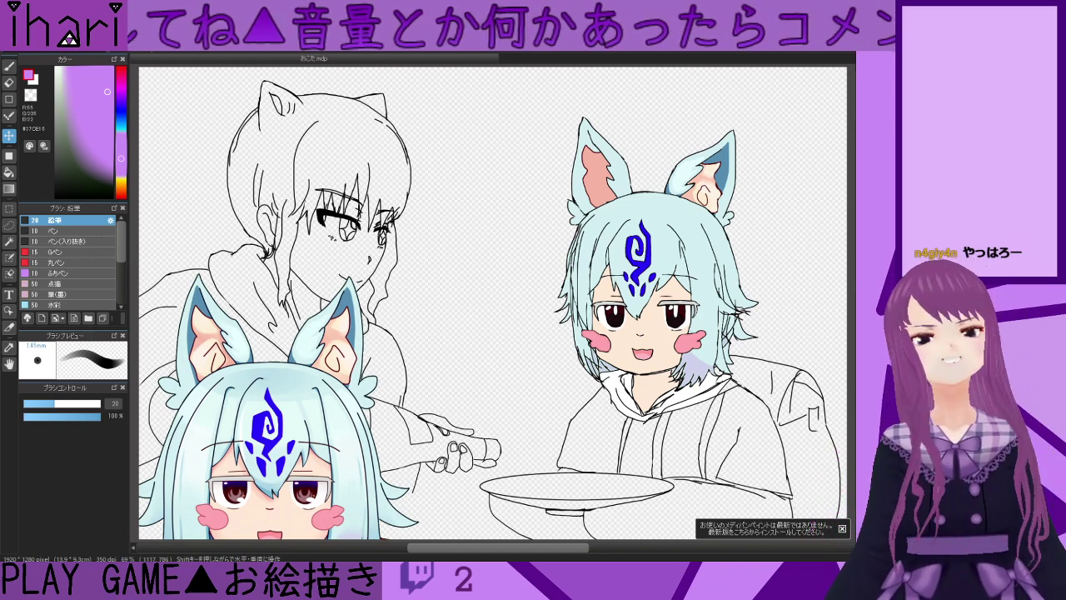
- Reposition the coloured reference character over the lower part of the line drawing, between the two sketched figures
left_click_drag(299, 450, 295, 473)
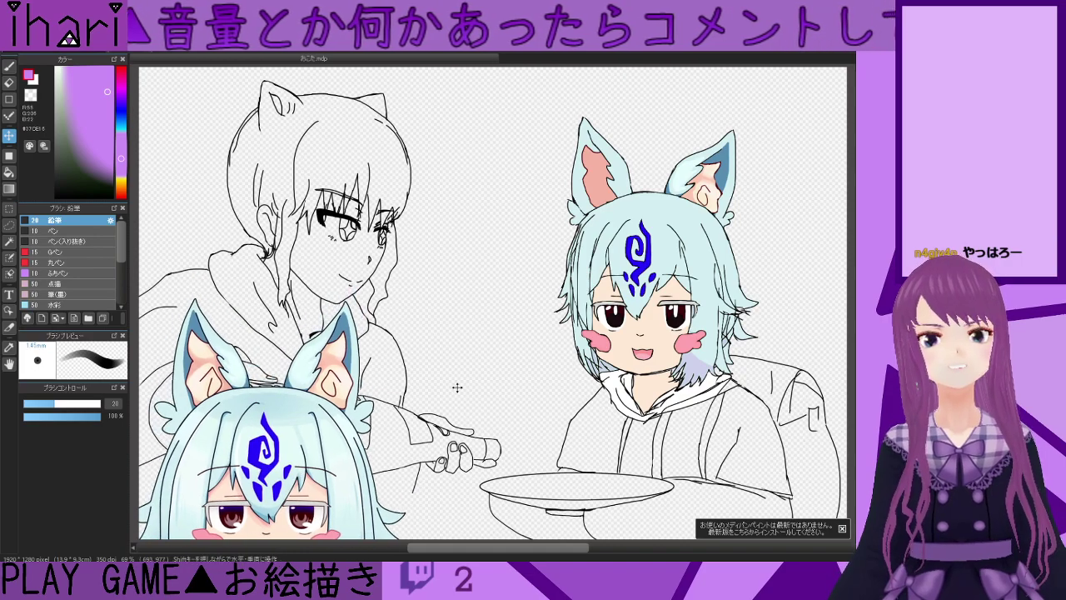
scroll(454, 389, "up", 1)
scroll(455, 389, "down", 2)
left_click_drag(358, 434, 429, 422)
scroll(556, 417, "up", 1)
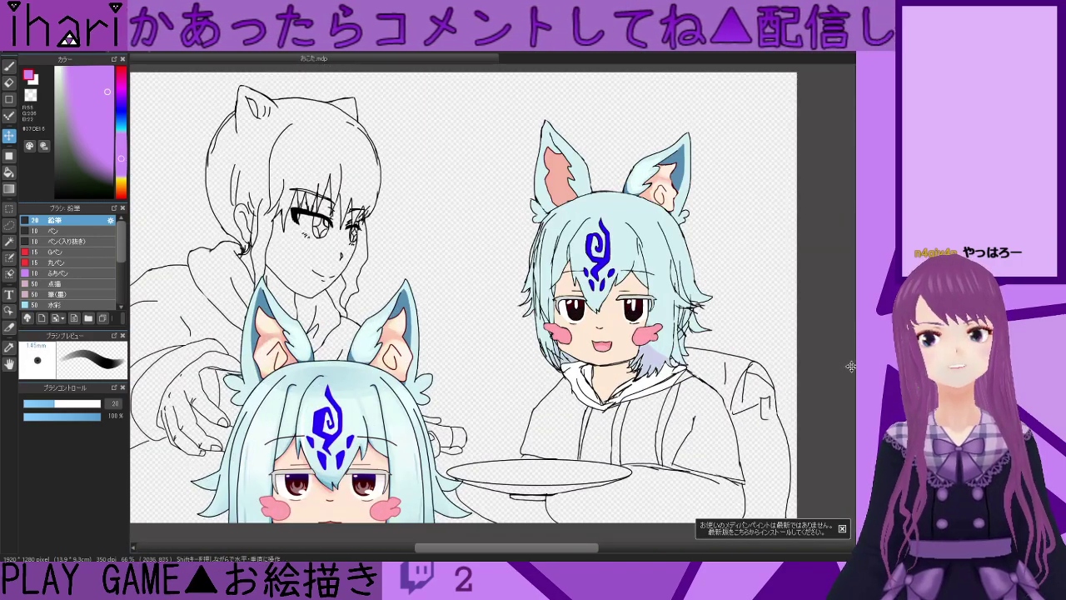
- Examine the fox-eared child's clothes, face and ears at several zoom levels
scroll(464, 297, "down", 3)
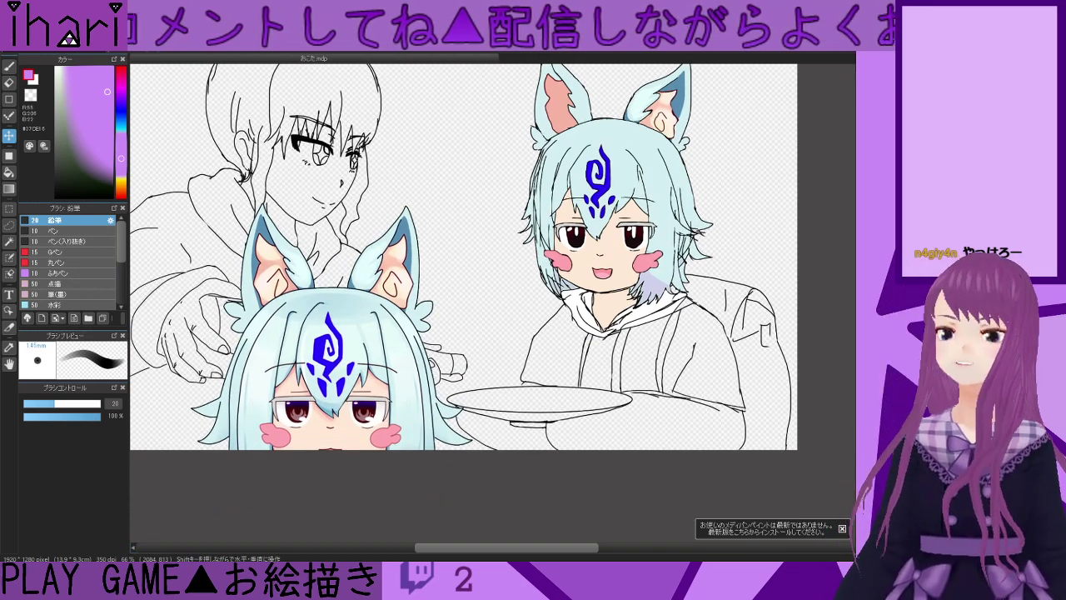
scroll(698, 384, "up", 3)
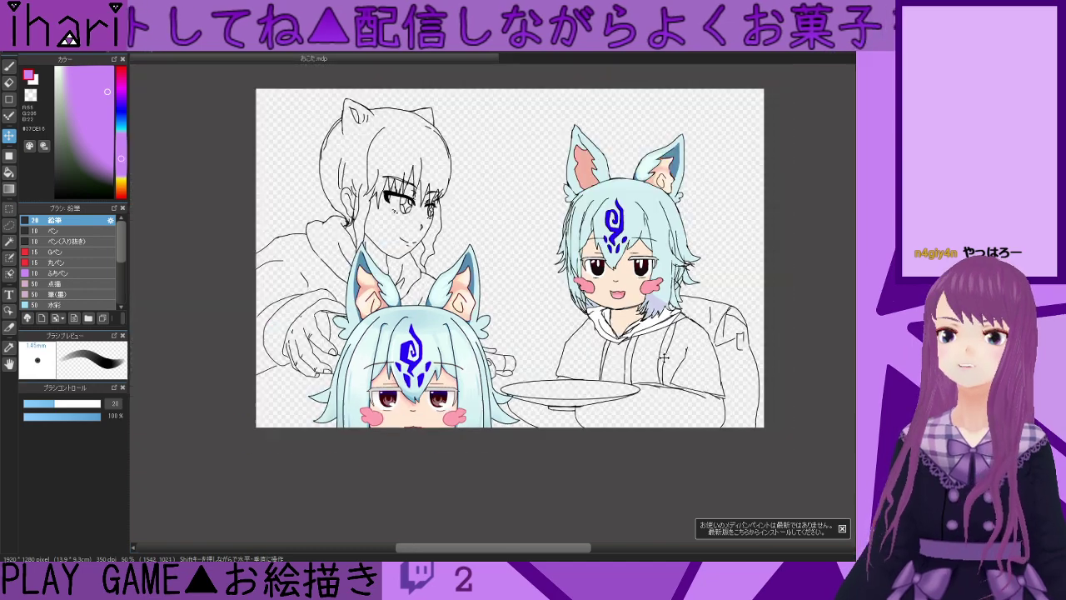
scroll(491, 304, "up", 4)
scroll(492, 304, "down", 5)
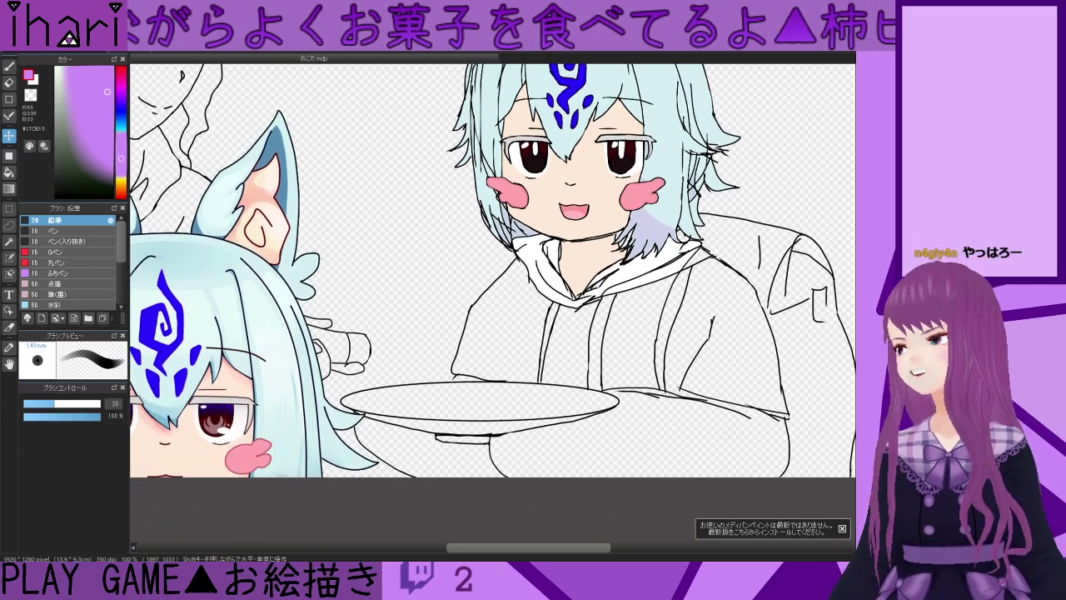
scroll(655, 305, "down", 3)
scroll(670, 251, "up", 3)
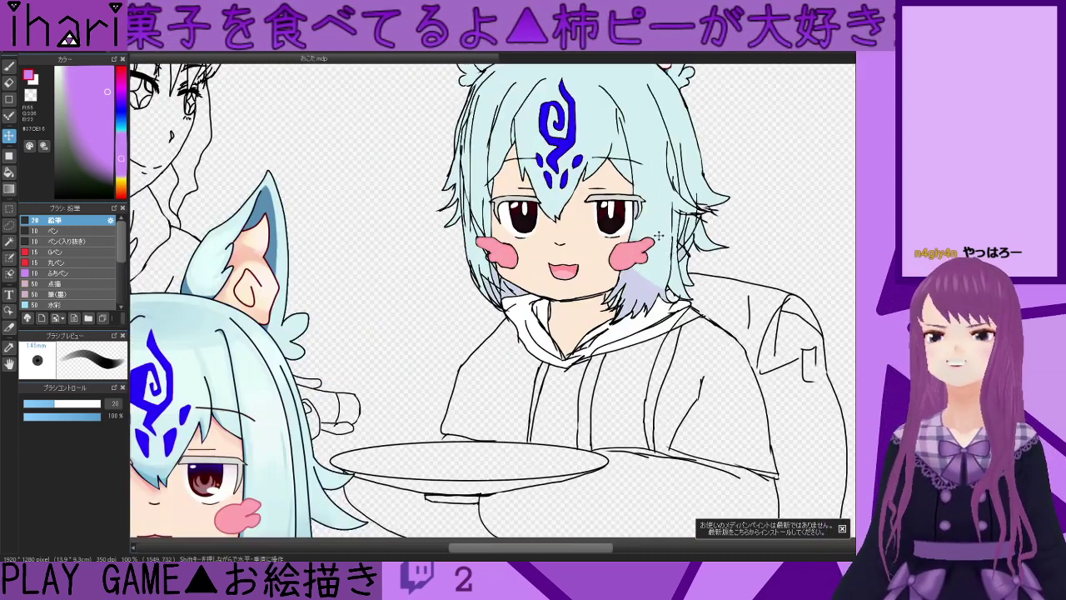
scroll(648, 285, "down", 3)
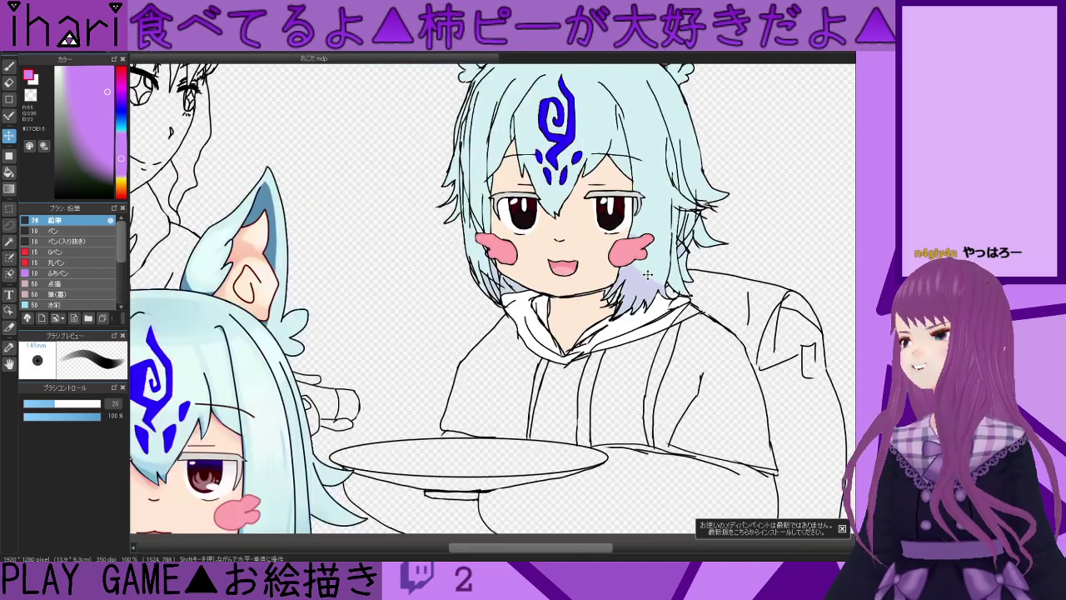
scroll(458, 264, "down", 1)
scroll(458, 263, "up", 3)
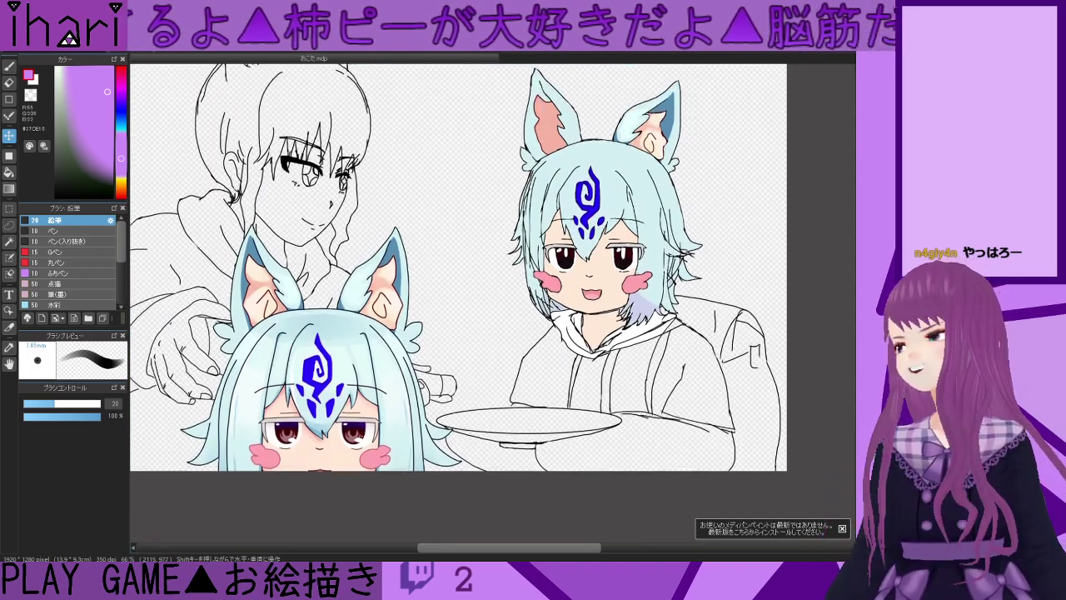
scroll(626, 284, "up", 3)
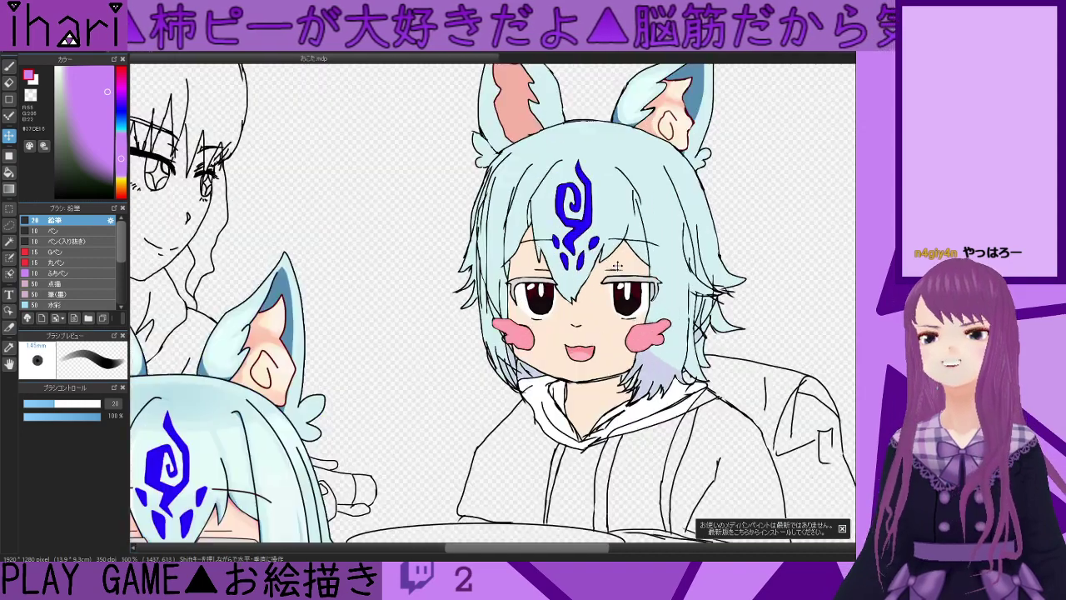
scroll(201, 129, "up", 5)
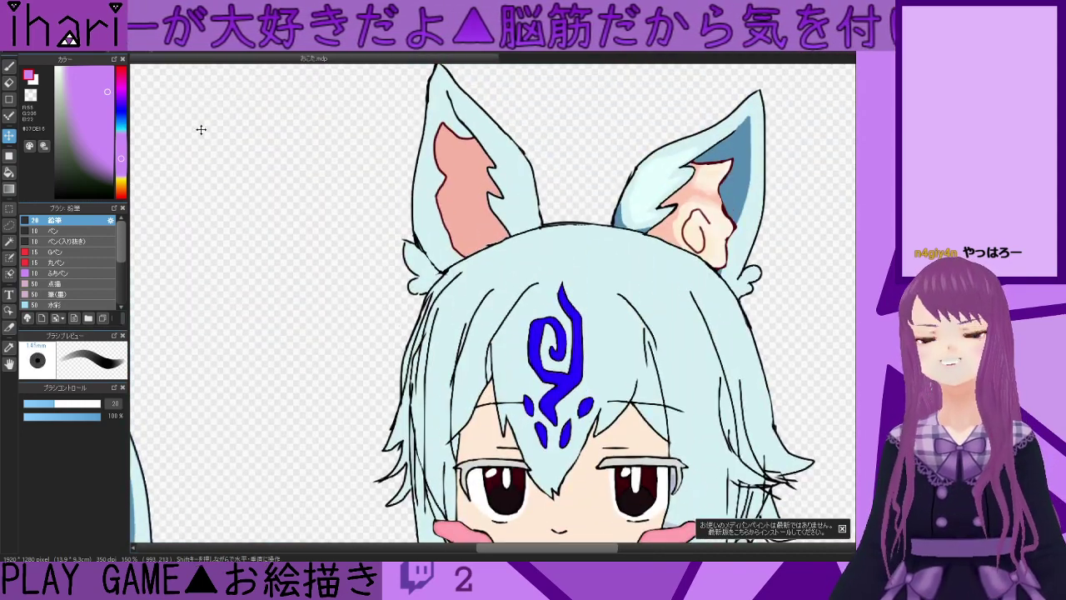
- Sample the cream tone inside the child's right ear as the brush colour
left_click(9, 66)
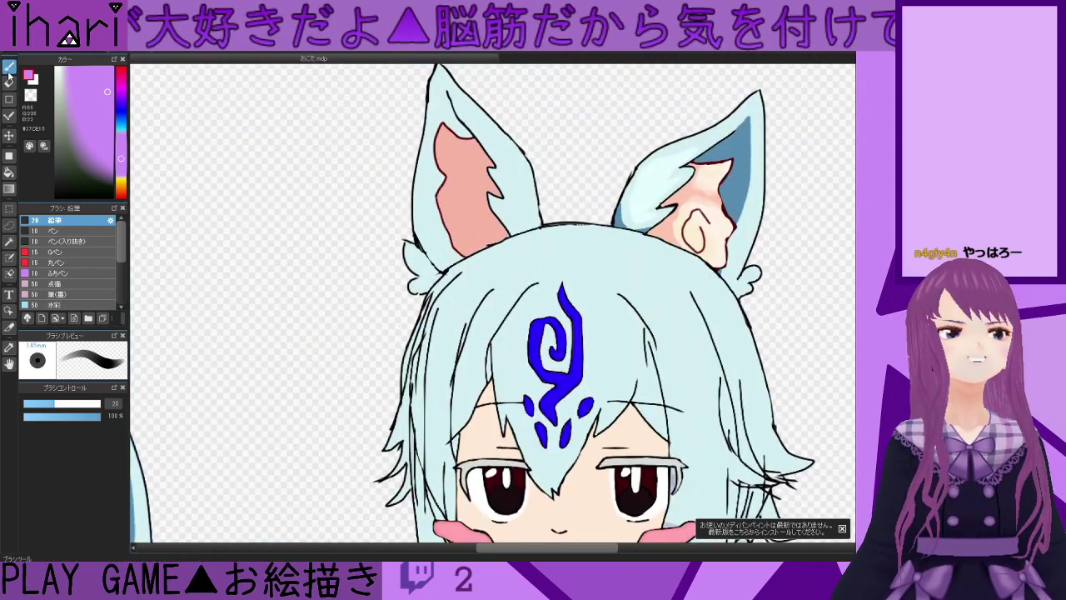
left_click(701, 247, "alt")
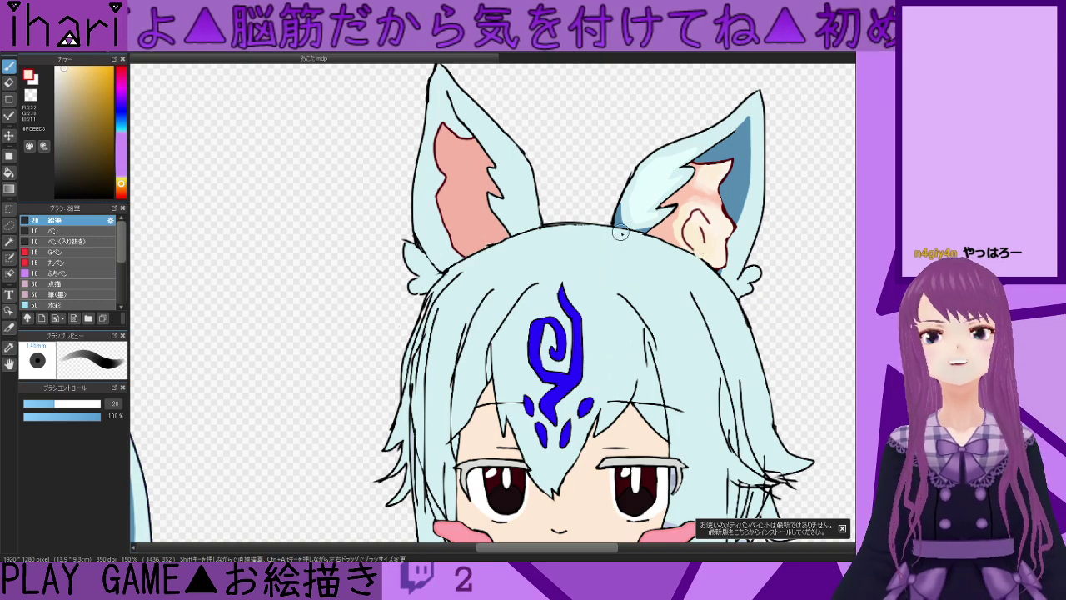
scroll(716, 242, "down", 2)
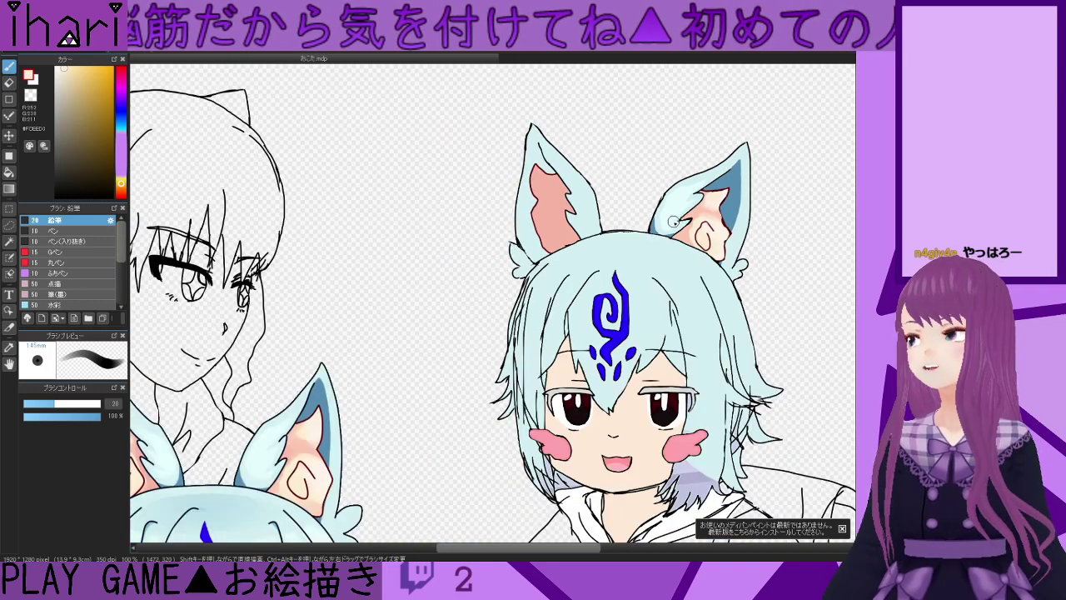
scroll(674, 222, "up", 5)
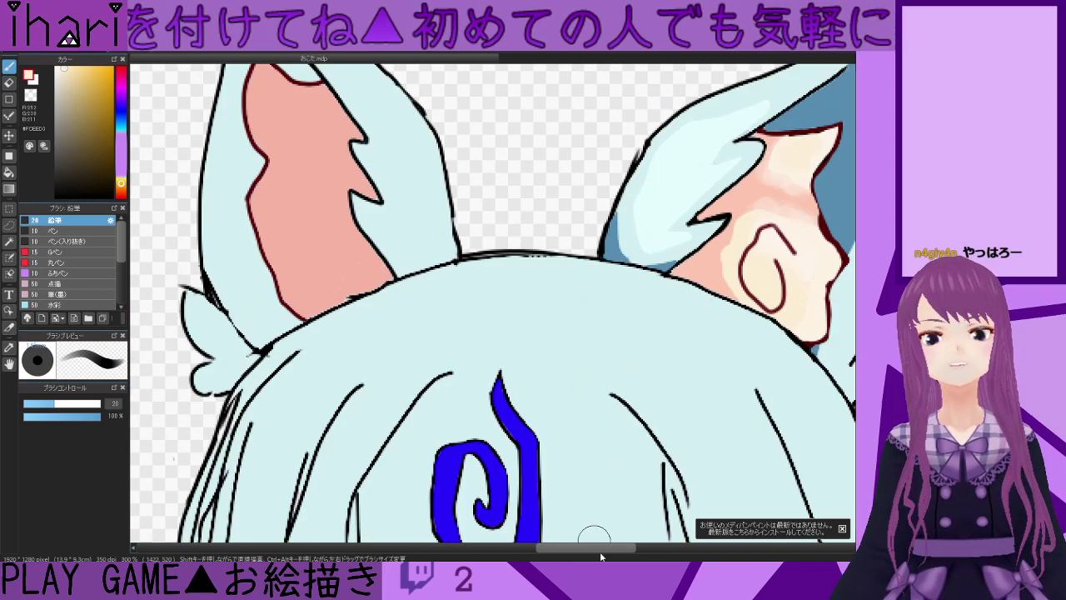
- Move the coloured reference character directly in front of the child's head so both pairs of ears sit close together
scroll(573, 525, "down", 5)
left_click_drag(854, 279, 854, 384)
scroll(665, 407, "down", 3)
left_click(9, 135)
left_click_drag(271, 398, 395, 231)
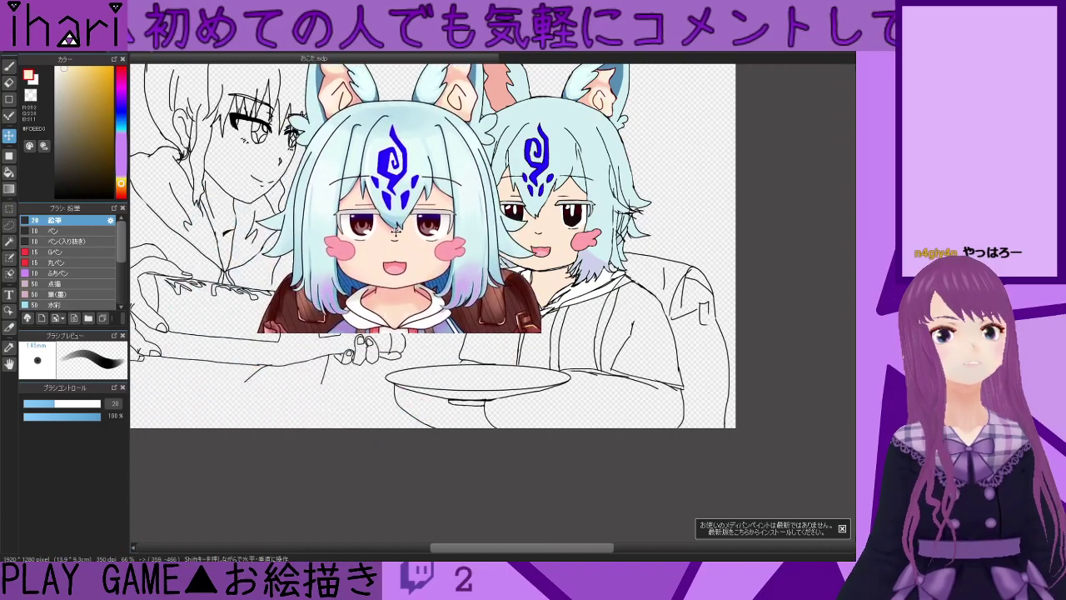
scroll(607, 266, "down", 6)
scroll(590, 252, "up", 10)
left_click_drag(276, 236, 708, 523)
scroll(679, 469, "down", 2)
scroll(675, 404, "down", 1)
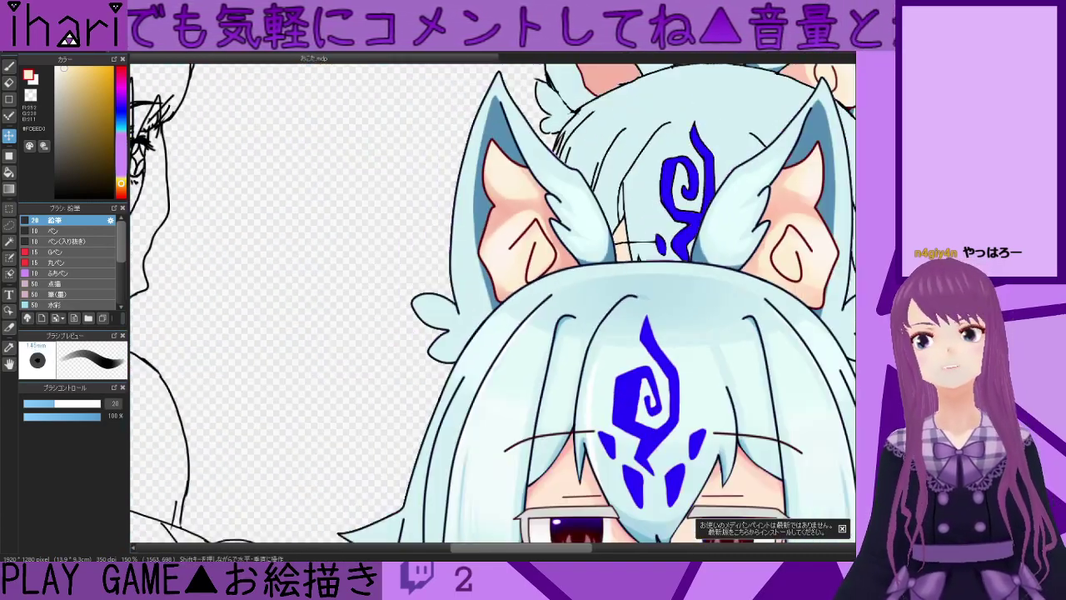
scroll(690, 485, "up", 5)
left_click_drag(690, 485, 689, 409)
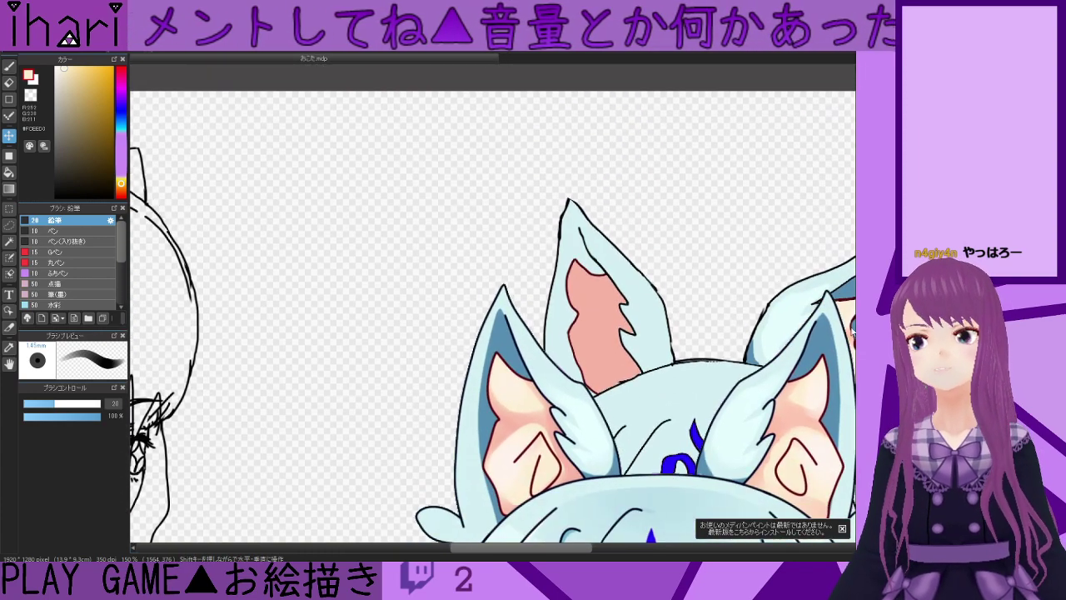
- Fill the inside of the child's left ear with the pale cream #FDEFD5
scroll(615, 295, "down", 2)
scroll(615, 294, "up", 3)
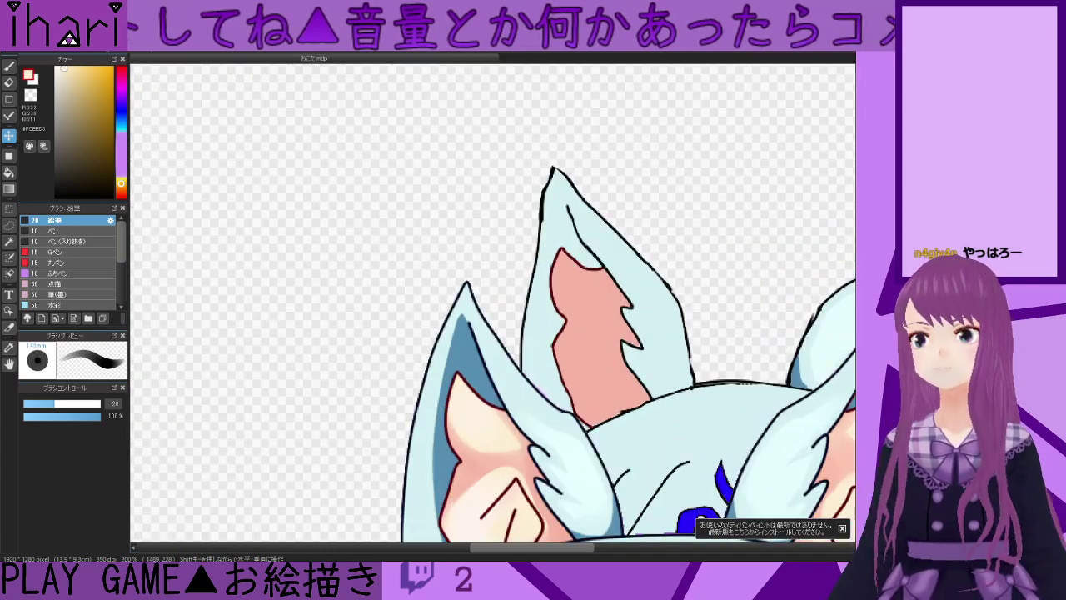
scroll(493, 303, "down", 2)
scroll(623, 538, "right", 3)
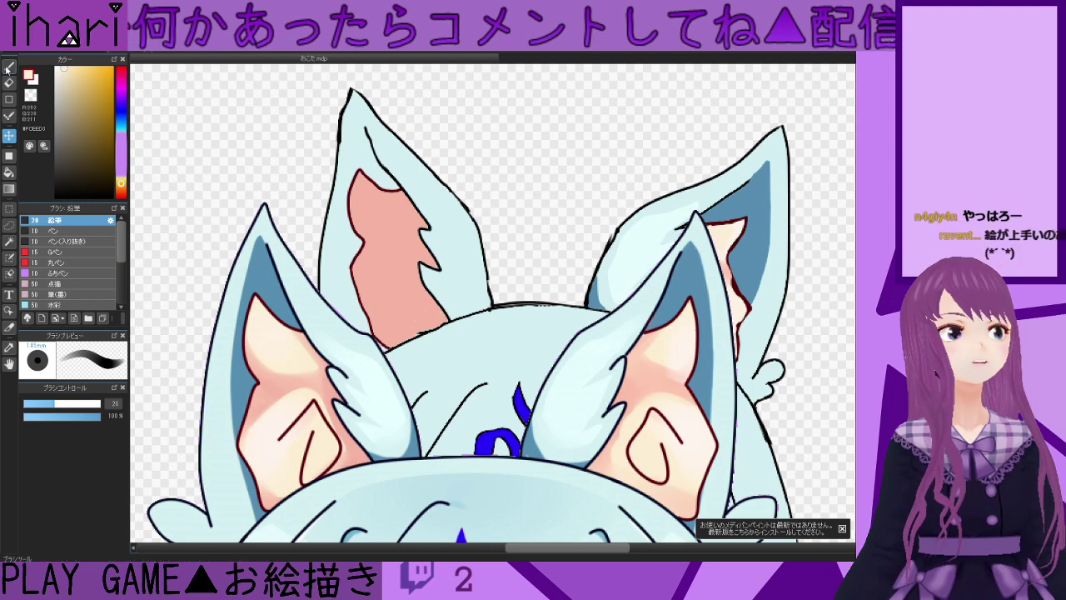
left_click(9, 172)
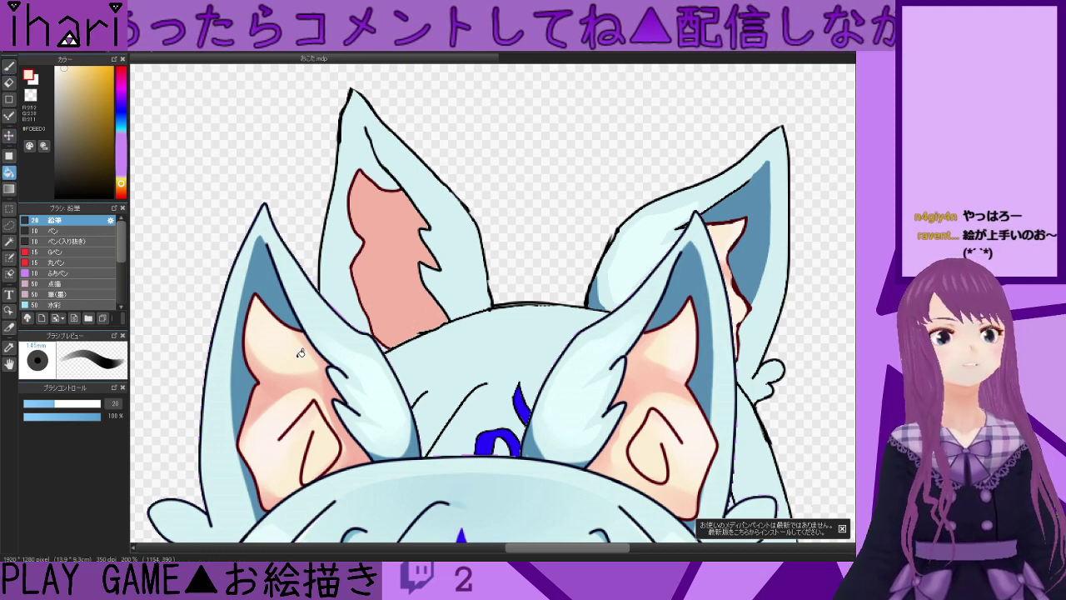
left_click(385, 245)
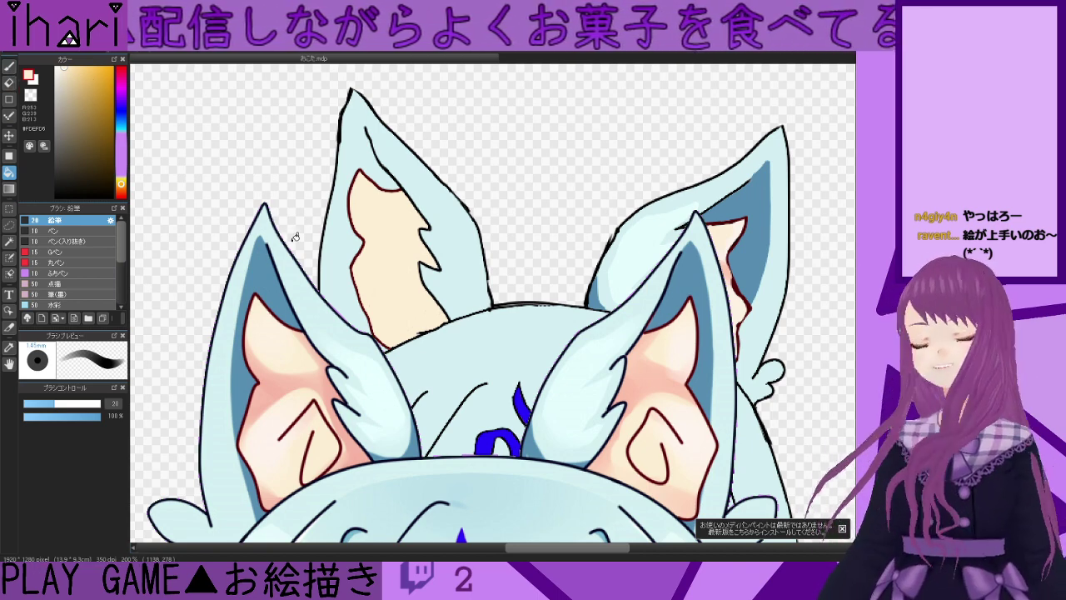
- Brush a diagonal shadow across the child's left inner ear in the pink sampled from the reference ear
scroll(394, 270, "down", 1)
scroll(374, 274, "up", 2)
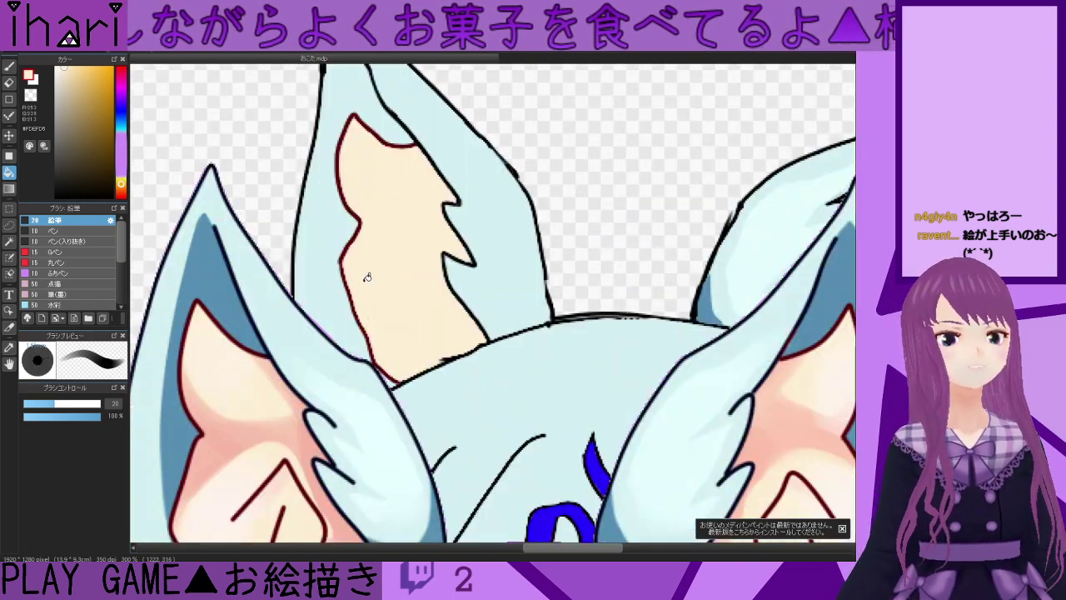
scroll(367, 277, "down", 2)
key("b")
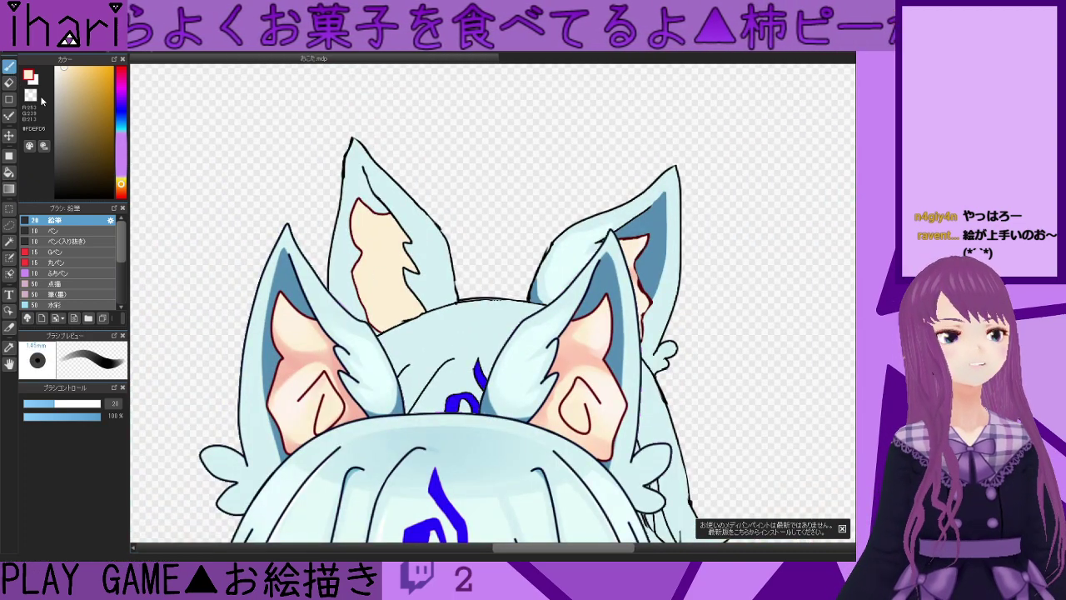
left_click(327, 354, "alt")
scroll(419, 277, "up", 1)
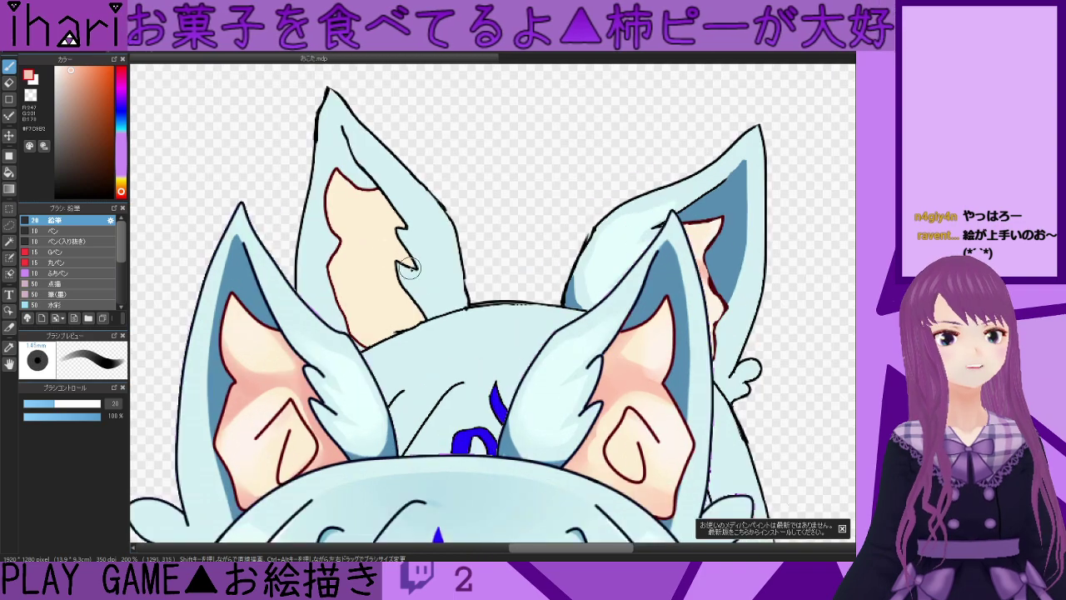
scroll(364, 239, "up", 1)
left_click_drag(329, 206, 380, 243)
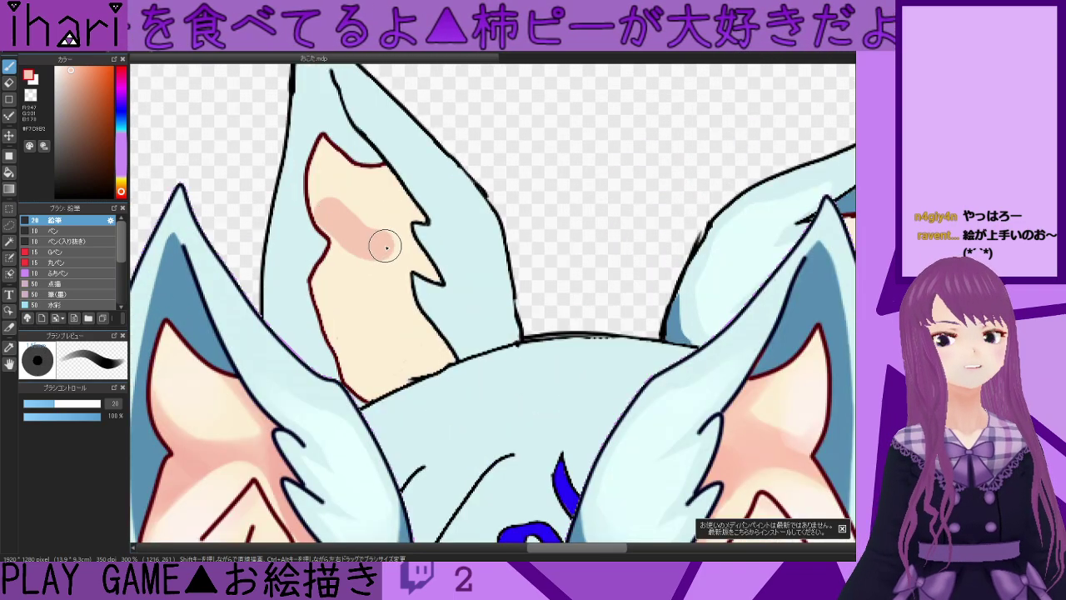
- Set the brush size to 17 and opacity to 80%, and extend the pink shadow inside the left ear
scroll(403, 277, "down", 1)
left_click(53, 406)
left_click(86, 416)
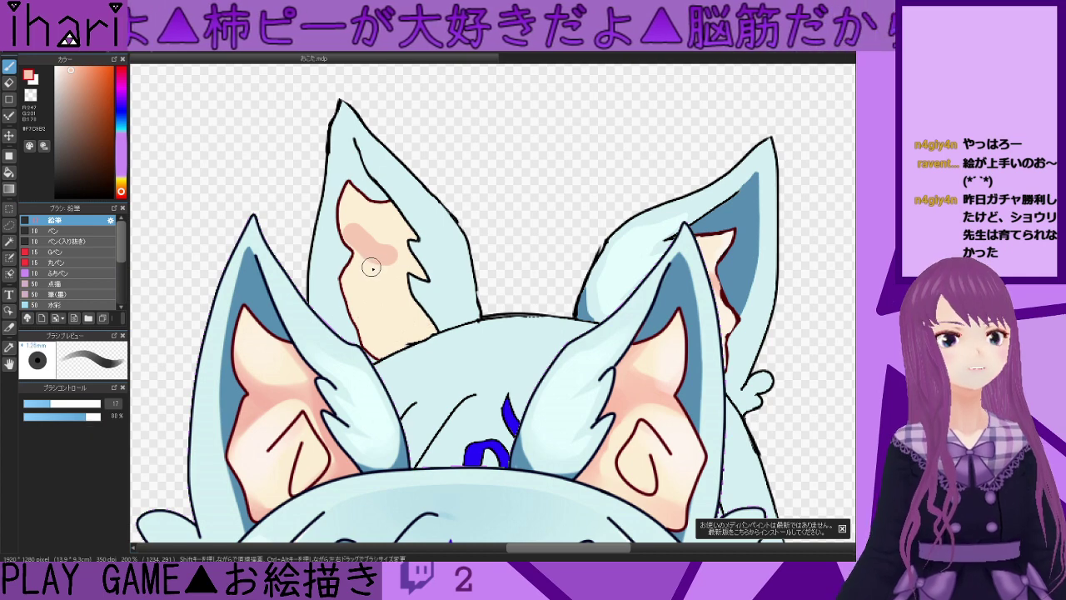
mouse_move(378, 261)
left_mouse_down()
mouse_move(351, 281)
mouse_move(406, 266)
left_mouse_up()
- Reduce the brush size to 9.2 and work the pink shadow into the fur notch and along the ear outline
left_click(38, 404)
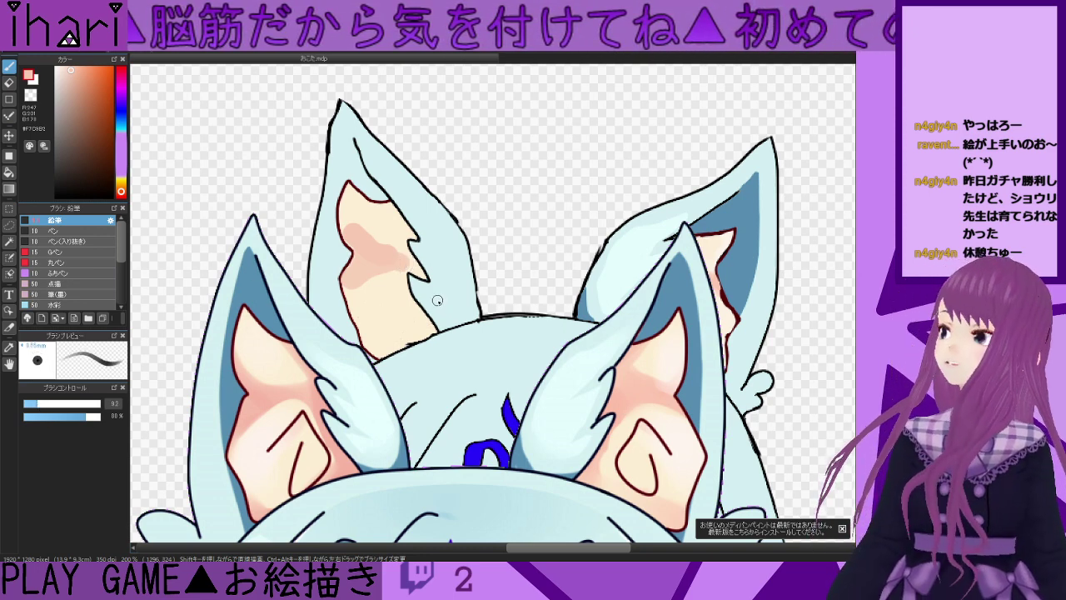
scroll(439, 299, "up", 2)
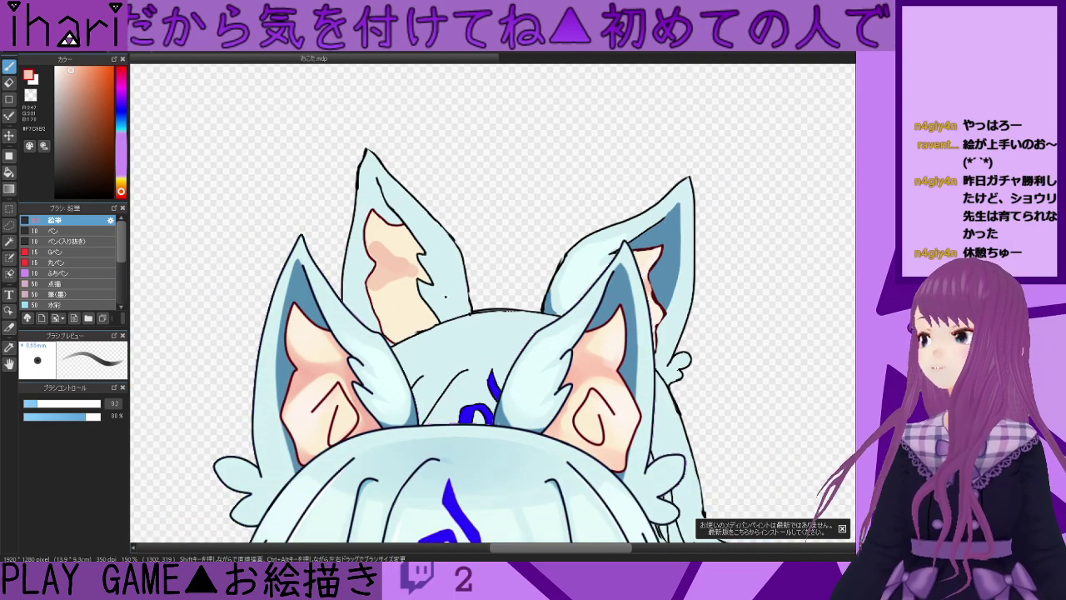
scroll(400, 254, "up", 2)
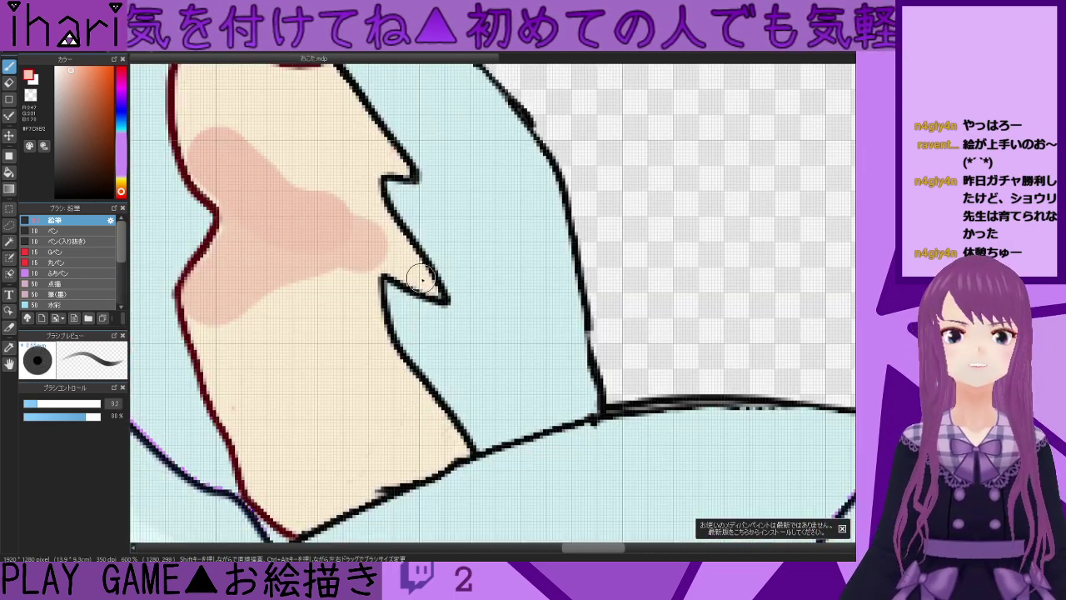
mouse_move(398, 255)
left_mouse_down()
mouse_move(340, 220)
mouse_move(399, 263)
mouse_move(355, 219)
mouse_move(335, 239)
mouse_move(397, 278)
mouse_move(385, 265)
mouse_move(294, 252)
left_mouse_up()
mouse_move(339, 215)
left_mouse_down()
mouse_move(294, 193)
mouse_move(234, 137)
left_mouse_up()
- Refine the shadow's upper edge with cream and pink tones sampled from the ear, undoing the last pink stroke
right_click(305, 158)
mouse_move(287, 160)
left_mouse_down()
mouse_move(213, 125)
mouse_move(365, 213)
mouse_move(214, 145)
left_mouse_up()
left_click(339, 233, "alt")
mouse_move(342, 225)
left_mouse_down()
mouse_move(214, 158)
mouse_move(185, 114)
mouse_move(195, 148)
mouse_move(200, 111)
mouse_move(210, 142)
mouse_move(195, 153)
mouse_move(198, 141)
mouse_move(223, 162)
left_mouse_up()
key("ctrl+z")
left_click(238, 145, "alt")
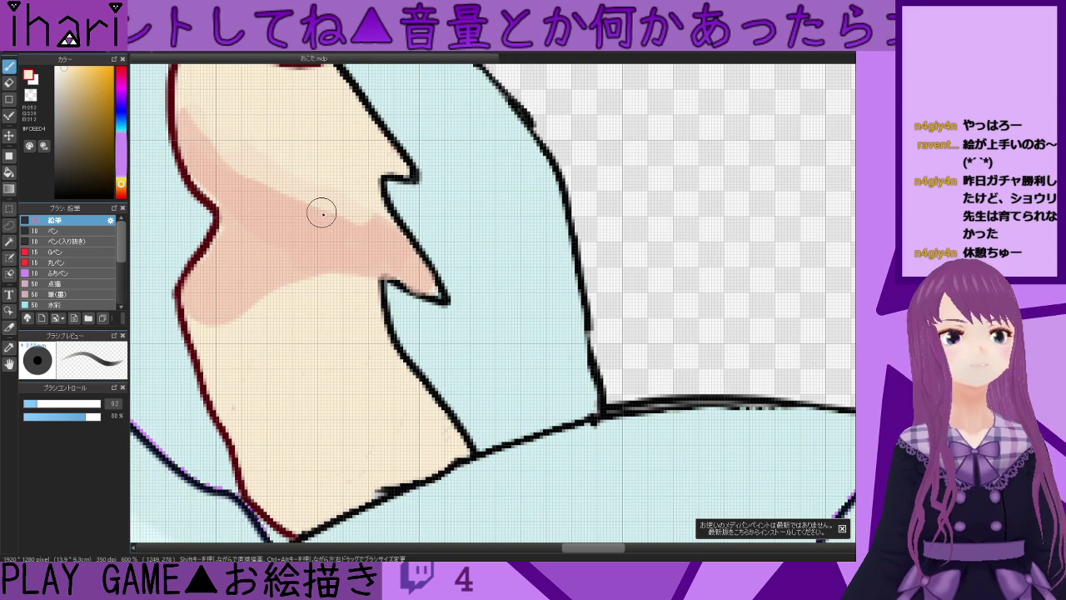
- Compare the shading inside the child's left ear with the reference character's ears
scroll(316, 211, "down", 2)
mouse_move(862, 250)
left_mouse_down()
mouse_move(862, 265)
mouse_move(862, 256)
left_mouse_up()
scroll(281, 254, "down", 1)
scroll(281, 254, "up", 2)
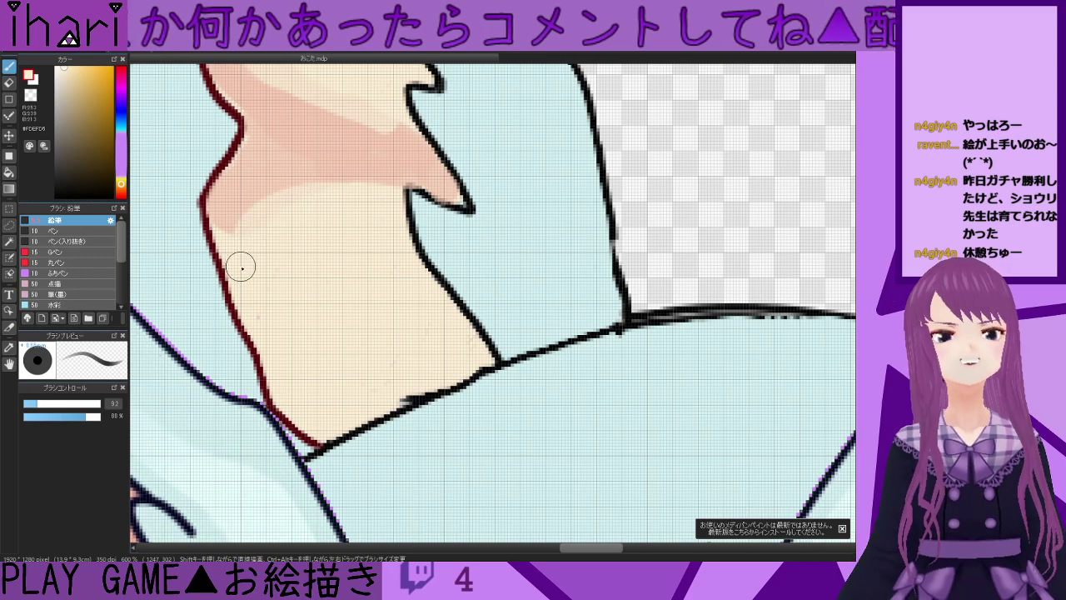
scroll(334, 288, "down", 3)
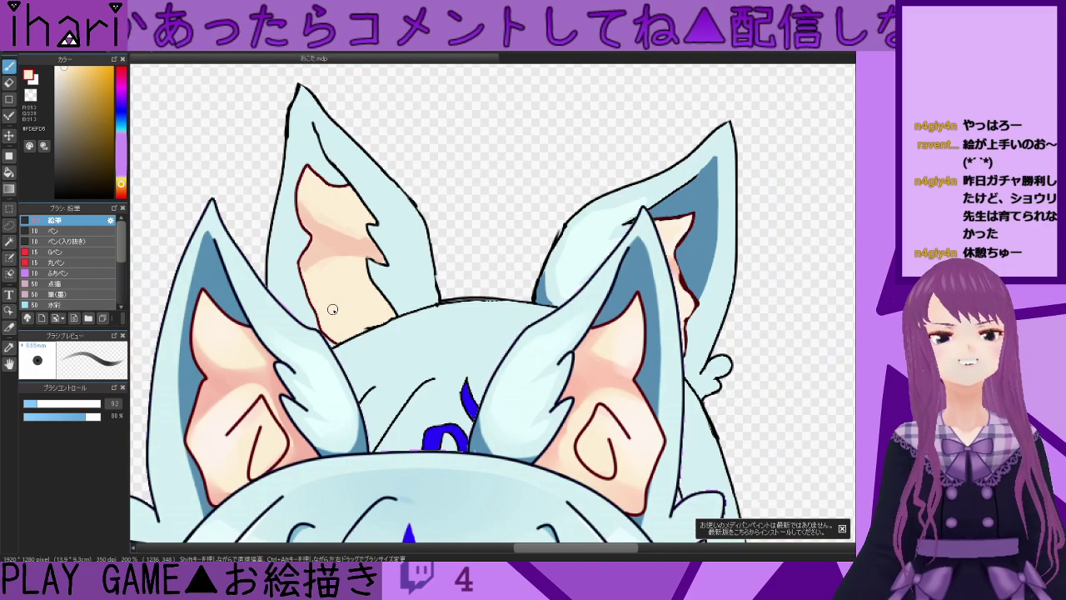
scroll(333, 309, "up", 2)
scroll(331, 290, "down", 2)
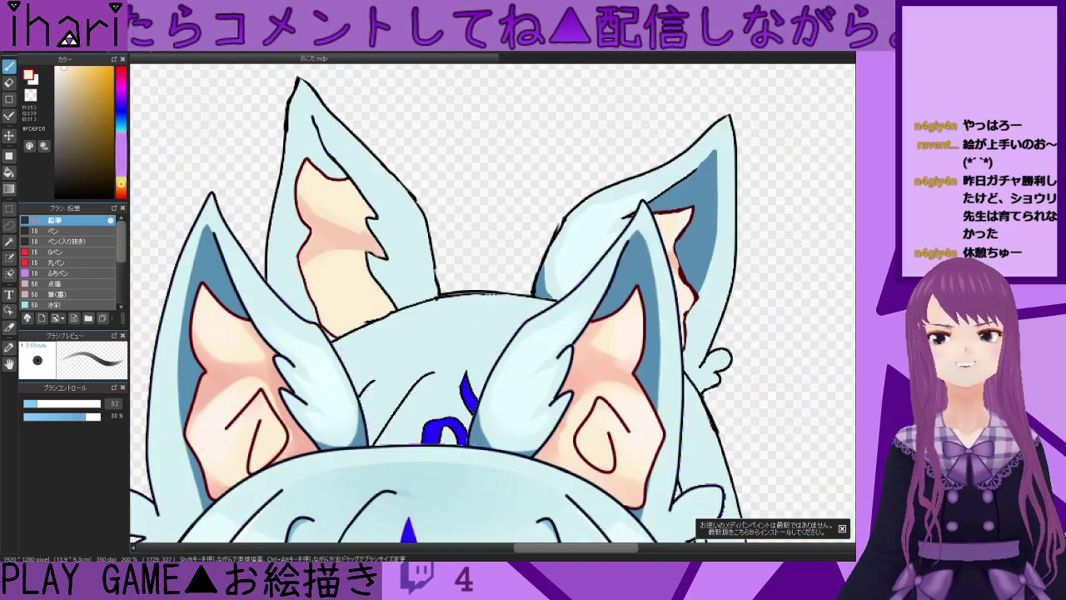
left_click_drag(289, 283, 289, 224)
scroll(288, 209, "down", 1)
scroll(289, 208, "up", 2)
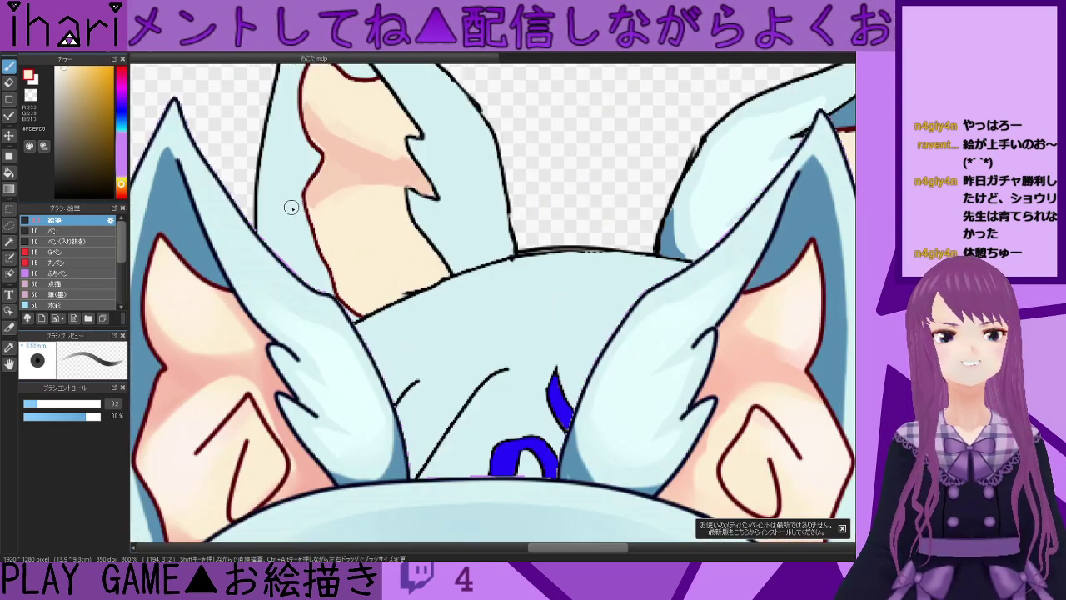
left_click_drag(375, 317, 376, 197)
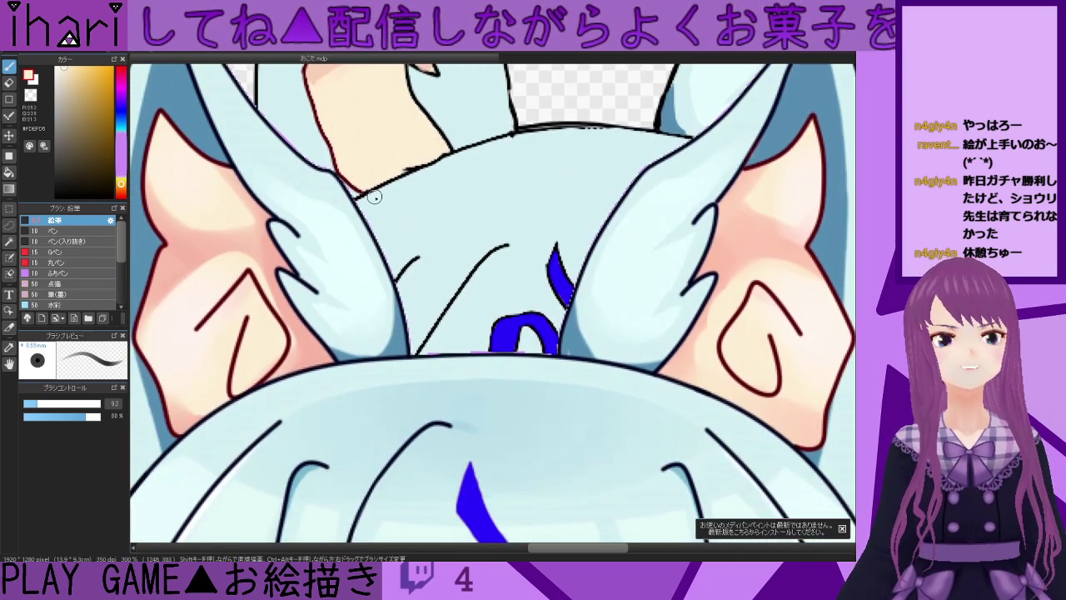
- Paint a sampled pink shadow down the fur-side edge of the child's left inner ear, then sample the ear's cream
scroll(375, 197, "down", 1)
scroll(360, 154, "up", 1)
left_click(395, 76, "alt")
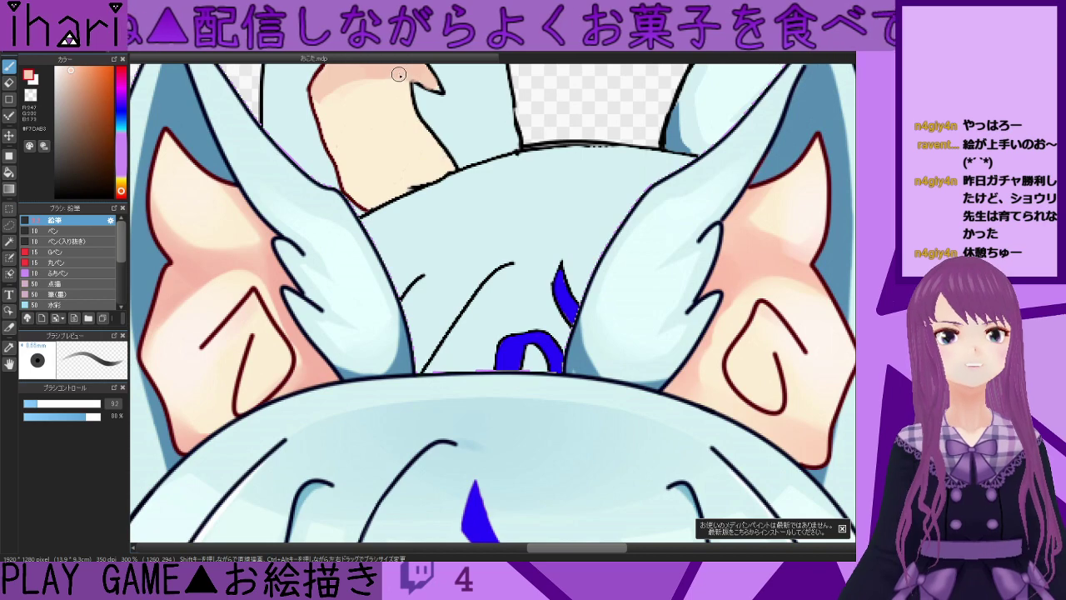
mouse_move(402, 86)
left_mouse_down()
mouse_move(445, 166)
mouse_move(424, 178)
mouse_move(449, 167)
mouse_move(420, 148)
mouse_move(420, 181)
left_mouse_up()
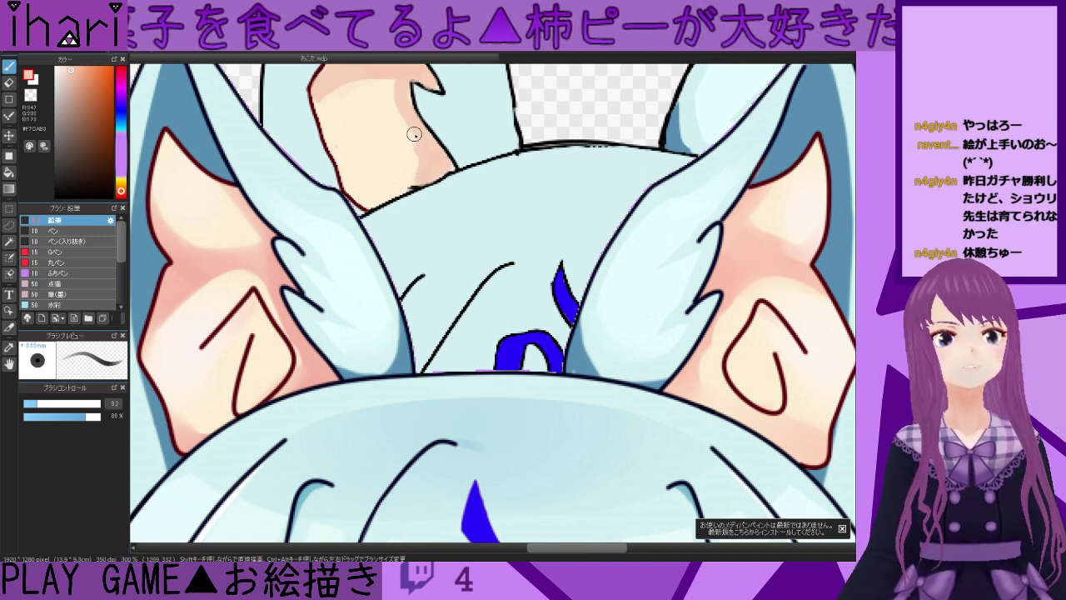
left_click(401, 139, "alt")
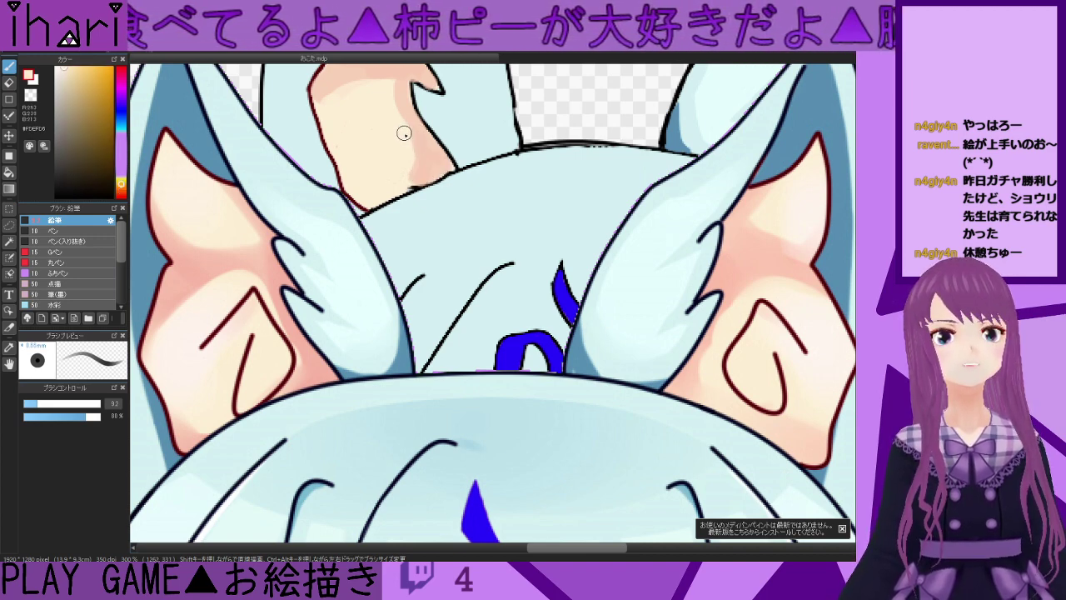
- Add light pink shading at the lower tip of the left inner ear, sampling pink and cream tones from it
left_click(440, 159, "alt")
mouse_move(370, 200)
left_mouse_down()
mouse_move(389, 176)
mouse_move(393, 185)
mouse_move(361, 183)
left_mouse_up()
left_click(385, 192, "alt")
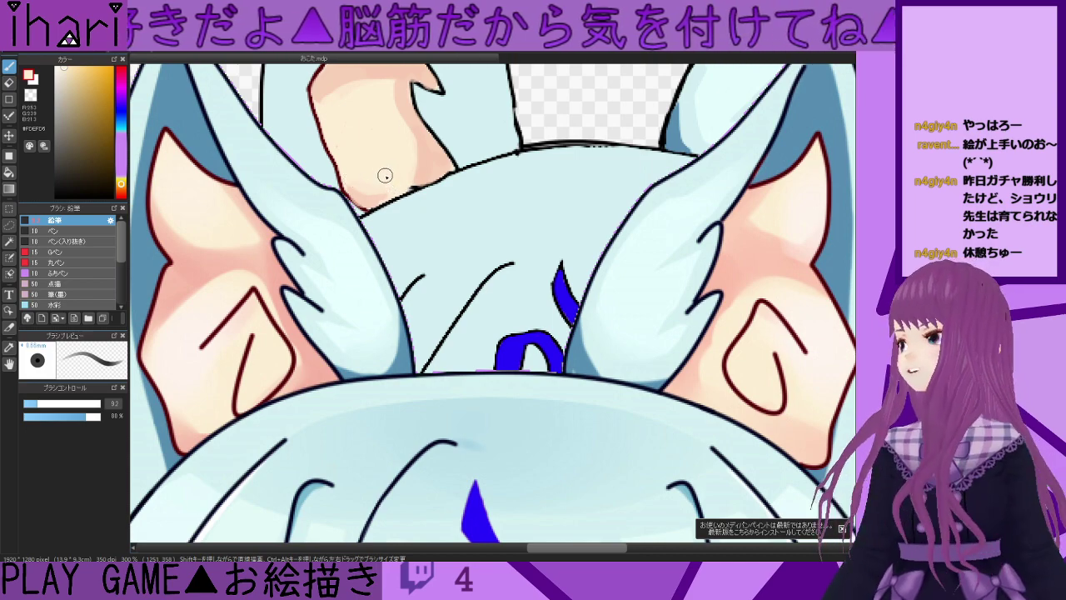
scroll(329, 188, "down", 1)
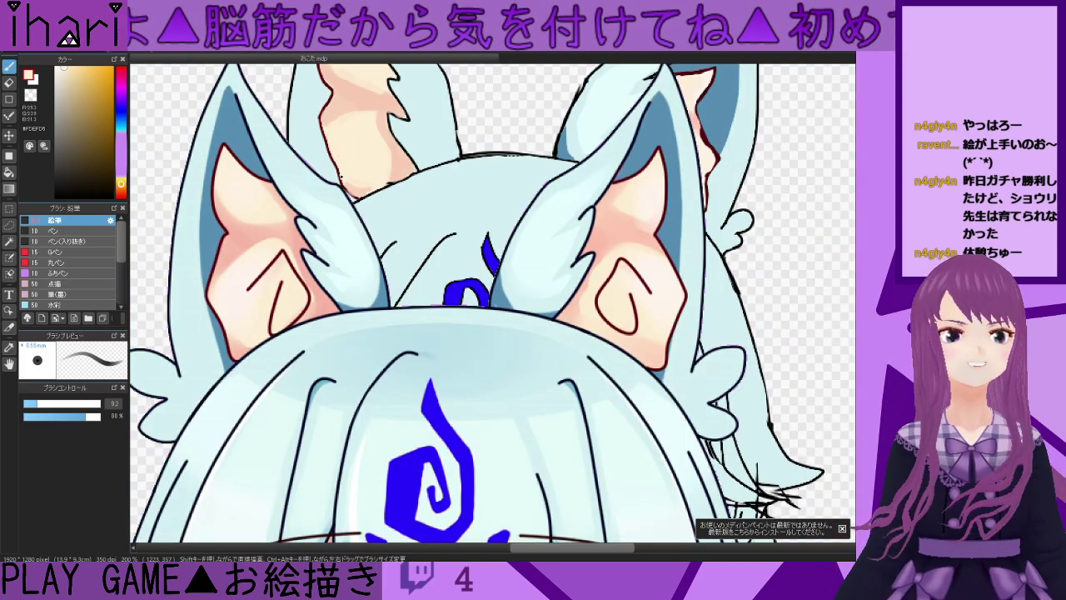
scroll(357, 174, "up", 2)
left_click(532, 158, "alt")
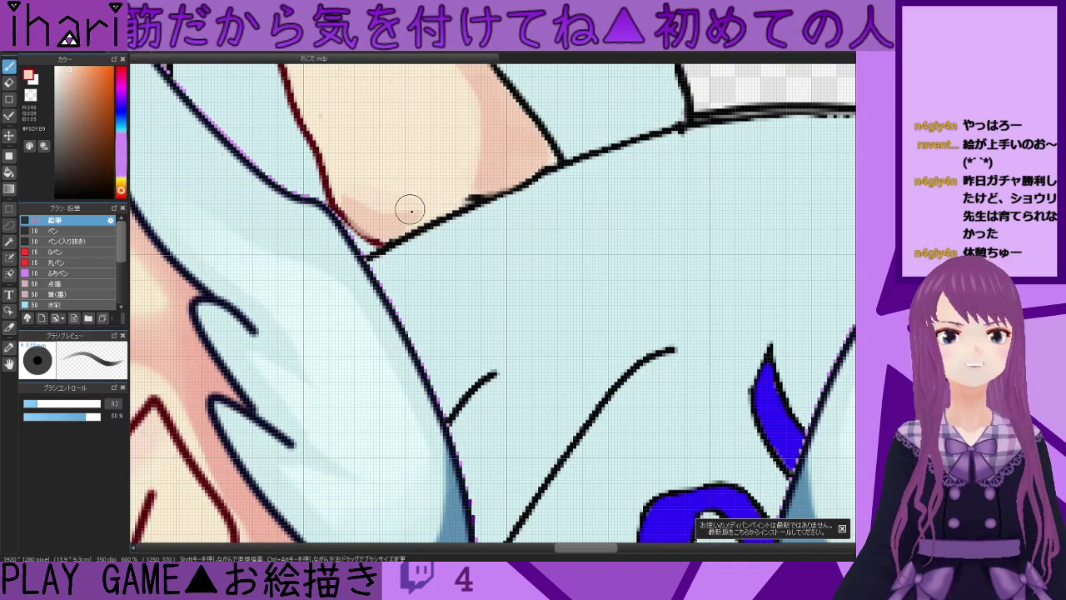
left_click(392, 152, "alt")
scroll(364, 92, "down", 4)
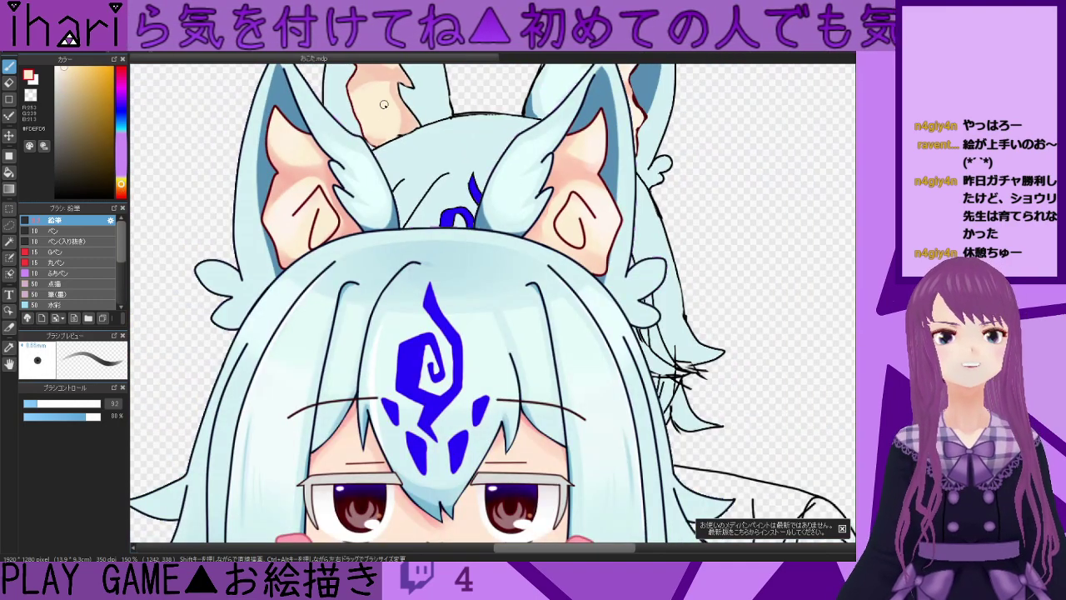
scroll(342, 220, "up", 4)
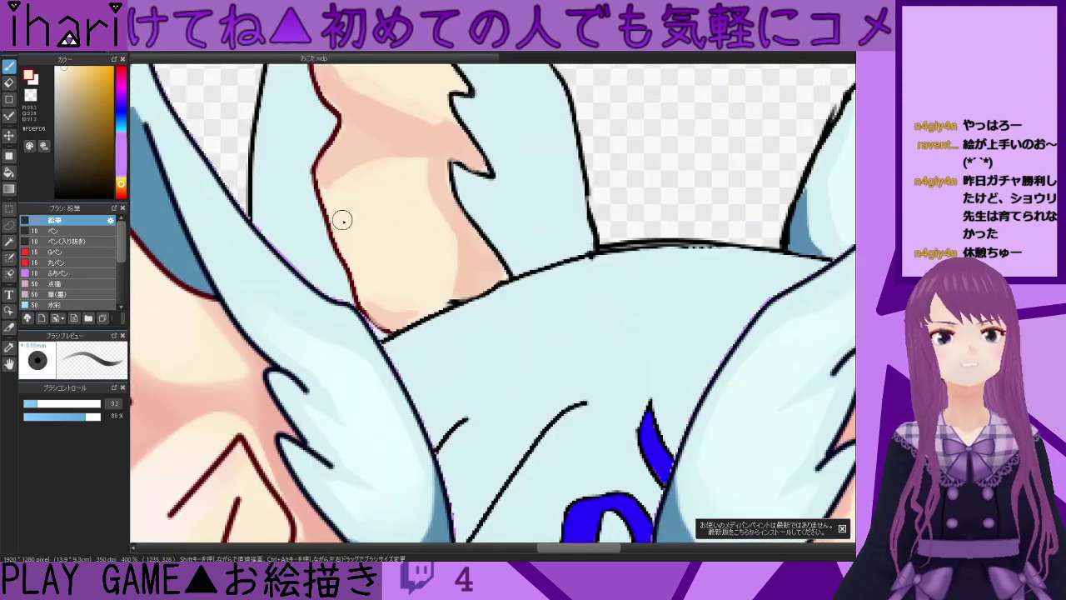
- Sample the dark red outline colour, reduce the brush size to 3.6, and try a short fold line inside the left ear
left_click(329, 231, "alt")
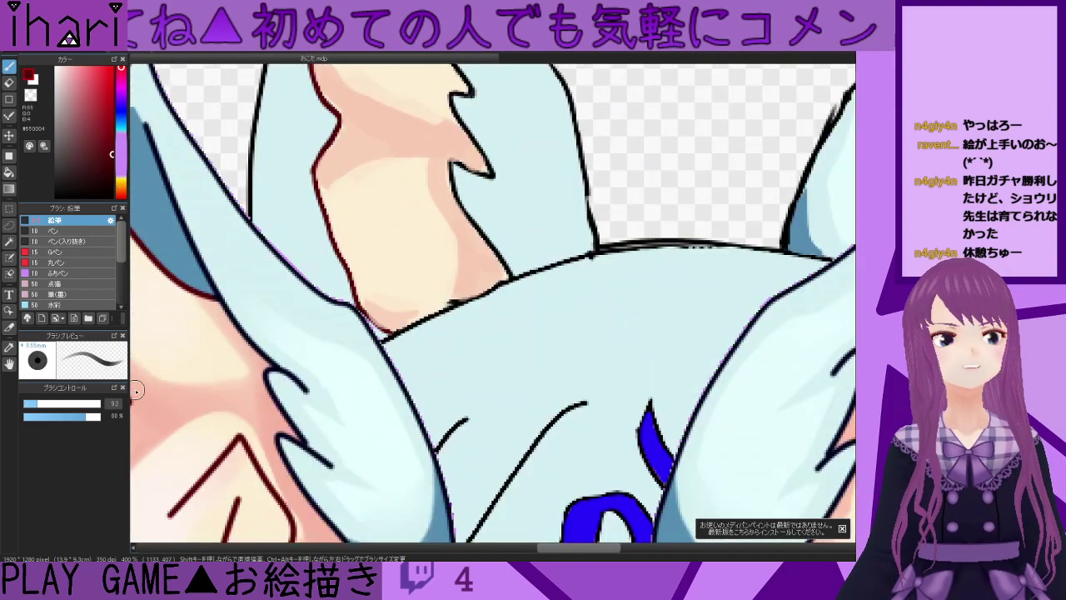
left_click_drag(28, 407, 25, 407)
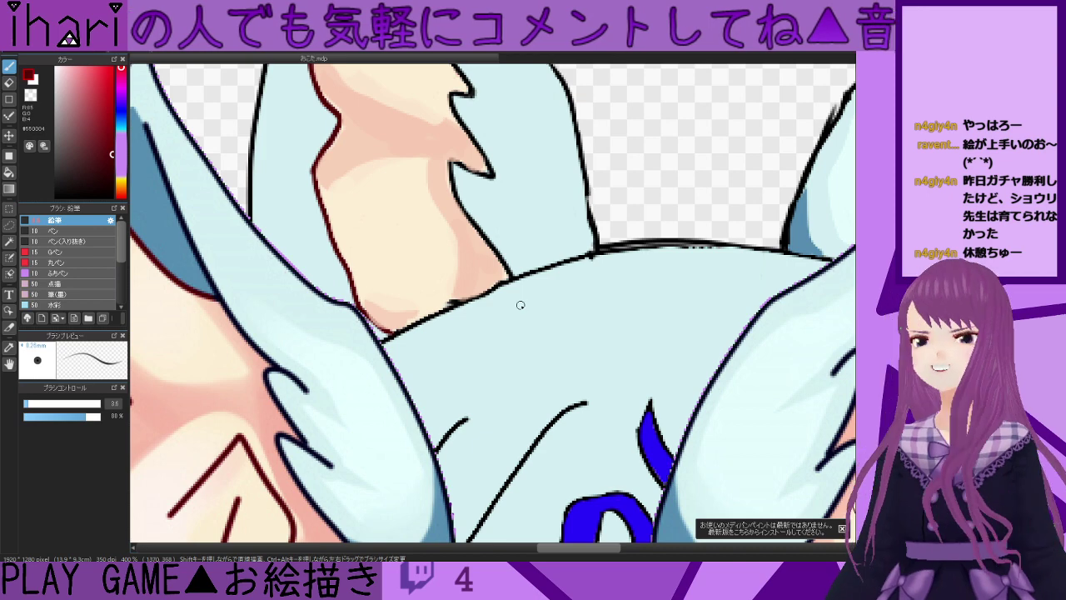
scroll(504, 305, "down", 1)
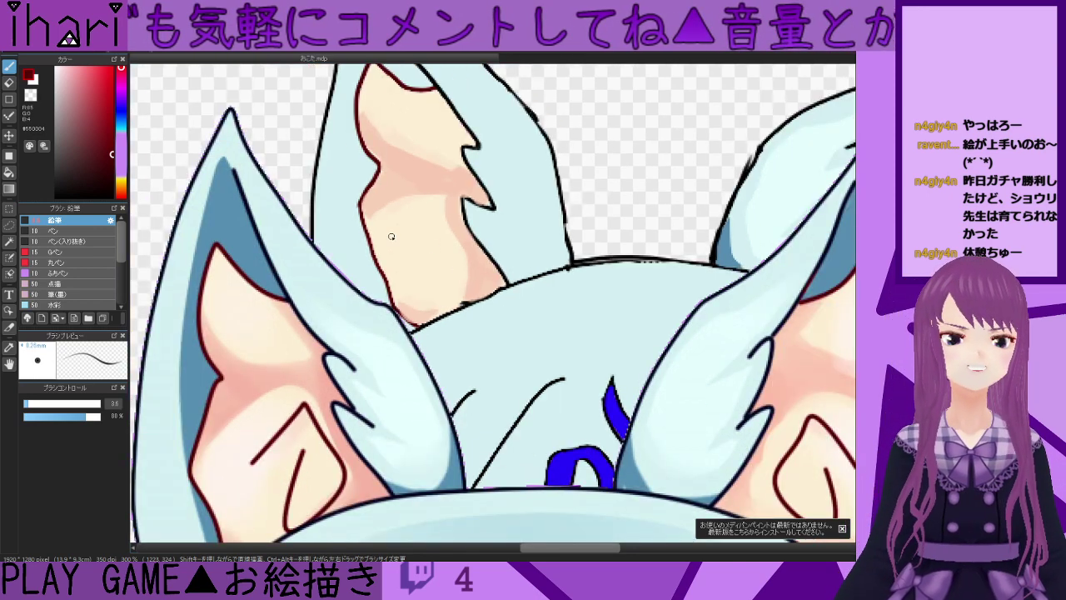
left_click_drag(418, 230, 440, 204)
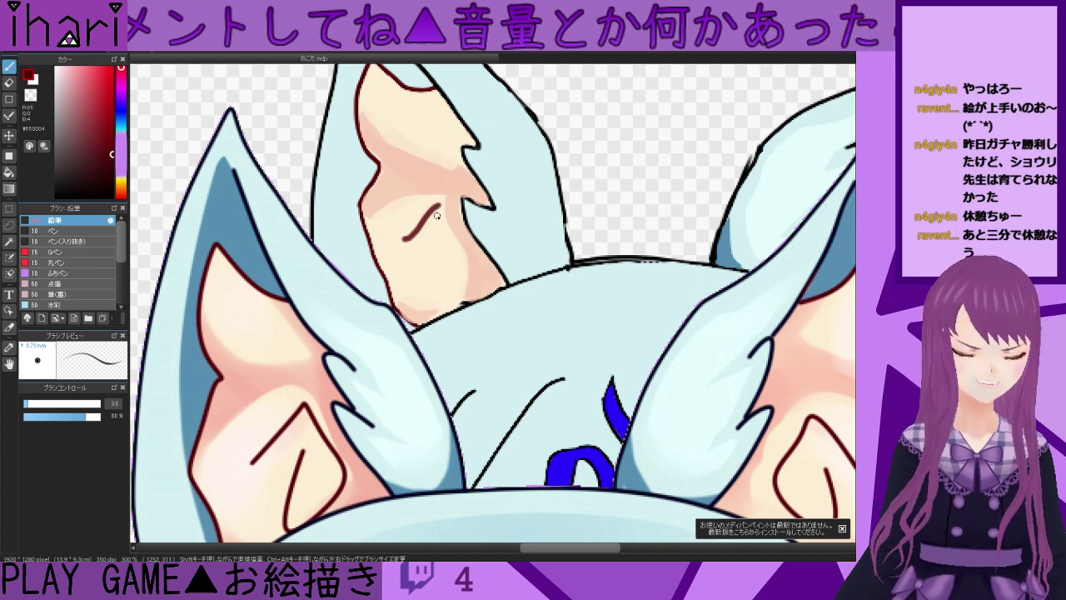
key("ctrl+z")
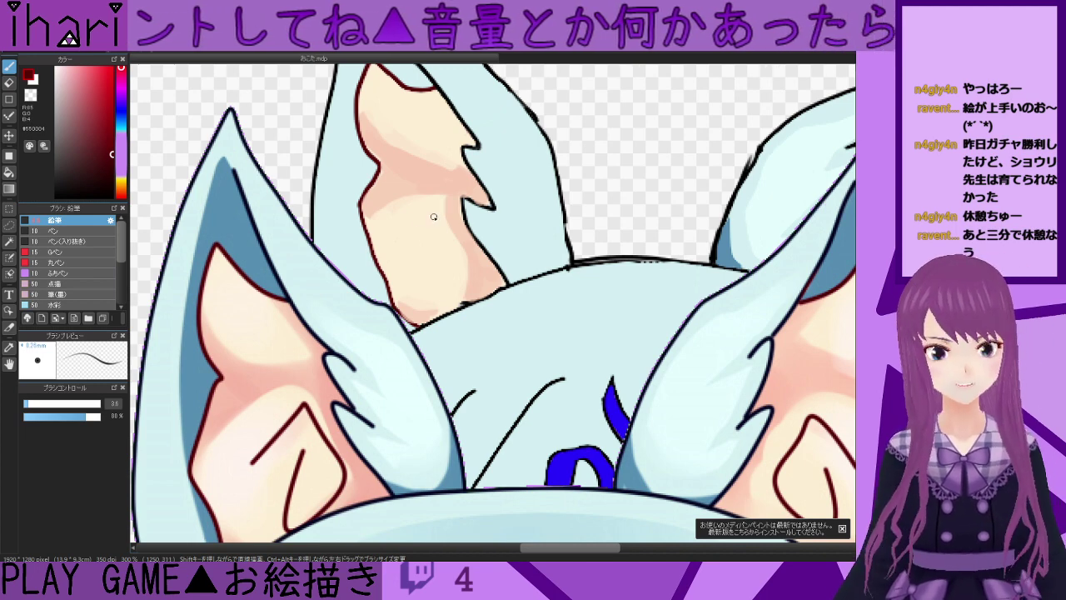
- Set the brush size to 2.6 and draw the dark red inner-fold lines in the left ear, undoing and redrawing the first attempt
left_click(27, 405)
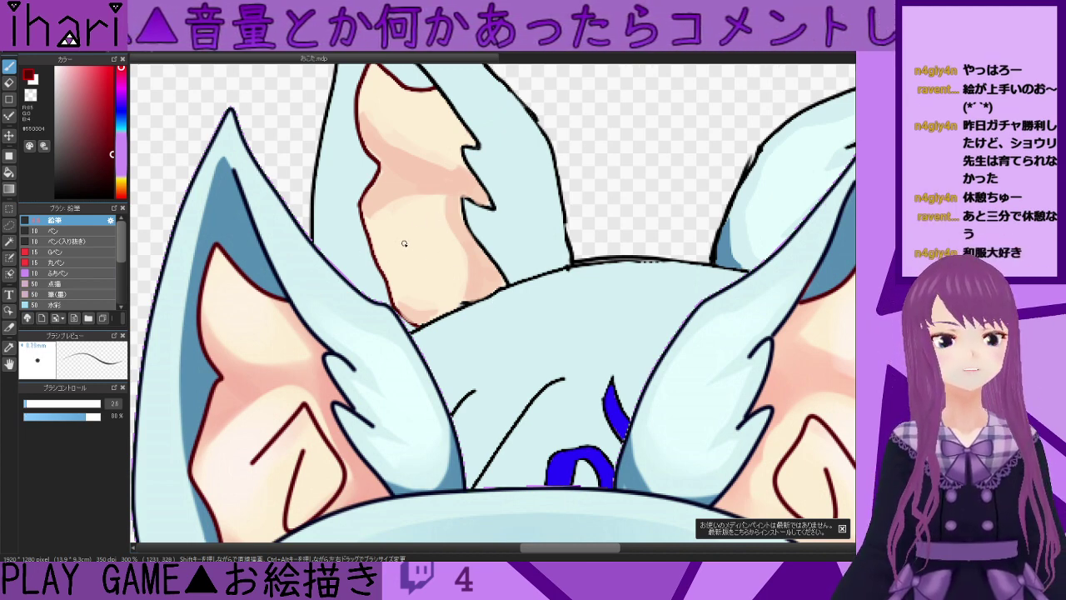
mouse_move(403, 242)
left_mouse_down()
mouse_move(445, 207)
mouse_move(473, 269)
mouse_move(436, 306)
left_mouse_up()
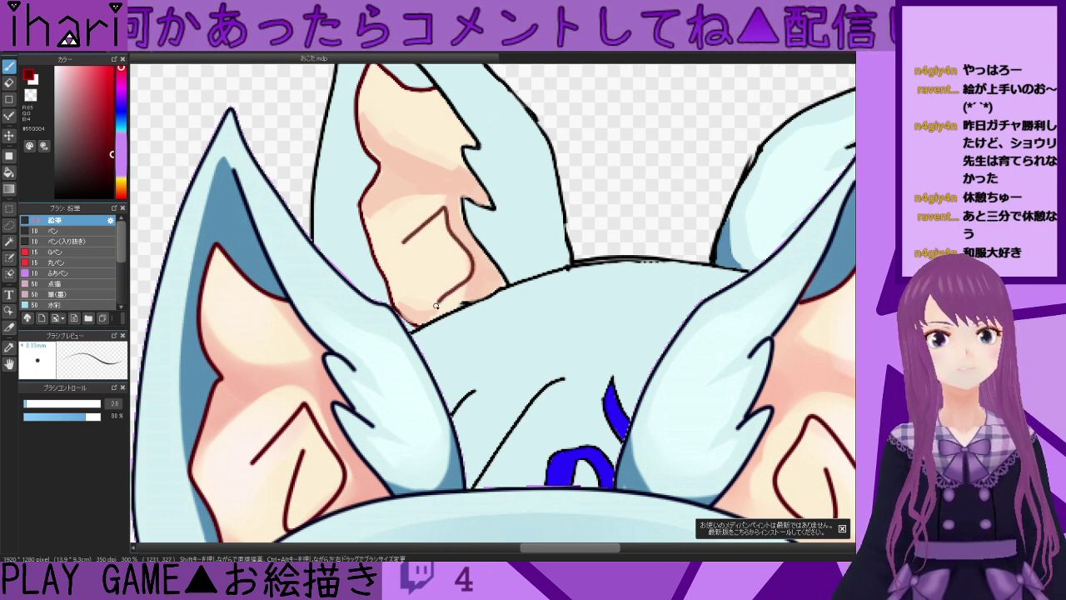
key("ctrl+z")
key("ctrl+z")
key("ctrl+z")
mouse_move(406, 243)
left_mouse_down()
mouse_move(438, 213)
mouse_move(456, 229)
mouse_move(470, 263)
mouse_move(444, 306)
mouse_move(425, 280)
mouse_move(443, 254)
left_mouse_up()
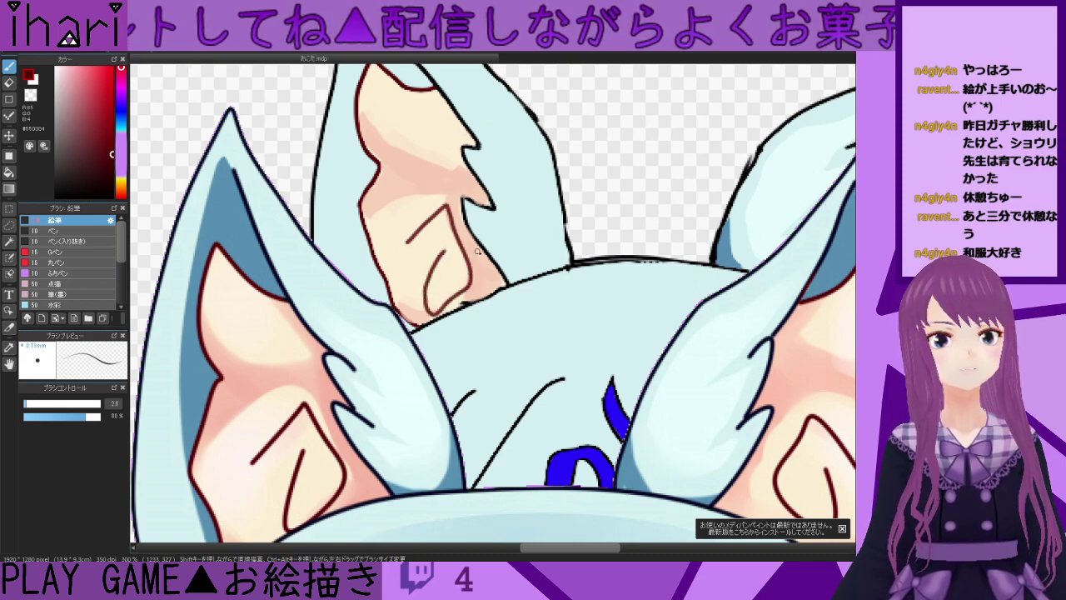
- Set the brush size to 12.8 and opacity to 46%, and soften the pink shadow's edges with cream sampled from the ear
scroll(578, 268, "down", 2)
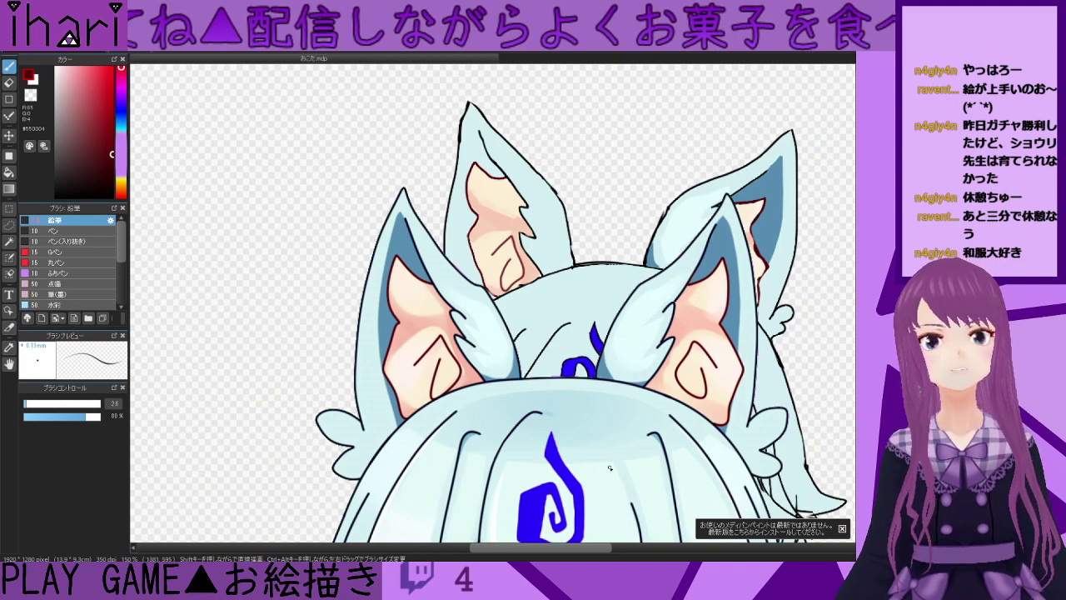
scroll(547, 252, "up", 2)
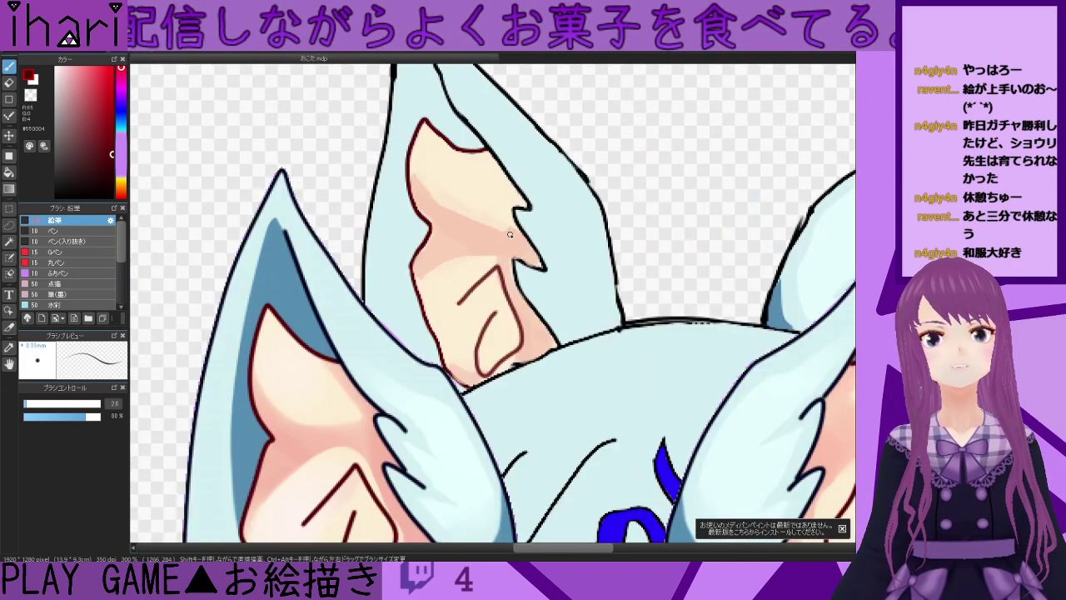
left_click(41, 403)
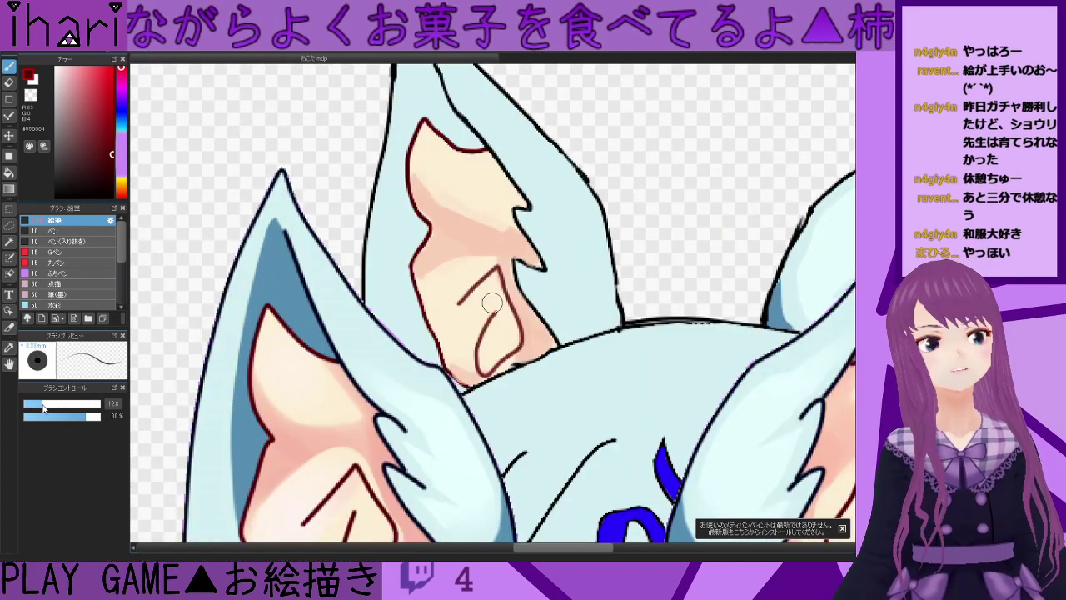
left_click(59, 416)
left_click(478, 201, "alt")
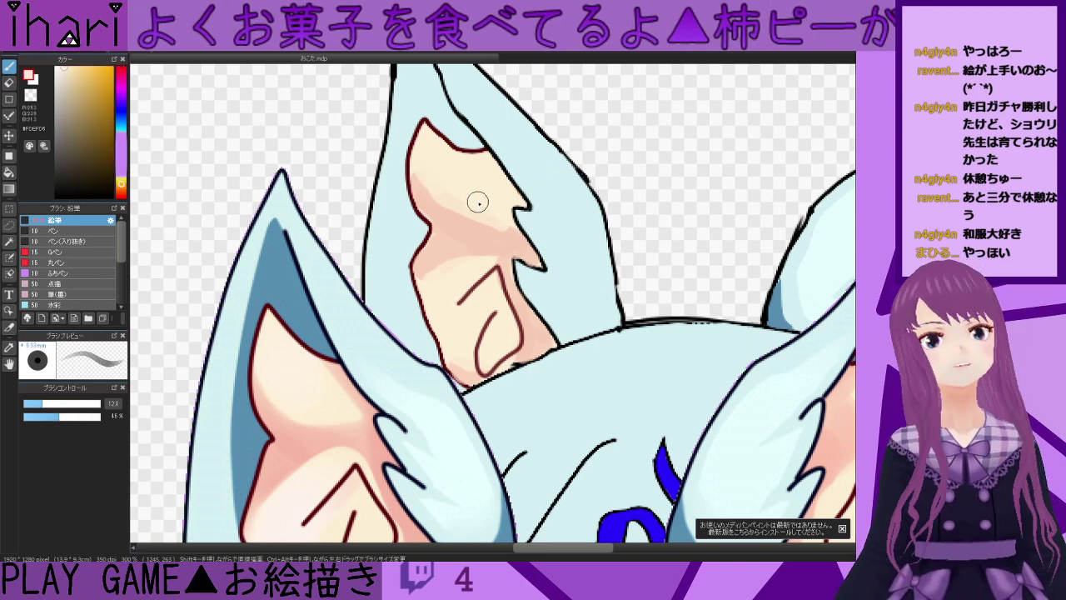
mouse_move(502, 232)
left_mouse_down()
mouse_move(459, 225)
mouse_move(424, 180)
mouse_move(479, 225)
mouse_move(452, 198)
left_mouse_up()
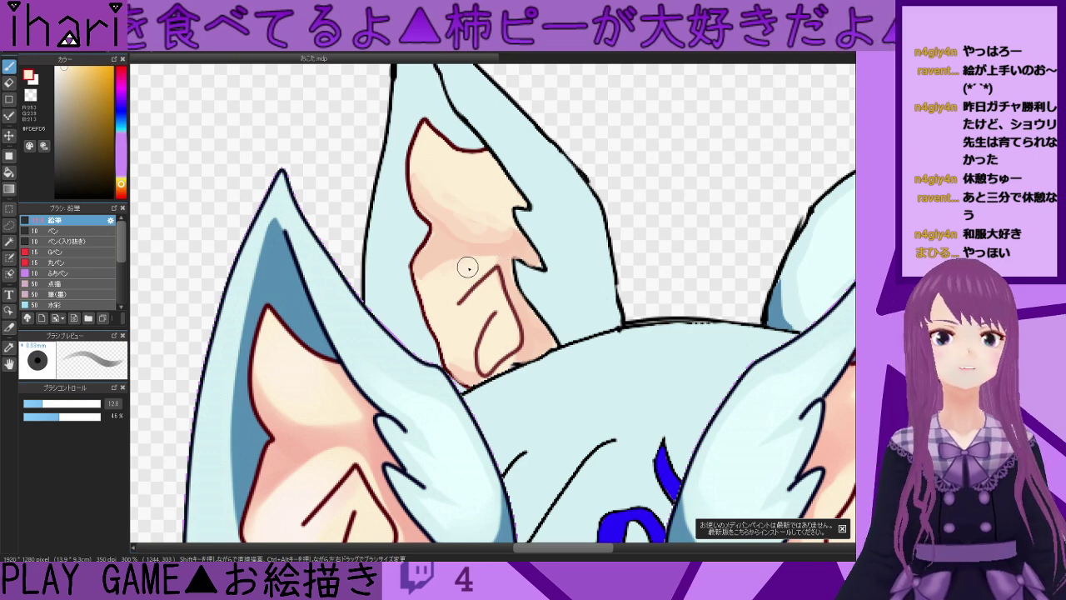
left_click_drag(433, 278, 480, 257)
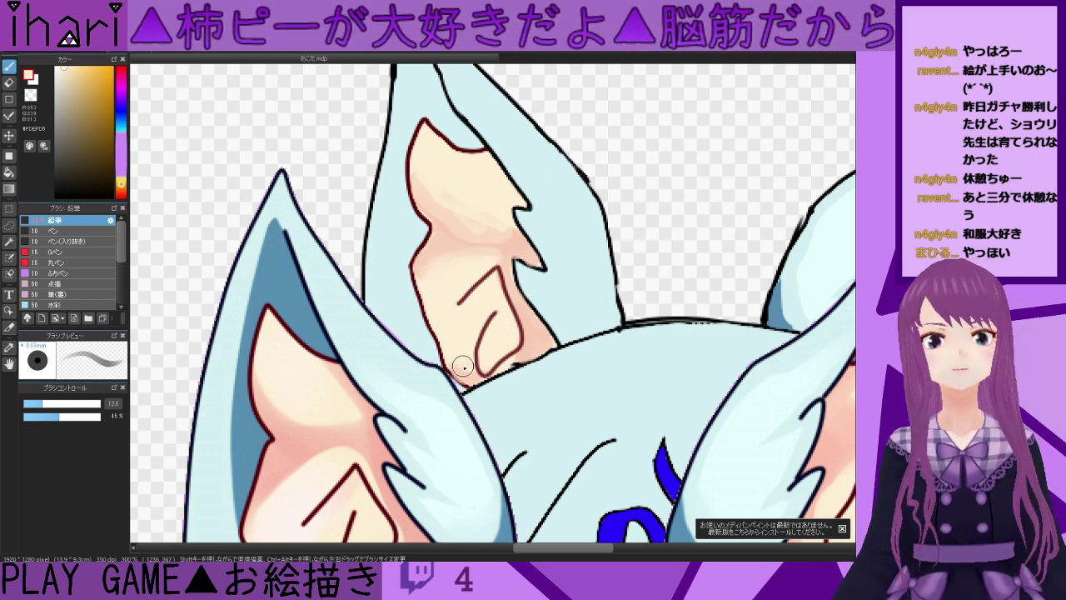
- Sample the ear's pink and rework the shadow band between the upper cream area and the inner fold
scroll(531, 287, "down", 1)
scroll(531, 282, "down", 1)
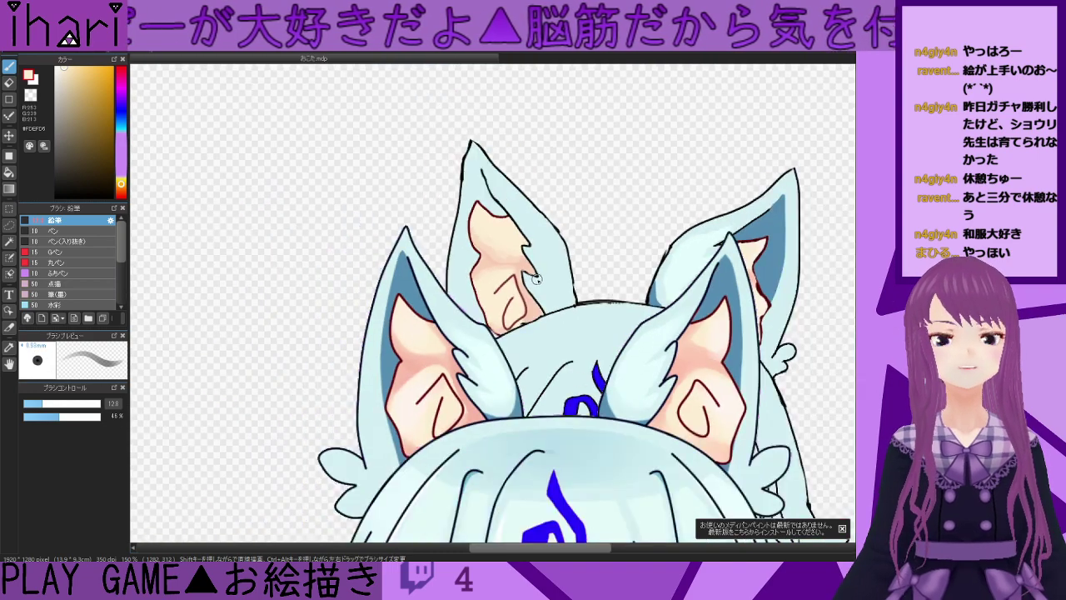
scroll(544, 275, "up", 3)
left_click(500, 273, "alt")
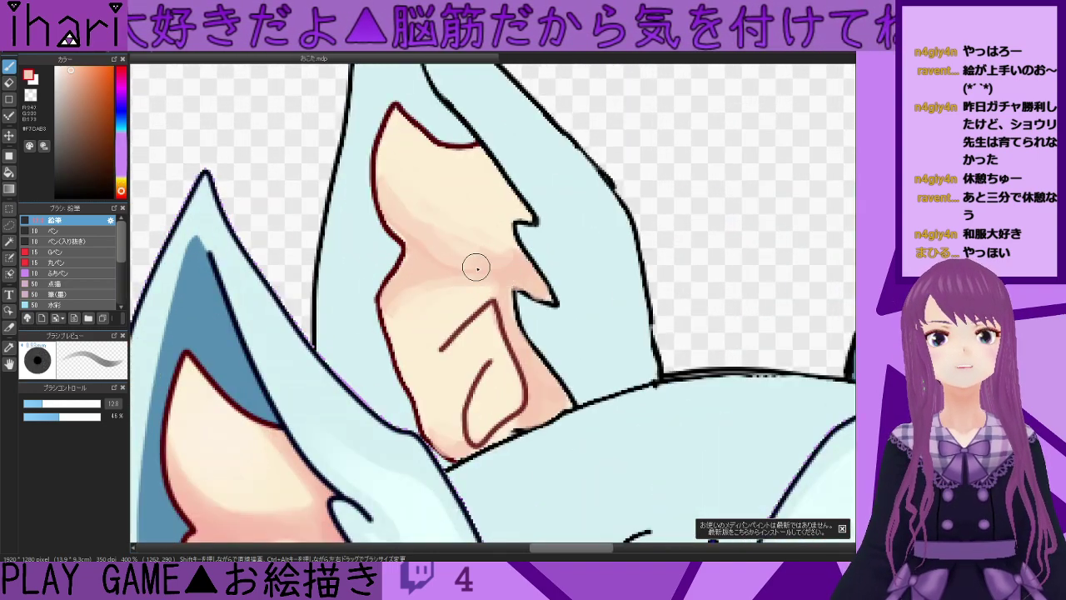
mouse_move(509, 272)
left_mouse_down()
mouse_move(451, 263)
mouse_move(422, 241)
mouse_move(450, 246)
left_mouse_up()
scroll(510, 278, "down", 1)
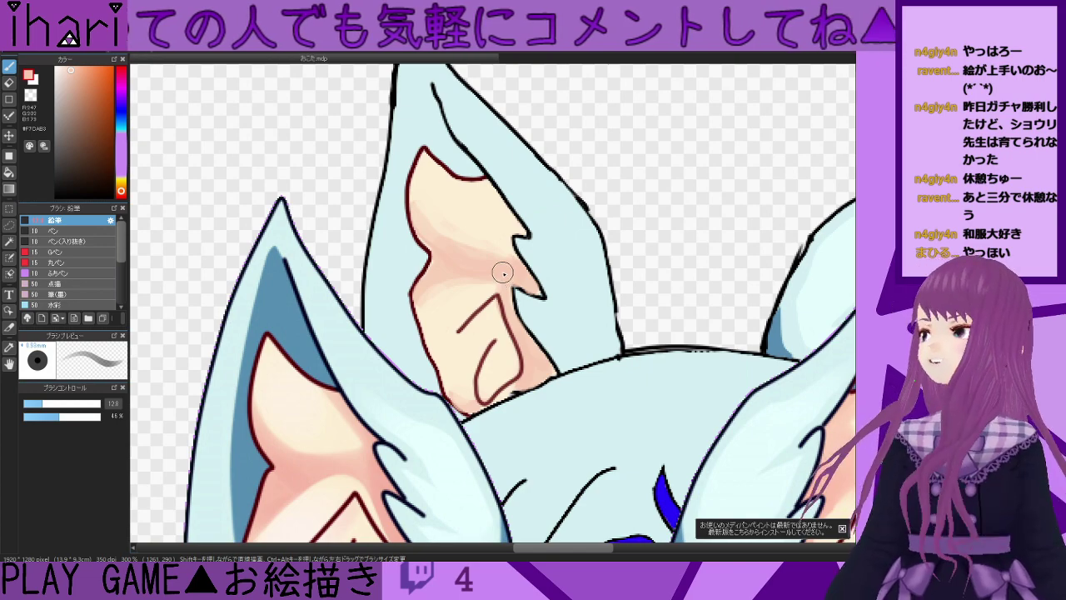
scroll(503, 273, "down", 2)
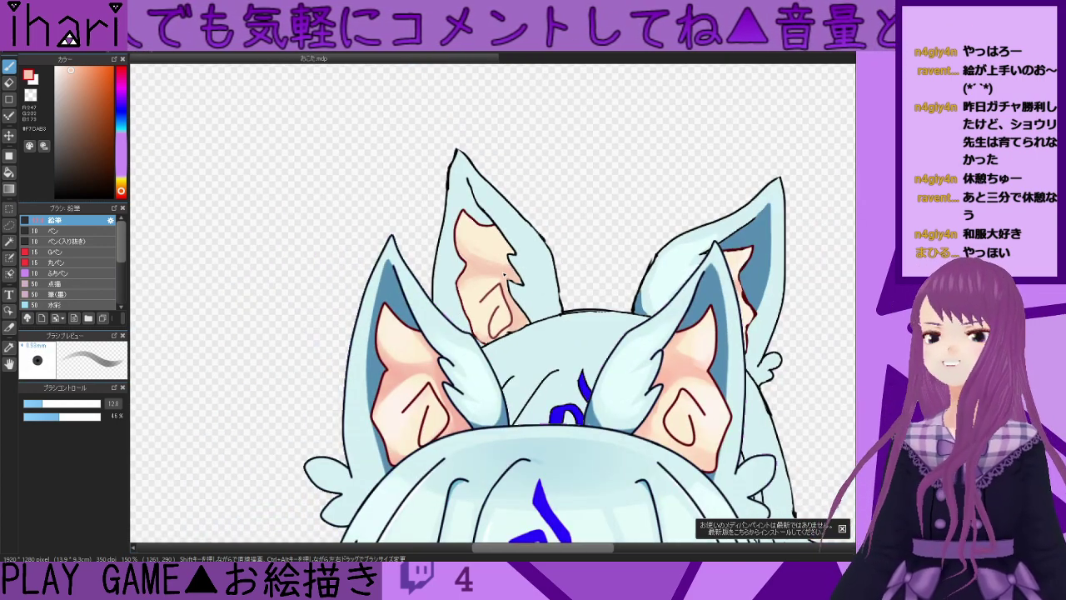
scroll(503, 274, "up", 1)
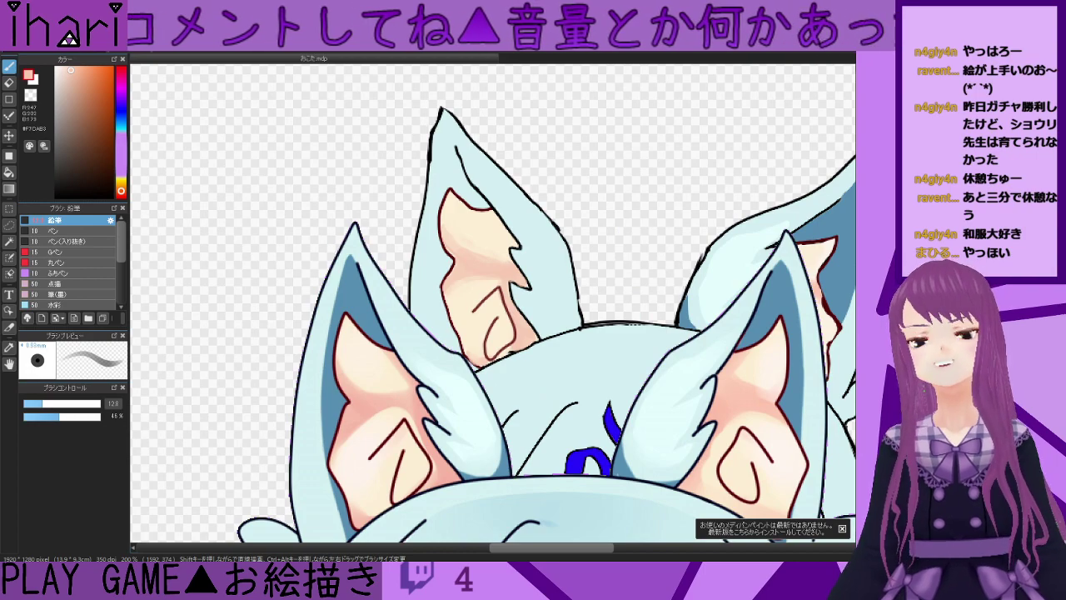
- Move the coloured front character up and to the left to uncover the child's right inner ear
left_click(9, 135)
left_click_drag(440, 456, 374, 397)
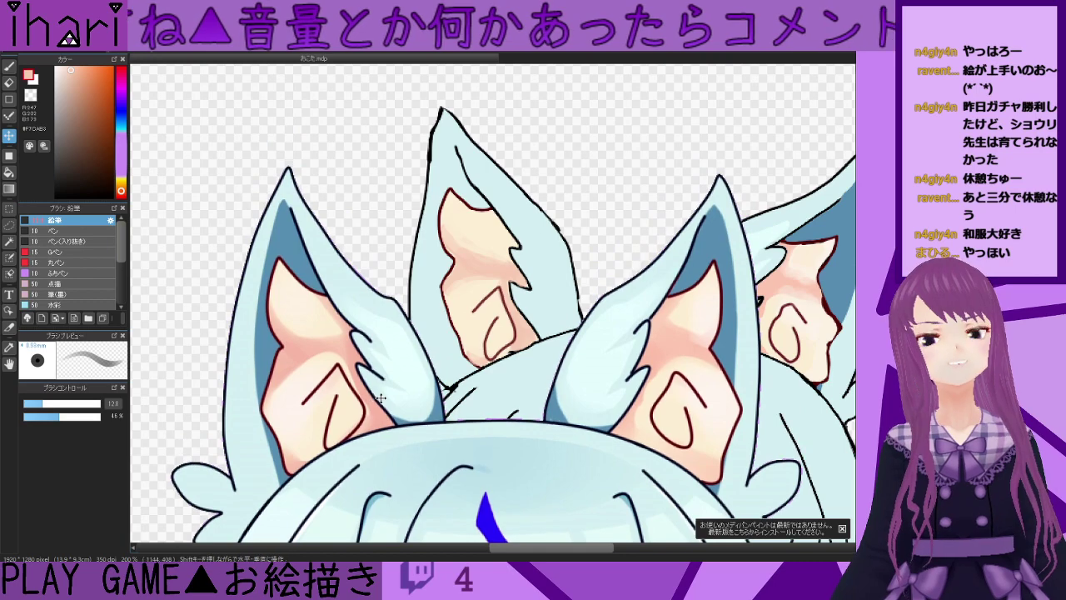
scroll(539, 382, "up", 1)
scroll(575, 381, "down", 1)
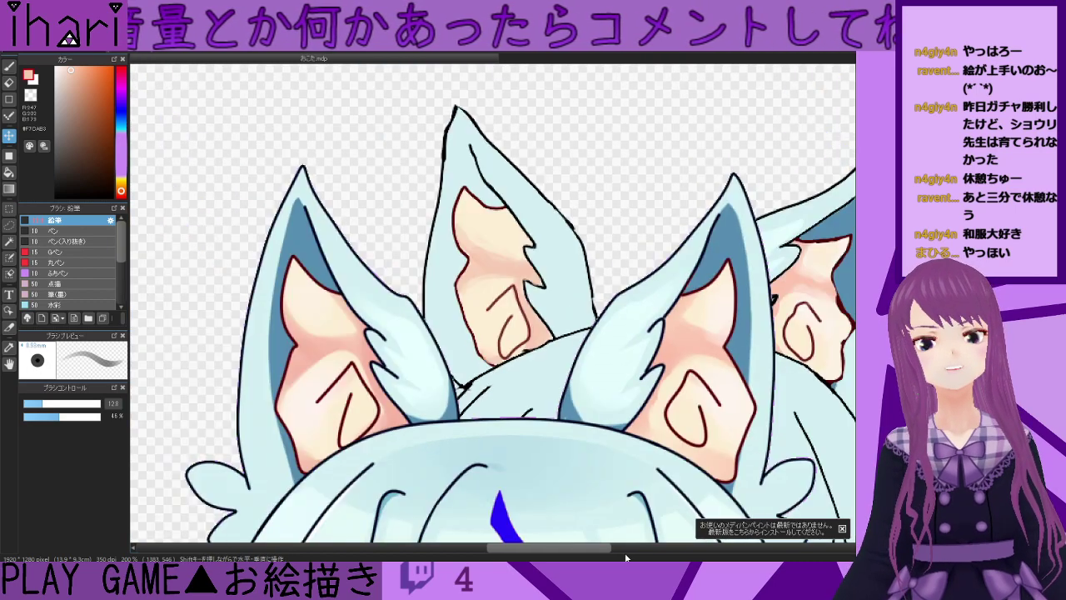
- Blend the shadow's upper edge in the child's right inner ear with the brush, using pink and cream tones sampled from it
scroll(634, 550, "right", 3)
scroll(493, 312, "down", 3)
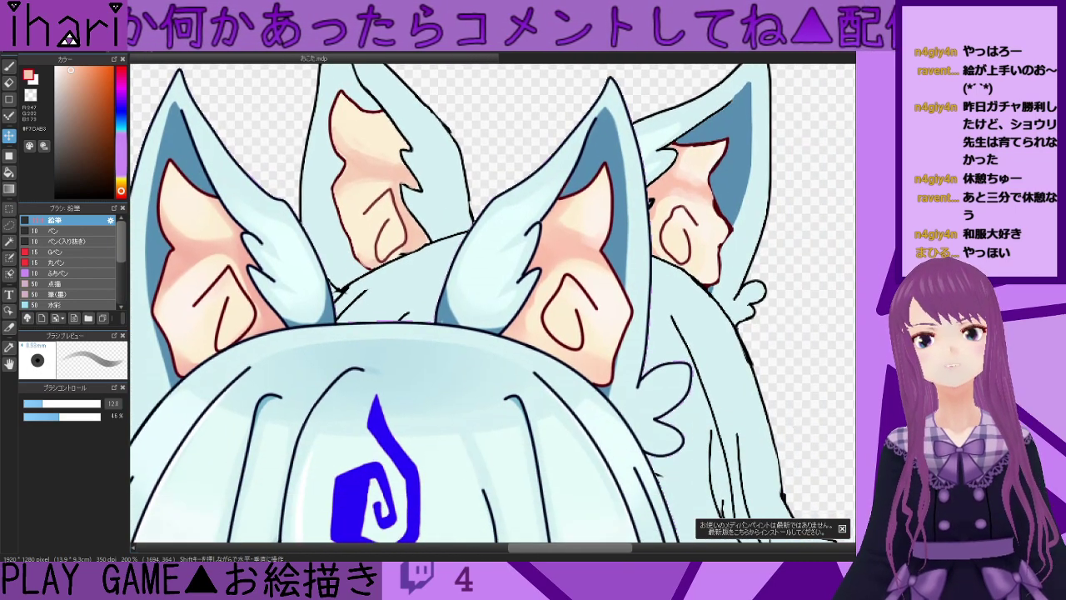
scroll(684, 200, "up", 2)
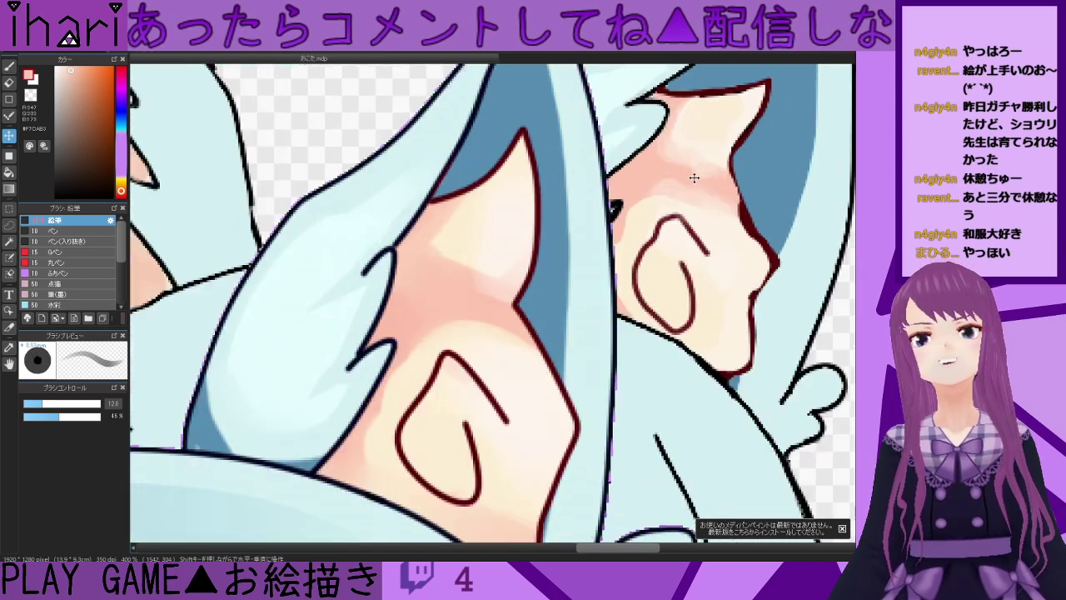
left_click(8, 65)
left_click(649, 168, "alt")
mouse_move(712, 182)
left_mouse_down()
mouse_move(645, 183)
mouse_move(718, 189)
mouse_move(674, 155)
left_mouse_up()
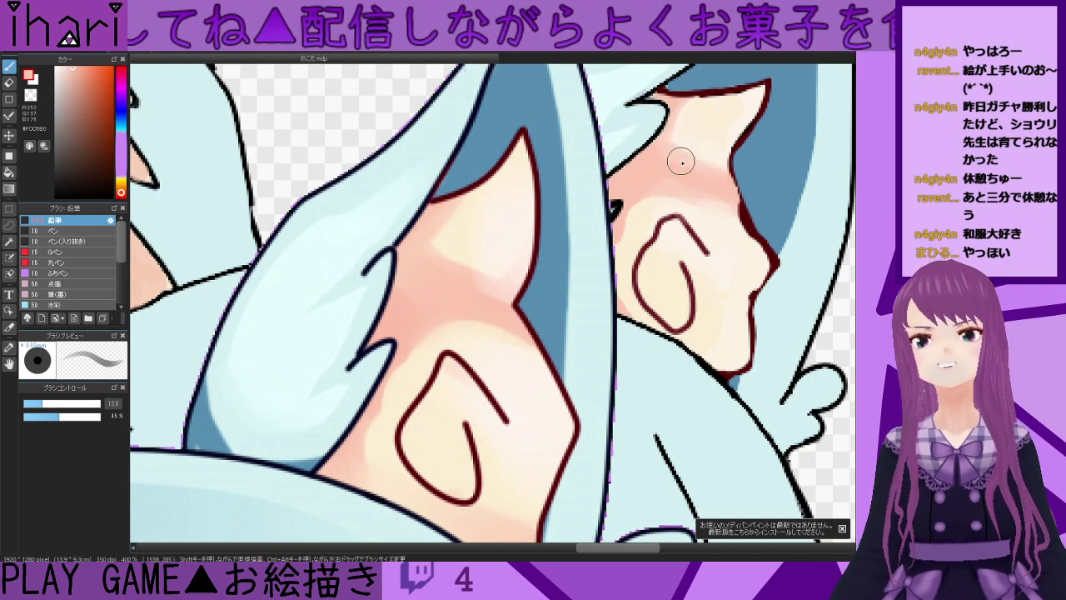
scroll(658, 226, "down", 3)
scroll(646, 273, "up", 3)
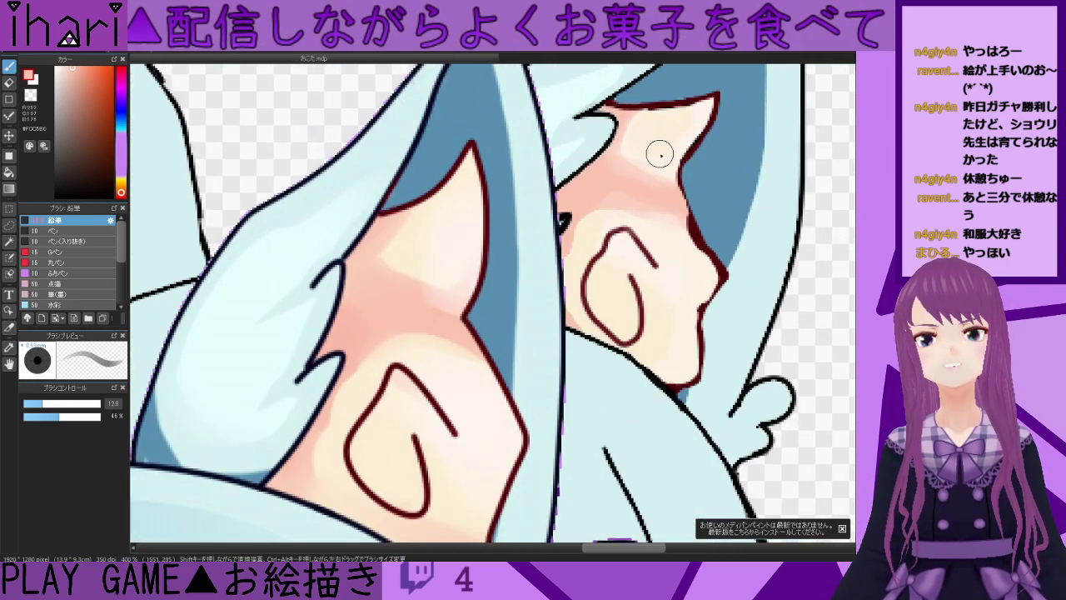
left_click(644, 150, "alt")
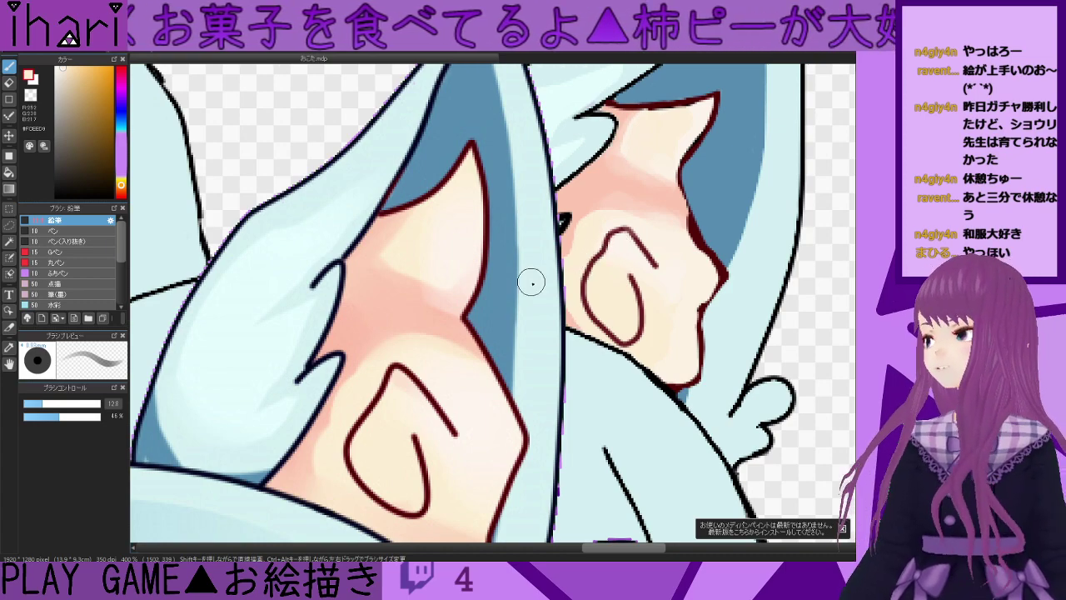
scroll(516, 288, "up", 2)
scroll(516, 288, "down", 6)
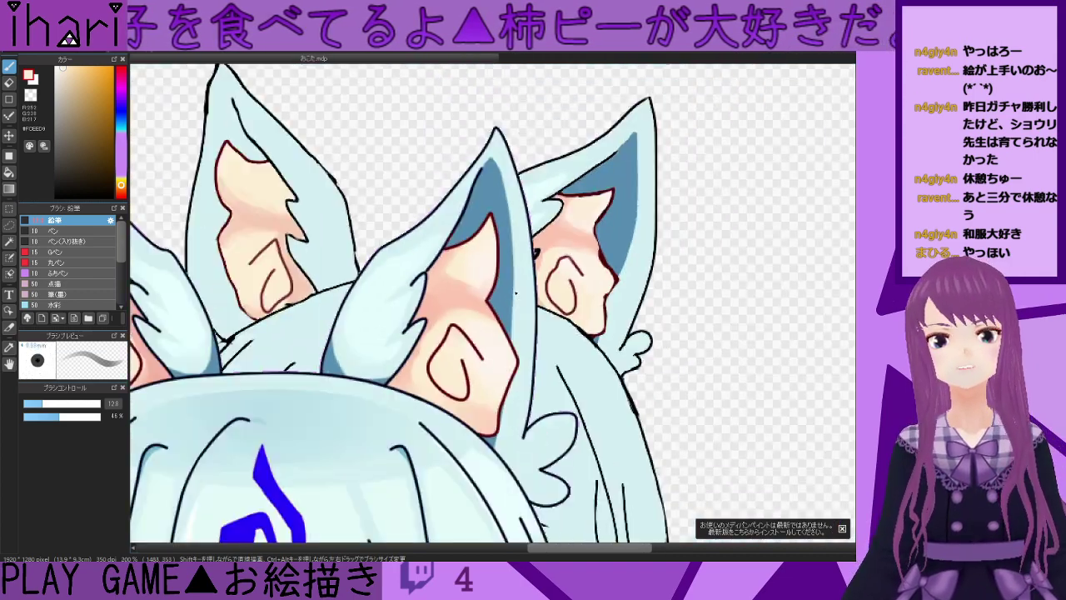
- Move the coloured front character down and to the right, clear of the child's right inner ear
scroll(778, 368, "down", 1)
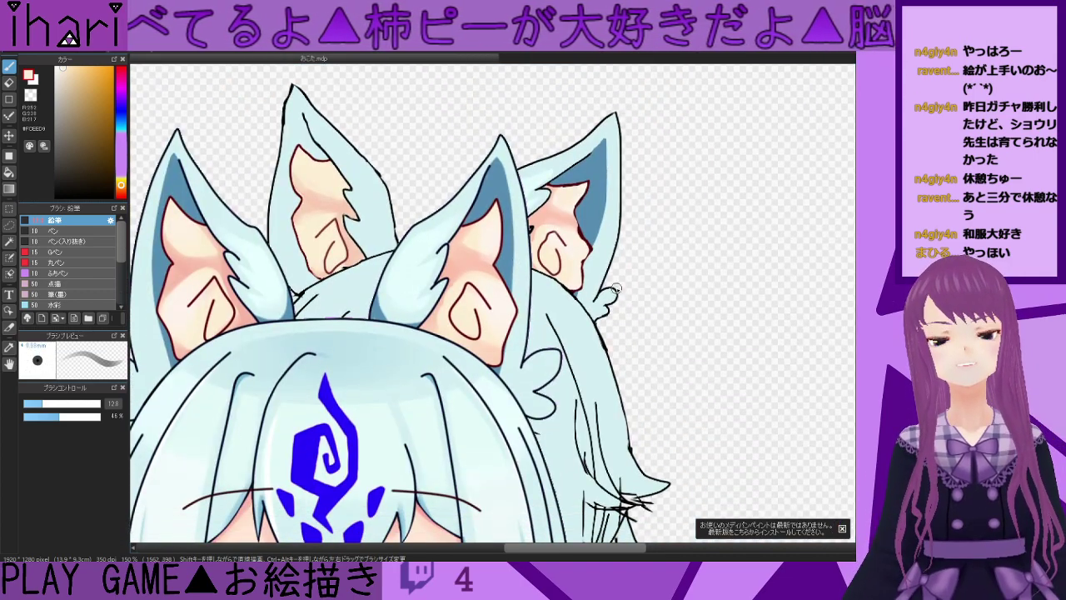
left_click(8, 135)
left_click_drag(405, 423, 552, 495)
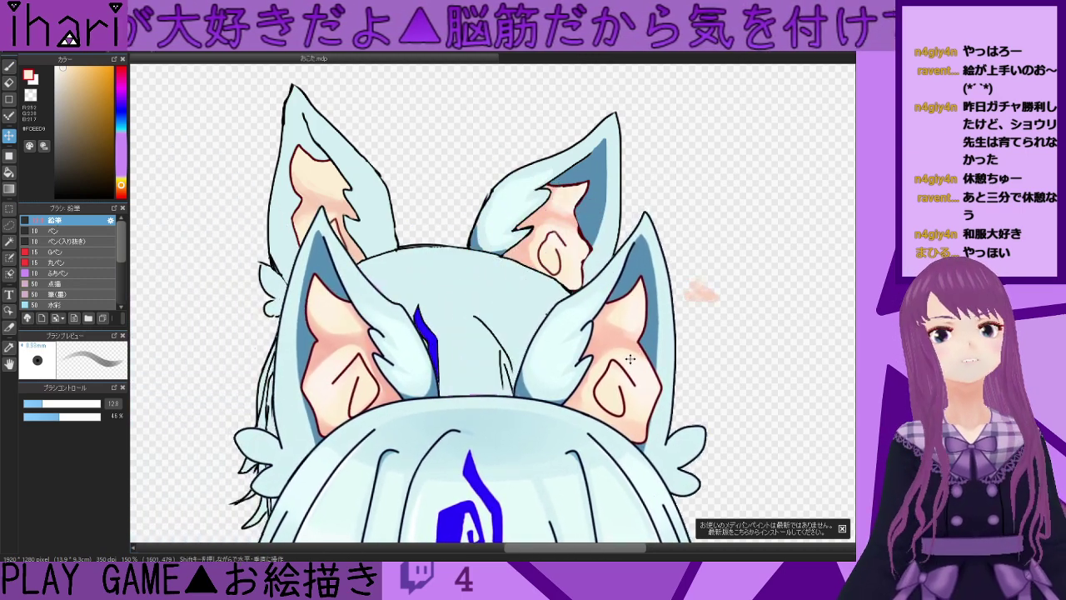
scroll(611, 194, "down", 2)
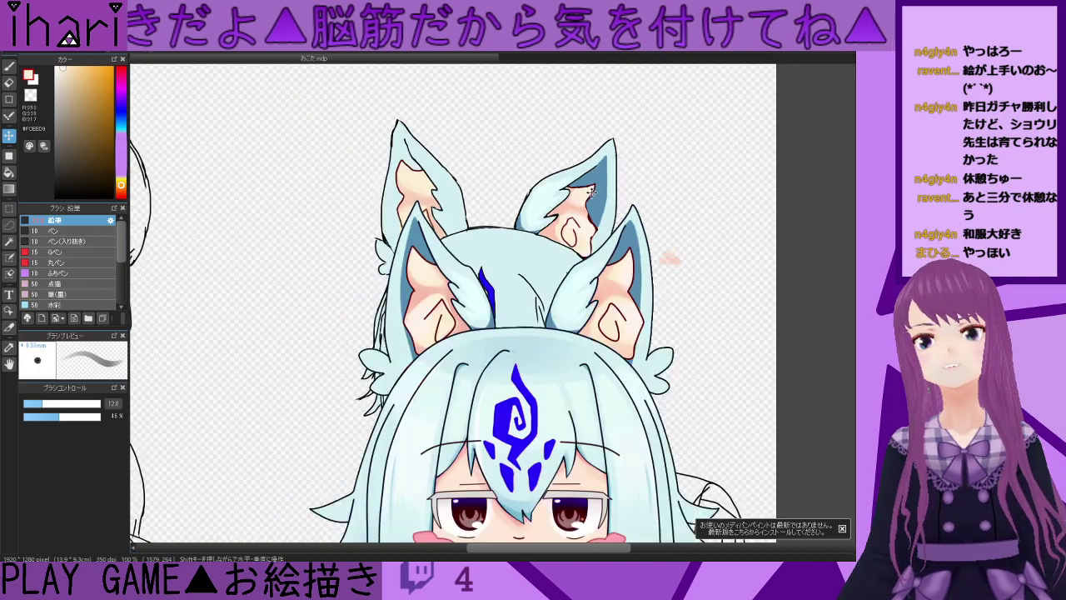
scroll(596, 200, "up", 6)
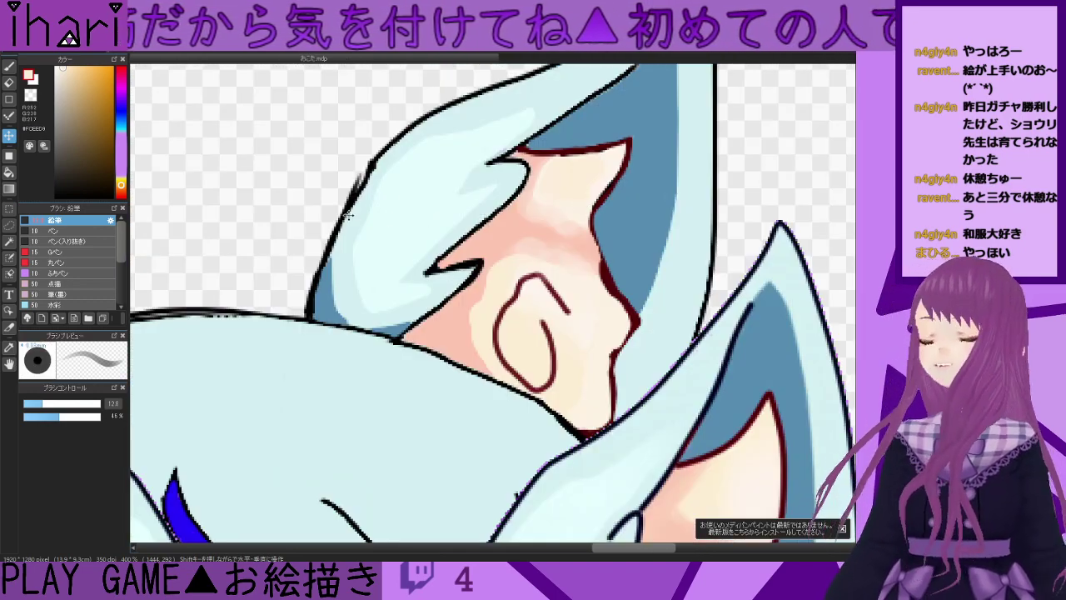
- Sample the pink shadow colour in the child's right inner ear and blend the shading around the inner fold with the brush
left_click(9, 67)
right_click(573, 239)
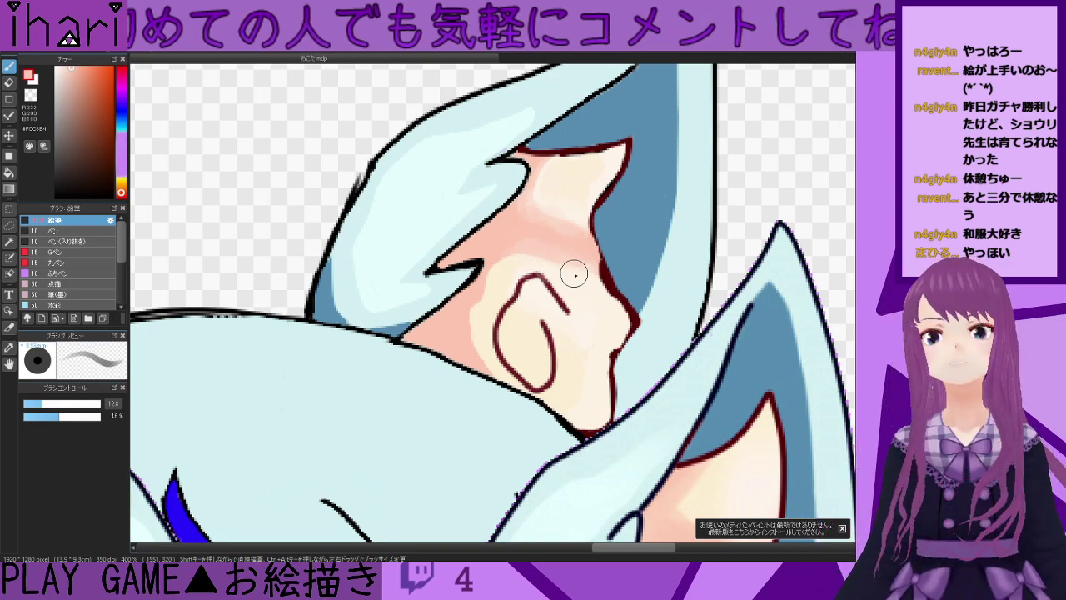
scroll(528, 297, "down", 1)
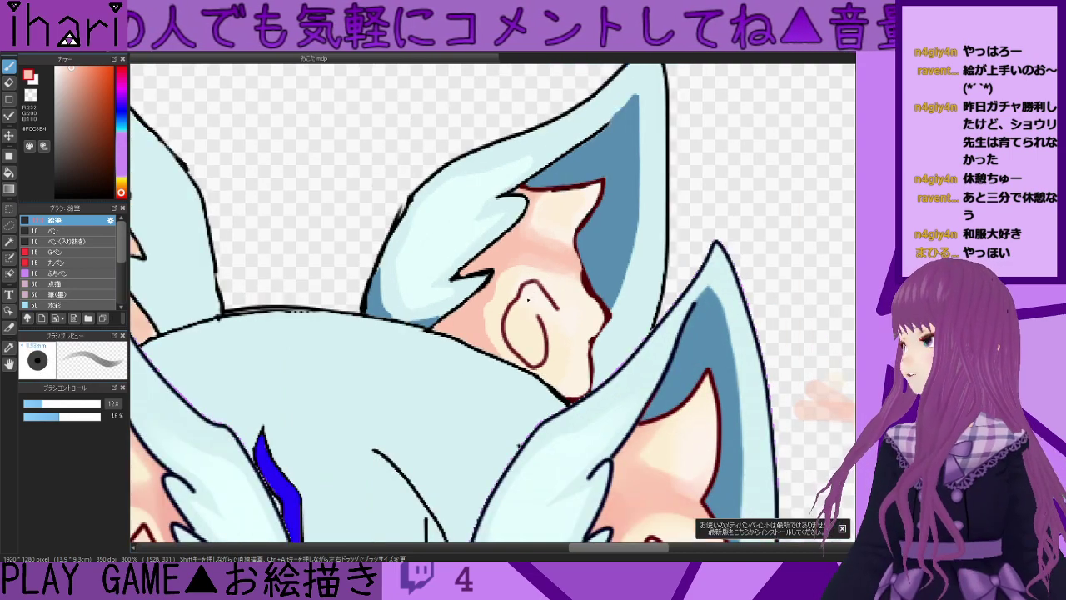
scroll(527, 298, "down", 1)
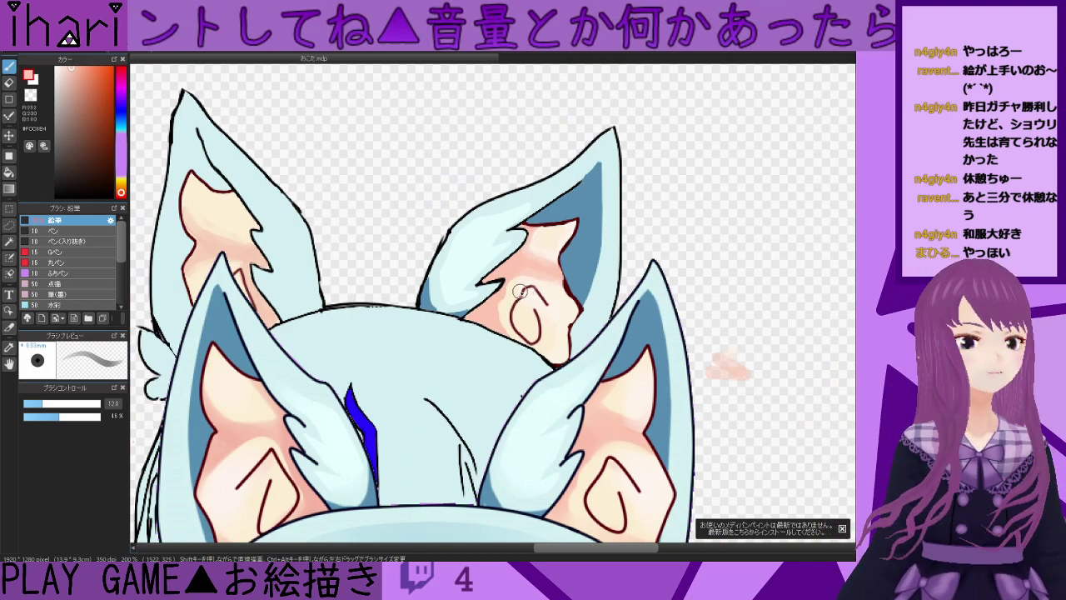
scroll(518, 296, "up", 2)
scroll(692, 337, "down", 5)
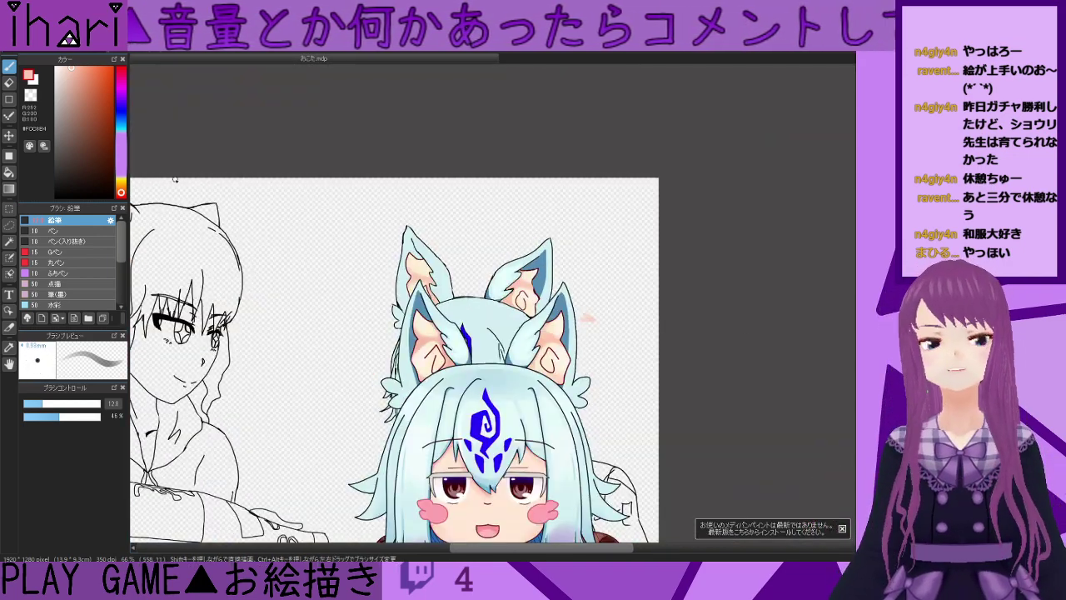
- Erase the stray pink brush marks on the empty background beside the child's right ear
key("e")
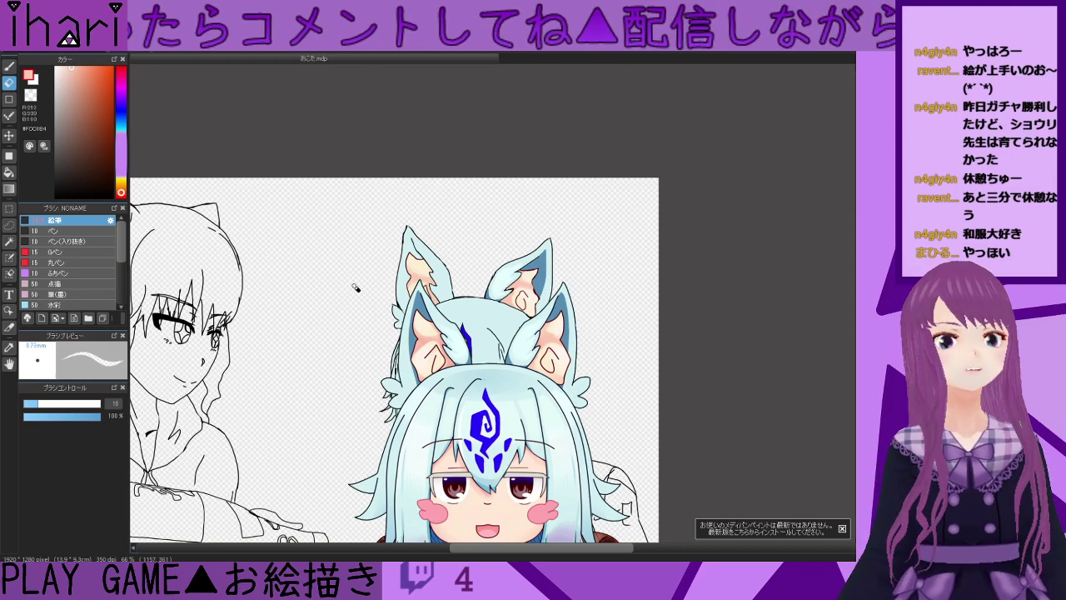
scroll(310, 317, "down", 1)
scroll(322, 344, "up", 5)
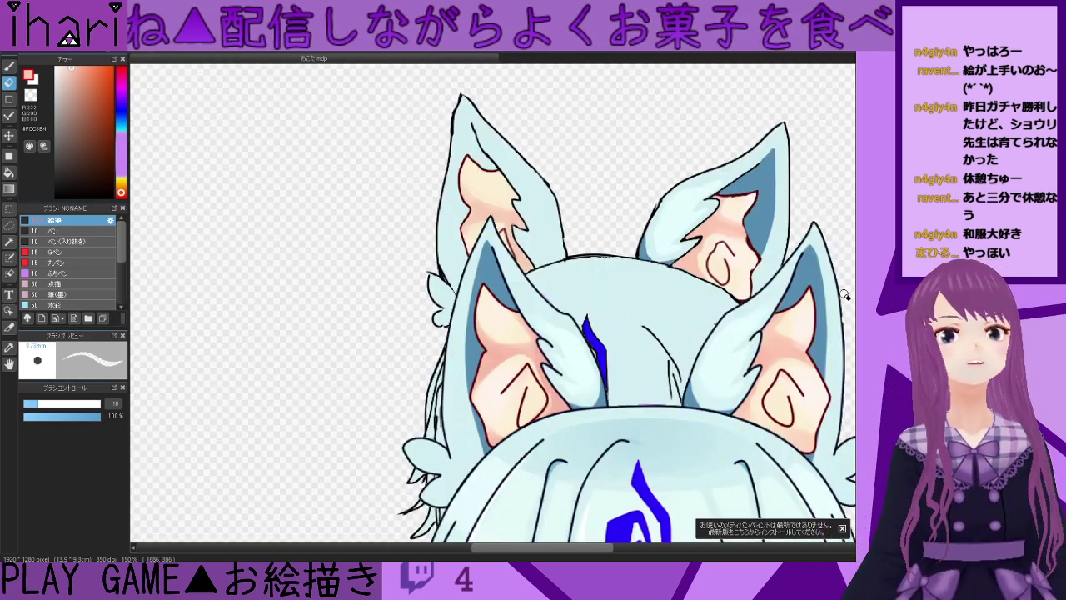
scroll(702, 350, "down", 2)
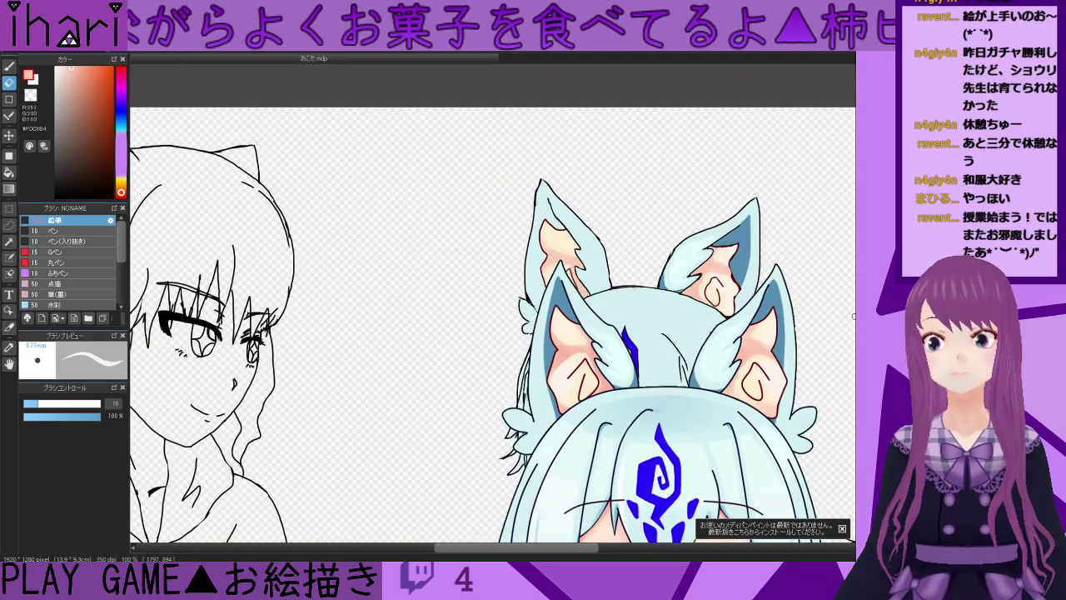
scroll(853, 315, "down", 3)
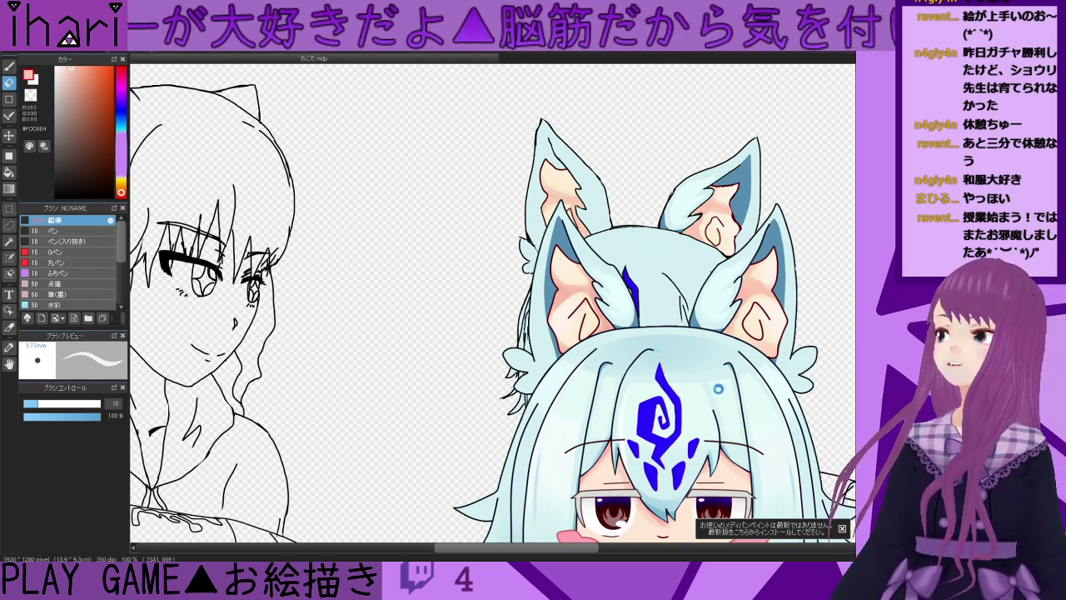
- Sample the pale blue hair shadow from the coloured character's crown and brush it along the top of the child's head
scroll(719, 383, "down", 2)
scroll(716, 367, "up", 3)
scroll(847, 310, "up", 1)
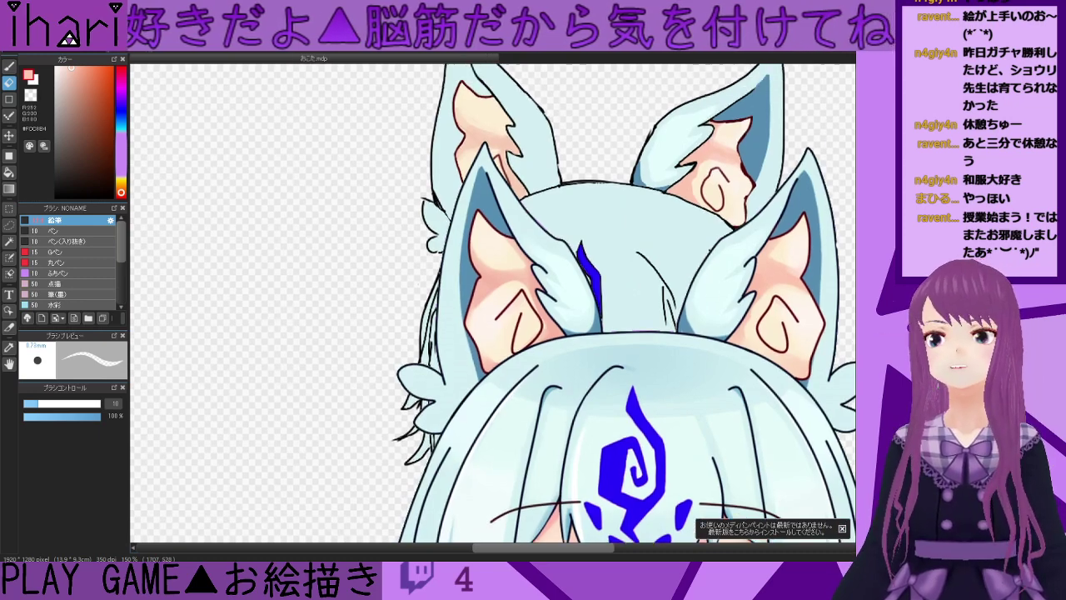
left_click(10, 67)
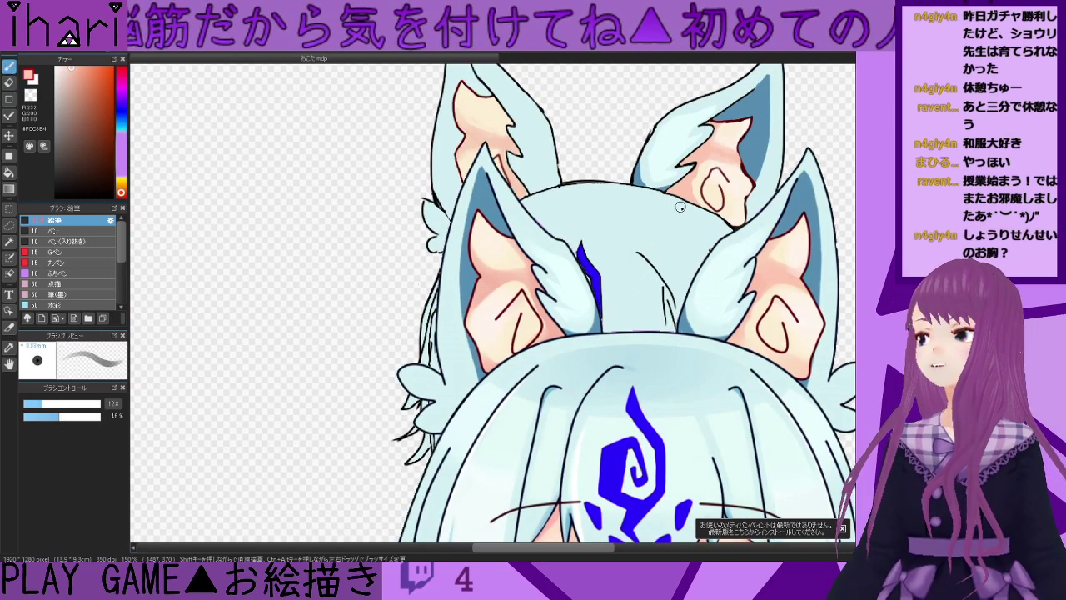
left_click(754, 158, "alt")
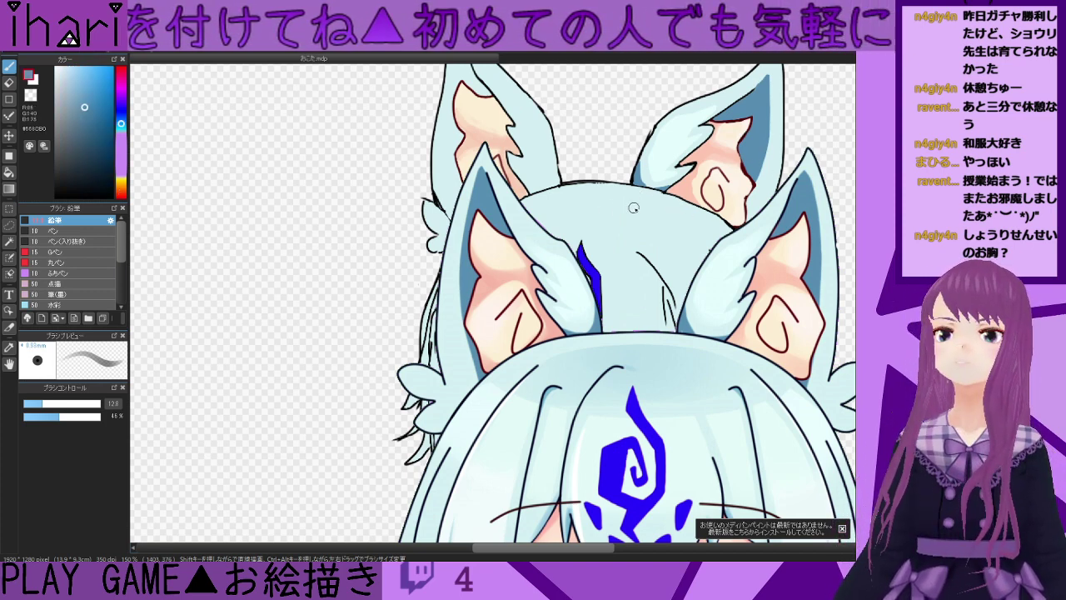
left_click(691, 379, "alt")
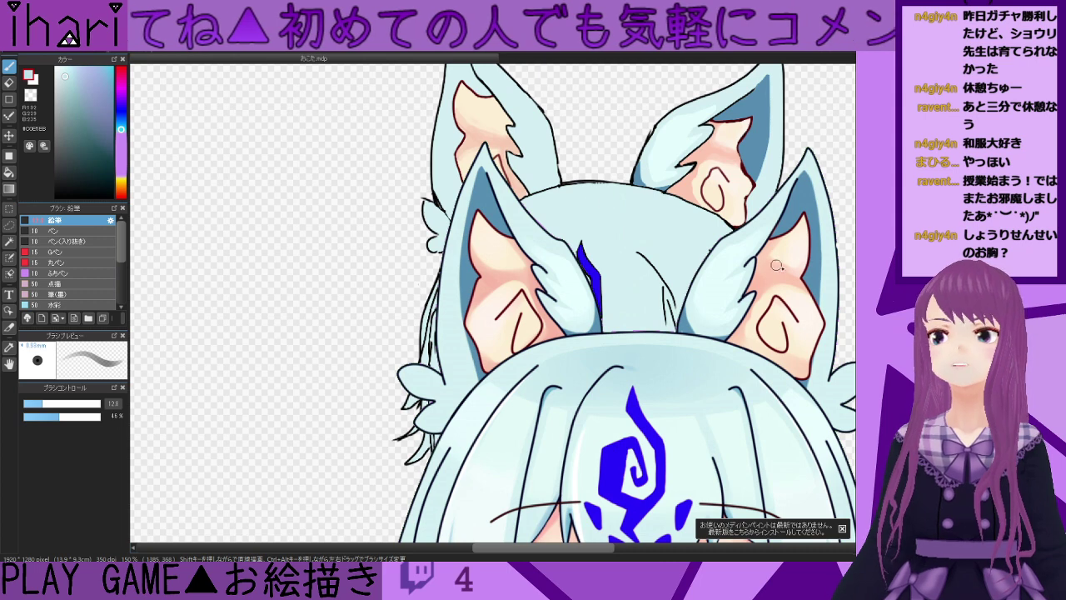
mouse_move(588, 204)
left_mouse_down()
mouse_move(664, 220)
mouse_move(623, 201)
left_mouse_up()
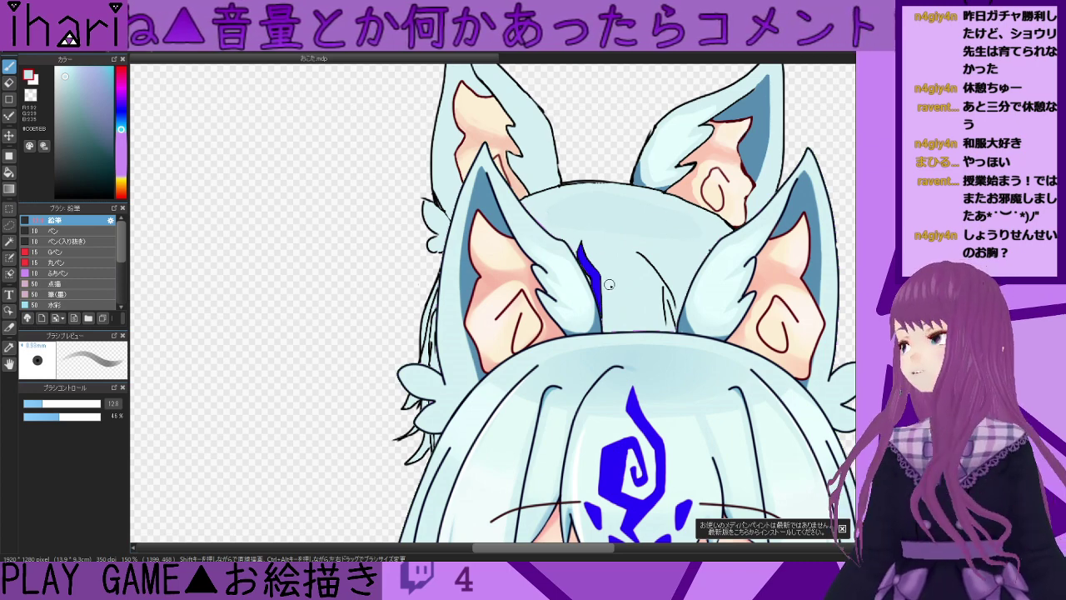
- Move the coloured front character to the left so the child's hair and face are uncovered beside it
scroll(603, 284, "down", 1)
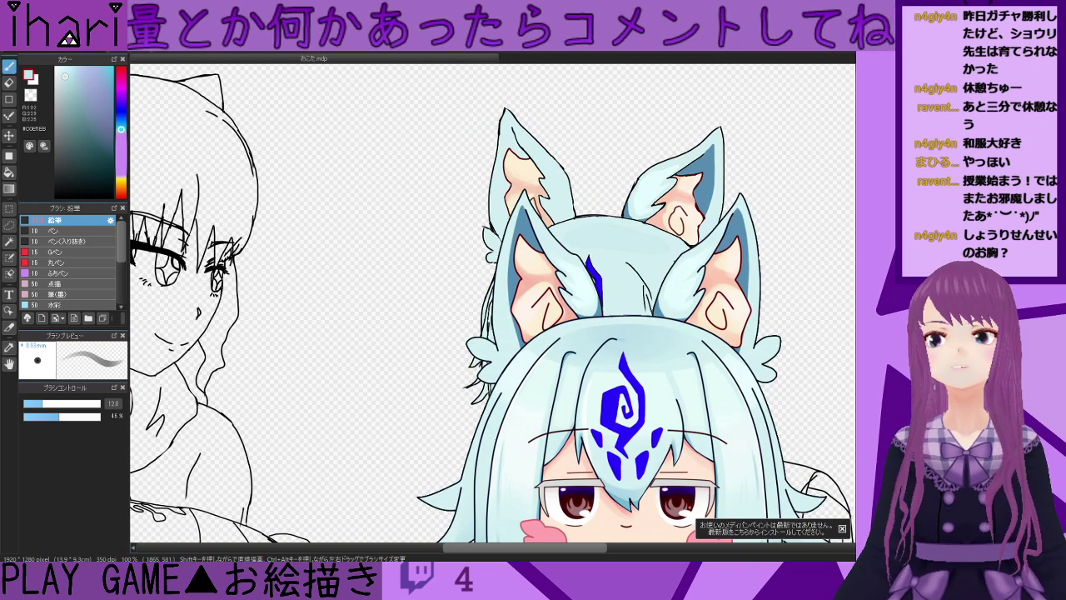
key("v")
left_click_drag(598, 400, 282, 356)
scroll(651, 286, "down", 1)
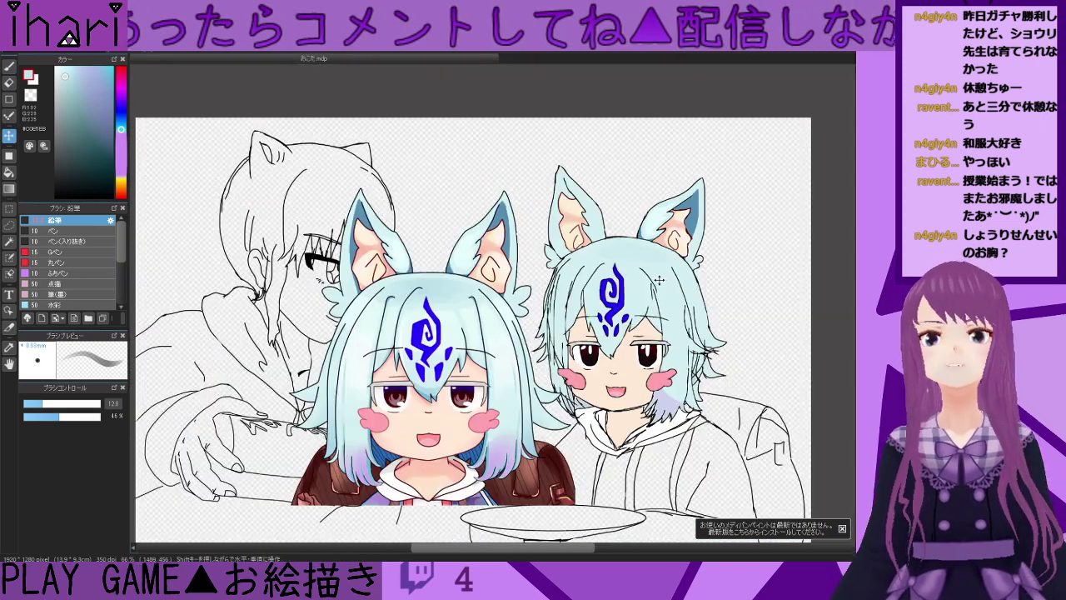
scroll(654, 283, "up", 2)
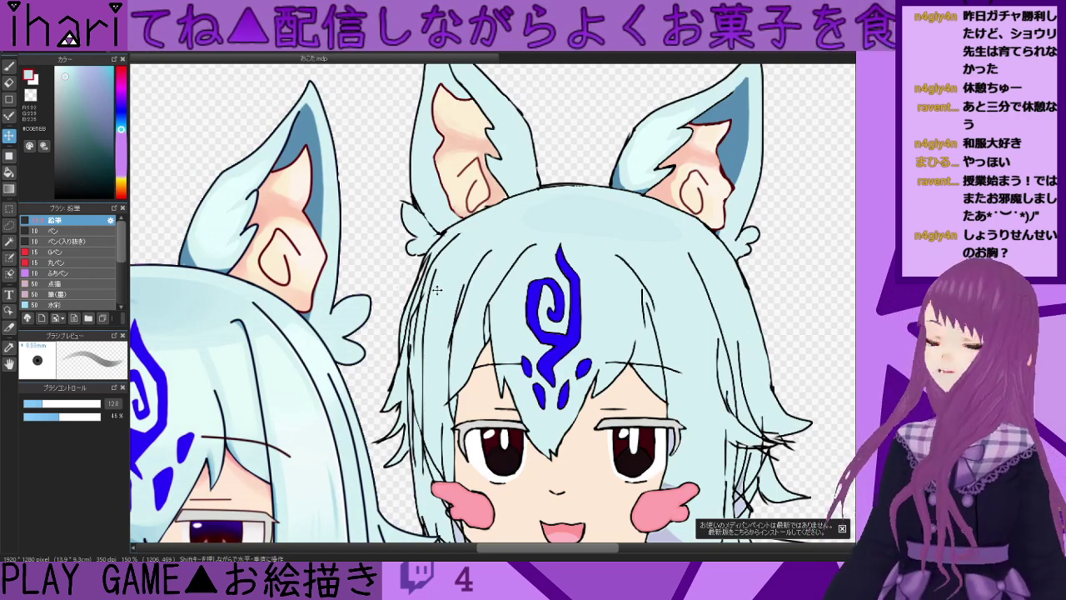
scroll(553, 279, "down", 1)
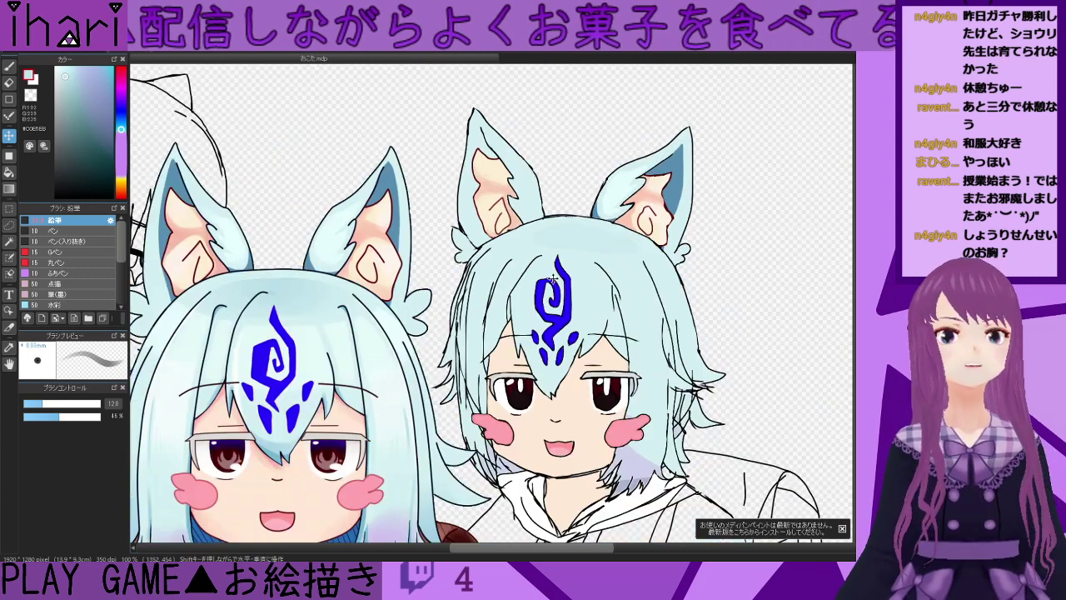
- Extend the pale blue shadow band across the crown of the child's head with the brush
key("b")
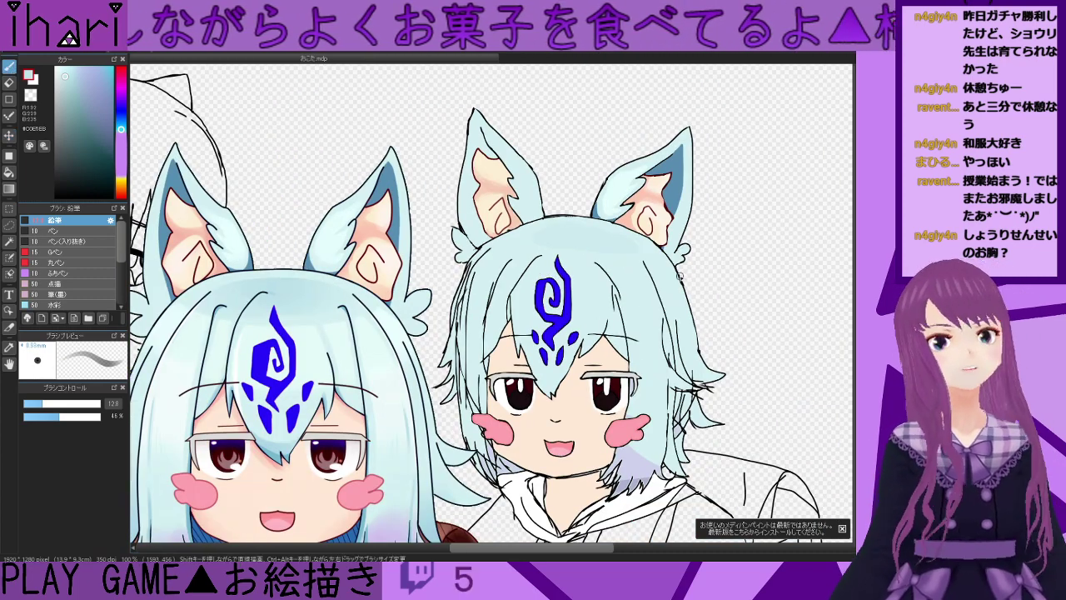
scroll(562, 247, "up", 2)
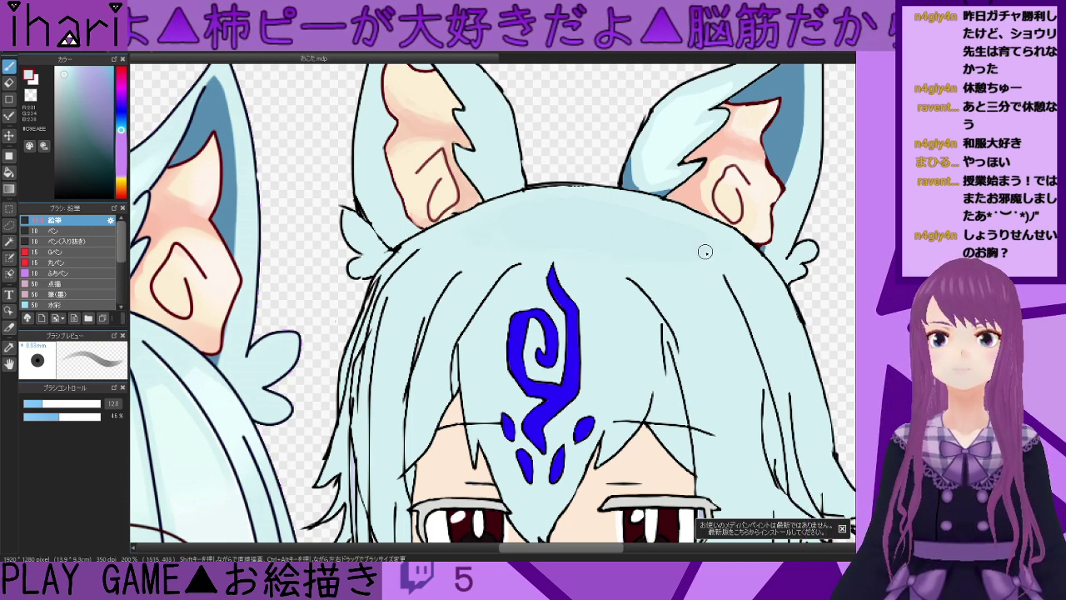
scroll(621, 287, "down", 3)
scroll(629, 297, "up", 2)
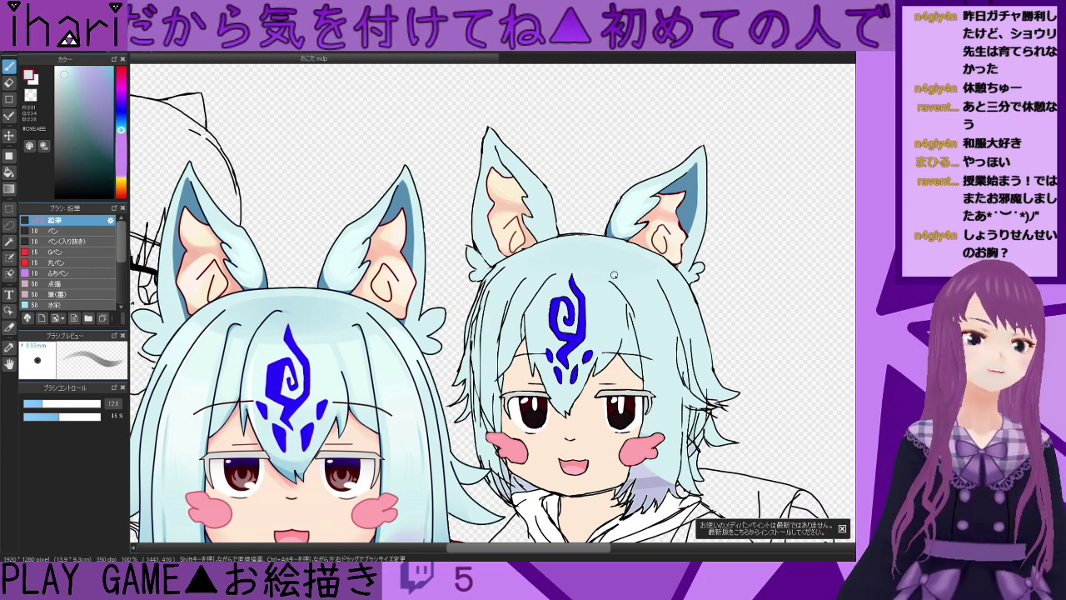
- Sample the shadow blue from the coloured character's crown and paint faint shadow streaks in the child's hair beside the forehead mark
left_click(293, 309, "alt")
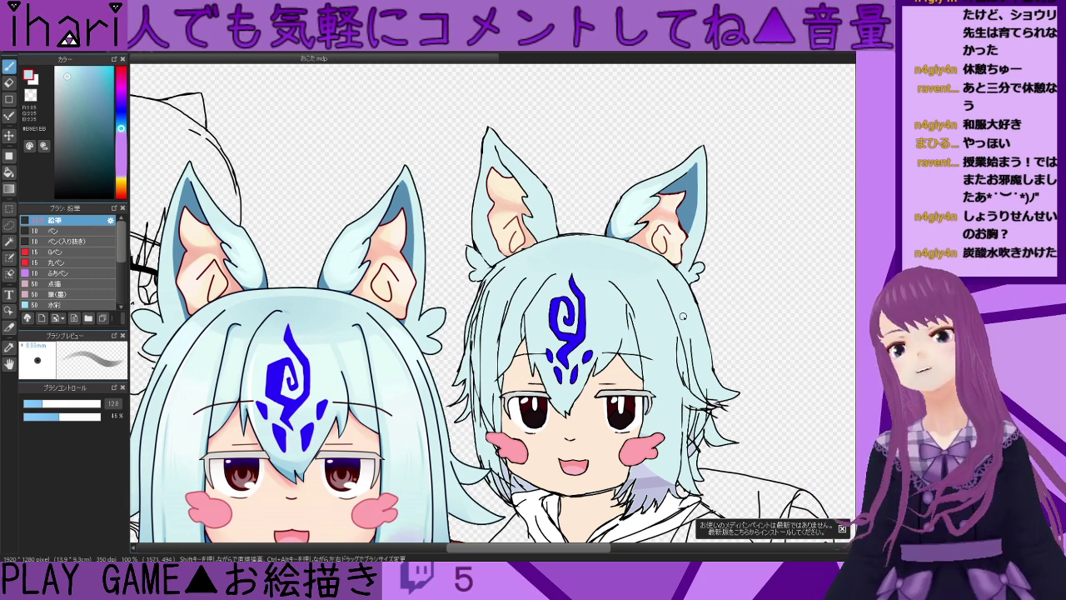
scroll(664, 309, "down", 1)
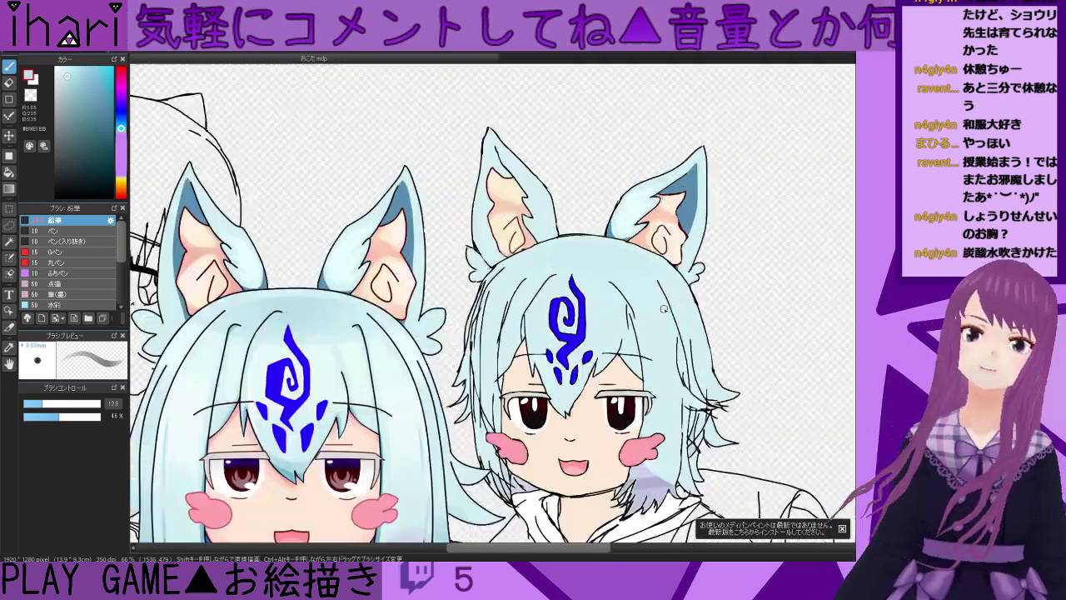
scroll(654, 296, "up", 3)
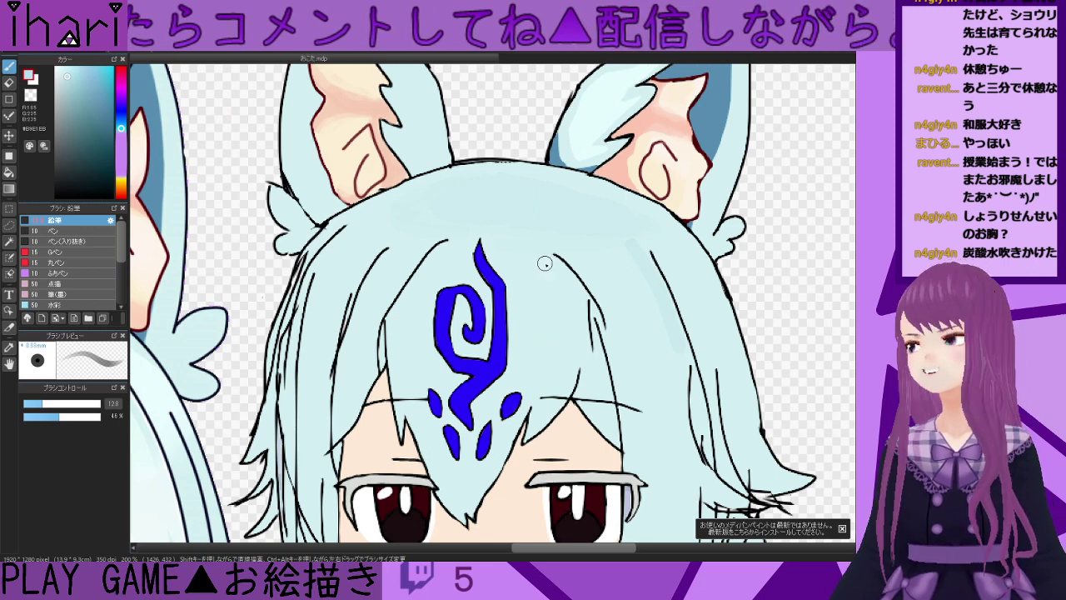
scroll(530, 265, "down", 1)
scroll(522, 256, "down", 1)
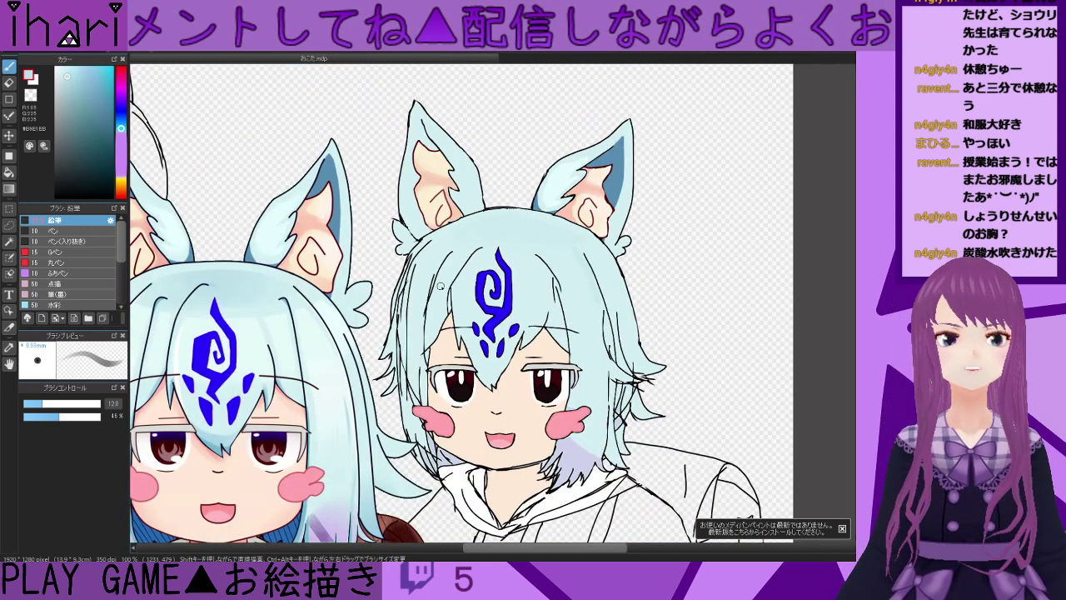
scroll(503, 285, "up", 2)
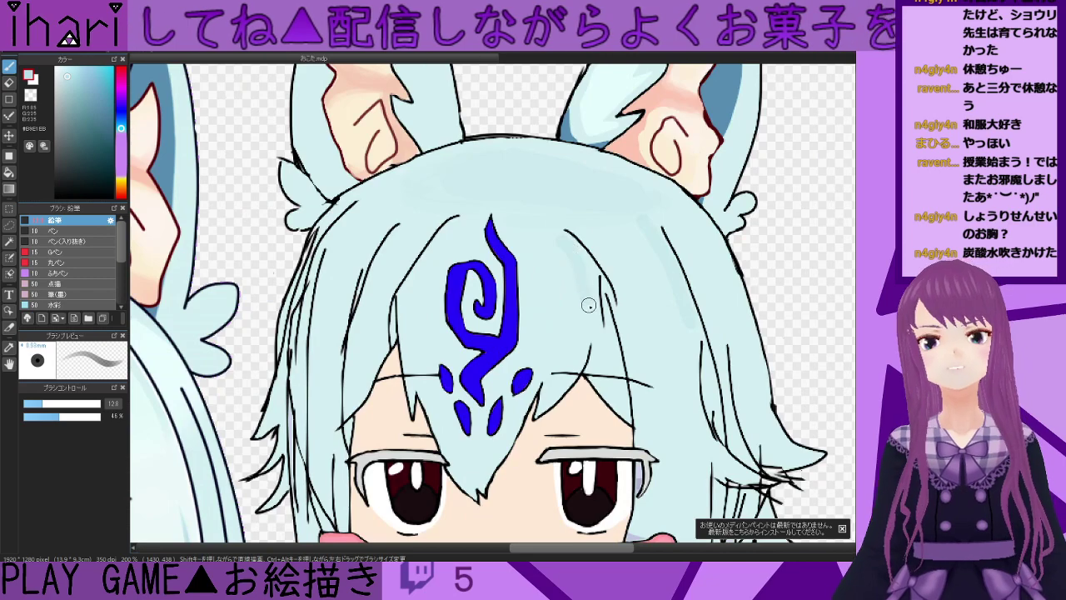
- Sample the pale blues of the child's hair and soften the faint shadow streaks around the forehead mark
left_click(554, 244, "alt")
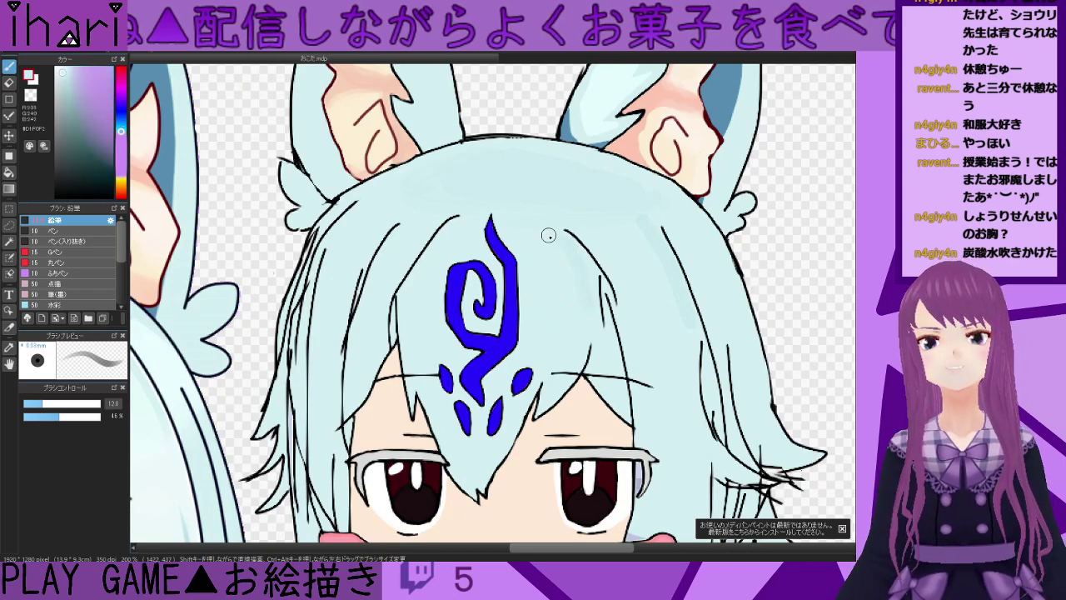
scroll(498, 282, "down", 1)
left_click_drag(581, 548, 541, 548)
scroll(701, 241, "down", 1)
left_click(702, 240, "alt")
scroll(702, 240, "up", 2)
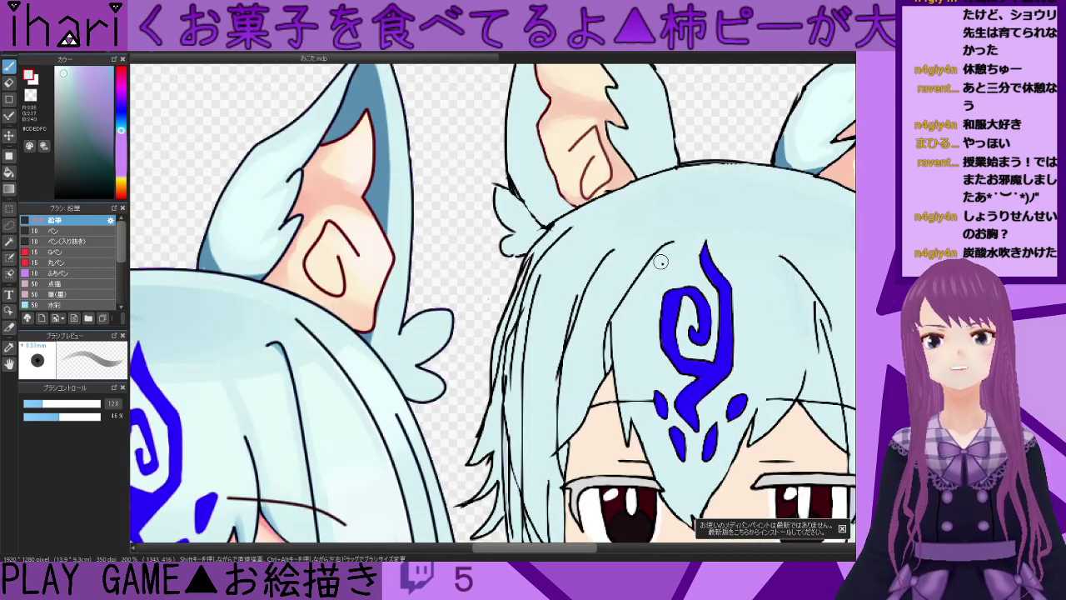
- Compare the shading of the child's crown and fringe with the hair of the coloured front character
scroll(621, 362, "down", 2)
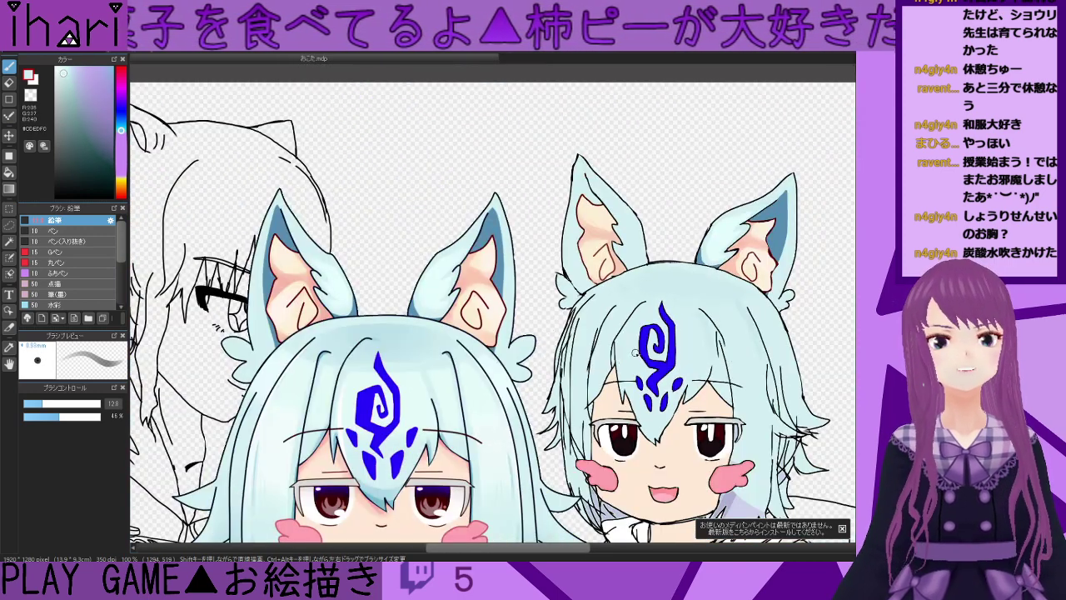
scroll(631, 356, "up", 1)
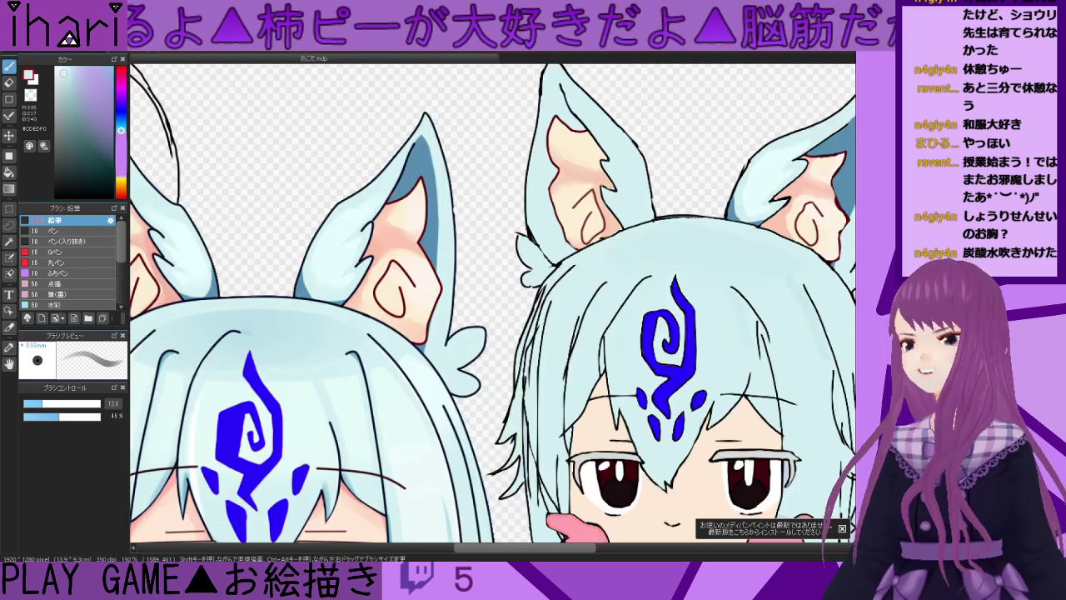
scroll(493, 303, "down", 2)
scroll(569, 355, "down", 1)
scroll(564, 351, "up", 1)
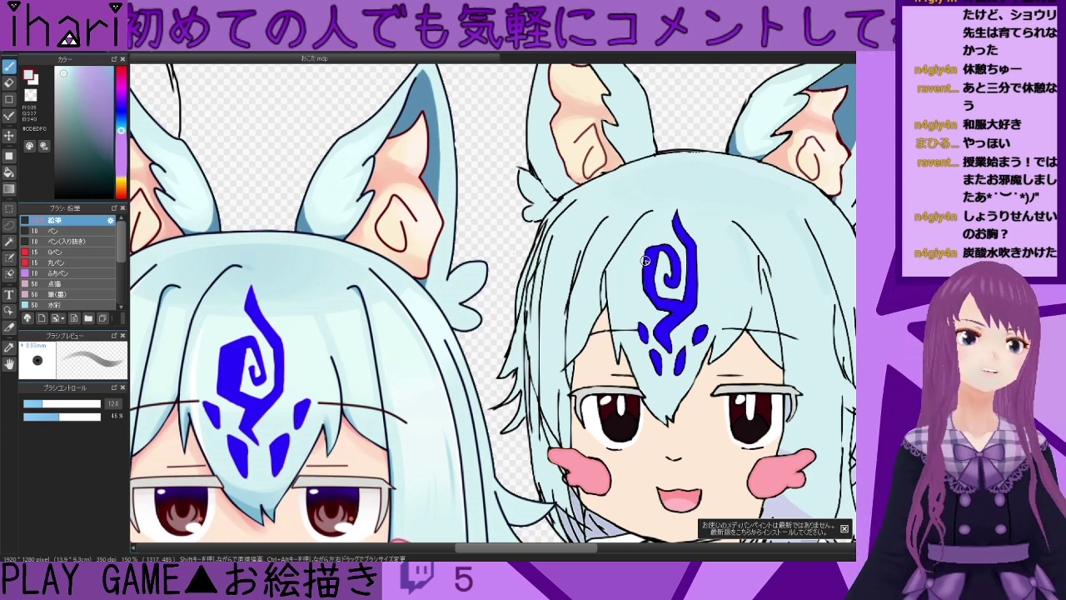
scroll(649, 225, "up", 1)
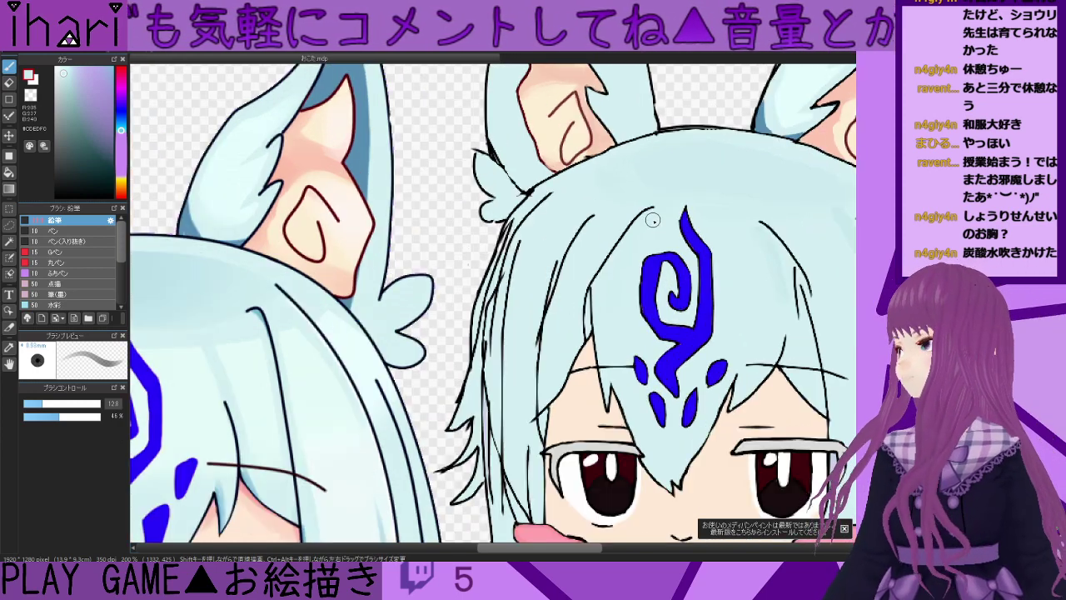
scroll(754, 236, "down", 1)
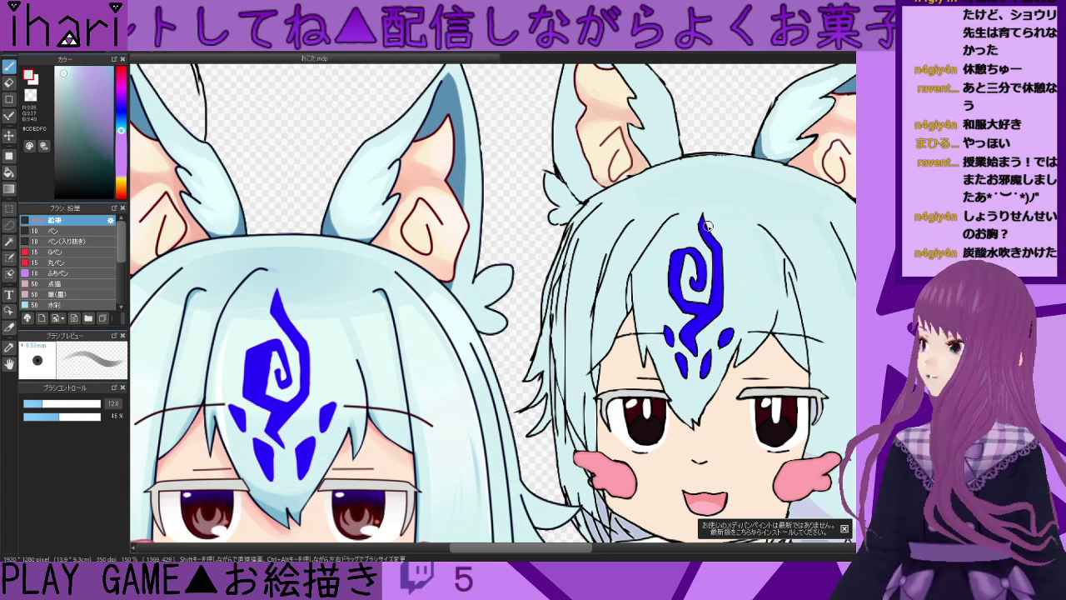
scroll(699, 227, "down", 2)
scroll(693, 226, "up", 2)
scroll(692, 225, "up", 2)
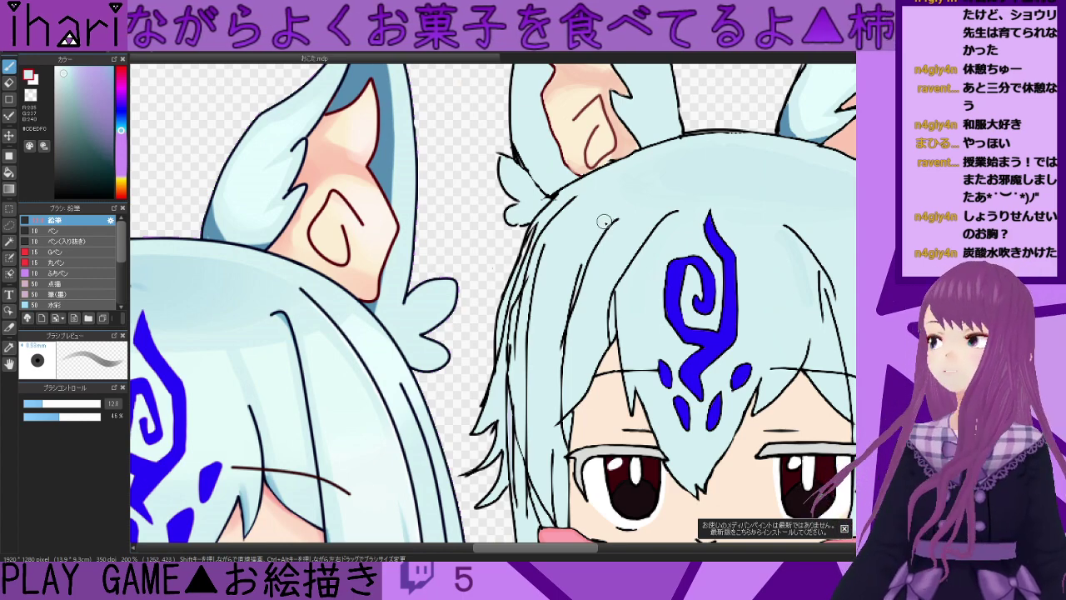
scroll(627, 227, "down", 2)
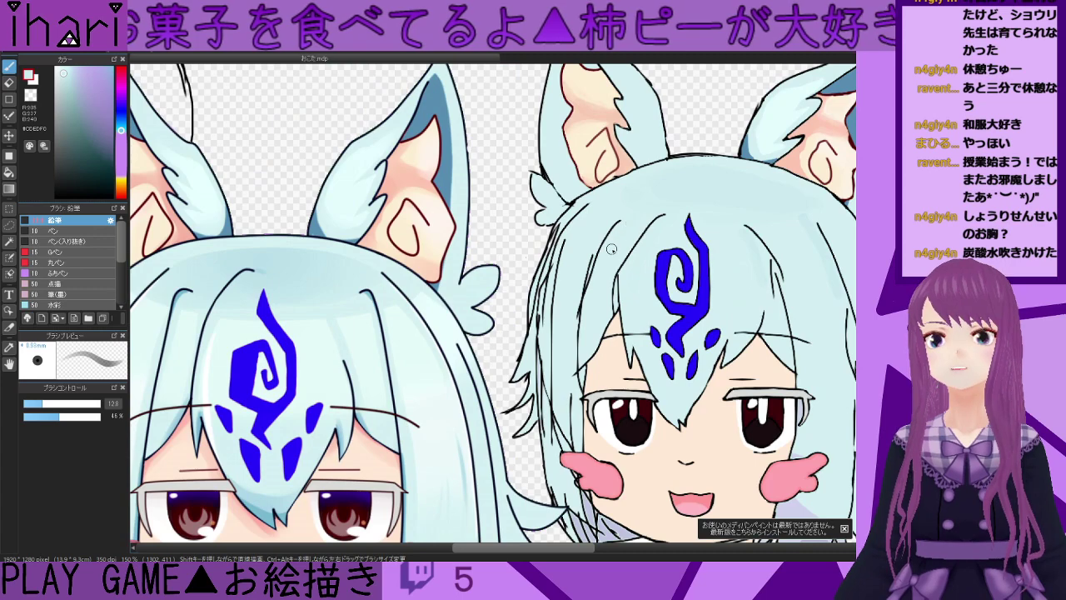
- Sample the near-white hair highlight colour, set the brush opacity to 100%, and paint a highlight down the strand beside the child's forehead
scroll(622, 240, "down", 3)
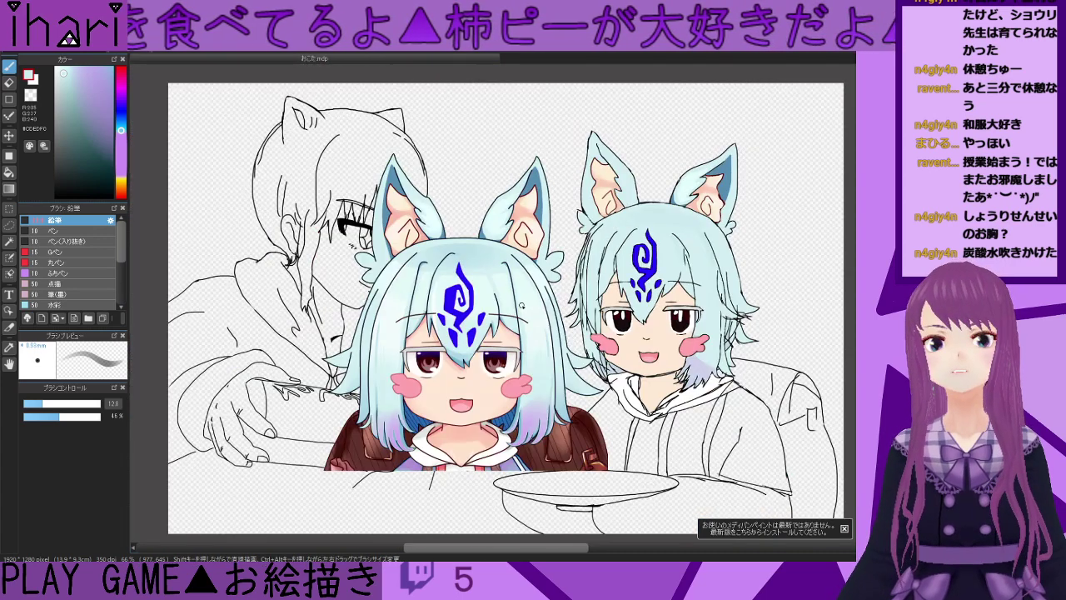
scroll(569, 291, "up", 3)
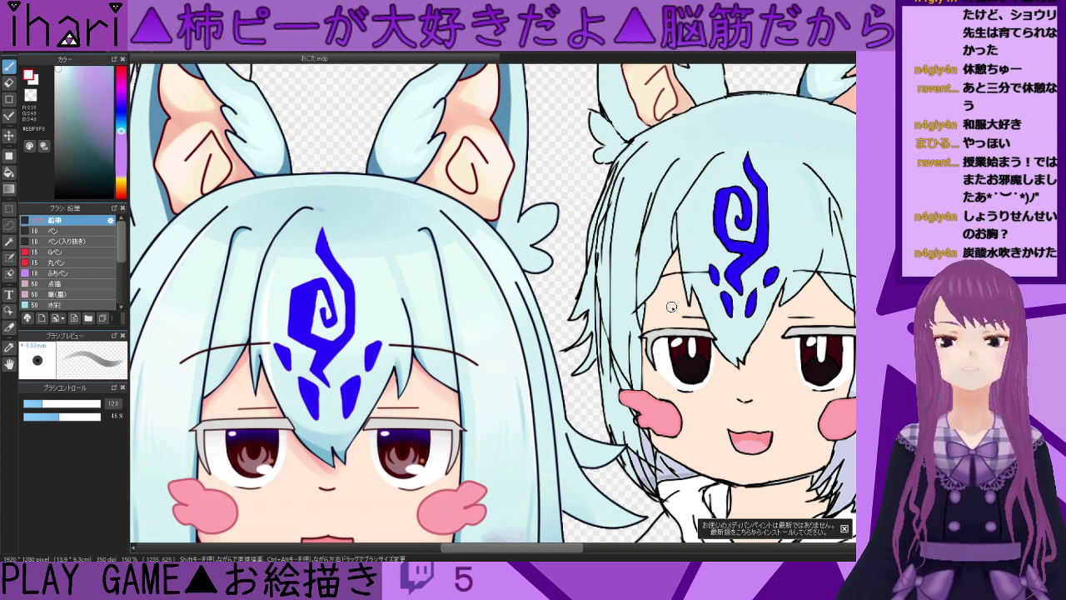
scroll(698, 266, "down", 3)
scroll(682, 246, "up", 3)
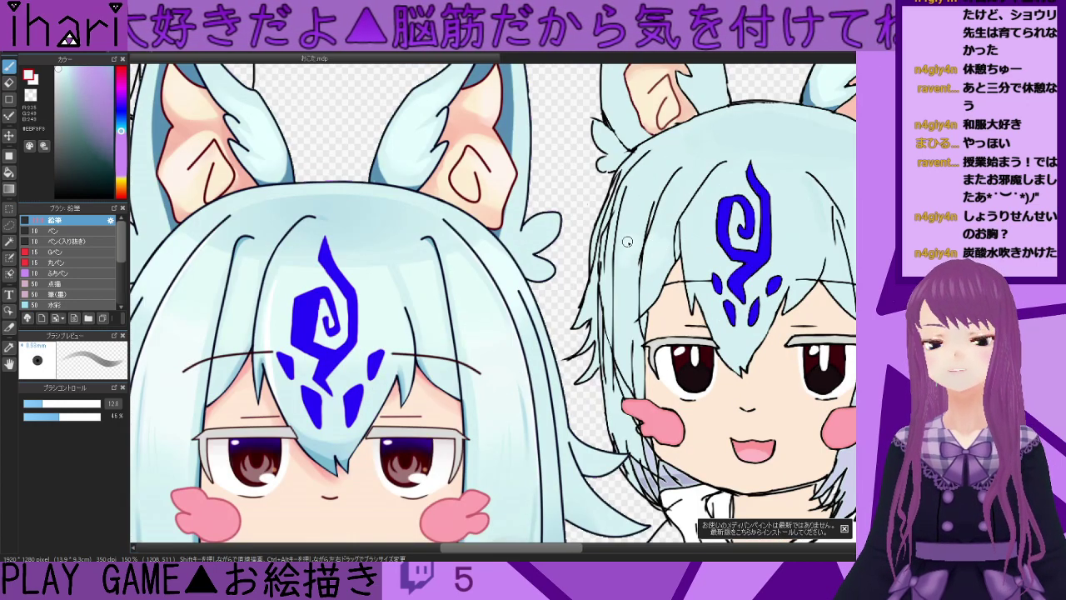
left_click_drag(70, 418, 107, 418)
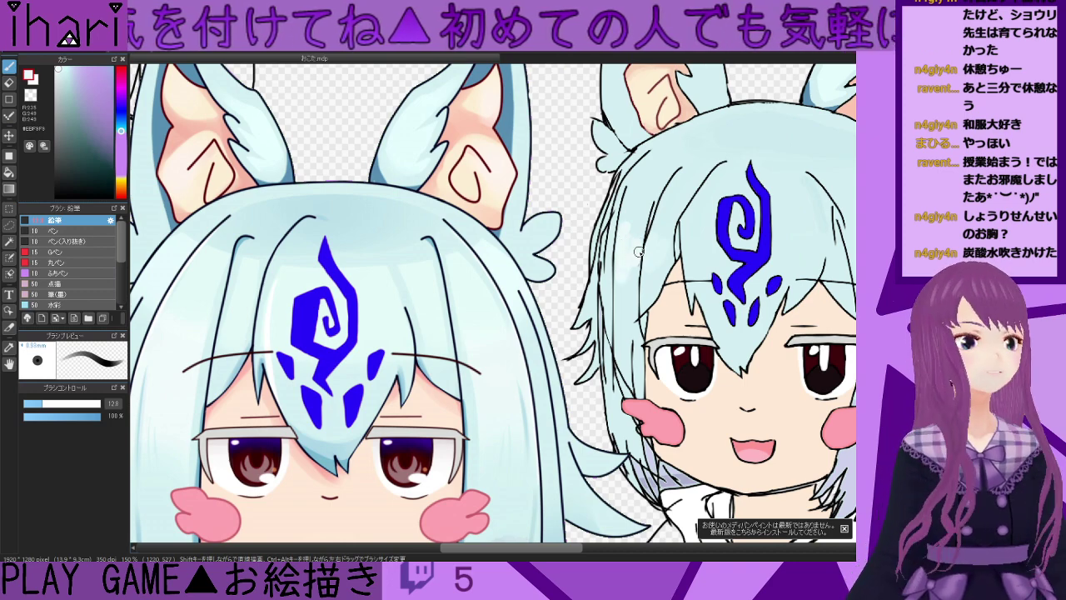
scroll(638, 252, "down", 2)
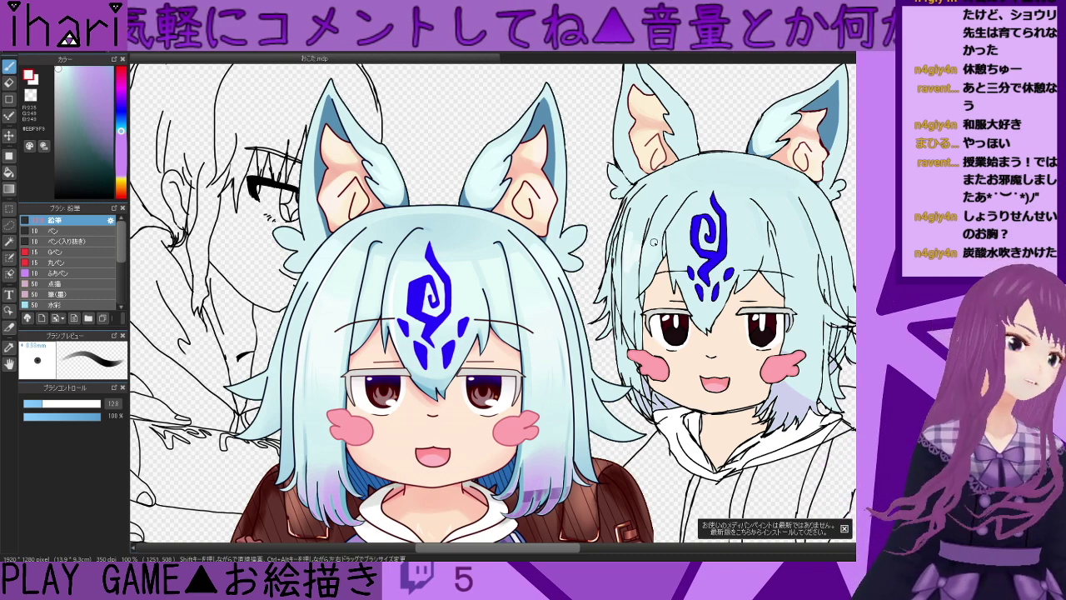
scroll(656, 246, "up", 5)
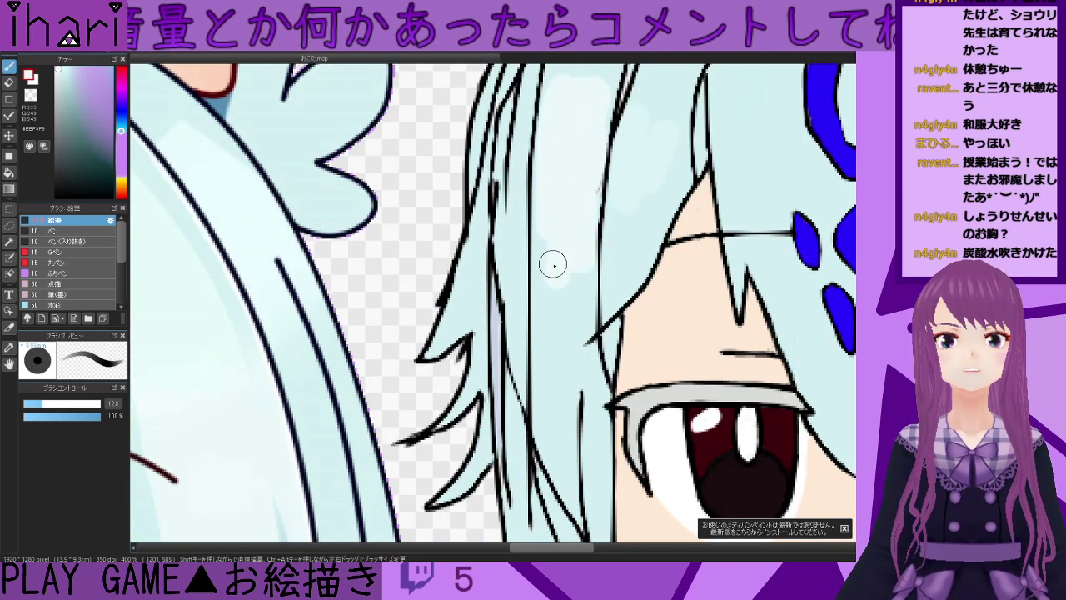
- Extend the near-white highlight into the neighbouring lock between the side strand and the forehead fringe
scroll(695, 243, "down", 4)
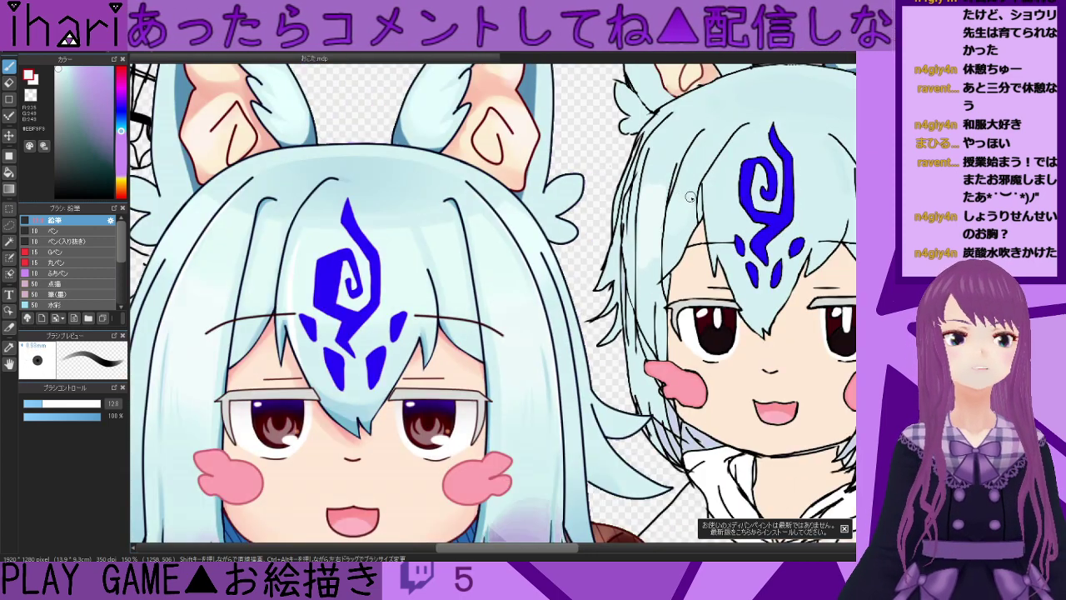
scroll(691, 197, "up", 3)
mouse_move(667, 265)
left_mouse_down()
mouse_move(694, 169)
mouse_move(684, 247)
mouse_move(670, 179)
mouse_move(653, 265)
left_mouse_up()
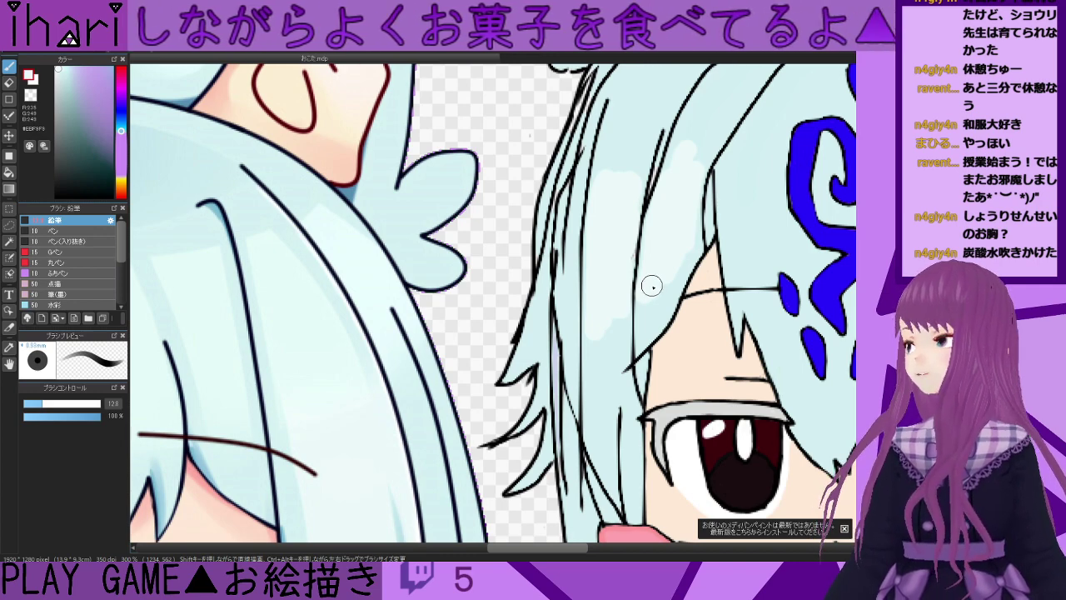
scroll(652, 287, "down", 2)
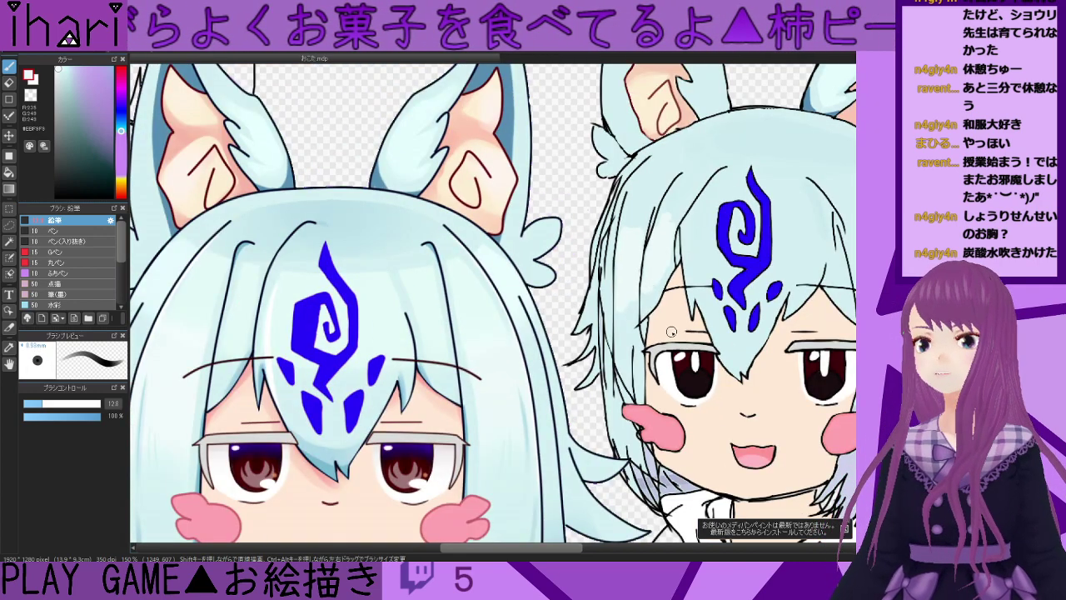
- Lower the brush opacity to about 78% and paint pale highlight streaks down the hair on the other side of the forehead mark
scroll(672, 330, "down", 1)
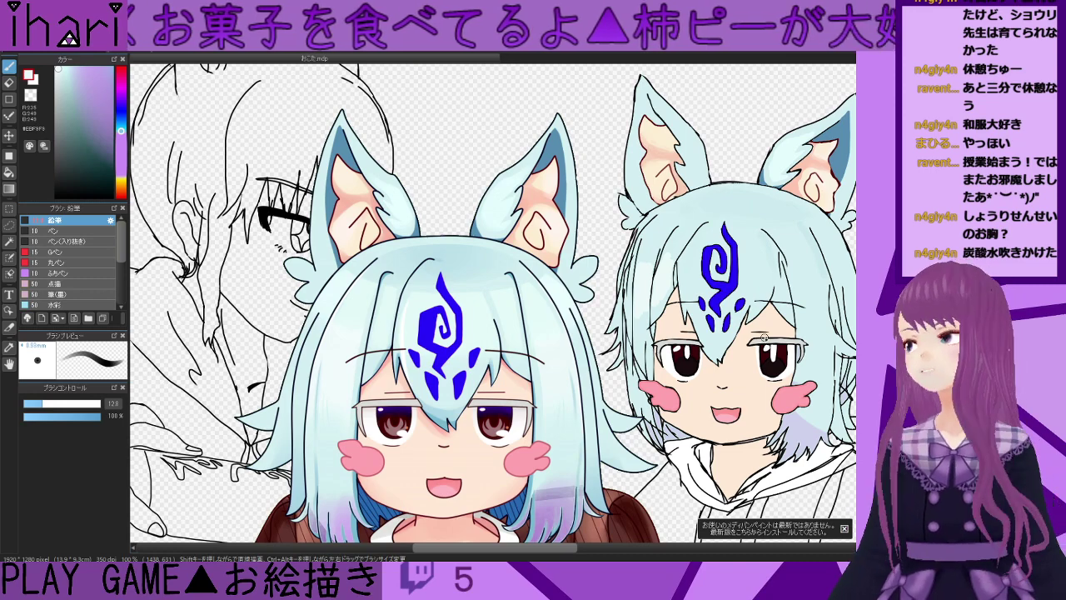
left_click_drag(577, 547, 620, 549)
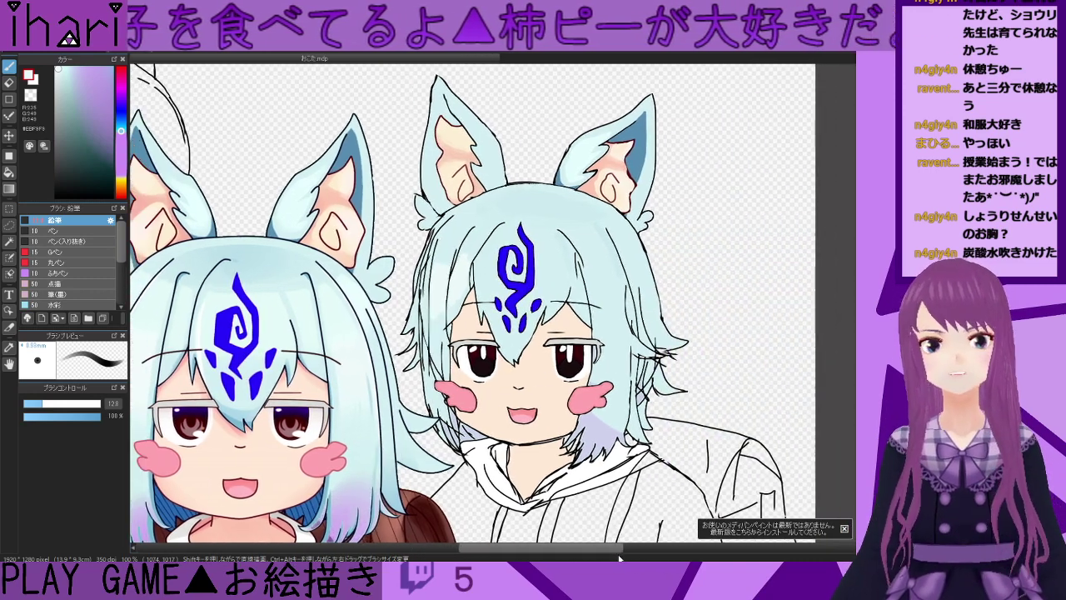
scroll(604, 317, "up", 1)
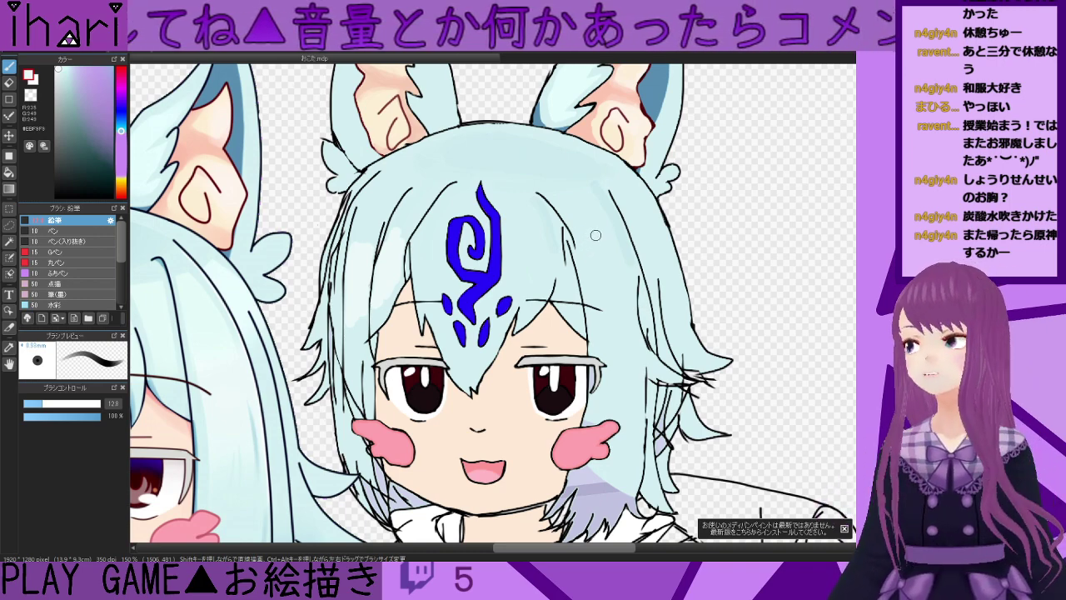
left_click(83, 416)
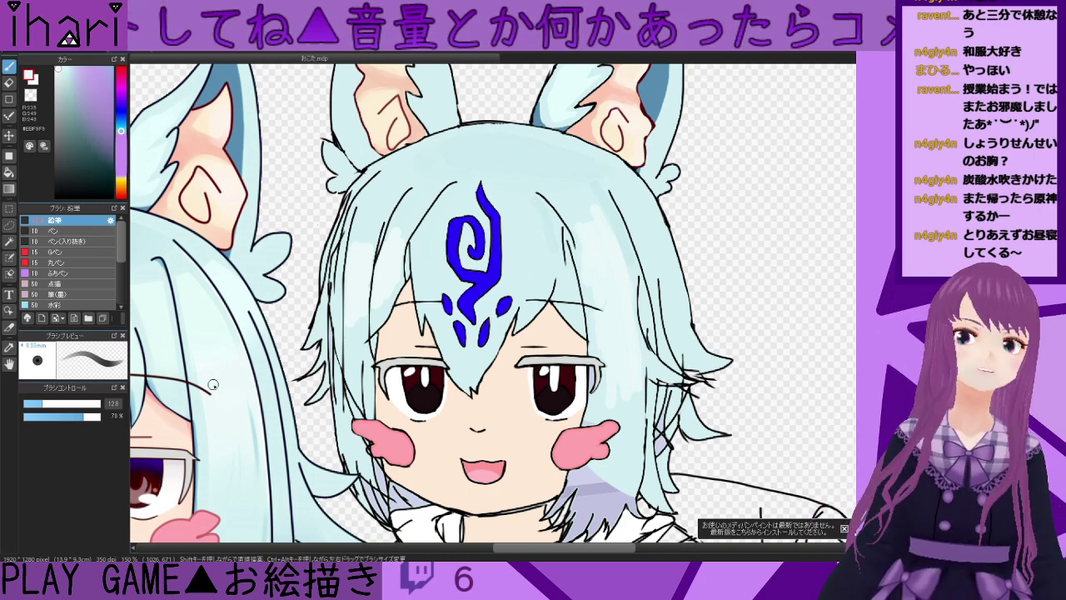
key("ctrl+minus")
key("ctrl+minus")
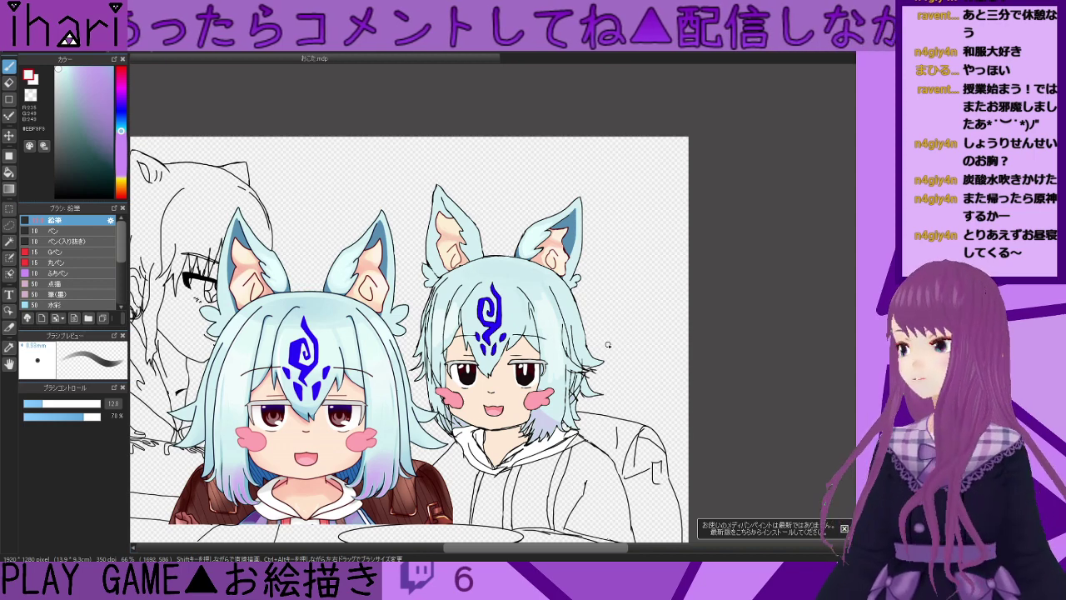
scroll(561, 298, "down", 1)
scroll(558, 299, "up", 2)
scroll(553, 305, "up", 2)
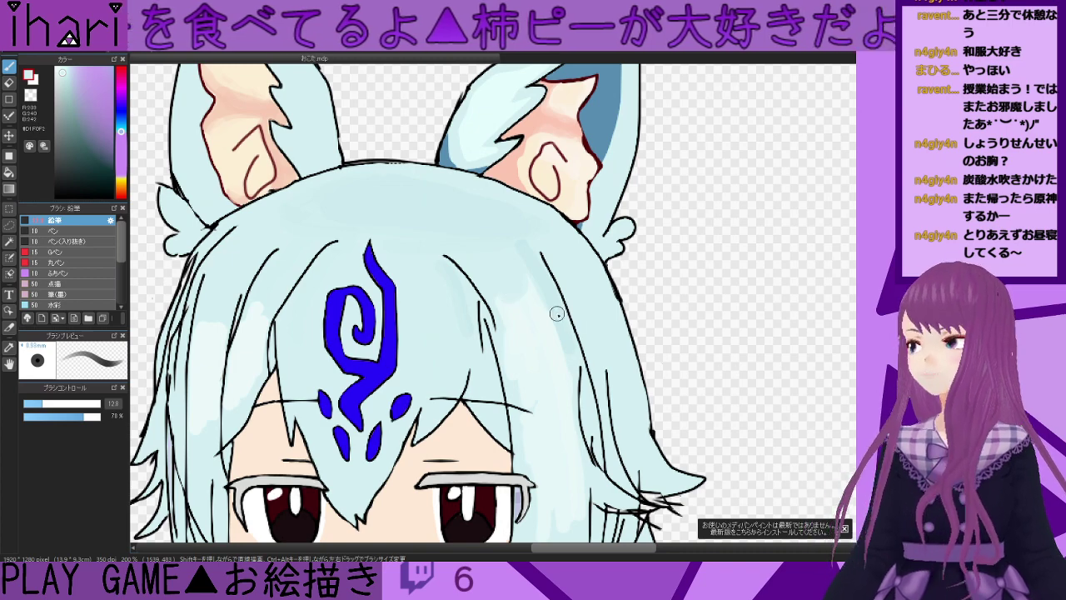
- Sample the surrounding pale blue and blend the upper end of the highlight in the first highlighted side strand
left_click_drag(575, 557, 525, 548)
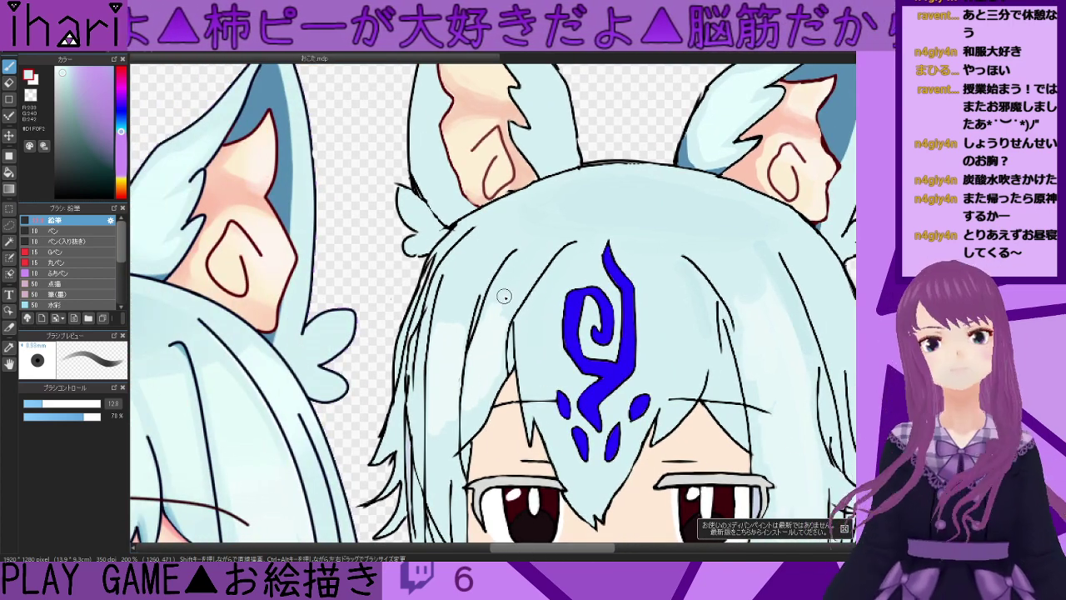
right_click(508, 288)
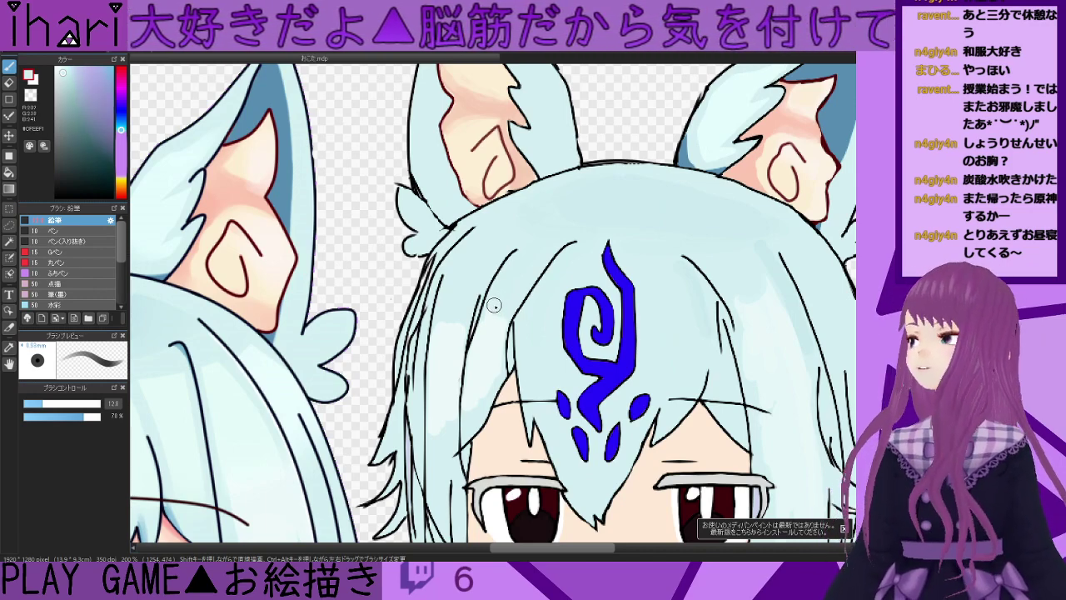
left_click(460, 307, "alt")
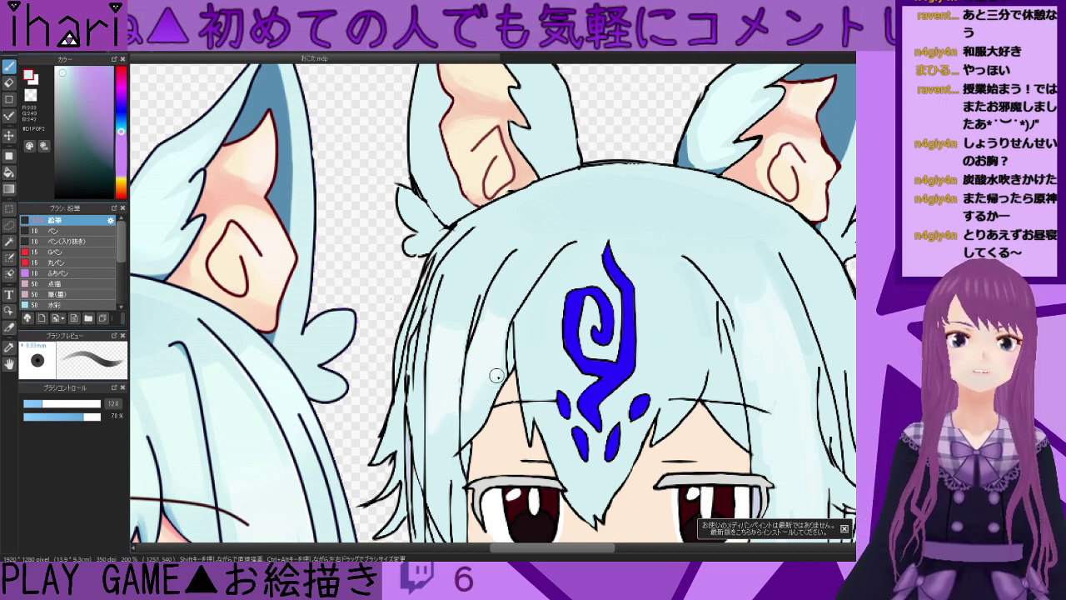
scroll(496, 376, "down", 2)
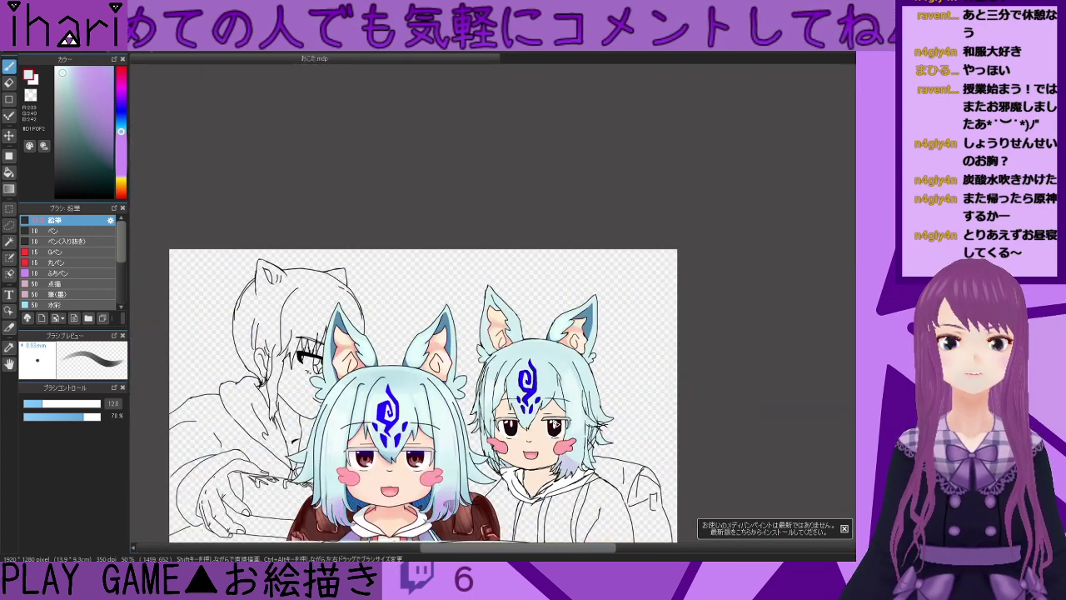
- Sample the near-white and surrounding pale blue tones and blend the highlight down the child's side lock beside the eye and cheek
scroll(546, 425, "up", 2)
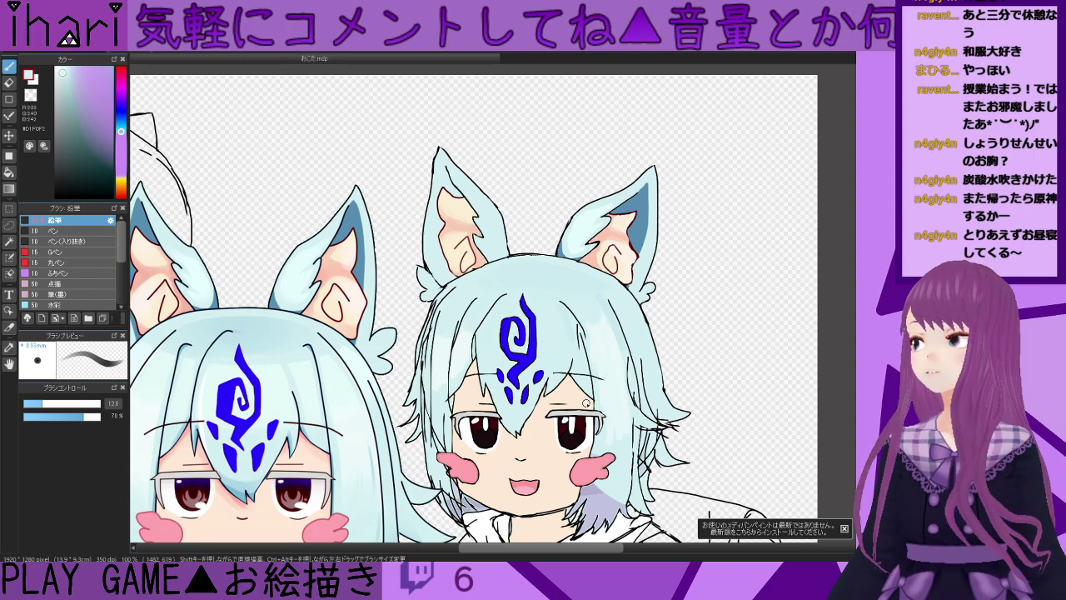
scroll(587, 404, "up", 1)
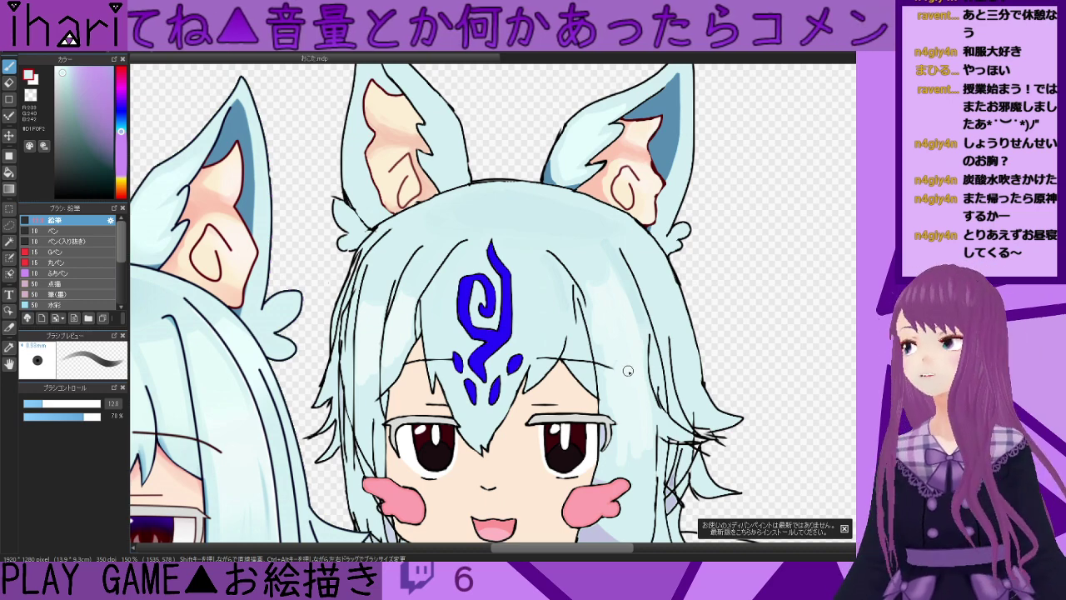
scroll(622, 374, "down", 1)
scroll(794, 315, "down", 3)
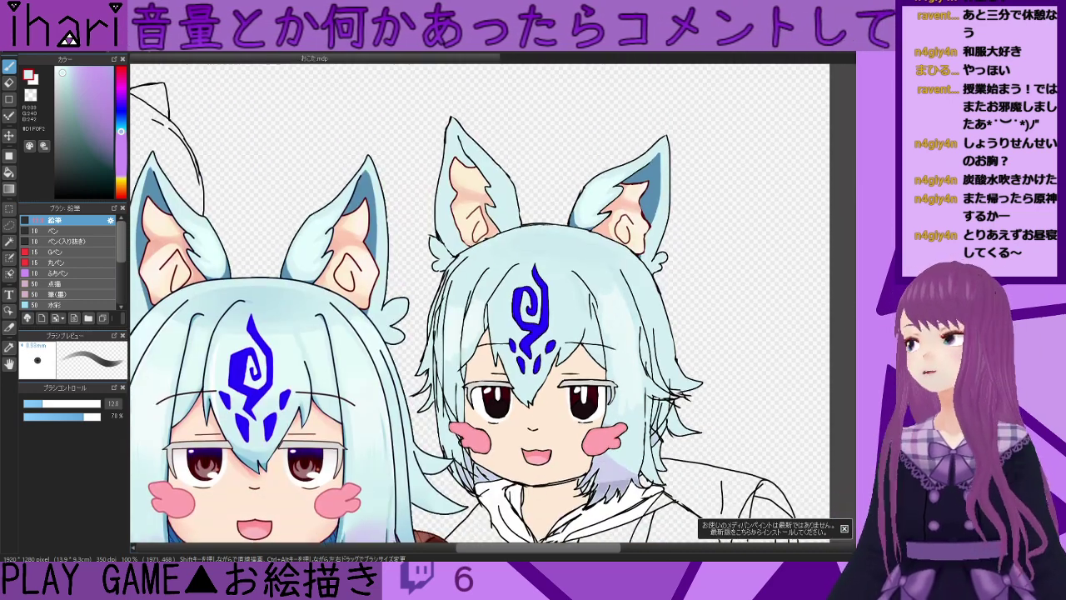
scroll(666, 293, "down", 1)
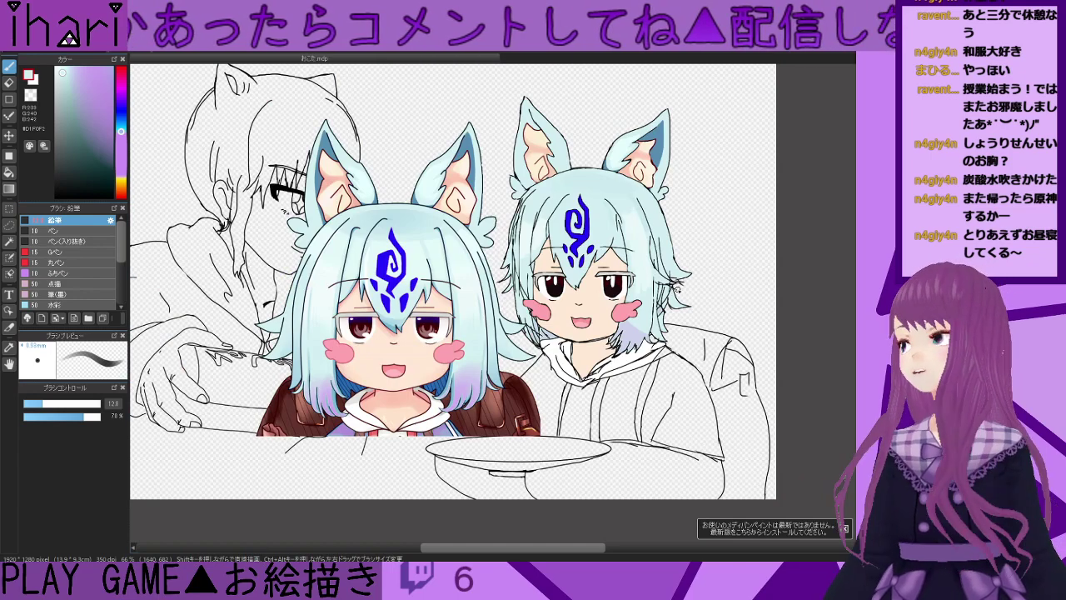
scroll(676, 288, "up", 3)
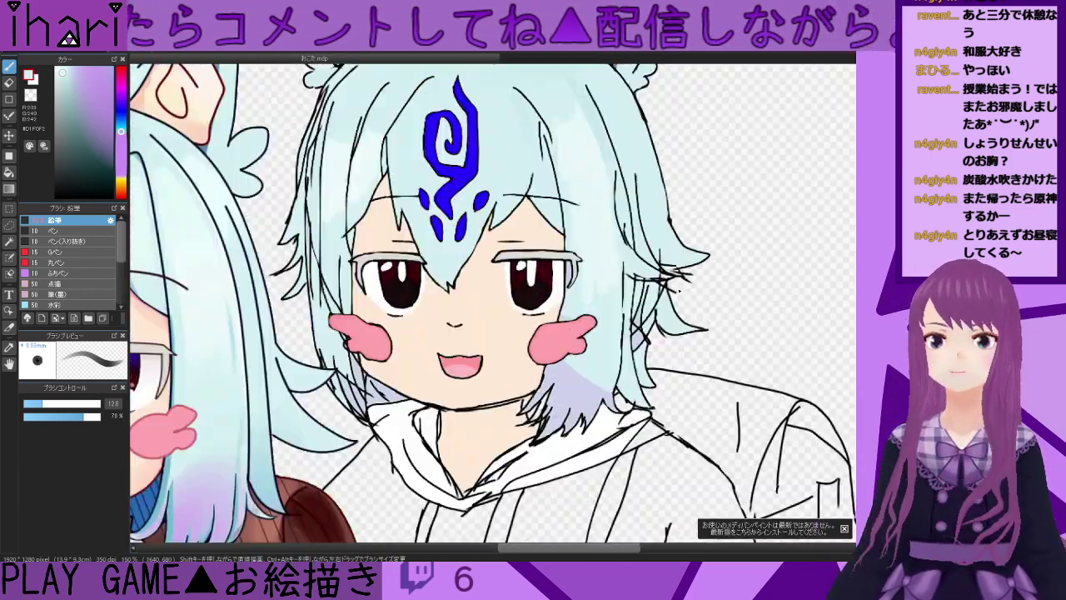
right_click(572, 252)
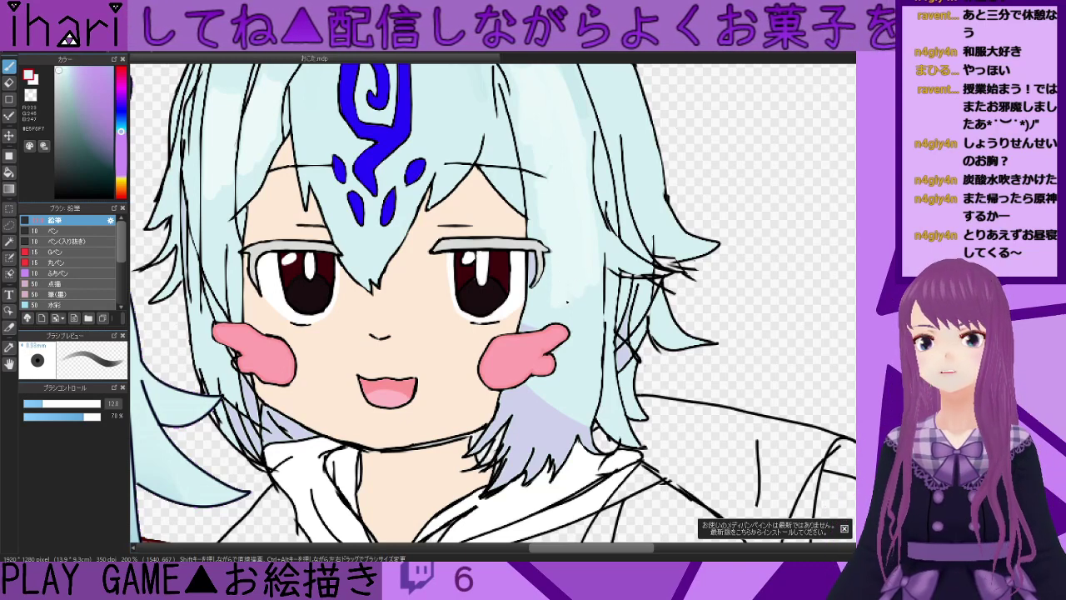
left_click(583, 312, "alt")
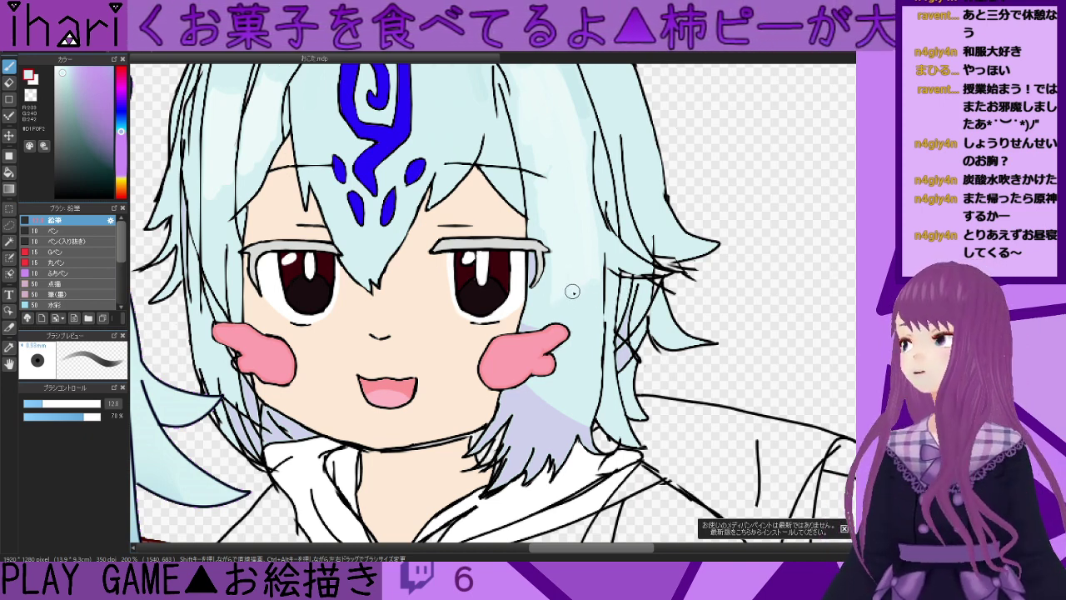
- Sample a pale tone from the lavender-tipped side lock and soften the straight boundary between its blue and lavender areas below the cheek
scroll(572, 285, "down", 1)
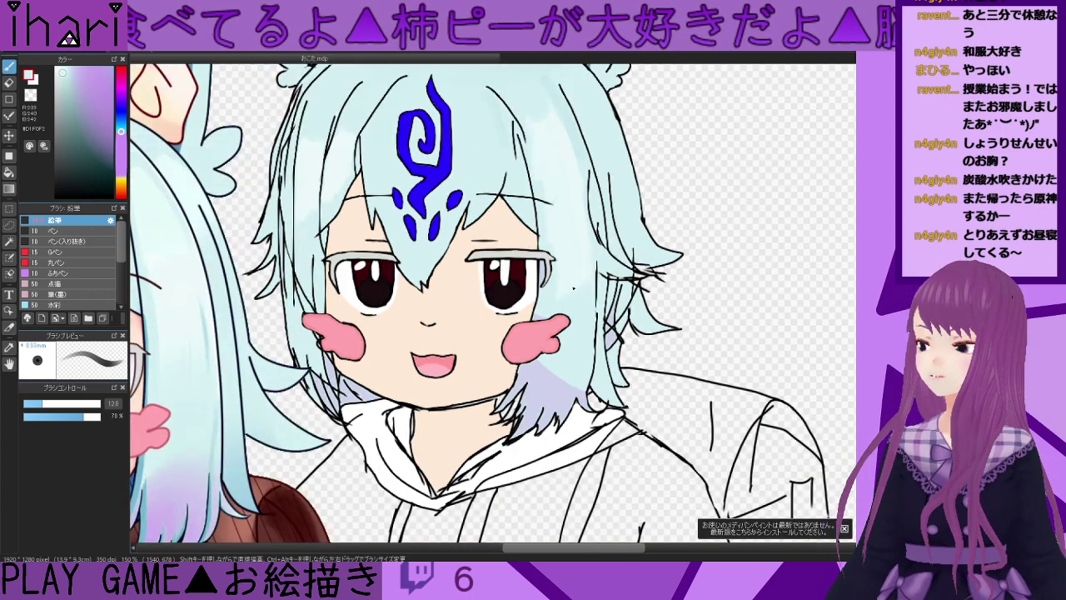
scroll(572, 286, "down", 1)
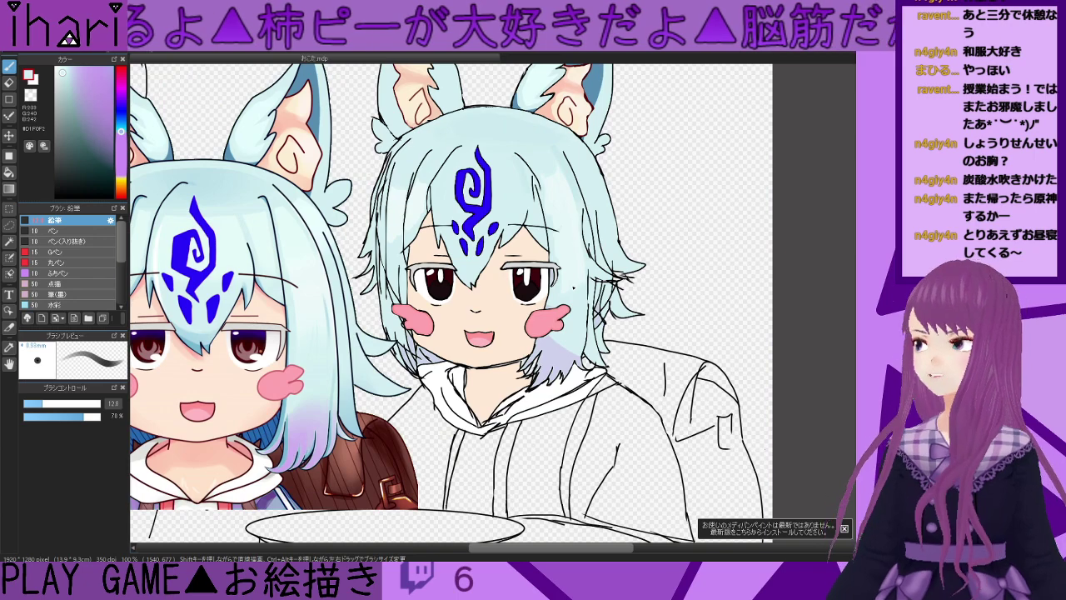
scroll(571, 285, "up", 2)
scroll(832, 343, "down", 2)
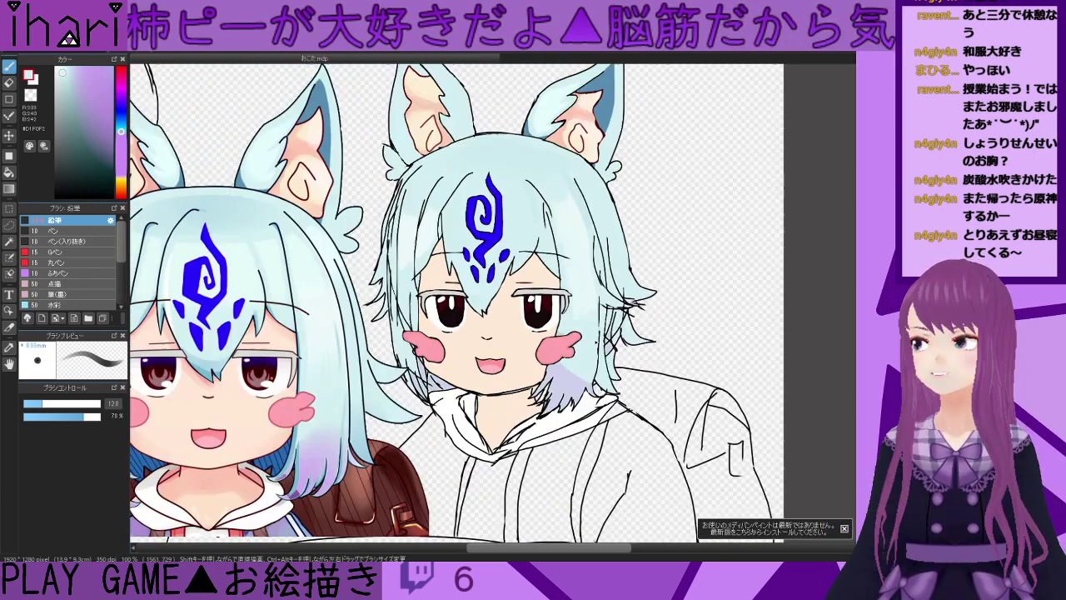
scroll(855, 334, "down", 2)
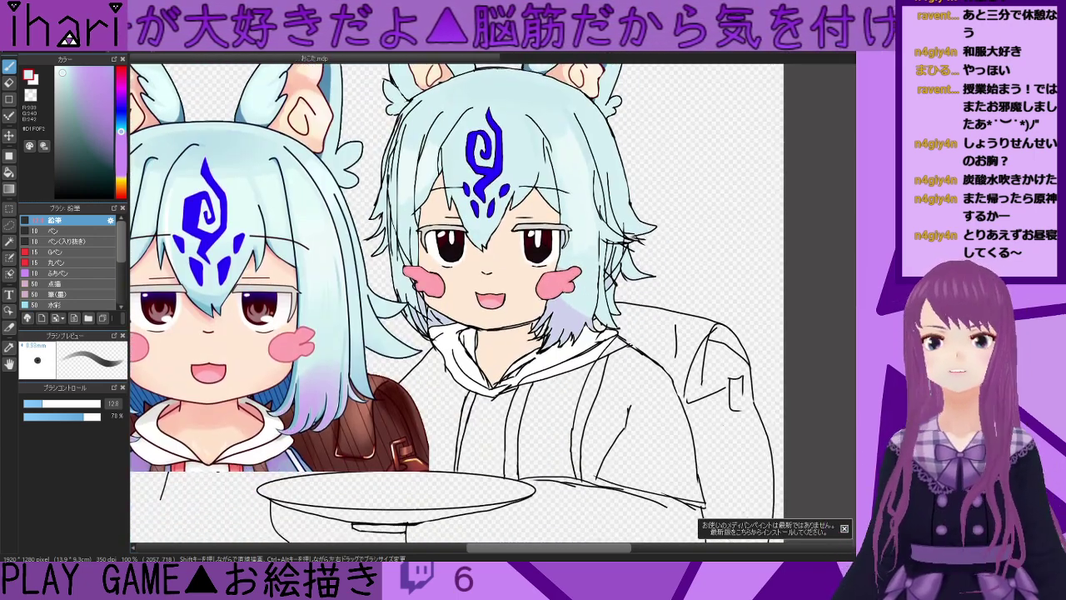
scroll(581, 341, "up", 1)
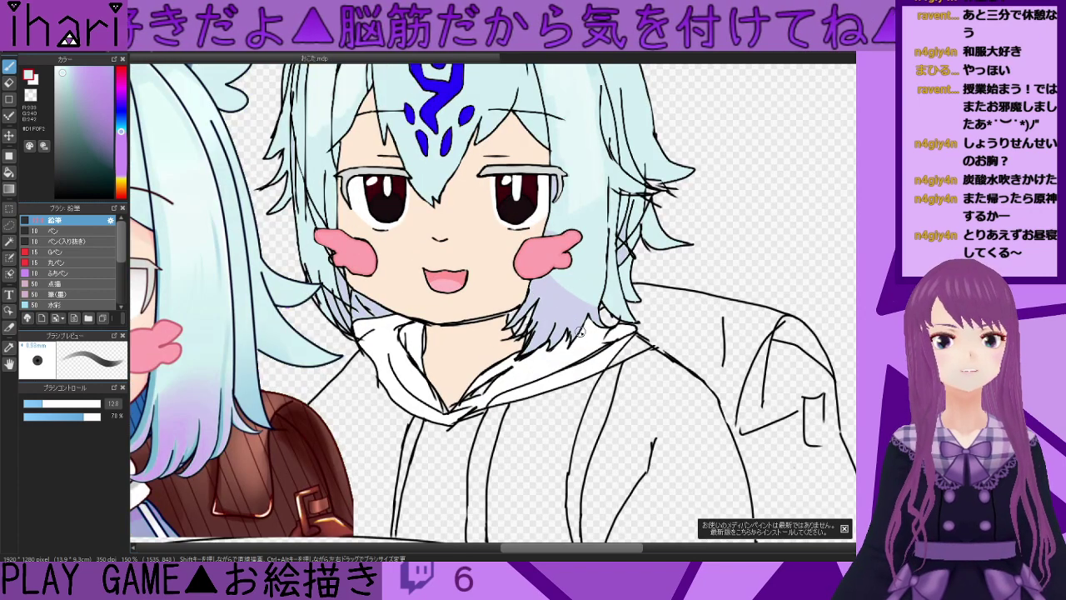
scroll(581, 330, "up", 1)
left_click(563, 304, "alt")
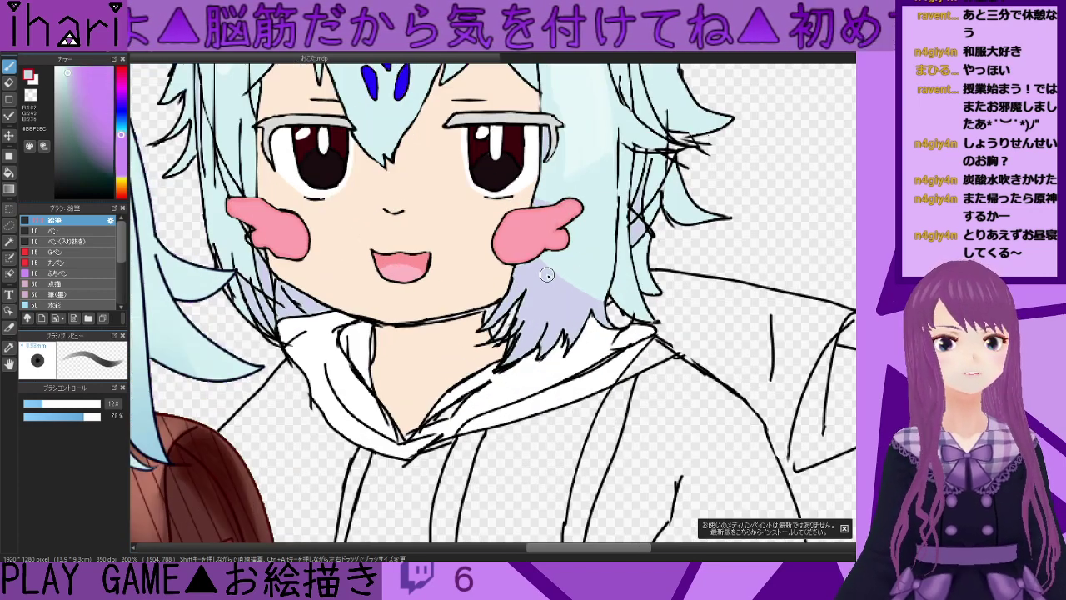
mouse_move(581, 283)
left_mouse_down()
mouse_move(604, 273)
mouse_move(593, 297)
left_mouse_up()
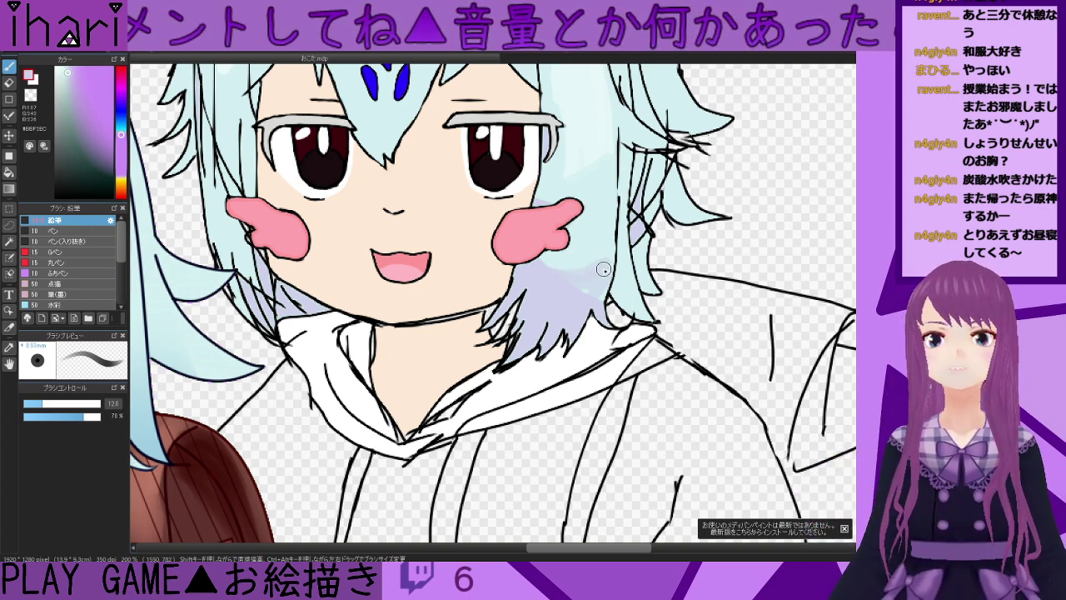
- Compare the child's highlighted and lavender-tipped hair with the coloured reference character at several magnifications
scroll(524, 305, "down", 4)
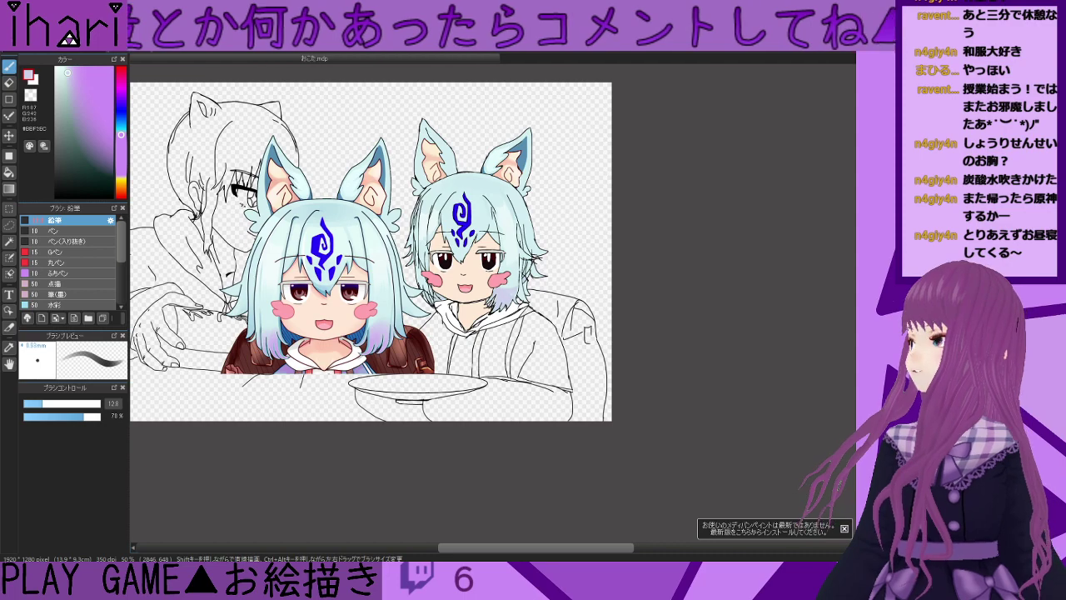
scroll(300, 222, "down", 3)
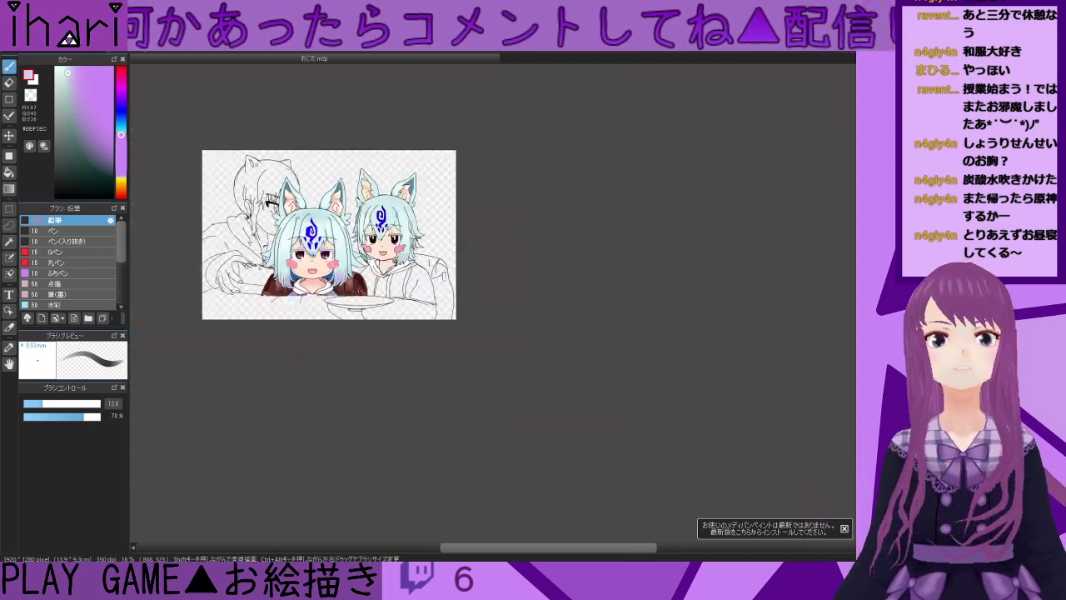
scroll(341, 219, "up", 5)
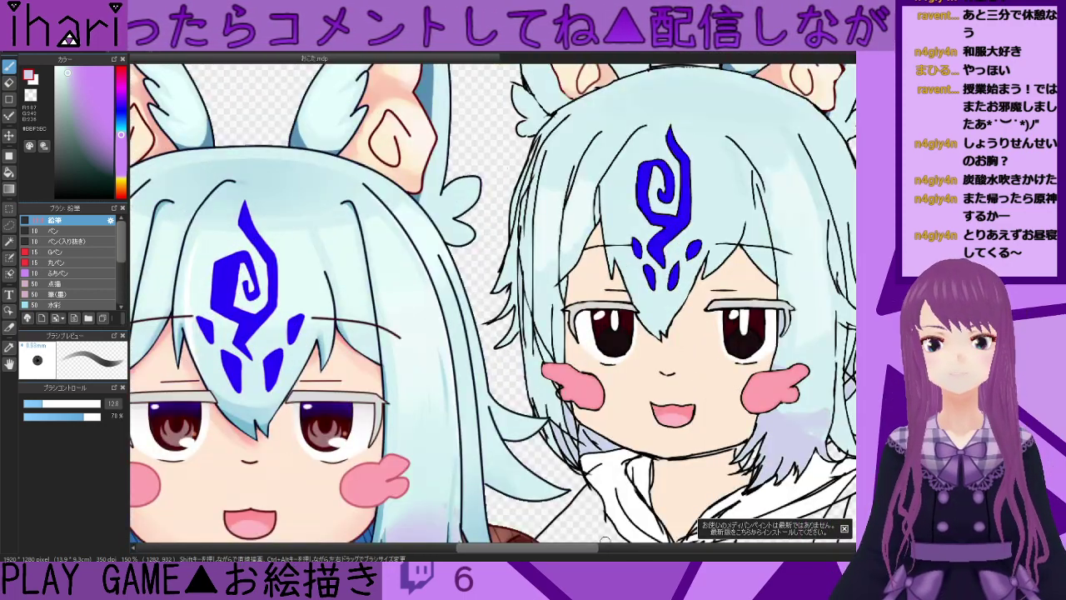
left_click_drag(591, 550, 602, 552)
scroll(714, 417, "up", 2)
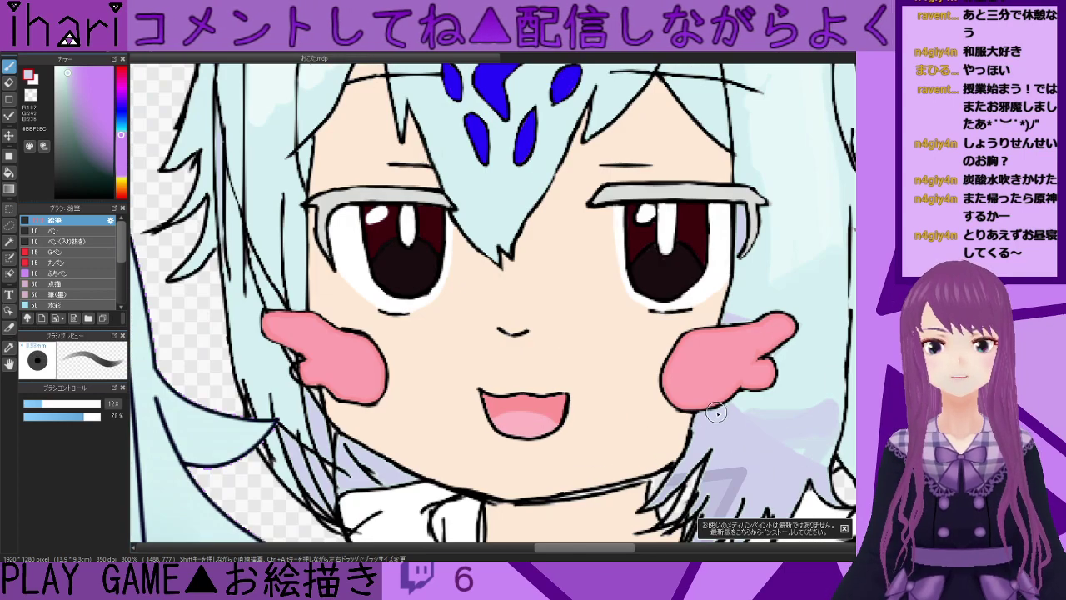
scroll(711, 408, "down", 2)
scroll(702, 401, "down", 1)
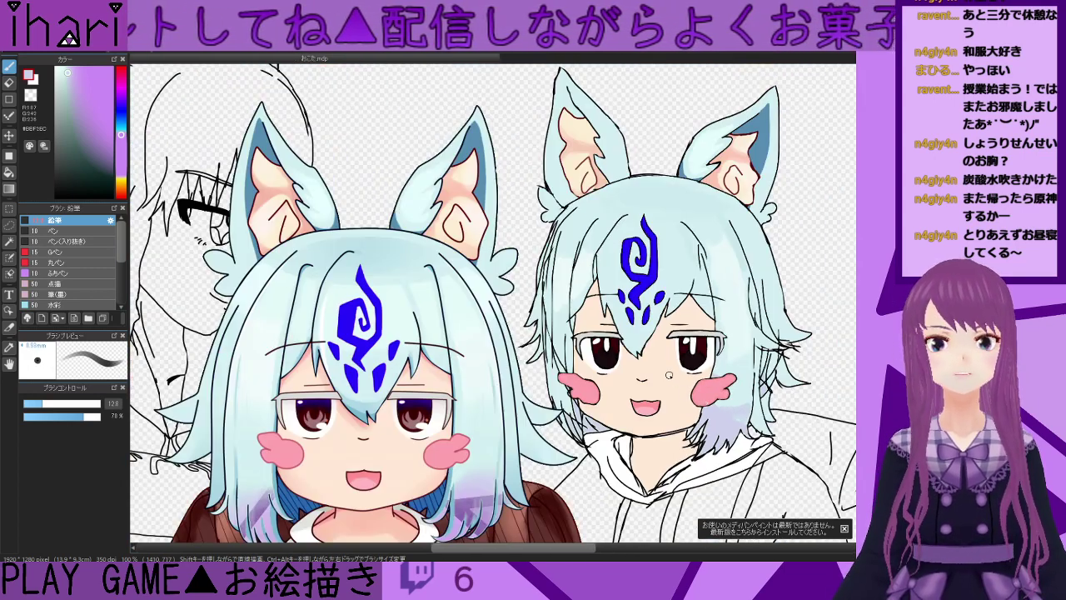
scroll(669, 376, "up", 1)
left_click_drag(654, 417, 655, 303)
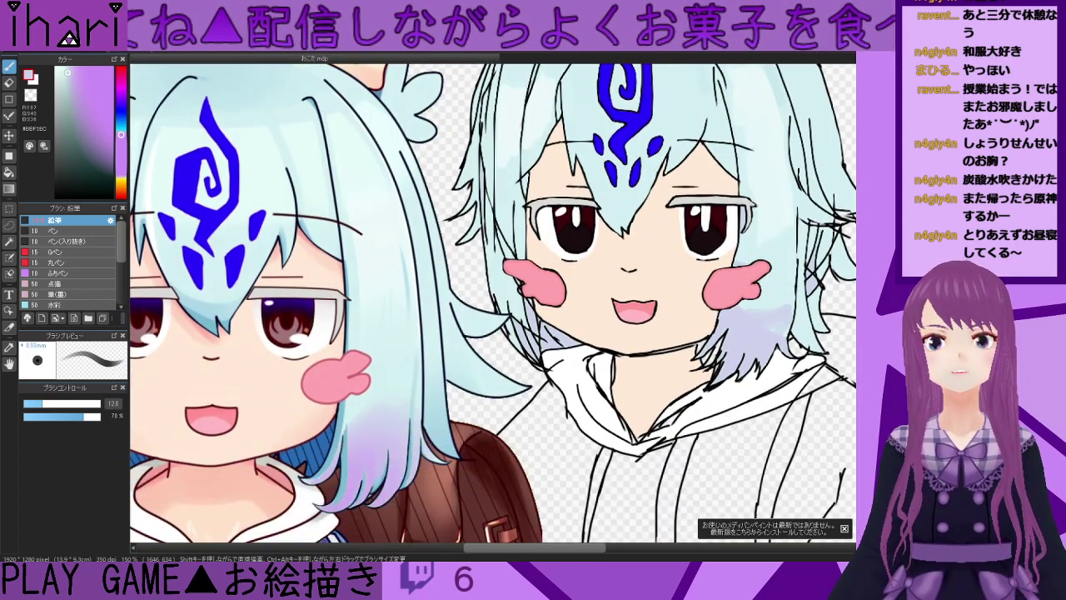
scroll(580, 342, "down", 1)
scroll(573, 322, "up", 1)
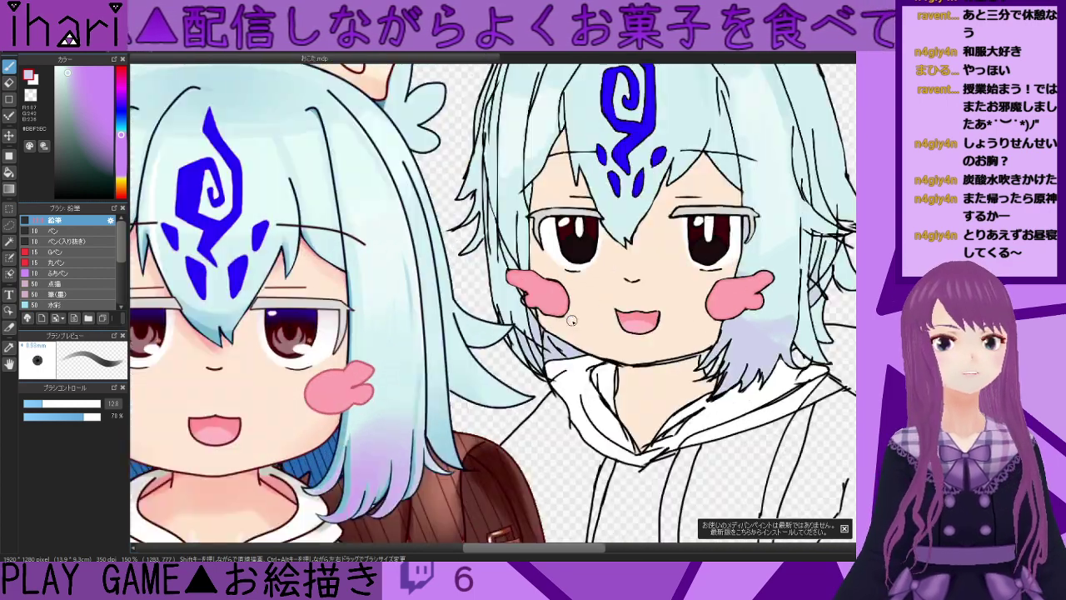
left_click(212, 347, "alt")
left_click_drag(618, 255, 618, 250)
key("ctrl+z")
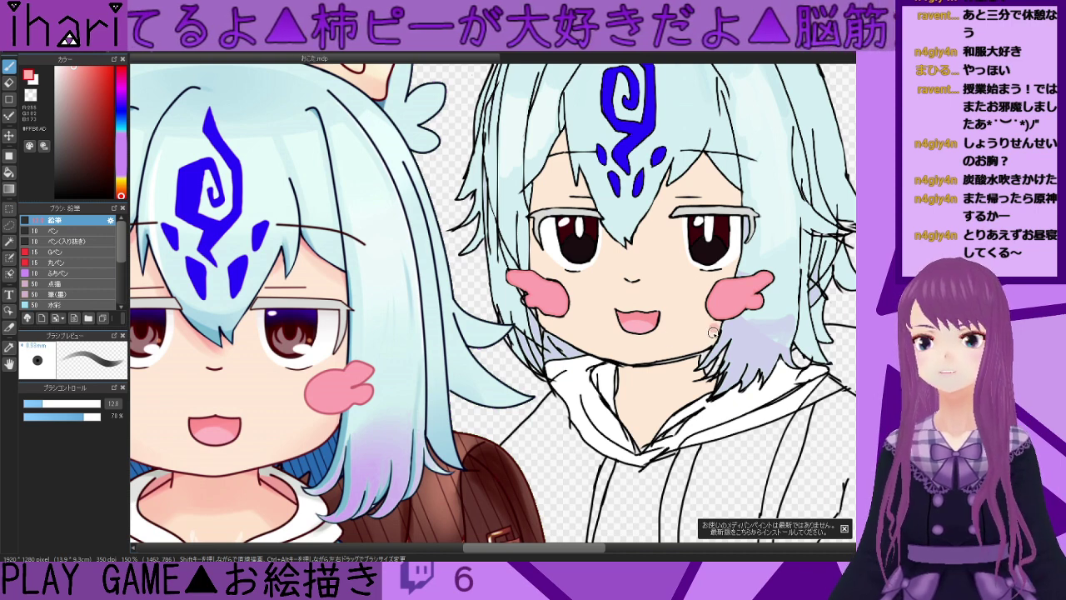
- Sample the reference character's face skin colour, set the brush to 100% opacity and size 5.2, and clean up the child's chin line and neck edge
right_click(318, 431)
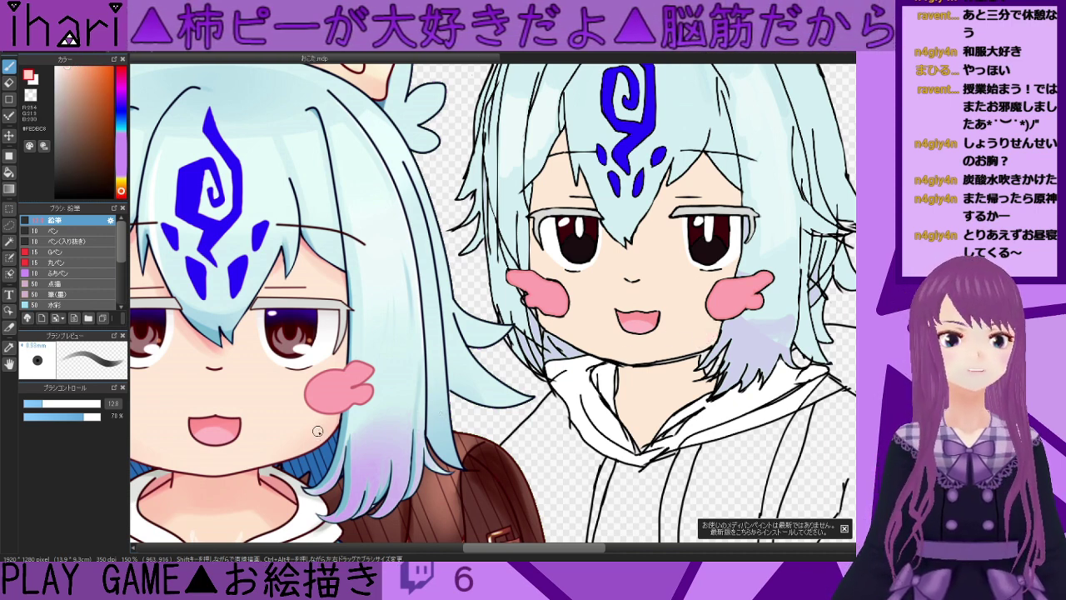
right_click(261, 391)
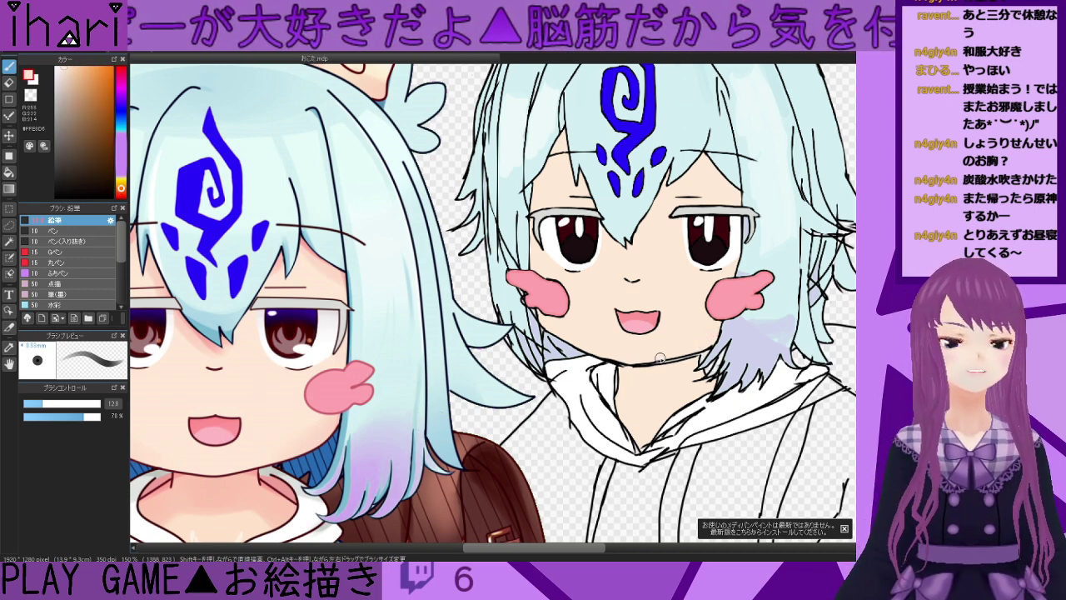
scroll(617, 360, "up", 1)
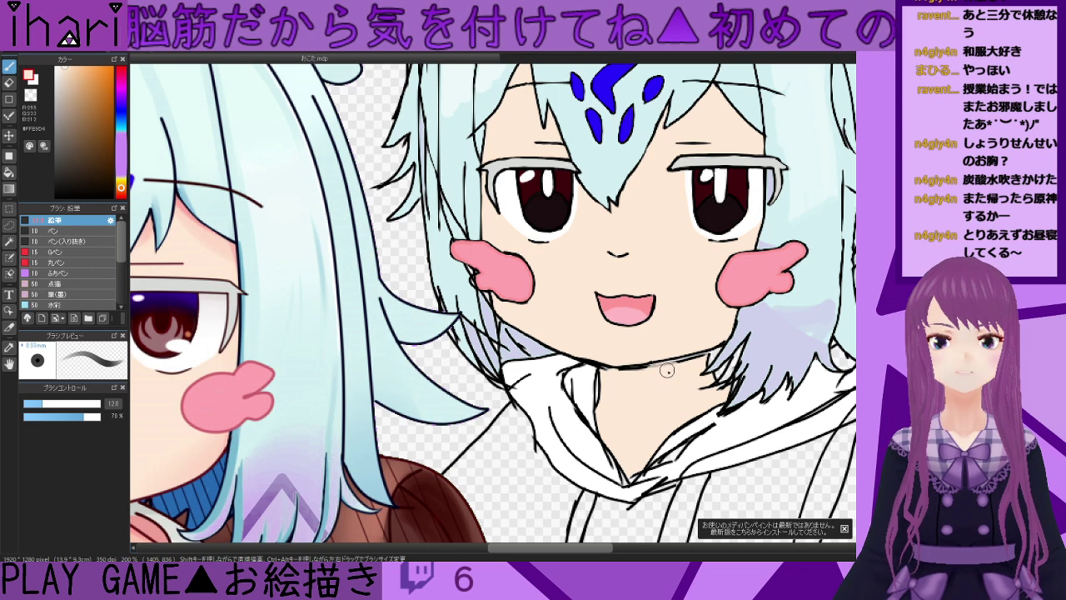
left_click(99, 417)
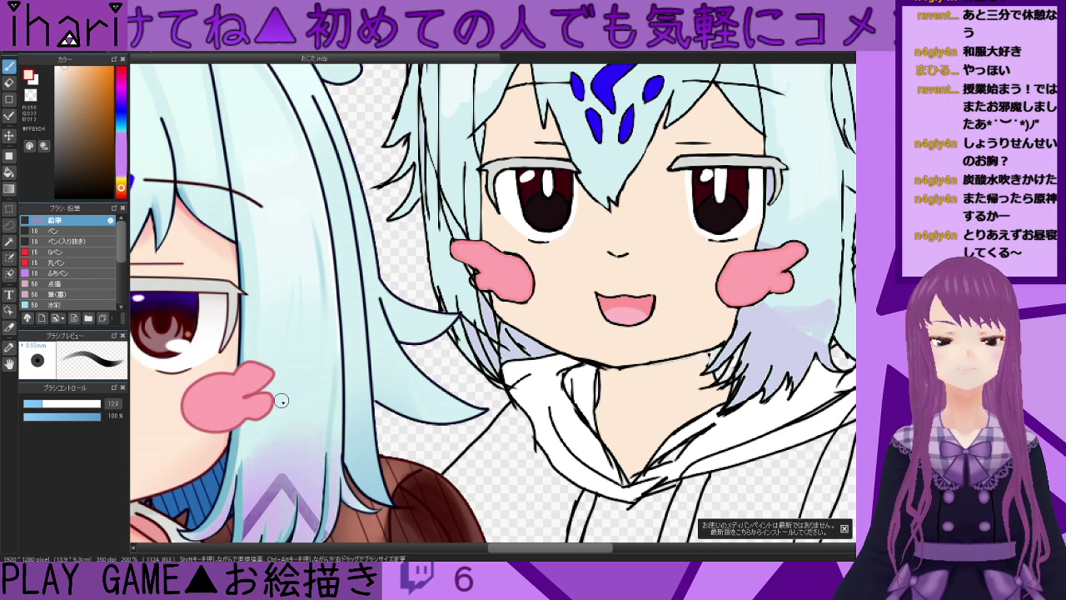
left_click(35, 404)
scroll(658, 379, "up", 4)
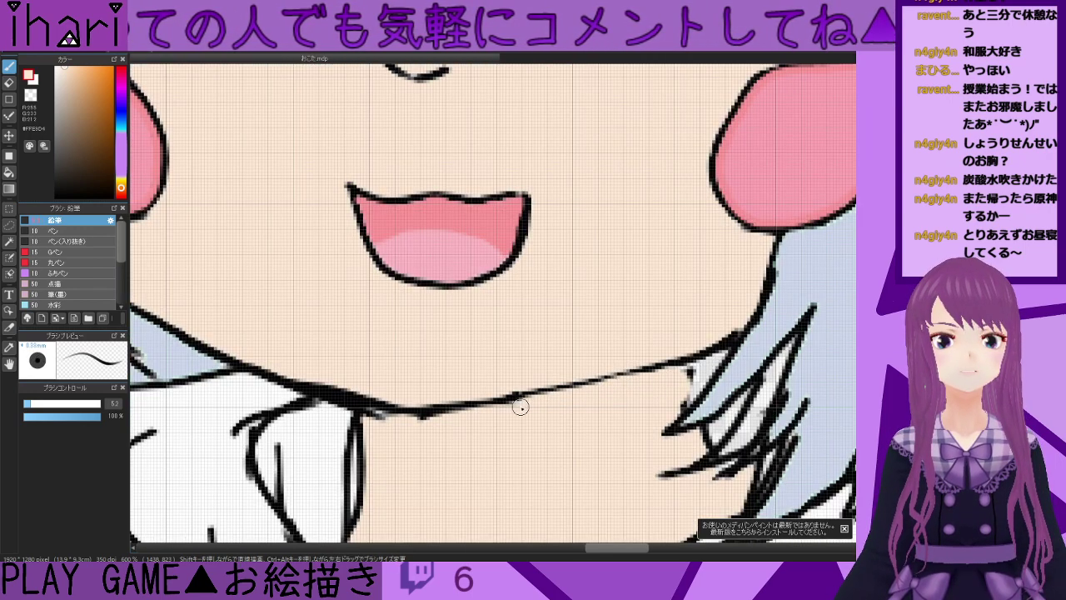
mouse_move(717, 351)
left_mouse_down()
mouse_move(690, 393)
mouse_move(679, 372)
mouse_move(686, 401)
mouse_move(665, 414)
left_mouse_up()
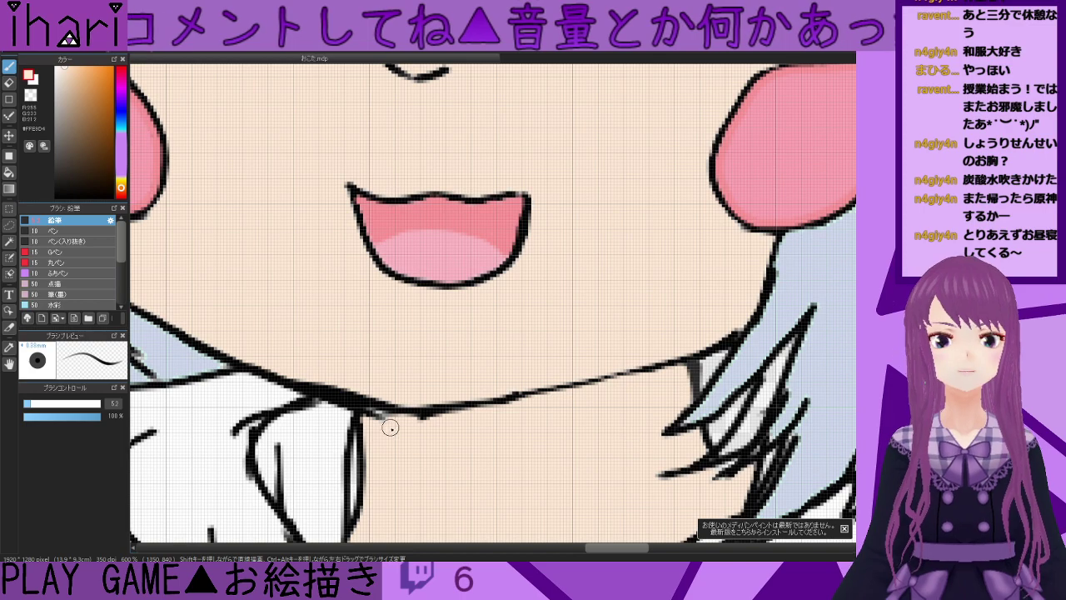
scroll(433, 432, "down", 3)
scroll(416, 436, "down", 1)
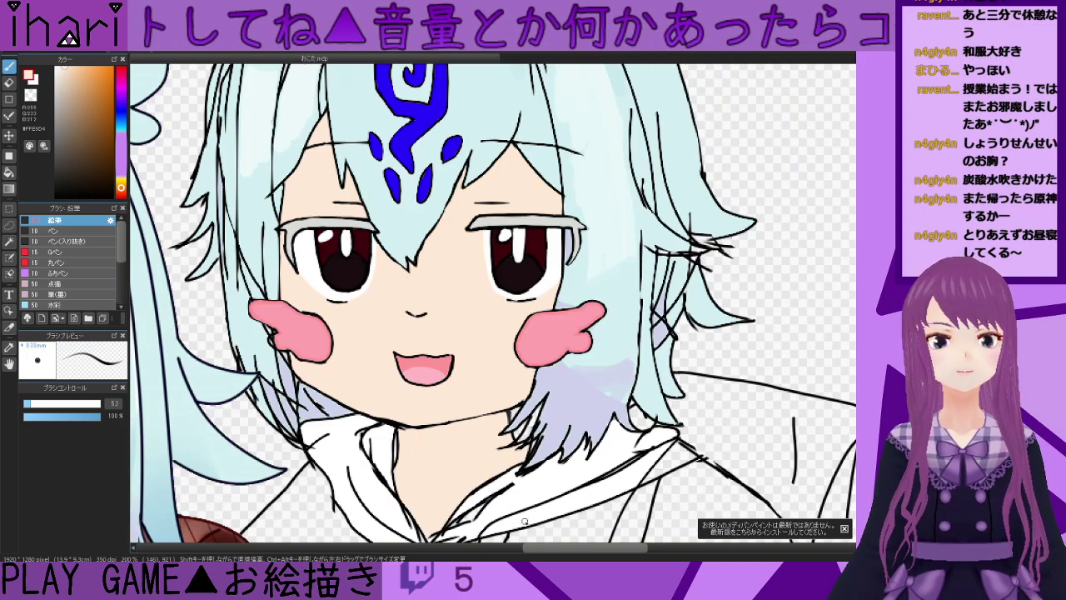
- Thin the thick part of the child's chin line beside the hood collar by painting over its edges in skin colour
scroll(558, 459, "up", 3)
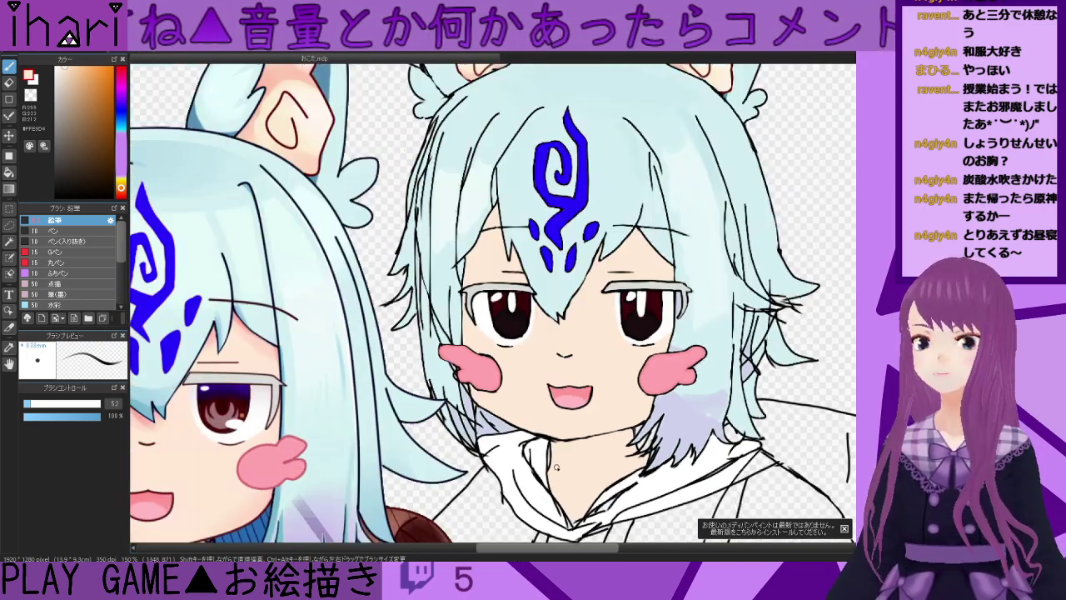
scroll(558, 459, "up", 1)
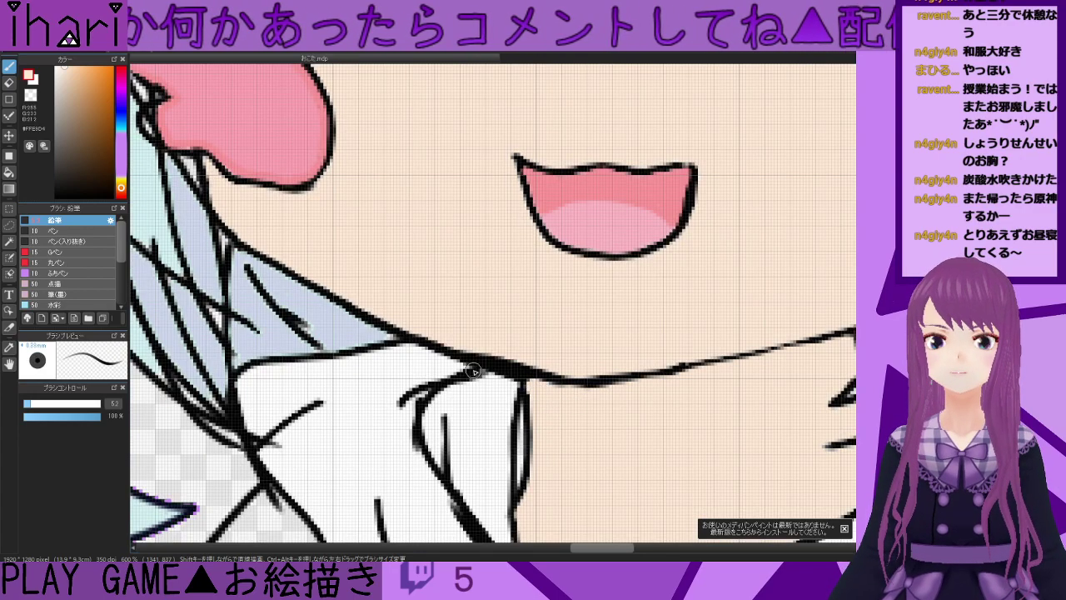
scroll(483, 371, "down", 1)
scroll(514, 290, "up", 1)
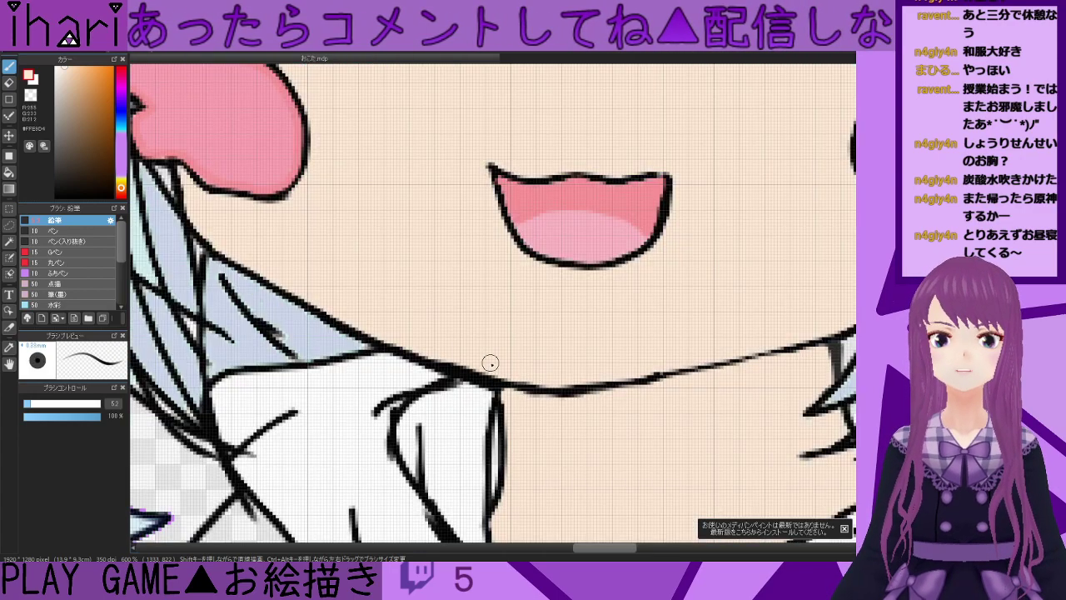
scroll(454, 359, "down", 1)
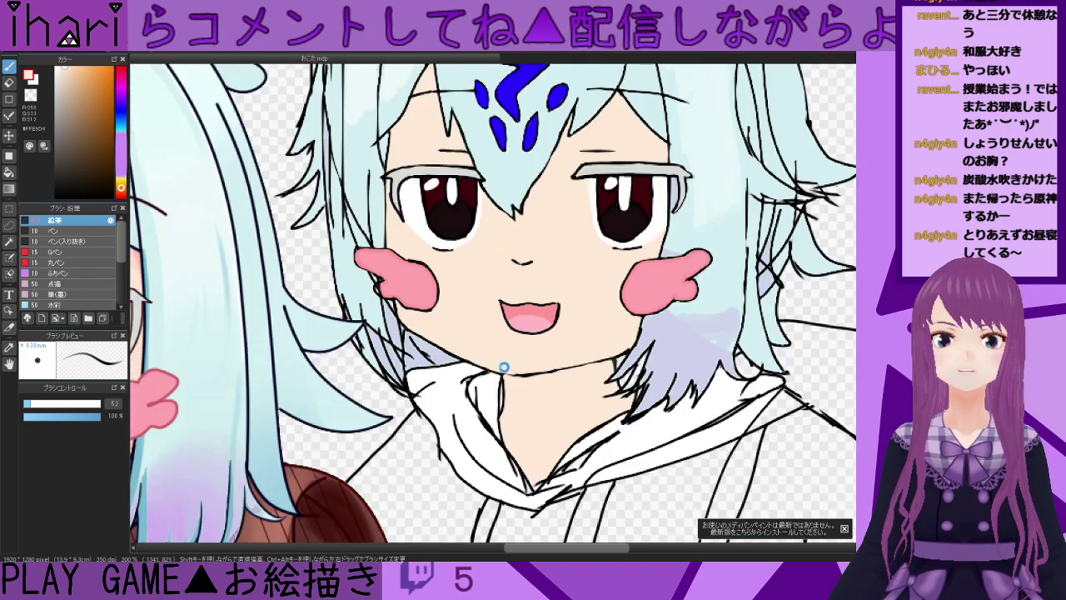
scroll(512, 357, "up", 1)
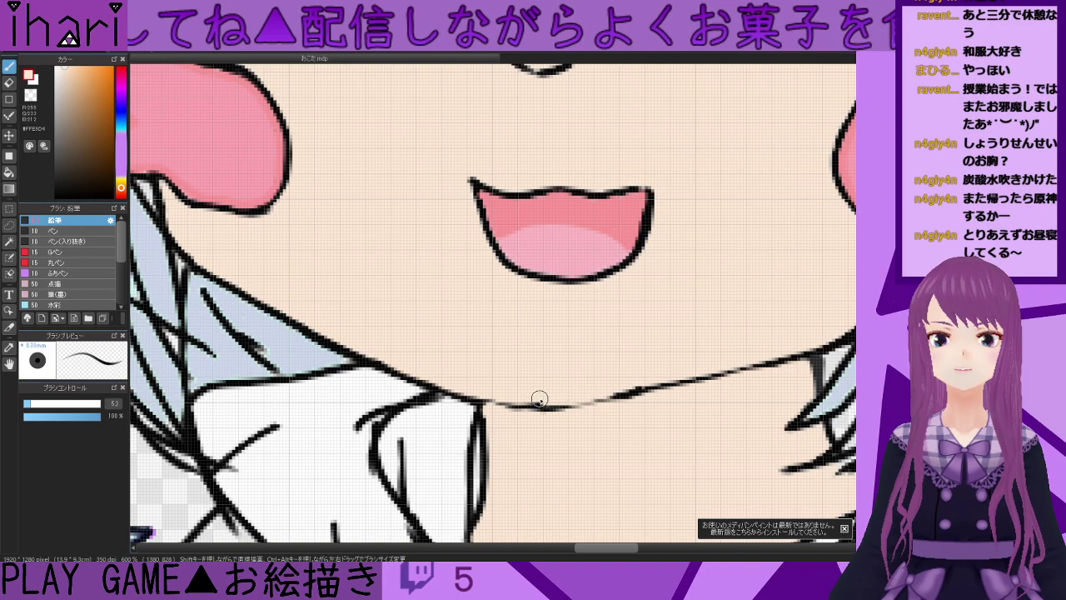
scroll(542, 400, "down", 2)
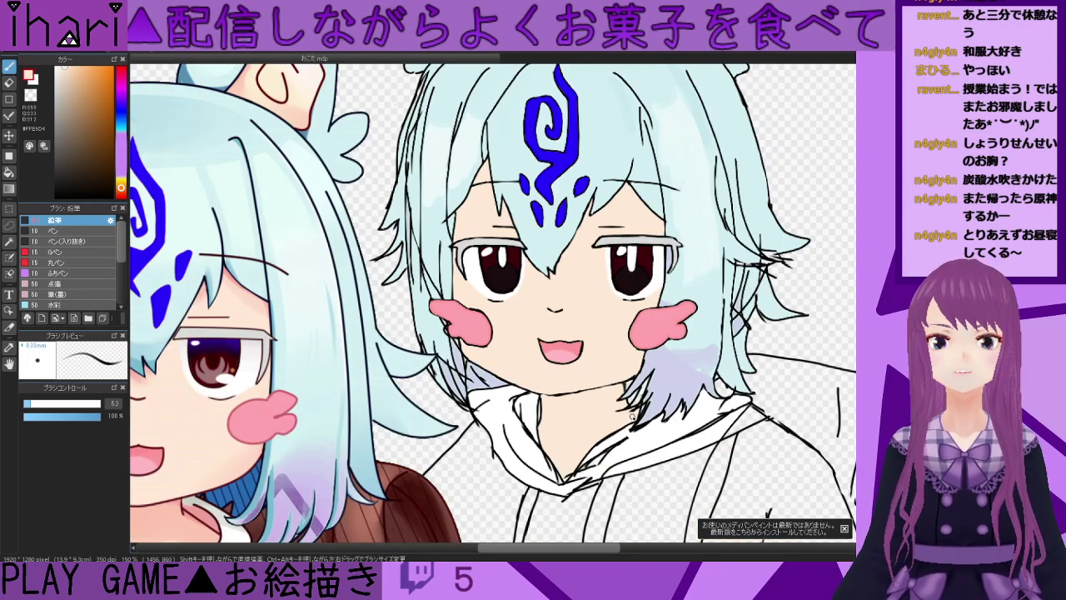
- Set the brush size to 2.6, sample the black of the line art and redraw the child's chin line toward the hood collar
scroll(633, 414, "down", 1)
scroll(614, 401, "up", 3)
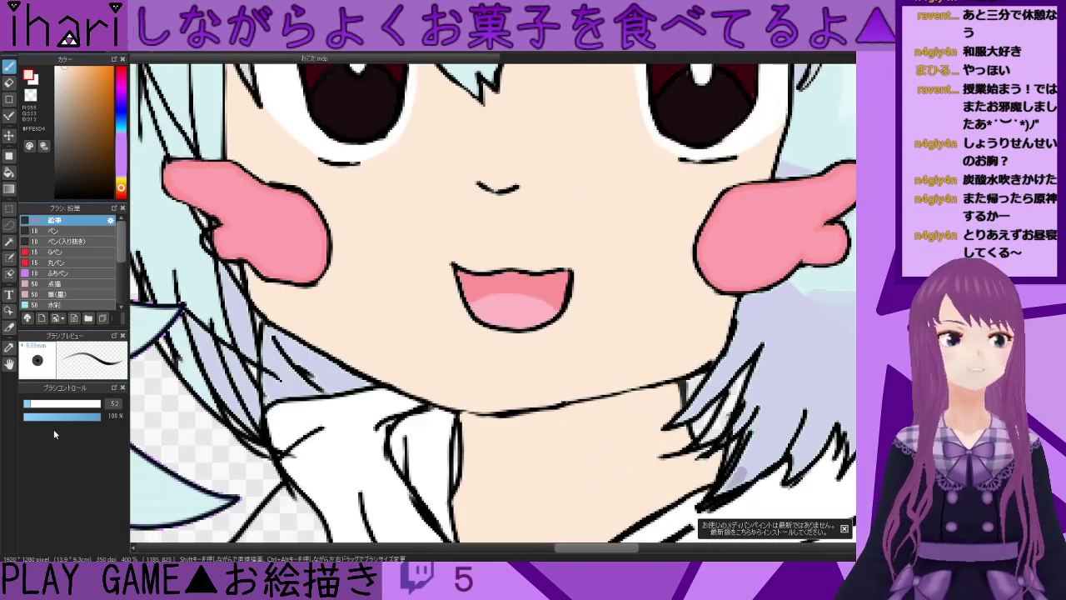
left_click_drag(39, 407, 26, 408)
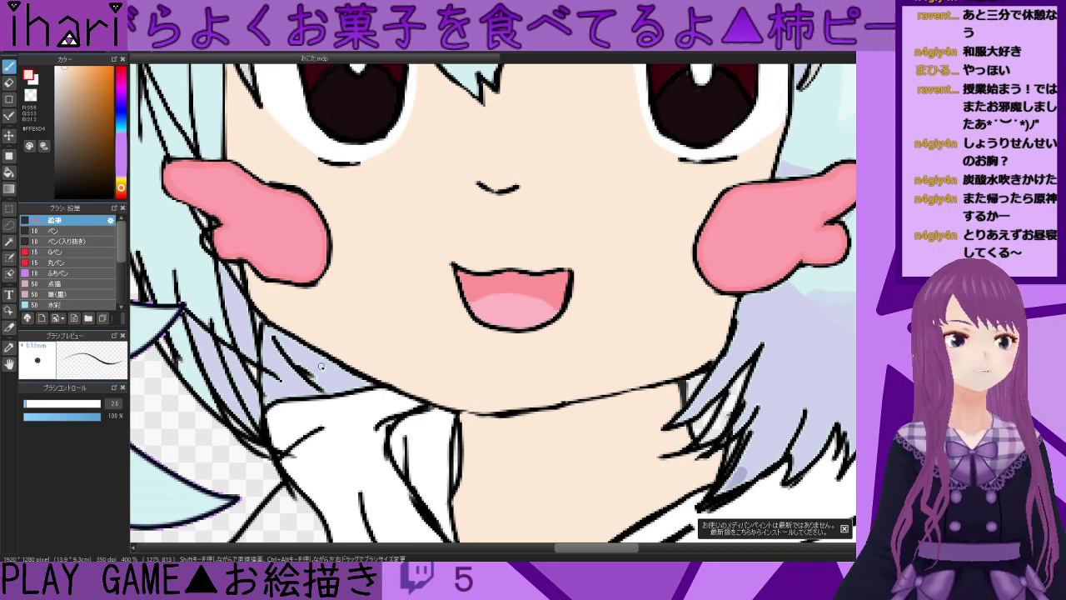
right_click(374, 111)
scroll(649, 391, "up", 2)
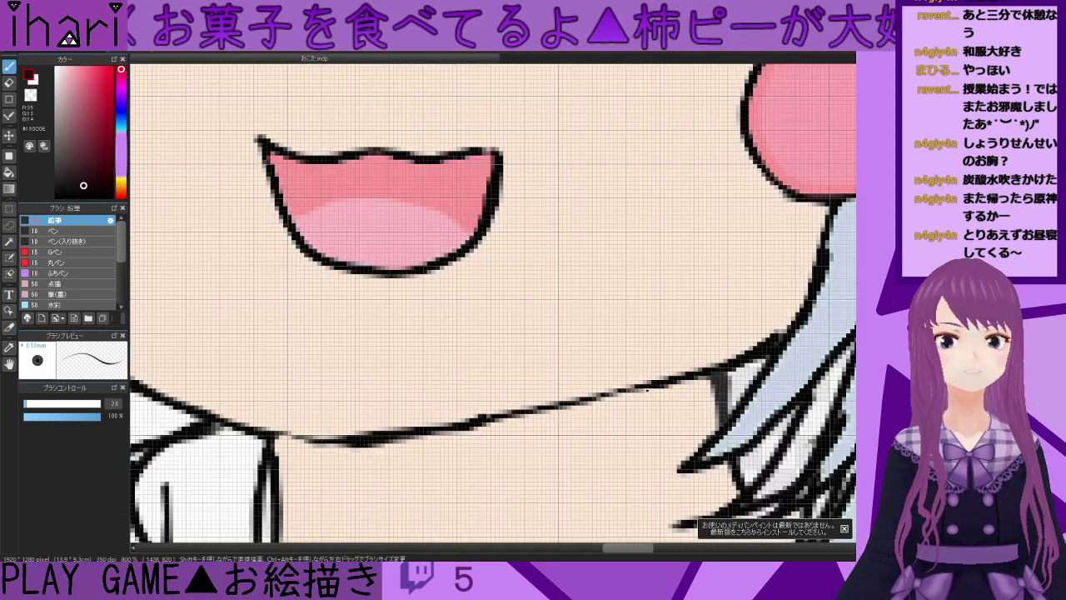
right_click(768, 351)
left_click_drag(361, 437, 159, 377)
- Retrace the jaw outline in black between the lavender side hair and the hood collar
scroll(160, 375, "down", 2)
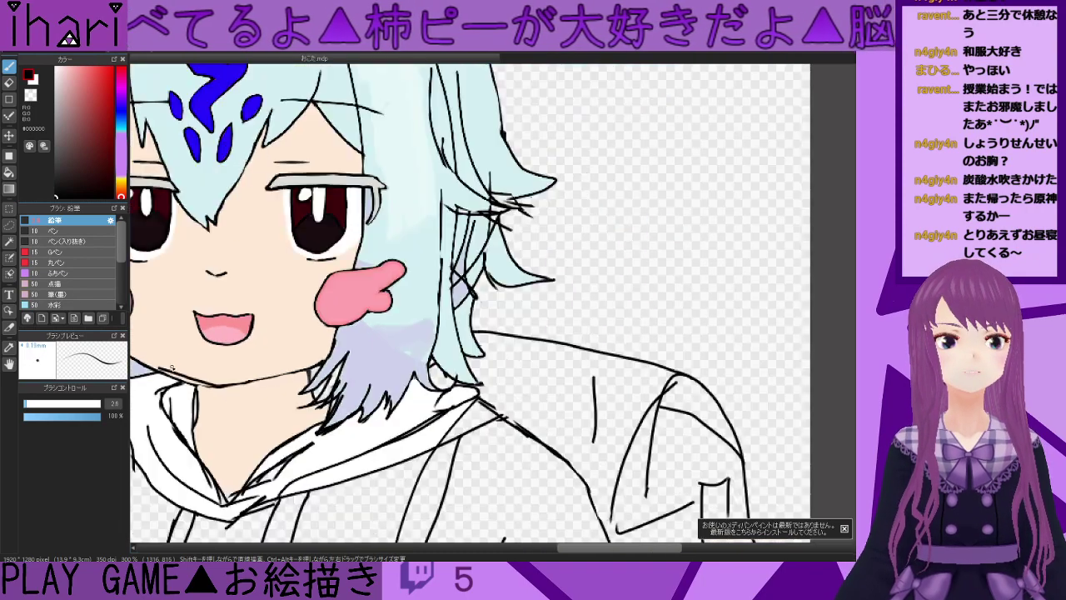
left_click_drag(608, 550, 546, 550)
scroll(559, 342, "down", 1)
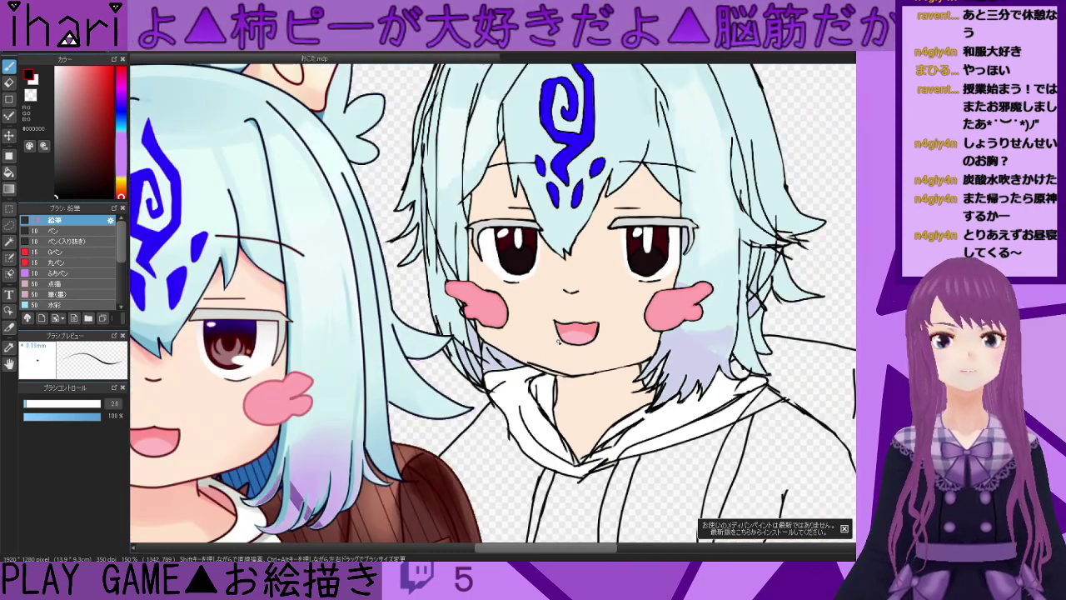
scroll(558, 340, "up", 2)
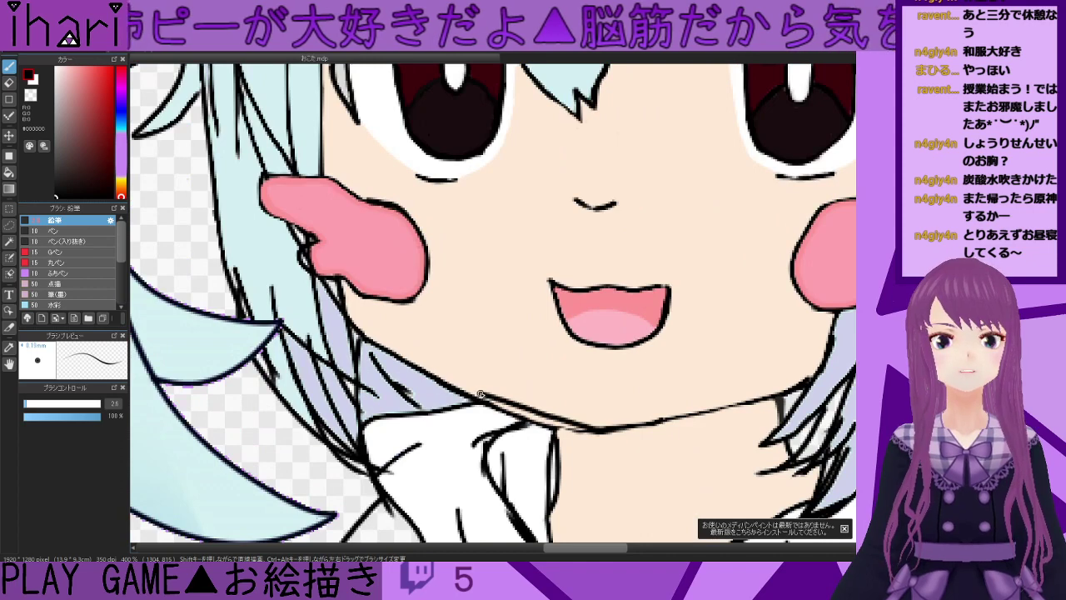
left_click_drag(458, 385, 508, 401)
- Paint white over the surplus line where the top of the hood collar meets the chin outline
key("x")
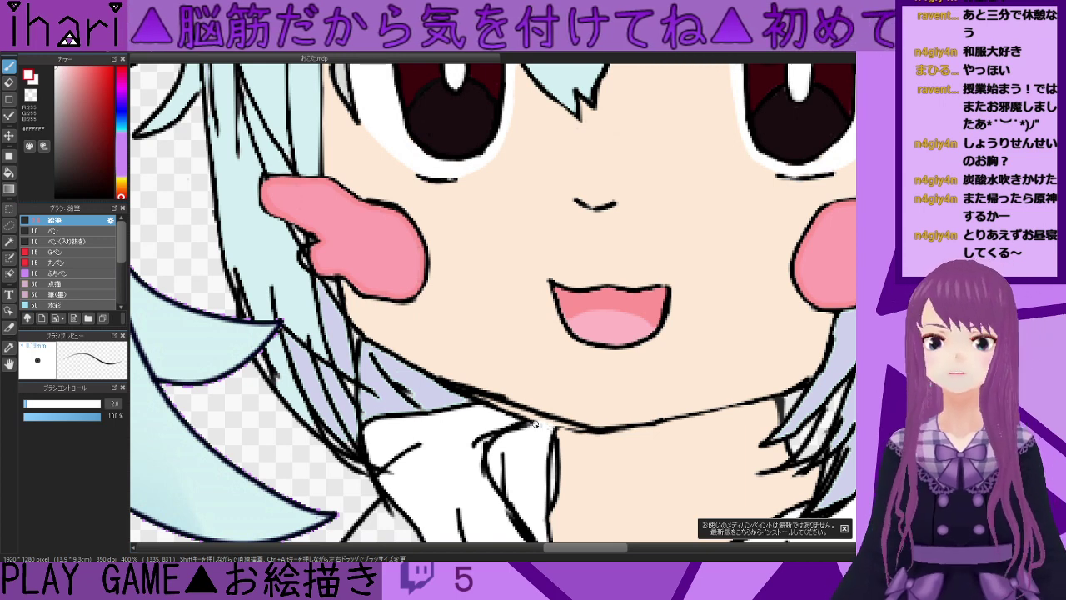
left_click_drag(549, 423, 554, 423)
left_click(556, 434)
key("x")
key("x")
mouse_move(503, 421)
left_mouse_down()
mouse_move(523, 417)
mouse_move(517, 406)
mouse_move(481, 412)
left_mouse_up()
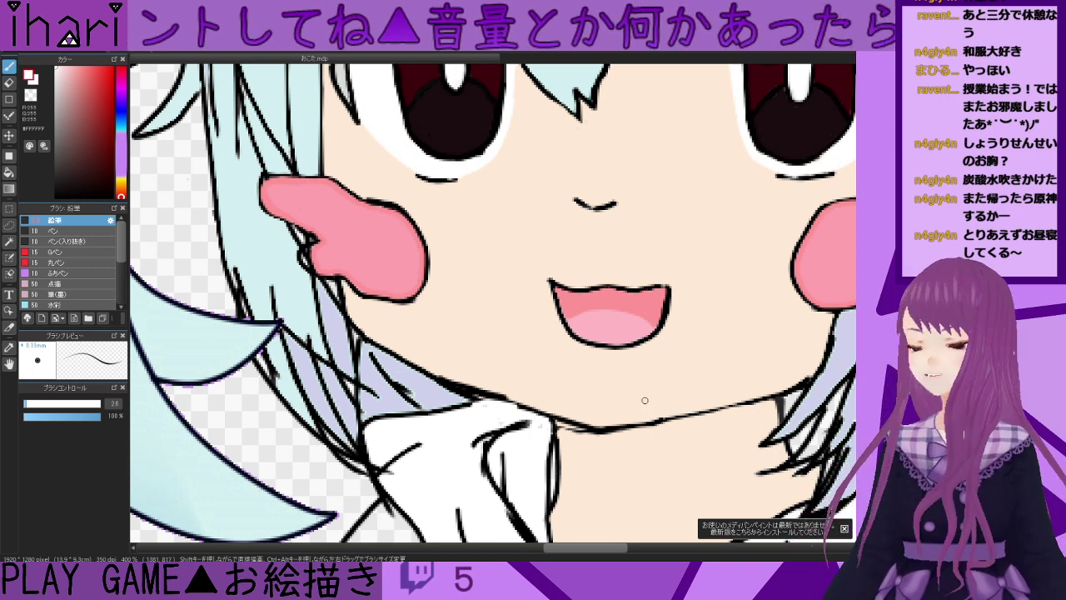
- Touch up the junction of chin, neck and hood collar with sampled line, white and skin colours, covering the faint stray line on the neck
left_click(502, 402, "alt")
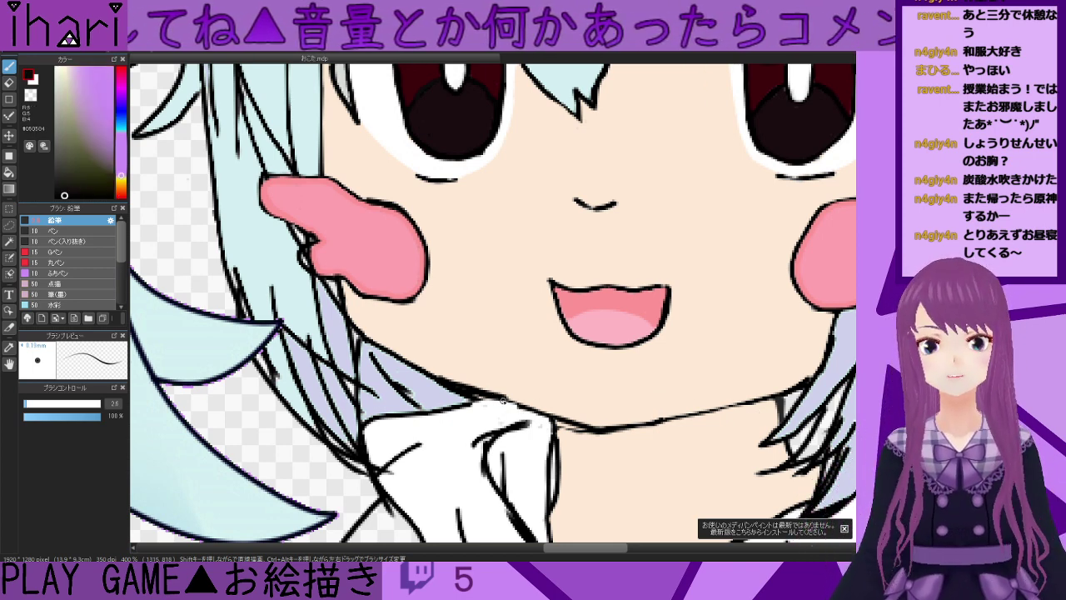
left_click(539, 413, "alt")
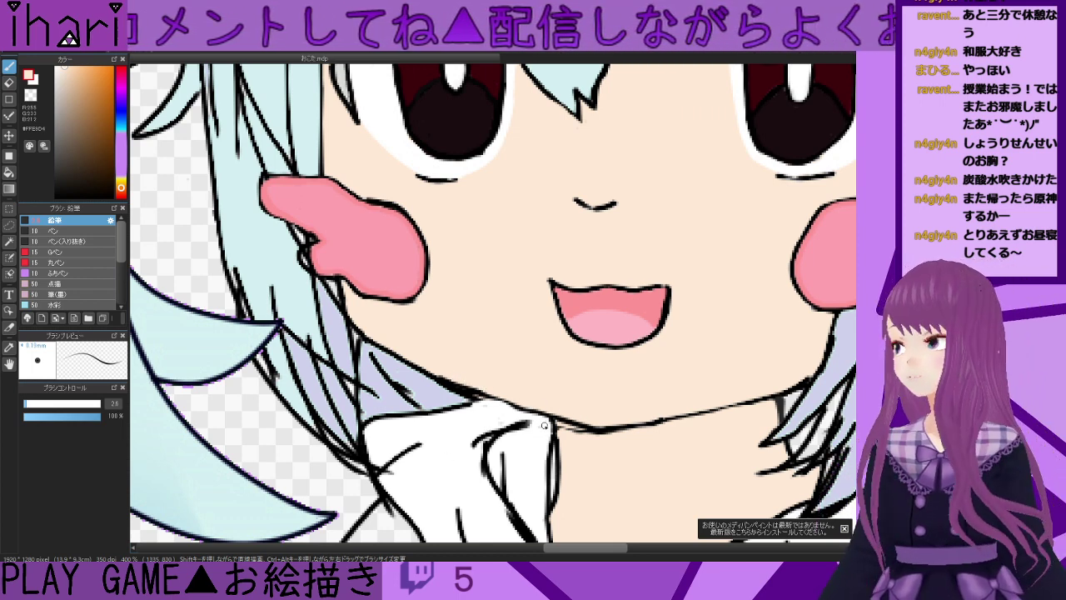
scroll(545, 425, "down", 5)
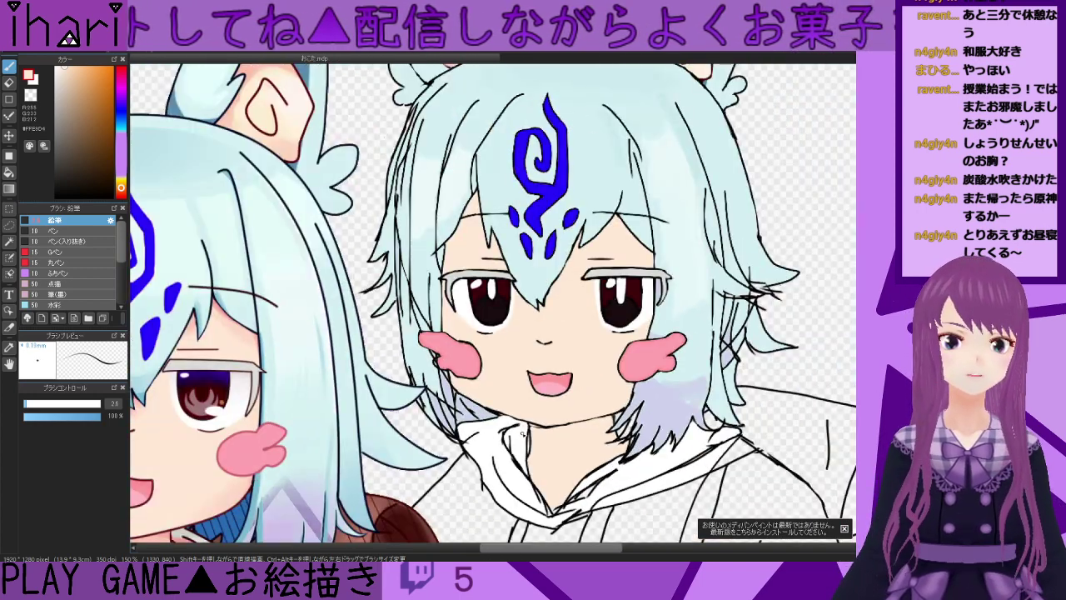
left_click(523, 430, "alt")
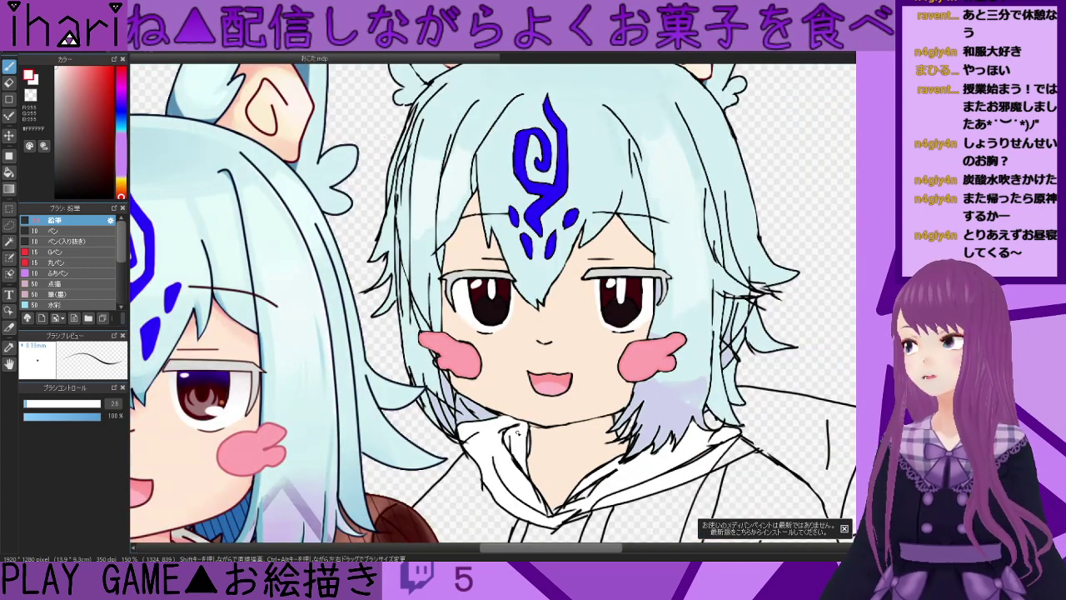
scroll(502, 440, "down", 2)
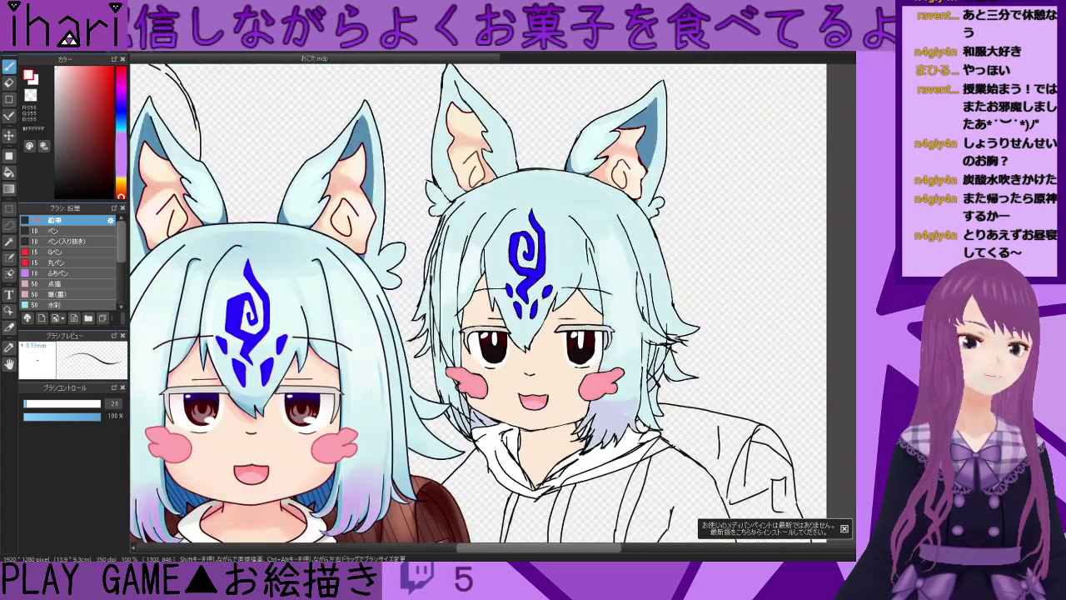
scroll(546, 391, "up", 5)
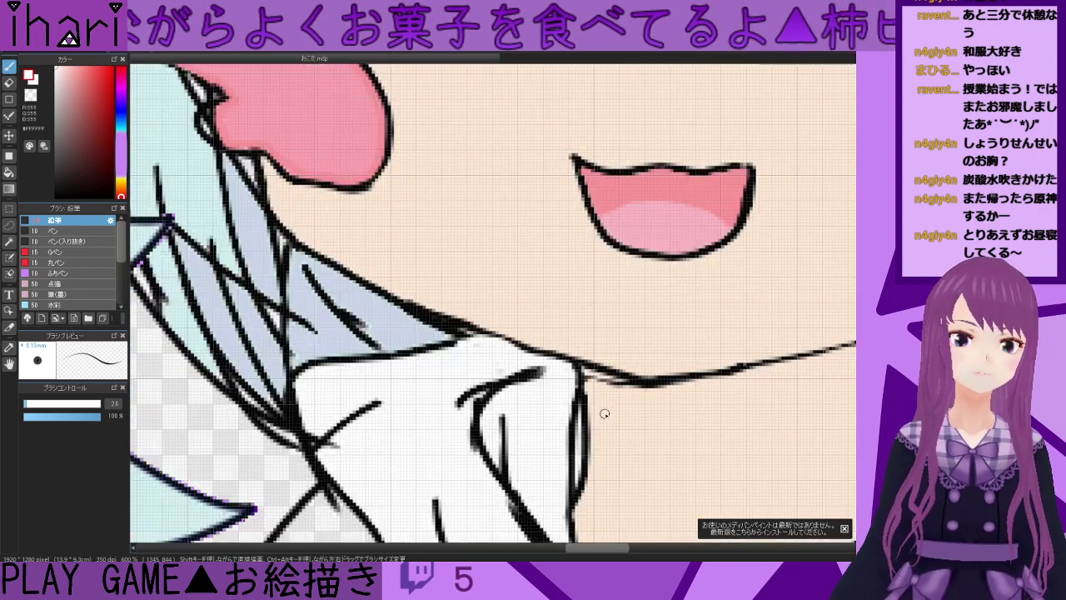
left_click(601, 385, "alt")
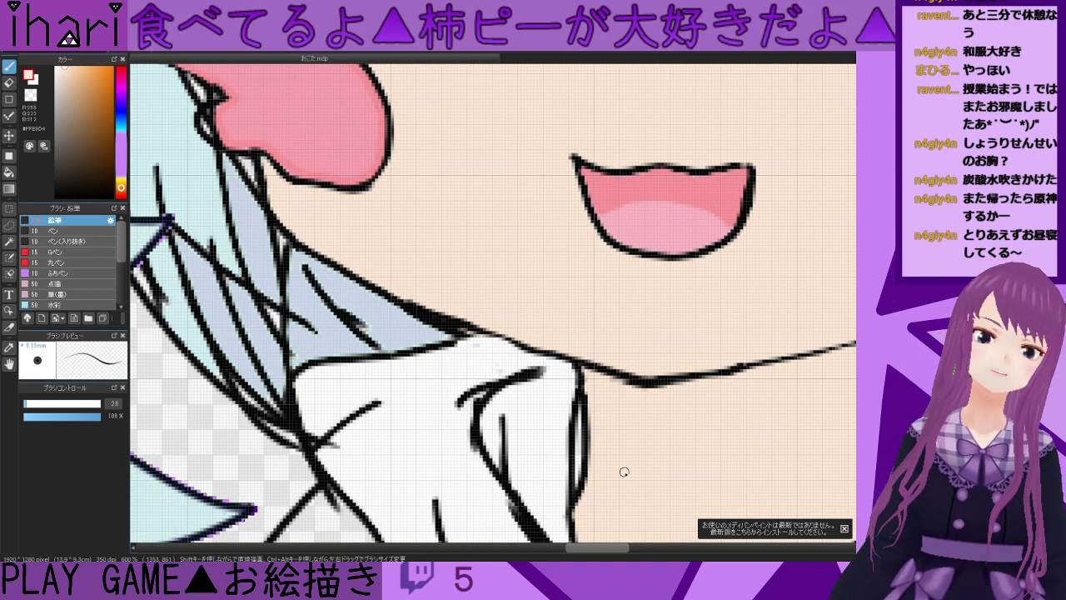
- Inspect the child's chin, neck and white hood collar at several magnifications
scroll(624, 472, "down", 2)
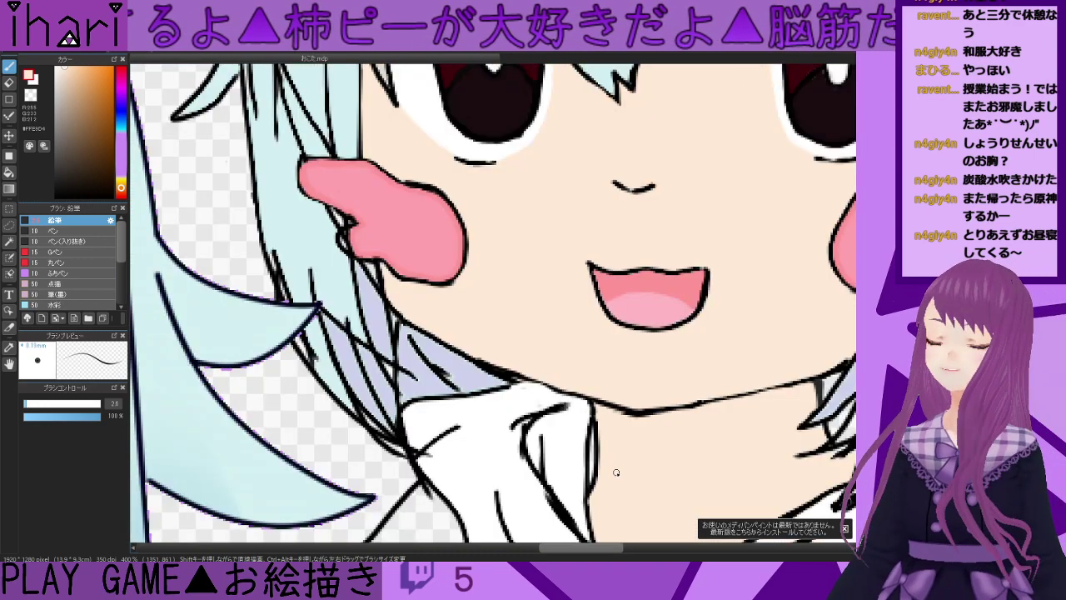
scroll(616, 473, "down", 4)
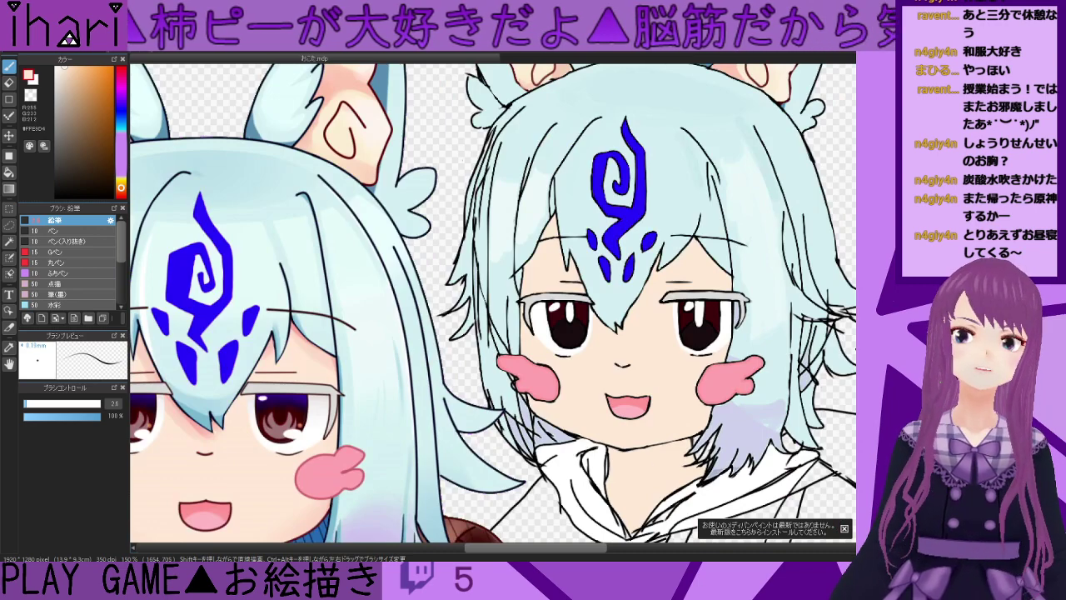
scroll(494, 303, "down", 3)
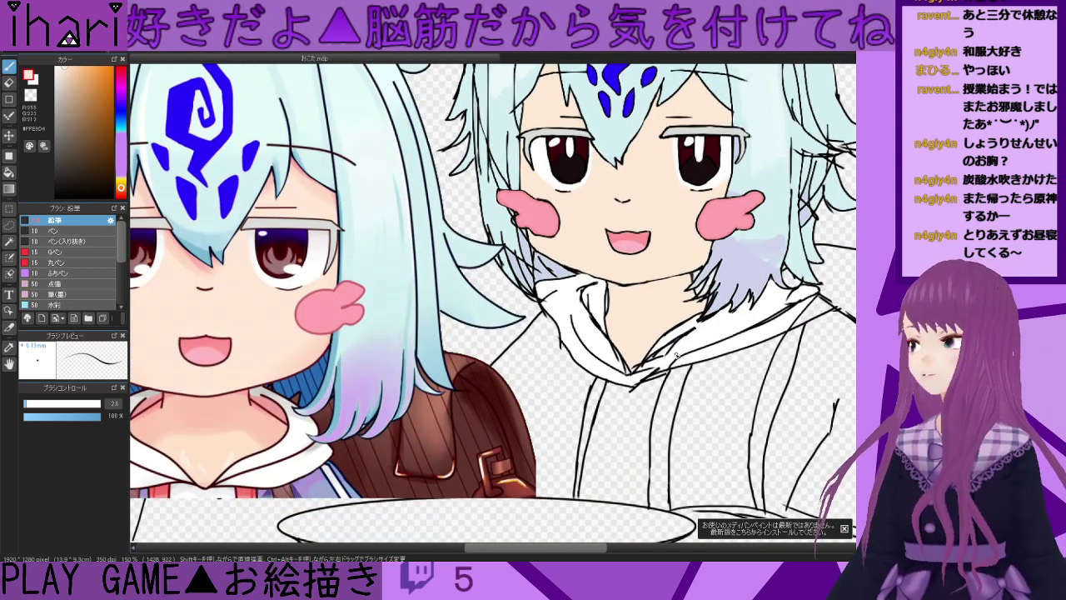
scroll(521, 340, "down", 2)
scroll(534, 346, "up", 3)
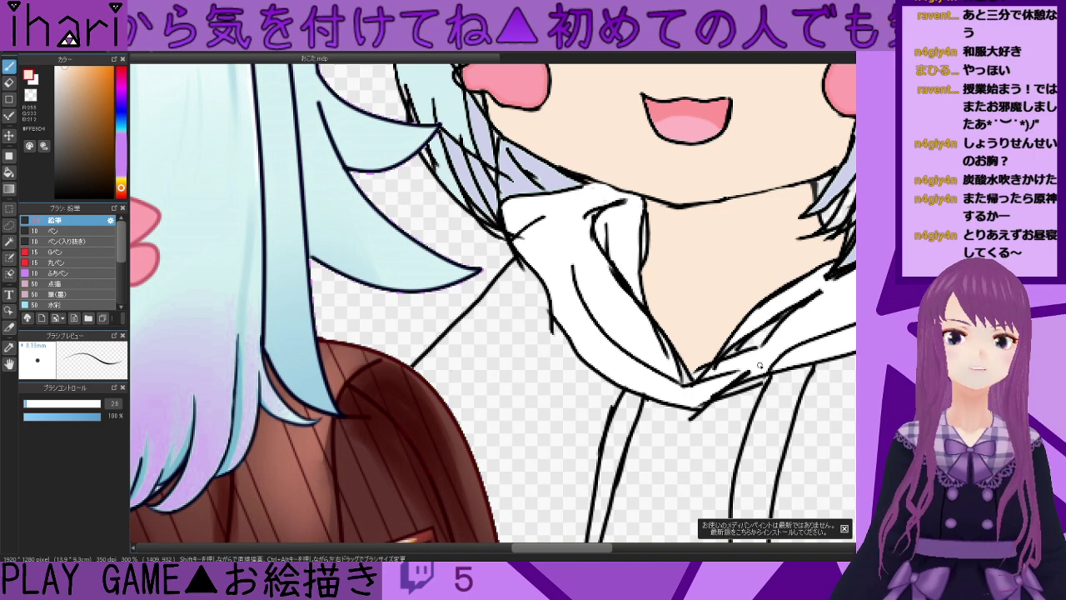
scroll(755, 366, "down", 1)
scroll(754, 366, "up", 2)
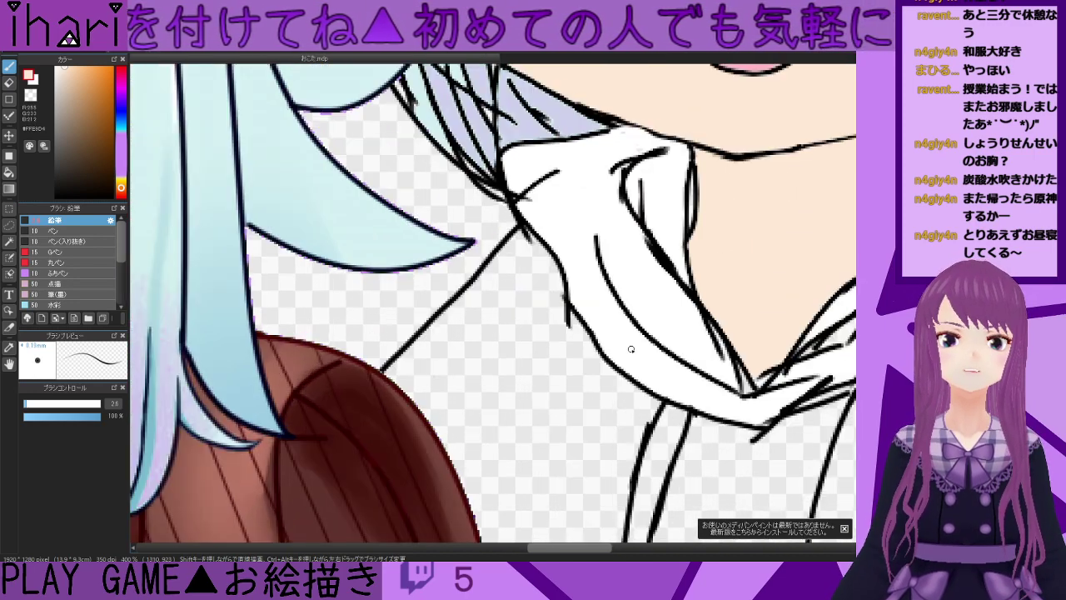
left_click_drag(561, 548, 589, 548)
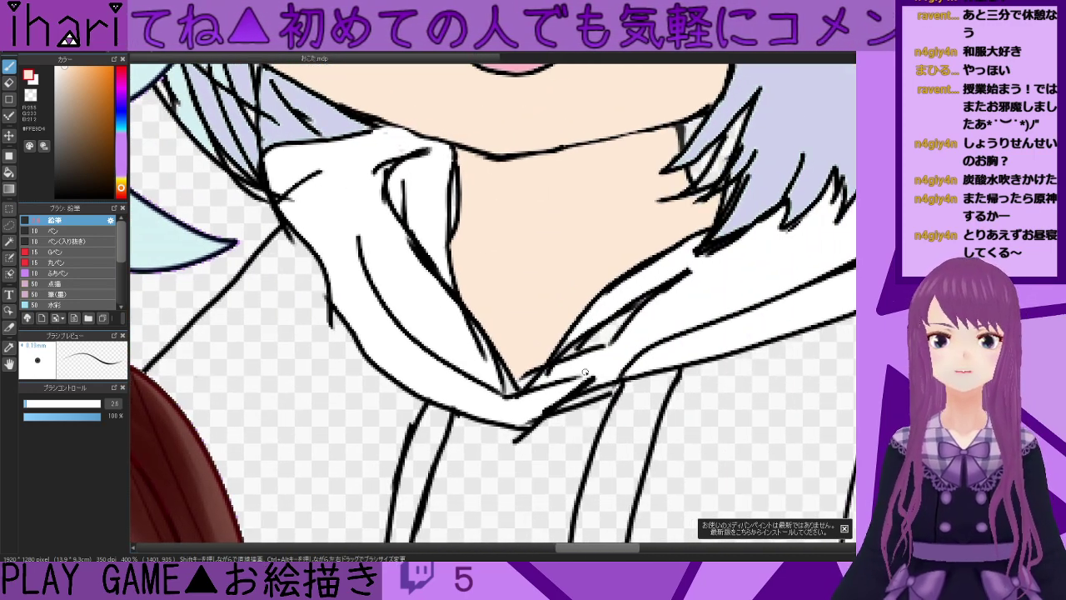
scroll(585, 344, "down", 1)
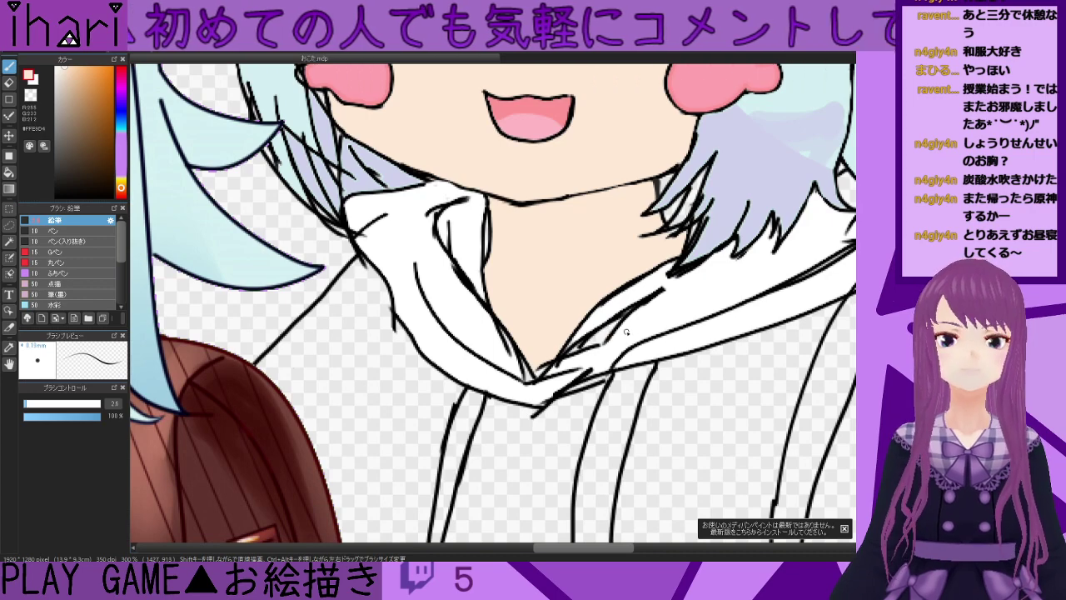
scroll(553, 312, "down", 1)
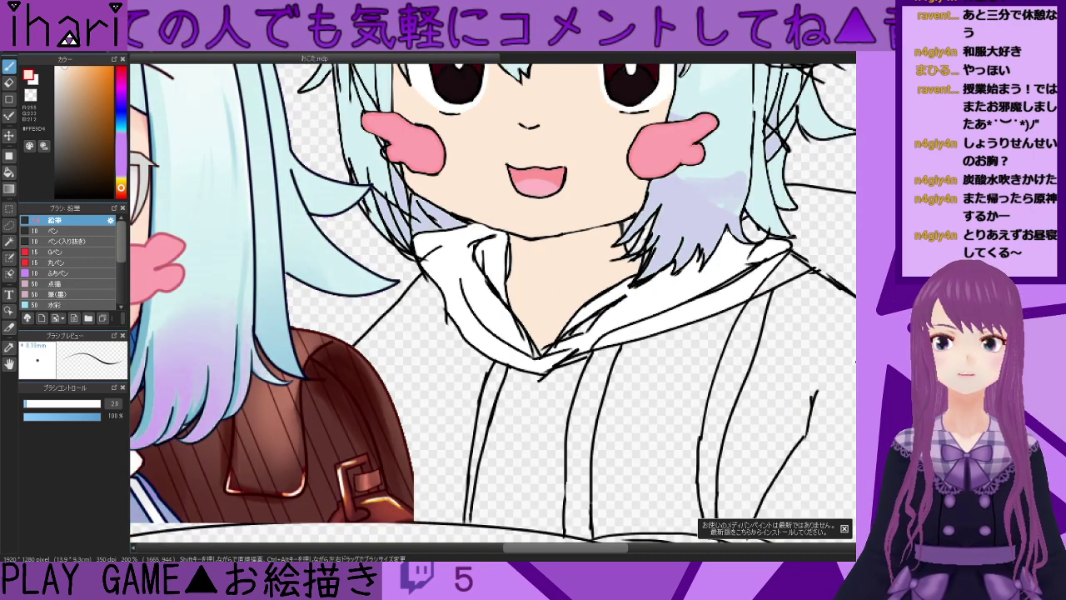
- Compare the child's face, hair and hood with the coloured reference character, both close up and across the whole illustration
scroll(494, 312, "up", 5)
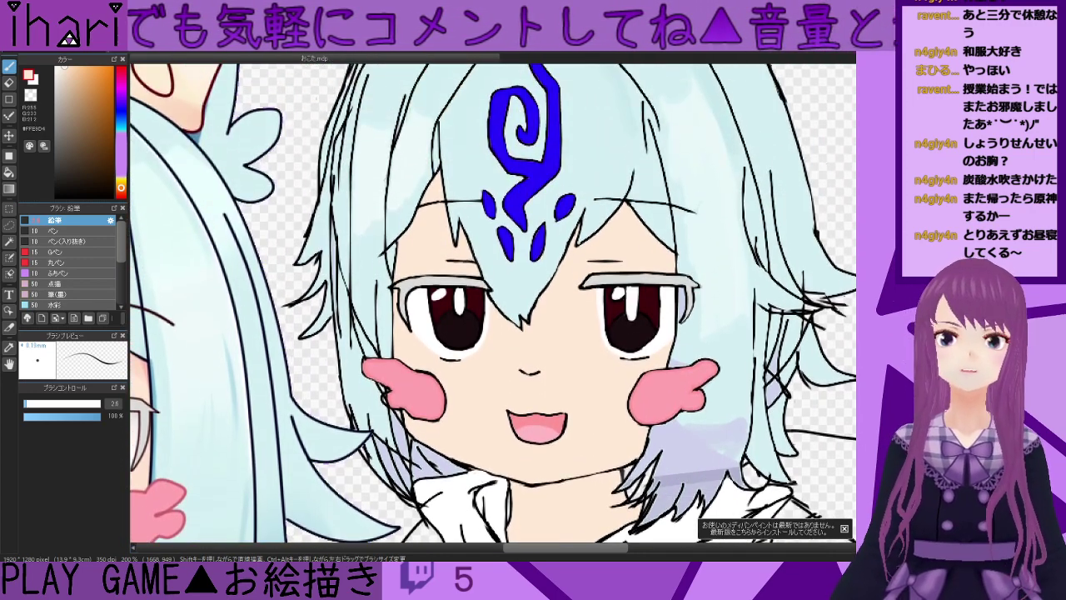
scroll(494, 312, "down", 1)
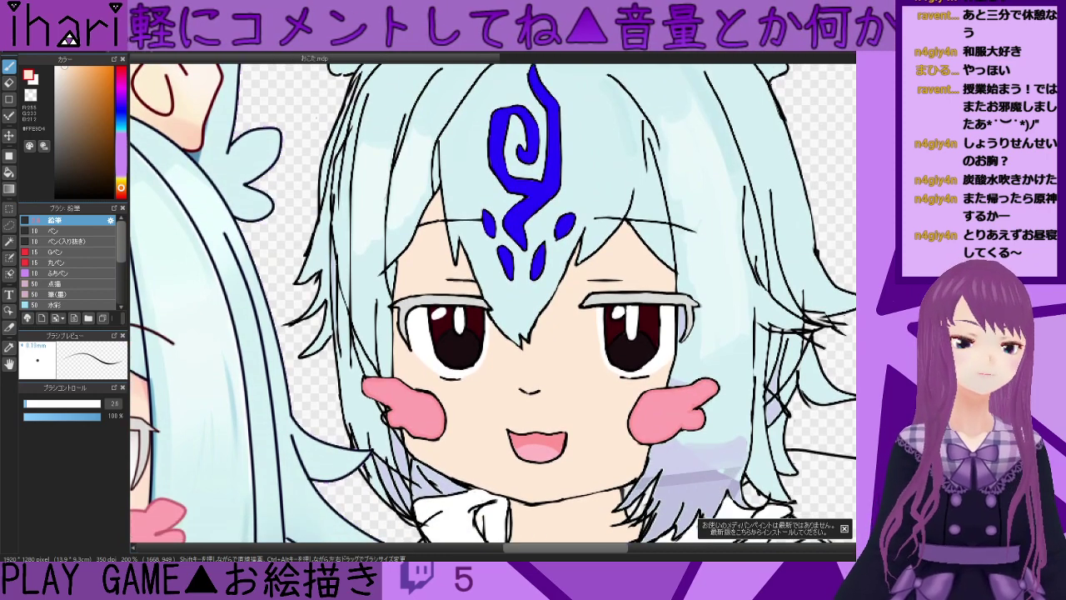
scroll(494, 313, "down", 3)
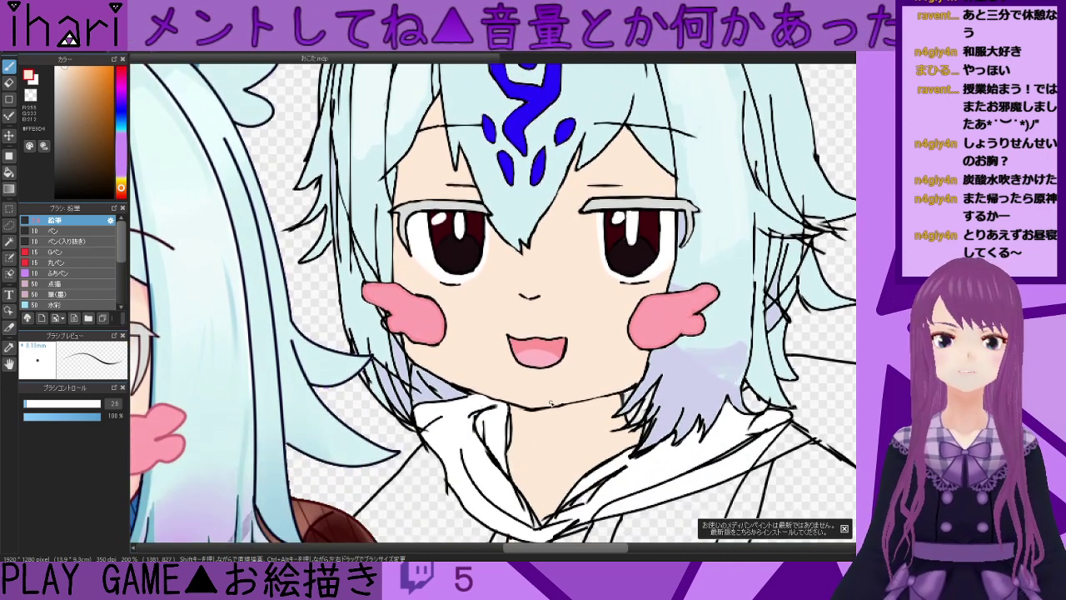
scroll(424, 427, "down", 1)
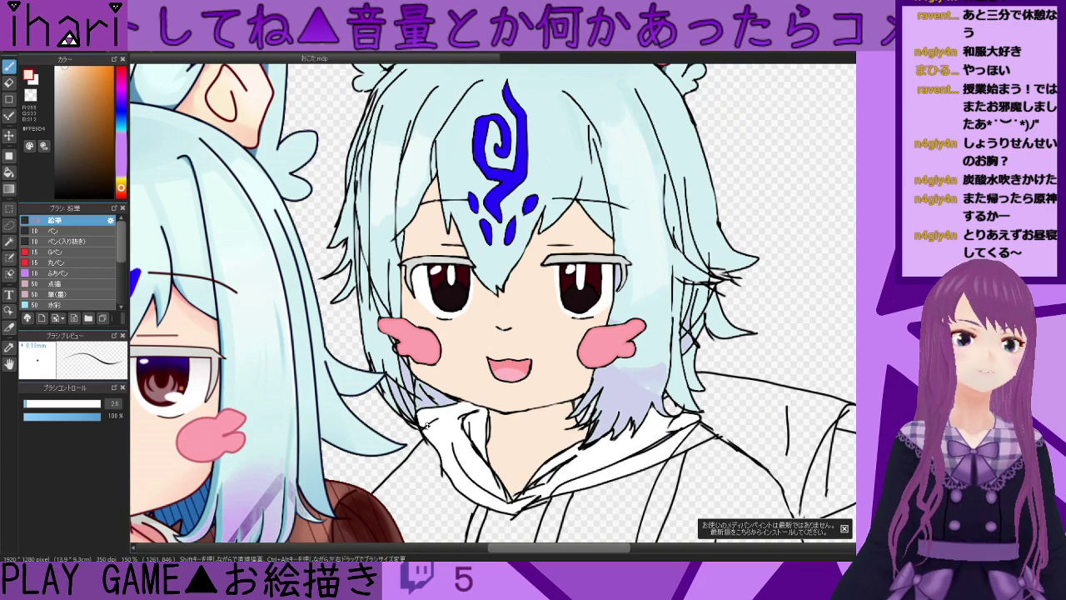
scroll(427, 425, "up", 1)
scroll(428, 424, "up", 1)
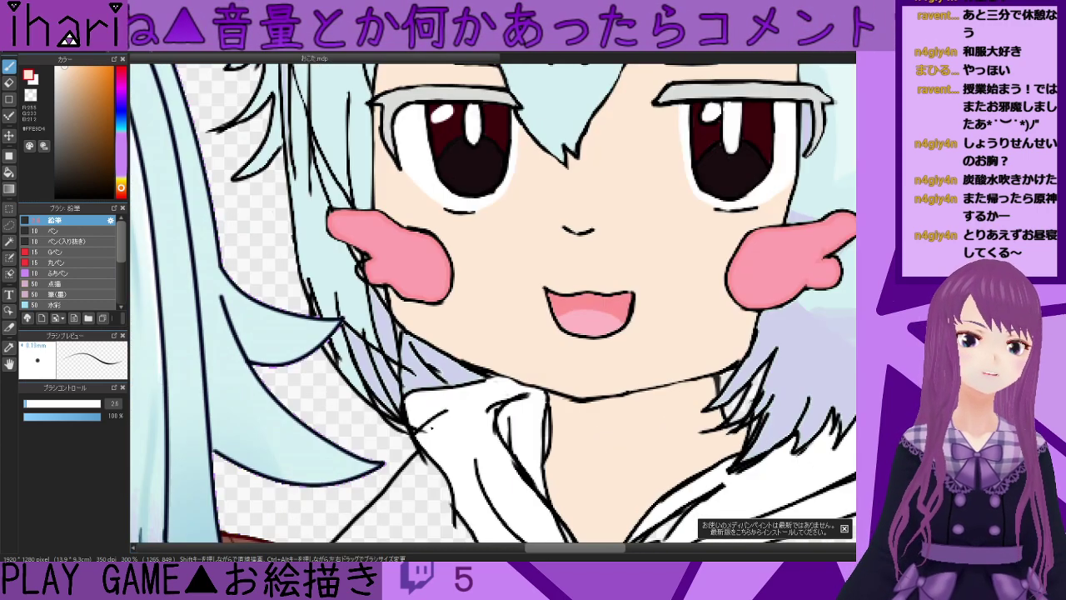
left_click_drag(428, 425, 427, 222)
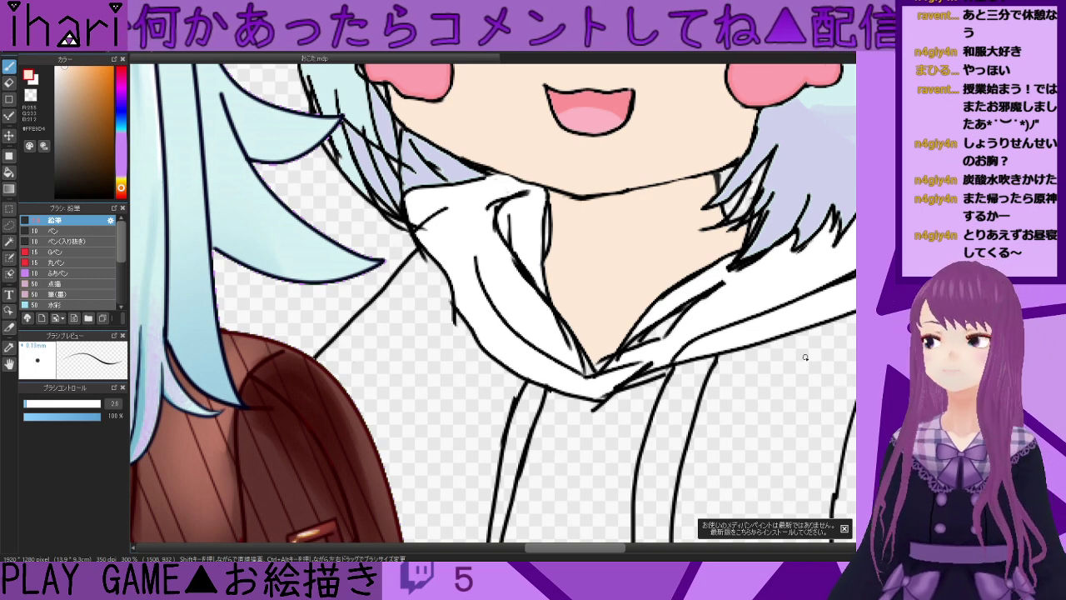
scroll(721, 385, "down", 1)
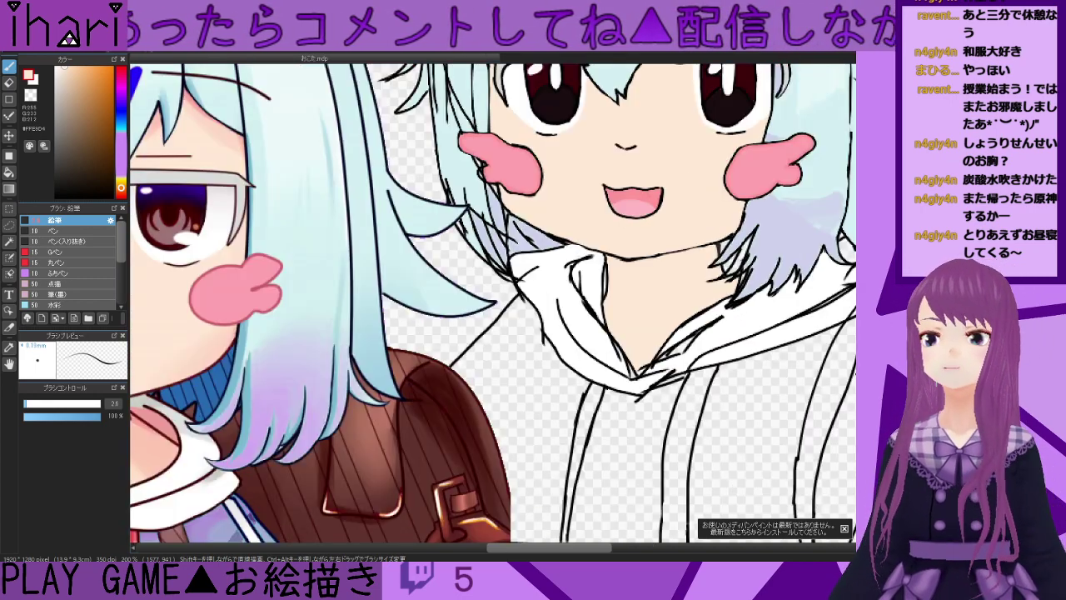
scroll(716, 348, "down", 1)
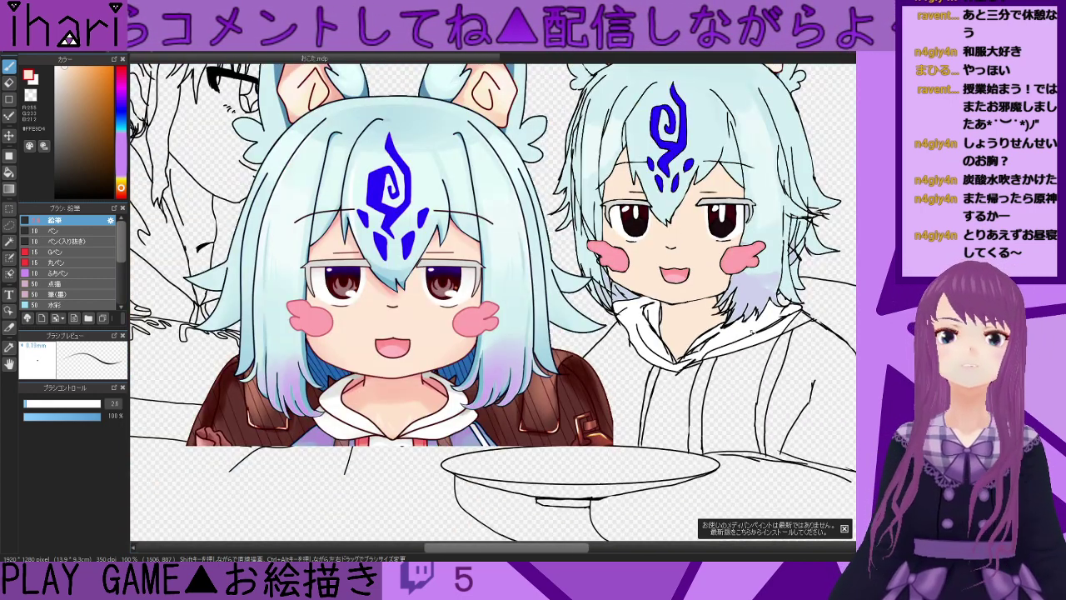
scroll(538, 514, "up", 1)
left_click_drag(555, 542, 595, 558)
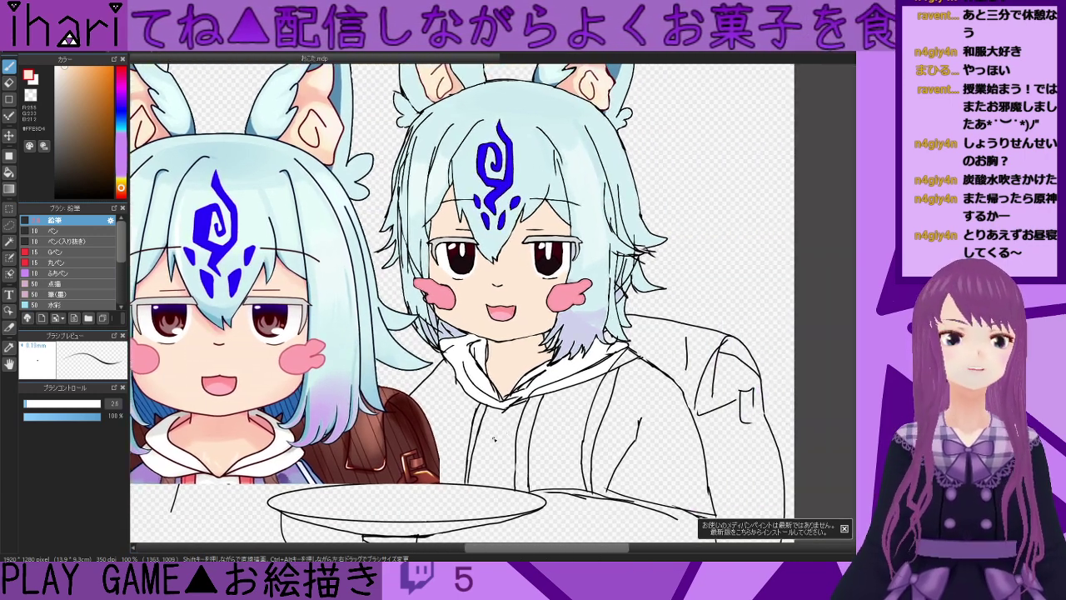
scroll(484, 439, "down", 2)
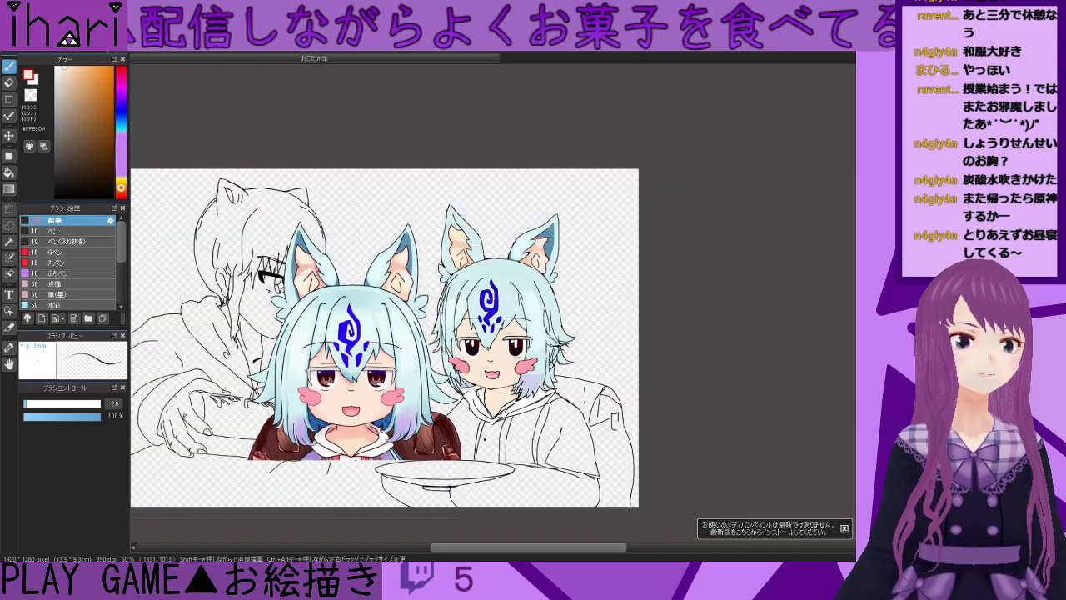
scroll(487, 440, "up", 4)
scroll(491, 442, "up", 1)
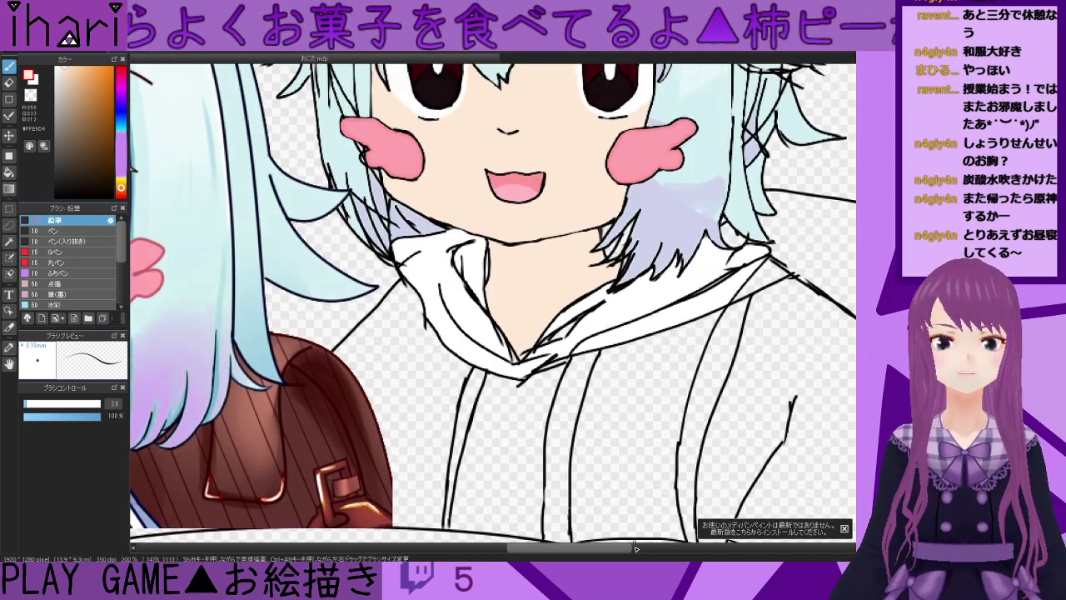
left_click_drag(623, 550, 588, 555)
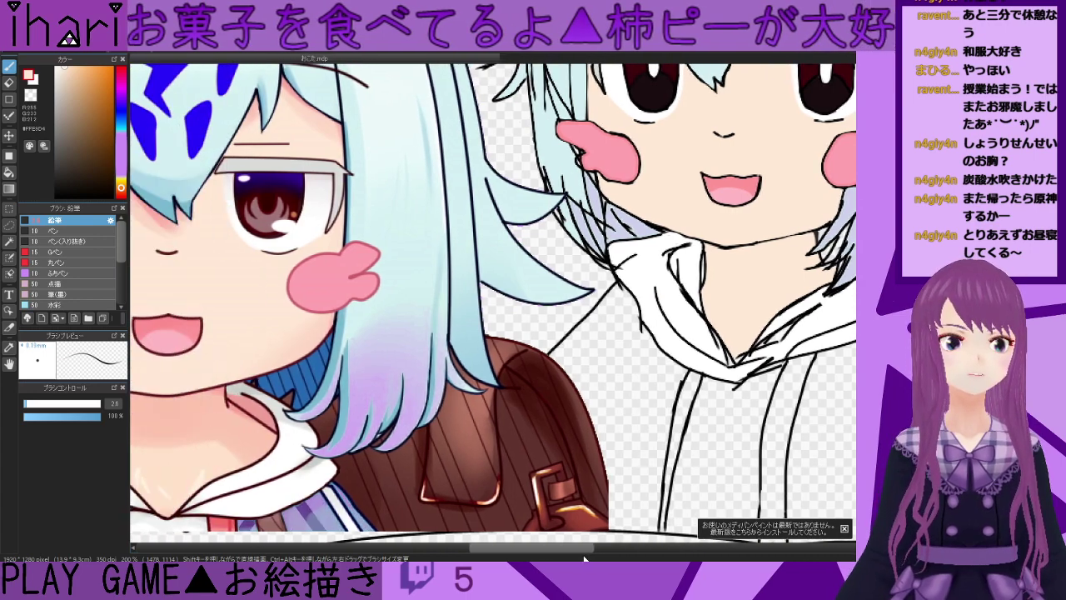
- Paint white over the surplus fold and sketch lines on the upper part of the hood collar left of the neck
left_click_drag(494, 304, 496, 349)
scroll(685, 329, "down", 1)
scroll(685, 329, "up", 3)
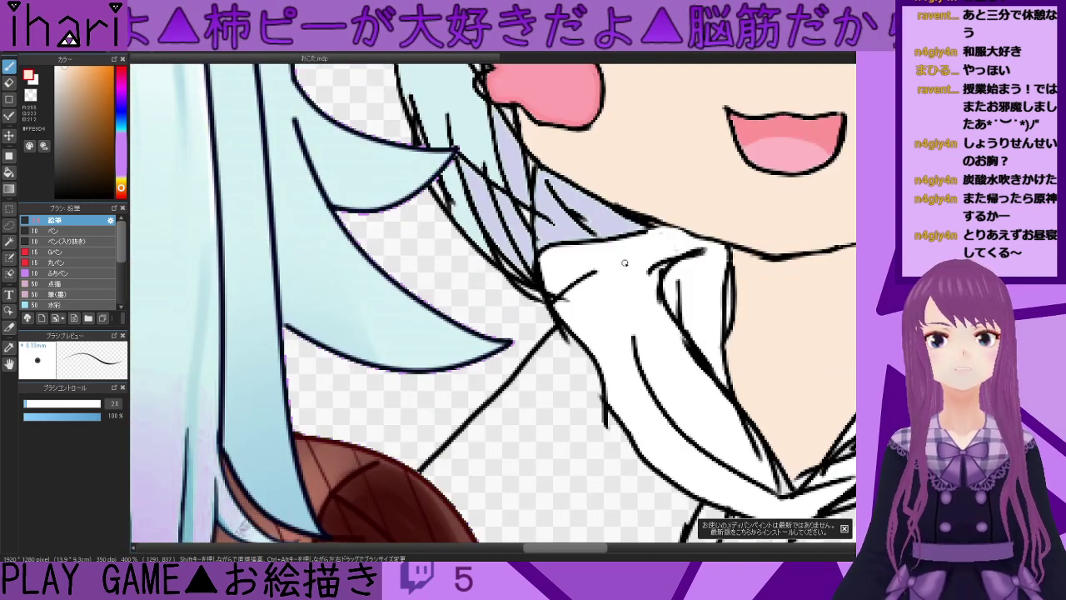
right_click(619, 261)
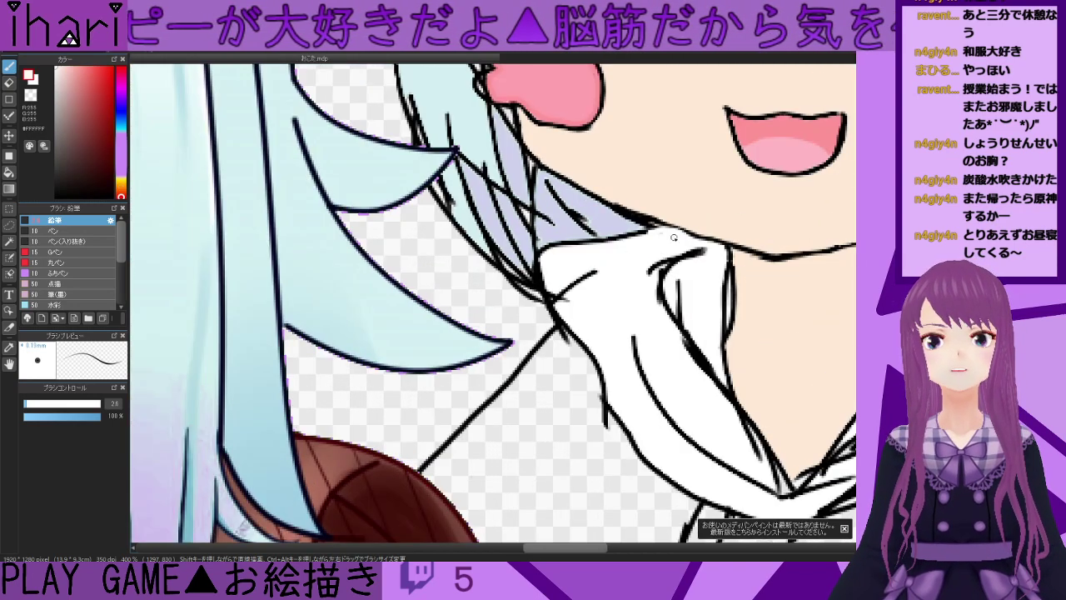
left_click_drag(609, 262, 560, 299)
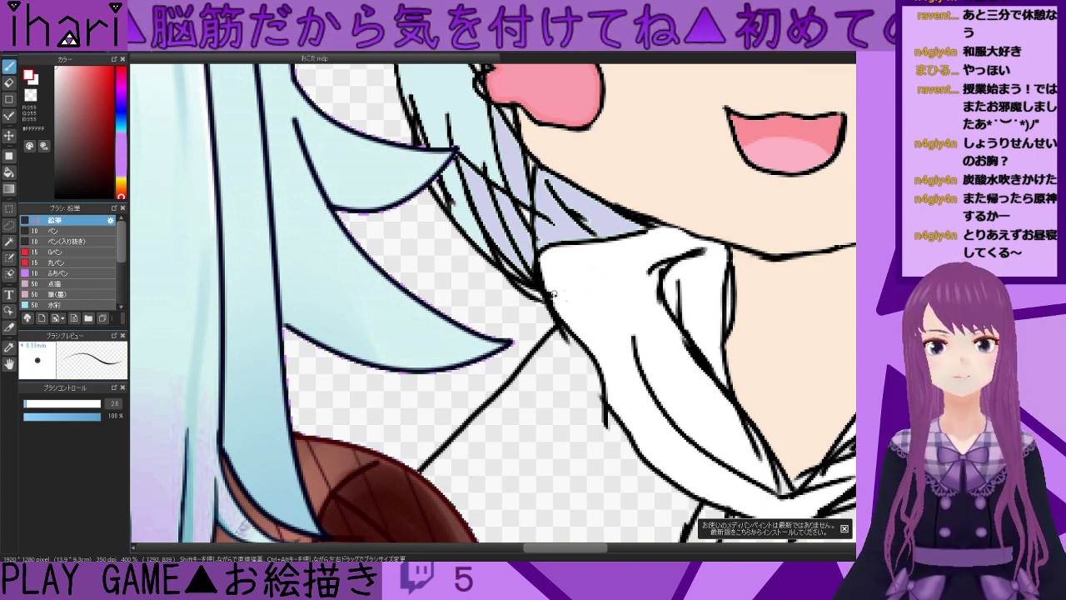
mouse_move(640, 256)
left_mouse_down()
mouse_move(667, 274)
mouse_move(714, 255)
mouse_move(679, 272)
mouse_move(678, 302)
left_mouse_up()
mouse_move(728, 263)
left_mouse_down()
mouse_move(722, 337)
mouse_move(721, 306)
left_mouse_up()
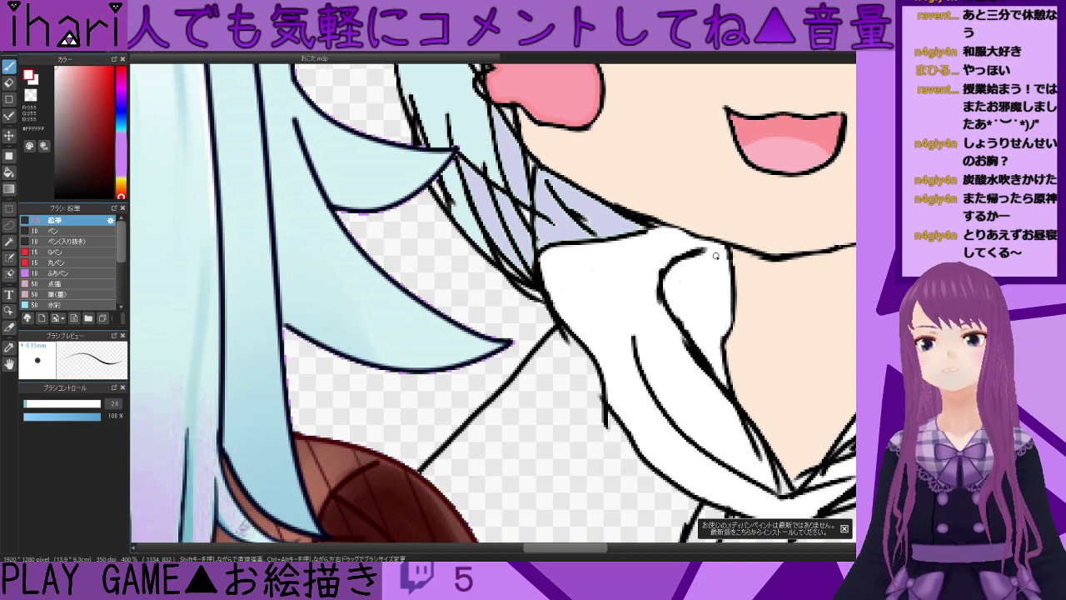
- Thin and clean the inner fold line of the hood collar right of the neck by painting white over its surplus strokes
scroll(721, 303, "down", 3)
left_click_drag(583, 550, 631, 553)
scroll(523, 353, "down", 1)
scroll(520, 352, "up", 3)
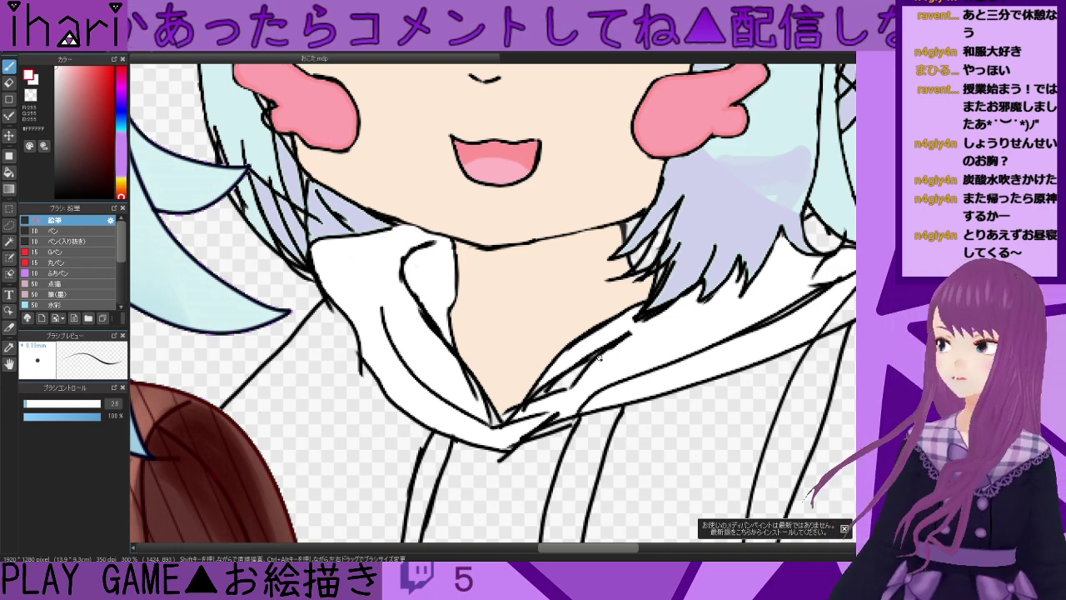
scroll(600, 360, "down", 2)
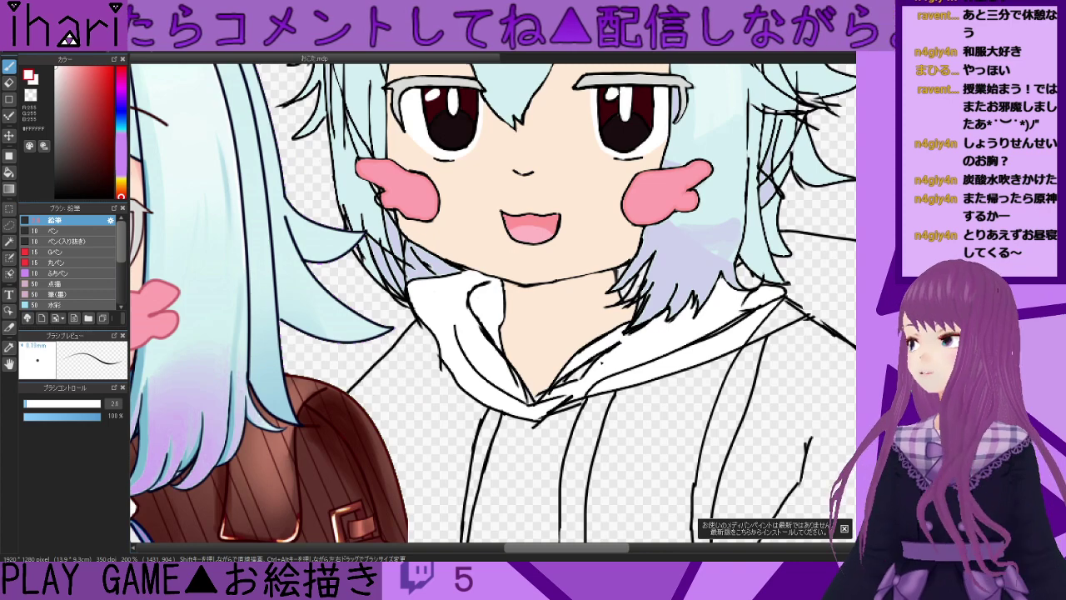
scroll(602, 361, "up", 4)
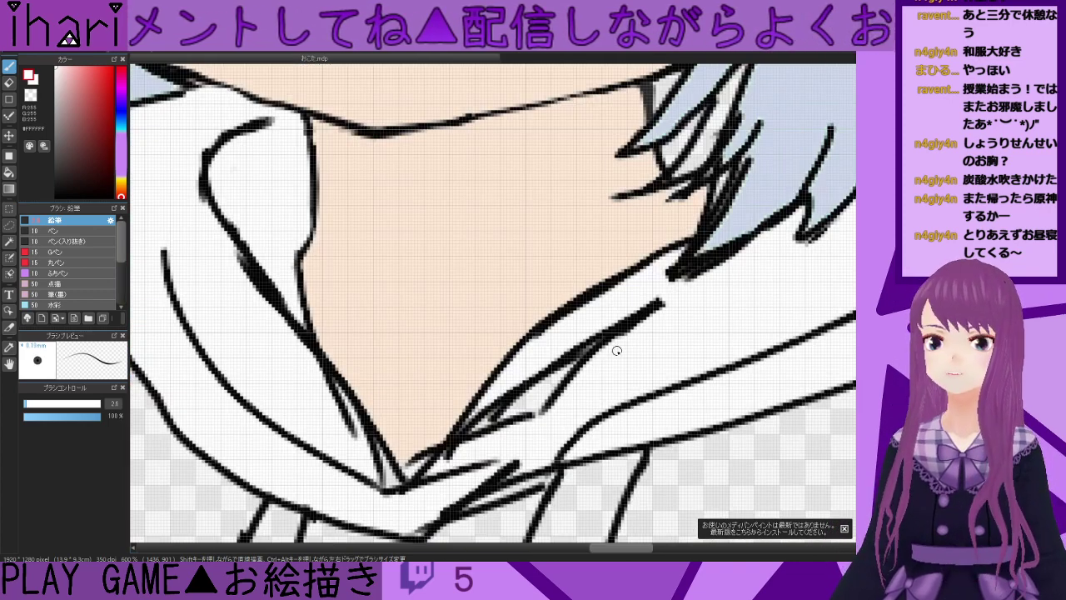
mouse_move(580, 372)
left_mouse_down()
mouse_move(549, 403)
mouse_move(588, 365)
mouse_move(542, 415)
left_mouse_up()
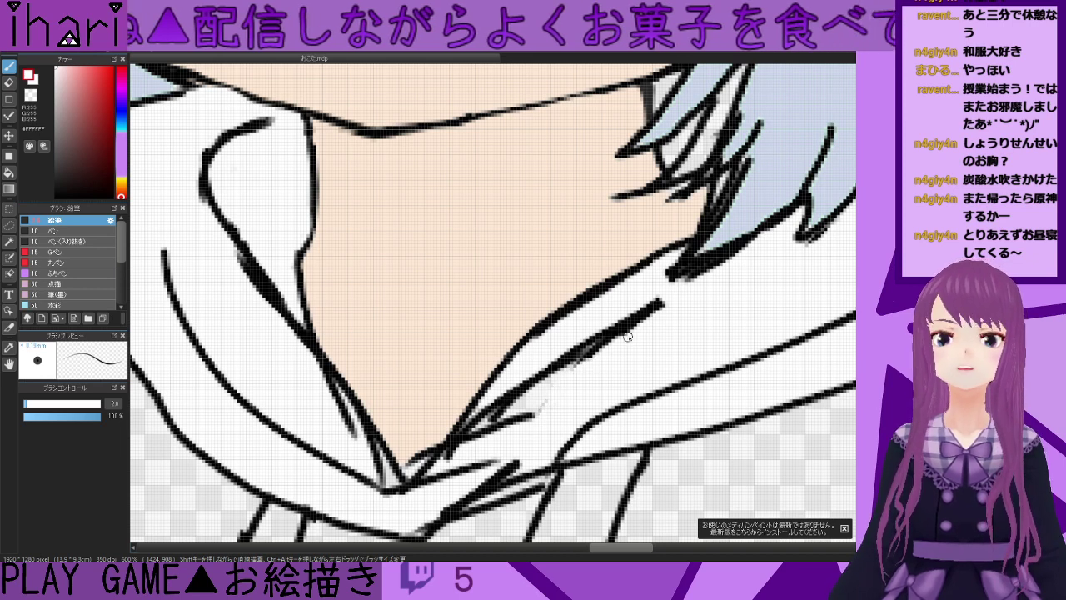
left_click_drag(666, 311, 555, 389)
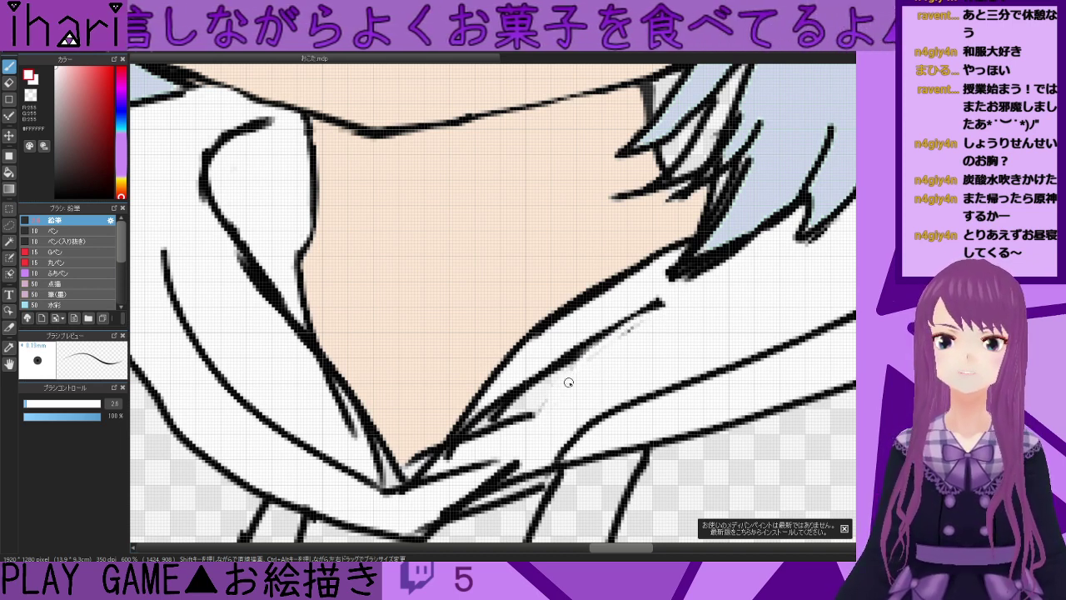
left_click_drag(648, 329, 580, 360)
mouse_move(648, 319)
left_mouse_down()
mouse_move(596, 343)
mouse_move(540, 407)
left_mouse_up()
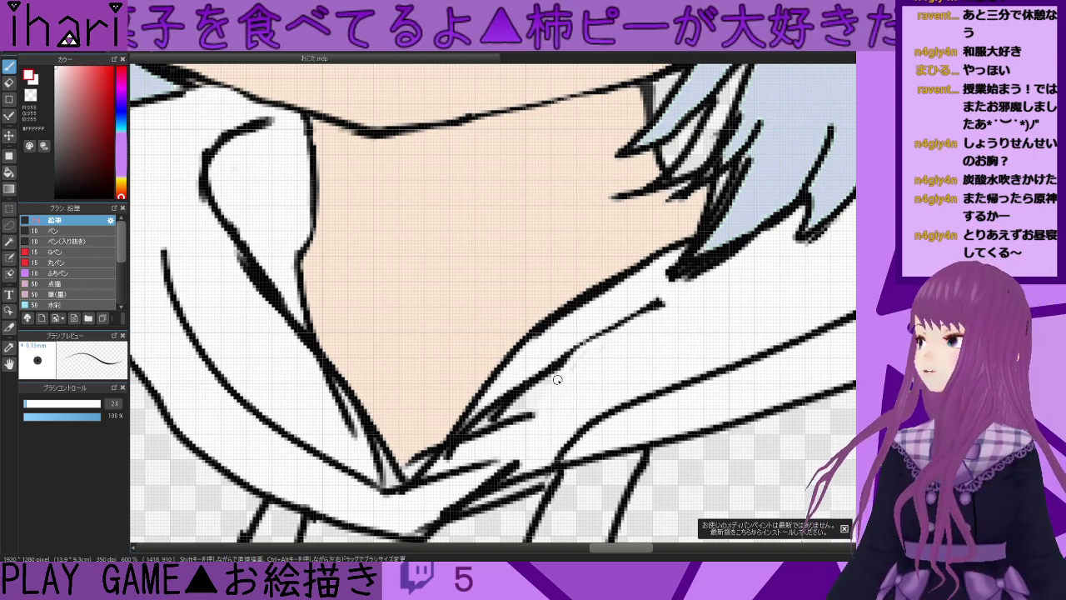
left_click_drag(556, 378, 502, 410)
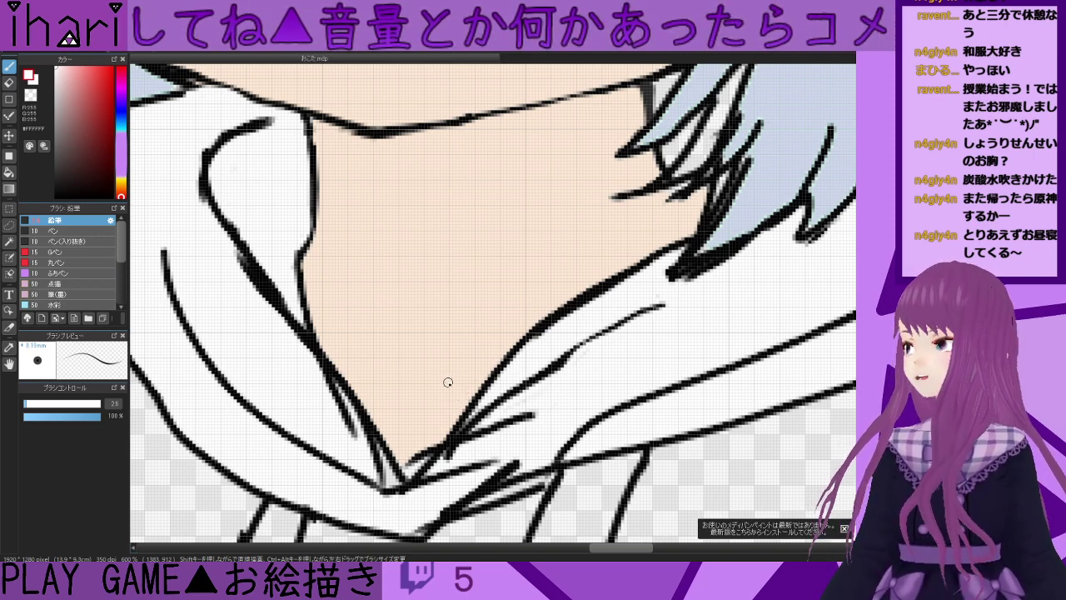
- Paint white over the doubled lines along the neckline edge of the left collar half, down to the V point
mouse_move(348, 433)
left_mouse_down()
mouse_move(329, 387)
mouse_move(291, 353)
left_mouse_up()
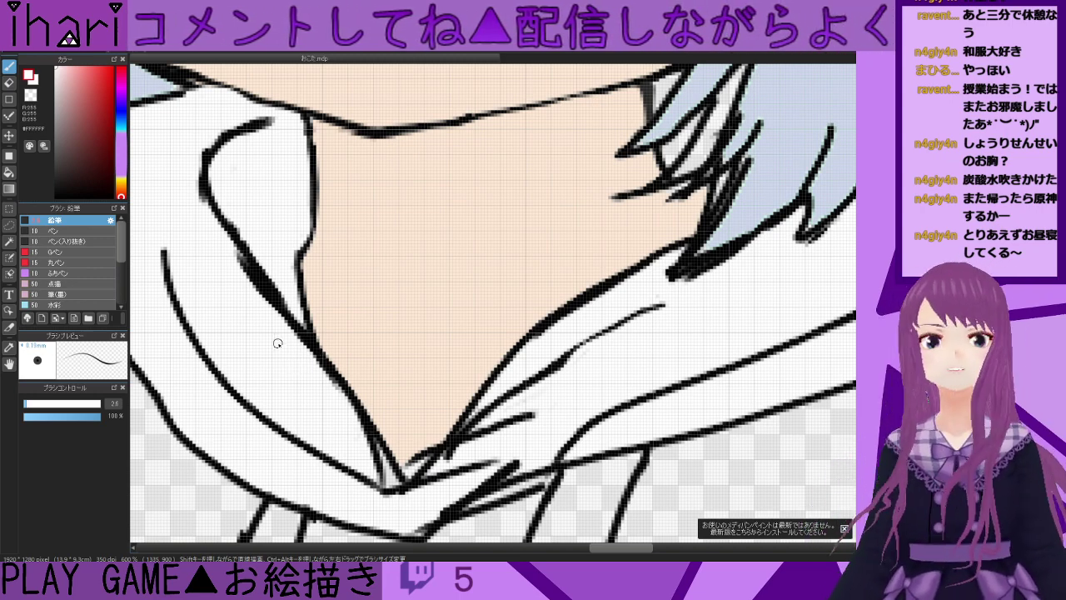
left_click_drag(231, 254, 283, 327)
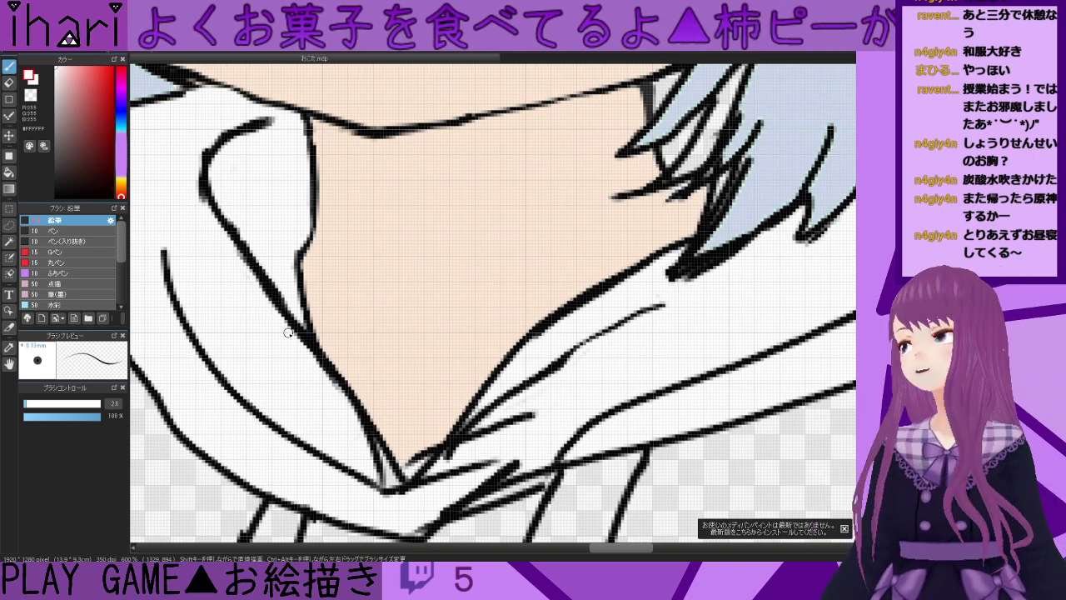
mouse_move(859, 375)
left_mouse_down()
mouse_move(859, 388)
mouse_move(859, 372)
left_mouse_up()
scroll(494, 313, "down", 3)
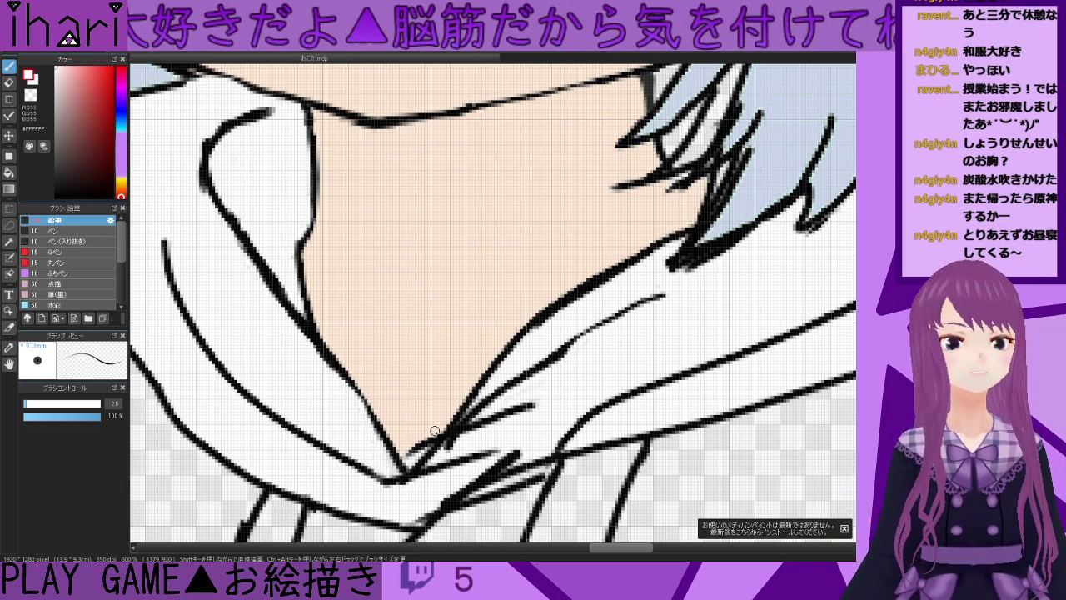
- Draw a short curved black fold line inside the left collar flap and paint white over the upper end of the neighbouring fold line
scroll(427, 428, "down", 3)
scroll(510, 437, "down", 2)
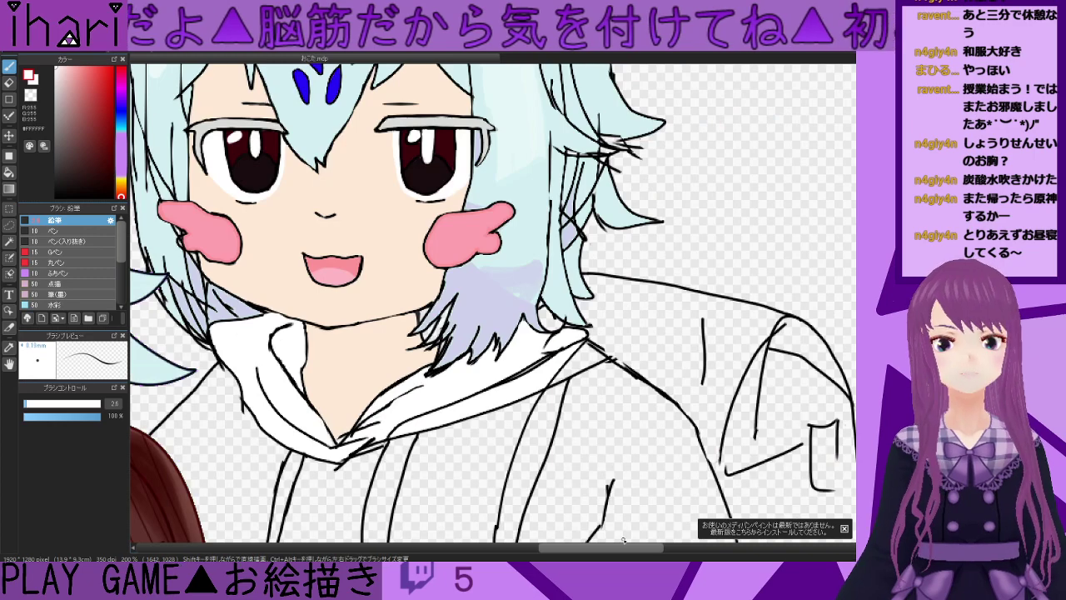
scroll(479, 470, "up", 4)
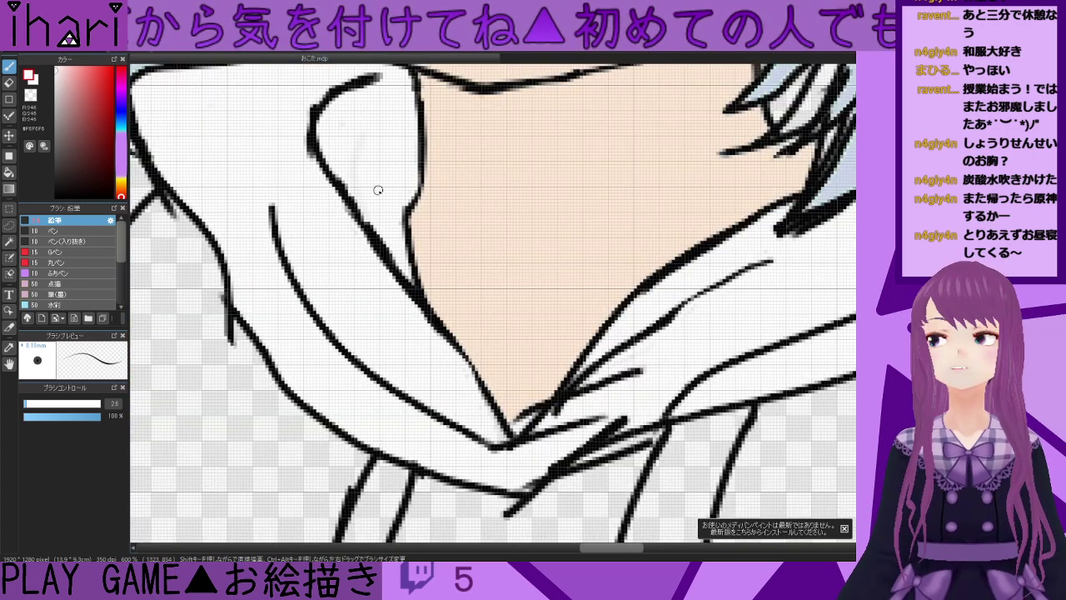
left_click(376, 241, "alt")
mouse_move(370, 230)
left_mouse_down()
mouse_move(354, 168)
mouse_move(373, 121)
left_mouse_up()
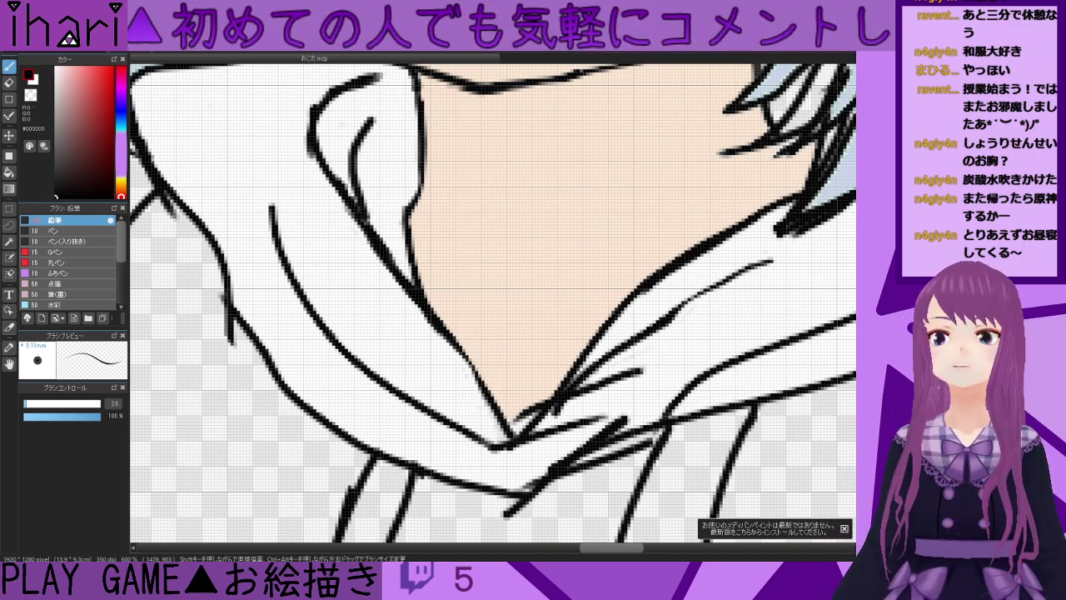
scroll(672, 269, "up", 3)
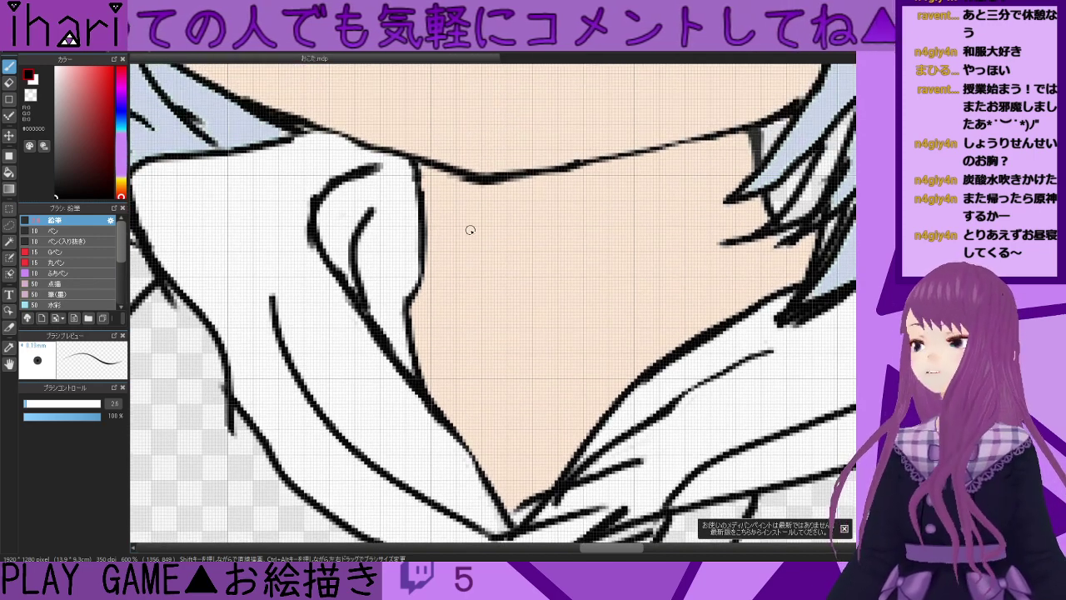
left_click(378, 180, "alt")
left_click_drag(381, 164, 343, 178)
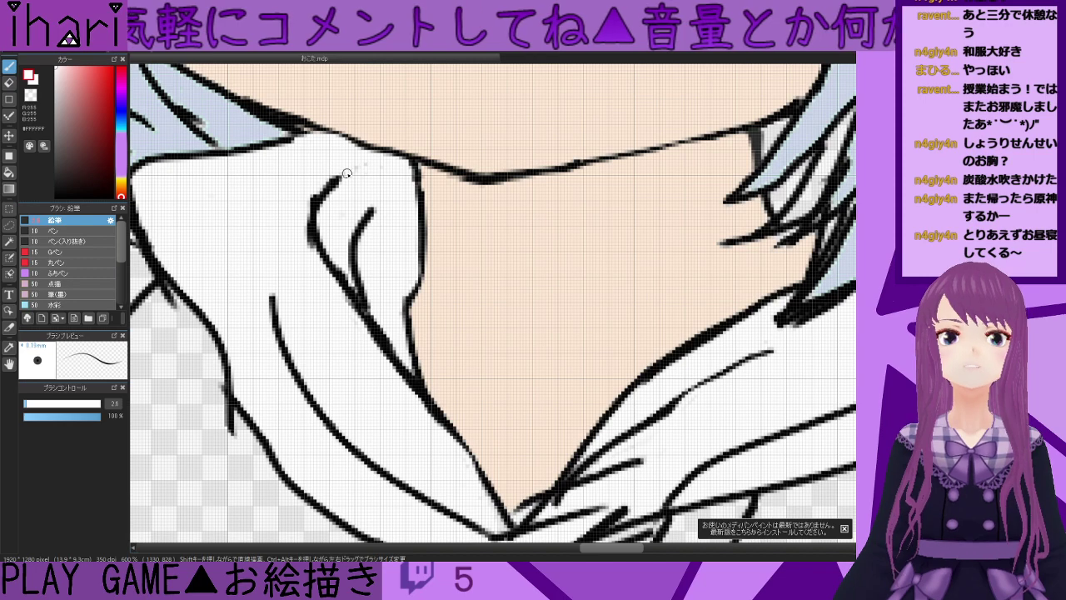
scroll(375, 318, "down", 2)
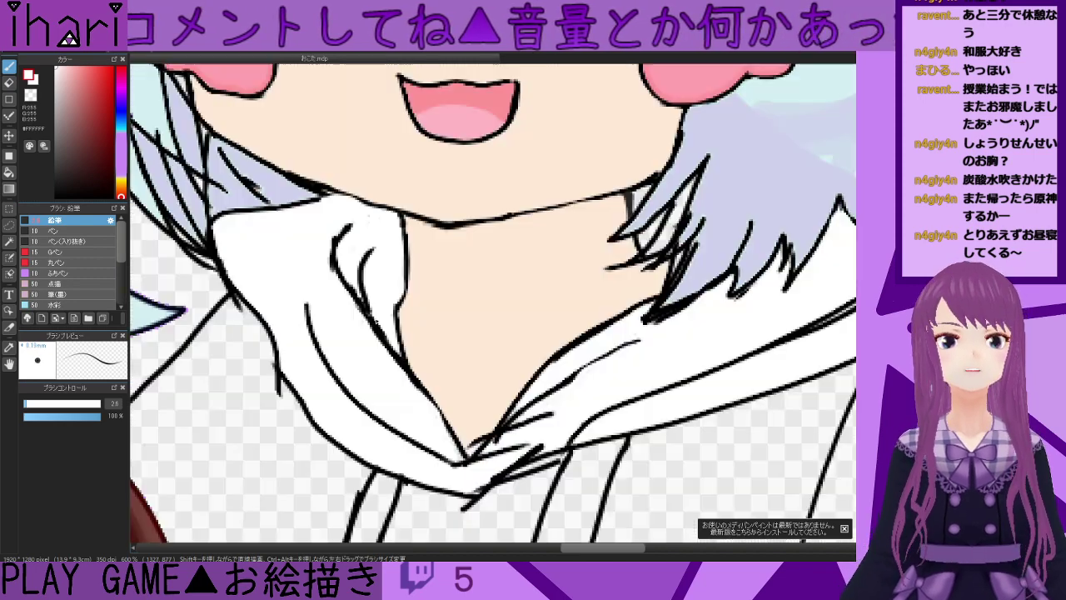
scroll(462, 442, "down", 1)
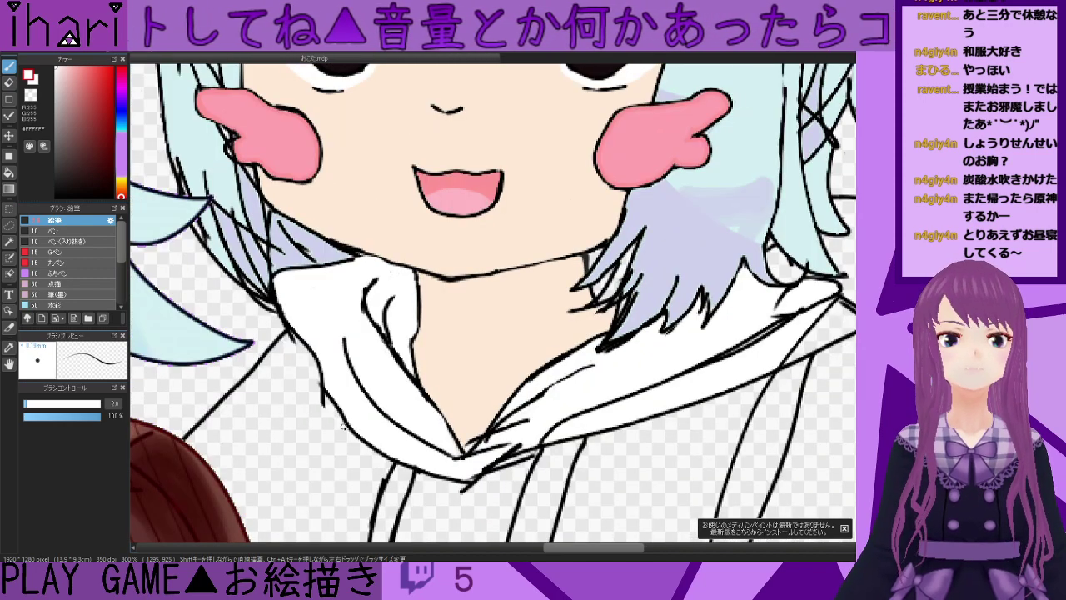
- Erase the protruding line stub on the left collar's outer edge and redraw the missing outline in near-black with the pencil brush
scroll(350, 427, "up", 3)
key("e")
mouse_move(327, 407)
left_mouse_down()
mouse_move(307, 345)
mouse_move(341, 419)
left_mouse_up()
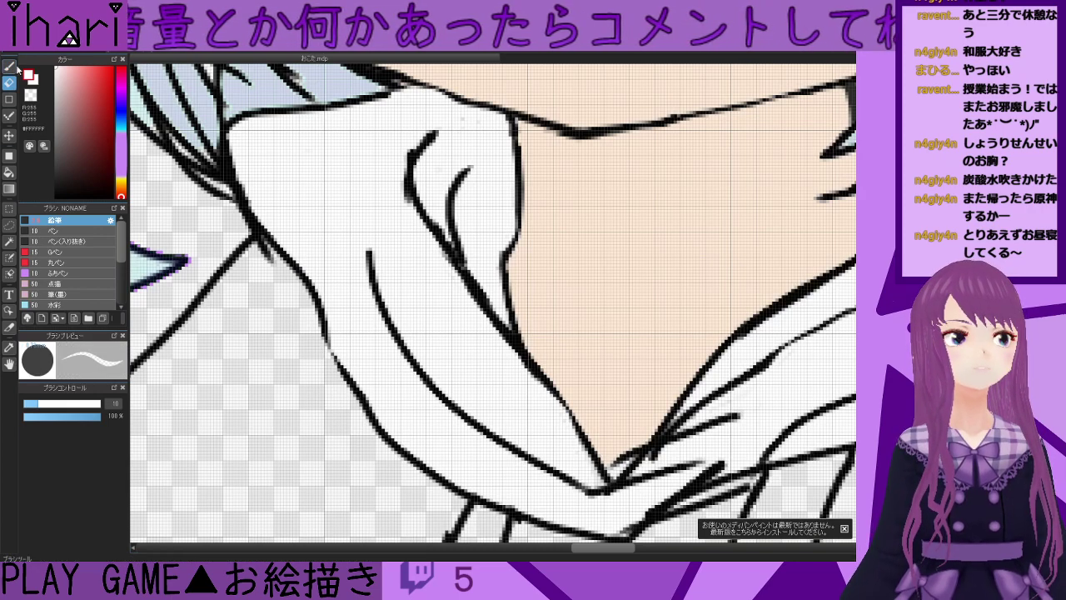
key("b")
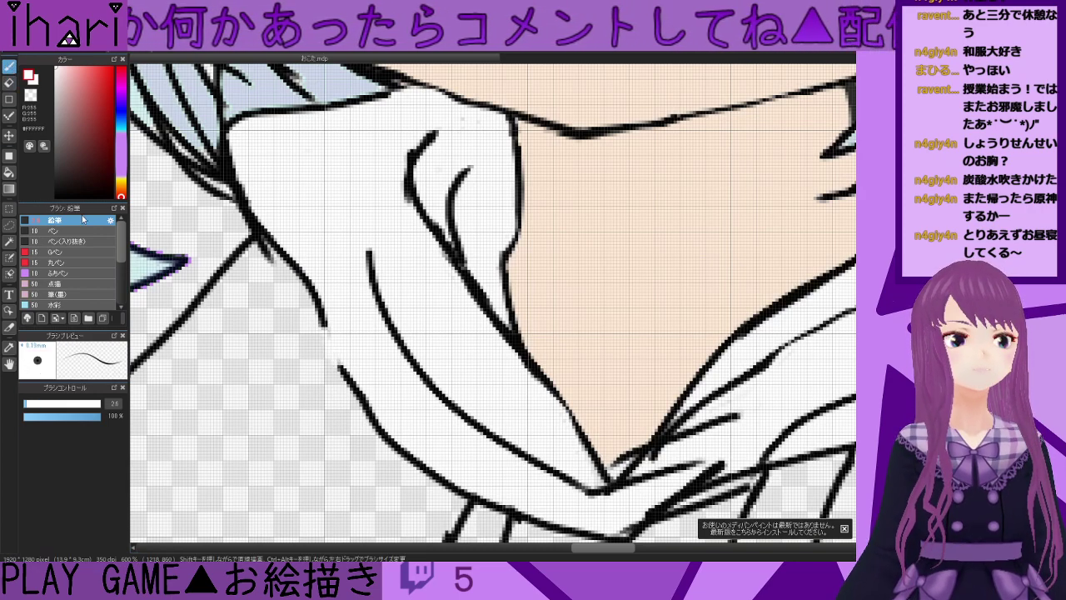
left_click(57, 197)
left_click_drag(326, 330, 332, 353)
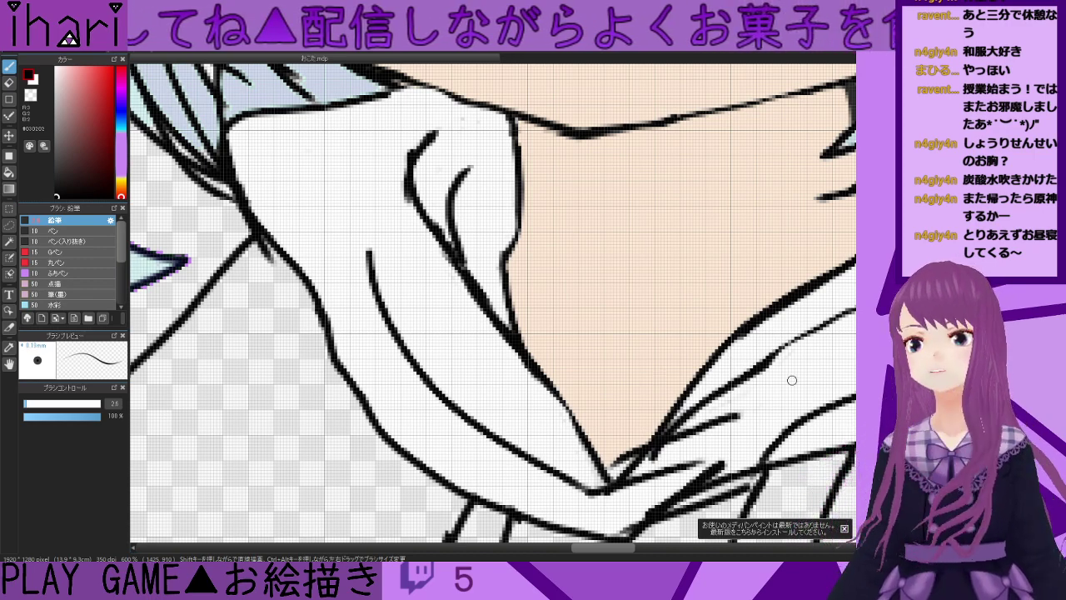
- Cover the stray lines at the lowest point of the neck opening with the sampled skin colour
left_click(637, 430, "alt")
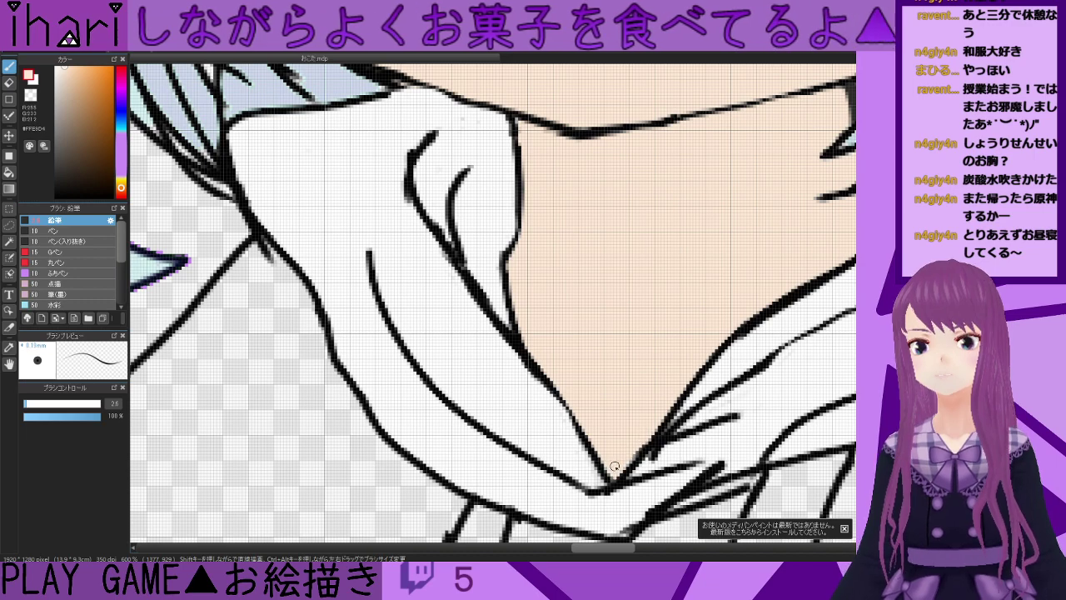
scroll(613, 321, "down", 2)
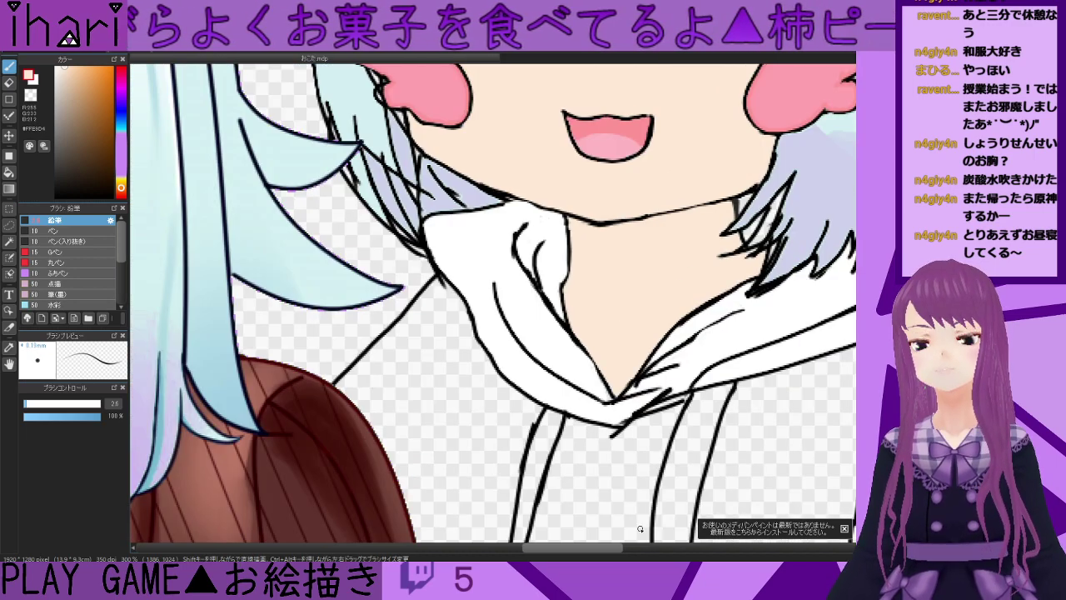
left_click_drag(611, 551, 654, 551)
left_click_drag(855, 363, 855, 331)
scroll(503, 418, "down", 1)
- Fill the white gaps between the hair tips right of the neck with the hair's sampled lavender, covering surplus strokes
scroll(502, 416, "up", 3)
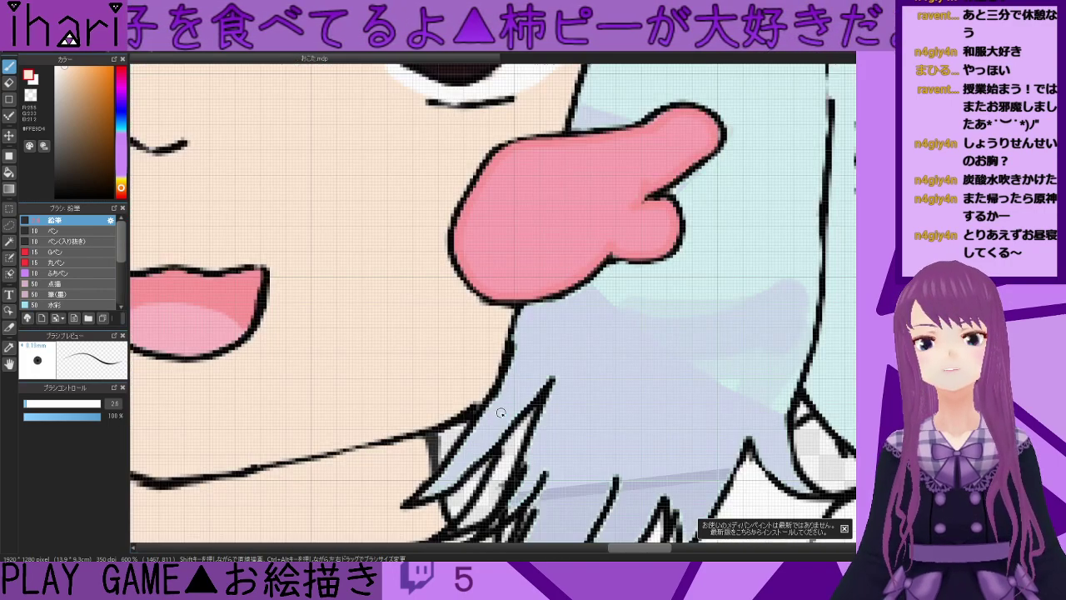
scroll(642, 248, "down", 3)
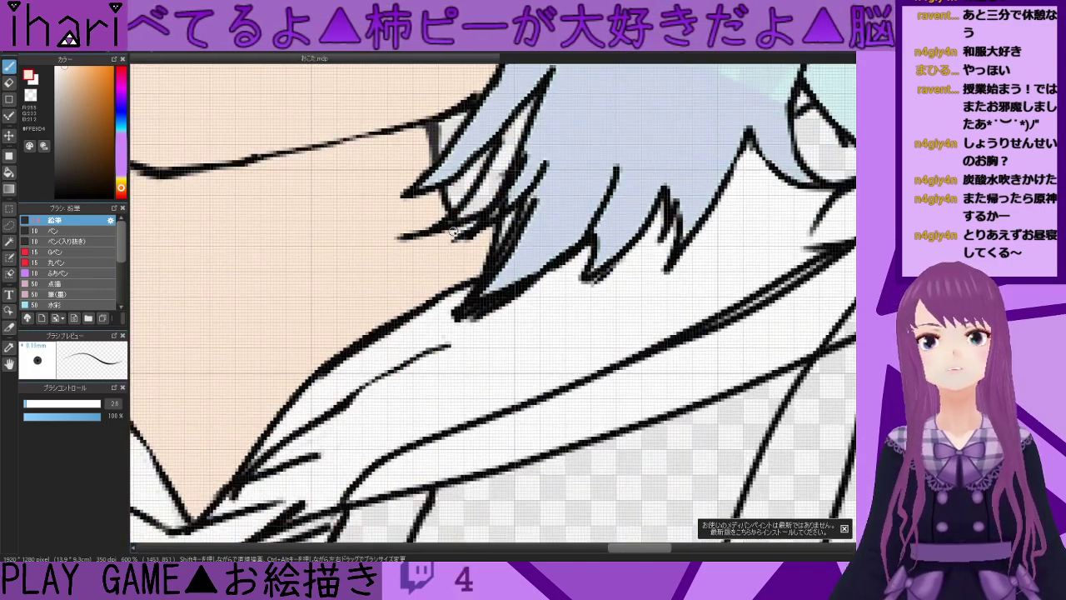
scroll(453, 230, "down", 2)
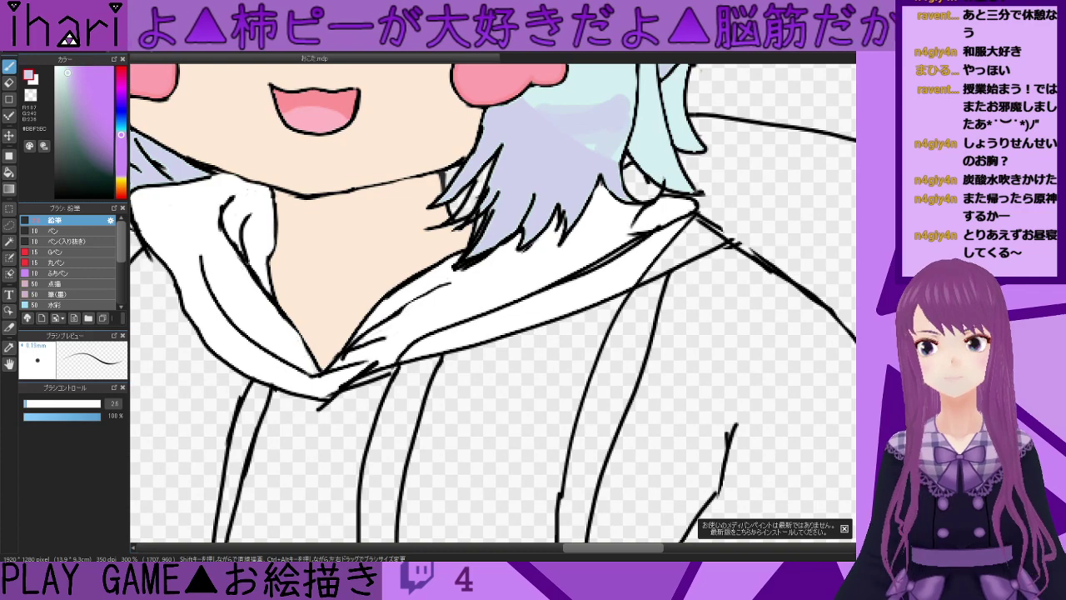
scroll(508, 397, "up", 2)
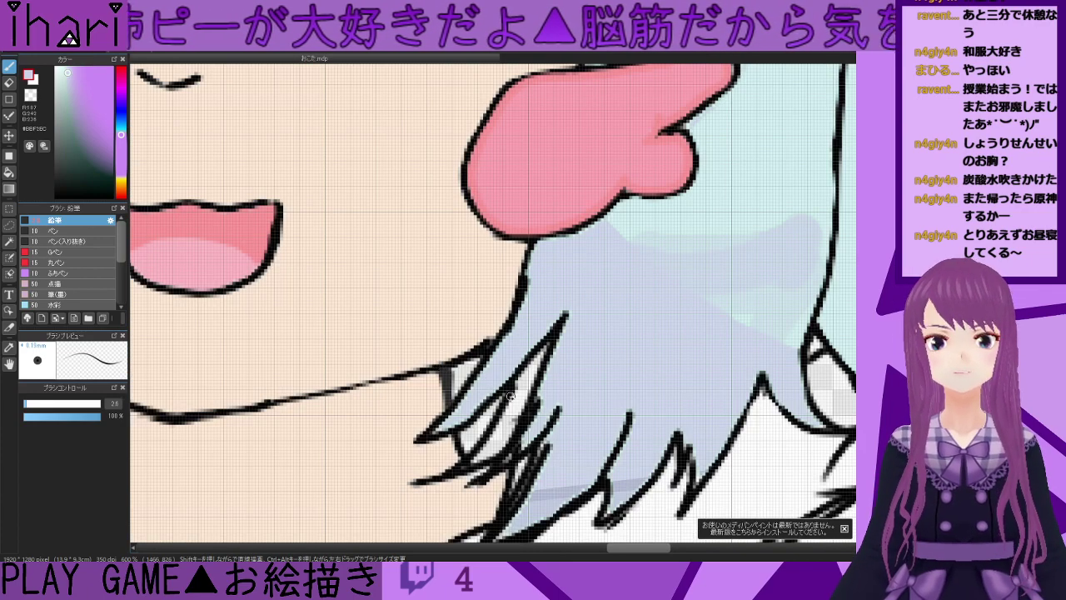
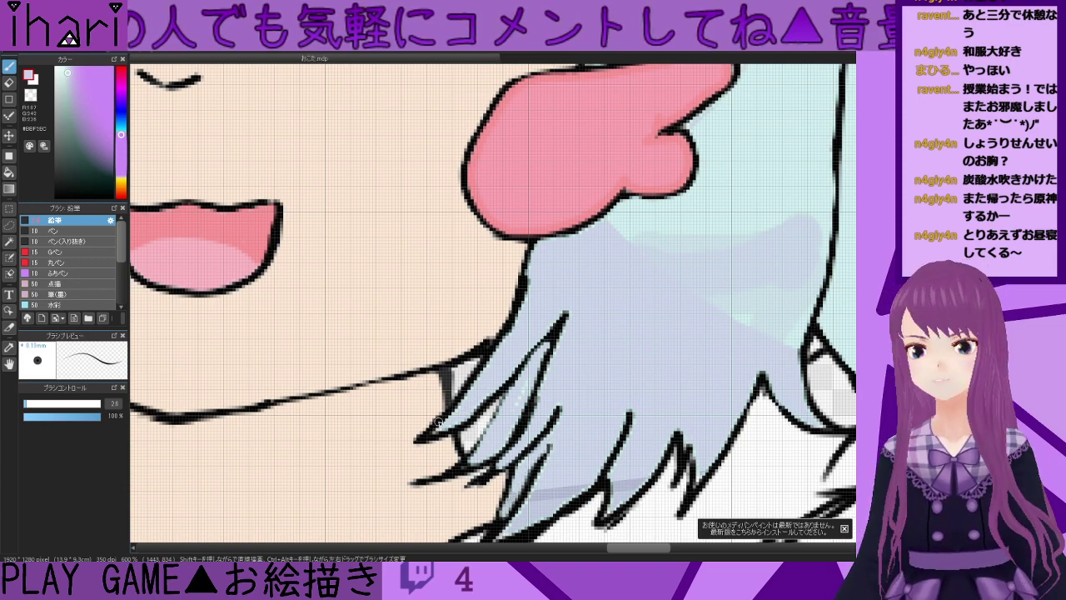
- Paint sampled lavender over the stray lines in the hair lock left of the chin and redraw its edge along the hood collar
scroll(439, 423, "down", 2)
left_click_drag(614, 548, 579, 551)
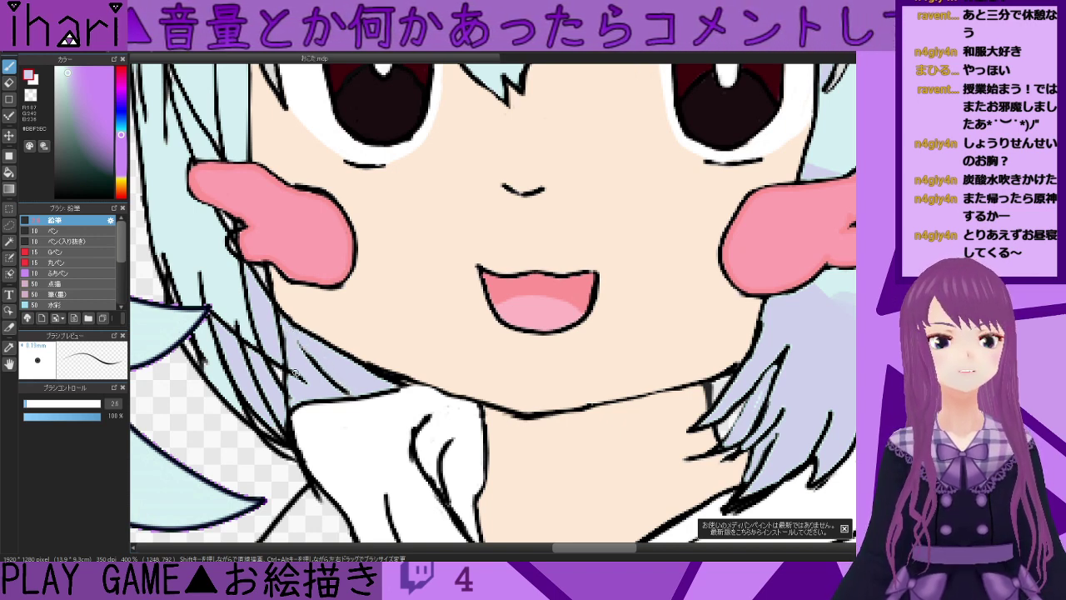
left_click_drag(314, 385, 397, 395)
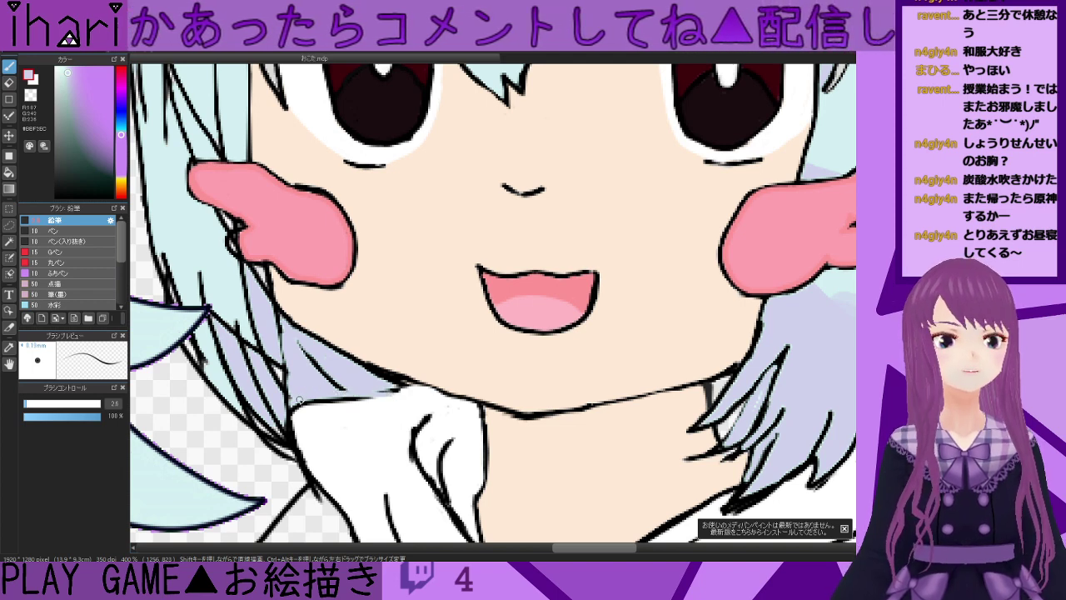
left_click(400, 385, "alt")
left_click_drag(402, 388, 321, 401)
left_click(285, 384, "alt")
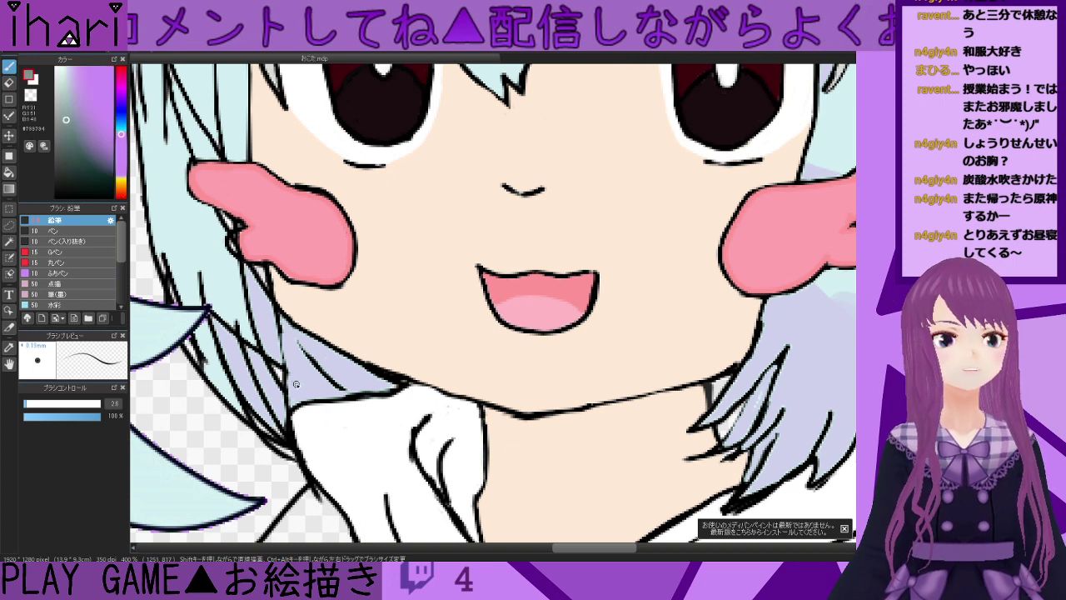
left_click(302, 384, "alt")
mouse_move(295, 384)
left_mouse_down()
mouse_move(274, 367)
mouse_move(293, 396)
left_mouse_up()
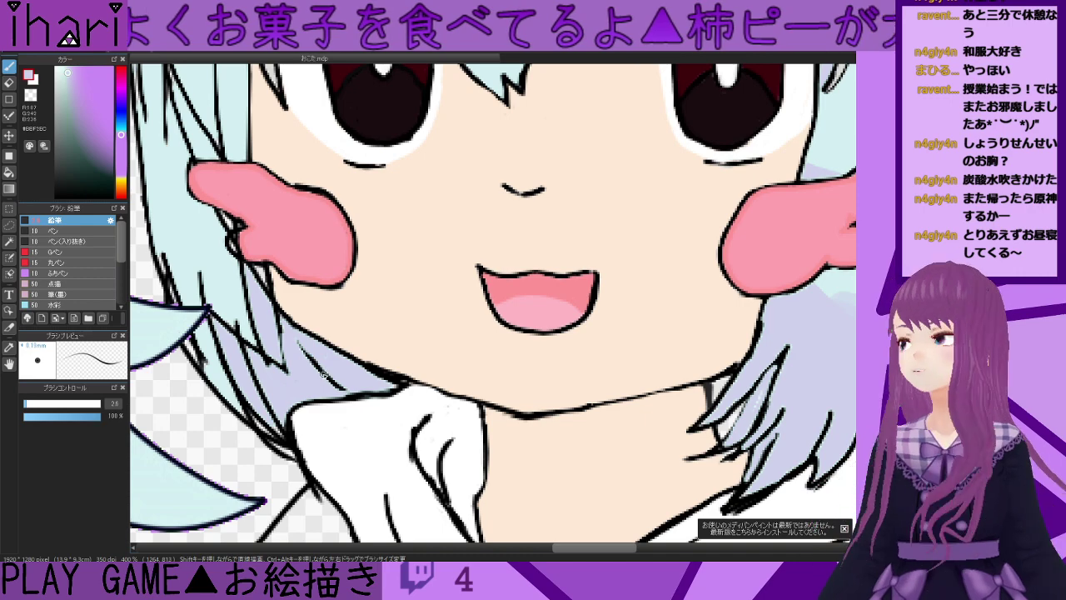
- Redraw the strand edge in the hair lock left of the chin in sampled black and touch up the lock with sampled pale blue
right_click(293, 324)
mouse_move(277, 311)
left_mouse_down()
mouse_move(293, 385)
mouse_move(250, 340)
left_mouse_up()
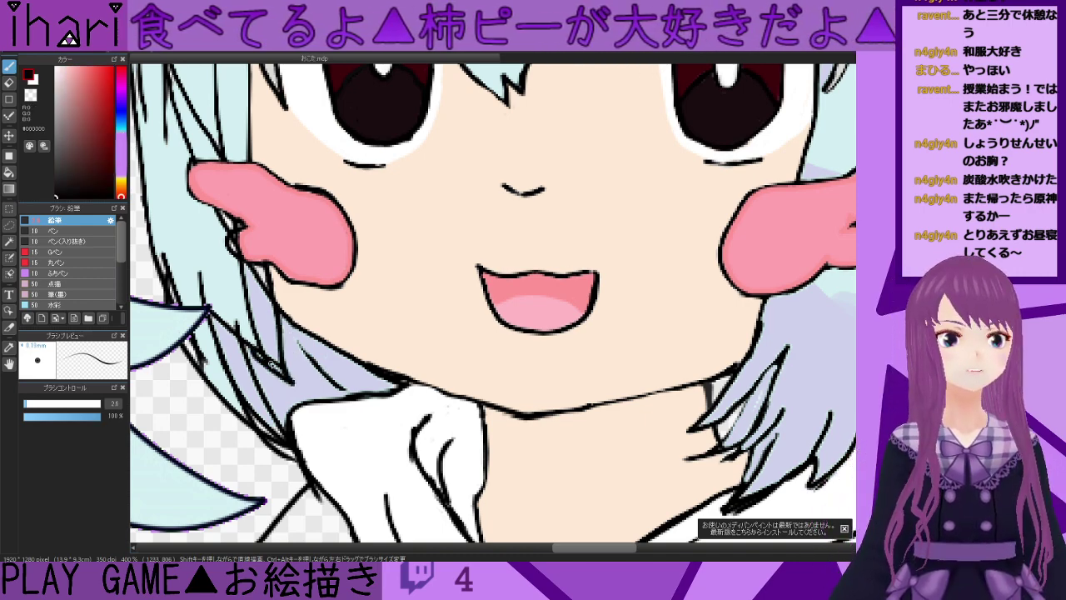
scroll(268, 390, "down", 4)
scroll(269, 392, "up", 4)
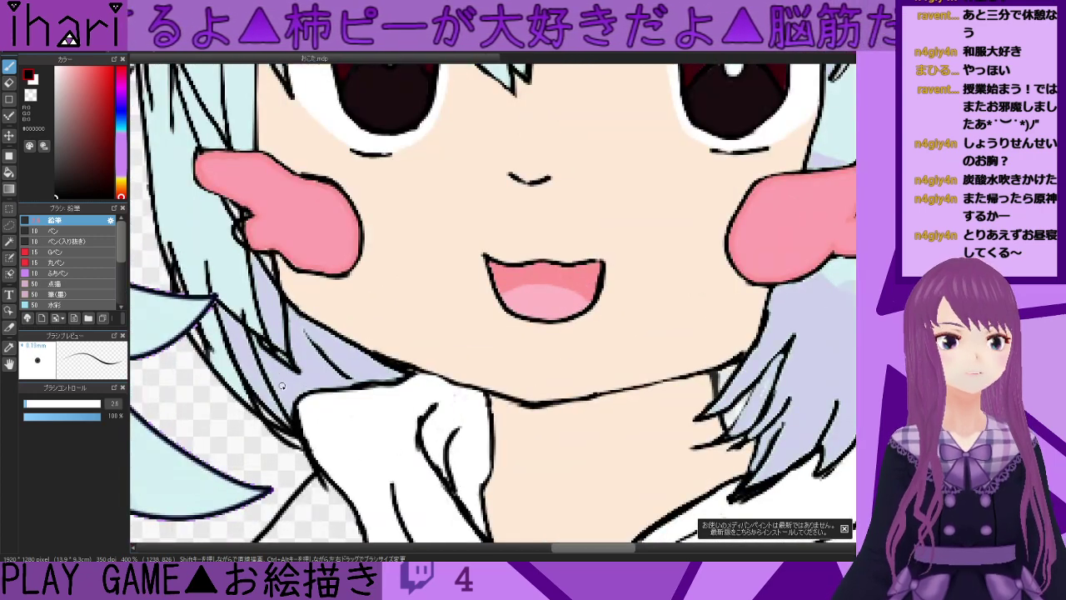
right_click(267, 379)
left_click(215, 361, "alt")
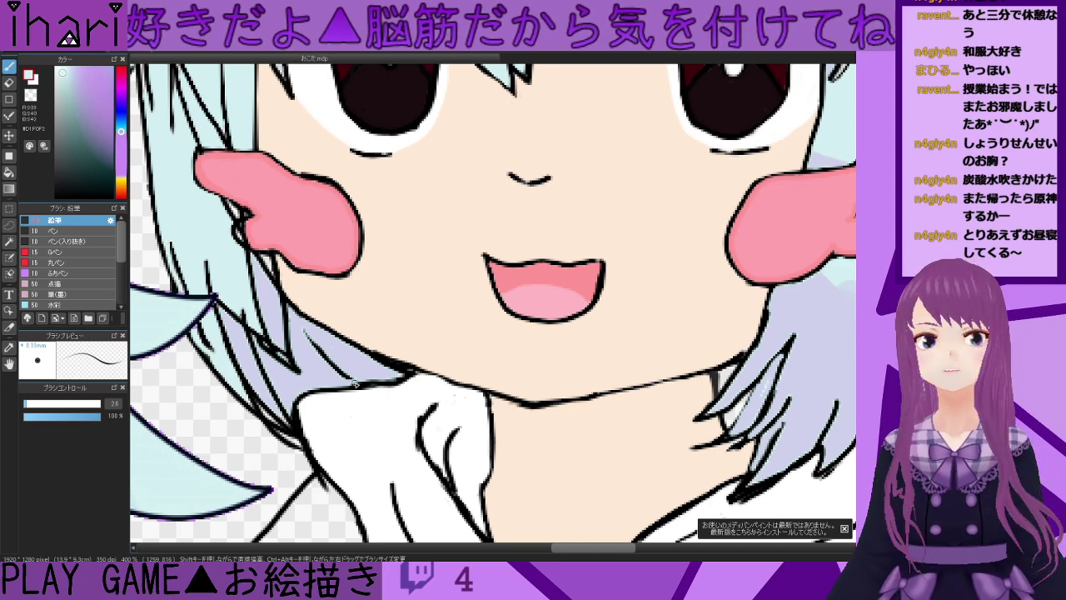
scroll(353, 383, "down", 3)
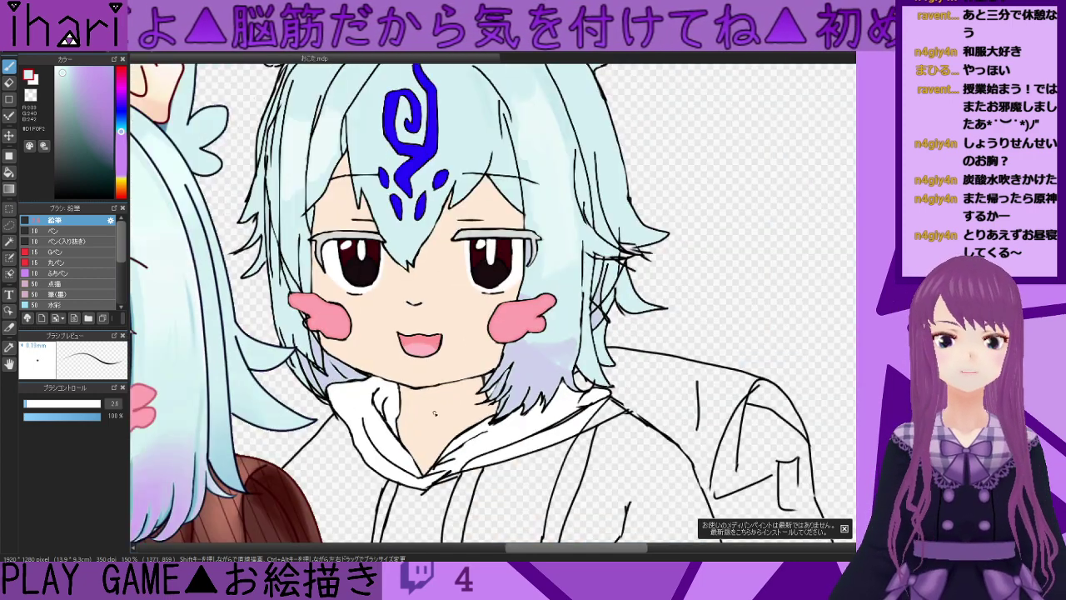
- Fill the unpainted gap between the right hair tips and the hood collar with the collar's sampled white
scroll(508, 434, "up", 2)
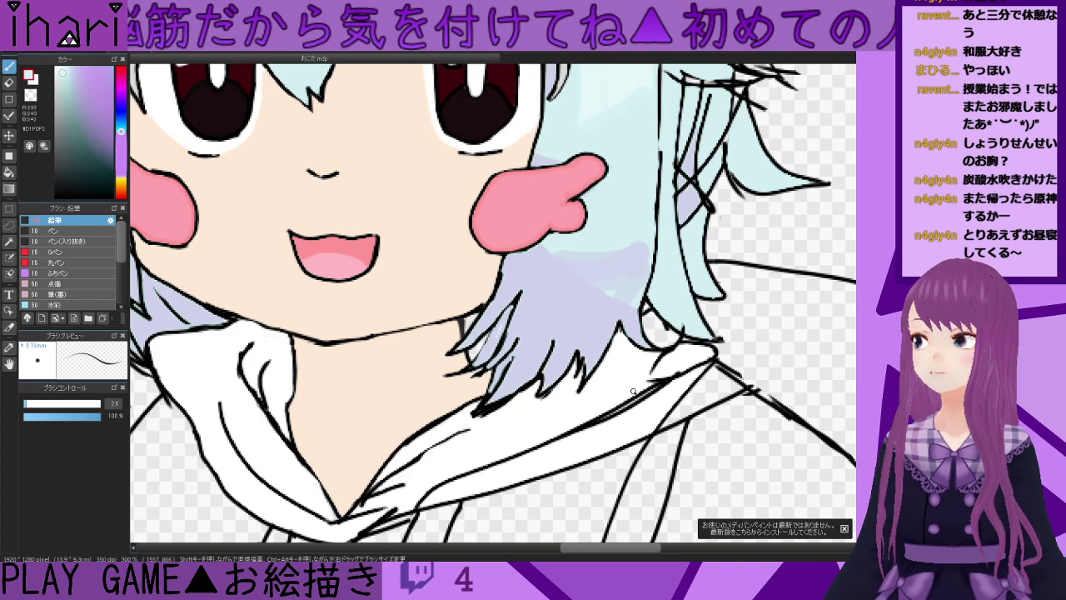
left_click(603, 378, "alt")
scroll(638, 375, "down", 2)
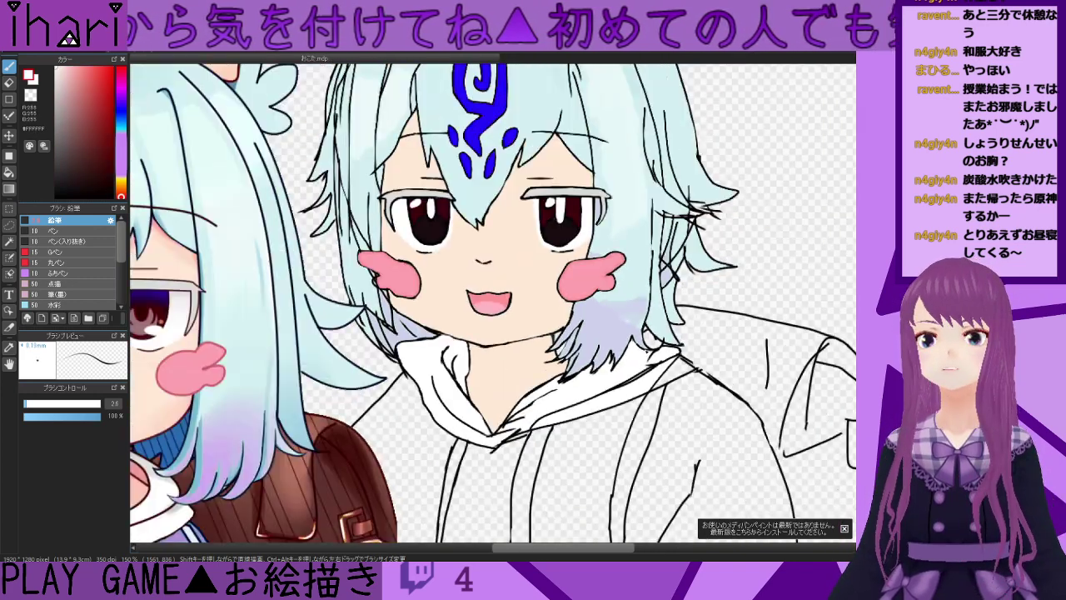
scroll(649, 350, "up", 3)
left_click(9, 171)
left_click(660, 328)
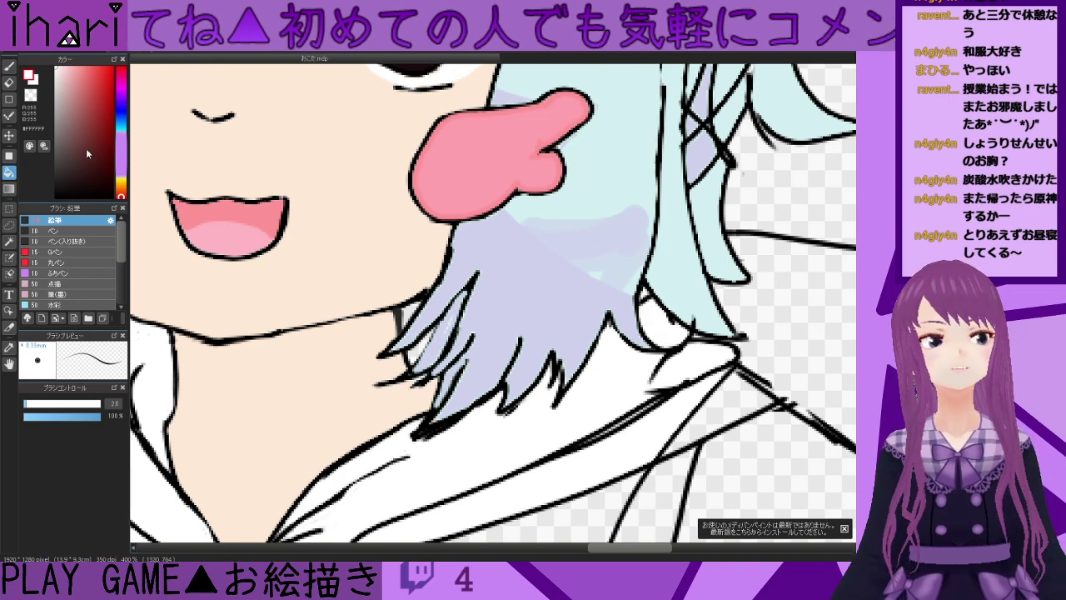
- Paint white over the doubled stray lines along the fold of the right hood collar with the pencil brush
key("b")
scroll(675, 371, "down", 1)
scroll(676, 373, "down", 2)
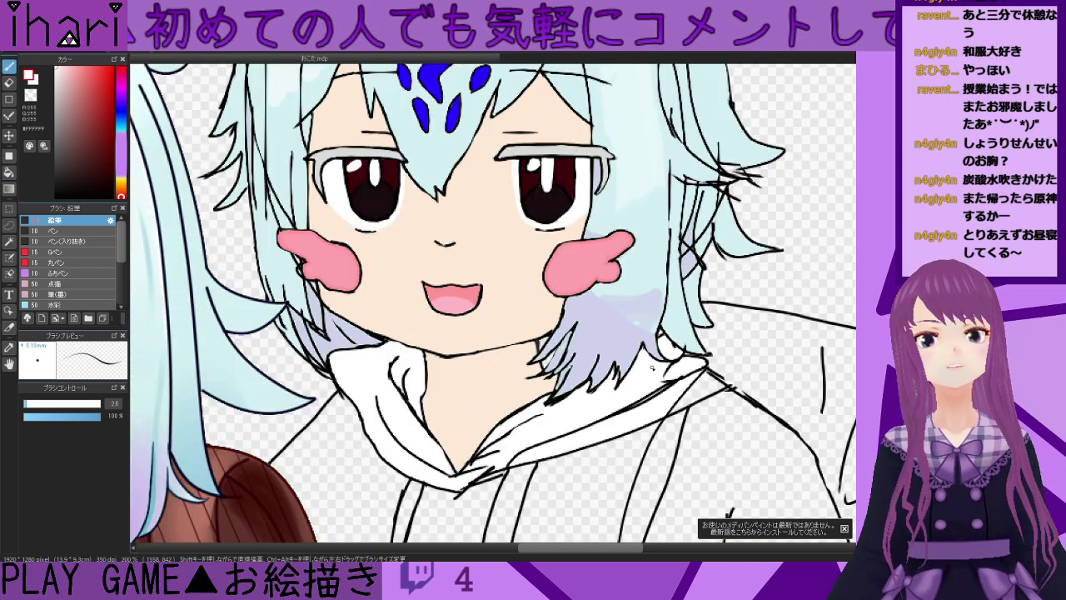
scroll(687, 366, "up", 3)
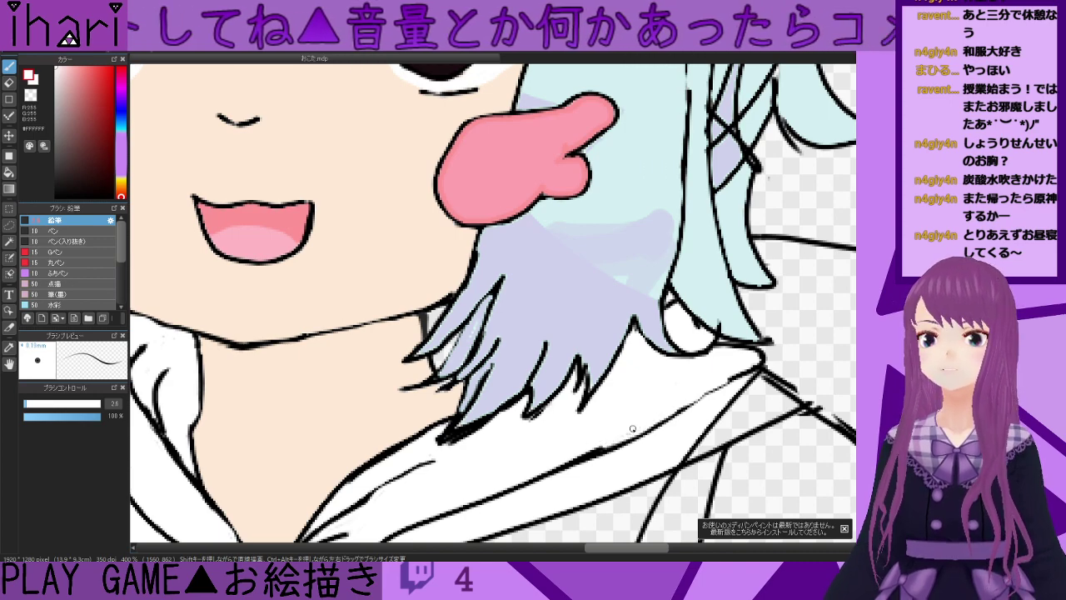
- Outline a shadow across the upper left collar in the reference hood's light grey (#E1E2DD) and fill the area above it
scroll(553, 432, "down", 4)
left_click_drag(546, 547, 496, 547)
scroll(494, 312, "down", 5)
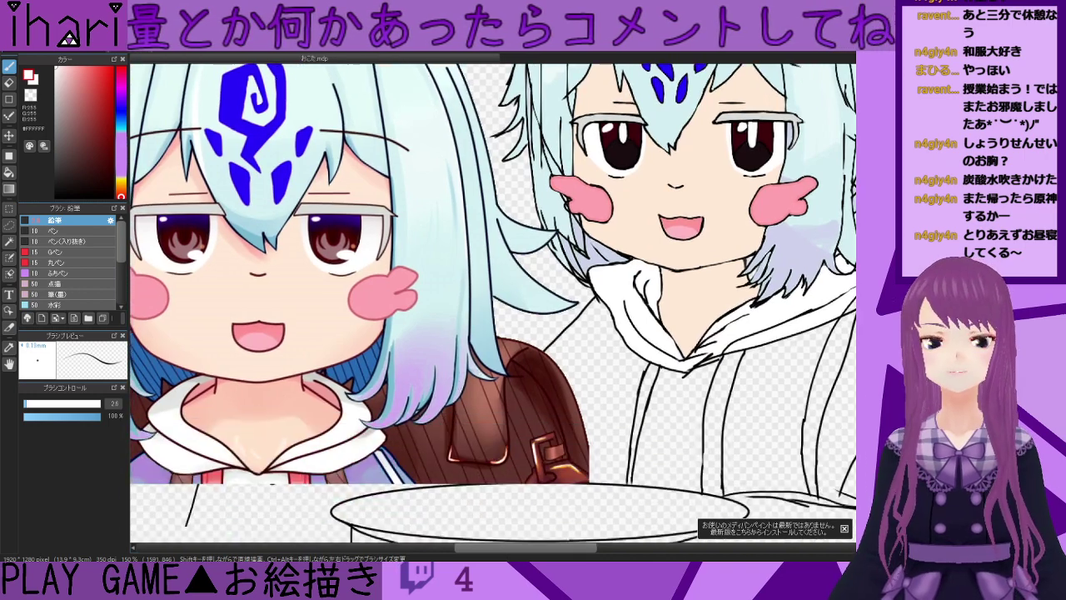
scroll(494, 312, "up", 3)
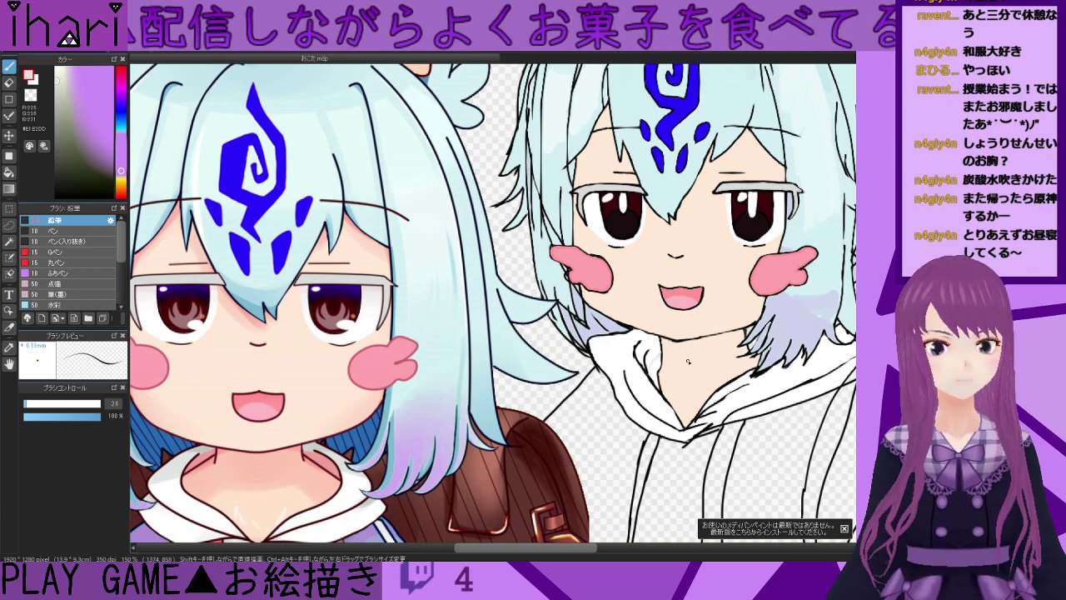
scroll(689, 361, "down", 2)
scroll(676, 363, "up", 5)
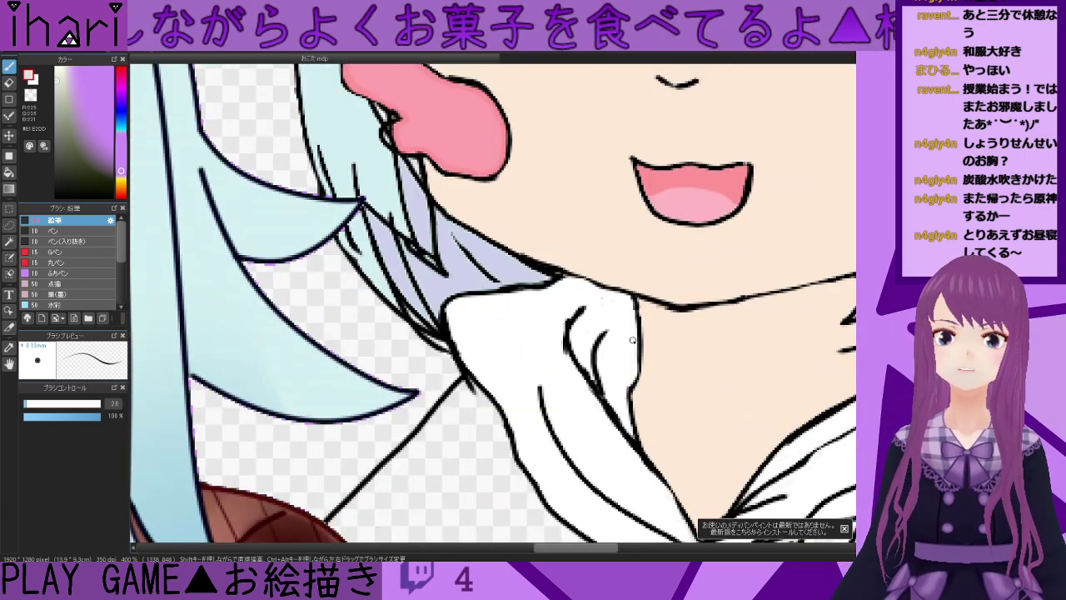
left_click_drag(637, 342, 600, 362)
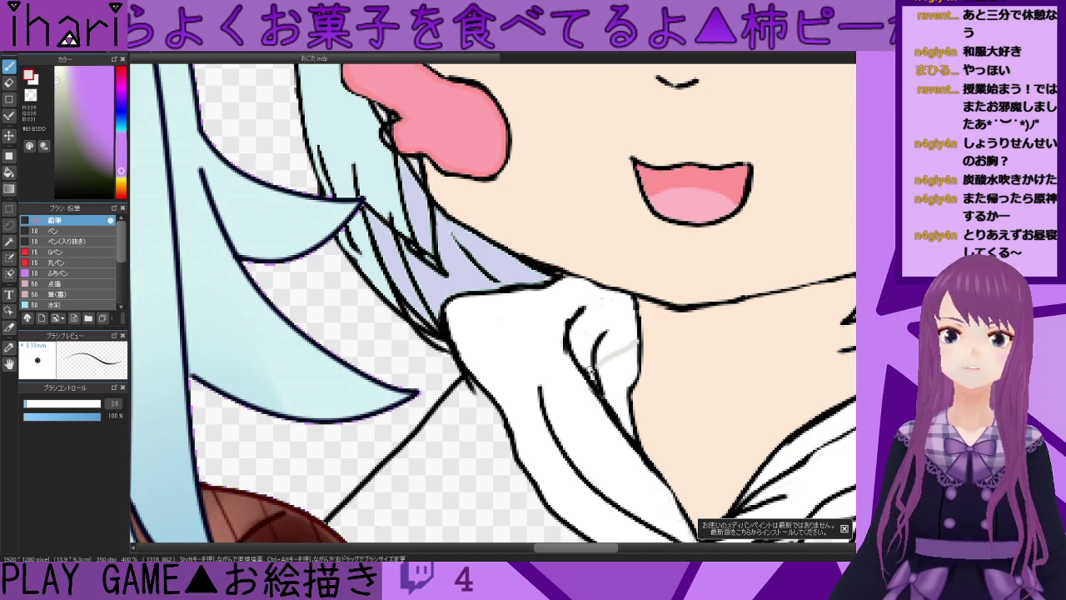
left_click_drag(567, 360, 459, 323)
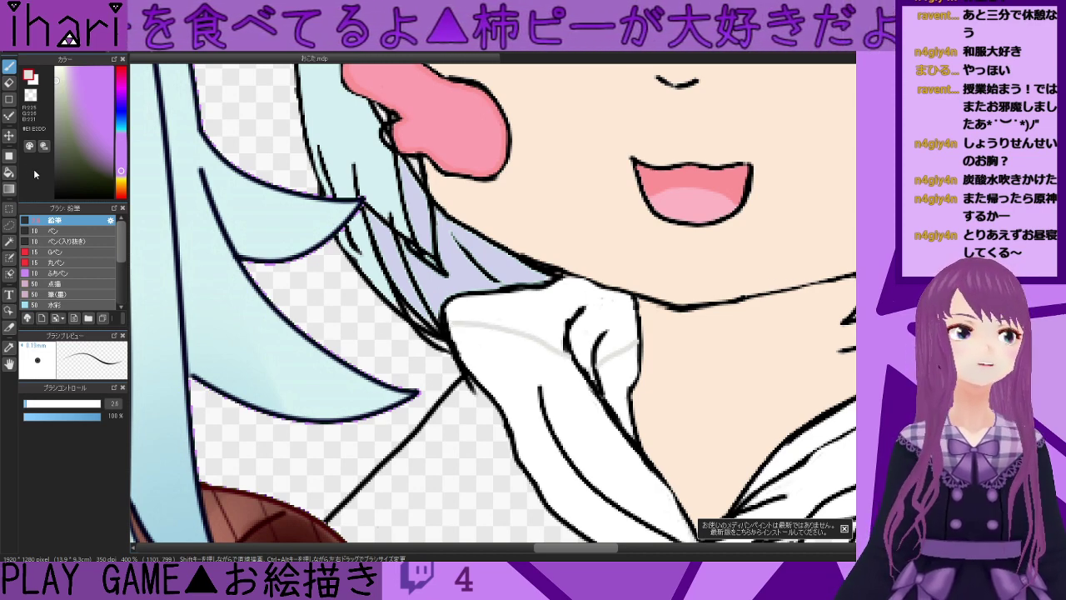
left_click(9, 172)
left_click(605, 308)
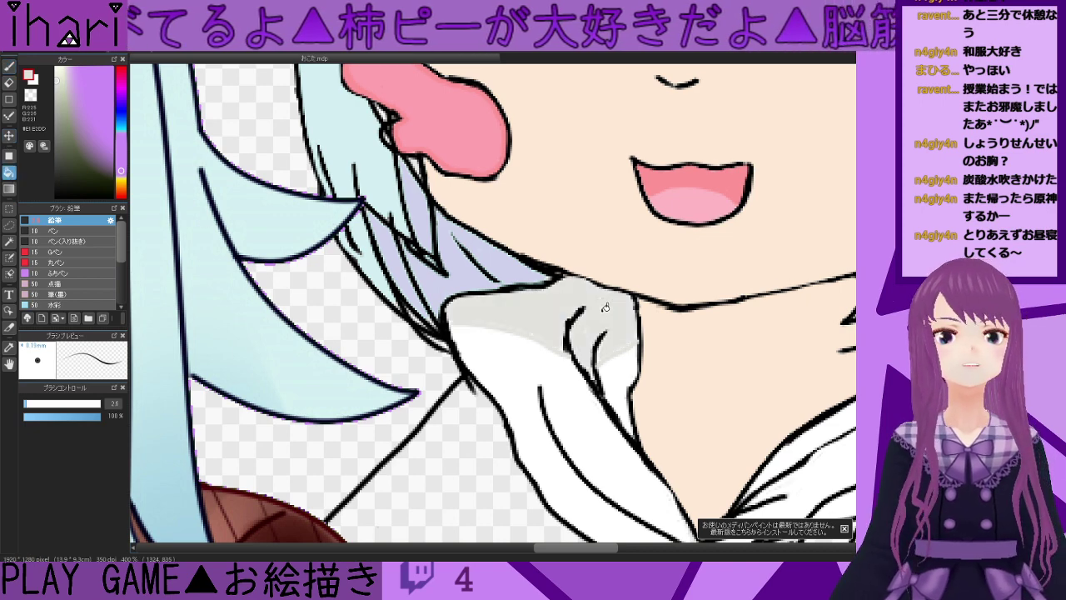
key("b")
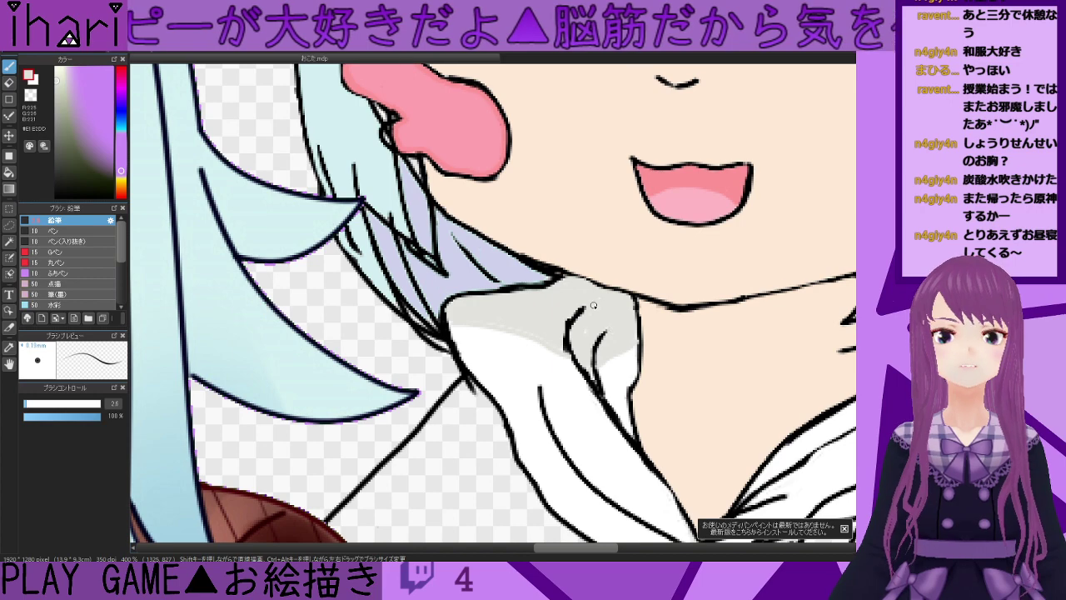
- Draw a grey shadow edge across the right collar below the hair tips and fill the area and small gap above it
scroll(496, 323, "down", 5)
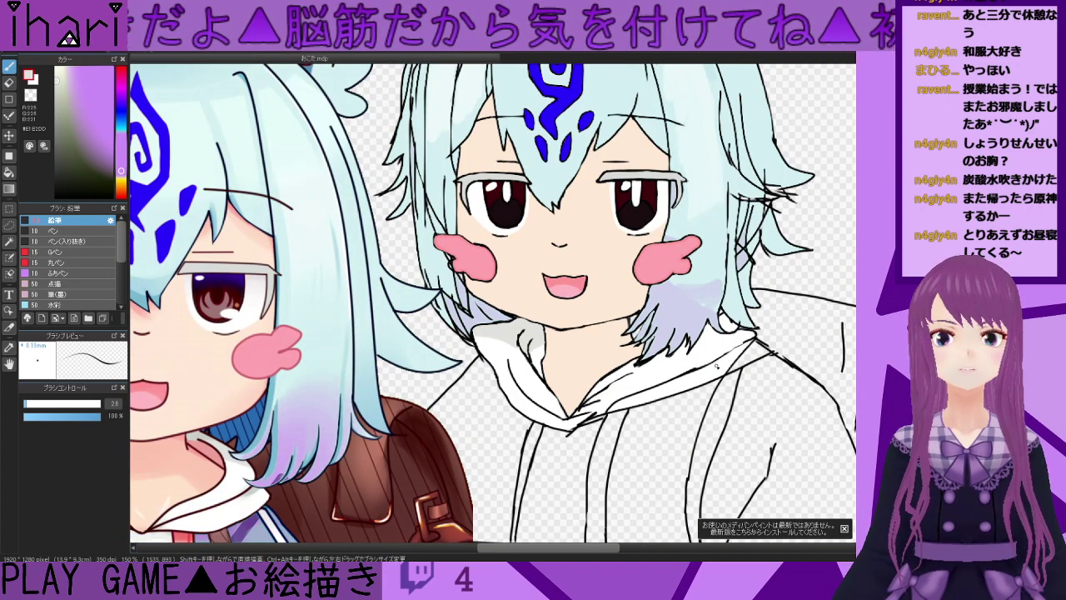
scroll(708, 348, "up", 3)
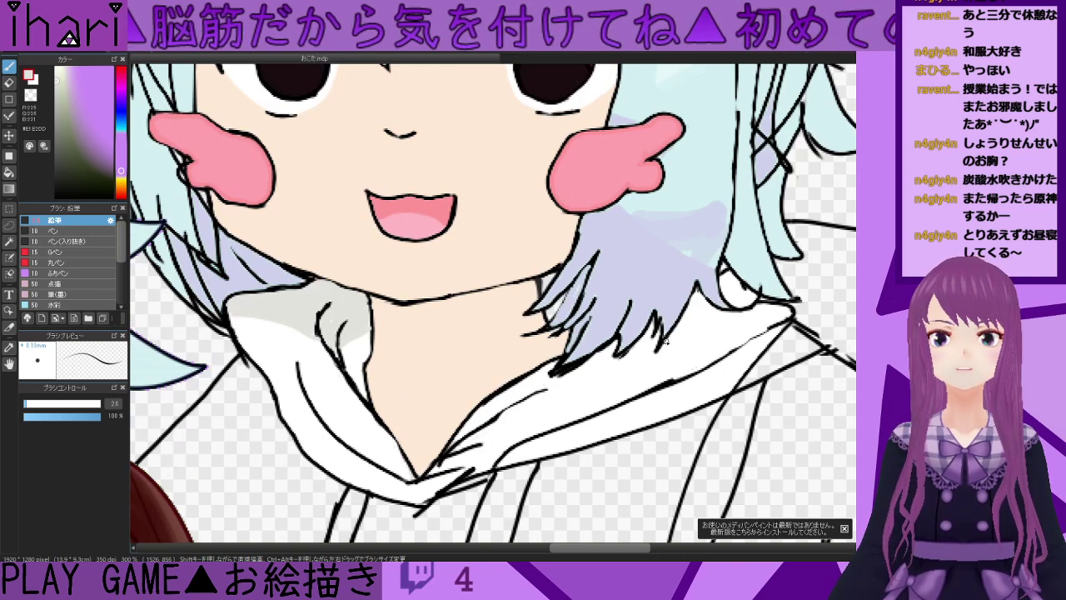
left_click_drag(673, 336, 679, 366)
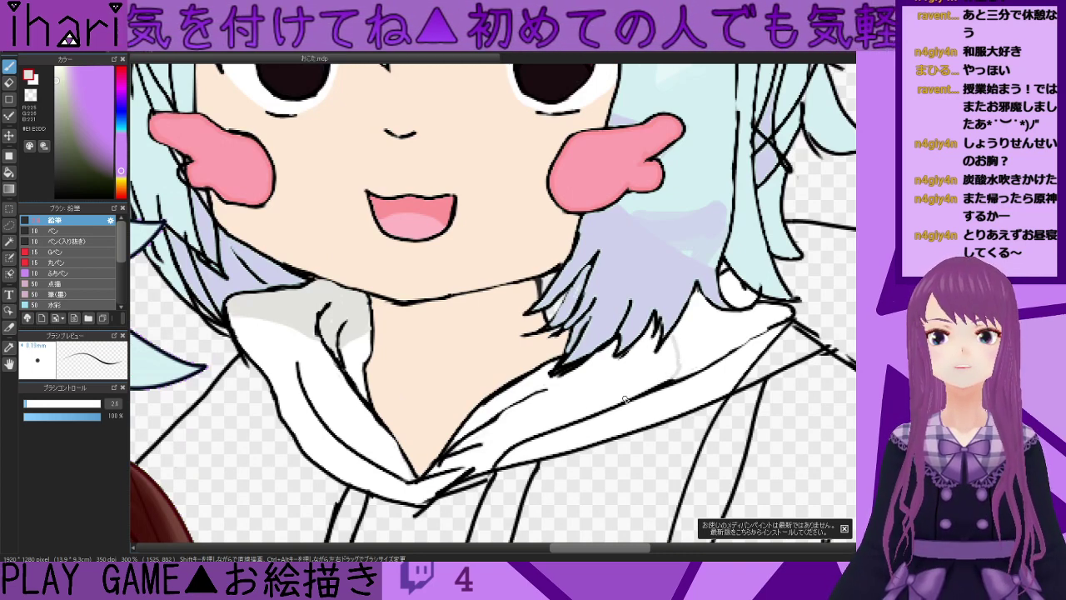
scroll(565, 411, "down", 2)
scroll(494, 312, "down", 2)
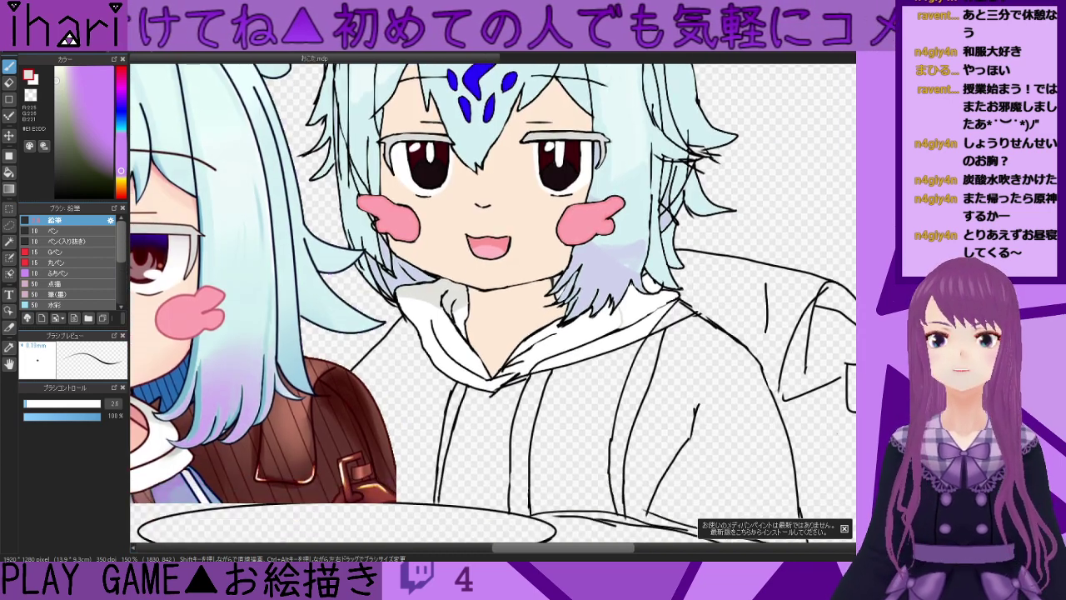
scroll(660, 326, "up", 2)
left_click_drag(595, 303, 666, 302)
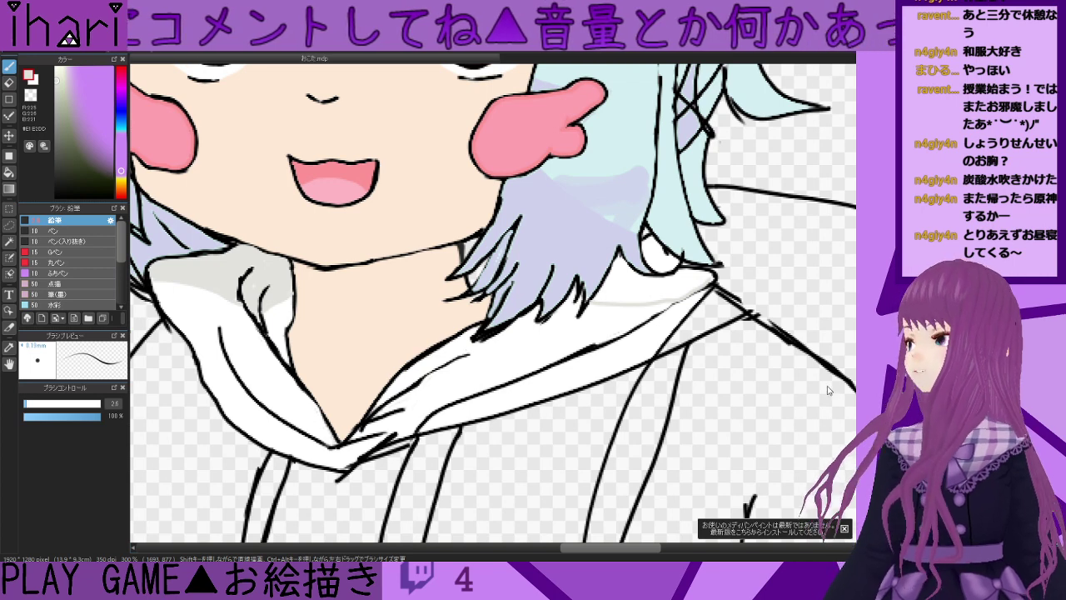
left_click(9, 171)
left_click(663, 285)
left_click(667, 255)
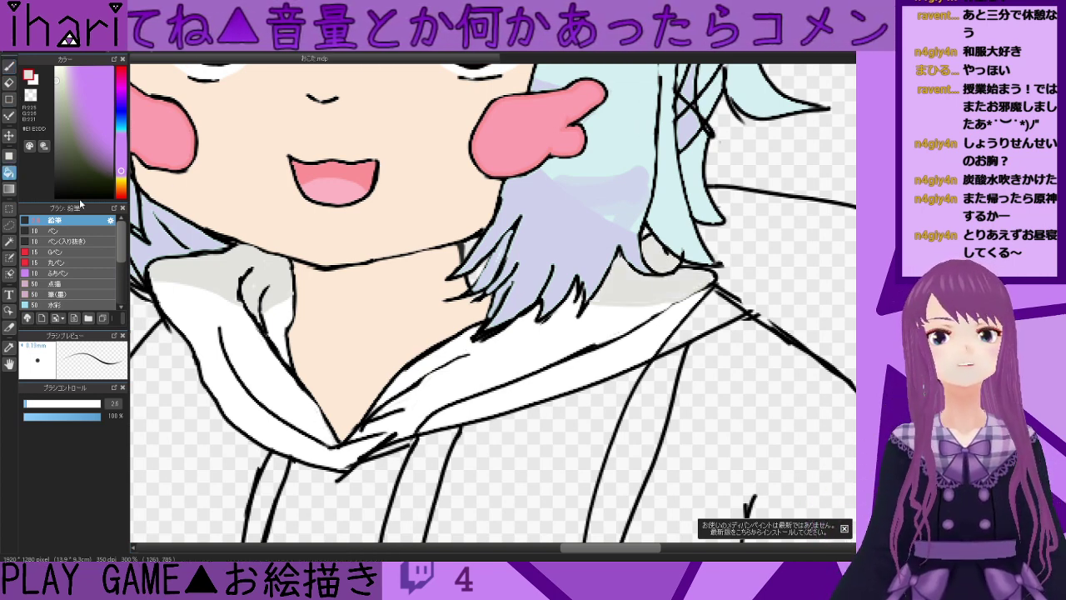
- Redraw the faded fold line at the outer end of the right hood collar in sampled black with the pencil brush
left_click(9, 65)
left_click(9, 65)
scroll(538, 261, "up", 4)
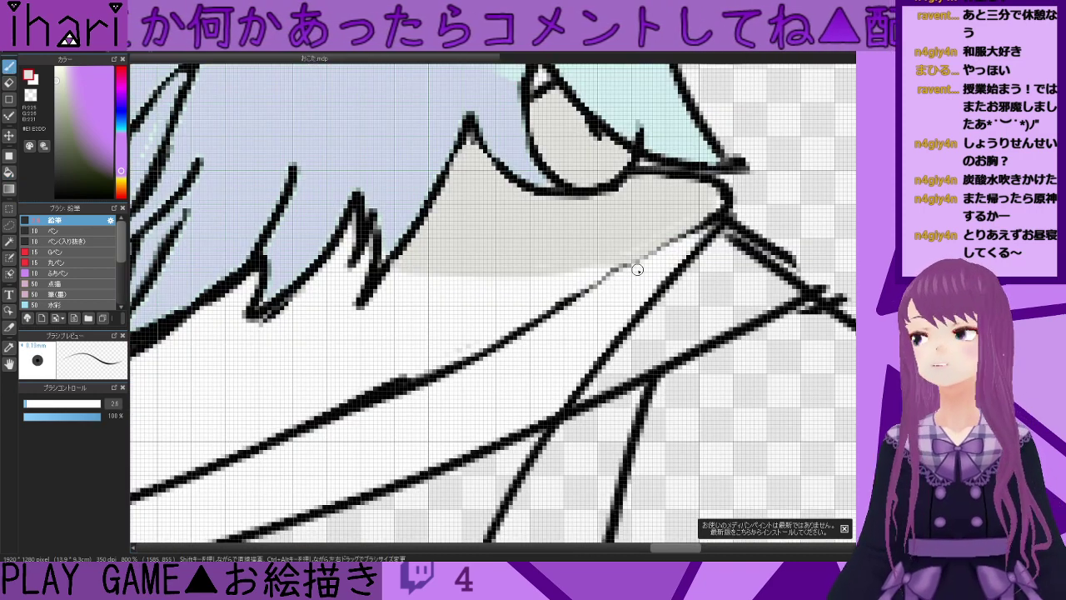
scroll(639, 270, "down", 1)
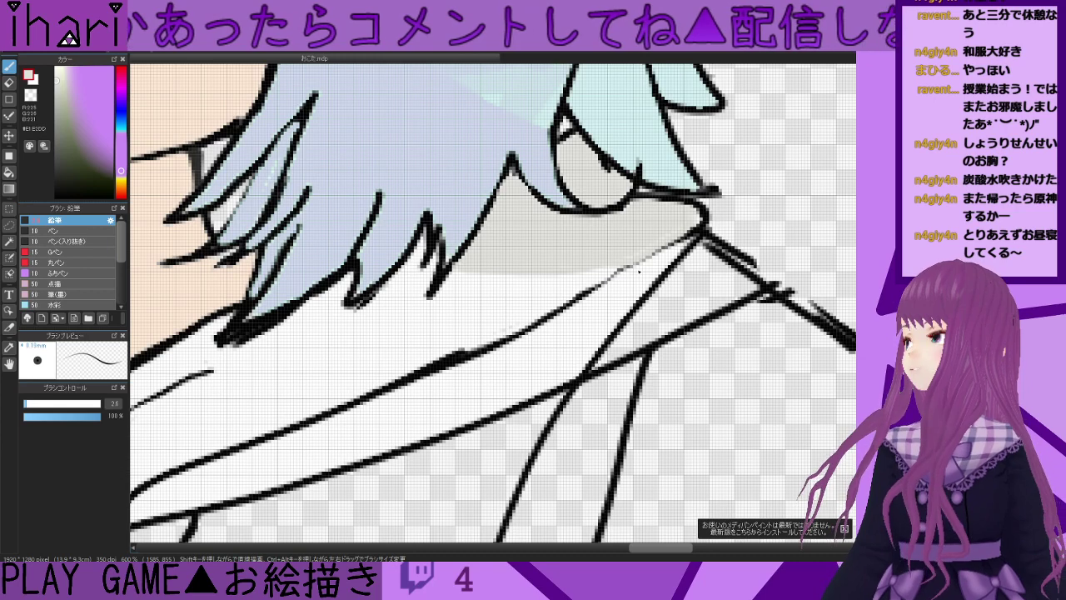
right_click(710, 238)
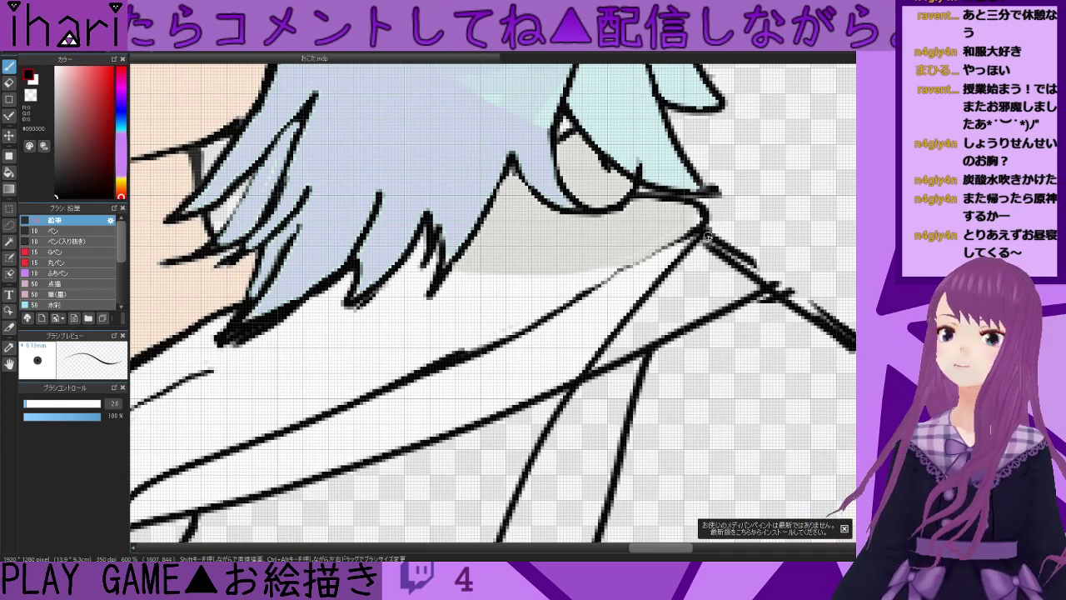
left_click_drag(696, 228, 582, 290)
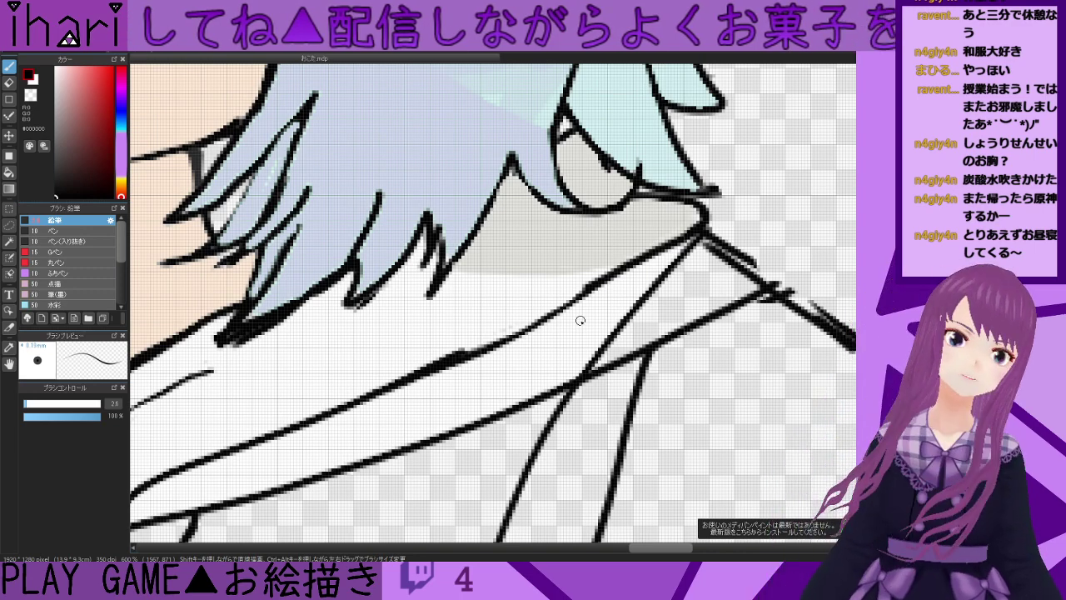
scroll(469, 385, "down", 2)
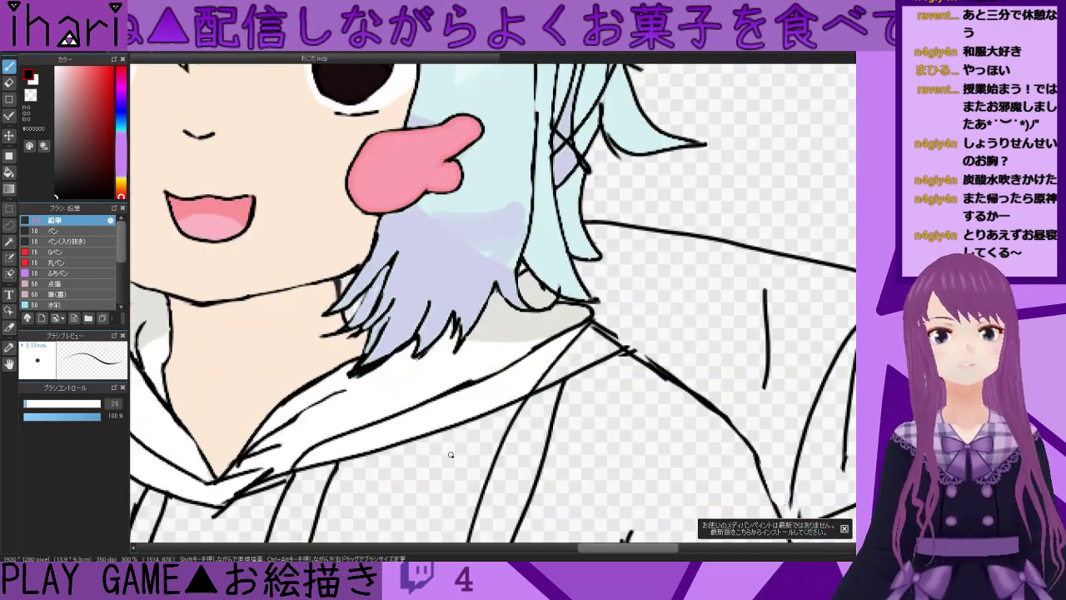
- Sample the collar's shadow grey and compare the shaded hood collar with the reference character's hood
scroll(637, 547, "left", 6)
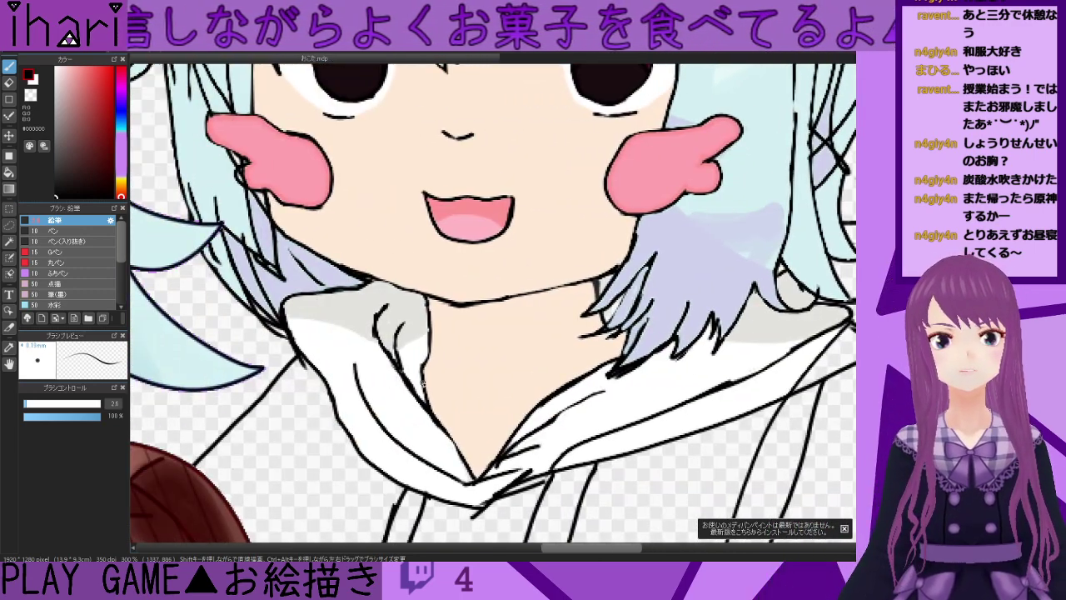
left_click(419, 327, "alt")
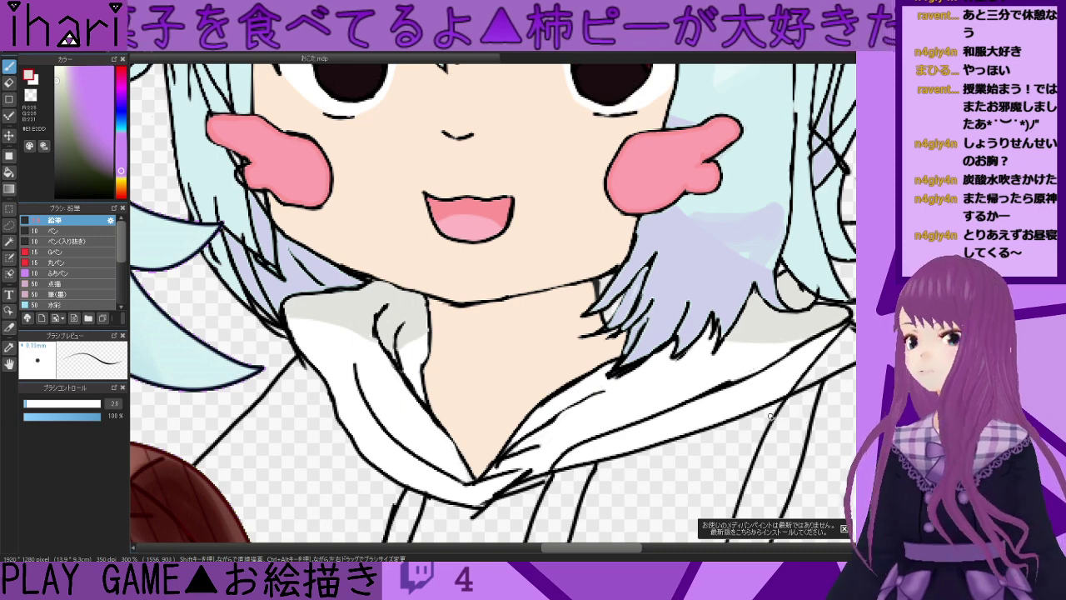
scroll(776, 417, "down", 2)
scroll(771, 335, "down", 4)
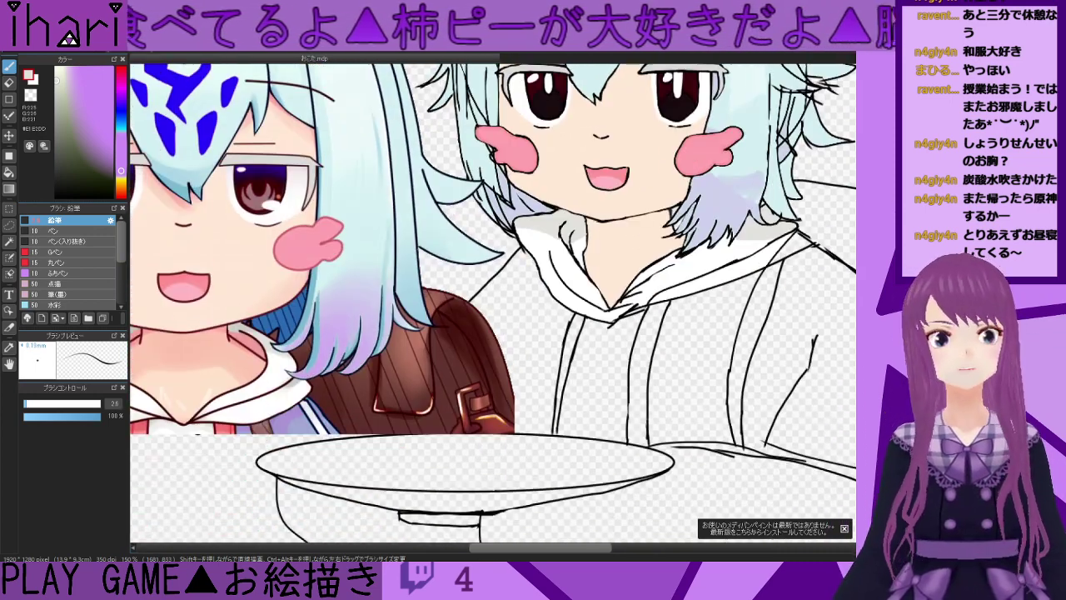
scroll(771, 335, "down", 1)
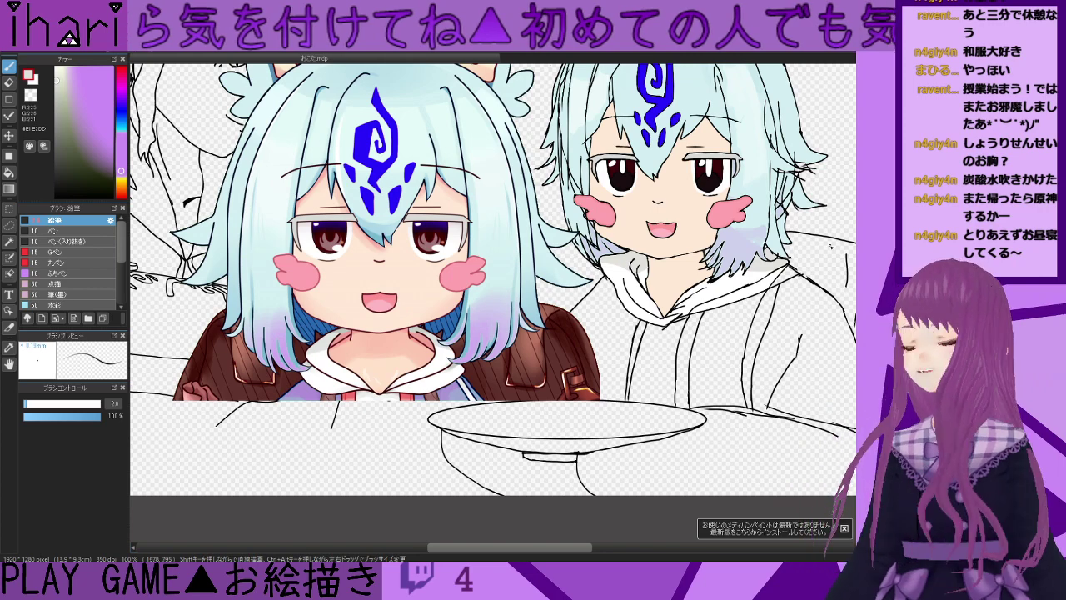
left_click_drag(588, 552, 608, 549)
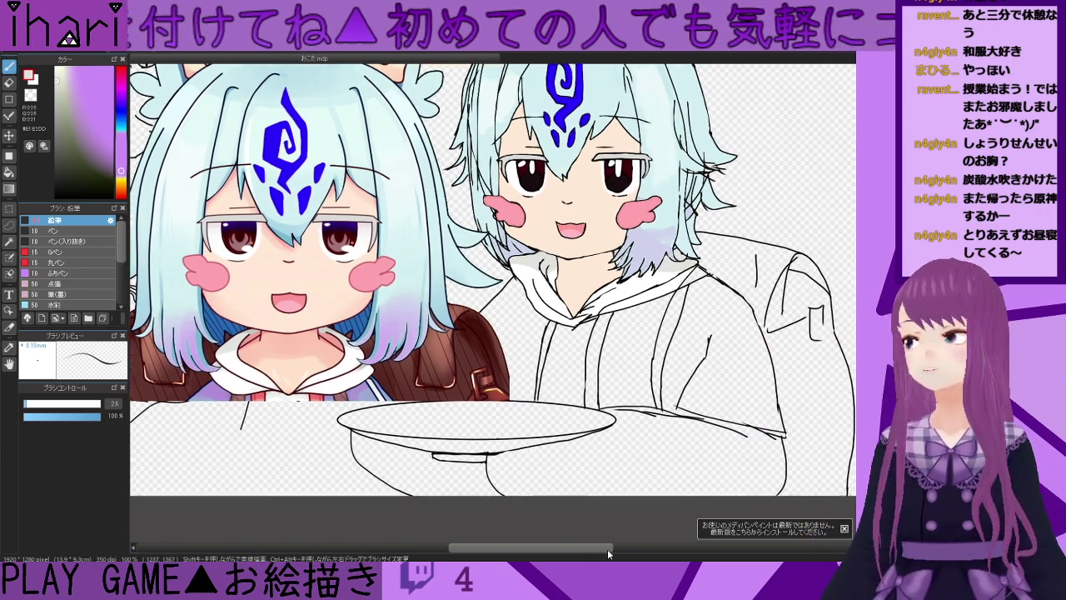
scroll(638, 335, "down", 1)
scroll(633, 320, "up", 3)
scroll(711, 264, "up", 1)
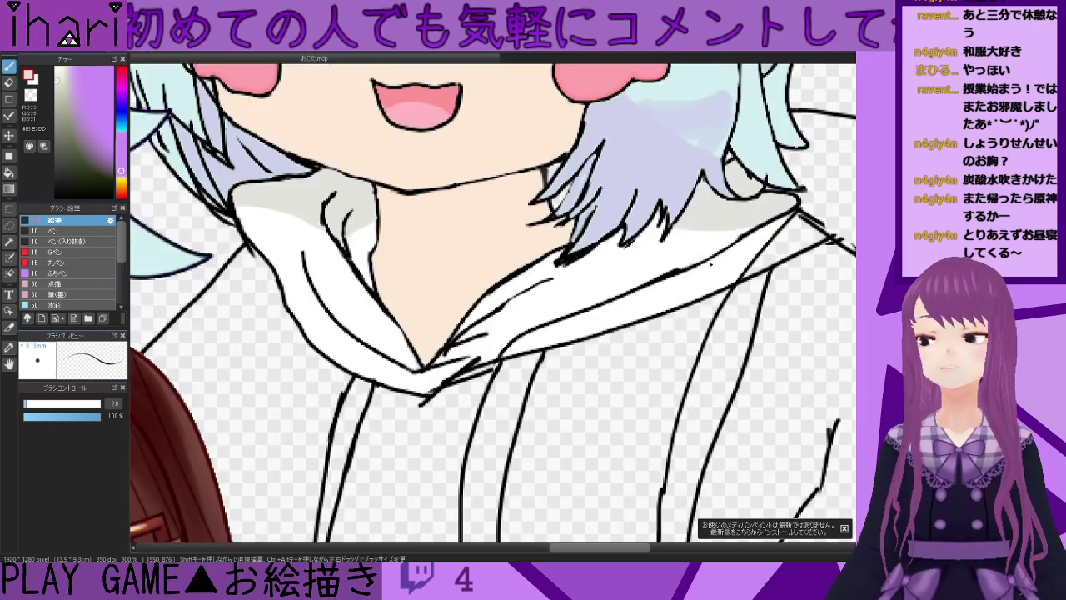
scroll(690, 264, "down", 1)
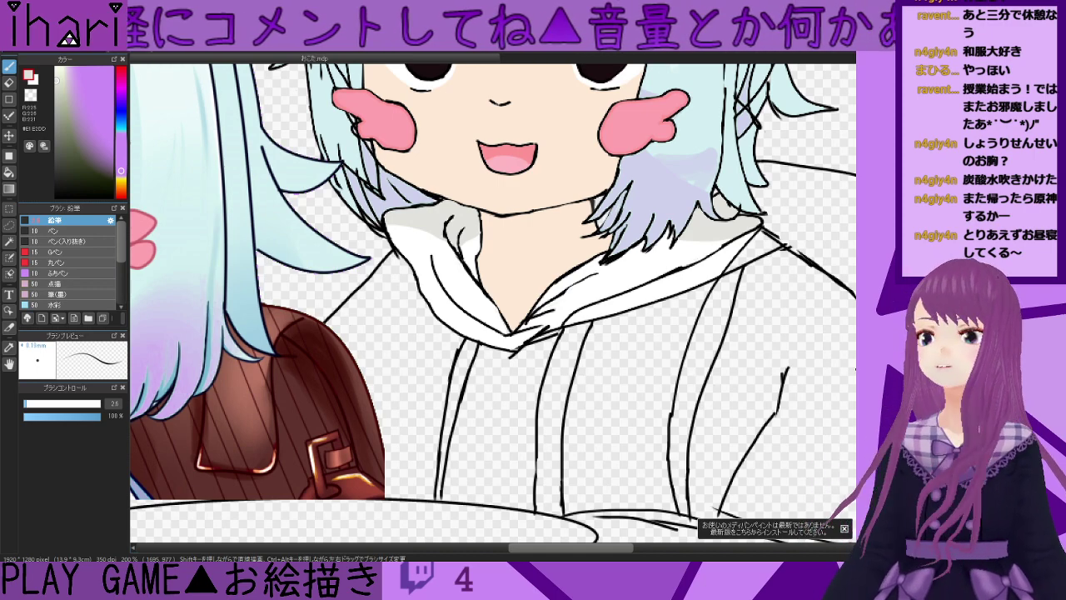
scroll(493, 303, "down", 1)
scroll(493, 303, "up", 3)
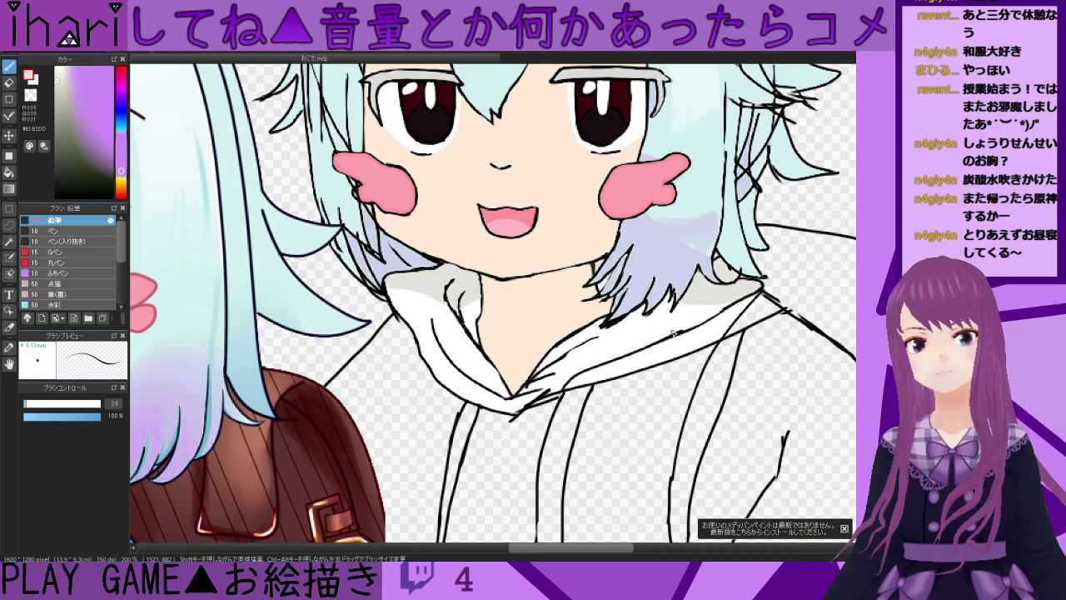
- Sample the neck's skin colour, darken it to a muted beige, and paint a shadow band under the chin with brush size 10.1
scroll(632, 332, "down", 1)
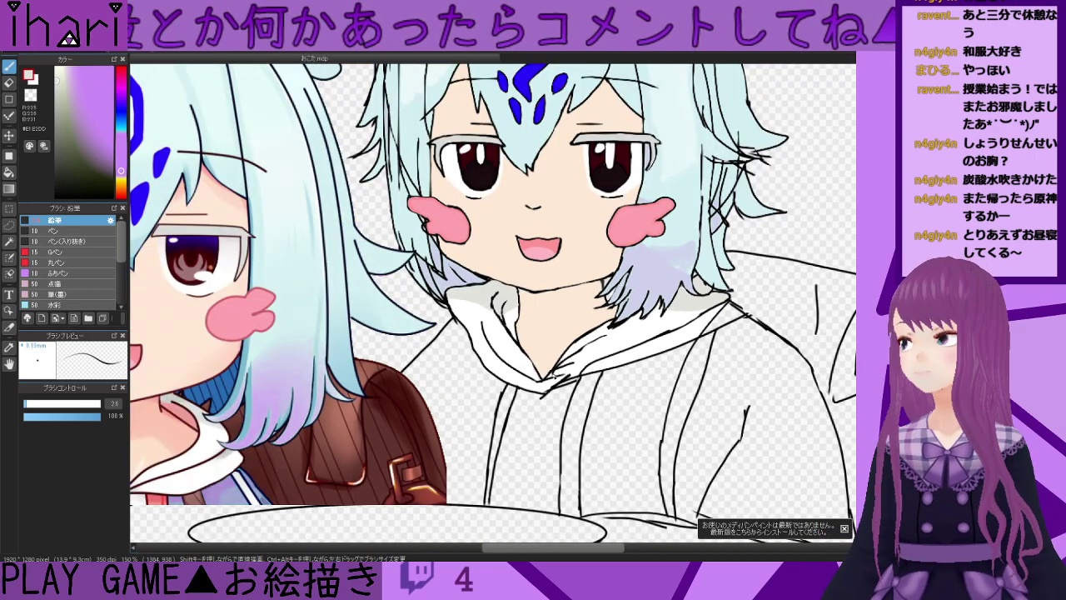
scroll(552, 372, "down", 1)
scroll(552, 374, "up", 2)
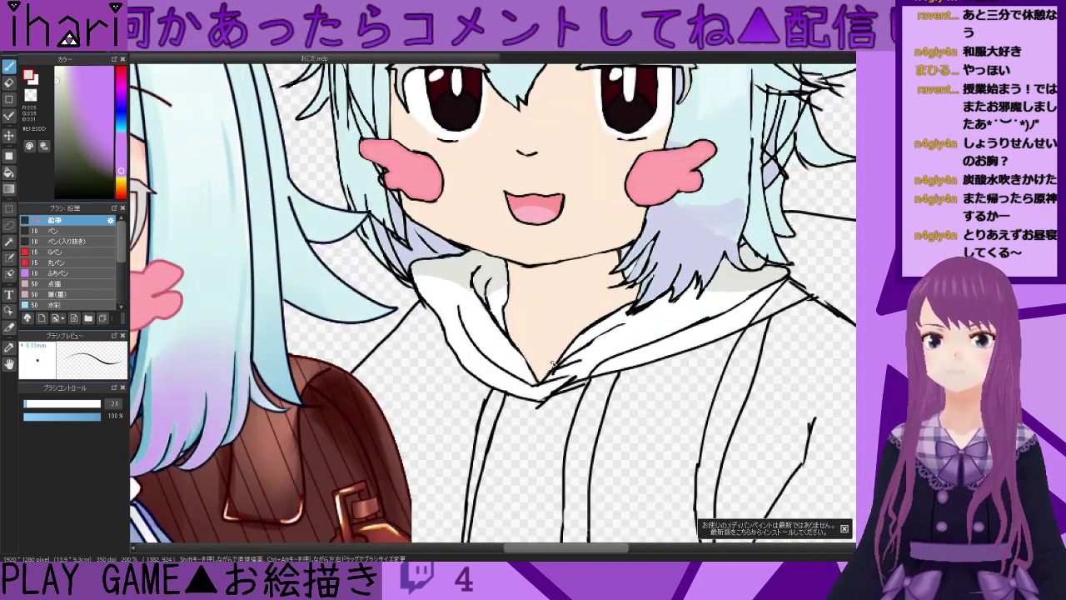
scroll(551, 363, "up", 1)
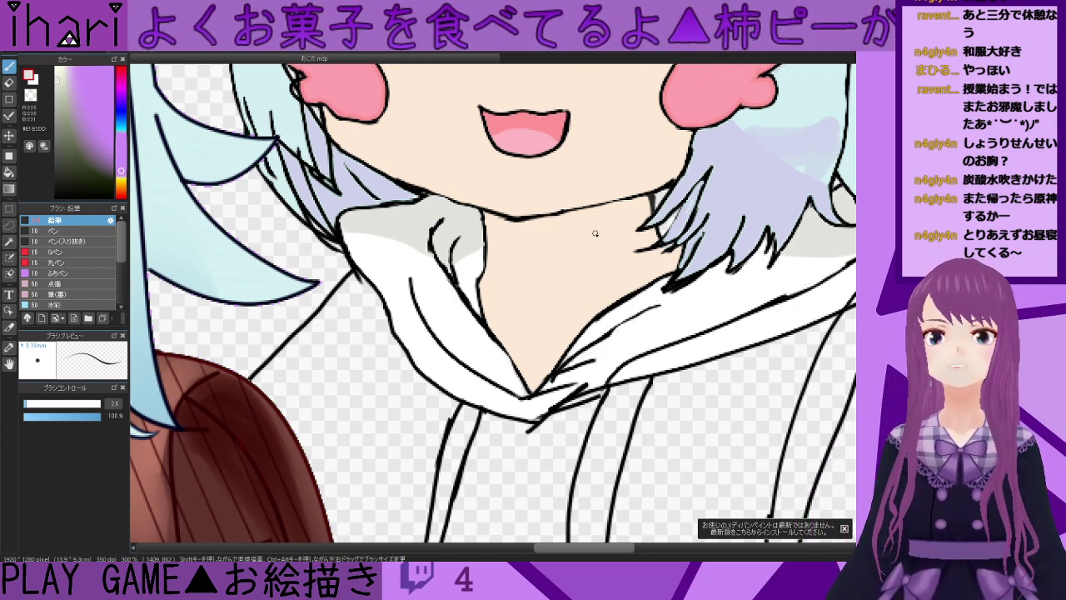
left_click_drag(582, 550, 590, 500)
left_click(596, 199, "alt")
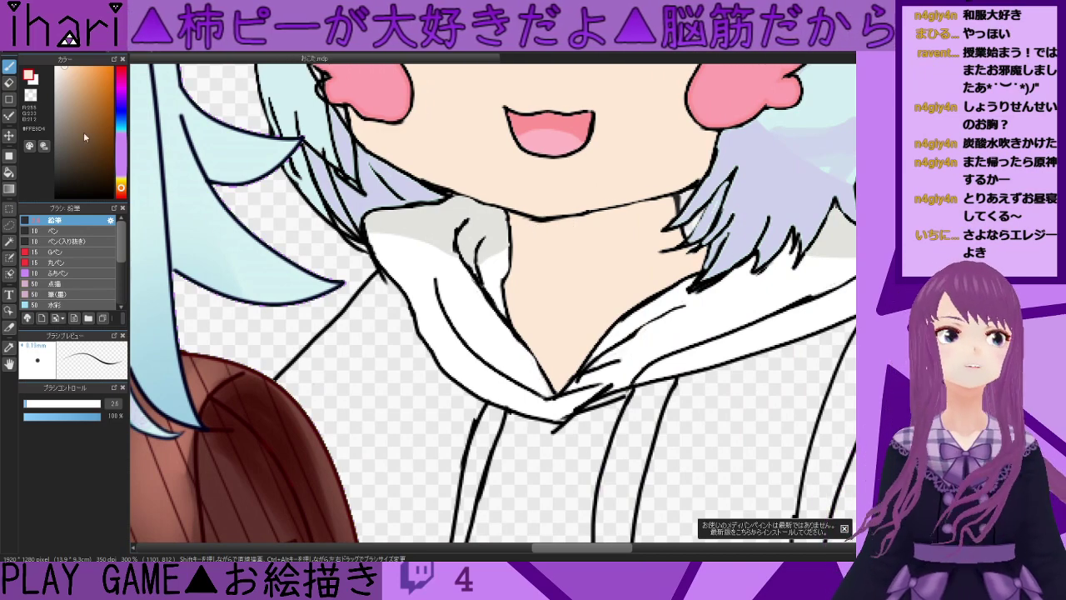
left_click(64, 73)
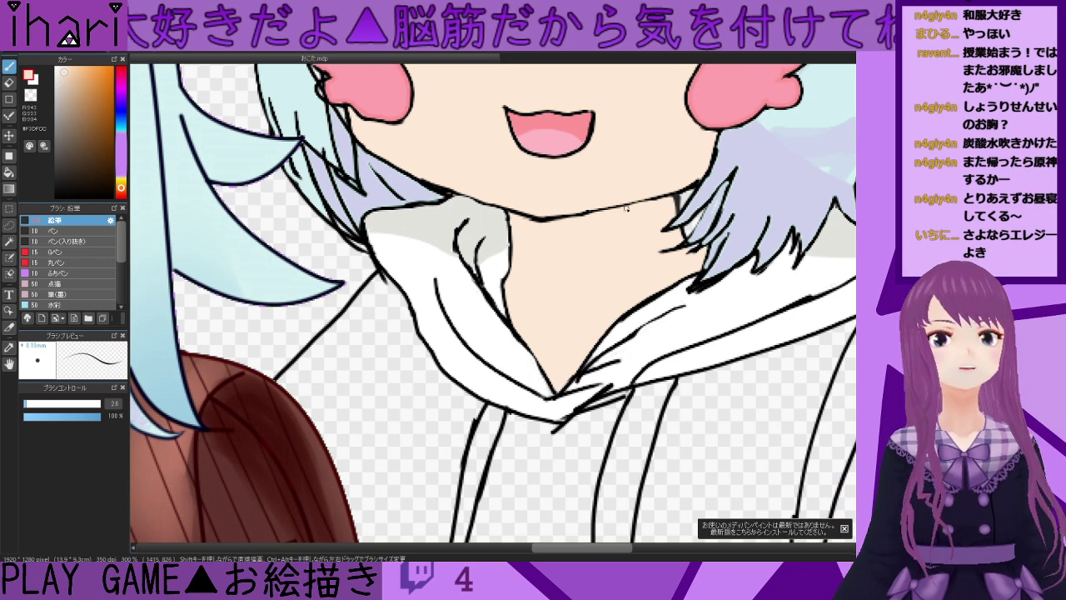
mouse_move(517, 219)
left_mouse_down()
mouse_move(539, 236)
mouse_move(558, 232)
left_mouse_up()
left_click(64, 80)
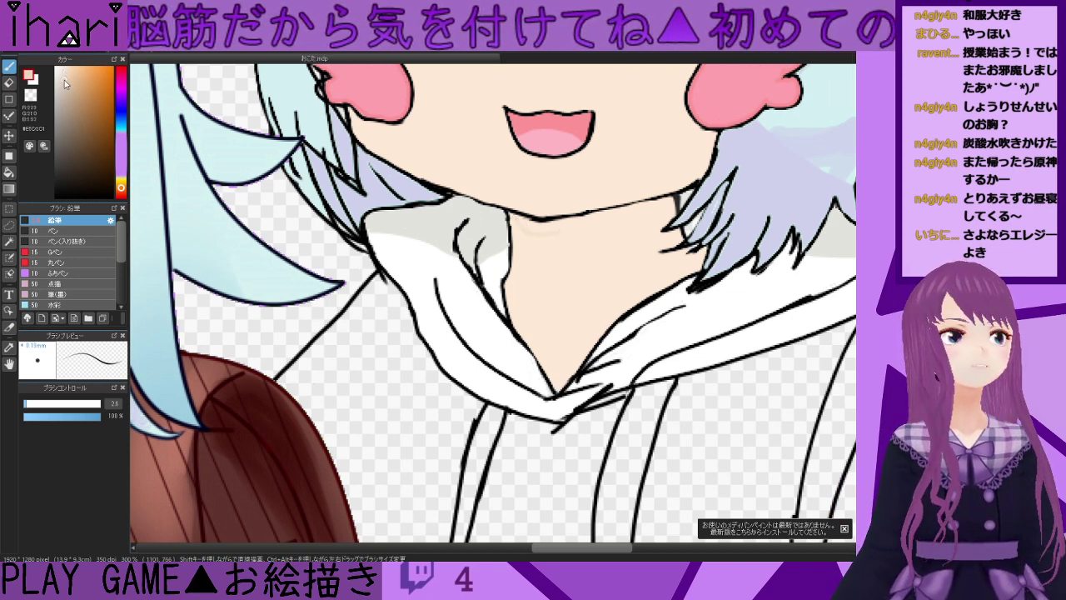
left_click_drag(36, 400, 39, 403)
mouse_move(546, 238)
left_mouse_down()
mouse_move(536, 243)
mouse_move(562, 241)
mouse_move(660, 210)
mouse_move(553, 228)
left_mouse_up()
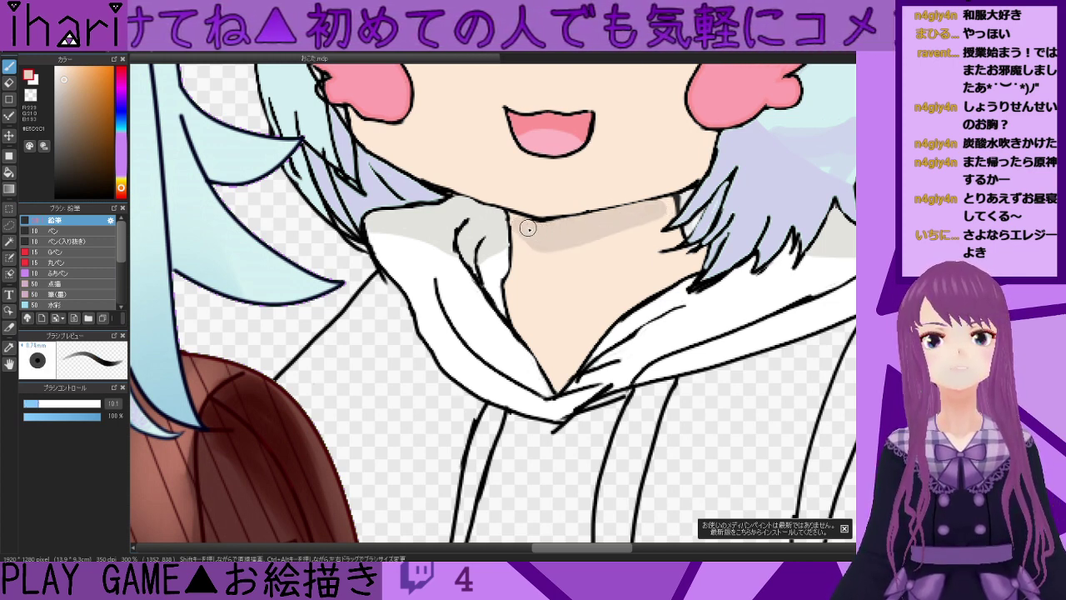
- Lower the brush opacity to 34% and blend the chin shadow down the neck with a lighter beige (#EEDDCC) and the sampled skin colour
left_click(63, 75)
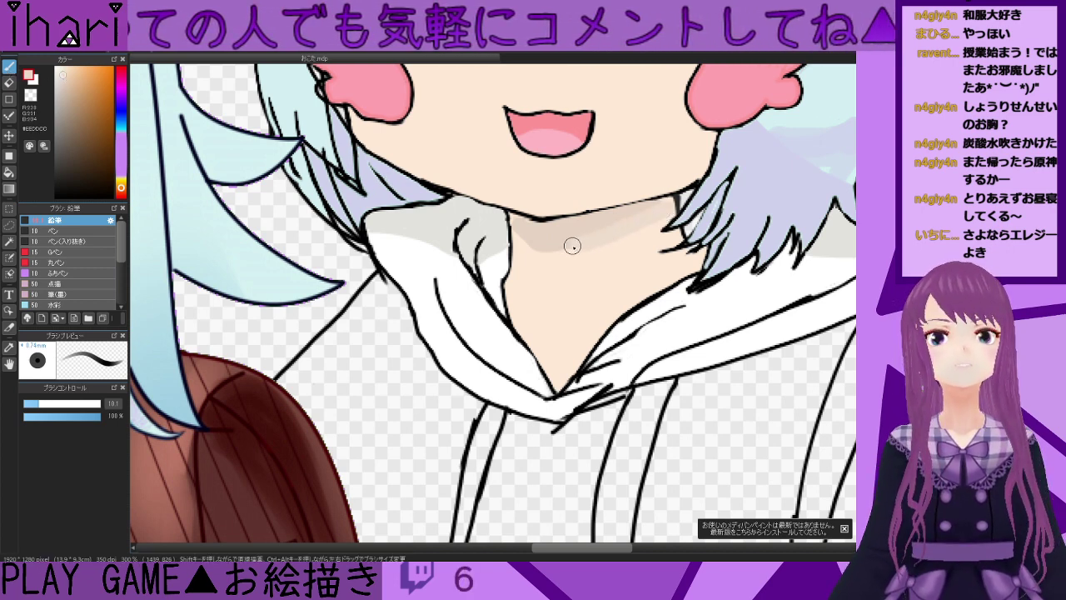
left_click(84, 416)
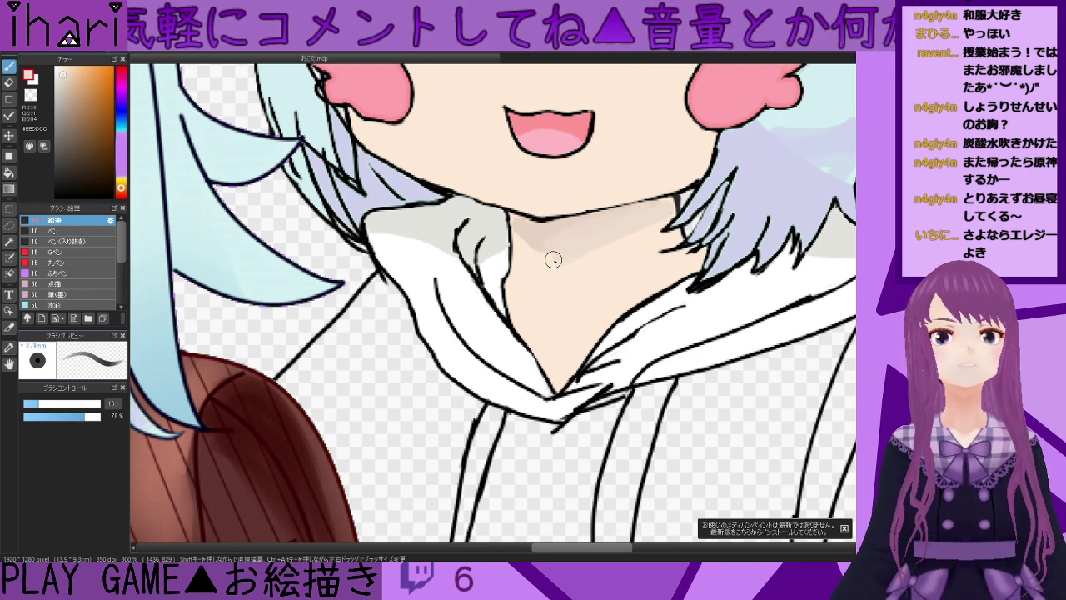
left_click_drag(95, 418, 49, 416)
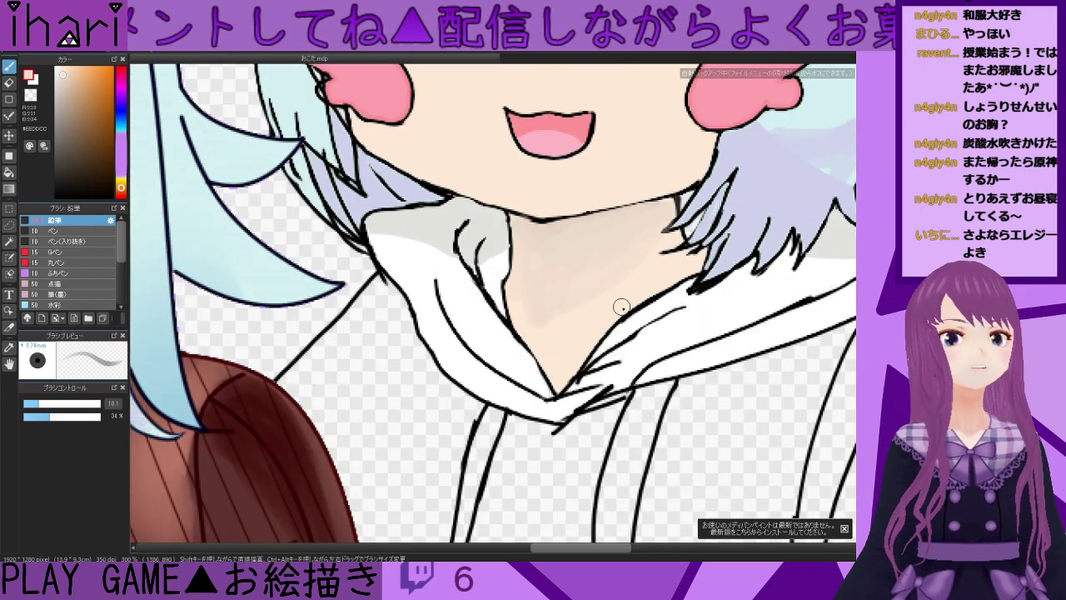
right_click(621, 306)
left_click_drag(659, 252, 554, 319)
mouse_move(612, 263)
left_mouse_down()
mouse_move(584, 270)
mouse_move(531, 304)
left_mouse_up()
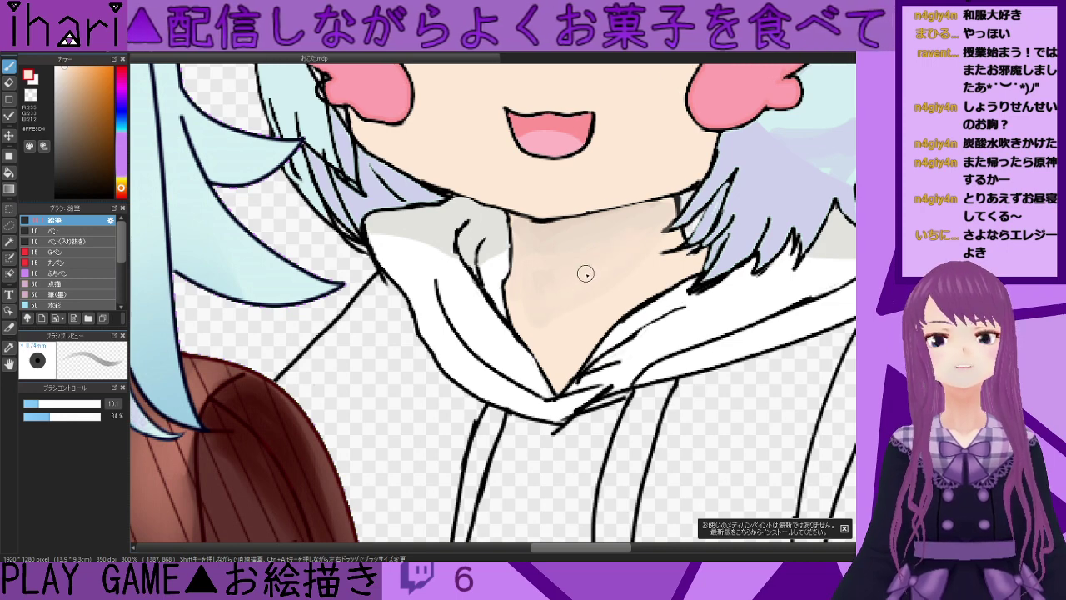
- Soften the grey shadow edges on the hood collar at 34% opacity with the sampled shadow grey and the collar's white
scroll(585, 273, "up", 1)
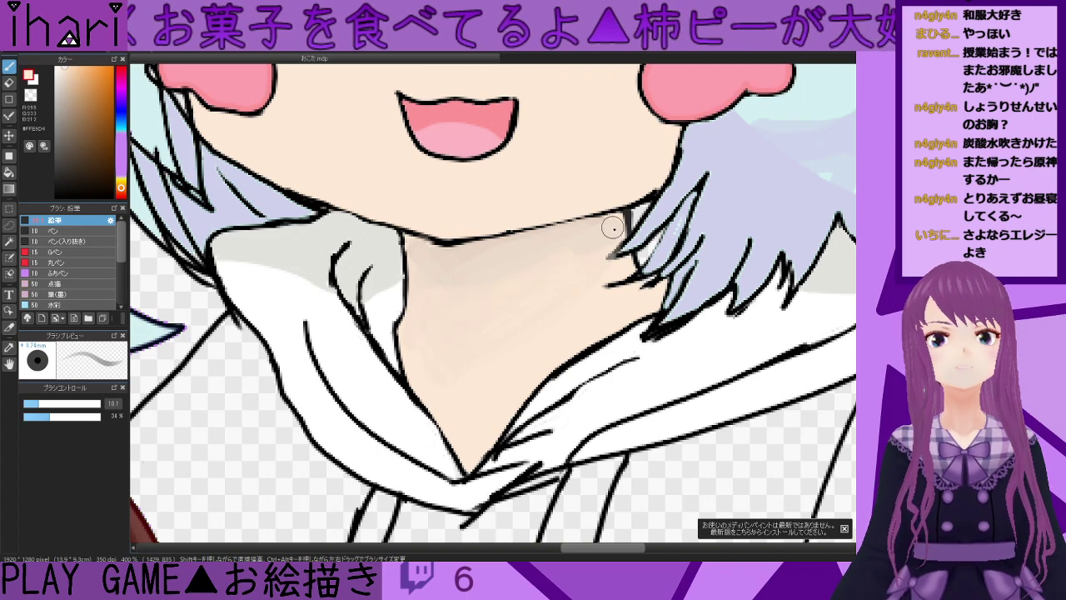
scroll(417, 242, "down", 5)
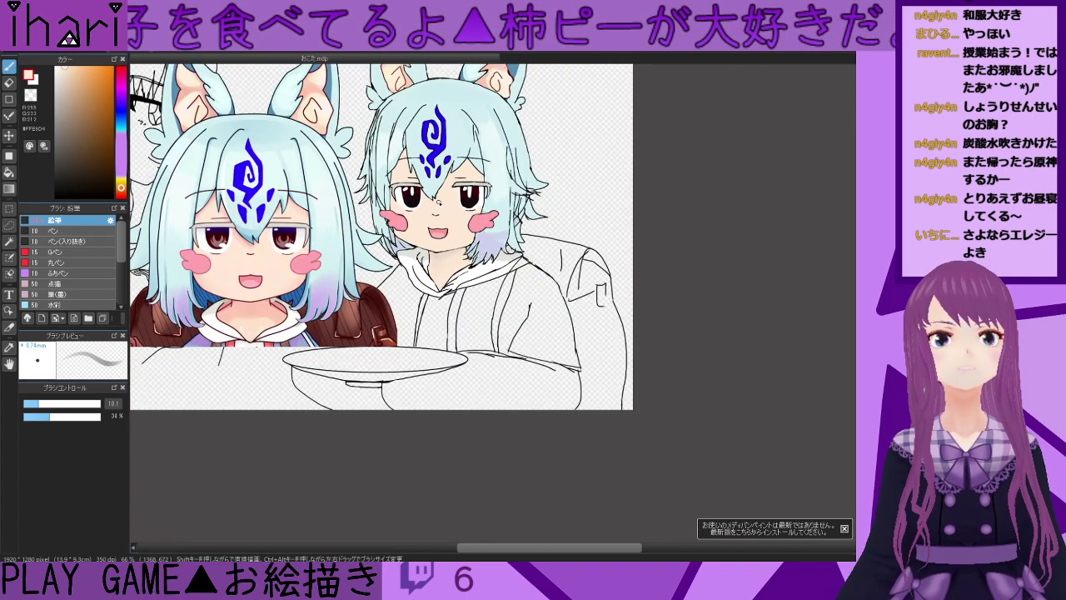
scroll(400, 404, "down", 2)
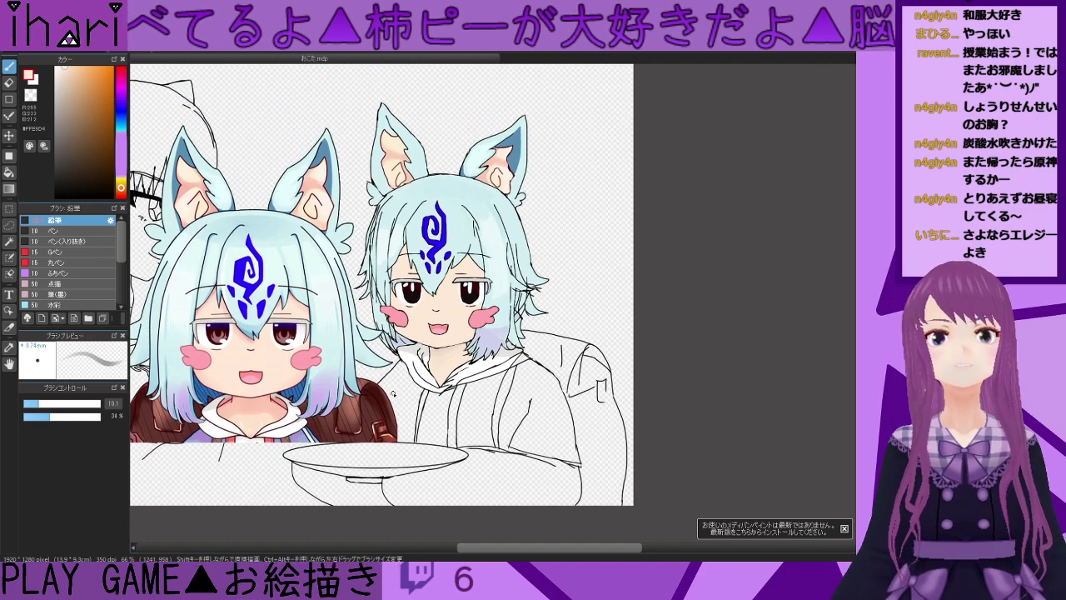
scroll(400, 404, "up", 3)
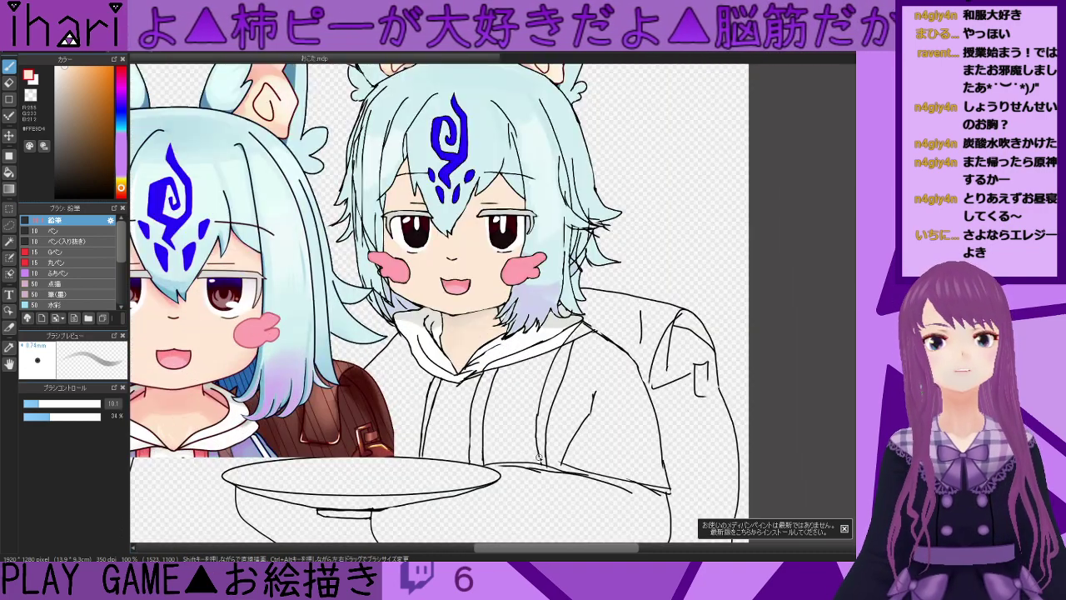
scroll(518, 436, "up", 4)
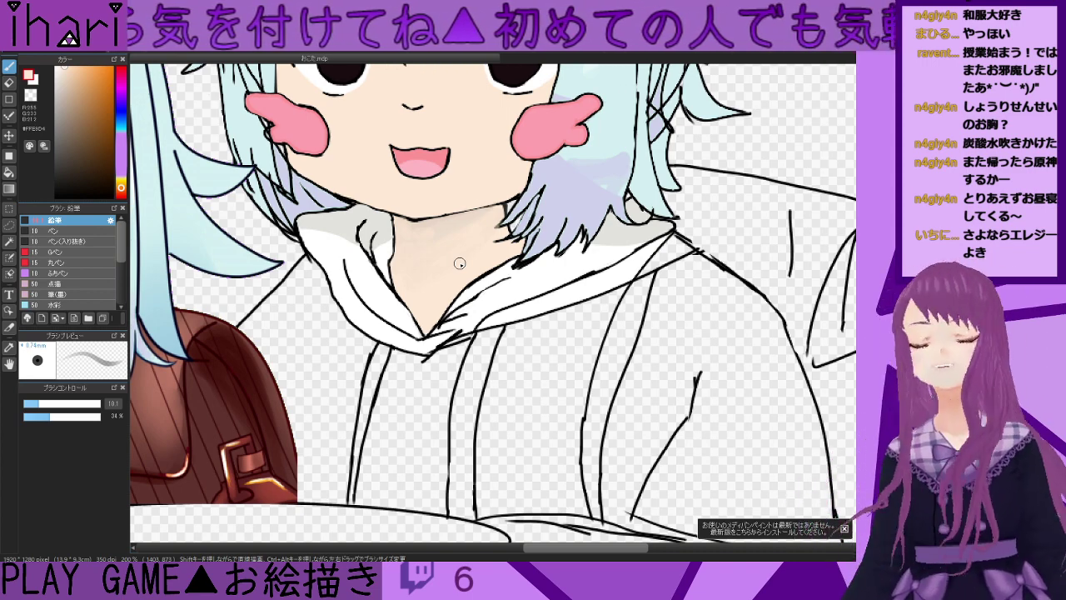
scroll(424, 245, "down", 1)
scroll(424, 246, "up", 2)
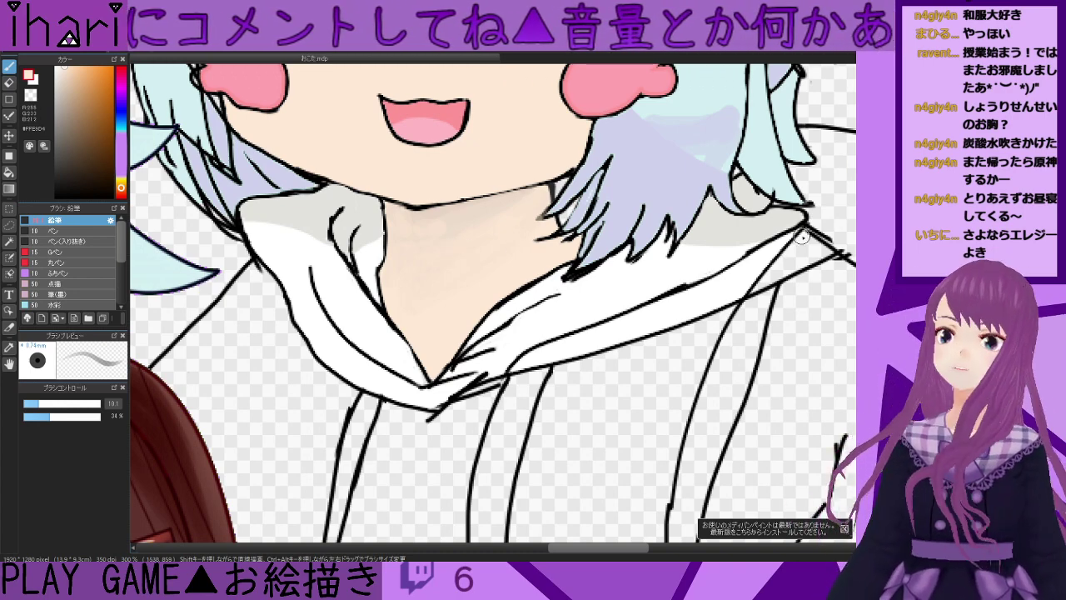
left_click(733, 233, "alt")
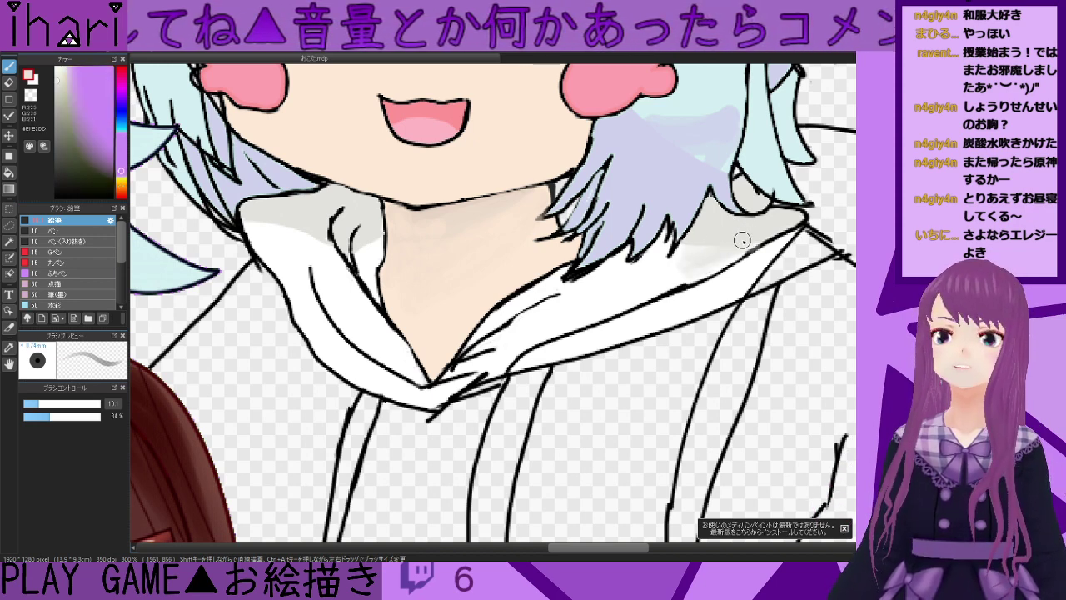
left_click(658, 273, "alt")
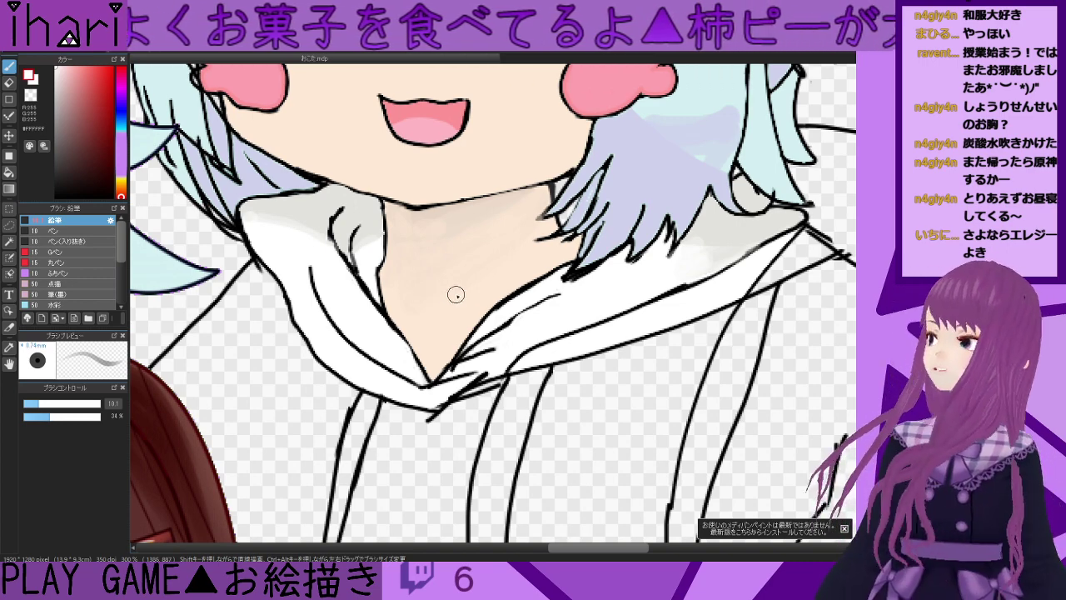
- Fill the gaps between the right hair tips beside the neck with sampled light hair blue, using brush size 3.3 at 100% opacity
scroll(456, 295, "down", 2)
scroll(446, 293, "up", 1)
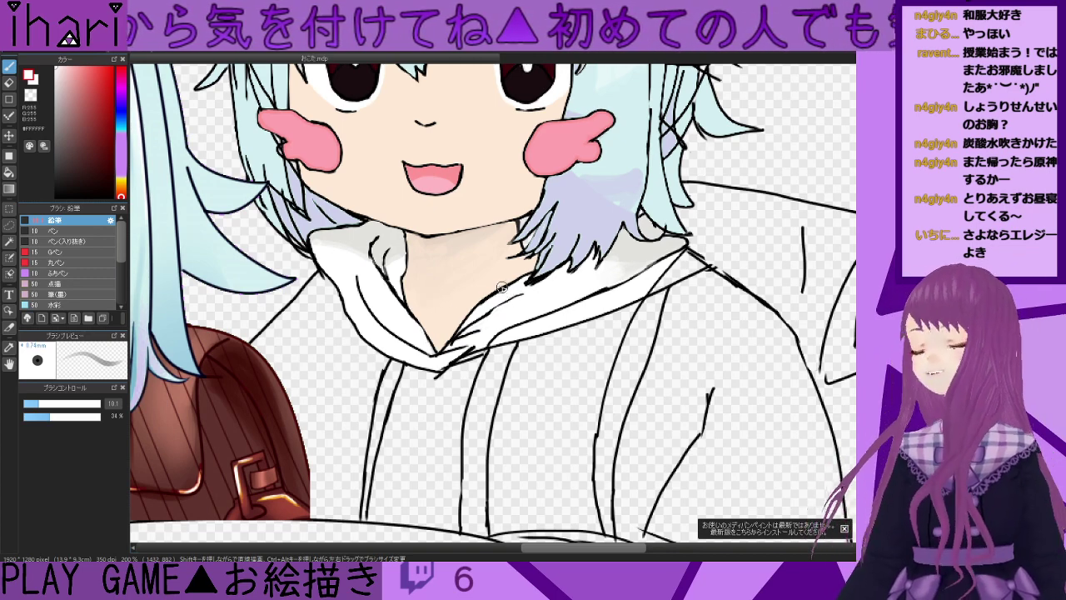
scroll(484, 257, "down", 1)
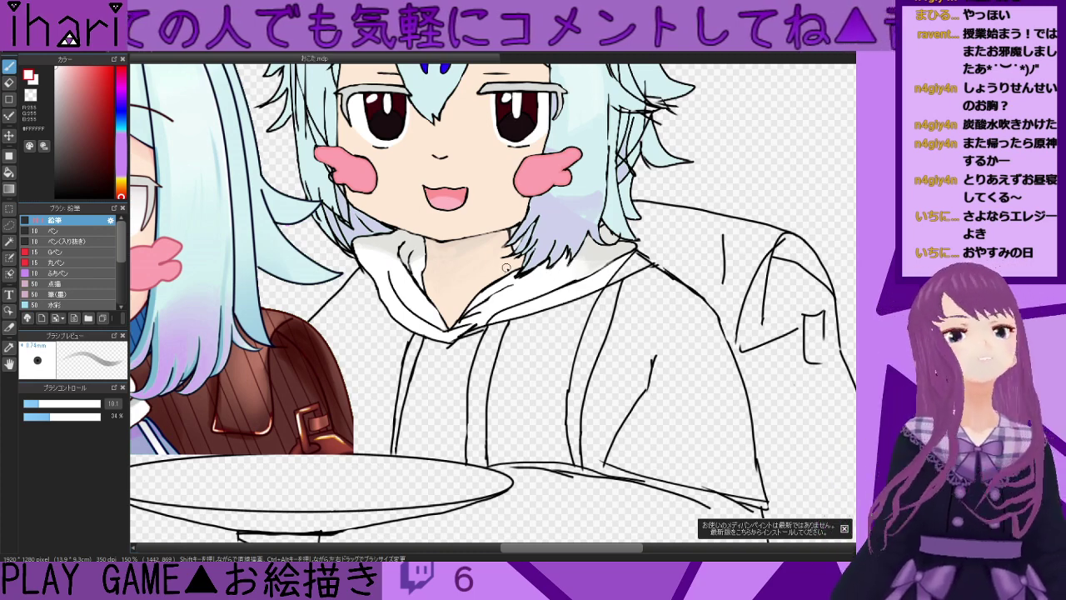
scroll(505, 268, "down", 1)
scroll(508, 262, "up", 4)
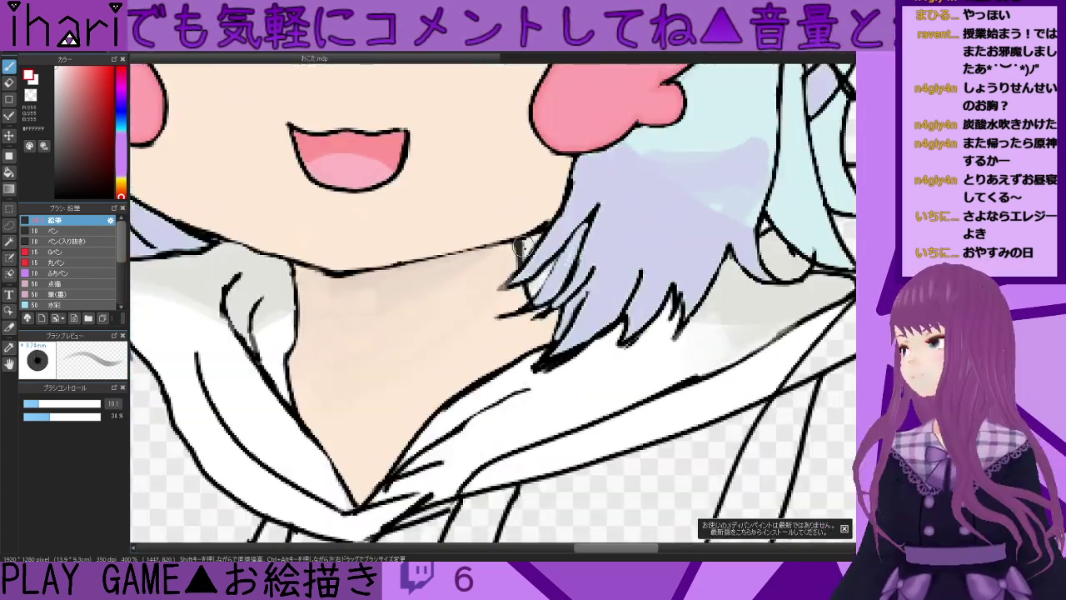
left_click(555, 278, "alt")
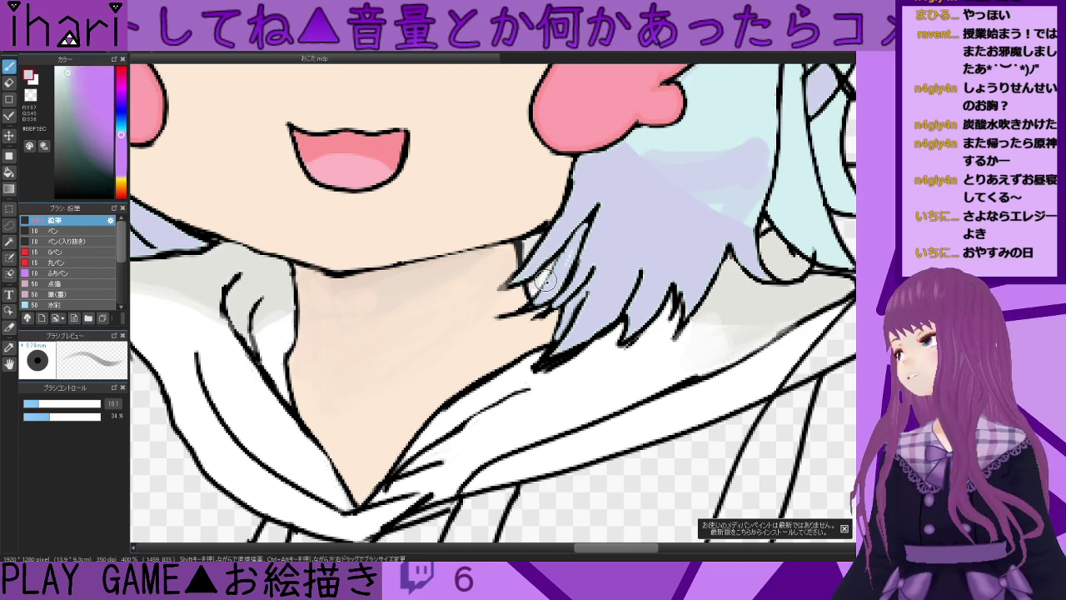
scroll(537, 281, "up", 2)
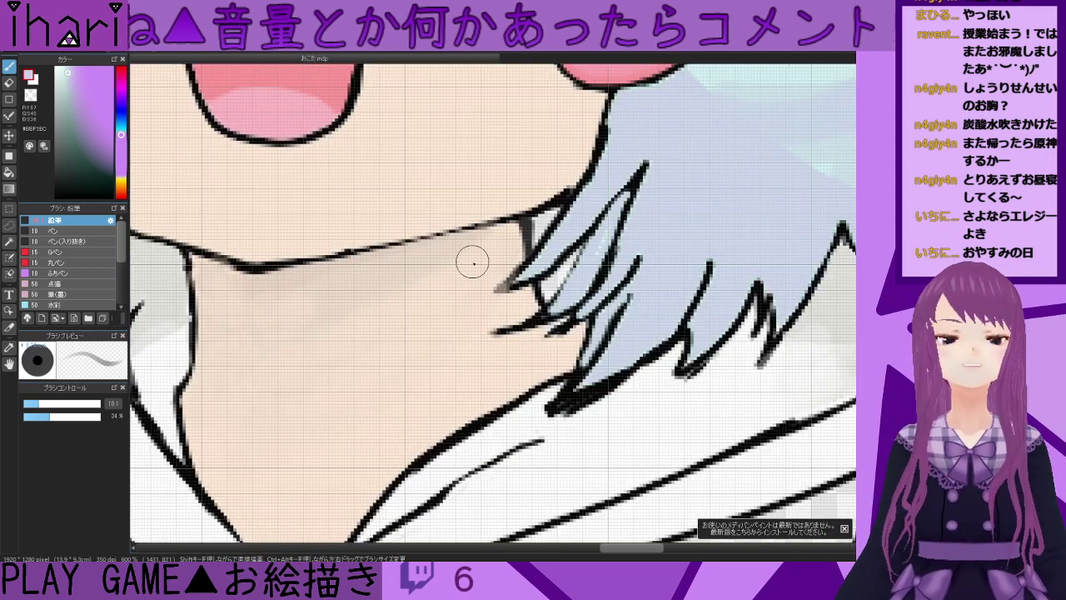
left_click(26, 405)
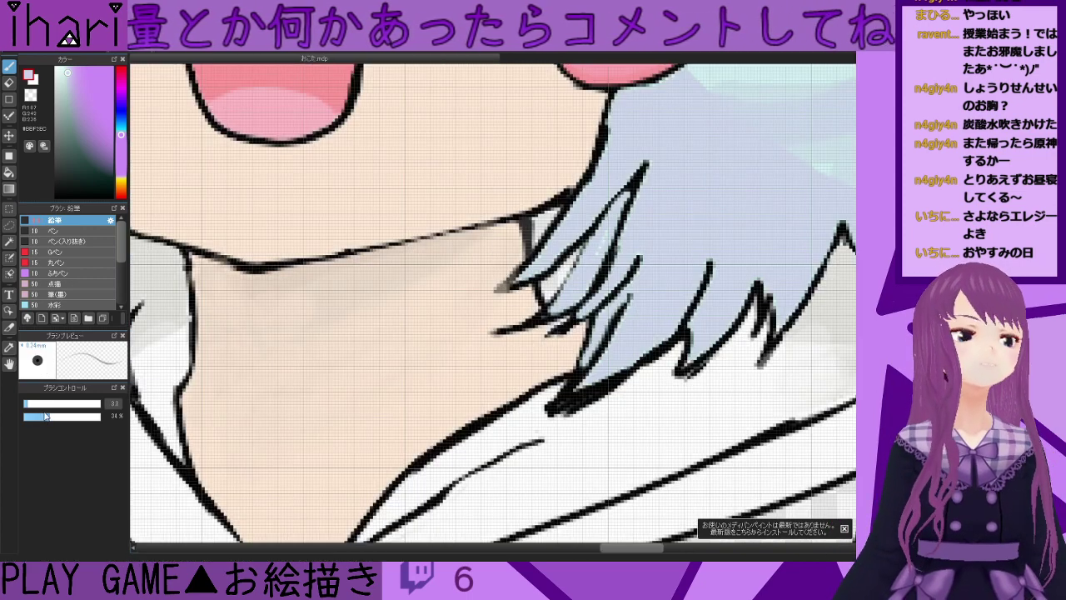
left_click_drag(46, 416, 112, 423)
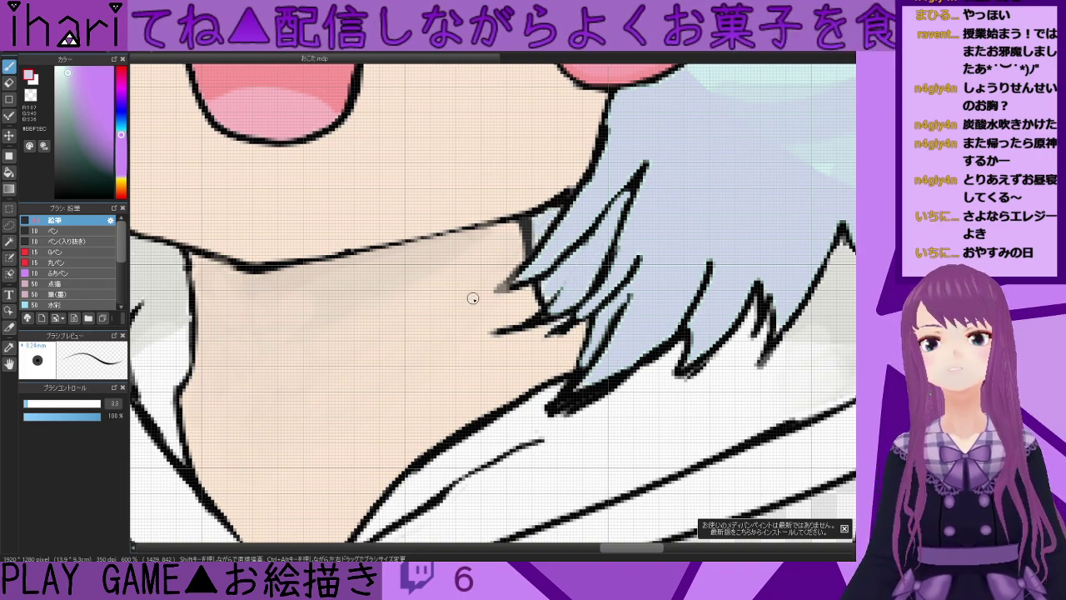
- Compare the child's shaded neck, hair tips and hood collar with the coloured reference character
scroll(479, 296, "down", 2)
left_click_drag(570, 558, 547, 556)
mouse_move(856, 356)
left_mouse_down()
mouse_move(859, 289)
mouse_move(859, 379)
mouse_move(859, 350)
left_mouse_up()
scroll(700, 349, "down", 2)
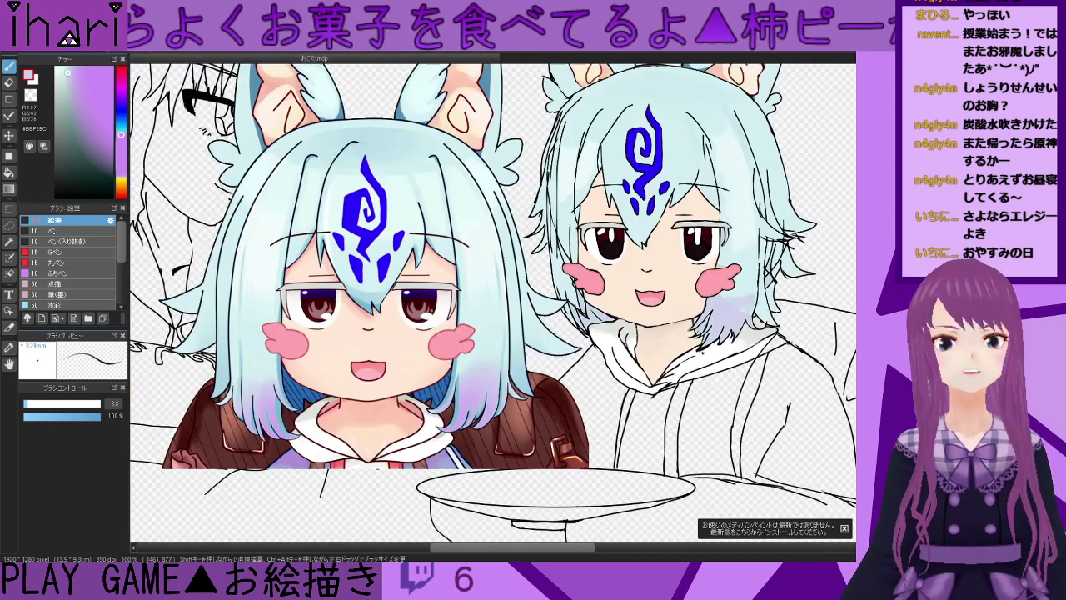
scroll(673, 364, "up", 1)
mouse_move(581, 548)
left_mouse_down()
mouse_move(604, 551)
mouse_move(584, 554)
left_mouse_up()
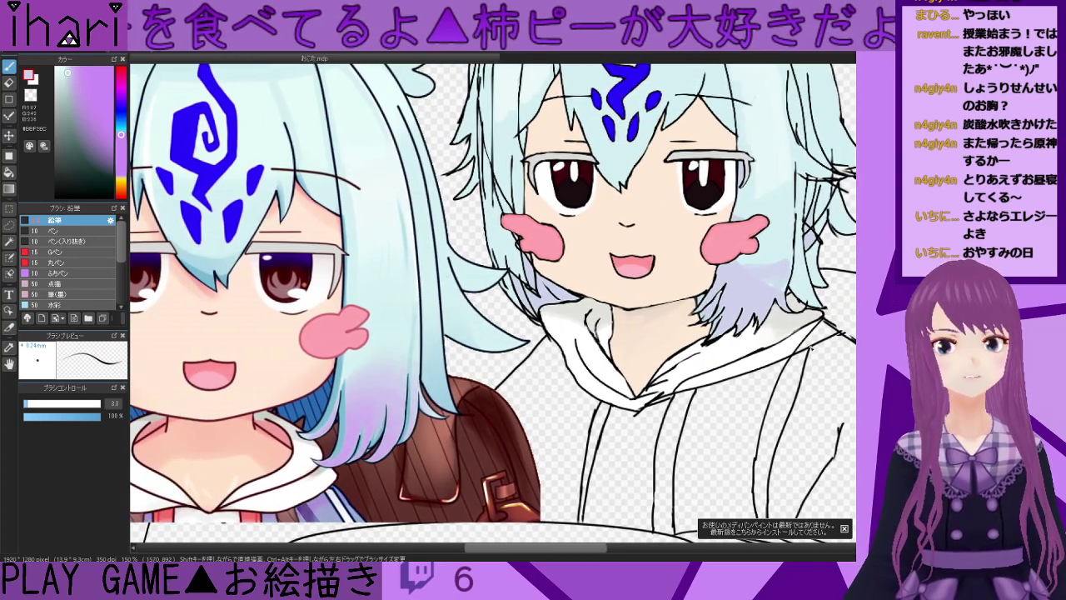
left_click_drag(858, 344, 857, 355)
scroll(765, 355, "down", 1)
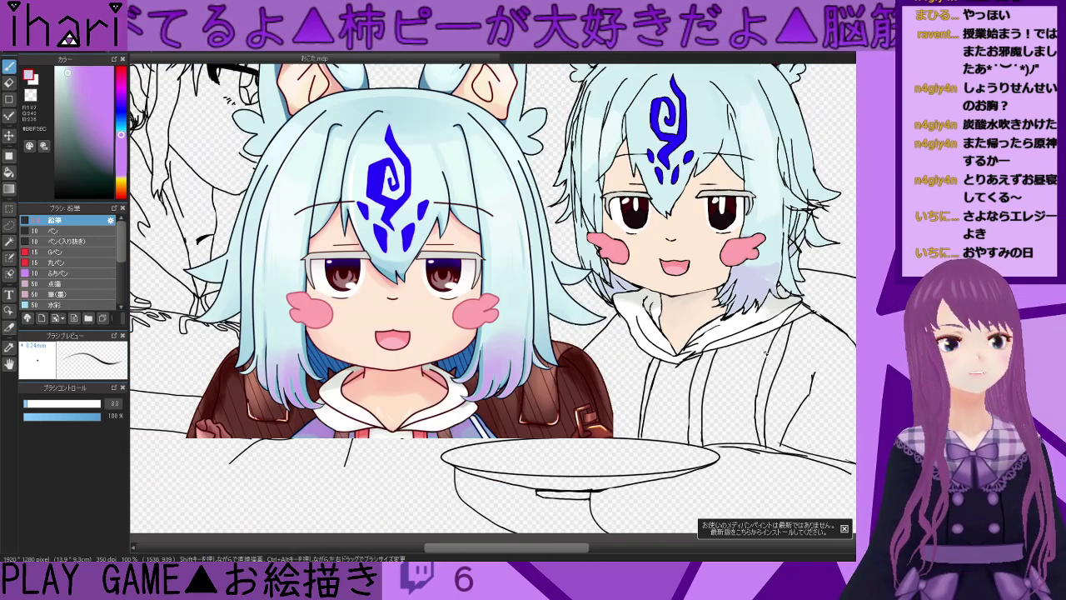
scroll(758, 355, "up", 2)
scroll(618, 327, "down", 1)
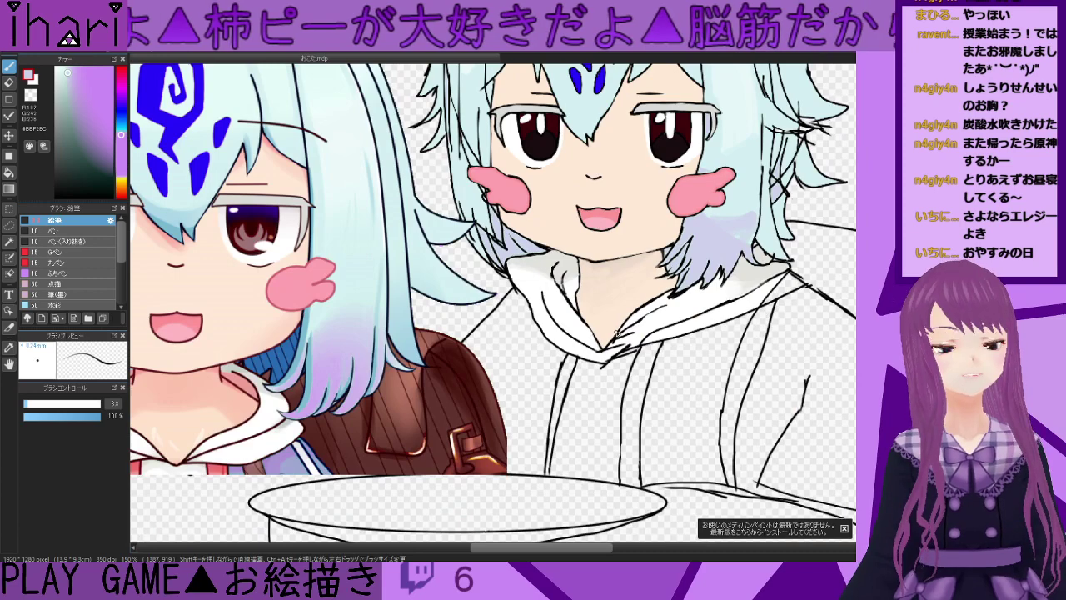
scroll(665, 345, "down", 1)
scroll(665, 346, "up", 3)
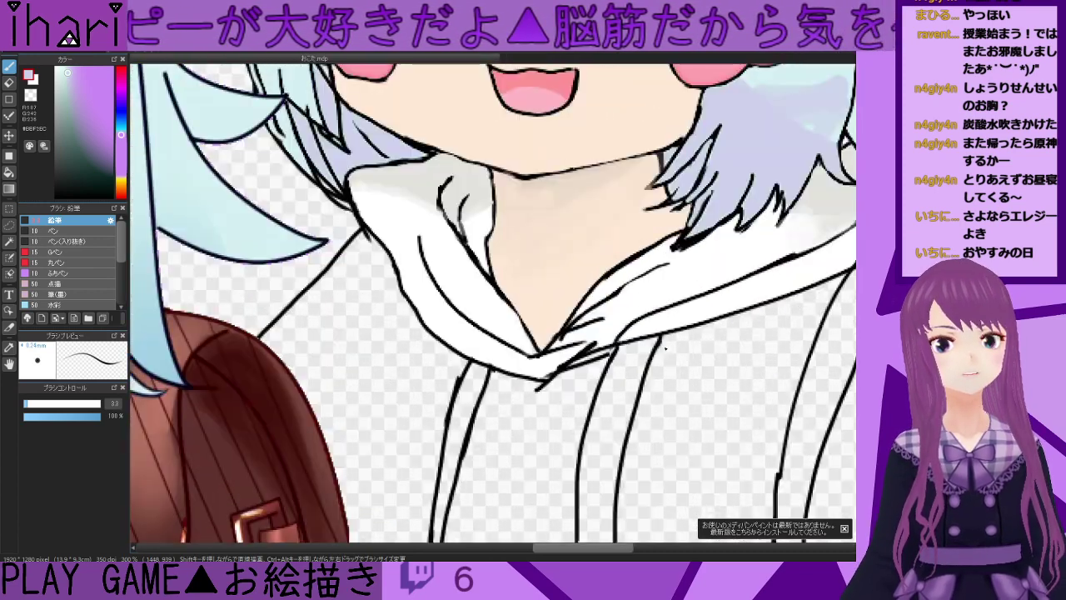
- Erase the stray line ends at the hood collar's lower point and redraw the outline there in black with the pencil
key("e")
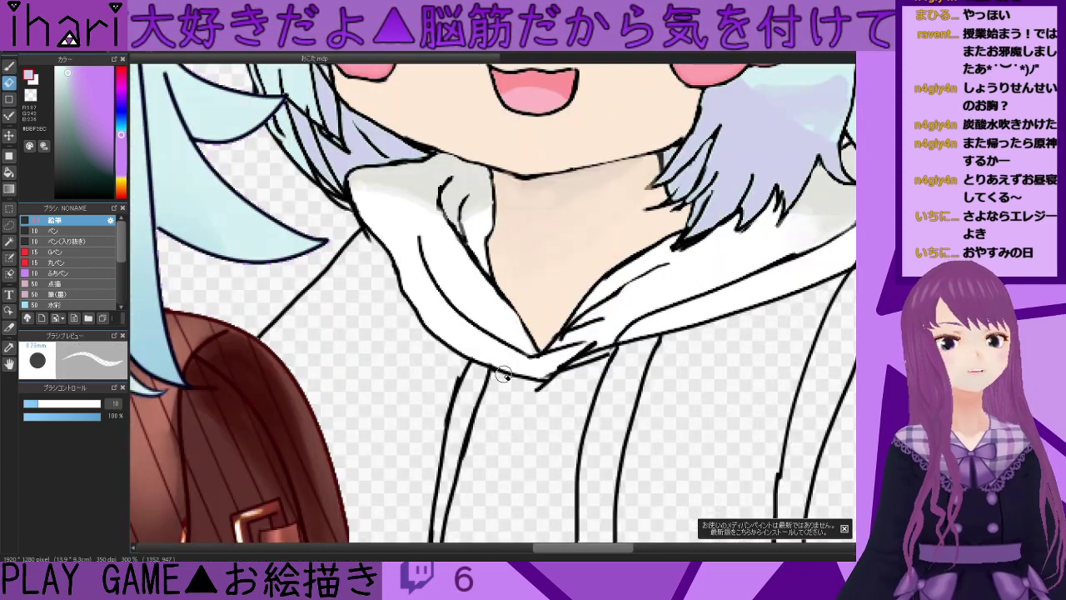
mouse_move(552, 380)
left_mouse_down()
mouse_move(599, 339)
mouse_move(555, 375)
mouse_move(599, 344)
mouse_move(574, 371)
left_mouse_up()
key("p")
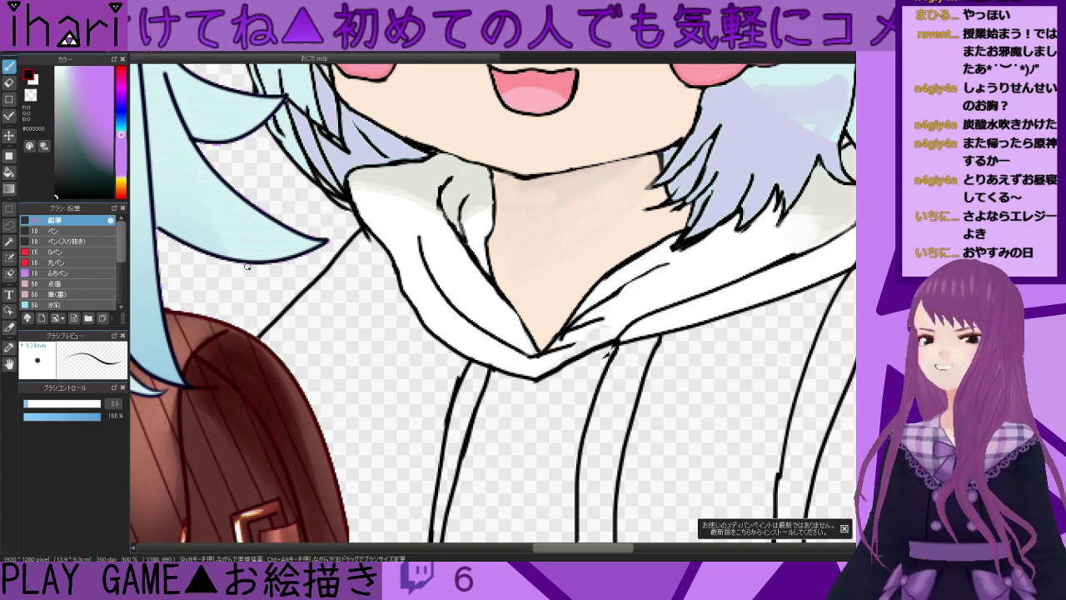
- Erase the stray strokes inside the hood collar just right of its lower point and repaint the bared patch white
key("e")
mouse_move(602, 321)
left_mouse_down()
mouse_move(547, 360)
mouse_move(588, 328)
mouse_move(563, 346)
left_mouse_up()
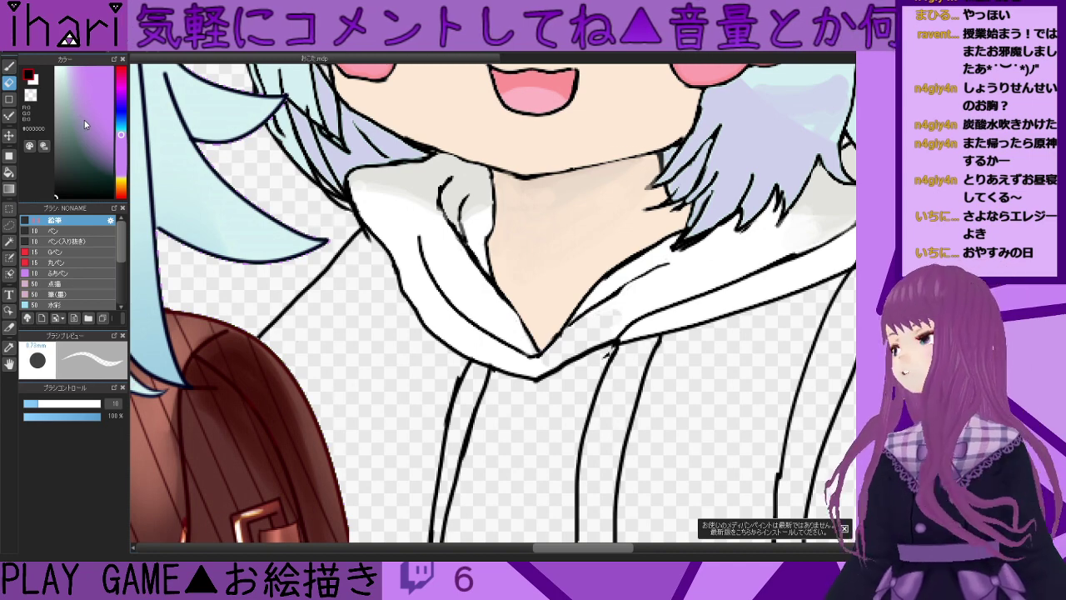
left_click(56, 71)
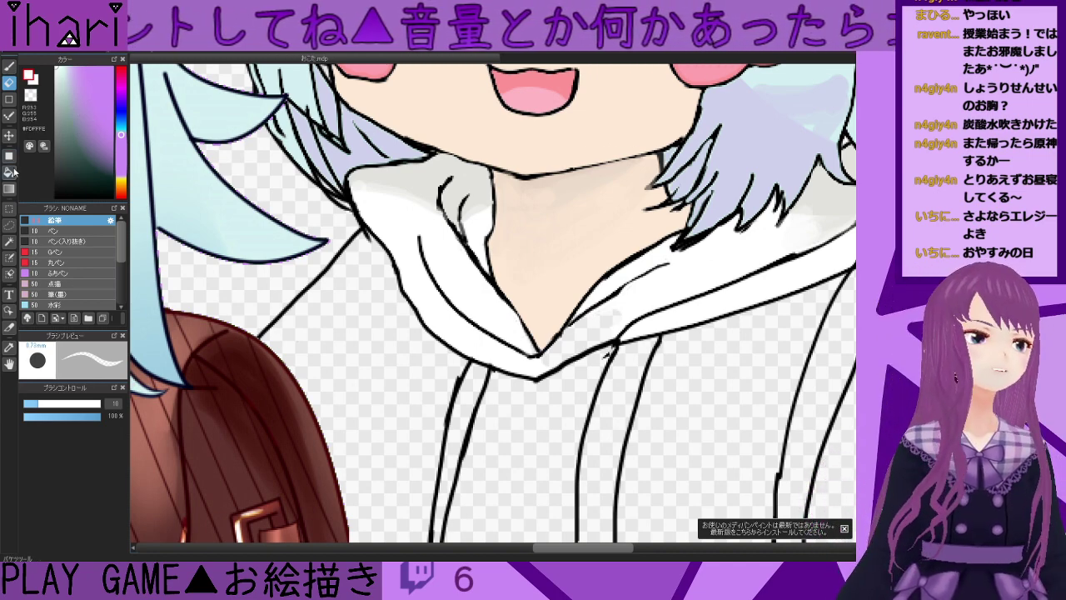
right_click(648, 290)
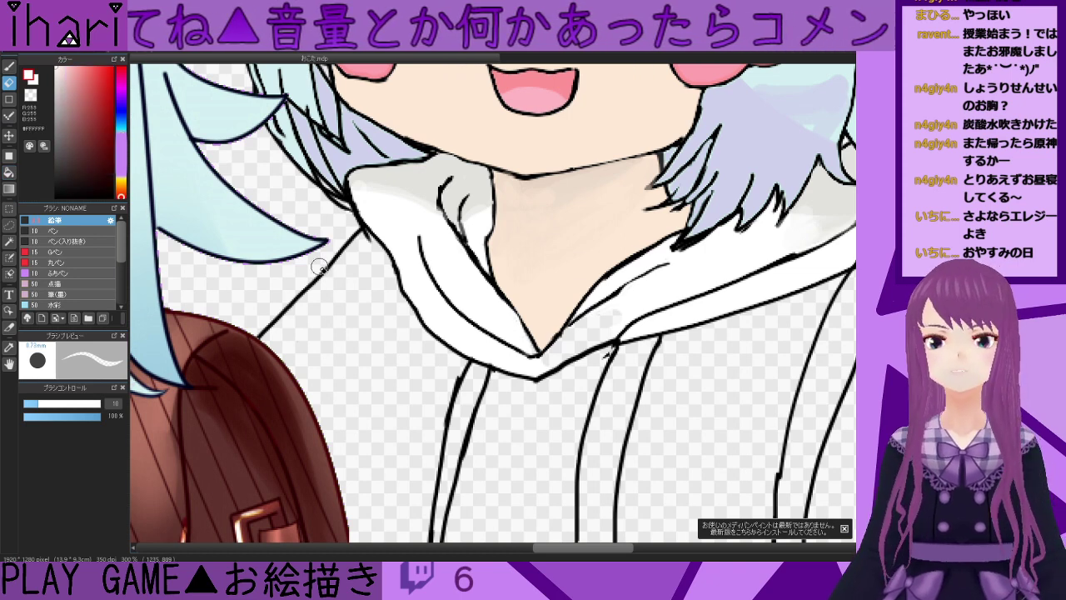
left_click(10, 174)
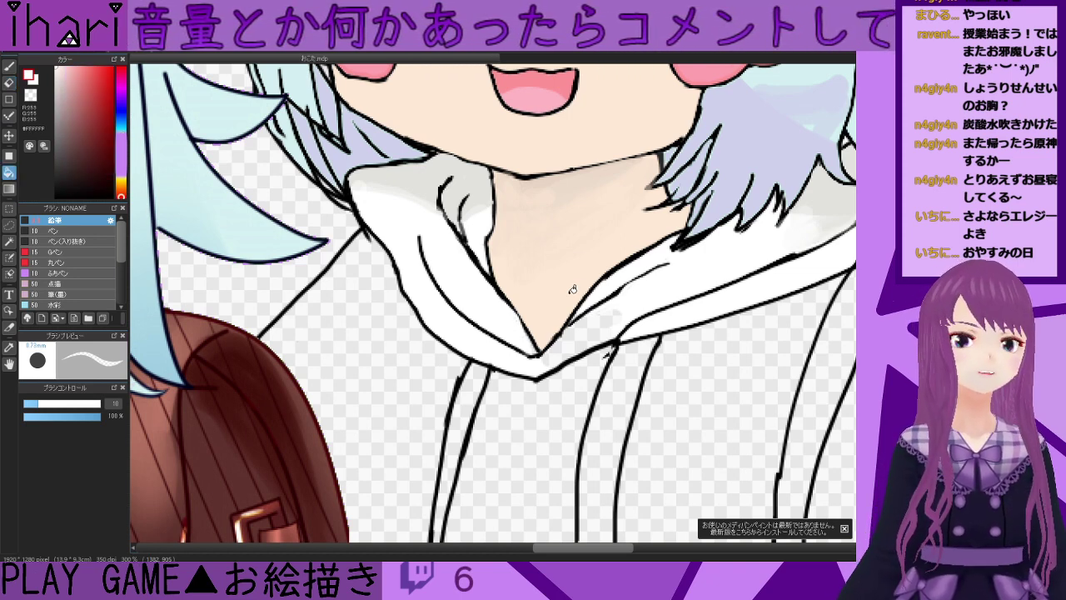
left_click(10, 68)
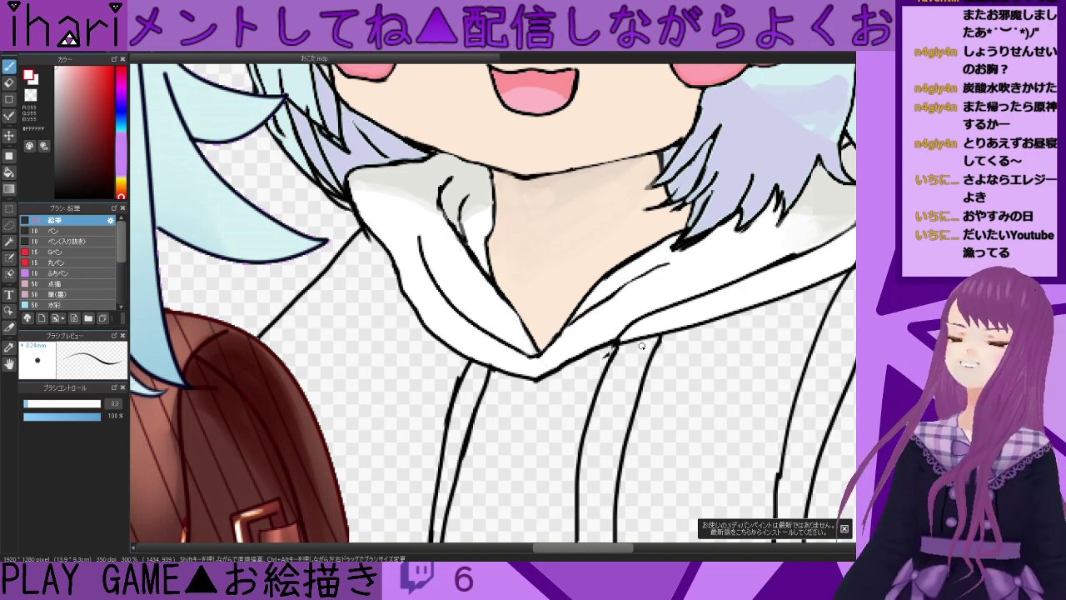
- Erase the stray line ends where the jacket's front line meets the hood collar and redraw the joint in black with the pencil
scroll(642, 346, "down", 3)
scroll(646, 343, "up", 4)
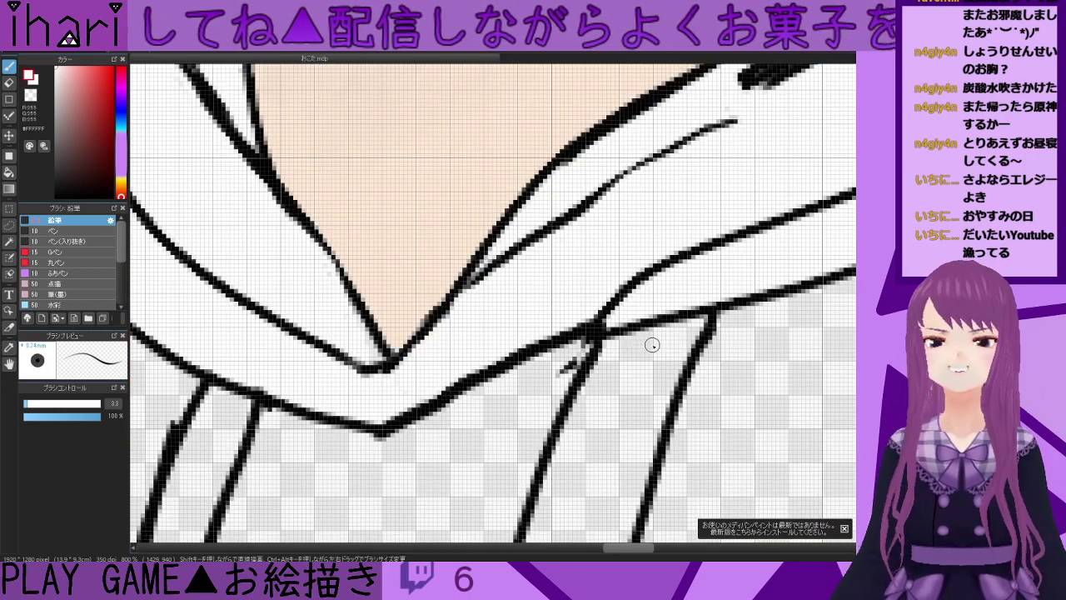
key("e")
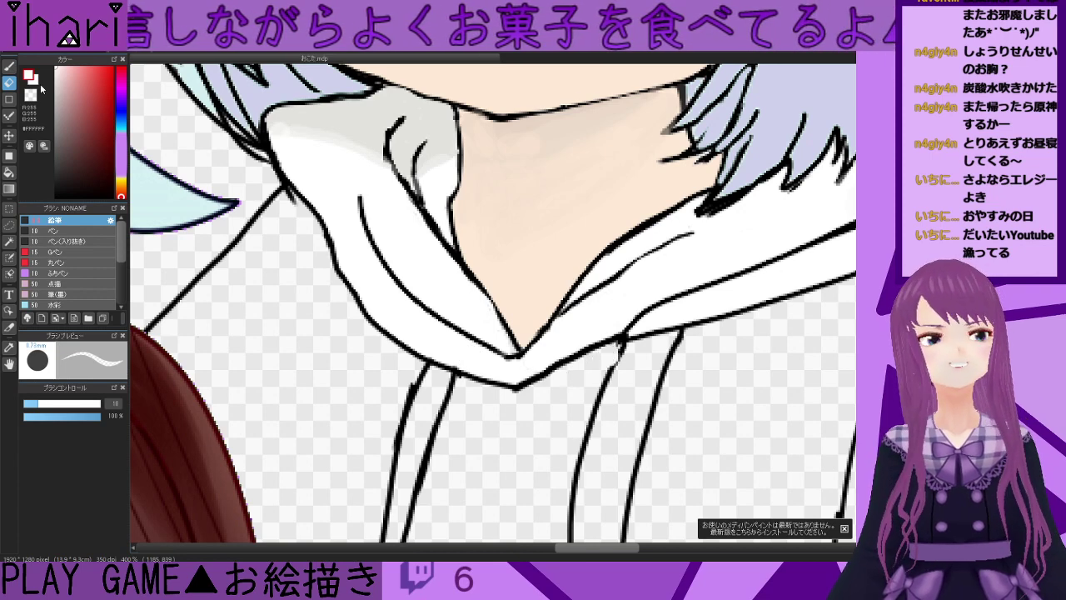
left_click(55, 196)
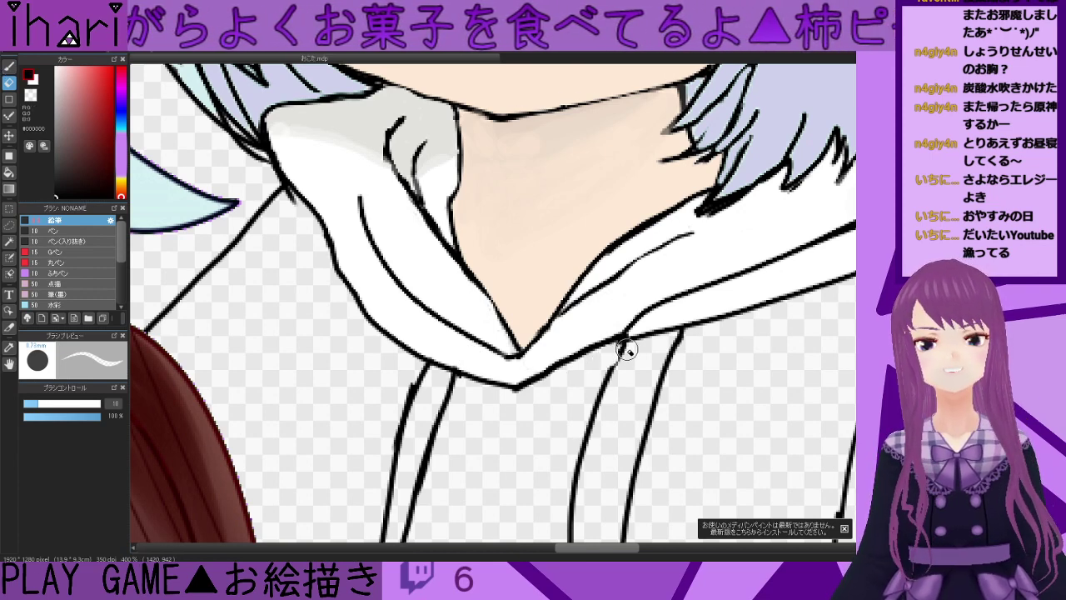
left_click_drag(38, 407, 30, 408)
left_click(10, 70)
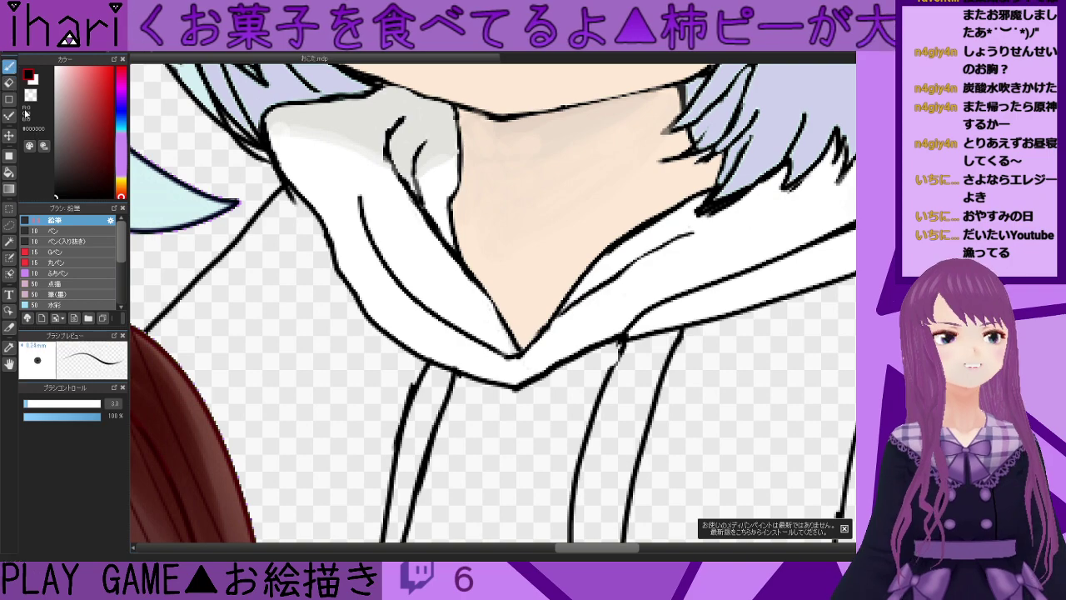
left_click_drag(621, 345, 603, 389)
- Paint over the stray line ends on the hood collar below the right hair tips with sampled white at pencil size 3.3
scroll(638, 343, "down", 3)
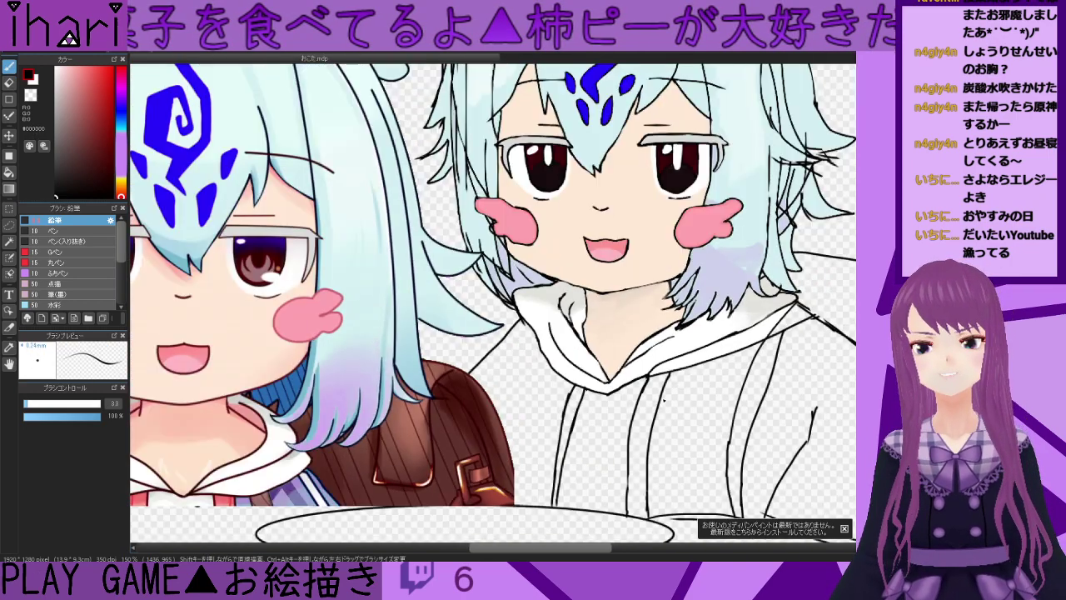
scroll(644, 374, "up", 2)
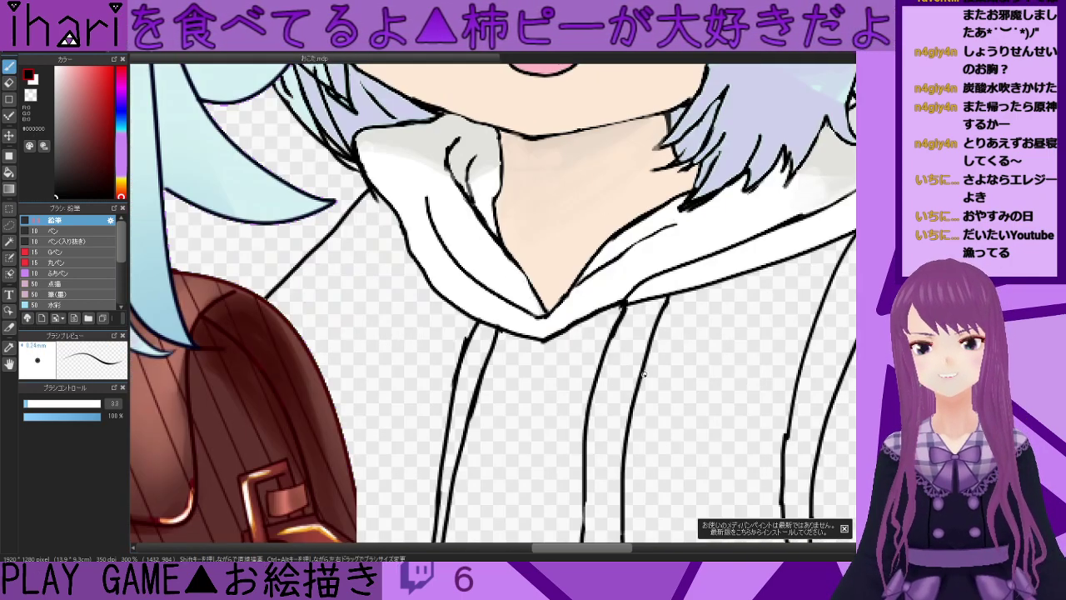
left_click(458, 172, "alt")
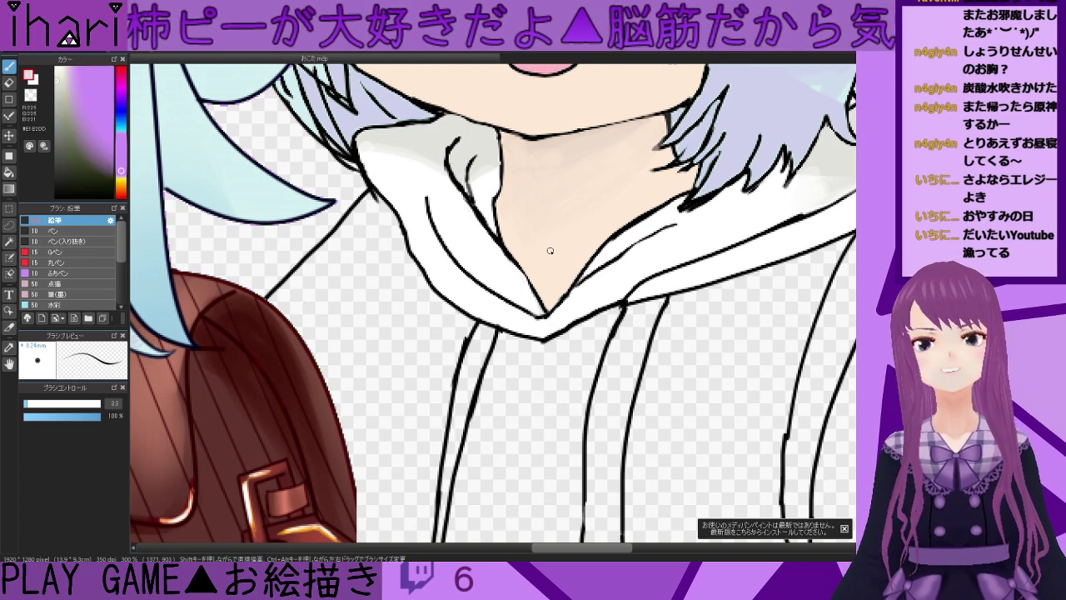
scroll(707, 230, "up", 2)
left_click(717, 200, "alt")
mouse_move(728, 170)
left_mouse_down()
mouse_move(685, 185)
mouse_move(707, 170)
mouse_move(680, 191)
mouse_move(752, 162)
mouse_move(643, 202)
left_mouse_up()
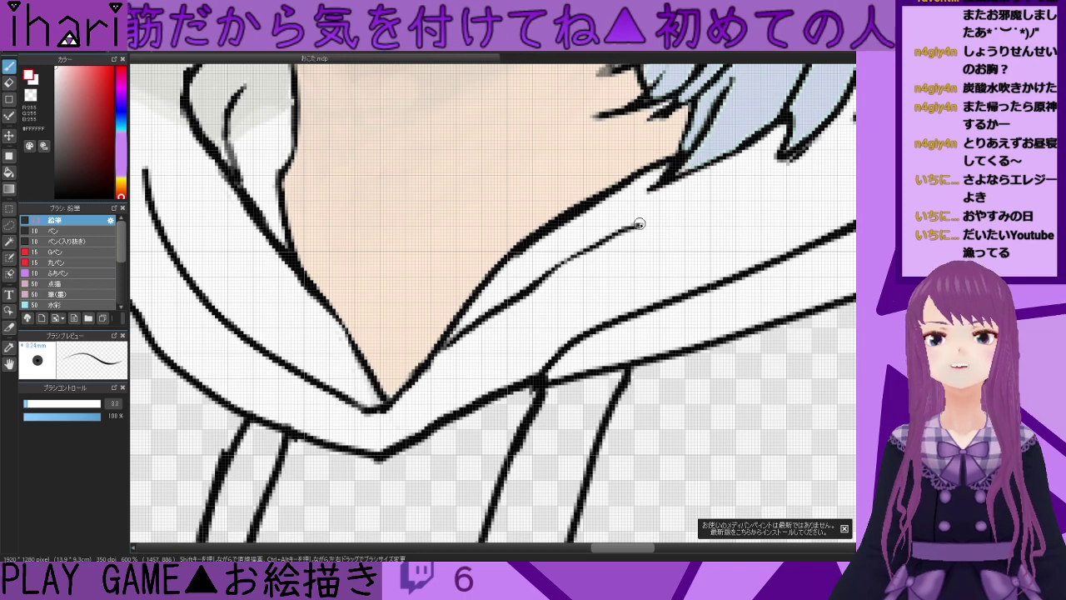
- Erase the part of the hood collar's lower outline that overshoots towards the right shoulder, using eraser size 4.6
scroll(549, 391, "down", 5)
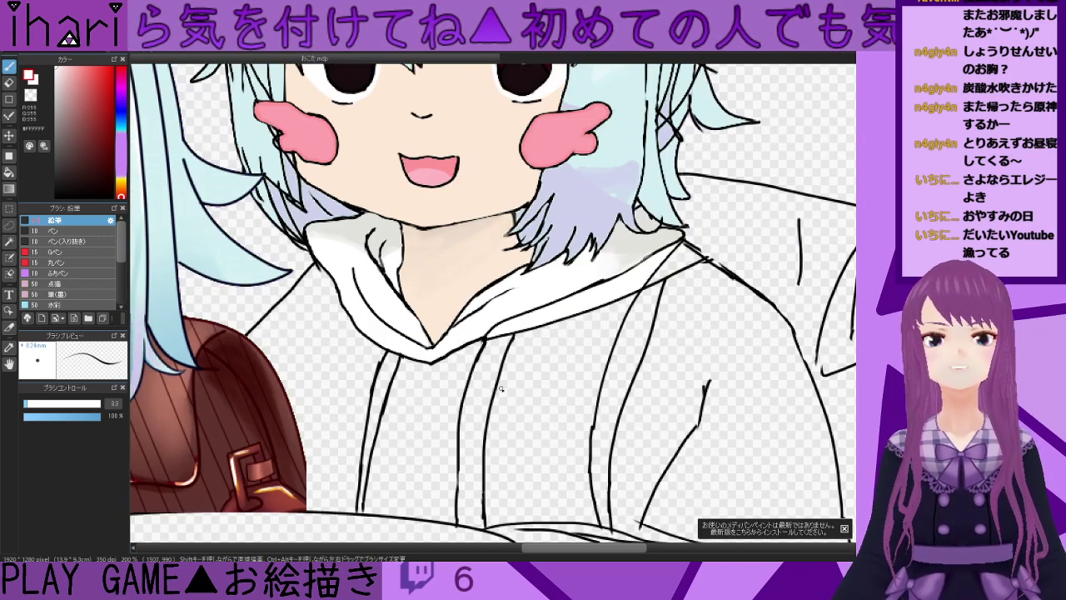
mouse_move(564, 552)
left_mouse_down()
mouse_move(495, 551)
mouse_move(559, 551)
left_mouse_up()
scroll(658, 325, "down", 1)
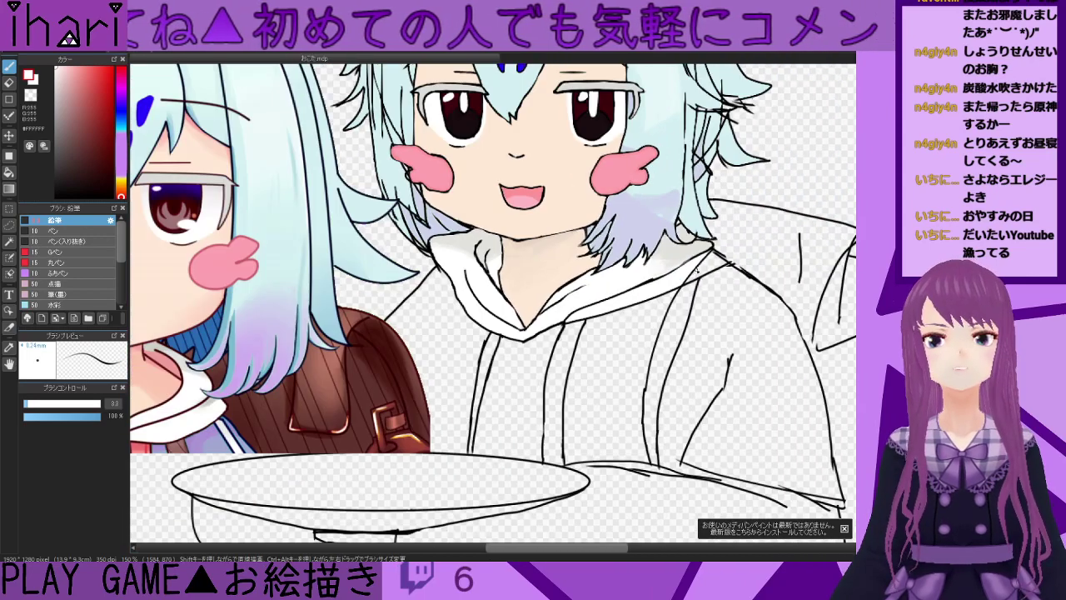
scroll(700, 268, "up", 3)
scroll(728, 305, "down", 2)
scroll(741, 311, "up", 1)
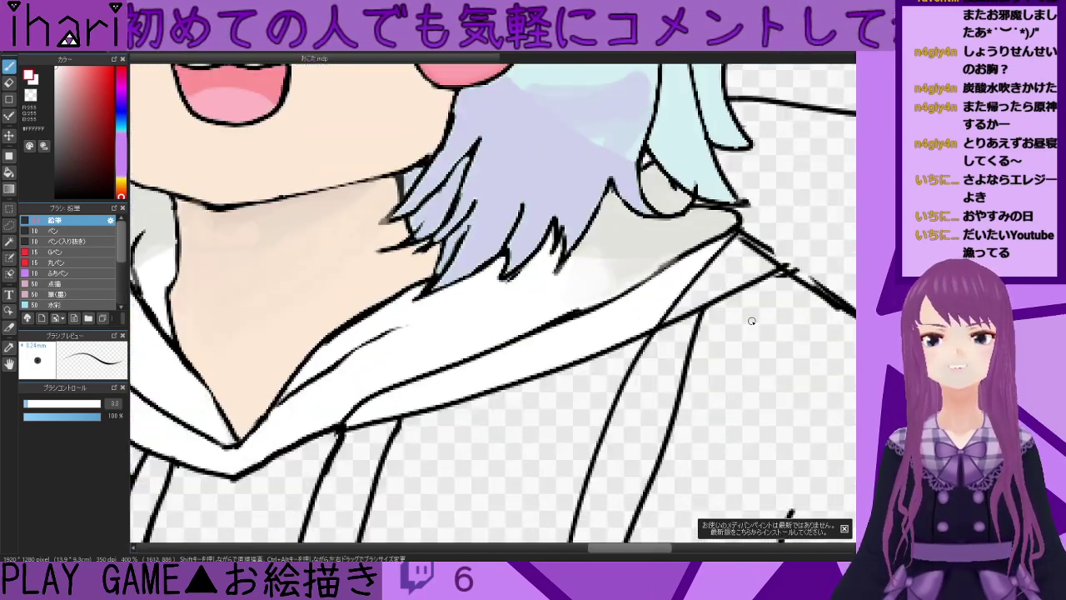
left_click(9, 82)
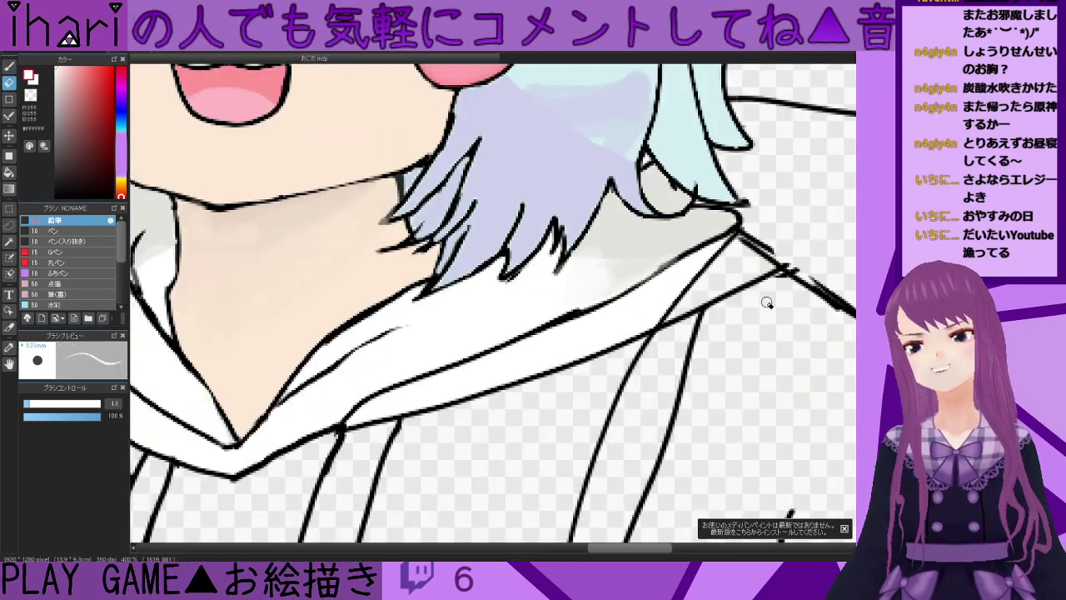
mouse_move(732, 287)
left_mouse_down()
mouse_move(715, 321)
mouse_move(707, 313)
mouse_move(754, 260)
mouse_move(764, 265)
mouse_move(746, 296)
mouse_move(774, 284)
mouse_move(774, 269)
mouse_move(795, 291)
mouse_move(731, 275)
mouse_move(678, 332)
mouse_move(700, 297)
mouse_move(681, 318)
left_mouse_up()
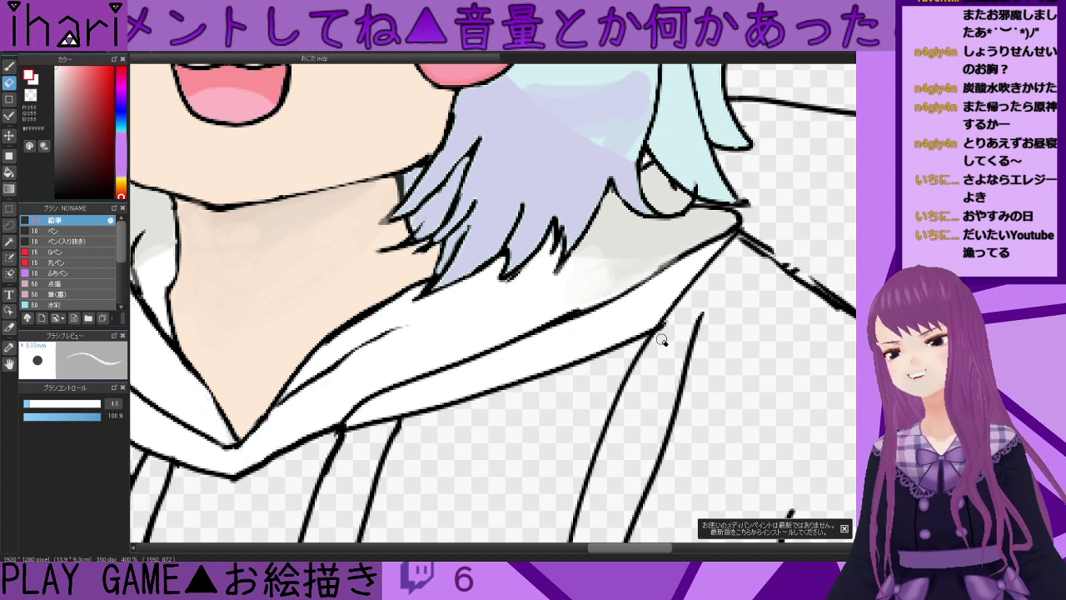
- Extend the jacket's right strip line up to the hood's outer corner in black pencil, erasing and redrawing the overlapping joint
left_click(10, 65)
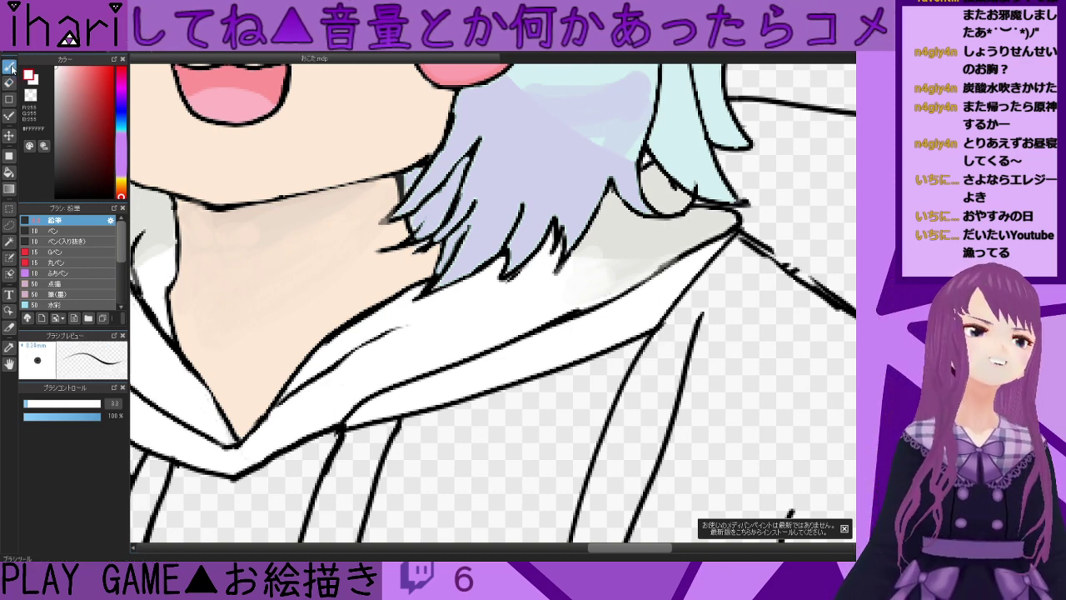
left_click_drag(93, 160, 56, 201)
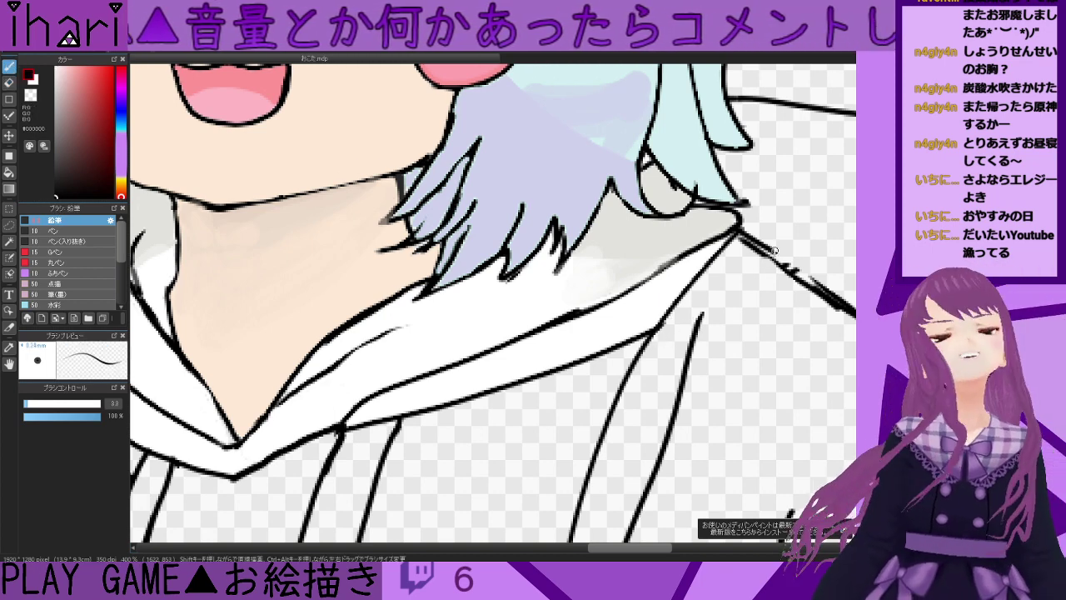
left_click_drag(736, 239, 698, 339)
key("x")
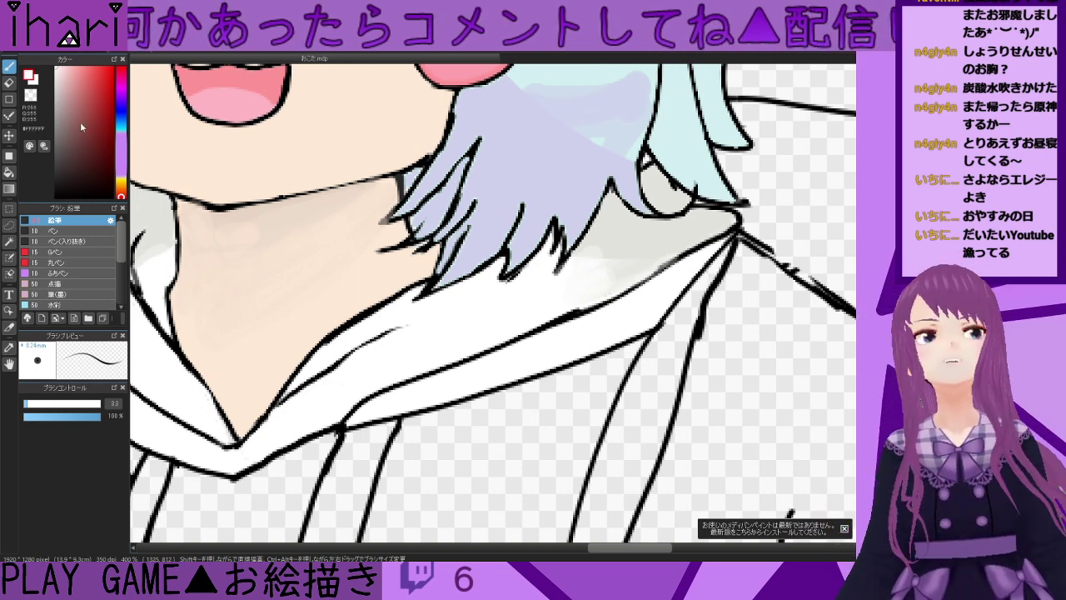
key("e")
left_click_drag(708, 313, 692, 355)
left_click(9, 67)
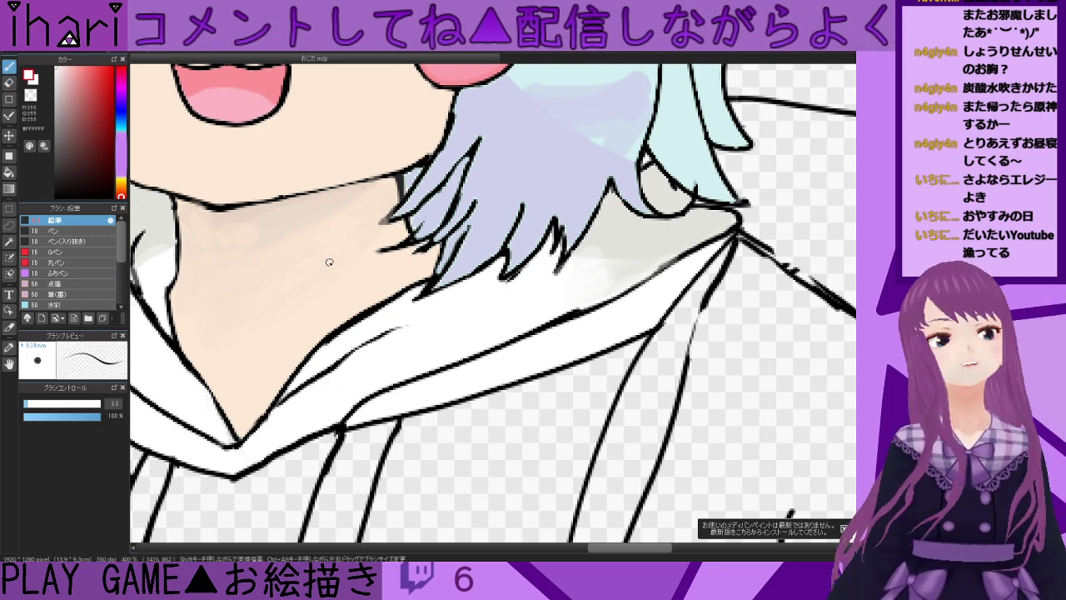
left_click(58, 198)
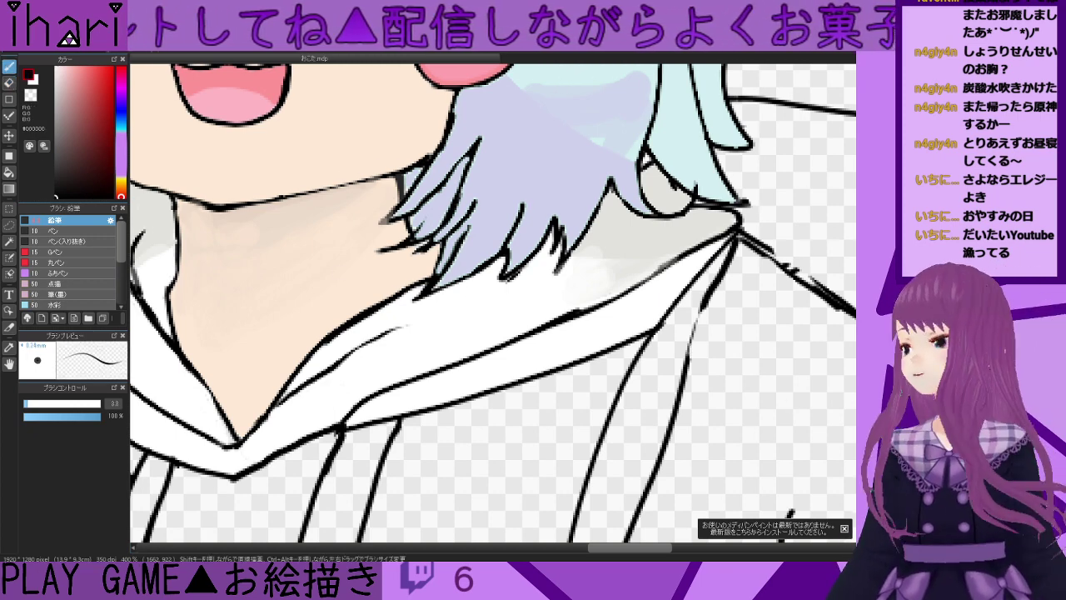
left_click_drag(687, 357, 706, 299)
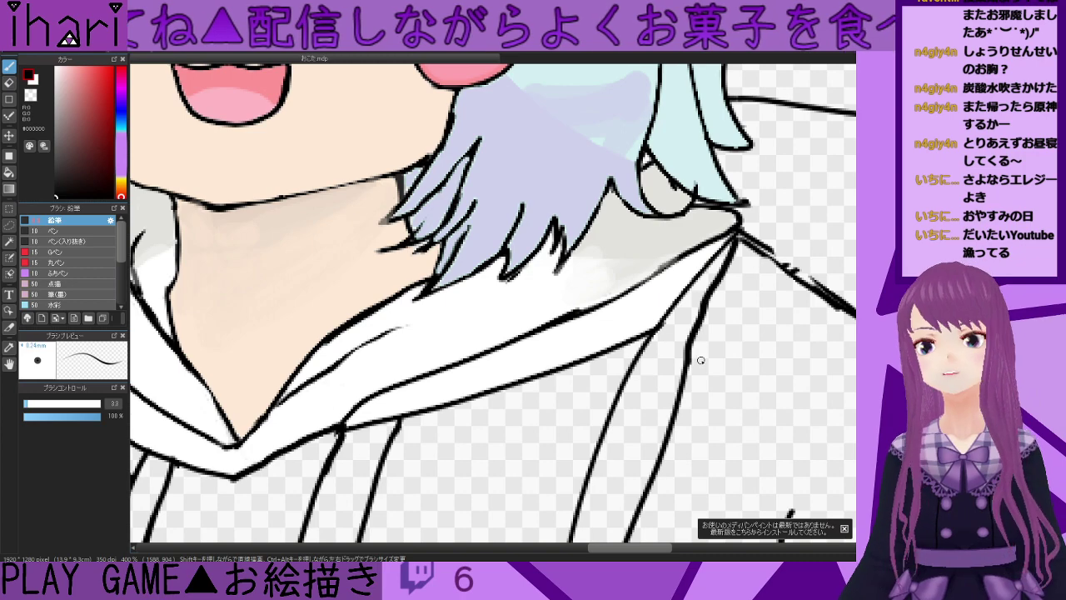
- Redraw the right shoulder outline from the hood's corner in black and erase its doubled strokes
scroll(640, 279, "up", 2)
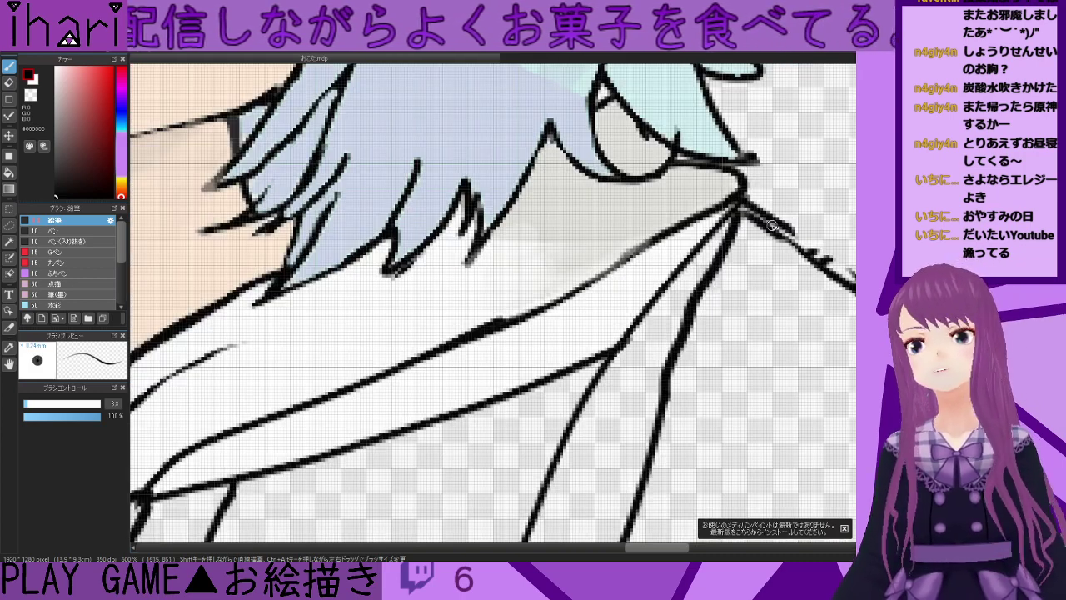
scroll(752, 278, "down", 3)
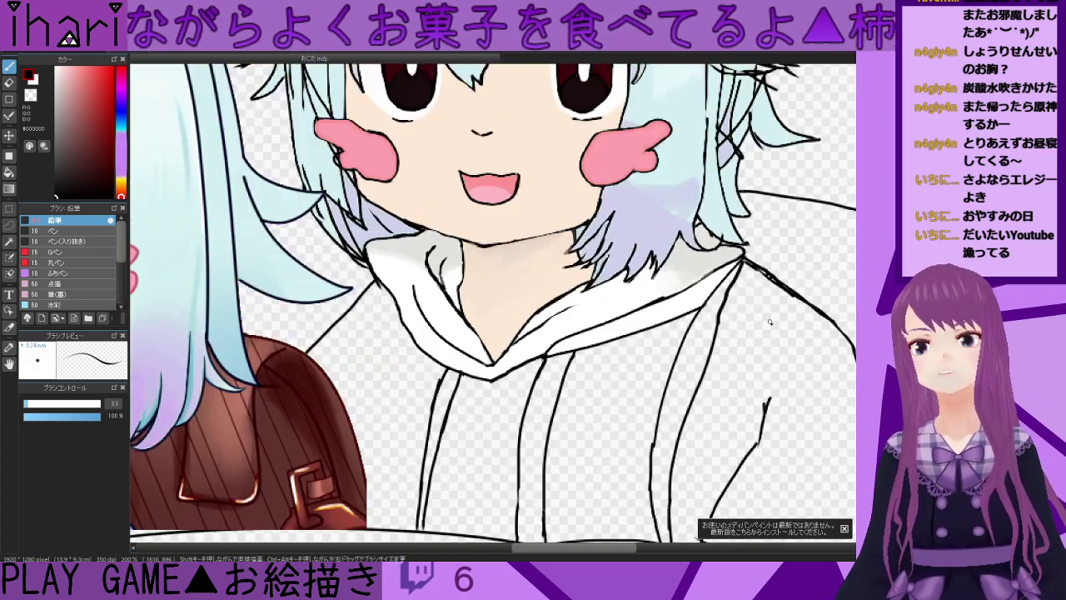
left_click_drag(856, 366, 857, 408)
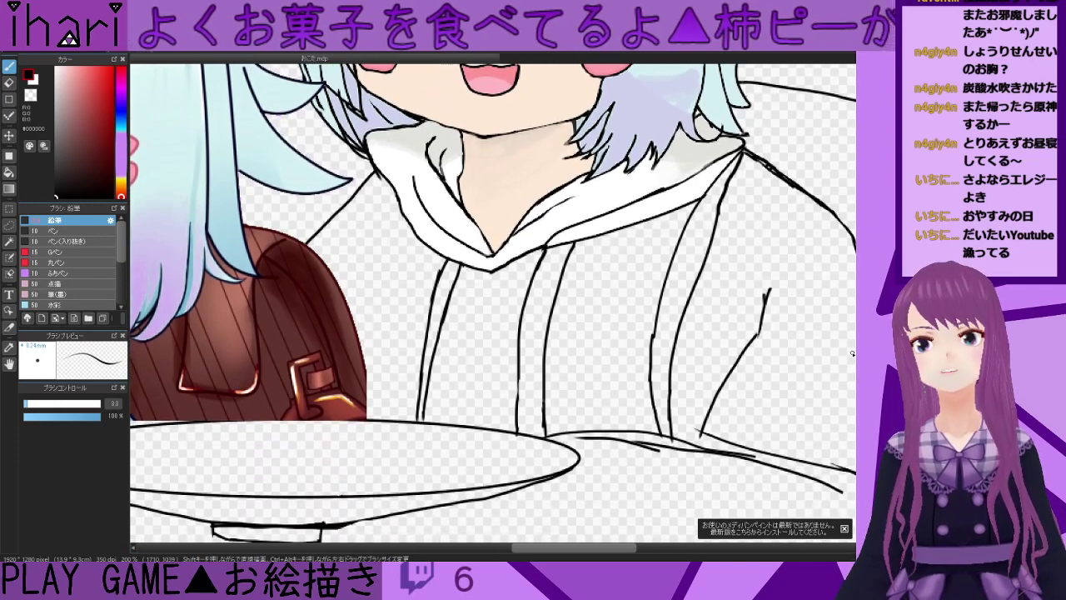
scroll(851, 400, "down", 1)
left_click_drag(607, 551, 543, 549)
scroll(506, 197, "down", 1)
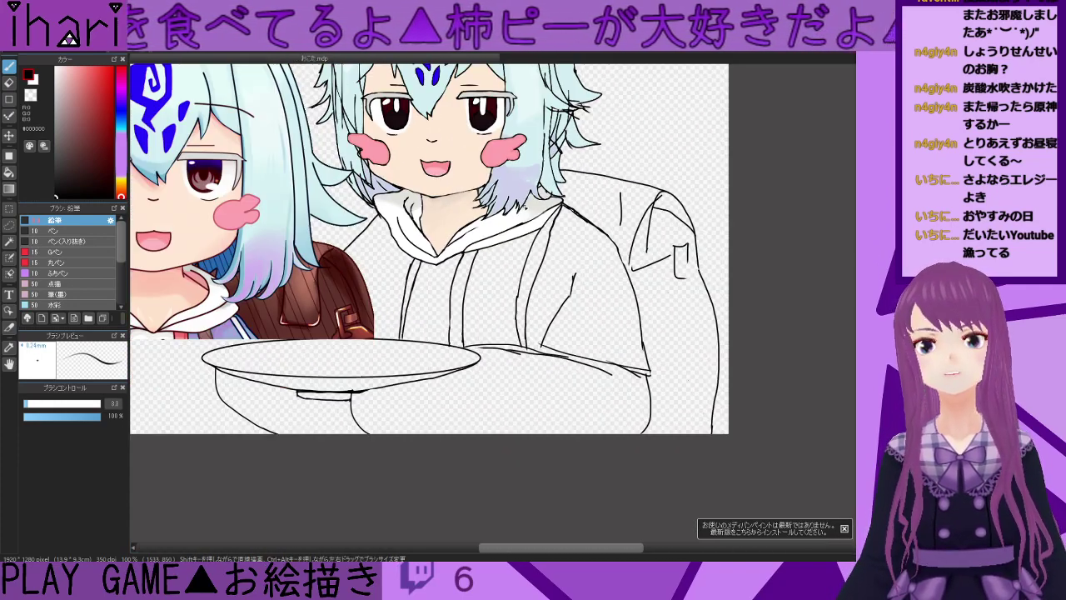
scroll(537, 208, "up", 5)
scroll(655, 234, "down", 1)
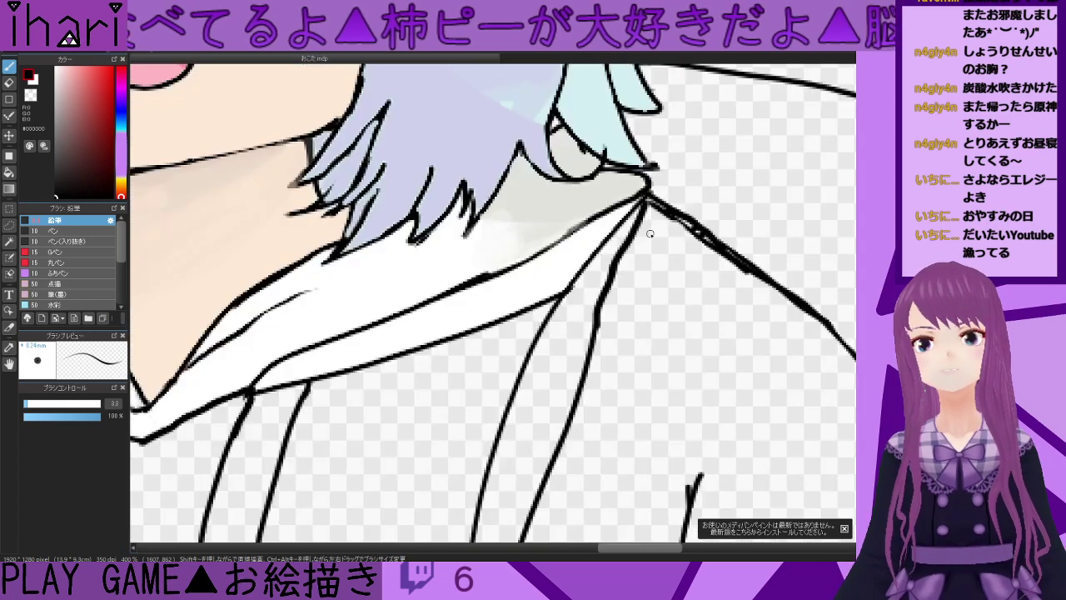
left_click(9, 83)
left_click_drag(752, 278, 654, 209)
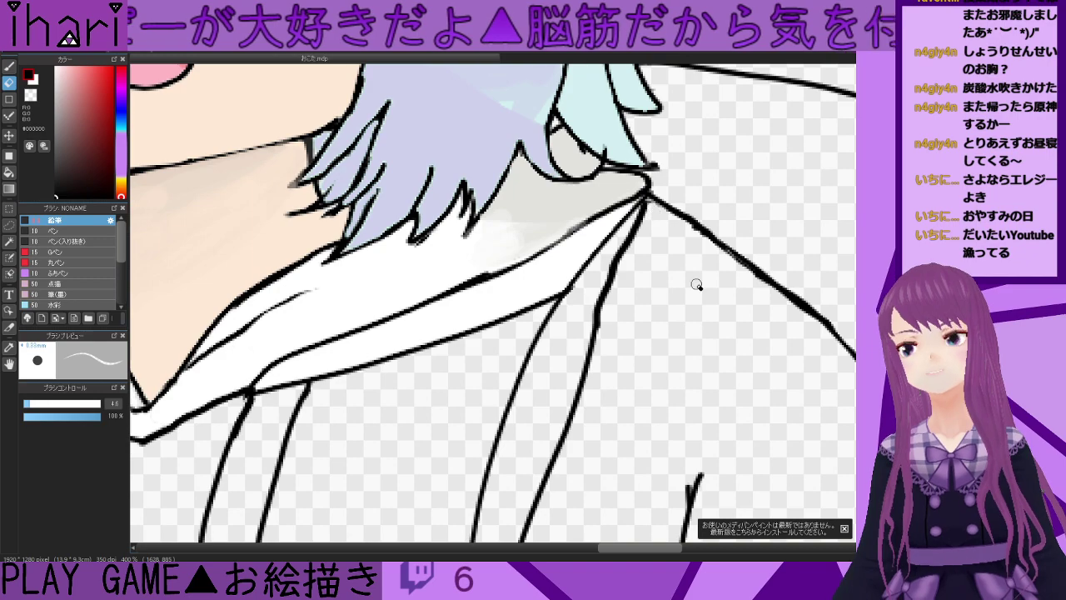
- Thin the jacket's right strip line below the hood's outer corner with the eraser at size 4.6
scroll(622, 334, "down", 1)
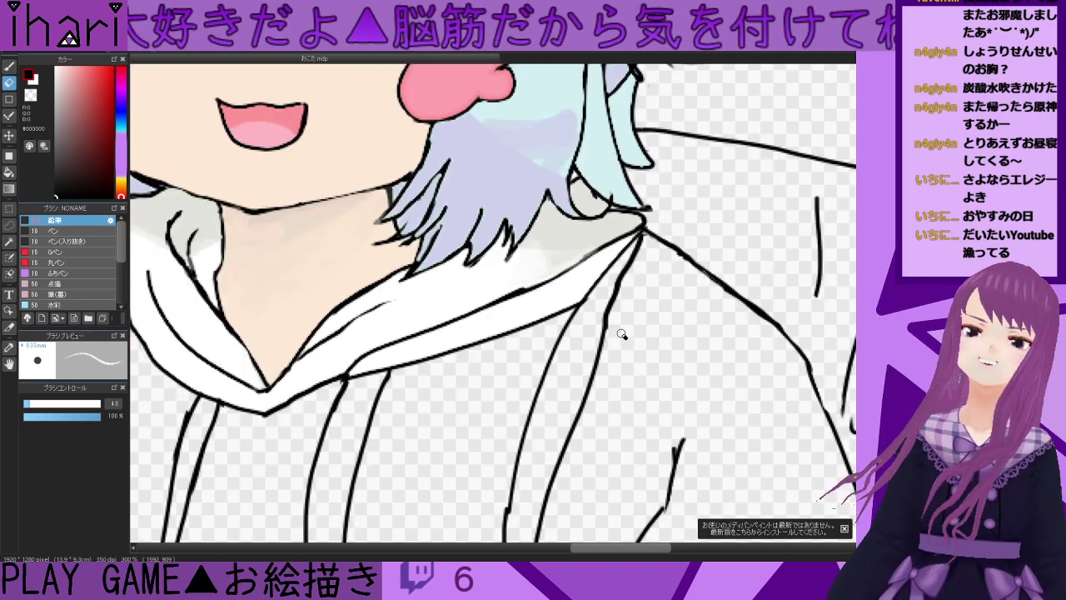
scroll(630, 287, "up", 3)
left_click_drag(619, 223, 554, 400)
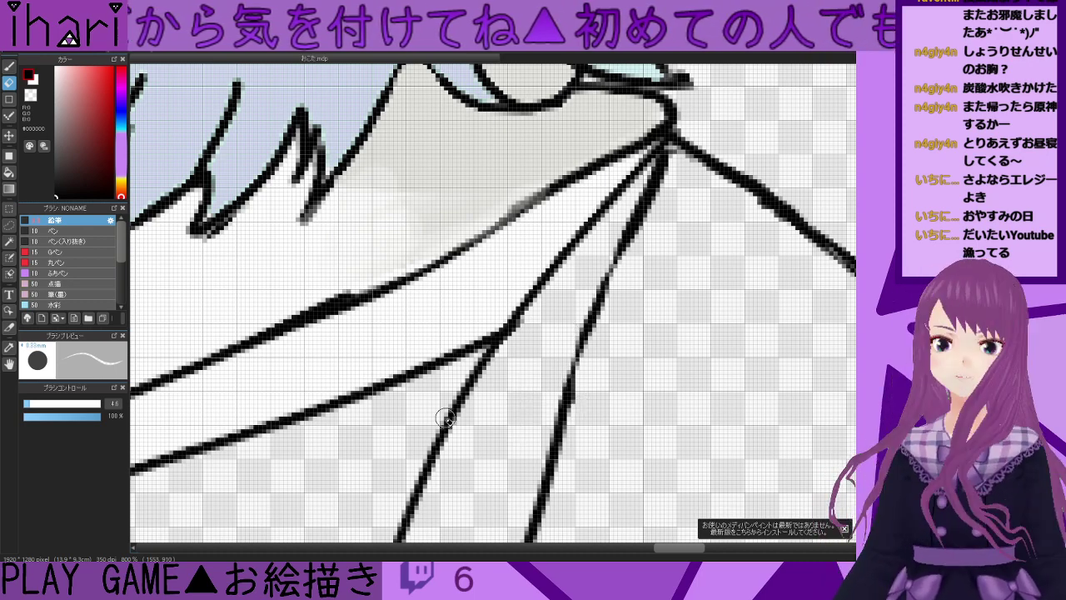
left_click_drag(693, 549, 669, 554)
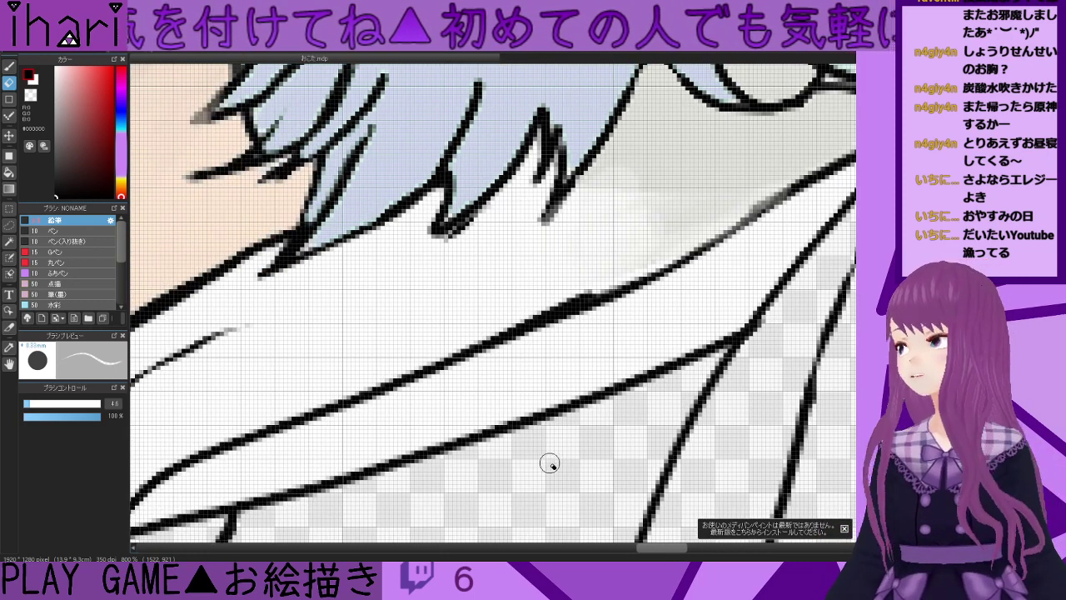
scroll(550, 459, "down", 2)
scroll(491, 304, "down", 5)
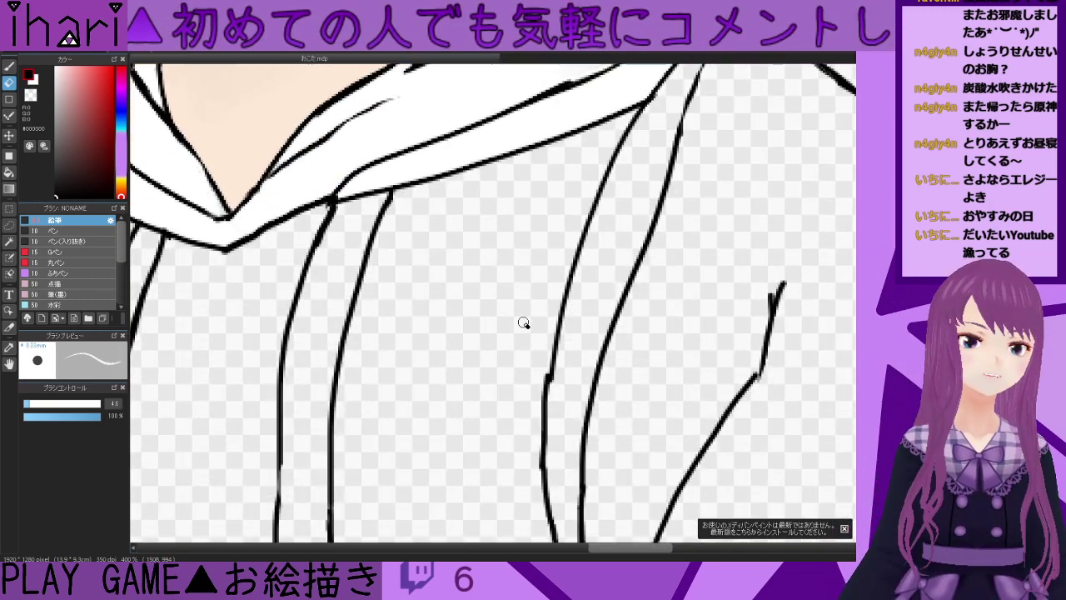
scroll(450, 315, "down", 1)
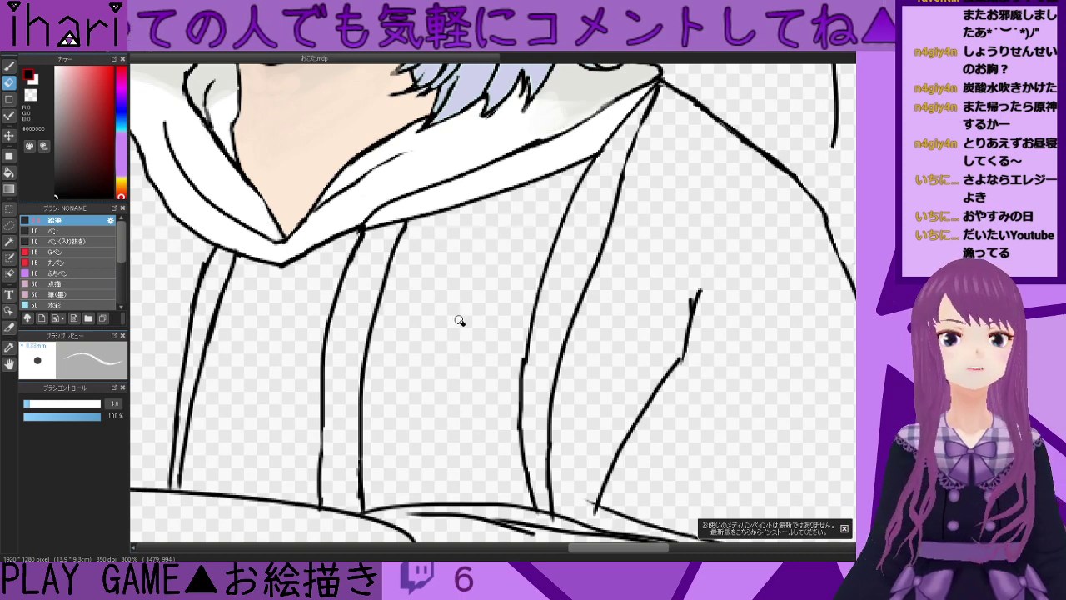
- Examine the jacket's strip lines, the hood's lower outline and the right shoulder line up close for uneven joints and thick spots
scroll(458, 324, "up", 1)
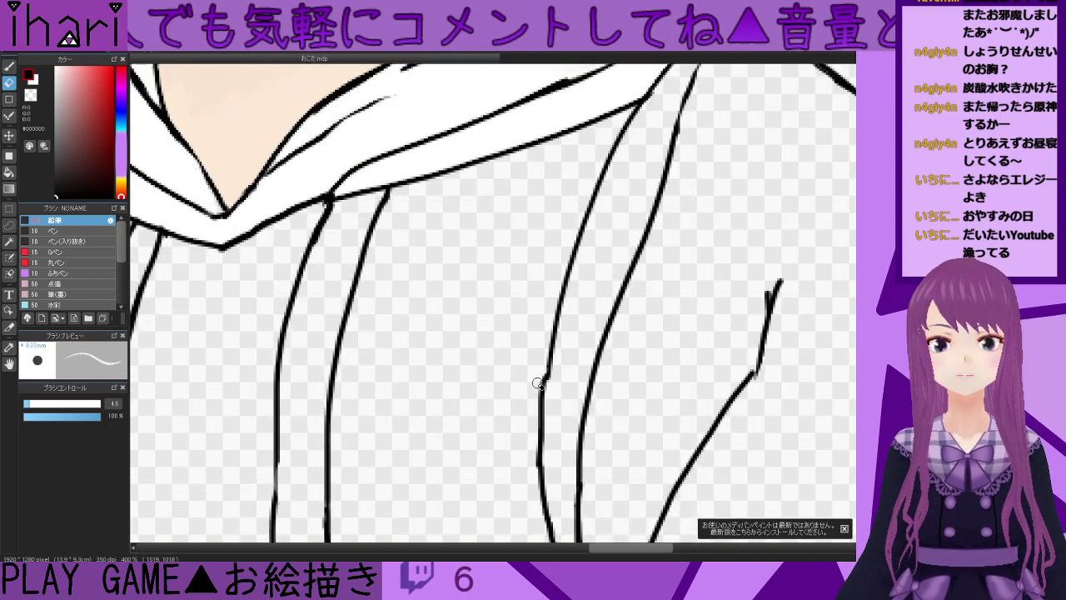
scroll(477, 426, "down", 1)
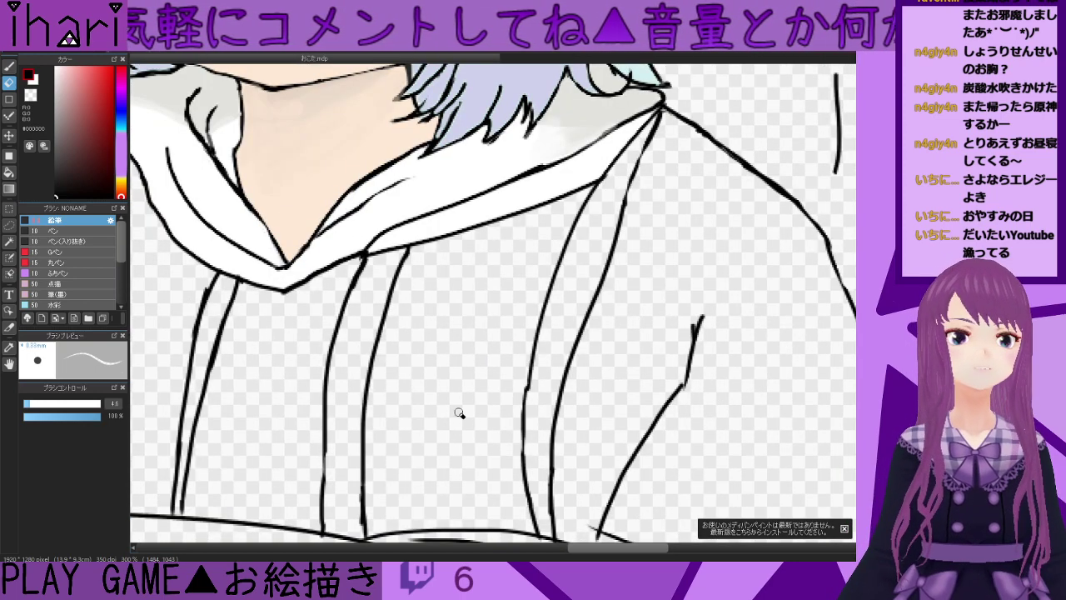
scroll(314, 264, "up", 1)
scroll(314, 264, "up", 2)
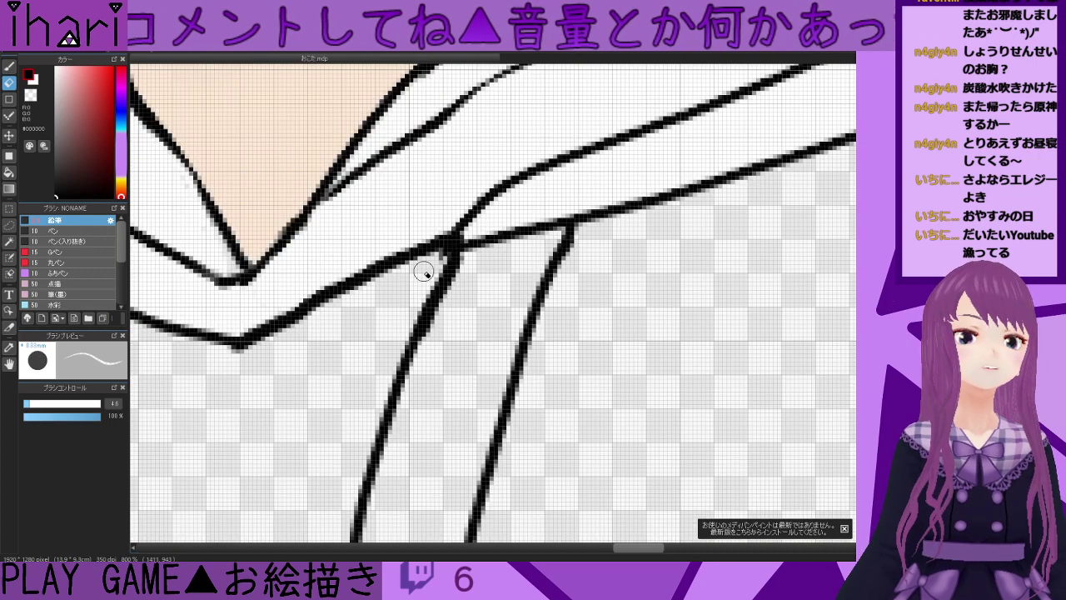
scroll(346, 294, "down", 3)
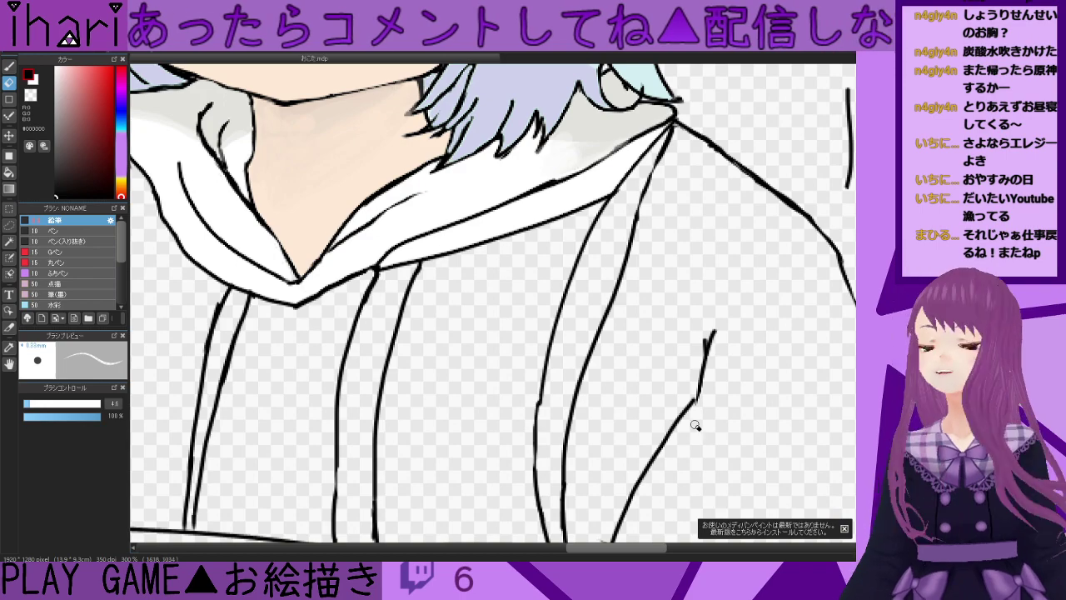
left_click_drag(607, 550, 632, 549)
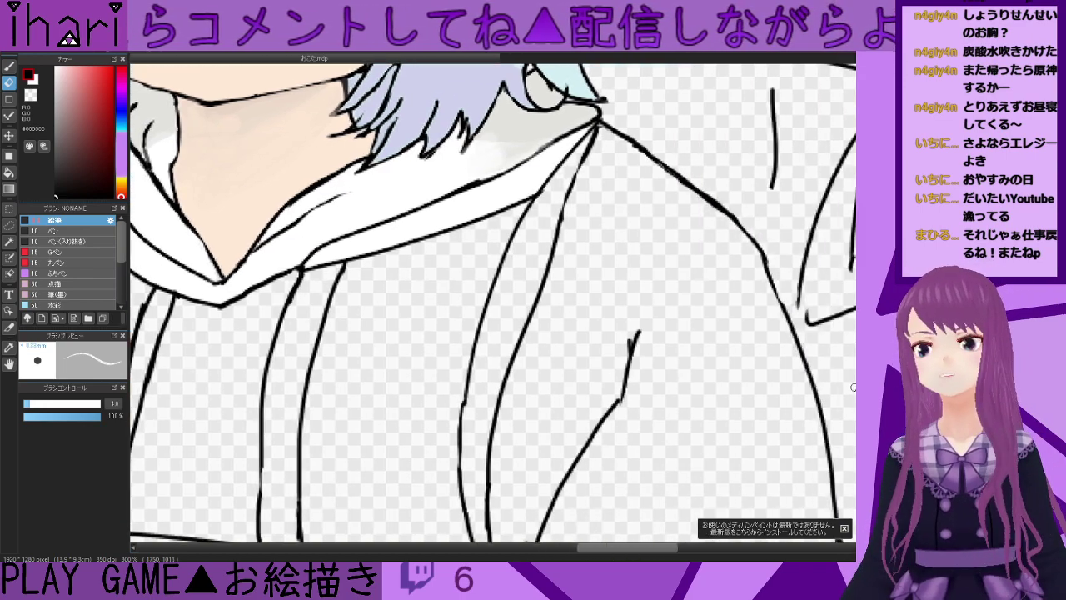
scroll(848, 386, "down", 2)
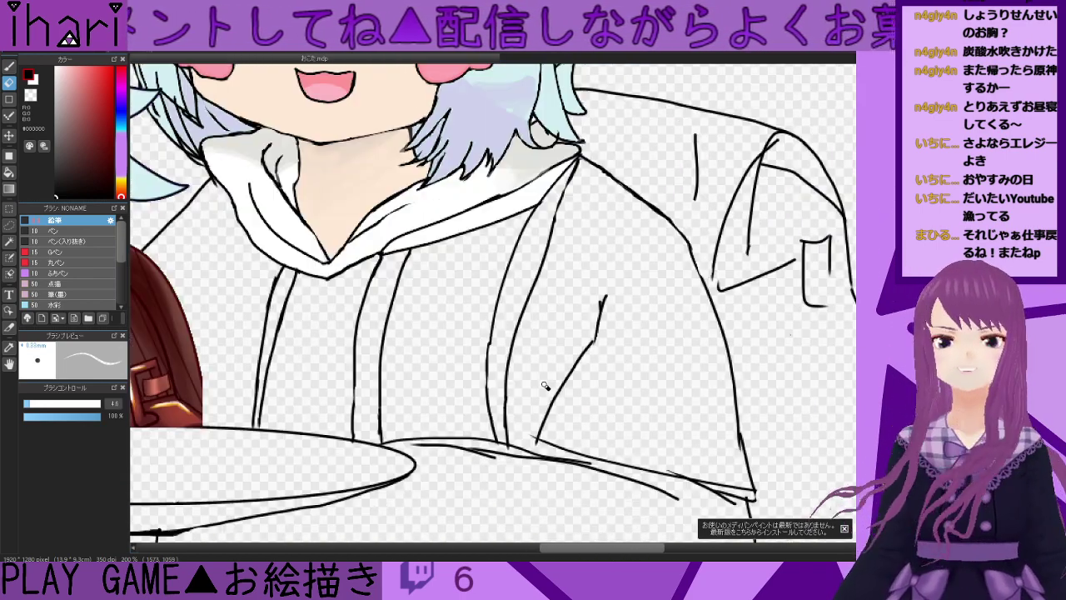
scroll(546, 386, "up", 3)
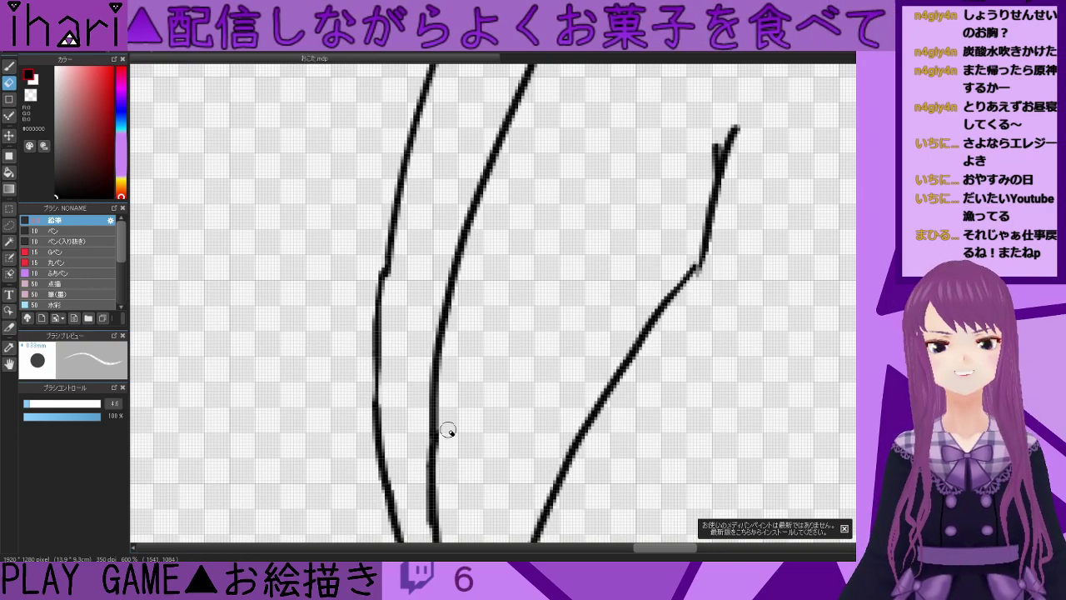
scroll(474, 428, "down", 1)
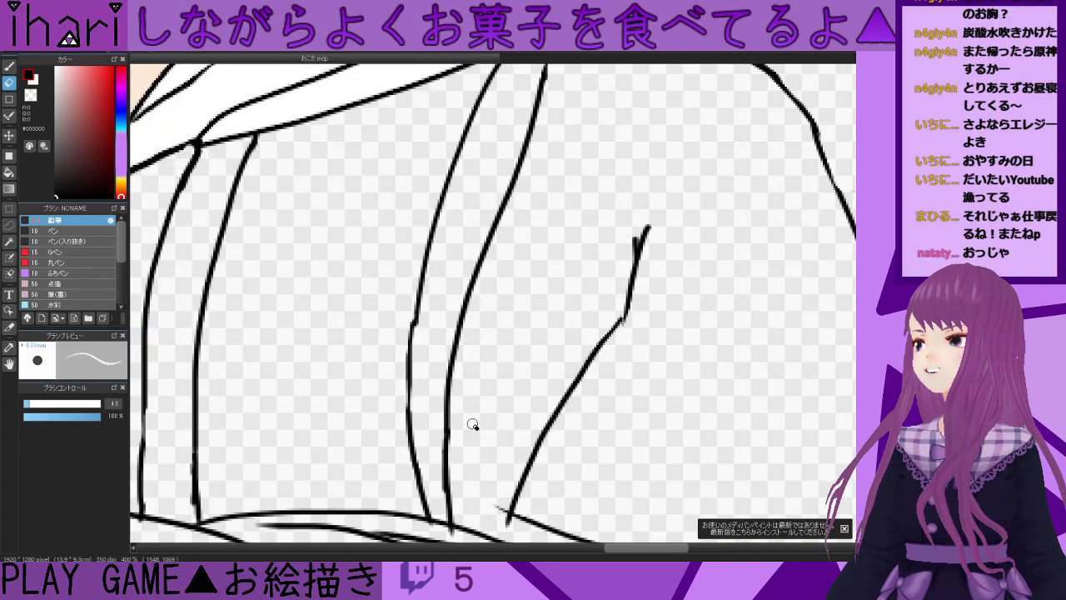
scroll(487, 362, "down", 1)
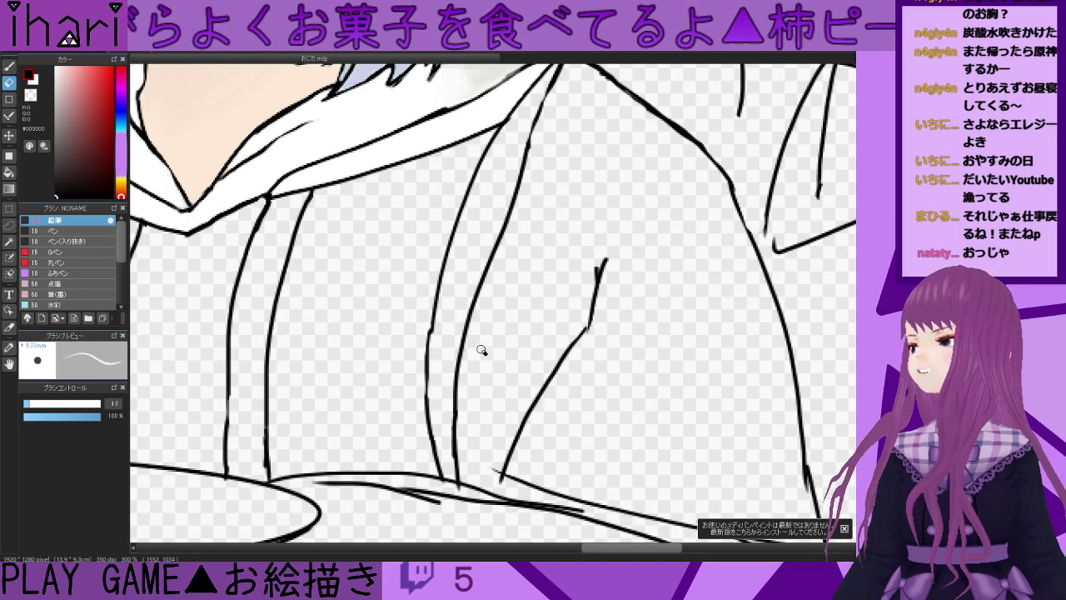
scroll(475, 326, "down", 1)
scroll(458, 308, "up", 4)
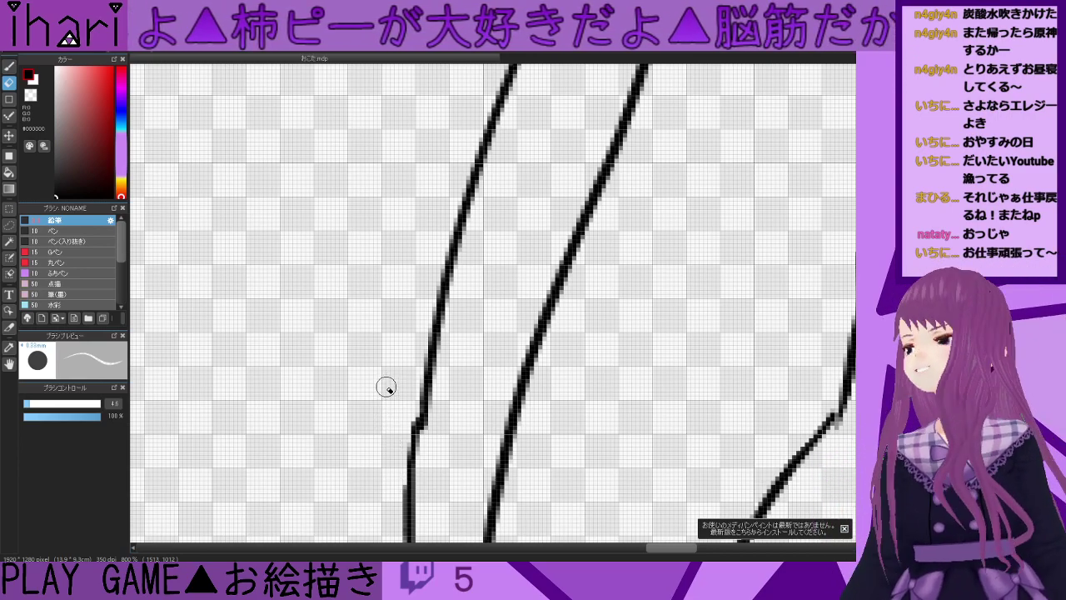
scroll(385, 392, "down", 5)
scroll(398, 225, "up", 4)
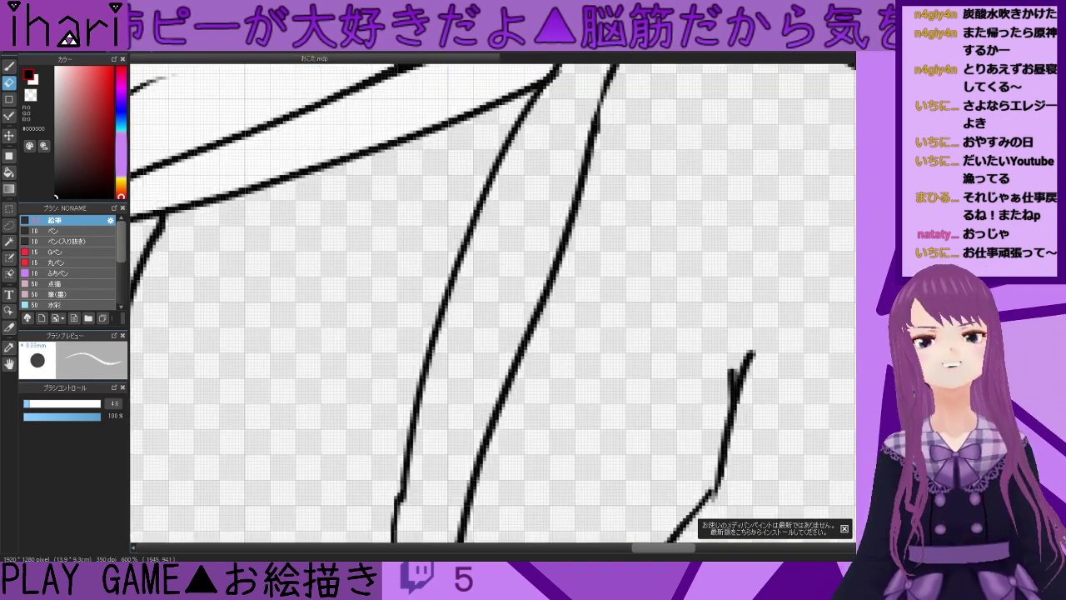
left_click_drag(700, 100, 704, 356)
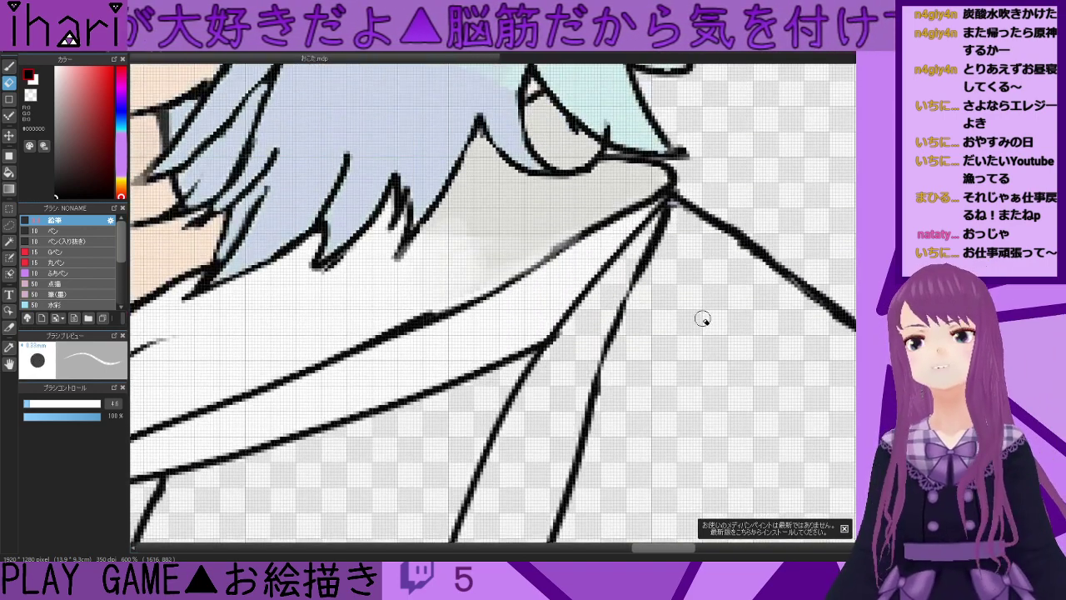
left_click_drag(722, 289, 715, 298)
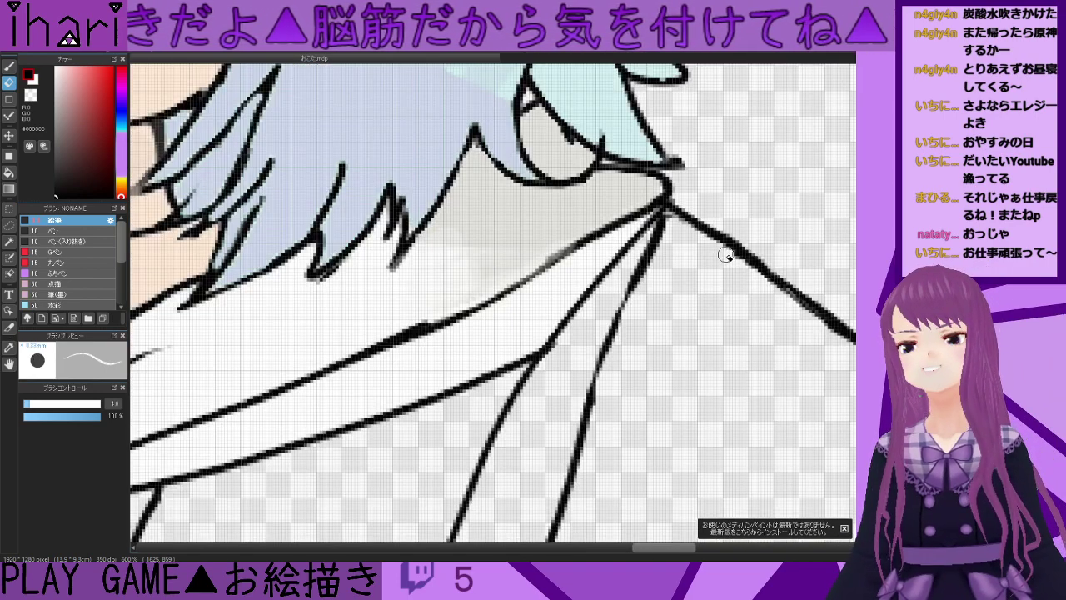
- Thin the thick stretch of the line along the hood's right collar by painting over its upper edge with a white pencil
scroll(454, 267, "down", 3)
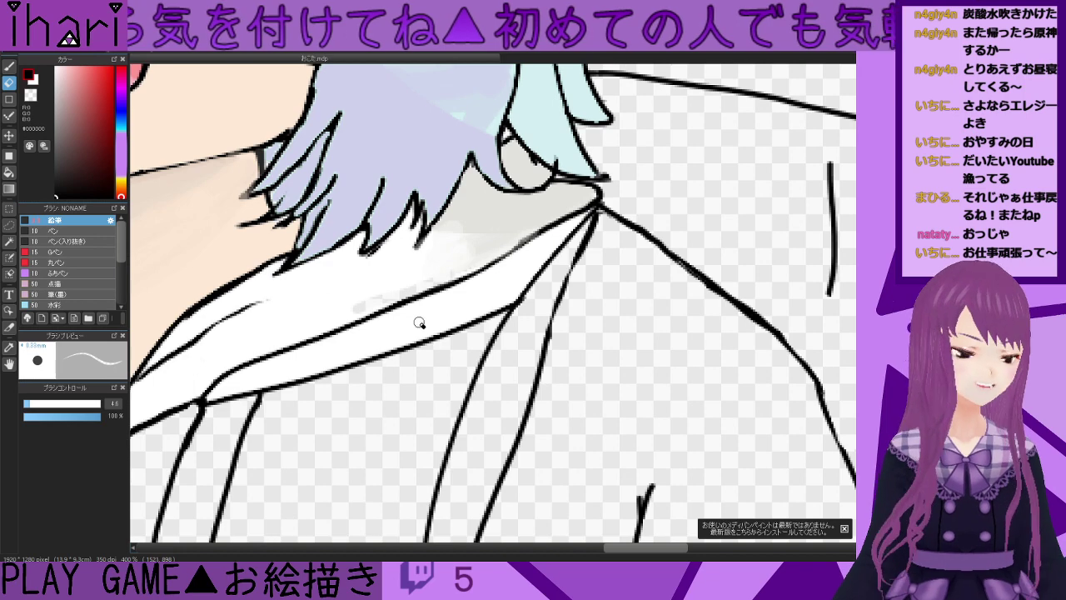
left_click(9, 67)
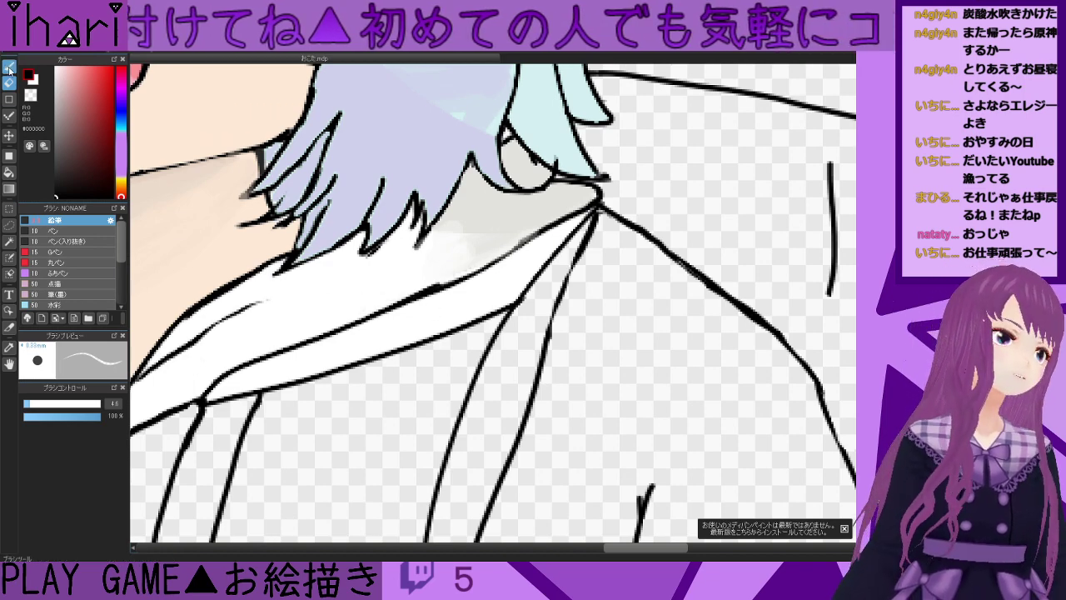
key("x")
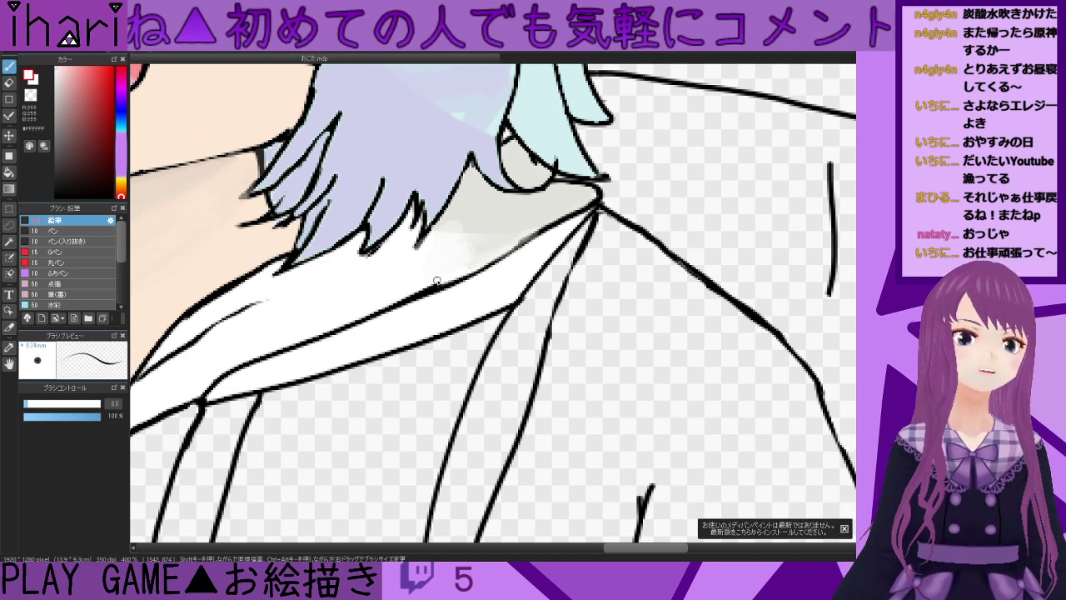
mouse_move(450, 279)
left_mouse_down()
mouse_move(399, 296)
mouse_move(450, 281)
mouse_move(388, 305)
left_mouse_up()
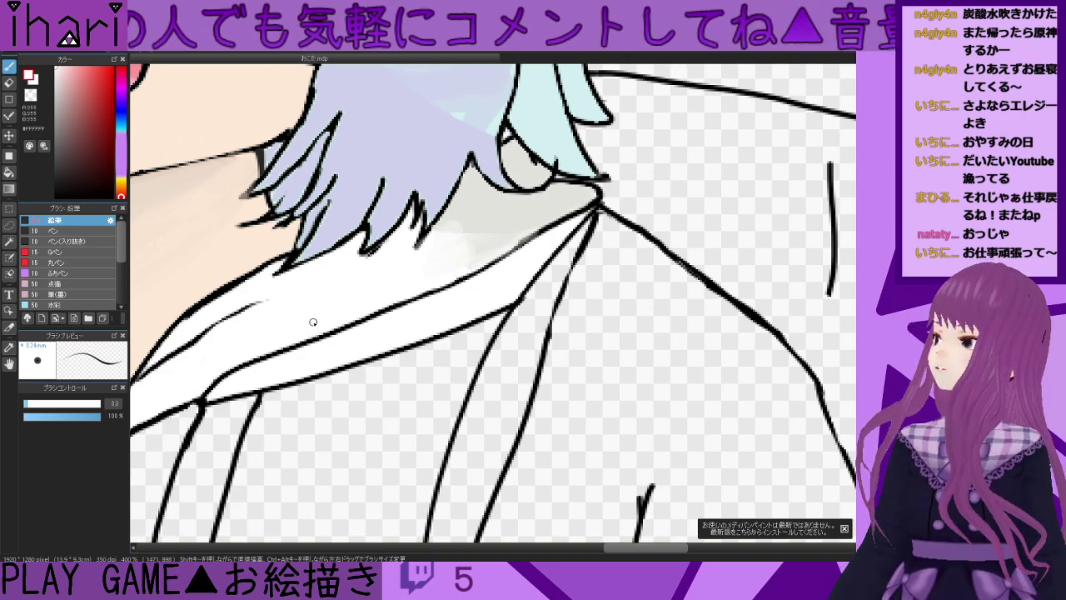
- Draw a new black left edge for the hood, slightly inside the old one, from the hair tips down to the shoulder joint
scroll(325, 338, "down", 3)
left_click_drag(571, 541, 532, 558)
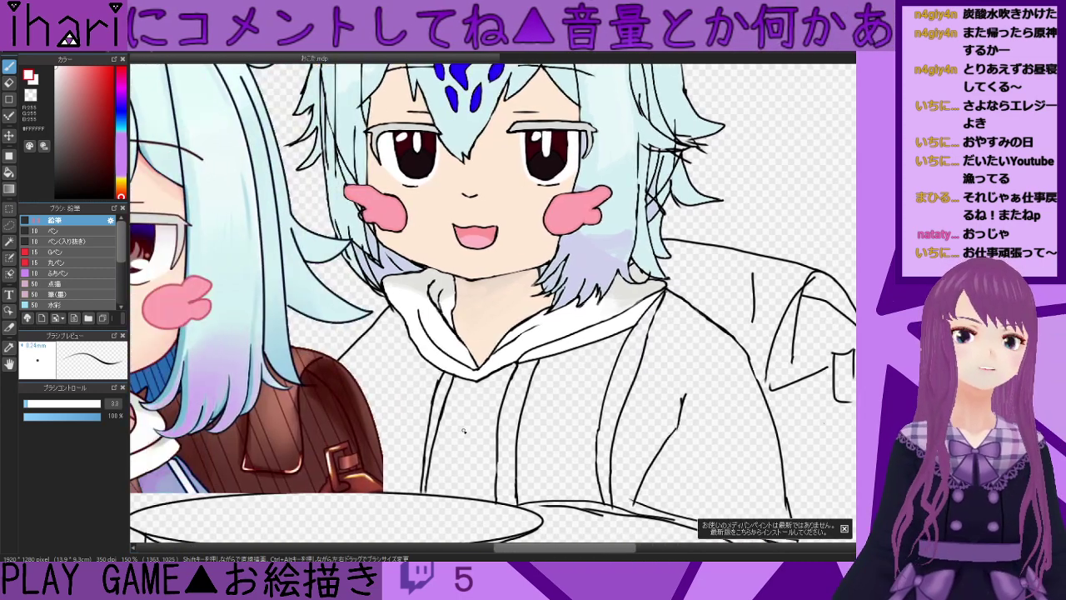
scroll(472, 433, "down", 1)
left_click_drag(631, 550, 613, 549)
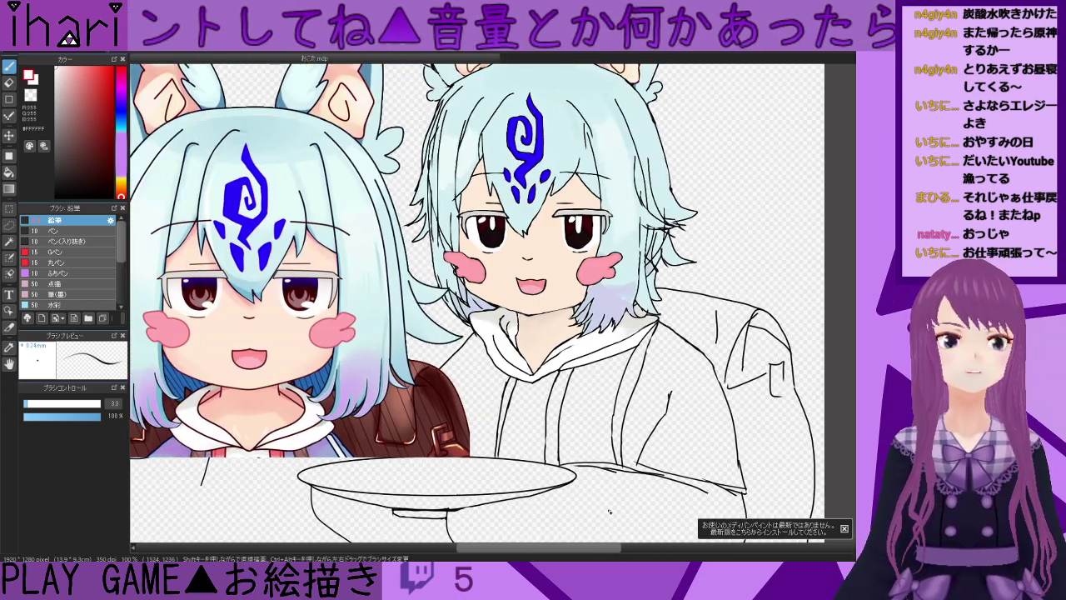
scroll(546, 414, "down", 1)
scroll(541, 317, "up", 2)
scroll(516, 347, "down", 1)
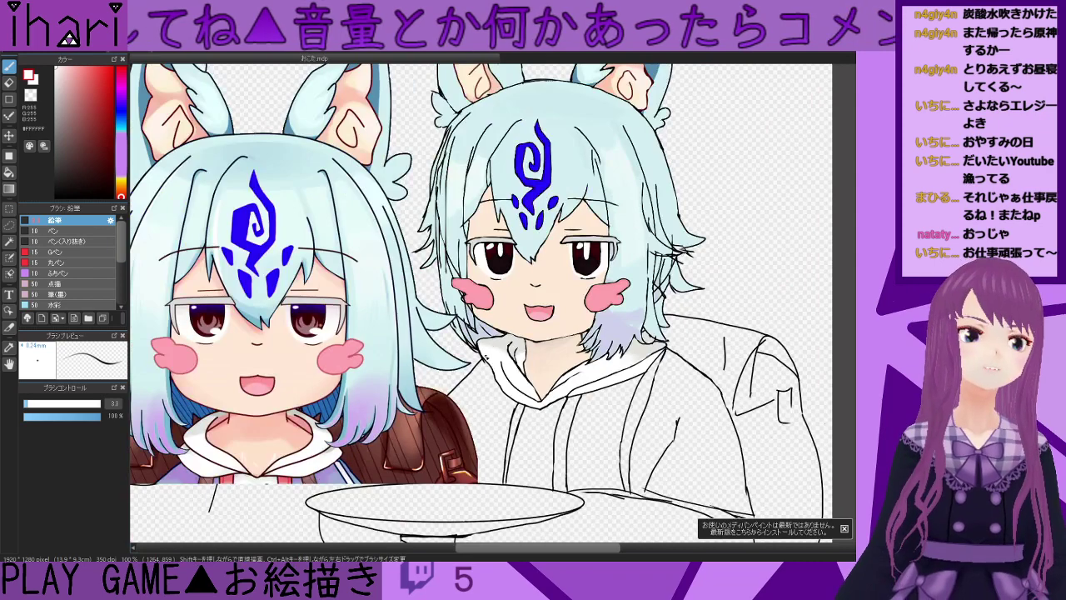
scroll(490, 360, "up", 3)
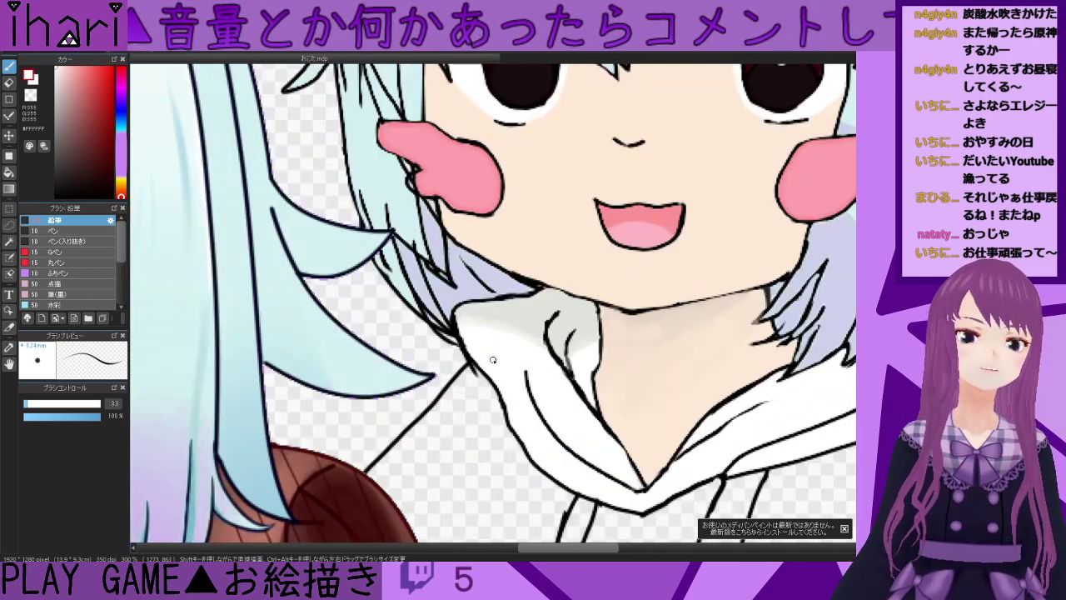
left_click(115, 199)
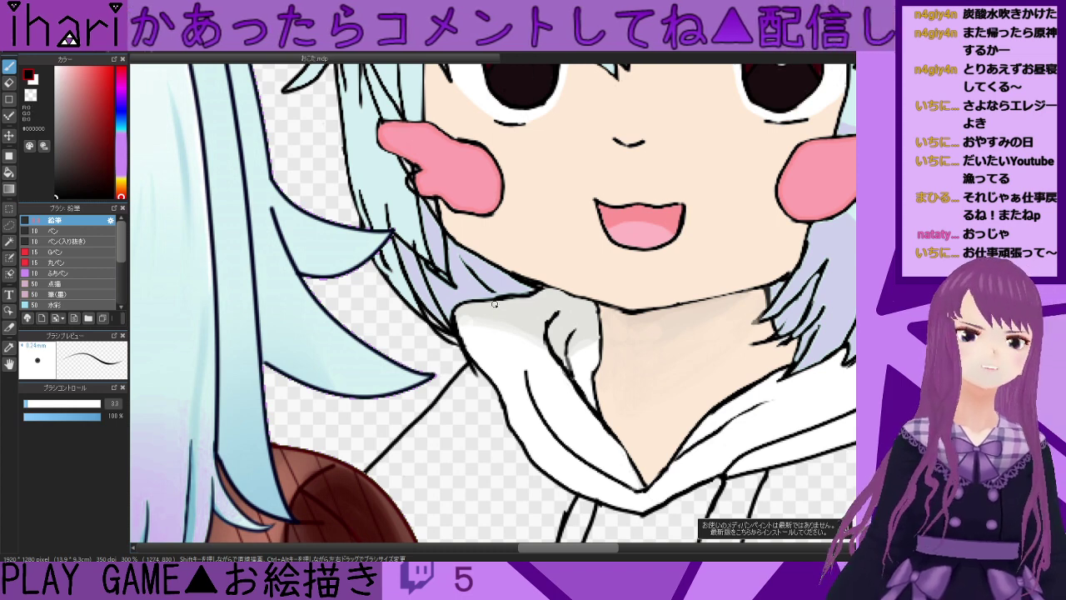
left_click_drag(480, 304, 477, 371)
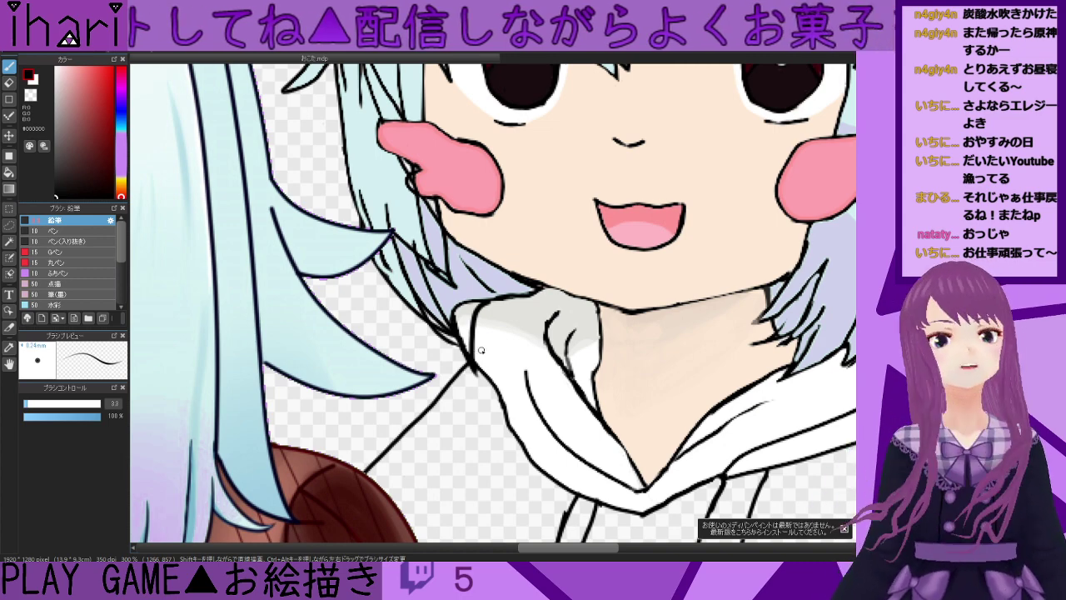
- Paint over the old hood edge and the gap outside the new one with the pale lavender-blue sampled from the hair
scroll(452, 328, "up", 1)
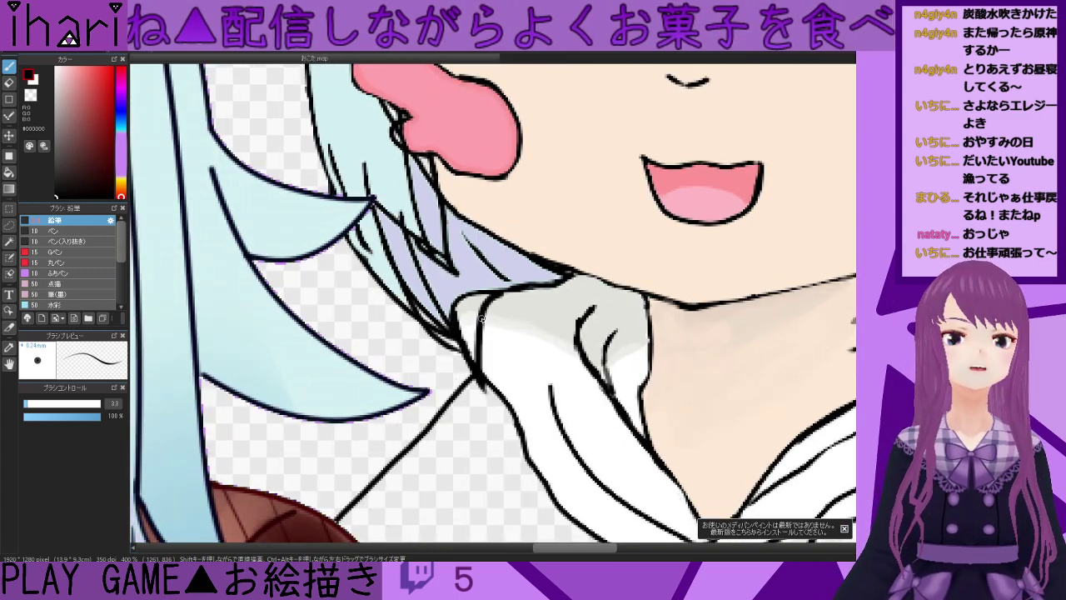
scroll(481, 317, "down", 5)
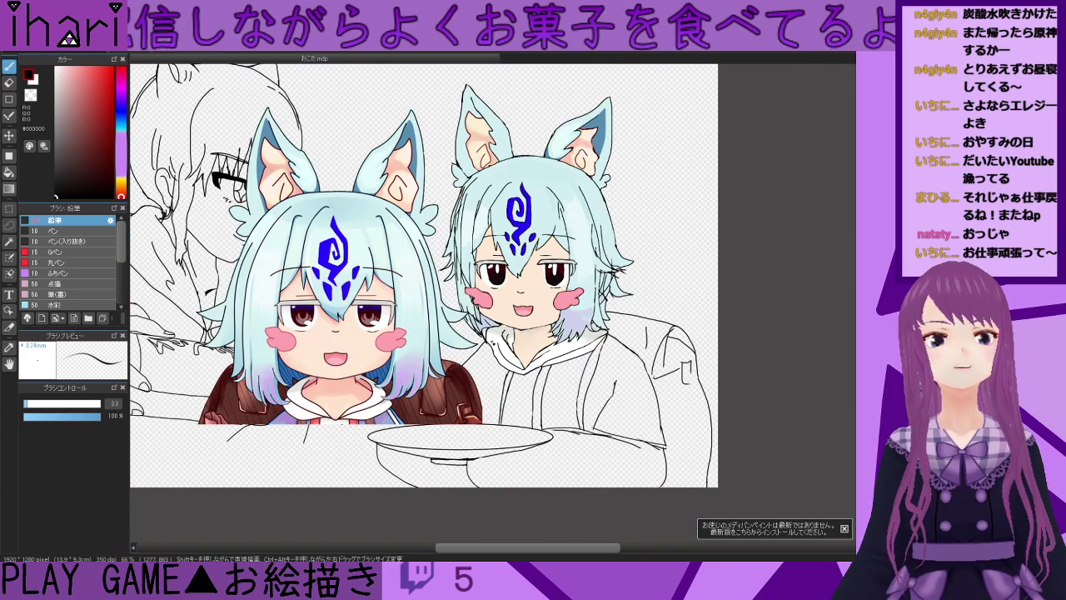
scroll(491, 342, "up", 4)
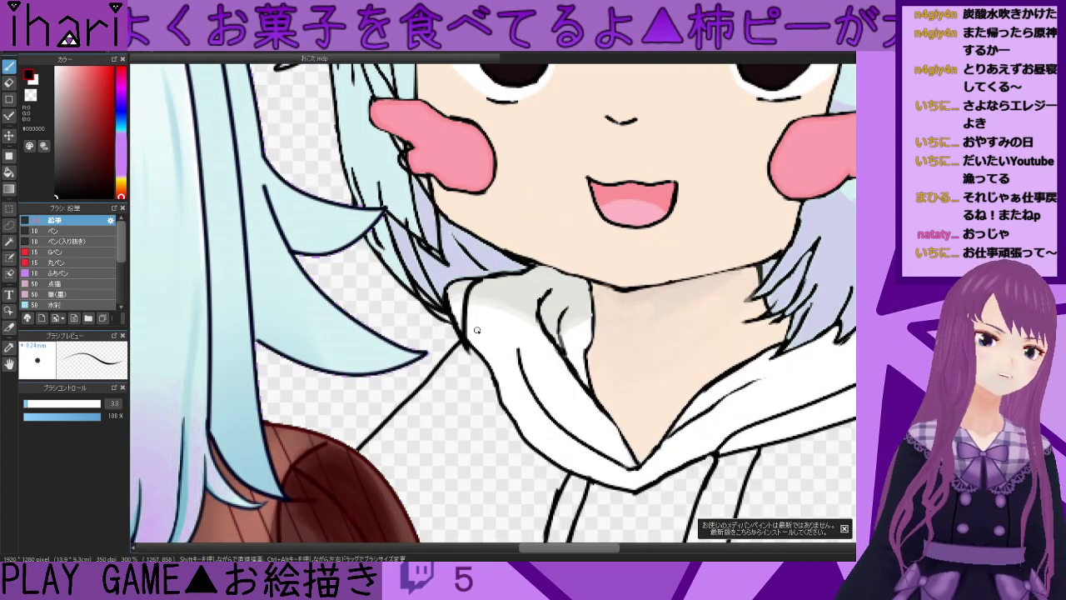
left_click(472, 336, "alt")
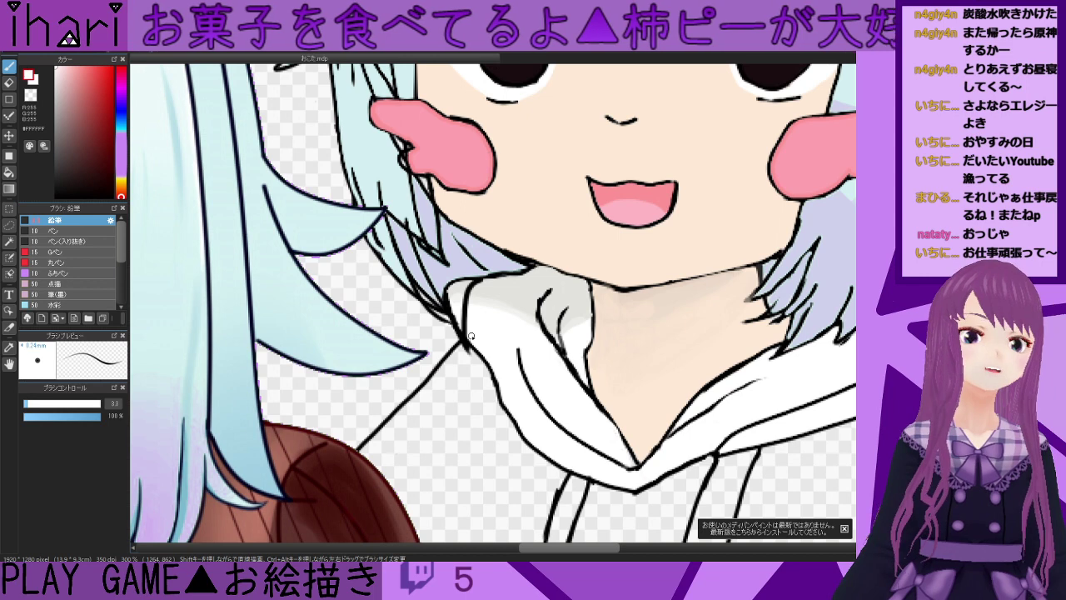
left_click(465, 275, "alt")
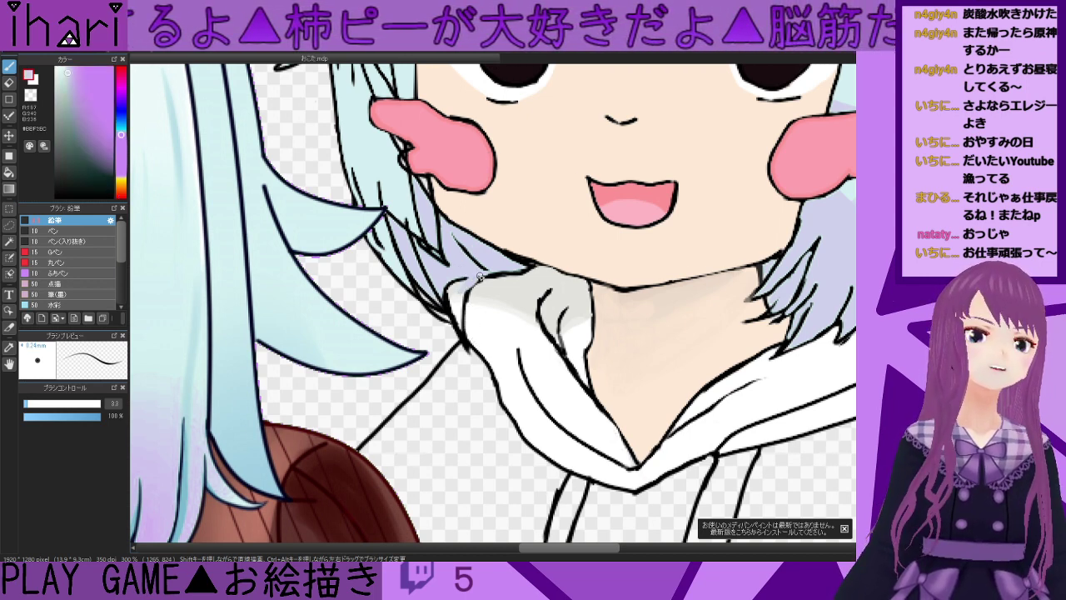
left_click_drag(459, 321, 466, 273)
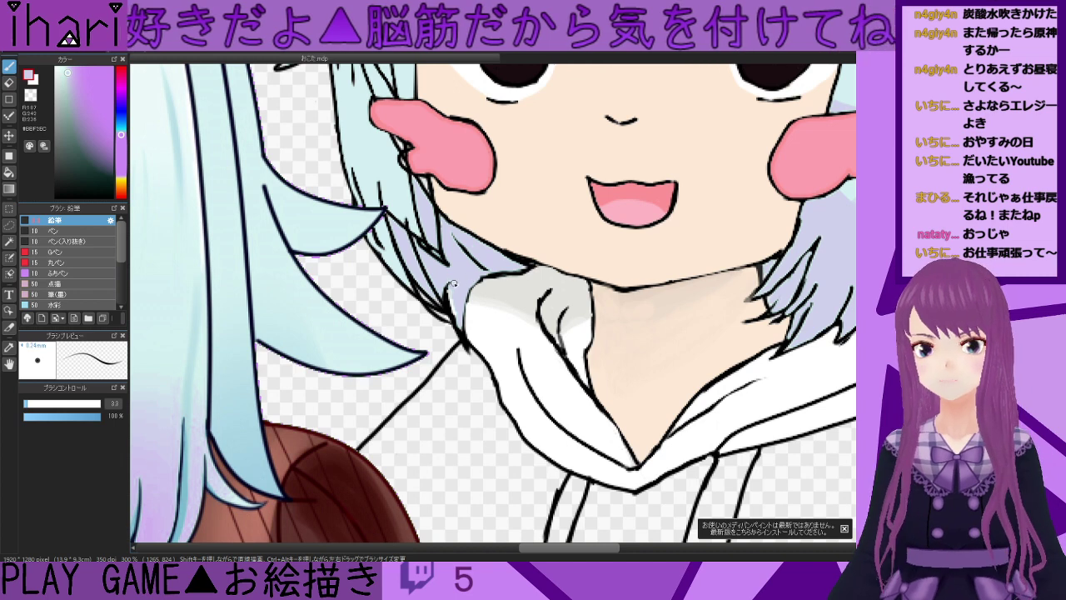
left_click_drag(445, 288, 460, 325)
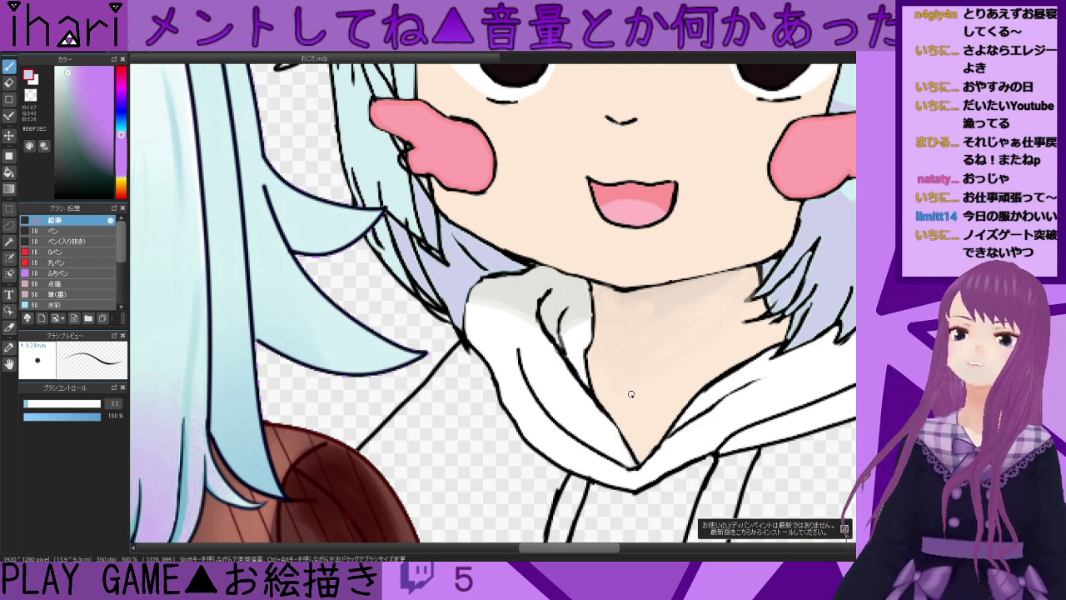
- Touch up the hood's left outline where it meets the hair and shoulder, and sample the hood's white
scroll(552, 310, "down", 2)
scroll(521, 304, "up", 4)
right_click(551, 254)
mouse_move(549, 253)
left_mouse_down()
mouse_move(493, 285)
mouse_move(486, 361)
mouse_move(488, 392)
mouse_move(493, 333)
mouse_move(500, 391)
left_mouse_up()
left_click(505, 397, "alt")
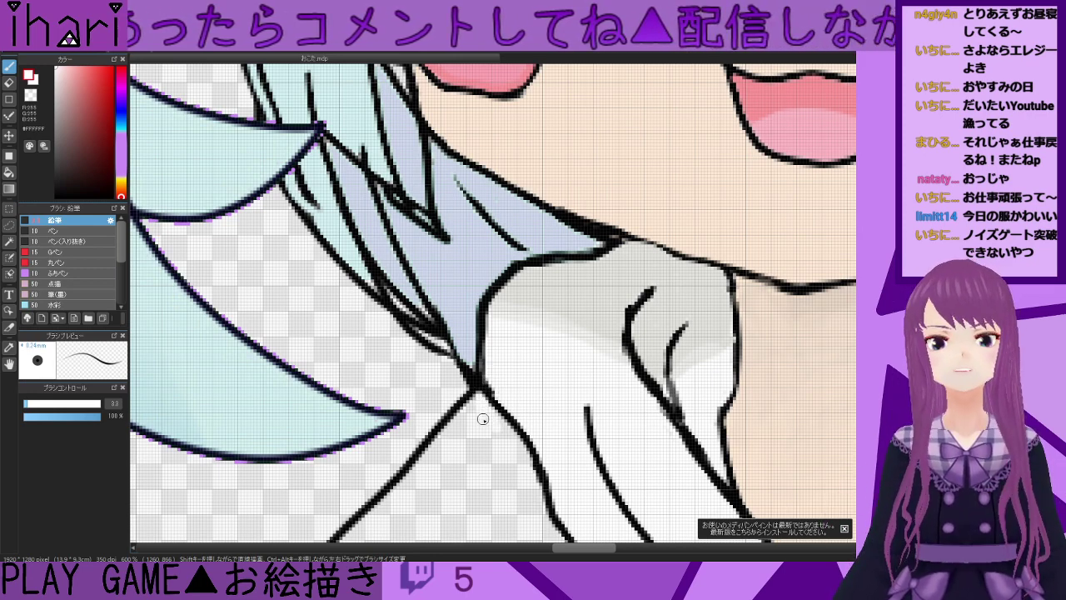
- Erase the uneven stretch of the hood's left outer outline between the shoulder joint and the jacket's left strip, using eraser size 4.6
scroll(538, 409, "down", 3)
scroll(493, 303, "down", 5)
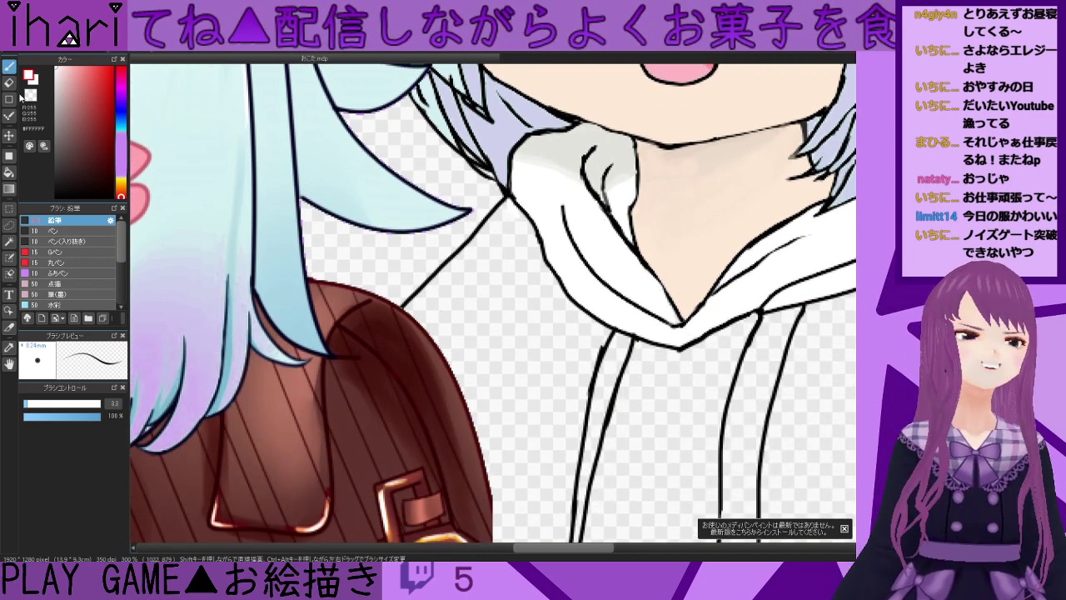
key("e")
left_click_drag(535, 244, 577, 303)
left_click_drag(551, 265, 605, 326)
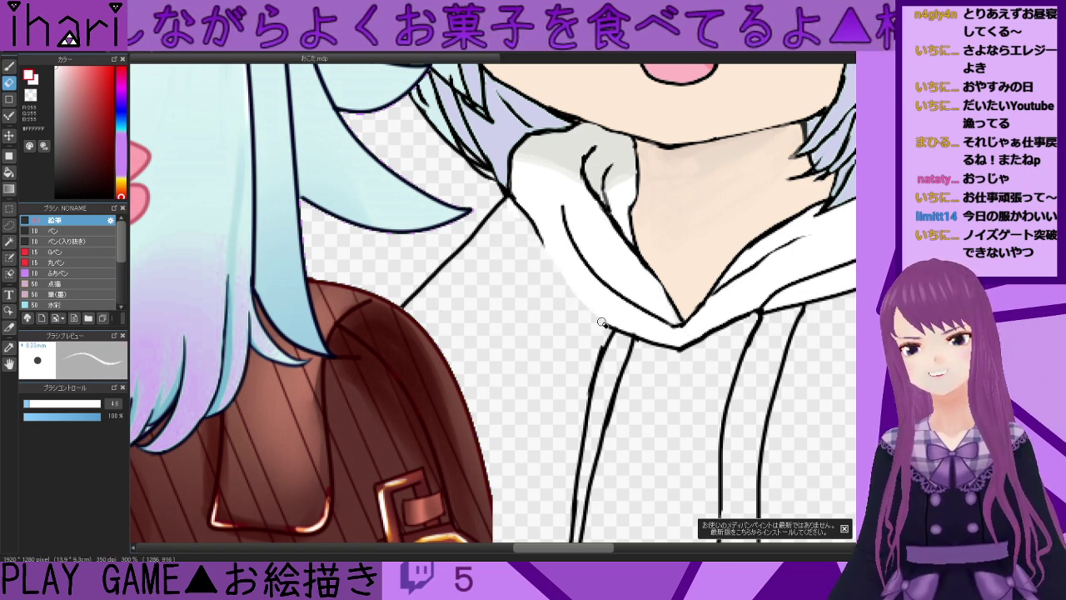
- Redraw the hood's left outer edge in black down to the jacket's left strip and erase the excess along its outer side
left_click(8, 65)
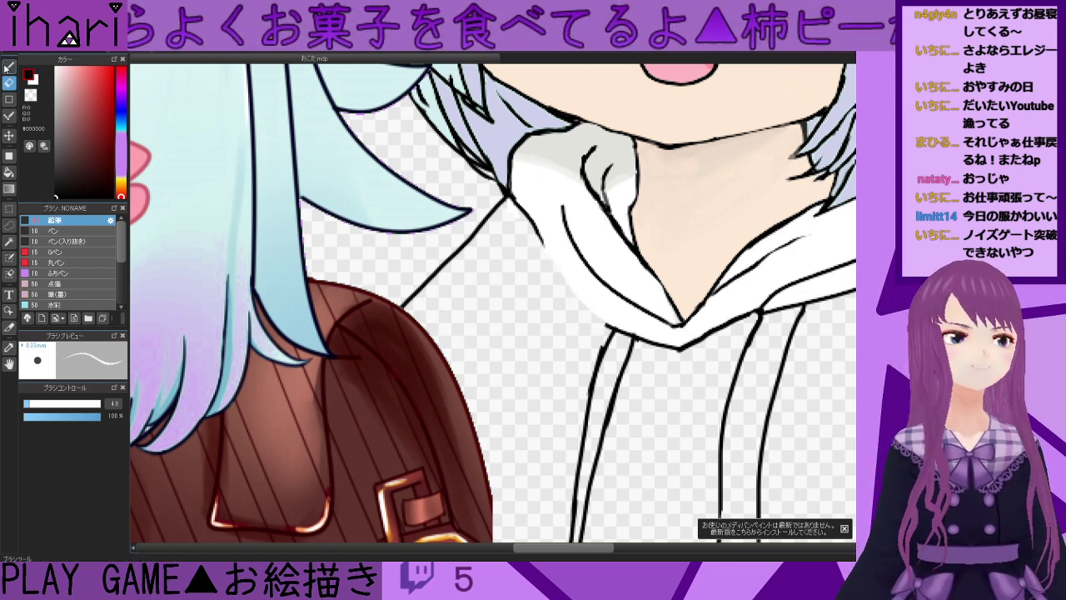
left_click_drag(543, 240, 615, 332)
left_click(8, 82)
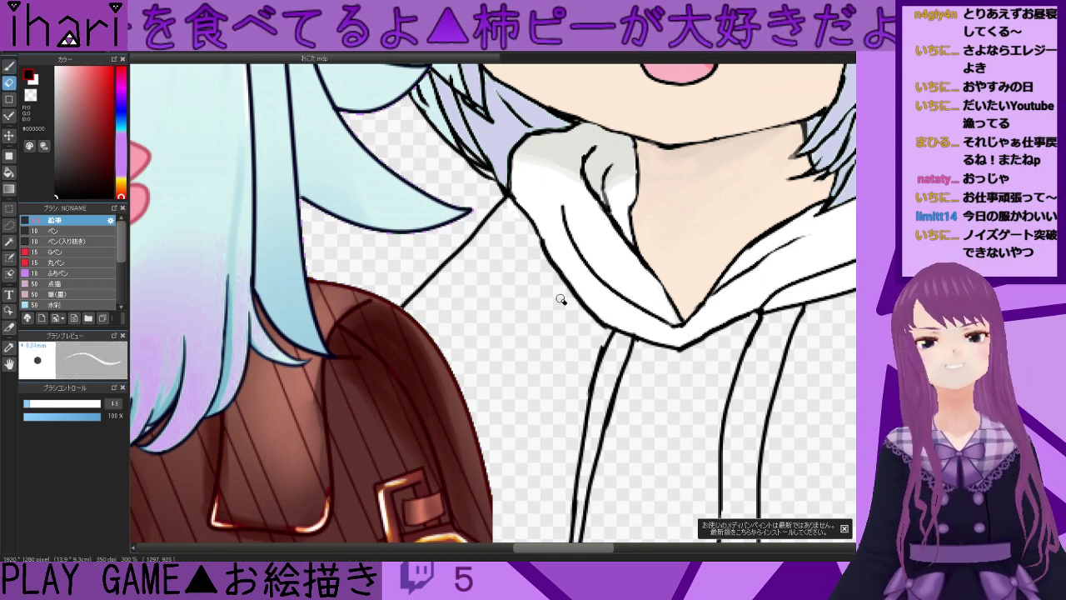
left_click_drag(543, 251, 602, 333)
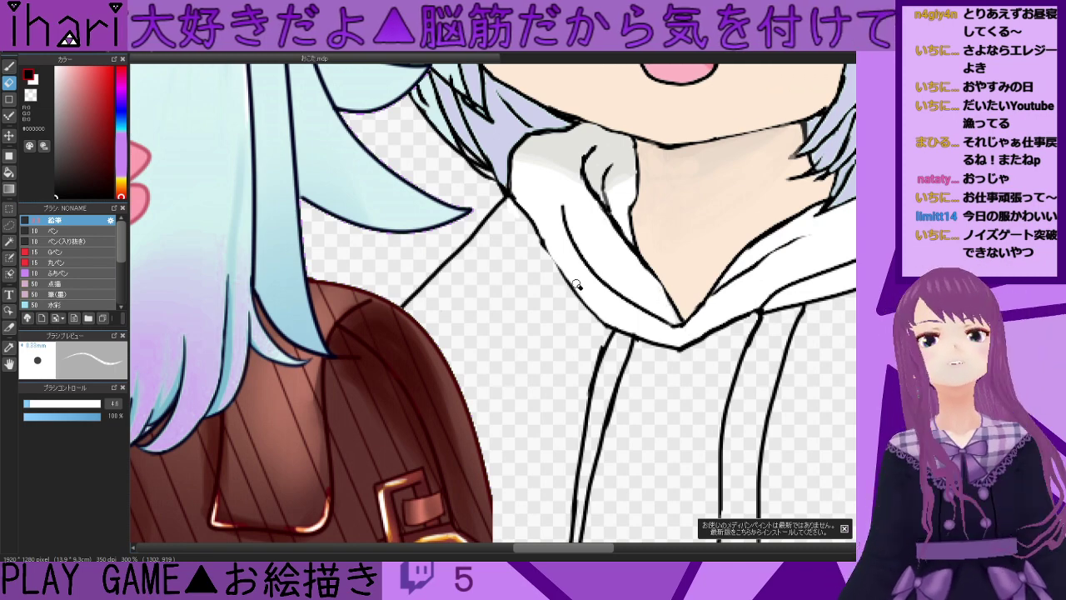
scroll(568, 338, "down", 1)
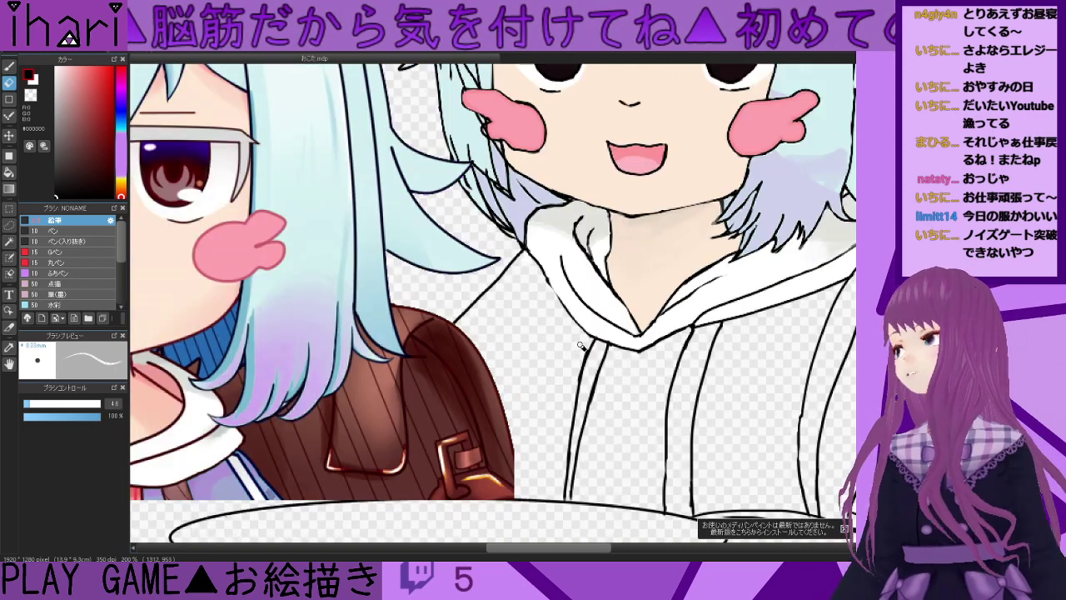
- Sample the hood's white and thin the thick line along the left side of the neck opening by painting over its hood side
left_click(9, 66)
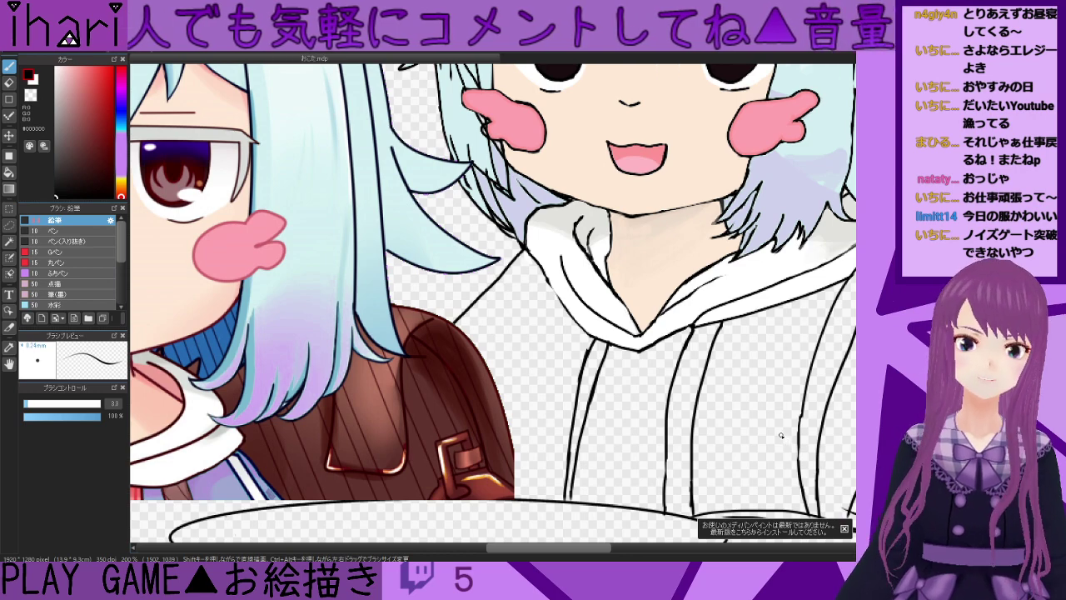
scroll(650, 317, "up", 3)
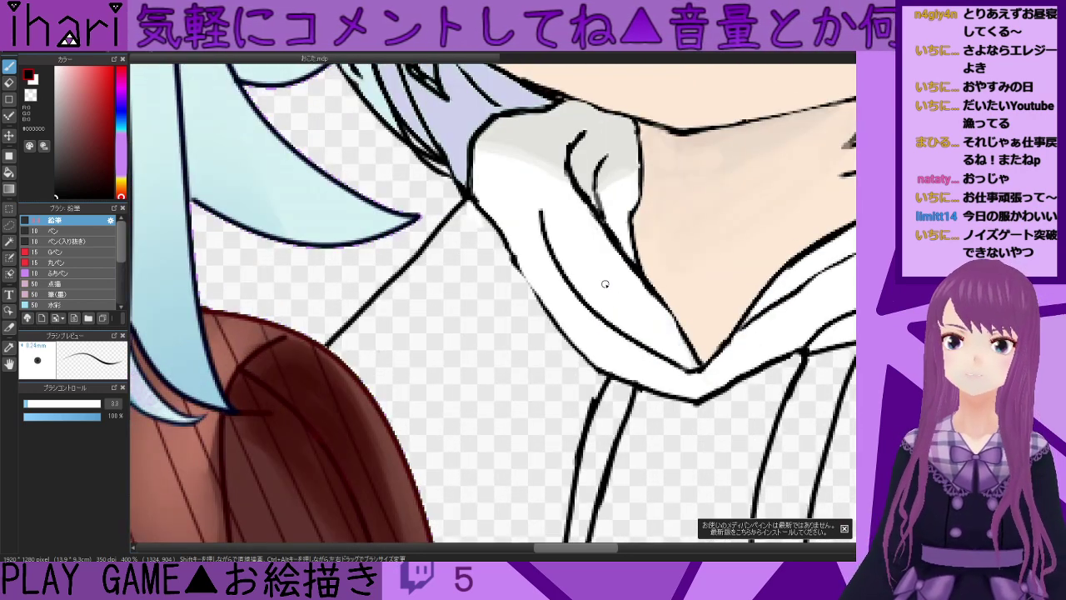
right_click(606, 282)
left_click_drag(590, 222, 656, 306)
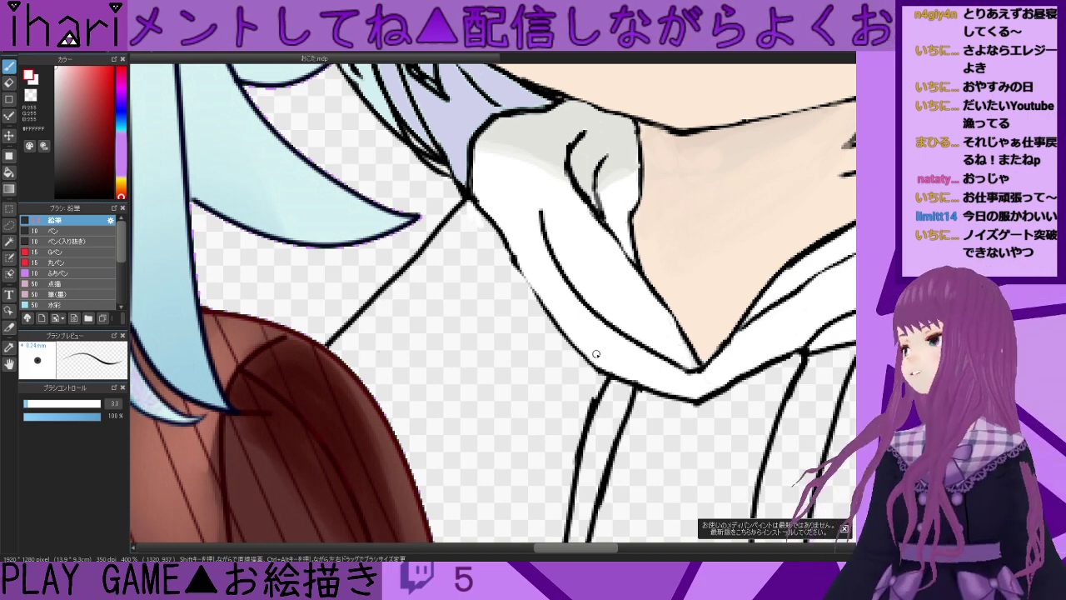
scroll(593, 350, "down", 2)
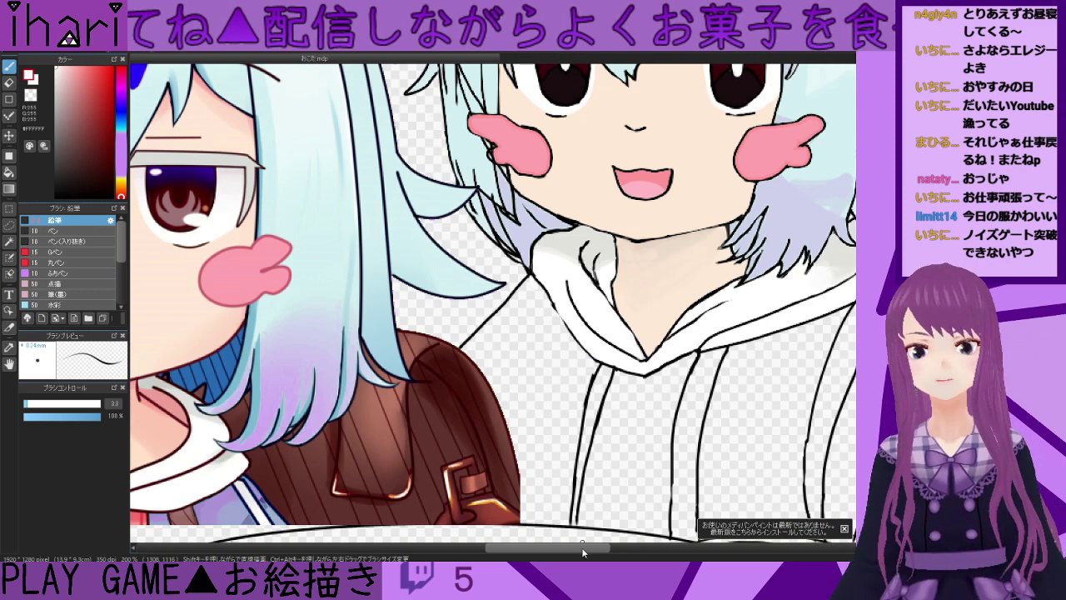
- Examine the outlines of the hood, jacket strips and sleeve across the child's torso and beside the reference character
left_click_drag(582, 547, 626, 547)
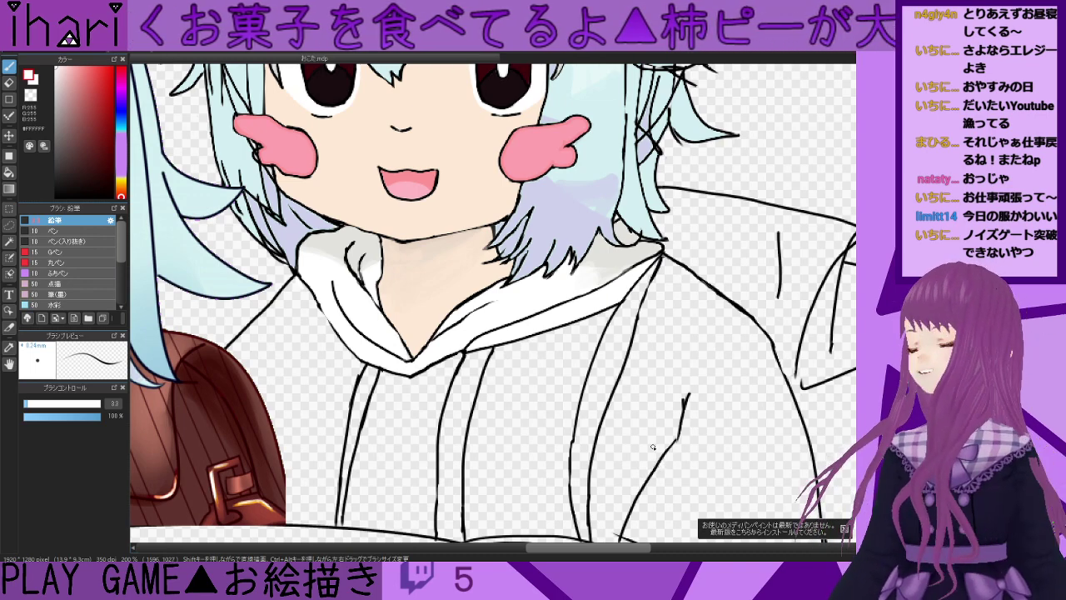
scroll(654, 451, "down", 1)
scroll(649, 442, "up", 1)
scroll(599, 459, "up", 1)
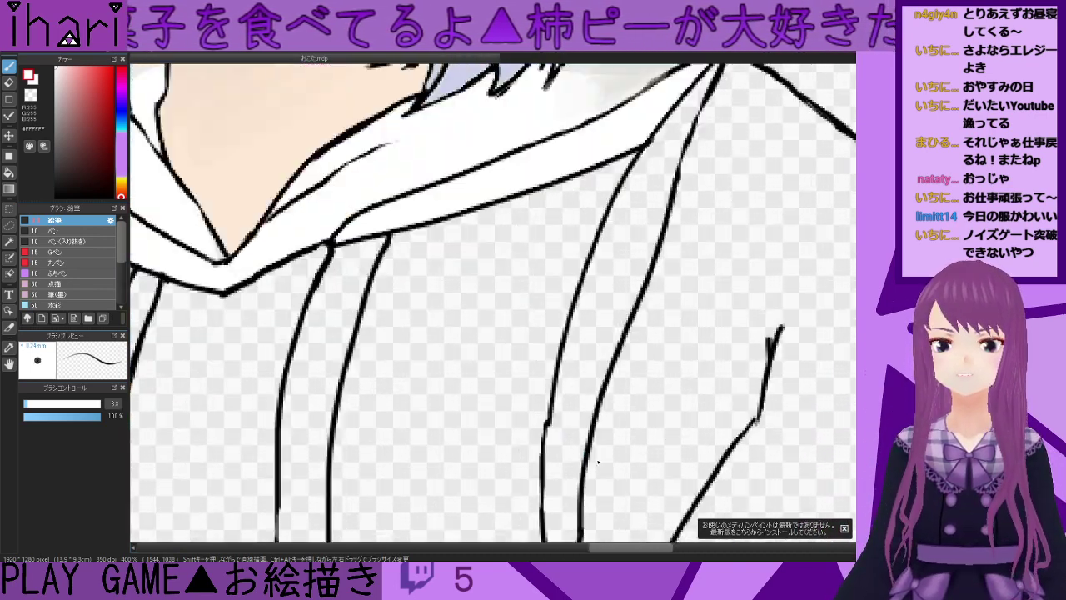
scroll(493, 303, "down", 2)
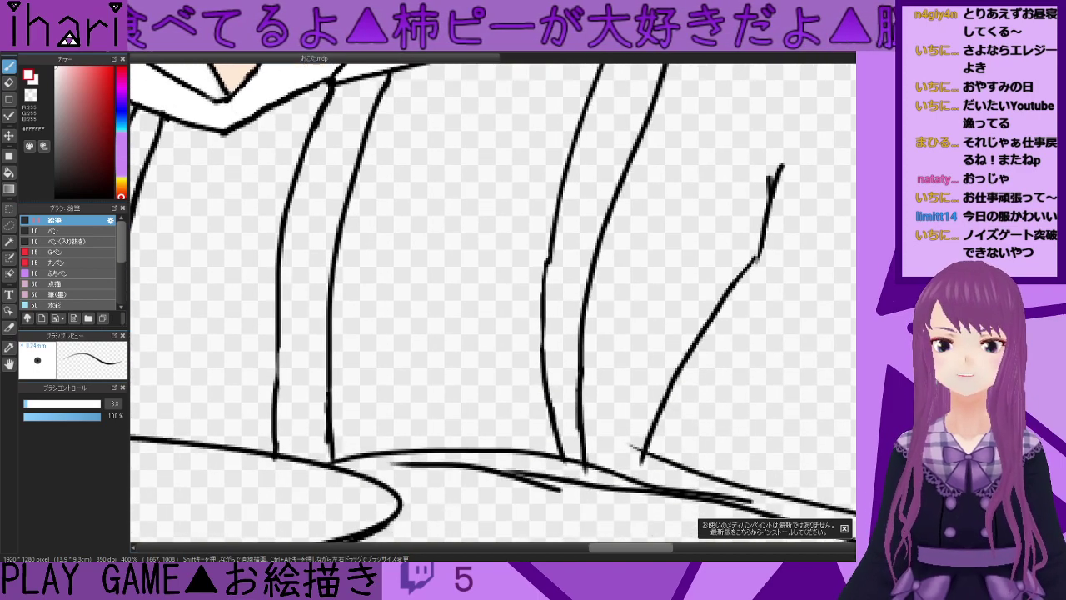
scroll(689, 422, "up", 1)
scroll(684, 421, "down", 2)
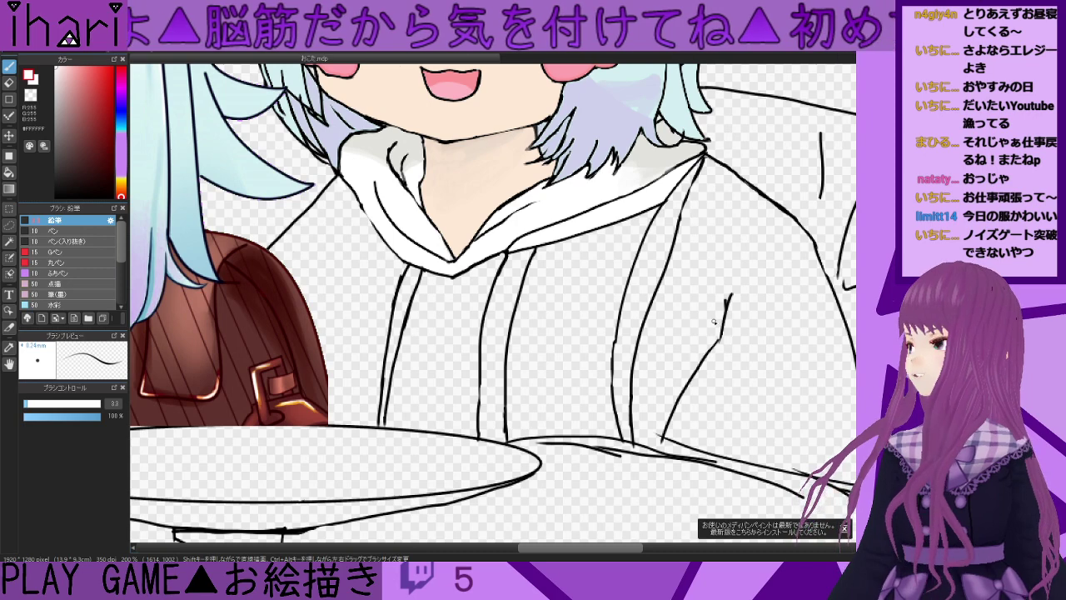
scroll(708, 320, "down", 2)
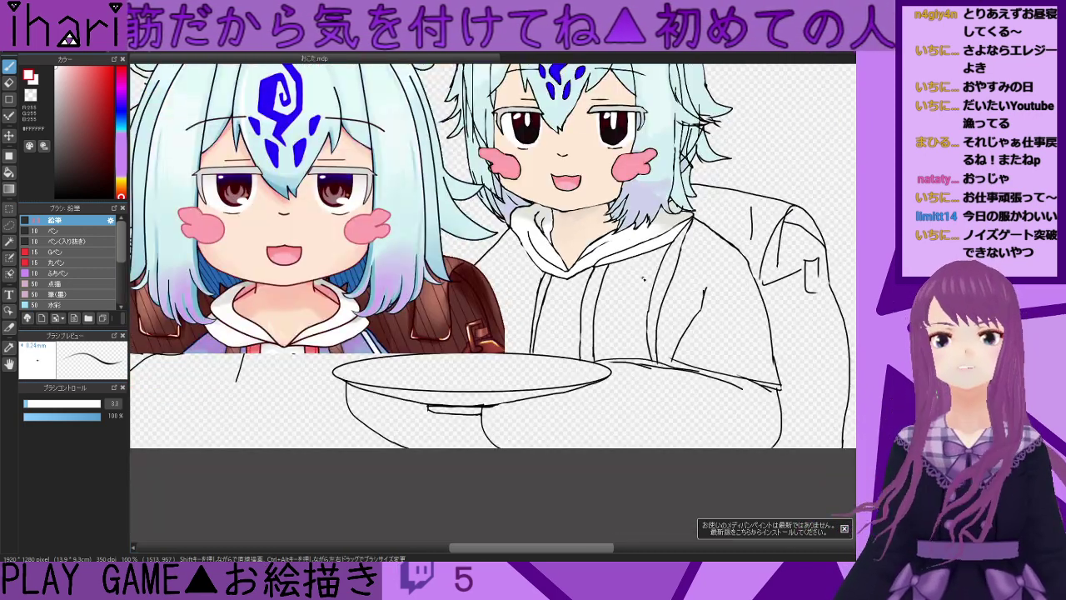
scroll(700, 243, "up", 2)
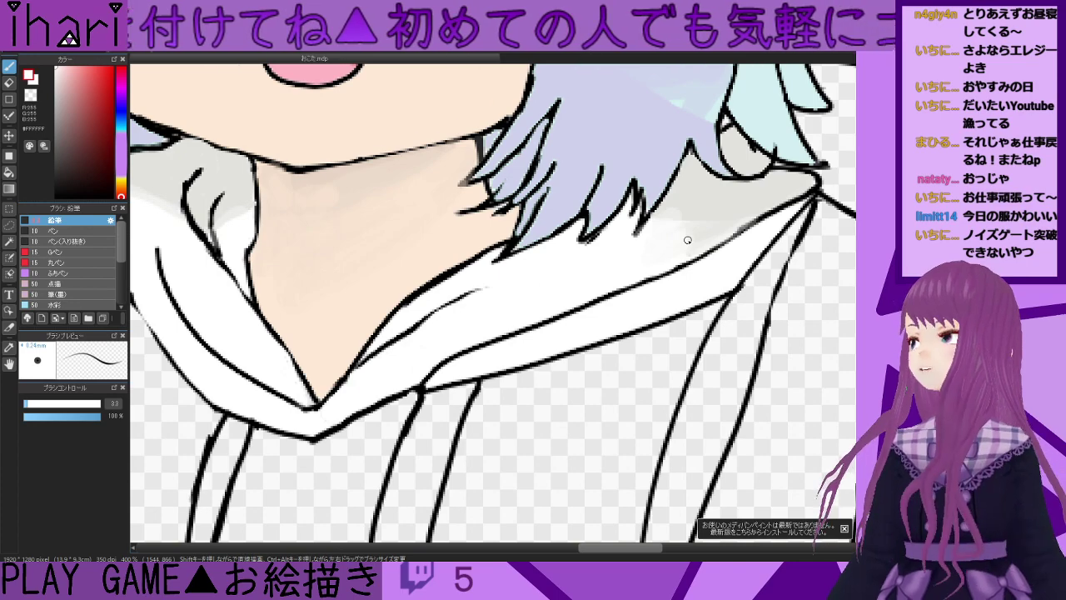
scroll(500, 242, "down", 2)
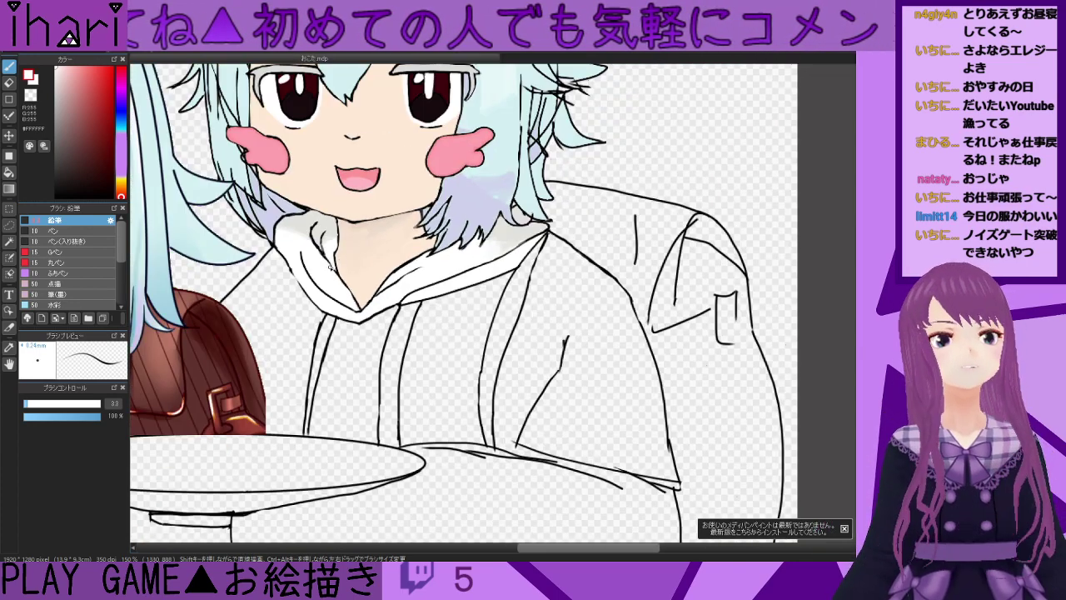
scroll(324, 256, "up", 1)
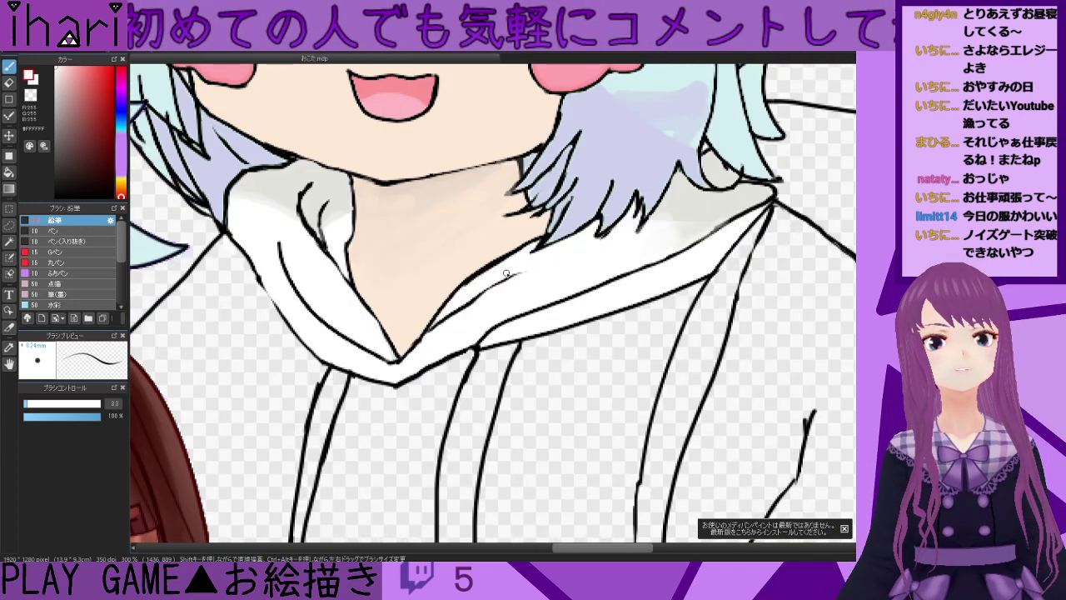
- Draw a short black seam from the point of the neck opening to the hood's lower tip and return to the white colour
scroll(506, 274, "up", 2)
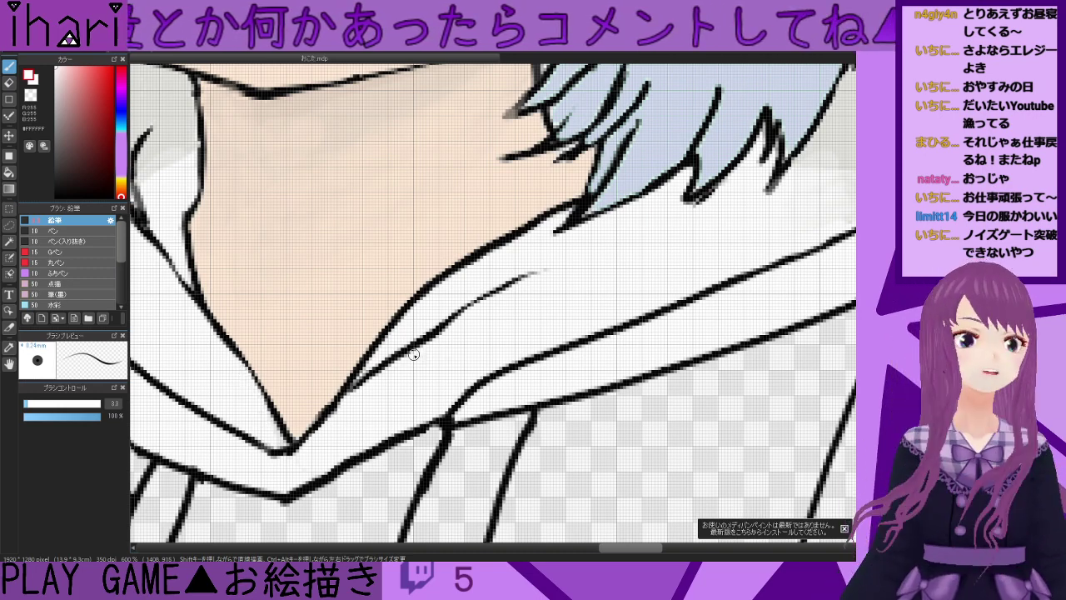
scroll(357, 365, "down", 1)
scroll(336, 377, "up", 1)
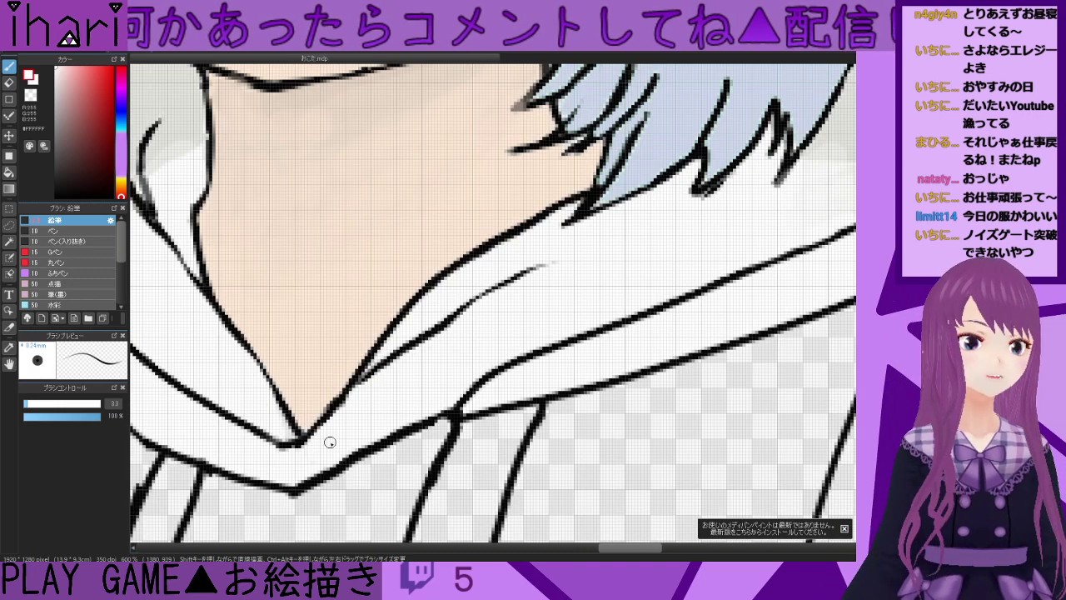
key("x")
left_click_drag(301, 430, 286, 483)
key("x")
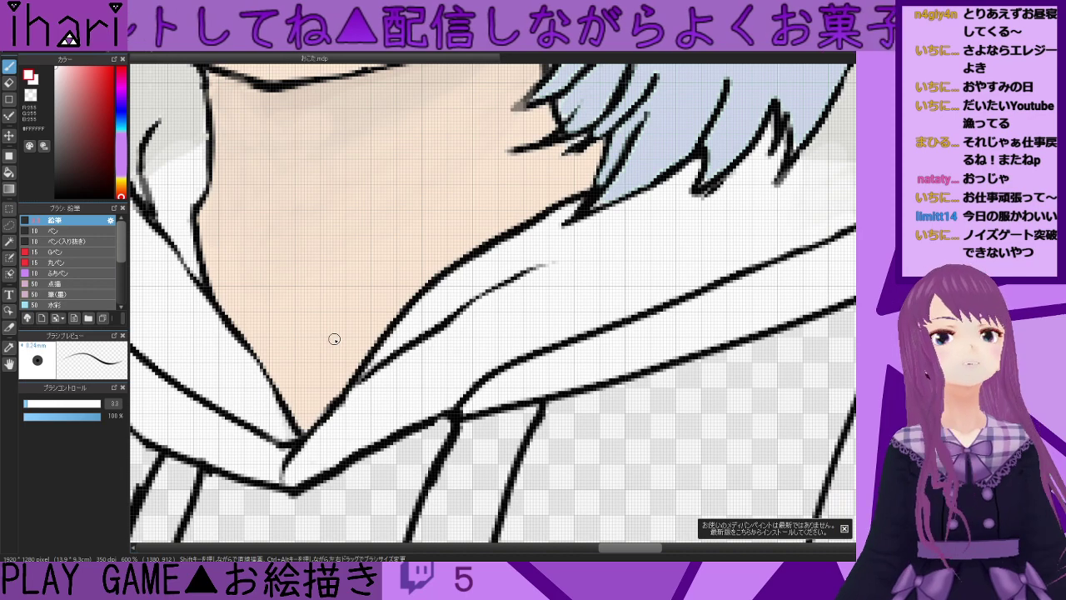
- Paint over the short vertical hair line between the chin's right end and the hair tips with white
scroll(573, 160, "down", 1)
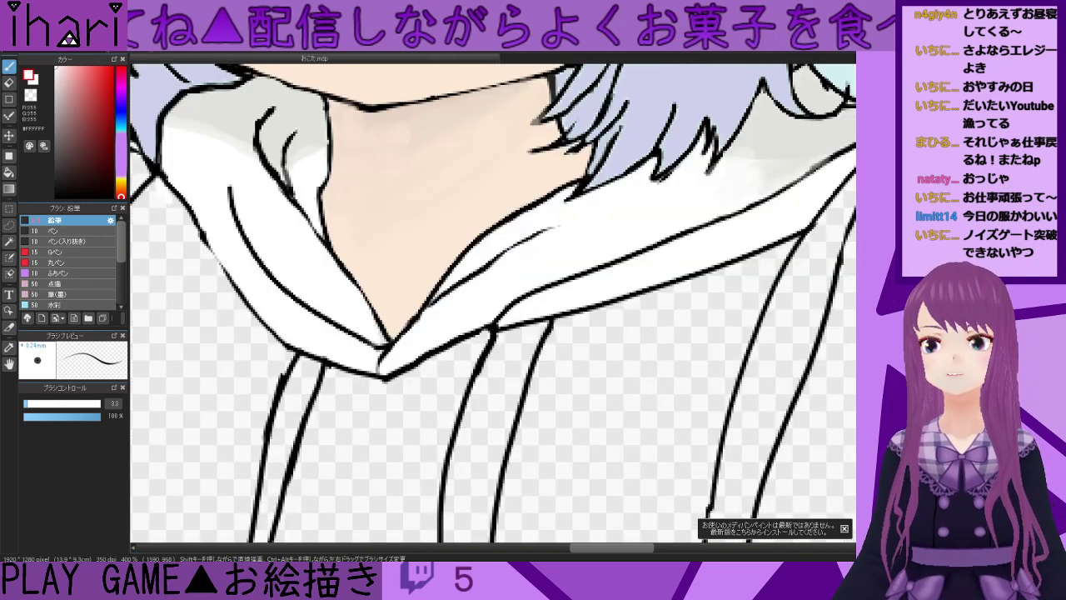
scroll(493, 304, "up", 3)
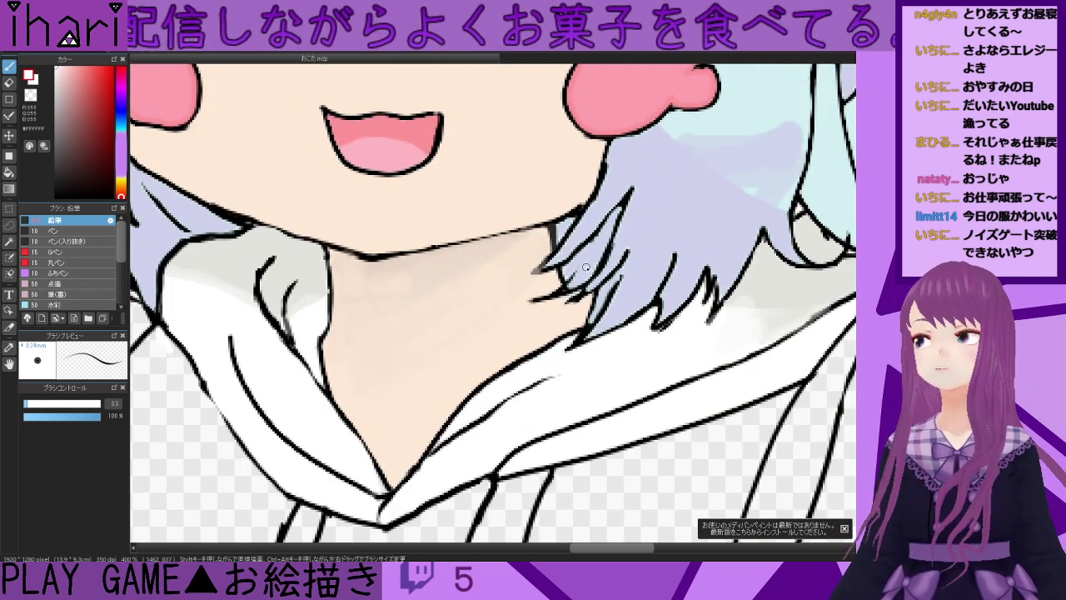
scroll(576, 245, "down", 1)
scroll(573, 249, "up", 3)
left_click_drag(556, 238, 544, 198)
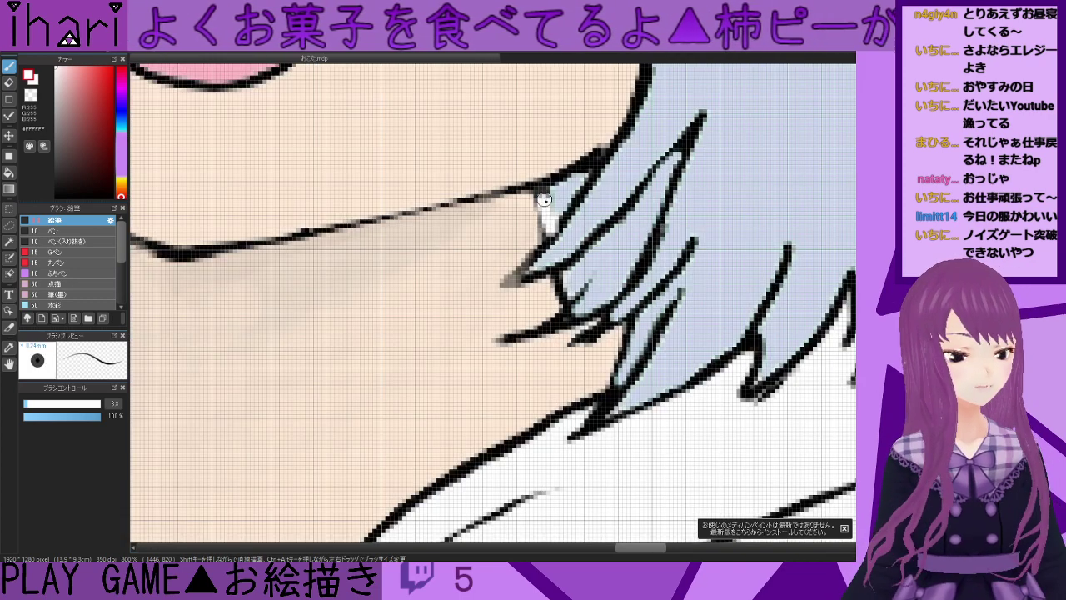
- Undo the last white stroke and retouch the hair tips beside the neck with black lines and the sampled hair colour
key("ctrl+z")
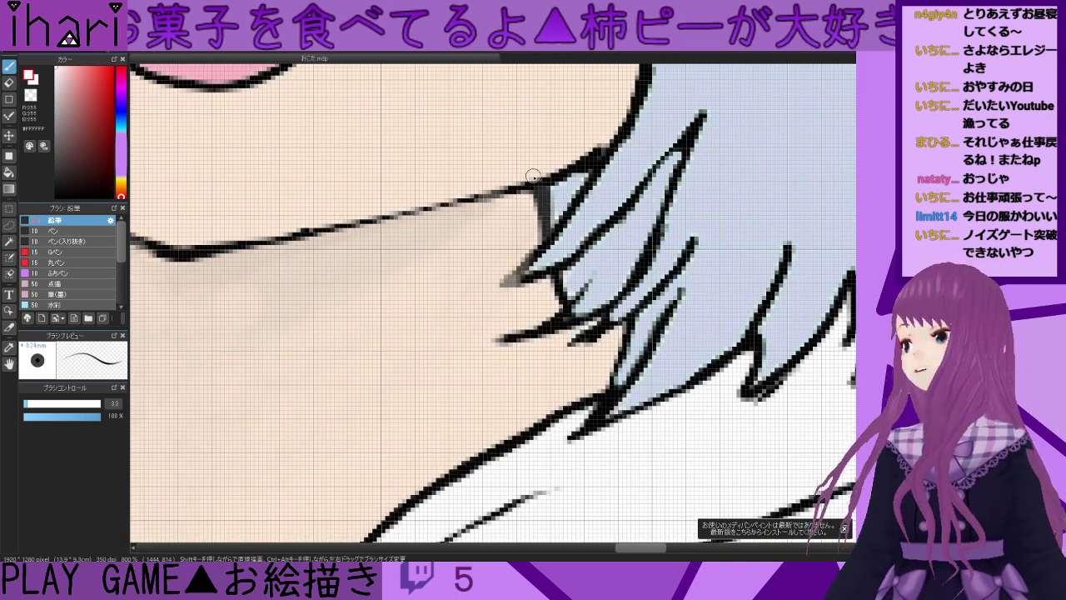
left_click_drag(64, 189, 51, 206)
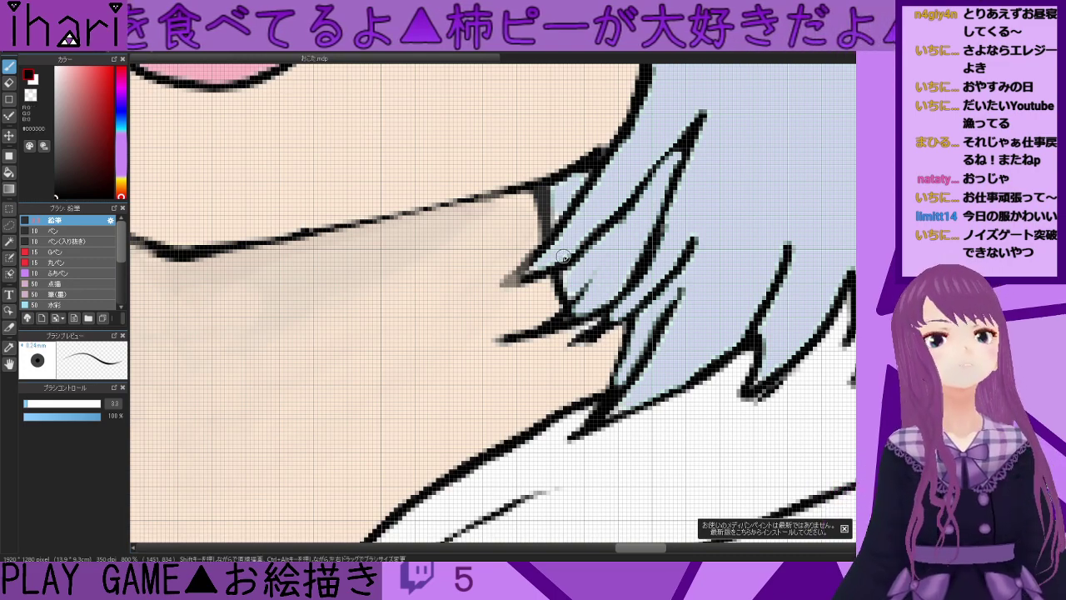
mouse_move(551, 232)
left_mouse_down()
mouse_move(546, 189)
mouse_move(539, 255)
mouse_move(505, 283)
left_mouse_up()
left_click_drag(607, 250, 563, 308)
right_click(609, 268)
left_click_drag(617, 250, 582, 304)
- Sample the pink of the finished character's collar lining and outline the matching lining area inside the second character's white hood
scroll(591, 331, "down", 2)
scroll(456, 336, "down", 5)
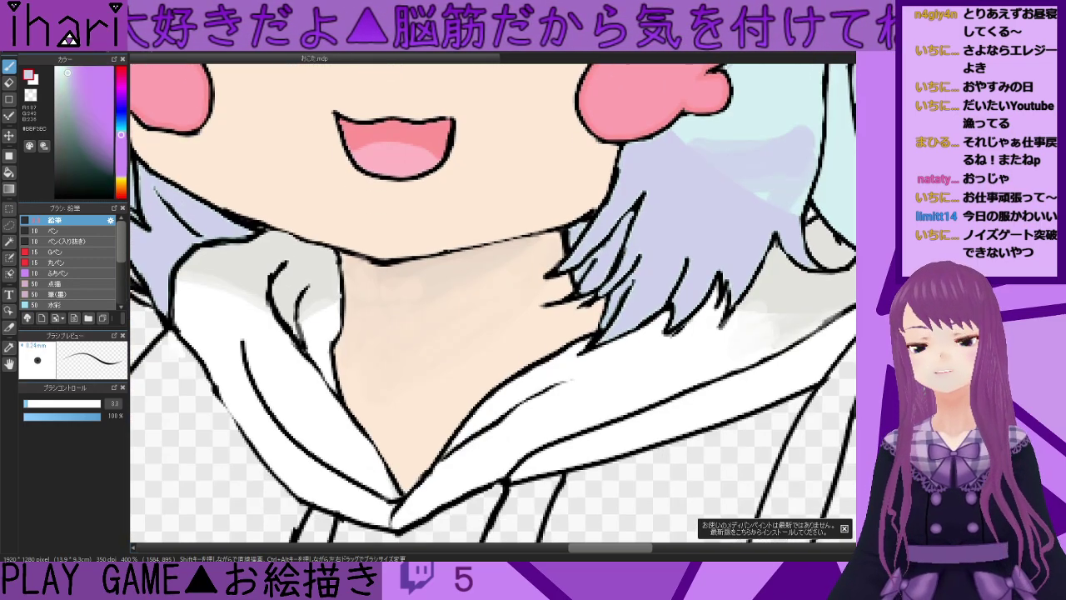
scroll(439, 287, "down", 1)
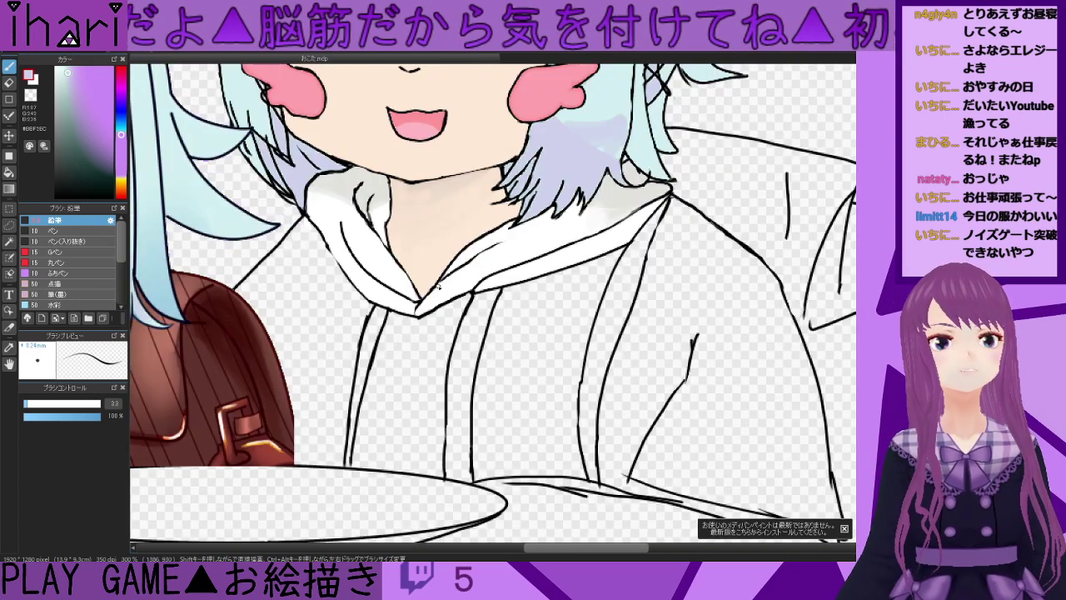
scroll(434, 278, "up", 1)
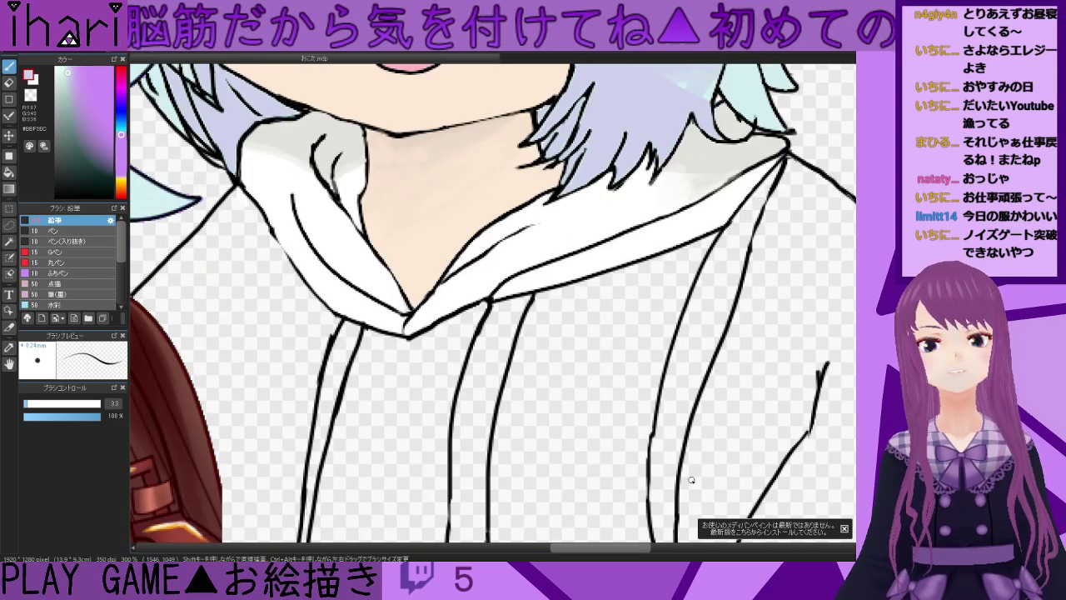
scroll(577, 437, "down", 1)
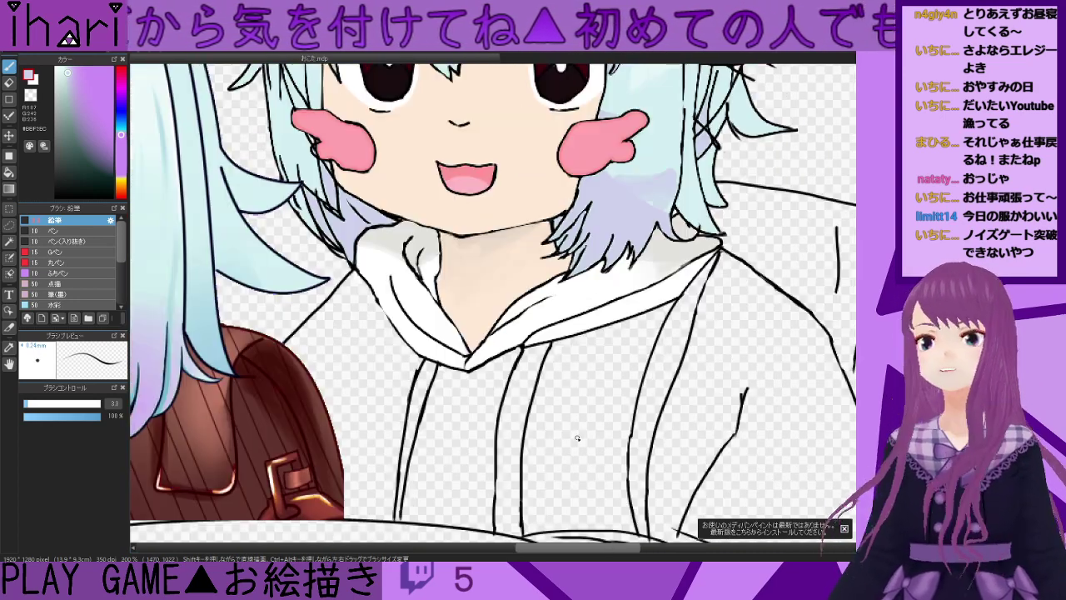
left_click_drag(607, 546, 625, 545)
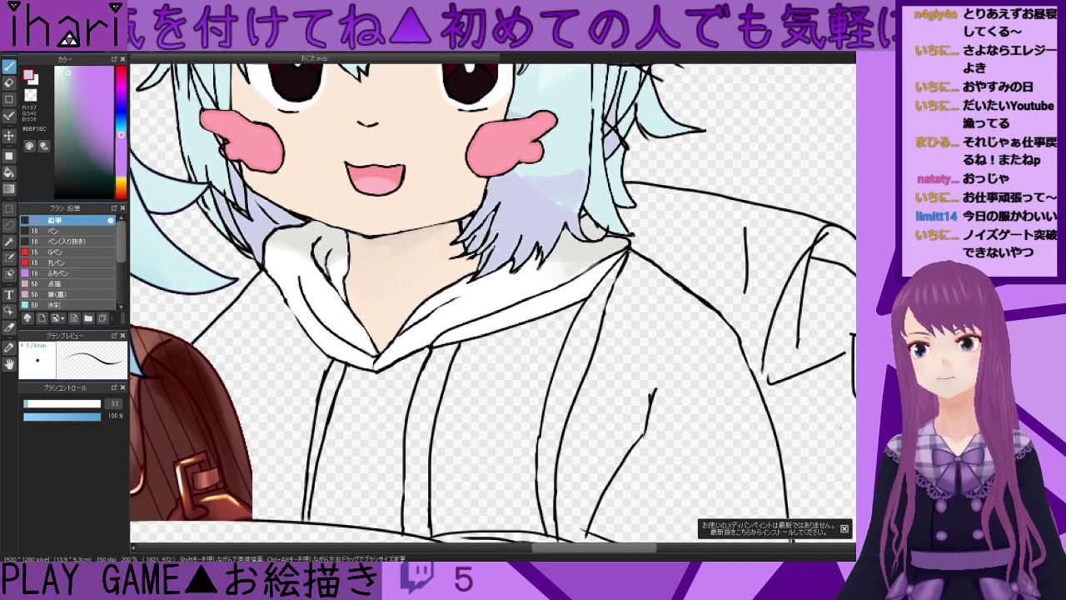
scroll(745, 431, "down", 2)
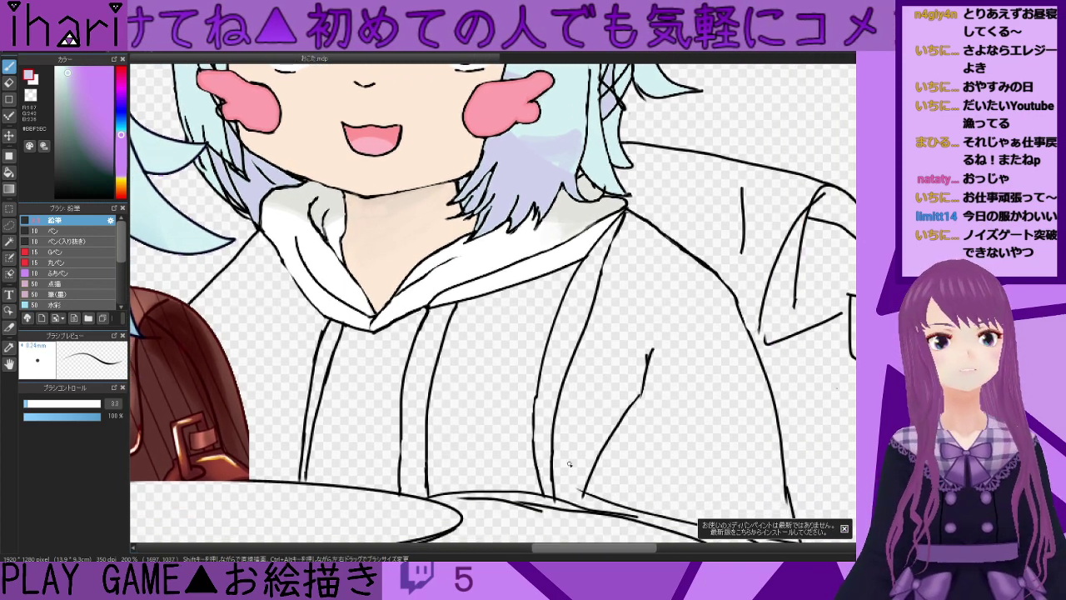
left_click_drag(604, 550, 551, 554)
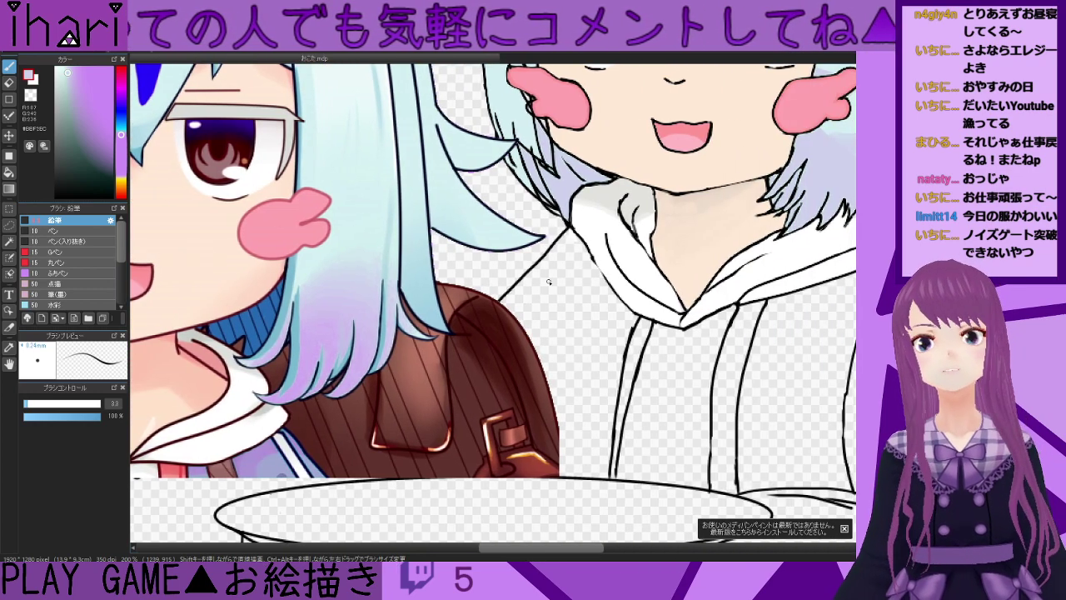
left_click(340, 327, "alt")
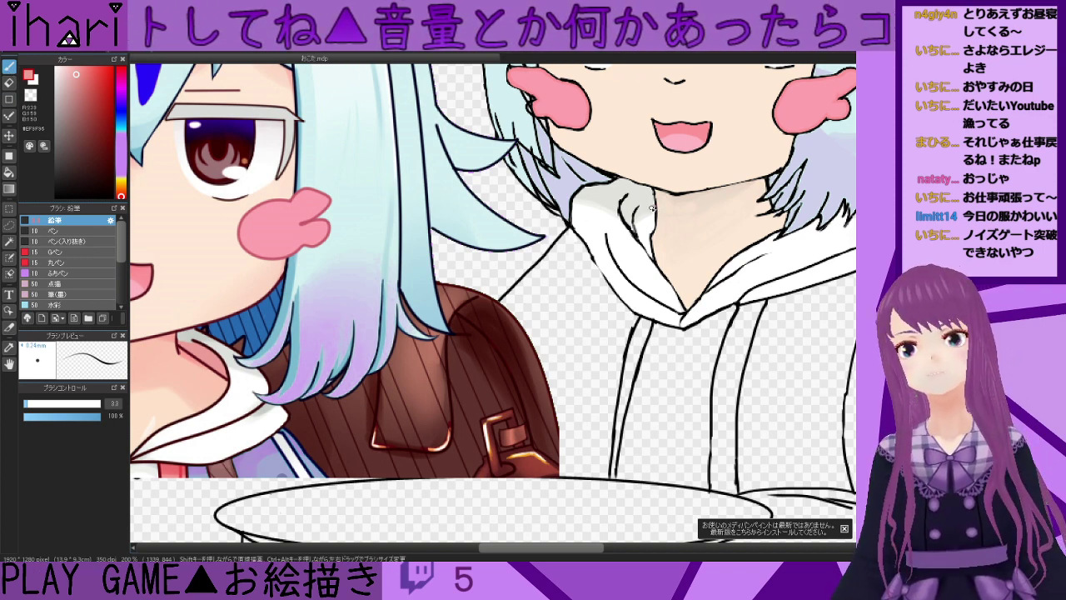
scroll(685, 216, "down", 1)
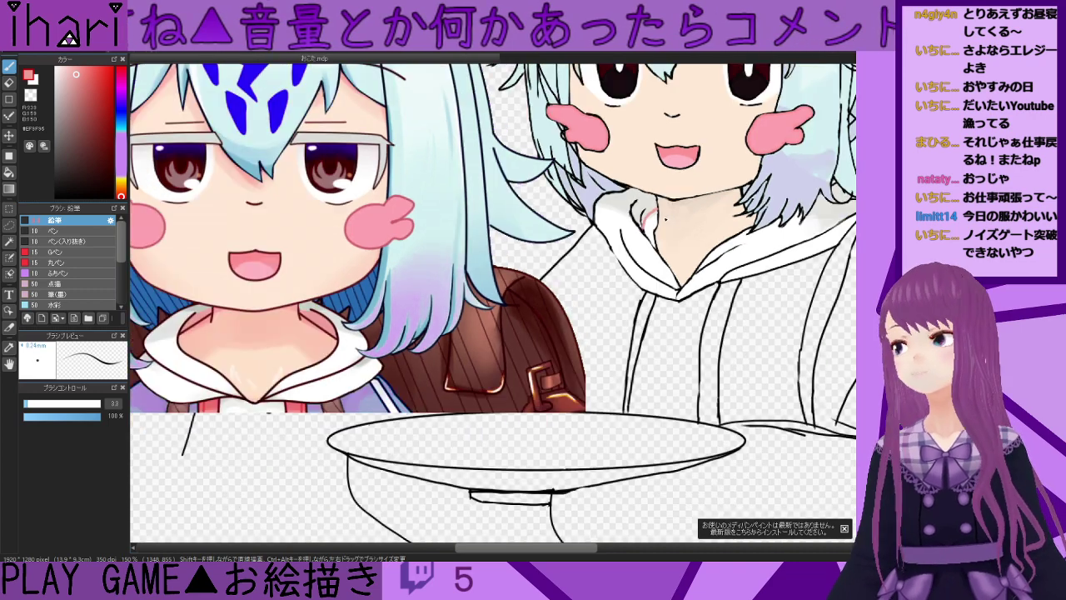
scroll(667, 222, "up", 1)
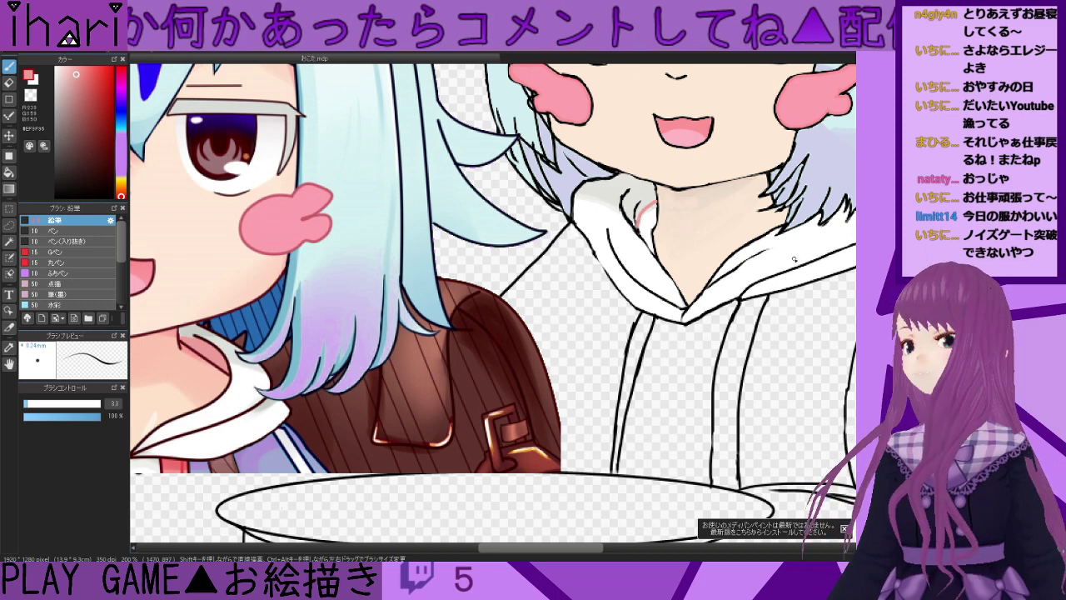
scroll(684, 235, "down", 1)
scroll(672, 228, "up", 2)
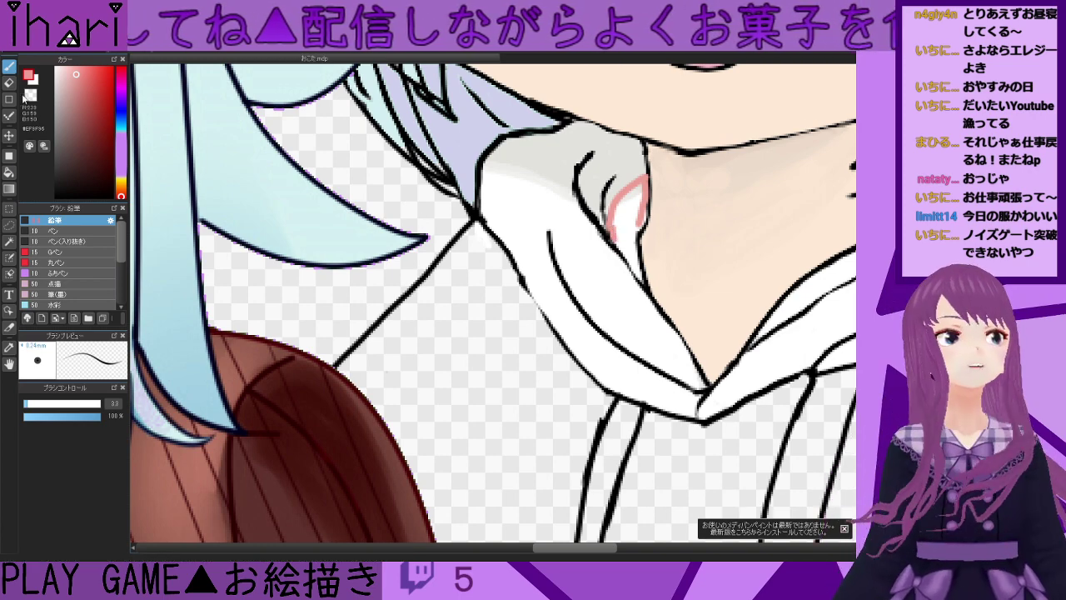
- Fill the outlined lining area beside the neck with the sampled pink using the Bucket tool
left_click(10, 172)
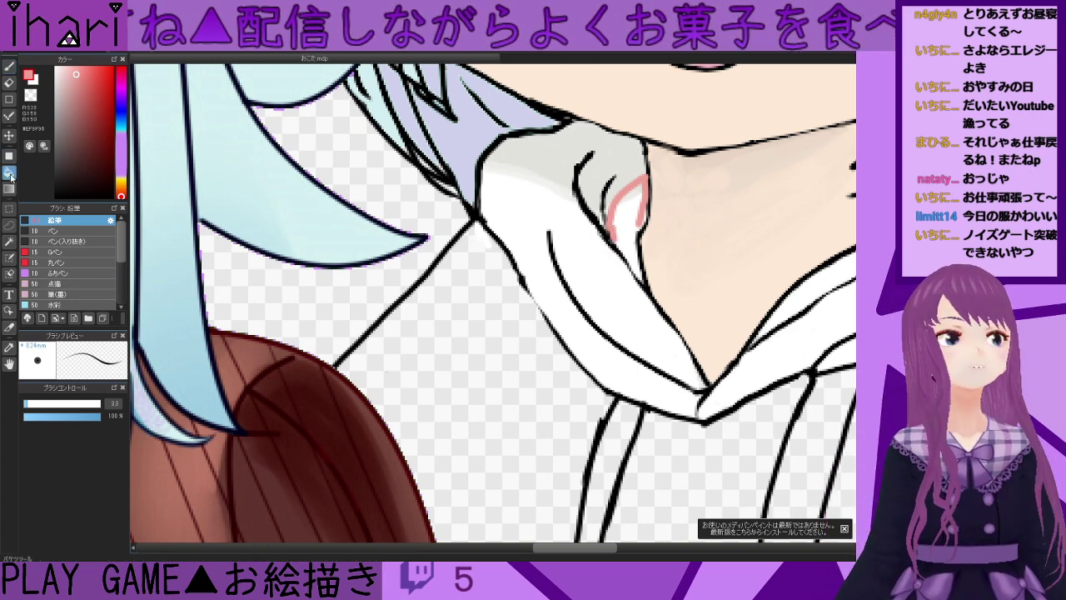
left_click(624, 220)
left_click(10, 65)
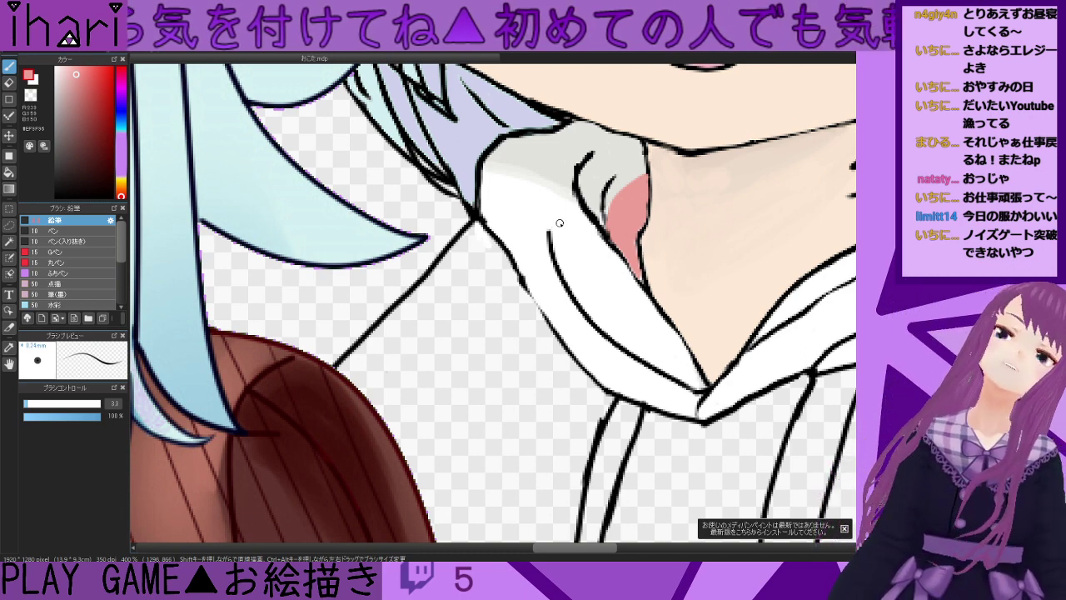
- Choose a slightly darker pink and refill the hood lining with it
left_click(76, 84)
key("g")
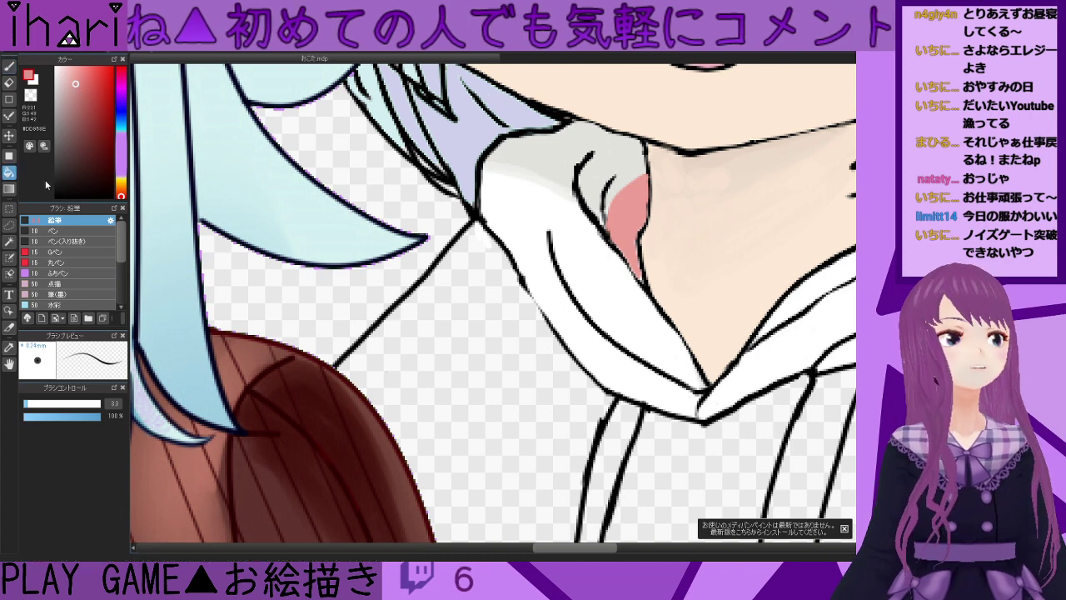
left_click(636, 234)
key("b")
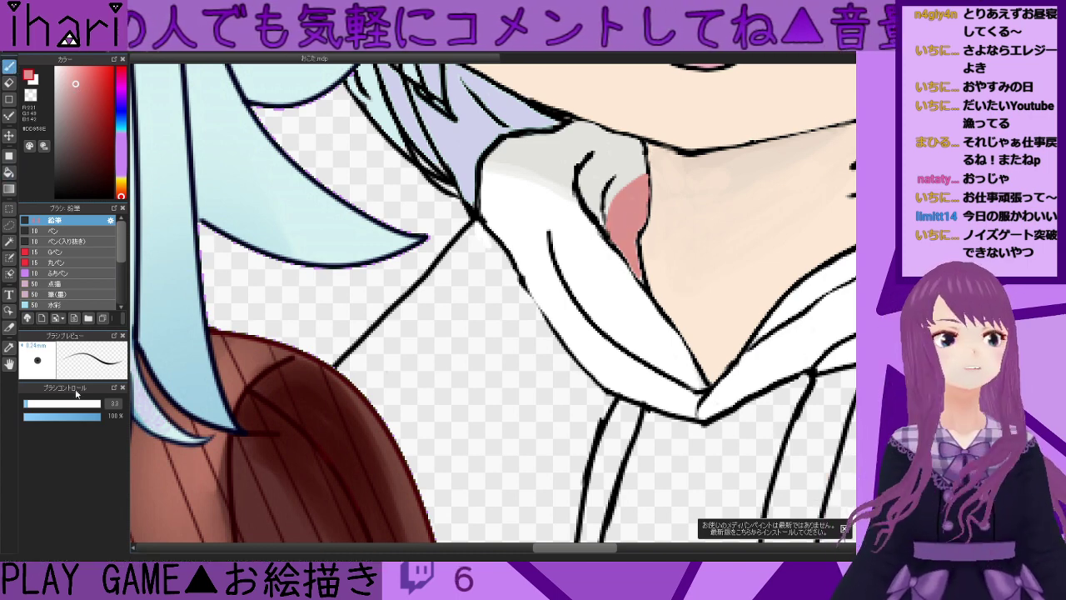
- Shade the hood lining with a darker pink at 53% brush opacity
left_click(73, 99)
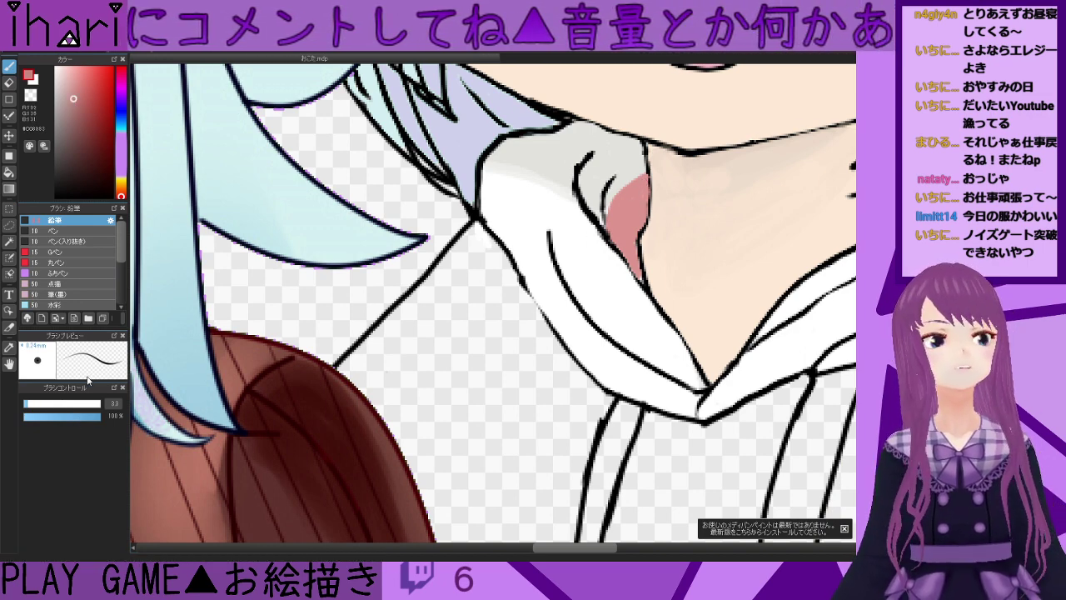
left_click_drag(77, 419, 64, 418)
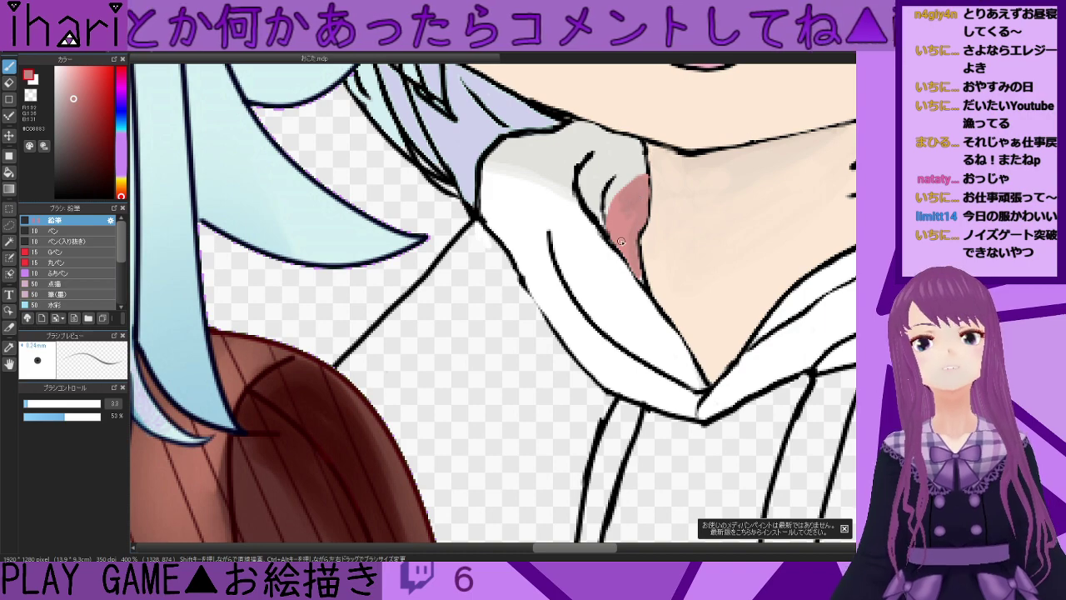
scroll(598, 217, "down", 5)
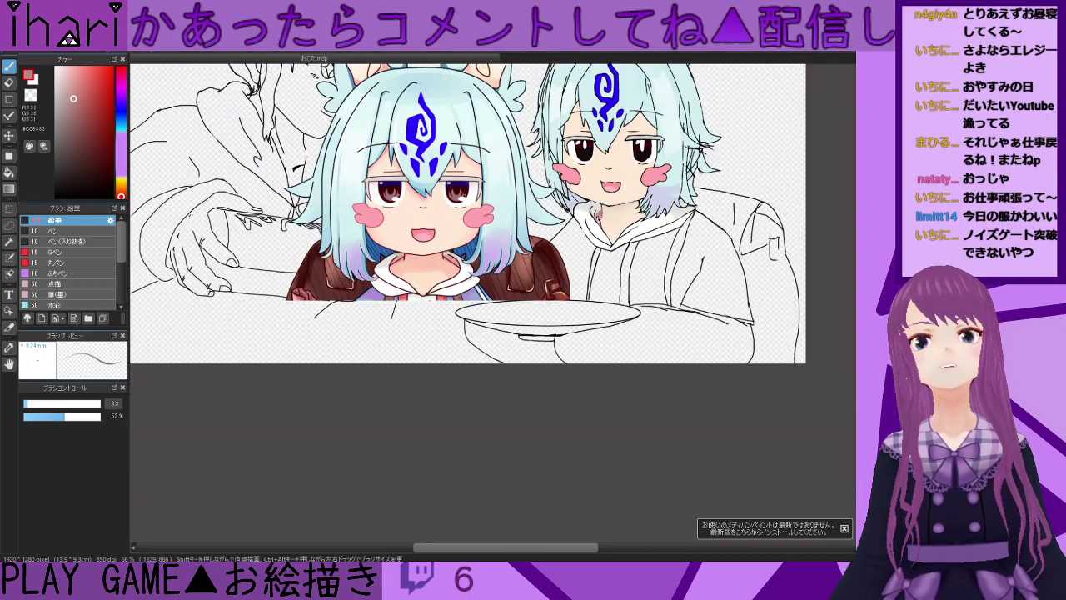
scroll(588, 220, "up", 8)
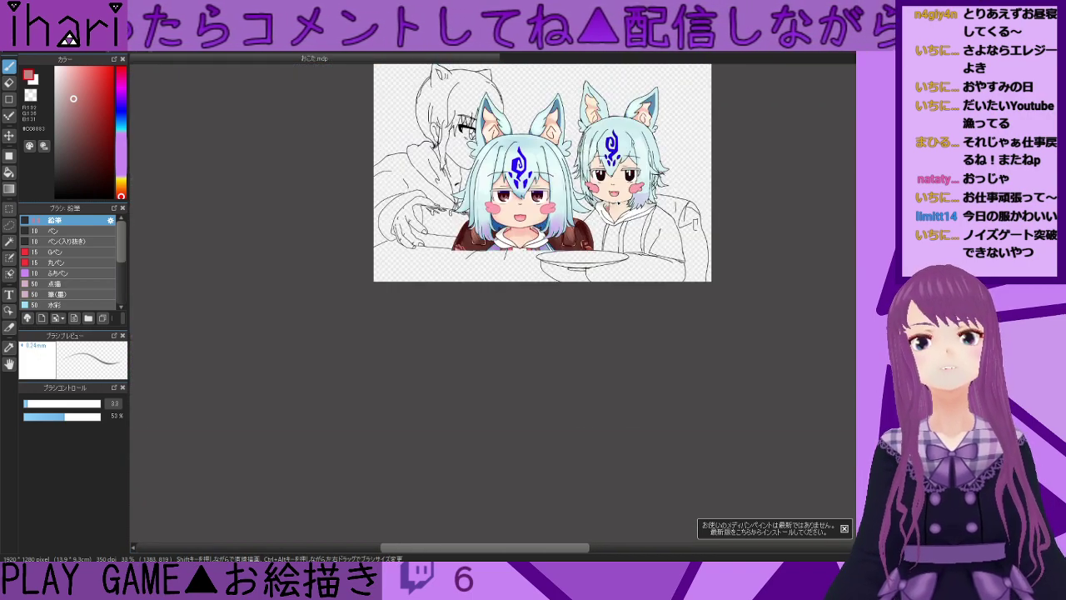
scroll(450, 239, "down", 1)
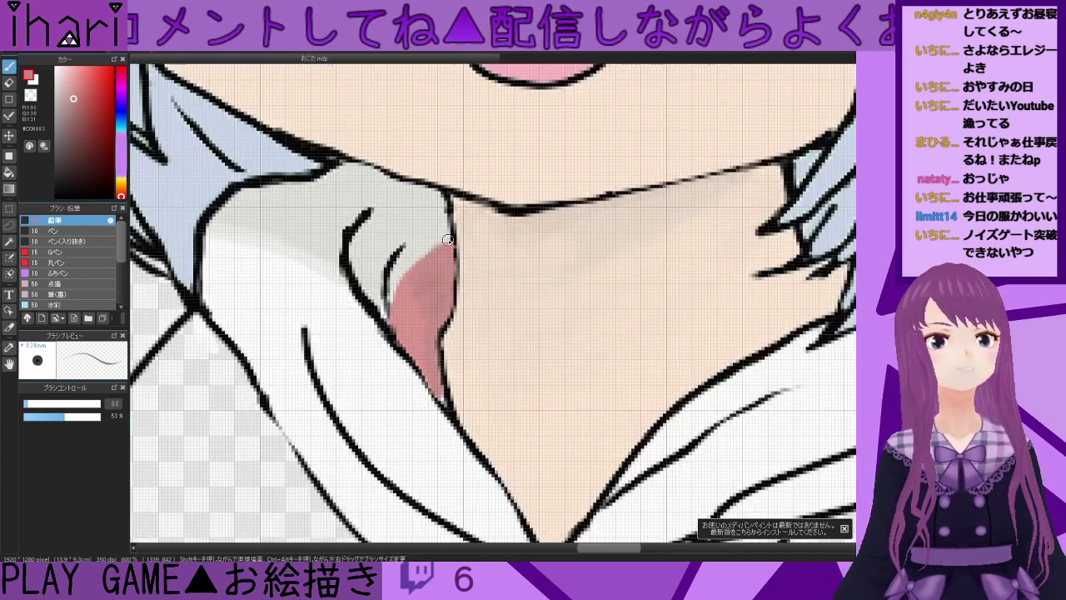
- Sample the hood's grey shadow colour and brush it along the pink lining's edge to soften the transition
right_click(429, 227)
mouse_move(432, 240)
left_mouse_down()
mouse_move(442, 247)
mouse_move(405, 282)
left_mouse_up()
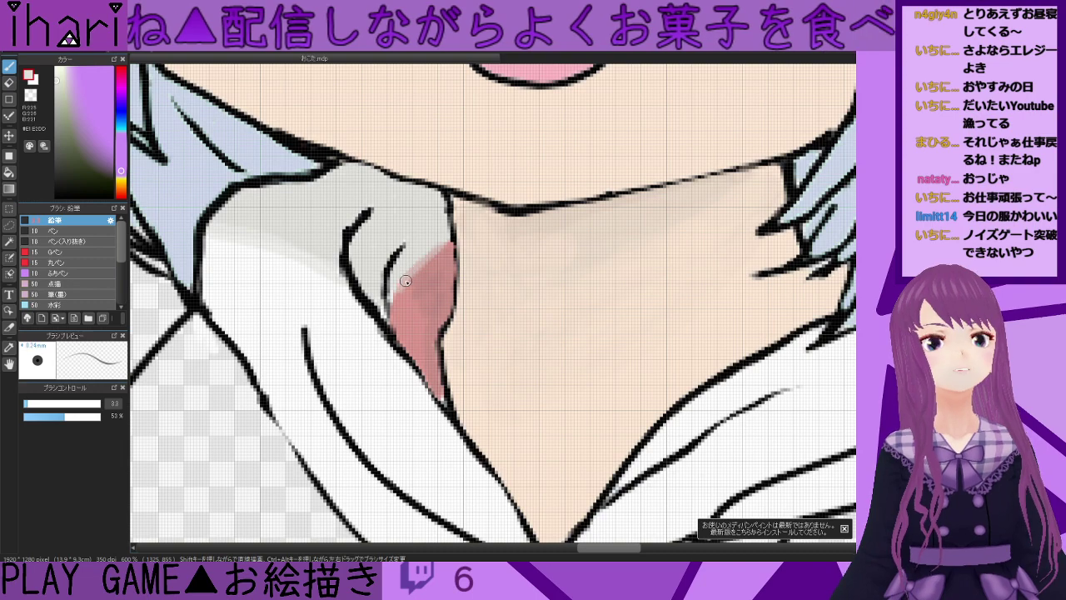
scroll(396, 247, "down", 1)
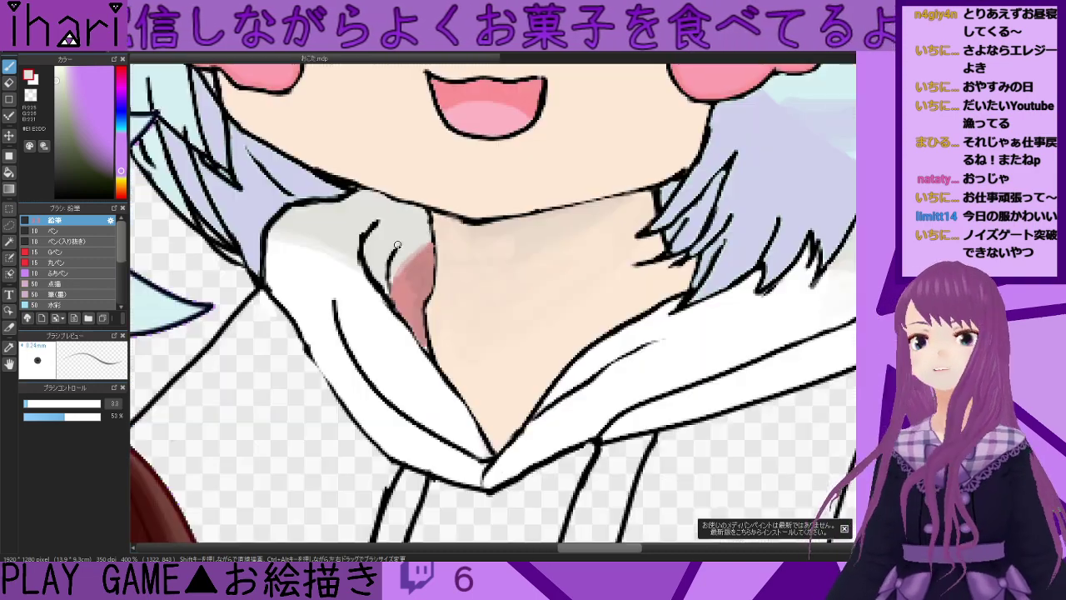
scroll(397, 247, "up", 2)
mouse_move(454, 240)
left_mouse_down()
mouse_move(412, 286)
mouse_move(387, 347)
left_mouse_up()
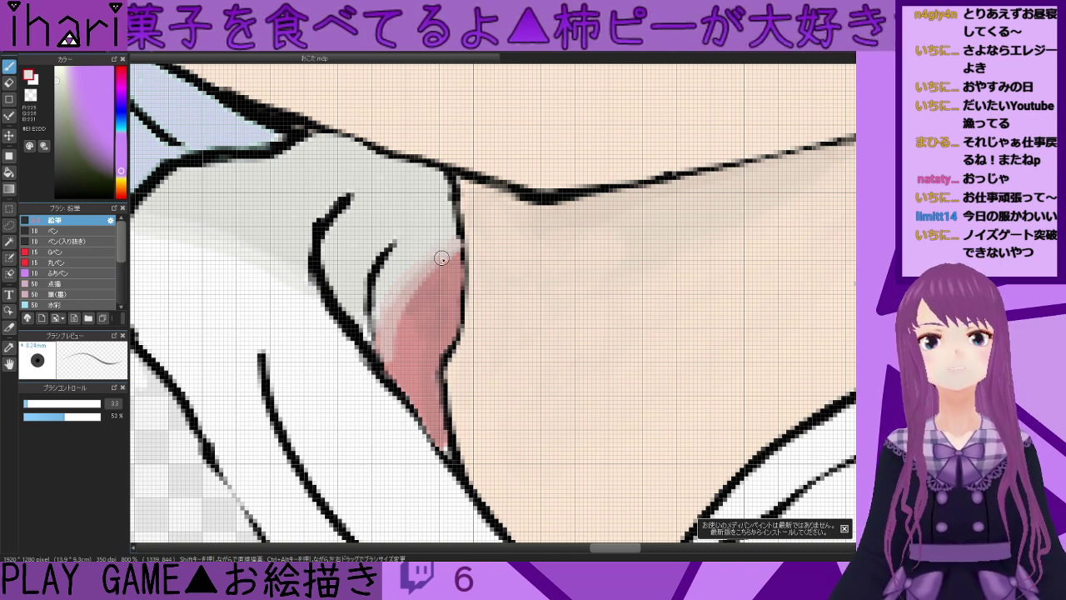
left_click_drag(447, 254, 385, 347)
mouse_move(425, 268)
left_mouse_down()
mouse_move(381, 316)
mouse_move(424, 273)
mouse_move(391, 339)
mouse_move(394, 369)
mouse_move(384, 340)
mouse_move(414, 400)
left_mouse_up()
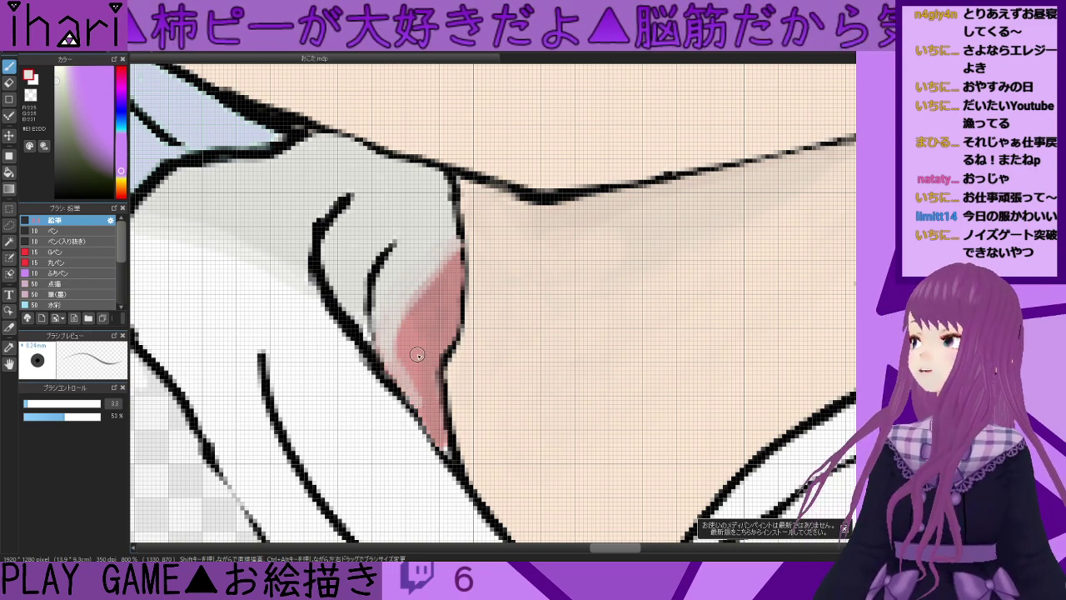
- Even out the lining with its sampled pink and clean up its border using the sampled light grey
scroll(418, 355, "down", 4)
scroll(420, 406, "up", 5)
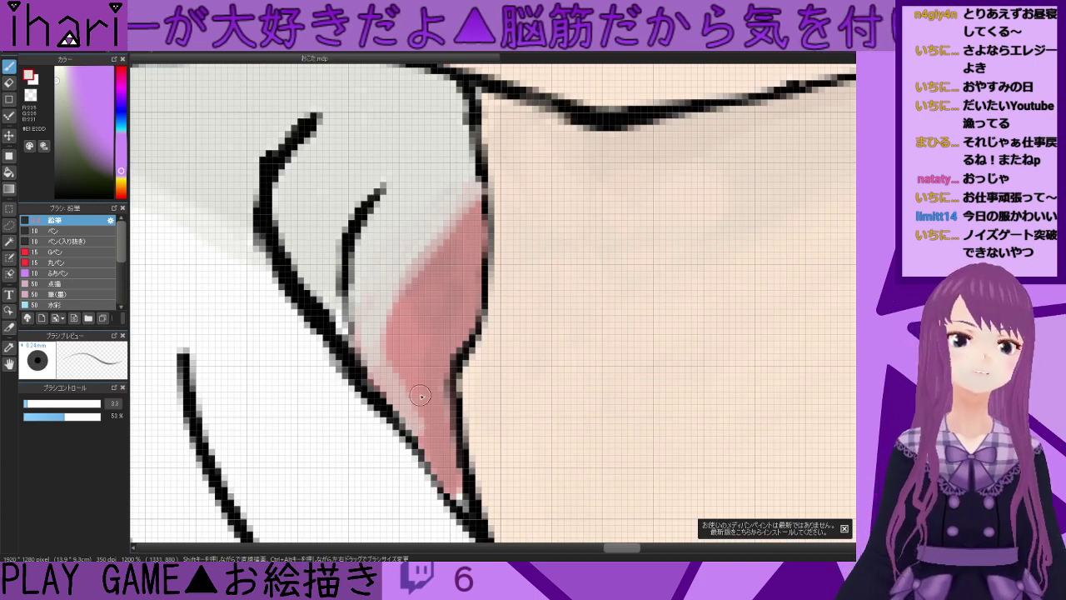
left_click(416, 377, "alt")
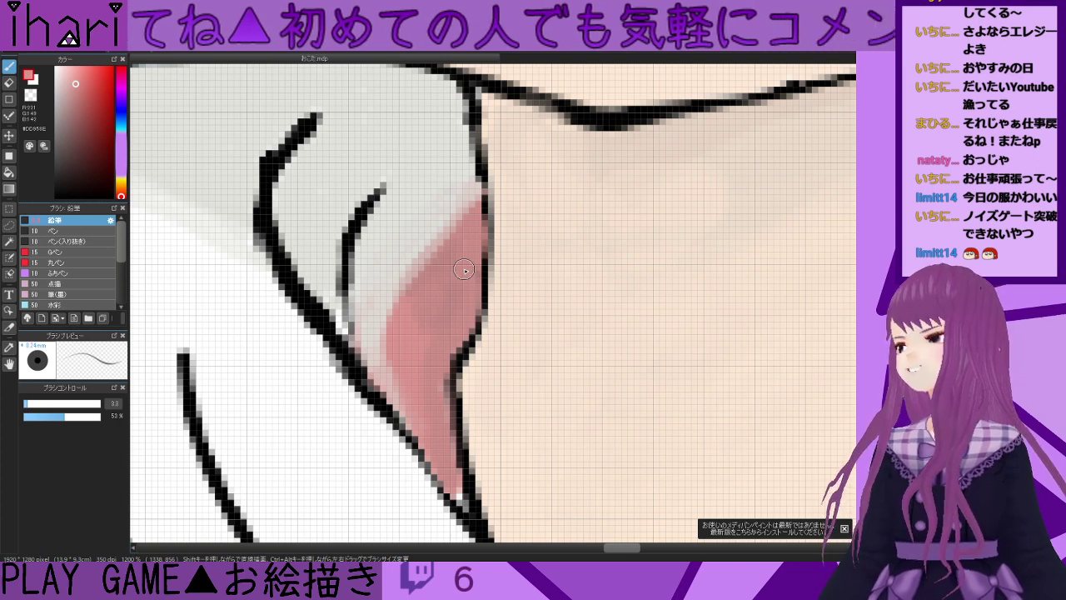
left_click(380, 281, "alt")
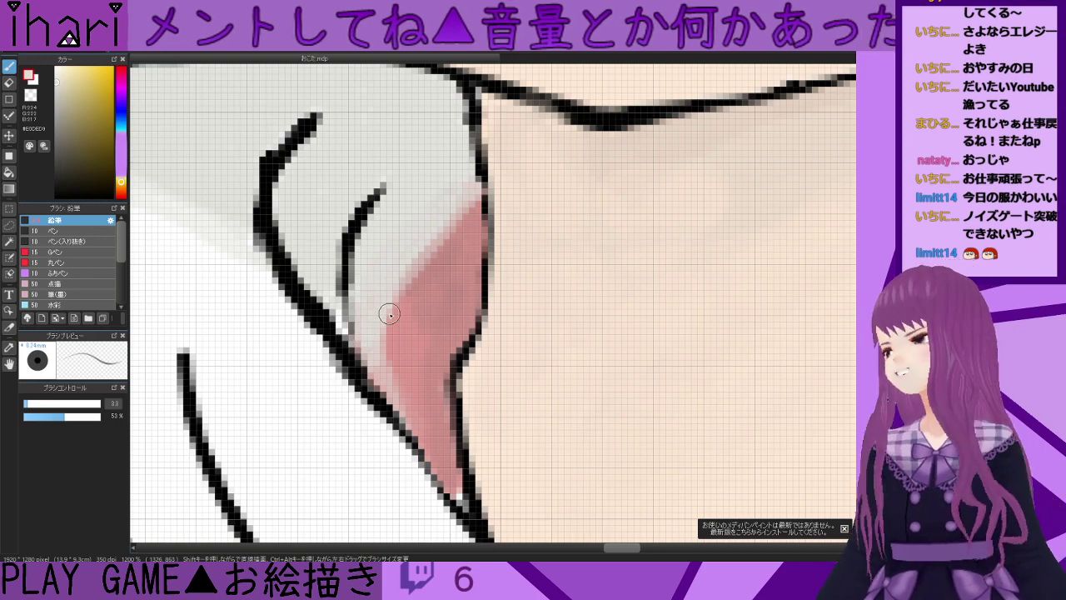
- Sample the darker pink and paint over the light gap at the lining's lower pointed tip
scroll(386, 312, "down", 3)
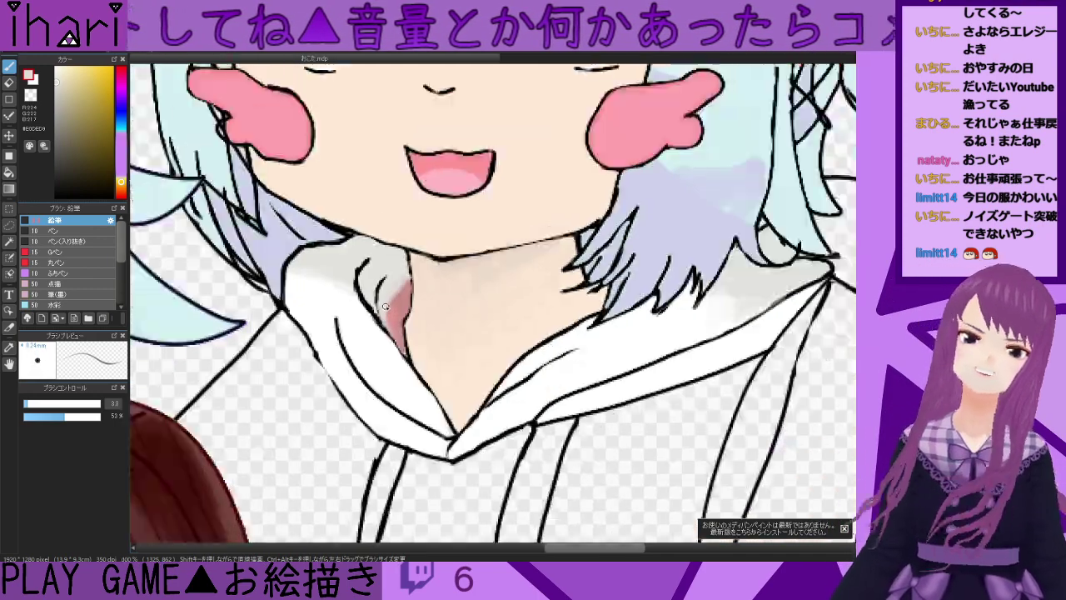
scroll(392, 310, "up", 4)
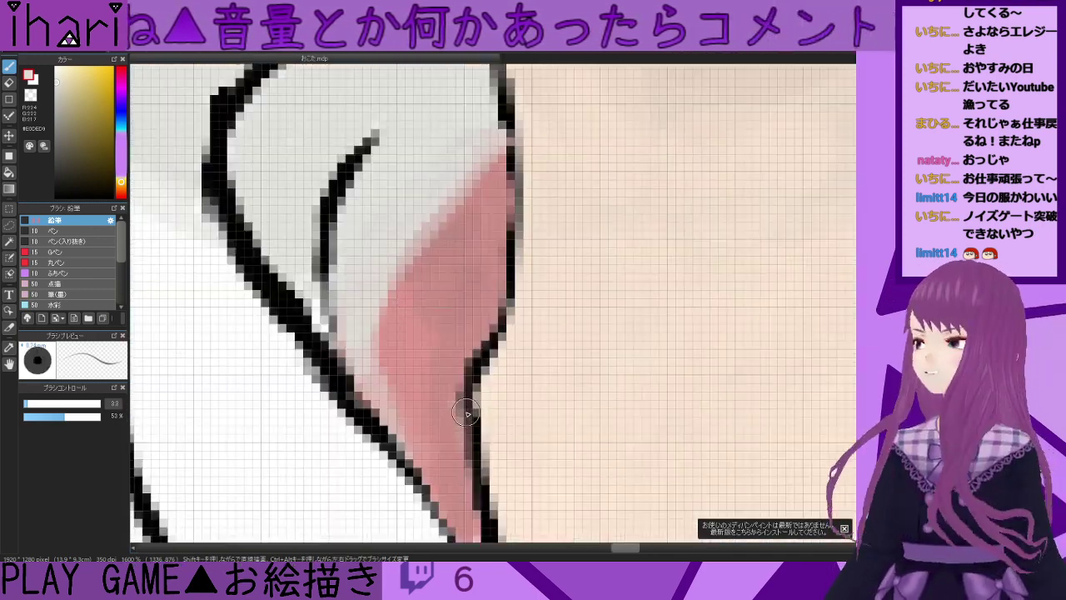
left_click_drag(861, 372, 861, 389)
left_click(456, 117, "alt")
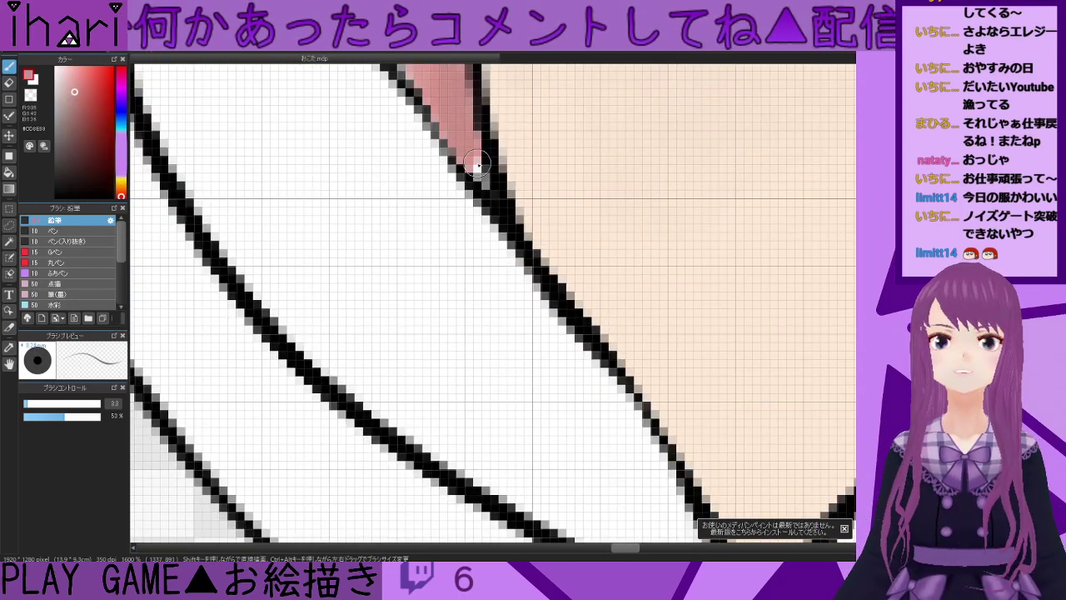
mouse_move(487, 182)
left_mouse_down()
mouse_move(485, 171)
mouse_move(479, 186)
left_mouse_up()
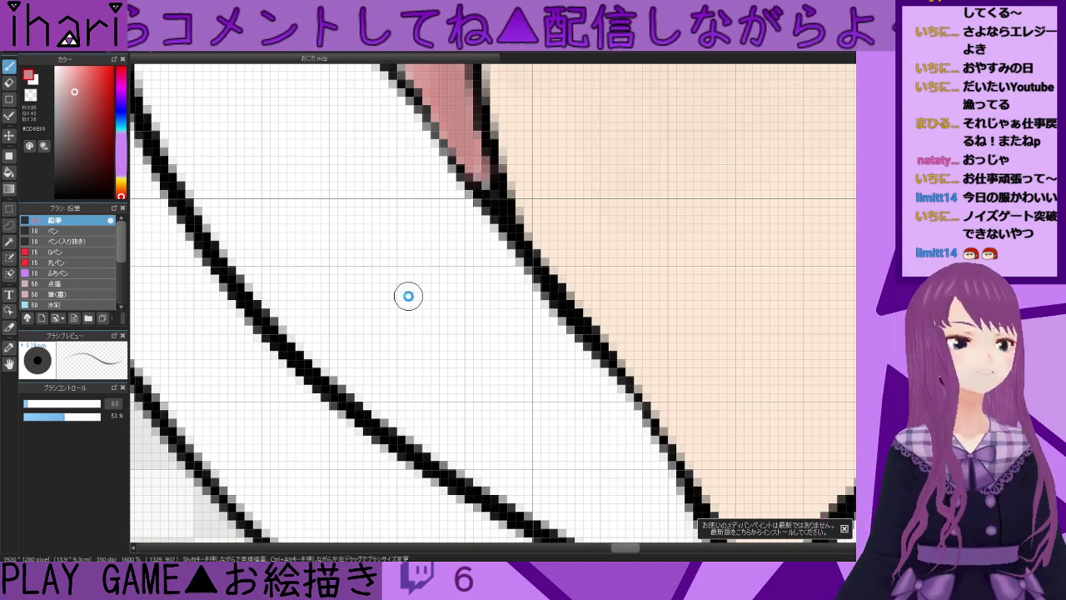
scroll(408, 295, "down", 10)
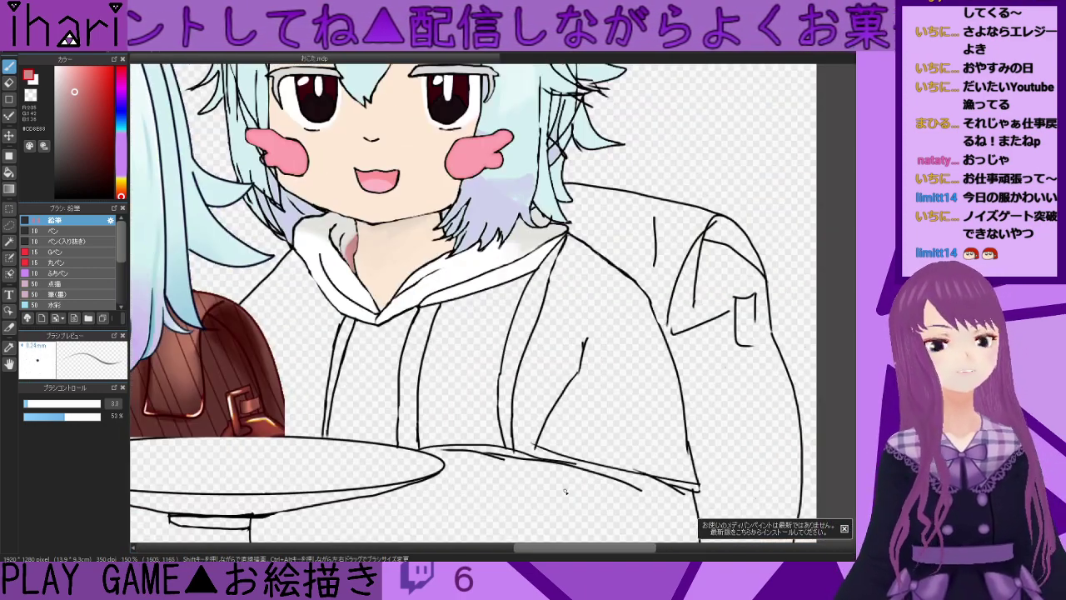
left_click_drag(586, 554, 548, 550)
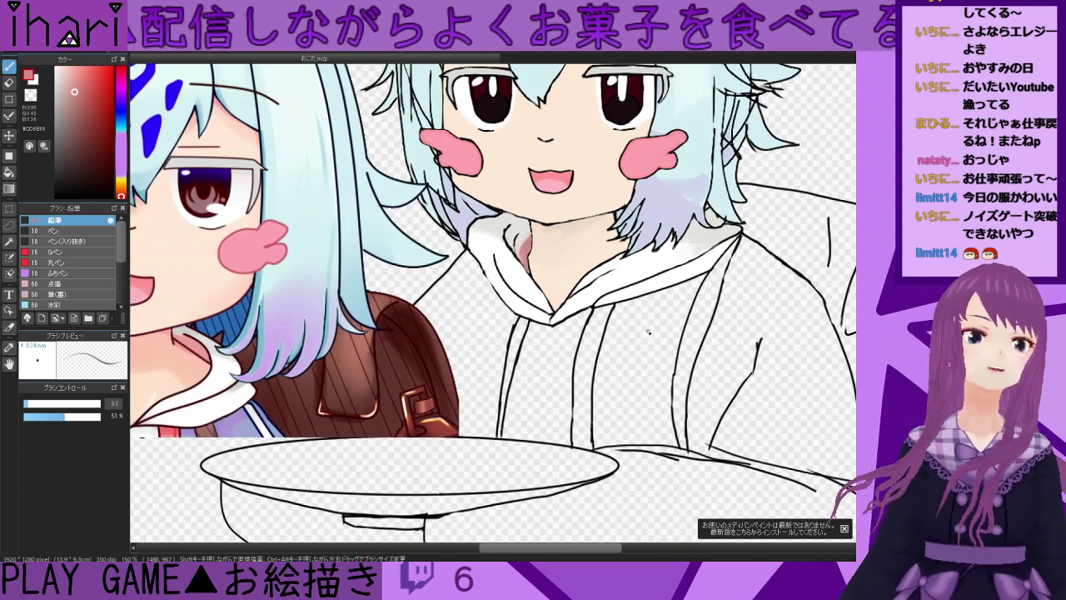
- Sample the peach-pink skin shadow from the finished character and try a curved stroke across the second character's neck
scroll(642, 326, "down", 1)
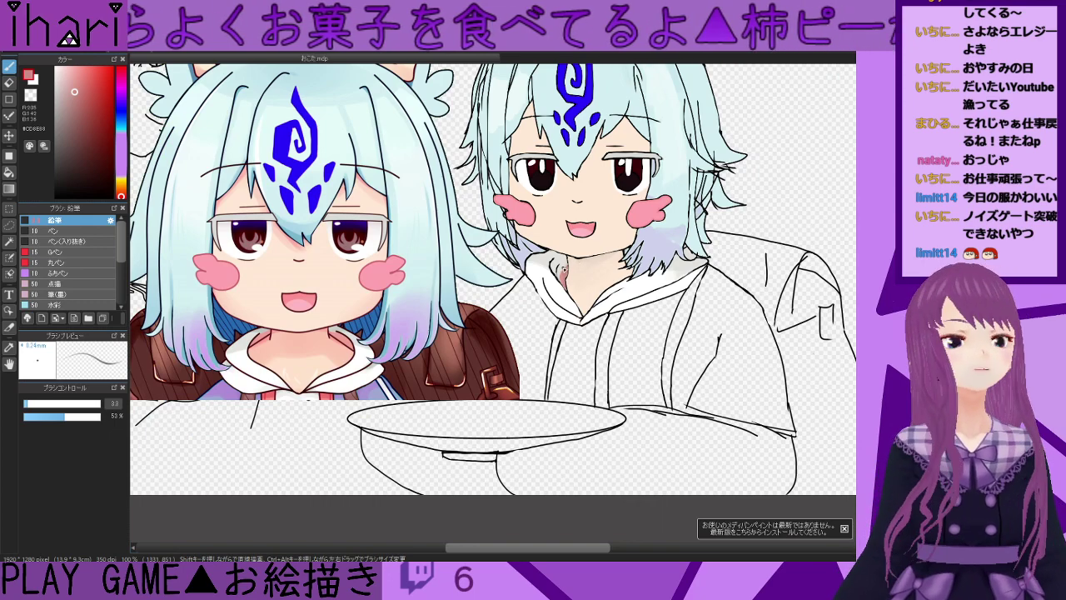
scroll(565, 268, "up", 1)
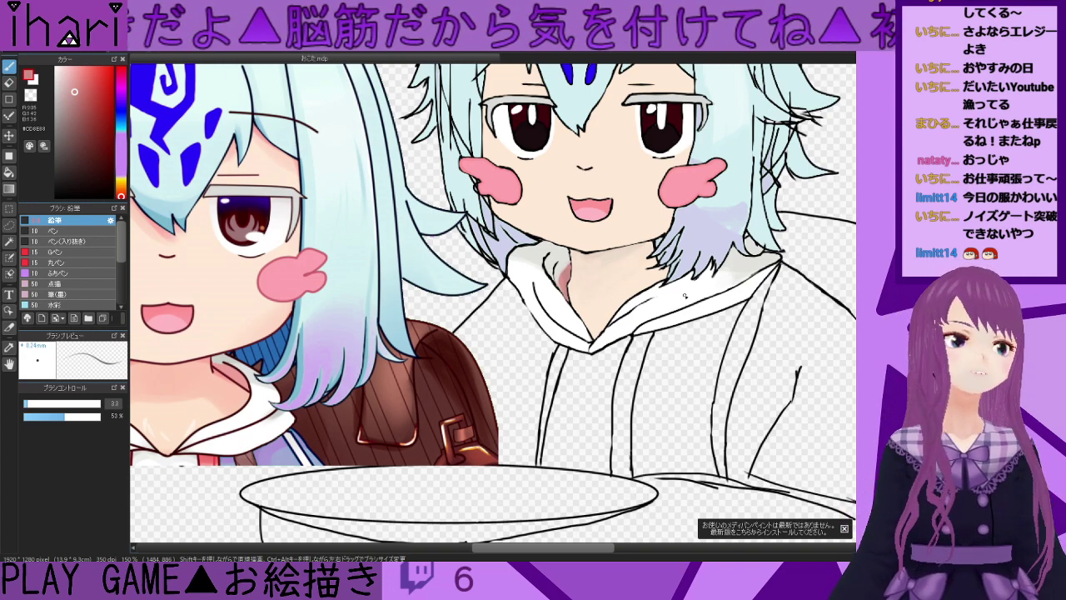
scroll(709, 290, "down", 1)
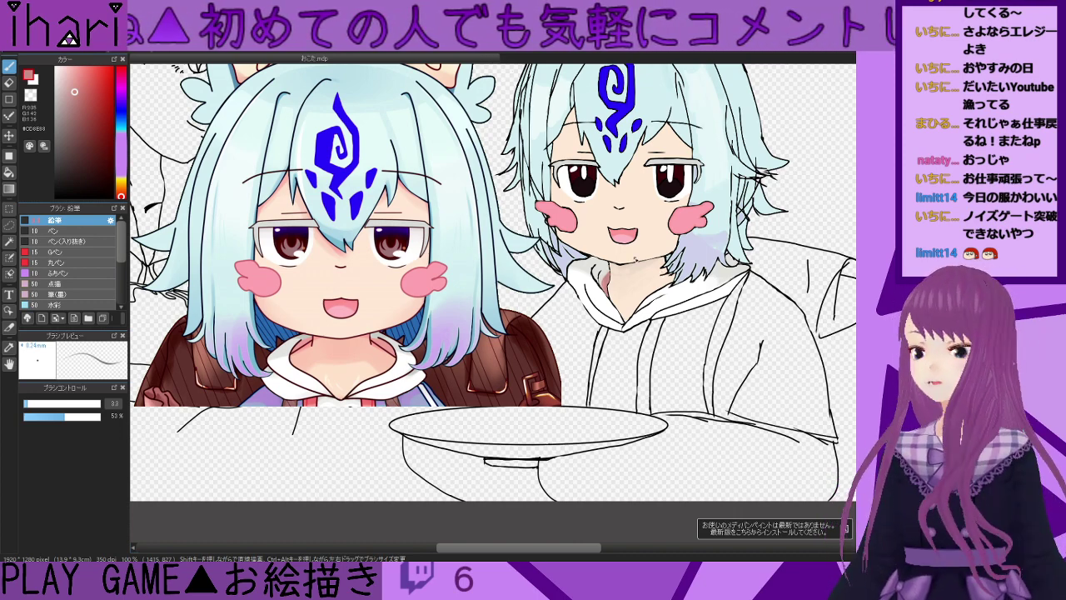
scroll(613, 256, "down", 1)
scroll(614, 258, "up", 2)
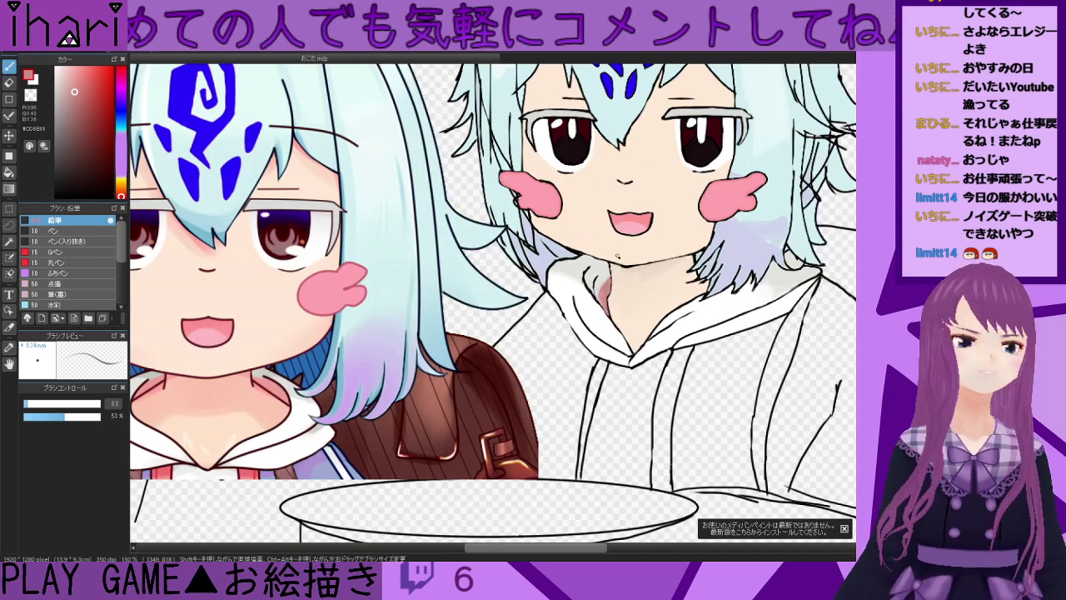
left_click(252, 405, "alt")
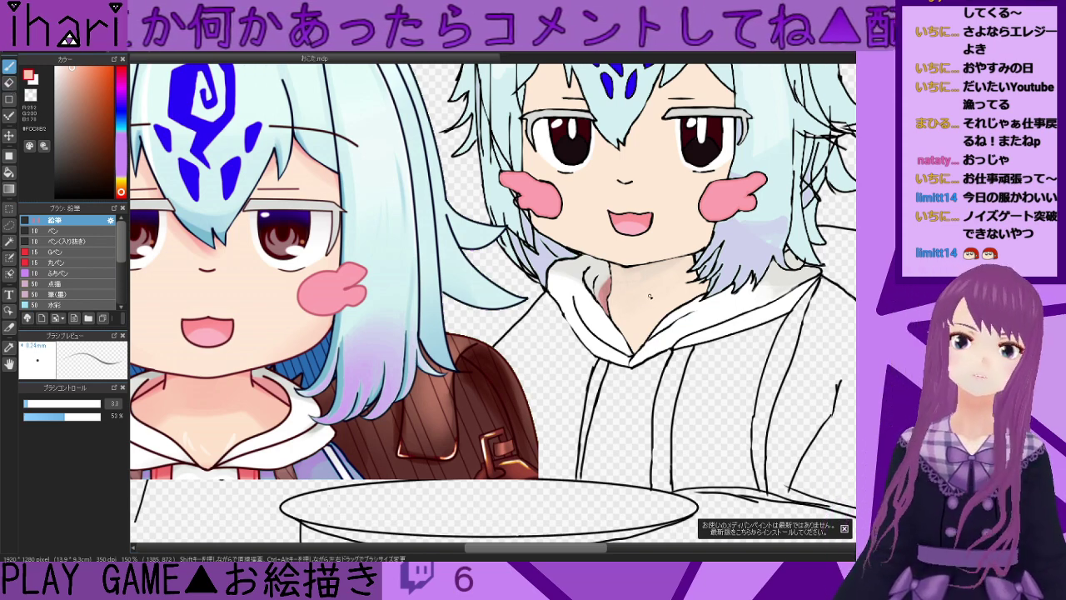
scroll(650, 295, "up", 3)
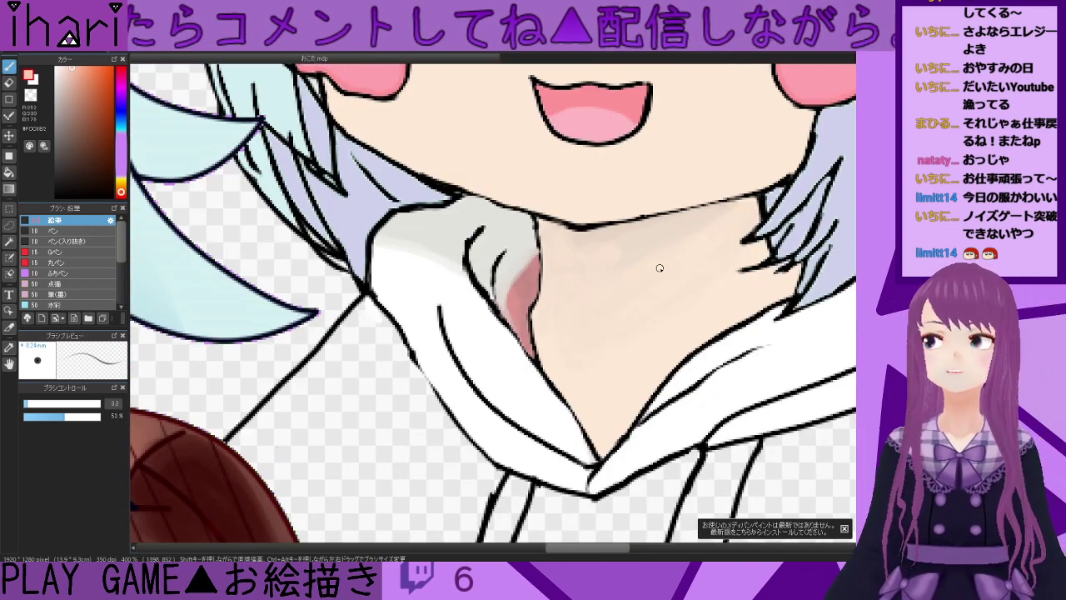
mouse_move(544, 295)
left_mouse_down()
mouse_move(595, 256)
mouse_move(747, 219)
left_mouse_up()
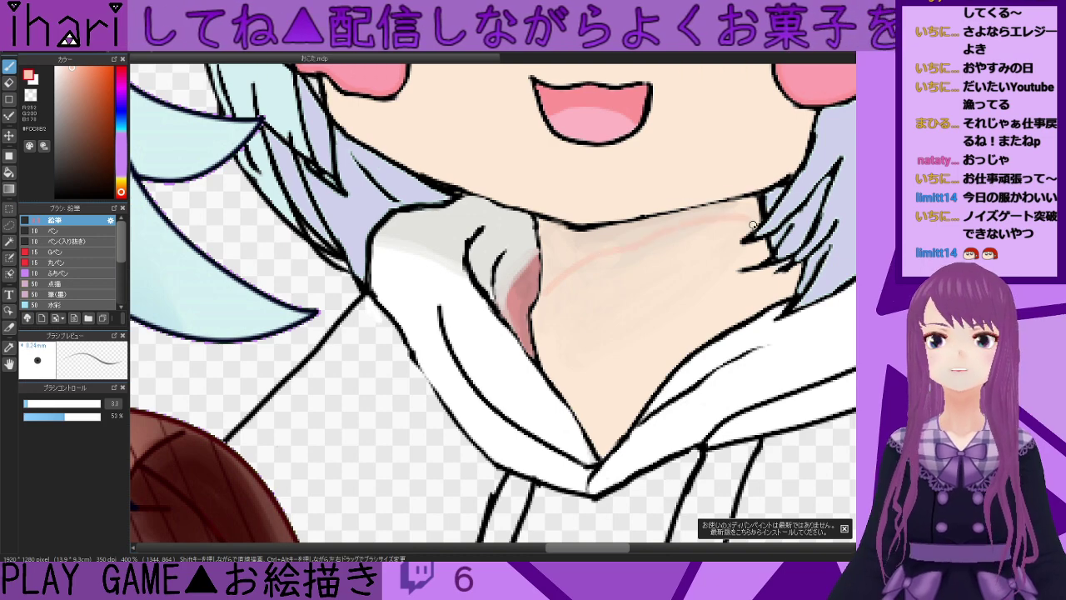
scroll(651, 278, "down", 2)
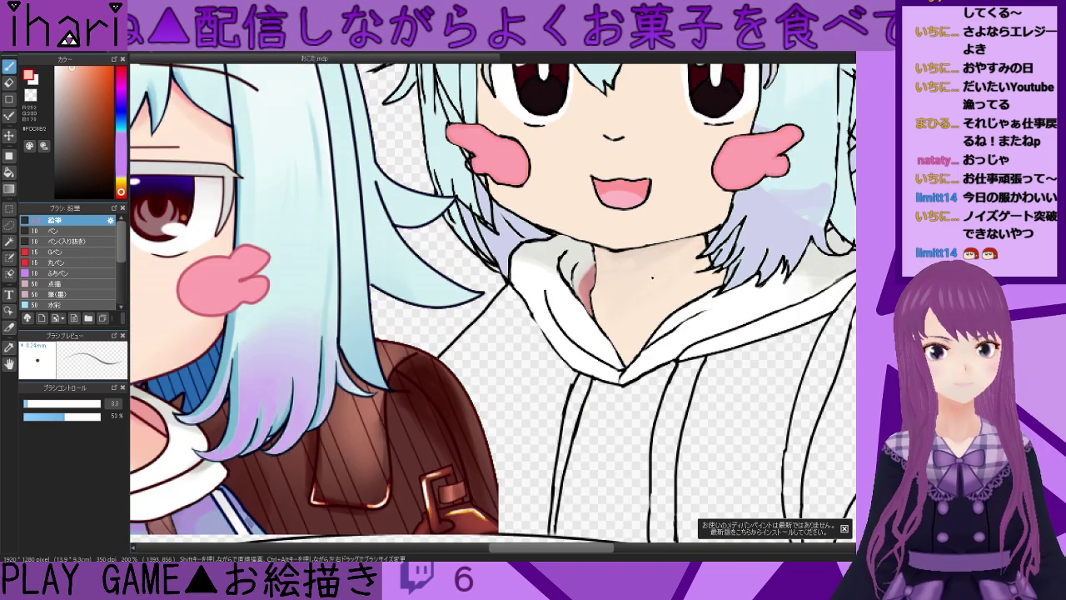
scroll(650, 278, "down", 3)
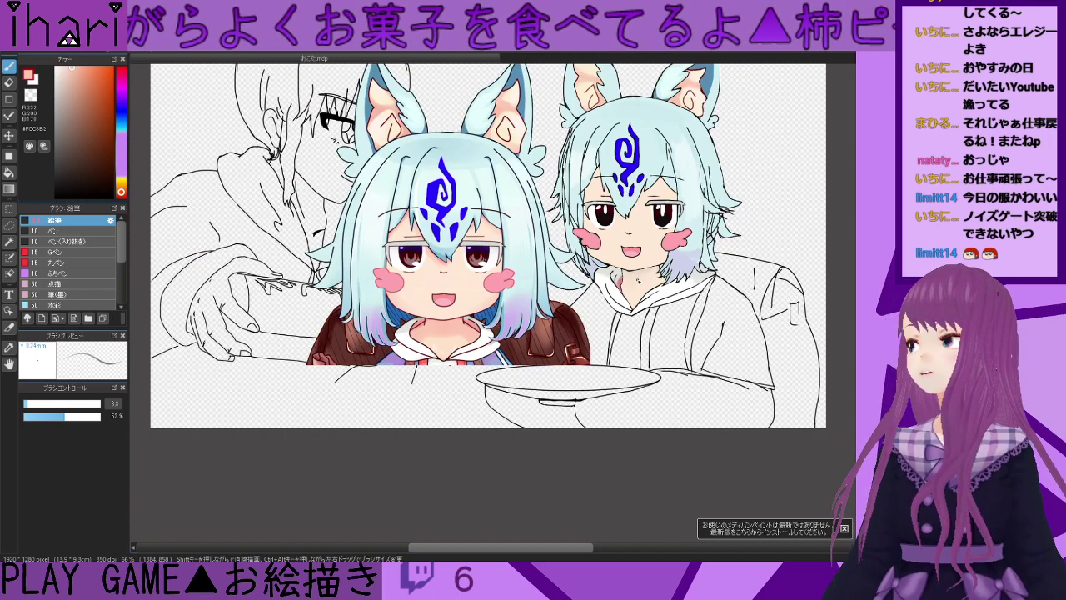
- Set the brush colour to white and paint small highlight strokes on the second character's chest just above the hoodie's V-neck
scroll(647, 283, "up", 3)
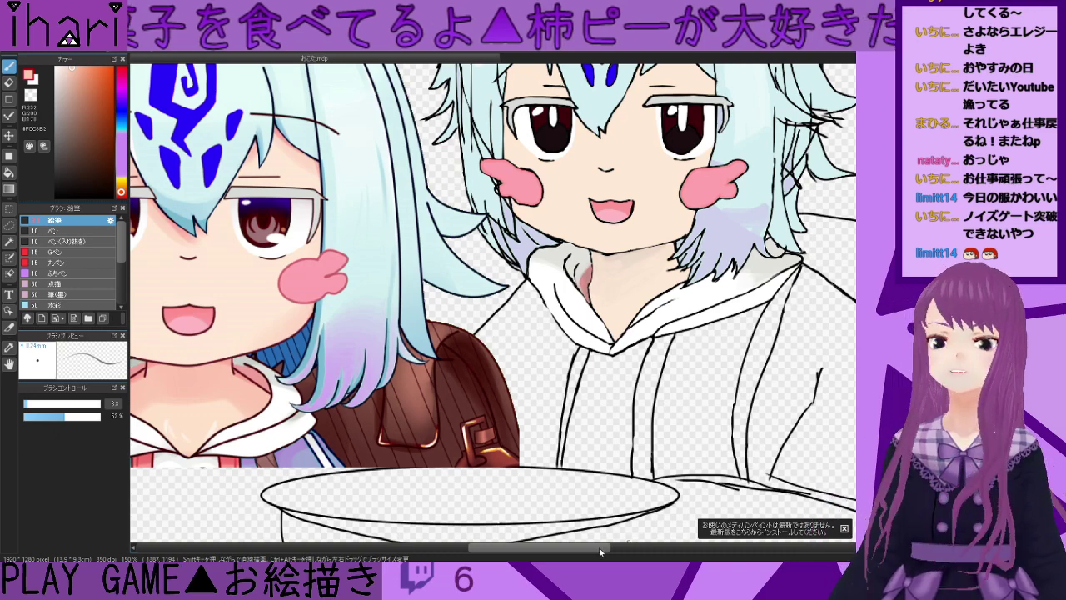
left_click_drag(599, 547, 618, 548)
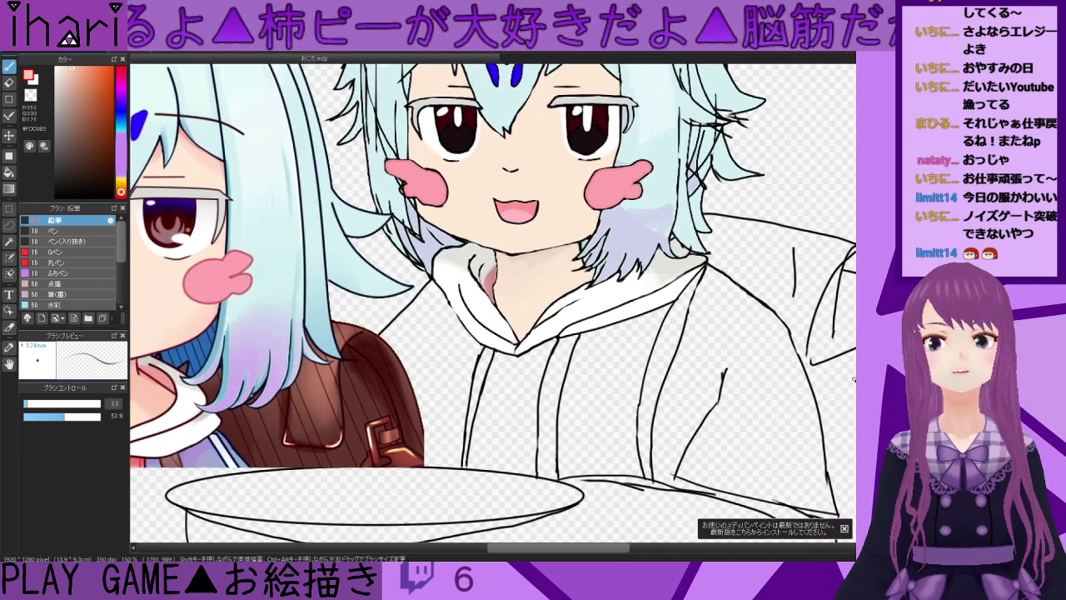
left_click_drag(493, 316, 490, 302)
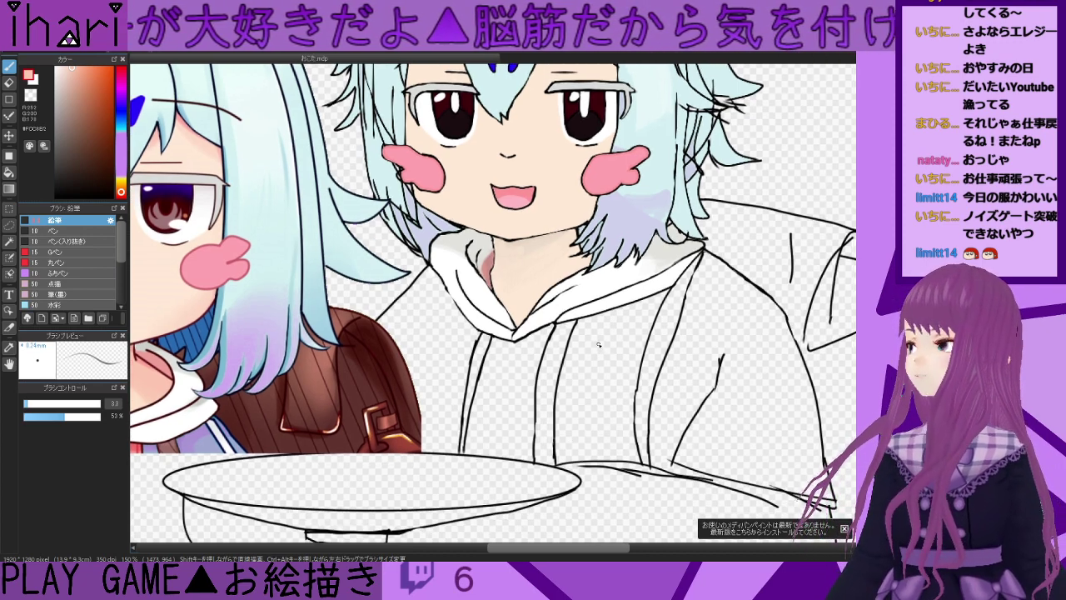
scroll(527, 326, "down", 1)
scroll(477, 308, "up", 1)
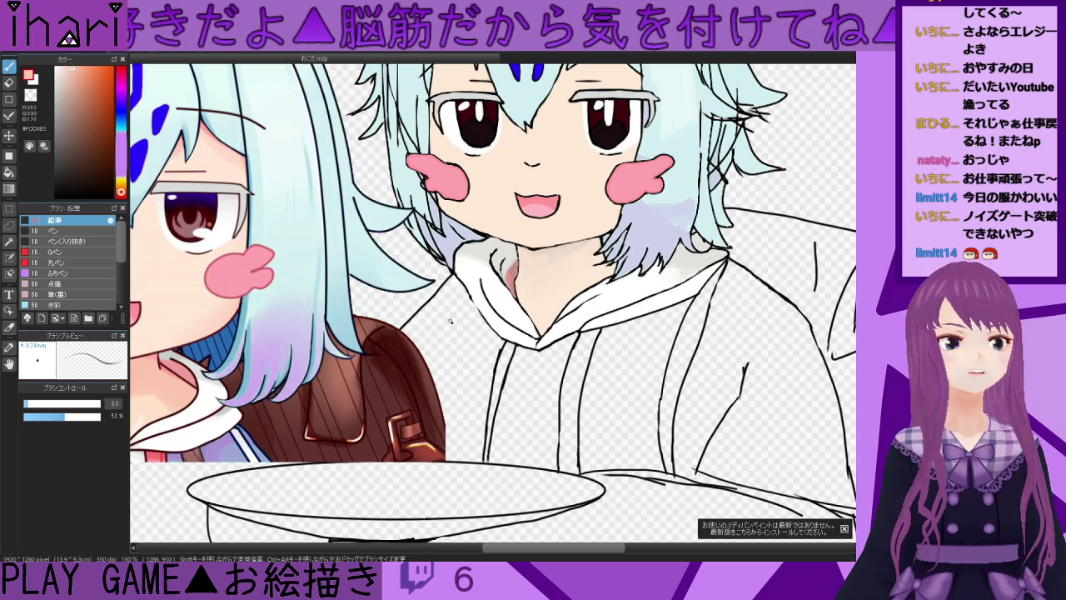
left_click_drag(566, 548, 546, 556)
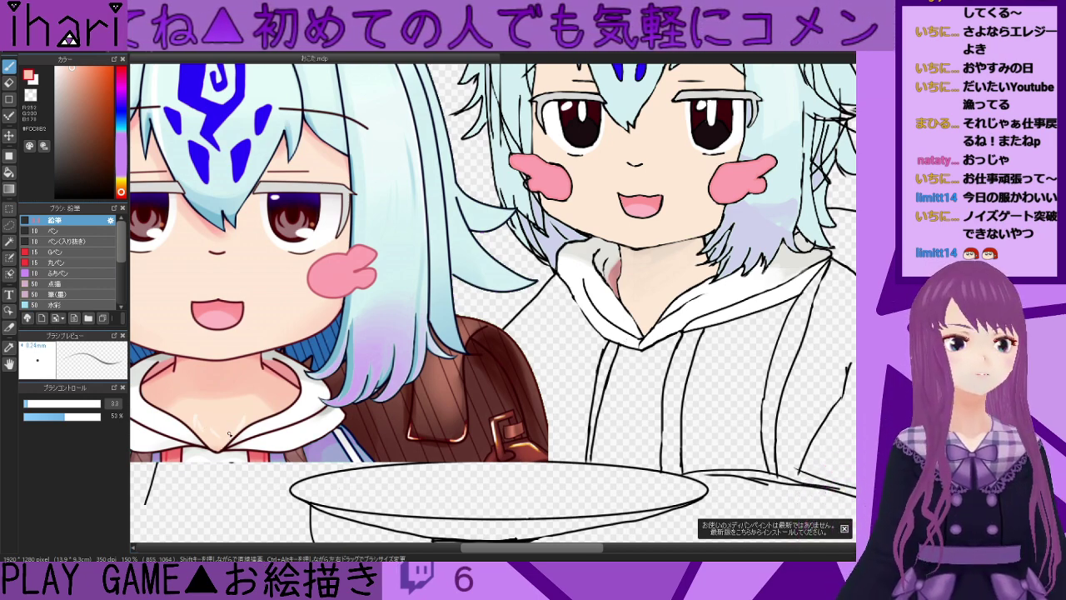
right_click(314, 243)
scroll(698, 335, "up", 1)
scroll(696, 331, "down", 2)
scroll(691, 326, "up", 2)
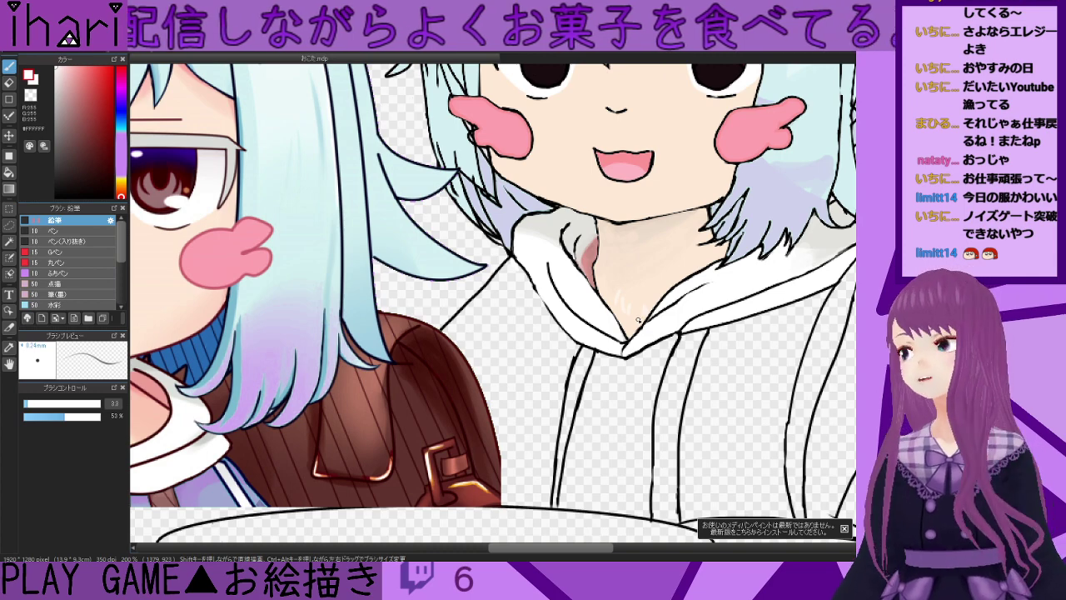
scroll(606, 319, "down", 2)
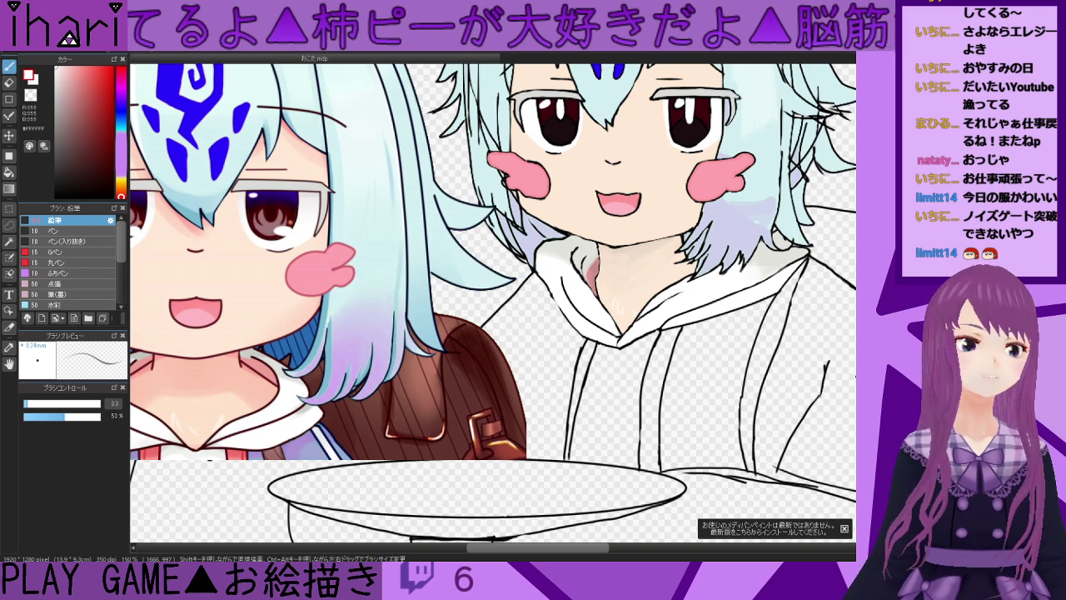
- Sample the hood's light grey and shade both sides of the white collar where they meet at the V-point
scroll(666, 322, "up", 2)
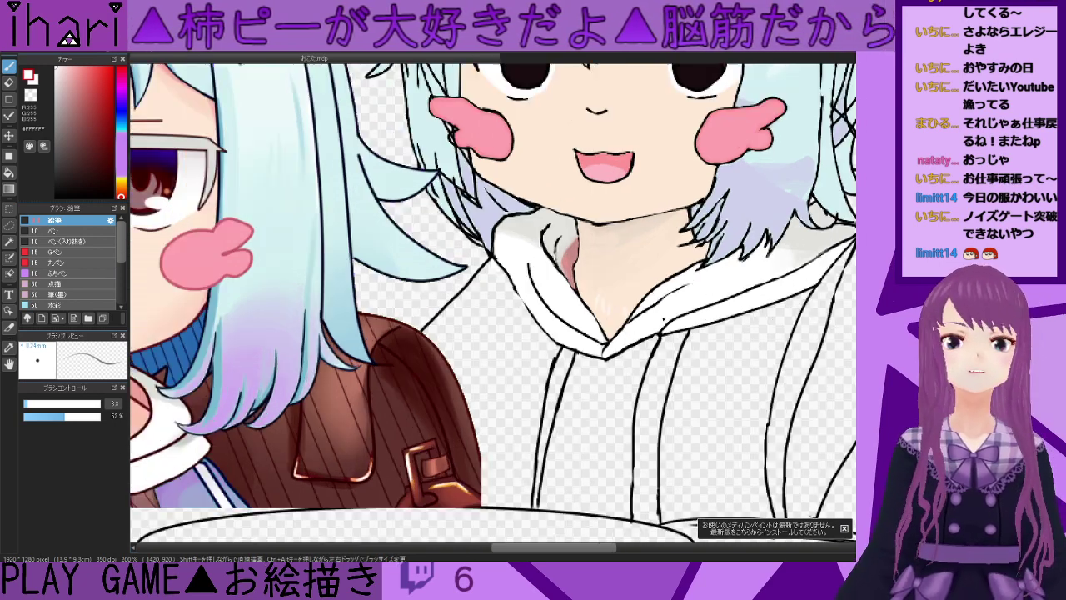
left_click(820, 242, "alt")
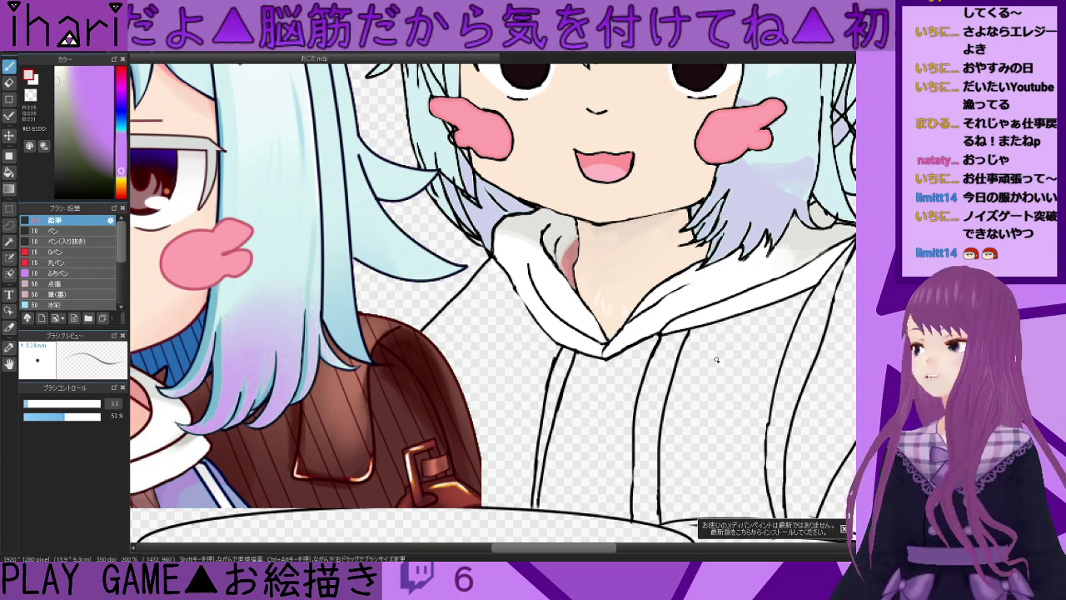
scroll(649, 322, "down", 1)
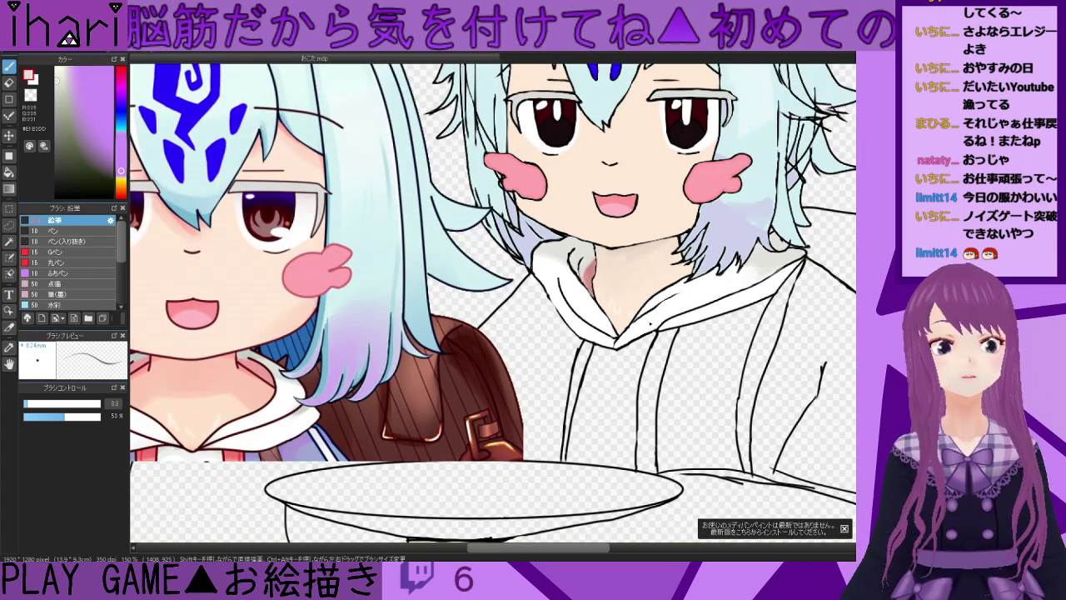
scroll(649, 323, "up", 3)
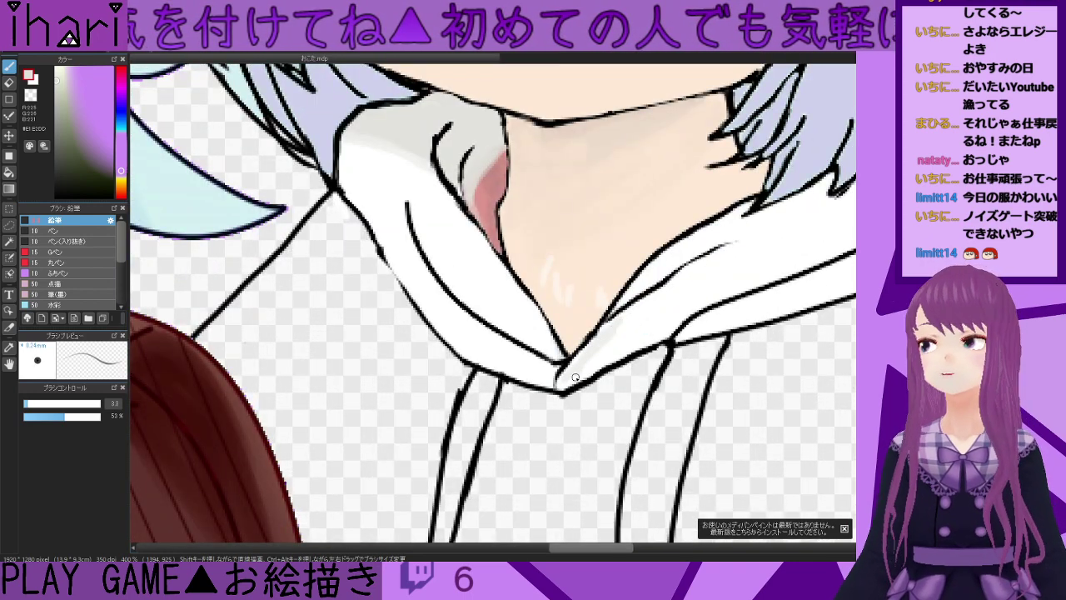
mouse_move(574, 377)
left_mouse_down()
mouse_move(648, 335)
mouse_move(571, 381)
left_mouse_up()
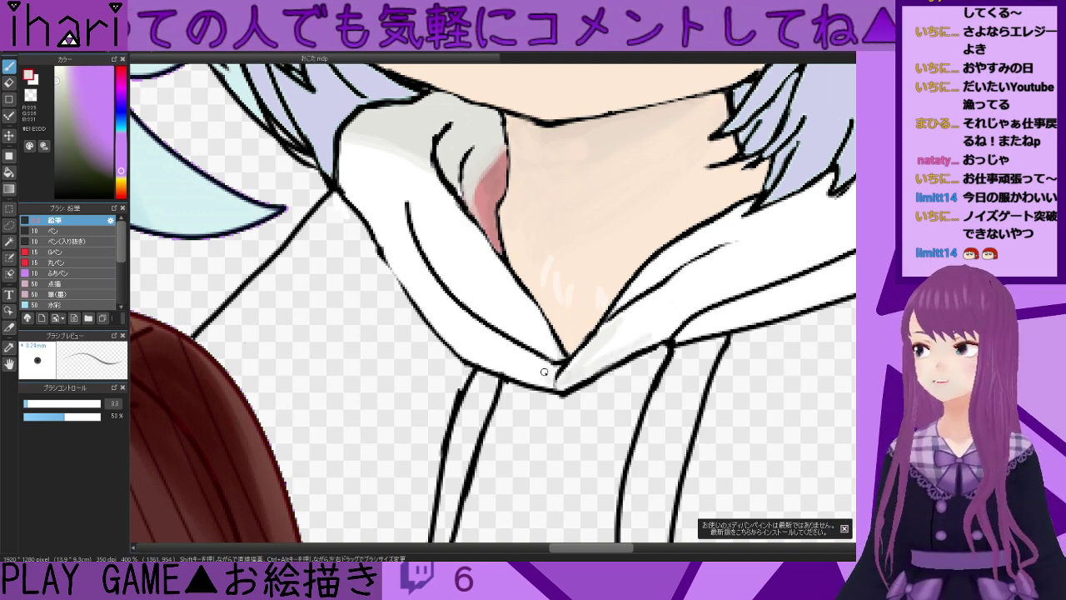
mouse_move(536, 366)
left_mouse_down()
mouse_move(483, 338)
mouse_move(494, 343)
left_mouse_up()
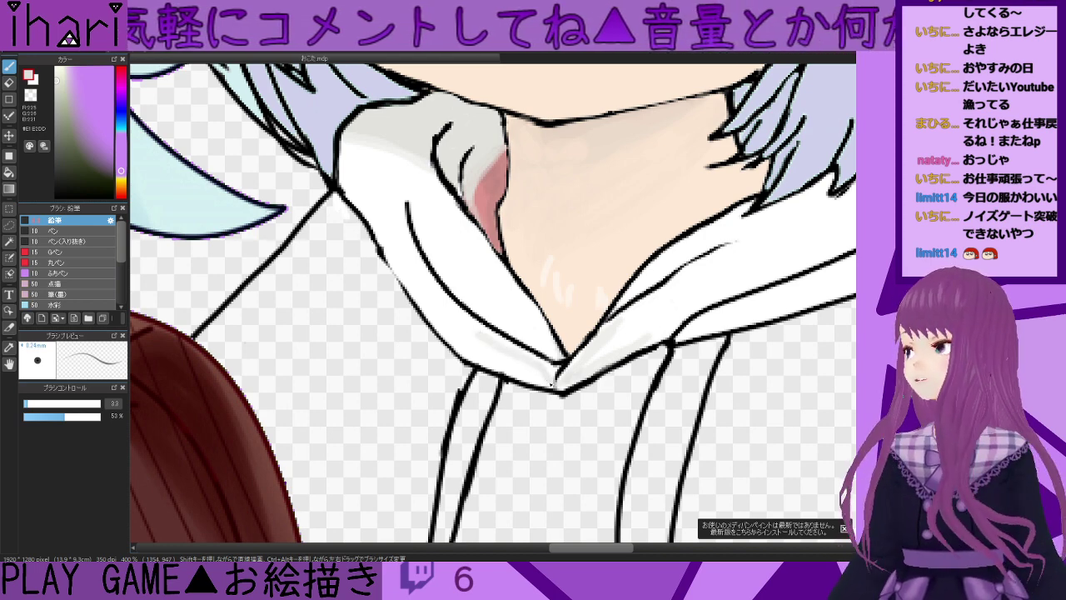
left_click_drag(547, 383, 461, 348)
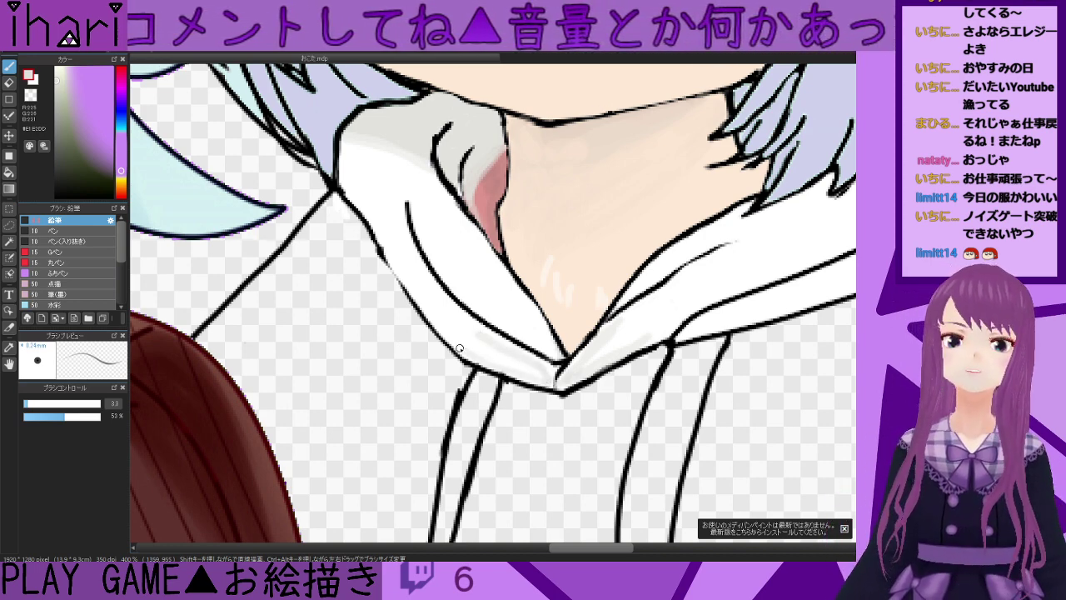
- Sample the collar's white and soften the edges of the grey shading around the V-point
left_click(454, 322, "alt")
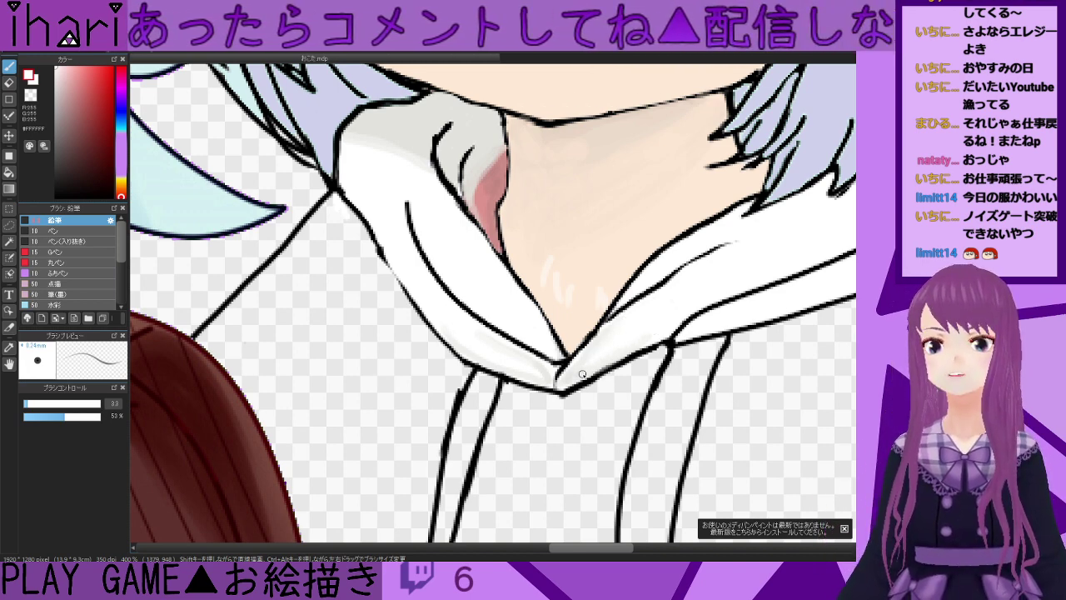
scroll(570, 379, "down", 2)
scroll(552, 369, "up", 3)
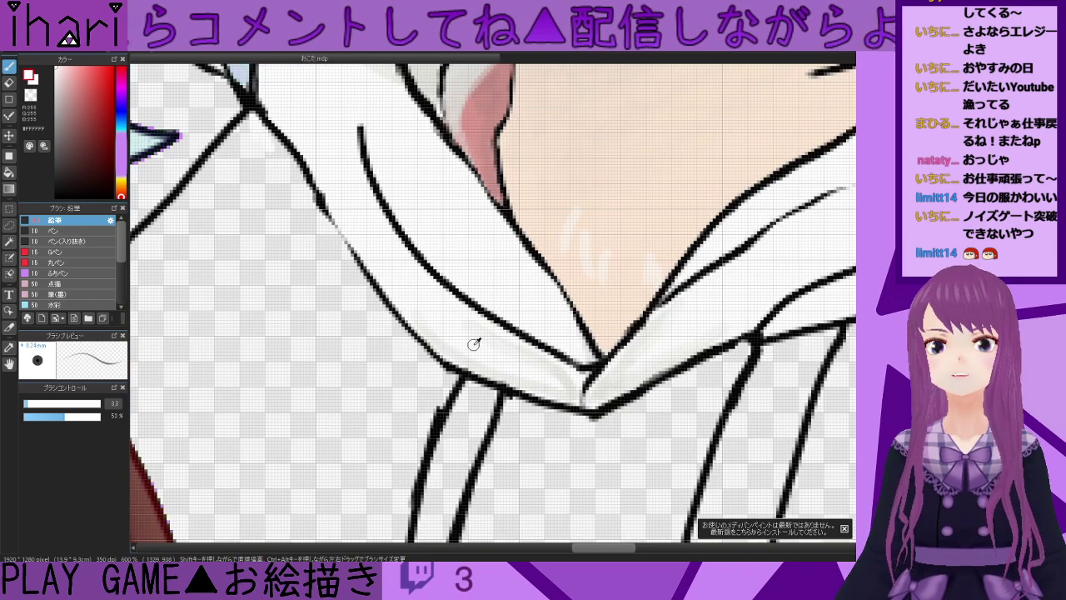
scroll(520, 354, "down", 2)
scroll(500, 341, "down", 1)
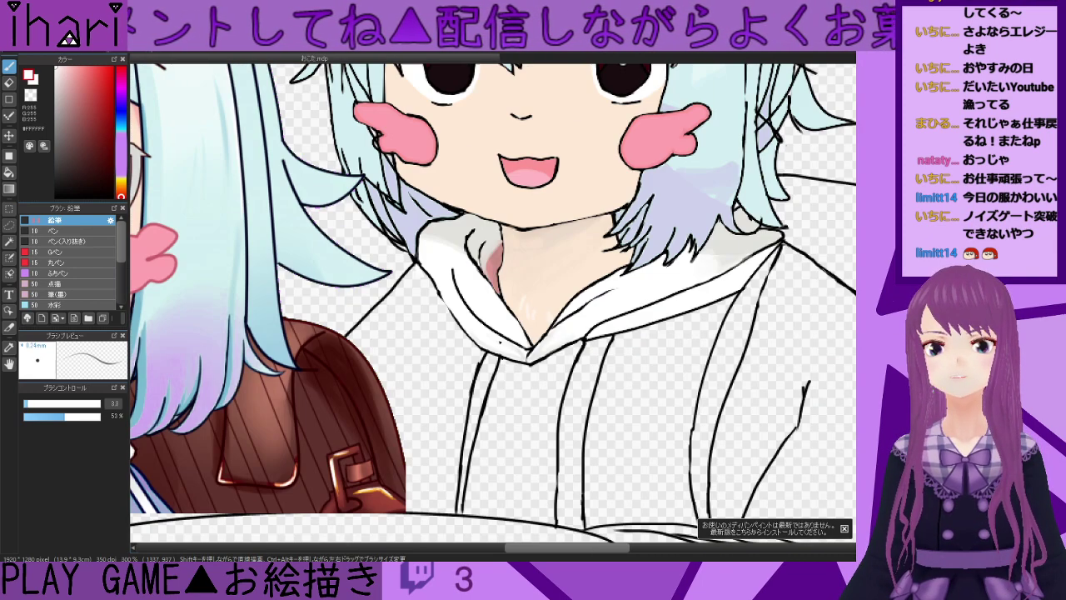
- Sample the pale grey at the V-point to shade the collar's lower outer band, and blend it with sampled white
mouse_move(618, 548)
left_mouse_down()
mouse_move(584, 553)
mouse_move(619, 555)
left_mouse_up()
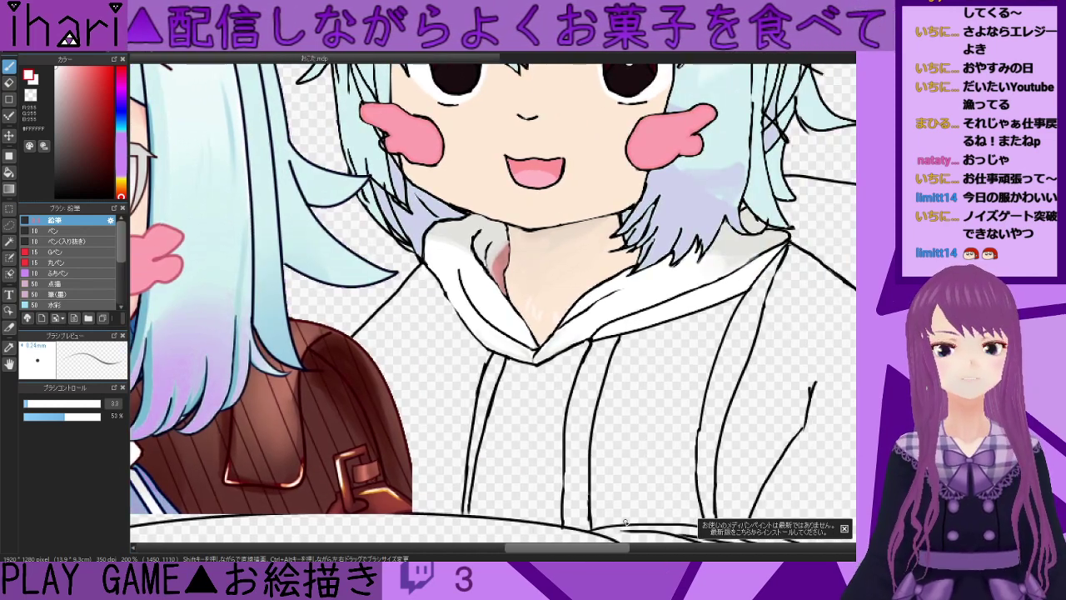
scroll(673, 343, "down", 1)
scroll(645, 331, "up", 3)
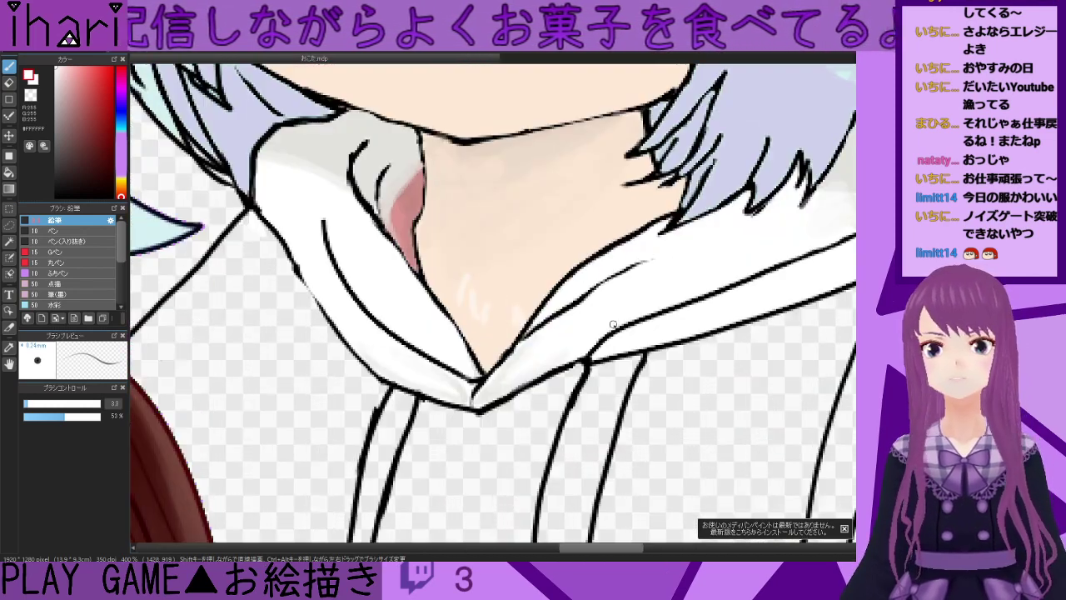
left_click(511, 368, "alt")
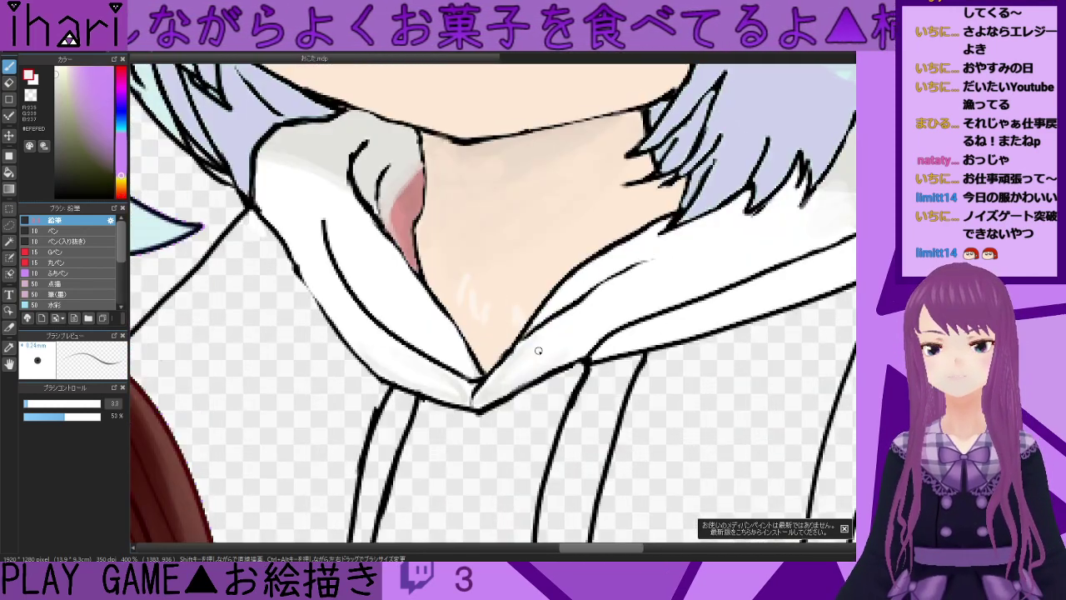
left_click(759, 298, "alt")
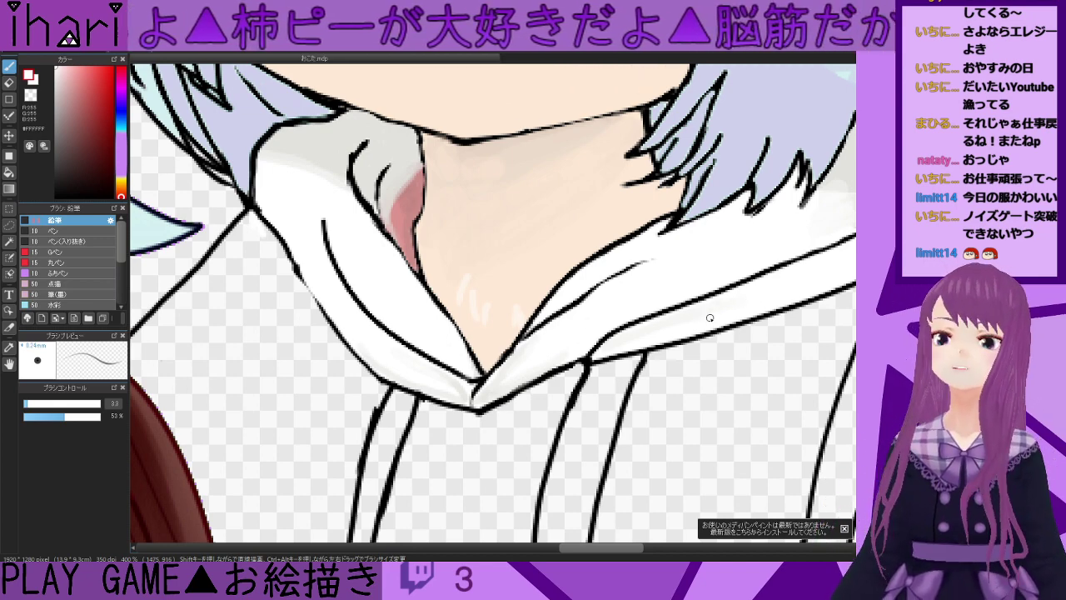
scroll(533, 315, "down", 4)
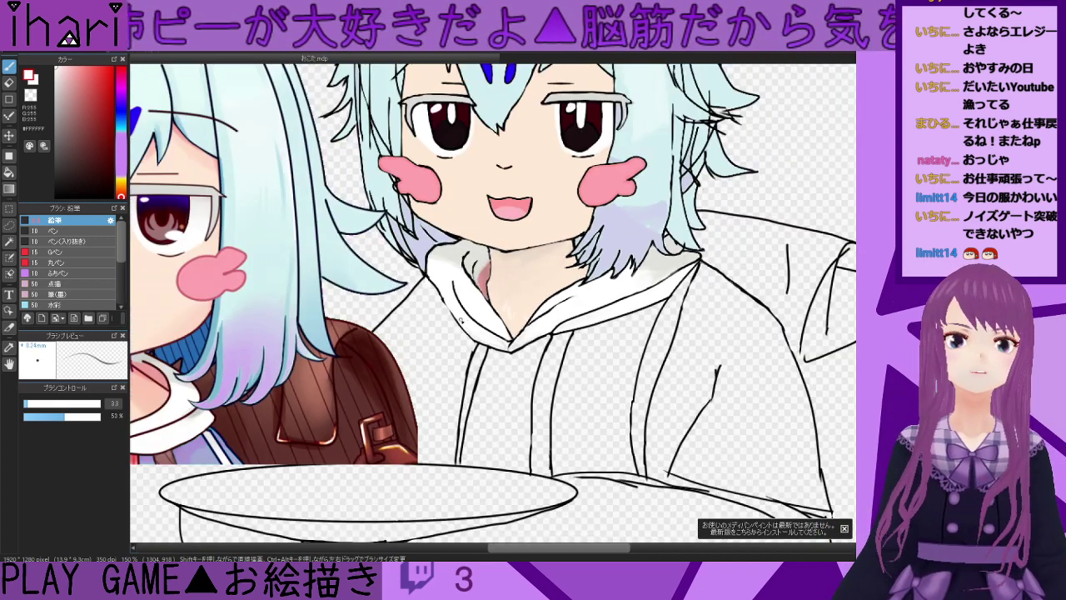
scroll(583, 254, "up", 4)
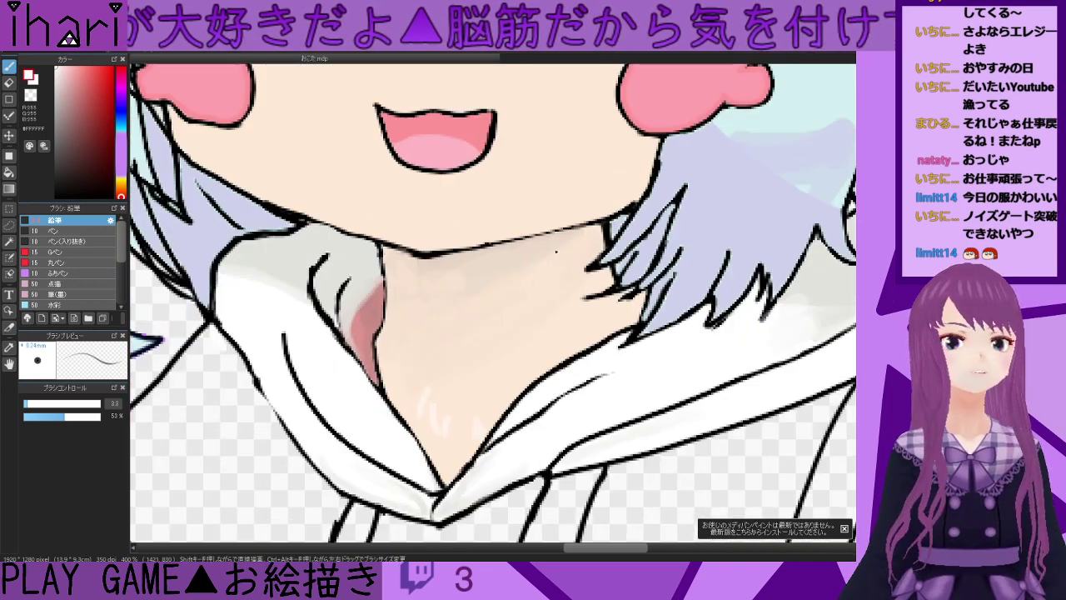
- Sample the finished character's aqua hair shade and paint a long aqua streak through the second character's lavender hair tips beside the neck
scroll(609, 261, "down", 4)
left_click(286, 359, "alt")
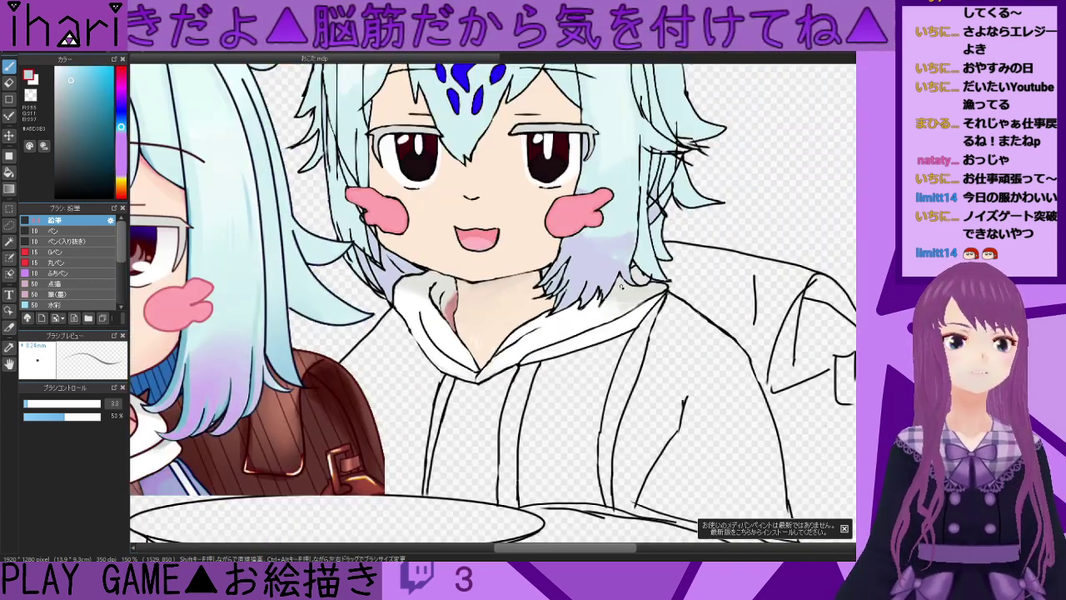
scroll(626, 275, "up", 4)
left_click_drag(500, 220, 468, 290)
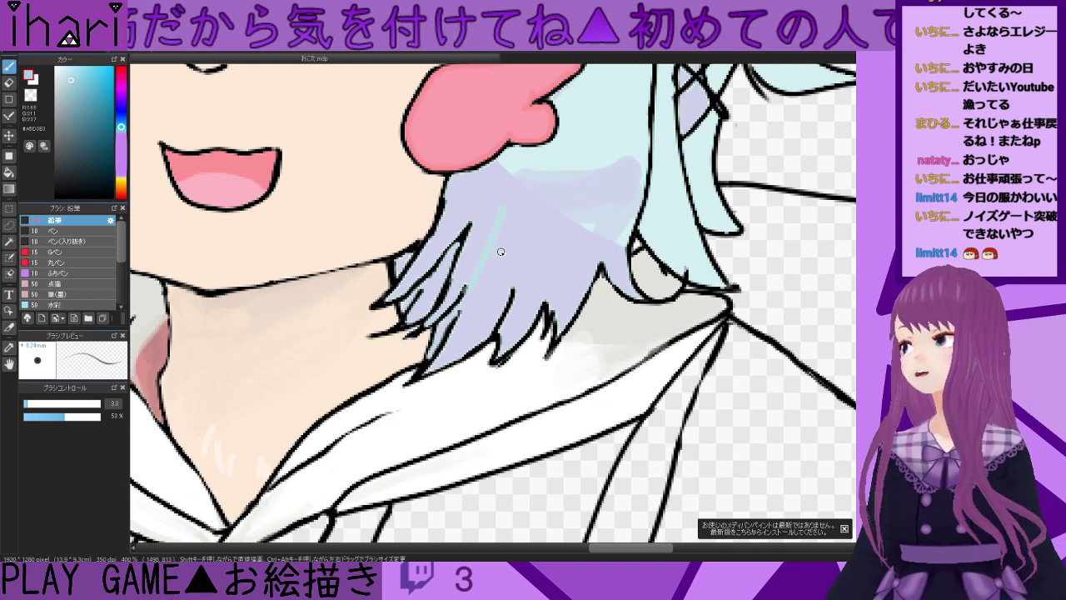
mouse_move(494, 242)
left_mouse_down()
mouse_move(469, 317)
mouse_move(469, 304)
left_mouse_up()
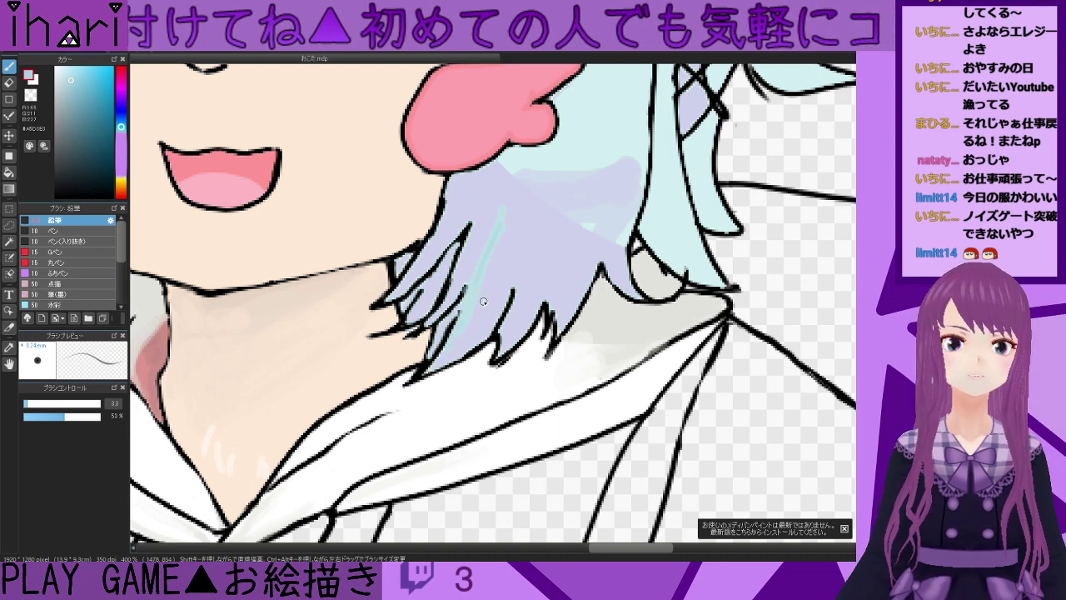
- Alternate sampled lavender and aqua to blend the streak's edges and add thin aqua strokes toward the outer hair tips above the hood
left_click(495, 274, "alt")
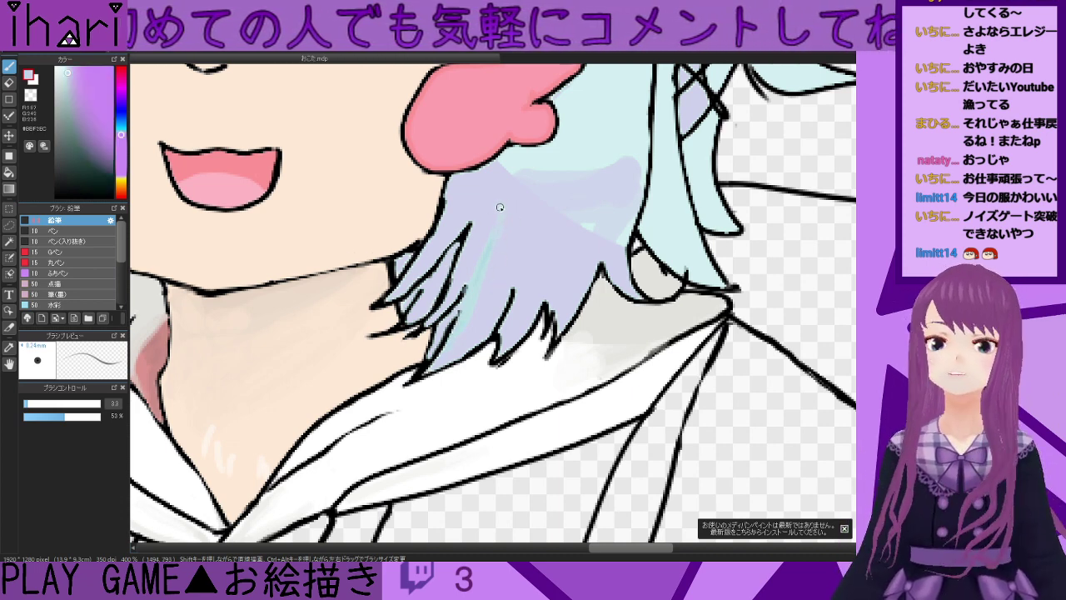
left_click(487, 277, "alt")
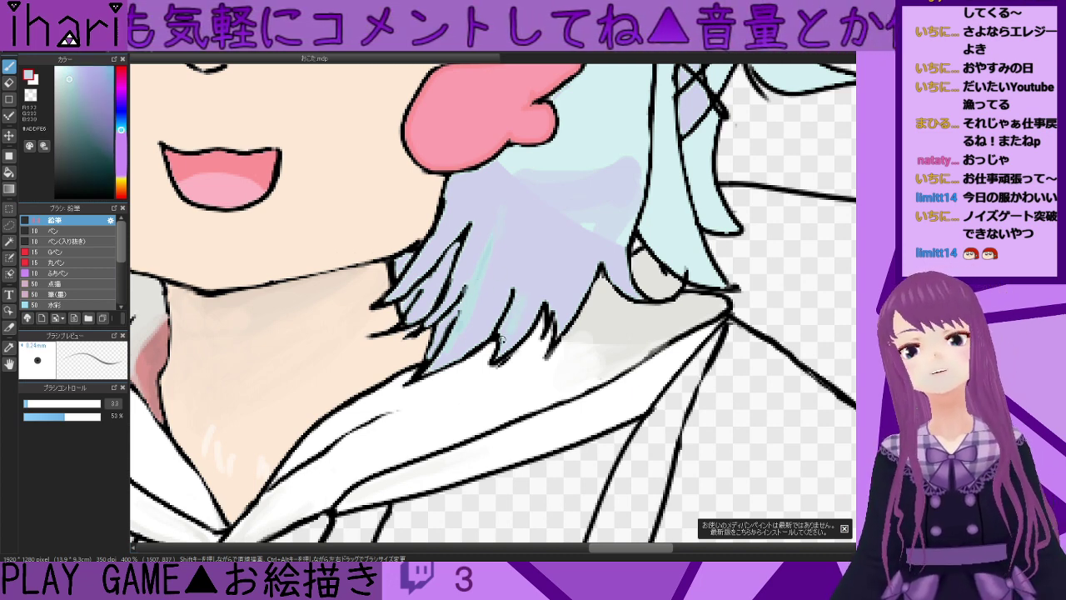
left_click(532, 291, "alt")
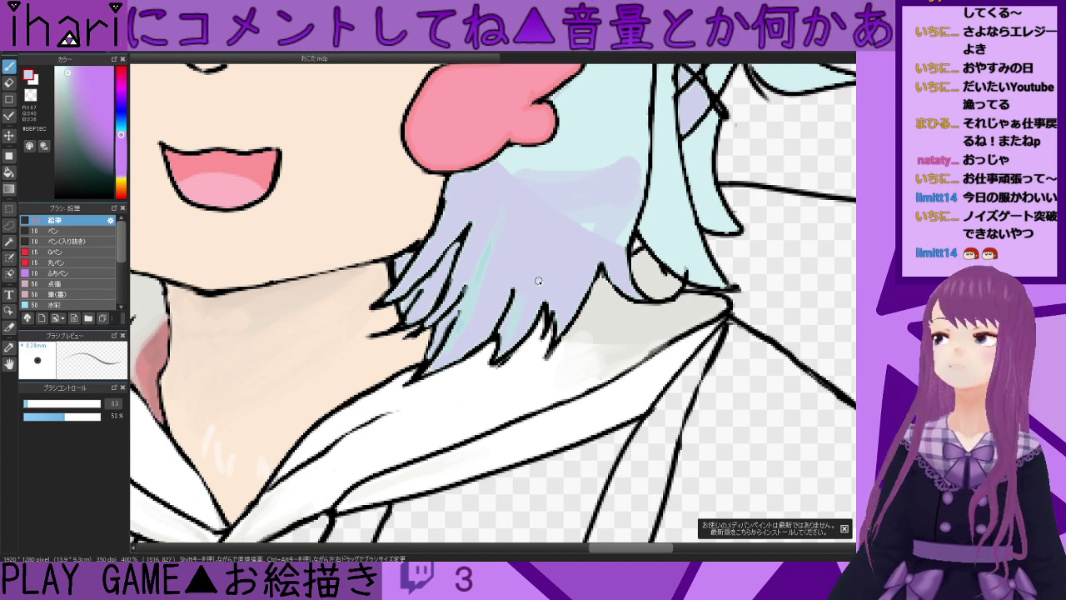
left_click(489, 263, "alt")
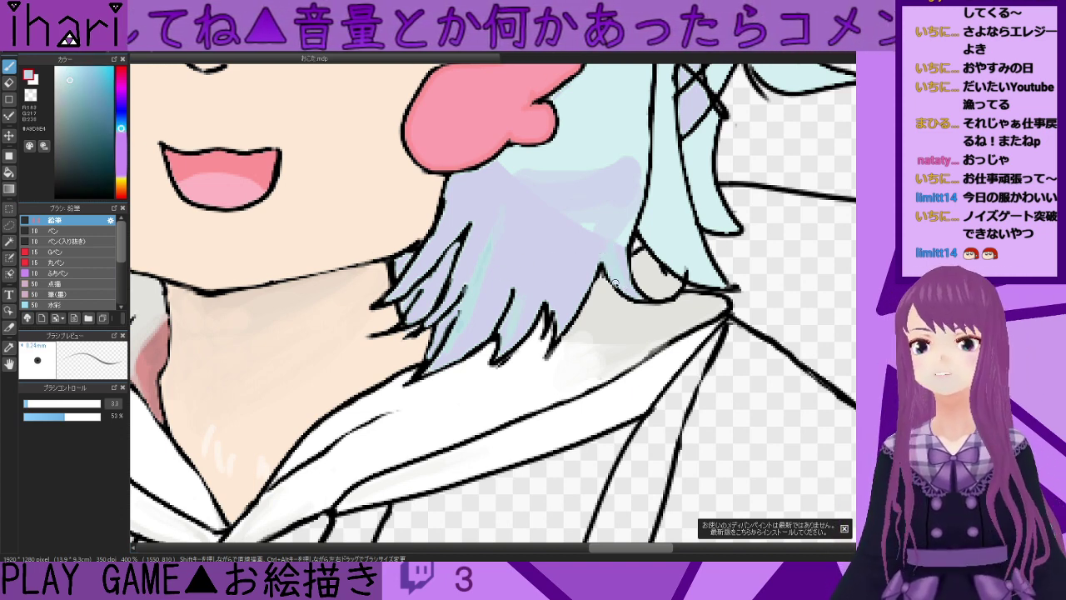
left_click(615, 238, "alt")
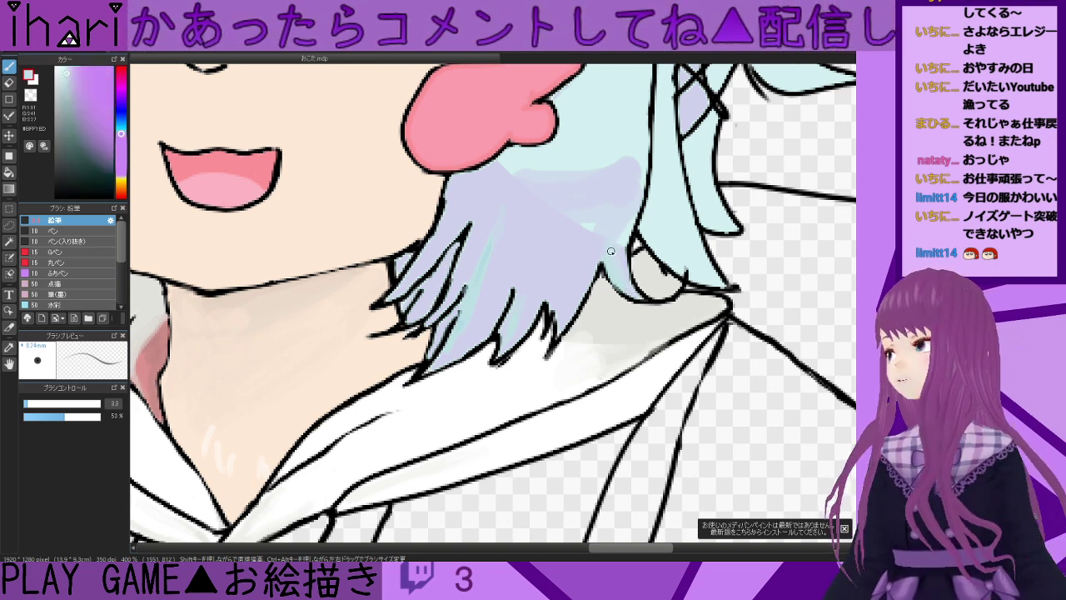
left_click(475, 278, "alt")
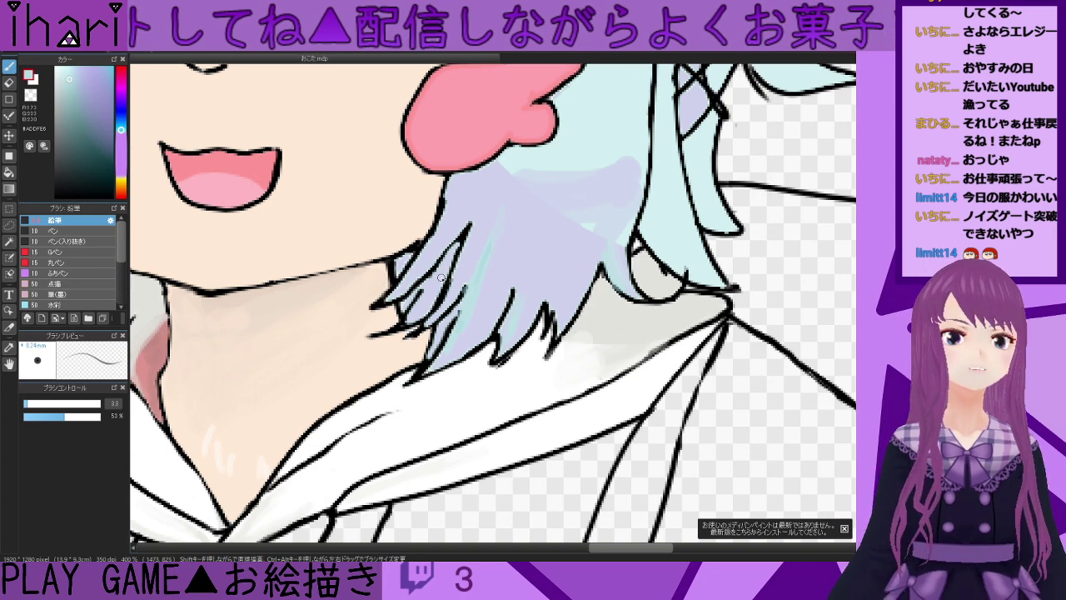
- Sample aqua and lavender from the painted tips to extend and soften the streaks in the strands nearest the jaw
scroll(447, 279, "down", 5)
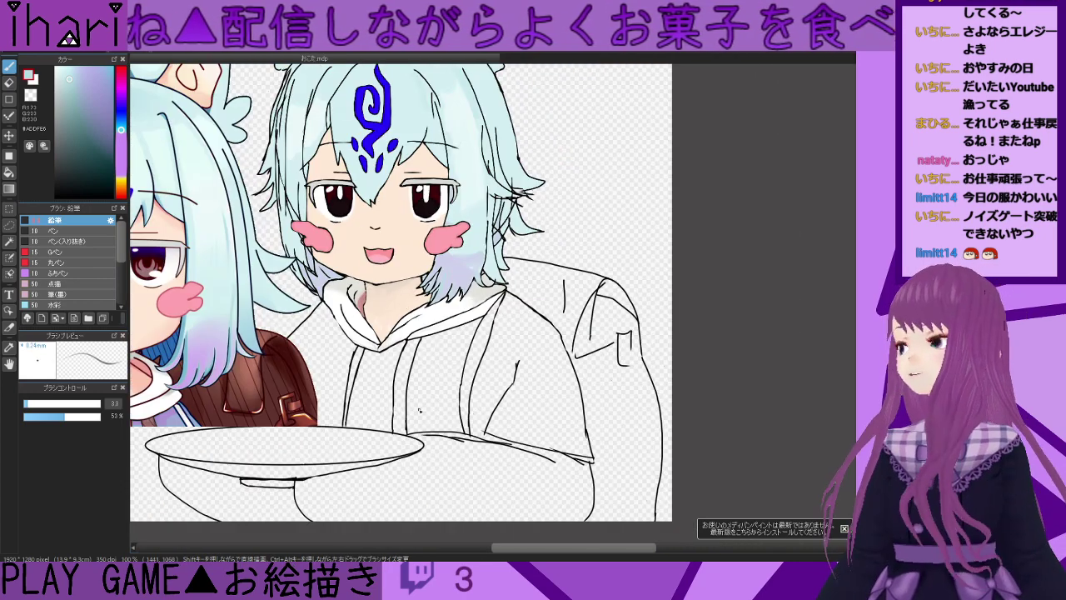
left_click_drag(563, 547, 524, 549)
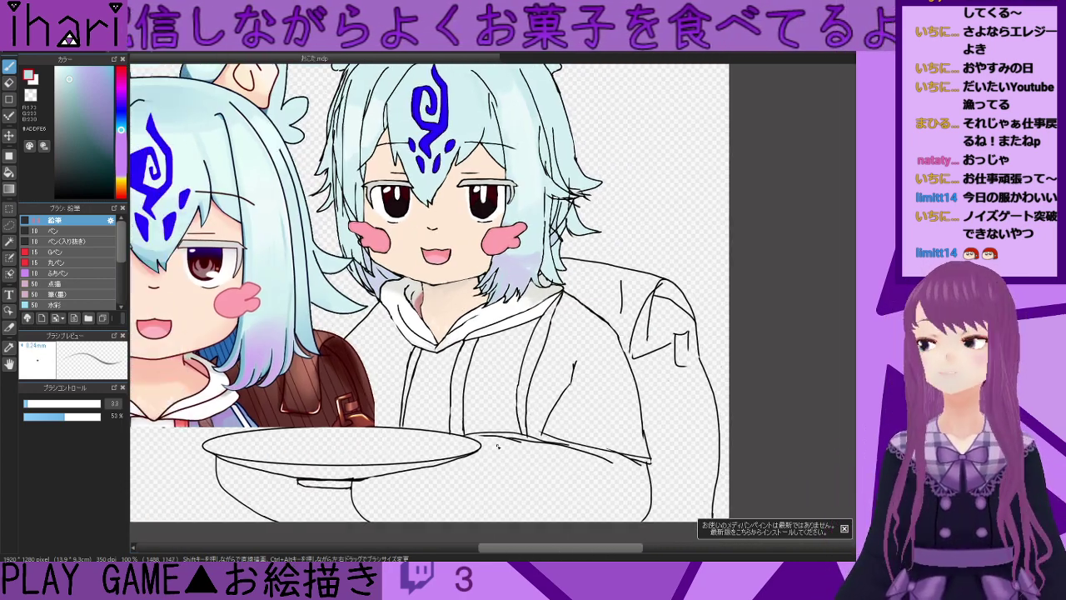
scroll(429, 294, "down", 1)
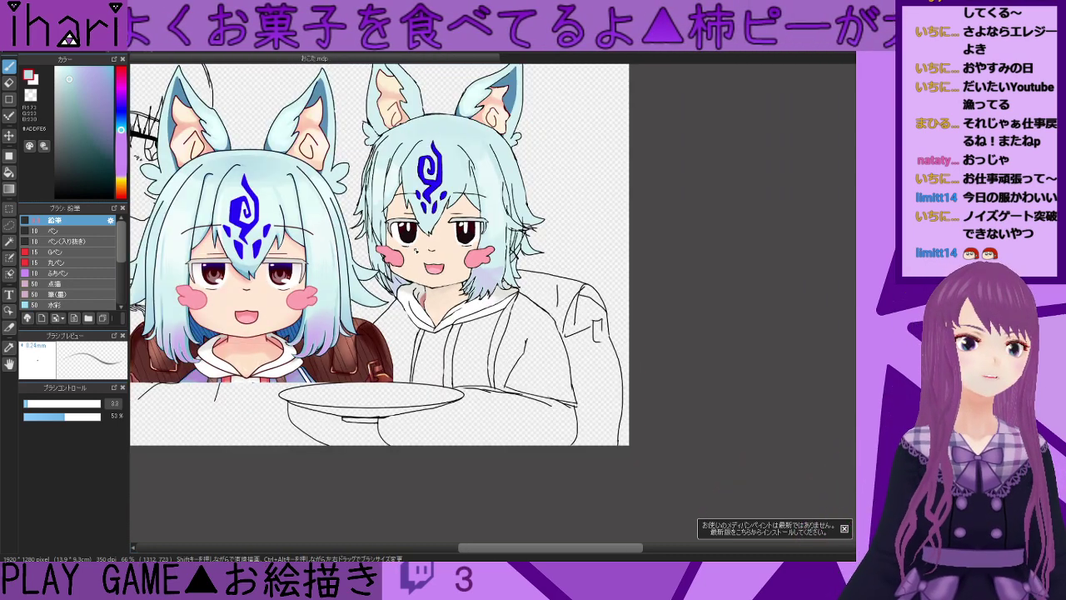
scroll(434, 259, "up", 5)
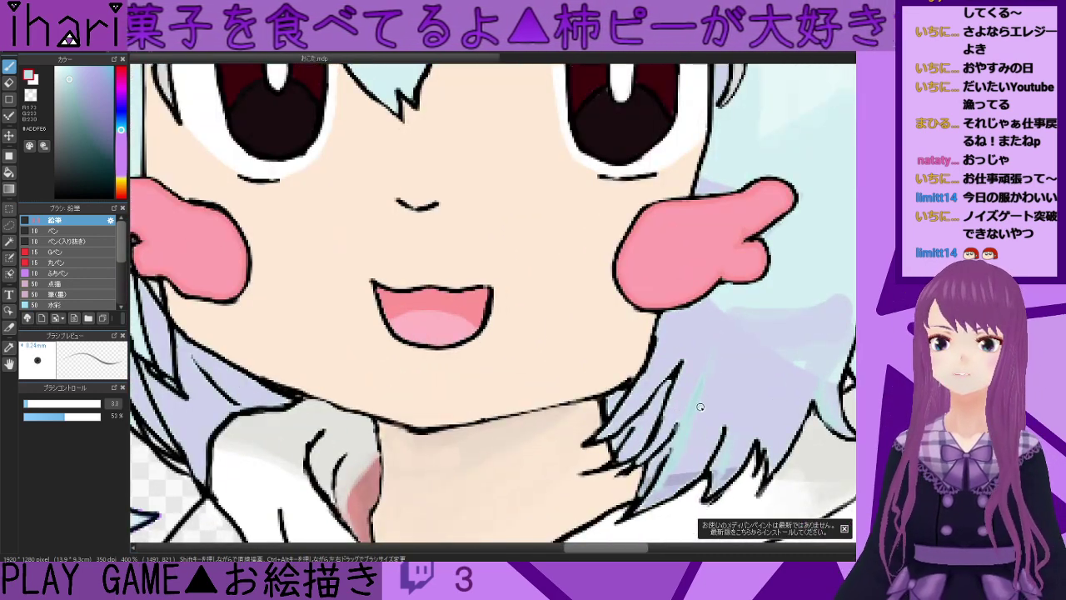
right_click(704, 381)
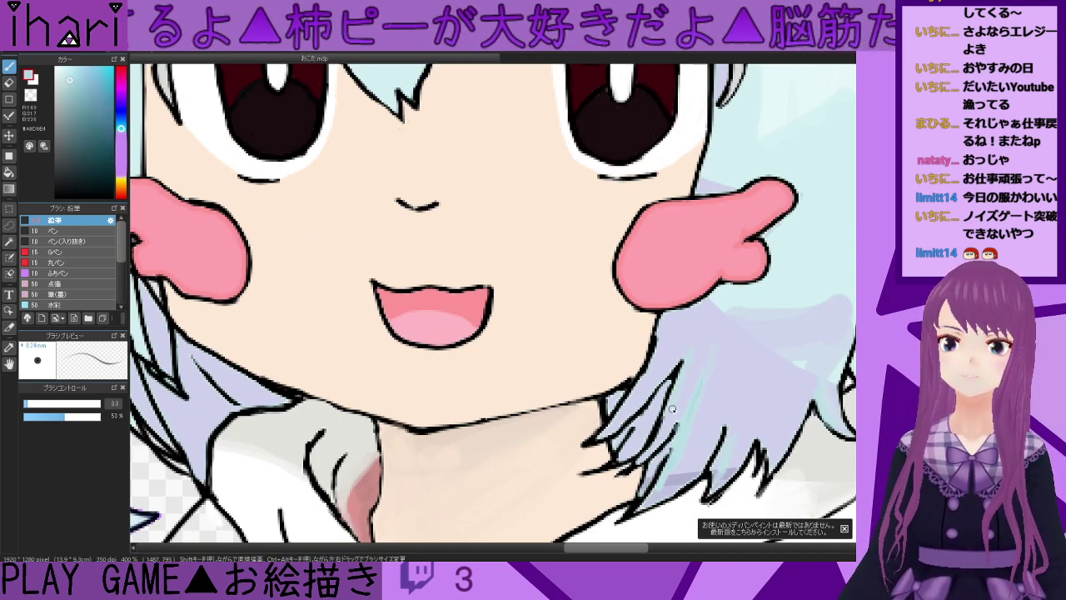
left_click(690, 372, "alt")
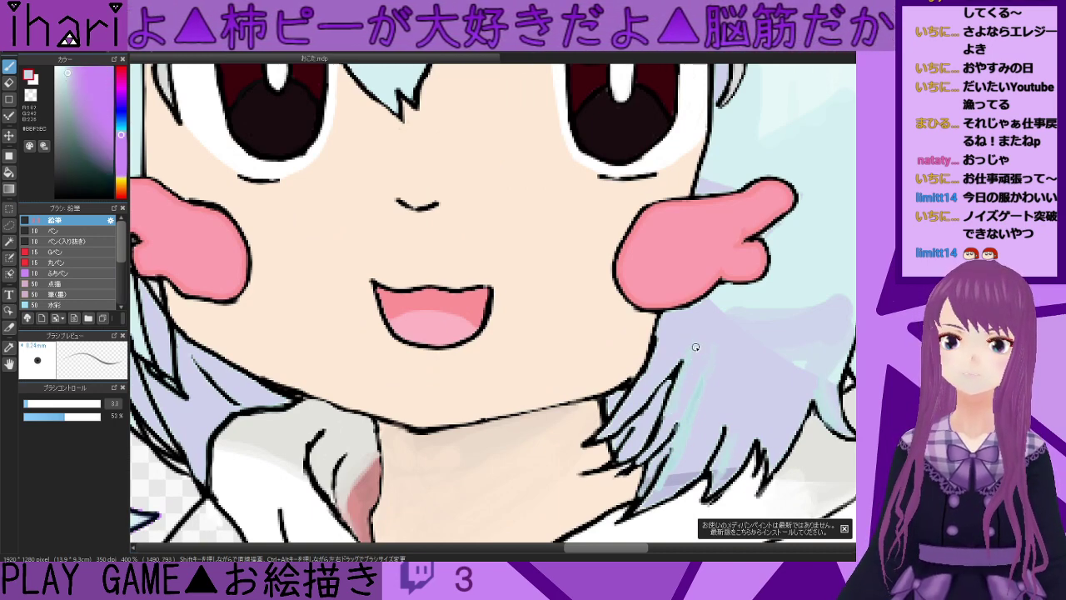
left_click(694, 408, "alt")
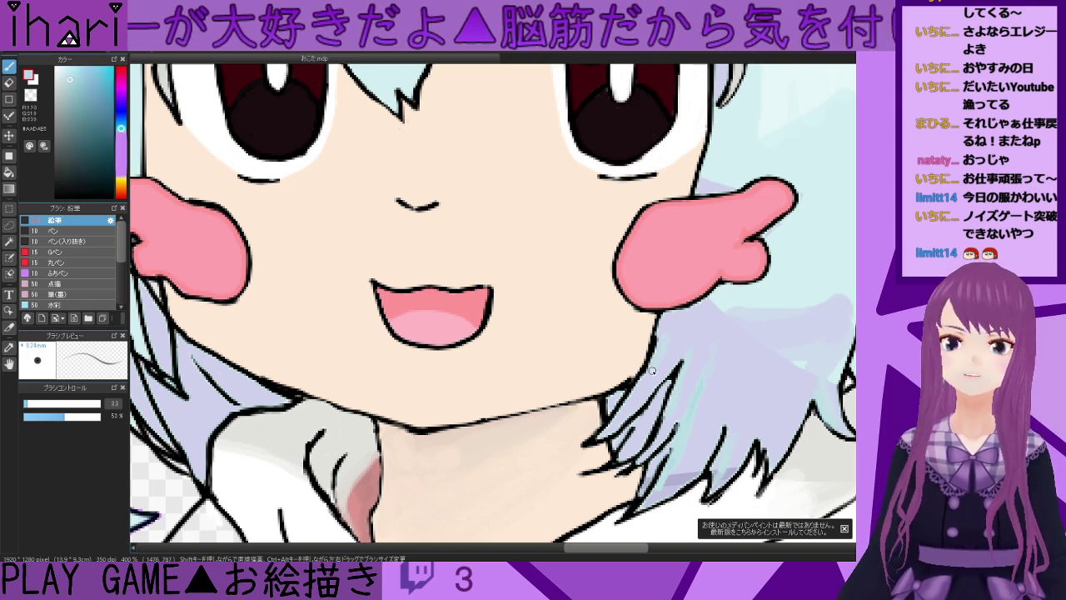
left_click(677, 345, "alt")
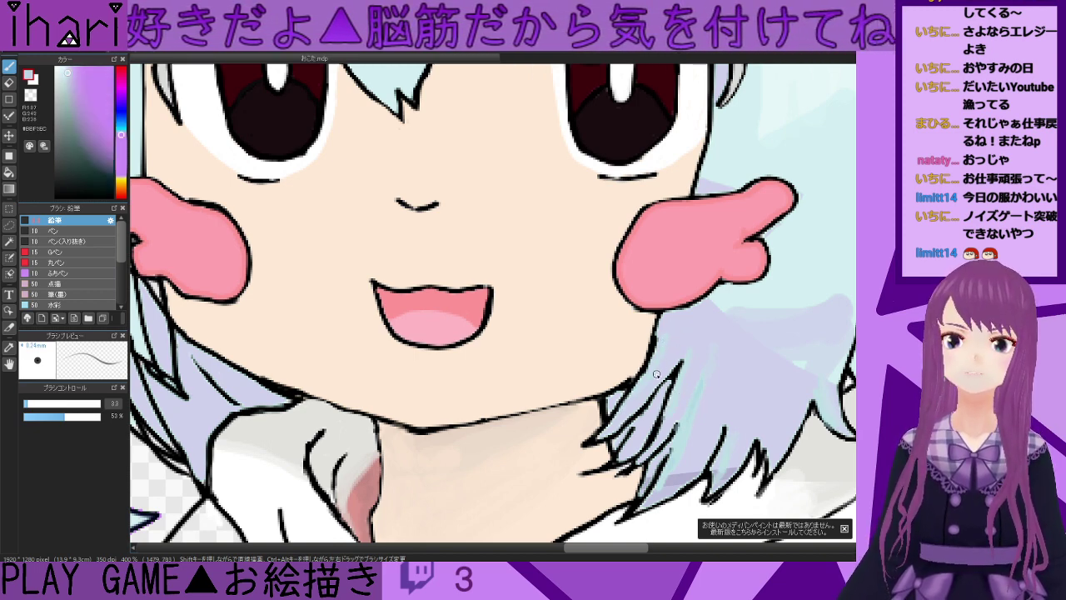
- Resample the streak's aqua and paint short strokes down the pointed lower ends of the same hair tips
left_click(700, 393, "alt")
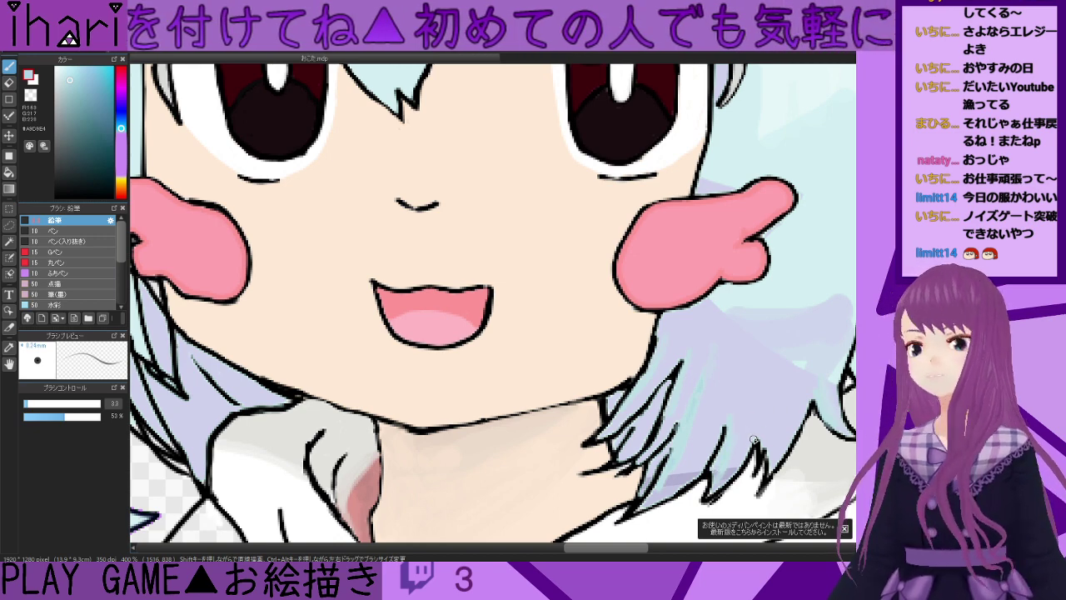
left_click_drag(727, 426, 717, 461)
left_click_drag(730, 426, 717, 458)
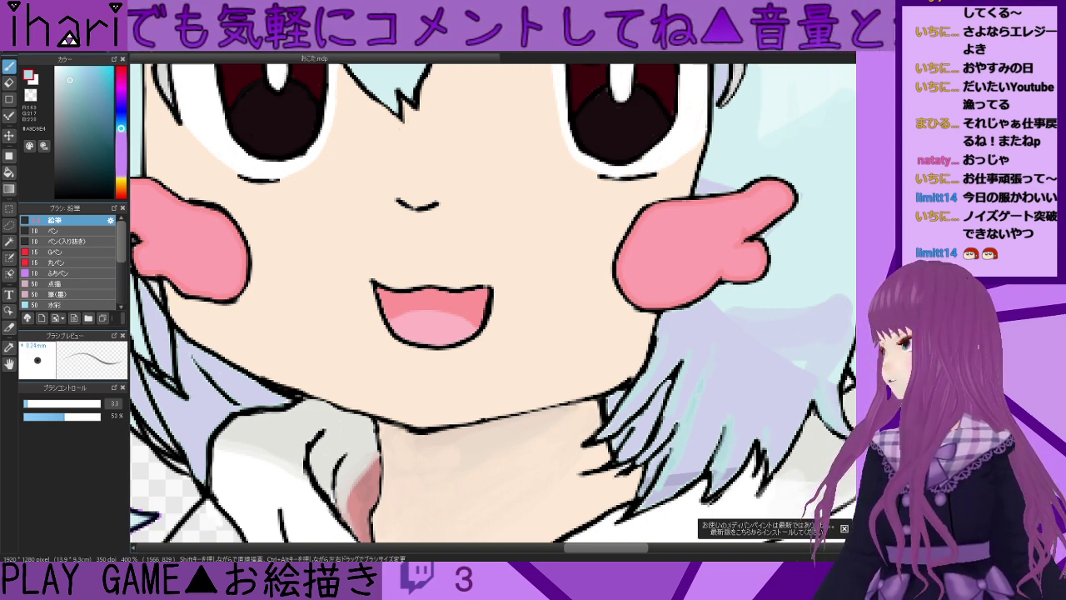
- Raise the brush opacity to 100 % and shade the hair lock below the opposite cheek marking, using sampled hair colours
scroll(611, 398, "down", 2)
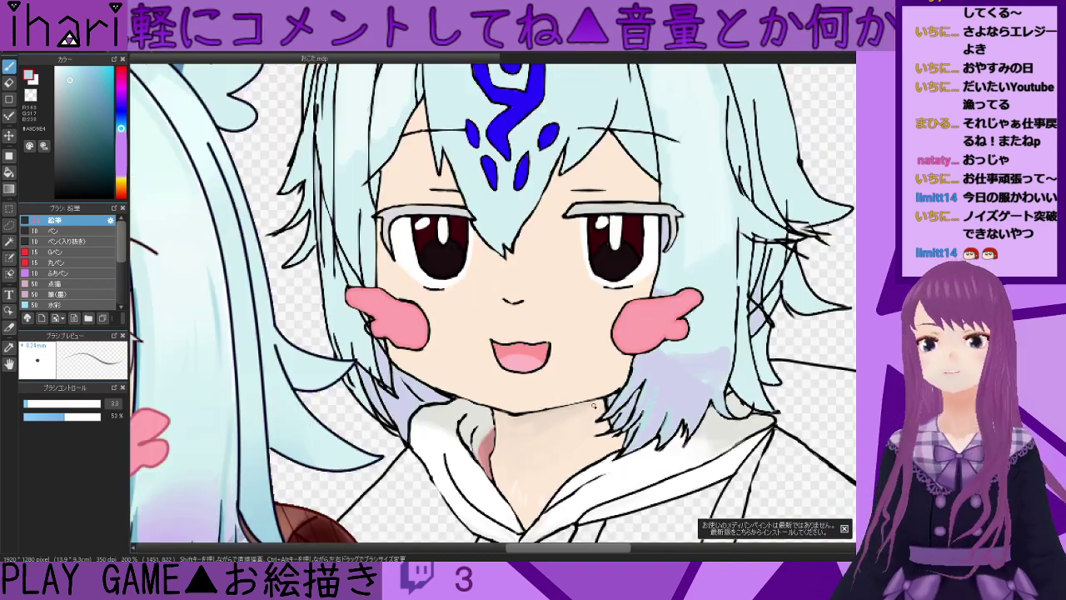
scroll(575, 410, "up", 1)
left_click_drag(559, 547, 522, 548)
scroll(501, 329, "up", 1)
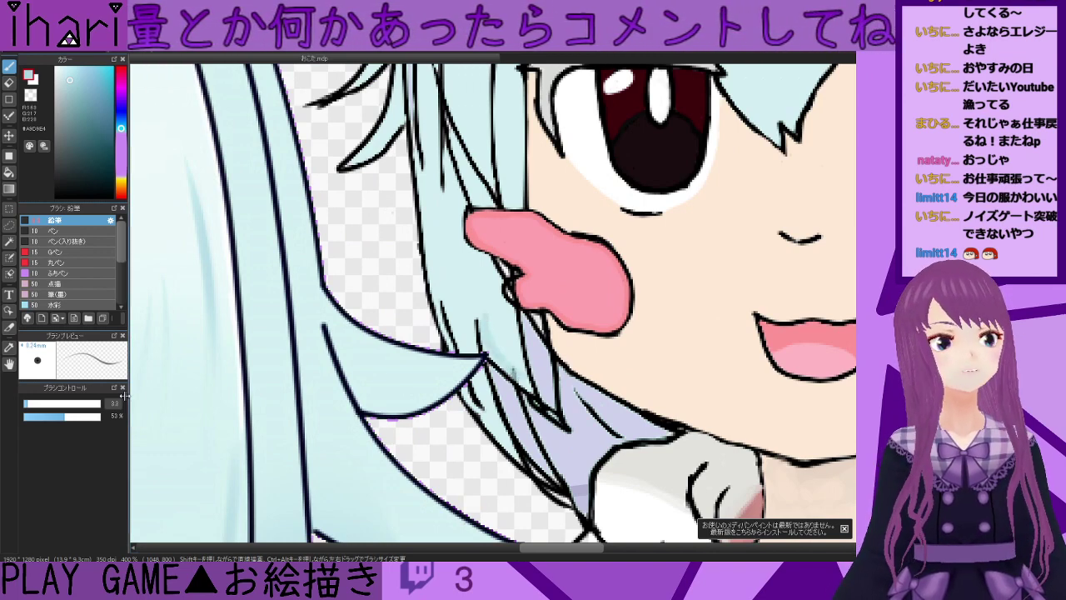
left_click_drag(80, 415, 120, 421)
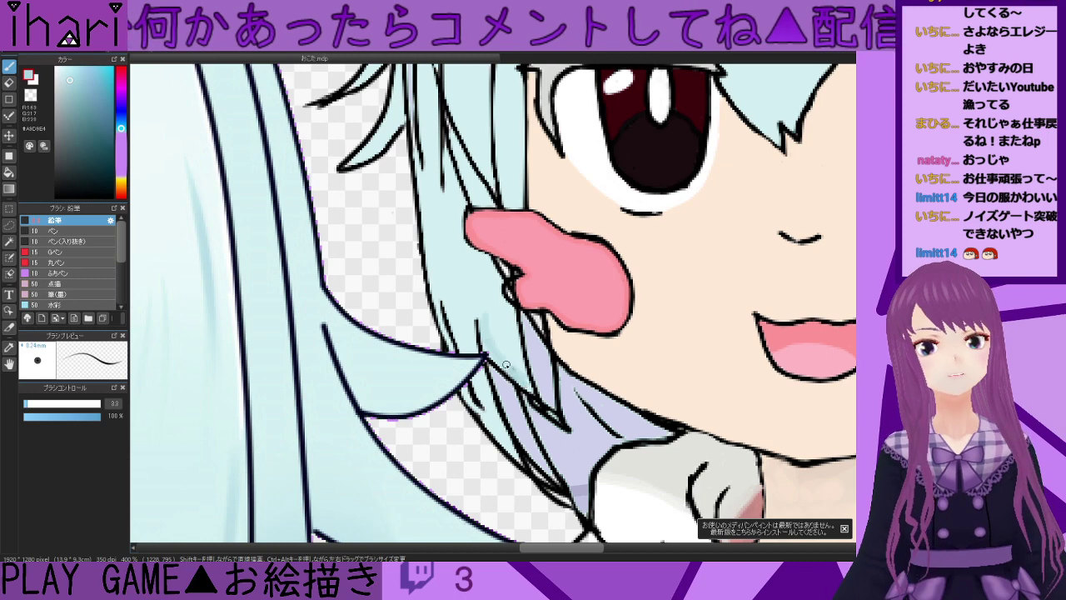
right_click(492, 307)
scroll(444, 344, "down", 3)
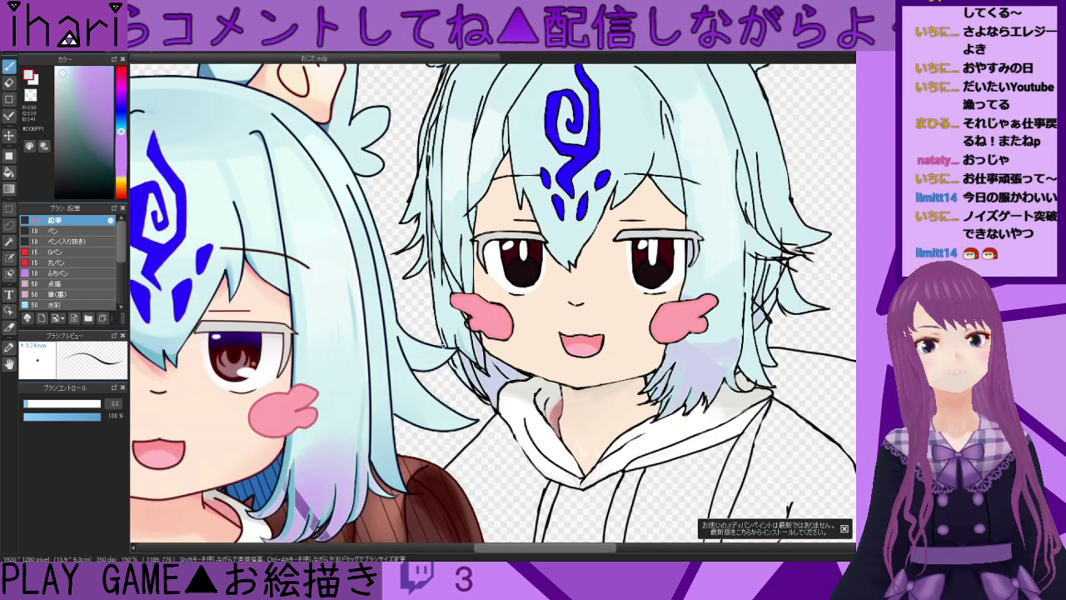
scroll(444, 345, "down", 1)
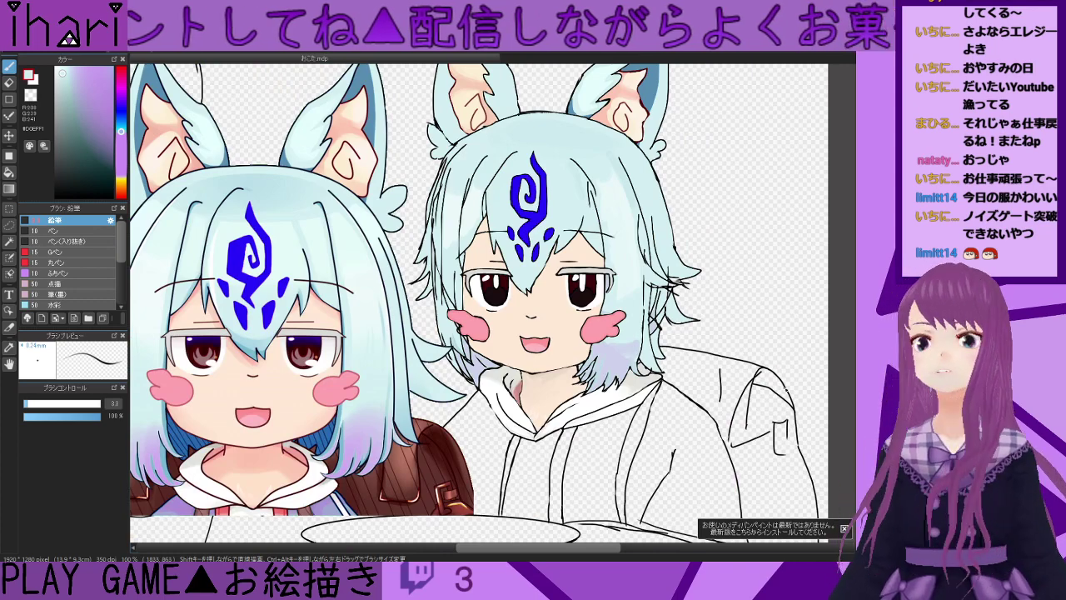
scroll(515, 387, "down", 1)
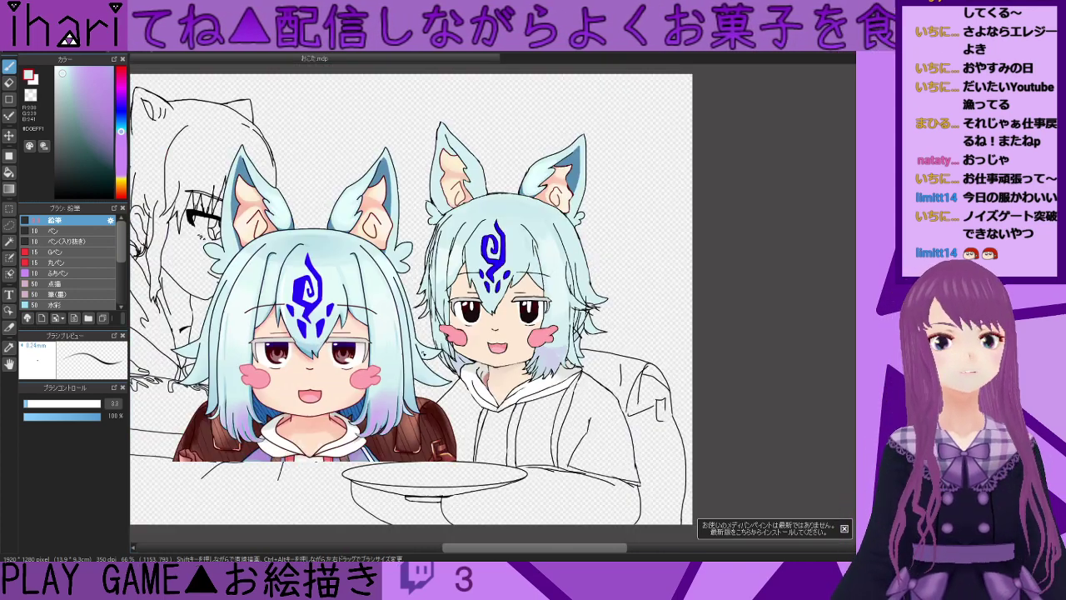
- Sample the darker aqua and extend the shading down to the pointed ends of the lock beneath that cheek marking
scroll(514, 388, "up", 6)
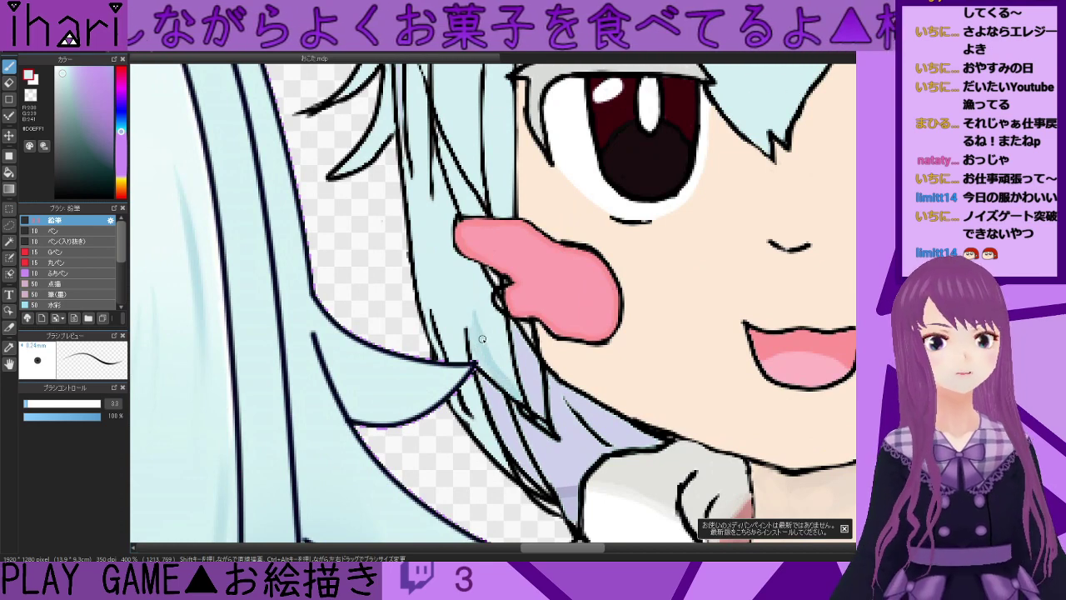
left_click(485, 344, "alt")
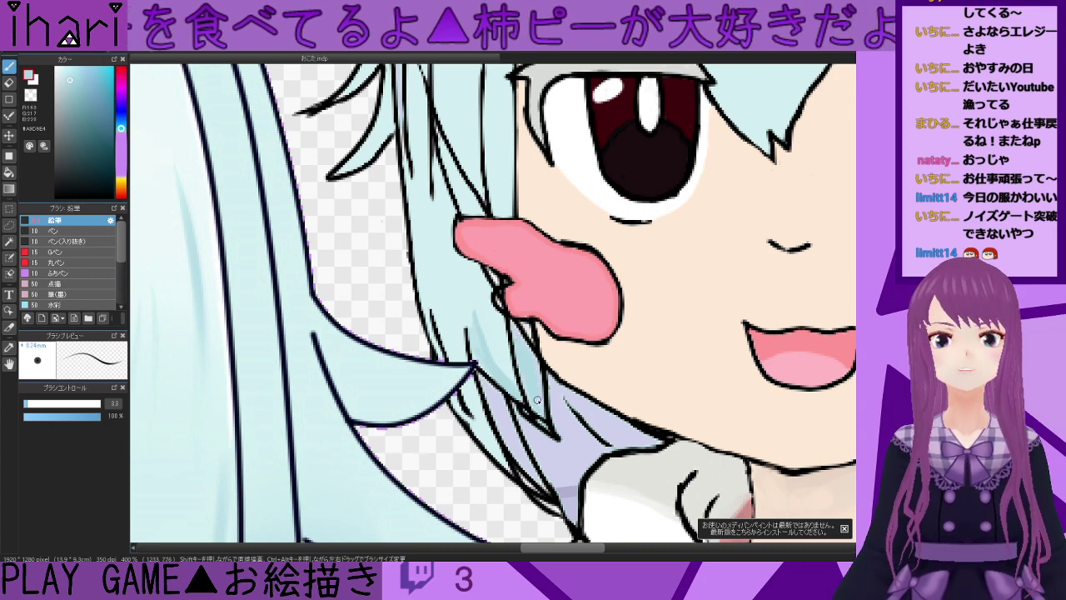
scroll(511, 426, "down", 3)
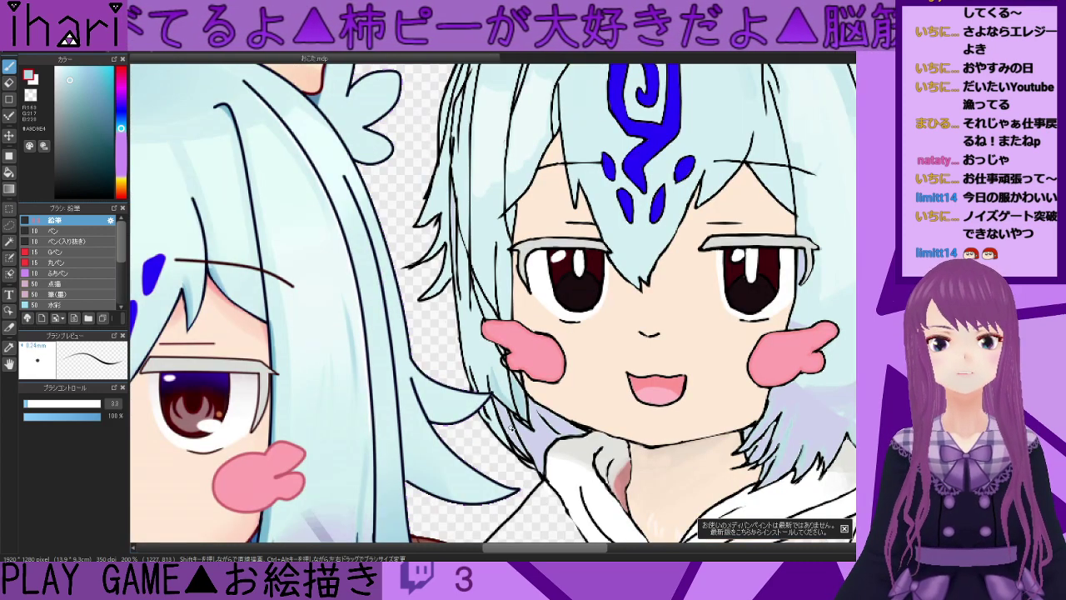
scroll(493, 265, "down", 4)
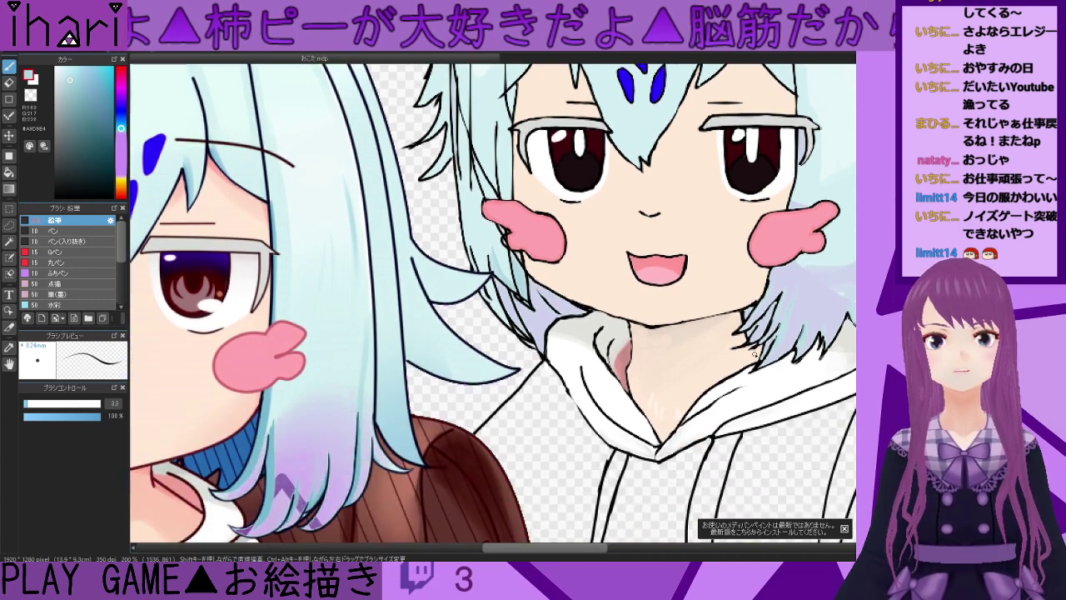
- Shade the outward-flicking hair tips beside the second character's cheek with the darker aqua
scroll(575, 273, "up", 6)
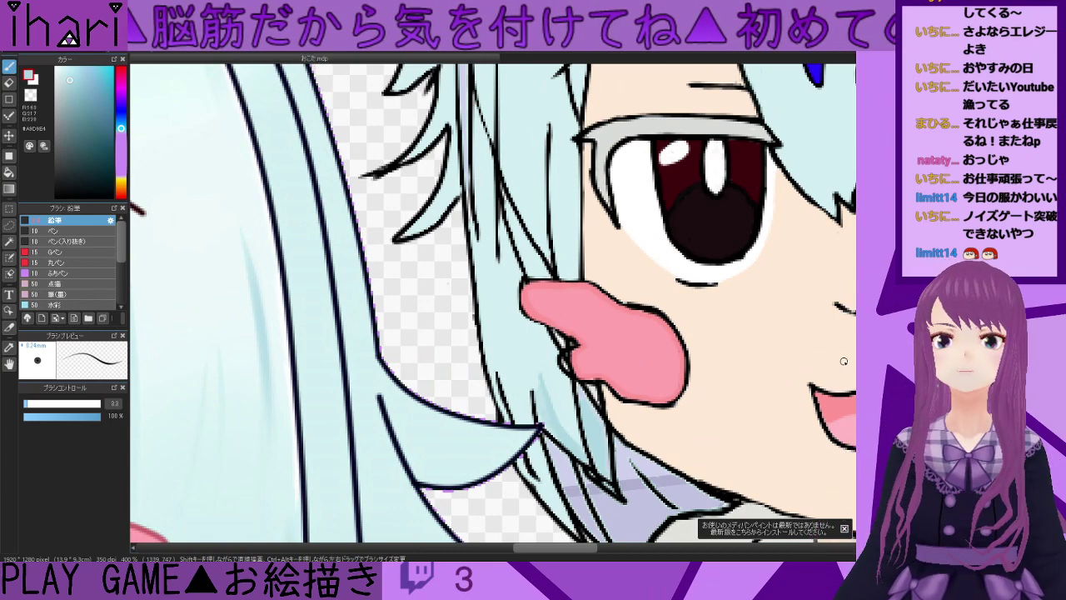
scroll(457, 337, "up", 3)
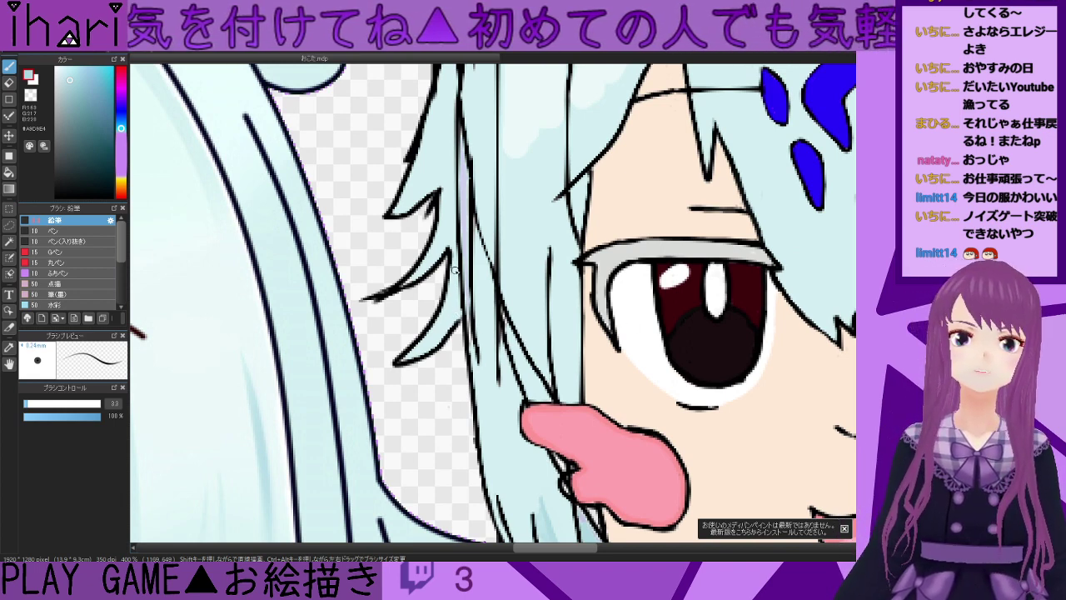
left_click_drag(456, 284, 419, 345)
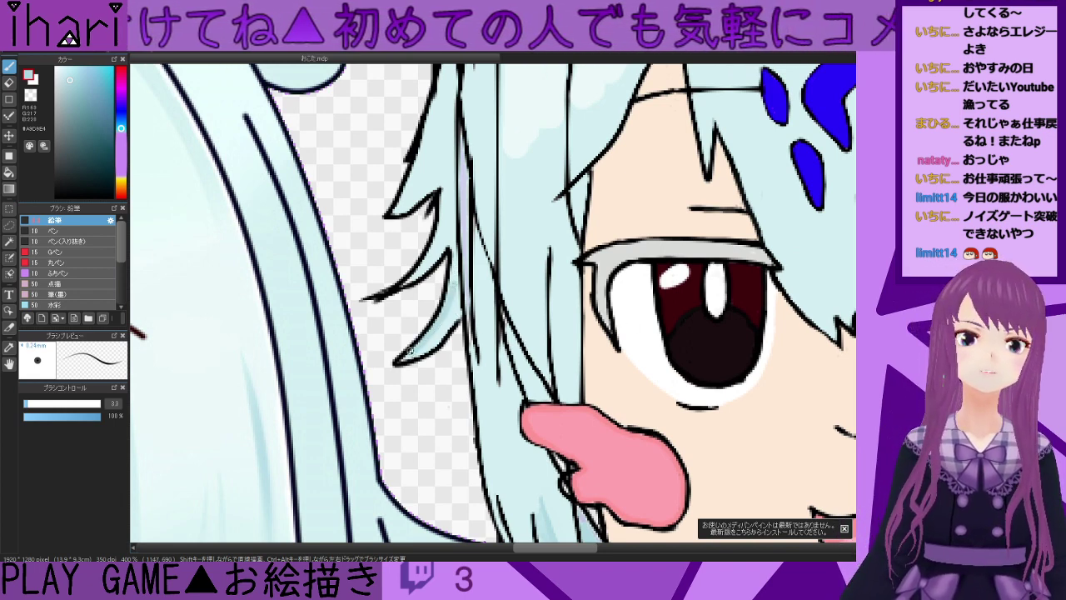
left_click_drag(444, 199, 429, 267)
key("ctrl+z")
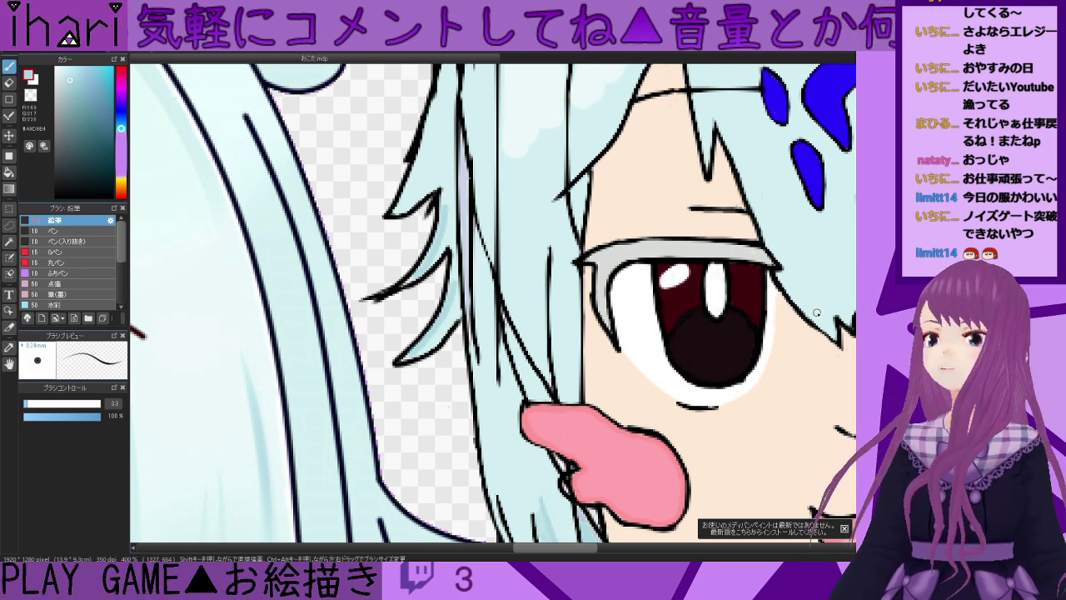
- Shade the uppermost outward-flicking tip of the same side hair, resampling its base and darker aqua tones
scroll(841, 308, "up", 4)
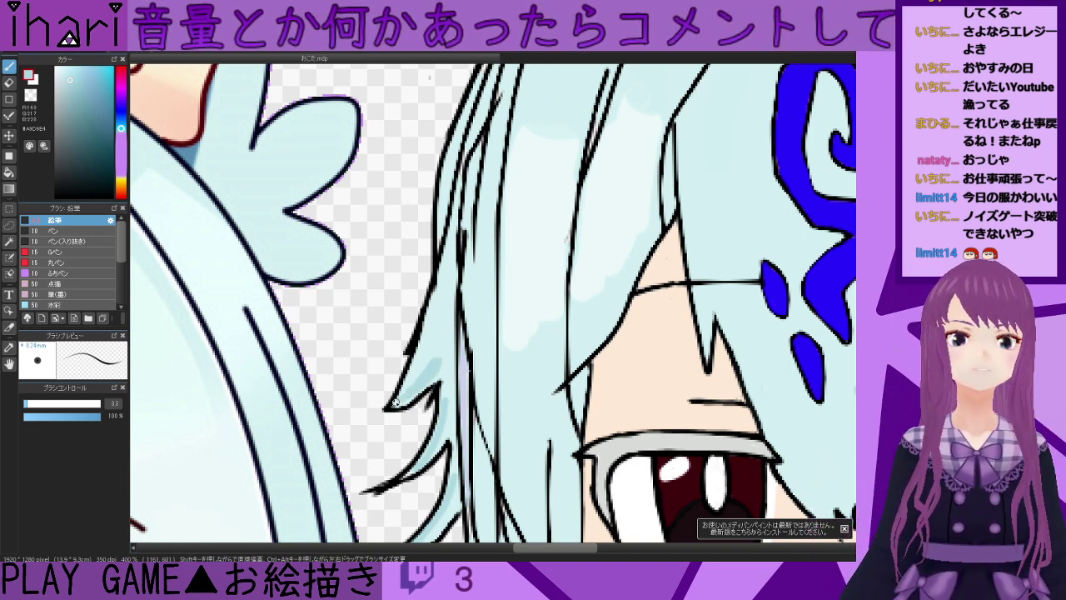
left_click(434, 349, "alt")
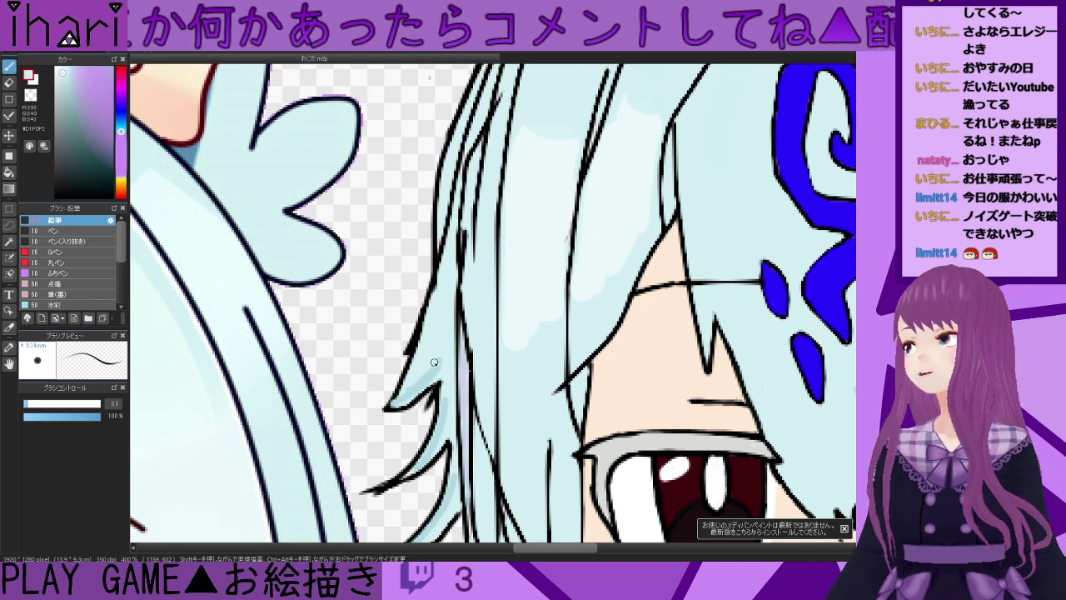
left_click(434, 368, "alt")
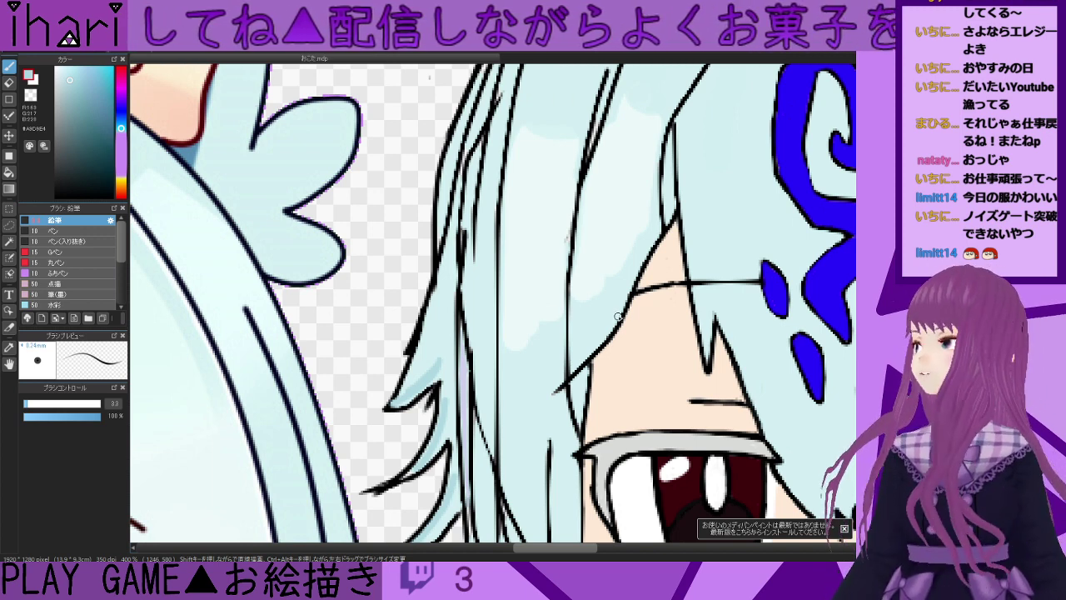
- Sample the crown shadow colour from the finished character, set the brush size to 14.4, and paint a shadow band across the second character's crown
scroll(492, 303, "up", 2)
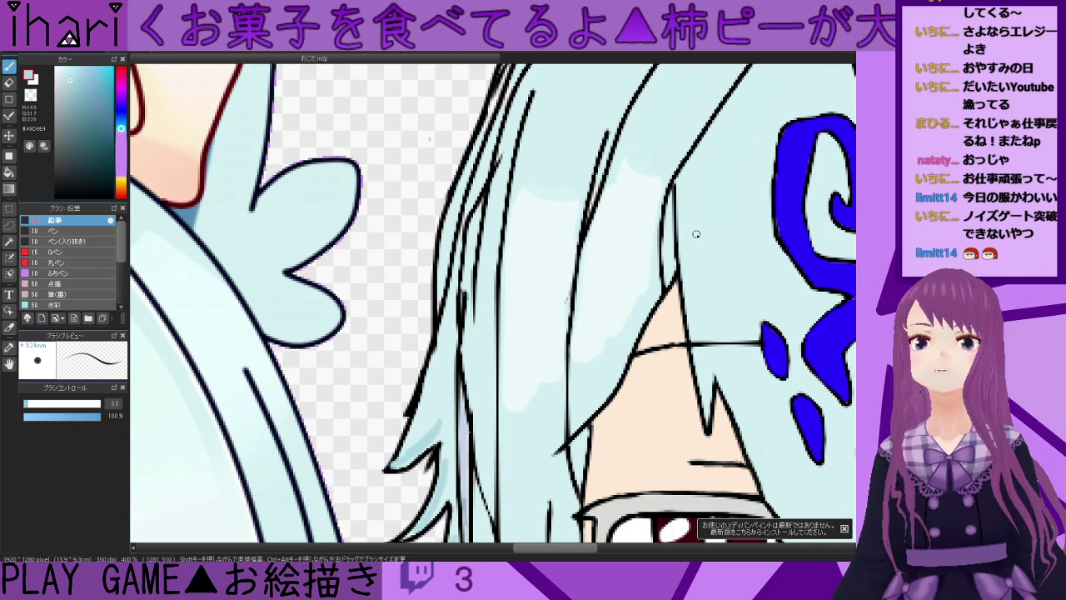
scroll(633, 282, "down", 4)
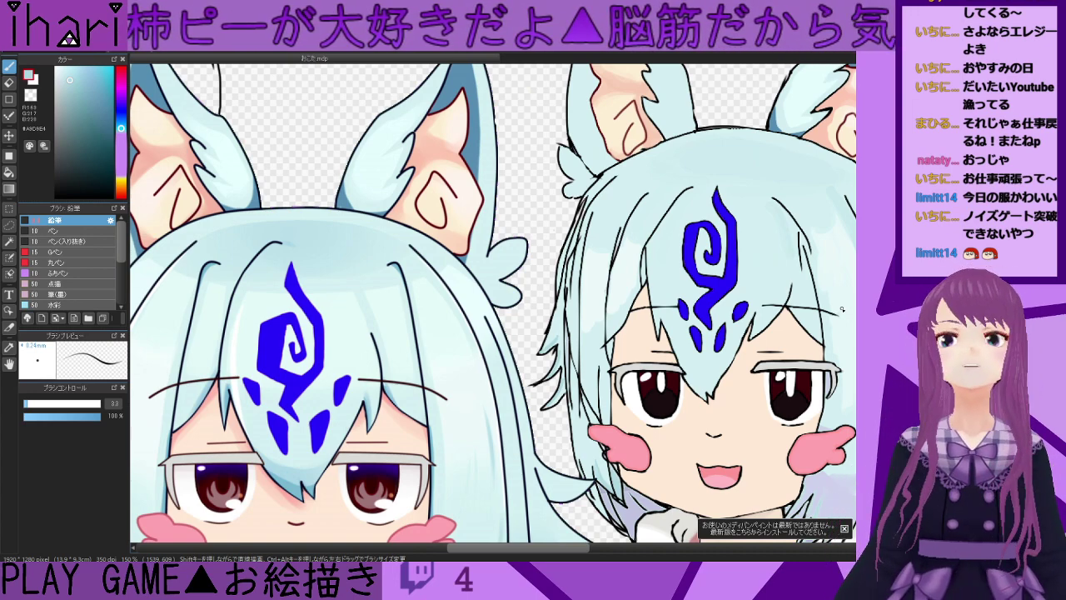
left_click_drag(493, 303, 494, 355)
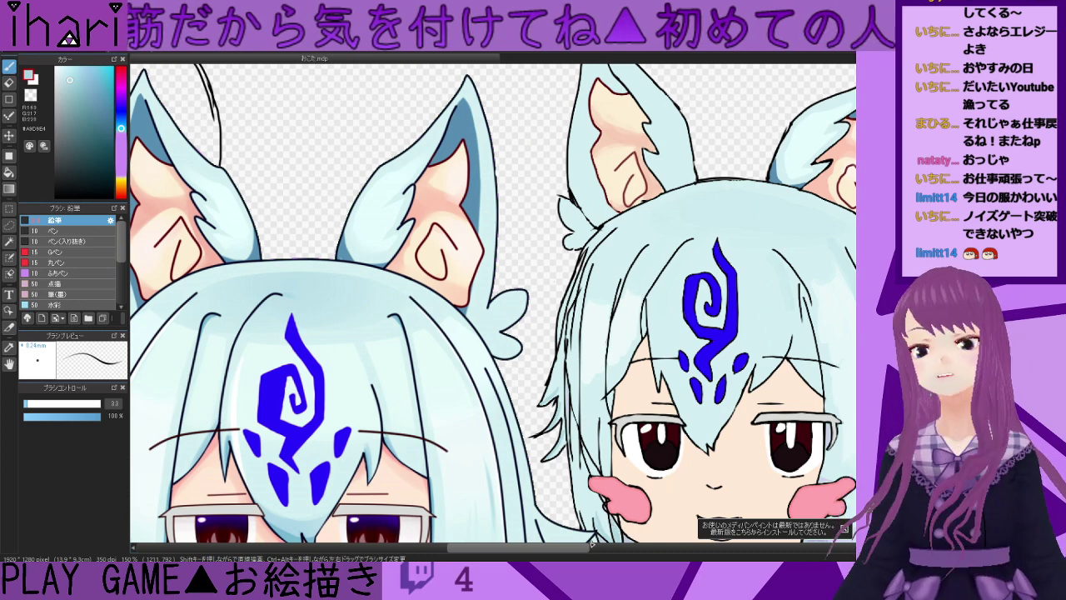
scroll(594, 543, "right", 2)
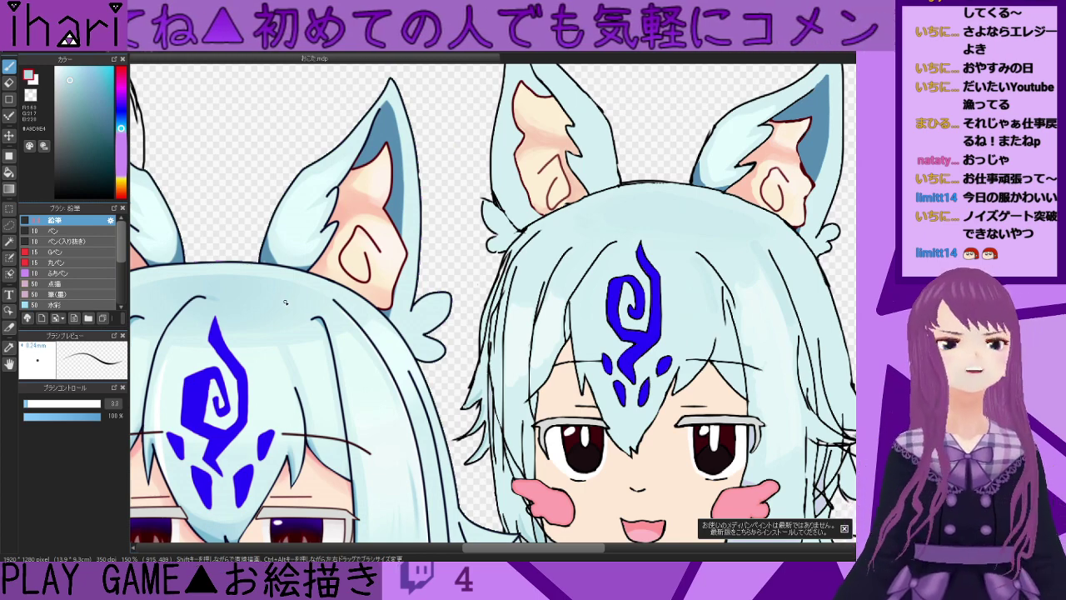
left_click(234, 303, "alt")
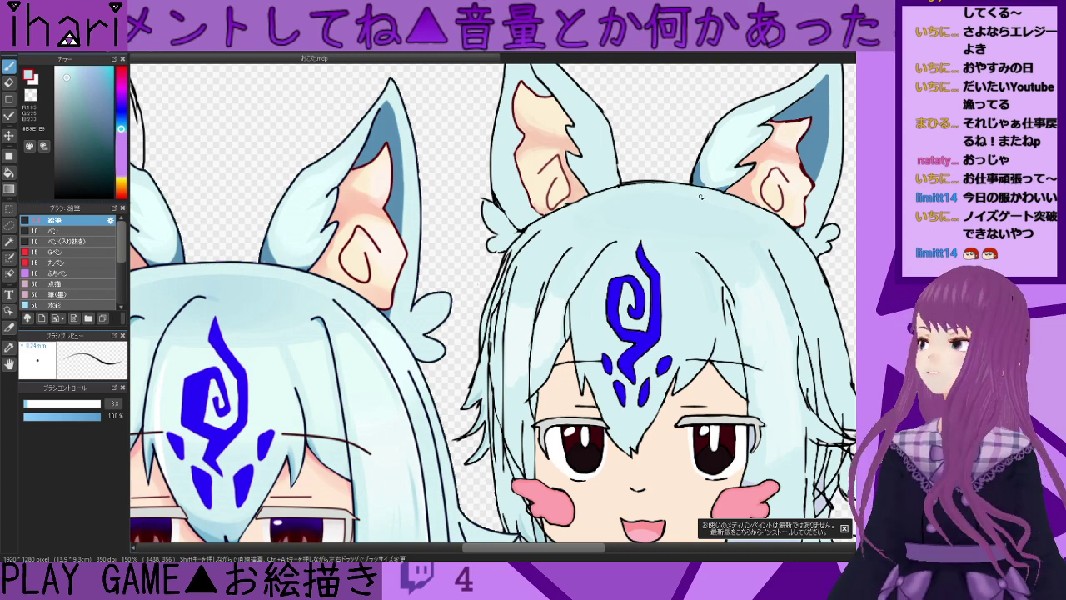
scroll(657, 226, "down", 2)
scroll(644, 215, "up", 3)
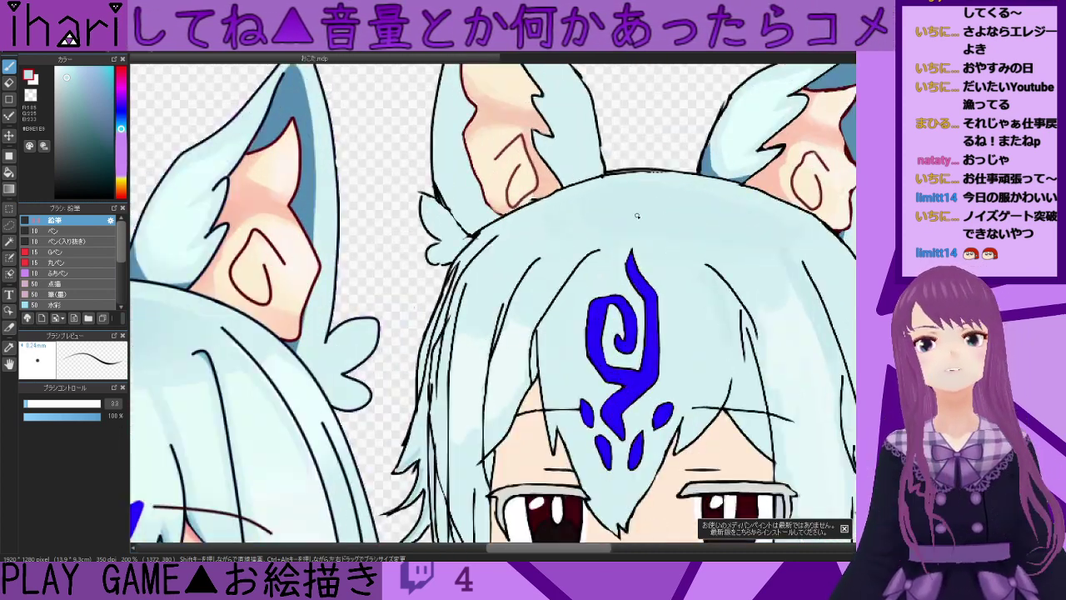
left_click(46, 404)
mouse_move(638, 201)
left_mouse_down()
mouse_move(669, 195)
mouse_move(733, 215)
mouse_move(651, 203)
mouse_move(765, 225)
mouse_move(632, 211)
mouse_move(720, 204)
left_mouse_up()
mouse_move(652, 203)
left_mouse_down()
mouse_move(573, 214)
mouse_move(649, 219)
mouse_move(626, 211)
mouse_move(611, 211)
mouse_move(642, 228)
left_mouse_up()
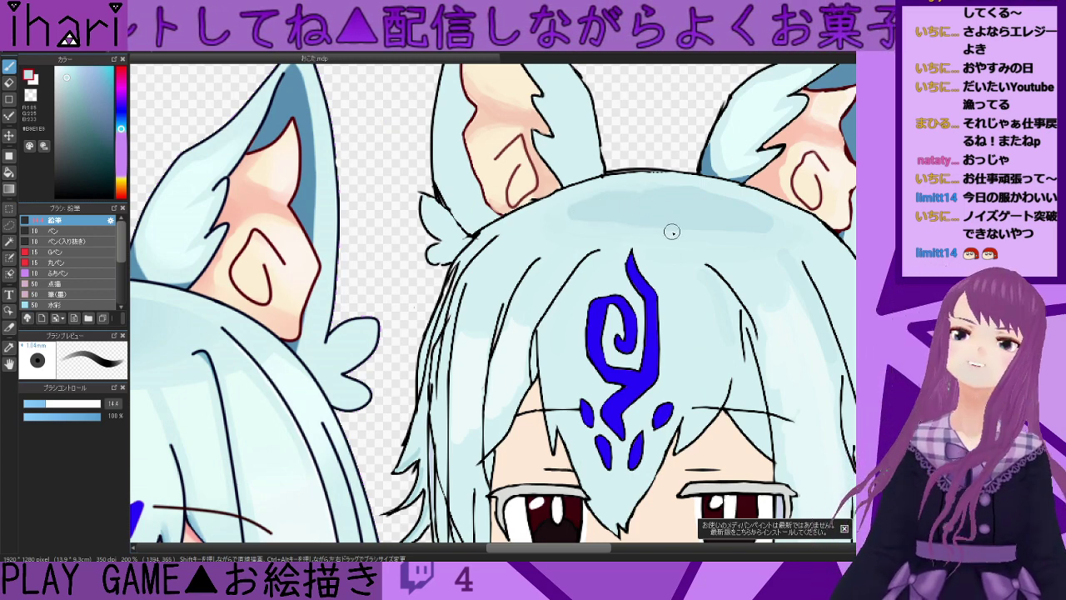
- Sample the pale base hair colour, lower the brush opacity to 54 %, and soften the edges of the crown shadow band
left_click(798, 223, "alt")
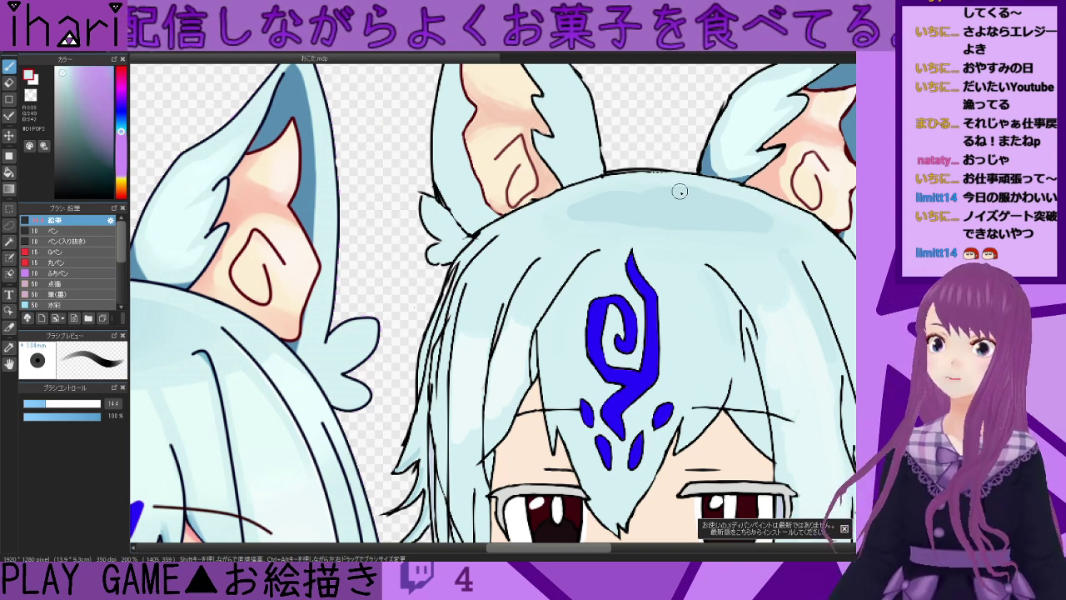
left_click_drag(697, 191, 772, 221)
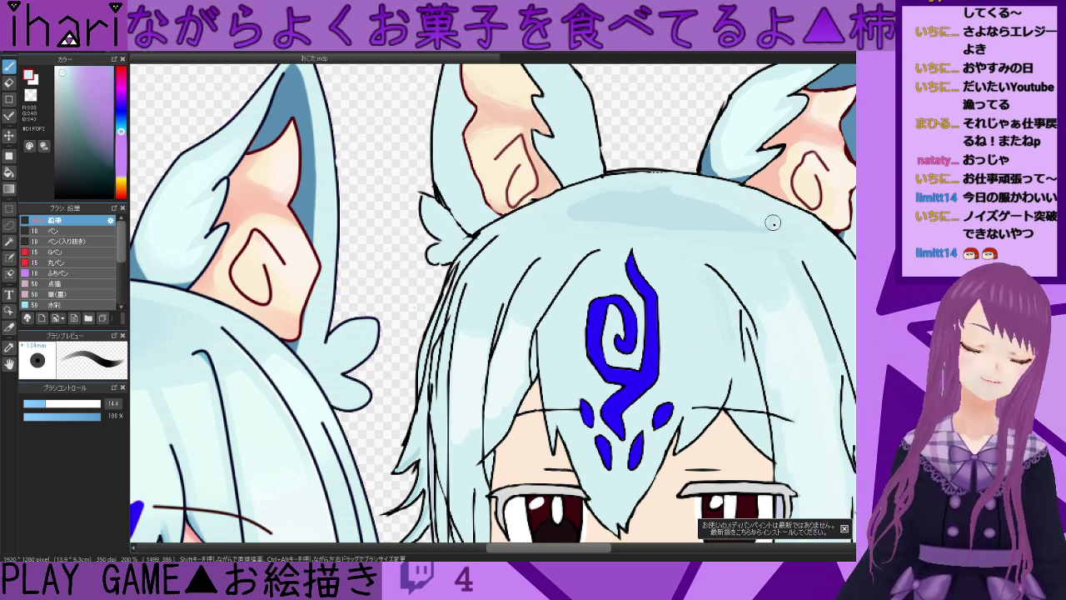
key("ctrl+z")
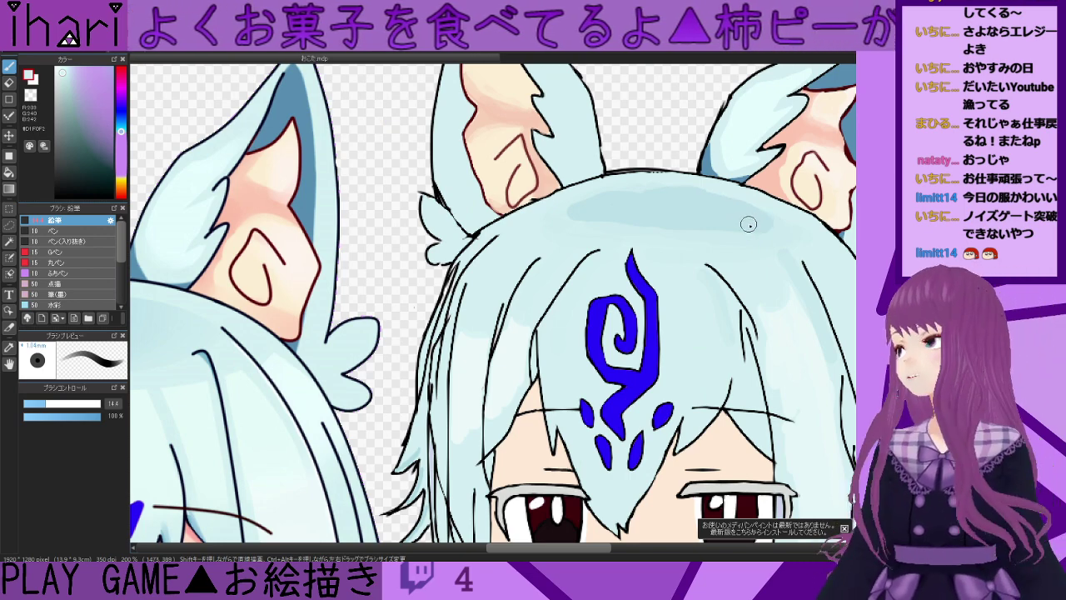
left_click(65, 416)
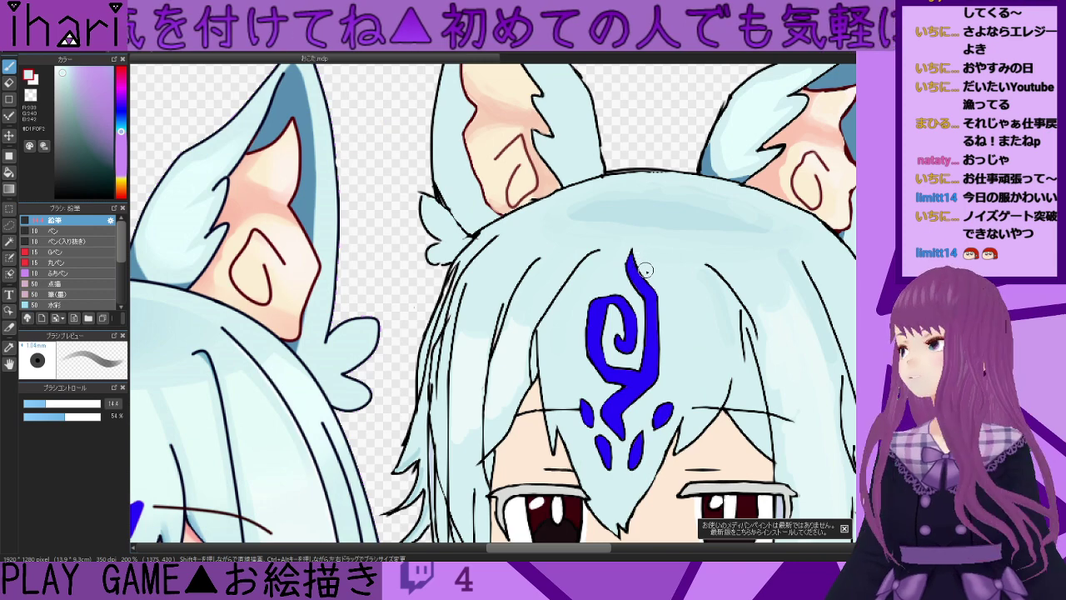
- Sample the crown's shadow and base tones to extend and blend the band toward the blue-shaded ear
scroll(593, 294, "down", 1)
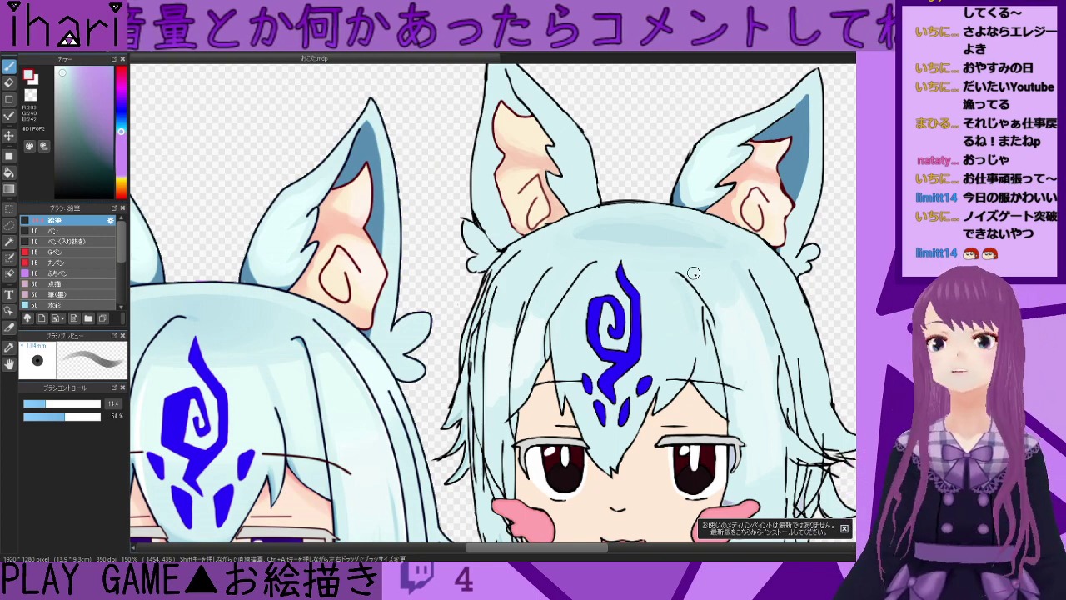
scroll(693, 276, "down", 2)
scroll(689, 263, "up", 3)
left_click(639, 220, "alt")
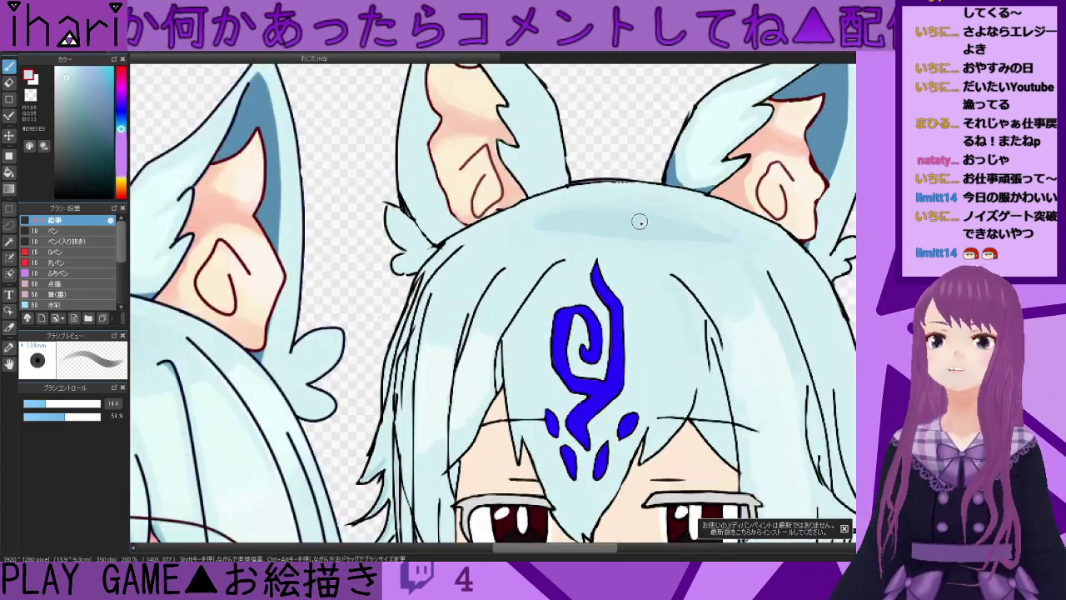
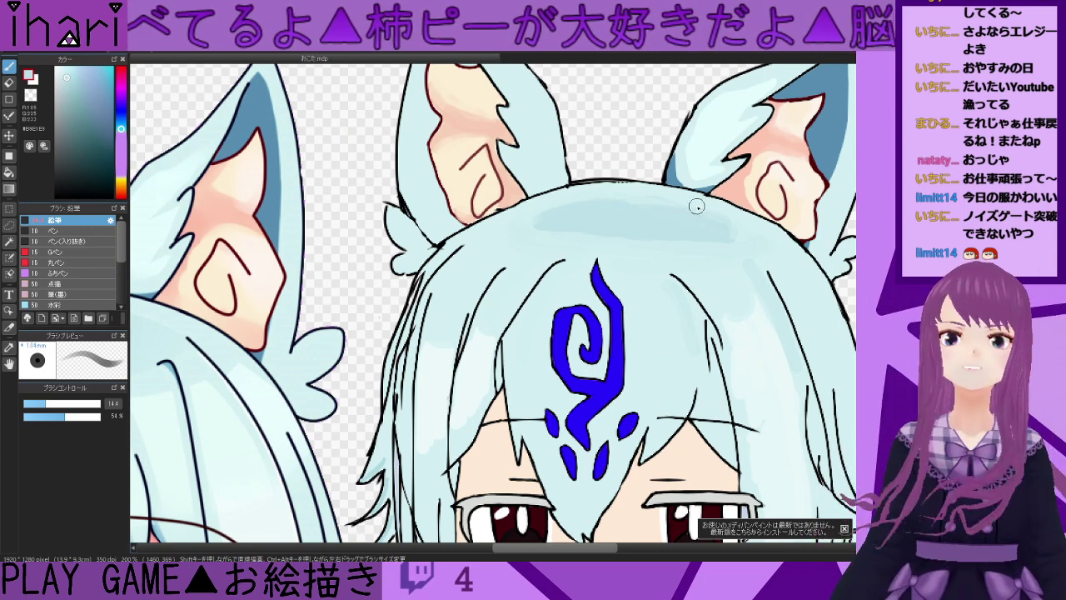
right_click(760, 238)
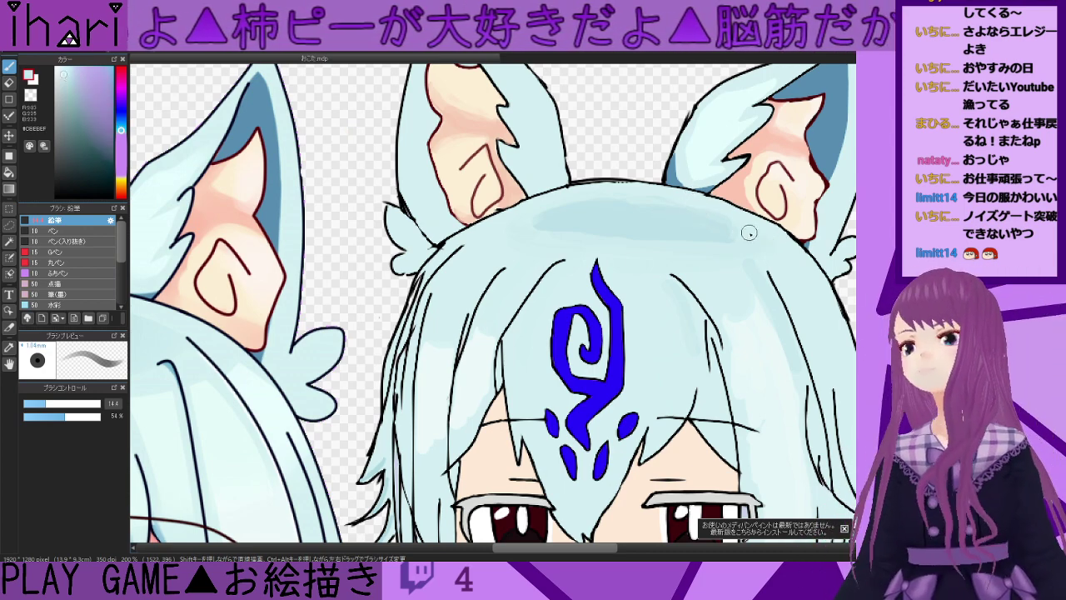
left_click(654, 226, "alt")
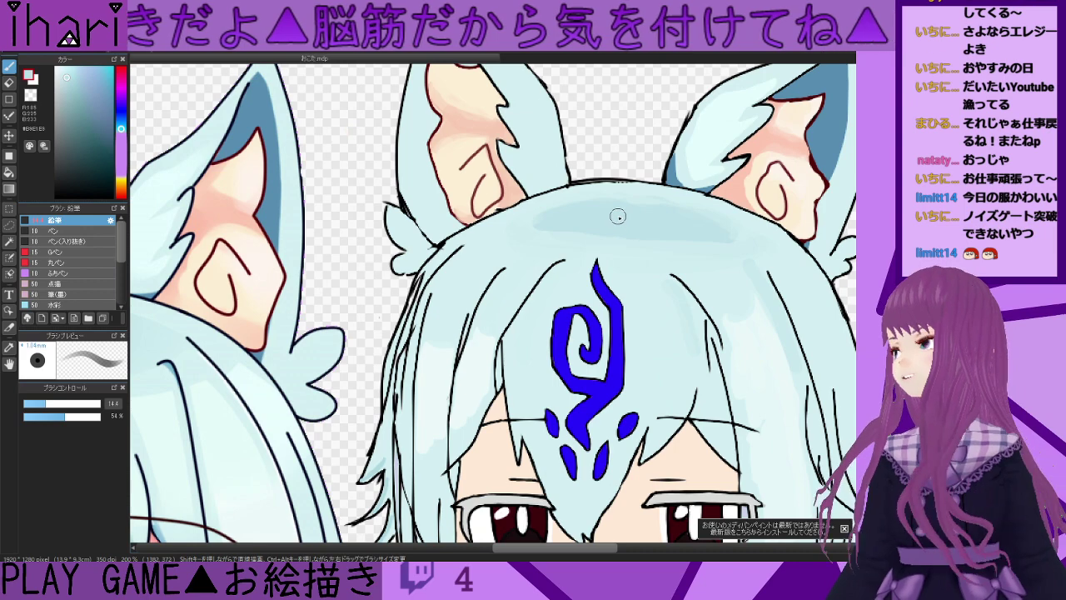
- Extend the crown shadow toward the opposite ear and blend it above the bangs, alternating sampled shadow and pale hair colours
scroll(577, 246, "down", 1)
scroll(585, 246, "up", 1)
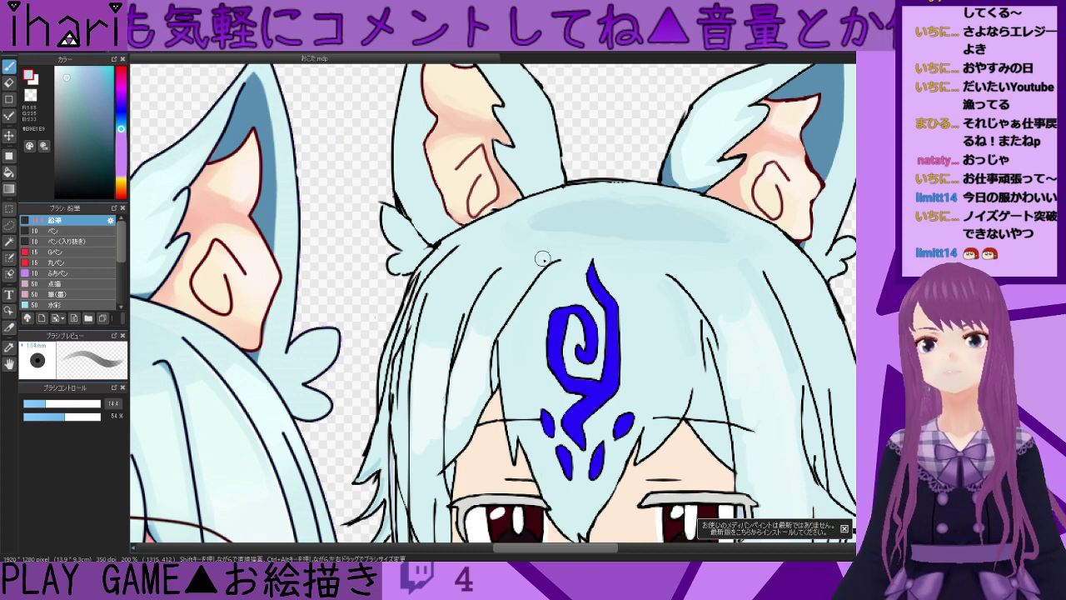
right_click(534, 248)
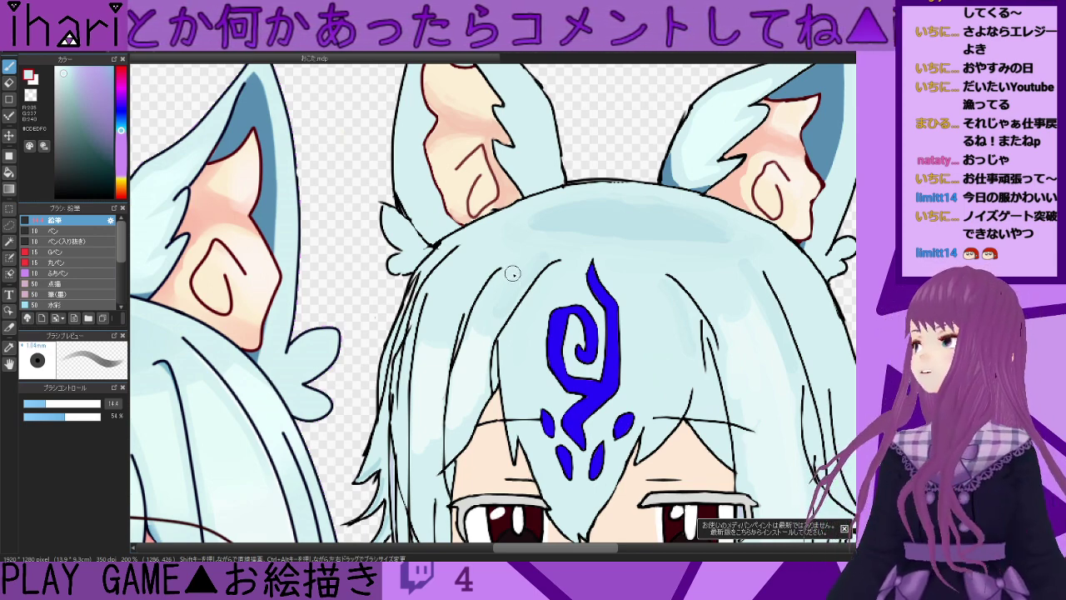
left_click(570, 222, "alt")
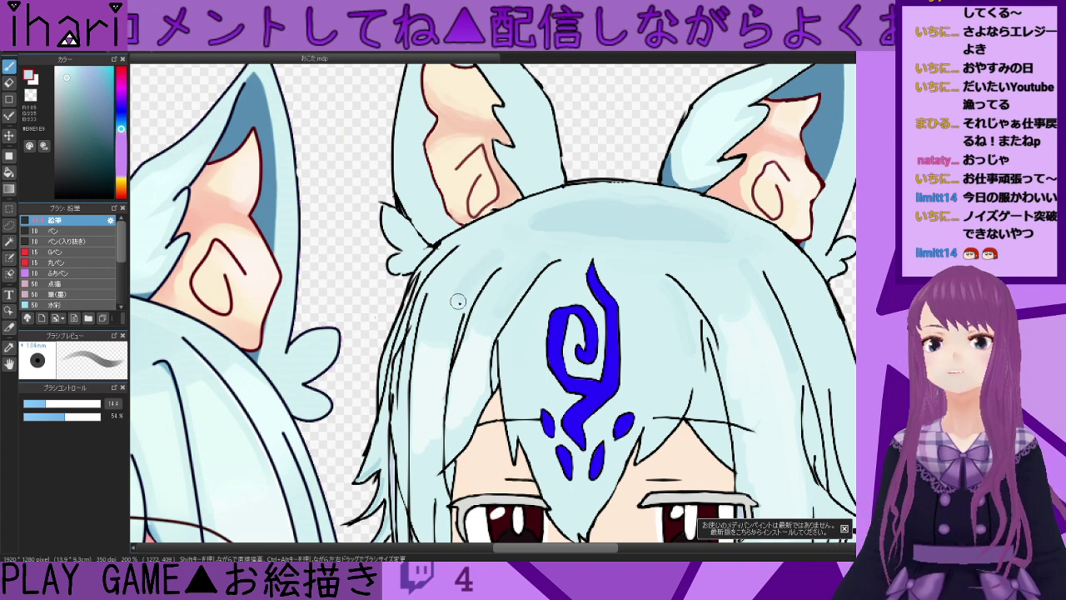
left_click(495, 259, "alt")
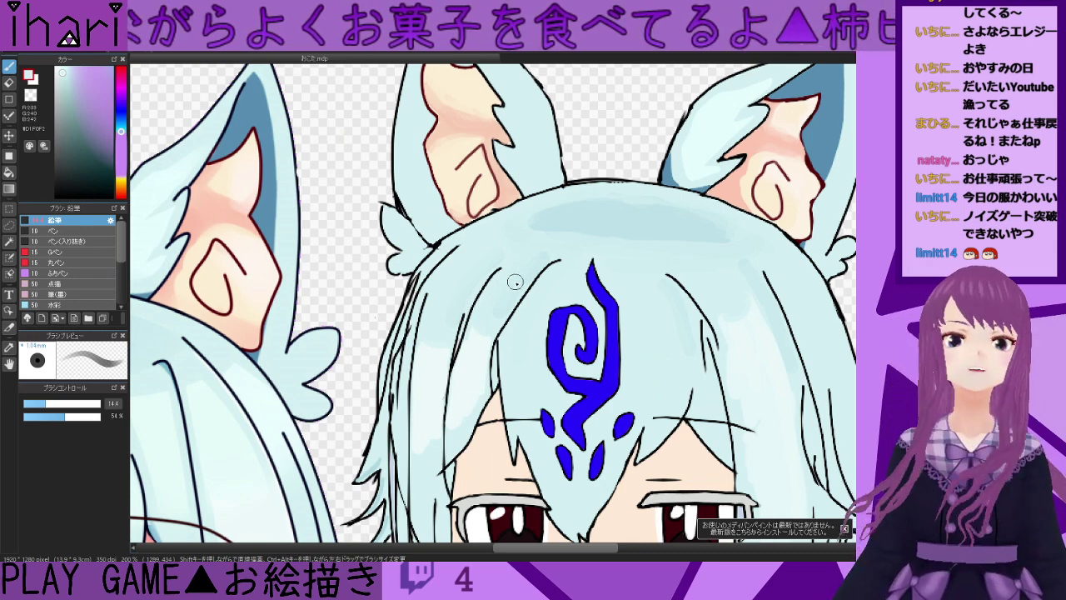
left_click(531, 243, "alt")
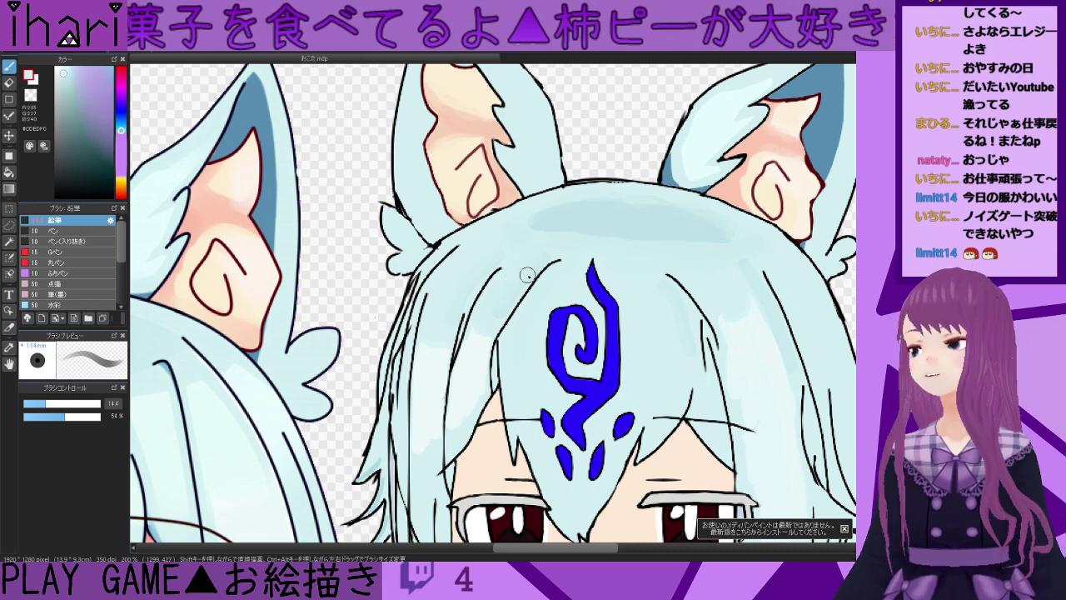
- Blend the crown shading into the side hair below the blue-shaded ear, using sampled base and shadow tones
left_click(733, 278, "alt")
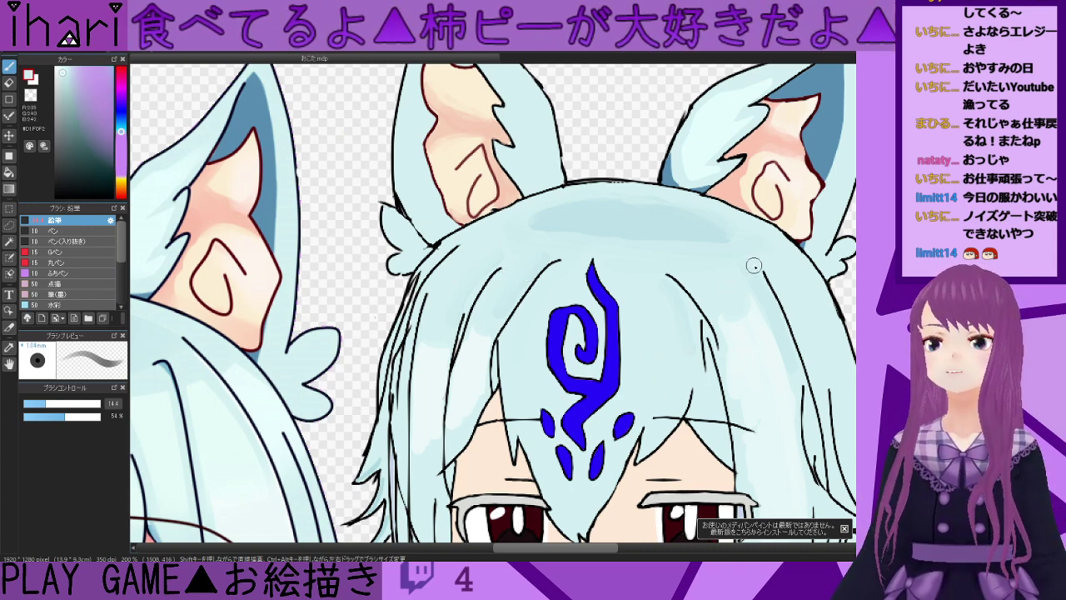
left_click(716, 240, "alt")
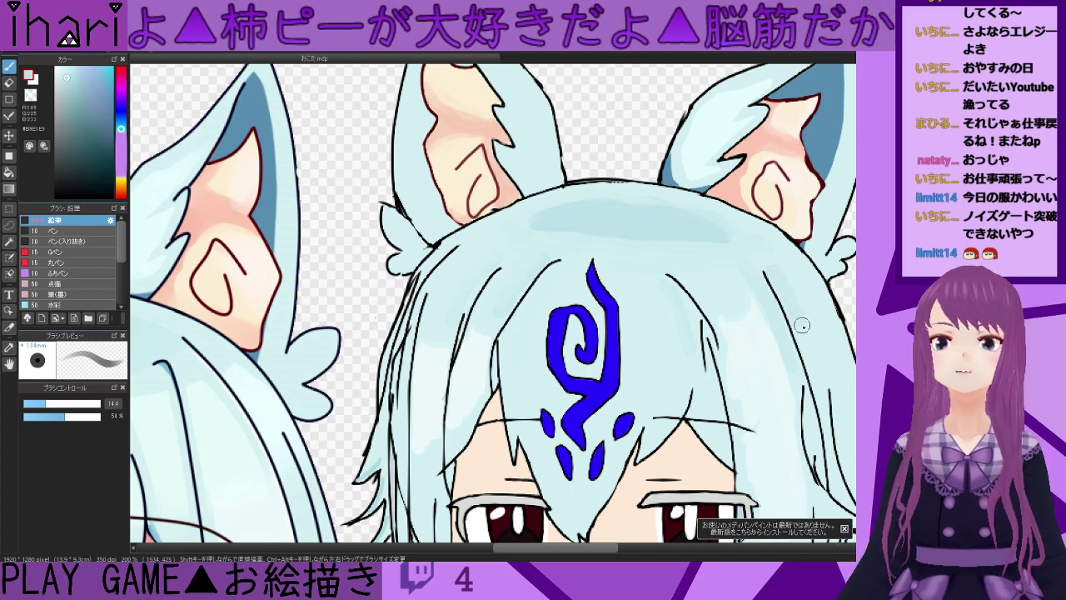
left_click(792, 280, "alt")
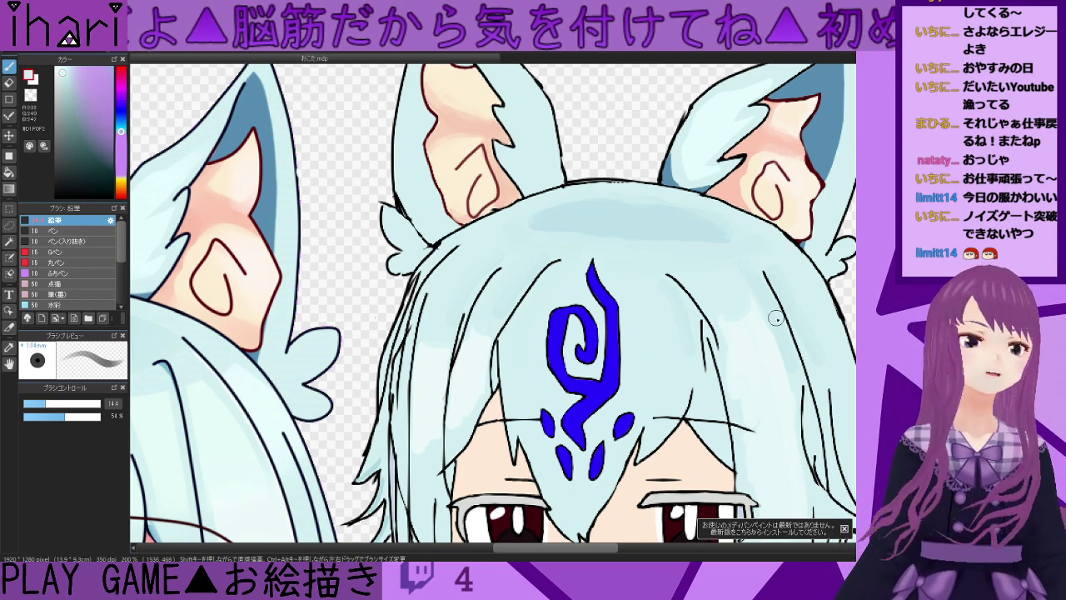
- Compare the second character's crown and side hair shading with the finished character across the whole illustration
scroll(520, 407, "down", 1)
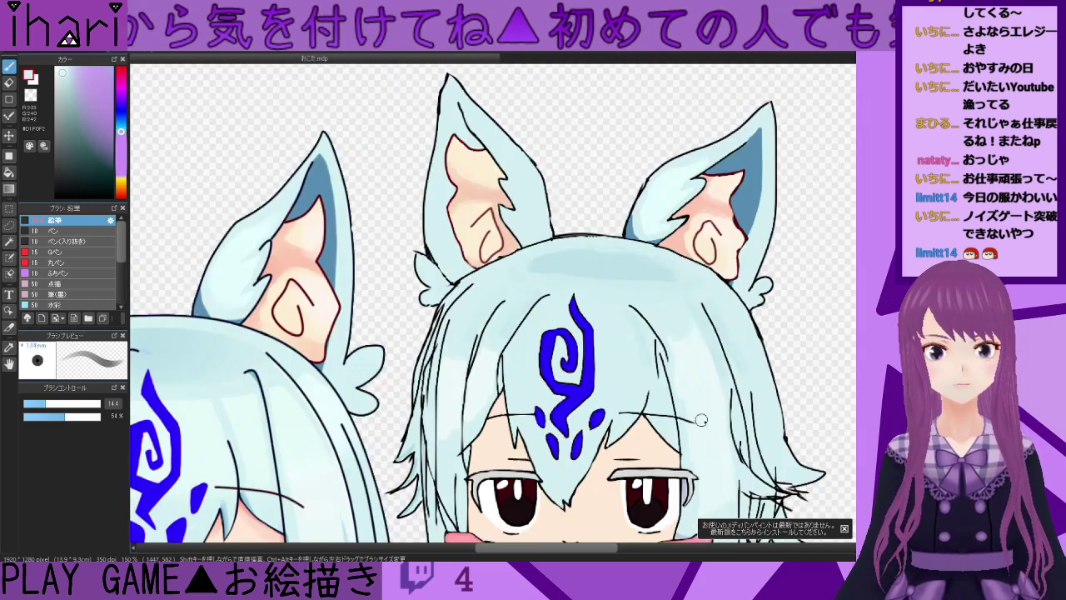
scroll(854, 331, "down", 3)
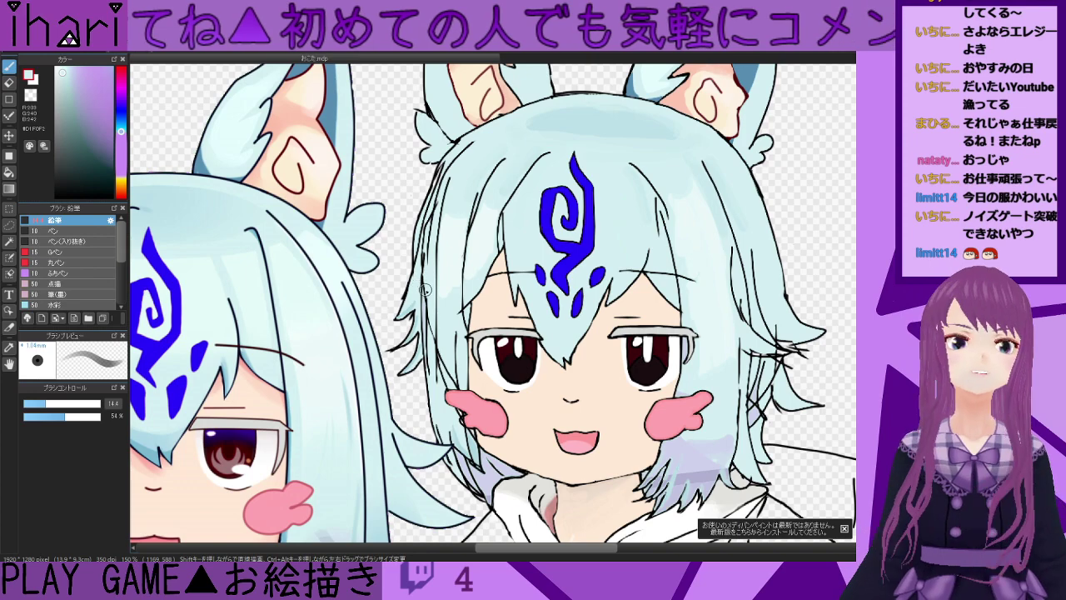
scroll(442, 284, "down", 1)
scroll(429, 285, "up", 2)
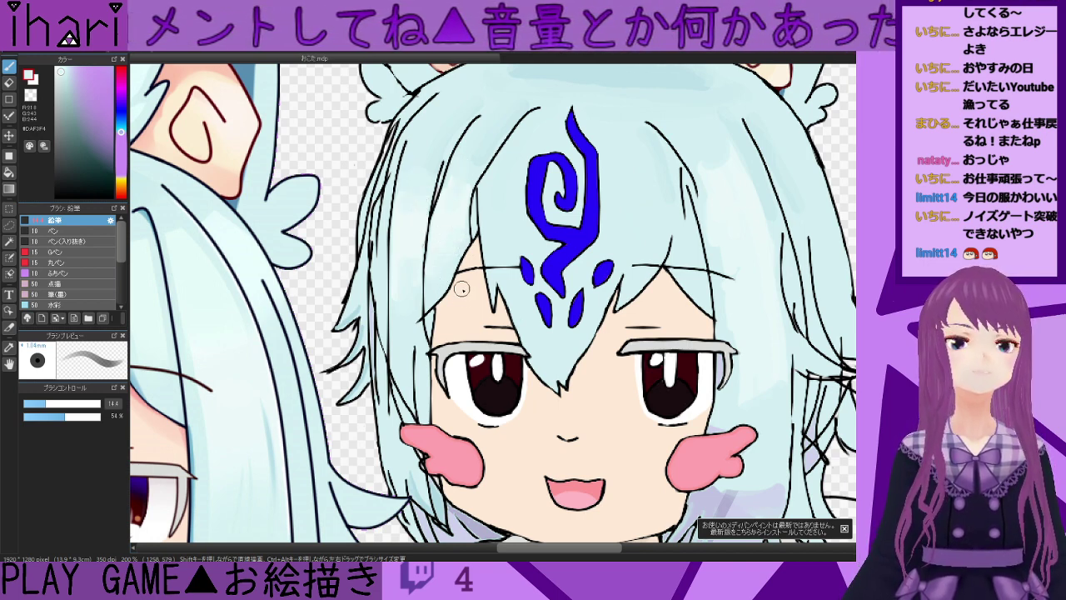
scroll(454, 284, "down", 2)
scroll(558, 364, "down", 1)
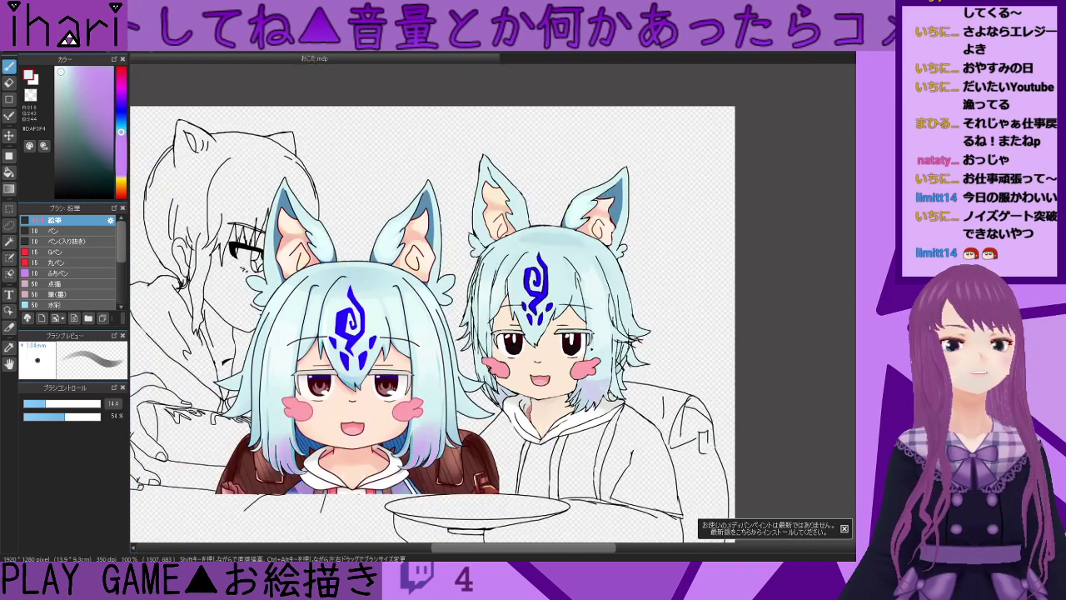
- Touch up the second character's side hair beside the cheek, blending the pale hair colour into the lavender tips
scroll(584, 350, "up", 4)
scroll(589, 164, "down", 1)
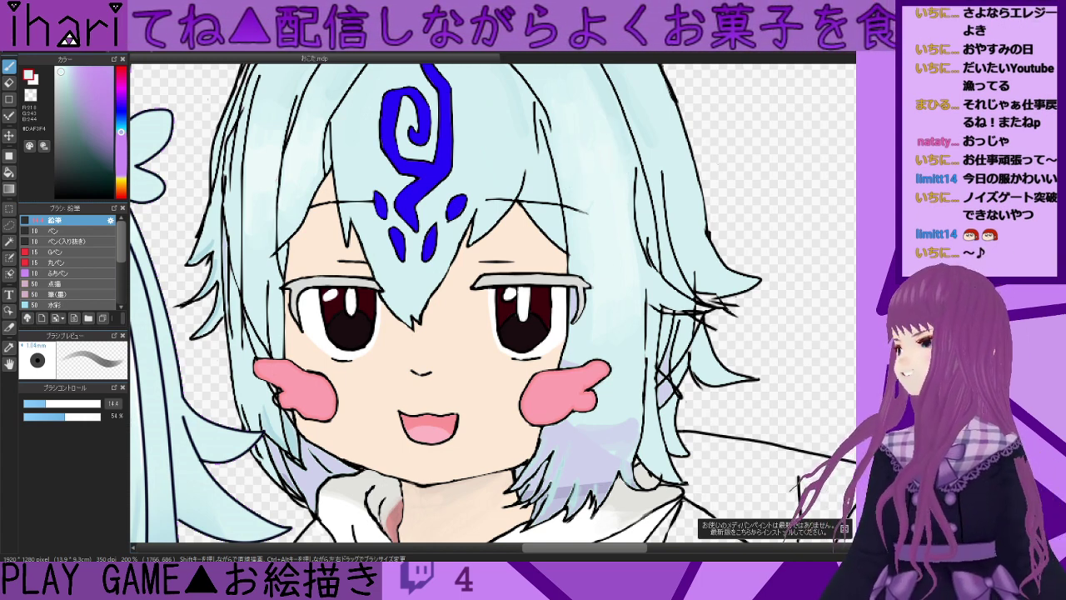
scroll(646, 289, "down", 1)
scroll(651, 311, "up", 1)
scroll(646, 296, "up", 1)
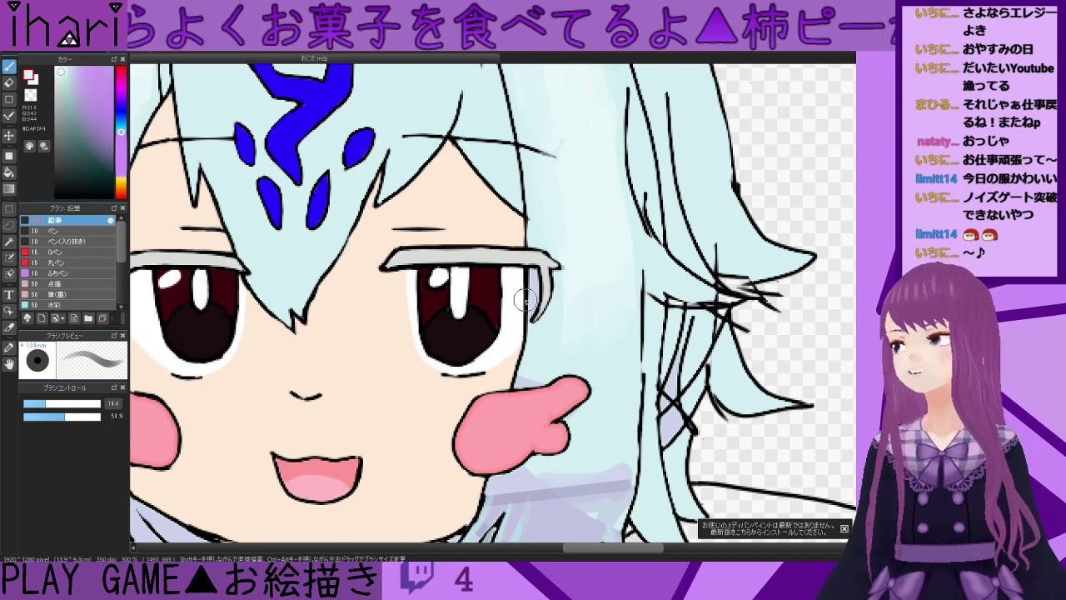
scroll(526, 300, "down", 1)
scroll(526, 302, "down", 1)
scroll(492, 328, "up", 1)
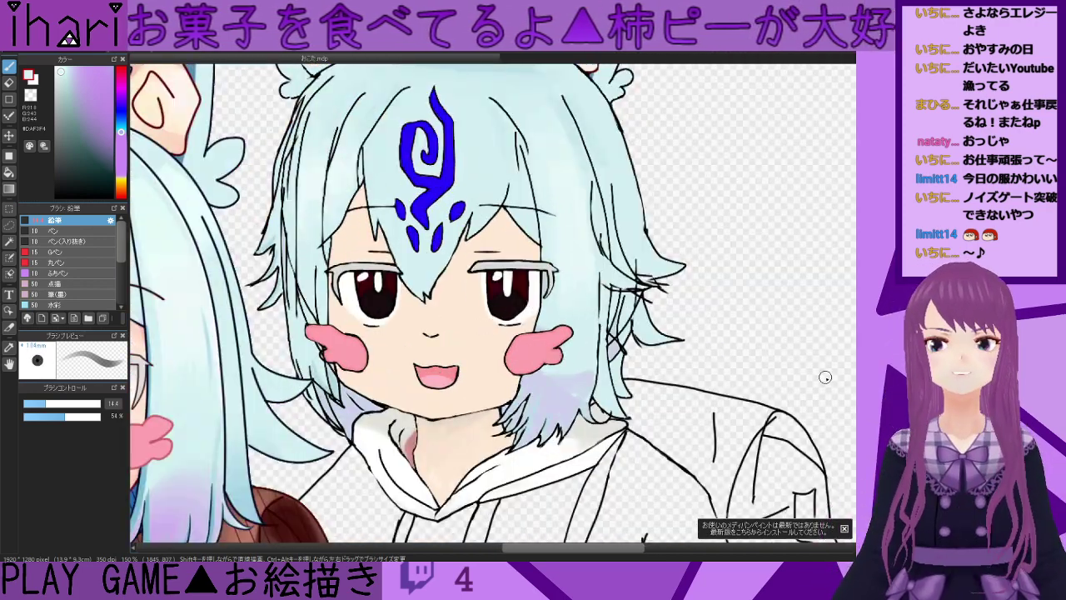
mouse_move(588, 359)
left_mouse_down()
mouse_move(568, 396)
mouse_move(576, 372)
mouse_move(550, 399)
mouse_move(563, 374)
mouse_move(601, 379)
left_mouse_up()
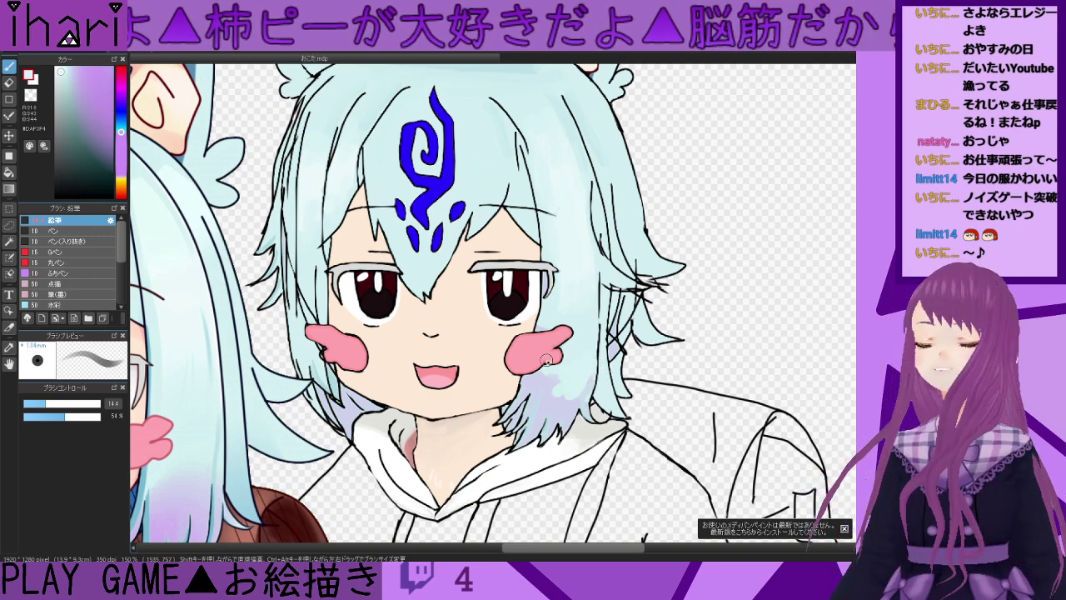
- Examine the second character's crown shadow, bangs and lavender tips up close and against the finished character beside it
scroll(397, 364, "down", 2)
scroll(425, 171, "up", 3)
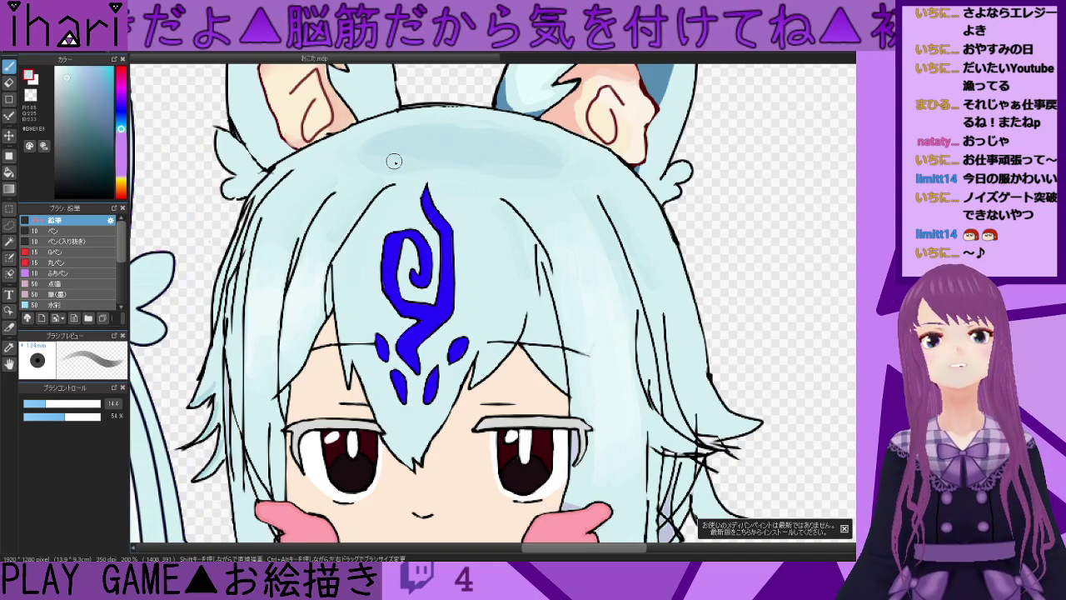
scroll(502, 188, "down", 3)
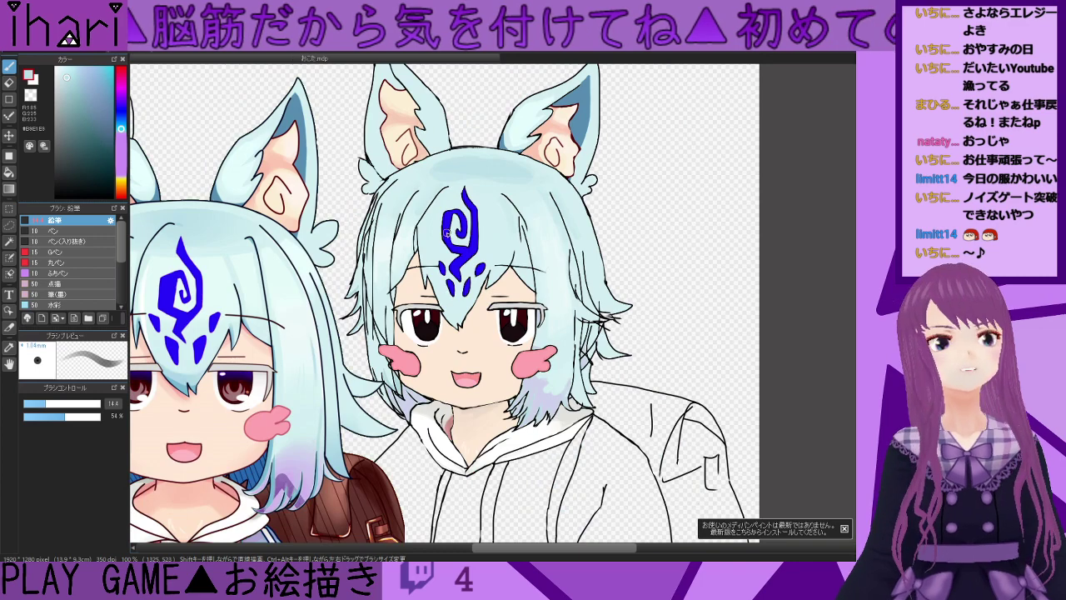
scroll(448, 235, "up", 2)
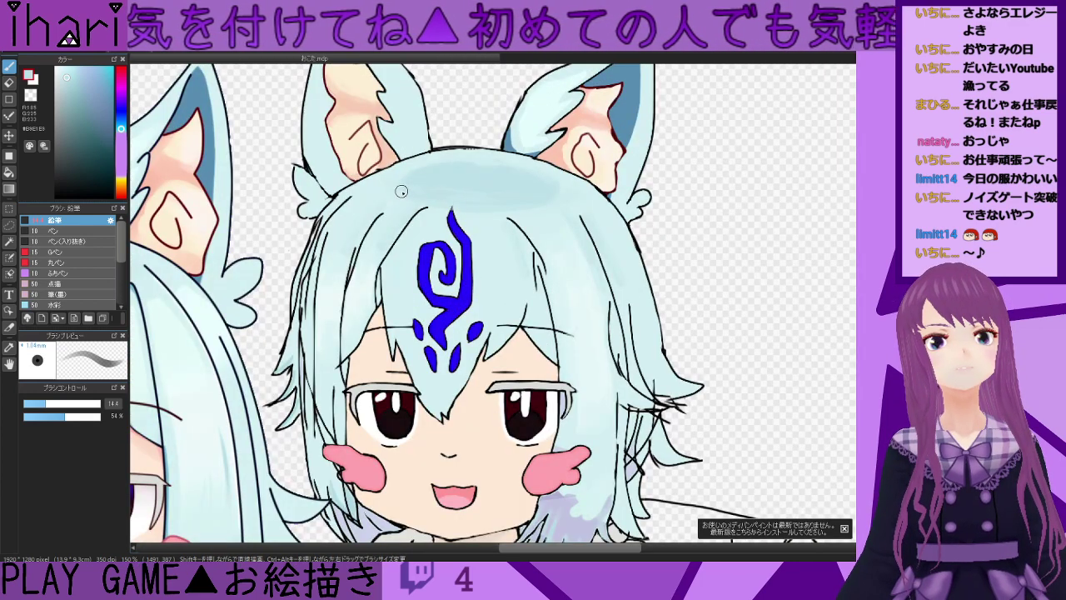
scroll(441, 230, "down", 2)
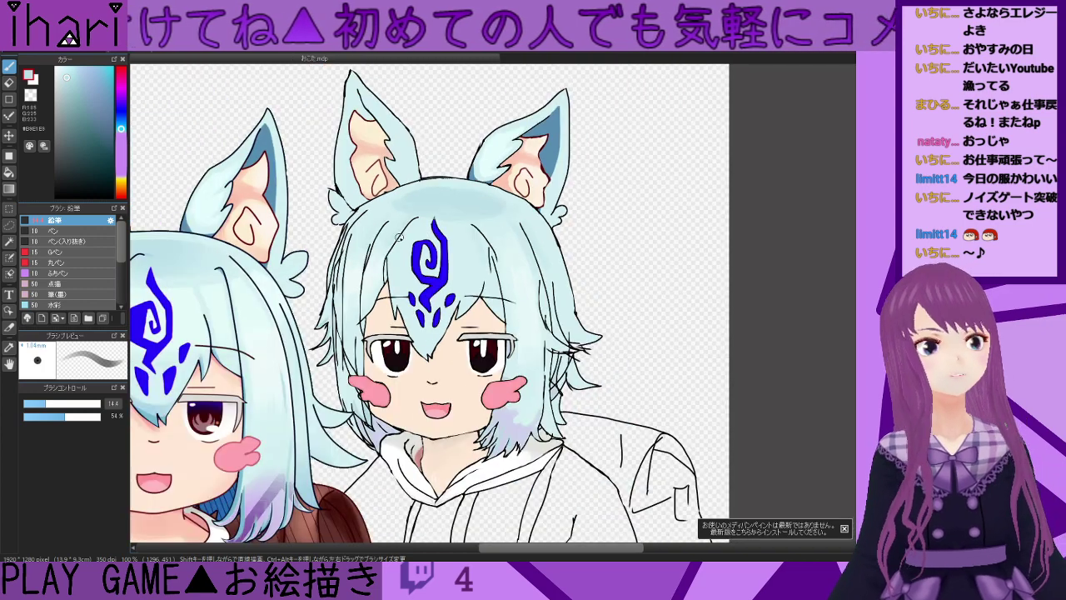
scroll(441, 204, "down", 1)
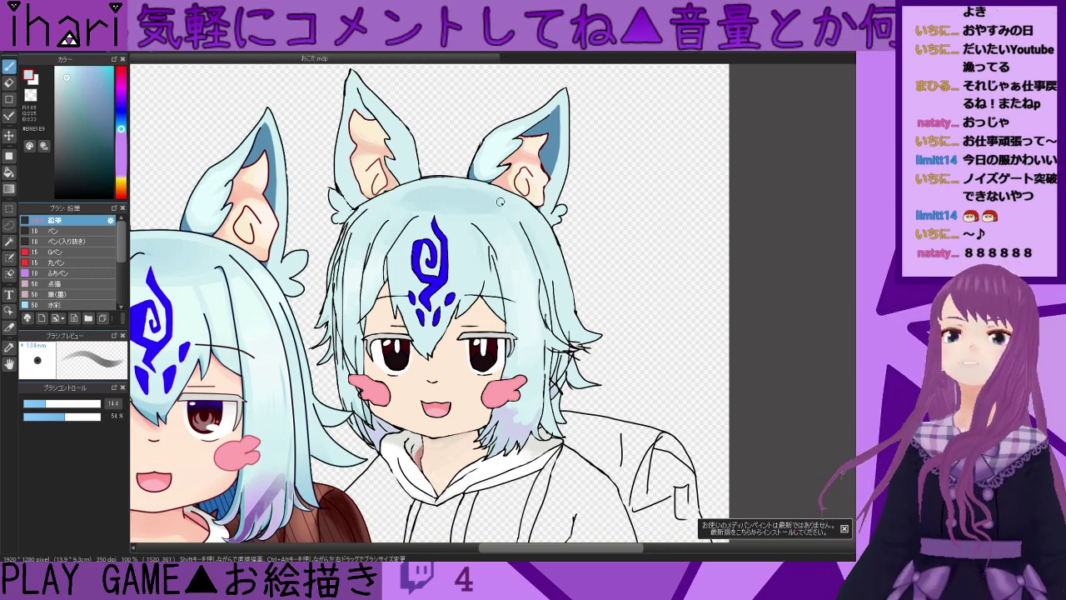
scroll(505, 196, "up", 2)
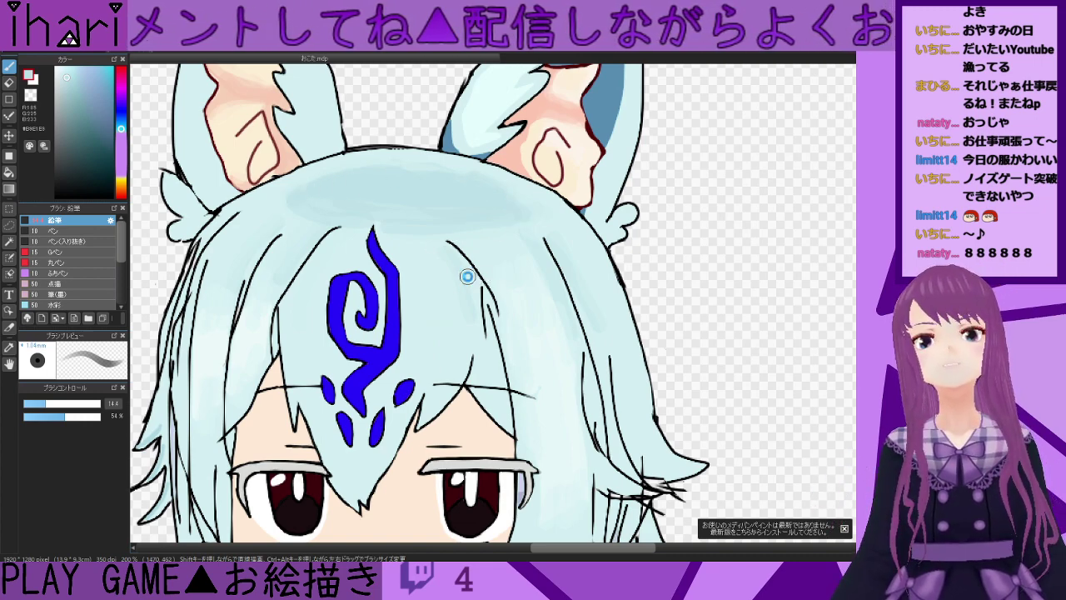
scroll(469, 276, "down", 3)
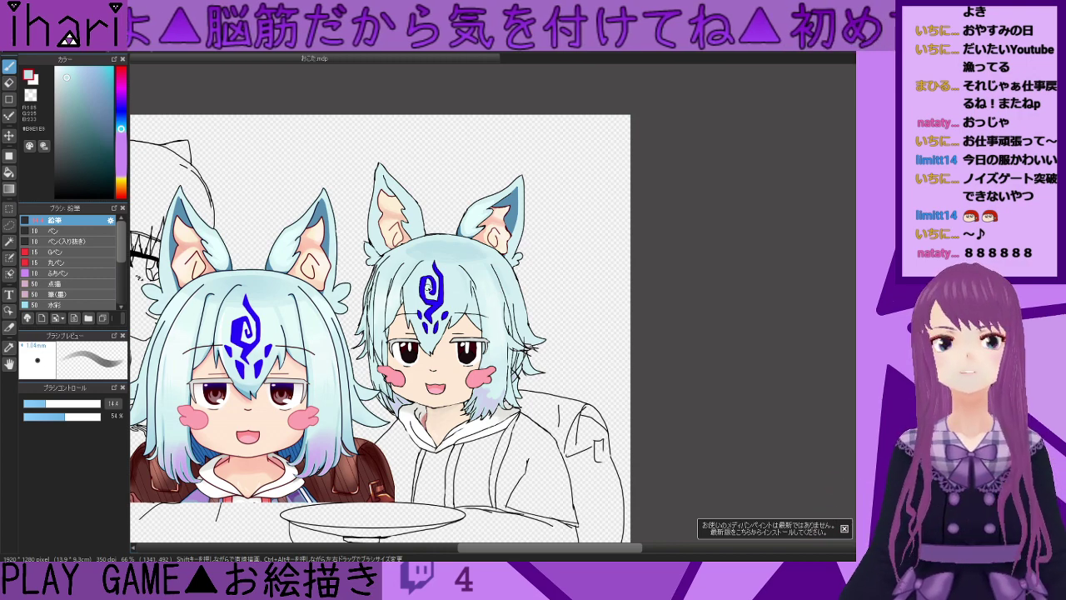
scroll(395, 284, "down", 1)
scroll(395, 284, "up", 3)
scroll(400, 294, "down", 2)
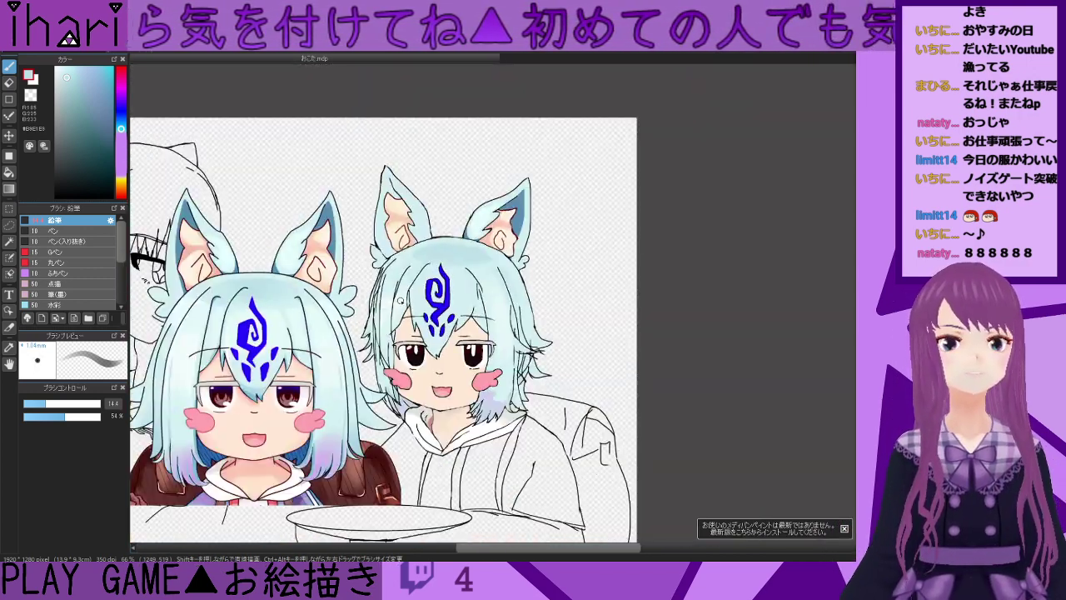
scroll(777, 357, "down", 2)
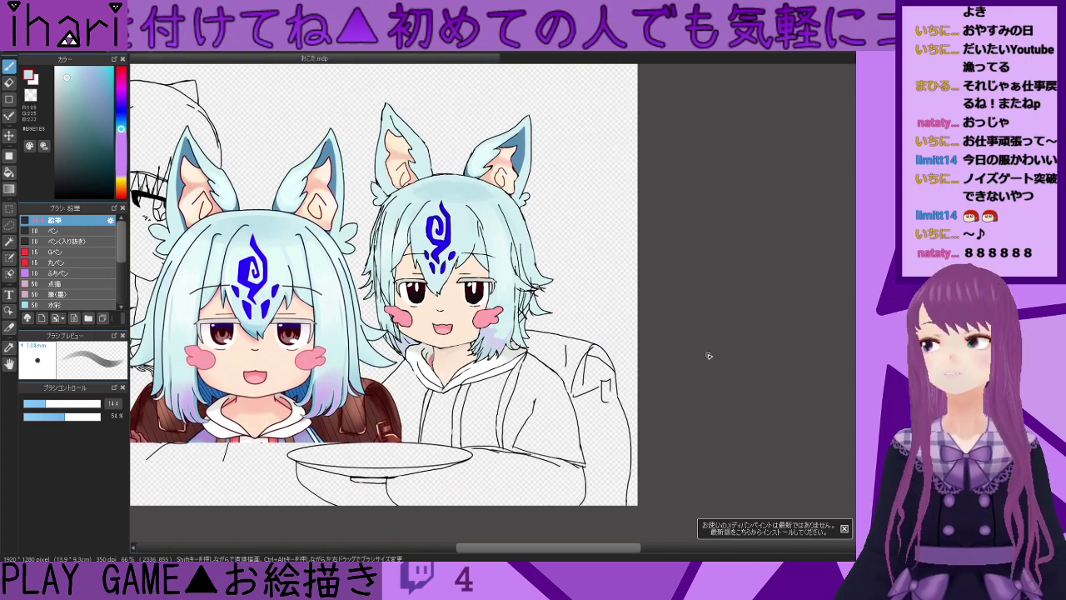
scroll(434, 252, "up", 1)
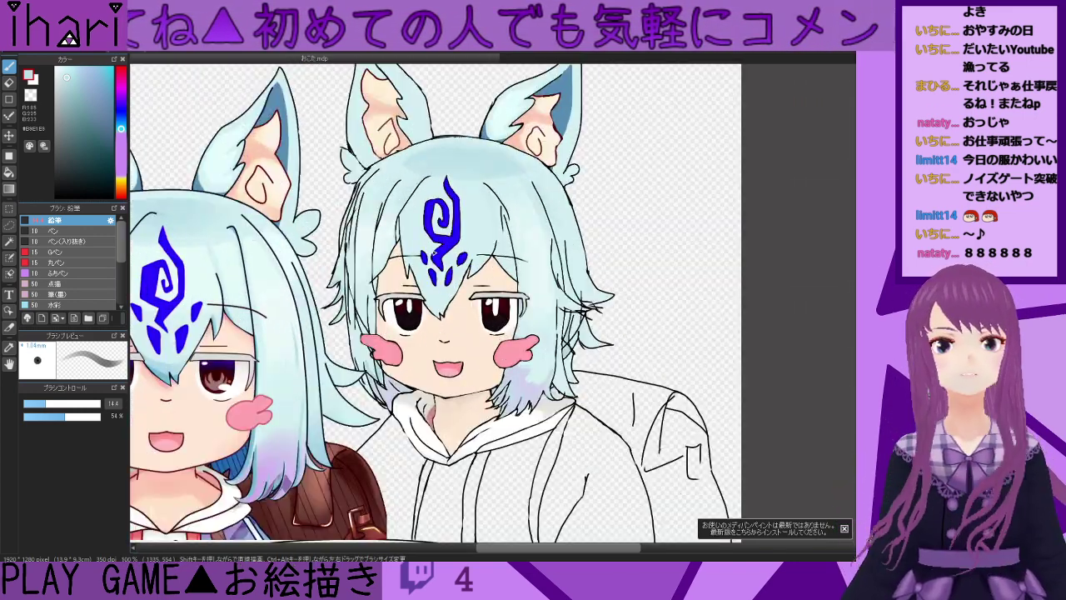
scroll(449, 250, "up", 1)
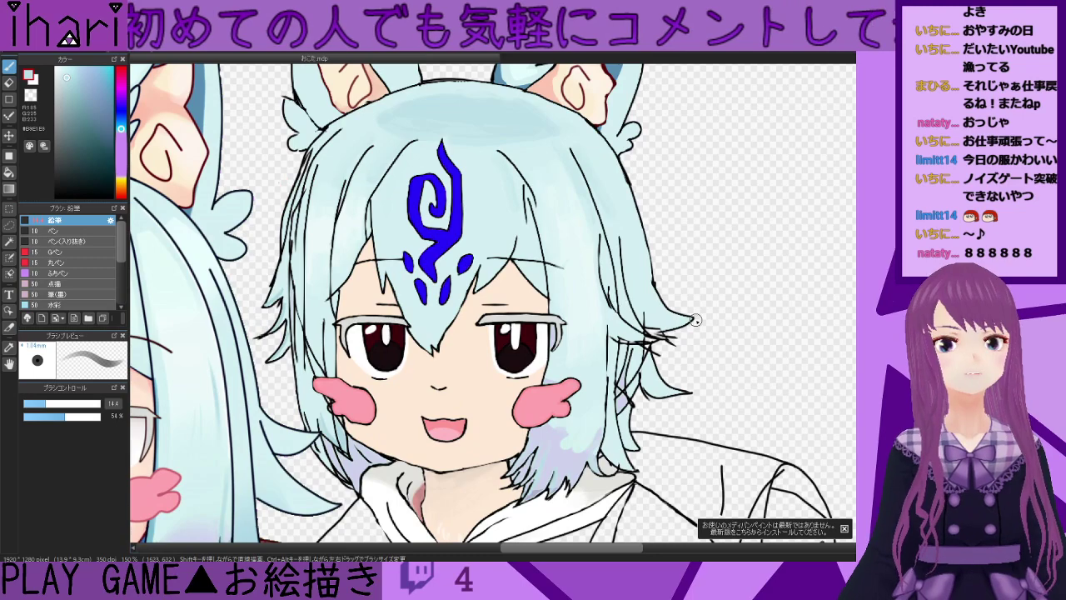
scroll(844, 361, "down", 2)
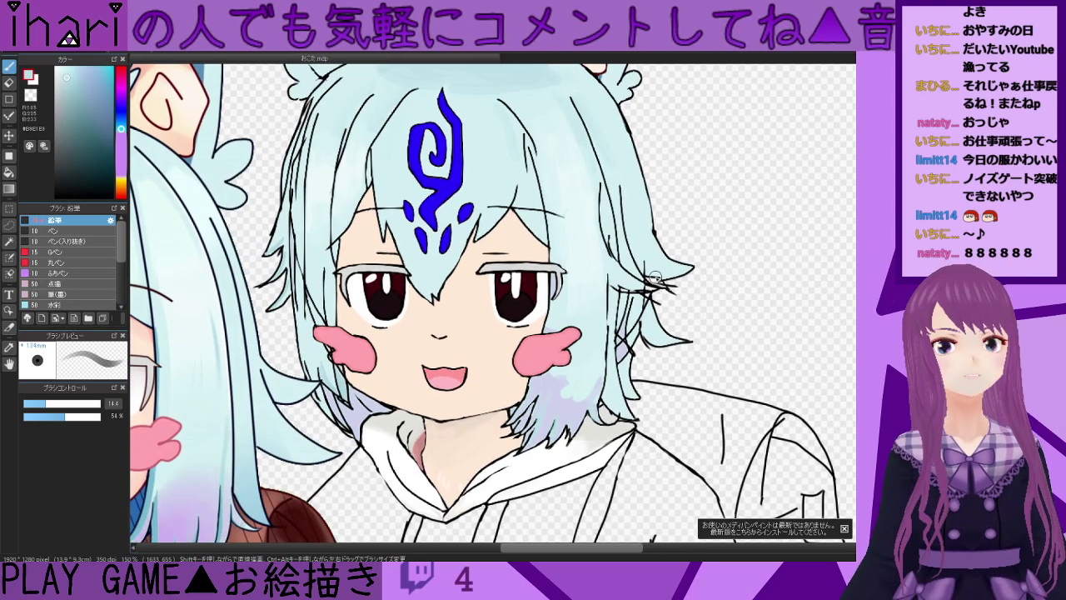
- Sample the pale highlight and base hair tones to blend the side hair between the bangs and the blue-shaded ear
right_click(557, 144)
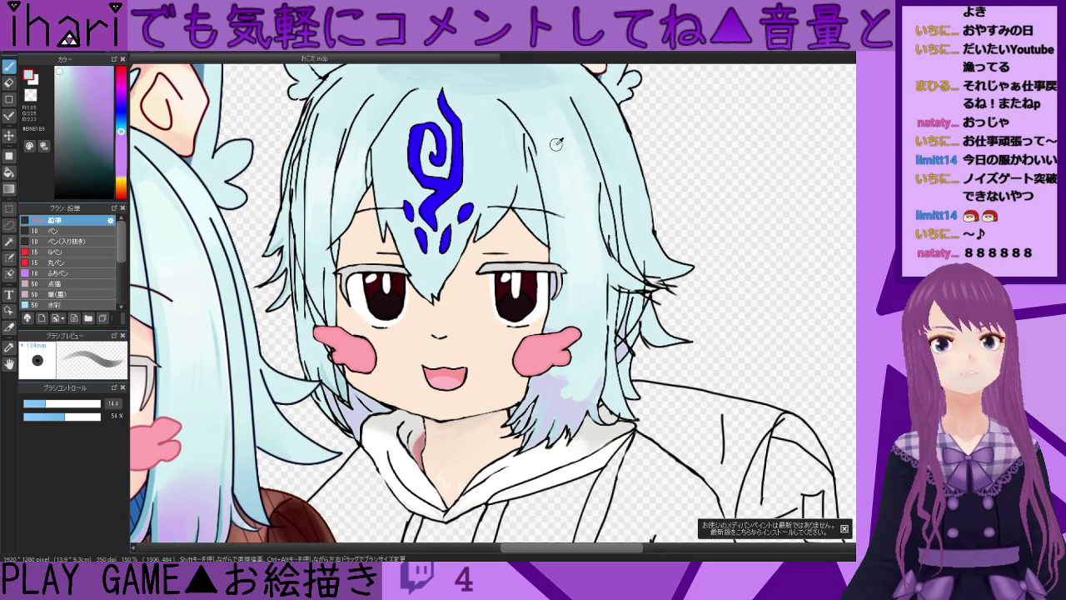
right_click(578, 186)
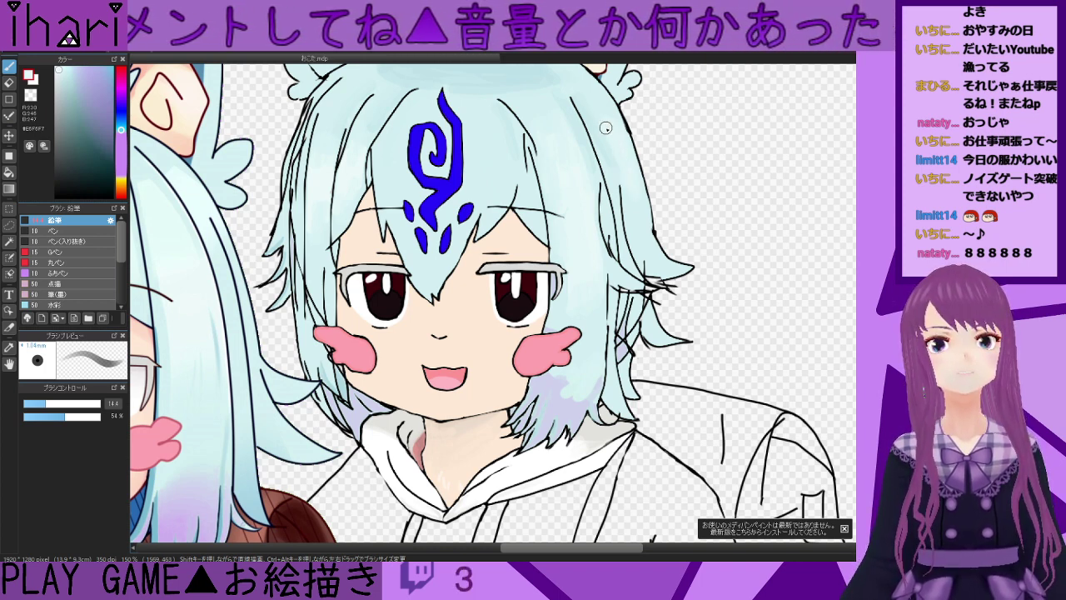
left_click(607, 113, "alt")
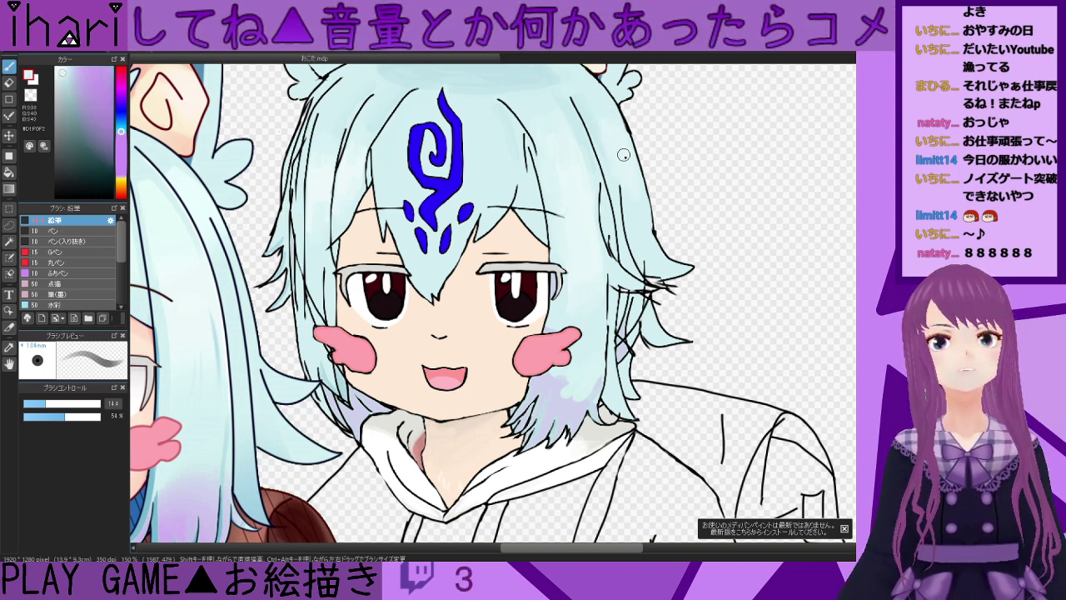
- Blend the pale highlight on the opposite side of the second character's bangs, alternating sampled highlight and base hair tones
scroll(626, 224, "down", 1)
left_click_drag(608, 550, 564, 557)
scroll(577, 297, "down", 1)
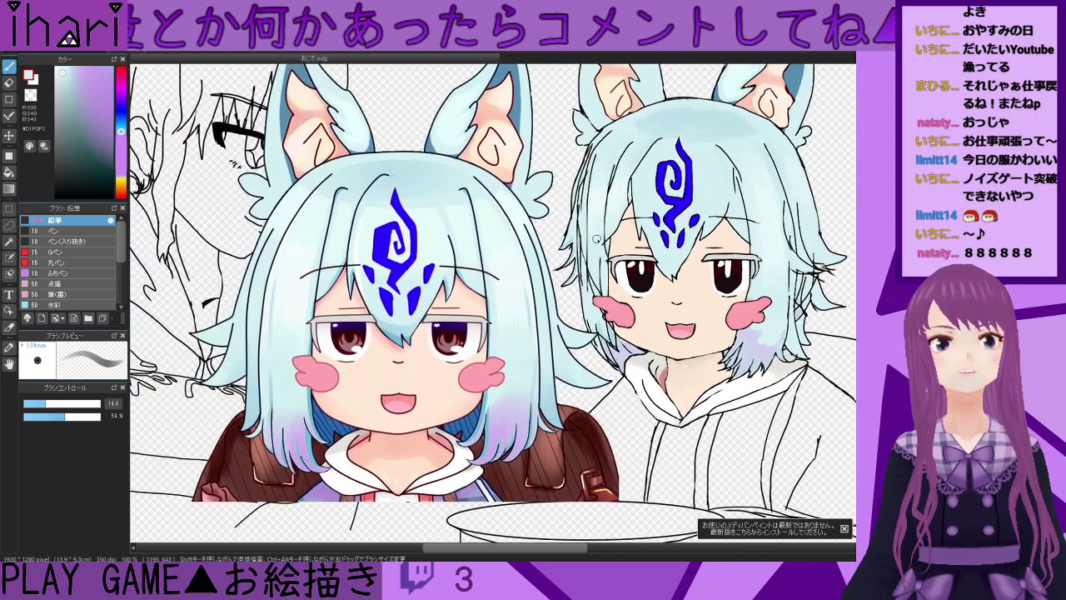
scroll(661, 185, "down", 1)
scroll(660, 181, "up", 3)
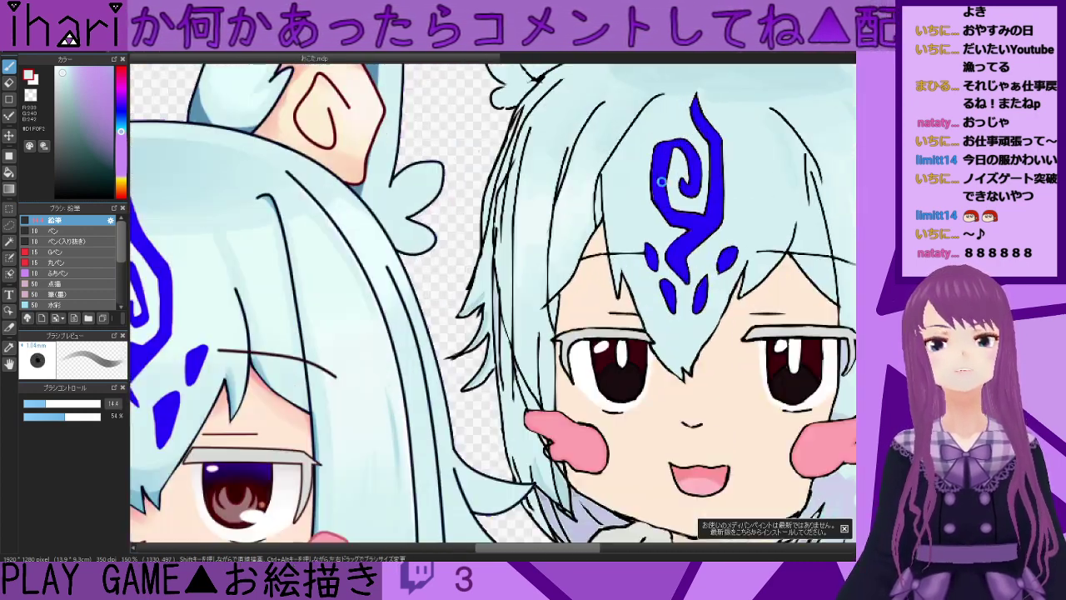
left_click(569, 208, "alt")
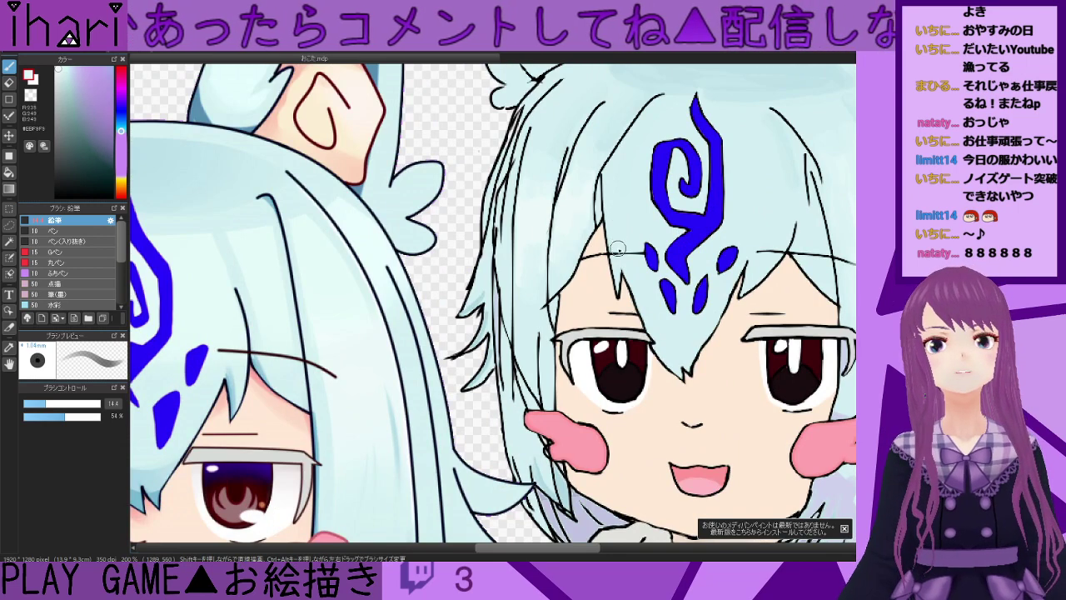
left_click(638, 170, "alt")
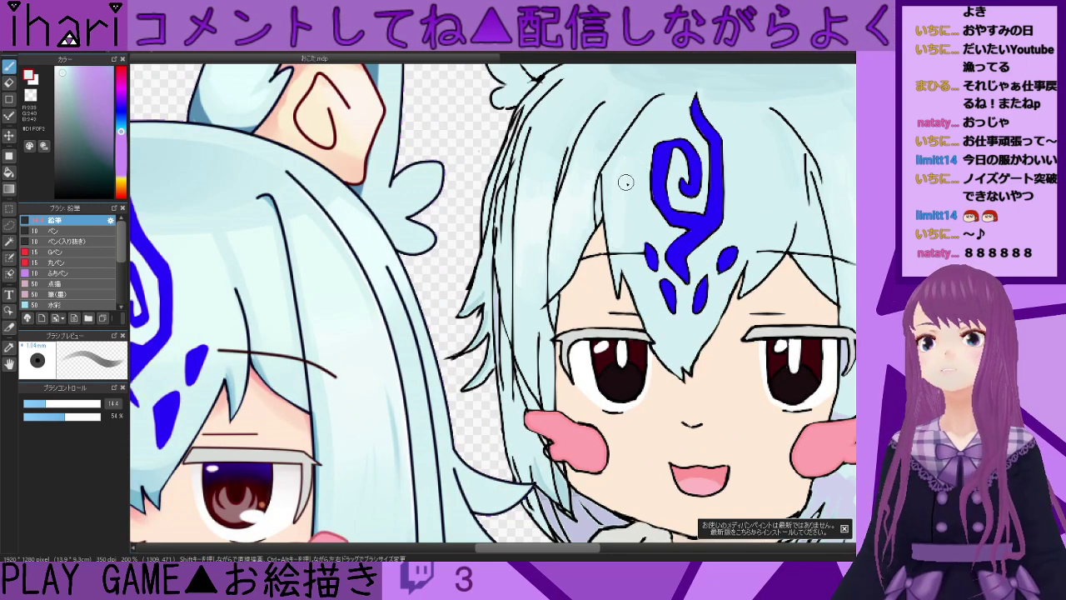
scroll(565, 268, "down", 1)
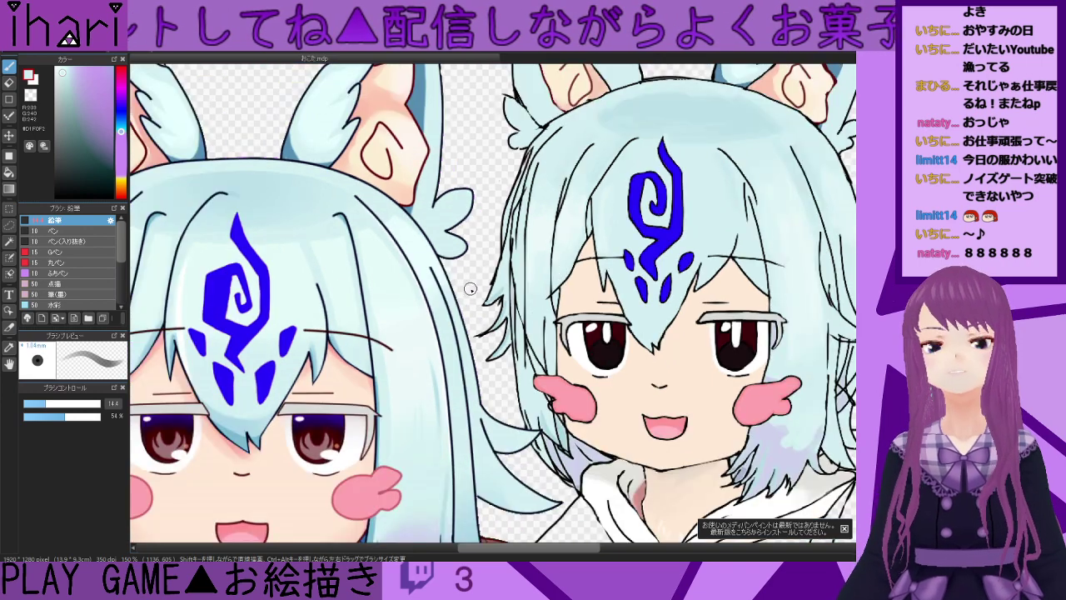
- Paint a thin curved highlight down the second character's bangs beside the forehead mark, using sampled white, 100% opacity and a roughly 5 px brush
left_click(197, 320, "alt")
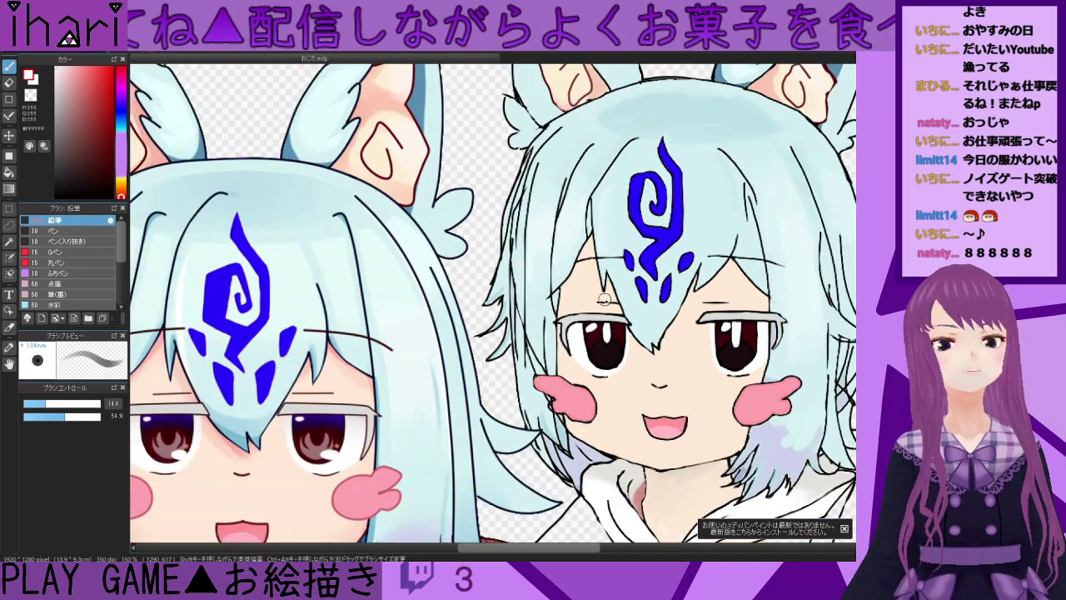
scroll(606, 291, "down", 1)
scroll(621, 310, "up", 2)
scroll(608, 290, "up", 1)
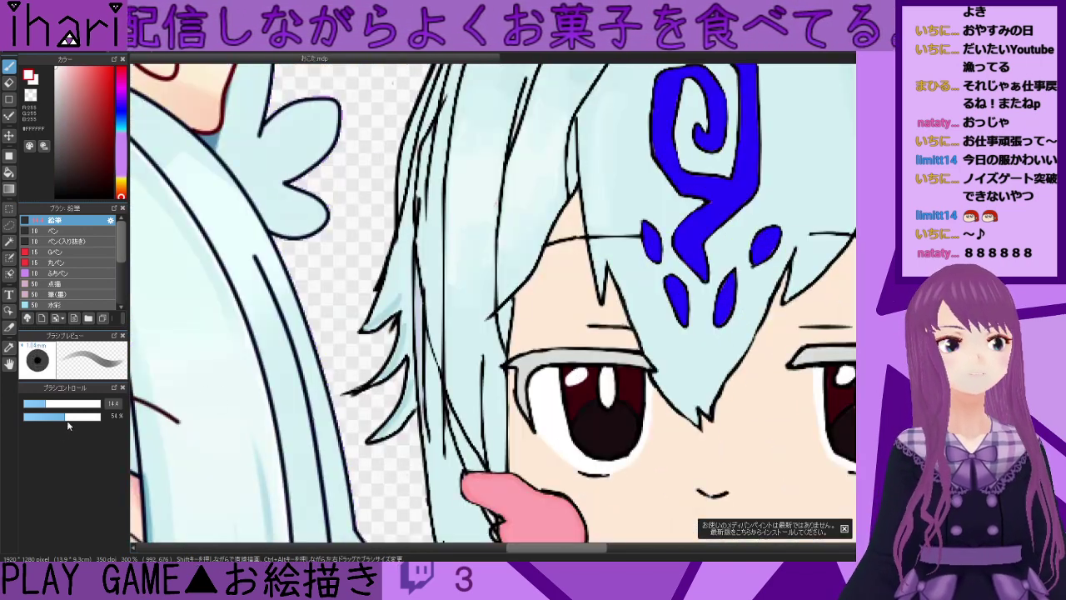
left_click_drag(67, 417, 101, 417)
left_click(39, 405)
left_click_drag(39, 406, 37, 406)
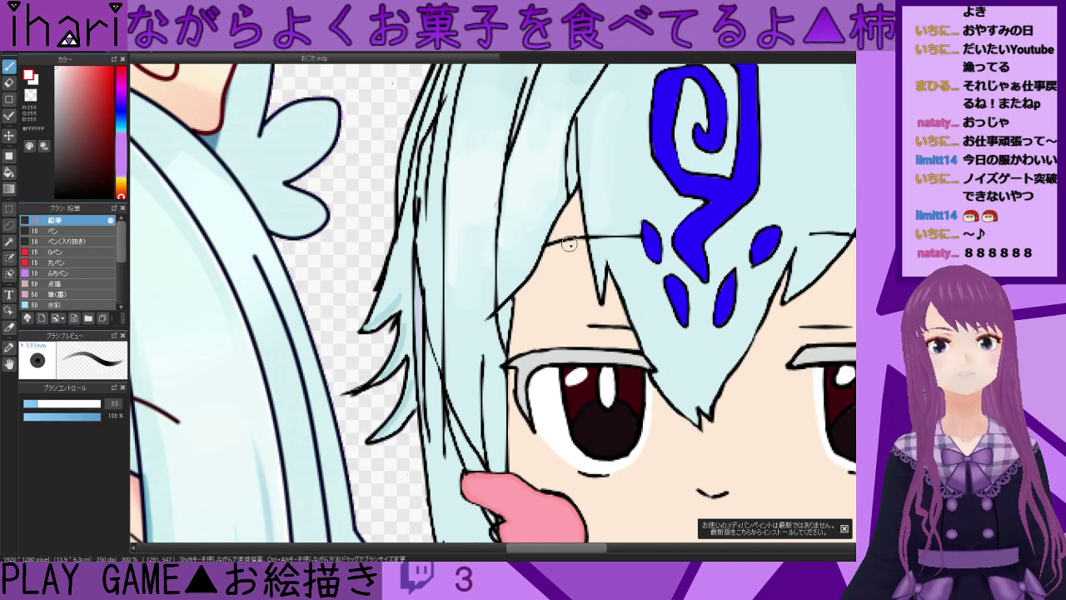
scroll(599, 252, "down", 2)
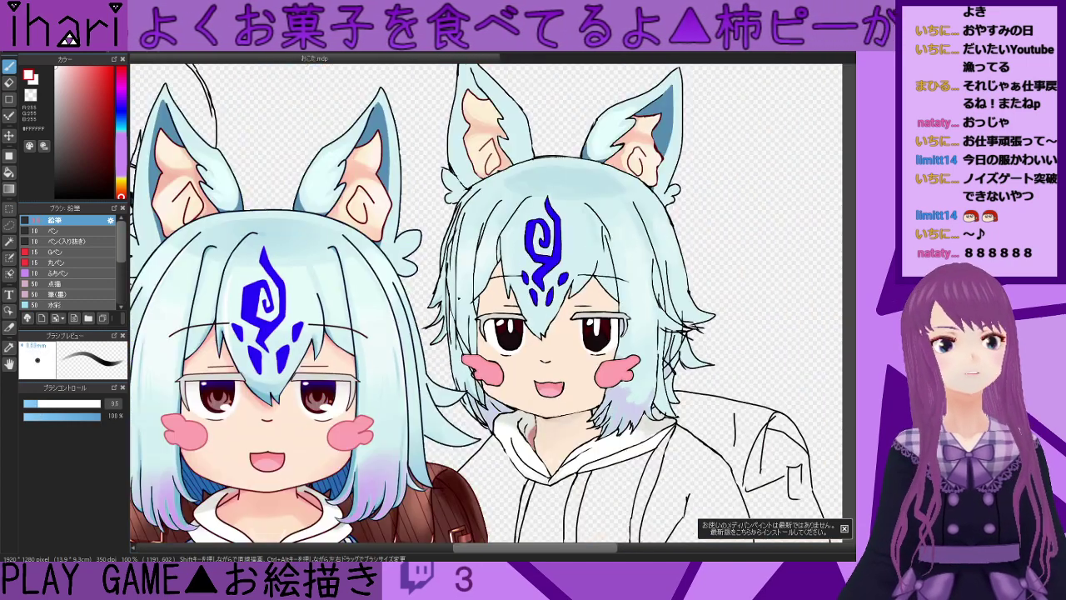
scroll(512, 292, "up", 2)
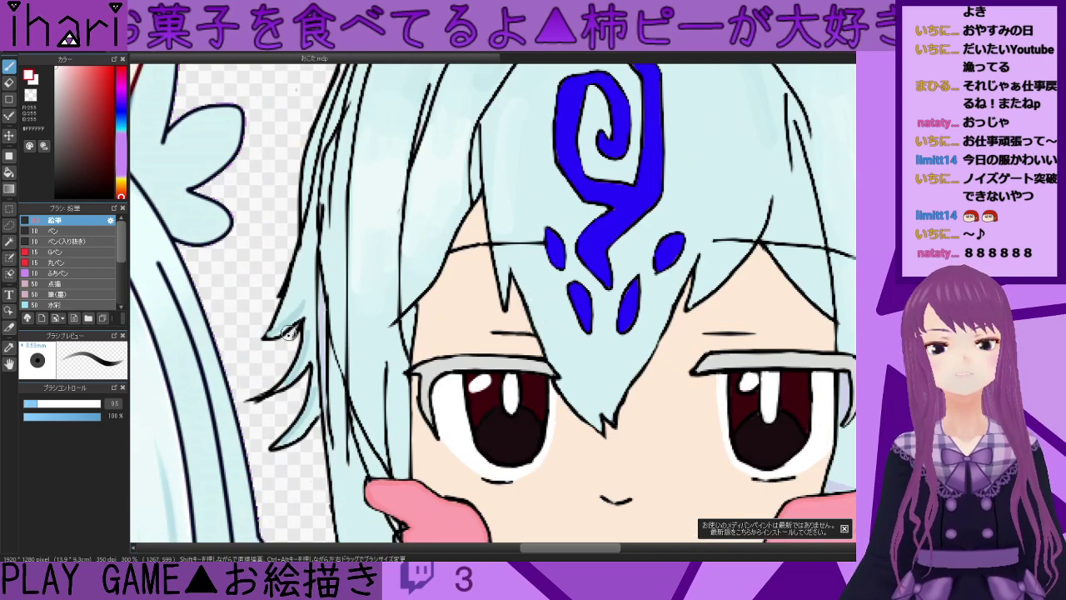
left_click_drag(39, 407, 34, 407)
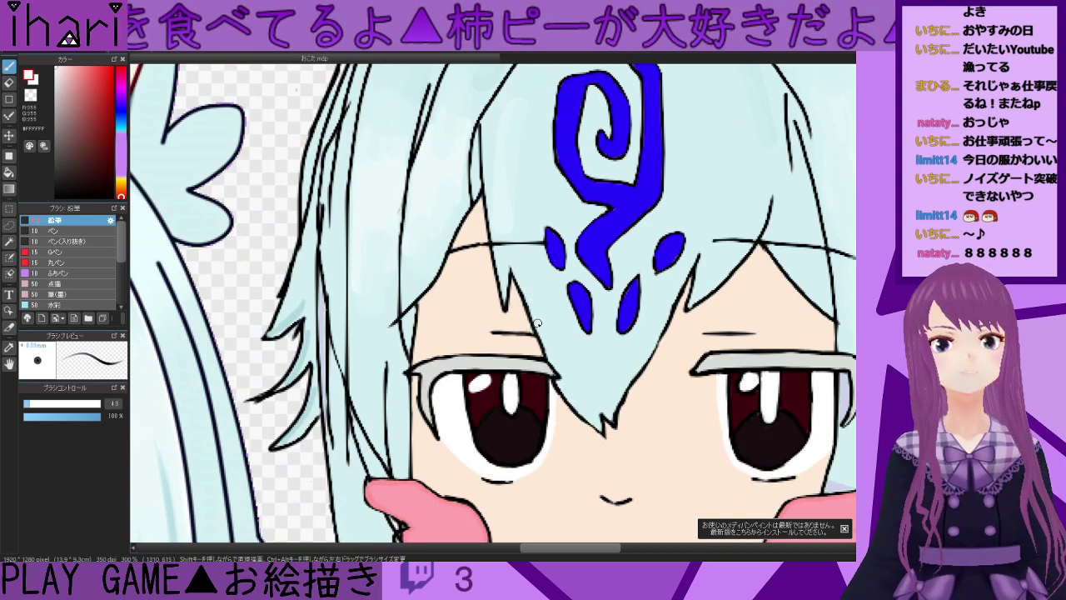
left_click_drag(530, 306, 510, 128)
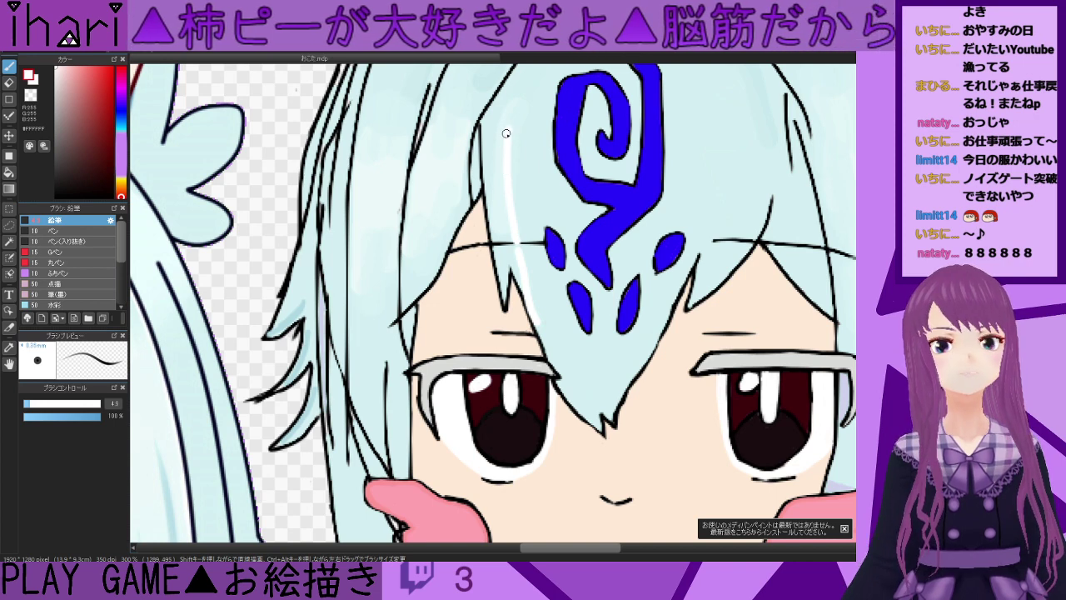
- Refine the edges of the white bangs highlight, alternating sampled hair tones and white
left_click(513, 121, "alt")
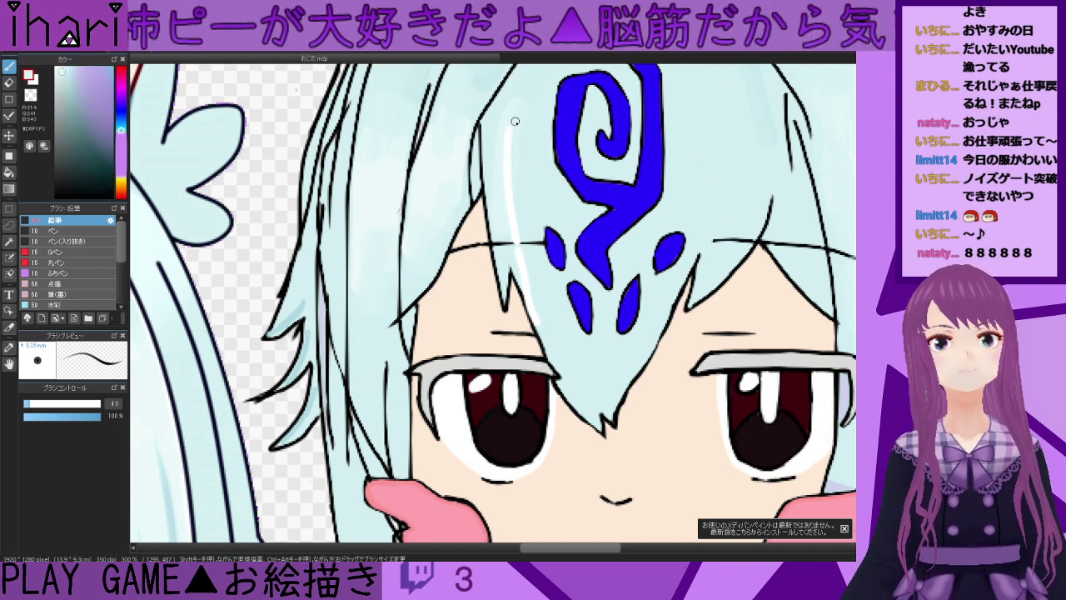
left_click(521, 276, "alt")
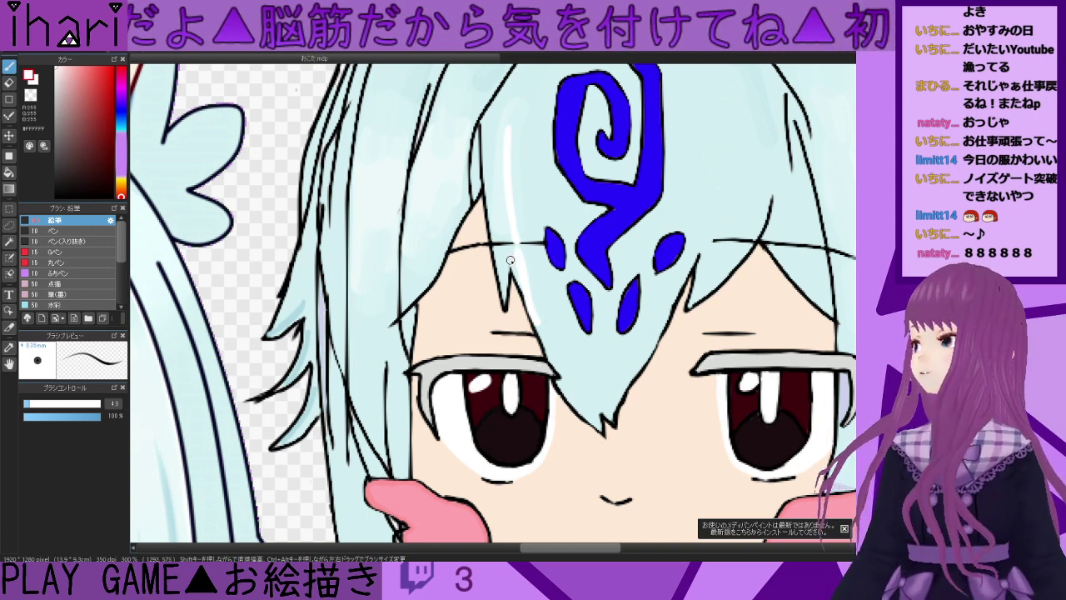
left_click(550, 303, "alt")
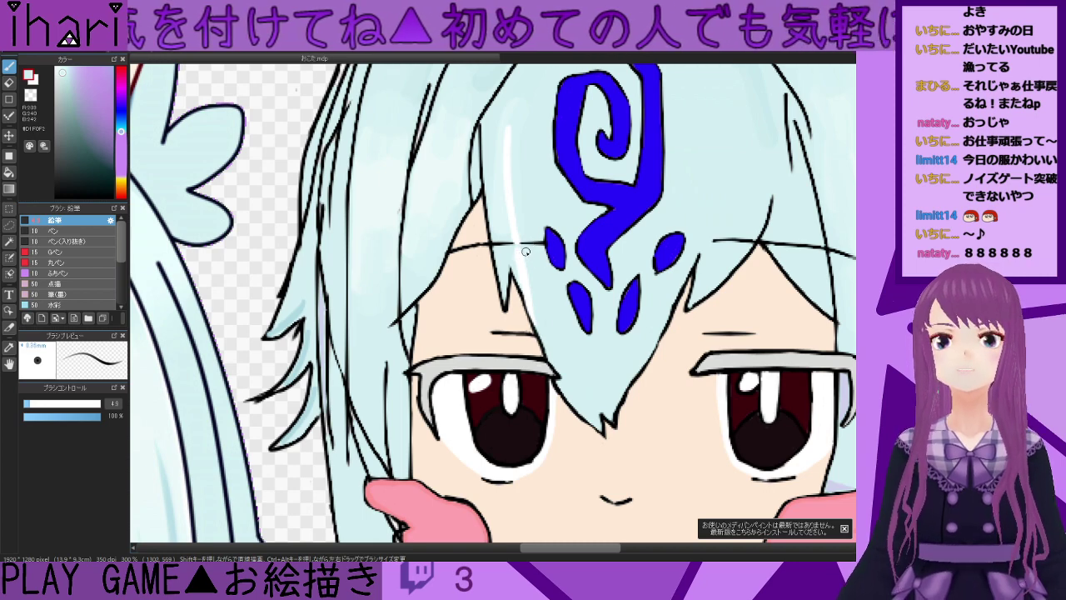
scroll(445, 315, "down", 3)
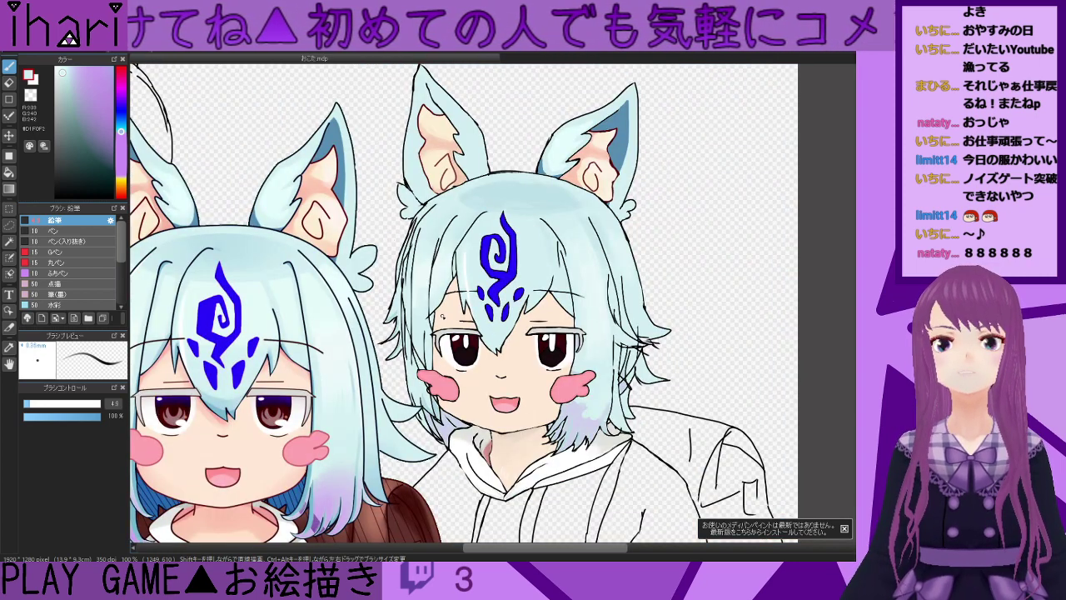
- Redraw the eyebrow line across the second character's bangs to the forehead mark, using sampled near-black and a 2 px brush, and clean up its end
scroll(445, 315, "up", 5)
scroll(620, 214, "down", 1)
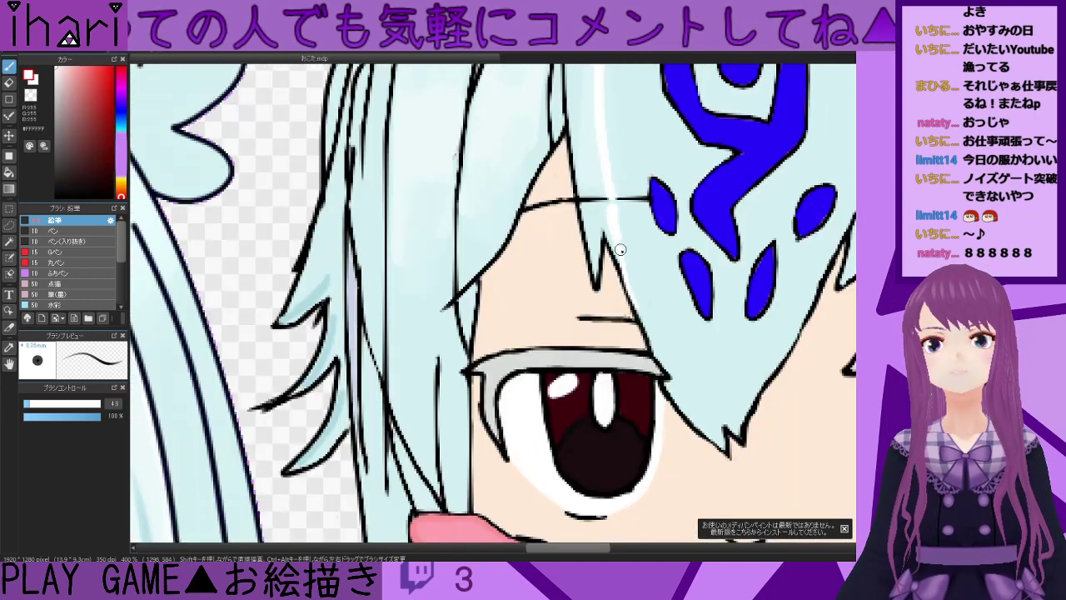
left_click(639, 197, "alt")
left_click(26, 404)
mouse_move(646, 198)
left_mouse_down()
mouse_move(594, 202)
mouse_move(650, 192)
left_mouse_up()
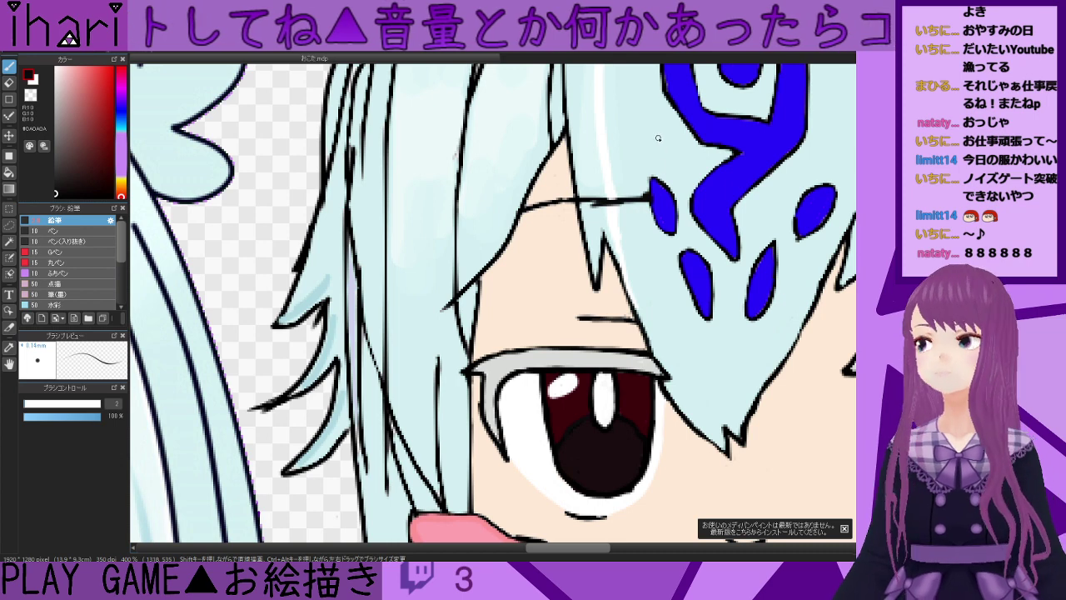
key("ctrl+z")
key("ctrl+z")
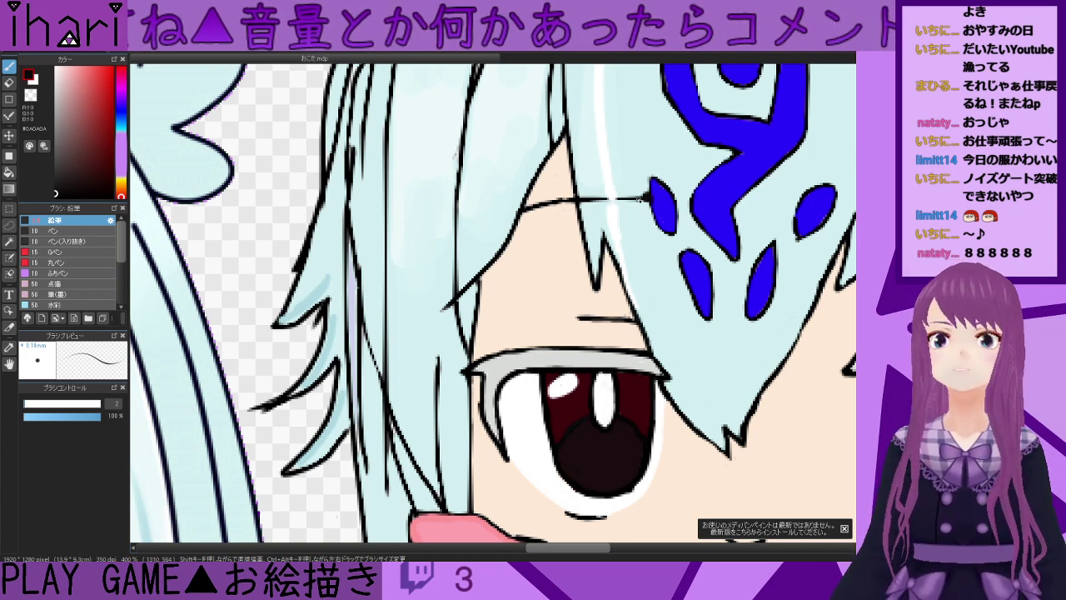
left_click_drag(608, 198, 646, 197)
left_click(646, 194, "alt")
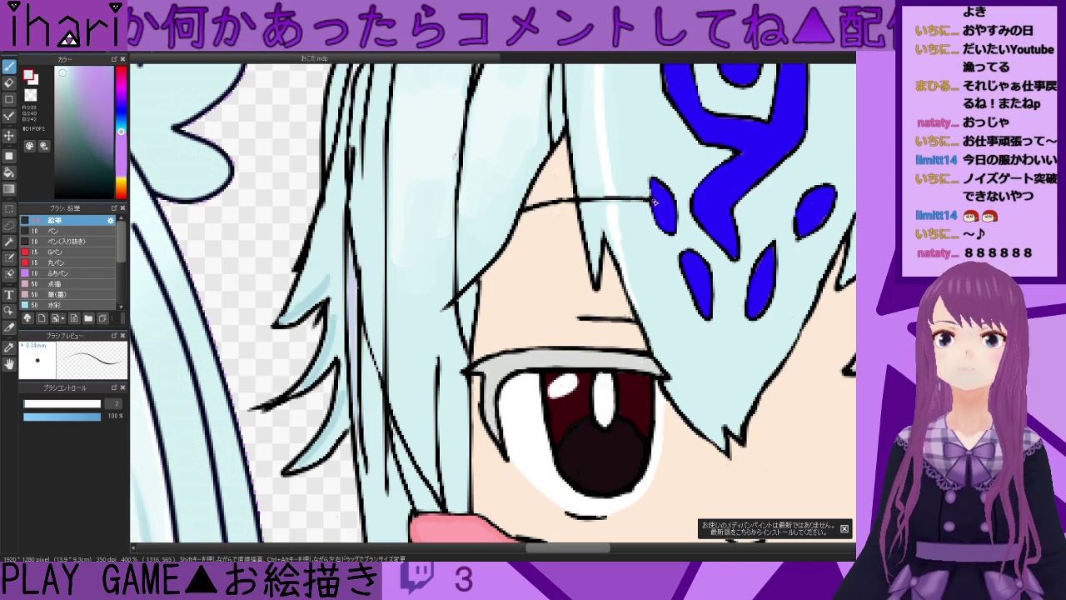
left_click(653, 199, "alt")
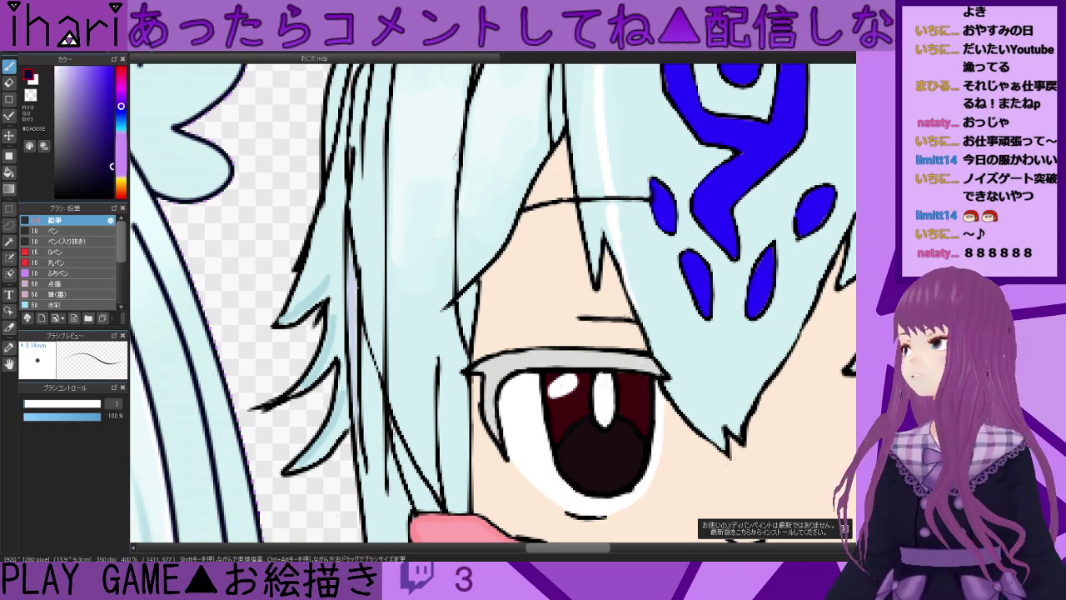
scroll(841, 284, "down", 2)
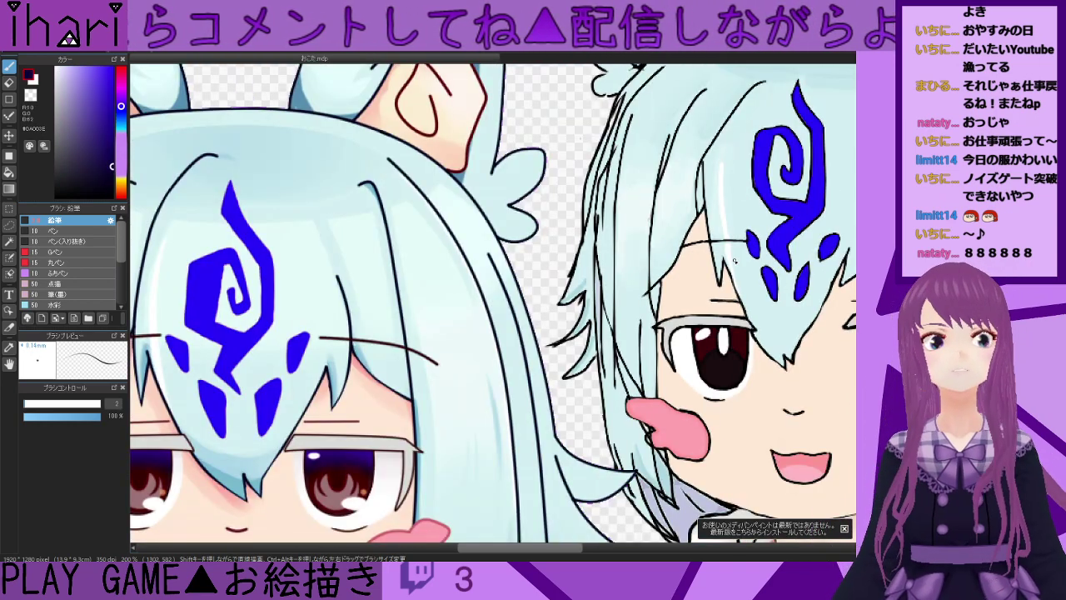
- Reshape the white bangs highlight around the eyebrow line with a larger brush, alternating sampled hair tones and near-white
scroll(735, 260, "up", 4)
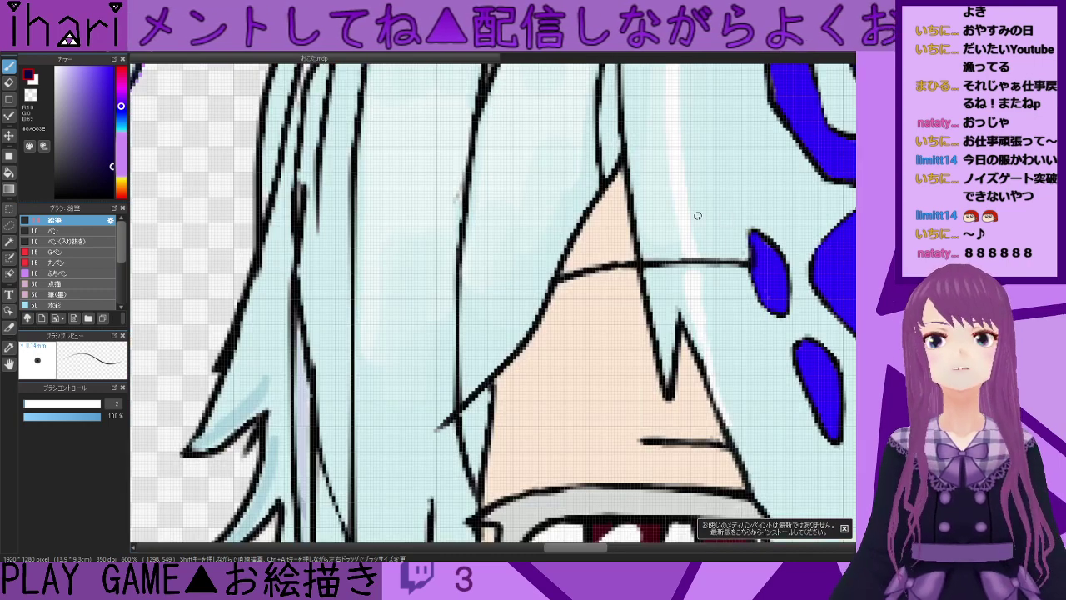
left_click(690, 222, "alt")
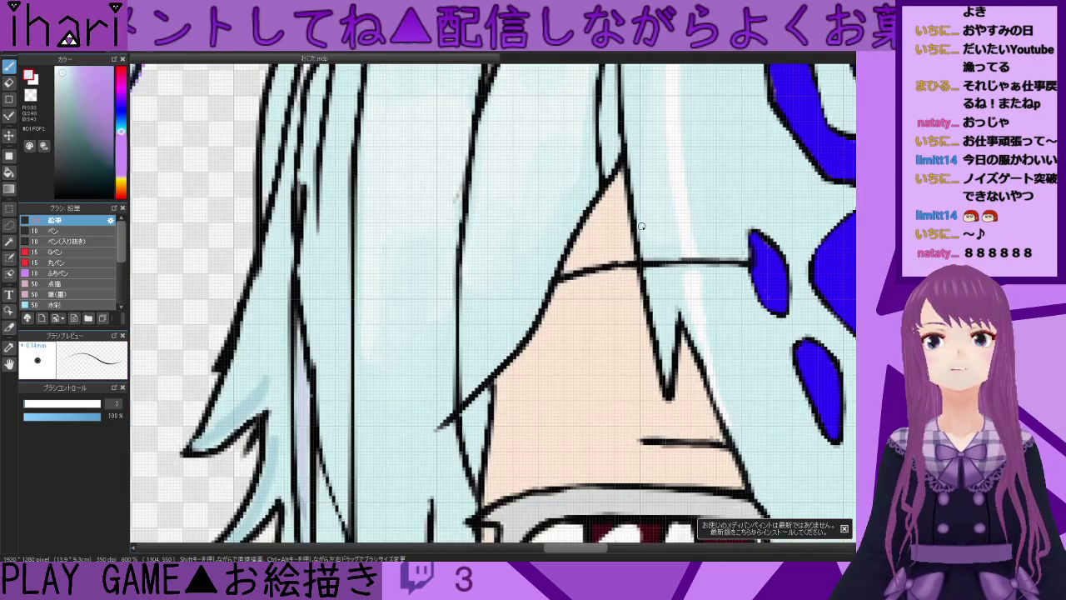
left_click(63, 81)
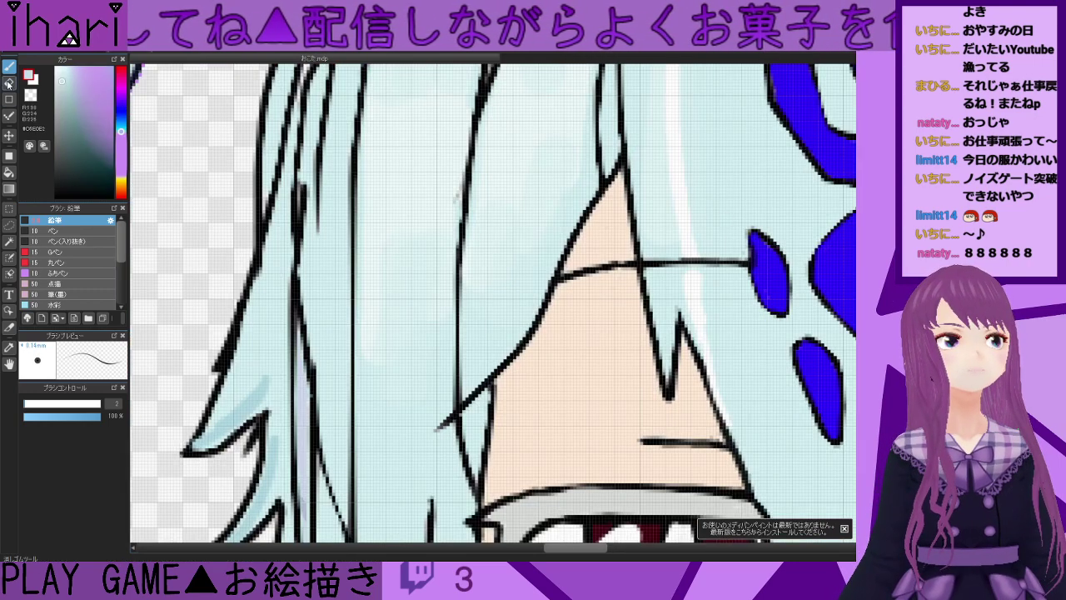
left_click(38, 404)
mouse_move(672, 250)
left_mouse_down()
mouse_move(658, 223)
mouse_move(647, 133)
left_mouse_up()
scroll(660, 151, "down", 4)
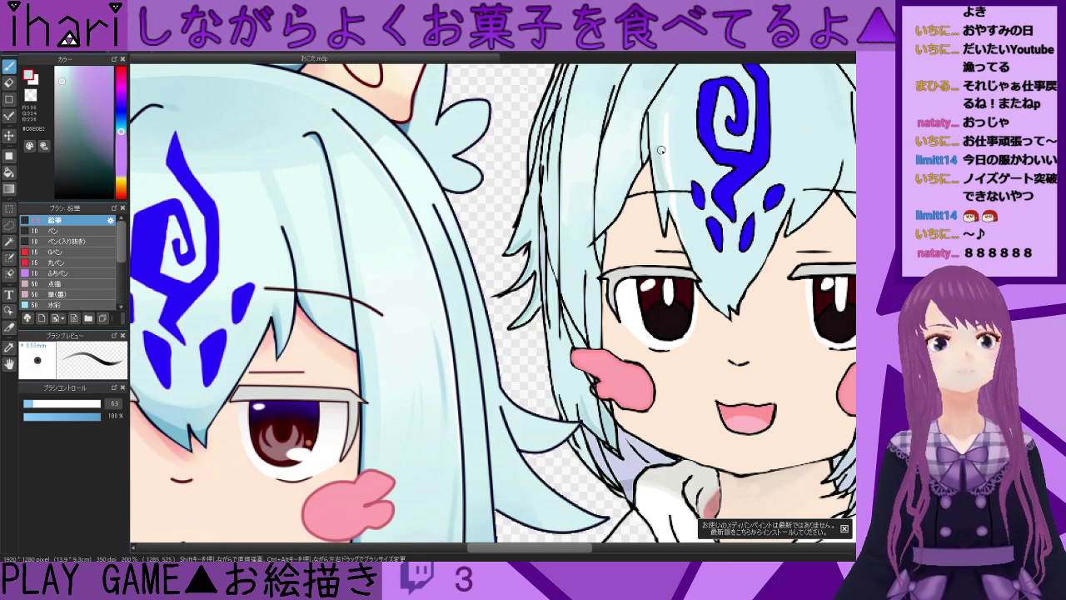
scroll(660, 147, "up", 2)
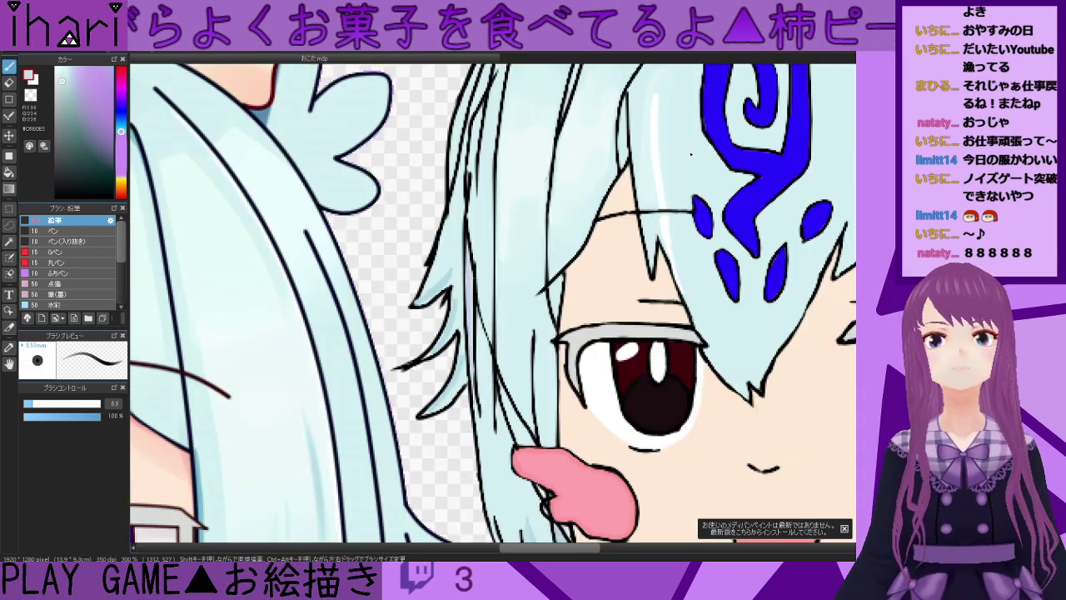
right_click(647, 212)
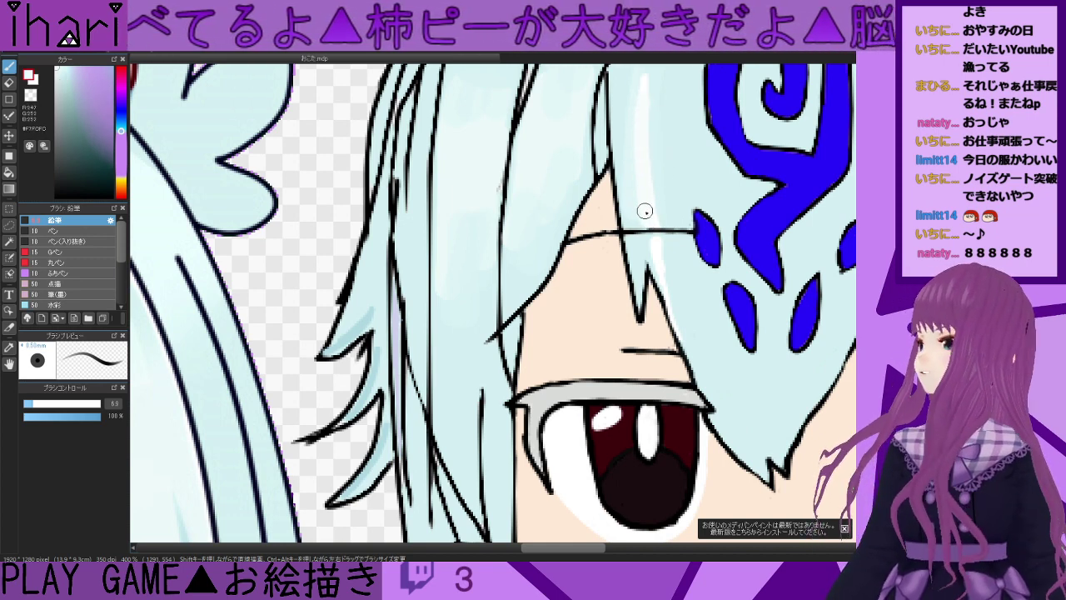
scroll(639, 247, "up", 1)
left_click_drag(639, 247, 652, 293)
left_click(627, 270, "alt")
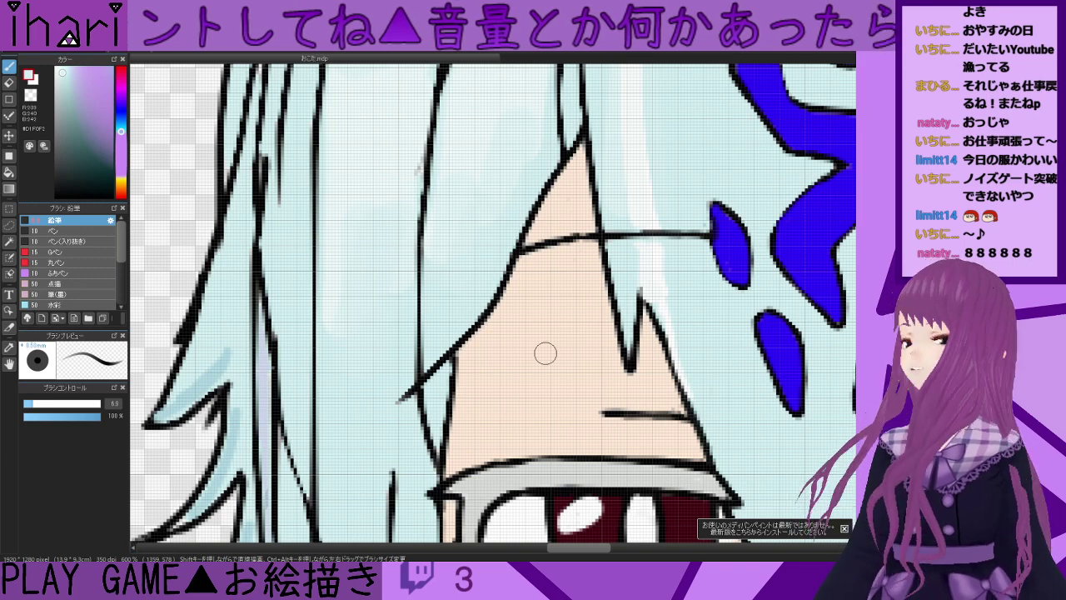
- Examine the second character's bangs highlight up close and across the whole canvas, comparing it with the finished character
scroll(472, 328, "down", 3)
scroll(550, 227, "up", 2)
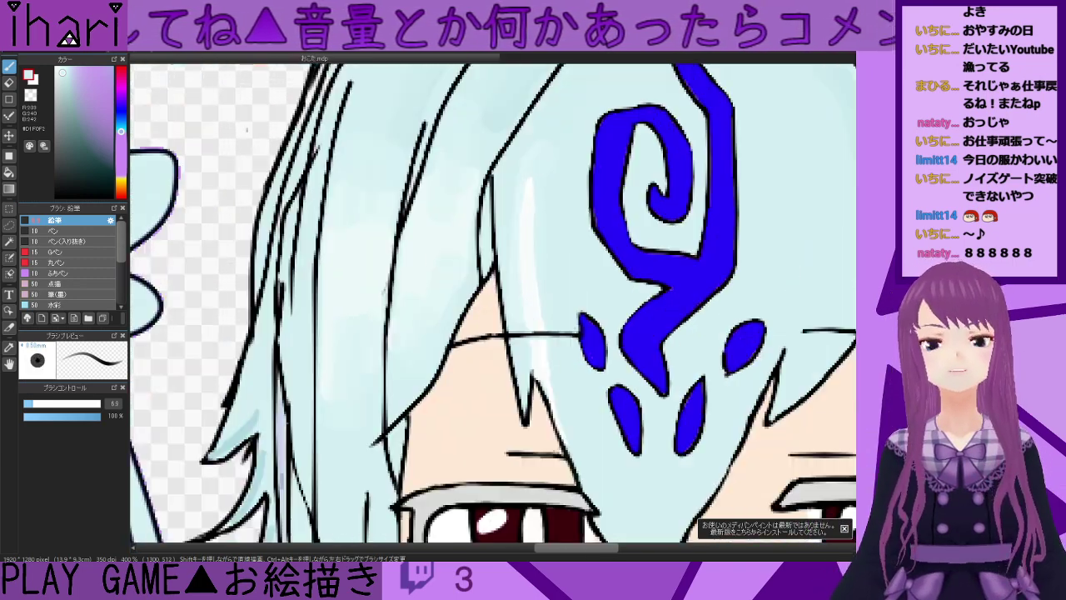
scroll(491, 304, "down", 4)
left_click_drag(583, 549, 564, 549)
scroll(680, 226, "up", 1)
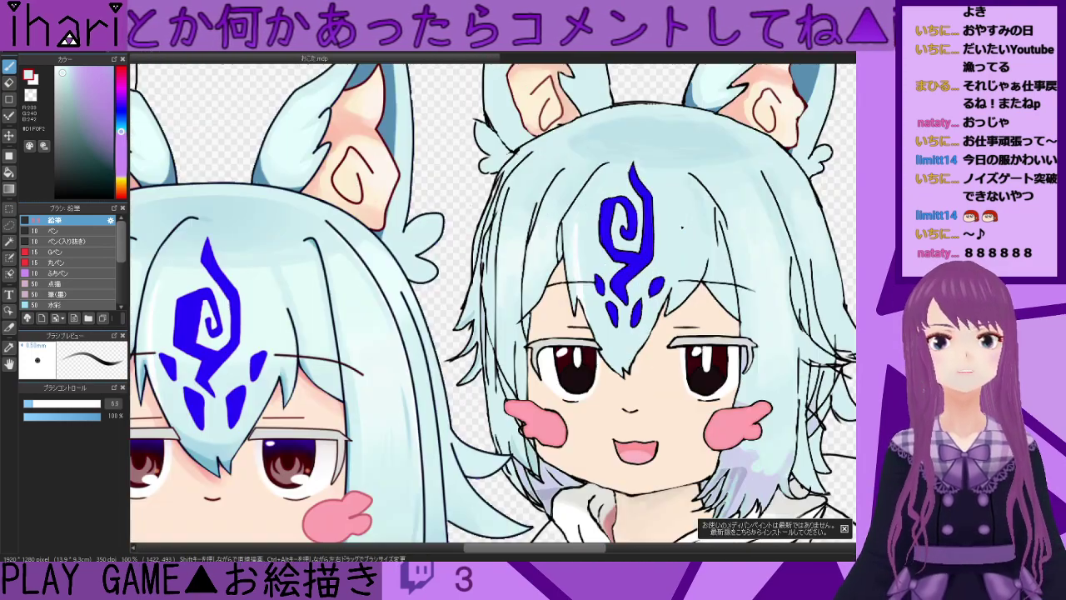
scroll(650, 231, "down", 2)
scroll(647, 216, "up", 3)
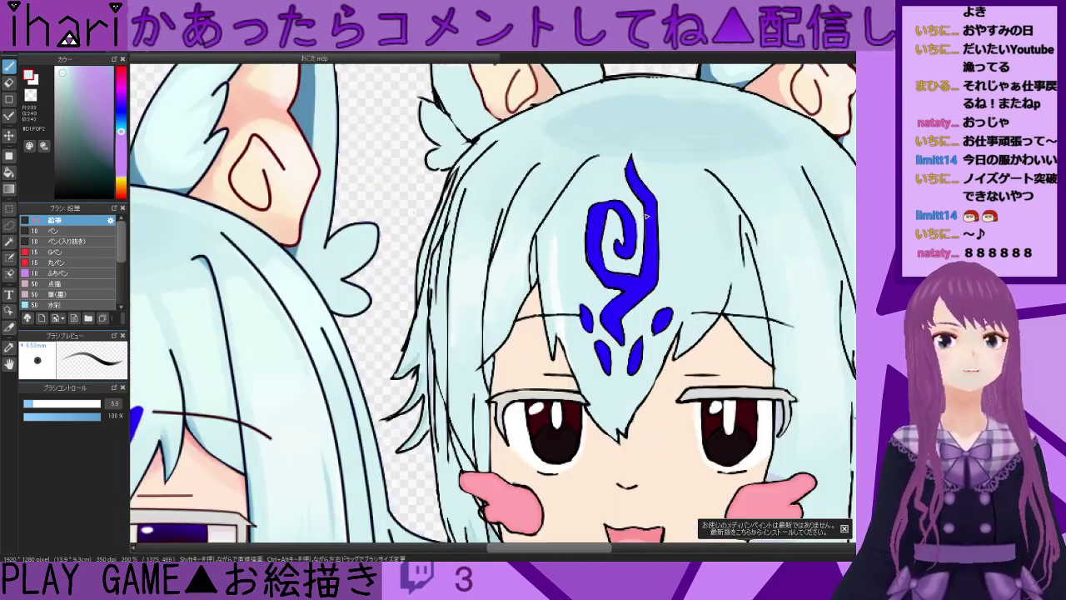
scroll(654, 212, "up", 1)
scroll(583, 208, "down", 3)
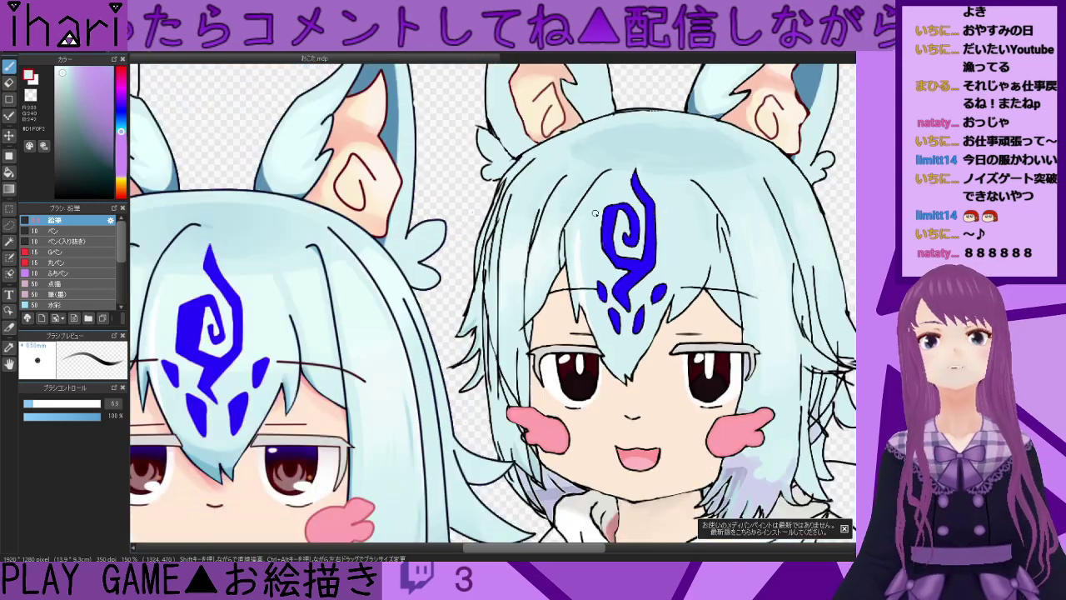
scroll(487, 195, "up", 4)
scroll(487, 195, "down", 1)
scroll(520, 230, "down", 1)
scroll(499, 333, "down", 2)
scroll(579, 467, "down", 1)
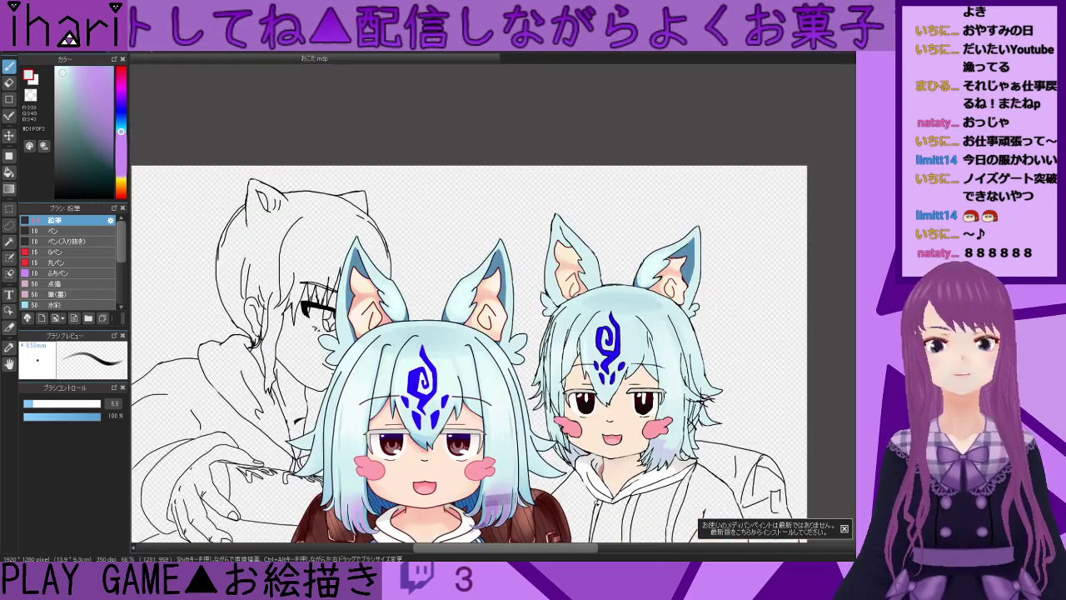
scroll(494, 304, "down", 3)
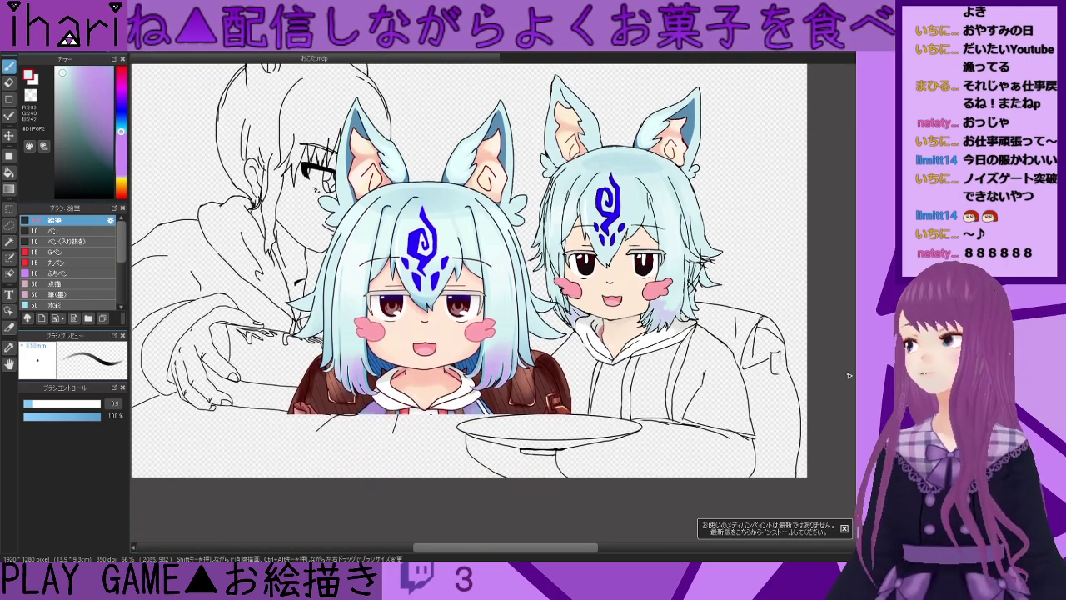
- Try to bucket-fill the second character's hoodie sleeve with the blue sampled from the finished character's hoodie
scroll(649, 417, "up", 3)
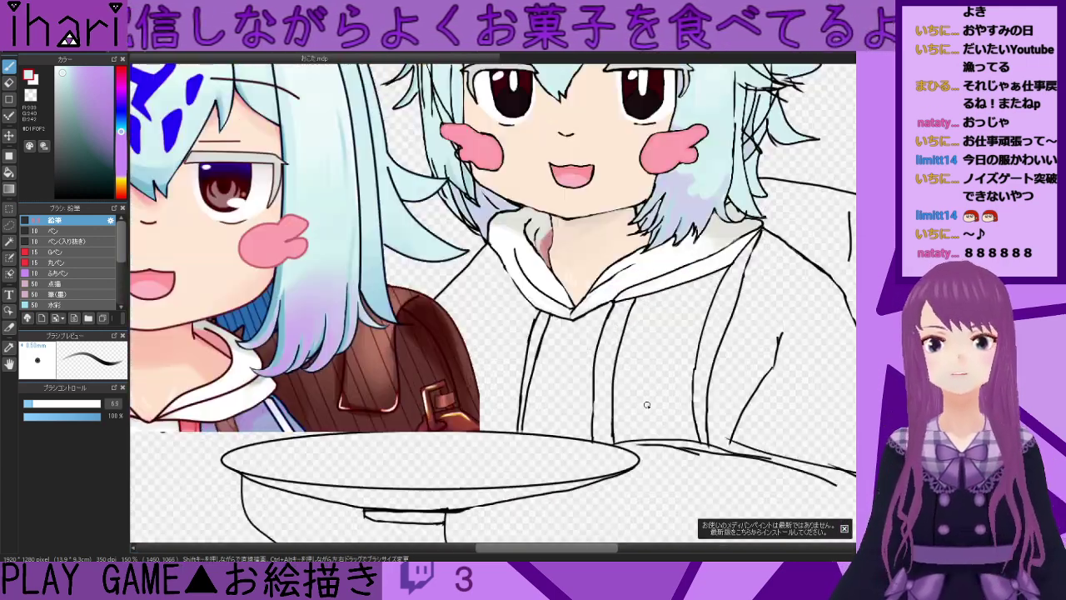
left_click_drag(531, 553, 557, 551)
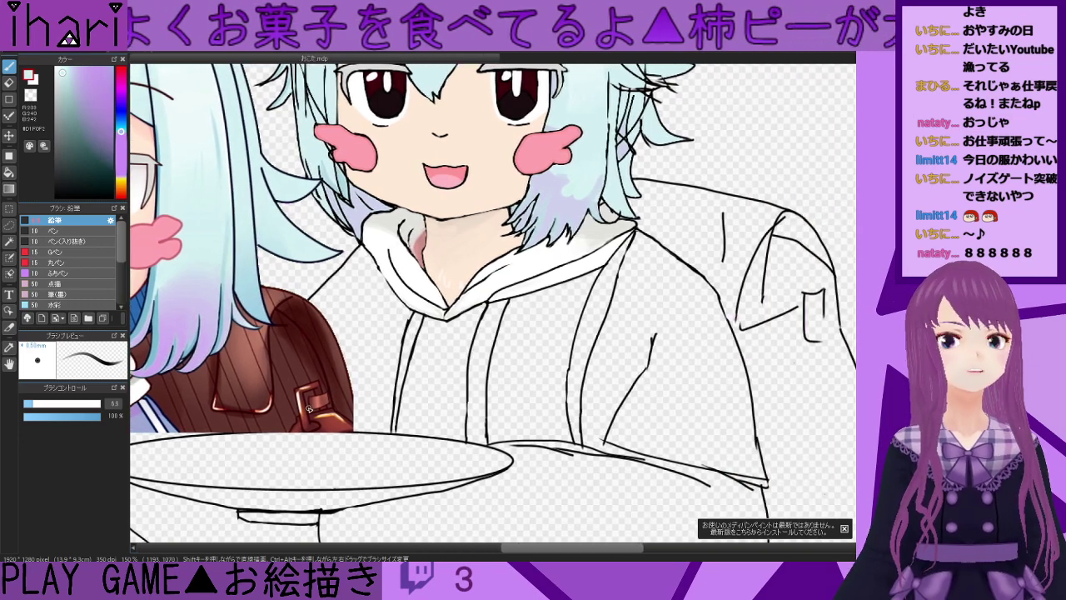
scroll(566, 424, "down", 2)
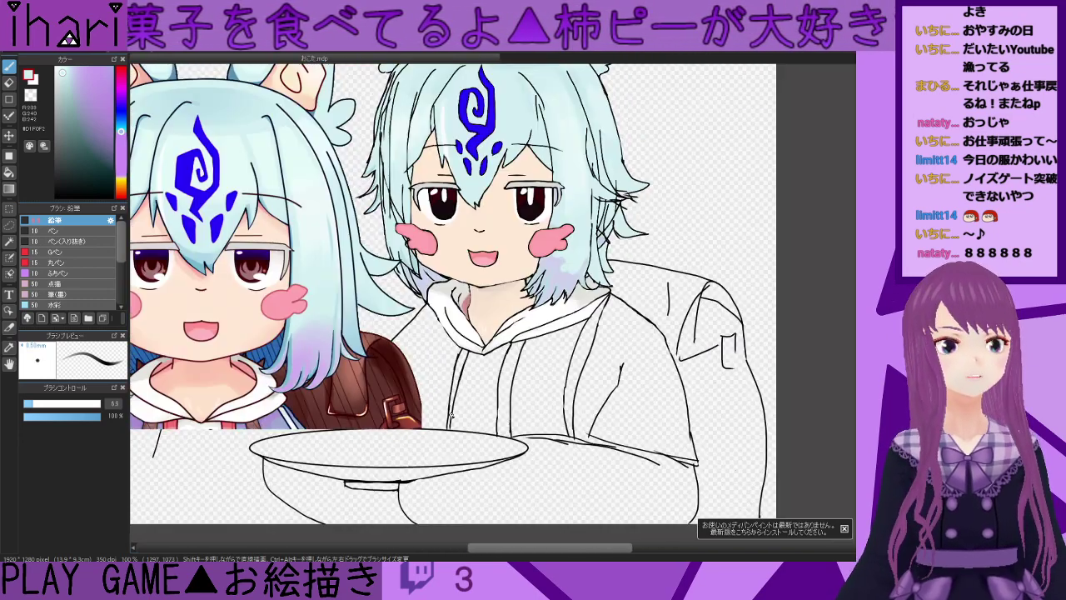
right_click(276, 427)
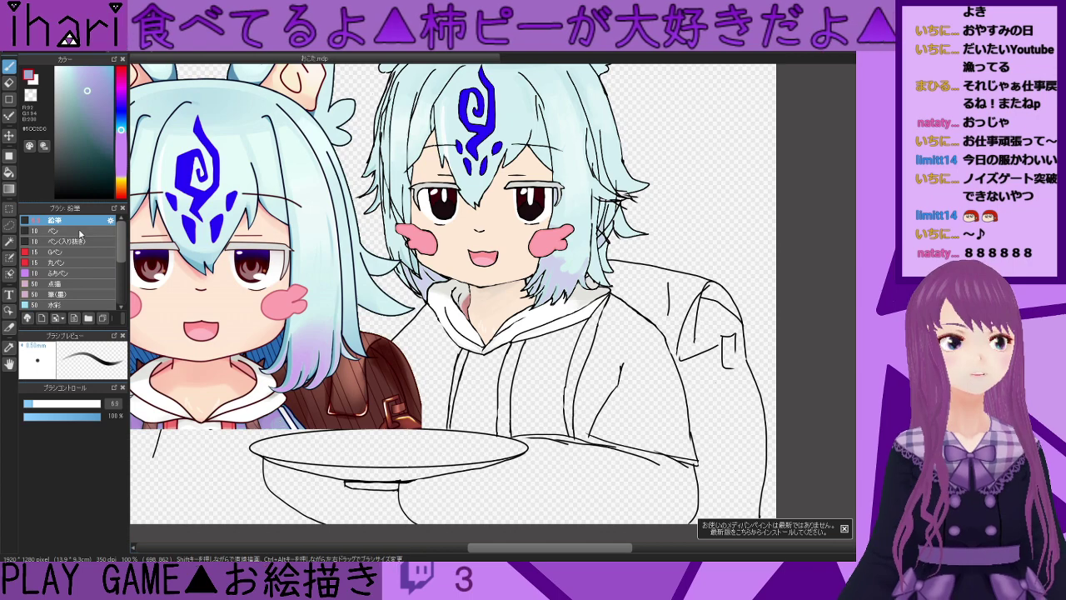
left_click(8, 172)
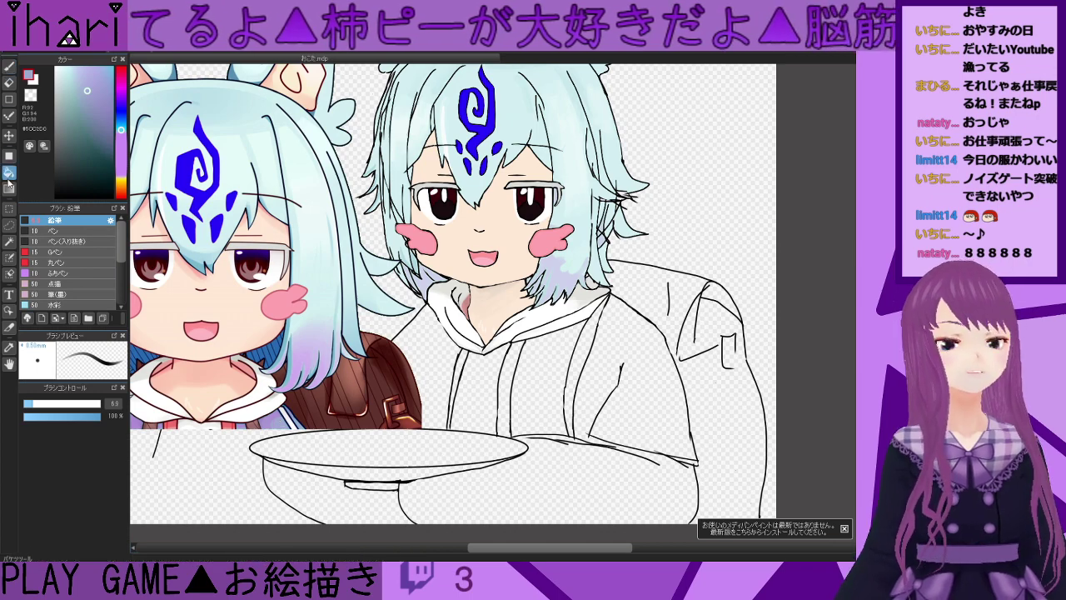
left_click(614, 396)
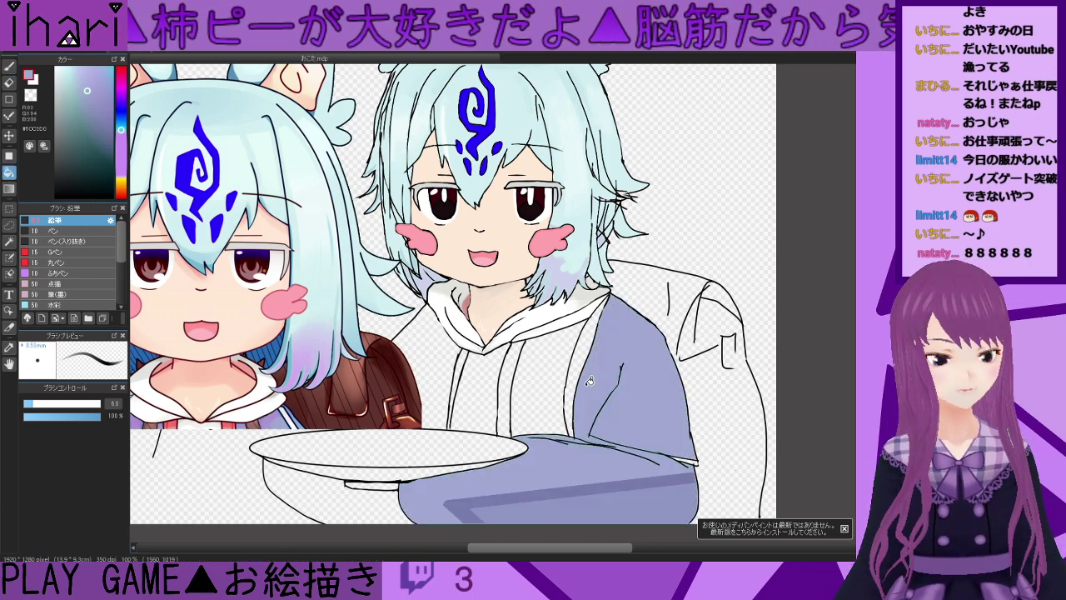
key("ctrl+z")
- Close the gap in the lower outline of the second character's hoodie sleeve with a black brush stroke
key("b")
left_click(55, 197)
scroll(666, 478, "down", 3)
scroll(666, 478, "up", 4)
scroll(666, 477, "up", 1)
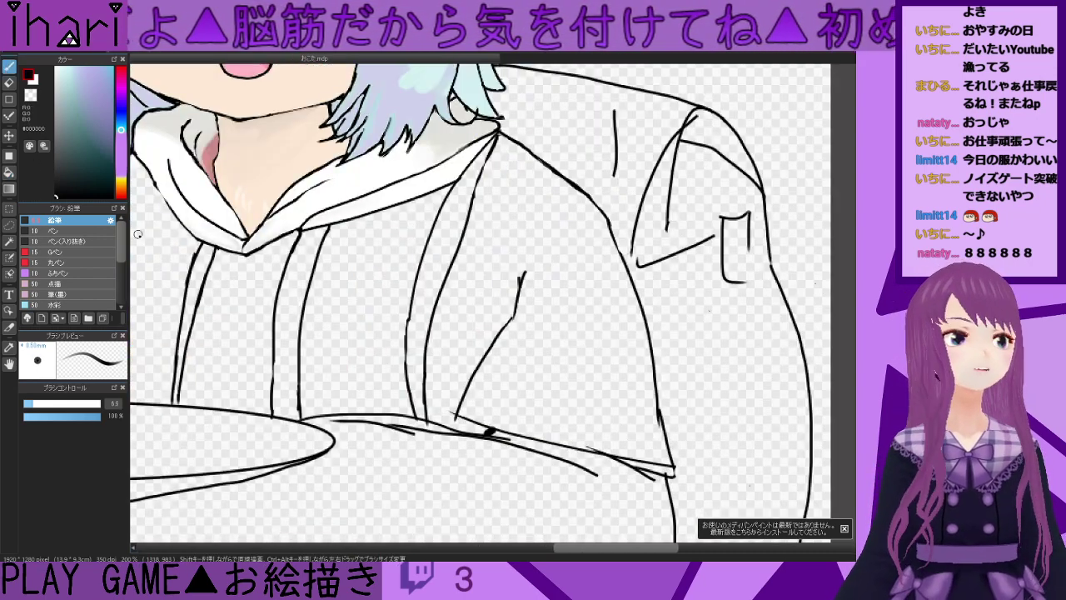
- Bucket-fill the second character's upper sleeve and the adjacent hoodie front panel with blue sampled from the finished character's hoodie
left_click(10, 172)
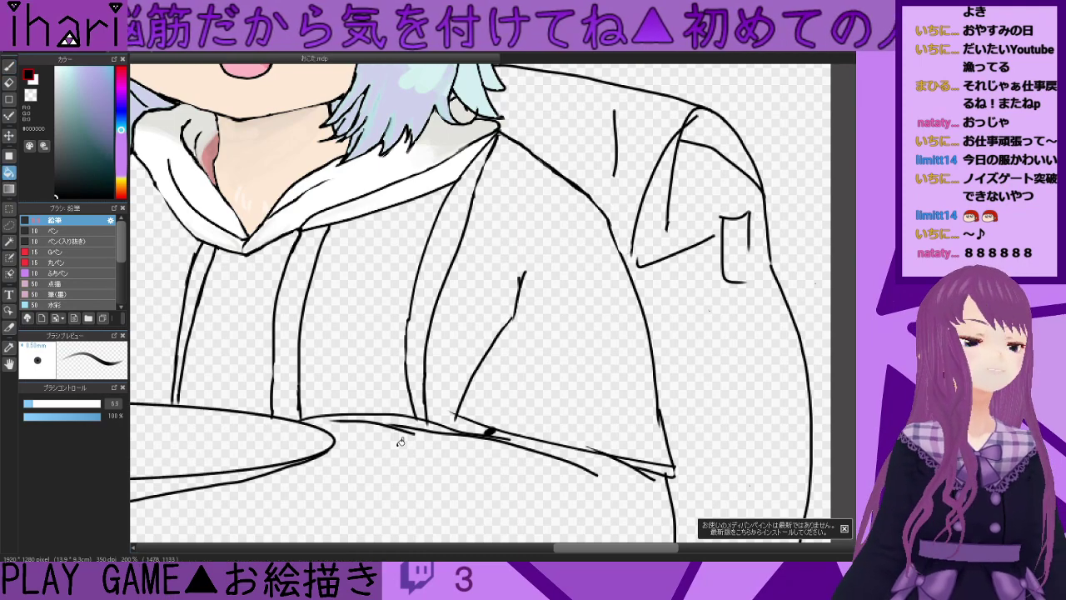
scroll(414, 435, "down", 2)
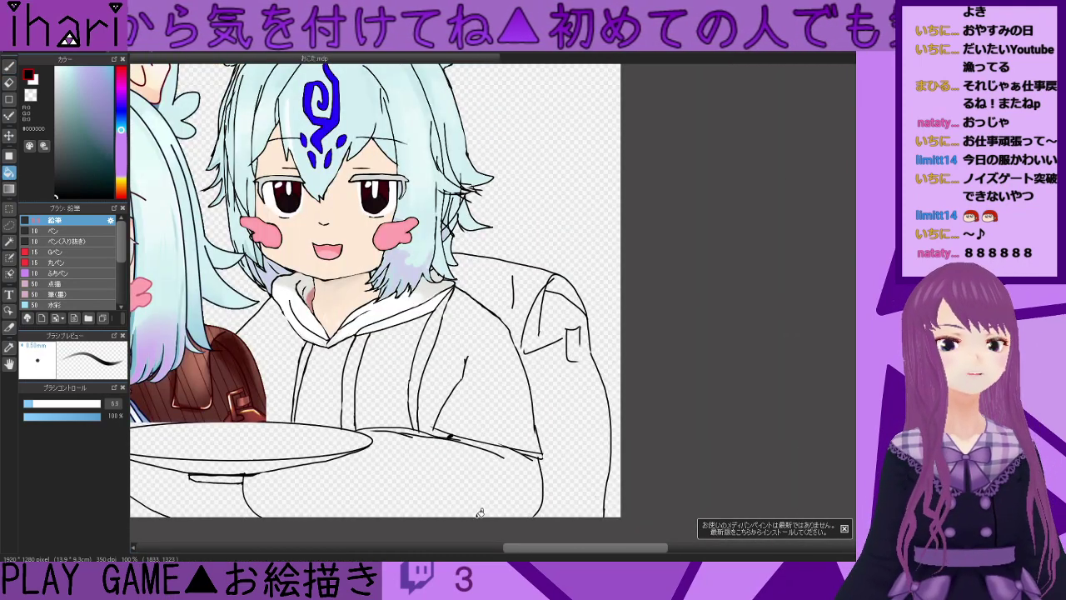
left_click_drag(557, 548, 522, 549)
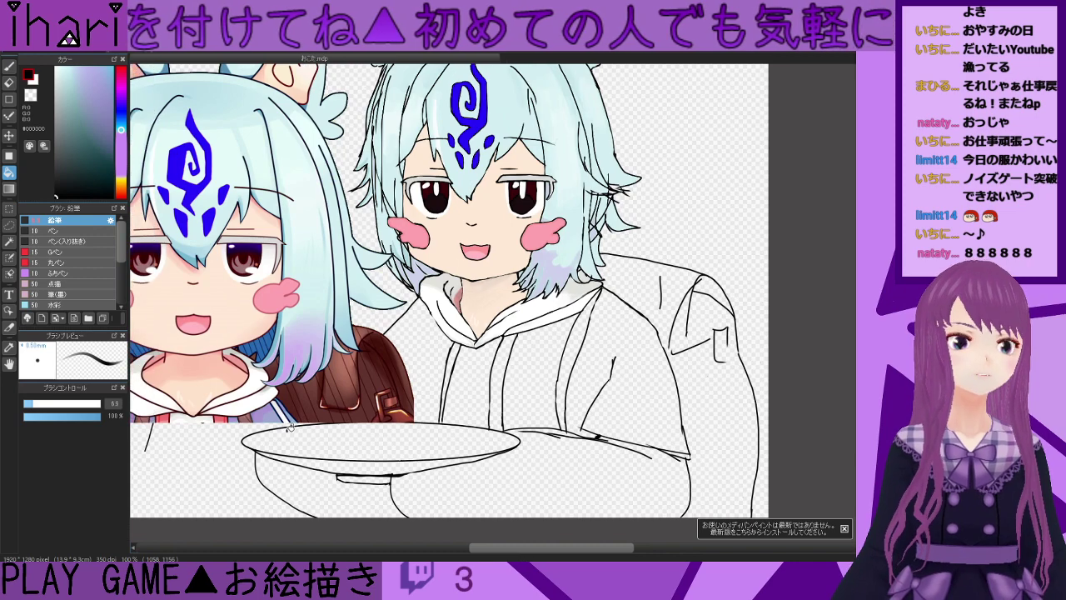
left_click(301, 416, "alt")
left_click(648, 391)
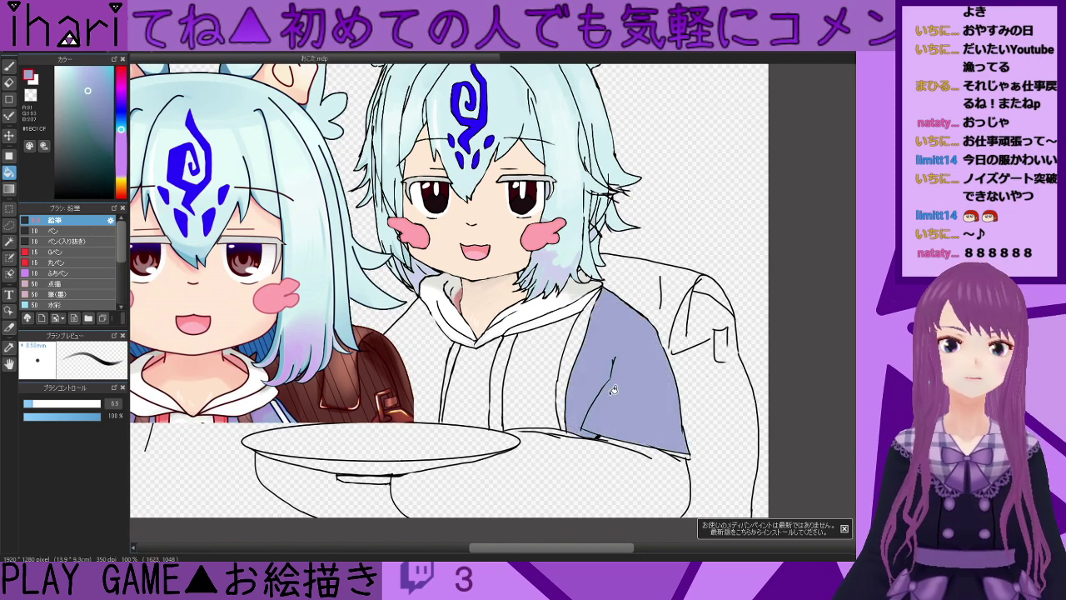
left_click(544, 381)
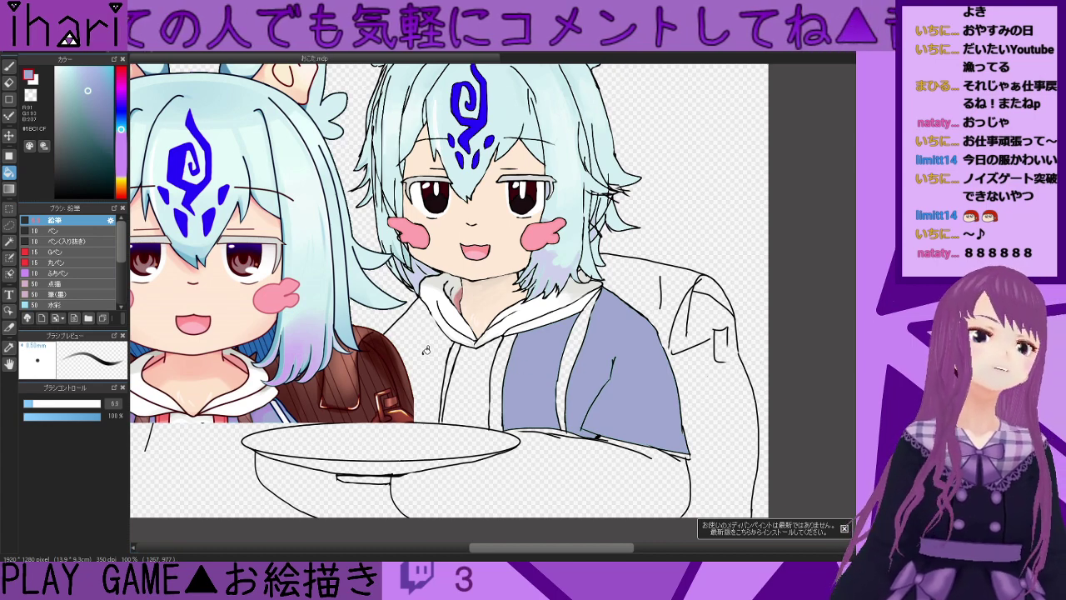
- Draw the missing stripe outline on the hoodie with a black 2.6 px brush and fill the shoulder panel nearest the finished character with the sampled blue
left_click_drag(63, 180, 52, 206)
left_click(9, 66)
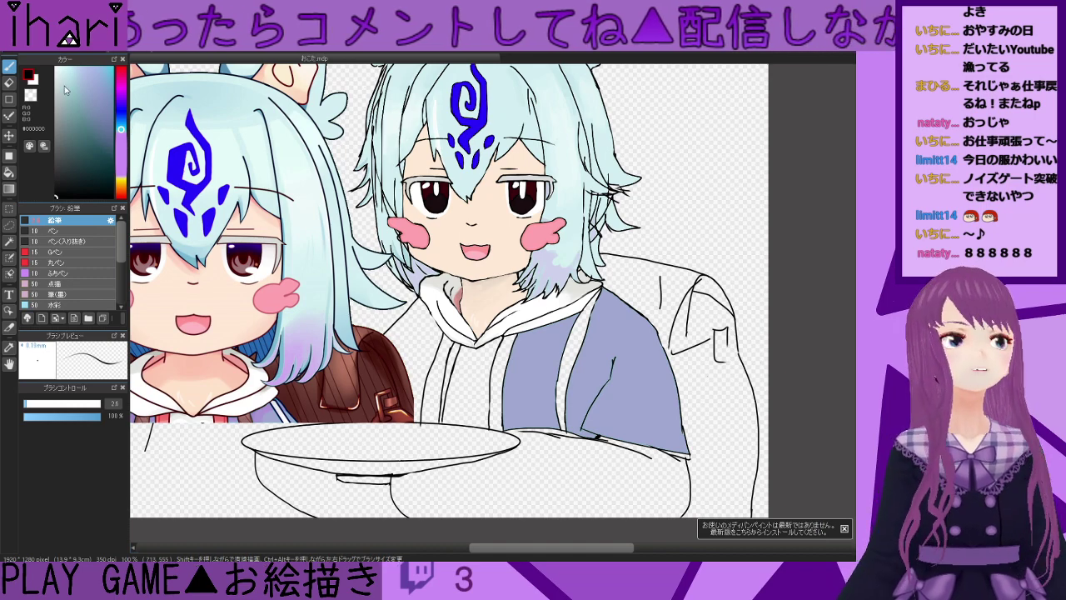
left_click(9, 173)
left_click(628, 330, "alt")
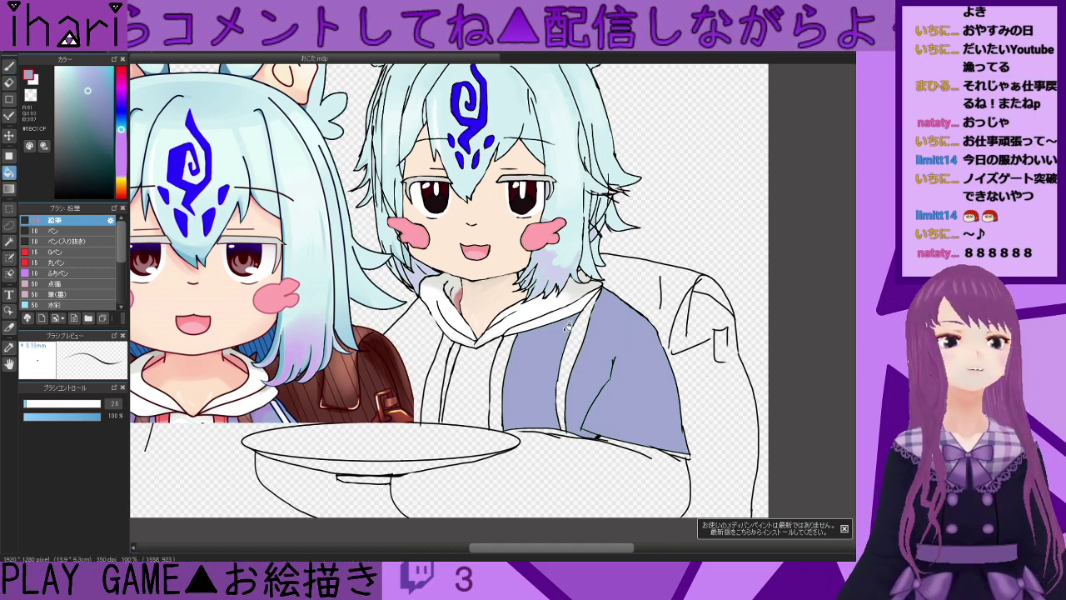
left_click(429, 338)
- Set the brush size to 8.5 and paint the white gaps along the second character's hoodie collar with the sampled blue
scroll(298, 235, "down", 1)
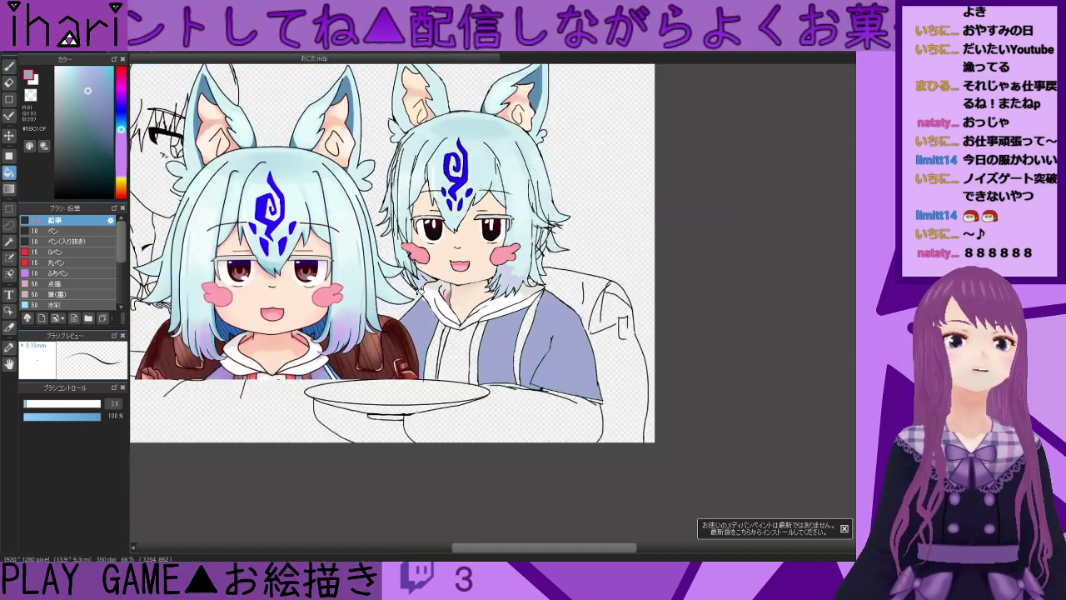
scroll(235, 227, "up", 5)
key("b")
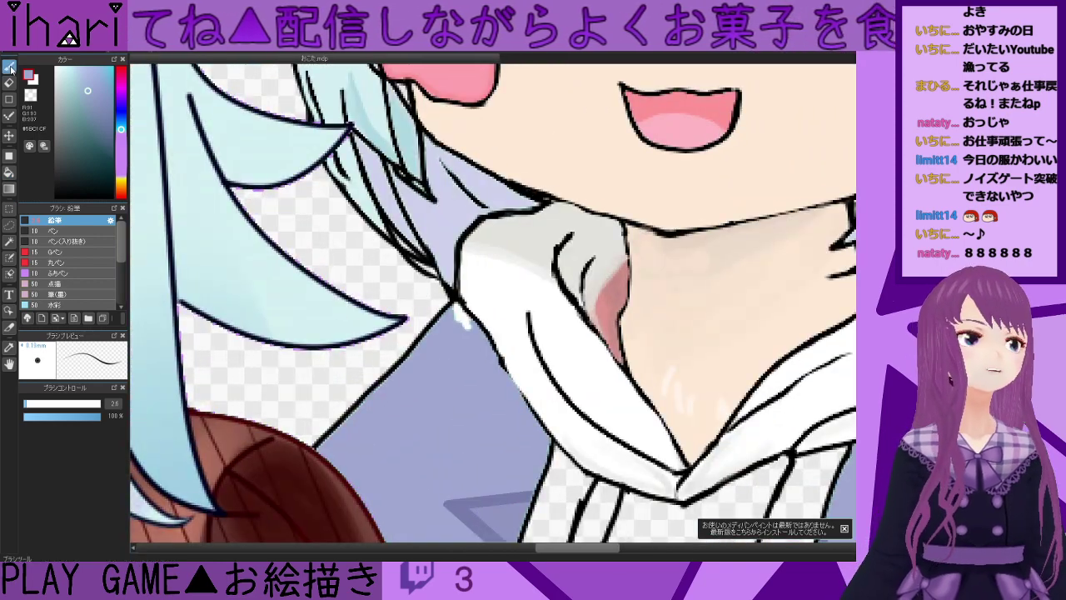
left_click_drag(37, 409, 59, 406)
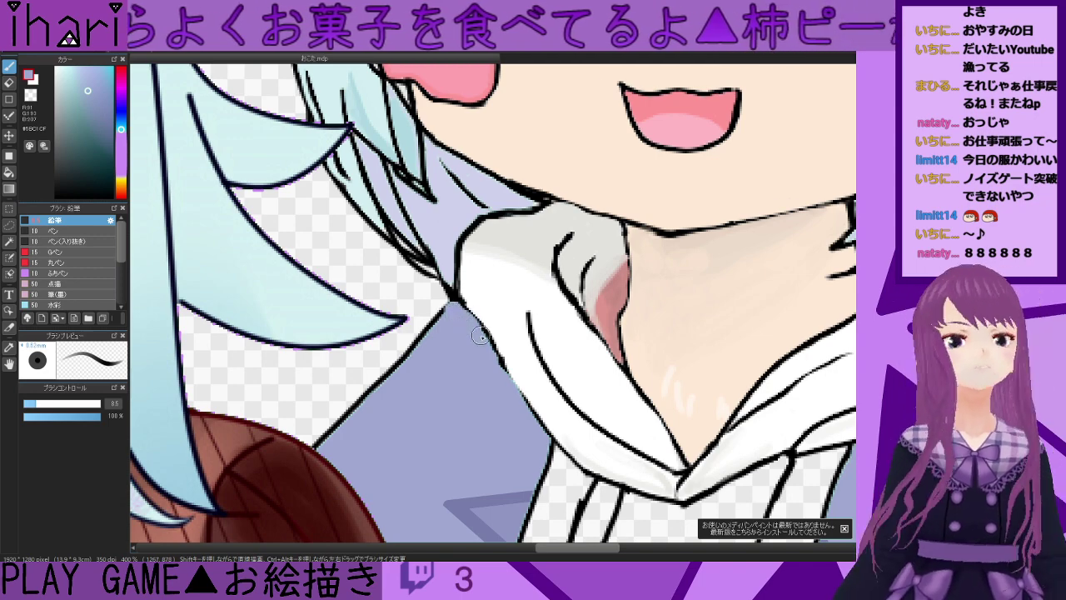
scroll(660, 385, "down", 5)
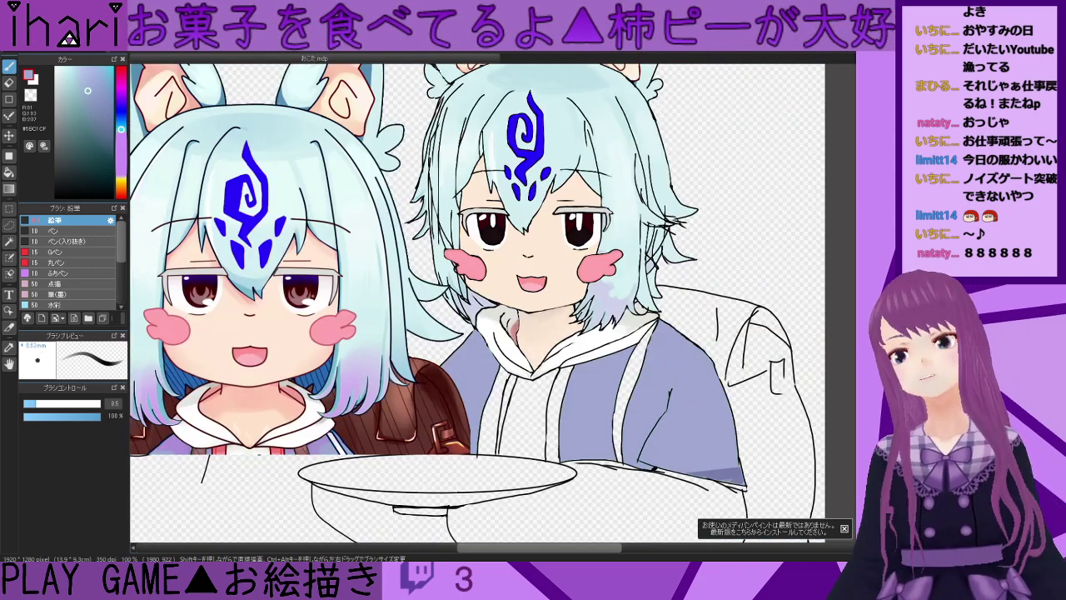
- Bucket-fill the backpack behind the second character, including its small upper section, with dark brown sampled from the finished character's backpack
scroll(477, 389, "down", 2)
left_click(425, 358, "alt")
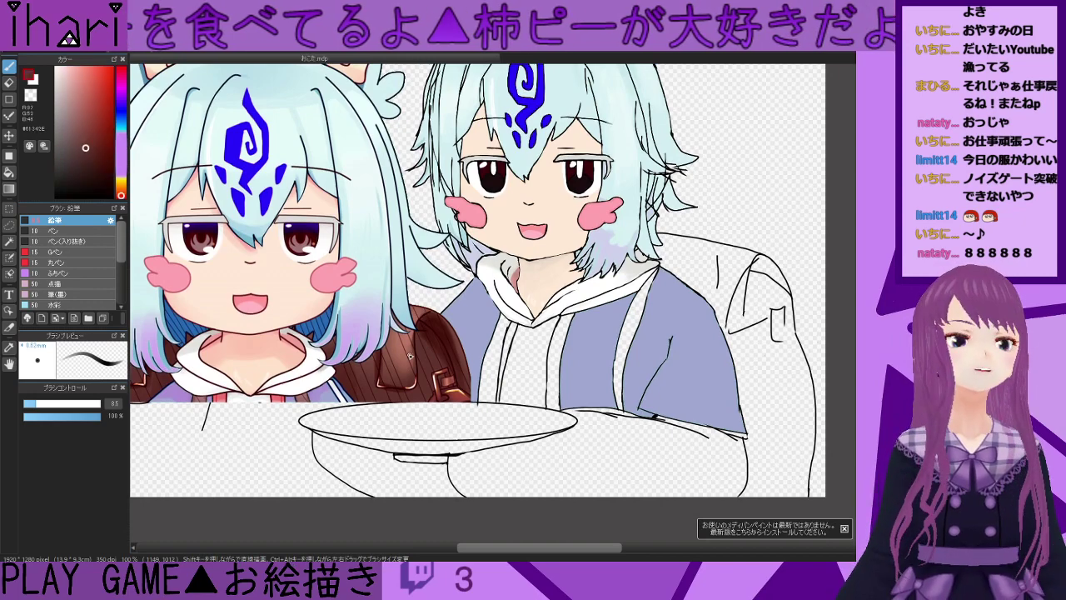
left_click(16, 174)
left_click(779, 358)
scroll(774, 354, "down", 1)
scroll(779, 342, "up", 1)
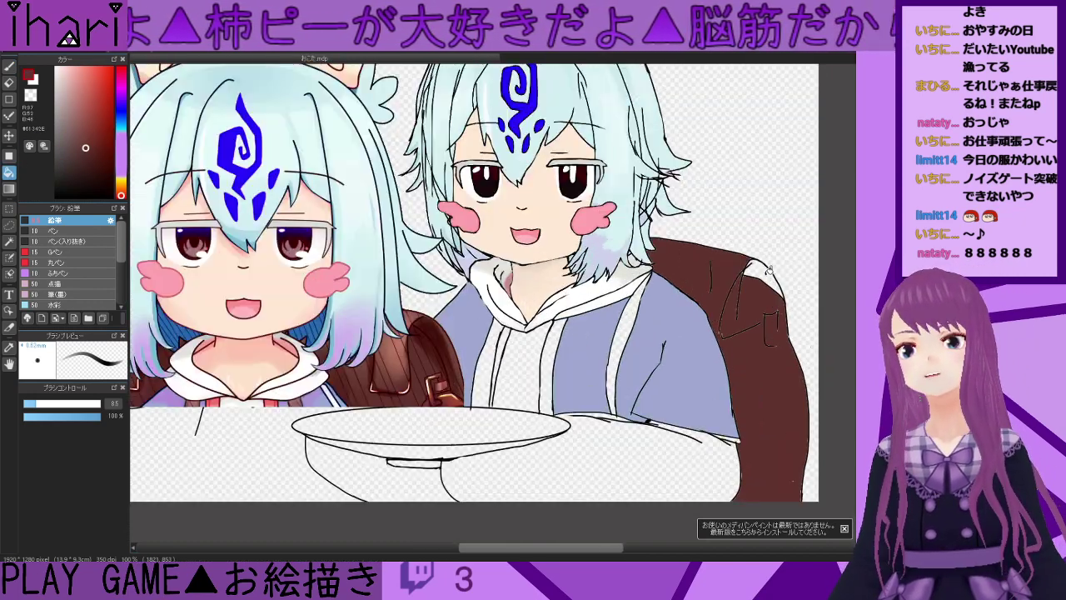
left_click(774, 270)
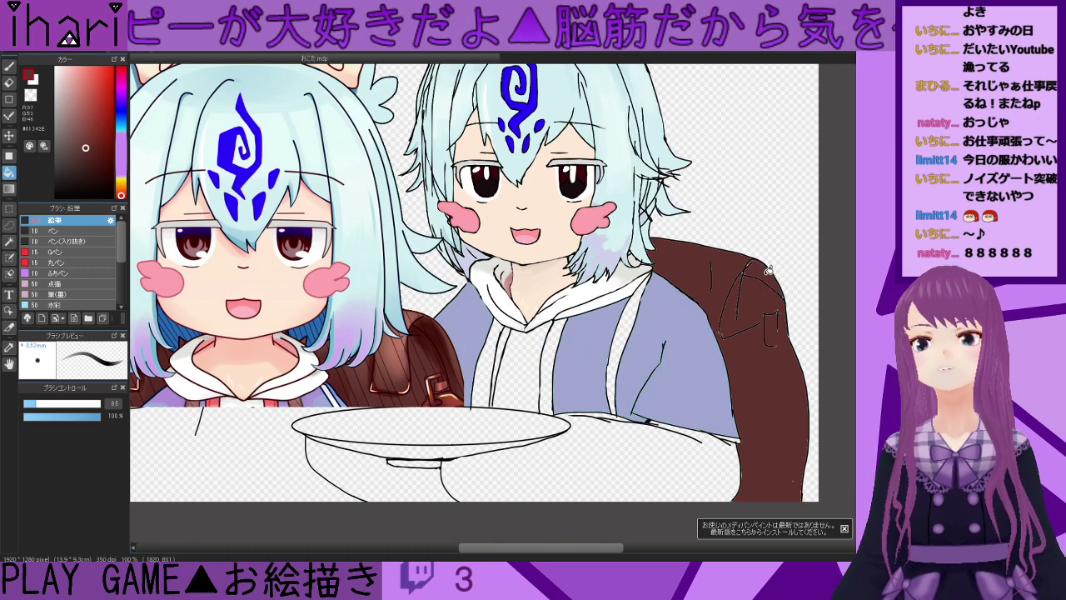
scroll(661, 365, "down", 1)
scroll(662, 364, "up", 1)
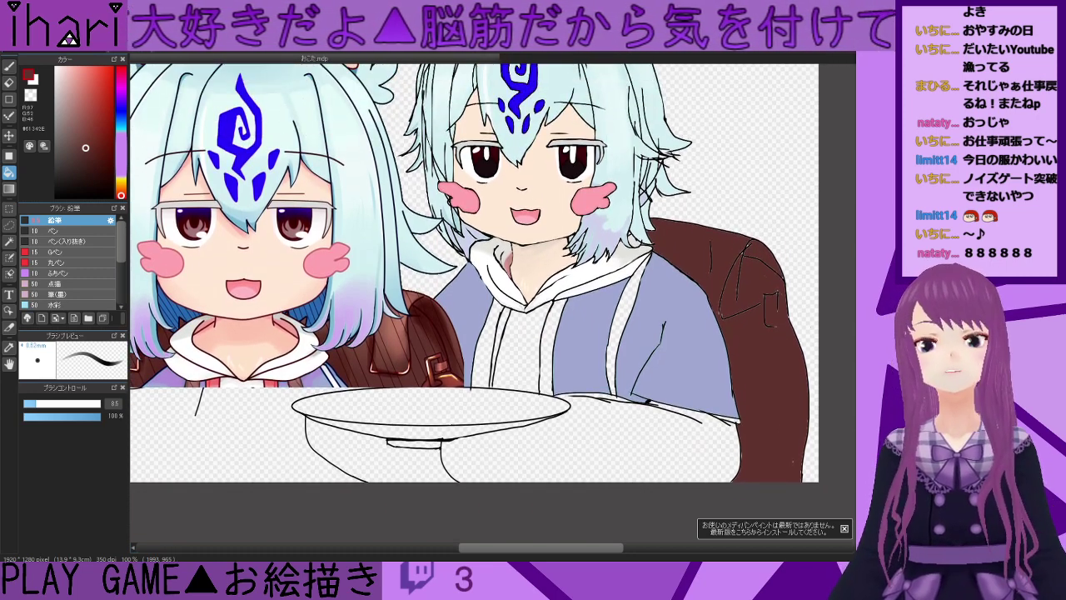
- Try filling the second character's forearm with the pinkish skin shadow colour sampled from the finished character's neck area
left_click(268, 354, "alt")
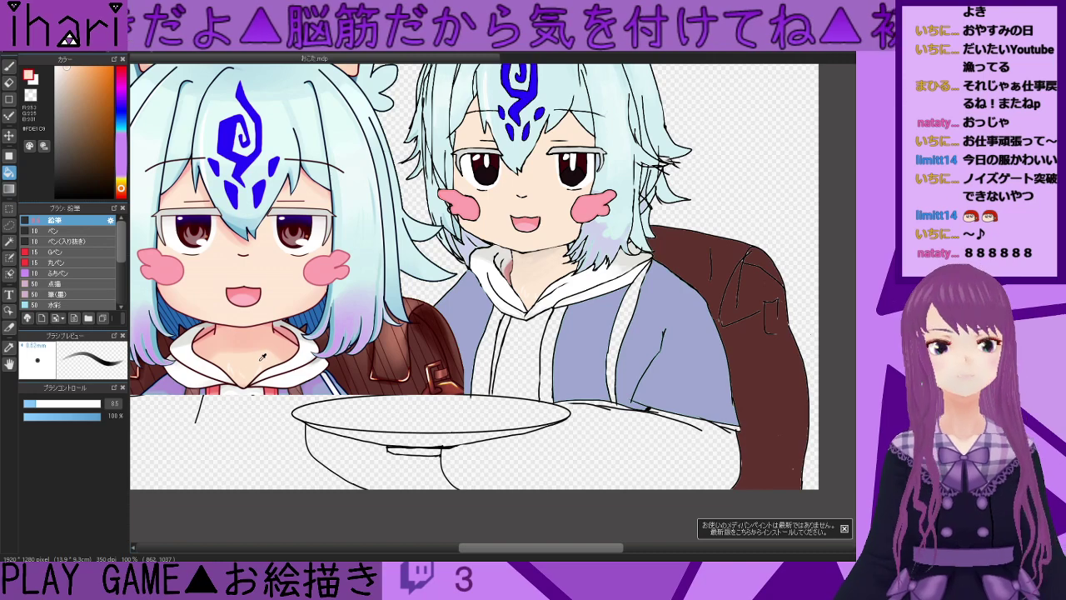
left_click(289, 350, "alt")
left_click(658, 450)
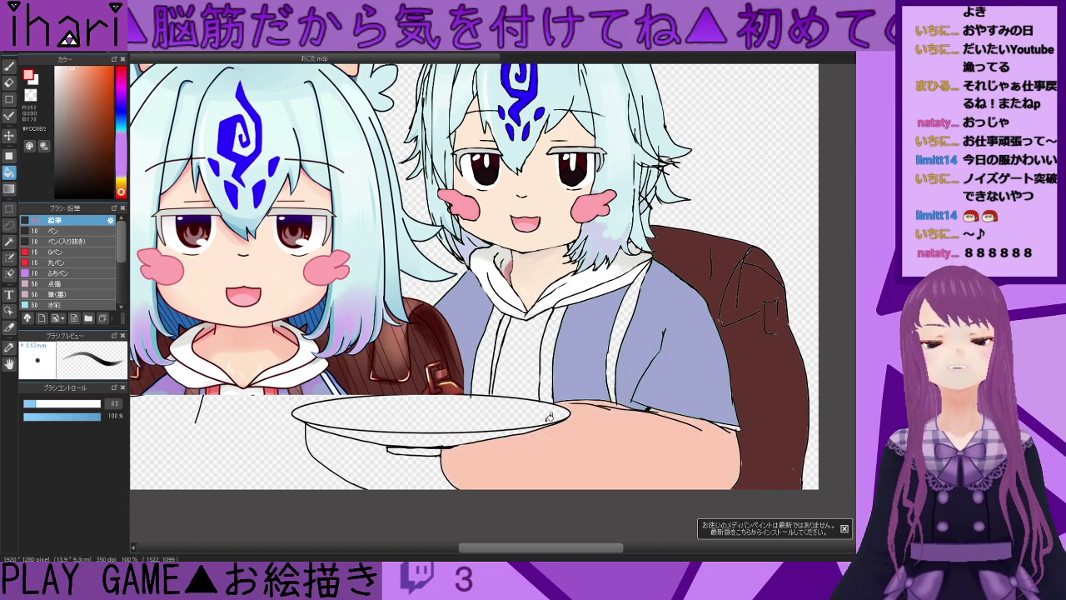
- Bucket-fill the second character's forearm with the light skin colour sampled from the finished character's upper chest
left_click(254, 361, "alt")
left_click(621, 470)
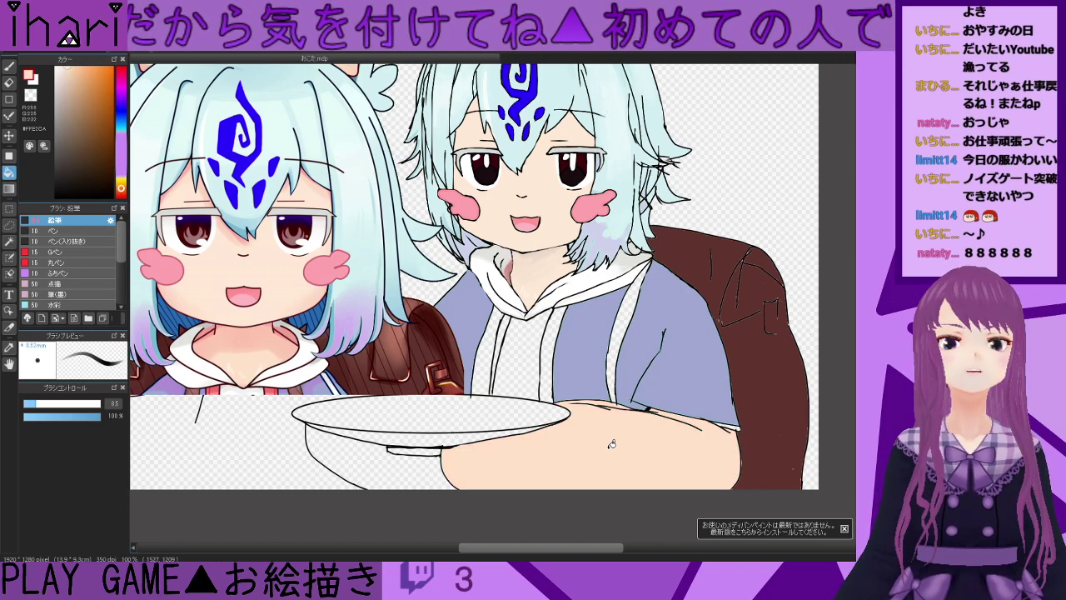
- Bucket-fill the two narrow stripes on the front of the second character's hoodie with red sampled from the finished character's hoodie
scroll(566, 386, "down", 1)
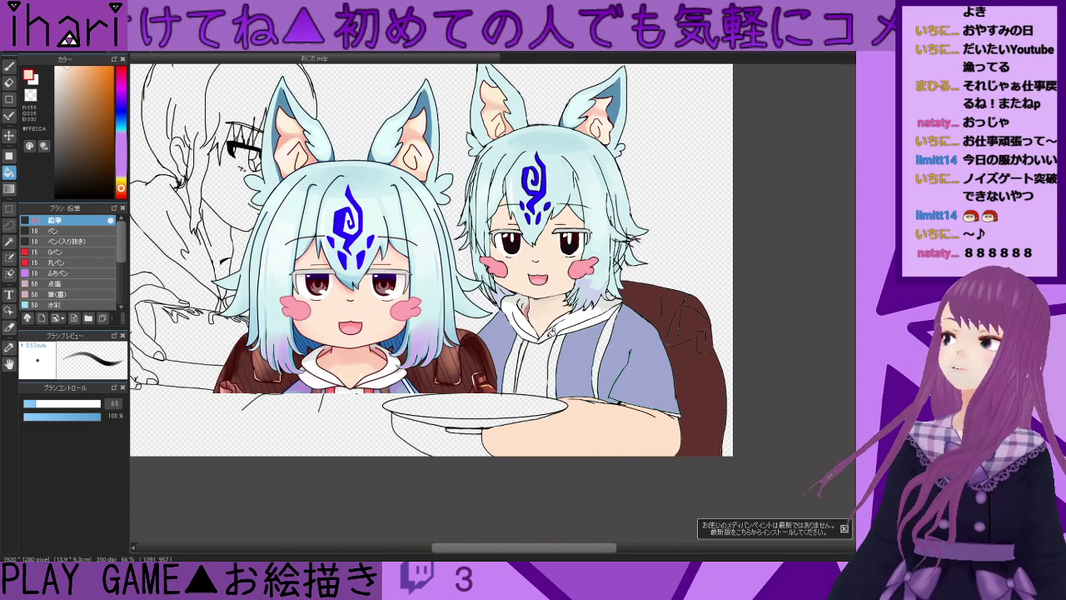
scroll(524, 360, "up", 5)
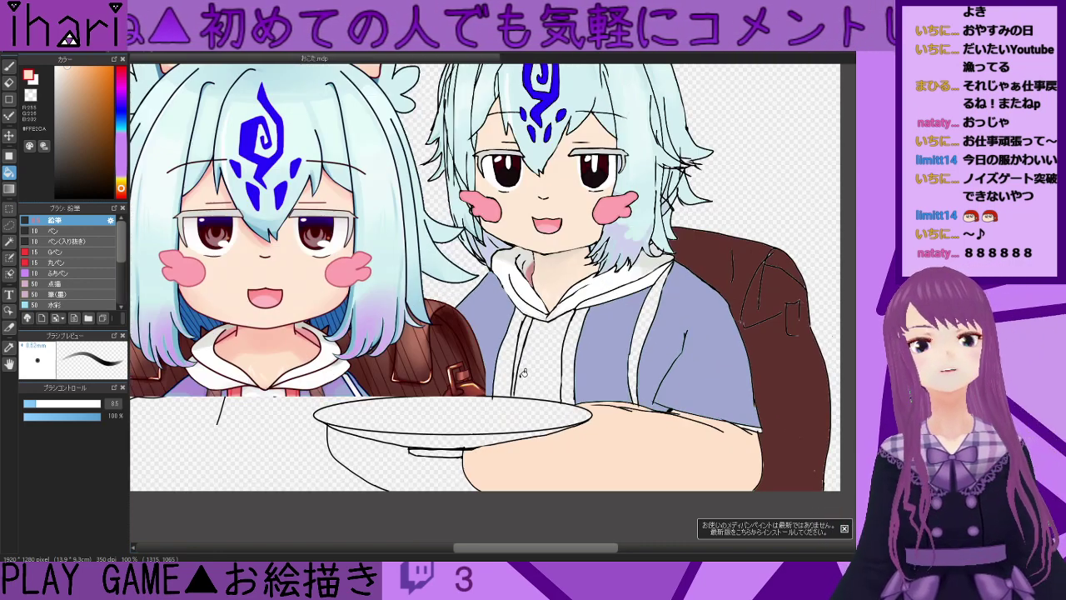
scroll(367, 377, "down", 5)
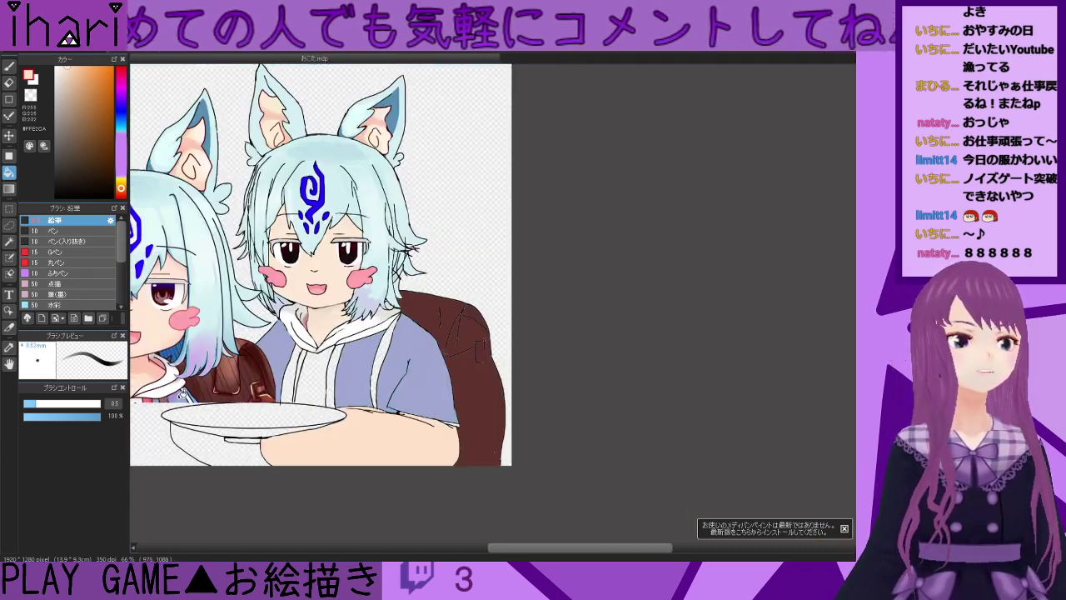
scroll(356, 384, "up", 3)
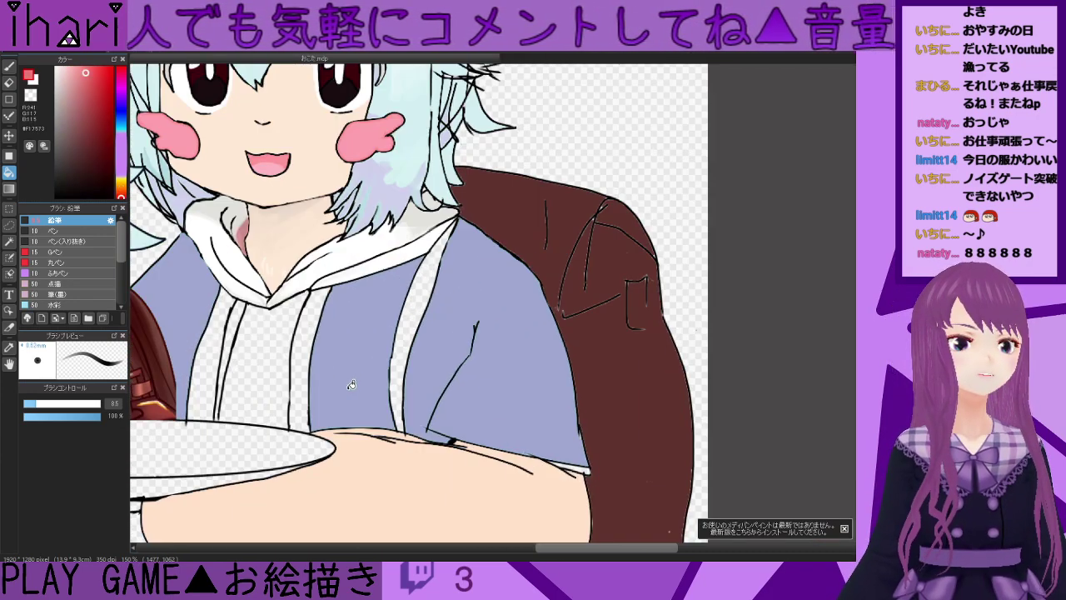
left_click(301, 359)
left_click(235, 329)
scroll(386, 367, "down", 3)
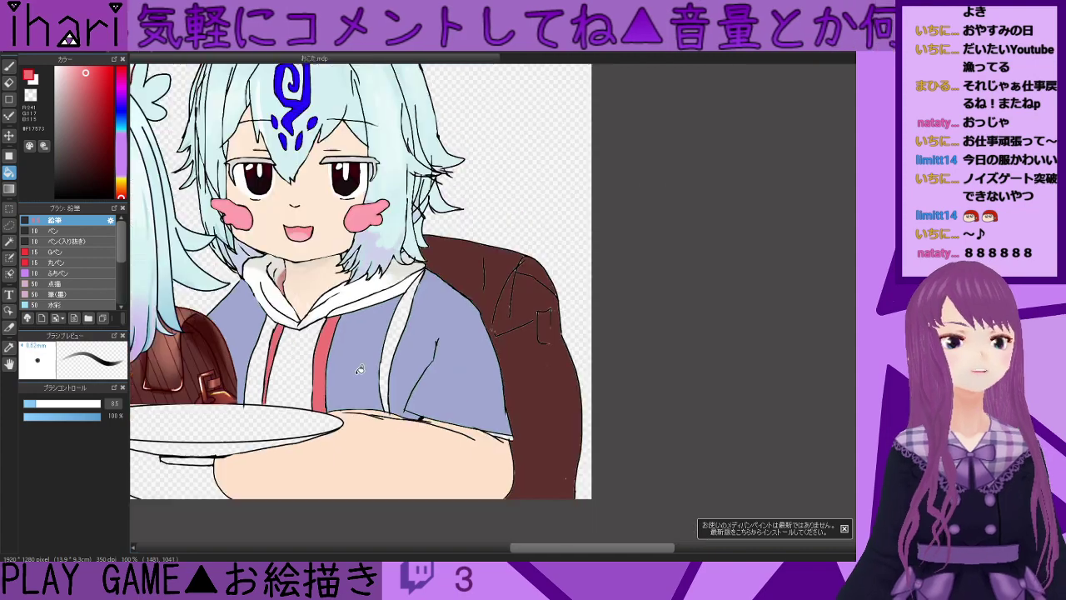
- Bucket-fill the second character's shoulder strap with dark brown sampled from the backpack
right_click(460, 351)
scroll(380, 356, "down", 1)
scroll(379, 355, "up", 1)
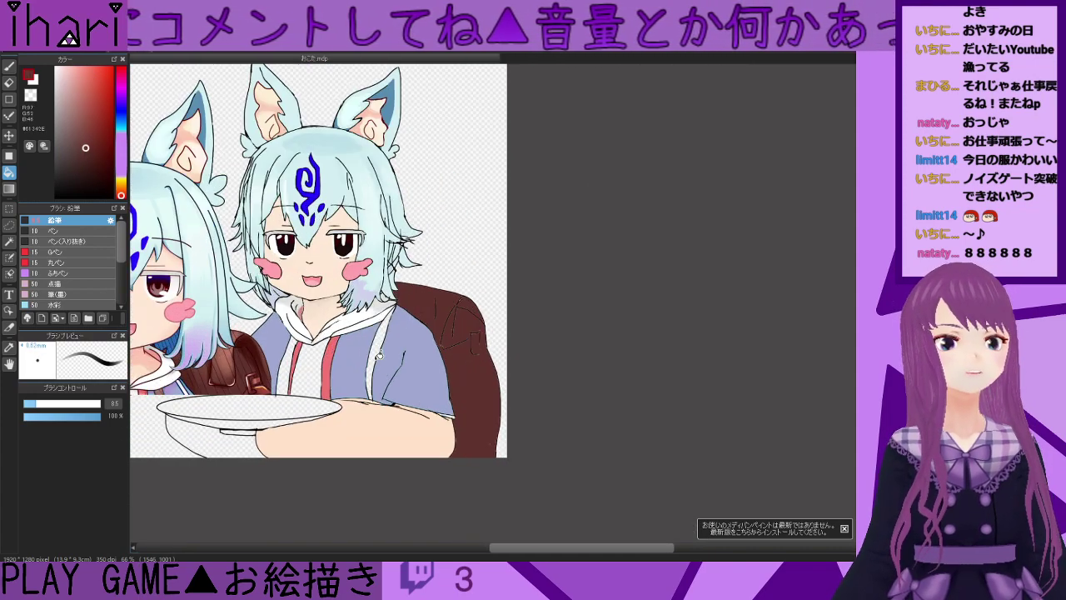
left_click_drag(594, 548, 505, 556)
scroll(565, 393, "up", 2)
scroll(570, 391, "up", 1)
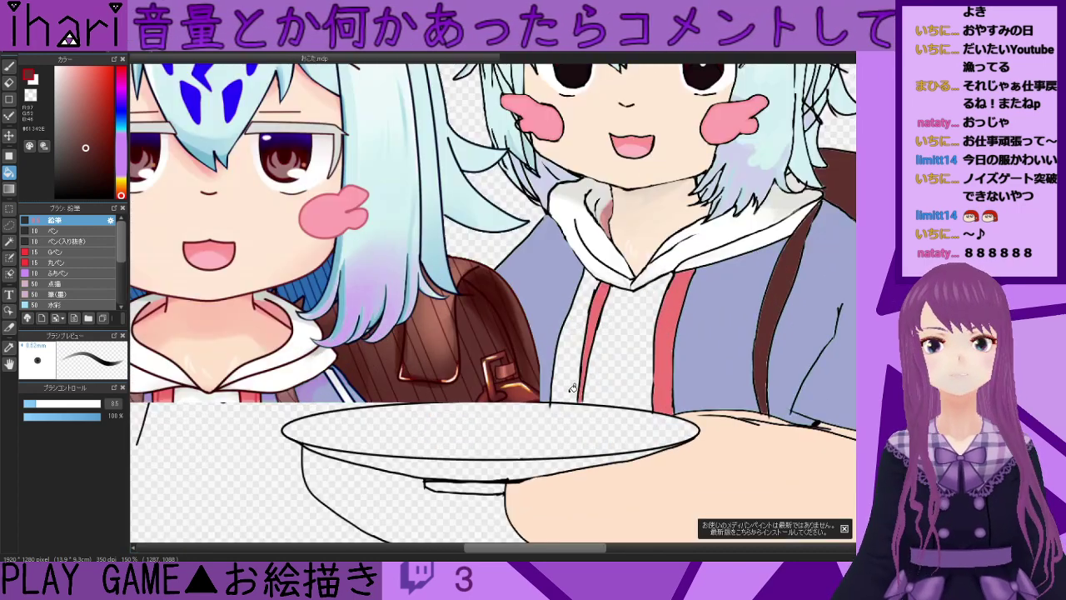
- Brush a skin shadow sampled from the finished character's face under the second character's fringe, on the side farther from the finished character, and soften it
scroll(573, 388, "down", 1)
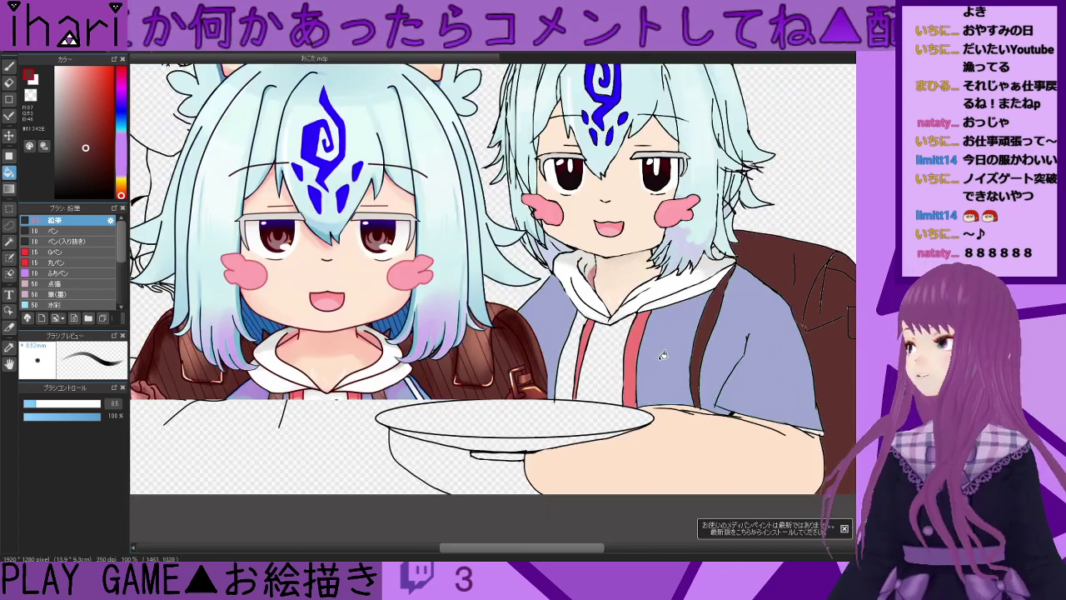
left_click(8, 64)
left_click(58, 197)
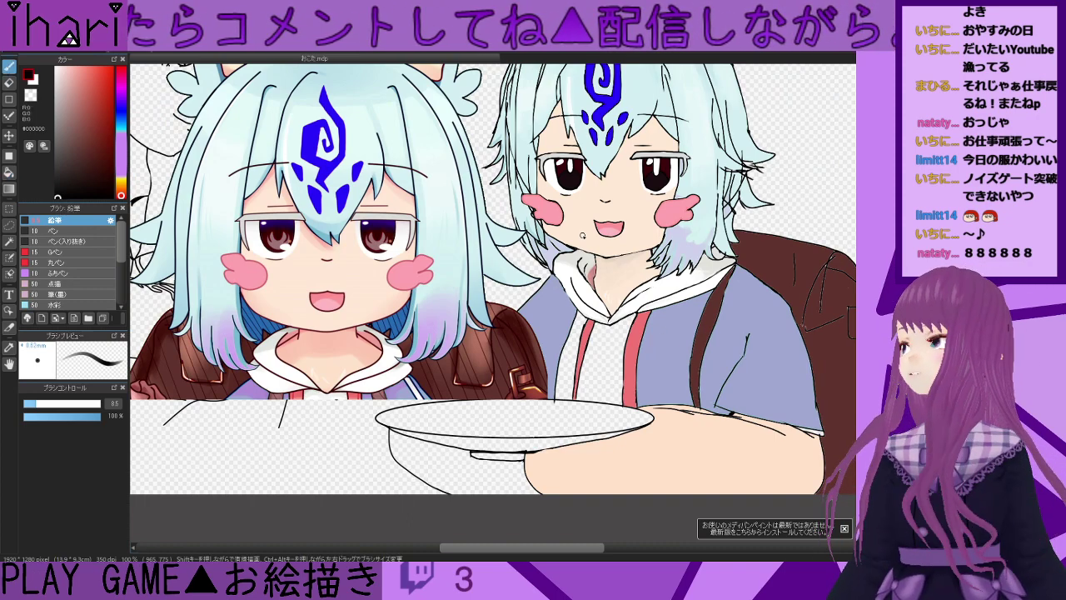
scroll(643, 201, "down", 1)
scroll(643, 202, "up", 2)
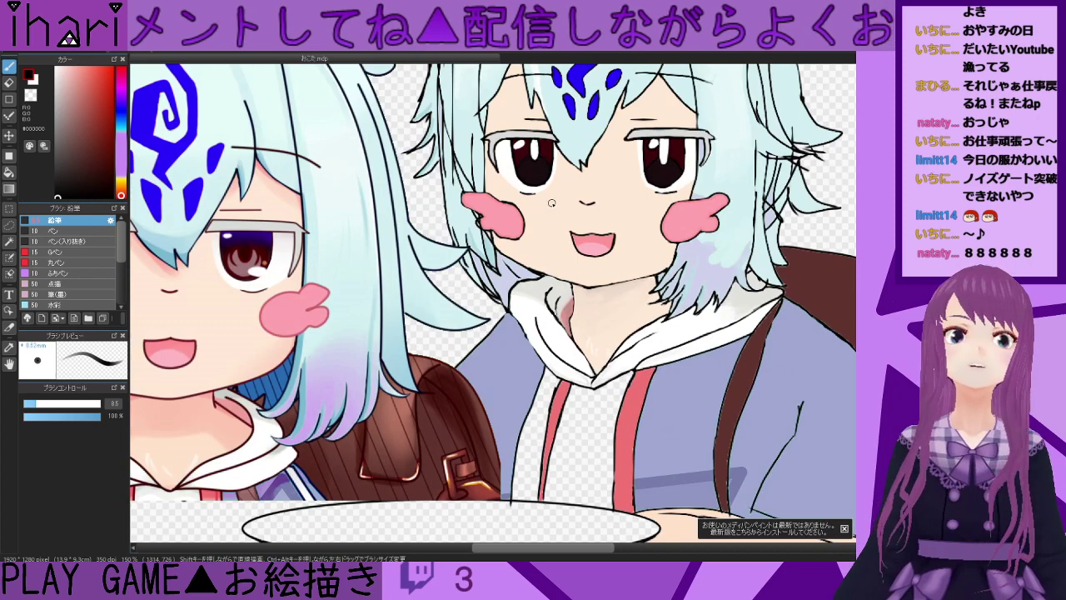
scroll(551, 202, "up", 1)
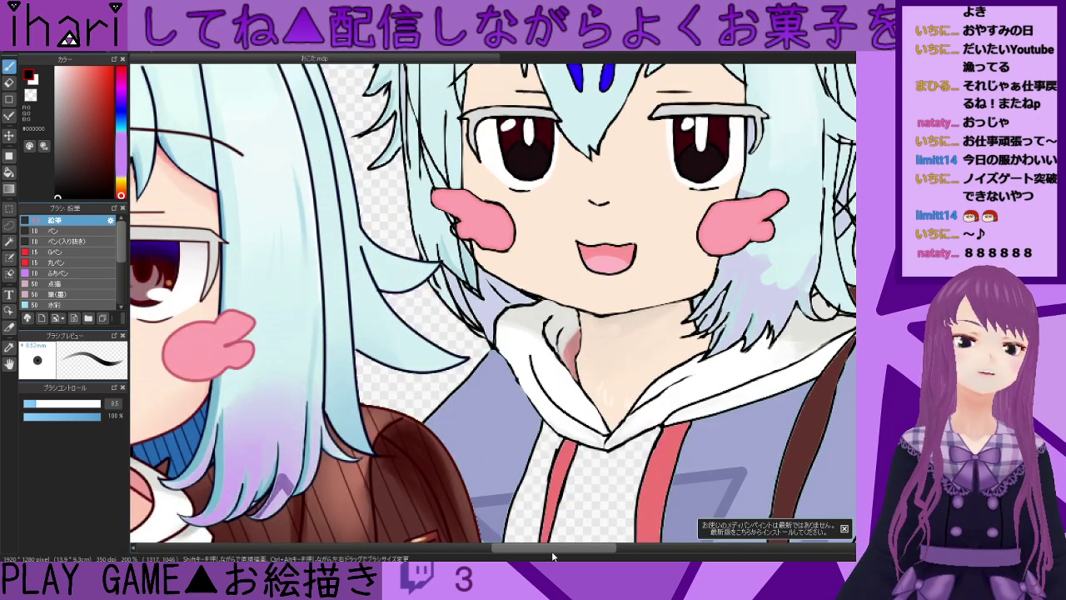
left_click_drag(552, 557, 523, 557)
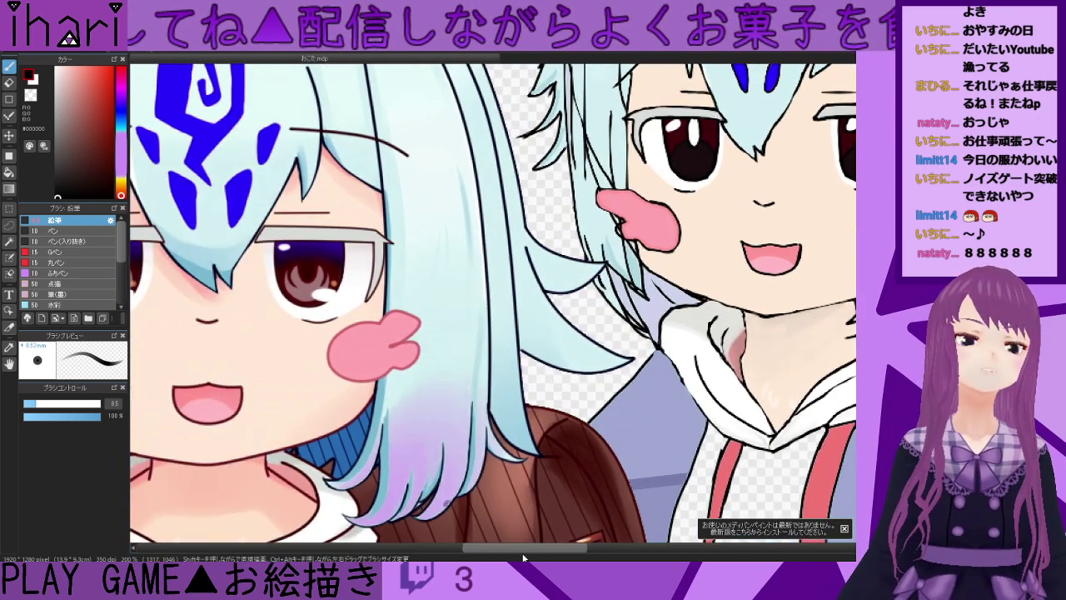
left_click(361, 194, "alt")
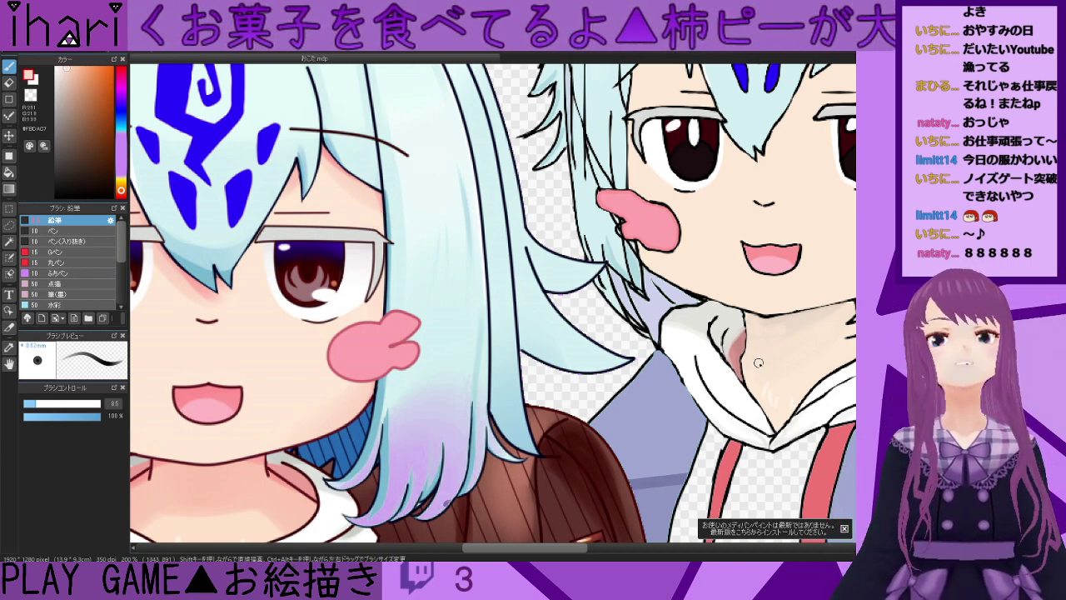
left_click_drag(574, 550, 598, 550)
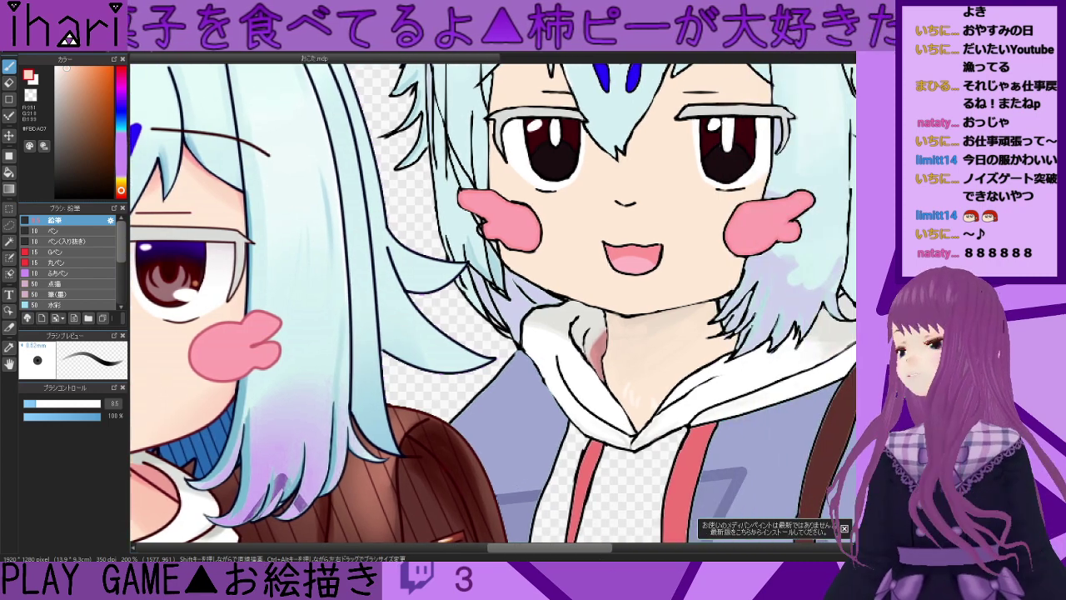
scroll(494, 312, "up", 5)
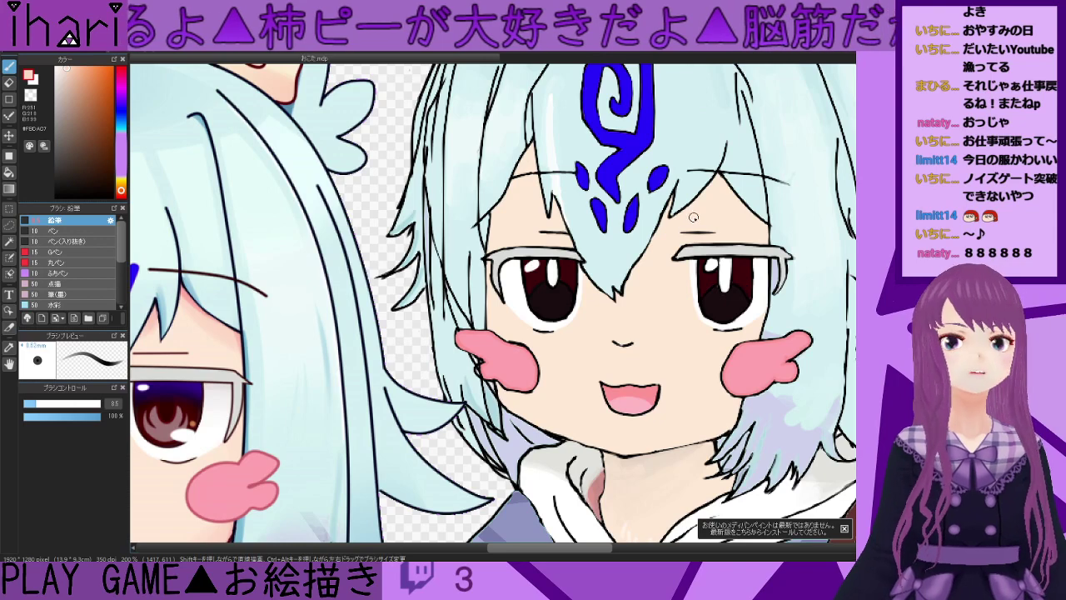
left_click_drag(717, 185, 756, 228)
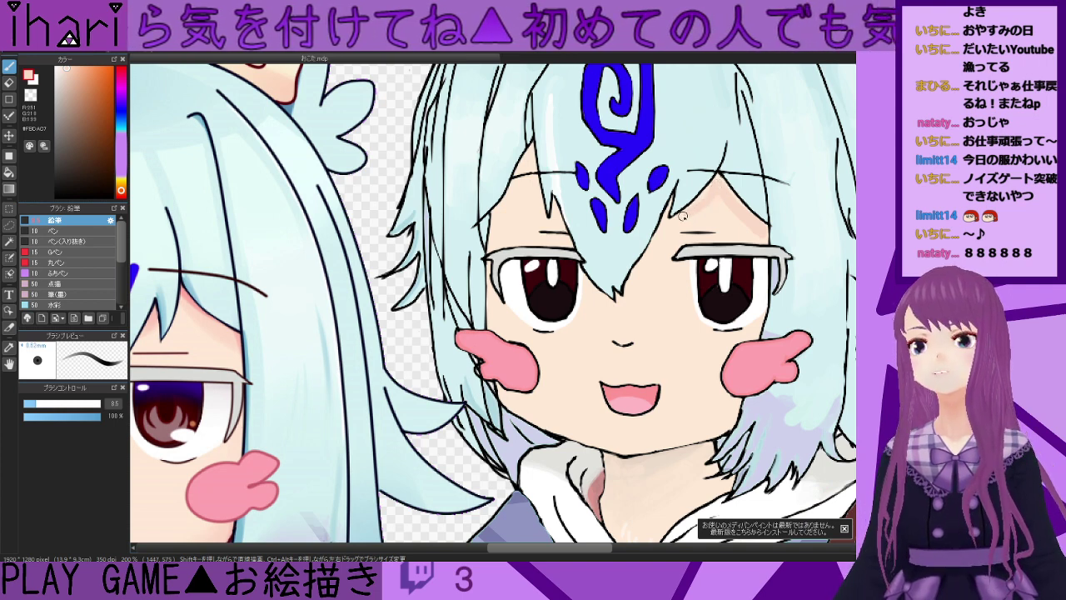
right_click(712, 215)
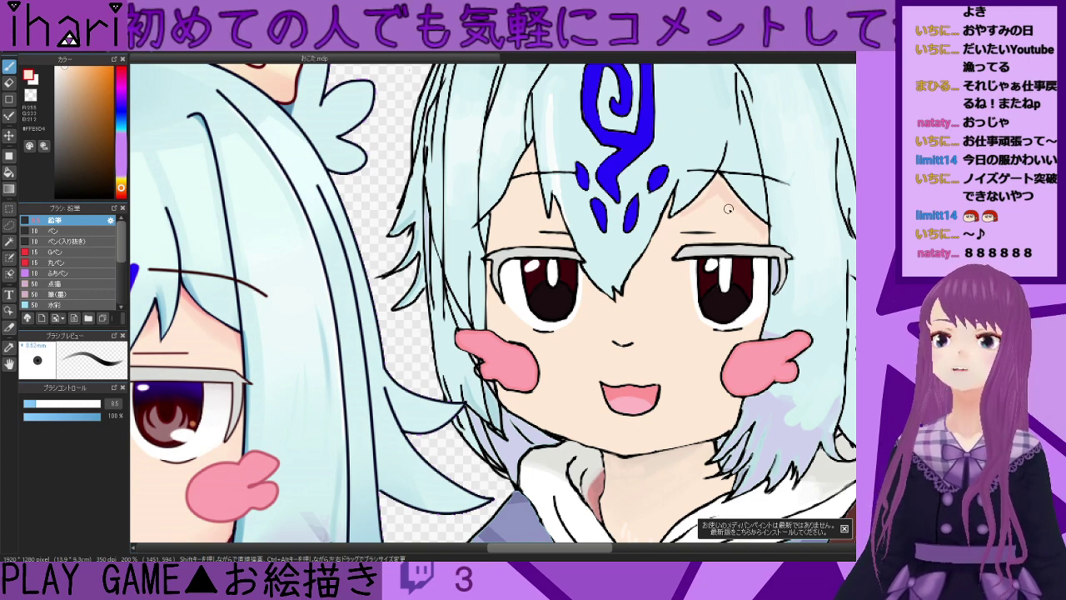
- Brush and soften the same skin shadow under the second character's fringe, on the forehead side nearer the finished character
scroll(720, 195, "down", 3)
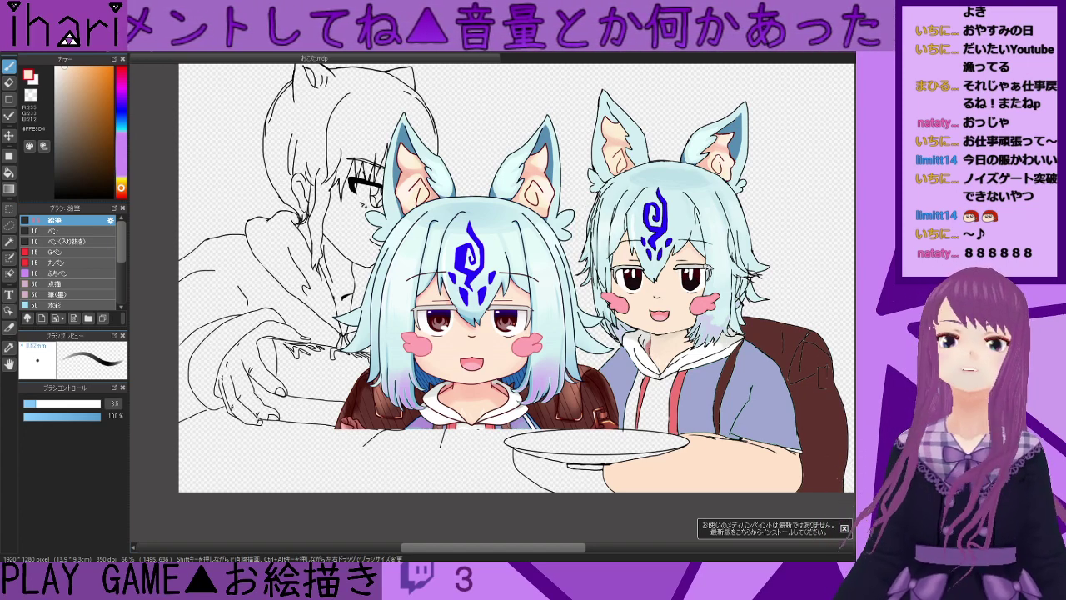
scroll(713, 267, "up", 5)
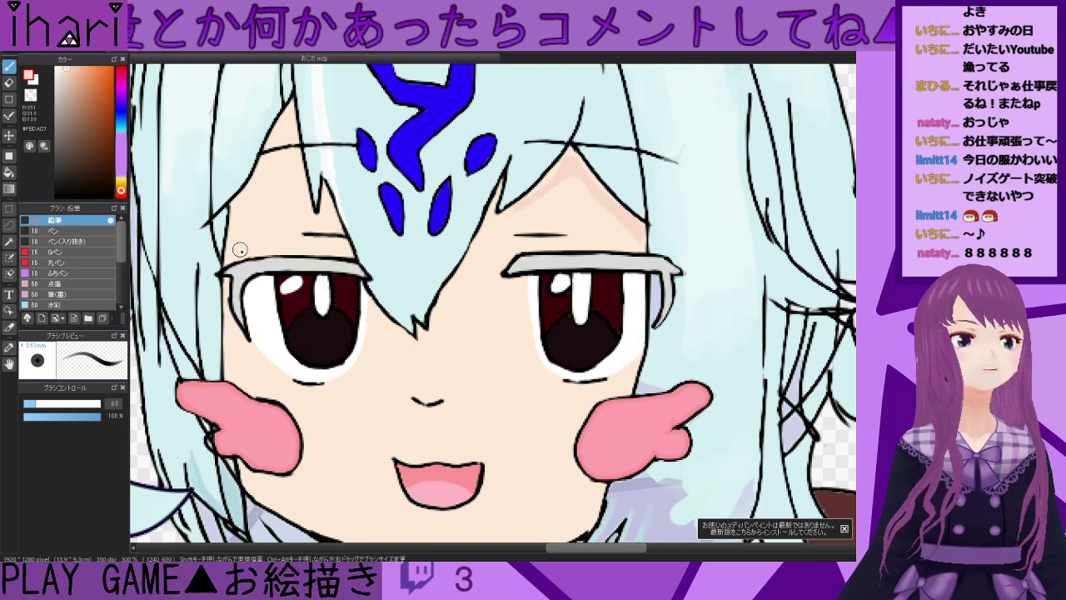
mouse_move(244, 240)
left_mouse_down()
mouse_move(242, 205)
mouse_move(239, 233)
mouse_move(275, 166)
mouse_move(245, 169)
mouse_move(266, 195)
mouse_move(282, 164)
mouse_move(266, 200)
left_mouse_up()
right_click(266, 194)
left_click_drag(273, 164, 267, 185)
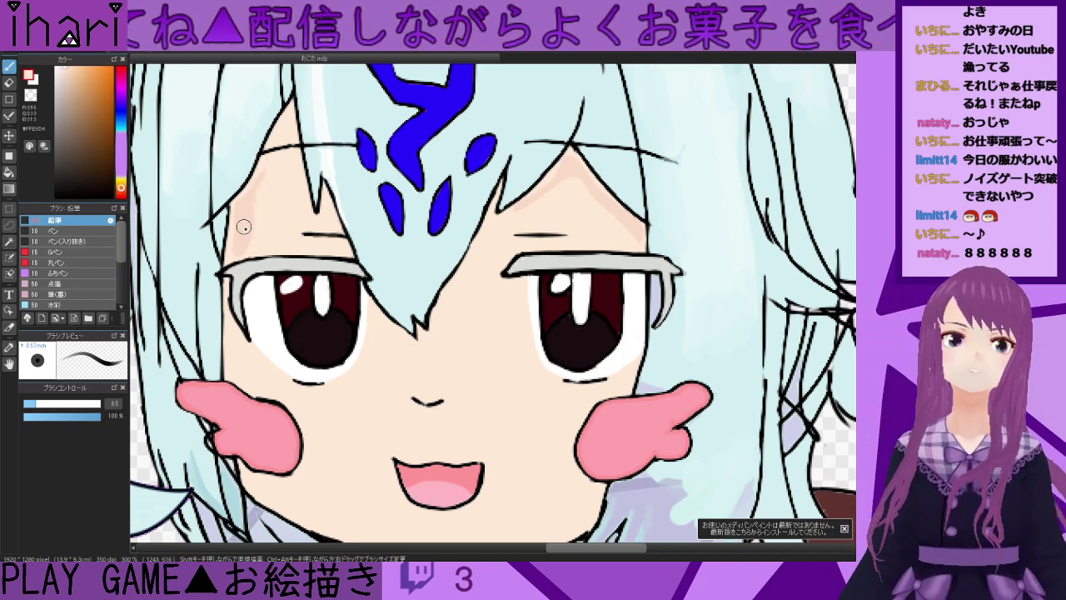
- Brush the sampled skin shadow along the central fringe lock's edge farther from the finished character, and soften it with the base skin tone
left_click(245, 223, "alt")
scroll(381, 309, "down", 2)
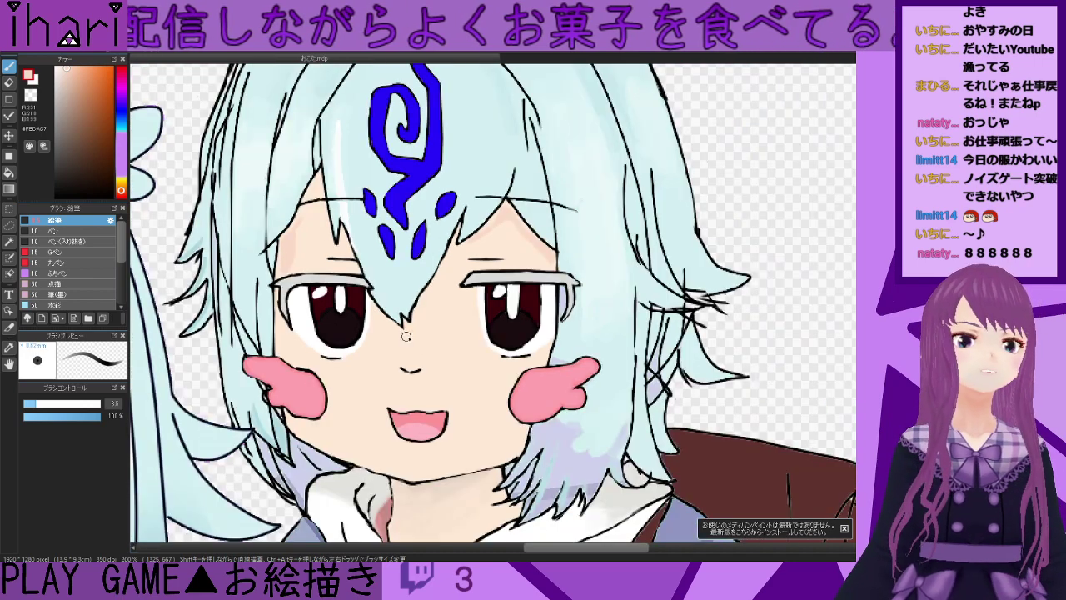
left_click_drag(633, 550, 588, 552)
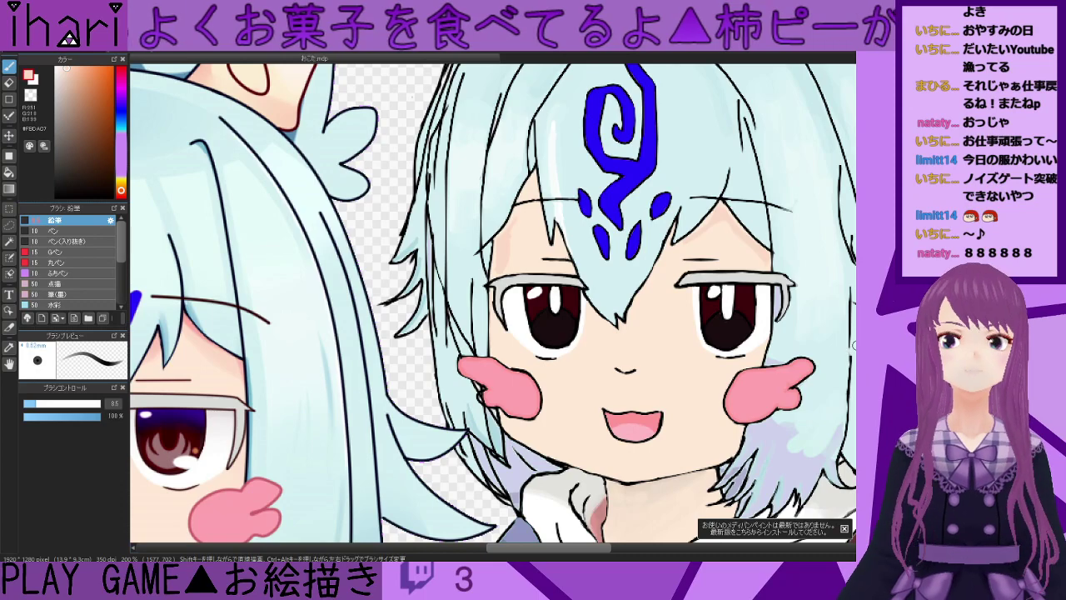
scroll(842, 349, "down", 2)
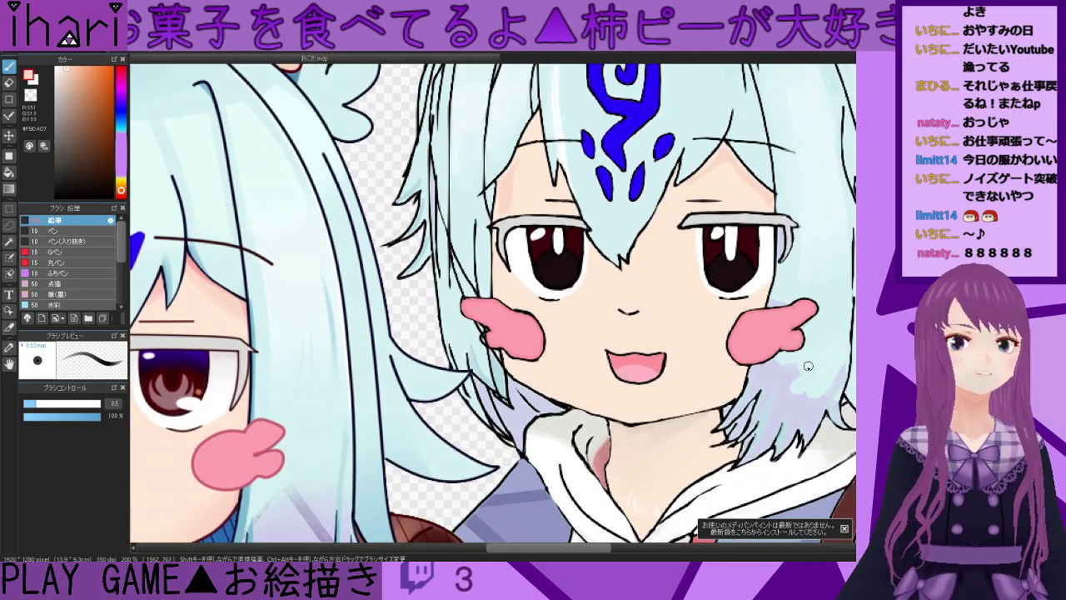
scroll(628, 279, "up", 2)
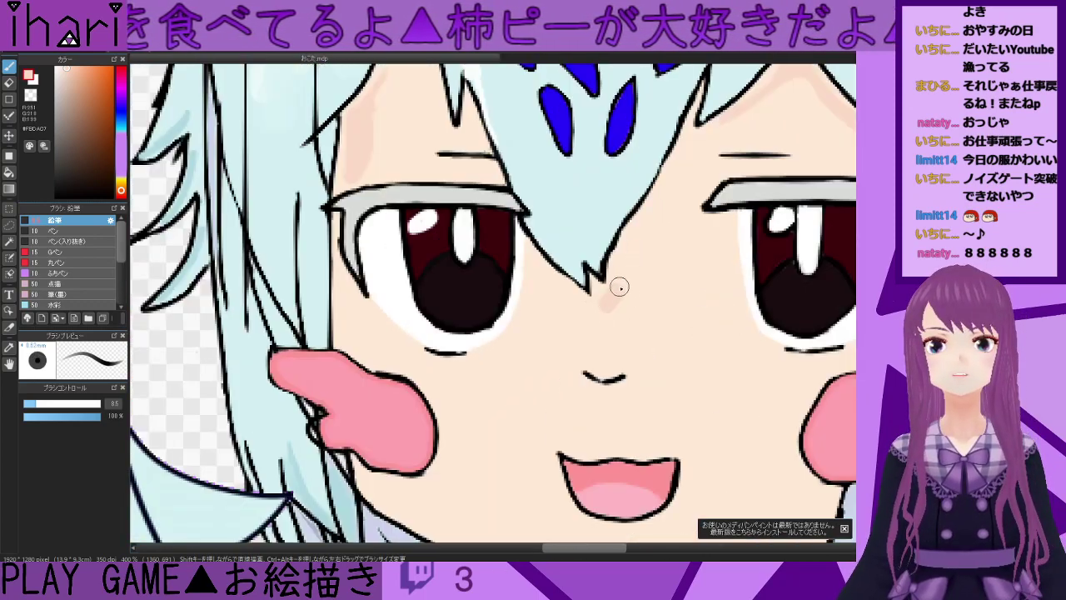
left_click_drag(631, 236, 686, 156)
right_click(691, 173)
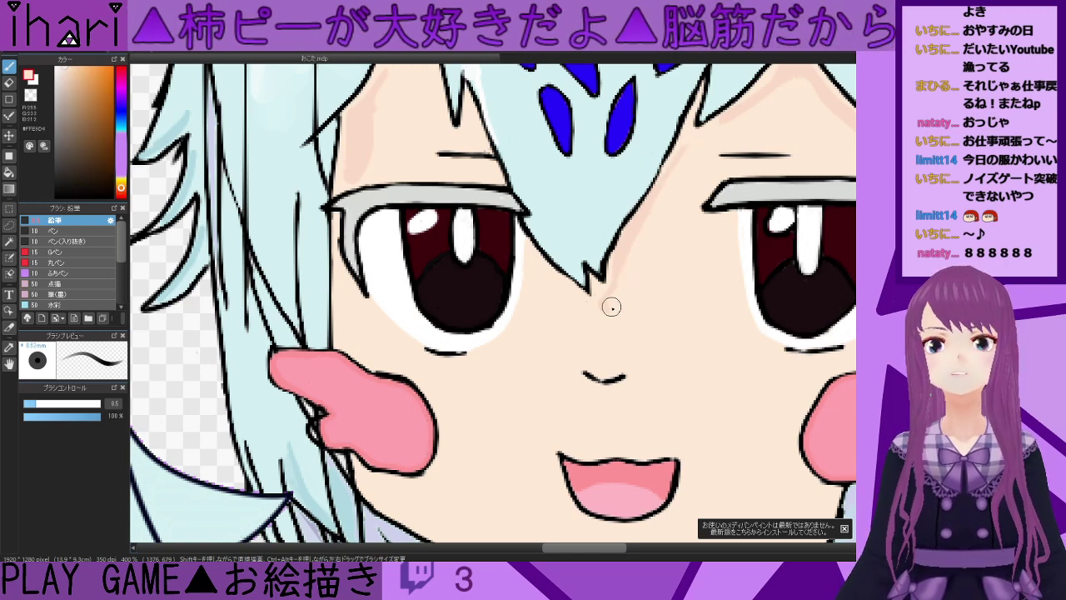
scroll(668, 368, "down", 3)
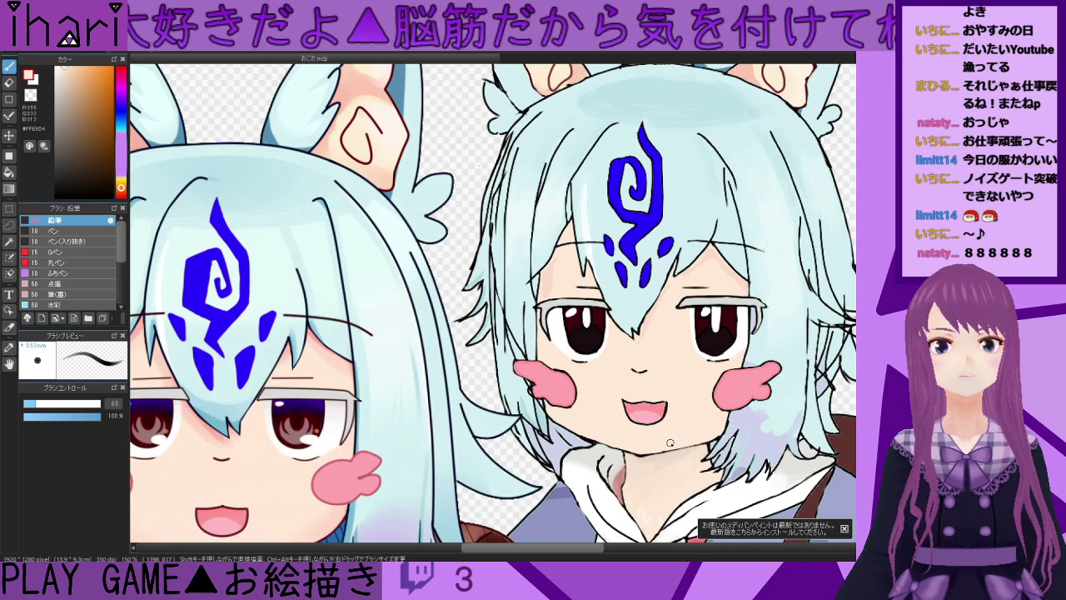
scroll(664, 439, "up", 3)
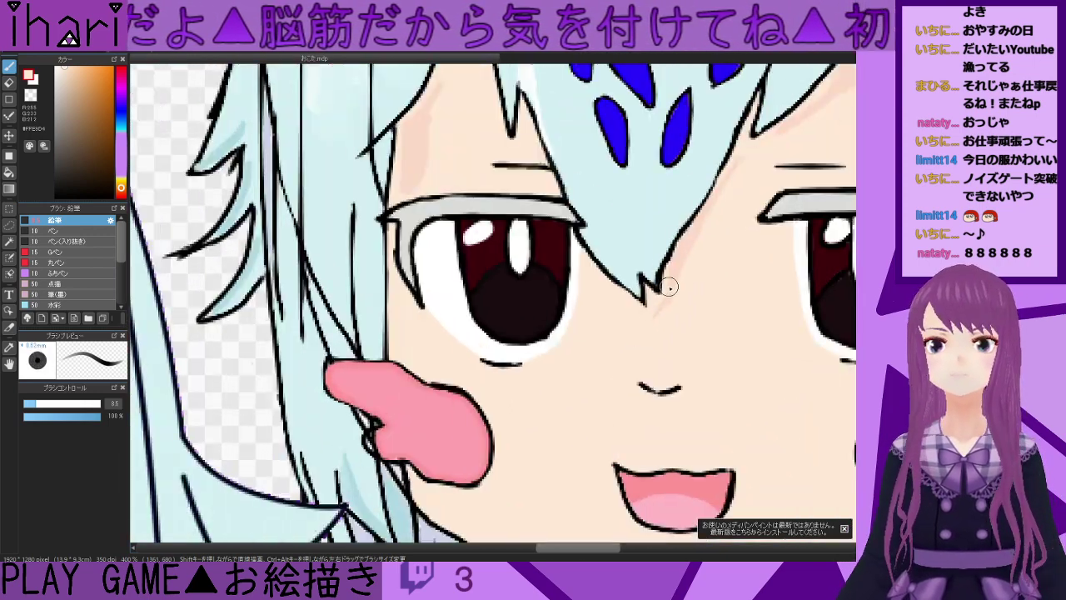
- Extend the skin shadow under the central lock's tip and along its edge nearer the finished character, softening it with skin tone
left_click(673, 266, "alt")
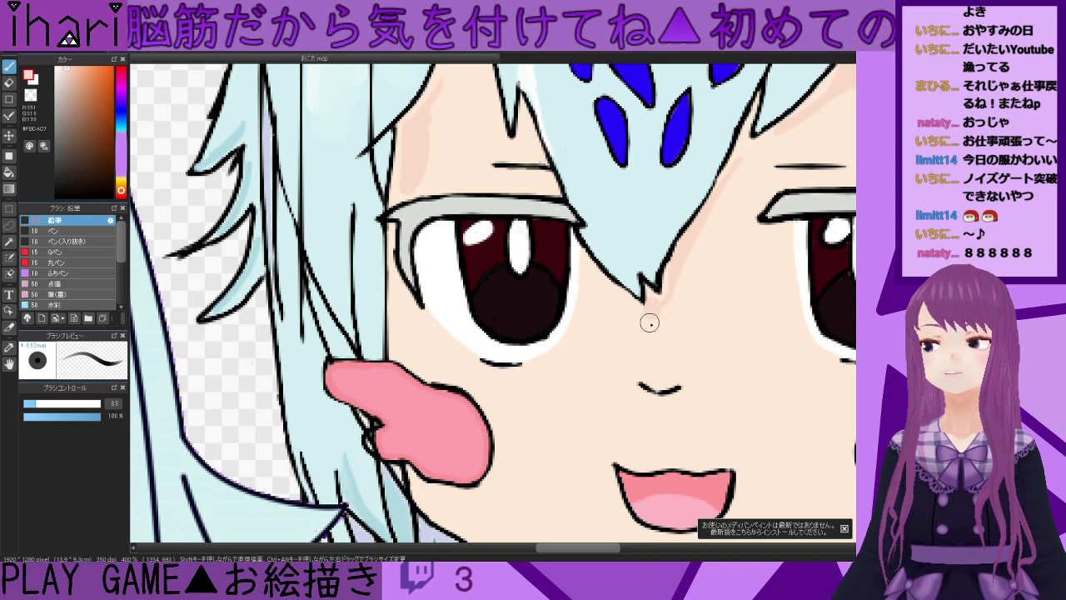
left_click_drag(650, 326, 588, 268)
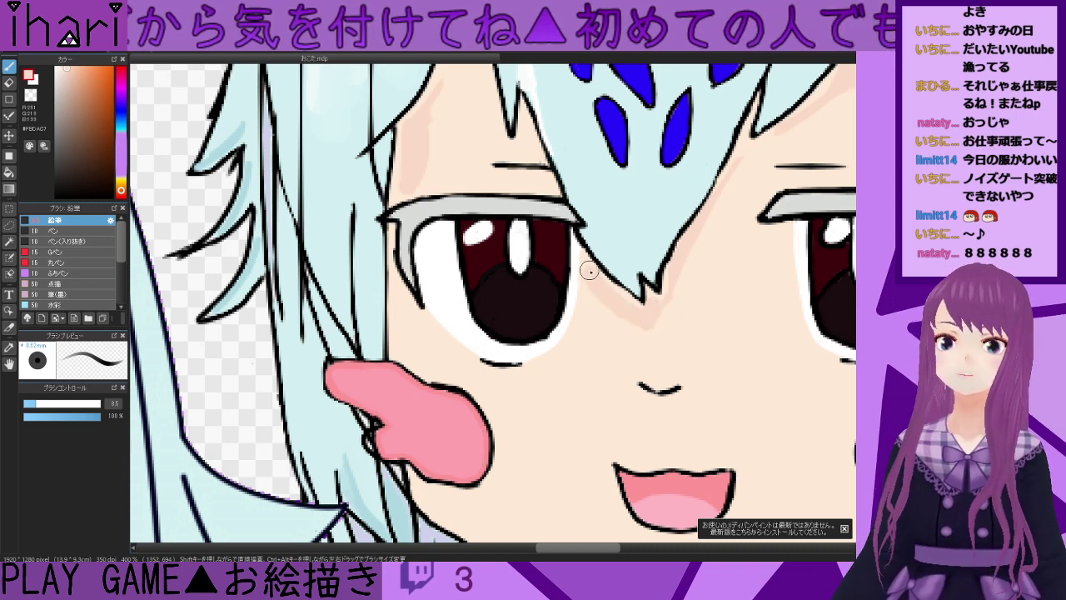
left_click(609, 328, "alt")
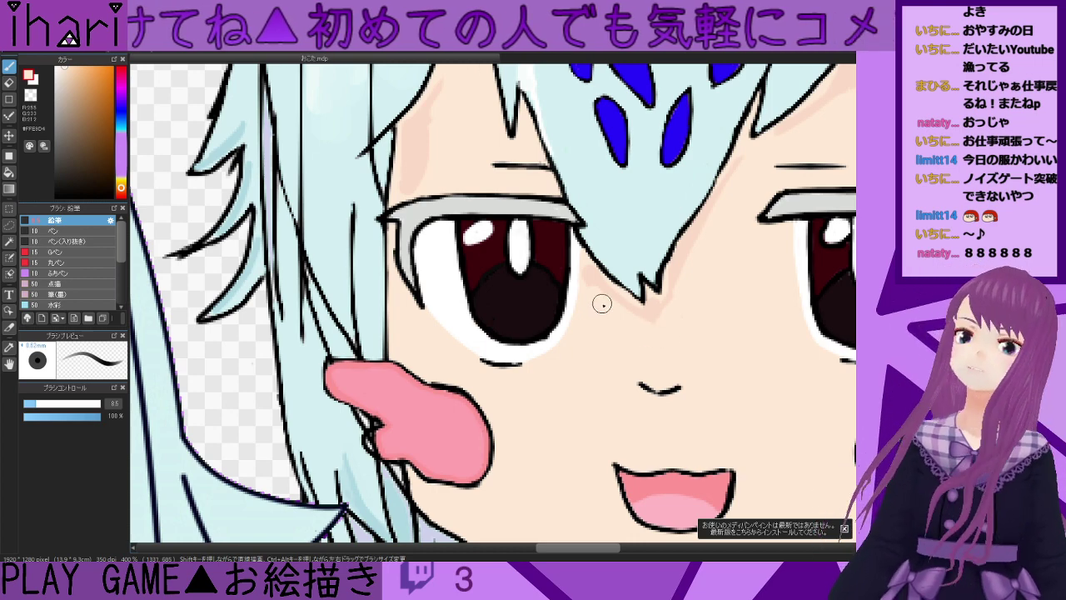
scroll(626, 307, "down", 5)
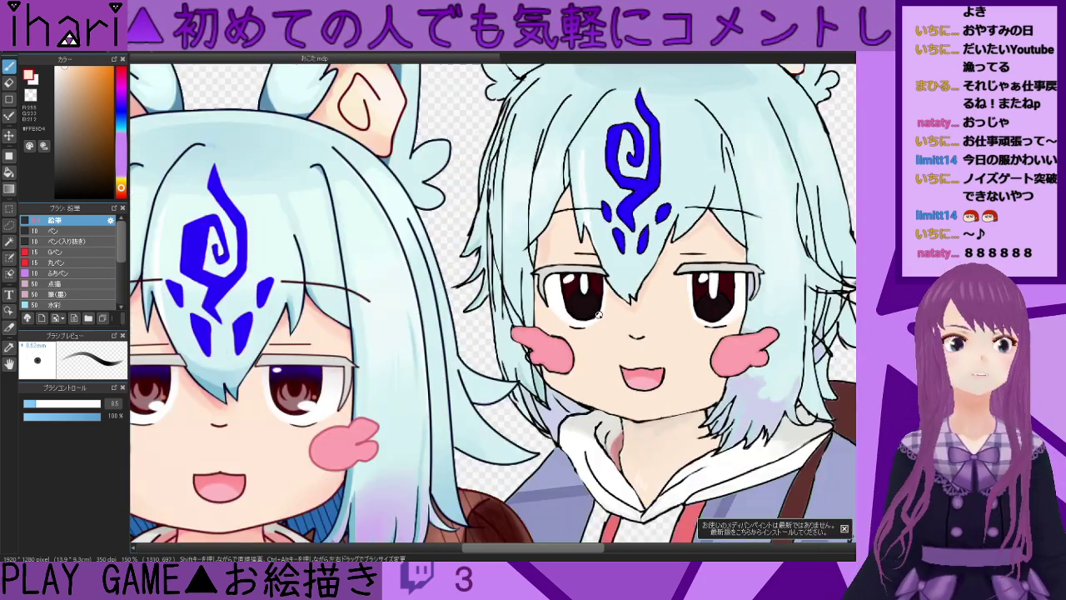
scroll(586, 286, "up", 5)
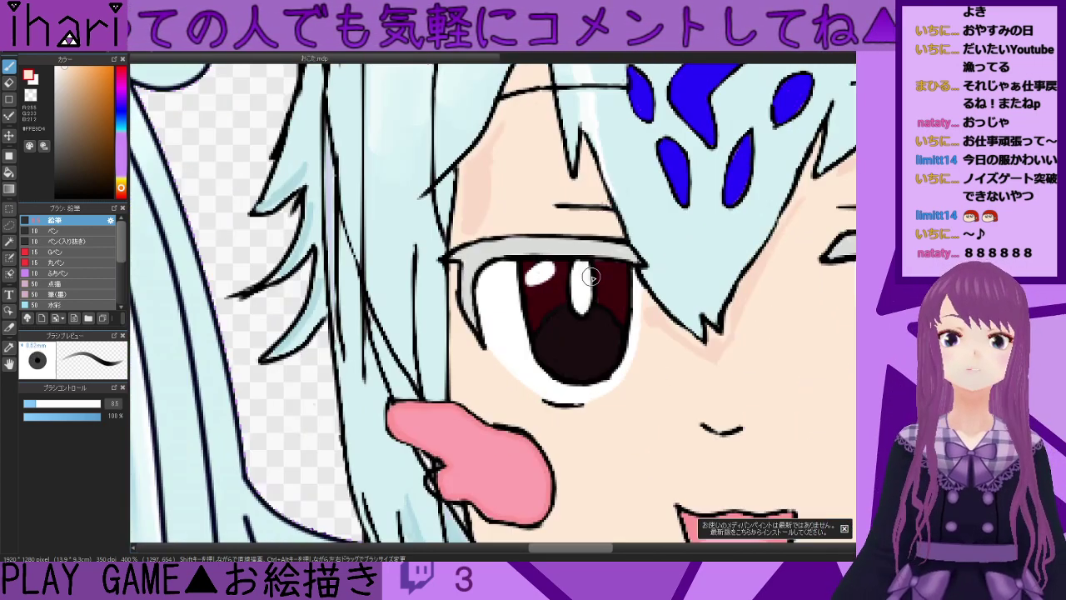
- Brush the same skin shadow on the forehead around the small fringe lock nearer the finished character, and soften it with skin tone
left_click(660, 321, "alt")
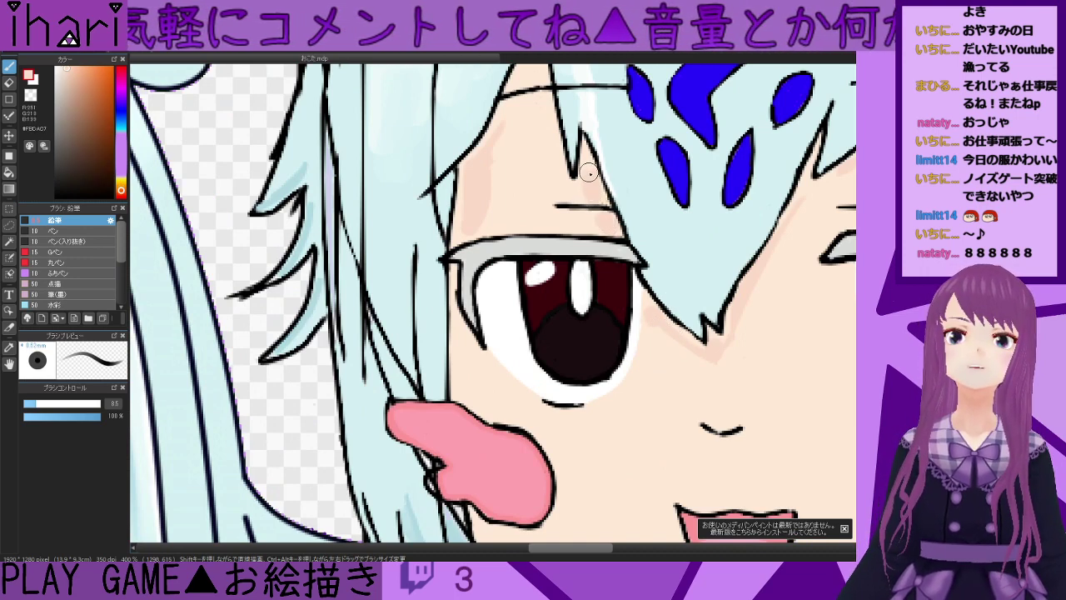
scroll(558, 144, "down", 2)
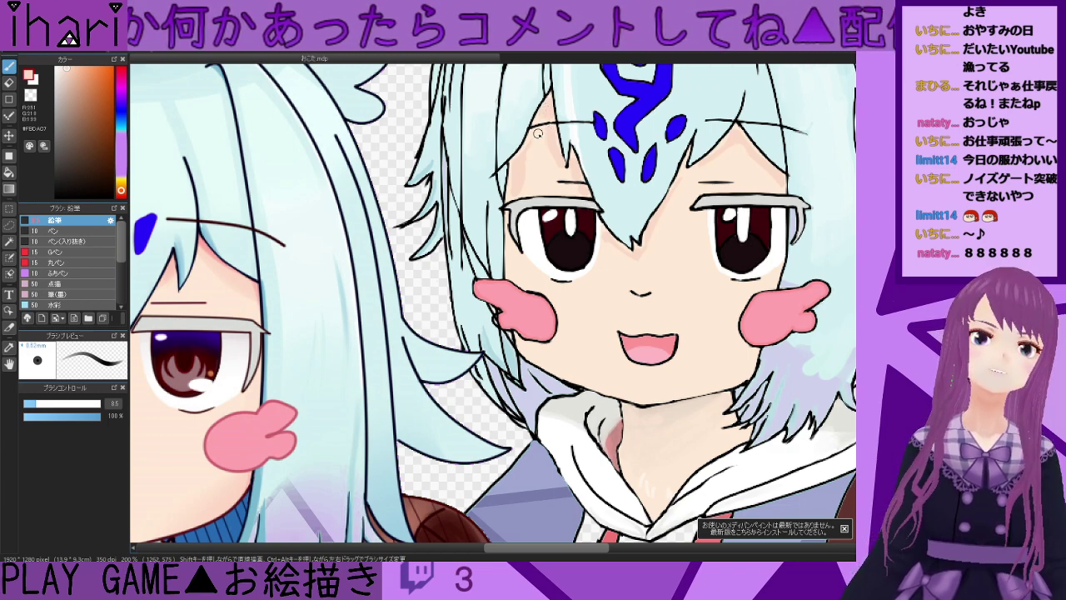
right_click(539, 145)
scroll(540, 142, "down", 3)
scroll(540, 142, "up", 5)
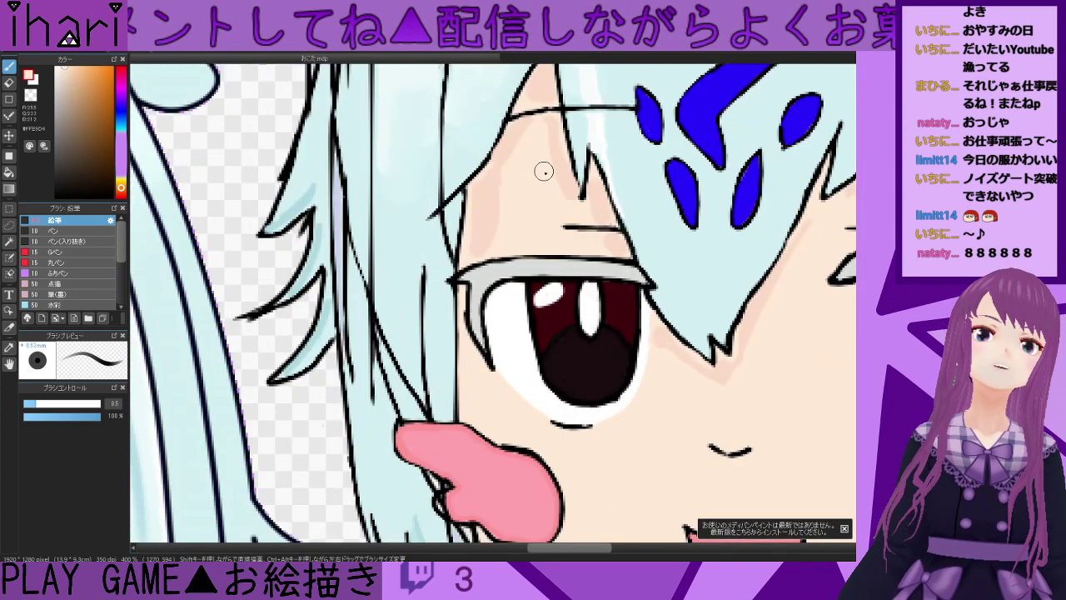
scroll(549, 182, "down", 3)
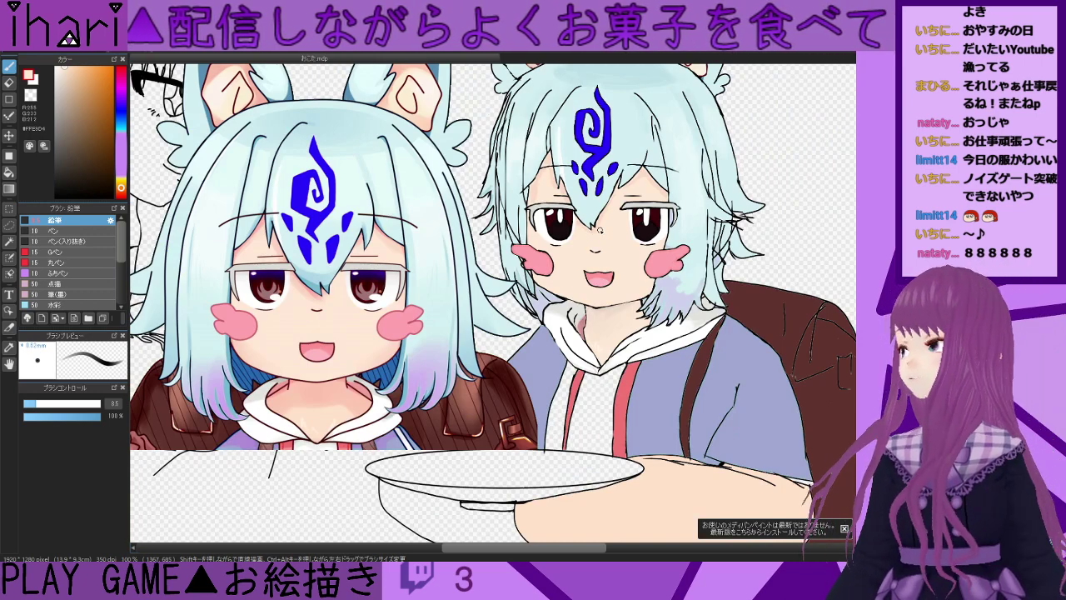
- Lower the brush opacity to 47% and blend the forehead shadow around the small fringe lock with the skin tone
left_click_drag(565, 165, 577, 185)
scroll(578, 183, "up", 3)
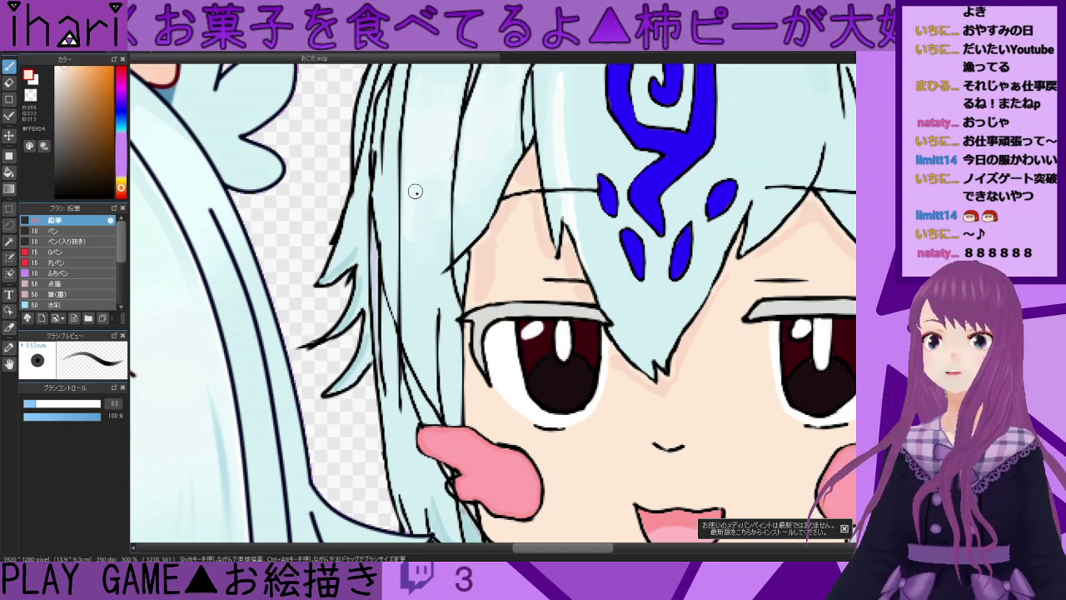
scroll(506, 200, "down", 2)
scroll(506, 205, "up", 4)
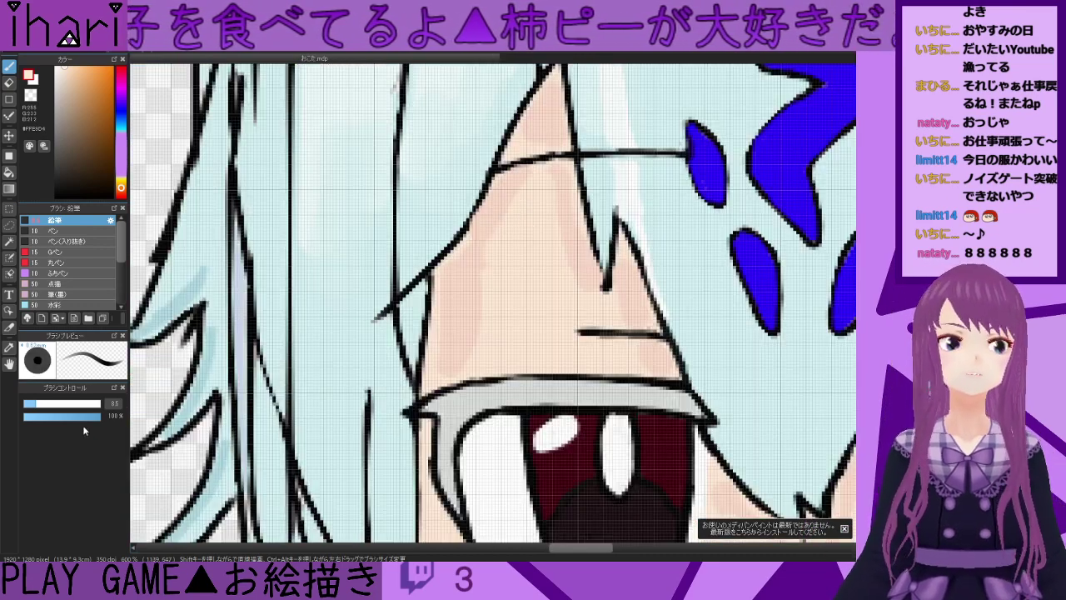
left_click_drag(95, 416, 61, 417)
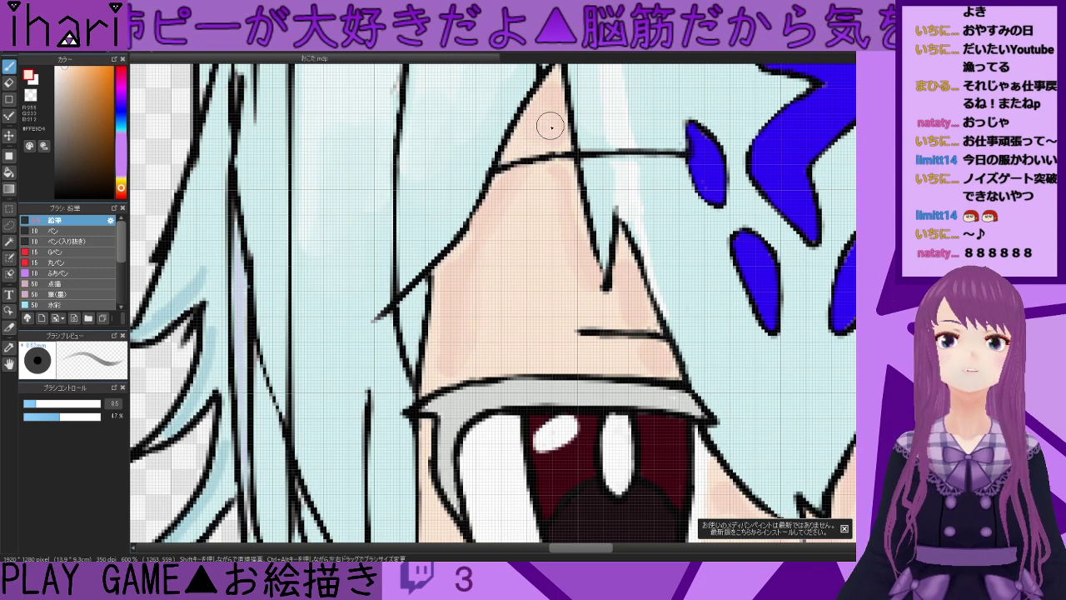
scroll(530, 282, "down", 4)
scroll(565, 298, "up", 4)
left_click(514, 231)
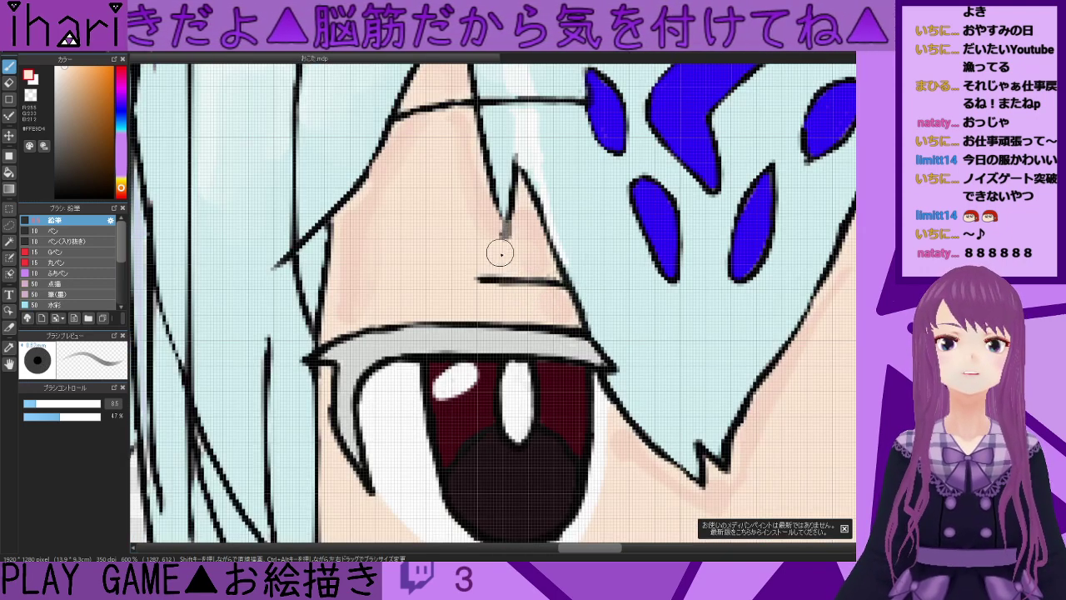
scroll(456, 139, "down", 3)
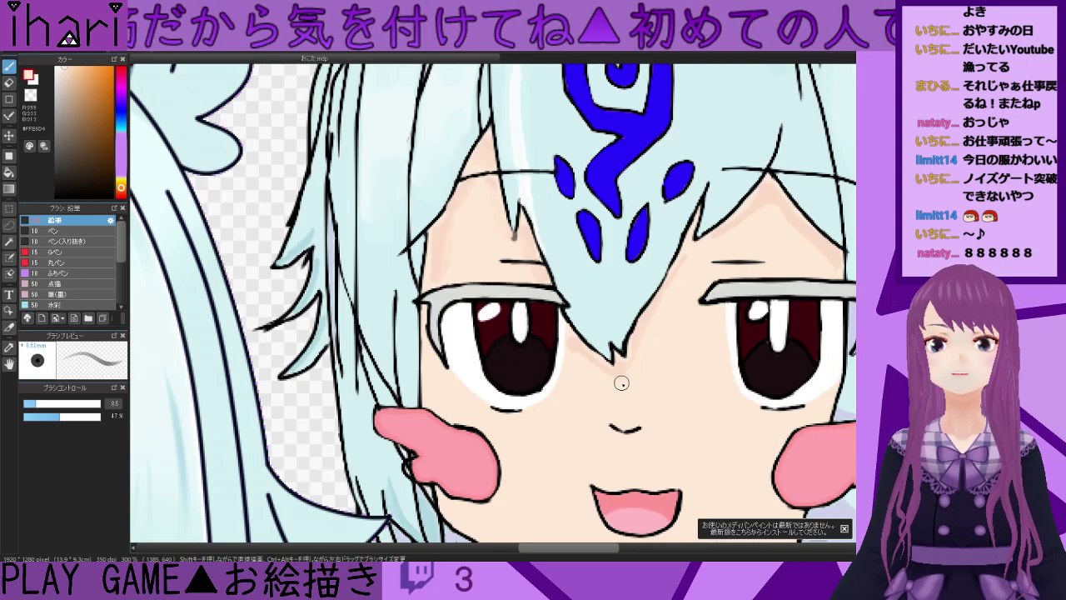
- Restore the brush to 100% opacity, make it very small, and redraw the small fringe lock's tip outline in sampled black
scroll(610, 381, "down", 2)
scroll(491, 229, "up", 5)
left_click_drag(76, 417, 123, 416)
left_click_drag(35, 404, 24, 407)
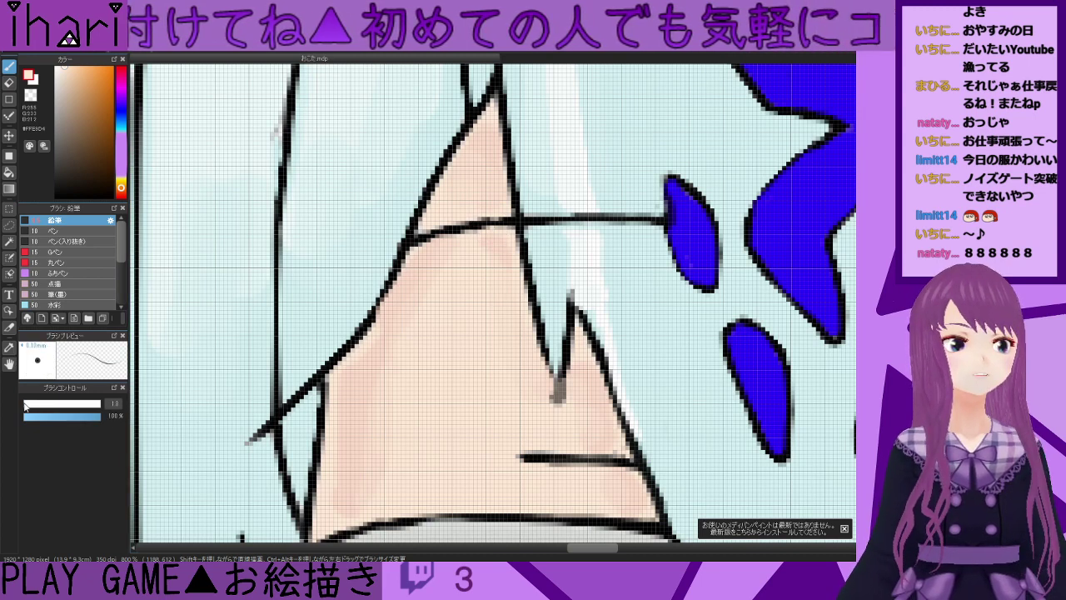
left_click(570, 337, "alt")
mouse_move(570, 338)
left_mouse_down()
mouse_move(559, 412)
mouse_move(535, 326)
left_mouse_up()
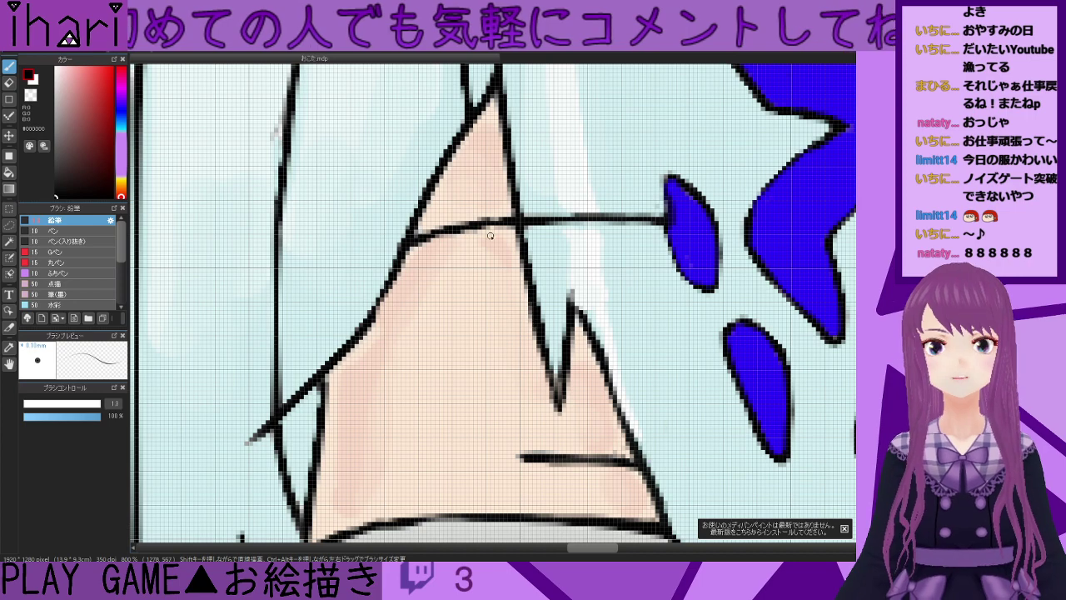
- Paint over the stray smudge beside the hair strand outline above the forehead with sampled light hair colour
scroll(614, 355, "down", 1)
scroll(493, 303, "down", 4)
scroll(493, 303, "up", 2)
scroll(494, 311, "up", 3)
scroll(583, 357, "down", 1)
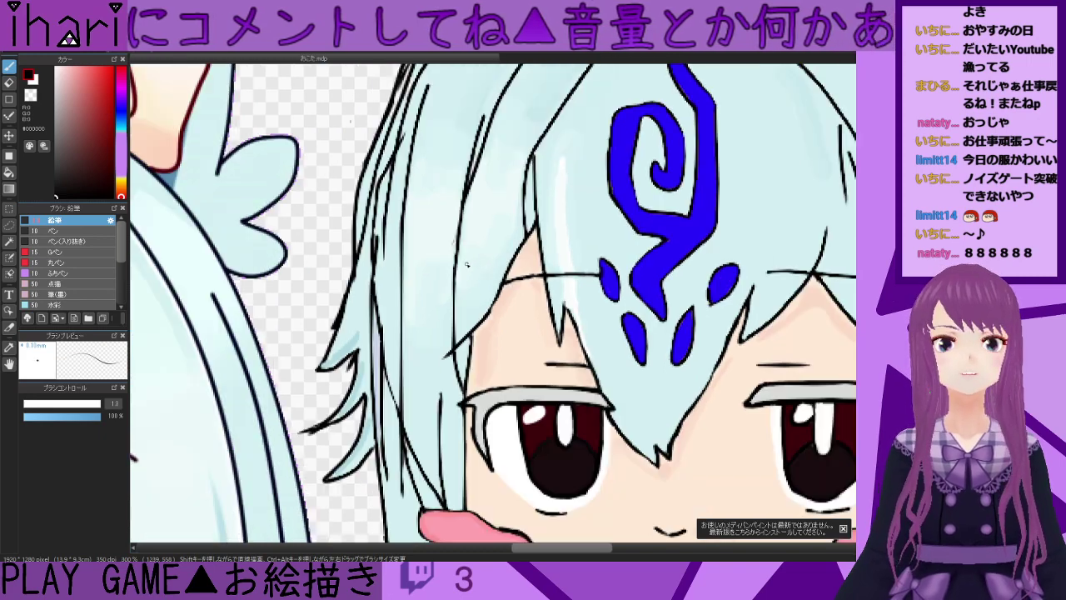
scroll(541, 324, "up", 2)
right_click(429, 199)
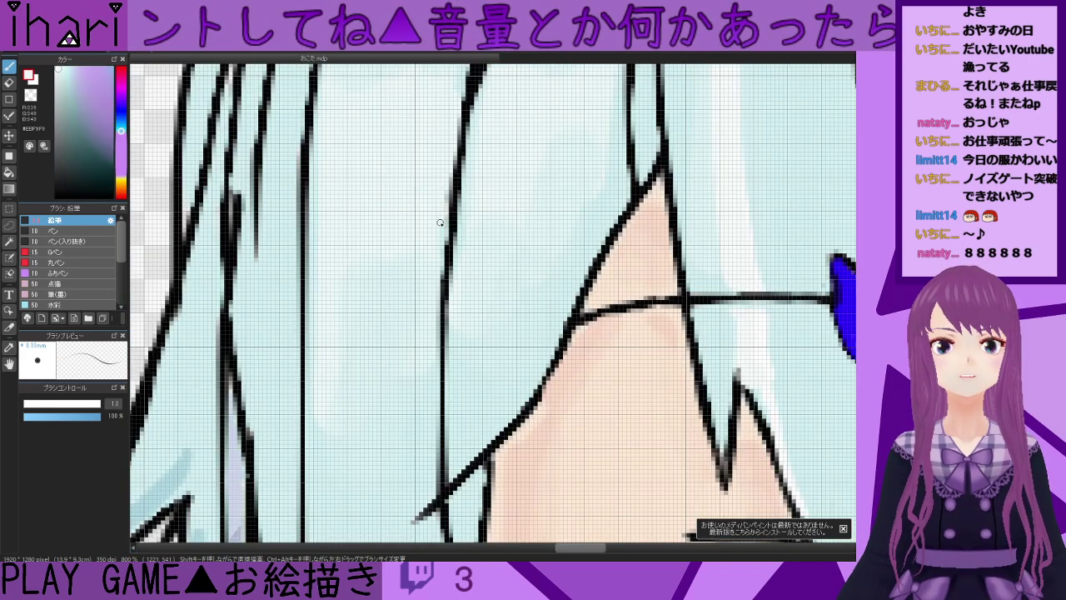
scroll(481, 214, "down", 3)
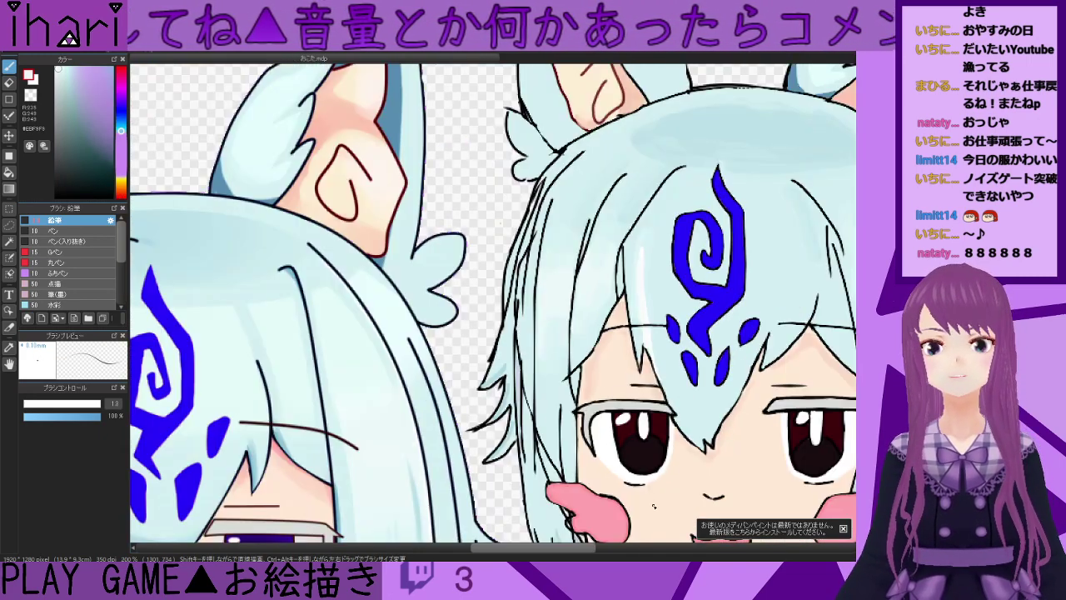
- Examine the second character's face shading up close and against the finished character in the whole illustration
left_click_drag(598, 552, 656, 546)
left_click_drag(858, 302, 858, 330)
scroll(584, 364, "down", 1)
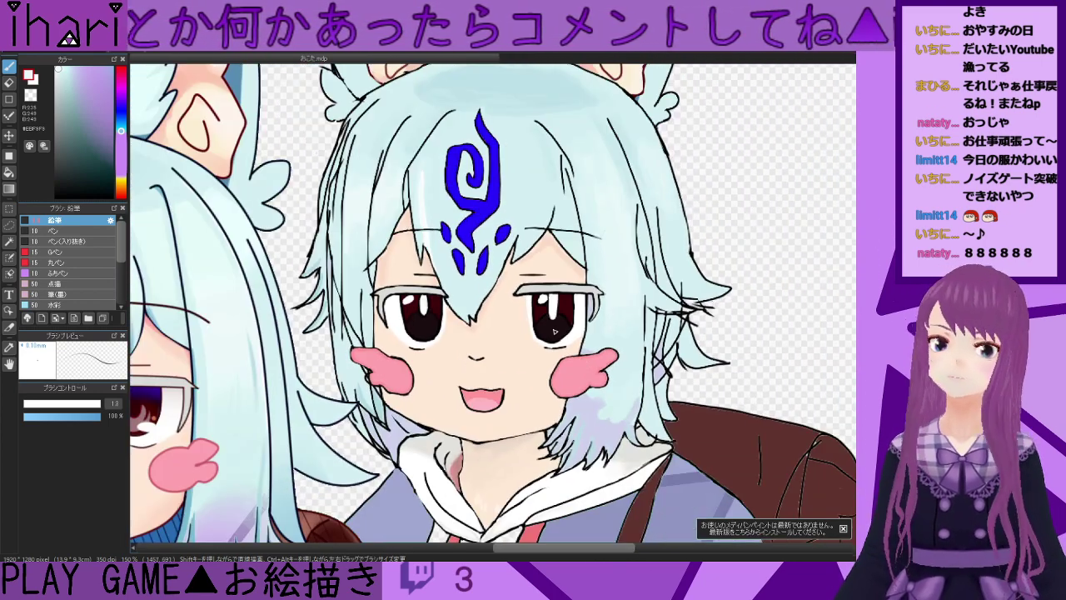
scroll(555, 331, "down", 1)
scroll(551, 315, "up", 3)
scroll(552, 315, "down", 5)
scroll(462, 398, "up", 3)
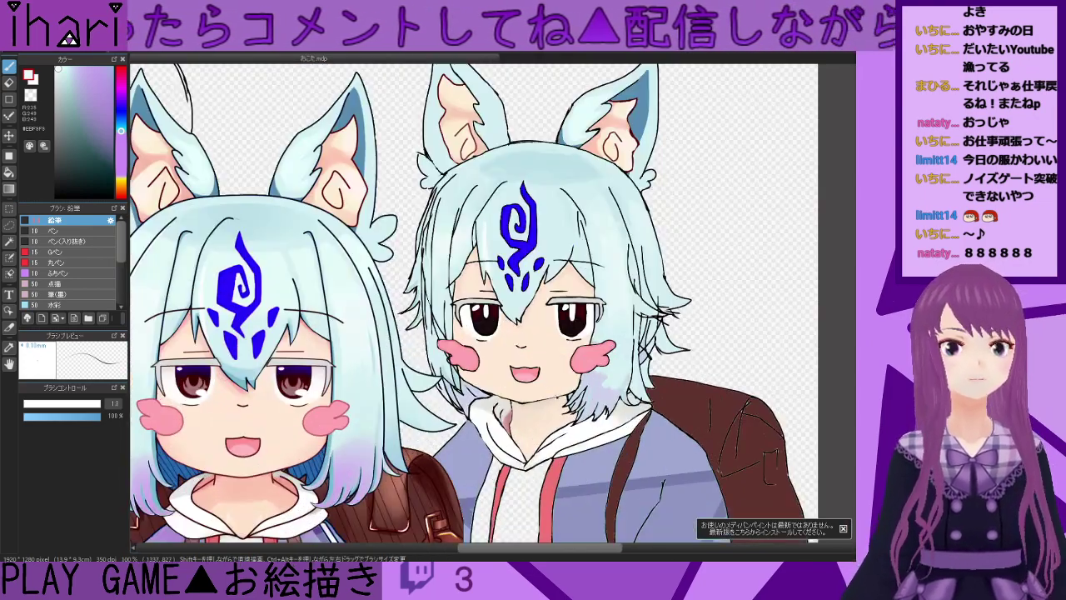
scroll(607, 370, "up", 3)
scroll(576, 273, "up", 1)
mouse_move(857, 337)
left_mouse_down()
mouse_move(857, 325)
mouse_move(858, 337)
left_mouse_up()
scroll(483, 321, "down", 4)
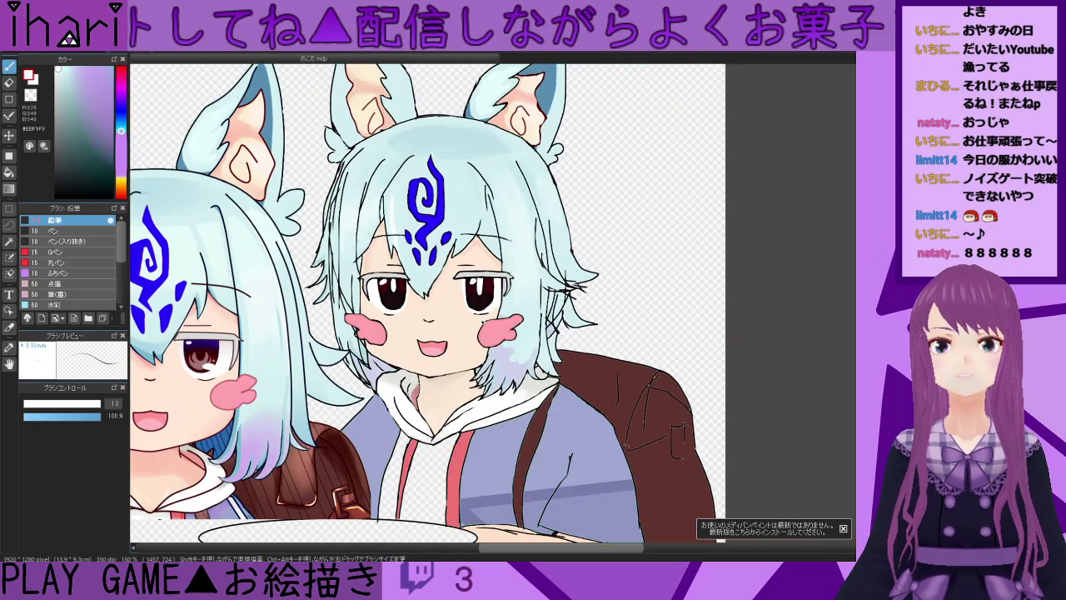
scroll(461, 329, "down", 2)
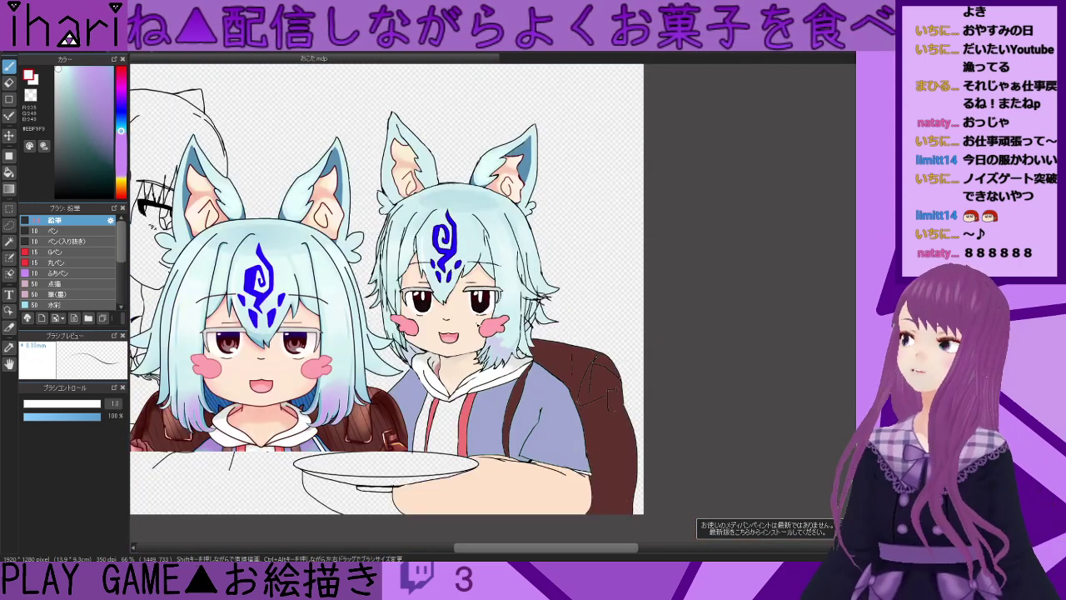
scroll(396, 355, "up", 5)
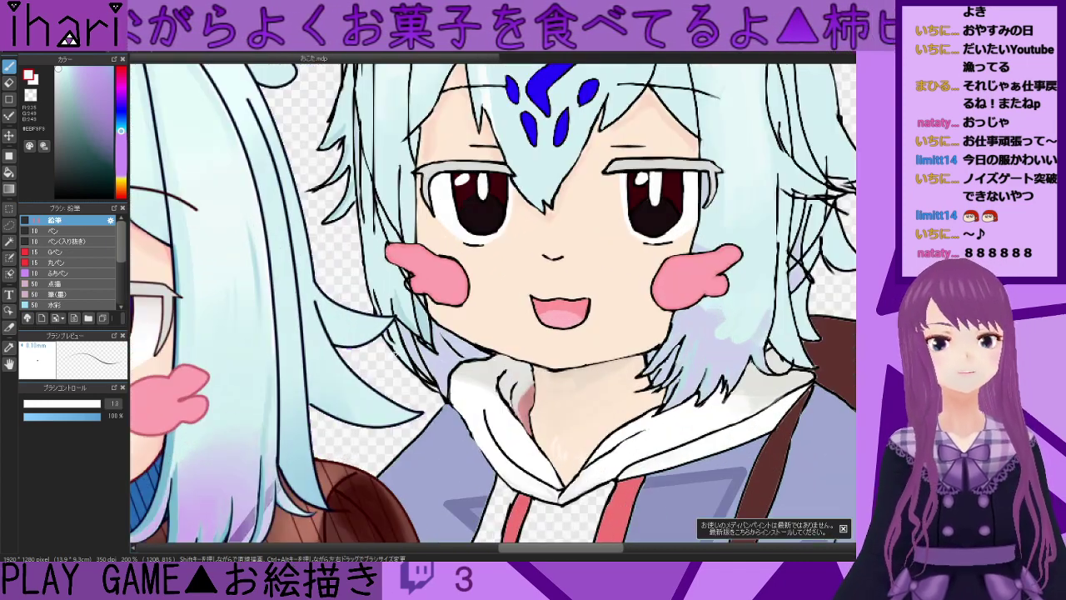
scroll(744, 349, "up", 1)
left_click_drag(853, 366, 856, 541)
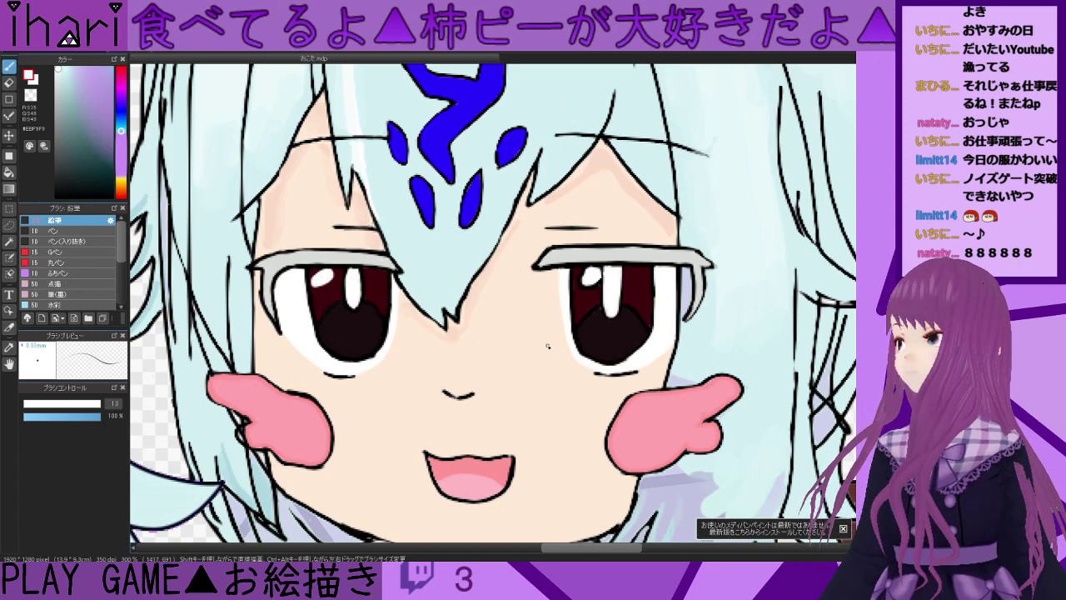
scroll(547, 344, "up", 1)
scroll(743, 293, "down", 1)
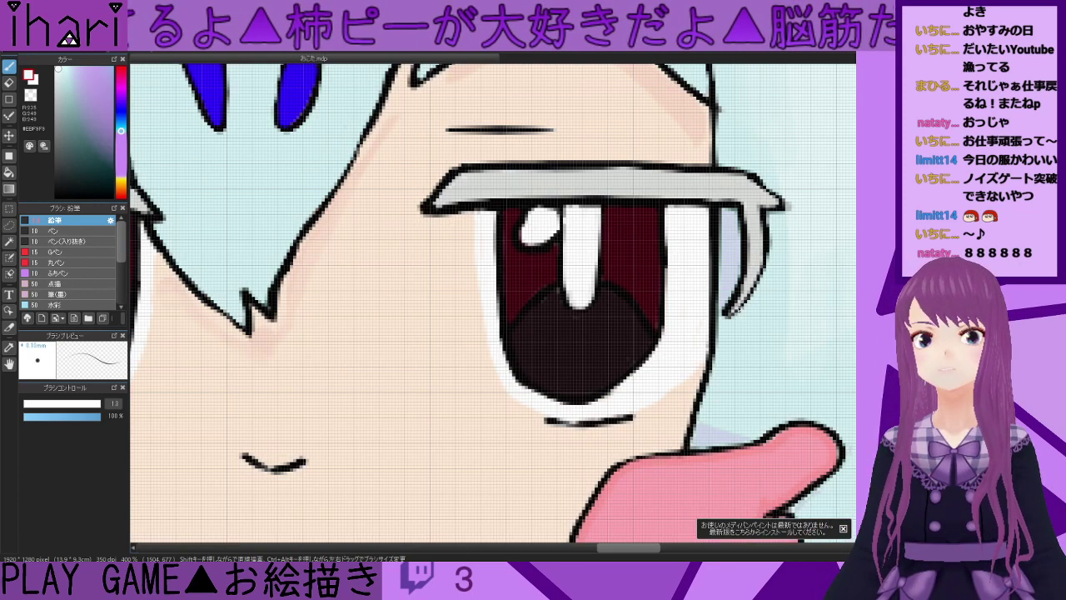
scroll(737, 309, "down", 4)
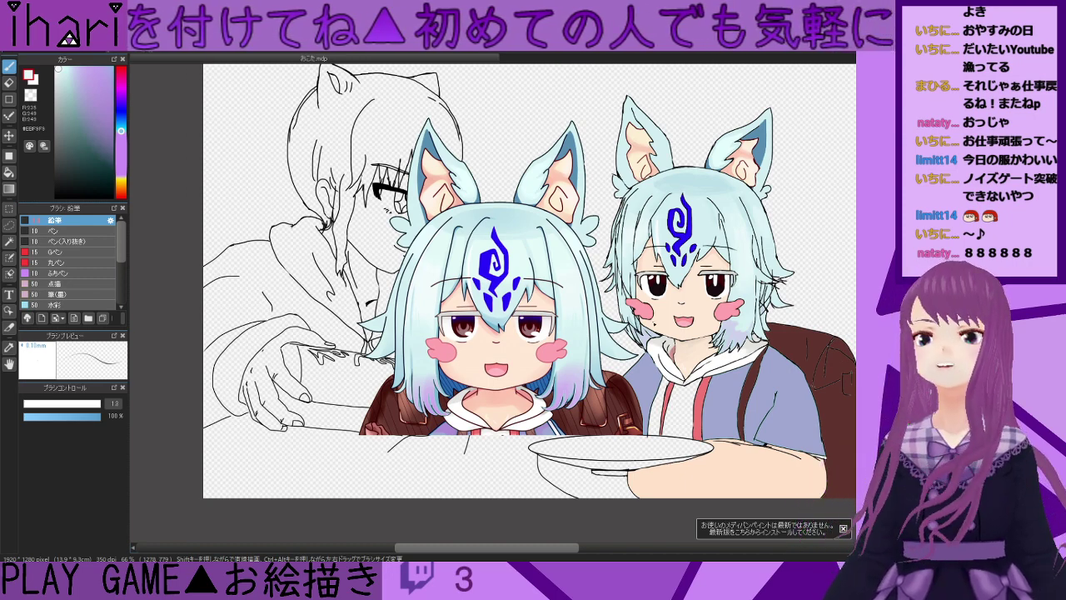
scroll(646, 273, "down", 1)
scroll(649, 273, "up", 1)
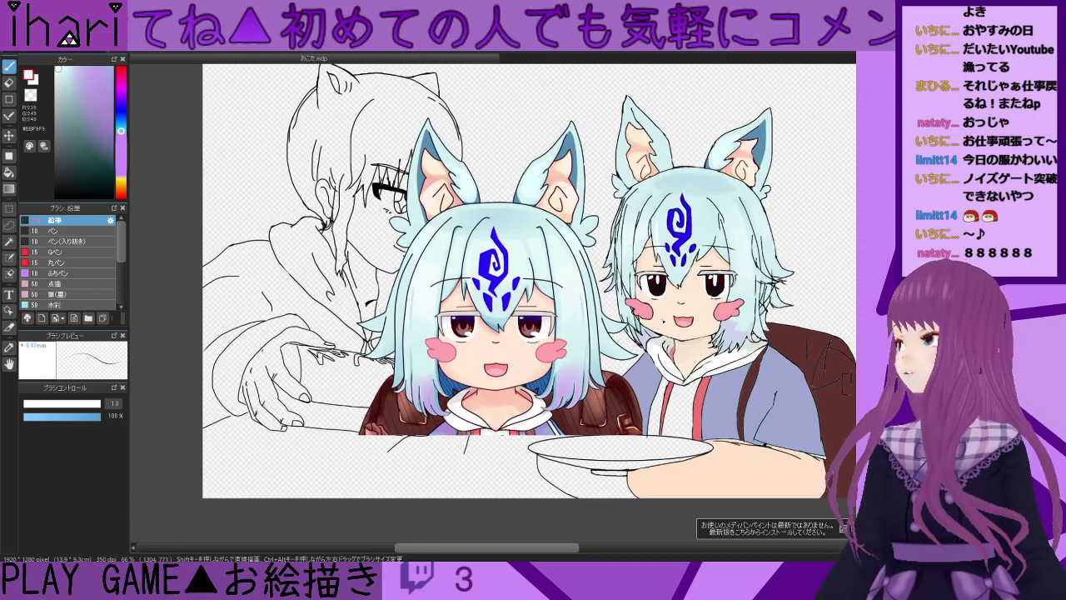
- Fill the lower pupil area of both of the second character's eyes with the sampled muted reddish-brown #9F7577
scroll(684, 321, "up", 4)
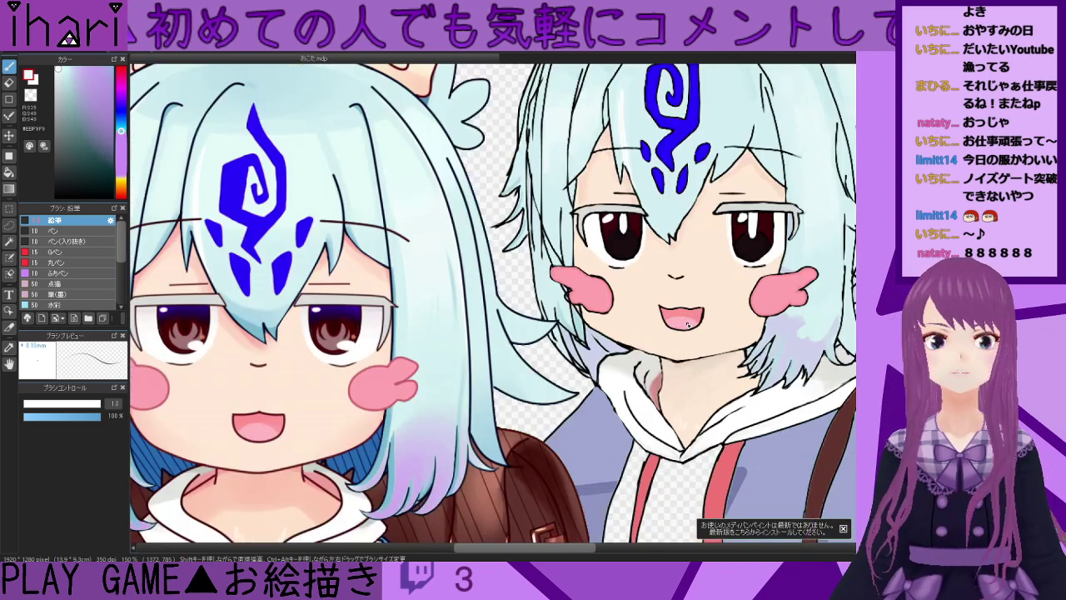
scroll(688, 324, "up", 1)
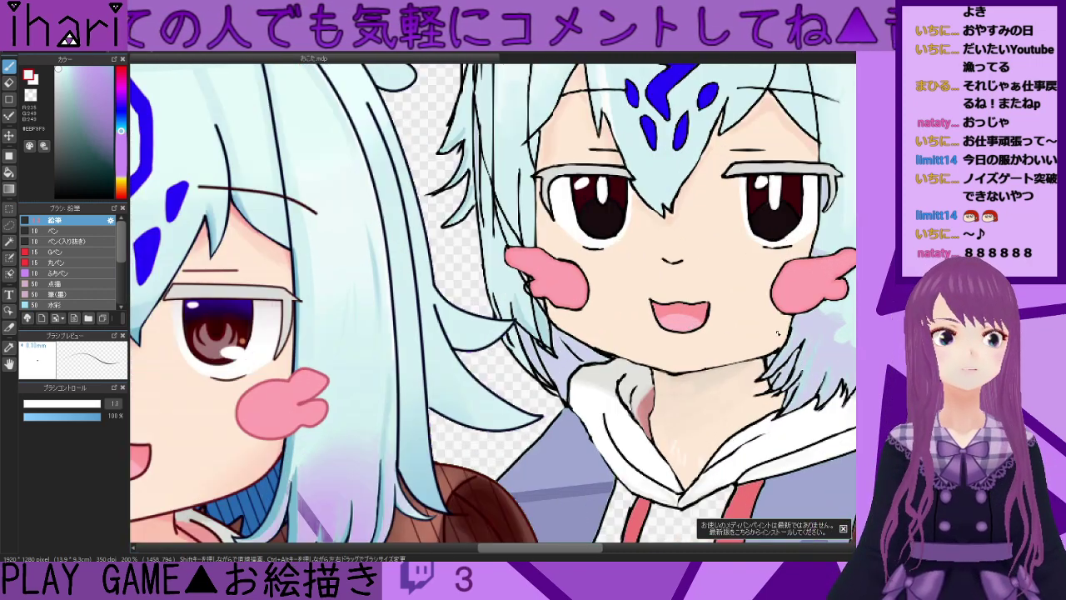
left_click(717, 342, "alt")
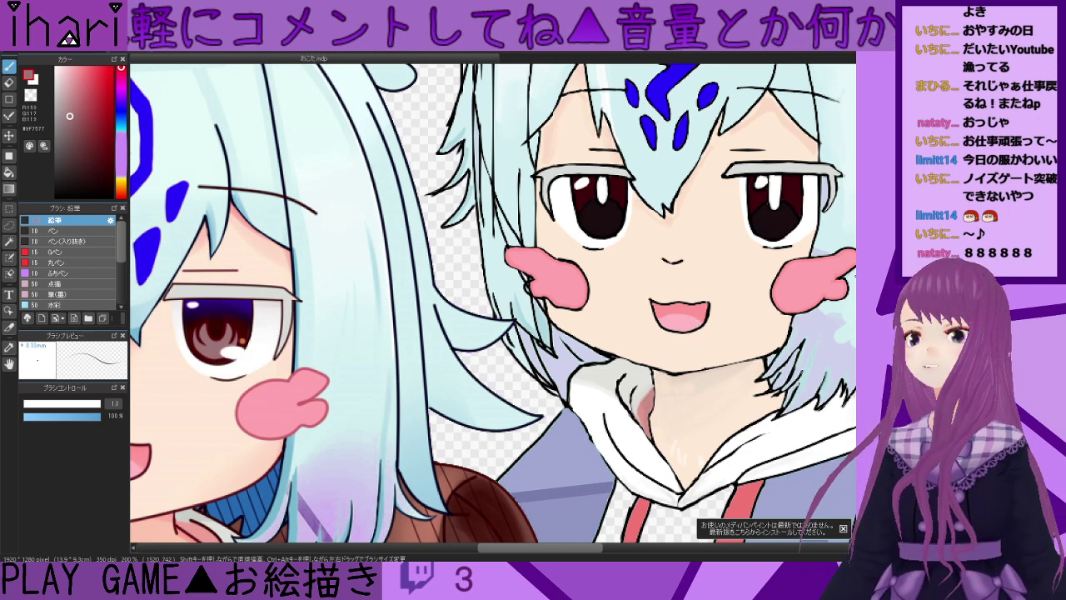
scroll(804, 233, "down", 1)
scroll(750, 207, "up", 3)
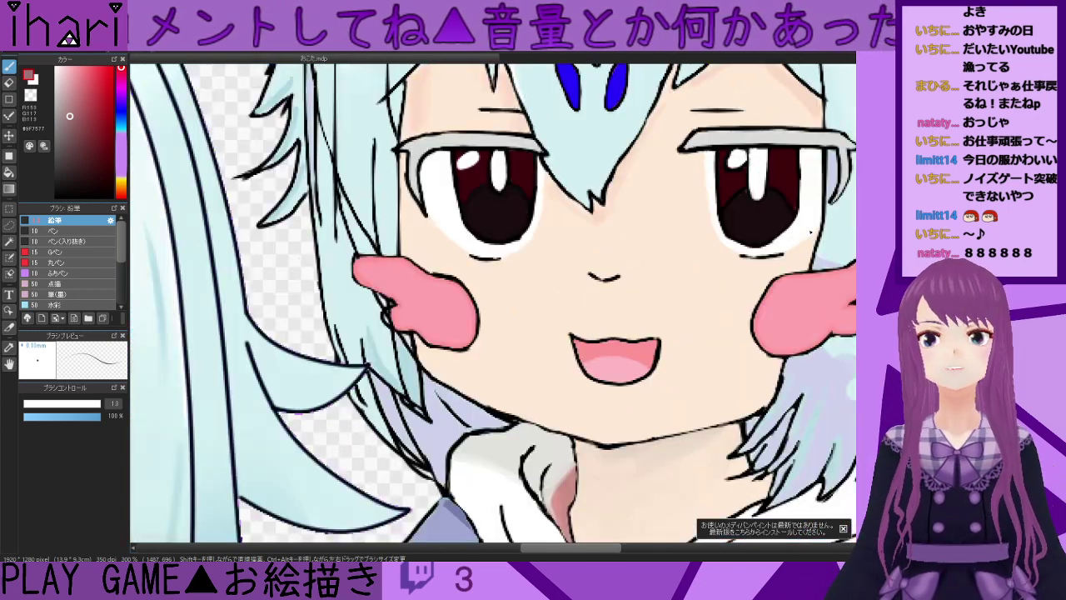
scroll(728, 210, "down", 2)
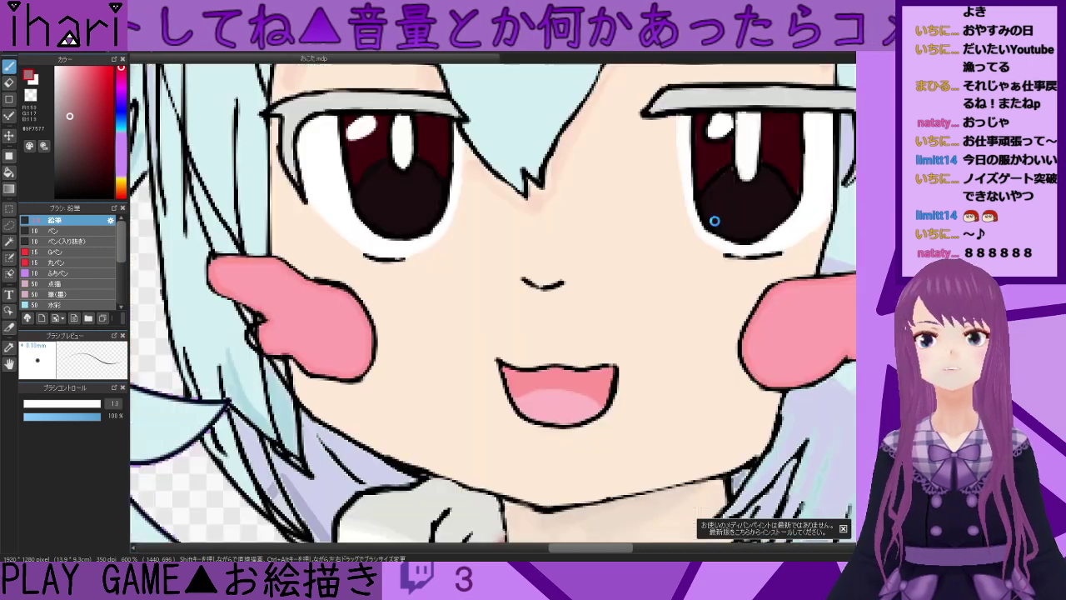
scroll(765, 211, "up", 2)
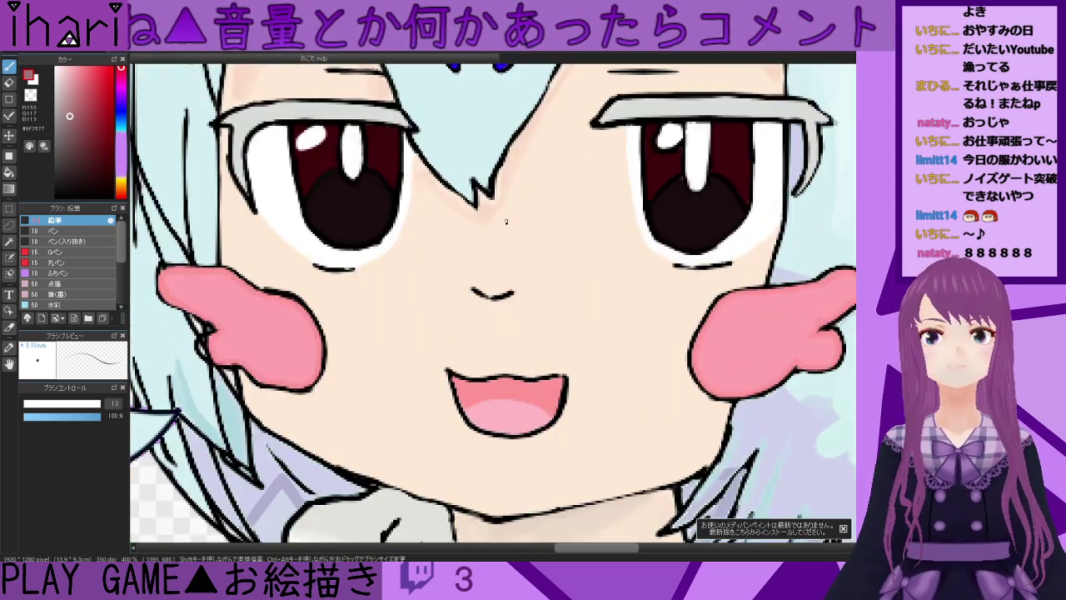
left_click(9, 172)
left_click(694, 223)
scroll(589, 225, "down", 3)
scroll(467, 227, "up", 1)
left_click(465, 232)
scroll(464, 232, "down", 1)
scroll(465, 231, "up", 2)
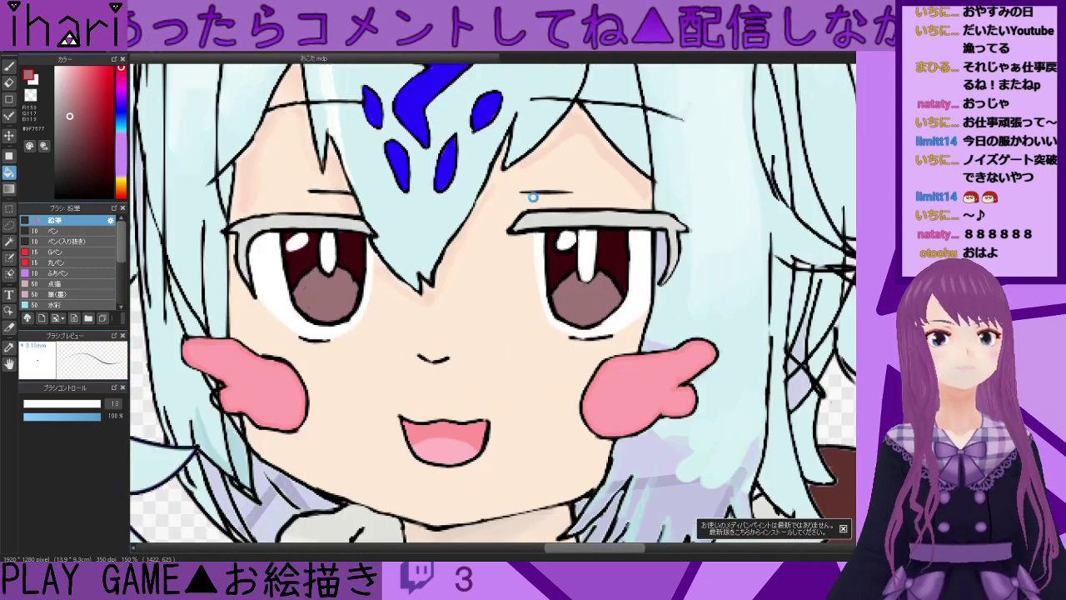
- Touch up the leftover edges of both reddish-brown pupil fills with the brush in the same colour
left_click(8, 66)
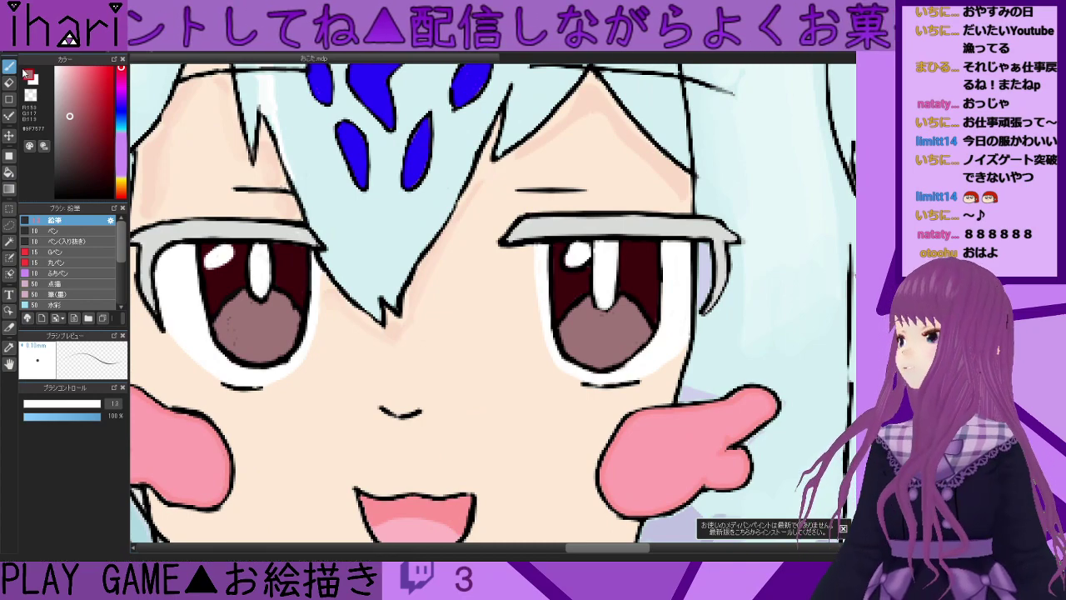
scroll(636, 310, "up", 1)
scroll(636, 310, "up", 1)
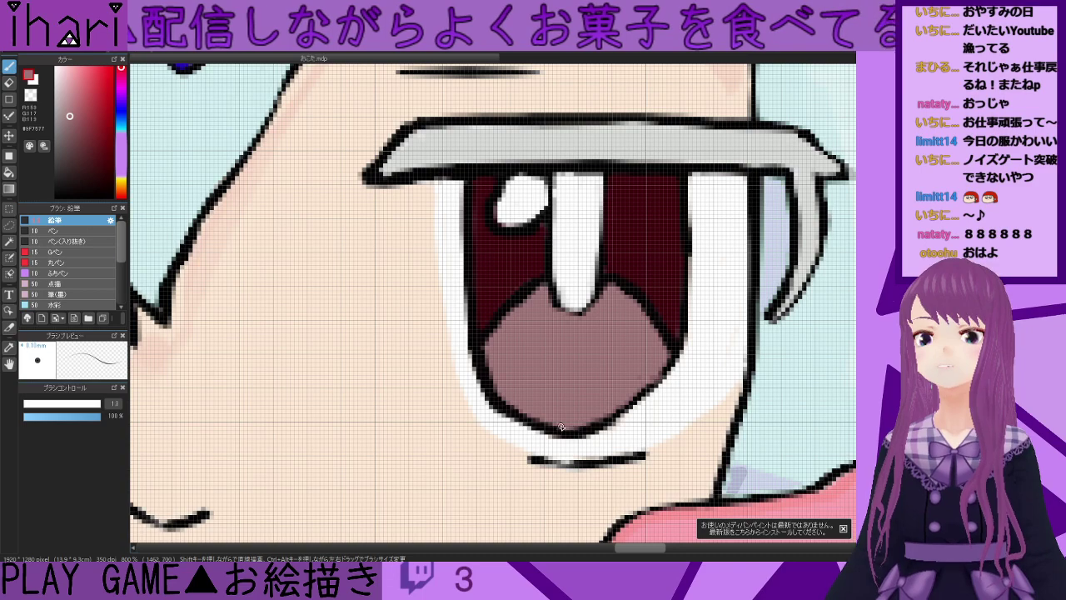
scroll(646, 333, "down", 3)
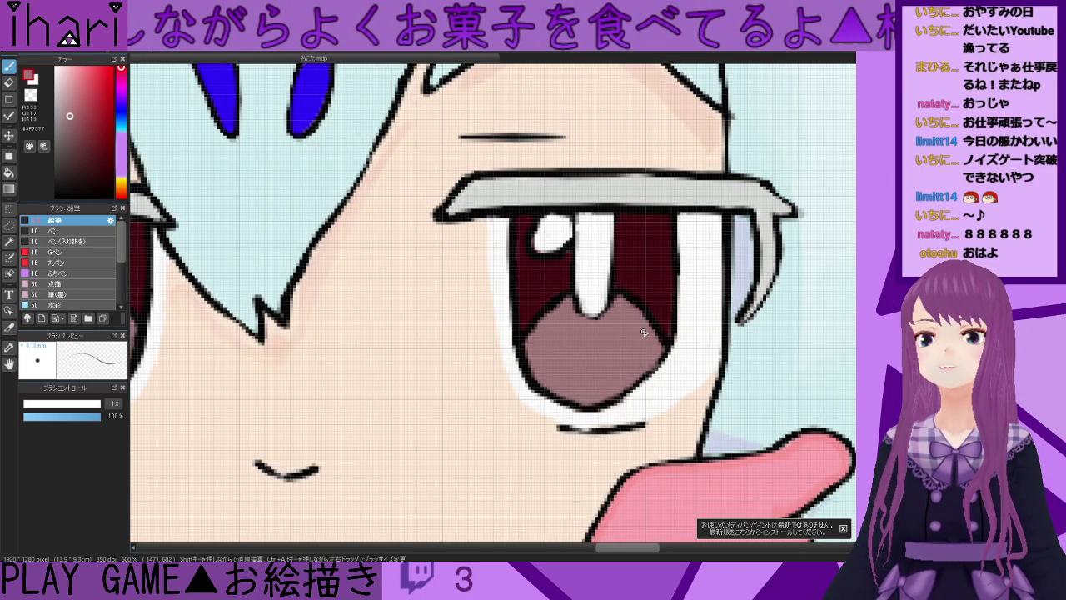
scroll(433, 337, "up", 4)
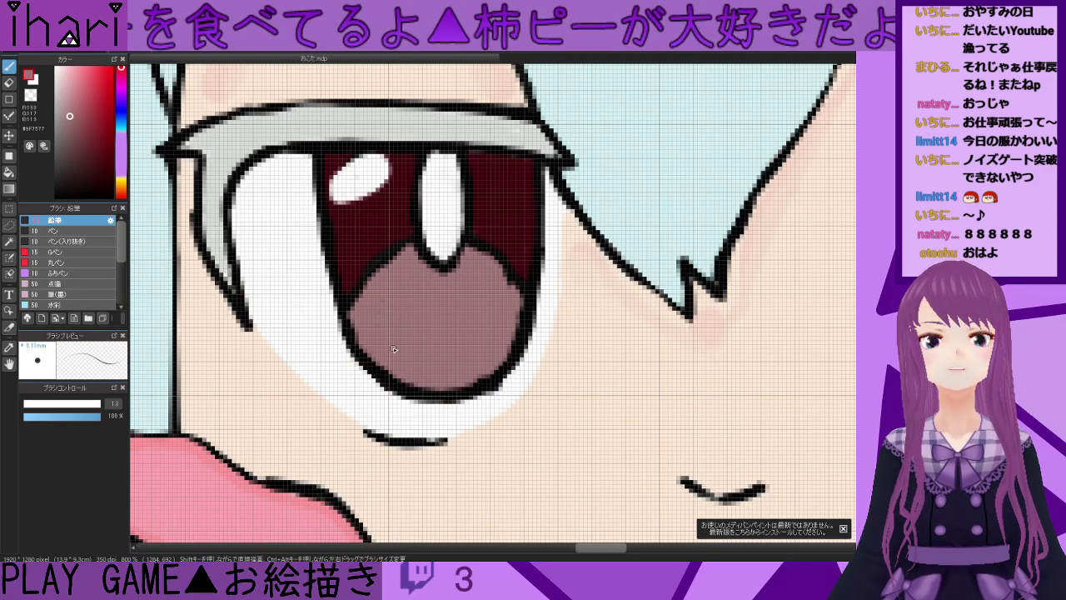
scroll(432, 335, "down", 1)
scroll(433, 334, "down", 2)
scroll(433, 334, "up", 4)
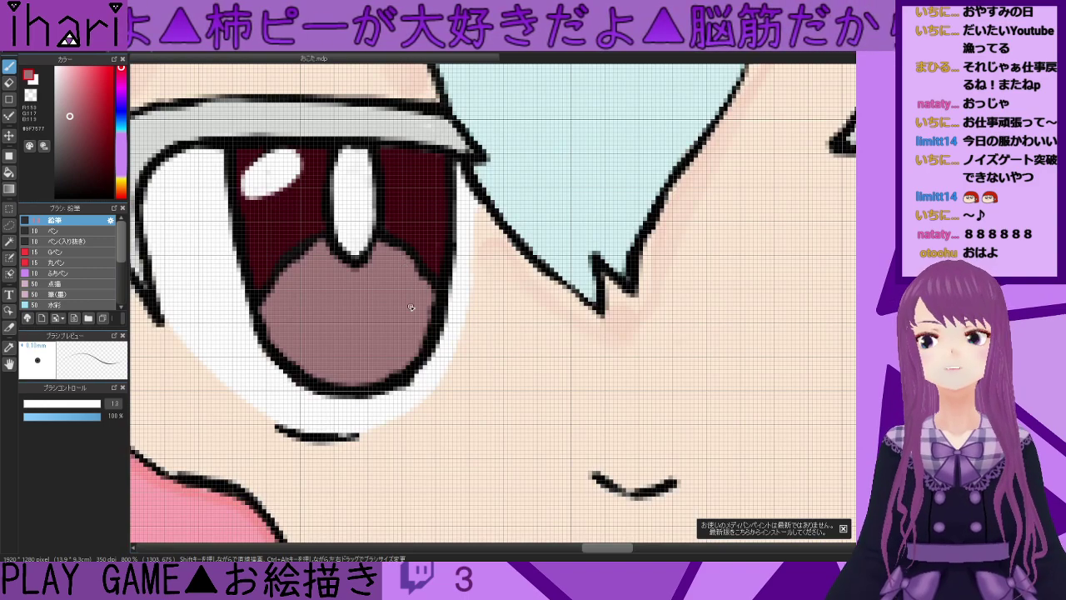
scroll(408, 266, "down", 6)
left_click_drag(592, 549, 567, 549)
scroll(655, 394, "down", 1)
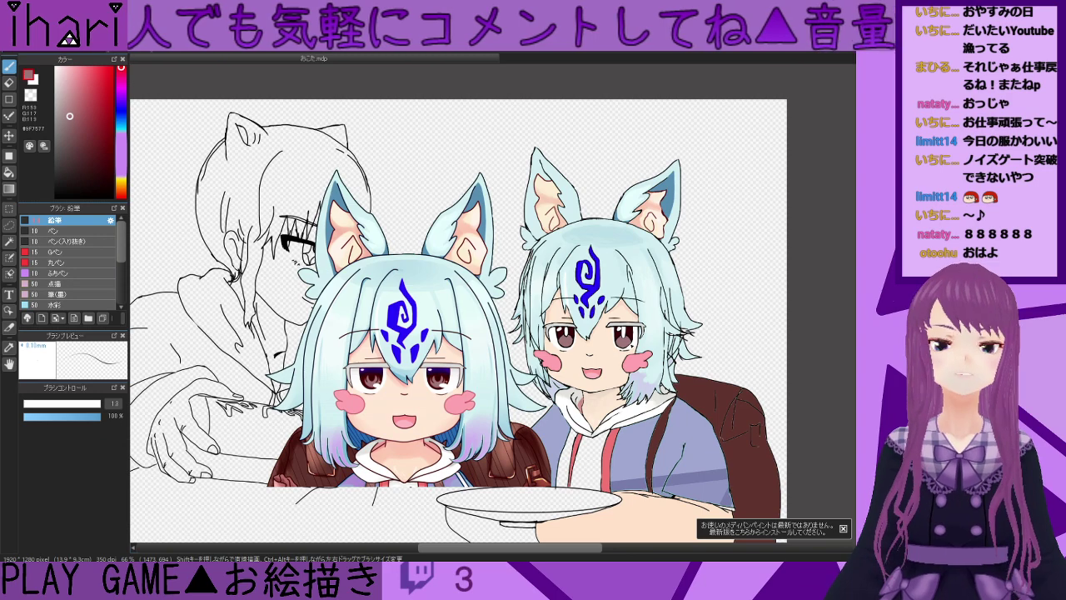
- Sample the orange glint from the finished character's eye, set the brush size to 3, and dab a matching dot in both of the second character's irises
scroll(636, 348, "up", 3)
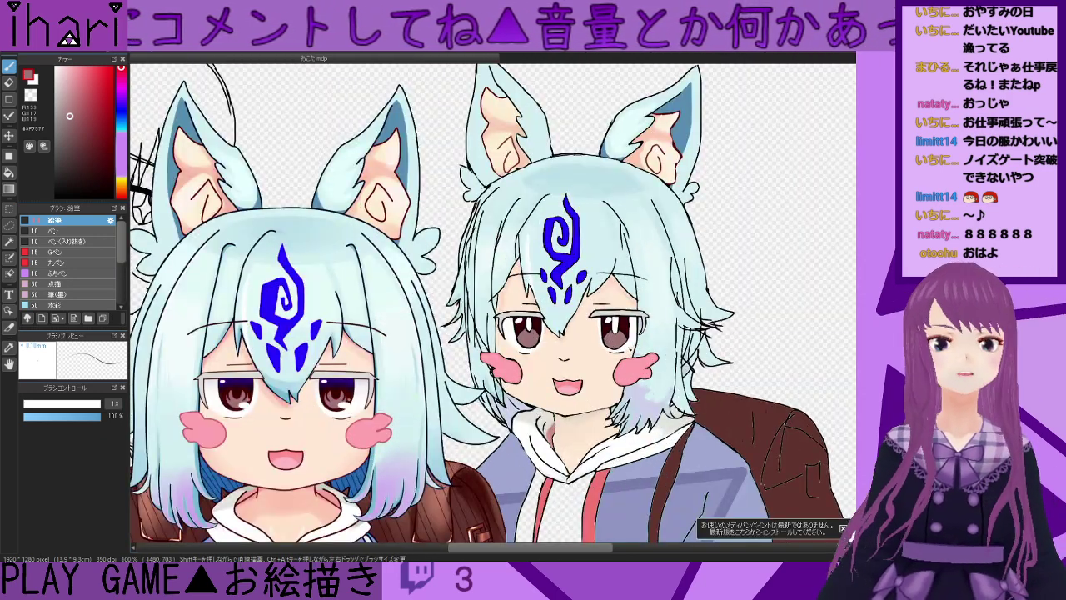
scroll(354, 406, "up", 4)
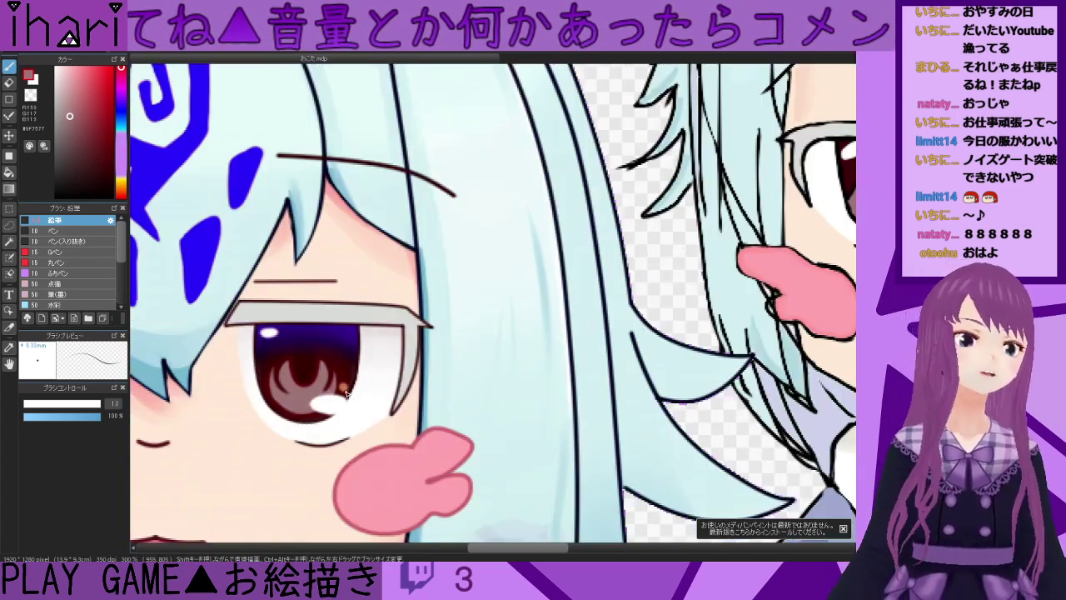
right_click(345, 387)
scroll(608, 405, "down", 3)
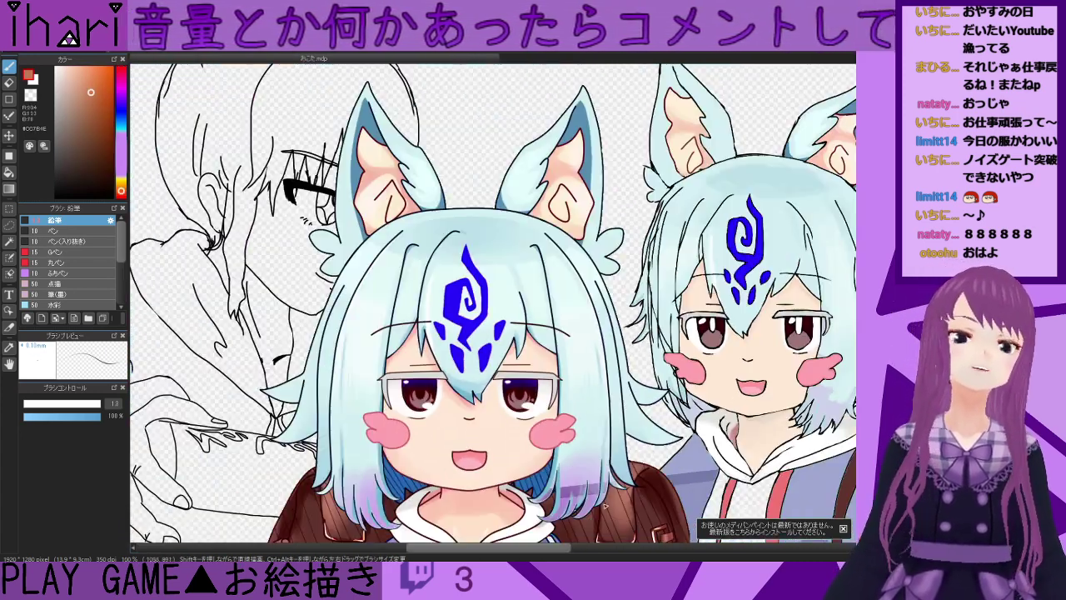
scroll(543, 550, "down", 2)
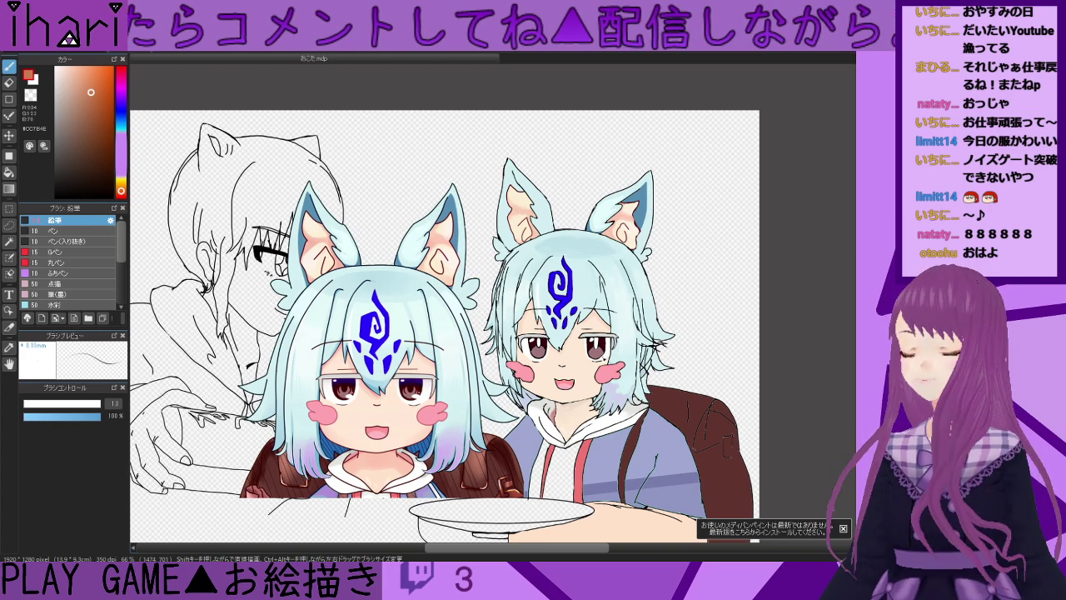
scroll(613, 357, "up", 8)
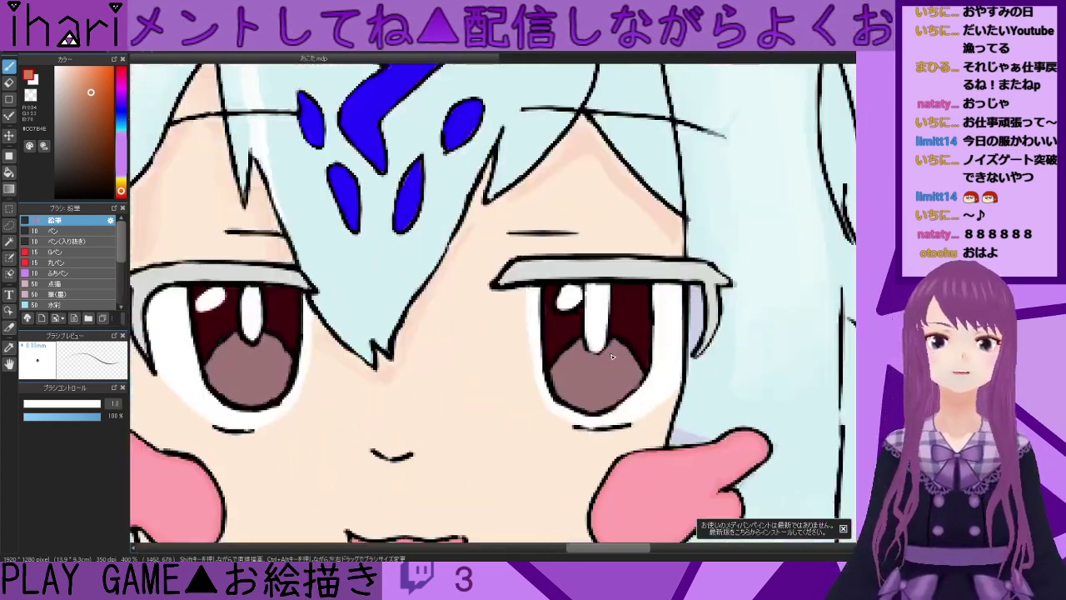
left_click_drag(37, 409, 40, 407)
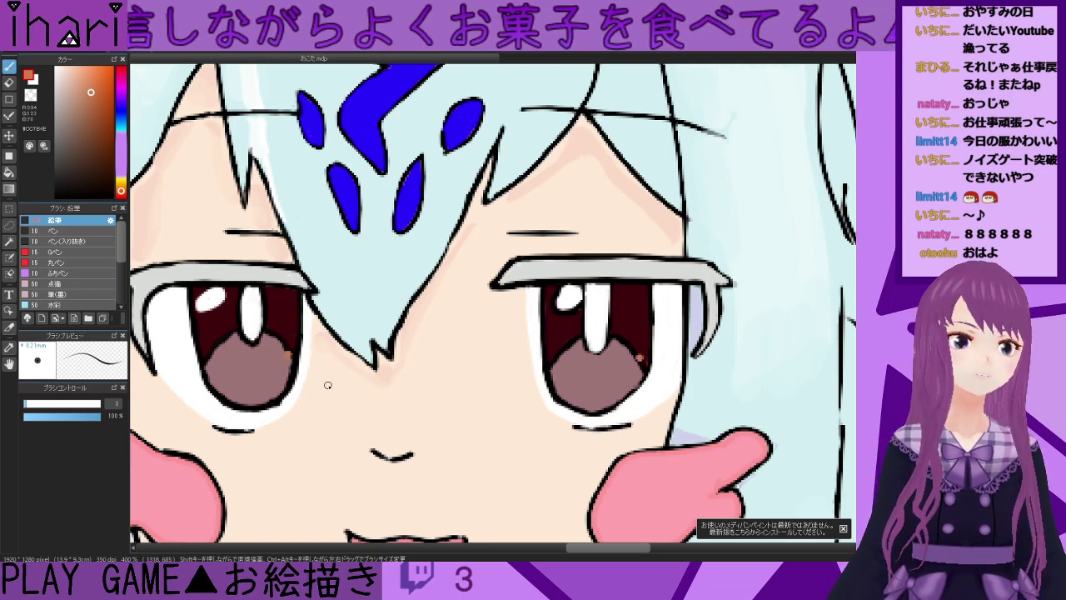
scroll(458, 436, "down", 4)
left_click_drag(520, 550, 498, 544)
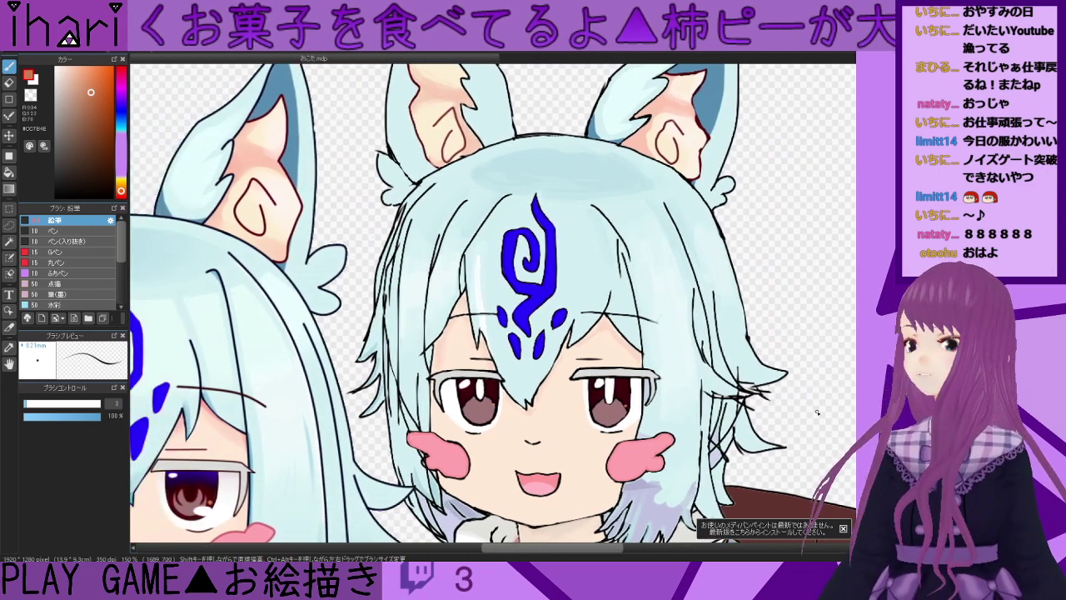
left_click_drag(808, 417, 812, 289)
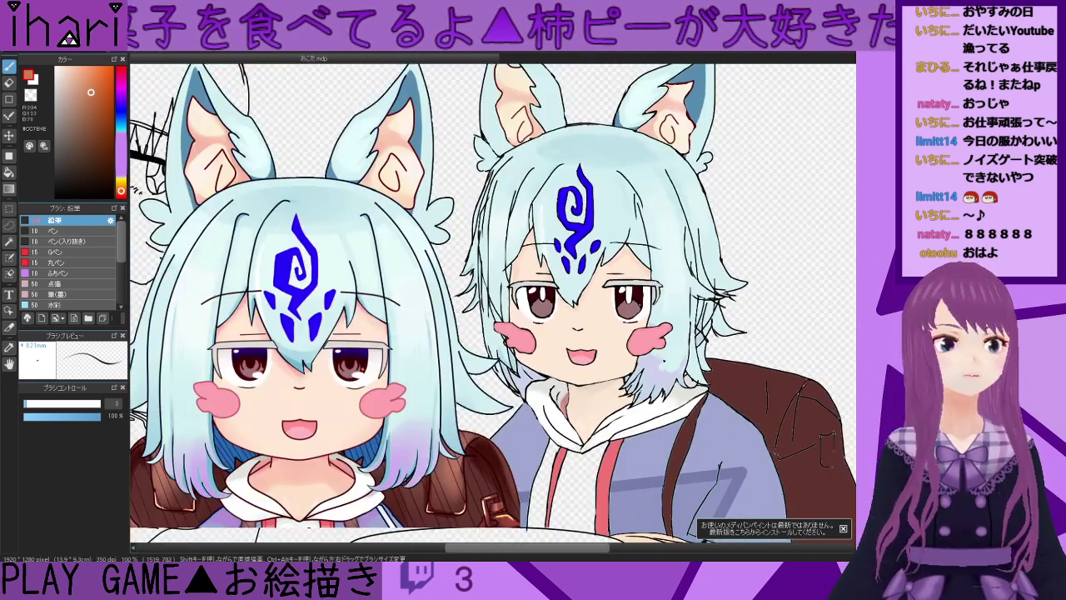
scroll(663, 356, "down", 2)
scroll(664, 353, "up", 2)
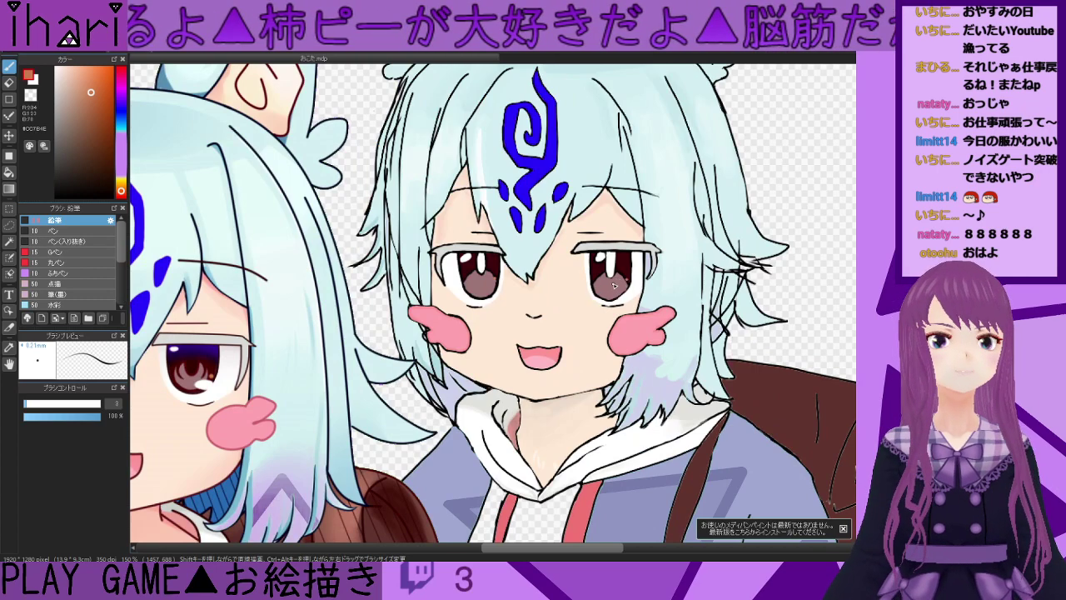
- Pick a very dark red from the sampled iris colour and fill the tall white central highlights in both of the second character's eyes
left_click(622, 275, "alt")
scroll(617, 274, "down", 2)
scroll(600, 266, "up", 4)
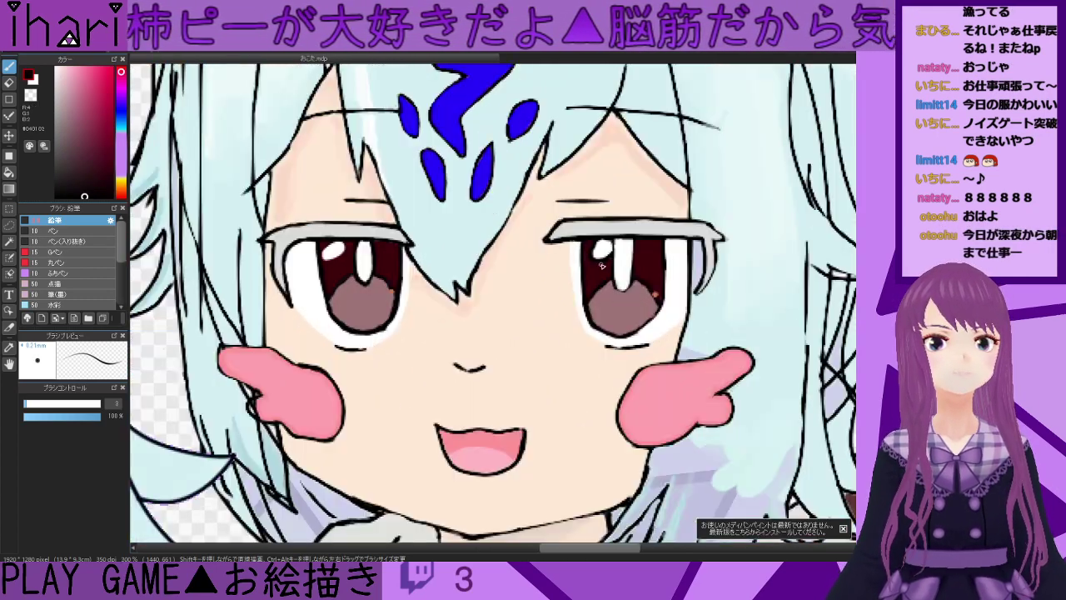
scroll(621, 276, "down", 3)
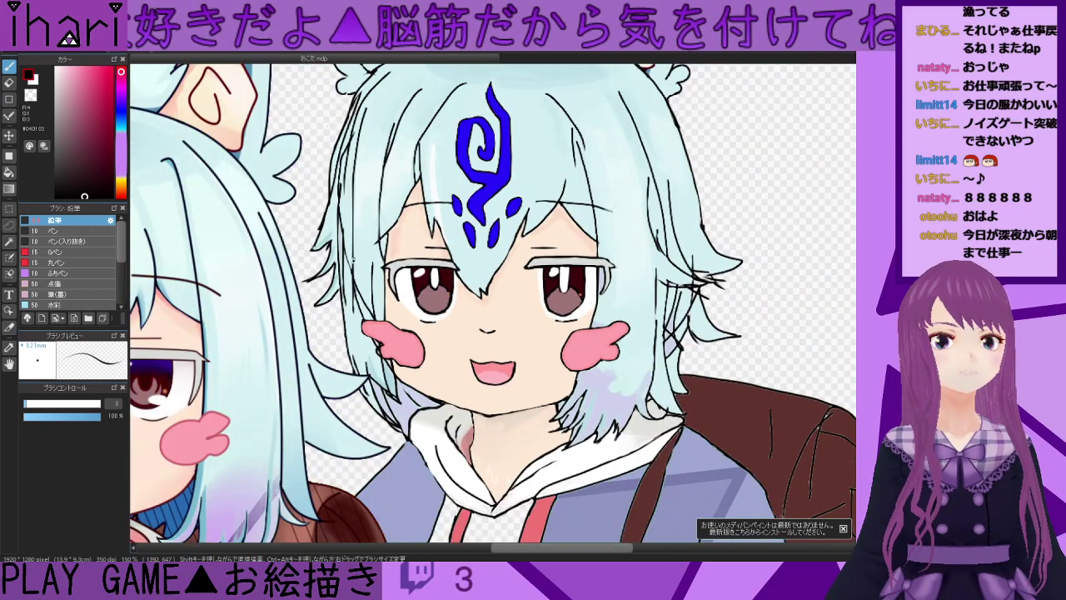
left_click(112, 165)
left_click(111, 173)
left_click(9, 172)
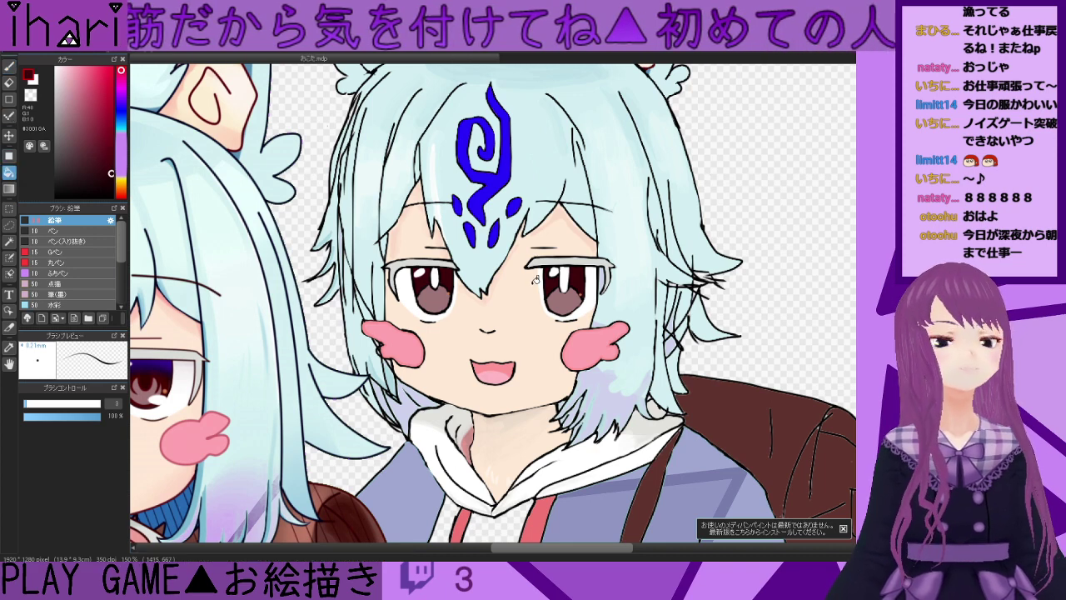
left_click(567, 278)
left_click(436, 275)
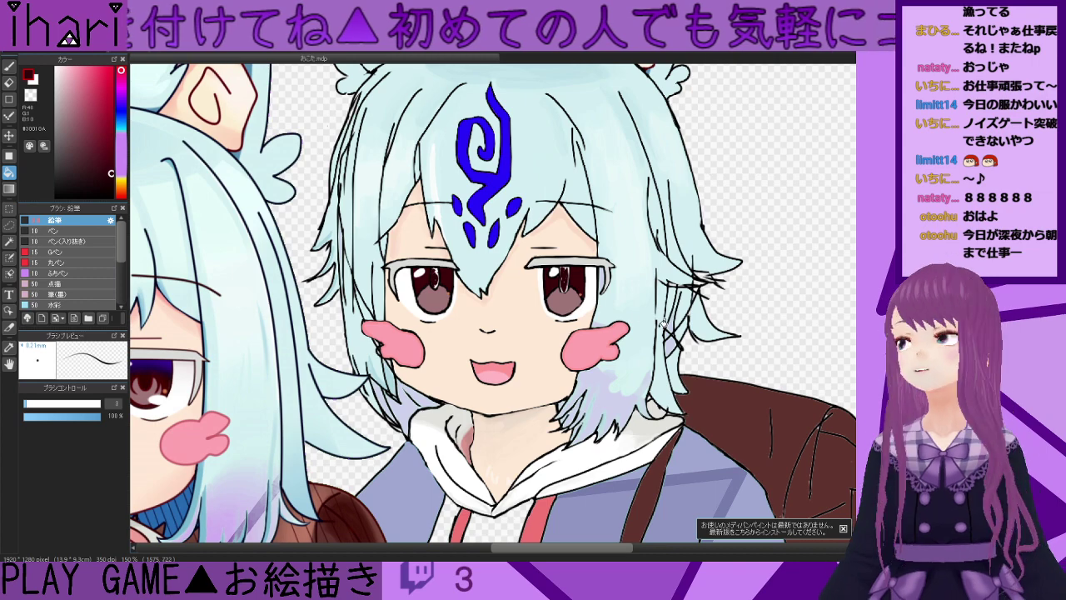
- Brush dark red over the white remnants of the tall central highlight in the second character's right-hand eye in the image
scroll(642, 316, "down", 2)
scroll(642, 317, "up", 5)
key("b")
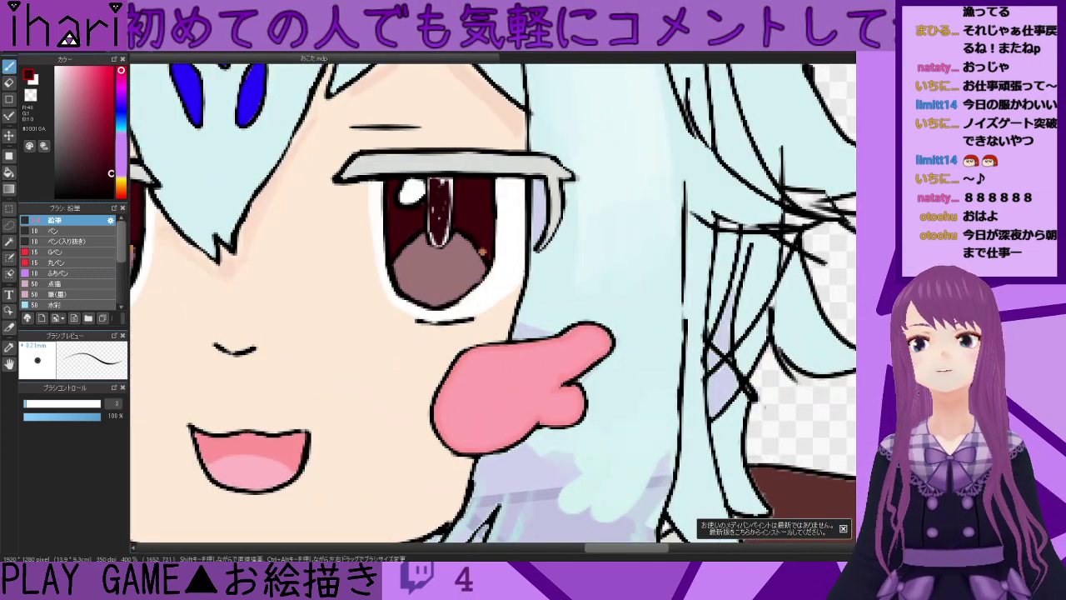
left_click_drag(610, 549, 591, 549)
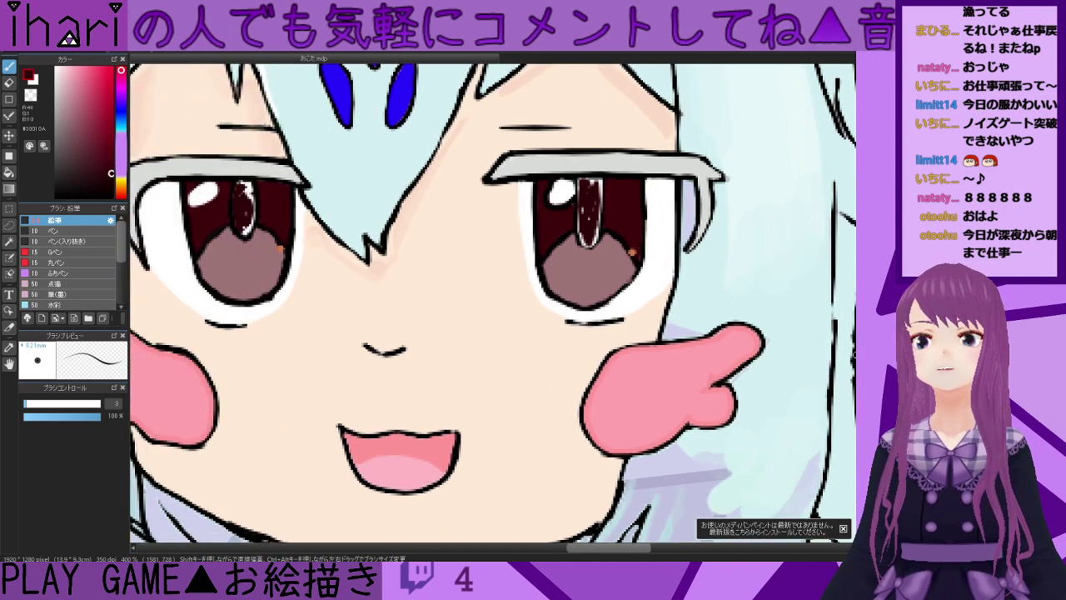
left_click_drag(855, 355, 860, 403)
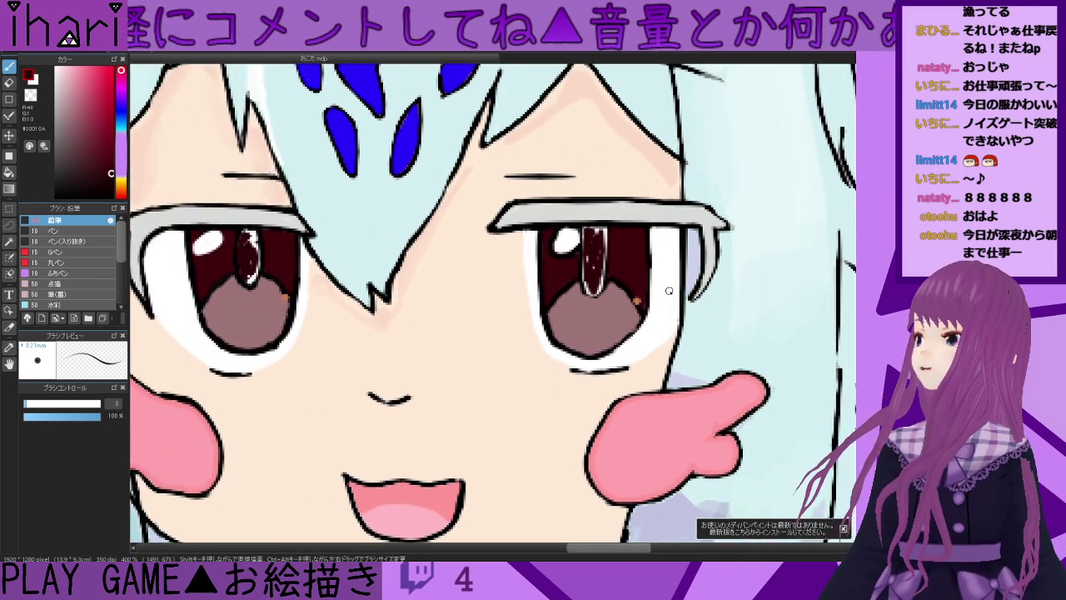
scroll(668, 286, "up", 3)
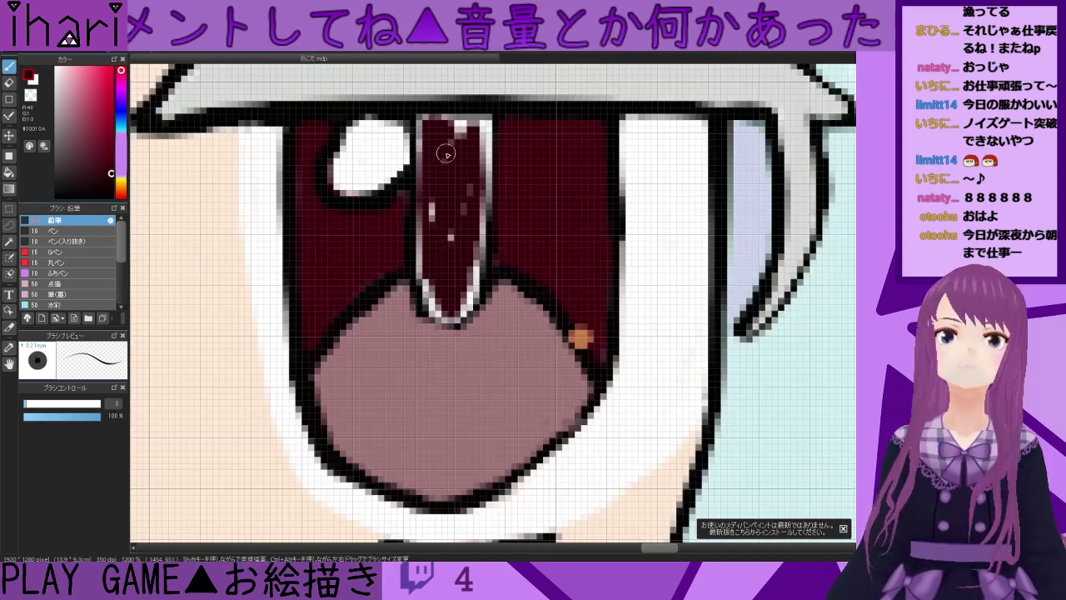
mouse_move(465, 129)
left_mouse_down()
mouse_move(425, 123)
mouse_move(481, 124)
mouse_move(474, 280)
mouse_move(445, 312)
mouse_move(430, 299)
mouse_move(418, 248)
mouse_move(418, 116)
mouse_move(429, 259)
mouse_move(445, 151)
mouse_move(444, 259)
mouse_move(455, 134)
mouse_move(465, 162)
mouse_move(486, 116)
mouse_move(470, 255)
left_mouse_up()
scroll(467, 260, "down", 3)
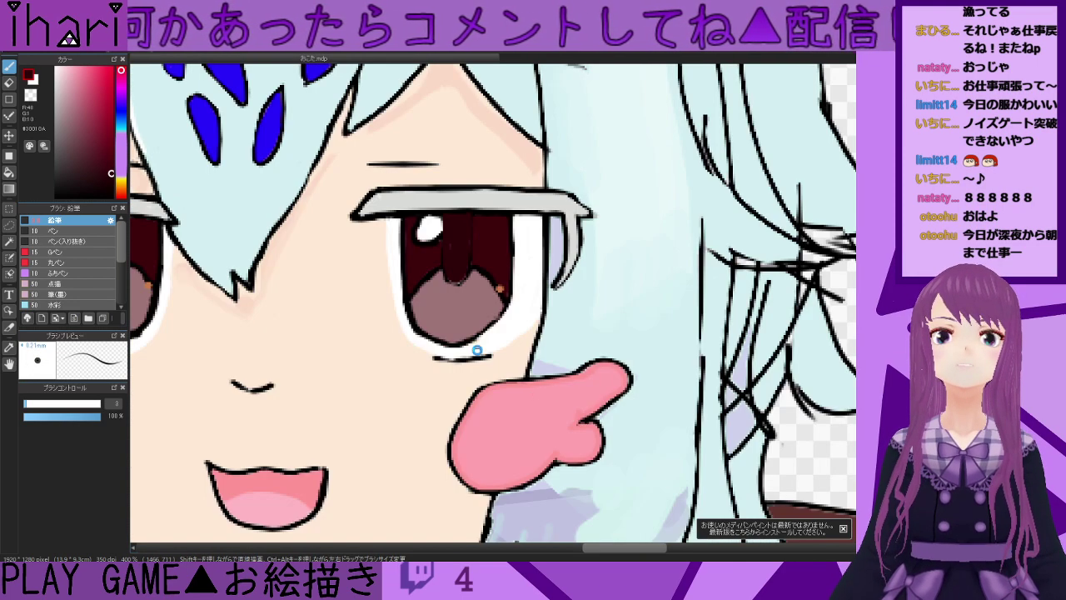
scroll(473, 348, "up", 2)
left_click_drag(861, 347, 860, 337)
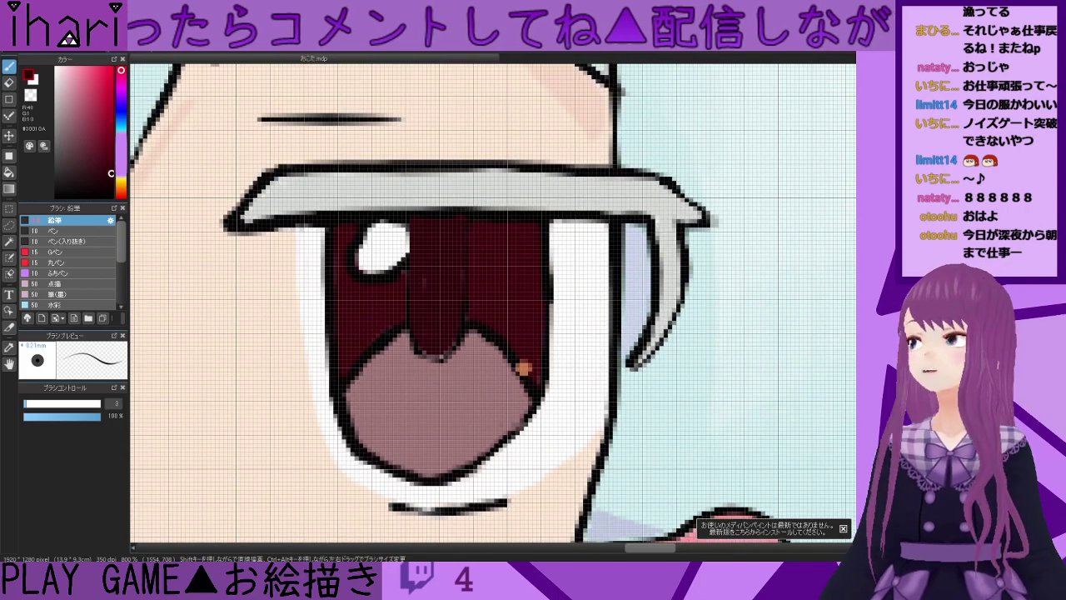
- Paint out the white remnants of the central highlight in the second character's left-hand eye in the image with dark red
left_click_drag(649, 549, 598, 558)
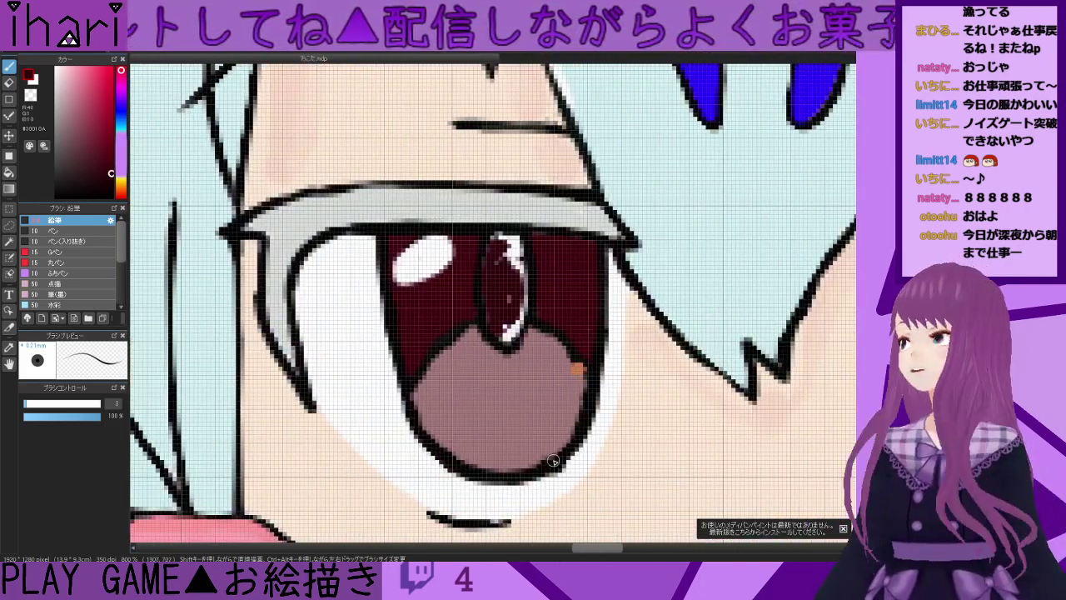
mouse_move(500, 245)
left_mouse_down()
mouse_move(512, 240)
mouse_move(516, 283)
mouse_move(503, 259)
mouse_move(513, 318)
mouse_move(516, 263)
mouse_move(506, 344)
mouse_move(507, 334)
left_mouse_up()
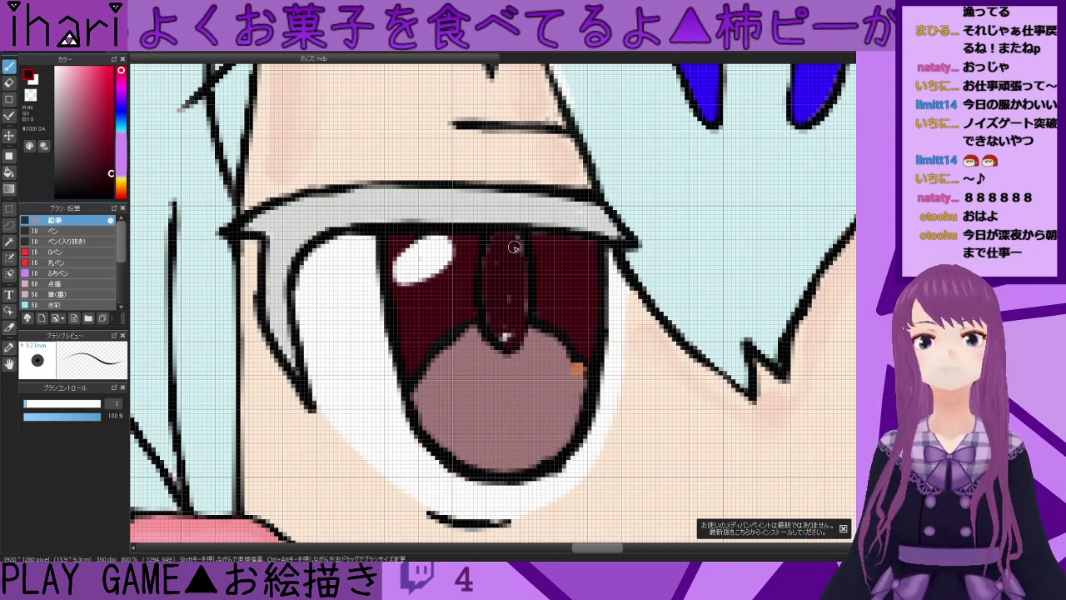
left_click_drag(507, 337, 503, 325)
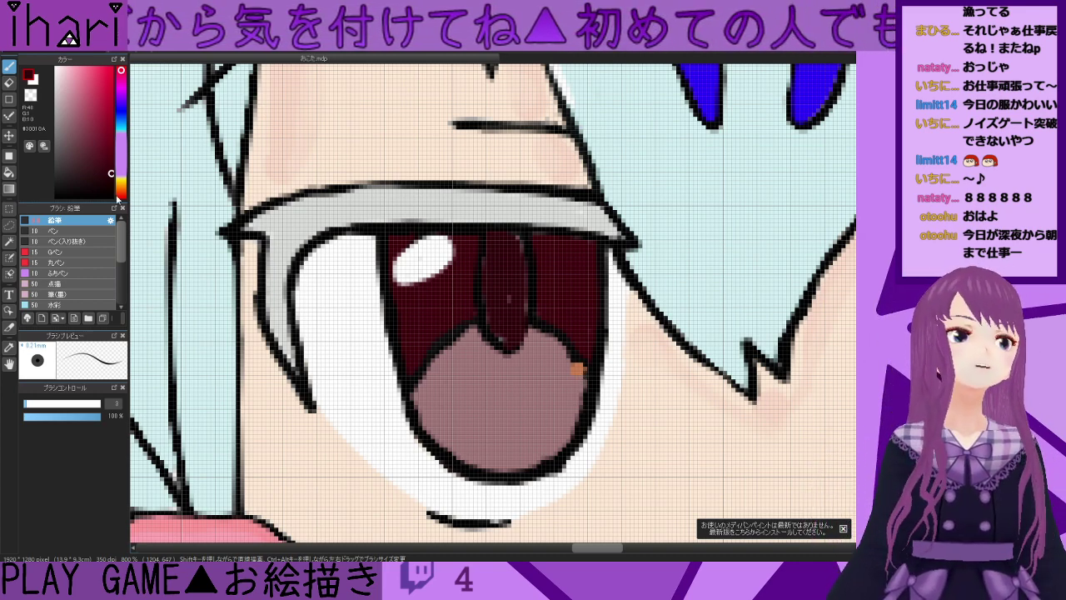
- Repaint the central pupils in both of the second character's eyes near-black red, and darken the line beneath the right-hand eyelid with sampled dark tones
left_click(109, 181)
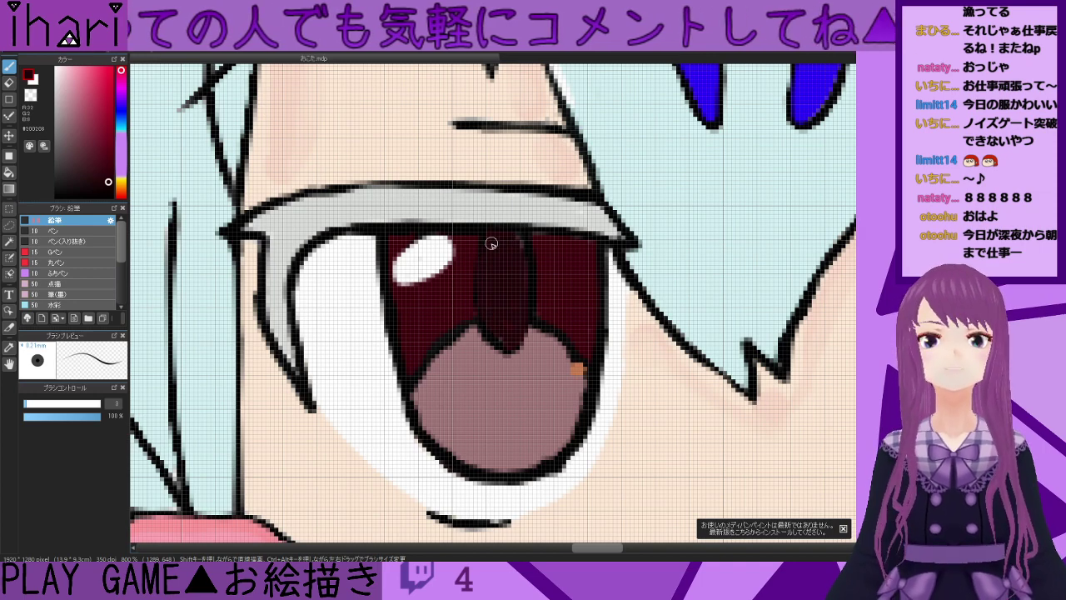
left_click_drag(611, 546, 659, 543)
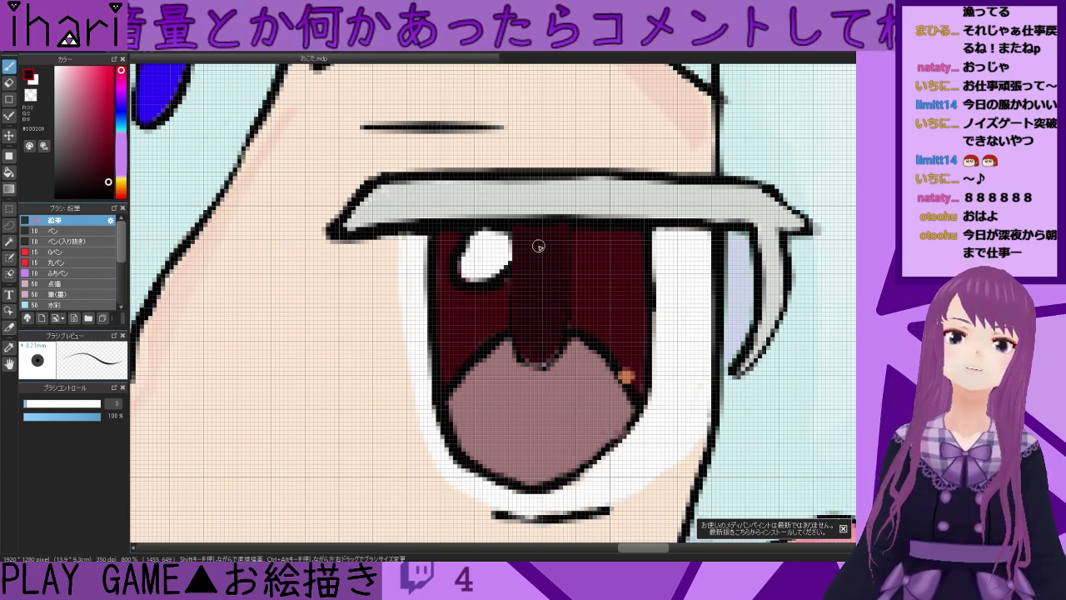
right_click(592, 226)
left_click_drag(511, 224, 582, 225)
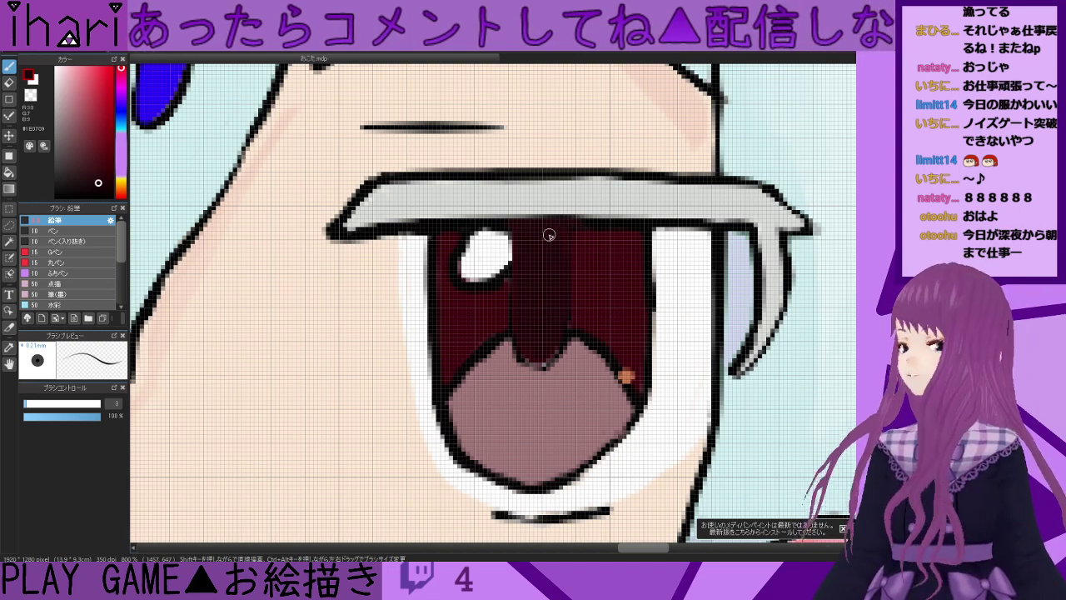
right_click(616, 219)
left_click_drag(578, 221, 488, 227)
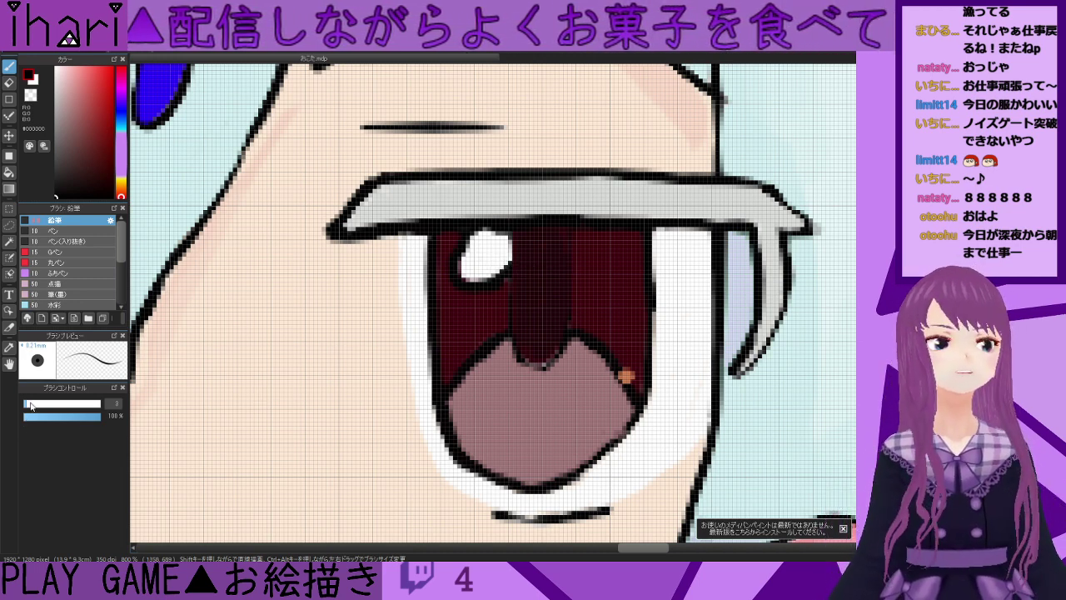
- Thin the brush and redraw the black outlines along the sides of the central pupils in both of the second character's eyes
left_click_drag(28, 405, 24, 410)
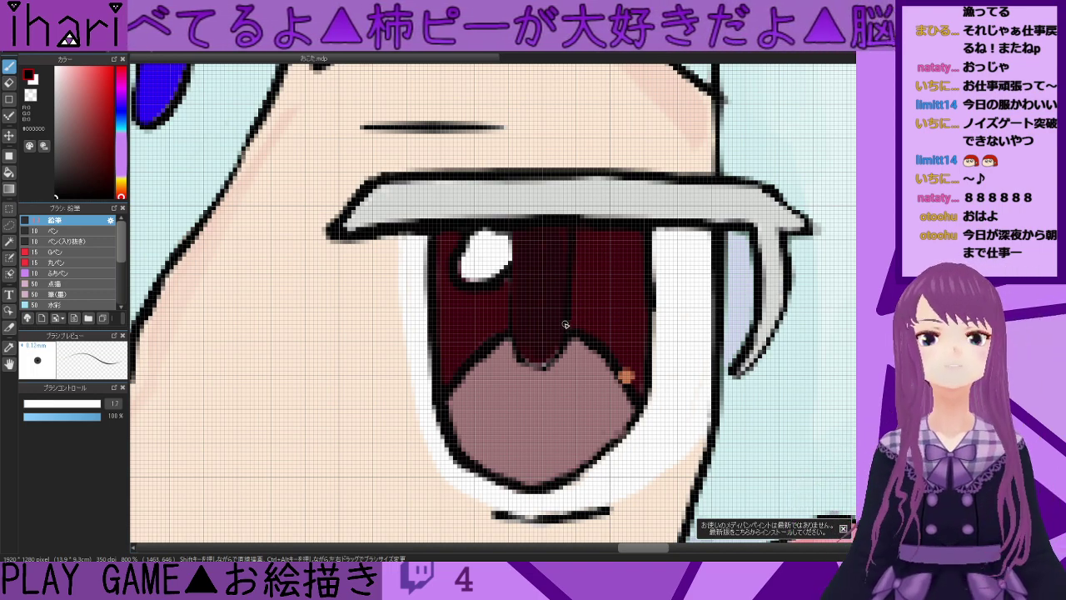
left_click_drag(509, 276, 513, 327)
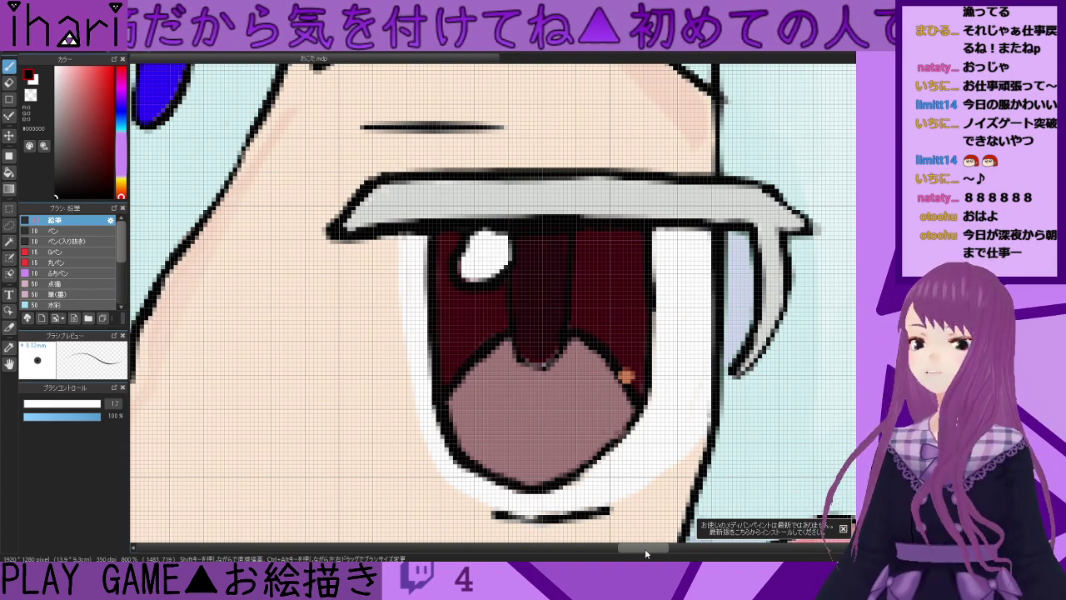
left_click_drag(646, 545, 572, 558)
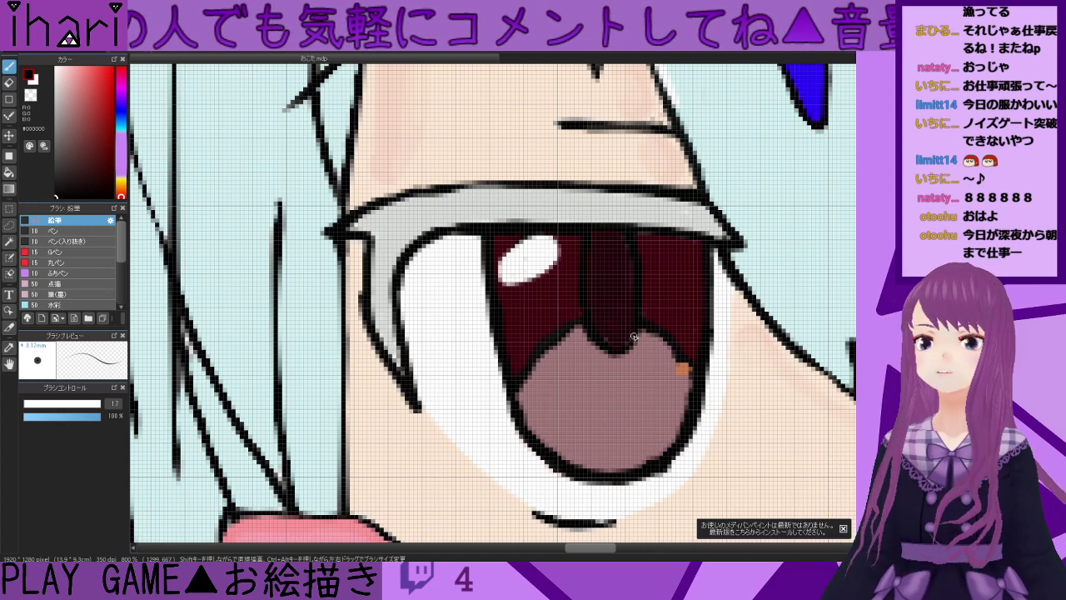
scroll(613, 351, "down", 4)
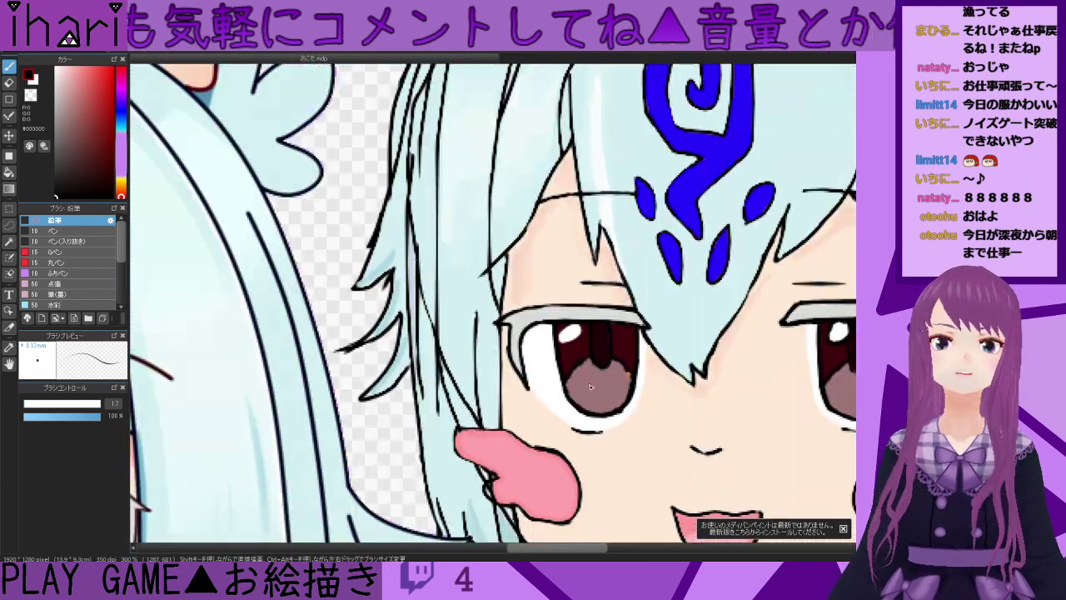
scroll(556, 448, "down", 1)
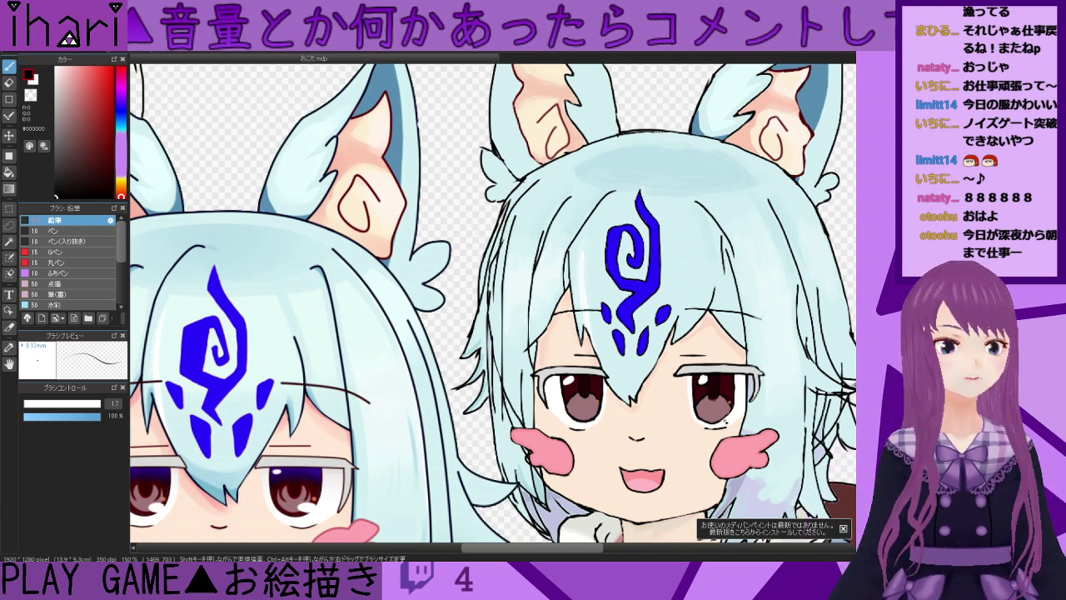
scroll(493, 305, "down", 3)
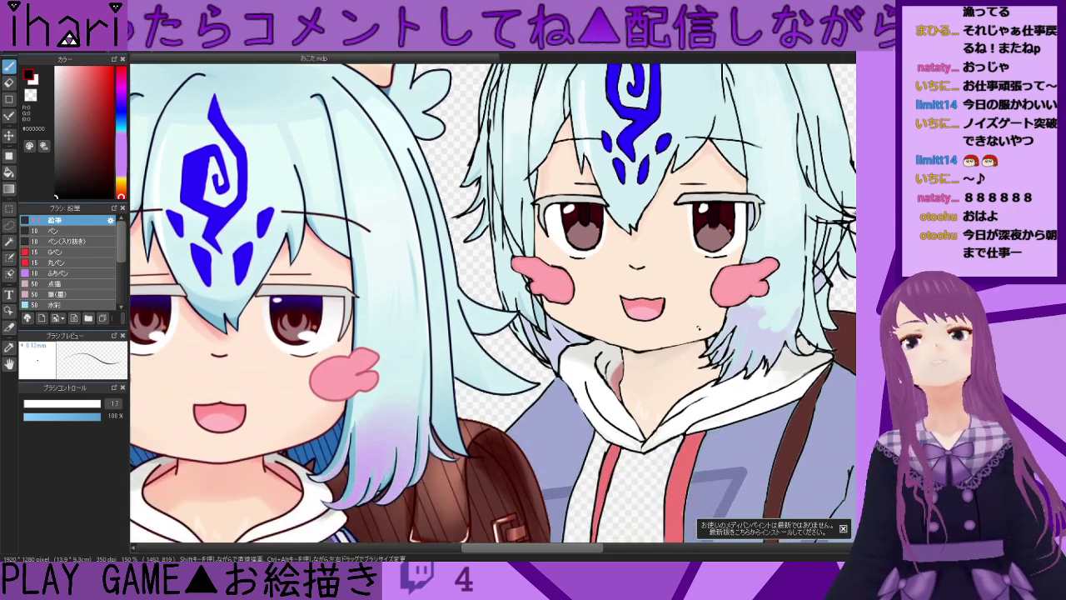
scroll(684, 309, "down", 3)
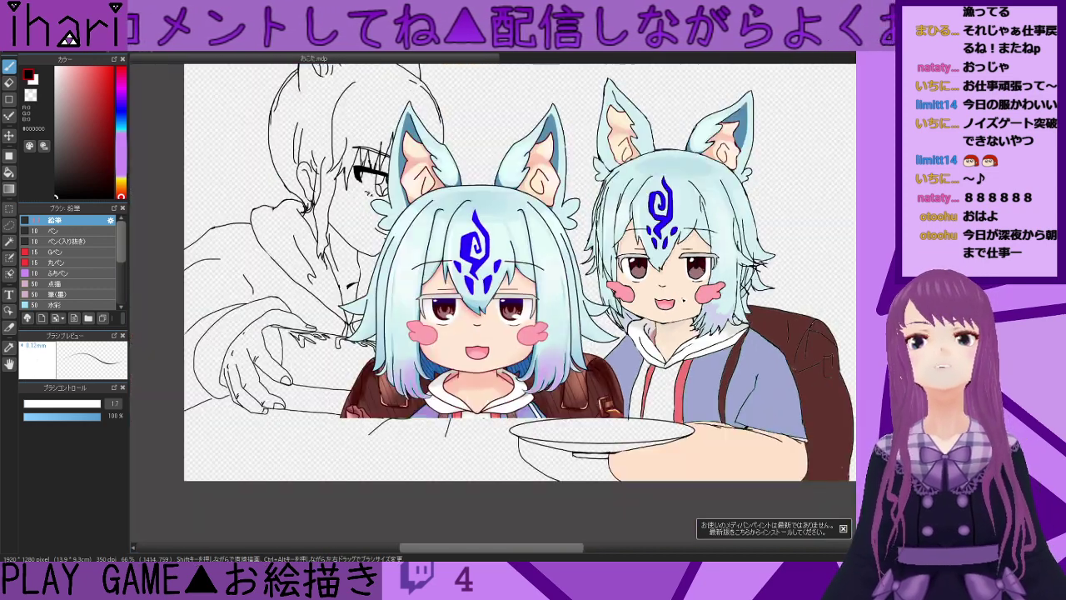
scroll(687, 298, "up", 5)
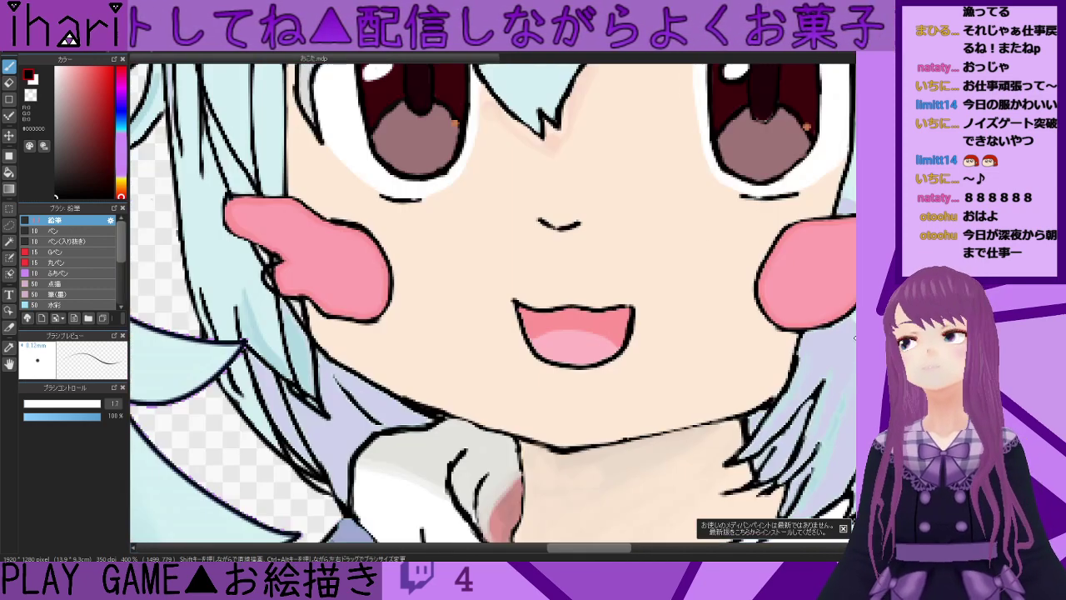
left_click_drag(855, 338, 855, 313)
scroll(757, 292, "down", 1)
scroll(757, 293, "up", 3)
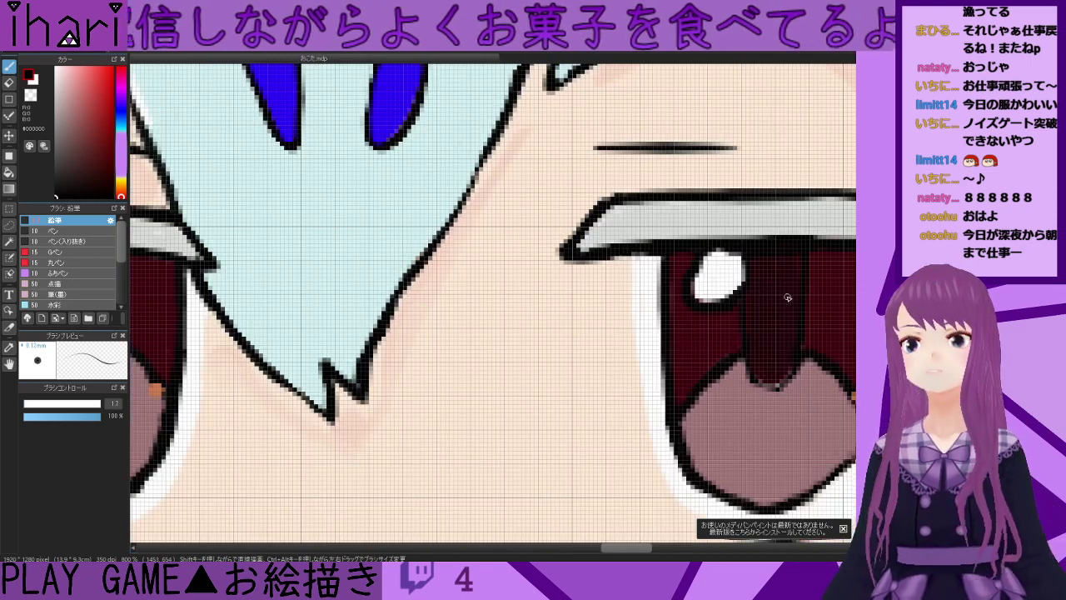
mouse_move(795, 369)
left_mouse_down()
mouse_move(758, 379)
mouse_move(780, 385)
mouse_move(802, 362)
left_mouse_up()
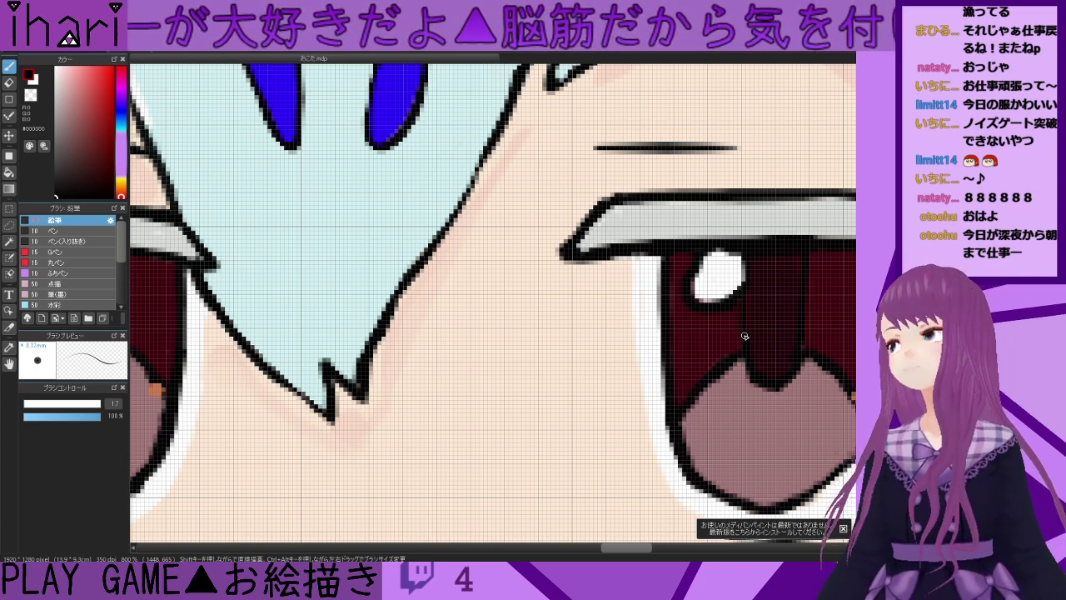
- Examine the second character's recoloured eyes and face against the finished character at several magnifications
scroll(735, 301, "down", 8)
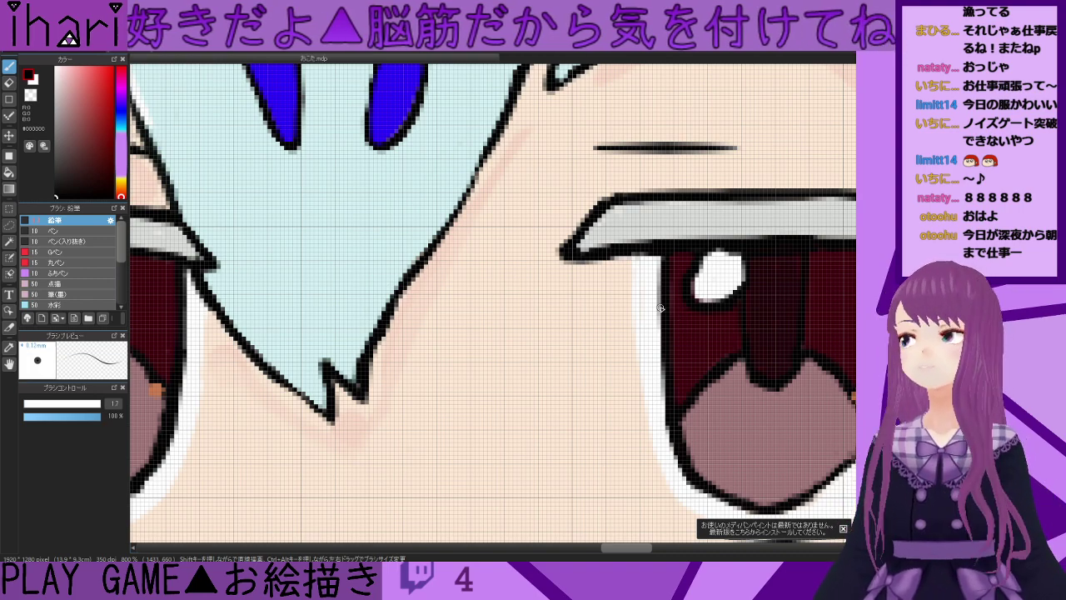
scroll(655, 310, "down", 2)
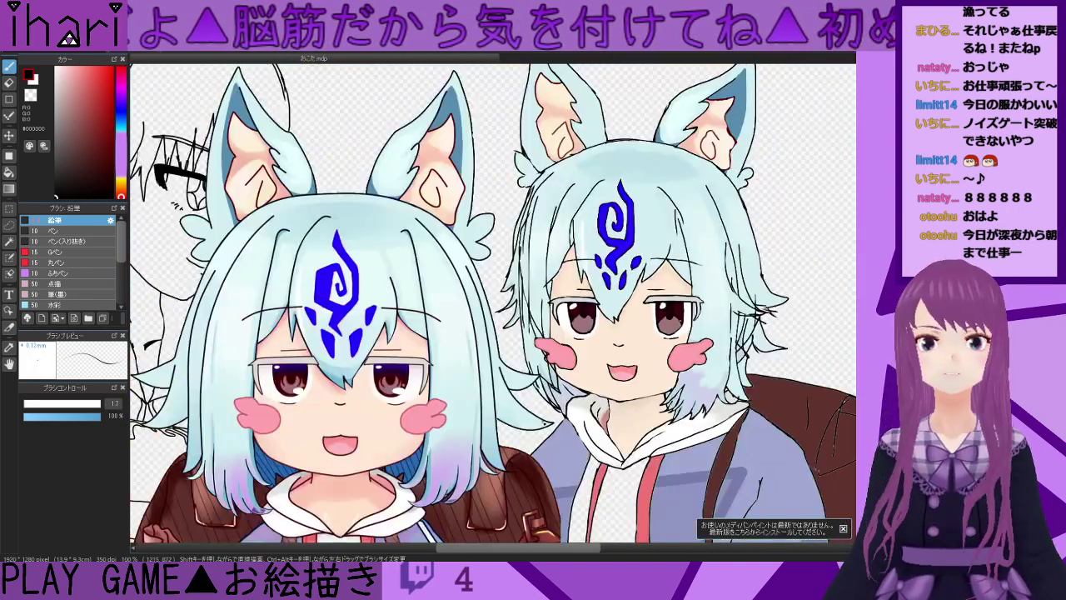
scroll(620, 356, "up", 2)
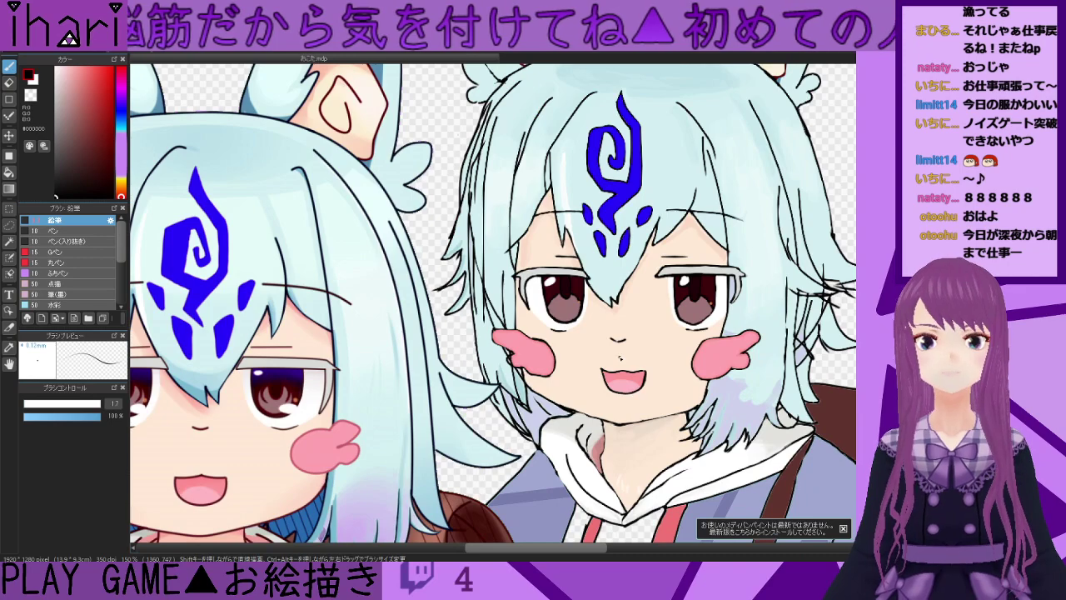
left_click_drag(620, 357, 620, 325)
scroll(787, 353, "down", 3)
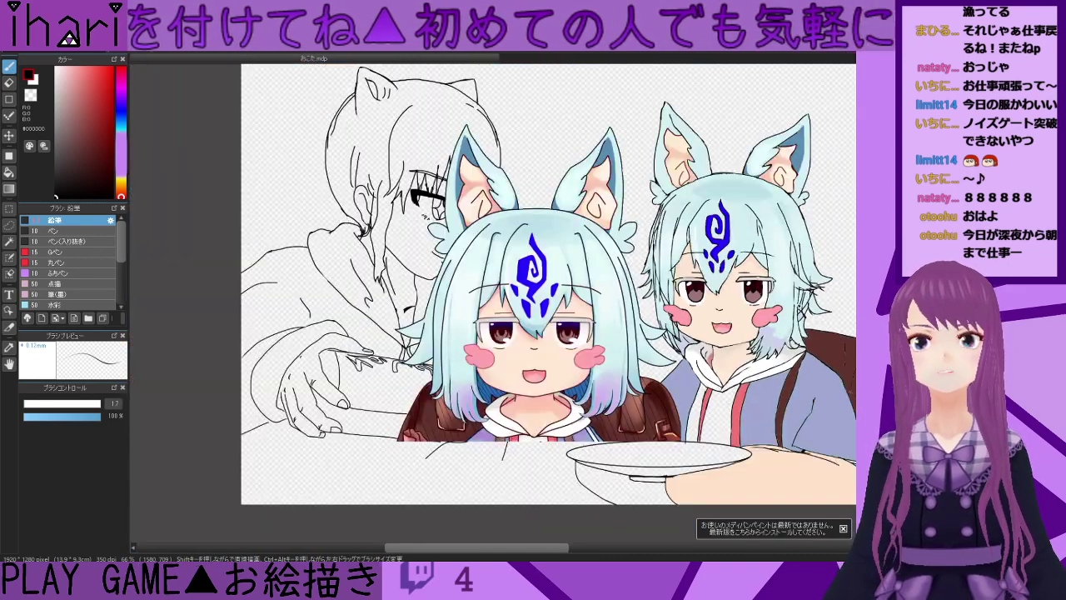
scroll(788, 353, "up", 2)
scroll(774, 250, "up", 2)
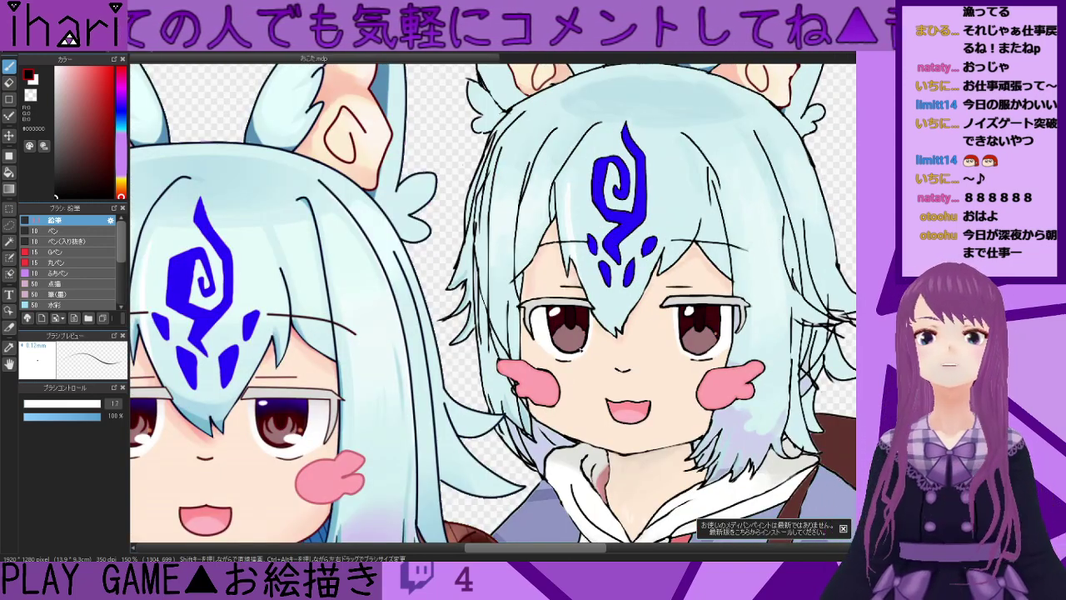
scroll(583, 333, "down", 1)
scroll(587, 346, "up", 2)
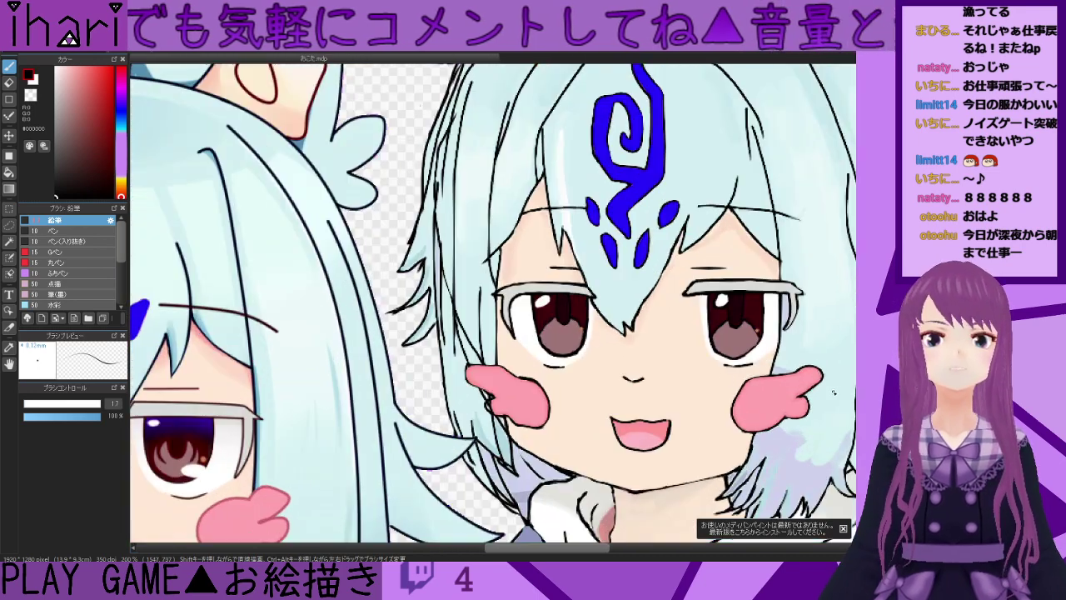
scroll(710, 468, "down", 2)
- Sample the hair shadow blue #6EBCD3 from the finished character, outline a shadow across the second character's central bang tip, and fill it
left_click_drag(592, 548, 614, 558)
right_click(412, 344)
scroll(491, 366, "down", 2)
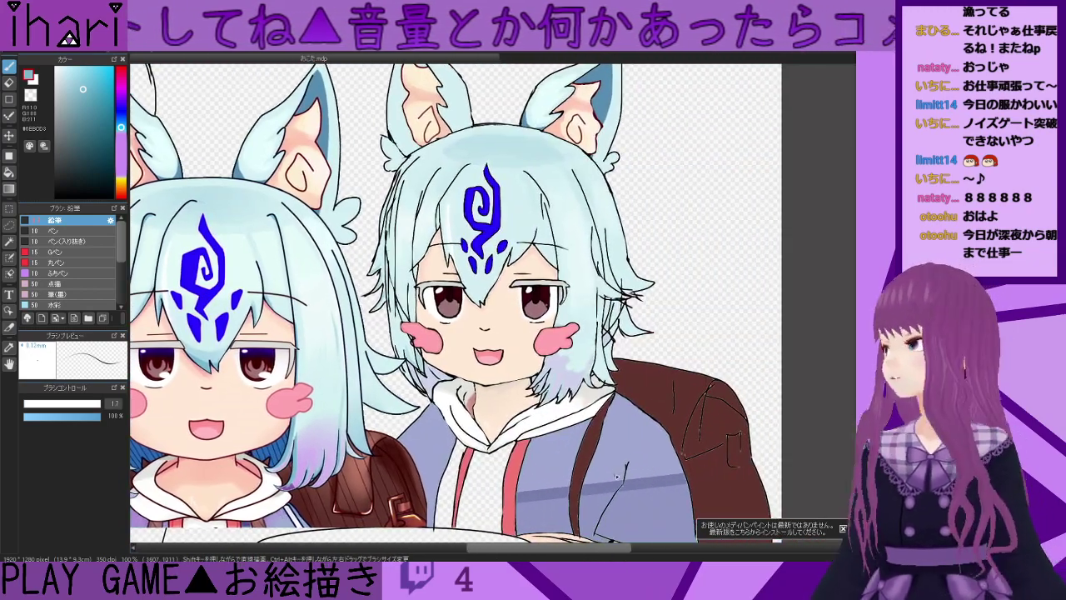
scroll(575, 309, "down", 1)
scroll(575, 309, "up", 1)
scroll(576, 308, "up", 2)
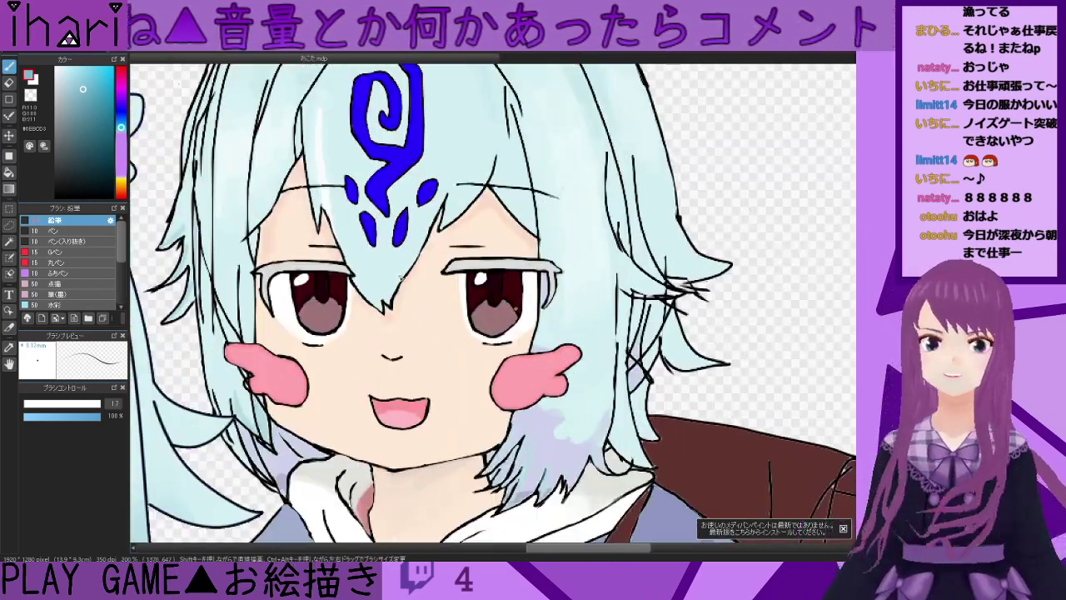
scroll(350, 251, "up", 1)
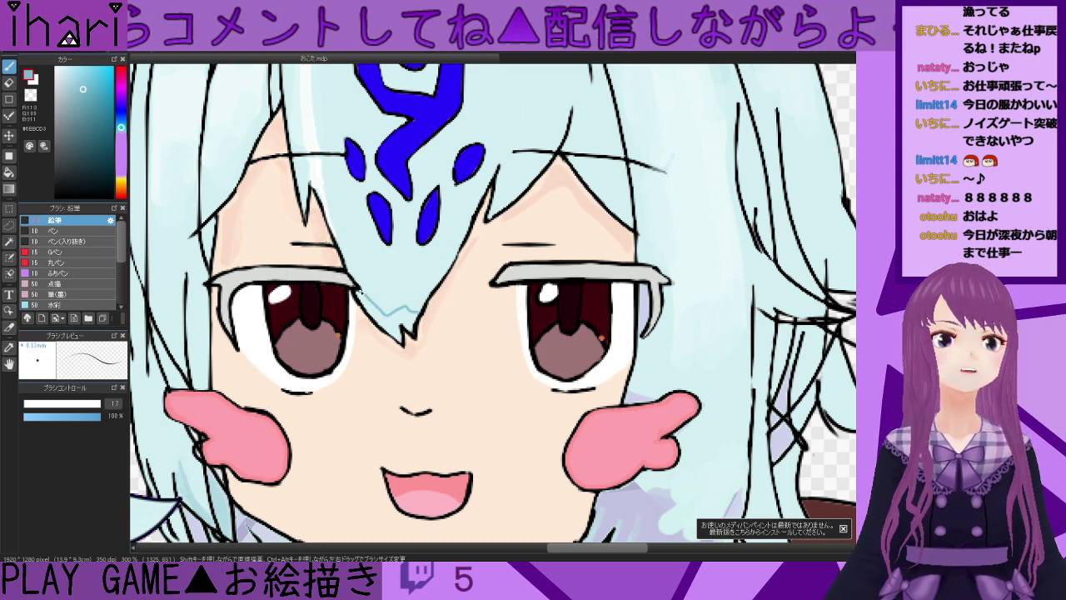
key("g")
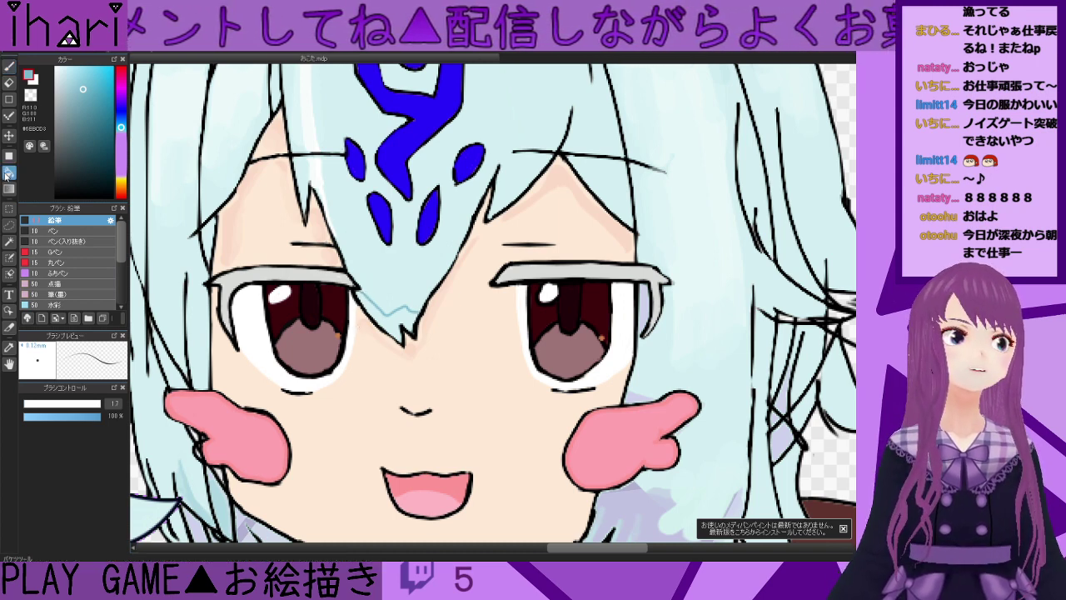
left_click(399, 323)
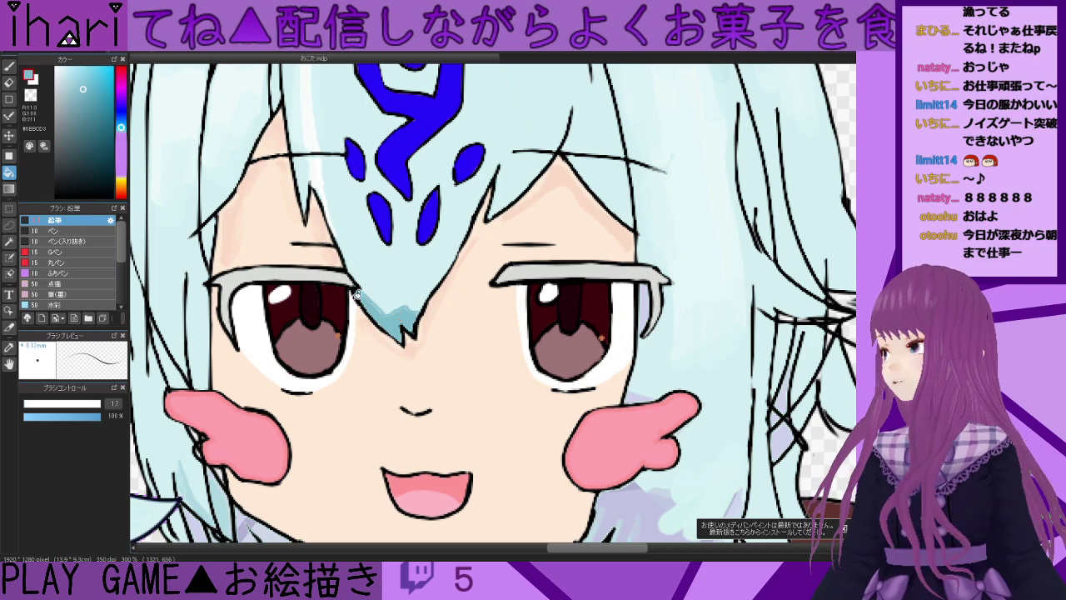
- Set the brush size to 3.5 and touch up the gaps and edges of the blue shadow on the central bang tip
key("b")
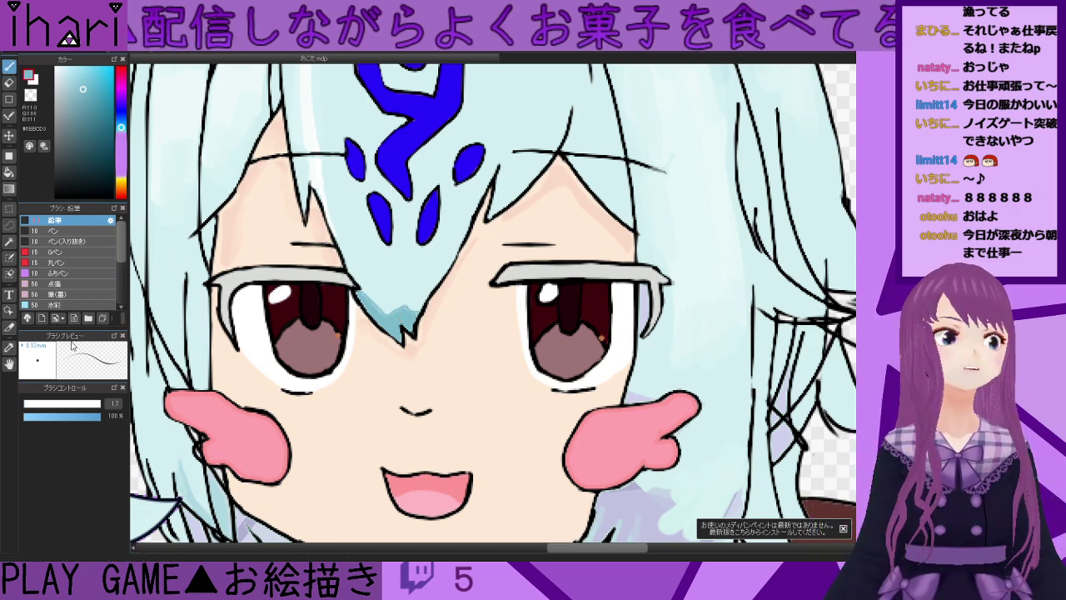
left_click(29, 408)
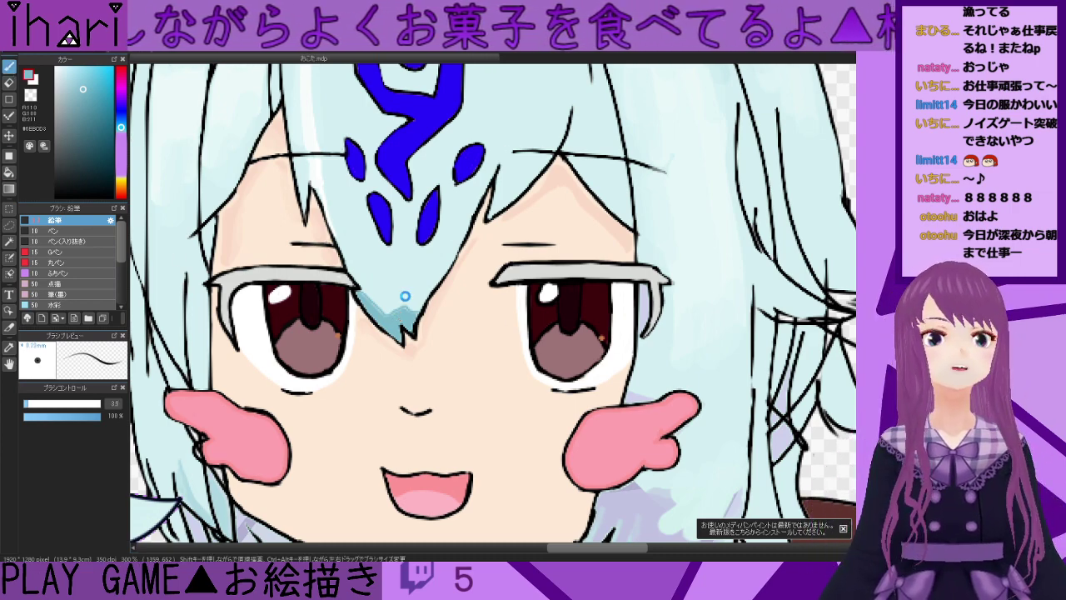
scroll(407, 310, "up", 4)
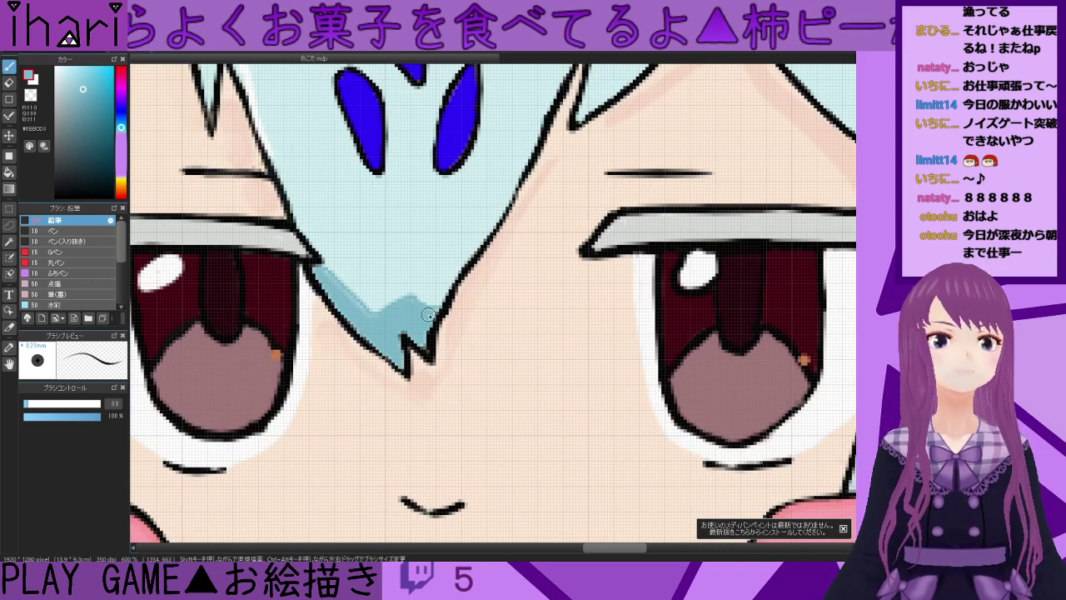
scroll(324, 272, "down", 1)
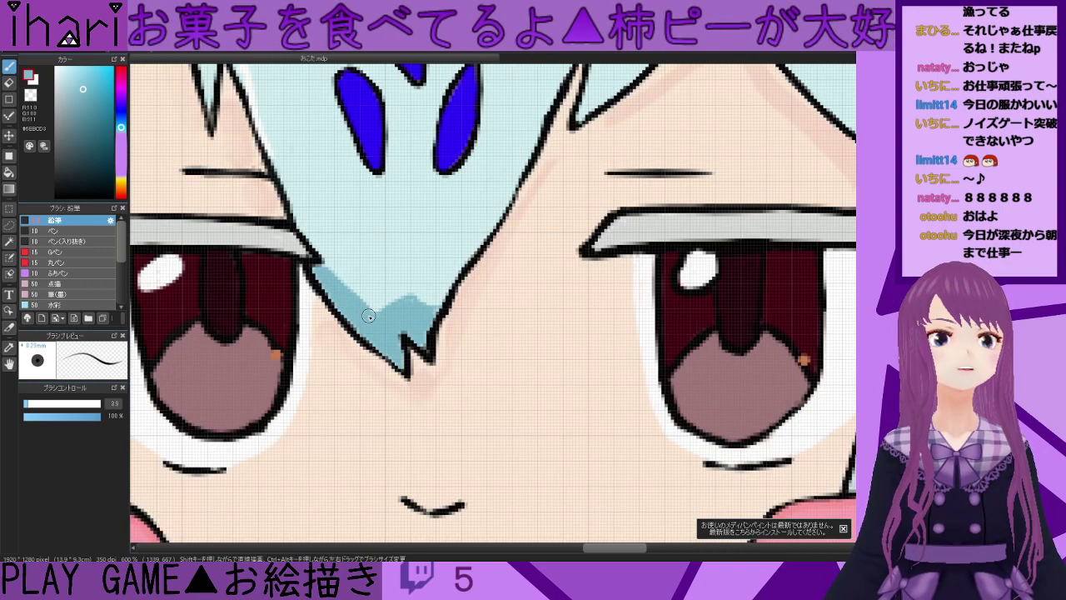
- Sample the lighter blue #B1DBE7 from the finished character's hair, brush a transition band above the bang-tip shadow, and refine its edges with resampled hair colours
scroll(335, 474, "down", 1)
mouse_move(600, 549)
left_mouse_down()
mouse_move(470, 548)
mouse_move(498, 549)
mouse_move(546, 423)
left_mouse_up()
right_click(401, 453)
left_click_drag(539, 550, 642, 550)
scroll(448, 209, "down", 1)
scroll(448, 210, "up", 1)
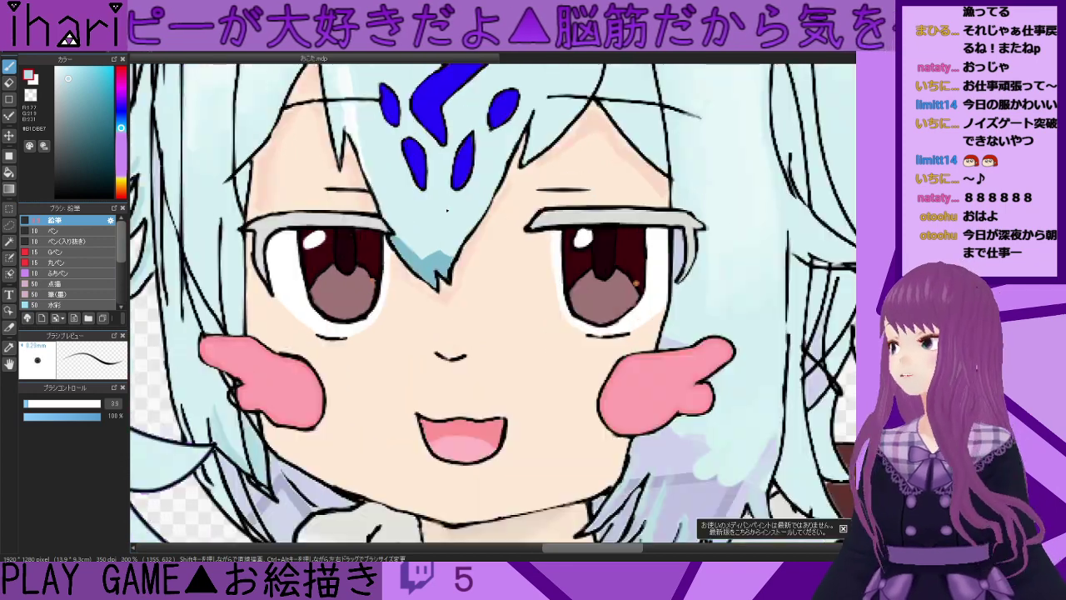
scroll(447, 211, "up", 1)
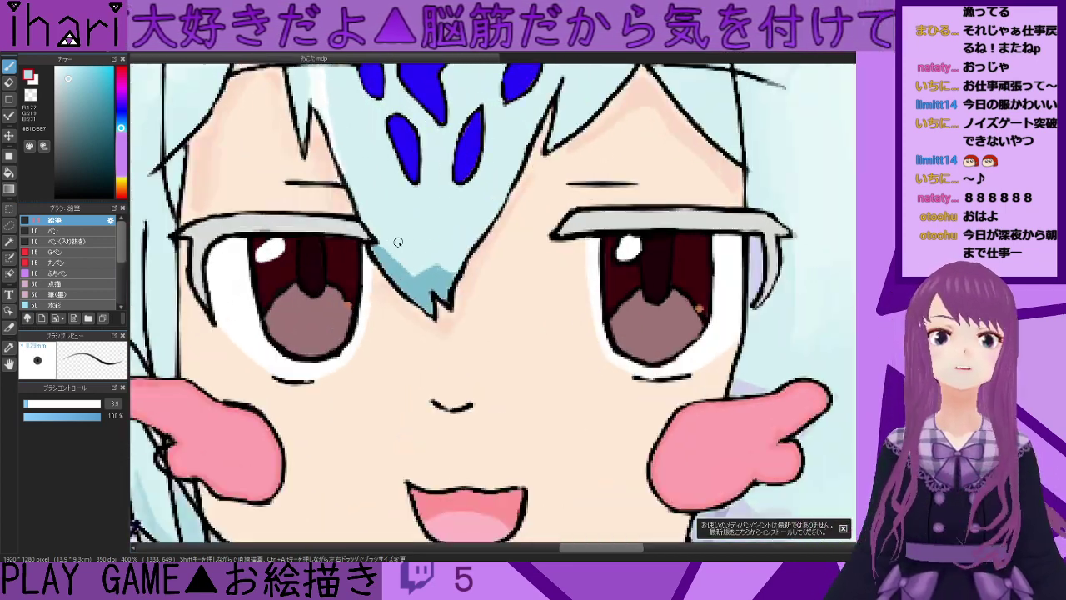
left_click_drag(367, 217, 404, 261)
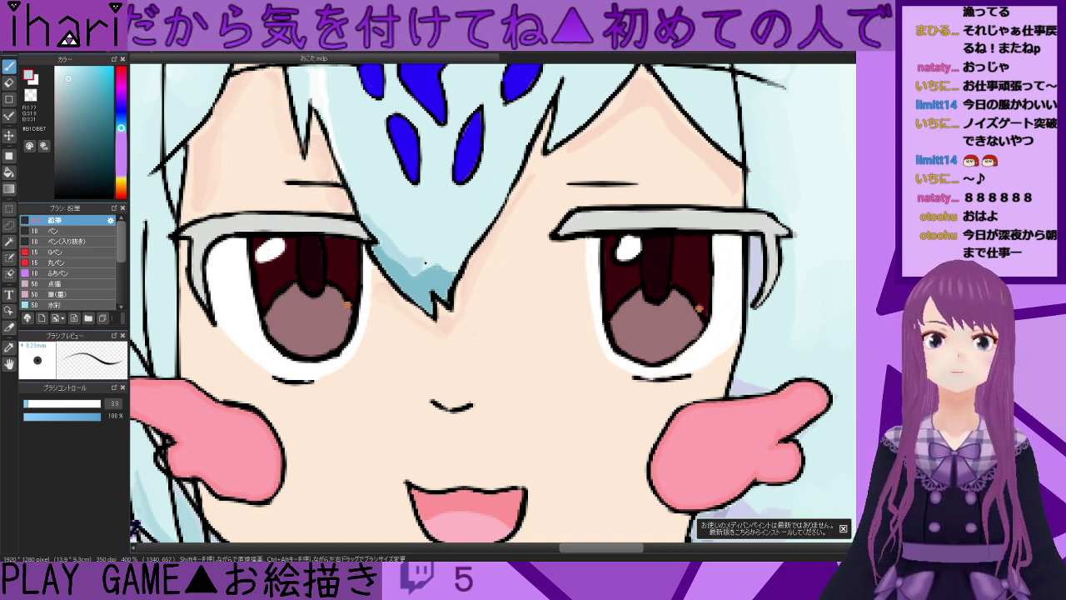
left_click_drag(425, 260, 467, 254)
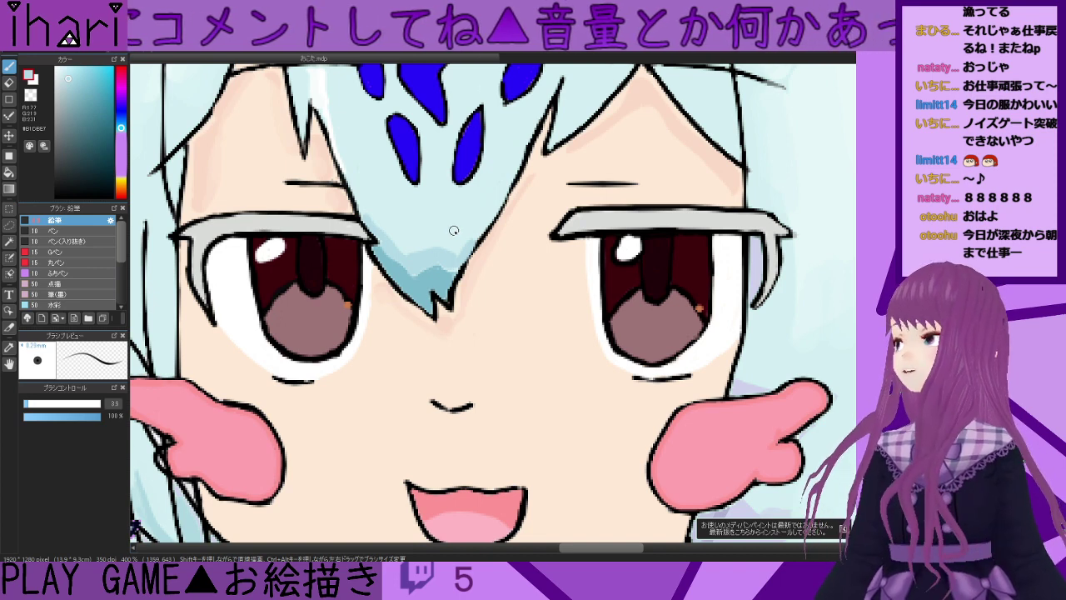
left_click(463, 233, "alt")
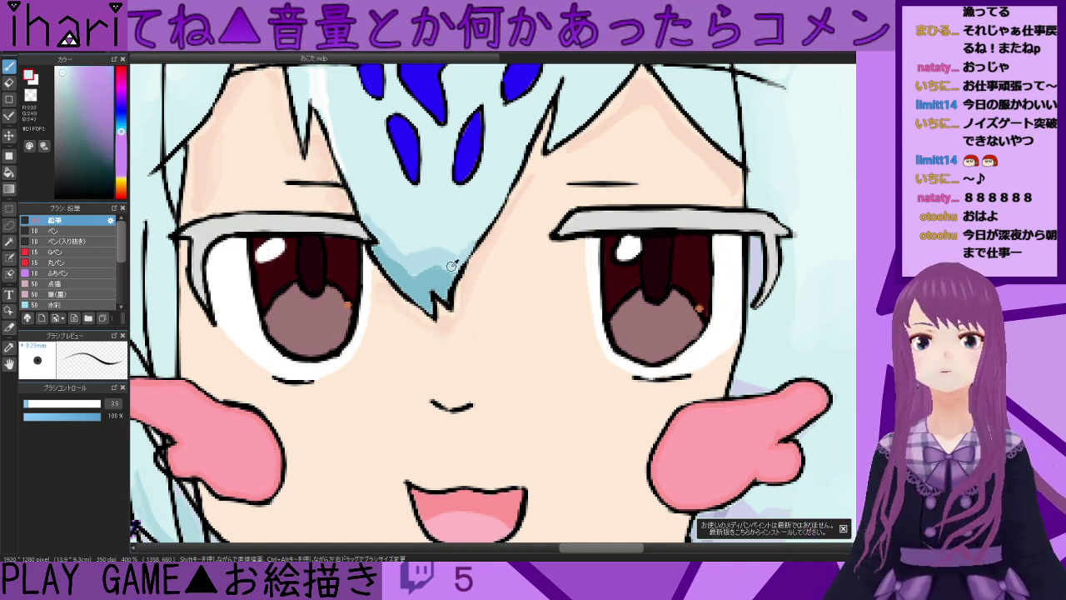
left_click(453, 267, "alt")
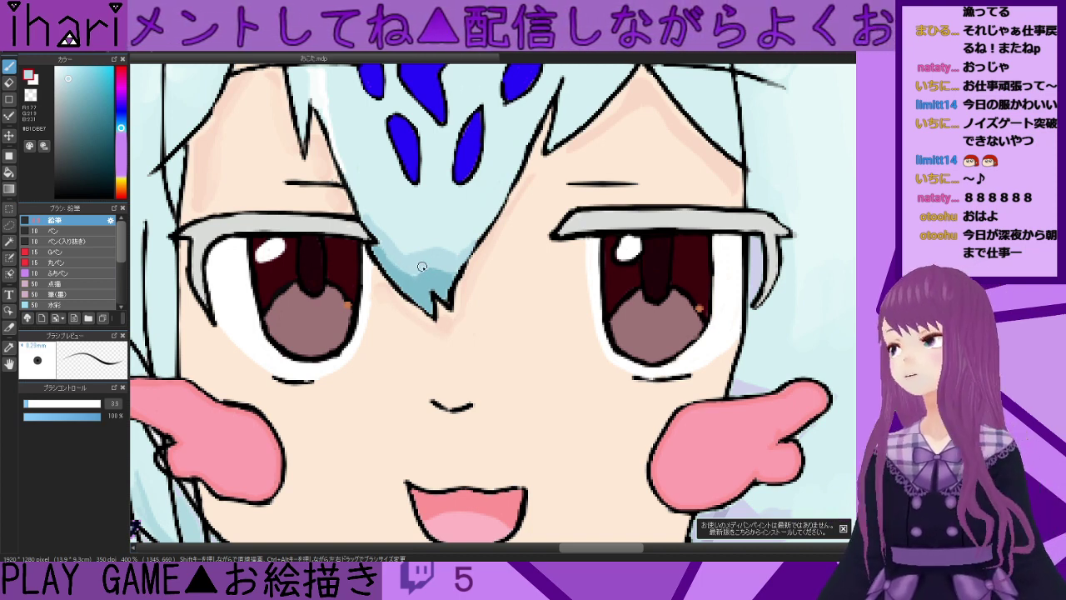
- Extend the #B1DBE7 transition band up both edges of the central bang tip and refine its upper boundary with the base hair colour #D1F0F2
scroll(374, 267, "down", 5)
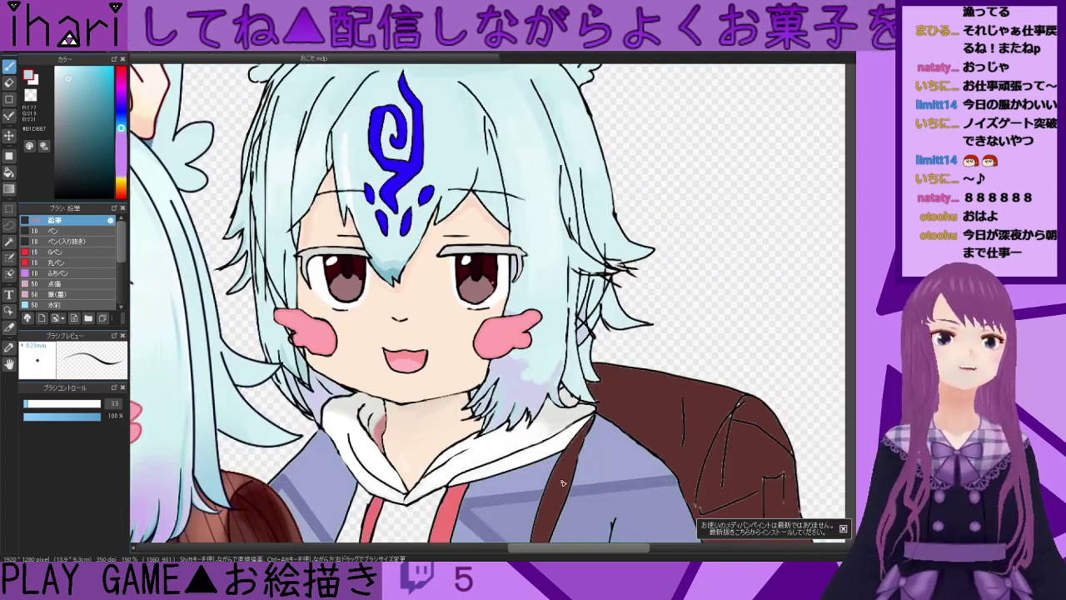
left_click_drag(594, 547, 548, 557)
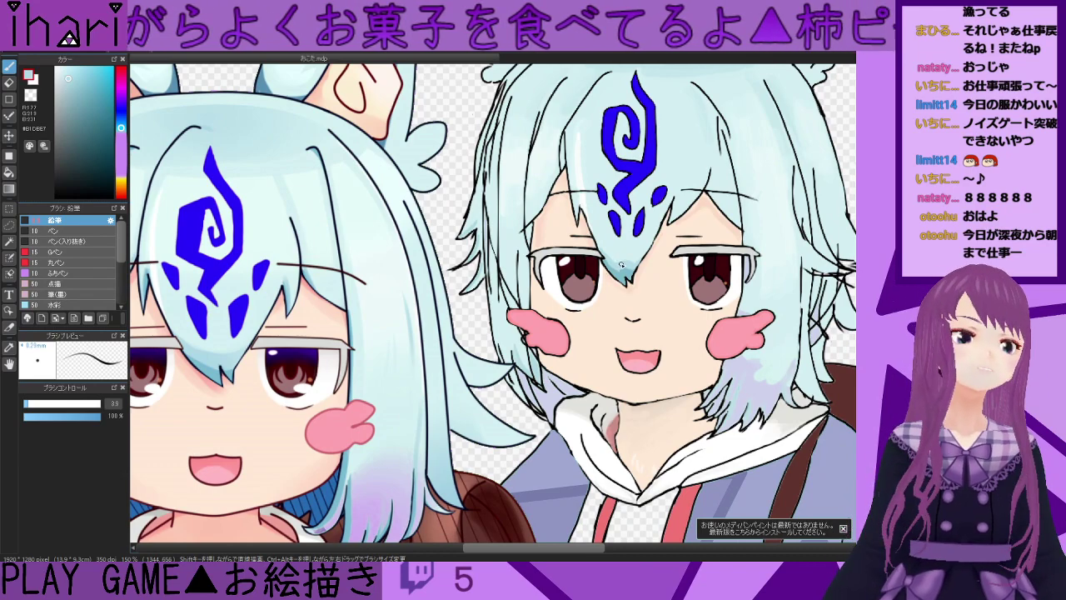
scroll(622, 264, "up", 6)
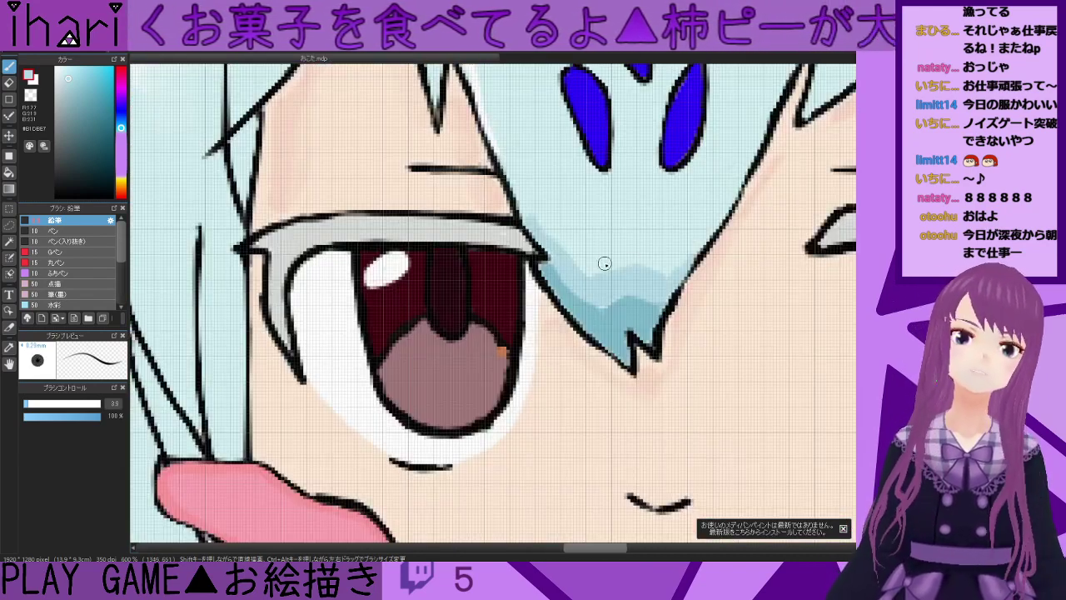
mouse_move(552, 234)
left_mouse_down()
mouse_move(538, 219)
mouse_move(605, 269)
mouse_move(658, 264)
mouse_move(713, 221)
left_mouse_up()
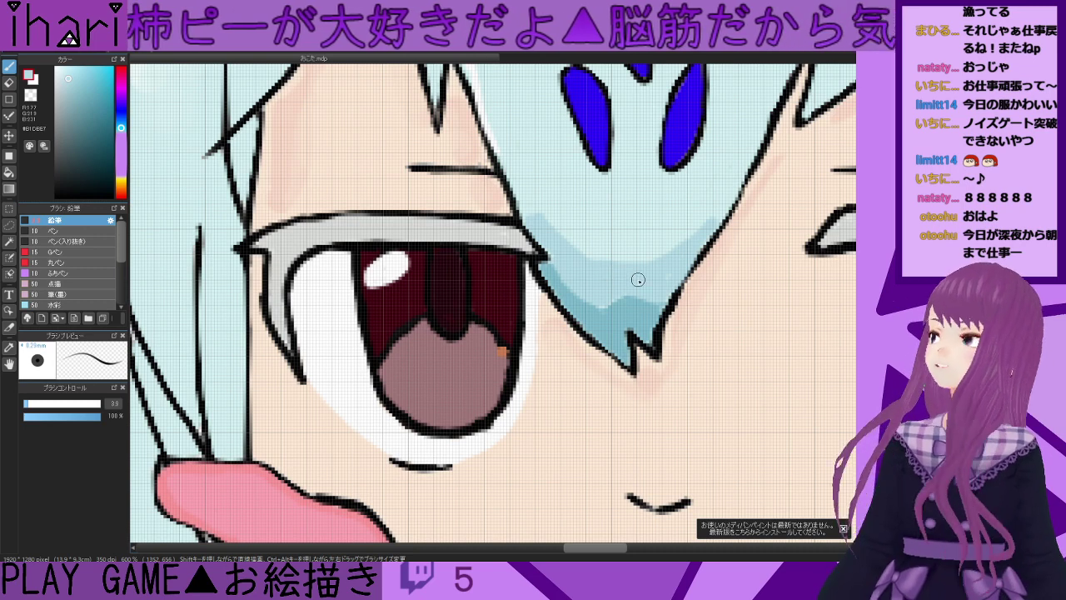
left_click(529, 173, "alt")
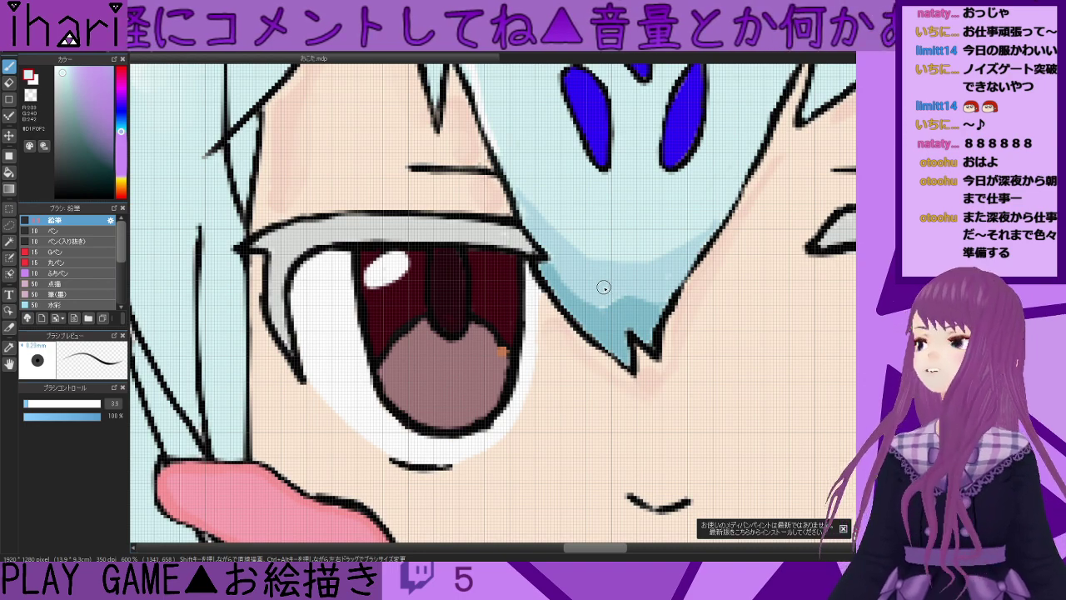
- Resample #B1DBE7 from the central bang and smooth the boundary between the transition band and the darker tip shadow
scroll(564, 297, "down", 2)
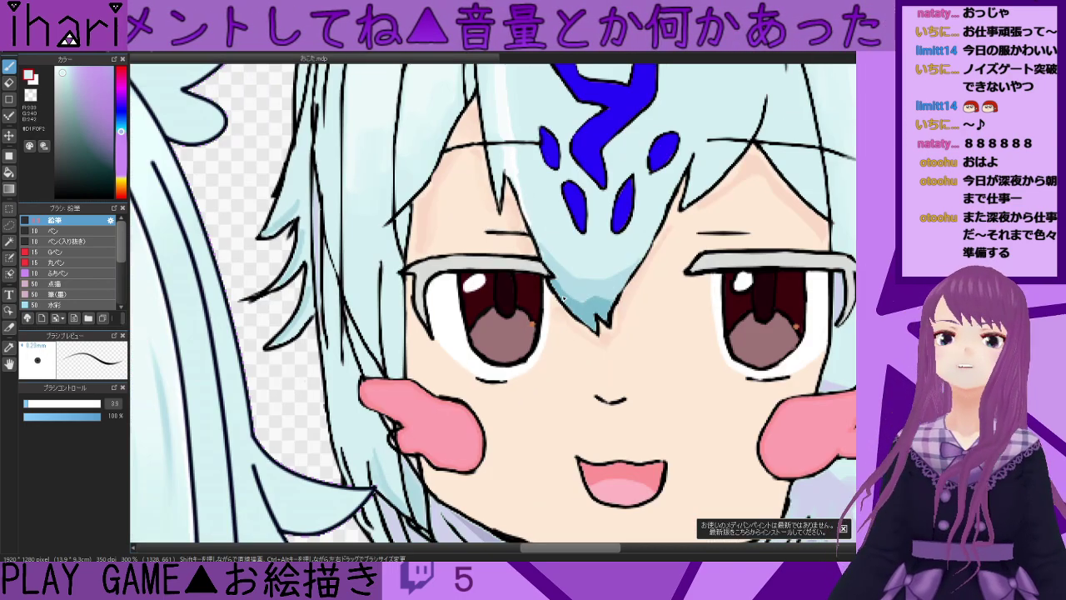
scroll(567, 295, "down", 1)
mouse_move(601, 550)
left_mouse_down()
mouse_move(562, 552)
mouse_move(617, 550)
left_mouse_up()
scroll(753, 323, "down", 1)
scroll(755, 321, "up", 3)
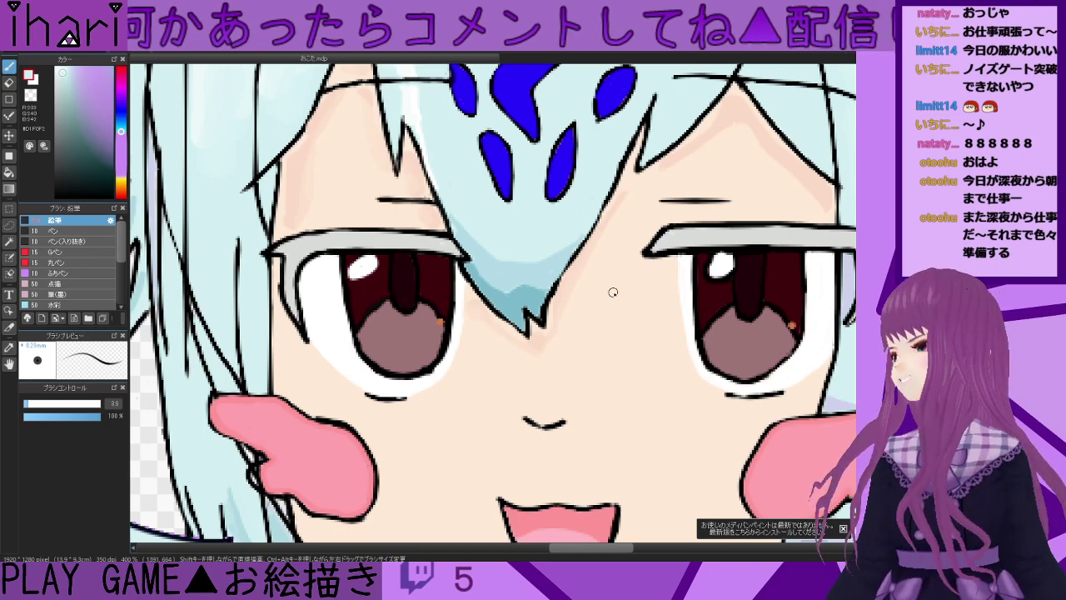
scroll(567, 254, "down", 1)
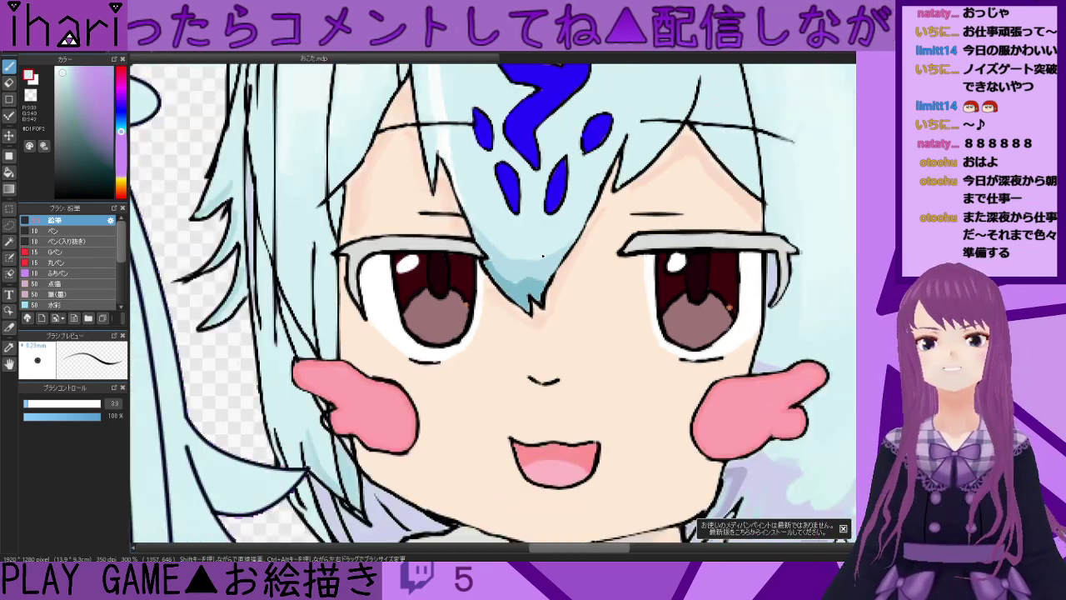
scroll(533, 245, "up", 2)
left_click(558, 292, "alt")
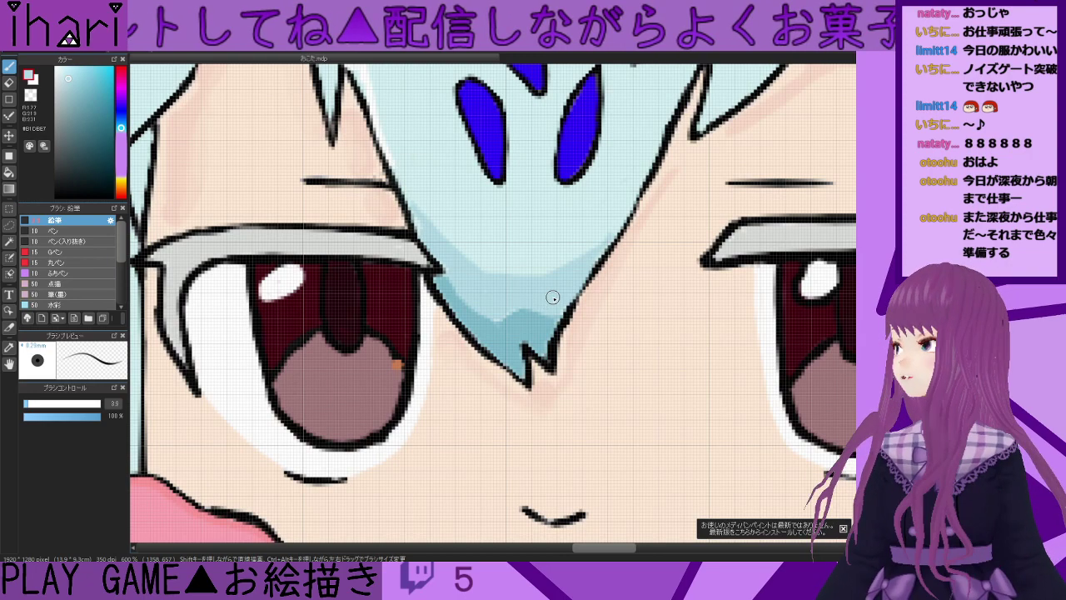
scroll(487, 290, "down", 2)
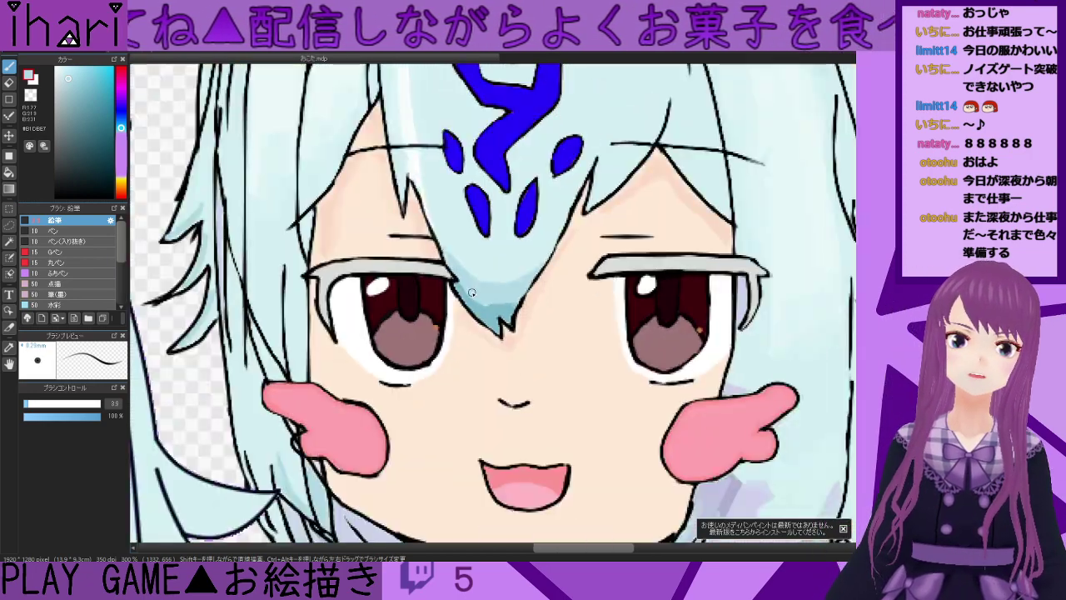
scroll(472, 292, "down", 2)
scroll(474, 354, "up", 4)
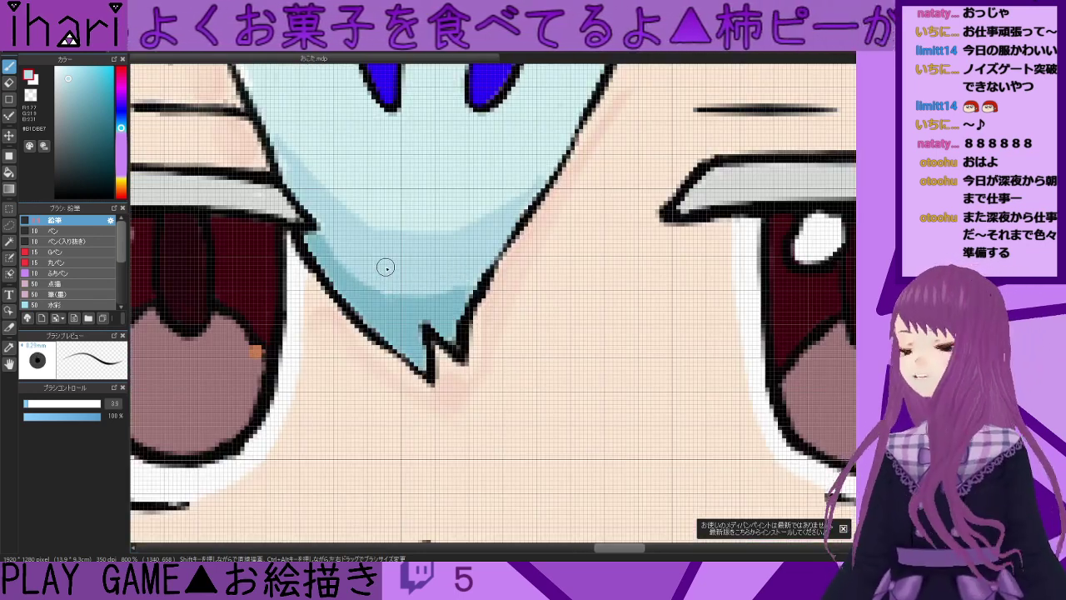
scroll(398, 271, "down", 1)
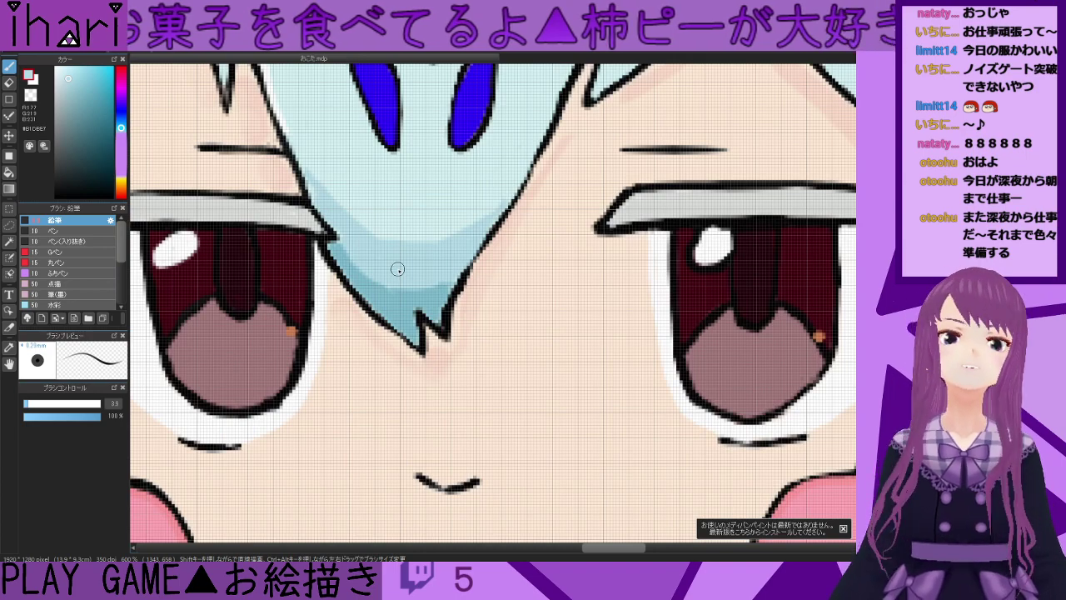
- Brush a #B1DBE7 shadow along the lower edge of the bang right of the forehead parting and thin it with the base hair colour #D1F0F2
scroll(417, 271, "down", 2)
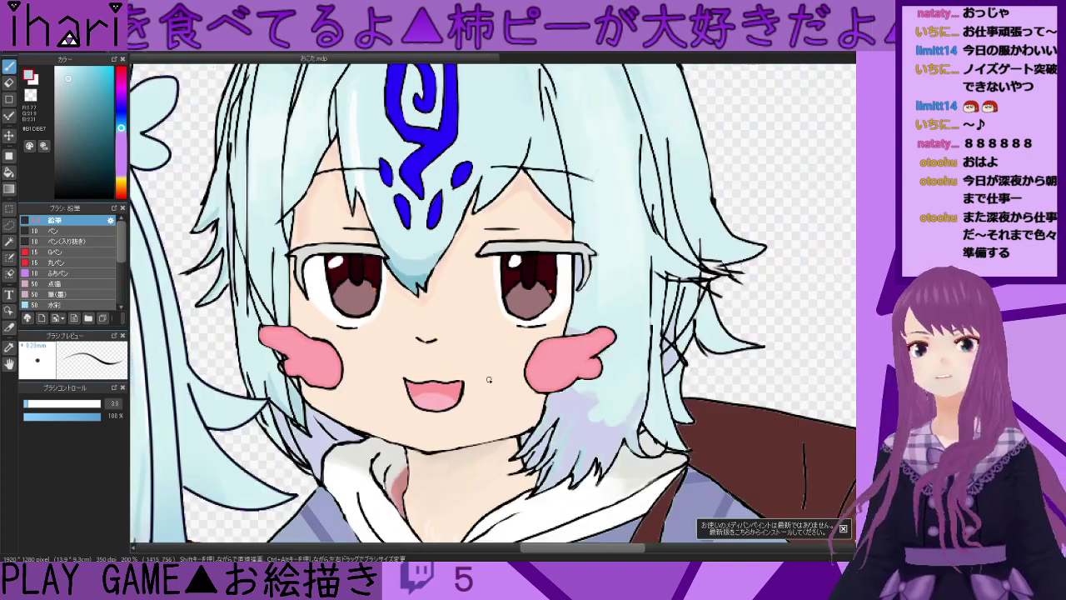
left_click_drag(535, 554, 504, 557)
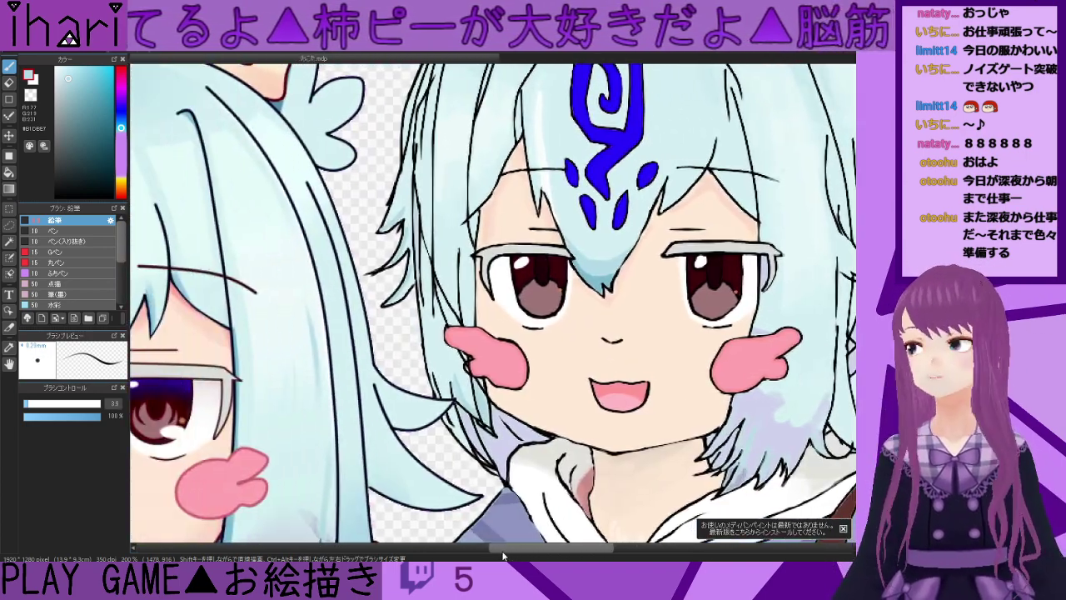
scroll(527, 531, "down", 1)
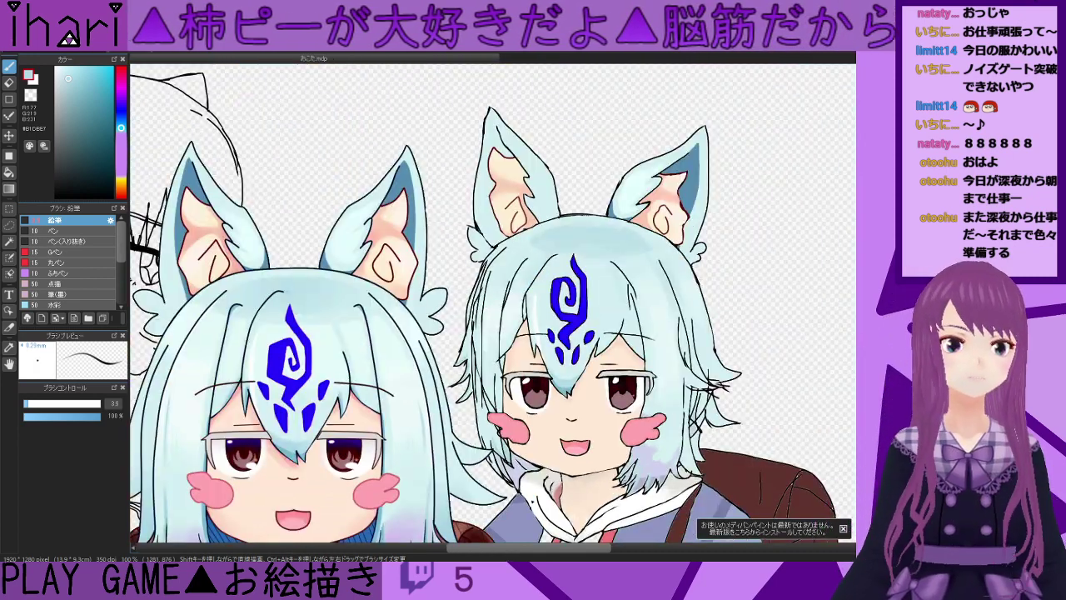
scroll(586, 320, "up", 2)
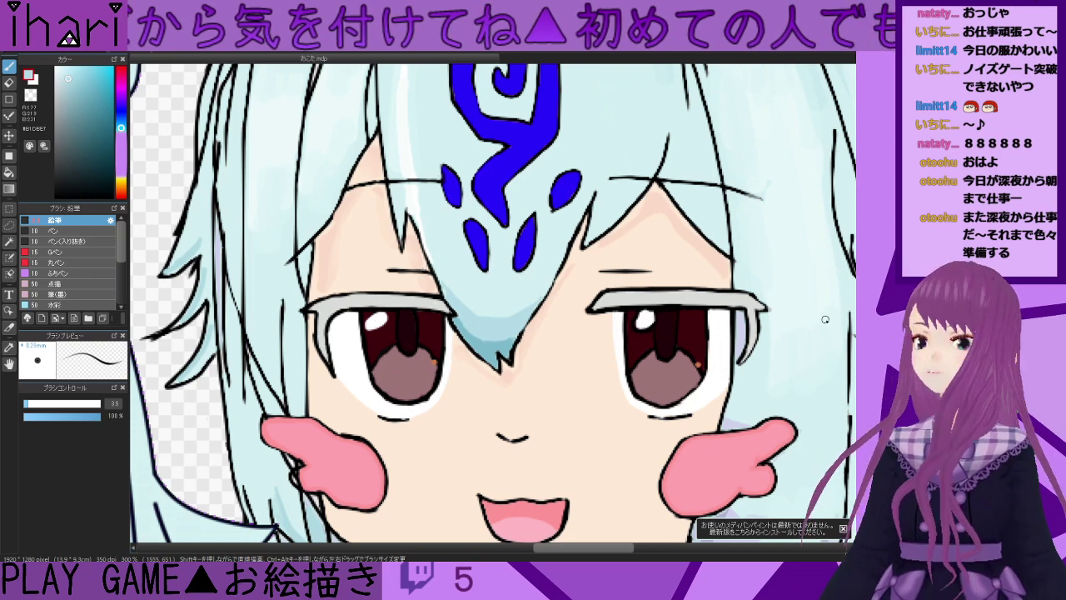
scroll(639, 290, "down", 2)
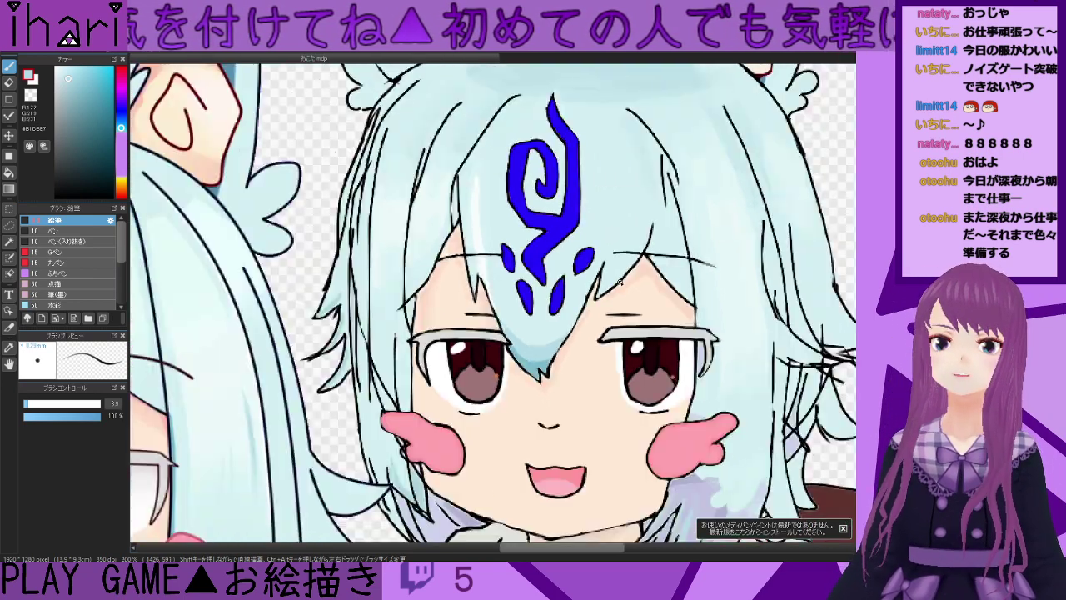
scroll(621, 277, "up", 3)
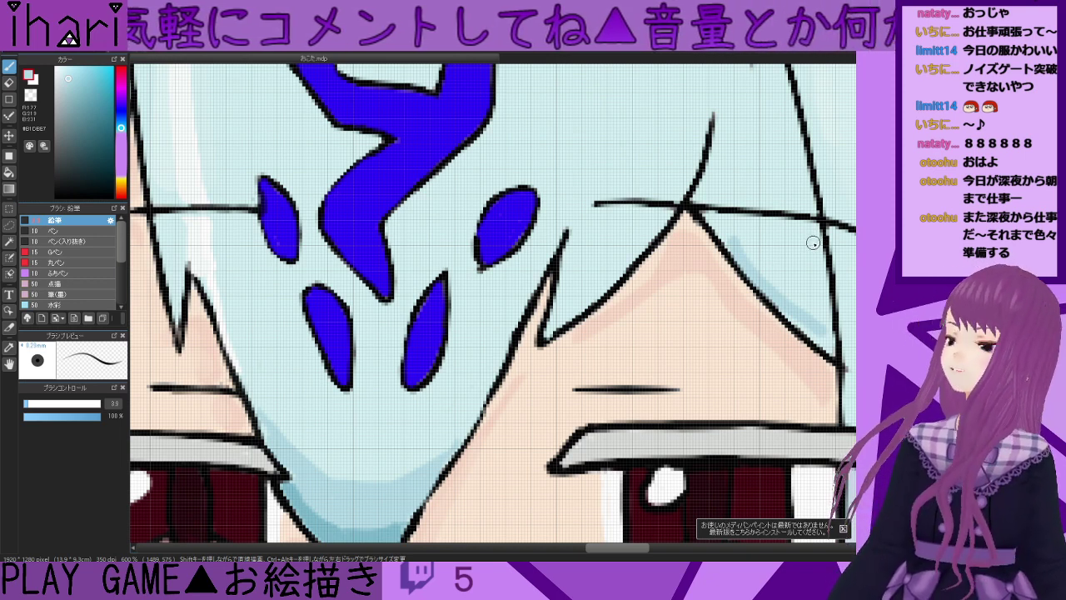
left_click_drag(812, 243, 825, 344)
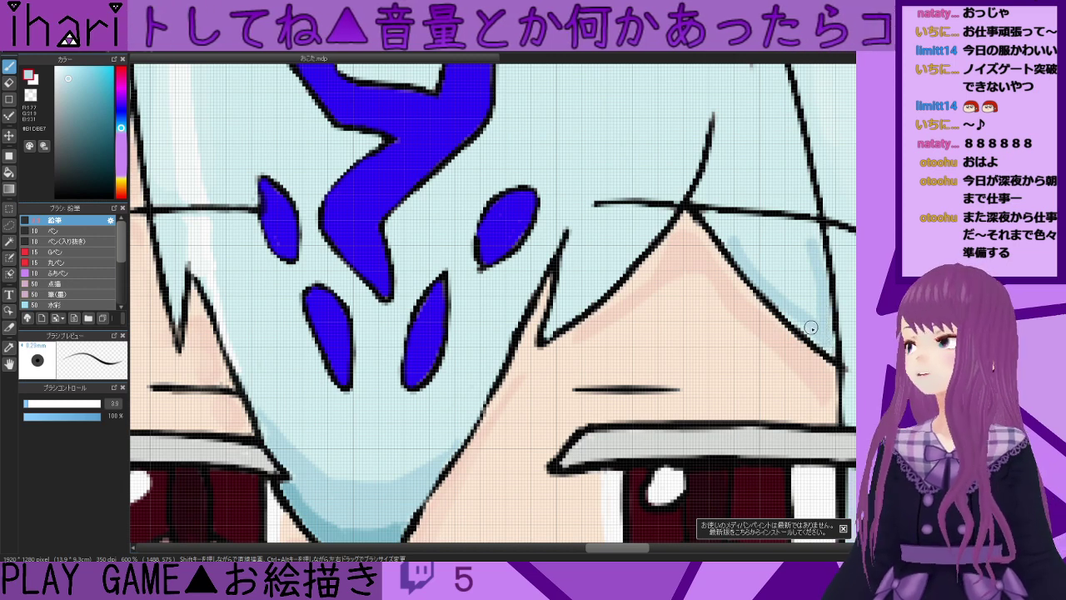
left_click(793, 252, "alt")
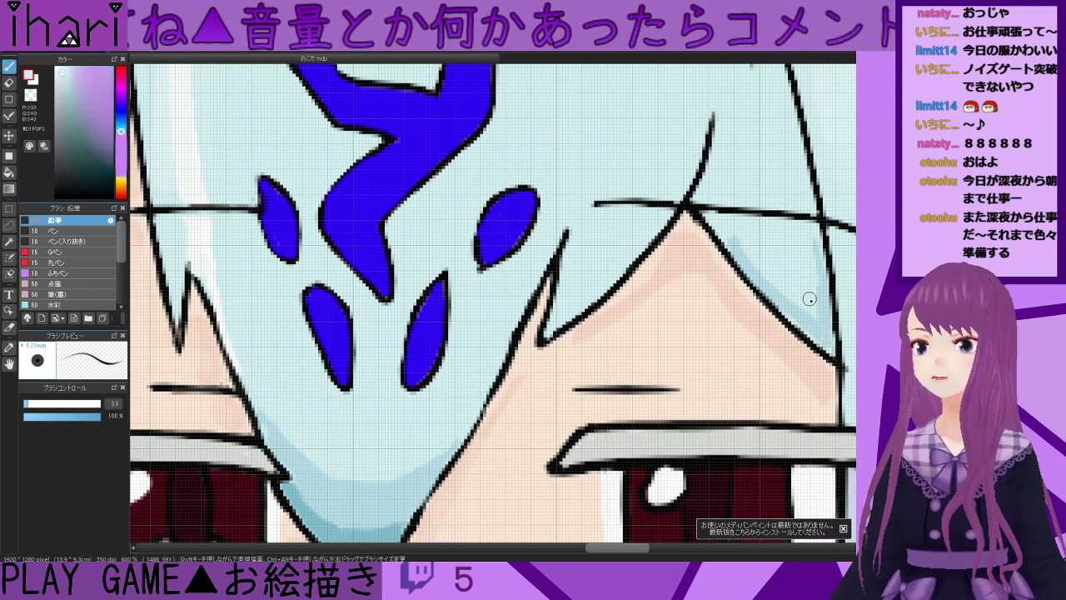
left_click_drag(758, 273, 725, 242)
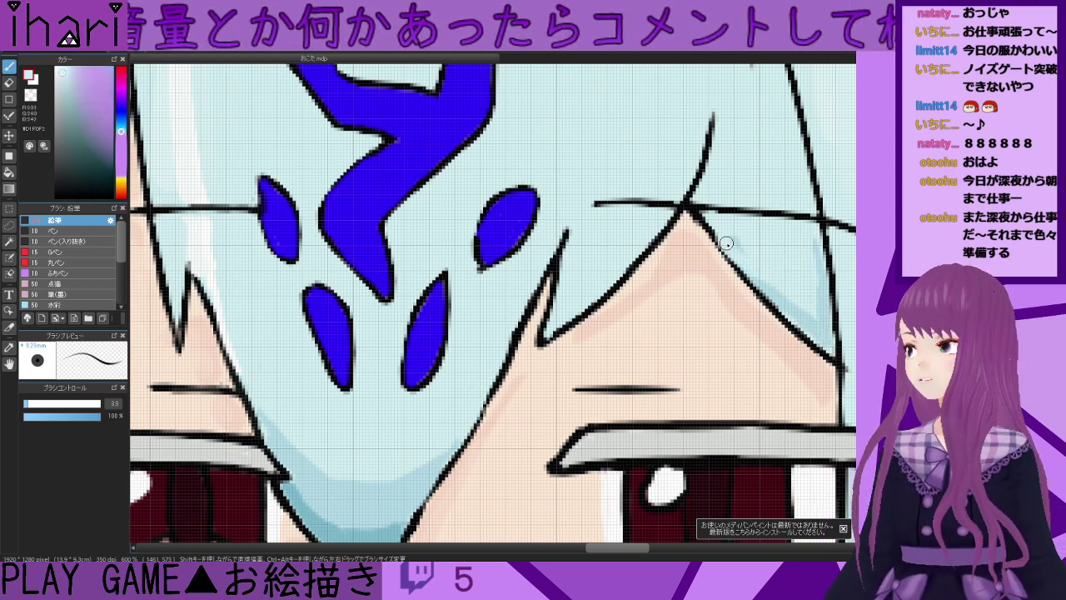
key("ctrl+z")
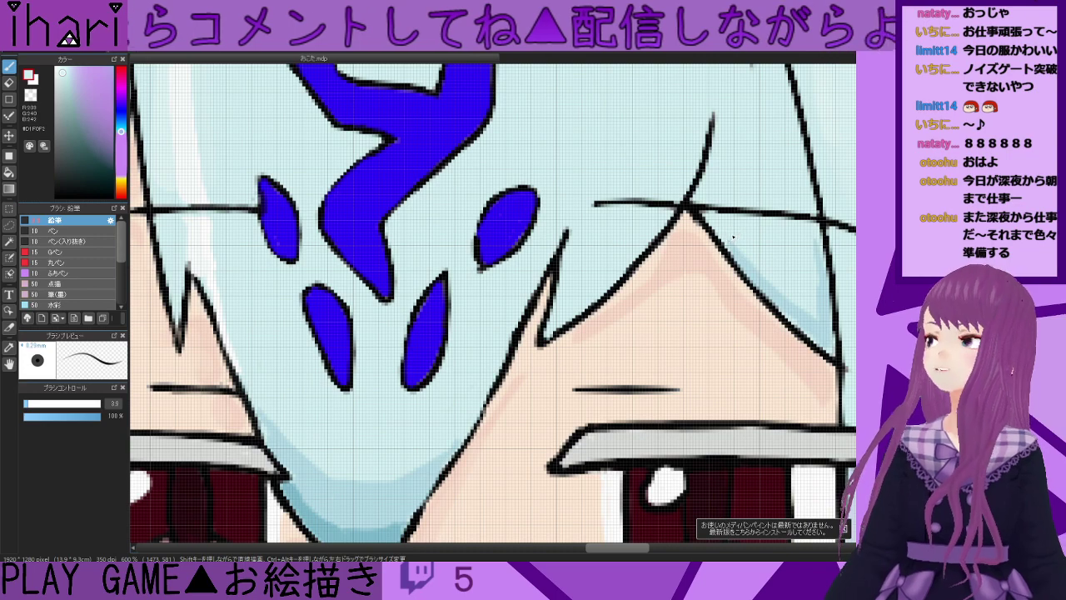
- Shade the lower edge of the bang left of the forehead parting with #B1DBE7 and trim the shadow with #D1F0F2
left_click(781, 305, "alt")
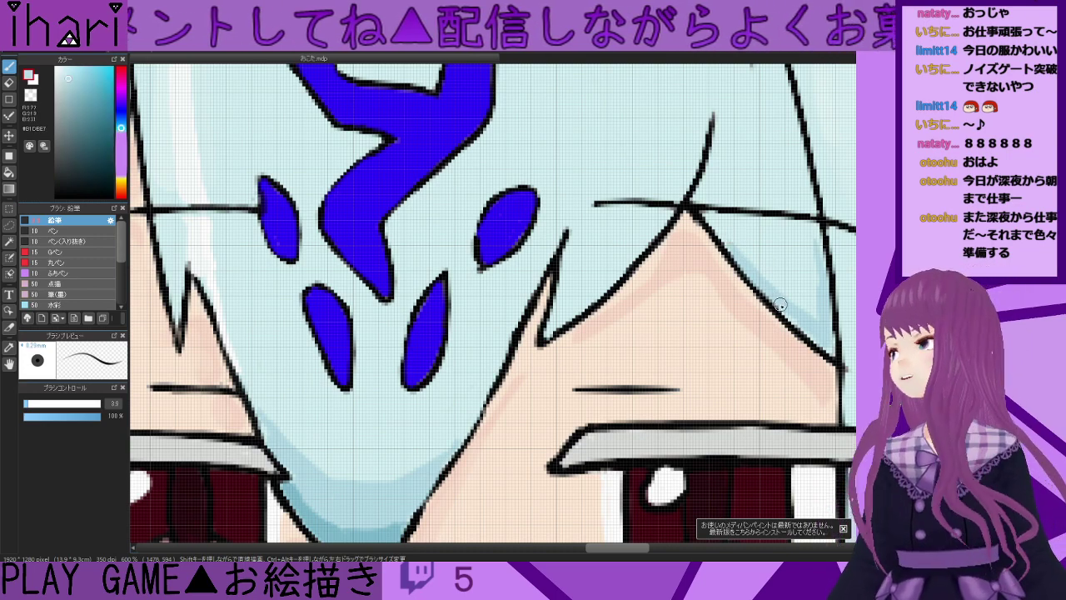
mouse_move(650, 229)
left_mouse_down()
mouse_move(559, 320)
mouse_move(579, 252)
left_mouse_up()
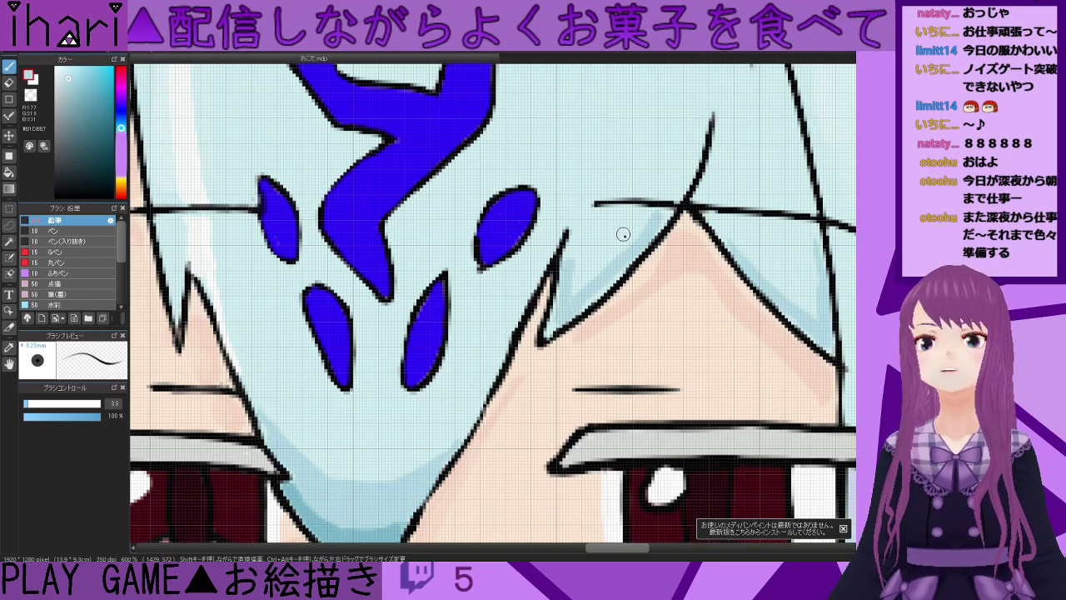
left_click(623, 234, "alt")
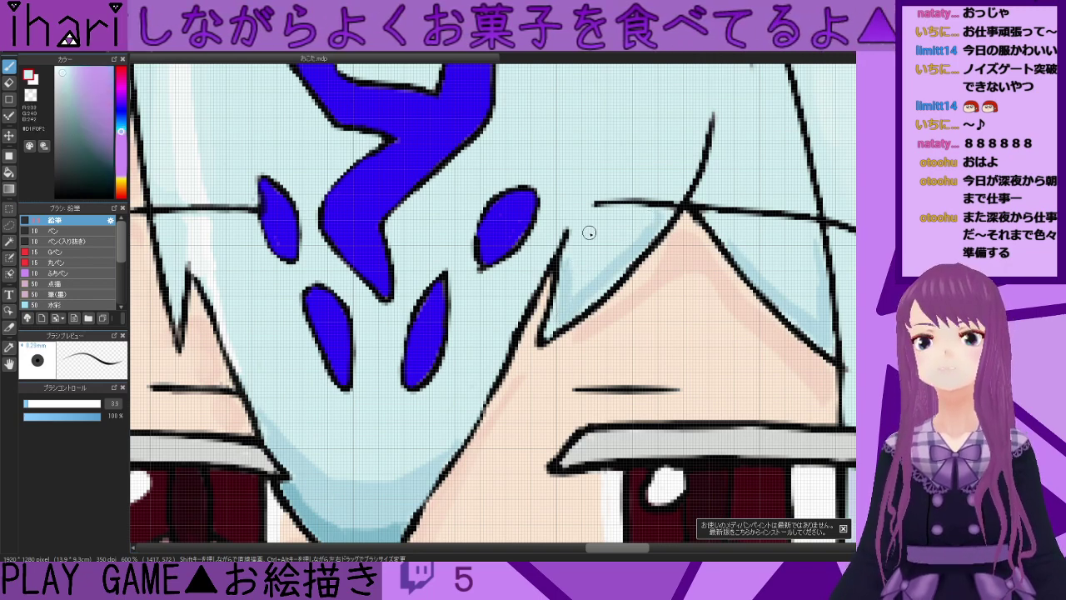
- Shade the lower edge of the hair above the left eye and the lock beneath it with #B1DBE7, refining the shadows with resampled base colours
scroll(595, 259, "down", 4)
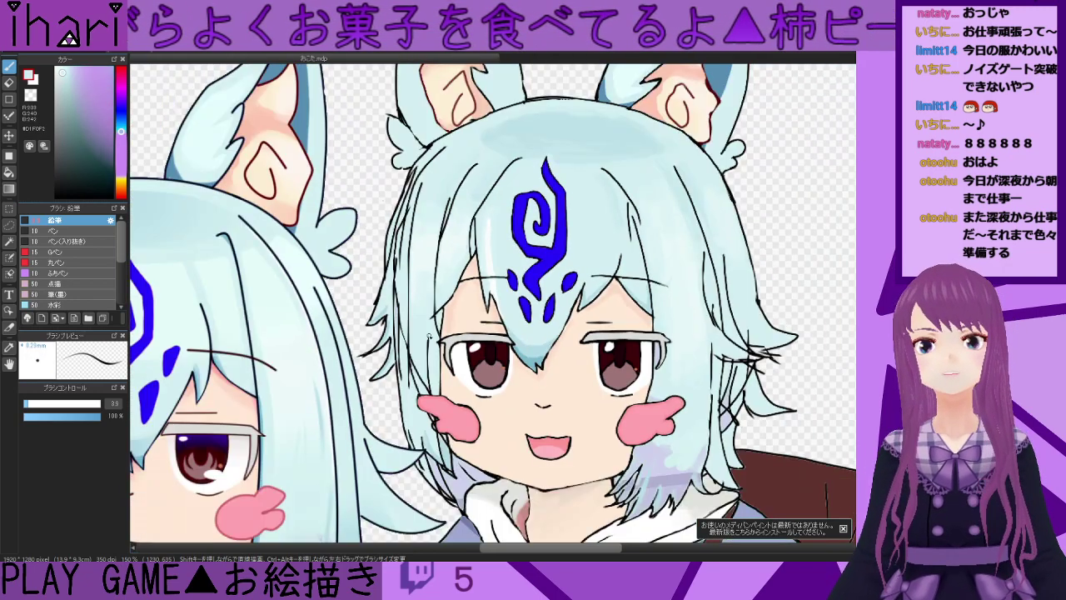
scroll(422, 336, "down", 1)
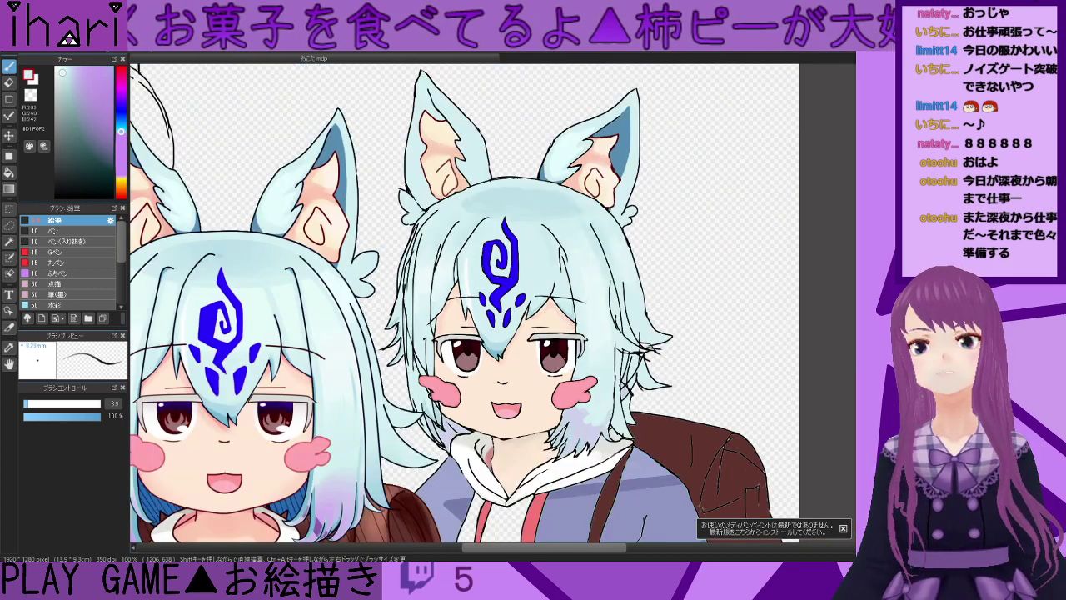
scroll(628, 395, "up", 5)
left_click(633, 406, "alt")
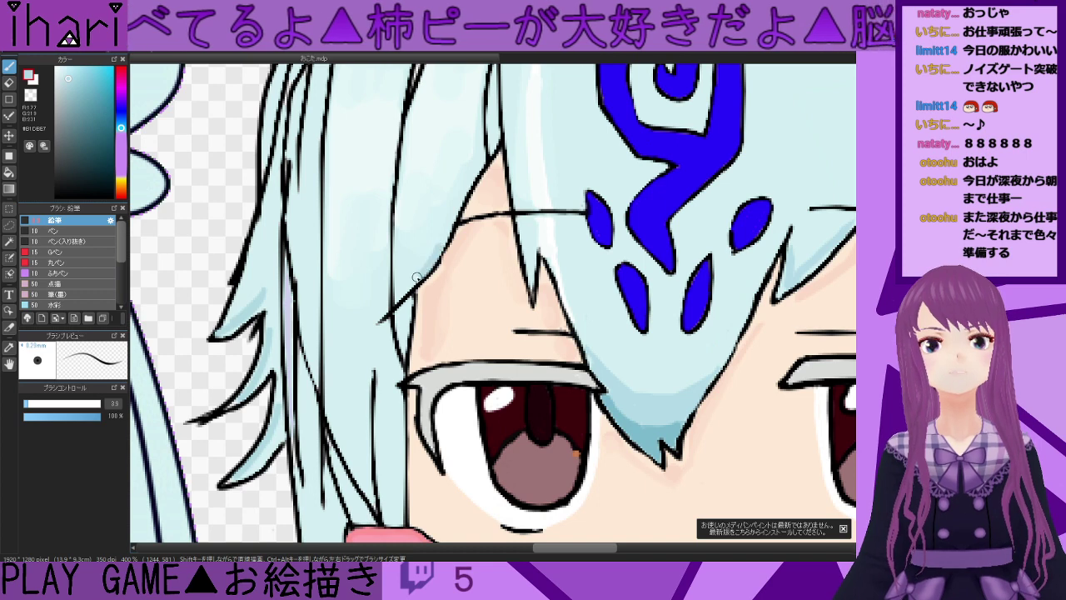
left_click(419, 246, "alt")
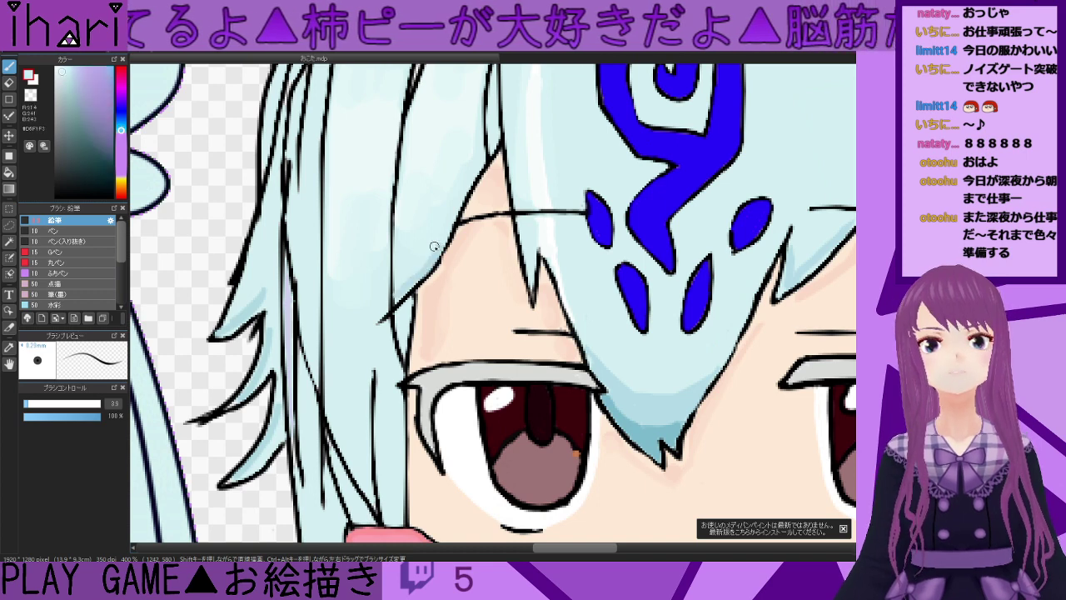
left_click(405, 286, "alt")
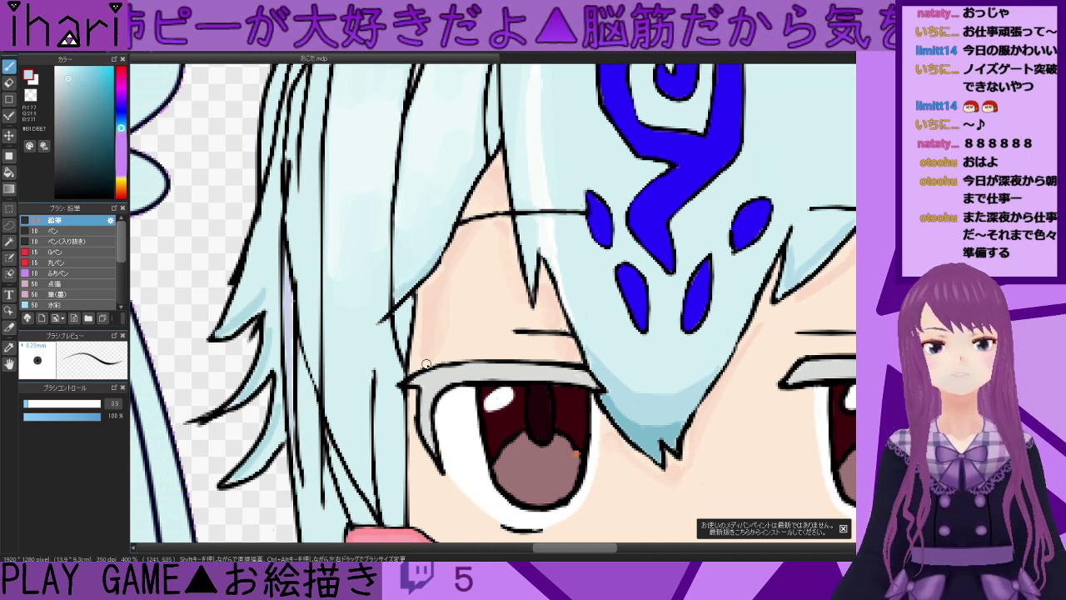
left_click(380, 345, "alt")
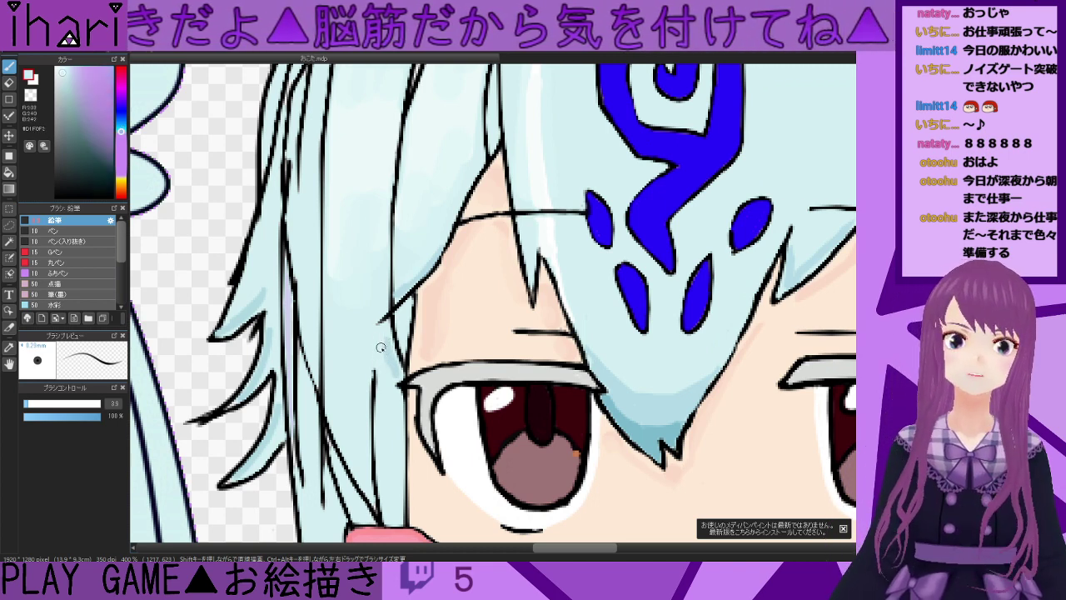
left_click(409, 284, "alt")
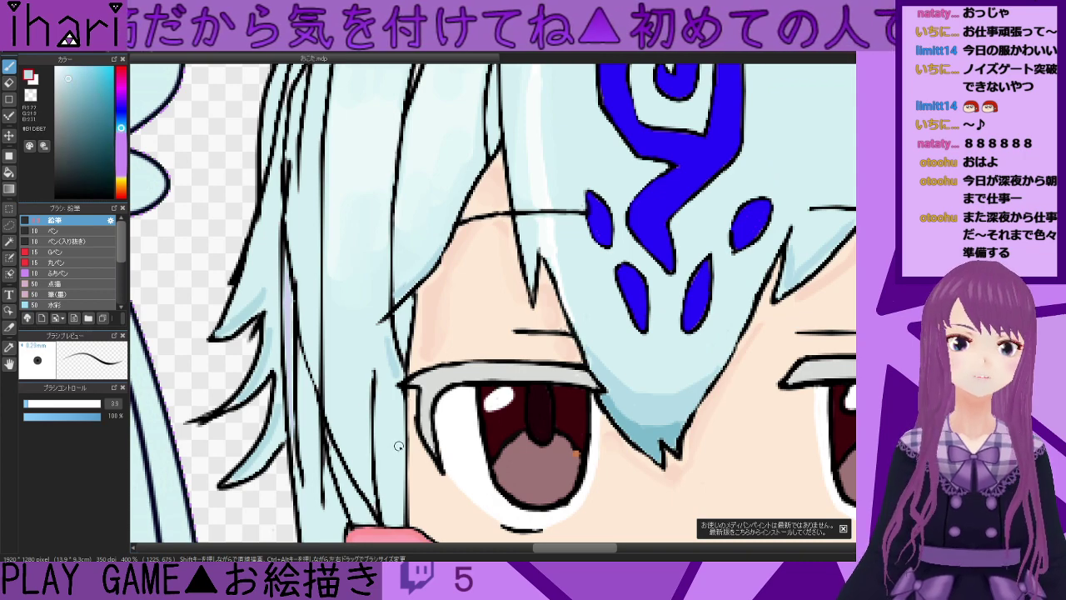
- Brush a narrow #B1DBE7 shadow down the face-side edge of the left side lock, from the eyelid to the pink cheek mark
scroll(398, 446, "down", 1)
left_click_drag(597, 548, 573, 549)
left_click_drag(854, 319, 859, 115)
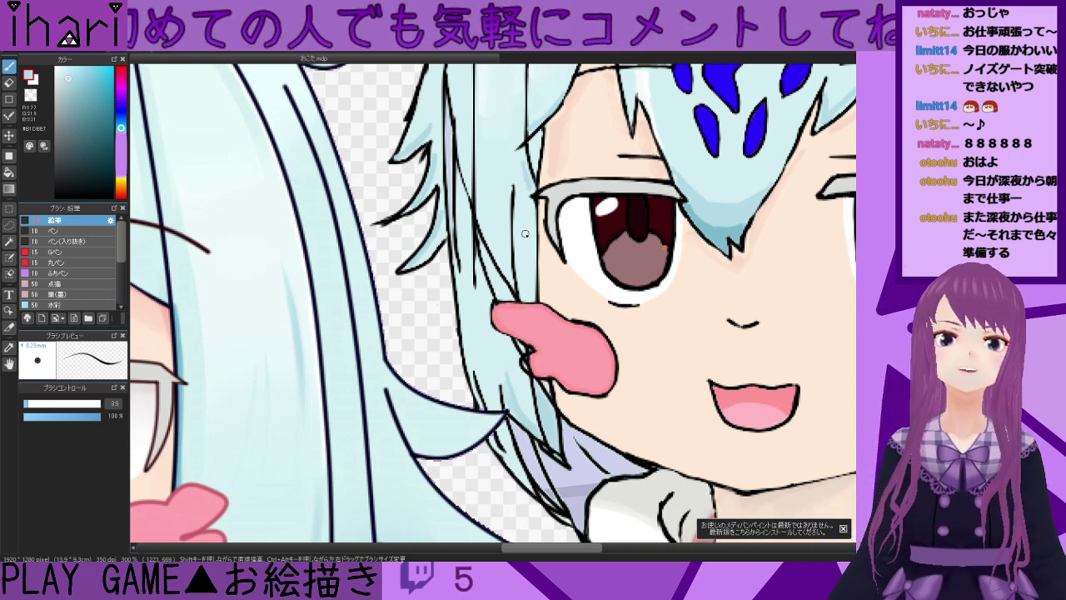
scroll(501, 233, "down", 2)
scroll(497, 220, "up", 4)
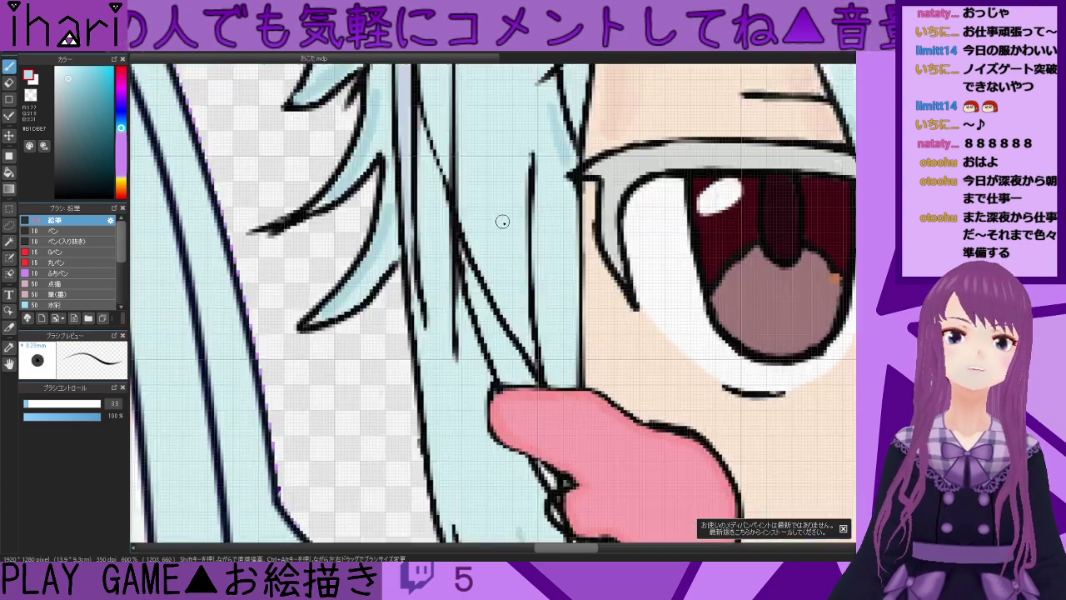
left_click_drag(572, 208, 565, 382)
right_click(566, 195)
left_click_drag(566, 204, 562, 374)
right_click(559, 142)
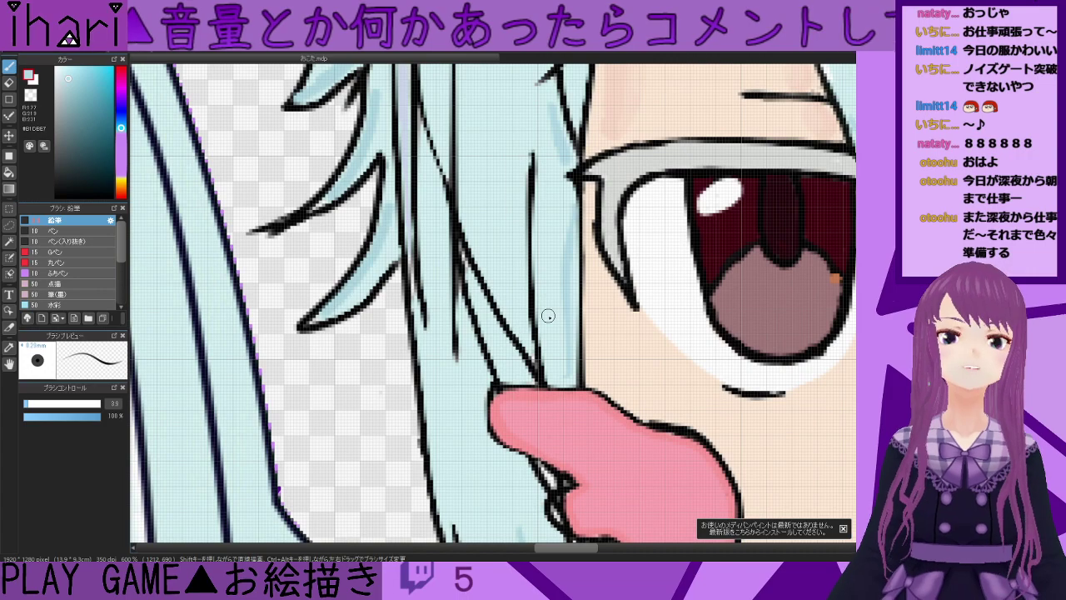
- Paint over the surplus line ends in the left side lock above the pink cheek mark with the sampled base hair colour #D1F0F2
scroll(515, 318, "down", 1)
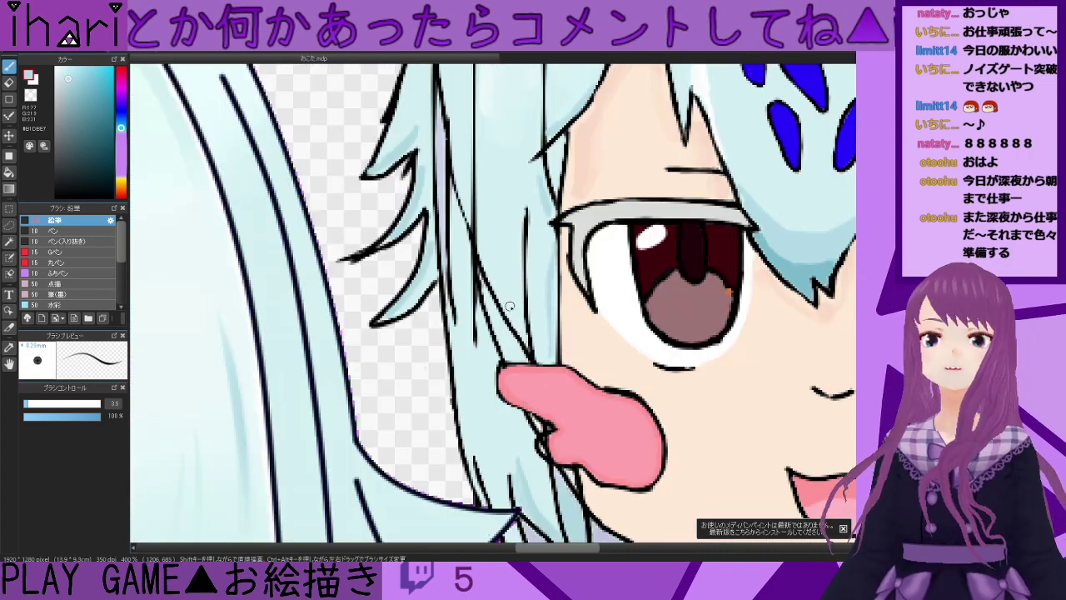
scroll(823, 520, "up", 2)
scroll(839, 339, "down", 4)
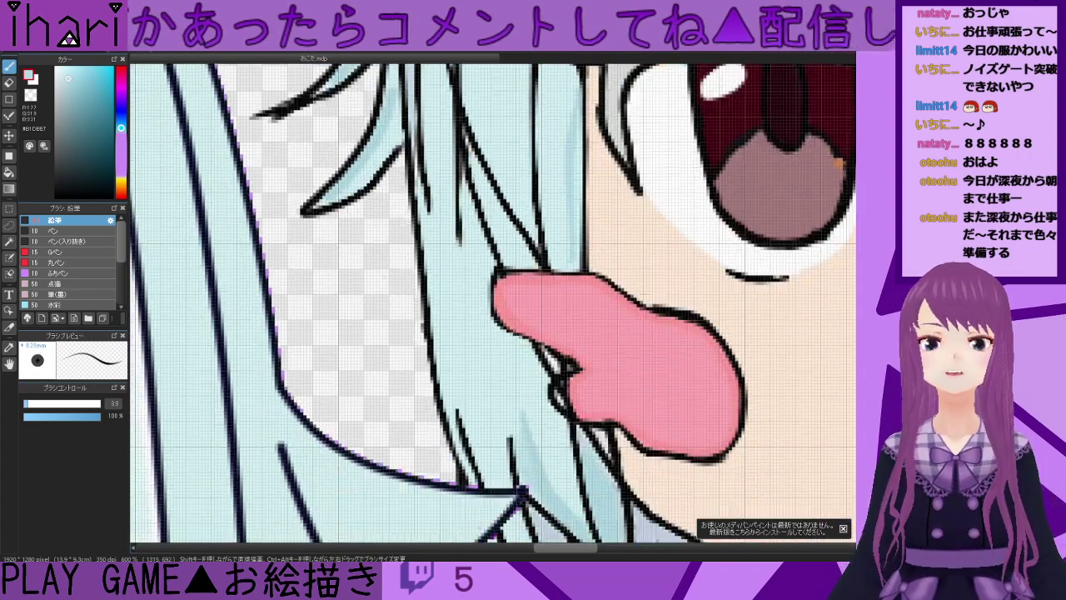
scroll(839, 339, "up", 3)
scroll(839, 341, "down", 2)
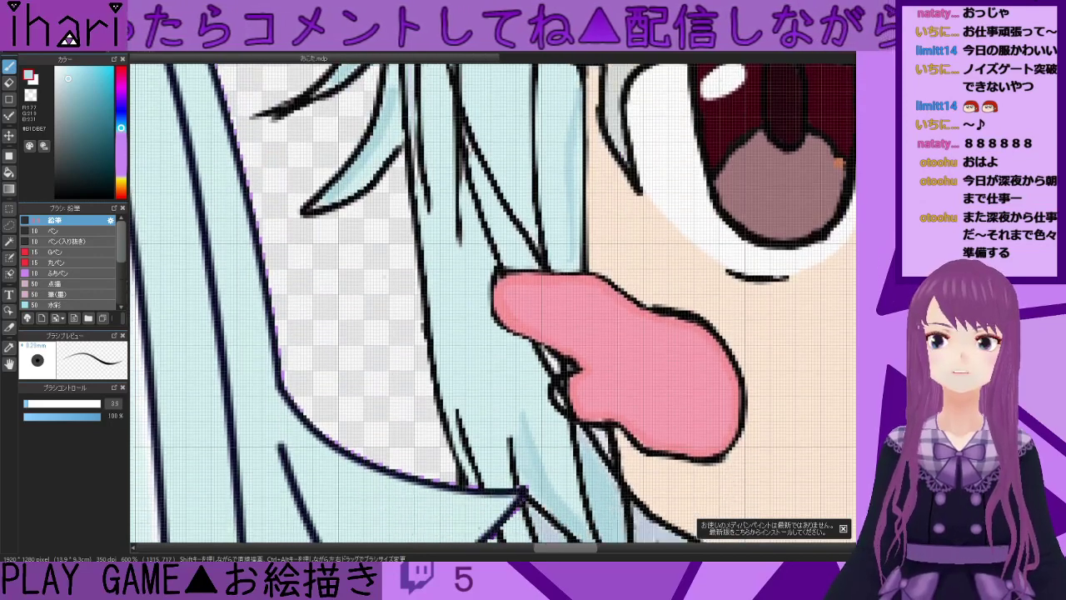
scroll(557, 352, "down", 1)
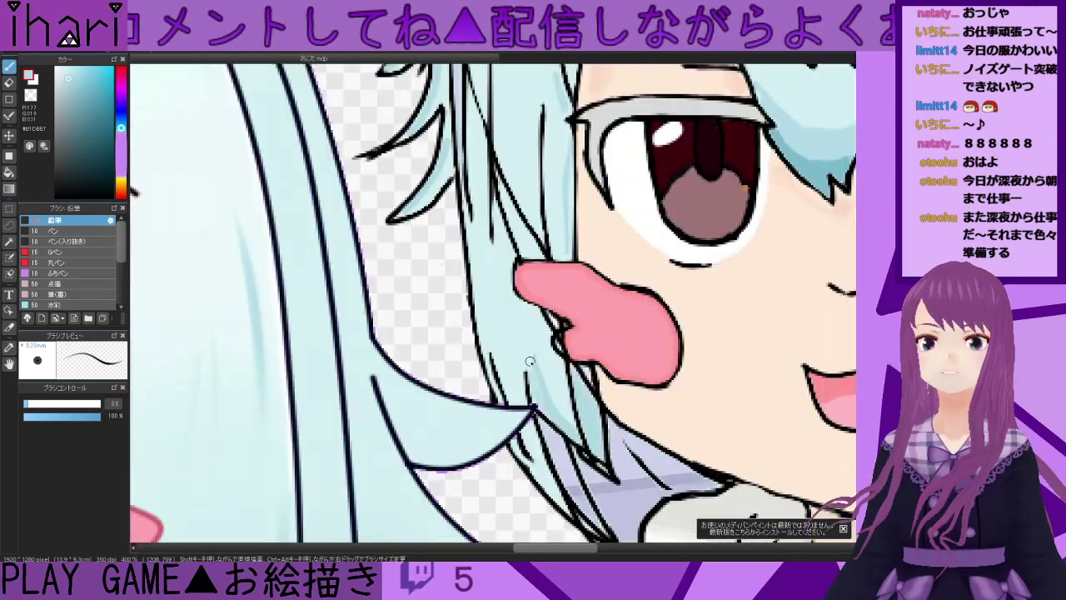
left_click(500, 305, "alt")
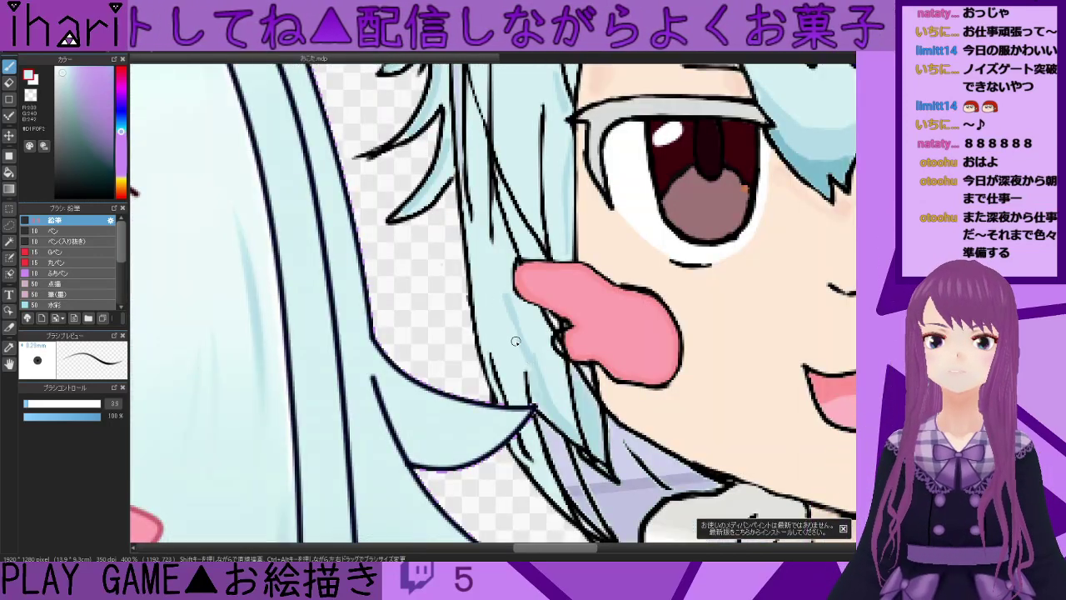
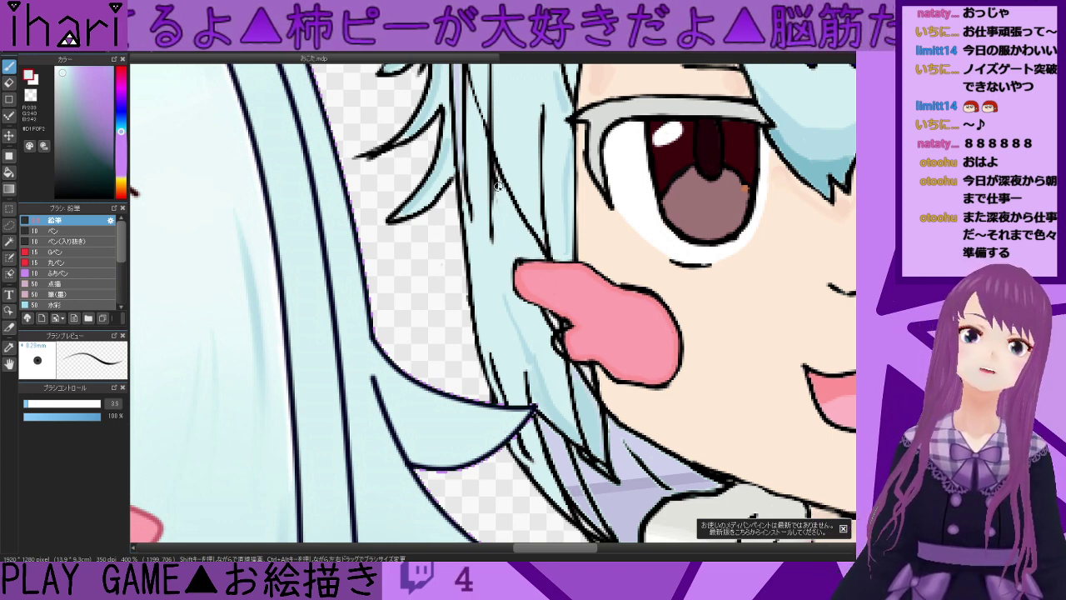
left_click_drag(497, 177, 495, 244)
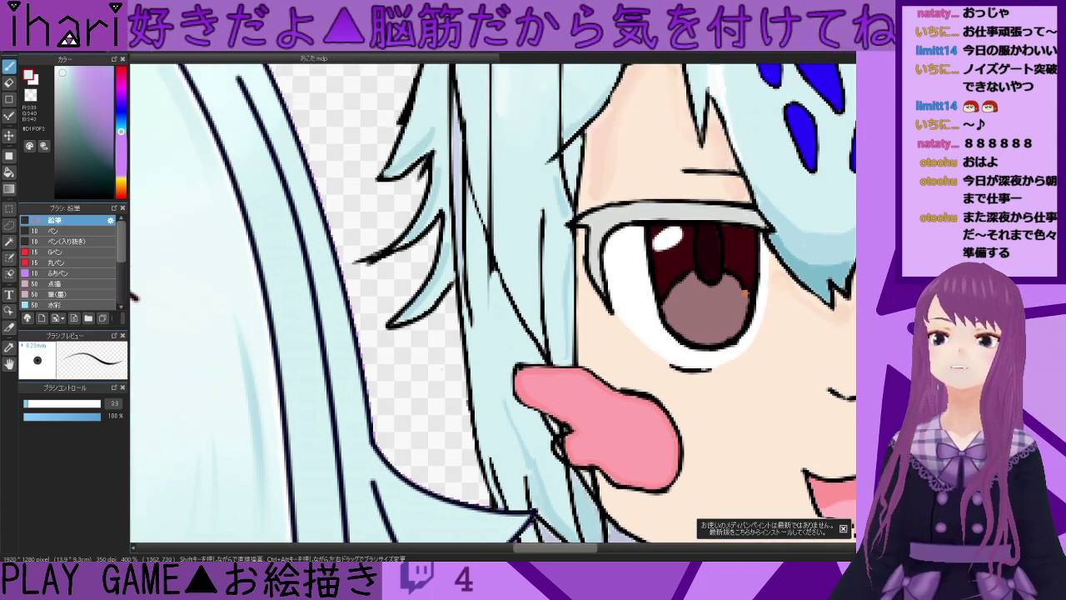
left_click_drag(506, 205, 516, 309)
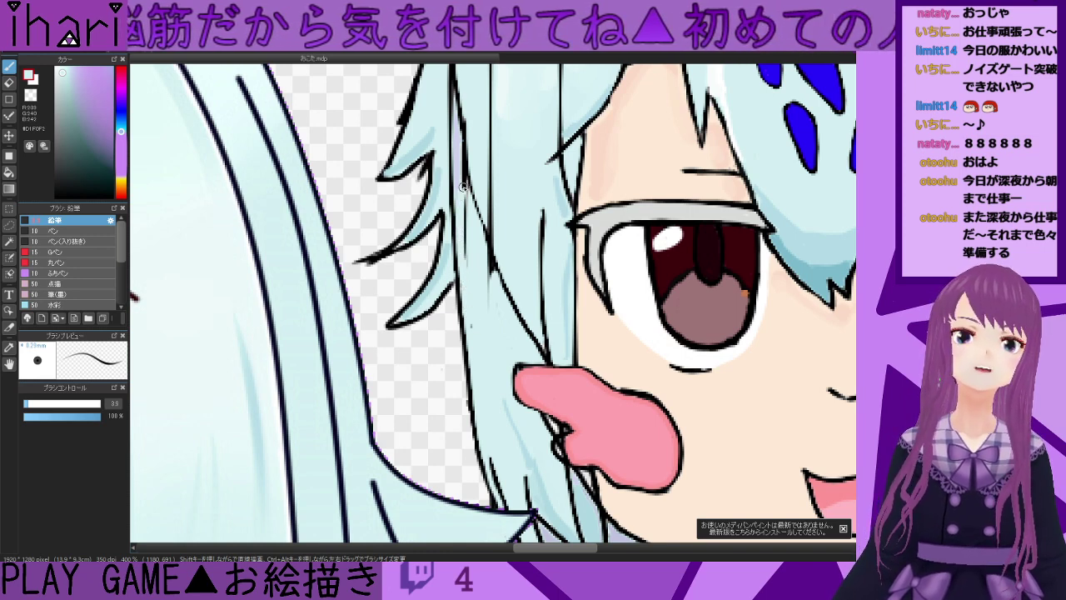
- Cover the stray diagonal line and lavender gap inside the left side lock with #D1F0F2, continuing up the outer strand toward the crown
mouse_move(462, 210)
left_mouse_down()
mouse_move(467, 285)
mouse_move(491, 277)
left_mouse_up()
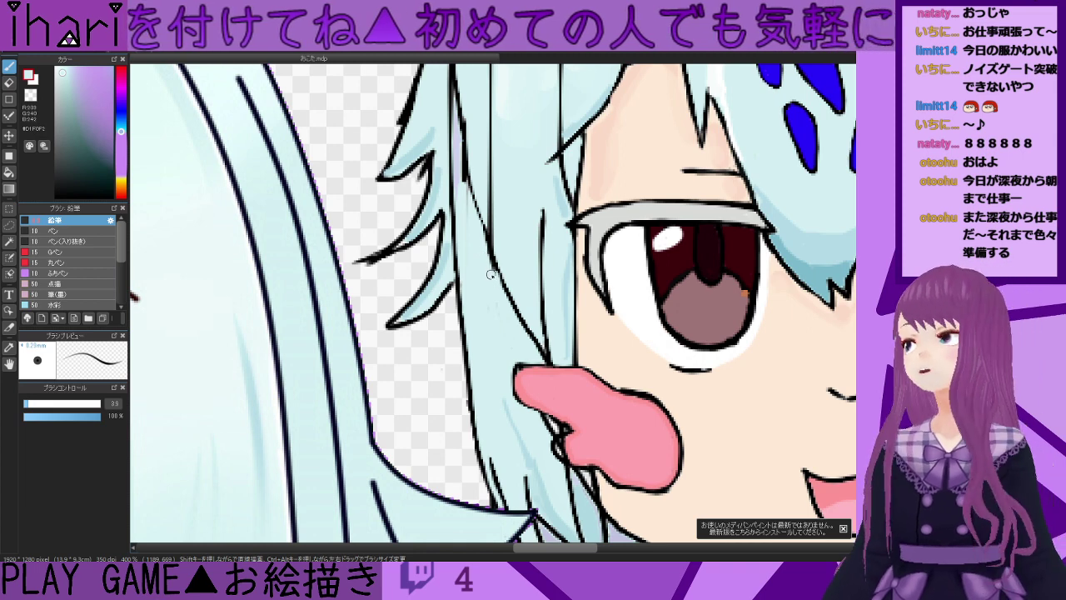
left_click_drag(476, 190, 486, 271)
mouse_move(472, 176)
left_mouse_down()
mouse_move(470, 218)
mouse_move(466, 112)
mouse_move(463, 195)
left_mouse_up()
mouse_move(463, 121)
left_mouse_down()
mouse_move(457, 82)
mouse_move(459, 221)
left_mouse_up()
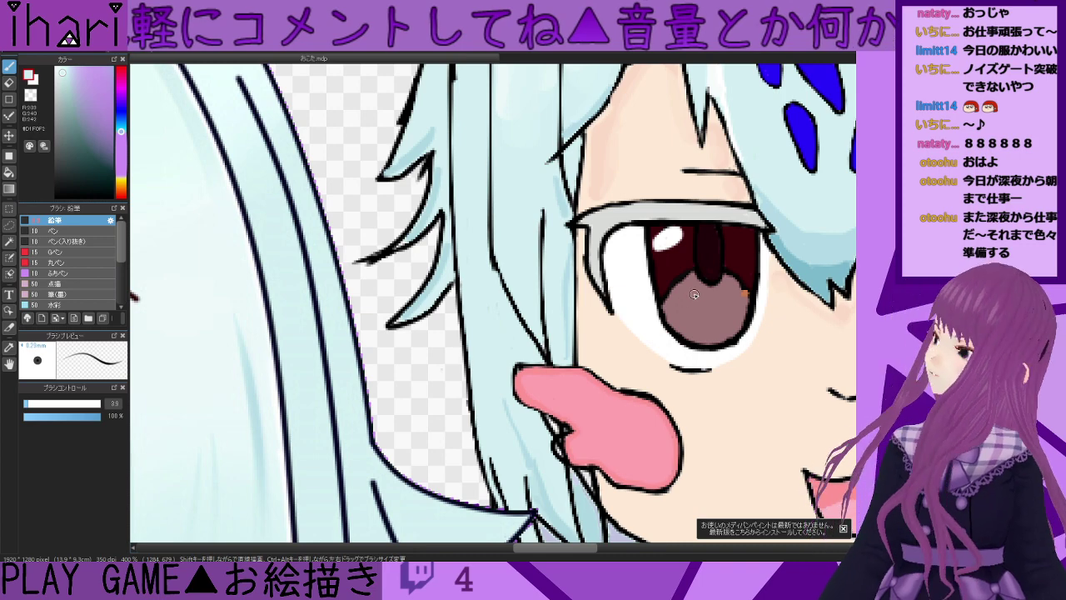
scroll(694, 294, "up", 4)
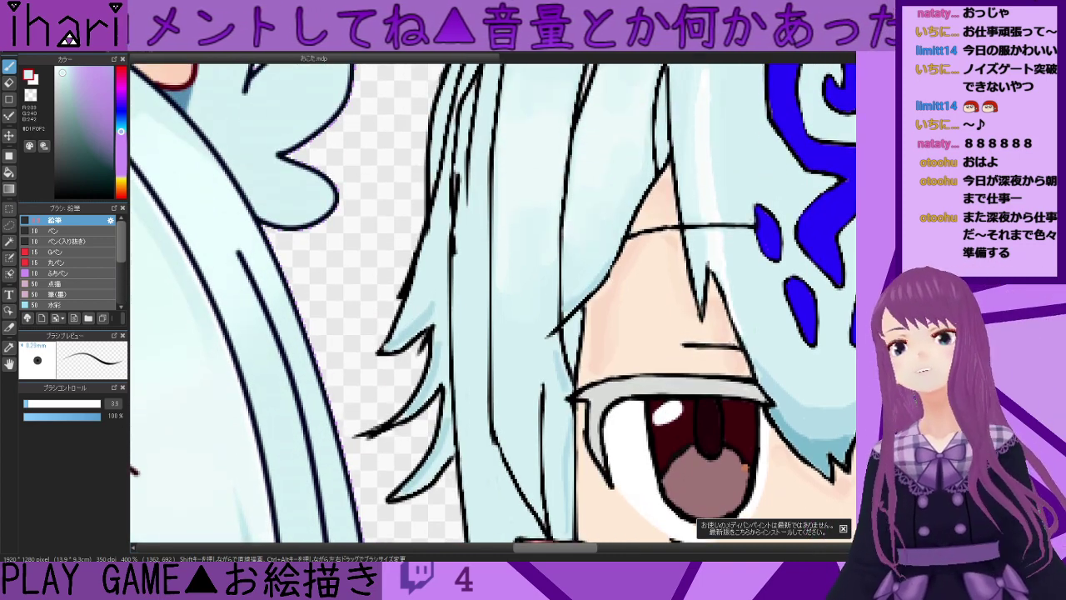
mouse_move(460, 264)
left_mouse_down()
mouse_move(458, 200)
mouse_move(481, 75)
left_mouse_up()
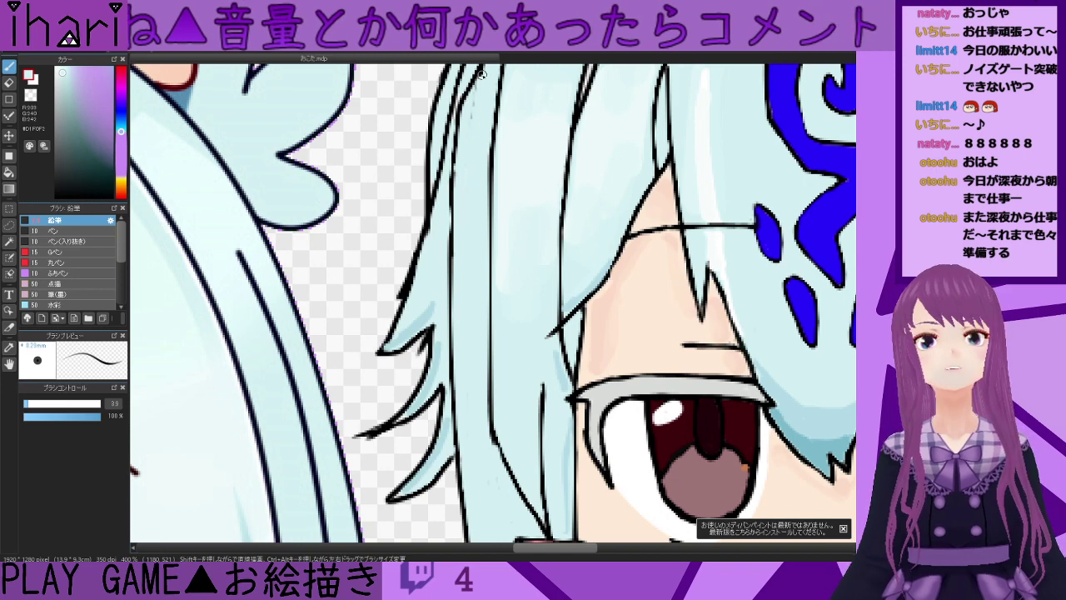
- Sample the light-blue hair colour beside the strand line above the left eye and touch up the hair along that line
scroll(479, 174, "down", 3)
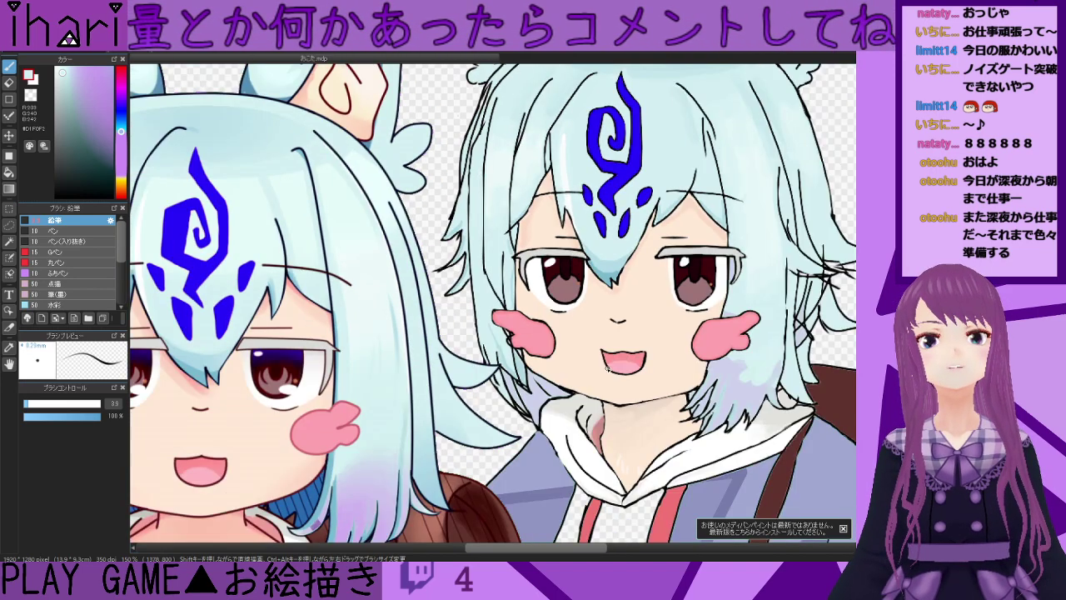
left_click_drag(855, 366, 856, 452)
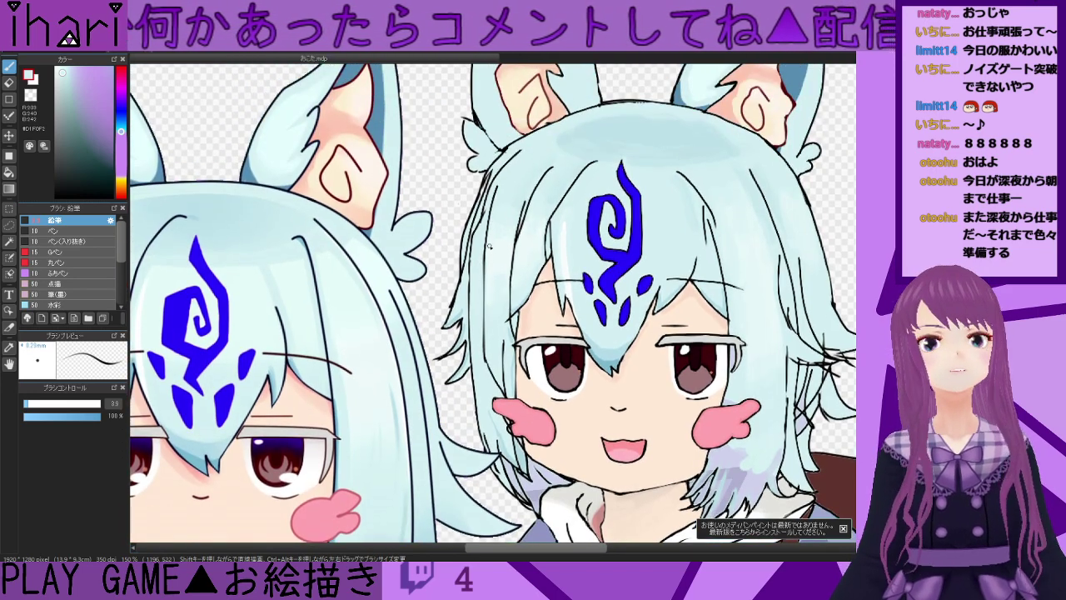
scroll(491, 252, "up", 3)
left_click(551, 223, "alt")
mouse_move(564, 204)
left_mouse_down()
mouse_move(552, 238)
mouse_move(565, 208)
mouse_move(545, 265)
left_mouse_up()
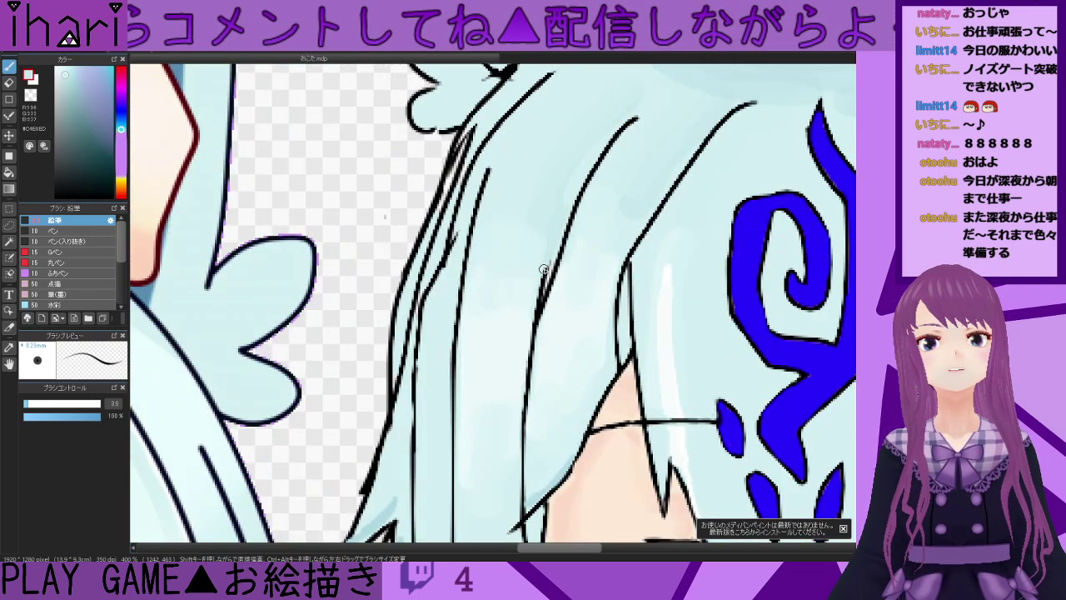
scroll(483, 295, "down", 3)
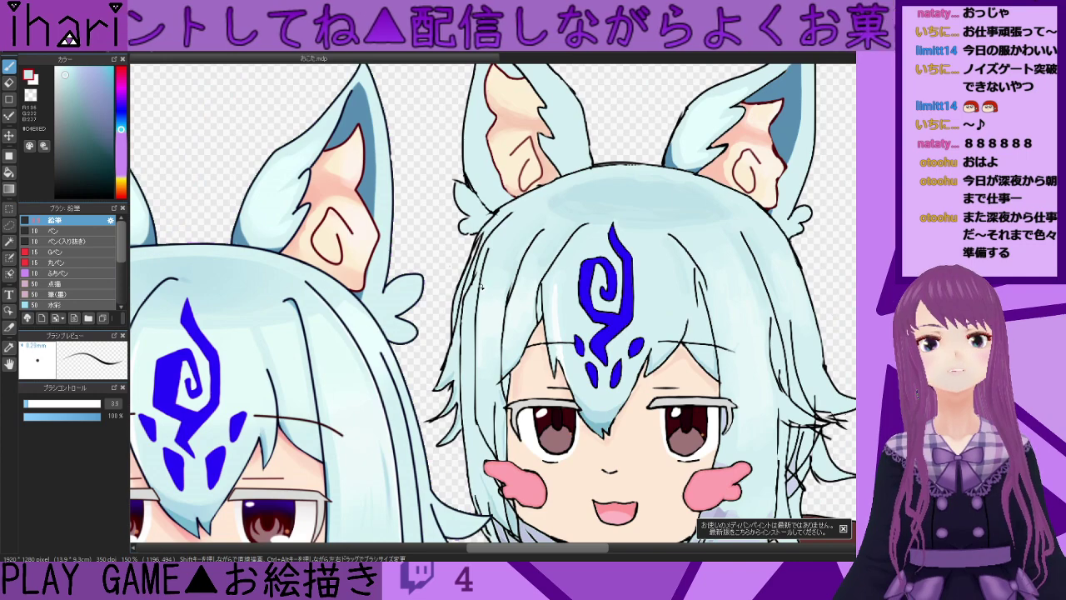
scroll(482, 286, "down", 1)
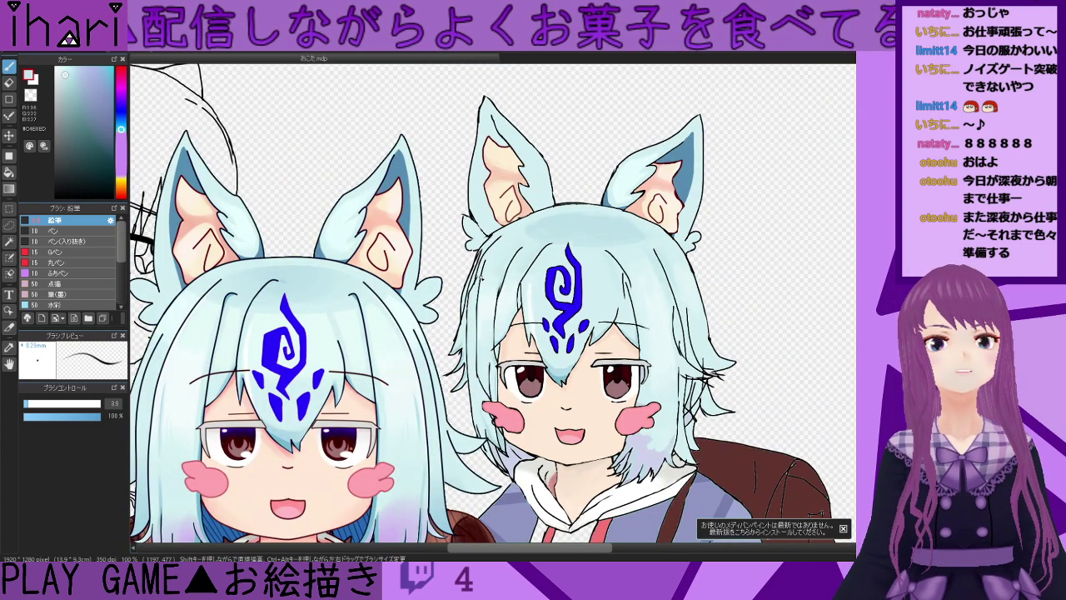
scroll(483, 277, "up", 3)
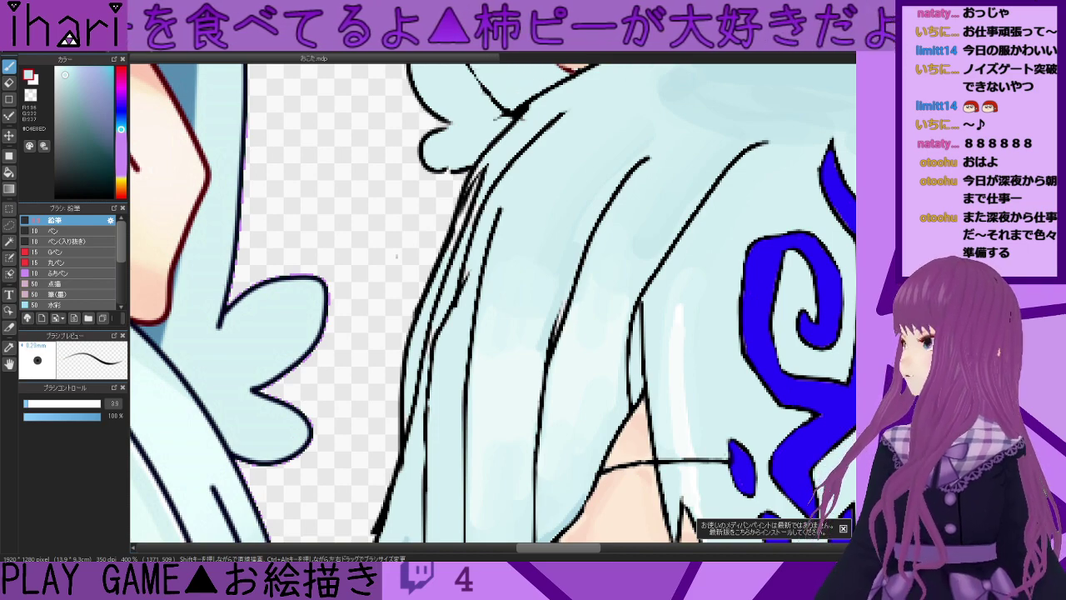
scroll(498, 336, "down", 1)
scroll(499, 336, "down", 1)
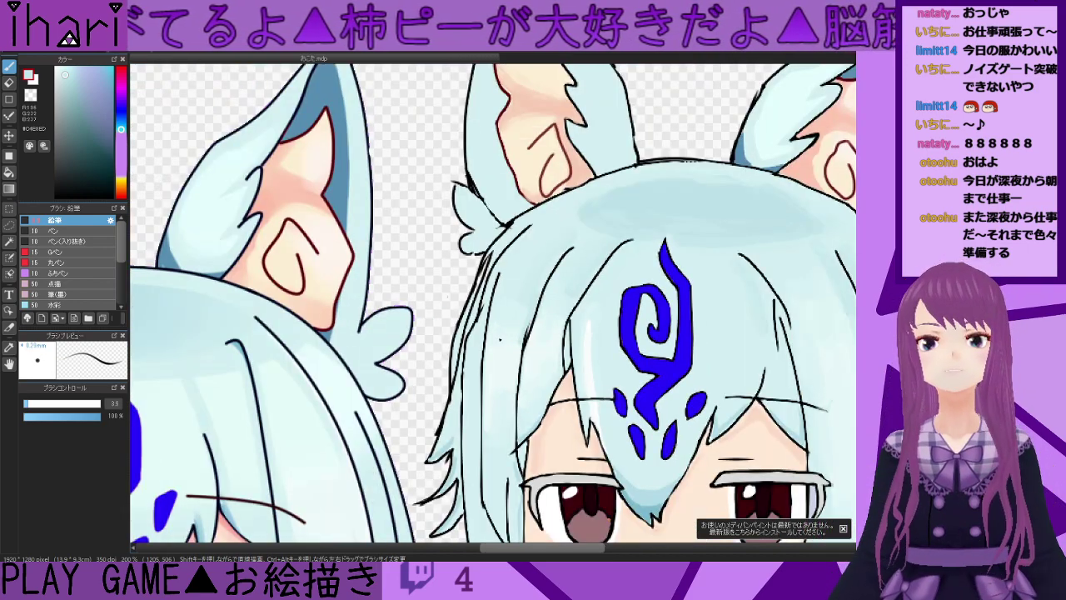
- Compare the hair and face colouring of the two fox-eared characters, including the side hair and the area around the neck
left_click(10, 82)
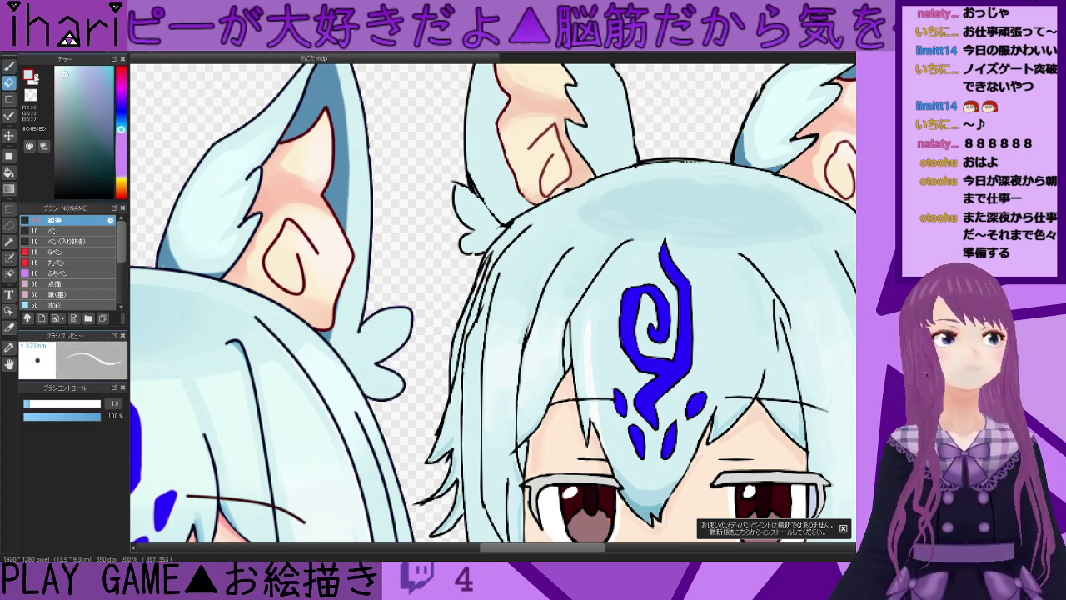
key("p")
scroll(493, 329, "down", 1)
scroll(494, 326, "up", 1)
left_click_drag(863, 320, 864, 354)
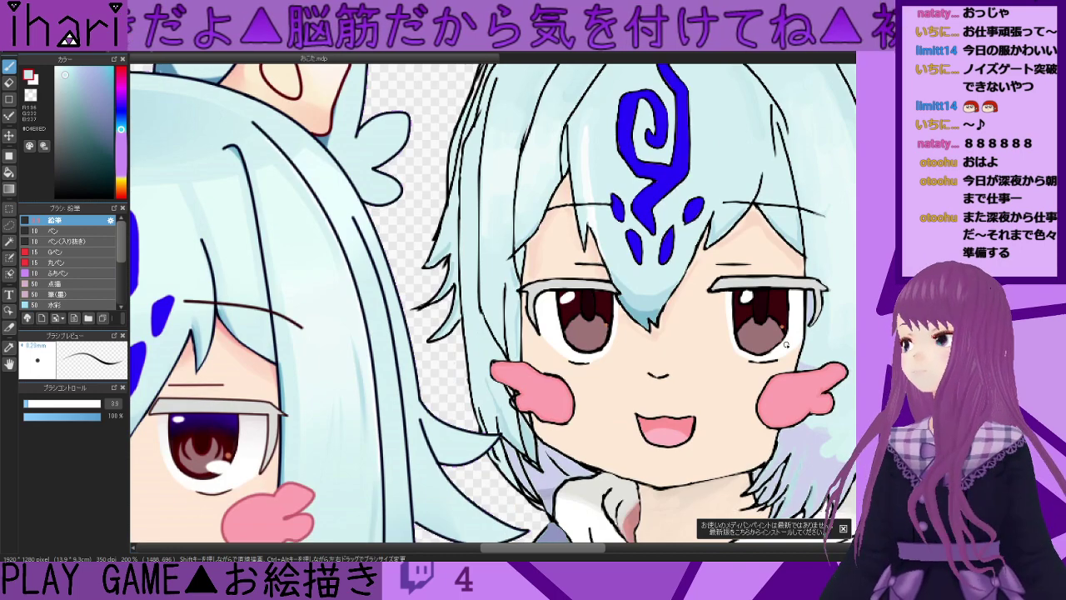
scroll(421, 396, "up", 2)
right_click(502, 294)
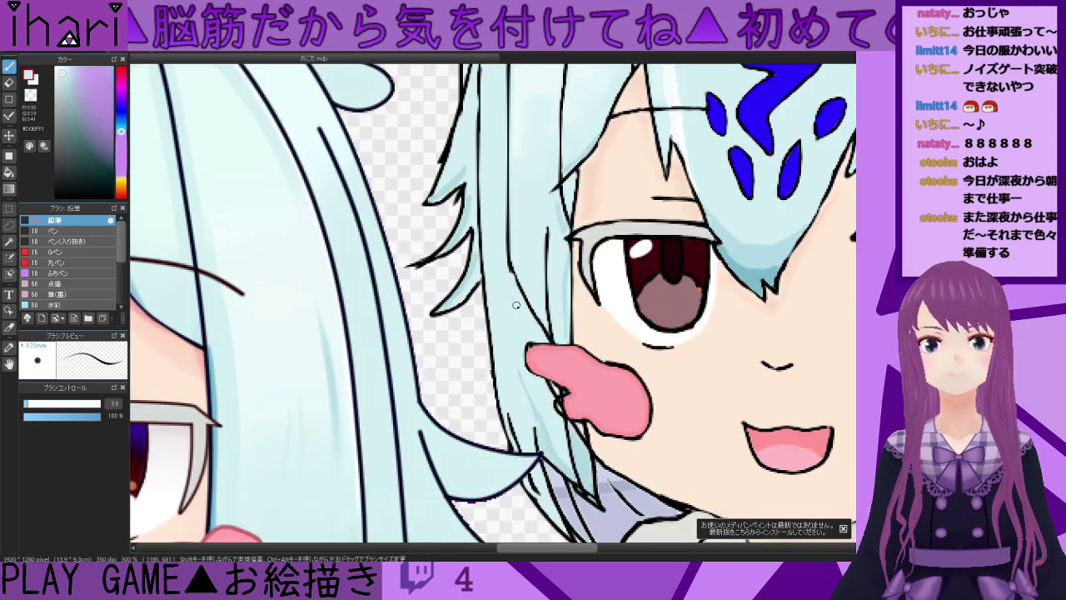
scroll(552, 293, "down", 3)
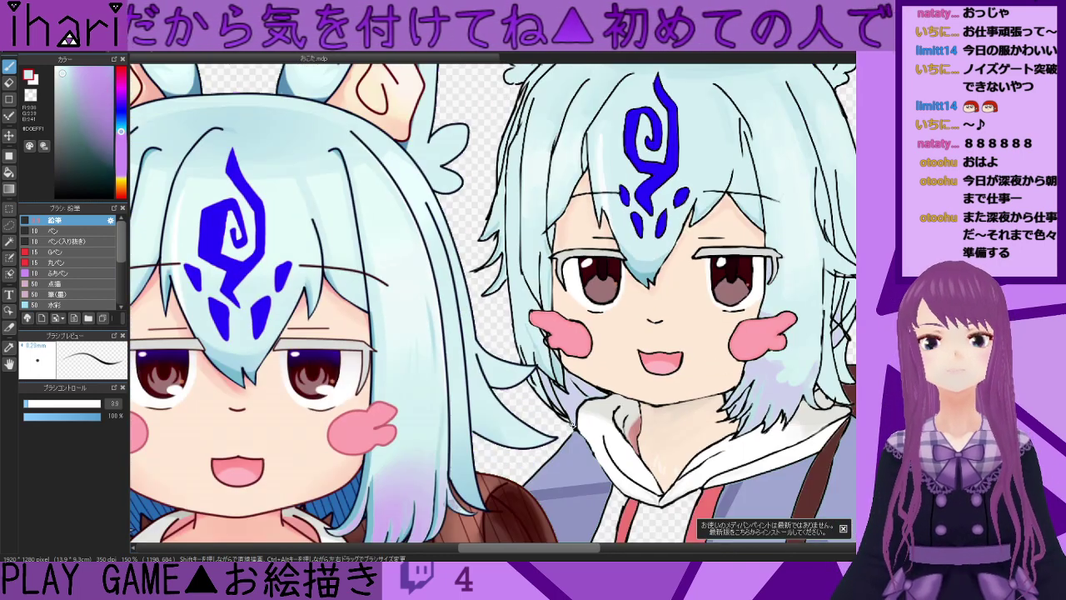
left_click_drag(588, 549, 562, 549)
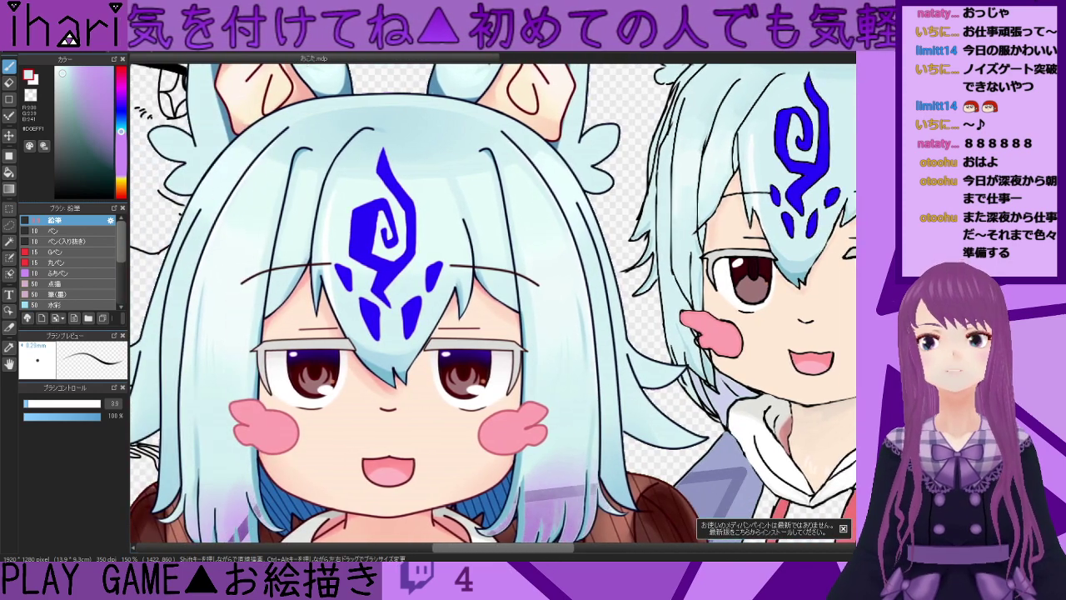
left_click_drag(493, 333, 475, 257)
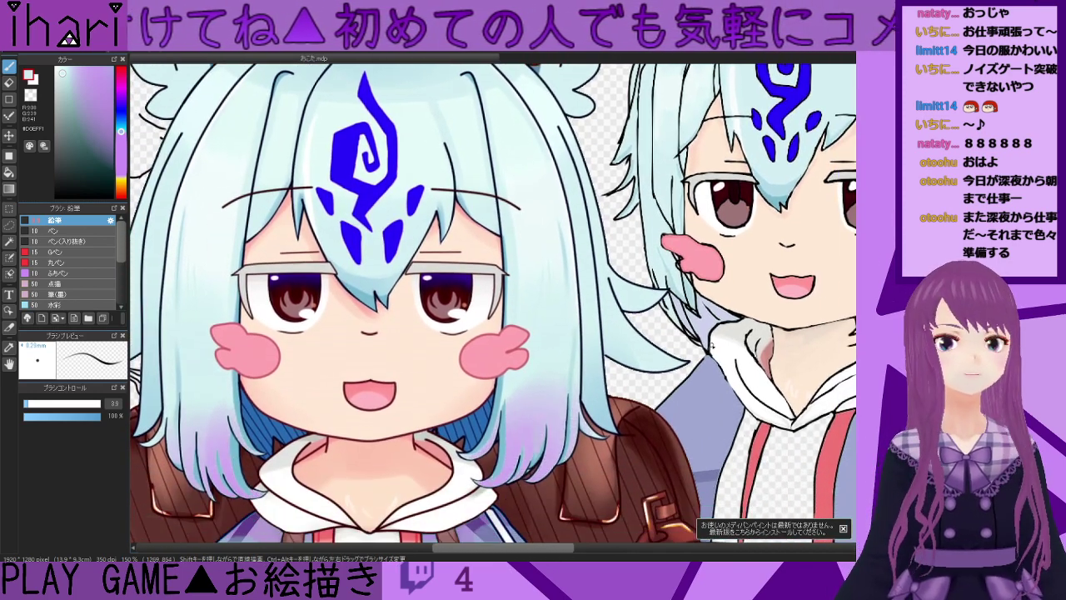
scroll(657, 289, "down", 1)
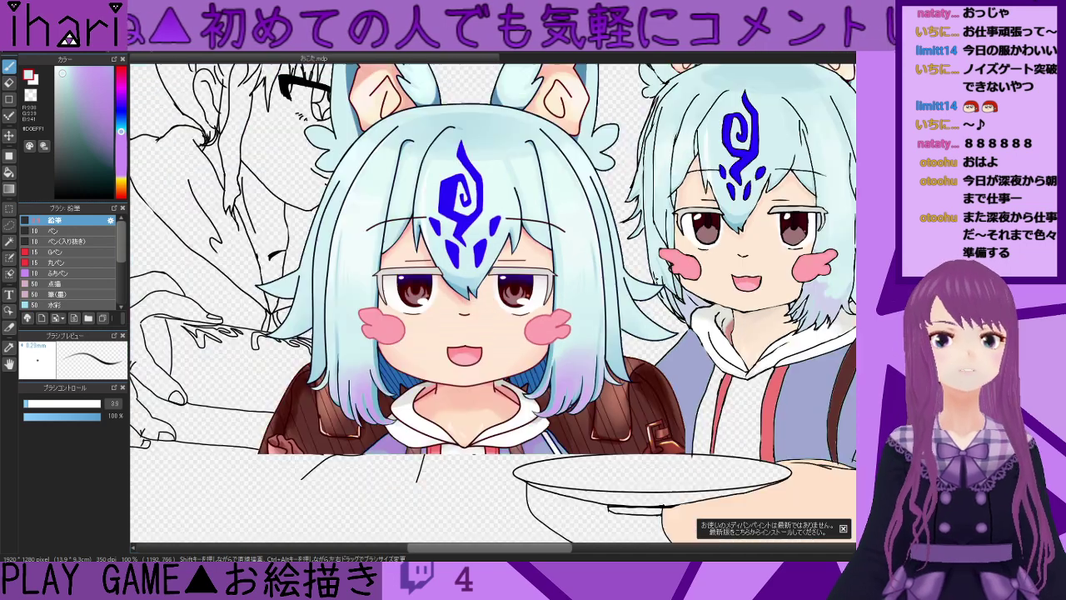
scroll(684, 261, "up", 4)
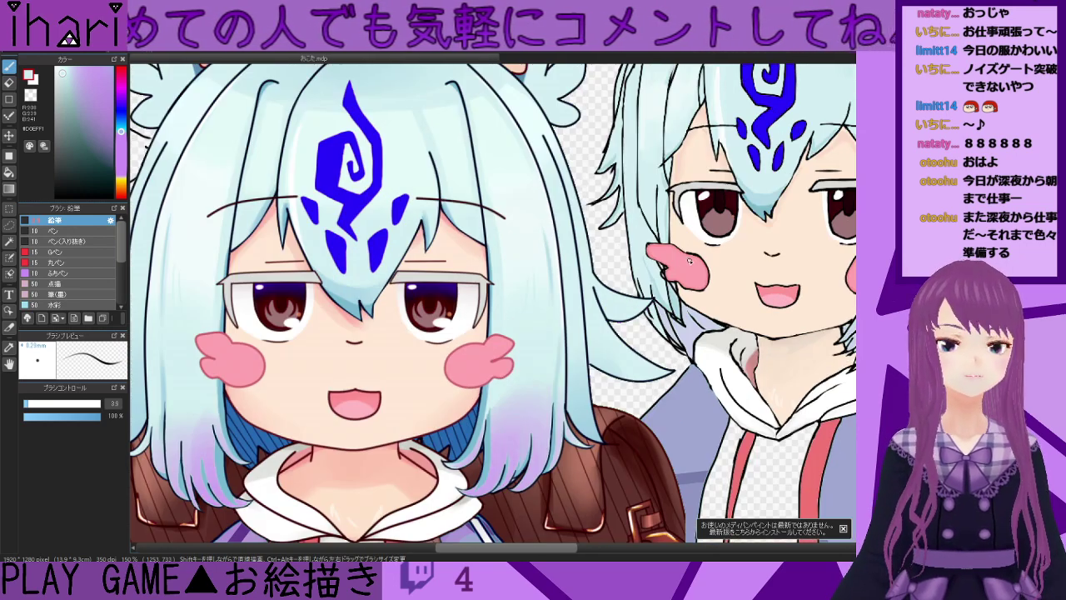
scroll(687, 396, "down", 1)
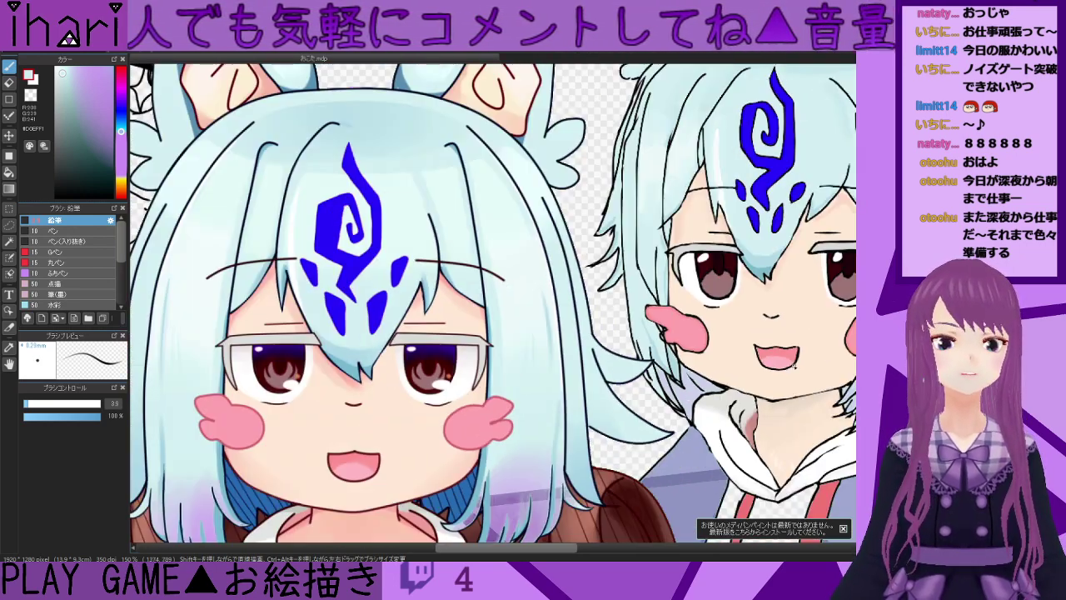
left_click_drag(686, 397, 686, 334)
scroll(726, 364, "down", 1)
scroll(725, 359, "up", 1)
- Sample a light teal shade from the front character's hair and fill the lavender inner hair beside the rear character's neck with it
scroll(725, 358, "up", 3)
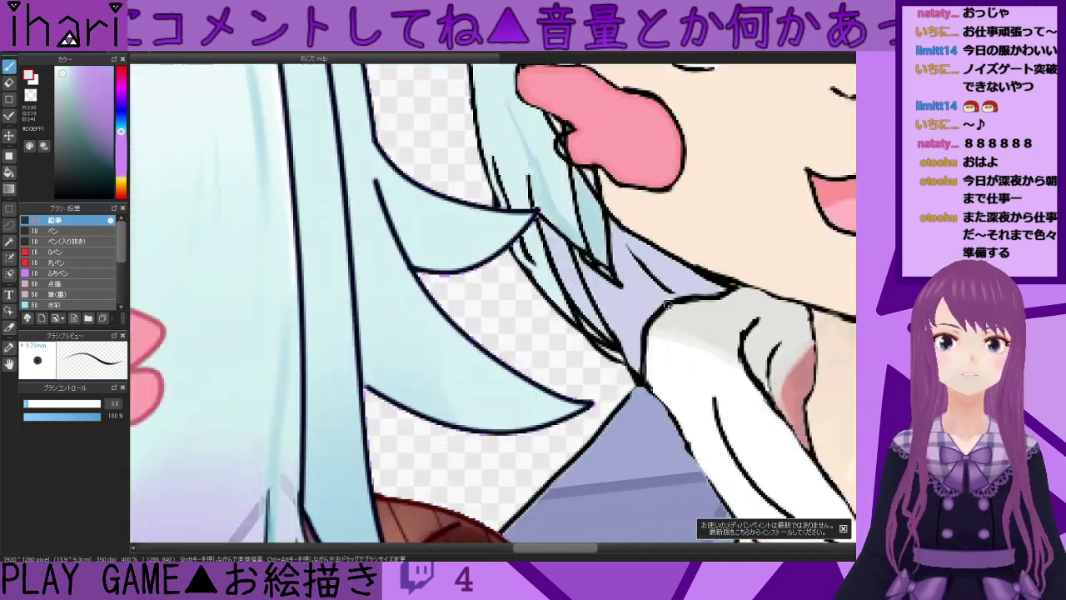
left_click(272, 273, "alt")
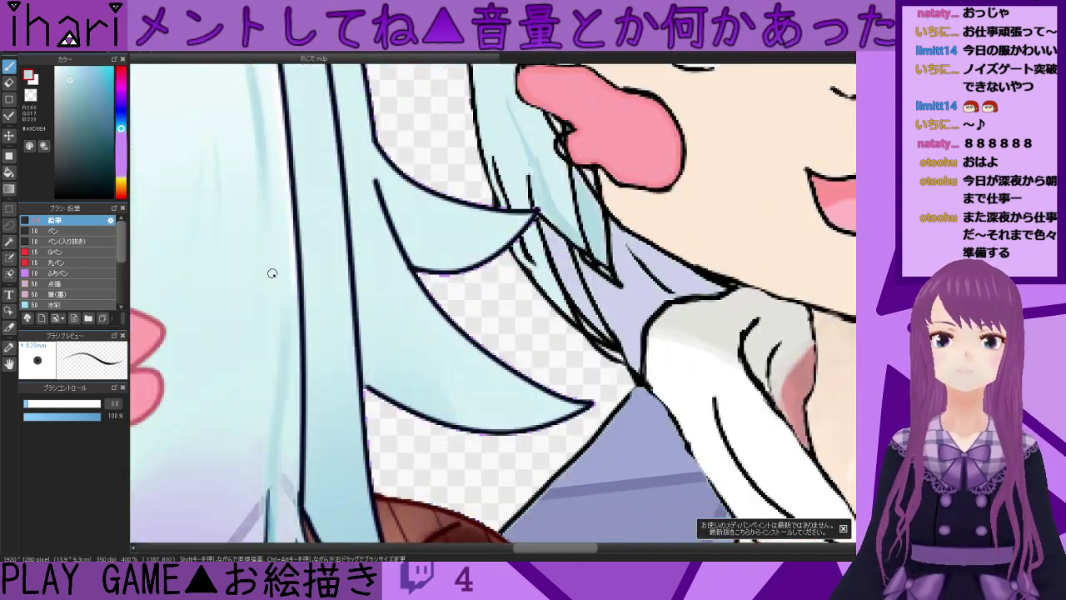
left_click(9, 172)
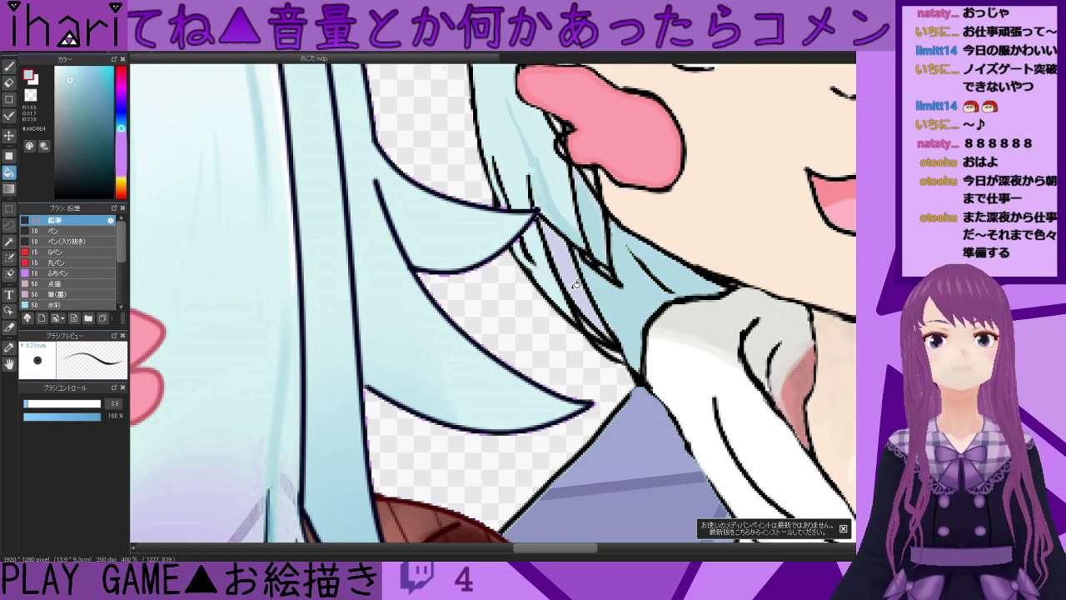
scroll(336, 187, "down", 3)
scroll(337, 187, "up", 2)
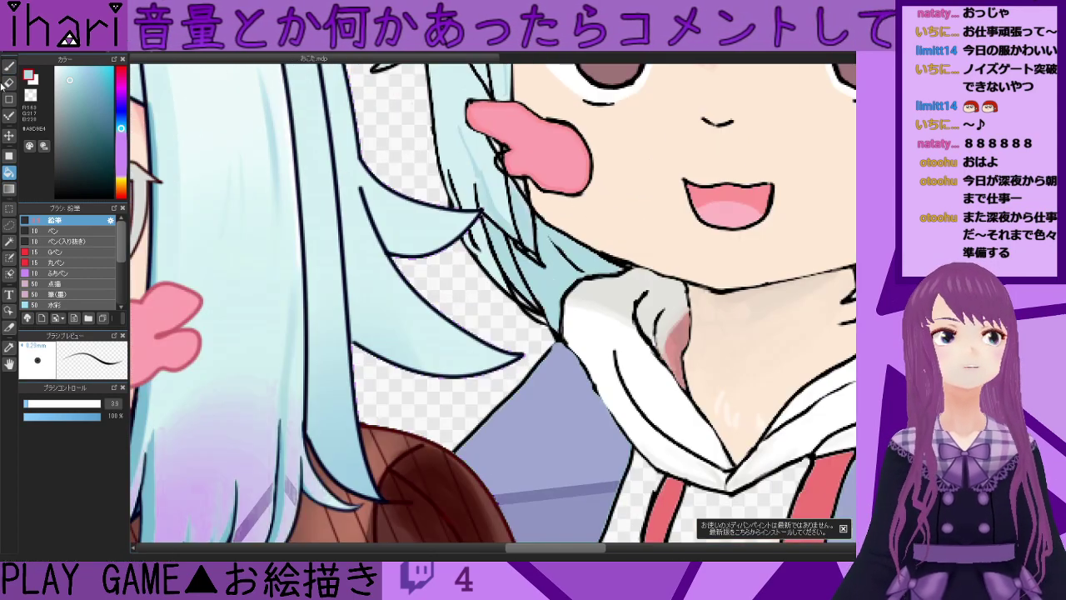
- Switch to the pencil brush in black, try one short stroke in the filled inner hair above the hoodie collar, and undo it
left_click(9, 65)
left_click(56, 196)
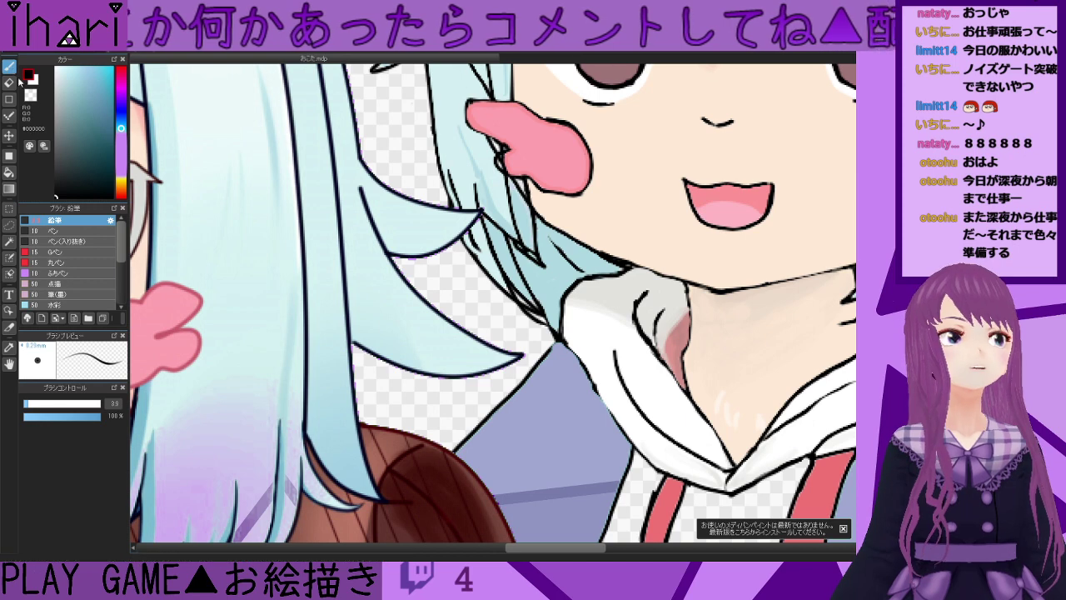
left_click_drag(550, 317, 548, 285)
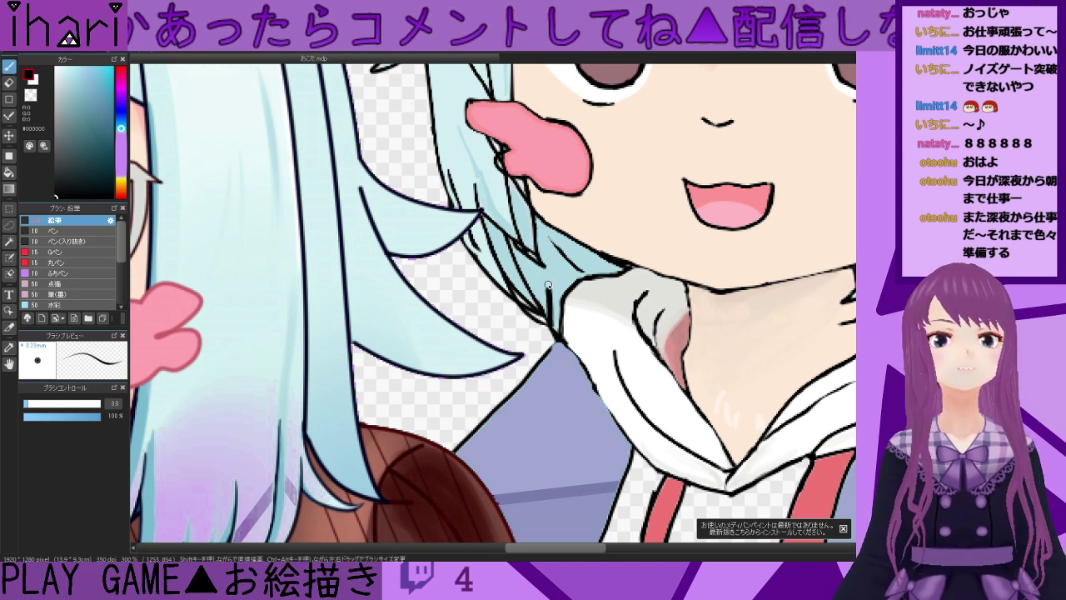
key("ctrl+z")
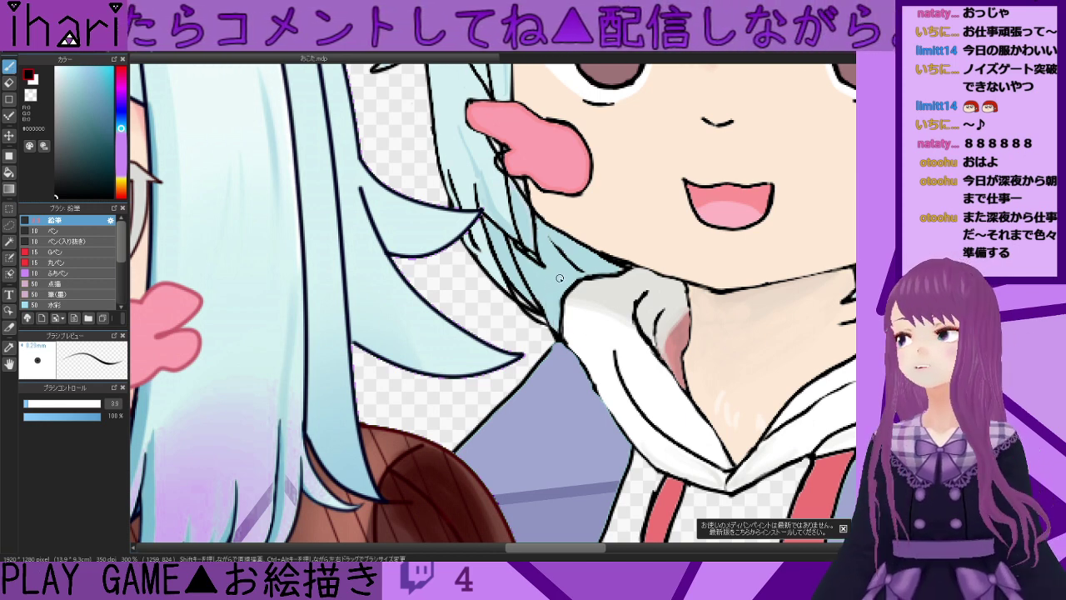
- Reduce the pencil brush to 0.12 mm and hatch the rear character's filled inner hair under the cheek with thin diagonal black lines
scroll(546, 285, "down", 6)
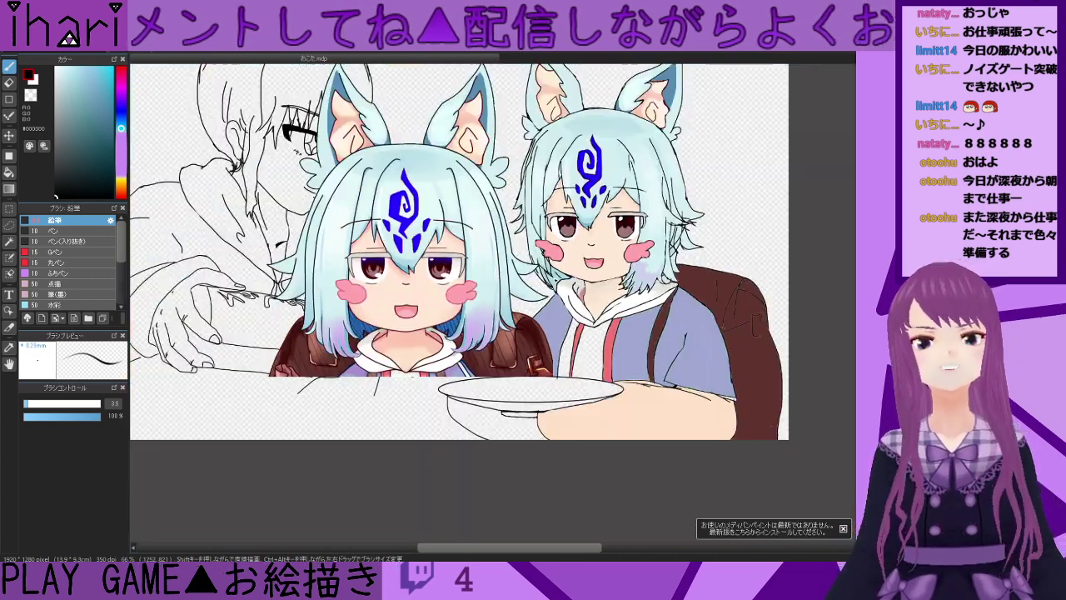
scroll(547, 255, "up", 3)
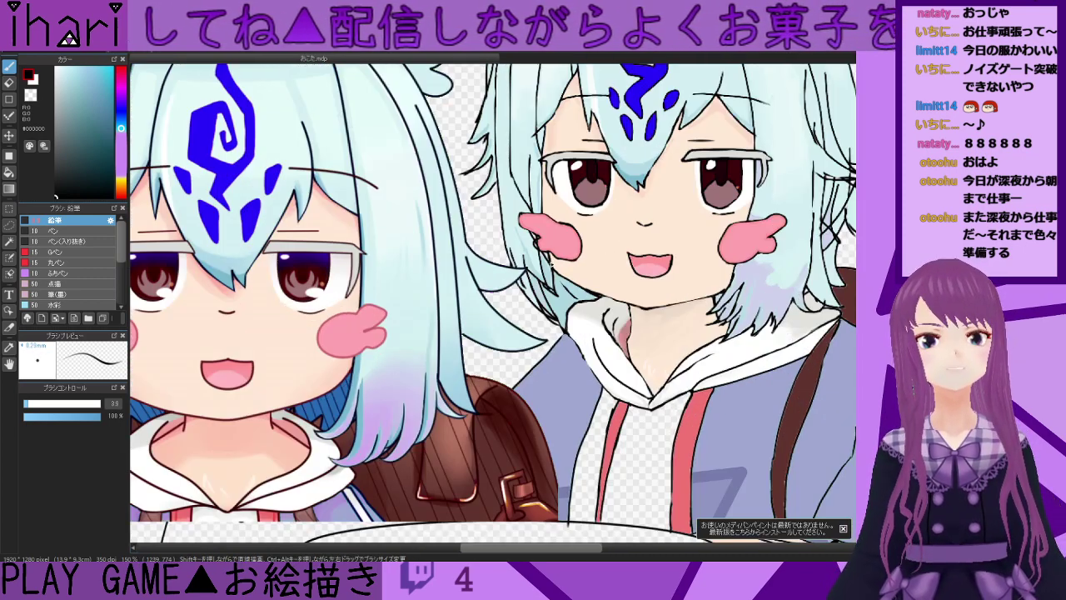
scroll(404, 265, "down", 1)
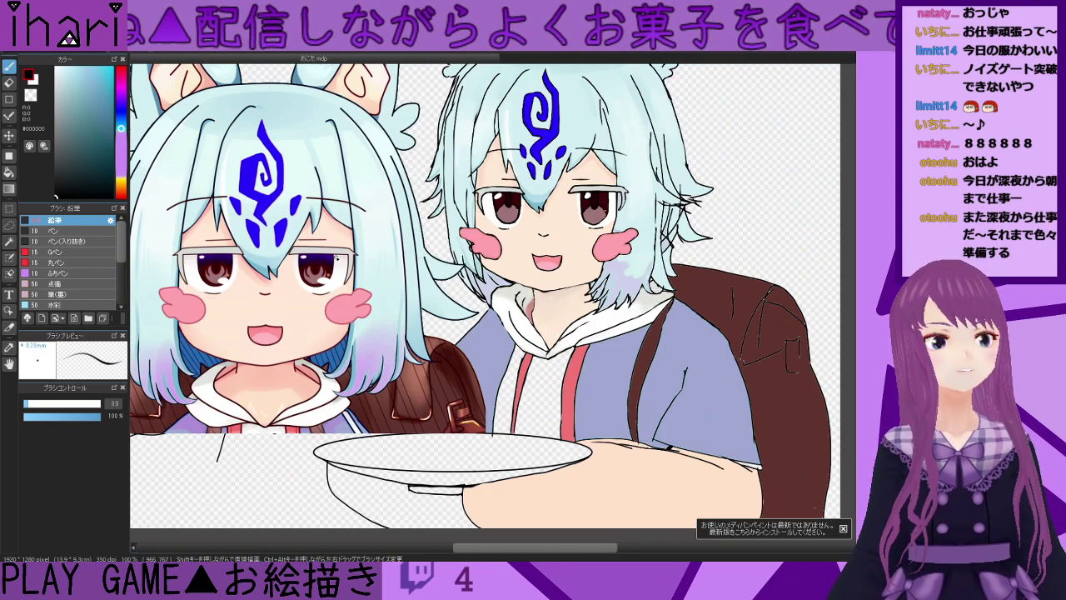
scroll(337, 259, "up", 1)
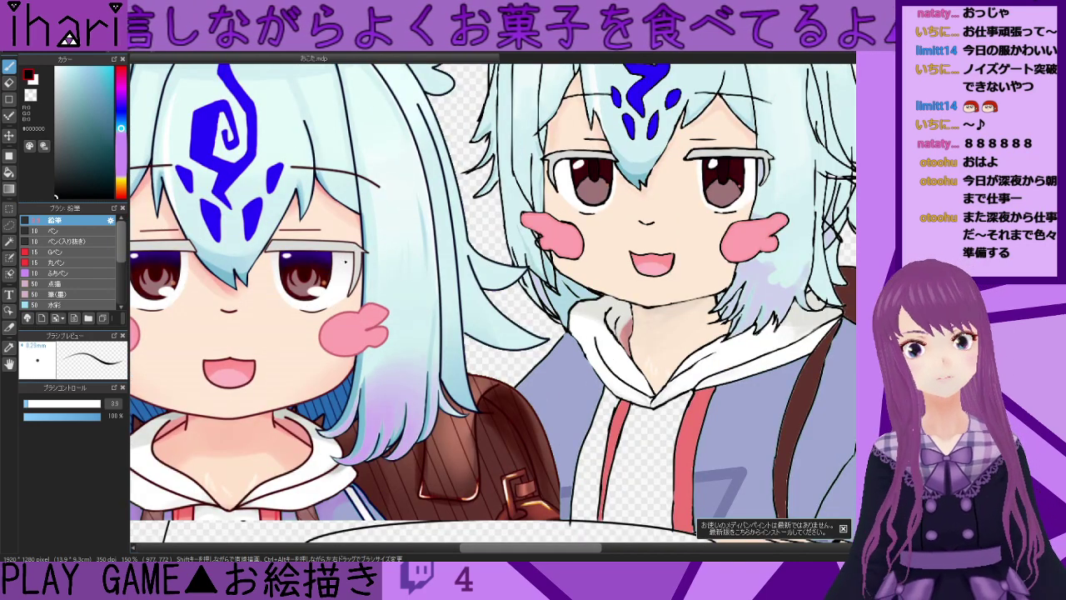
scroll(606, 304, "up", 1)
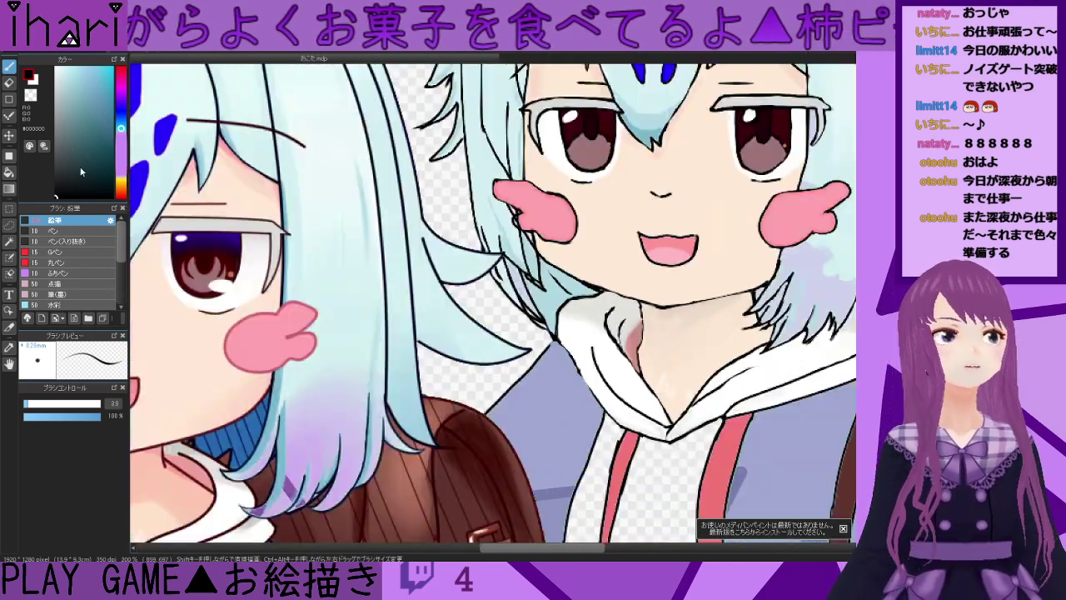
left_click_drag(28, 406, 24, 408)
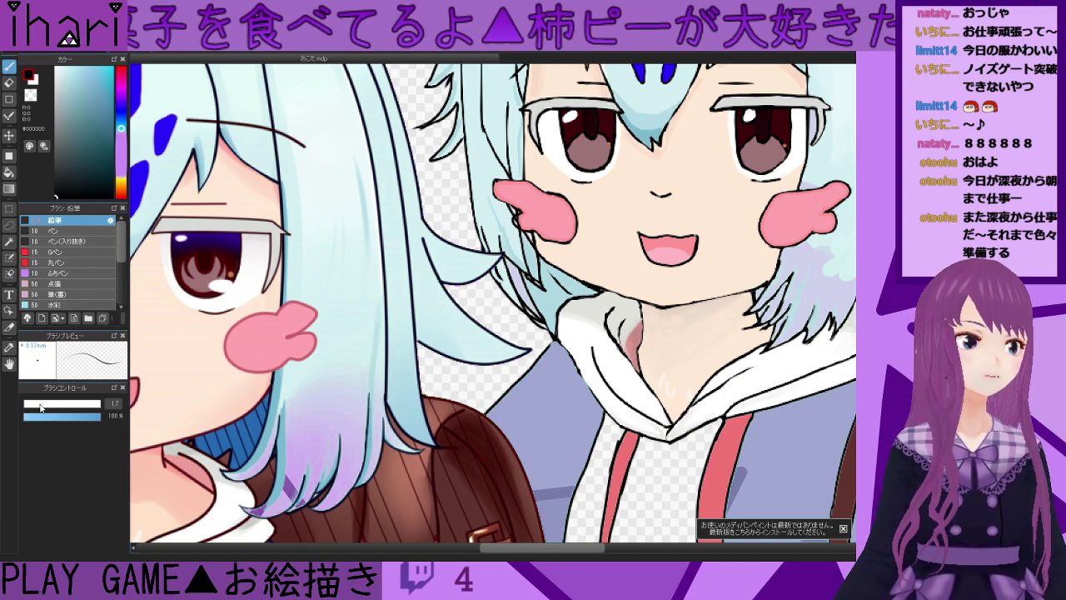
scroll(552, 291, "up", 3)
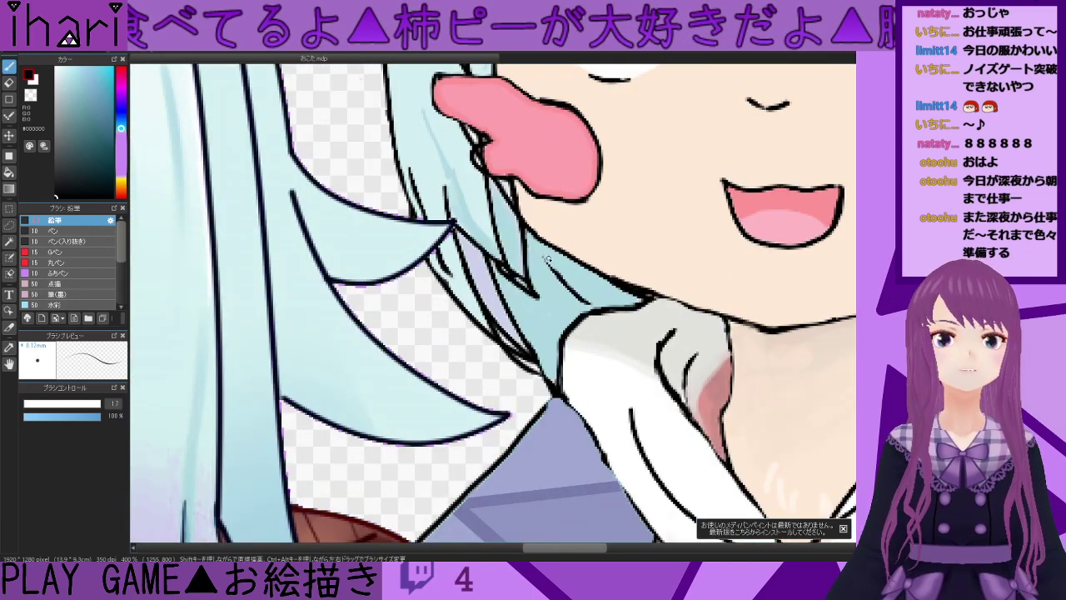
mouse_move(539, 246)
left_mouse_down()
mouse_move(522, 283)
mouse_move(540, 283)
mouse_move(523, 308)
left_mouse_up()
mouse_move(590, 274)
left_mouse_down()
mouse_move(531, 339)
mouse_move(540, 307)
mouse_move(525, 325)
mouse_move(545, 349)
left_mouse_up()
left_click_drag(618, 291, 605, 309)
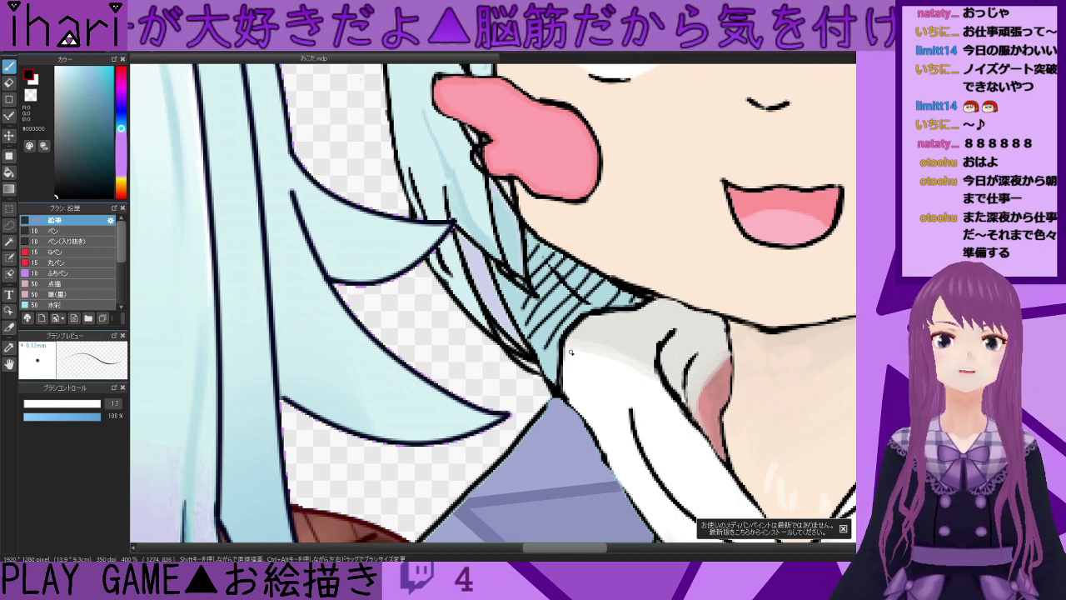
left_click_drag(554, 353, 538, 362)
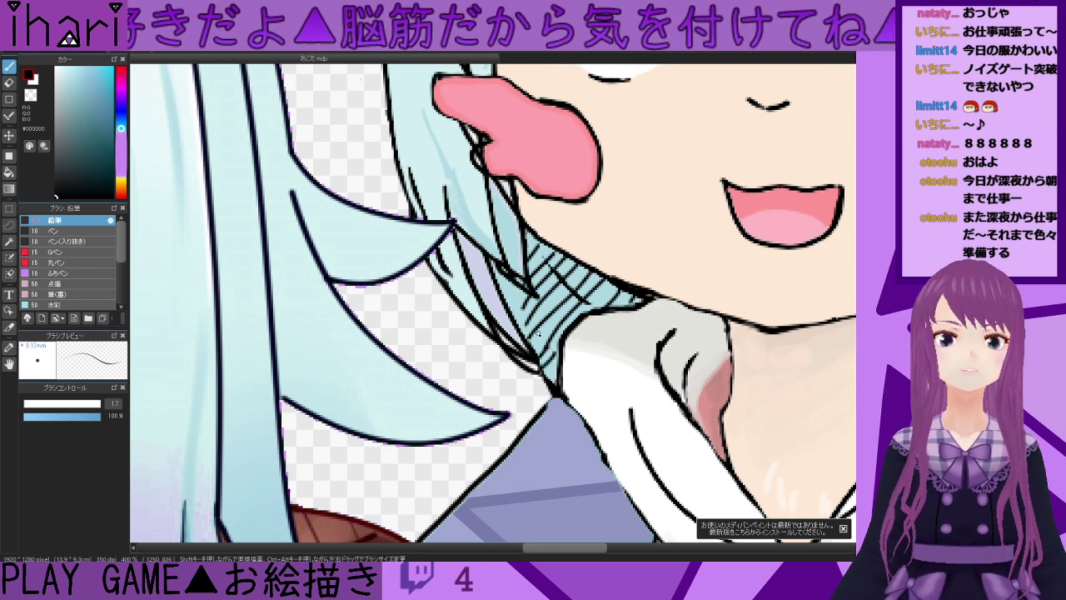
mouse_move(531, 308)
left_mouse_down()
mouse_move(519, 334)
mouse_move(524, 296)
mouse_move(497, 293)
left_mouse_up()
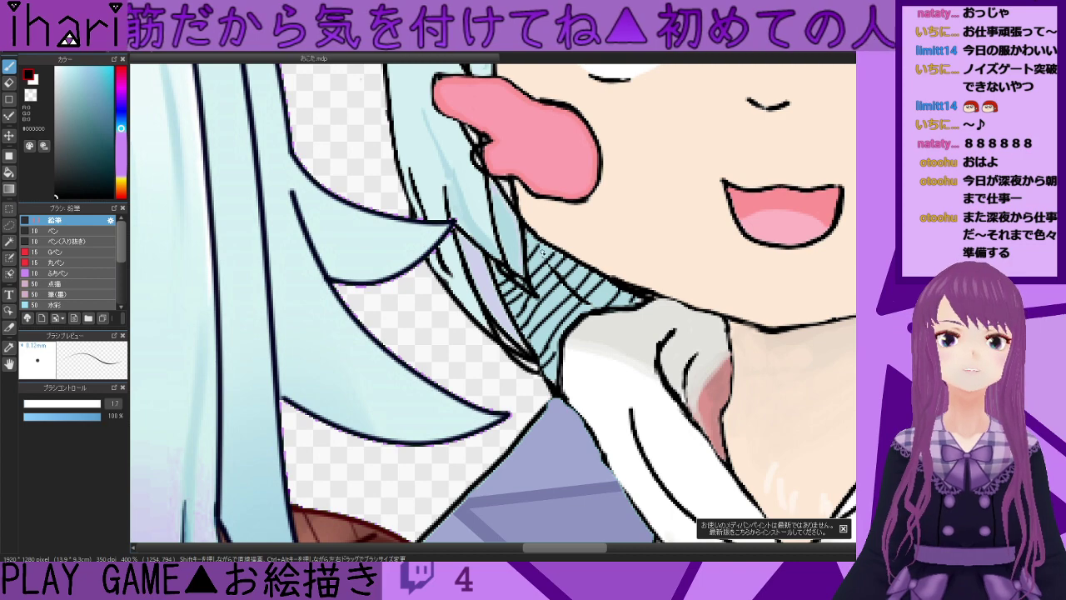
- Hatch the small gaps between the hair strands on the opposite side of the rear character's neck with thin black lines
scroll(517, 299, "down", 6)
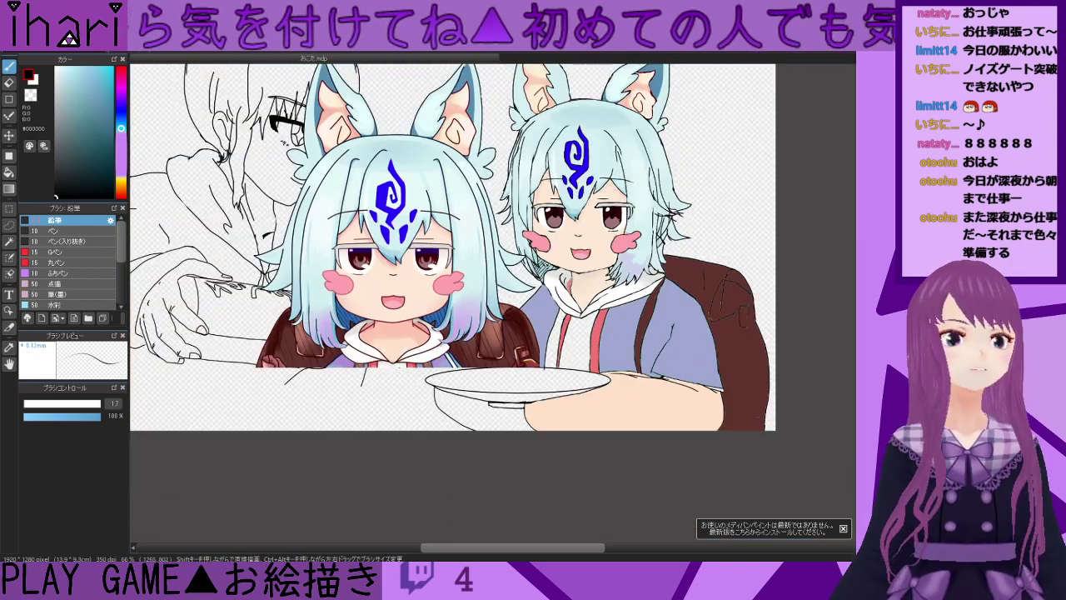
scroll(552, 266, "up", 5)
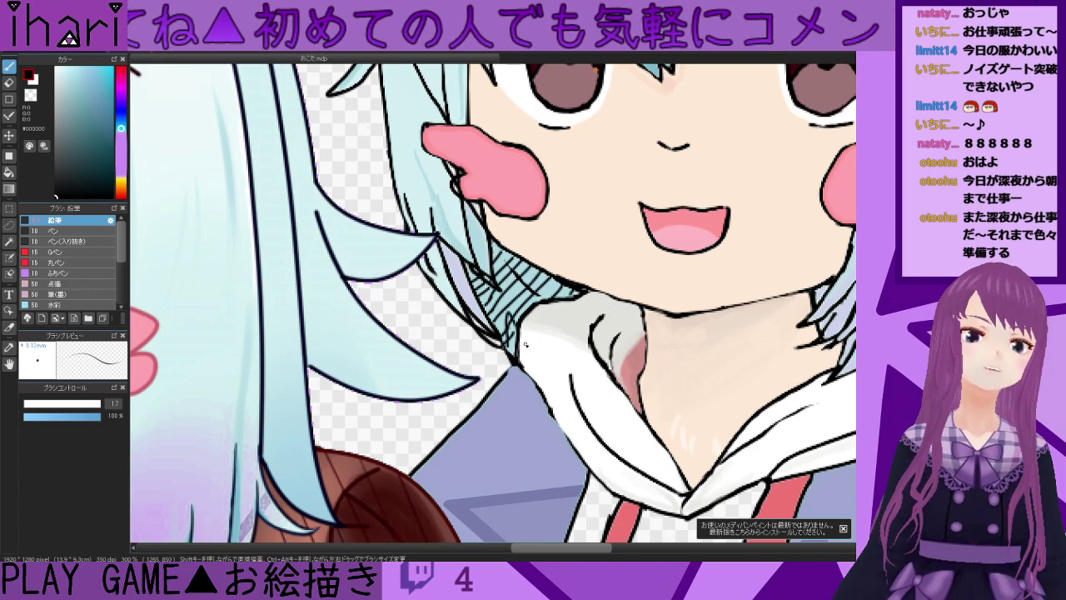
scroll(526, 344, "down", 4)
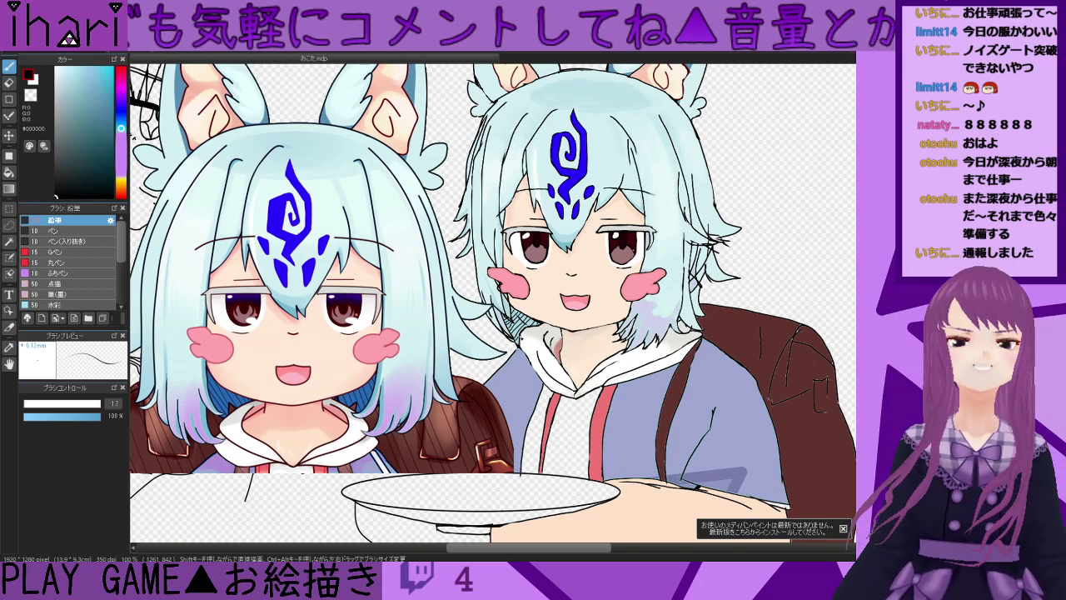
scroll(688, 285, "down", 1)
scroll(688, 284, "up", 3)
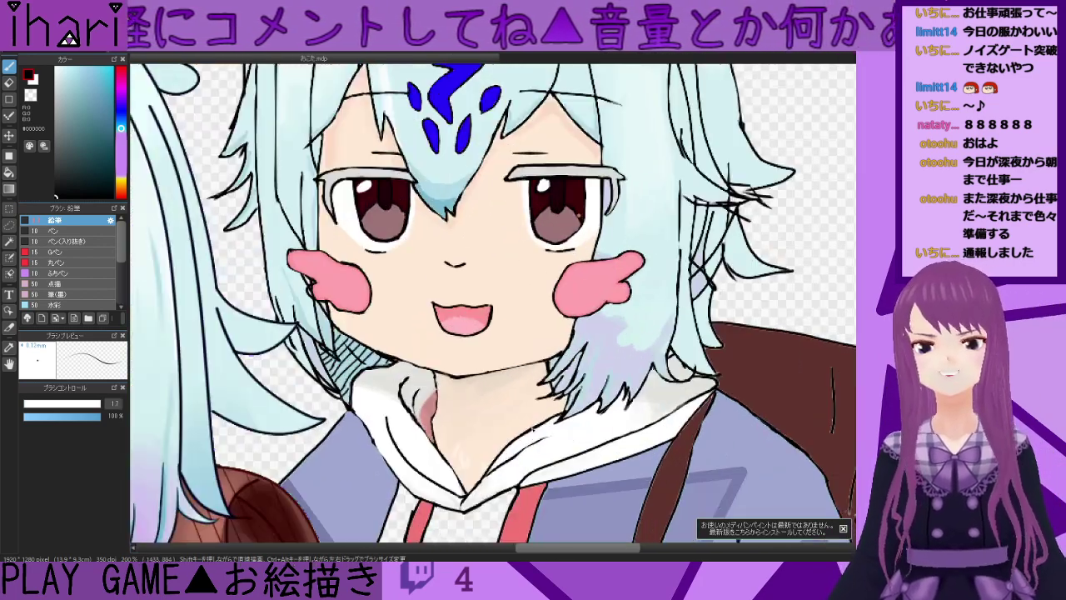
scroll(543, 393, "up", 3)
mouse_move(572, 295)
left_mouse_down()
mouse_move(572, 327)
mouse_move(581, 306)
left_mouse_up()
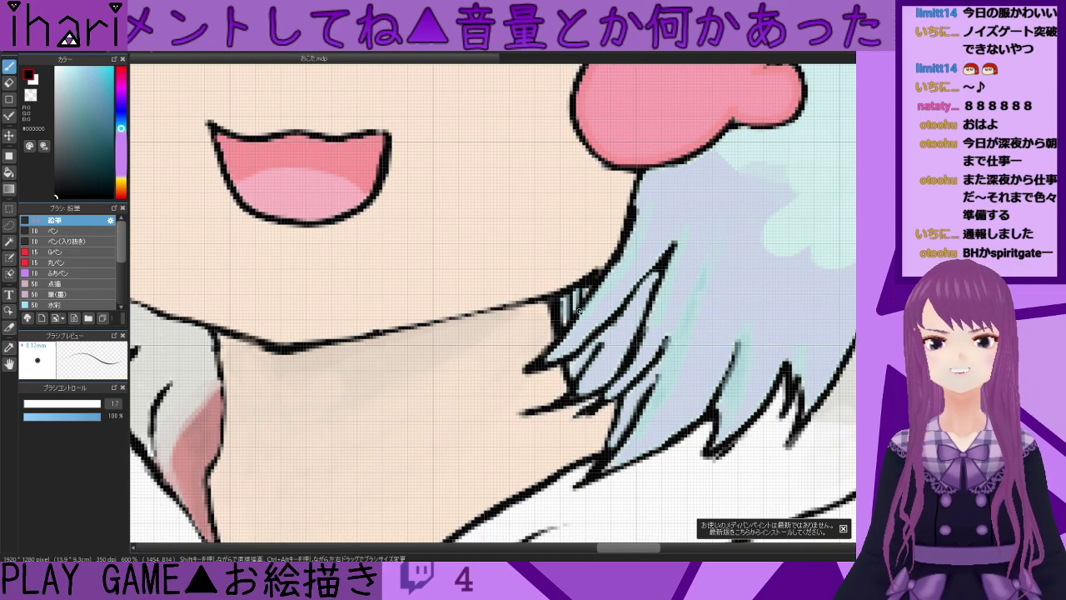
scroll(583, 356, "down", 3)
scroll(598, 368, "up", 3)
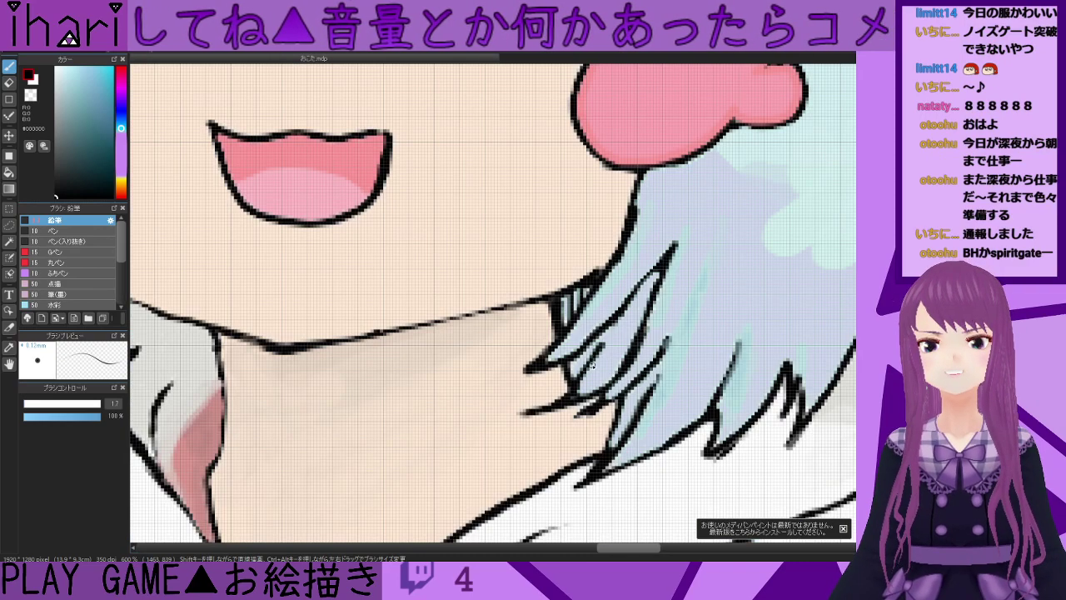
mouse_move(575, 360)
left_mouse_down()
mouse_move(602, 336)
mouse_move(601, 358)
mouse_move(581, 372)
left_mouse_up()
left_click_drag(612, 330, 596, 361)
scroll(664, 382, "down", 3)
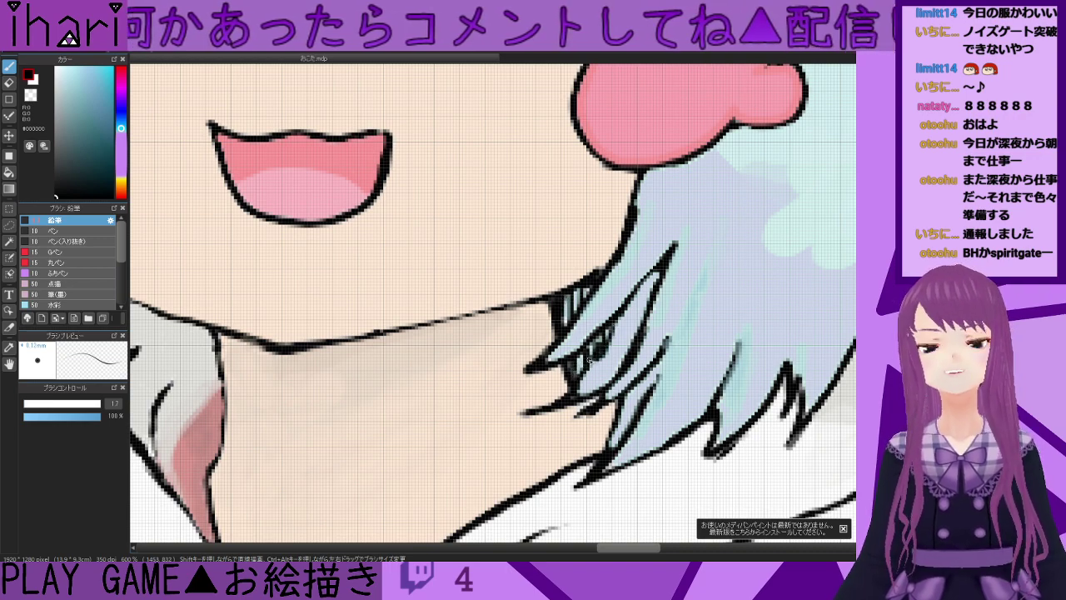
- Sample the rear character's neck skin colour beside the hatched hair strands
scroll(664, 382, "up", 2)
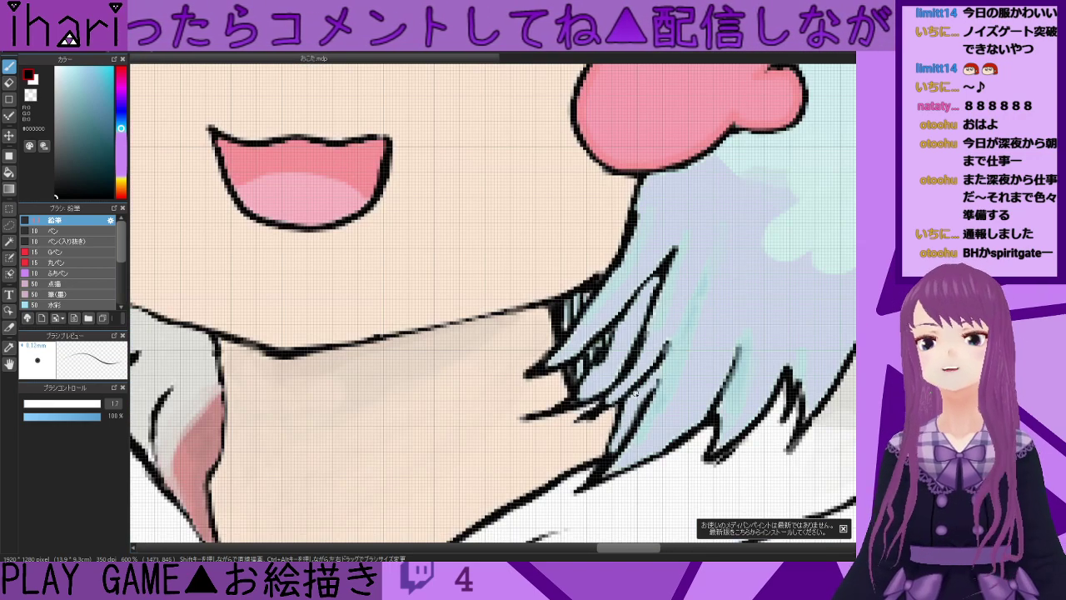
scroll(630, 404, "down", 2)
left_click(586, 416, "alt")
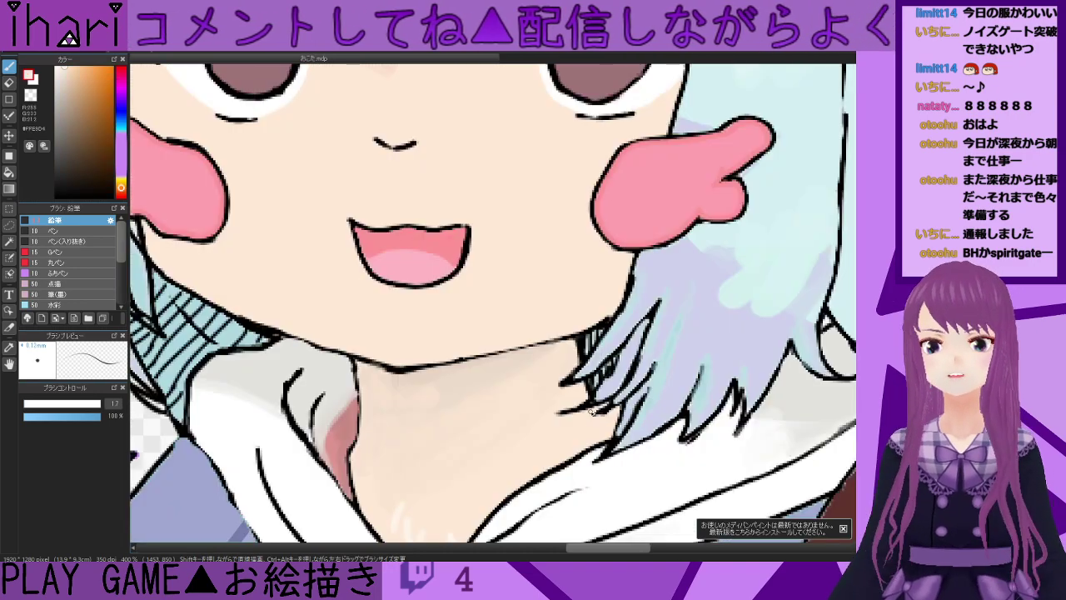
scroll(602, 406, "down", 3)
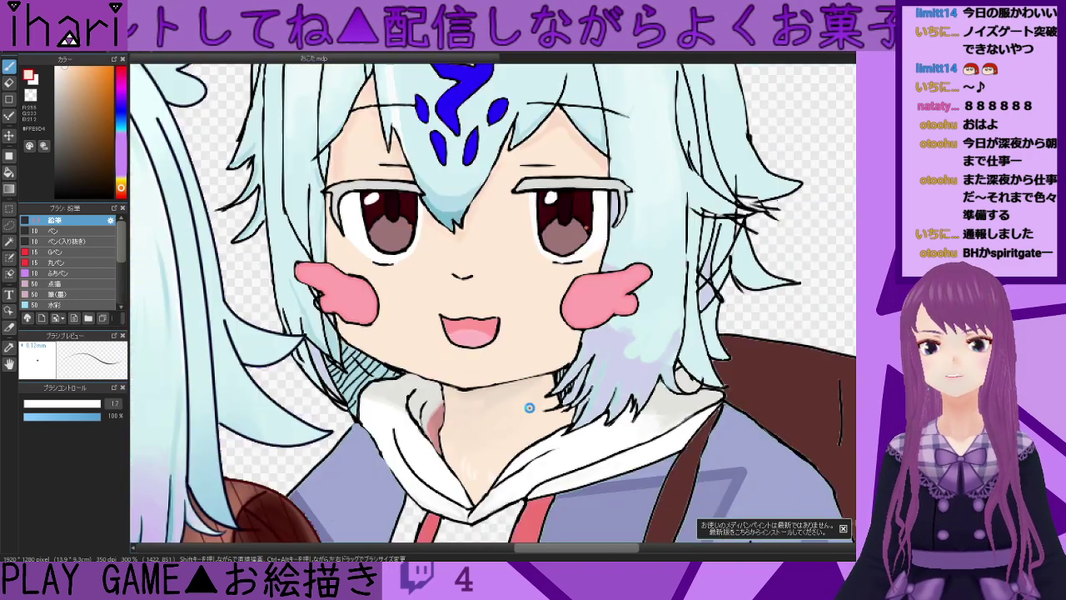
left_click_drag(560, 550, 517, 553)
scroll(643, 403, "up", 3)
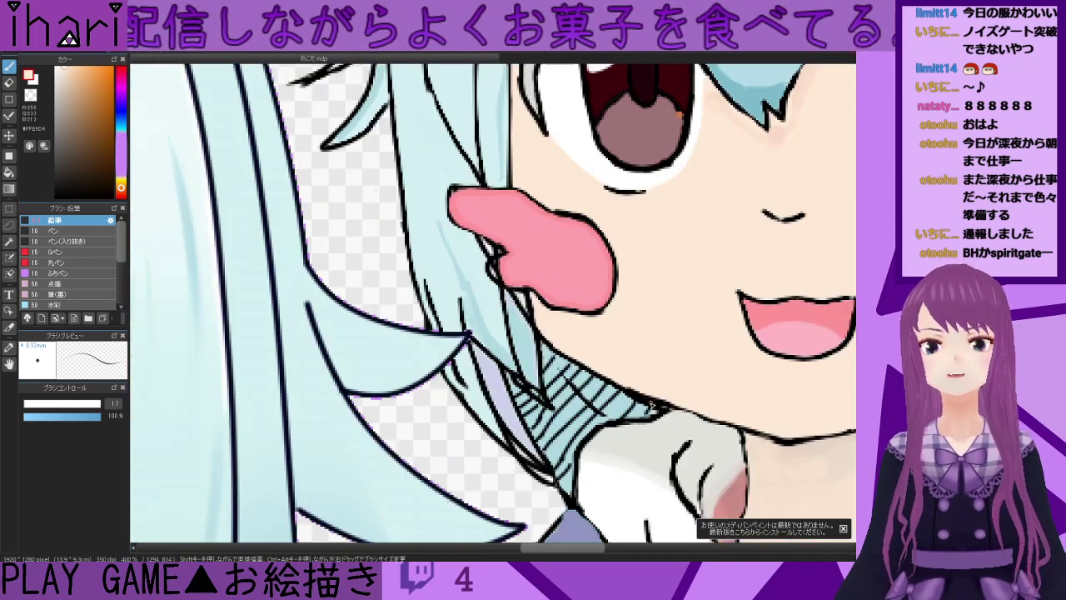
- Sample black from the jawline and thicken the diagonal hatching in the rear character's inner hair under the cheek
left_click(655, 406, "alt")
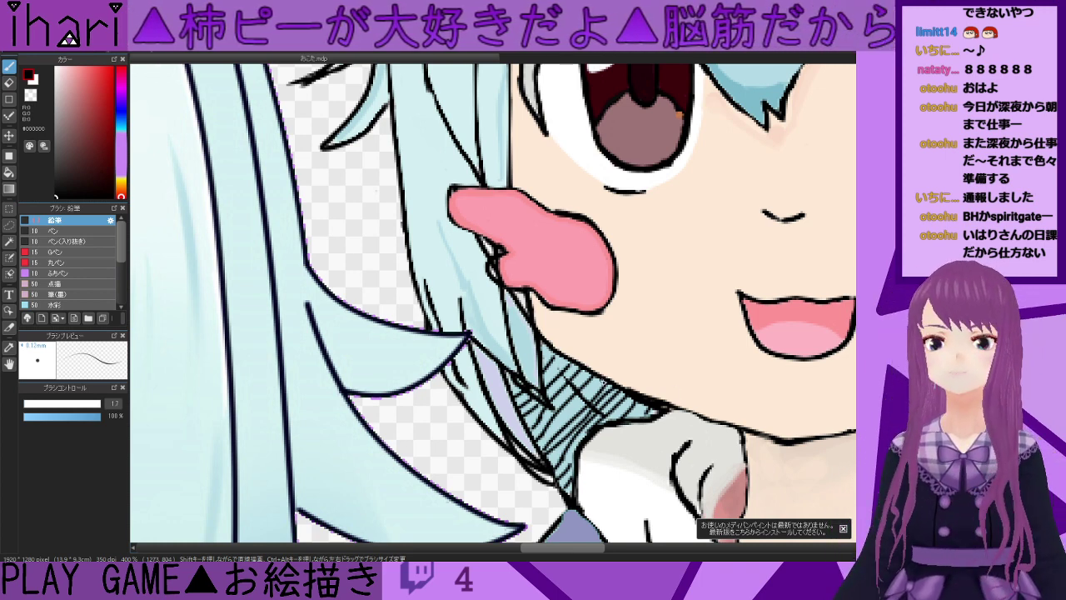
left_click_drag(593, 388, 537, 445)
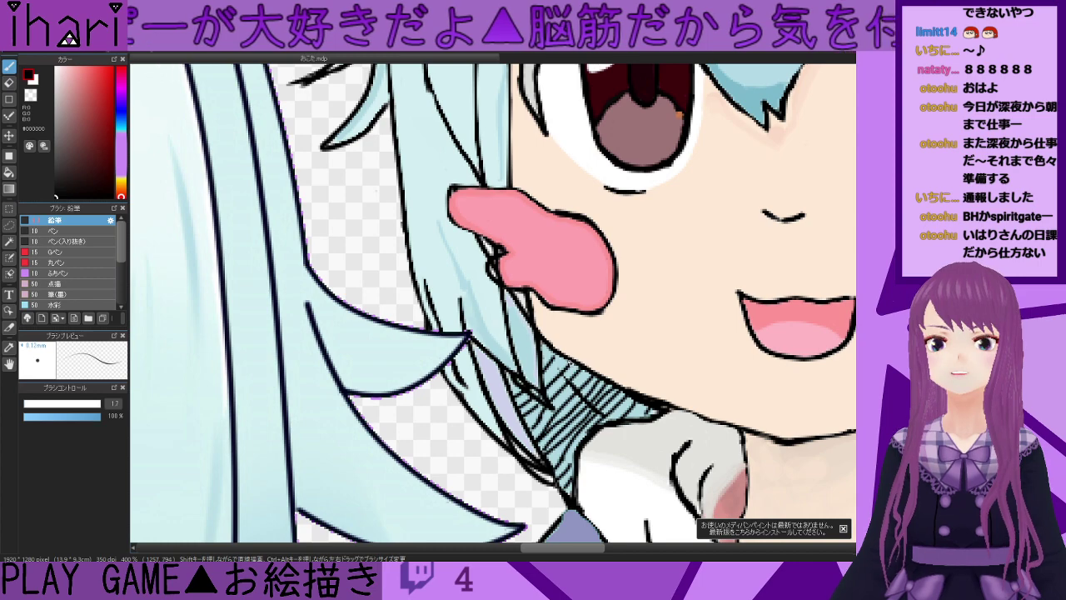
left_click_drag(570, 360, 543, 388)
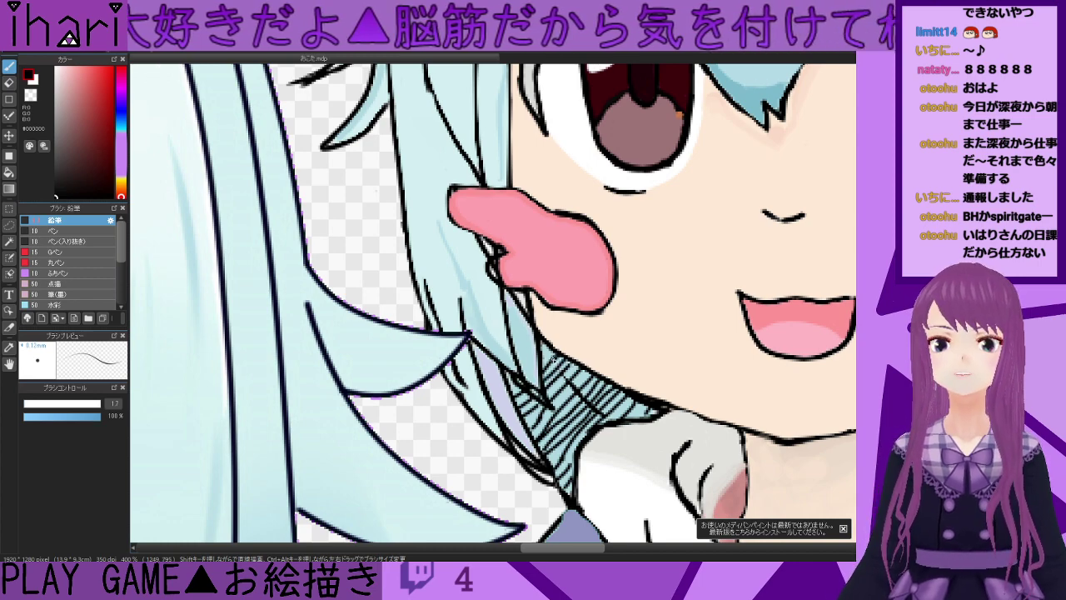
left_click_drag(558, 350, 541, 363)
scroll(609, 405, "down", 1)
scroll(637, 406, "up", 2)
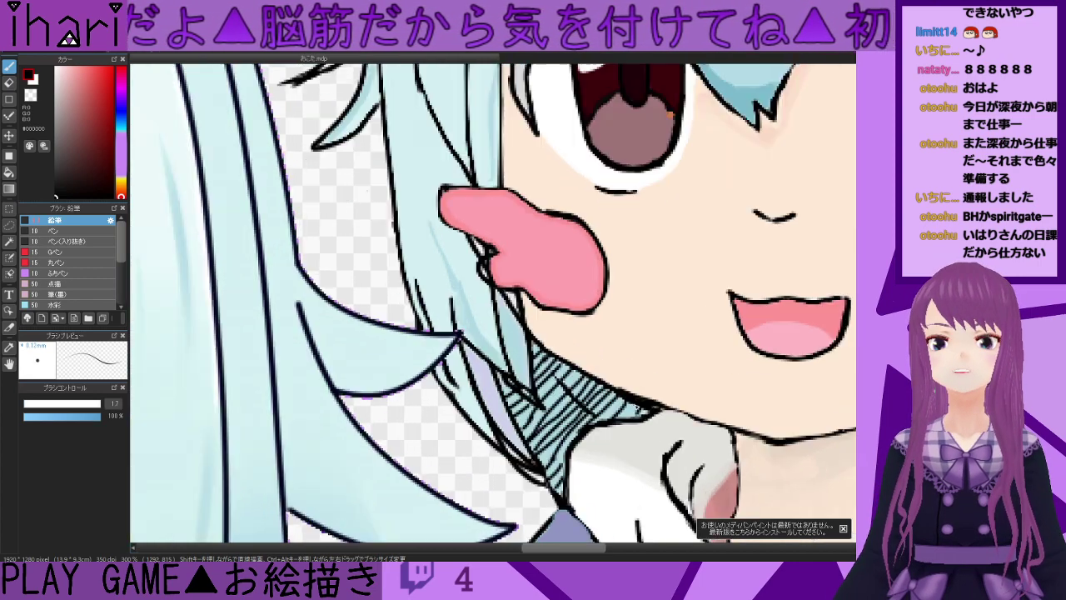
left_click_drag(637, 406, 620, 427)
scroll(608, 410, "down", 5)
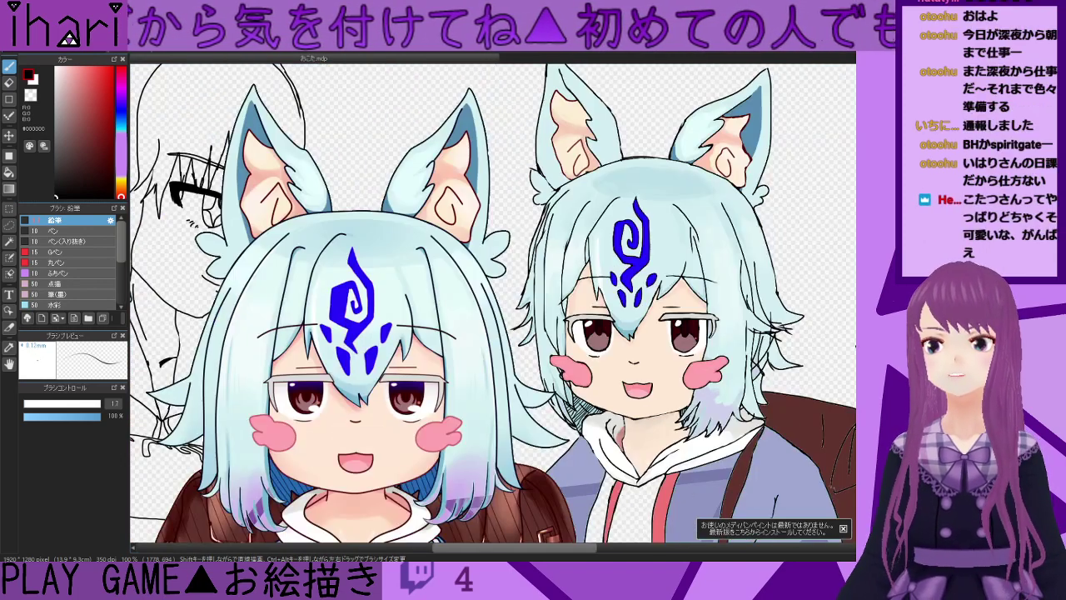
scroll(491, 311, "down", 1)
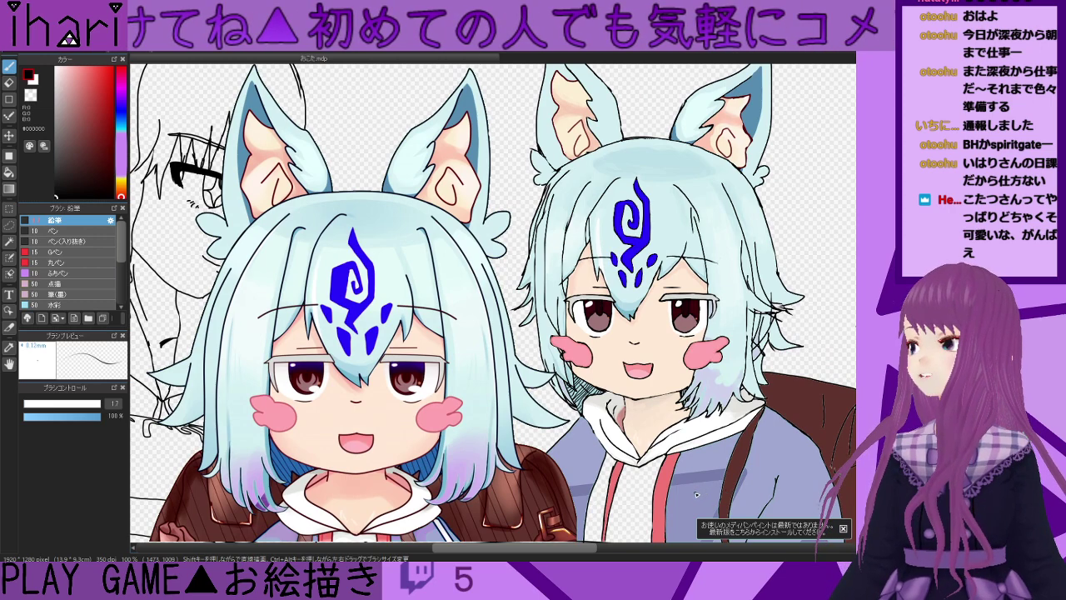
left_click_drag(589, 547, 613, 550)
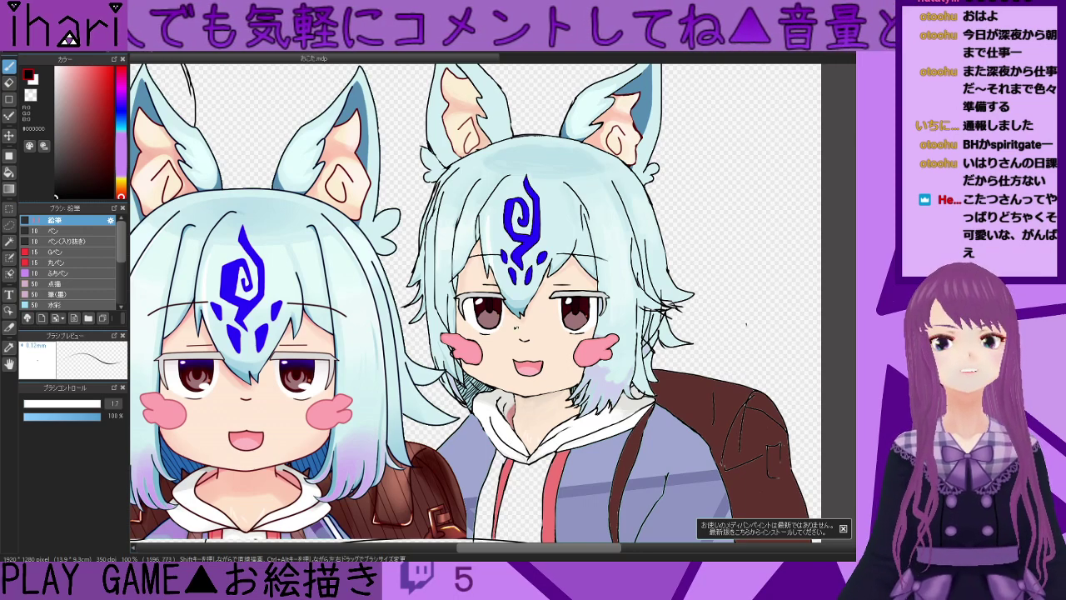
key("e")
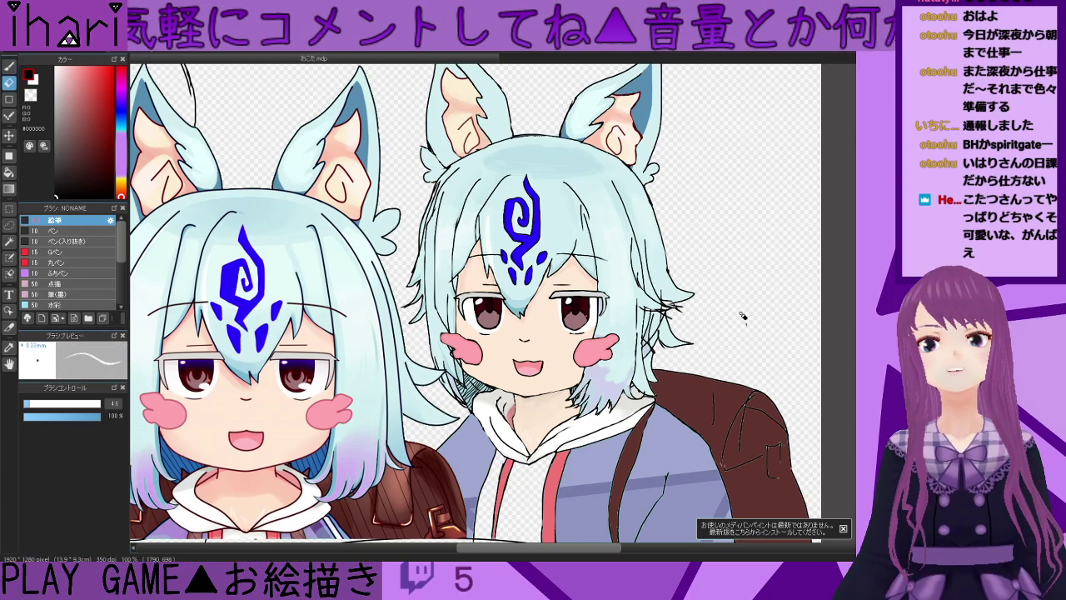
scroll(754, 273, "down", 2)
scroll(685, 402, "up", 4)
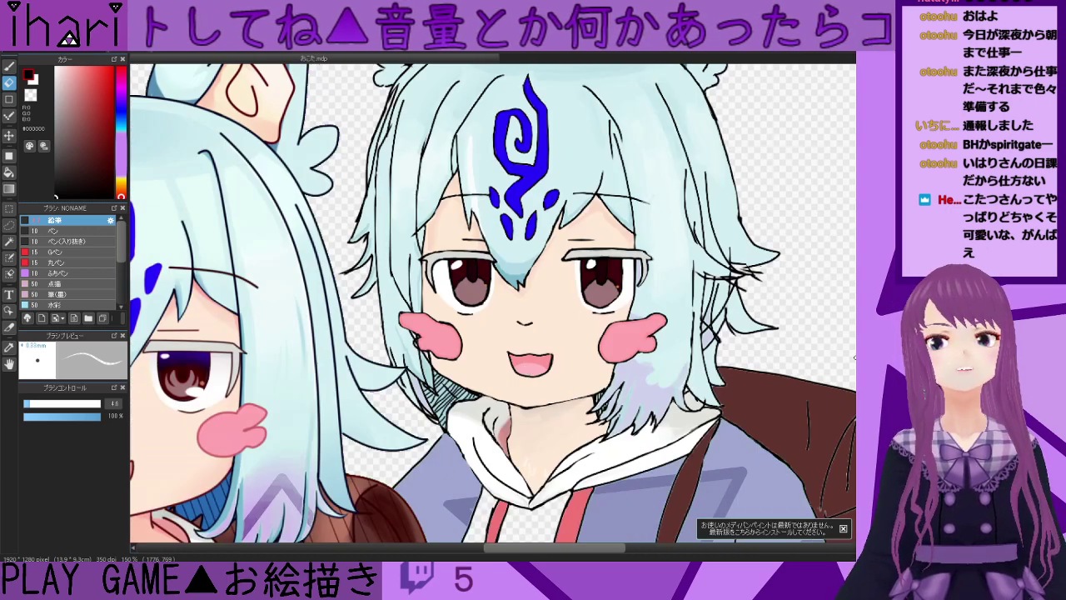
scroll(816, 350, "down", 3)
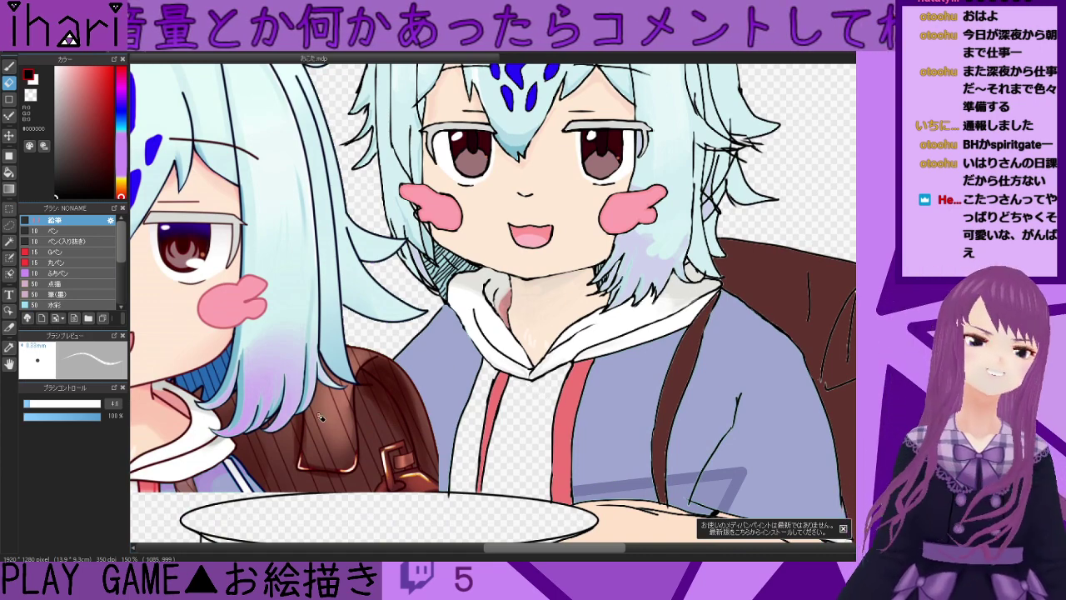
- Sample the reddish-brown shades from the pocket of the front character's bag for the pencil brush
left_click(341, 432, "alt")
key("b")
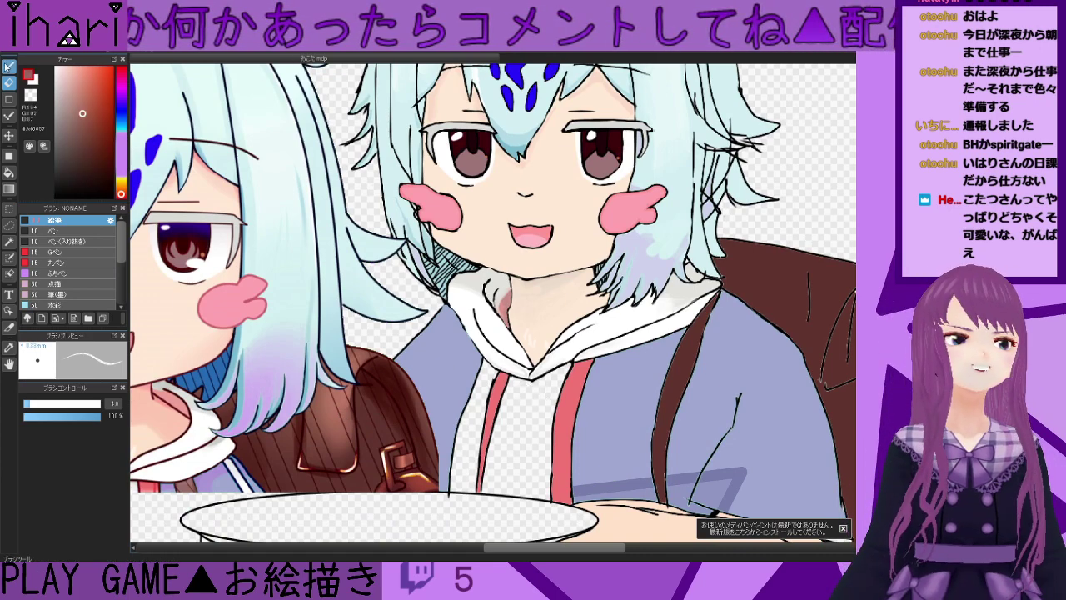
left_click(347, 447, "alt")
left_click(346, 464, "alt")
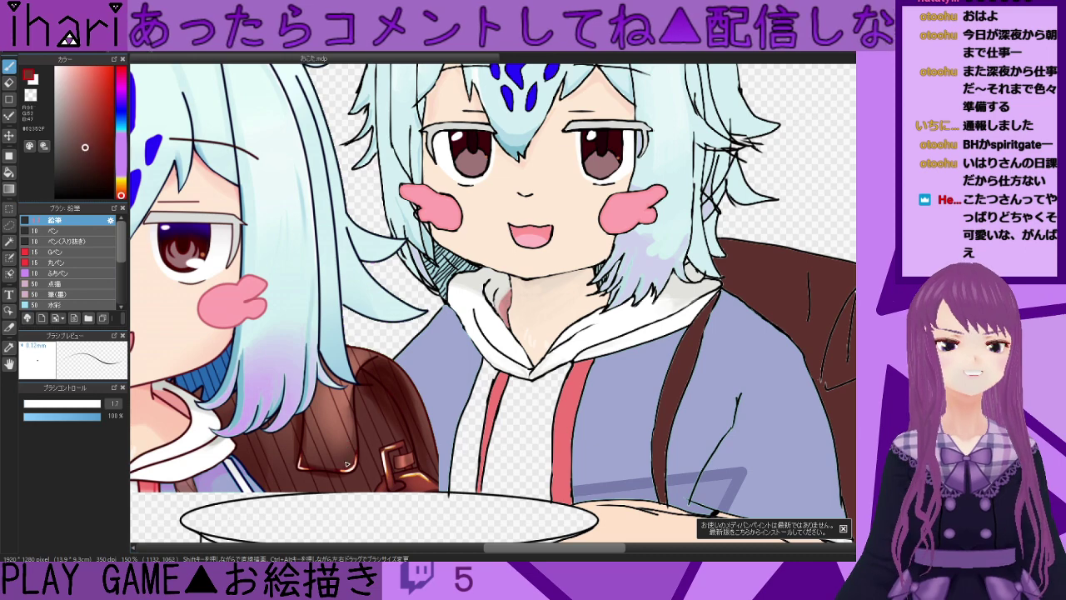
left_click(347, 449, "alt")
mouse_move(557, 550)
left_mouse_down()
mouse_move(567, 551)
mouse_move(557, 550)
left_mouse_up()
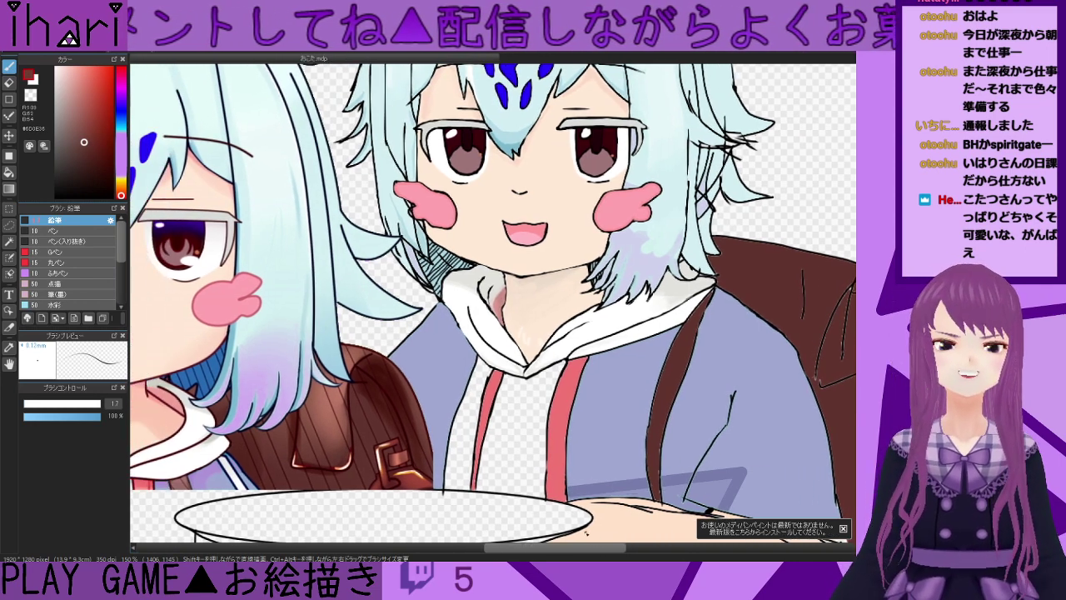
scroll(530, 469, "down", 1)
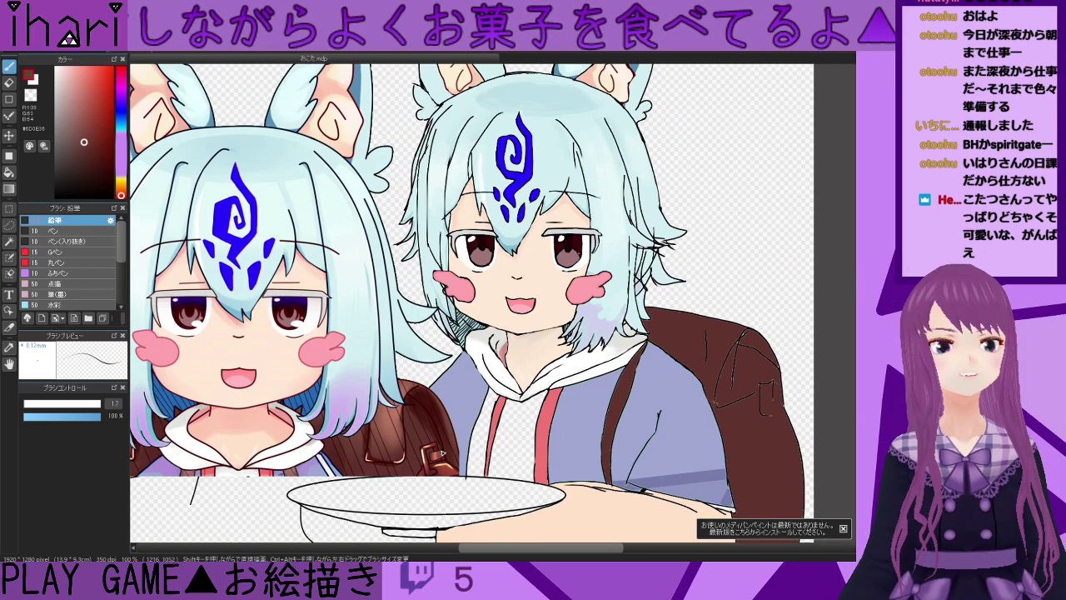
scroll(441, 440, "up", 1)
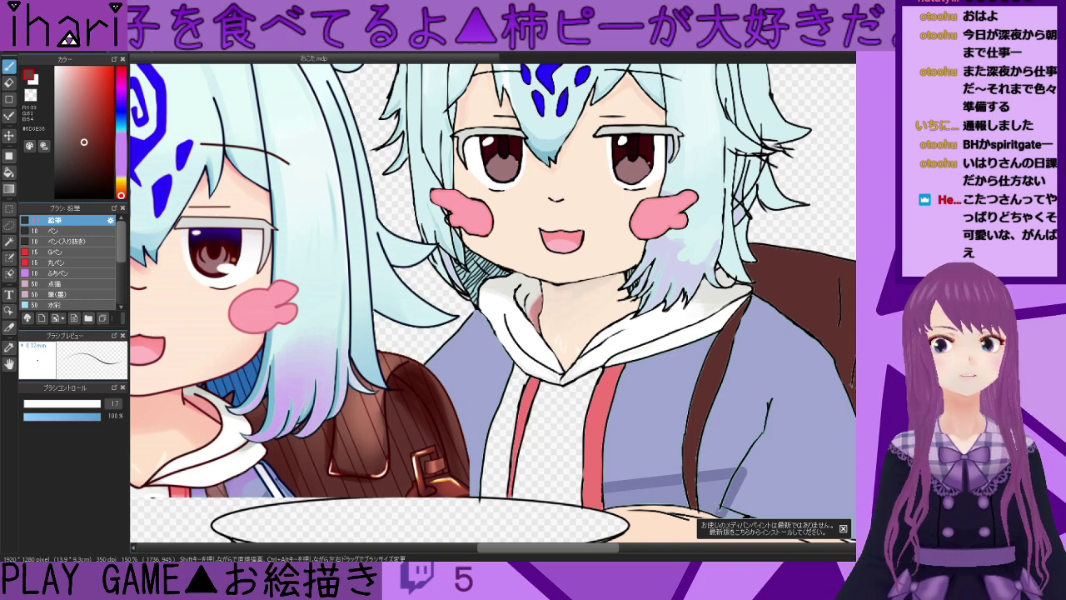
- Sample white from the front character's shirt and bucket-fill the rear character's empty shirt areas between and beside the red stripes
left_click_drag(857, 368, 857, 343)
left_click_drag(569, 549, 536, 549)
scroll(663, 518, "down", 5)
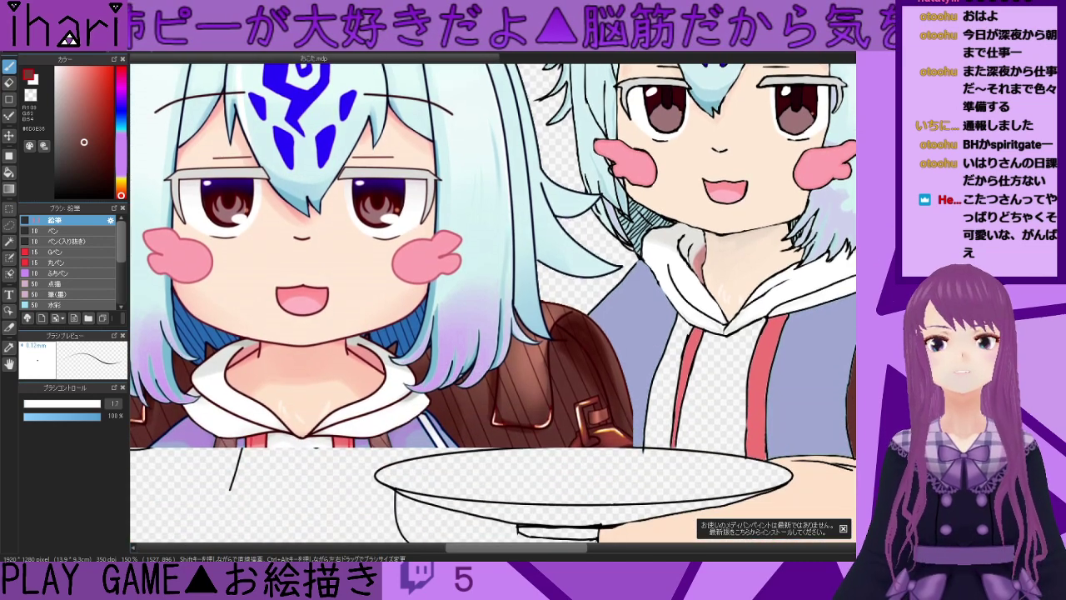
left_click_drag(564, 549, 580, 550)
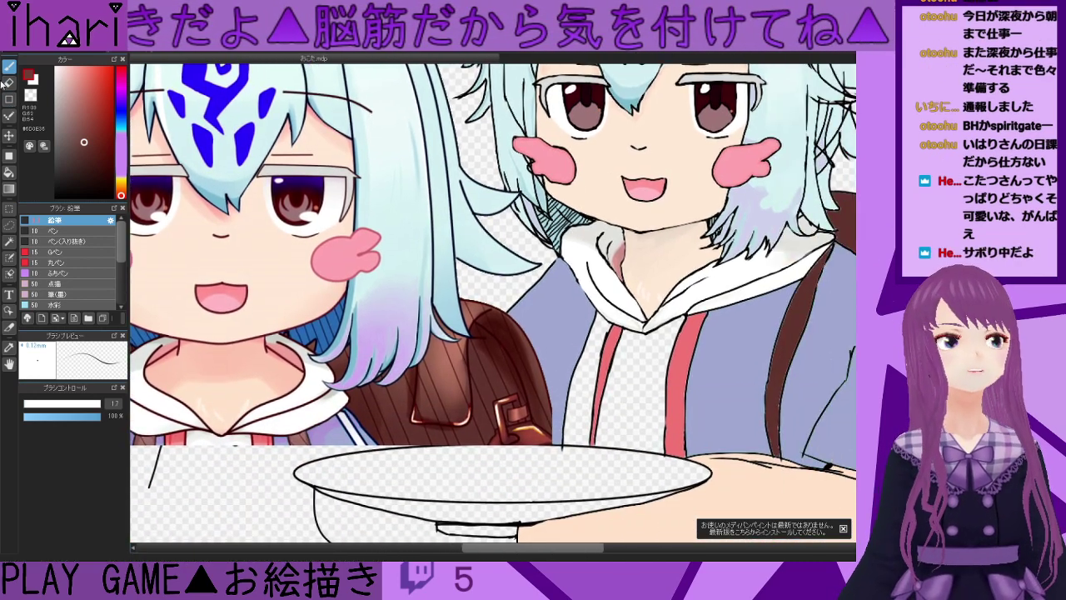
left_click(8, 171)
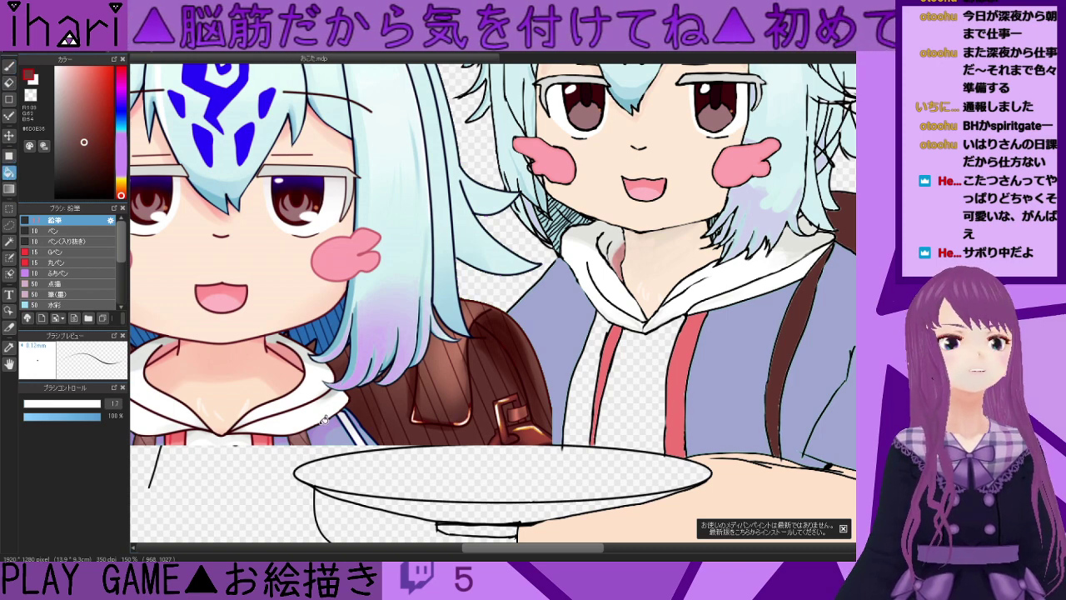
left_click(246, 438, "alt")
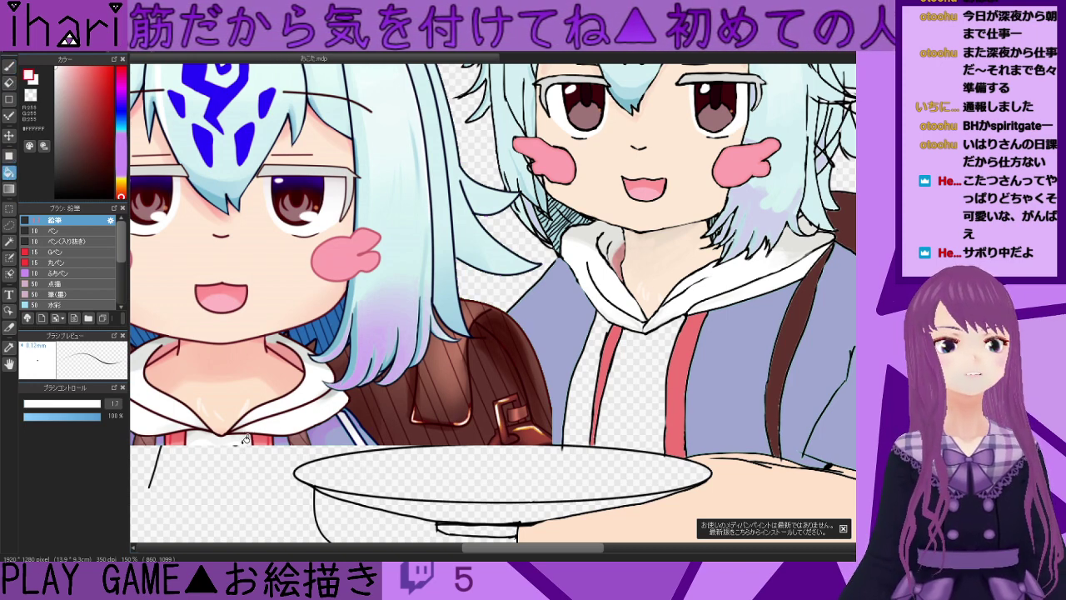
left_click(655, 406)
left_click(581, 408)
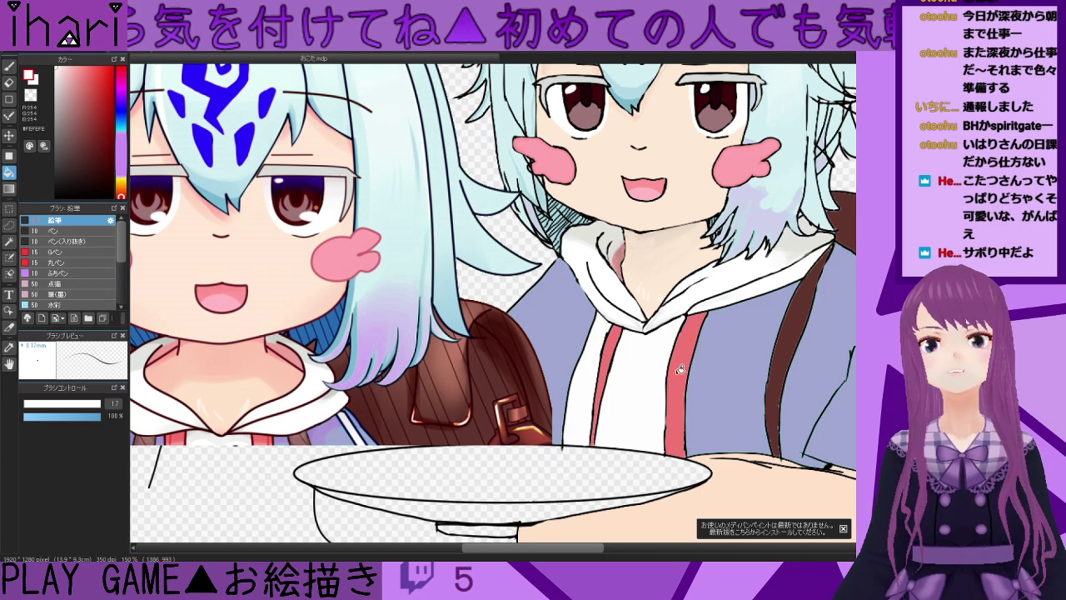
- Sample the rear character's blue-violet jacket colour and refill the section beside the narrower red stripe with it
left_click(623, 366, "alt")
left_click(593, 374)
scroll(502, 353, "down", 2)
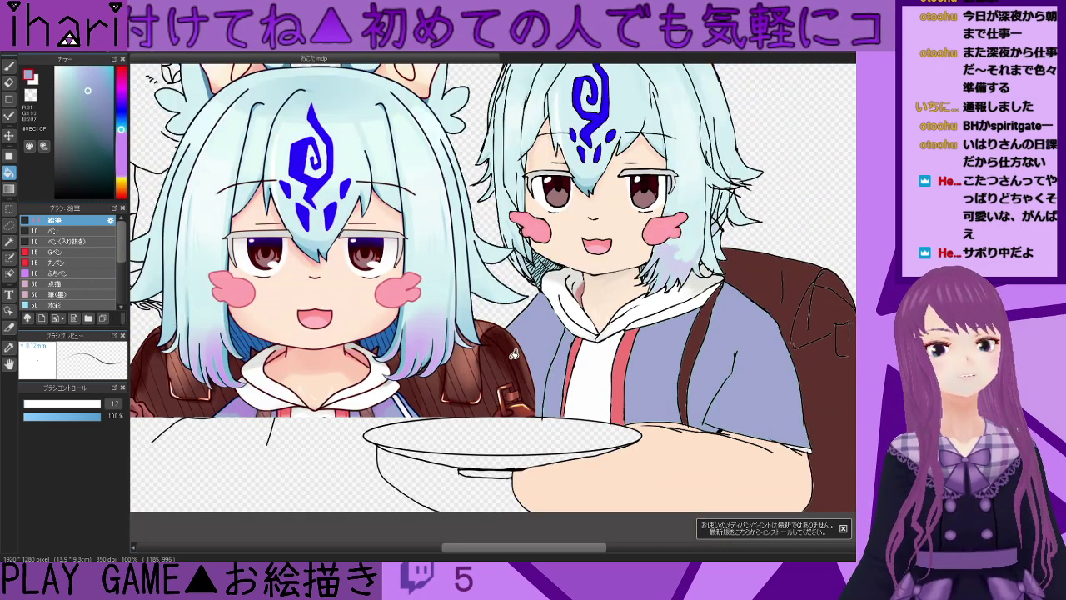
scroll(517, 354, "up", 3)
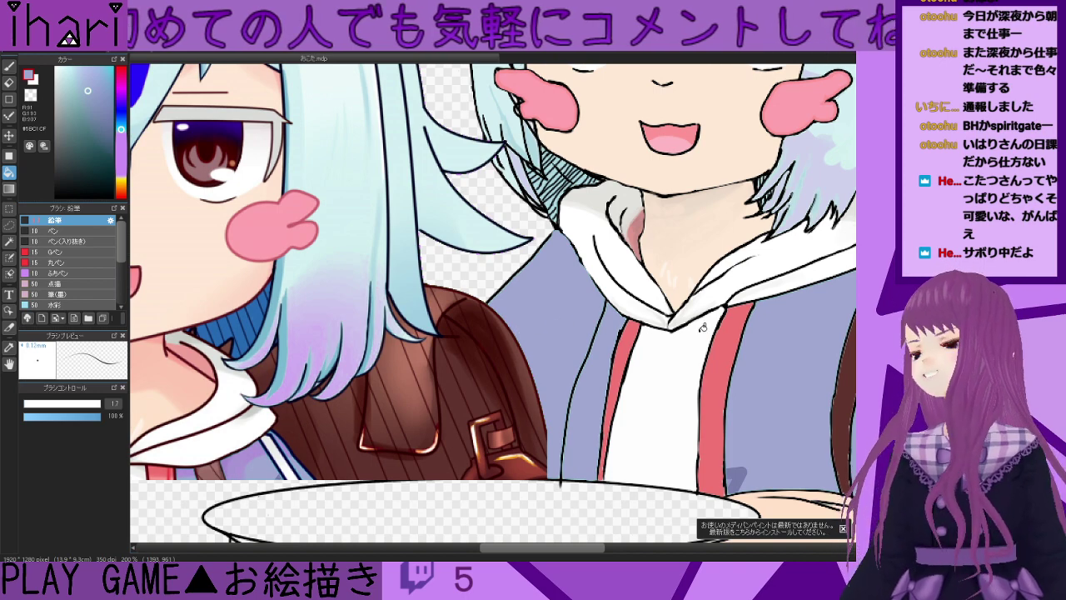
scroll(685, 324, "down", 2)
scroll(659, 316, "up", 2)
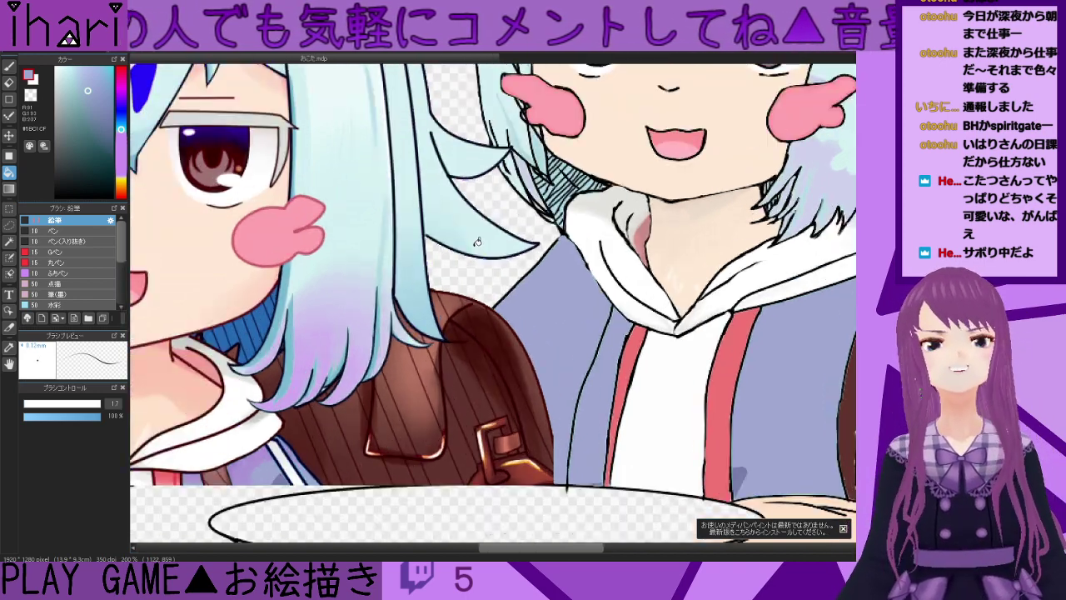
- Enlarge the pencil brush to 1.14 mm and paint a curved purple shadow on the rear jacket beside the wider red stripe and below the hood
scroll(467, 239, "down", 1)
scroll(685, 461, "down", 1)
scroll(710, 456, "up", 1)
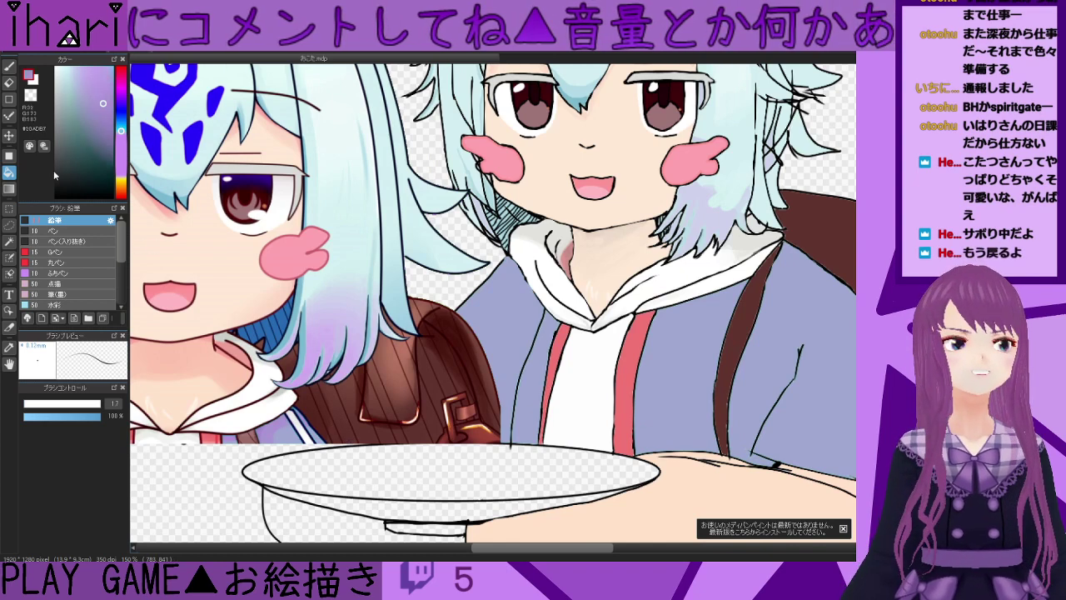
left_click(9, 66)
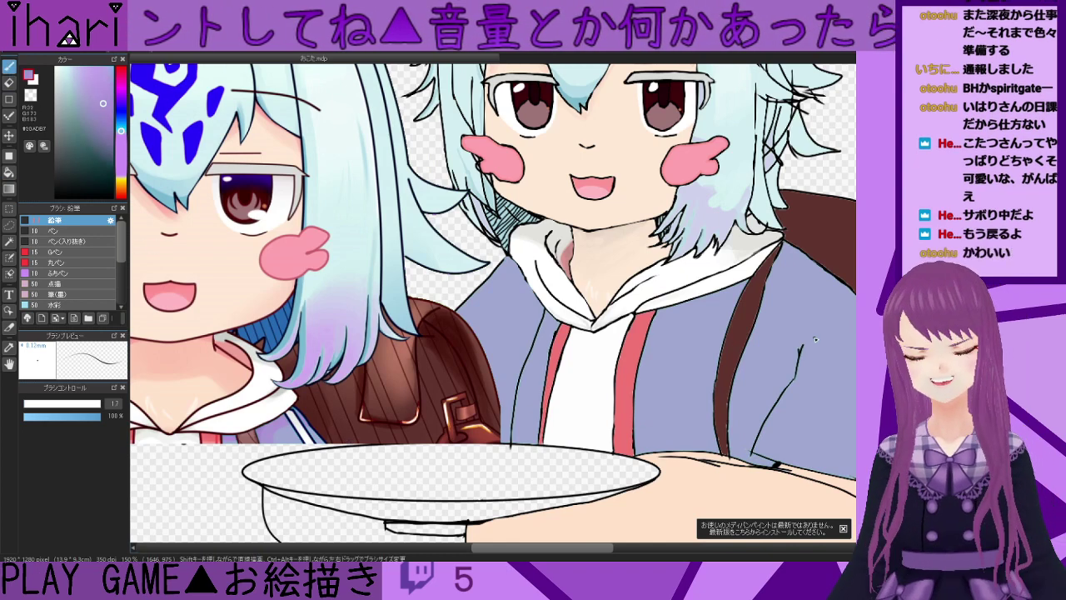
left_click(47, 404)
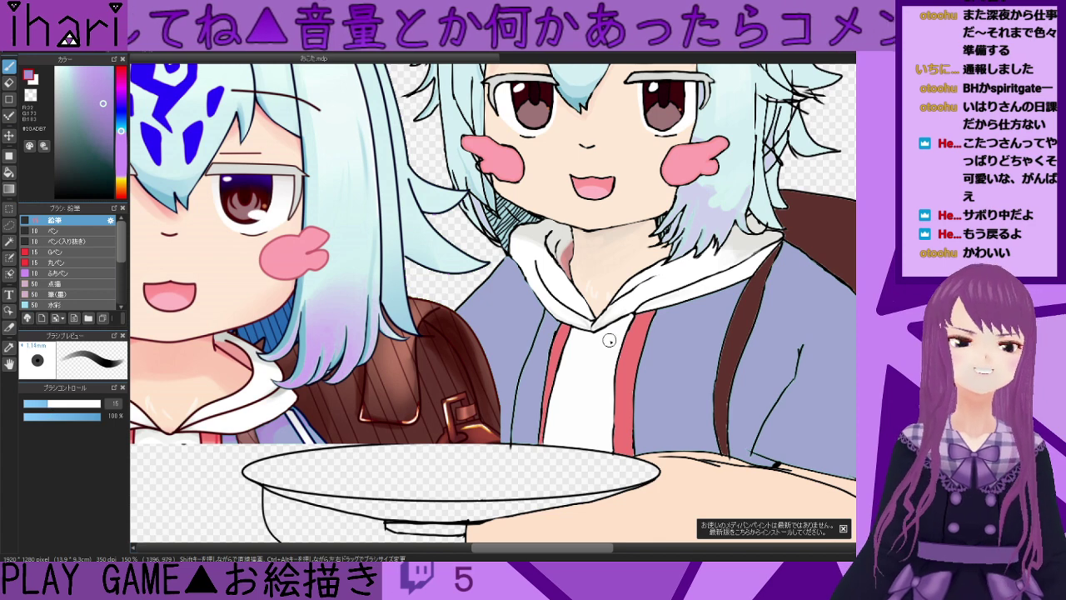
mouse_move(642, 413)
left_mouse_down()
mouse_move(664, 315)
mouse_move(649, 357)
mouse_move(671, 317)
mouse_move(728, 298)
mouse_move(664, 338)
mouse_move(678, 321)
mouse_move(653, 372)
mouse_move(644, 429)
mouse_move(673, 347)
left_mouse_up()
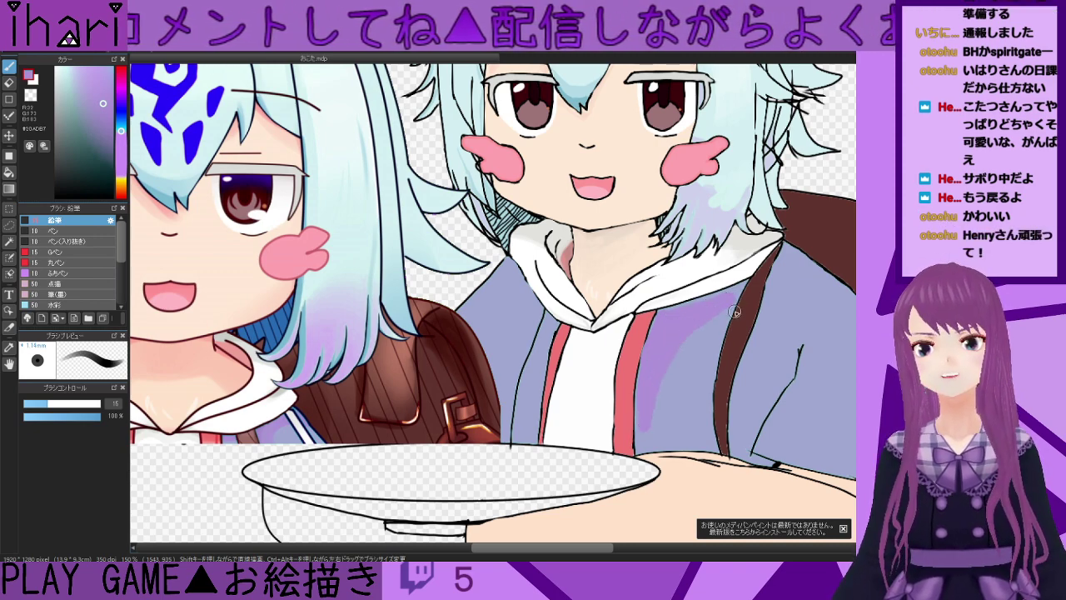
- Reduce the pencil brush to 0.62 mm and extend the purple jacket shadow up to the hood's edge and the bag strap
scroll(738, 306, "down", 1)
scroll(738, 306, "up", 3)
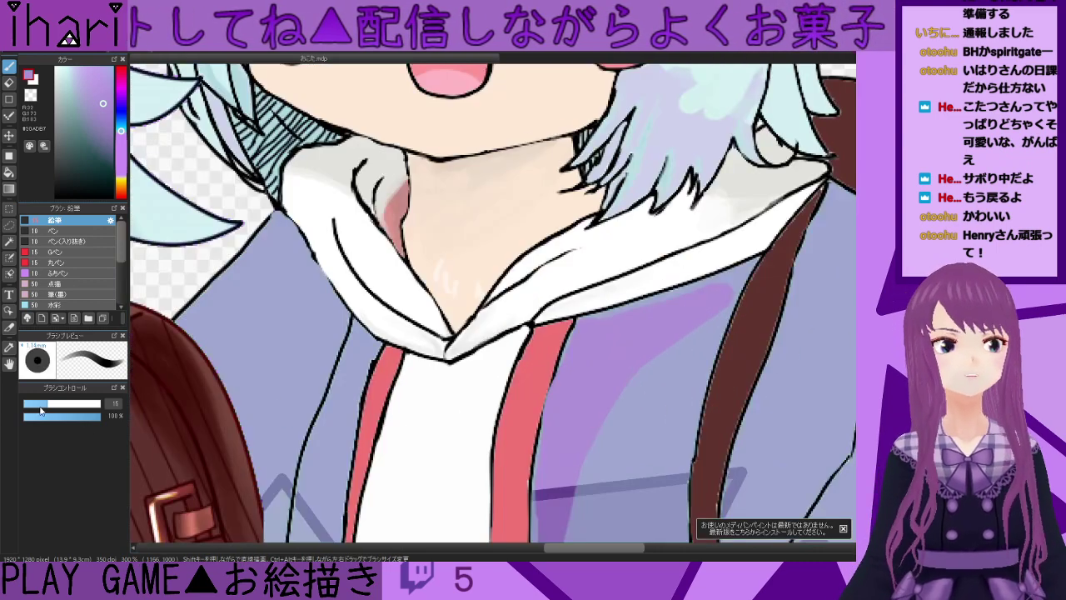
left_click(80, 406)
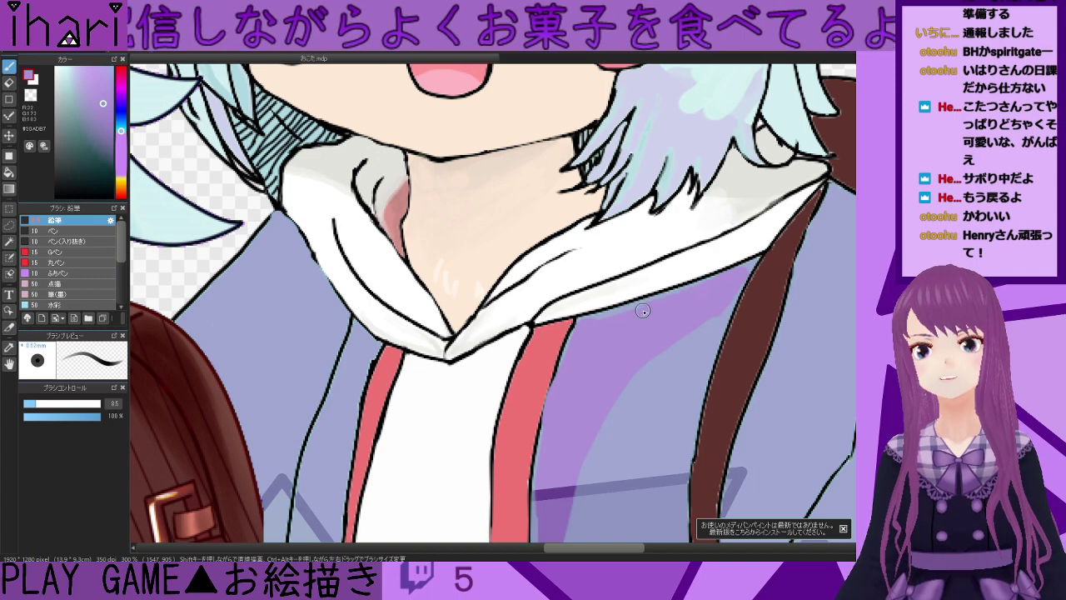
- Sample the jacket's blue-violet and paint along the purple shadow's curved lower edge to smooth and trim it
right_click(670, 377)
mouse_move(714, 317)
left_mouse_down()
mouse_move(666, 351)
mouse_move(602, 428)
left_mouse_up()
left_click_drag(854, 363, 855, 392)
left_click_drag(601, 179, 553, 316)
scroll(673, 289, "down", 3)
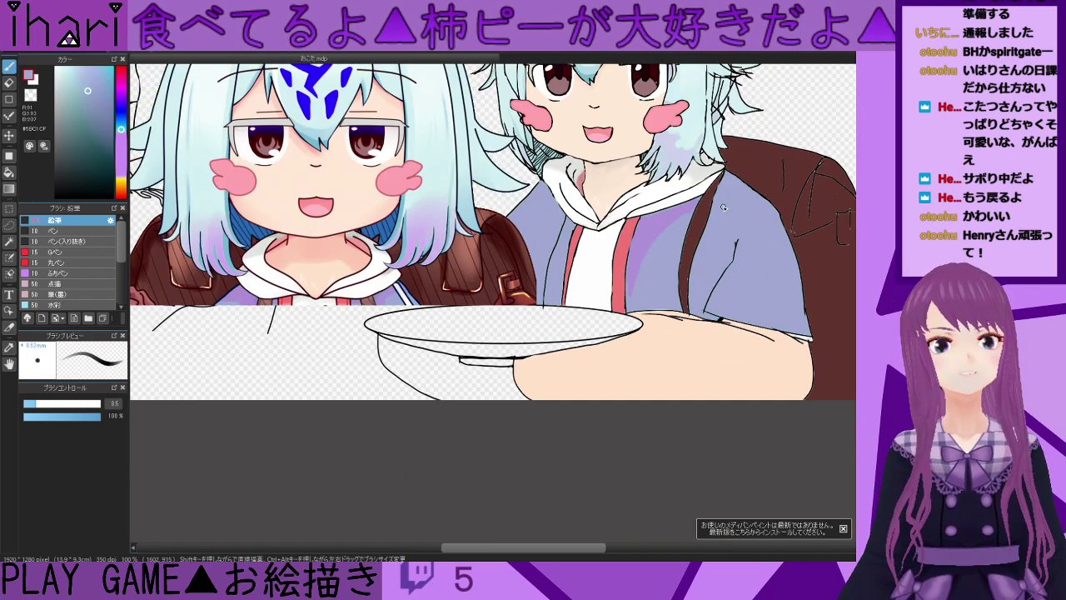
scroll(723, 207, "up", 3)
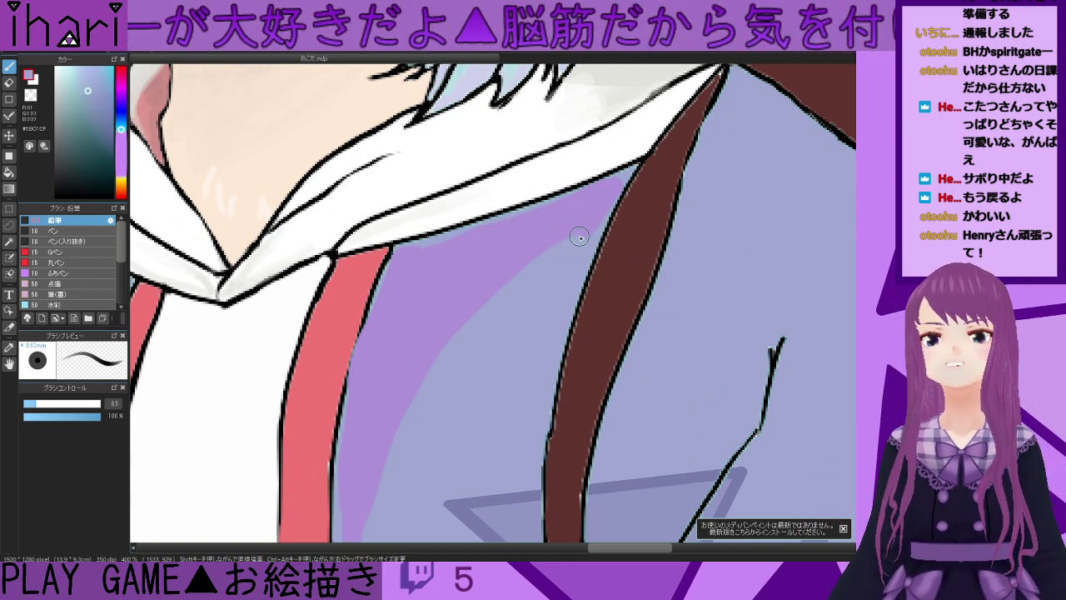
- Lower the pencil's opacity to 31% and blend the curved edge of the purple jacket shadow into the blue-violet base
left_click_drag(90, 416, 52, 416)
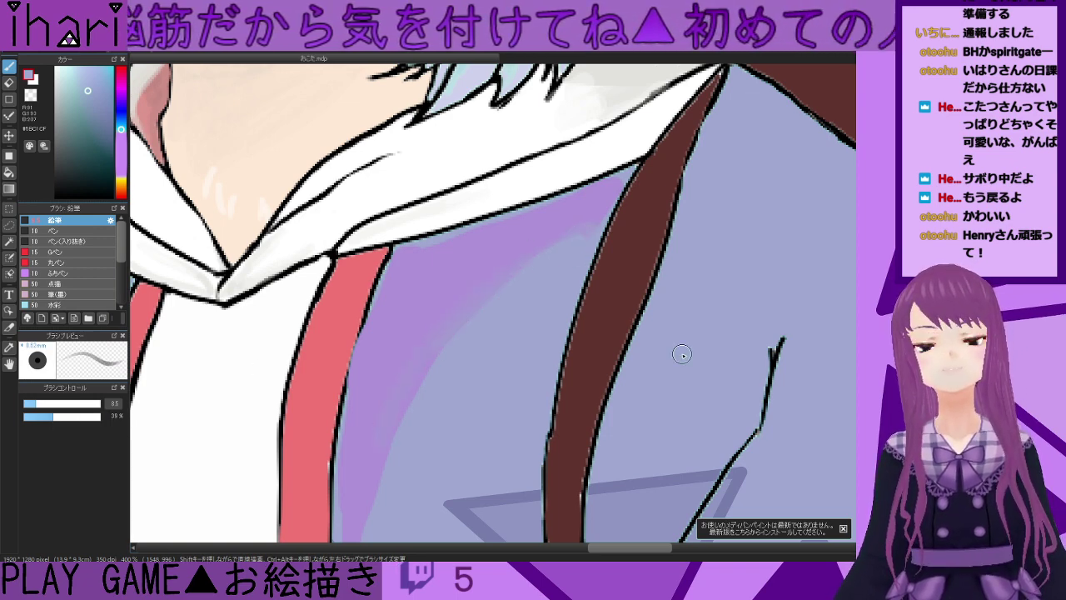
scroll(679, 355, "down", 3)
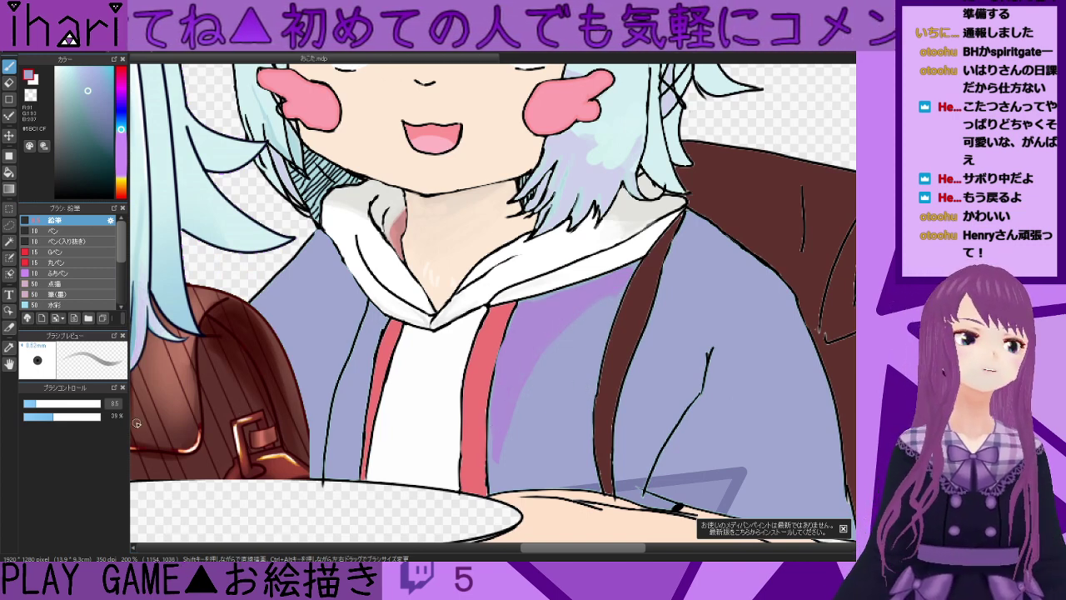
left_click_drag(54, 421, 48, 419)
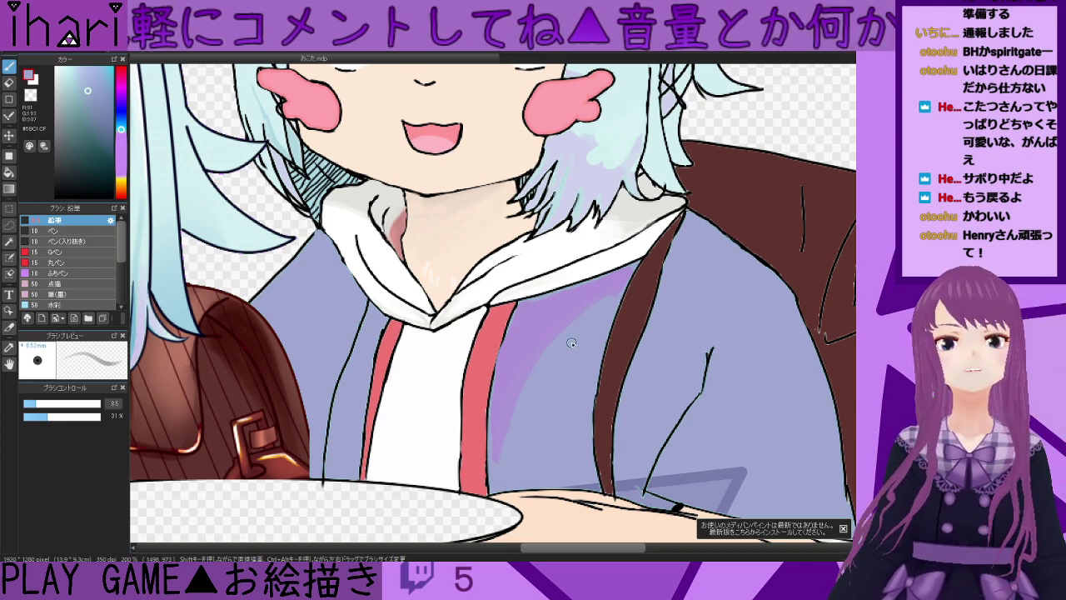
scroll(572, 343, "down", 3)
scroll(584, 334, "up", 5)
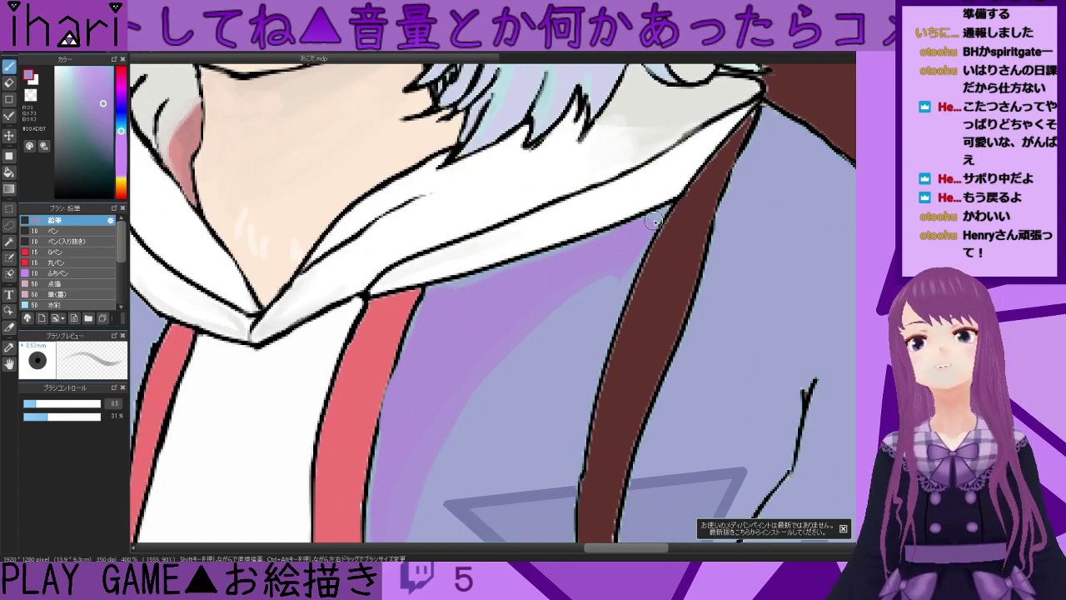
- Set the pencil to 0.41 mm and 50% opacity, and paint a purple shadow on the jacket alongside the narrower red stripe
left_click(32, 404)
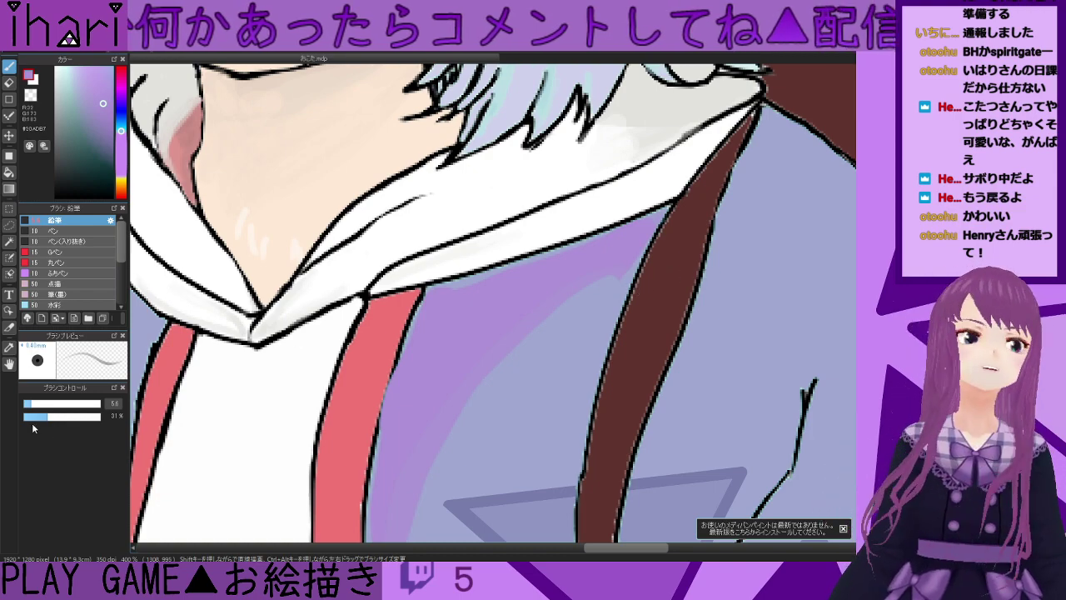
left_click_drag(46, 419, 62, 417)
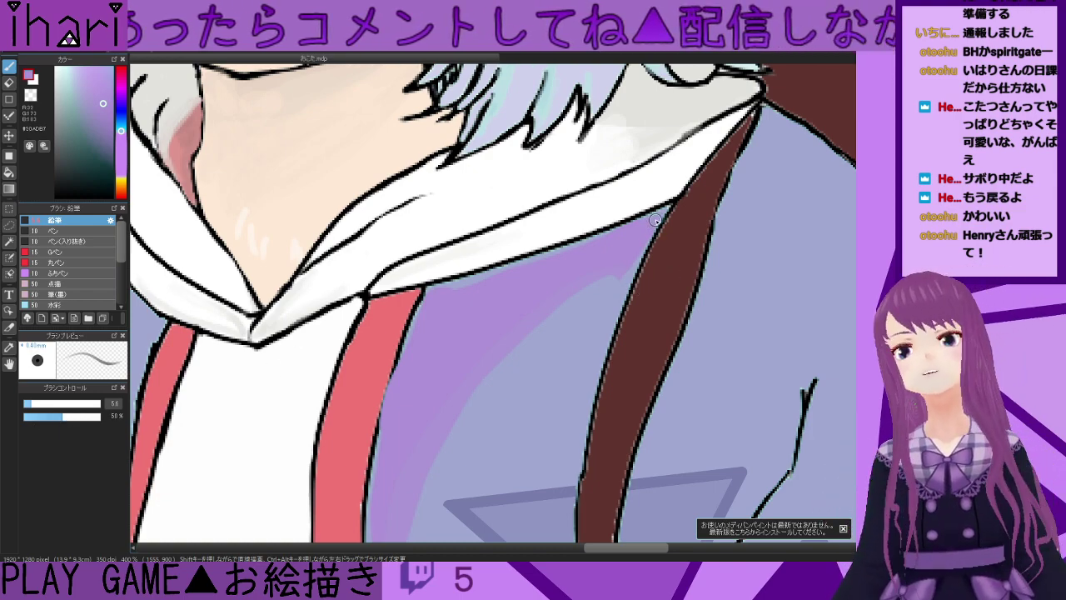
scroll(537, 360, "down", 3)
scroll(414, 364, "up", 1)
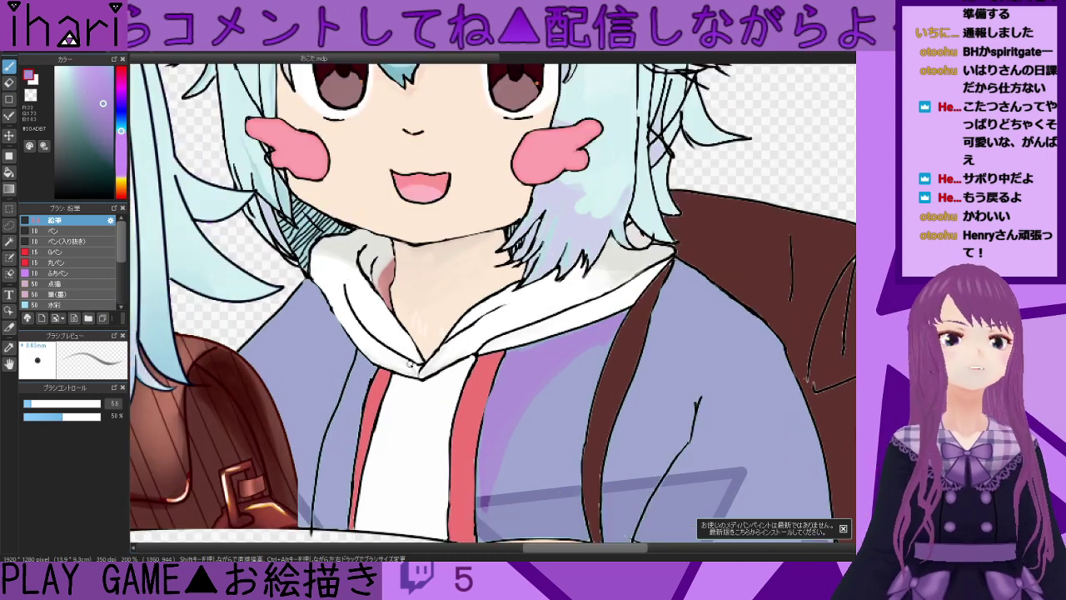
left_click_drag(570, 543, 525, 553)
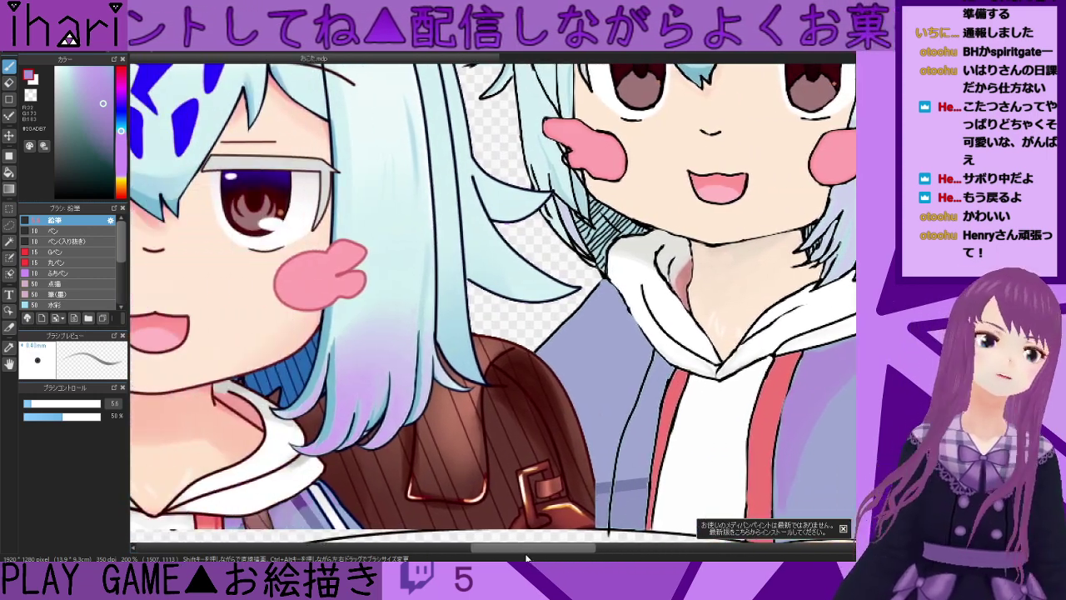
scroll(631, 428, "up", 5)
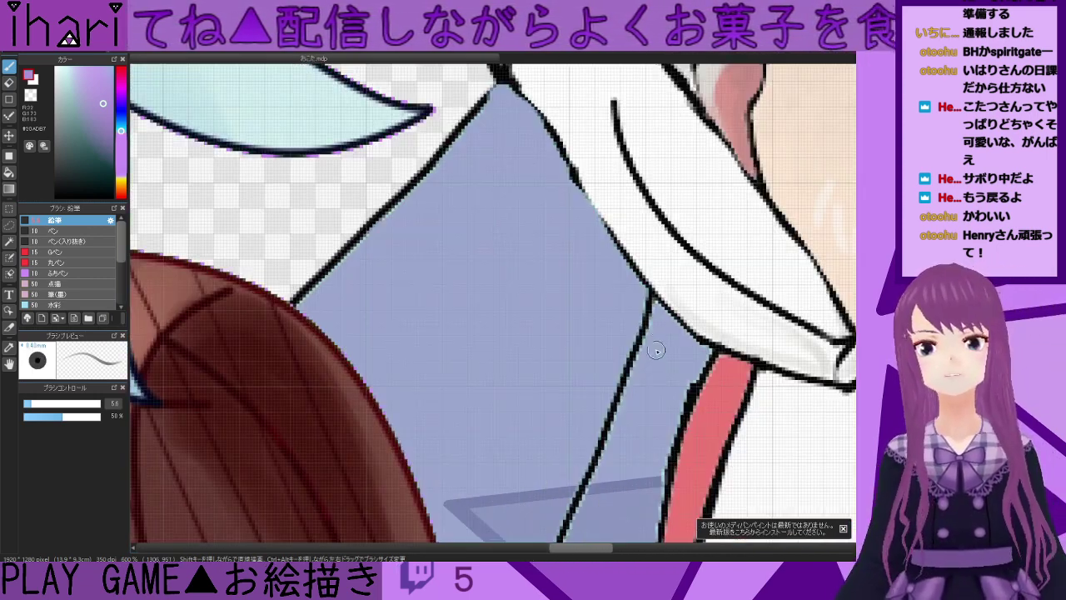
mouse_move(660, 318)
left_mouse_down()
mouse_move(685, 366)
mouse_move(691, 353)
mouse_move(667, 332)
mouse_move(672, 397)
left_mouse_up()
scroll(673, 397, "down", 3)
scroll(693, 236, "down", 5)
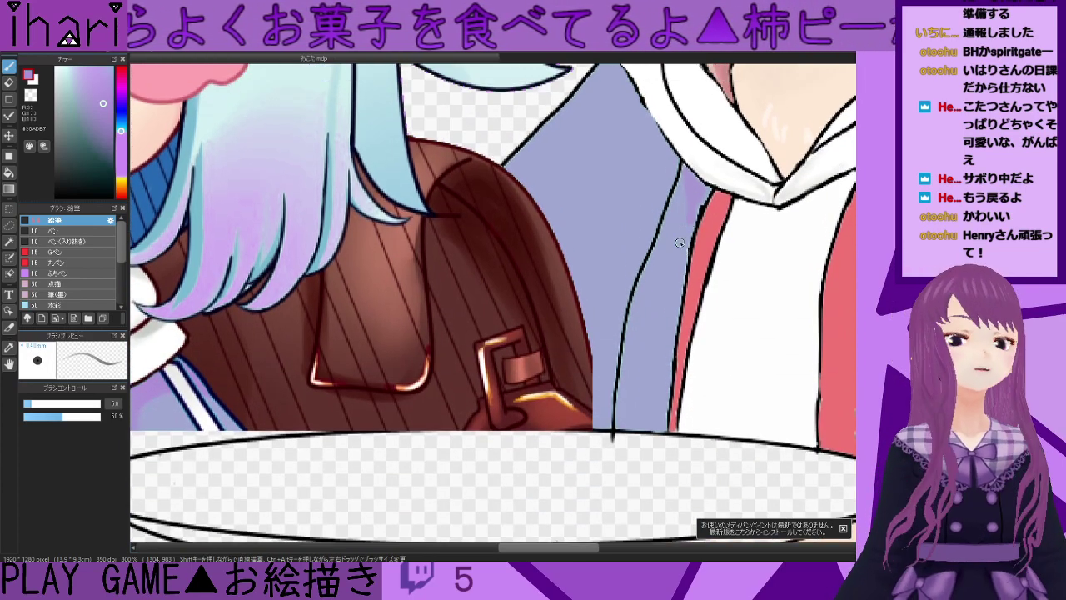
mouse_move(697, 205)
left_mouse_down()
mouse_move(665, 337)
mouse_move(663, 393)
left_mouse_up()
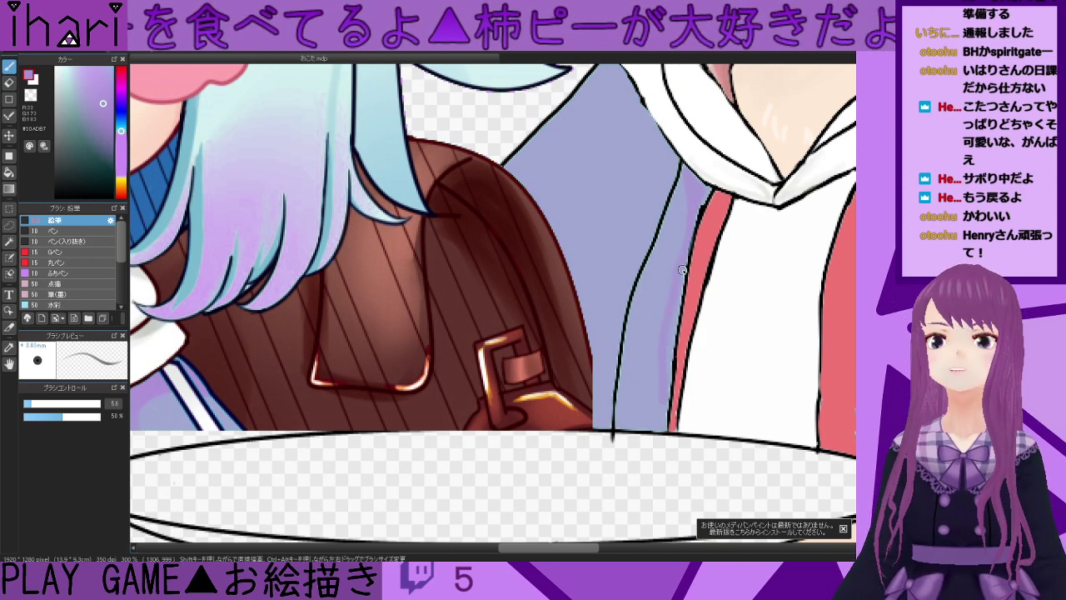
left_click_drag(673, 325, 663, 424)
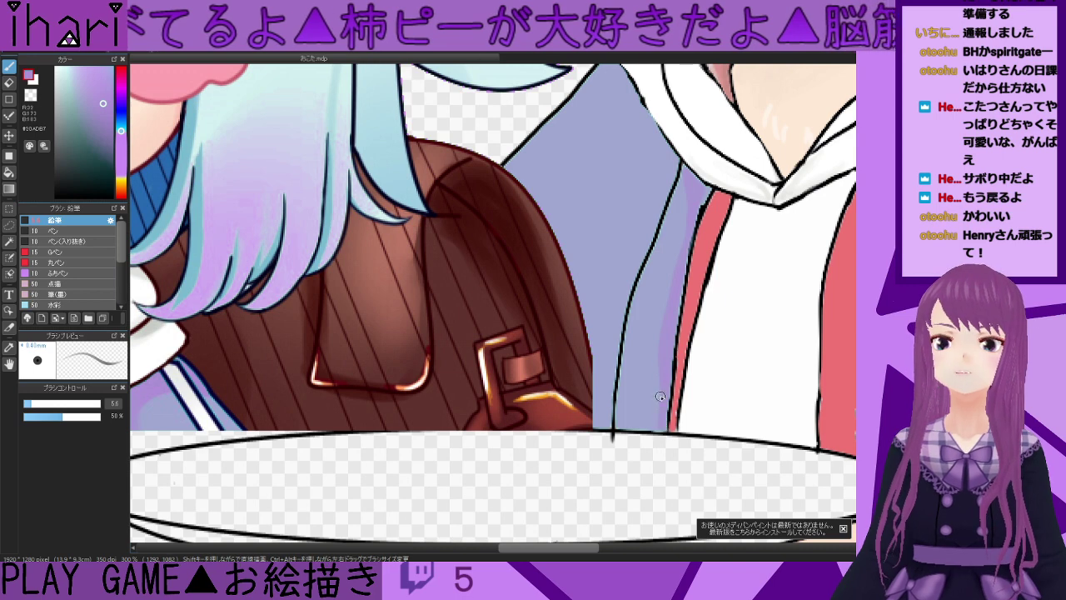
- Sample the jacket's blue-violet and soften the outer edge of the purple shadow beside the narrower red stripe
right_click(659, 307)
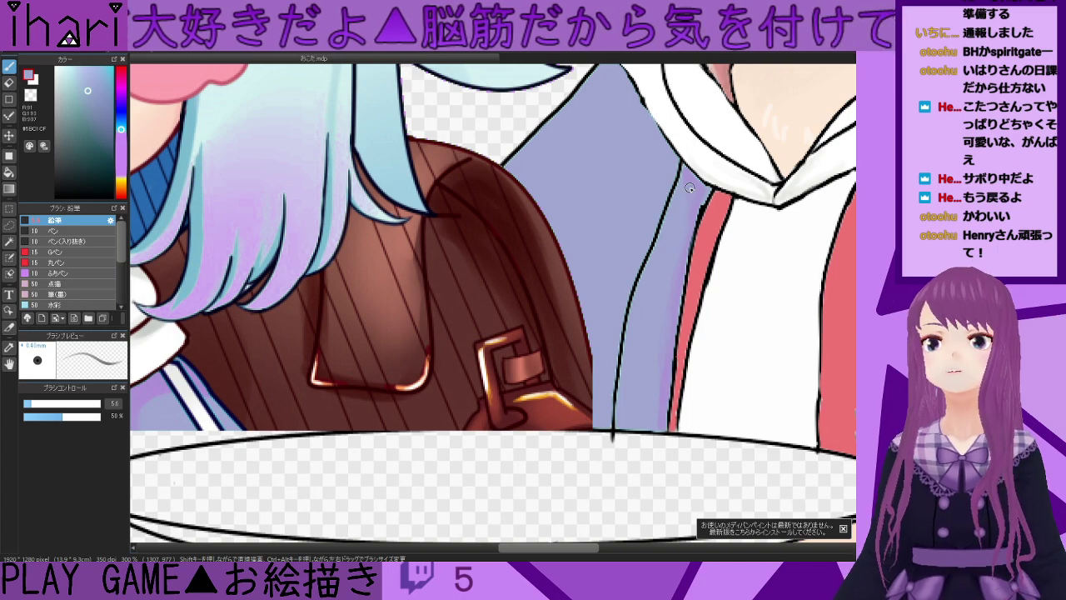
scroll(789, 328, "down", 3)
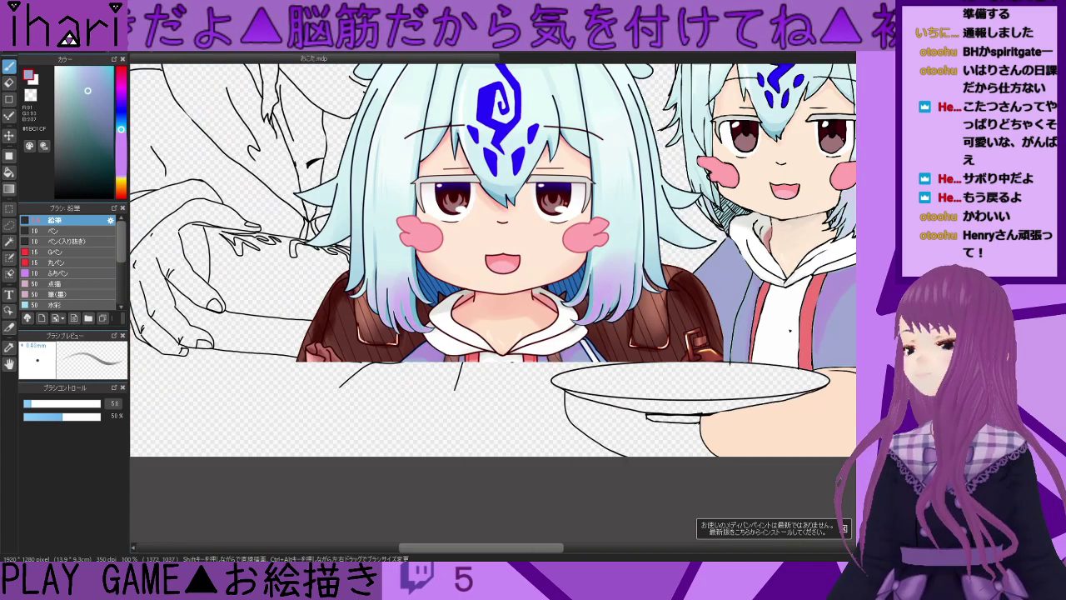
left_click_drag(545, 549, 610, 550)
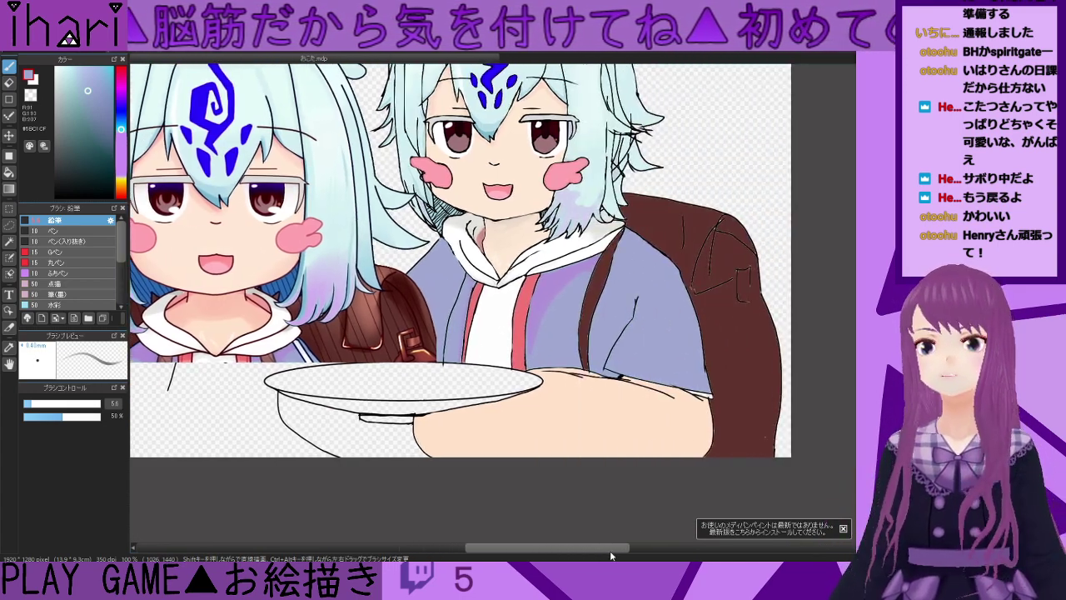
scroll(408, 250, "down", 1)
- Paint a purple shadow below the hood on the narrower-stripe side of the jacket, and soften its edge with the sampled blue-violet
scroll(489, 265, "up", 5)
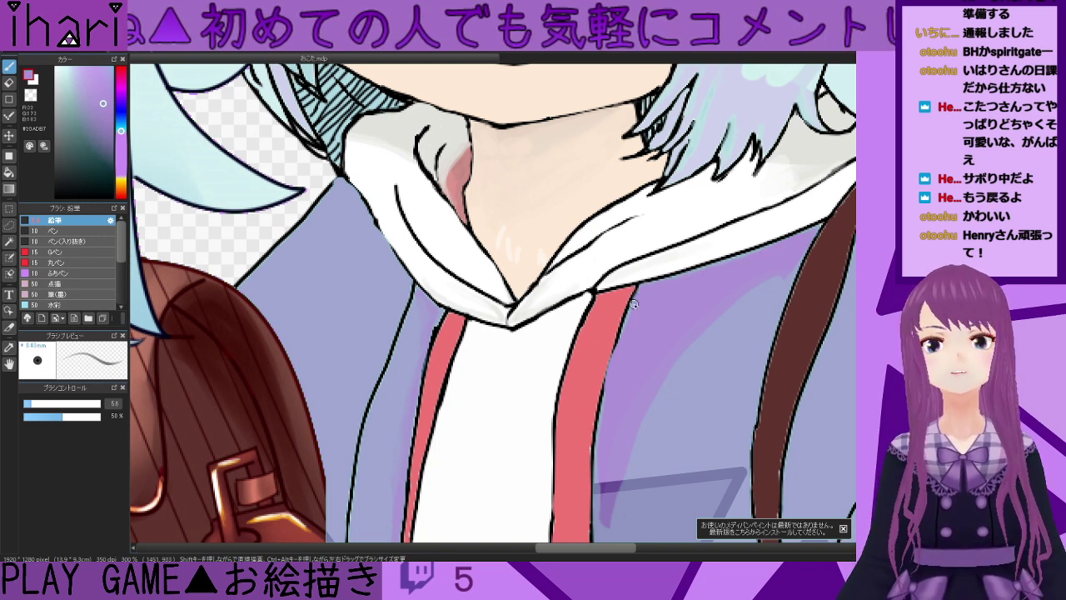
left_click_drag(406, 280, 351, 191)
left_click_drag(376, 245, 395, 316)
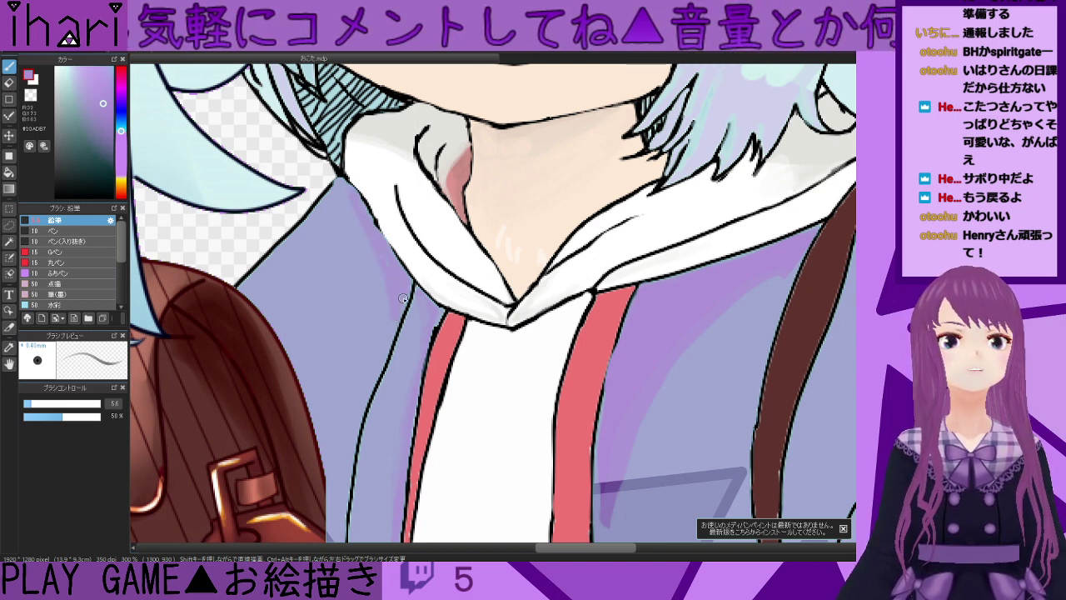
left_click(347, 230, "alt")
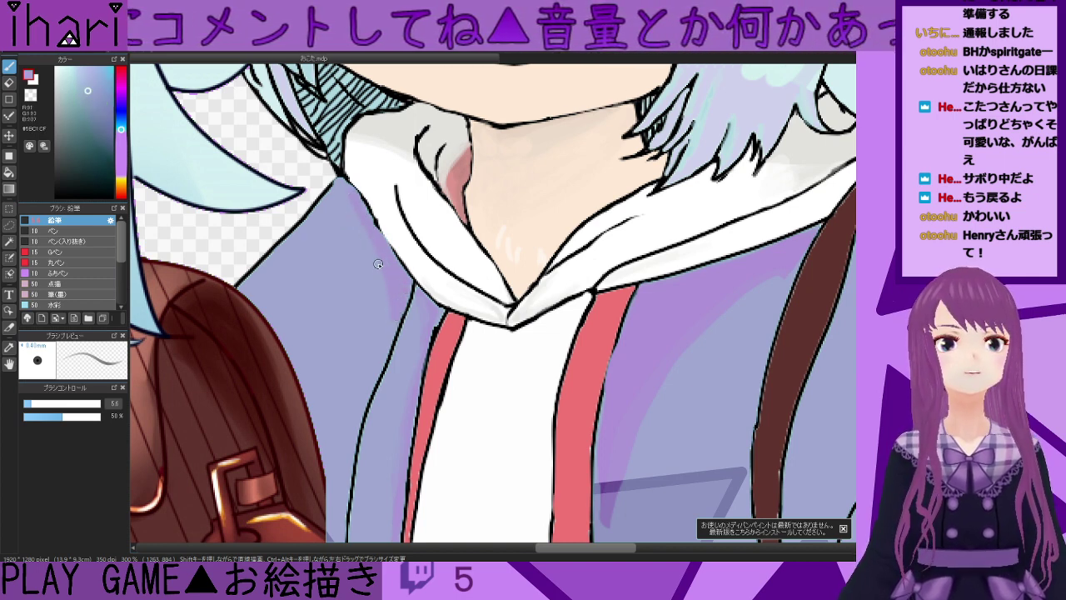
scroll(433, 340, "down", 3)
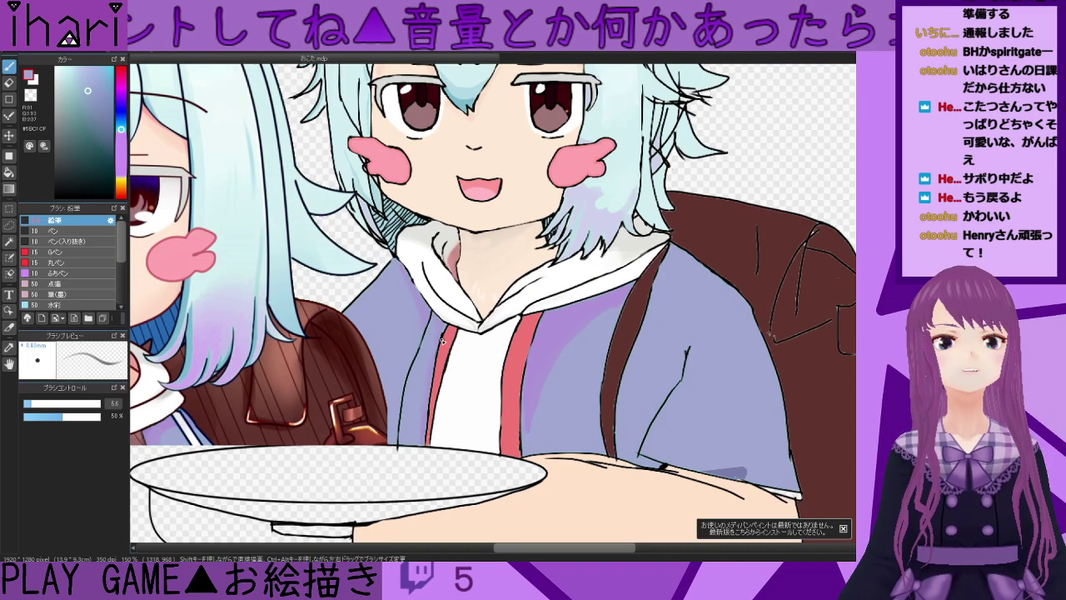
- Sample the shadow purple and paint a narrow shadow on the jacket shoulder along the outer edge of the bag strap
scroll(471, 345, "up", 1)
scroll(471, 344, "up", 2)
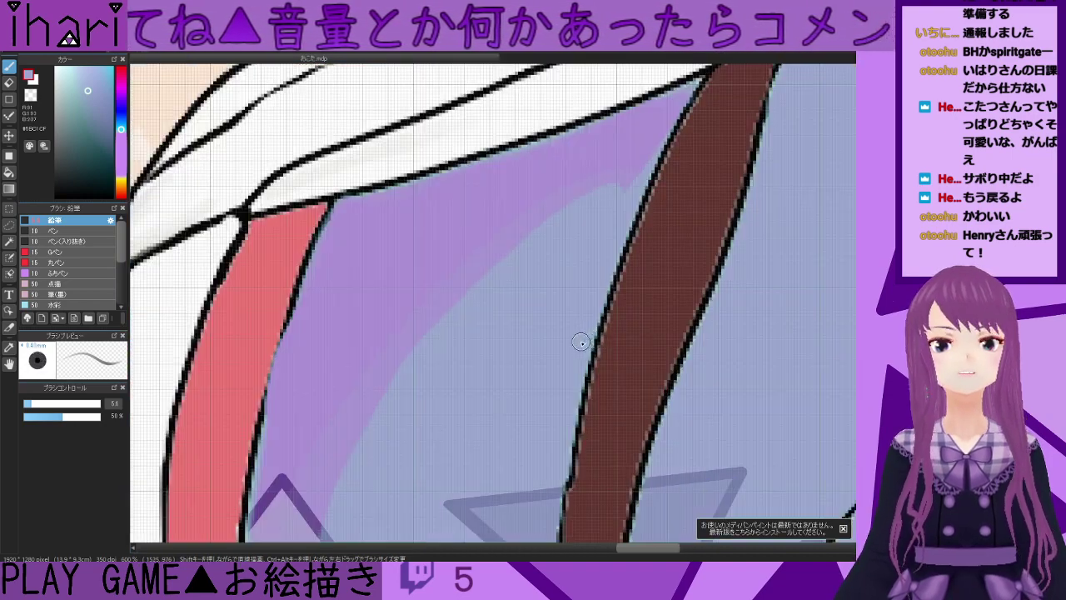
scroll(515, 389, "down", 3)
scroll(516, 389, "up", 4)
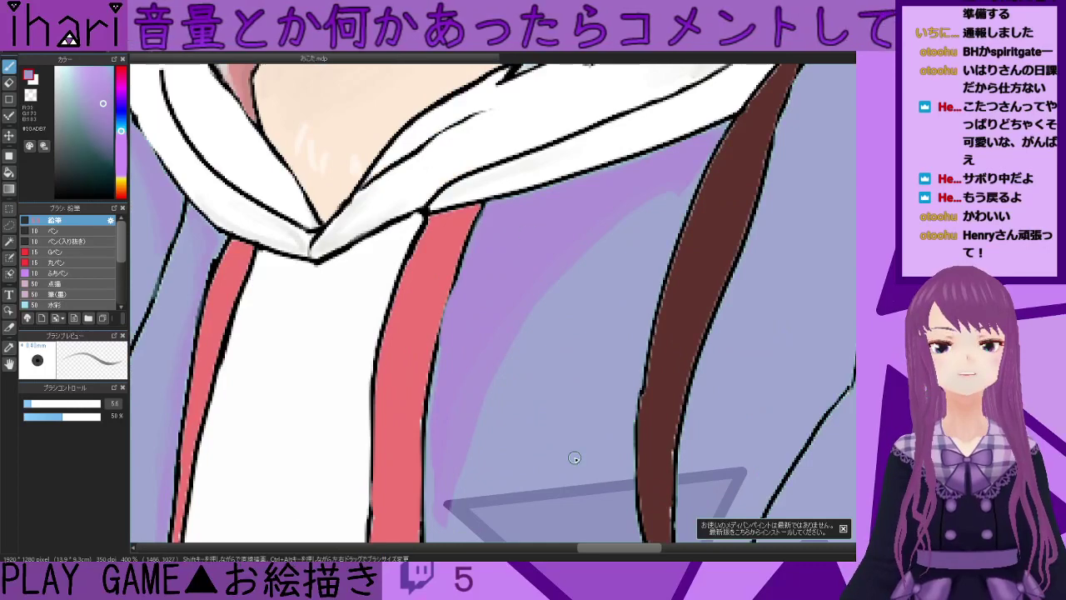
scroll(635, 545, "down", 1)
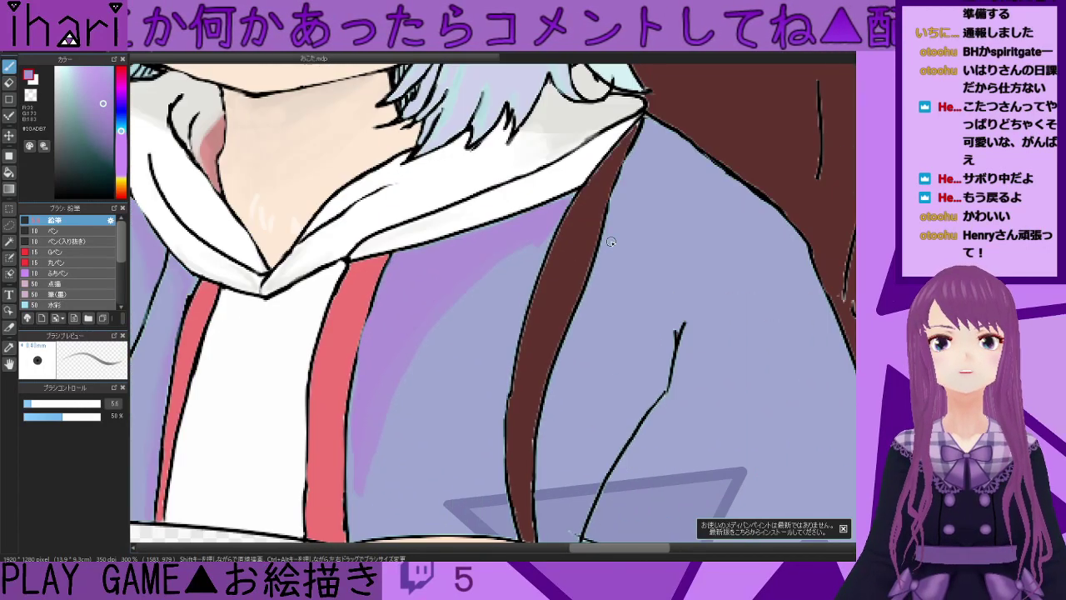
left_click_drag(654, 123, 633, 177)
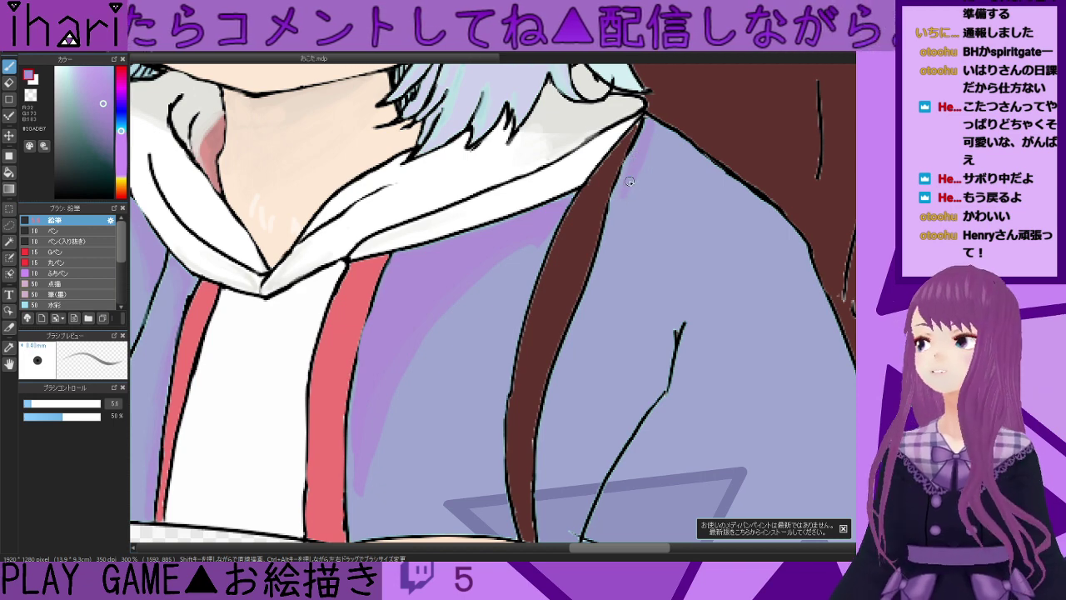
left_click_drag(625, 178, 611, 212)
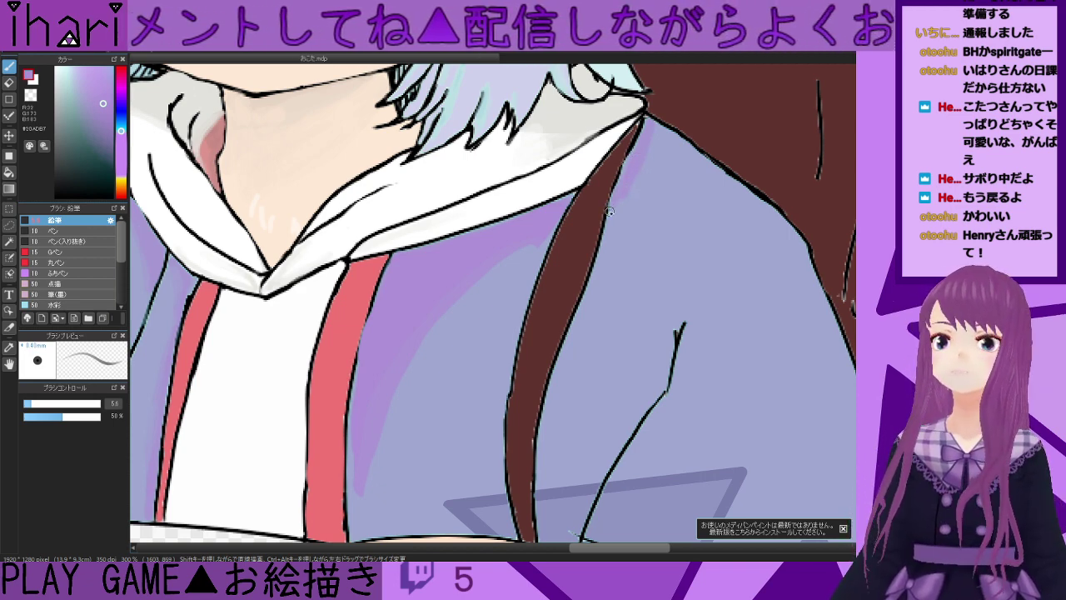
- Paint a purple shadow along the inner side of the sleeve's fold line, from its upper end down to the arm
mouse_move(666, 342)
left_mouse_down()
mouse_move(654, 382)
mouse_move(552, 512)
mouse_move(546, 543)
left_mouse_up()
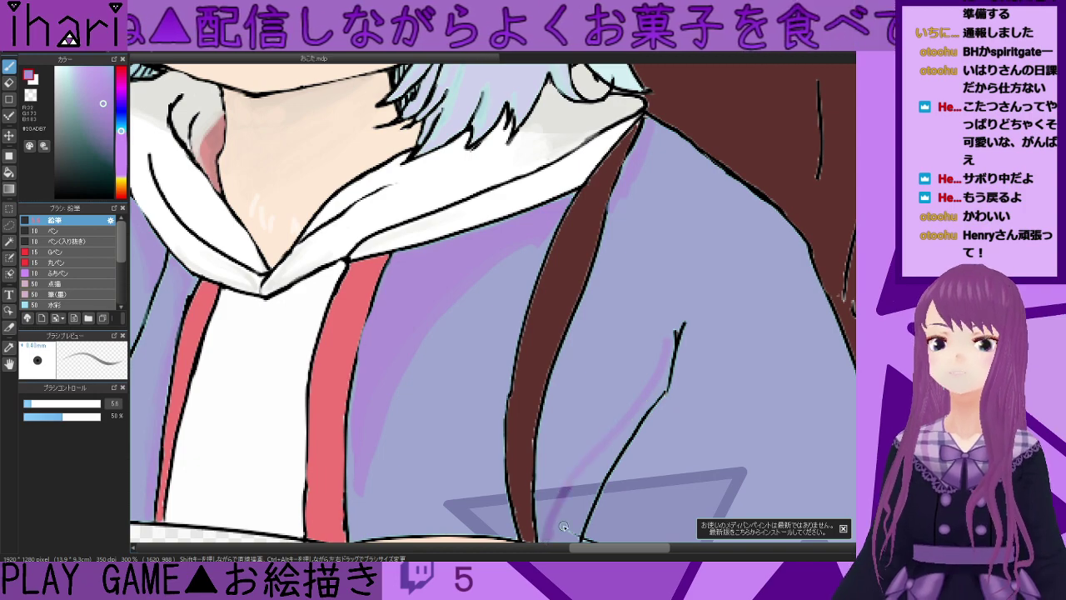
scroll(606, 508, "down", 1)
left_click_drag(868, 357, 868, 387)
scroll(611, 417, "down", 1)
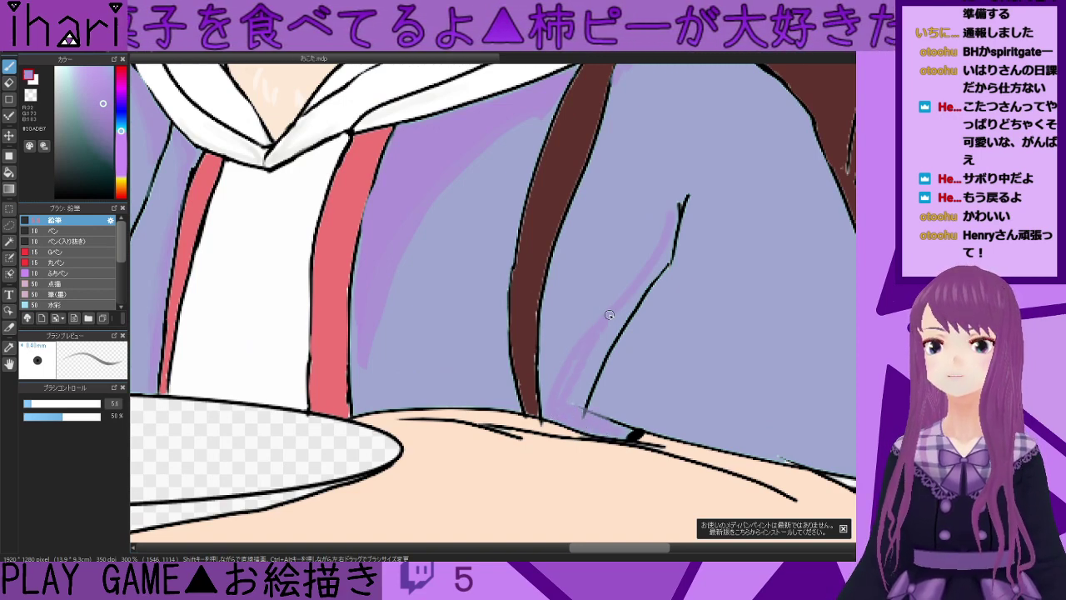
mouse_move(675, 226)
left_mouse_down()
mouse_move(671, 255)
mouse_move(577, 397)
left_mouse_up()
left_click_drag(635, 295, 574, 383)
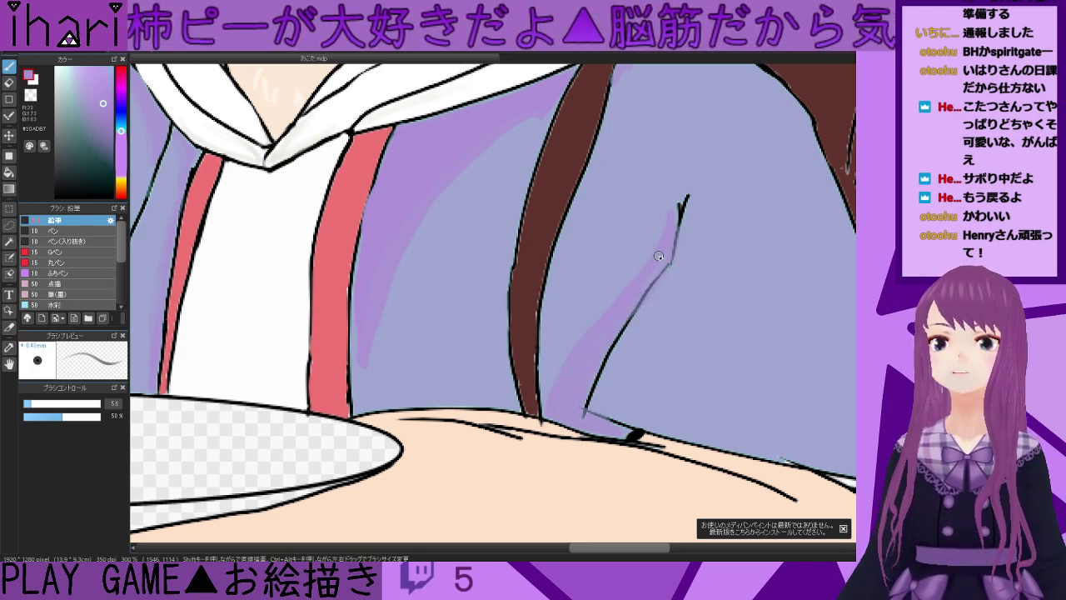
- Sample the jacket's blue-violet, darken it to #499DAB, and shade the small area where the sleeve opening meets the arm
left_click(666, 197, "alt")
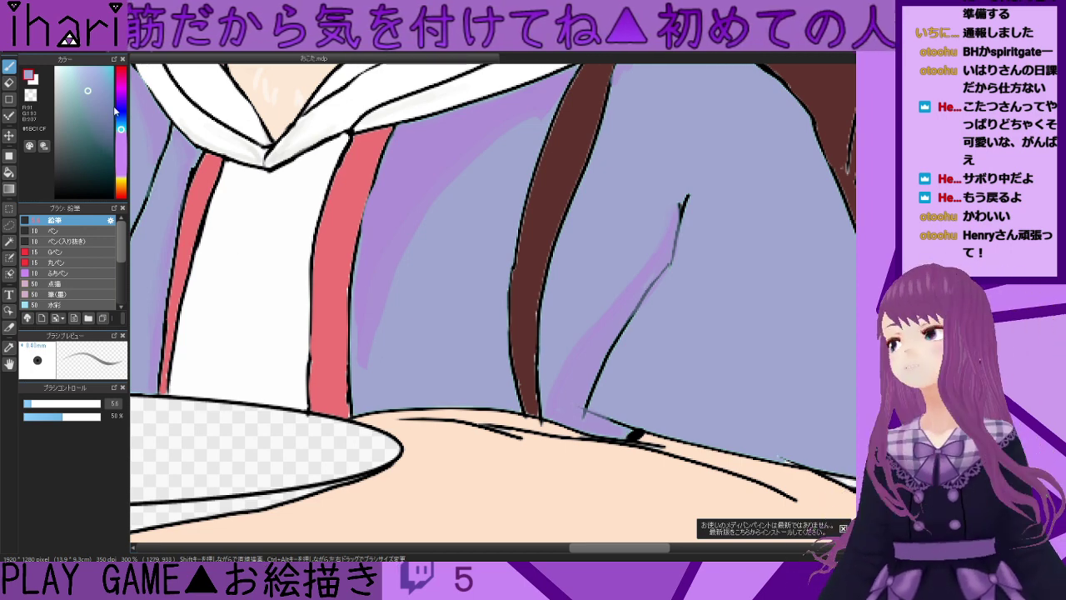
left_click(90, 100)
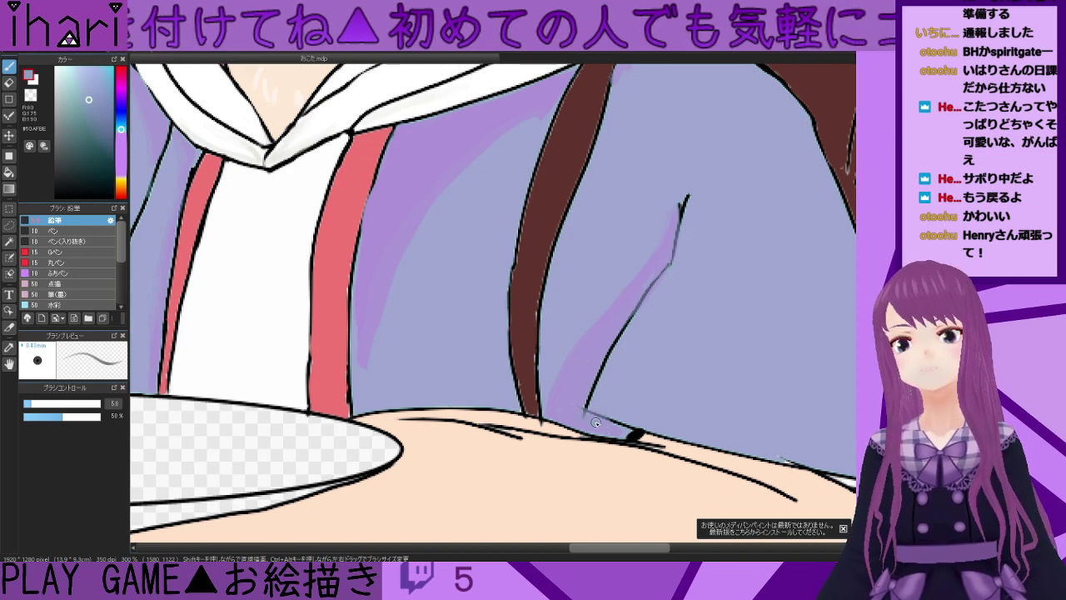
left_click(89, 112)
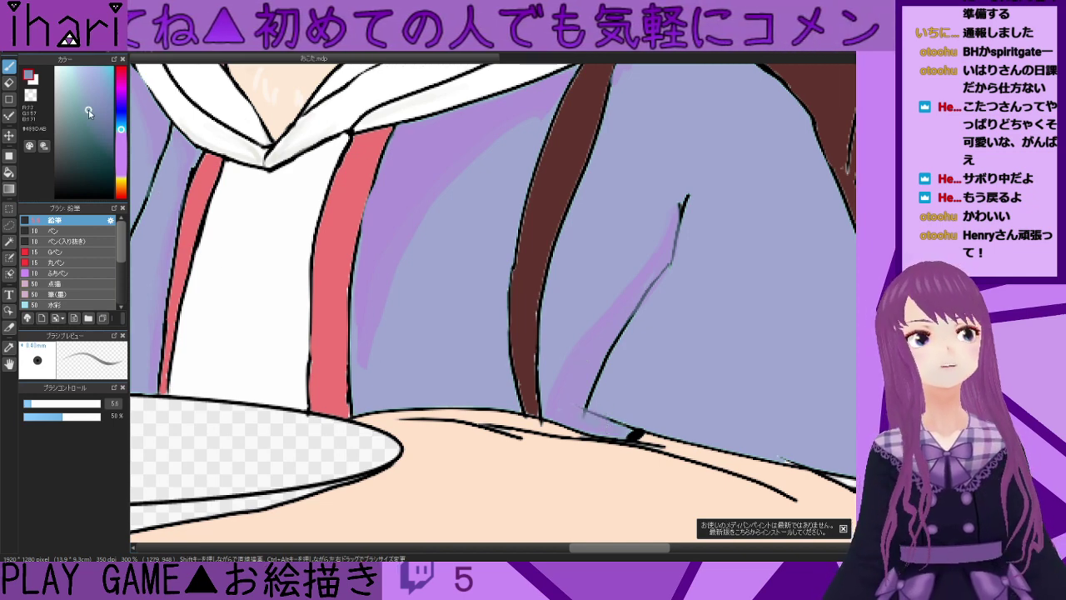
mouse_move(587, 430)
left_mouse_down()
mouse_move(617, 432)
mouse_move(570, 420)
mouse_move(634, 434)
mouse_move(608, 433)
left_mouse_up()
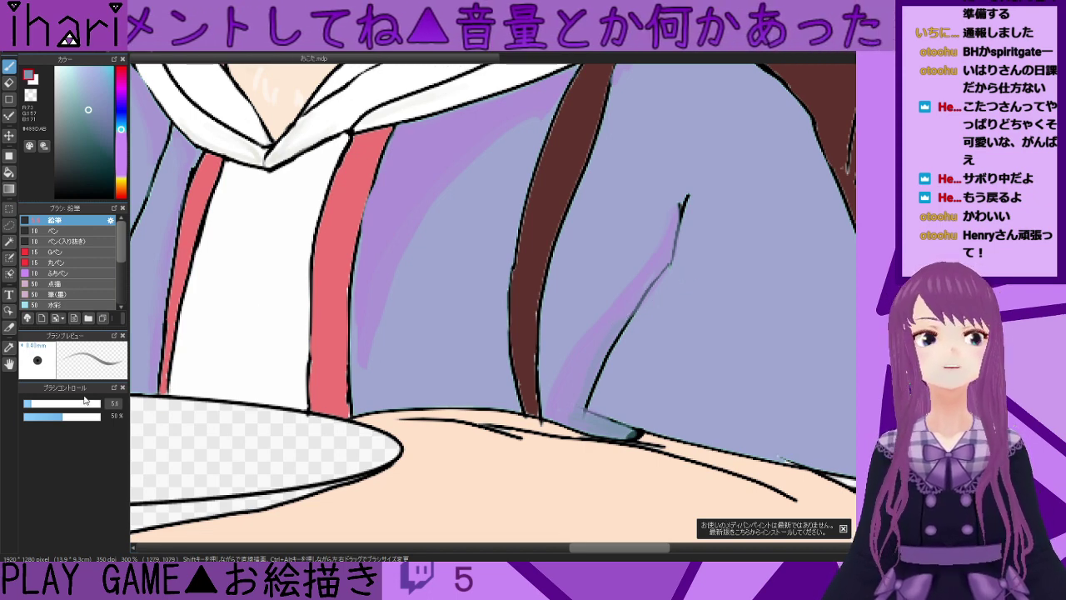
- Set the brush to size 2 at 100% opacity, sample the line black and retouch the outline of the sleeve opening at the arm
left_click_drag(30, 405, 139, 433)
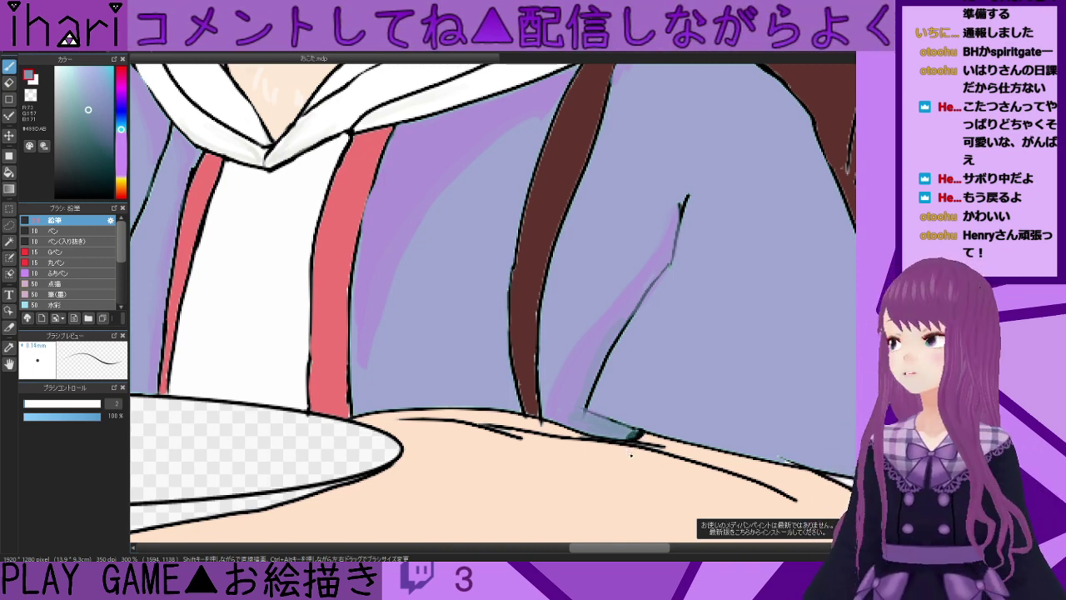
scroll(645, 455, "up", 2)
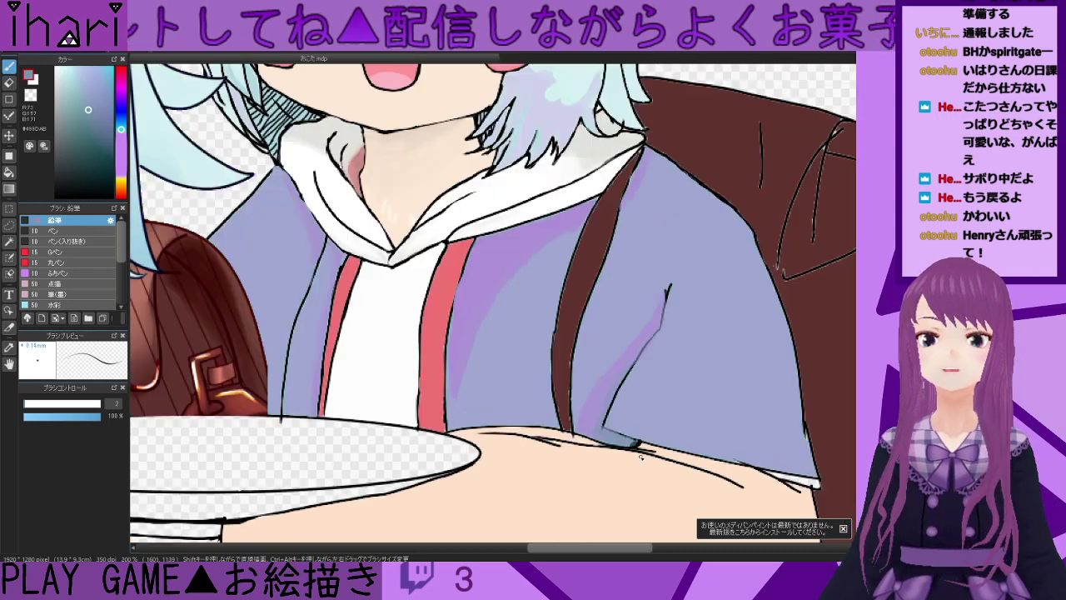
right_click(642, 414)
mouse_move(639, 413)
left_mouse_down()
mouse_move(623, 425)
mouse_move(635, 409)
mouse_move(524, 364)
mouse_move(623, 405)
left_mouse_up()
scroll(545, 436, "up", 3)
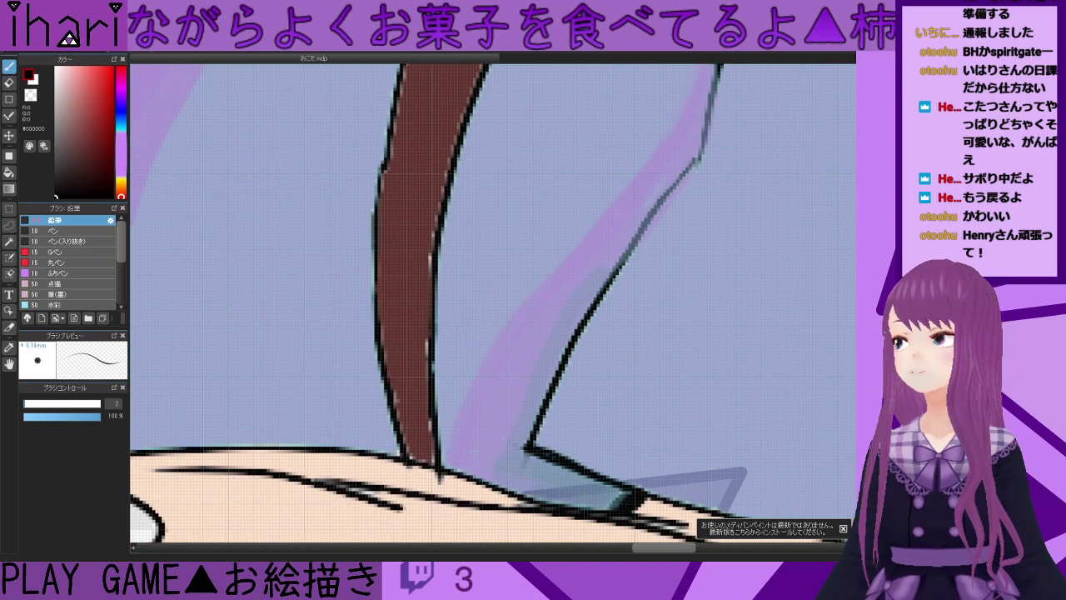
- Redraw the sleeve's fold line in solid black from the sleeve opening up to its upper end
mouse_move(525, 448)
left_mouse_down()
mouse_move(592, 312)
mouse_move(702, 156)
left_mouse_up()
scroll(493, 312, "up", 5)
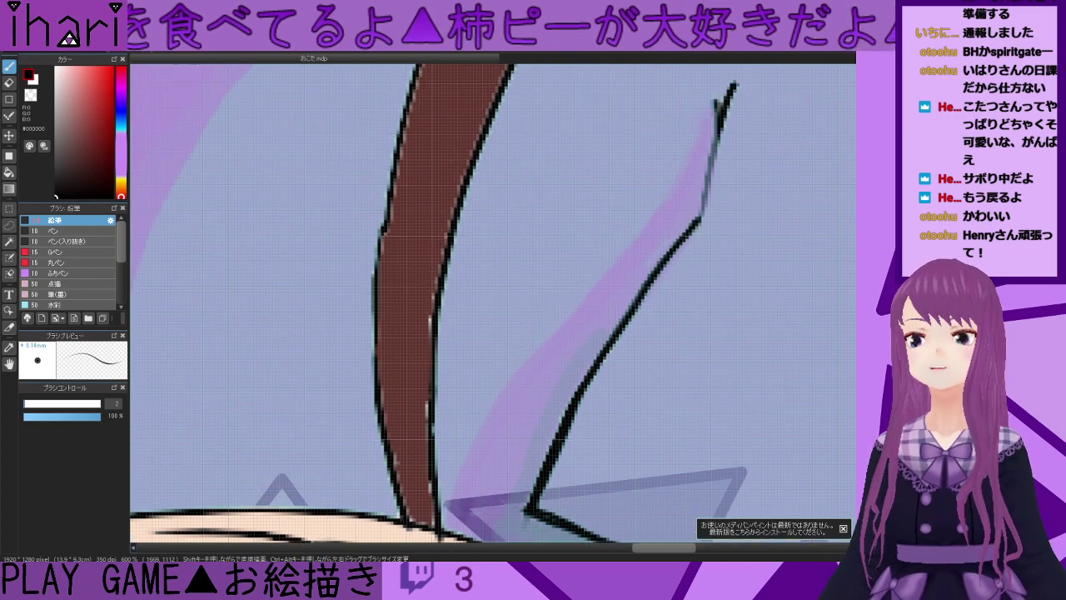
scroll(837, 407, "down", 5)
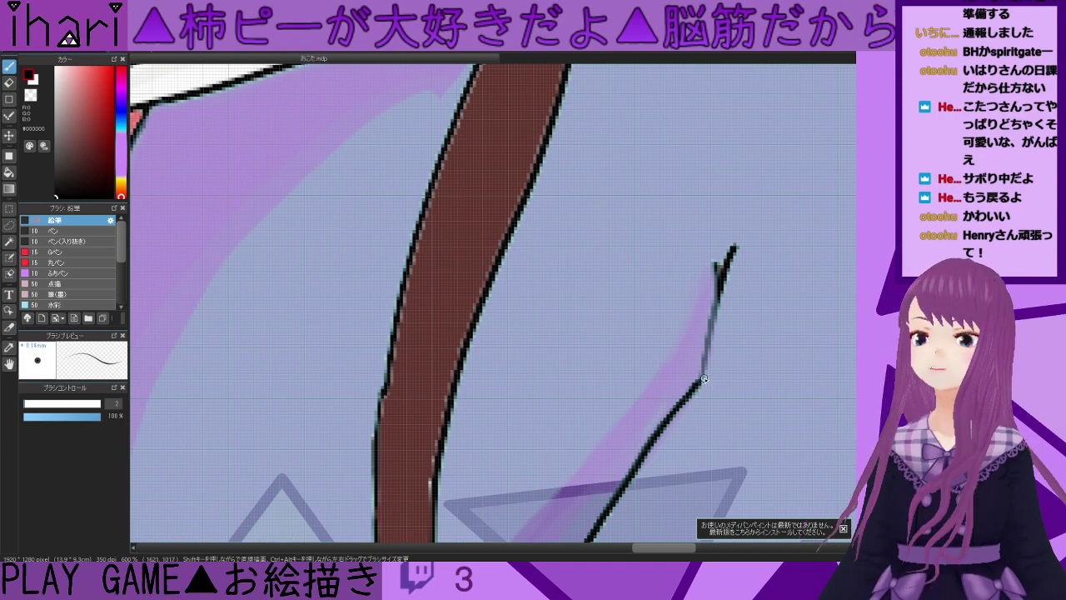
left_click_drag(705, 380, 716, 290)
right_click(734, 370)
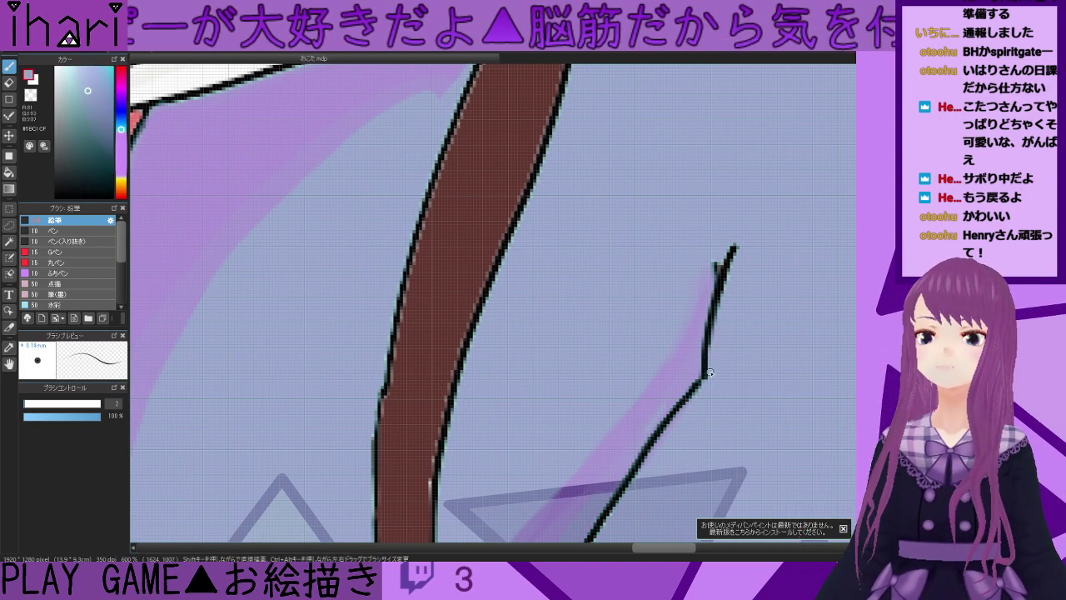
scroll(758, 444, "down", 2)
scroll(493, 304, "down", 3)
scroll(689, 398, "down", 2)
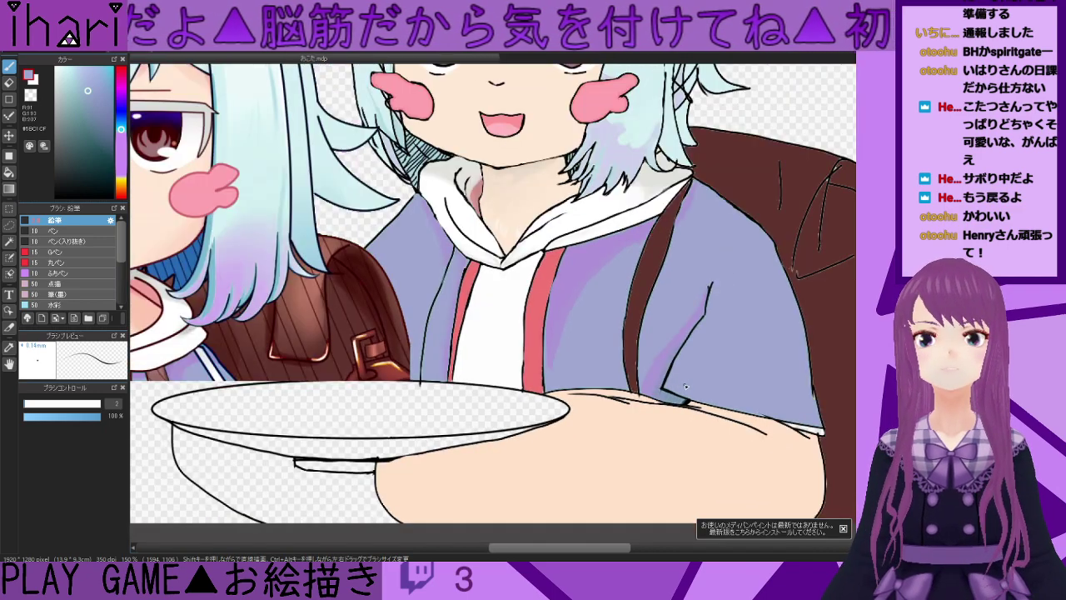
- Sample the strap's brown #61342E and fill the pale gaps along the lower edges of the bag strap above the arm
scroll(685, 386, "down", 1)
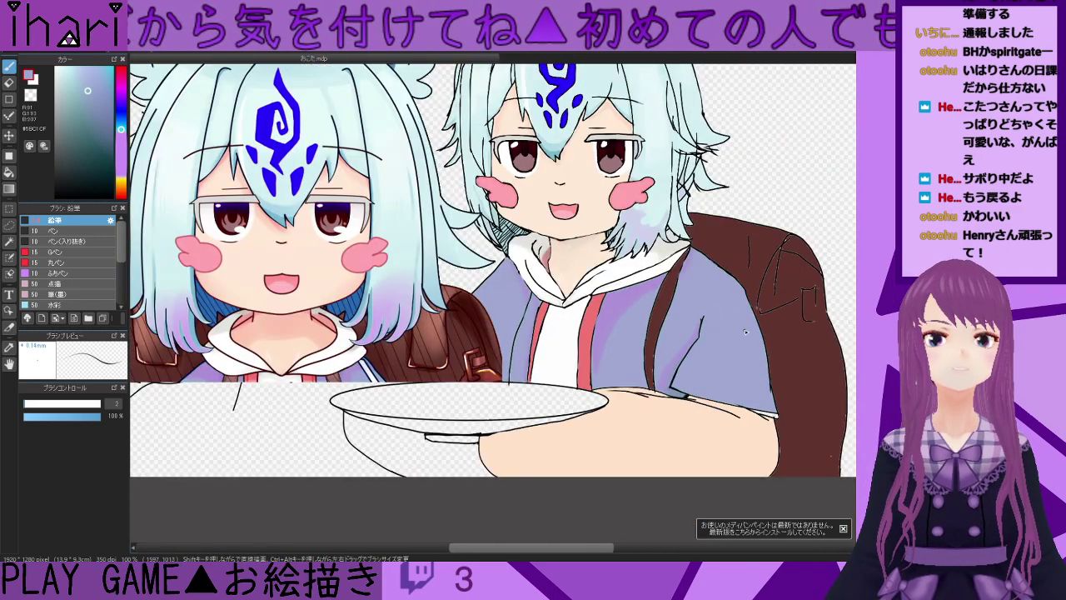
scroll(741, 315, "up", 2)
scroll(647, 190, "down", 1)
scroll(642, 236, "up", 4)
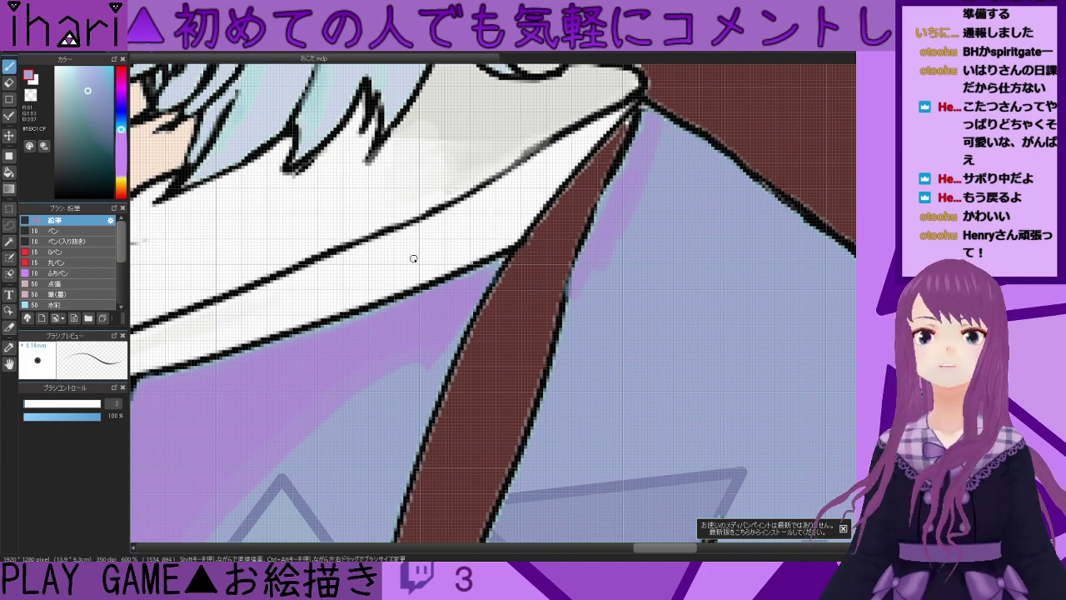
scroll(414, 257, "down", 2)
left_click_drag(665, 549, 639, 556)
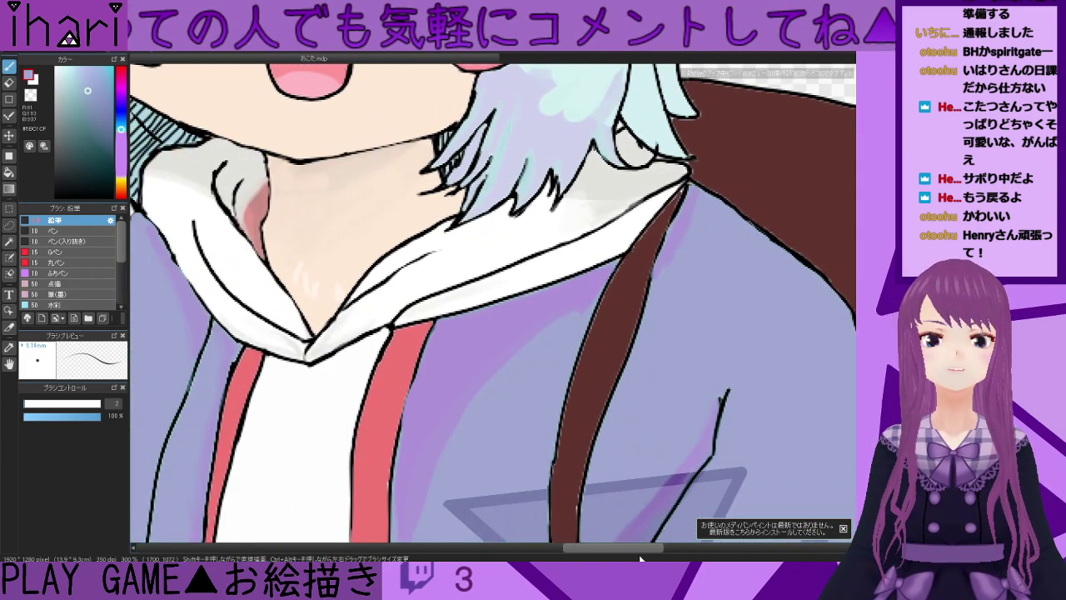
scroll(575, 449, "up", 3)
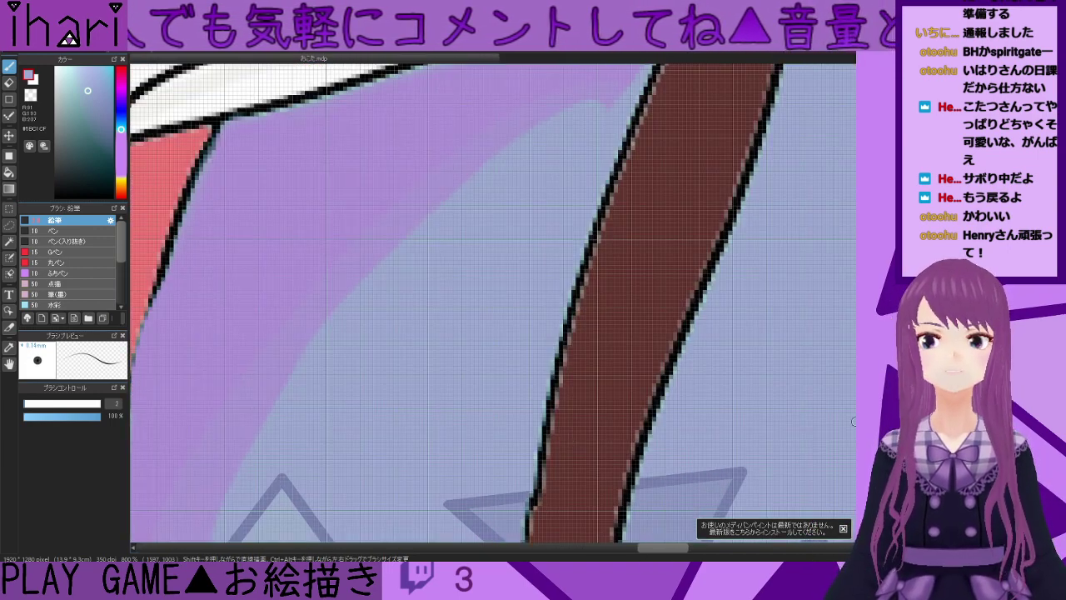
left_click_drag(861, 422, 862, 446)
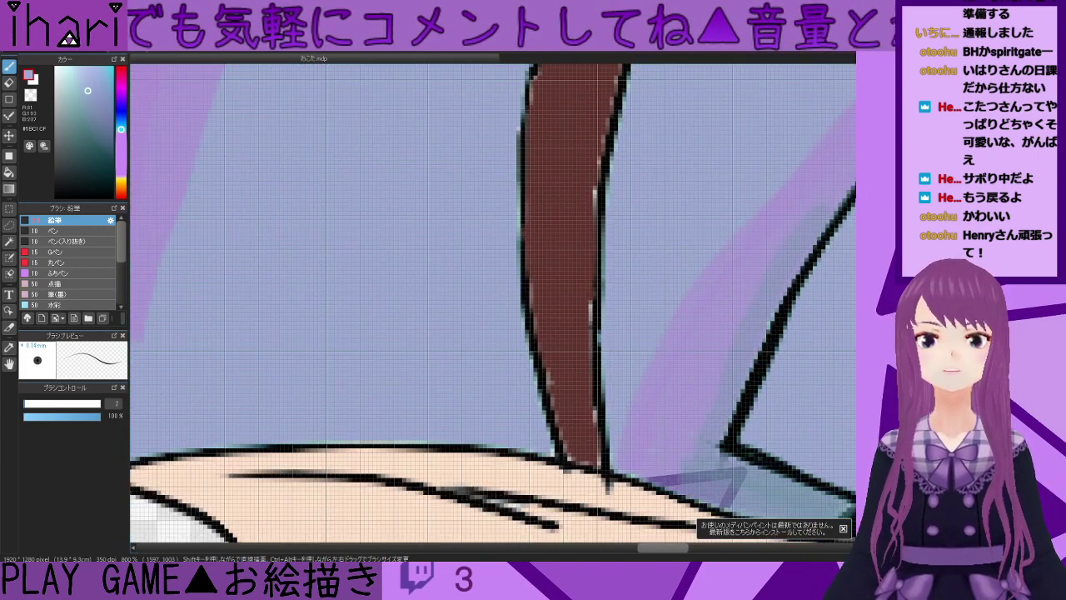
left_click(593, 261, "alt")
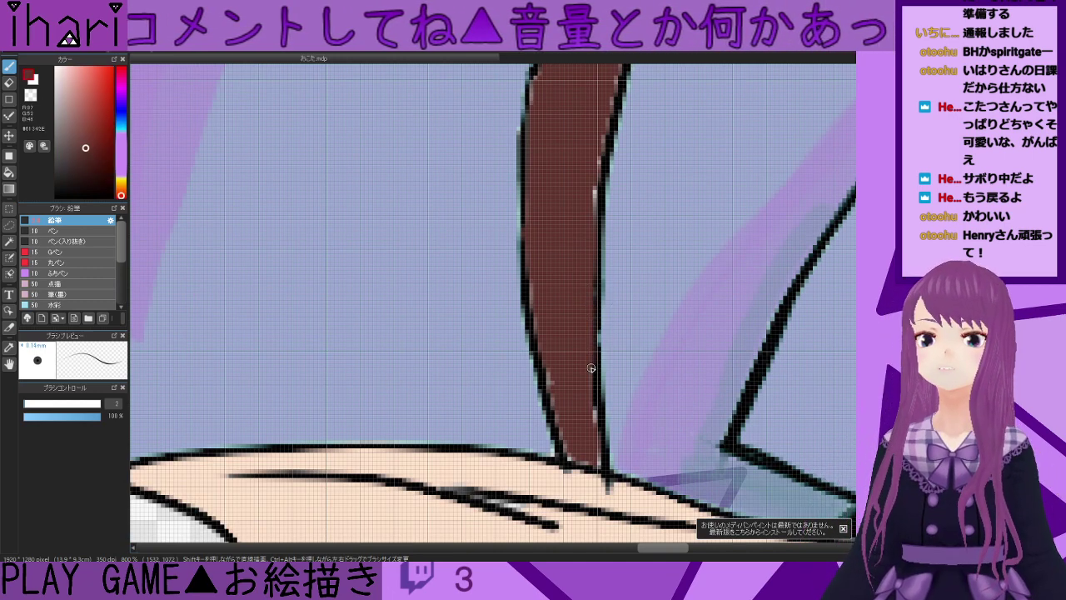
mouse_move(583, 323)
left_mouse_down()
mouse_move(600, 463)
mouse_move(579, 458)
mouse_move(551, 399)
mouse_move(540, 324)
left_mouse_up()
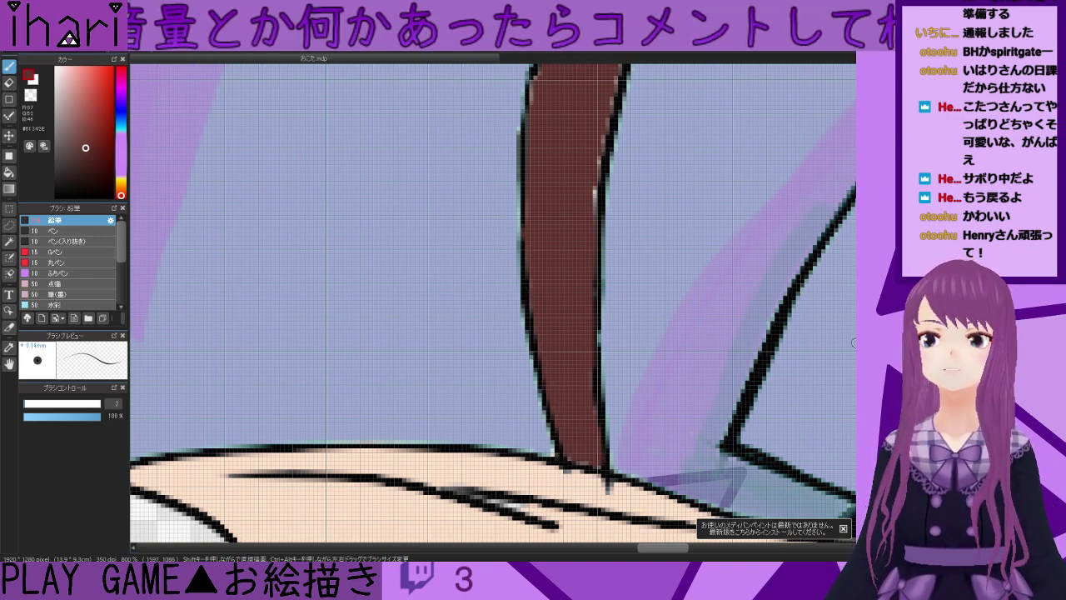
- Fill the remaining pale gaps inside the strap's outlines with the same brown, from its middle up to the hood
scroll(853, 342, "up", 4)
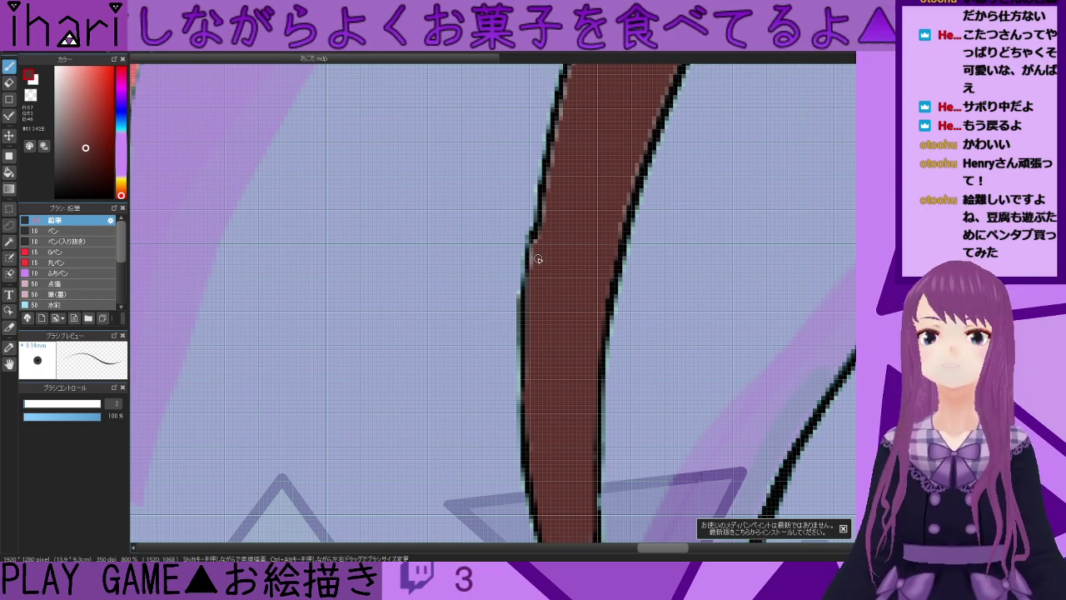
left_click_drag(538, 208, 547, 488)
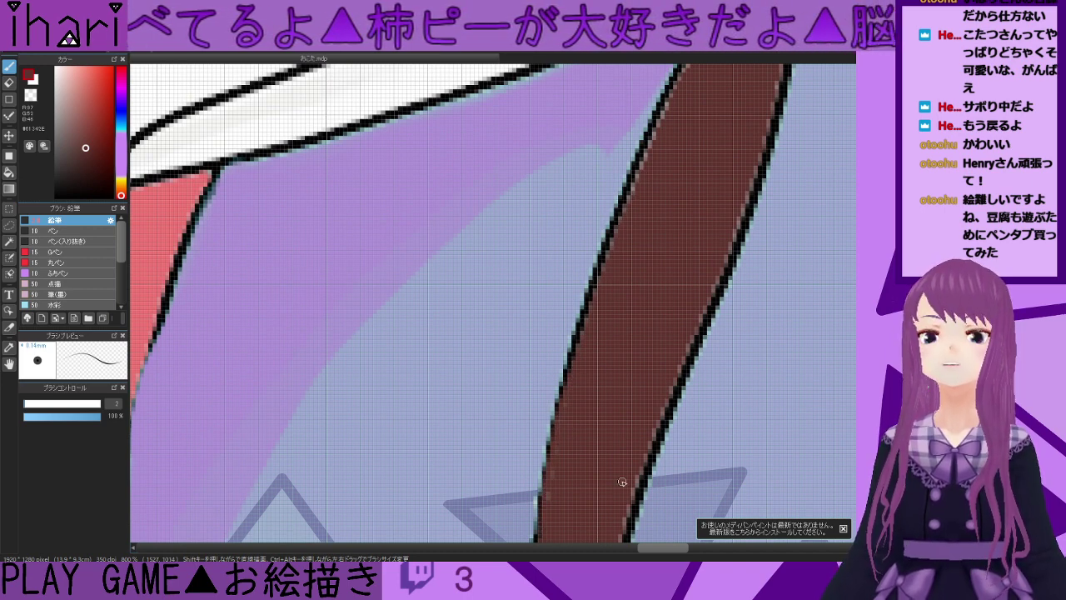
scroll(854, 399, "up", 3)
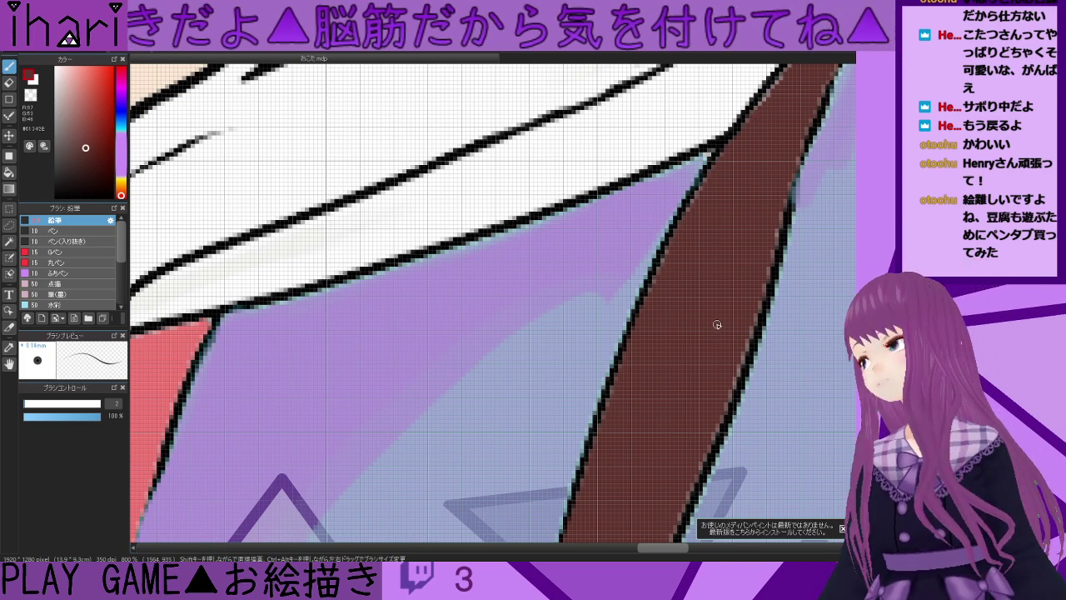
scroll(491, 299, "up", 3)
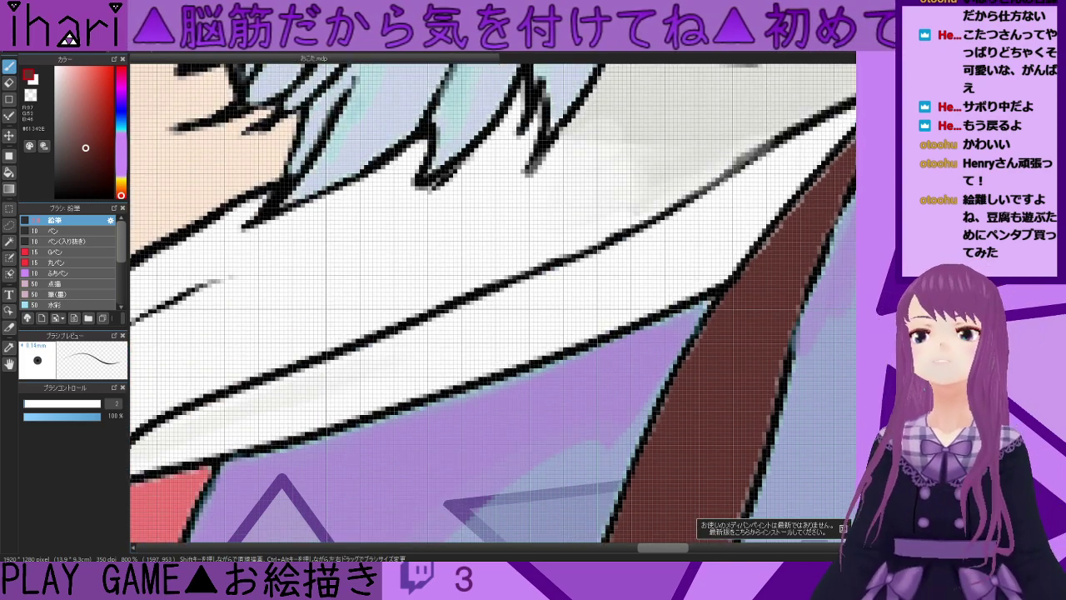
left_click_drag(687, 549, 703, 552)
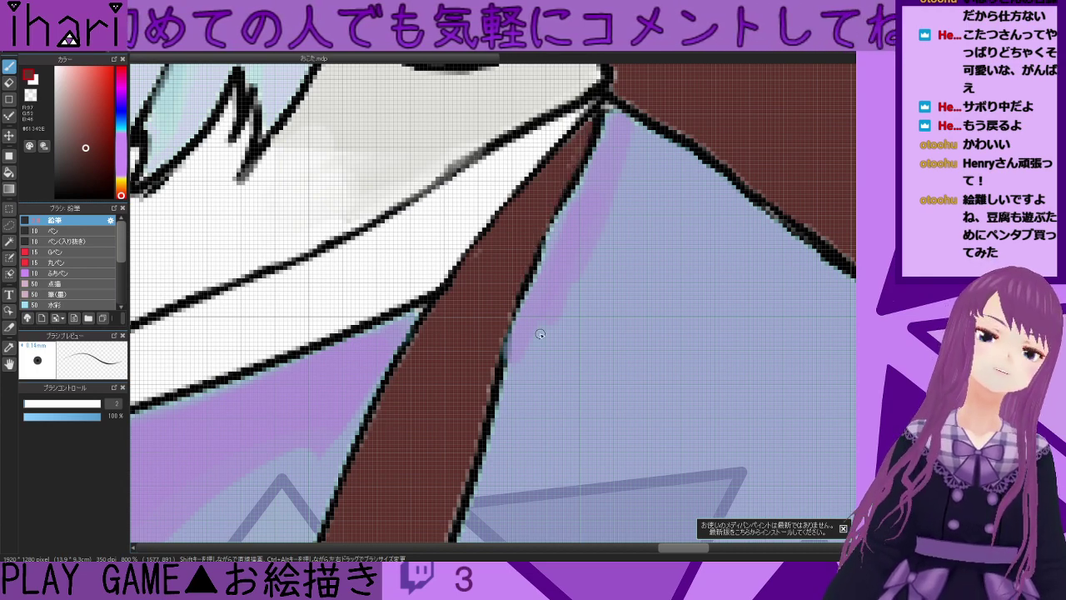
mouse_move(780, 417)
left_mouse_down()
mouse_move(766, 145)
mouse_move(757, 376)
left_mouse_up()
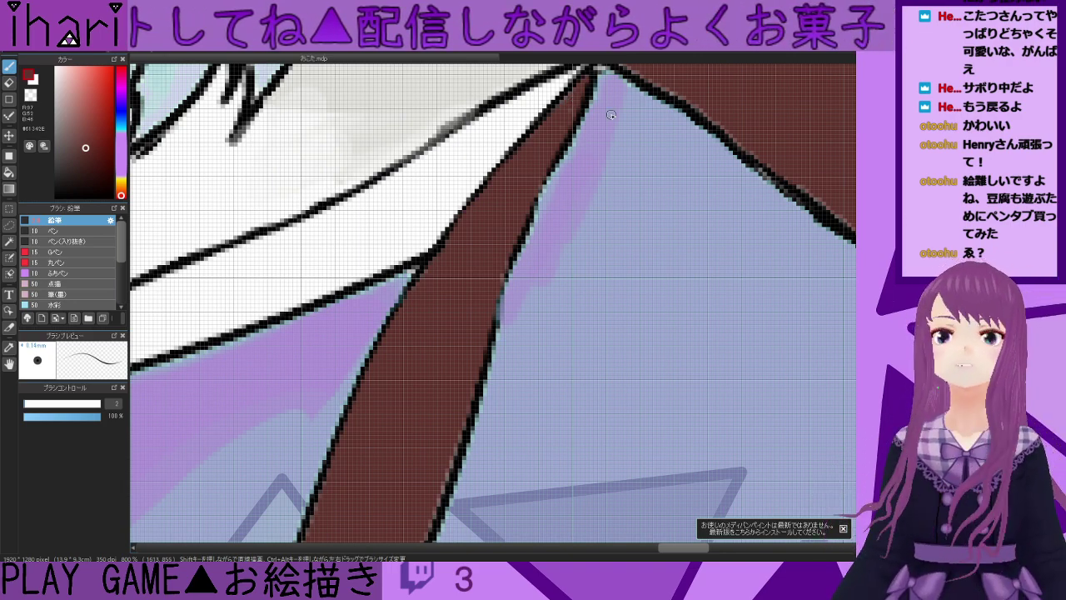
scroll(626, 106, "down", 1)
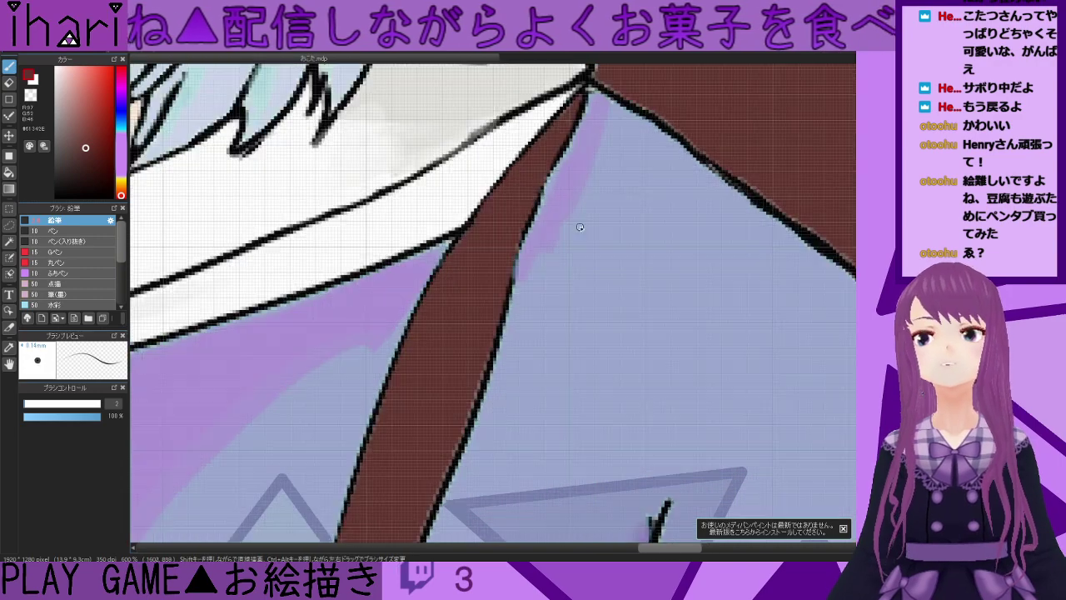
- Cover the pale fringe along the strap's outer edge with the sampled shadow purple, and redraw its outline in near-black #040404
scroll(618, 125, "up", 1)
left_click(592, 125, "alt")
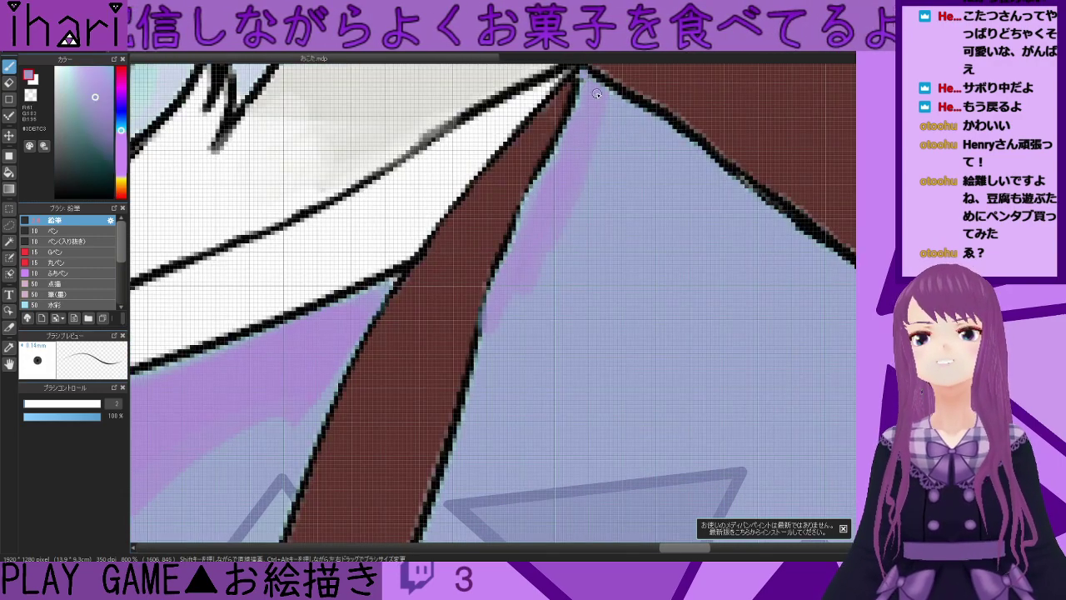
left_click_drag(594, 81, 483, 307)
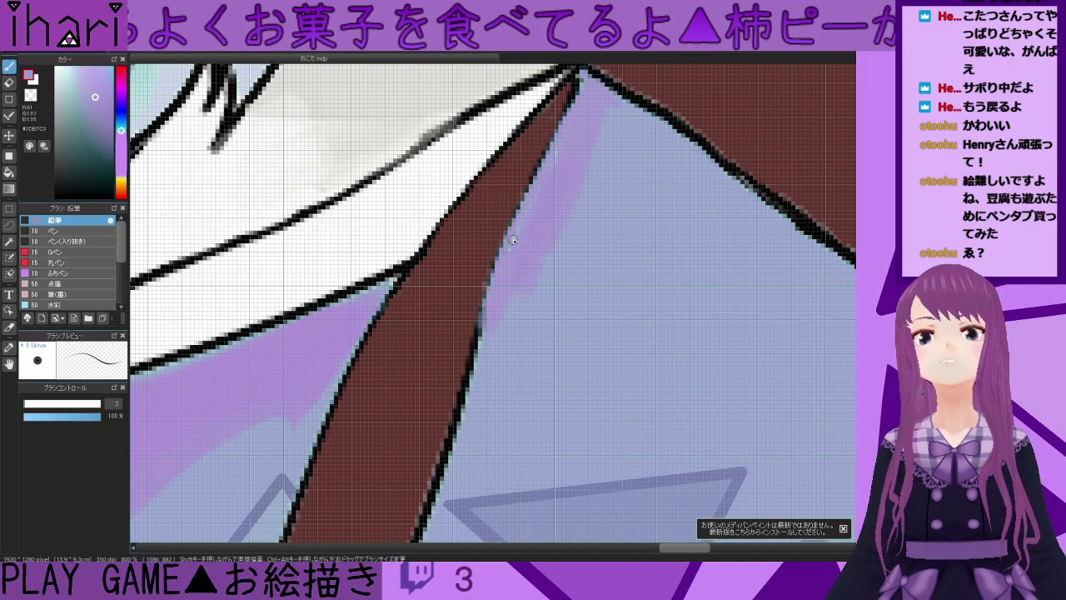
left_click(628, 108, "alt")
mouse_move(584, 74)
left_mouse_down()
mouse_move(502, 241)
mouse_move(463, 380)
left_mouse_up()
scroll(490, 367, "down", 3)
scroll(490, 366, "down", 6)
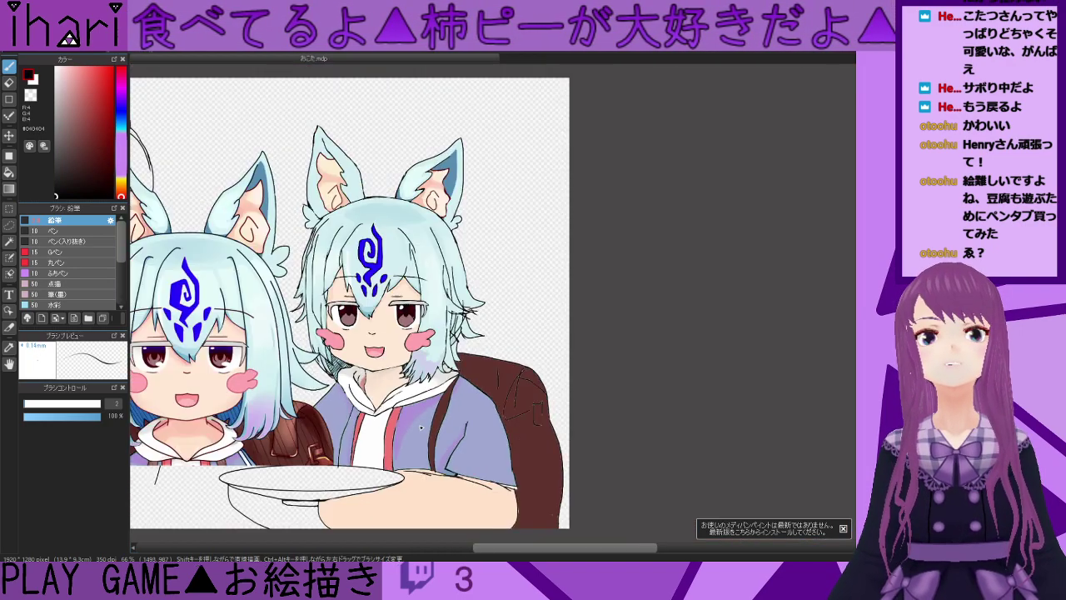
- Sample the line black and redraw the outer outline of the jacket's wider red stripe from its lower end toward the hood
left_click_drag(350, 435, 350, 359)
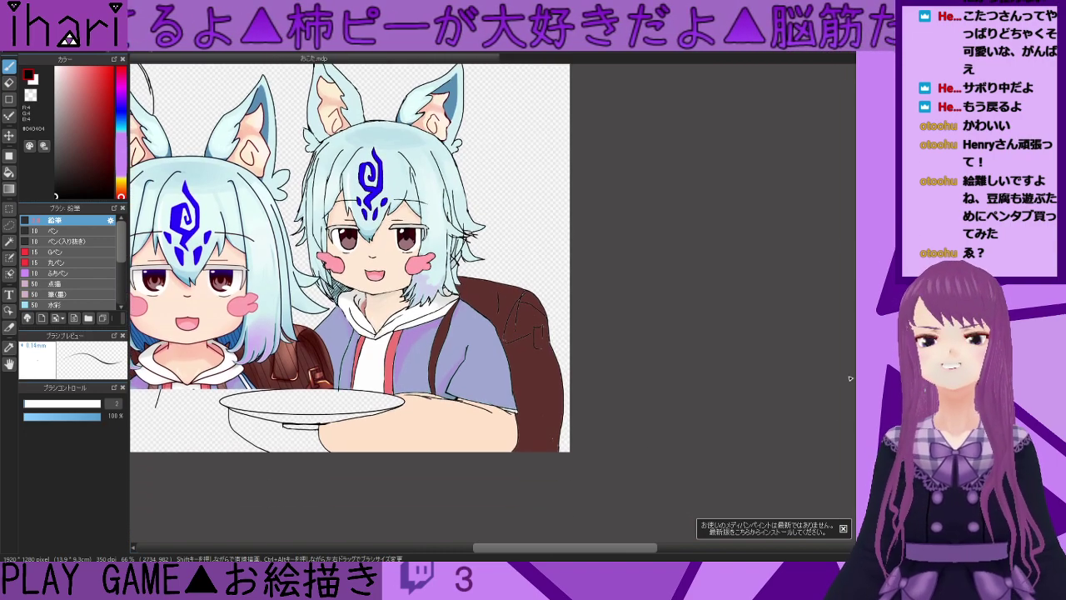
scroll(349, 358, "down", 1)
scroll(348, 359, "up", 3)
scroll(356, 359, "up", 2)
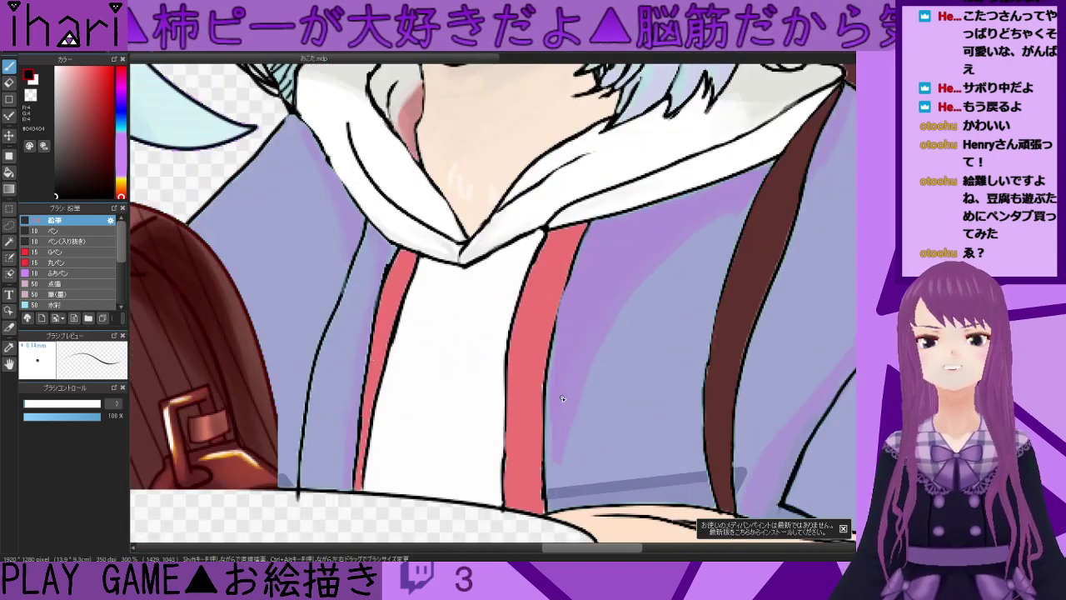
scroll(564, 401, "up", 1)
right_click(539, 371)
right_click(541, 362)
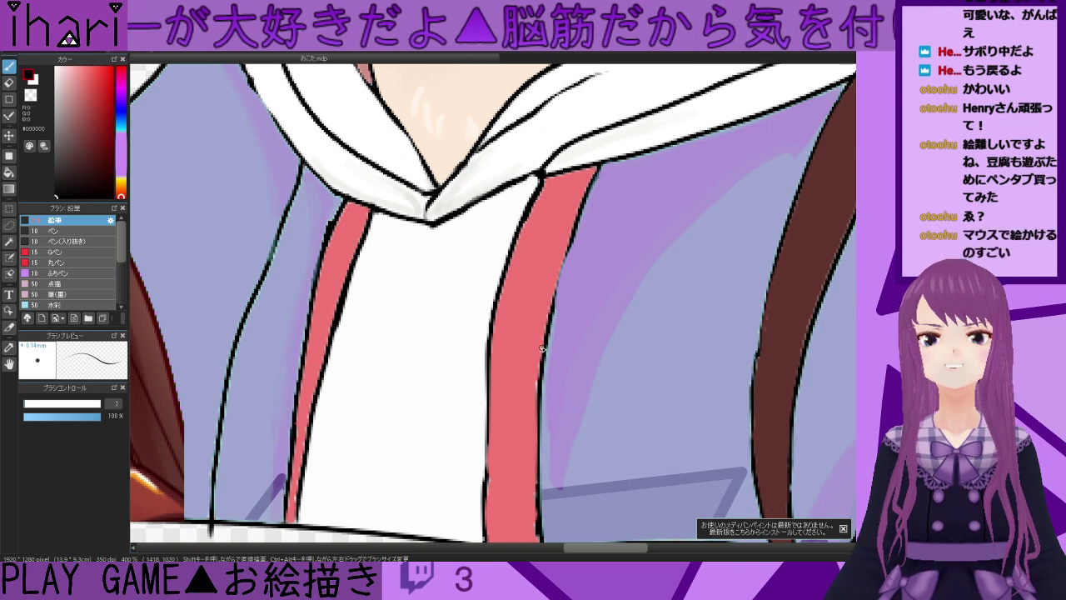
left_click(551, 263)
right_click(551, 264)
left_click(550, 259, "alt")
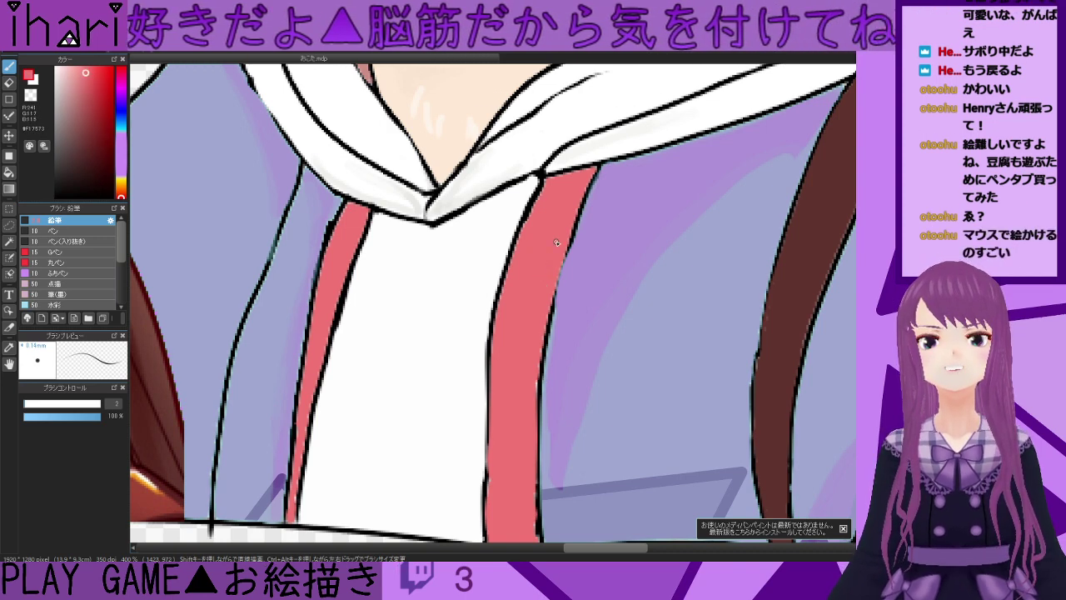
key("x")
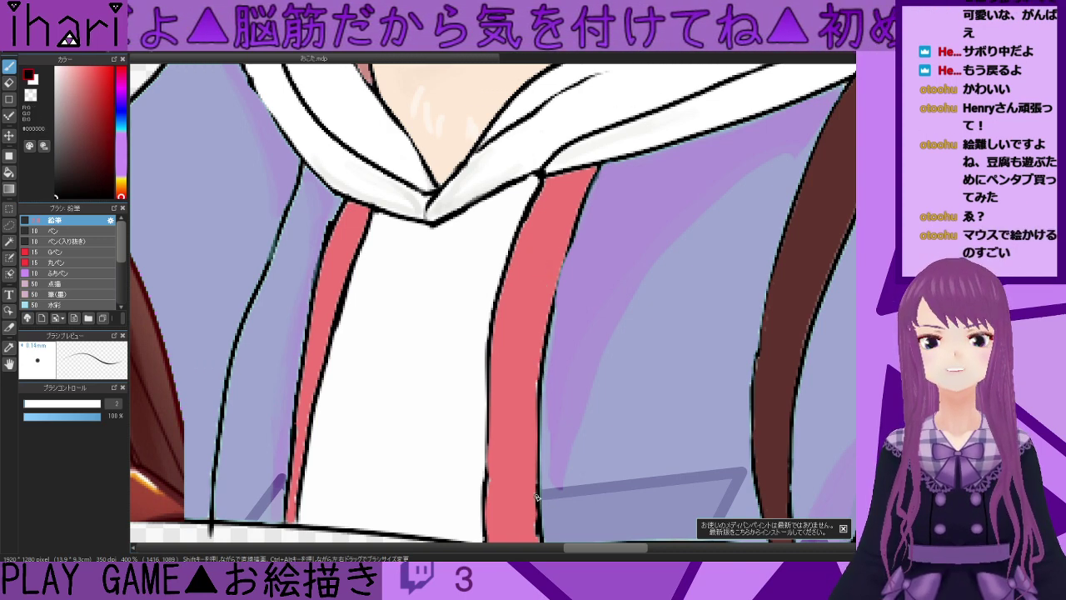
left_click_drag(537, 468, 542, 368)
left_click_drag(549, 321, 565, 259)
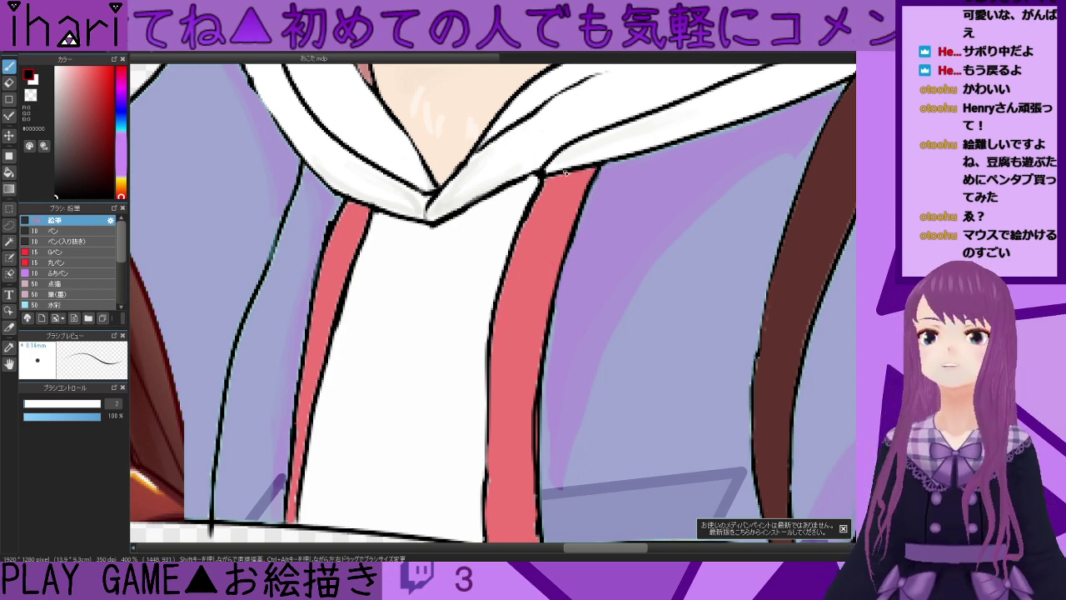
- Sample the stripe's red and paint over the excess black line inside the wider stripe's outer edge
scroll(541, 353, "down", 1)
scroll(531, 386, "up", 1)
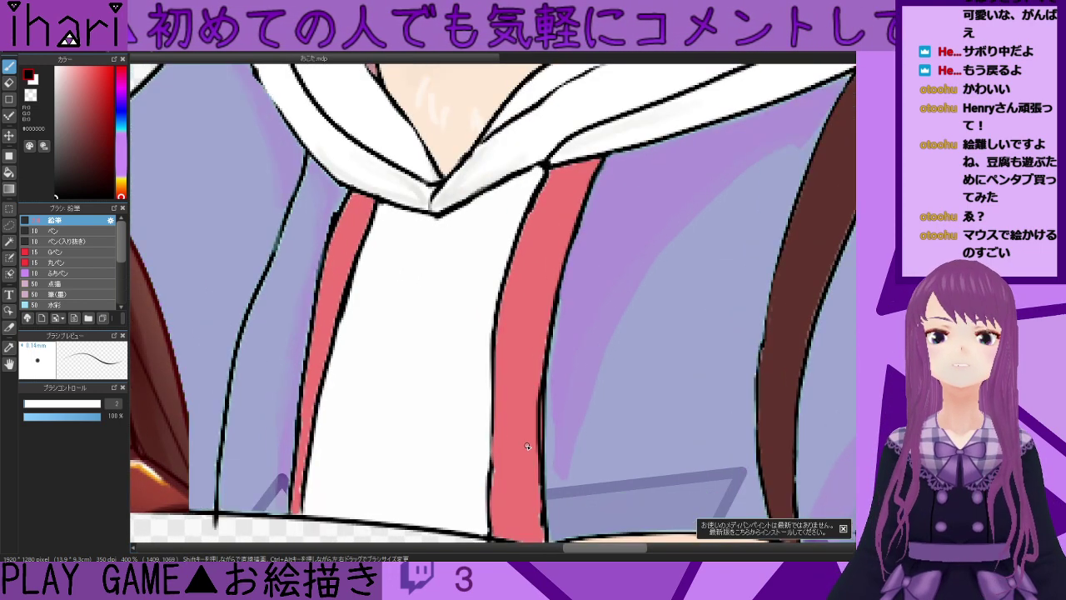
mouse_move(540, 410)
left_mouse_down()
mouse_move(540, 446)
mouse_move(528, 395)
mouse_move(532, 444)
mouse_move(539, 389)
mouse_move(538, 444)
mouse_move(534, 403)
left_mouse_up()
right_click(532, 423)
right_click(530, 394)
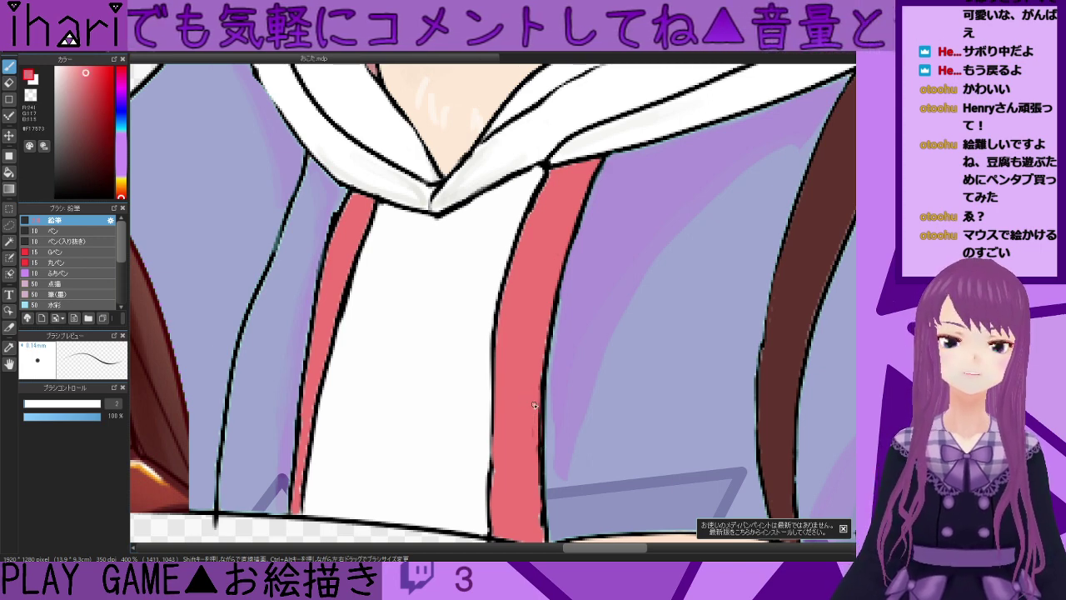
- Sample the outline black again and retouch the wider stripe's inner outline along the white shirt
left_click(546, 473, "alt")
left_click_drag(491, 457, 491, 388)
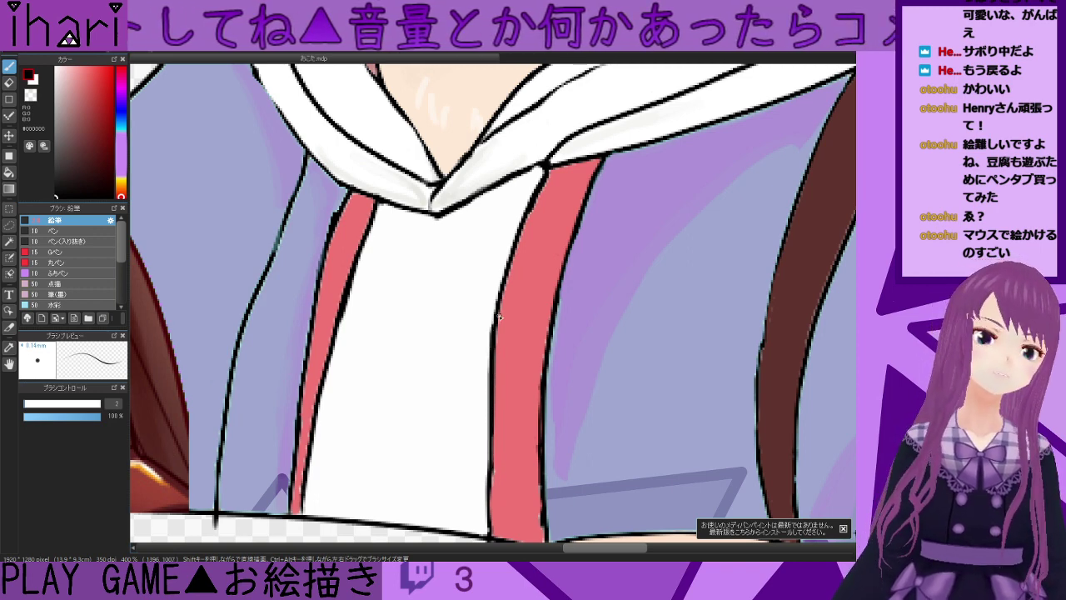
left_click_drag(578, 551, 551, 550)
scroll(609, 482, "down", 3)
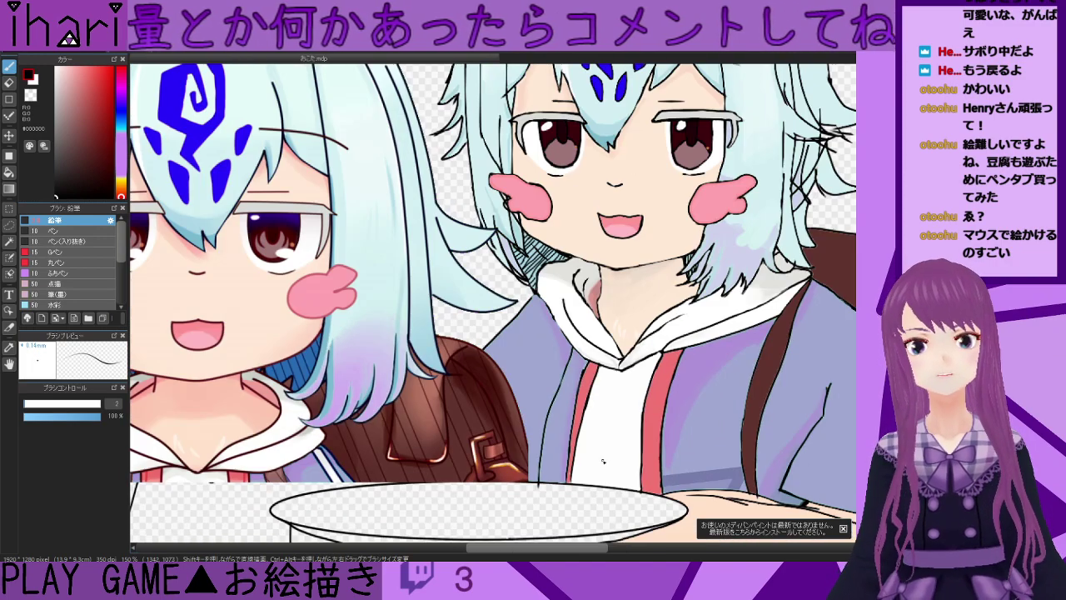
left_click_drag(581, 548, 600, 551)
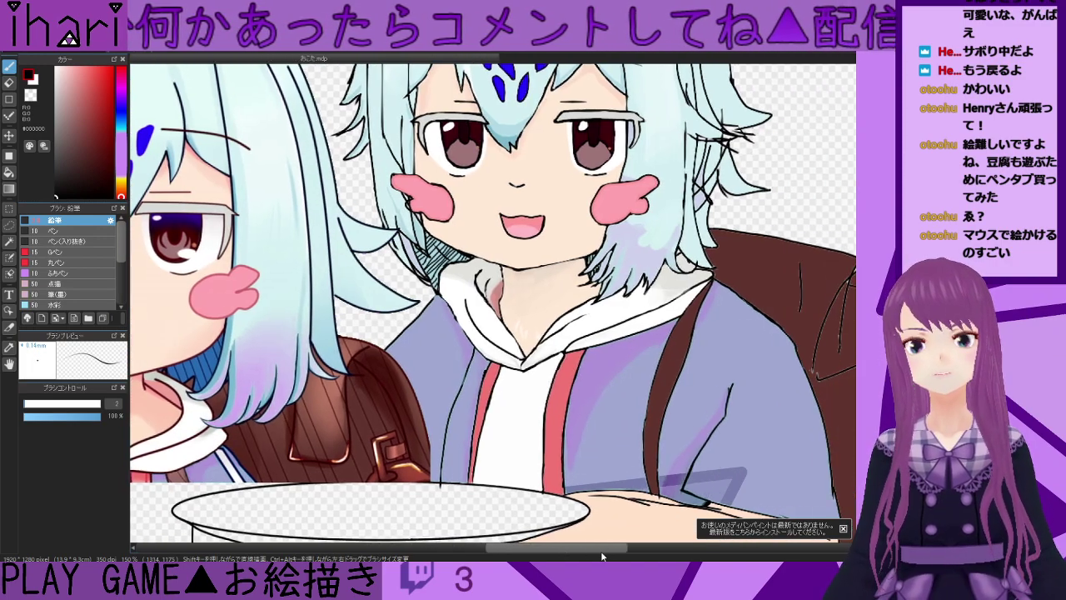
- Retouch the outer outline of the rear character's white hood along the narrower-stripe side of the jacket in black #000000
scroll(514, 441, "up", 2)
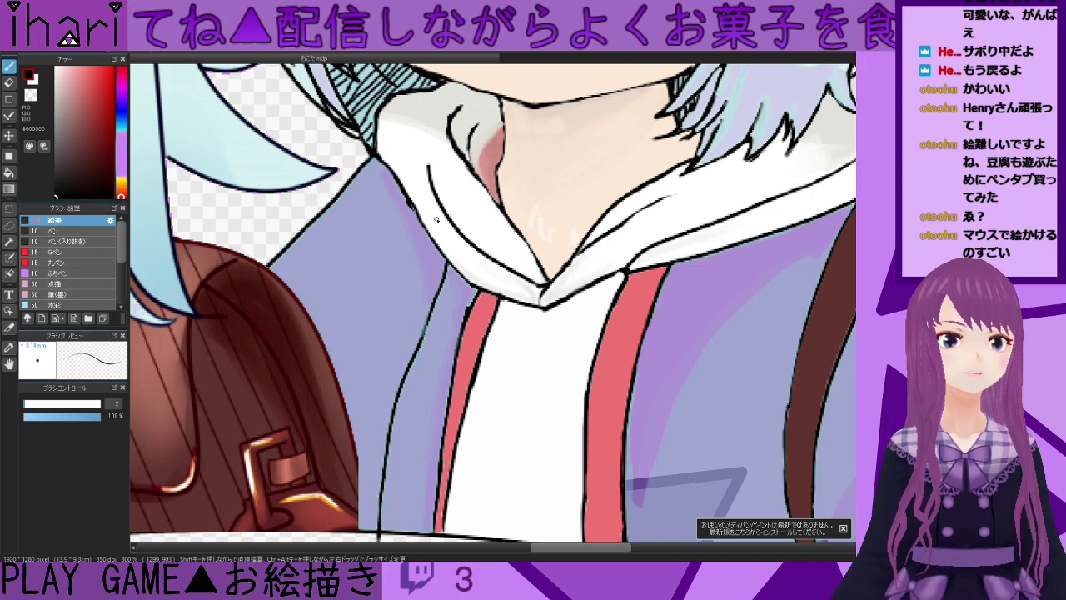
scroll(436, 219, "up", 2)
left_click_drag(403, 222, 379, 182)
scroll(456, 248, "down", 3)
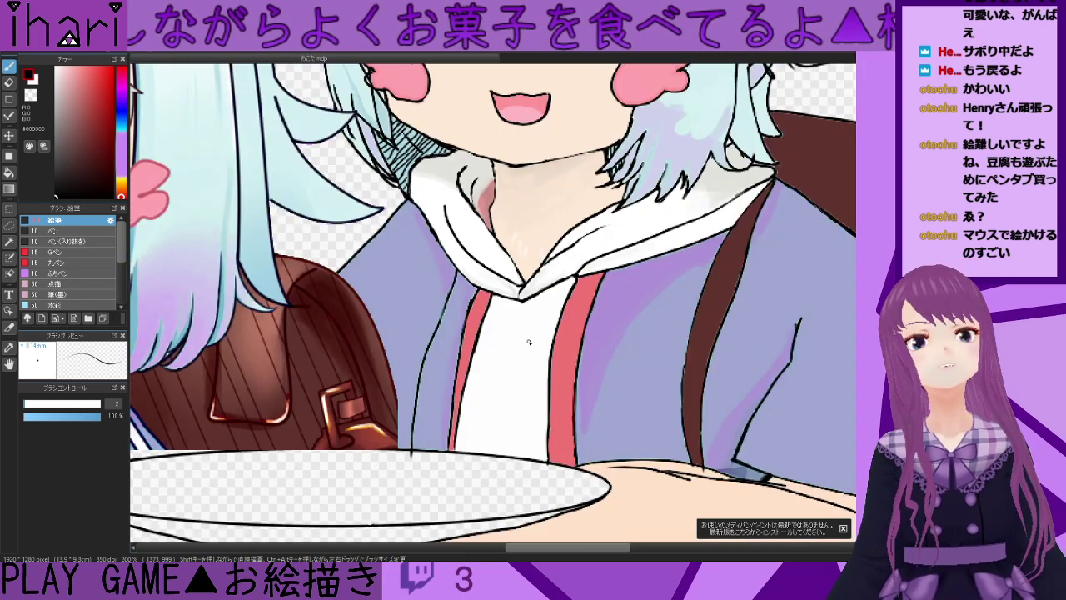
scroll(528, 342, "up", 1)
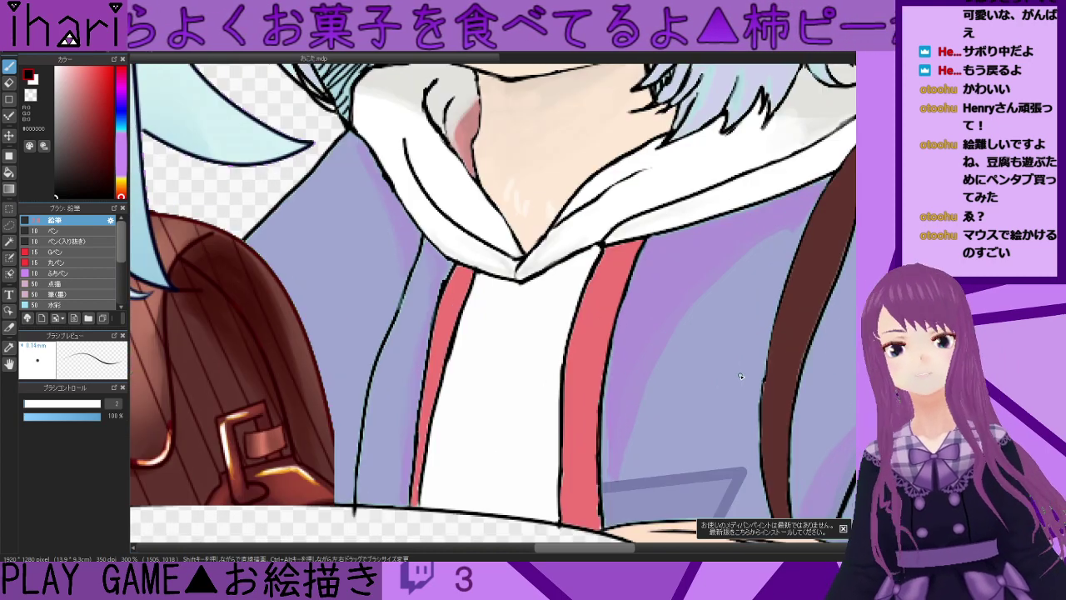
left_click(596, 509, "alt")
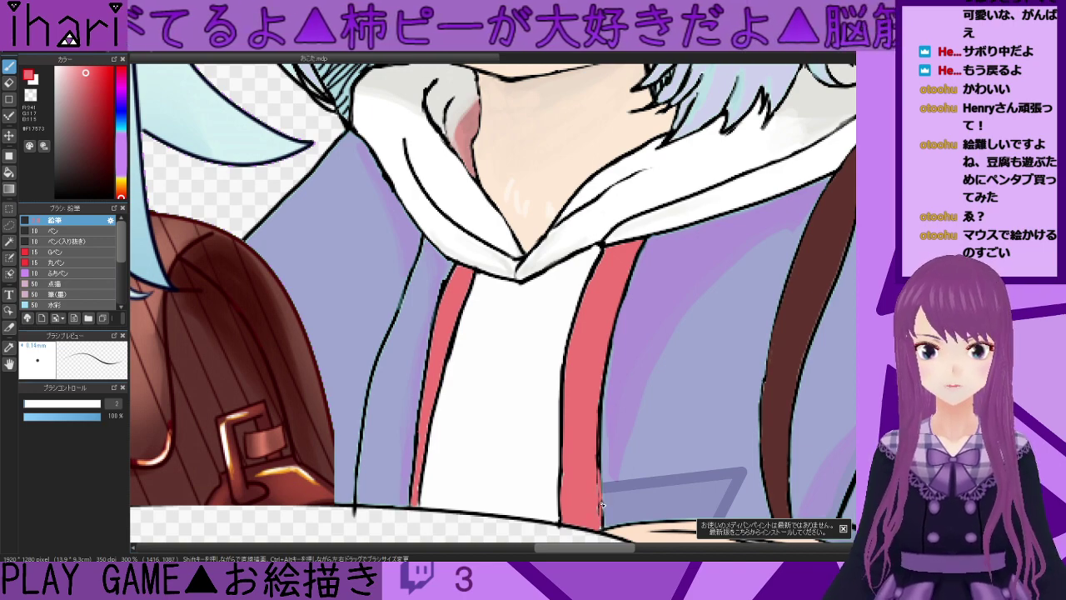
scroll(610, 495, "down", 2)
scroll(609, 496, "up", 5)
scroll(608, 491, "down", 2)
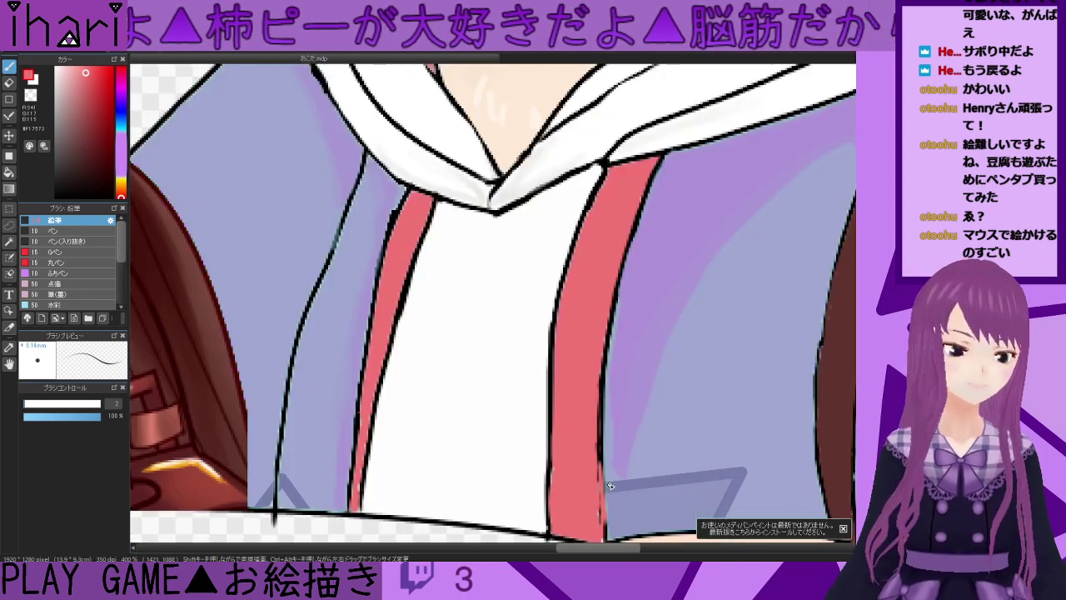
key("ctrl+z")
- Sample the outline black #000000 and redraw the outer outline at the wider red stripe's lower end
left_click(601, 518, "alt")
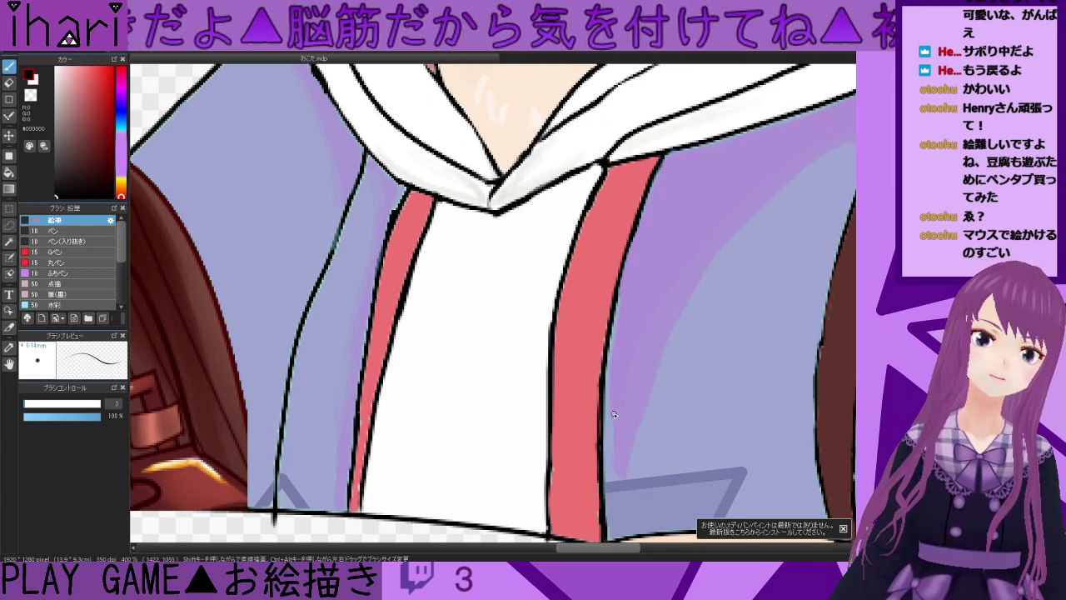
left_click_drag(626, 548, 593, 549)
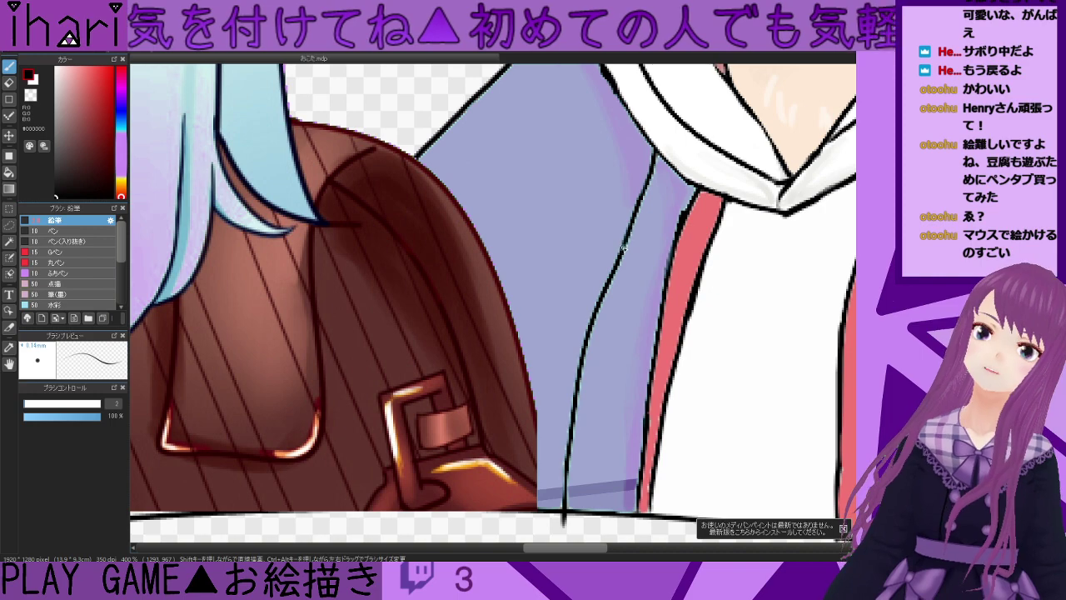
scroll(617, 291, "down", 4)
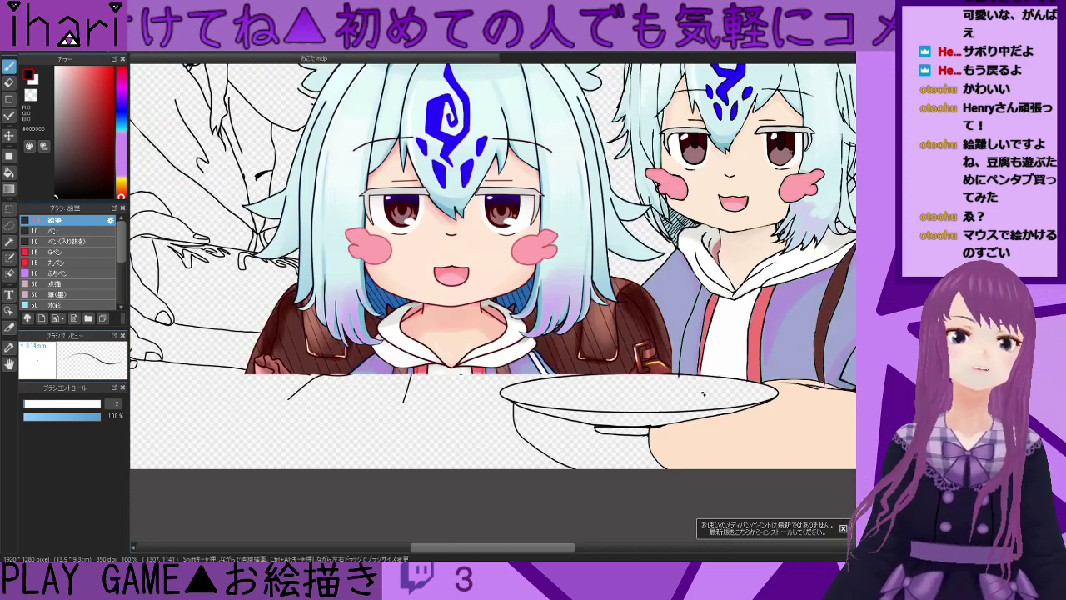
scroll(725, 350, "up", 4)
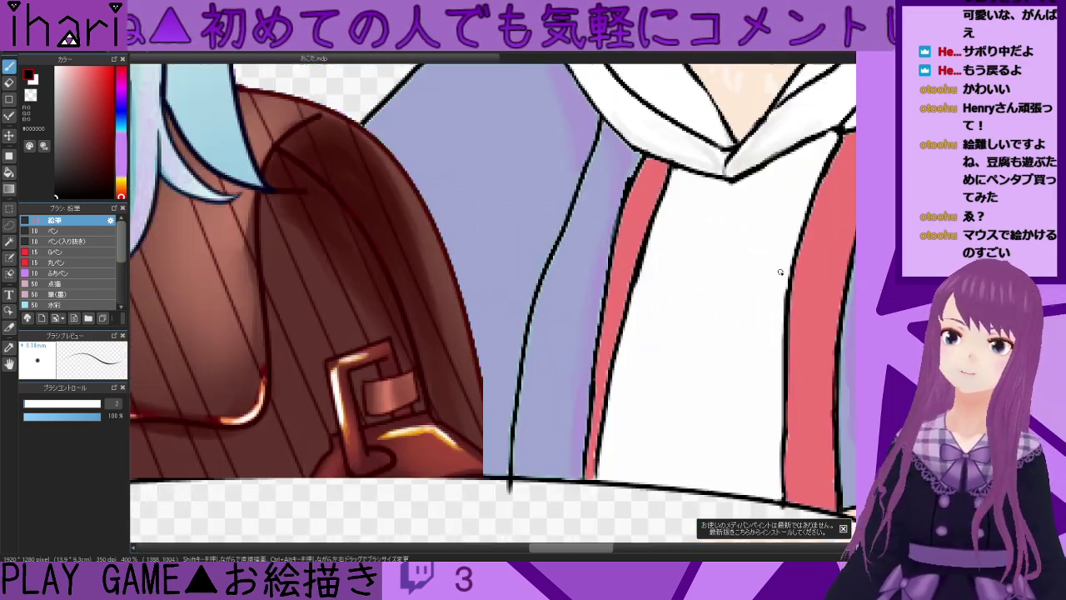
- Sample the hood's shadow grey #F0F1EF, outline a shadow on the white shirt just below the hood, and fill it
left_click(714, 164, "alt")
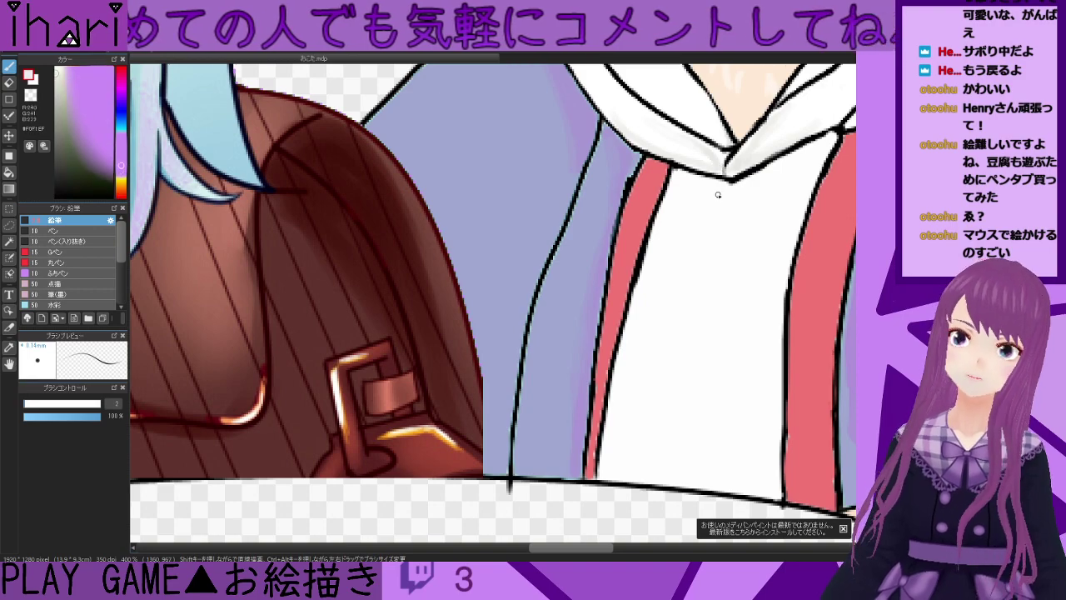
scroll(609, 264, "down", 2)
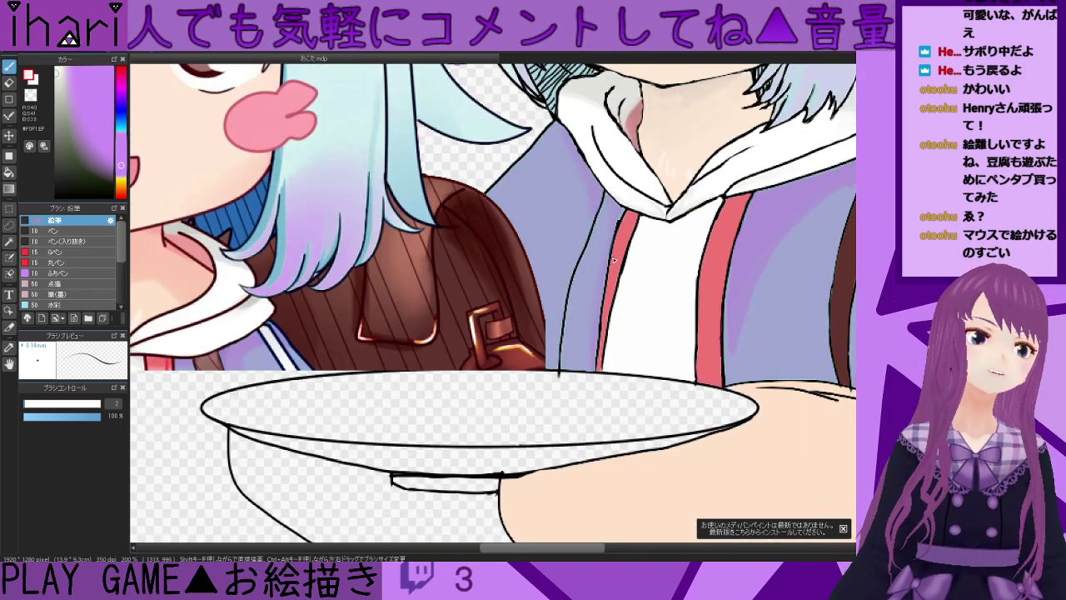
scroll(614, 261, "down", 1)
scroll(676, 203, "up", 3)
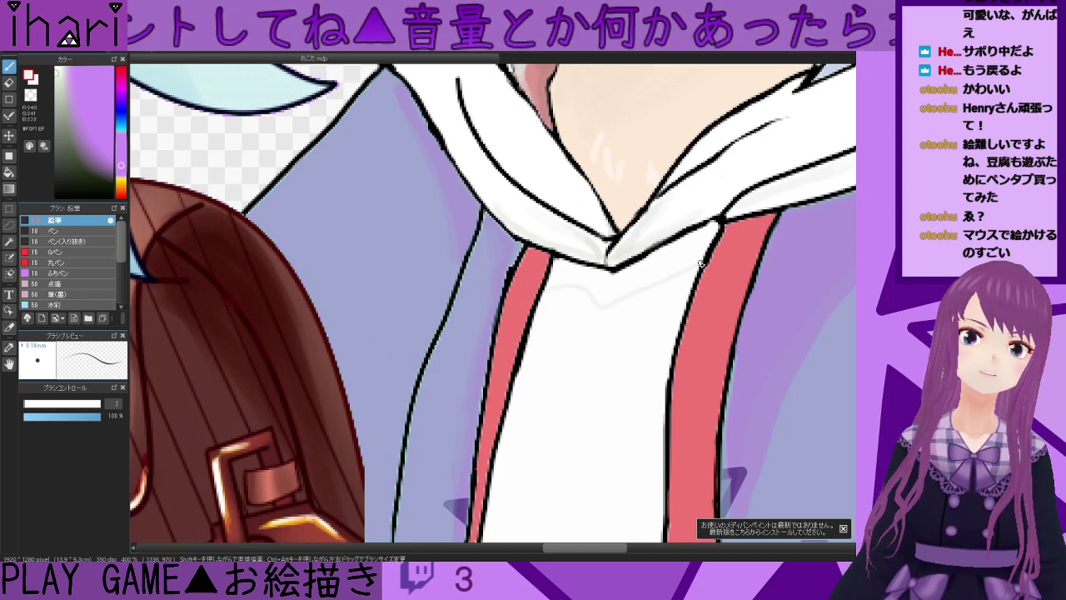
left_click(9, 173)
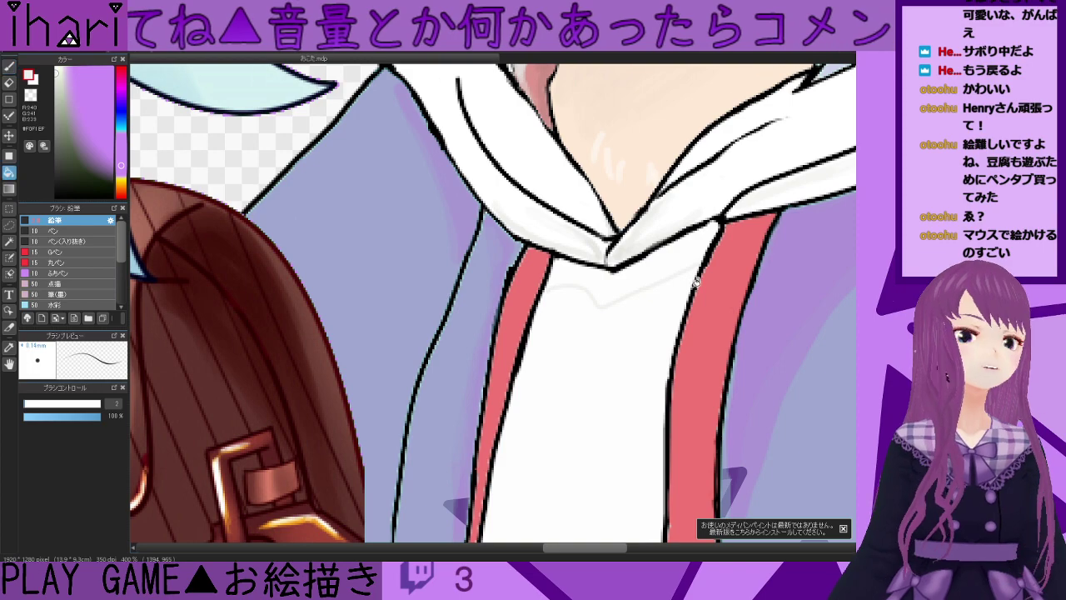
left_click(654, 260)
left_click(8, 65)
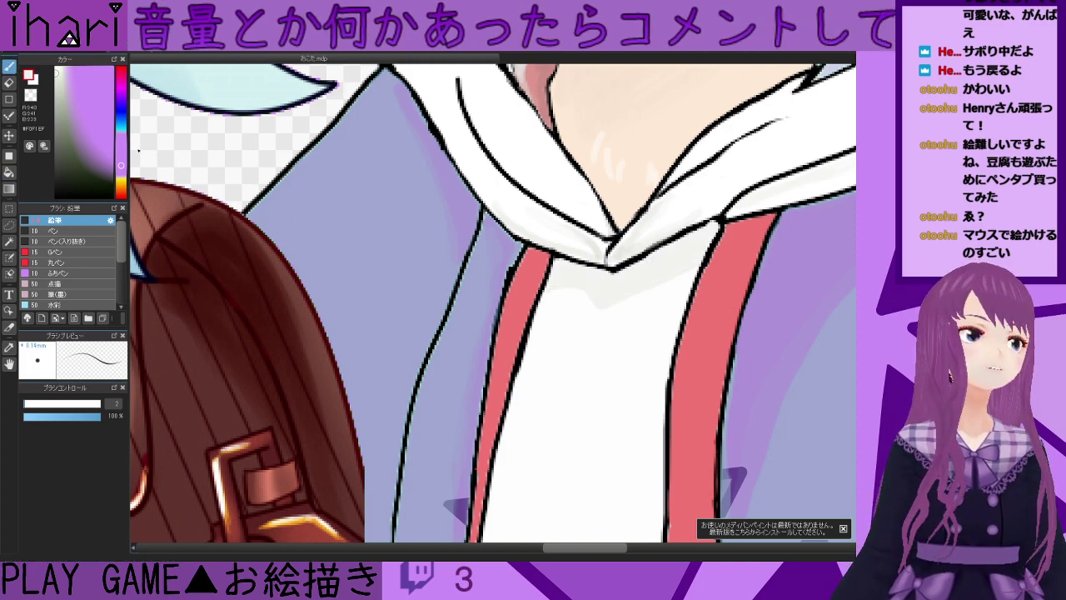
- Inspect the new shirt shadow and the jacket stripes at several magnifications
scroll(439, 340, "down", 2)
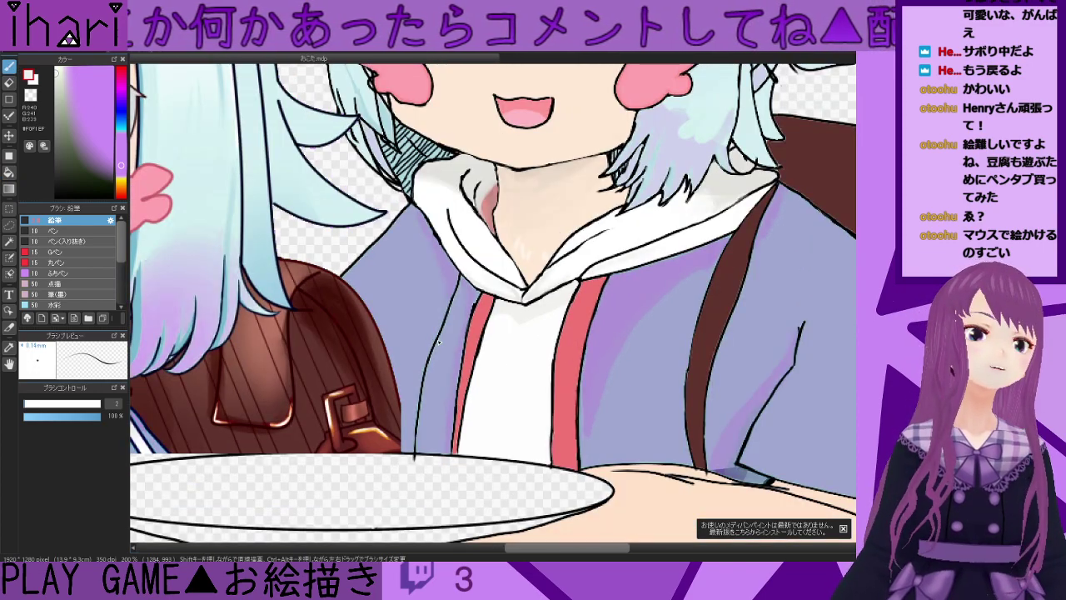
scroll(442, 338, "up", 2)
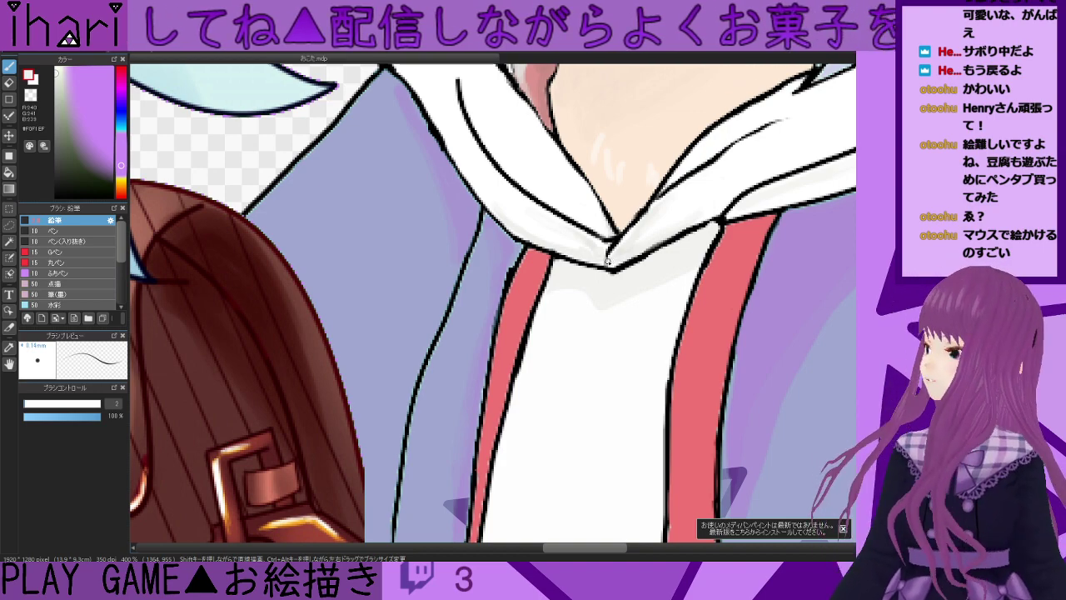
scroll(608, 262, "down", 3)
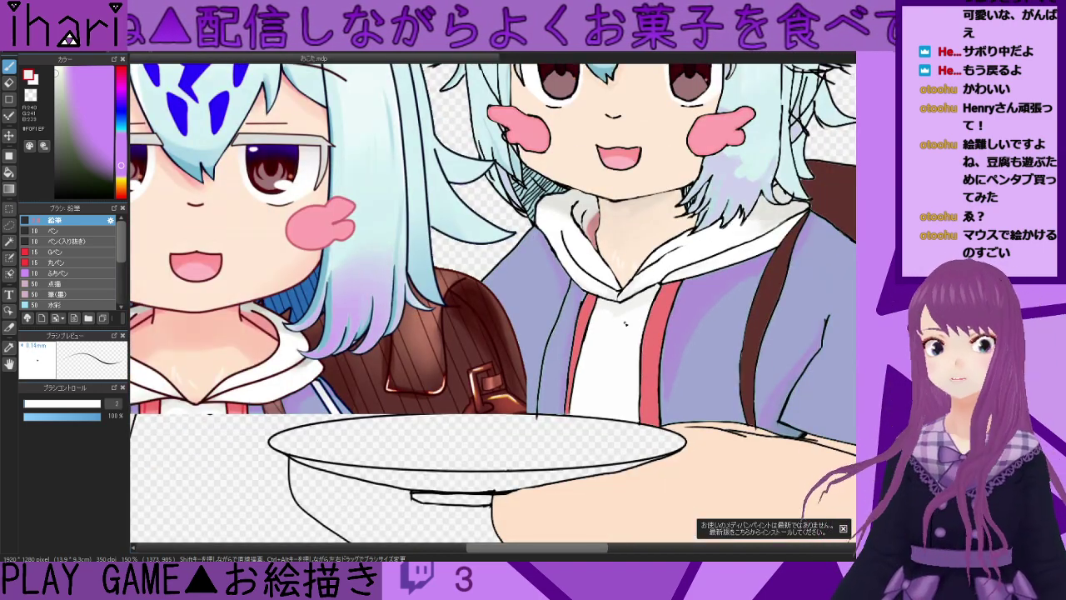
scroll(625, 323, "down", 1)
scroll(628, 321, "up", 2)
scroll(628, 326, "up", 1)
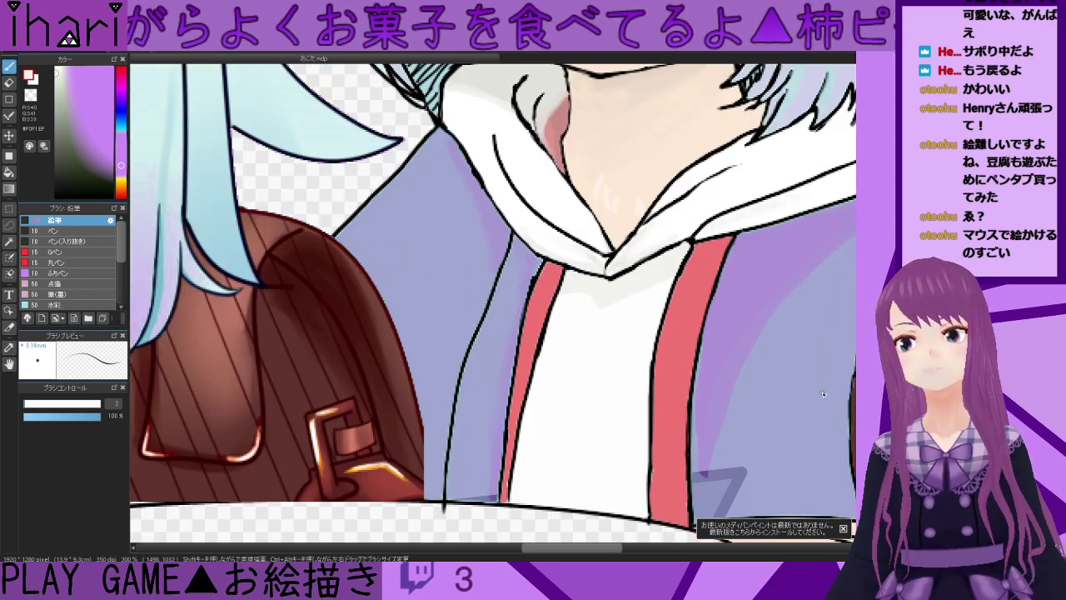
left_click_drag(723, 504, 724, 341)
scroll(722, 341, "down", 2)
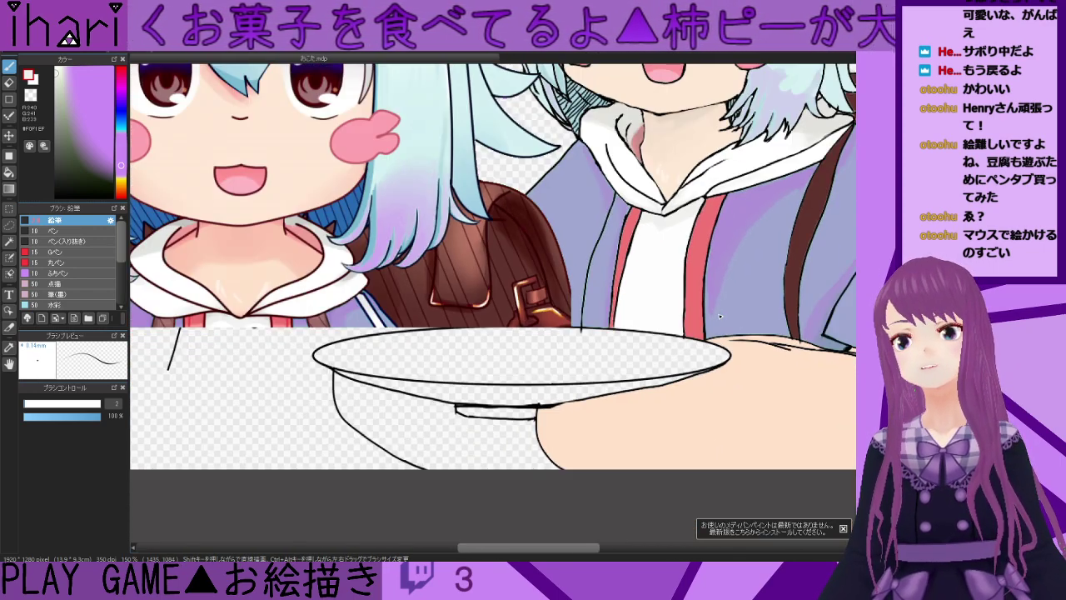
scroll(722, 317, "up", 3)
left_click(722, 331, "alt")
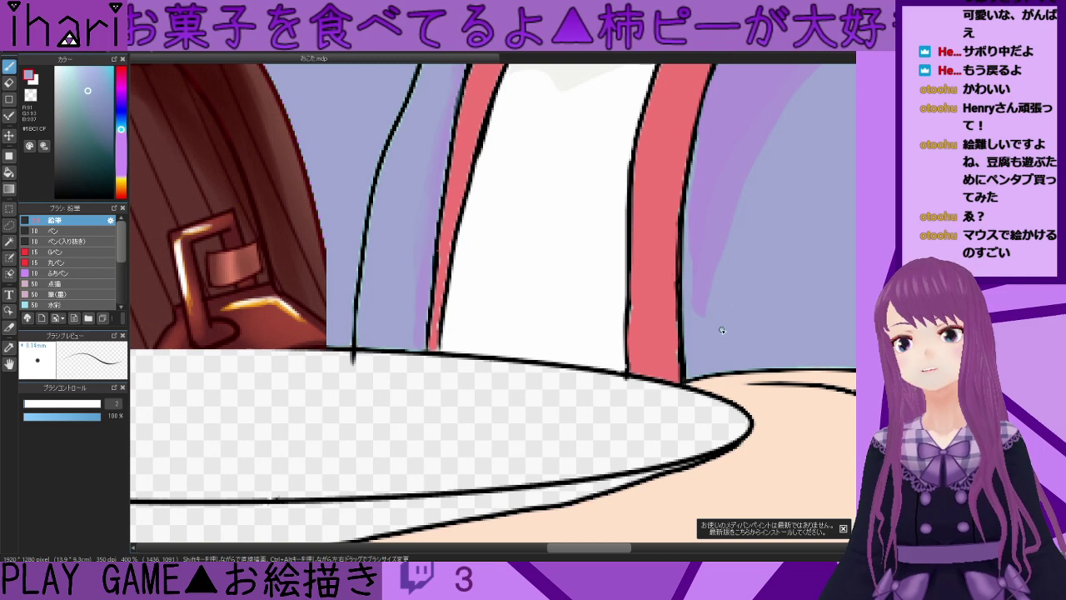
left_click(39, 405)
left_click(77, 416)
mouse_move(710, 328)
left_mouse_down()
mouse_move(742, 233)
mouse_move(690, 355)
mouse_move(753, 214)
mouse_move(732, 257)
left_mouse_up()
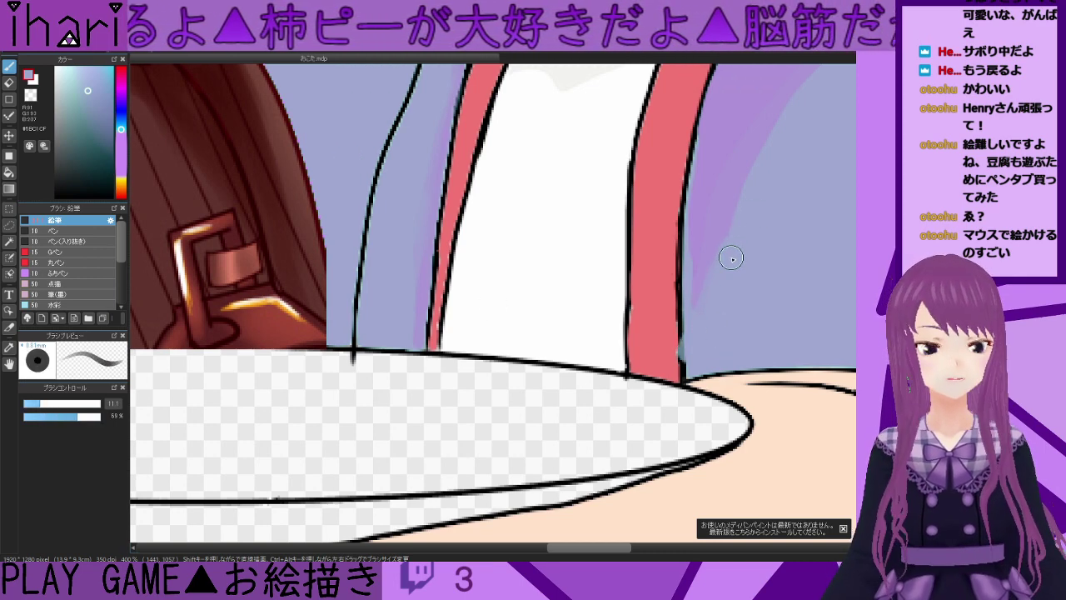
key("ctrl+z")
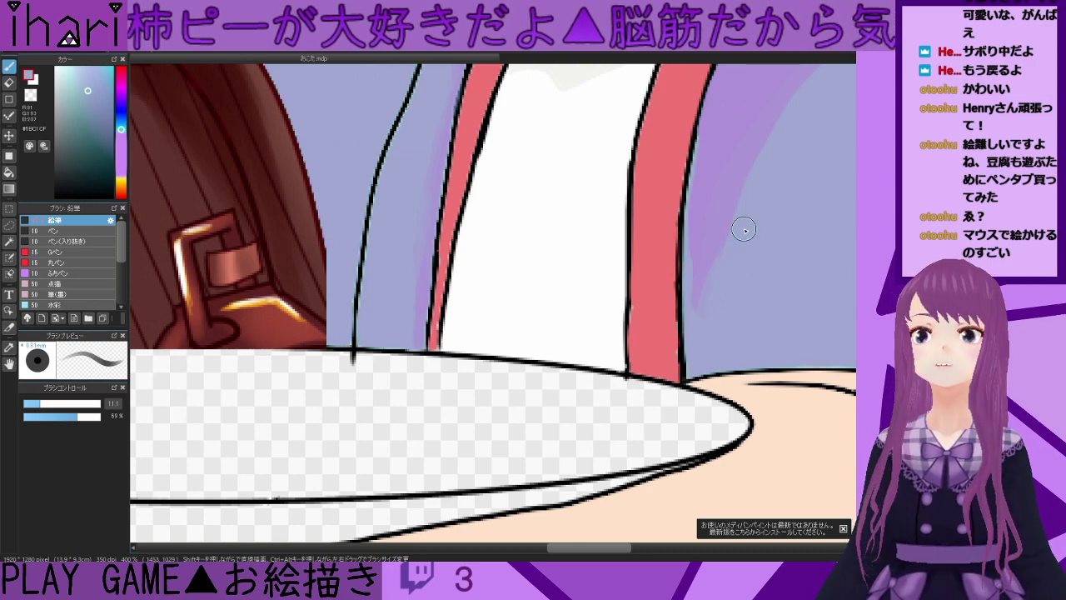
- Compare the rear character's jacket, shirt and arm with the finished front character
scroll(706, 300, "down", 3)
scroll(687, 312, "up", 3)
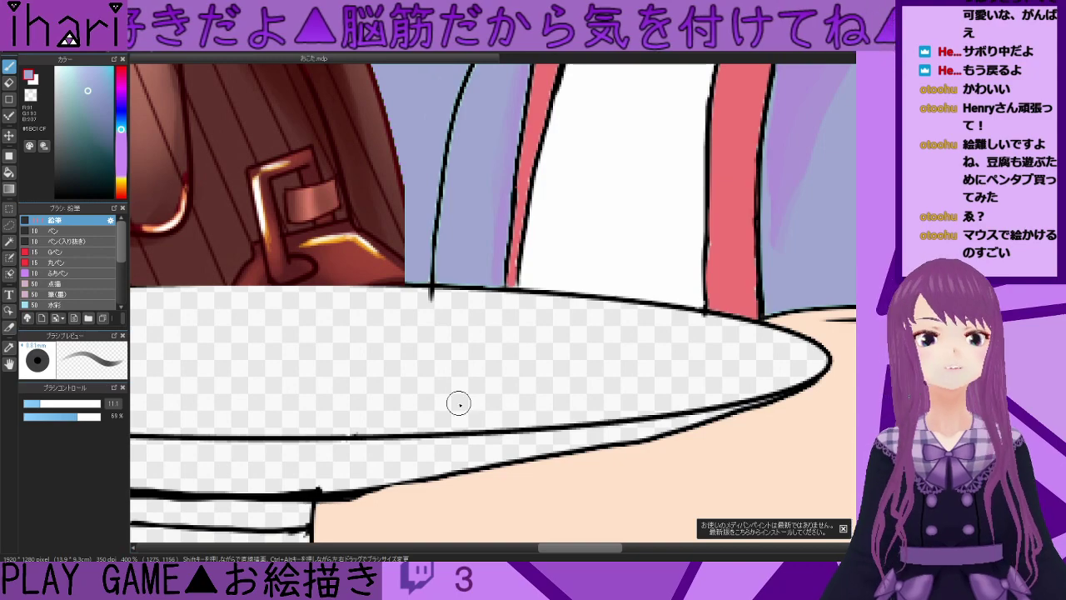
scroll(537, 427, "down", 2)
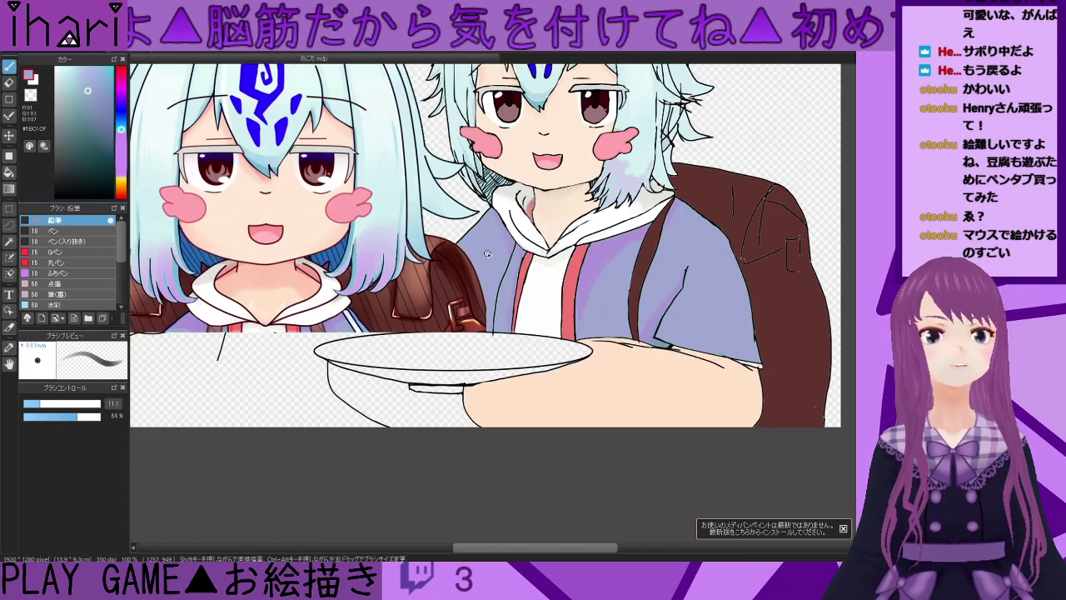
scroll(491, 252, "down", 1)
scroll(307, 220, "up", 3)
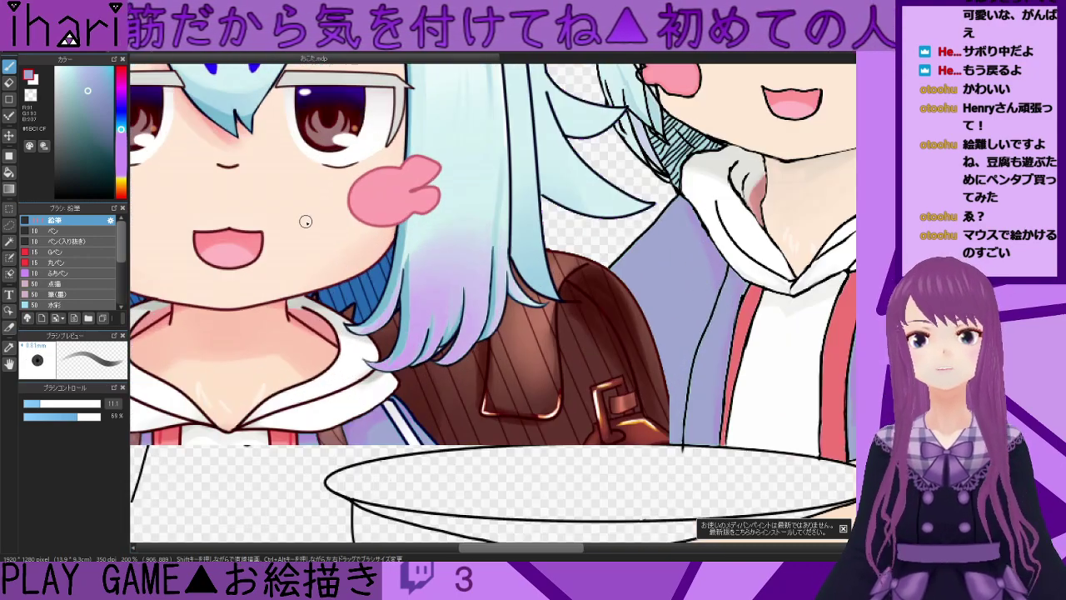
scroll(307, 221, "down", 2)
scroll(309, 223, "up", 1)
scroll(539, 259, "up", 1)
scroll(730, 272, "up", 1)
scroll(731, 272, "down", 1)
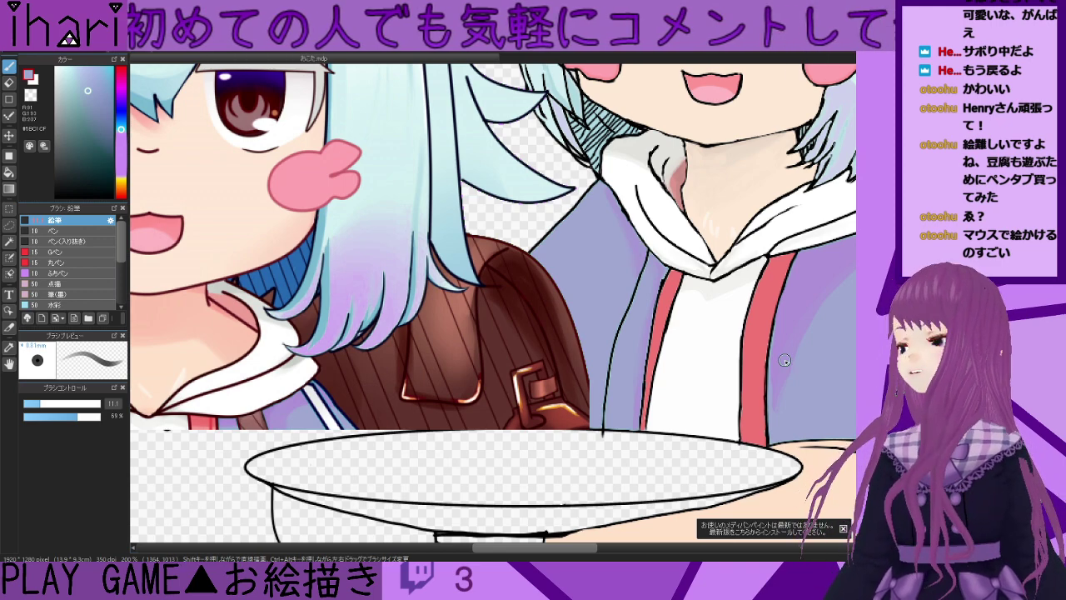
scroll(693, 373, "down", 2)
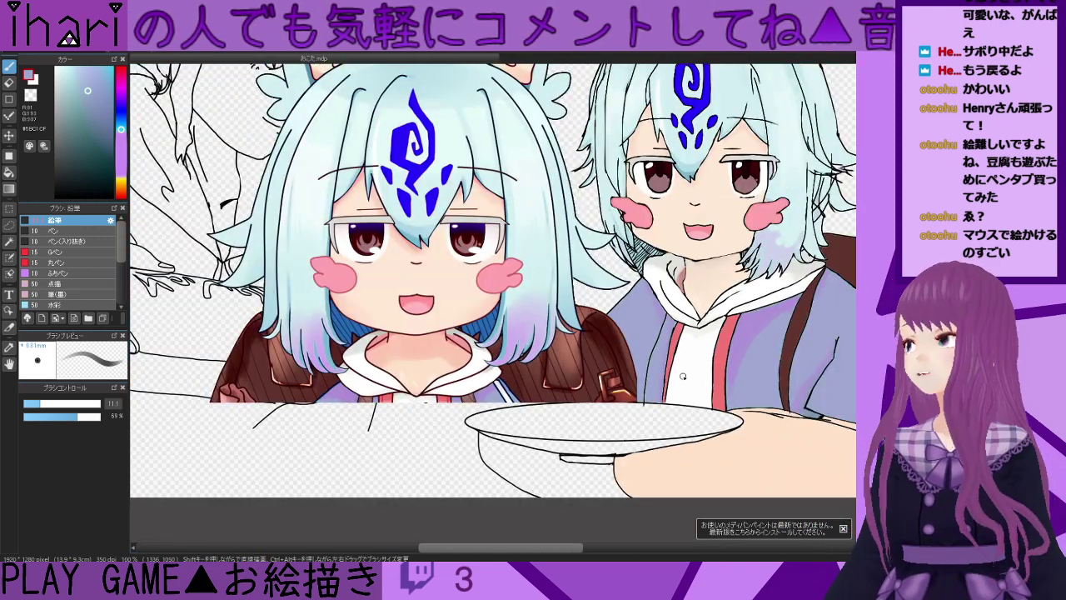
scroll(727, 483, "down", 1)
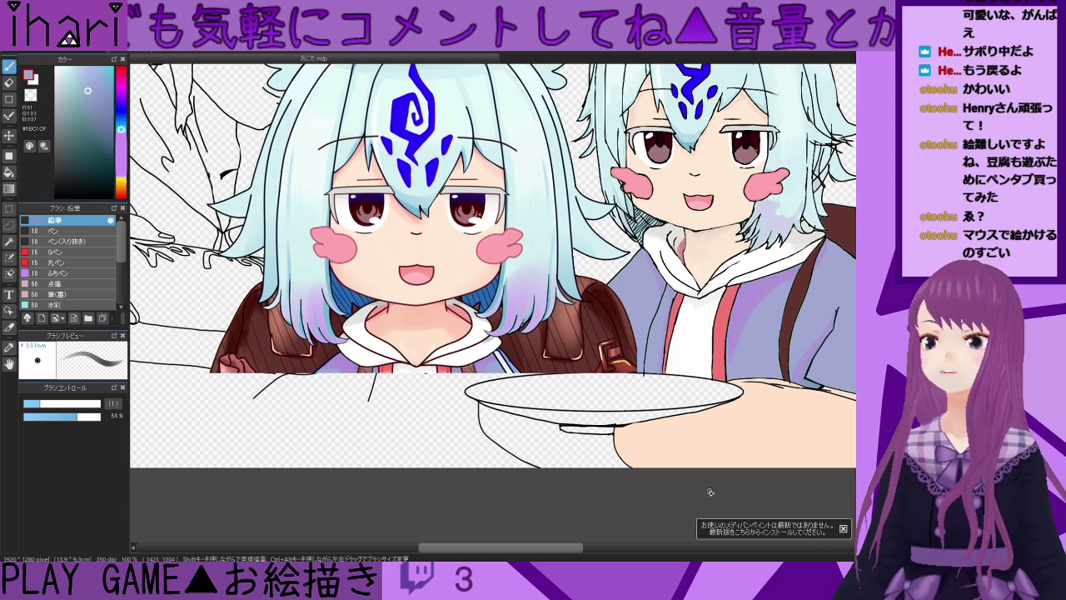
scroll(567, 547, "right", 4)
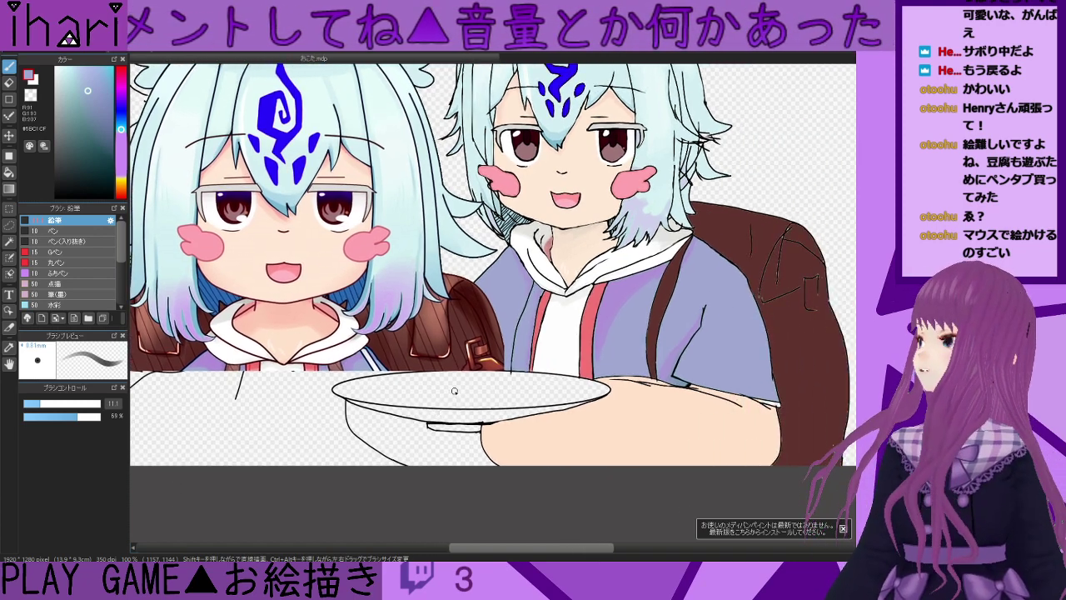
left_click(310, 317, "alt")
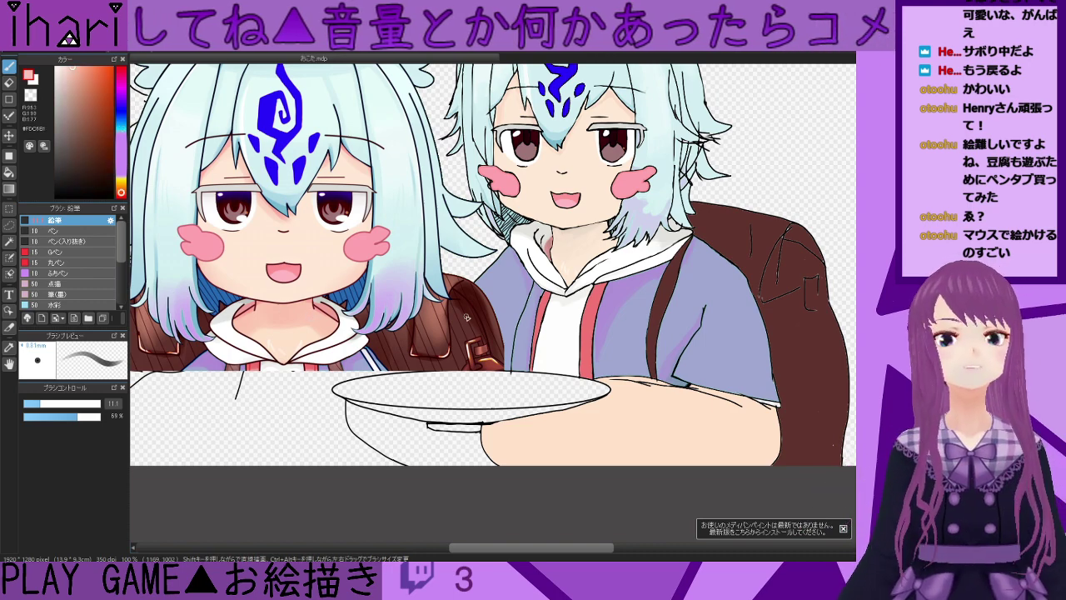
left_click(9, 172)
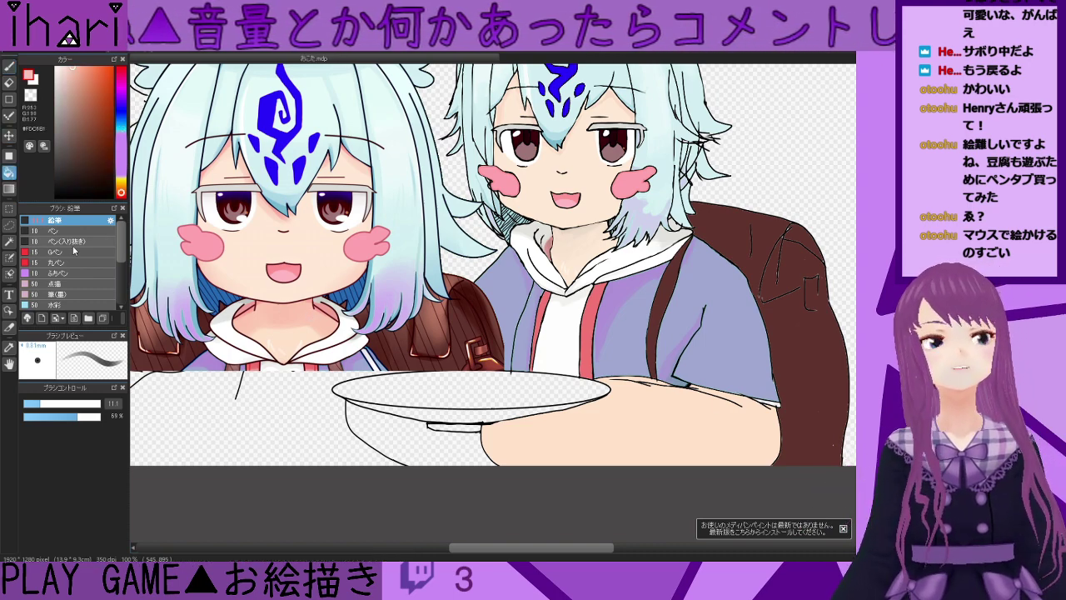
left_click(716, 416)
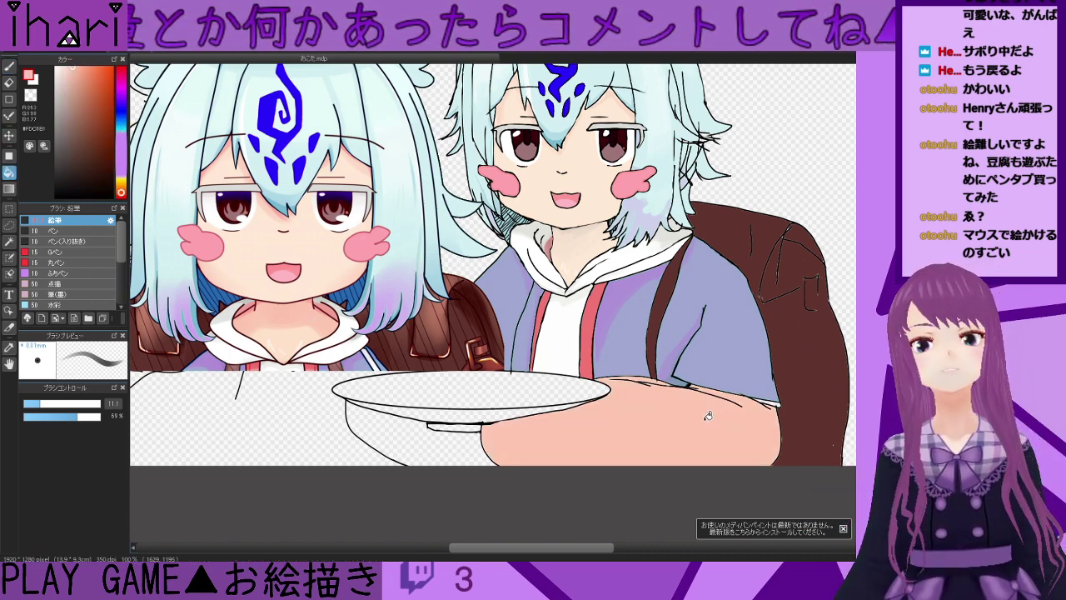
key("ctrl+z")
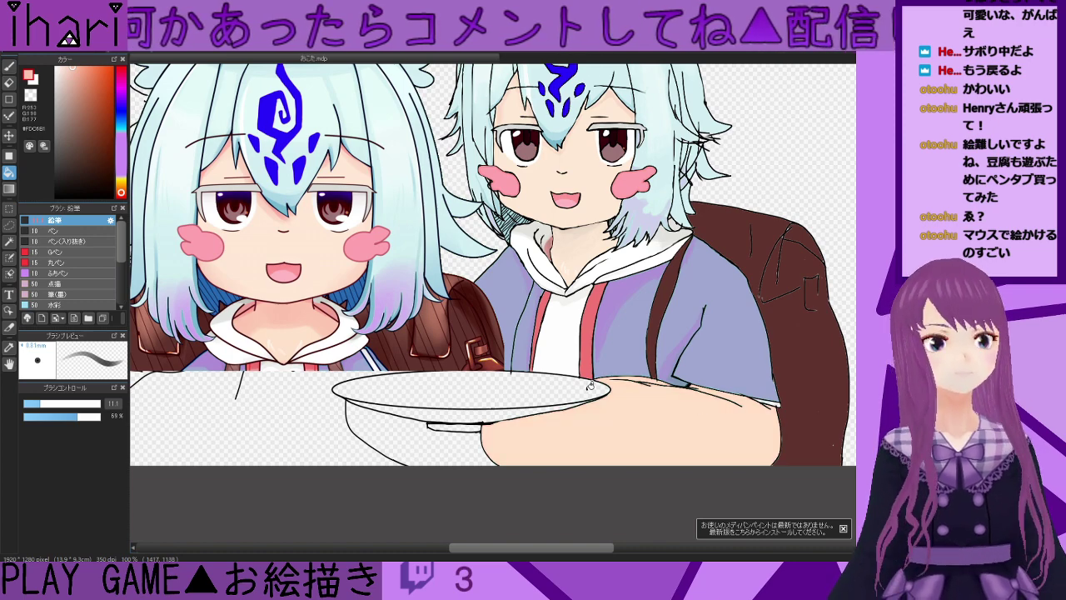
- Sample the muted red #CA8C87 from the rear character's hood lining as the brush colour for the neck shadow
right_click(299, 330)
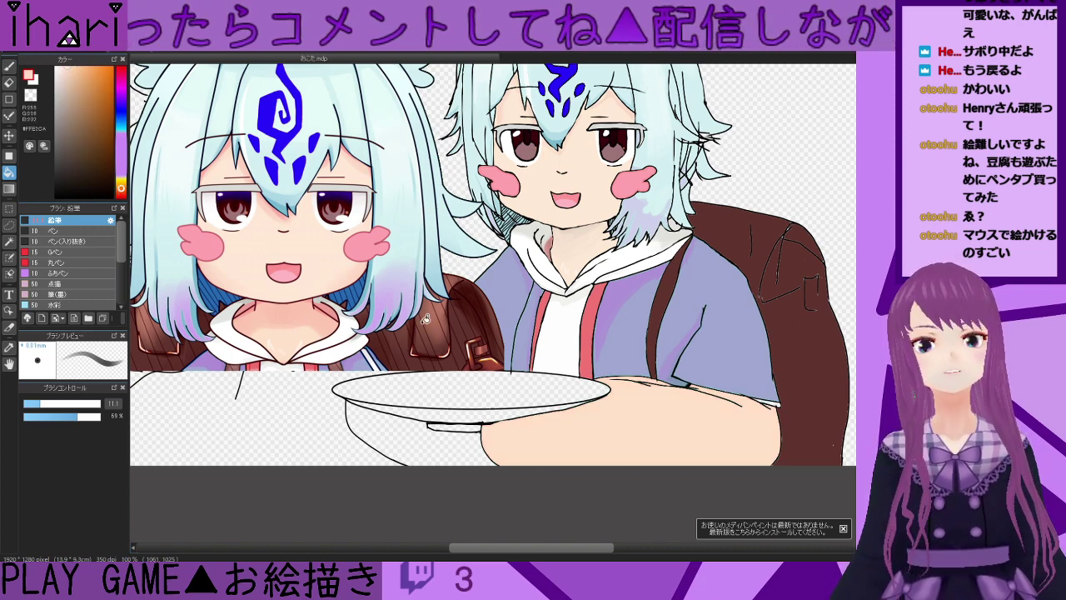
scroll(504, 275, "down", 1)
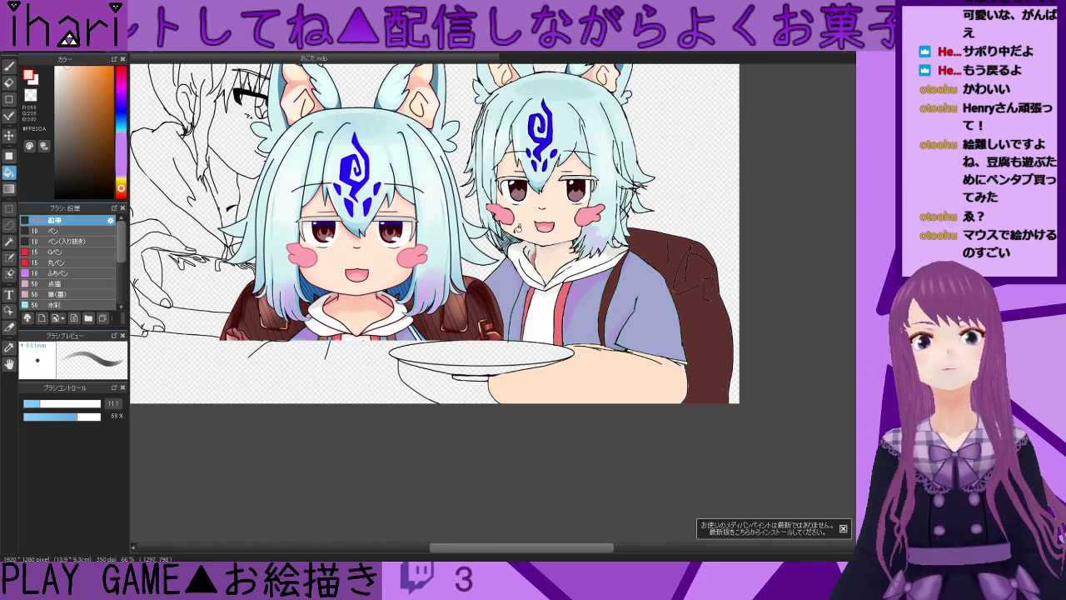
scroll(518, 246, "down", 1)
scroll(518, 246, "up", 5)
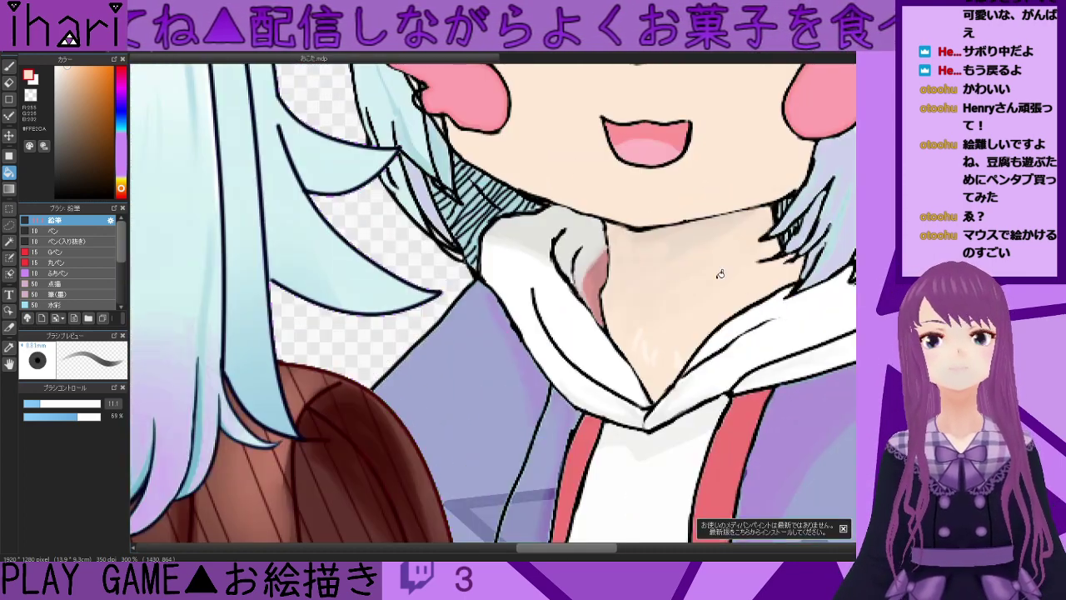
left_click(599, 274, "alt")
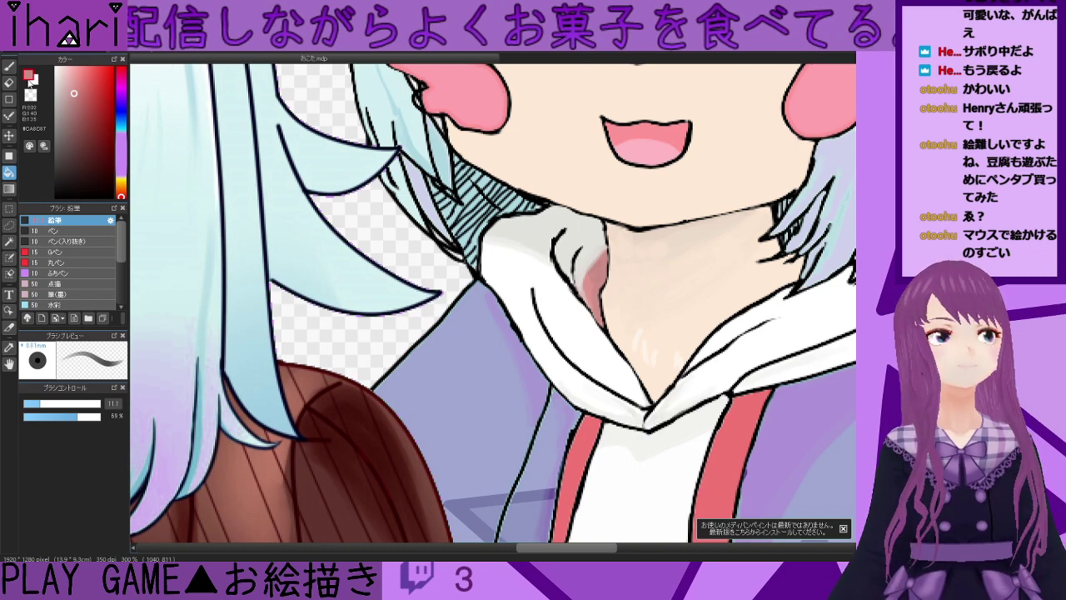
key("b")
scroll(533, 291, "down", 3)
scroll(578, 240, "up", 2)
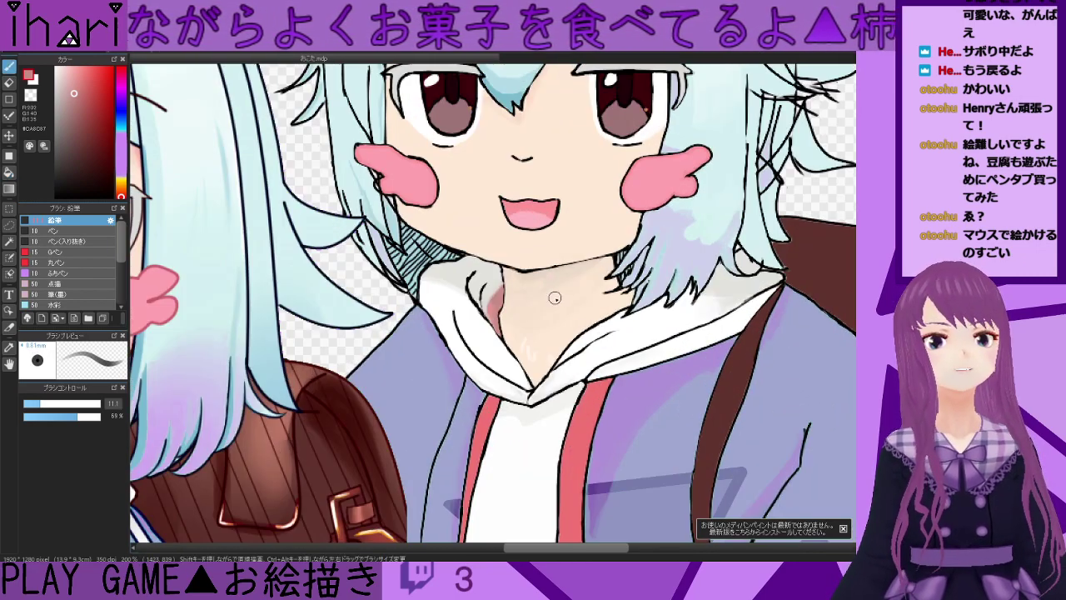
- Test a shadow stroke across the rear character's neck, undo it, and lower the brush opacity to 29%
mouse_move(509, 318)
left_mouse_down()
mouse_move(554, 302)
mouse_move(595, 304)
left_mouse_up()
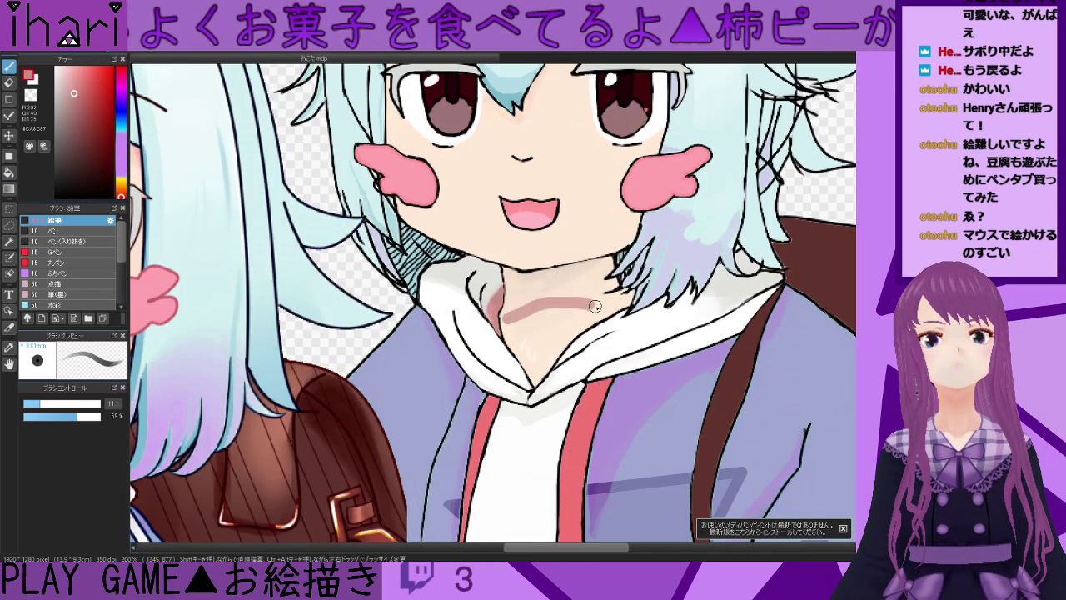
key("ctrl+z")
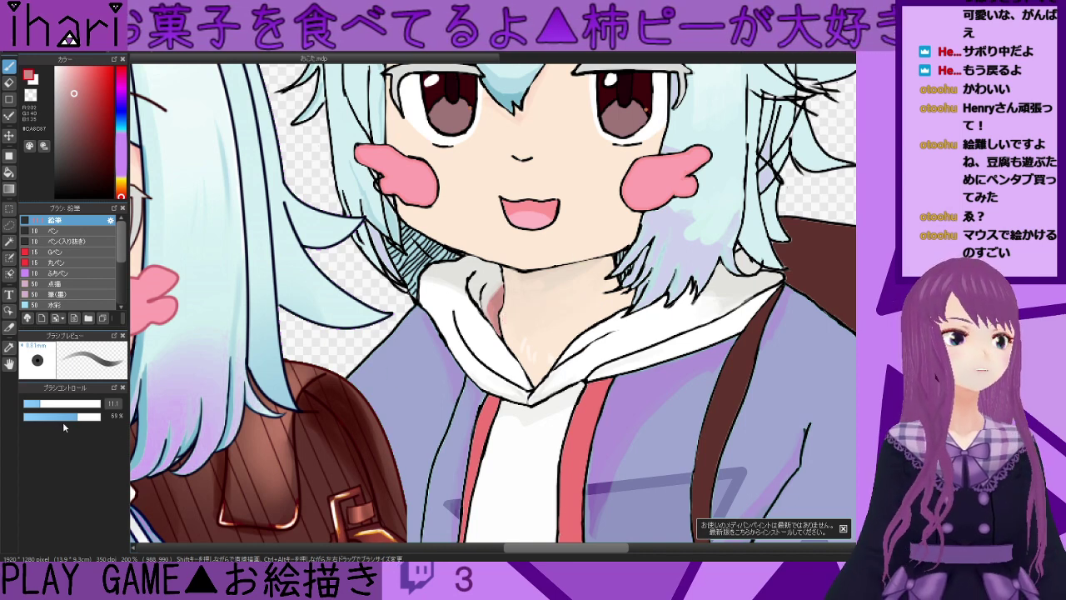
left_click(46, 416)
- Try outlining a curved shadow across the neck and bucket-filling the skin above it, undoing the strokes and the fill
mouse_move(501, 322)
left_mouse_down()
mouse_move(529, 304)
mouse_move(594, 311)
left_mouse_up()
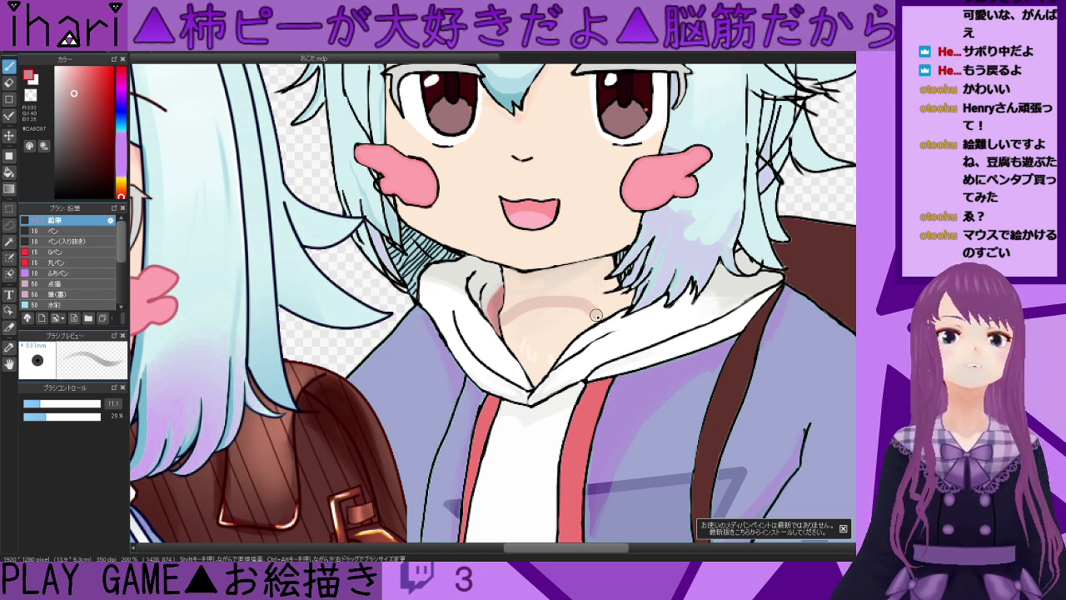
key("ctrl+z")
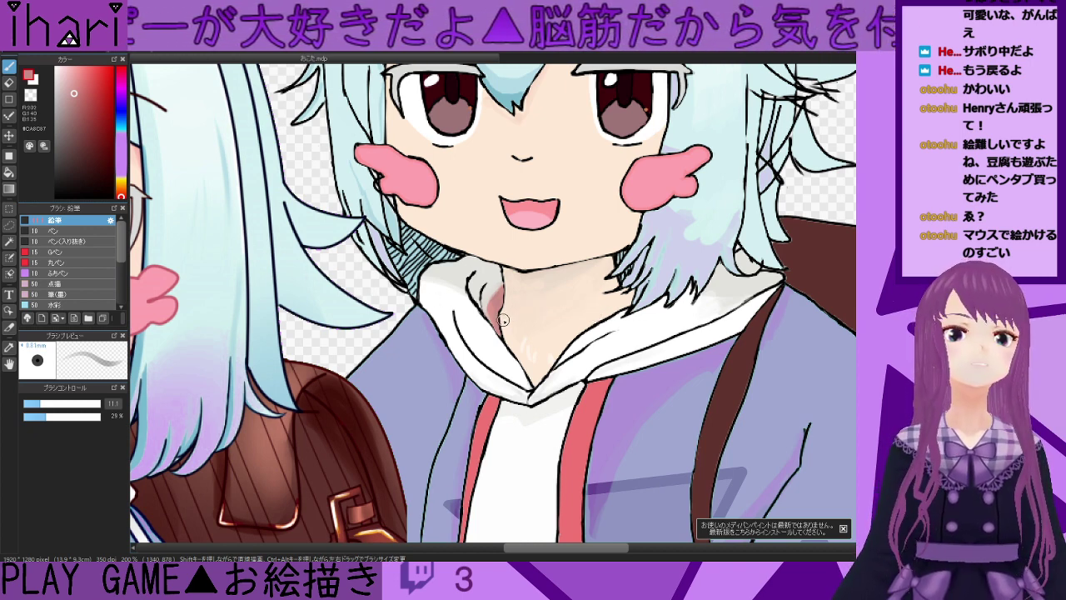
mouse_move(504, 317)
left_mouse_down()
mouse_move(566, 304)
mouse_move(588, 314)
left_mouse_up()
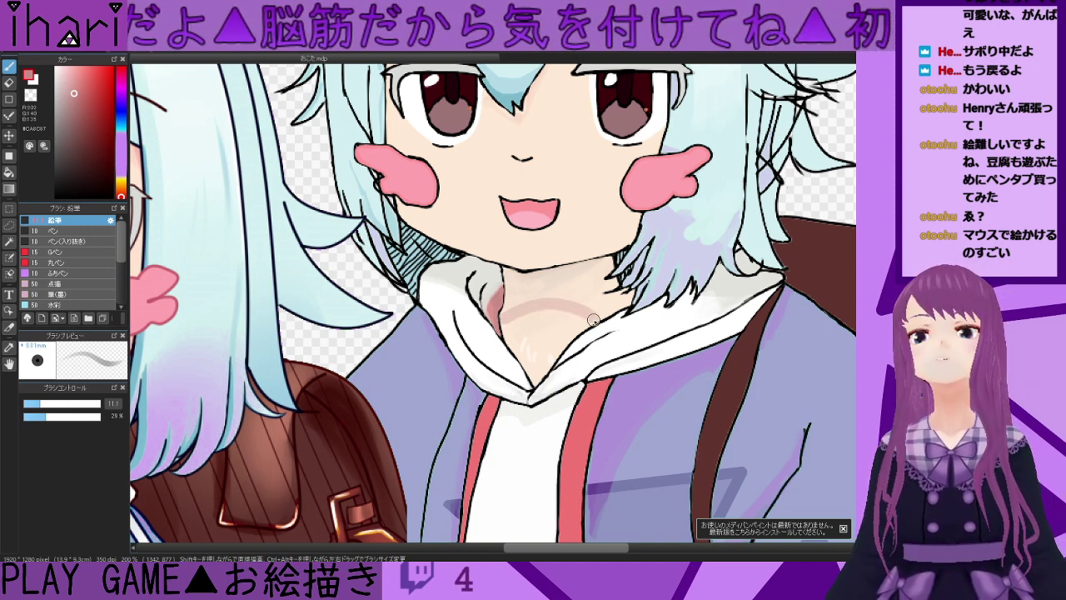
left_click(8, 172)
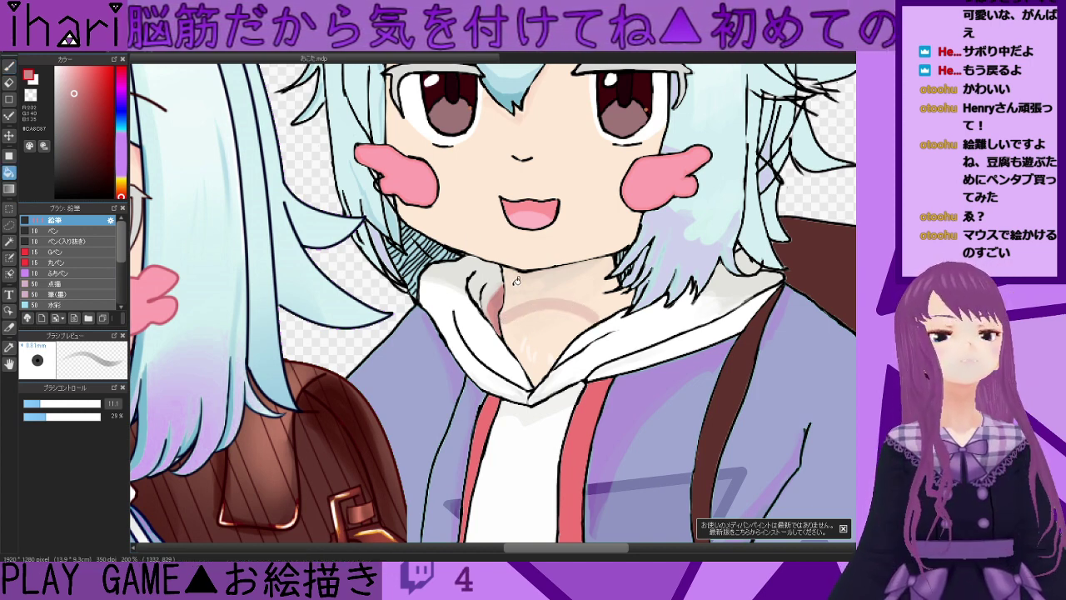
left_click(585, 292)
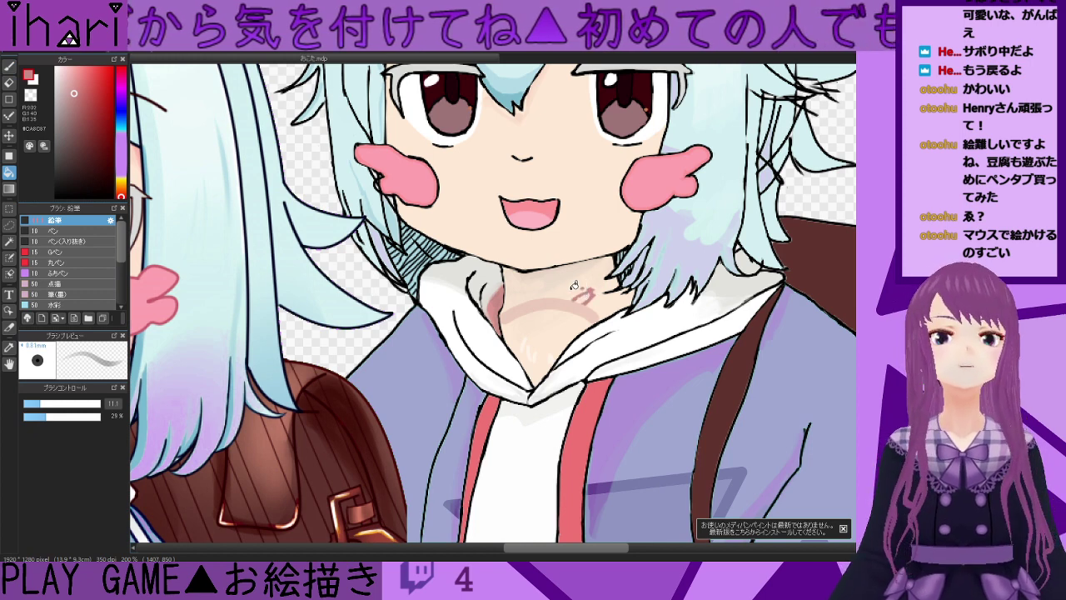
key("ctrl+z")
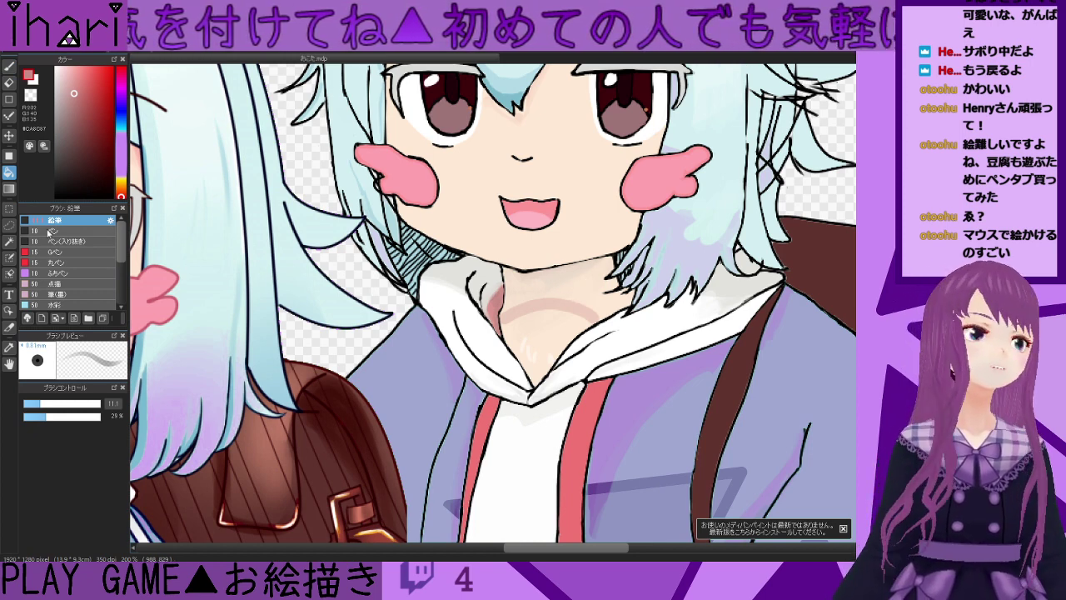
left_click(9, 65)
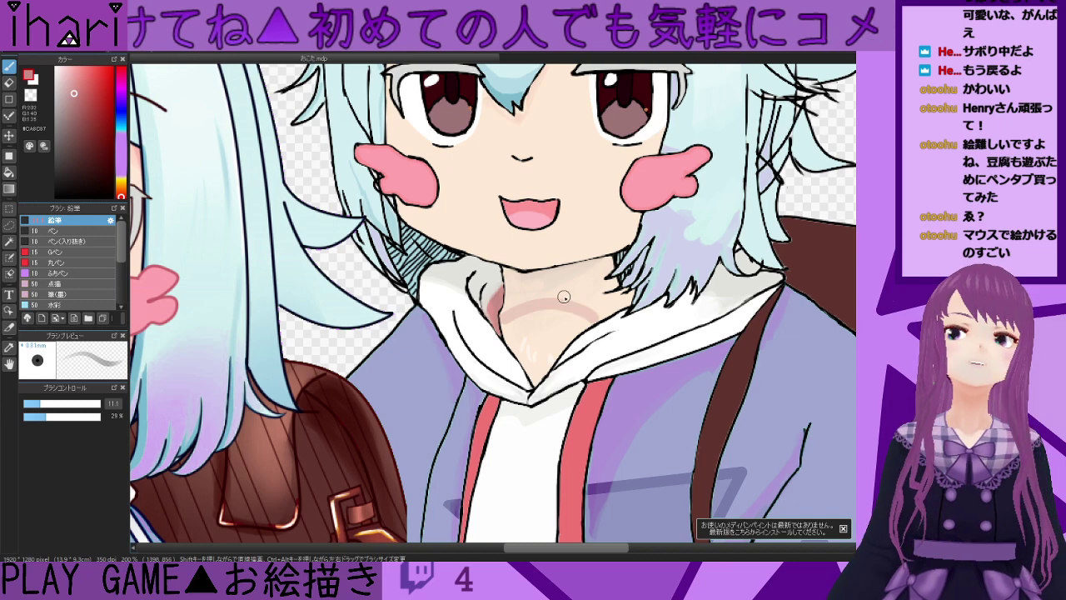
scroll(566, 297, "up", 4)
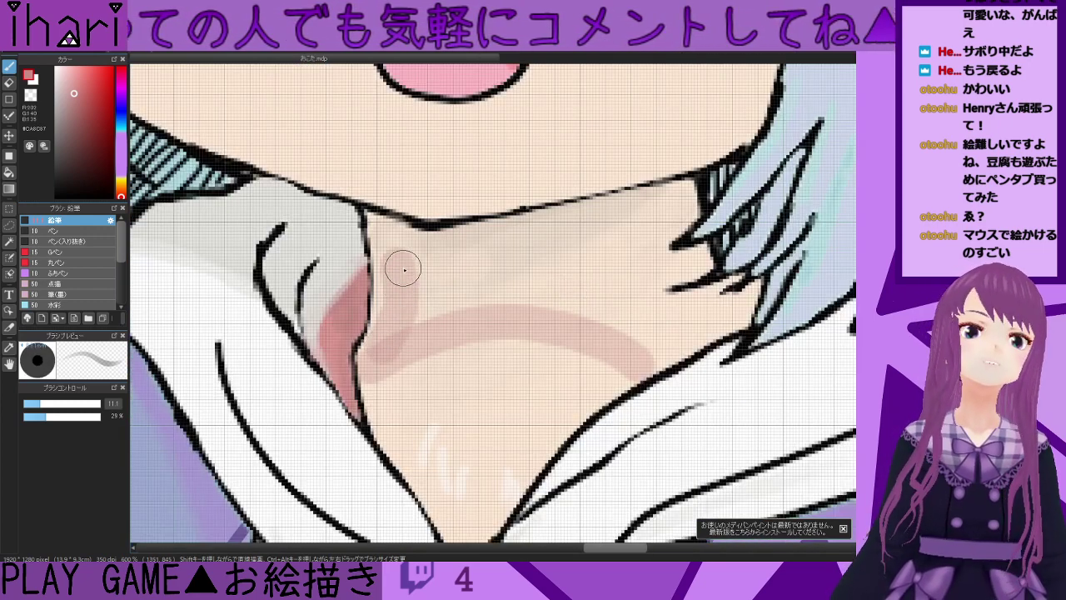
key("ctrl+z")
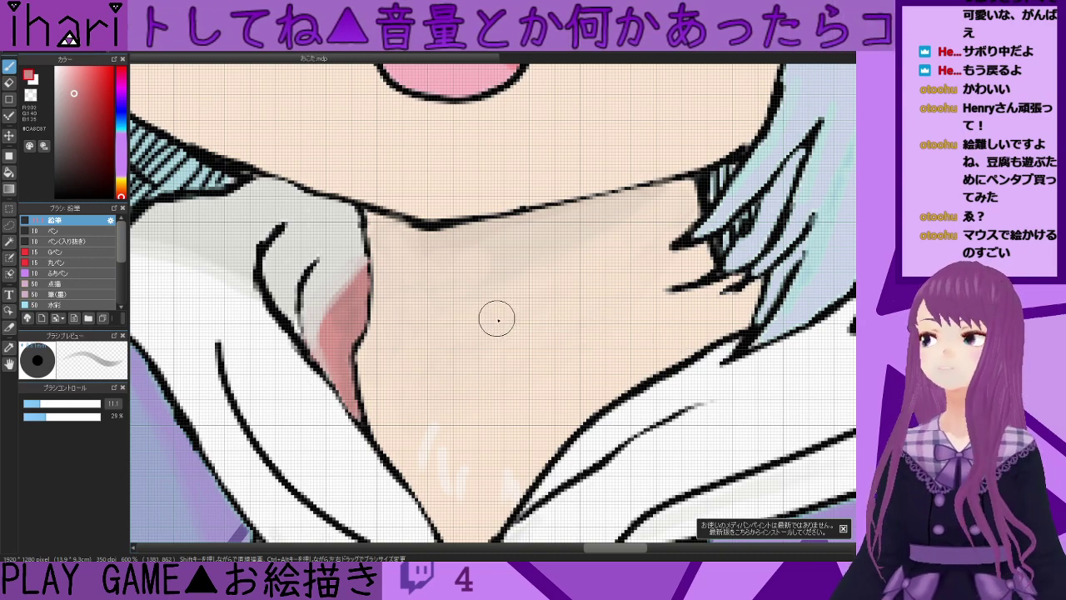
- Paint a translucent red-brown shadow over the neck from the chin line down to the hood's inner edge
mouse_move(411, 272)
left_mouse_down()
mouse_move(395, 245)
mouse_move(411, 289)
mouse_move(407, 249)
mouse_move(436, 260)
mouse_move(667, 200)
mouse_move(603, 244)
mouse_move(457, 296)
mouse_move(526, 258)
mouse_move(407, 293)
mouse_move(389, 244)
mouse_move(397, 362)
mouse_move(453, 308)
mouse_move(429, 353)
mouse_move(516, 292)
mouse_move(604, 260)
mouse_move(679, 201)
mouse_move(442, 351)
mouse_move(392, 406)
mouse_move(378, 356)
mouse_move(398, 306)
mouse_move(399, 389)
mouse_move(676, 210)
mouse_move(432, 252)
mouse_move(388, 236)
left_mouse_up()
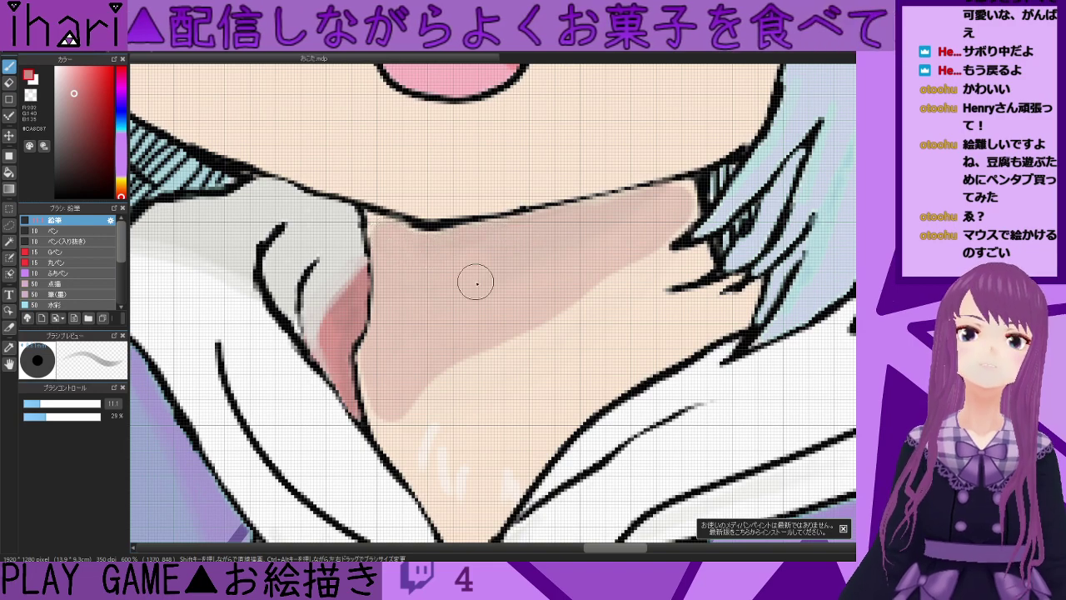
scroll(559, 365, "down", 5)
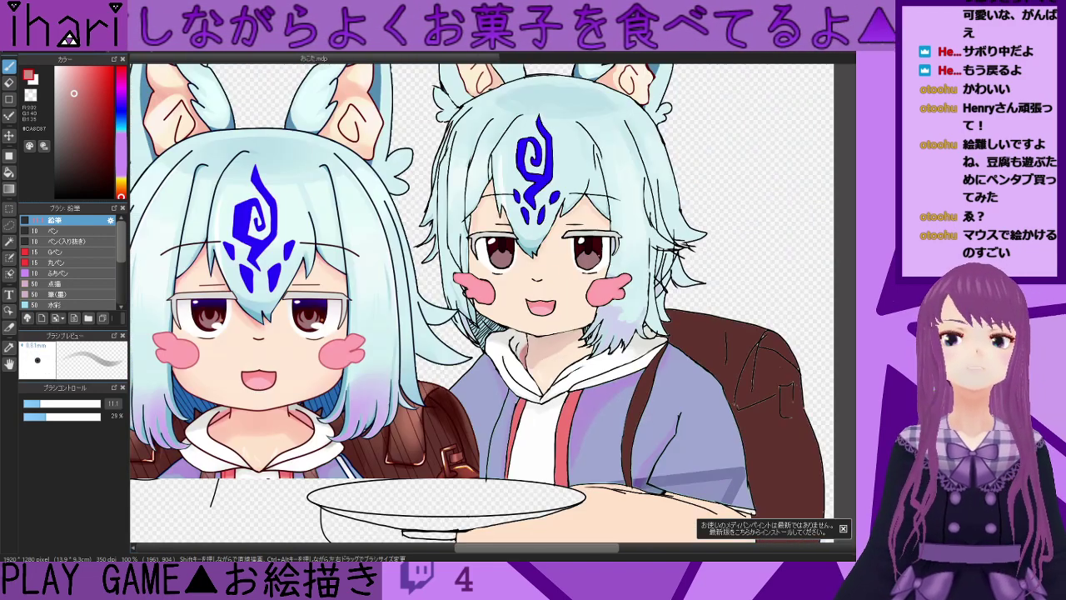
left_click_drag(614, 407, 611, 355)
scroll(607, 353, "down", 2)
- Sample the neck's skin tone #FBE6D1 and soften the lower edge of the neck shadow with it
scroll(598, 332, "up", 3)
scroll(598, 328, "up", 2)
left_click(470, 251, "alt")
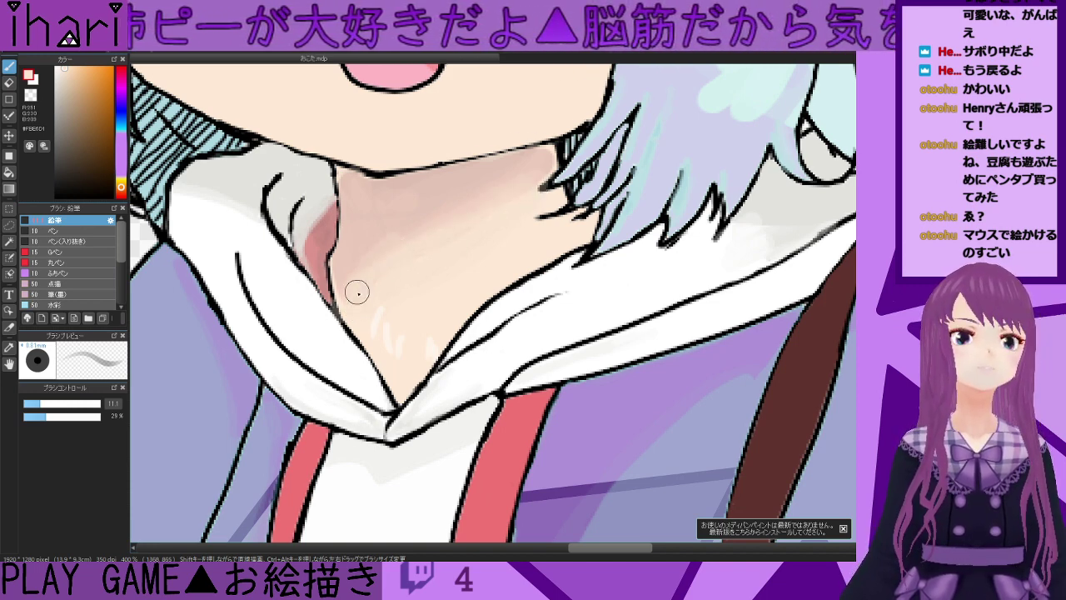
scroll(371, 278, "down", 4)
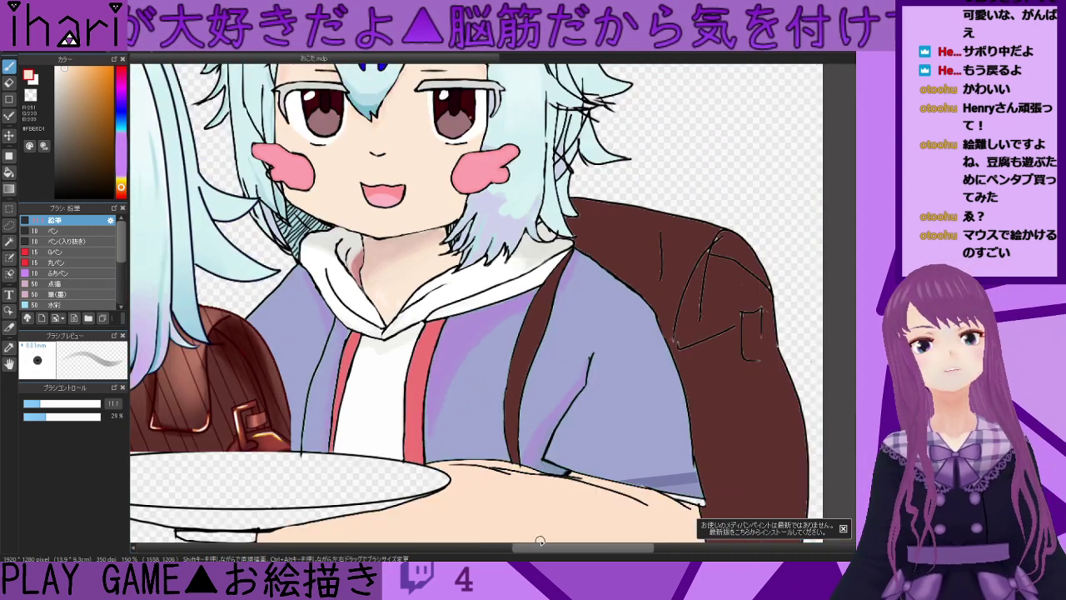
left_click_drag(579, 557, 525, 558)
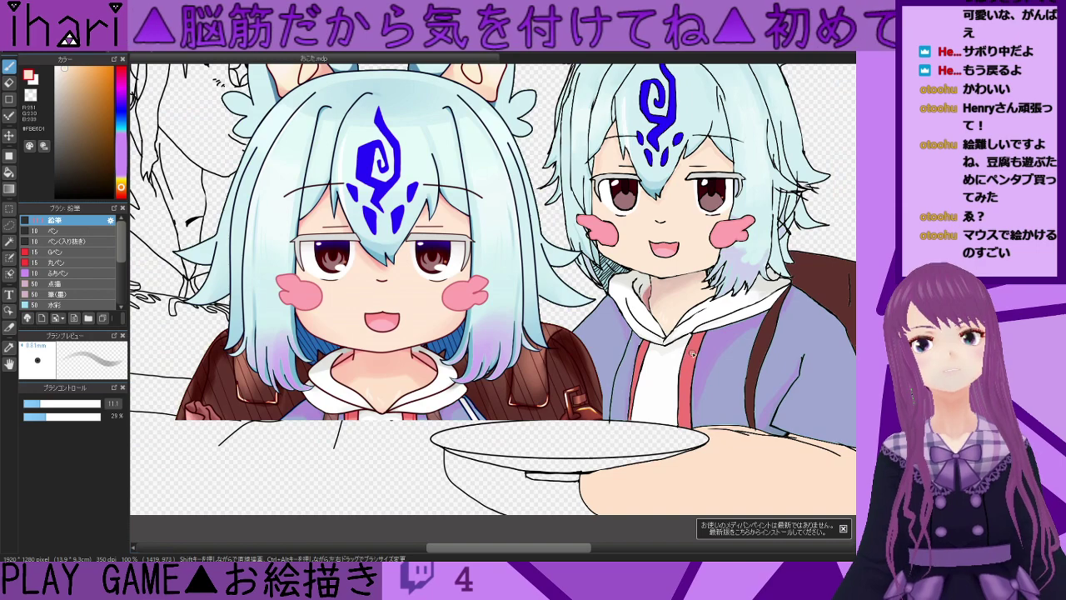
- Shade the rear character's face with a faint pinkish shadow below the fringe tip and beside the nose, blending with sampled skin tones
scroll(658, 220, "up", 2)
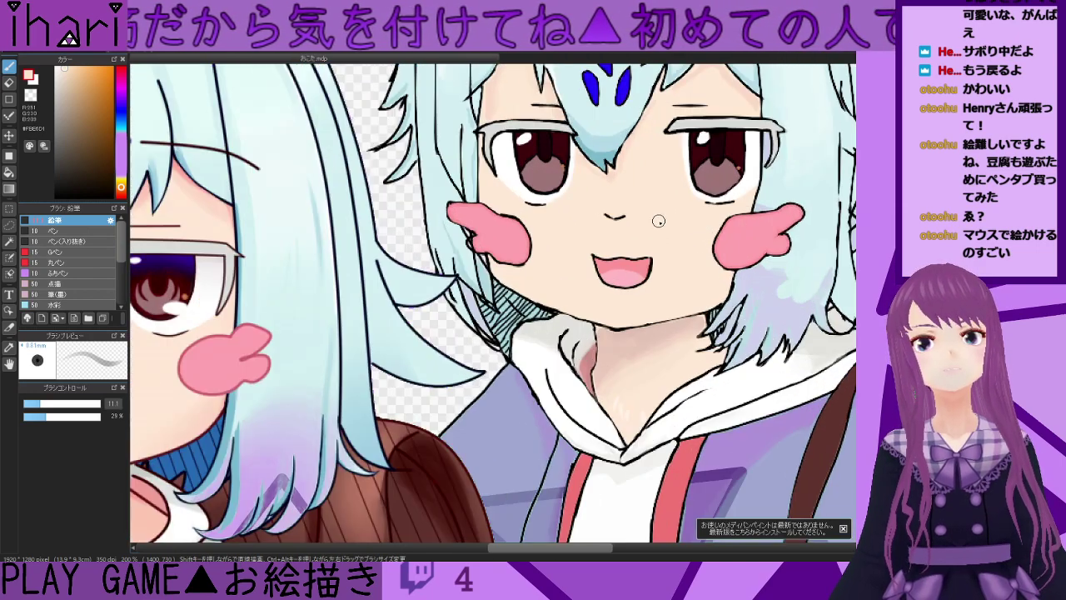
scroll(599, 204, "up", 1)
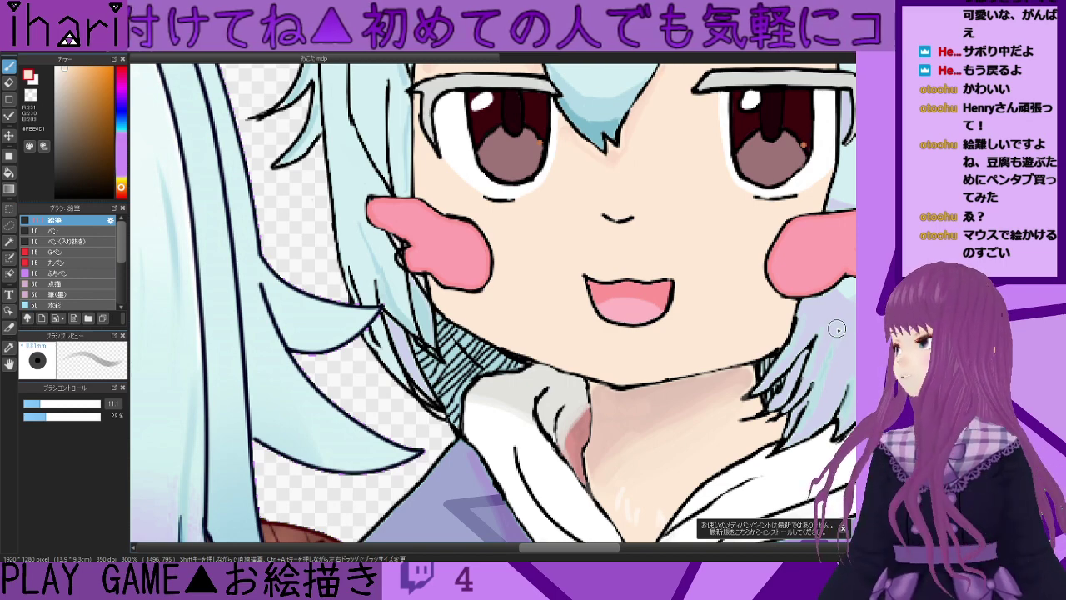
left_click_drag(862, 328, 862, 316)
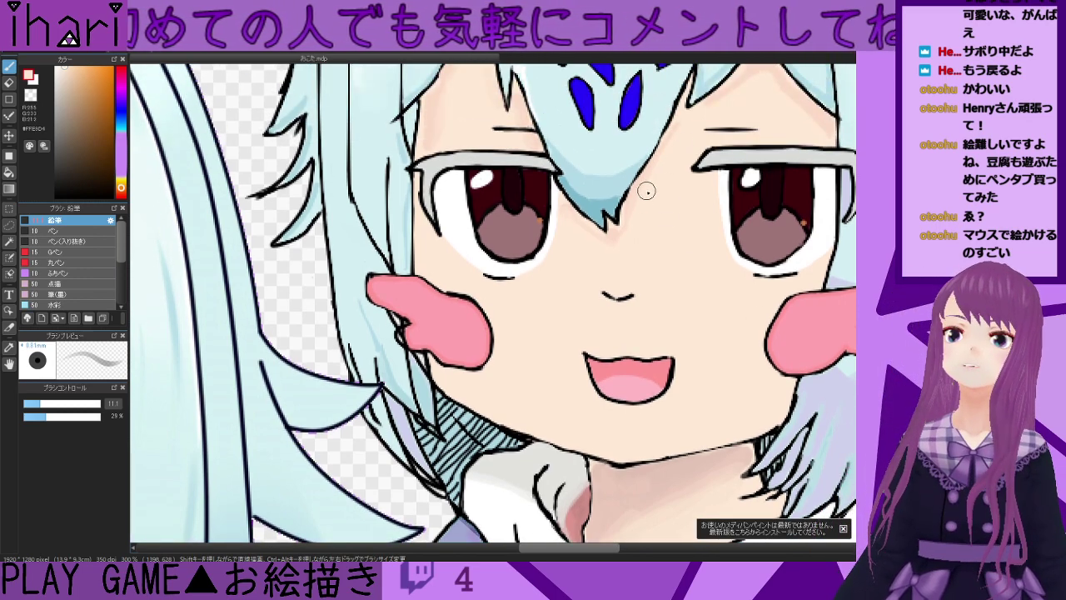
scroll(614, 282, "down", 1)
scroll(613, 282, "up", 2)
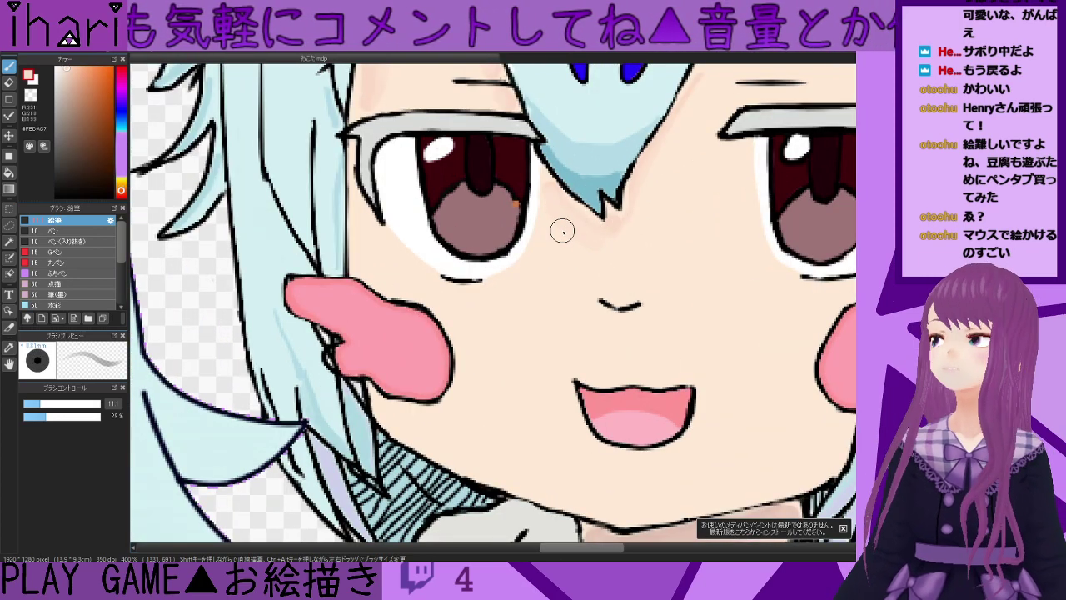
scroll(596, 270, "down", 1)
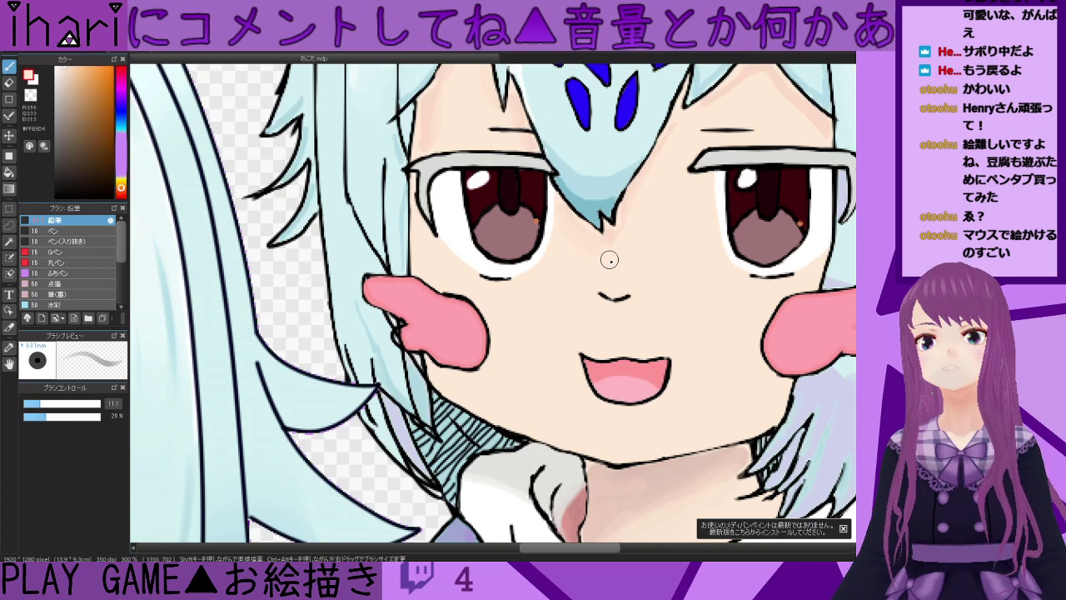
scroll(663, 296, "down", 1)
scroll(659, 287, "up", 1)
right_click(592, 248)
right_click(576, 227)
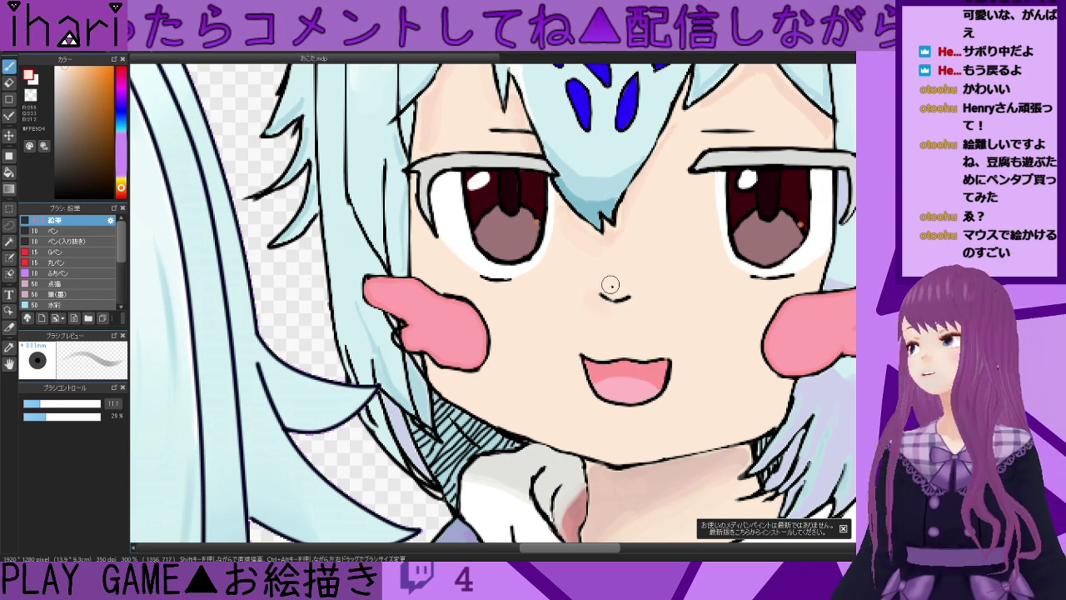
- Sample the neck's shadow colour, shade the jaw edge below the cheek wing on the purple hair-tip side, and blend with sampled skin
scroll(610, 284, "down", 2)
scroll(611, 289, "up", 1)
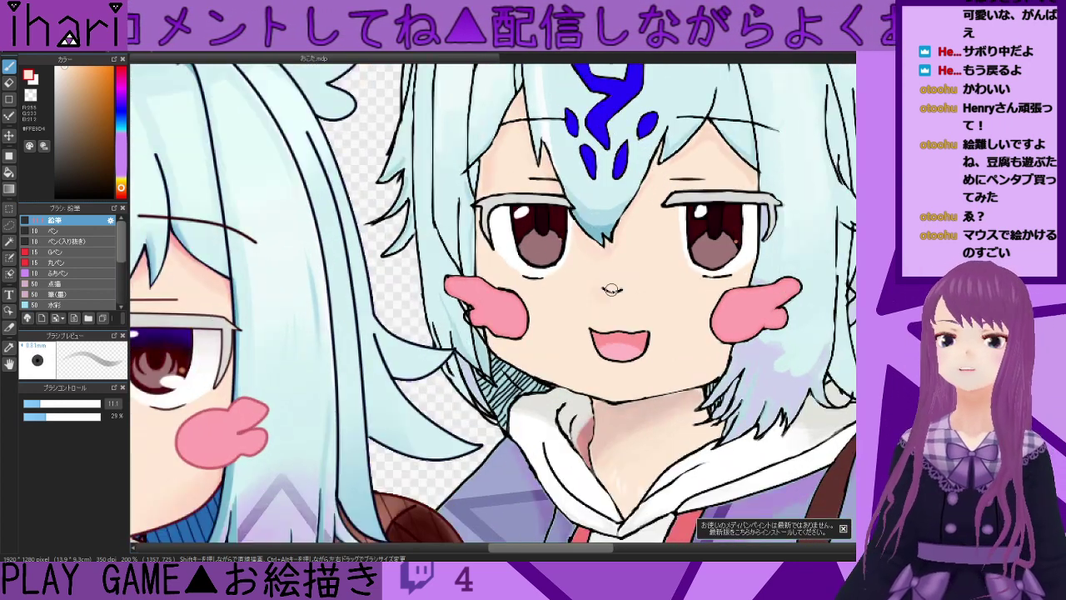
scroll(754, 384, "up", 2)
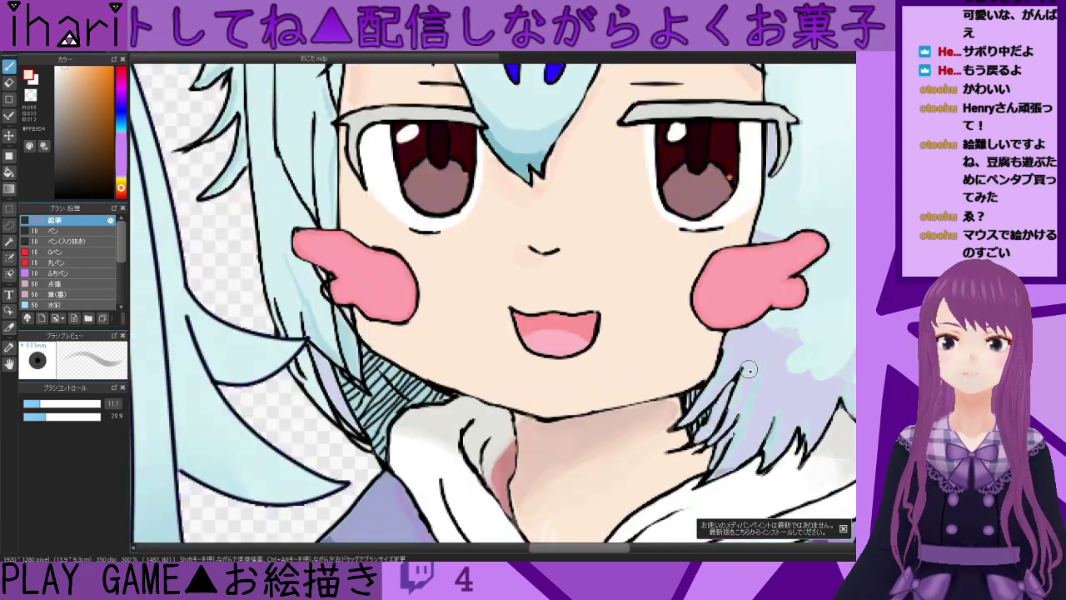
left_click(622, 431, "alt")
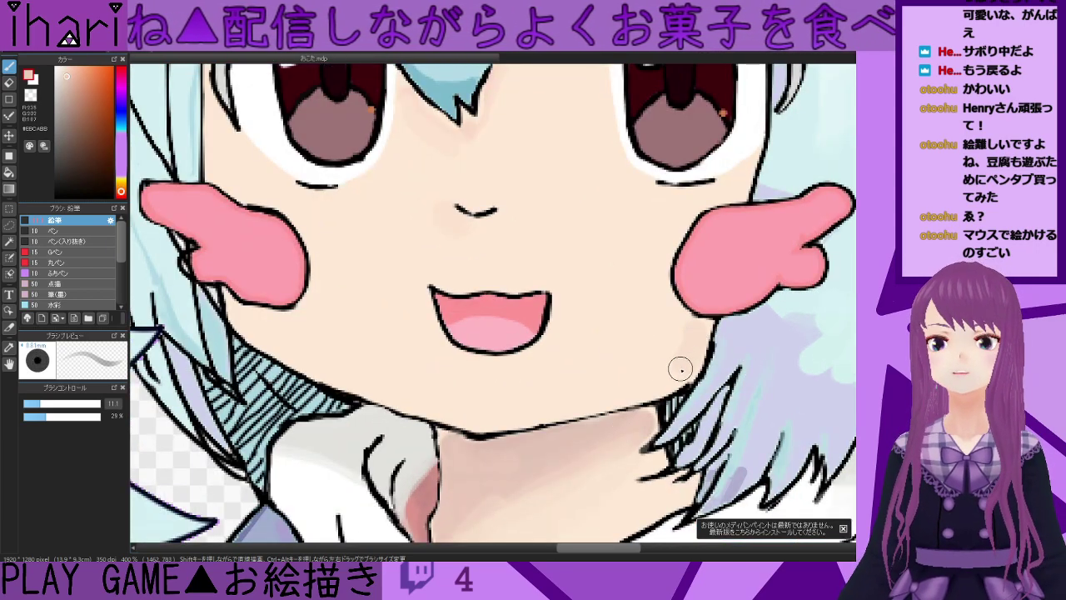
left_click(659, 338, "alt")
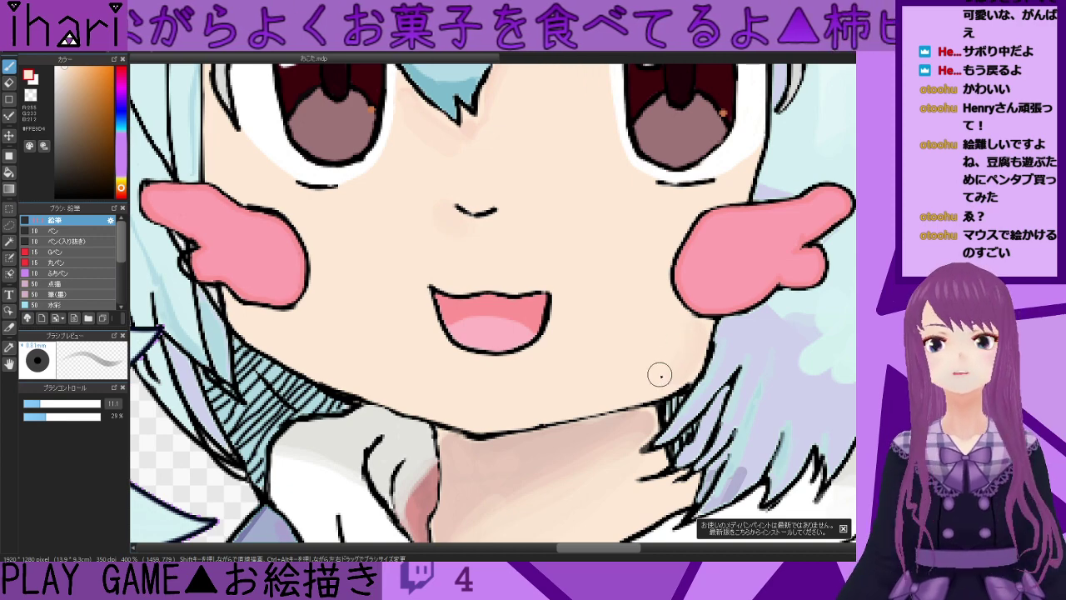
scroll(484, 380, "down", 2)
- Resample the neck's shadow colour, shade the opposite jaw edge beside the hatched hair, and blend it with the face's skin tone
left_click(550, 417, "alt")
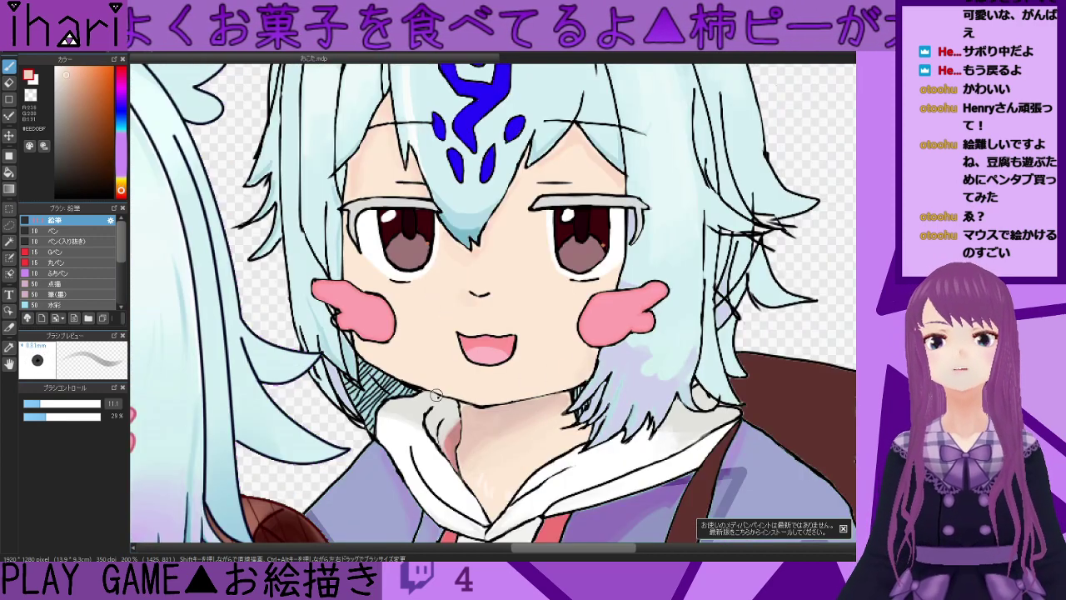
scroll(362, 379, "down", 1)
scroll(366, 358, "up", 3)
left_click(379, 368, "alt")
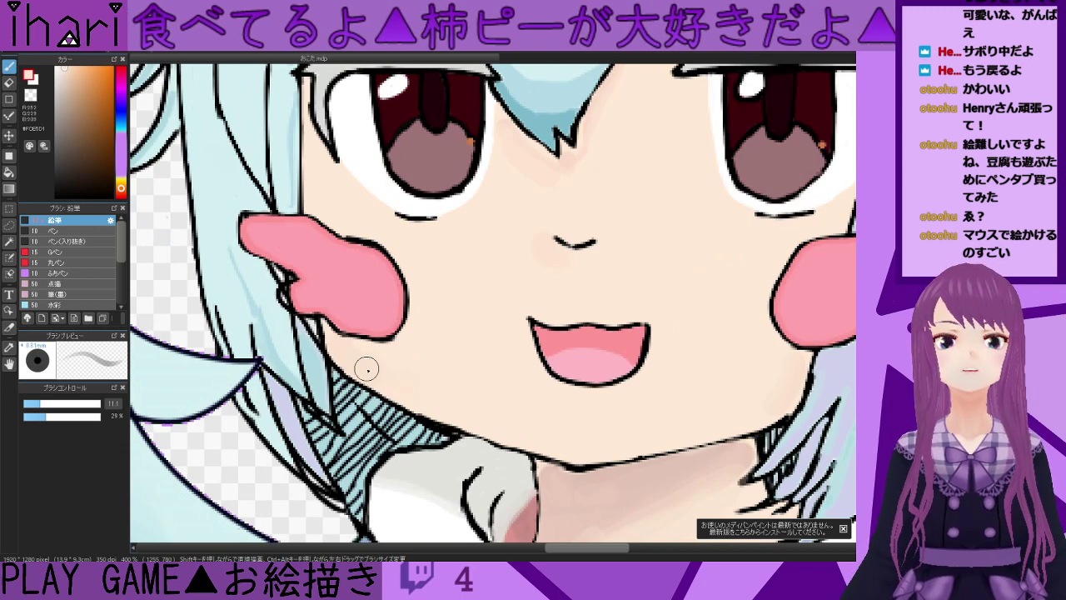
scroll(440, 396, "down", 3)
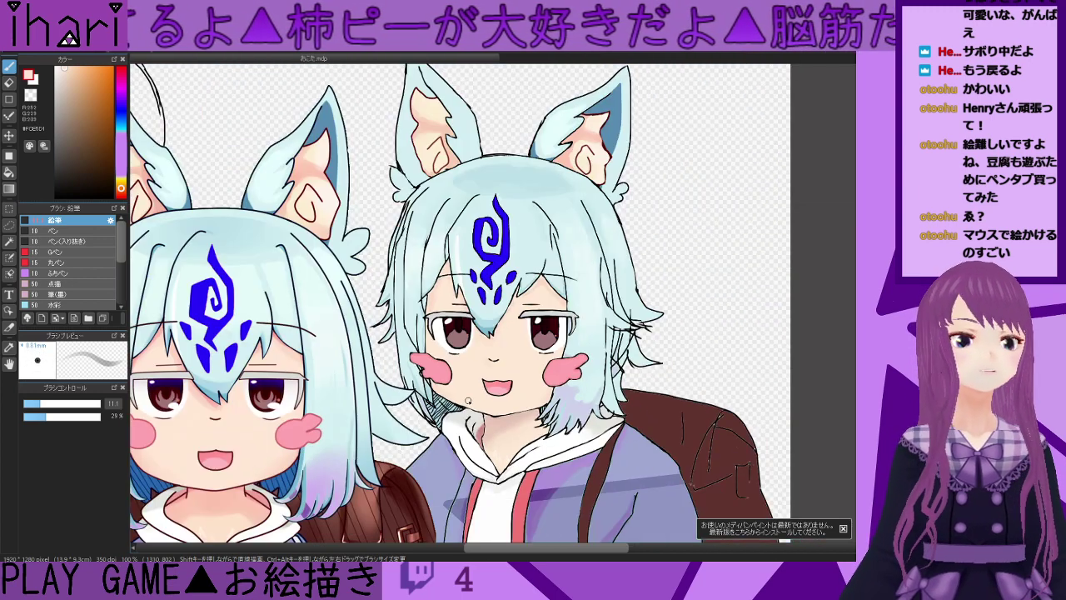
scroll(468, 400, "up", 3)
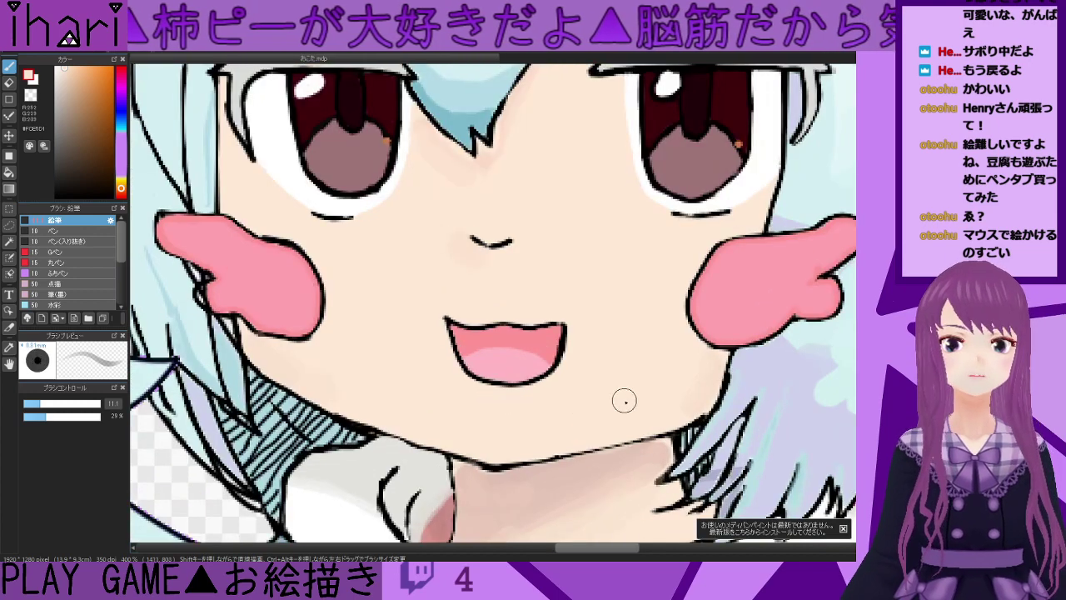
- Sample the skin tones near the jaw and blend the shading between the cheek wing and the jaw edge
left_click(683, 409, "alt")
mouse_move(698, 369)
left_mouse_down()
mouse_move(685, 400)
mouse_move(643, 424)
mouse_move(703, 371)
mouse_move(631, 428)
mouse_move(652, 377)
mouse_move(695, 355)
mouse_move(641, 408)
mouse_move(691, 362)
mouse_move(668, 405)
mouse_move(683, 375)
left_mouse_up()
right_click(679, 359)
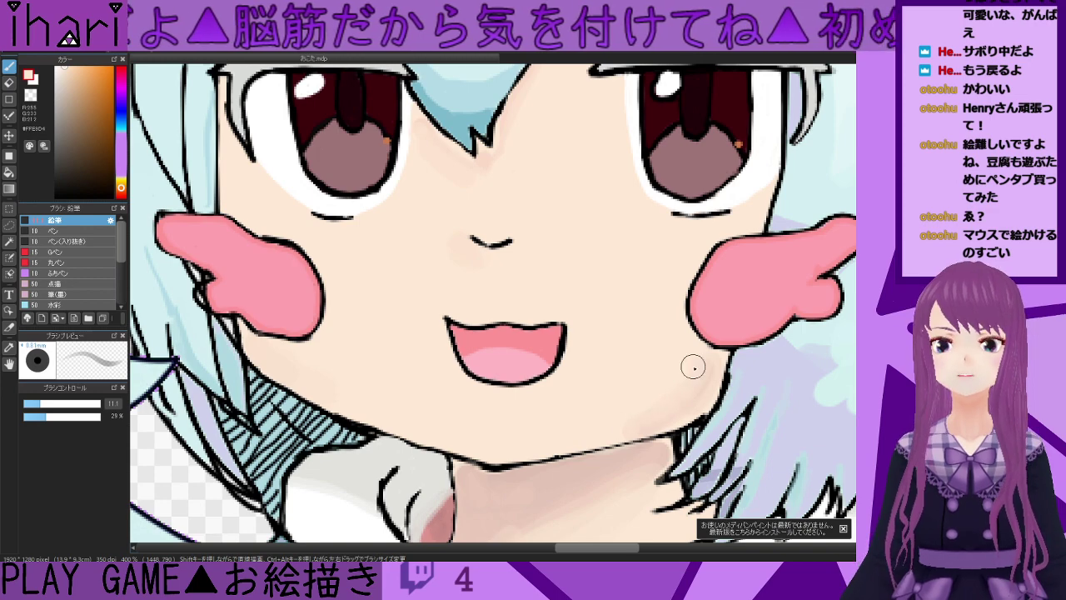
- Examine the rear character's face, neck and fringe shading up close and compare it with the front character
scroll(525, 390, "down", 2)
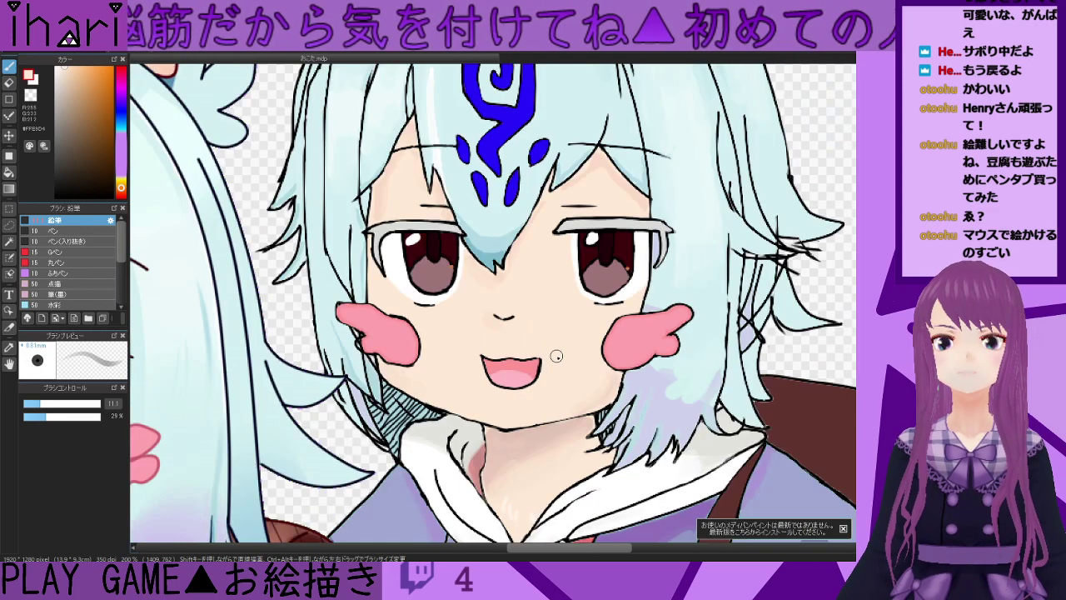
scroll(559, 354, "up", 2)
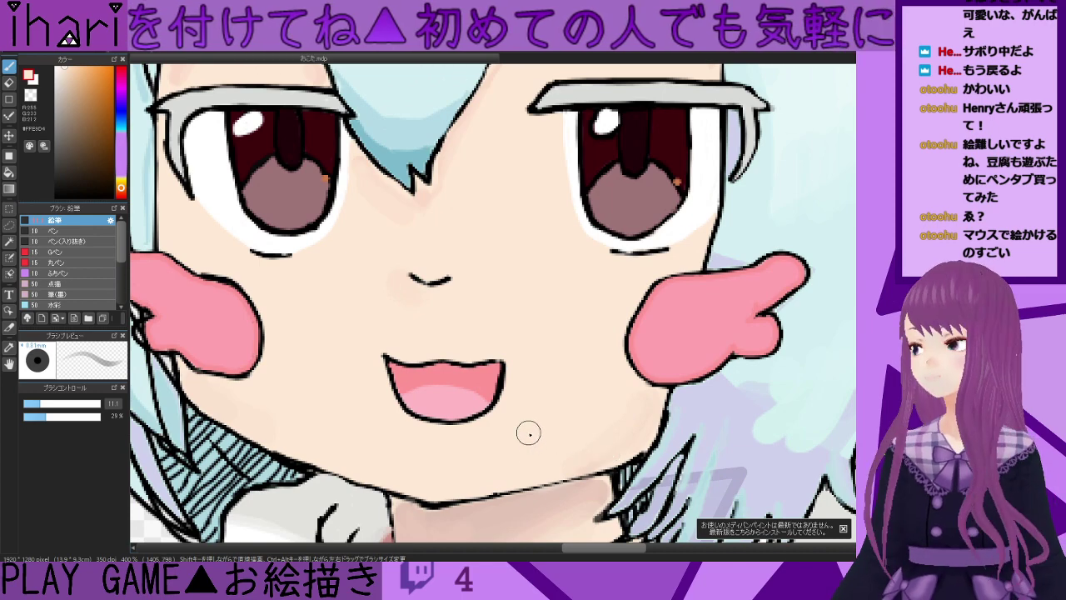
scroll(528, 429, "down", 3)
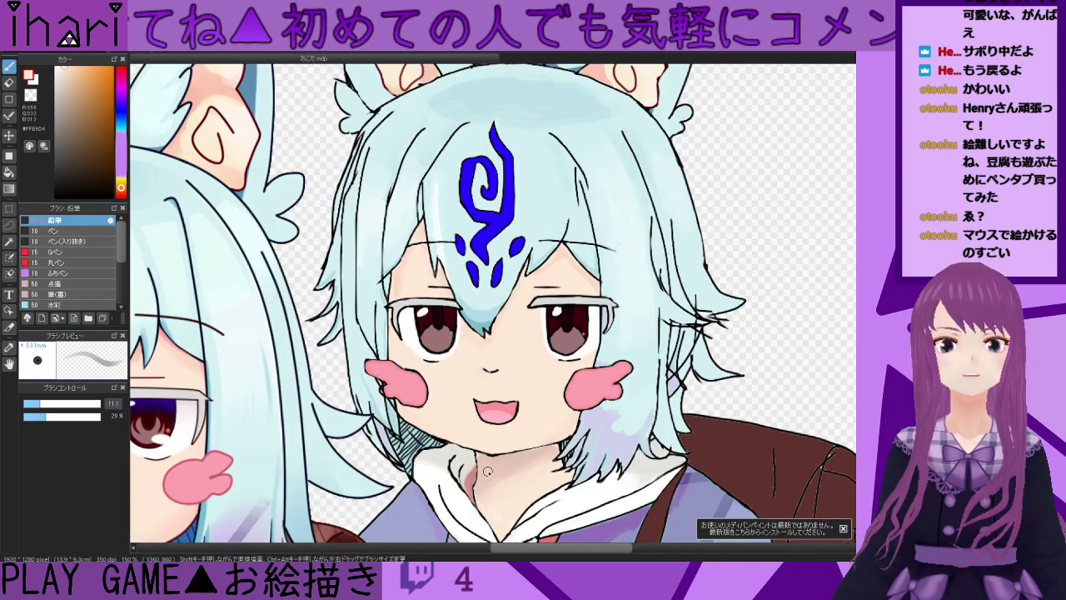
scroll(824, 335, "down", 2)
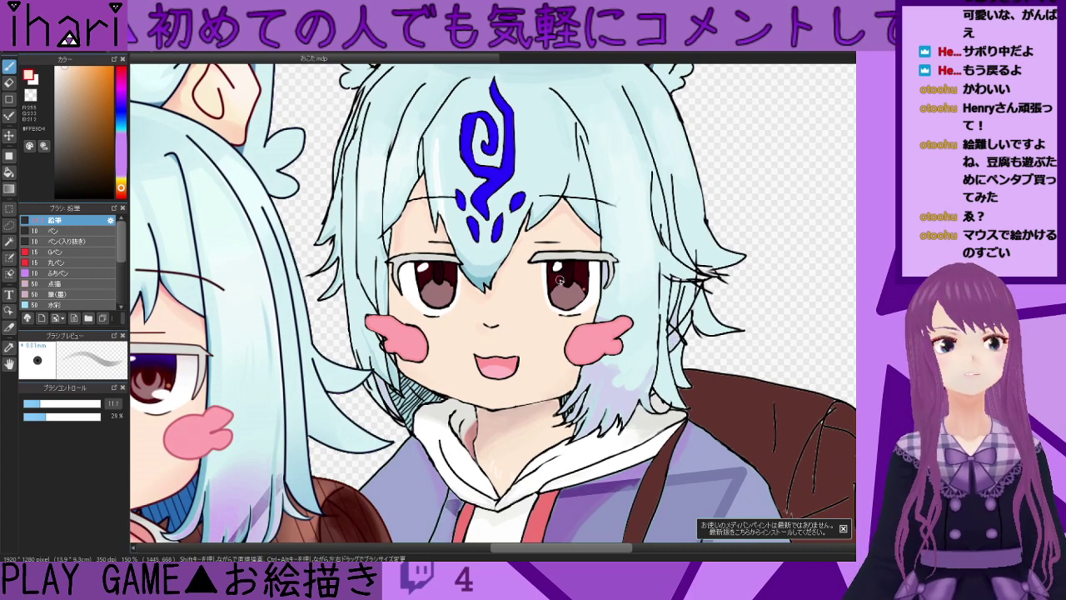
scroll(564, 275, "down", 2)
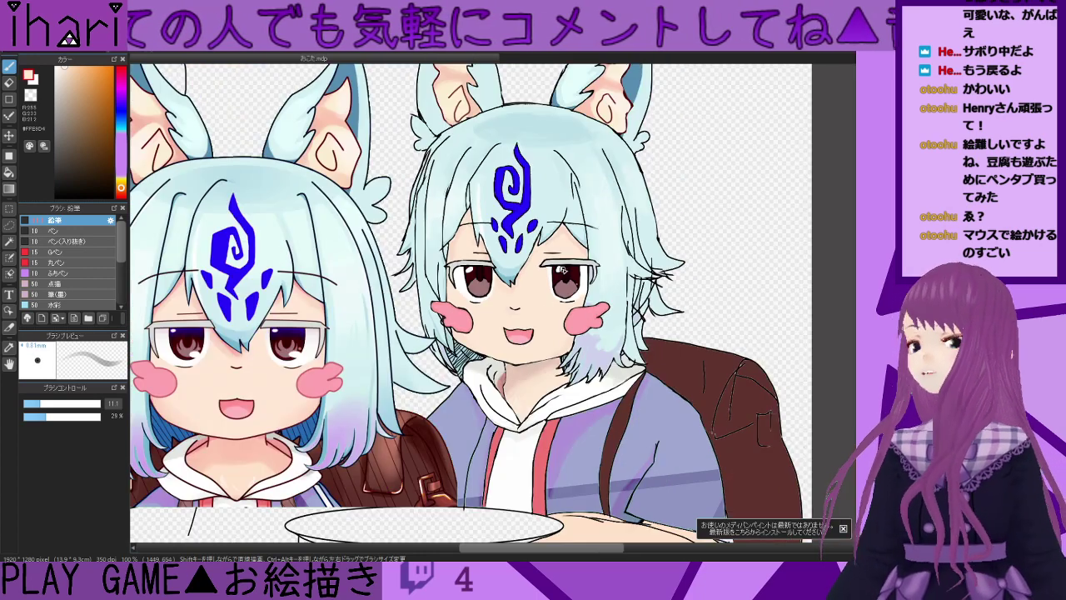
scroll(554, 239, "up", 2)
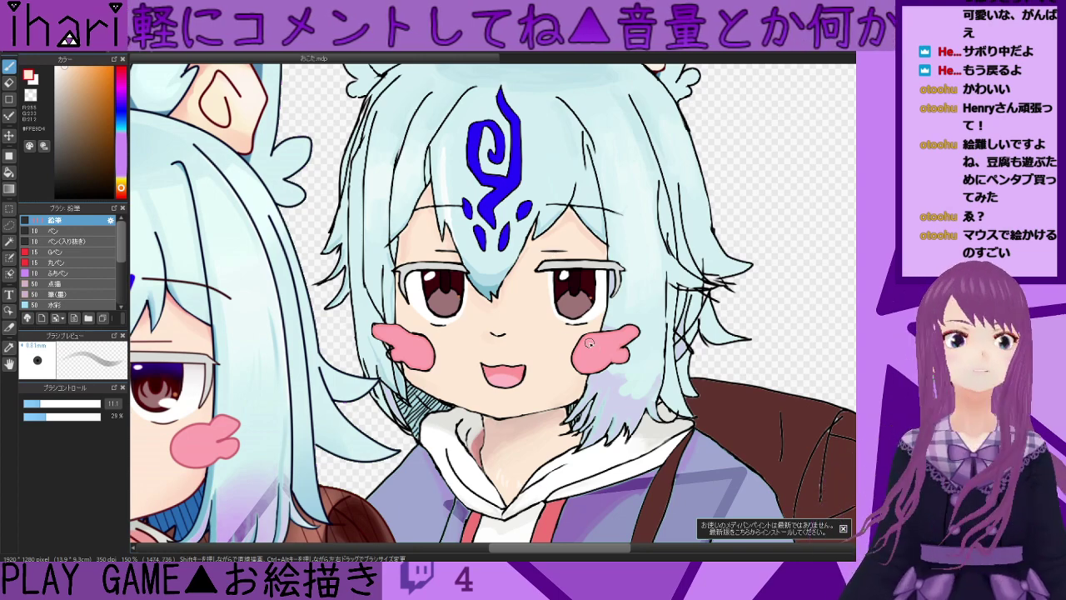
scroll(586, 307, "down", 2)
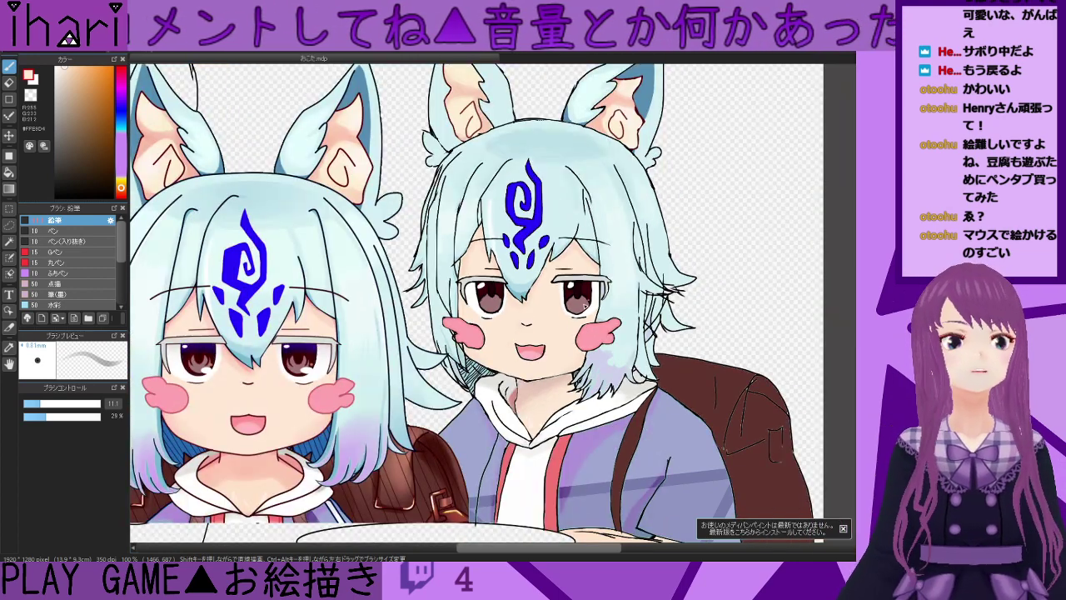
scroll(583, 296, "up", 5)
right_click(561, 151)
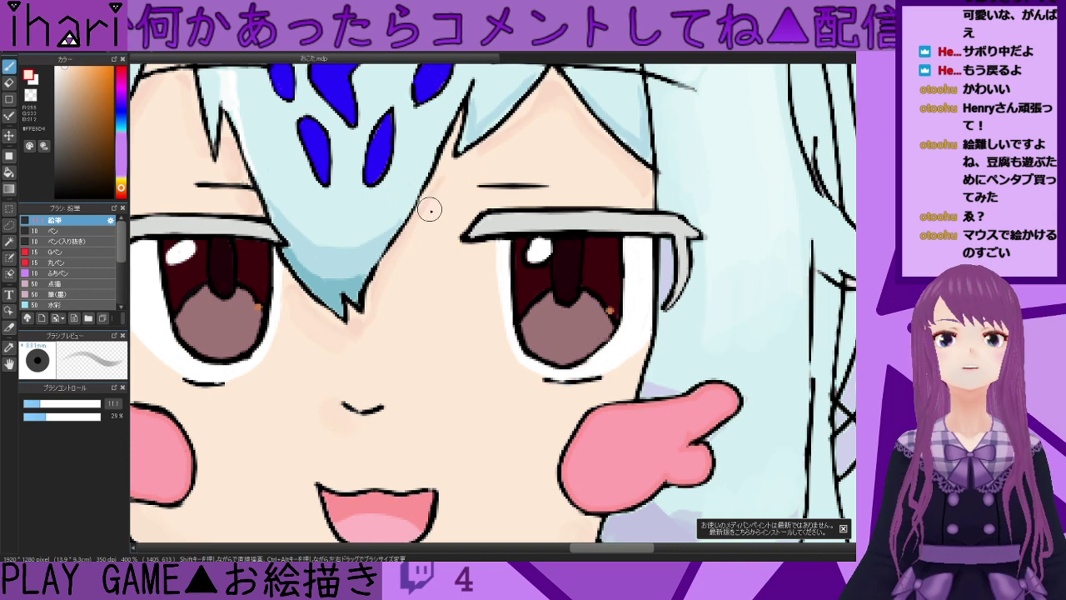
scroll(442, 372, "down", 2)
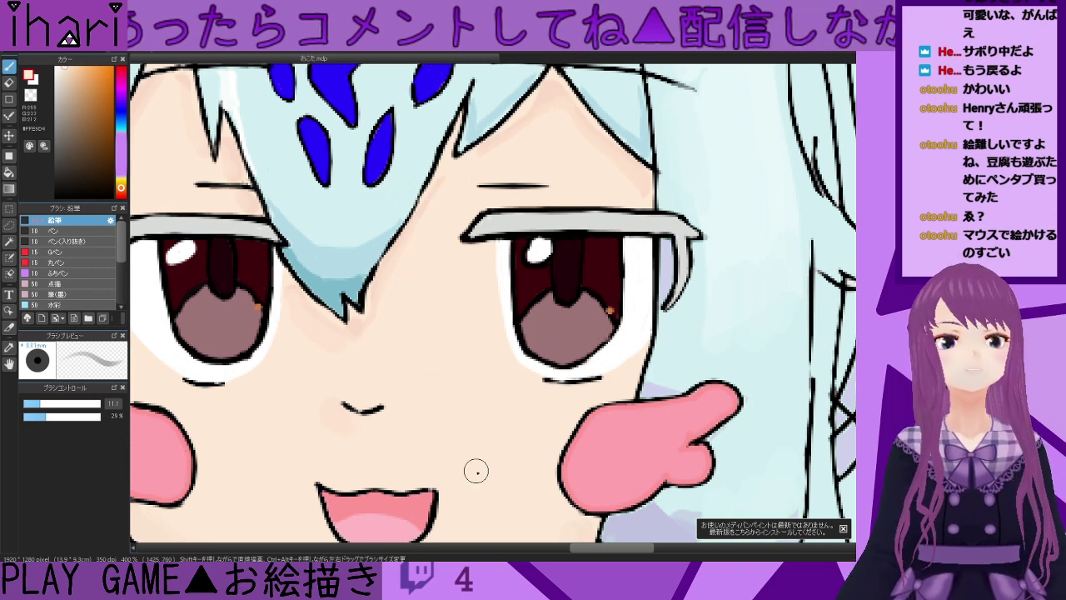
scroll(514, 303, "up", 3)
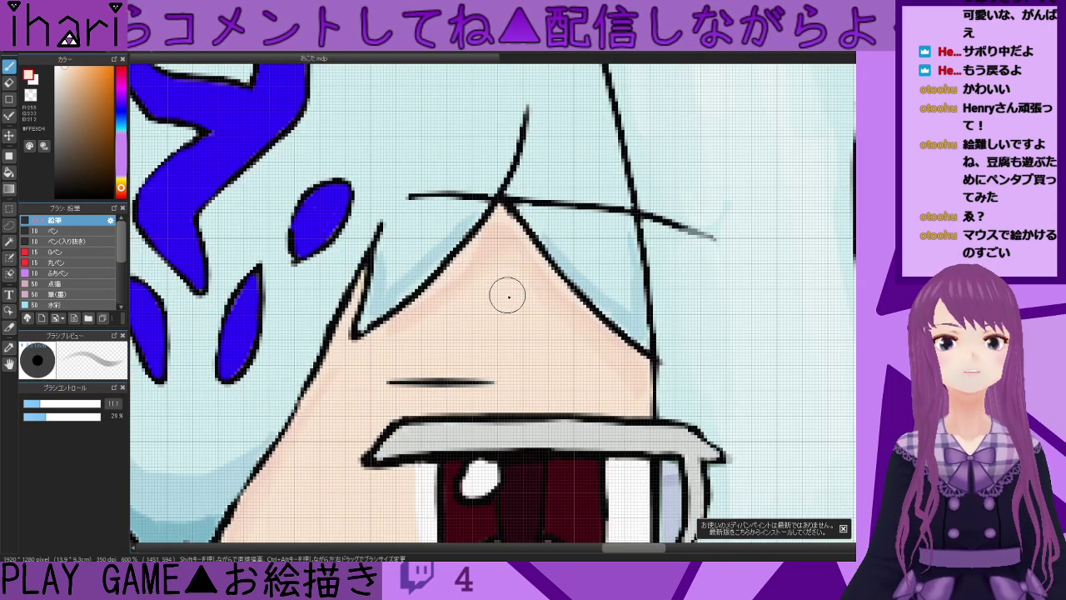
scroll(454, 302, "down", 3)
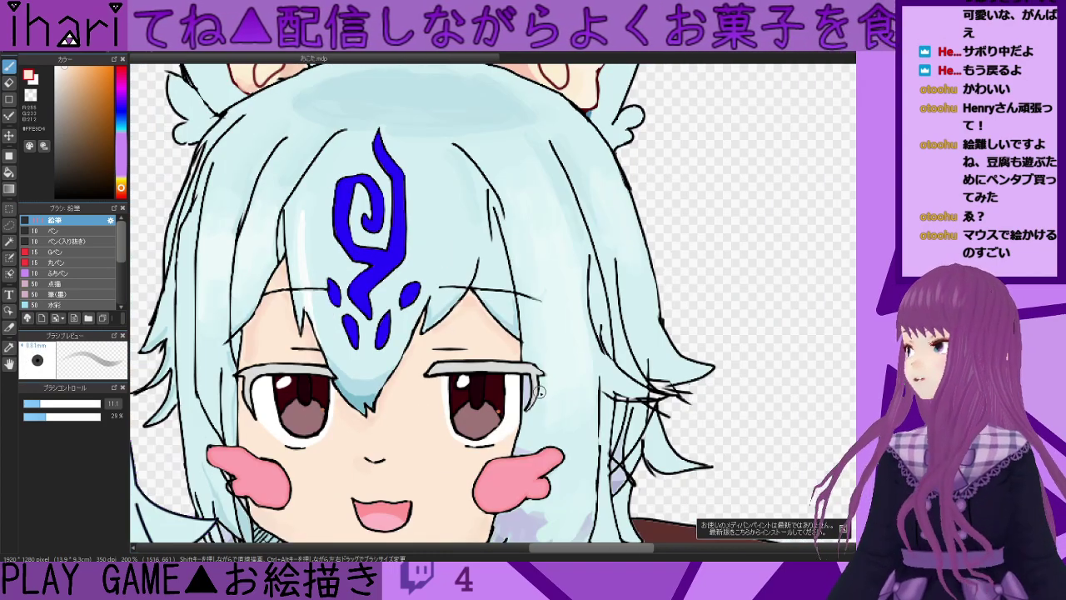
left_click_drag(588, 552, 567, 556)
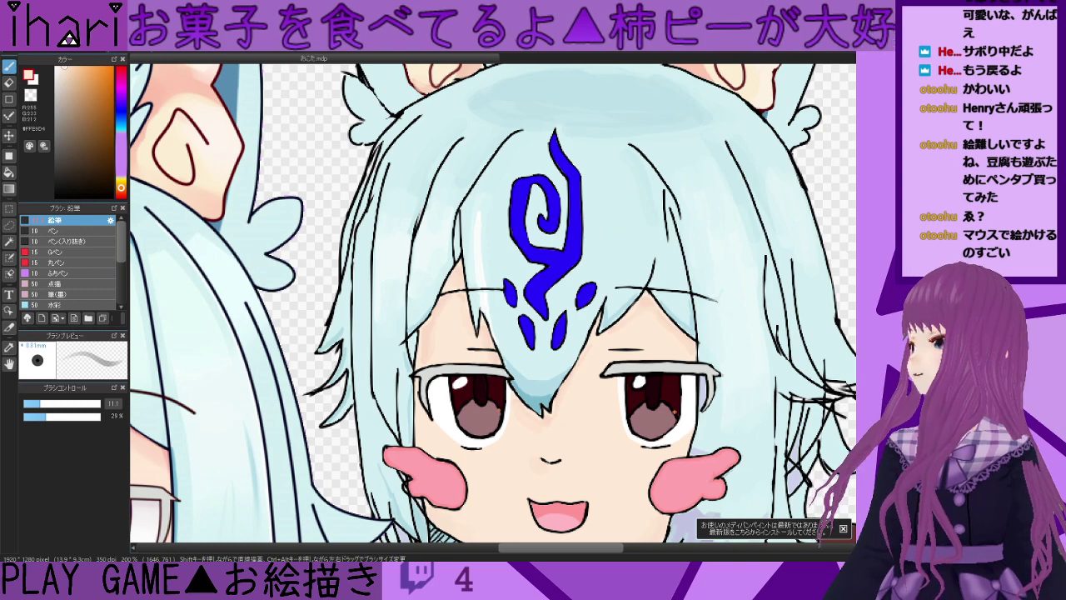
scroll(544, 389, "down", 1)
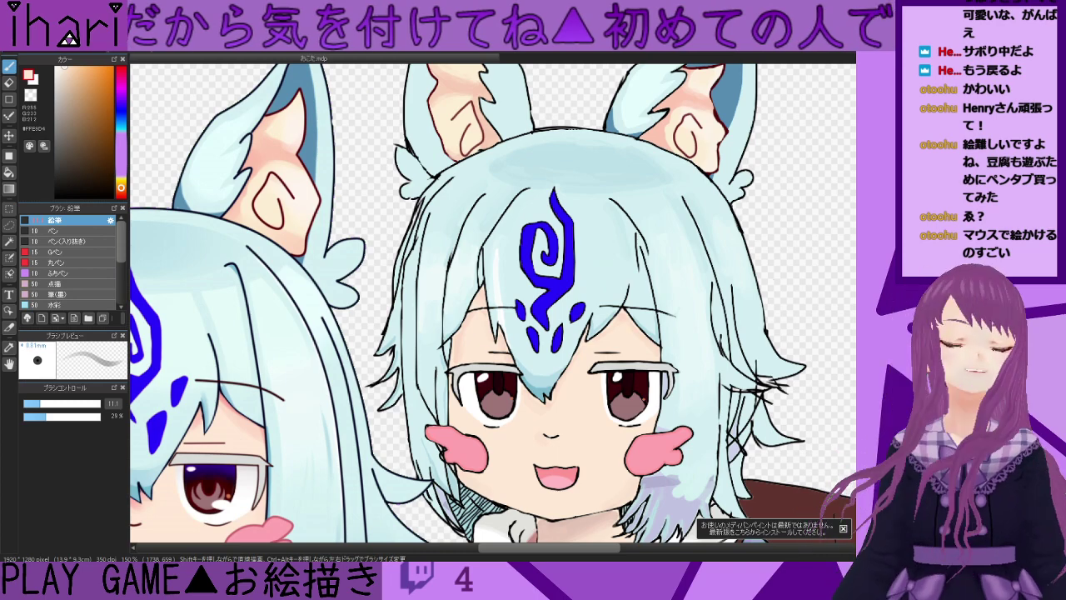
scroll(516, 405, "down", 1)
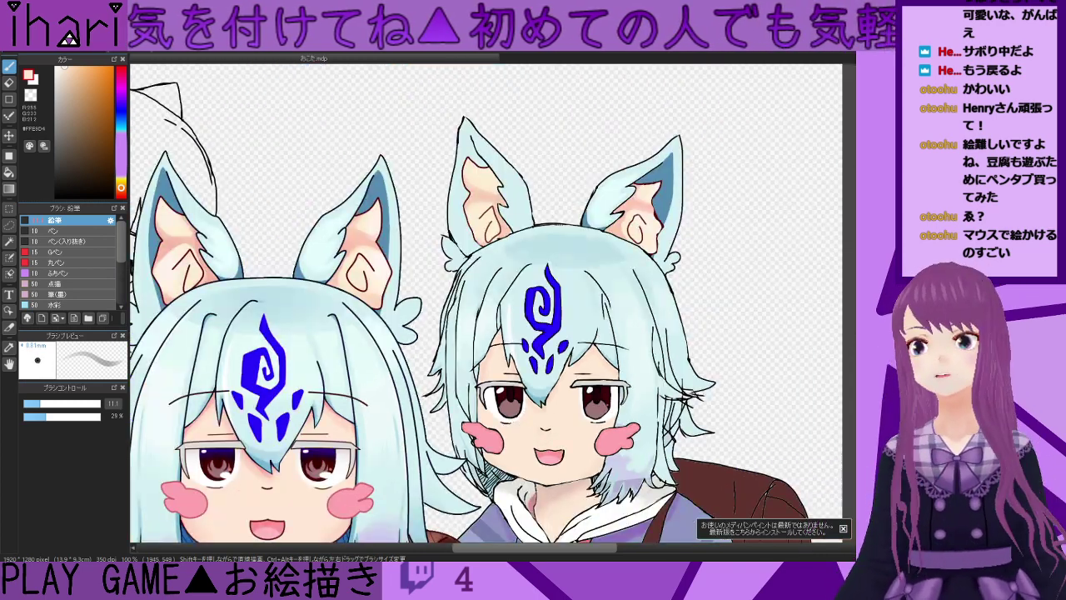
scroll(486, 317, "down", 2)
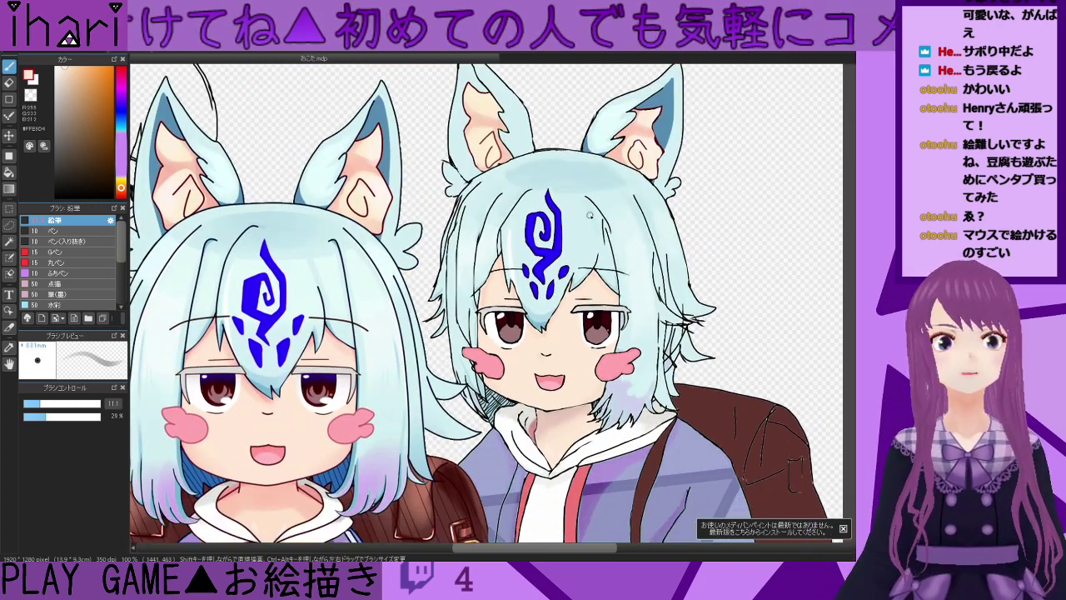
scroll(616, 205, "down", 1)
scroll(618, 207, "up", 3)
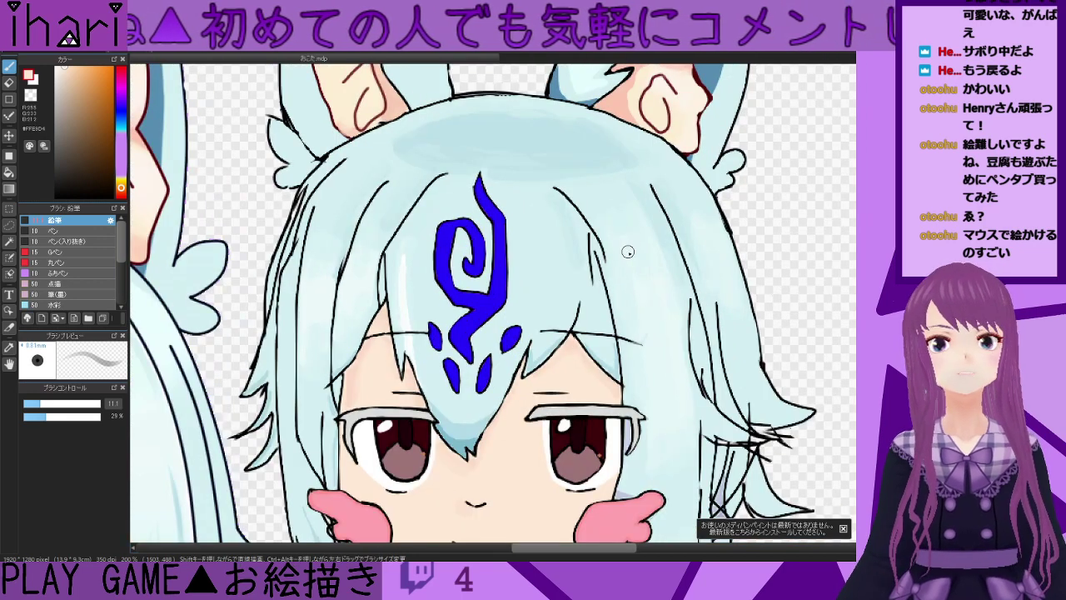
- Sample the fringe's pale blue tones and soften the hair shading beside the rear character's forehead mark
scroll(636, 239, "up", 1)
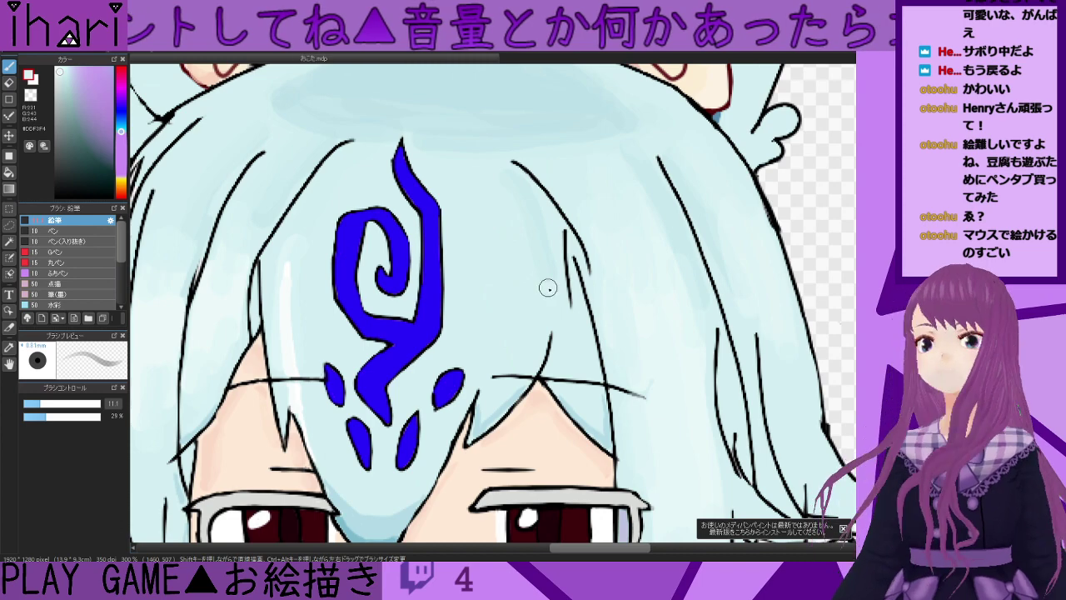
scroll(523, 303, "up", 2)
scroll(523, 303, "down", 4)
left_click_drag(628, 551, 592, 553)
left_click_drag(523, 303, 515, 163)
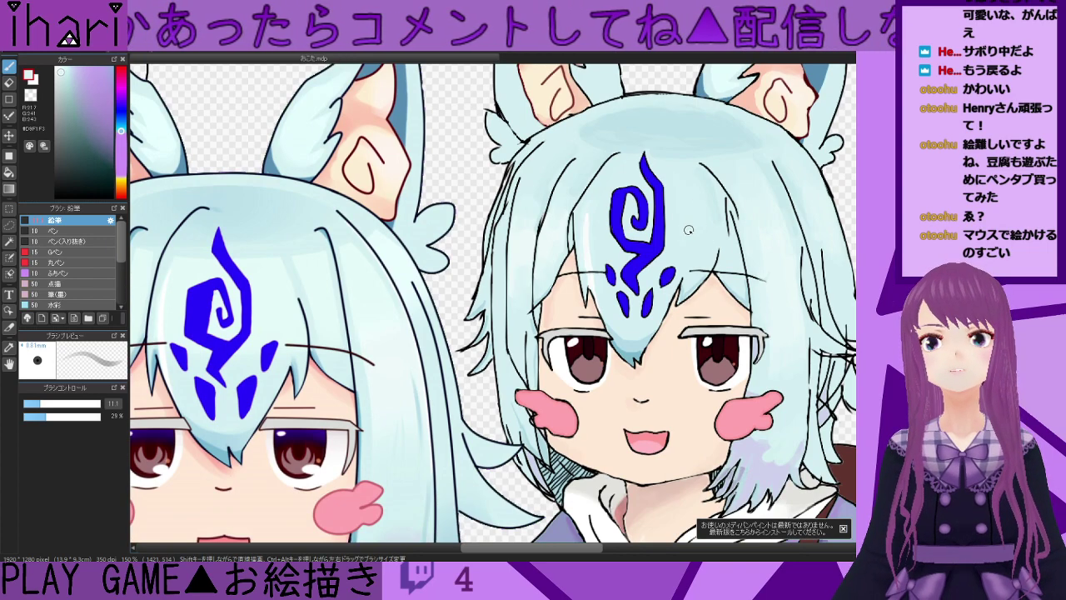
- Sample a lighter pale blue and touch up the rear character's side lock nearest the front character
scroll(508, 295, "down", 1)
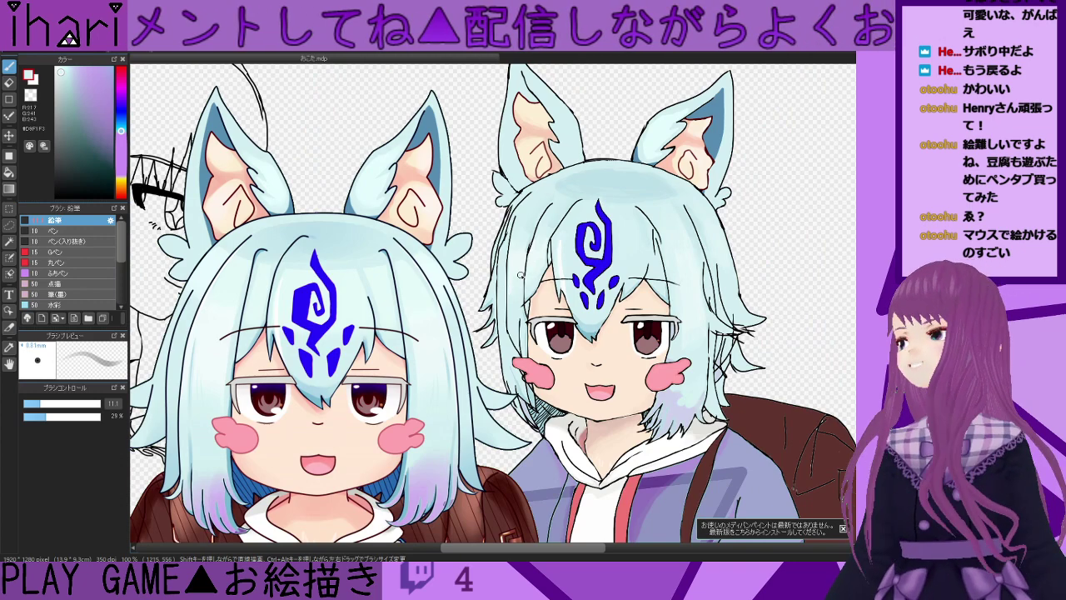
scroll(520, 275, "down", 1)
scroll(520, 304, "up", 2)
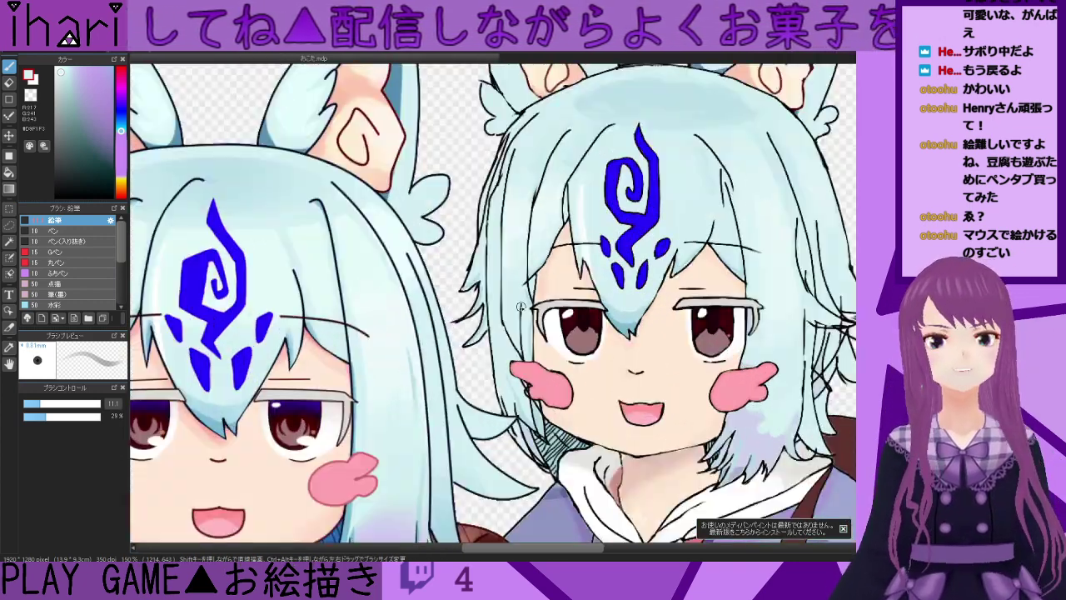
scroll(519, 347, "down", 1)
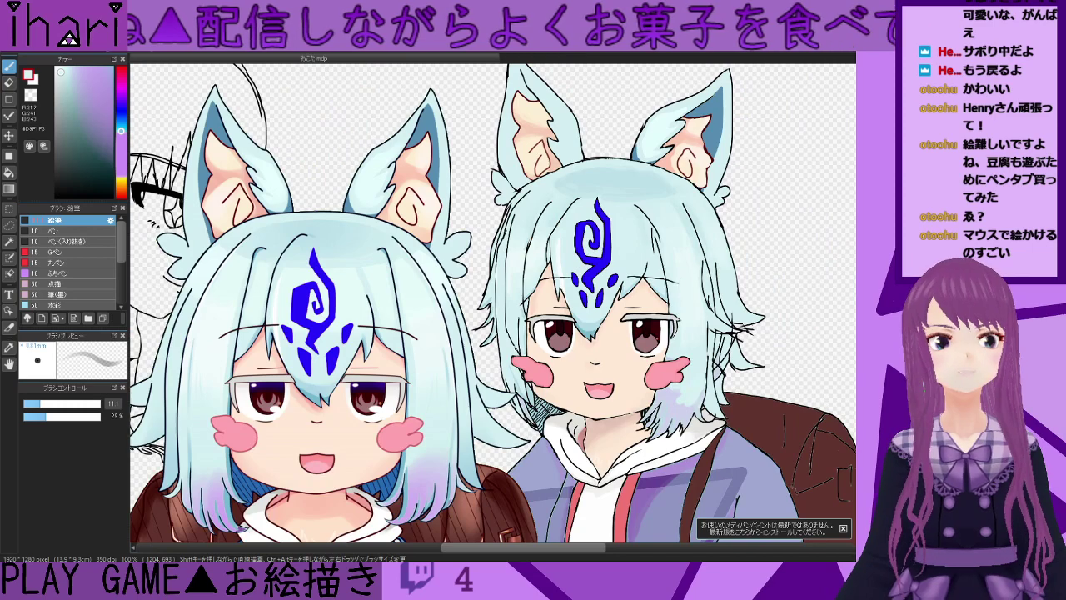
scroll(513, 348, "up", 3)
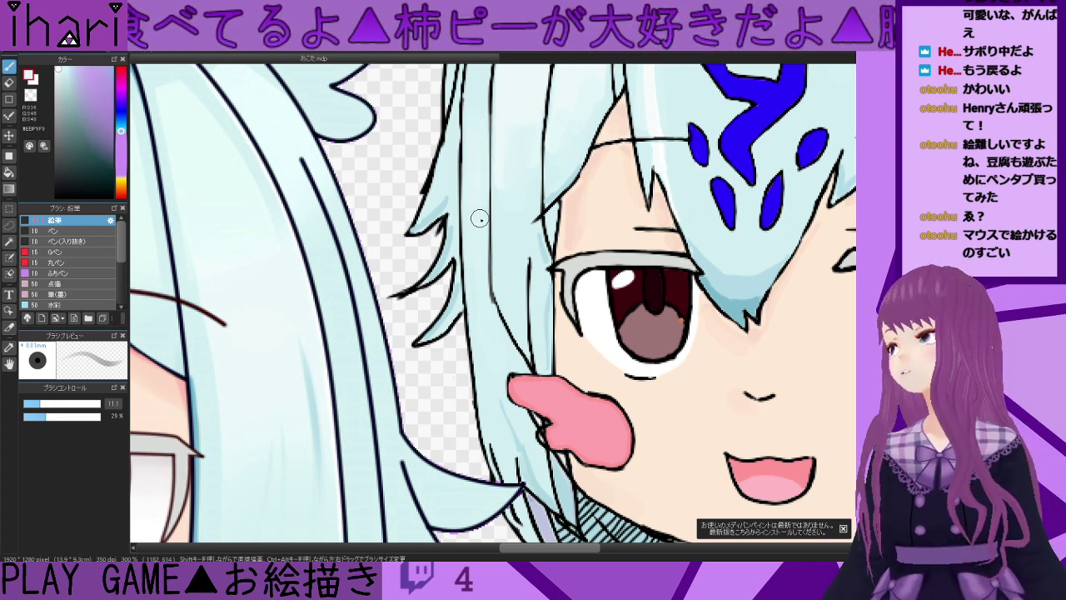
scroll(476, 249, "down", 3)
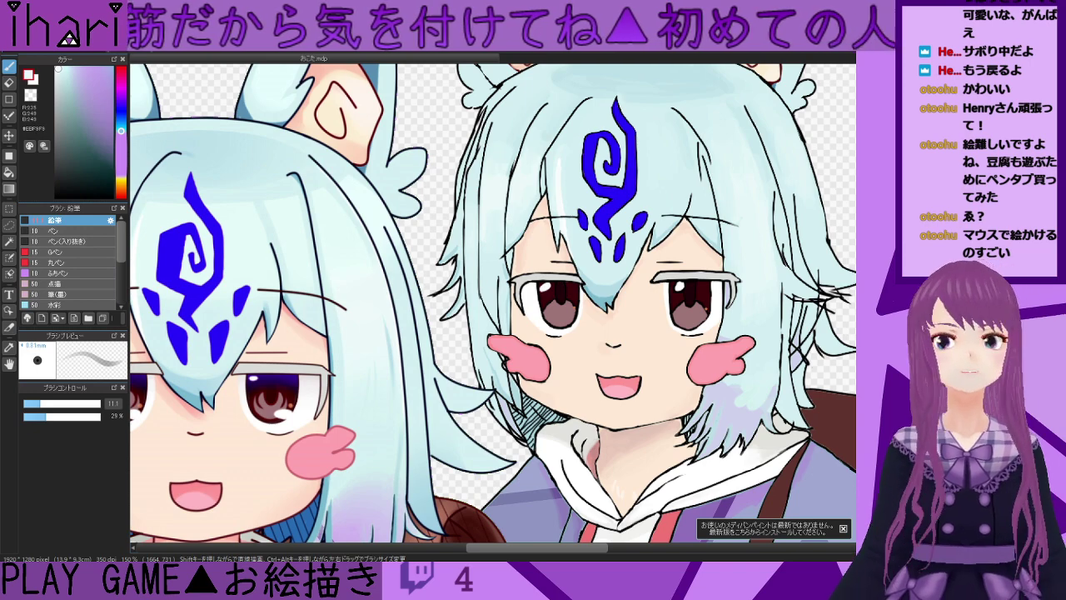
- Set the brush opacity to 100% and paint over the crossed sketch lines in the outer side hair with sampled pale blue
scroll(492, 312, "down", 2)
left_click_drag(593, 548, 645, 551)
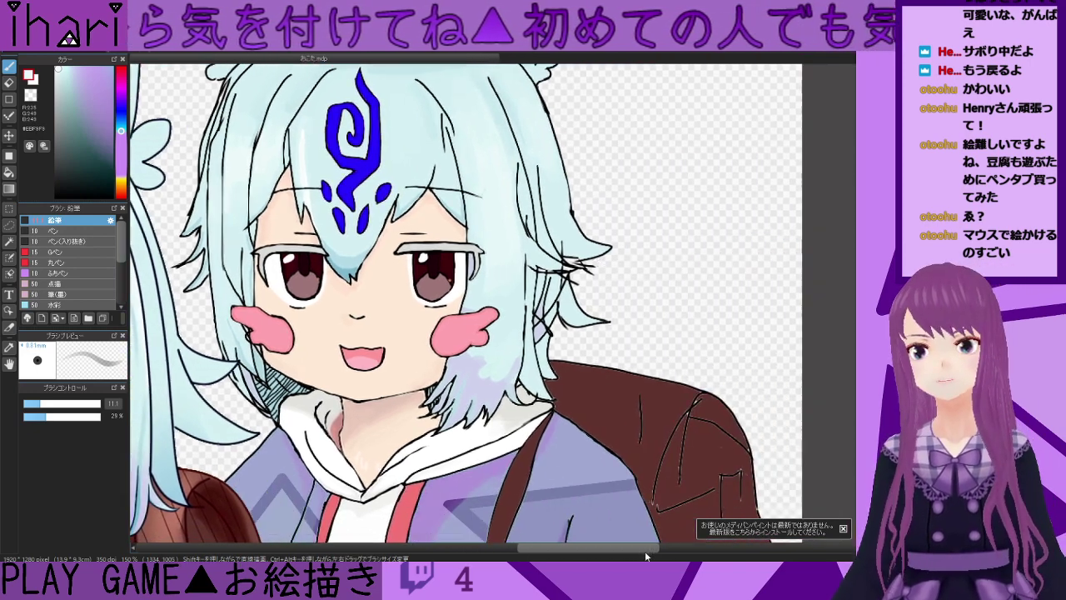
left_click_drag(569, 318, 564, 363)
scroll(533, 359, "down", 1)
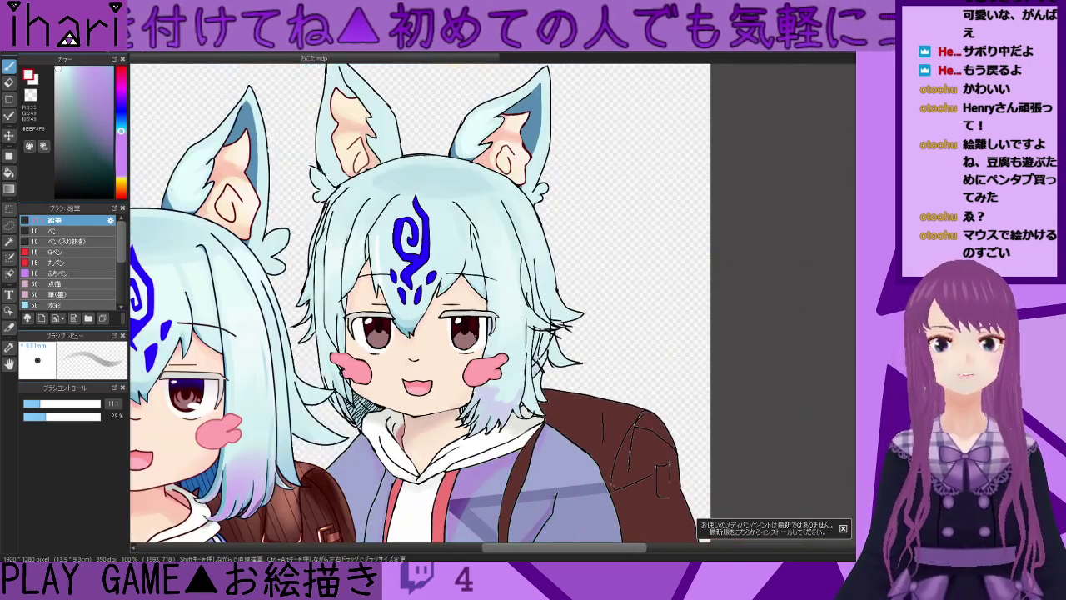
scroll(541, 353, "up", 4)
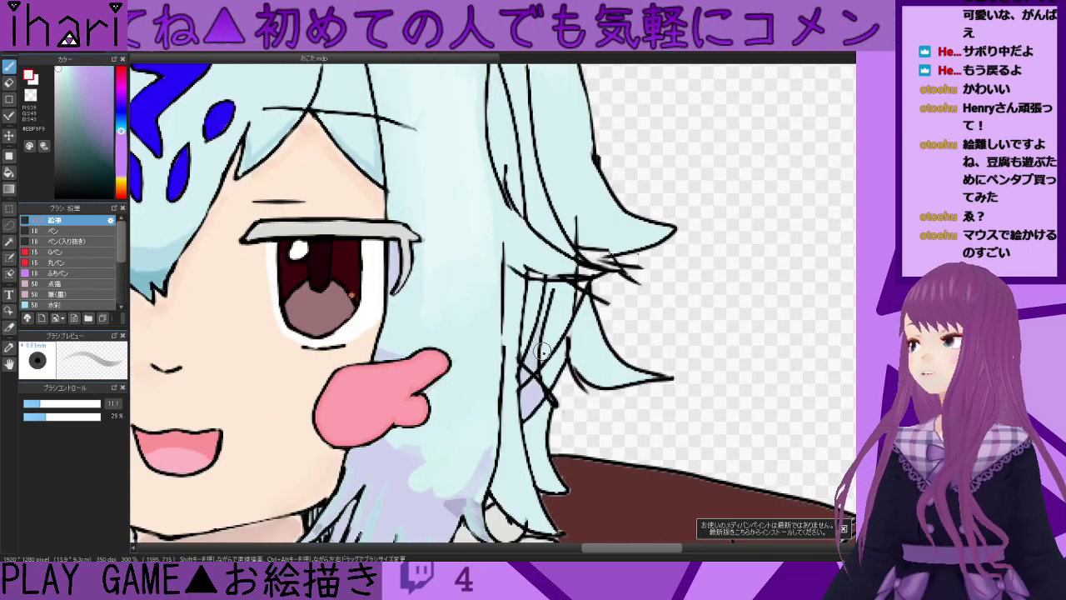
scroll(542, 351, "up", 1)
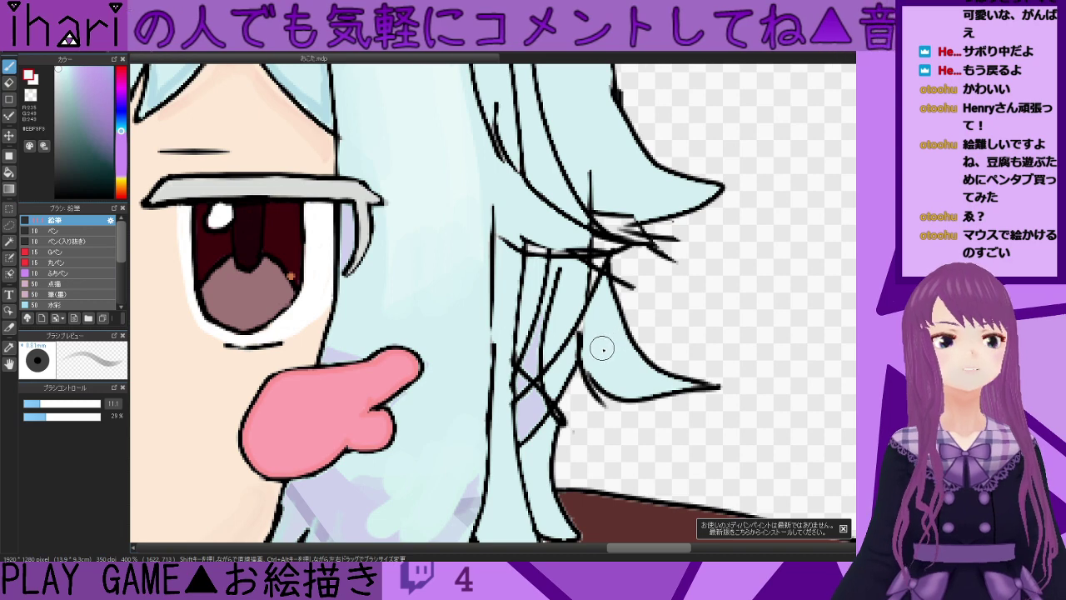
left_click_drag(63, 416, 101, 417)
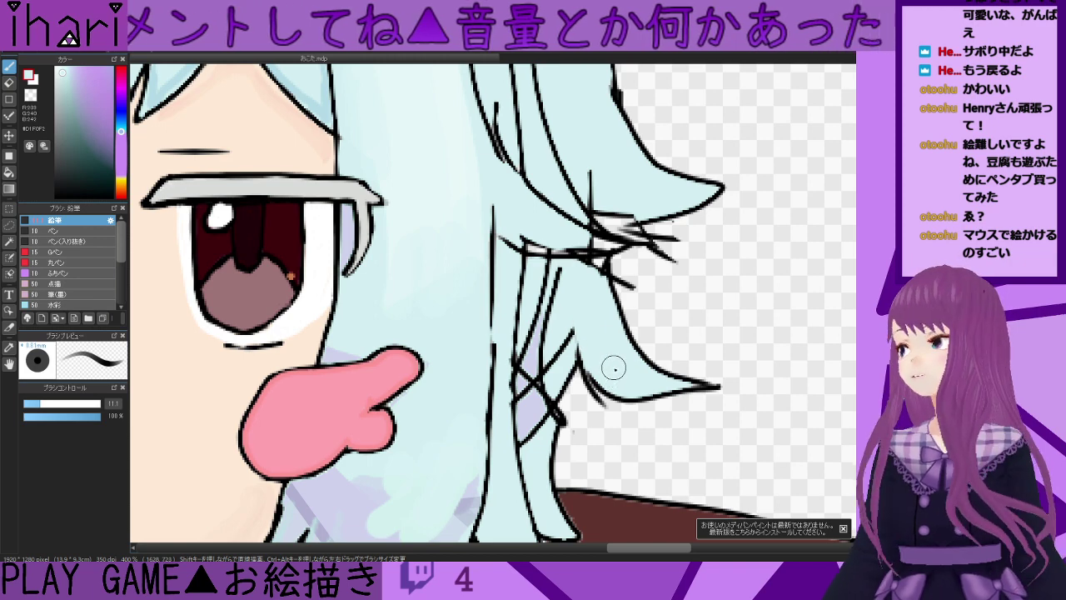
mouse_move(579, 339)
left_mouse_down()
mouse_move(534, 411)
mouse_move(557, 274)
mouse_move(549, 287)
mouse_move(547, 278)
mouse_move(549, 391)
left_mouse_up()
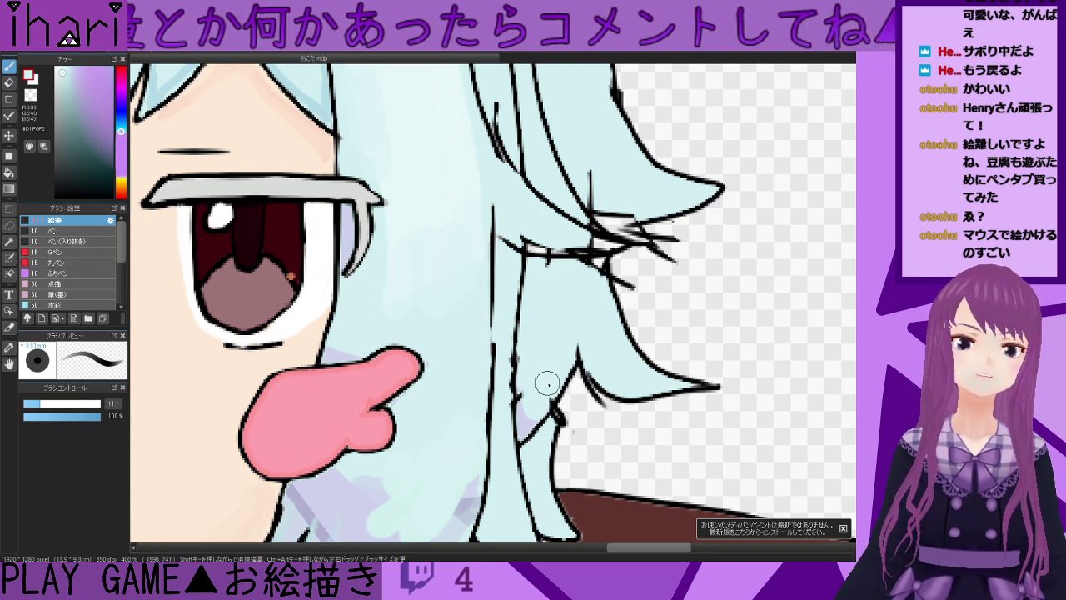
- Erase the stray line ends outside the hair outline below the outward-curling side lock
left_click(8, 82)
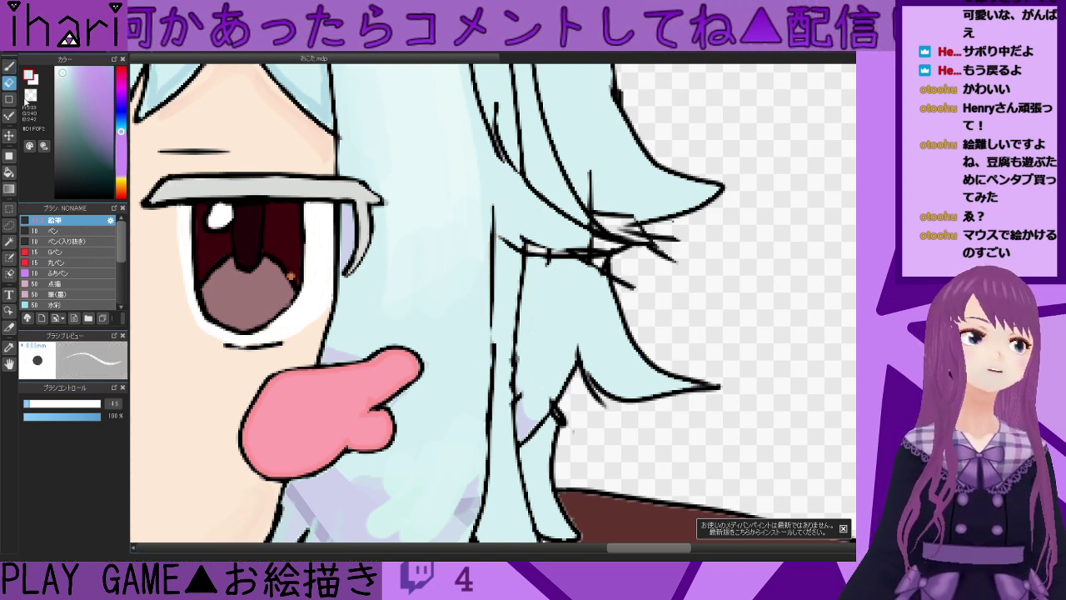
left_click_drag(566, 405, 565, 444)
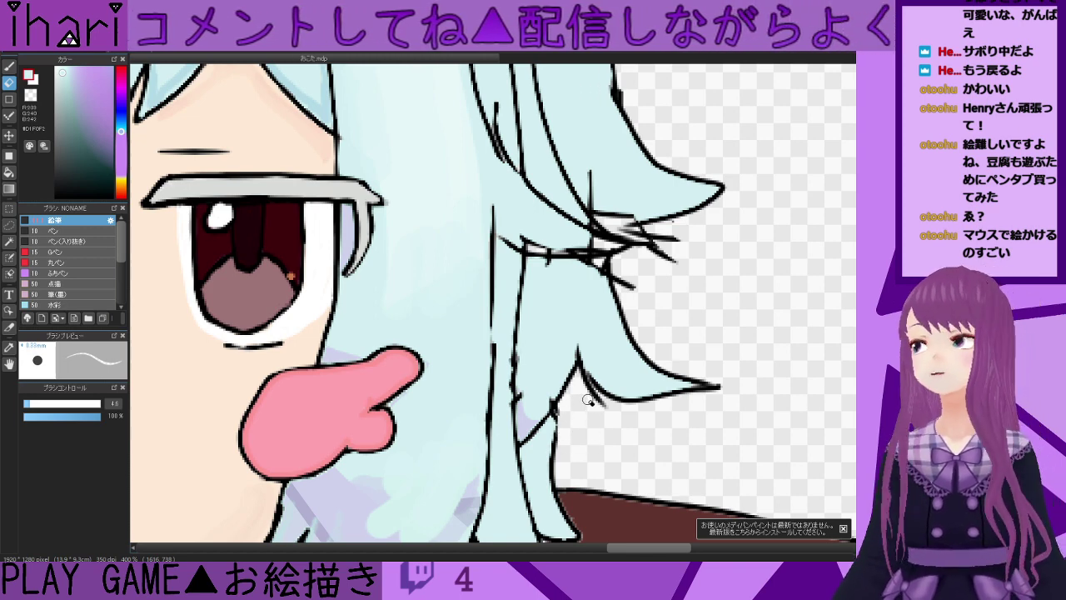
left_click_drag(582, 384, 607, 404)
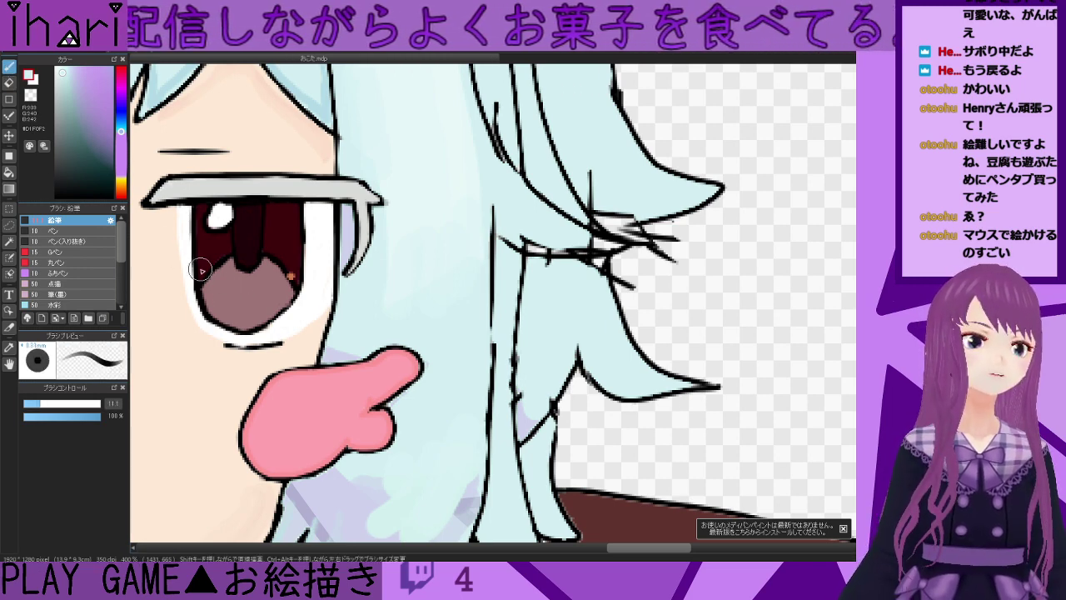
- Set the brush size to 3.6 and the colour to black, and redraw the lower outline of the outward-curling side lock
left_click_drag(33, 405, 27, 404)
left_click_drag(74, 188, 35, 220)
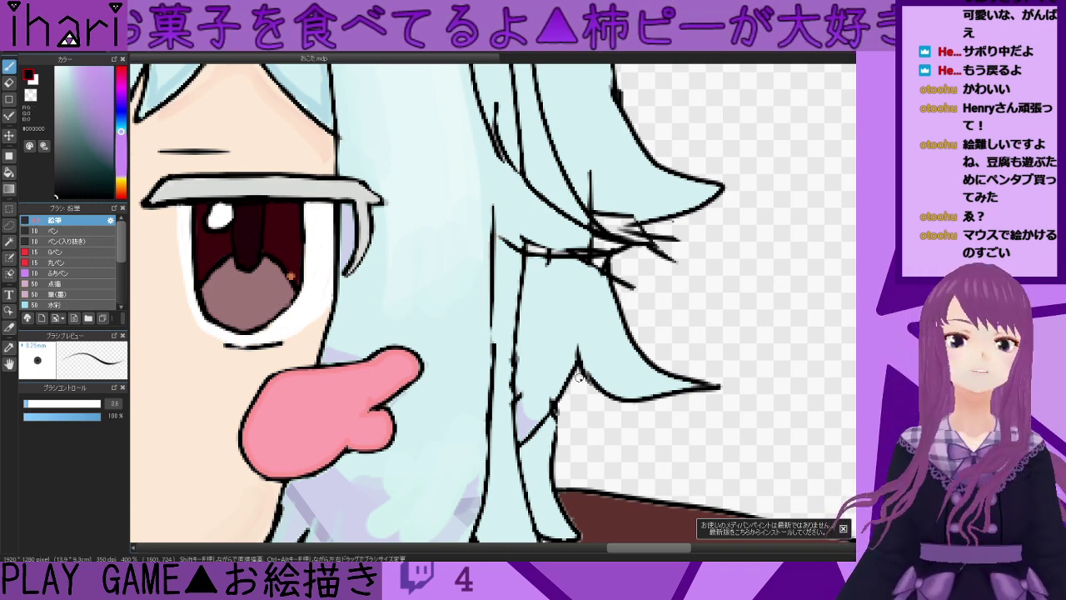
mouse_move(575, 357)
left_mouse_down()
mouse_move(570, 319)
mouse_move(598, 374)
mouse_move(660, 404)
mouse_move(629, 401)
mouse_move(673, 394)
left_mouse_up()
right_click(591, 320)
right_click(628, 398)
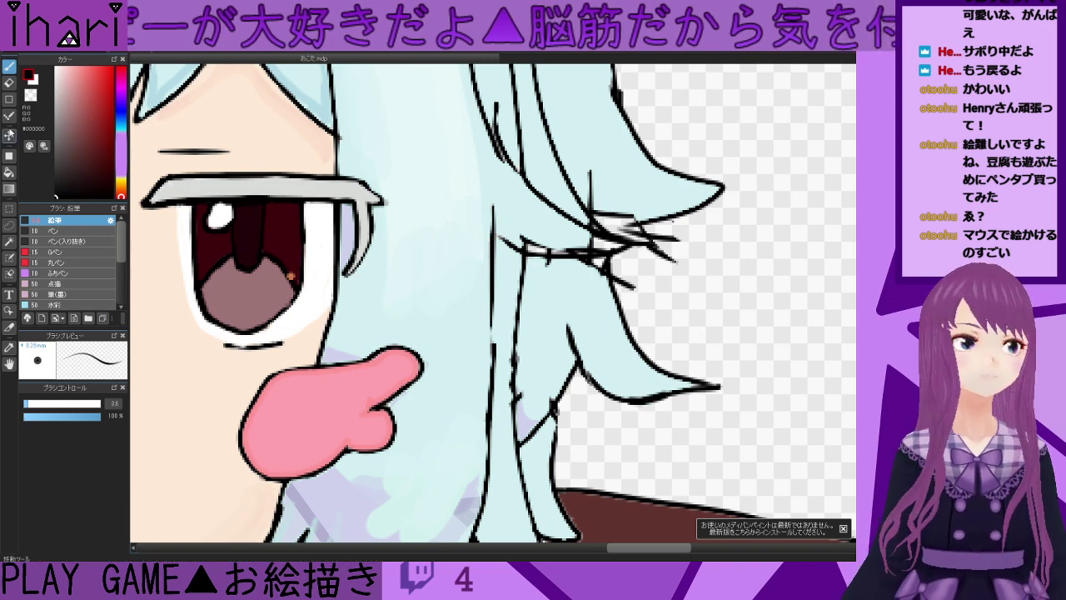
- Sample the pale blue hair colour and paint over the stray sketch lines beneath the upper outward-curling side lock
left_click(10, 86)
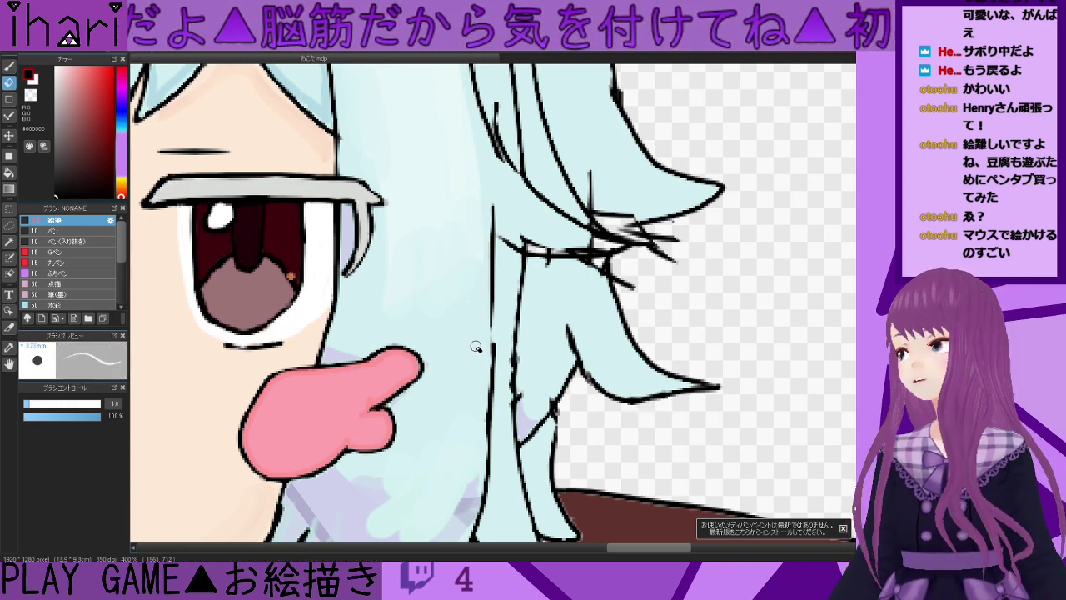
left_click(9, 67)
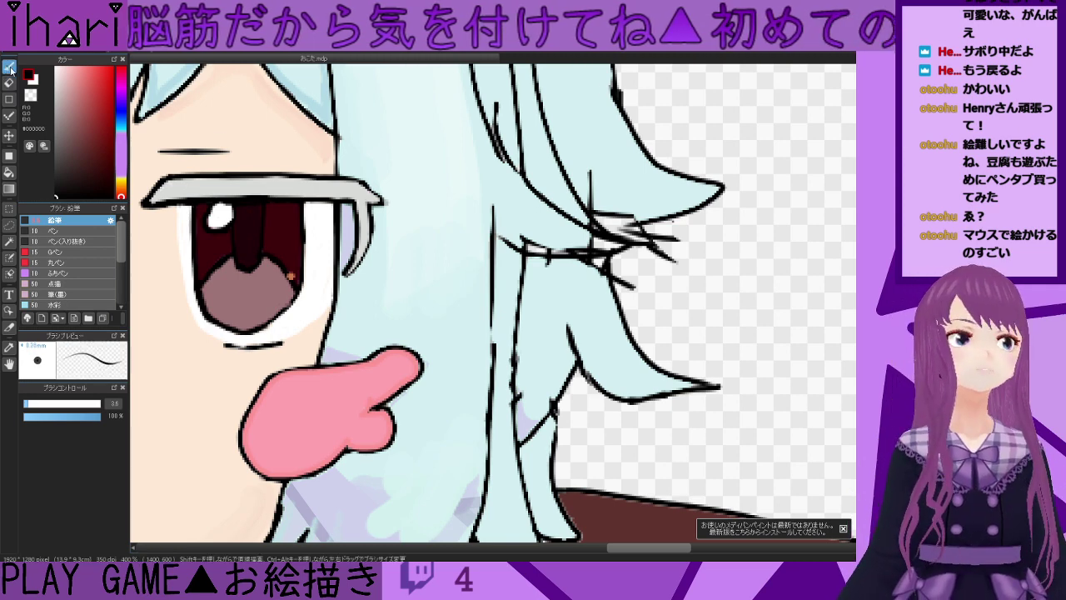
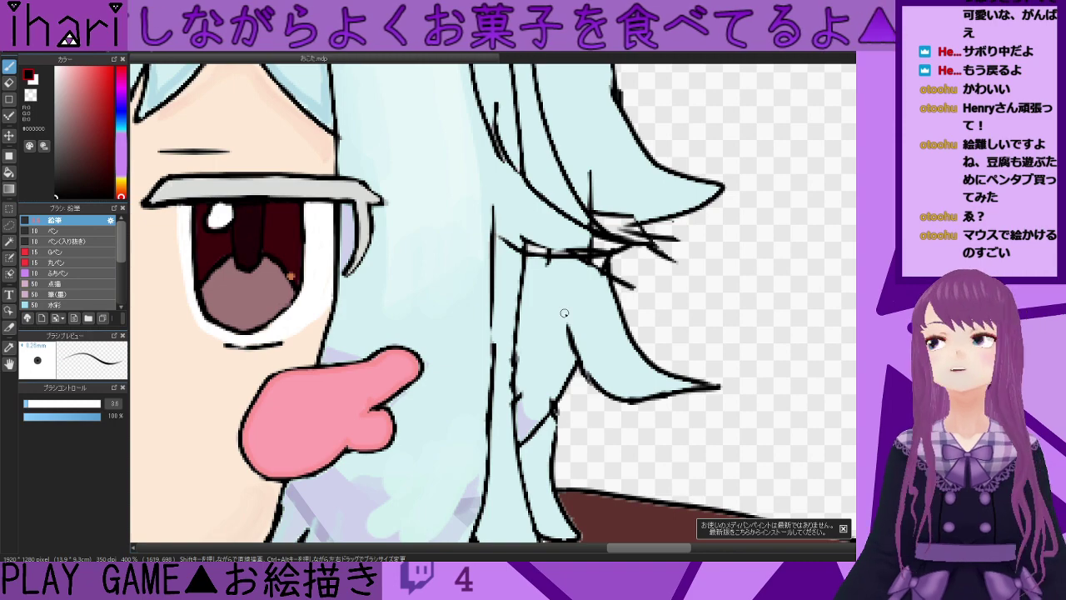
scroll(585, 305, "down", 1)
scroll(585, 305, "up", 3)
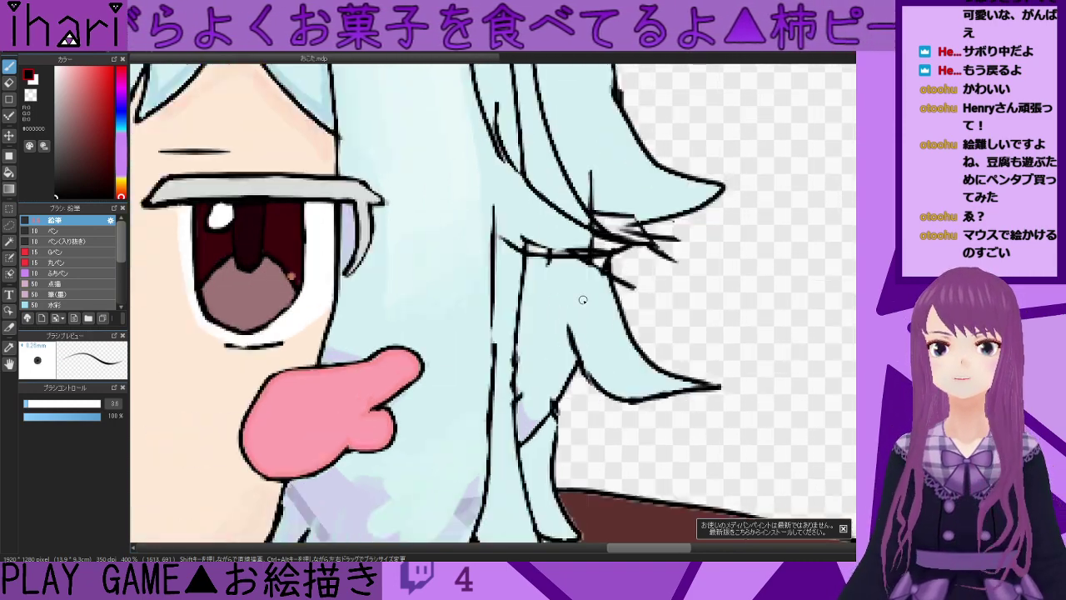
right_click(480, 200)
left_click_drag(482, 210, 489, 251)
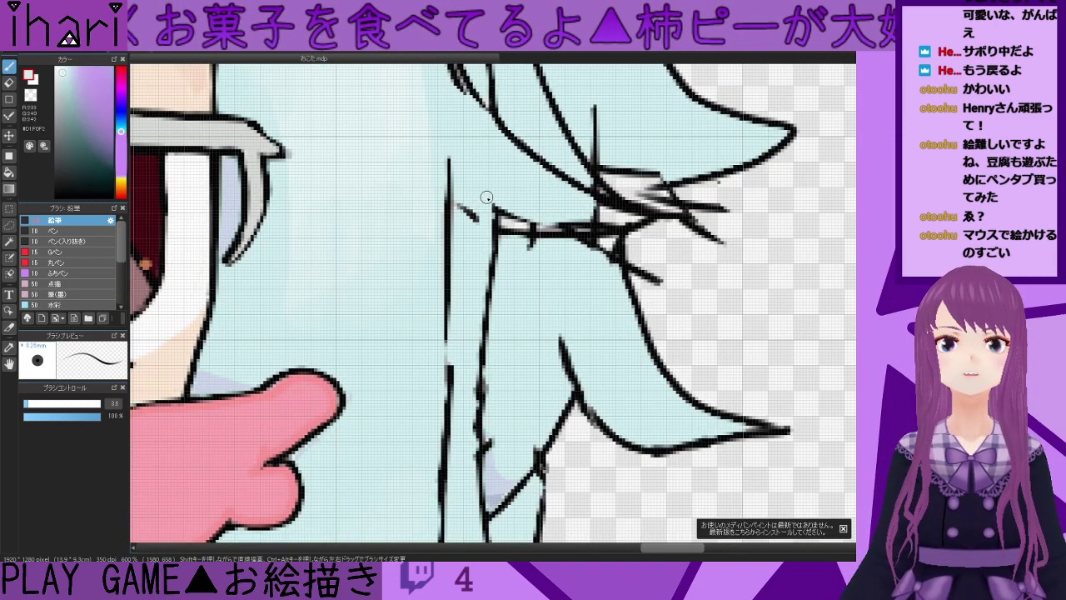
mouse_move(476, 190)
left_mouse_down()
mouse_move(475, 235)
mouse_move(463, 213)
left_mouse_up()
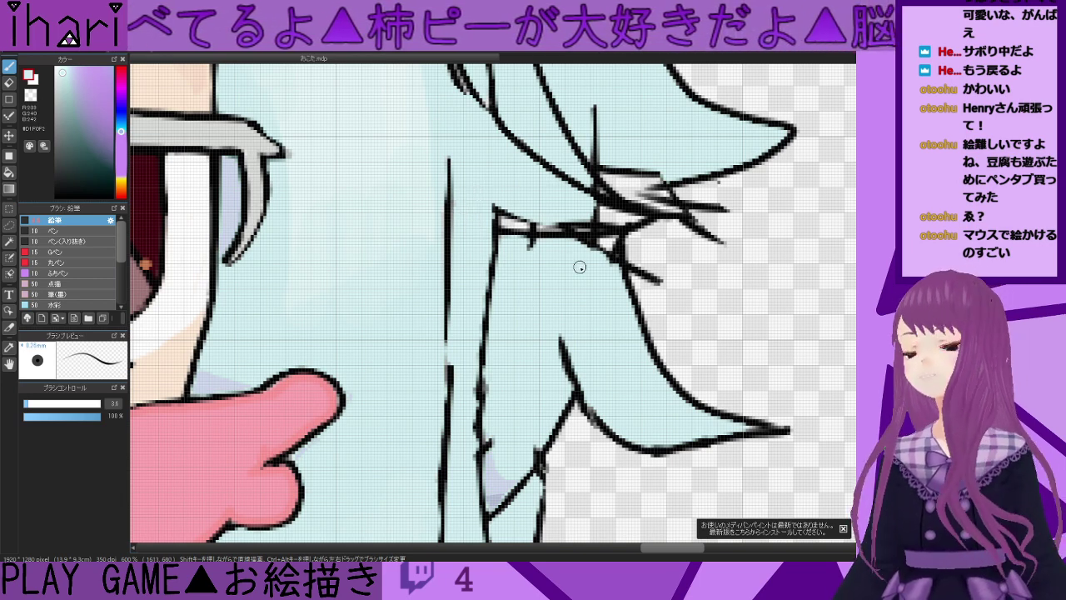
mouse_move(522, 227)
left_mouse_down()
mouse_move(564, 237)
mouse_move(510, 230)
mouse_move(507, 212)
mouse_move(618, 218)
left_mouse_up()
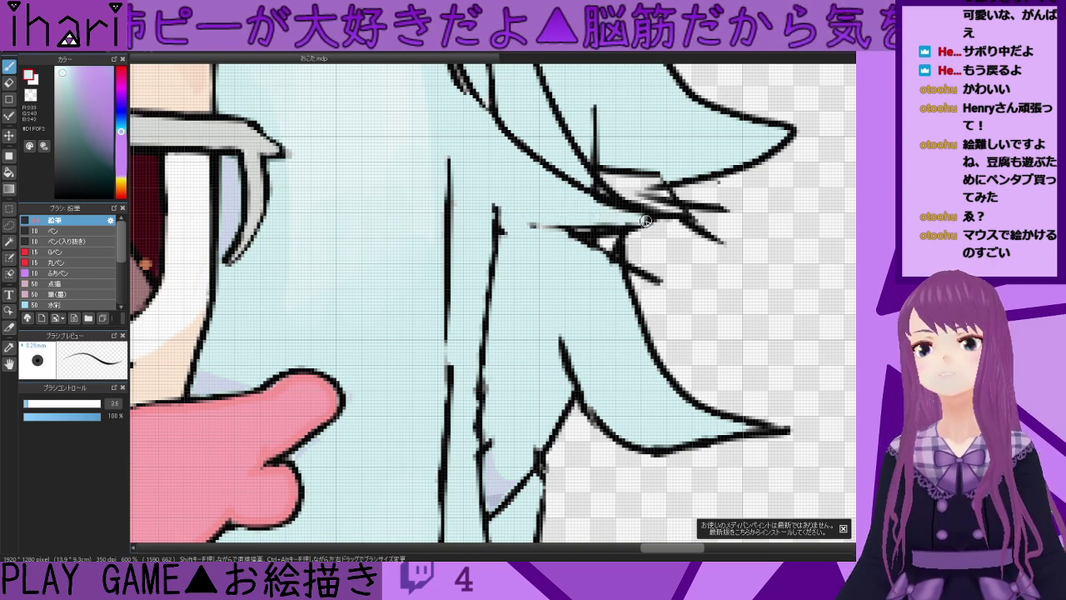
- Redraw the lower outline of the short lock beneath the upper side lock in sampled black
left_click(616, 204, "alt")
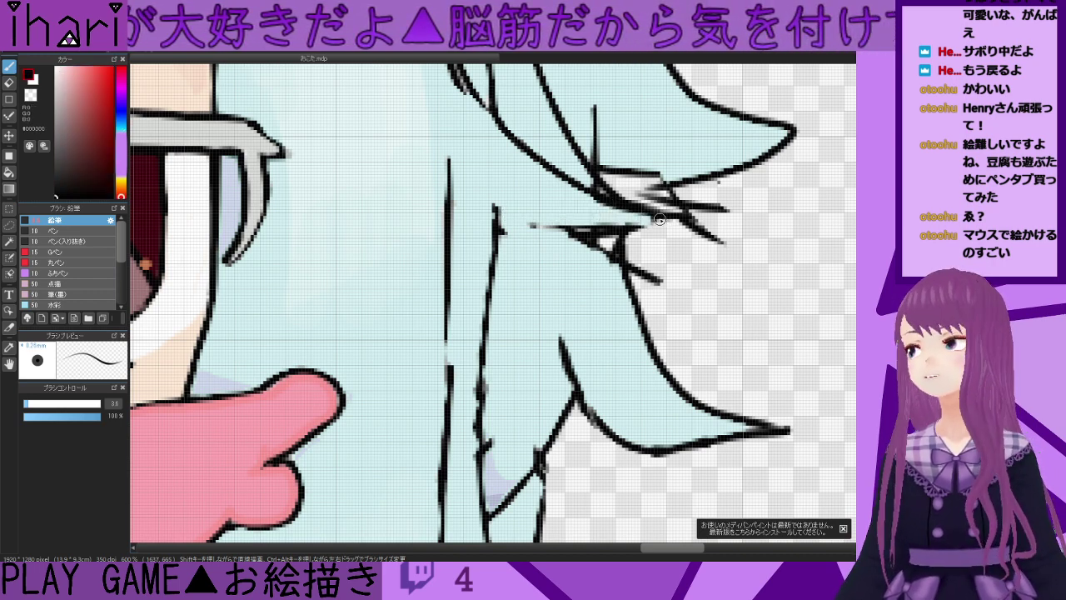
mouse_move(658, 220)
left_mouse_down()
mouse_move(531, 224)
mouse_move(489, 193)
mouse_move(543, 216)
mouse_move(667, 218)
left_mouse_up()
left_click(493, 179, "alt")
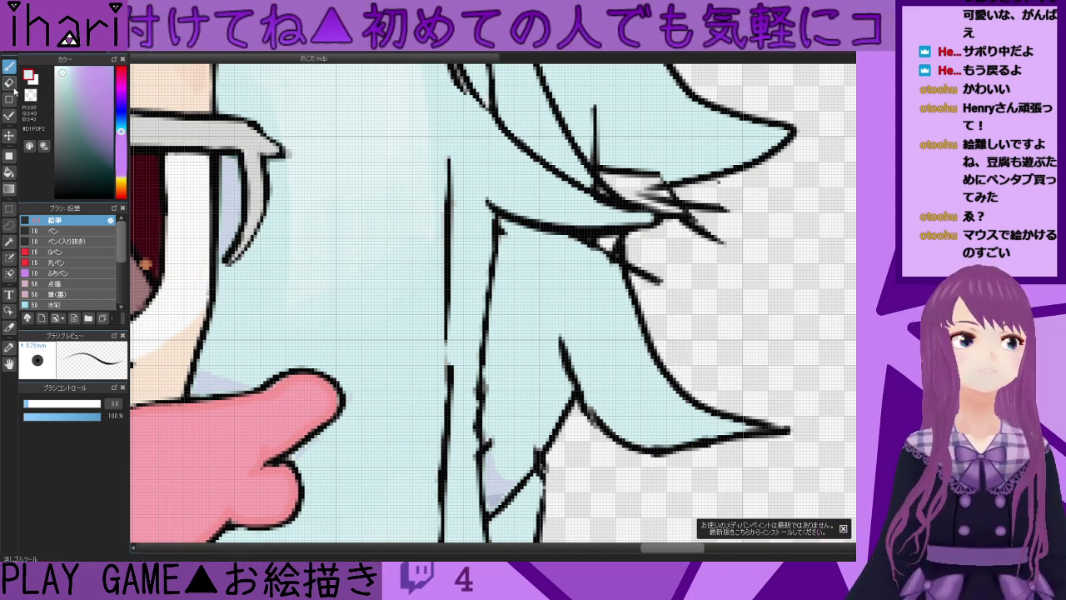
- Erase the crossed line ends where the lower side lock begins and redraw the start of its outer edge in sampled black
key("e")
mouse_move(662, 283)
left_mouse_down()
mouse_move(634, 269)
mouse_move(654, 271)
mouse_move(613, 241)
mouse_move(647, 241)
mouse_move(612, 265)
mouse_move(574, 245)
mouse_move(629, 248)
mouse_move(590, 256)
left_mouse_up()
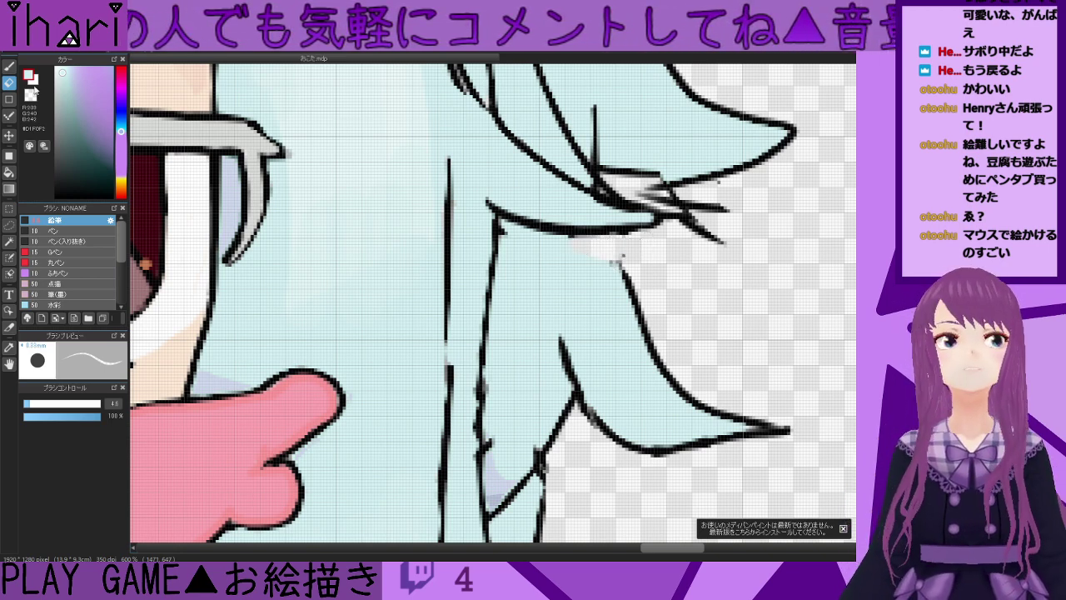
key("b")
left_click(635, 293, "alt")
left_click_drag(624, 269, 600, 240)
left_click(616, 229, "alt")
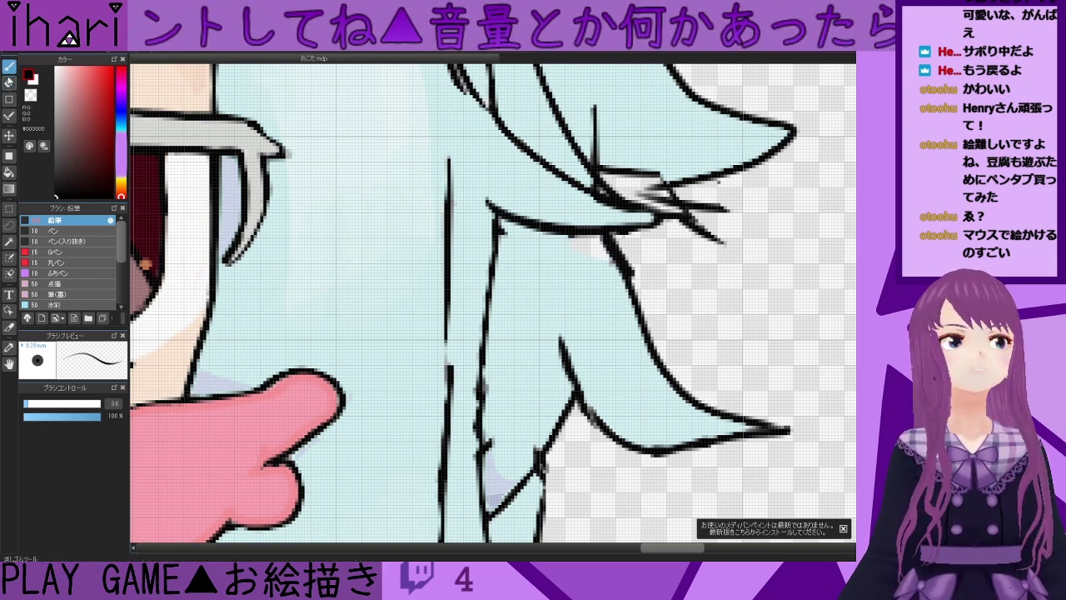
- Sample pale blue and trim the rough bumps along the long vertical strand line beside the lower lock
key("e")
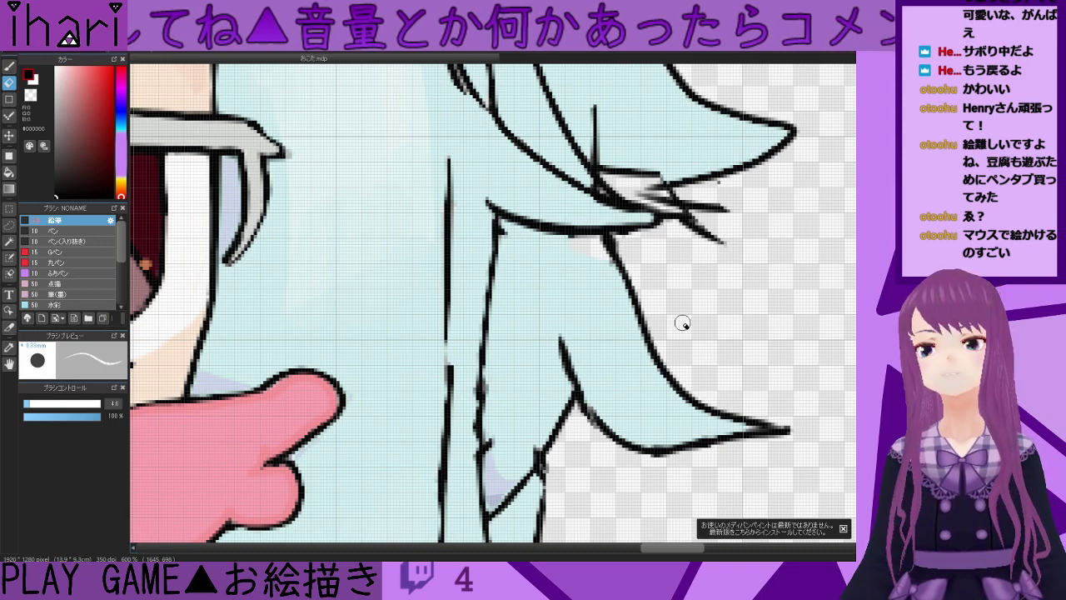
key("b")
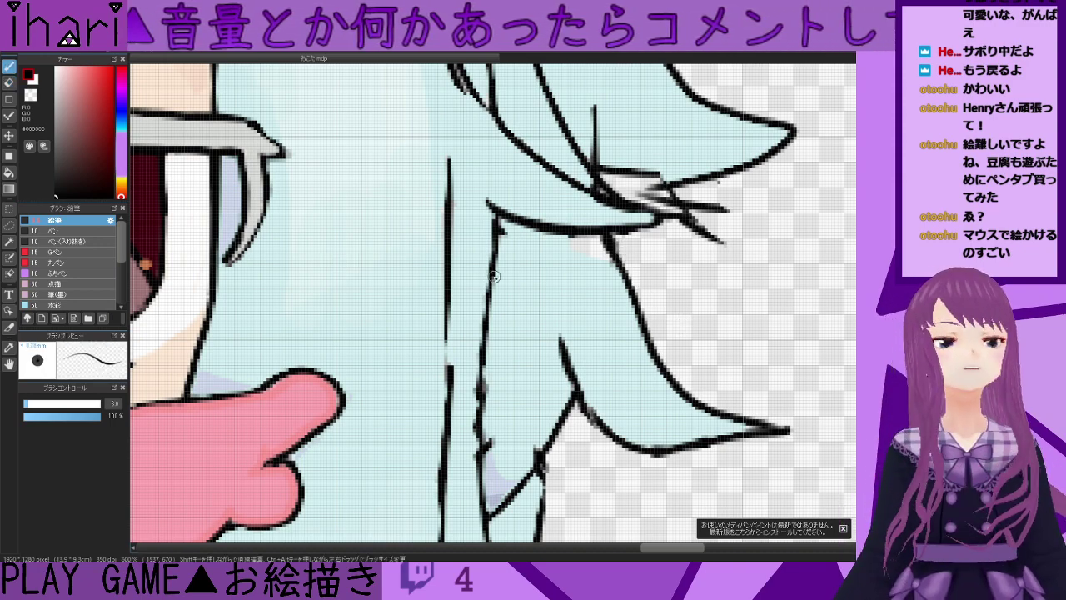
left_click(593, 265, "alt")
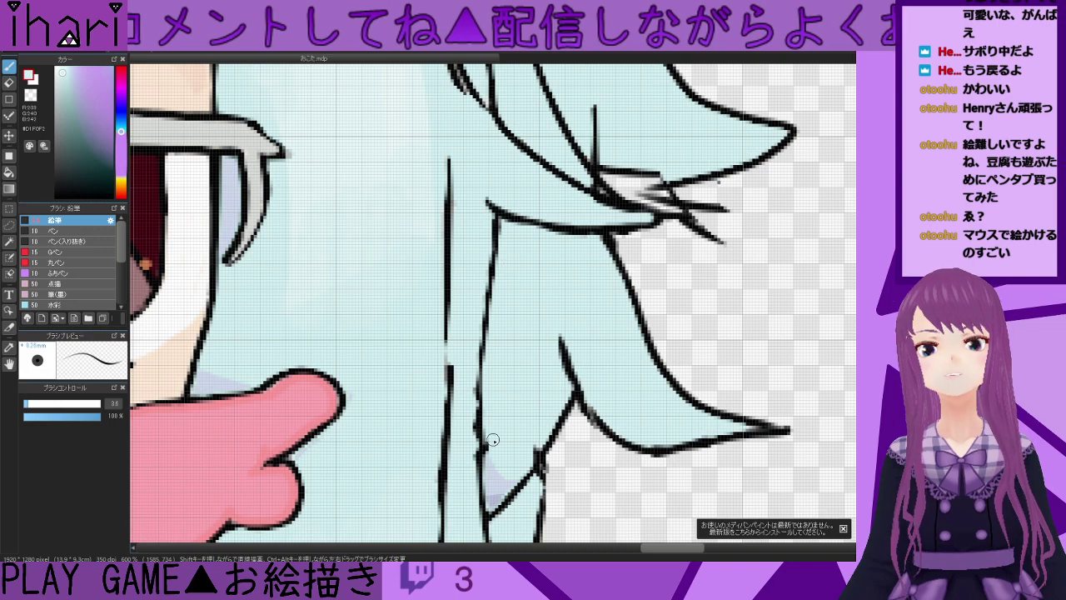
scroll(522, 428, "down", 2)
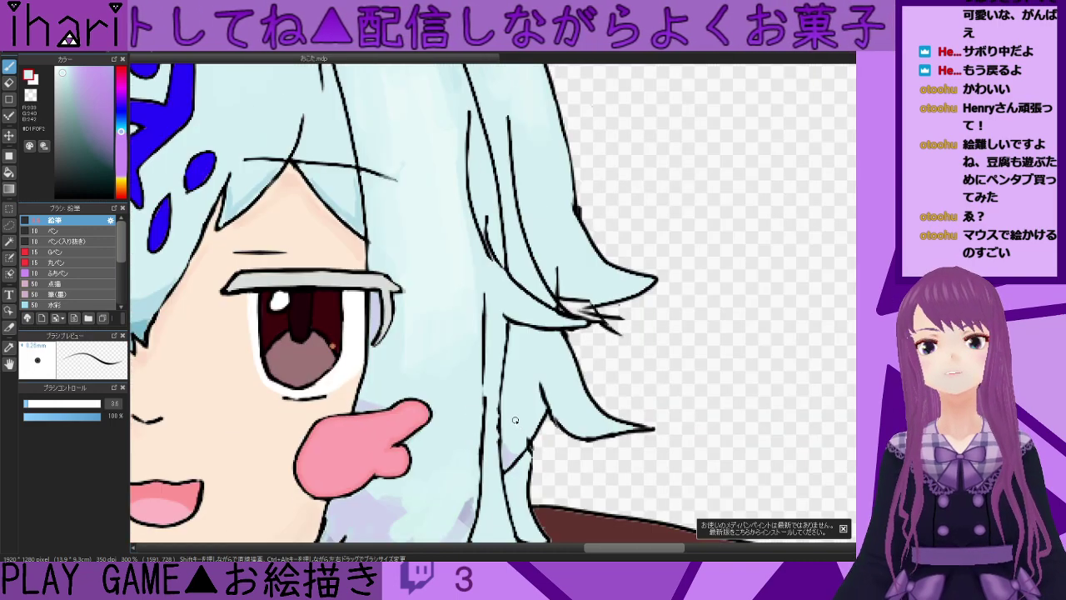
scroll(514, 422, "up", 2)
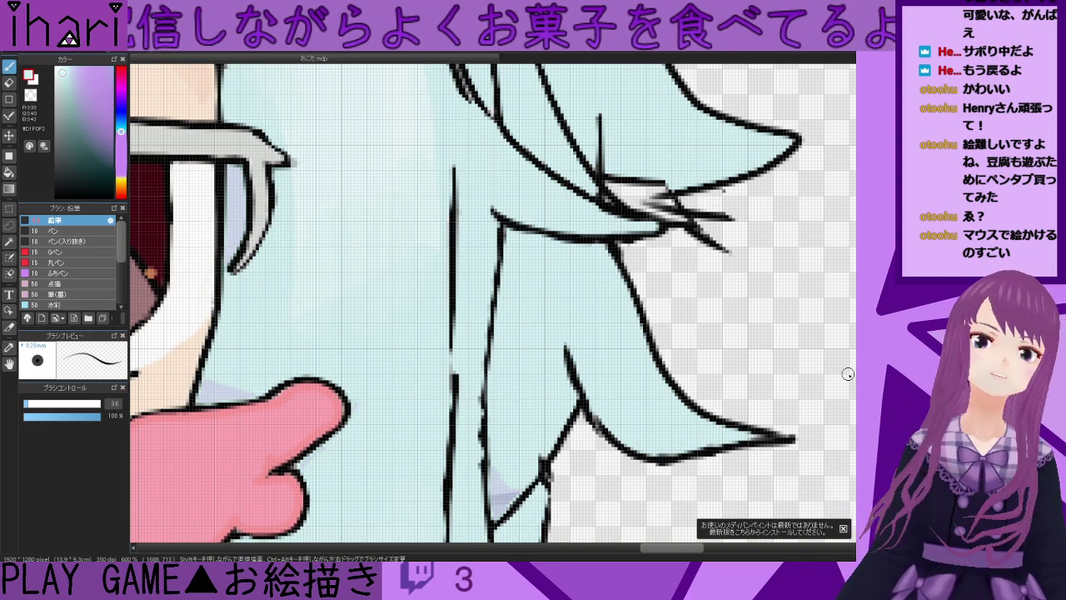
- Paint pale blue over the diagonal line and lavender patch between the hanging strands below the lower side lock
scroll(828, 378, "down", 3)
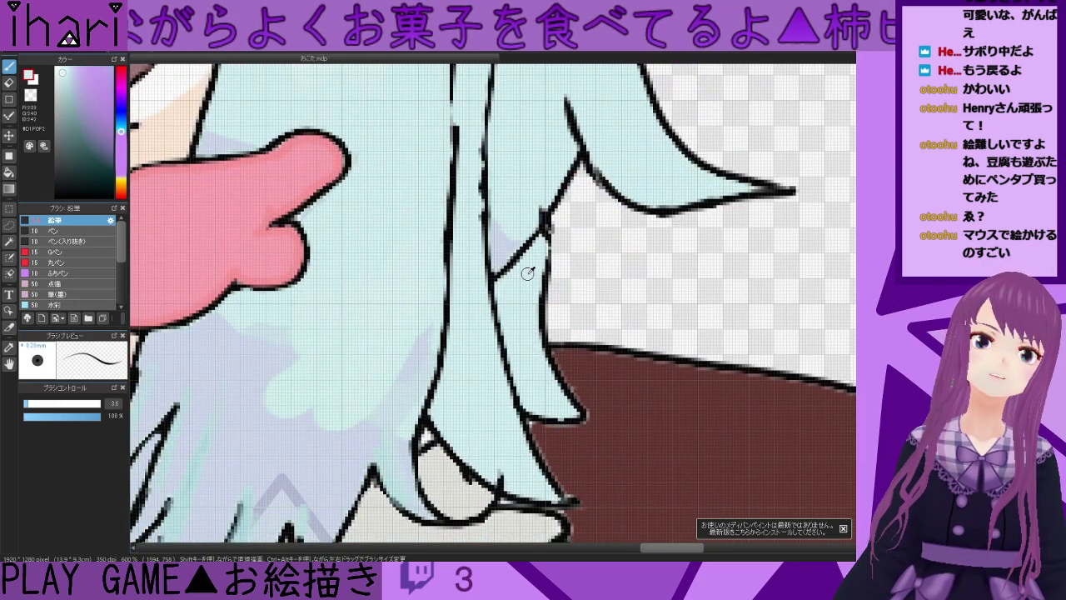
mouse_move(528, 258)
left_mouse_down()
mouse_move(541, 195)
mouse_move(535, 255)
mouse_move(534, 208)
mouse_move(512, 289)
mouse_move(516, 224)
mouse_move(499, 283)
mouse_move(497, 217)
mouse_move(495, 268)
left_mouse_up()
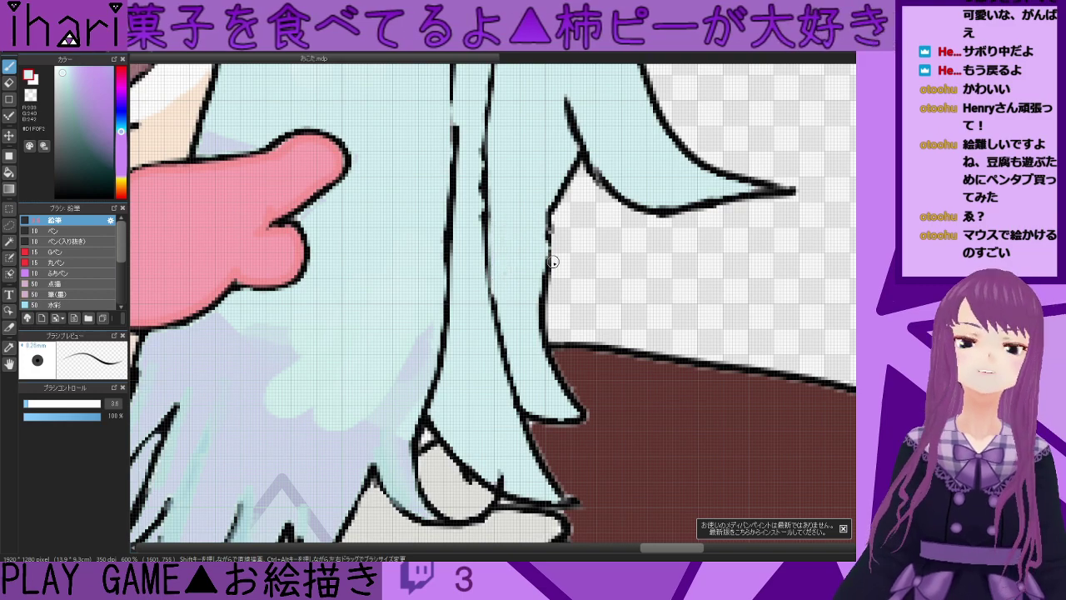
scroll(547, 235, "down", 2)
scroll(555, 158, "up", 2)
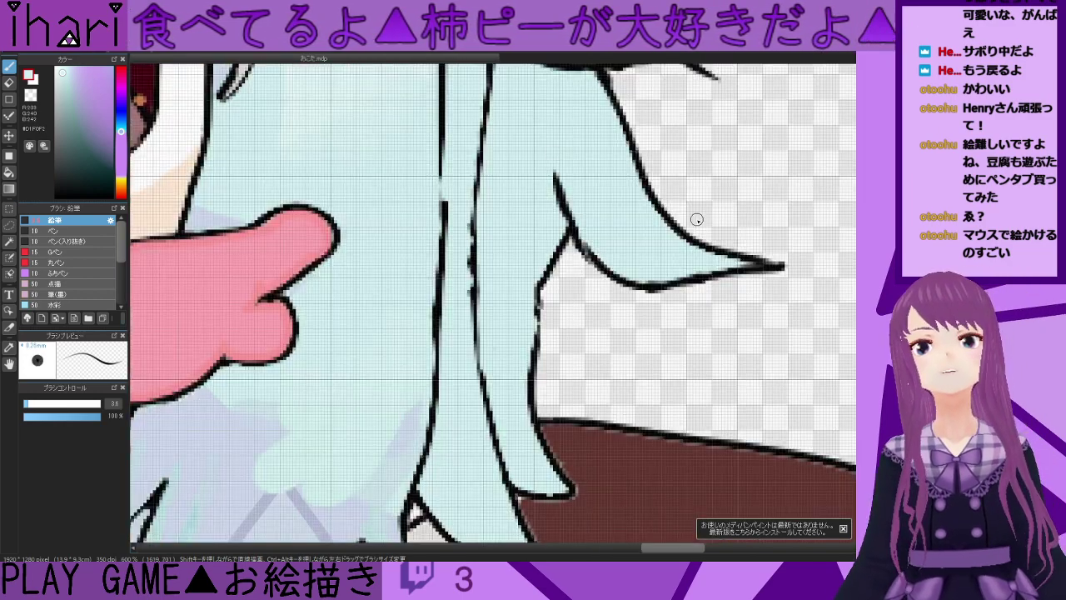
- Draw the black outline of a small pointed lock beneath the lower outward-curling lock
left_click_drag(860, 342, 860, 335)
scroll(678, 300, "down", 1)
scroll(678, 300, "down", 2)
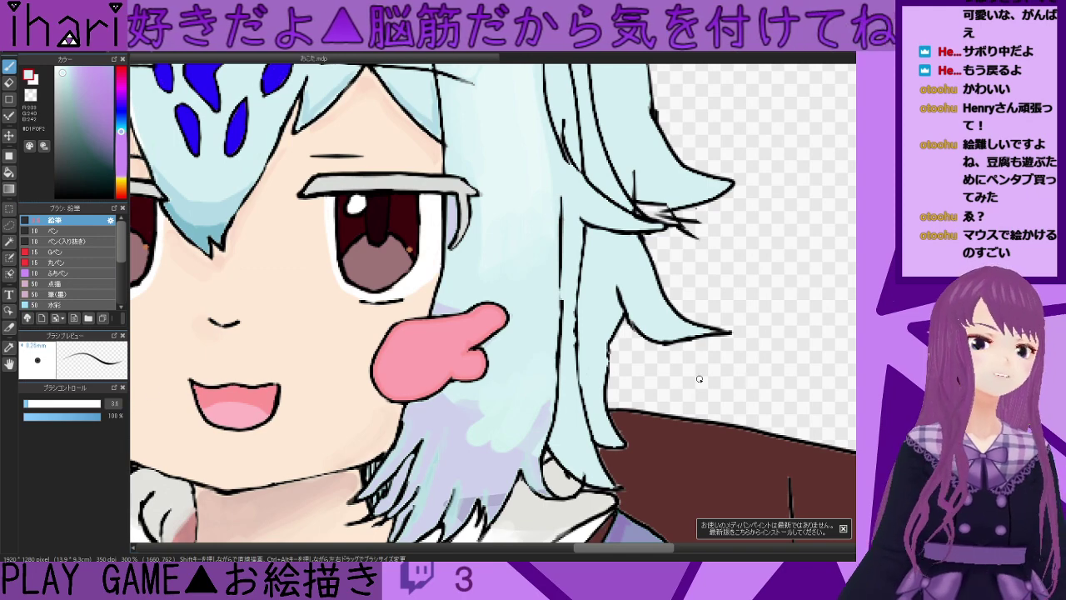
scroll(700, 379, "down", 1)
scroll(621, 312, "up", 2)
left_click(618, 291, "alt")
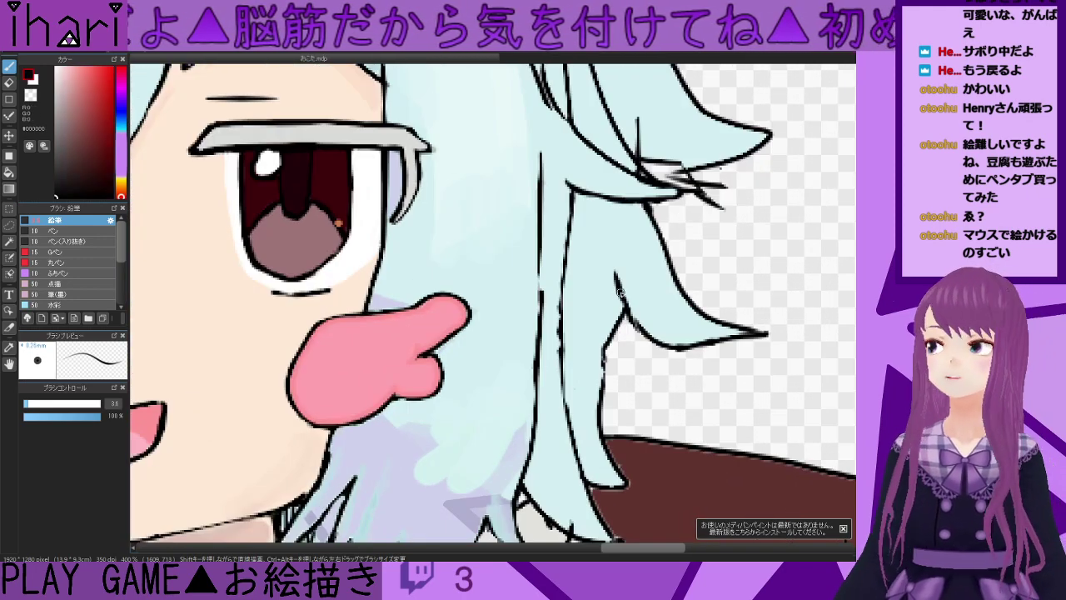
mouse_move(628, 310)
left_mouse_down()
mouse_move(632, 358)
mouse_move(664, 410)
mouse_move(604, 381)
left_mouse_up()
- Fill the new small pointed lock with sampled pale blue, covering the old edge inside it and thinning its outlines
left_click(591, 304, "alt")
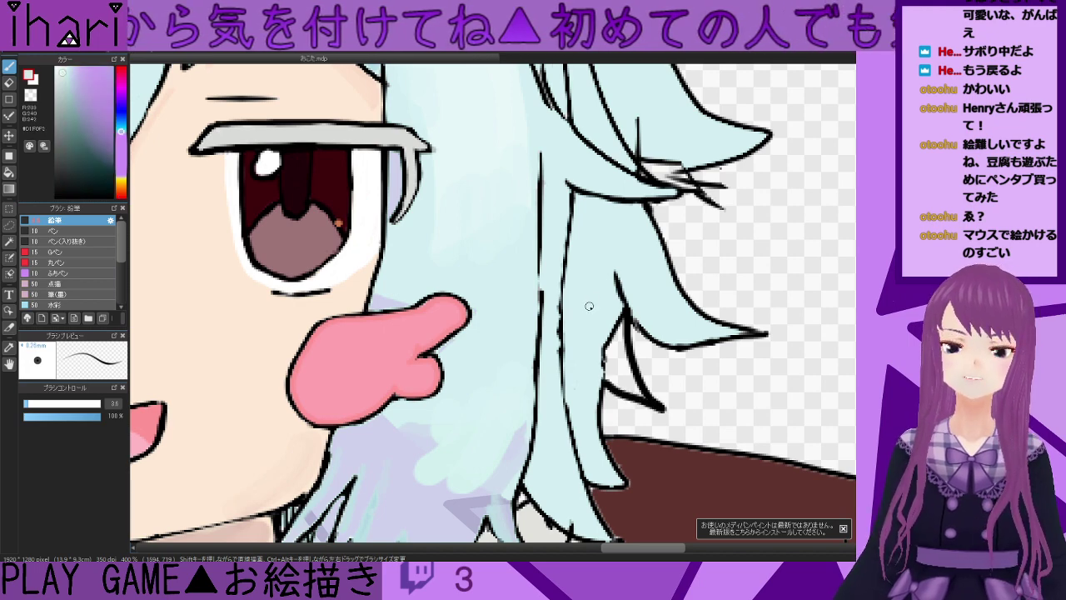
mouse_move(619, 334)
left_mouse_down()
mouse_move(624, 311)
mouse_move(641, 385)
left_mouse_up()
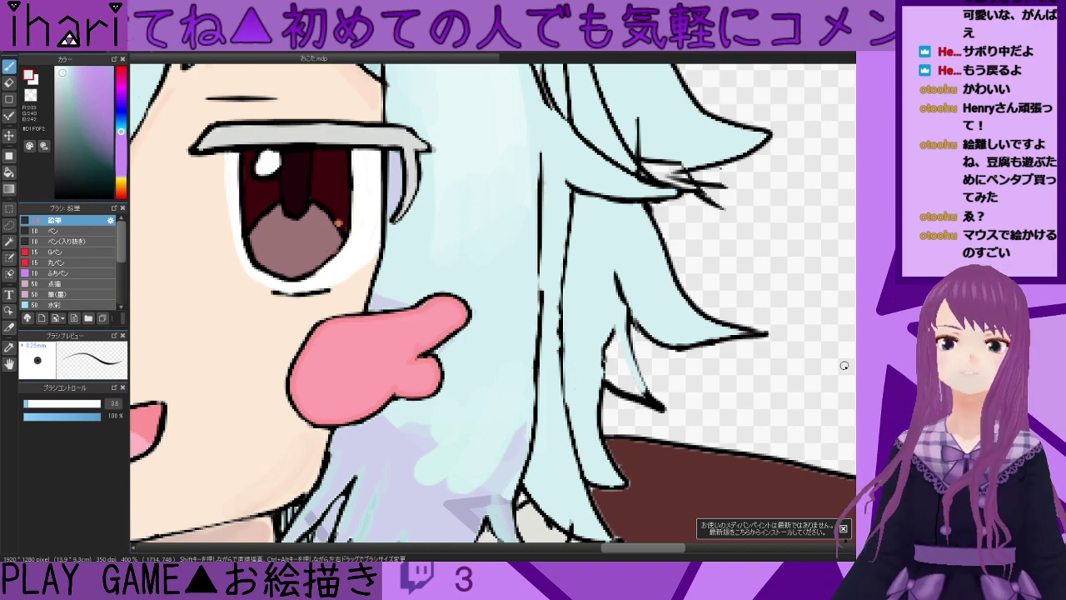
scroll(842, 370, "down", 5)
scroll(648, 241, "up", 2)
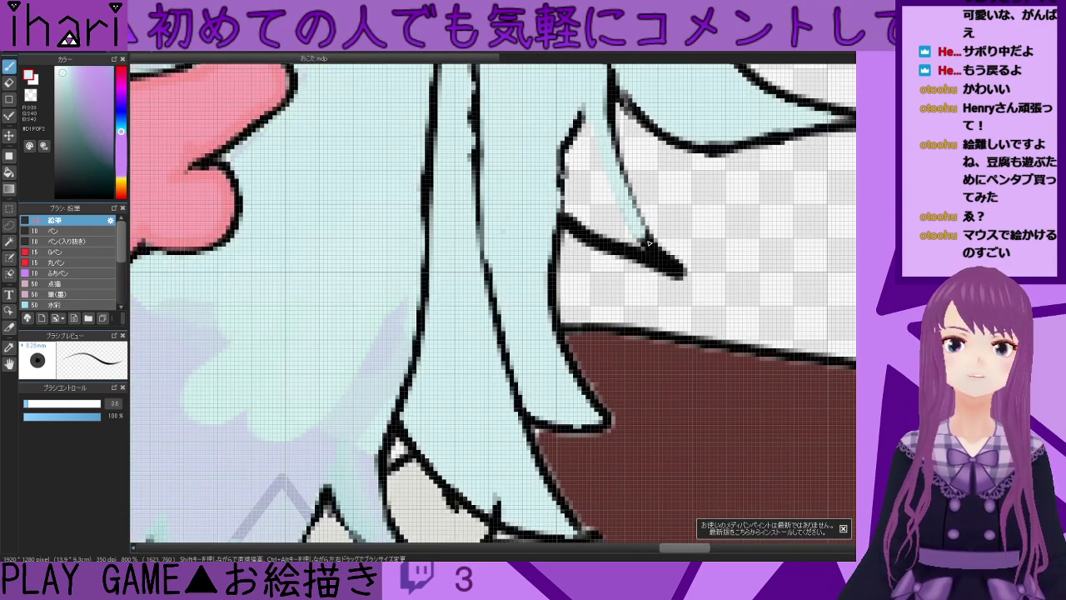
mouse_move(579, 219)
left_mouse_down()
mouse_move(578, 124)
mouse_move(552, 175)
left_mouse_up()
mouse_move(593, 113)
left_mouse_down()
mouse_move(572, 207)
mouse_move(586, 141)
mouse_move(610, 220)
mouse_move(584, 197)
mouse_move(620, 242)
mouse_move(579, 194)
mouse_move(592, 209)
mouse_move(605, 190)
mouse_move(648, 248)
left_mouse_up()
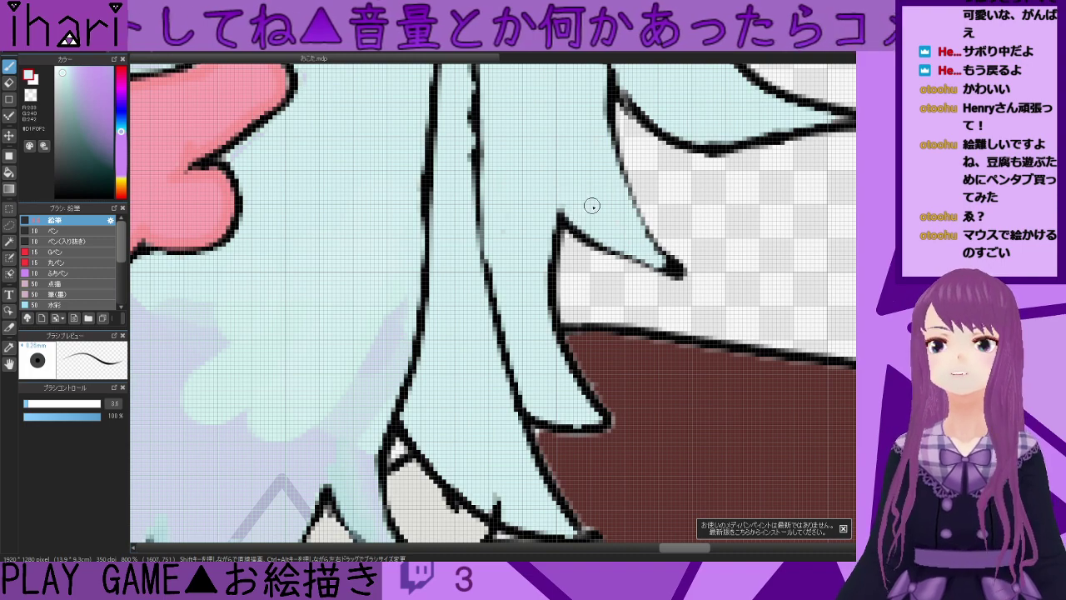
- Smooth the remaining rough spots on the long vertical strand line beside the cheek with pale blue
scroll(516, 170, "down", 2)
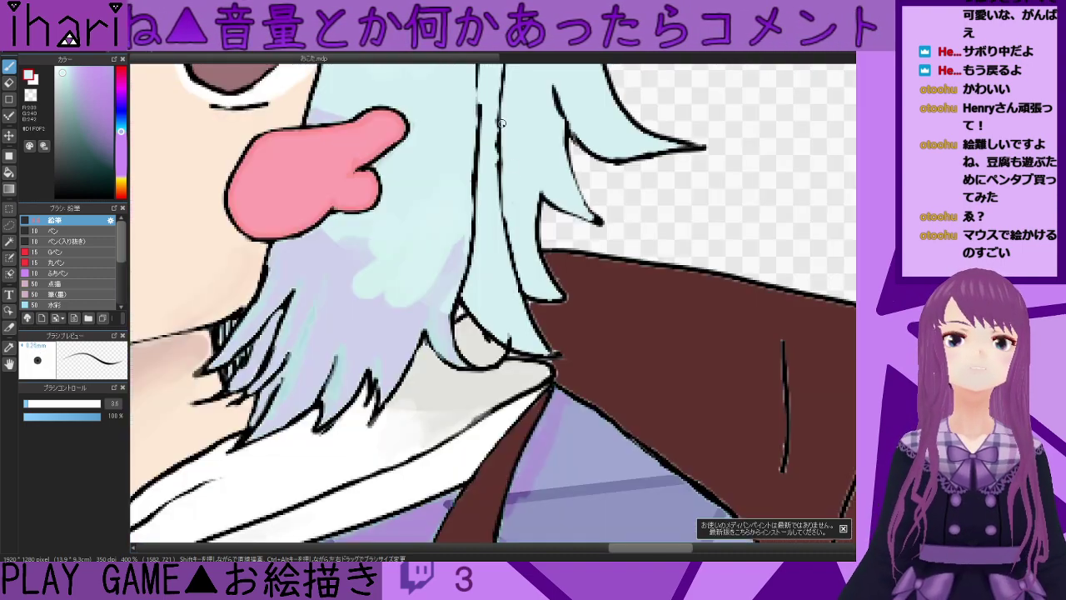
left_click_drag(857, 342, 856, 328)
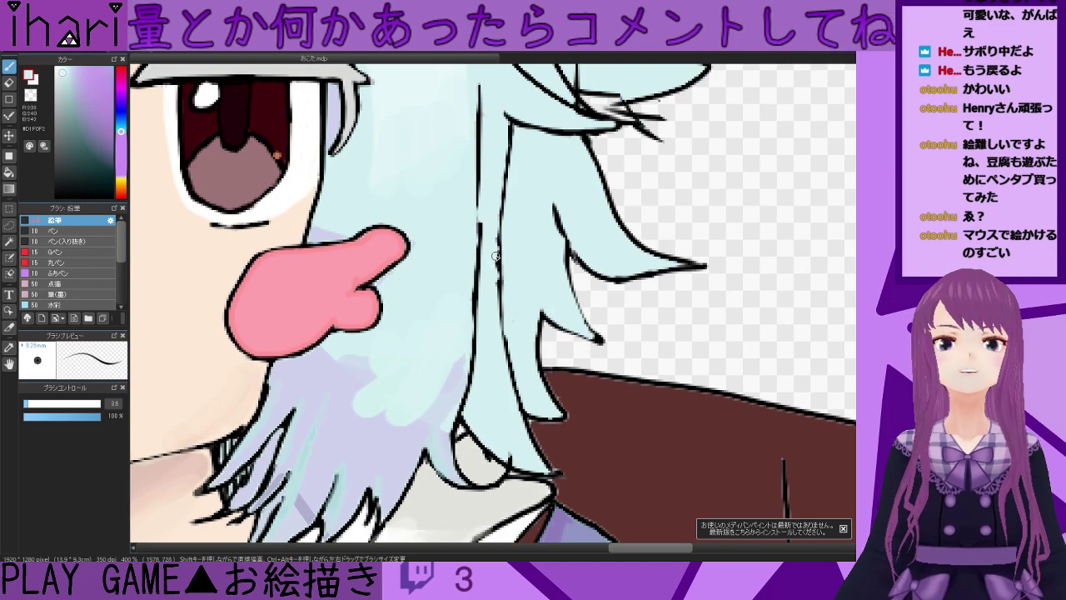
scroll(496, 256, "down", 1)
scroll(494, 235, "up", 2)
left_click_drag(494, 227, 496, 412)
- Erase the crossed line ends between the upper side locks and paint over the stray vertical line with pale blue
scroll(495, 413, "down", 5)
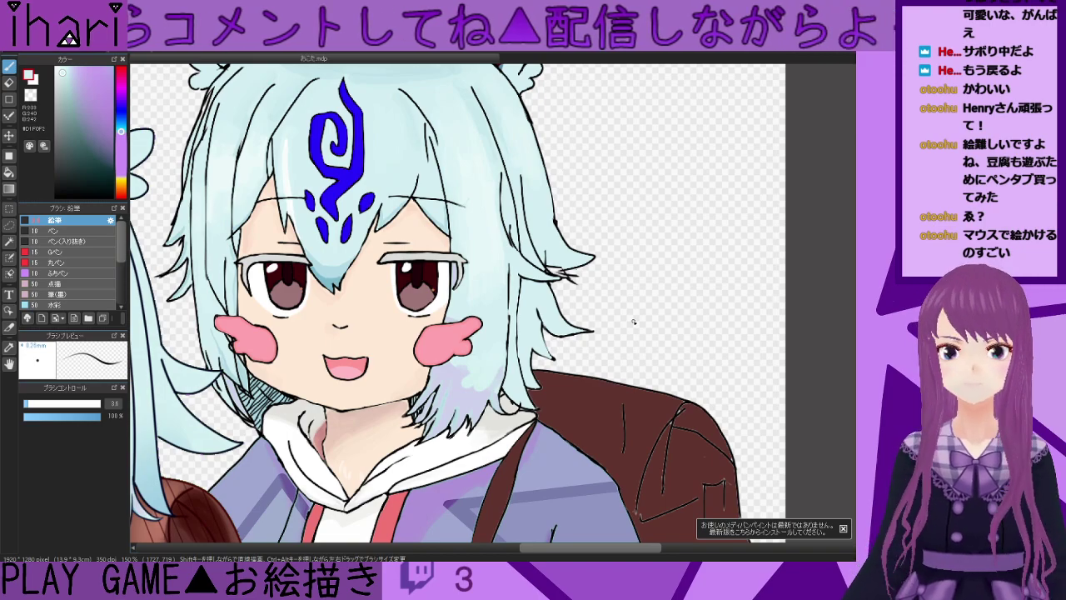
scroll(621, 265, "down", 1)
scroll(587, 279, "up", 2)
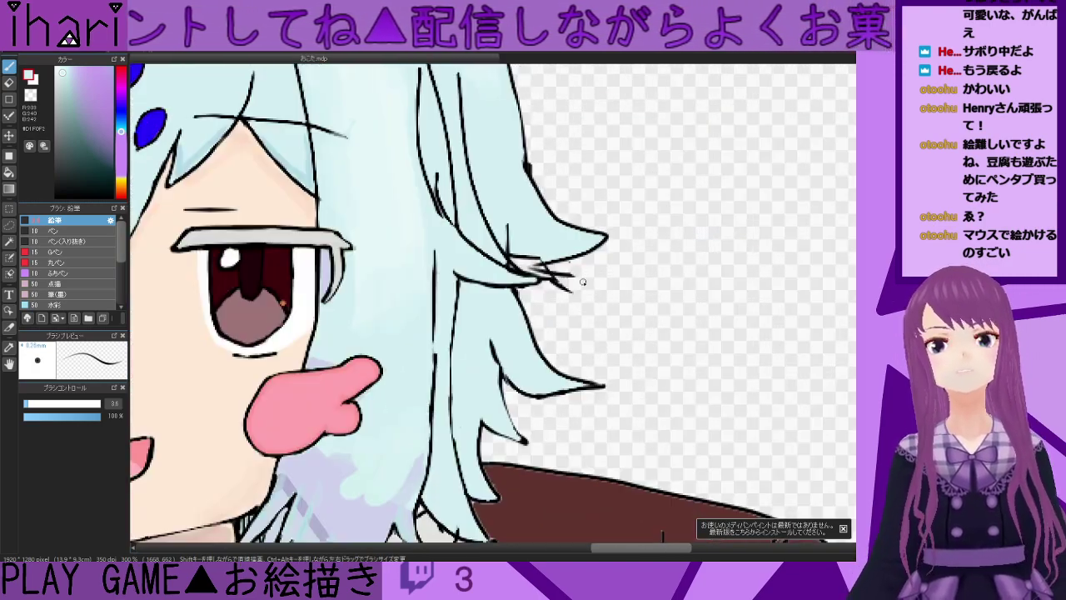
scroll(550, 315, "down", 2)
scroll(564, 285, "up", 4)
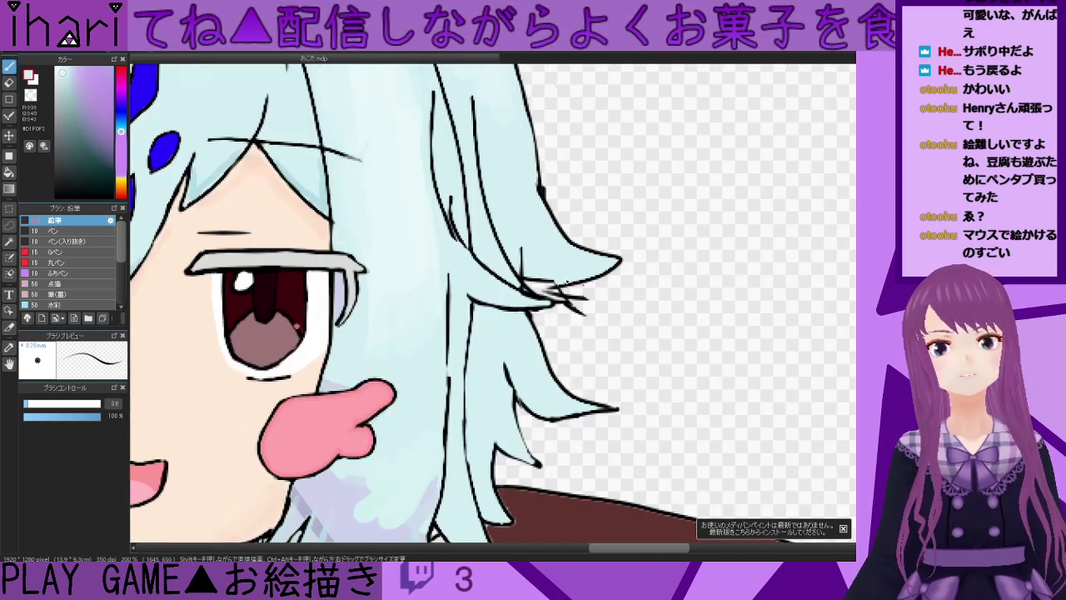
left_click(9, 83)
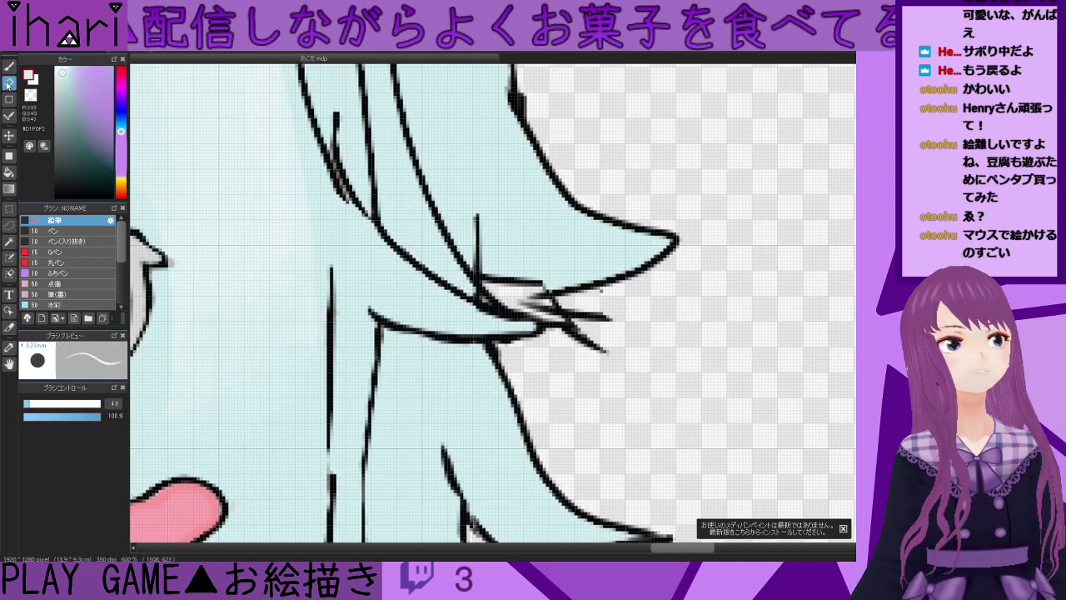
mouse_move(607, 341)
left_mouse_down()
mouse_move(535, 348)
mouse_move(565, 351)
mouse_move(633, 324)
mouse_move(506, 309)
mouse_move(586, 323)
mouse_move(488, 291)
mouse_move(504, 298)
mouse_move(485, 302)
mouse_move(557, 350)
mouse_move(551, 336)
mouse_move(572, 330)
mouse_move(480, 295)
left_mouse_up()
key("b")
mouse_move(478, 210)
left_mouse_down()
mouse_move(476, 238)
mouse_move(475, 217)
left_mouse_up()
mouse_move(477, 264)
left_mouse_down()
mouse_move(517, 275)
mouse_move(516, 292)
mouse_move(582, 273)
mouse_move(541, 291)
mouse_move(473, 279)
mouse_move(463, 263)
left_mouse_up()
- Outline the upper side lock's lower edge in black, cover leftover sketch lines with pale blue, and trim the edge at brush size 2
left_click(55, 198)
left_click(582, 273, "alt")
left_click_drag(544, 281, 490, 279)
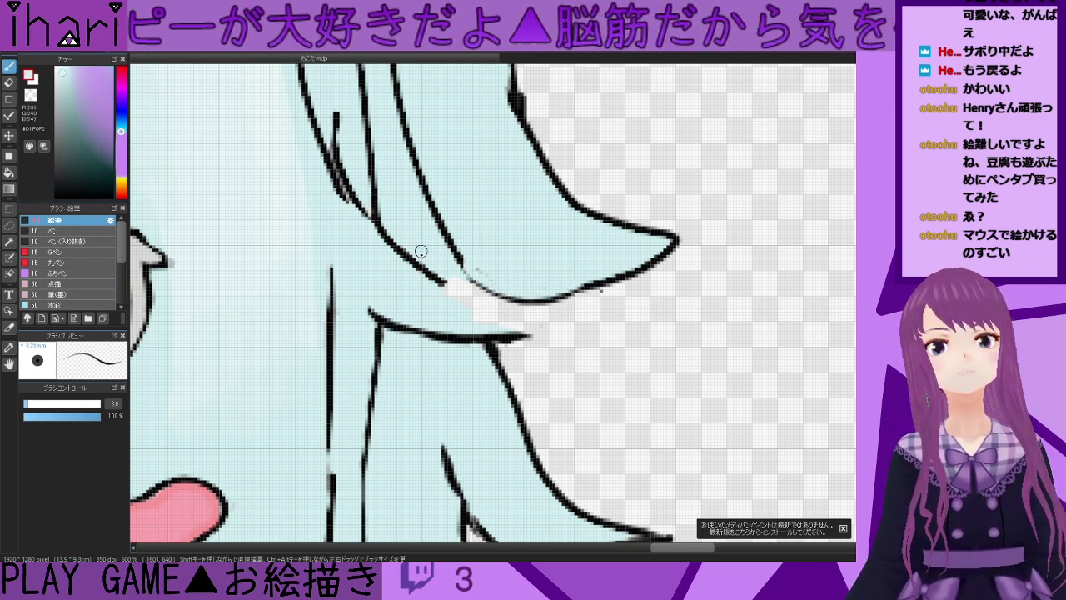
left_click_drag(28, 406, 26, 409)
left_click_drag(574, 292, 532, 305)
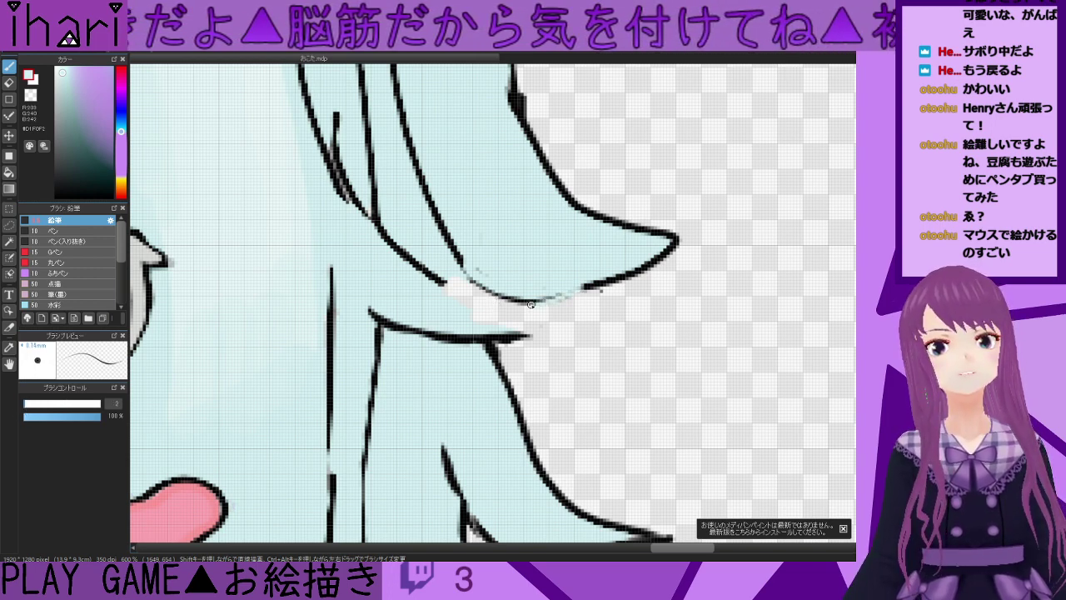
- Redraw the upper side lock's lower outline in black at brush size 2, joining it to the inner strand line
left_click(57, 197)
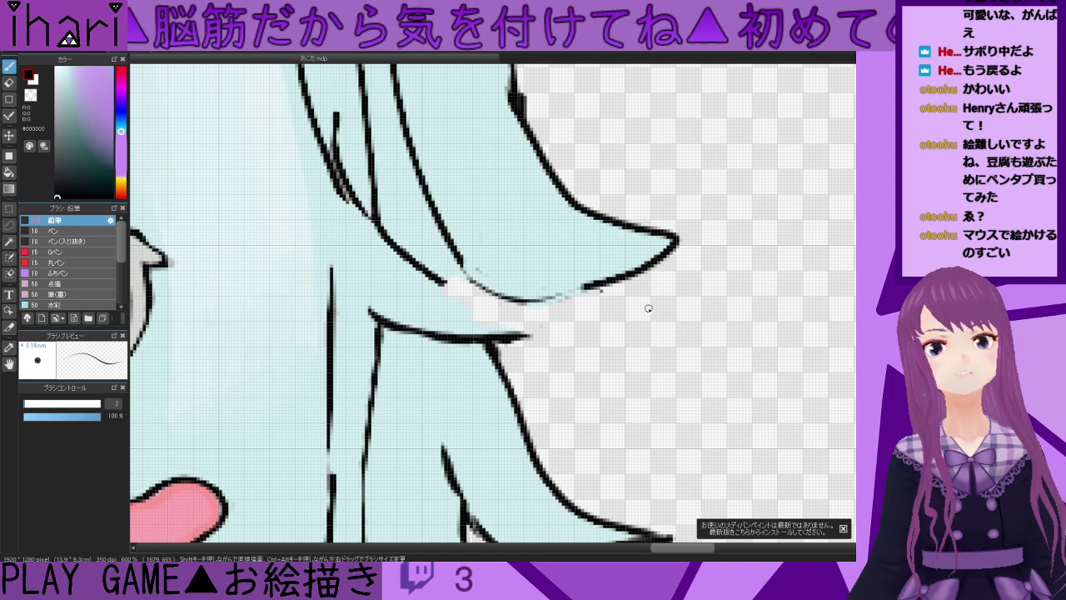
mouse_move(587, 287)
left_mouse_down()
mouse_move(491, 293)
mouse_move(447, 238)
left_mouse_up()
left_click(9, 82)
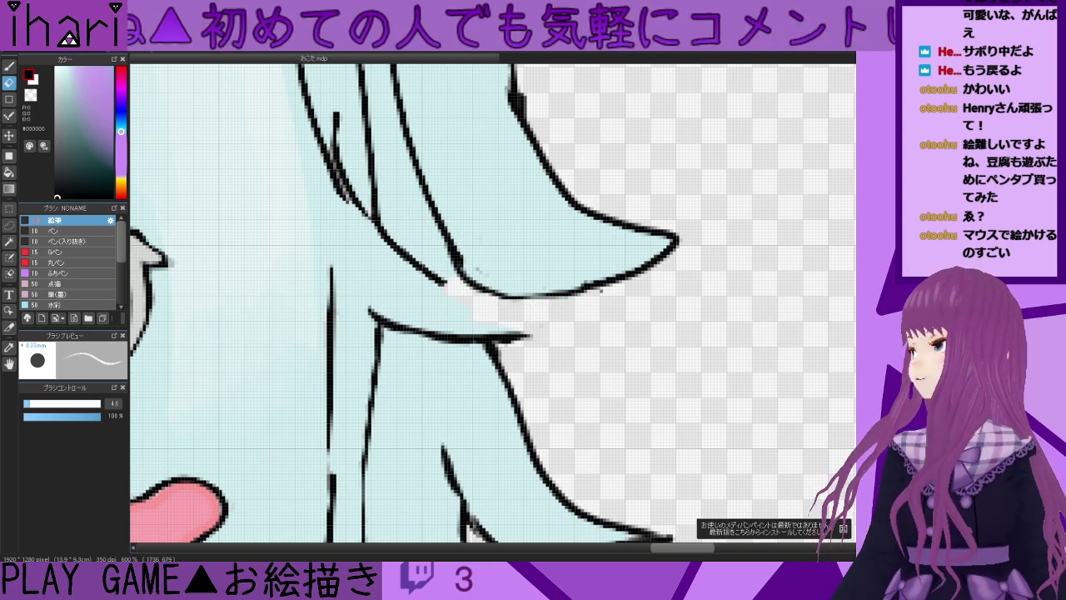
- Outline the middle side lock's pointed tip in black at brush size 2 and fill its inside with pale blue
key("b")
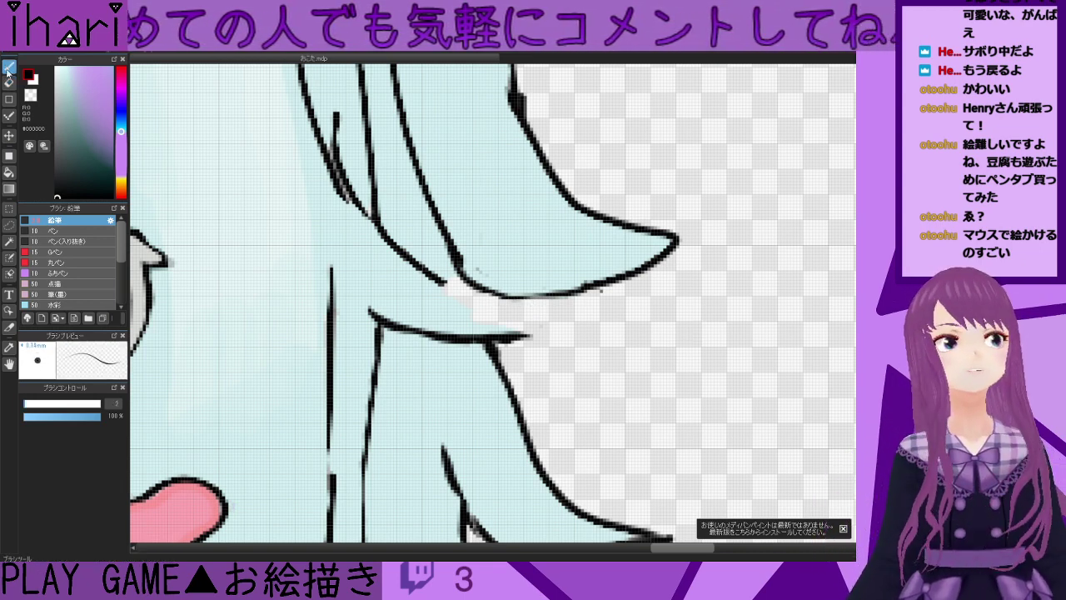
mouse_move(579, 292)
left_mouse_down()
mouse_move(498, 293)
mouse_move(443, 244)
left_mouse_up()
mouse_move(442, 283)
left_mouse_down()
mouse_move(554, 319)
mouse_move(540, 326)
left_mouse_up()
right_click(427, 296)
left_click_drag(476, 314, 534, 326)
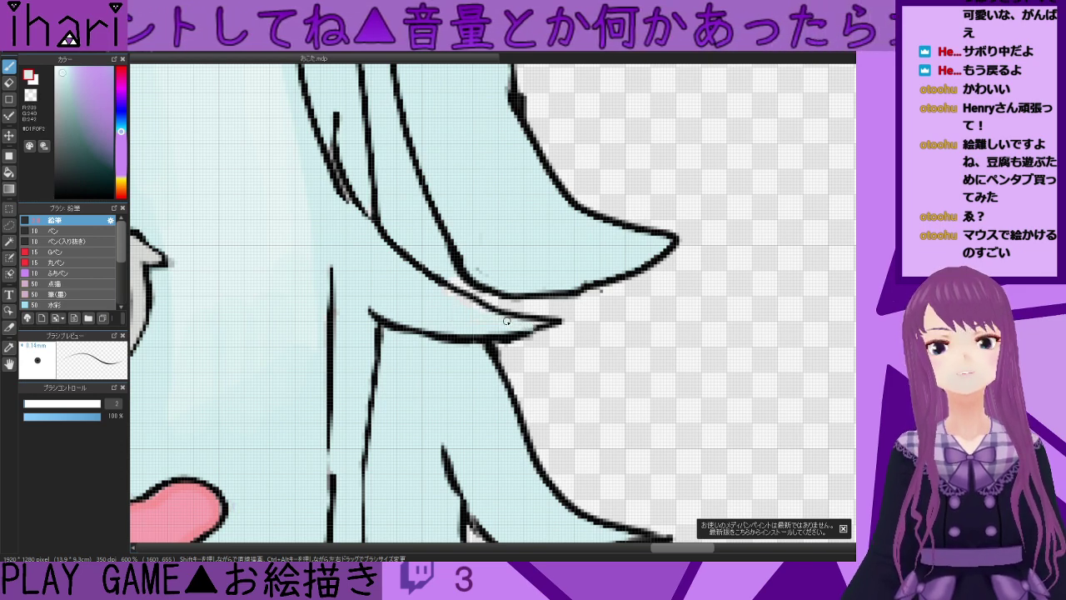
left_click_drag(436, 287, 545, 328)
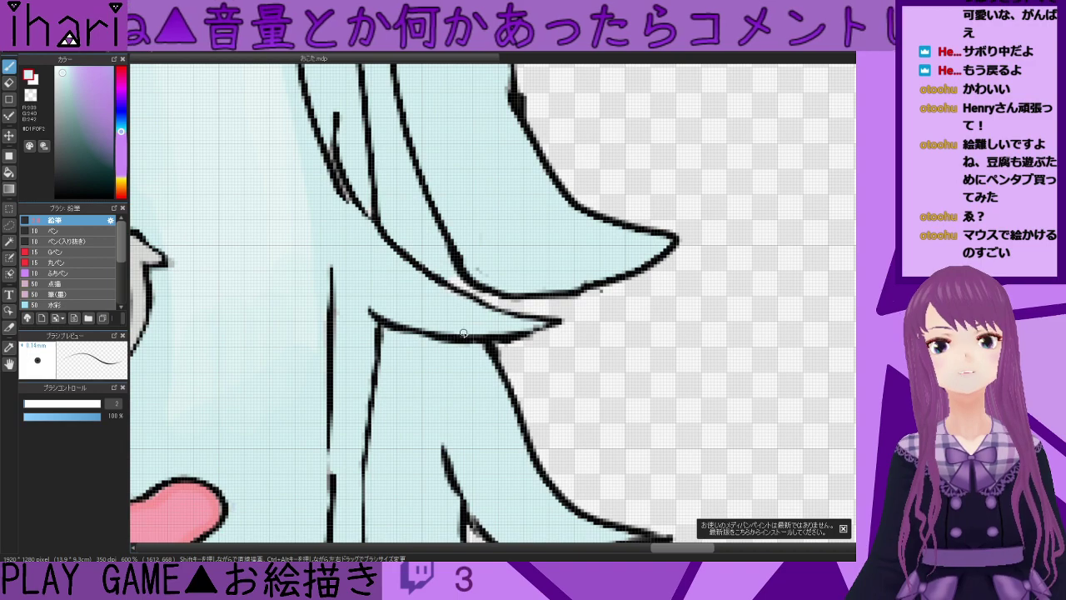
- Extend the upper side lock's inner strand line in black down to the middle lock's upper edge
right_click(480, 290)
left_click_drag(481, 297, 455, 261)
right_click(459, 274)
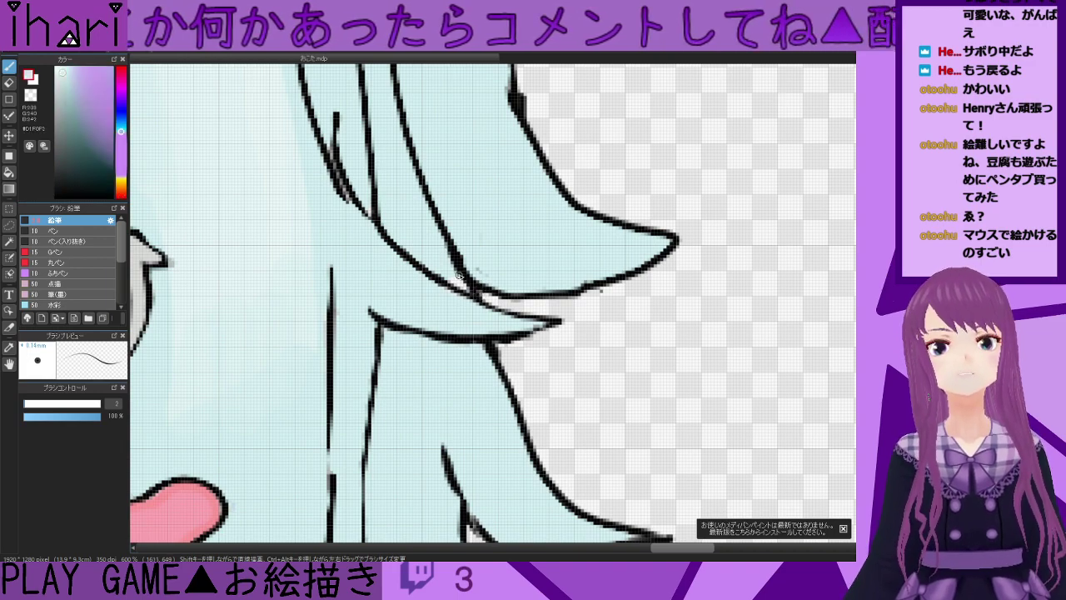
- Trim the thick knot on the outer outline above the upper side lock to smooth the curve
scroll(460, 292, "down", 4)
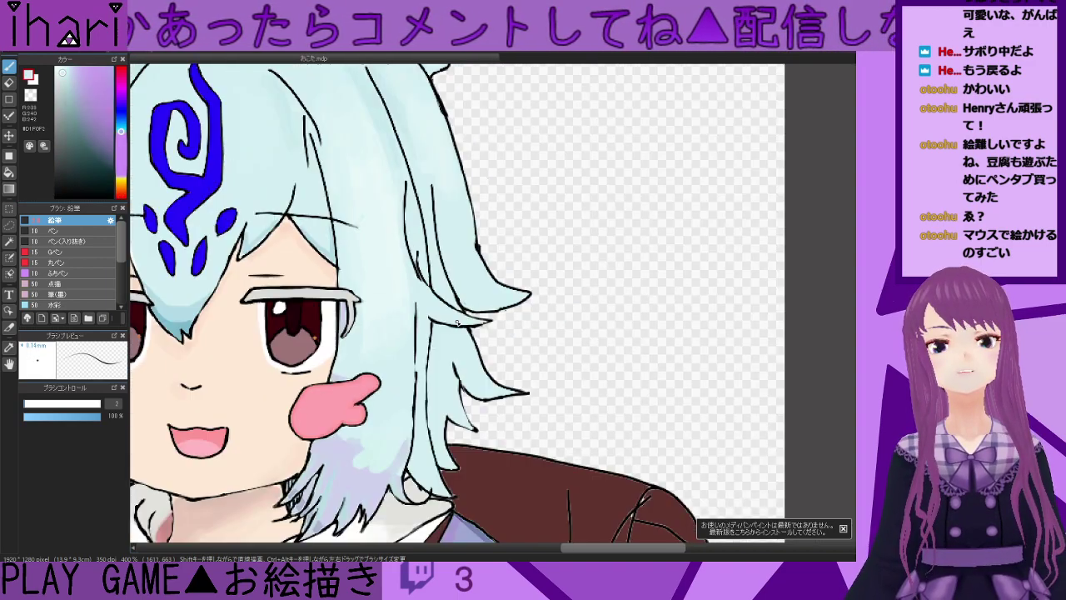
scroll(457, 319, "up", 4)
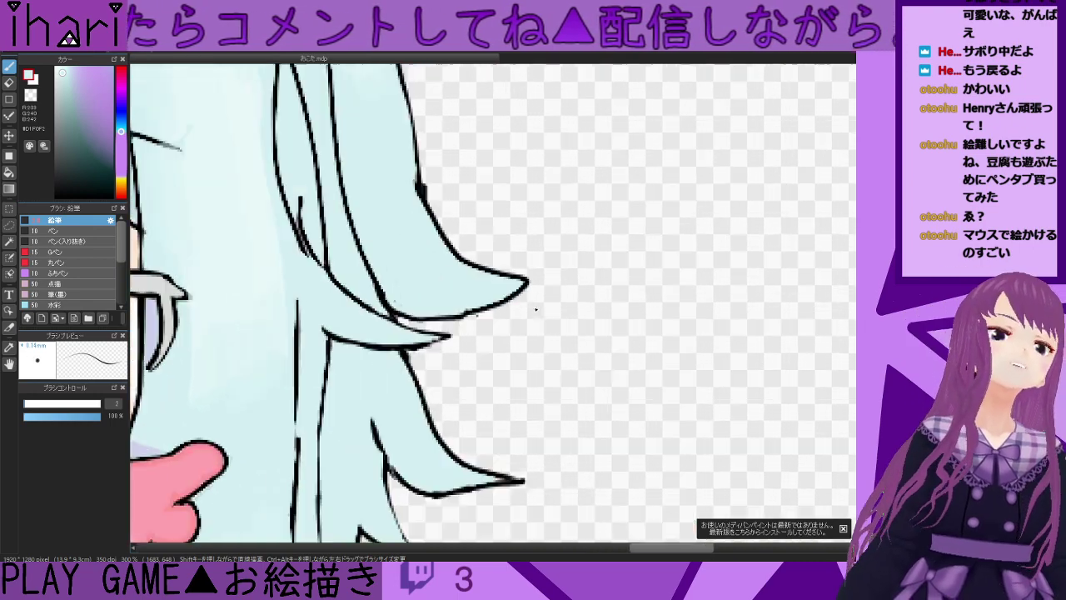
key("e")
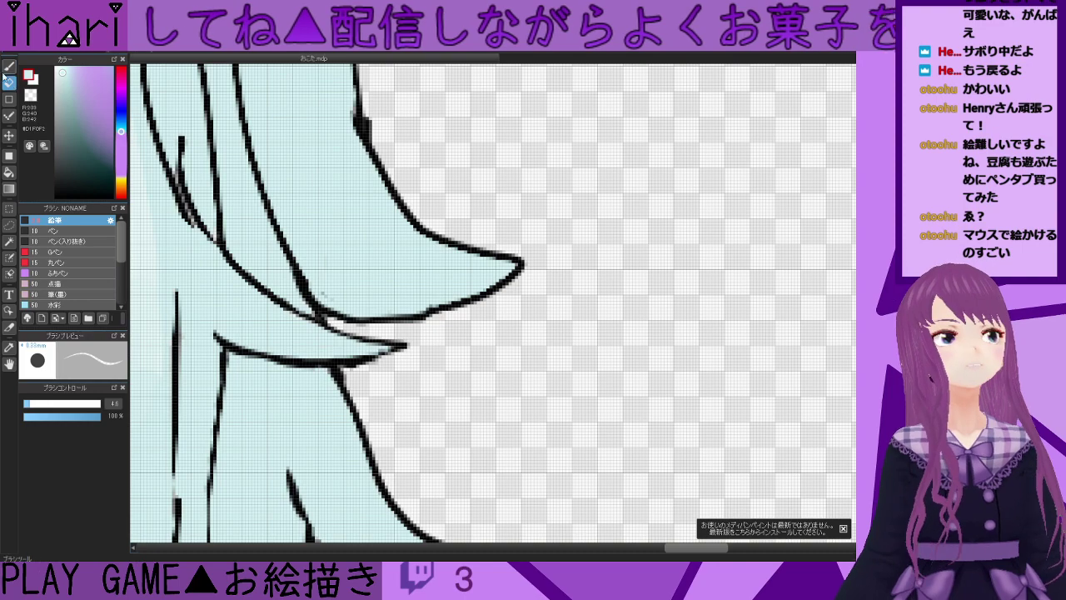
key("b")
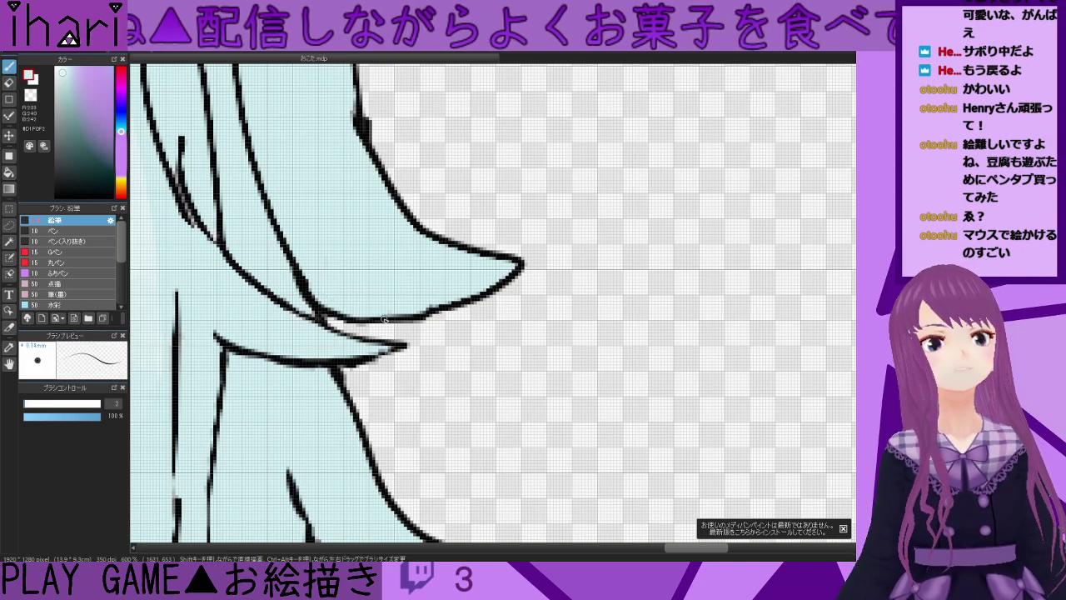
scroll(358, 339, "down", 2)
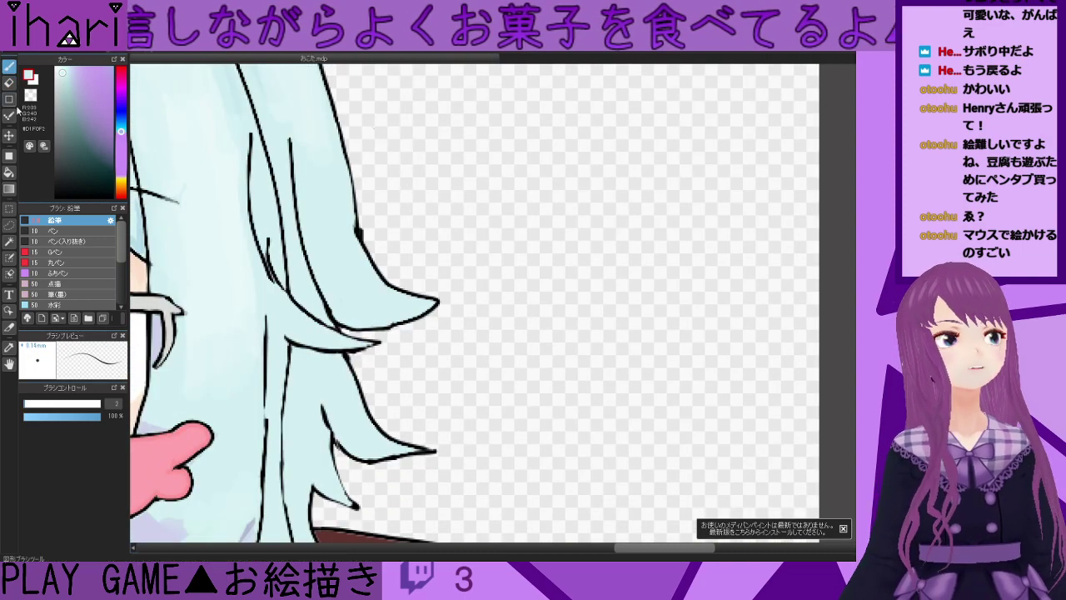
key("e")
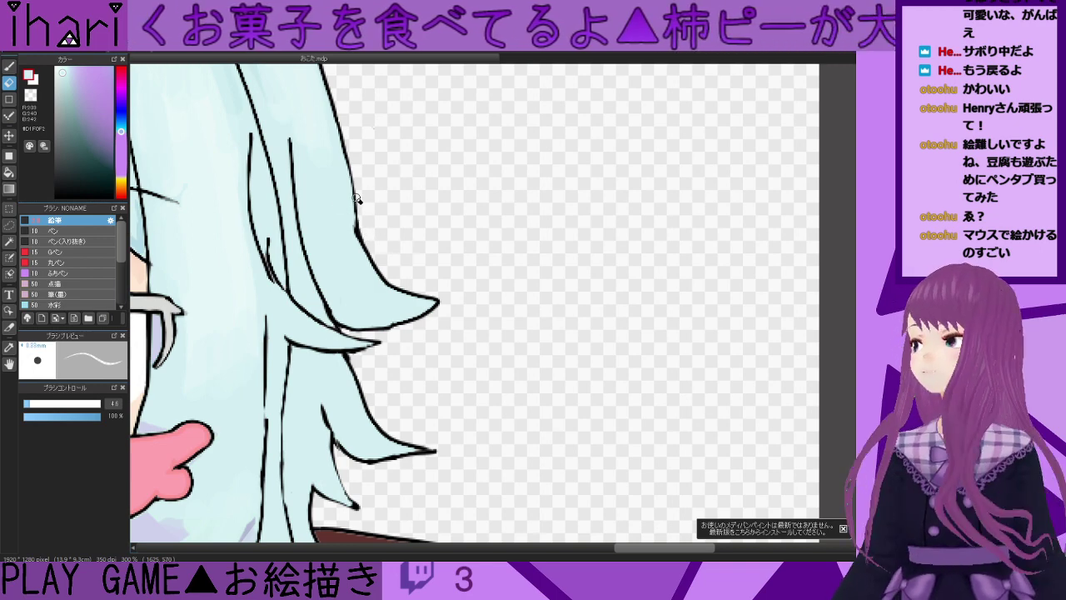
scroll(302, 200, "up", 1)
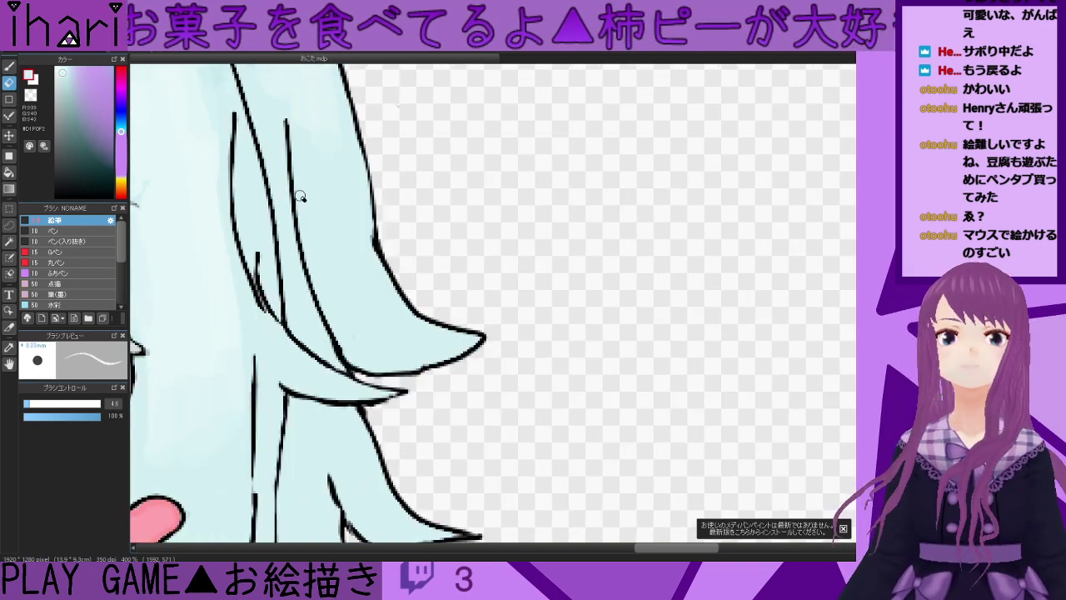
left_click(11, 67)
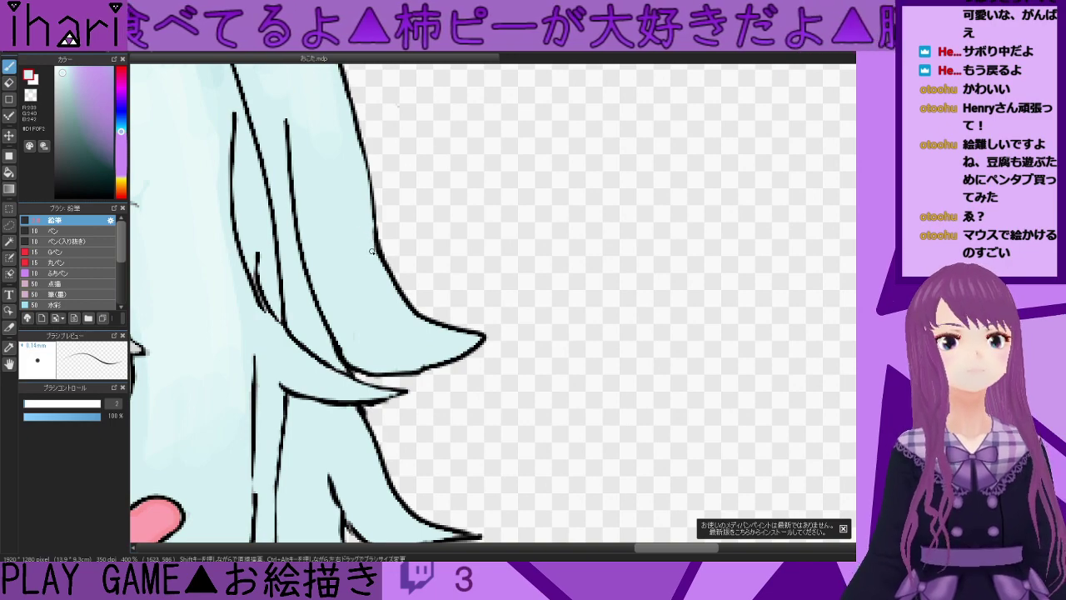
- Erase the blunt line end at the tip of the side lock beside the cheek mark
scroll(401, 320, "down", 3)
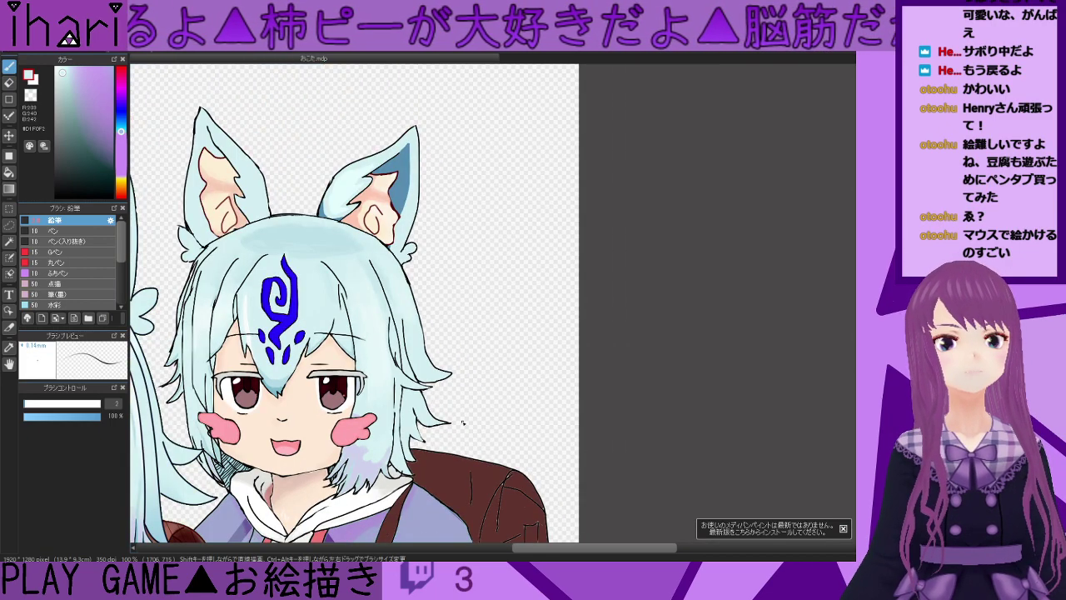
scroll(493, 303, "down", 2)
left_click_drag(596, 549, 565, 560)
scroll(596, 310, "down", 1)
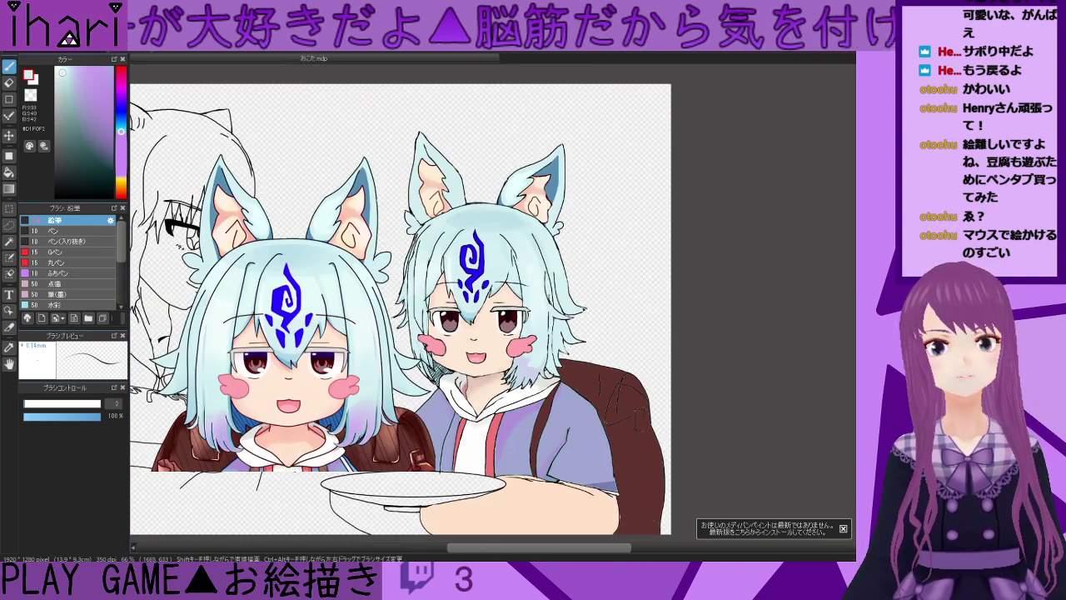
scroll(580, 313, "up", 1)
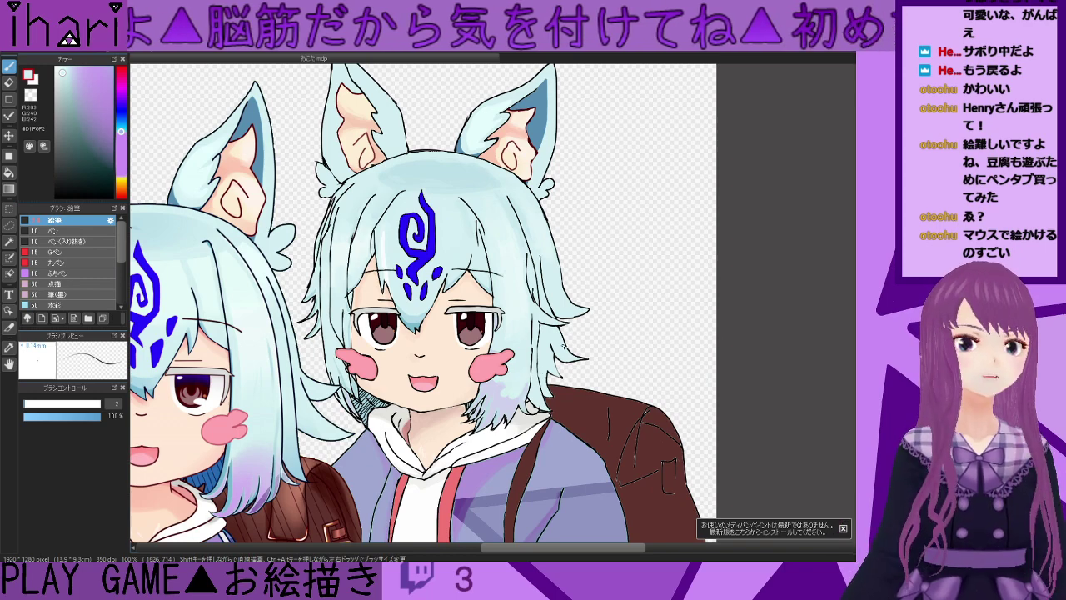
scroll(579, 341, "up", 5)
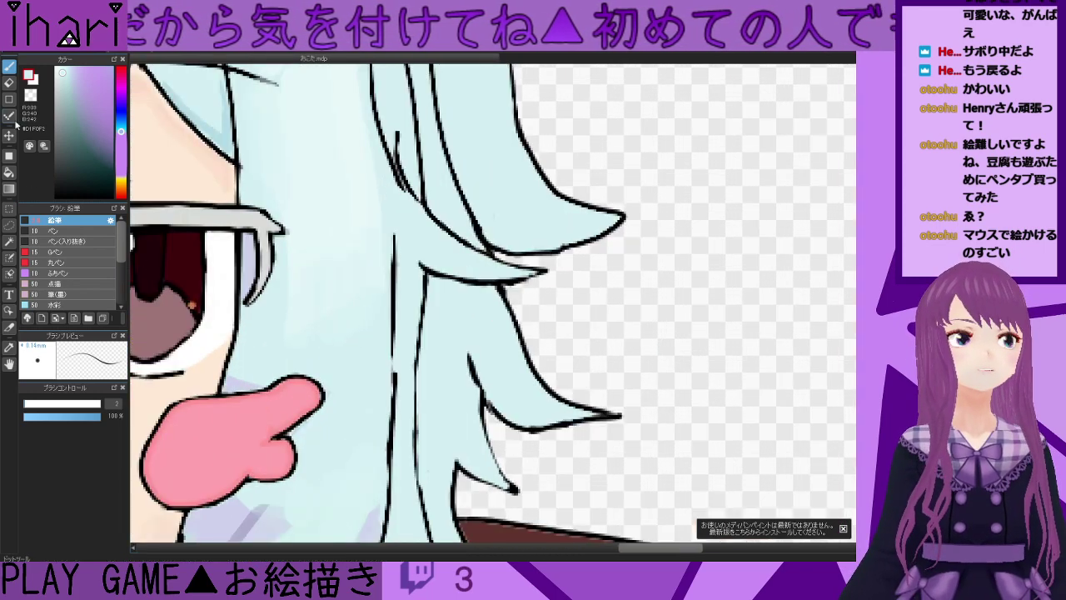
left_click(9, 83)
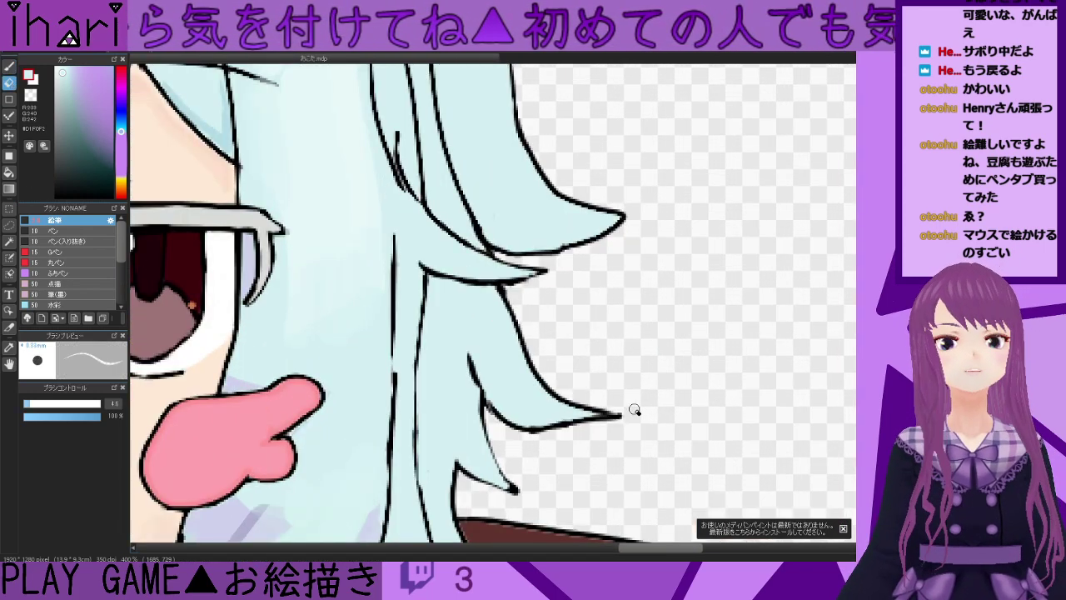
left_click_drag(620, 419, 573, 440)
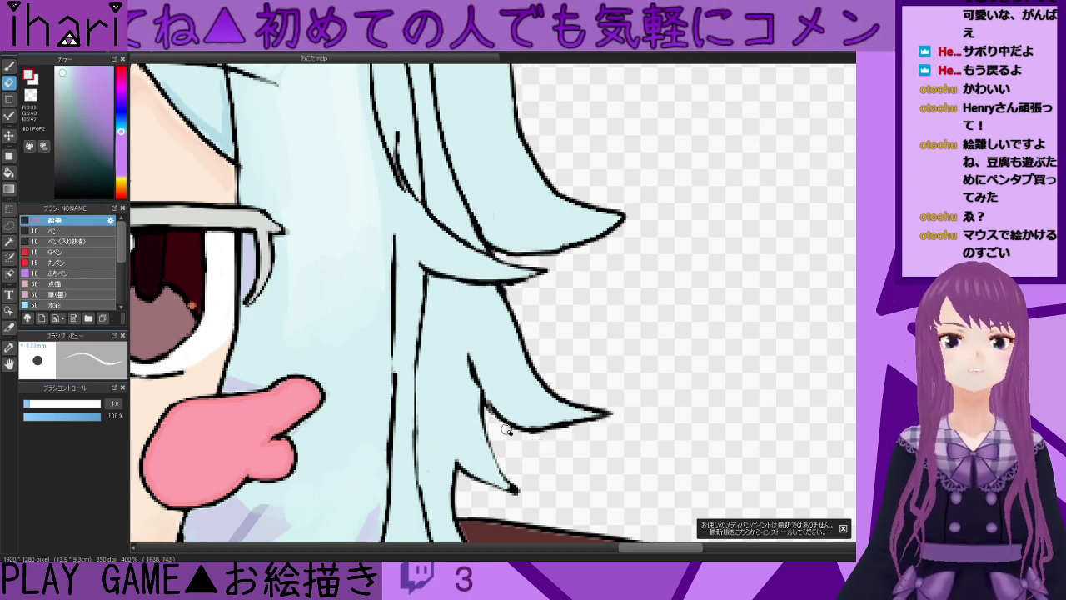
- Redraw the small lower side lock's outer and lower edges in black, joining them to the lock above
left_click(9, 65)
scroll(500, 459, "down", 1)
scroll(500, 459, "up", 1)
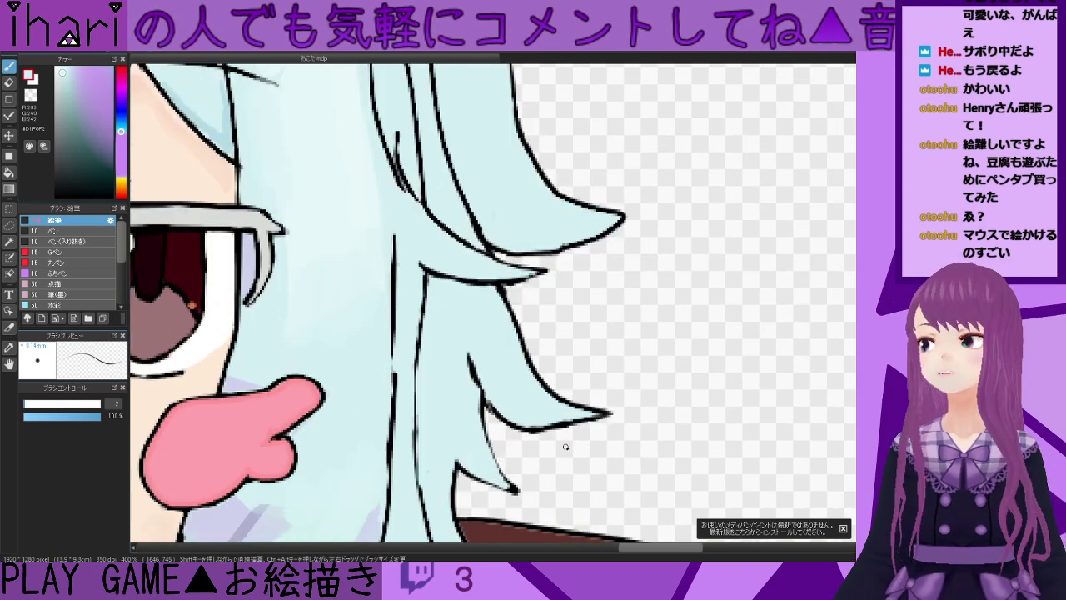
scroll(558, 468, "up", 1)
right_click(519, 412)
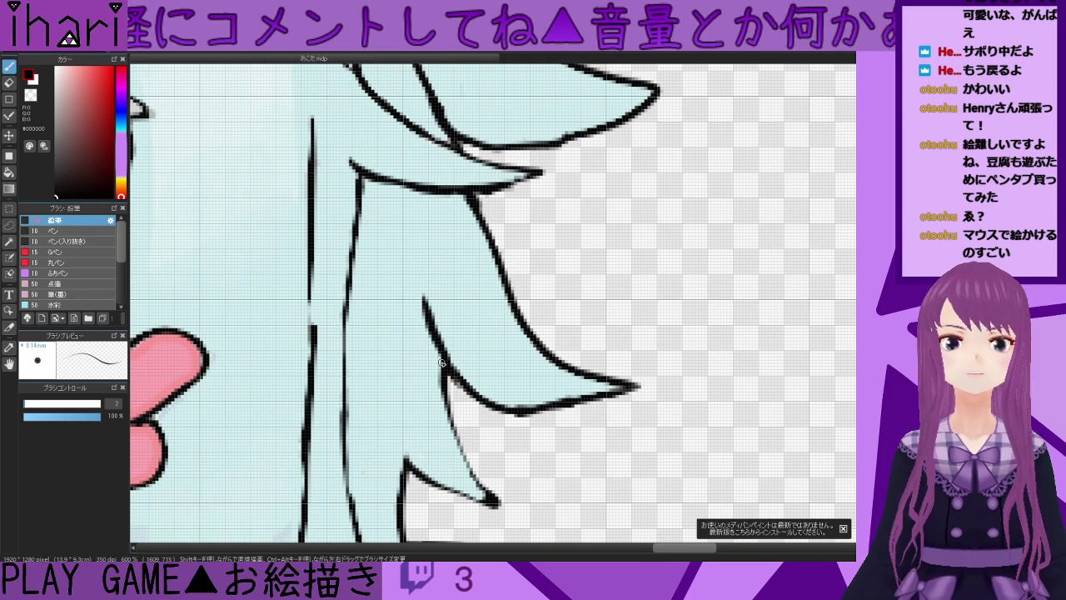
mouse_move(486, 498)
left_mouse_down()
mouse_move(449, 429)
mouse_move(435, 351)
left_mouse_up()
mouse_move(477, 498)
left_mouse_down()
mouse_move(411, 458)
mouse_move(416, 467)
mouse_move(441, 457)
mouse_move(410, 452)
mouse_move(474, 493)
mouse_move(411, 453)
mouse_move(439, 476)
mouse_move(413, 458)
left_mouse_up()
left_click(409, 452, "alt")
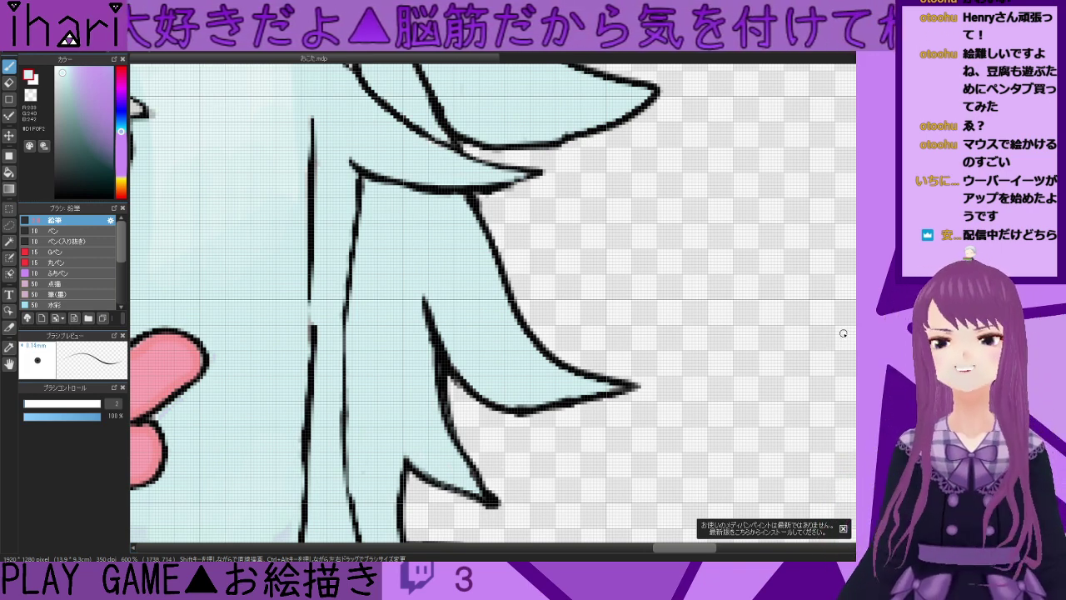
- Even out the lower part of the long vertical strand line beside the cheek with black
scroll(853, 334, "down", 3)
scroll(475, 329, "down", 3)
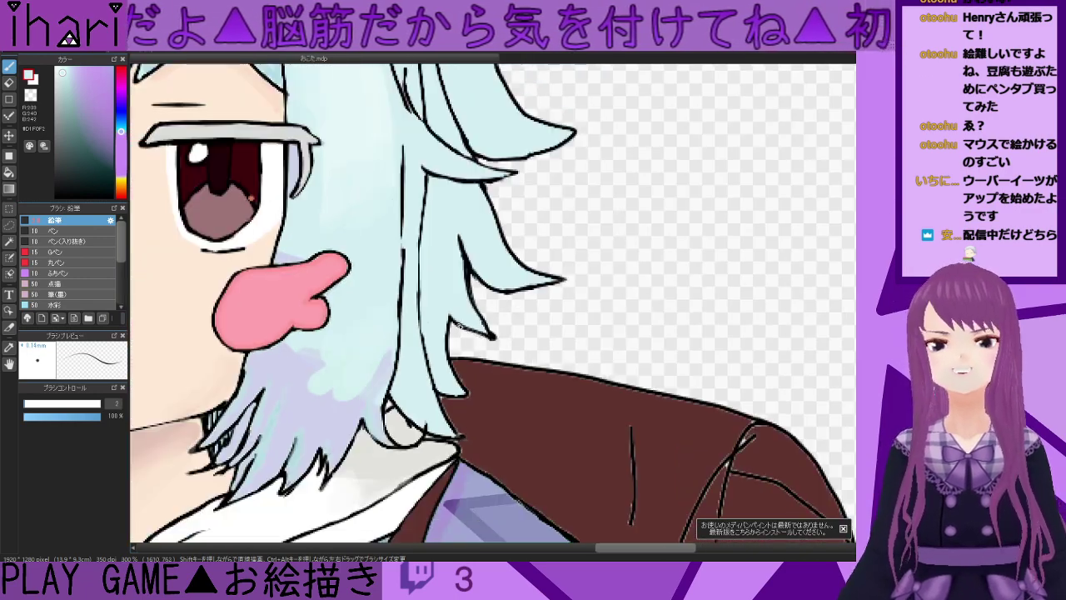
scroll(442, 289, "up", 4)
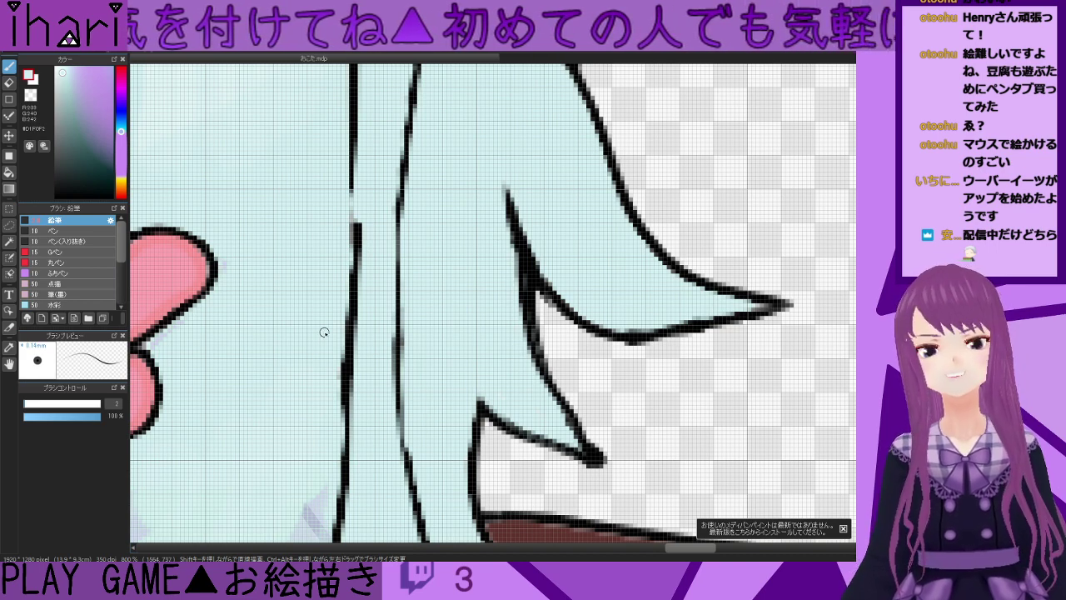
left_click(347, 388, "alt")
left_click_drag(347, 388, 340, 523)
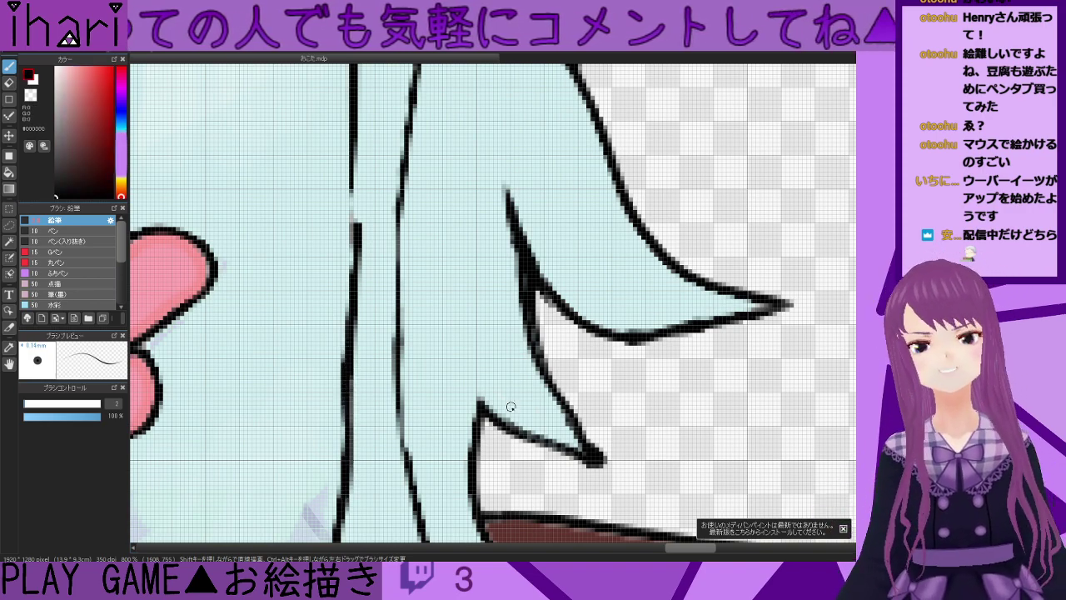
- Thin the upper end of the inner line between the two lower side locks with pale blue
scroll(510, 403, "down", 3)
scroll(520, 321, "down", 2)
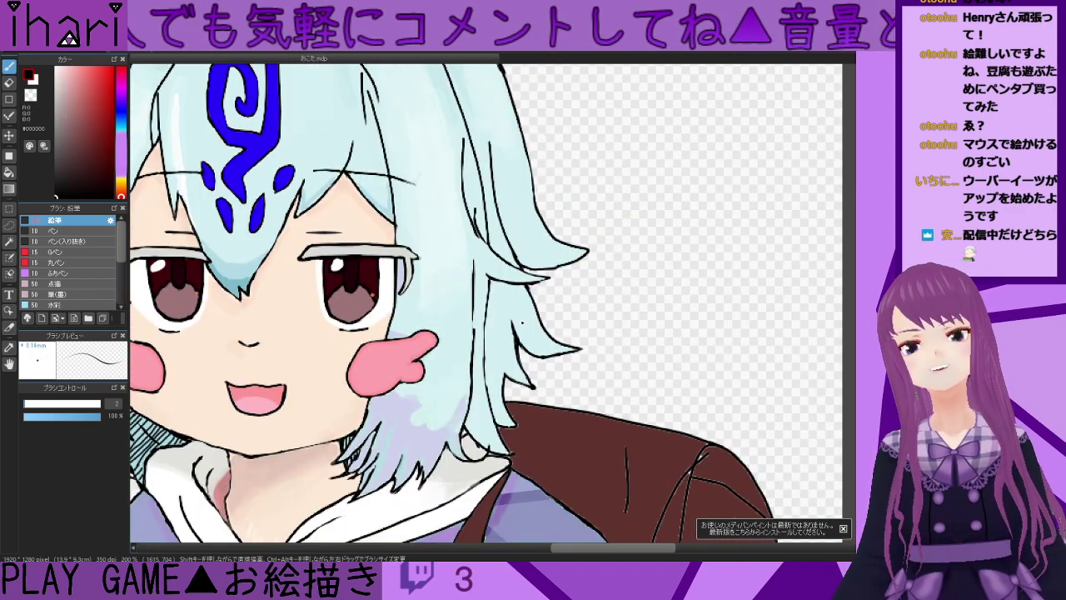
scroll(538, 319, "up", 3)
scroll(553, 346, "up", 1)
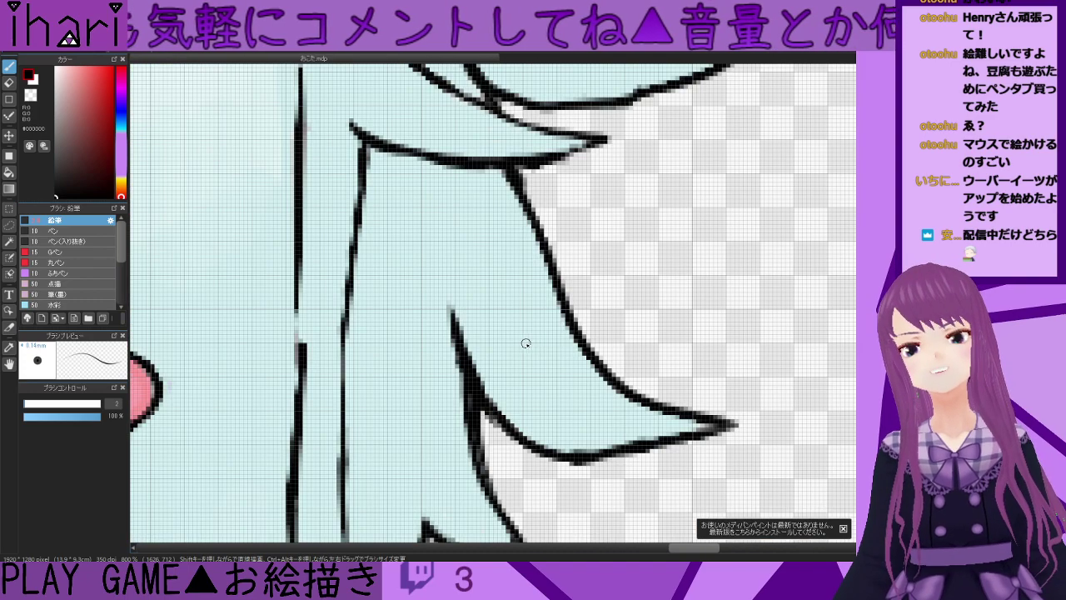
left_click(486, 339, "alt")
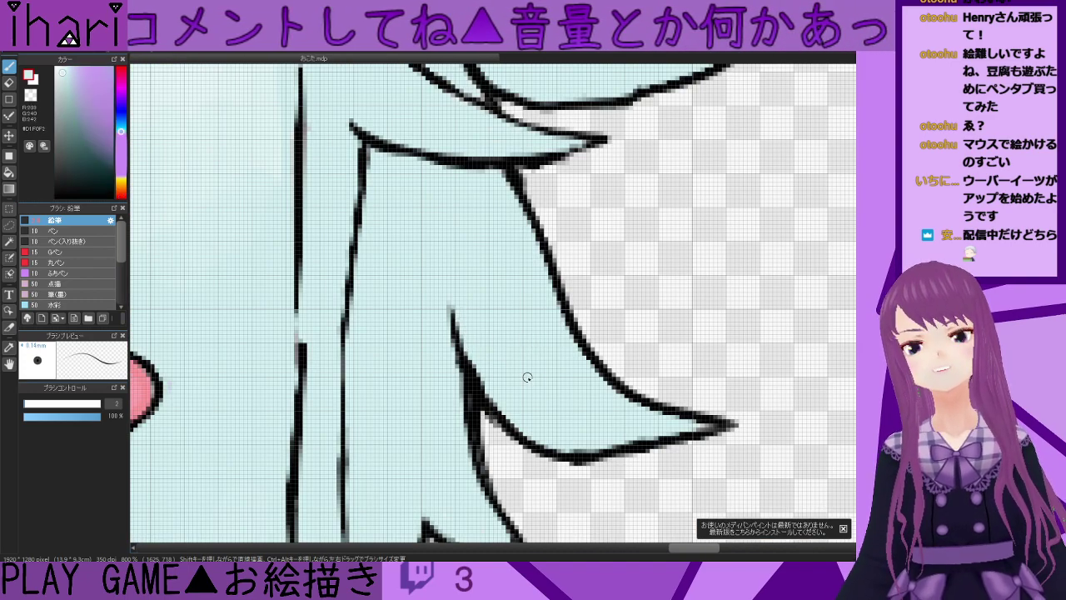
- Outline the hair lock overlapping the backpack in black to a sharper tip and tidy its inner corner with pale blue
left_click_drag(861, 319, 861, 367)
scroll(510, 371, "down", 1)
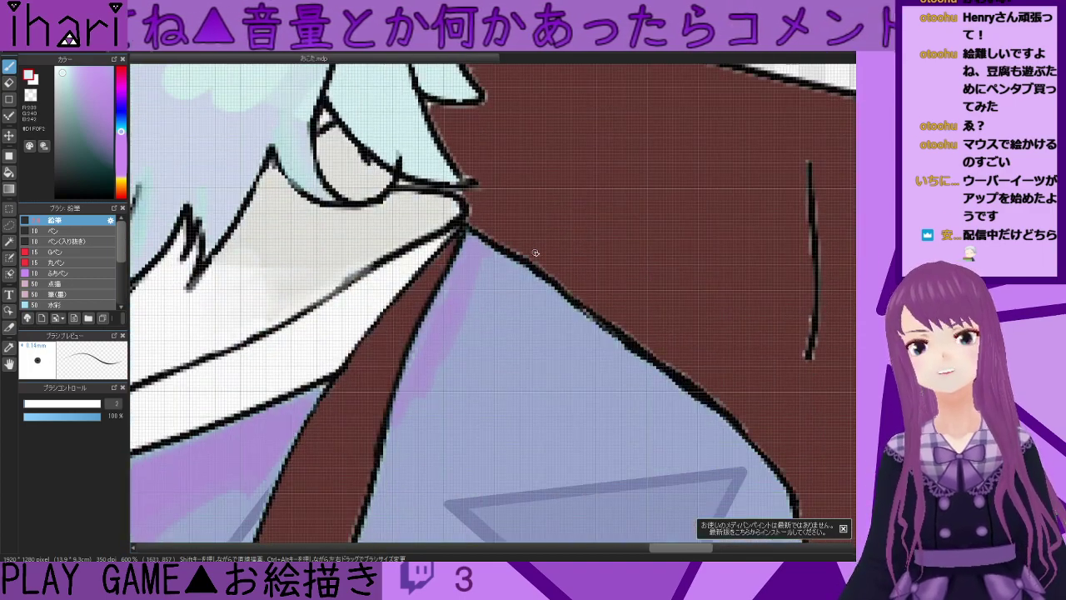
scroll(513, 207, "down", 2)
scroll(483, 352, "up", 3)
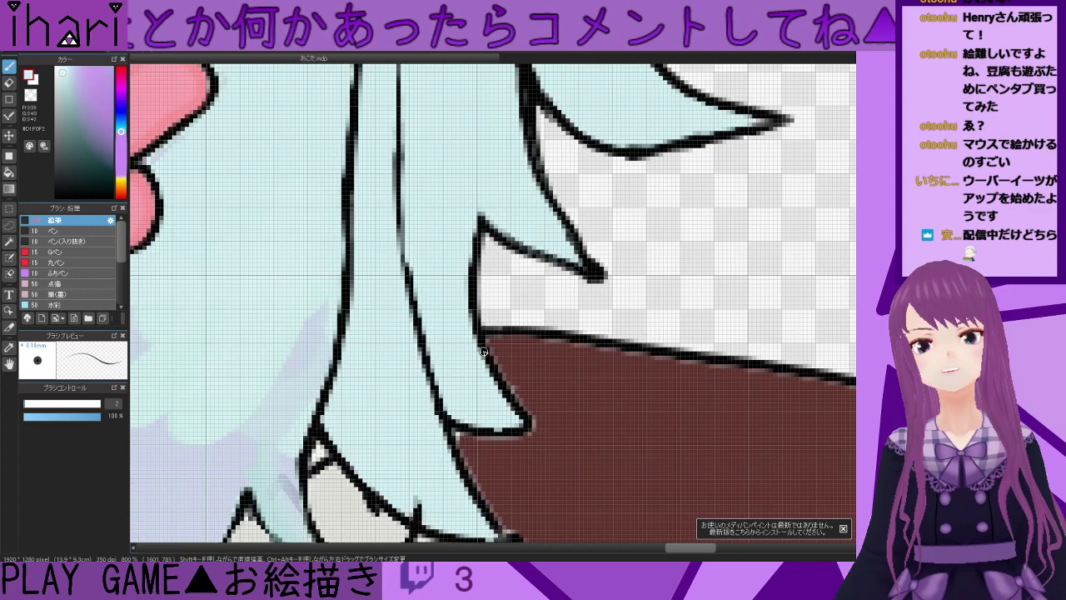
right_click(483, 351)
mouse_move(529, 419)
left_mouse_down()
mouse_move(431, 405)
mouse_move(506, 433)
mouse_move(438, 432)
left_mouse_up()
left_click(420, 416, "alt")
left_click_drag(431, 396, 445, 430)
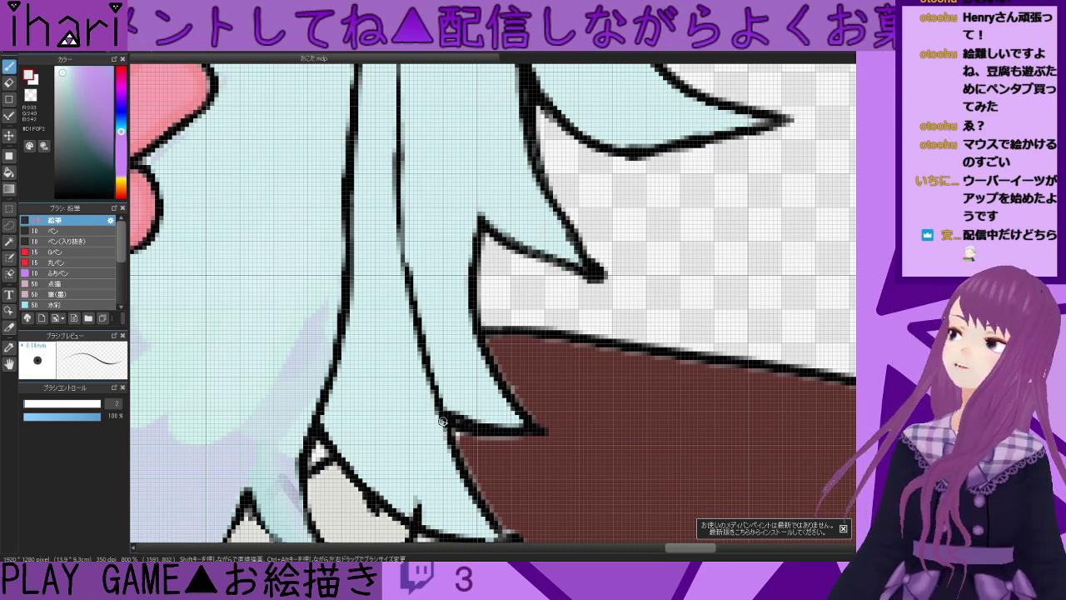
- Cover the stray tick on the lowest lock with pale blue, and refine its outer edge with black and backpack brown
mouse_move(426, 514)
left_mouse_down()
mouse_move(413, 503)
mouse_move(417, 519)
left_mouse_up()
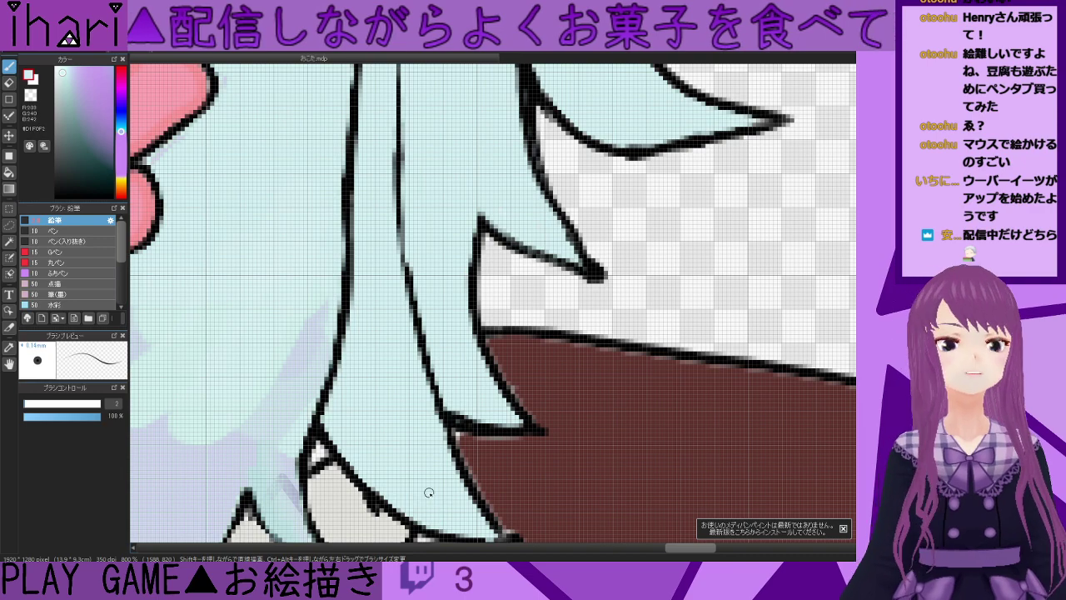
scroll(491, 304, "down", 3)
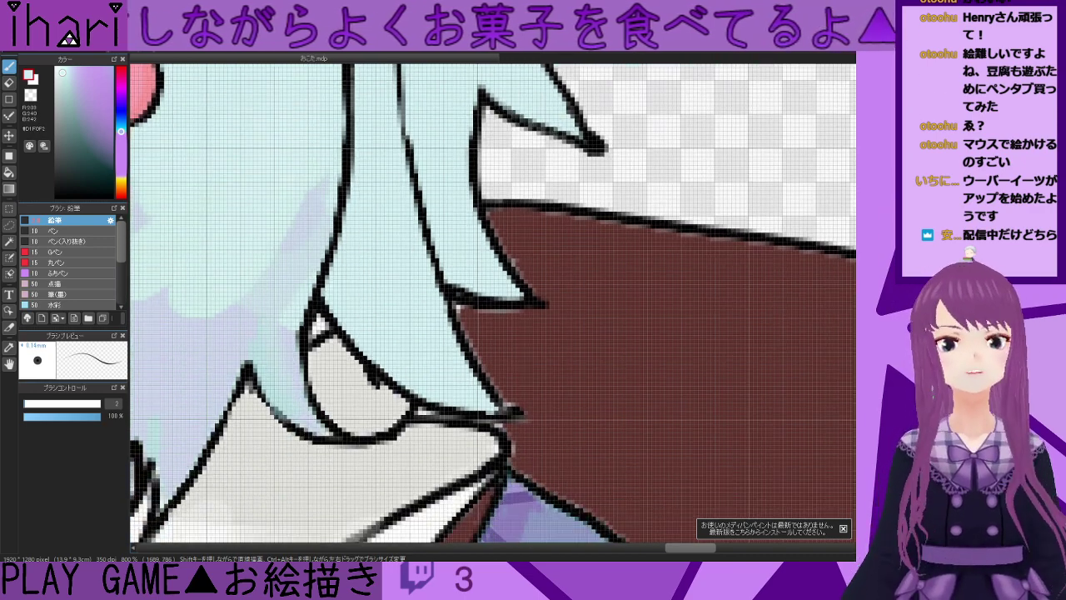
right_click(519, 403)
left_click_drag(509, 400, 482, 332)
left_click(497, 338, "alt")
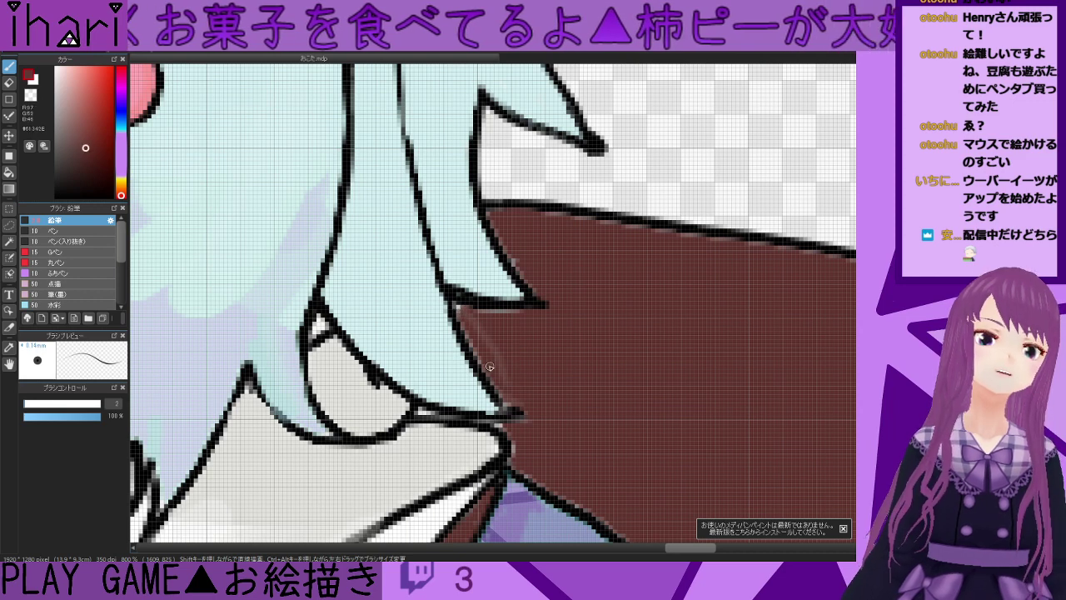
mouse_move(464, 324)
left_mouse_down()
mouse_move(458, 305)
mouse_move(523, 310)
left_mouse_up()
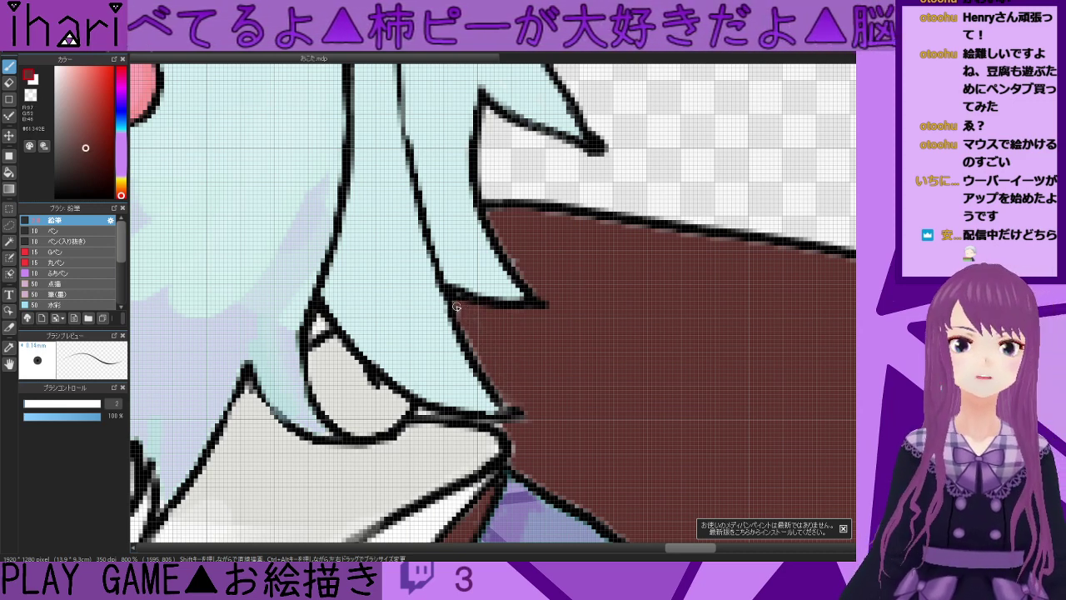
left_click_drag(456, 308, 476, 342)
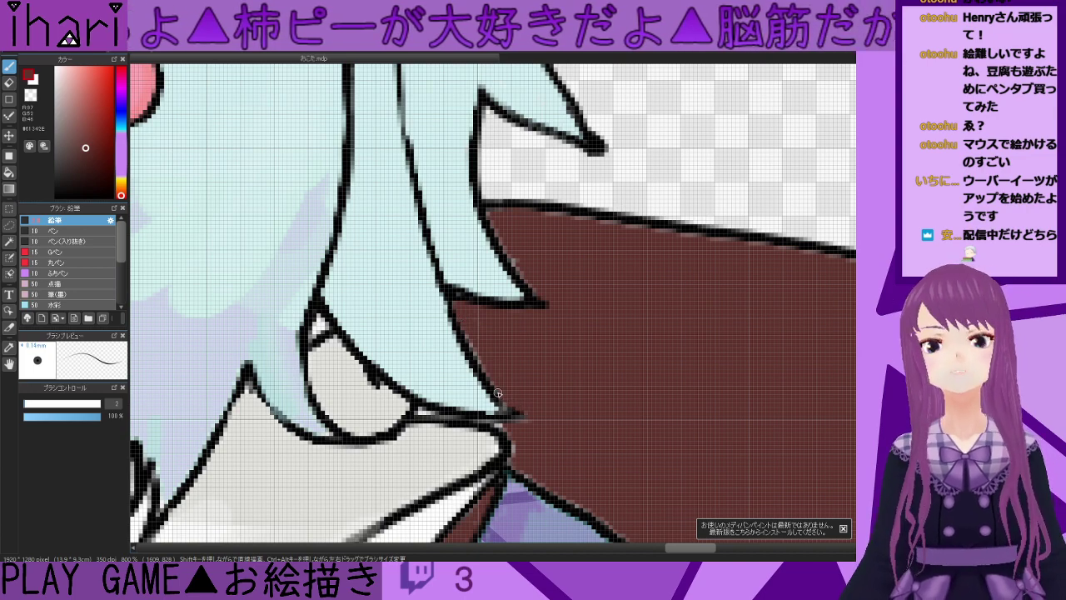
- Examine the whole illustration at different zoom levels, comparing the rear character's backpack with the front character's finished one
scroll(442, 398, "down", 5)
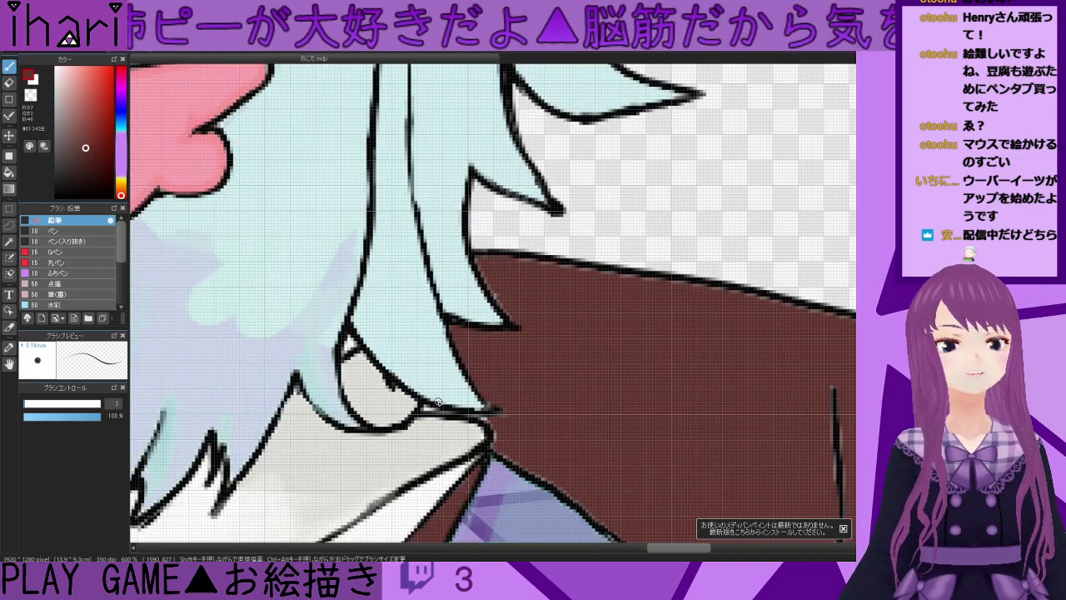
scroll(467, 426, "up", 3)
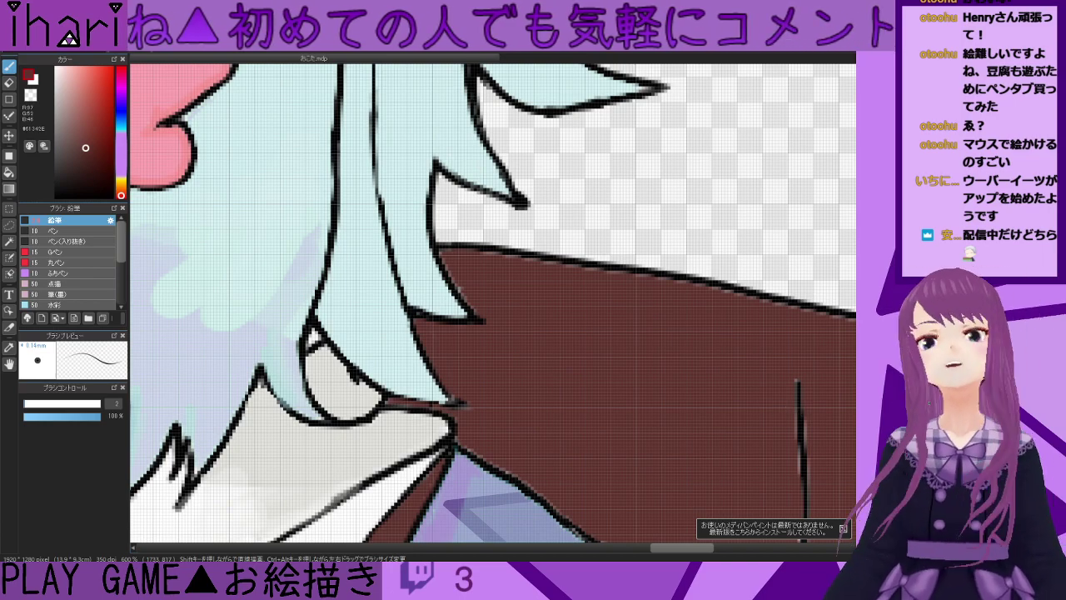
scroll(703, 425, "up", 3)
scroll(703, 426, "down", 8)
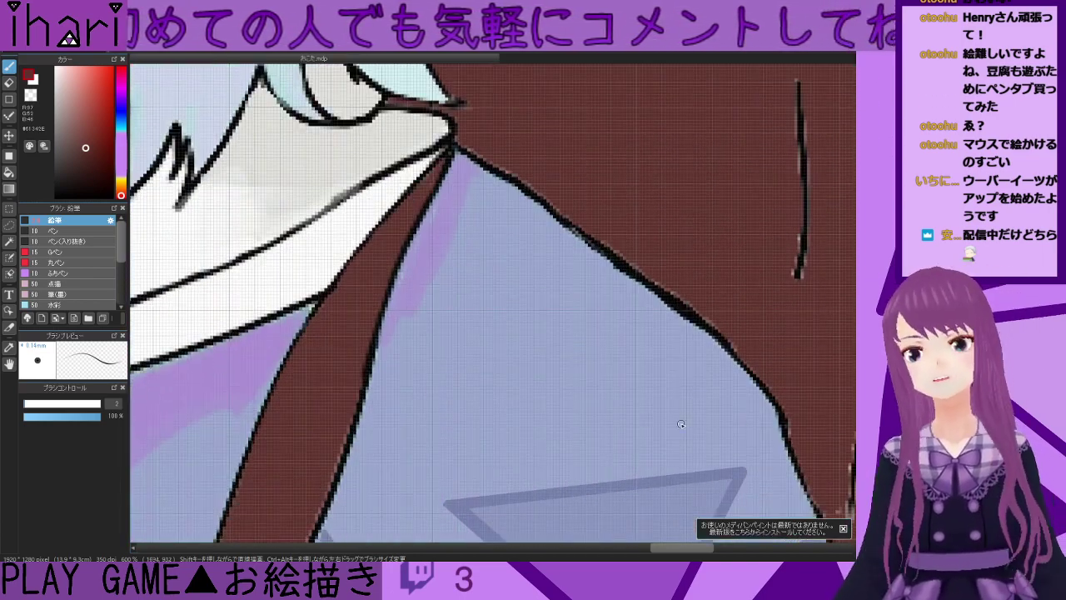
scroll(703, 425, "down", 5)
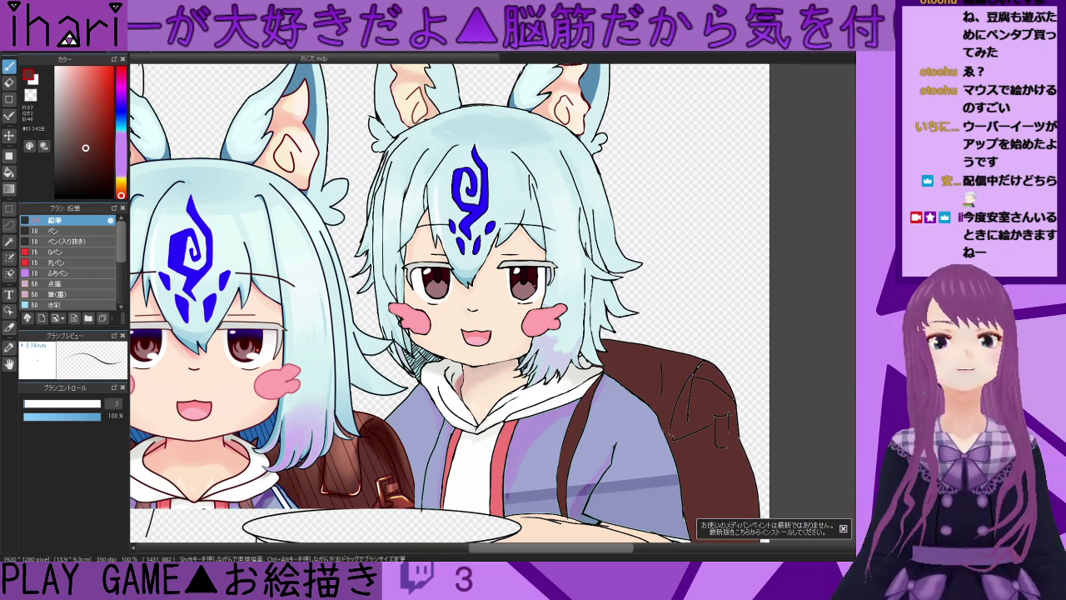
scroll(411, 418, "down", 2)
scroll(545, 431, "down", 2)
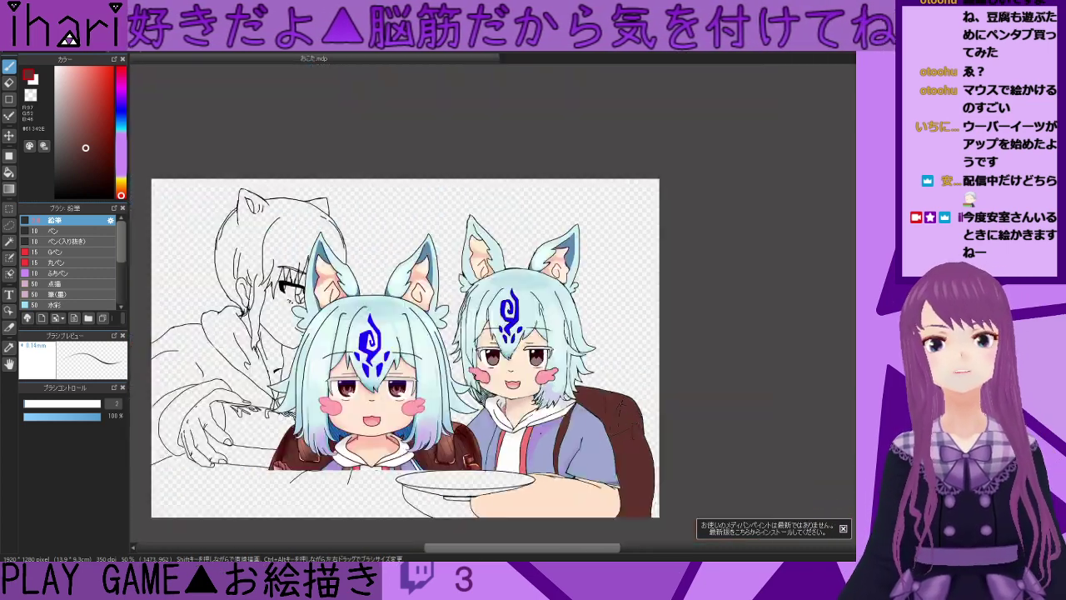
scroll(774, 362, "down", 1)
scroll(489, 381, "down", 1)
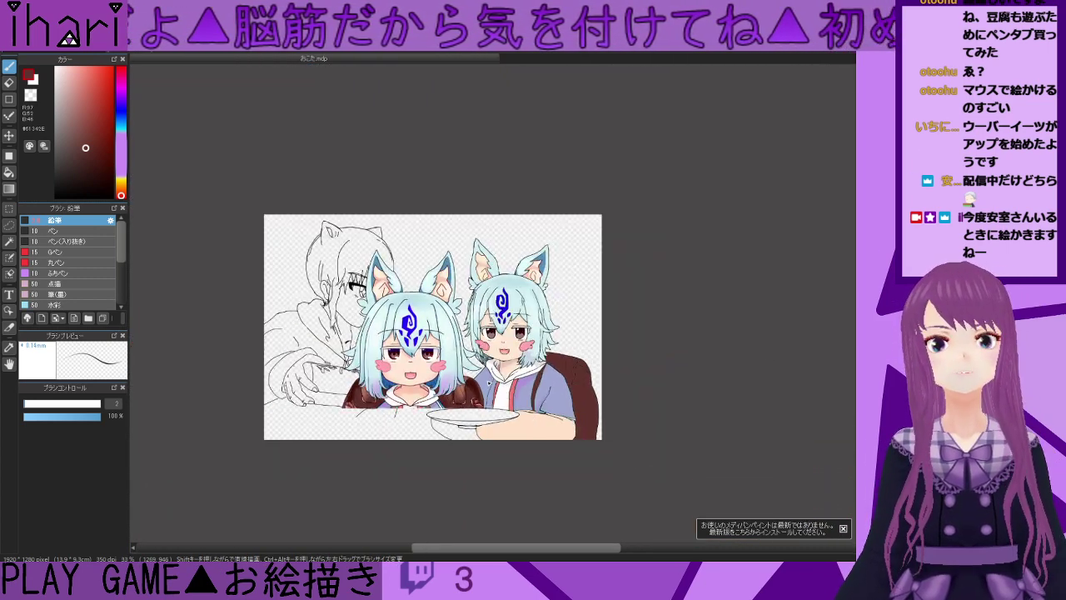
scroll(489, 383, "up", 3)
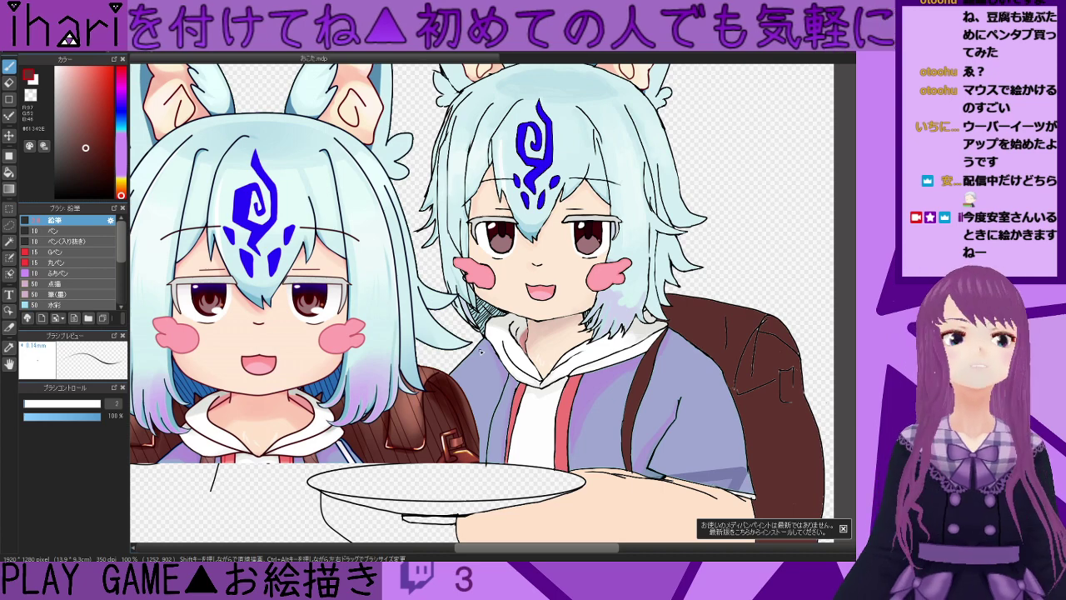
scroll(473, 343, "down", 1)
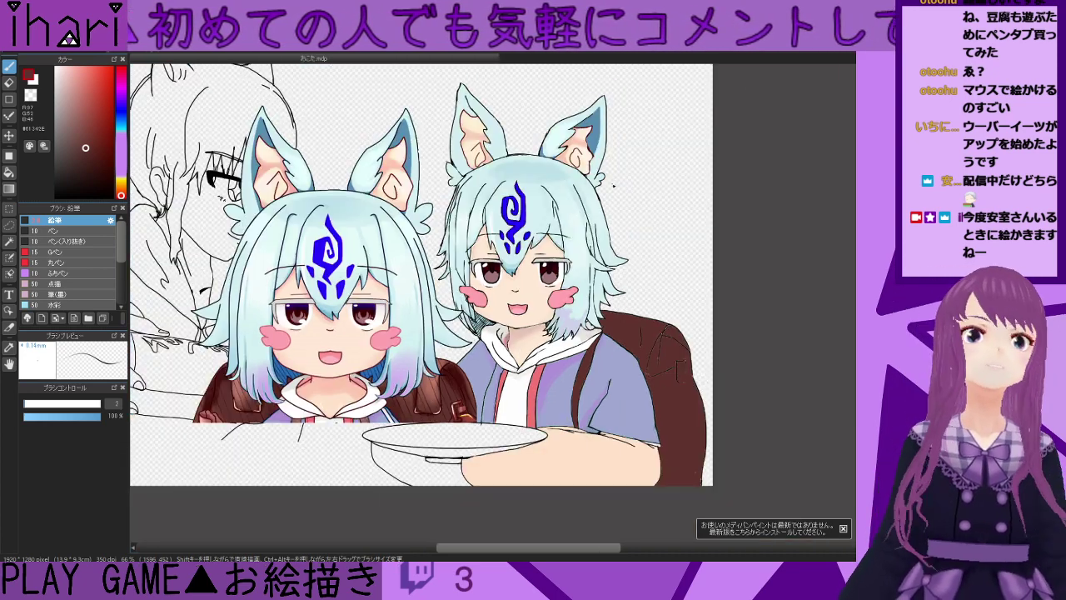
scroll(605, 194, "down", 1)
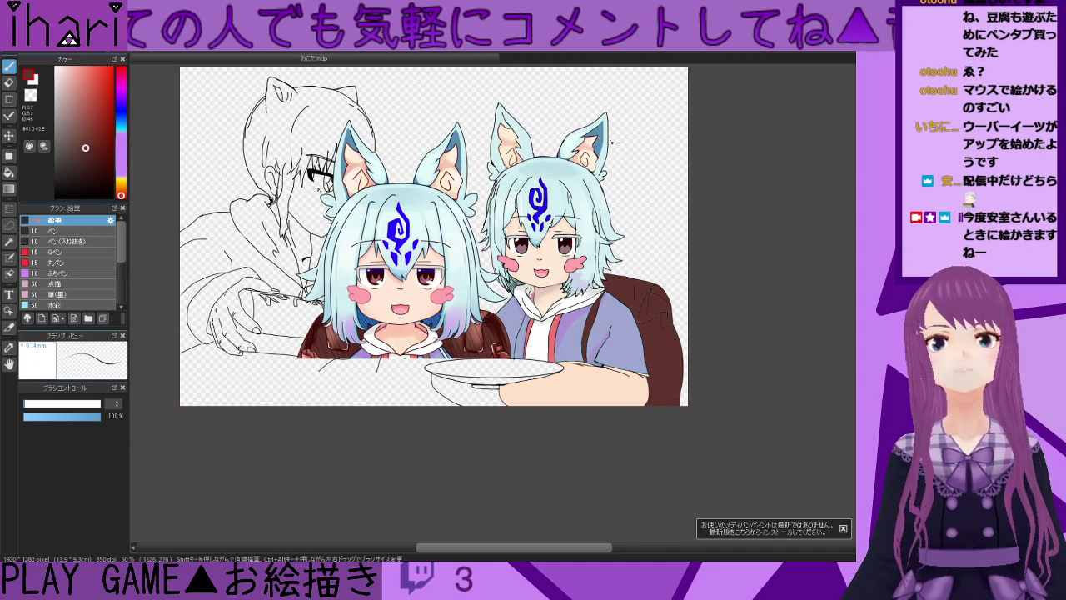
scroll(613, 144, "up", 2)
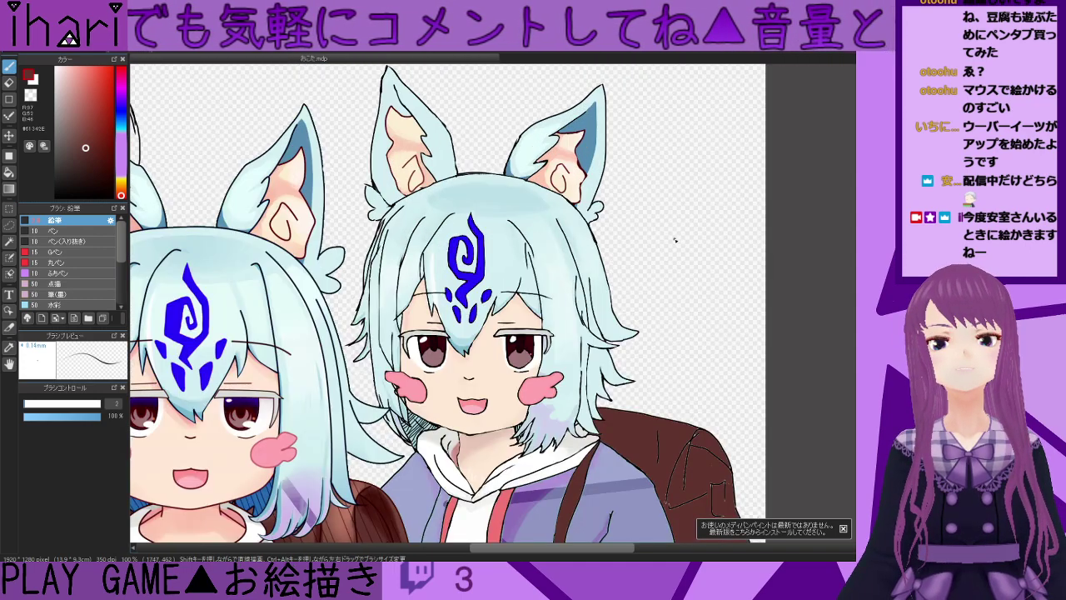
scroll(675, 240, "up", 1)
scroll(796, 330, "down", 2)
scroll(426, 300, "down", 2)
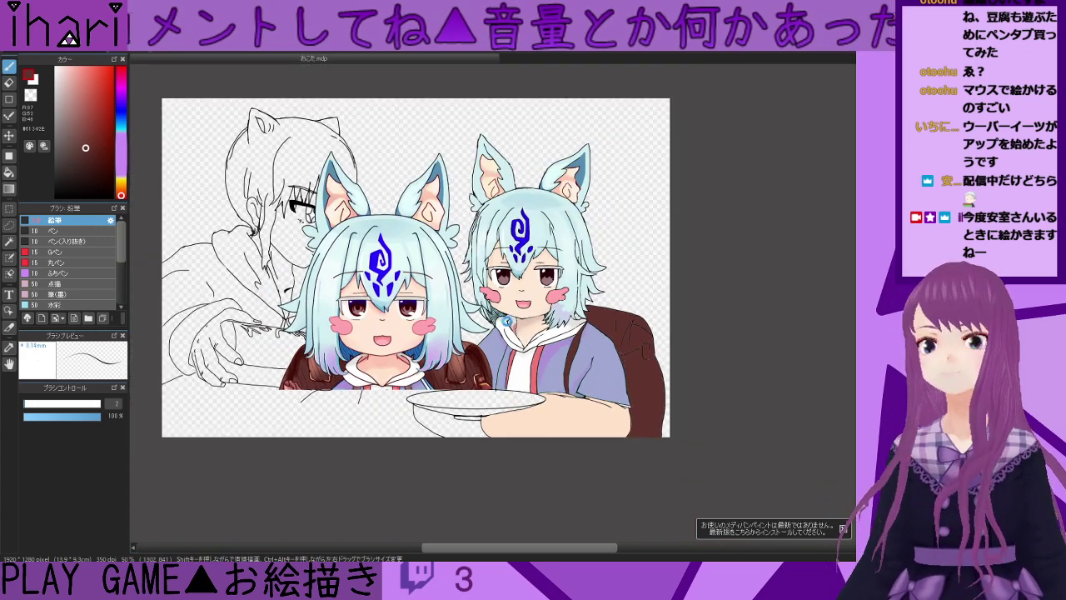
scroll(509, 323, "up", 1)
left_click_drag(447, 439, 446, 400)
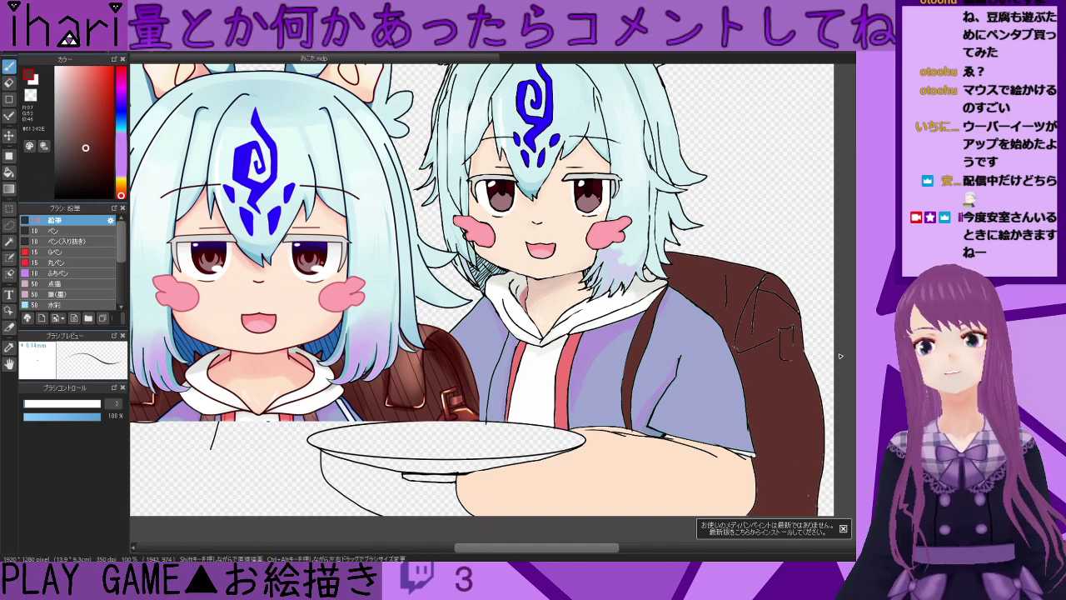
scroll(784, 363, "down", 1)
scroll(788, 362, "up", 2)
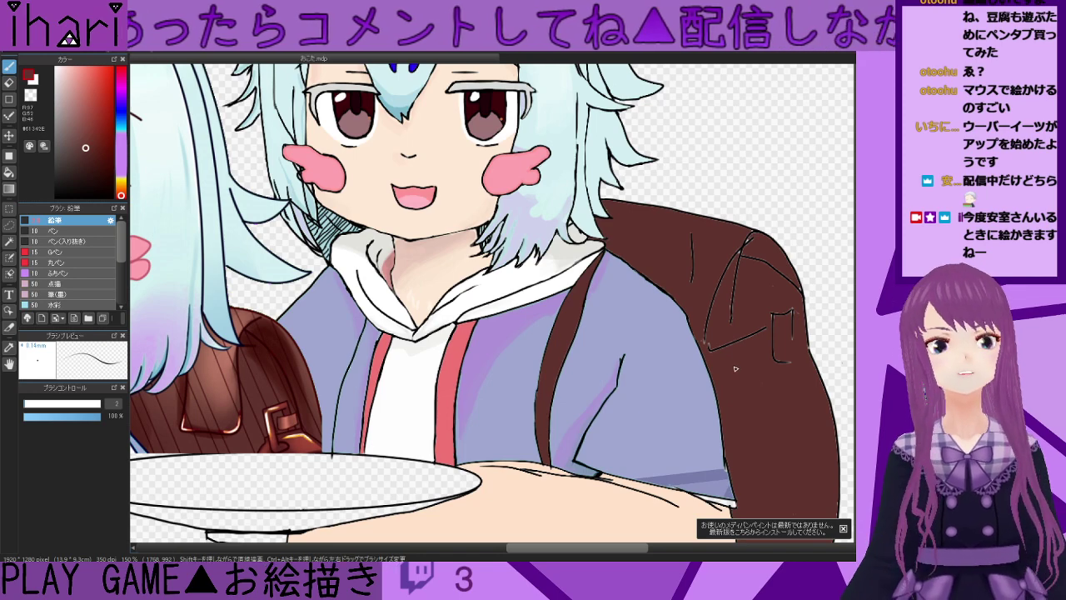
scroll(731, 365, "down", 1)
scroll(726, 362, "up", 1)
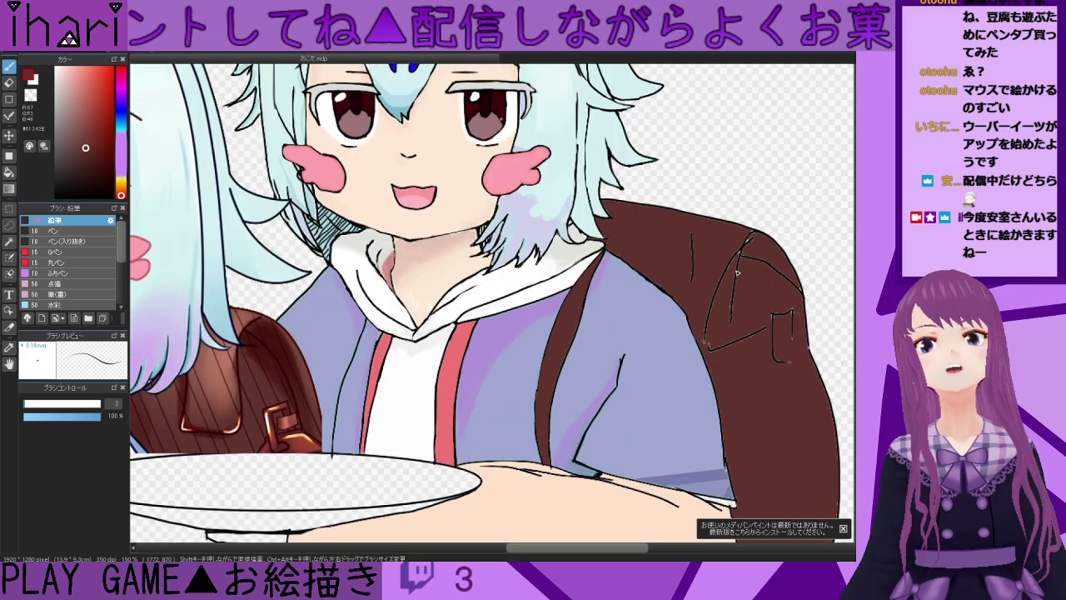
scroll(736, 273, "down", 1)
- Cover the short vertical line on the rear character's backpack with backpack brown, using a large brush
scroll(735, 275, "up", 3)
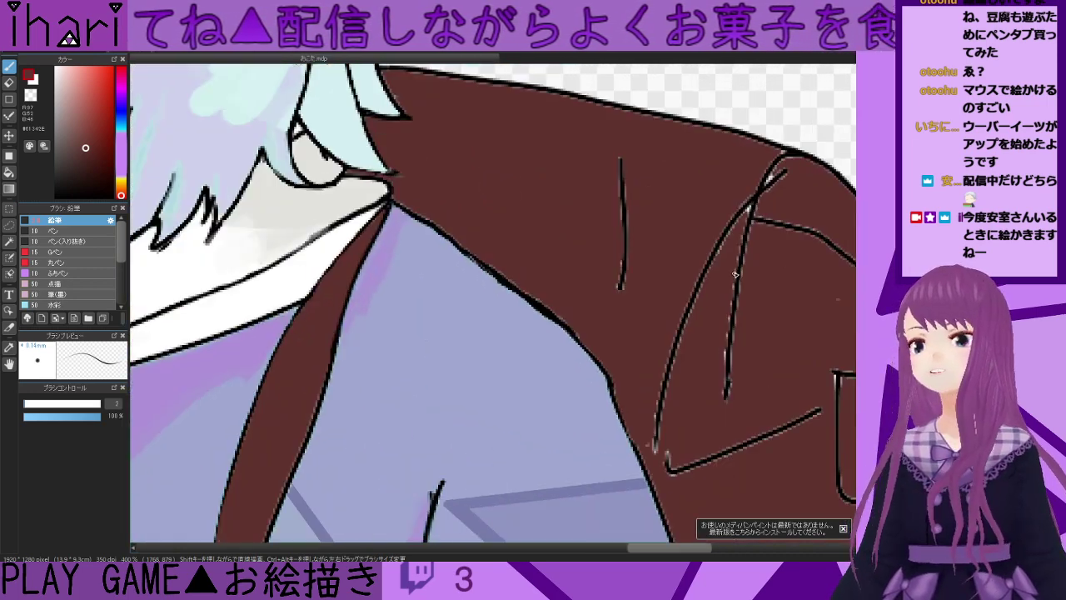
right_click(745, 254)
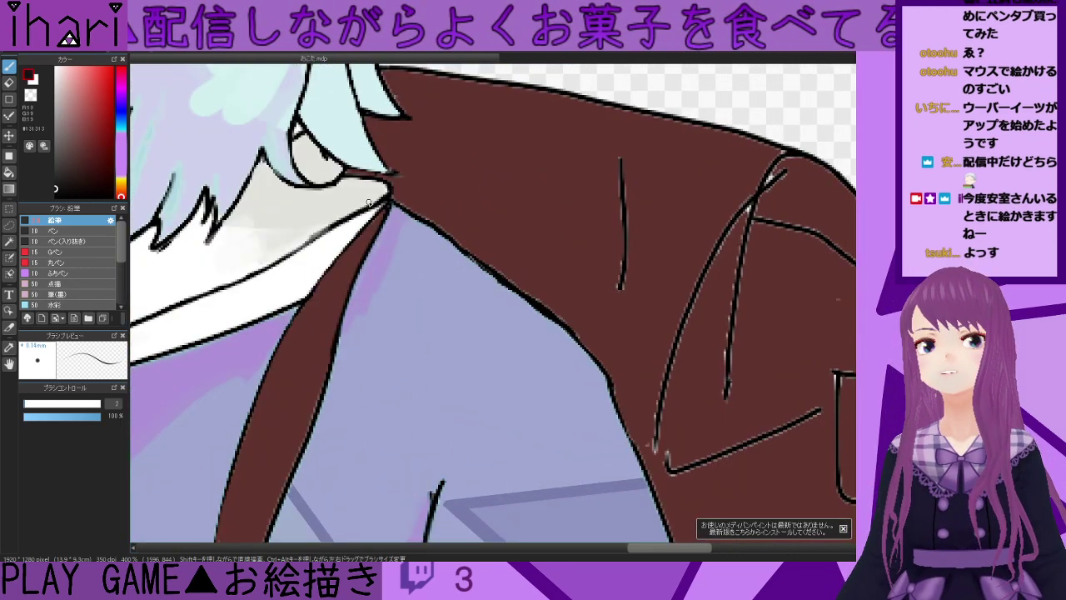
left_click(63, 403)
right_click(657, 243)
left_click_drag(633, 250, 625, 190)
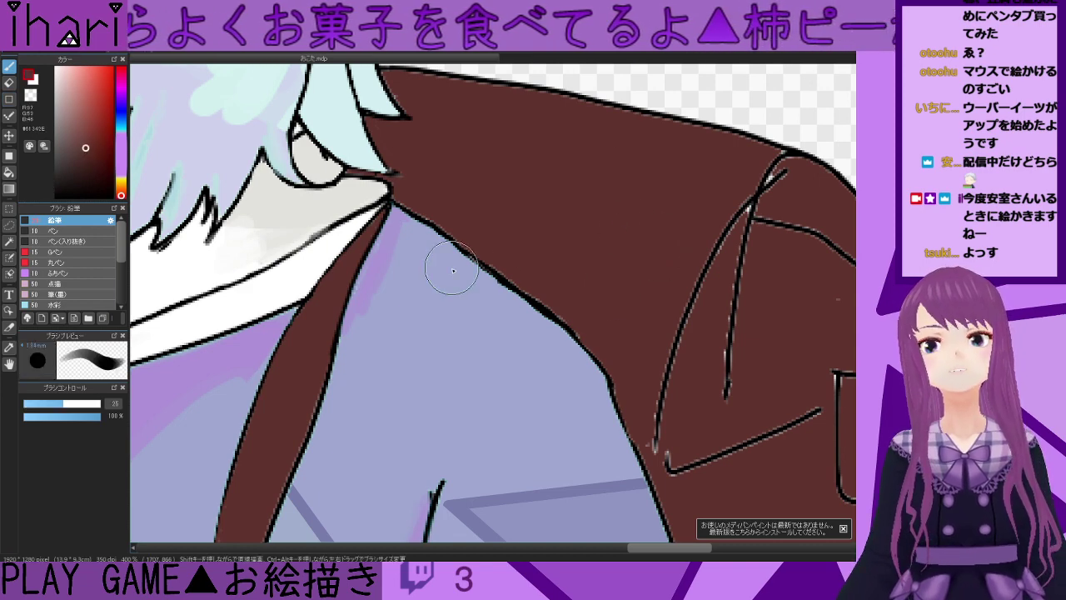
- Sketch two slanted strap edges joined by a crossbar on the upper backpack in black with a brush of about 5 px
left_click(700, 279, "alt")
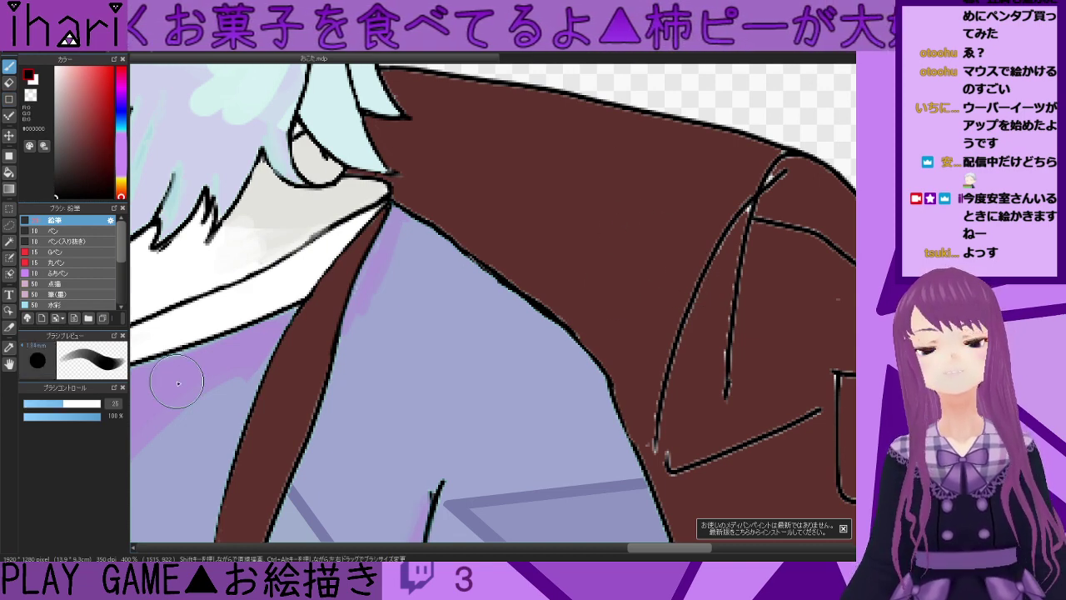
left_click(32, 406)
left_click(29, 405)
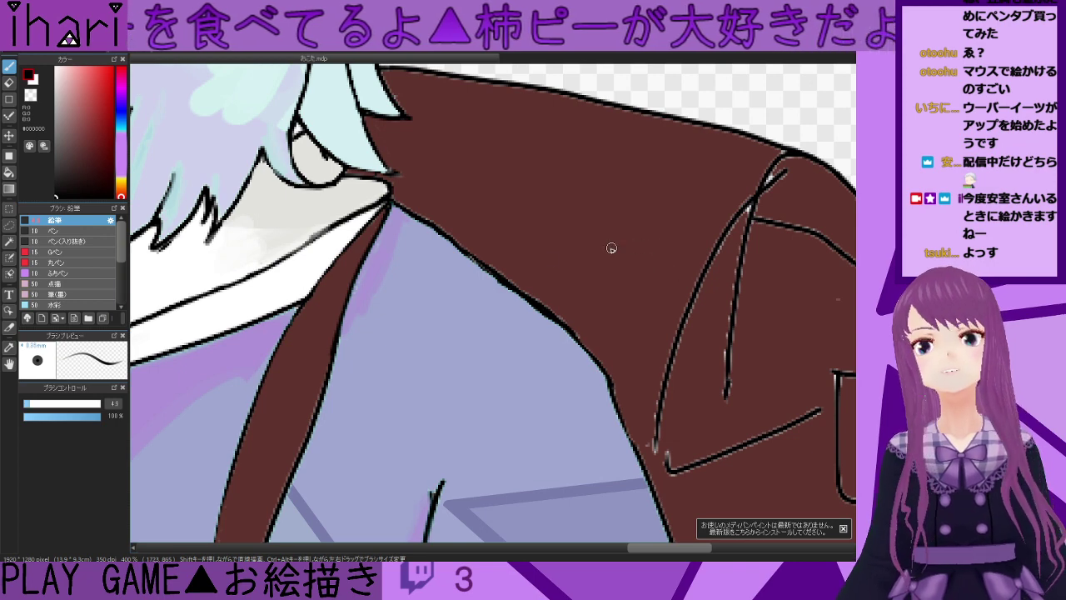
left_click_drag(573, 256, 550, 313)
left_click_drag(633, 268, 601, 356)
left_click_drag(556, 310, 607, 322)
scroll(505, 324, "down", 3)
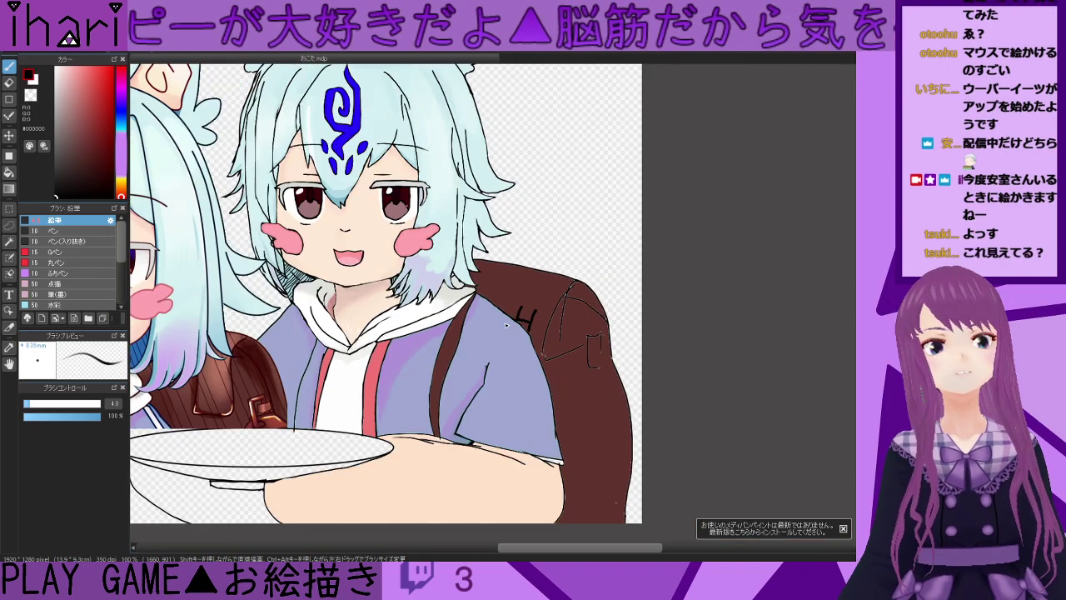
- Reshape the strap sketch on the upper backpack with longer slanted black edges, and clean it up with backpack brown
scroll(548, 318, "up", 3)
left_click_drag(647, 195, 588, 287)
left_click_drag(567, 184, 528, 275)
left_click(658, 226, "alt")
mouse_move(670, 179)
left_mouse_down()
mouse_move(590, 286)
mouse_move(572, 349)
mouse_move(566, 336)
mouse_move(578, 337)
mouse_move(520, 313)
mouse_move(583, 331)
mouse_move(508, 290)
left_mouse_up()
mouse_move(559, 175)
left_mouse_down()
mouse_move(529, 280)
mouse_move(546, 249)
mouse_move(528, 261)
mouse_move(528, 301)
mouse_move(540, 250)
mouse_move(594, 179)
left_mouse_up()
- Thin the strap outline's thick edge nearest the character's hair with backpack brown
right_click(597, 265)
left_click(616, 163)
left_click(616, 176, "alt")
left_click(617, 163)
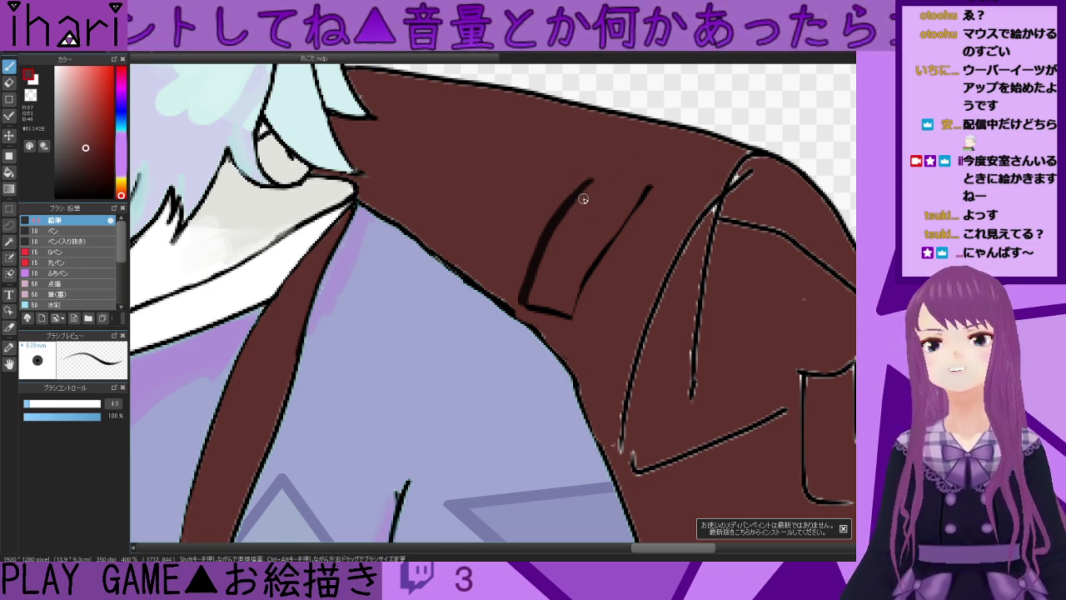
mouse_move(593, 183)
left_mouse_down()
mouse_move(547, 244)
mouse_move(527, 297)
left_mouse_up()
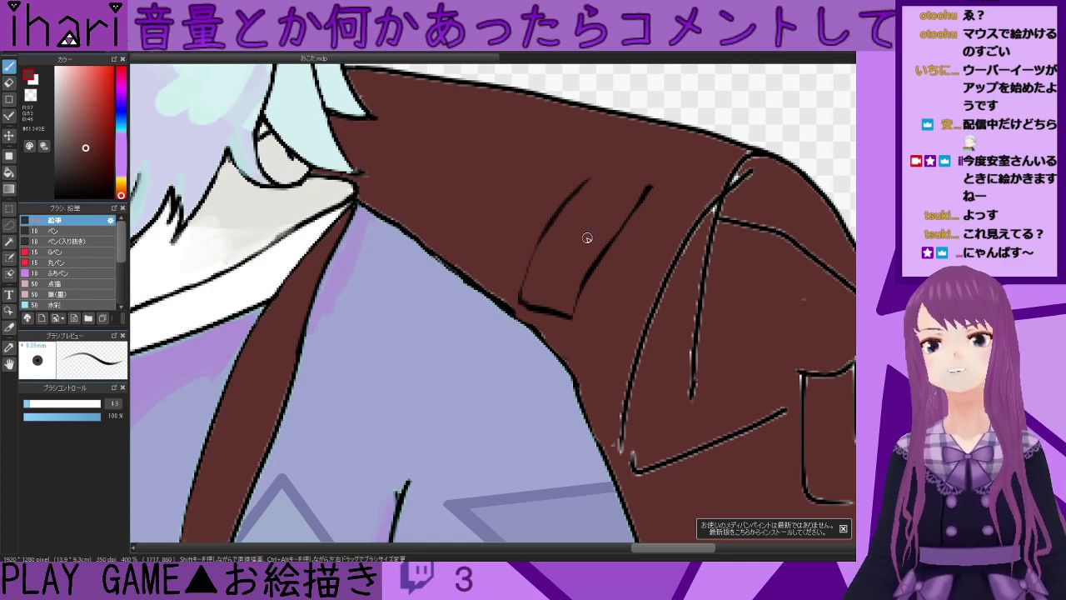
scroll(499, 279, "down", 4)
scroll(500, 281, "up", 4)
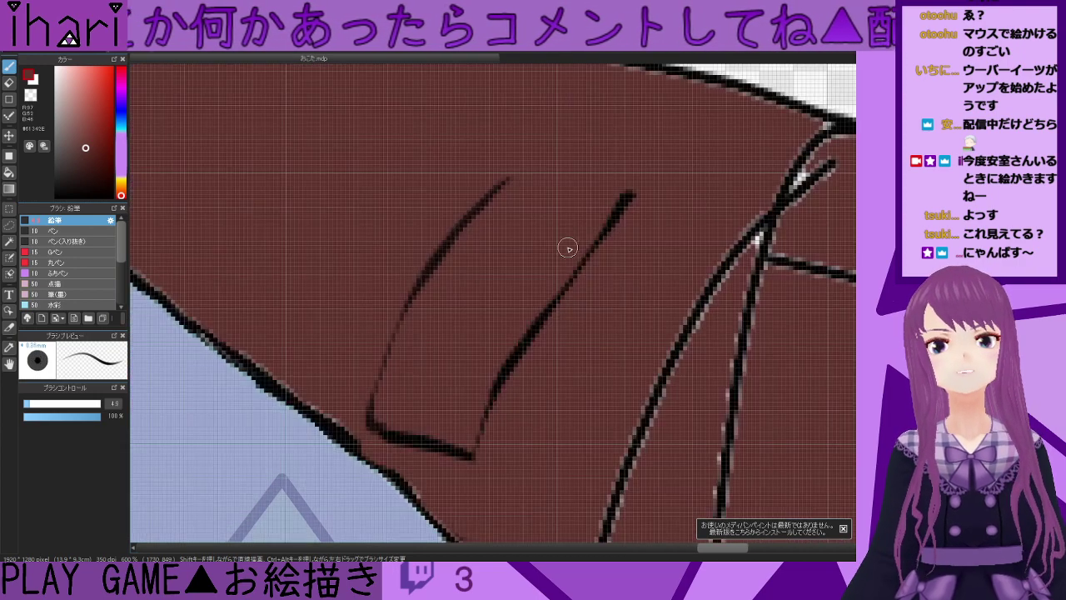
- Paint over the old flap, pocket and buckle lines on the outer part of the backpack with backpack brown, using a large brush
scroll(655, 203, "down", 4)
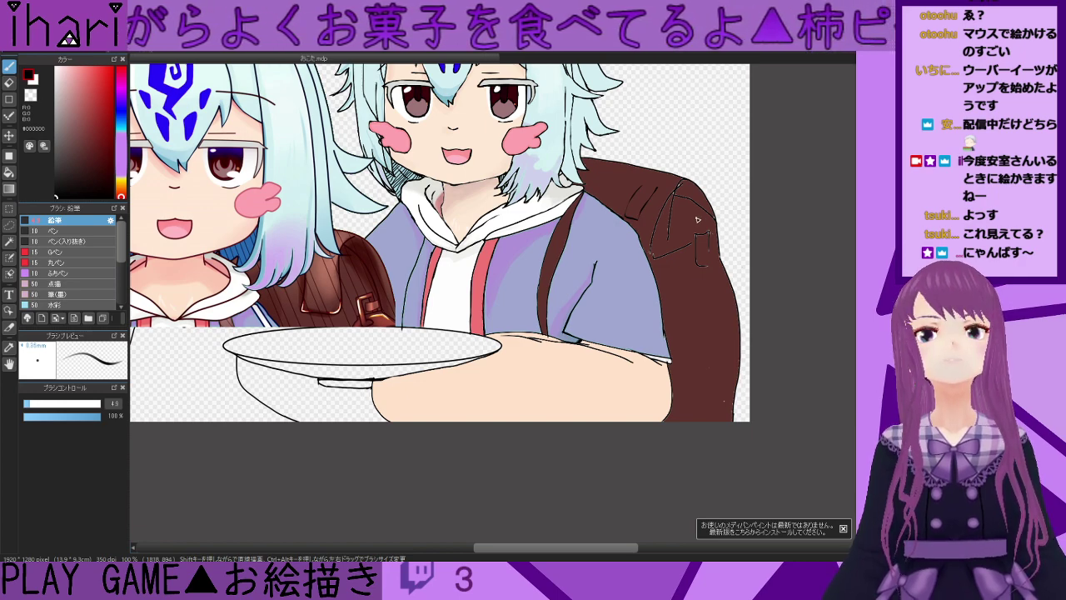
scroll(698, 220, "up", 2)
right_click(662, 352)
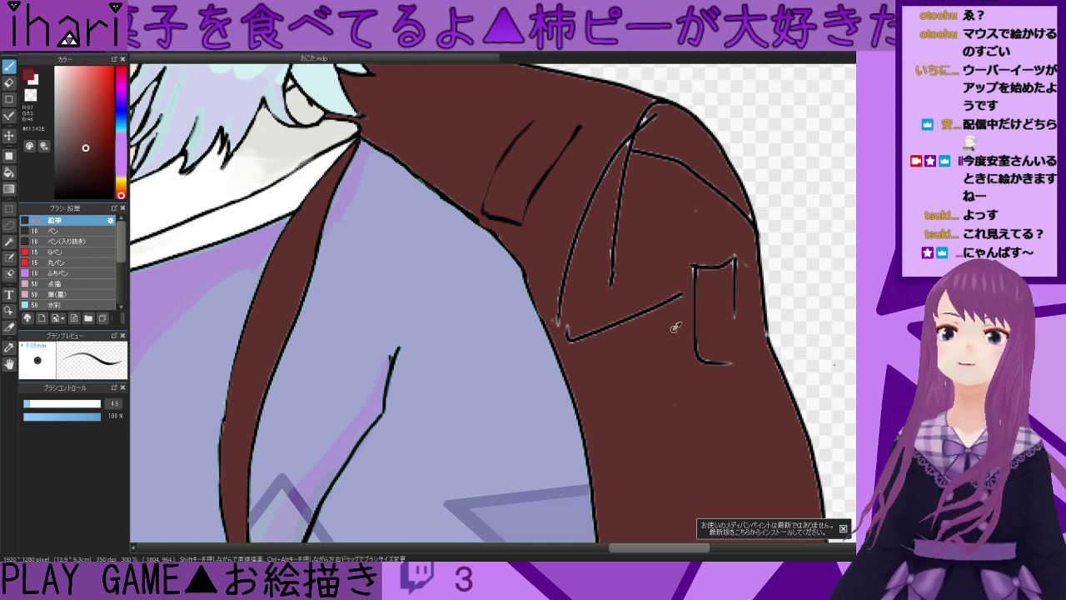
left_click(65, 403)
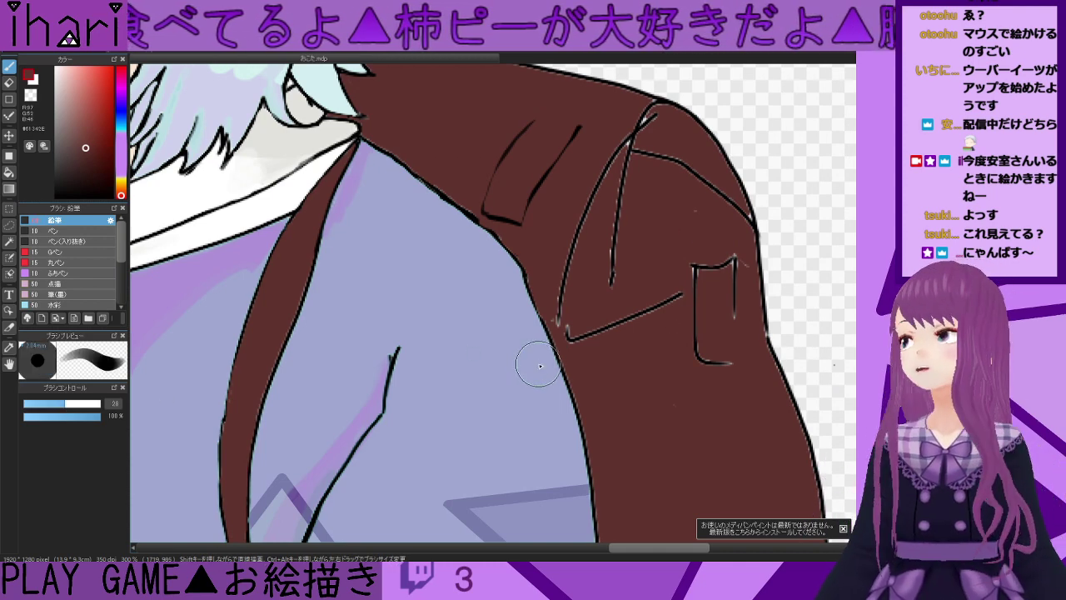
mouse_move(642, 372)
left_mouse_down()
mouse_move(694, 273)
mouse_move(705, 330)
mouse_move(727, 276)
mouse_move(716, 368)
mouse_move(668, 296)
mouse_move(609, 344)
mouse_move(590, 342)
mouse_move(572, 315)
mouse_move(568, 260)
mouse_move(590, 175)
mouse_move(613, 148)
mouse_move(628, 198)
left_mouse_up()
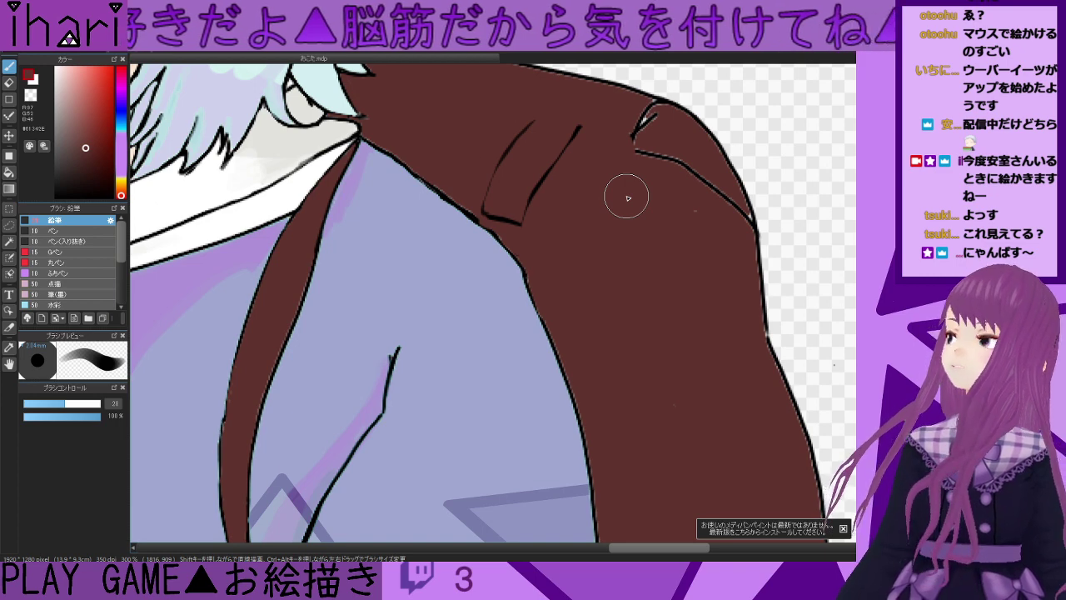
mouse_move(625, 200)
left_mouse_down()
mouse_move(641, 158)
mouse_move(660, 171)
mouse_move(645, 133)
mouse_move(696, 198)
mouse_move(693, 254)
mouse_move(687, 210)
mouse_move(707, 253)
mouse_move(686, 173)
mouse_move(646, 125)
mouse_move(685, 156)
mouse_move(709, 201)
mouse_move(654, 124)
mouse_move(728, 202)
mouse_move(731, 276)
left_mouse_up()
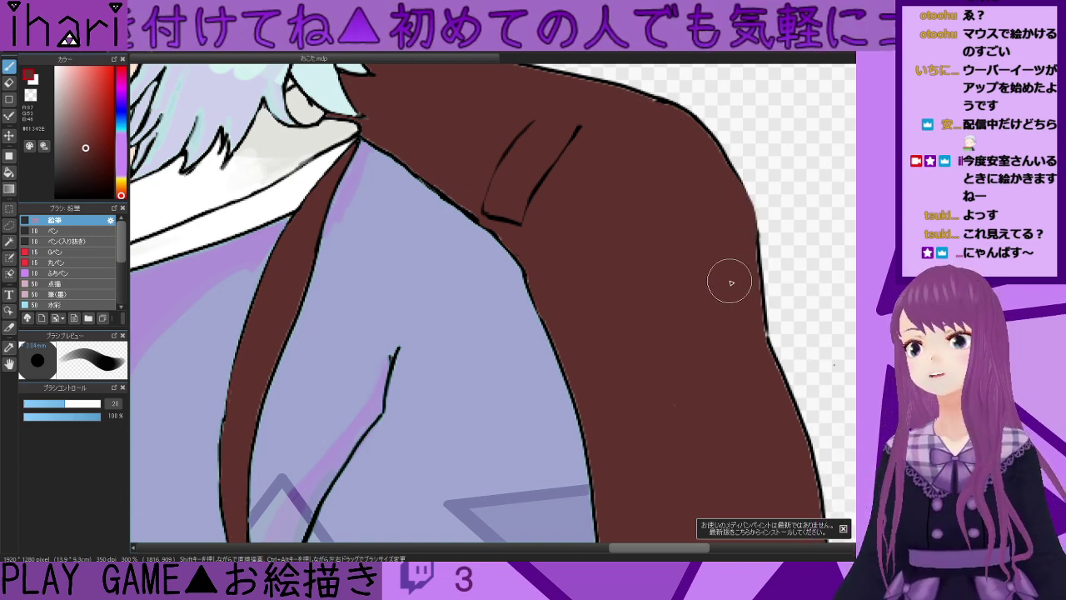
scroll(633, 345, "down", 2)
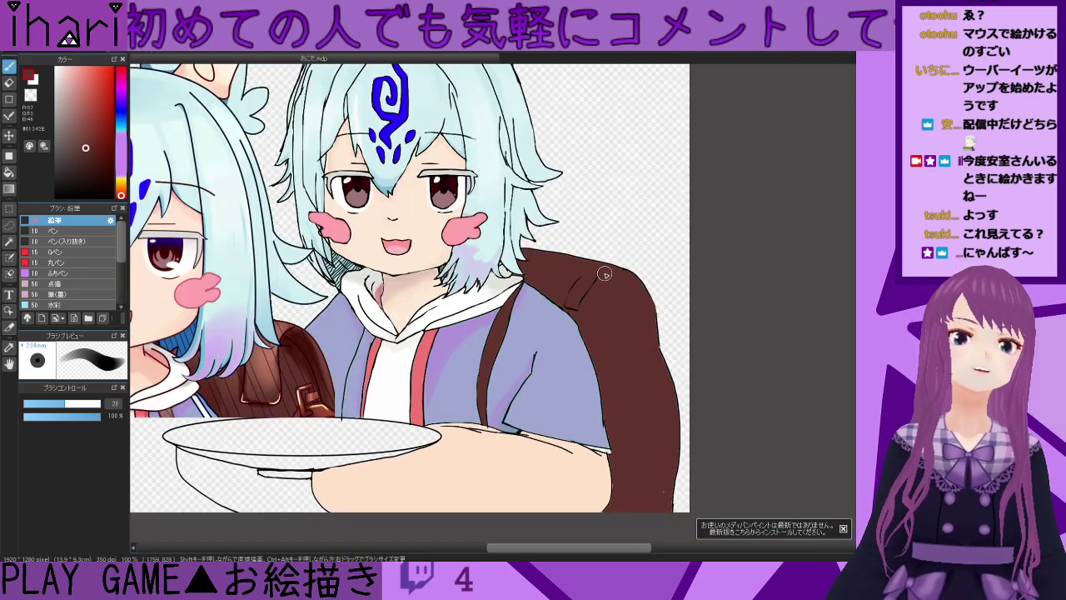
- Set the brush colour to black and its size to about 2 px for the backpack line work
left_click(54, 198)
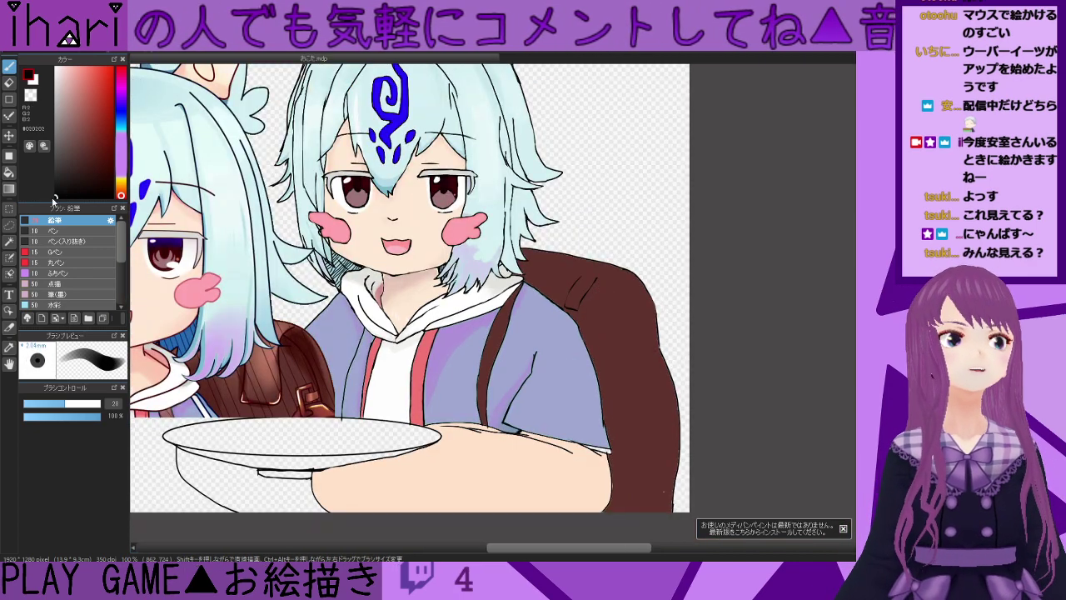
left_click_drag(39, 409, 27, 407)
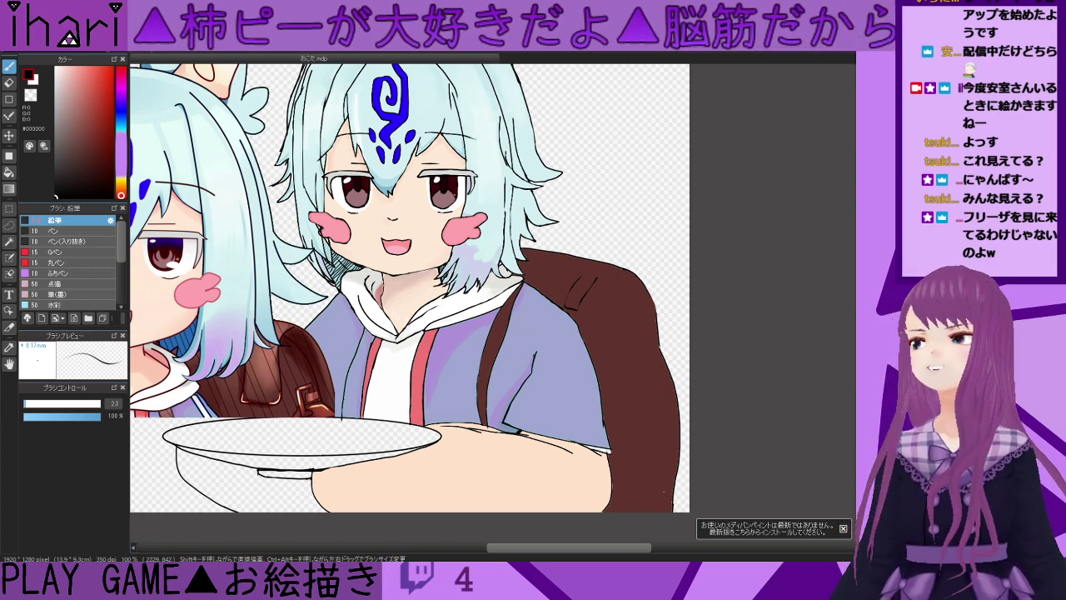
scroll(567, 315, "up", 3)
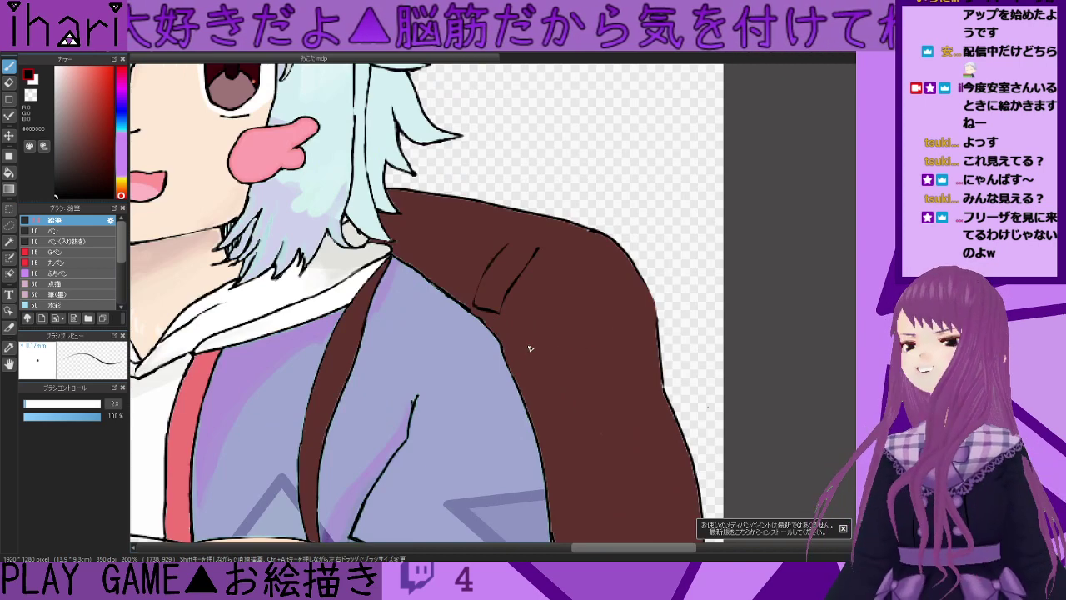
scroll(537, 348, "down", 3)
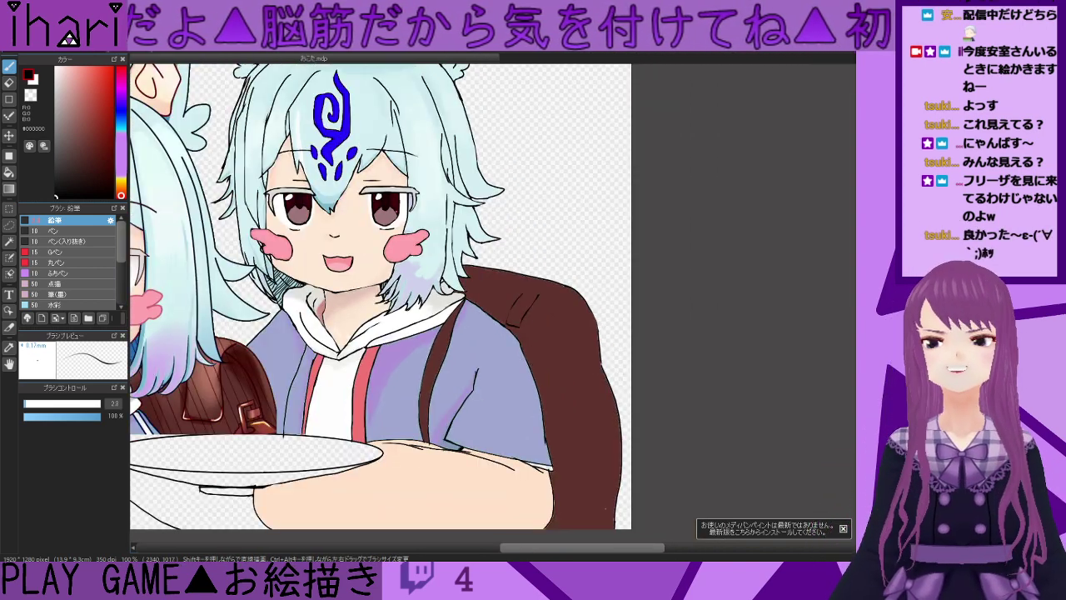
- Move the finished front character over the rear character so its detailed backpack sits beside the plain one
left_click(9, 136)
left_click_drag(191, 223, 399, 193)
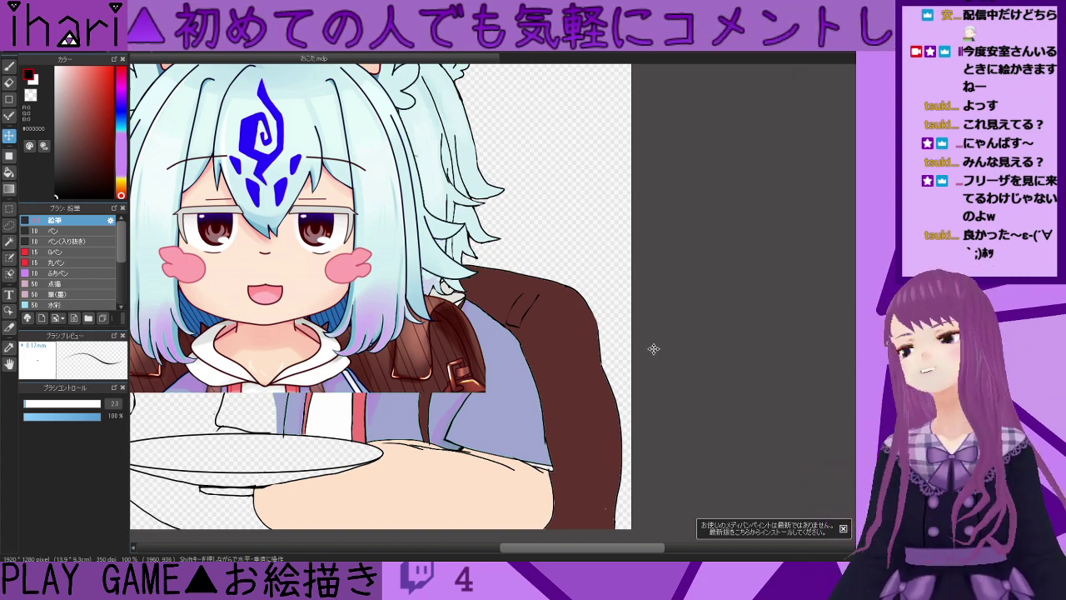
scroll(653, 349, "down", 1)
scroll(589, 330, "up", 2)
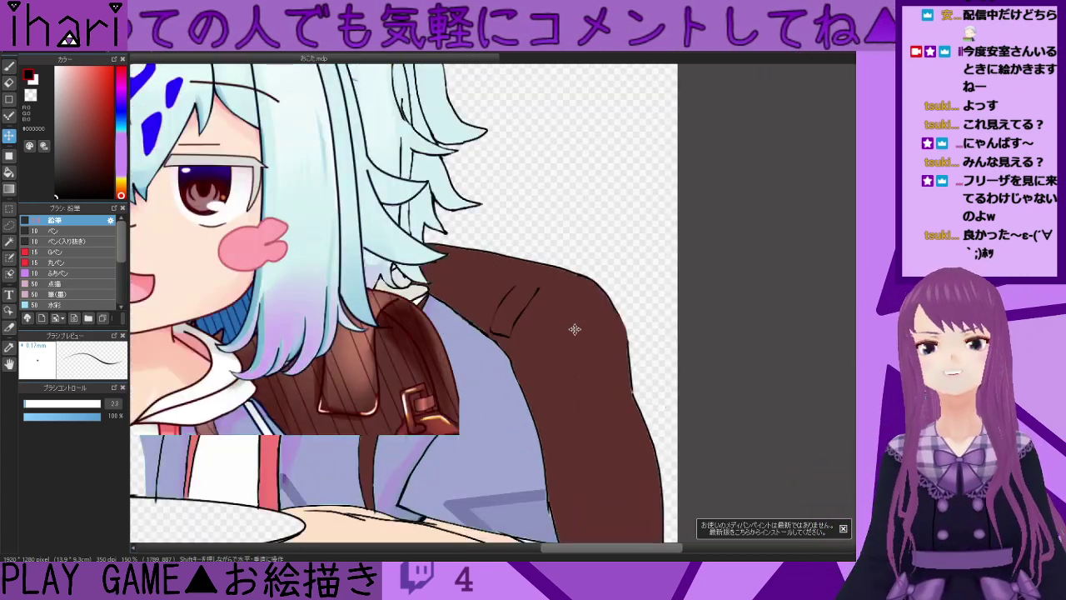
- Extend the backpack's shoulder flap with a new black outer edge and lower edge, and cover its old outer line with backpack brown
scroll(573, 332, "up", 2)
scroll(545, 335, "down", 1)
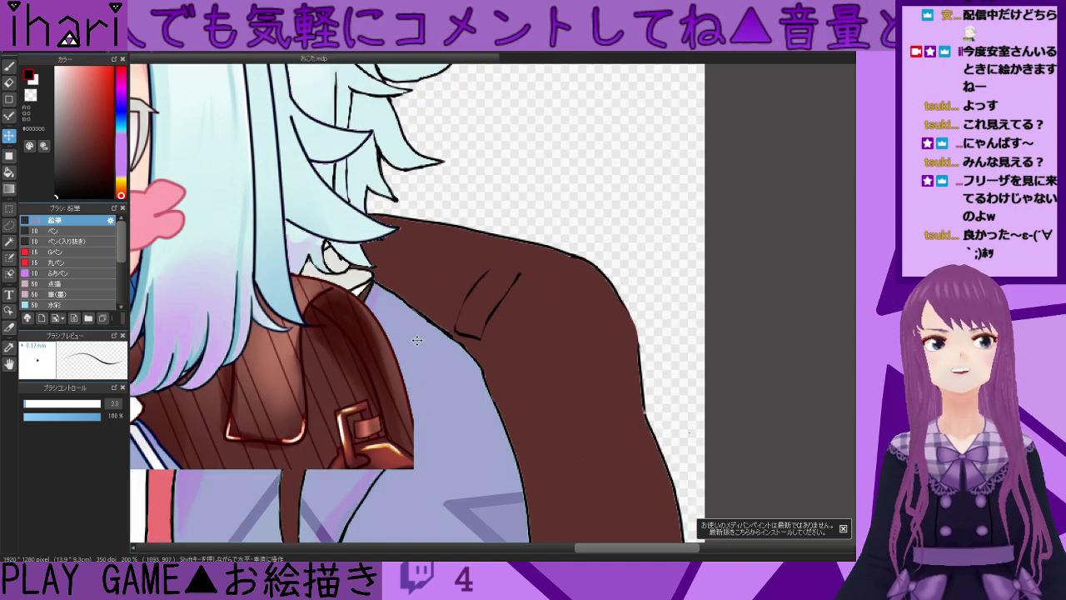
left_click(8, 67)
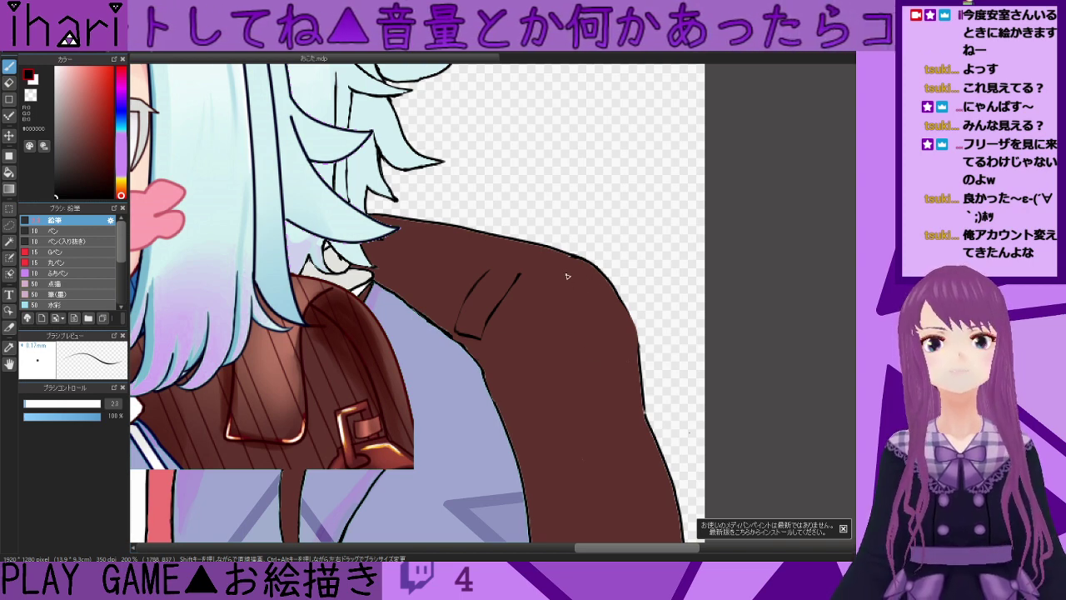
left_click_drag(535, 284, 494, 354)
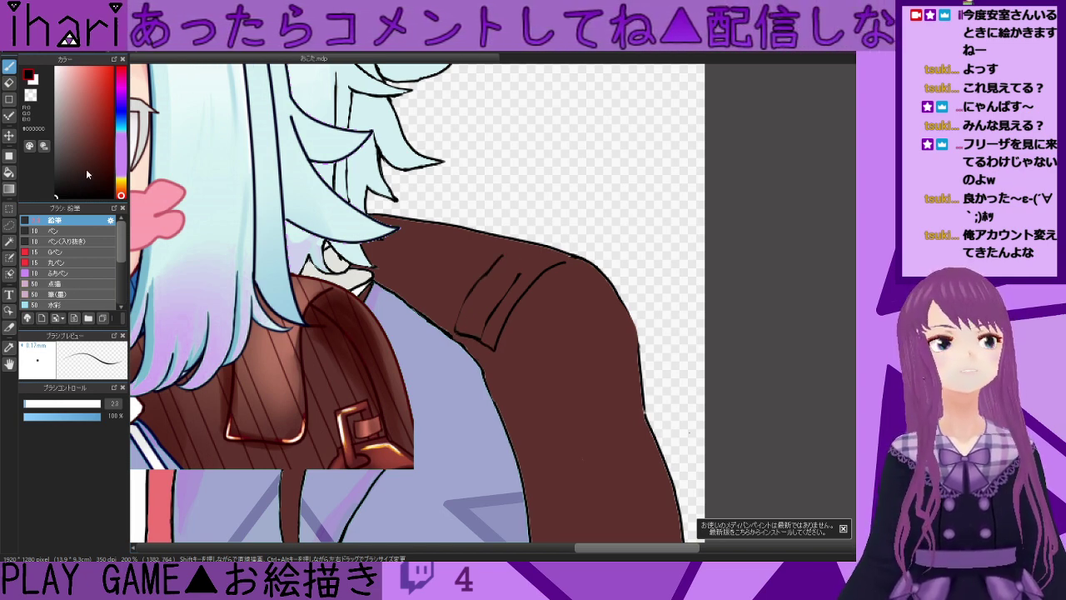
left_click(56, 403)
left_click(518, 259, "alt")
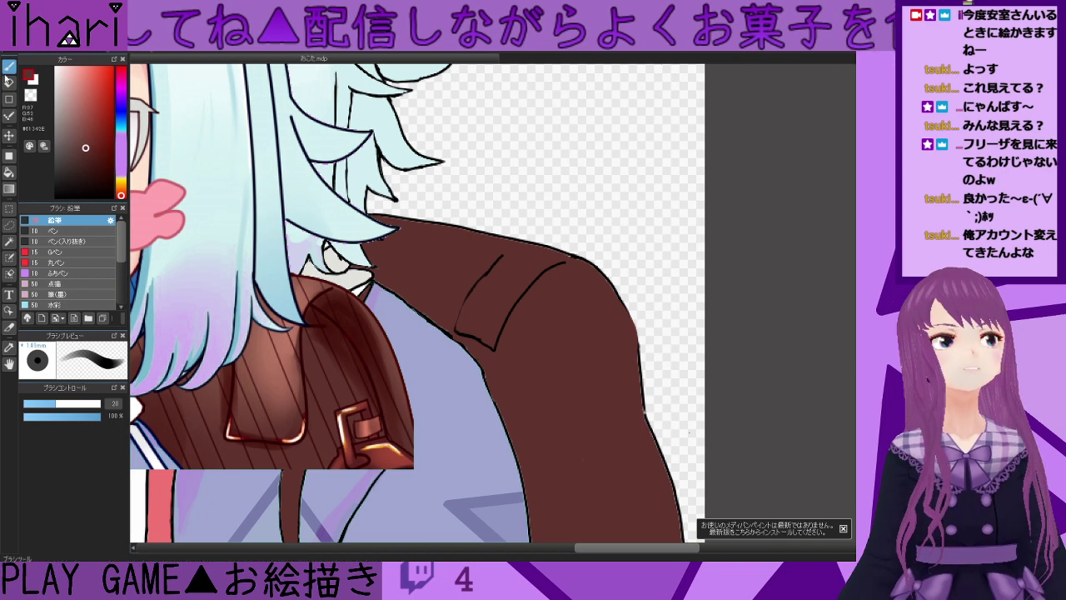
- Draw a black curved seam with a brush of about 3.6 px, from the flap down along the backpack's outer edge
left_click(55, 196)
left_click_drag(56, 404, 28, 404)
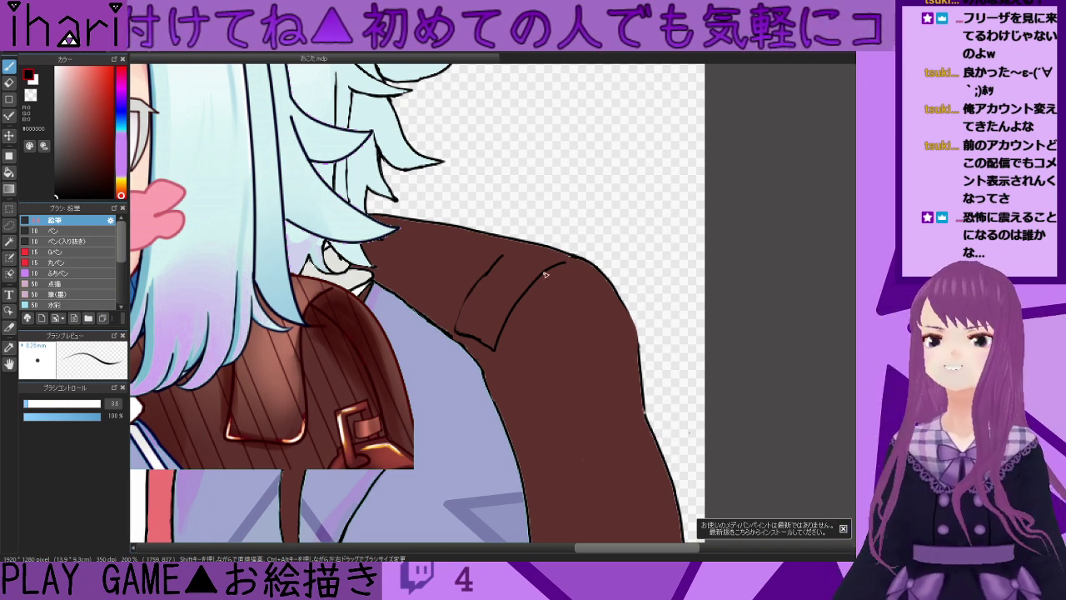
mouse_move(557, 271)
left_mouse_down()
mouse_move(591, 293)
mouse_move(620, 337)
mouse_move(633, 434)
mouse_move(666, 472)
left_mouse_up()
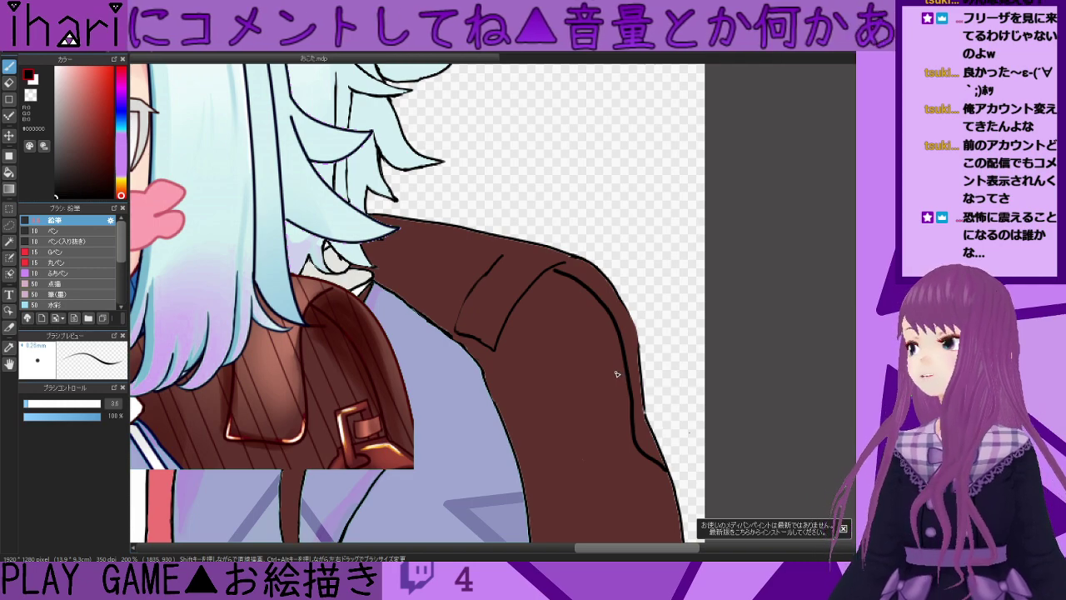
- Thin and partly break the curved seam line by painting along its inner side with backpack brown at 26 px
right_click(560, 304)
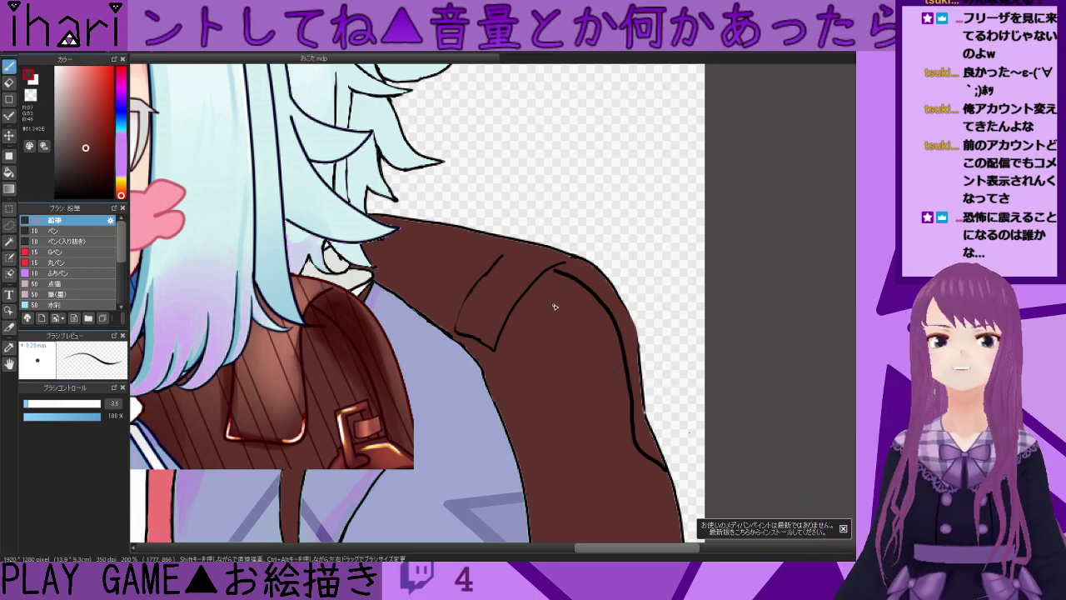
scroll(557, 331, "down", 1)
scroll(557, 329, "up", 2)
left_click(55, 404)
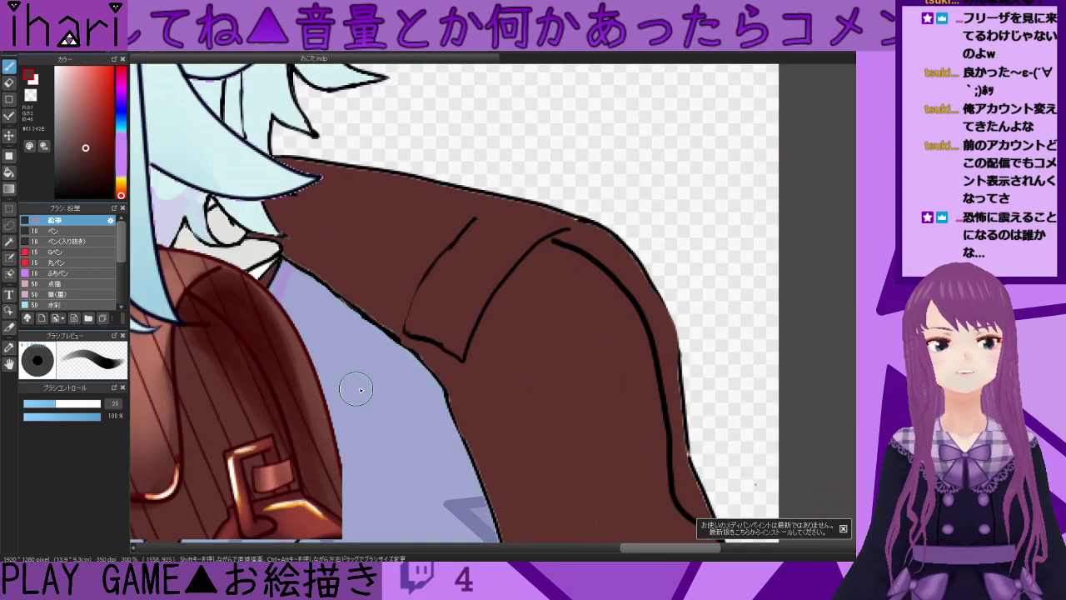
mouse_move(552, 260)
left_mouse_down()
mouse_move(596, 283)
mouse_move(634, 335)
mouse_move(653, 405)
mouse_move(647, 474)
left_mouse_up()
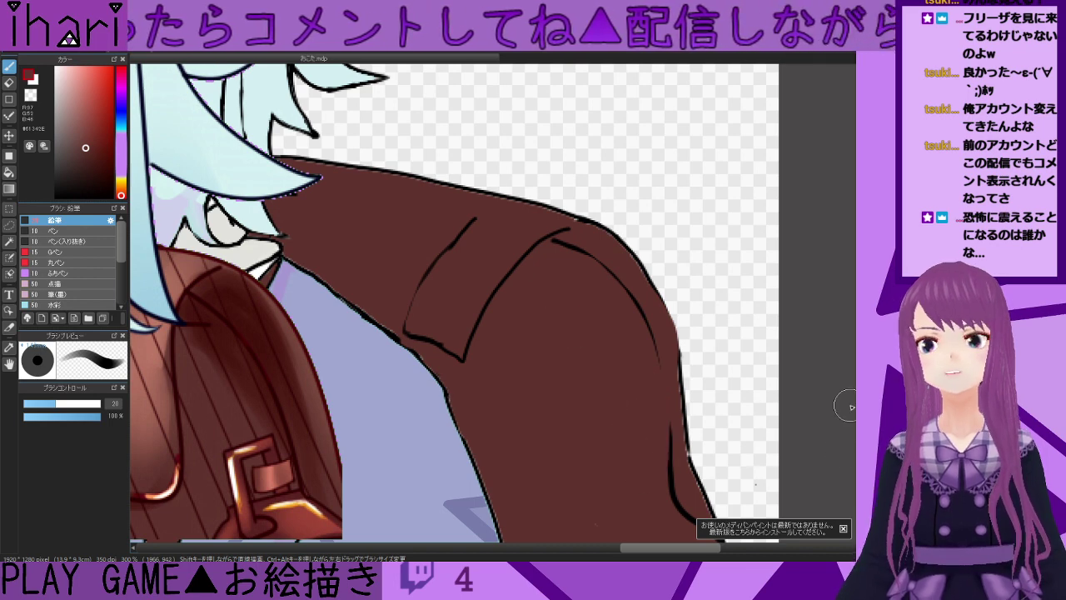
- Round off the flap's outer lower corner with a 2.3 px dark line and cover the old pointed tip with backpack brown
scroll(625, 417, "down", 5)
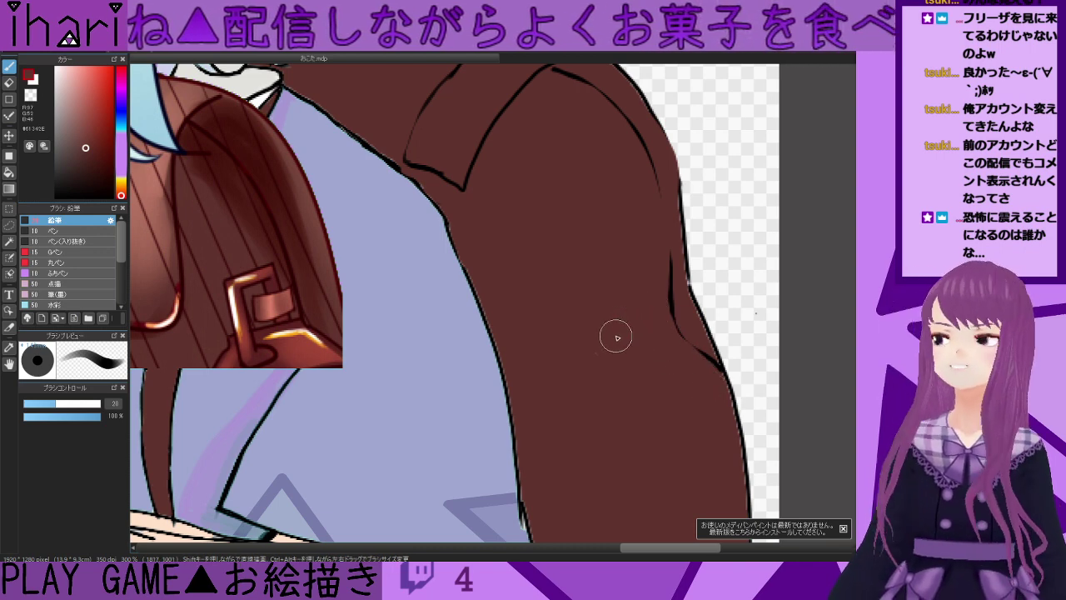
left_click(53, 198)
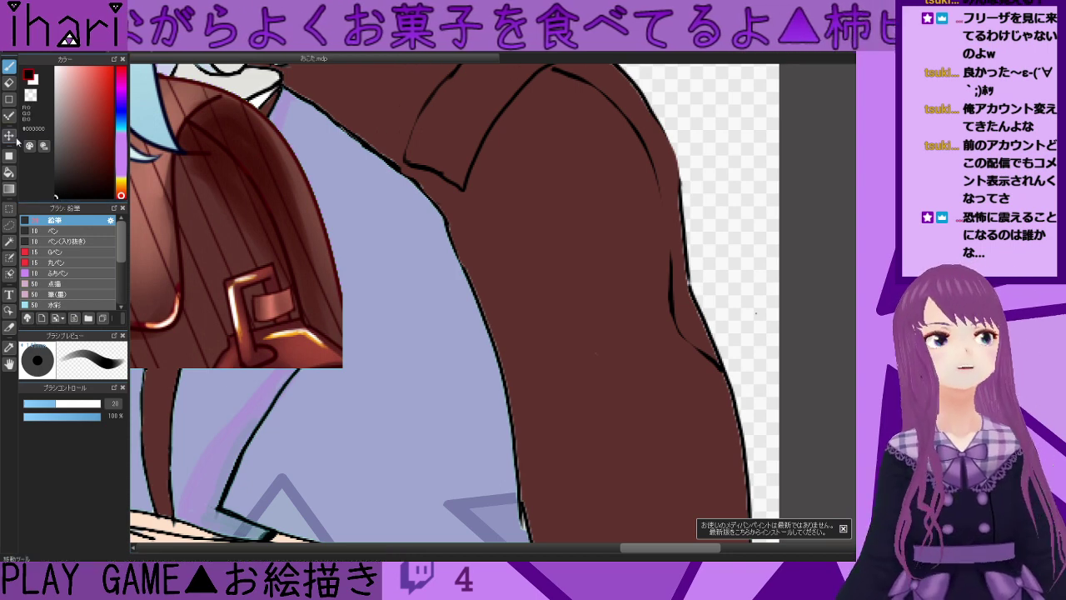
left_click_drag(39, 405, 26, 408)
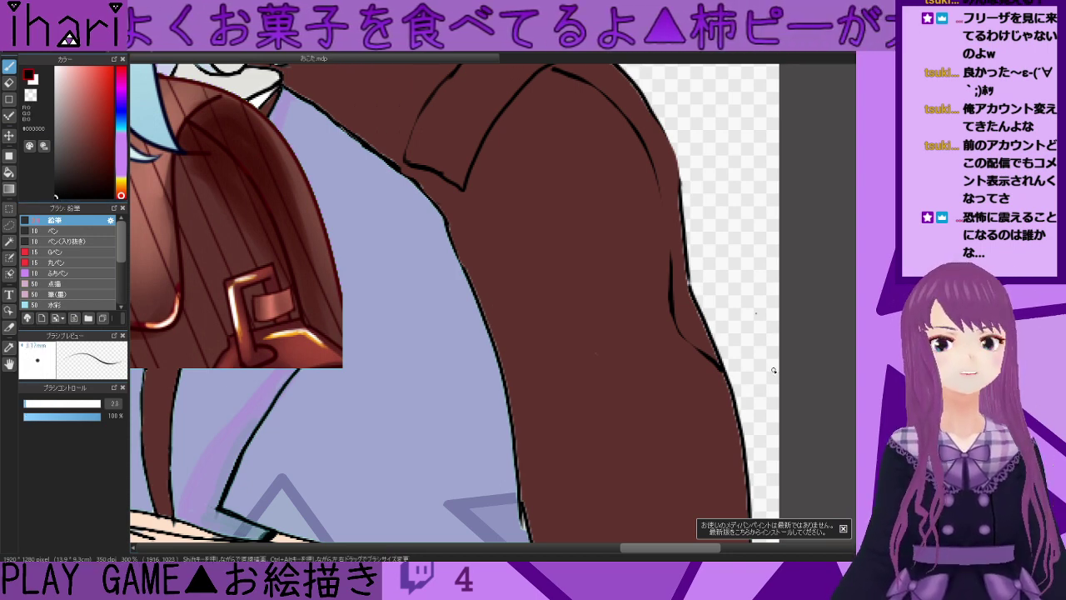
scroll(693, 394, "up", 4)
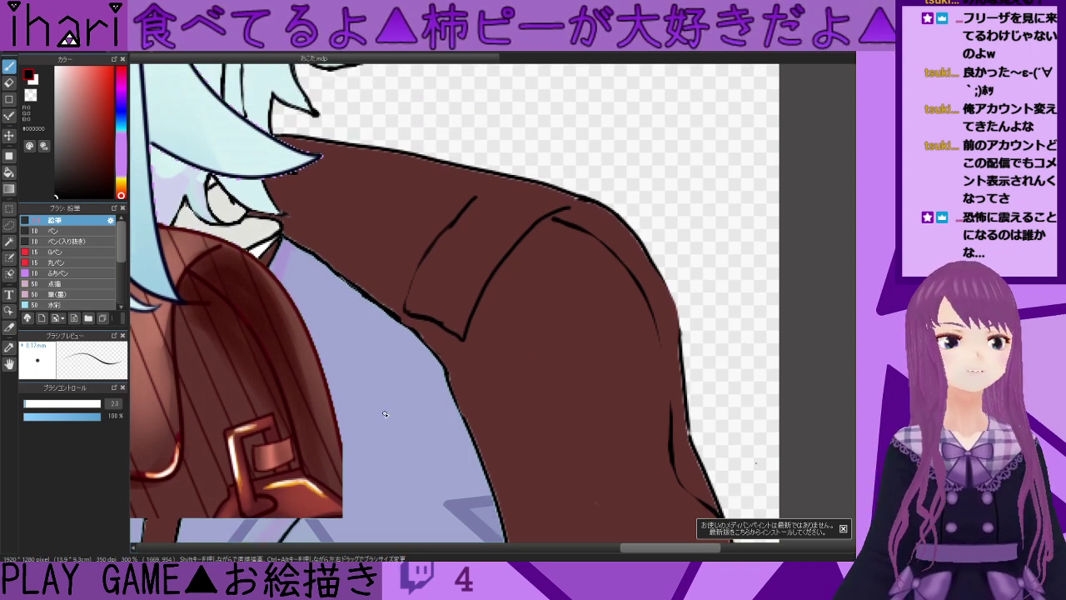
left_click(310, 483, "alt")
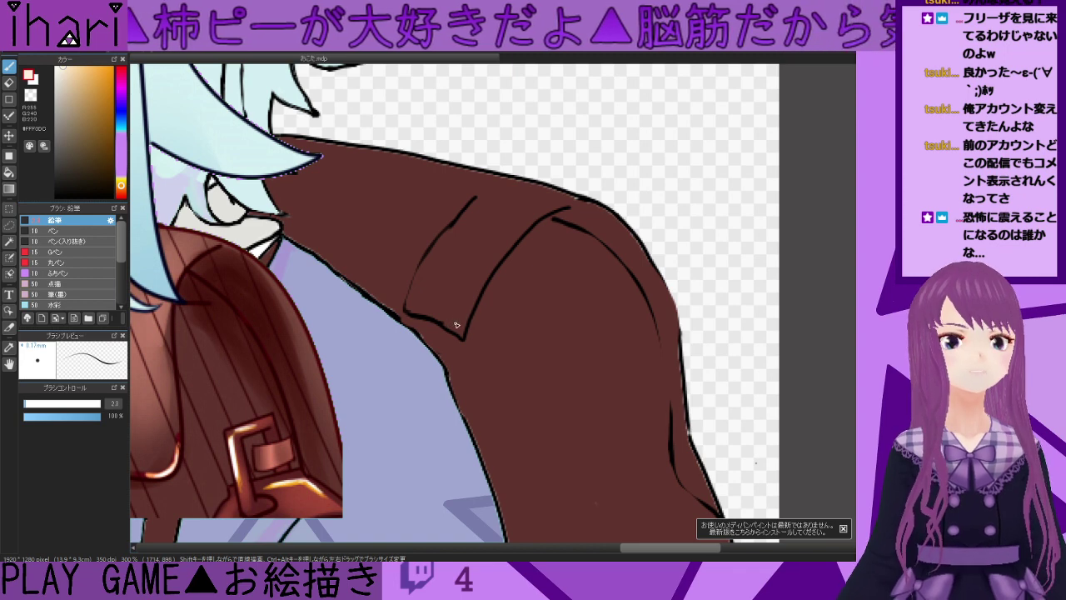
left_click(474, 312, "alt")
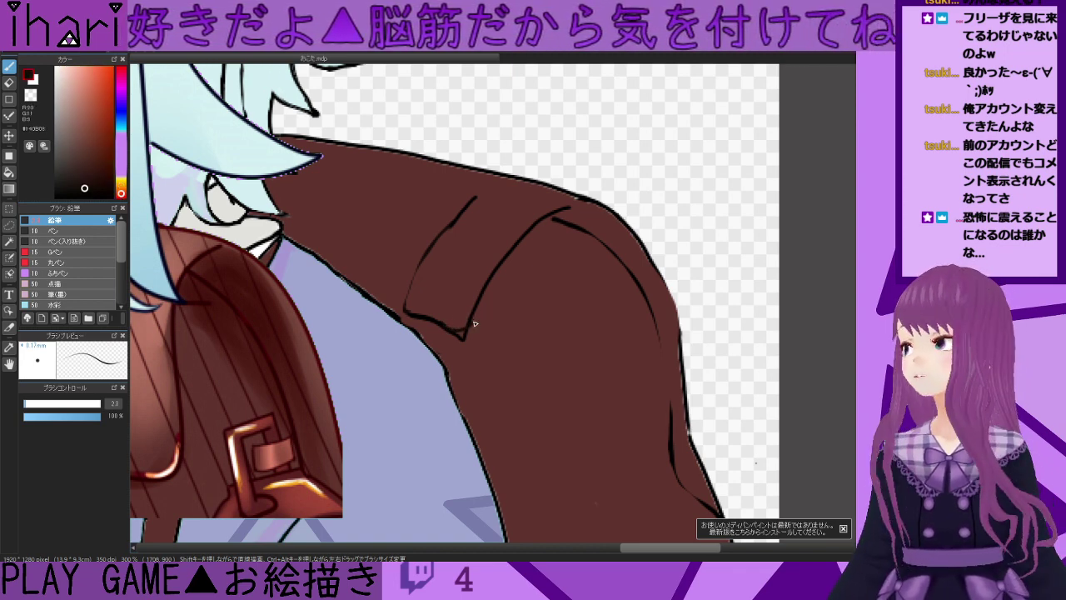
left_click(464, 342, "alt")
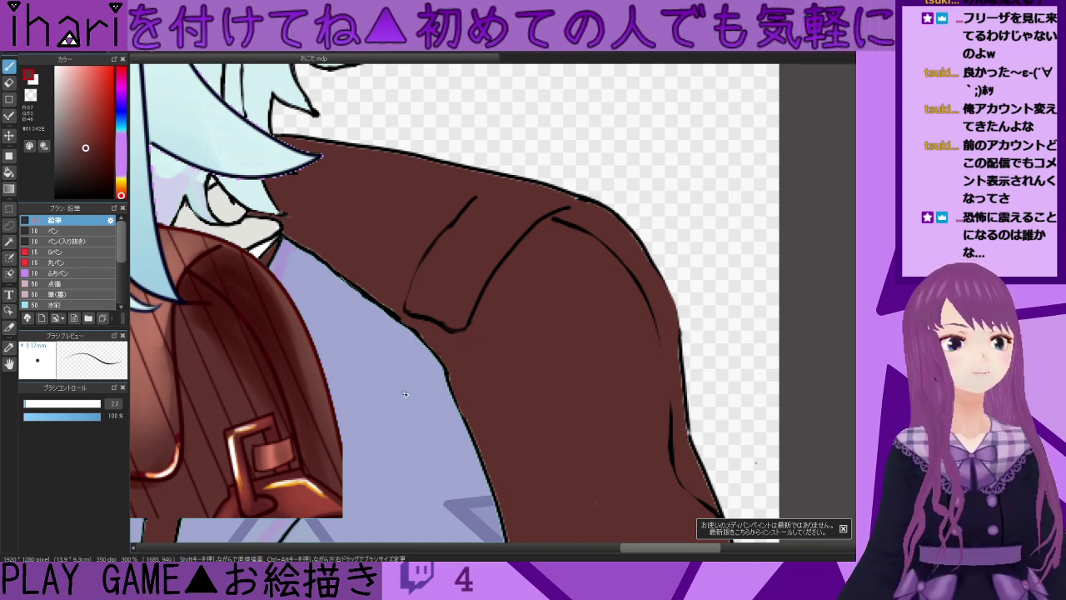
- Paint a cream-white highlight inside the flap's rounded outer corner and line it with orange sampled from the finished backpack
key("x")
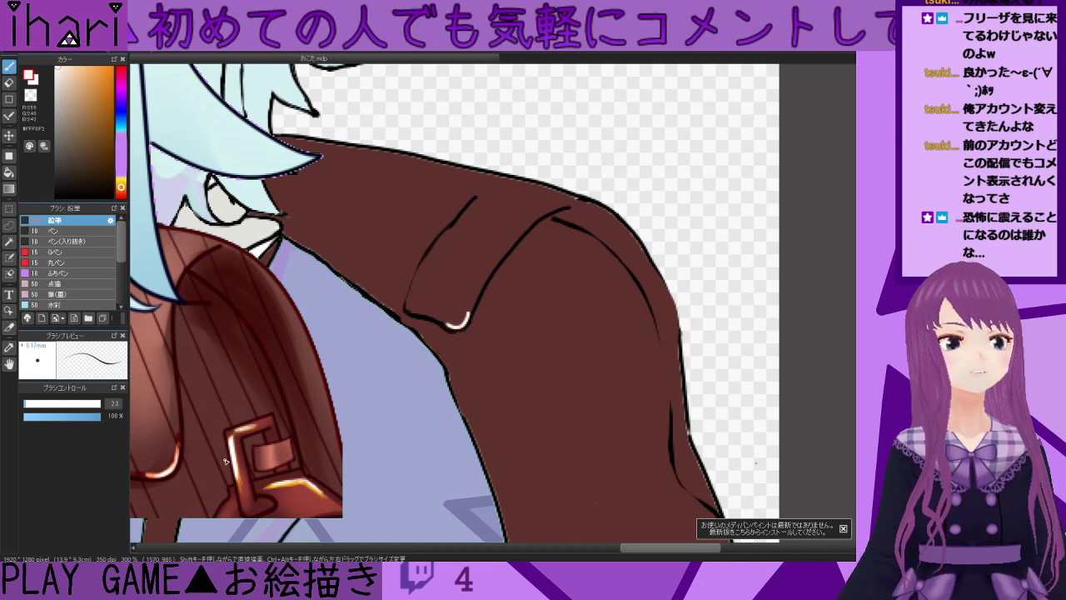
right_click(151, 476)
left_click_drag(447, 325, 472, 315)
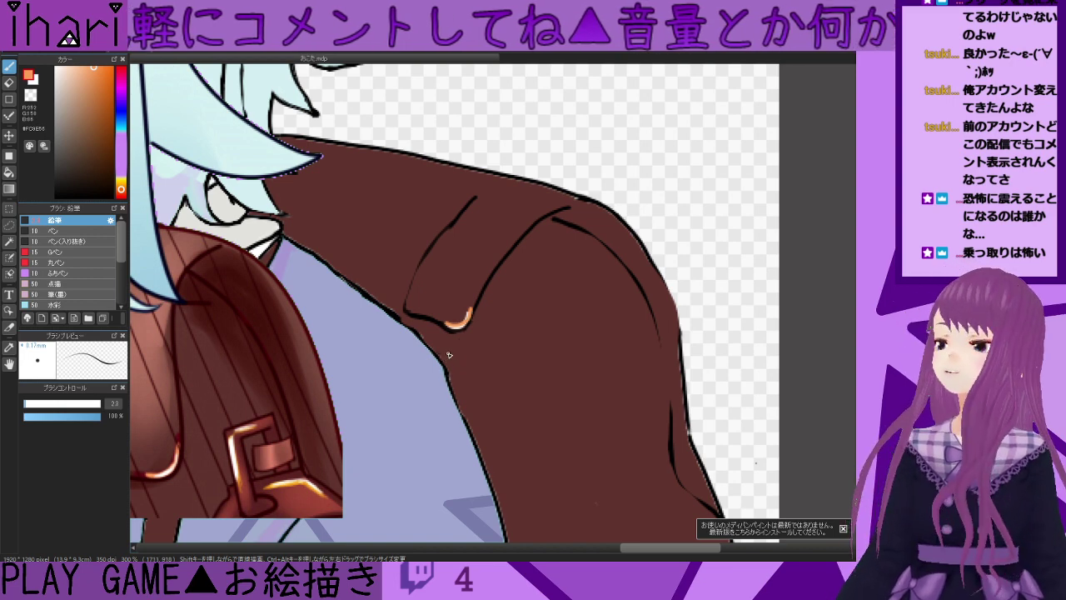
- Trim the outer corner's highlight to a thin crescent by redrawing the black flap outline along its side
scroll(464, 332, "down", 1)
scroll(461, 336, "up", 1)
scroll(461, 336, "up", 2)
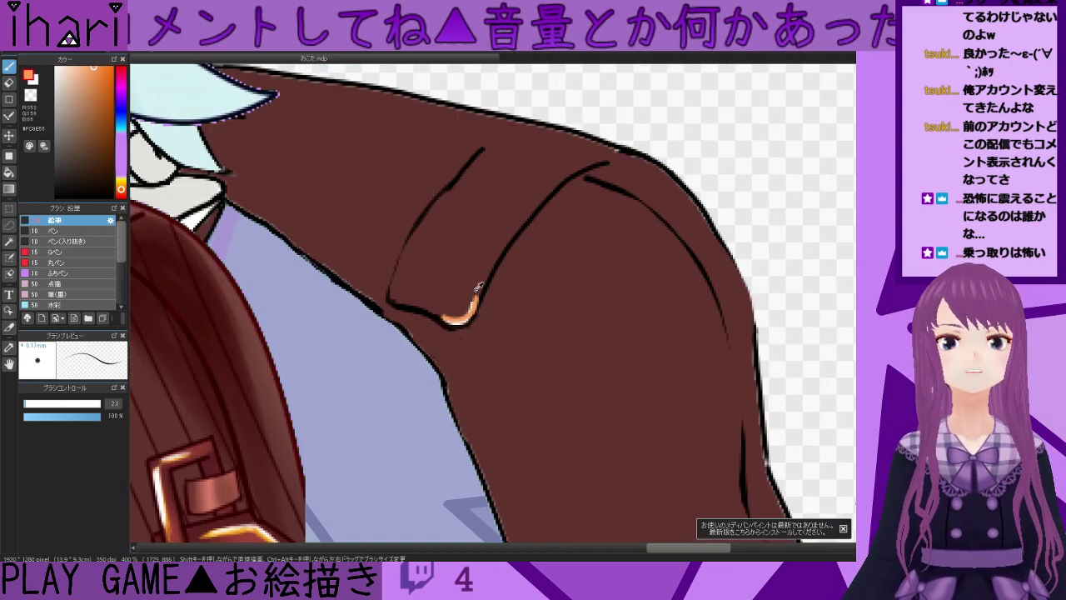
left_click(476, 291, "alt")
mouse_move(480, 293)
left_mouse_down()
mouse_move(466, 314)
mouse_move(488, 292)
mouse_move(472, 328)
left_mouse_up()
left_click(460, 319, "alt")
left_click(485, 295, "alt")
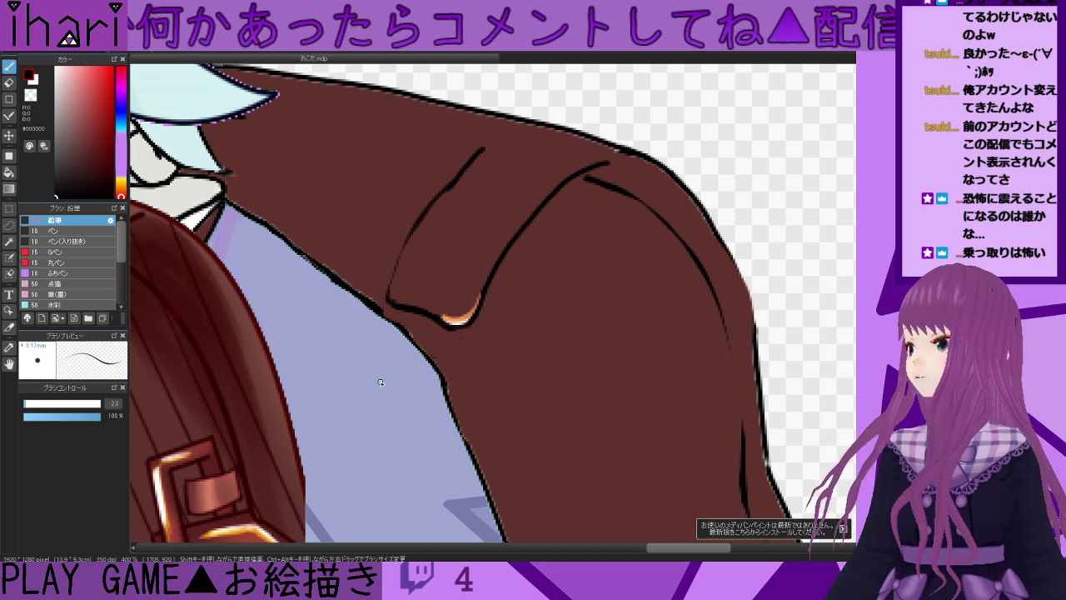
- Paint a curved orange highlight inside the flap's inner lower corner, using the orange of the outer corner's highlight
scroll(321, 396, "down", 1)
left_click_drag(643, 547, 622, 548)
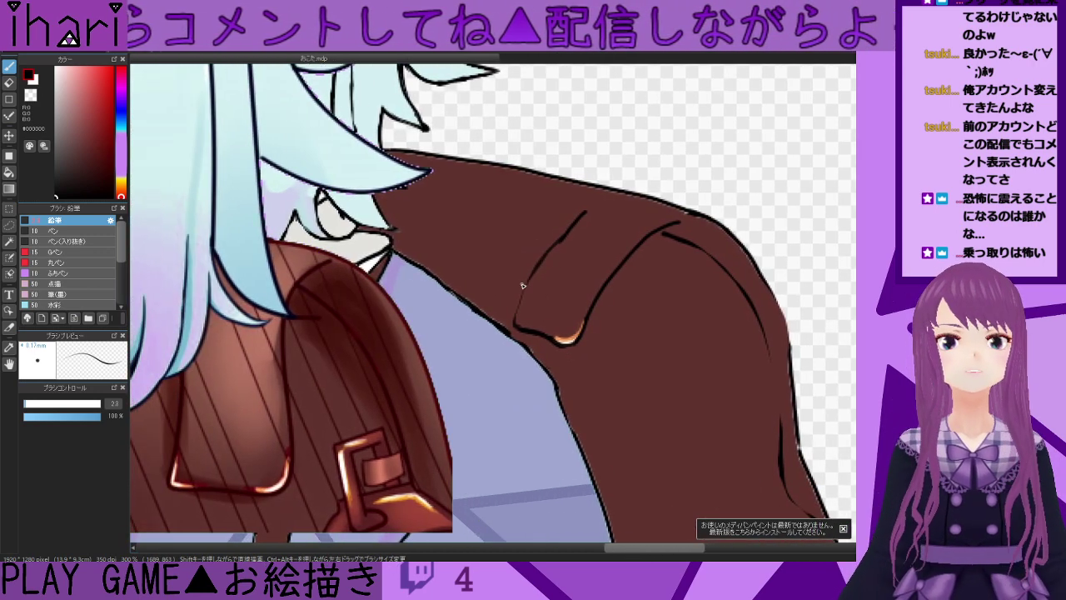
scroll(522, 296, "up", 2)
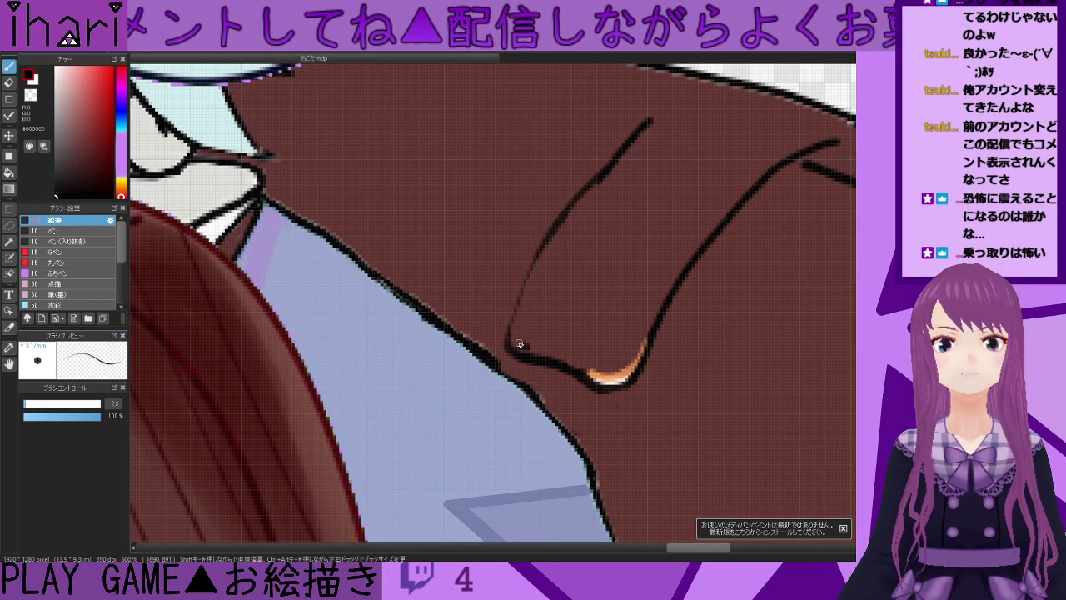
left_click(619, 377, "alt")
mouse_move(533, 346)
left_mouse_down()
mouse_move(519, 343)
mouse_move(531, 288)
left_mouse_up()
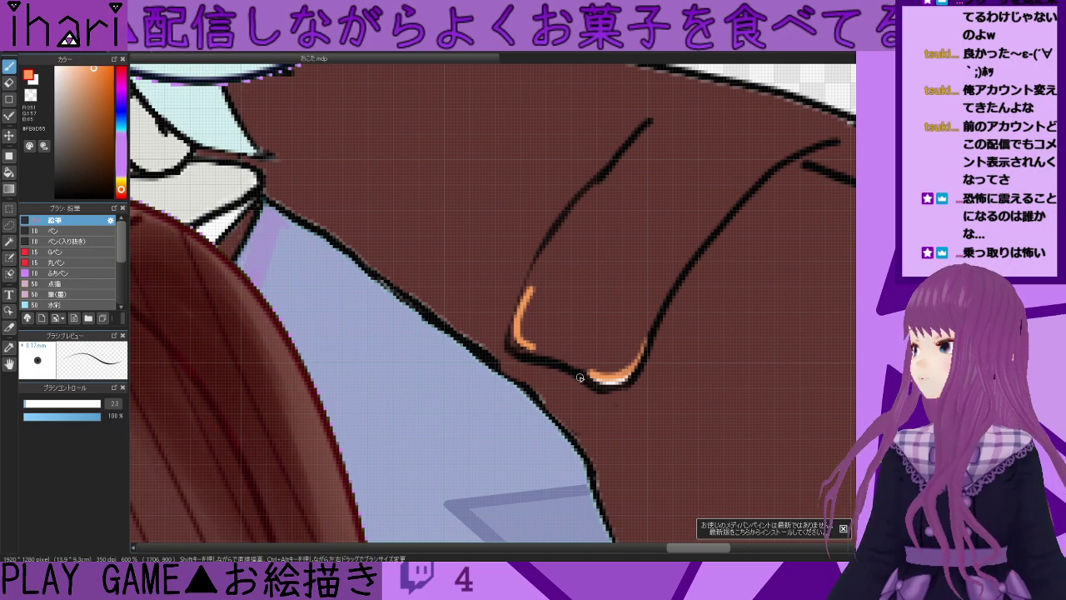
- Add a cream-white shine outside the orange at the flap's inner lower corner and redraw the black outline around it
scroll(487, 390, "down", 2)
scroll(482, 406, "up", 3)
scroll(525, 410, "down", 1)
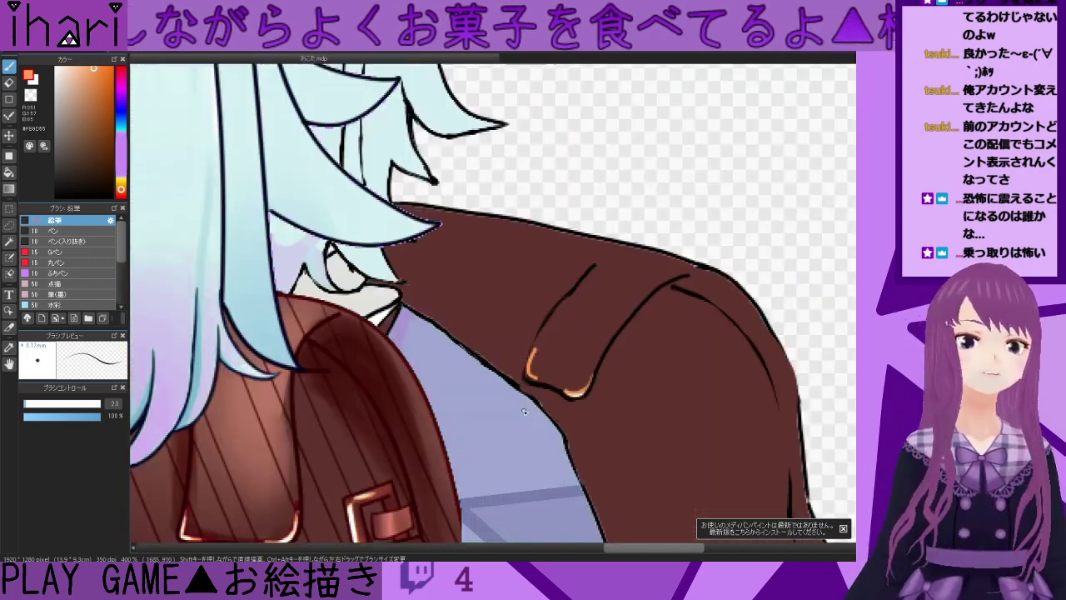
left_click(578, 398, "alt")
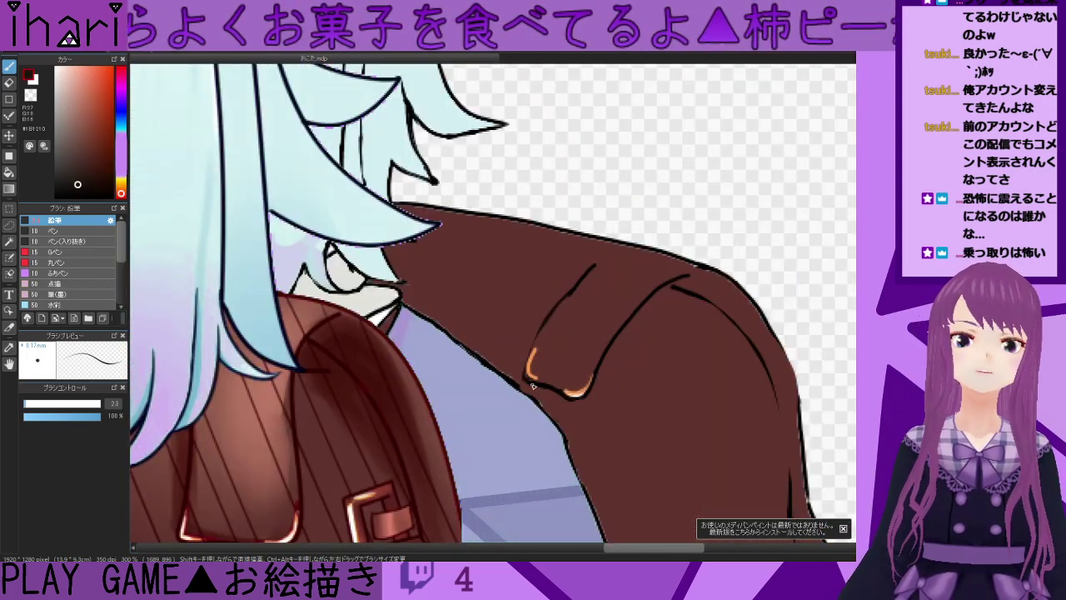
scroll(533, 385, "up", 3)
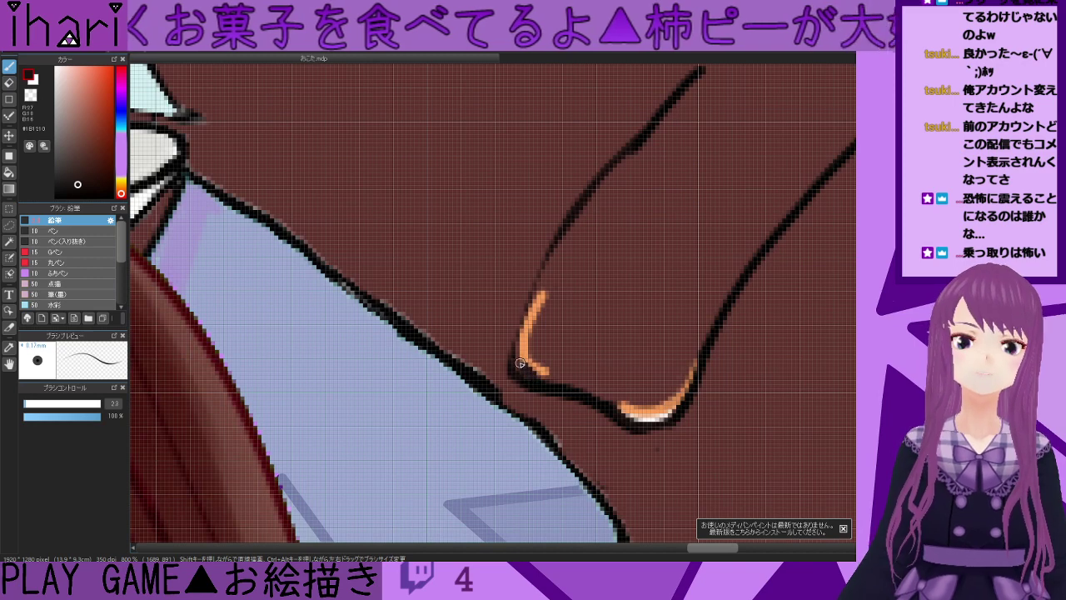
left_click(649, 415, "alt")
mouse_move(530, 368)
left_mouse_down()
mouse_move(511, 357)
mouse_move(517, 335)
left_mouse_up()
left_click(652, 419, "alt")
mouse_move(538, 376)
left_mouse_down()
mouse_move(515, 348)
mouse_move(525, 324)
left_mouse_up()
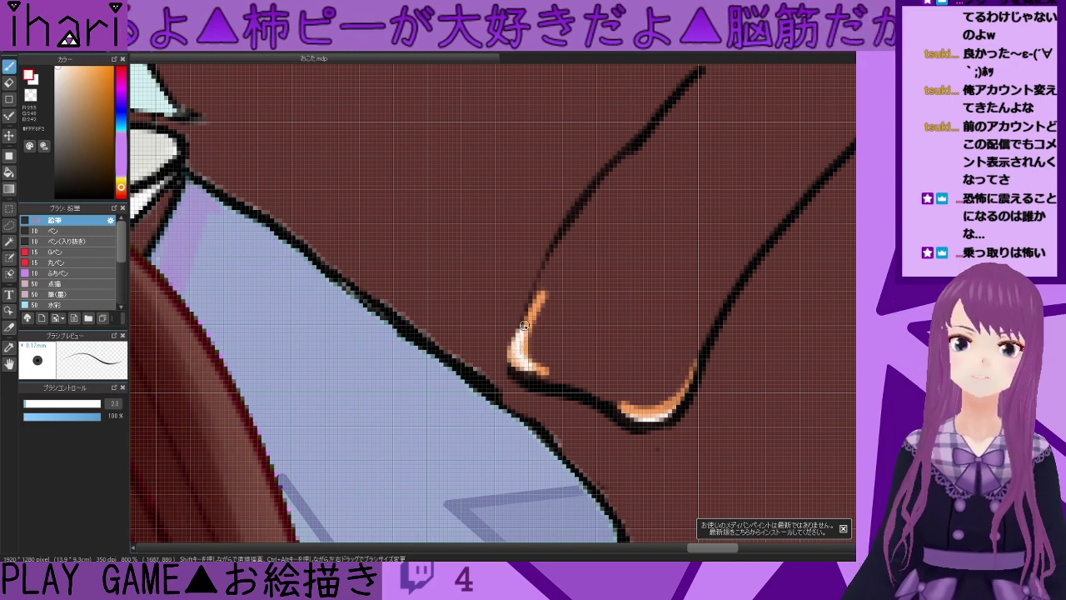
left_click(533, 380, "alt")
left_click_drag(509, 369, 514, 354)
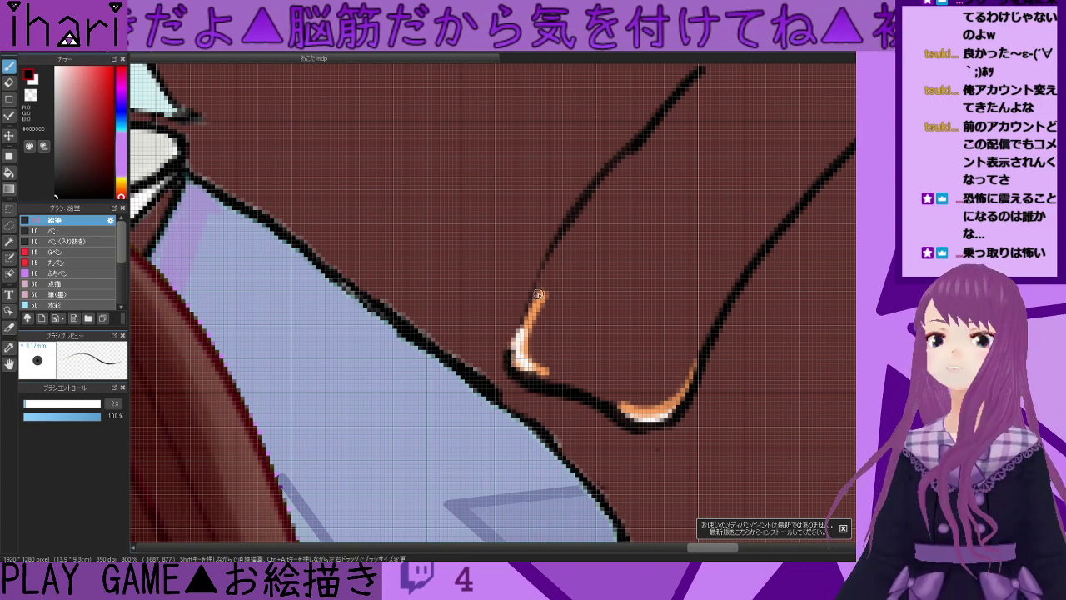
- Redraw the black outline around the flap's rounded outer corner in dark red sampled from the finished backpack
scroll(542, 333, "down", 2)
scroll(543, 337, "down", 1)
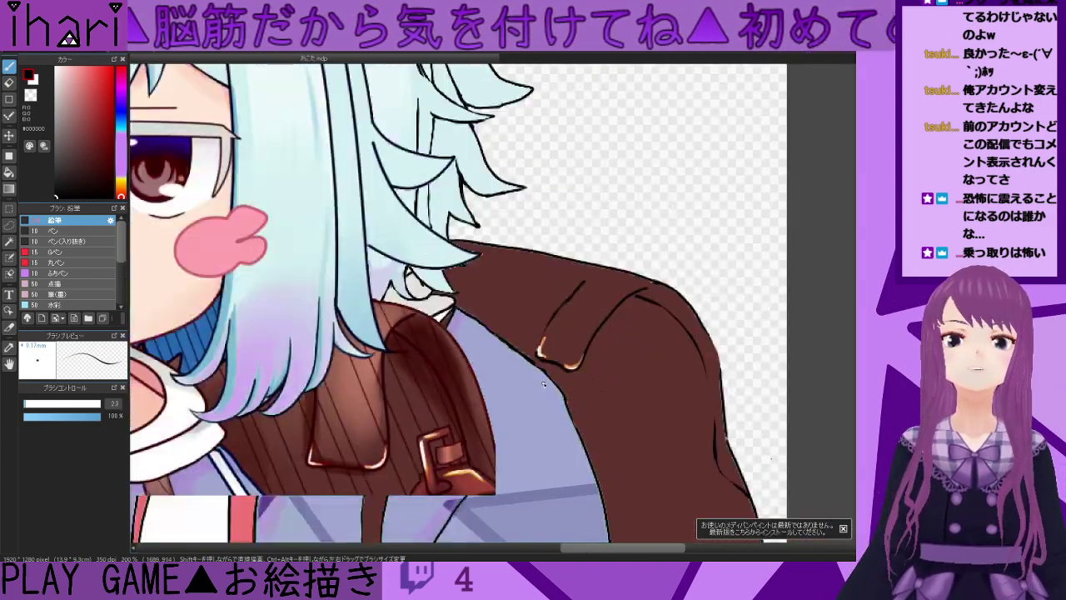
scroll(581, 379, "up", 2)
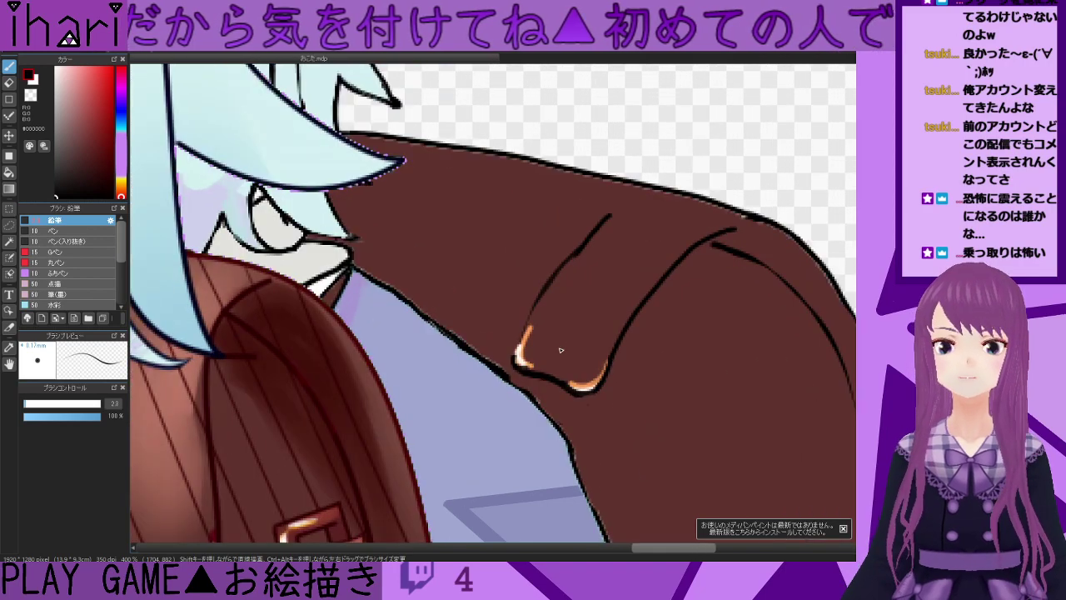
scroll(556, 364, "down", 1)
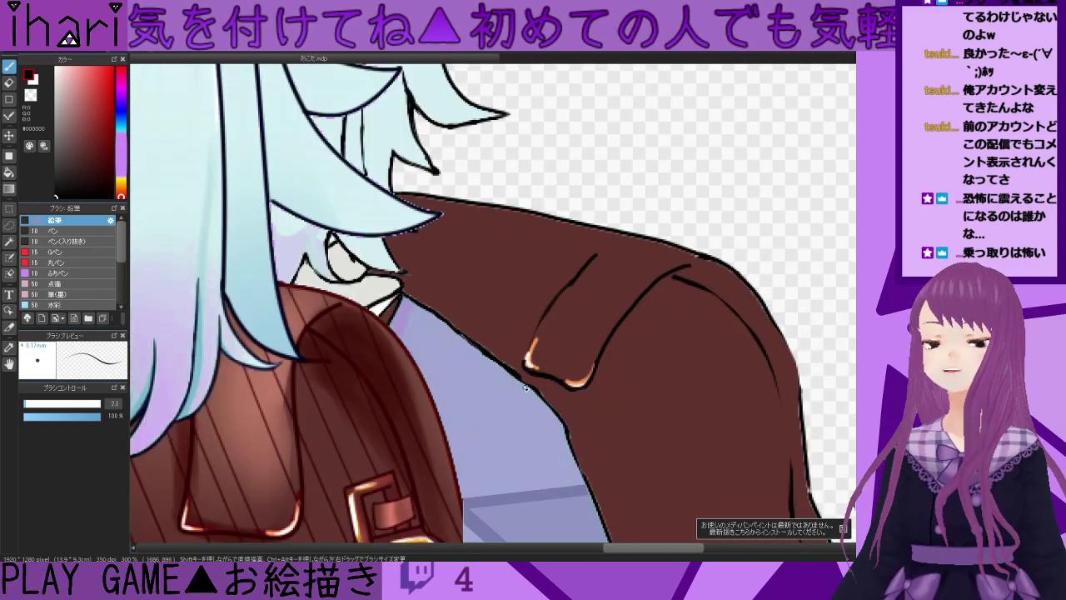
scroll(508, 407, "up", 1)
left_click(365, 416, "alt")
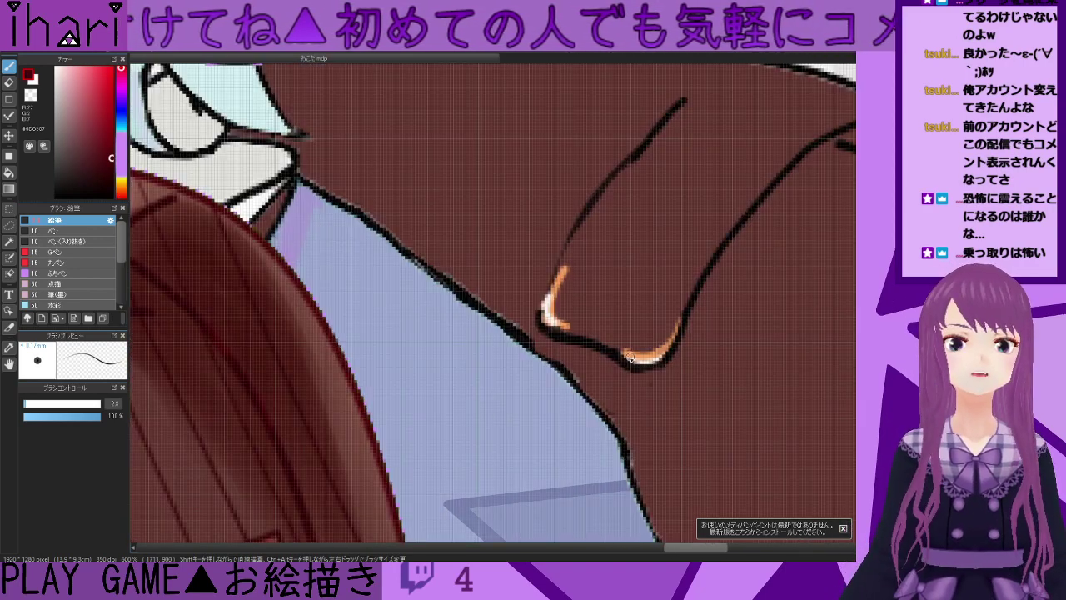
scroll(639, 368, "up", 1)
mouse_move(614, 350)
left_mouse_down()
mouse_move(657, 364)
mouse_move(702, 303)
mouse_move(690, 315)
left_mouse_up()
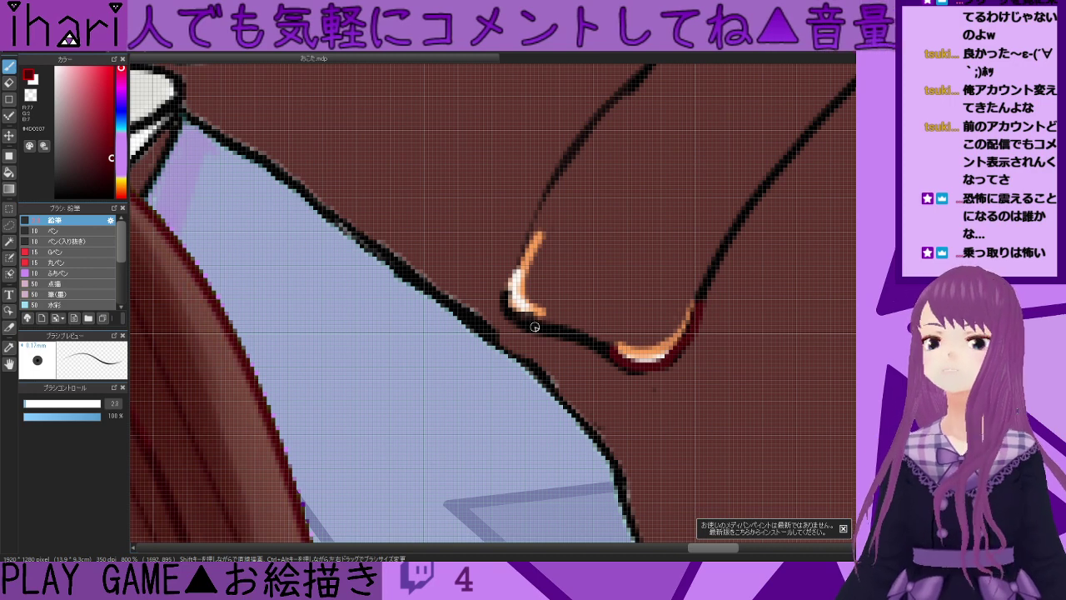
- Tint the outline dark red at both ends of the highlight on the flap's inner lower corner
left_click_drag(550, 327, 545, 320)
mouse_move(539, 242)
left_mouse_down()
mouse_move(538, 228)
mouse_move(538, 250)
mouse_move(550, 246)
left_mouse_up()
left_click(550, 247, "alt")
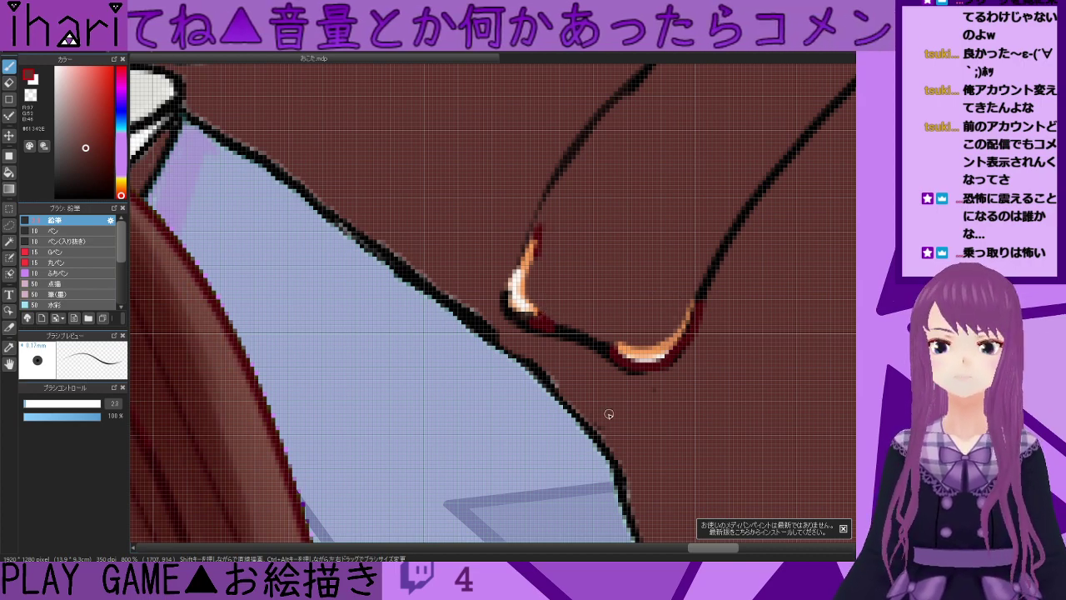
- Examine the recoloured flap corners and compare the rear backpack with the finished backpack's flap and buckle
scroll(610, 418, "up", 2)
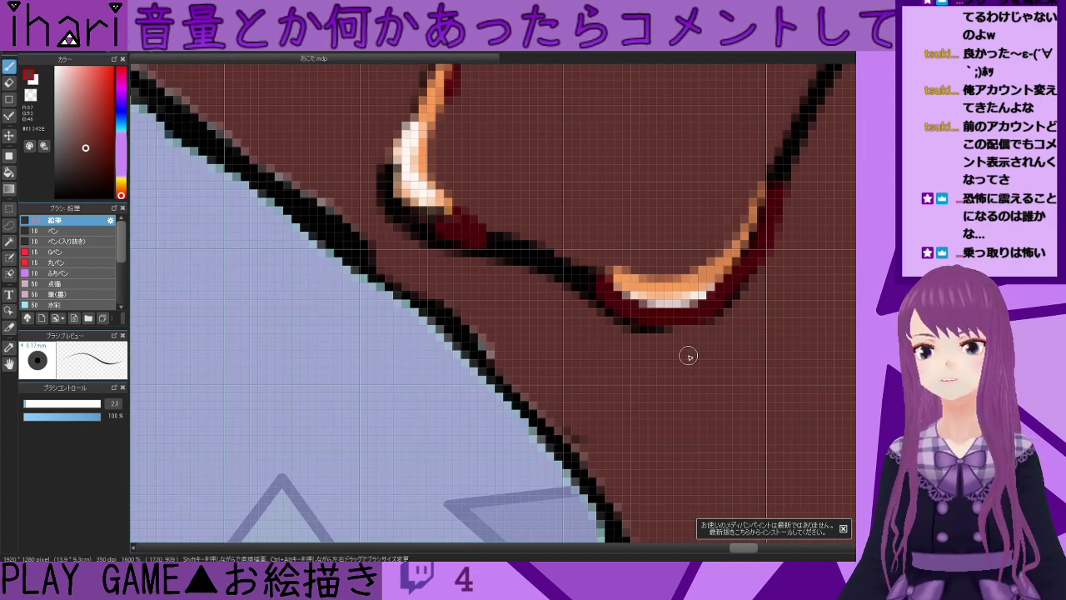
scroll(669, 445, "down", 2)
scroll(658, 448, "down", 2)
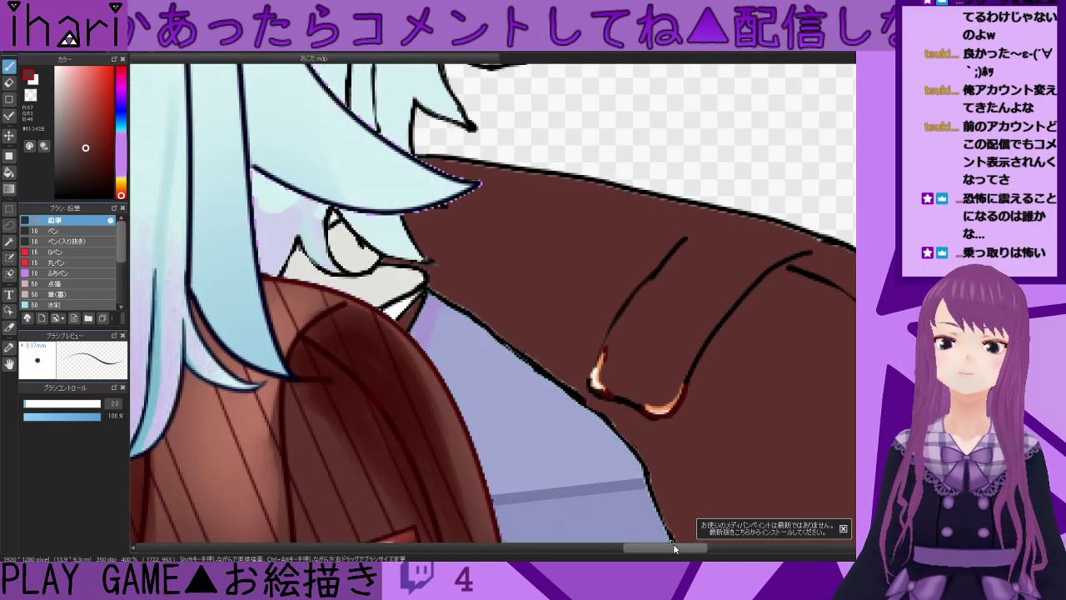
scroll(493, 304, "down", 3)
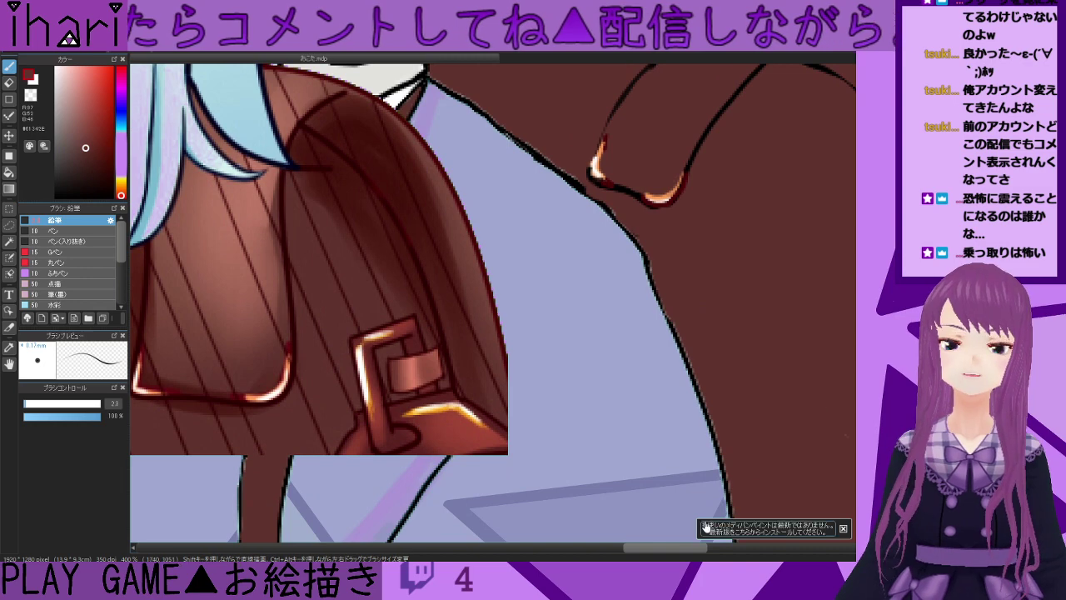
left_click_drag(678, 548, 699, 548)
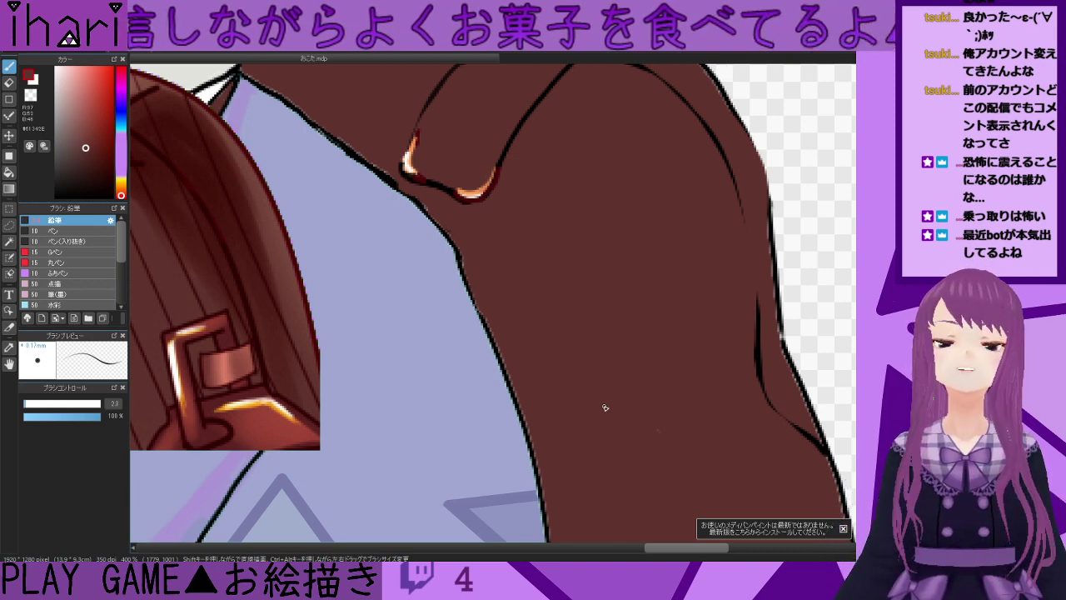
scroll(502, 302, "down", 2)
scroll(479, 319, "up", 2)
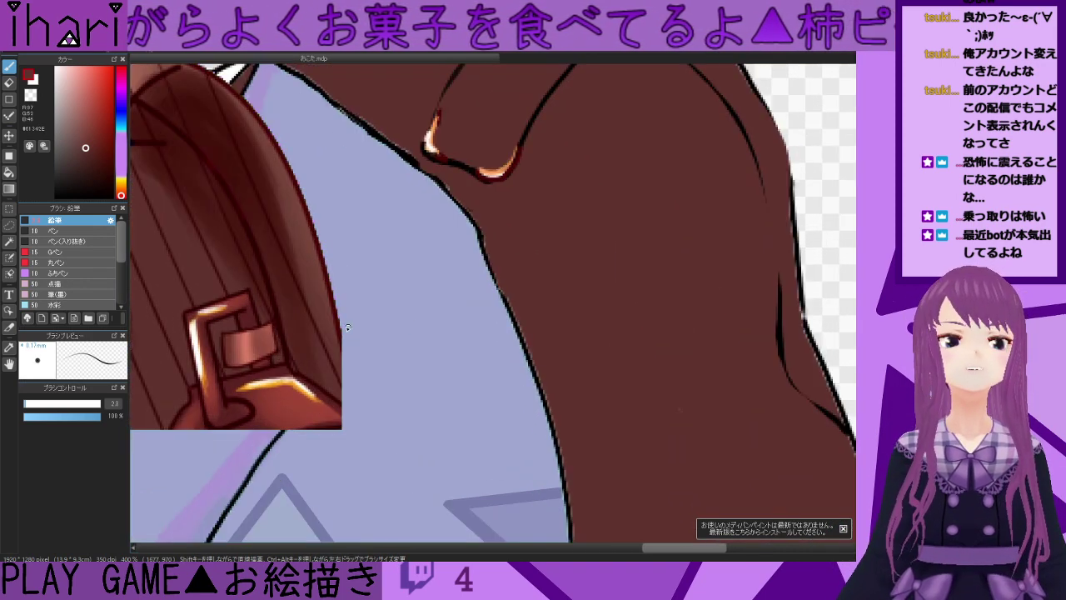
scroll(450, 291, "down", 1)
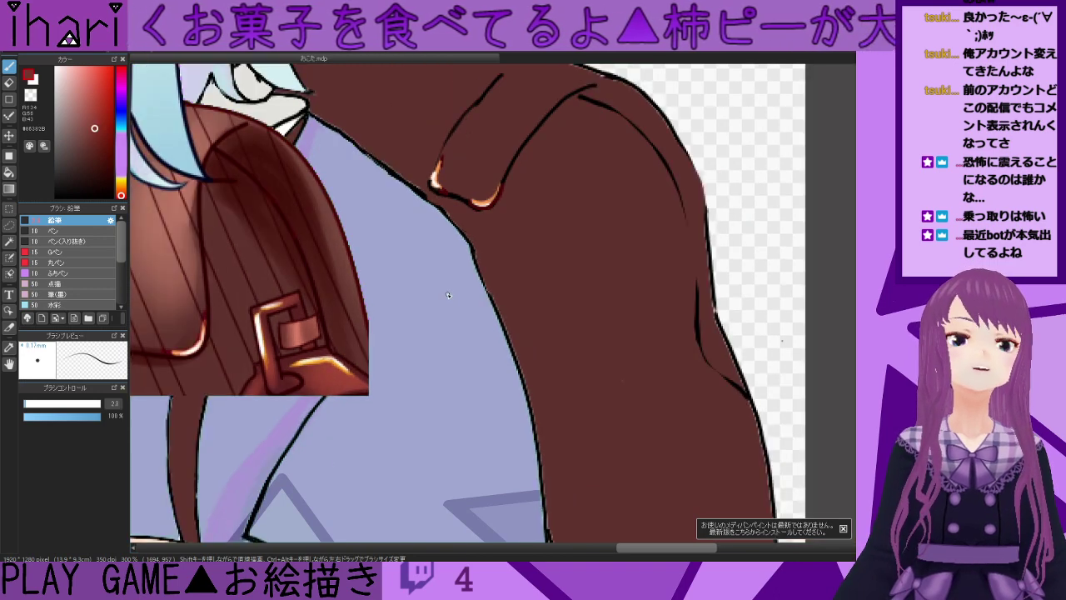
scroll(448, 295, "down", 2)
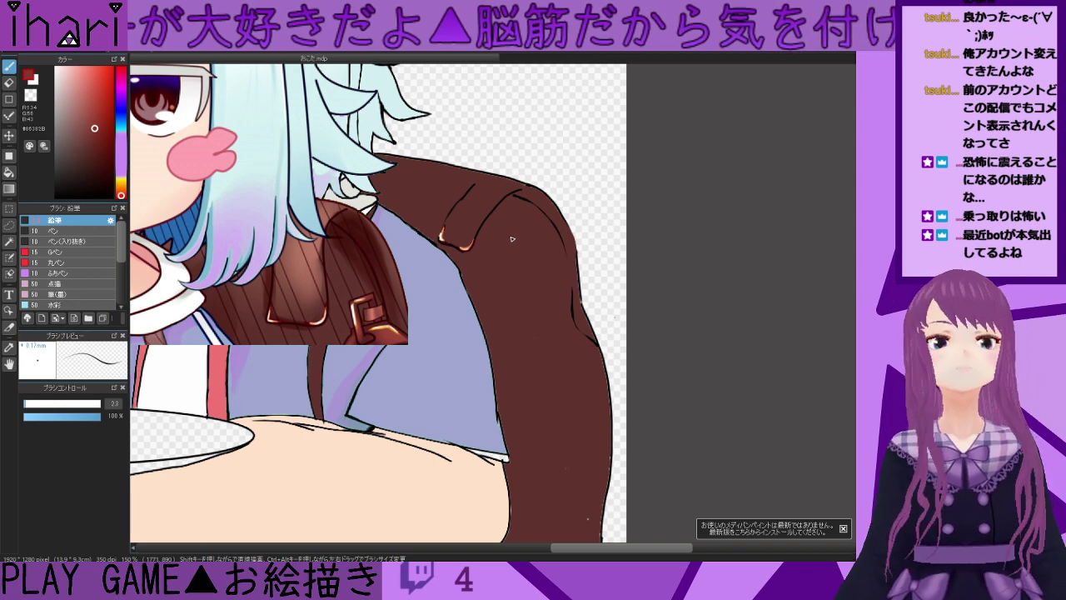
scroll(516, 200, "up", 1)
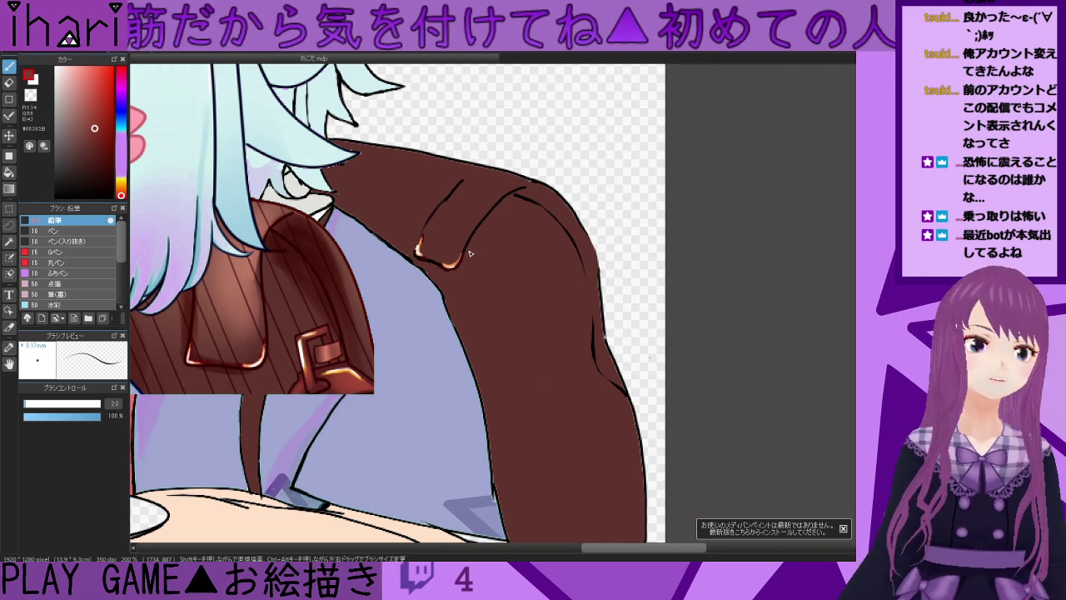
scroll(362, 338, "up", 1)
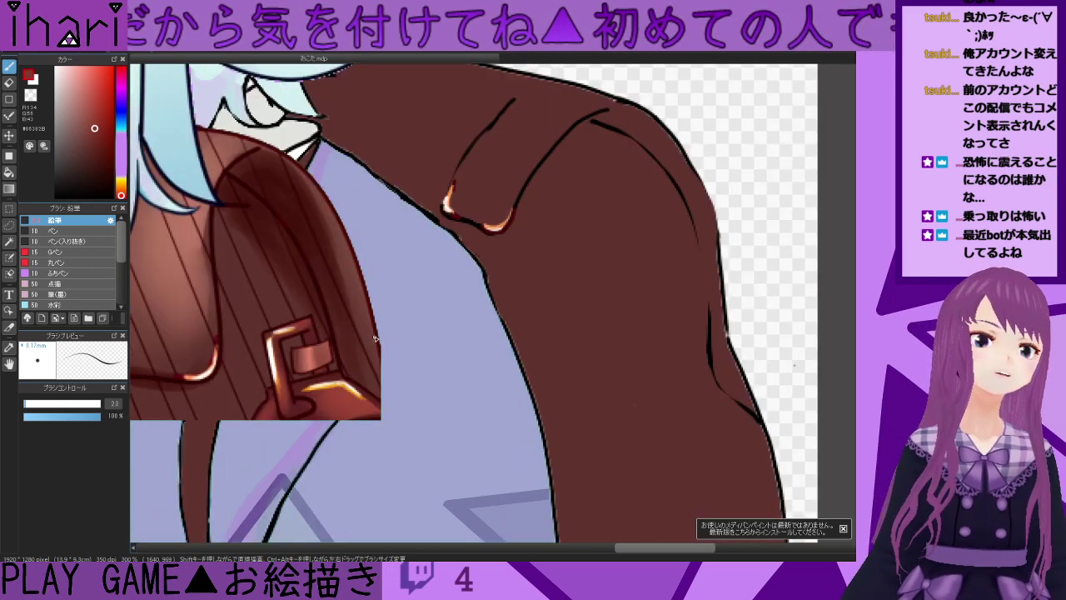
- Draw a tilted four-sided buckle frame with the start of its inner edge below the flap, in dark red sampled from the finished buckle
left_click(308, 330, "alt")
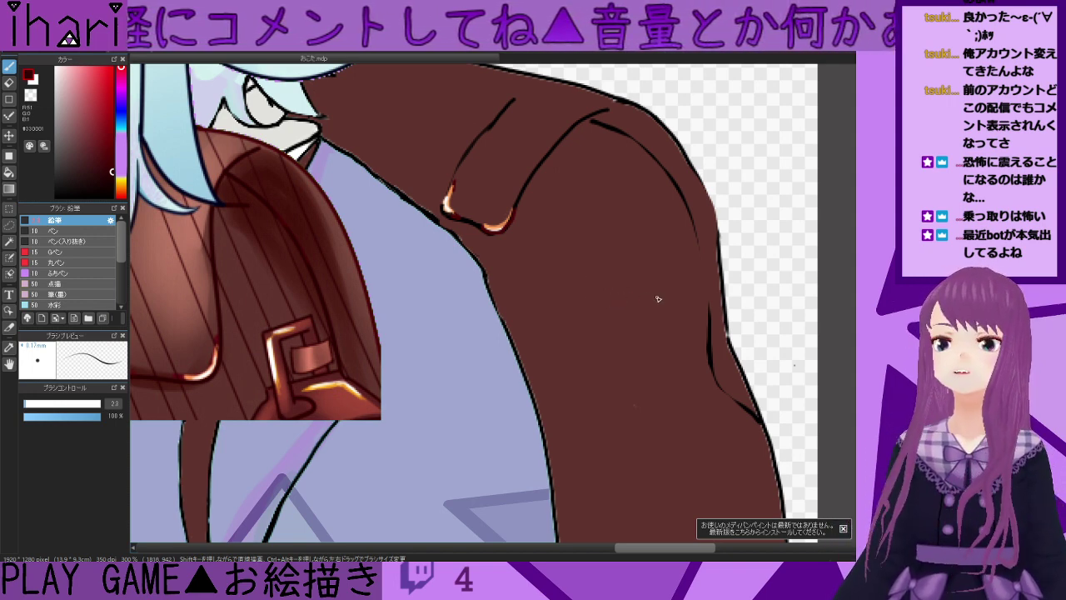
left_click_drag(658, 304, 610, 314)
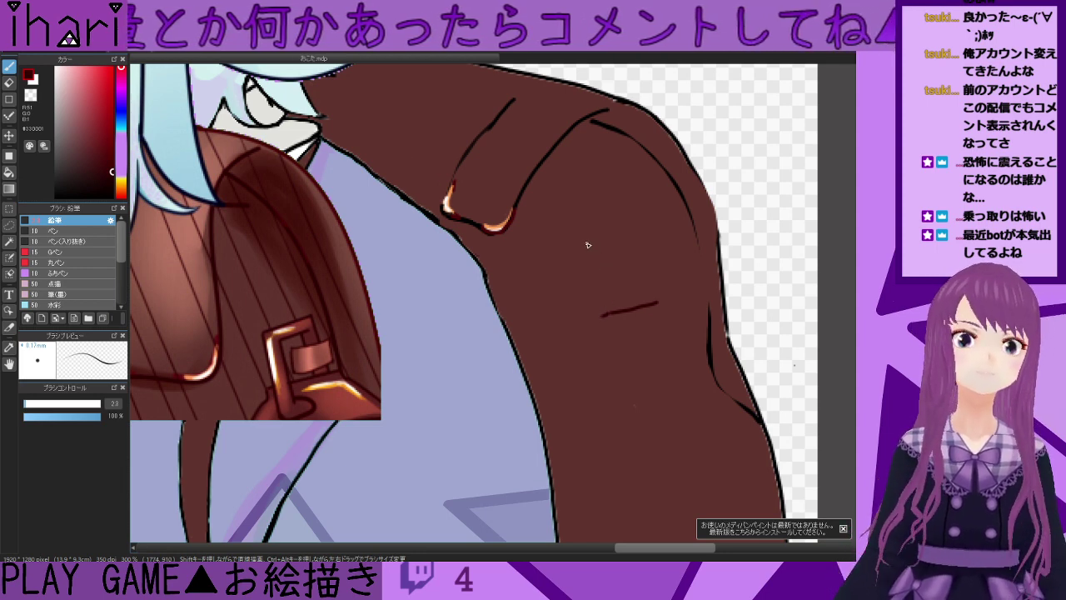
left_click_drag(585, 248, 596, 320)
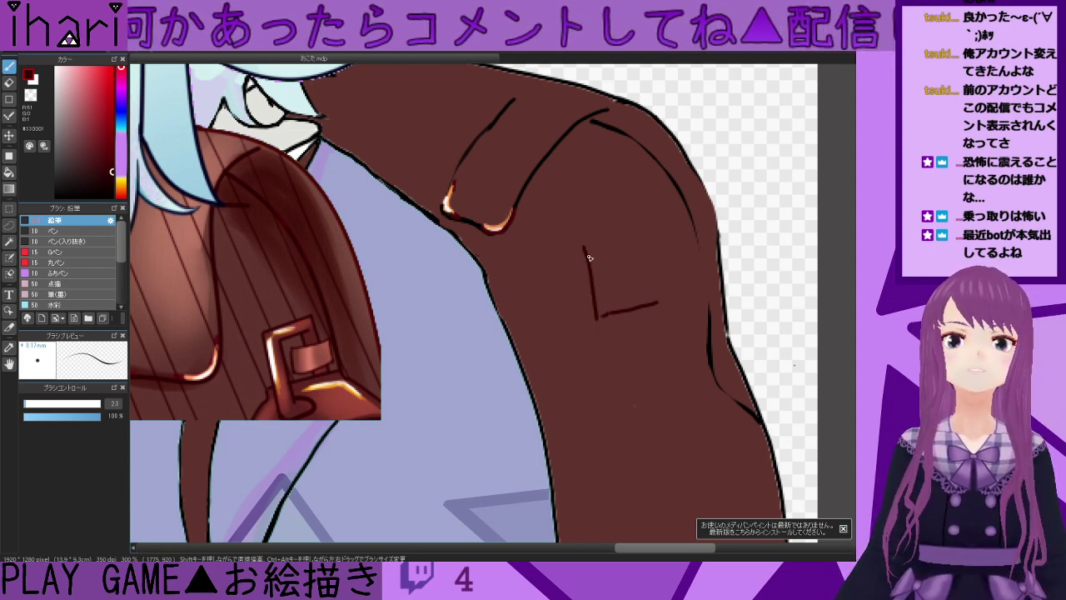
mouse_move(586, 249)
left_mouse_down()
mouse_move(638, 236)
mouse_move(658, 292)
mouse_move(622, 310)
left_mouse_up()
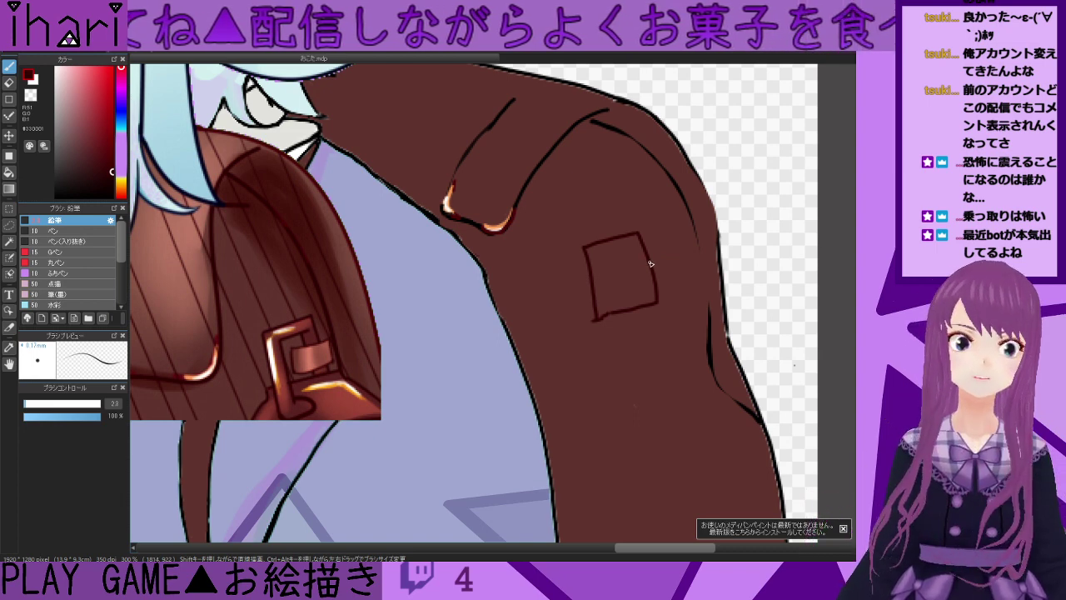
left_click_drag(630, 250, 603, 253)
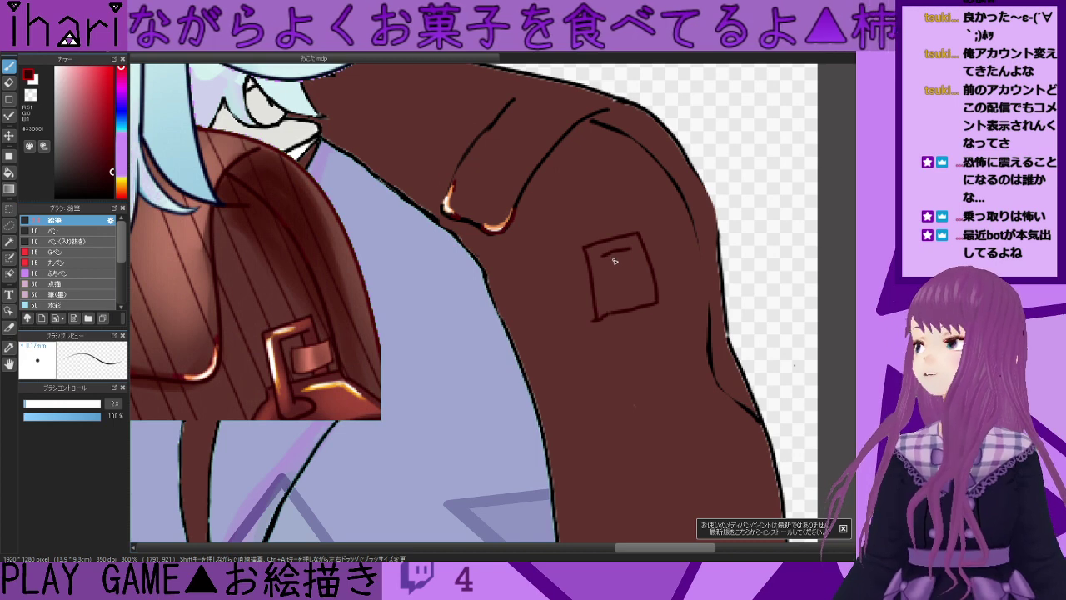
- Draw the buckle's inner frame outline and overlapping tab on the brown bag, painting over the lines hidden behind the tab
left_click_drag(603, 263, 609, 301)
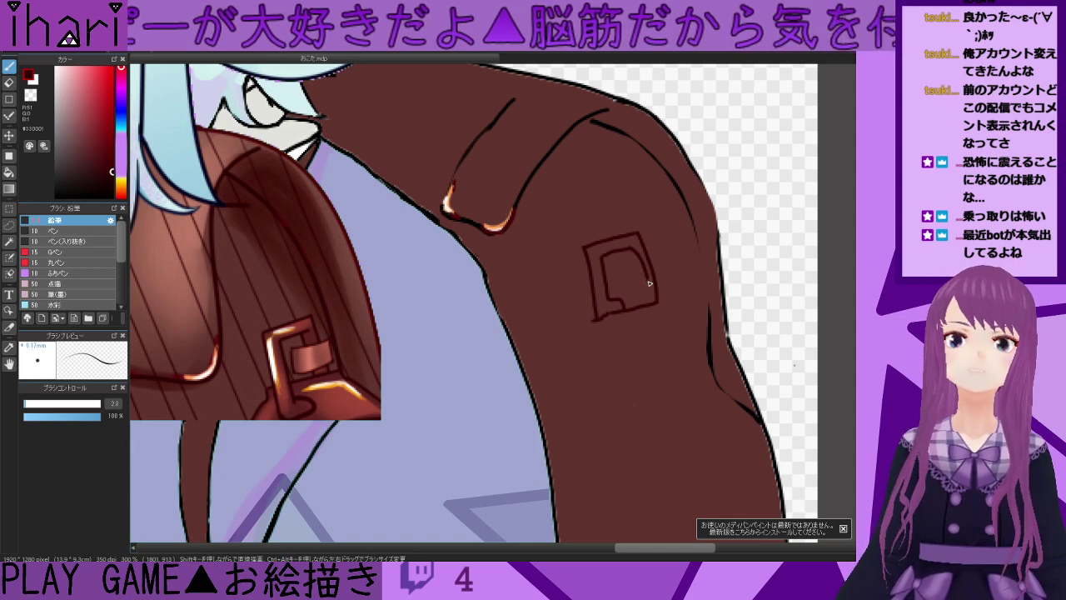
key("ctrl+z")
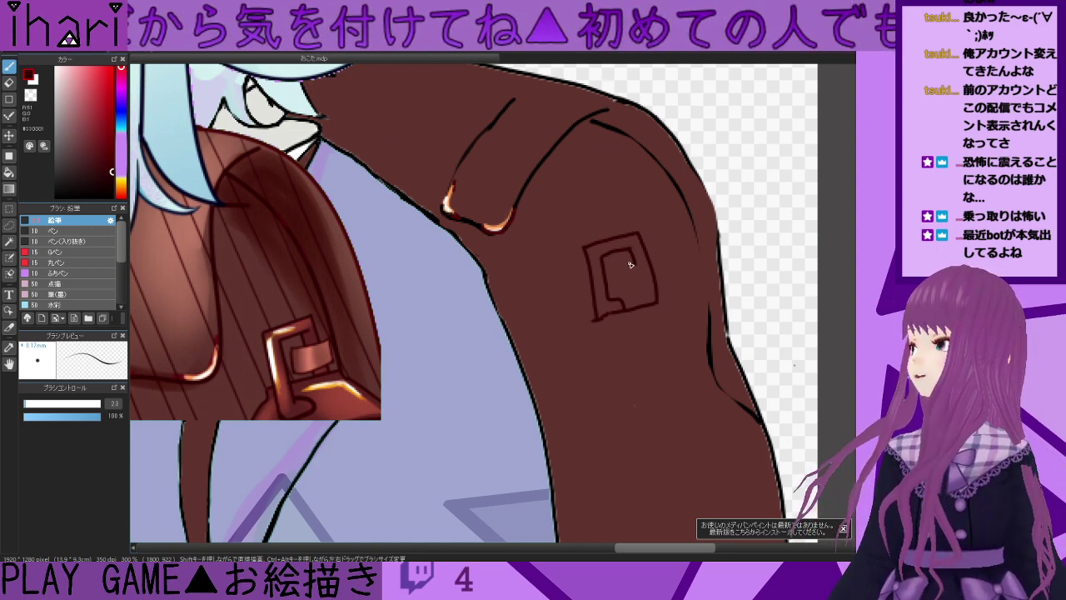
mouse_move(625, 267)
left_mouse_down()
mouse_move(629, 292)
mouse_move(663, 280)
mouse_move(669, 261)
mouse_move(627, 270)
mouse_move(669, 269)
left_mouse_up()
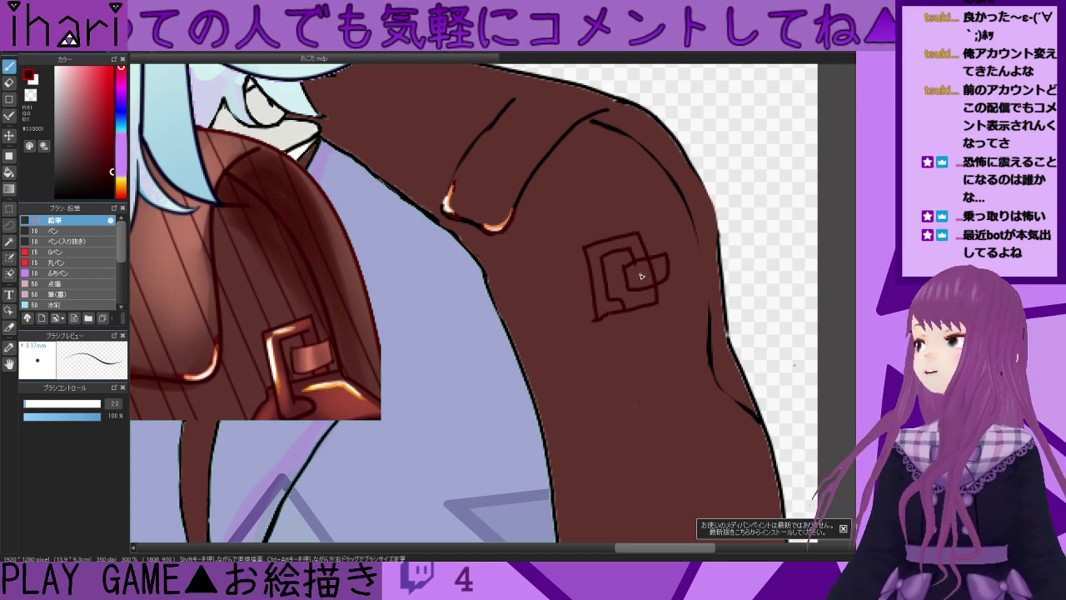
left_click(658, 268, "alt")
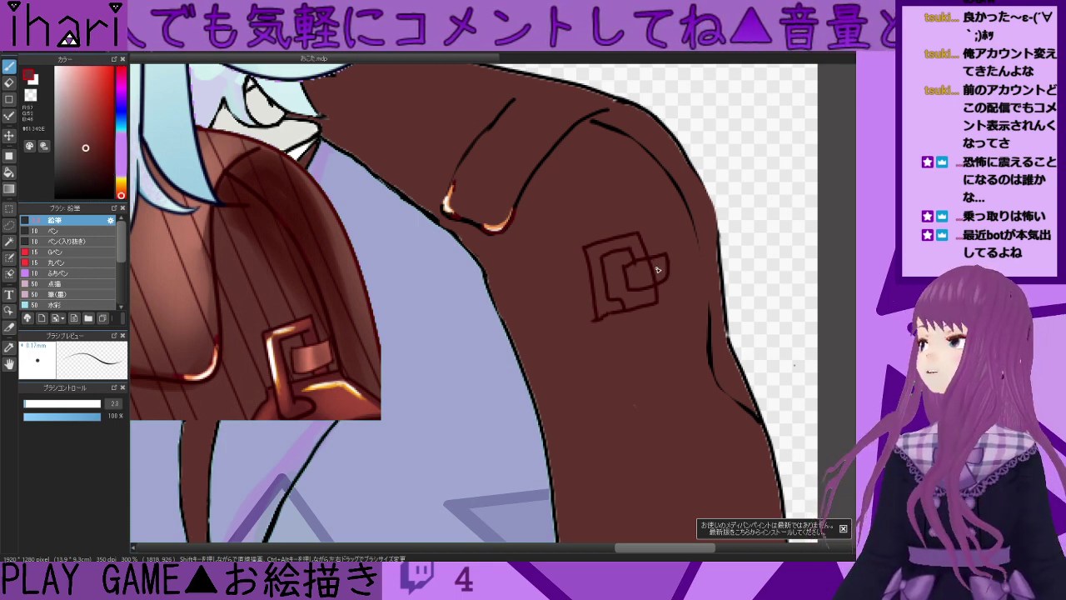
left_click(627, 305, "alt")
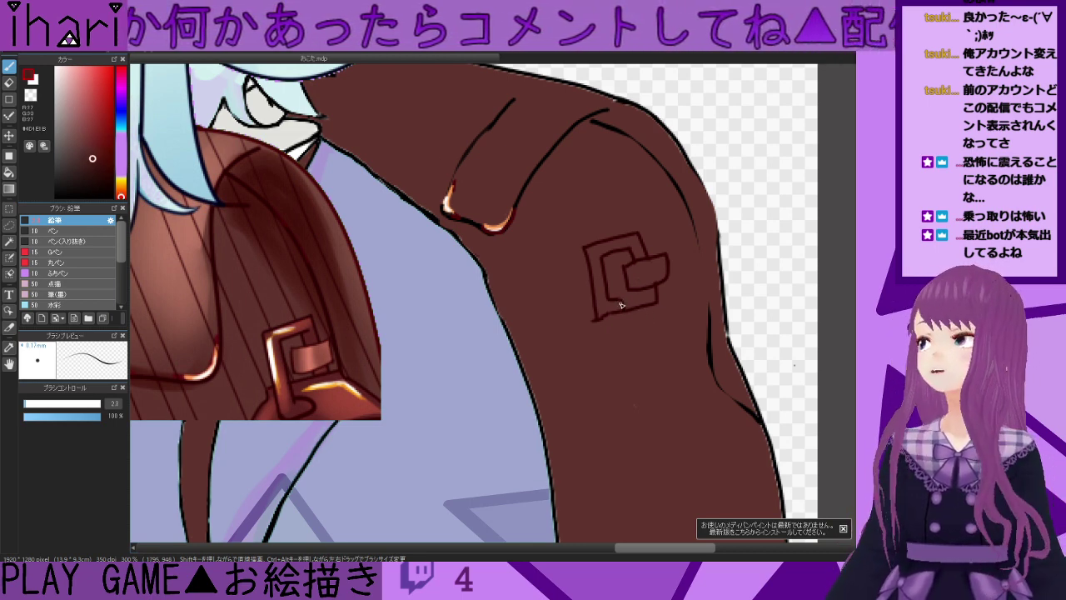
- Outline the buckle frame's lower corner and the flared base beneath it in dark red, matching the reference picture
scroll(699, 318, "down", 2)
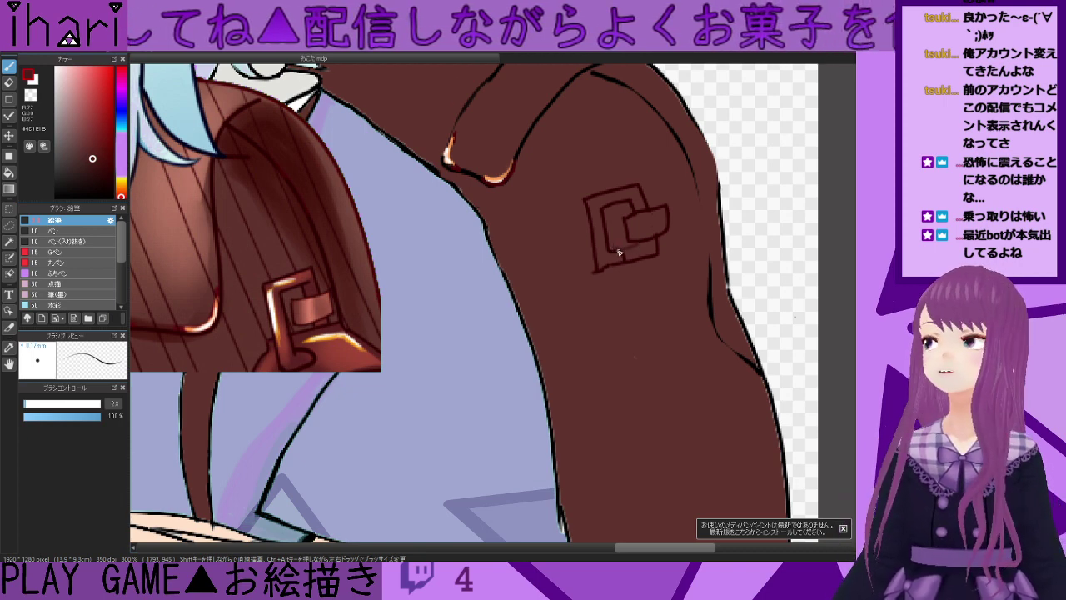
right_click(646, 241)
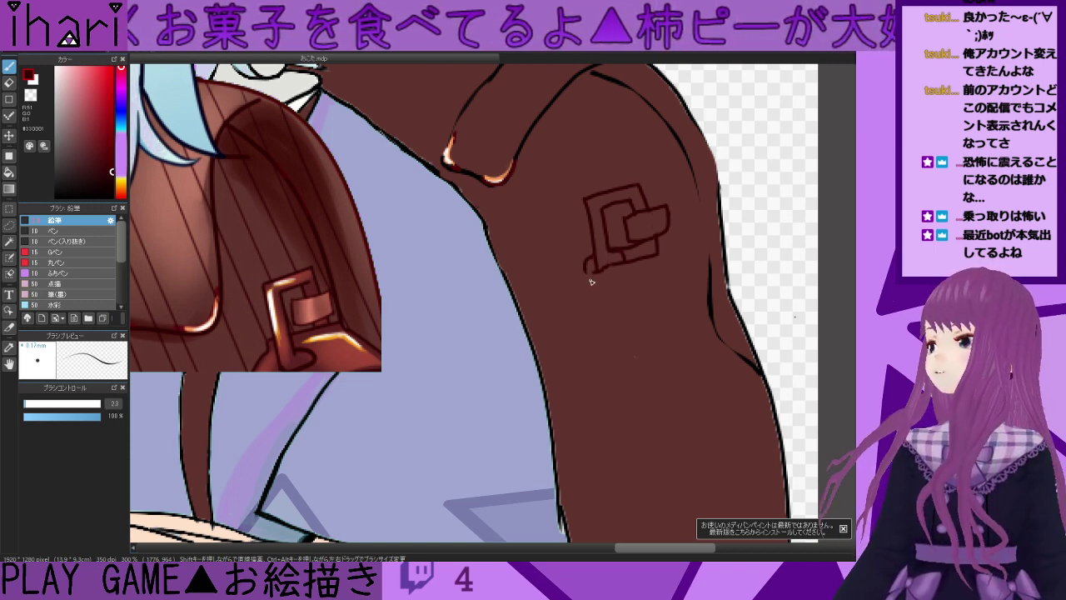
left_click_drag(587, 278, 574, 341)
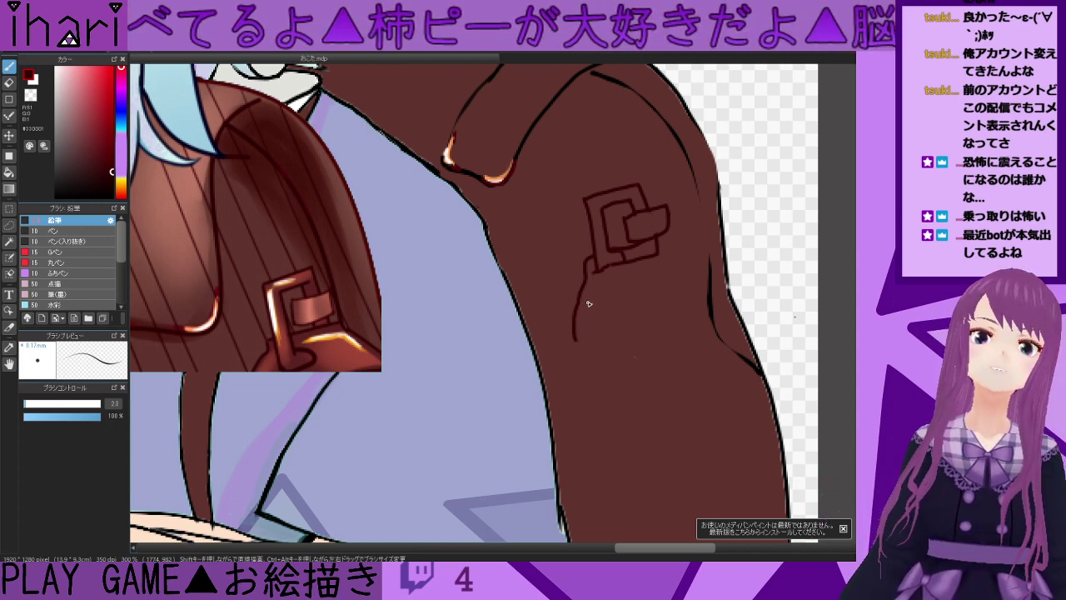
key("ctrl+z")
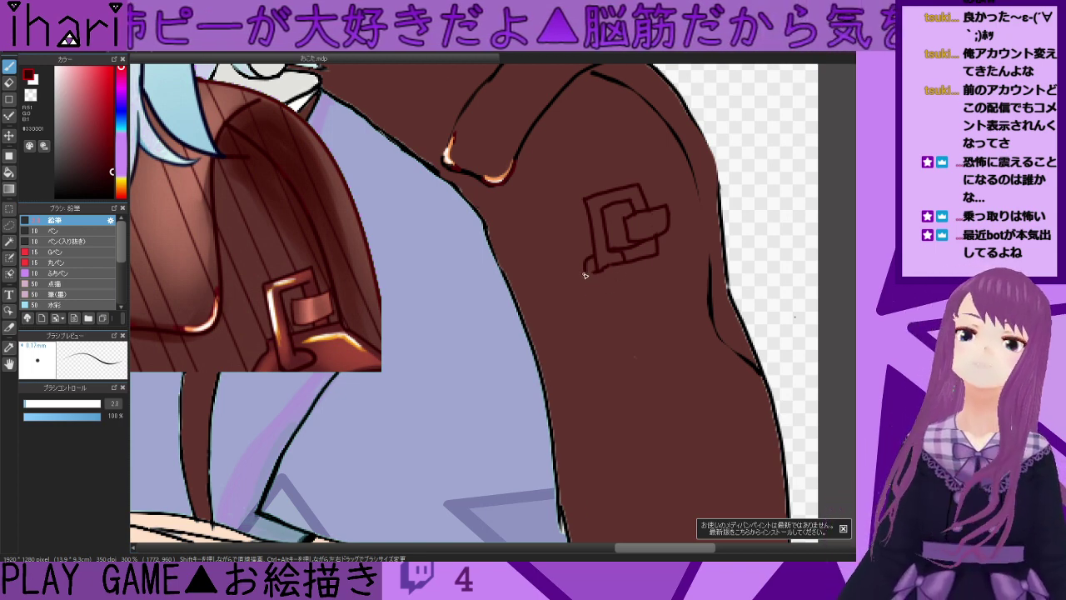
left_click_drag(586, 276, 572, 334)
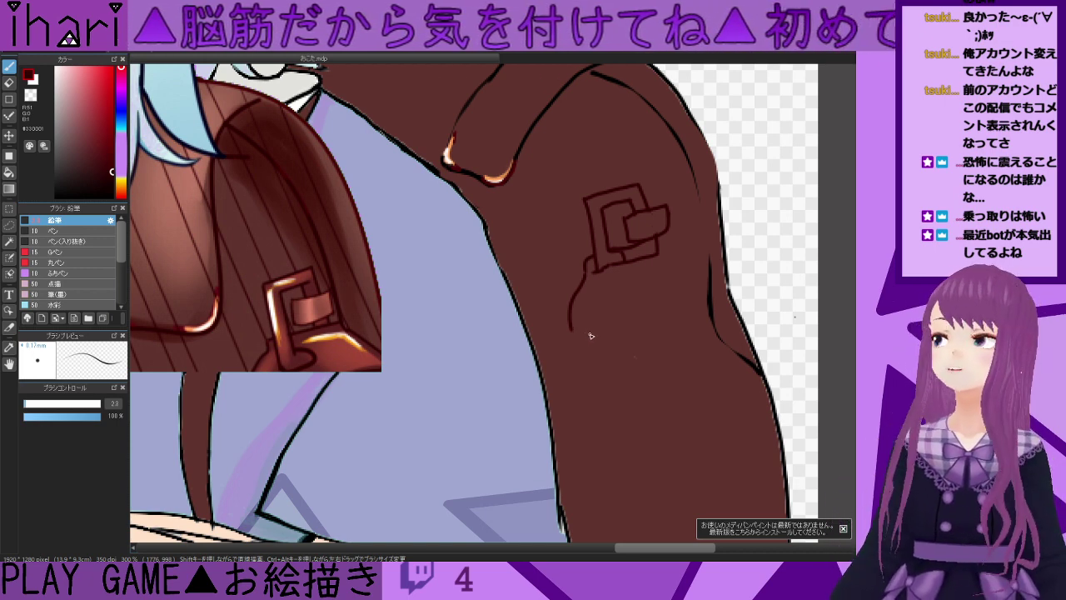
left_click_drag(569, 330, 705, 297)
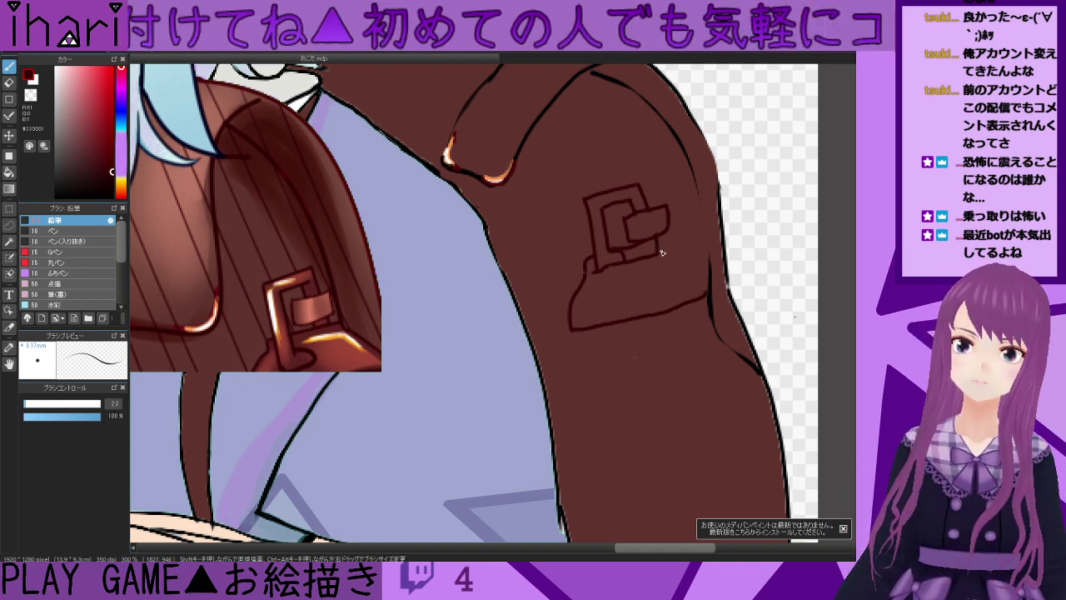
left_click_drag(664, 256, 706, 293)
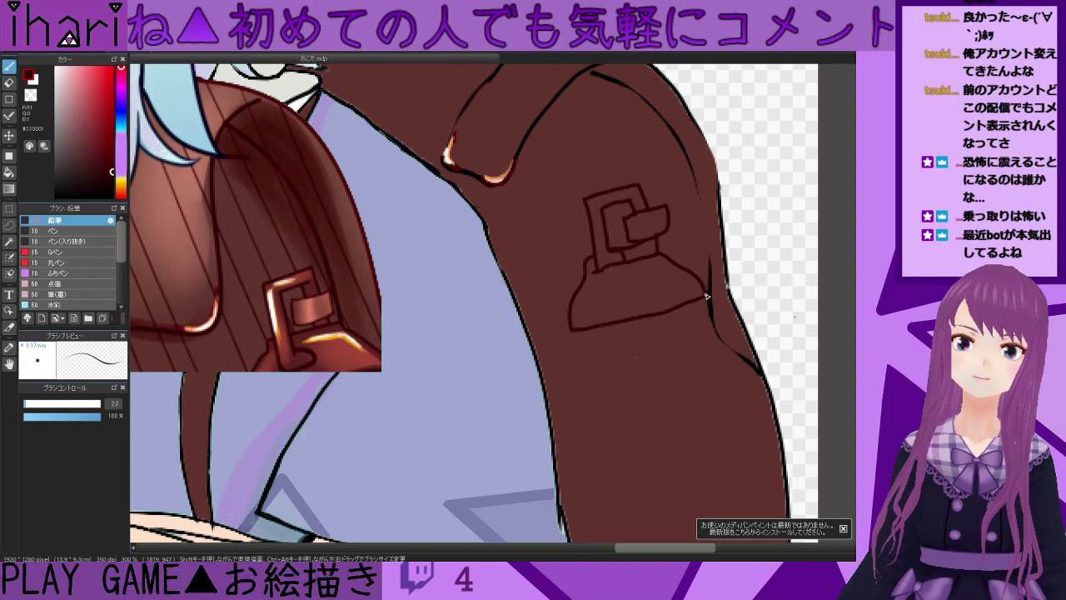
- Fill the buckle frame, strap, tab and base with a dark red sampled from the reference buckle
scroll(705, 294, "down", 3)
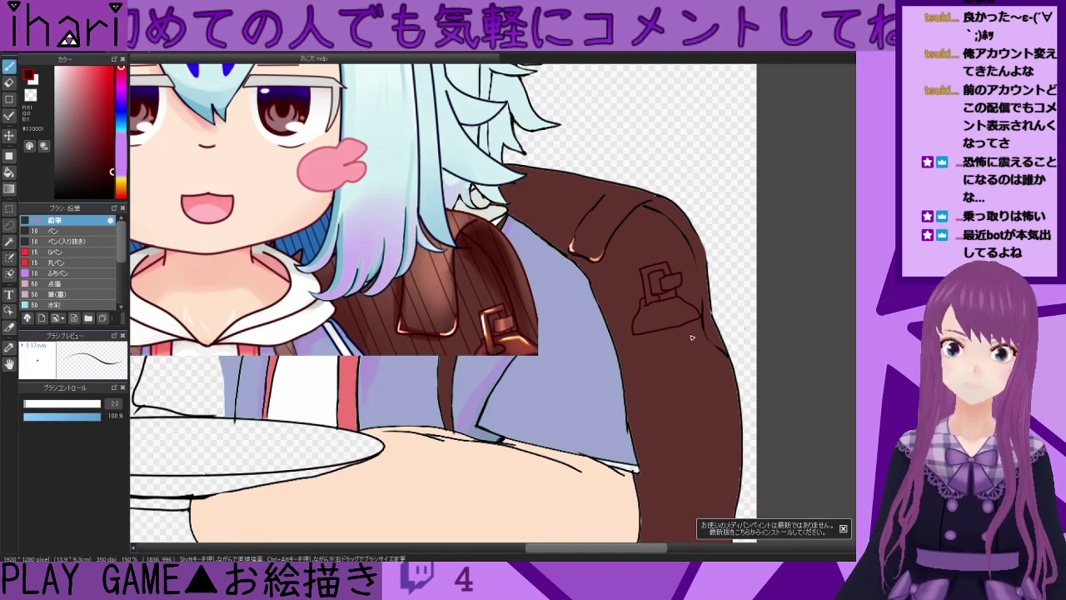
scroll(668, 323, "down", 1)
scroll(661, 314, "up", 4)
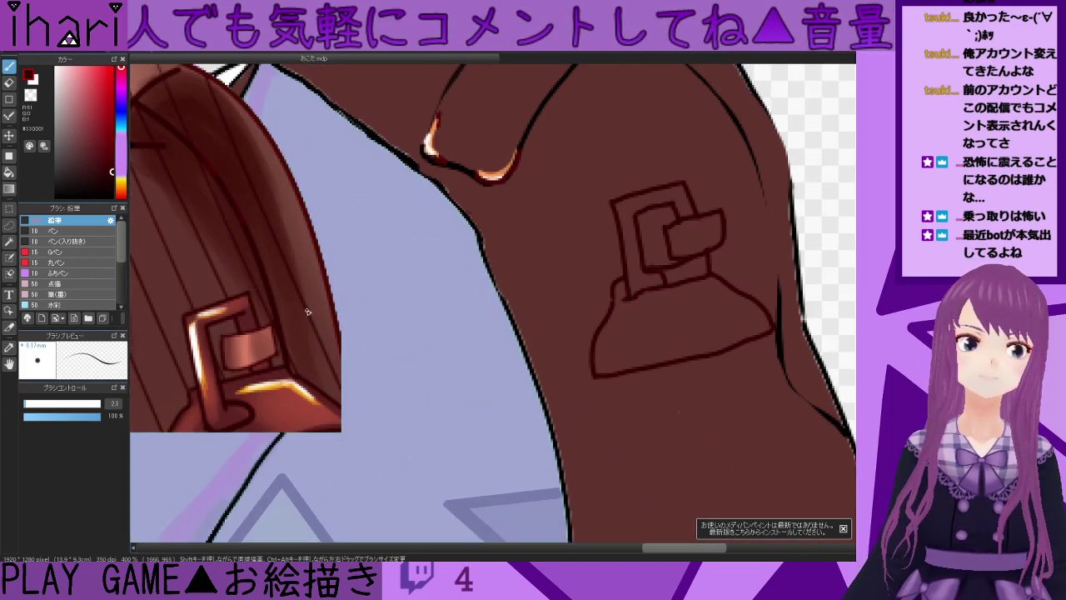
left_click(253, 320, "alt")
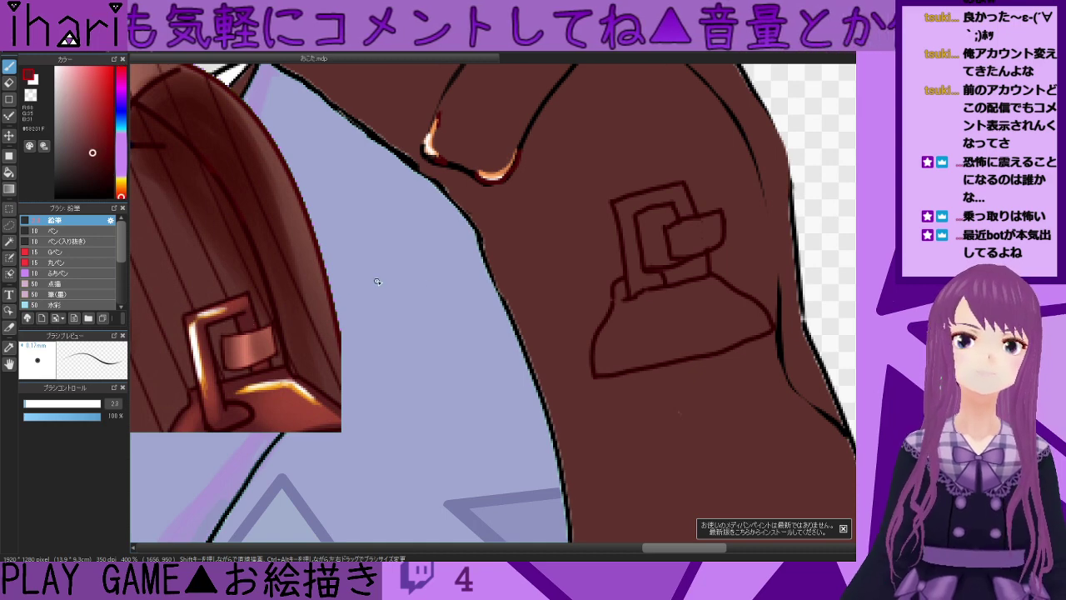
left_click(9, 172)
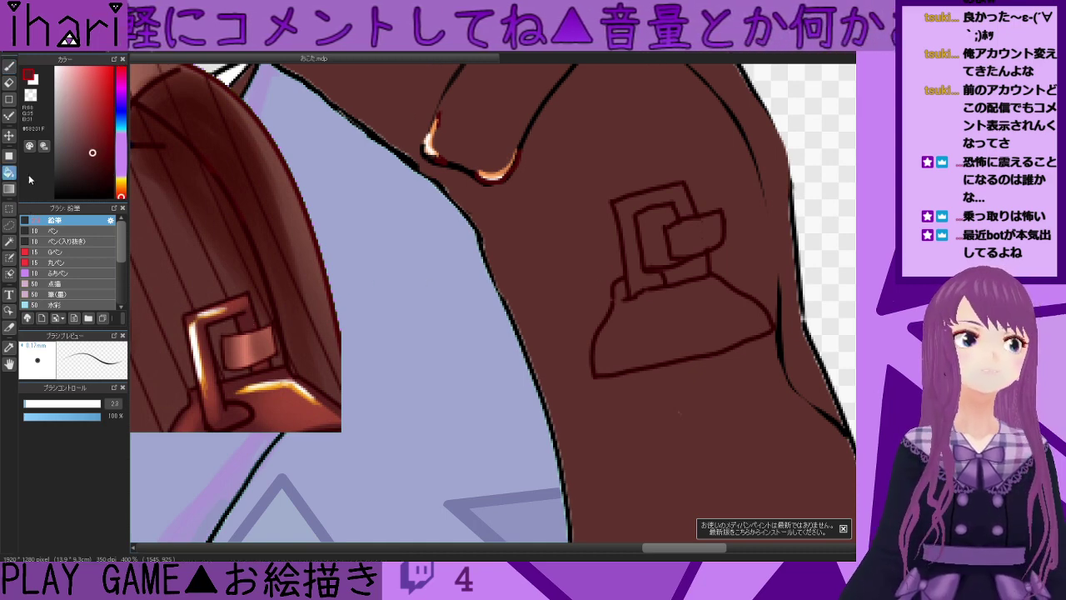
left_click(685, 209)
left_click(700, 262)
left_click(703, 231)
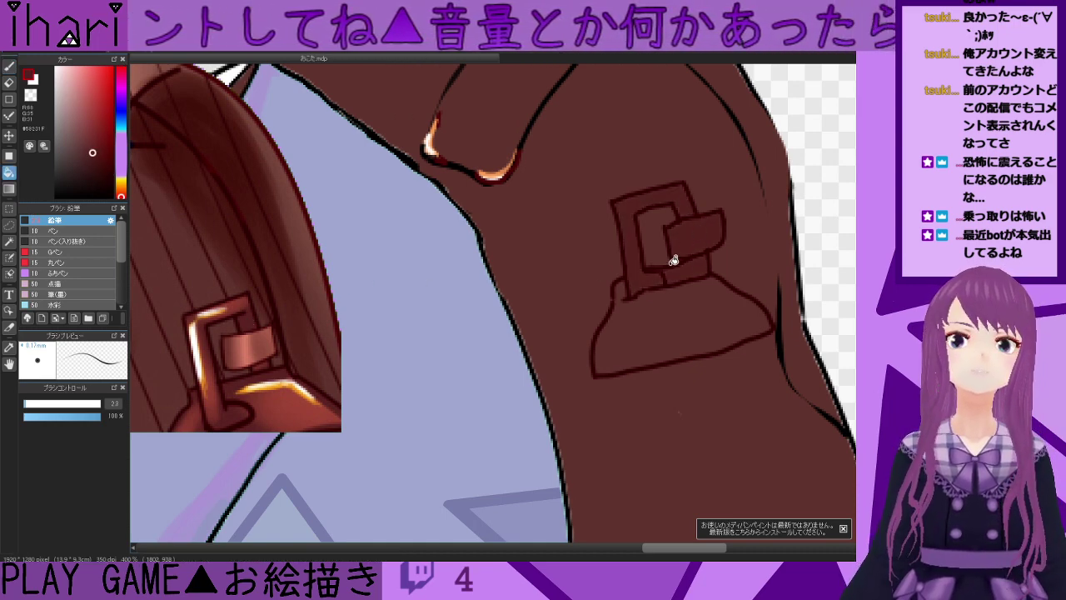
left_click(696, 324)
- Paint orange highlights sampled from the reference along the upper edge of the base and on the buckle frame
left_click(9, 66)
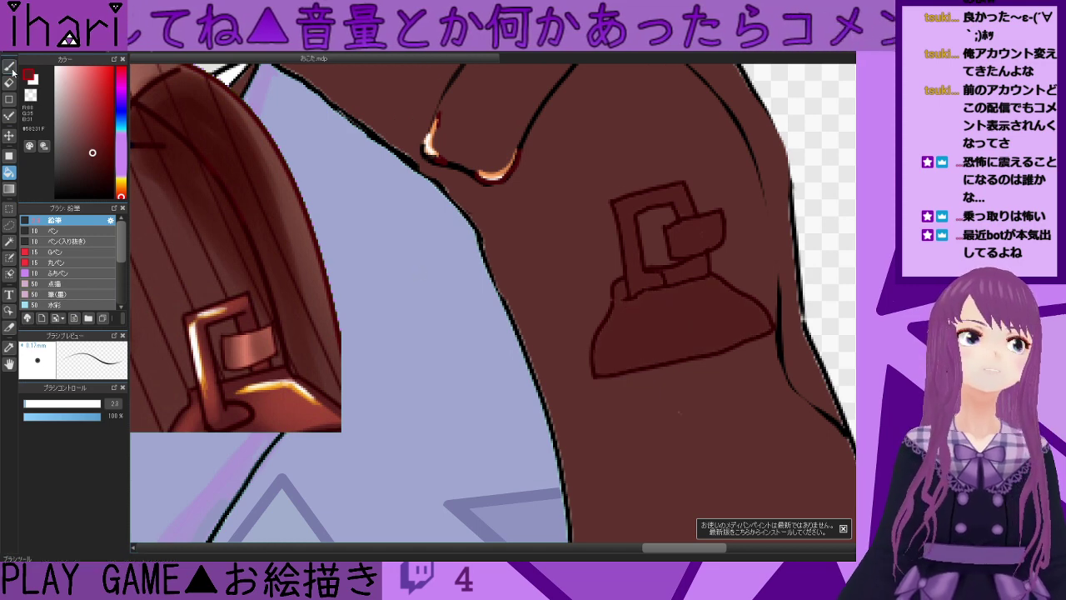
right_click(279, 398)
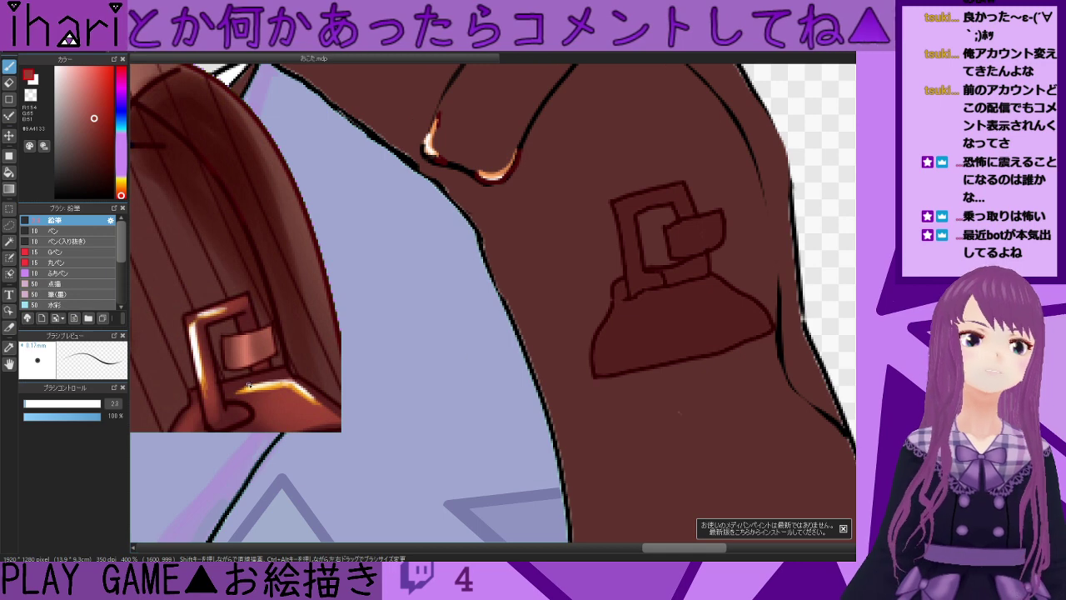
left_click(282, 389, "alt")
left_click_drag(683, 297, 713, 286)
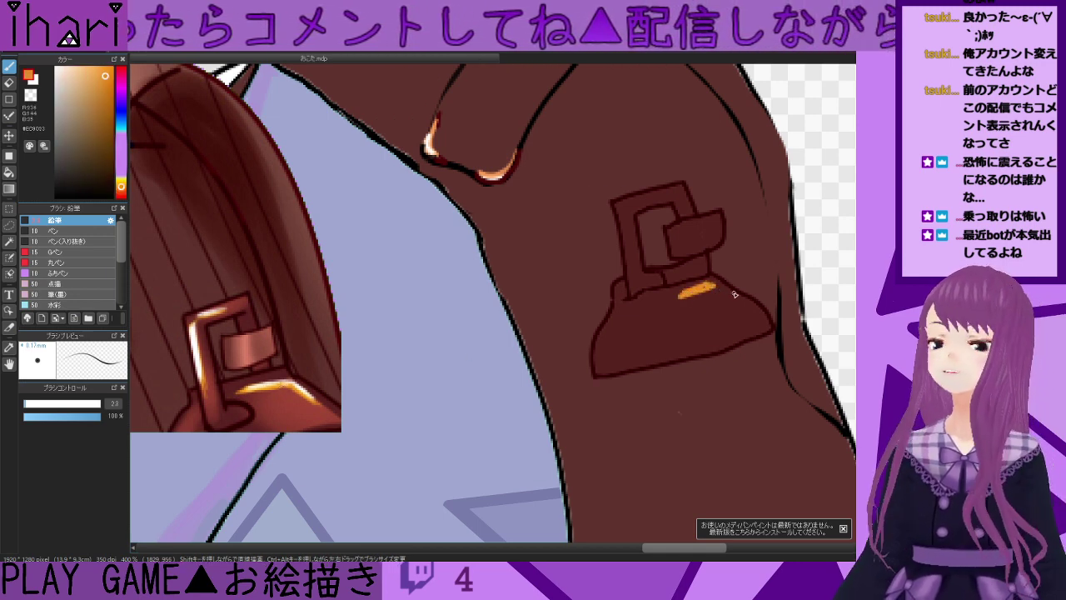
mouse_move(719, 288)
left_mouse_down()
mouse_move(748, 308)
mouse_move(713, 289)
left_mouse_up()
key("ctrl+z")
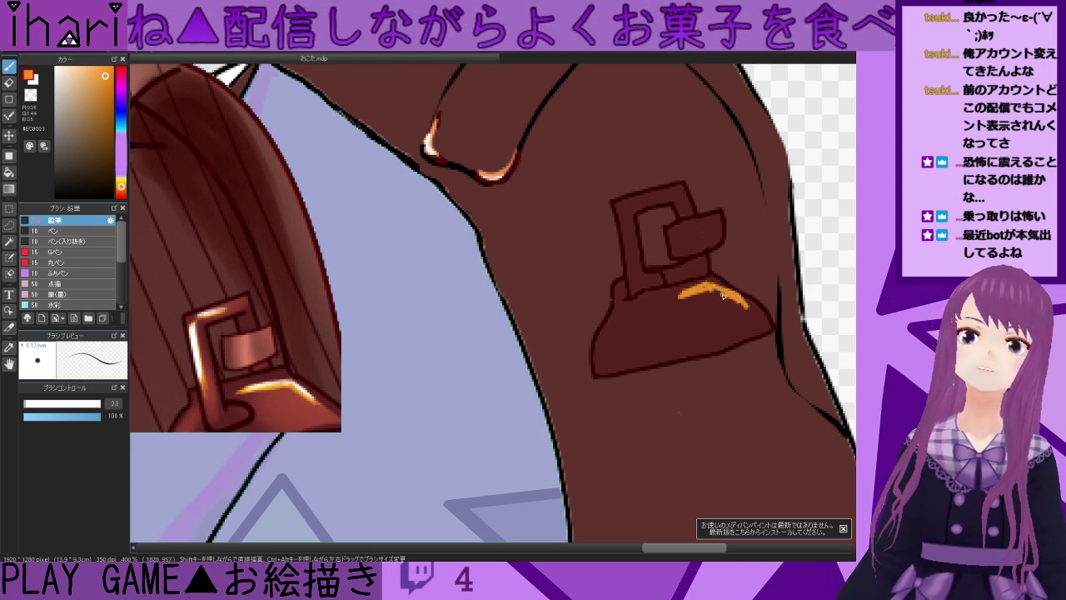
mouse_move(631, 256)
left_mouse_down()
mouse_move(623, 205)
mouse_move(664, 196)
left_mouse_up()
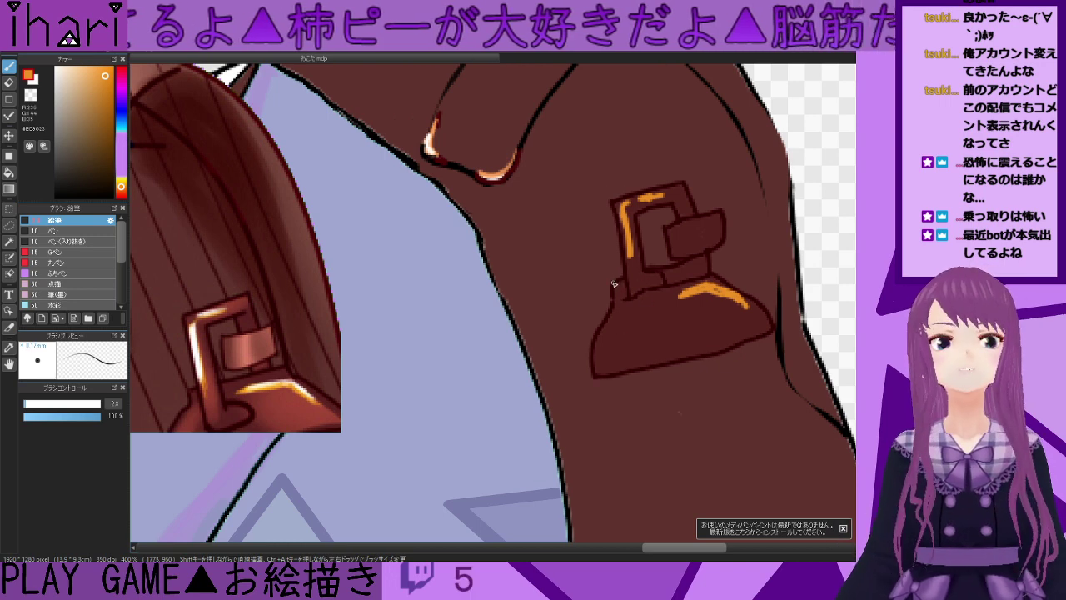
- Add cream highlights sampled from the reference on top of the orange ones on the base and buckle frame
left_click(309, 395, "alt")
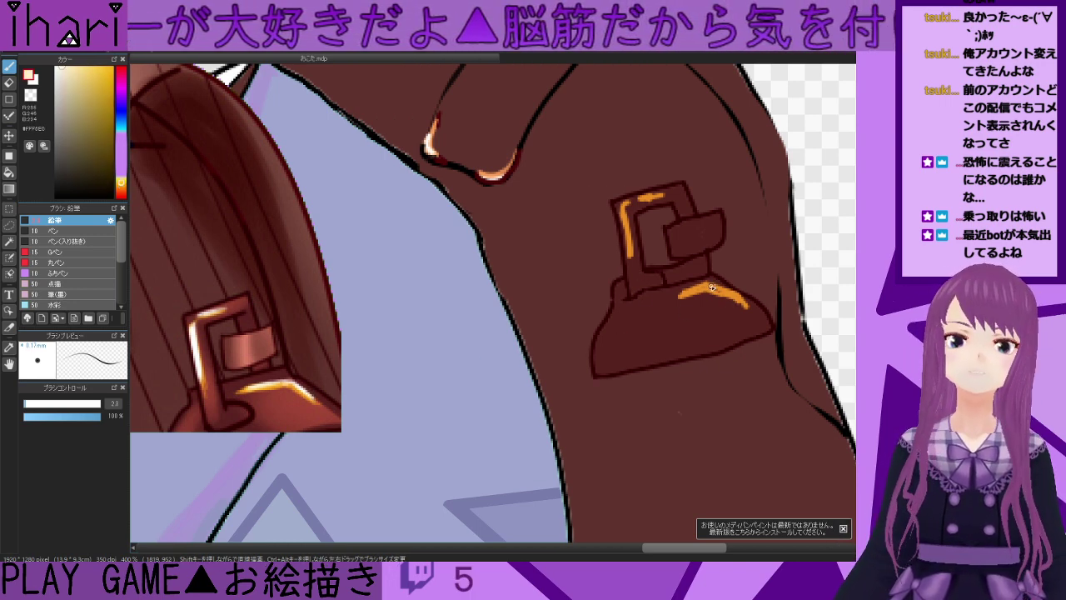
mouse_move(708, 285)
left_mouse_down()
mouse_move(697, 289)
mouse_move(749, 309)
left_mouse_up()
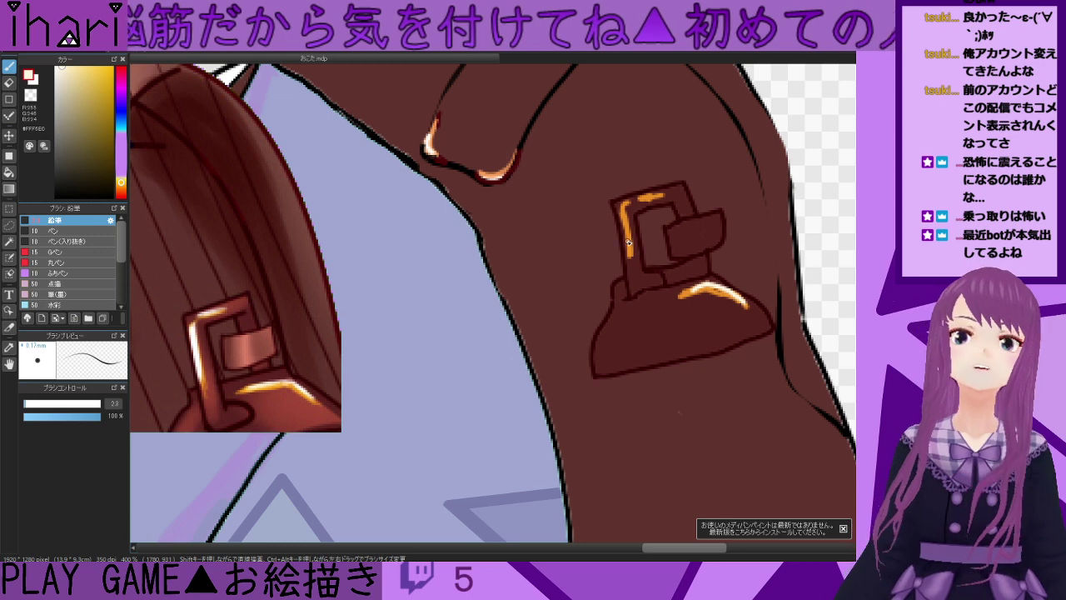
mouse_move(630, 253)
left_mouse_down()
mouse_move(623, 205)
mouse_move(654, 196)
left_mouse_up()
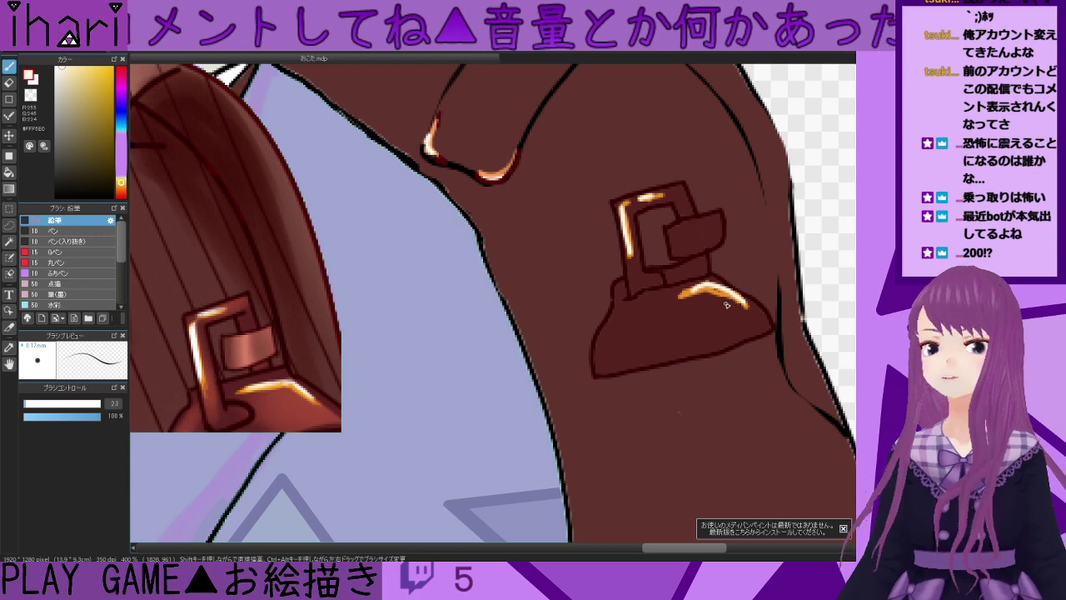
- Fill the base, strap, buckle frame and tab with the brighter red sampled from the reference buckle
right_click(336, 408)
right_click(306, 416)
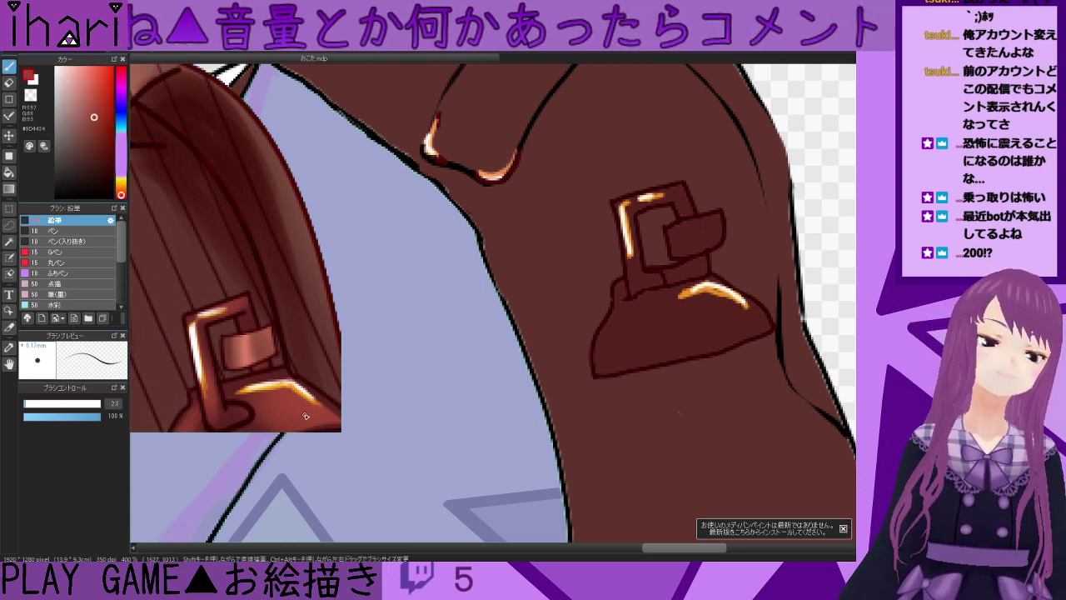
left_click(8, 172)
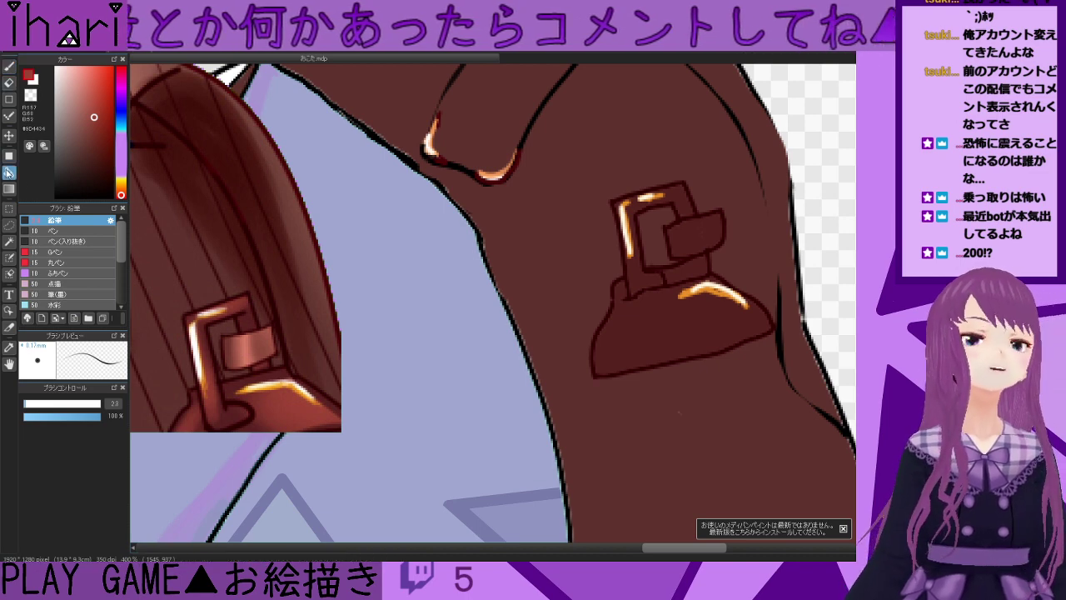
left_click(676, 320)
left_click(699, 264)
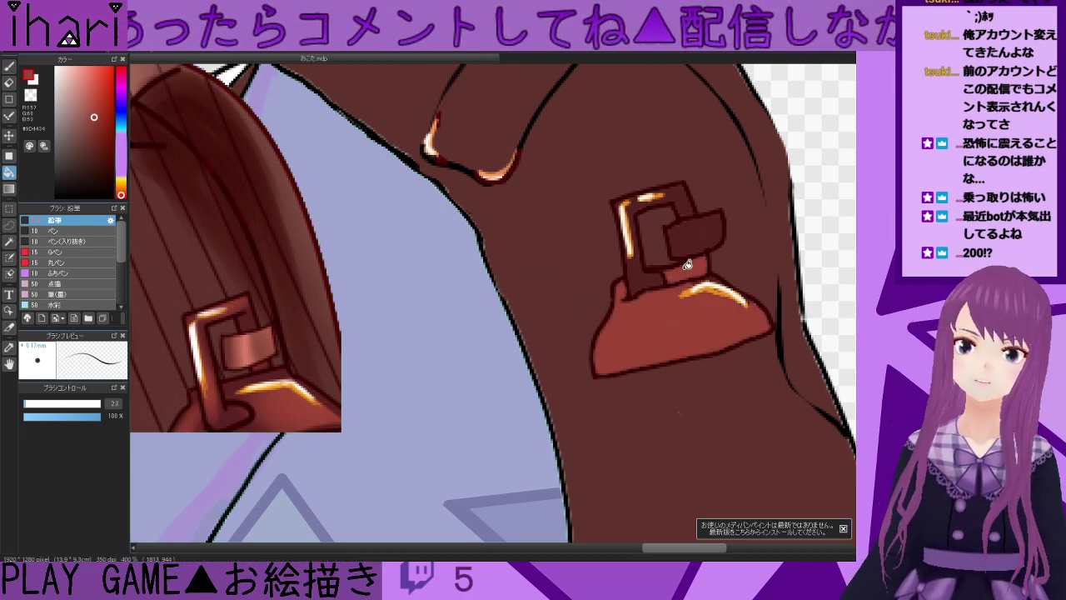
left_click(642, 275)
left_click(686, 210)
left_click(698, 229)
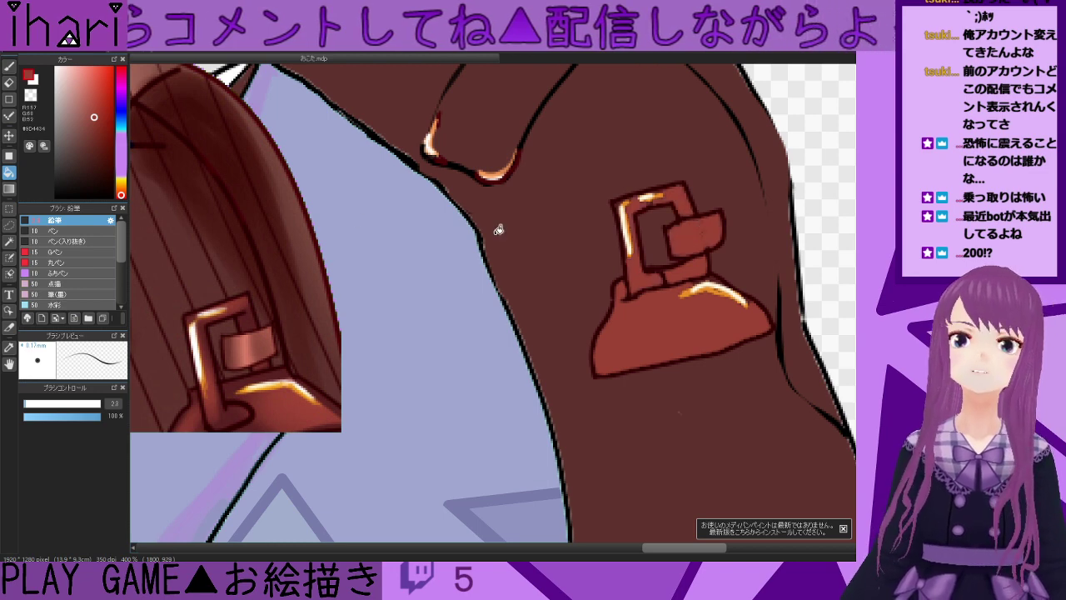
- Shade the pointed outer corner of the base and the lower end of the buckle frame's highlighted bar with sampled dark red
left_click(8, 66)
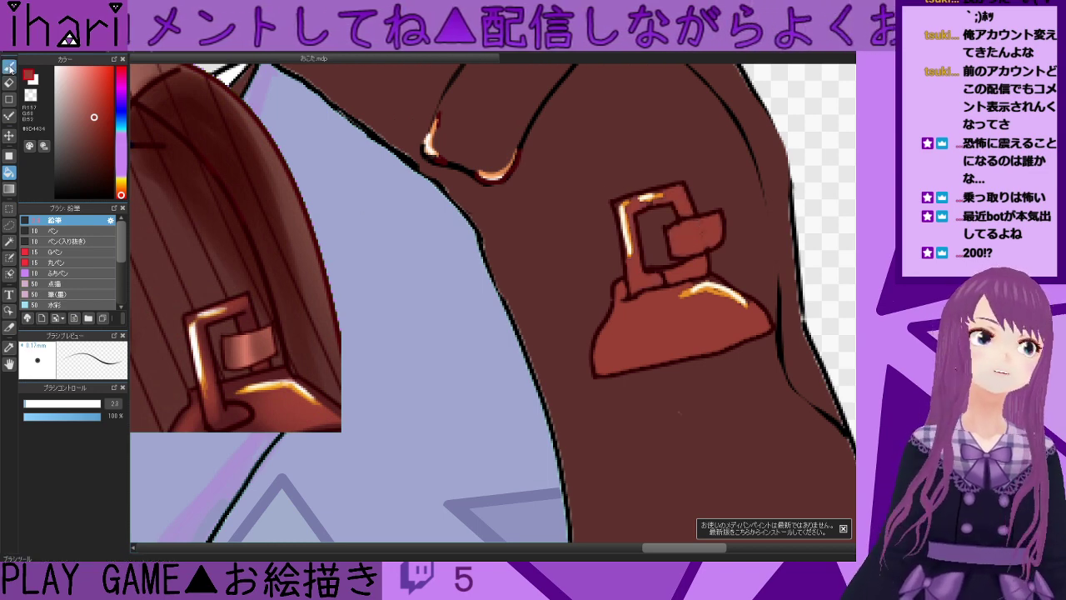
left_click(39, 405)
left_click(328, 405, "alt")
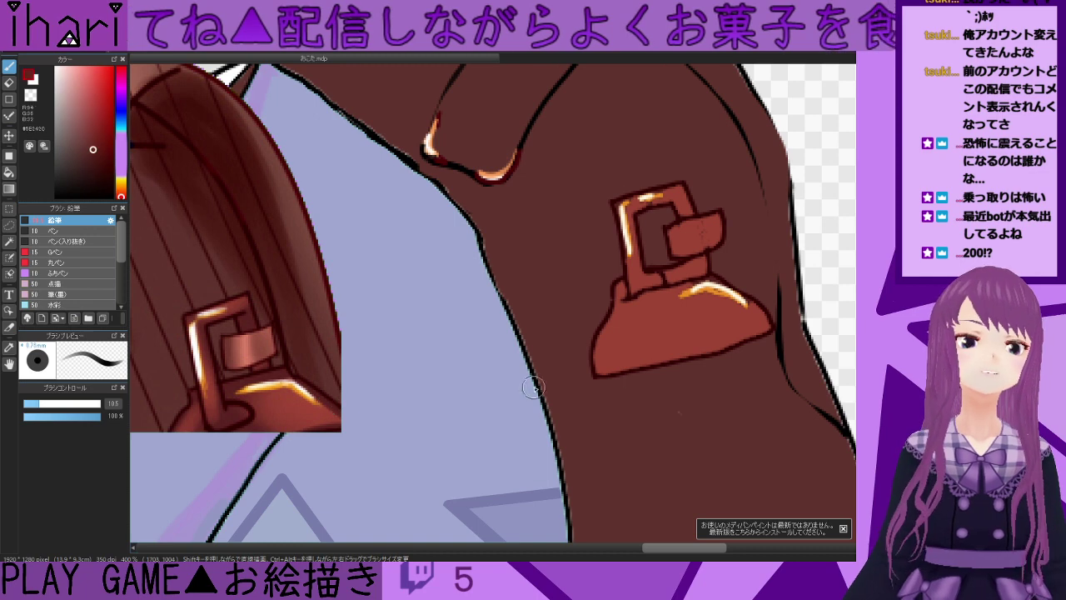
left_click(28, 404)
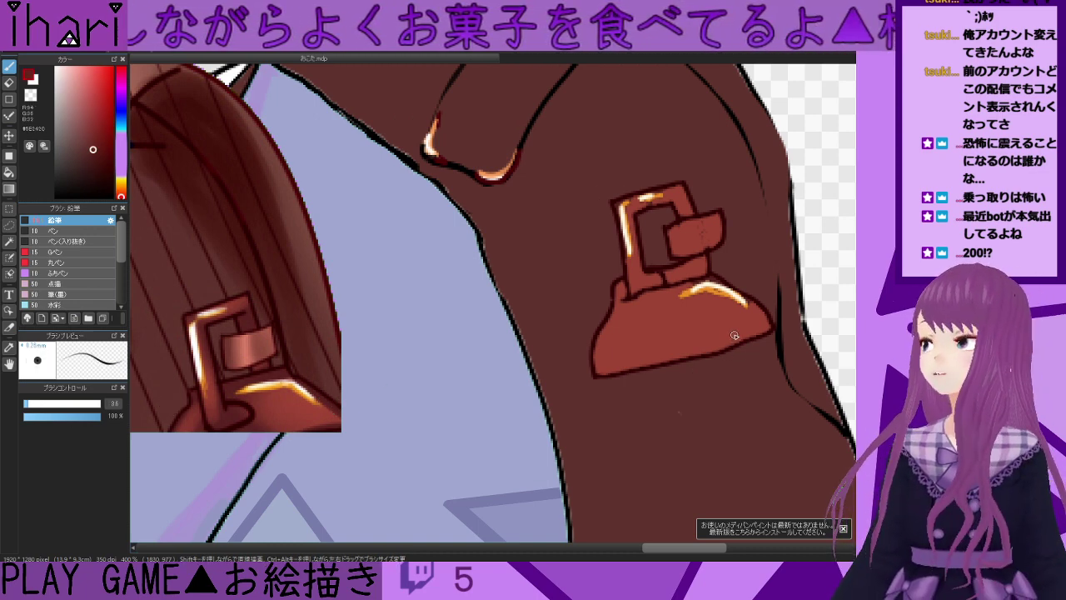
mouse_move(763, 335)
left_mouse_down()
mouse_move(756, 315)
mouse_move(770, 324)
left_mouse_up()
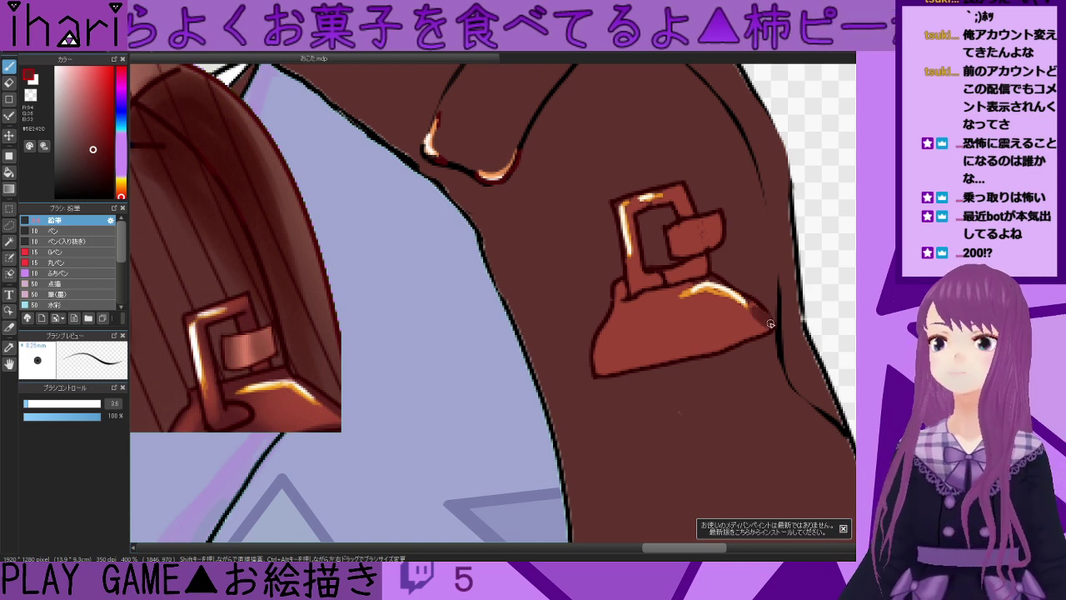
right_click(749, 320)
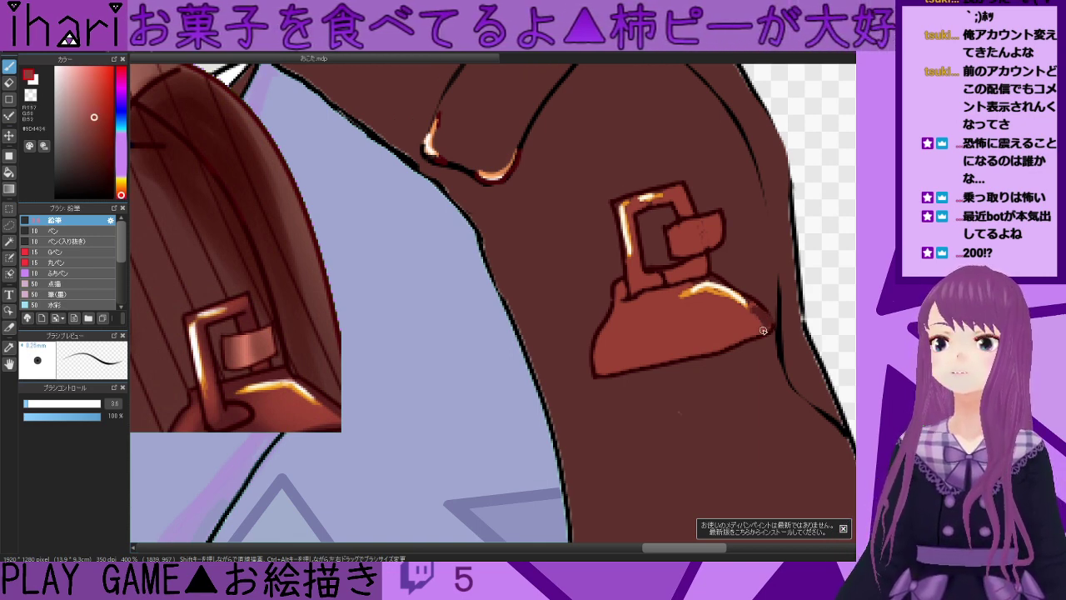
left_click(768, 317, "alt")
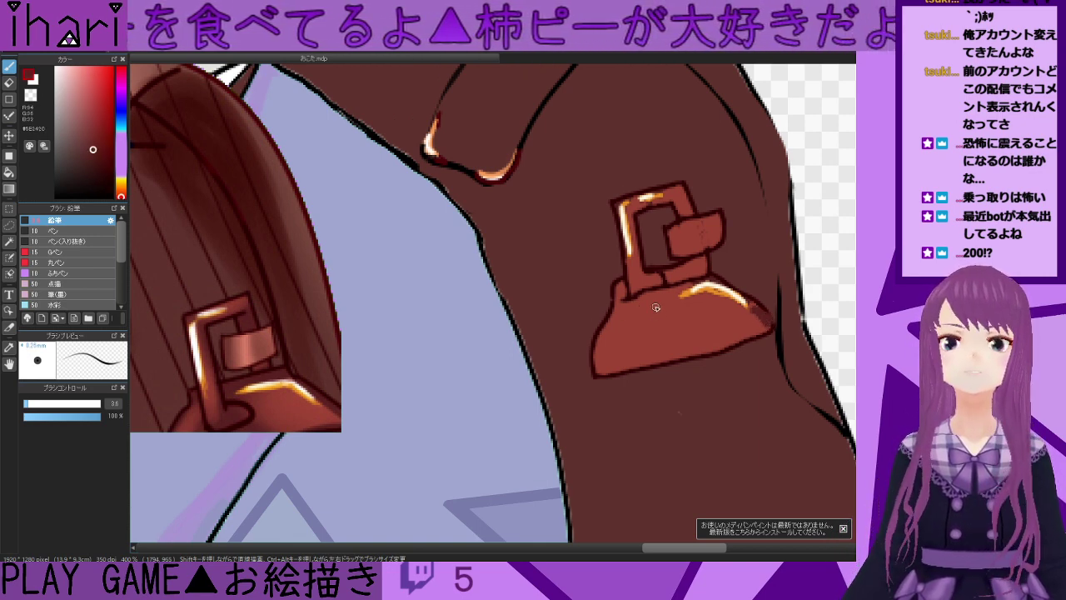
mouse_move(654, 279)
left_mouse_down()
mouse_move(635, 276)
mouse_move(631, 263)
mouse_move(657, 279)
mouse_move(639, 285)
mouse_move(632, 262)
left_mouse_up()
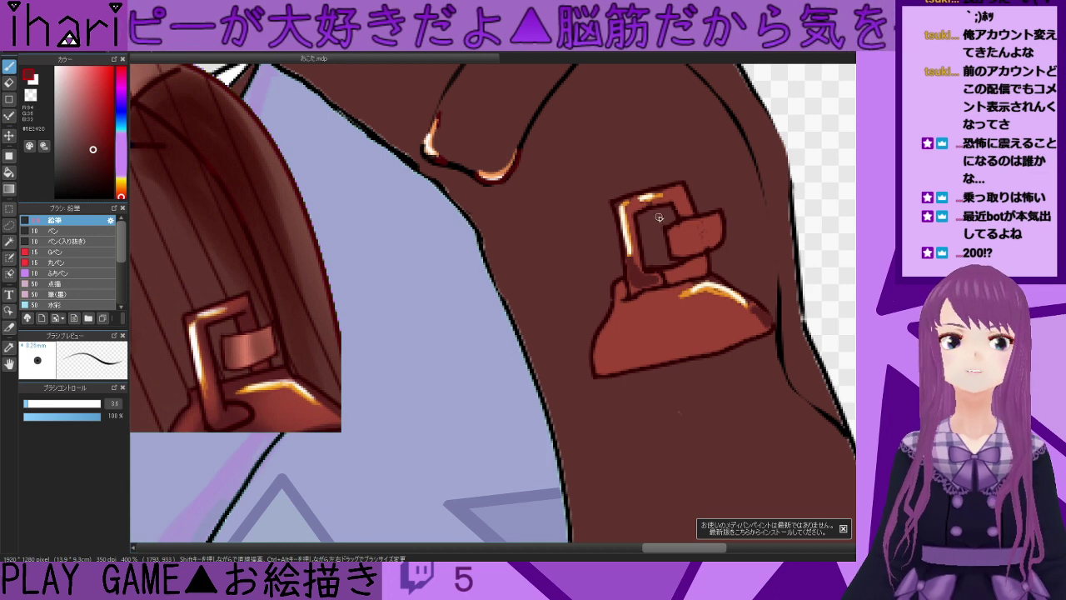
- Outline a hook-shaped extension of the buckle frame's bar over the base in the sampled dark outline colour
left_click(652, 290, "alt")
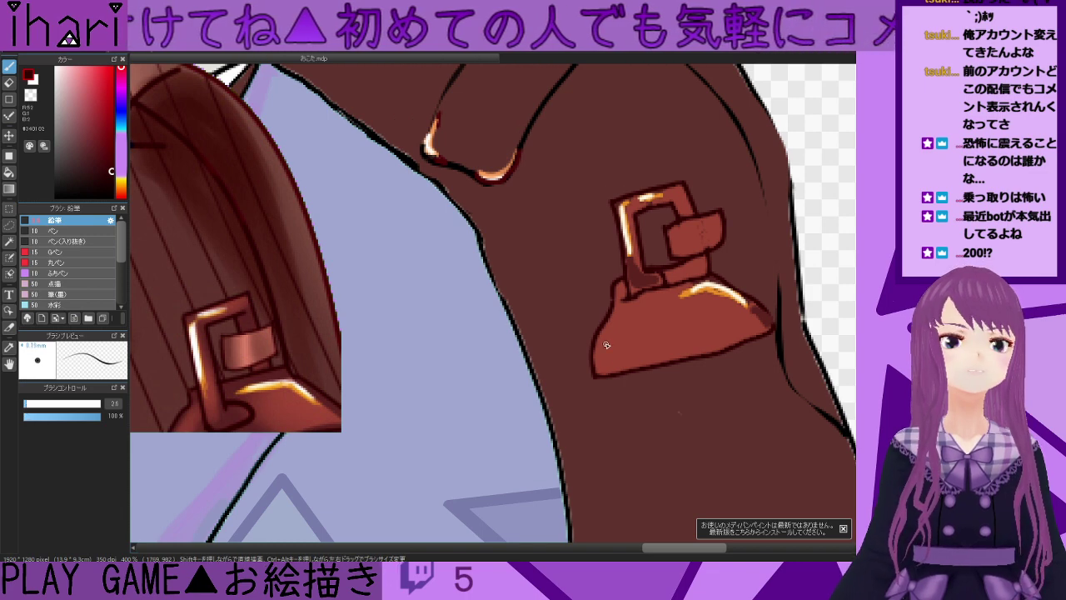
mouse_move(631, 299)
left_mouse_down()
mouse_move(638, 339)
mouse_move(677, 330)
left_mouse_up()
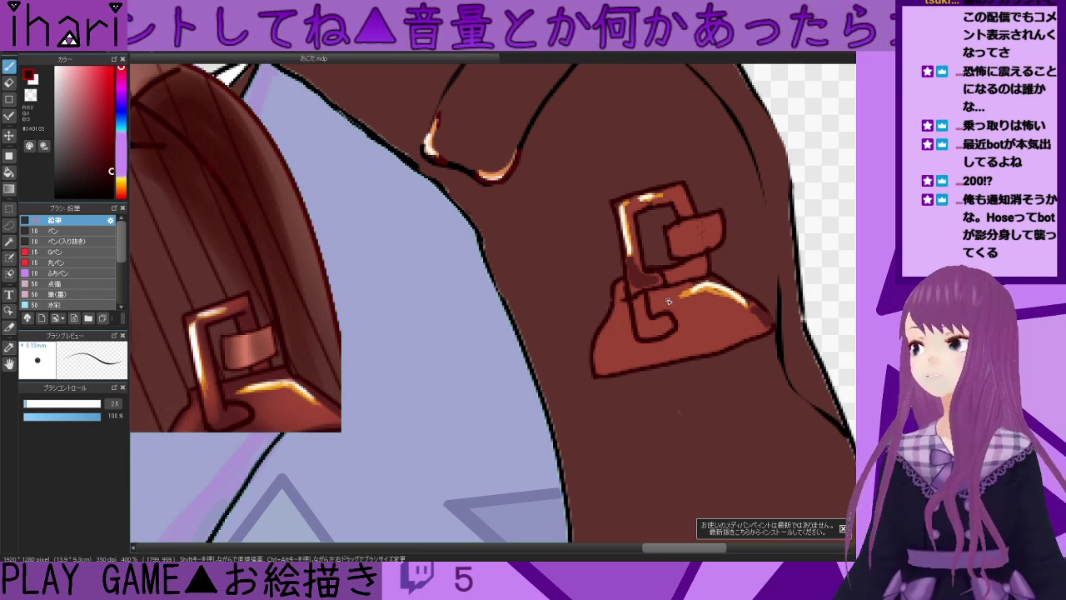
scroll(671, 317, "down", 1)
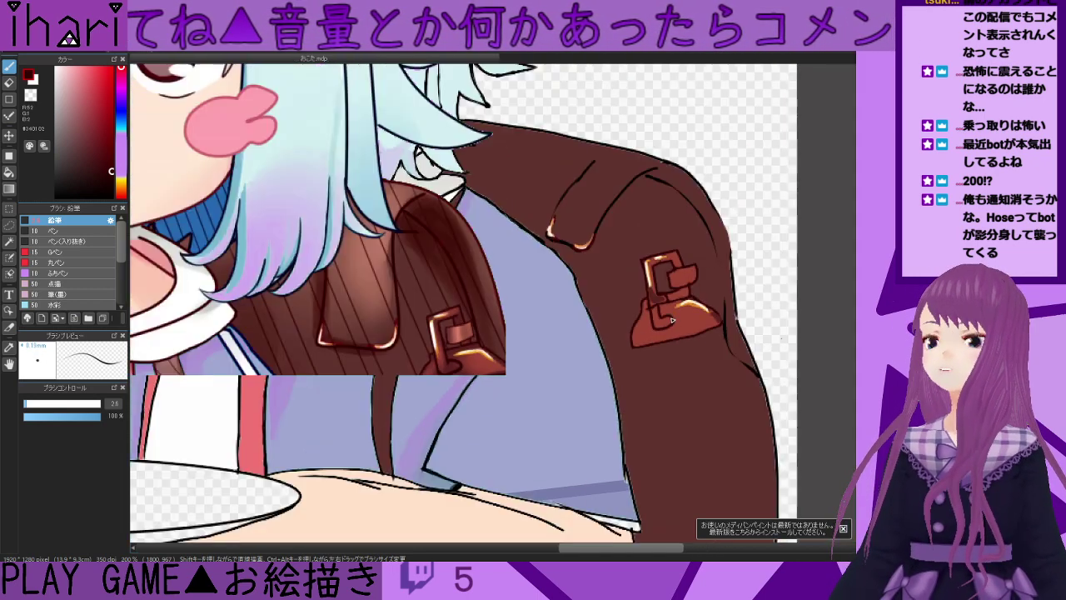
- Join the hook to the frame's bar by painting over the dividing outline, and shade it with dark red edged in lighter red
scroll(671, 317, "up", 2)
right_click(660, 268)
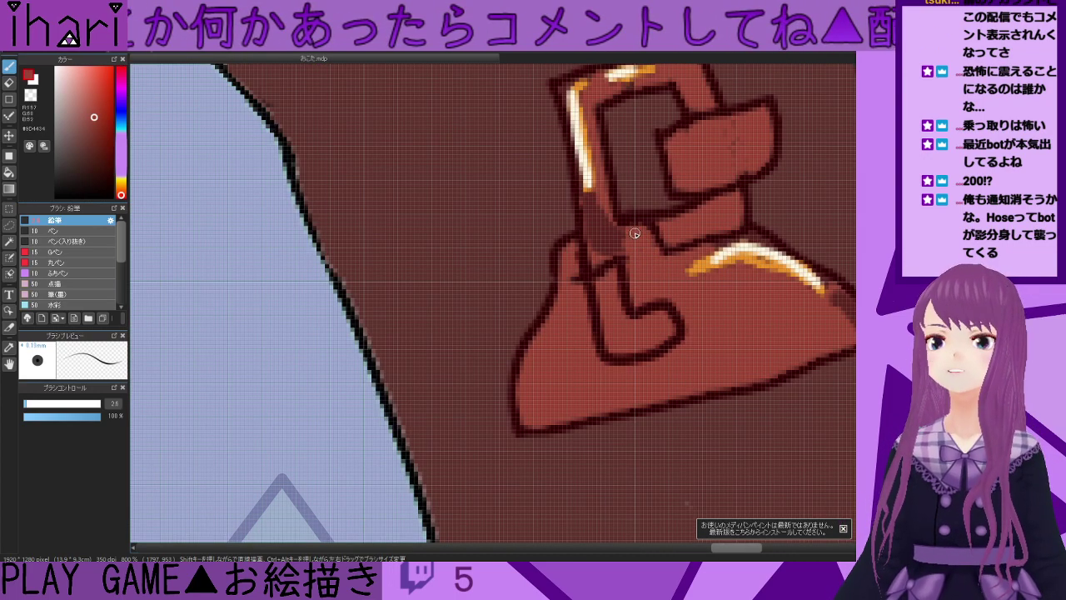
right_click(610, 245)
left_click_drag(606, 248, 611, 322)
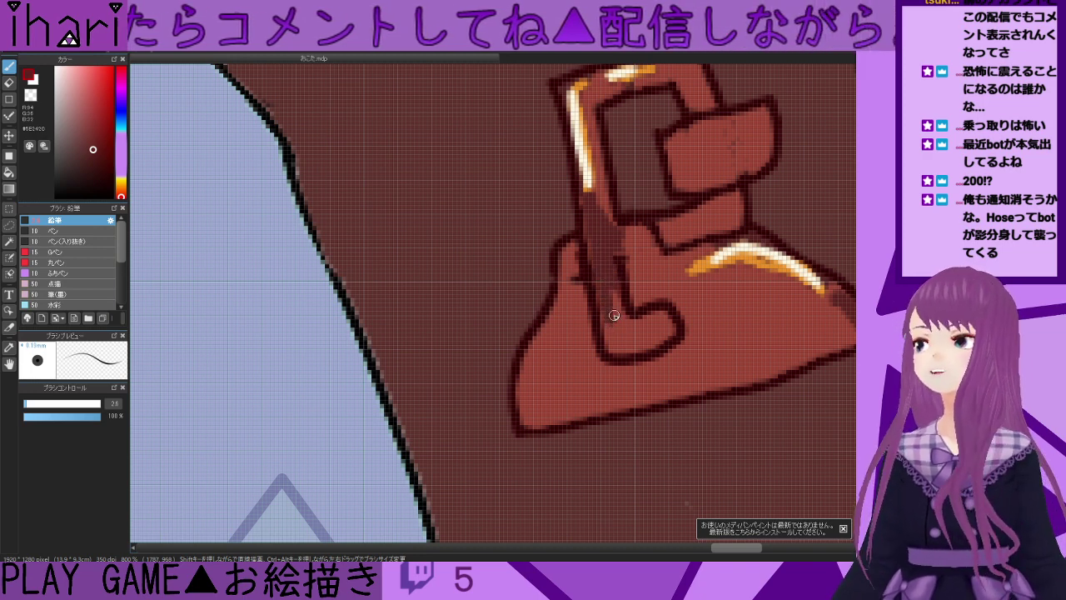
mouse_move(597, 260)
left_mouse_down()
mouse_move(624, 336)
mouse_move(640, 331)
mouse_move(611, 344)
mouse_move(605, 316)
left_mouse_up()
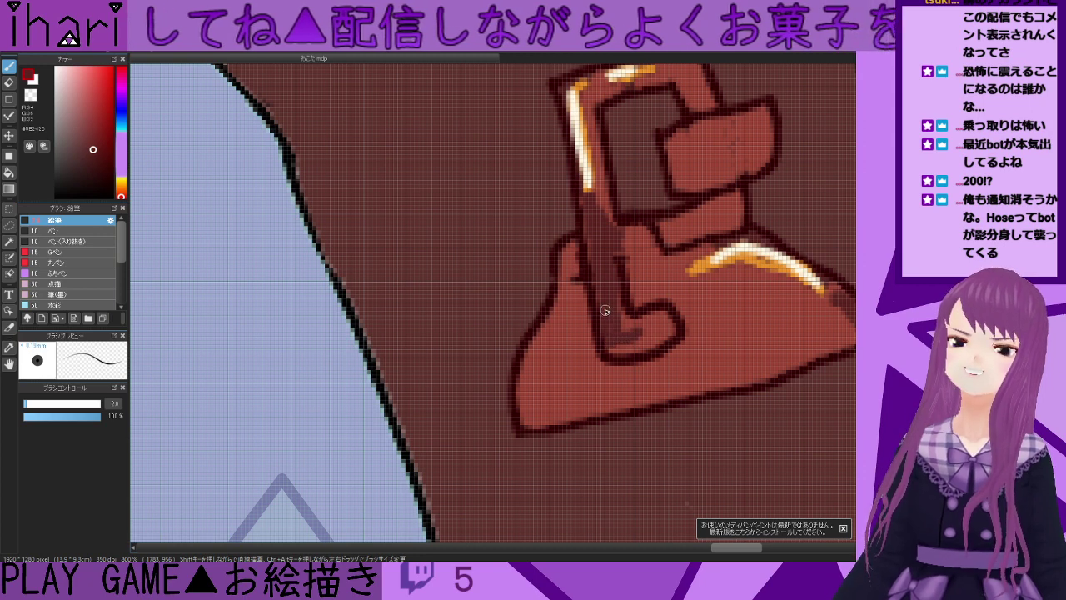
left_click(637, 245, "alt")
mouse_move(623, 246)
left_mouse_down()
mouse_move(607, 217)
mouse_move(625, 254)
left_mouse_up()
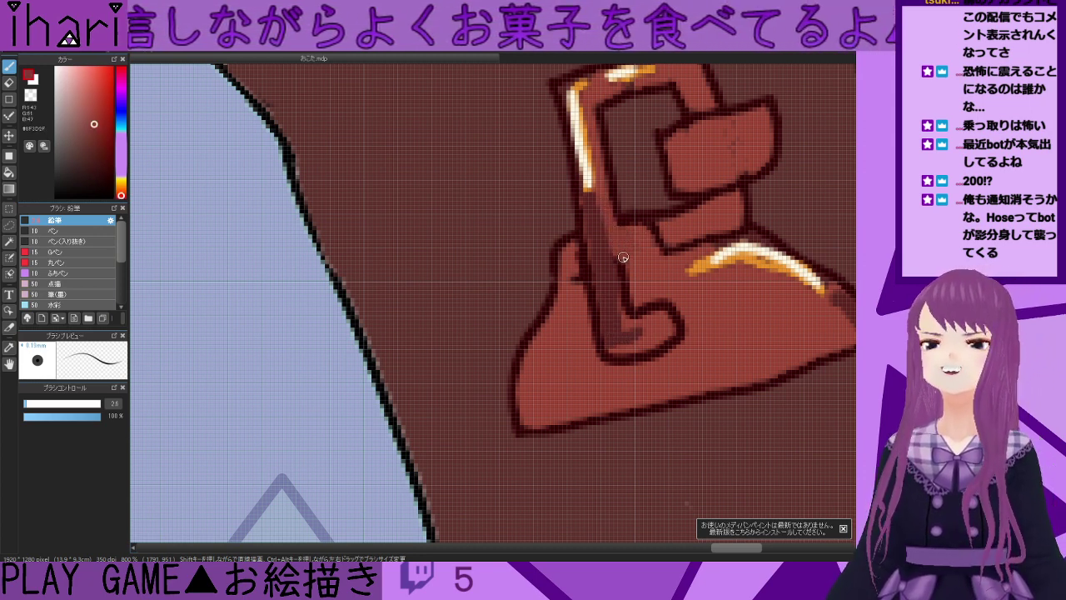
- Redraw the inner edge of the frame's bar in the dark outline colour and cover the stray line beside it with base red
scroll(603, 298, "down", 2)
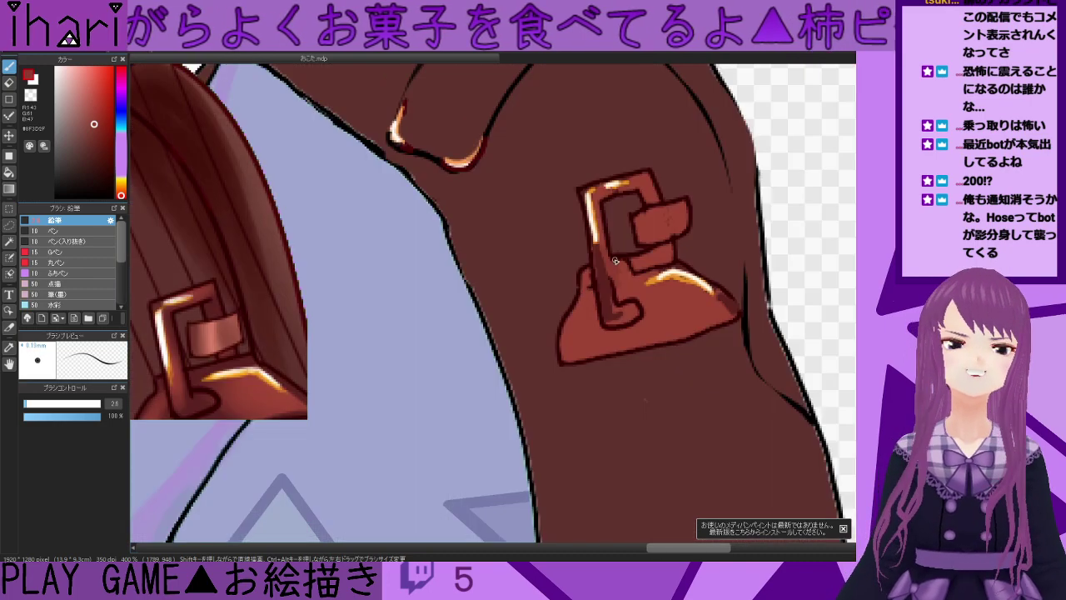
scroll(615, 261, "up", 1)
left_click(619, 306, "alt")
left_click_drag(616, 303, 603, 249)
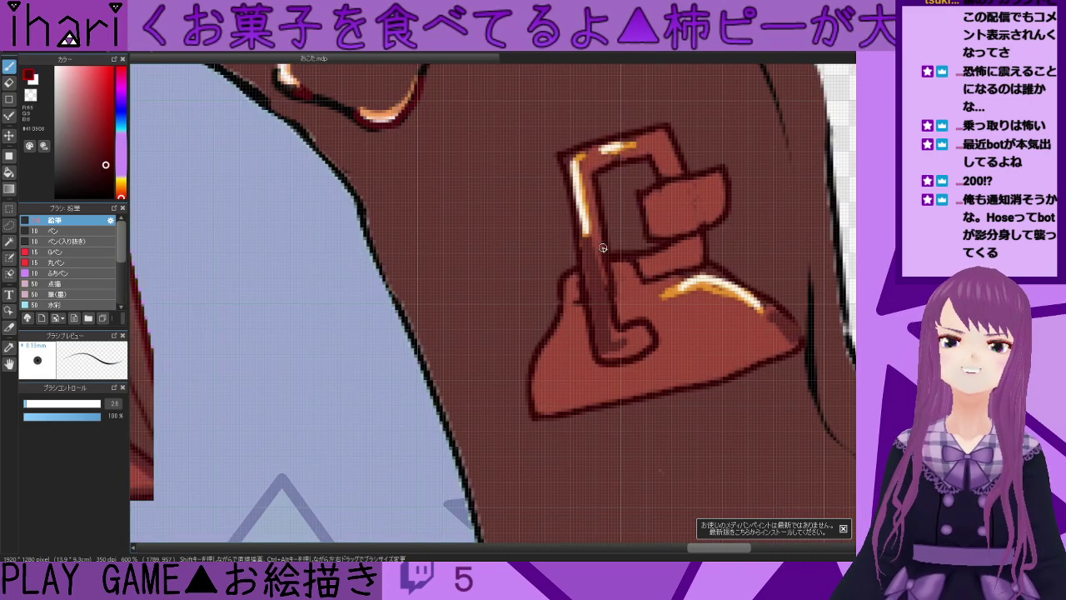
left_click(628, 288, "alt")
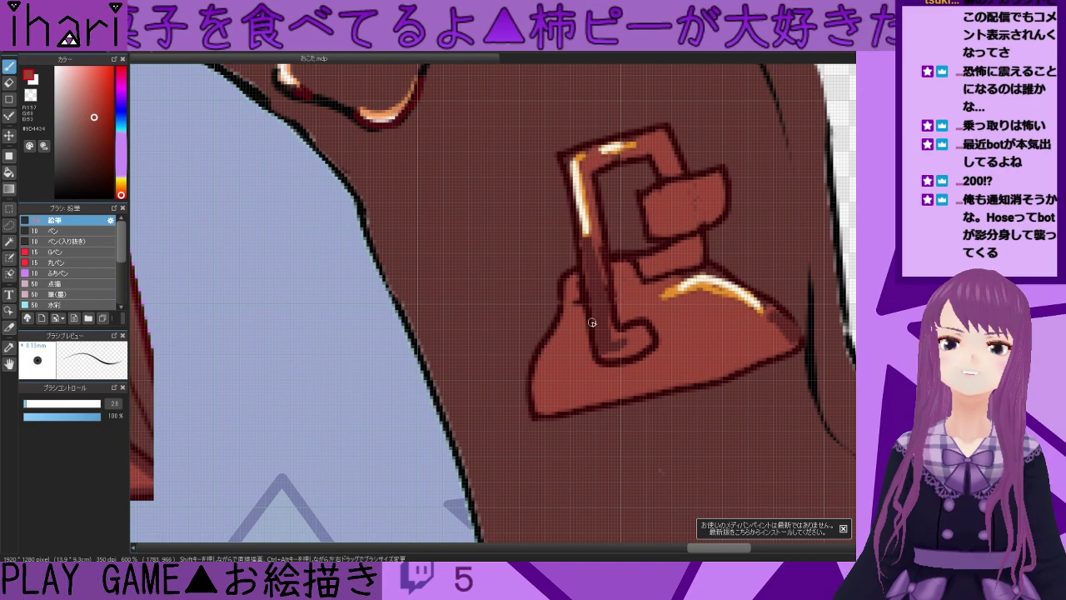
left_click_drag(577, 285, 584, 343)
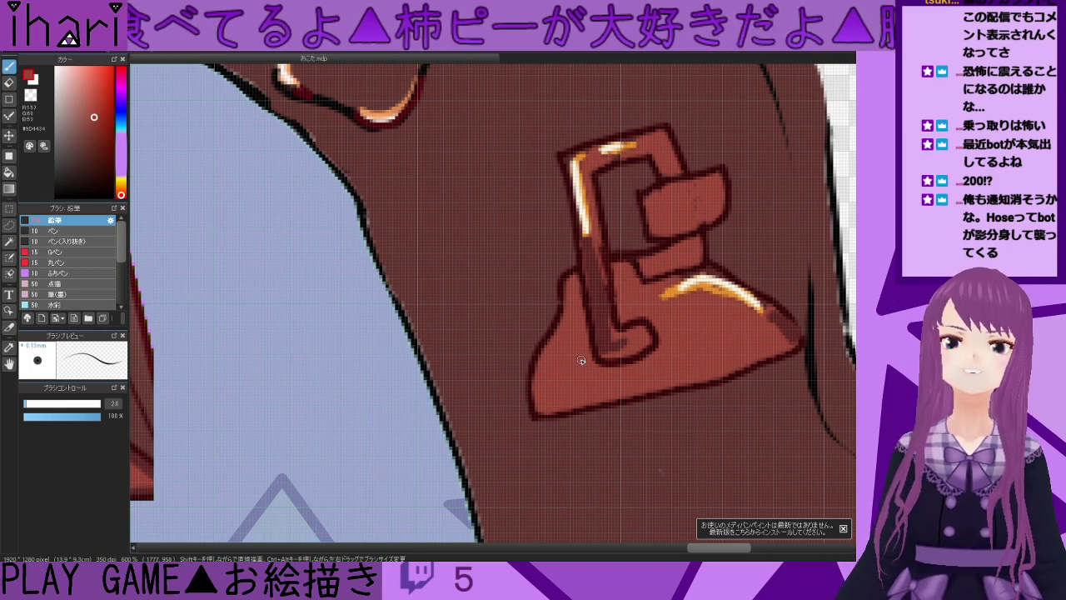
- Redraw the outline around the curled end of the frame's hook with the sampled dark outline colour
scroll(598, 352, "down", 2)
scroll(611, 350, "up", 2)
scroll(621, 338, "up", 1)
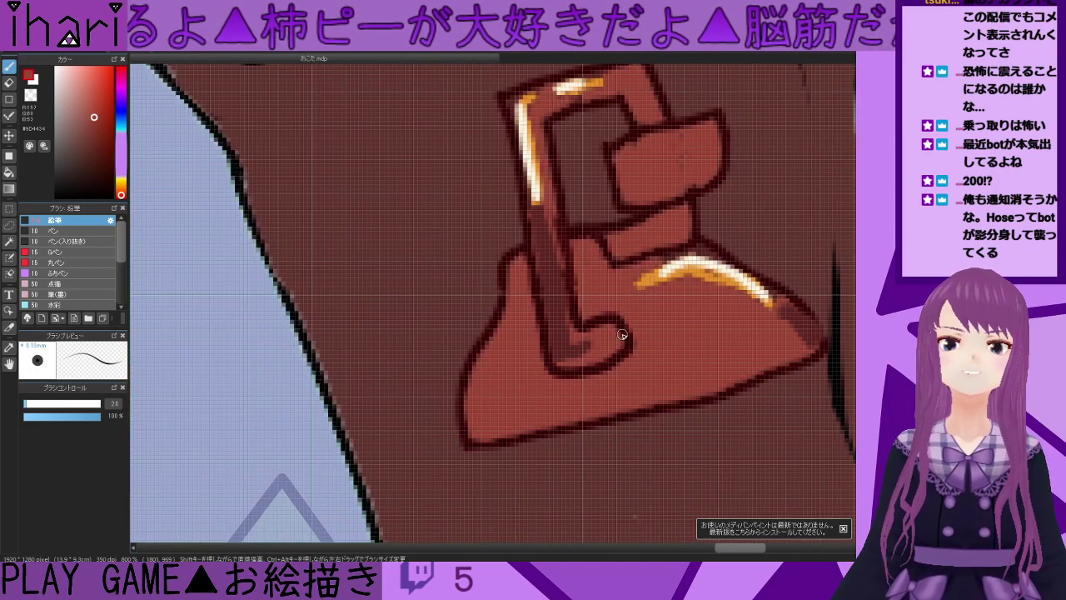
left_click(615, 327, "alt")
mouse_move(604, 322)
left_mouse_down()
mouse_move(629, 350)
mouse_move(568, 373)
mouse_move(629, 361)
mouse_move(588, 377)
left_mouse_up()
left_click(602, 373, "alt")
- Paint over the outline between the strap and the base with the base red
scroll(526, 357, "down", 3)
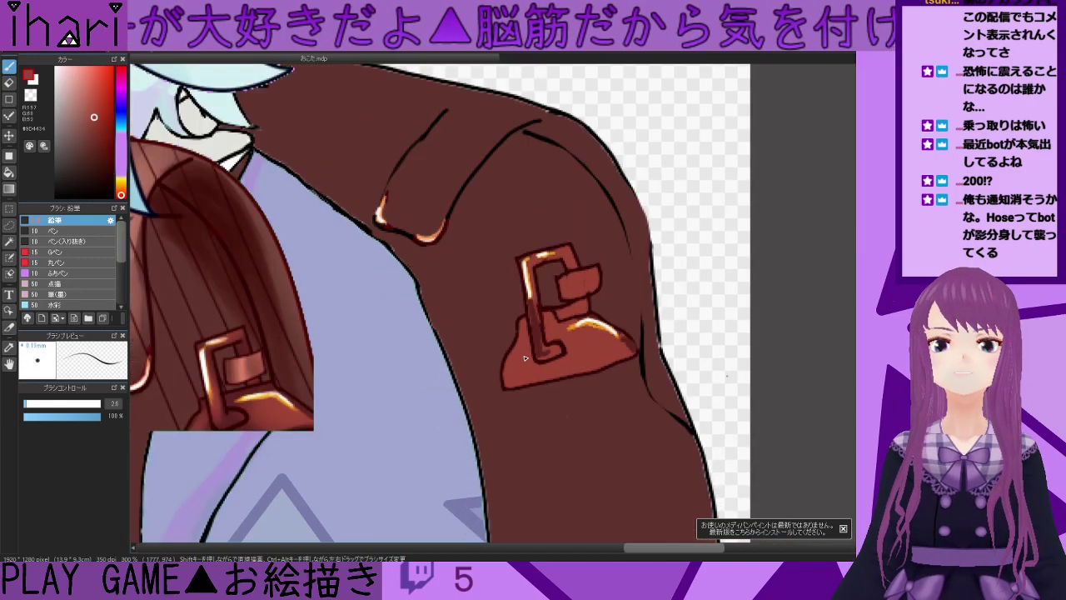
scroll(528, 354, "up", 4)
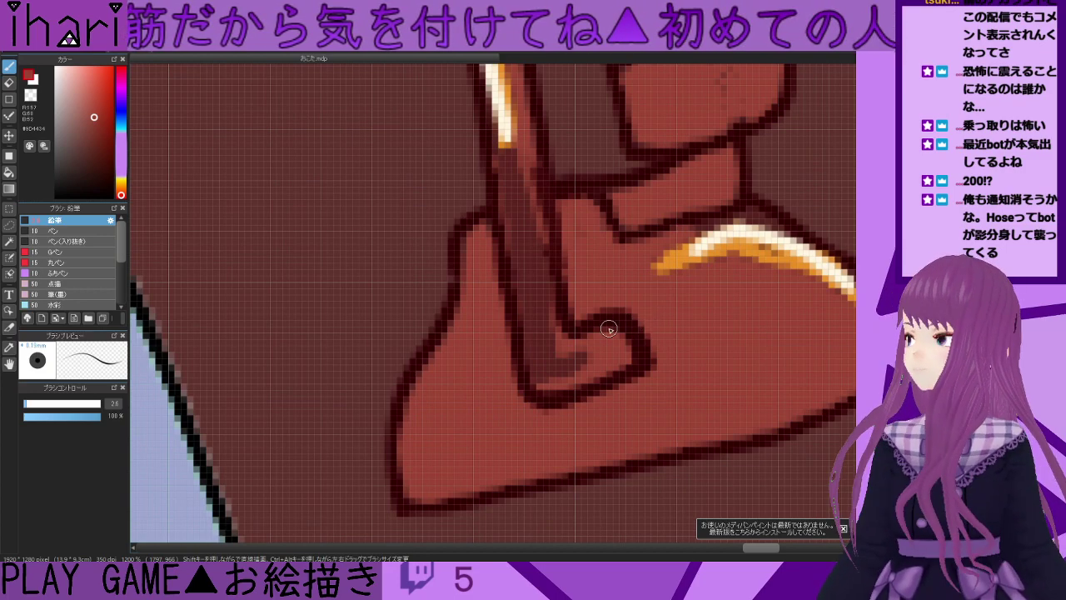
scroll(606, 323, "down", 3)
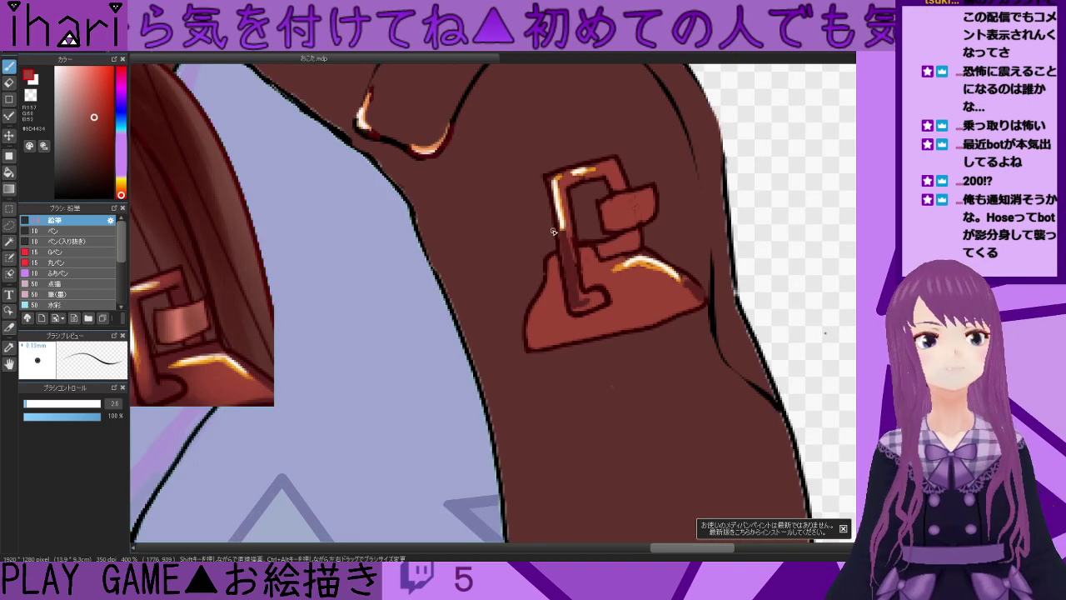
scroll(563, 224, "up", 3)
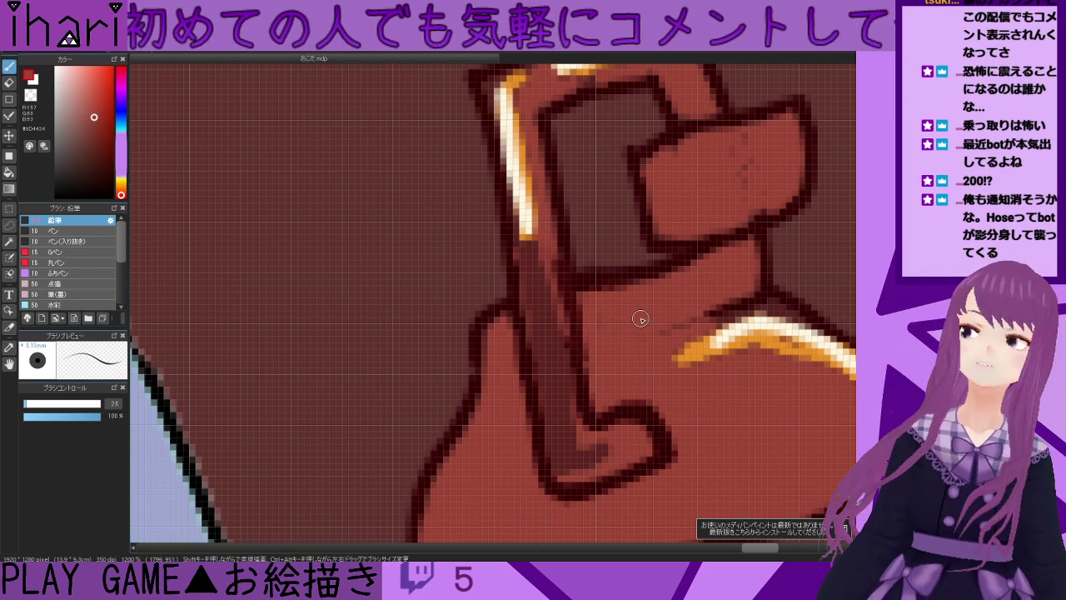
- Redraw the upper edge of the joined strap and base inside the buckle frame in the dark outline colour
left_click_drag(751, 543, 772, 546)
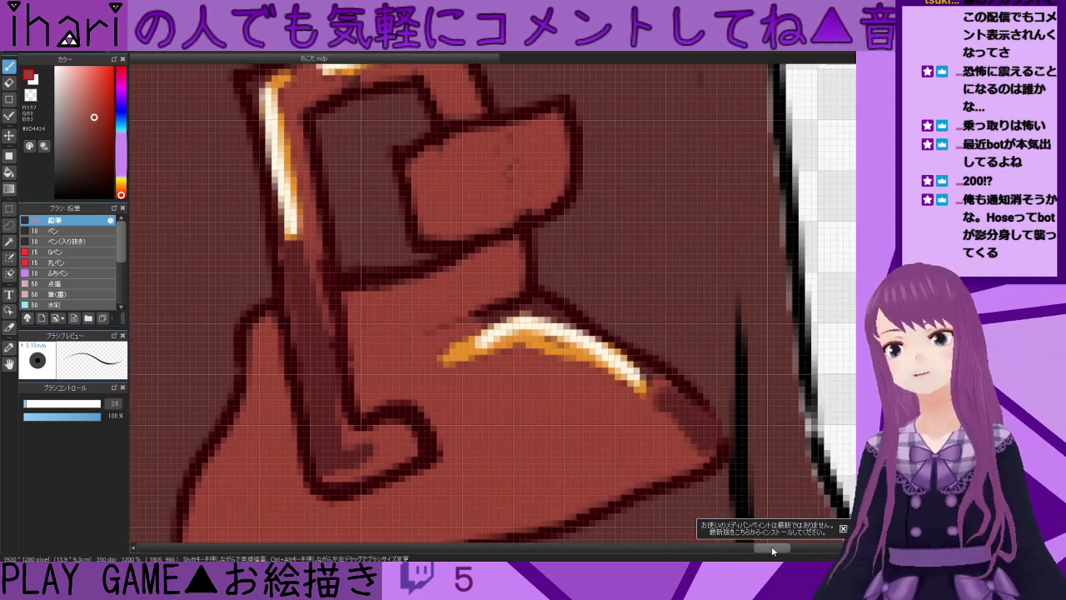
scroll(566, 366, "down", 2)
scroll(432, 290, "down", 1)
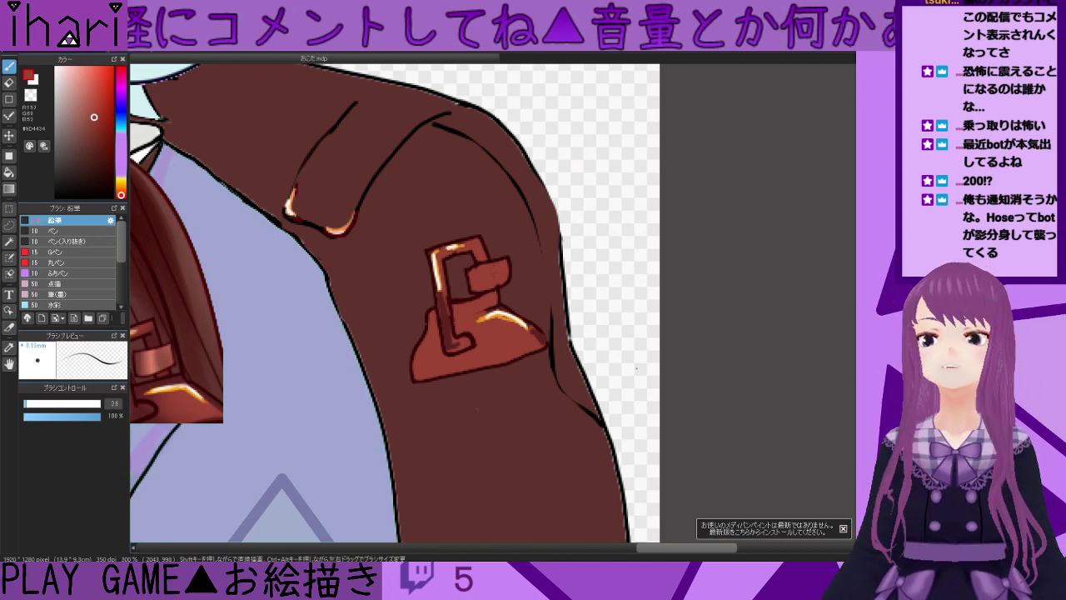
scroll(584, 375, "up", 3)
scroll(667, 402, "left", 10)
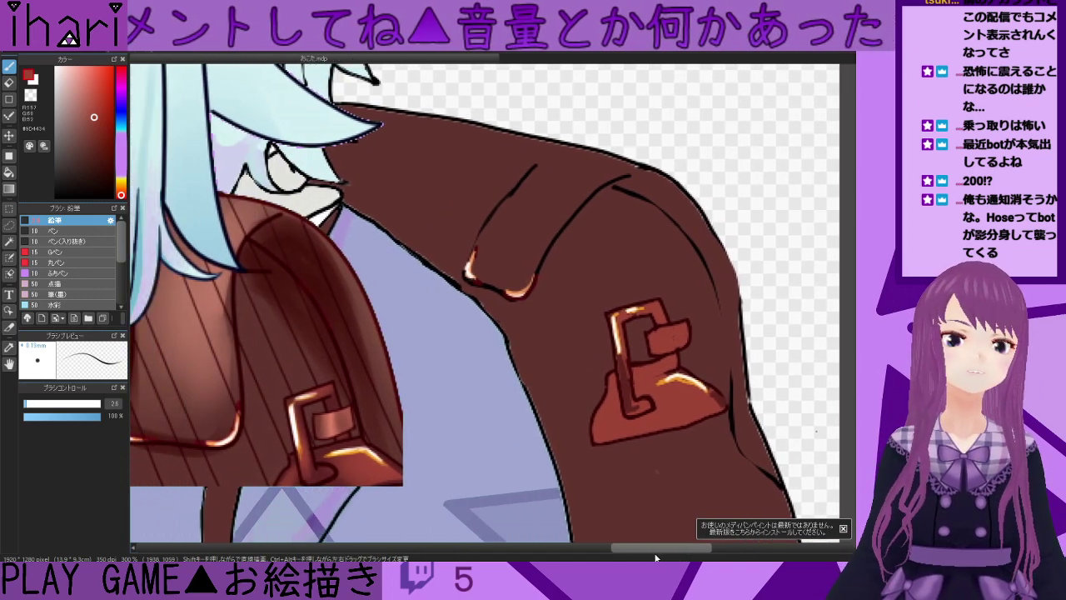
scroll(670, 376, "down", 1)
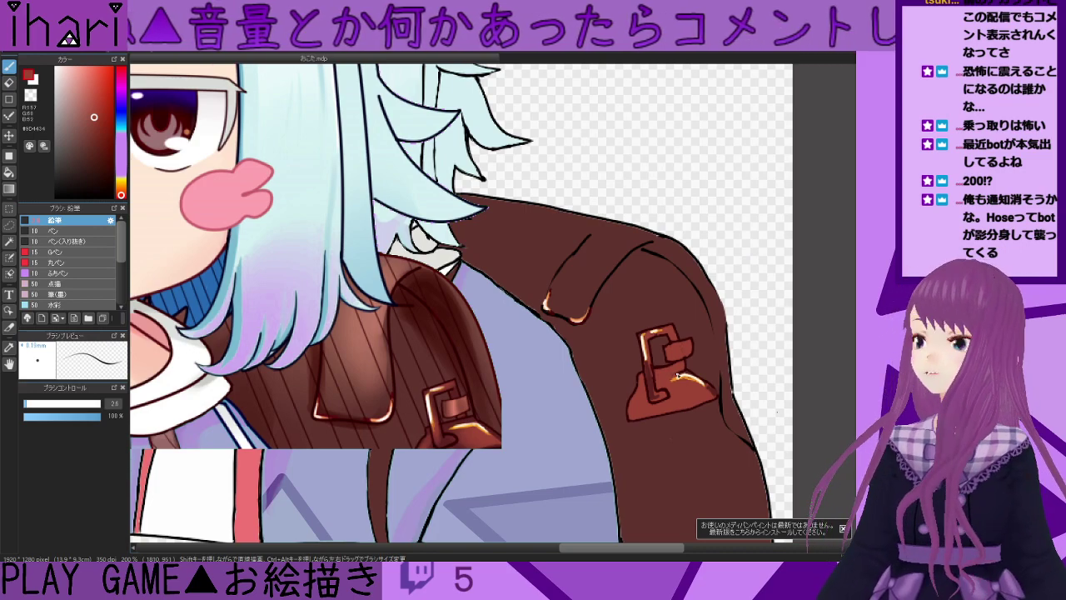
scroll(677, 377, "up", 3)
scroll(674, 375, "up", 2)
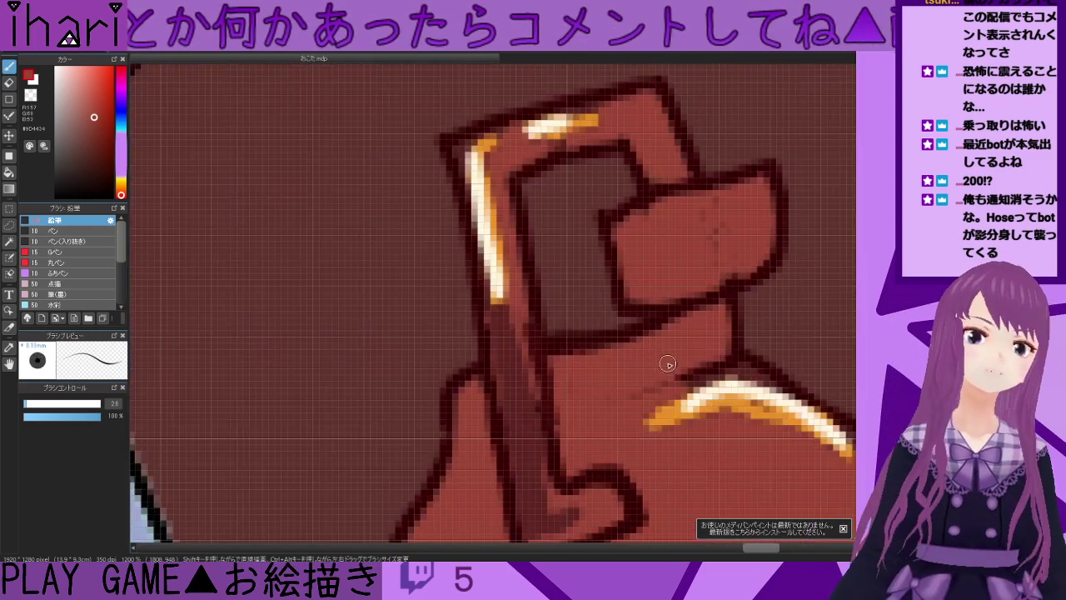
left_click(559, 342, "alt")
left_click_drag(563, 341, 692, 309)
- Draw a lower slanted top edge for the base inside the frame and continue it on the frame's outer side
scroll(552, 364, "down", 2)
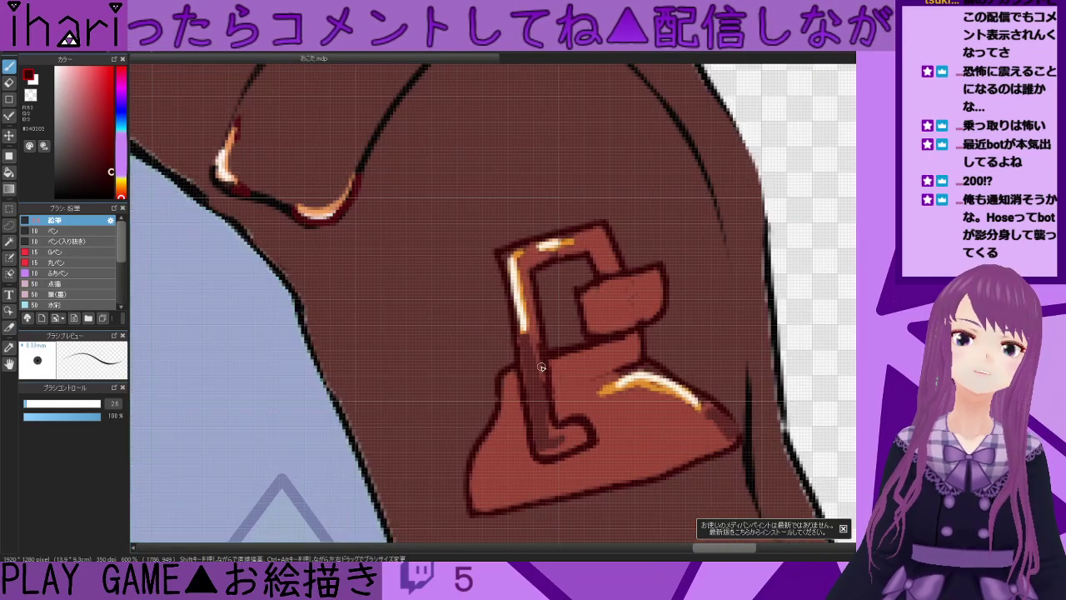
scroll(542, 367, "down", 1)
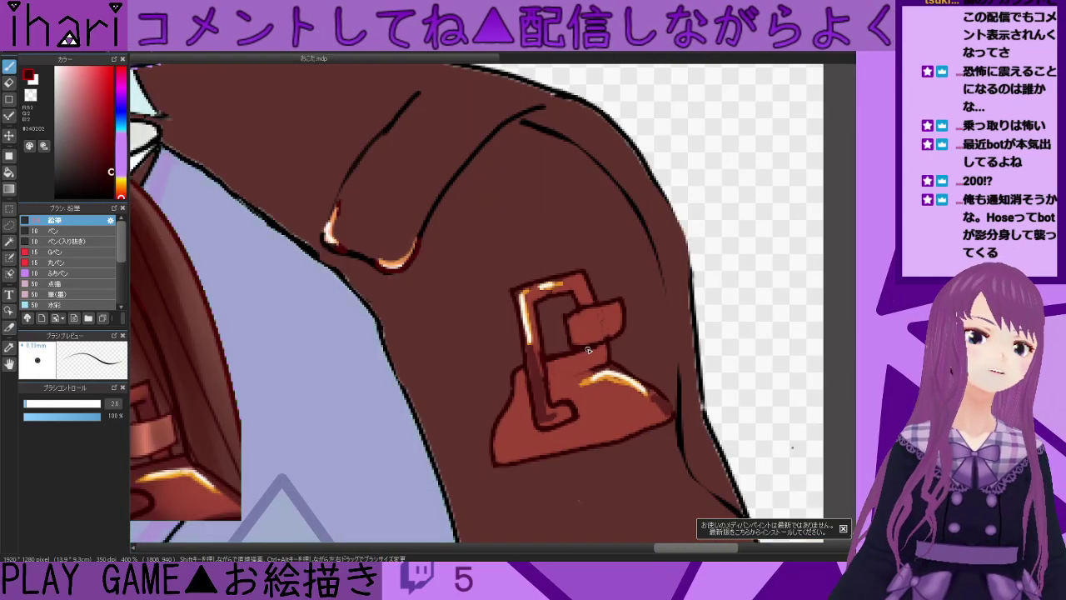
scroll(528, 385, "up", 1)
scroll(550, 369, "up", 2)
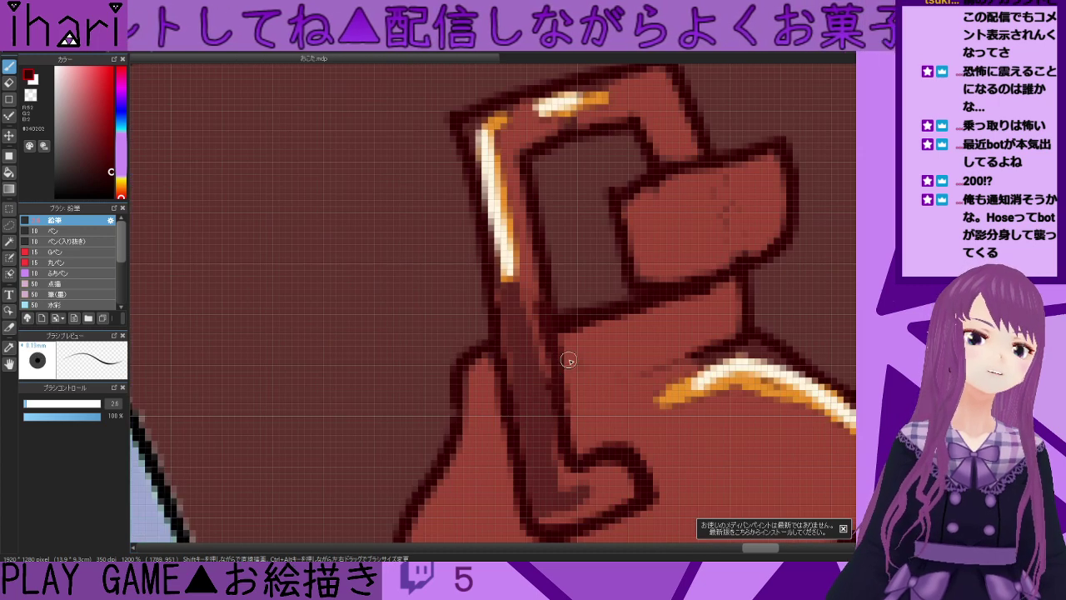
left_click_drag(564, 362, 739, 300)
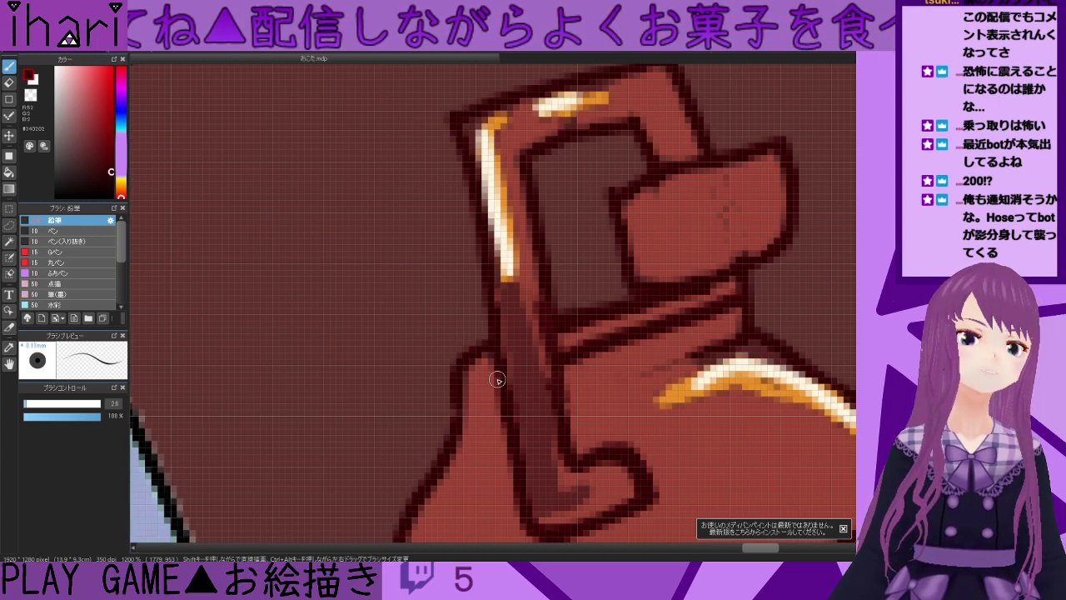
left_click_drag(497, 382, 463, 400)
- Cover the old base edge and the red above the new outline with the sampled brown of the bag
right_click(445, 332)
mouse_move(473, 331)
left_mouse_down()
mouse_move(483, 373)
mouse_move(468, 384)
mouse_move(460, 360)
left_mouse_up()
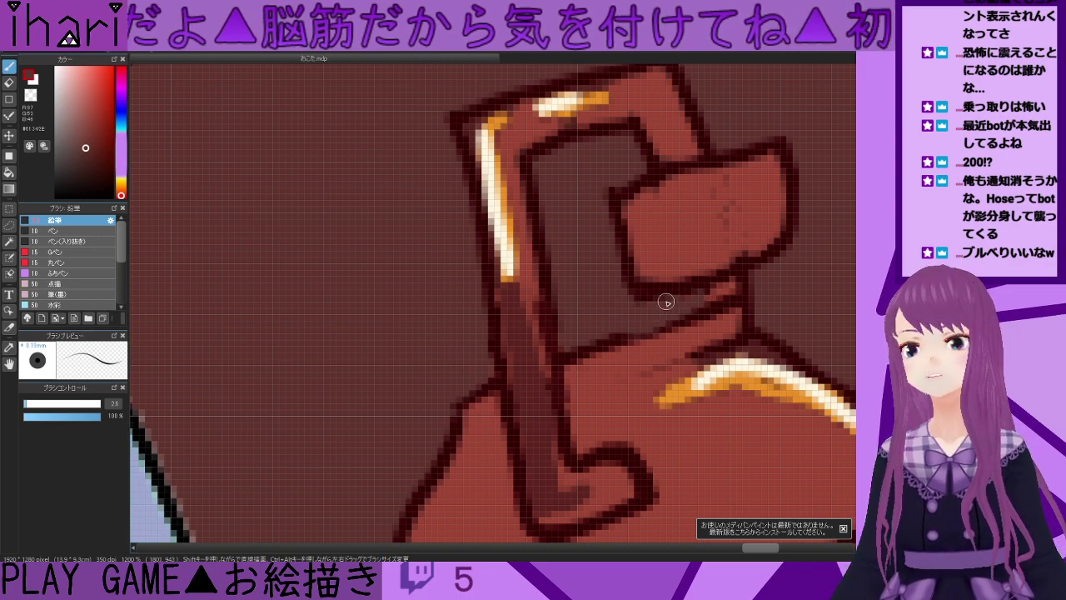
scroll(598, 318, "down", 3)
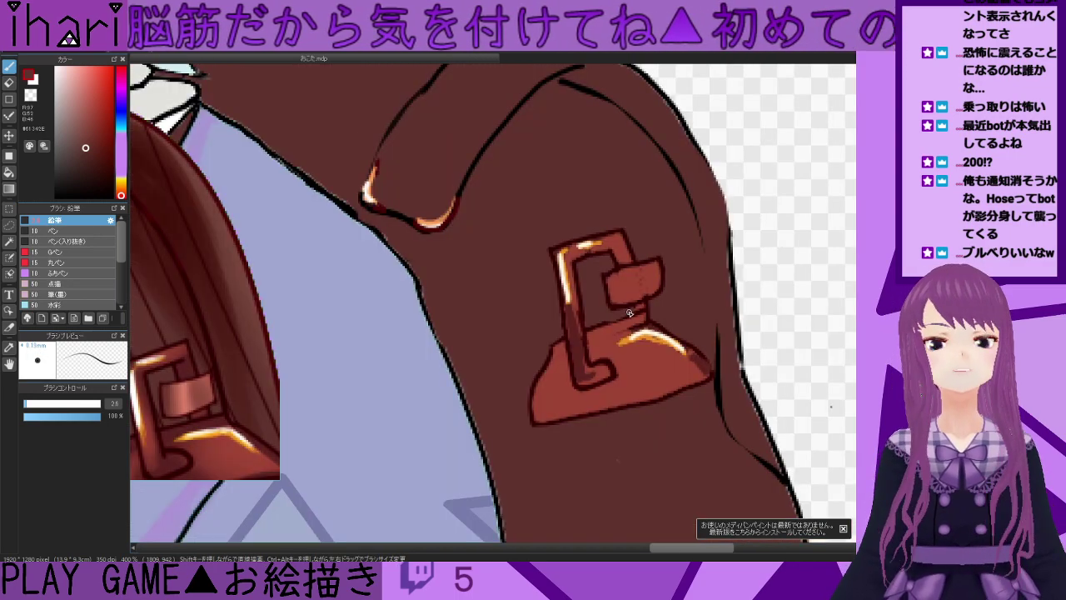
scroll(652, 309, "down", 1)
scroll(650, 308, "up", 3)
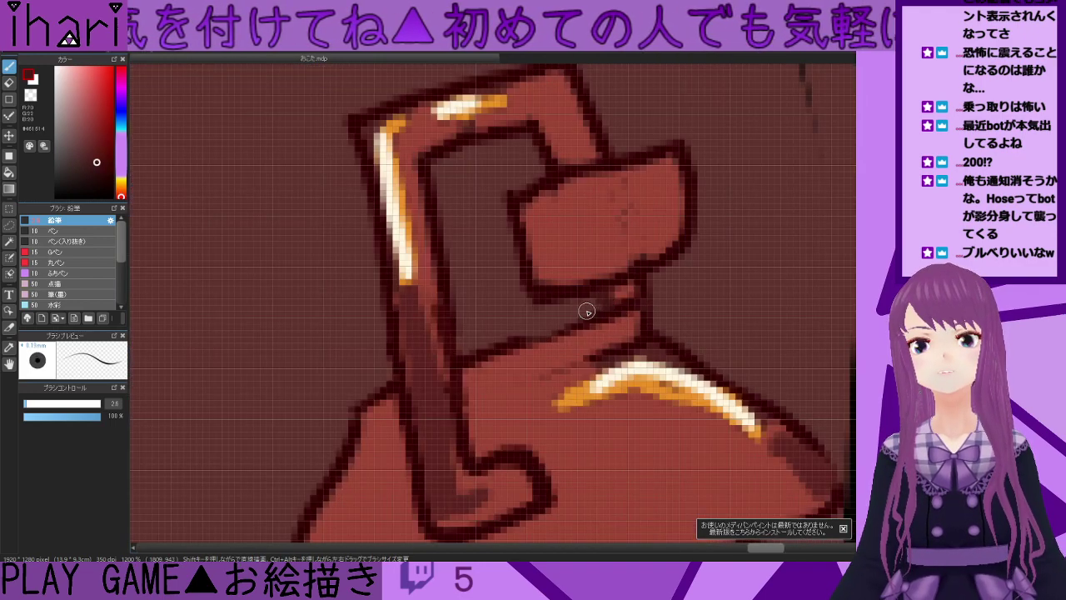
- Touch up the lower outline of the strap piece in the dark outline colour and cover the specks inside it with base red
right_click(625, 275)
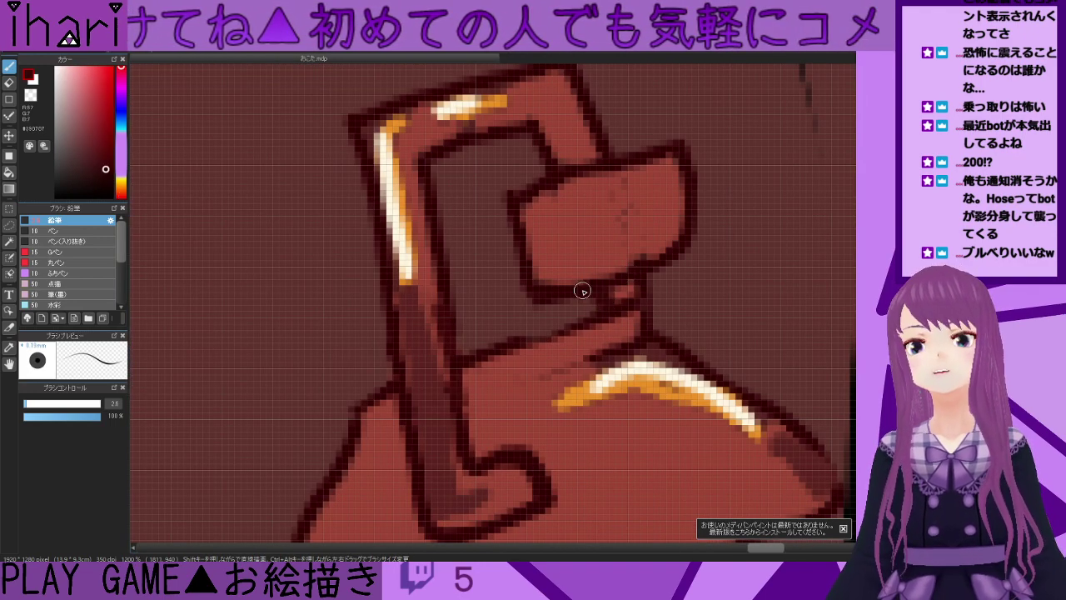
scroll(591, 291, "down", 3)
left_click(550, 270, "alt")
scroll(553, 272, "up", 3)
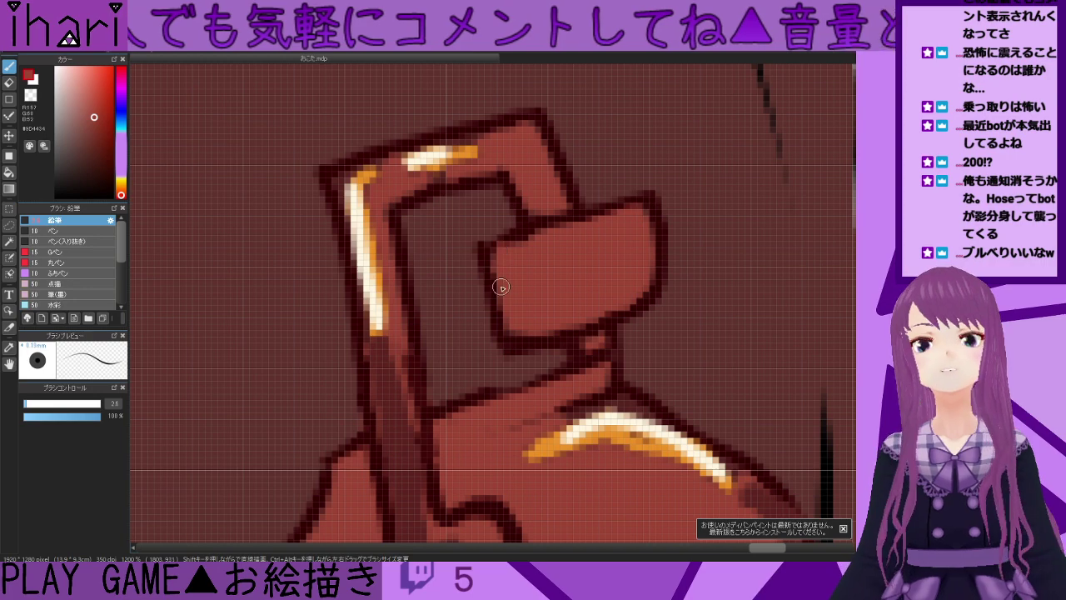
- Fill the strap piece with the lighter brownish red sampled from the strap in the reference picture
scroll(512, 250, "down", 3)
scroll(477, 290, "up", 2)
scroll(478, 291, "down", 3)
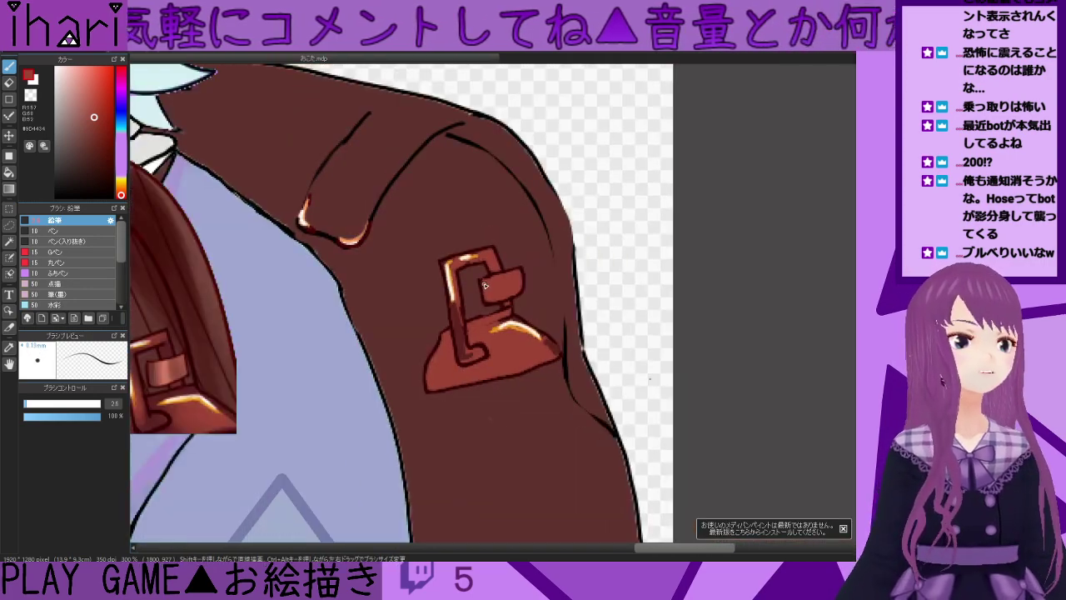
left_click(182, 372, "alt")
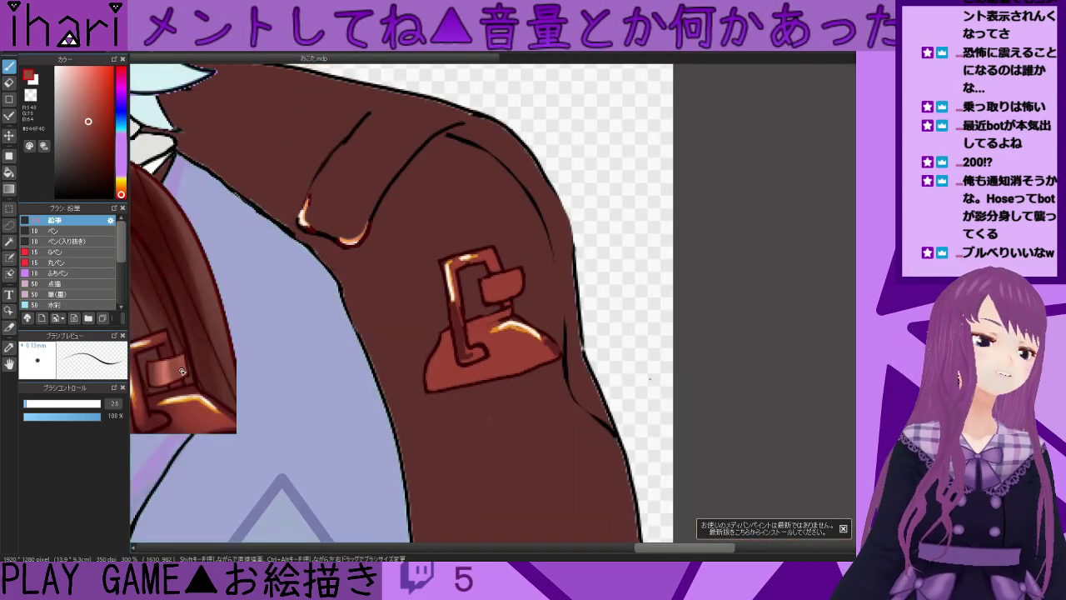
left_click(8, 172)
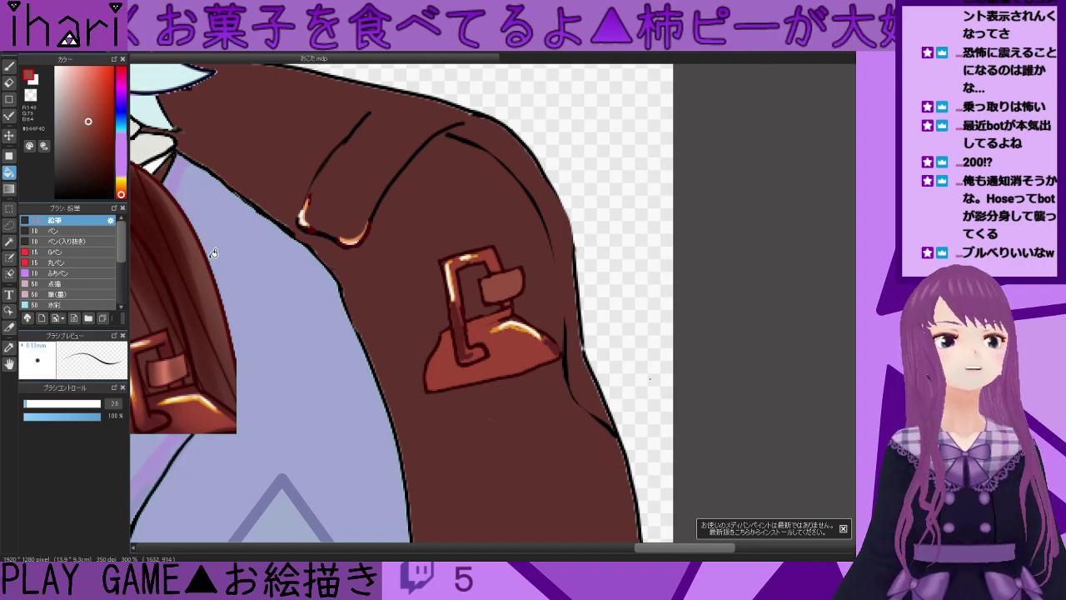
left_click(10, 67)
- Examine the recoloured strap piece and compare the buckle with the reference picture
scroll(535, 342, "down", 1)
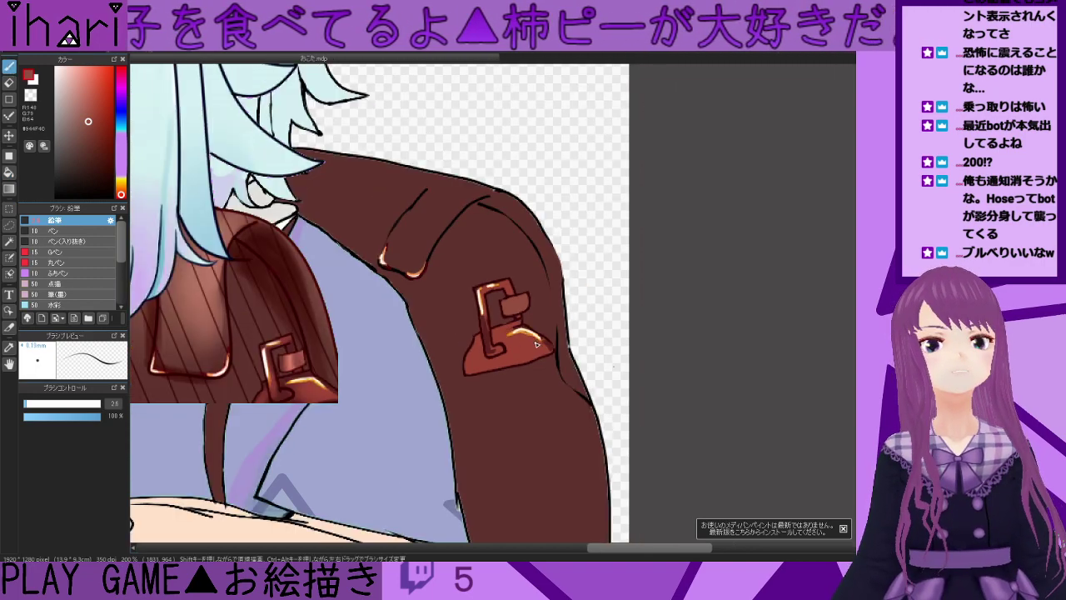
scroll(531, 342, "up", 4)
scroll(505, 283, "down", 3)
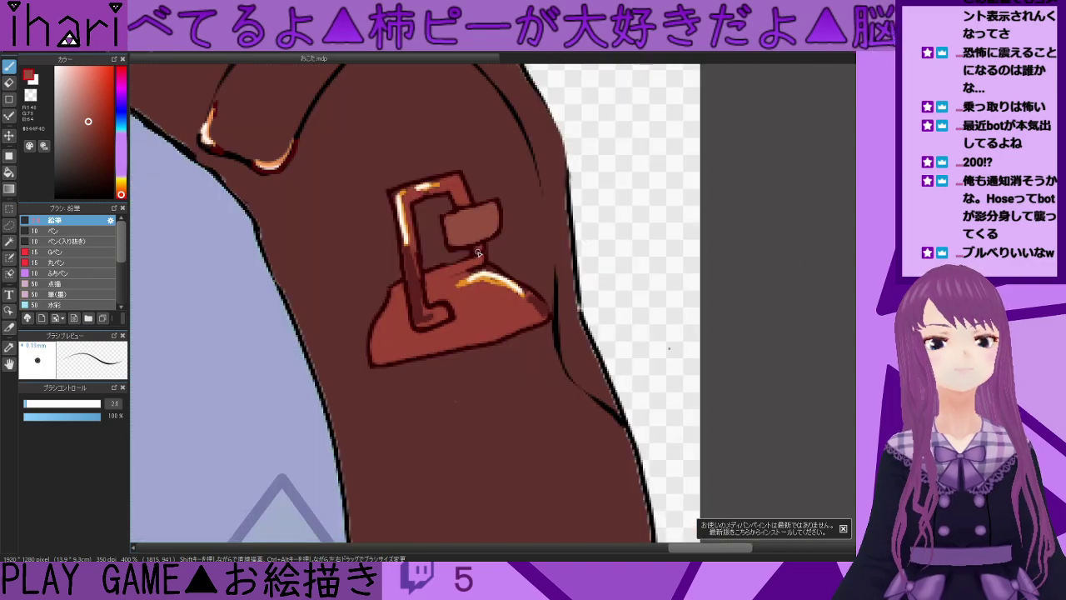
scroll(459, 319, "up", 1)
scroll(450, 319, "down", 2)
scroll(447, 319, "up", 2)
scroll(433, 301, "down", 1)
scroll(404, 310, "down", 1)
scroll(394, 304, "up", 4)
scroll(396, 268, "down", 2)
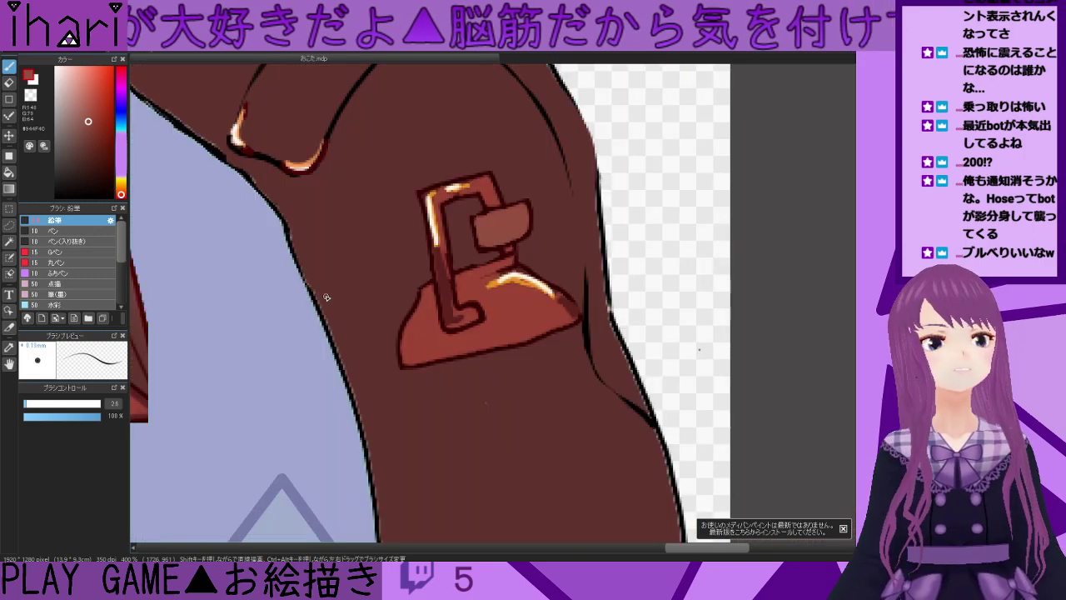
scroll(313, 297, "down", 1)
scroll(195, 311, "down", 1)
- Paint vertical pink highlight bands on the strap piece with the light tone sampled from the reference strap
left_click(155, 319, "alt")
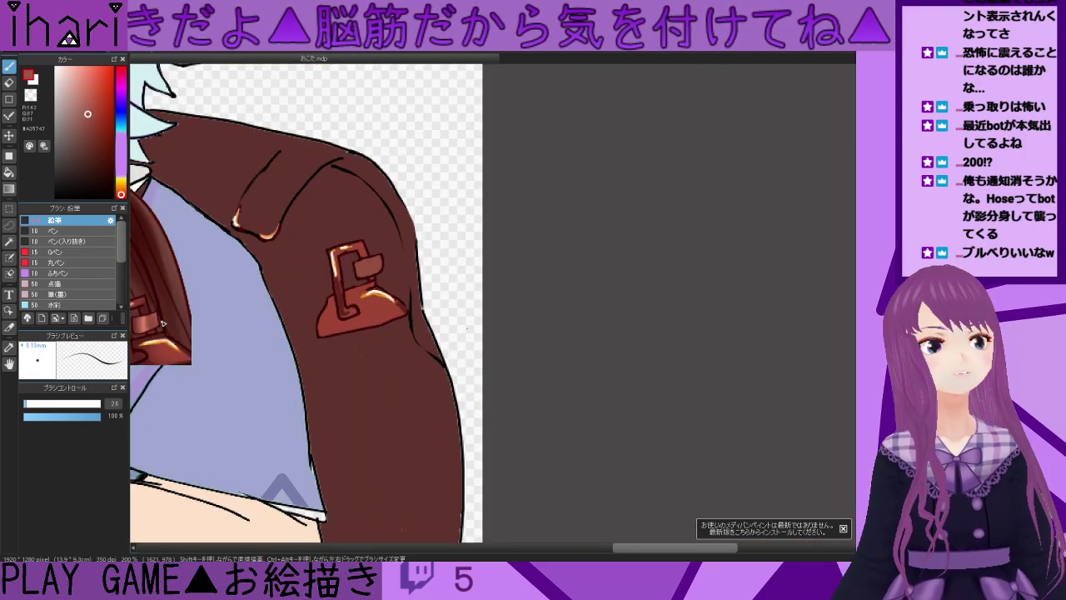
left_click(148, 327, "alt")
scroll(385, 264, "down", 1)
scroll(386, 264, "up", 4)
mouse_move(319, 257)
left_mouse_down()
mouse_move(327, 291)
mouse_move(315, 299)
left_mouse_up()
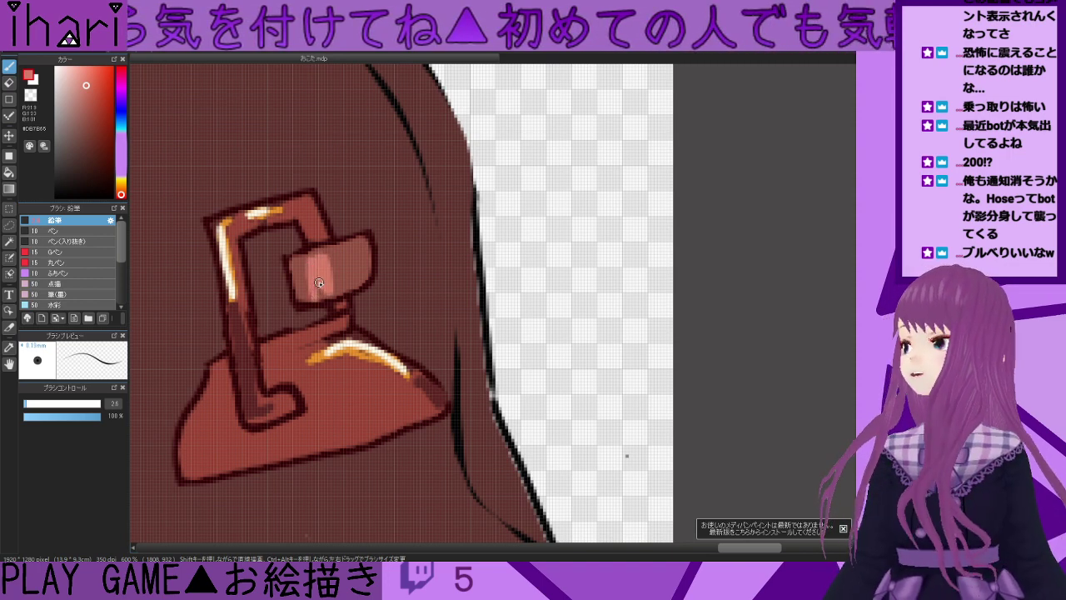
mouse_move(343, 276)
left_mouse_down()
mouse_move(358, 250)
mouse_move(358, 278)
left_mouse_up()
- Paint a small dark shadow patch on the buckle's base, just inside the frame's vertical bar
left_click(318, 234, "alt")
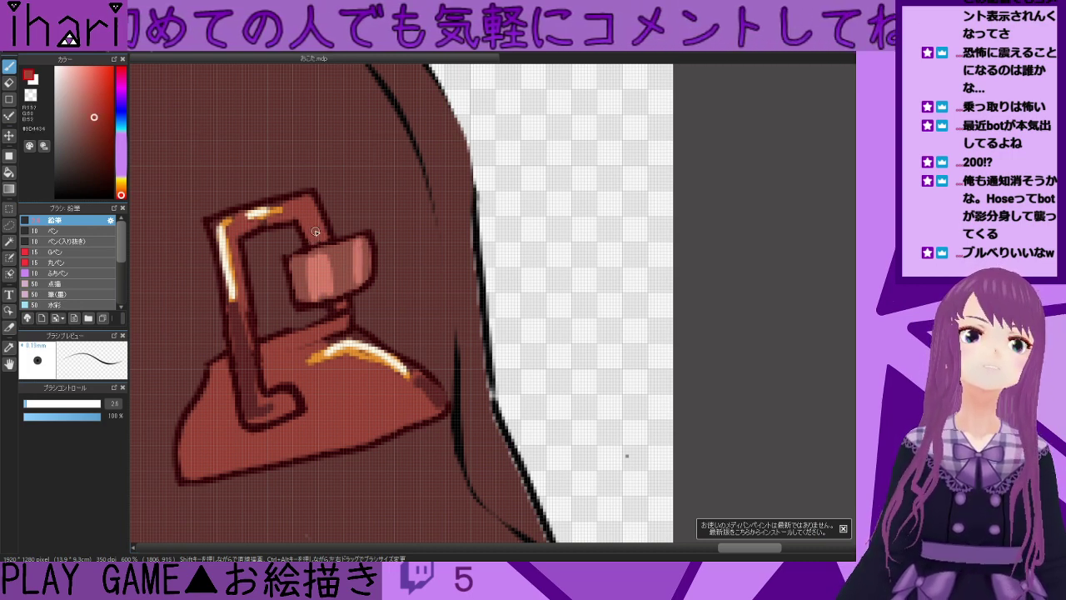
scroll(314, 240, "down", 4)
left_click_drag(678, 551, 617, 551)
scroll(629, 252, "up", 4)
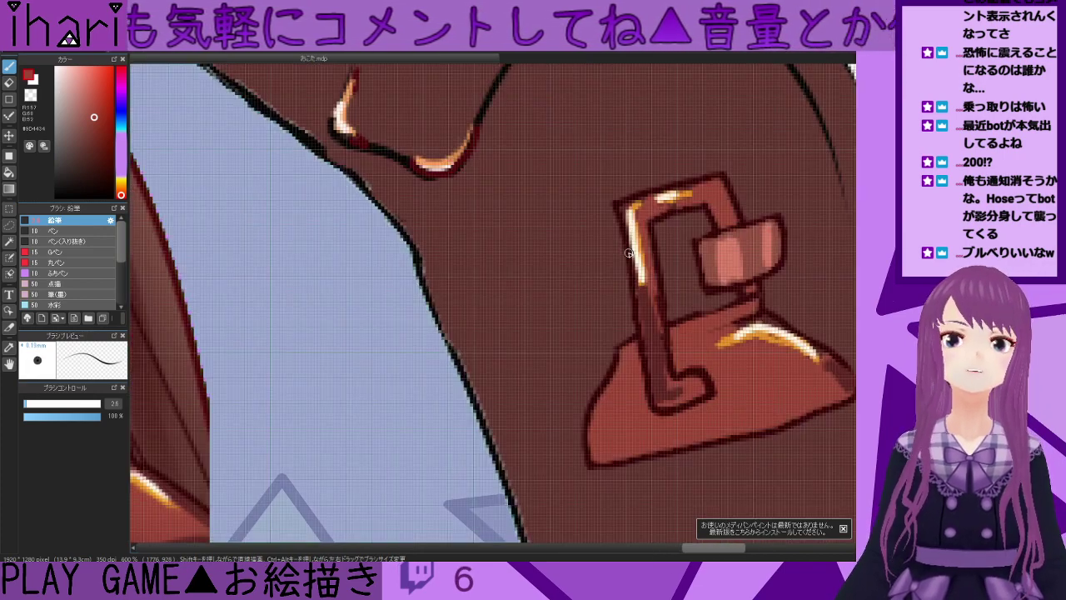
scroll(629, 253, "up", 1)
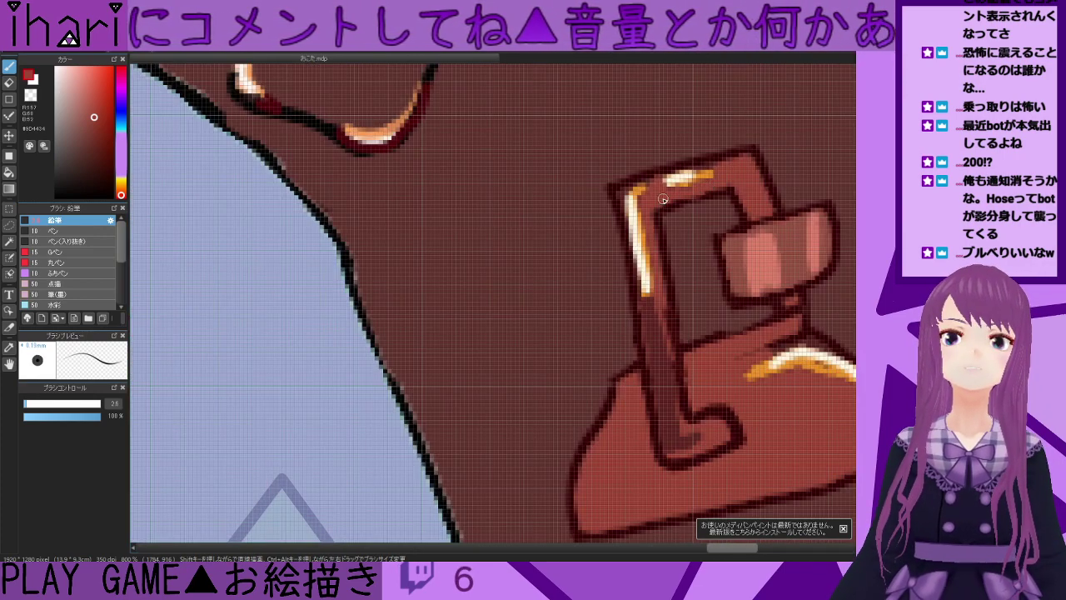
scroll(619, 228, "down", 2)
scroll(608, 231, "up", 1)
scroll(605, 233, "down", 1)
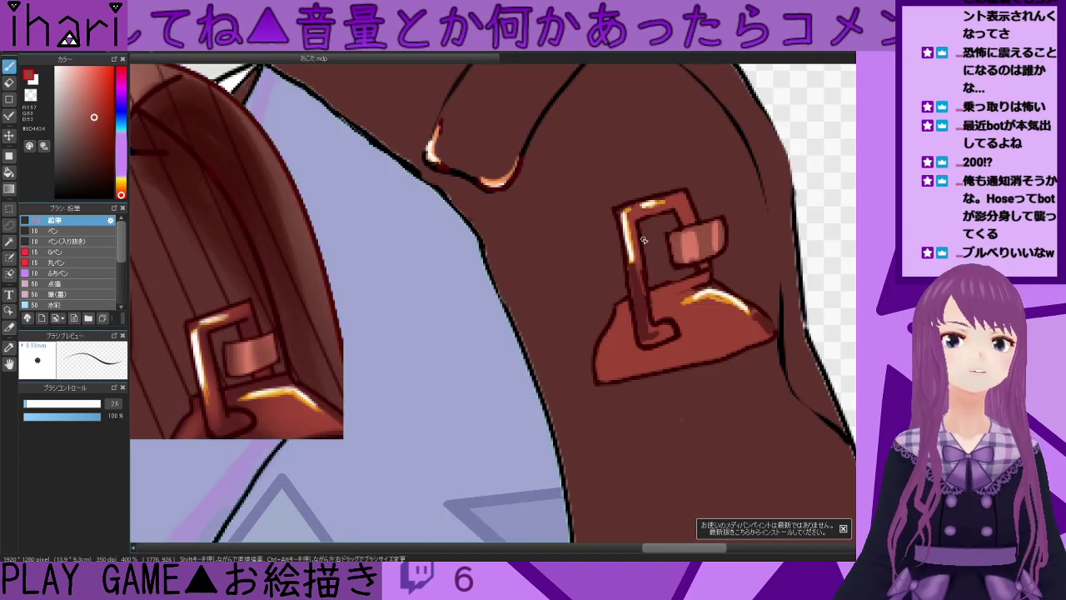
scroll(644, 291, "up", 2)
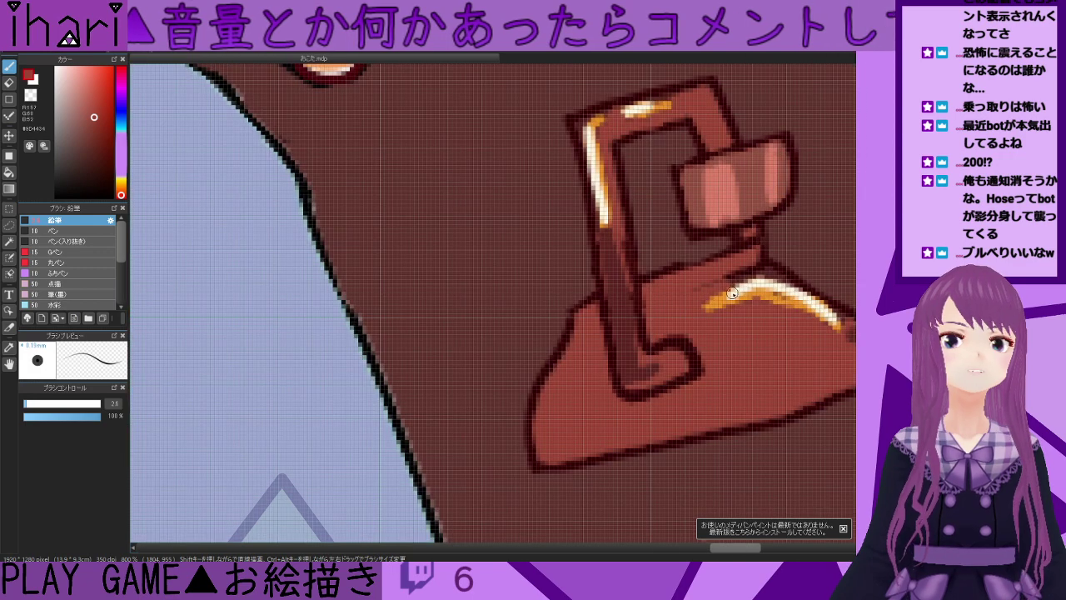
mouse_move(671, 328)
left_mouse_down()
mouse_move(658, 305)
mouse_move(673, 298)
mouse_move(673, 310)
left_mouse_up()
left_click(690, 310, "alt")
scroll(666, 345, "down", 2)
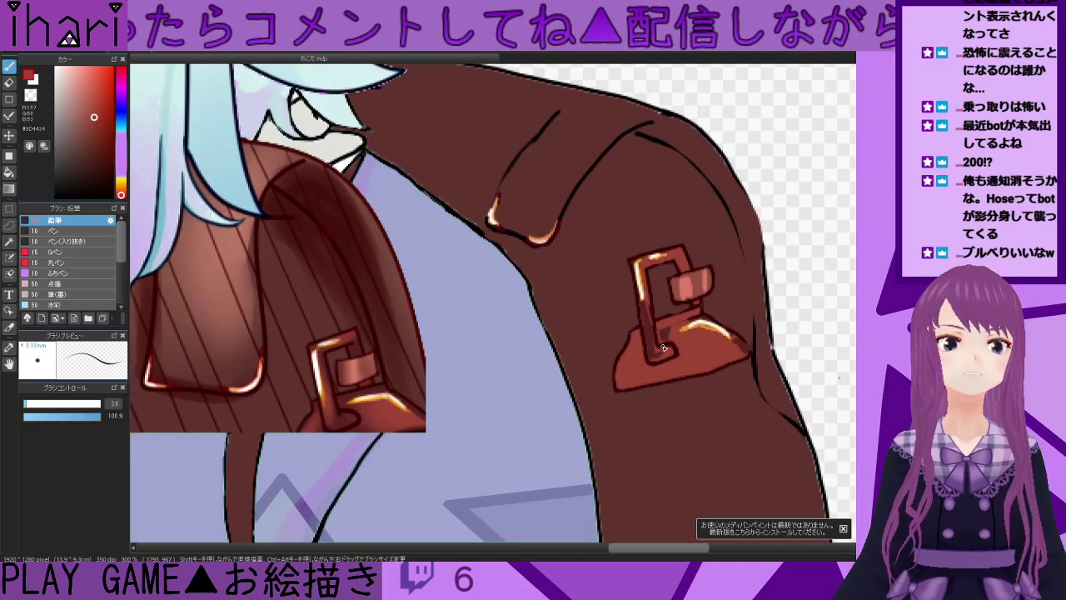
scroll(688, 355, "up", 2)
scroll(668, 323, "down", 3)
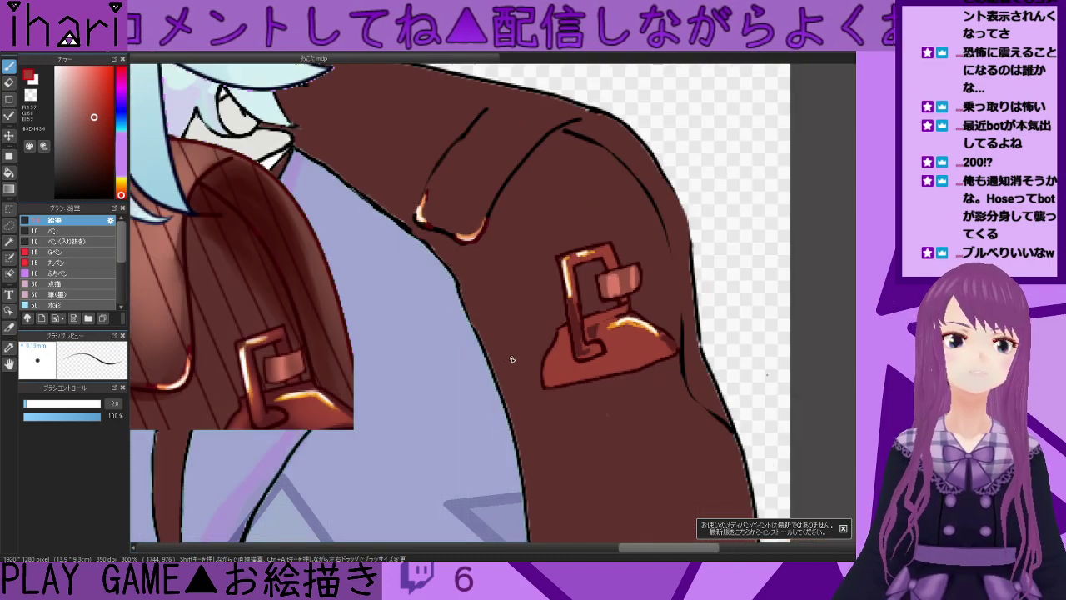
- Paint a dark shadow along the base's left edge, curving it along the lower left corner
scroll(529, 293, "up", 4)
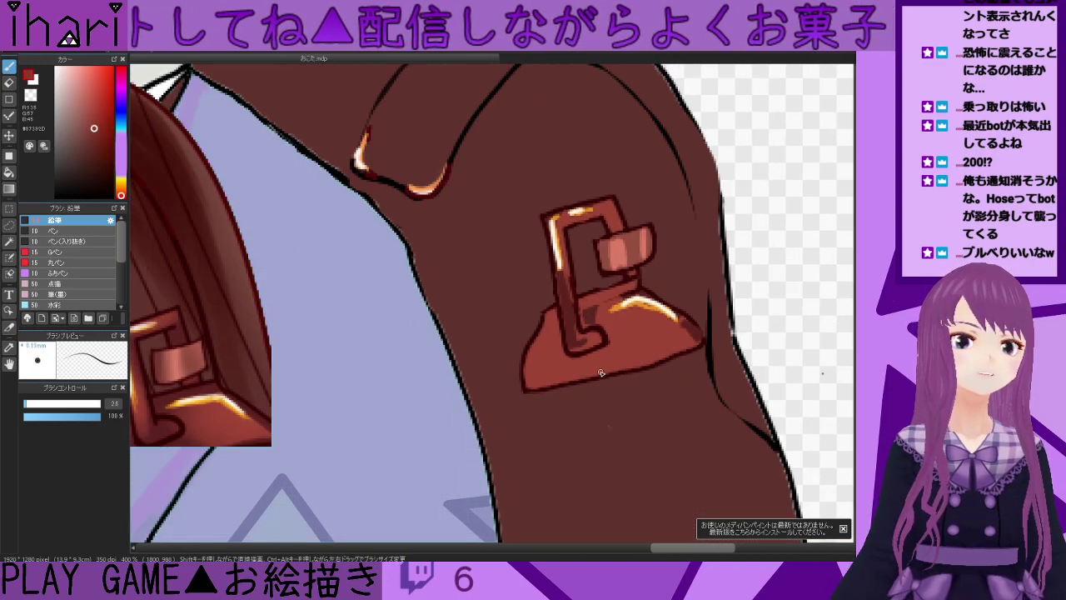
mouse_move(510, 288)
left_mouse_down()
mouse_move(489, 312)
mouse_move(508, 282)
mouse_move(510, 316)
mouse_move(507, 299)
mouse_move(472, 372)
mouse_move(481, 342)
mouse_move(474, 399)
mouse_move(518, 399)
mouse_move(491, 387)
mouse_move(489, 347)
mouse_move(488, 382)
mouse_move(510, 327)
mouse_move(494, 393)
mouse_move(494, 375)
mouse_move(480, 400)
mouse_move(476, 371)
mouse_move(465, 373)
mouse_move(489, 394)
mouse_move(540, 390)
left_mouse_up()
right_click(520, 364)
left_click_drag(521, 323, 505, 372)
left_click_drag(556, 398, 464, 412)
left_click(472, 362, "alt")
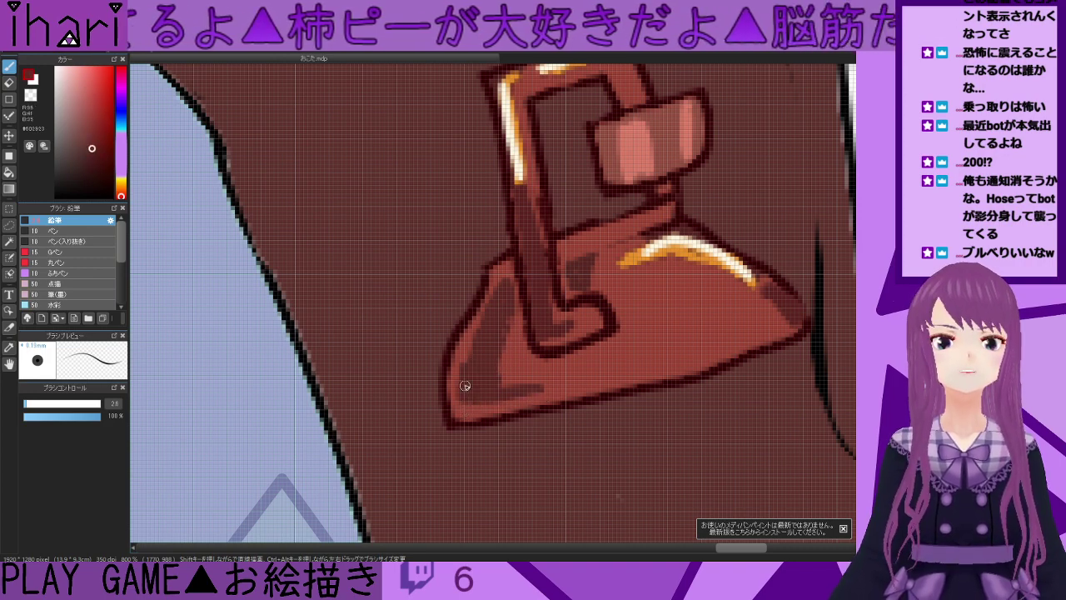
scroll(488, 309, "down", 4)
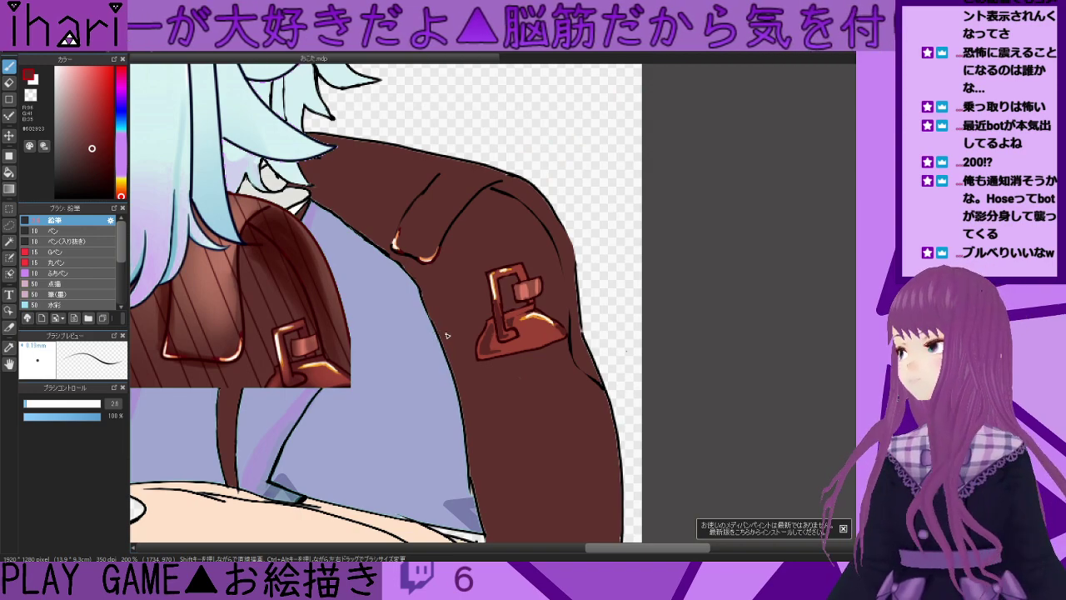
scroll(446, 336, "up", 3)
scroll(633, 359, "up", 1)
scroll(631, 362, "down", 3)
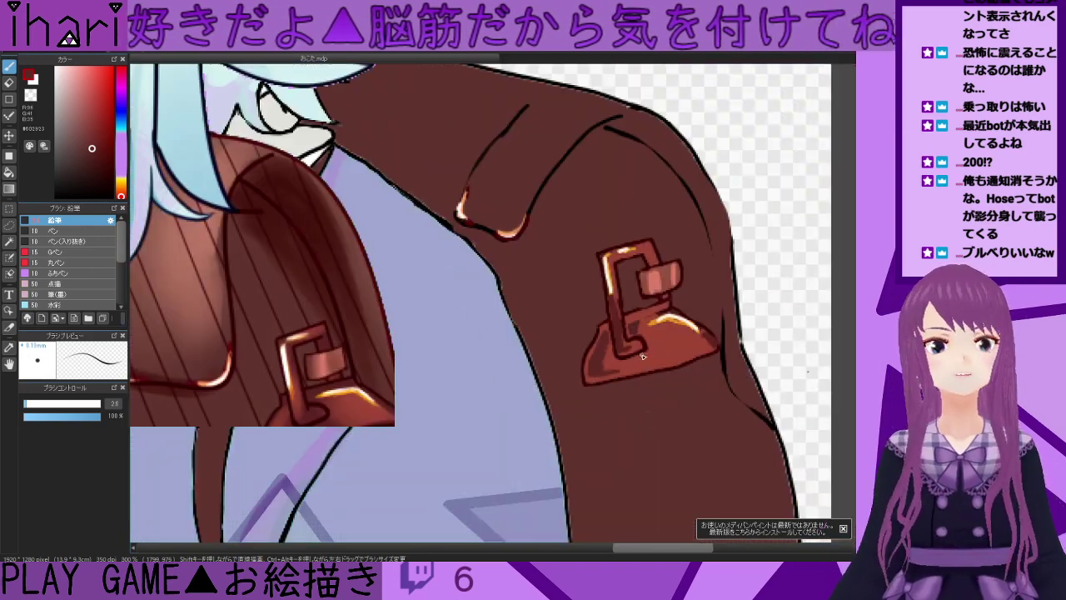
- Lower the brush opacity to 60% and soften the left-edge shadow and the small inner patch with base red
scroll(639, 353, "up", 2)
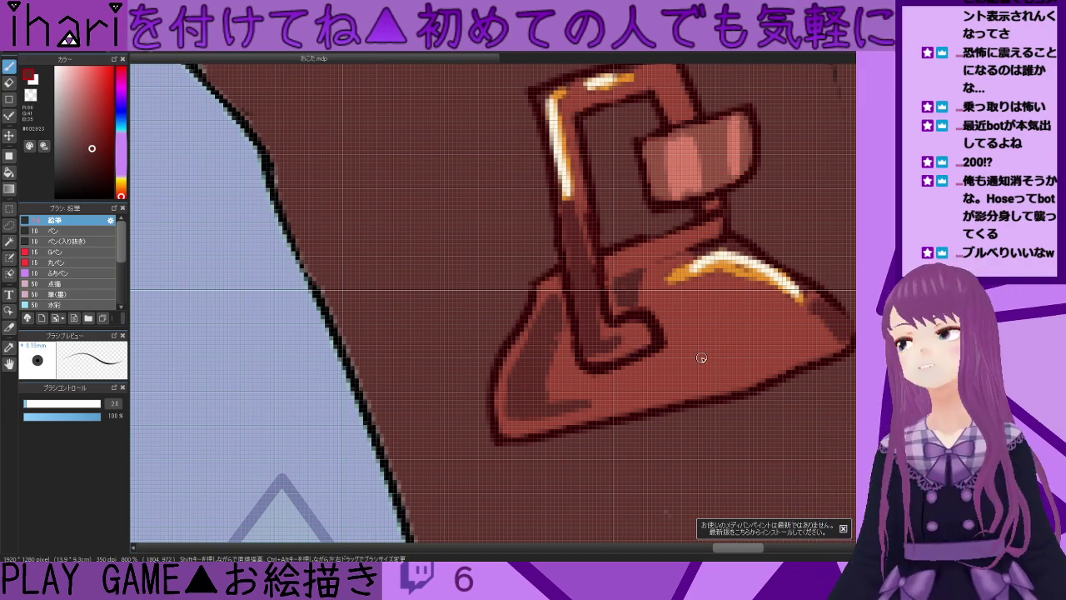
scroll(632, 391, "down", 1)
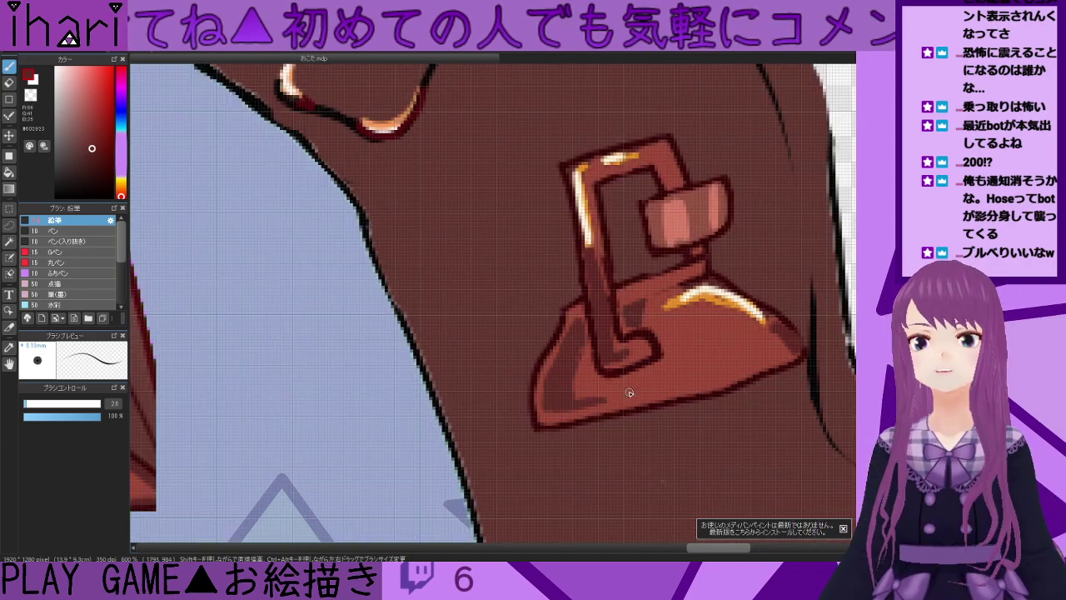
scroll(626, 393, "down", 2)
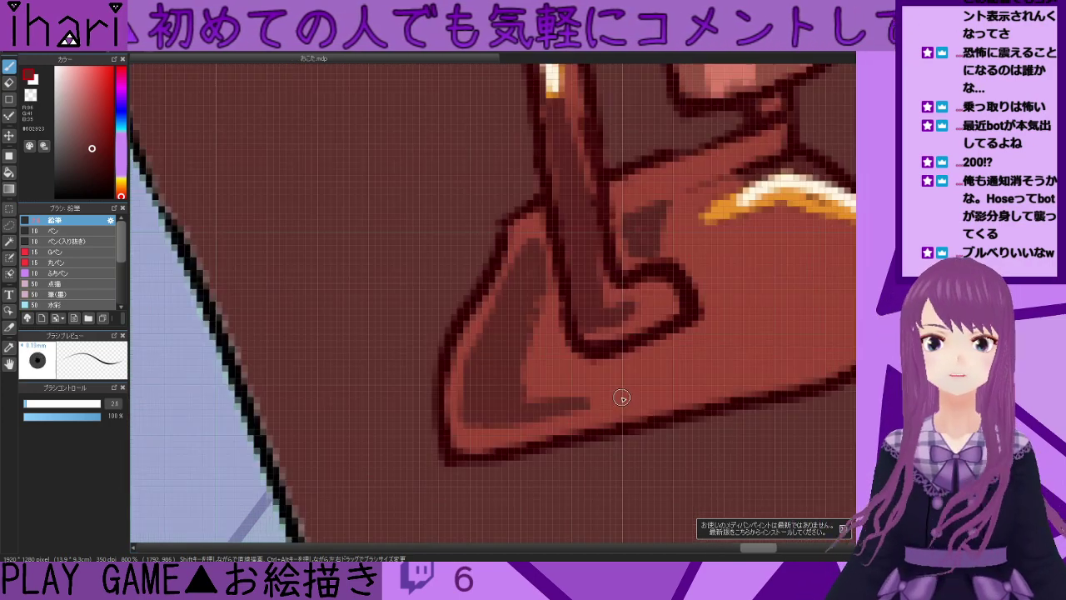
scroll(639, 393, "up", 3)
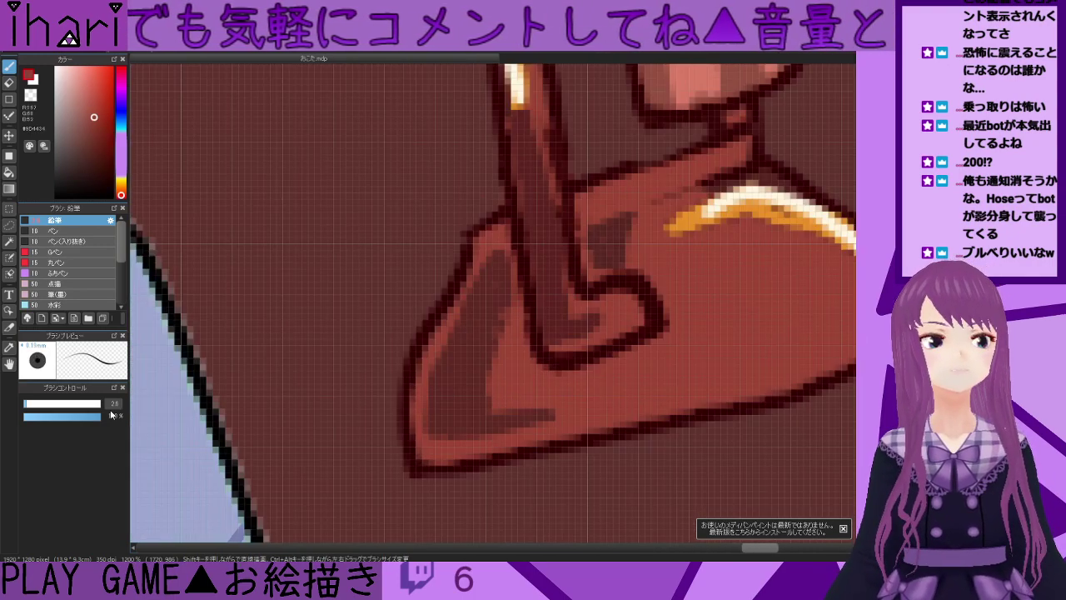
left_click(71, 416)
mouse_move(509, 390)
left_mouse_down()
mouse_move(548, 411)
mouse_move(481, 414)
mouse_move(472, 380)
mouse_move(506, 294)
mouse_move(482, 389)
mouse_move(486, 375)
mouse_move(517, 404)
left_mouse_up()
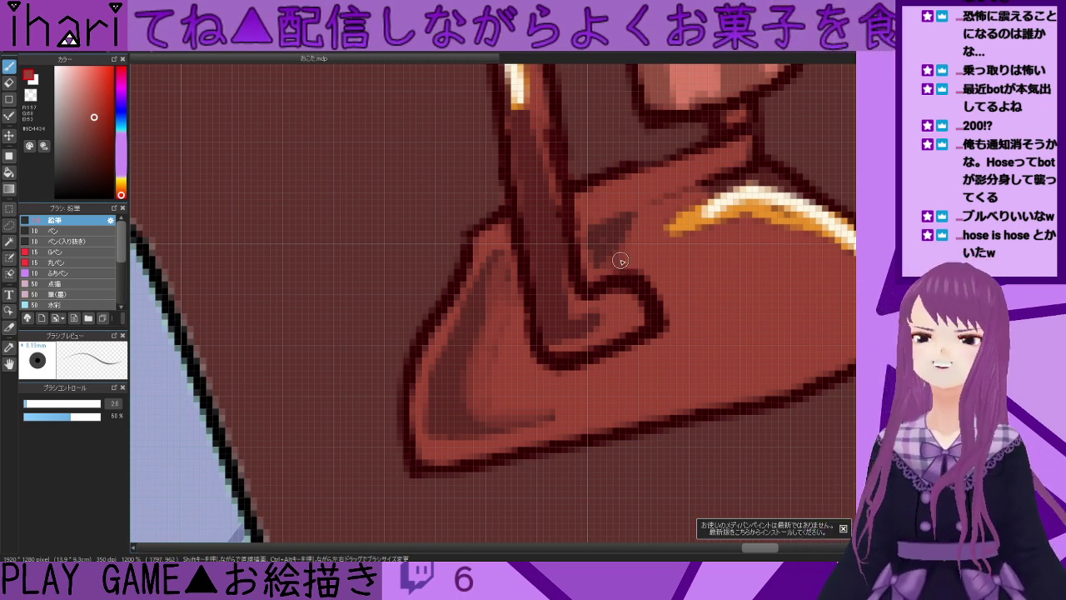
left_click_drag(625, 232, 600, 258)
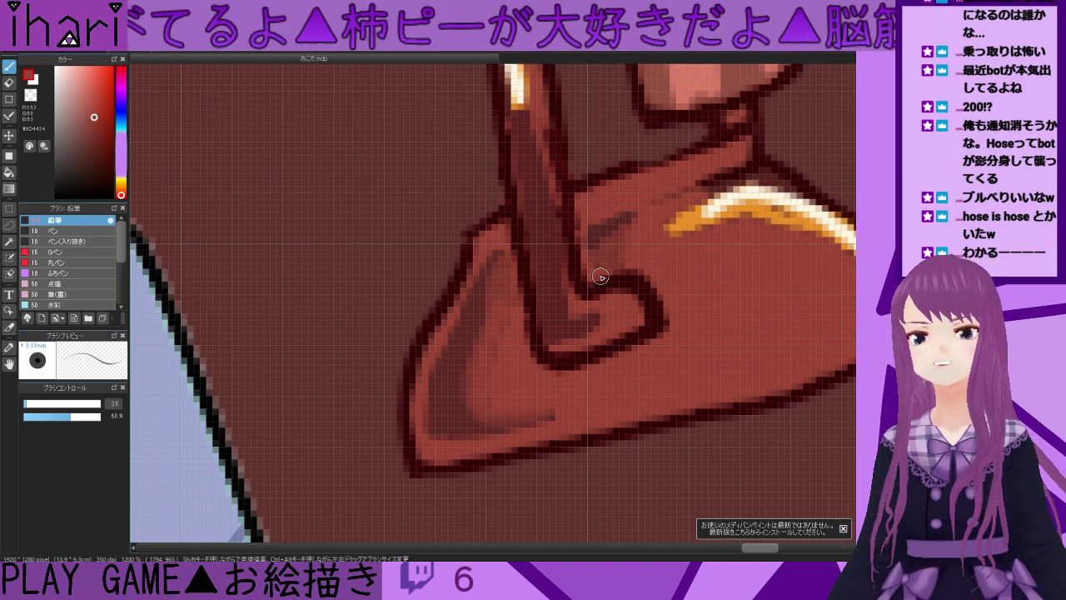
- Soften the dark shadow at the right tip of the base with translucent base red
scroll(601, 277, "down", 1)
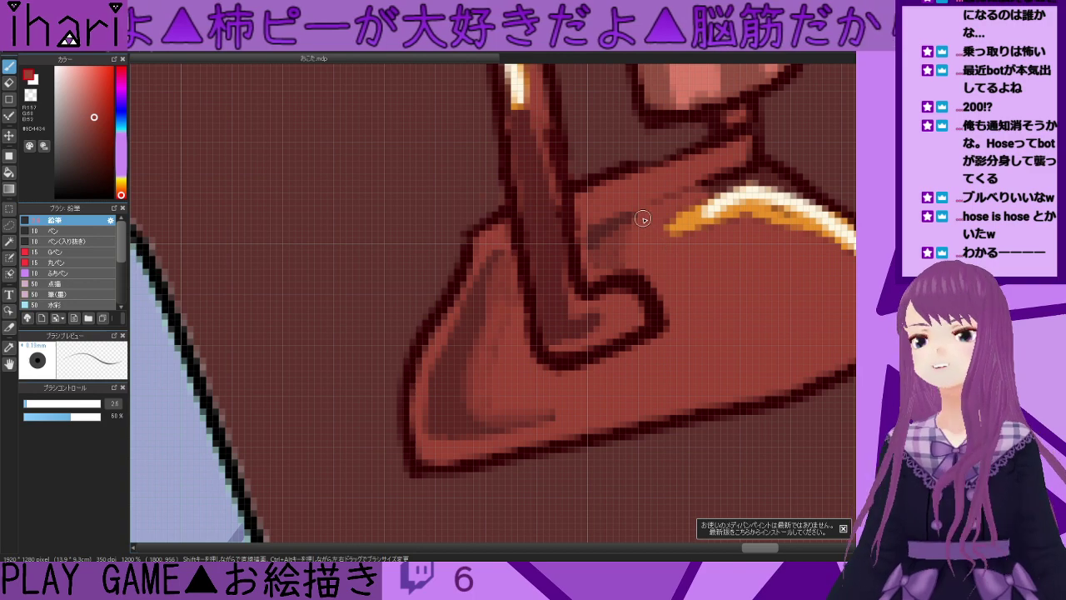
scroll(641, 223, "down", 1)
scroll(637, 230, "down", 2)
scroll(635, 229, "up", 3)
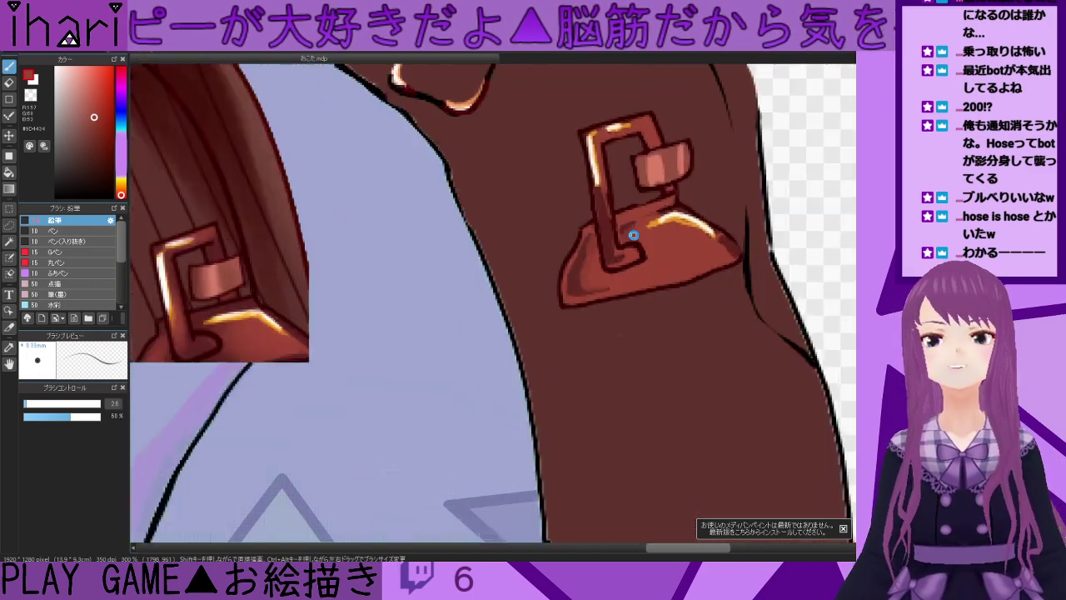
scroll(629, 236, "down", 3)
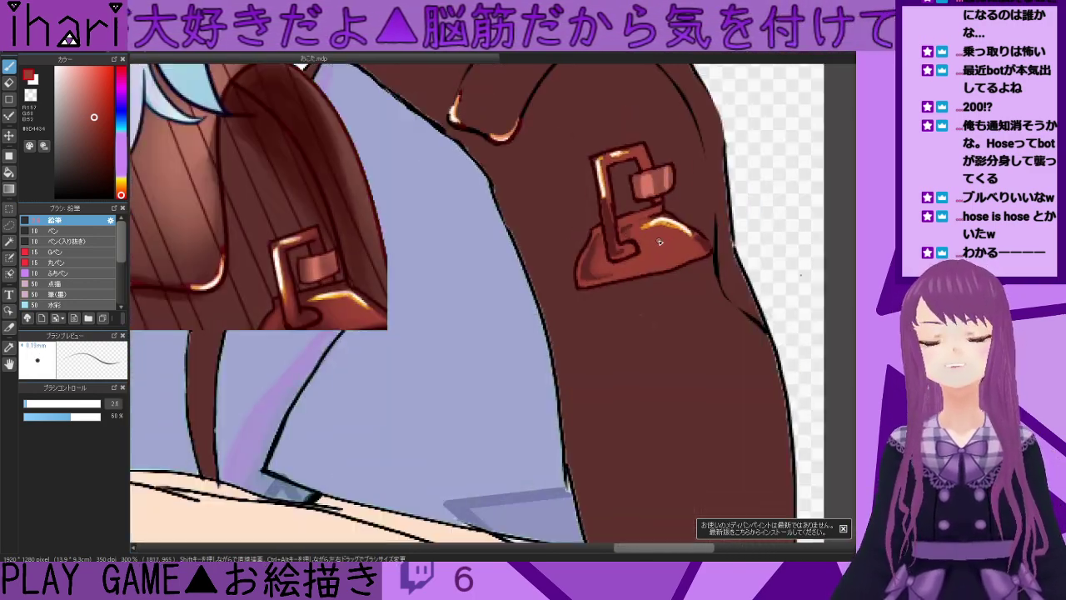
scroll(659, 242, "up", 1)
scroll(717, 254, "up", 2)
scroll(726, 257, "down", 1)
scroll(754, 263, "up", 2)
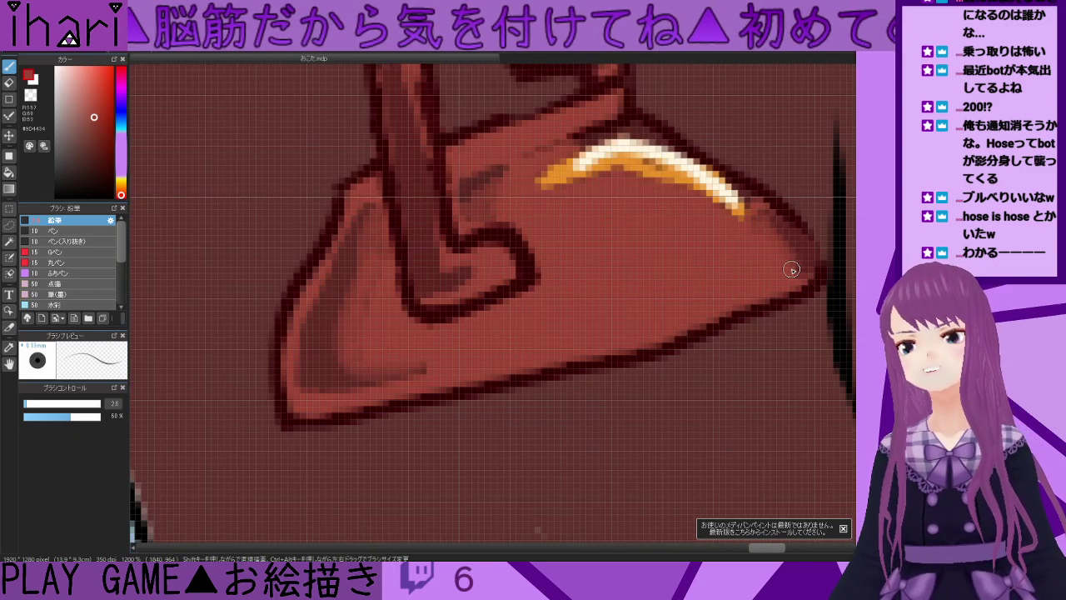
scroll(596, 283, "down", 4)
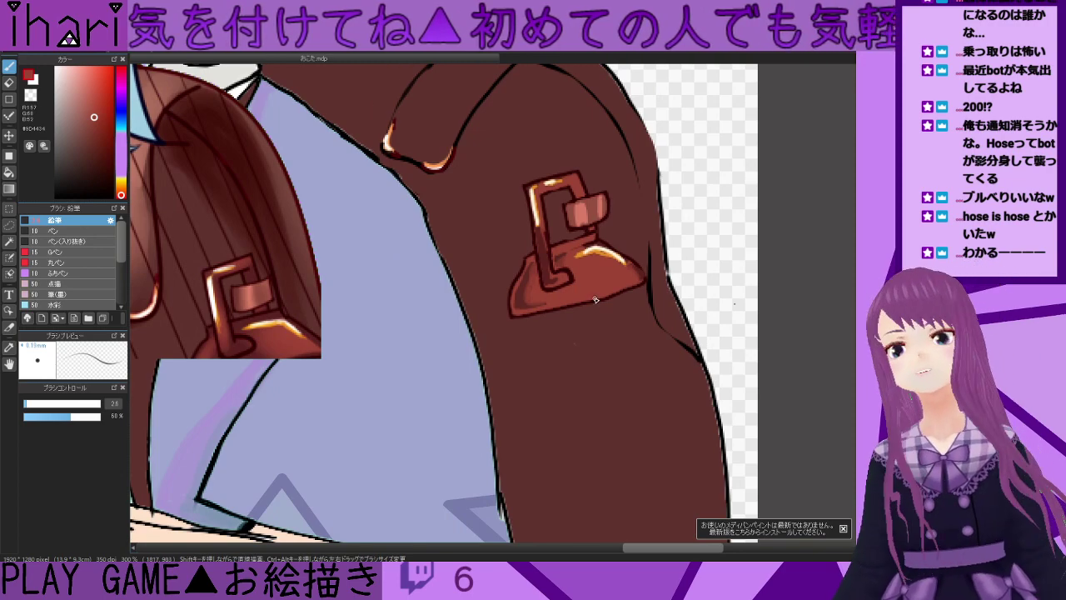
scroll(595, 298, "down", 3)
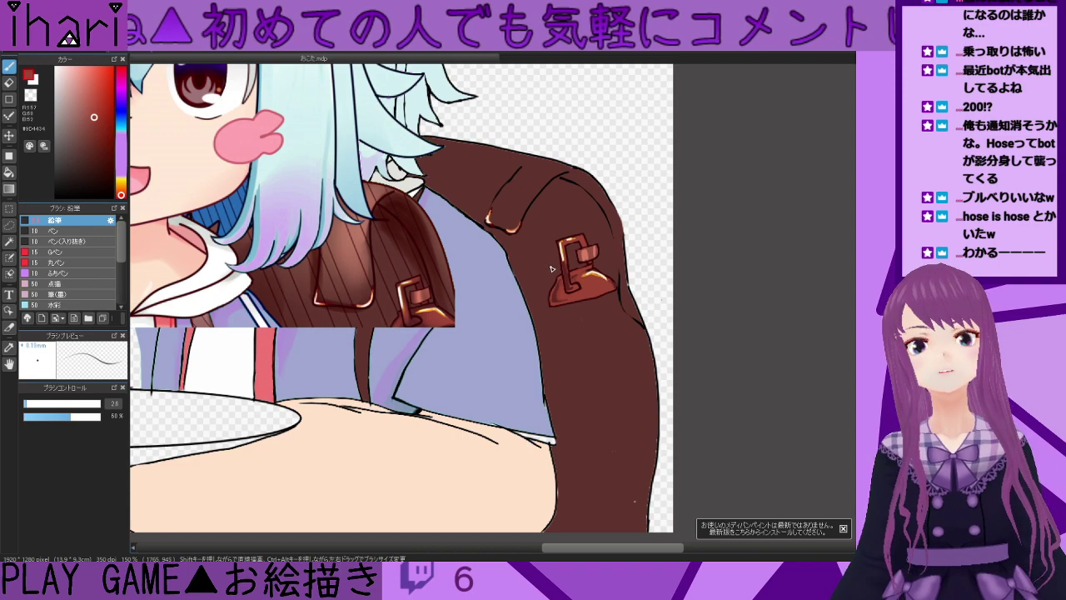
- Blend the shading on the lower part of the frame's vertical bar with sampled frame red and shadow tones
scroll(551, 268, "up", 4)
left_click(535, 231, "alt")
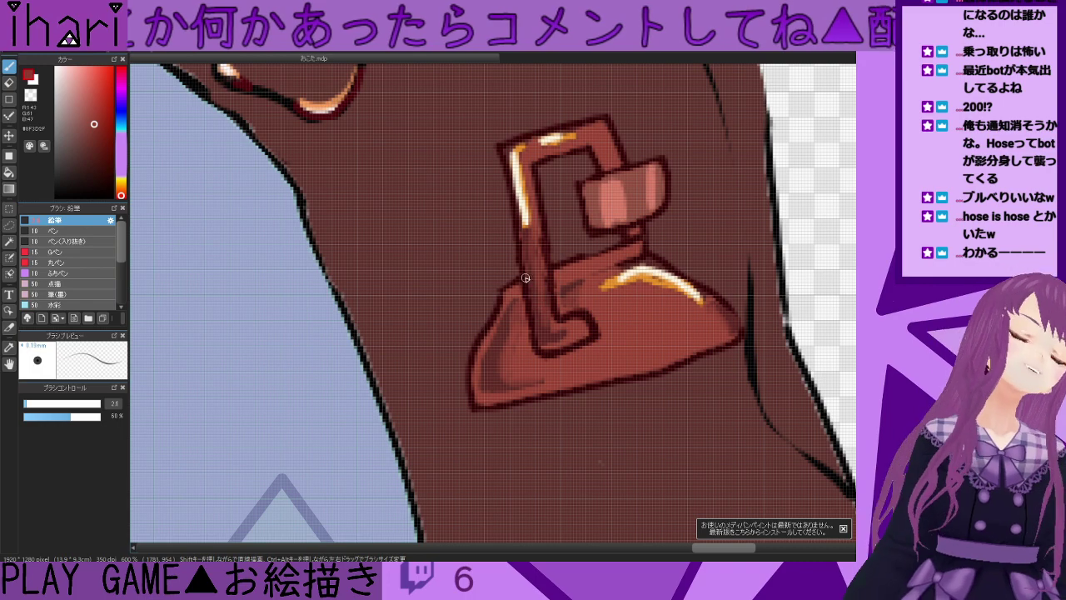
scroll(509, 325, "down", 1)
scroll(575, 305, "up", 2)
left_click(509, 364, "alt")
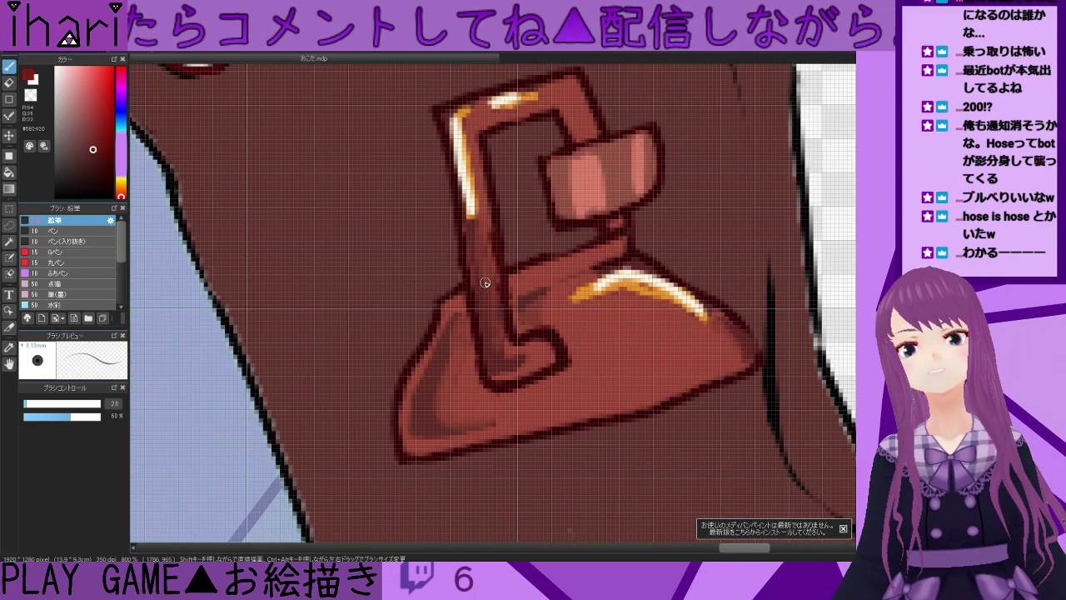
scroll(610, 310, "down", 2)
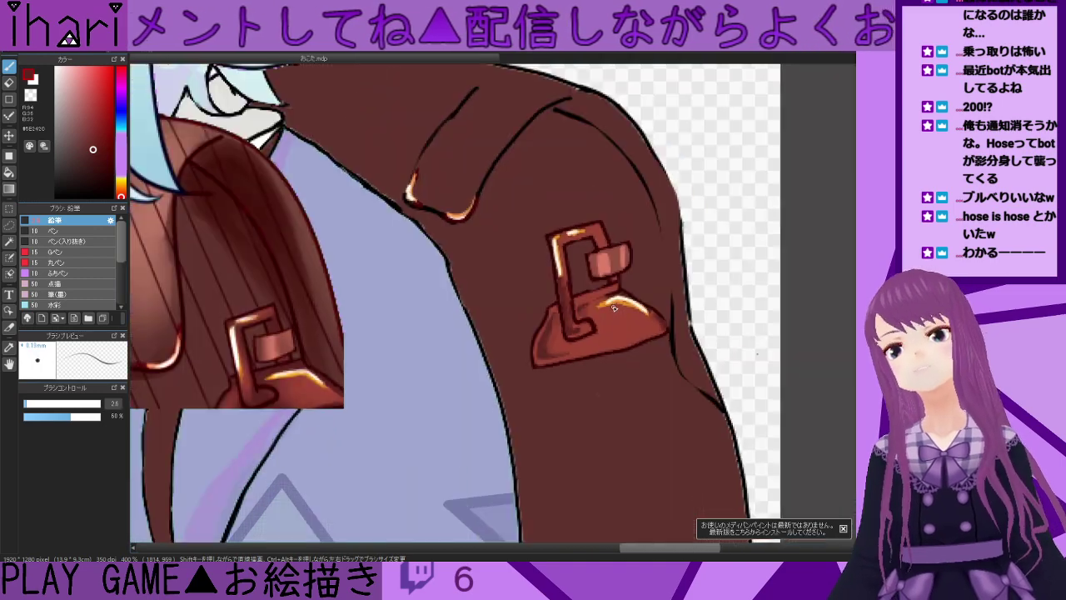
- Shade the left side of the buckle's pink strap with its sampled shadow tone and blend the bands with light pink
scroll(612, 250, "up", 1)
scroll(598, 249, "up", 1)
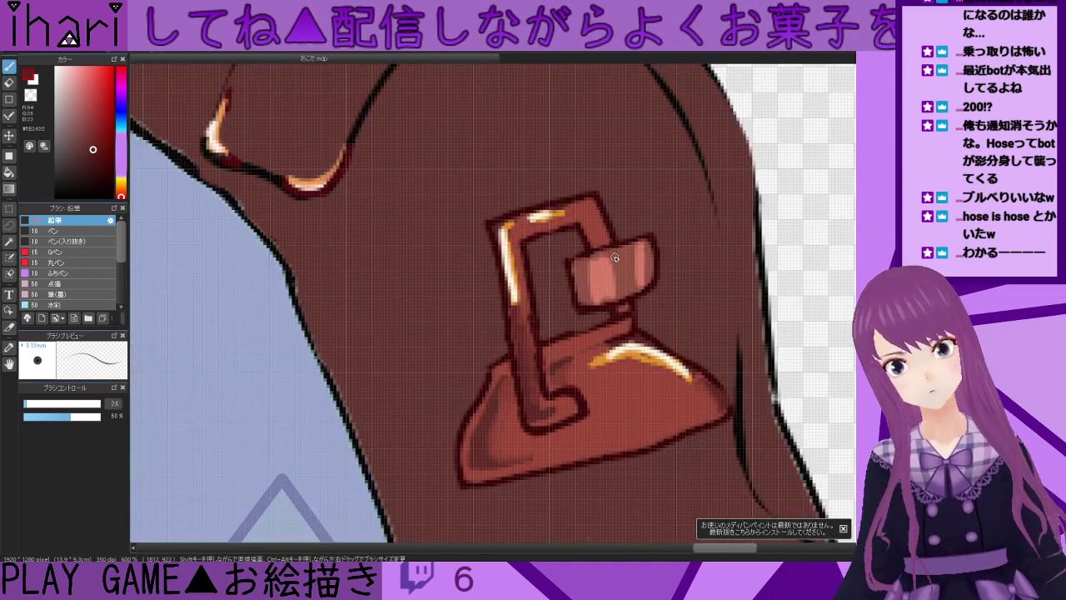
left_click(620, 263, "alt")
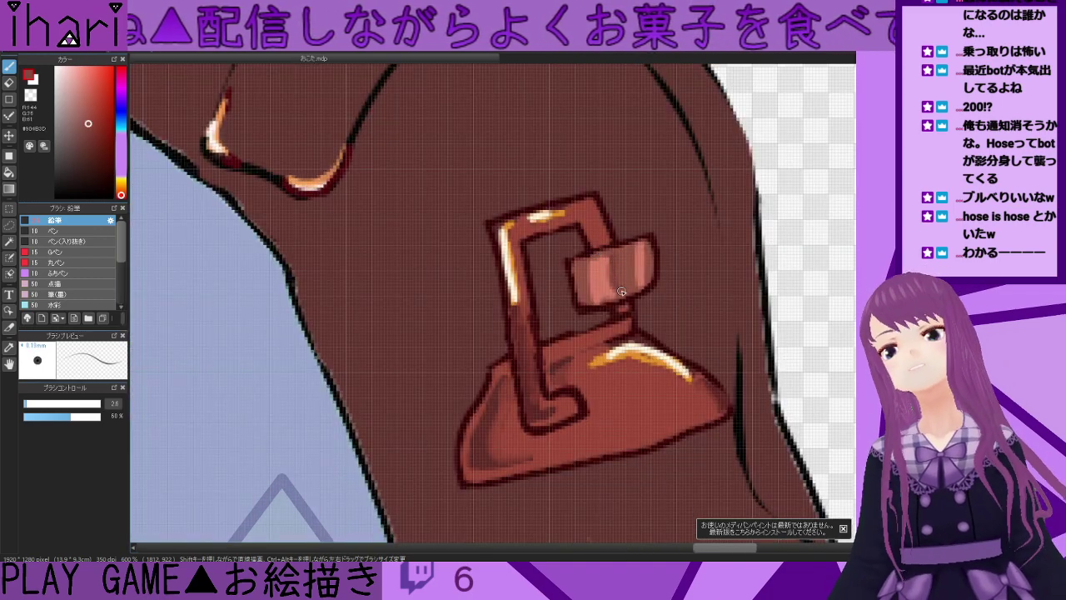
left_click_drag(588, 262, 594, 306)
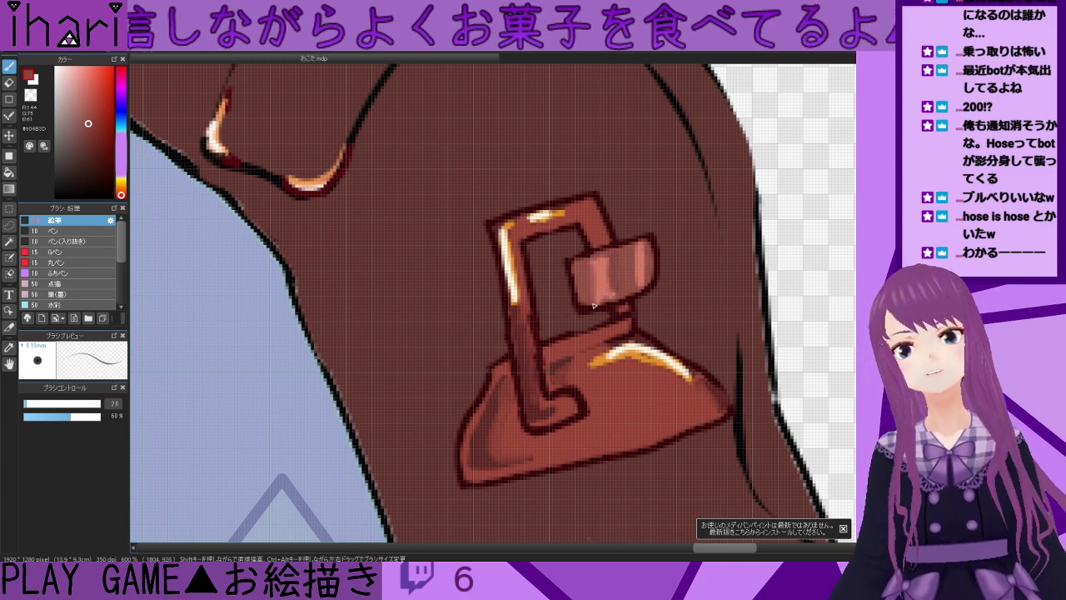
left_click(641, 262, "alt")
mouse_move(631, 254)
left_mouse_down()
mouse_move(633, 285)
mouse_move(604, 285)
mouse_move(588, 261)
mouse_move(588, 301)
left_mouse_up()
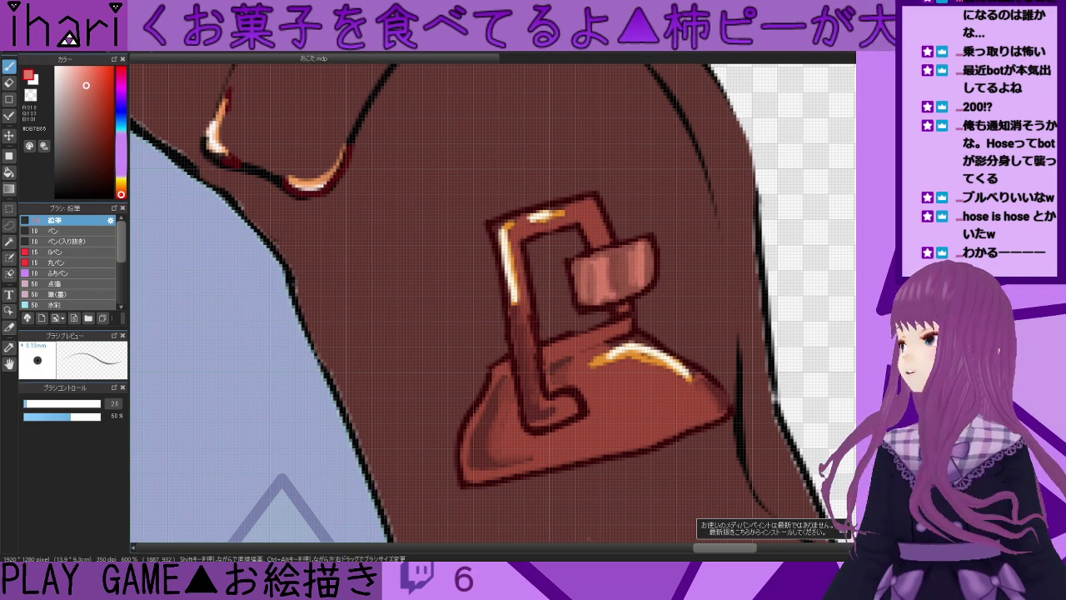
scroll(574, 364, "down", 4)
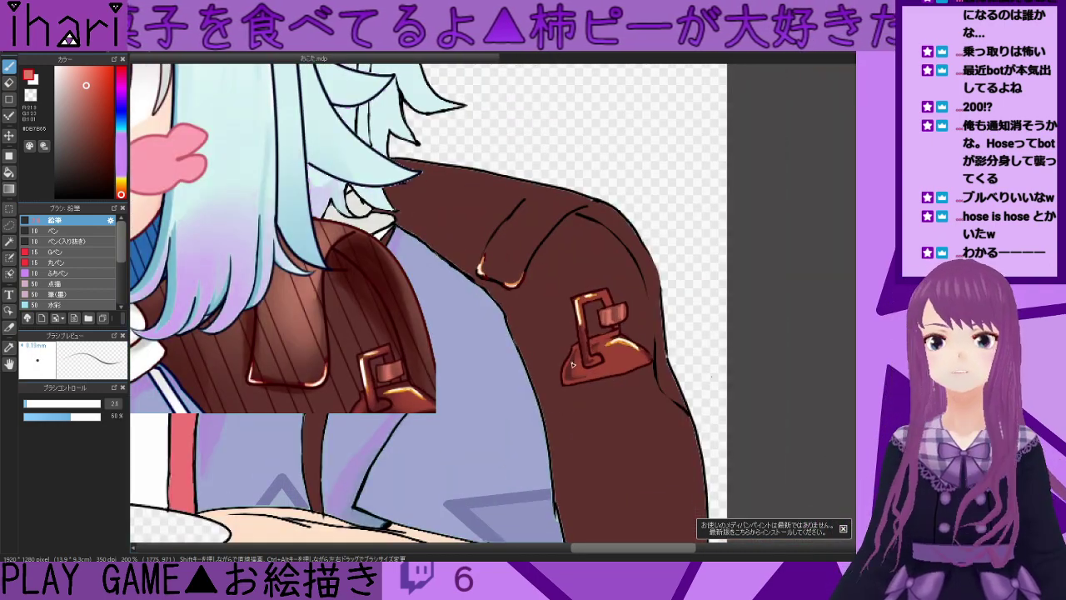
- Tone down the strap's right-hand light band with a translucent darker red sampled from the strap's edge
scroll(602, 347, "up", 2)
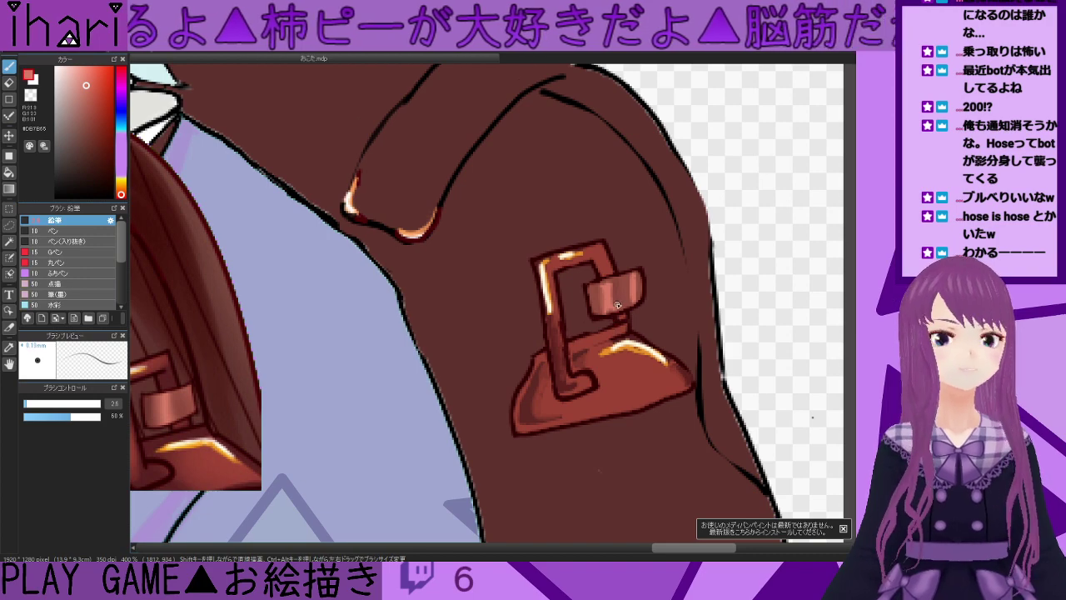
scroll(618, 303, "down", 2)
scroll(624, 298, "up", 4)
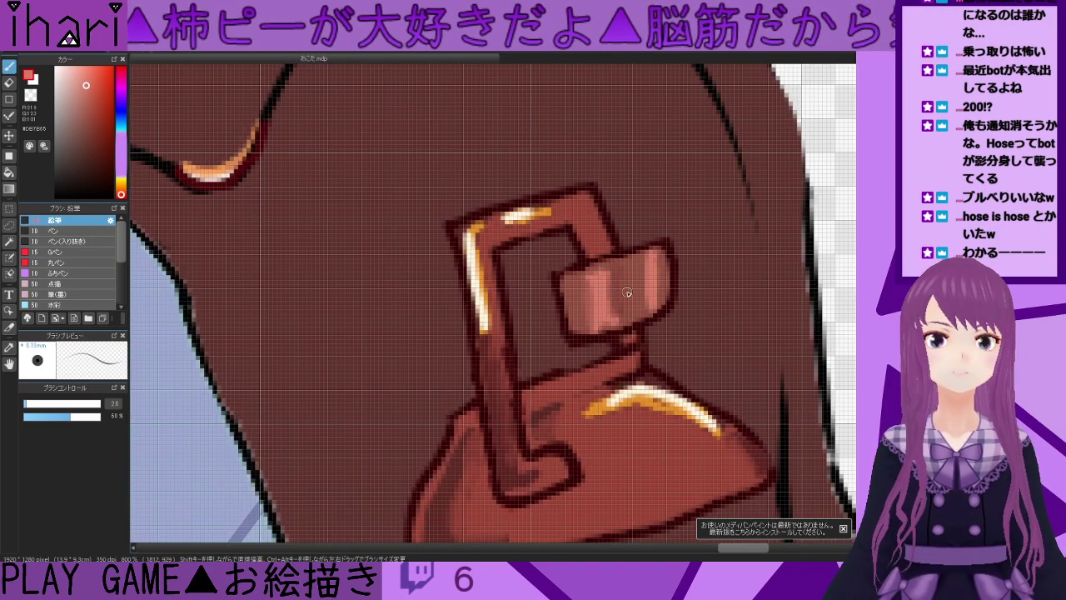
left_click(659, 263, "alt")
left_click_drag(657, 257, 657, 303)
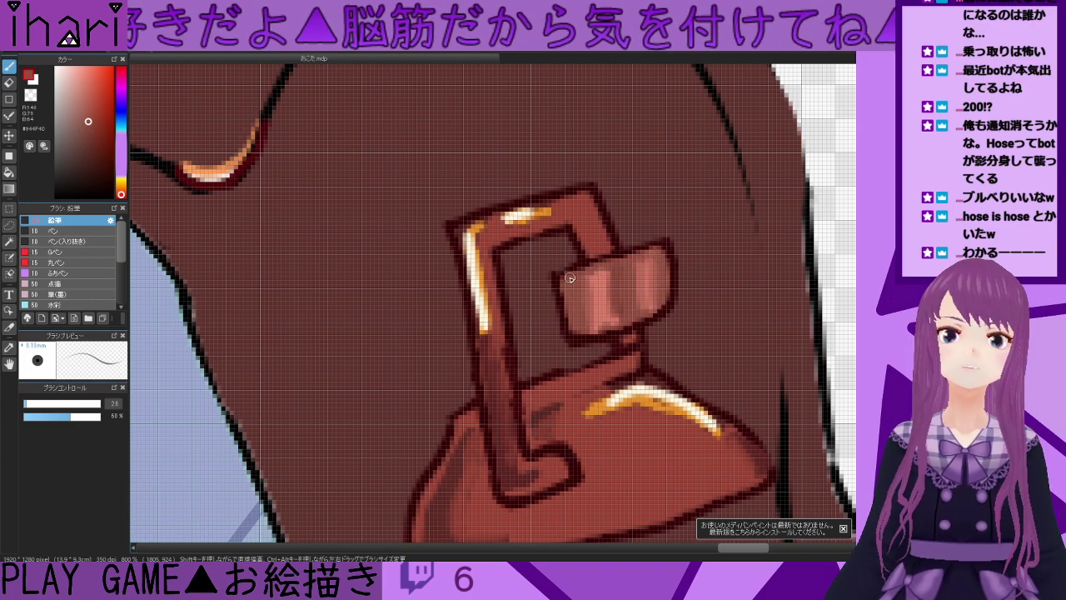
scroll(584, 317, "down", 4)
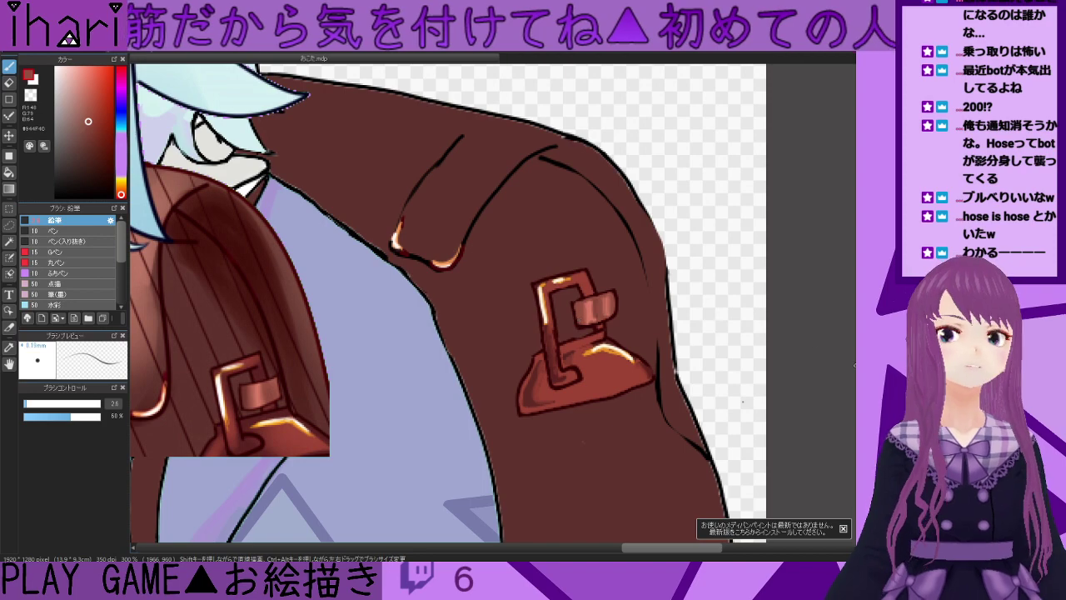
- Paint a shadow on the base beneath the frame's hooked foot and retrace the foot's outline in a sampled dark tone
scroll(543, 306, "up", 4)
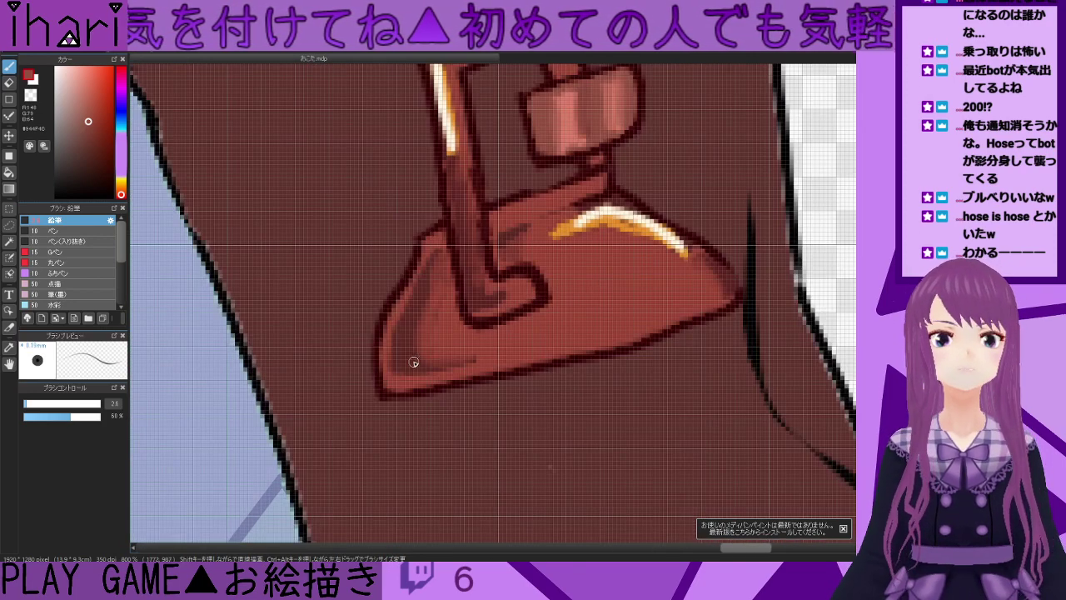
right_click(520, 371)
mouse_move(549, 314)
left_mouse_down()
mouse_move(508, 332)
mouse_move(533, 319)
mouse_move(456, 324)
mouse_move(529, 314)
mouse_move(506, 310)
mouse_move(548, 298)
mouse_move(483, 327)
left_mouse_up()
left_click(456, 324, "alt")
right_click(547, 285)
mouse_move(546, 287)
left_mouse_down()
mouse_move(483, 322)
mouse_move(464, 312)
left_mouse_up()
scroll(529, 313, "down", 4)
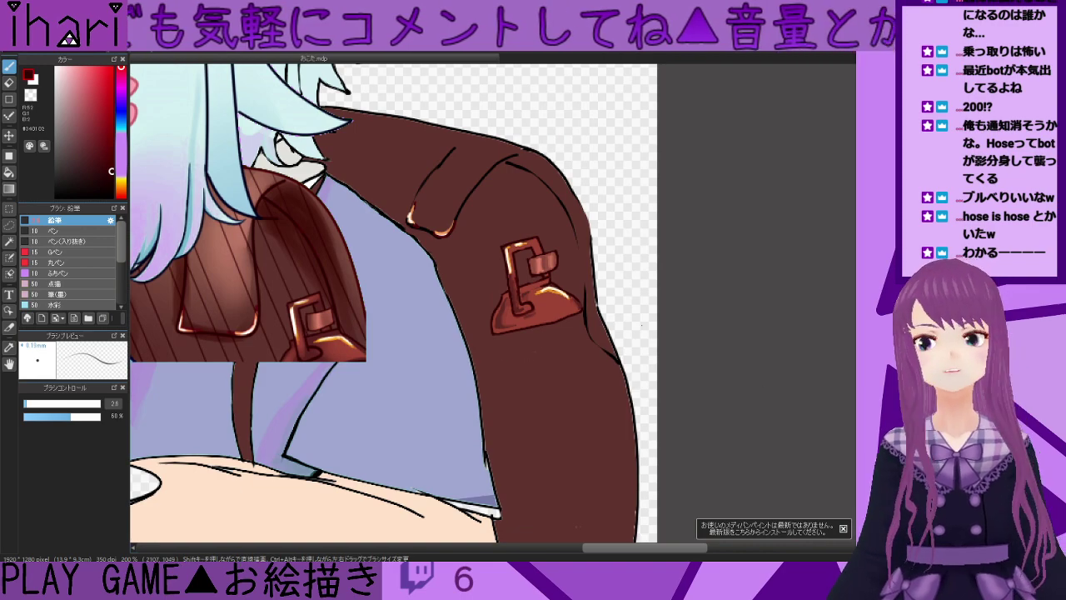
- Darken the outer outline of the bag strap's lower right corner, just below its orange highlight
scroll(723, 503, "up", 2)
left_click_drag(669, 547, 649, 548)
scroll(615, 326, "up", 1)
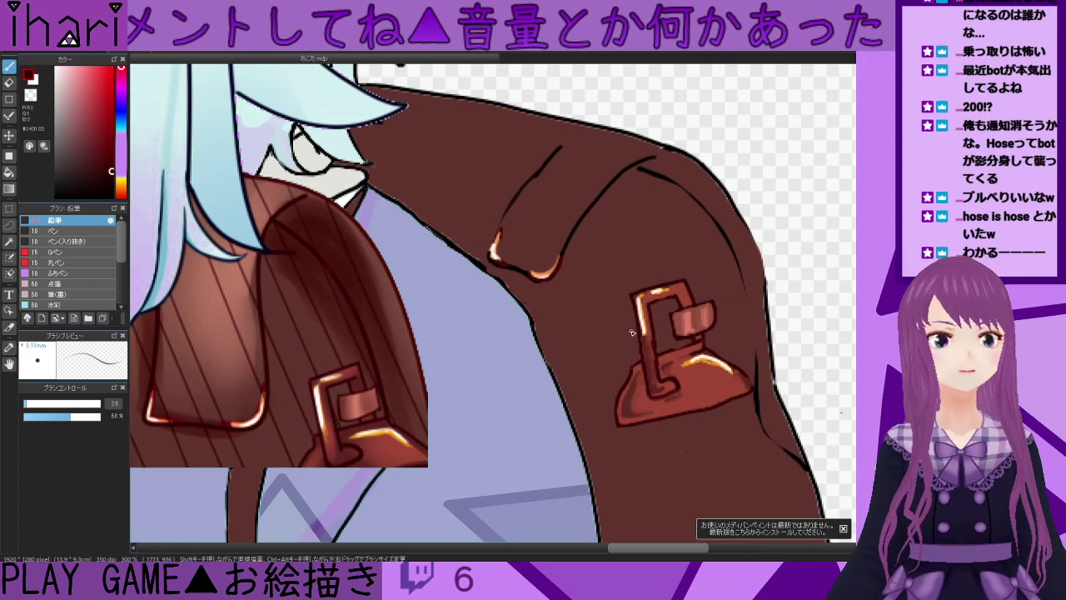
scroll(632, 332, "up", 2)
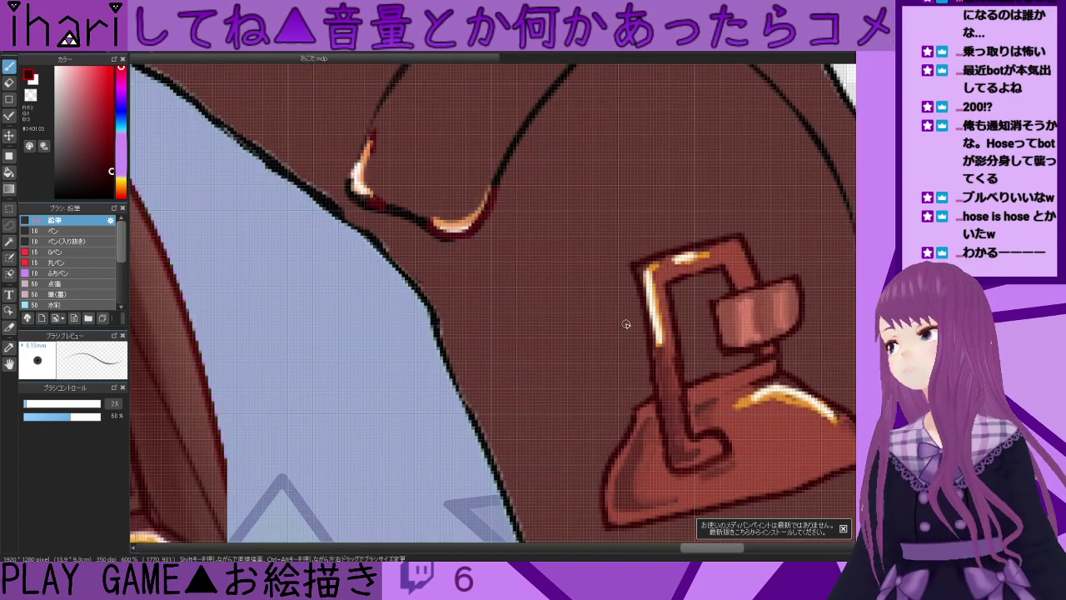
scroll(604, 335, "down", 1)
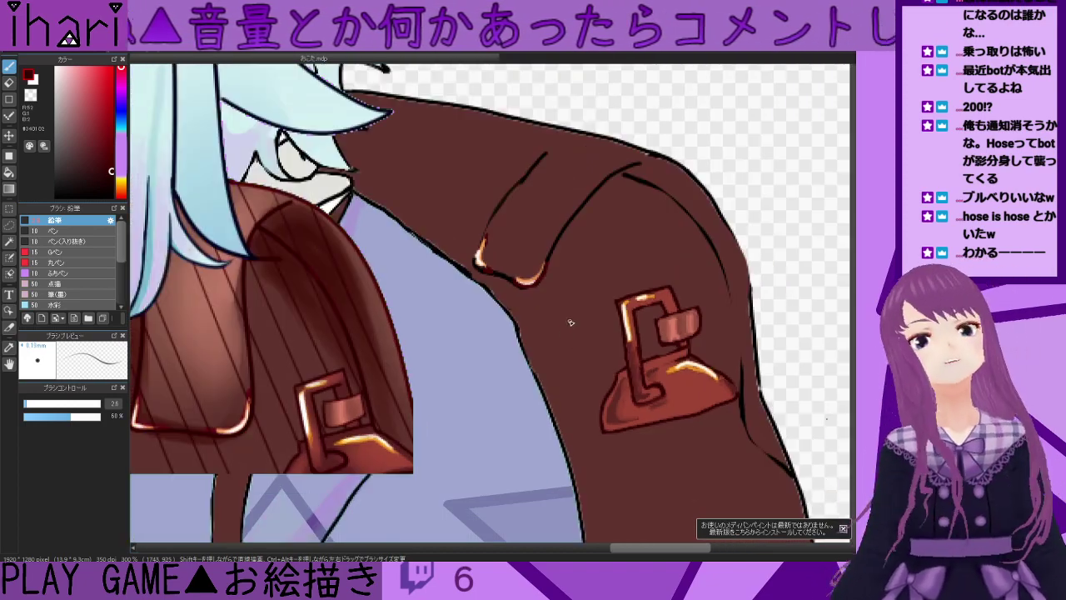
scroll(554, 324, "down", 1)
scroll(550, 305, "up", 4)
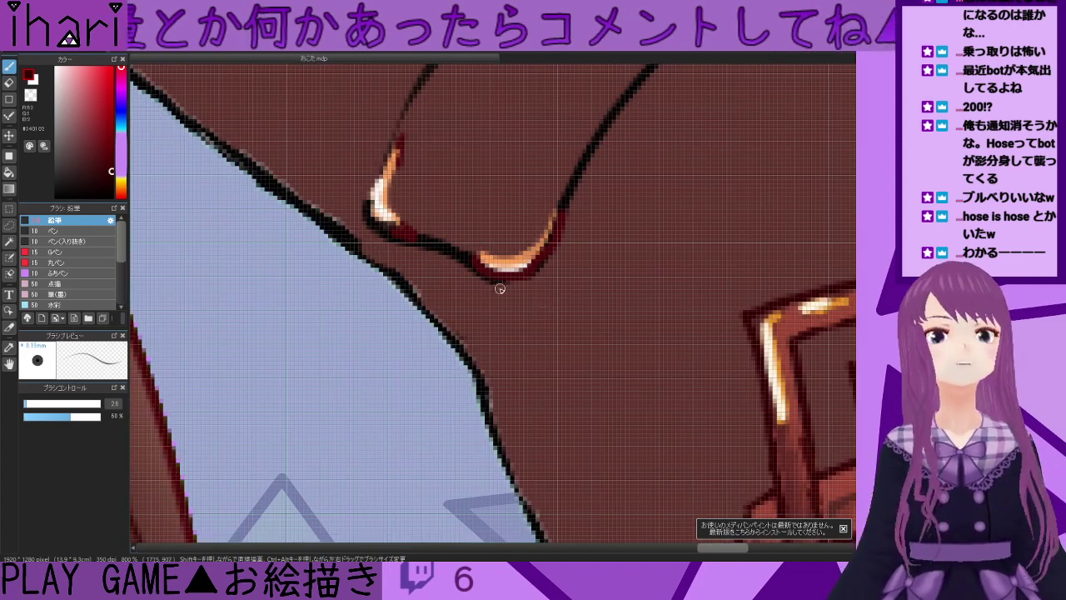
mouse_move(494, 283)
left_mouse_down()
mouse_move(519, 283)
mouse_move(573, 235)
left_mouse_up()
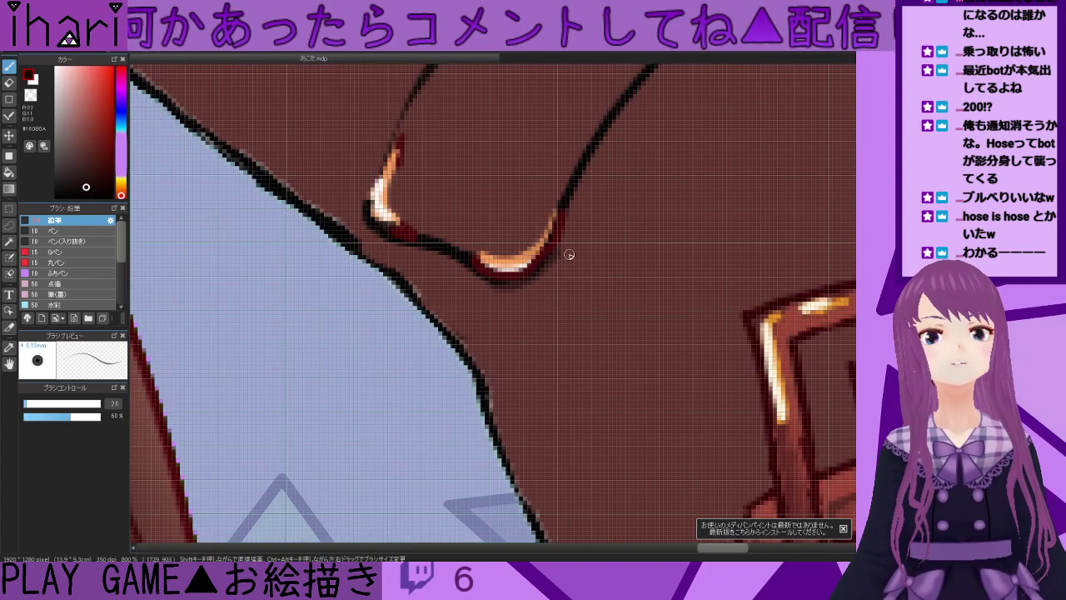
scroll(566, 264, "down", 3)
scroll(627, 247, "down", 1)
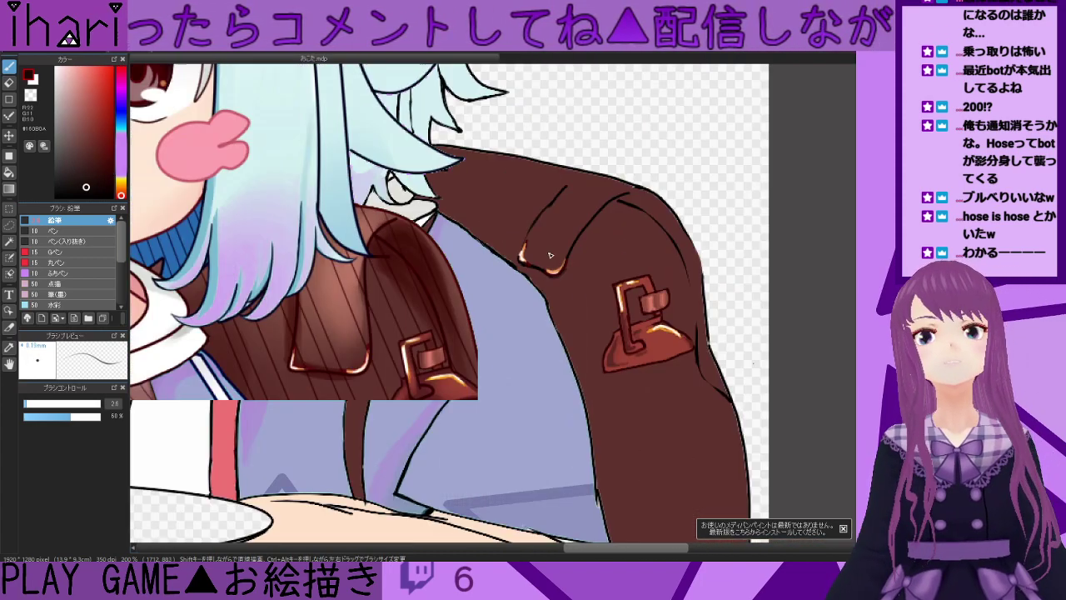
- Compare the shaded buckle and the strap's highlighted corners with the pasted reference picture
scroll(586, 263, "up", 1)
scroll(565, 284, "down", 1)
scroll(599, 272, "up", 1)
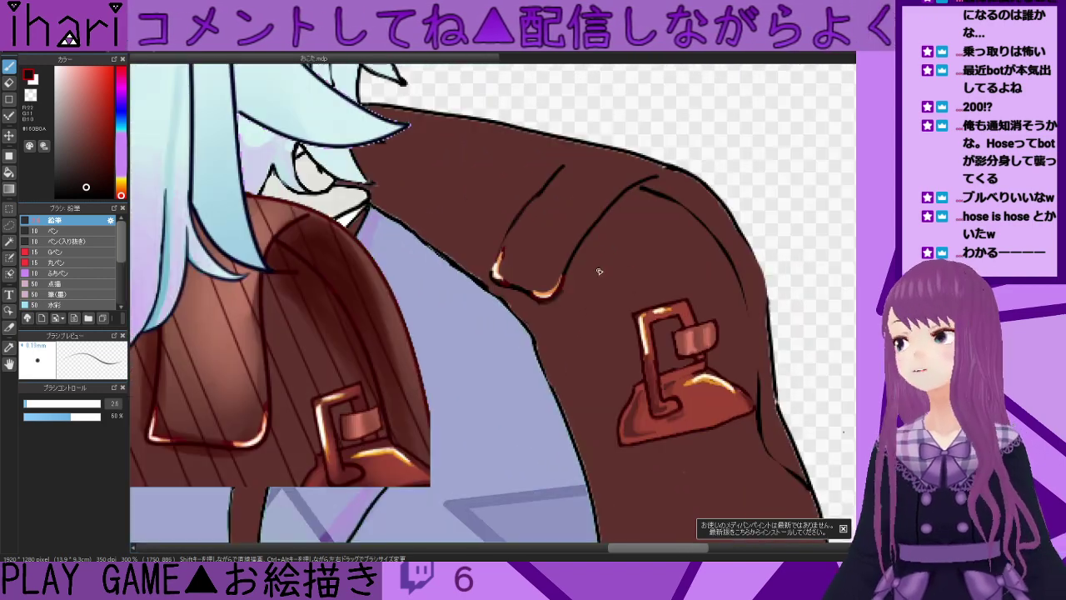
scroll(617, 215, "down", 1)
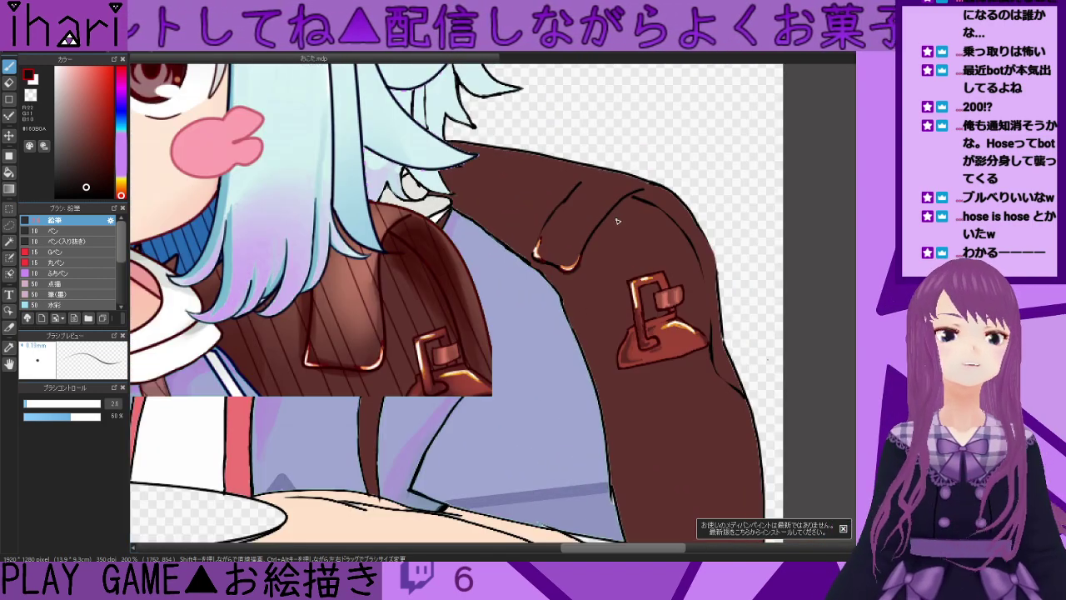
scroll(621, 219, "up", 1)
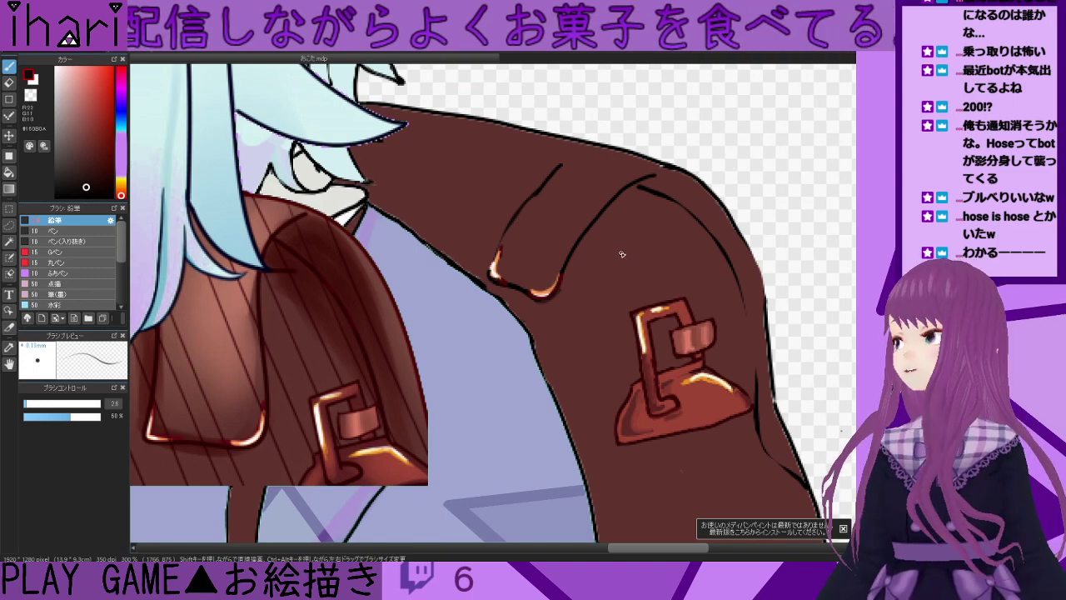
scroll(622, 255, "down", 1)
scroll(613, 247, "up", 3)
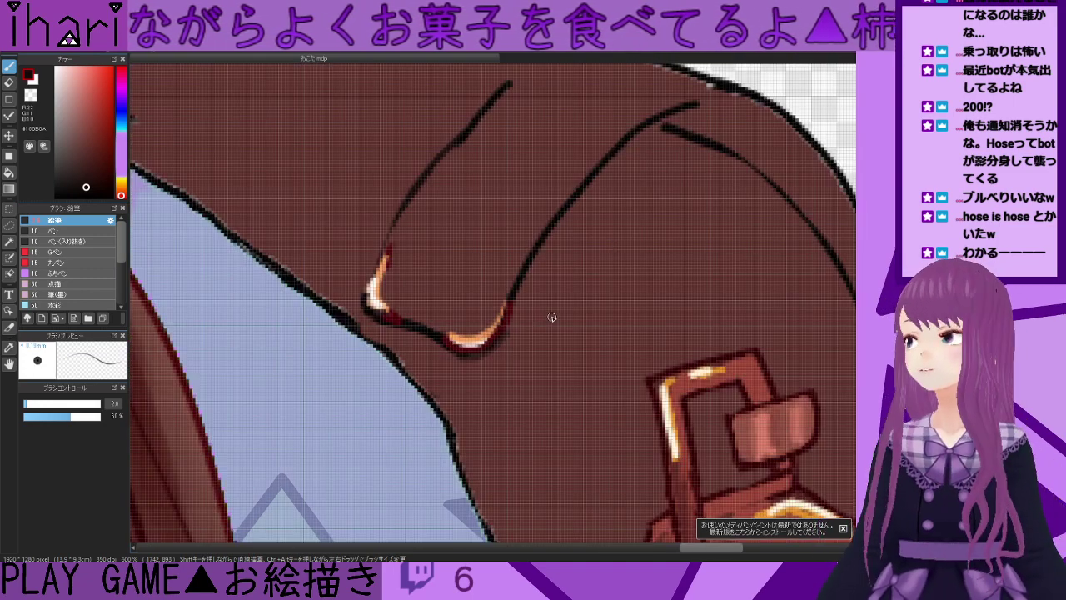
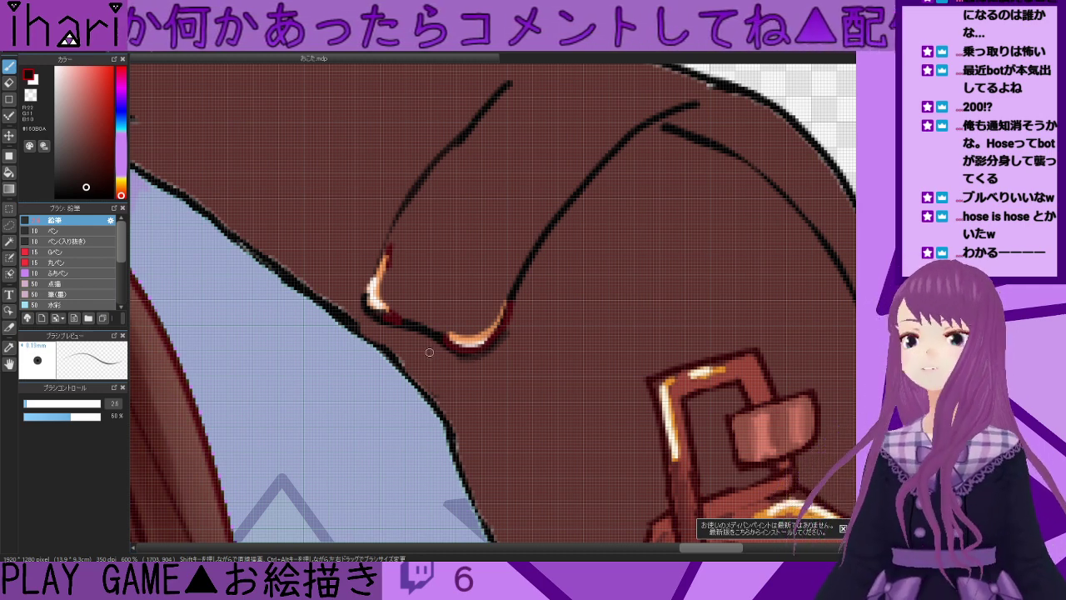
scroll(429, 364, "down", 2)
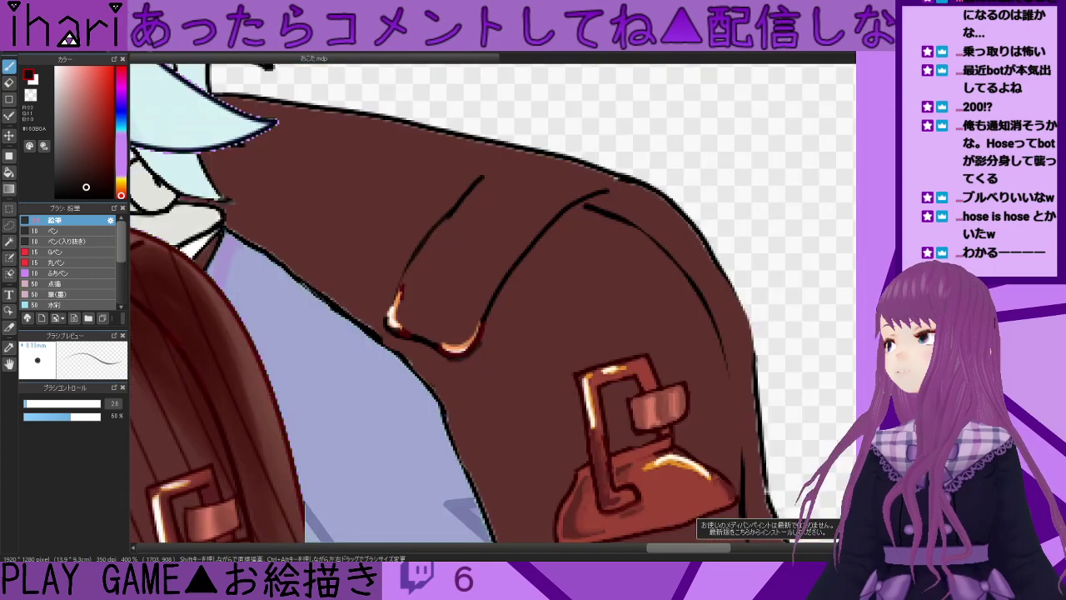
scroll(419, 350, "up", 2)
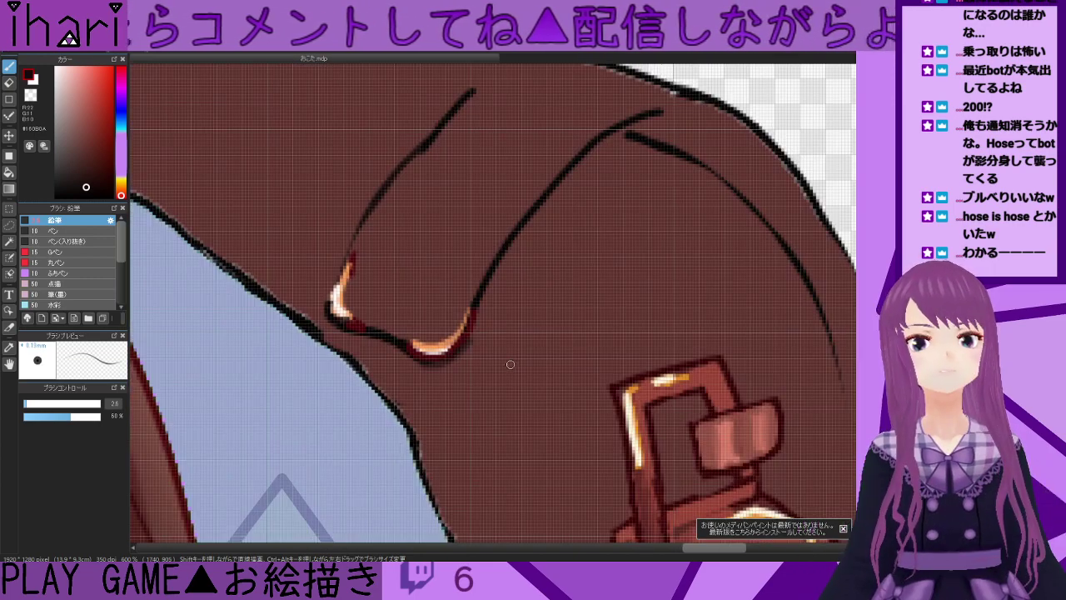
scroll(506, 363, "down", 4)
scroll(460, 382, "up", 2)
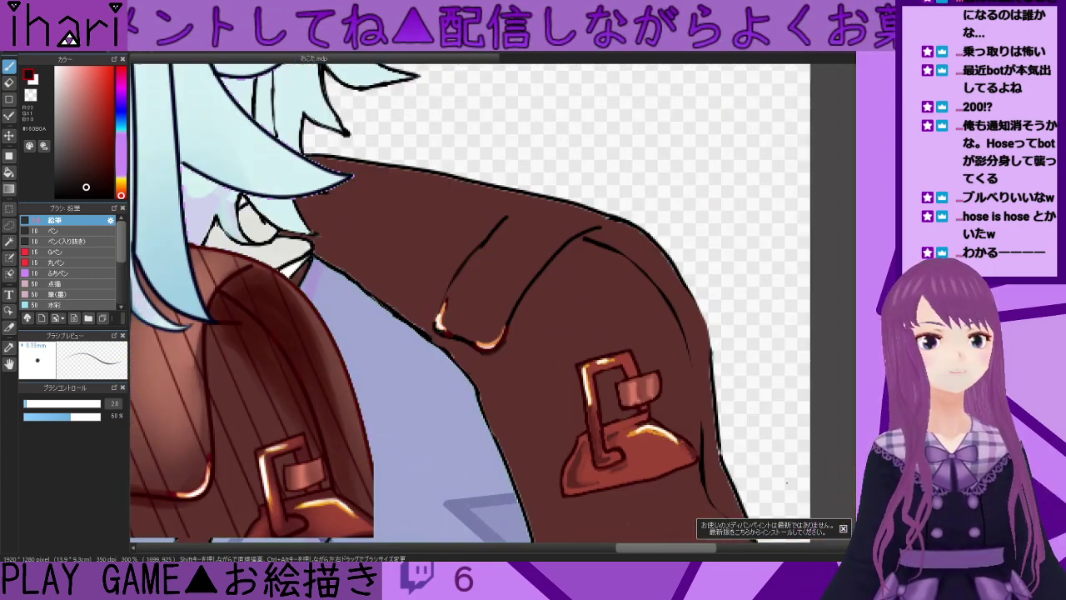
scroll(474, 381, "down", 2)
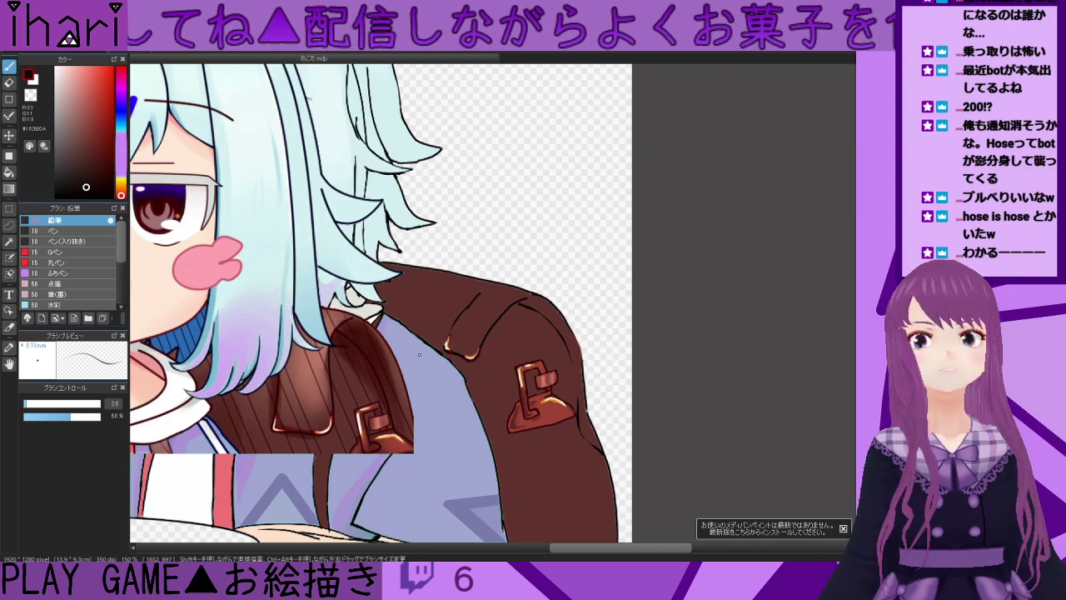
scroll(419, 354, "up", 2)
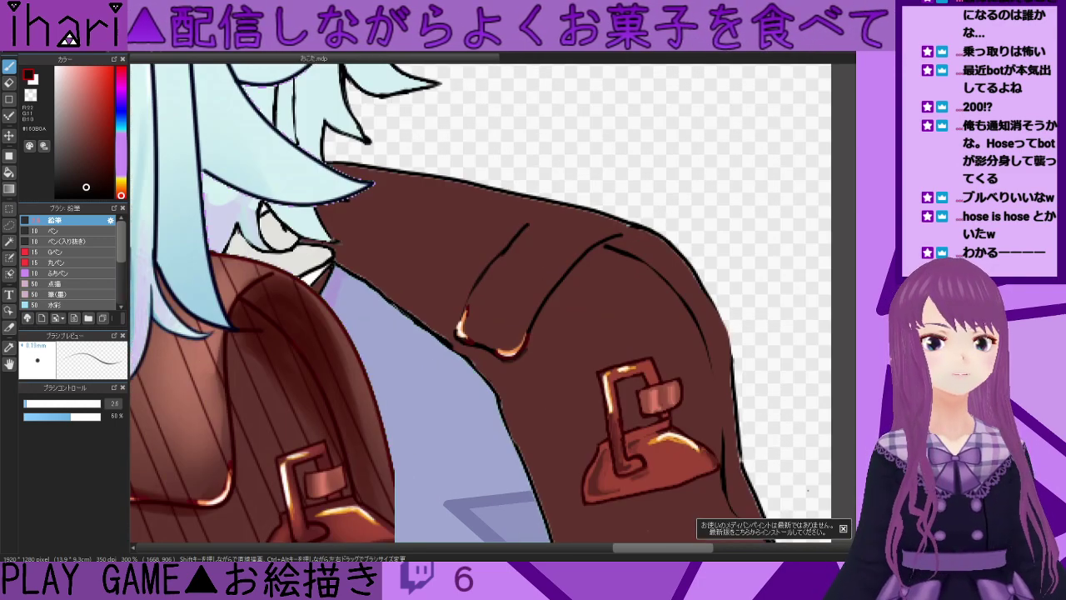
scroll(506, 377, "down", 1)
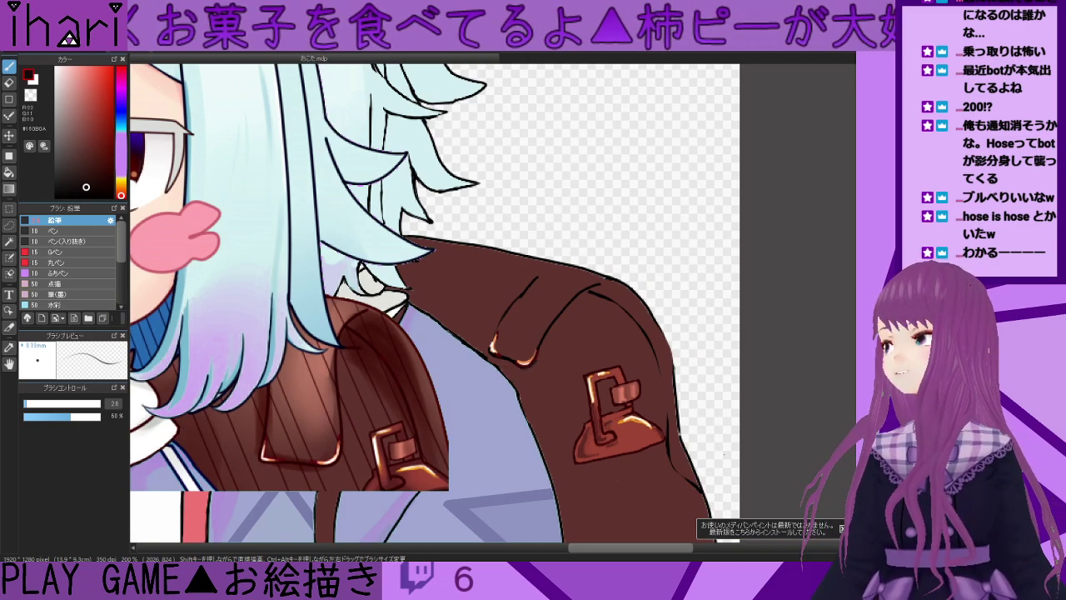
scroll(512, 336, "down", 1)
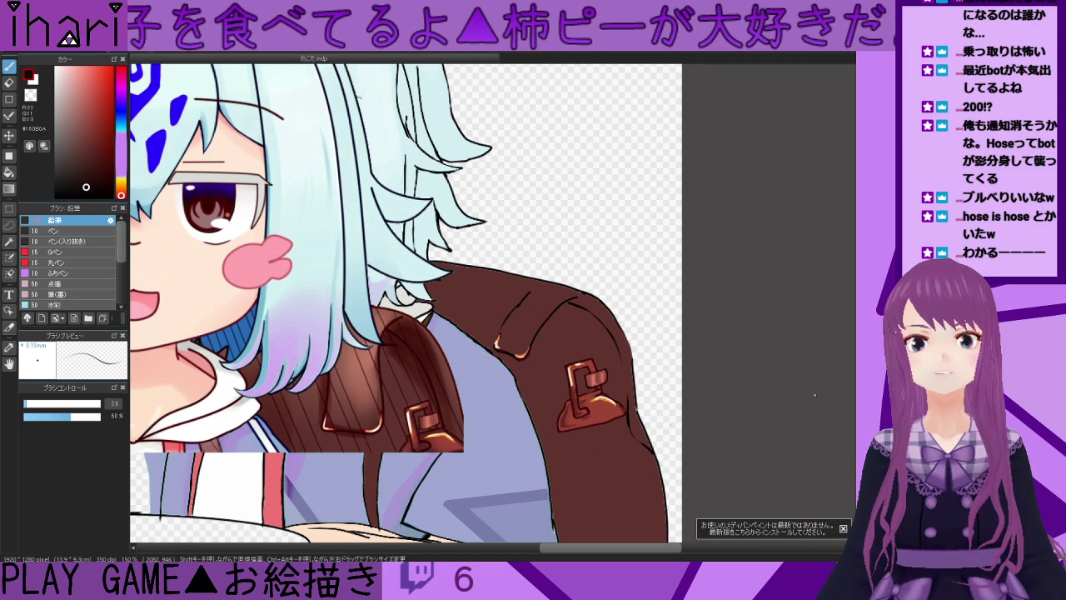
scroll(406, 303, "down", 3)
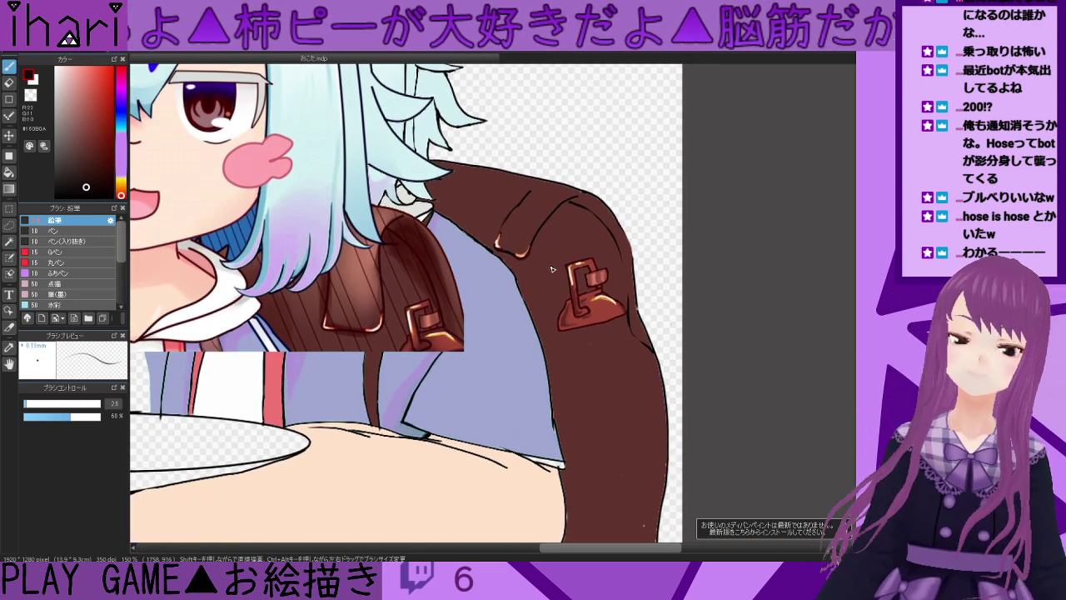
scroll(536, 256, "down", 1)
scroll(535, 256, "up", 5)
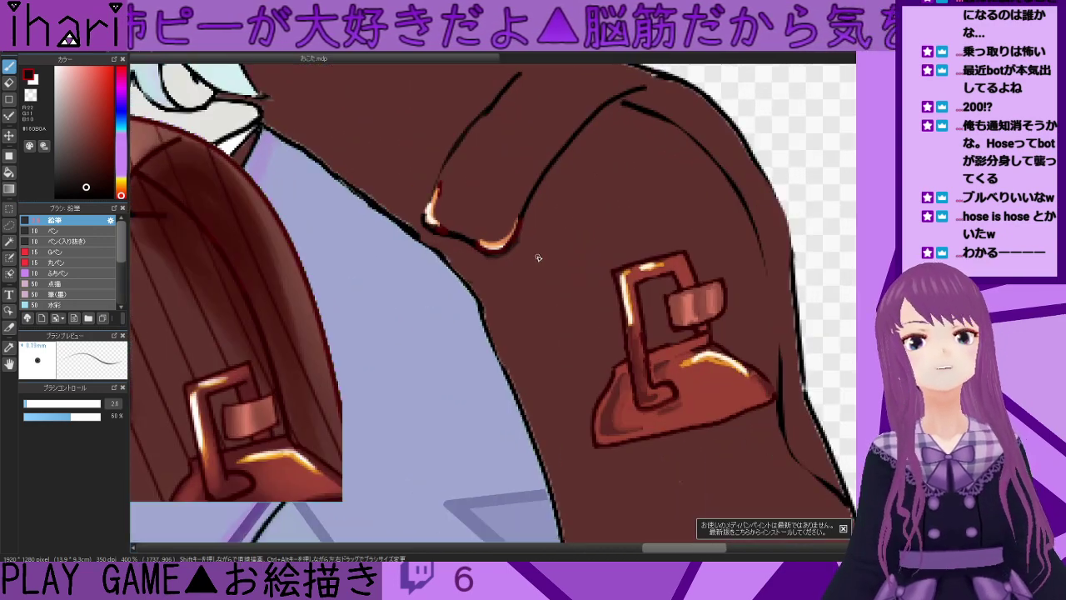
scroll(534, 257, "down", 4)
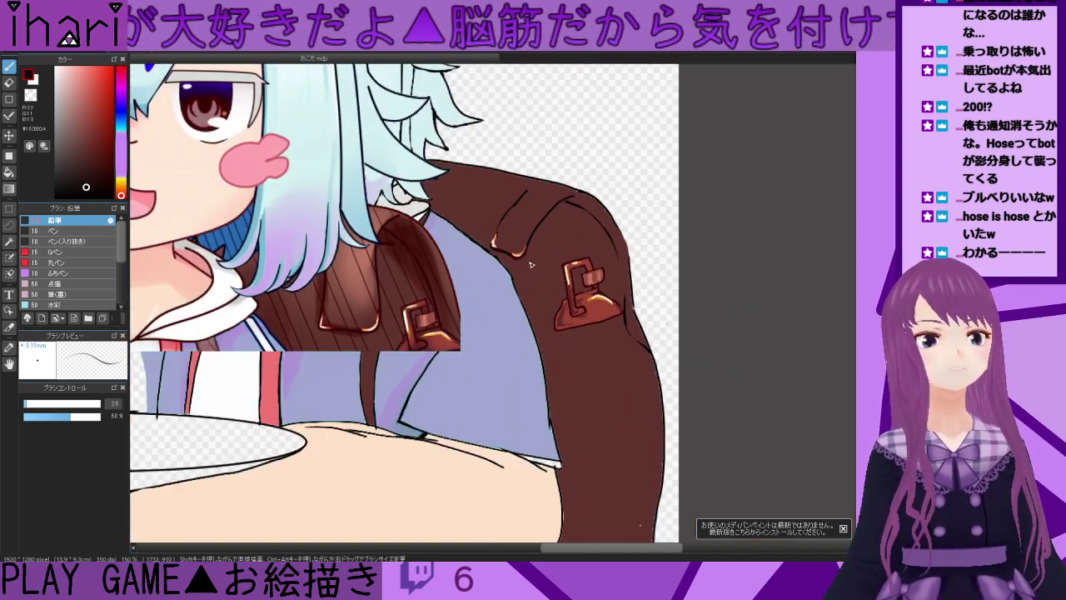
- Cover the stray specks on the lower part of the bag with its sampled brown at 100% opacity
scroll(530, 264, "up", 2)
mouse_move(855, 395)
left_mouse_down()
mouse_move(855, 422)
mouse_move(855, 402)
left_mouse_up()
scroll(801, 403, "down", 1)
scroll(475, 303, "down", 5)
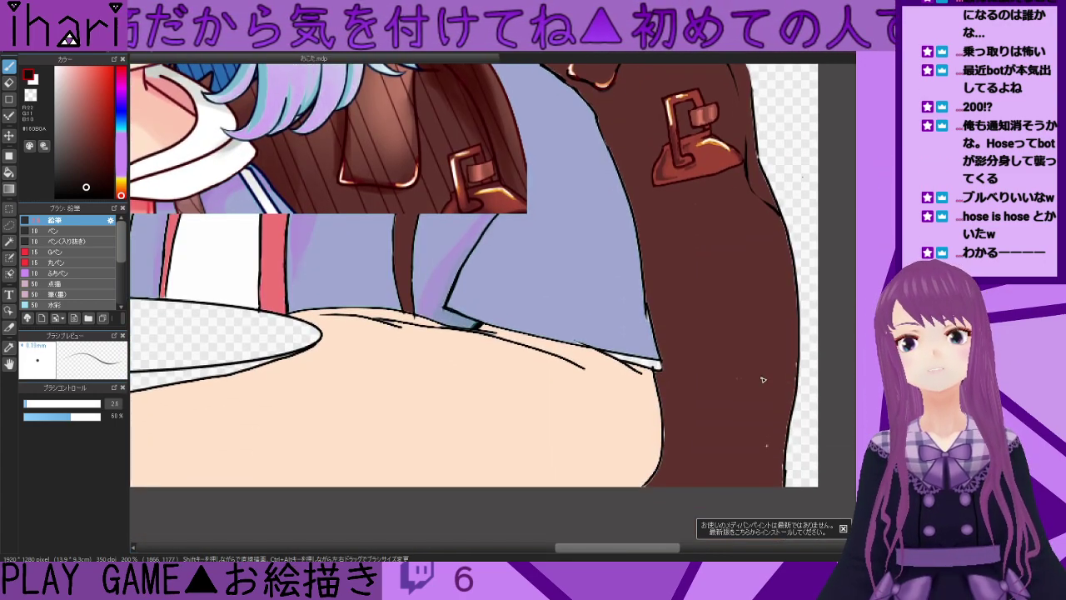
left_click(82, 404)
left_click(82, 417)
left_click_drag(83, 417, 100, 416)
left_click(750, 371, "alt")
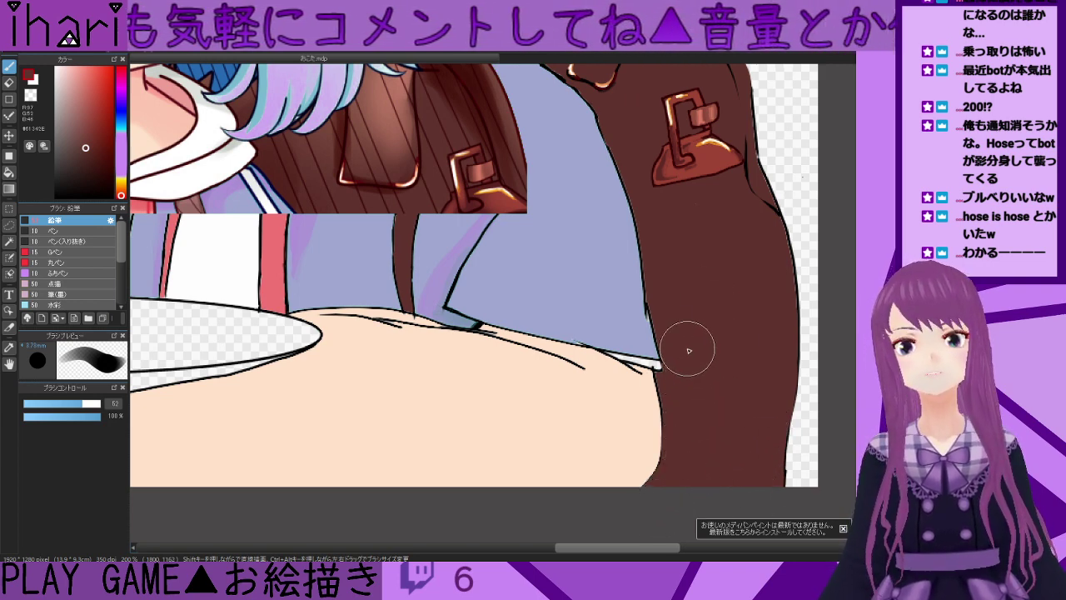
- Paint over the bag's black inner outline beside the jacket with the sampled brown, using a brush size of about 11
scroll(697, 265, "down", 3)
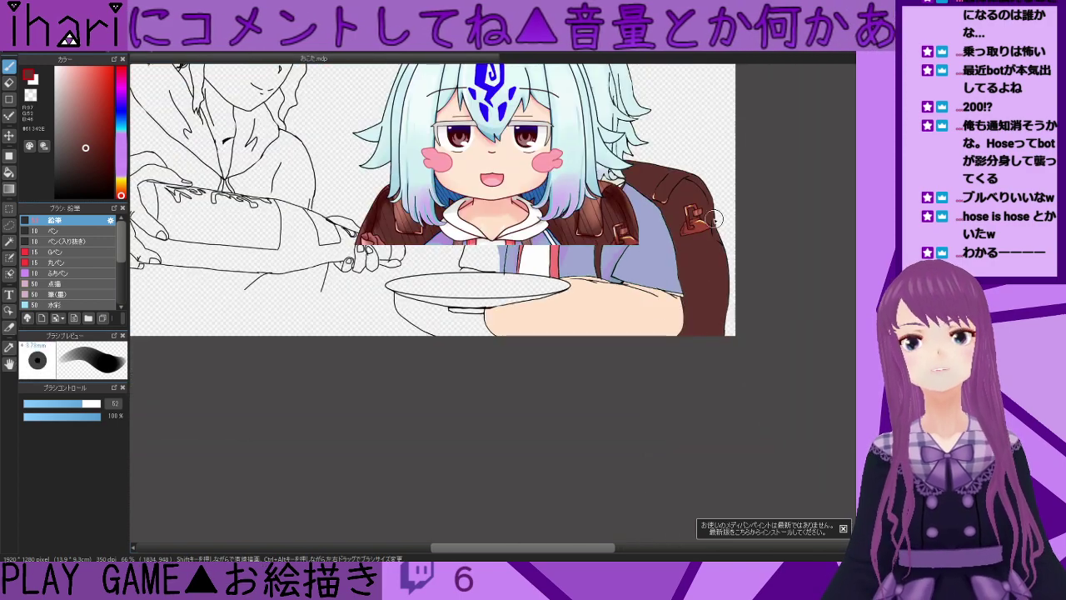
scroll(727, 228, "up", 3)
scroll(833, 386, "up", 3)
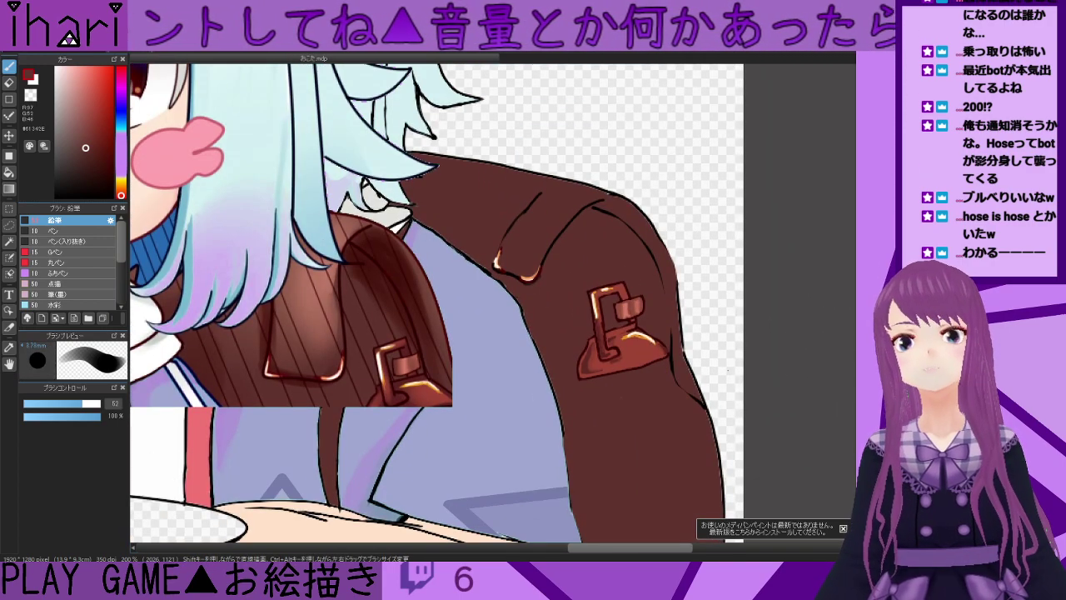
left_click(35, 408)
scroll(638, 443, "up", 2)
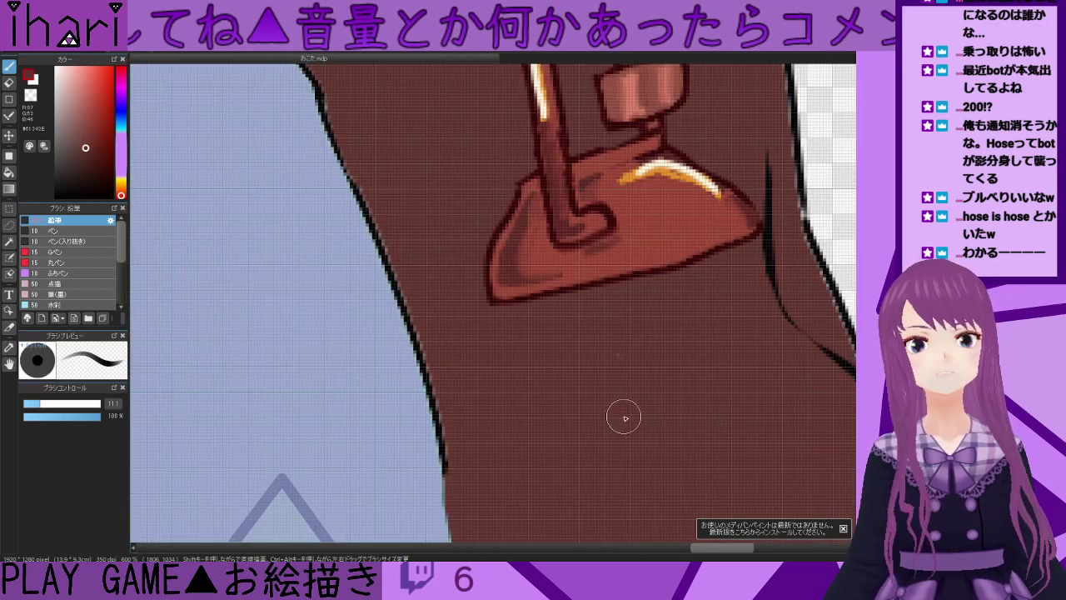
scroll(521, 433, "down", 1)
mouse_move(484, 459)
left_mouse_down()
mouse_move(444, 328)
mouse_move(379, 179)
left_mouse_up()
scroll(423, 275, "down", 1)
scroll(375, 285, "up", 1)
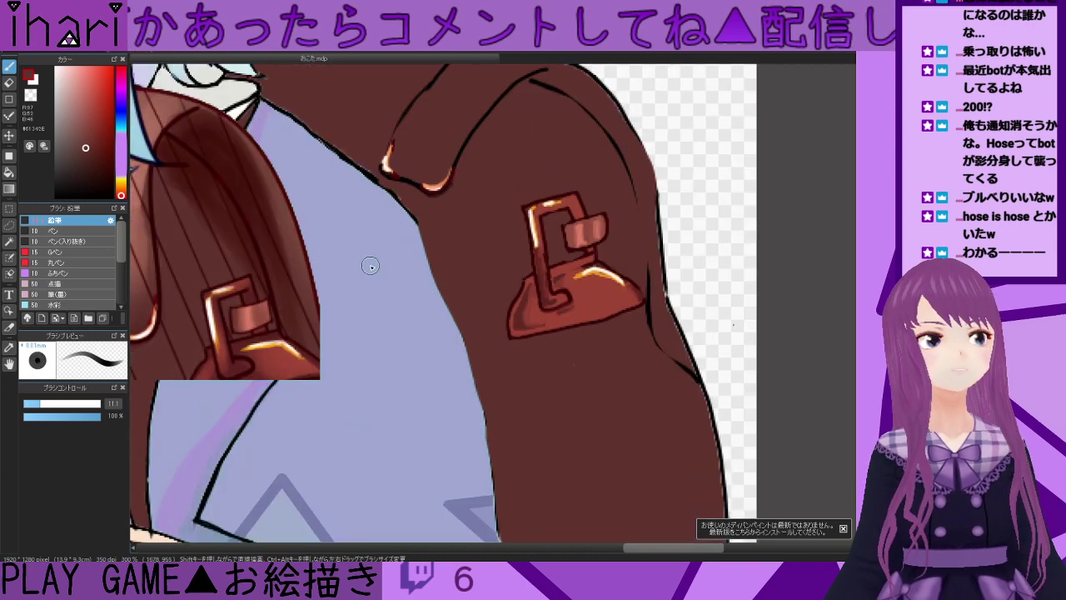
- Redraw the upper part of the bag's inner outline along the jacket in black with a size 3 pencil
left_click(56, 197)
left_click_drag(45, 405, 26, 410)
scroll(453, 275, "up", 1)
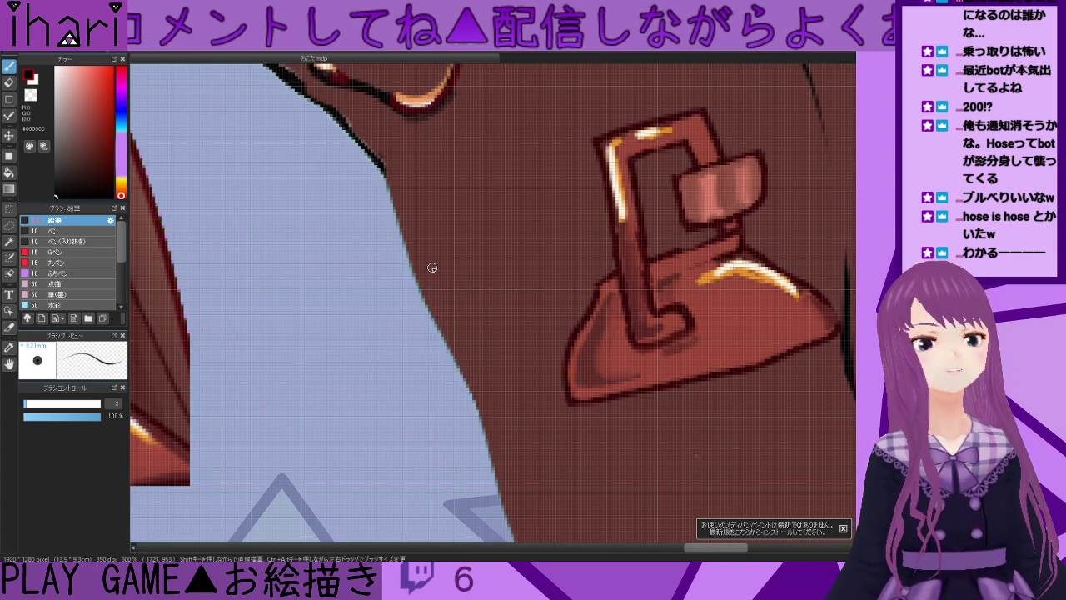
scroll(429, 265, "down", 3)
scroll(418, 248, "down", 1)
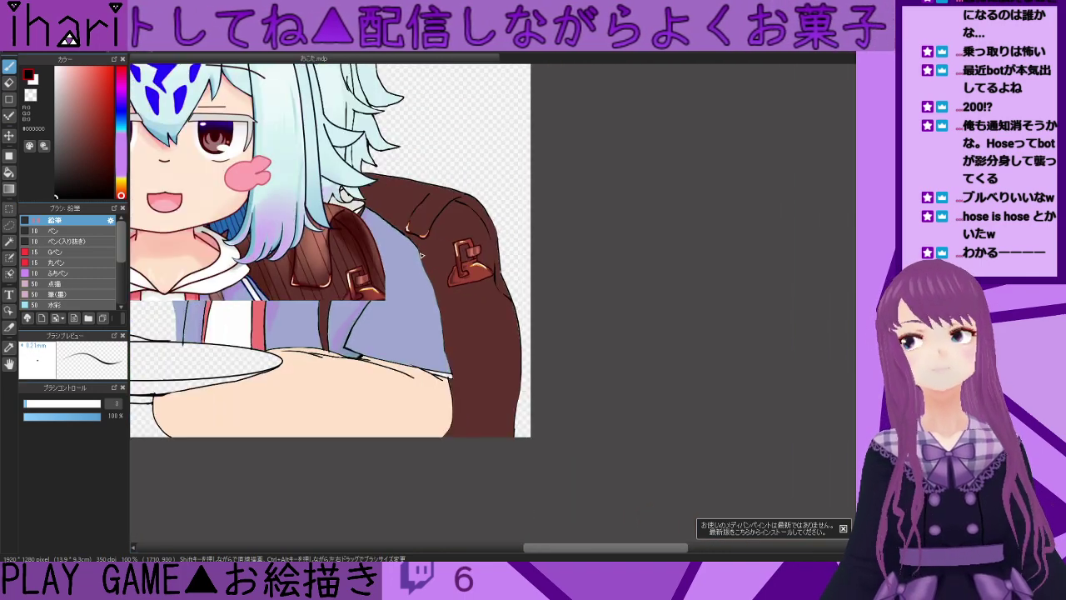
scroll(421, 254, "up", 2)
left_click_drag(415, 239, 434, 310)
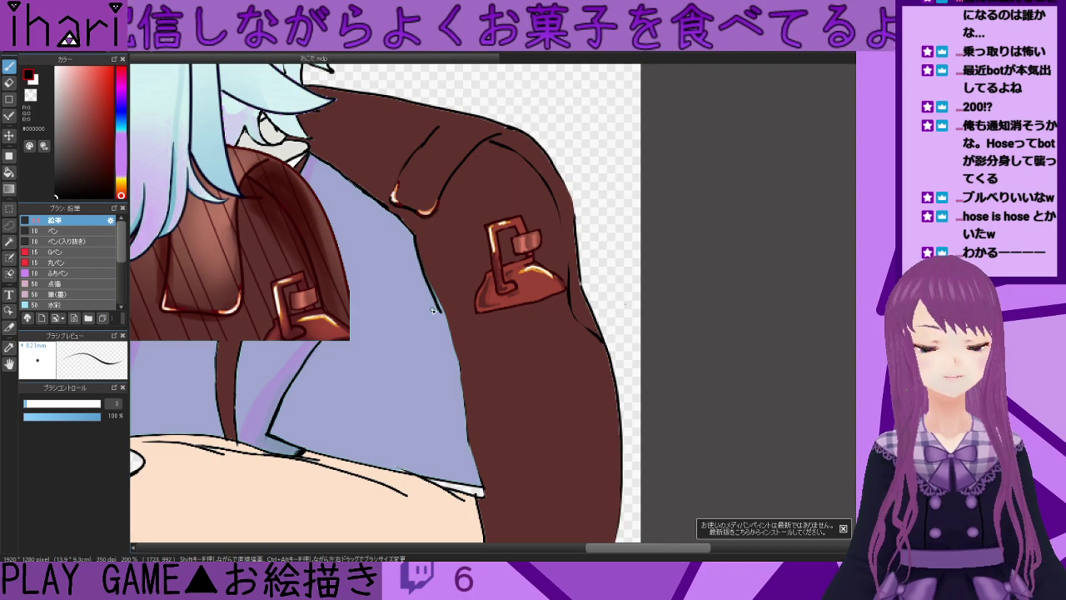
scroll(466, 323, "down", 3)
scroll(472, 328, "up", 2)
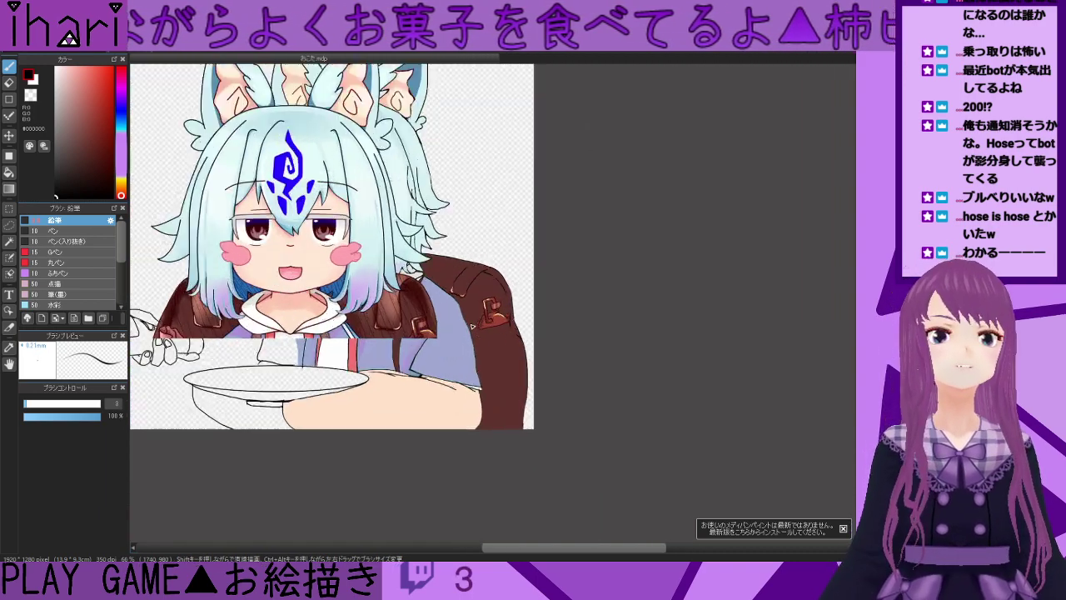
scroll(473, 328, "up", 2)
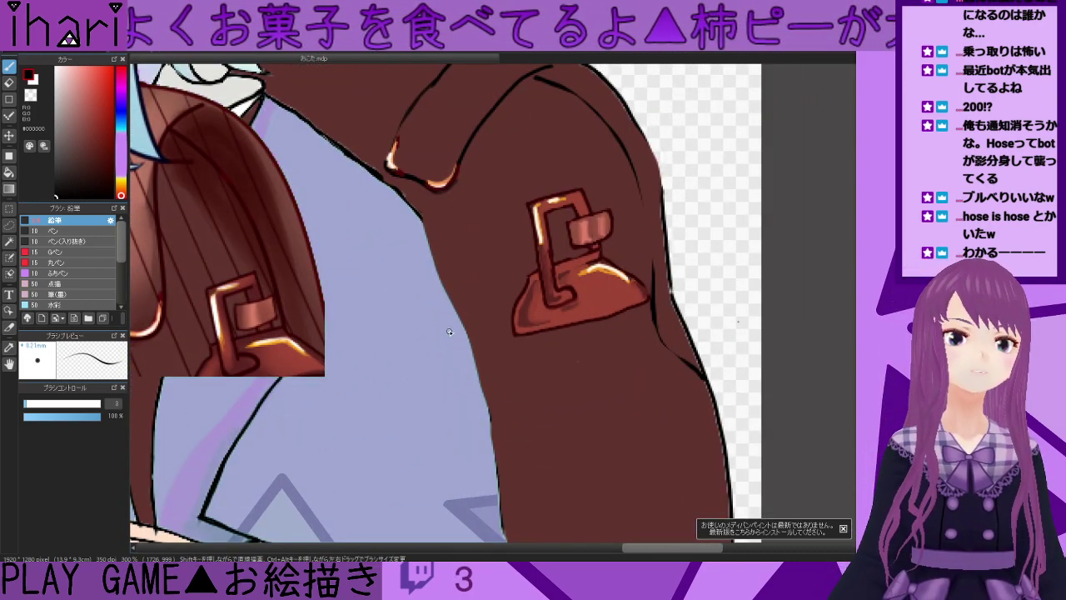
left_click_drag(423, 222, 498, 435)
- Extend the black outline between bag and jacket down to the jacket's lower corner and undo the last stroke
scroll(803, 402, "down", 4)
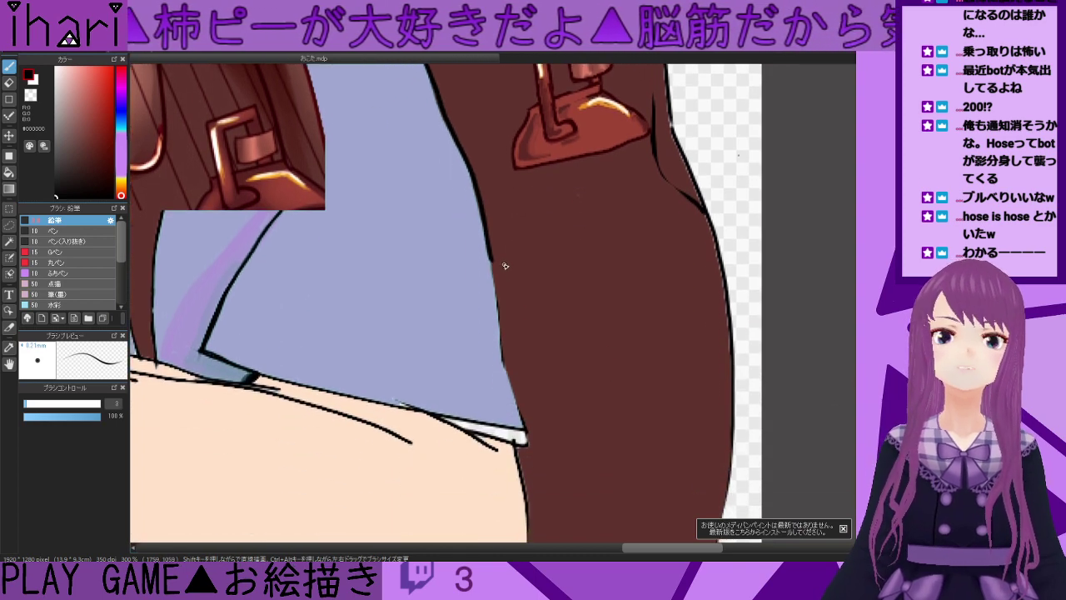
mouse_move(492, 261)
left_mouse_down()
mouse_move(529, 445)
mouse_move(510, 372)
left_mouse_up()
left_click(535, 444, "alt")
key("ctrl+z")
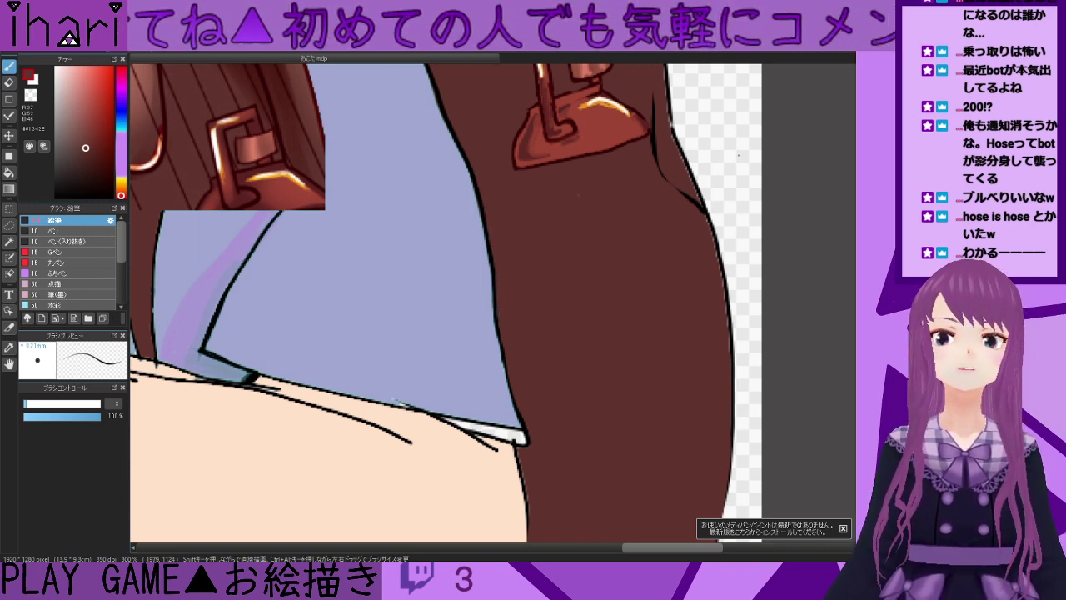
- Retrace the outline from the strap up to the hood in the sampled line colour and trim it with the bag's brown
scroll(674, 425, "up", 5)
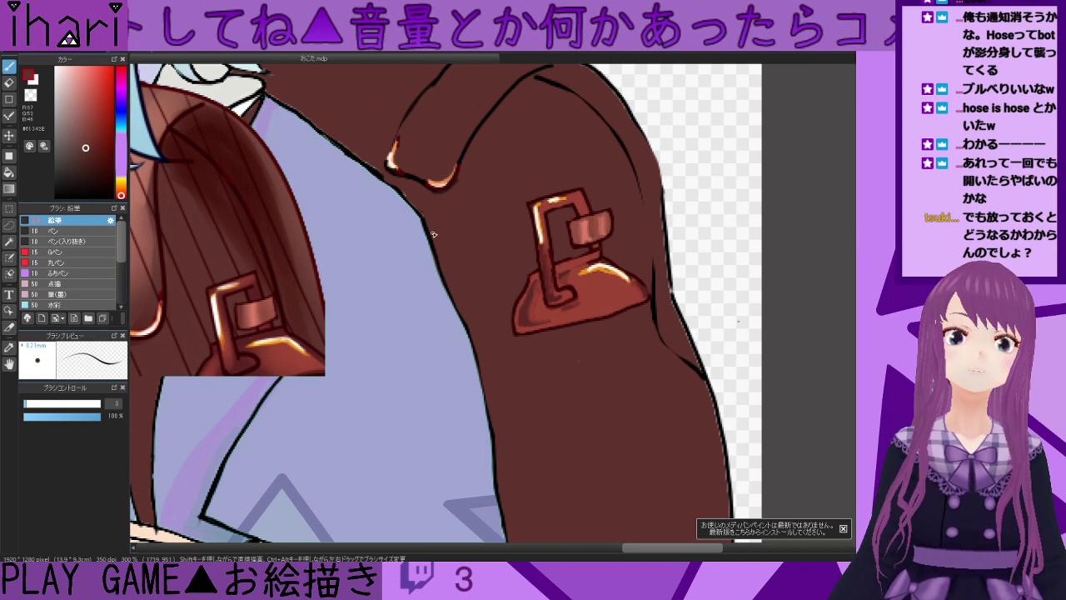
scroll(415, 183, "down", 1)
scroll(401, 175, "up", 1)
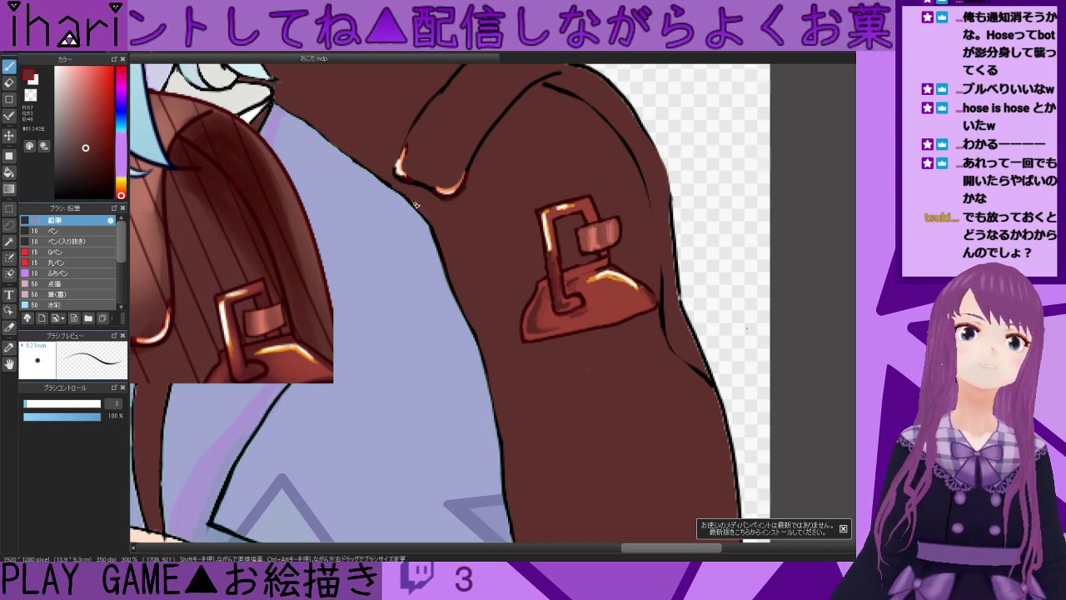
left_click(432, 226, "alt")
left_click_drag(426, 220, 275, 104)
left_click(303, 106, "alt")
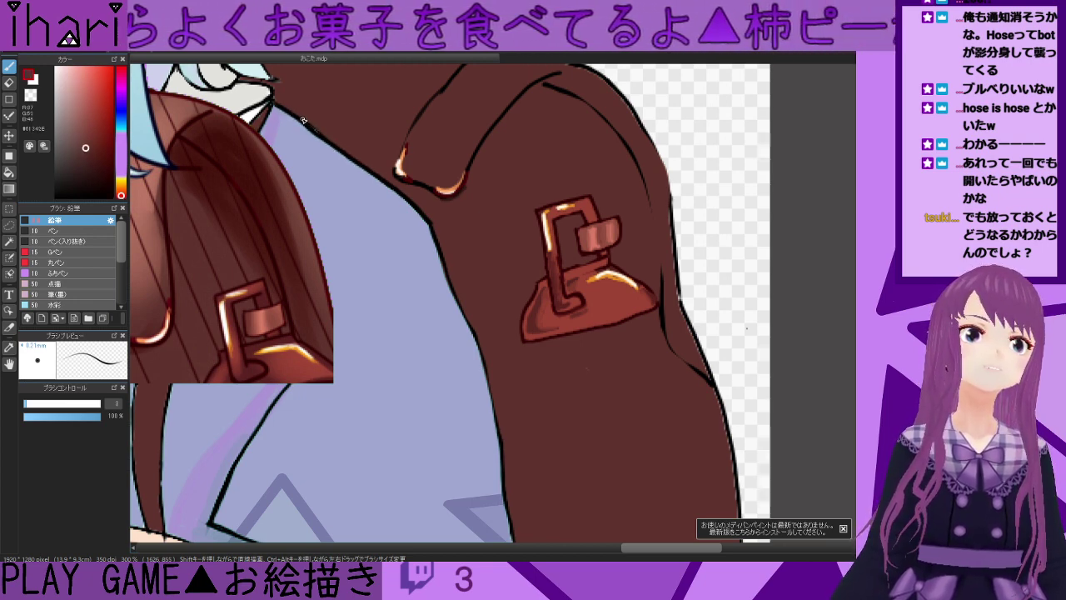
left_click_drag(308, 125, 377, 172)
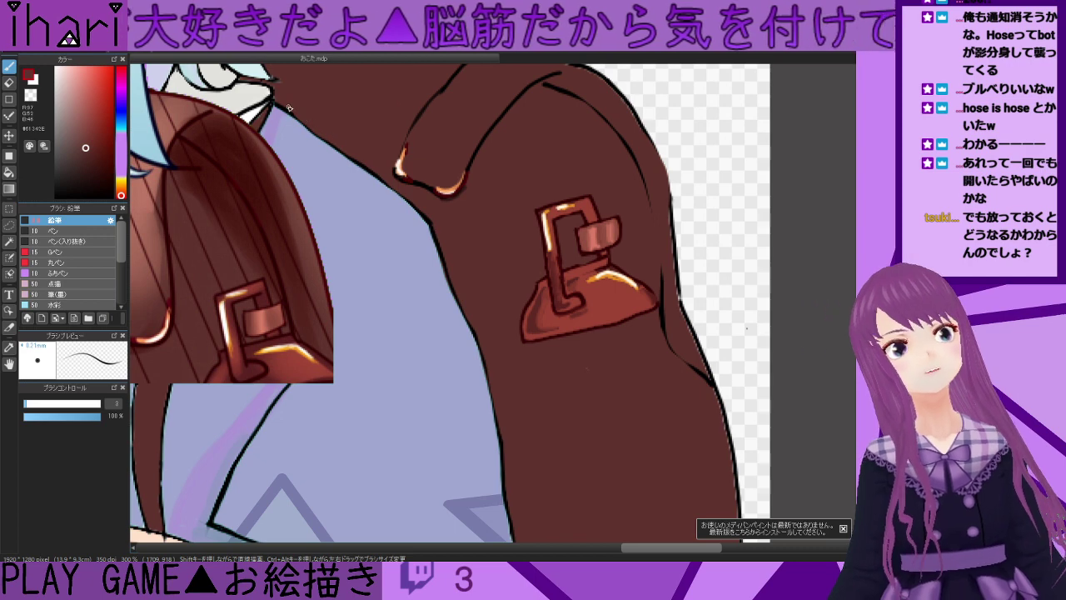
- Review the re-outlined bag and jacket against the pasted reference picture
scroll(491, 265, "down", 1)
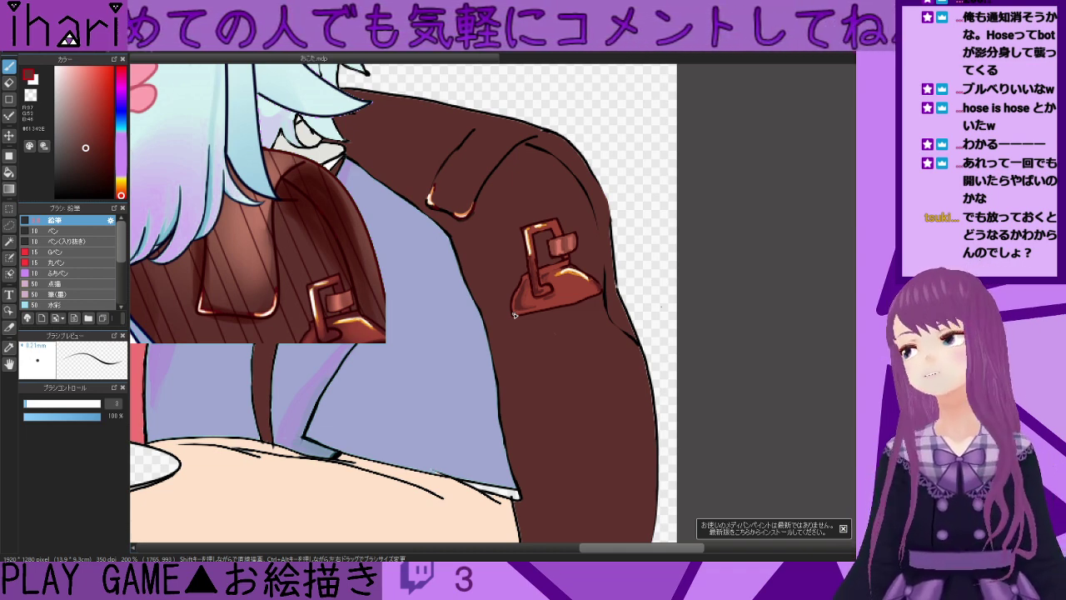
scroll(359, 333, "down", 2)
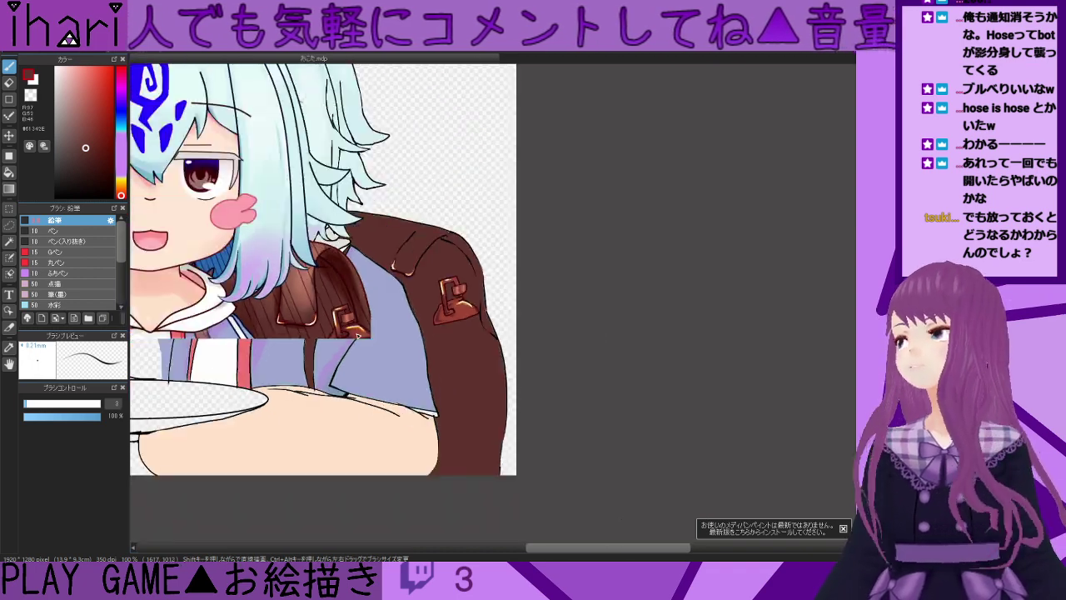
scroll(358, 334, "up", 1)
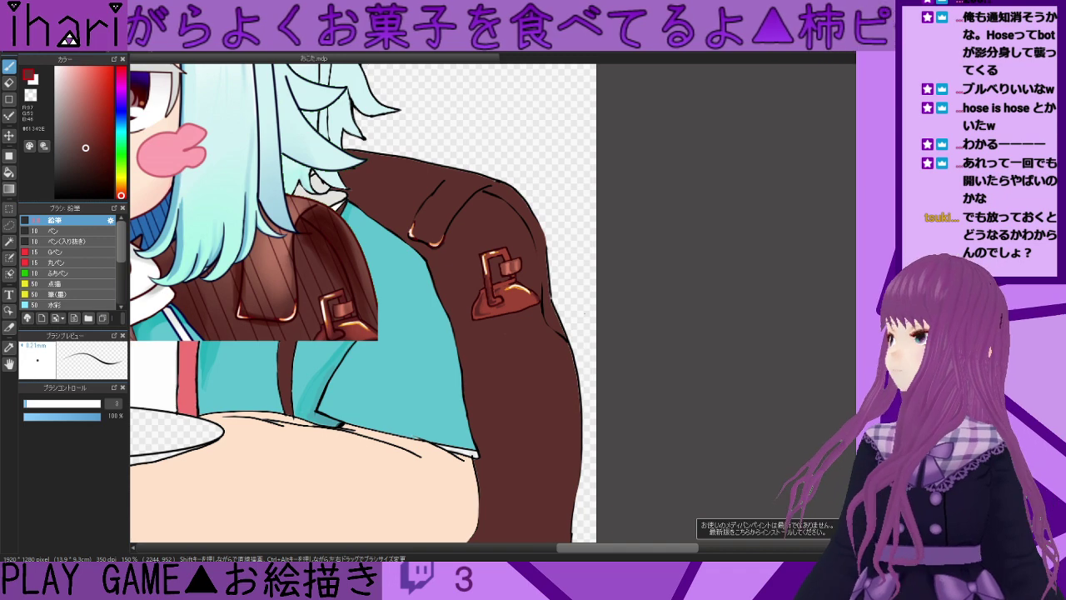
left_click_drag(621, 543, 561, 552)
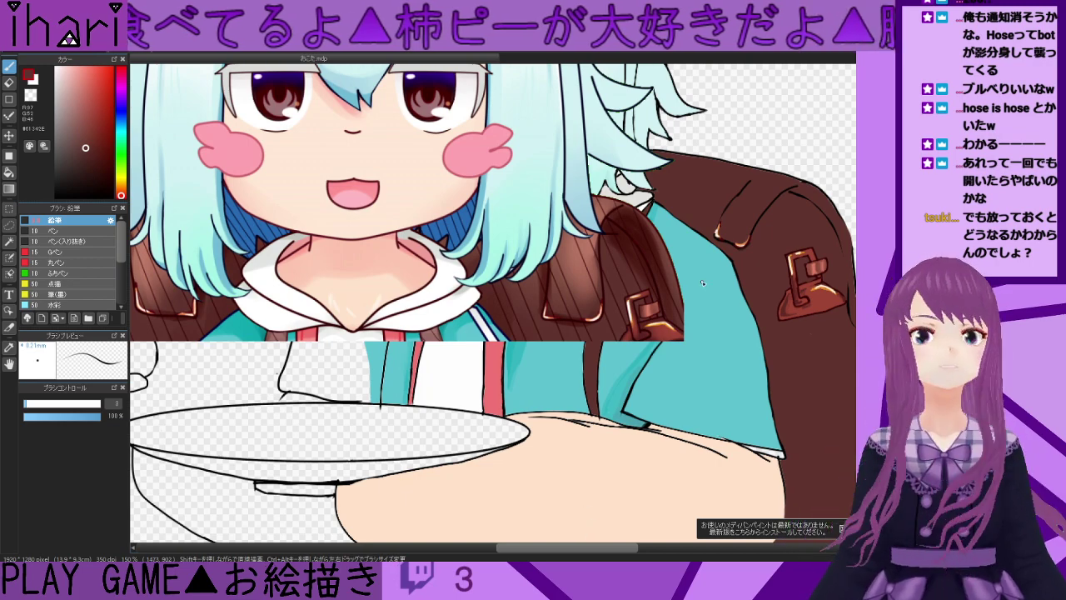
scroll(671, 281, "down", 1)
scroll(659, 274, "up", 1)
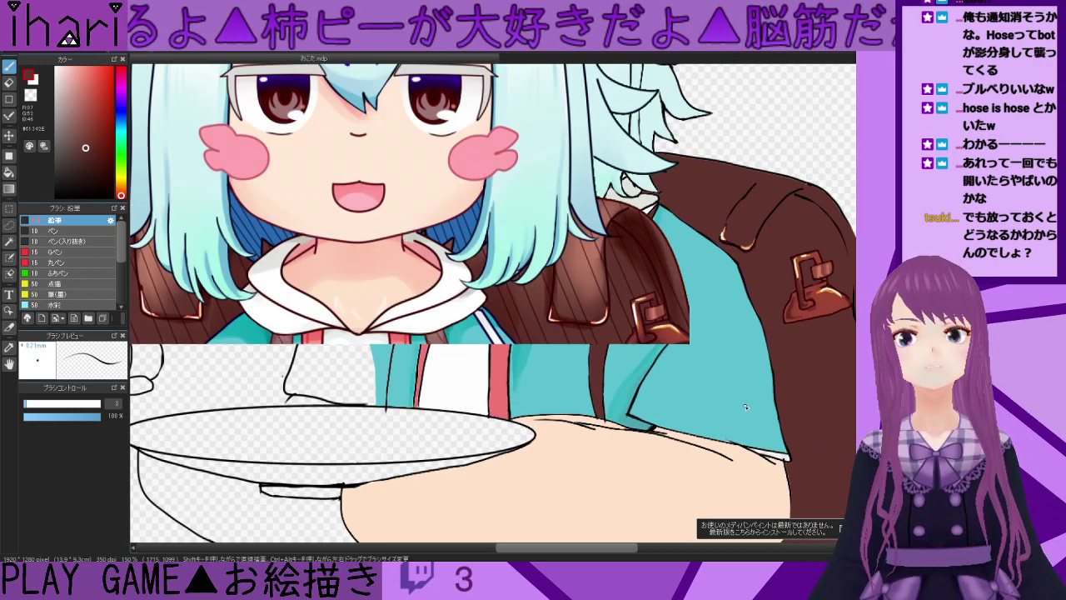
left_click_drag(621, 546, 666, 556)
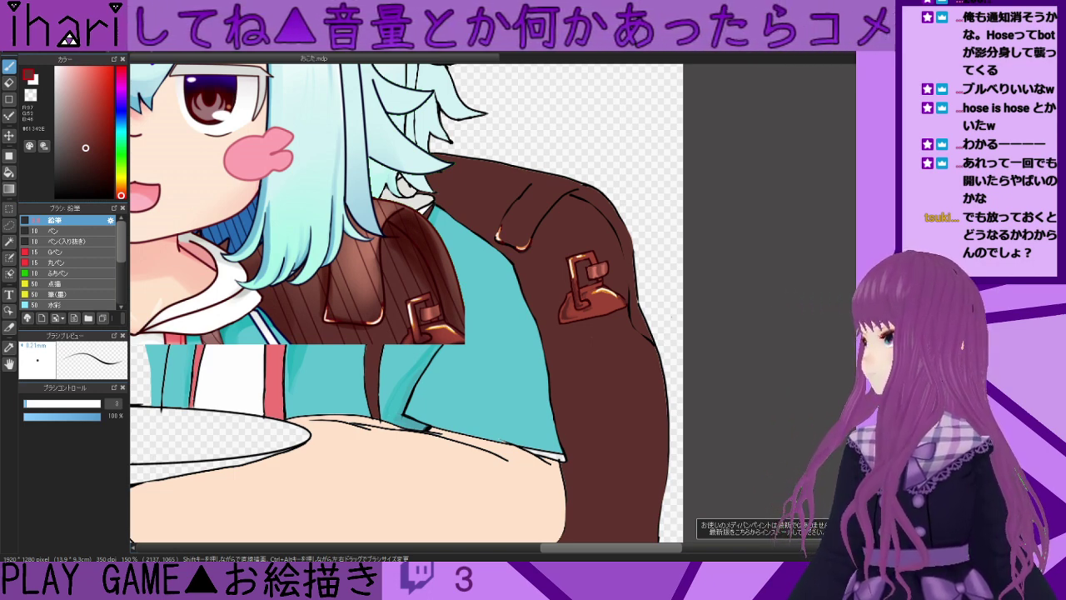
scroll(476, 387, "down", 1)
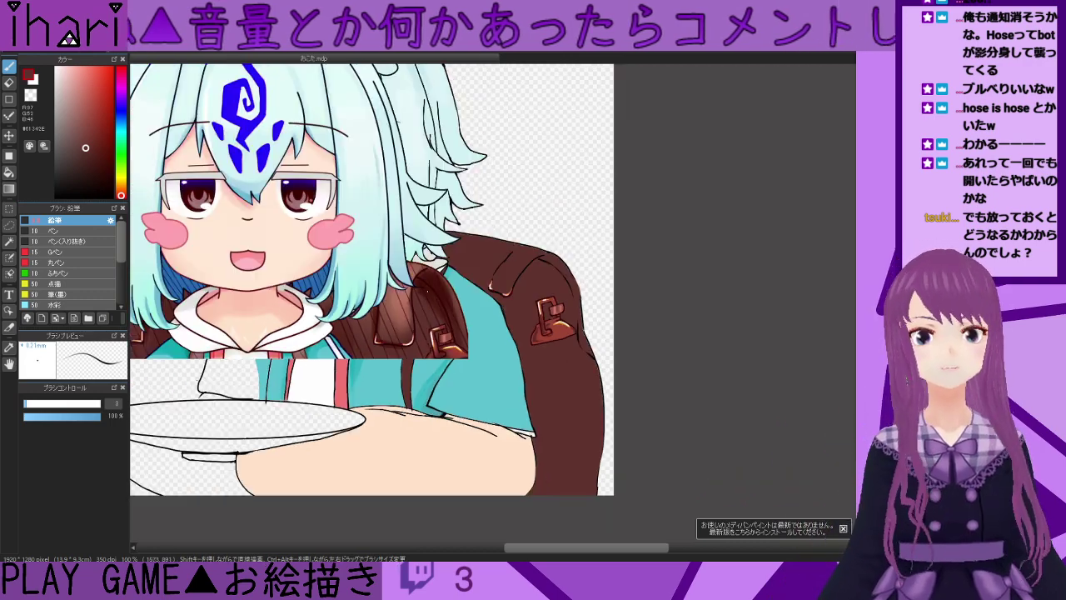
- Move the pasted reference picture aside so it no longer covers the character's face and jacket
left_click_drag(633, 547, 580, 547)
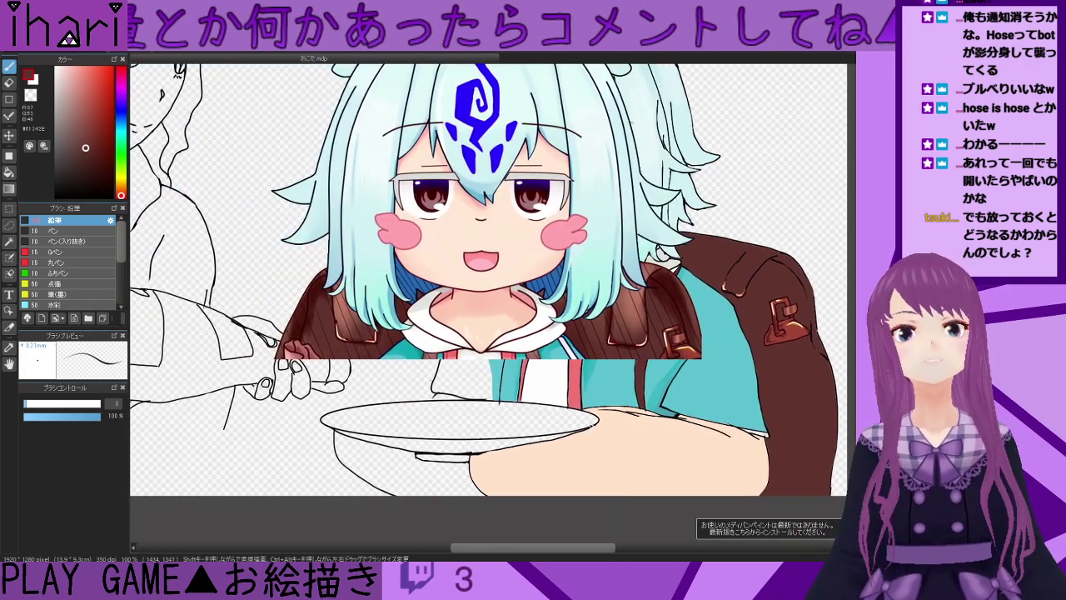
left_click(9, 136)
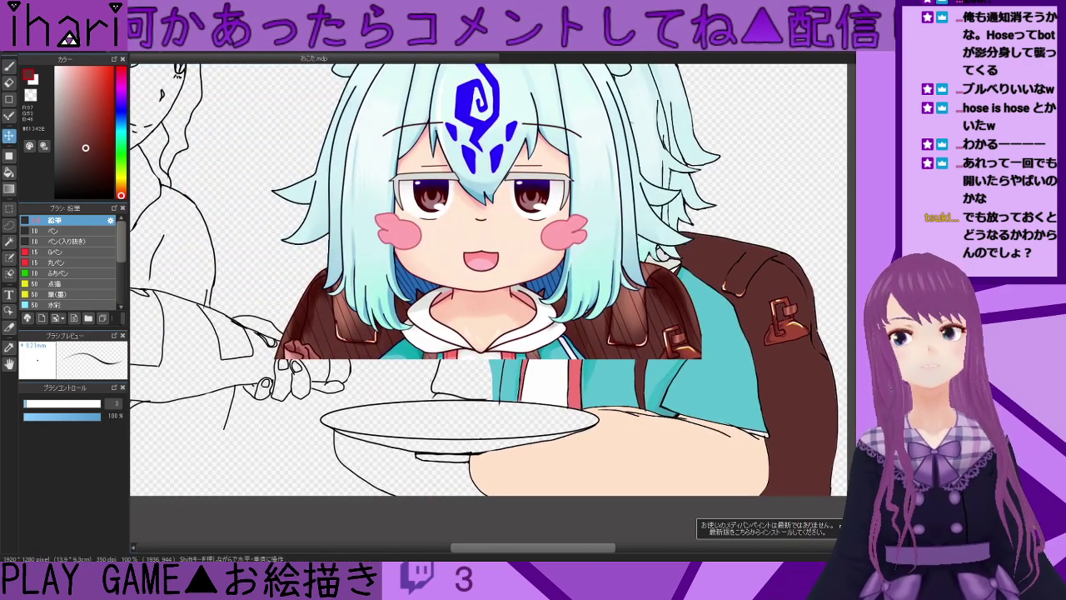
left_click_drag(495, 233, 177, 268)
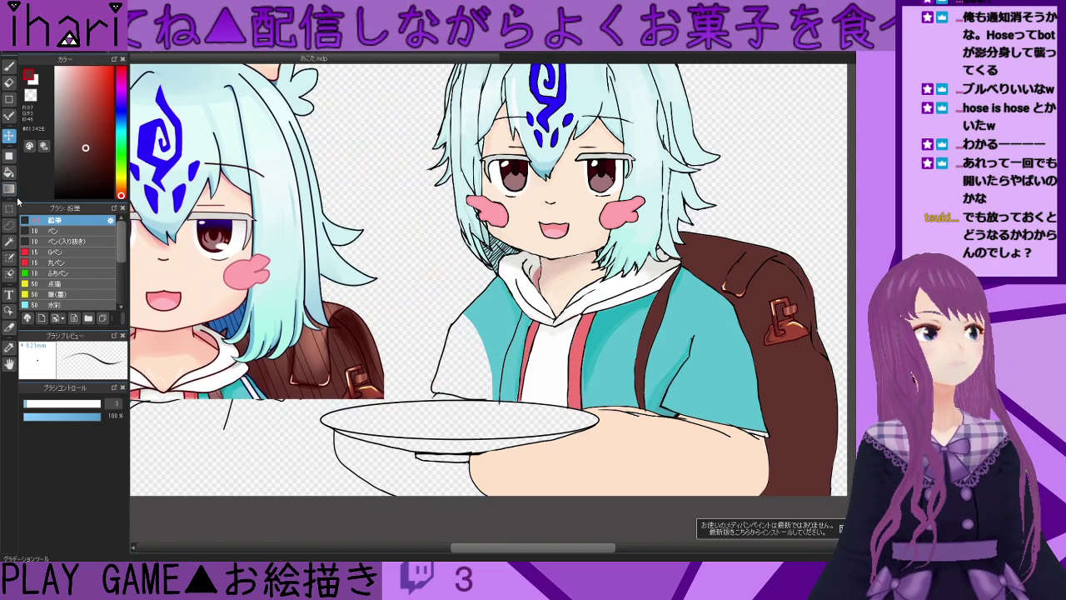
- Fill the uncoloured jacket sleeve above the bowl with the turquoise sampled from the jacket
left_click(10, 173)
left_click(513, 314, "alt")
left_click(465, 337)
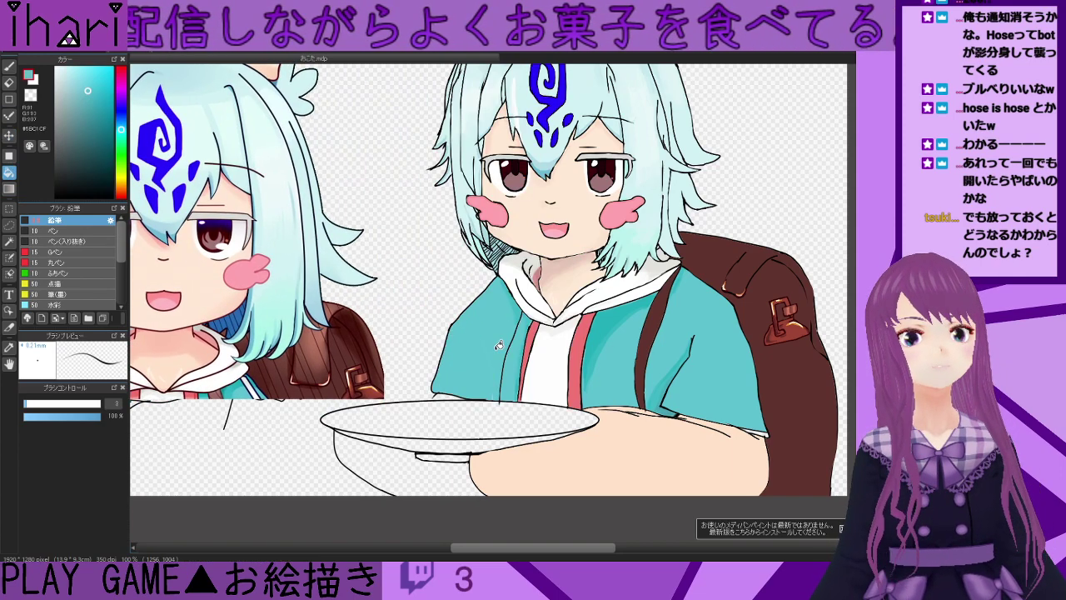
- Set the pencil size to 15 and inspect the edges of the newly filled sleeve for gaps
left_click(9, 66)
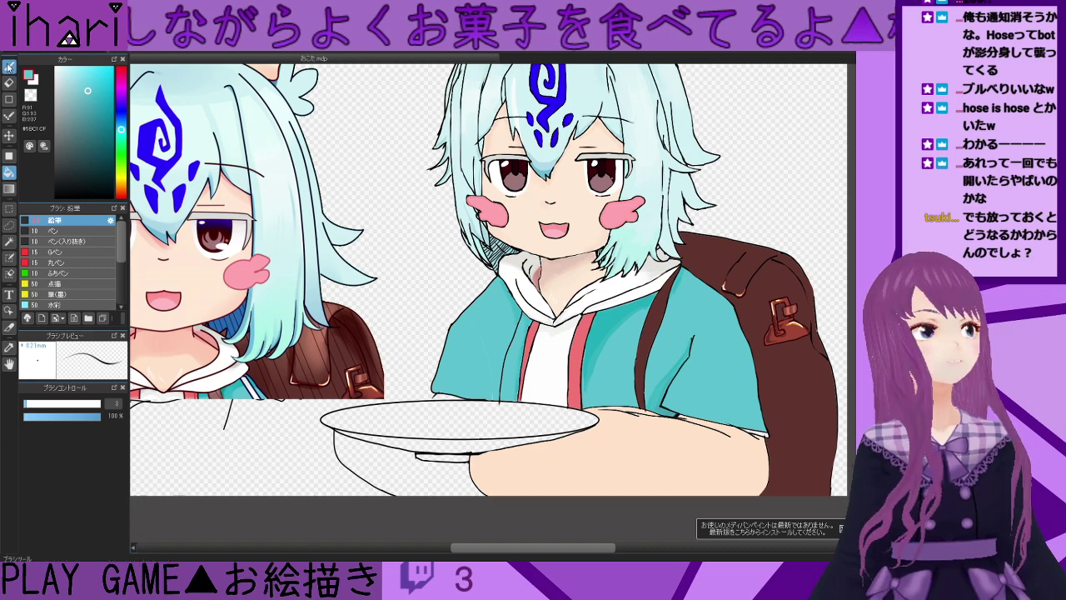
left_click(47, 403)
scroll(537, 388, "down", 1)
scroll(538, 389, "up", 2)
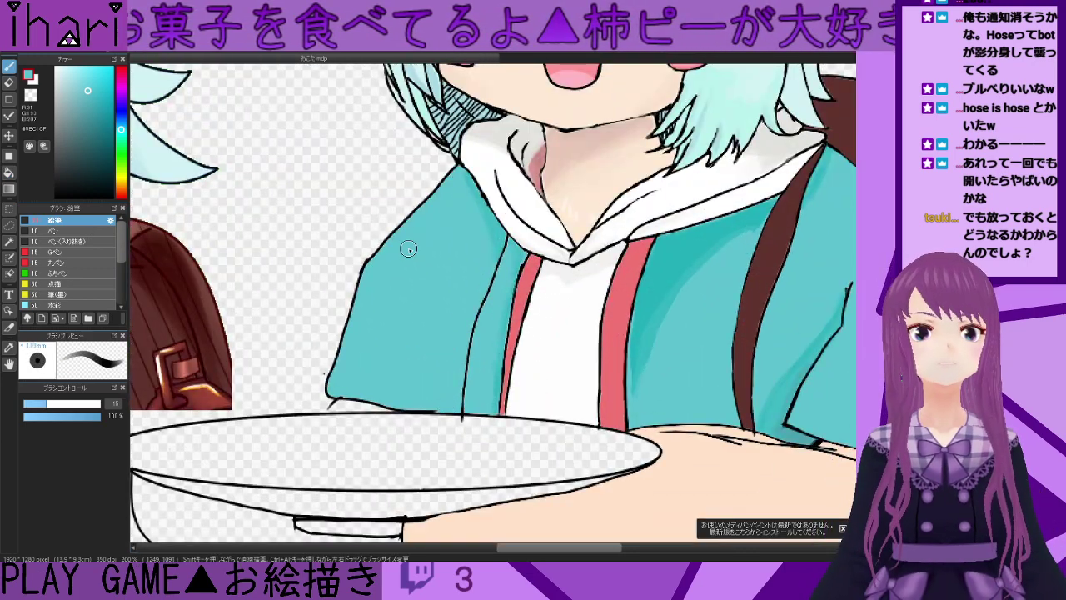
scroll(406, 300, "down", 1)
scroll(405, 302, "up", 3)
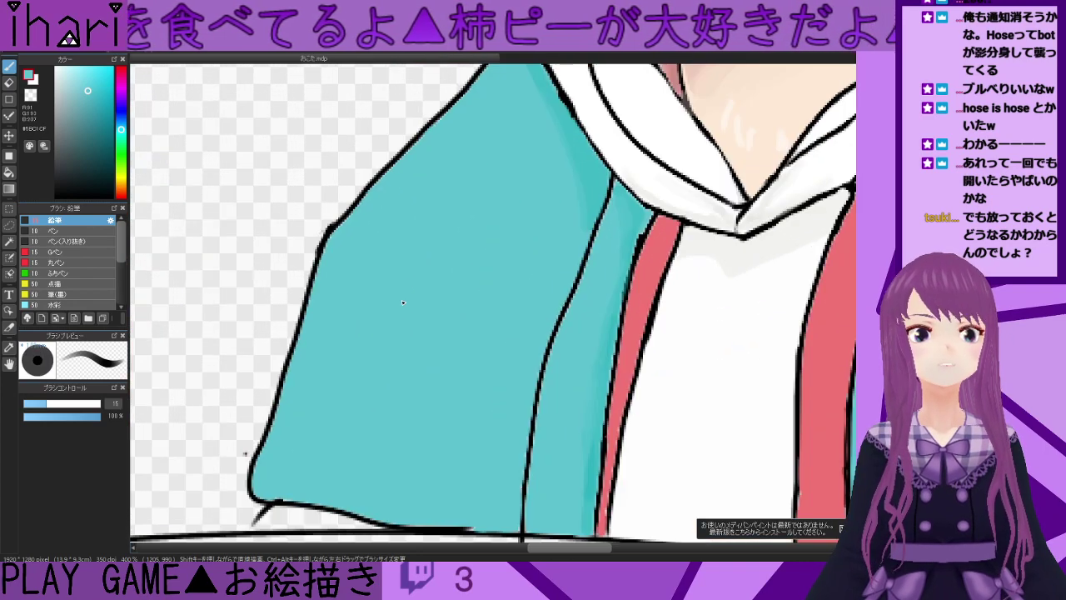
scroll(403, 303, "down", 3)
left_click(9, 82)
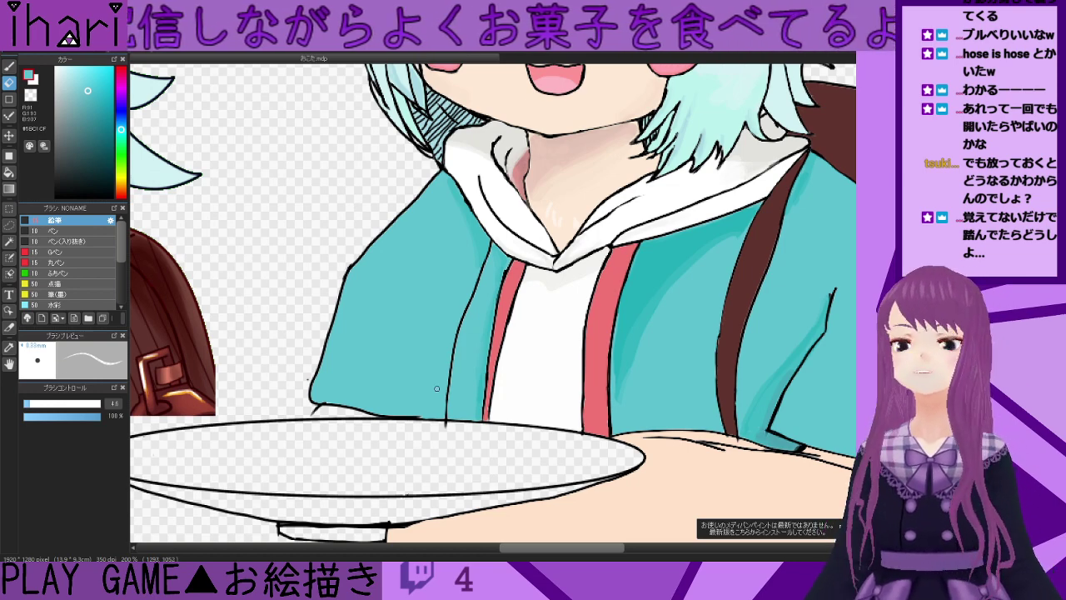
- Fill the inside of the bowl with a deep crimson red
left_click_drag(546, 548, 530, 548)
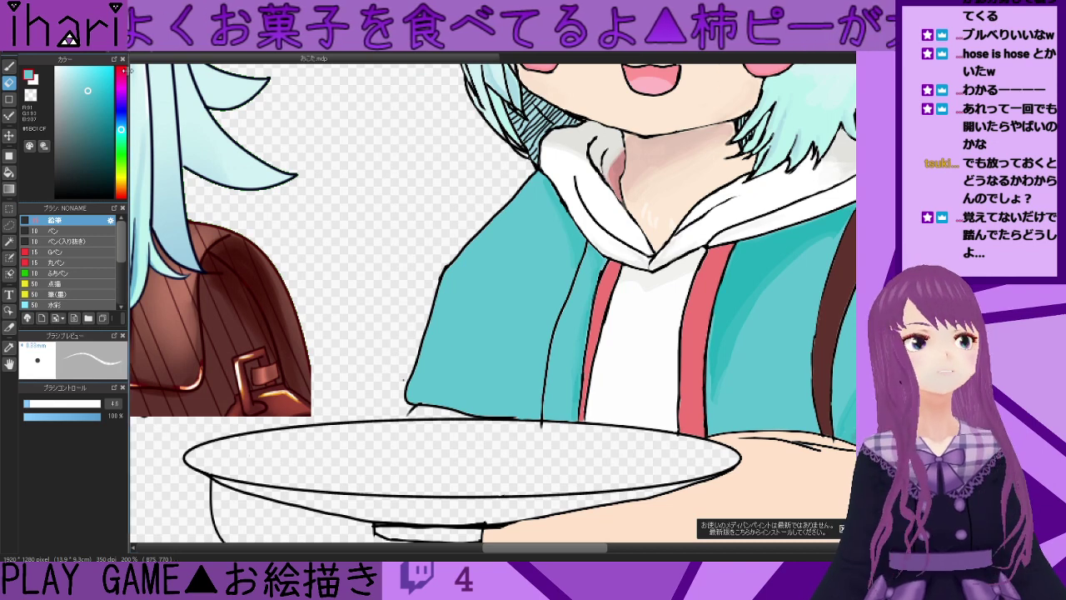
left_click(121, 71)
left_click_drag(108, 86, 111, 95)
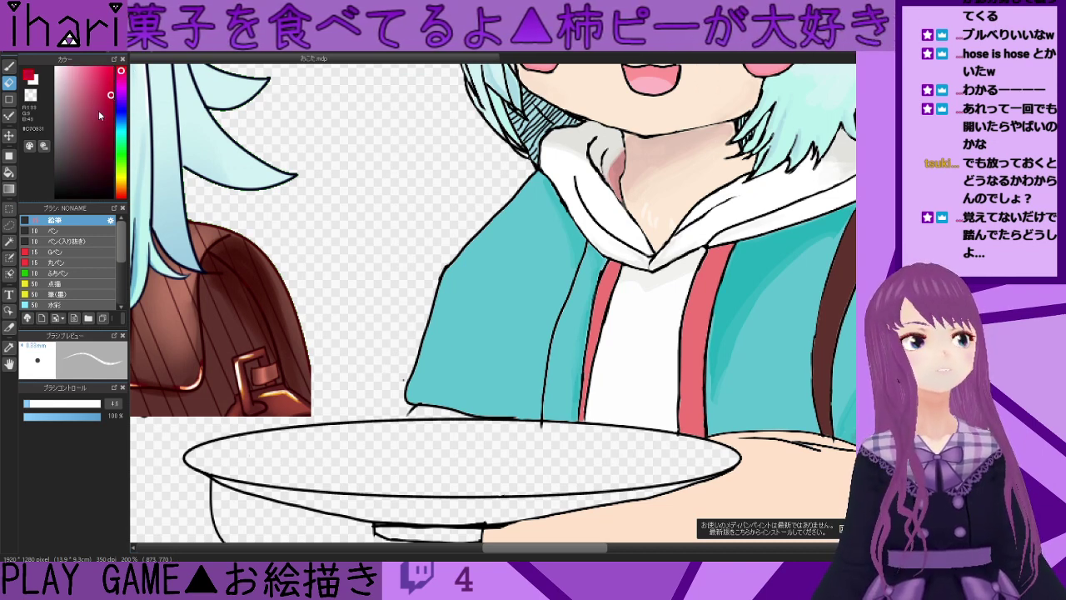
left_click(10, 175)
left_click(464, 438)
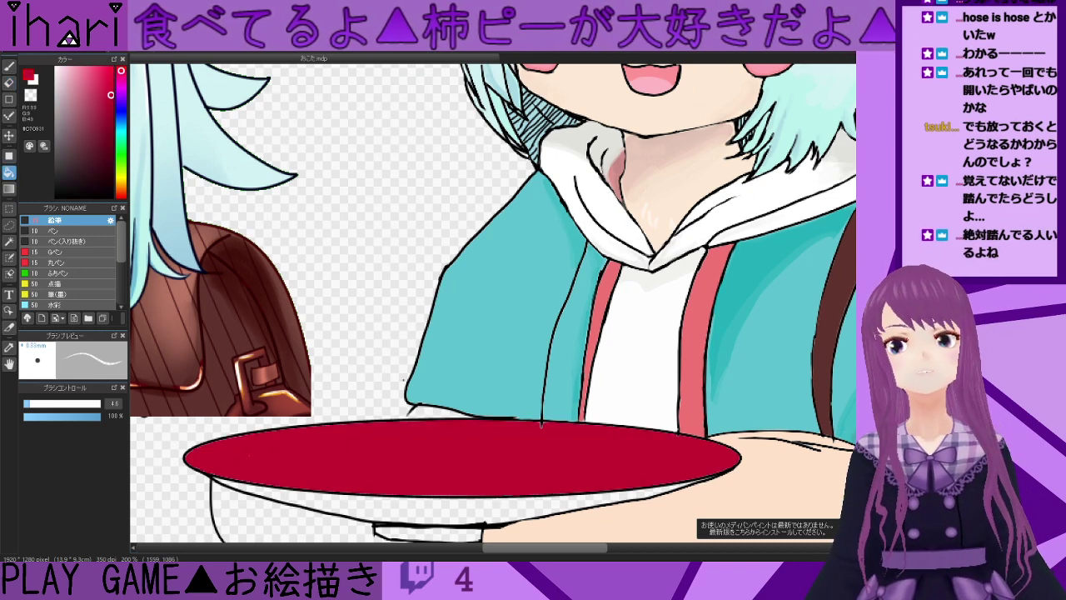
- Fill the bowl's outer side and its foot with the same deep crimson red
scroll(500, 375, "down", 3)
left_click(491, 361)
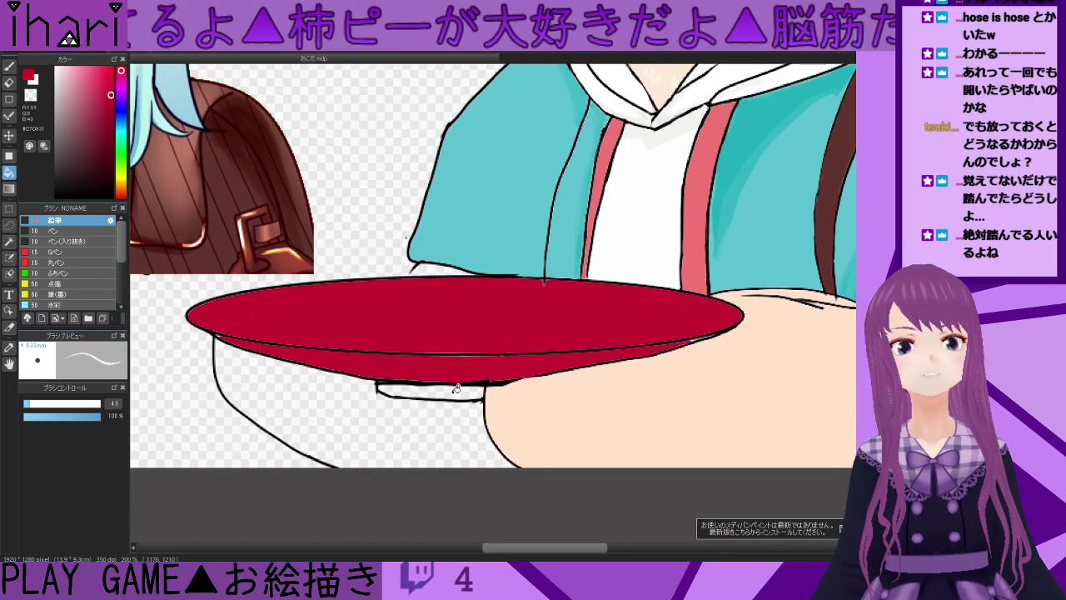
left_click(429, 390)
- Refill the bowl's upper surface with a duller, less saturated crimson so it differs from the outer side
left_click(105, 109)
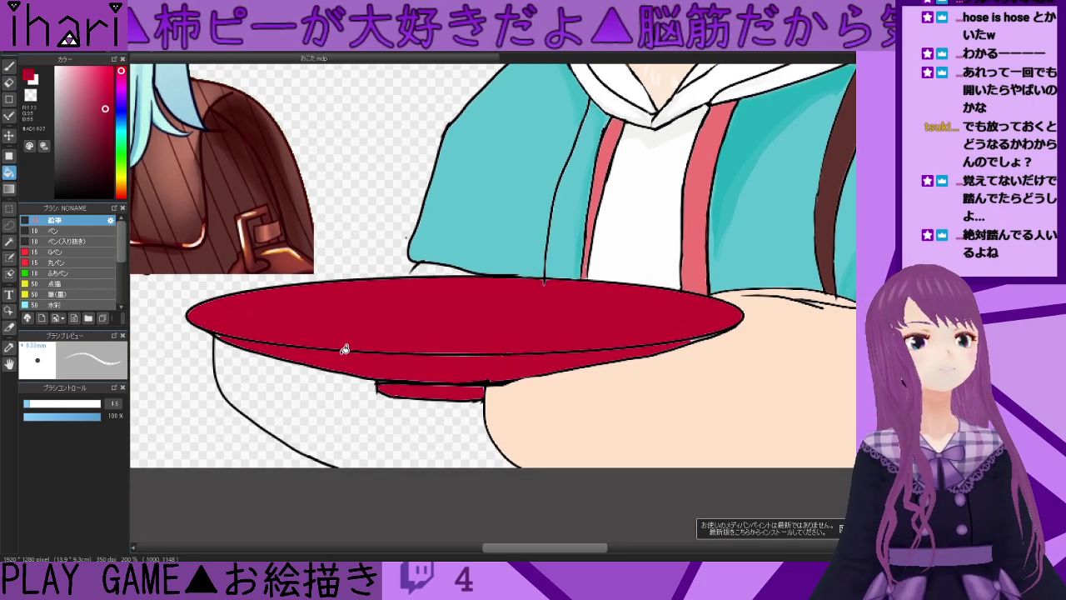
left_click(490, 325)
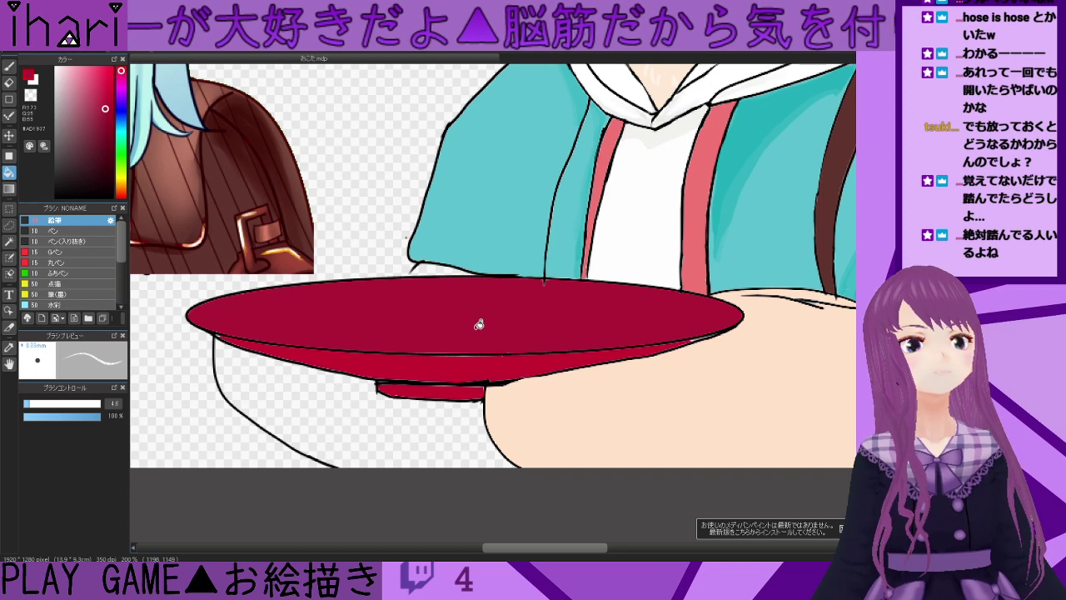
scroll(333, 320, "down", 1)
scroll(330, 319, "up", 2)
left_click(94, 109)
left_click(452, 278)
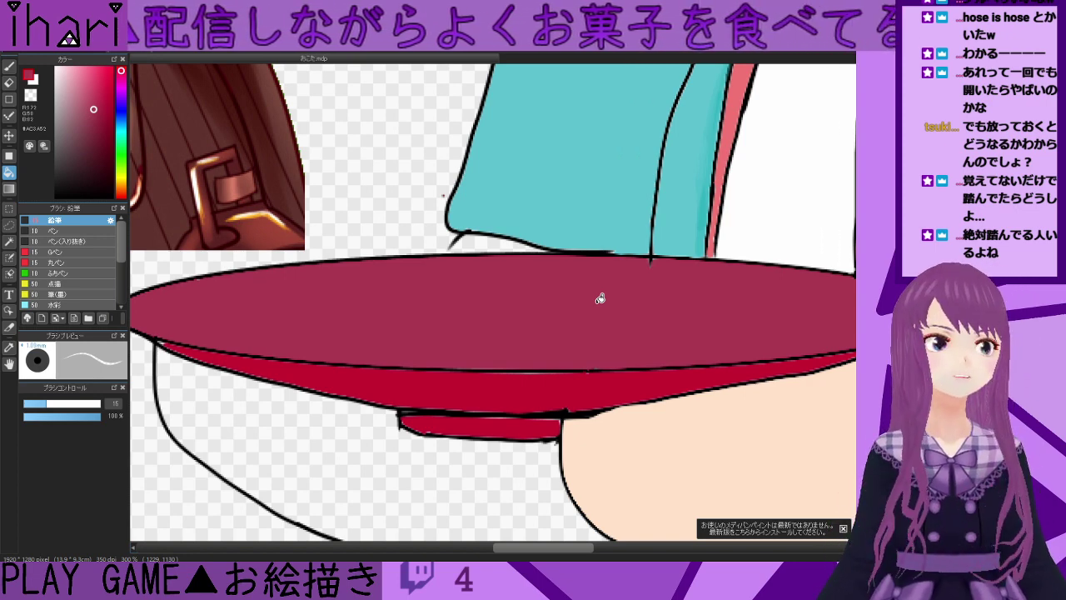
- Draw the bowl's inner rim as a thin black pencil curve from its left edge across most of the upper surface
left_click_drag(60, 192, 40, 200)
left_click(9, 66)
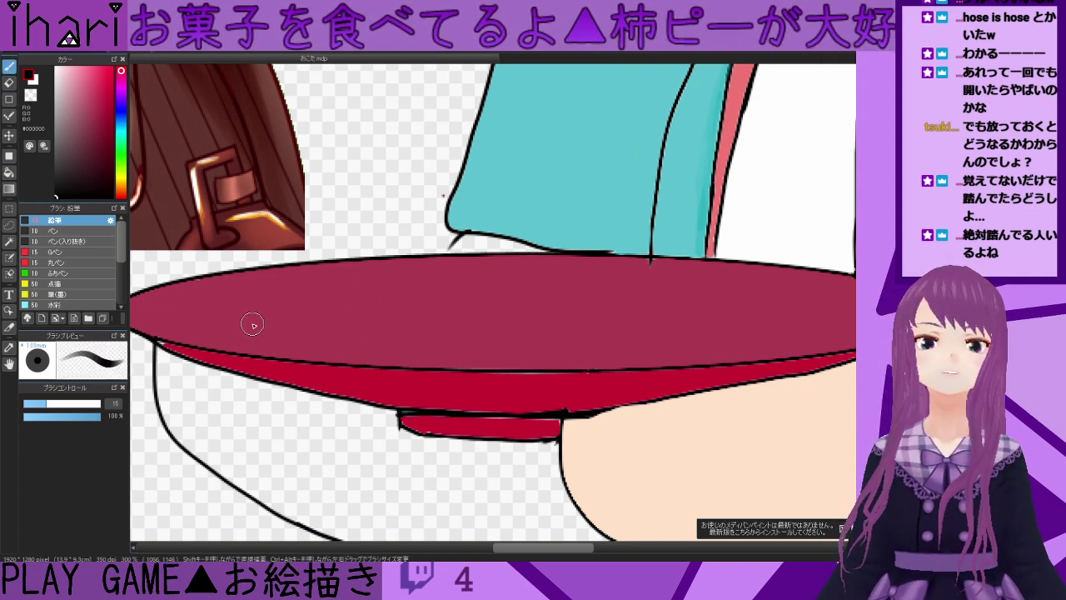
left_click_drag(36, 407, 28, 406)
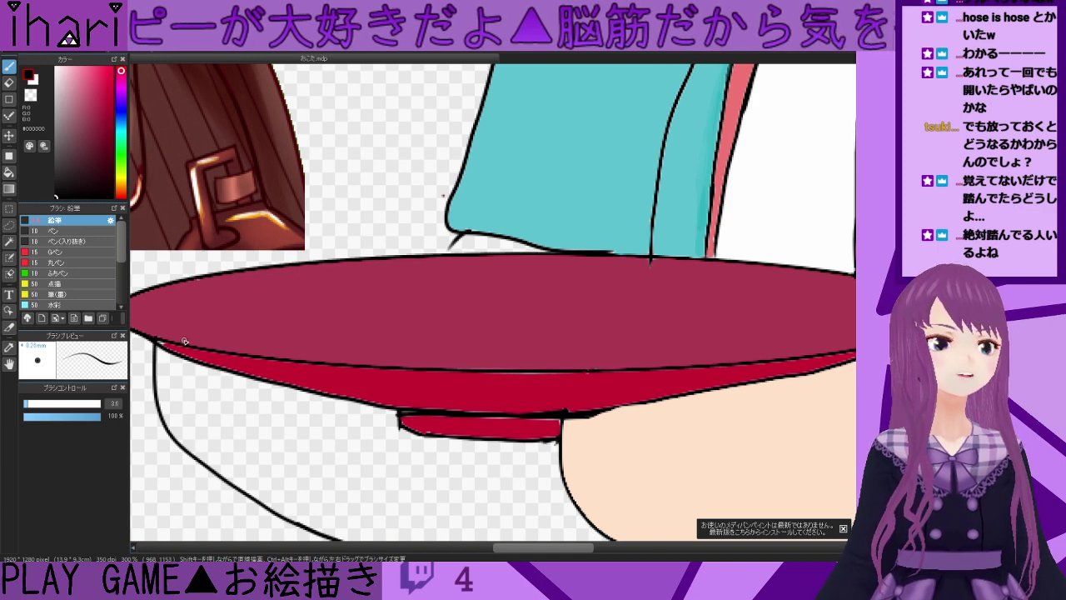
left_click_drag(169, 333, 173, 310)
key("ctrl+z")
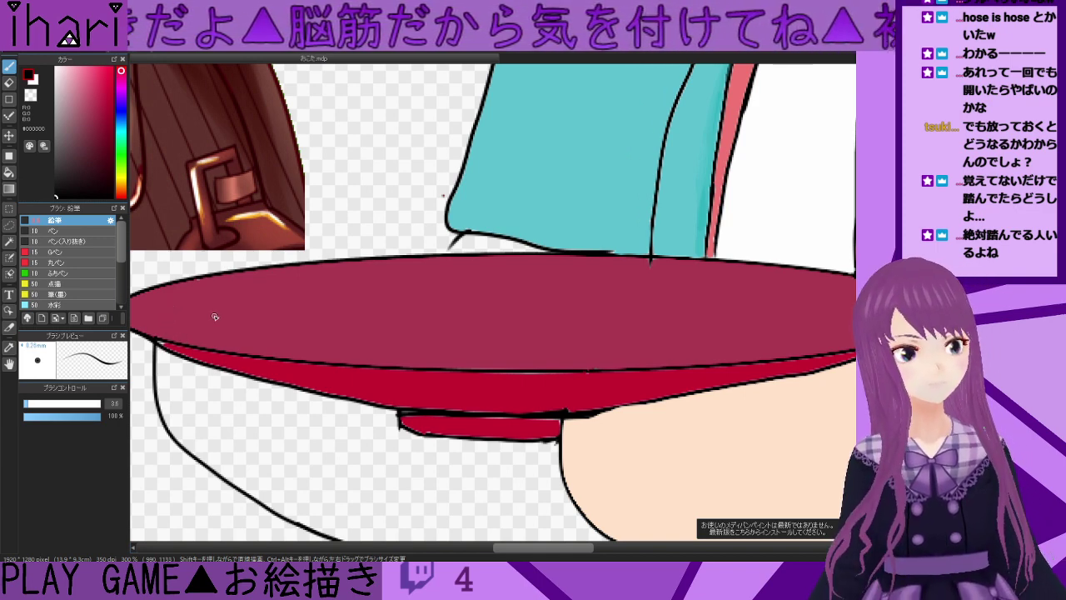
left_click(26, 404)
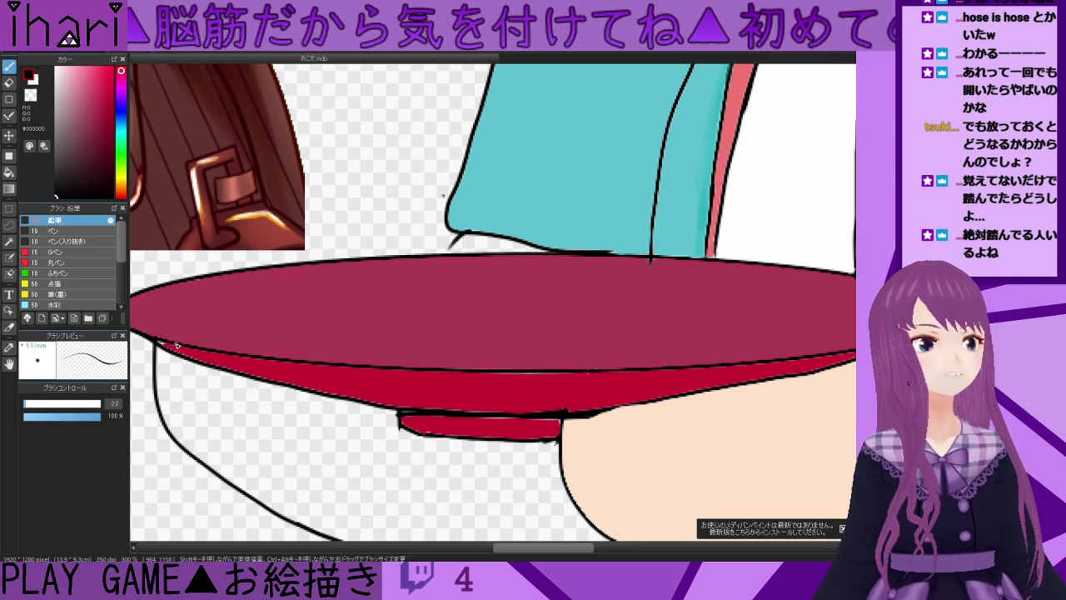
mouse_move(167, 335)
left_mouse_down()
mouse_move(225, 302)
mouse_move(445, 281)
mouse_move(598, 278)
mouse_move(776, 299)
left_mouse_up()
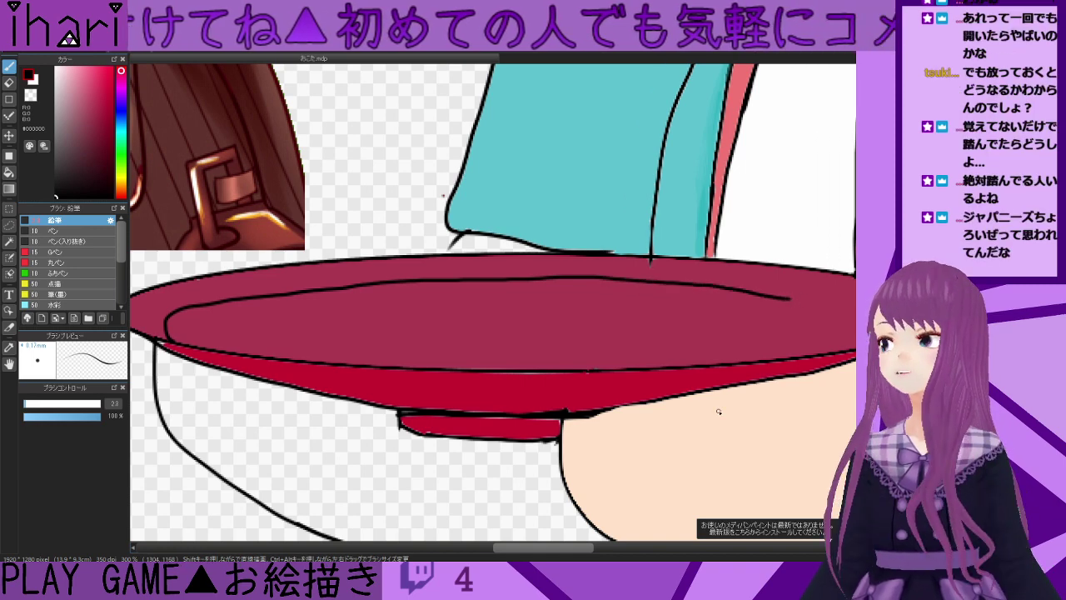
- Extend the inner rim curve around the bowl's right end and paint over the stray line end with the sampled surface colour
left_click_drag(583, 547, 618, 549)
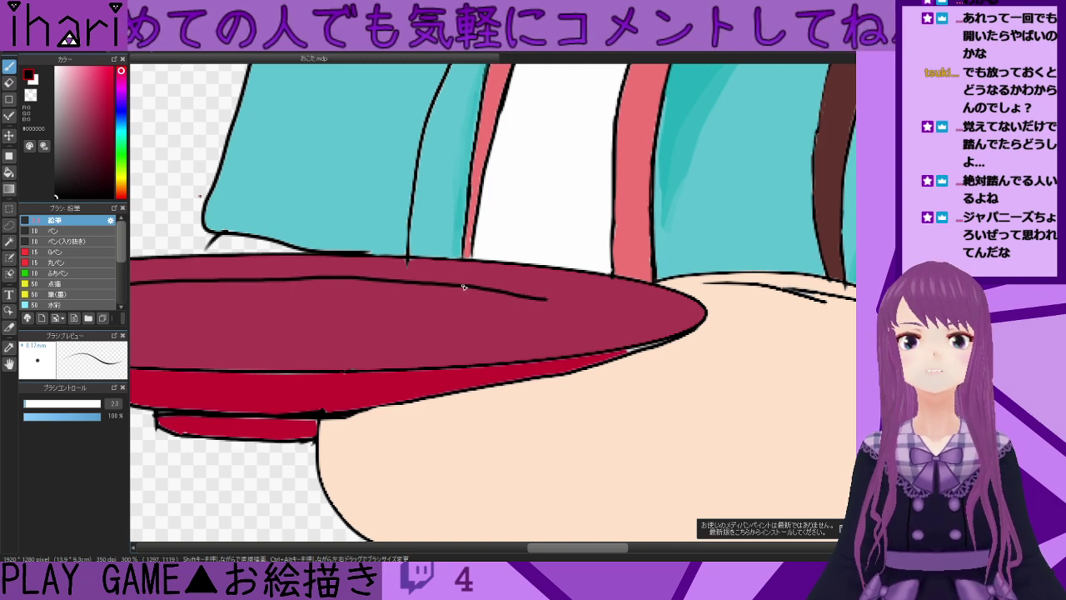
mouse_move(482, 287)
left_mouse_down()
mouse_move(593, 303)
mouse_move(635, 325)
mouse_move(630, 343)
left_mouse_up()
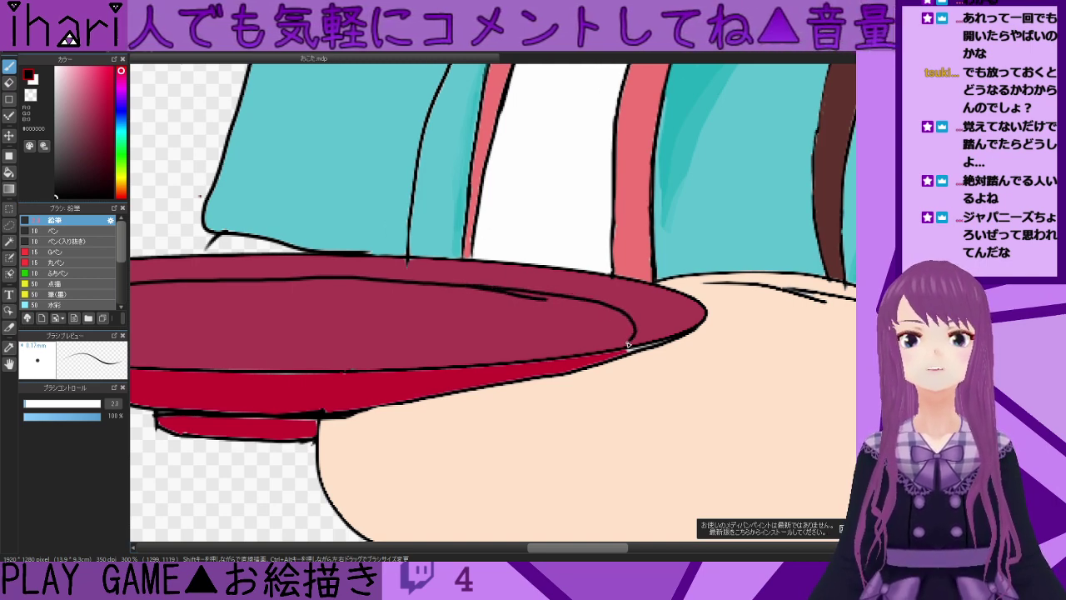
right_click(559, 318)
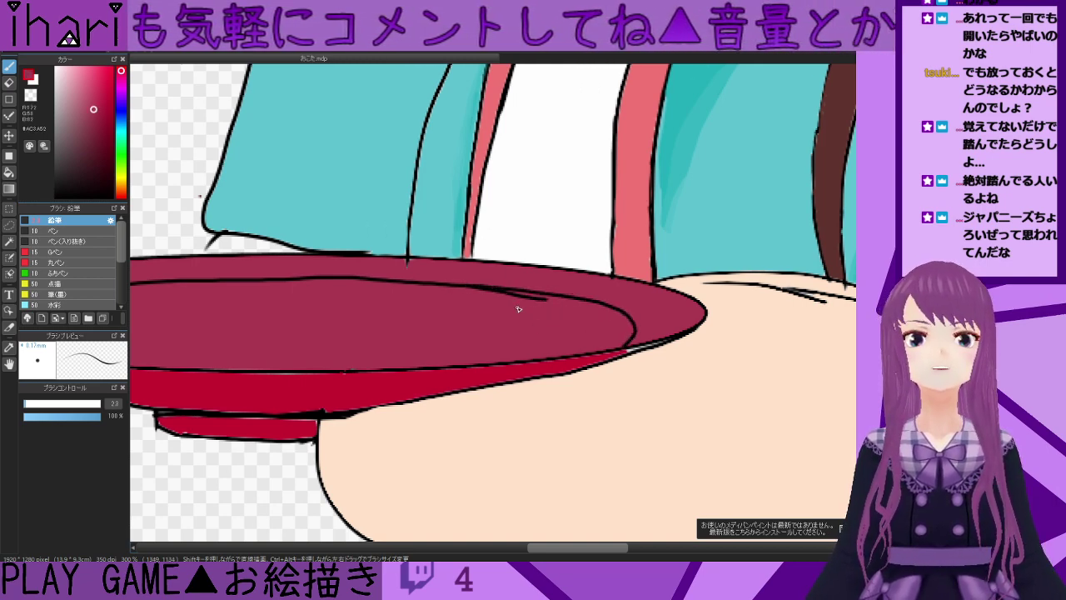
left_click(46, 404)
left_click_drag(560, 313, 486, 301)
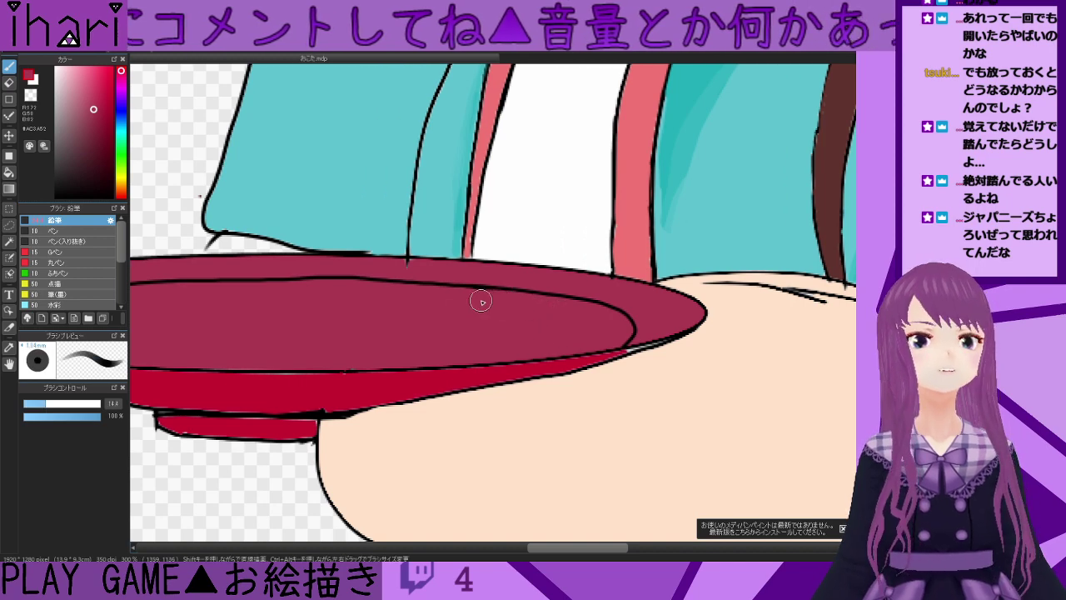
- Cover the uneven left part of the inner rim line with the surface colour and redraw it in thin sampled line colour
left_click_drag(590, 553, 533, 550)
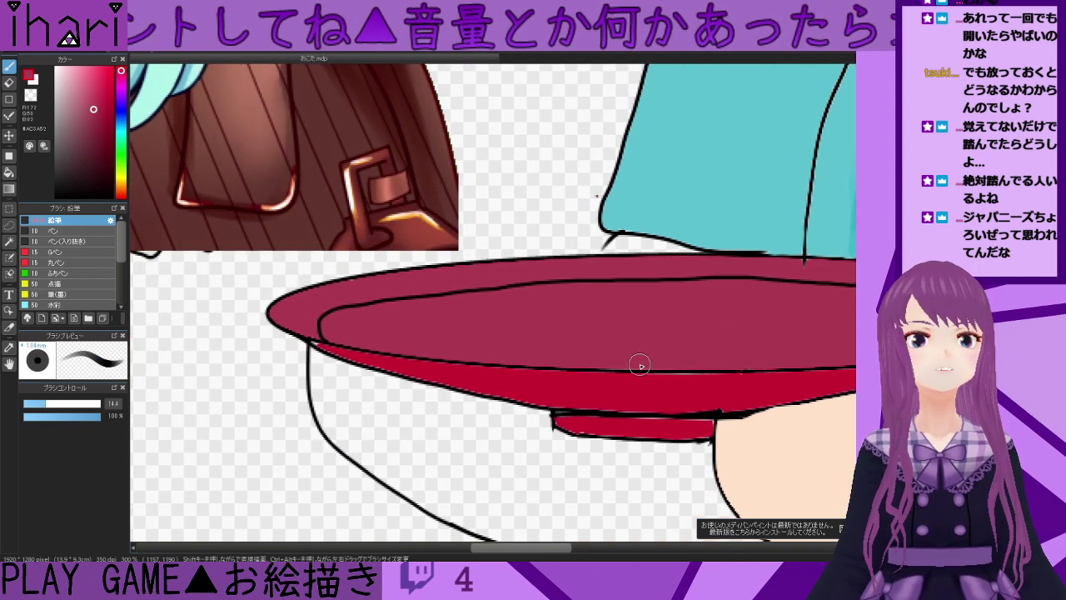
mouse_move(488, 302)
left_mouse_down()
mouse_move(510, 297)
mouse_move(376, 303)
left_mouse_up()
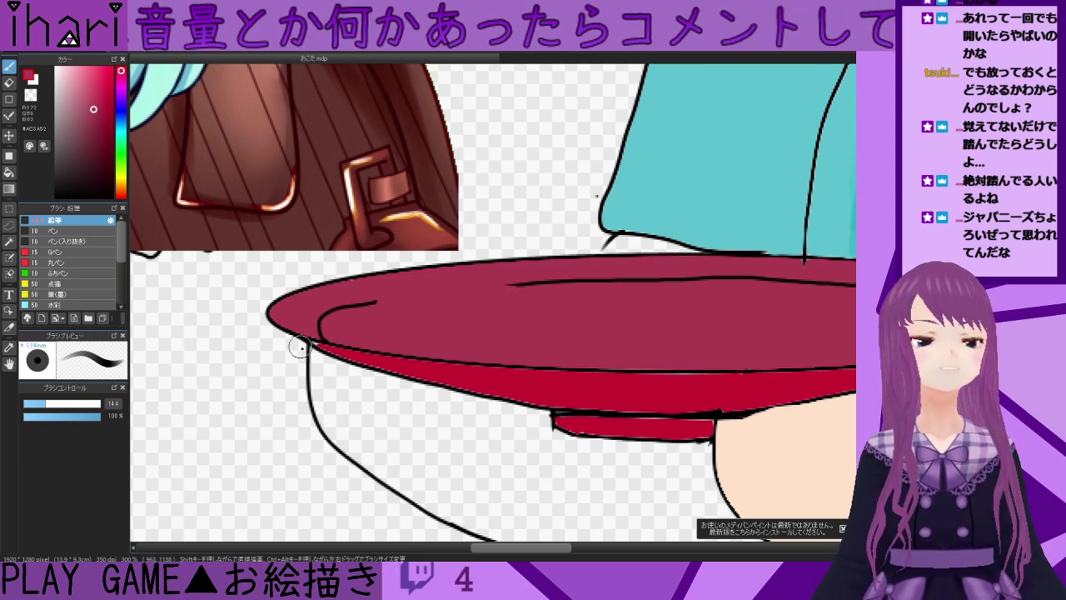
left_click_drag(29, 407, 25, 407)
left_click(350, 307, "alt")
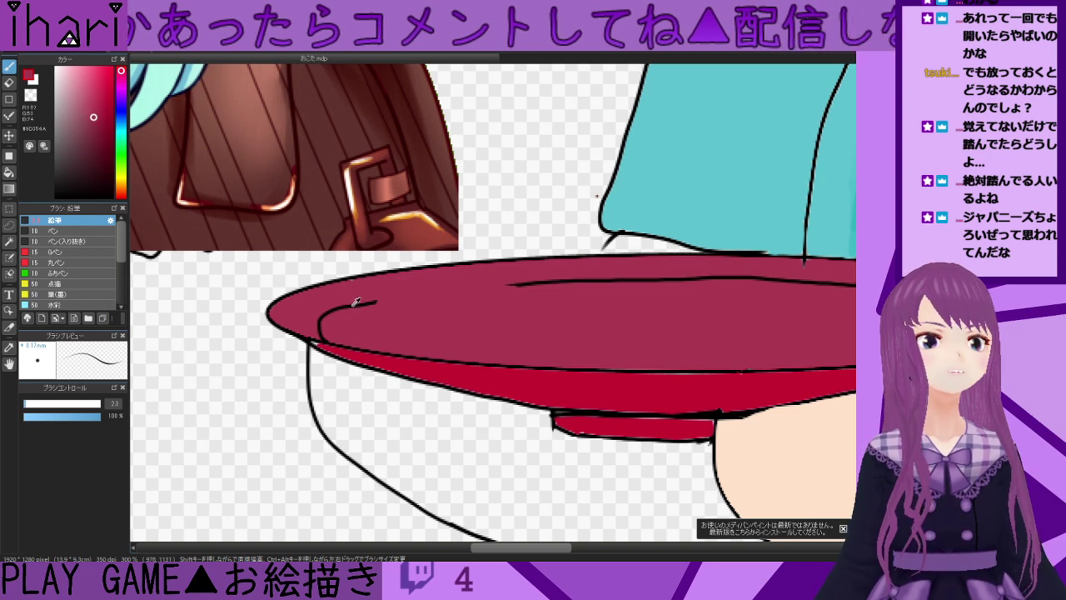
mouse_move(345, 305)
left_mouse_down()
mouse_move(503, 283)
mouse_move(623, 283)
left_mouse_up()
- Smooth the thick and broken spots of the left inner rim line, alternating between the sampled surface colour and black
left_click(567, 315, "alt")
mouse_move(543, 288)
left_mouse_down()
mouse_move(508, 288)
mouse_move(593, 285)
mouse_move(581, 286)
left_mouse_up()
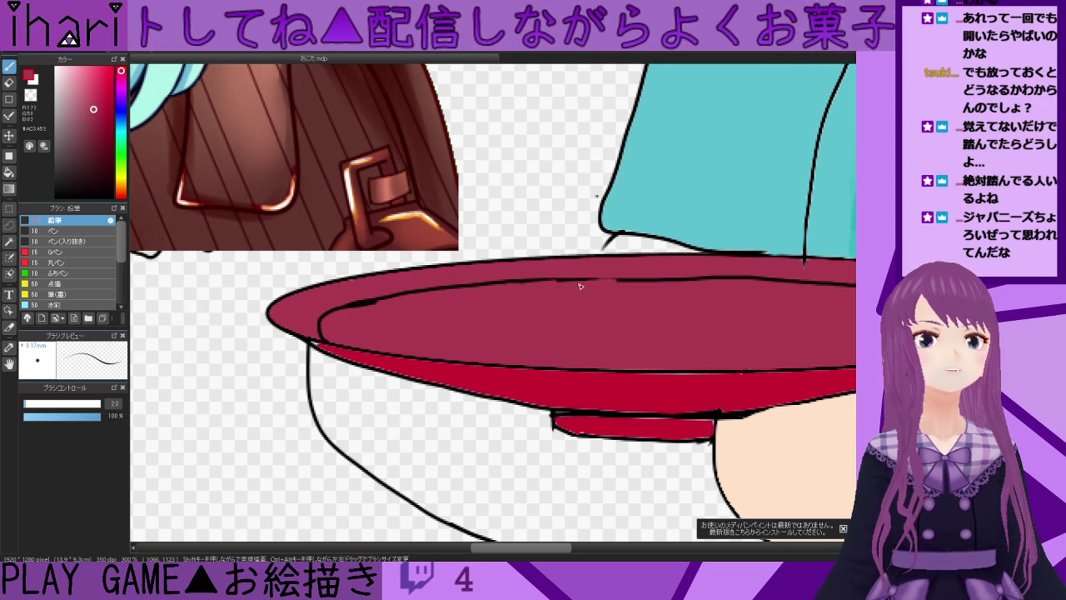
left_click(708, 278, "alt")
left_click_drag(695, 280, 549, 285)
left_click(401, 311, "alt")
left_click_drag(390, 305, 348, 310)
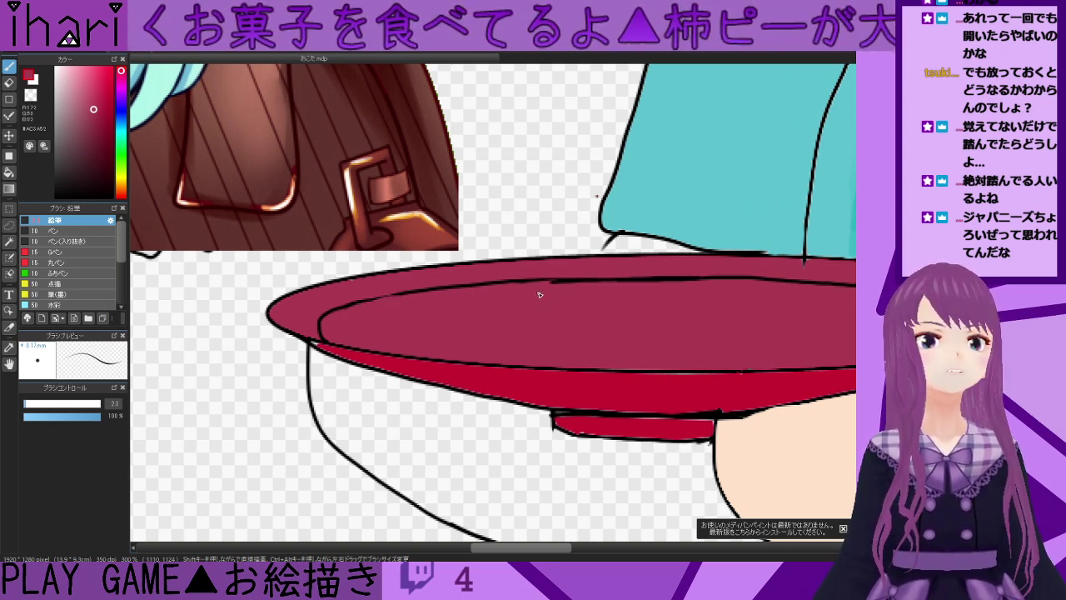
left_click_drag(561, 286, 631, 284)
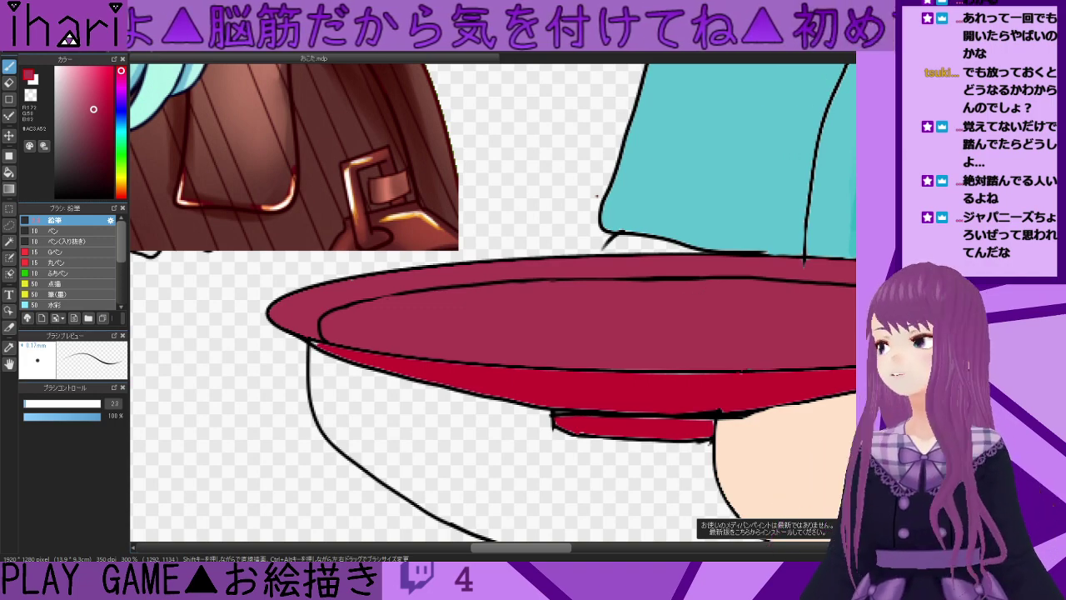
- Try filling the area inside the bowl's inner rim with pale pink at 26% and 16% opacity
scroll(728, 319, "down", 2)
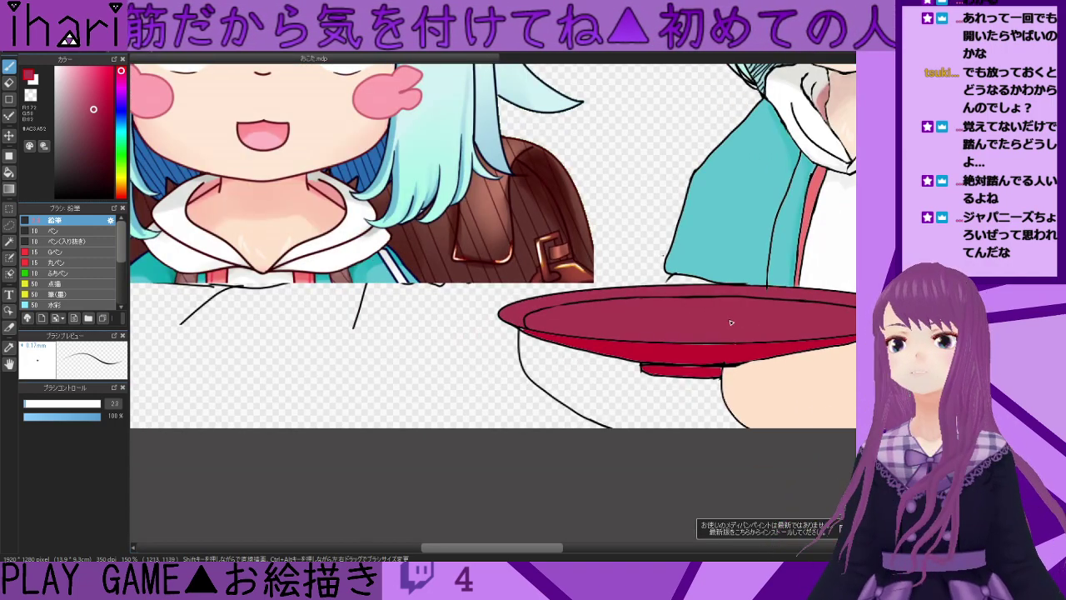
scroll(739, 360, "down", 1)
left_click_drag(537, 547, 585, 546)
scroll(534, 309, "down", 1)
scroll(542, 308, "up", 3)
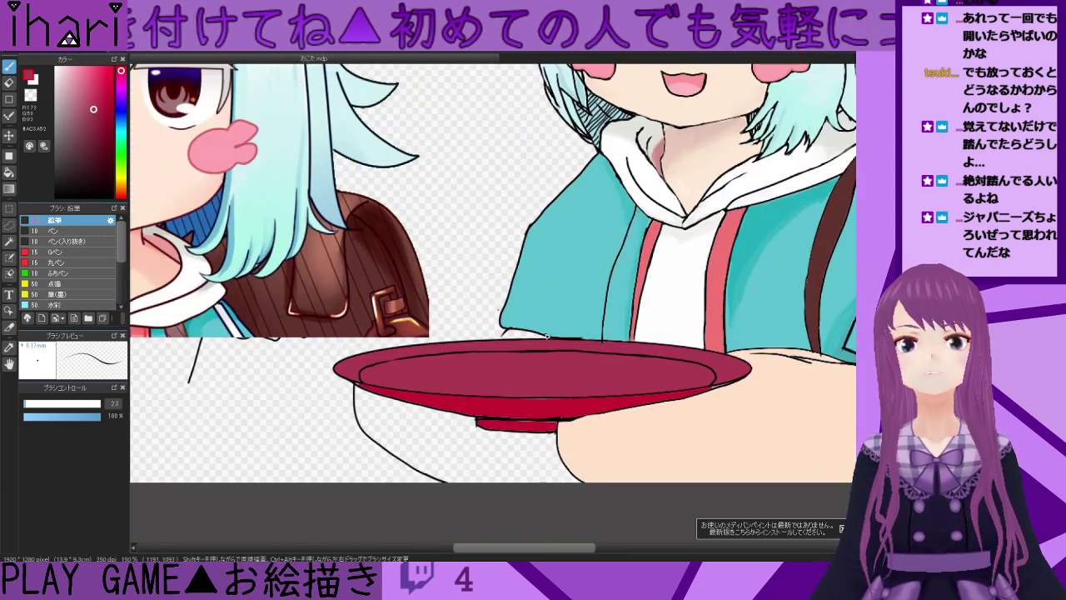
left_click(63, 72)
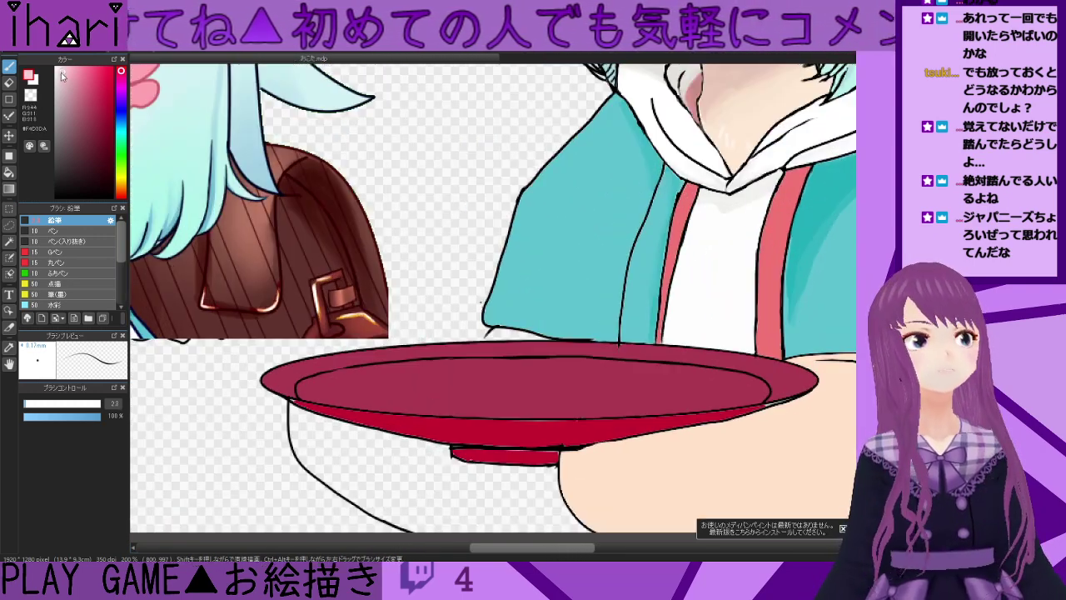
left_click(9, 173)
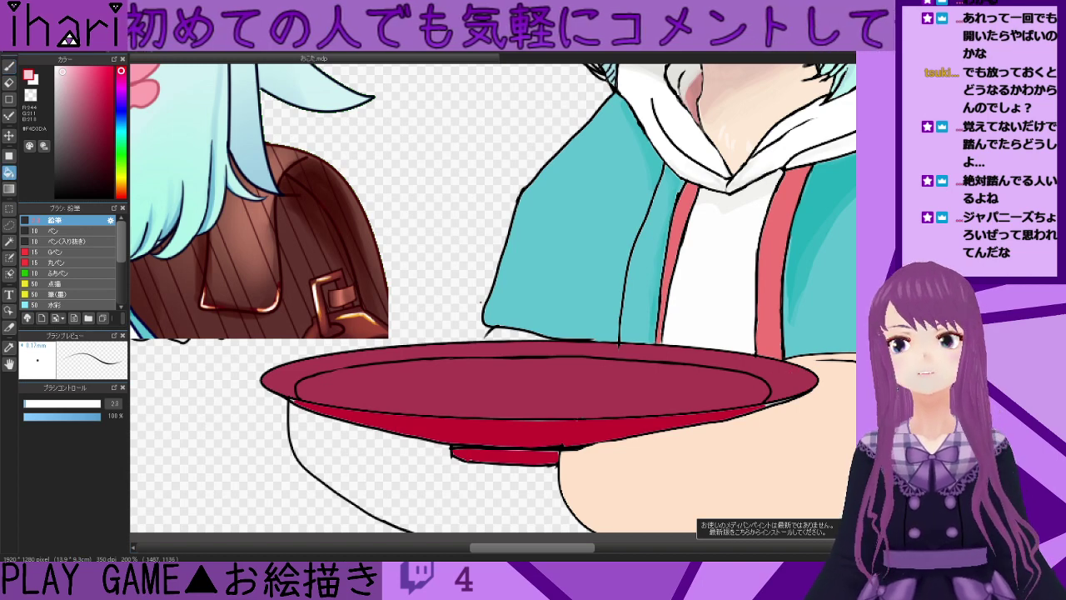
left_click(43, 416)
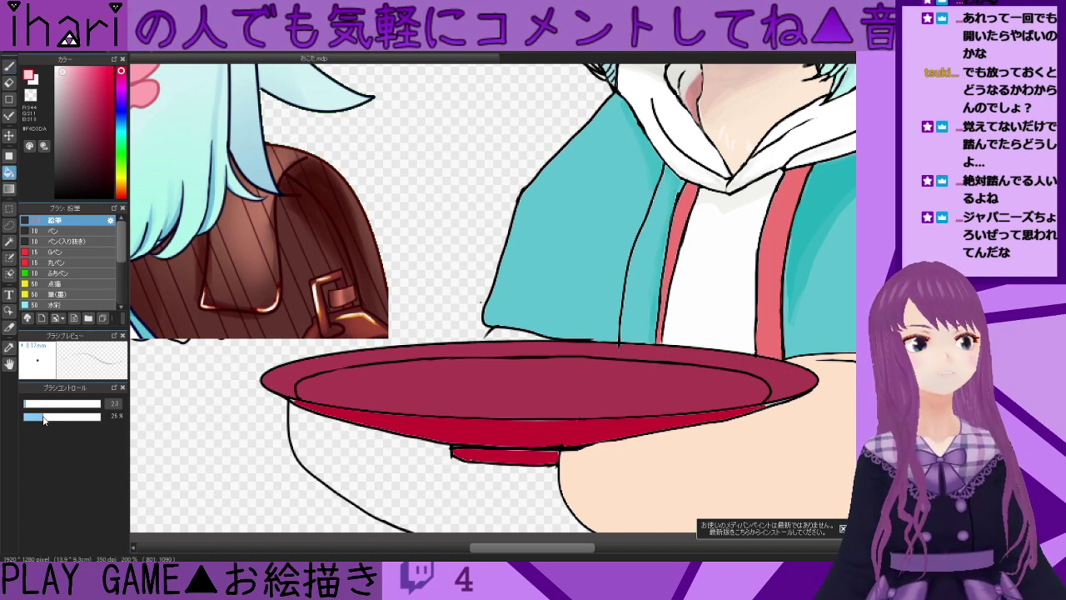
left_click(563, 372)
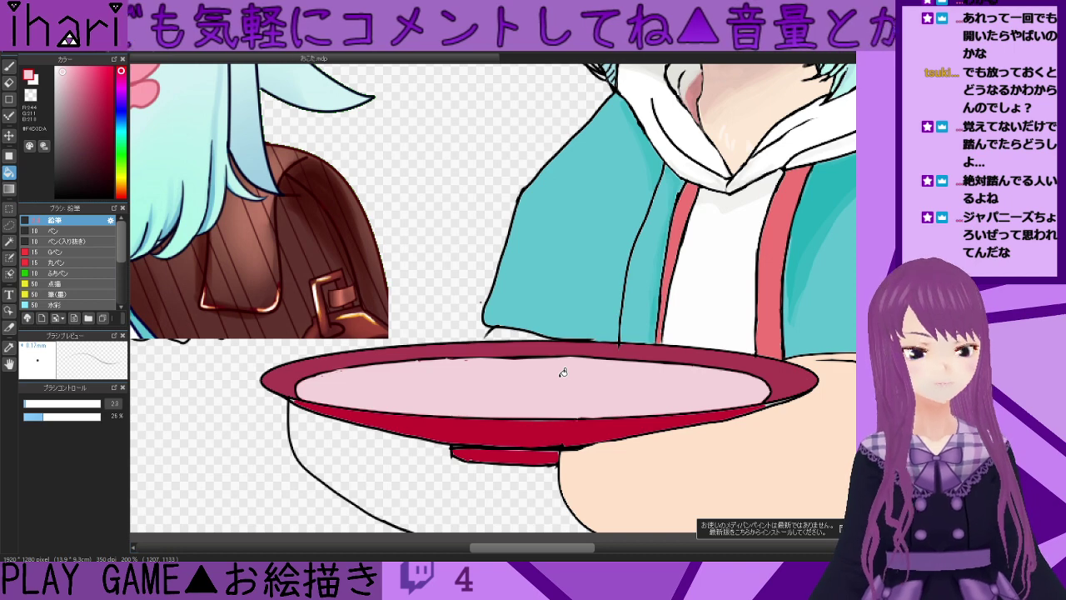
key("ctrl+z")
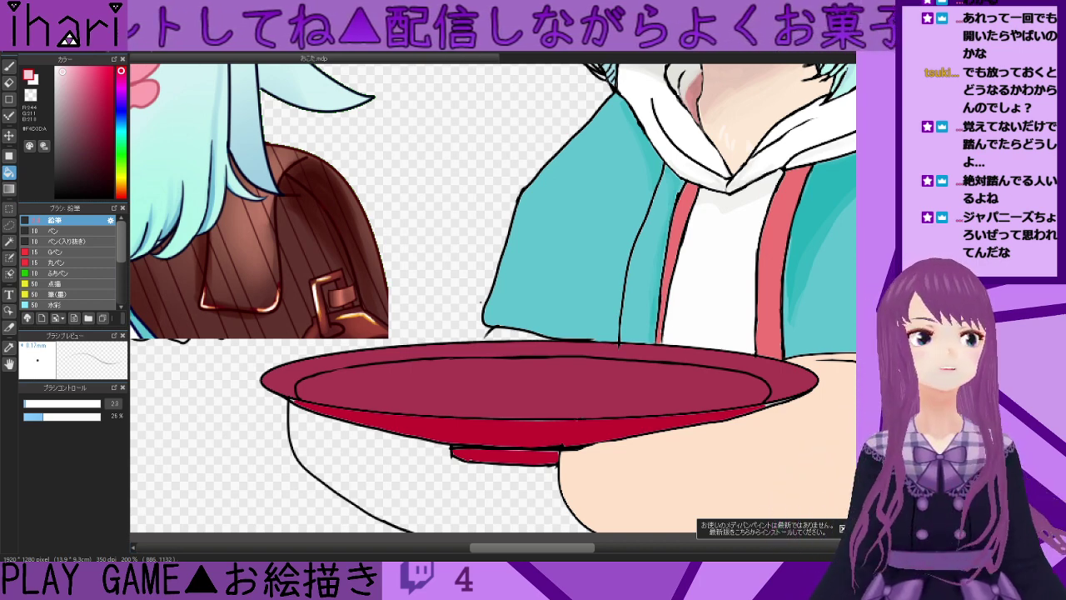
left_click(459, 393)
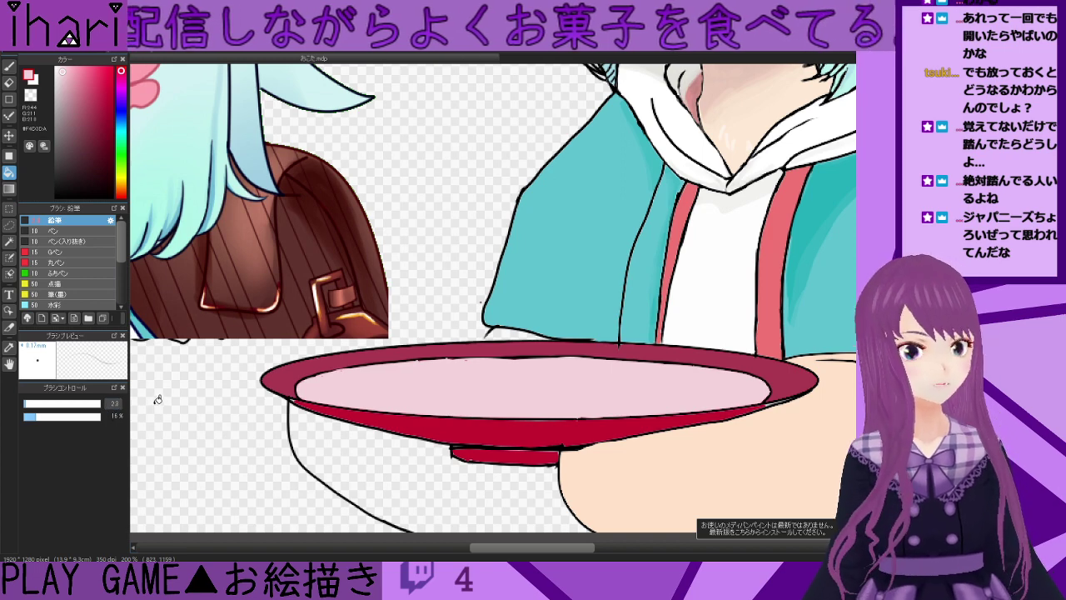
key("ctrl+z")
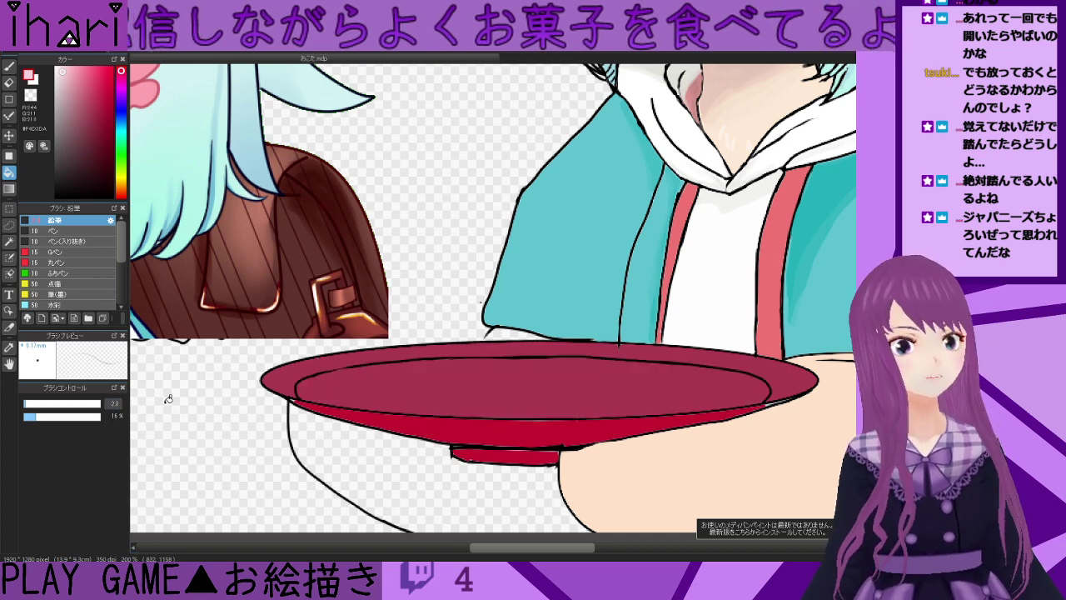
- Switch the colour to a very pale cyan and try filling the area inside the bowl's inner rim with it
left_click(118, 130)
left_click(57, 71)
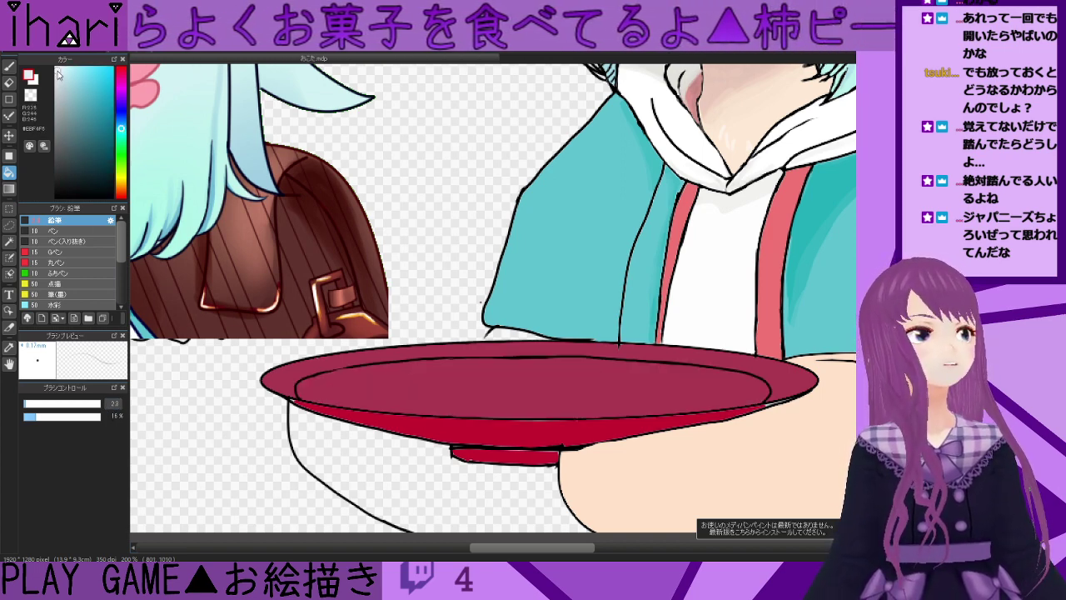
left_click(460, 366)
key("ctrl+z")
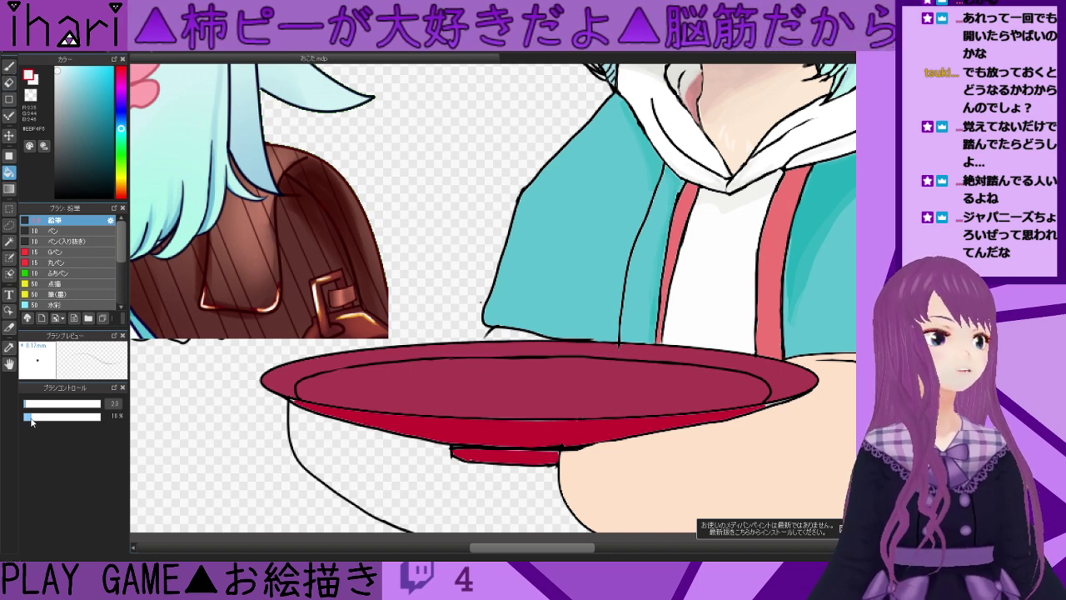
- Lower the opacity further and try a faint pale pencil stroke inside the bowl
left_click_drag(37, 416, 30, 416)
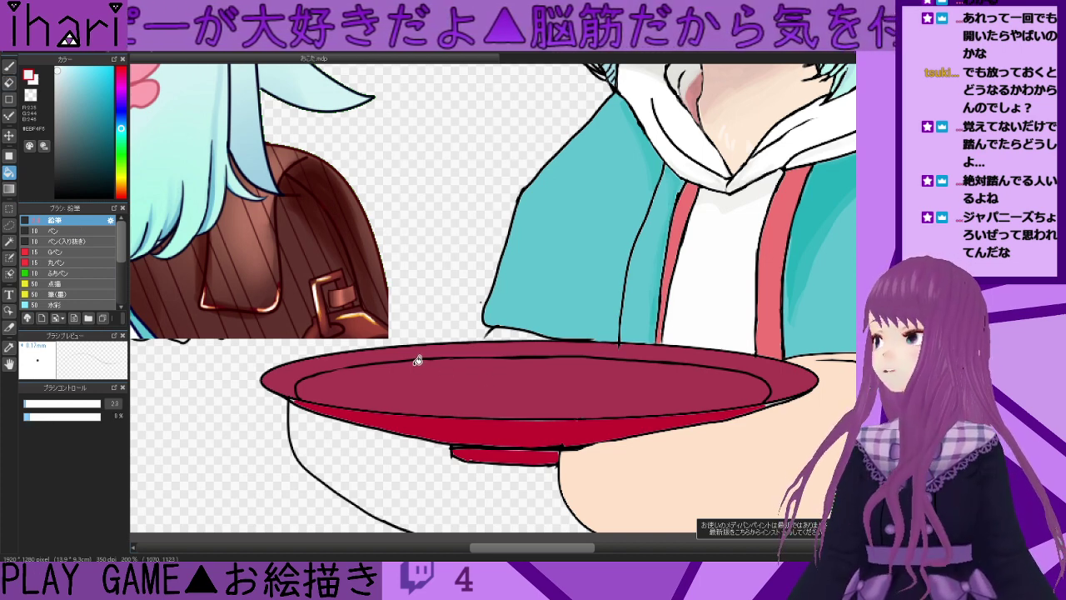
left_click(9, 65)
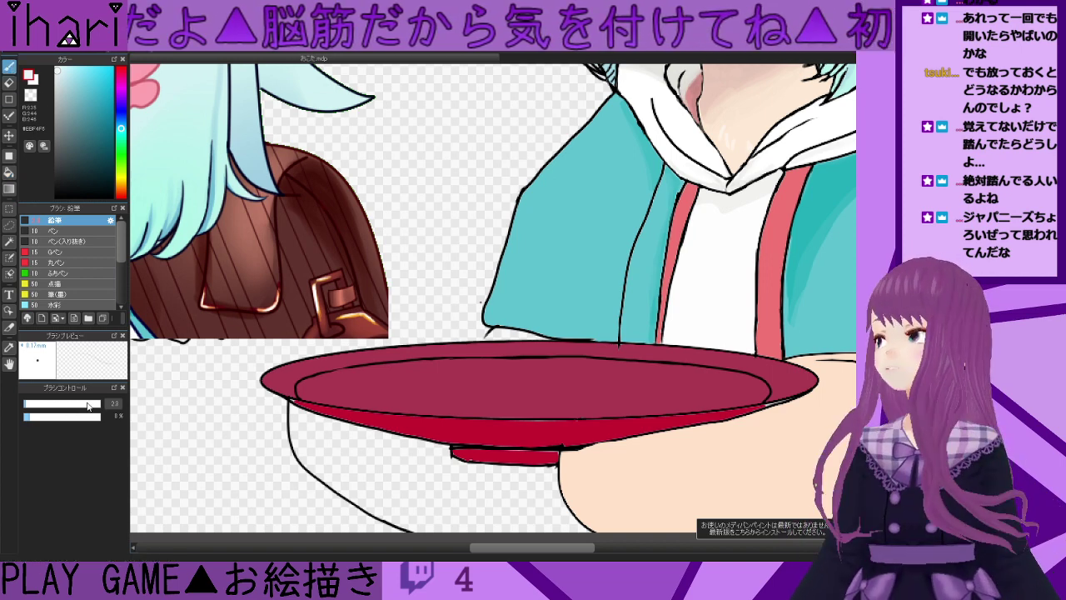
mouse_move(88, 407)
left_mouse_down()
mouse_move(100, 405)
mouse_move(28, 406)
left_mouse_up()
left_click_drag(476, 388, 434, 395)
key("ctrl+z")
- Set the pencil size to 20 and select the area inside the bowl's inner rim with the Magic Wand
left_click(94, 405)
left_click(78, 404)
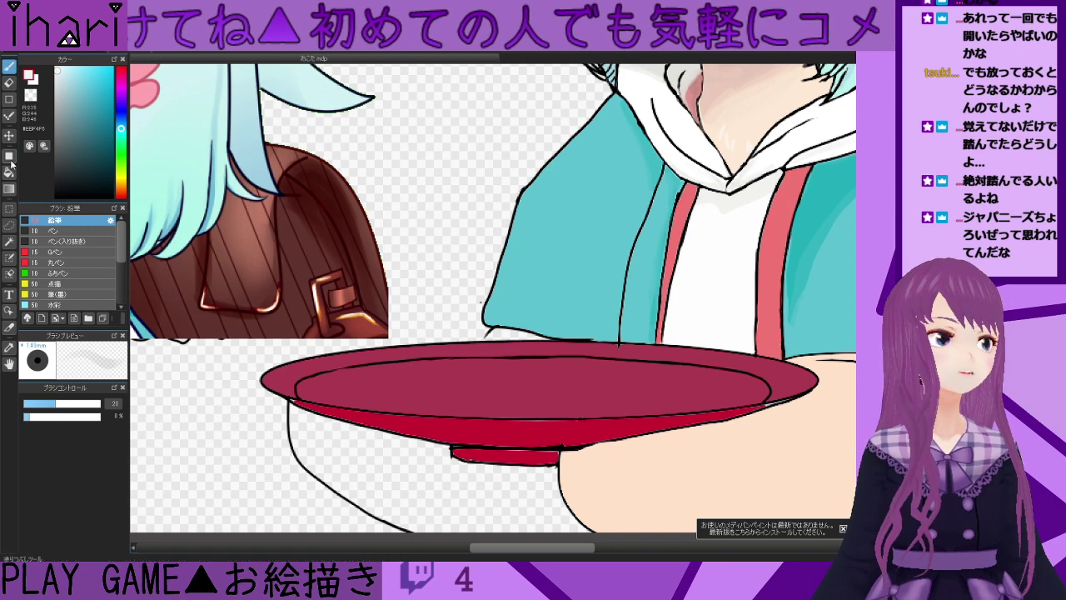
left_click(9, 242)
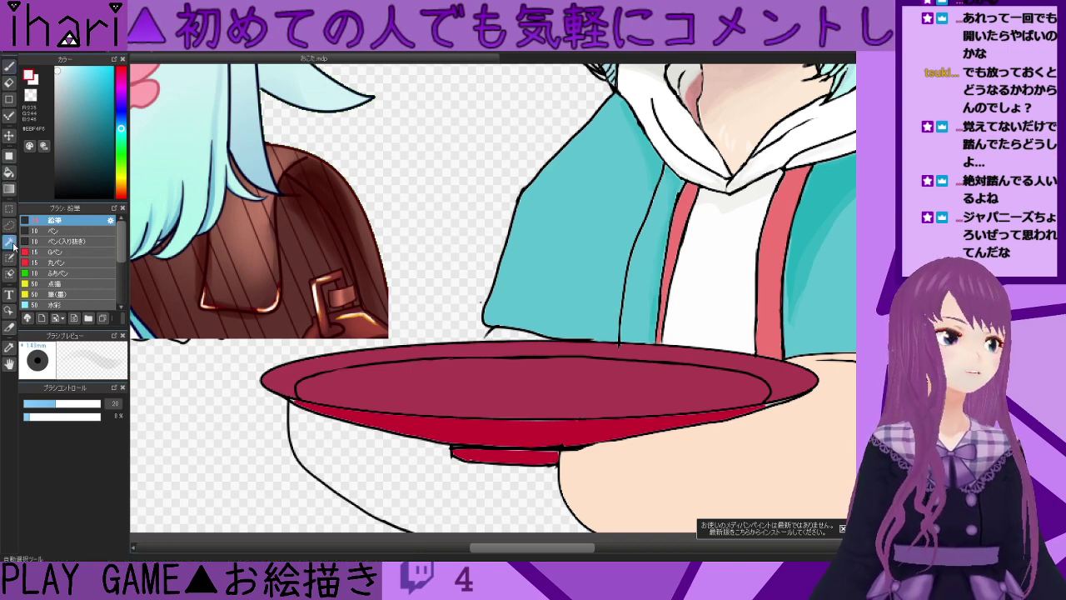
left_click(502, 376)
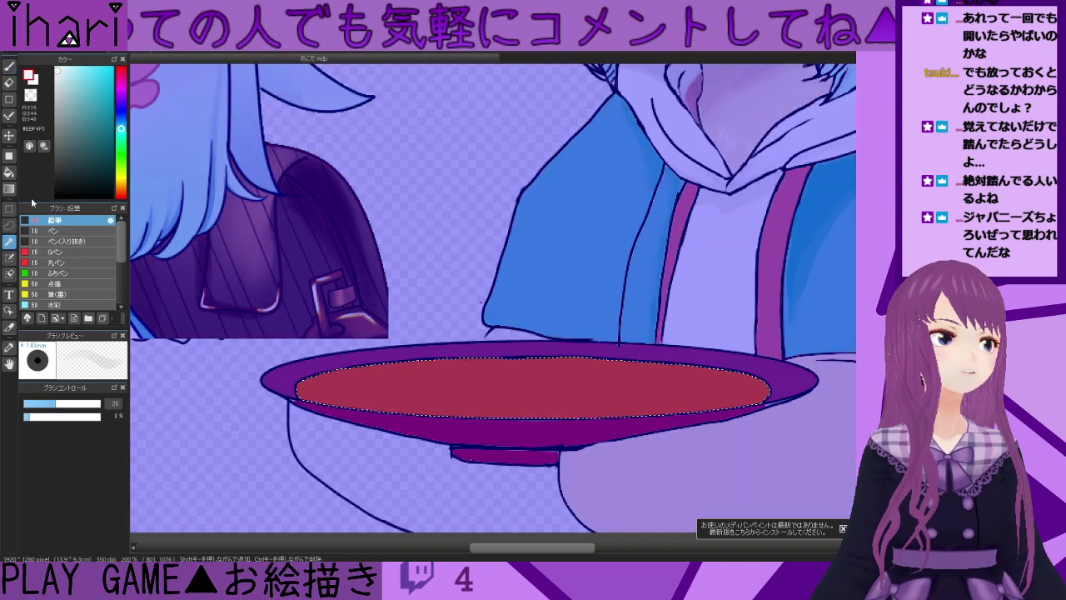
- Try broad pale pencil strokes at size 154 across the area inside the bowl's inner rim
left_click(9, 66)
key("ctrl+d")
left_click_drag(57, 404, 100, 404)
mouse_move(604, 417)
left_mouse_down()
mouse_move(576, 426)
mouse_move(619, 405)
mouse_move(707, 392)
left_mouse_up()
mouse_move(492, 393)
left_mouse_down()
mouse_move(273, 376)
mouse_move(776, 391)
left_mouse_up()
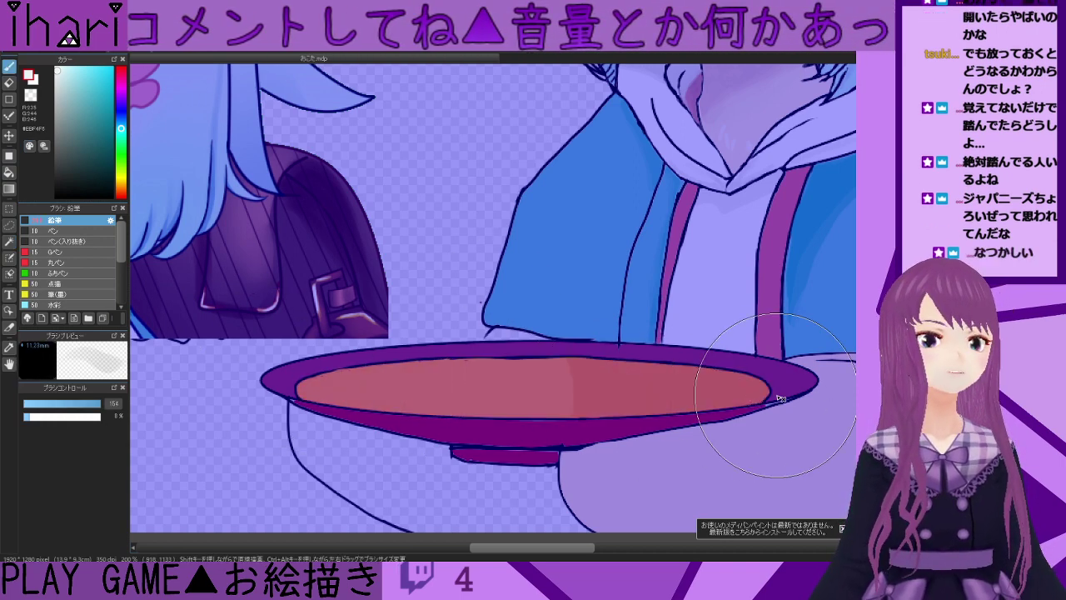
key("ctrl+z")
key("ctrl+z")
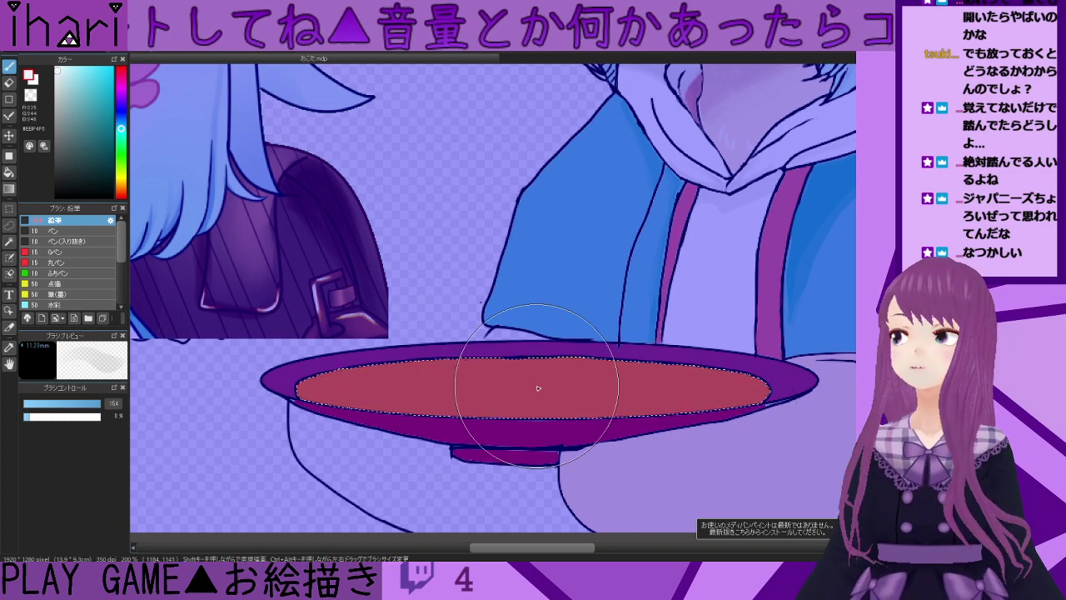
- Layer faint pale tones inside the bowl's inner rim, reducing the pencil size to 23
mouse_move(569, 381)
left_mouse_down()
mouse_move(367, 389)
mouse_move(741, 405)
mouse_move(592, 426)
mouse_move(326, 405)
mouse_move(516, 418)
mouse_move(336, 393)
mouse_move(321, 401)
mouse_move(442, 408)
mouse_move(335, 402)
mouse_move(375, 390)
mouse_move(488, 412)
mouse_move(318, 393)
mouse_move(469, 381)
mouse_move(567, 406)
mouse_move(444, 423)
mouse_move(429, 399)
mouse_move(531, 404)
mouse_move(453, 414)
mouse_move(321, 399)
mouse_move(310, 384)
mouse_move(522, 379)
mouse_move(582, 407)
mouse_move(498, 421)
mouse_move(347, 398)
mouse_move(412, 378)
mouse_move(529, 375)
mouse_move(625, 388)
mouse_move(611, 418)
mouse_move(534, 424)
mouse_move(603, 404)
mouse_move(580, 418)
mouse_move(374, 403)
mouse_move(360, 391)
mouse_move(567, 381)
mouse_move(596, 400)
mouse_move(548, 407)
mouse_move(616, 397)
mouse_move(605, 411)
mouse_move(462, 388)
mouse_move(561, 377)
mouse_move(688, 393)
mouse_move(659, 411)
mouse_move(600, 418)
mouse_move(683, 395)
mouse_move(598, 414)
mouse_move(626, 400)
mouse_move(686, 389)
mouse_move(691, 404)
mouse_move(485, 412)
mouse_move(321, 392)
mouse_move(456, 391)
mouse_move(360, 408)
mouse_move(423, 369)
mouse_move(440, 416)
mouse_move(330, 411)
left_mouse_up()
key("ctrl+z")
left_click(58, 403)
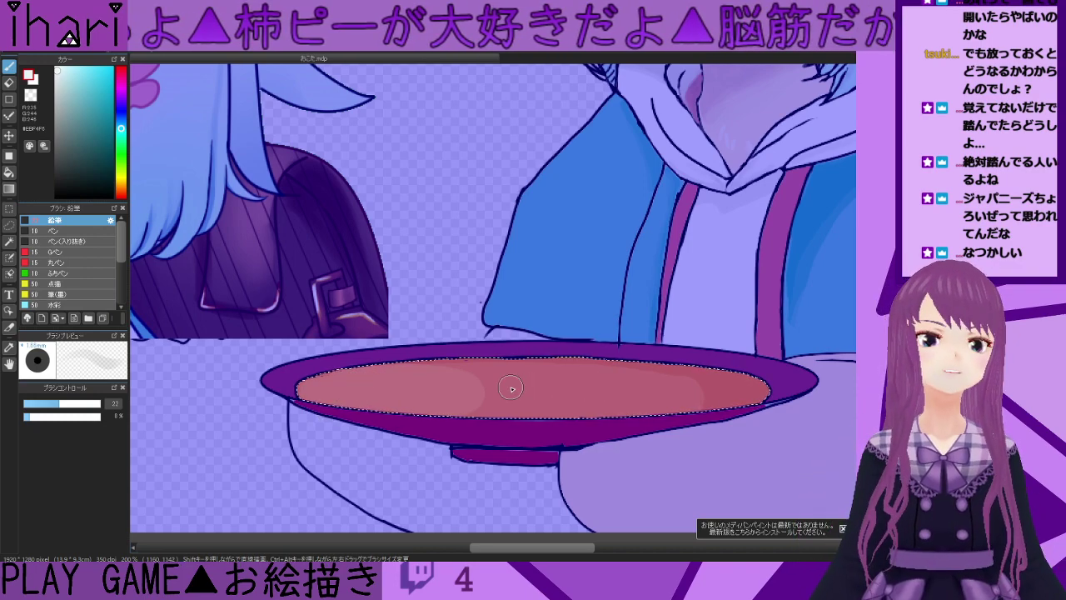
key("ctrl+d")
scroll(538, 390, "down", 2)
scroll(505, 373, "up", 1)
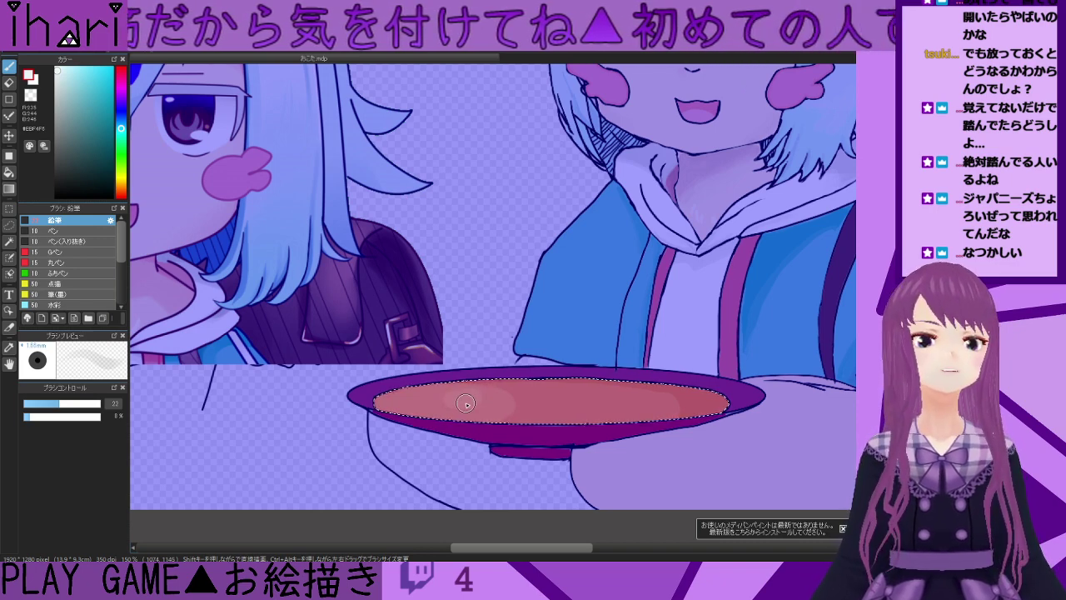
- Try a small pale highlight inside the bowl at pencil size 11.4, undo it and clear the selection
left_click(41, 403)
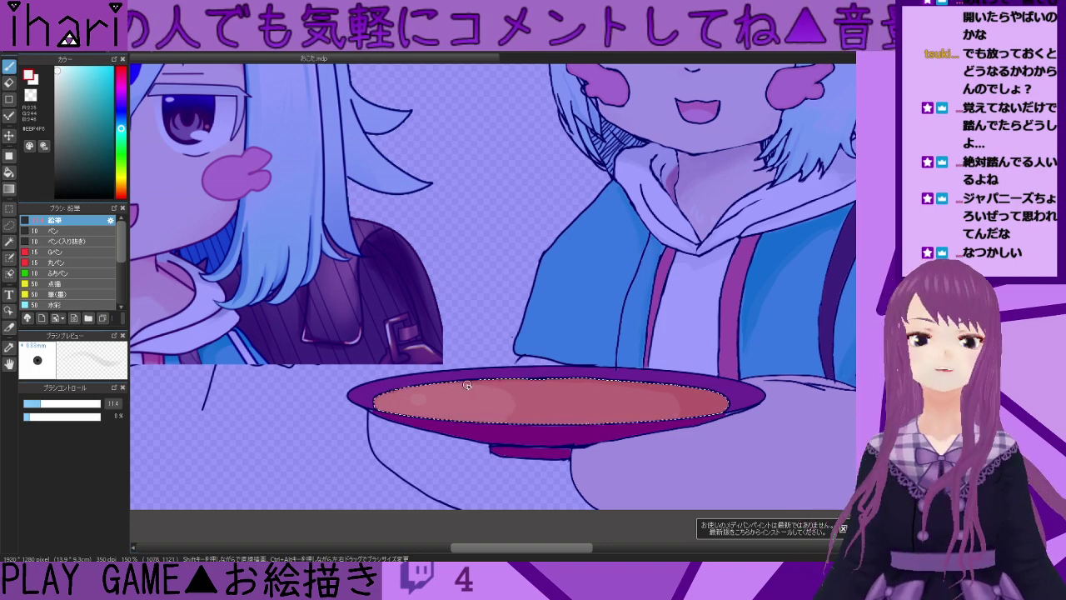
key("ctrl+d")
scroll(470, 384, "down", 1)
key("ctrl+z")
key("ctrl+d")
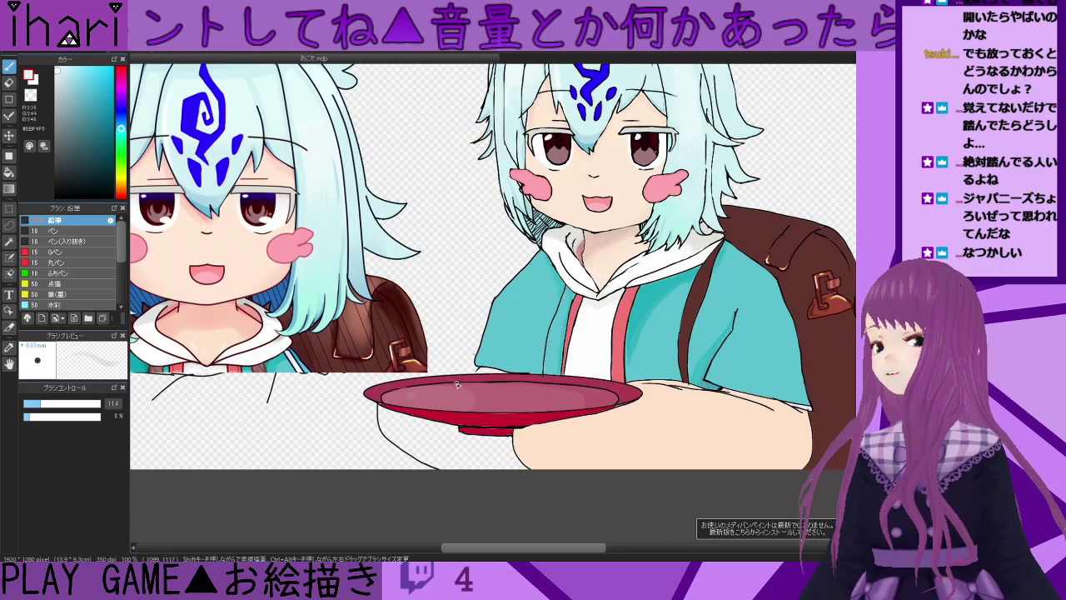
scroll(457, 384, "down", 1)
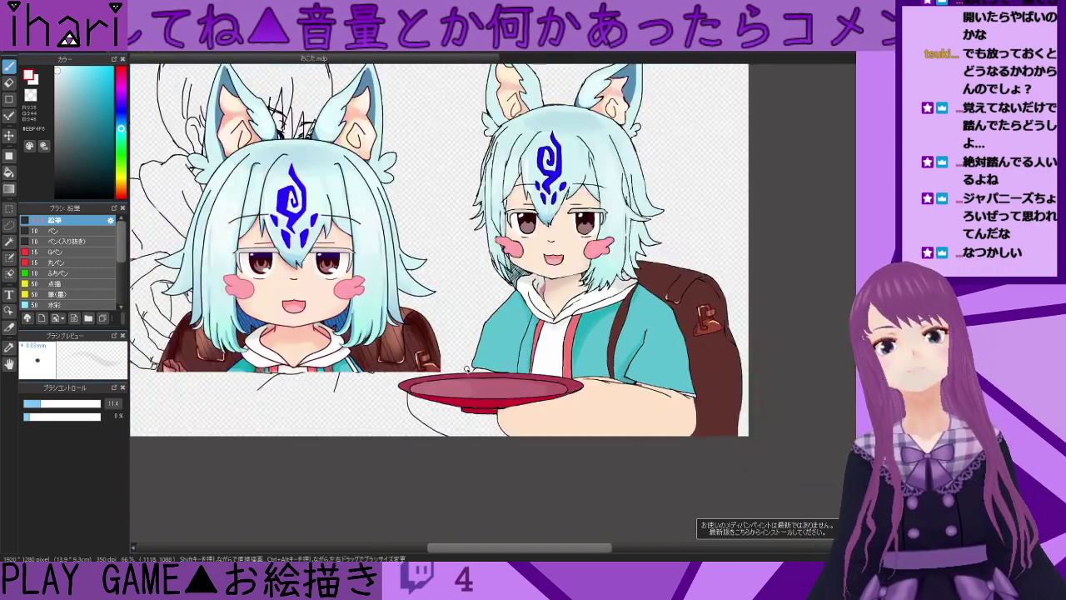
scroll(457, 364, "down", 1)
scroll(458, 364, "up", 3)
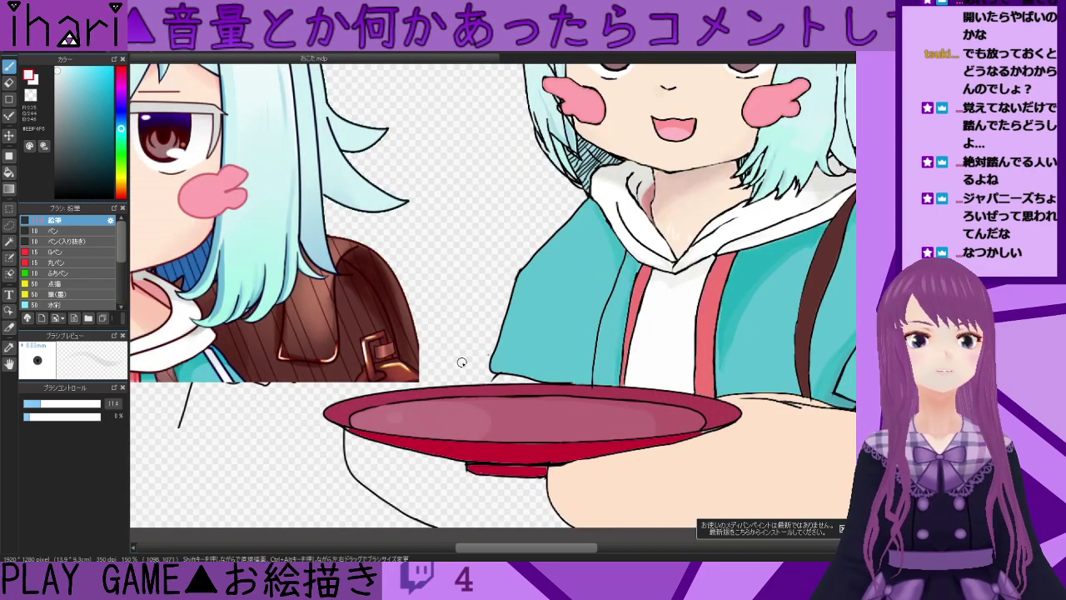
key("ctrl+z")
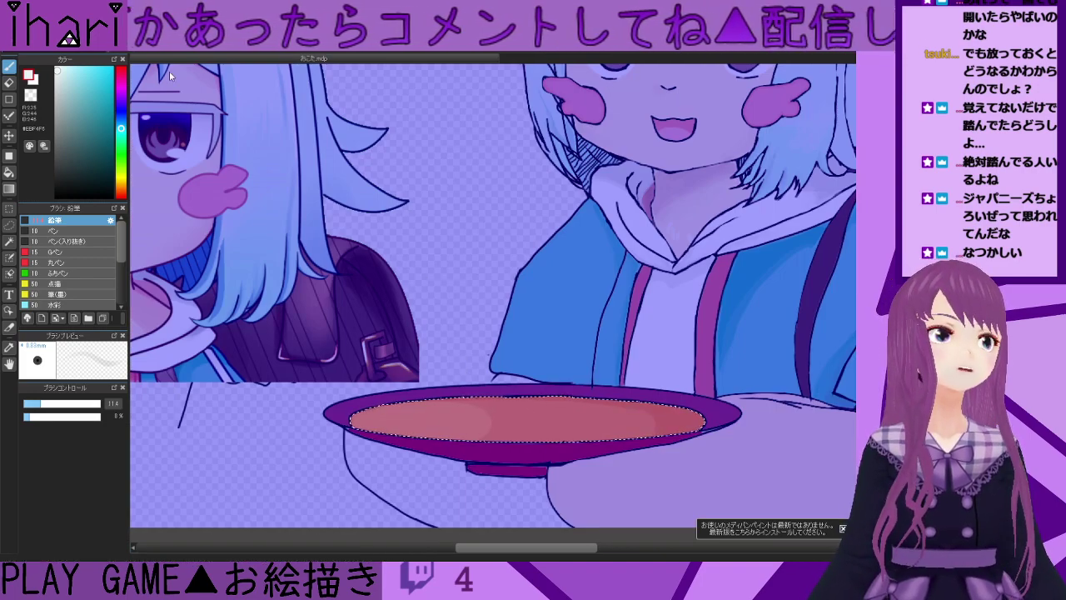
key("ctrl+d")
scroll(276, 302, "down", 1)
scroll(275, 305, "down", 1)
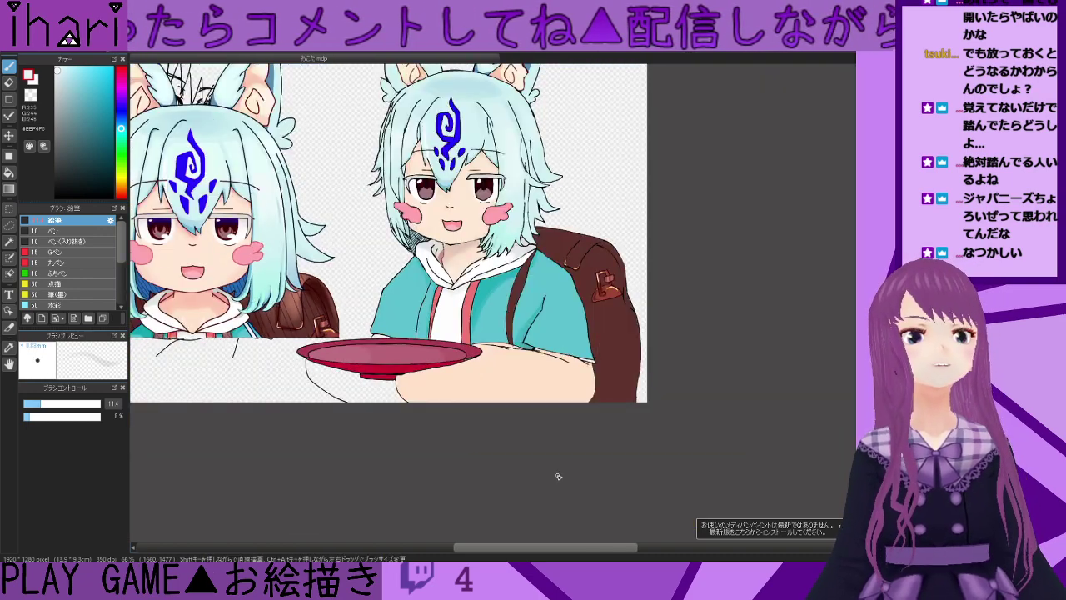
- Sample the bowl's red and fill the gap at the right end of its underside with a 2.3 pencil at 100% opacity
left_click_drag(536, 550, 487, 549)
scroll(481, 356, "down", 1)
scroll(482, 348, "up", 3)
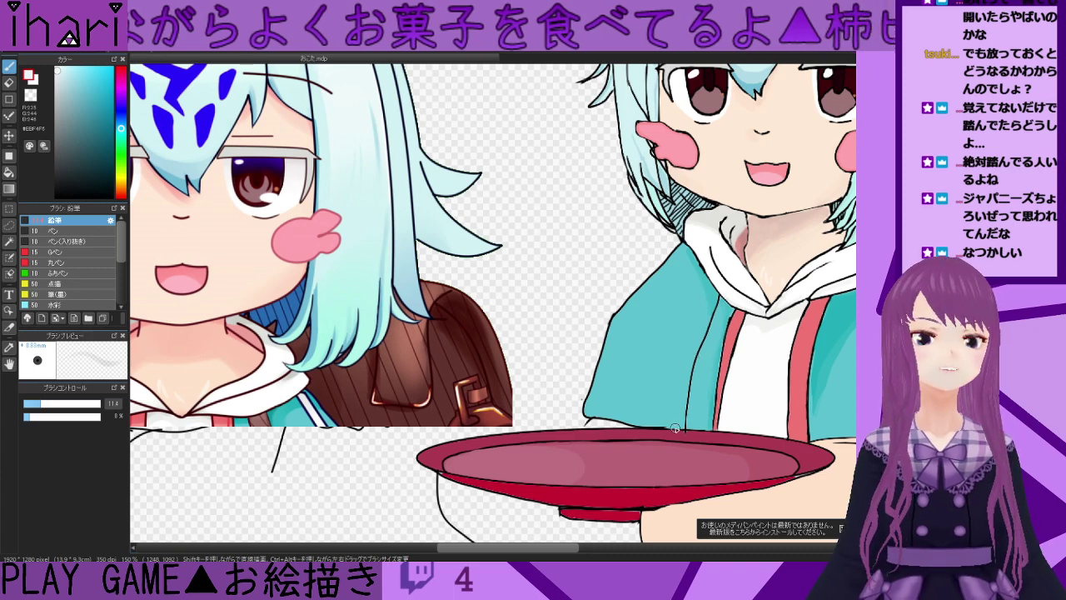
scroll(830, 479, "down", 2)
scroll(797, 428, "up", 5)
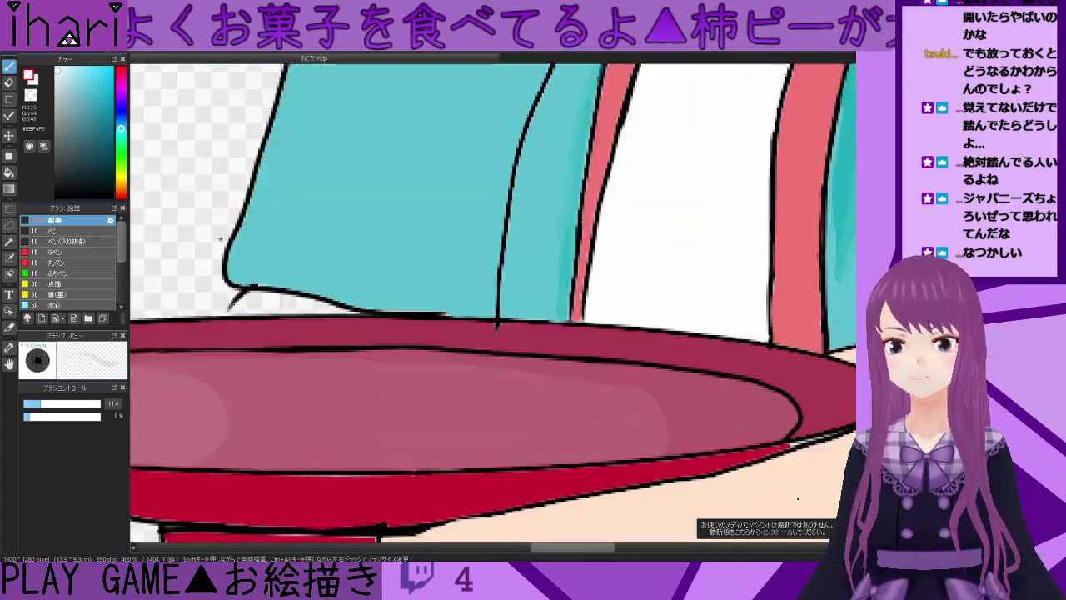
left_click(433, 515, "alt")
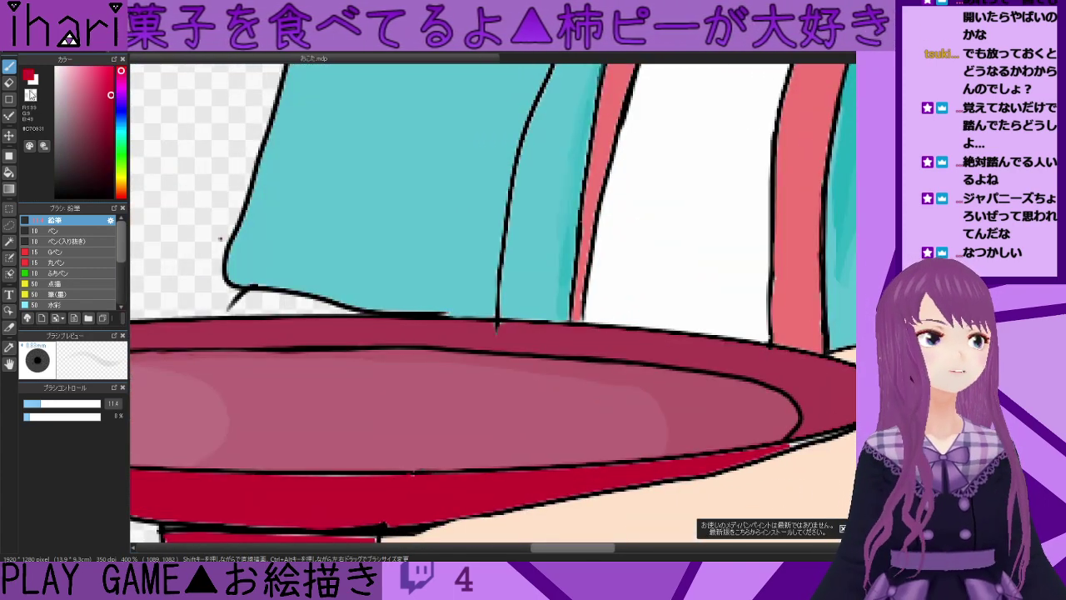
left_click_drag(53, 416, 101, 417)
left_click_drag(37, 404, 24, 404)
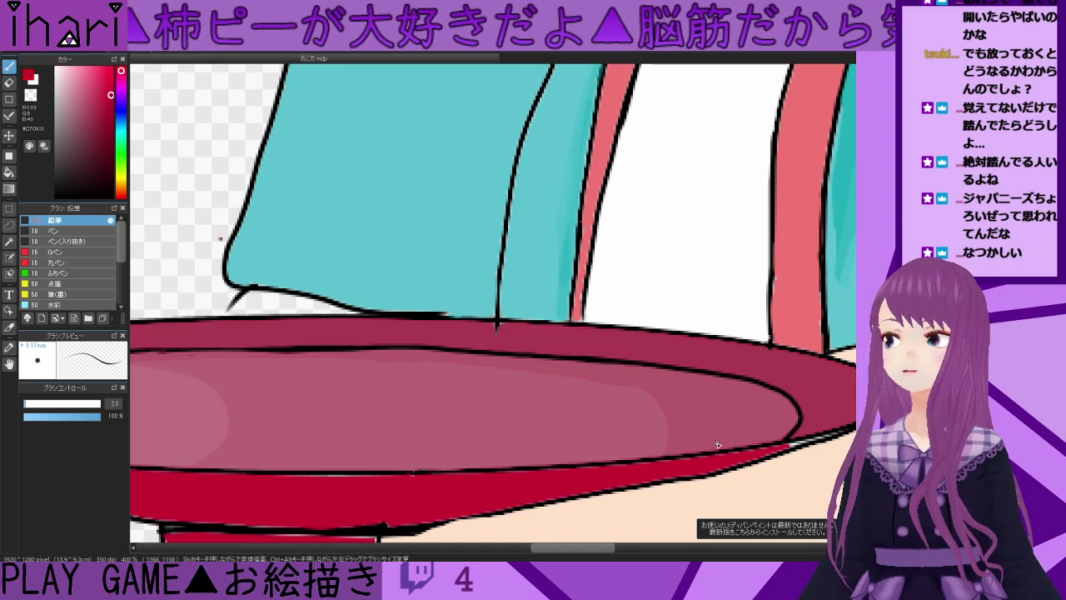
left_click_drag(601, 550, 630, 552)
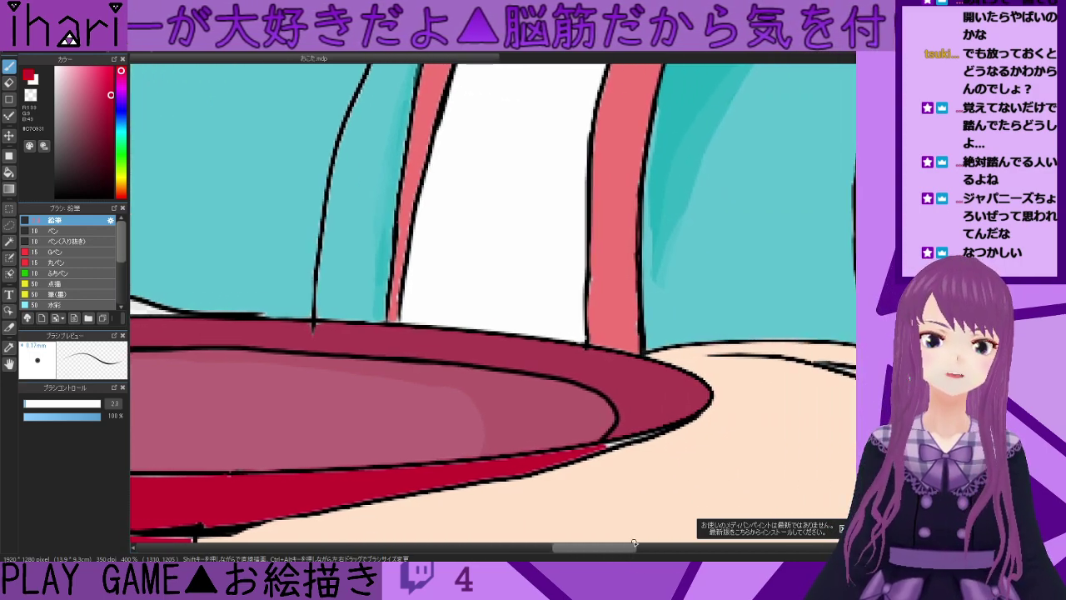
scroll(568, 475, "up", 4)
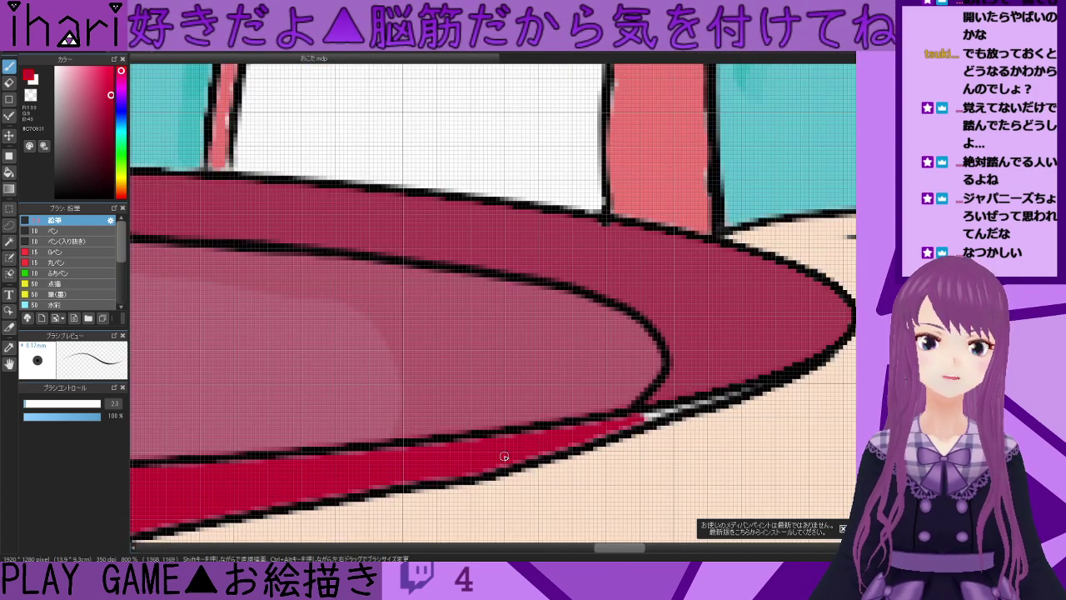
left_click_drag(584, 440, 733, 392)
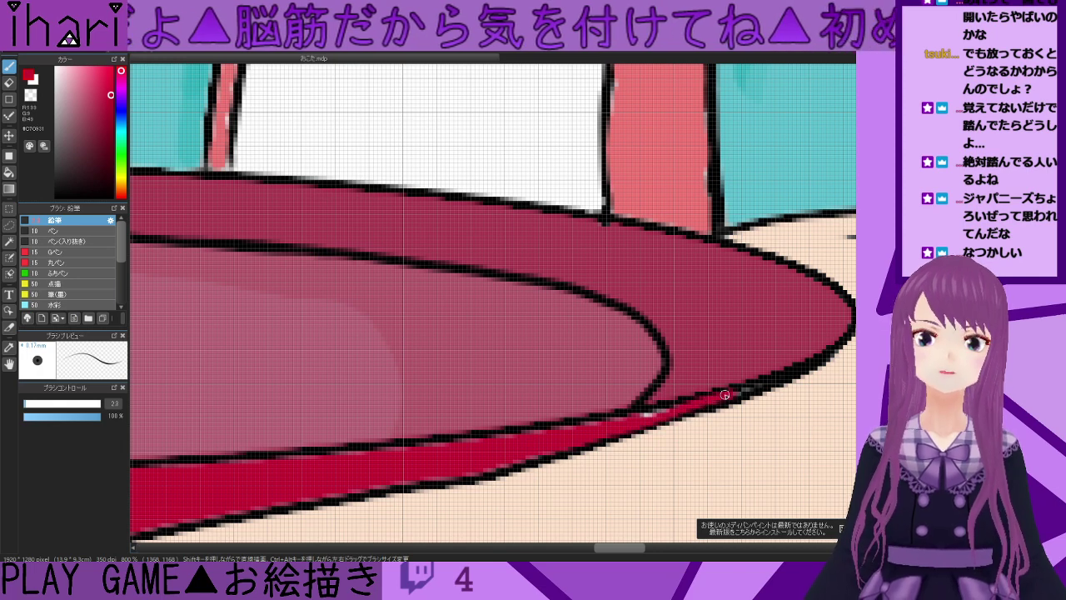
mouse_move(665, 407)
left_mouse_down()
mouse_move(633, 417)
mouse_move(658, 416)
left_mouse_up()
- Redraw the dark line between rim and underside at the bowl's right end in the sampled outline colour, and sample the rim's red
left_click(759, 384, "alt")
left_click_drag(759, 385, 653, 406)
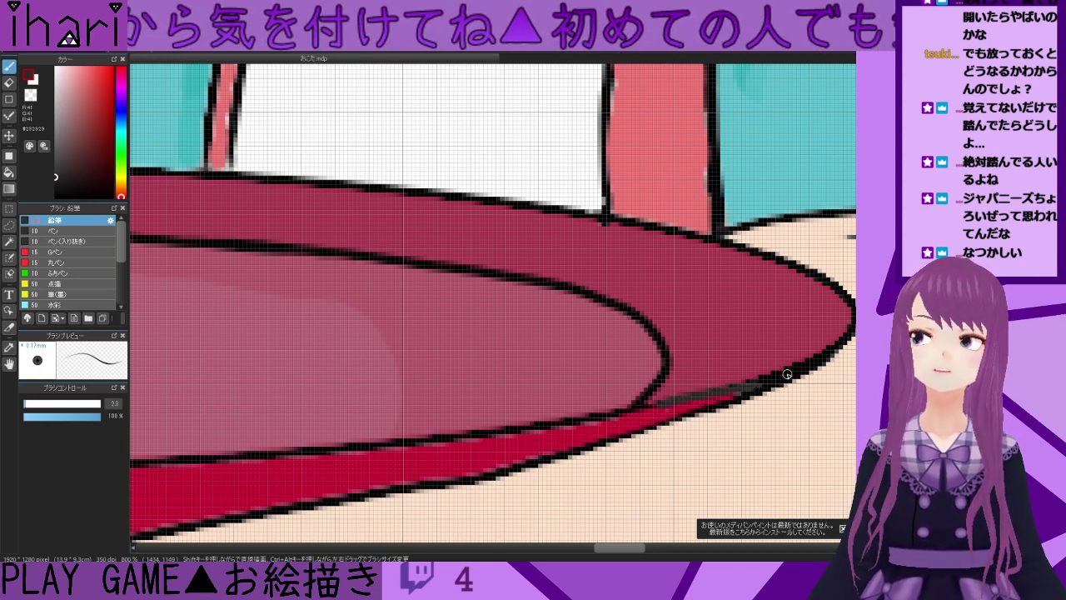
mouse_move(769, 379)
left_mouse_down()
mouse_move(469, 446)
mouse_move(579, 436)
mouse_move(598, 425)
mouse_move(494, 434)
mouse_move(782, 372)
mouse_move(734, 396)
mouse_move(765, 359)
mouse_move(651, 403)
left_mouse_up()
key("ctrl+z")
left_click(766, 360, "alt")
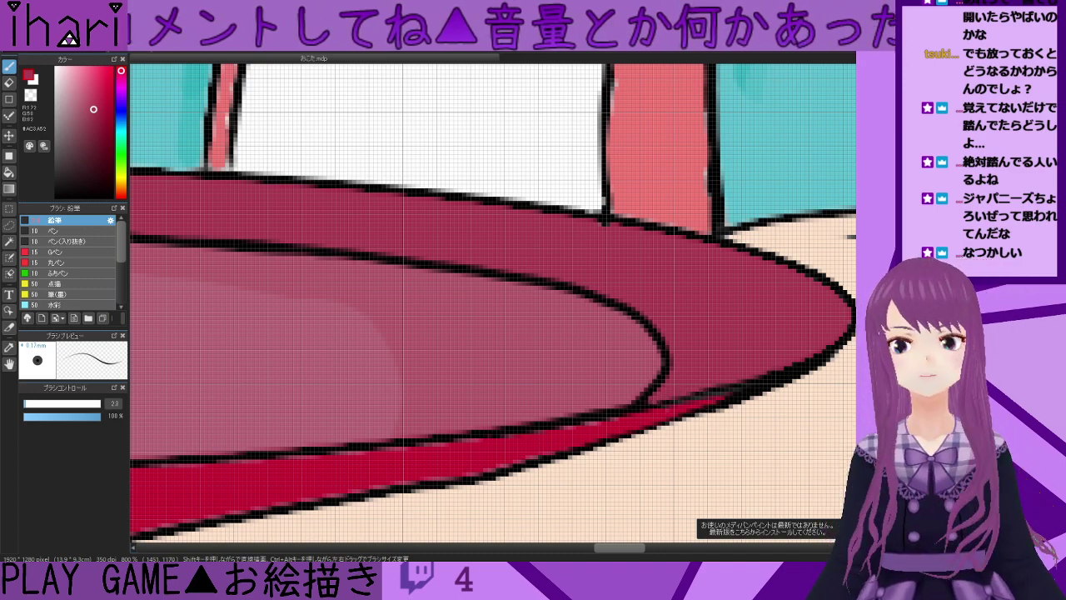
- Cover the pale gaps along the upper edge of the bowl's underside with its bright red
scroll(739, 480, "down", 2)
left_click_drag(619, 549, 586, 549)
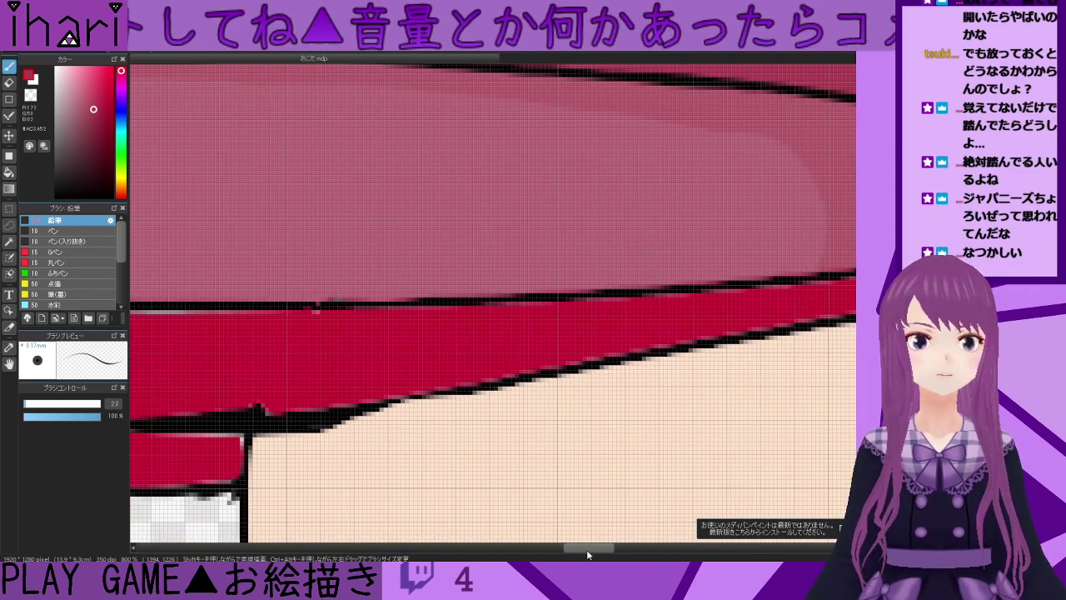
scroll(353, 369, "up", 1)
scroll(464, 472, "down", 1)
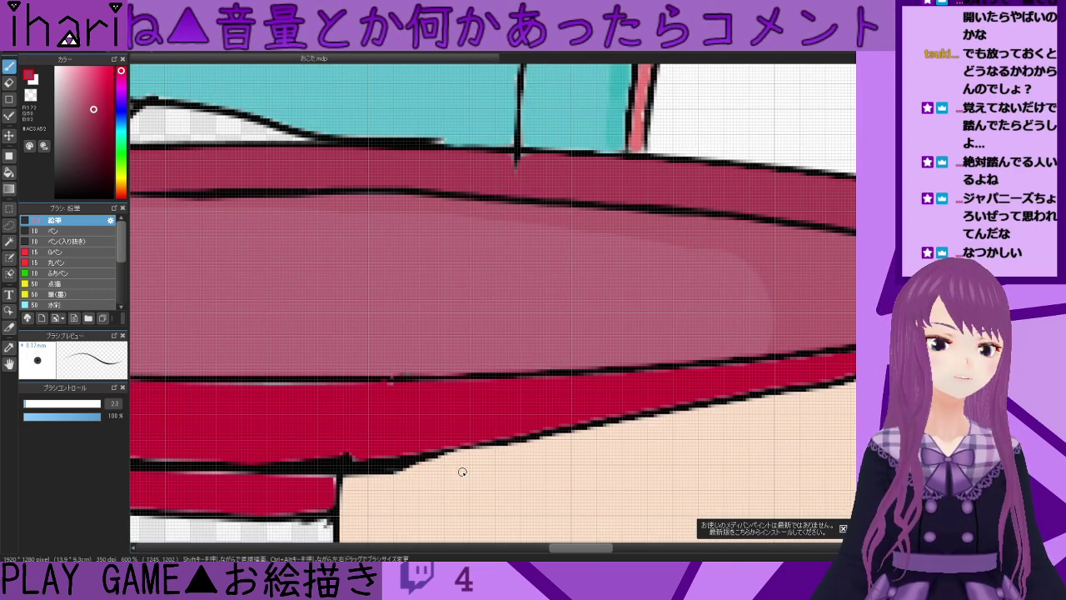
left_click_drag(581, 548, 540, 546)
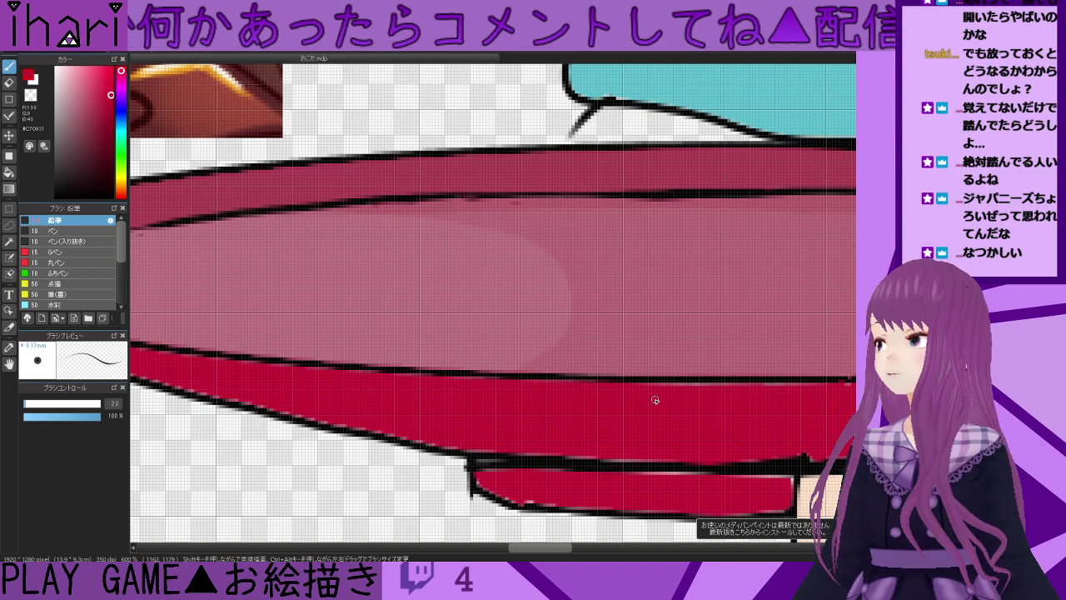
scroll(655, 400, "down", 1)
scroll(711, 428, "up", 2)
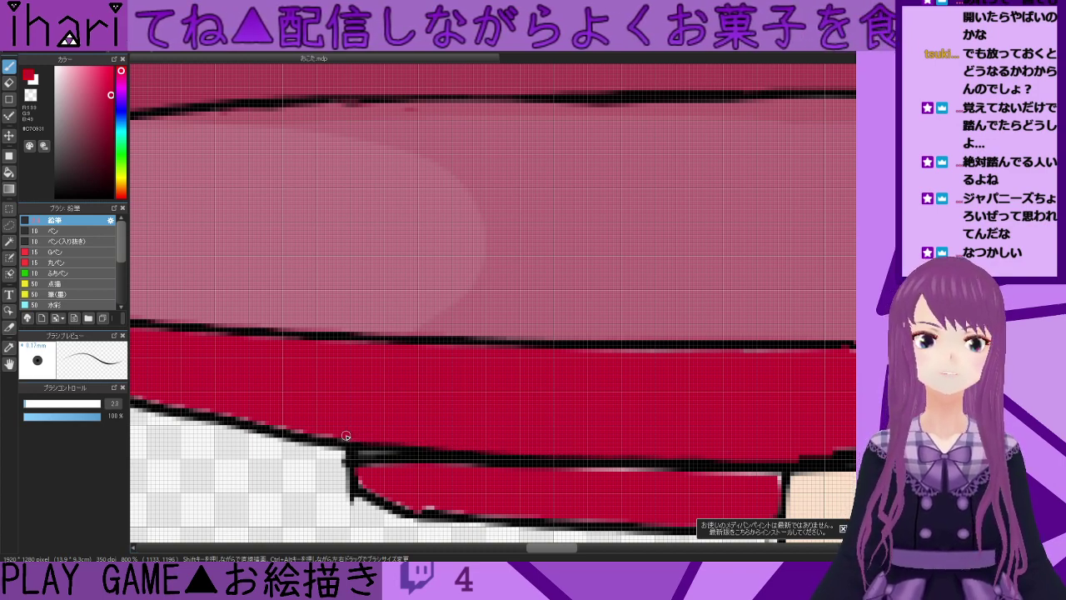
left_click_drag(558, 547, 523, 553)
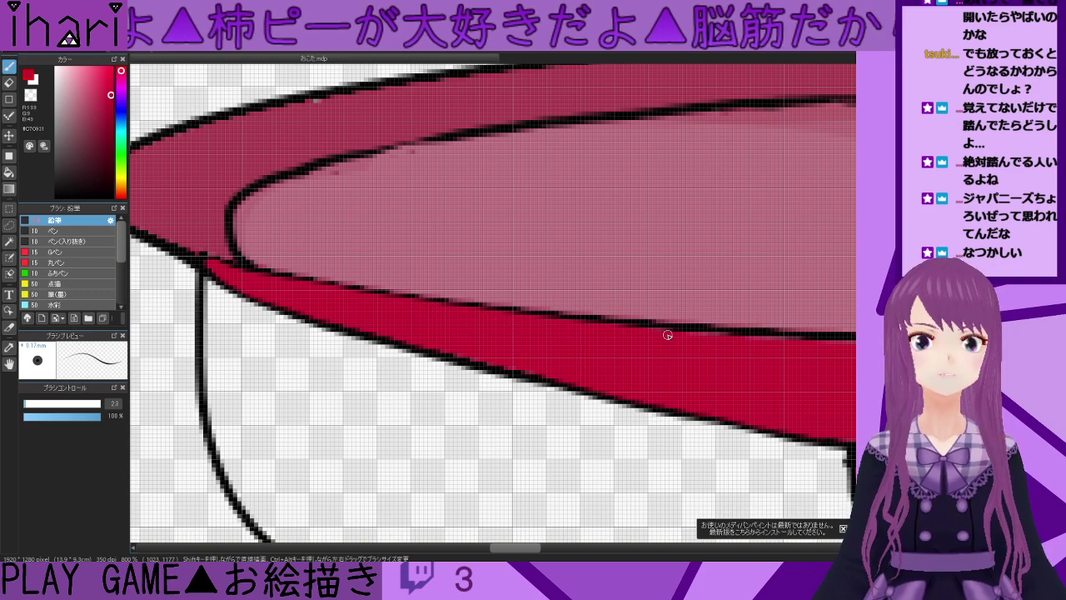
left_click_drag(531, 548, 576, 550)
left_click_drag(464, 352, 754, 350)
scroll(485, 416, "down", 2)
scroll(708, 431, "down", 4)
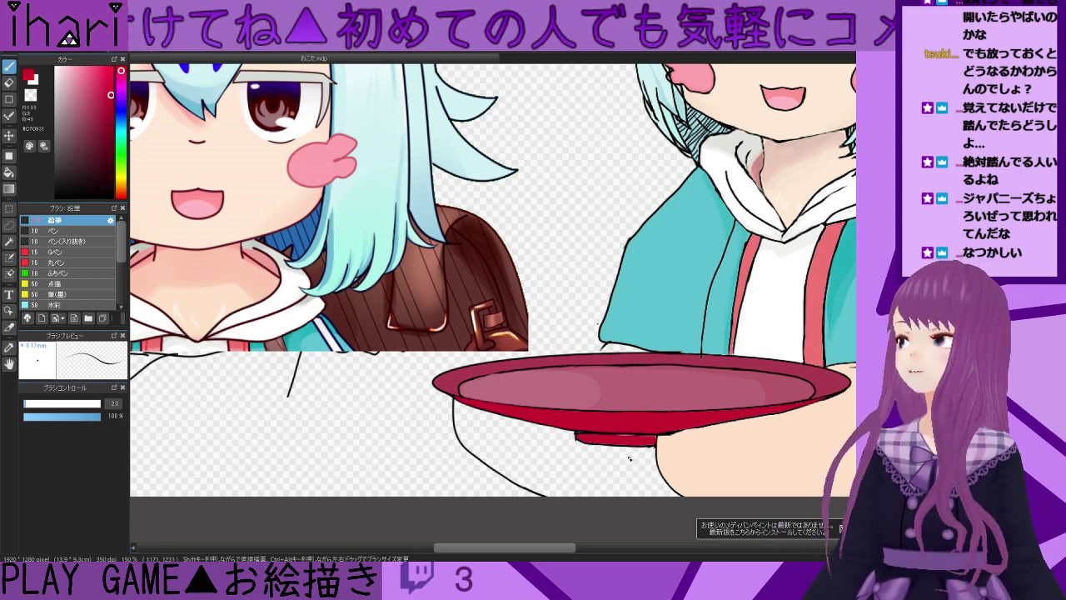
- Paint the pale gaps around the inside edge of the bowl's foot in the same red
left_click_drag(603, 462, 603, 389)
scroll(608, 387, "down", 1)
scroll(603, 389, "up", 2)
scroll(604, 389, "up", 3)
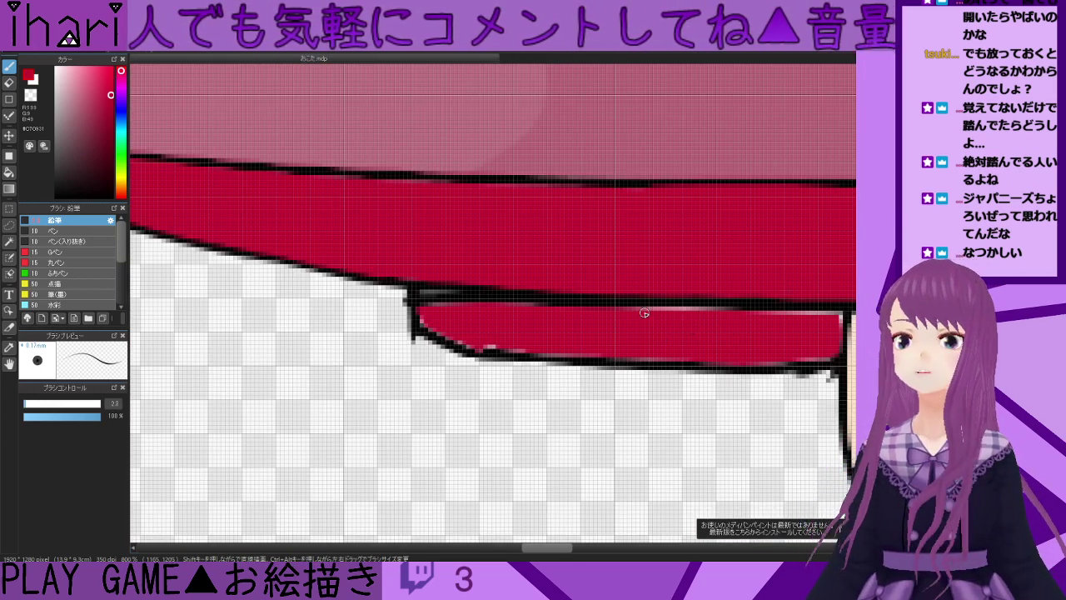
left_click_drag(634, 311, 835, 315)
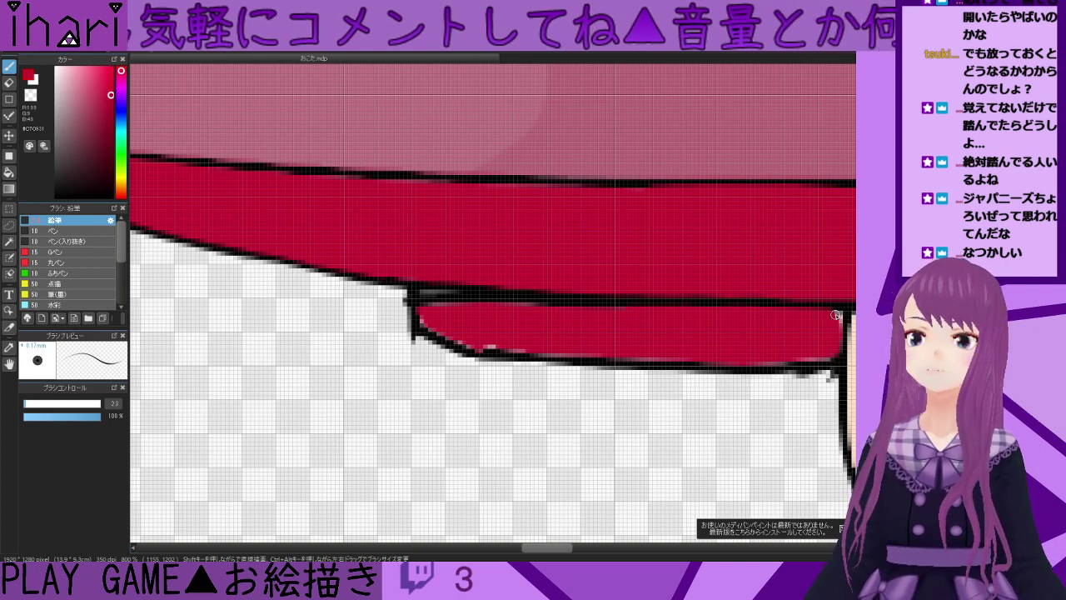
mouse_move(830, 355)
left_mouse_down()
mouse_move(470, 347)
mouse_move(426, 324)
mouse_move(418, 306)
mouse_move(424, 296)
mouse_move(469, 309)
mouse_move(427, 299)
left_mouse_up()
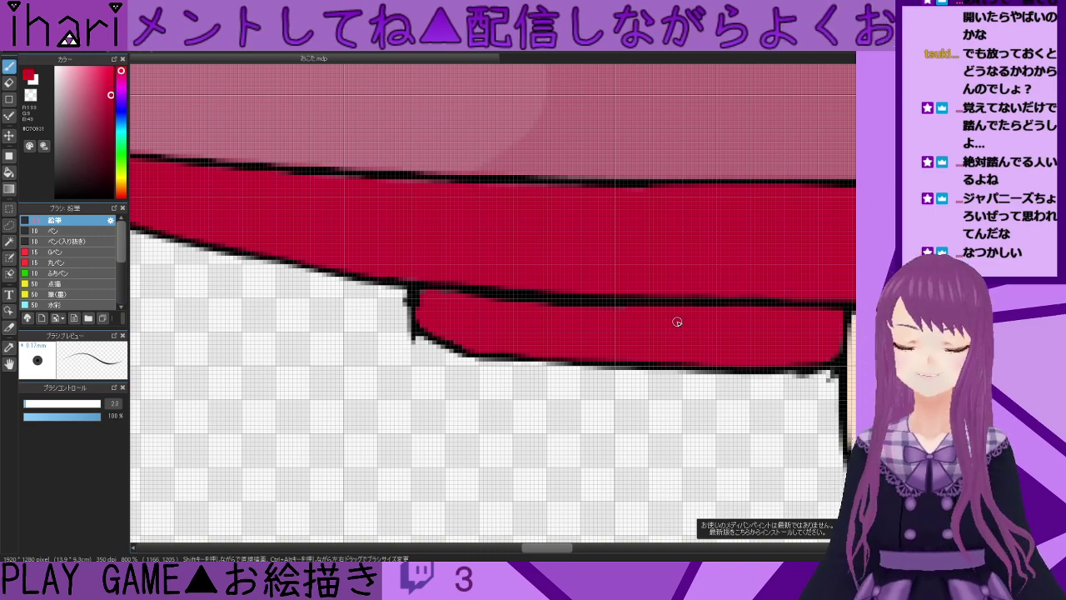
- Set the colour to black and erase the stray line fragments beneath the right end of the bowl's foot
key("e")
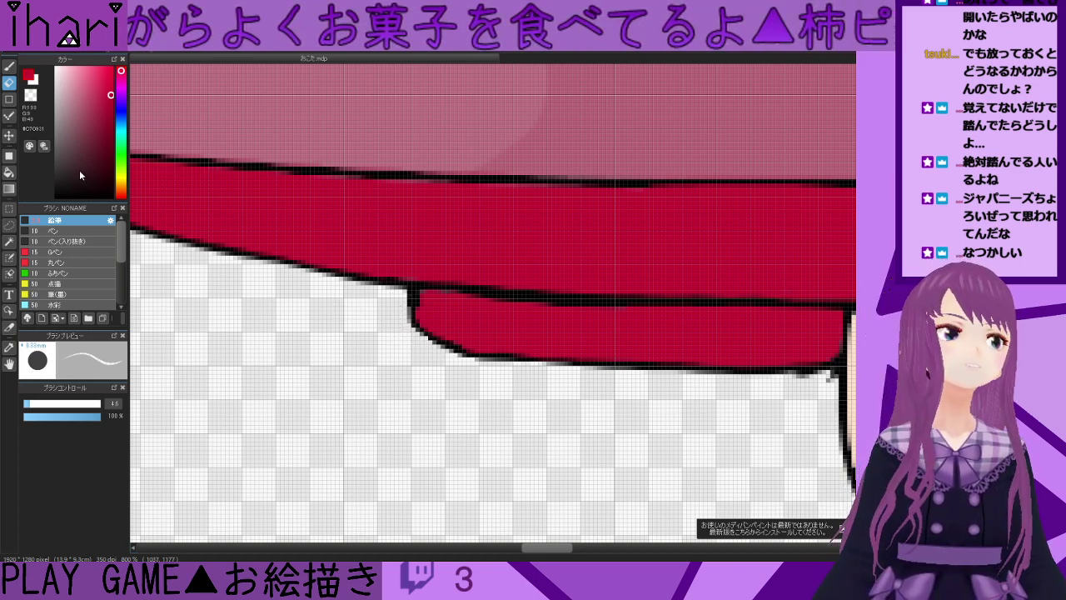
left_click_drag(81, 171, 40, 211)
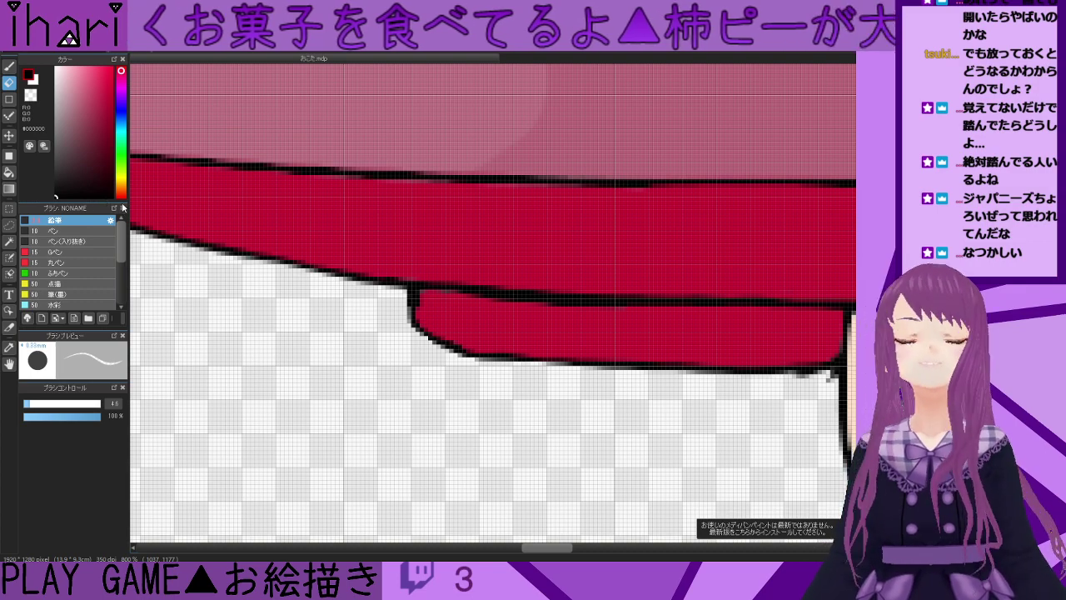
left_click(9, 66)
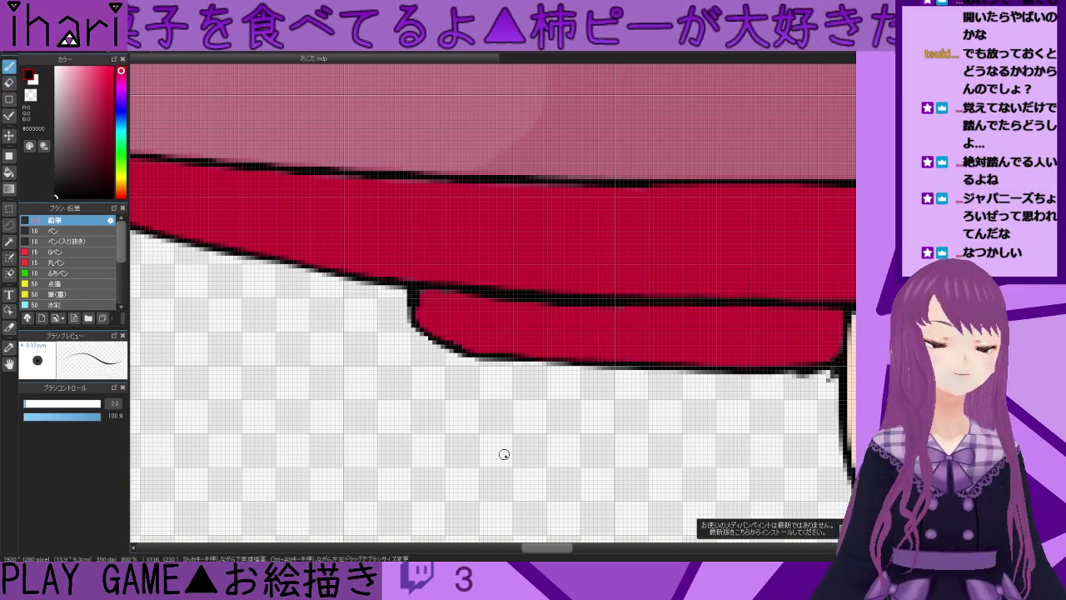
scroll(653, 496, "down", 3)
scroll(676, 470, "up", 3)
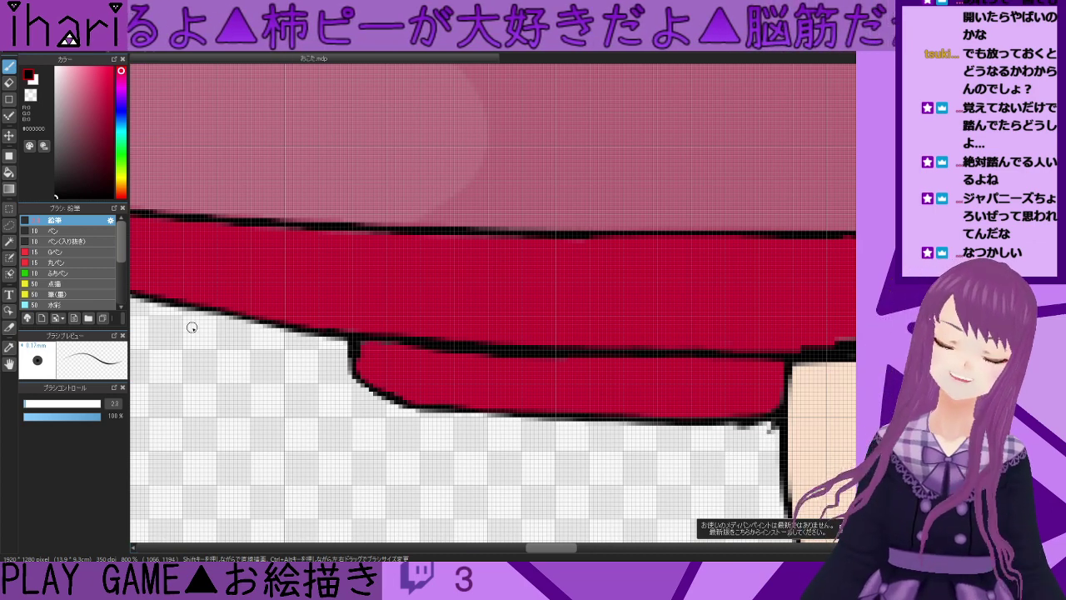
left_click(10, 82)
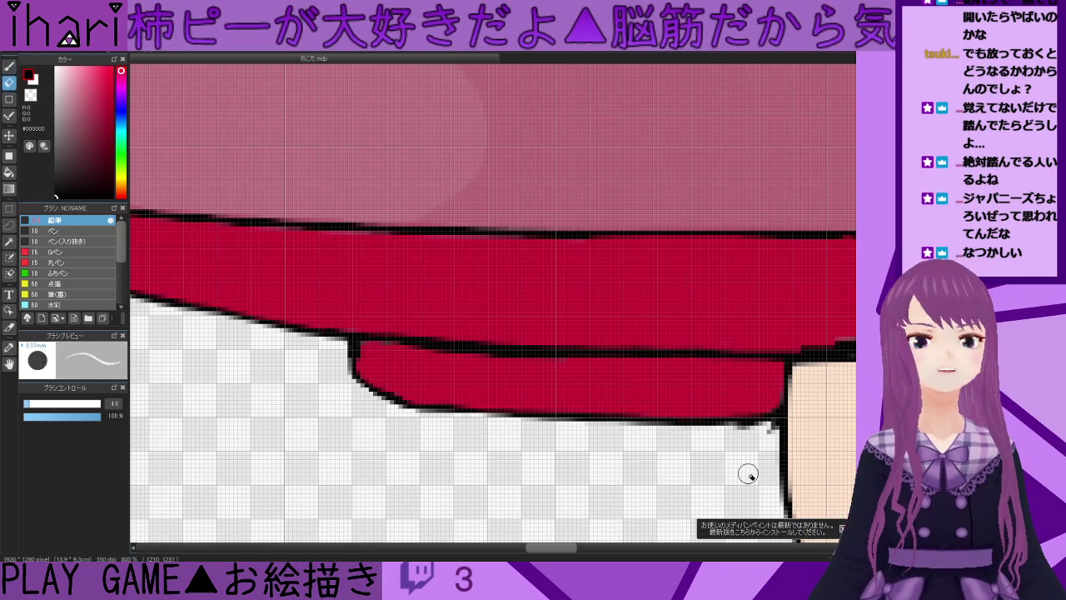
left_click_drag(764, 431, 625, 434)
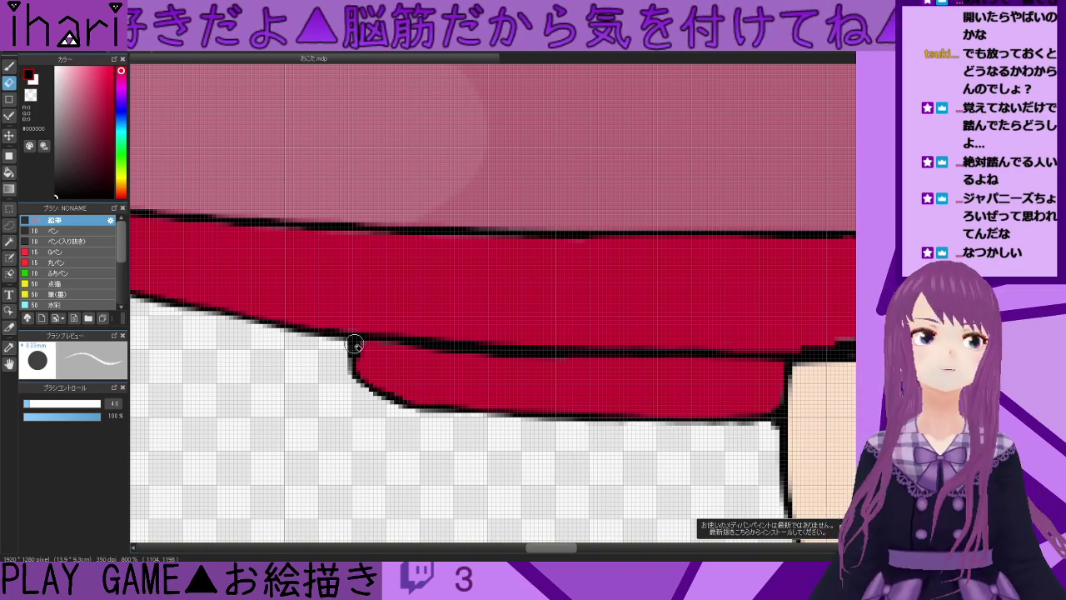
left_click(10, 68)
scroll(336, 293, "down", 3)
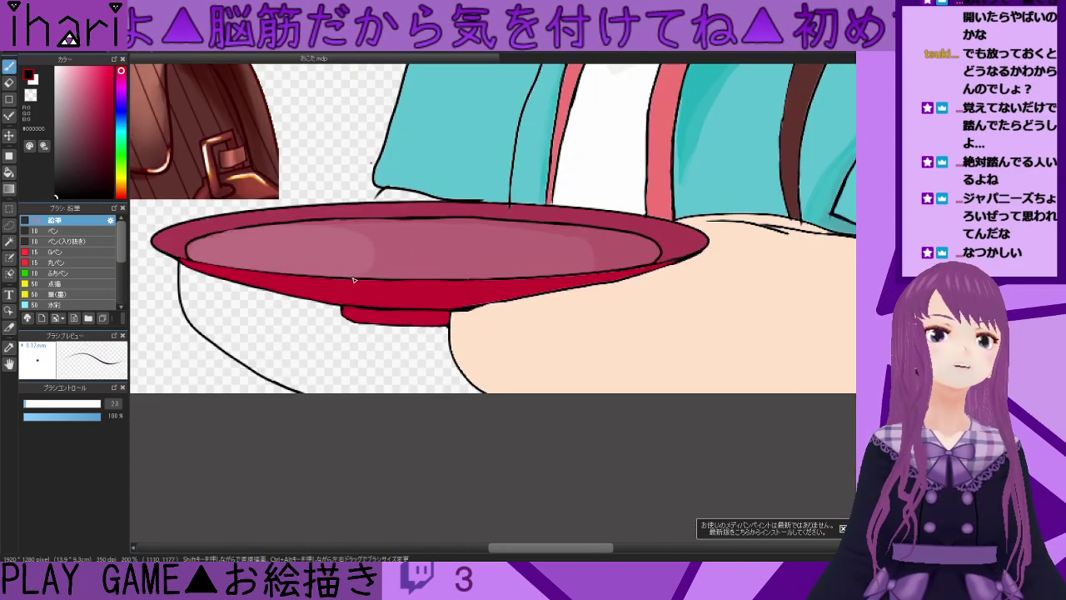
- Check the bowl's underside and right end for remaining gaps, sampling its bright red
scroll(364, 271, "up", 5)
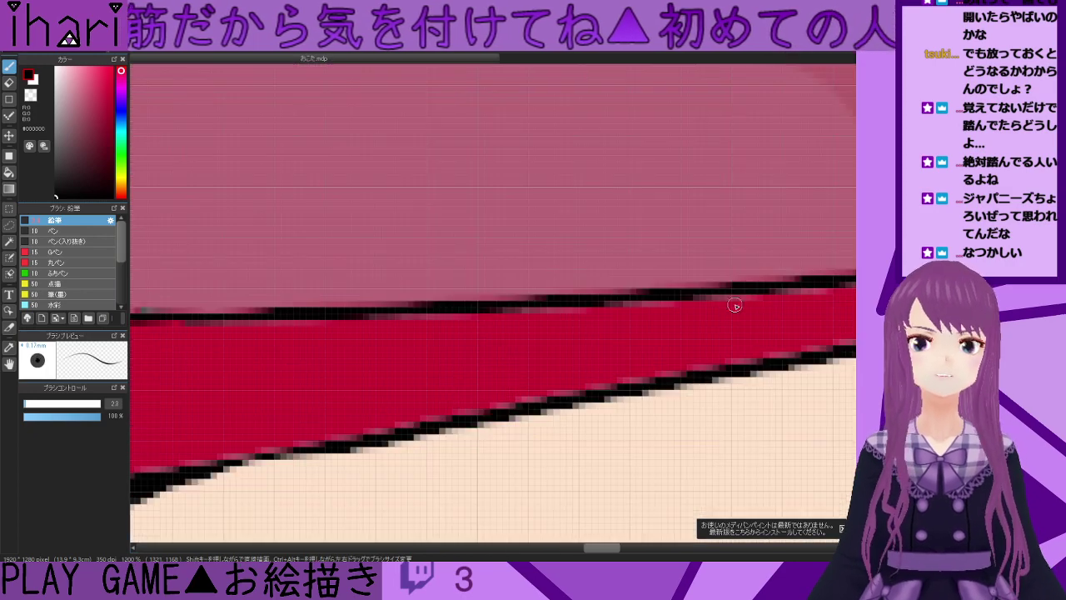
left_click_drag(590, 559, 624, 558)
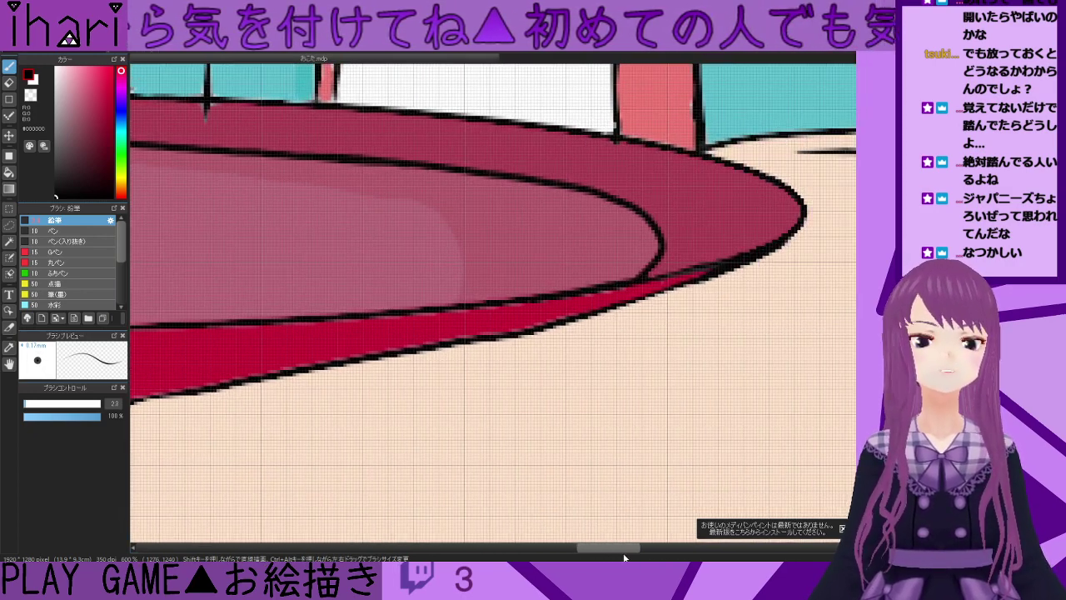
left_click(471, 327, "alt")
scroll(501, 321, "down", 5)
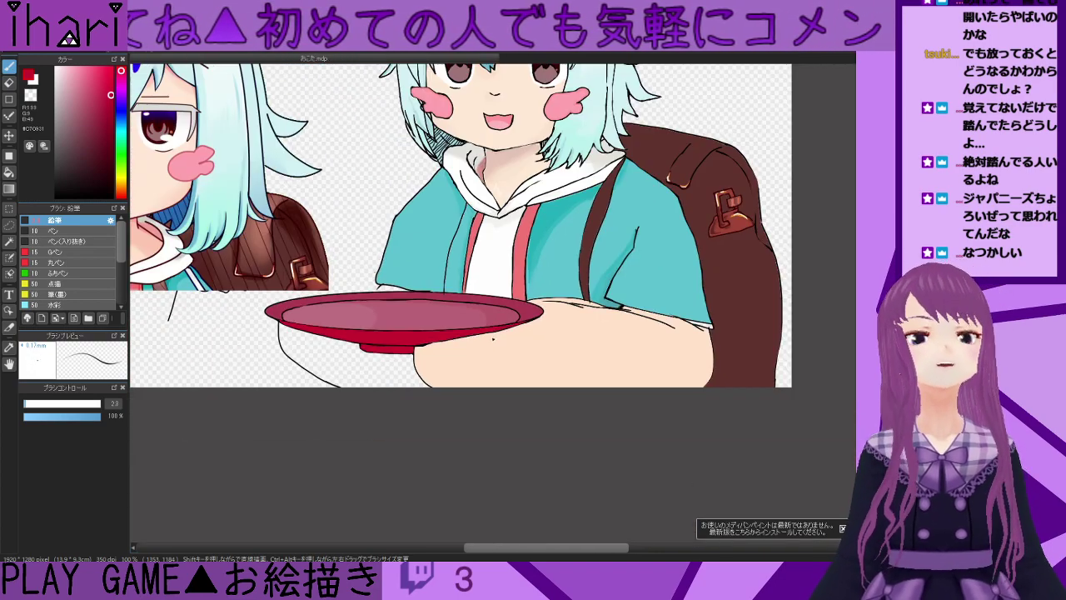
left_click_drag(613, 550, 585, 553)
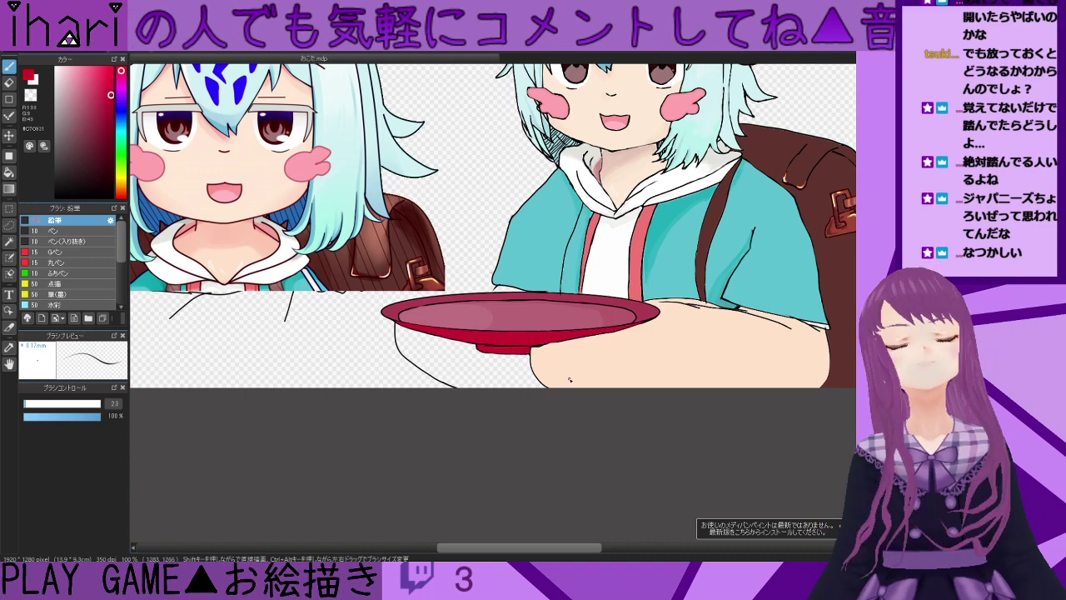
scroll(549, 383, "down", 1)
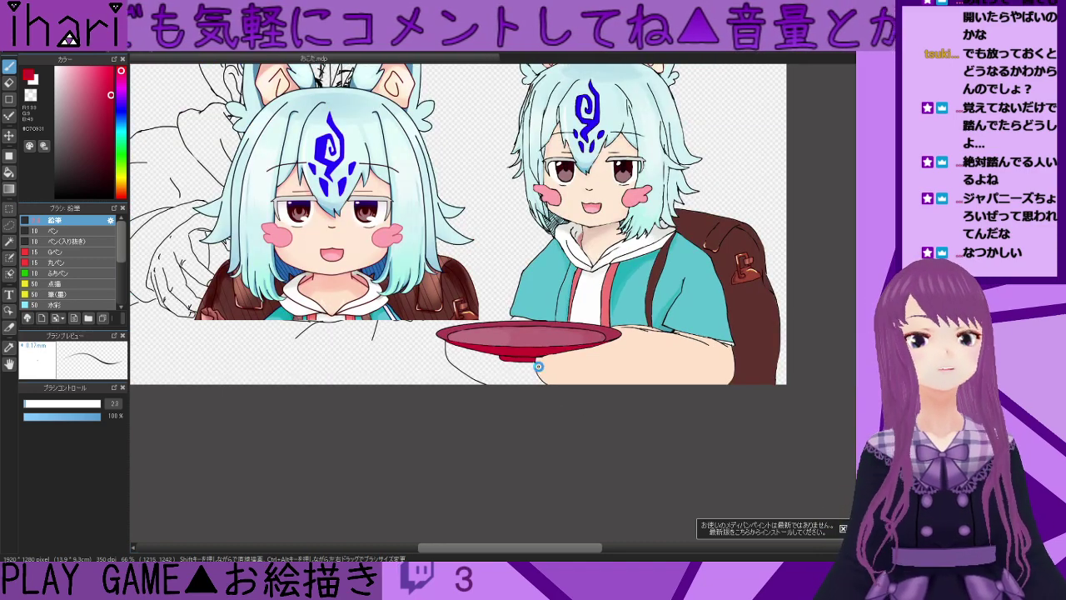
scroll(502, 338, "up", 1)
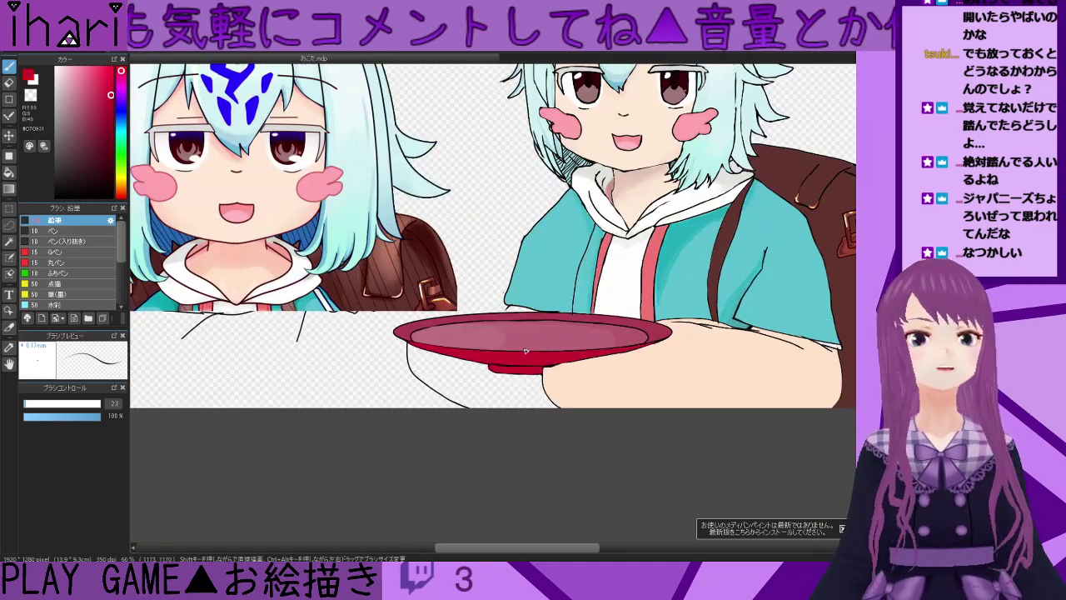
- Fill the unpainted hand beneath the bowl's left half with the skin colour sampled from the other arm
left_click(9, 81)
left_click(10, 172)
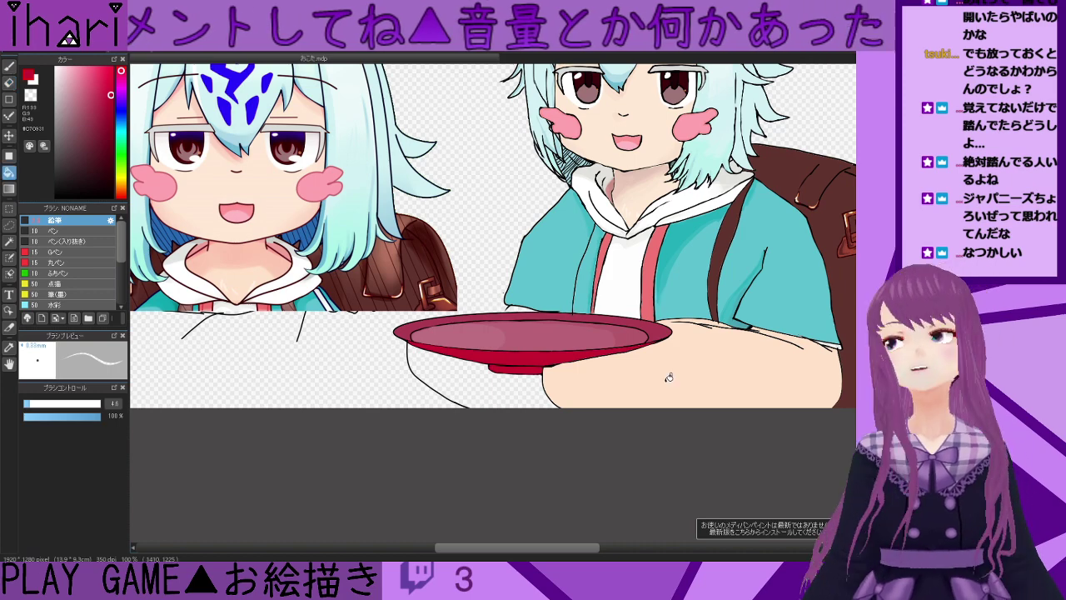
left_click(760, 371, "alt")
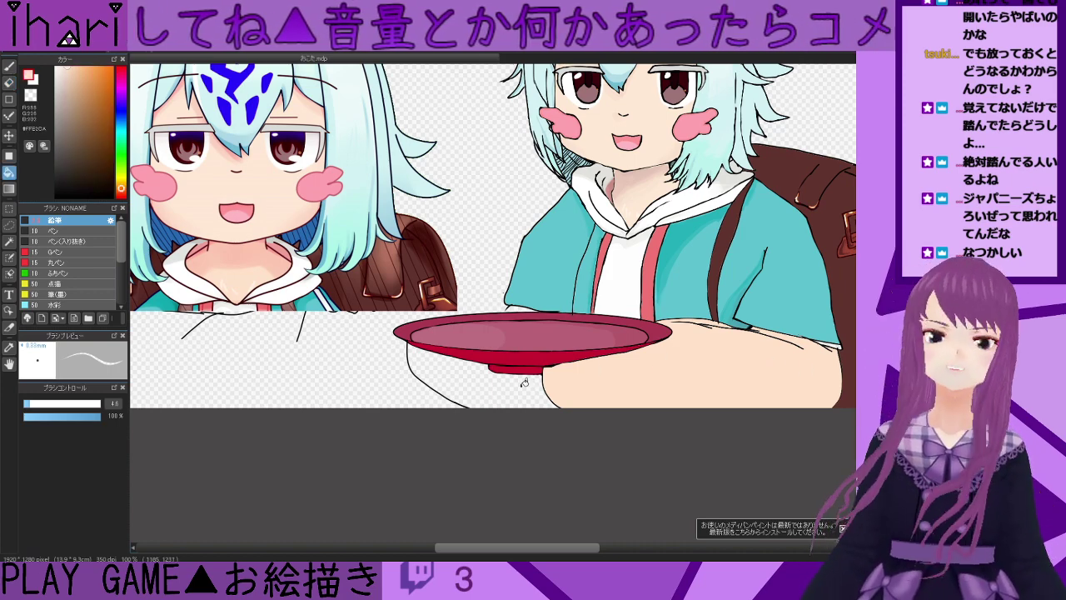
left_click(522, 384)
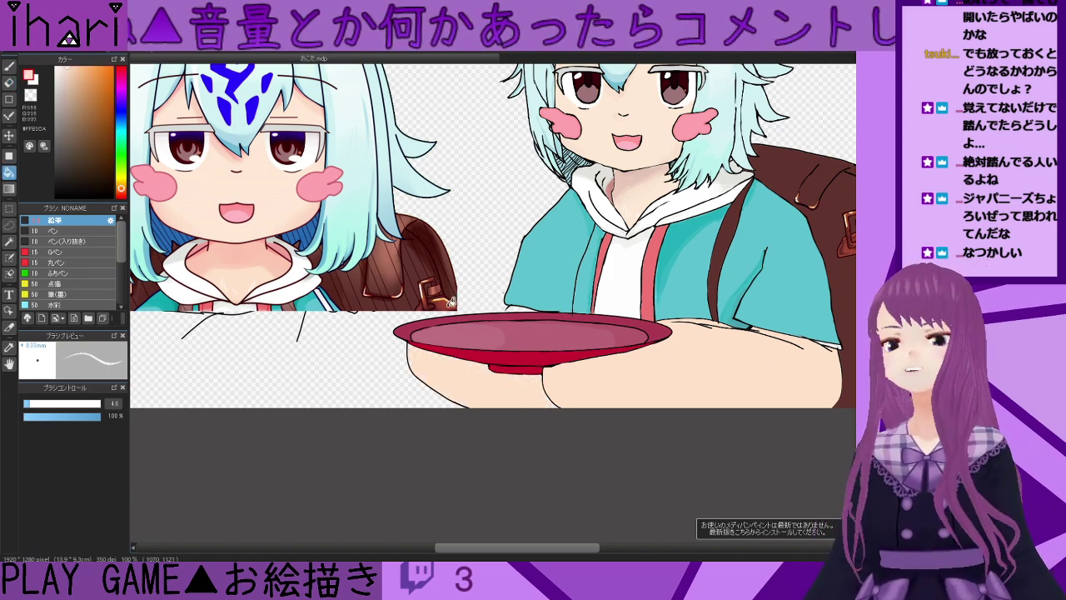
- Set the brush to black and close the outline gap between the left sleeve's lower corner and the bowl's rim
left_click(10, 65)
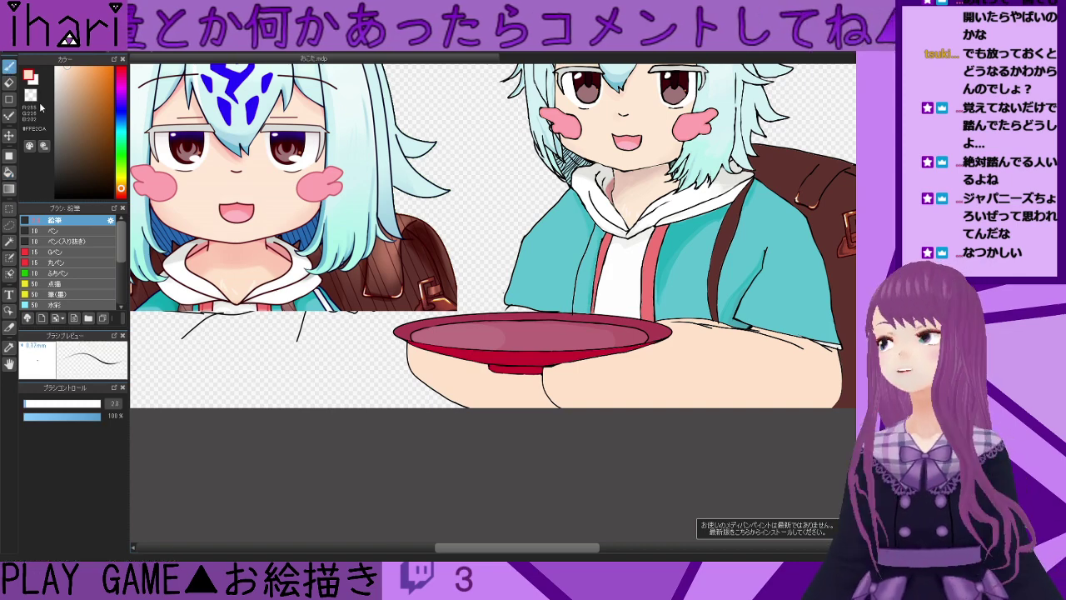
left_click(55, 199)
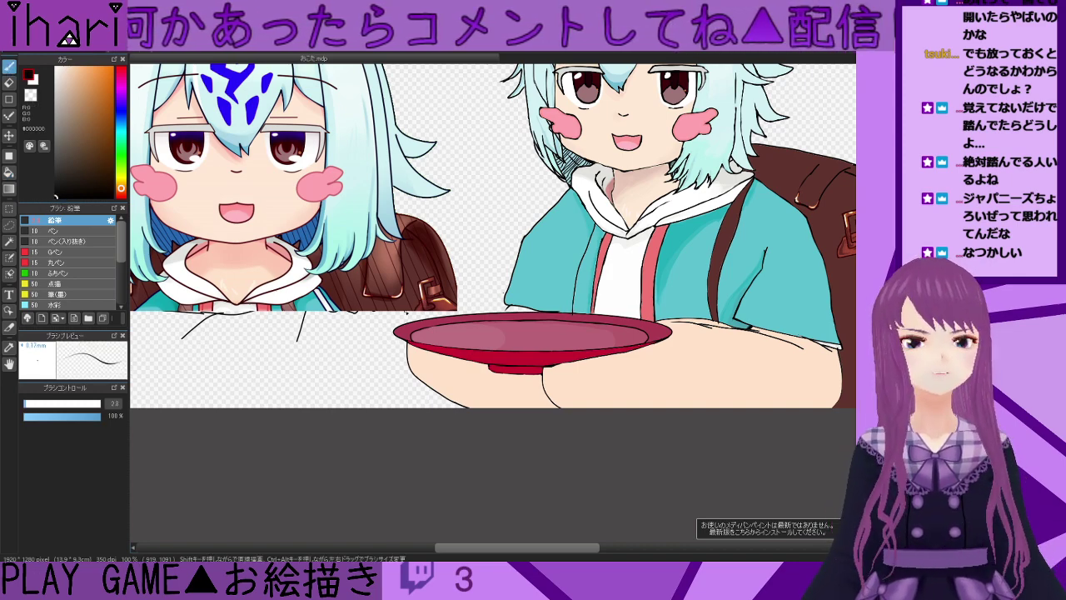
scroll(515, 312, "down", 2)
scroll(515, 312, "up", 4)
scroll(514, 312, "up", 2)
left_click_drag(522, 304, 530, 293)
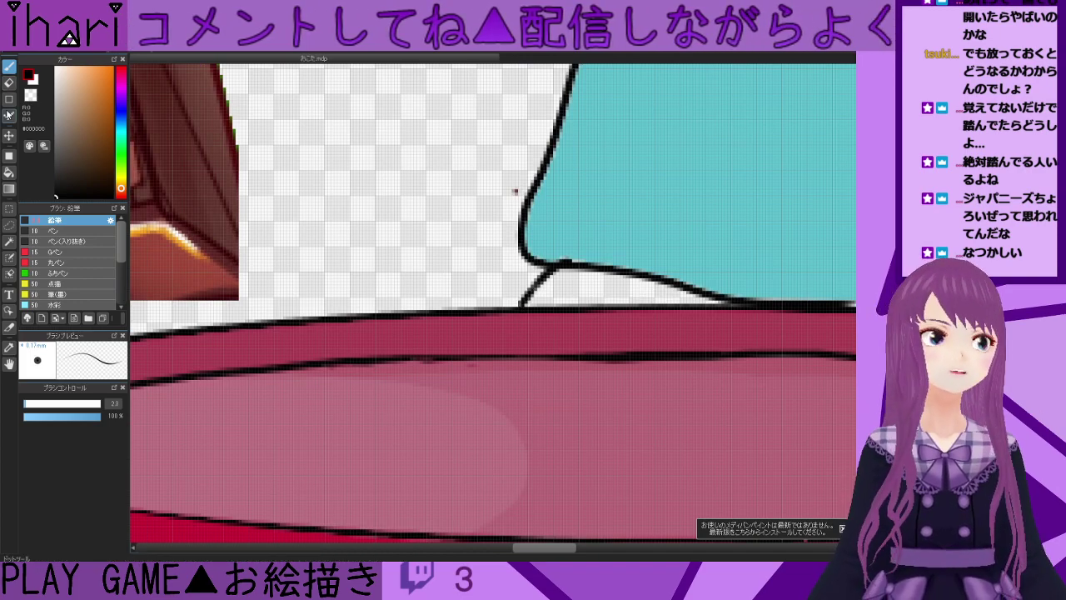
- Fill the small enclosed area between the left sleeve's hem and the bowl's rim with the sampled skin colour
left_click(9, 171)
scroll(414, 264, "down", 4)
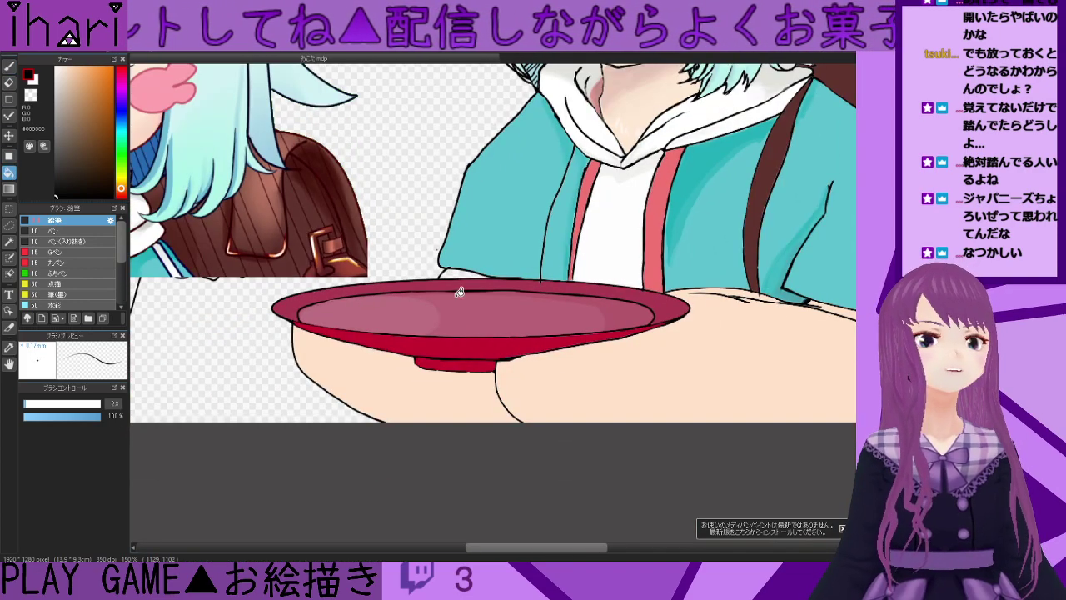
left_click(597, 377, "alt")
scroll(469, 268, "down", 4)
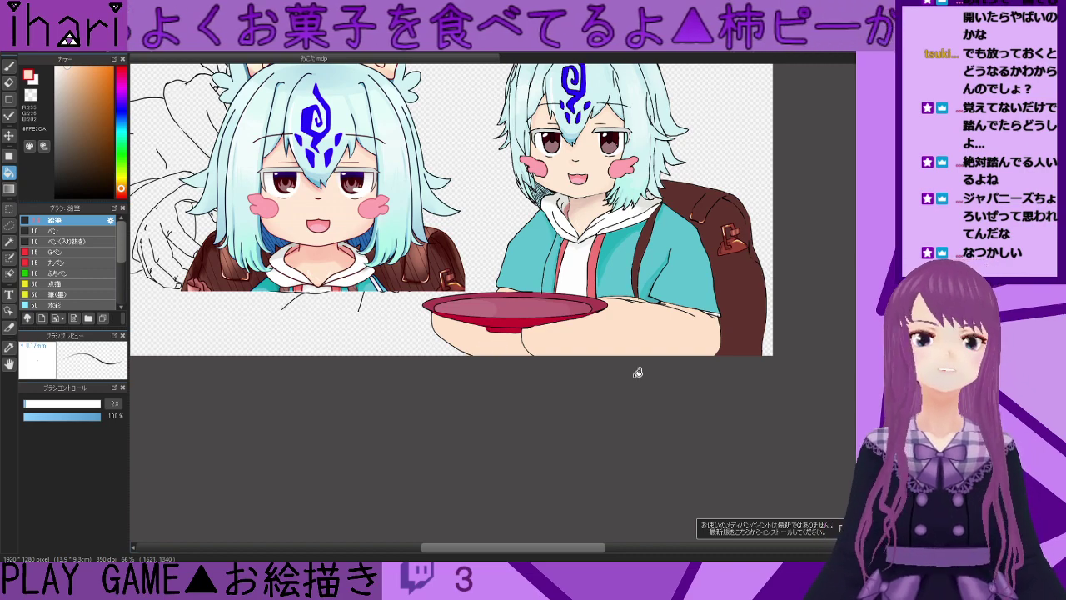
scroll(632, 369, "down", 2)
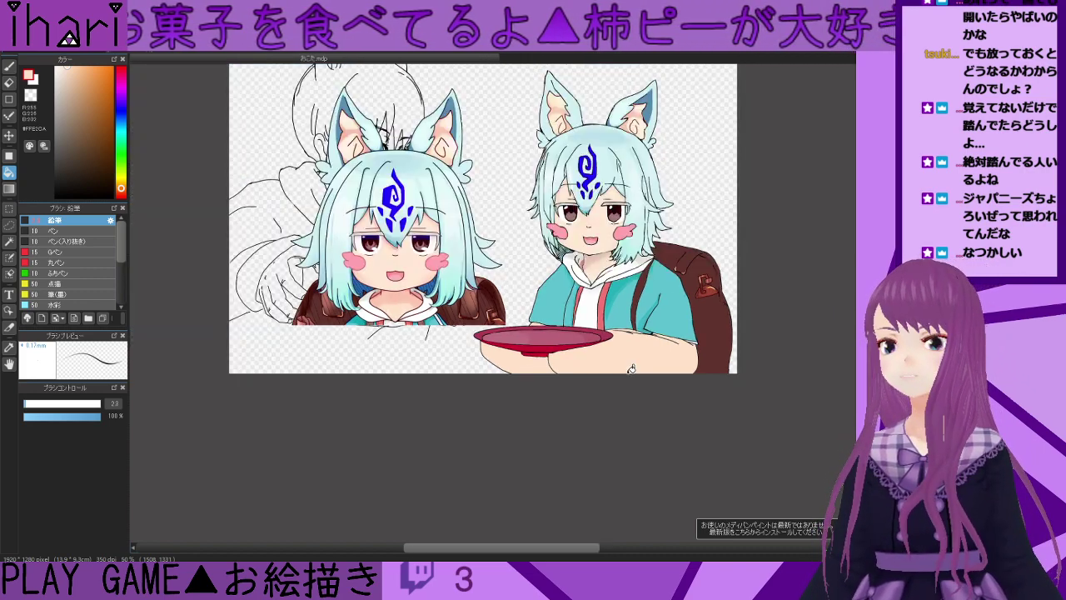
- Shade the right arm below the bowl and along its upper edge in the reference's darker skin tone, brush size 18, opacity 41%
scroll(636, 364, "up", 4)
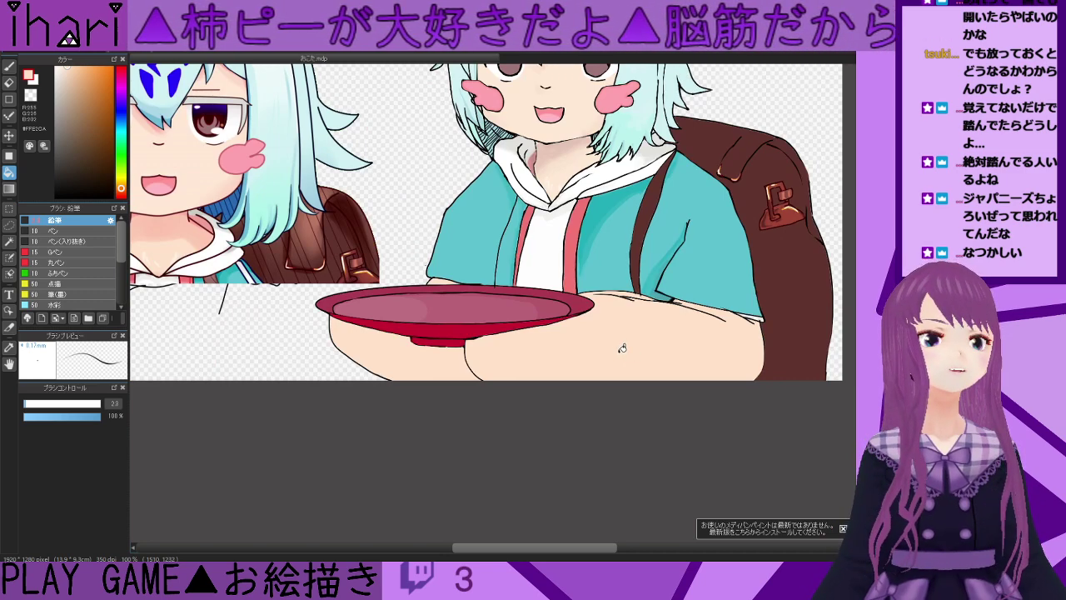
left_click(194, 231, "alt")
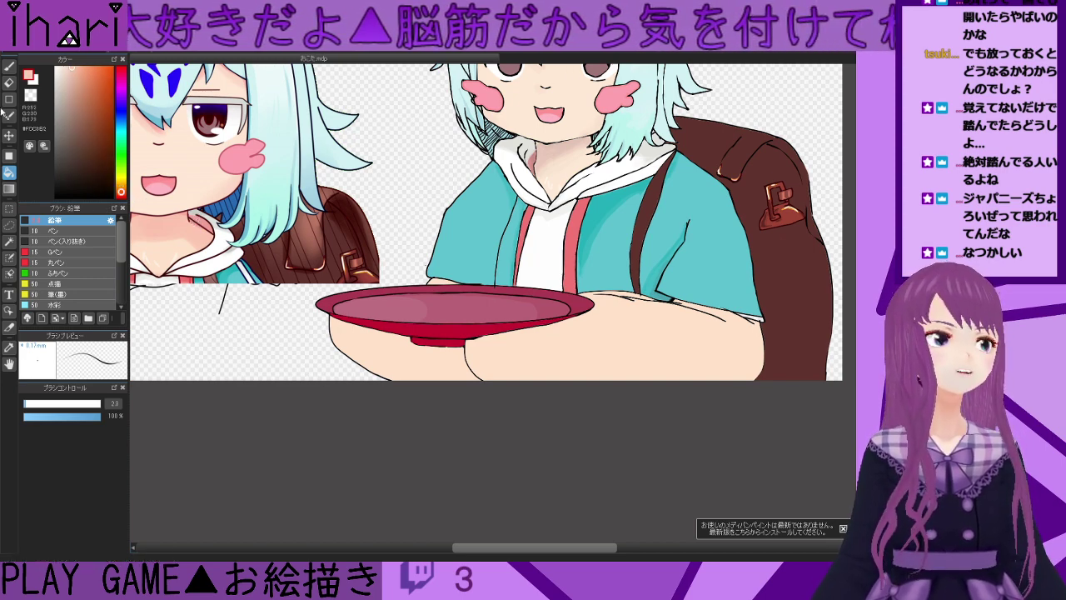
left_click(9, 66)
left_click(54, 404)
left_click_drag(73, 417, 54, 418)
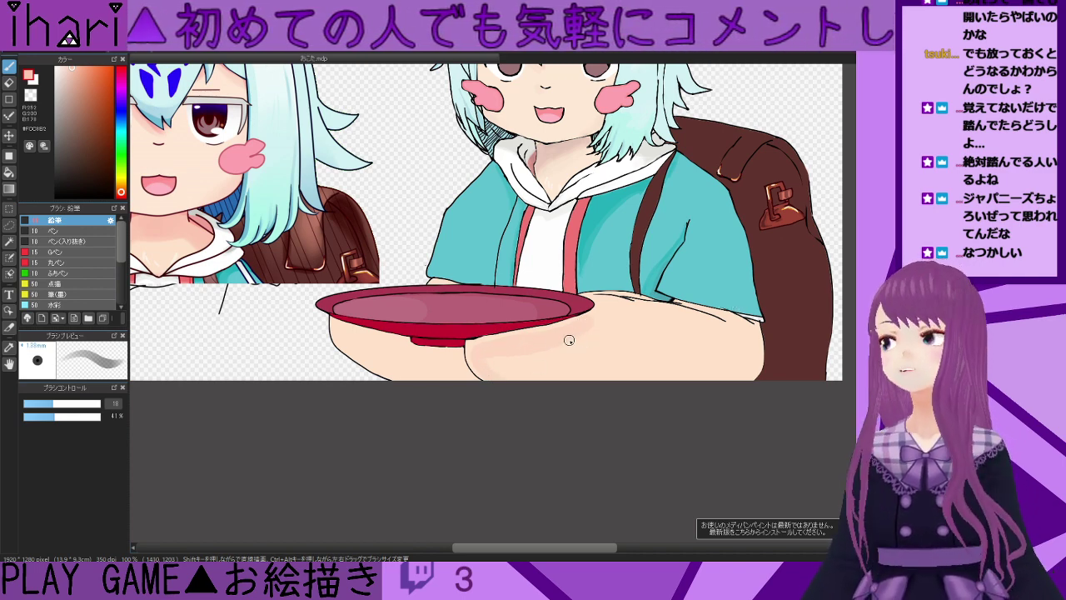
left_click(707, 335, "alt")
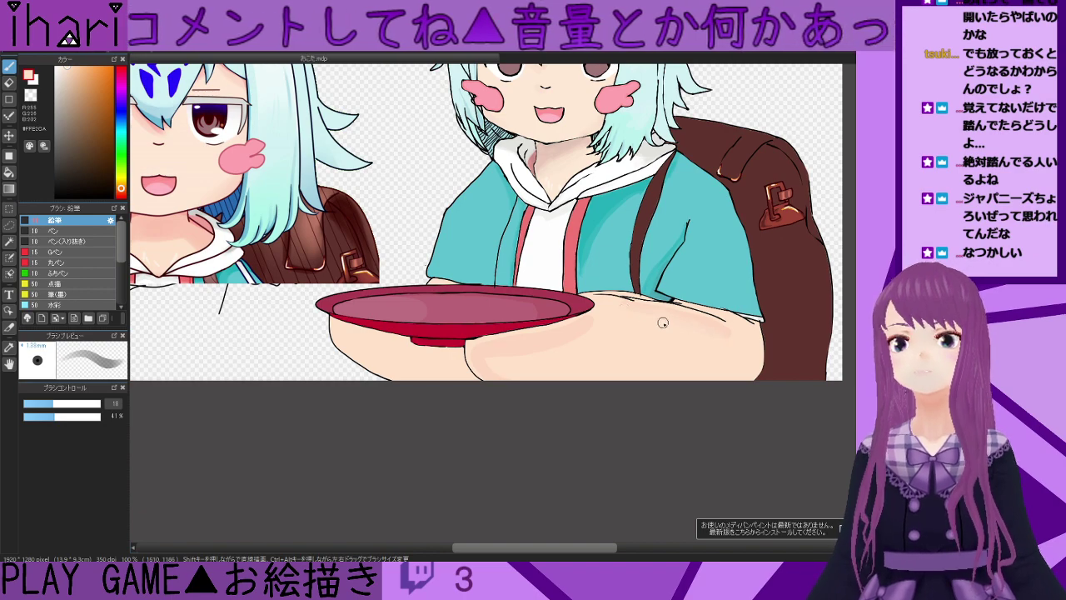
- Shade the skin under the right sleeve's hem with the sampled light shadow tone, reducing the brush size to 8.8
left_click(723, 327, "alt")
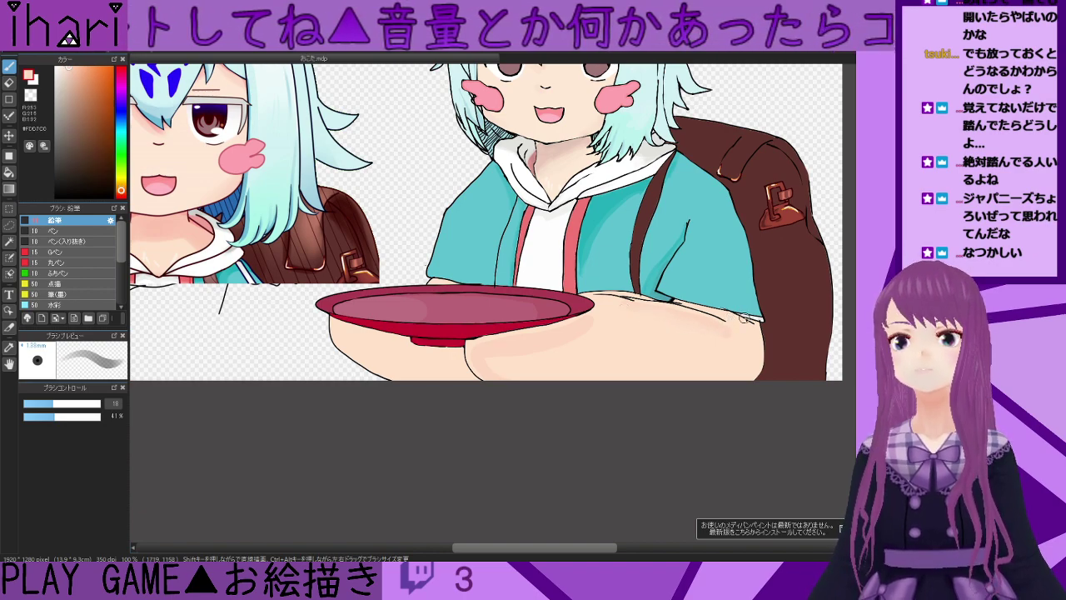
scroll(731, 314, "down", 2)
scroll(732, 315, "up", 5)
left_click_drag(740, 321, 685, 305)
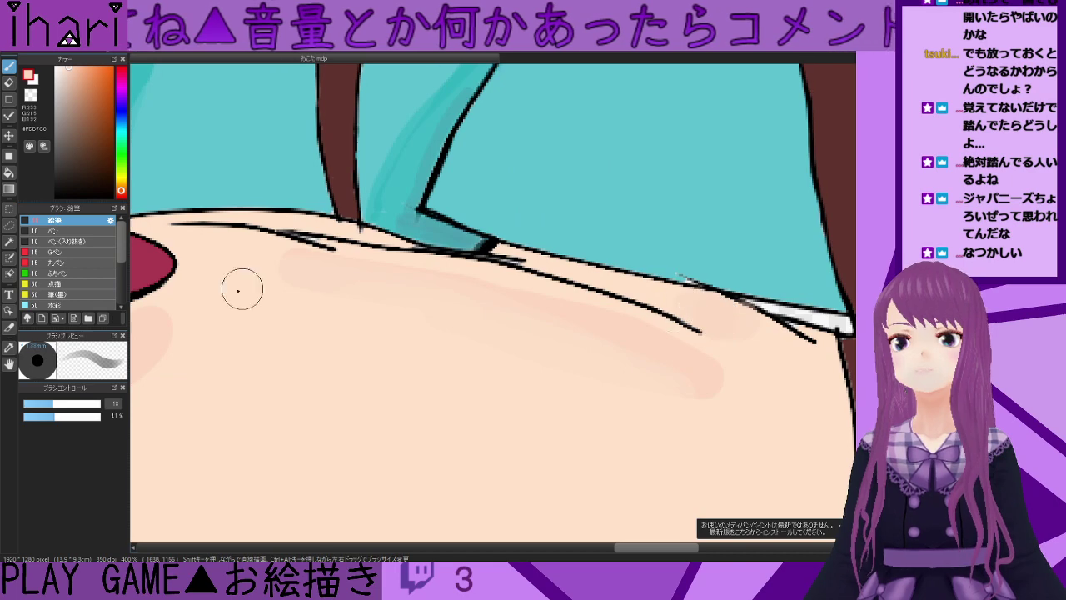
left_click(36, 405)
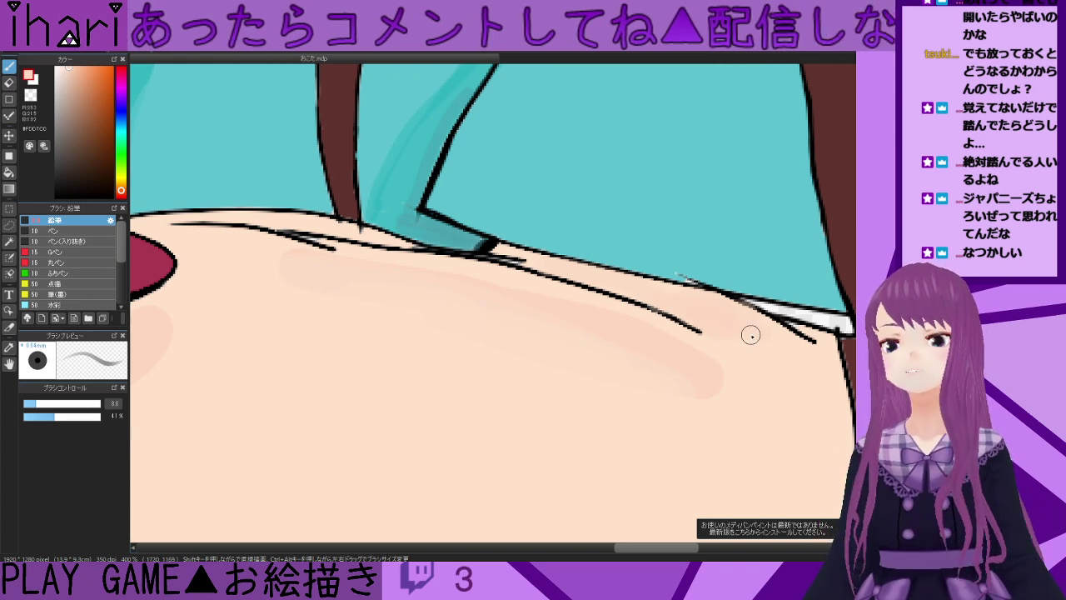
scroll(578, 362, "down", 4)
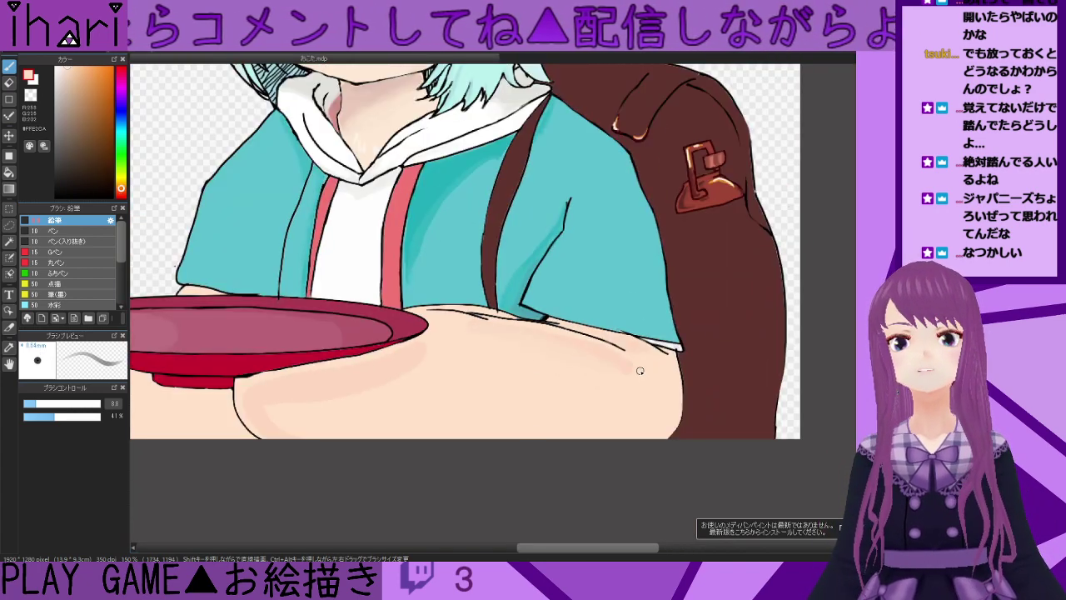
scroll(605, 370, "up", 2)
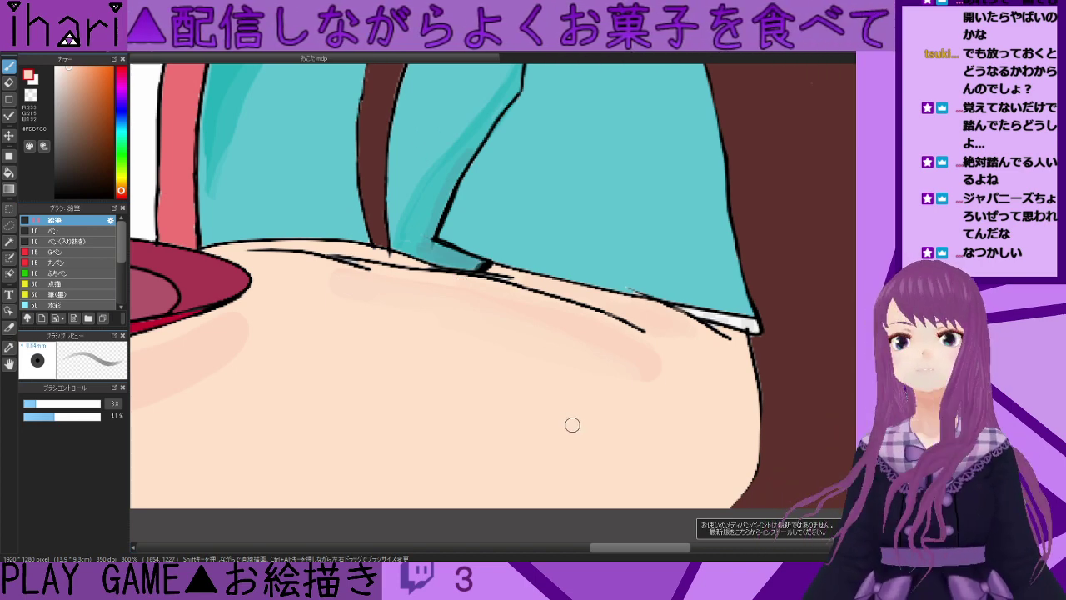
scroll(579, 421, "down", 2)
scroll(597, 446, "up", 2)
scroll(618, 508, "down", 1)
- Widen the shadow on the right hand beneath the bowl, using the shadow tone sampled from the hand
left_click_drag(625, 542, 564, 552)
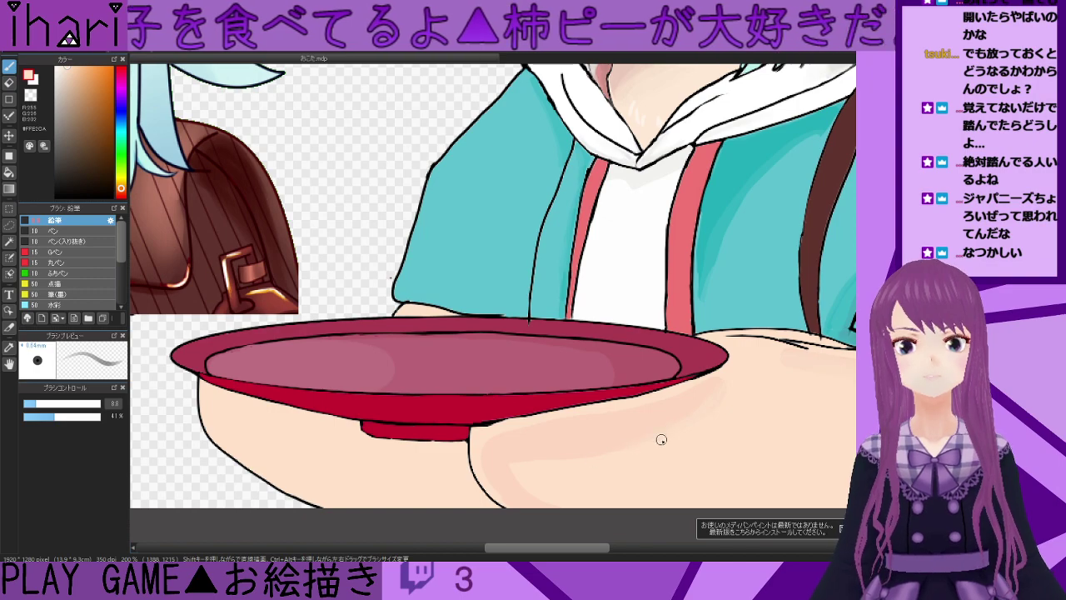
scroll(601, 453, "down", 3)
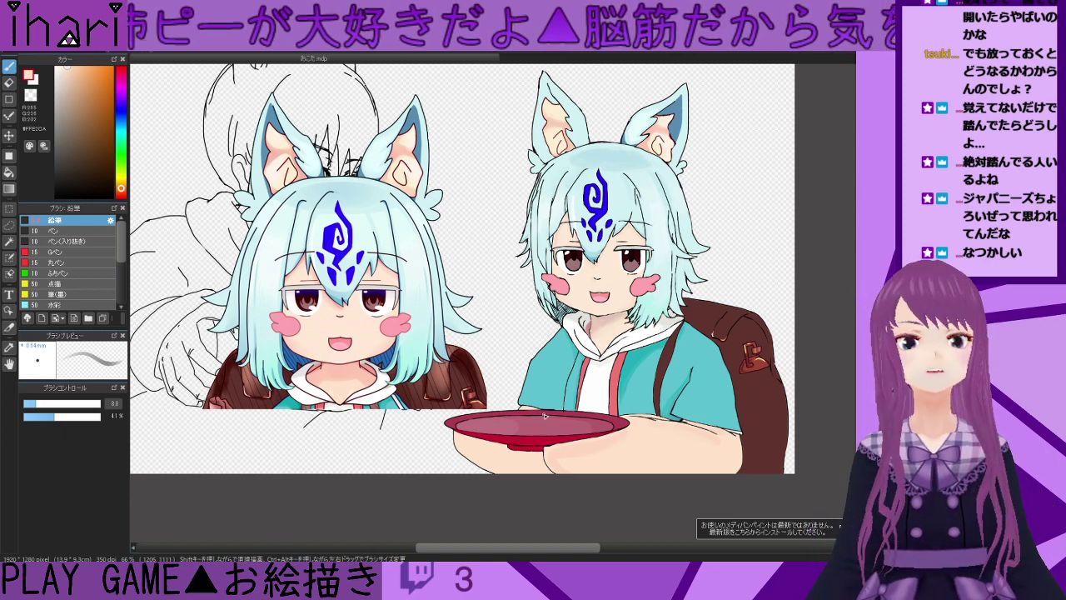
scroll(544, 415, "up", 1)
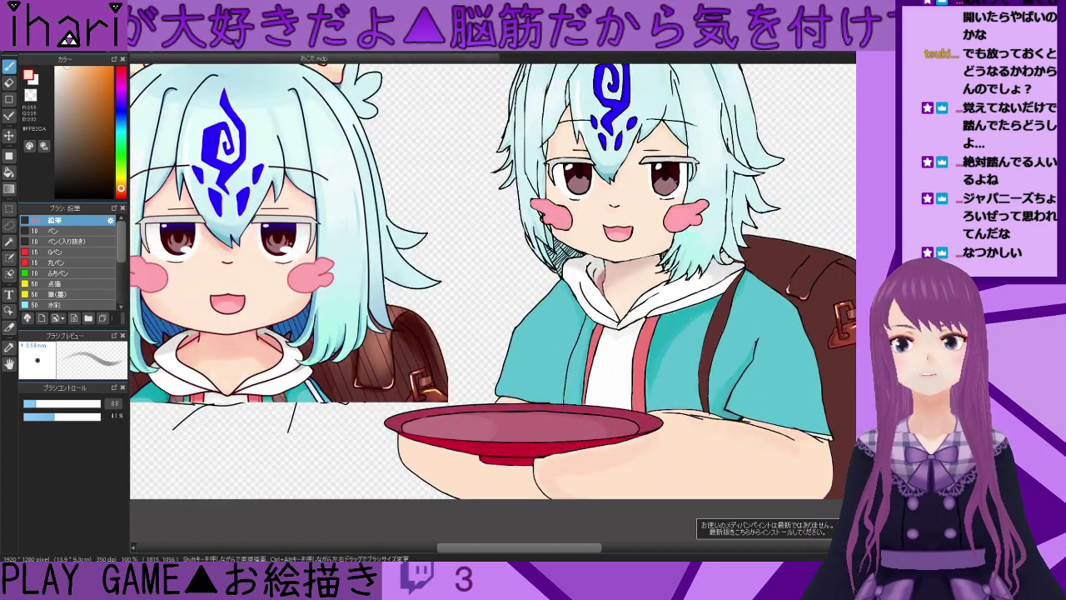
scroll(493, 280, "down", 3)
scroll(675, 385, "up", 3)
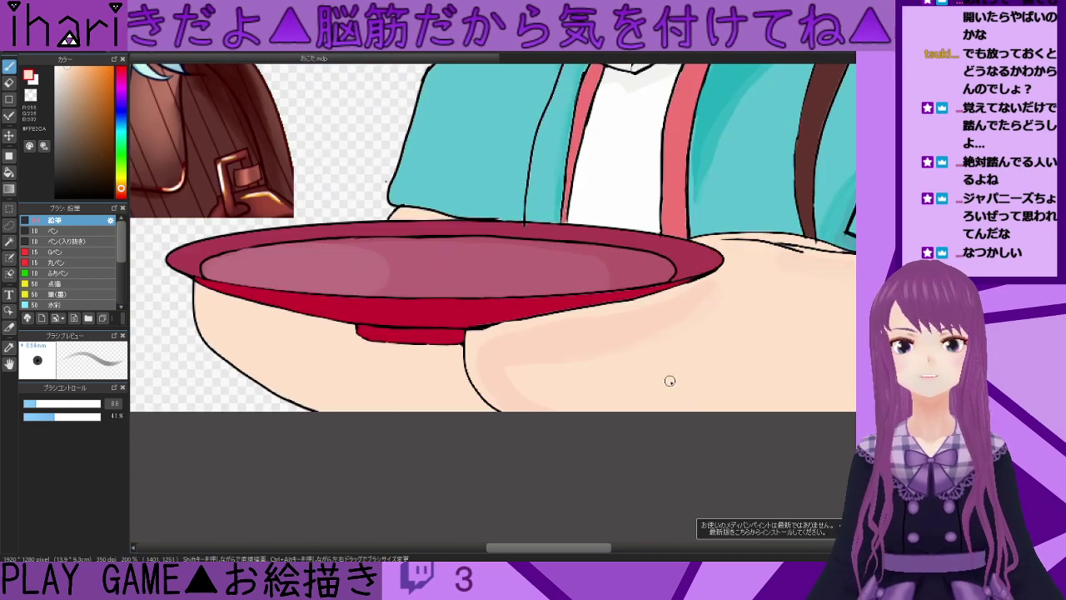
left_click(487, 357, "alt")
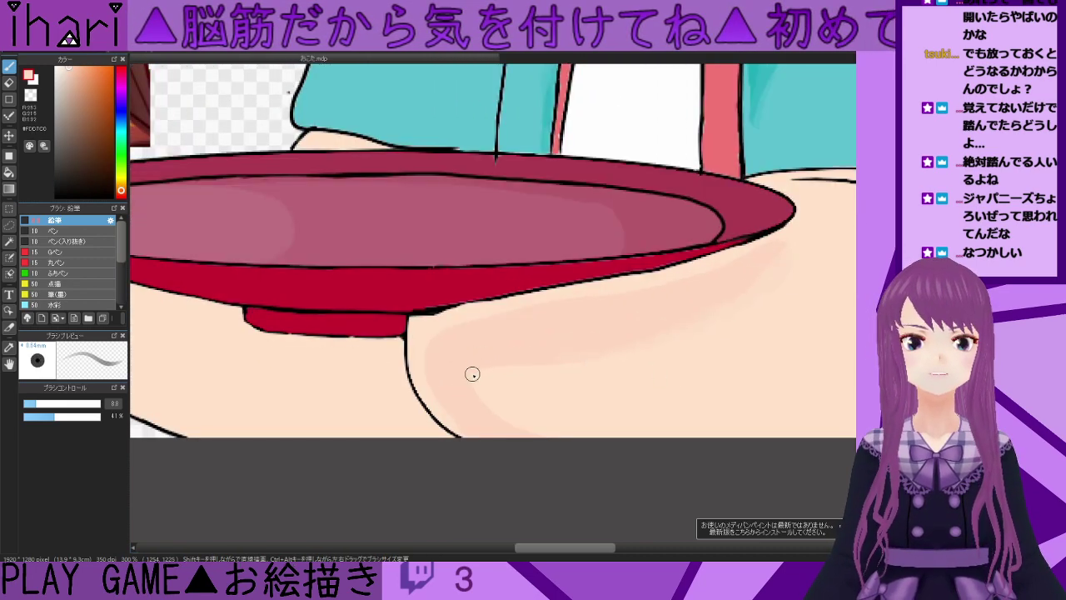
mouse_move(483, 377)
left_mouse_down()
mouse_move(508, 427)
mouse_move(493, 390)
mouse_move(524, 352)
mouse_move(507, 424)
mouse_move(520, 368)
mouse_move(501, 400)
mouse_move(529, 424)
mouse_move(508, 355)
mouse_move(539, 431)
mouse_move(529, 353)
mouse_move(518, 418)
mouse_move(541, 377)
mouse_move(510, 400)
mouse_move(549, 415)
mouse_move(524, 362)
mouse_move(562, 435)
mouse_move(553, 381)
mouse_move(521, 396)
mouse_move(572, 433)
mouse_move(536, 408)
mouse_move(563, 429)
left_mouse_up()
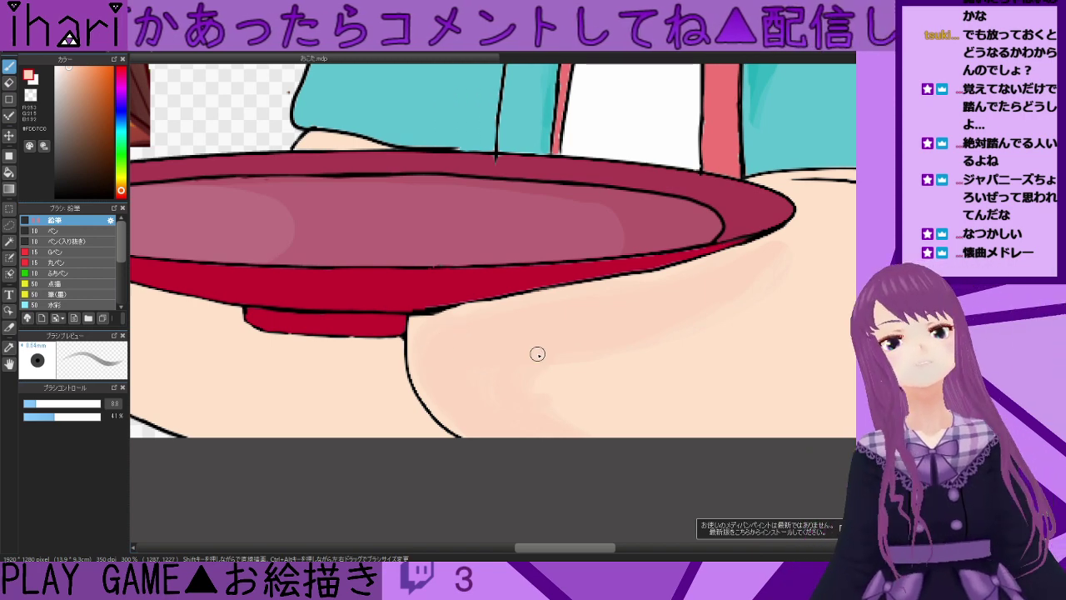
scroll(549, 352, "down", 1)
scroll(546, 389, "up", 2)
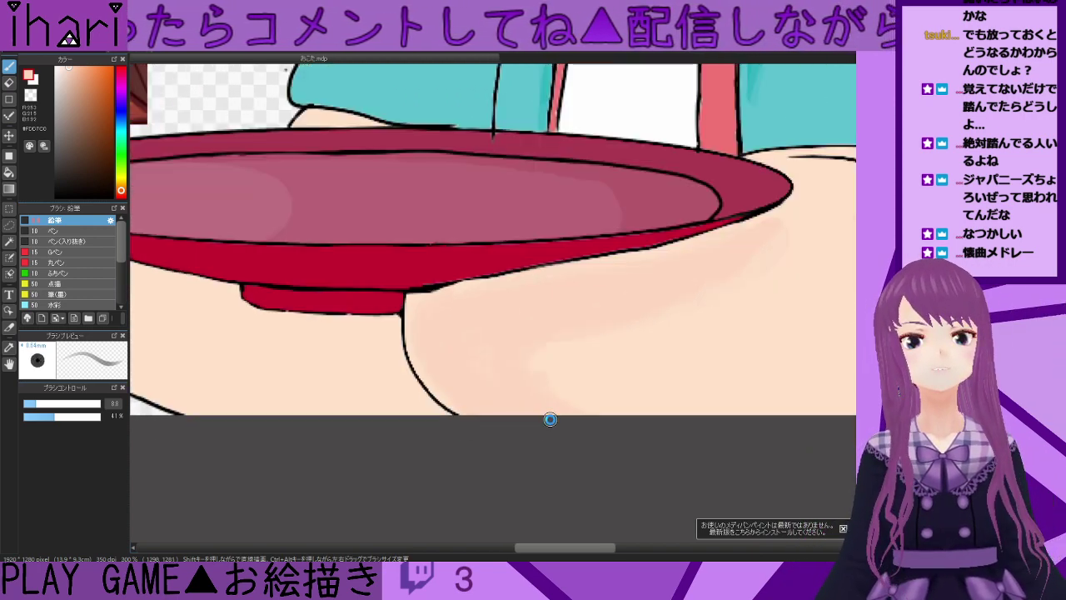
scroll(610, 514, "down", 1)
- Paint the same shadow tone on the left hand along the underside of the bowl and its foot
left_click_drag(601, 546, 570, 547)
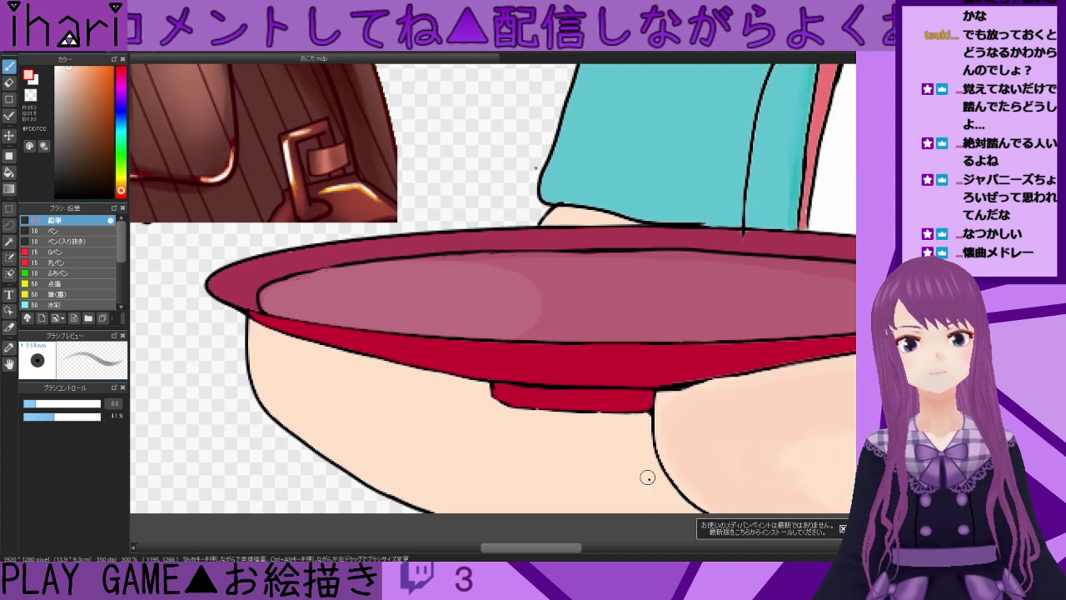
scroll(833, 418, "down", 1)
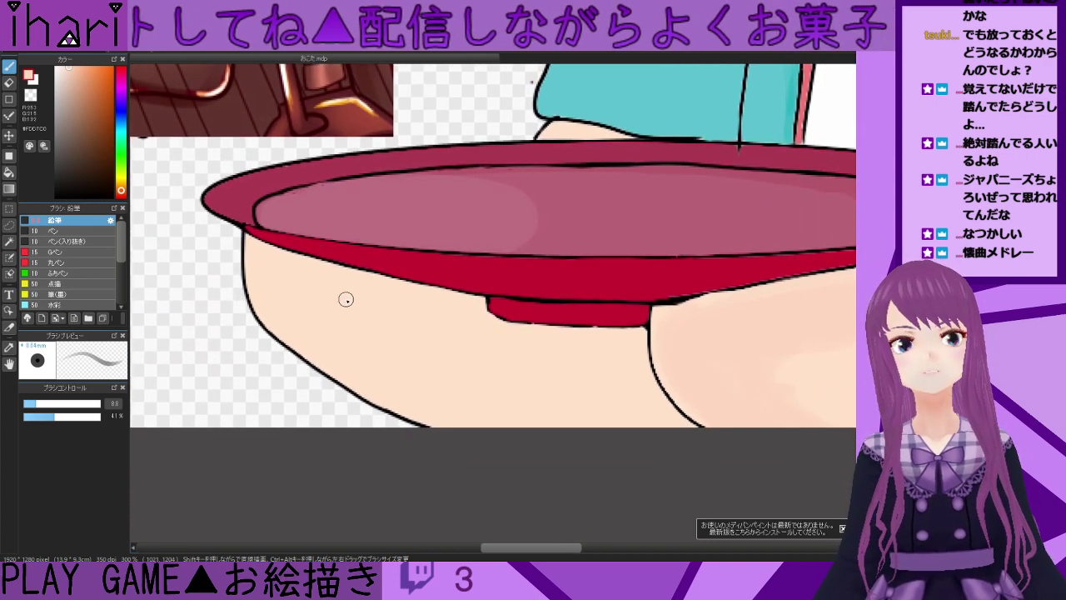
left_click_drag(280, 259, 447, 299)
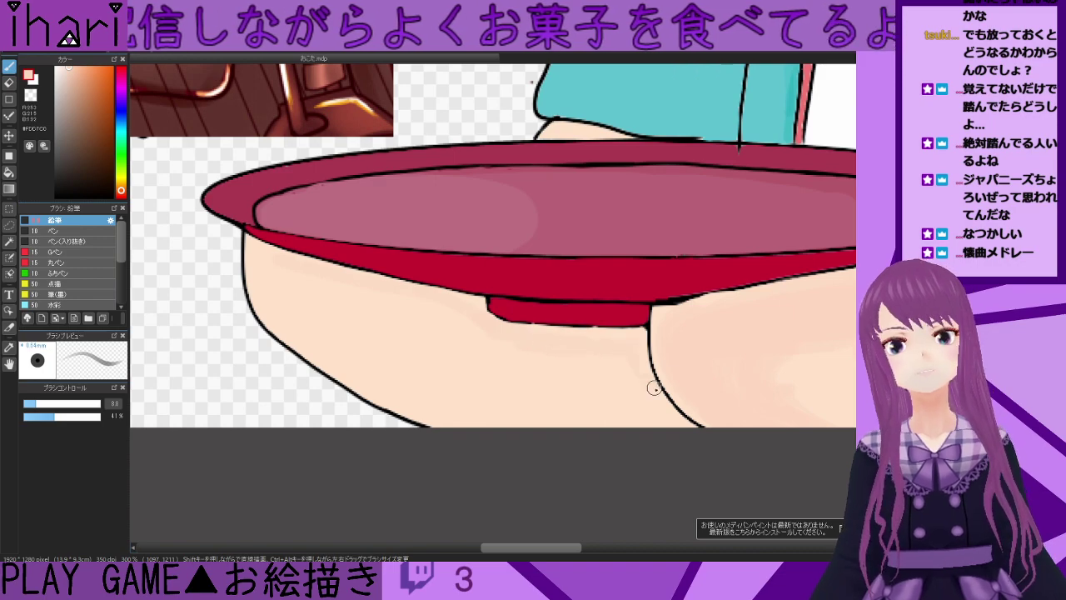
scroll(595, 374, "down", 3)
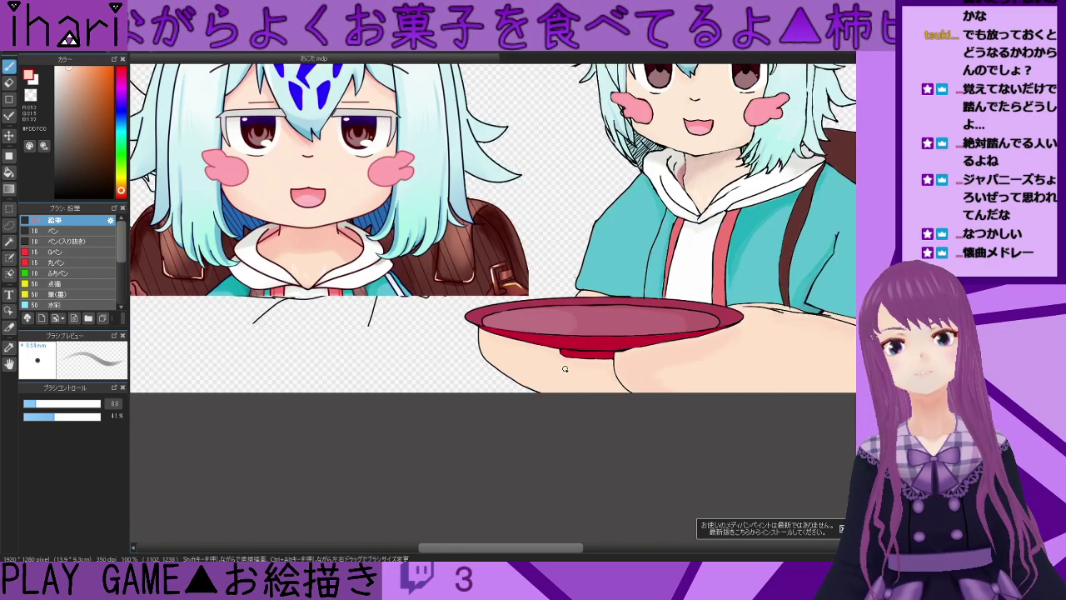
- Deepen the shadow on the left arm beneath the bowl at about 88% brush opacity, and sample the bowl's inner pink
scroll(560, 370, "up", 3)
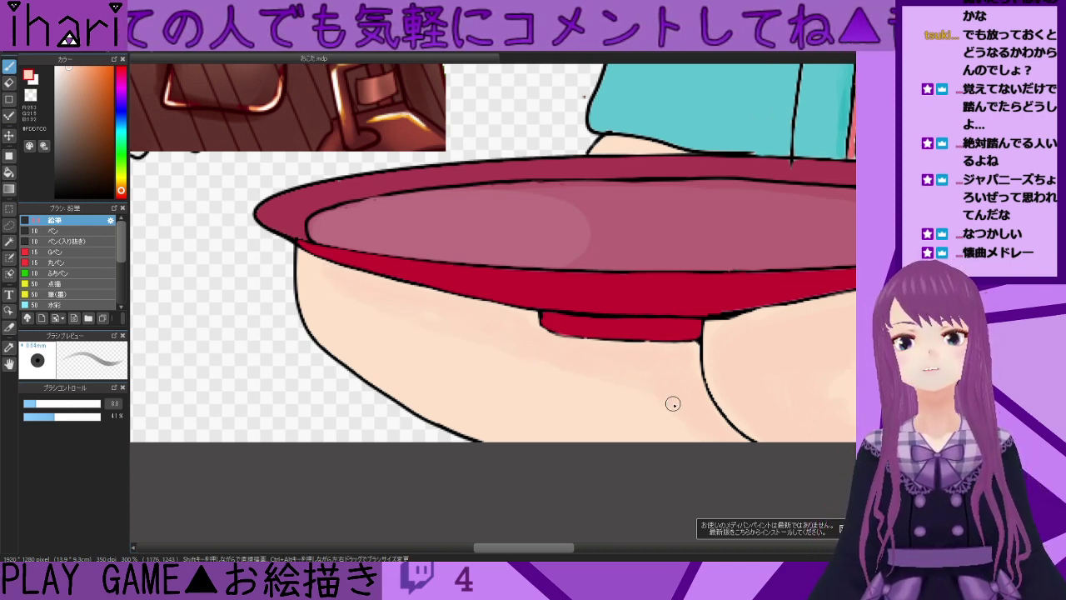
left_click(92, 418)
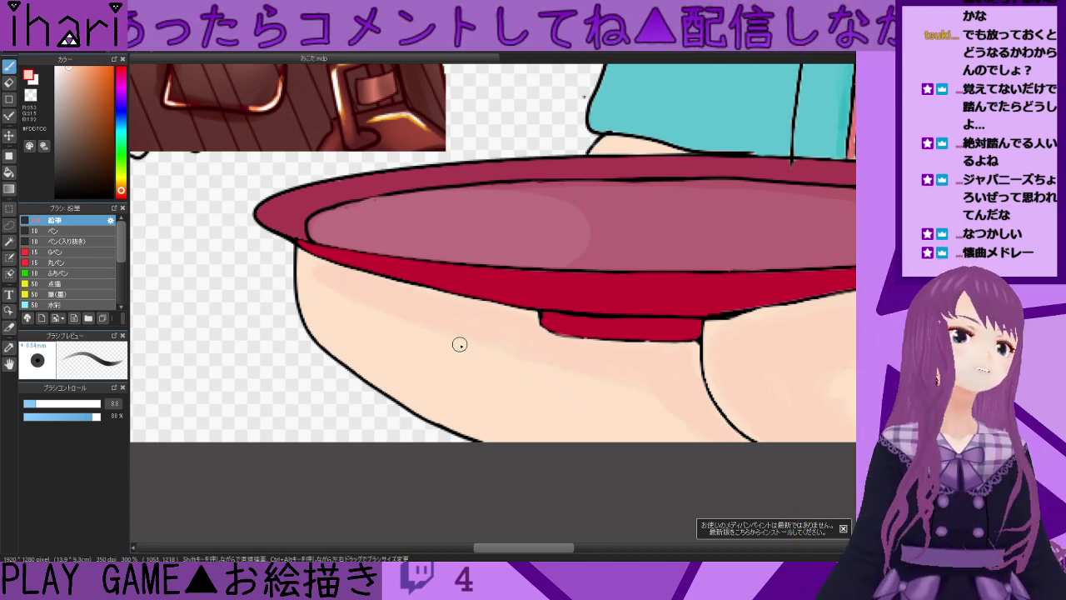
left_click(424, 229, "alt")
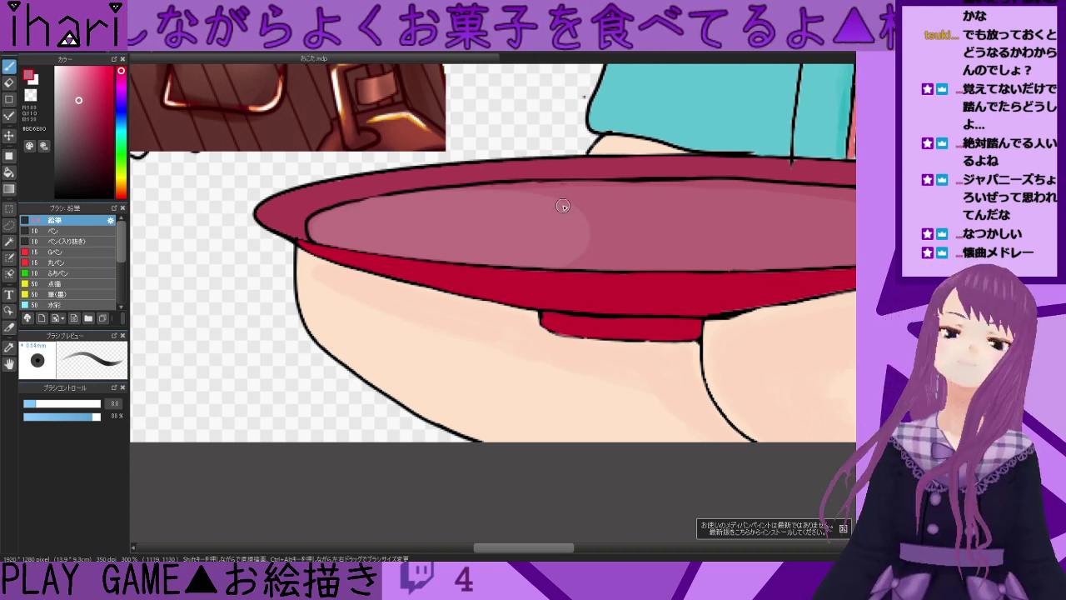
- Erase the stray dot beside the left sleeve's outline and return to the pencil brush
scroll(564, 204, "down", 2)
scroll(554, 138, "up", 3)
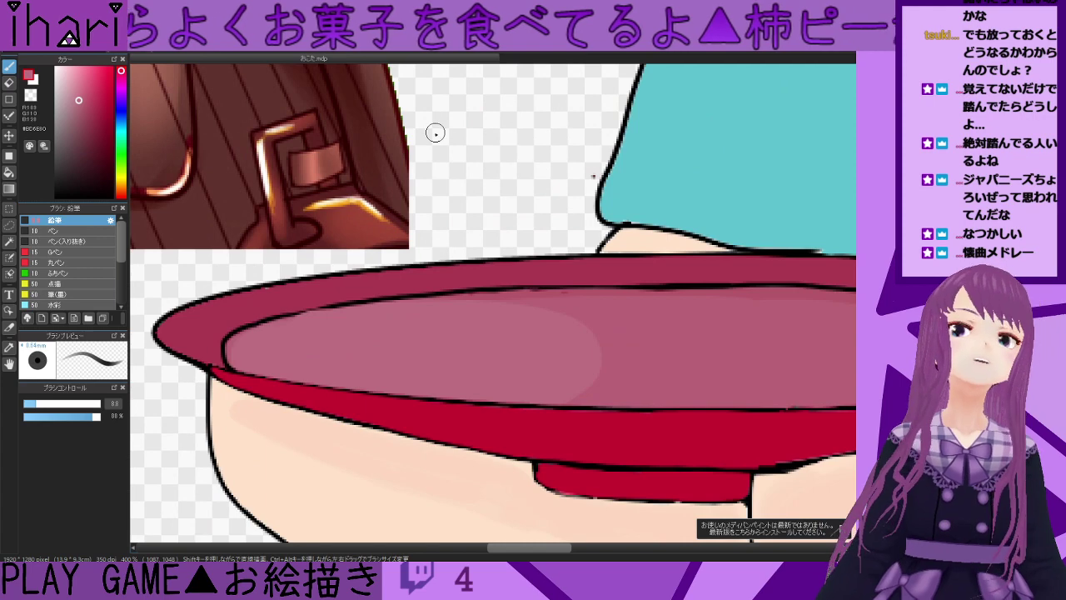
left_click(9, 82)
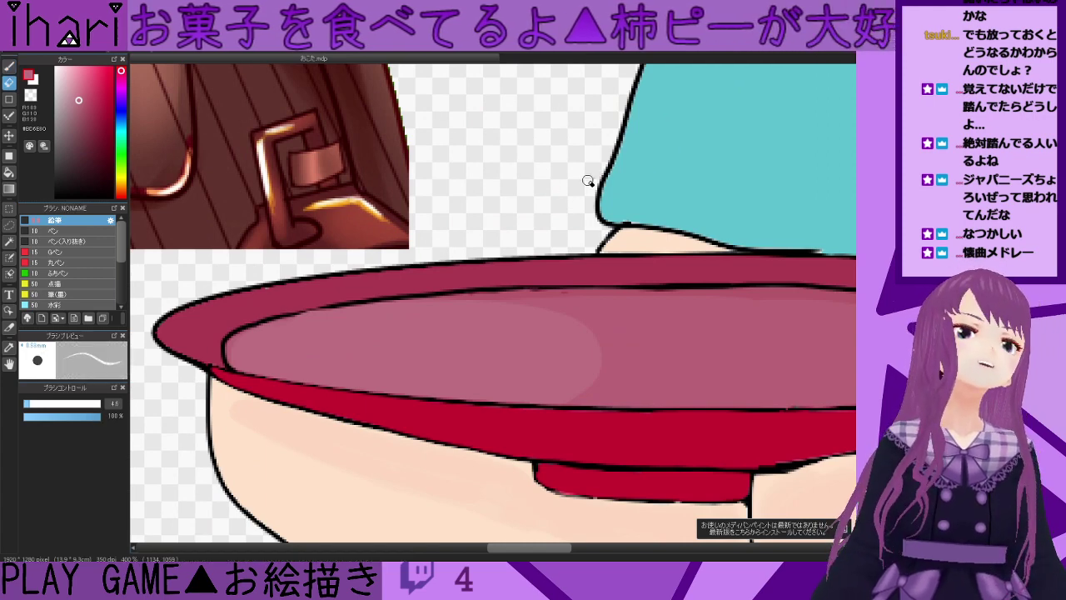
left_click(8, 65)
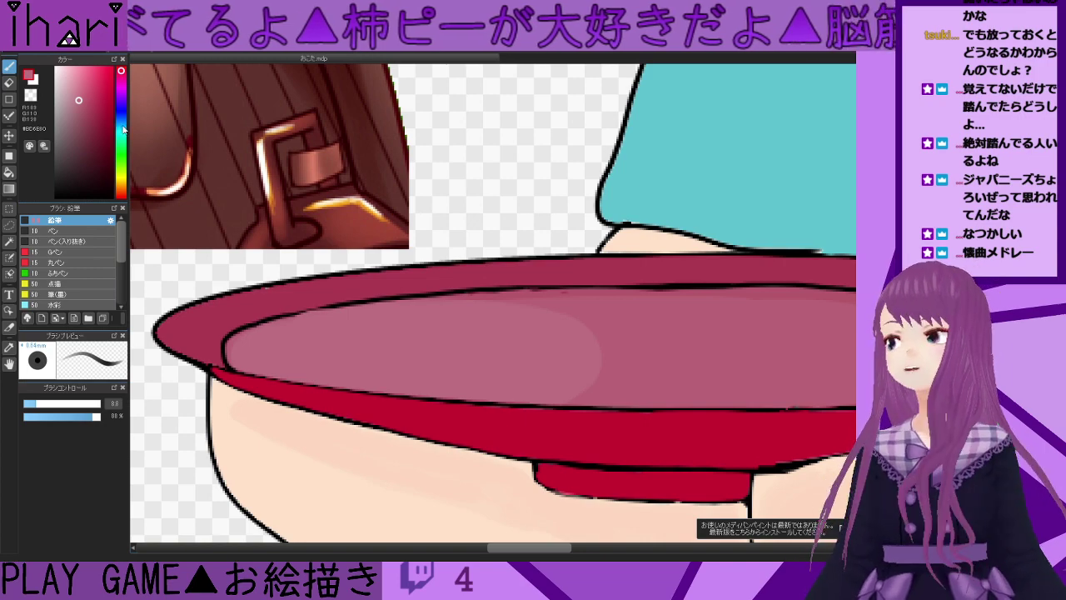
- Touch up the left part of the bowl's rim with the dark red sampled from the rim
scroll(366, 373, "up", 3)
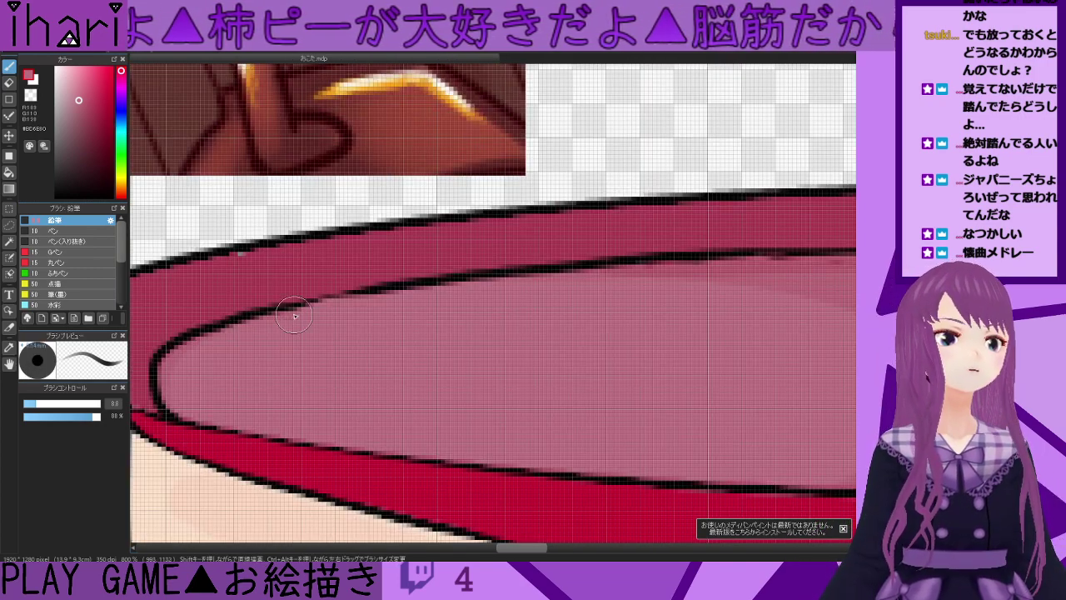
left_click(243, 271, "alt")
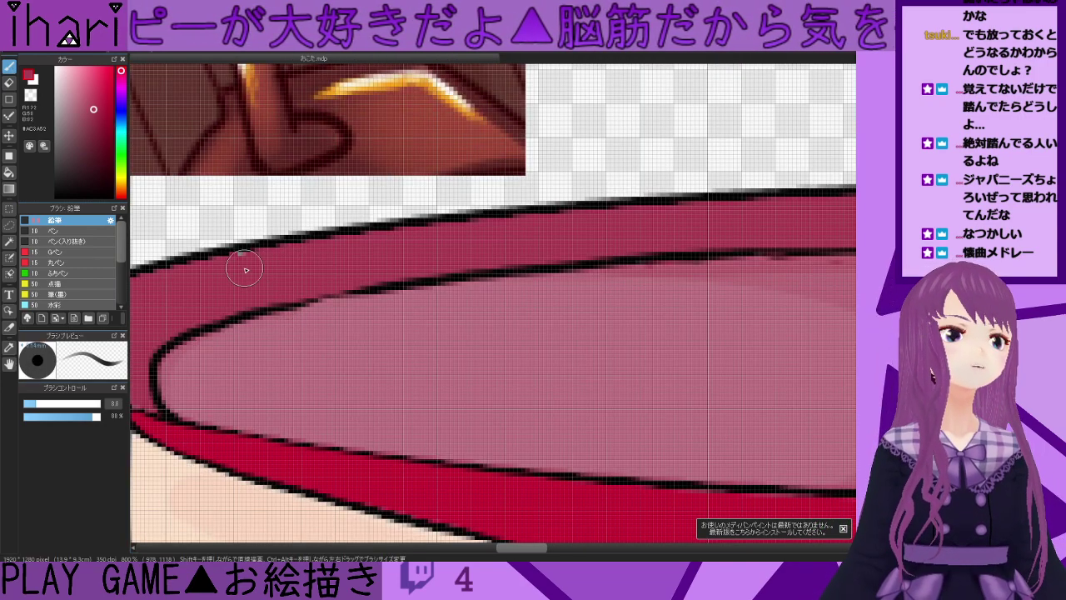
scroll(237, 278, "down", 3)
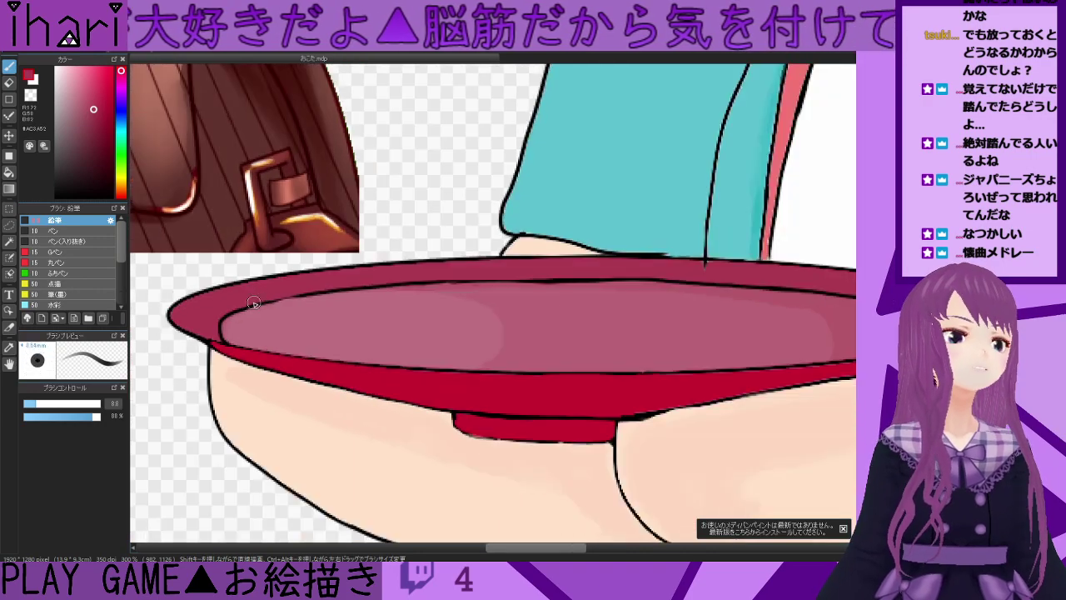
scroll(211, 320, "up", 2)
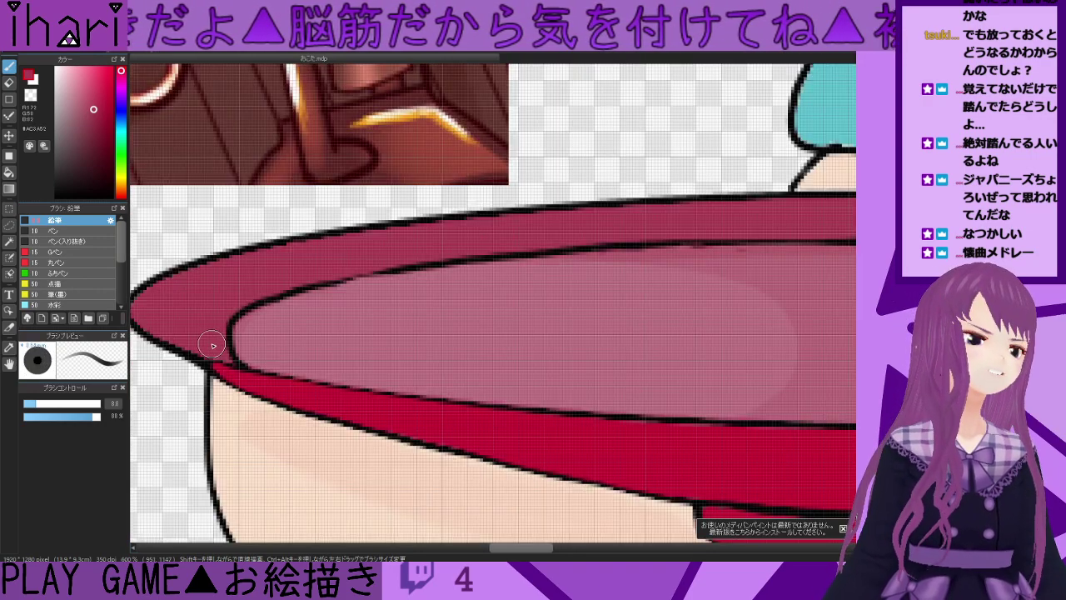
scroll(131, 436, "down", 6)
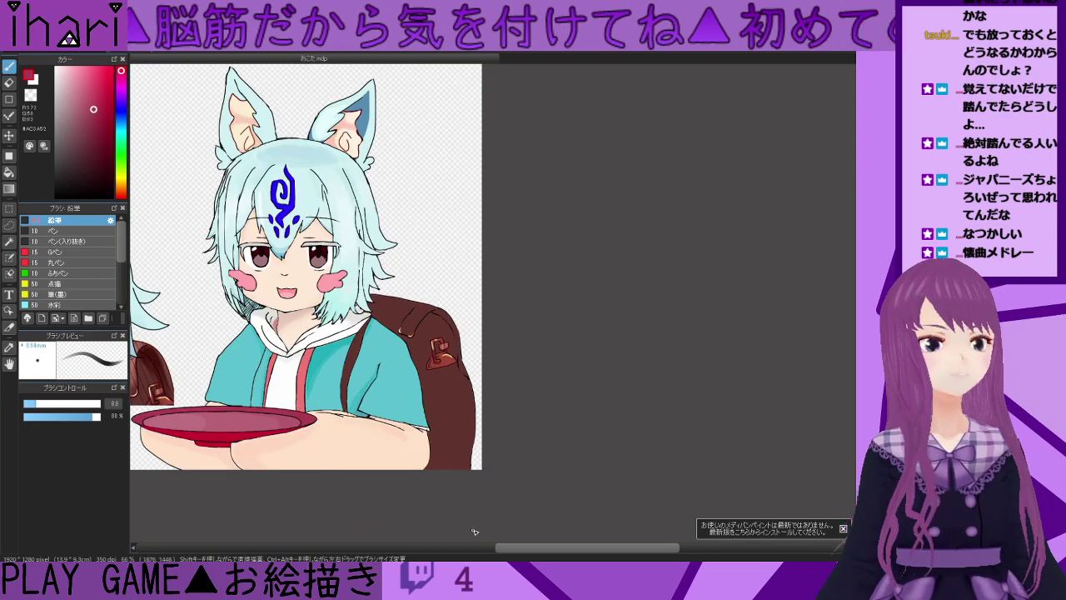
- Delete the pasted reference image layer that covers the other character's line art
left_click_drag(534, 554, 395, 506)
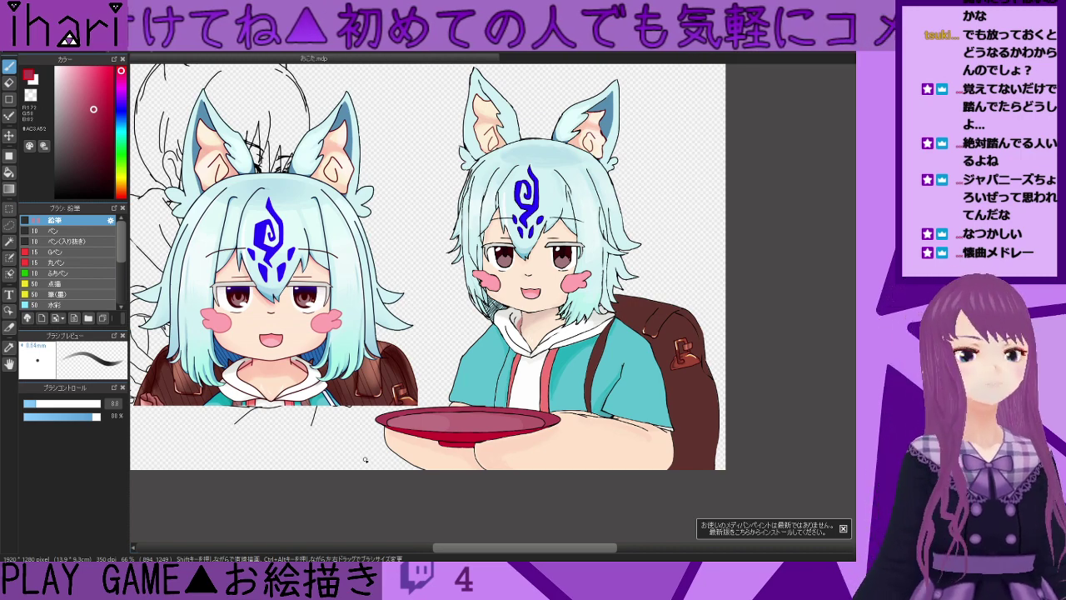
scroll(588, 368, "down", 1)
scroll(588, 367, "up", 1)
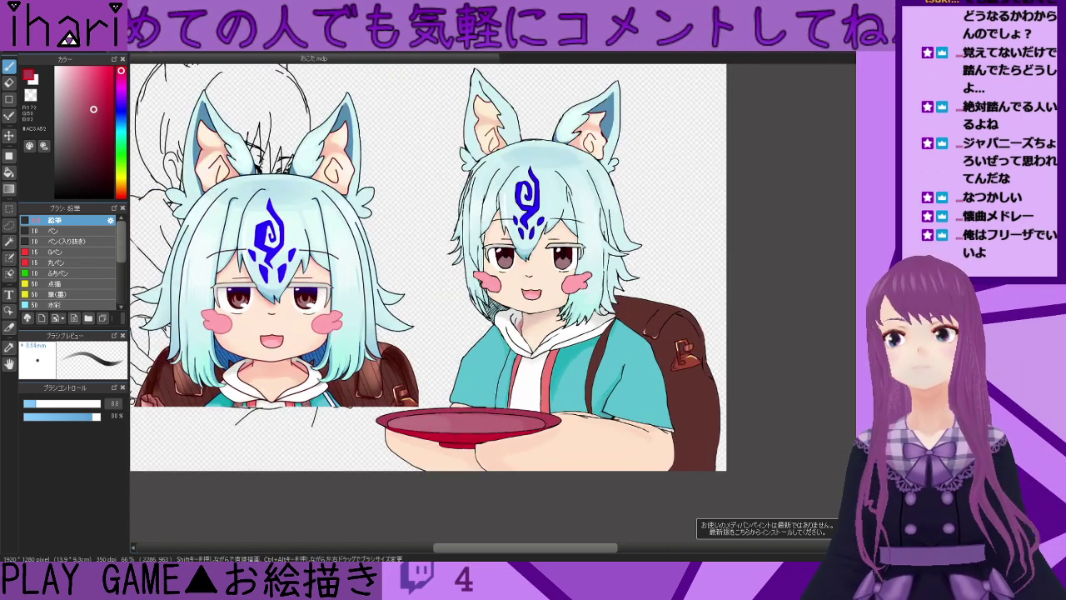
key("ctrl+z")
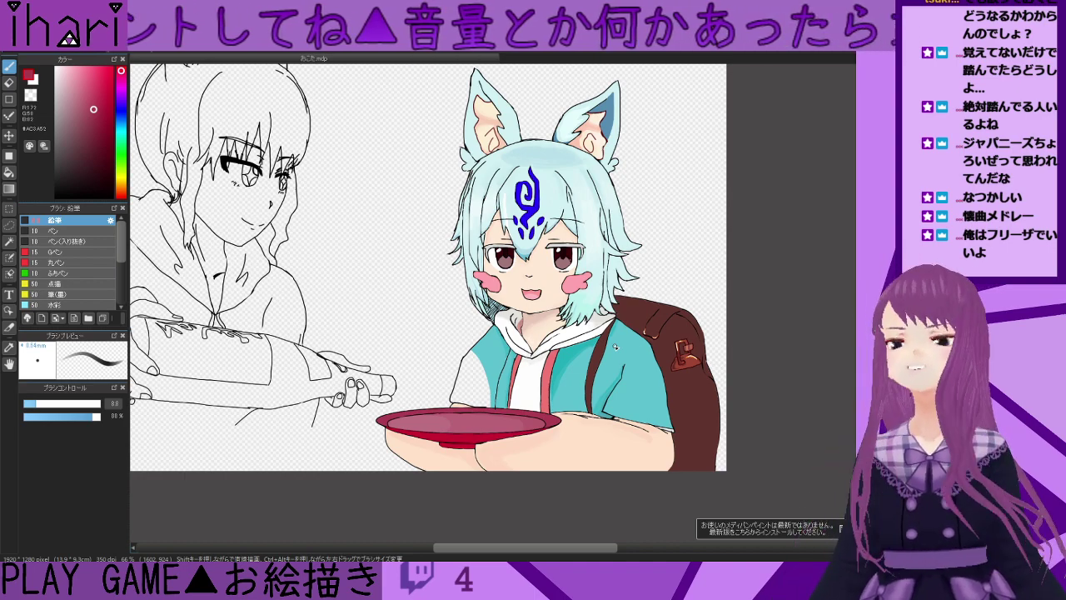
- Refill the unpainted part of the left sleeve with the teal sampled from the jacket
scroll(549, 391, "up", 4)
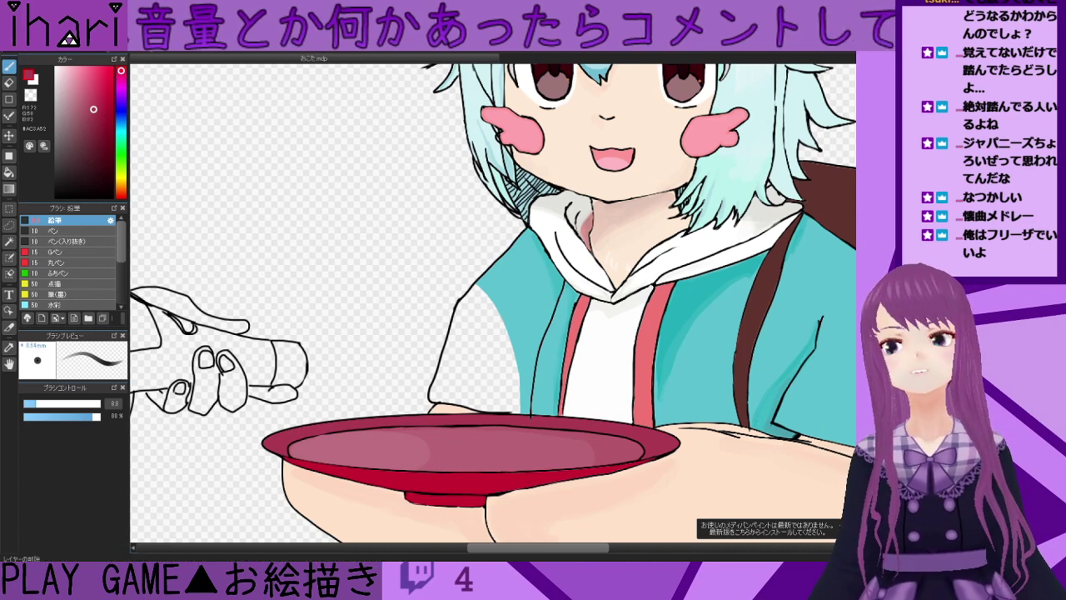
left_click(9, 173)
left_click(554, 285, "alt")
left_click(494, 360)
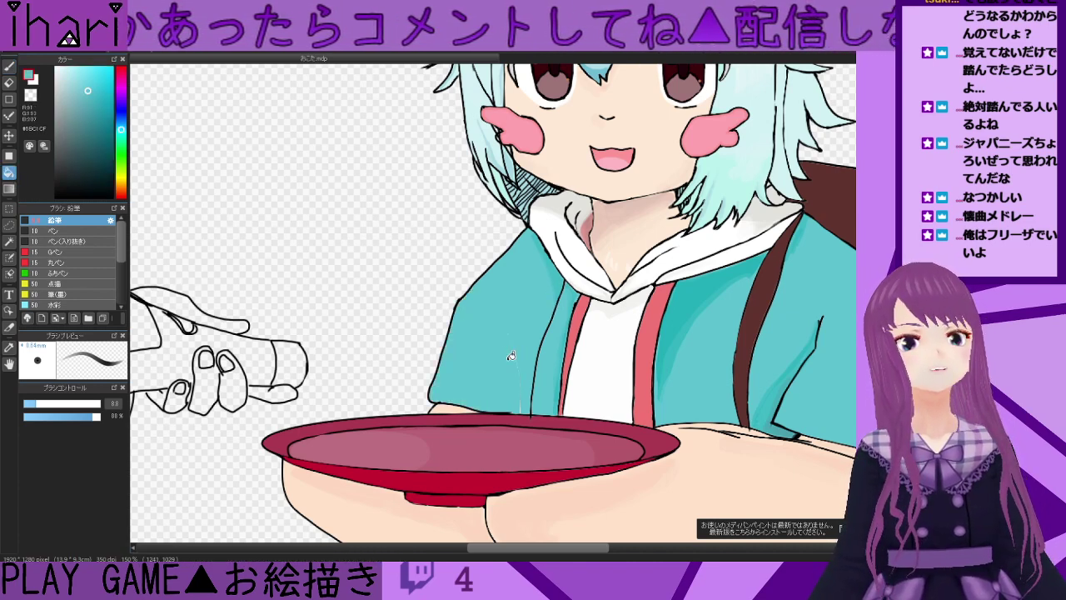
- Paint over the thin gap in the left sleeve's teal fill with the brush at size 33
left_click(9, 66)
left_click(69, 403)
scroll(516, 327, "down", 1)
scroll(516, 328, "up", 2)
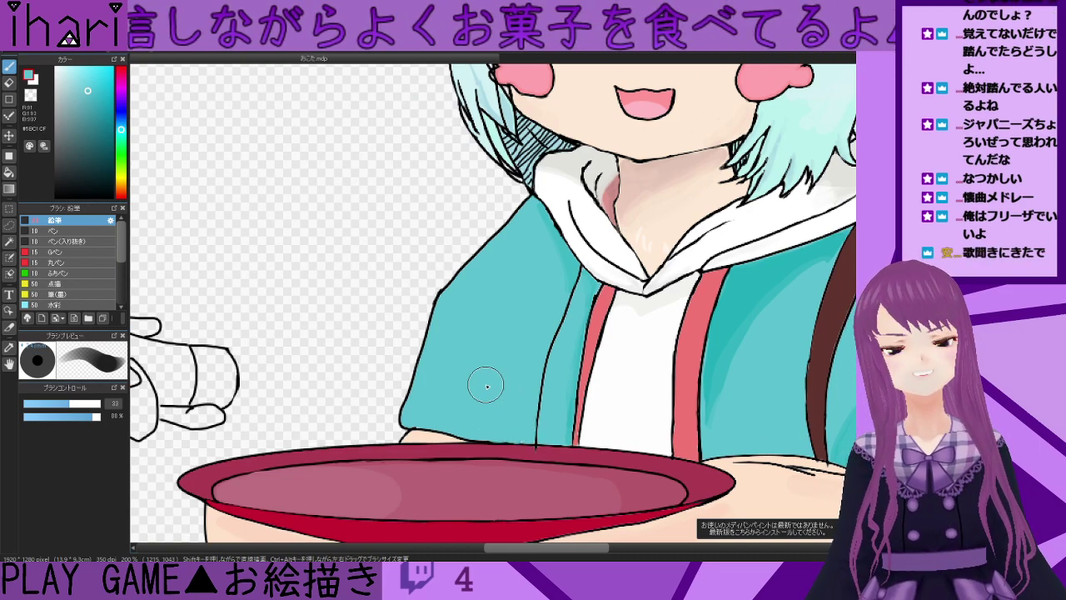
- Examine the whole illustration, comparing the coloured fox-eared character with the uncoloured character holding the bottle
scroll(483, 382, "down", 2)
left_click_drag(550, 544, 515, 545)
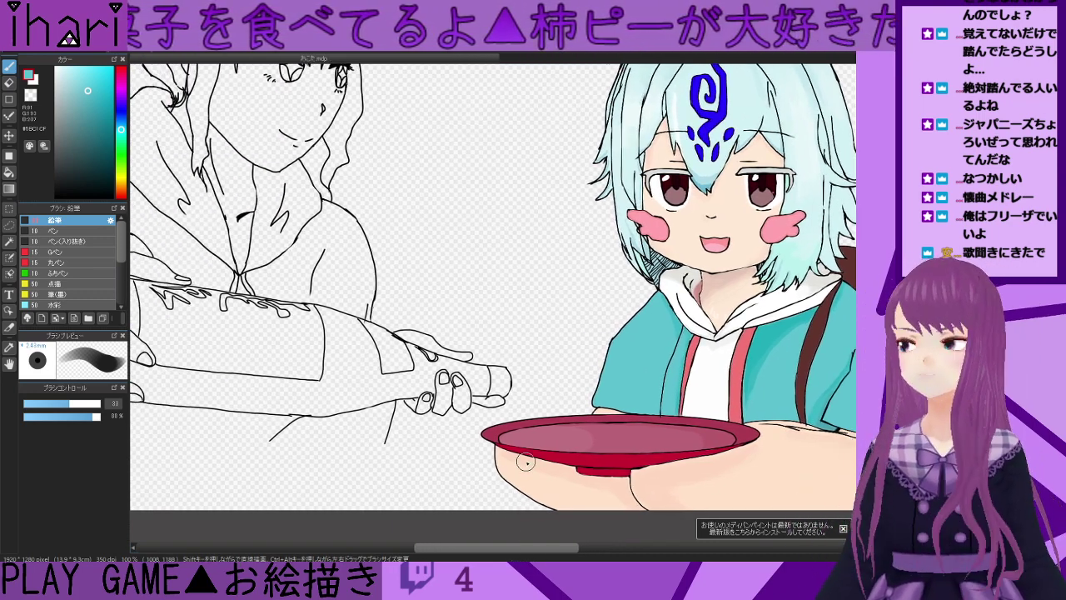
scroll(613, 378, "down", 2)
scroll(612, 345, "up", 2)
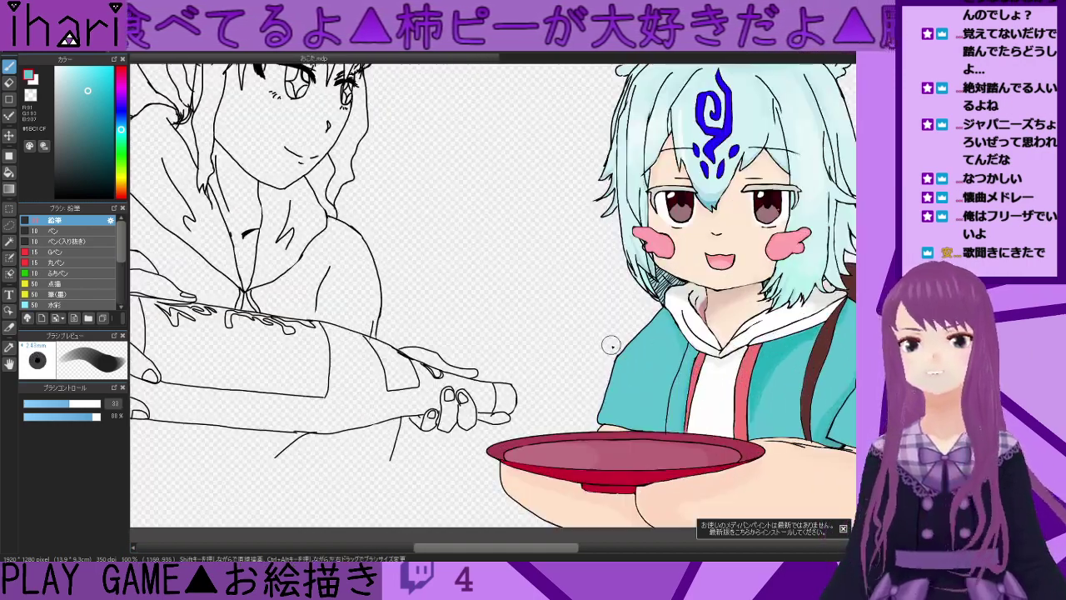
scroll(612, 345, "down", 1)
scroll(593, 290, "down", 1)
scroll(595, 294, "up", 1)
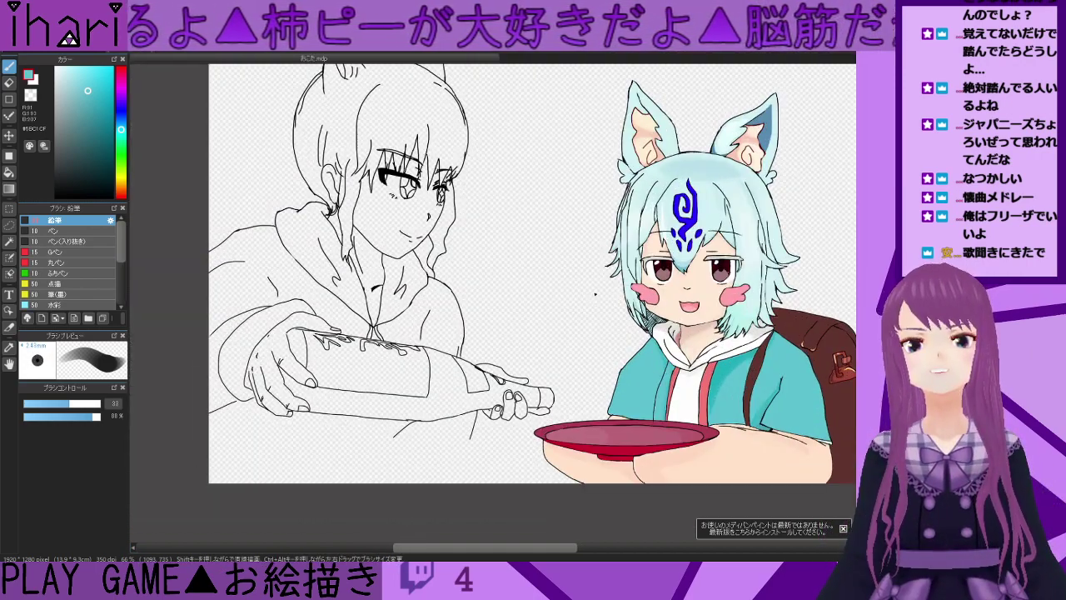
scroll(590, 292, "up", 1)
scroll(545, 279, "down", 1)
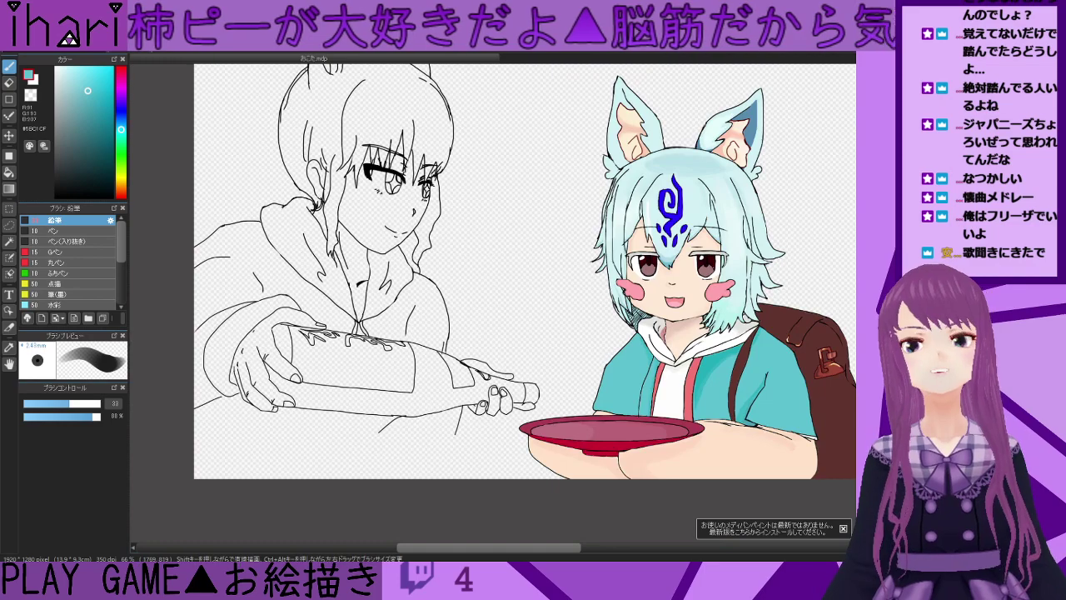
left_click_drag(802, 305, 801, 386)
scroll(739, 317, "down", 1)
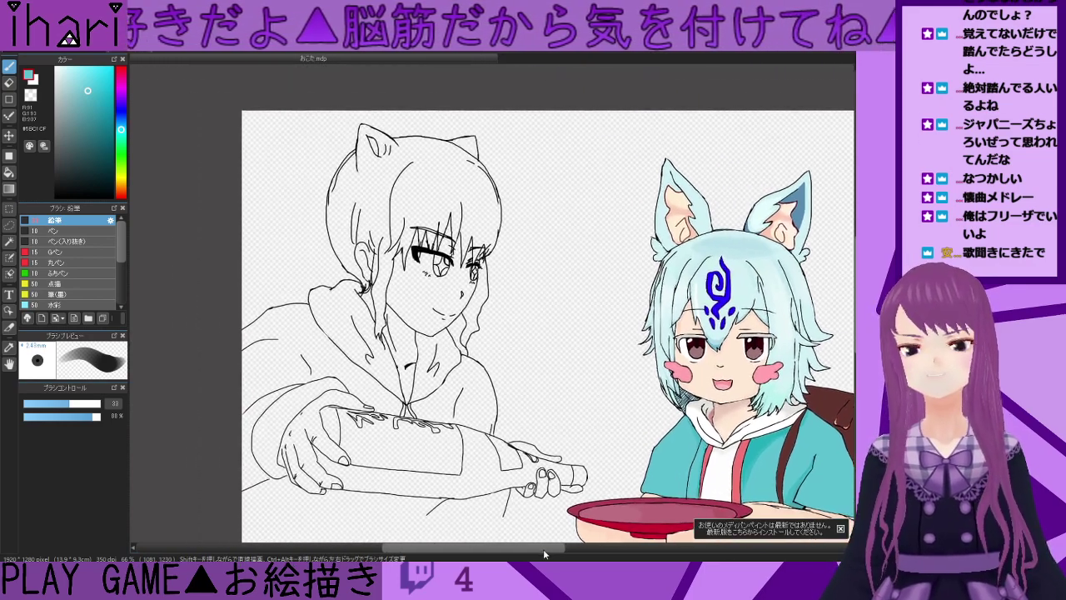
- Select the hair and animal ears of the uncoloured line-art character by their enclosed areas
scroll(457, 224, "up", 1)
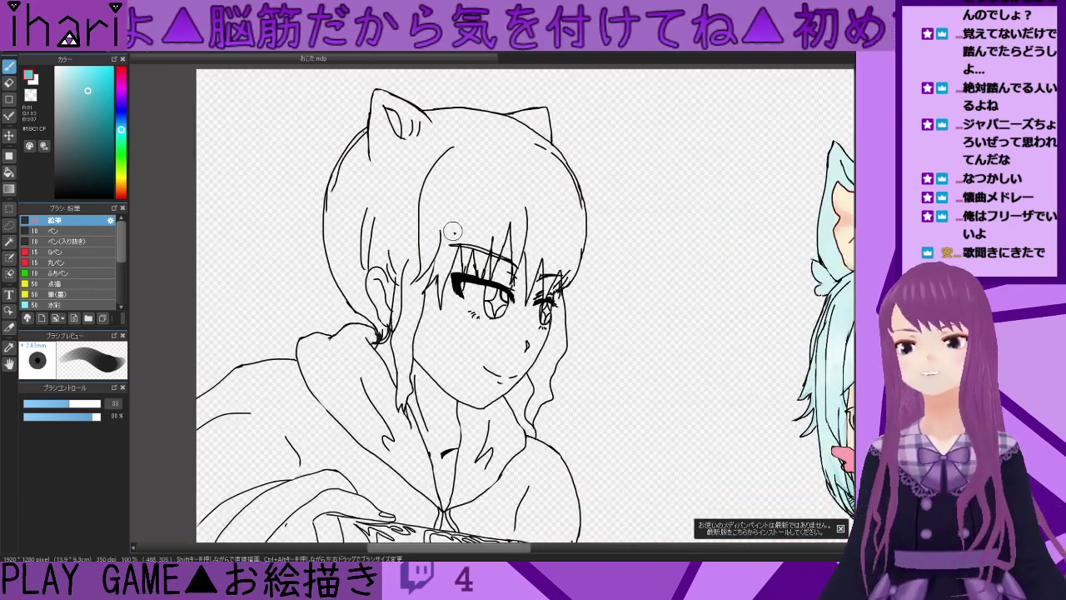
scroll(440, 228, "up", 1)
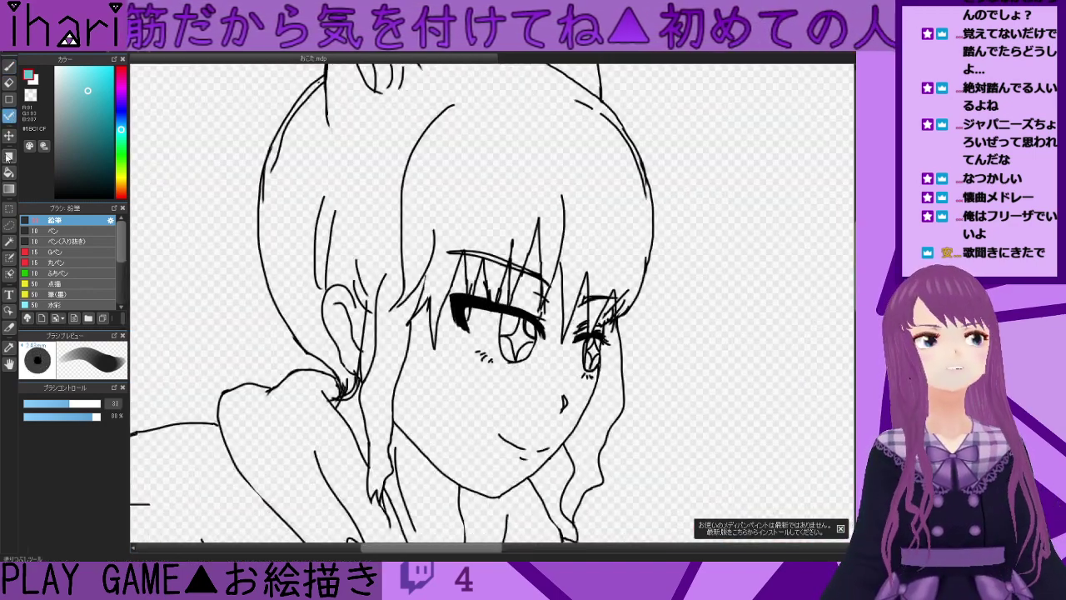
left_click(9, 84)
left_click(8, 241)
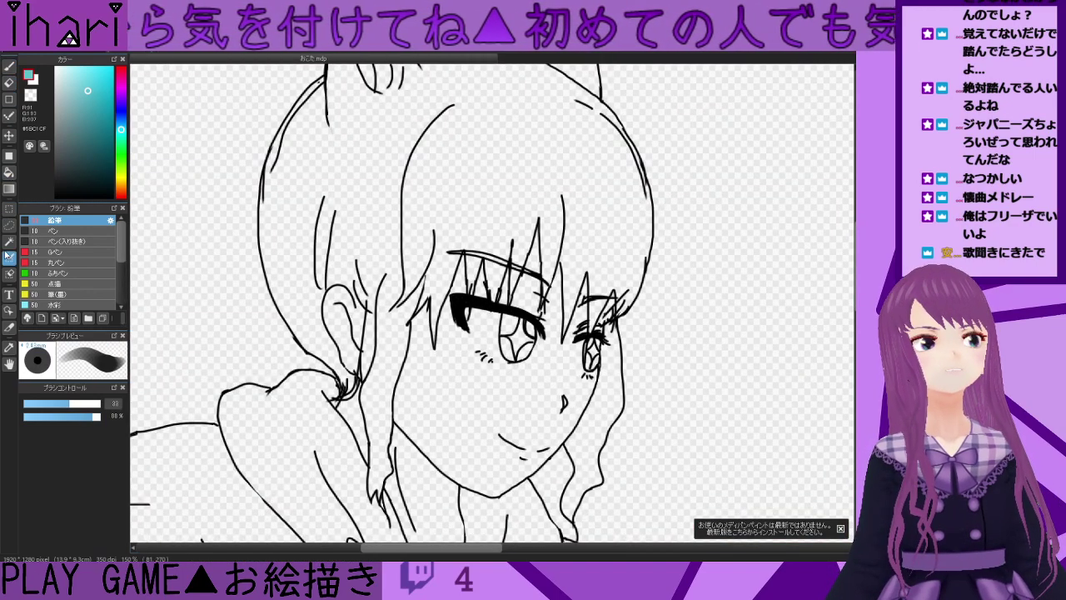
left_click(536, 218)
scroll(536, 219, "down", 1)
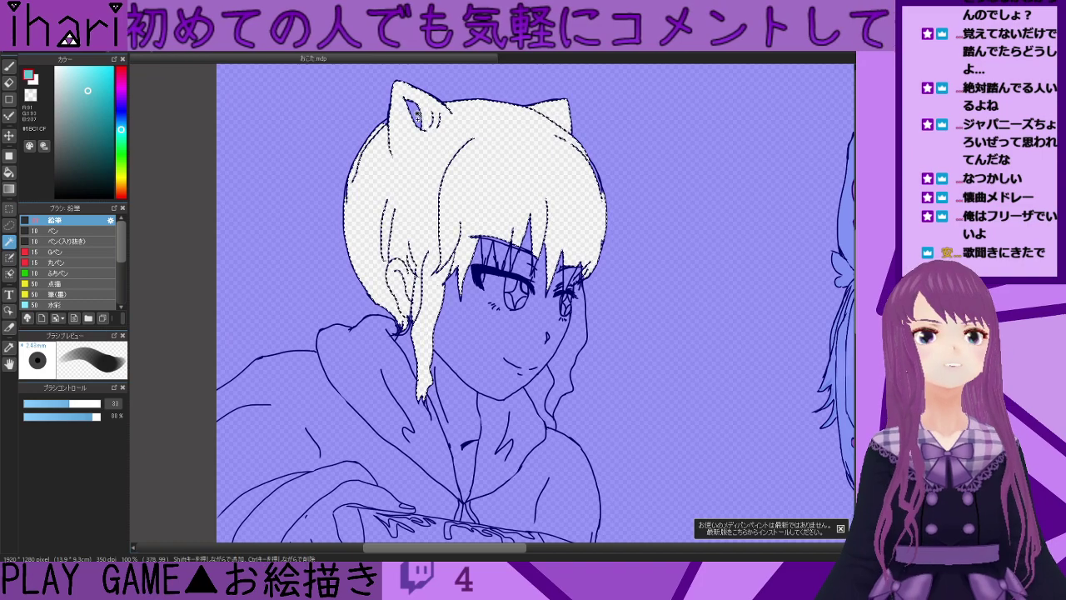
- Choose a deep purple and fill the selected hair with it
left_click(121, 90)
left_click(105, 107)
left_click(98, 117)
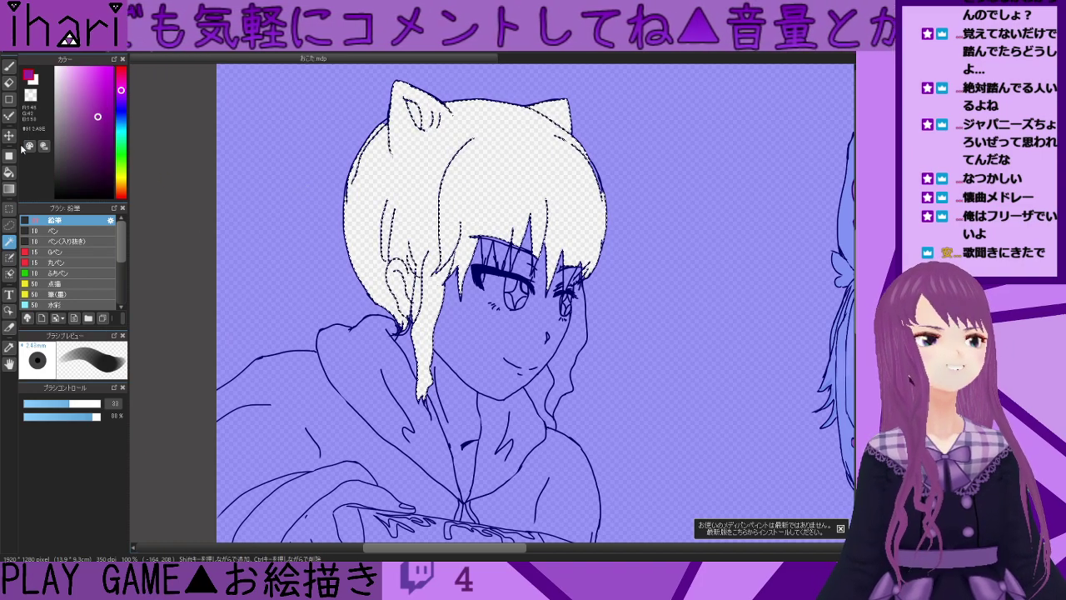
key("g")
left_click(486, 197)
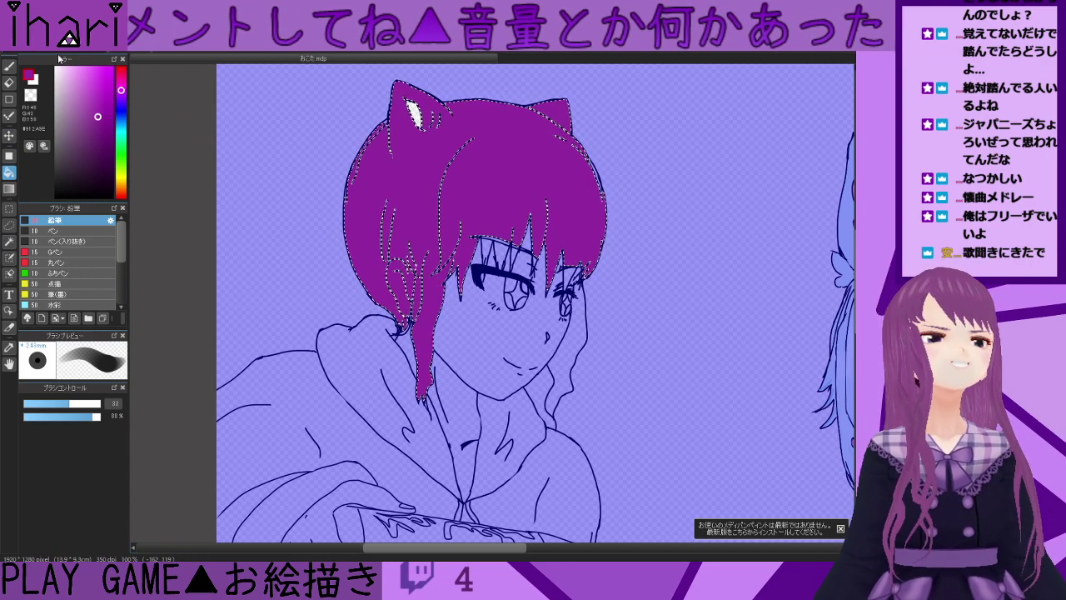
- Try to shade the back hair and the parting beside the fringe with darker purple brush strokes
key("ctrl+d")
key("b")
key("ctrl+z")
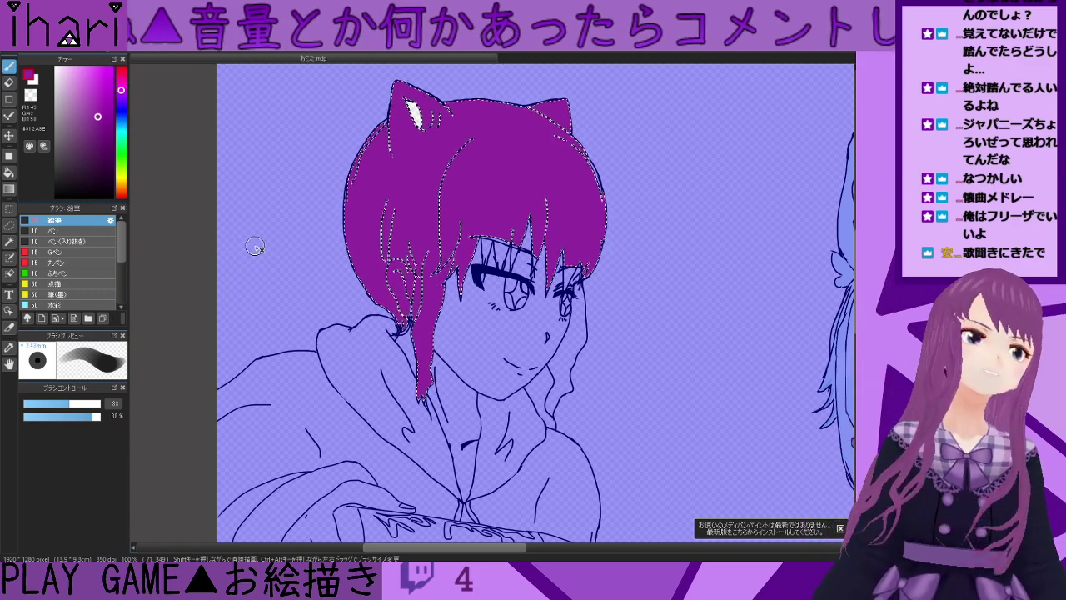
left_click(99, 126)
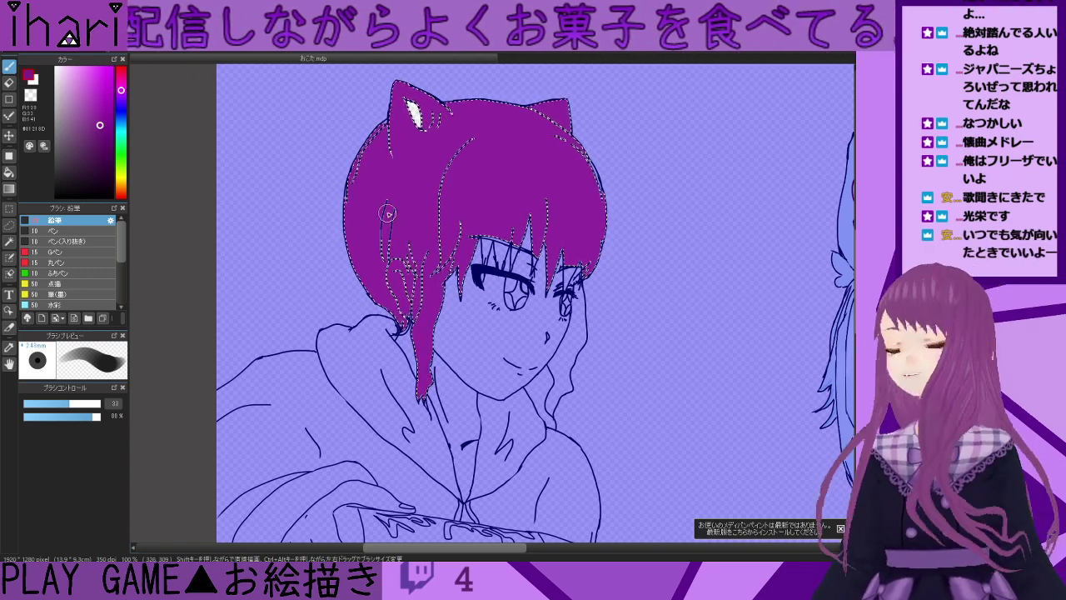
mouse_move(375, 172)
left_mouse_down()
mouse_move(371, 271)
mouse_move(392, 315)
left_mouse_up()
key("ctrl+z")
mouse_move(388, 167)
left_mouse_down()
mouse_move(386, 123)
mouse_move(373, 149)
mouse_move(372, 221)
mouse_move(379, 237)
mouse_move(382, 166)
mouse_move(401, 277)
mouse_move(375, 215)
mouse_move(382, 286)
mouse_move(395, 307)
mouse_move(363, 168)
mouse_move(360, 257)
mouse_move(421, 314)
left_mouse_up()
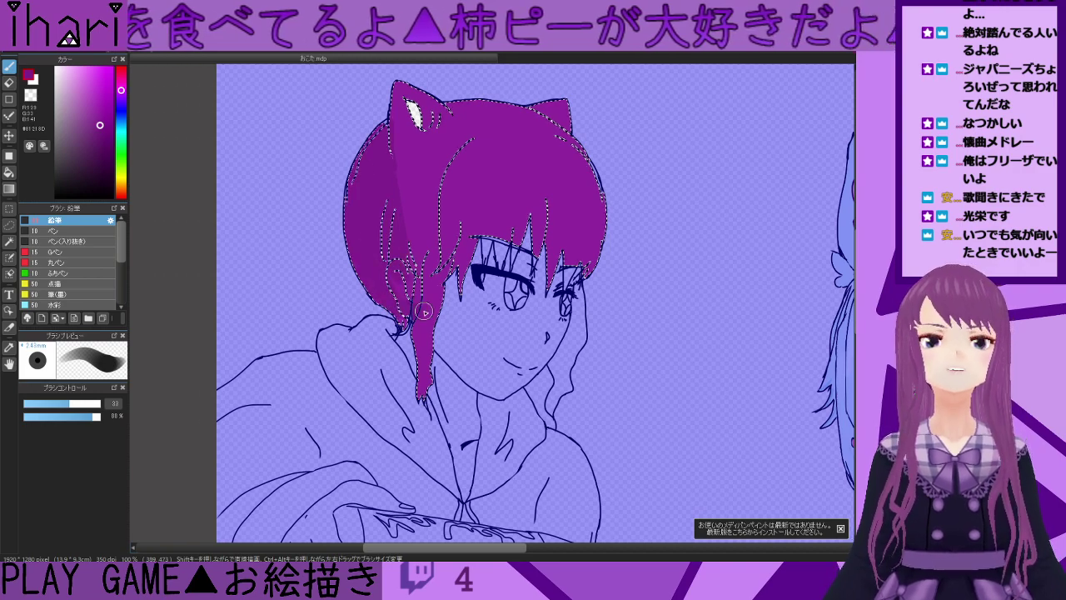
key("ctrl+z")
mouse_move(458, 140)
left_mouse_down()
mouse_move(440, 180)
mouse_move(434, 266)
left_mouse_up()
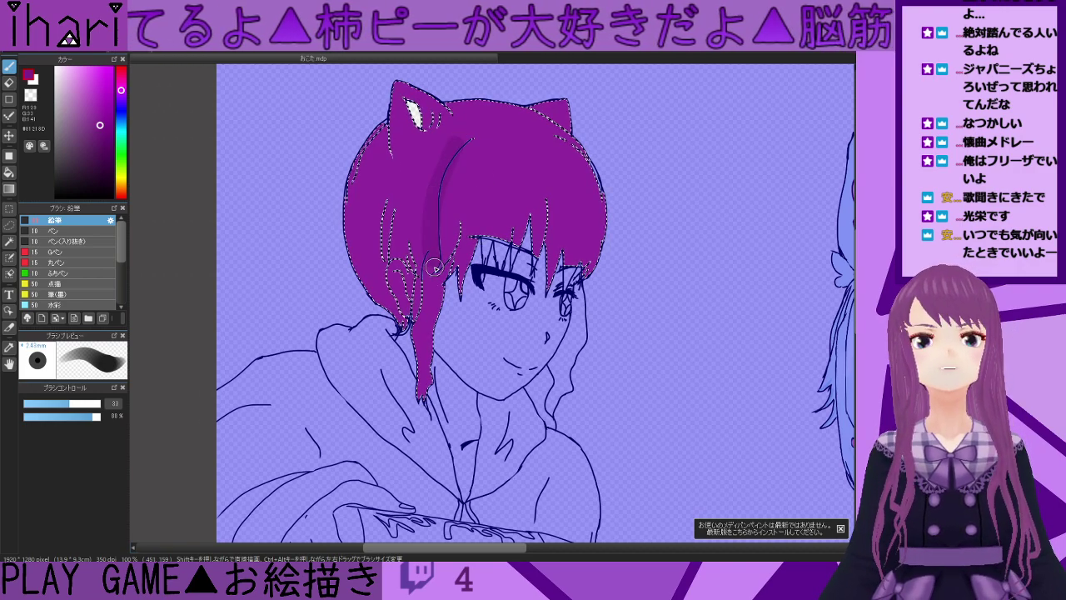
key("ctrl+z")
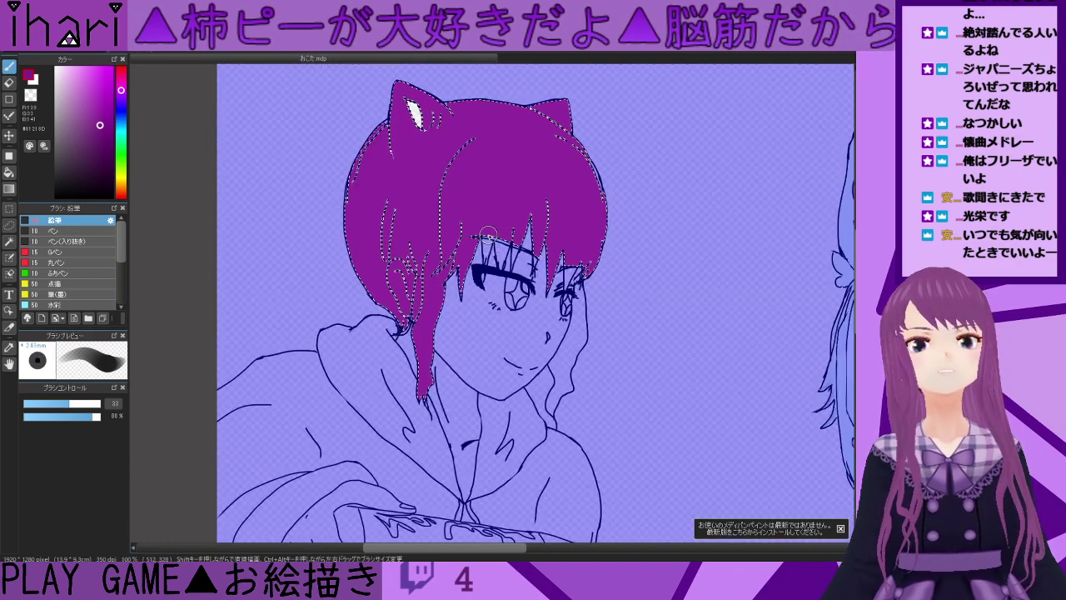
- Clear the selection around the purple hair
key("ctrl+d")
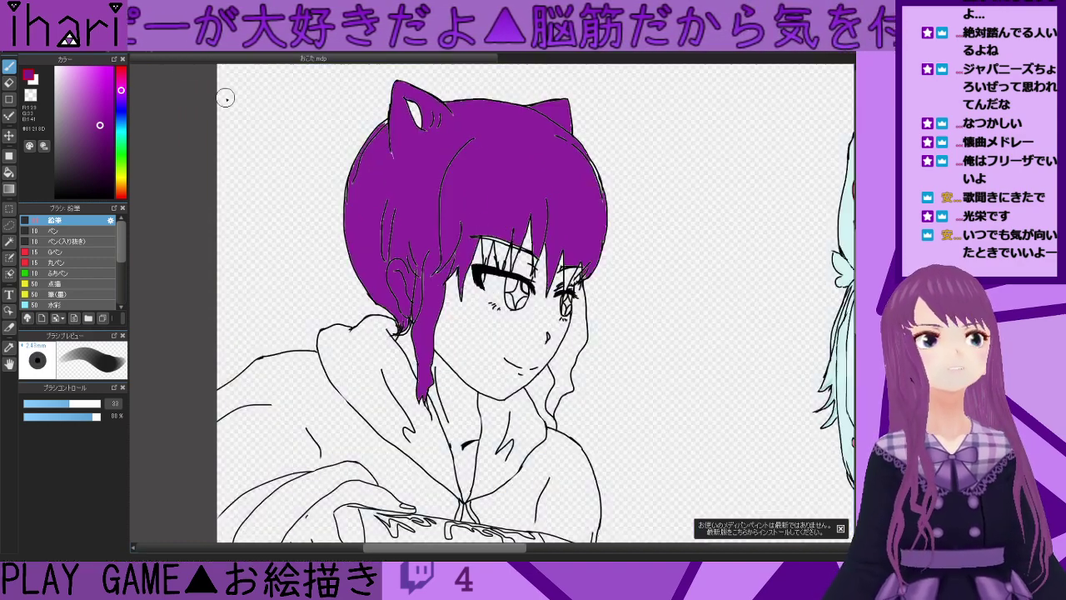
scroll(517, 301, "down", 1)
scroll(533, 288, "up", 2)
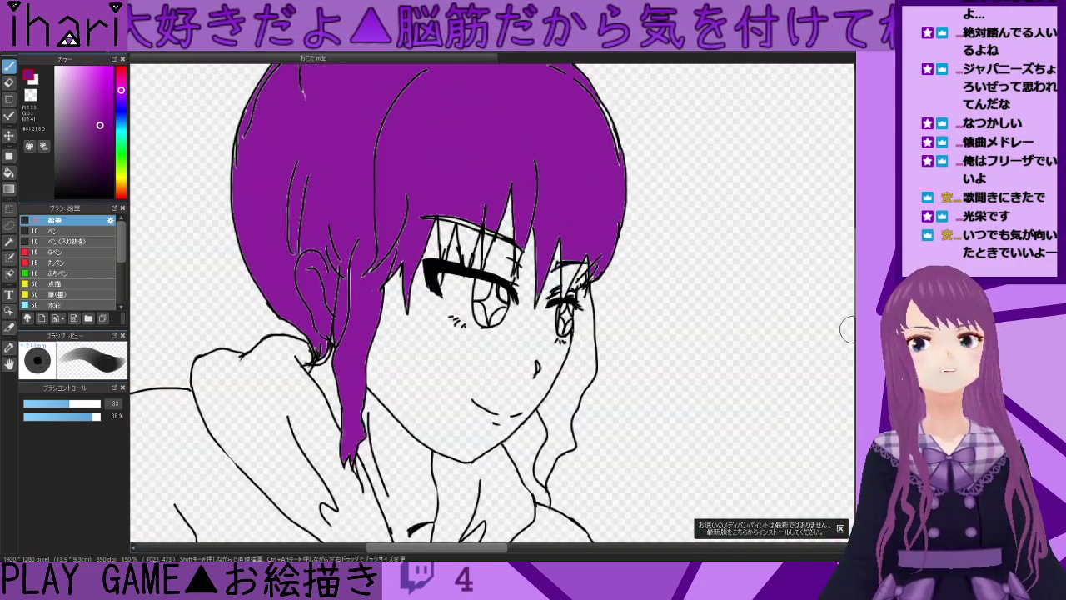
- Fill the wavy side lock beyond the character's far cheek with the hair purple
scroll(435, 150, "down", 3)
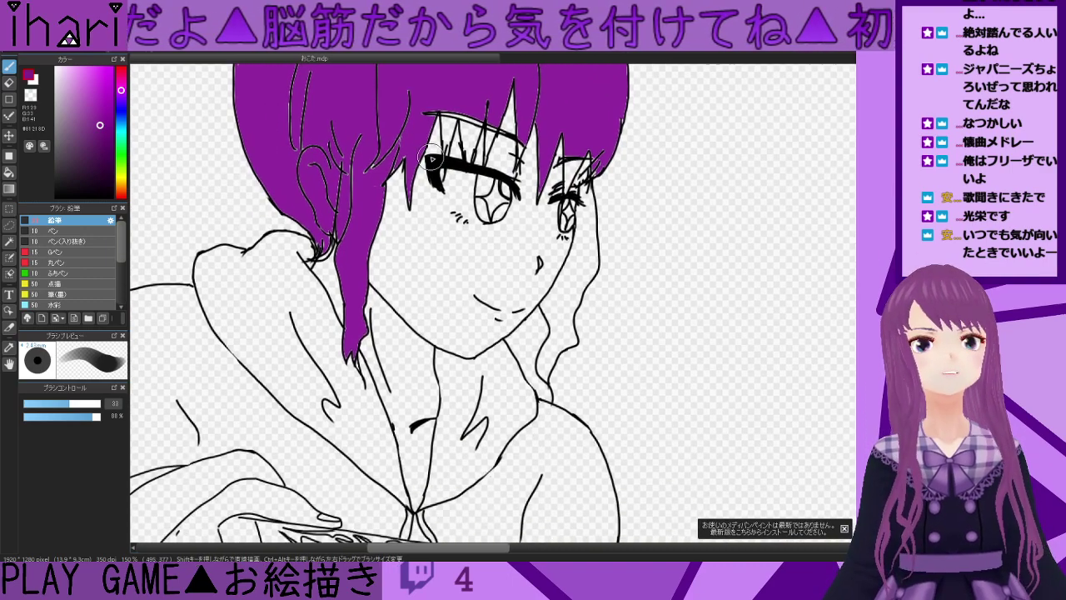
left_click(9, 171)
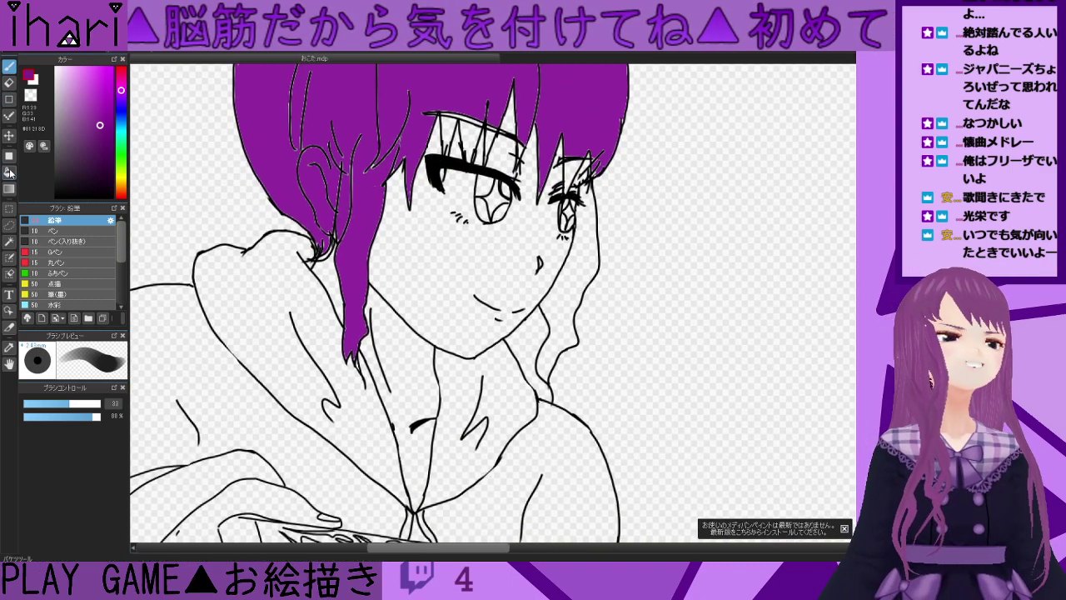
left_click(593, 266)
scroll(533, 164, "down", 1)
scroll(537, 132, "up", 2)
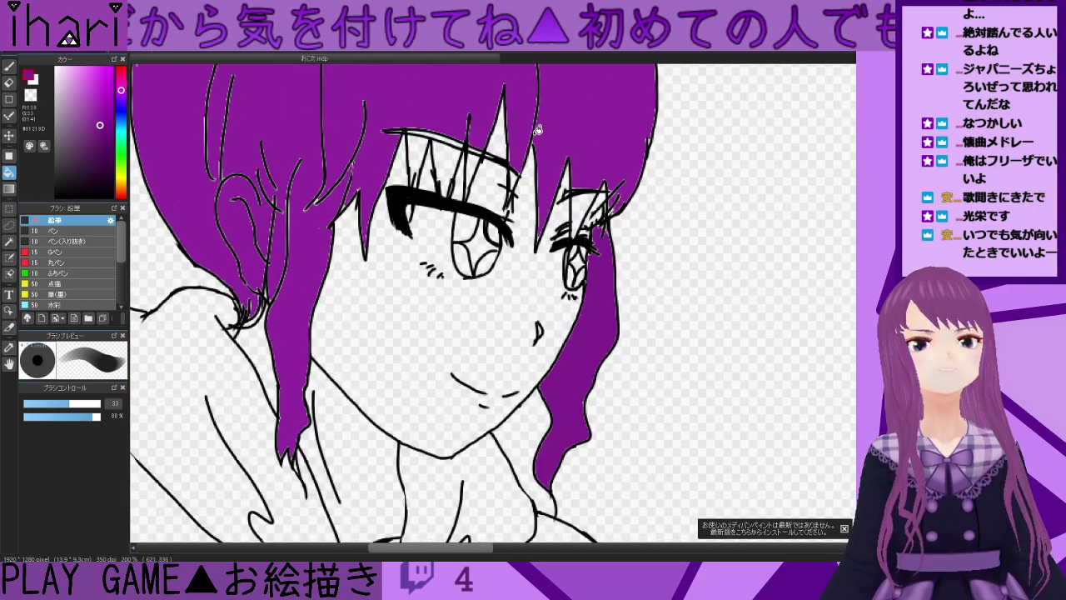
- Set the brush to a fine size at 100% opacity and fill the hair gap above the far eye with purple
left_click(26, 404)
left_click_drag(95, 417, 113, 418)
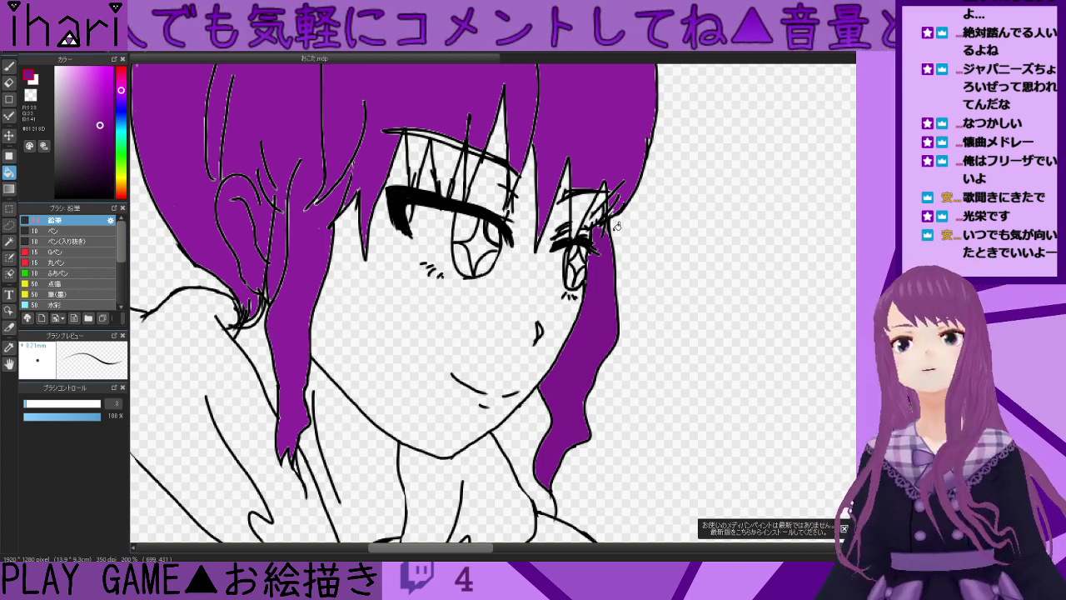
left_click(9, 65)
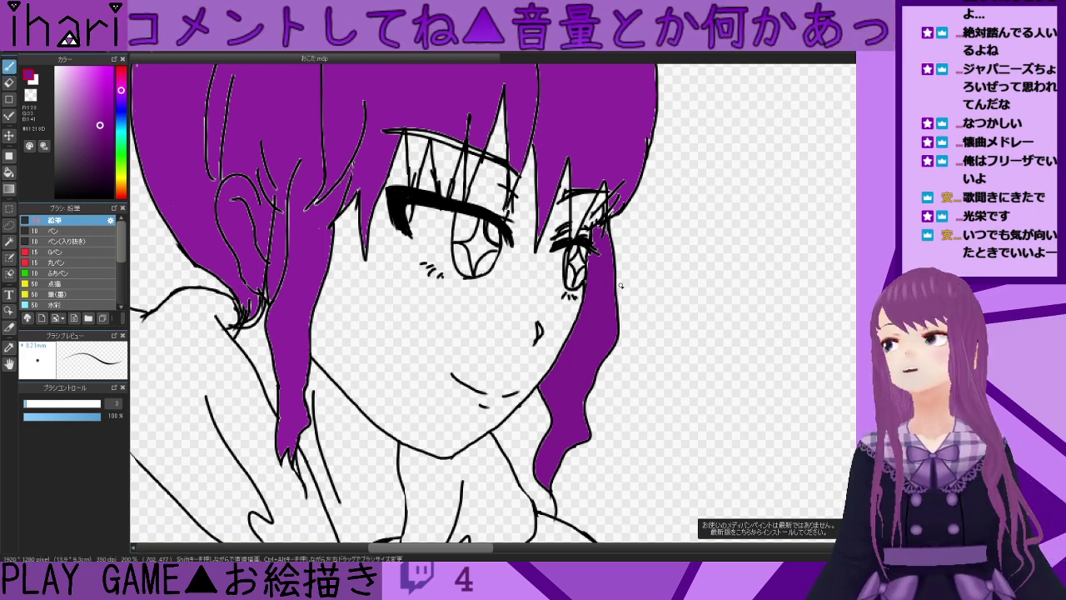
scroll(587, 237, "down", 1)
scroll(575, 229, "up", 3)
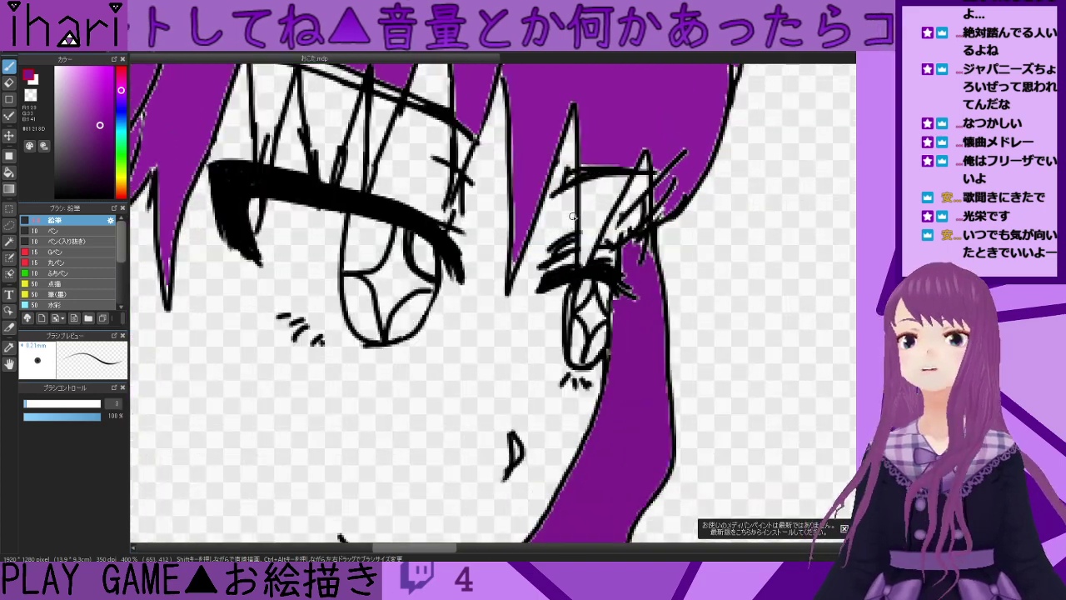
left_click(9, 172)
left_click(600, 198)
scroll(593, 198, "down", 3)
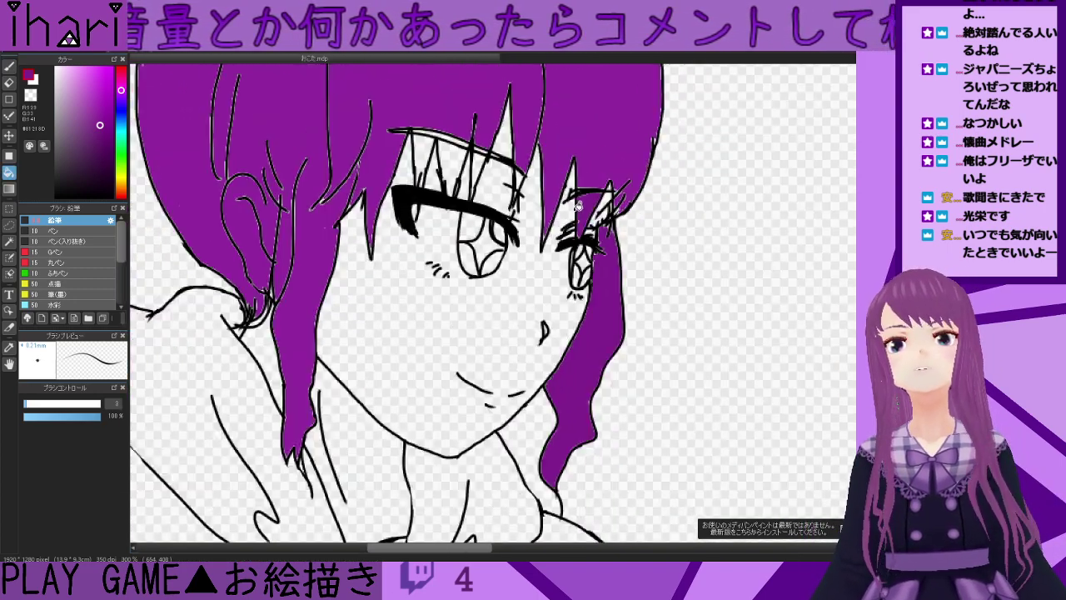
- Choose a pale peach skin colour, #FDEFDE, for the brush
left_click_drag(502, 549, 483, 550)
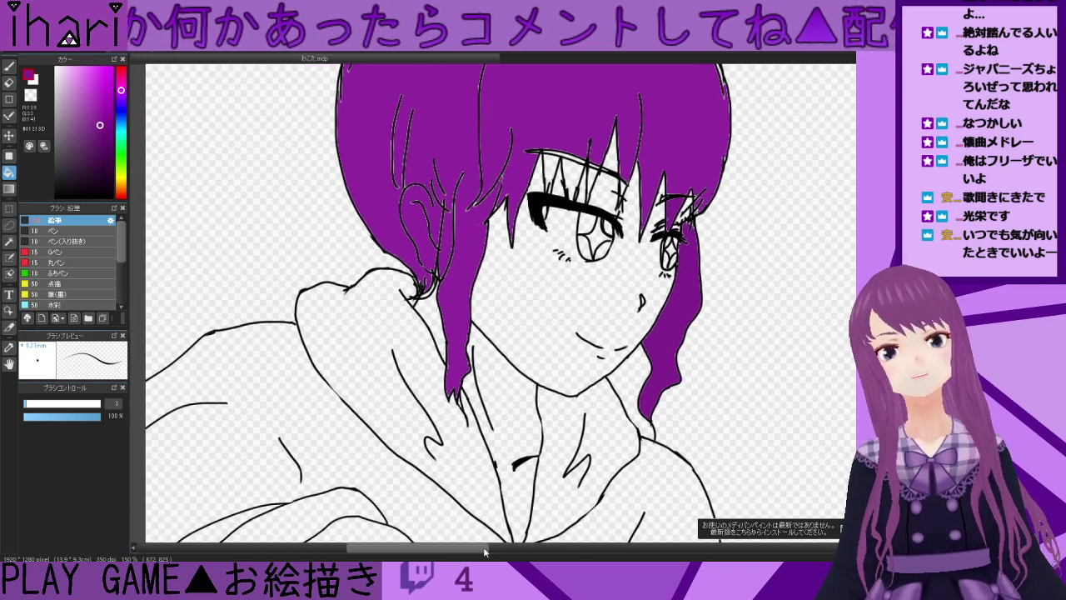
left_click(8, 68)
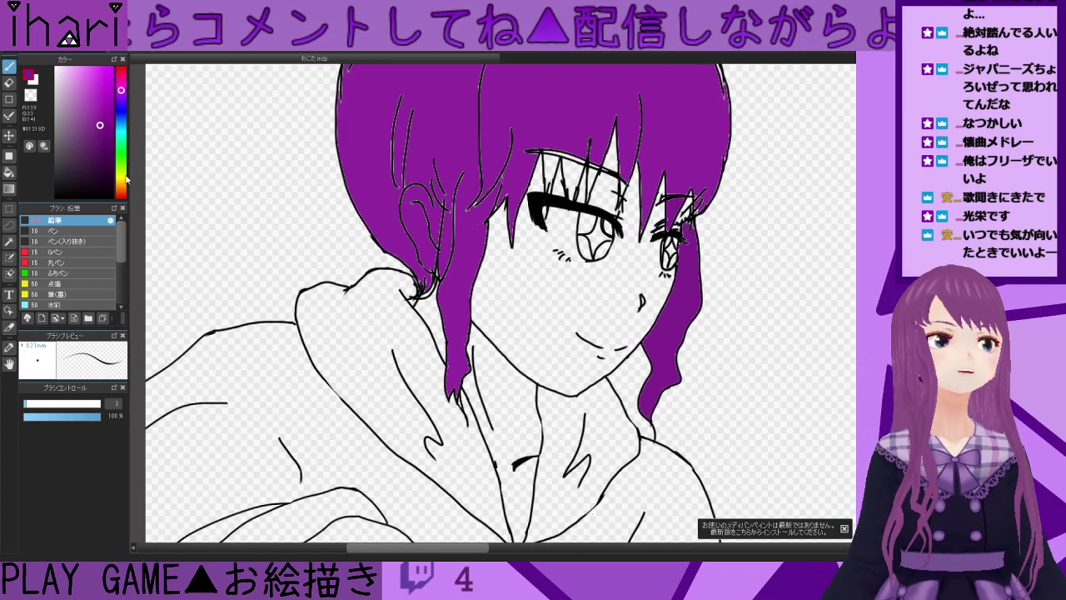
left_click(123, 183)
left_click_drag(124, 182, 122, 186)
left_click_drag(73, 75, 62, 70)
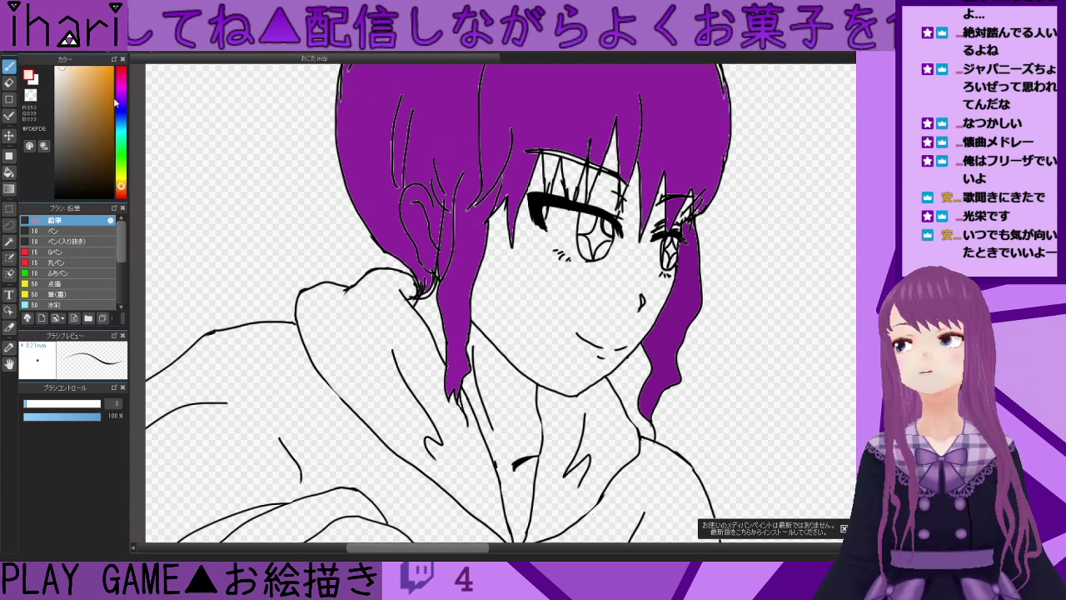
- Close the gap in the human ear's outline with a short stroke, and fill the ear and face with the skin colour
scroll(454, 291, "up", 3)
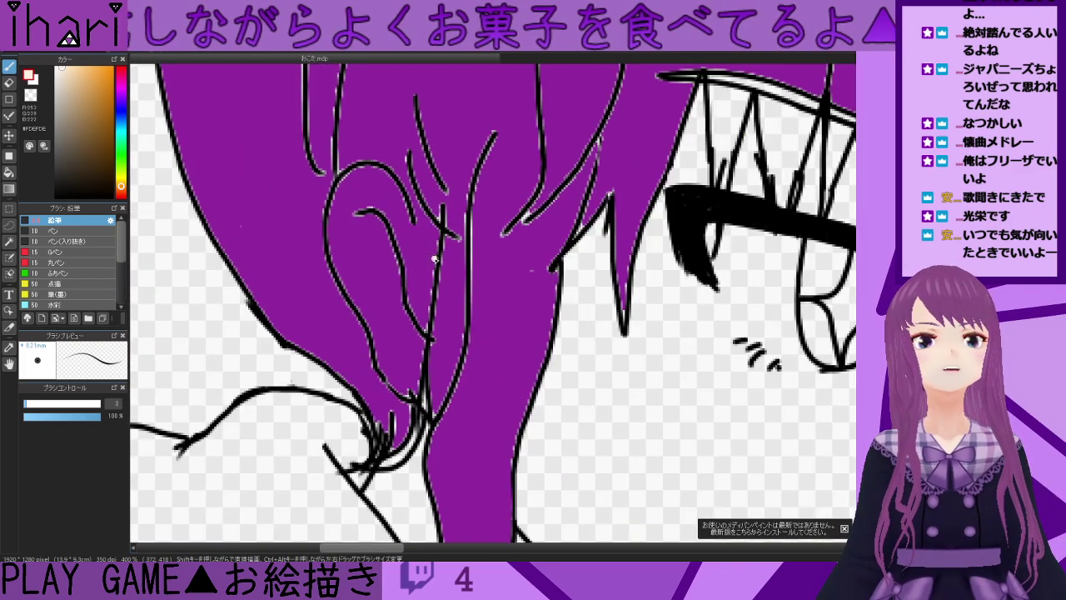
left_click_drag(434, 259, 417, 229)
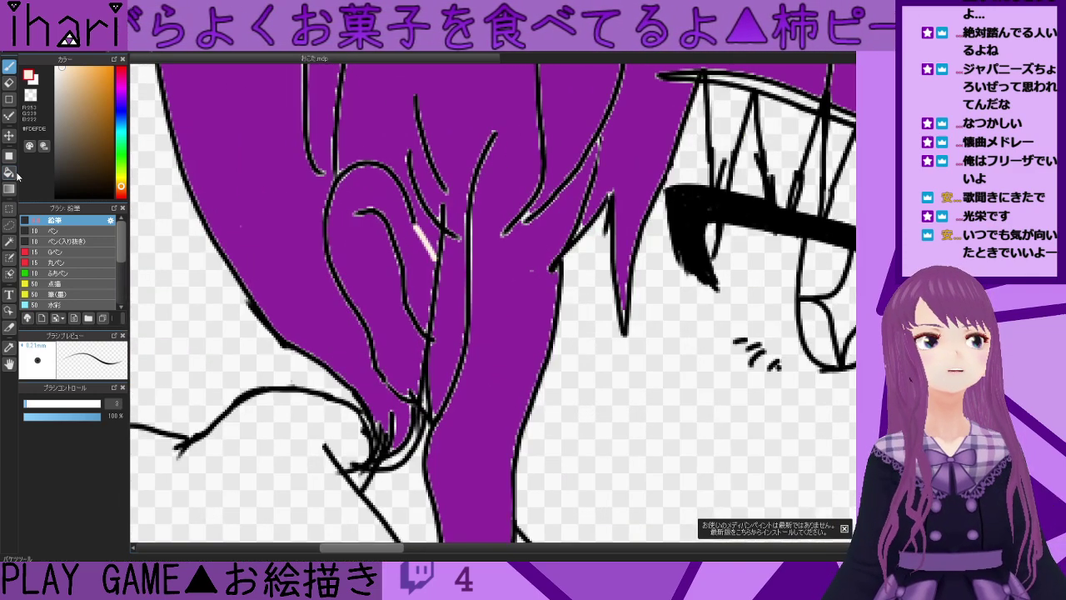
key("g")
left_click(415, 269)
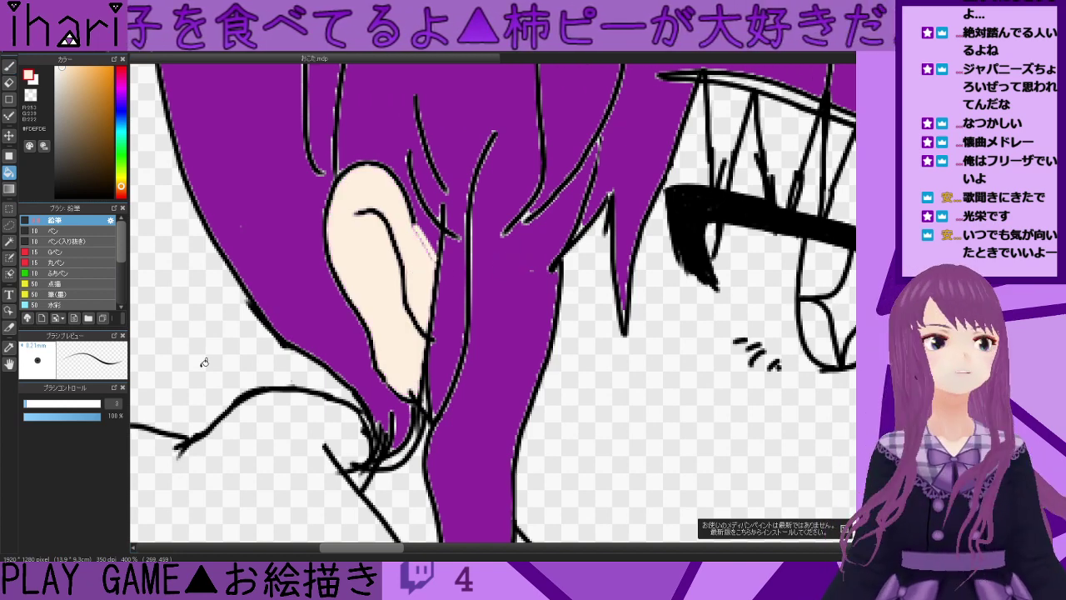
scroll(718, 414, "down", 1)
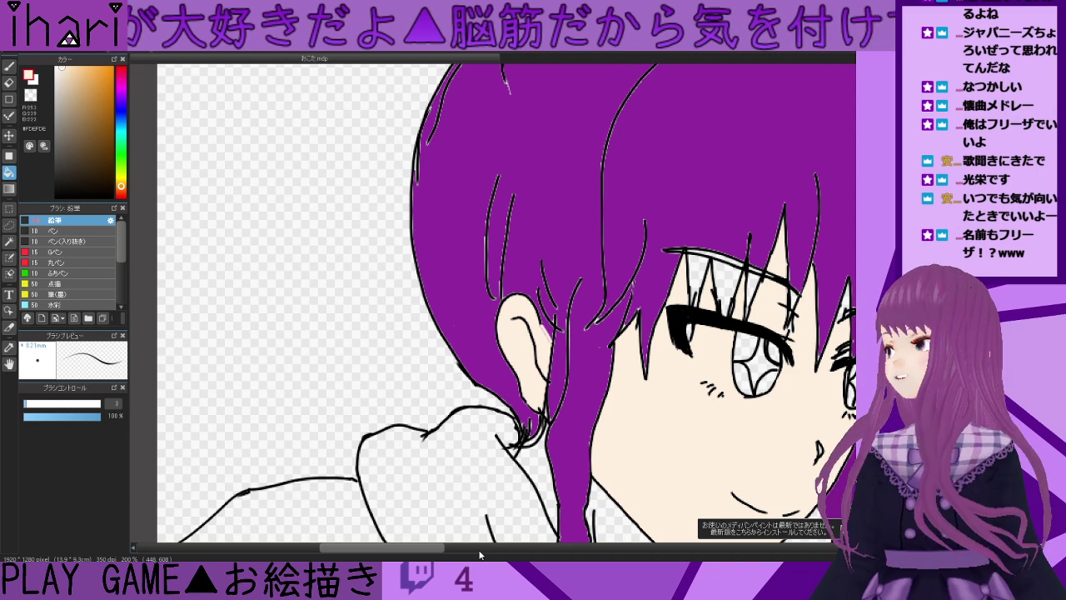
left_click_drag(426, 545, 463, 547)
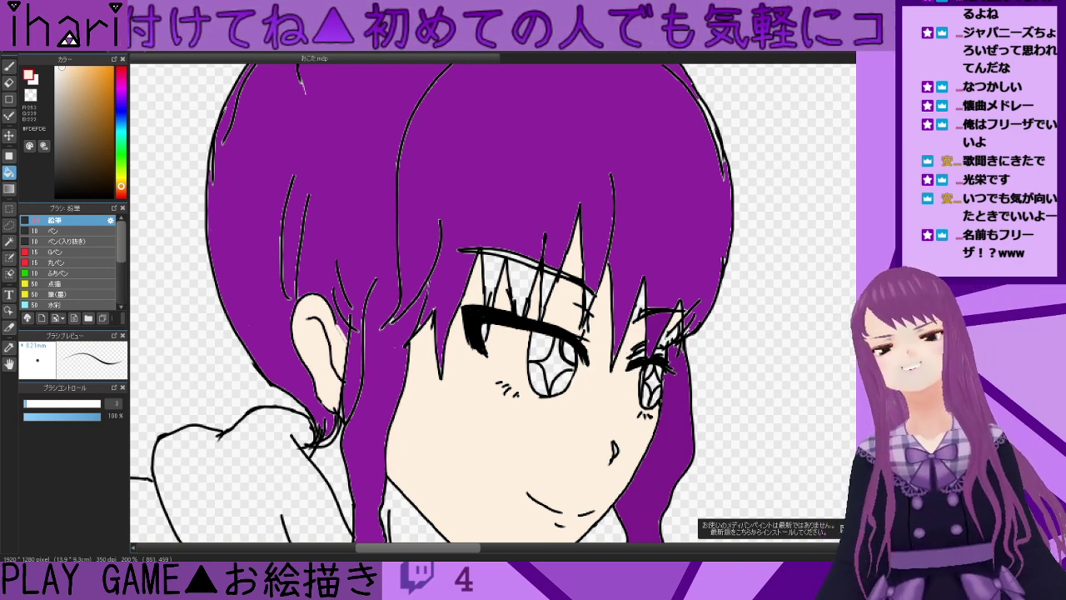
- Sample the hair purple and fill the empty fringe strands above the near eye with it
scroll(614, 388, "up", 2)
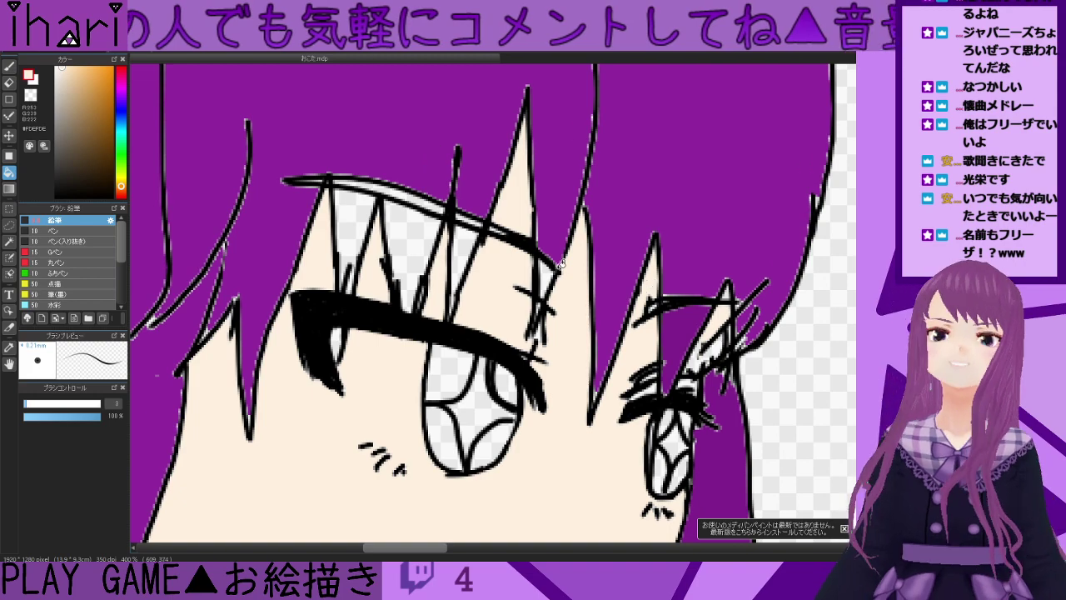
scroll(437, 253, "down", 3)
left_click(443, 200, "alt")
scroll(443, 204, "up", 3)
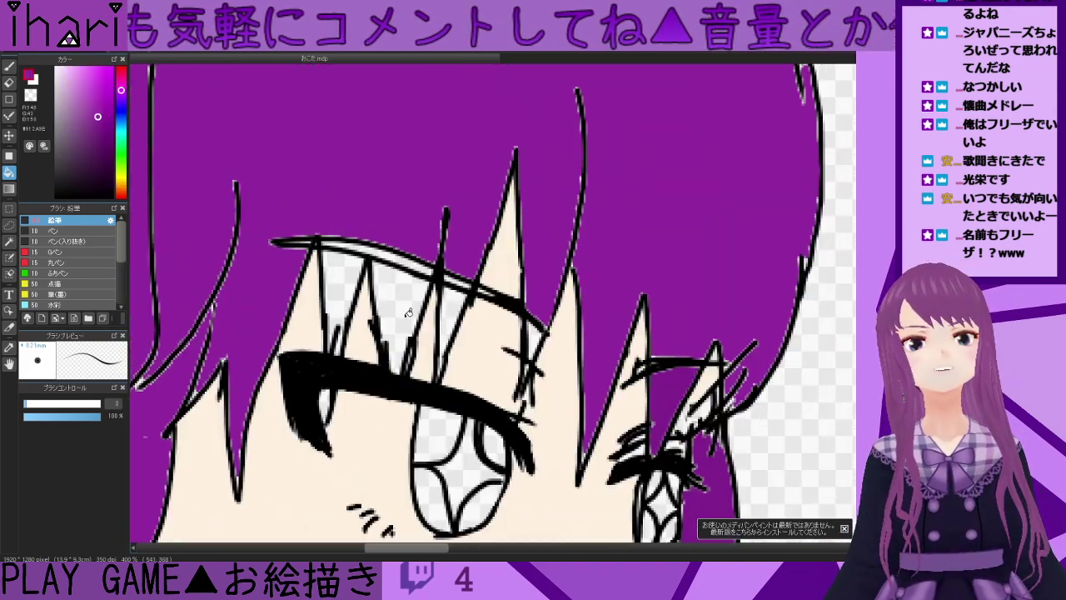
left_click(408, 313)
left_click(345, 269)
left_click(451, 296)
left_click(542, 335)
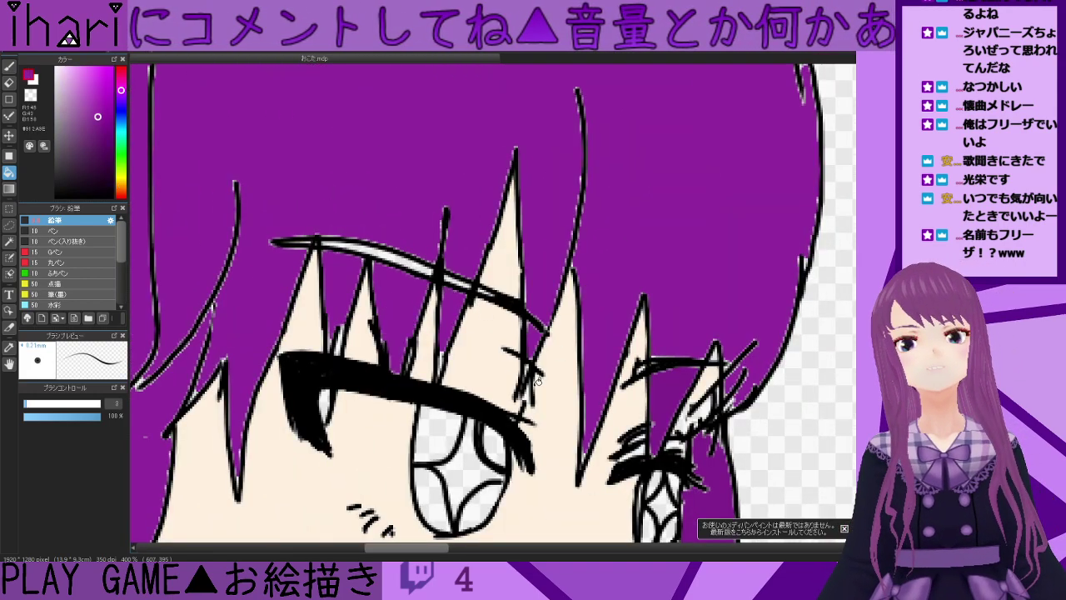
- Sample the skin colour from the face and fill the neck with it
scroll(539, 377, "down", 4)
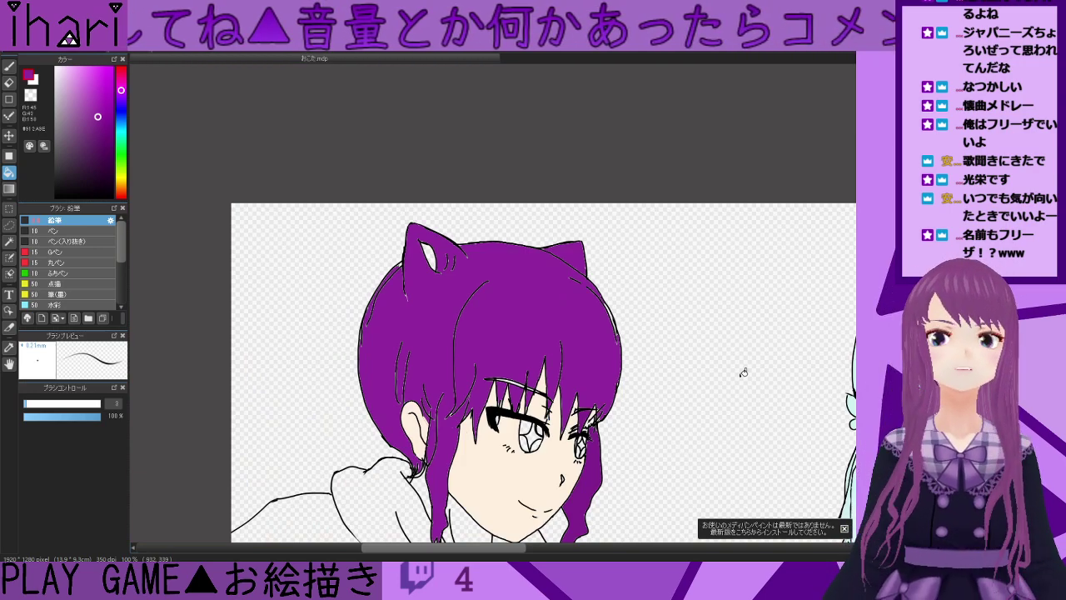
left_click_drag(877, 304, 877, 346)
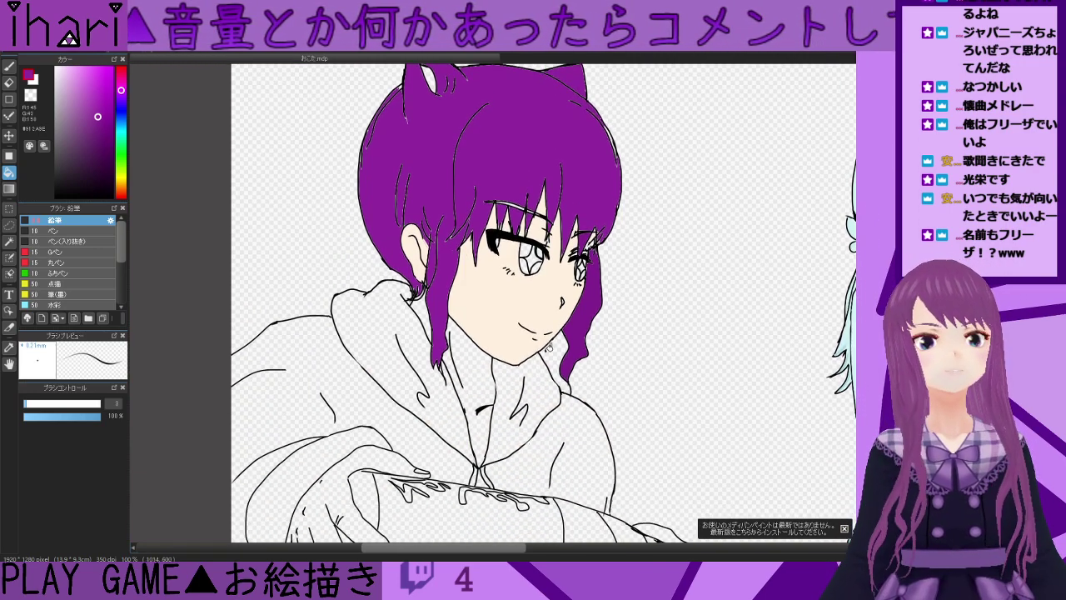
scroll(407, 363, "down", 1)
scroll(416, 237, "up", 2)
left_click(546, 382, "alt")
left_click(527, 469)
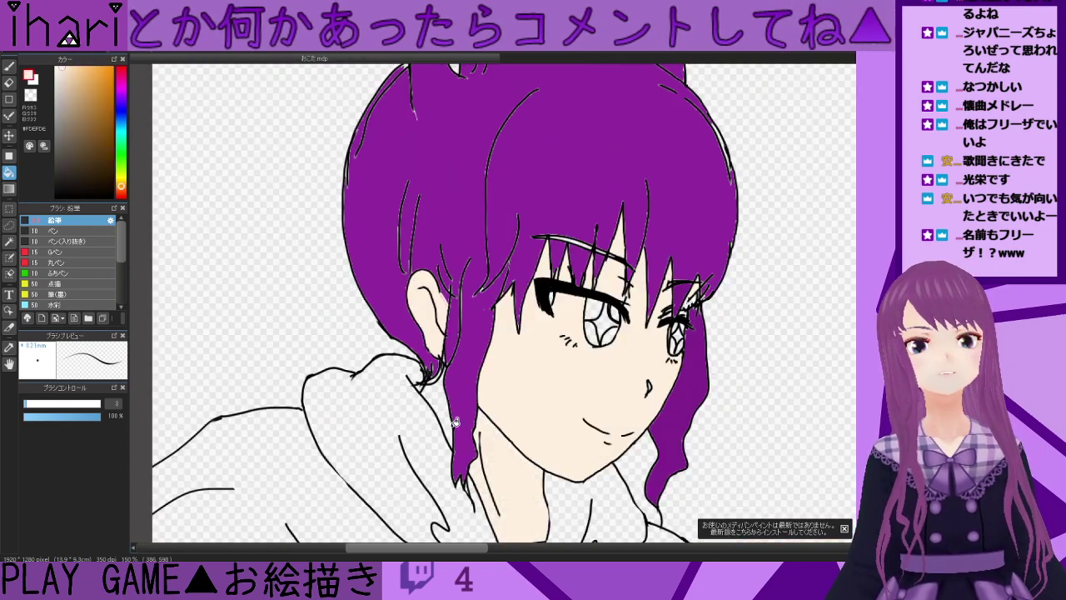
- Sample the hair purple and fill the iris sections around the star-shaped highlights in both eyes
scroll(543, 393, "up", 4)
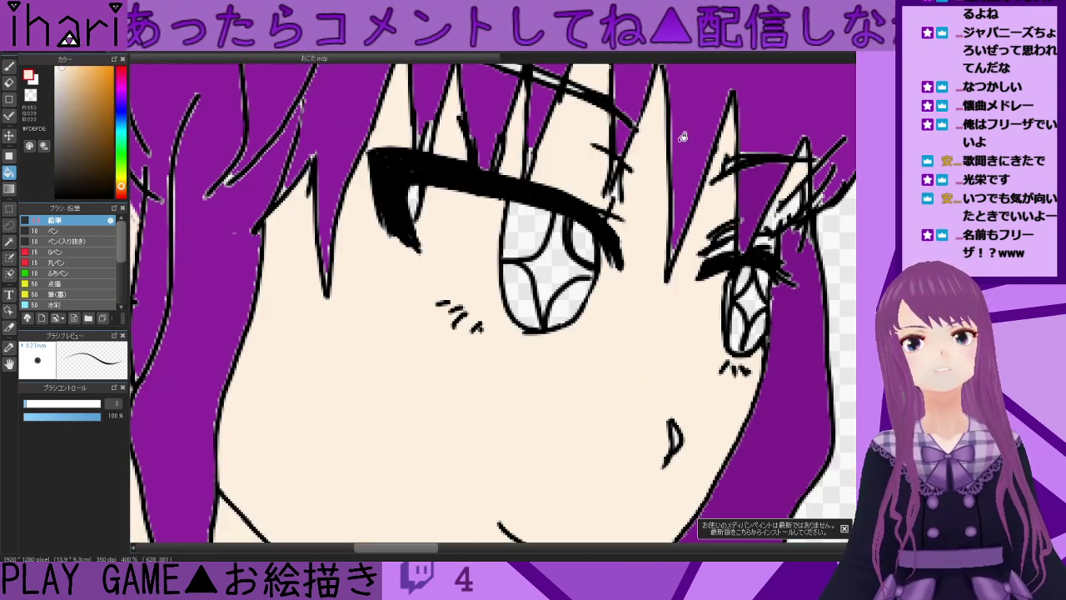
left_click(683, 137, "alt")
left_click(572, 308)
left_click(529, 298)
left_click(529, 237)
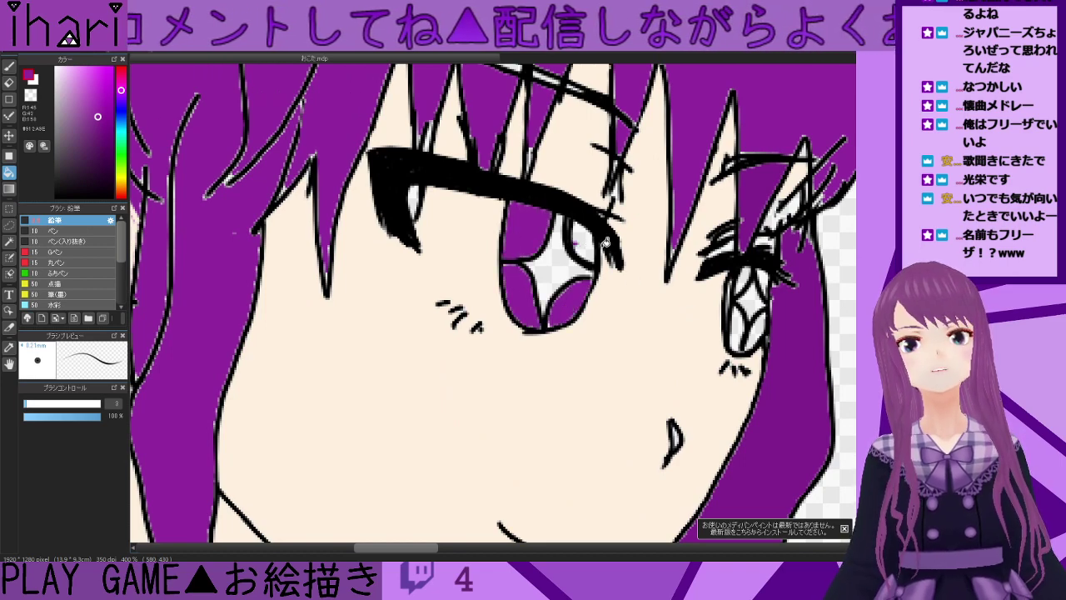
left_click(748, 277)
left_click(744, 328)
left_click(761, 315)
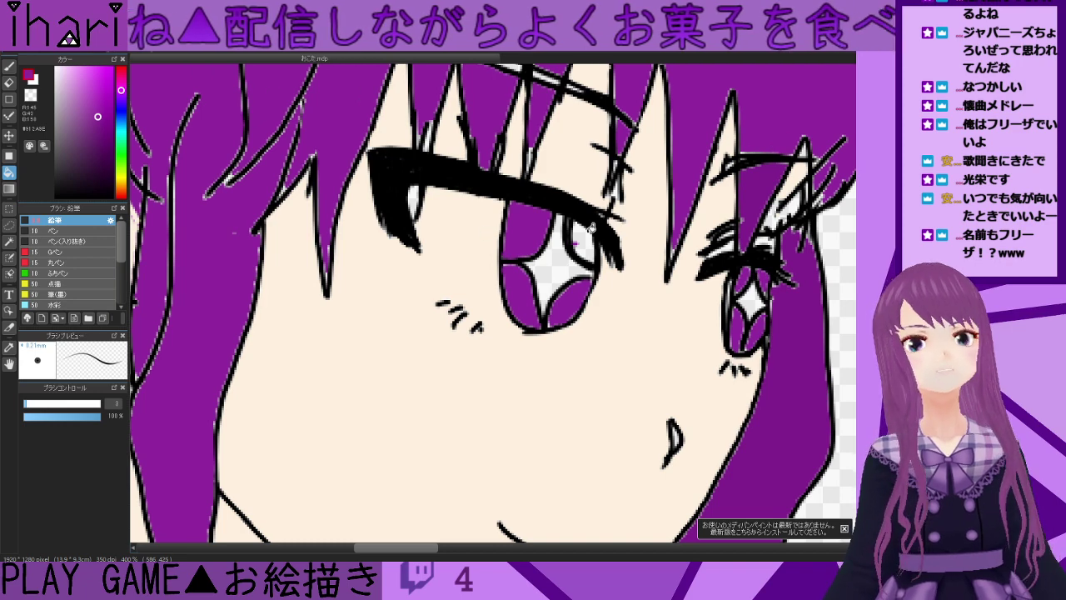
- Fill the gap beside the near eye's lashes with the skin colour and the near eyebrow with the hair purple
scroll(574, 242, "down", 1)
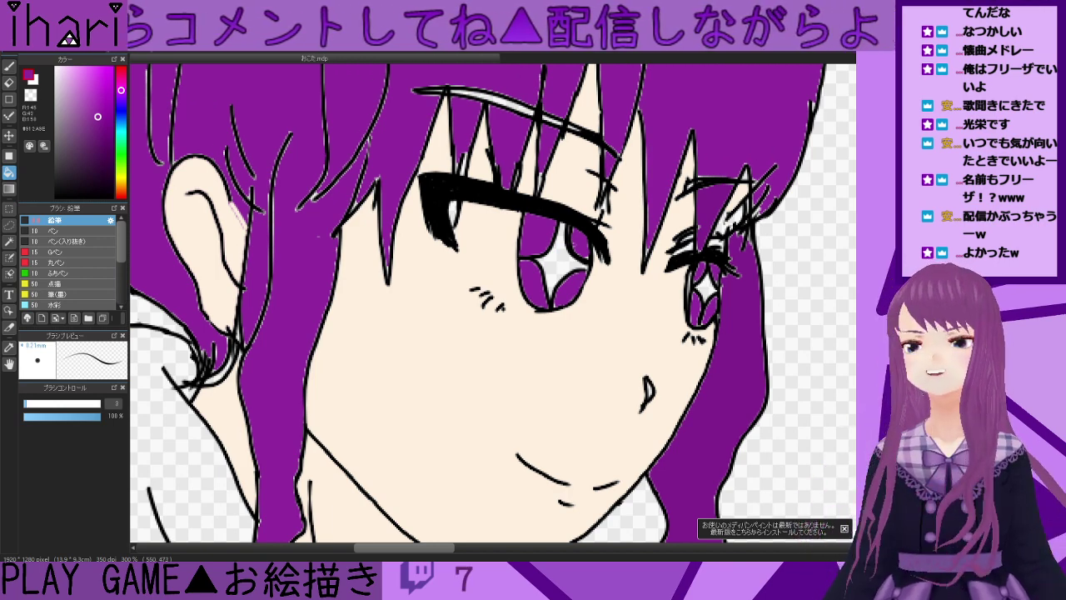
right_click(444, 290)
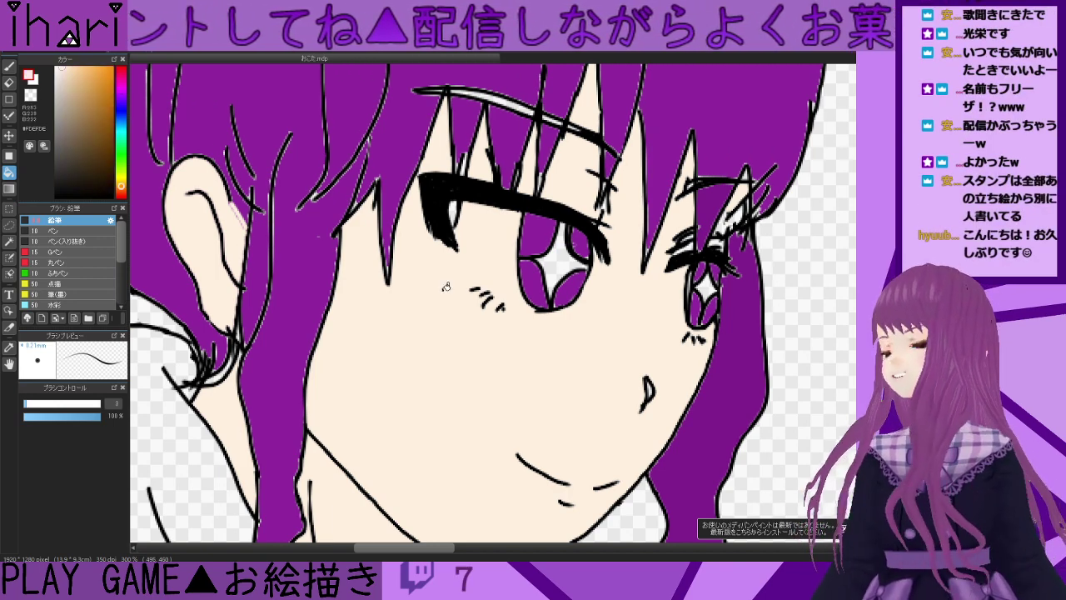
scroll(446, 279, "down", 1)
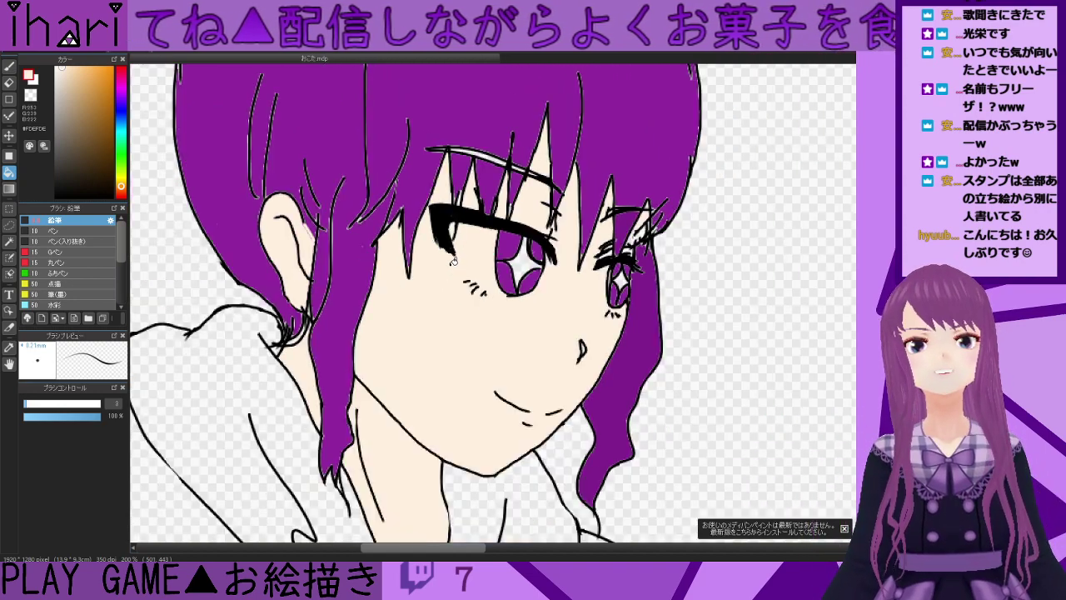
scroll(492, 170, "up", 2)
left_click(508, 122, "alt")
left_click(496, 152)
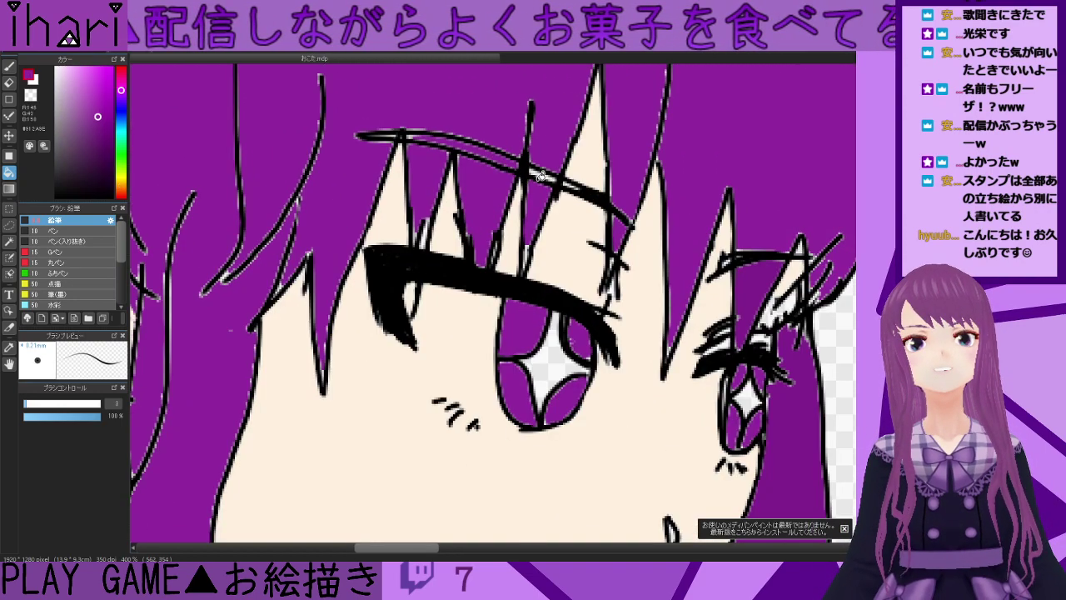
scroll(477, 219, "down", 1)
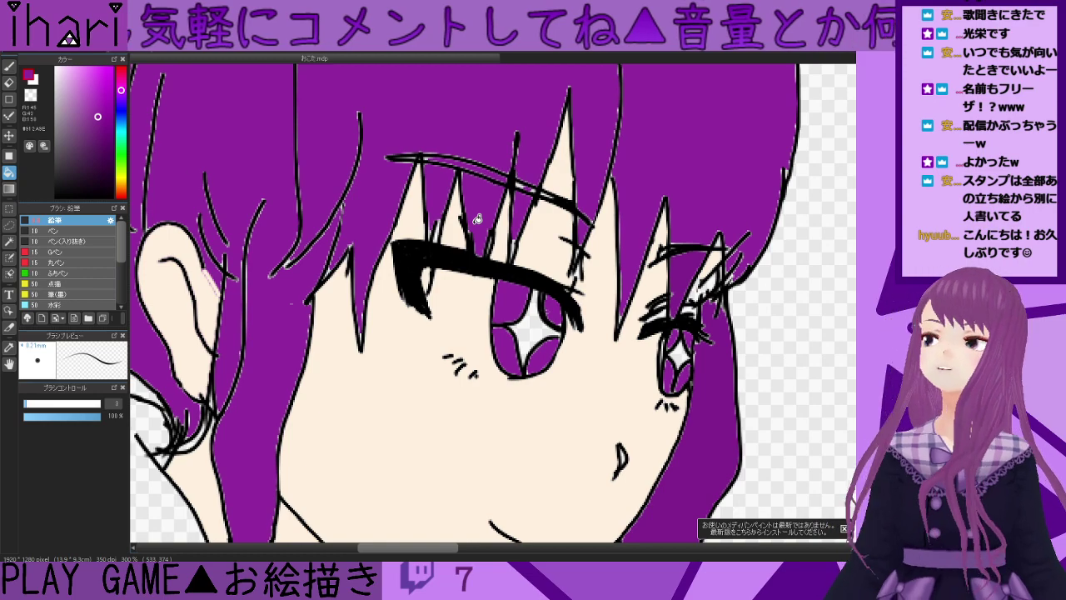
- Choose a deep green and fill the near side of the hood and the near shoulder of the hoodie with it
scroll(477, 218, "down", 3)
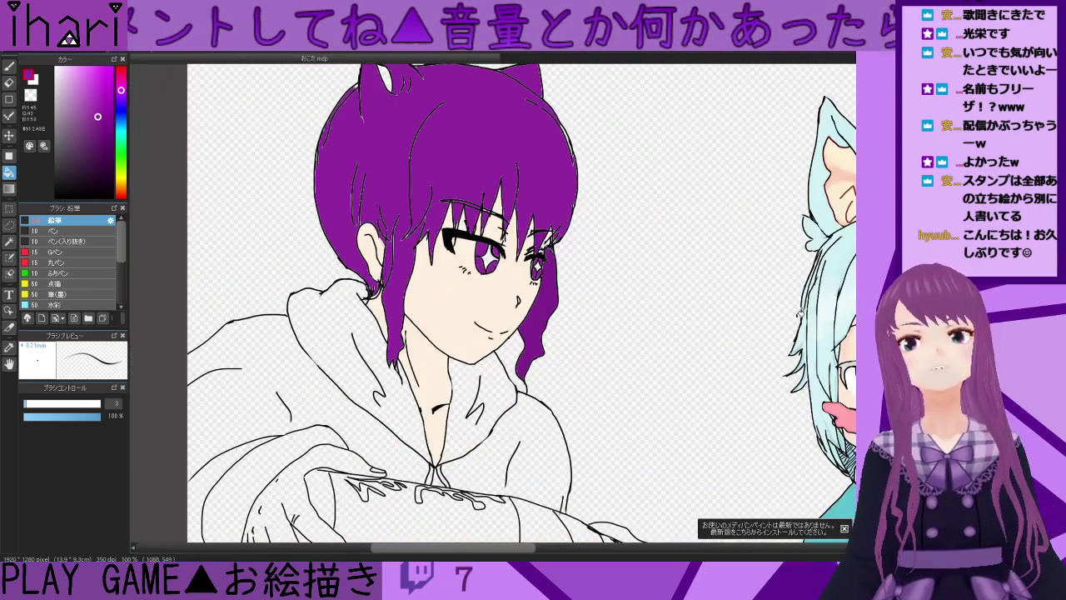
left_click_drag(284, 352, 313, 246)
scroll(313, 247, "up", 1)
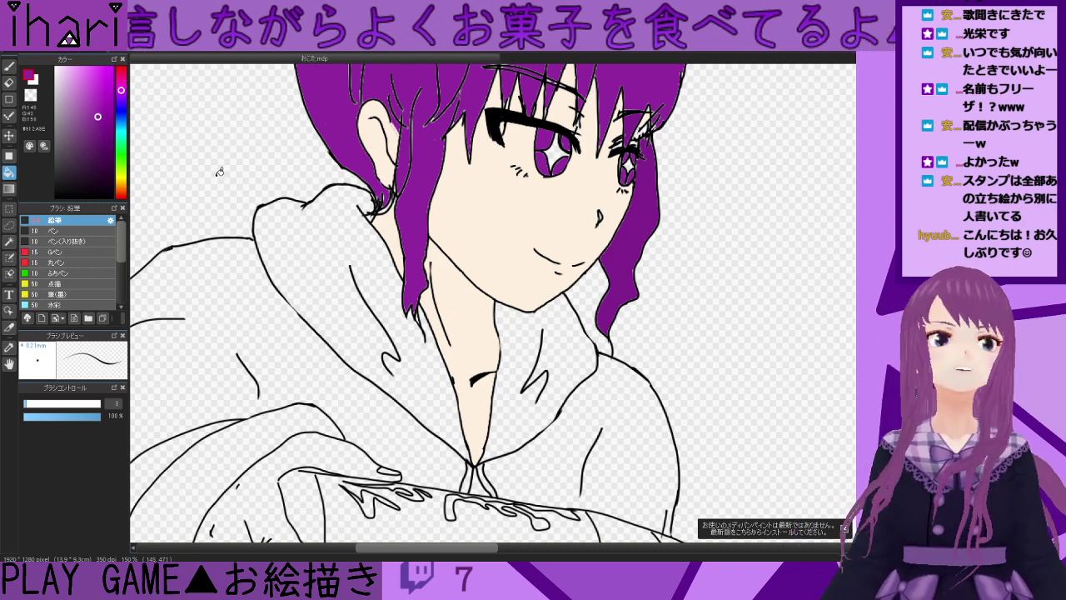
left_click(121, 156)
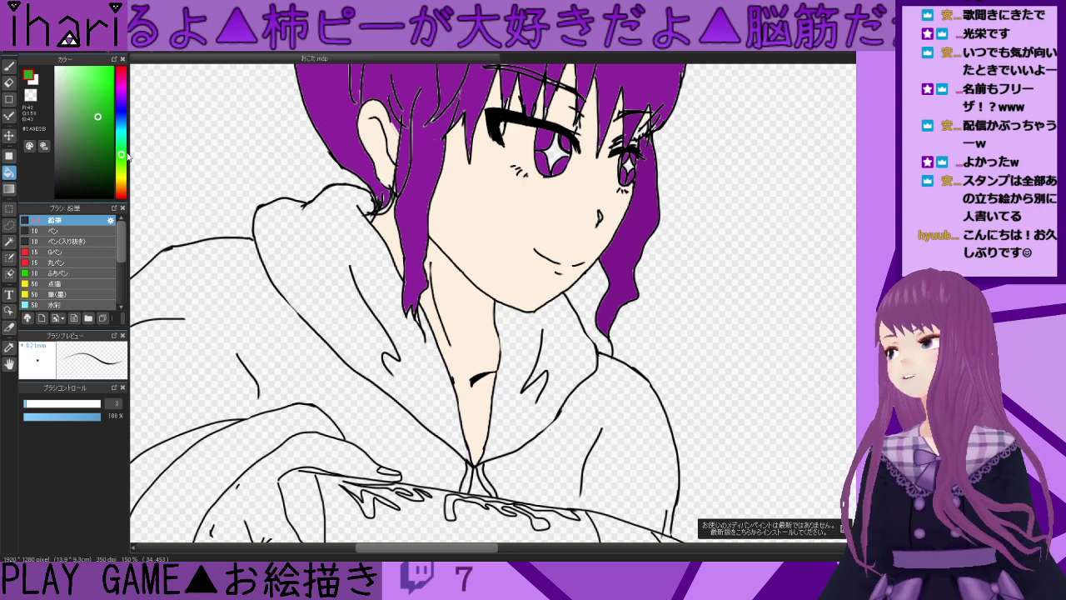
left_click(107, 136)
left_click(331, 290)
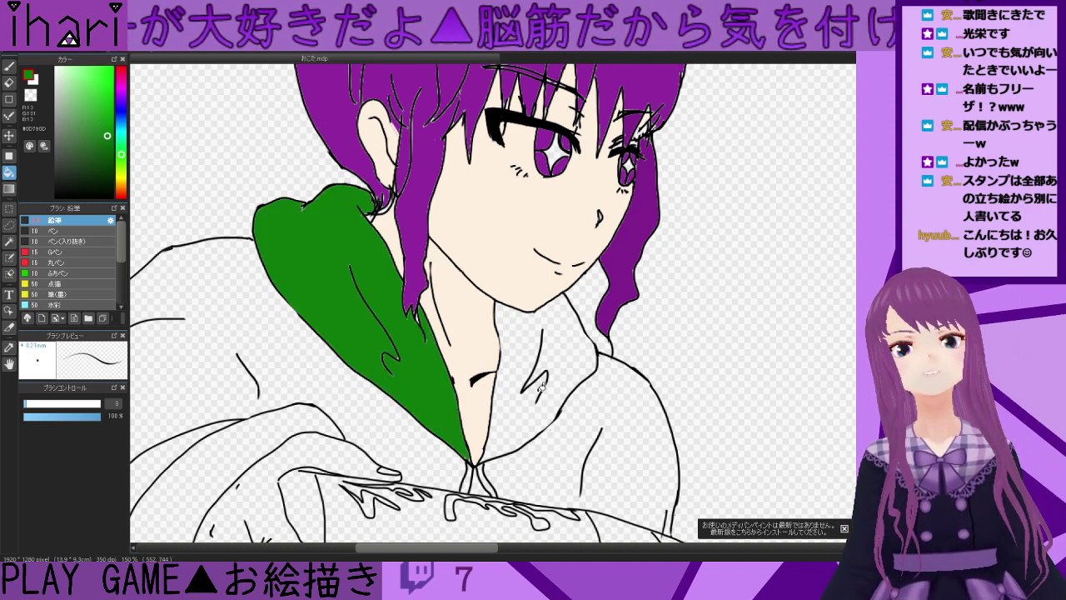
left_click(255, 318)
- Choose a very dark green (#063508) and fill the far side of the hood and the far shoulder of the hoodie
scroll(392, 376, "down", 2)
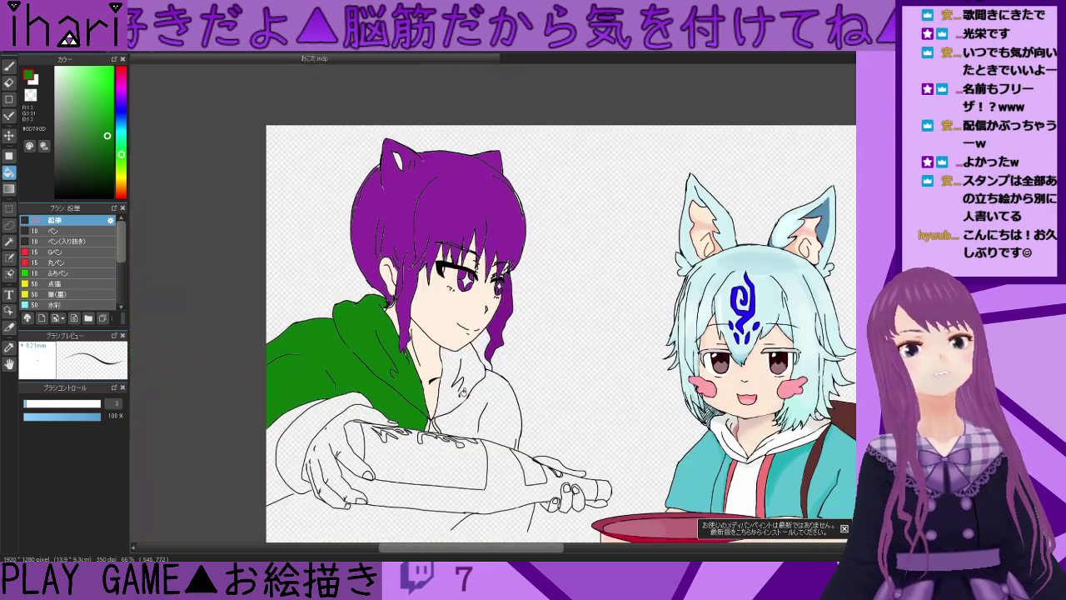
scroll(464, 387, "up", 1)
left_click(104, 170)
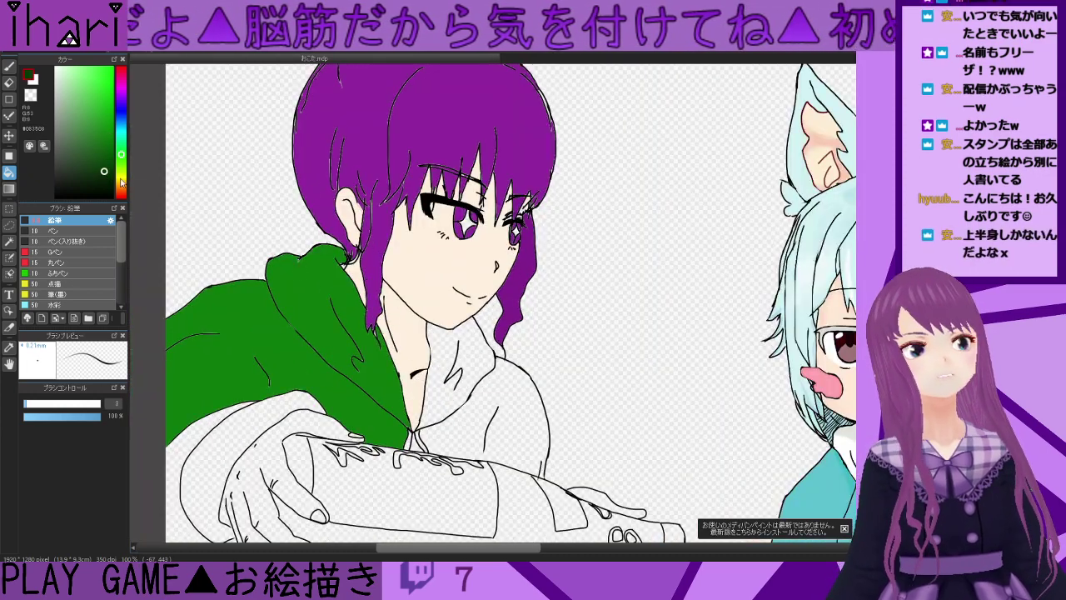
left_click(475, 357)
left_click(519, 399)
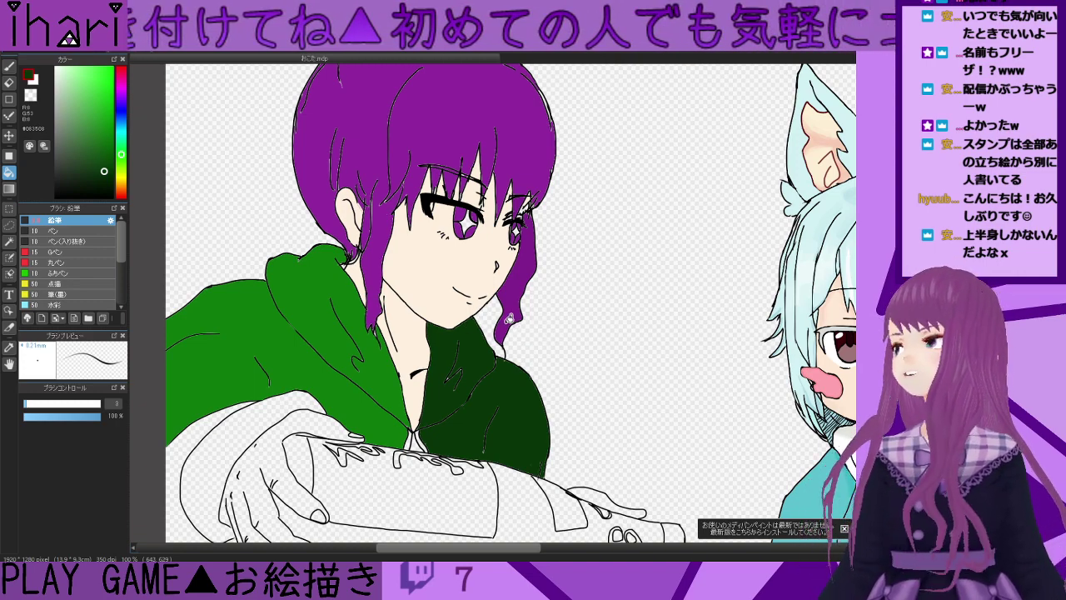
- Try a dark green, a brighter green and a yellowish green on the near hood and near shoulder of the hoodie
scroll(511, 303, "down", 3)
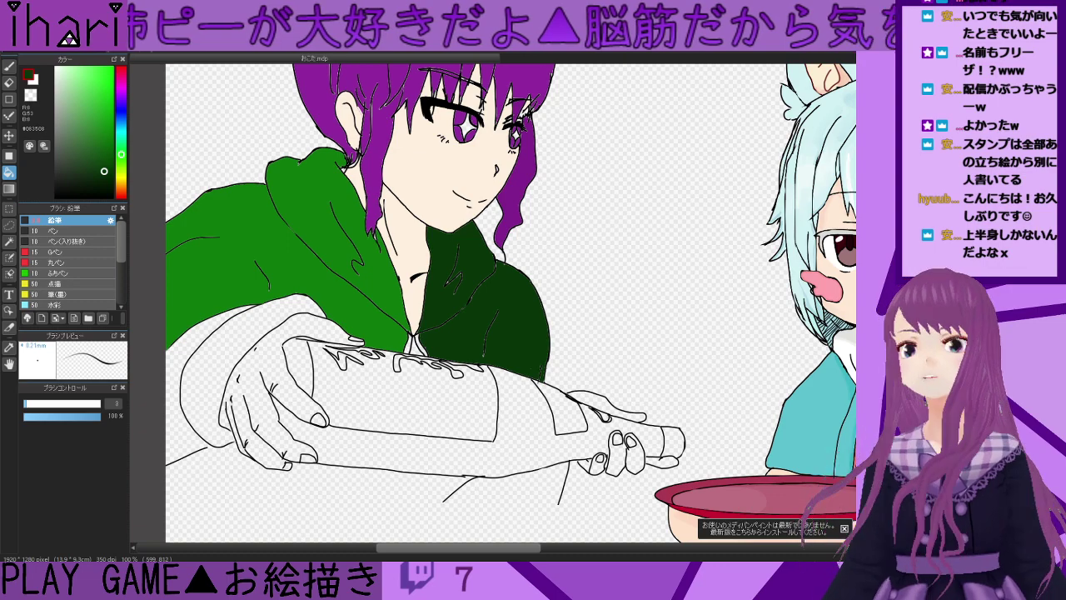
scroll(498, 331, "down", 1)
scroll(461, 347, "up", 1)
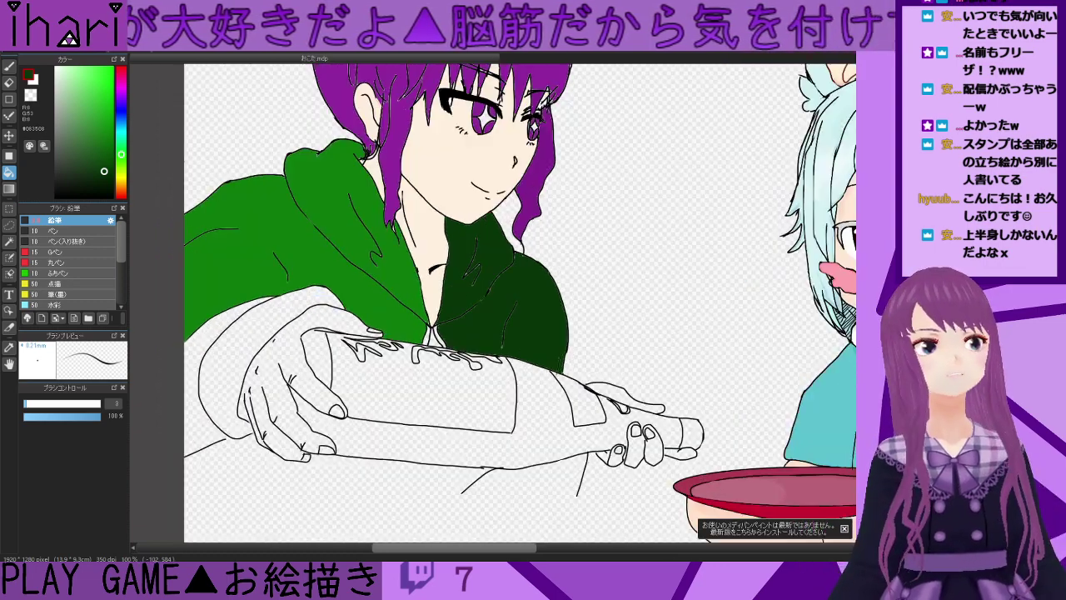
left_click(98, 156)
left_click(308, 250)
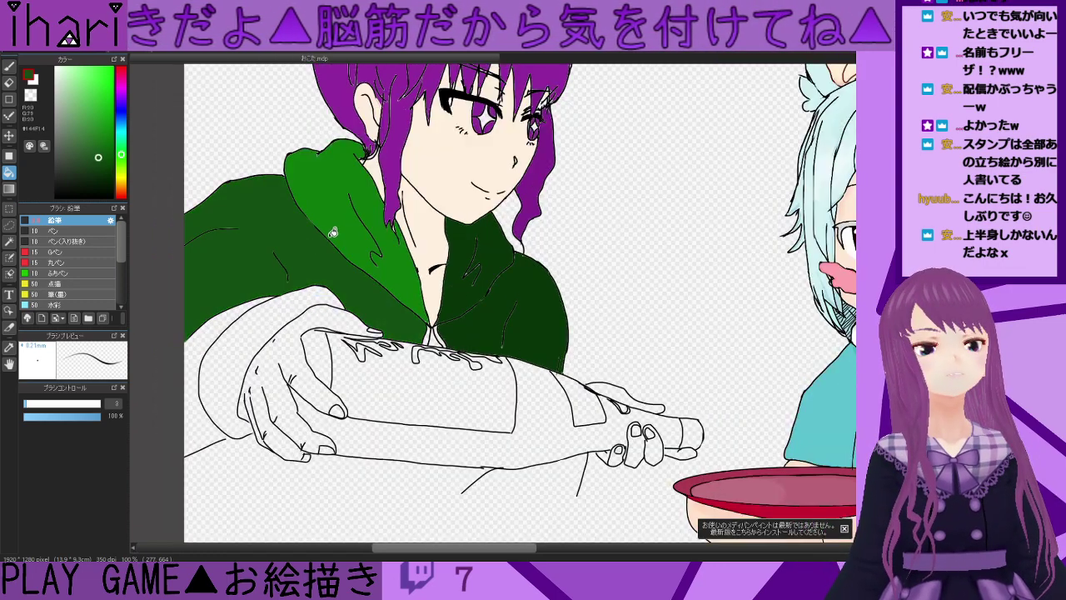
left_click(103, 123)
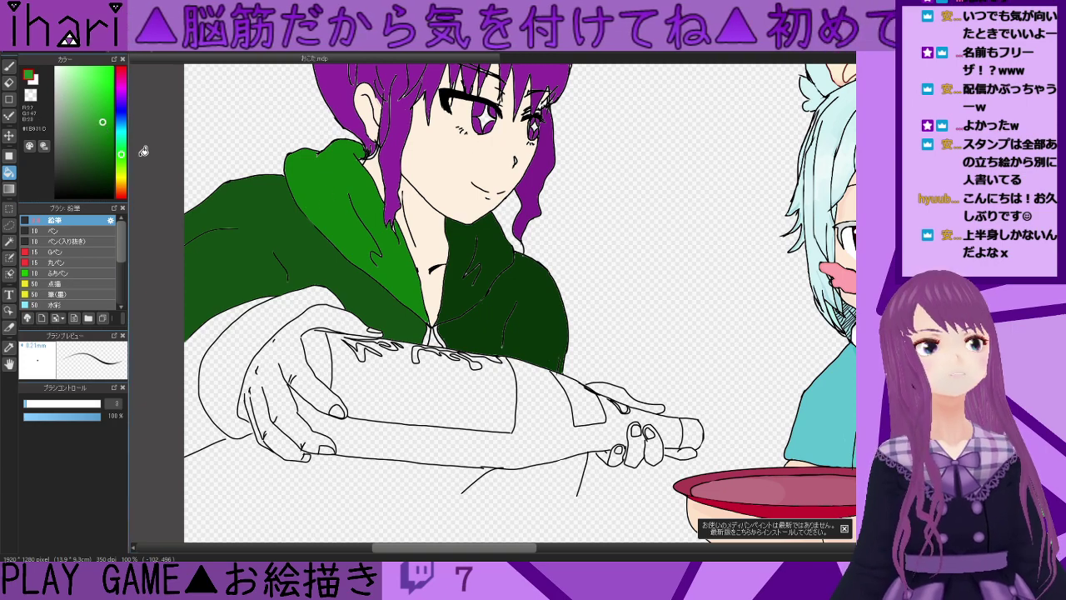
left_click(297, 234)
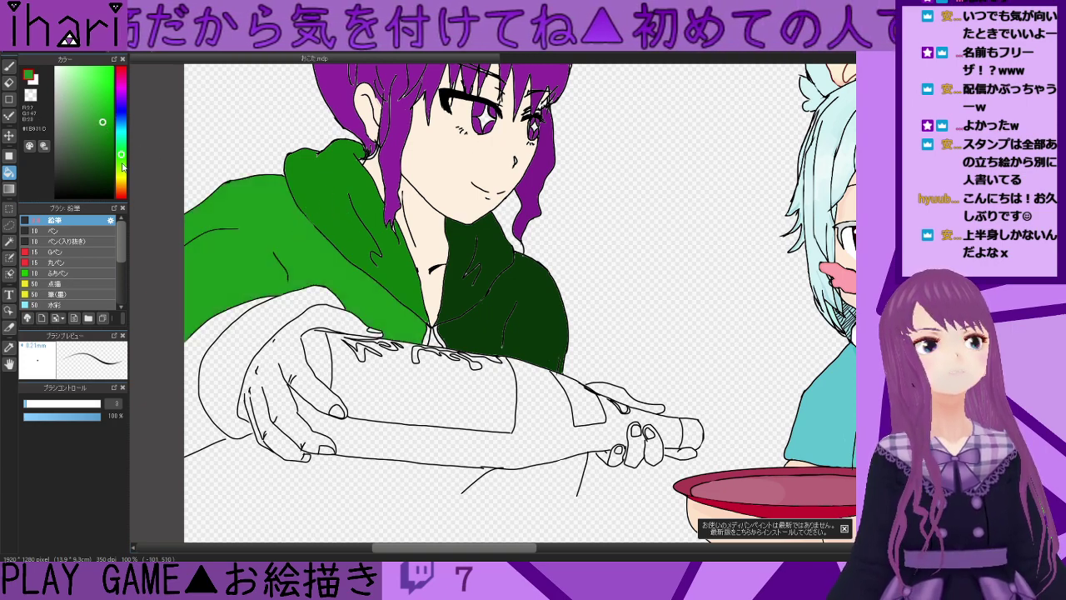
left_click(122, 165)
left_click(304, 245)
left_click(334, 220)
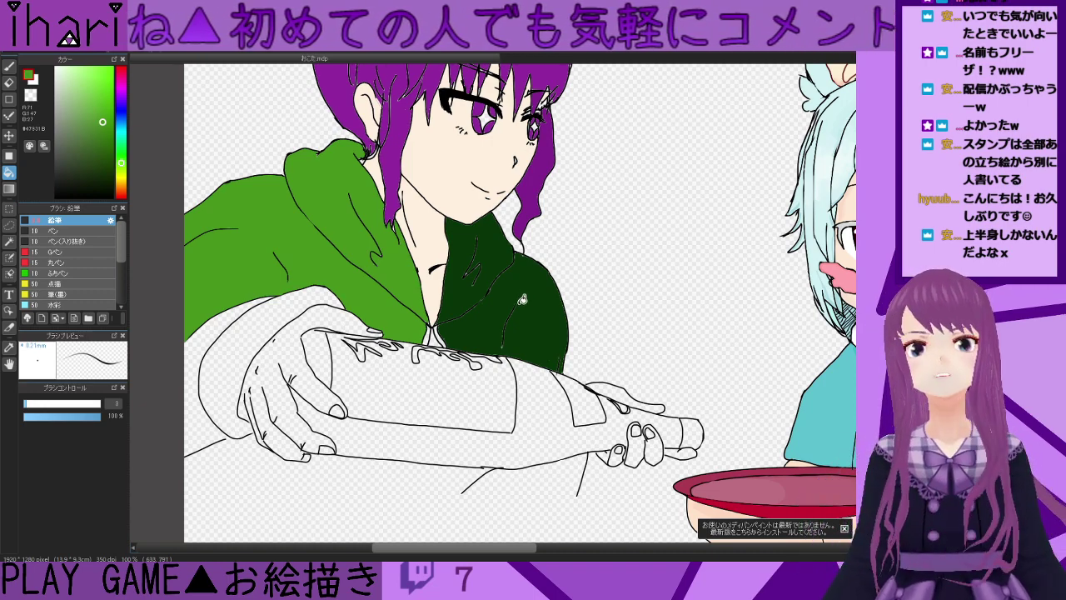
- Recolour the near hood and near shoulder with a slightly bluish green, settling on #18993D
scroll(522, 298, "up", 1)
scroll(511, 292, "down", 2)
left_click_drag(125, 171, 124, 146)
left_click(406, 225)
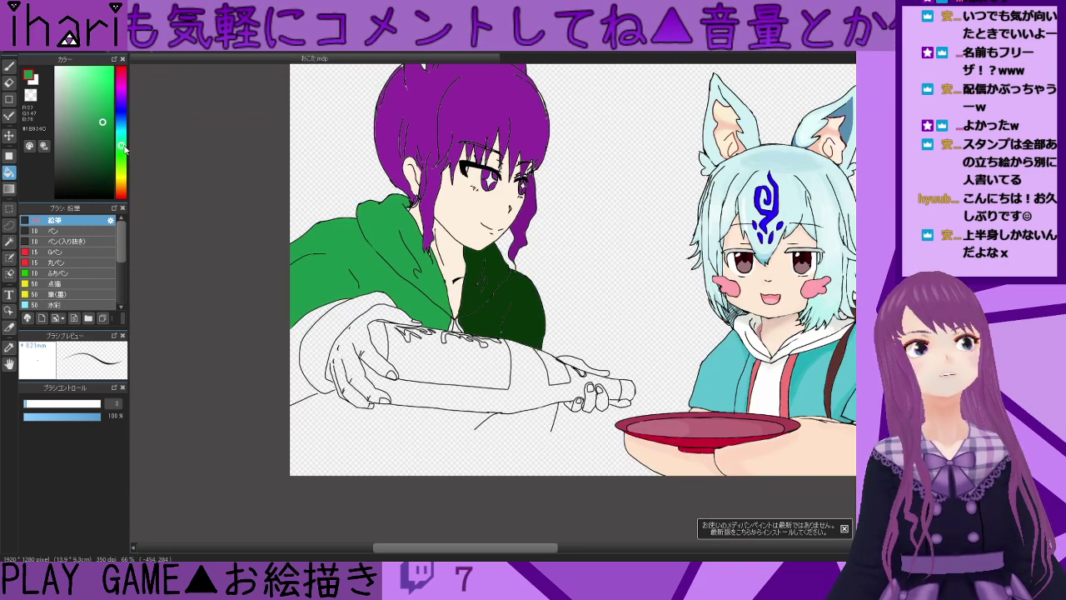
left_click(122, 152)
left_click_drag(105, 136, 104, 119)
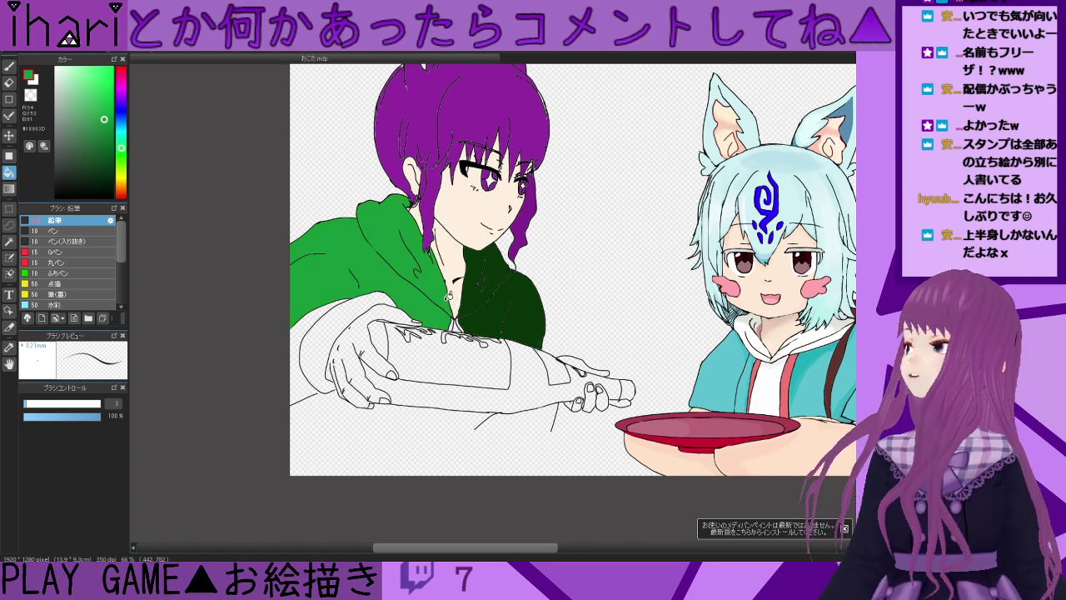
- Try to fill the near sleeve below the arm line with the green, and undo the fill
scroll(439, 293, "up", 3)
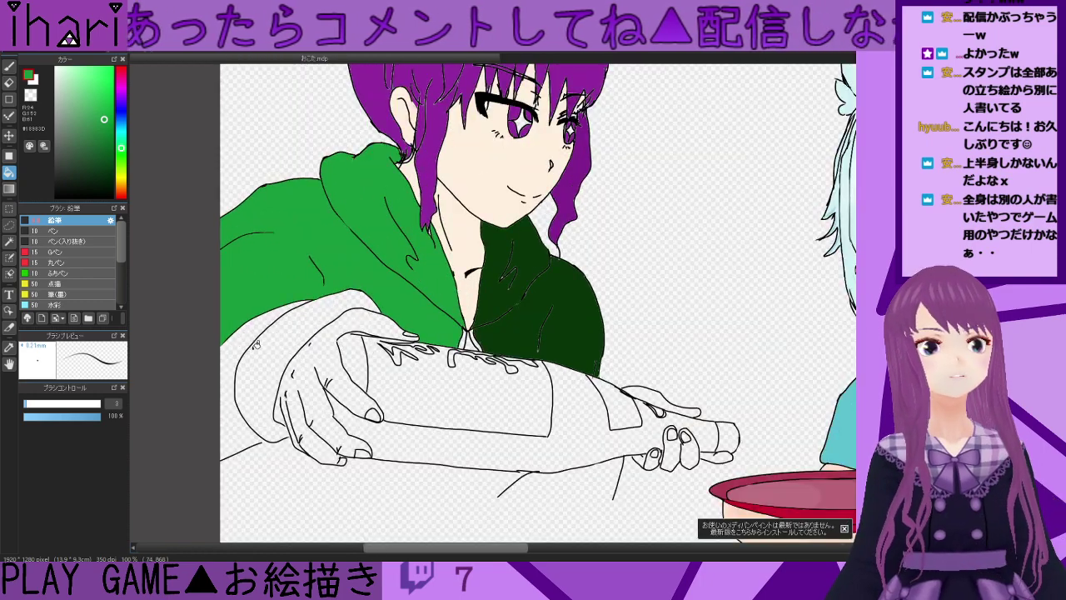
left_click(250, 336)
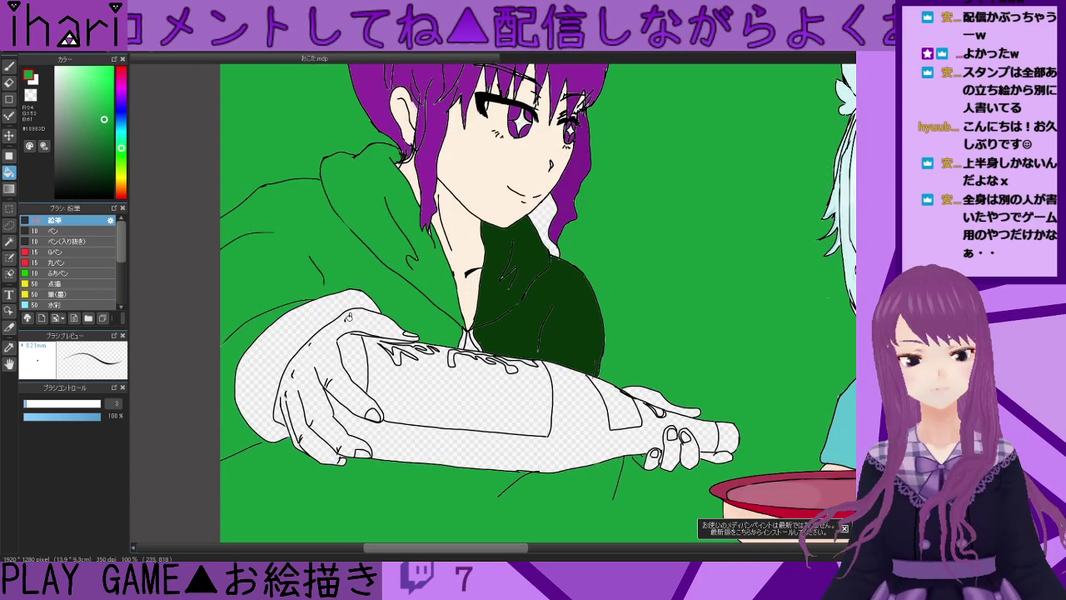
key("ctrl+z")
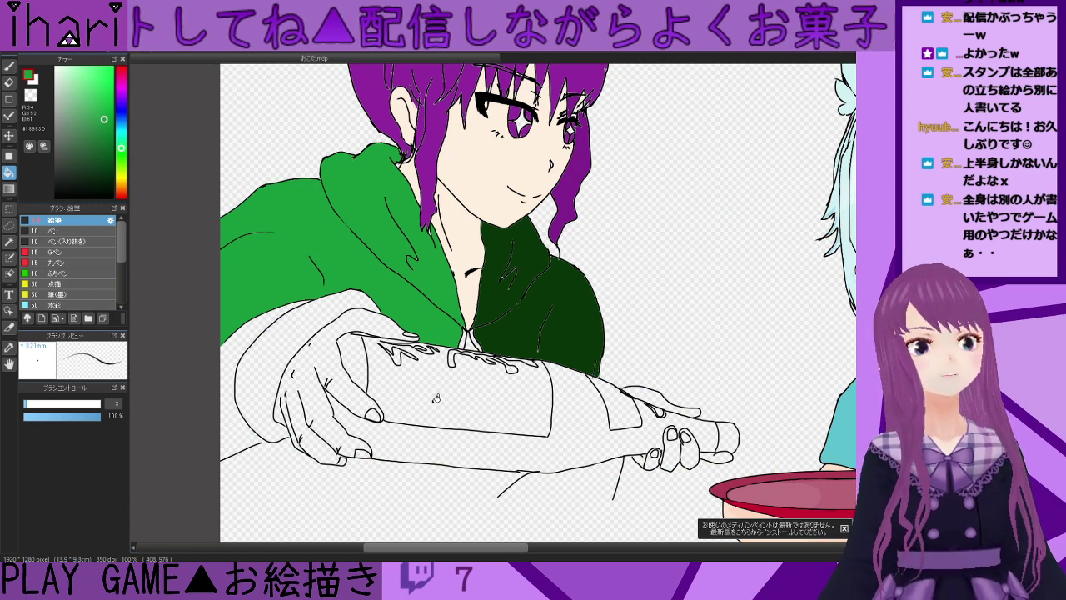
- Close the outline gap where the near cuff meets the lower sleeve line with a brush stroke and fill the sleeve green
key("b")
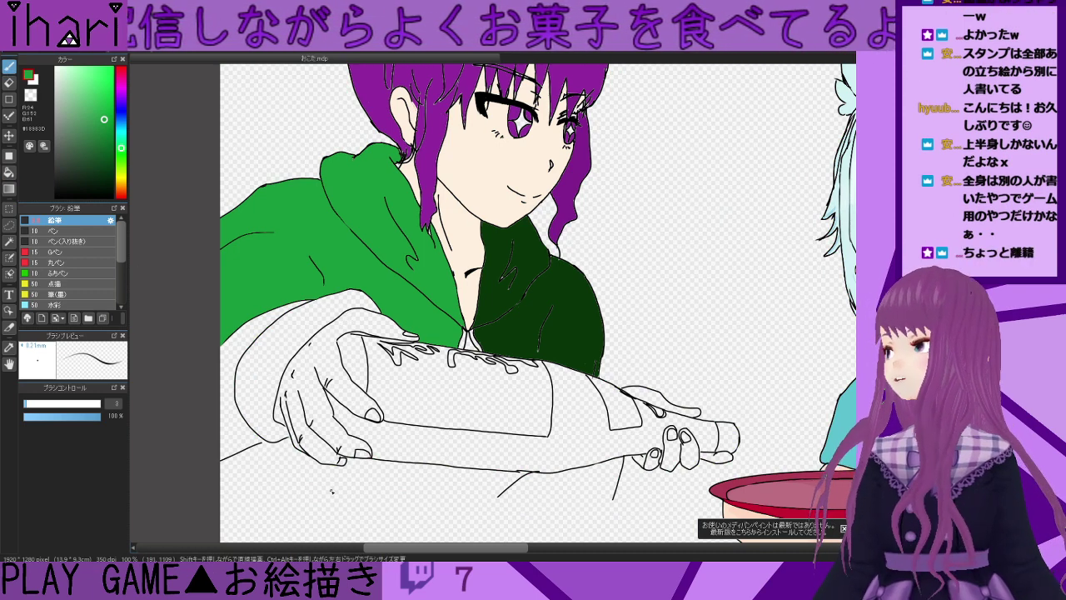
left_click_drag(445, 553, 407, 554)
scroll(423, 456, "up", 2)
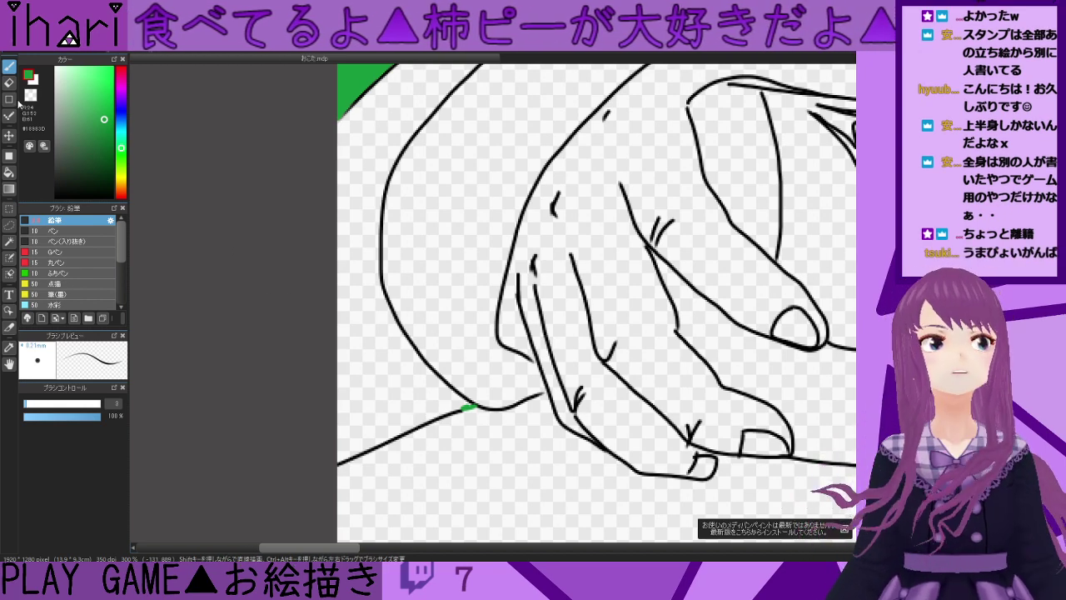
key("g")
left_click(413, 363)
scroll(458, 331, "down", 3)
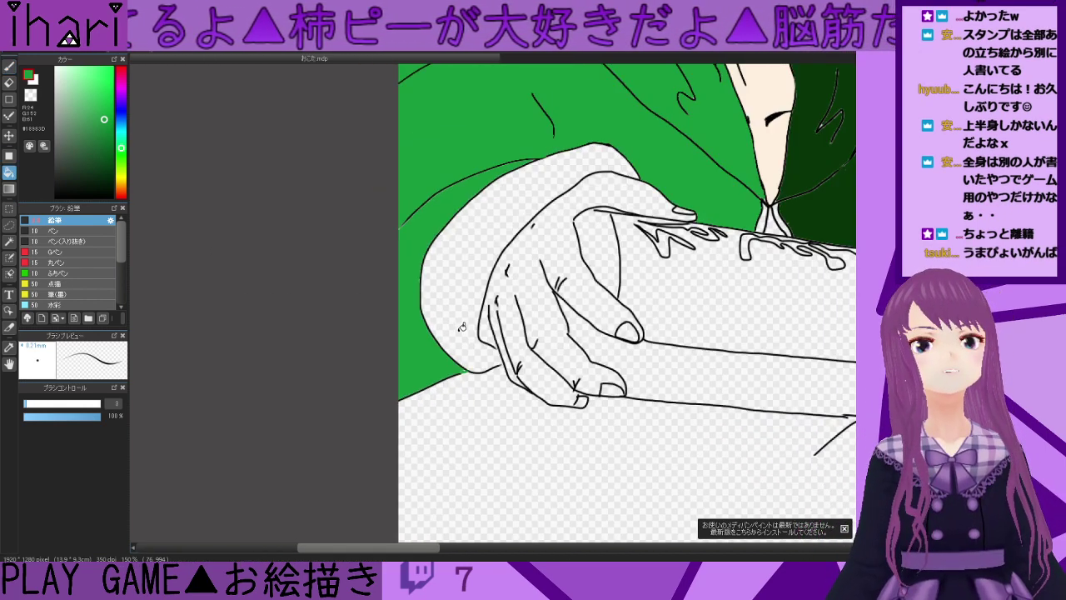
- Fill the near cuff with the dark green sampled from the far shoulder, and the near hand with the neck's skin colour
right_click(753, 242)
left_click(501, 248)
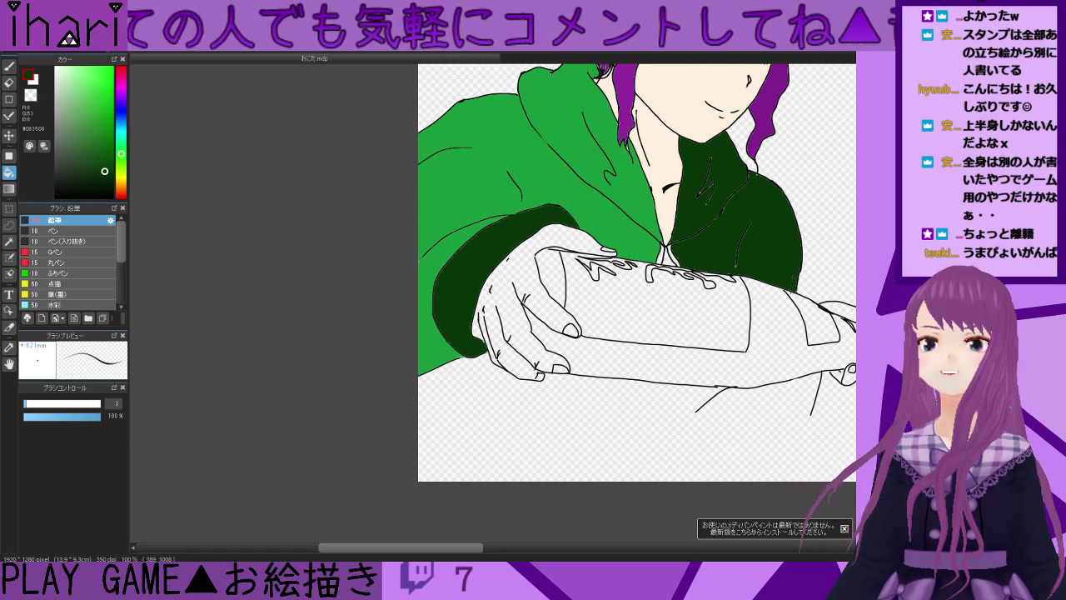
left_click(669, 154, "alt")
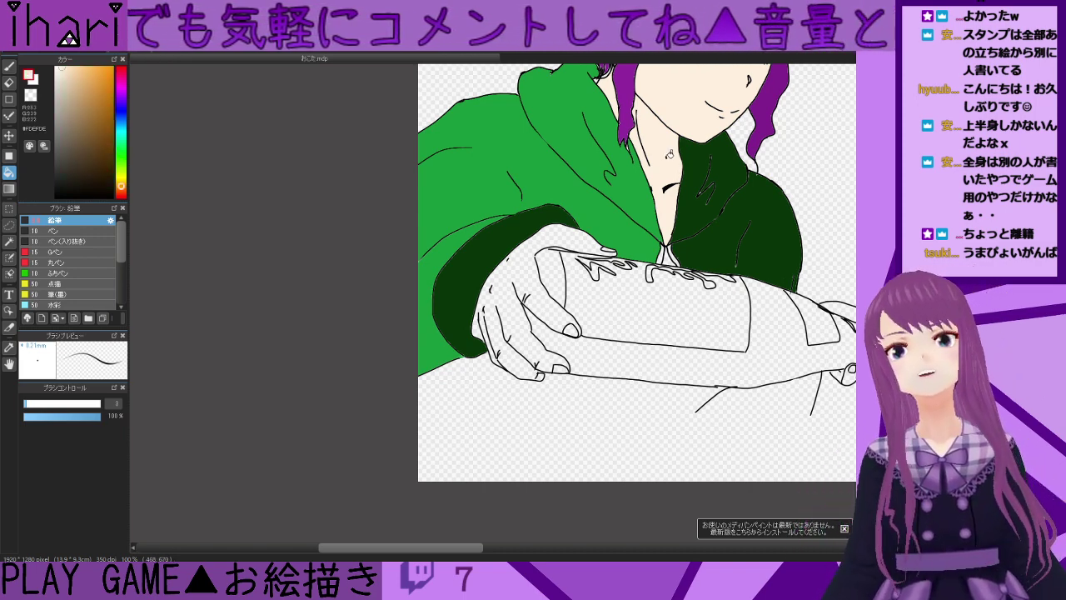
left_click(567, 239)
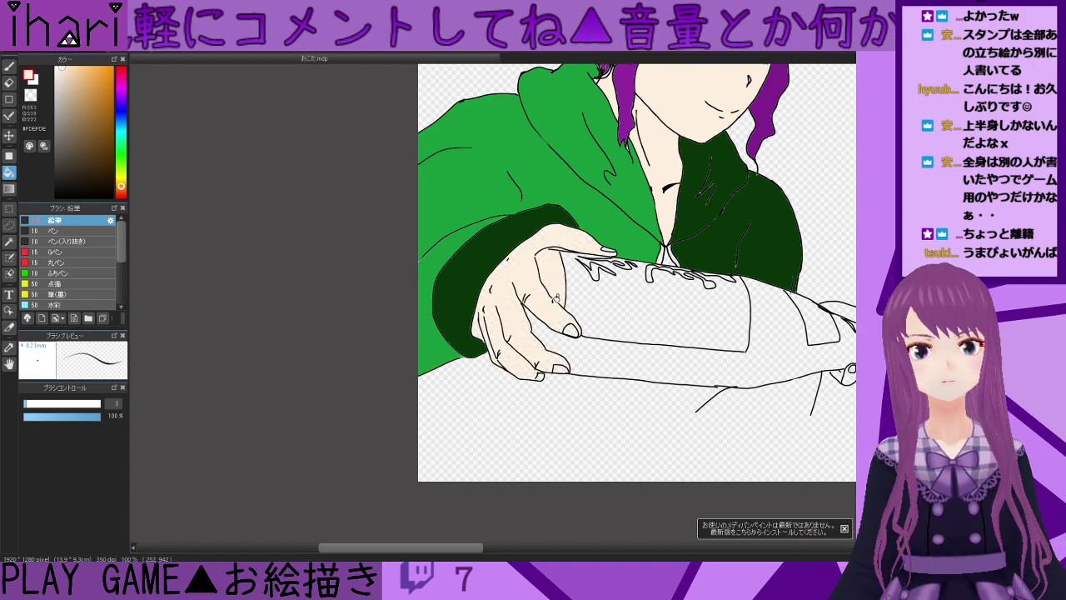
- Choose near-black (#040404) for the brush and close the gap in the near hand's outline beside the bottle
scroll(546, 290, "up", 5)
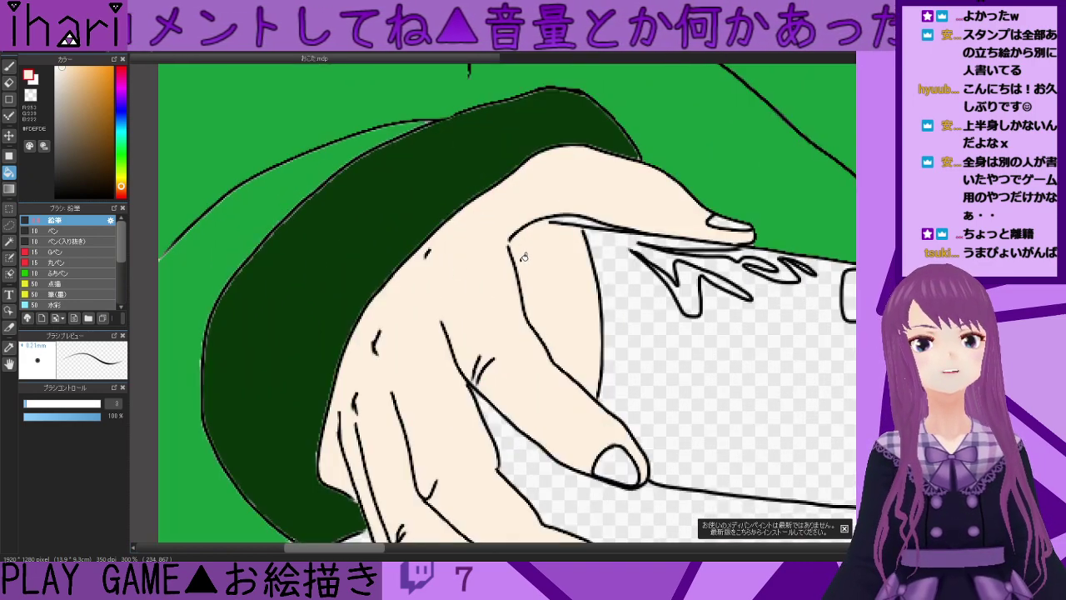
left_click(55, 196)
left_click(10, 65)
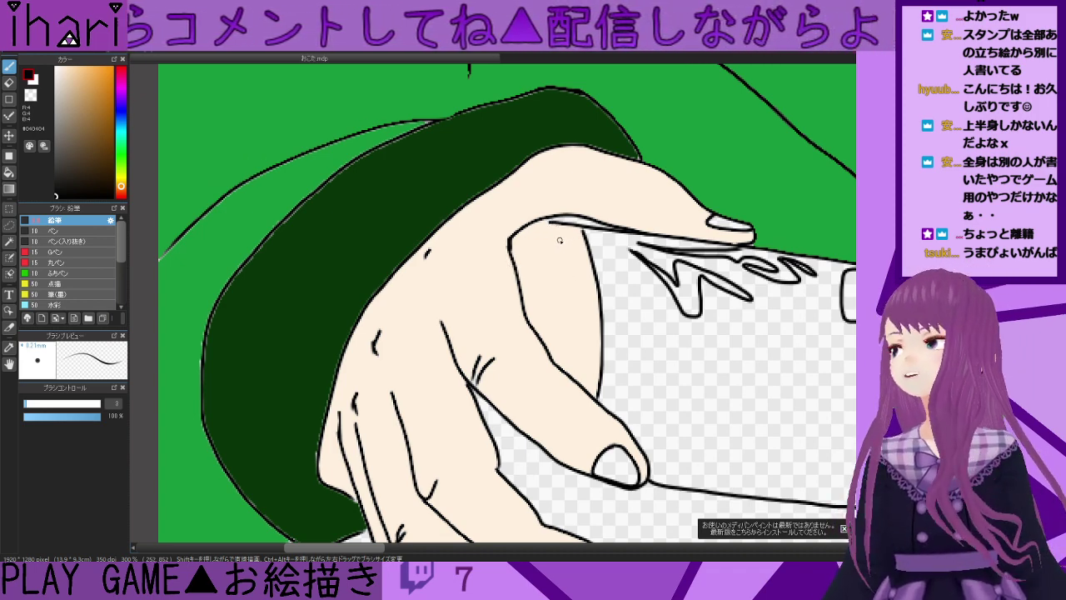
- Choose a dark reddish brown and fill the bottle's body and neck around the labels with it
scroll(562, 250, "down", 2)
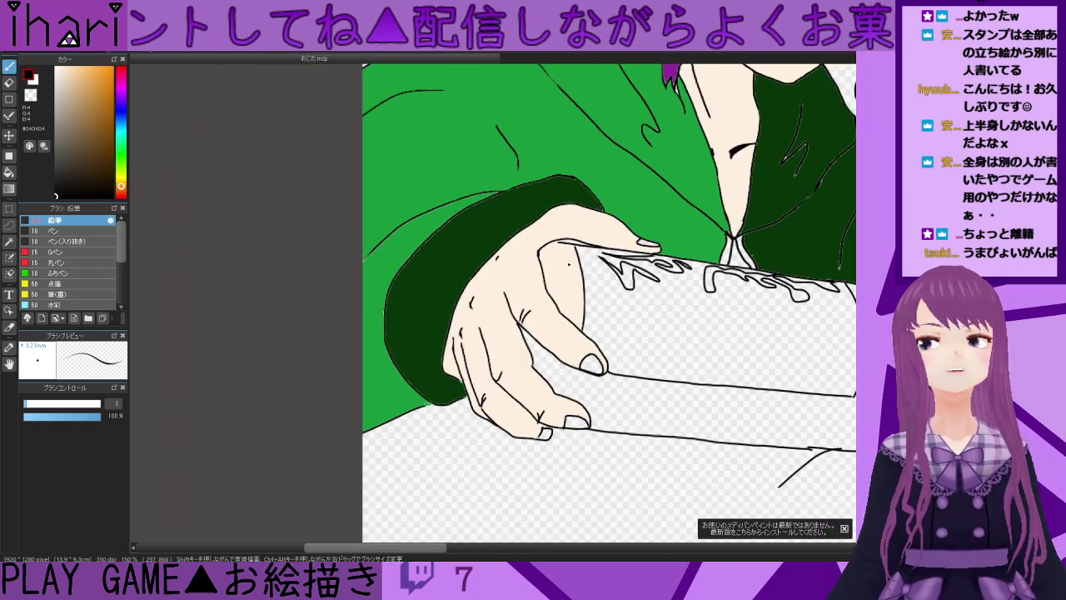
left_click_drag(437, 551, 503, 560)
left_click_drag(856, 358, 857, 383)
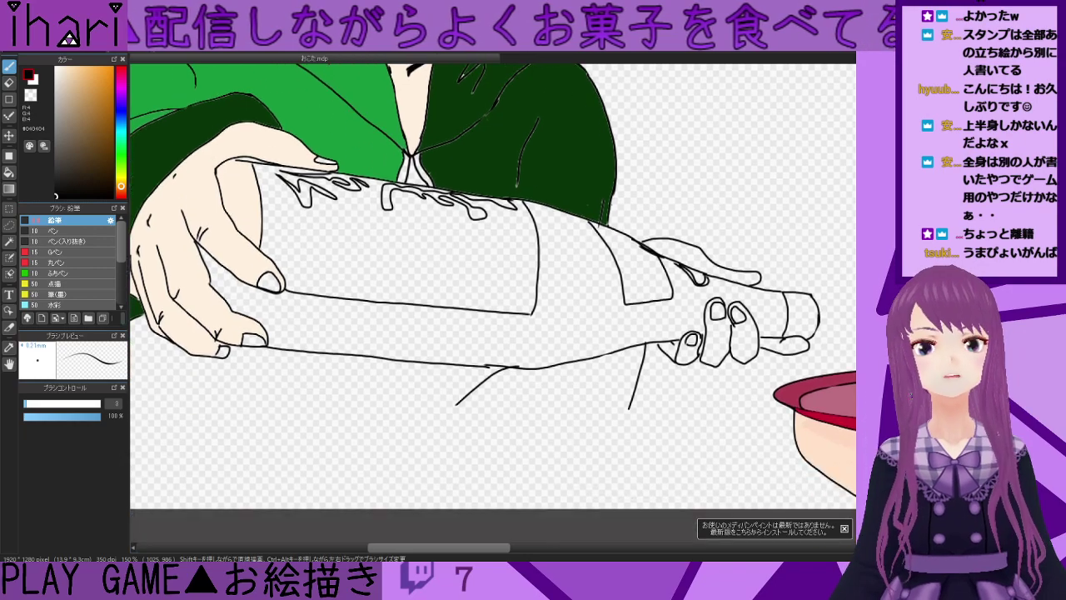
left_click(112, 174)
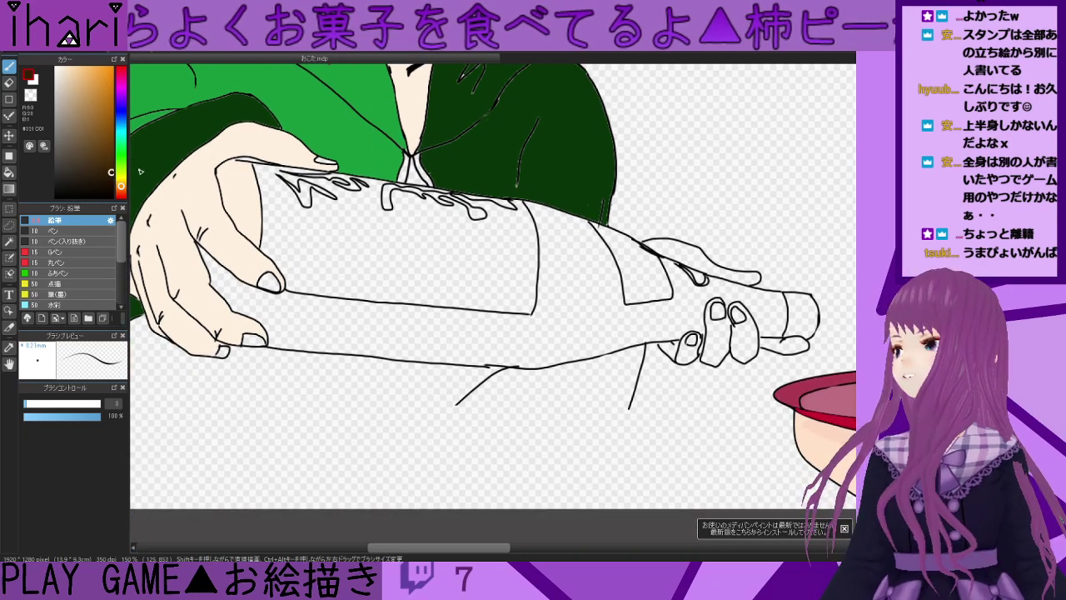
left_click_drag(119, 186, 122, 192)
left_click(112, 157)
left_click(9, 170)
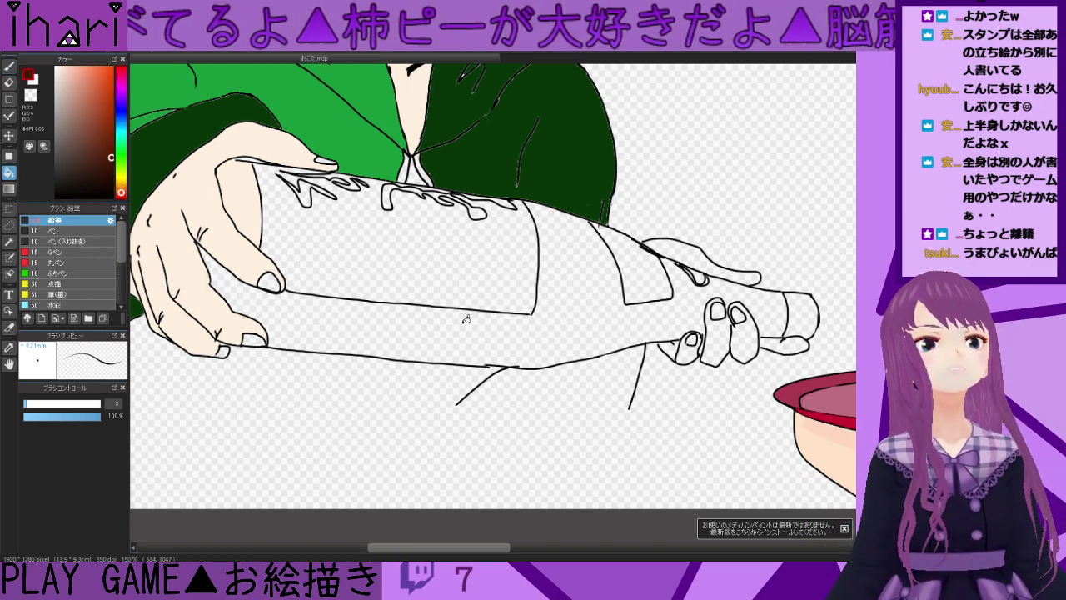
left_click(471, 315)
scroll(679, 311, "down", 2)
scroll(677, 311, "up", 2)
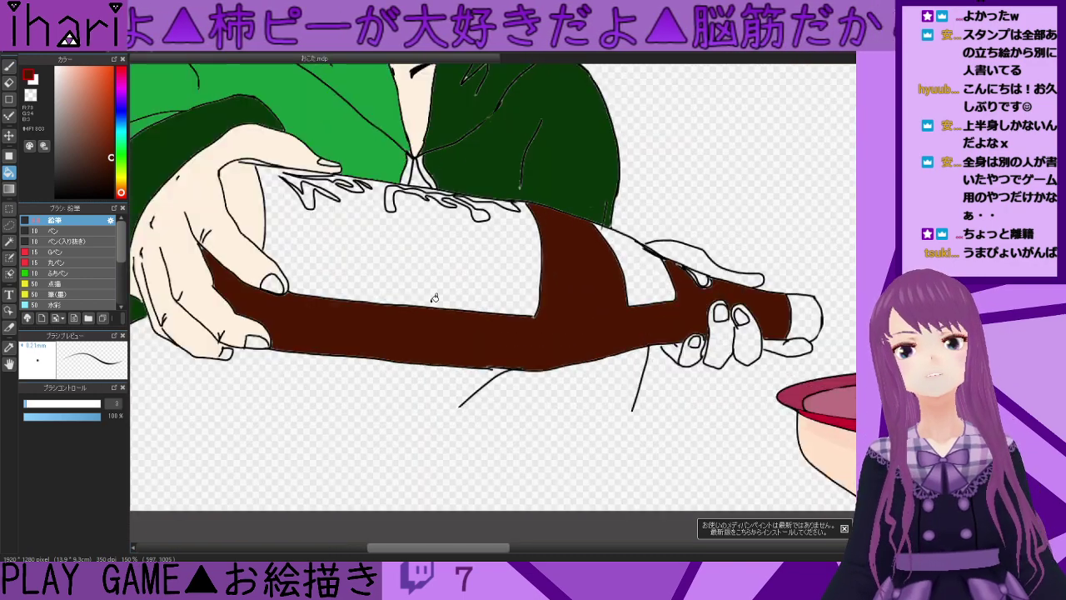
- Refill the bottle with a lighter, muted brown, including the bottle section between the near hand's thumb and fingers
left_click(88, 144)
left_click(363, 310)
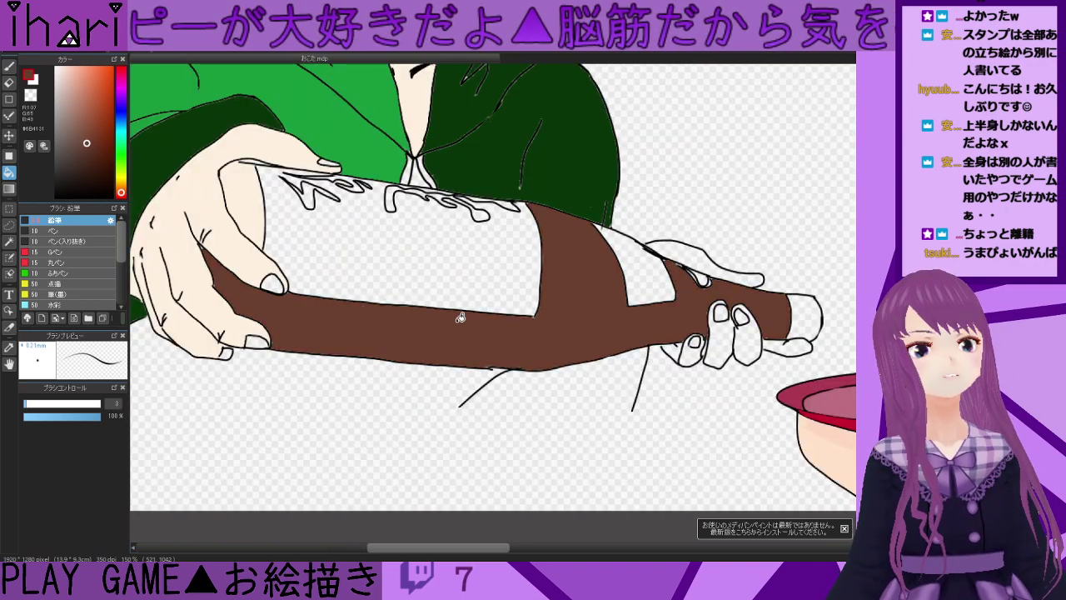
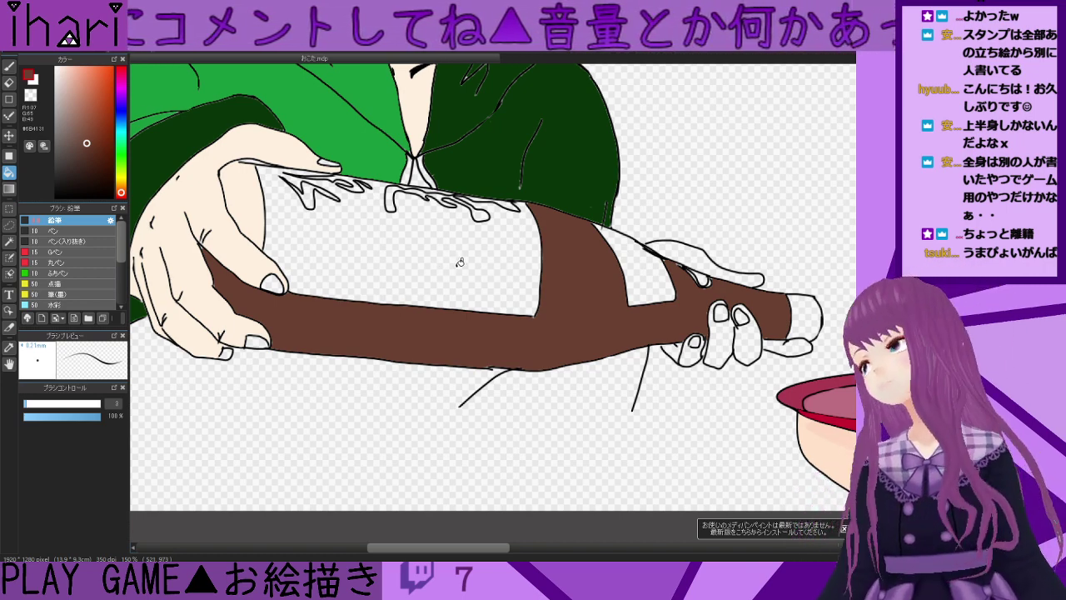
left_click(258, 198)
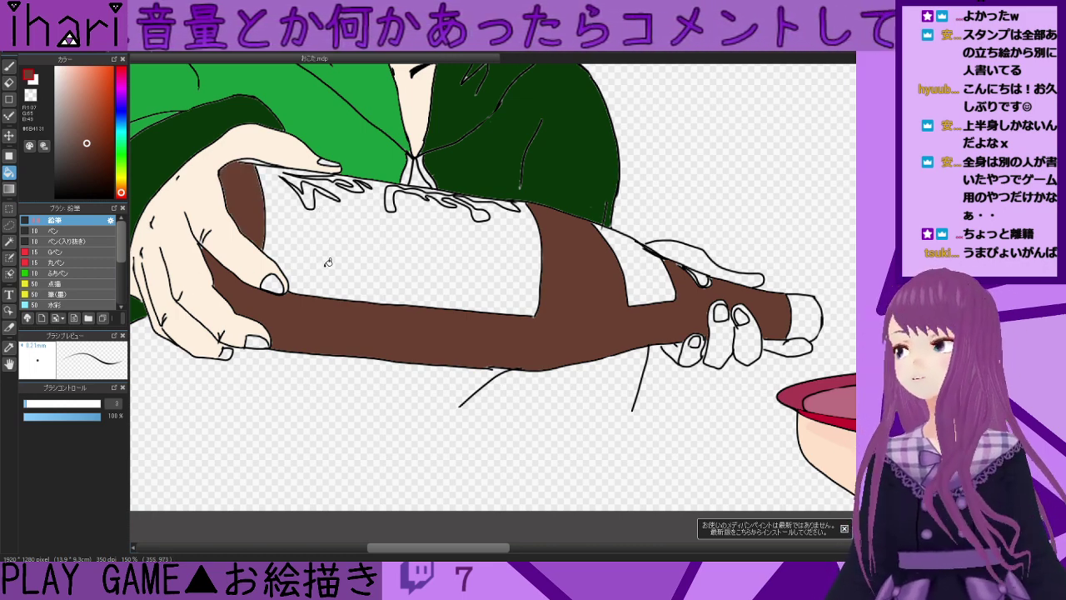
- Fill the bottle's large label and neck label with a pale off-white, lightening both to an almost pure white
left_click_drag(79, 103, 59, 69)
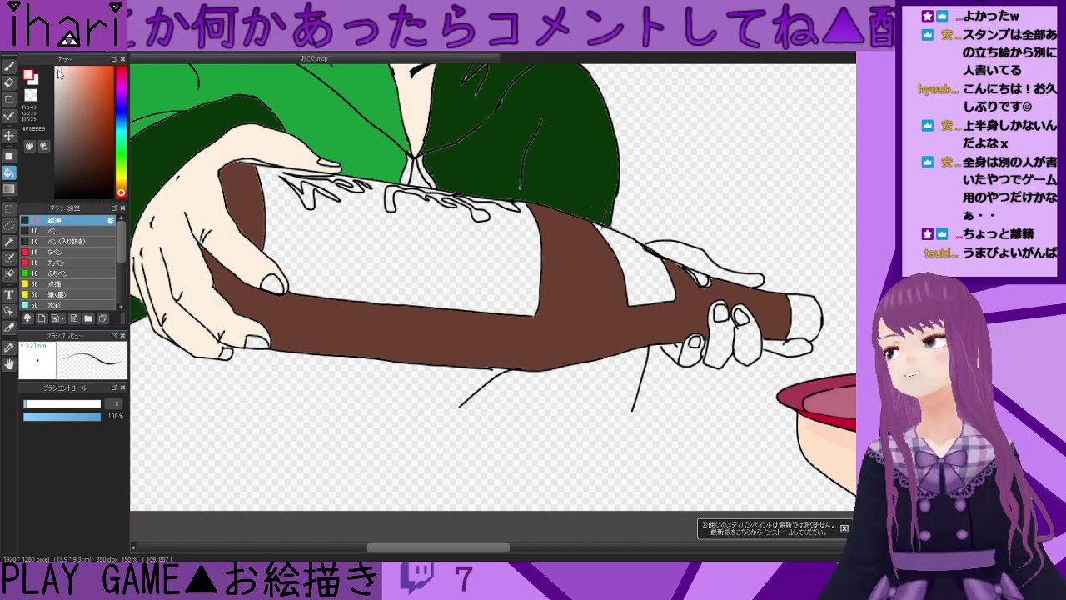
left_click(396, 238)
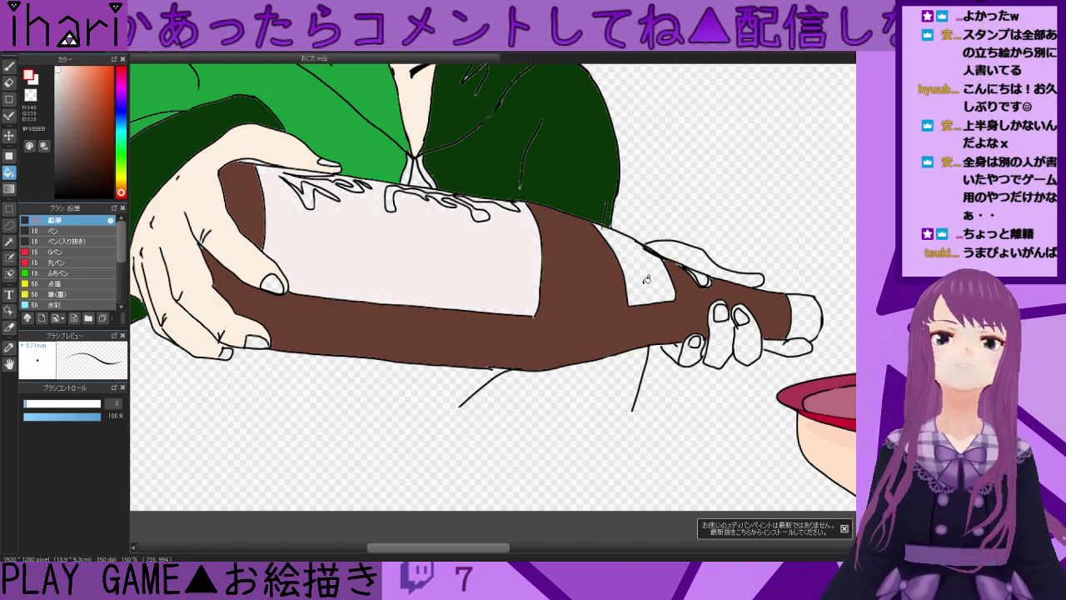
left_click(645, 278)
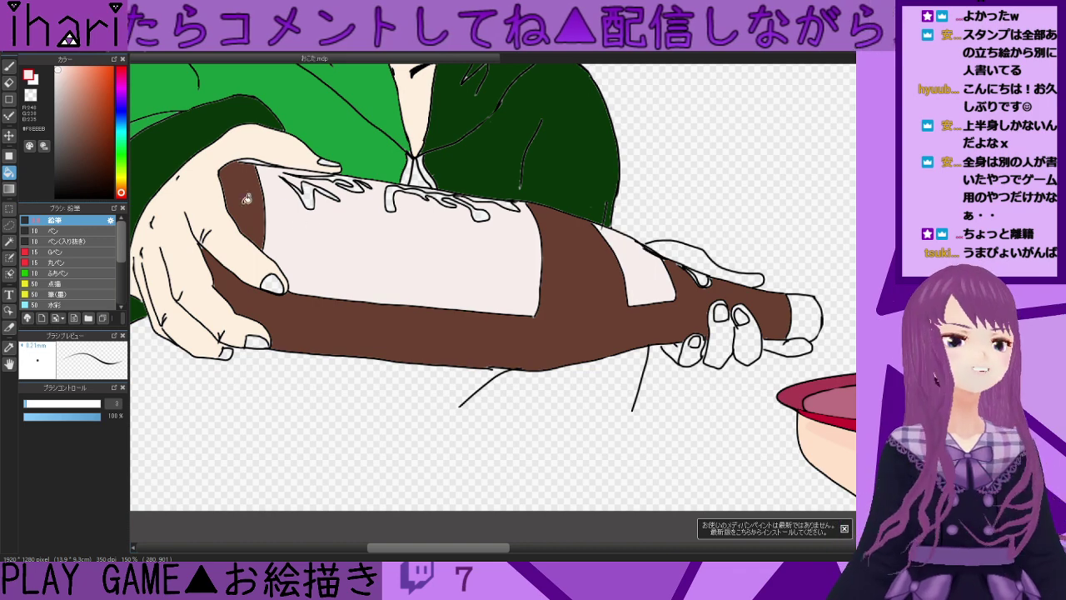
left_click(57, 68)
left_click(350, 231)
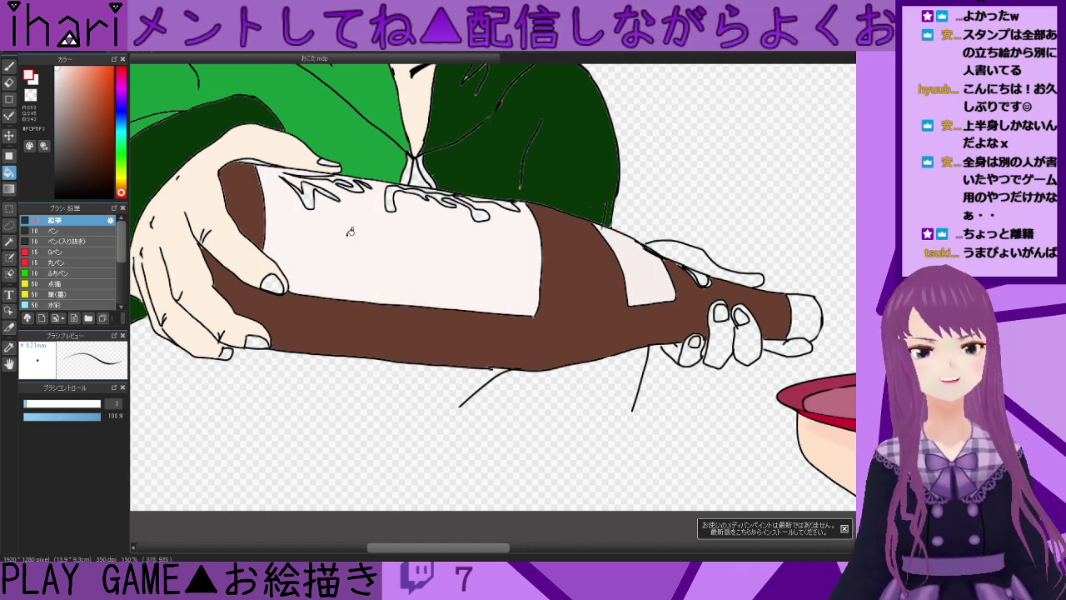
left_click(645, 269)
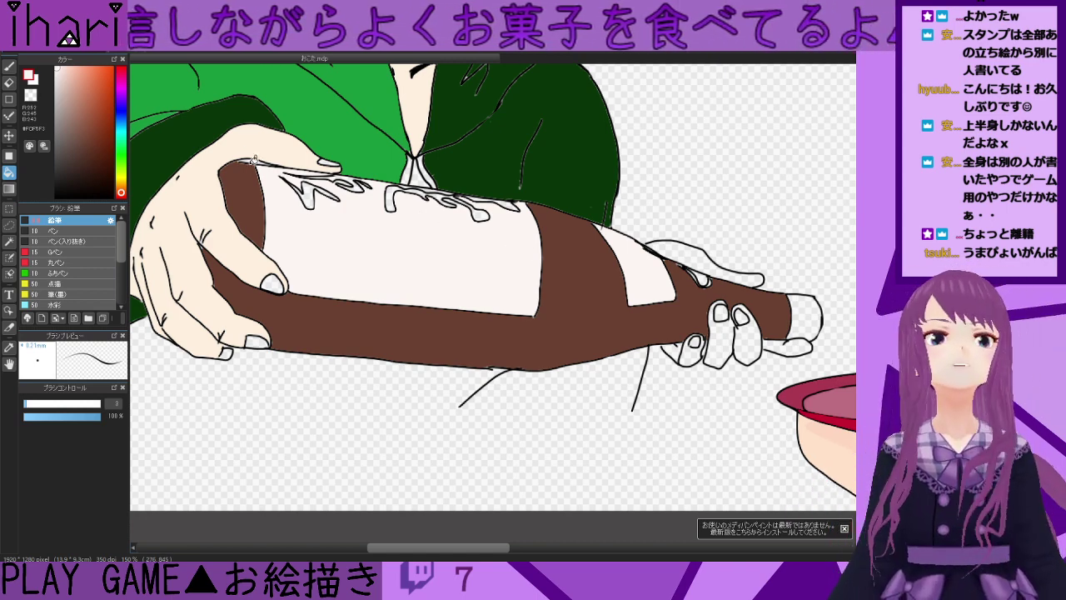
- Choose black (#000000) and fill the two thick downward strokes of the lettering on the bottle's large label
left_click(57, 197)
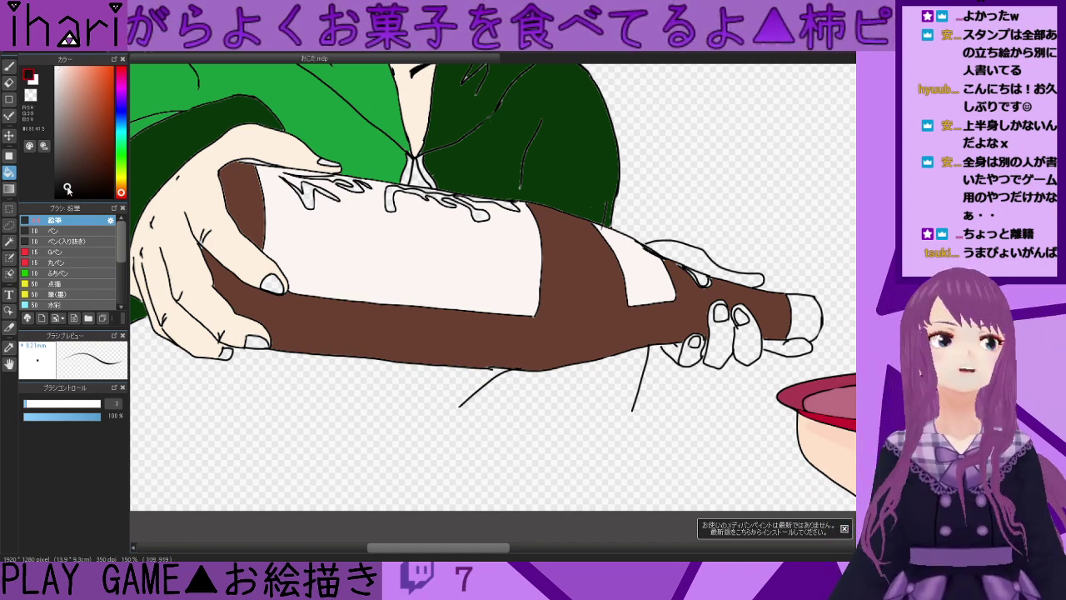
left_click_drag(296, 189, 310, 207)
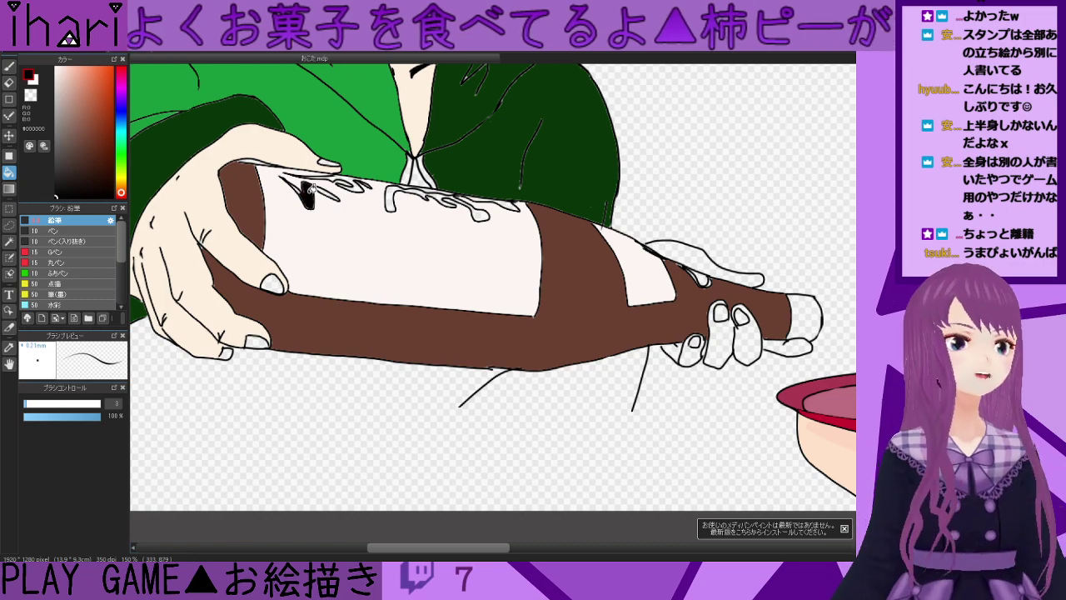
scroll(407, 206, "up", 2)
left_click(392, 181)
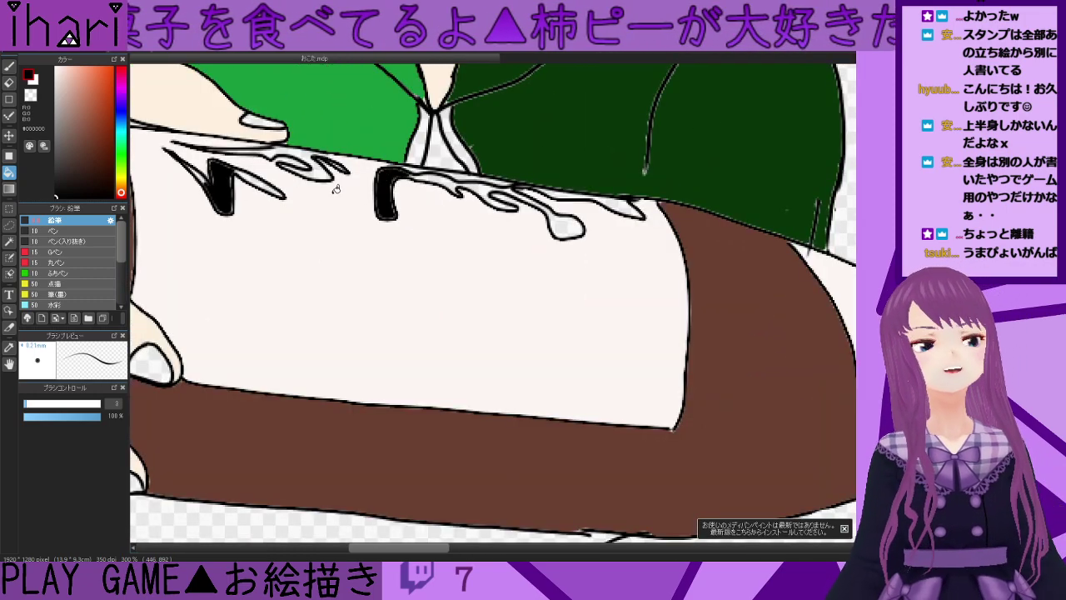
- Fill the round drop-shaped end and the pointed tip of the large label's second lettering mark with black
key("b")
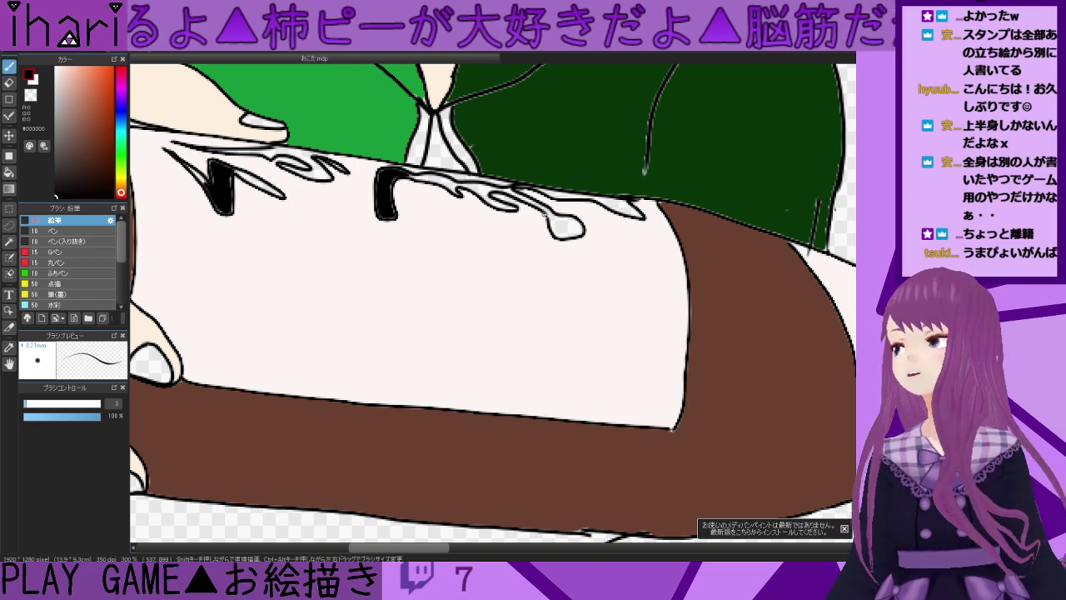
scroll(563, 224, "up", 1)
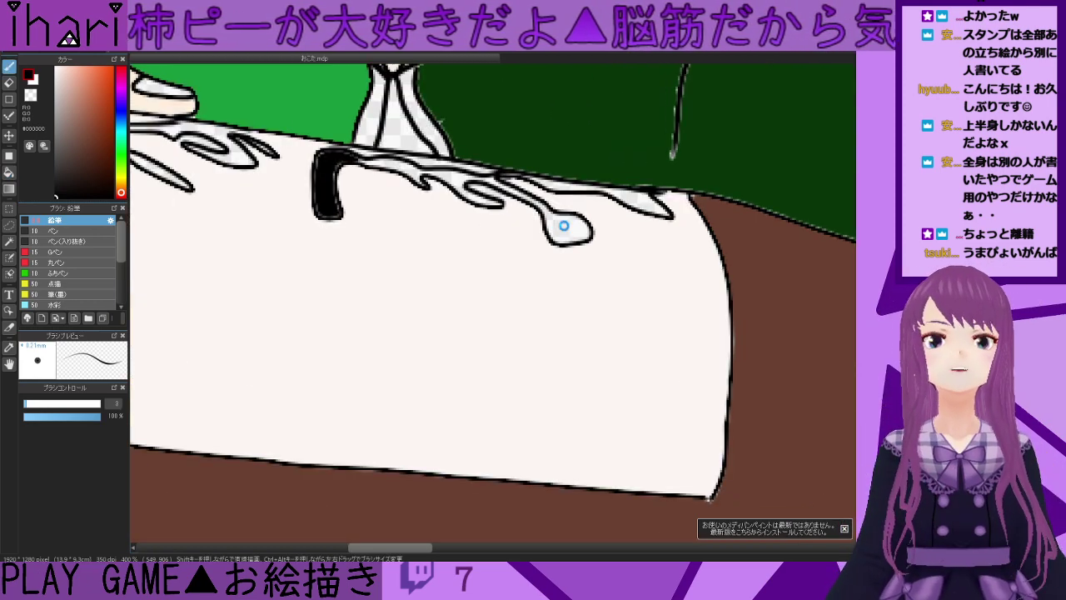
scroll(564, 226, "up", 1)
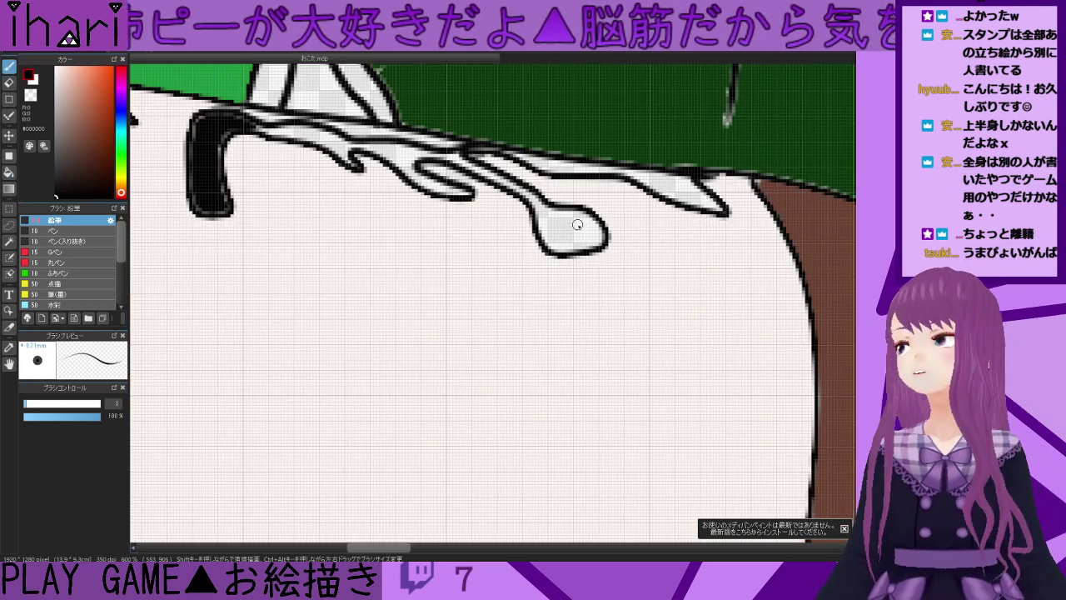
left_click(9, 172)
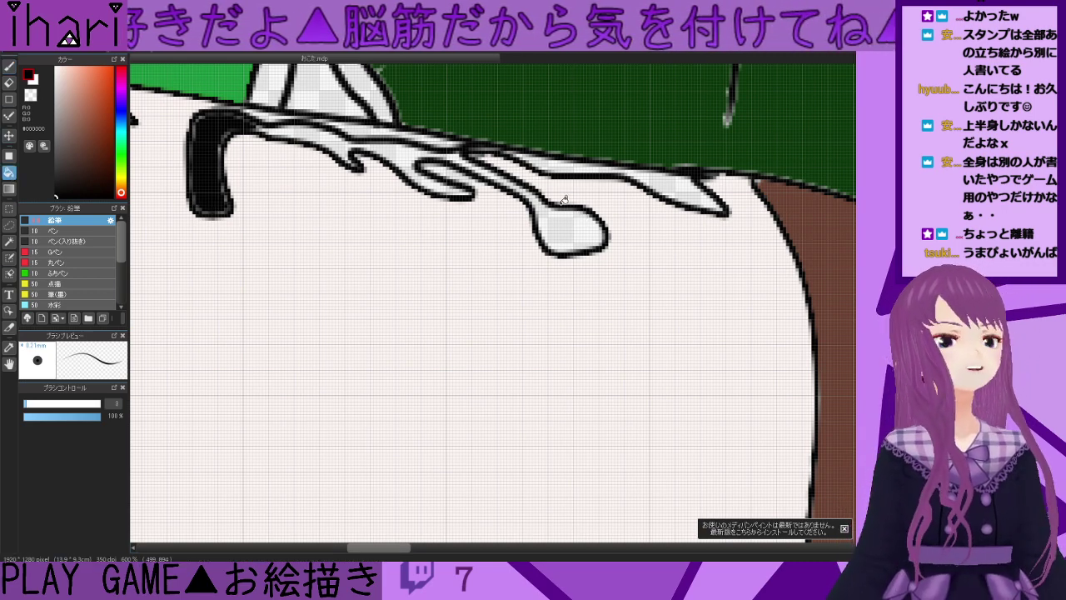
left_click(588, 225)
left_click(674, 180)
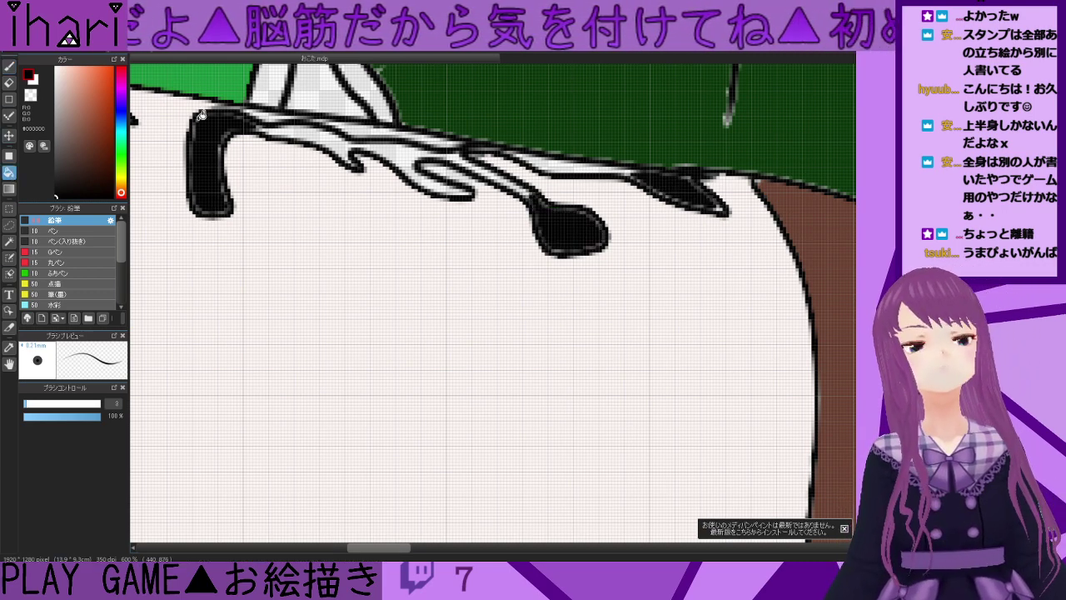
- Brush black over the unfilled gaps in the drop-shaped end, its connecting stem and the long pointed stroke of the label lettering
left_click(10, 66)
scroll(583, 229, "up", 2)
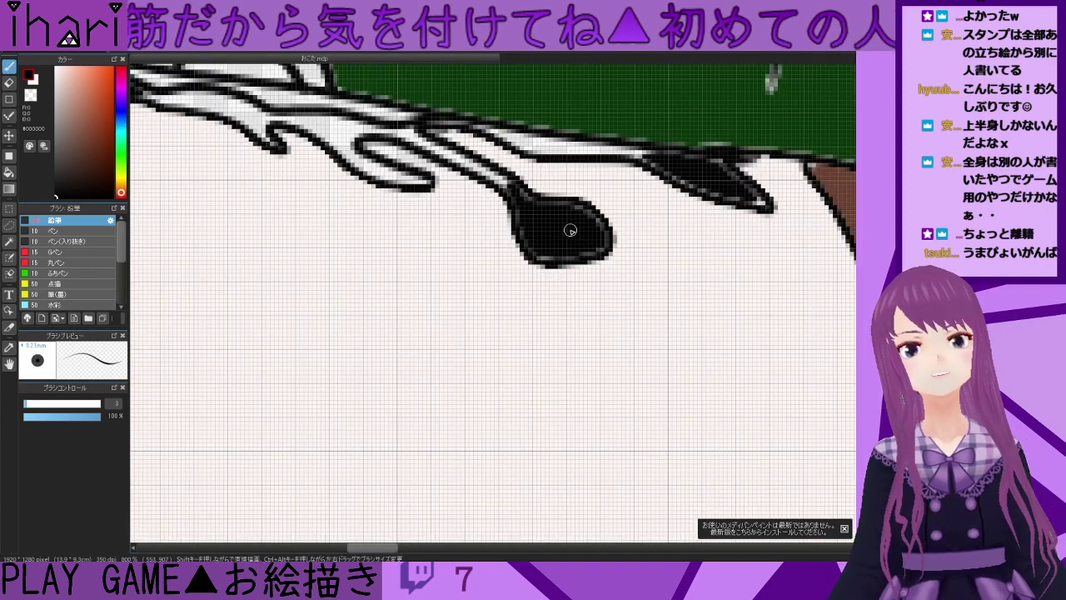
mouse_move(588, 253)
left_mouse_down()
mouse_move(534, 254)
mouse_move(522, 223)
left_mouse_up()
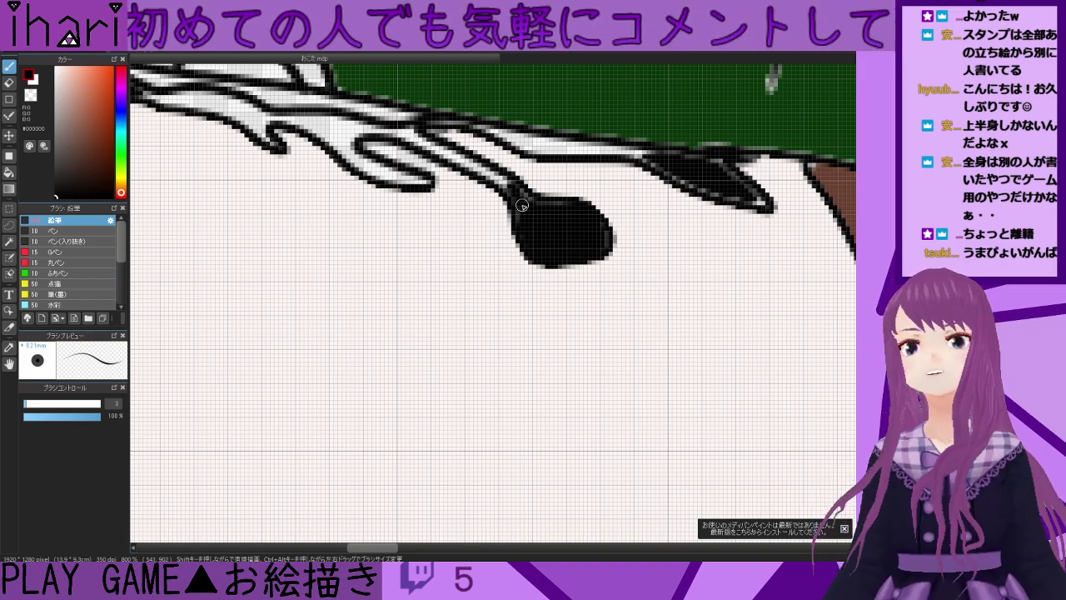
mouse_move(489, 173)
left_mouse_down()
mouse_move(400, 132)
mouse_move(456, 154)
mouse_move(521, 206)
mouse_move(575, 204)
left_mouse_up()
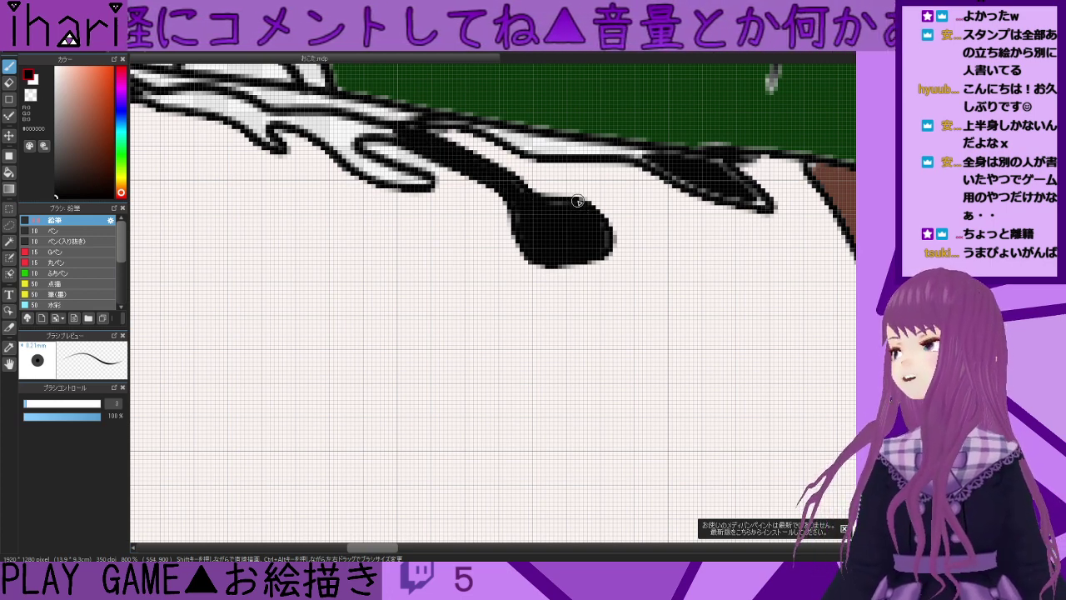
mouse_move(714, 171)
left_mouse_down()
mouse_move(762, 204)
mouse_move(689, 185)
mouse_move(660, 163)
mouse_move(723, 170)
mouse_move(706, 162)
mouse_move(618, 150)
left_mouse_up()
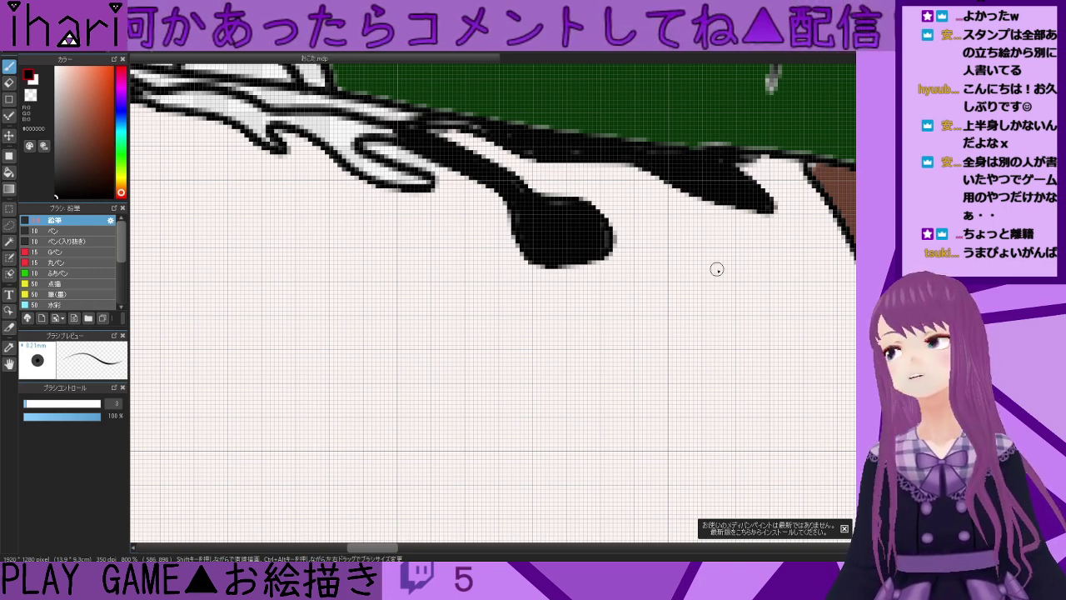
left_click_drag(361, 521, 474, 521)
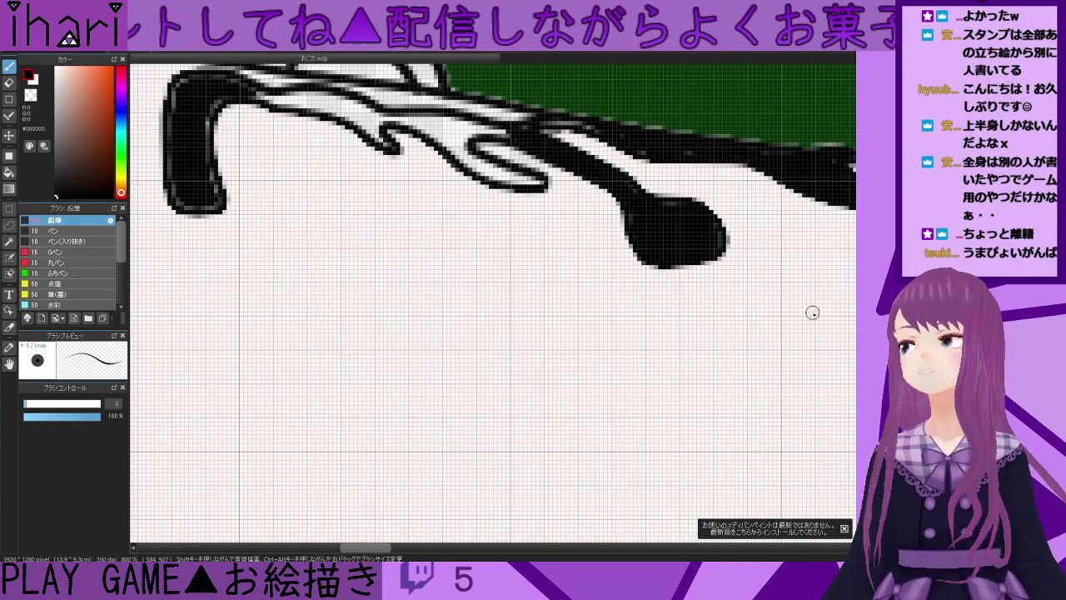
scroll(456, 342, "up", 3)
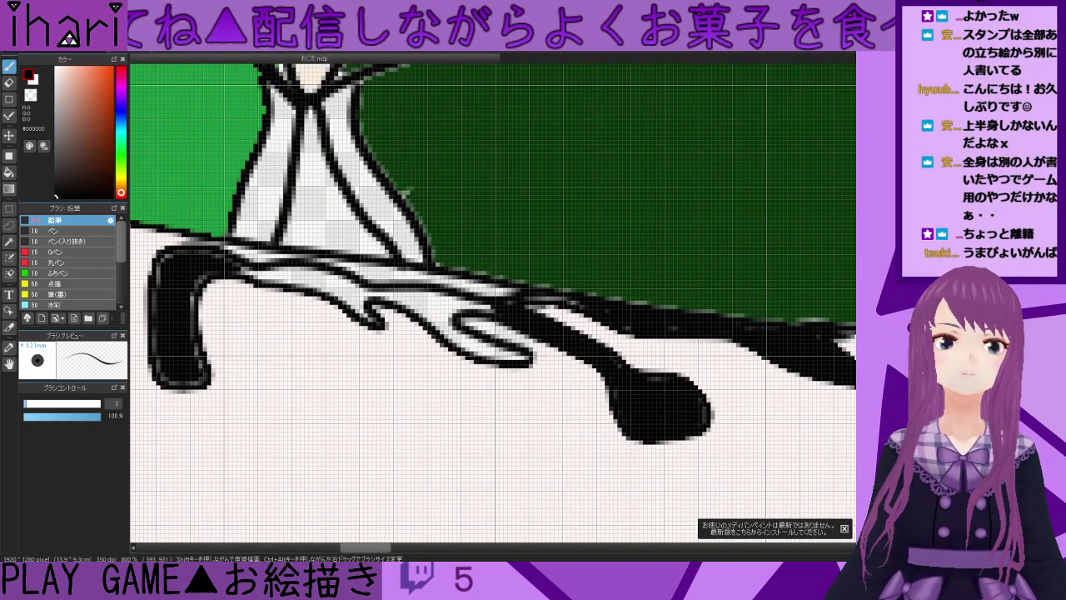
- Fill the outlined brush lettering on the bottle label below the hoodie's collar with solid black
mouse_move(452, 309)
left_mouse_down()
mouse_move(395, 295)
mouse_move(500, 309)
mouse_move(450, 302)
mouse_move(518, 295)
mouse_move(401, 288)
mouse_move(519, 293)
mouse_move(349, 270)
mouse_move(627, 318)
left_mouse_up()
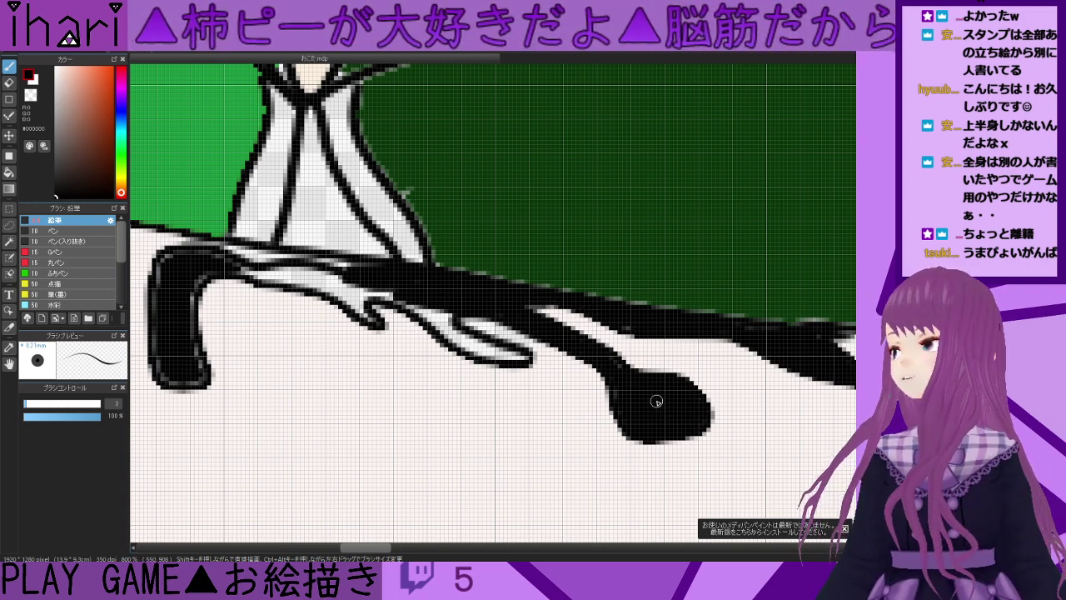
mouse_move(416, 303)
left_mouse_down()
mouse_move(453, 338)
mouse_move(524, 362)
mouse_move(465, 337)
mouse_move(514, 354)
mouse_move(477, 350)
mouse_move(385, 296)
mouse_move(371, 294)
mouse_move(360, 313)
mouse_move(333, 297)
mouse_move(366, 292)
mouse_move(244, 271)
mouse_move(344, 278)
left_mouse_up()
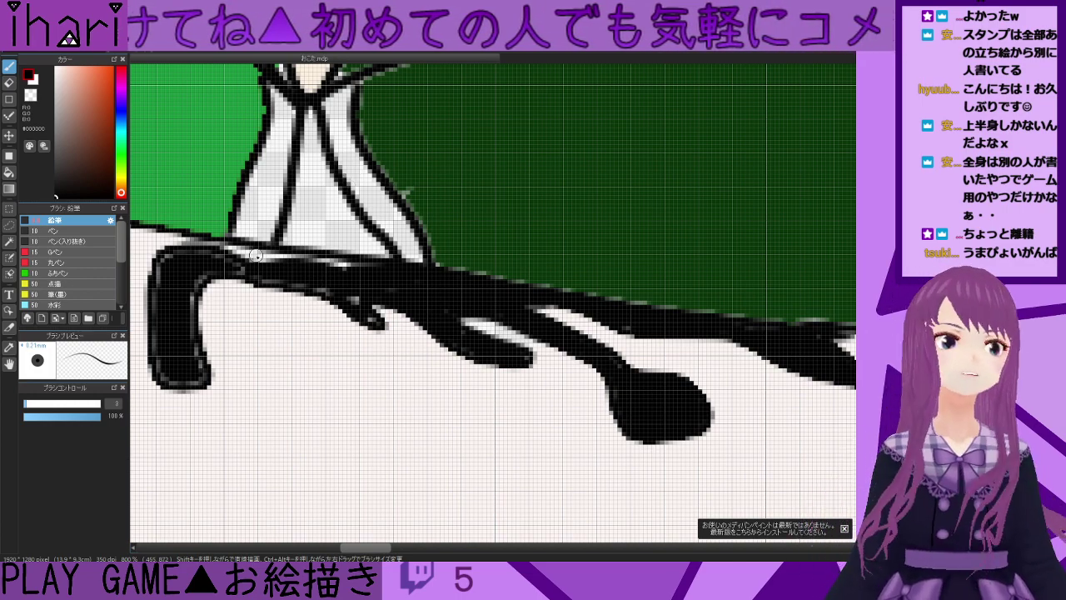
mouse_move(225, 243)
left_mouse_down()
mouse_move(215, 266)
mouse_move(245, 270)
mouse_move(209, 257)
mouse_move(173, 261)
mouse_move(183, 269)
mouse_move(197, 252)
mouse_move(164, 263)
mouse_move(163, 300)
mouse_move(160, 280)
mouse_move(176, 305)
mouse_move(192, 273)
mouse_move(208, 270)
mouse_move(190, 292)
mouse_move(203, 374)
mouse_move(172, 379)
mouse_move(155, 329)
mouse_move(183, 276)
mouse_move(223, 269)
mouse_move(280, 280)
left_mouse_up()
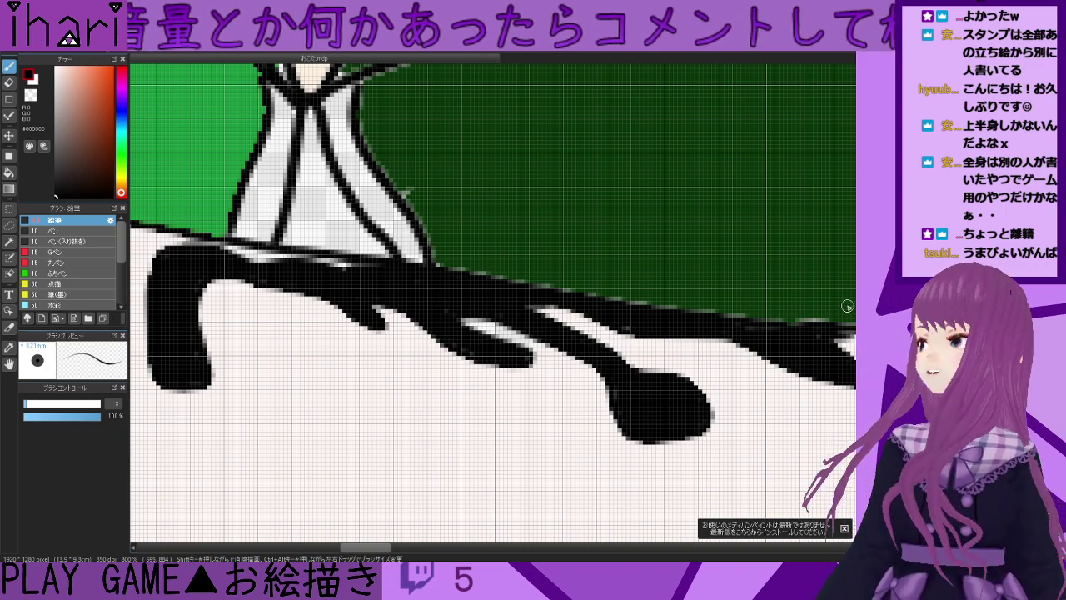
- Fill the outlined N-shaped strokes of the lettering at the label's left end with solid black
scroll(527, 389, "down", 3)
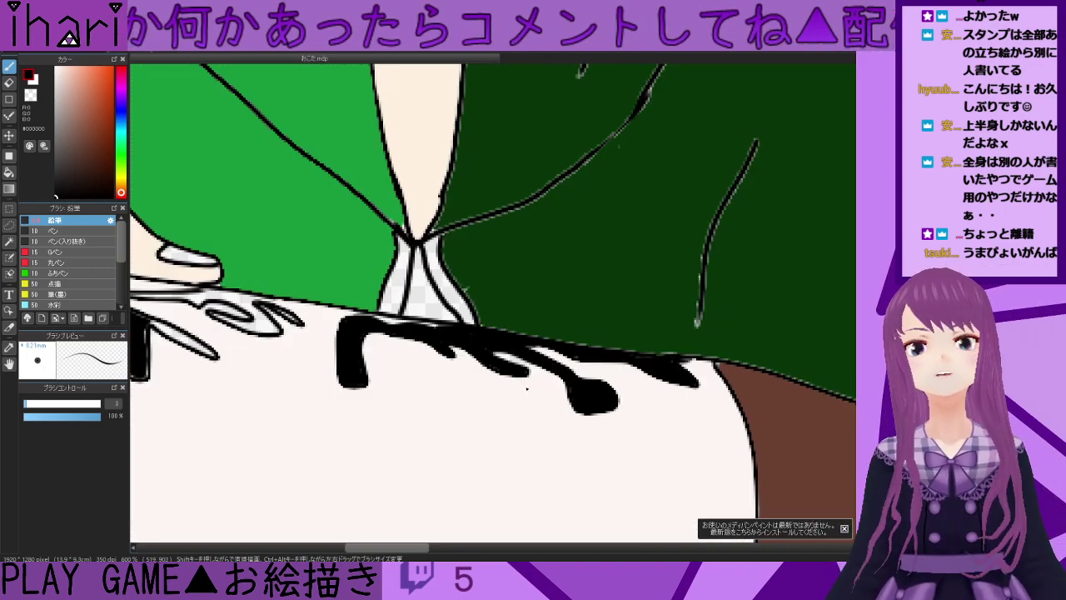
left_click_drag(426, 547, 396, 547)
scroll(428, 366, "down", 2)
scroll(424, 342, "up", 4)
mouse_move(444, 406)
left_mouse_down()
mouse_move(381, 347)
mouse_move(436, 389)
mouse_move(458, 443)
left_mouse_up()
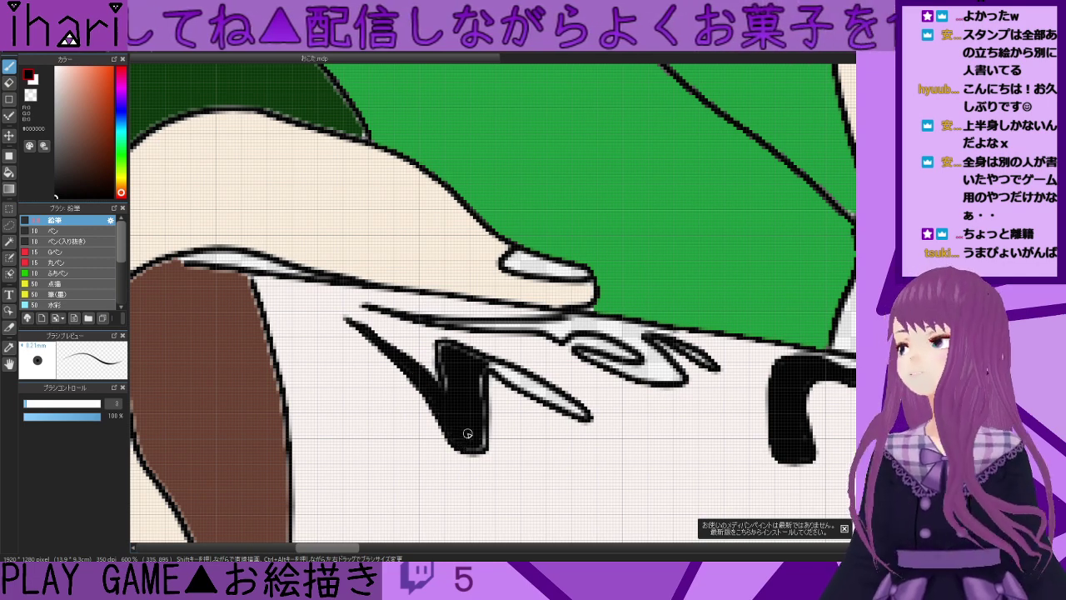
left_click_drag(478, 374, 481, 434)
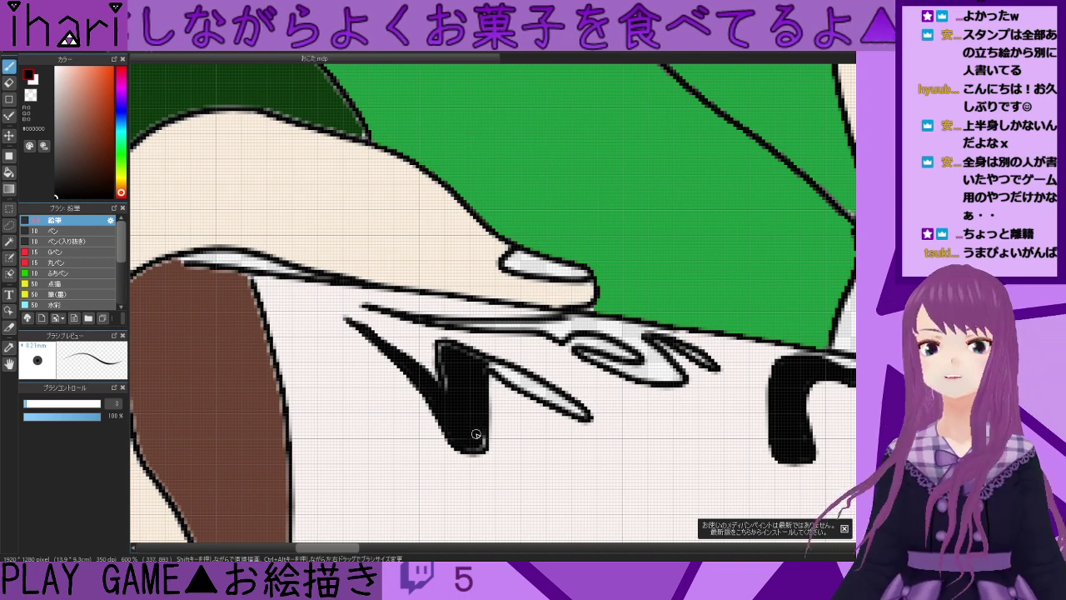
mouse_move(448, 396)
left_mouse_down()
mouse_move(443, 371)
mouse_move(475, 358)
mouse_move(581, 414)
mouse_move(488, 367)
mouse_move(541, 396)
left_mouse_up()
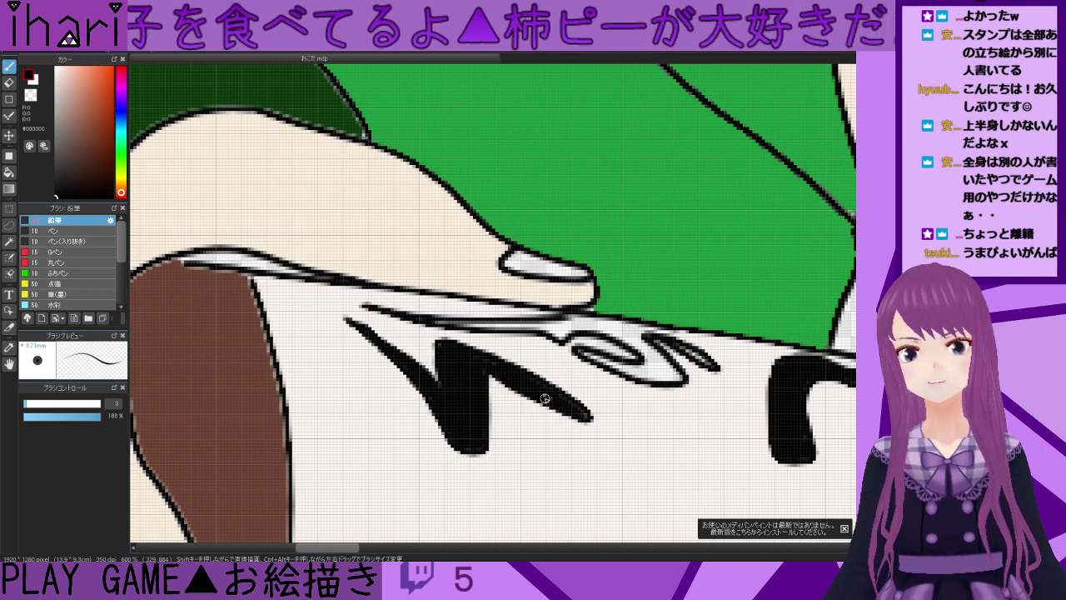
left_click_drag(491, 363, 581, 414)
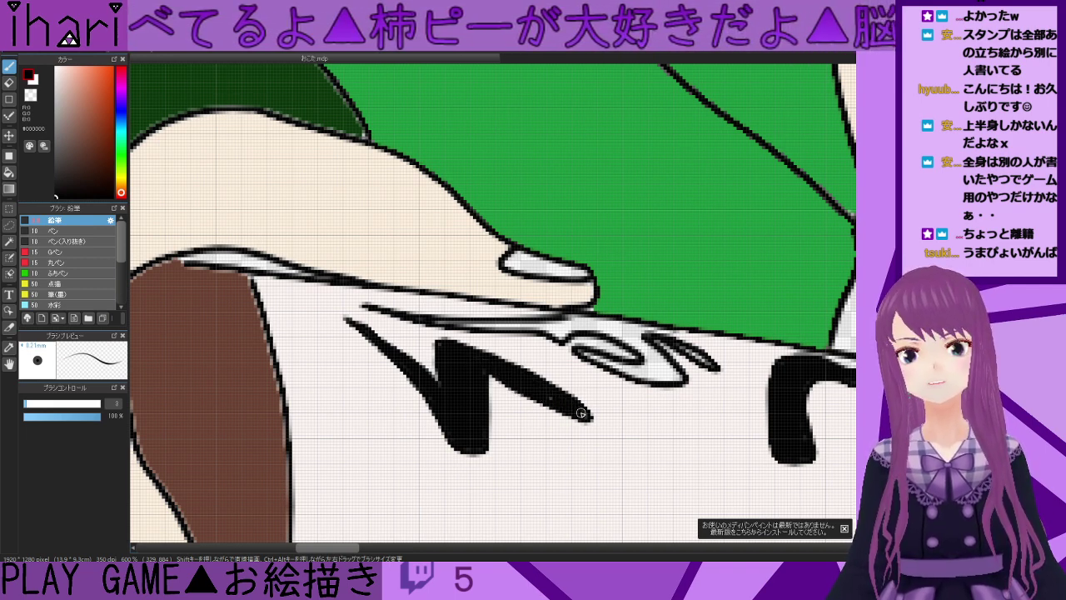
- Fill the lettering strokes along the label's upper edge, beside the thumb, with solid black
mouse_move(450, 324)
left_mouse_down()
mouse_move(573, 320)
mouse_move(472, 326)
mouse_move(568, 323)
mouse_move(559, 329)
mouse_move(578, 336)
mouse_move(579, 319)
mouse_move(549, 329)
mouse_move(558, 337)
mouse_move(593, 323)
mouse_move(579, 318)
mouse_move(630, 323)
mouse_move(709, 365)
left_mouse_up()
mouse_move(589, 331)
left_mouse_down()
mouse_move(634, 344)
mouse_move(592, 330)
mouse_move(639, 333)
mouse_move(619, 331)
mouse_move(661, 363)
mouse_move(594, 324)
mouse_move(635, 328)
mouse_move(655, 353)
left_mouse_up()
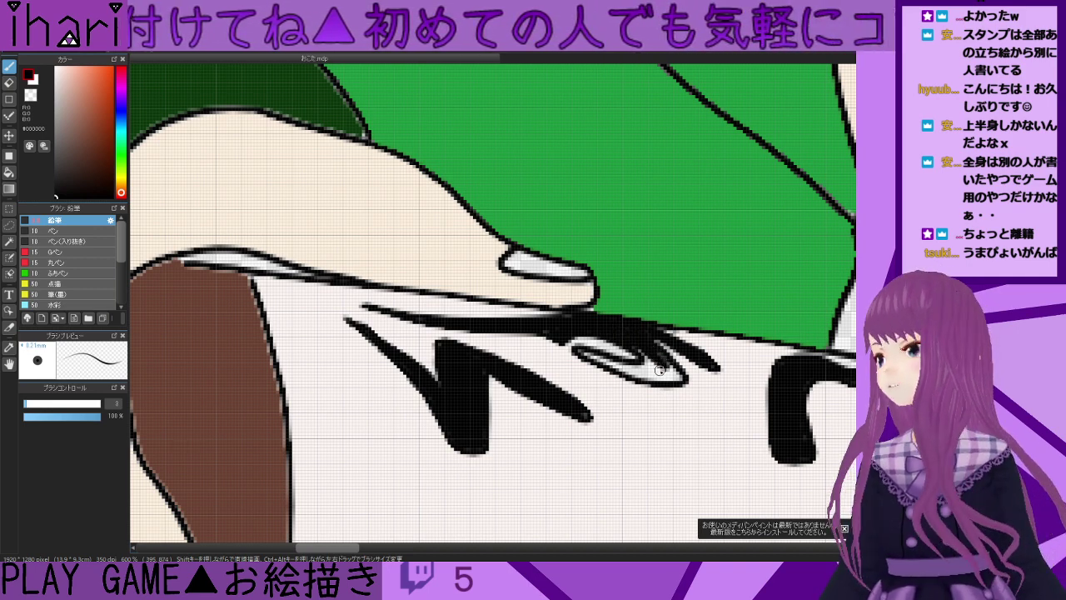
mouse_move(650, 366)
left_mouse_down()
mouse_move(584, 353)
mouse_move(661, 379)
mouse_move(614, 368)
mouse_move(647, 374)
left_mouse_up()
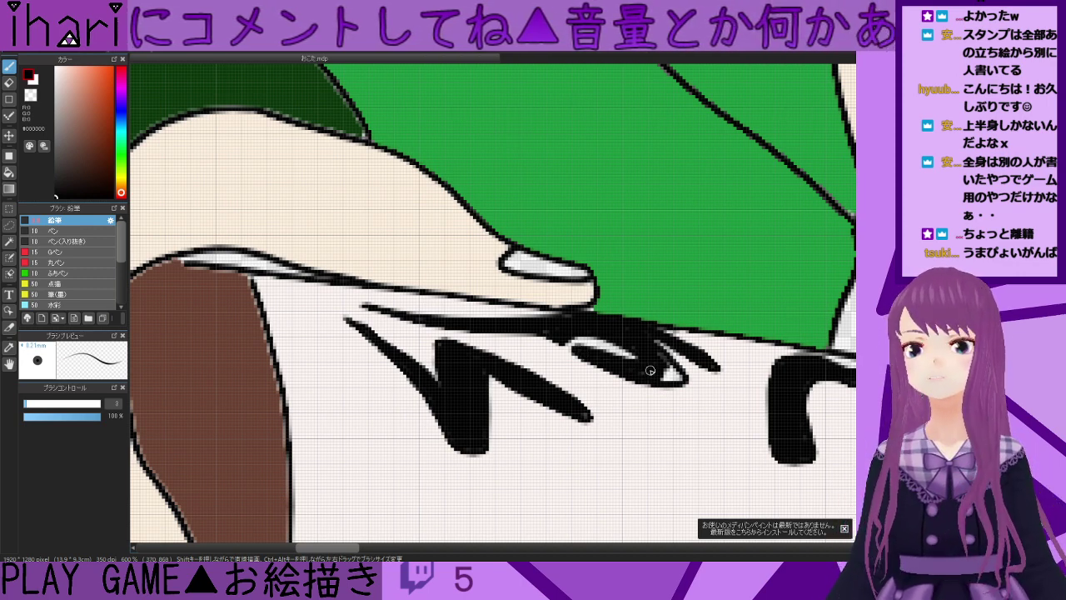
left_click_drag(664, 377, 678, 374)
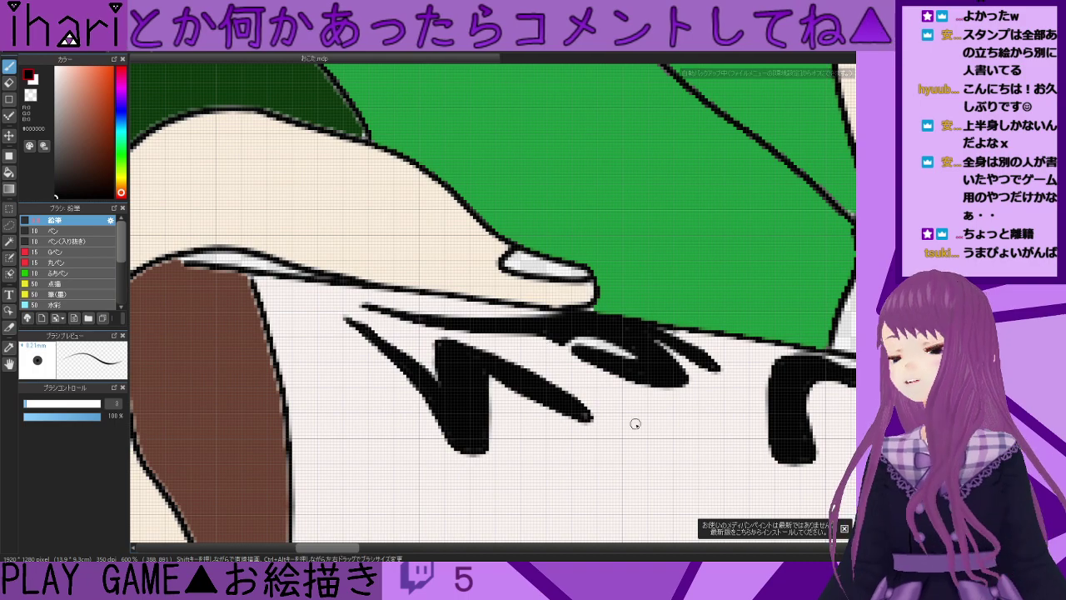
- Sample the label's off-white and trim the edges and tips of the N-shaped black strokes with it
scroll(573, 406, "down", 2)
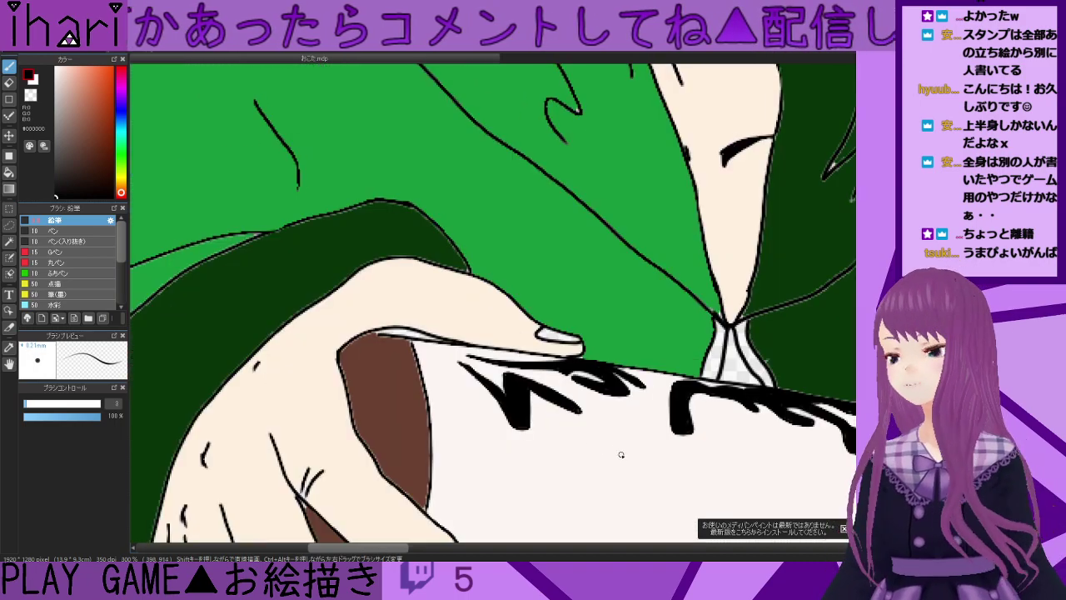
scroll(588, 456, "up", 3)
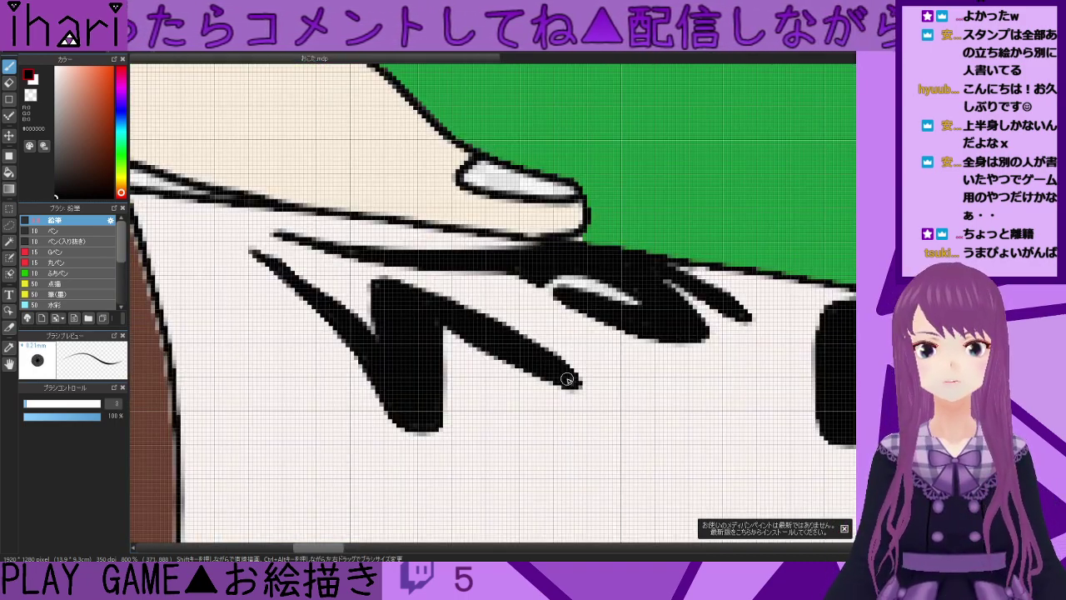
right_click(565, 408)
left_click_drag(520, 378, 589, 393)
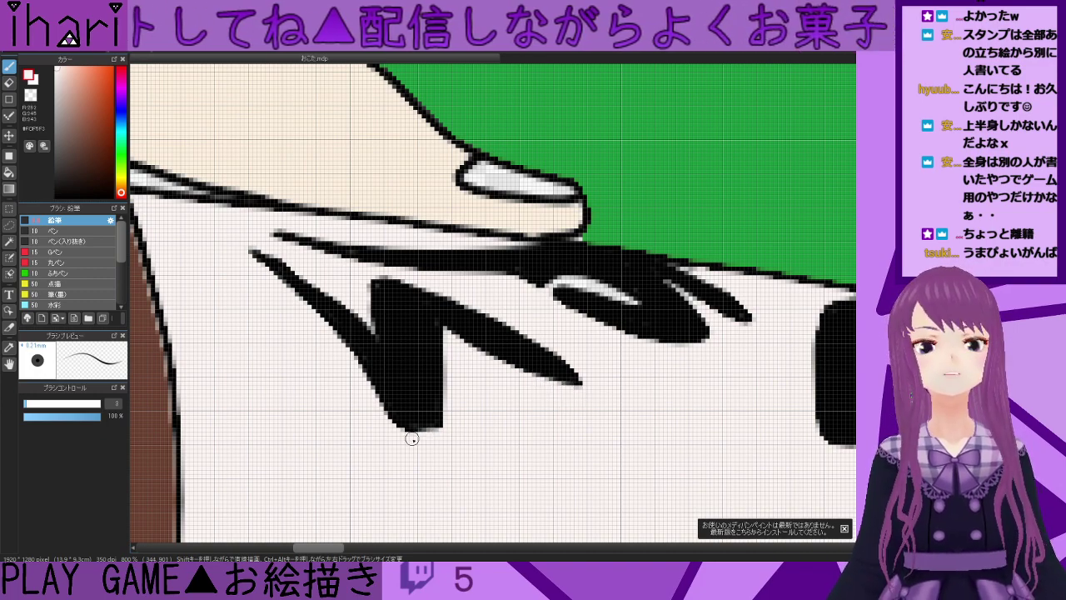
- Sample the hoodie's dark green and paint over the lower part of the short fold line on the shaded sleeve
scroll(463, 454, "down", 3)
scroll(622, 488, "down", 1)
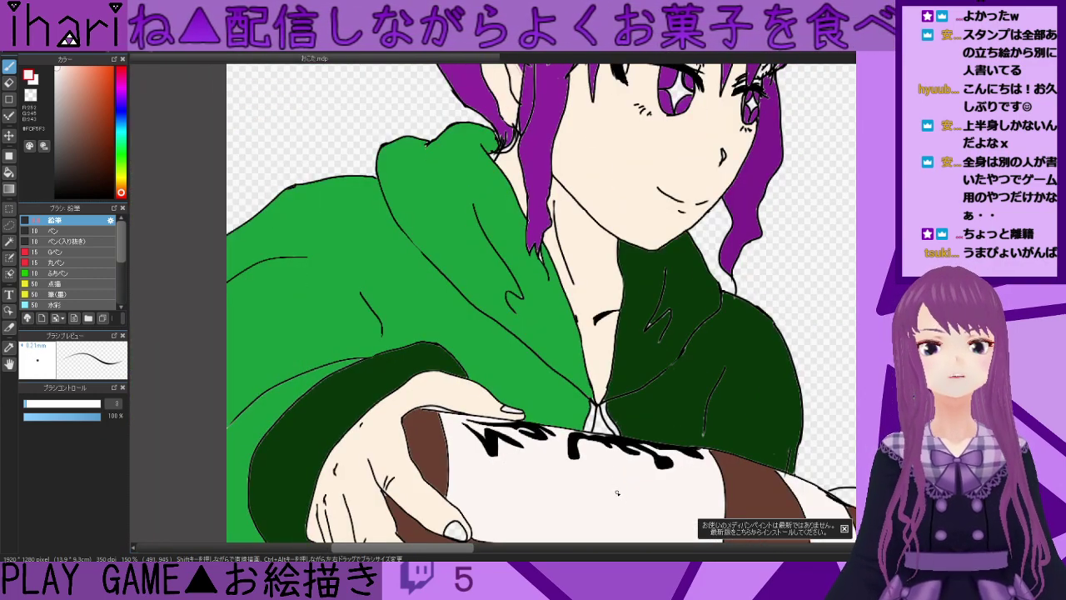
scroll(542, 303, "down", 2)
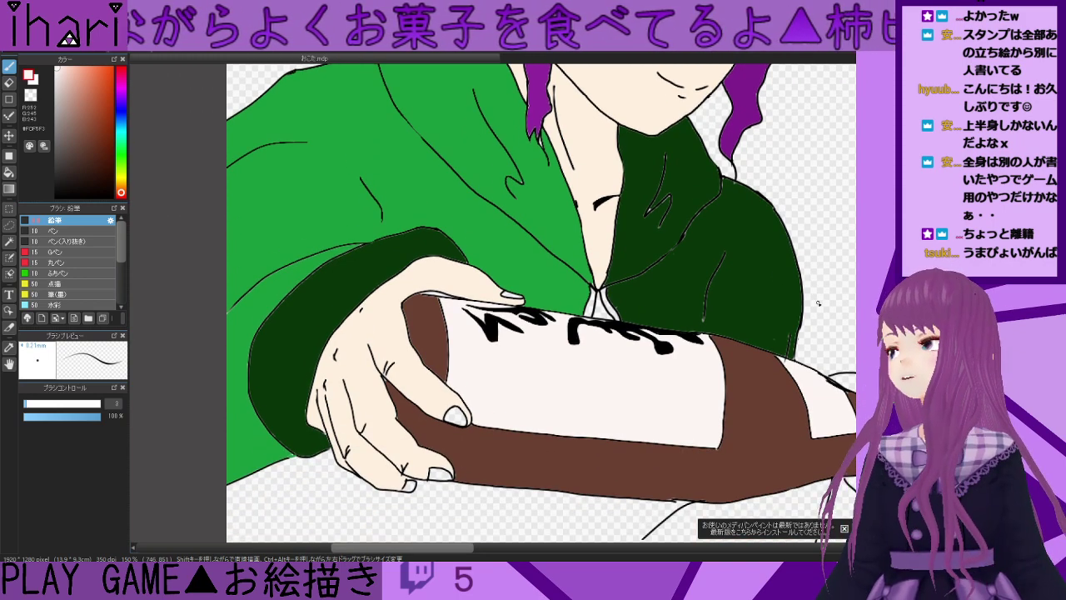
left_click_drag(460, 554, 492, 554)
scroll(758, 342, "up", 2)
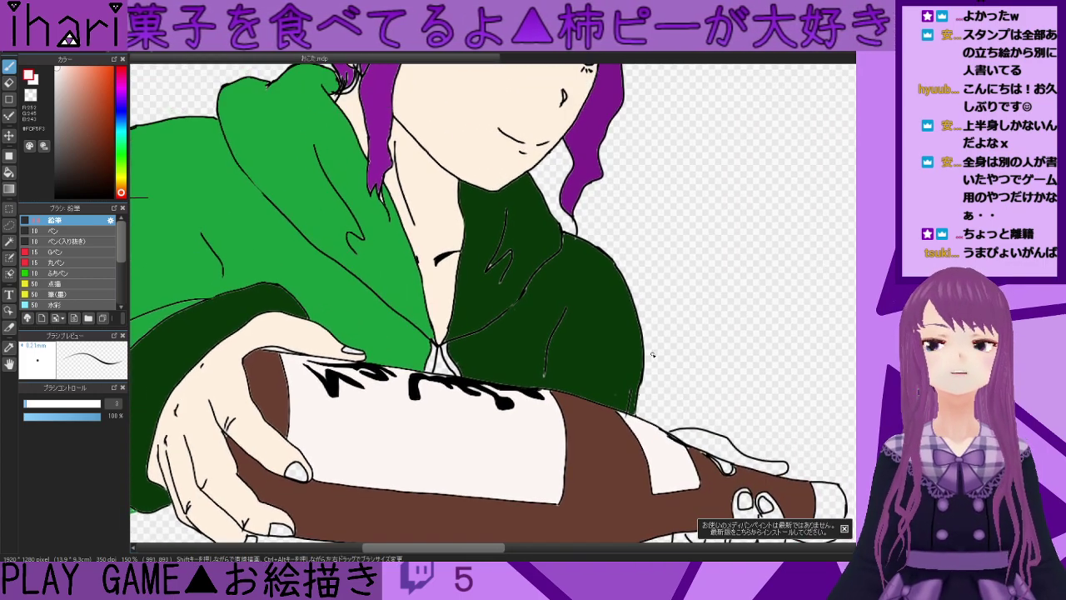
scroll(545, 339, "down", 1)
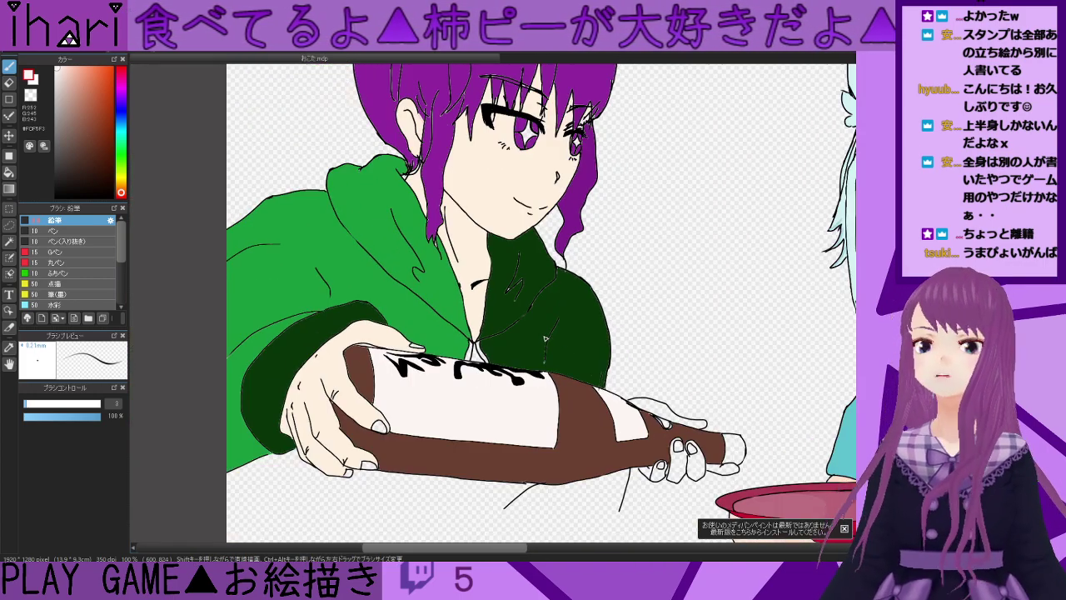
scroll(566, 341, "up", 5)
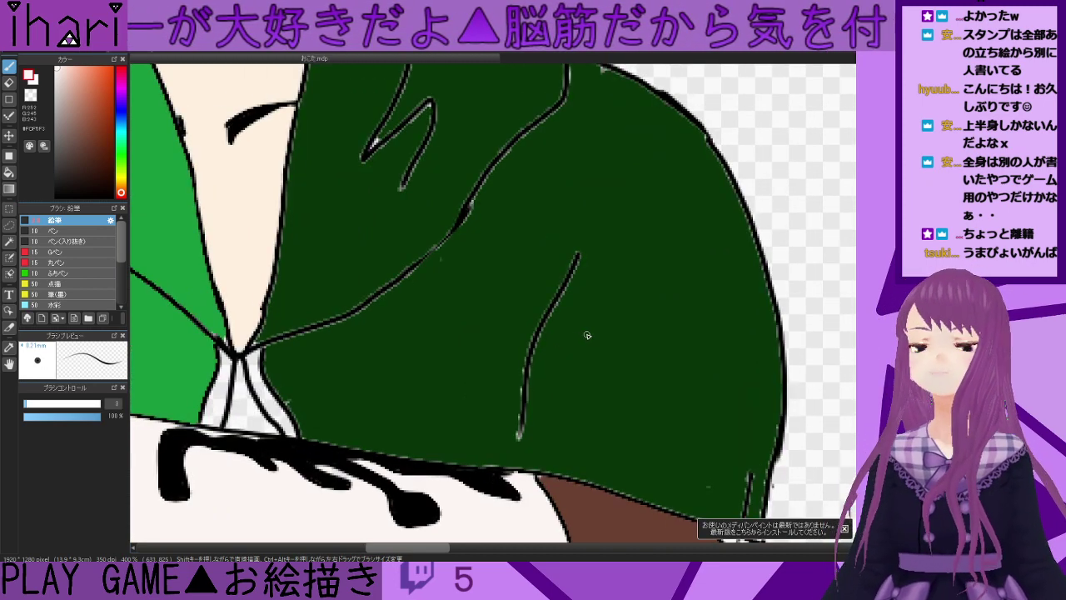
scroll(586, 335, "down", 1)
scroll(587, 333, "up", 3)
left_click(587, 257, "alt")
left_click_drag(572, 192, 484, 371)
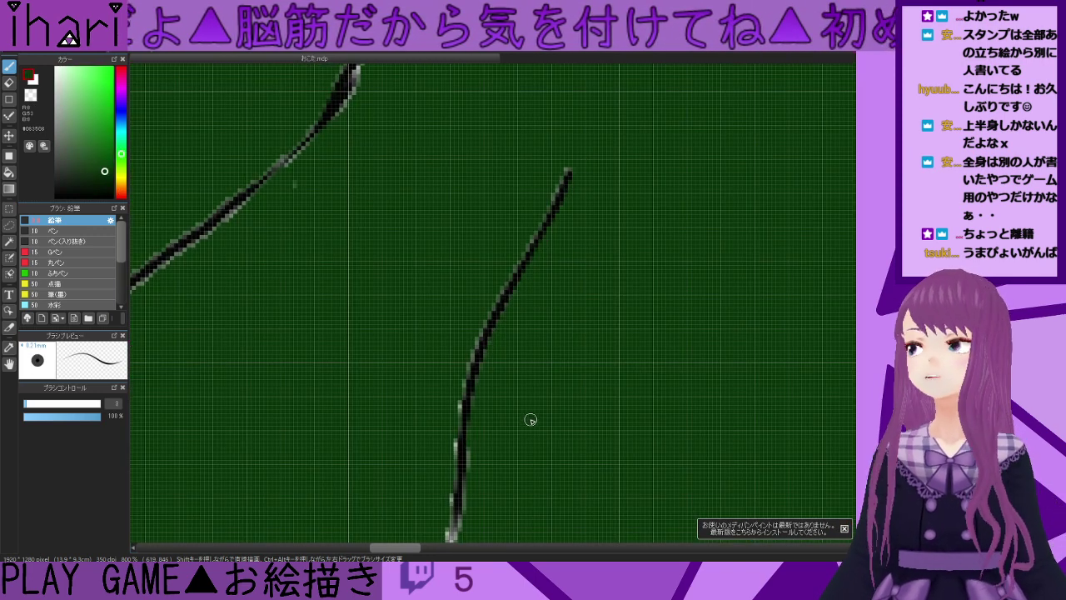
mouse_move(466, 444)
left_mouse_down()
mouse_move(452, 534)
mouse_move(465, 486)
left_mouse_up()
left_click_drag(851, 381, 851, 392)
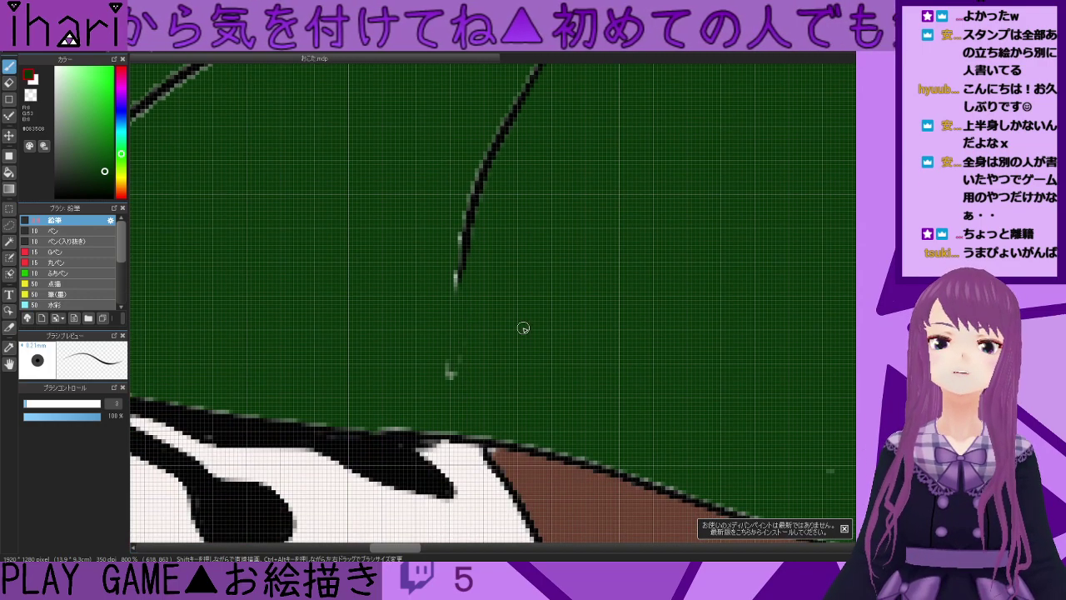
- Thin the sleeve's fold line into a fine tapered stroke and cover its leftover lower end with dark green
scroll(519, 245, "down", 2)
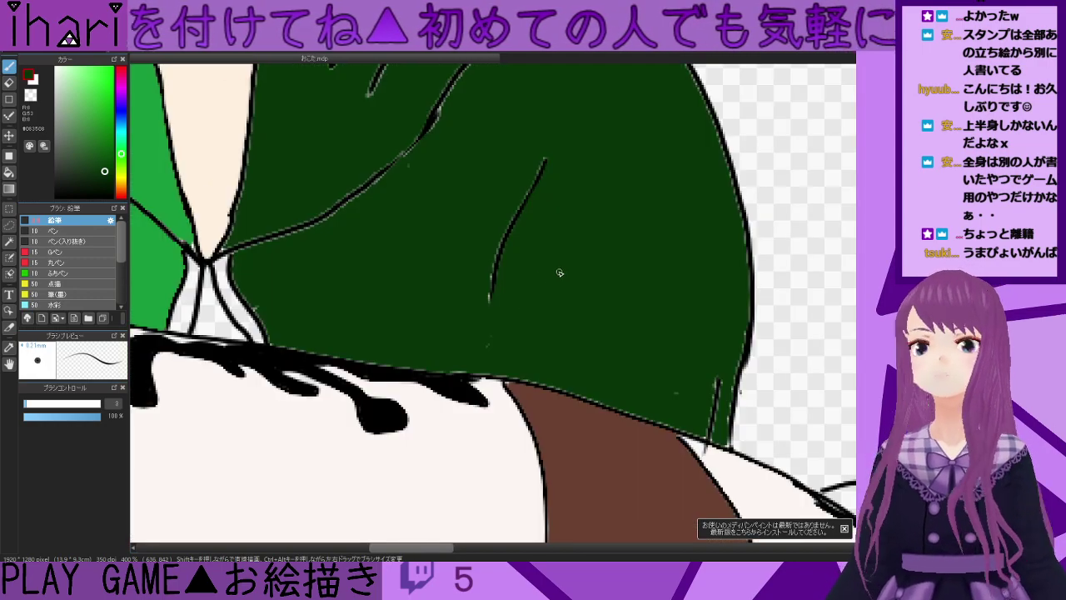
scroll(563, 227, "up", 1)
left_click_drag(527, 136, 515, 165)
mouse_move(480, 223)
left_mouse_down()
mouse_move(462, 278)
mouse_move(456, 373)
left_mouse_up()
left_click_drag(450, 316, 464, 286)
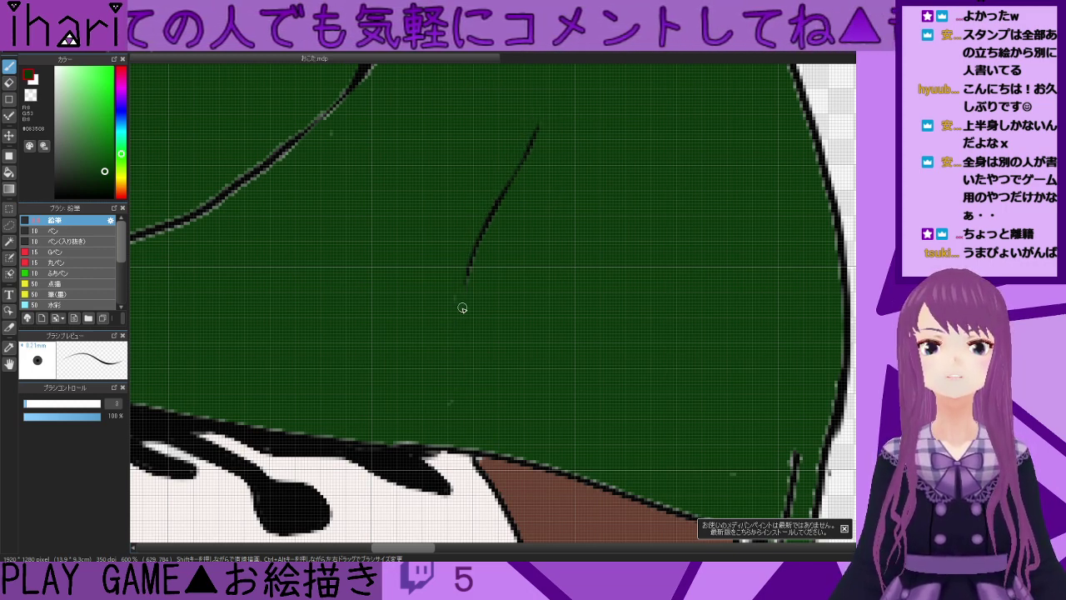
- Set the brush size to 5.2 and paint a darker green shadow under the hood's edge down to the knot at the collar
scroll(688, 416, "down", 2)
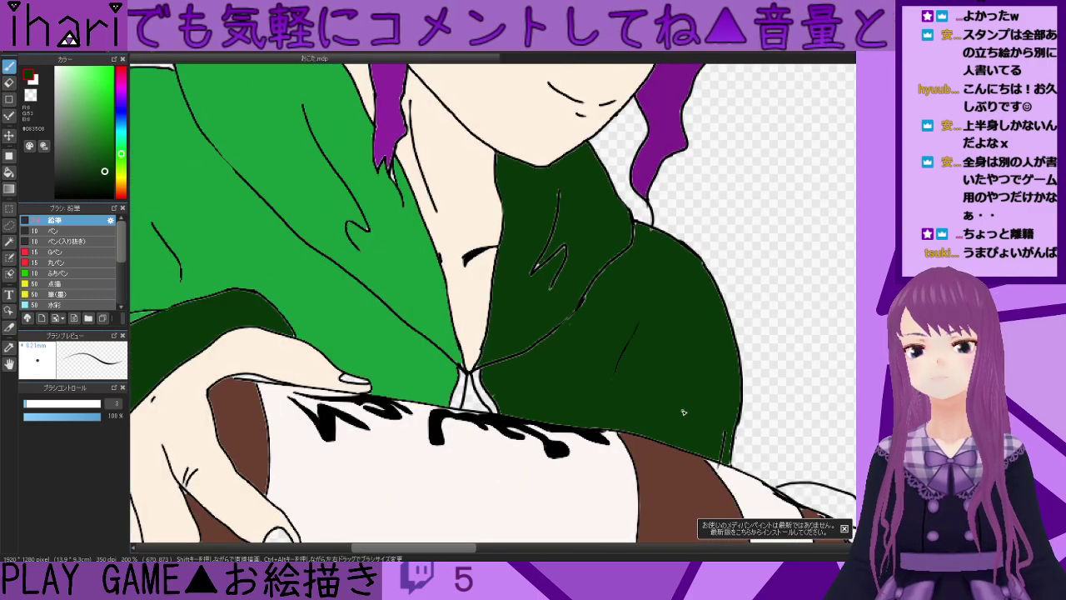
scroll(681, 341, "up", 2)
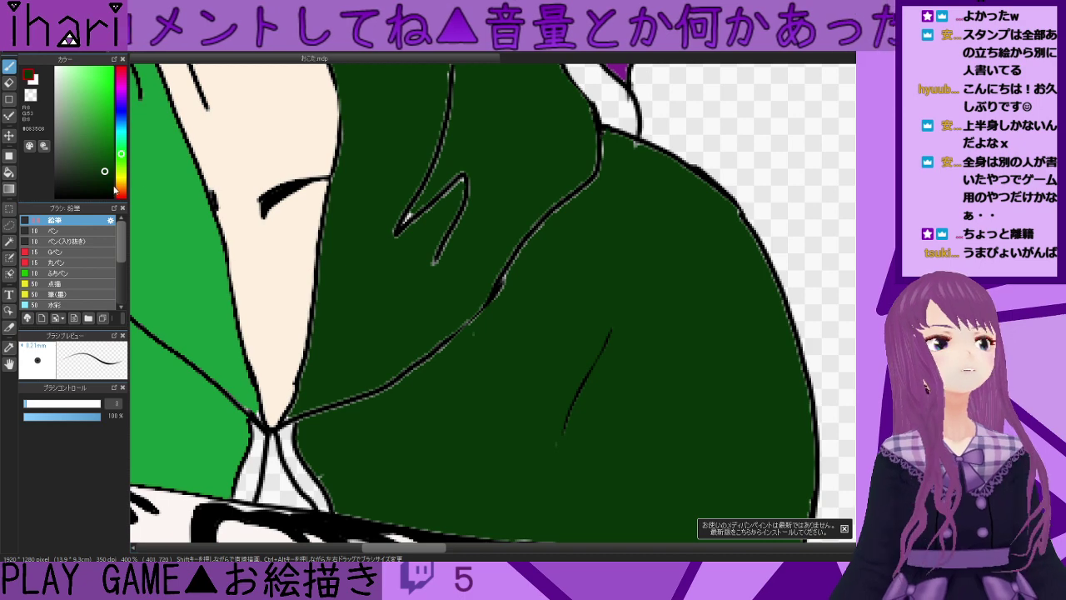
left_click(29, 404)
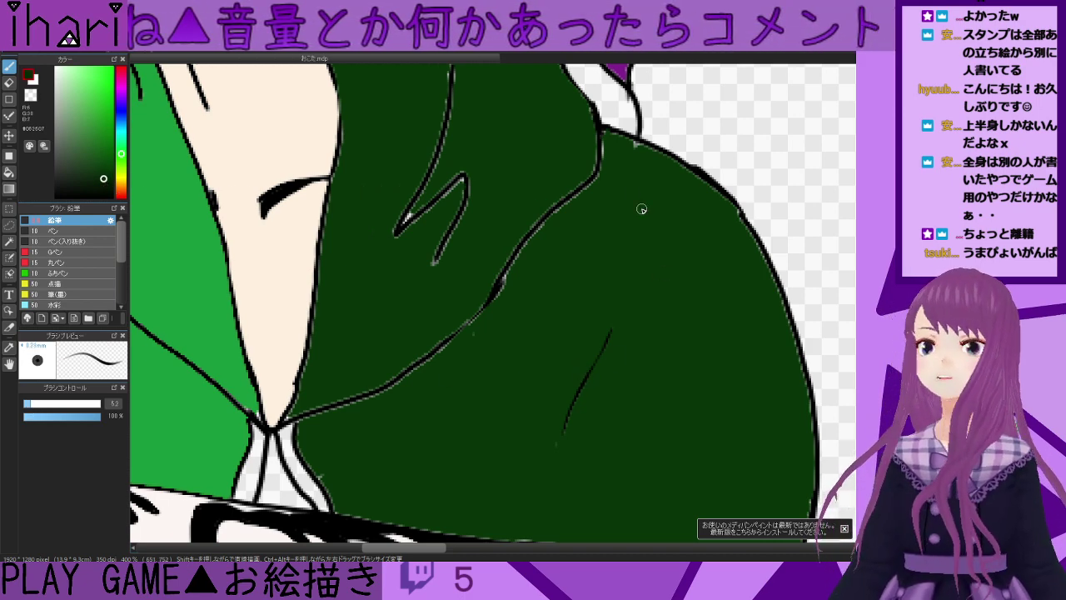
mouse_move(606, 138)
left_mouse_down()
mouse_move(596, 182)
mouse_move(558, 210)
left_mouse_up()
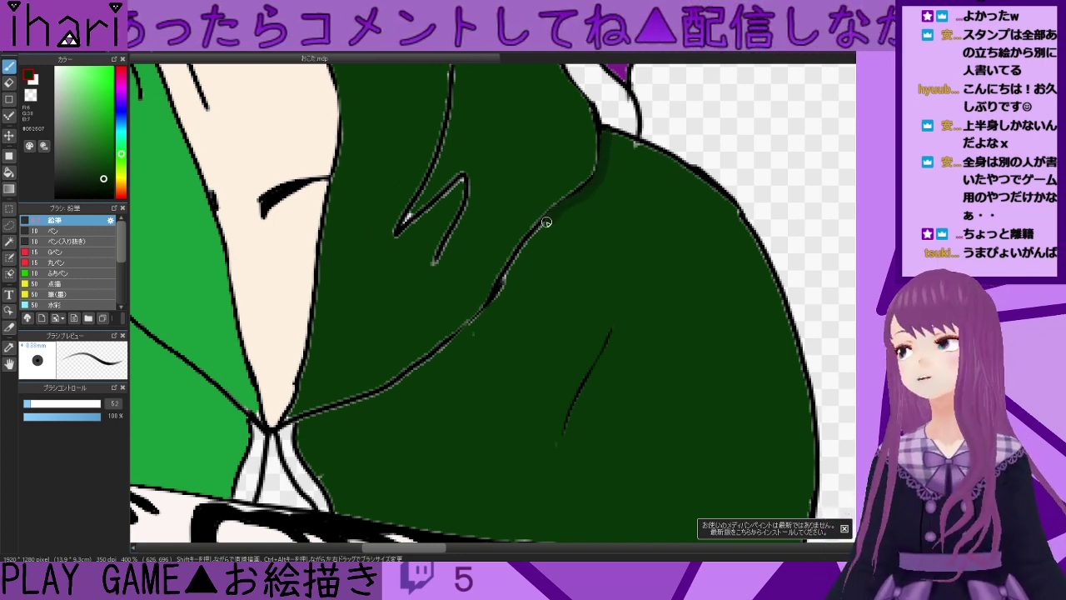
left_click_drag(534, 234, 474, 331)
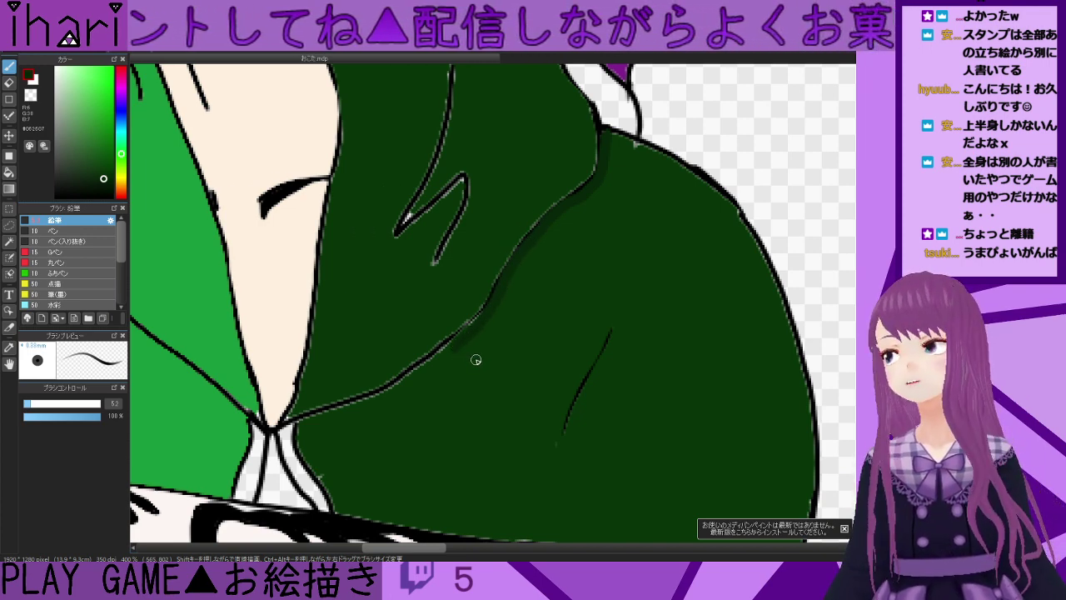
mouse_move(303, 428)
left_mouse_down()
mouse_move(297, 453)
mouse_move(312, 431)
mouse_move(464, 344)
left_mouse_up()
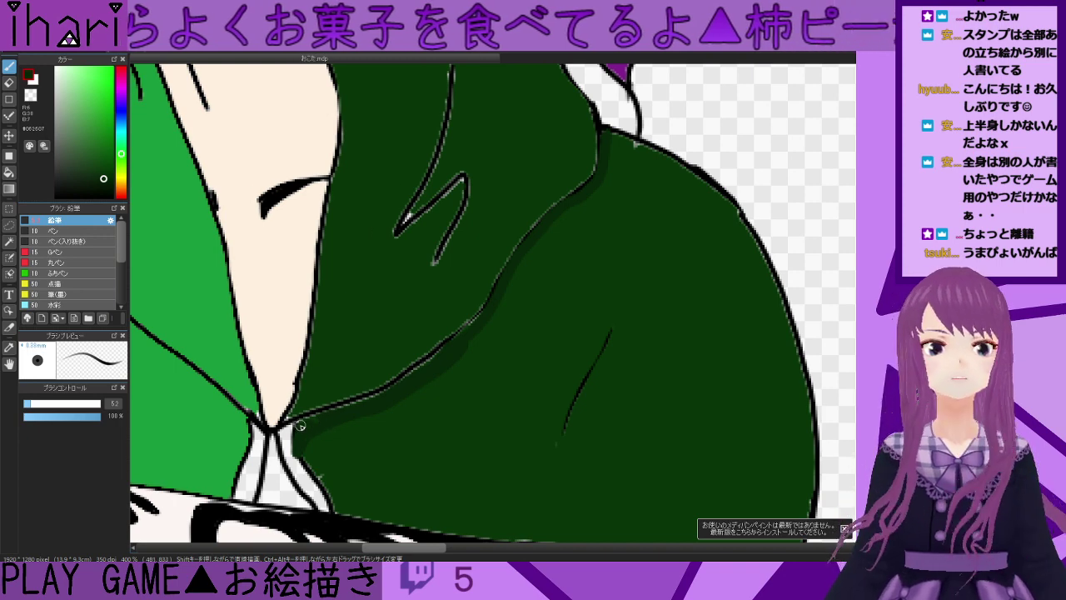
mouse_move(312, 419)
left_mouse_down()
mouse_move(383, 396)
mouse_move(461, 339)
left_mouse_up()
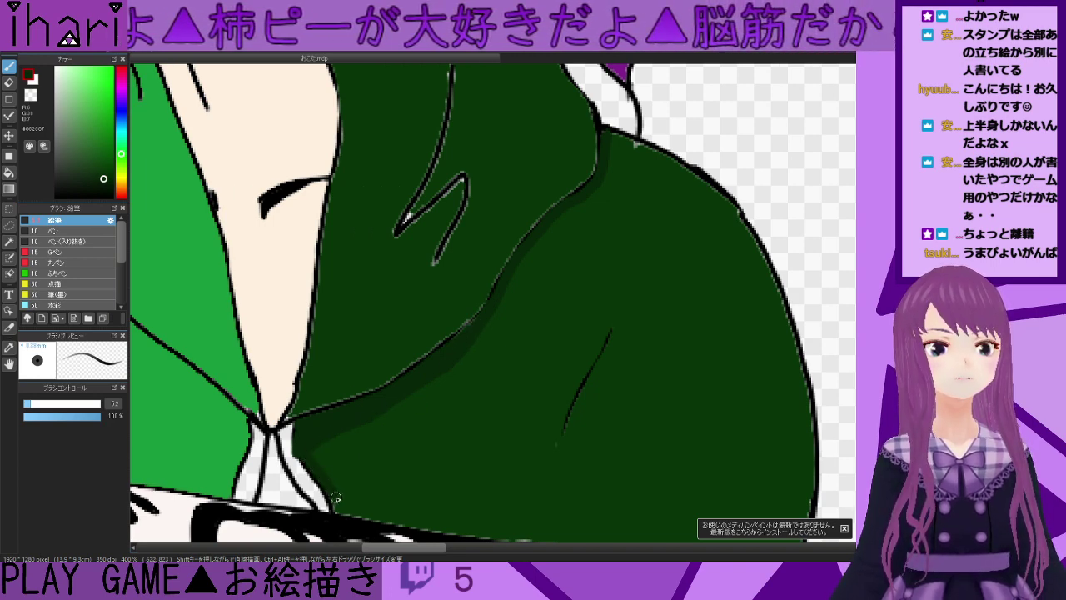
- Paint the outer strip of the unpainted piece below the collar knot bright green, sampling nearby colours for its edge
left_click(203, 441, "alt")
mouse_move(284, 434)
left_mouse_down()
mouse_move(324, 510)
mouse_move(289, 425)
left_mouse_up()
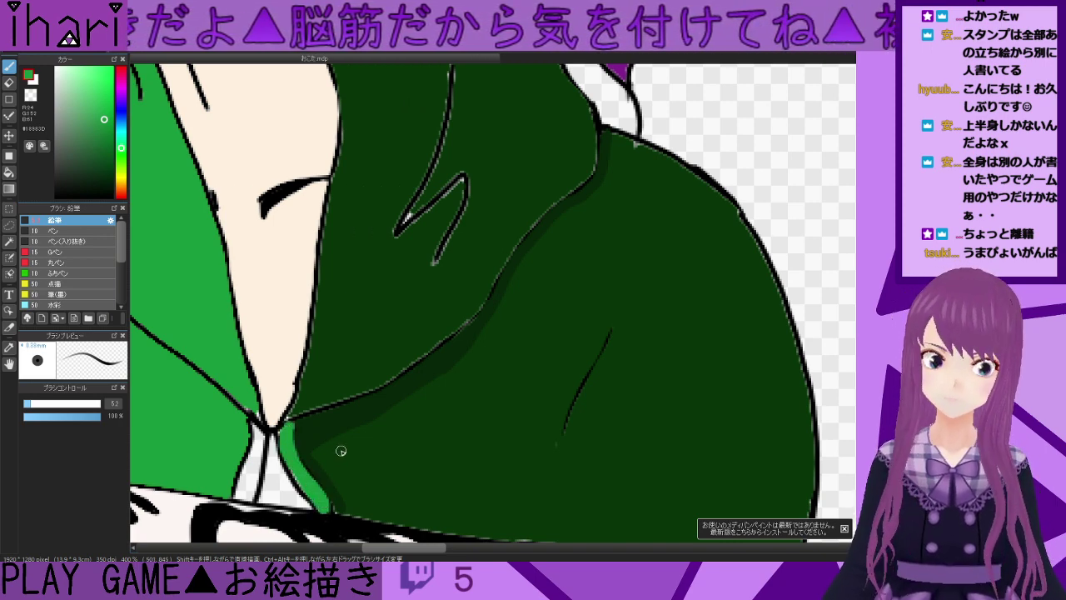
left_click(333, 521, "alt")
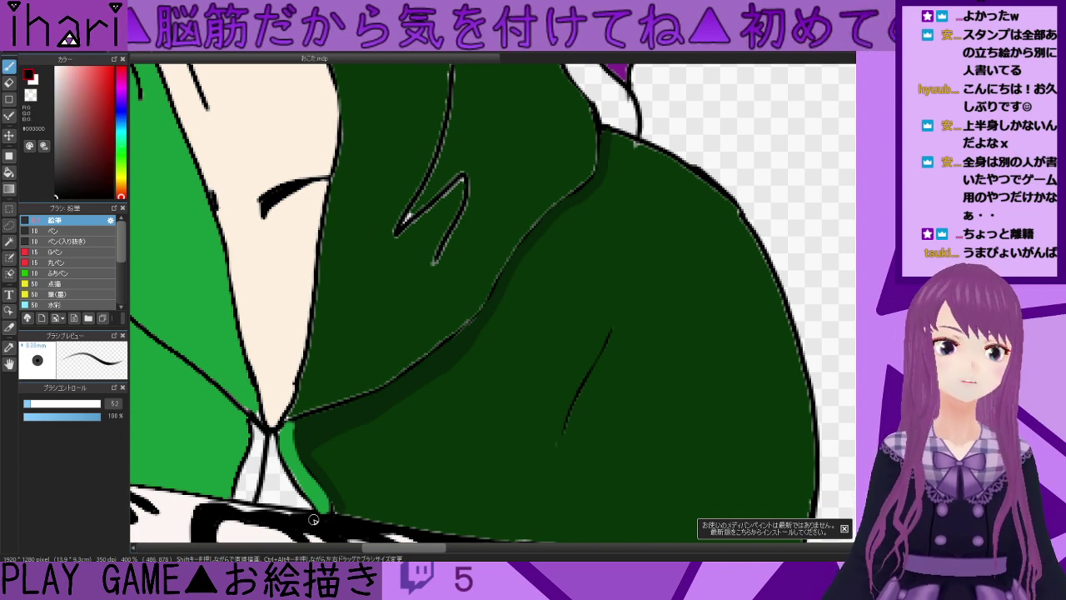
left_click(341, 507, "alt")
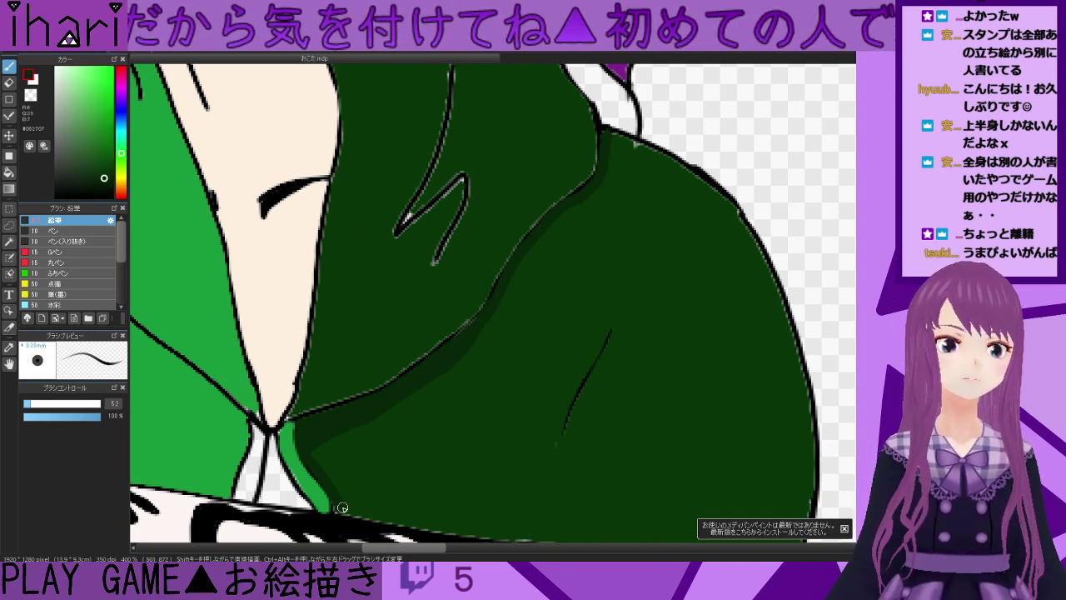
left_click(367, 510, "alt")
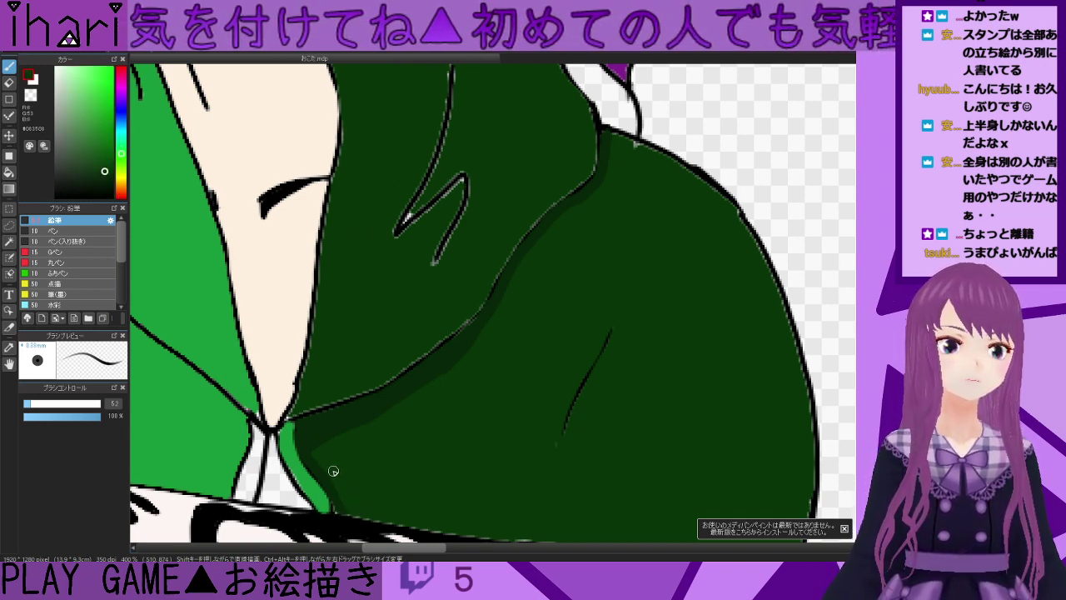
- Sample the green tones around the hood's lower edge and set the brush size to 2.6
scroll(404, 437, "down", 4)
scroll(399, 439, "up", 2)
left_click(421, 455, "alt")
scroll(422, 455, "down", 2)
scroll(421, 455, "up", 3)
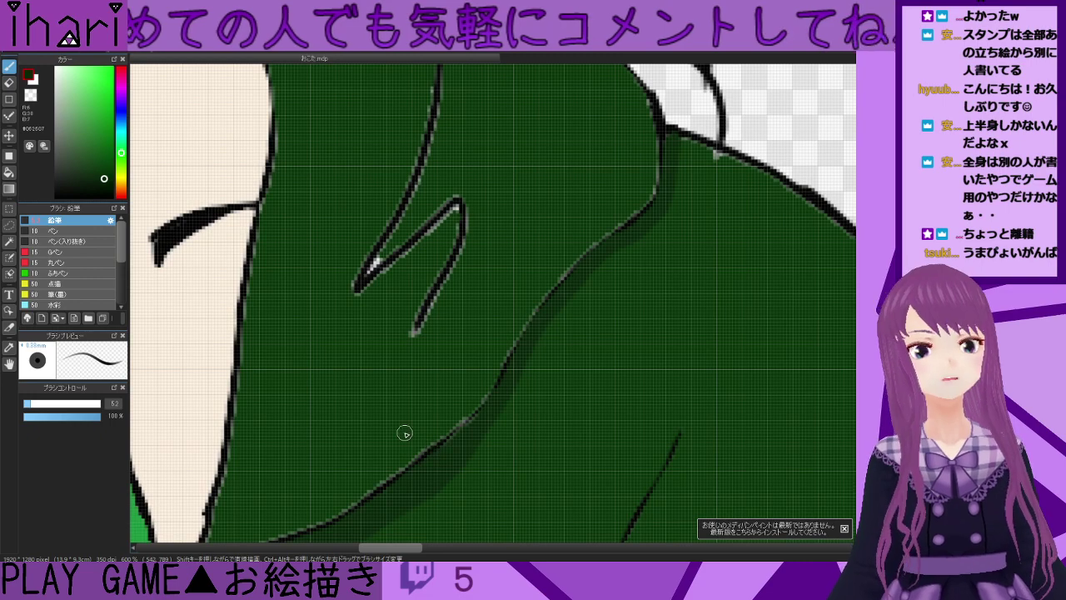
scroll(404, 435, "down", 1)
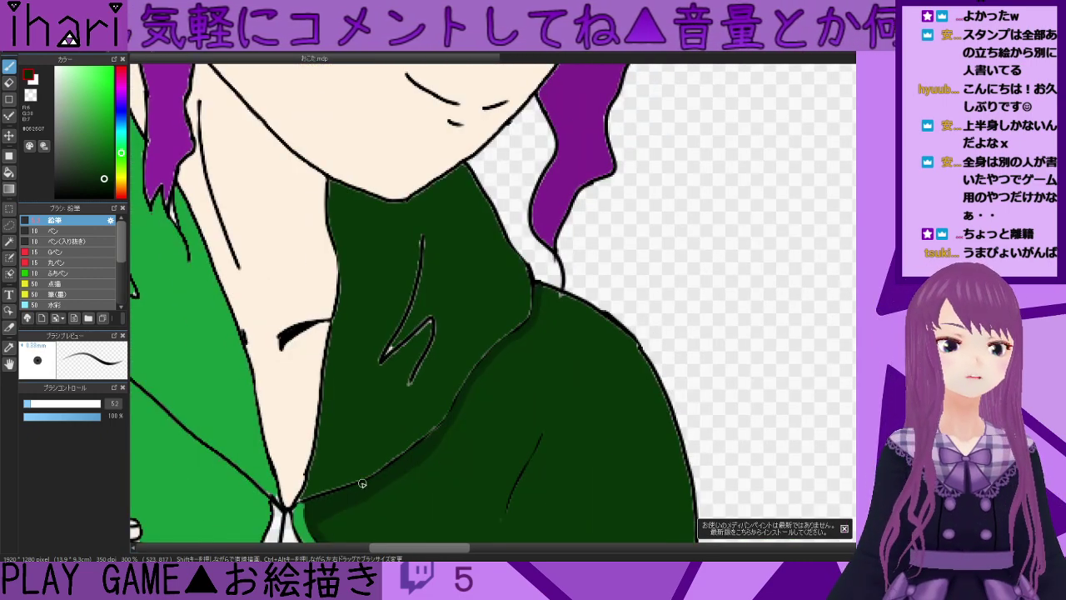
scroll(371, 481, "up", 3)
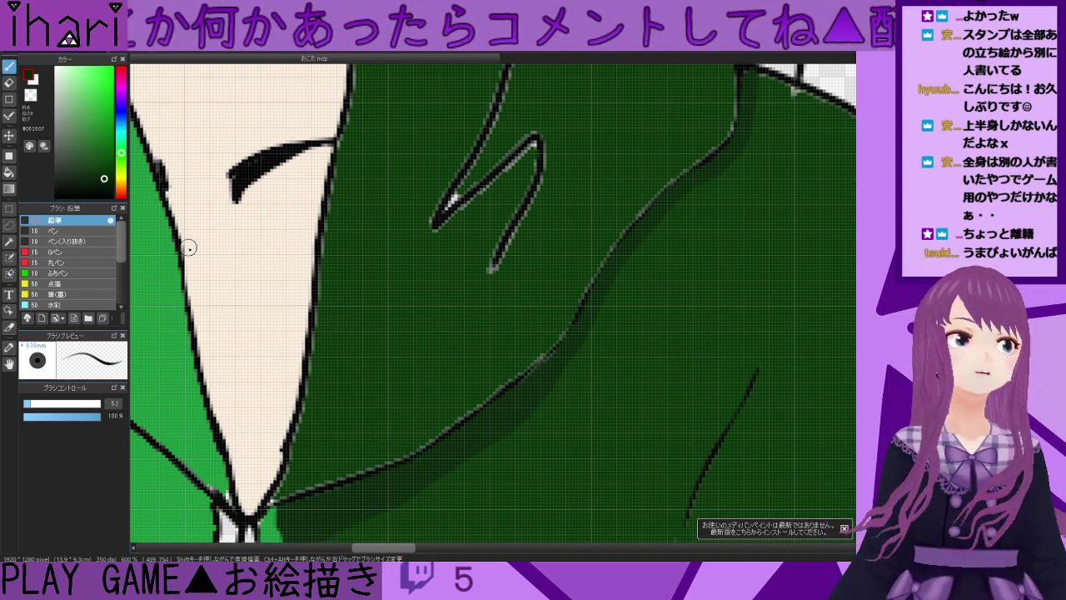
left_click(450, 429, "alt")
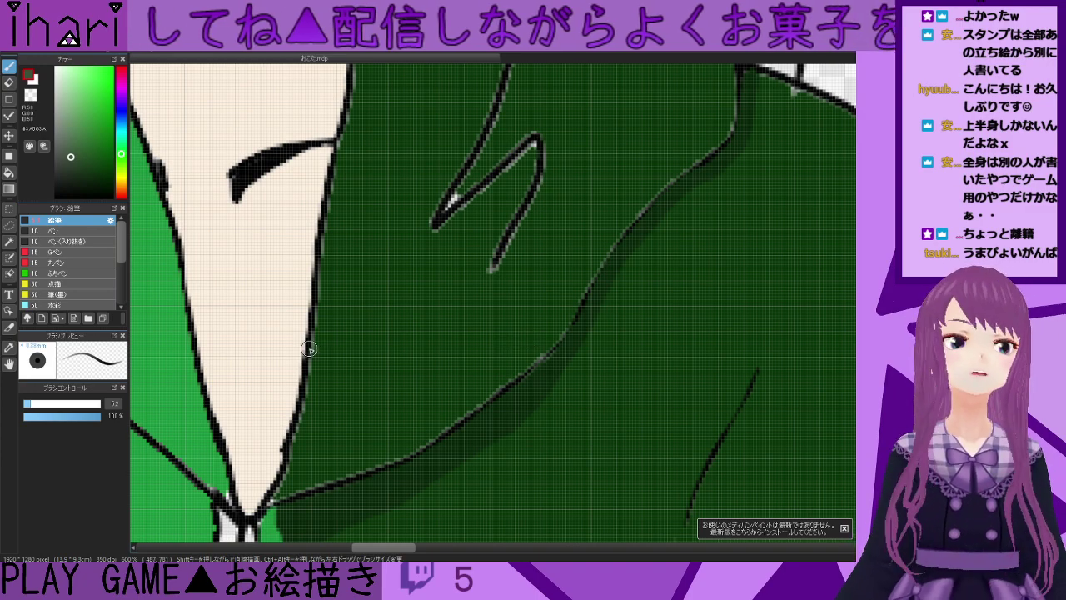
left_click_drag(29, 407, 26, 406)
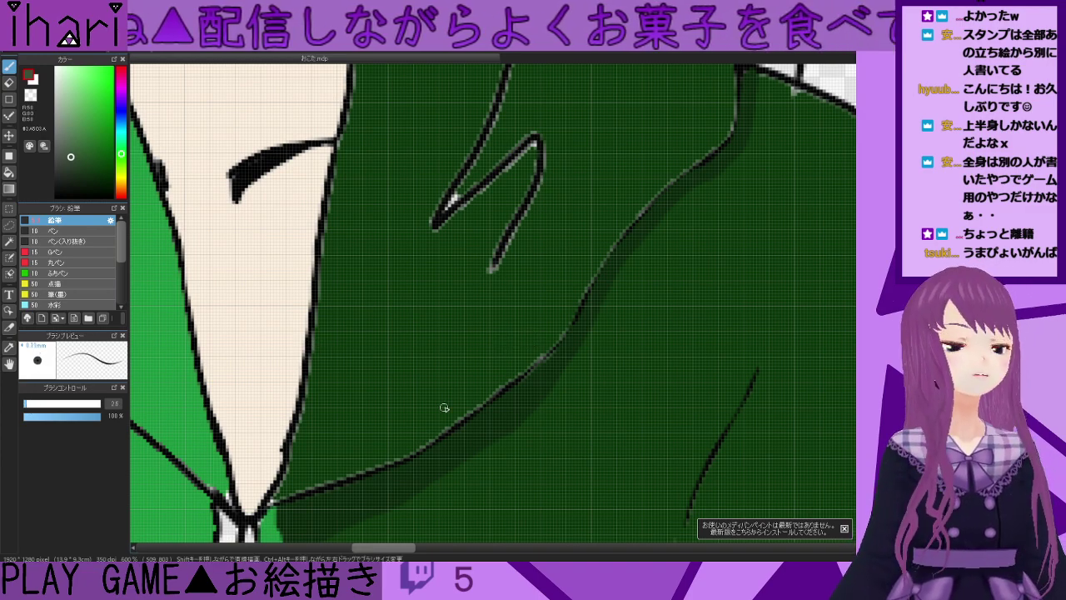
- Retrace the lower half of the hood's front edge with a thicker black line, starting at the collar knot
scroll(448, 401, "down", 3)
scroll(449, 401, "up", 1)
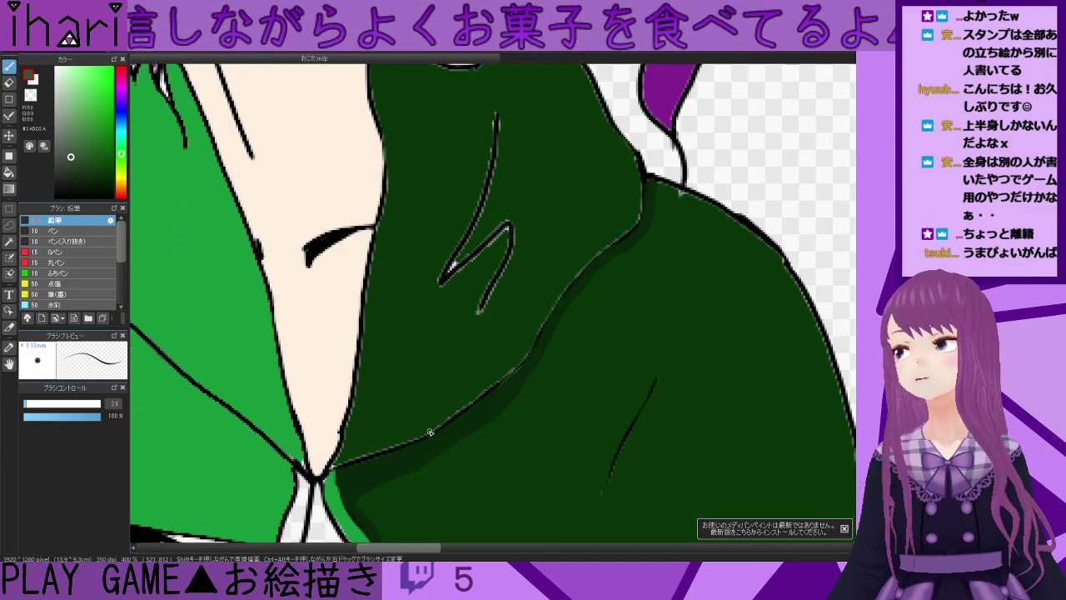
scroll(408, 420, "down", 2)
scroll(407, 419, "up", 2)
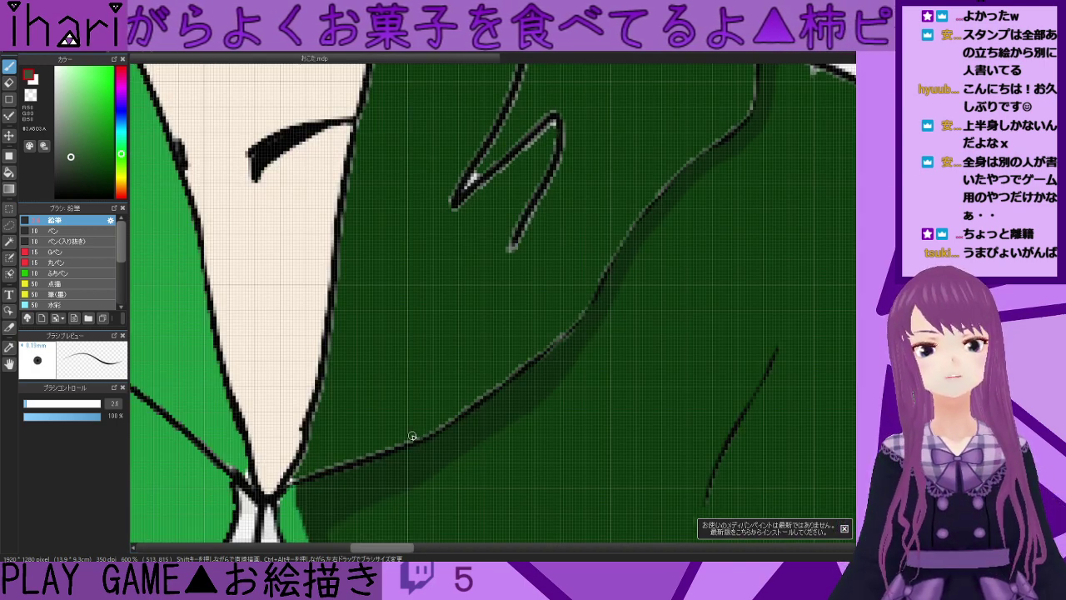
mouse_move(287, 483)
left_mouse_down()
mouse_move(359, 466)
mouse_move(285, 483)
mouse_move(422, 435)
mouse_move(500, 383)
left_mouse_up()
right_click(357, 463)
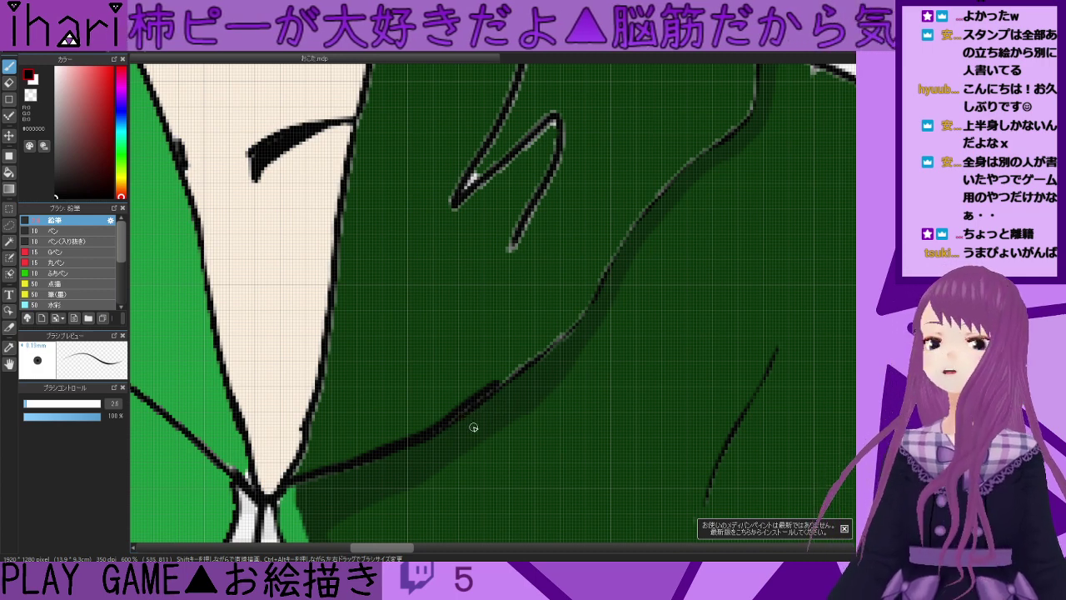
left_click_drag(442, 431, 585, 311)
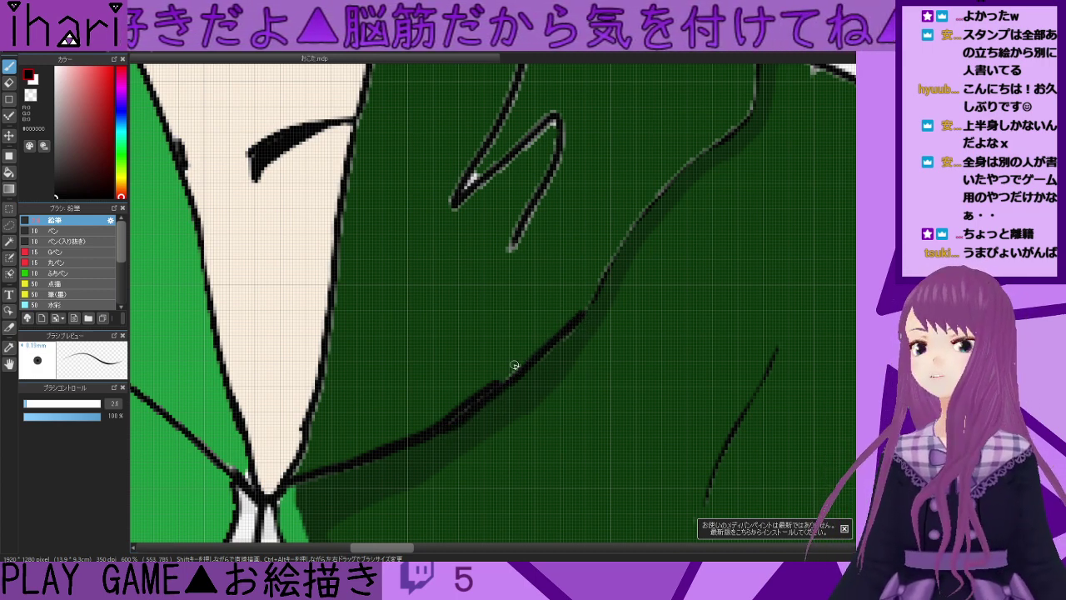
- Extend the black hood edge line slightly upward and smooth its doubled middle section with sampled dark greens
mouse_move(494, 387)
left_mouse_down()
mouse_move(597, 292)
mouse_move(564, 343)
mouse_move(503, 391)
left_mouse_up()
right_click(575, 331)
left_click(588, 323, "alt")
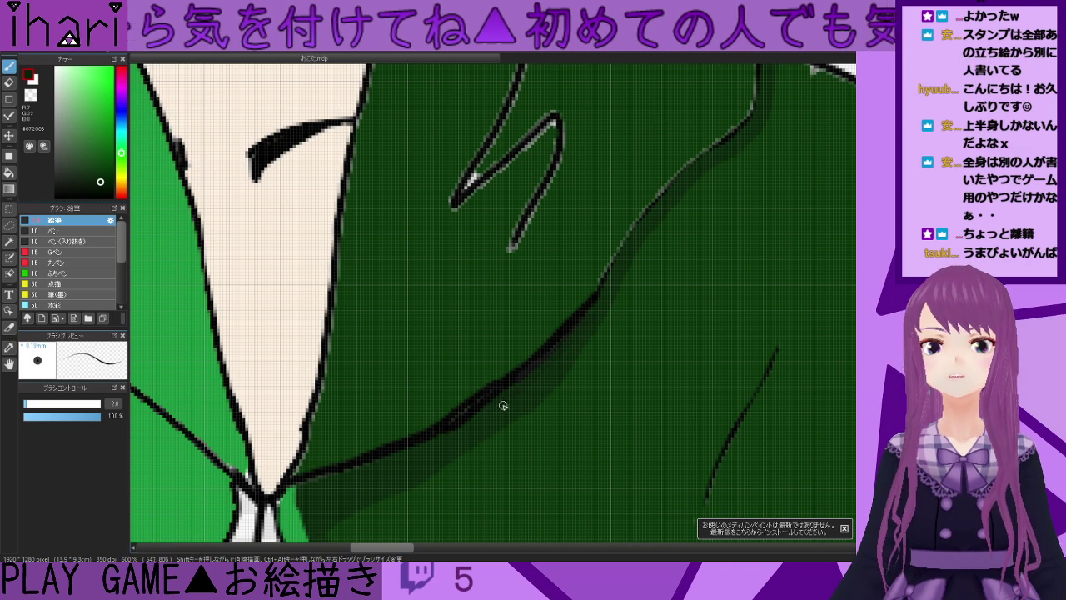
left_click_drag(510, 395, 425, 435)
right_click(486, 359)
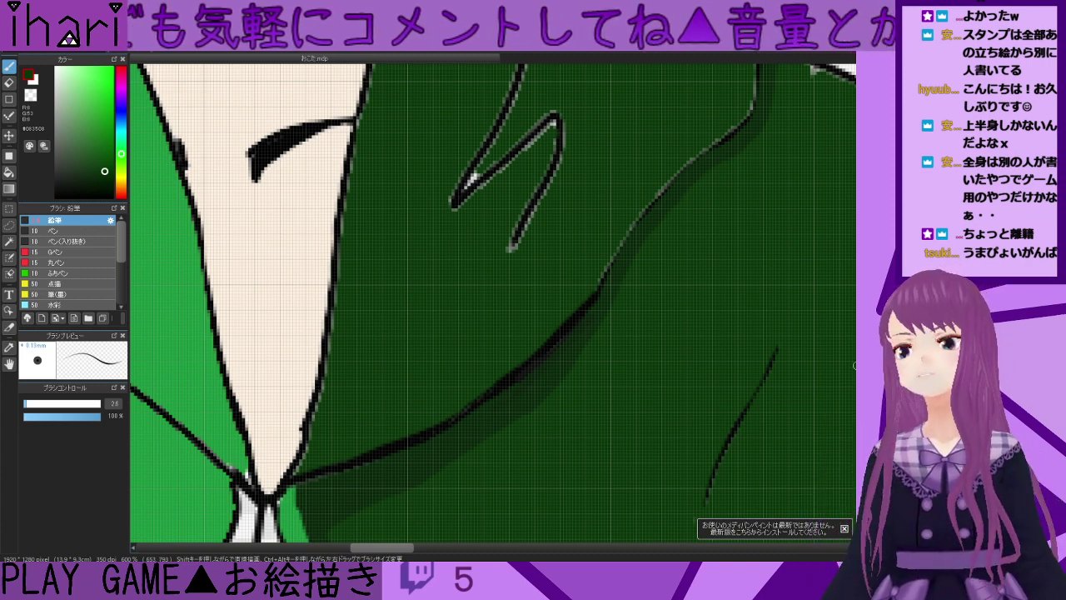
- Continue the thick black line along the hood's edge up to the shoulder corner, and resample the hood's dark green
scroll(854, 365, "up", 3)
scroll(407, 554, "right", 2)
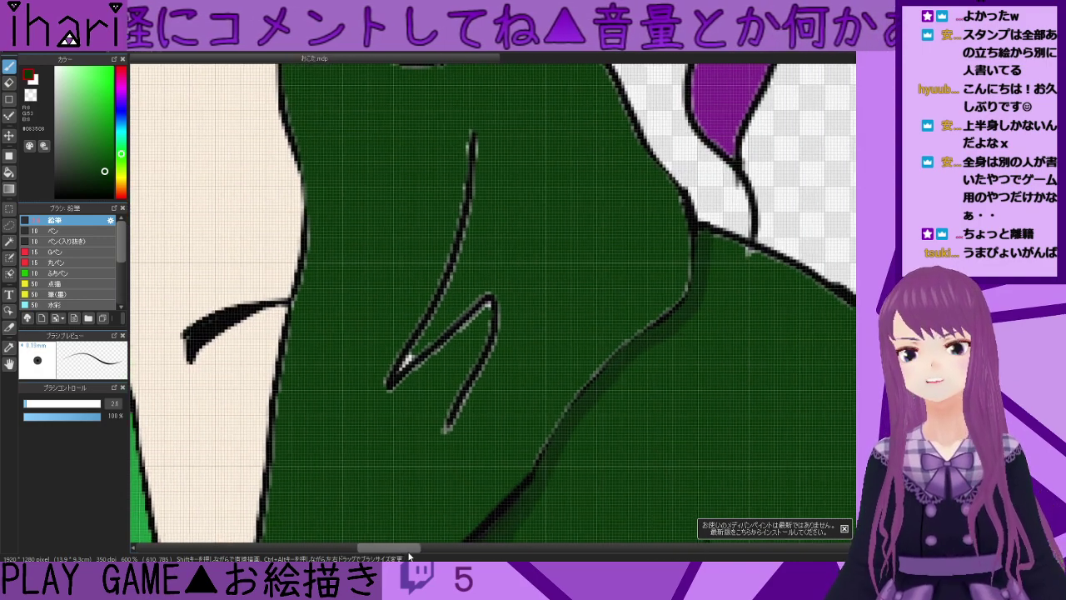
left_click(502, 484, "alt")
mouse_move(505, 472)
left_mouse_down()
mouse_move(540, 397)
mouse_move(650, 297)
mouse_move(664, 263)
mouse_move(661, 221)
mouse_move(640, 186)
left_mouse_up()
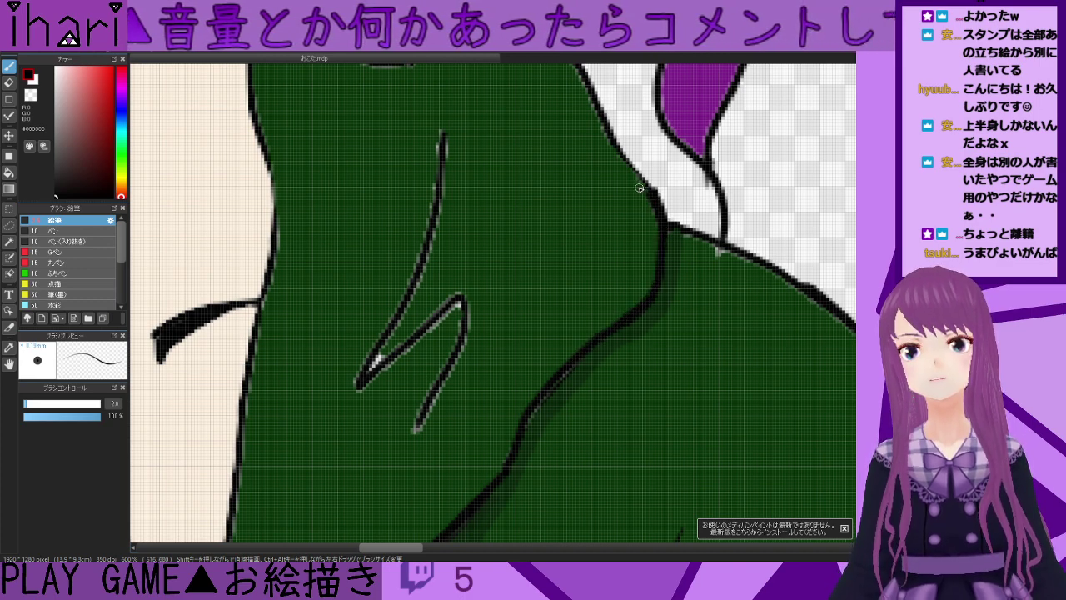
left_click(569, 394, "alt")
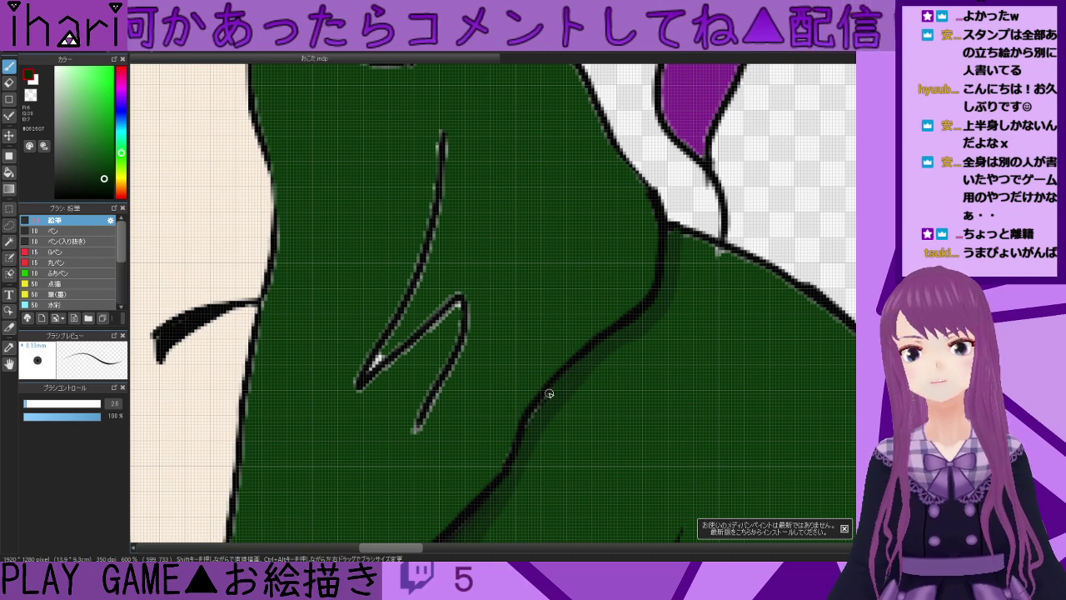
left_click(495, 441, "alt")
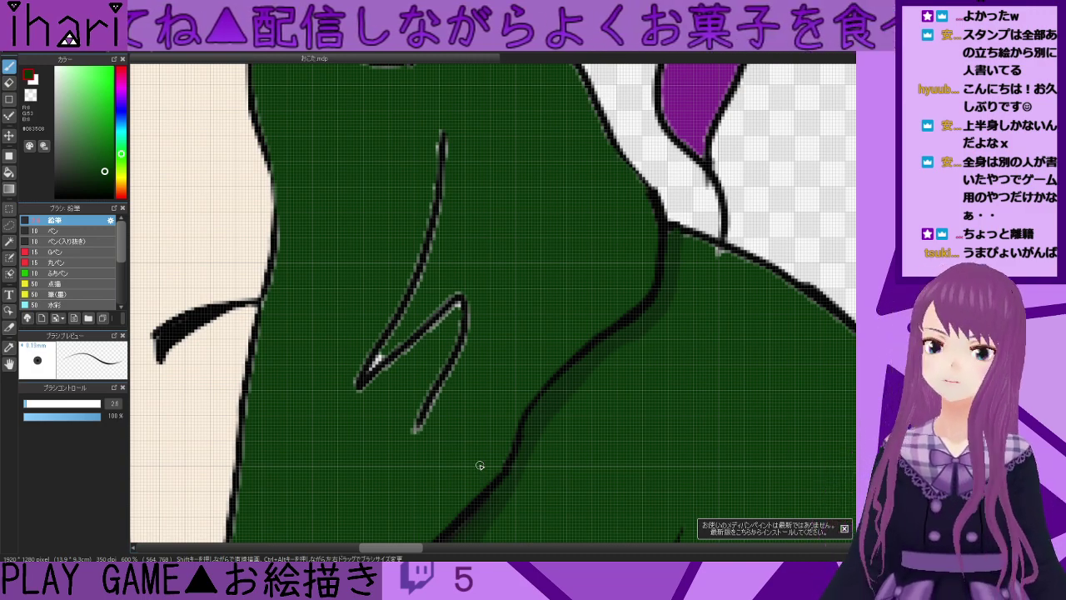
- Sample the black outline and thicken the upper shoulder line outward from the hood's corner
scroll(471, 400, "down", 2)
scroll(466, 391, "down", 1)
scroll(465, 387, "up", 3)
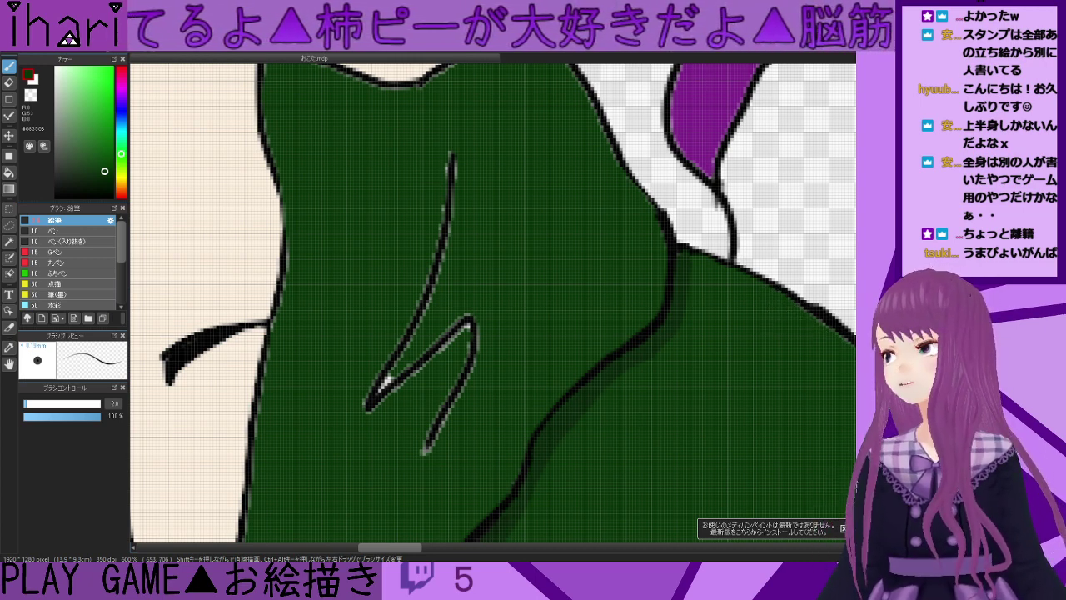
left_click(685, 249, "alt")
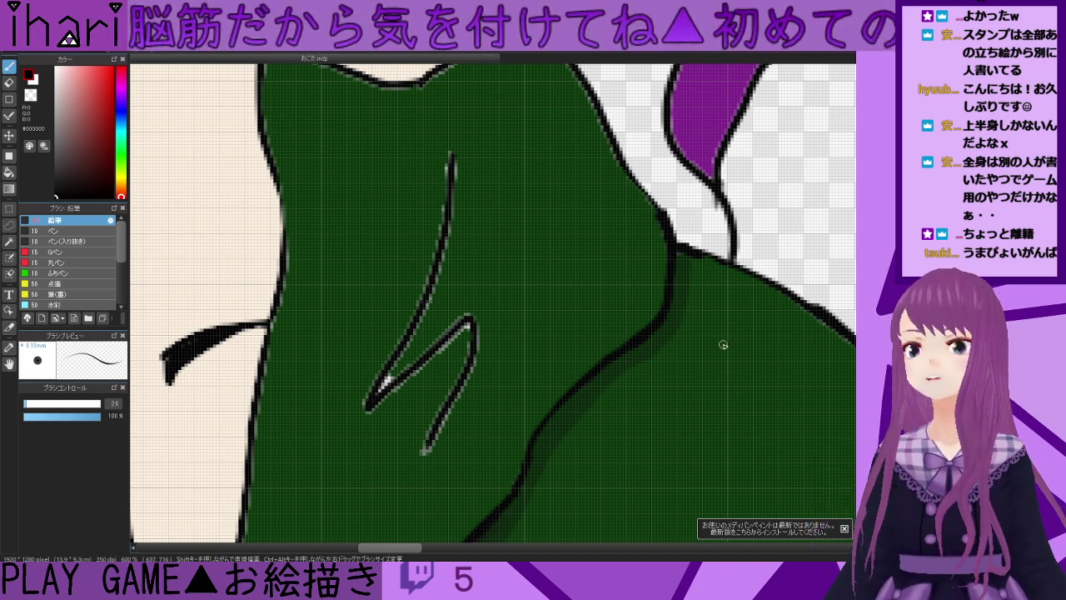
left_click_drag(401, 546, 415, 548)
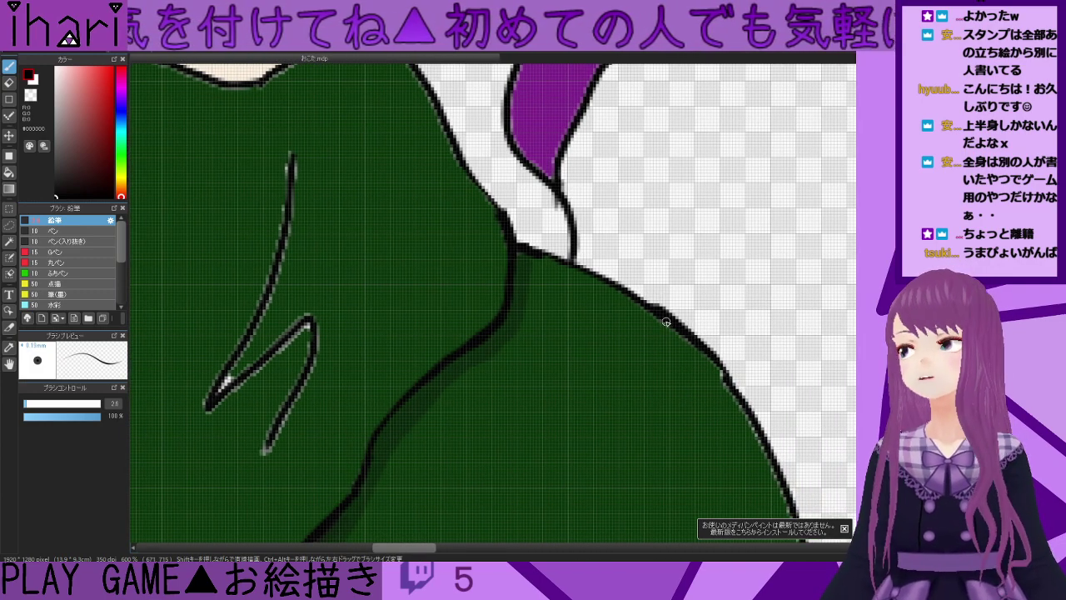
left_click_drag(653, 315, 529, 250)
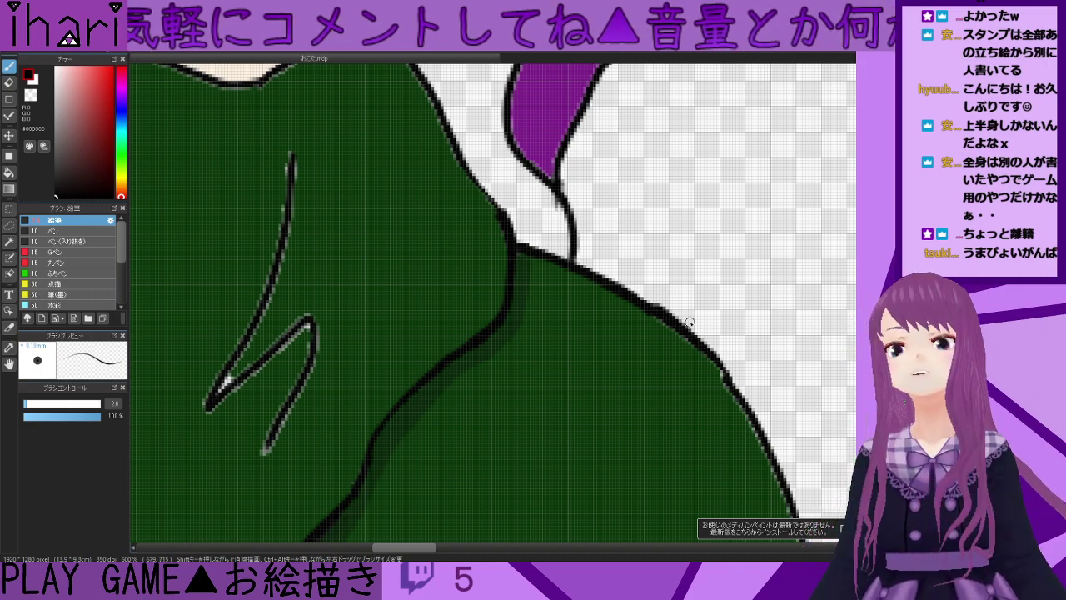
- Thicken the hood's outer edge in black from the shoulder corner up to the jawline
scroll(595, 338, "down", 2)
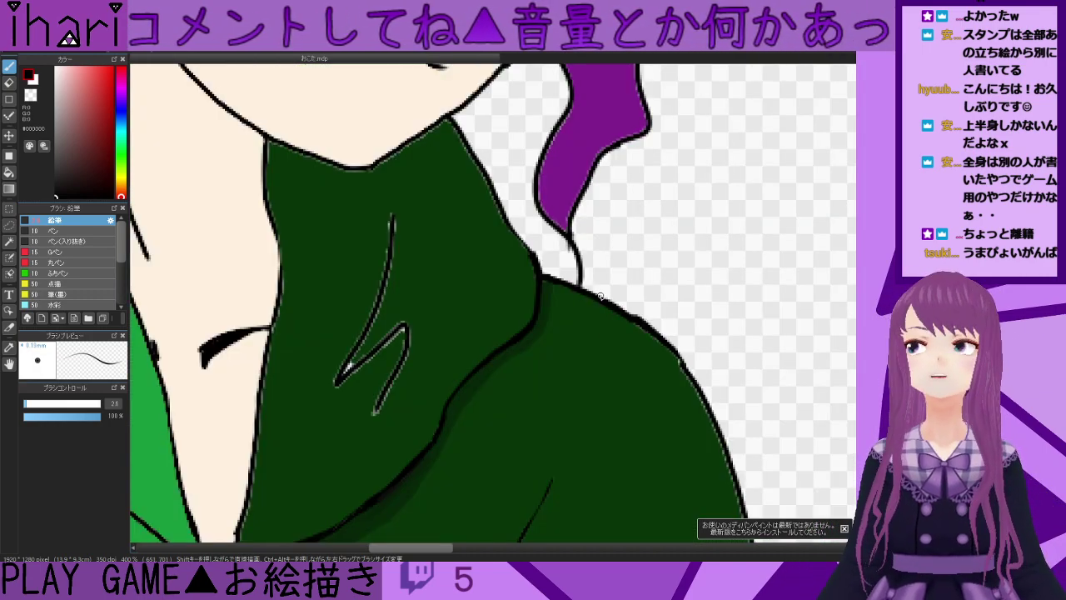
scroll(586, 284, "down", 2)
scroll(560, 238, "up", 4)
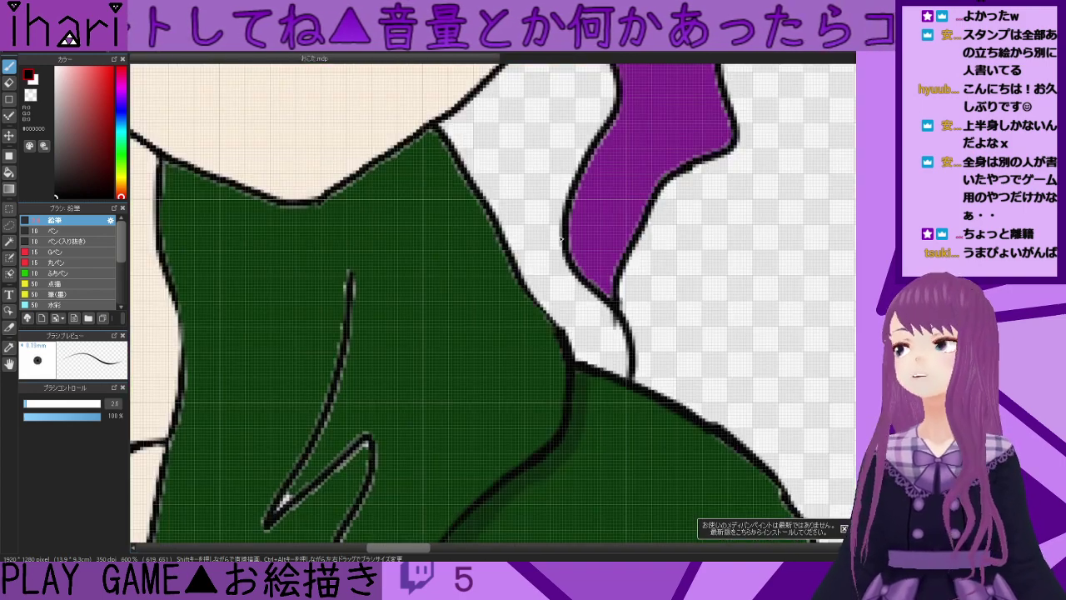
scroll(559, 240, "up", 1)
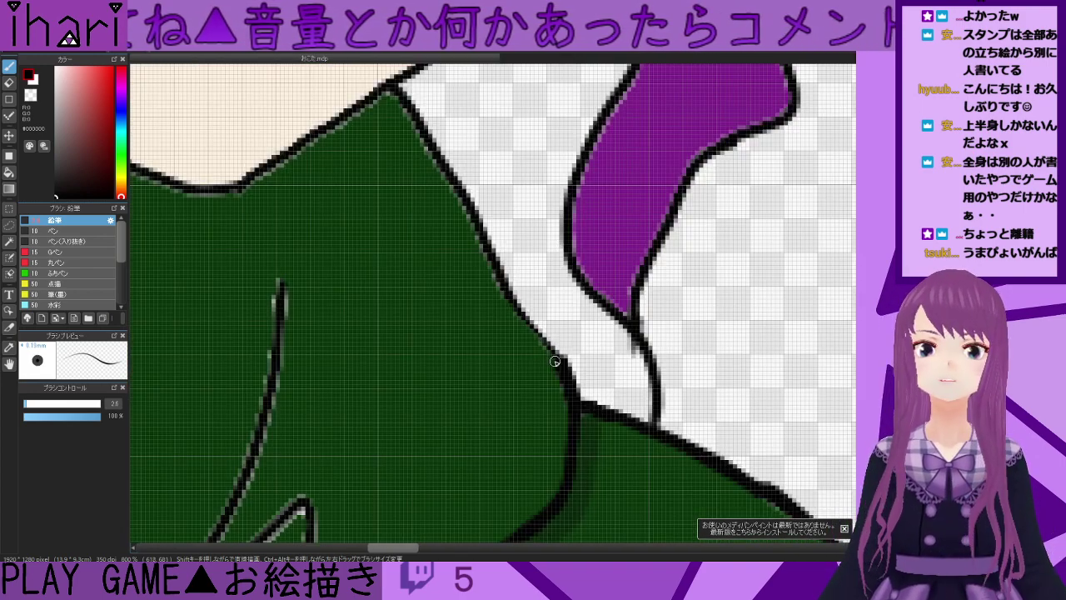
left_click_drag(521, 320, 391, 90)
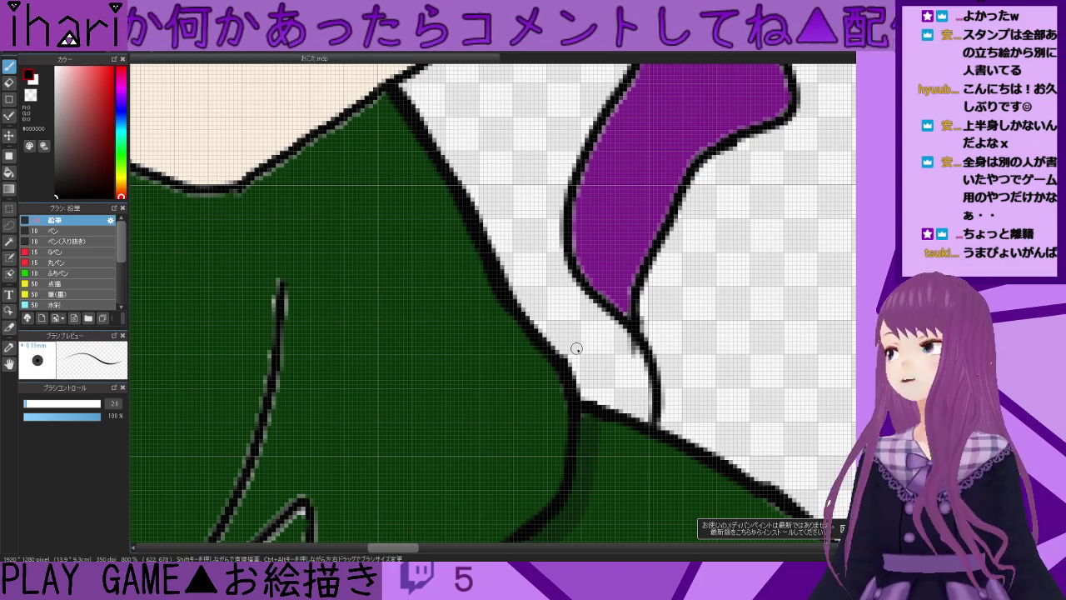
- Sample the hood's dark green and trim the upper end of the long fold line into a thinner tip
key("x")
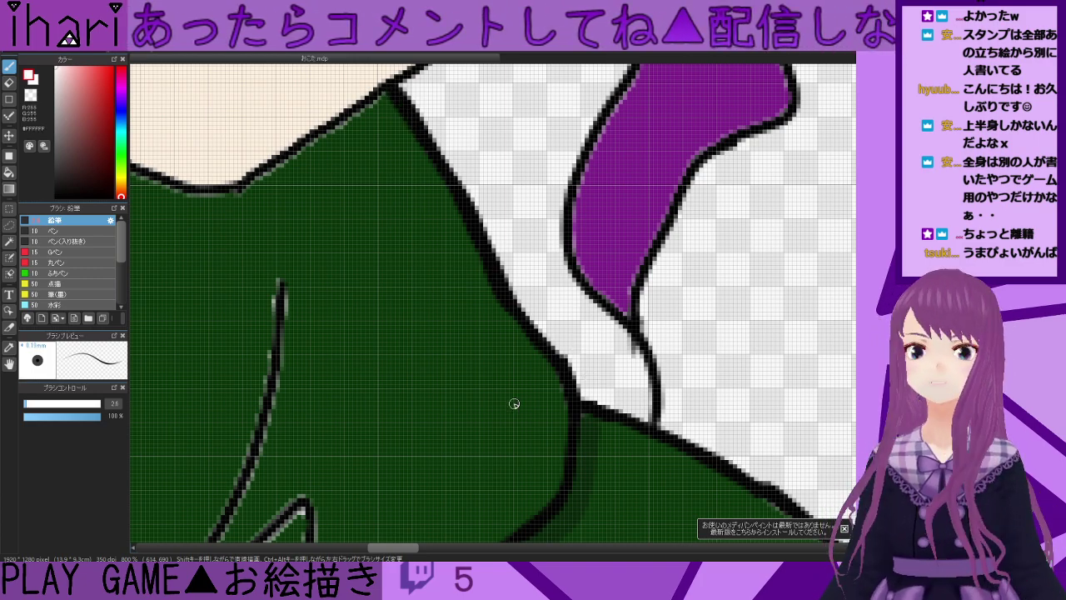
scroll(500, 437, "down", 2)
scroll(408, 348, "up", 2)
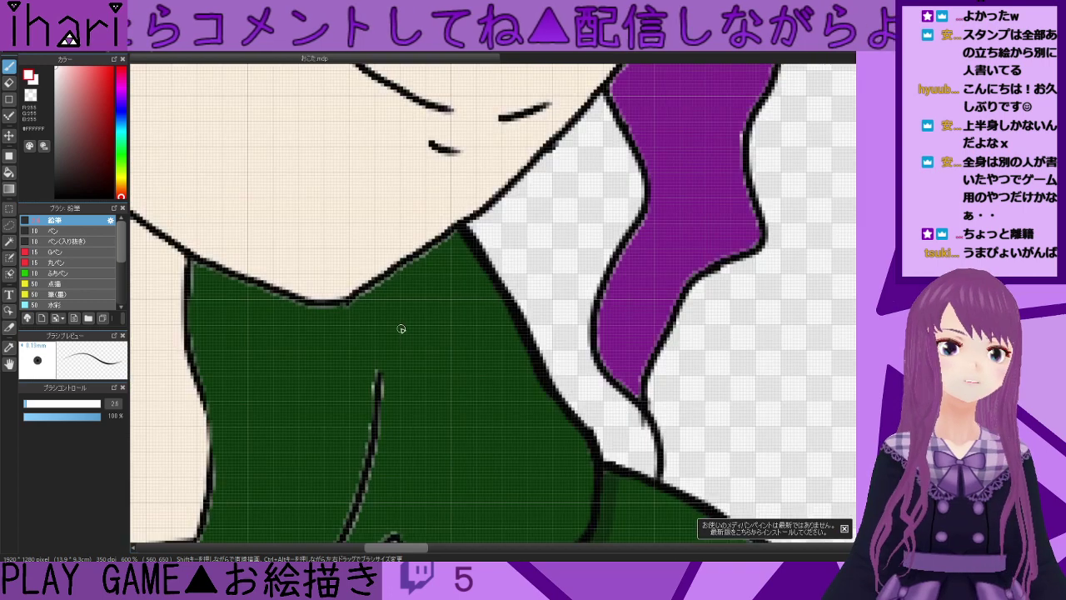
left_click(408, 321, "alt")
scroll(401, 313, "up", 2)
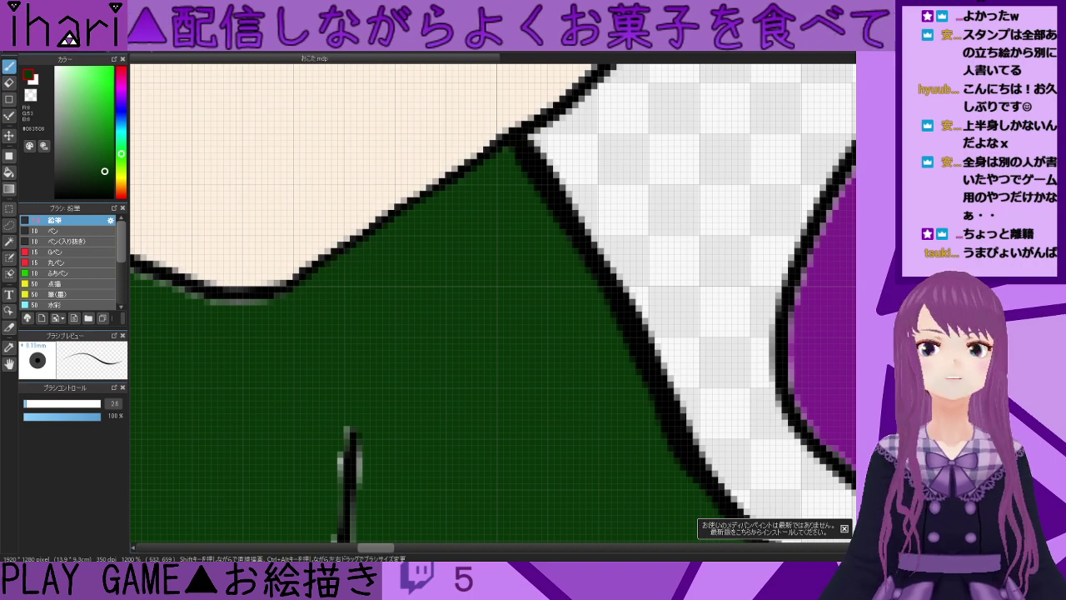
scroll(513, 469, "down", 2)
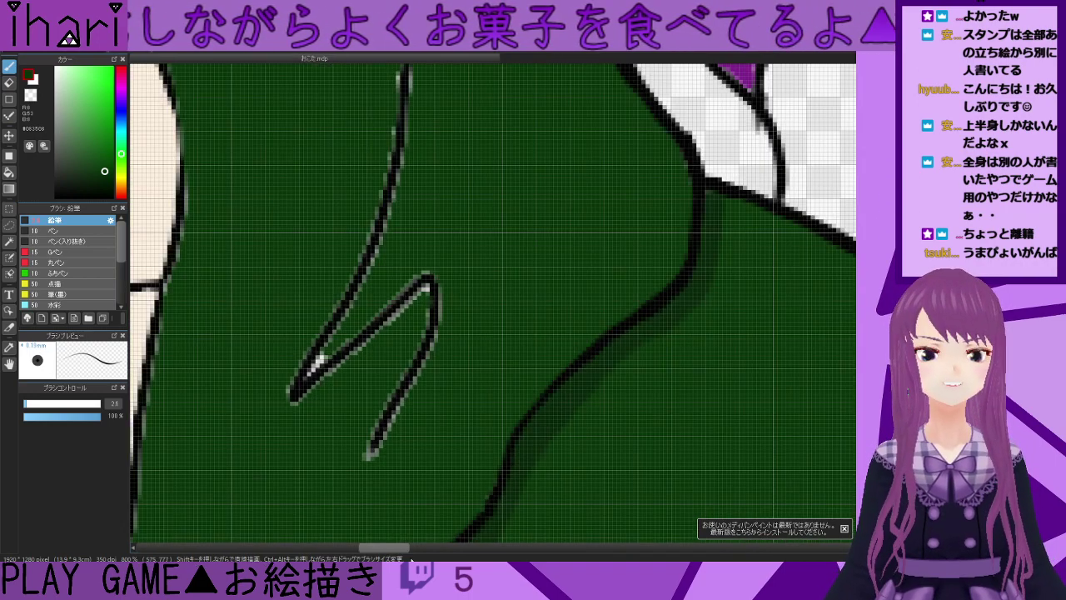
scroll(409, 259, "down", 3)
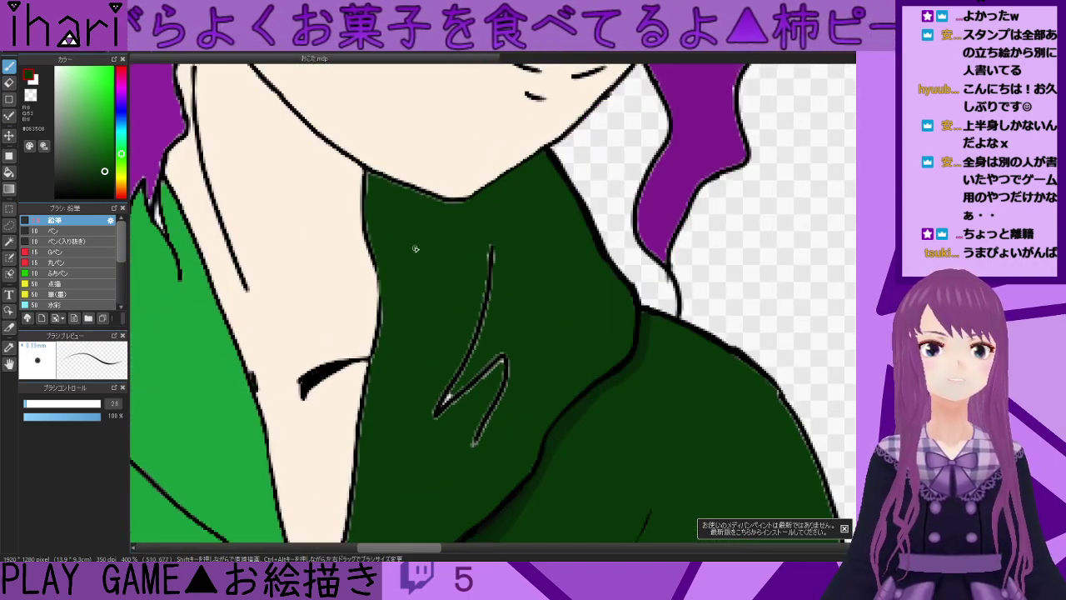
scroll(409, 260, "up", 1)
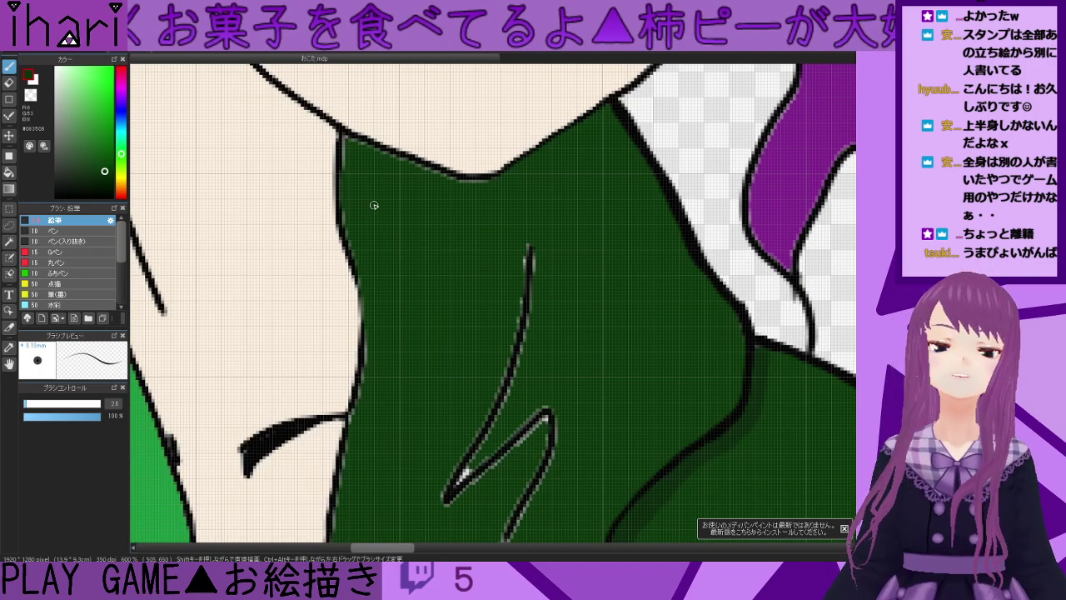
scroll(370, 196, "down", 1)
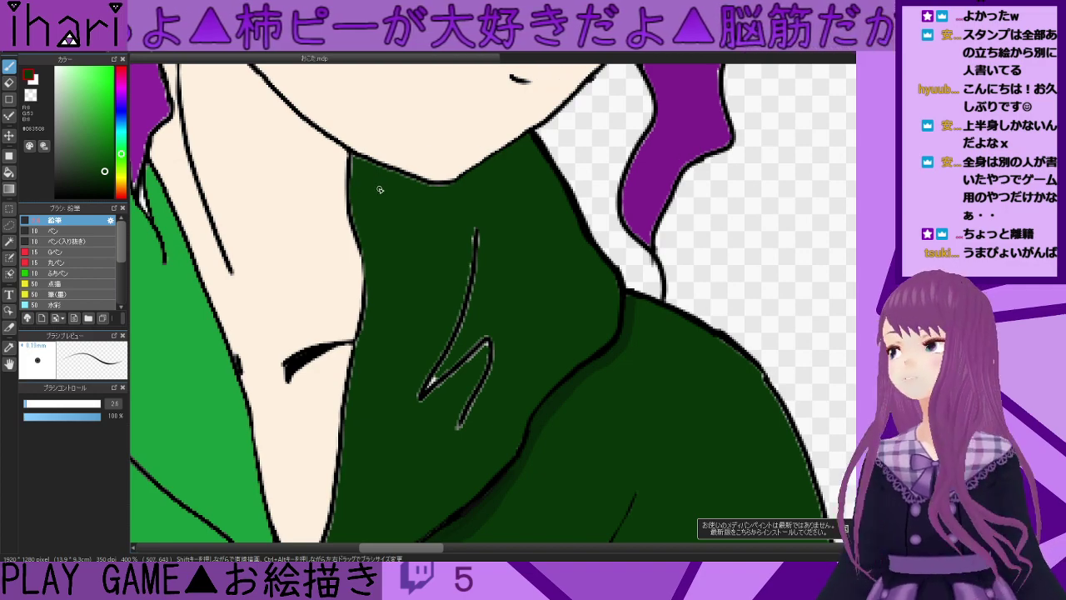
scroll(392, 196, "up", 3)
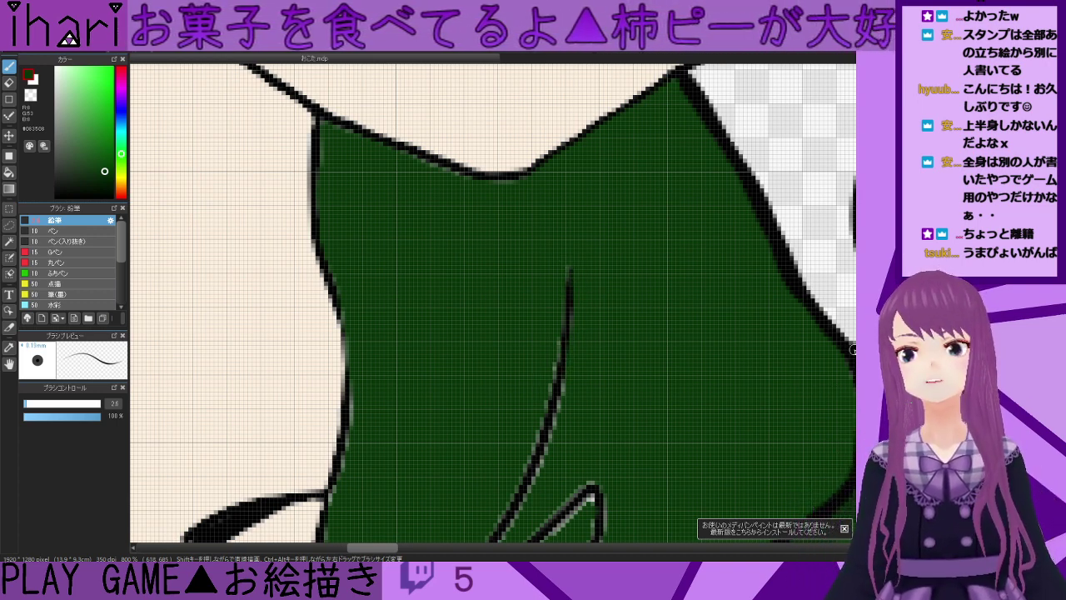
- Paint dark green along the hood's zigzag fold to thin its short end stroke and its diagonal, covering the grey edges
scroll(852, 358, "down", 5)
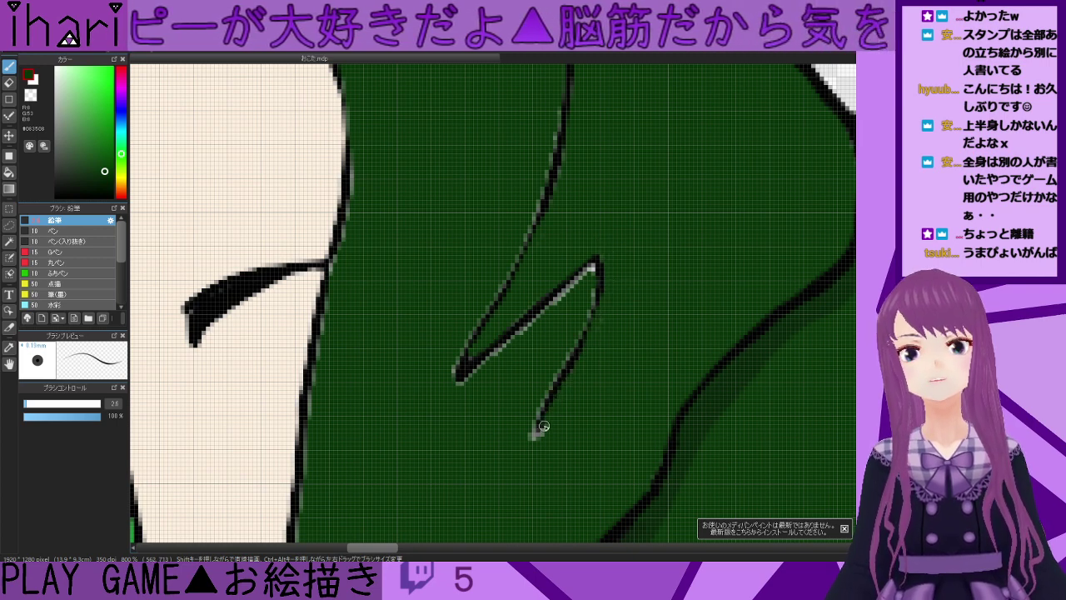
mouse_move(519, 424)
left_mouse_down()
mouse_move(579, 333)
mouse_move(600, 270)
left_mouse_up()
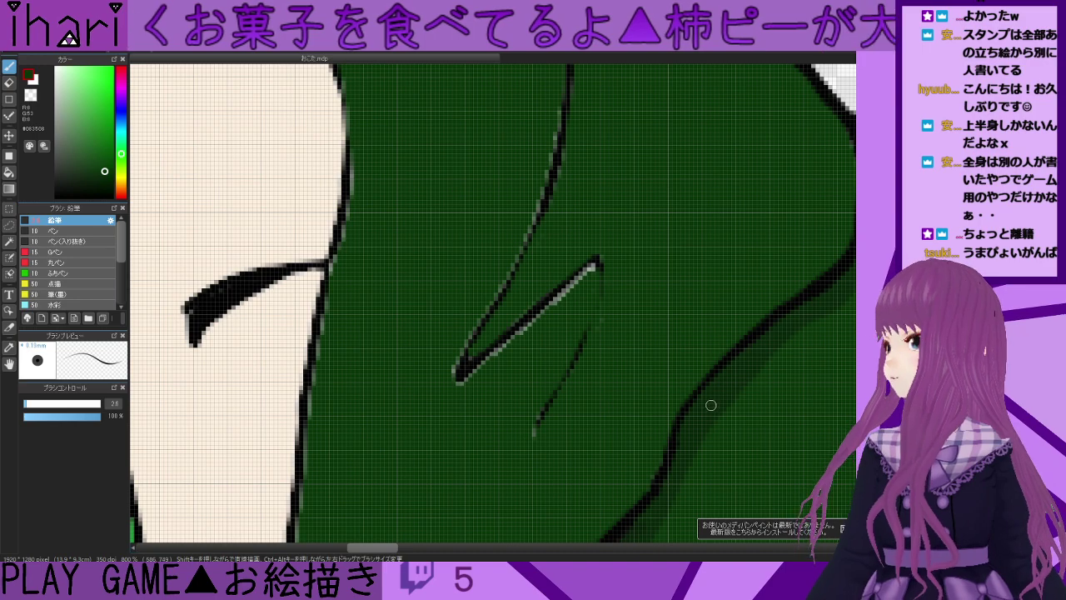
scroll(450, 383, "down", 3)
scroll(458, 361, "up", 3)
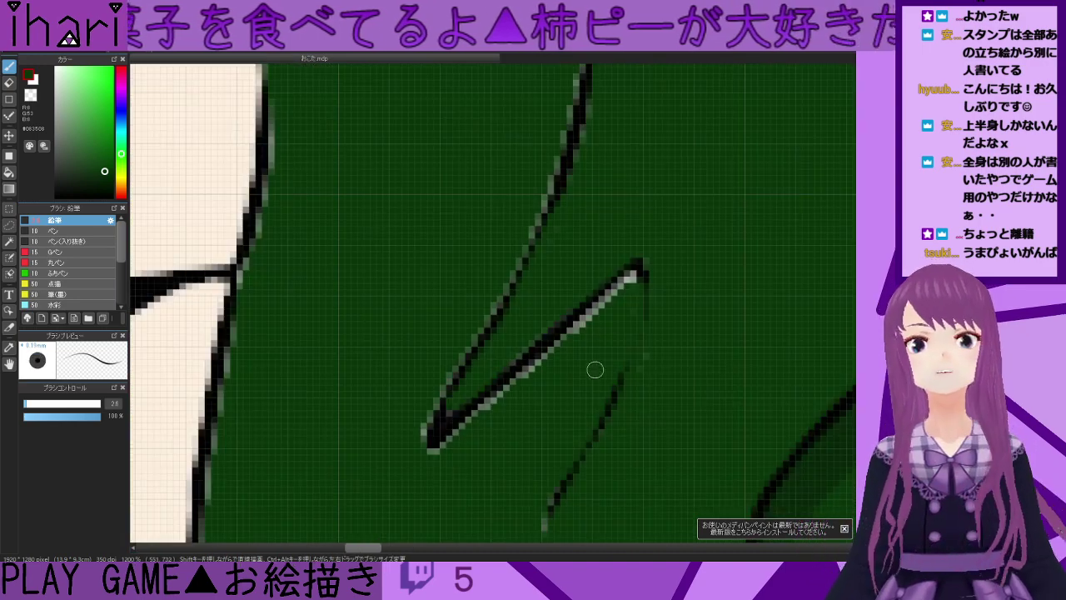
mouse_move(623, 294)
left_mouse_down()
mouse_move(558, 337)
mouse_move(417, 475)
left_mouse_up()
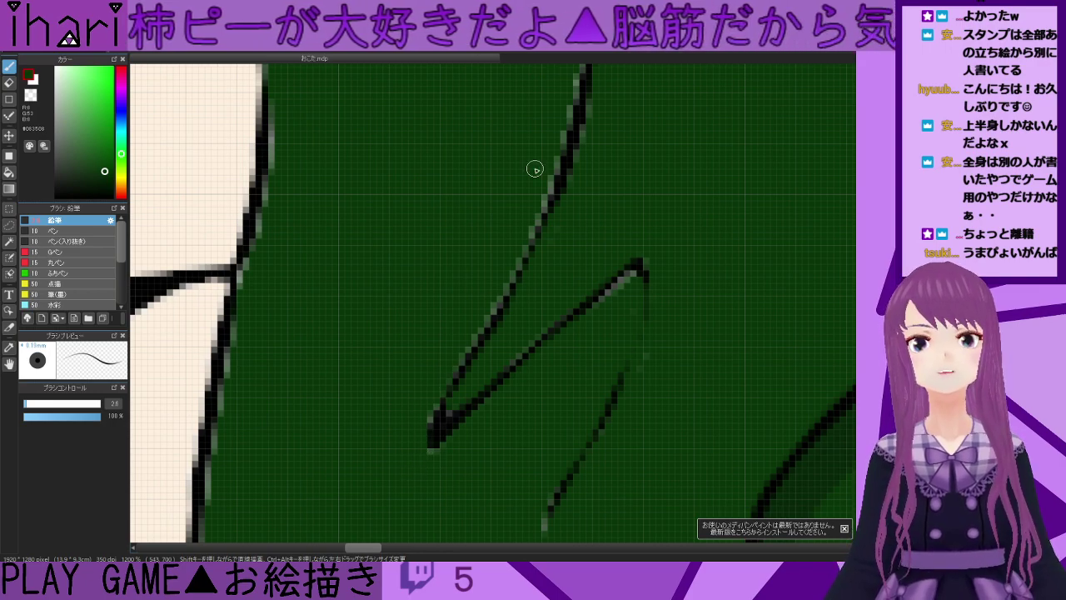
- Sample the bright green and trim the hood's fold line where it meets the collar point, covering its grey edge
scroll(536, 166, "down", 4)
scroll(559, 135, "up", 4)
scroll(393, 231, "down", 2)
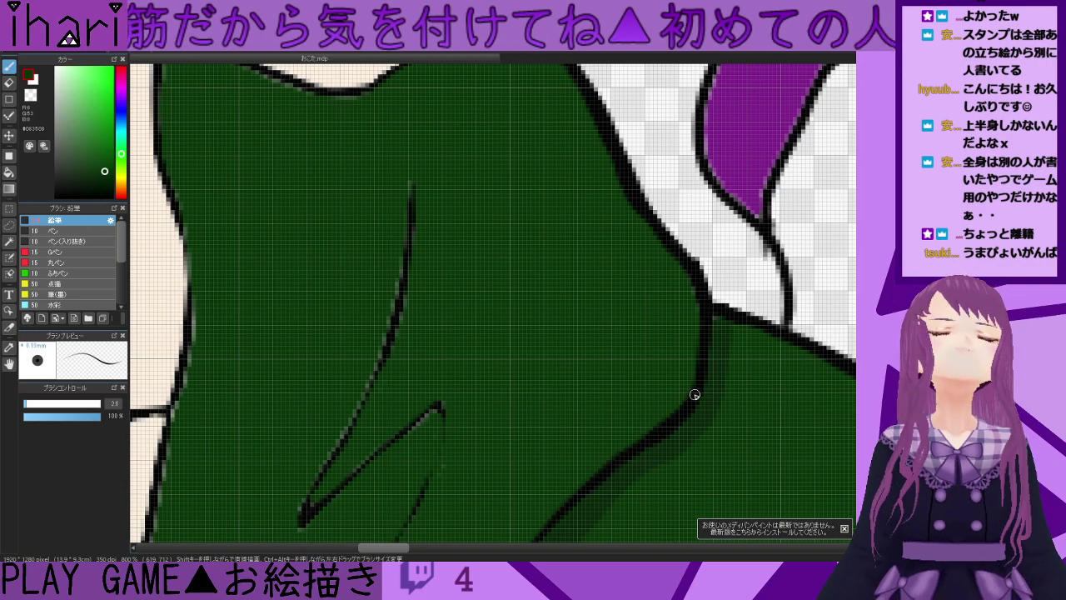
scroll(349, 257, "down", 5)
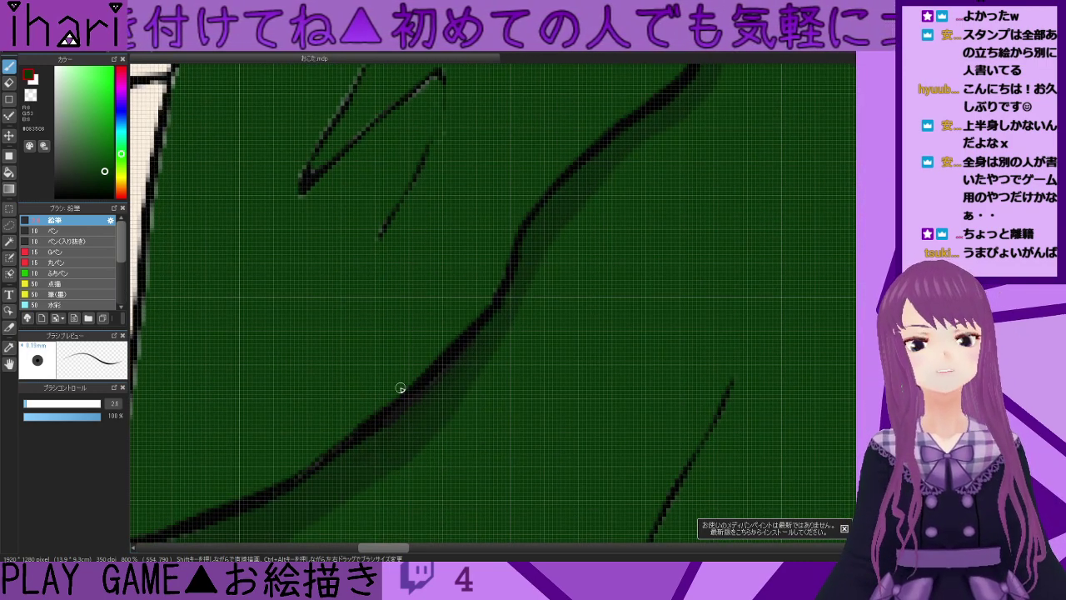
scroll(430, 392, "down", 3)
scroll(500, 333, "up", 4)
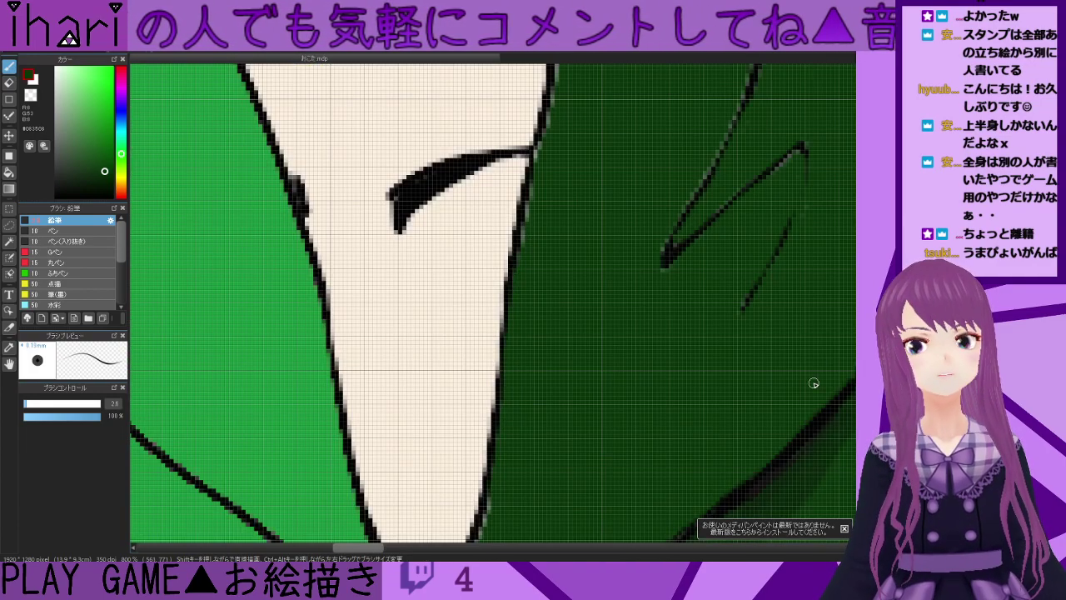
left_click_drag(858, 367, 859, 391)
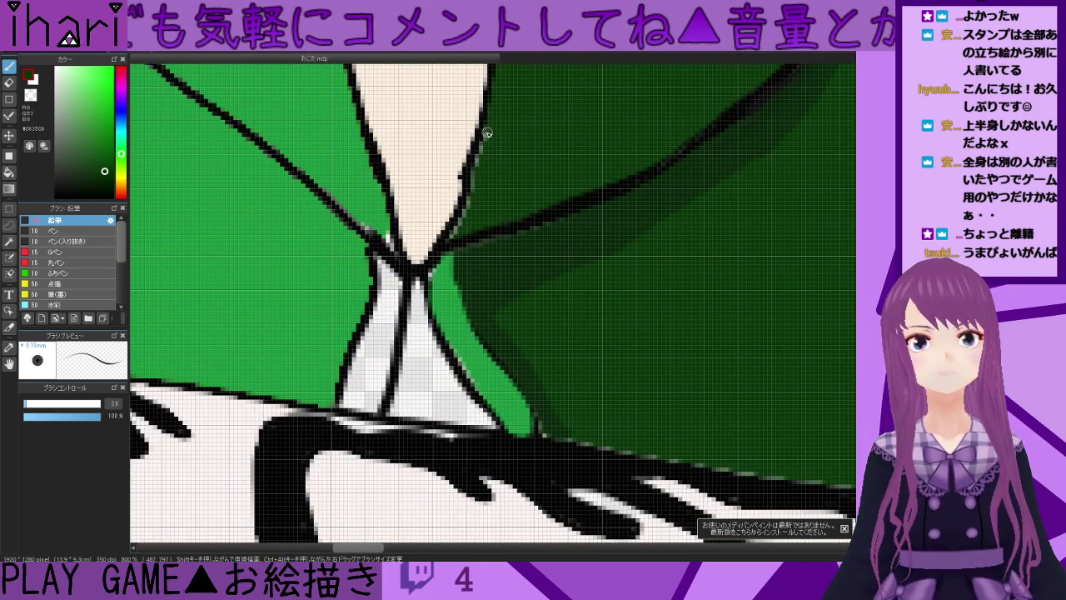
right_click(376, 218)
left_click_drag(383, 229, 392, 246)
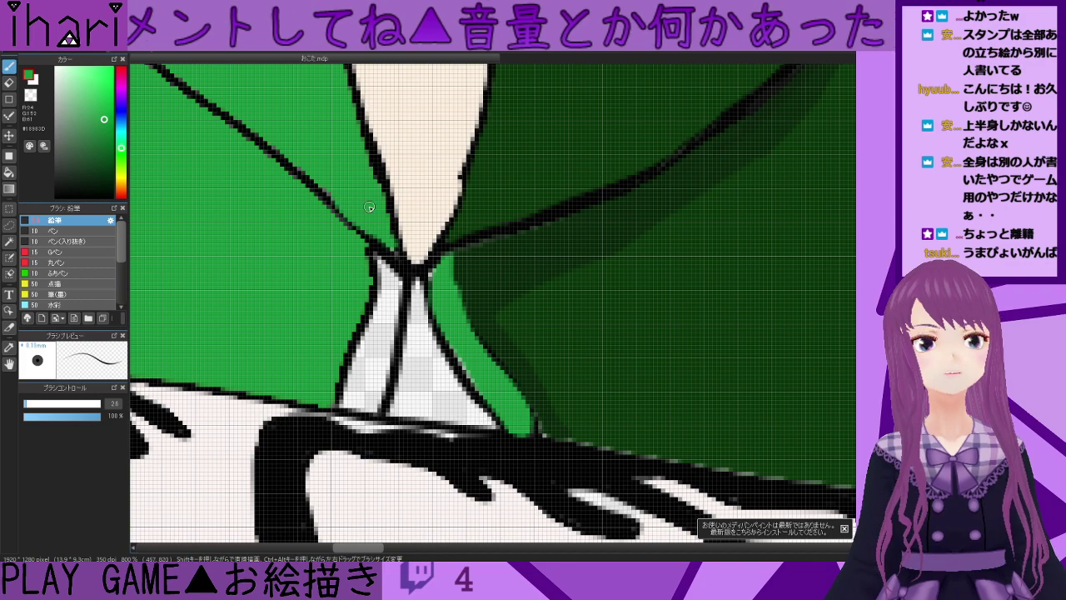
- Sample the hood's dark green and paint over the grey fringe along the hood's inner edge beside the neck
scroll(366, 207, "down", 4)
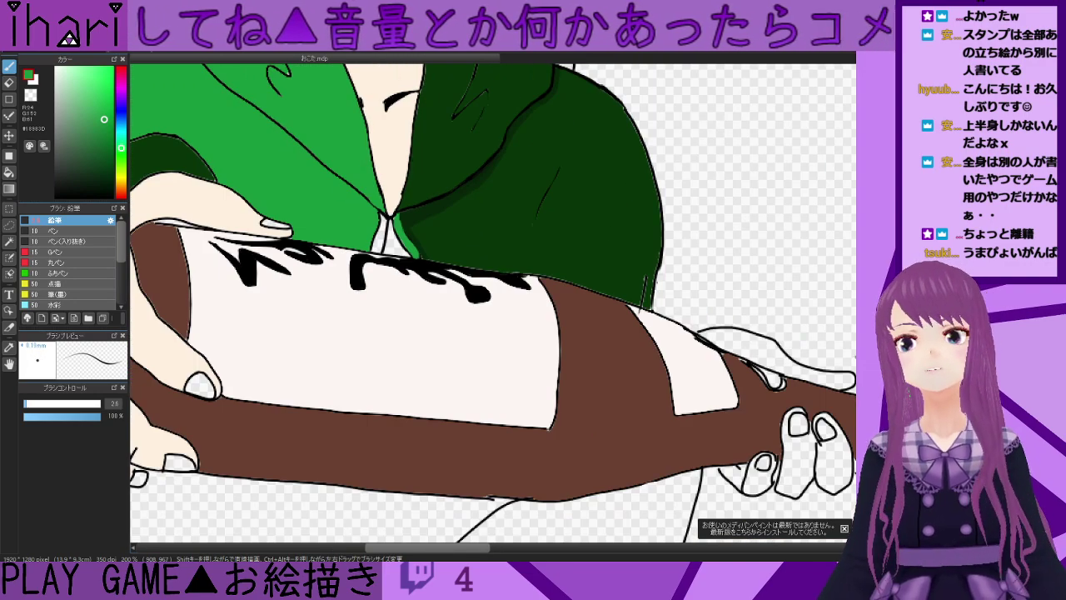
scroll(493, 302, "up", 1)
left_click_drag(480, 161, 478, 339)
scroll(478, 338, "down", 2)
scroll(450, 304, "up", 4)
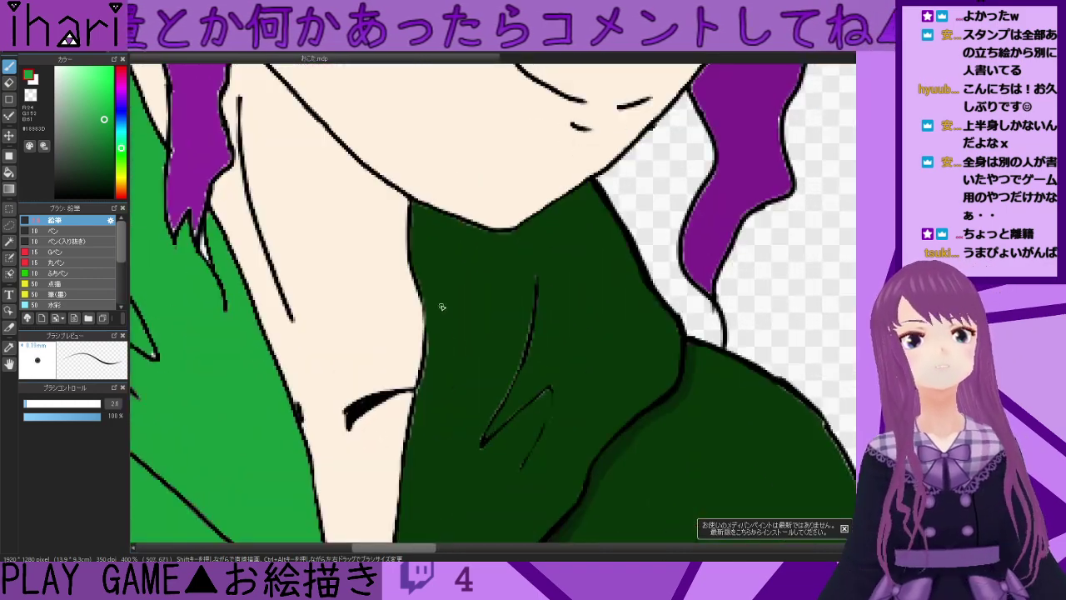
left_click(447, 351, "alt")
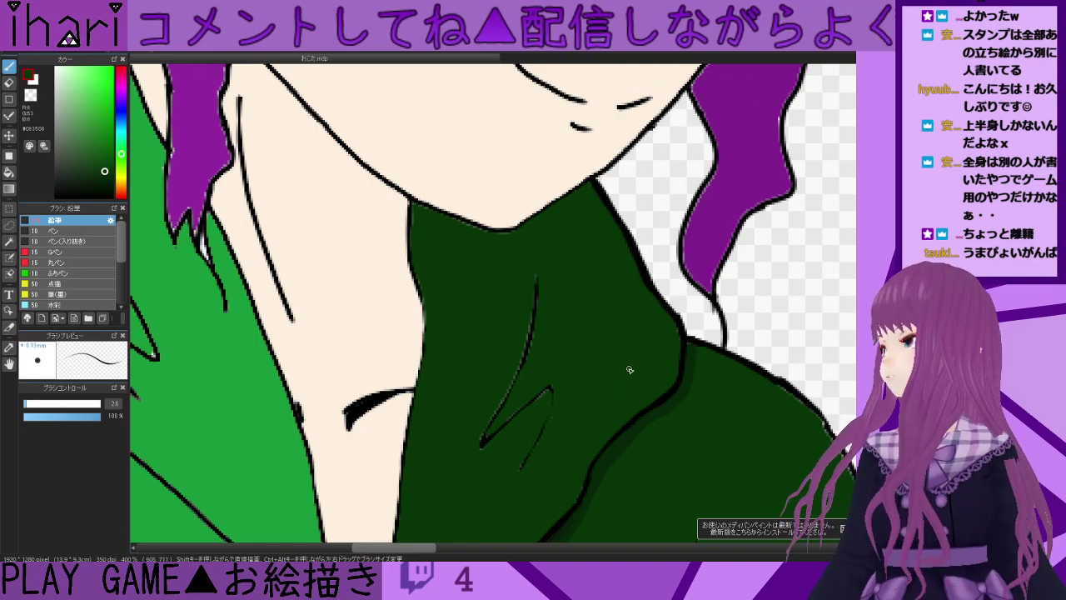
scroll(800, 417, "up", 1)
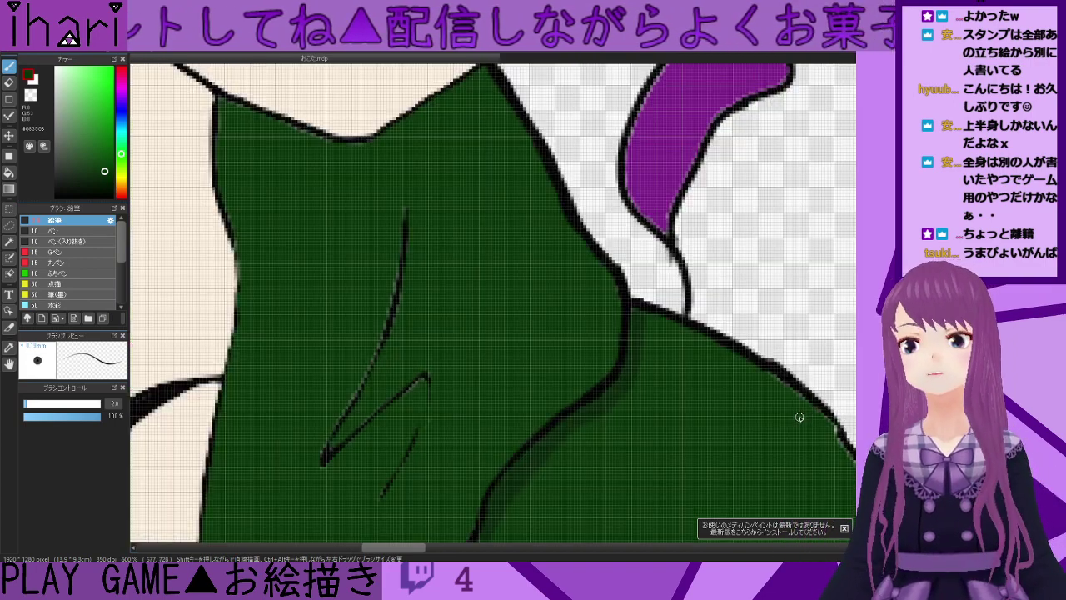
- Sample the hair's purple and cover the pale edges inside the long side lock, working from its tips up toward the ear
scroll(799, 417, "down", 2)
left_click_drag(469, 547, 398, 546)
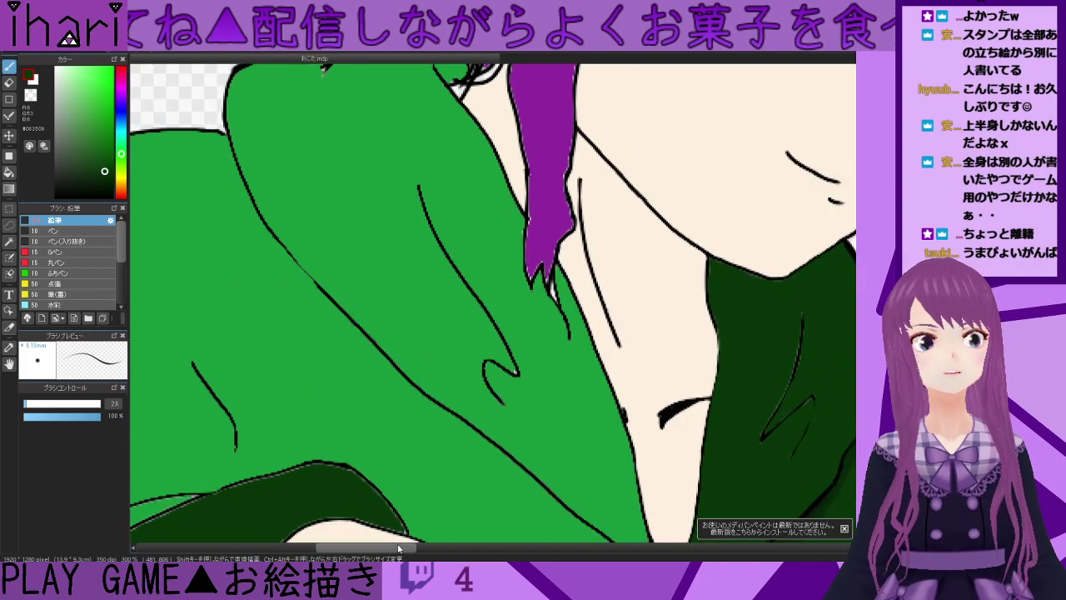
scroll(595, 263, "down", 1)
scroll(563, 257, "up", 3)
right_click(554, 248)
mouse_move(562, 270)
left_mouse_down()
mouse_move(572, 342)
mouse_move(577, 234)
left_mouse_up()
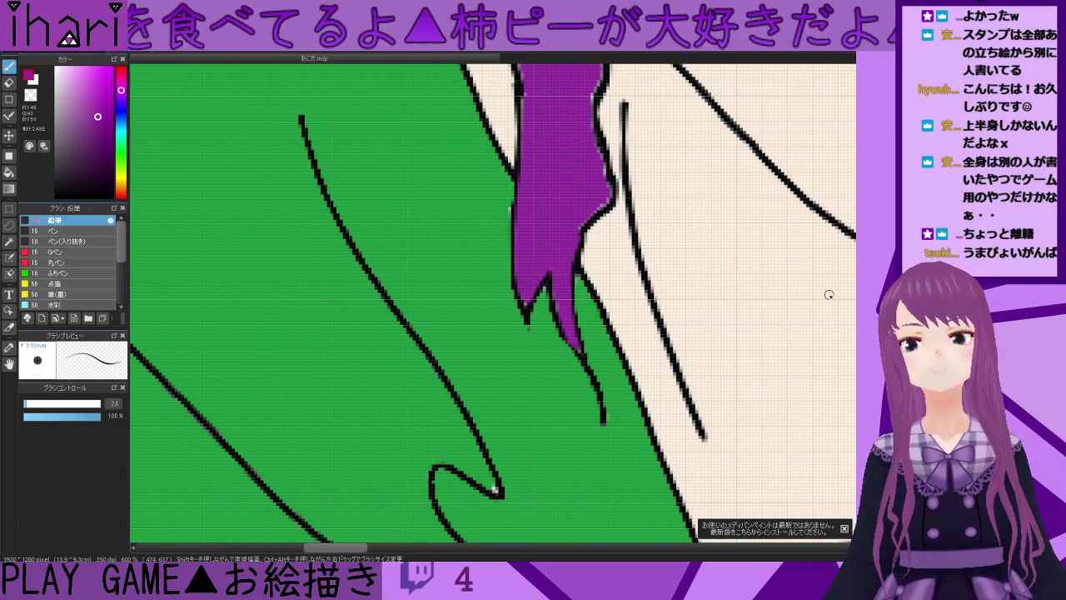
scroll(825, 295, "up", 3)
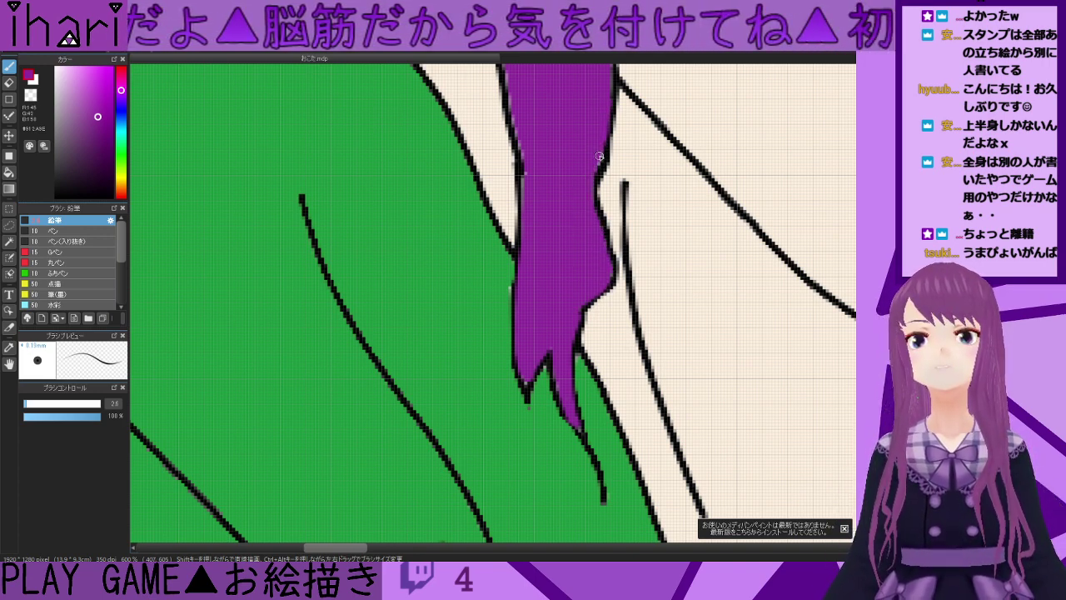
scroll(807, 302, "up", 3)
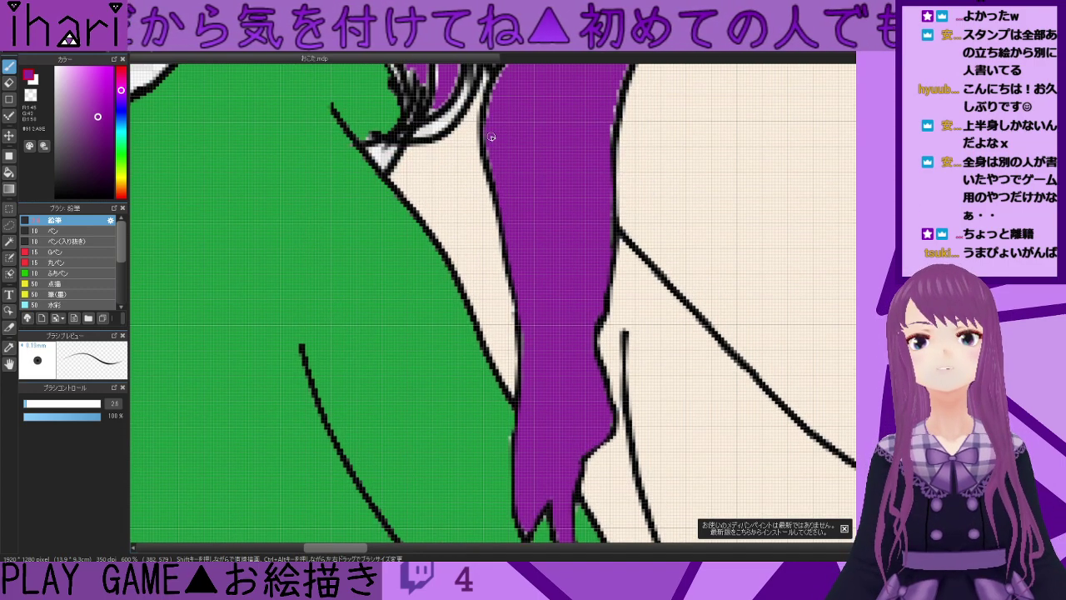
scroll(831, 265, "up", 6)
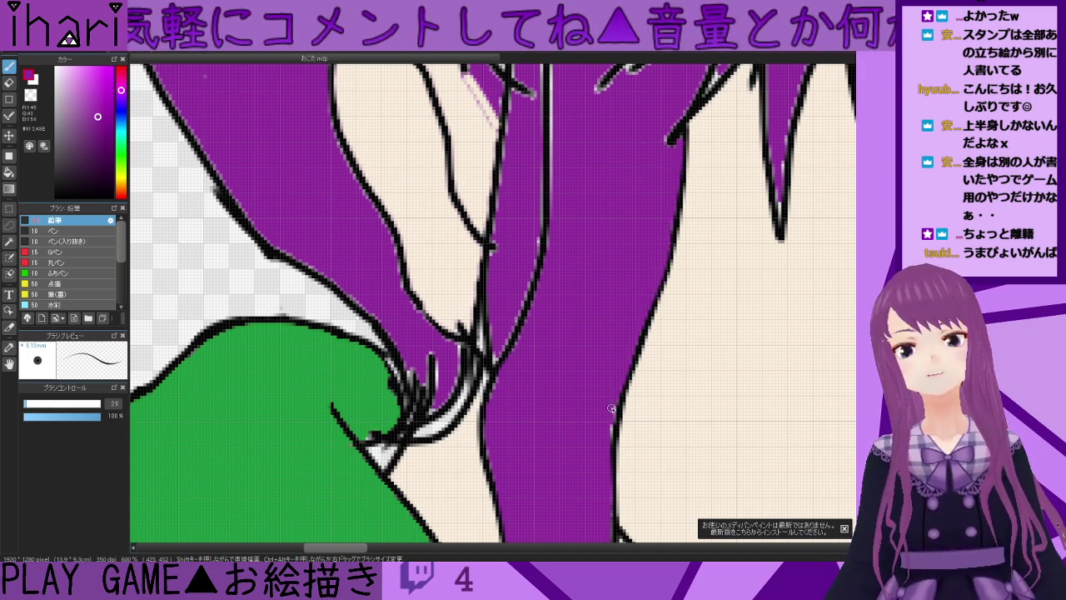
scroll(854, 364, "up", 4)
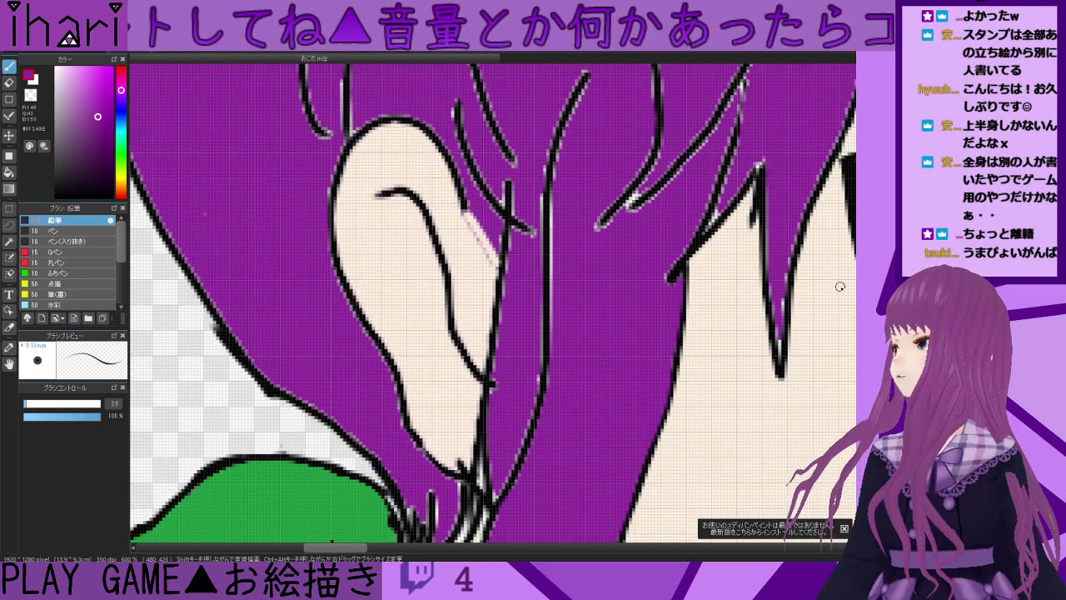
- Sample the darkest shadow green and fill the narrow transparent strip below the collar point, between the bright green front and the centre line
scroll(662, 252, "down", 8)
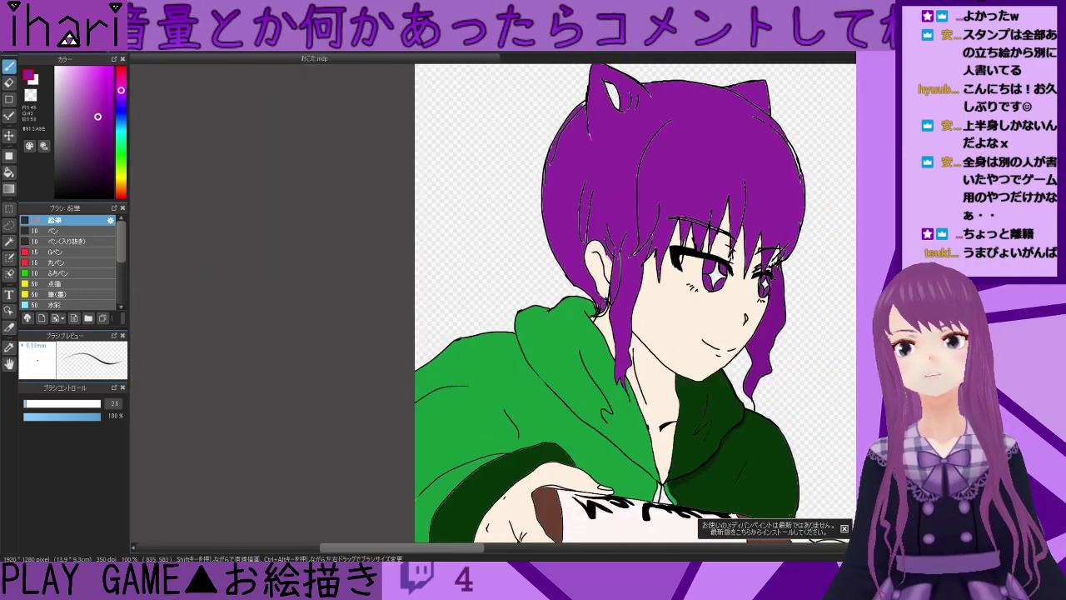
left_click_drag(618, 367, 618, 335)
scroll(619, 337, "down", 1)
scroll(624, 316, "up", 2)
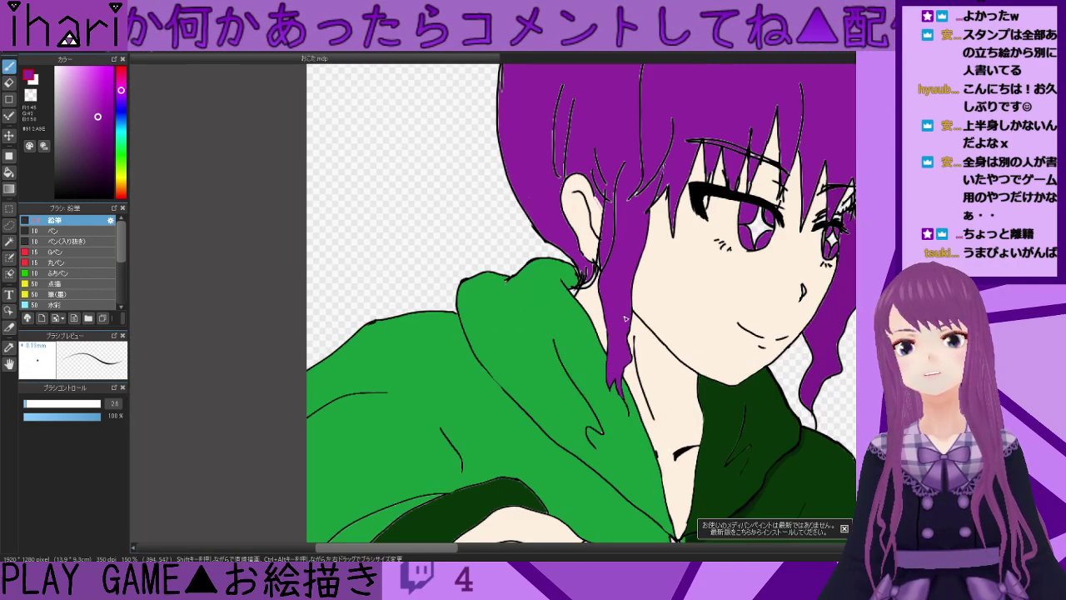
scroll(581, 303, "down", 4)
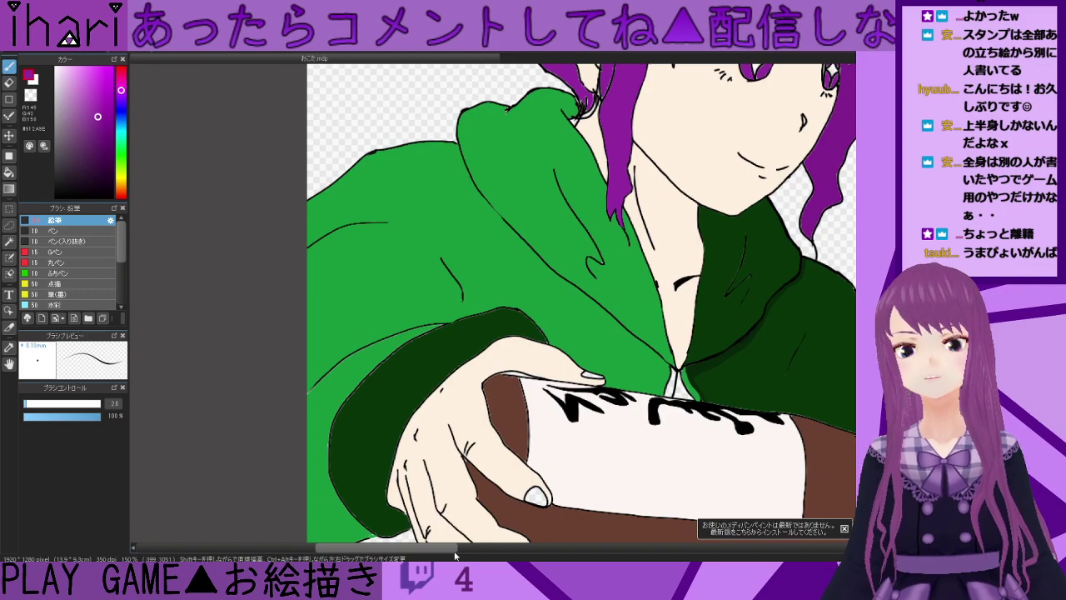
left_click_drag(452, 550, 488, 556)
scroll(469, 412, "up", 2)
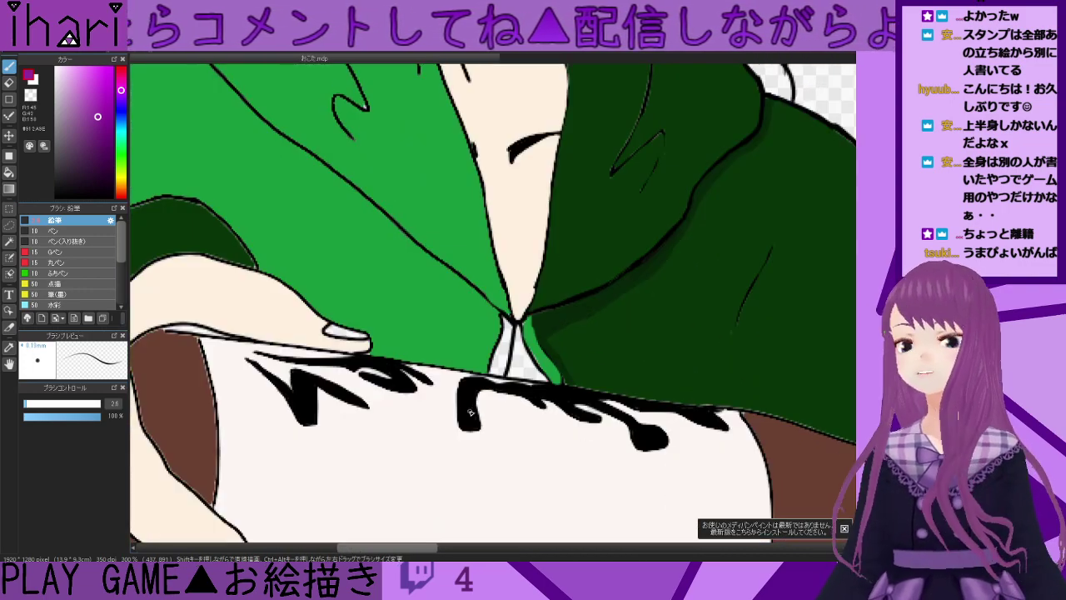
left_click(550, 325, "alt")
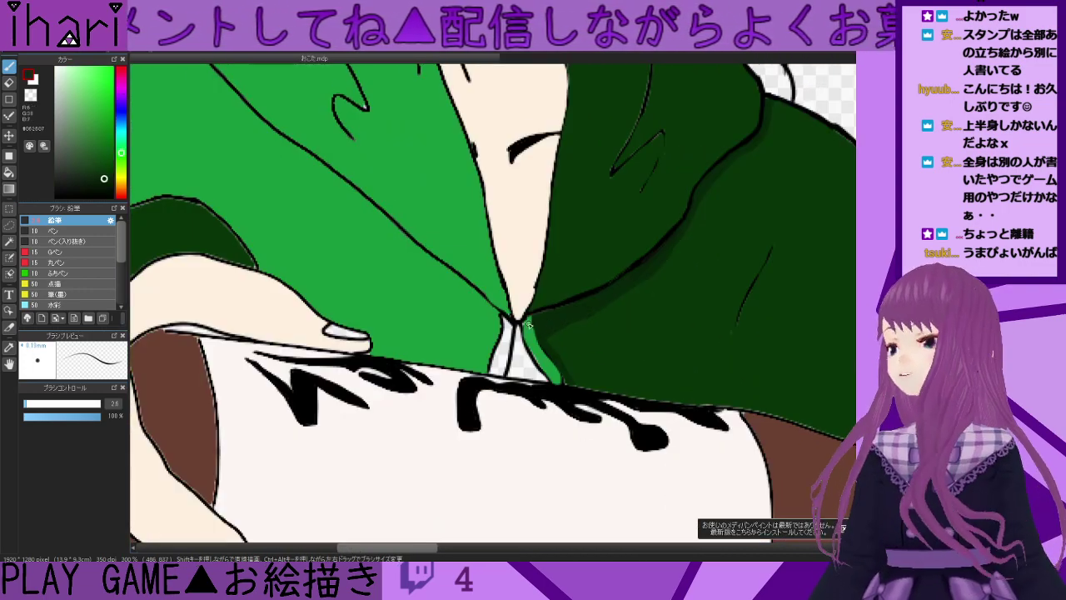
left_click(9, 171)
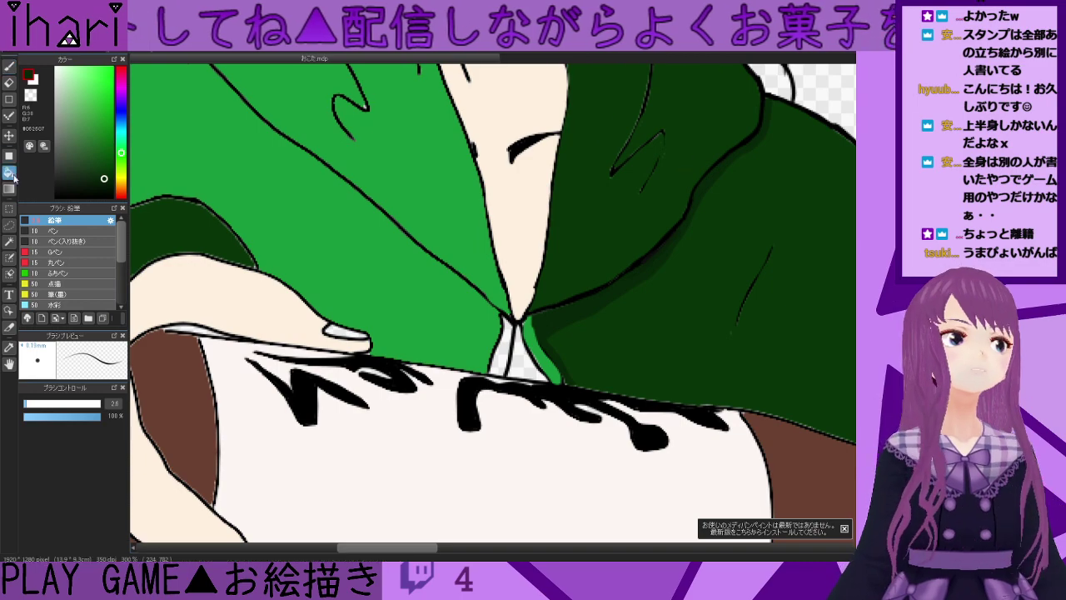
left_click(507, 350)
- Brush the shadow green over the pale edges left around the filled strip below the collar point
key("b")
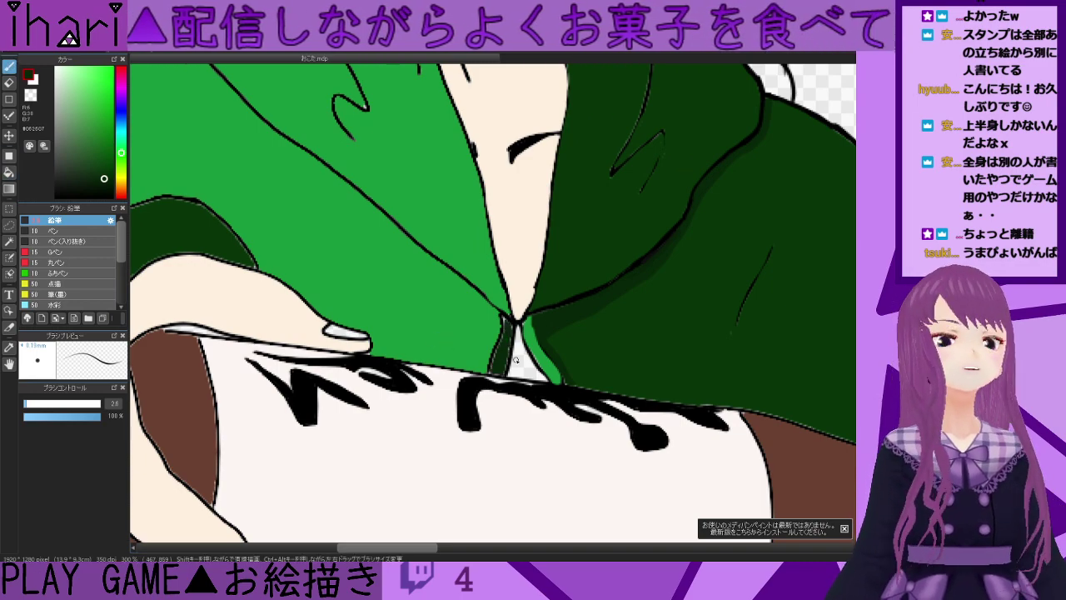
scroll(512, 354, "down", 1)
scroll(515, 359, "up", 4)
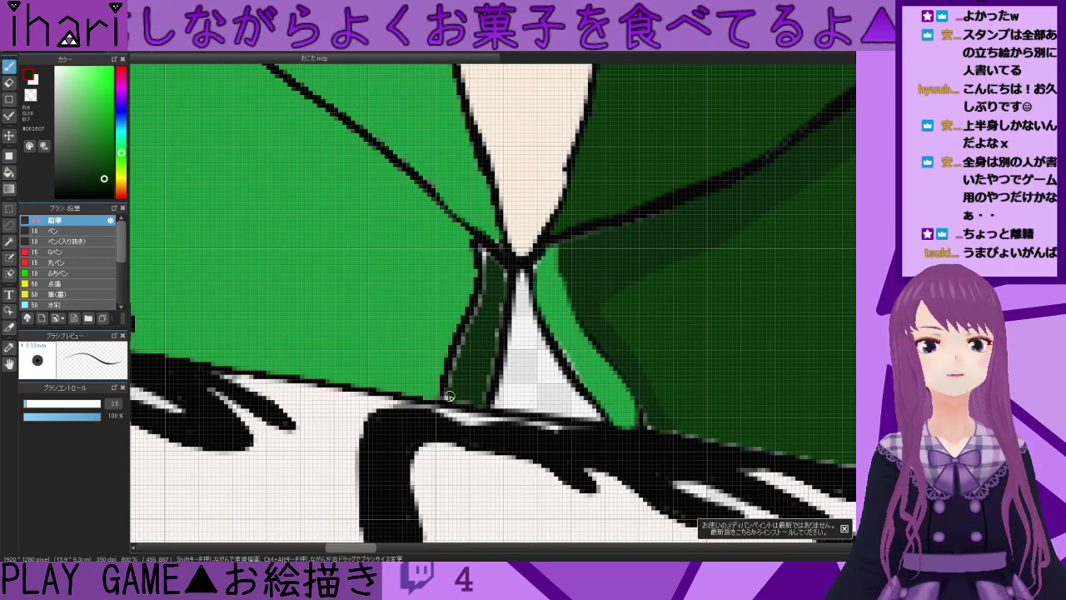
mouse_move(458, 368)
left_mouse_down()
mouse_move(450, 381)
mouse_move(491, 259)
mouse_move(505, 279)
mouse_move(474, 357)
left_mouse_up()
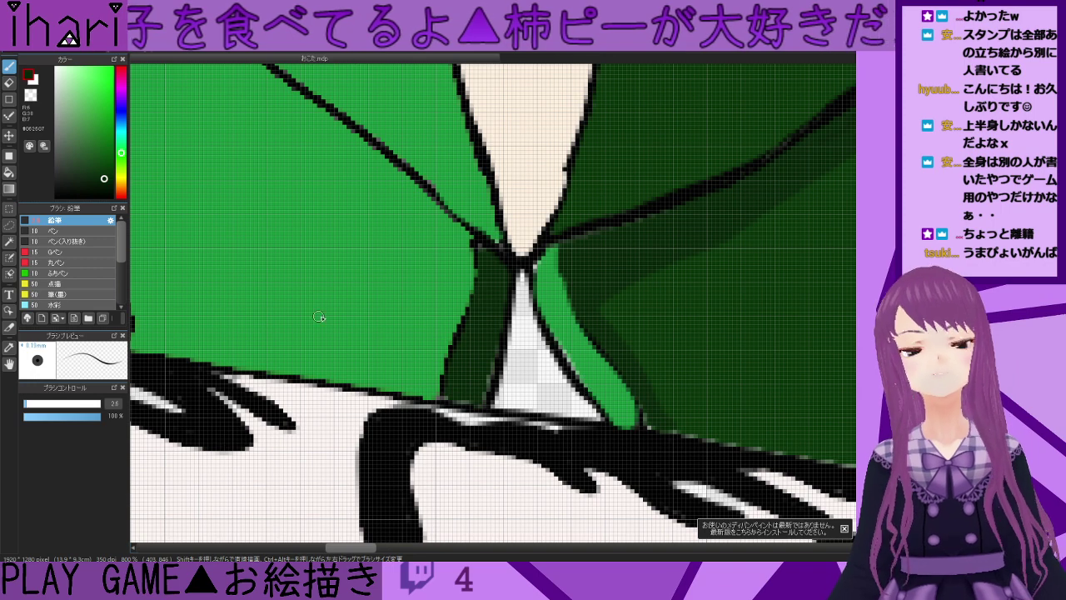
- Sample the hood's dark green and paint in the transparent triangle between the centre line and the bright green strip
left_click(657, 319, "alt")
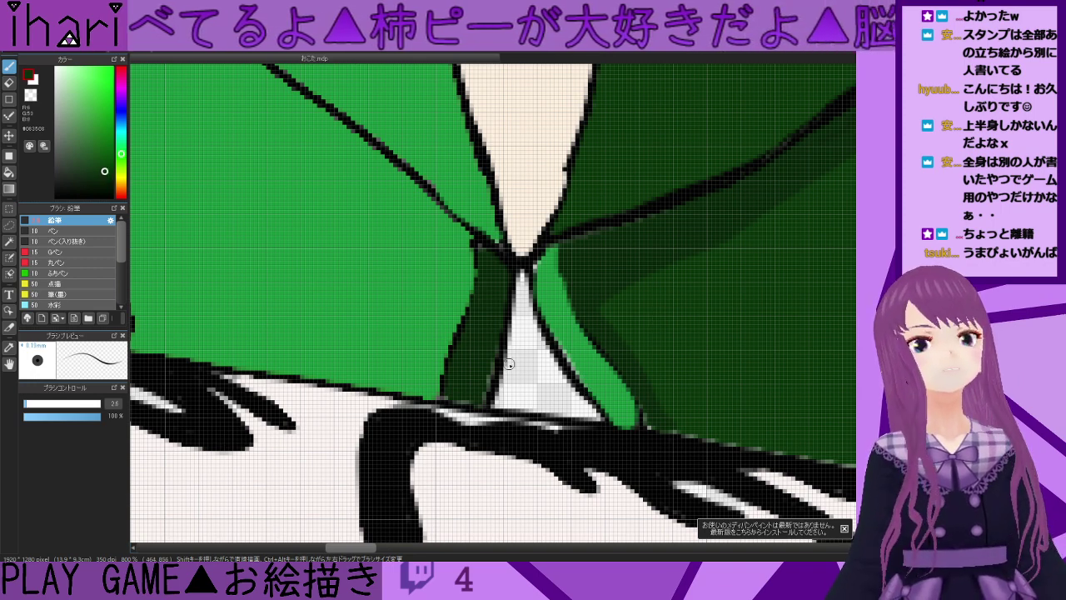
mouse_move(515, 406)
left_mouse_down()
mouse_move(584, 410)
mouse_move(521, 409)
mouse_move(593, 417)
mouse_move(568, 397)
mouse_move(520, 275)
mouse_move(600, 414)
mouse_move(564, 393)
mouse_move(500, 398)
mouse_move(510, 399)
mouse_move(510, 301)
mouse_move(541, 377)
mouse_move(539, 354)
mouse_move(529, 326)
mouse_move(517, 343)
mouse_move(533, 385)
mouse_move(559, 394)
mouse_move(549, 359)
mouse_move(541, 362)
mouse_move(573, 392)
mouse_move(526, 399)
mouse_move(516, 370)
mouse_move(507, 385)
mouse_move(516, 361)
mouse_move(500, 400)
mouse_move(594, 409)
left_mouse_up()
scroll(594, 409, "down", 5)
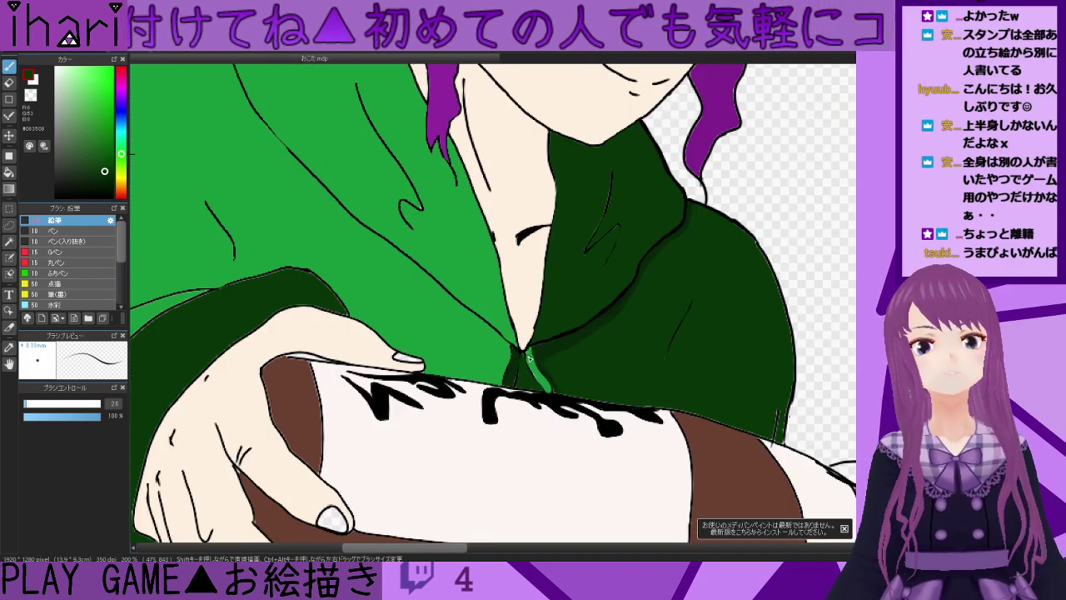
- Redraw the centre line below the collar point in sampled black, and resample the dark green beside it for touching up
scroll(529, 358, "up", 4)
right_click(503, 342)
scroll(498, 340, "up", 3)
left_click_drag(495, 355, 473, 472)
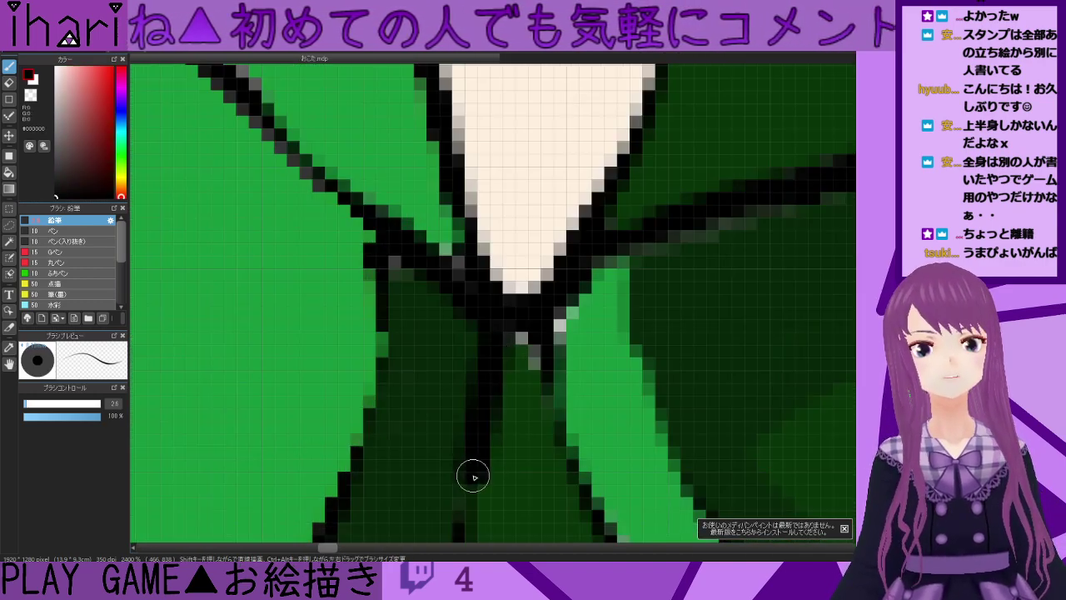
scroll(474, 473, "down", 3)
scroll(505, 455, "down", 1)
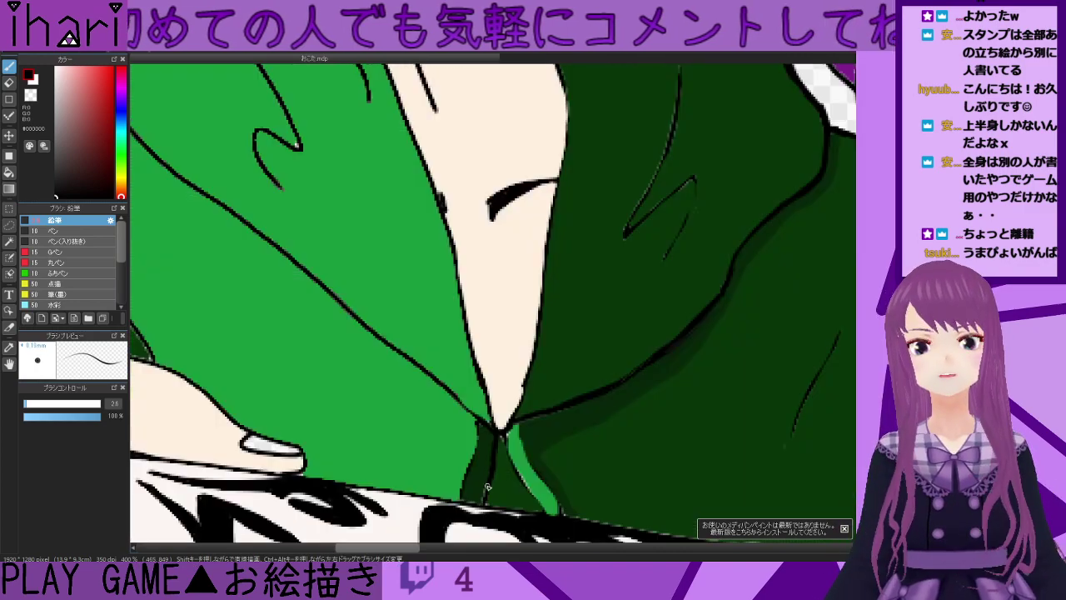
left_click(502, 459, "alt")
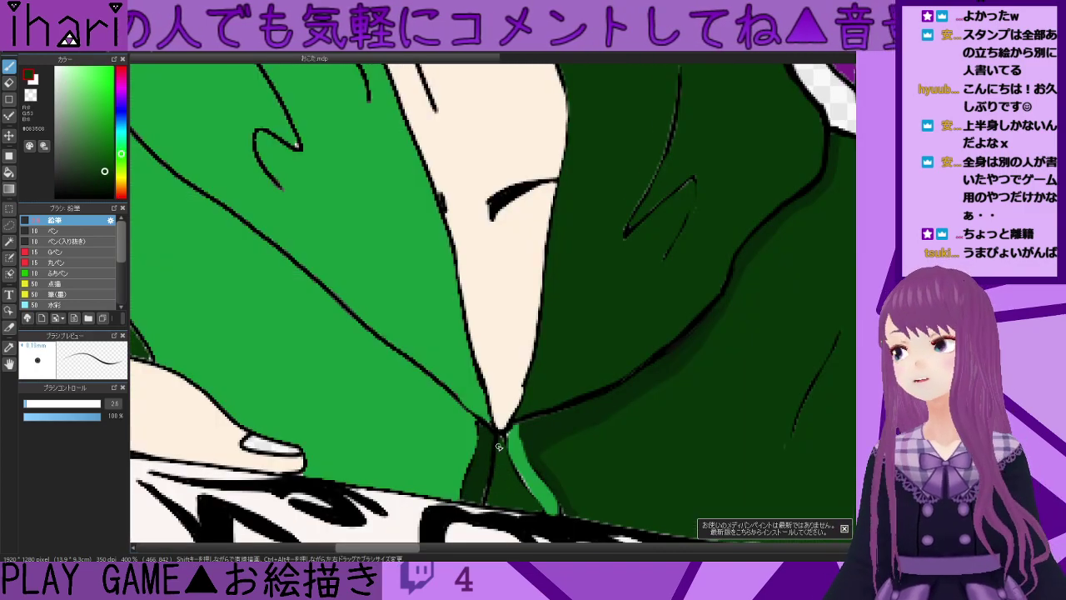
- Sample the hoodie green, darken it to #178236, and with brush size 7.6 shade a tapered strip along the hood's outer line over the shoulder
scroll(499, 446, "down", 3)
scroll(416, 340, "down", 1)
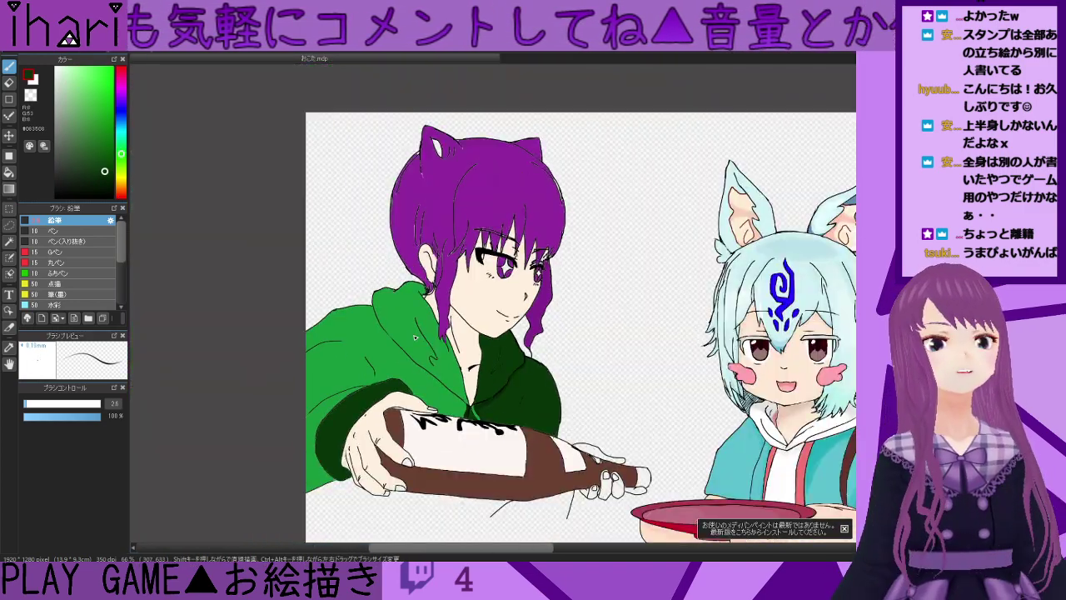
left_click_drag(499, 346, 499, 284)
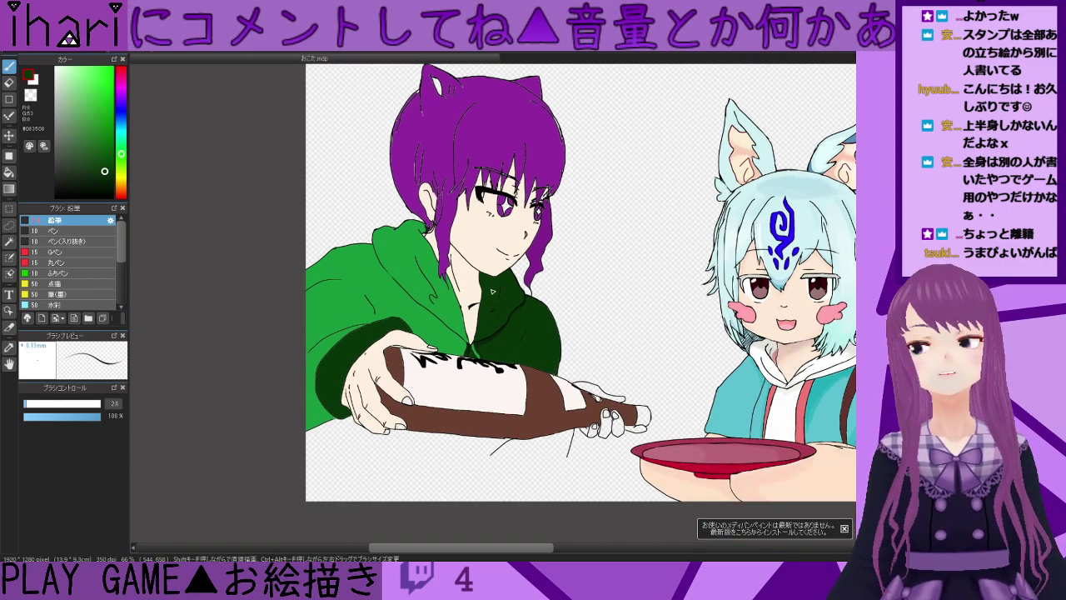
scroll(492, 284, "down", 4)
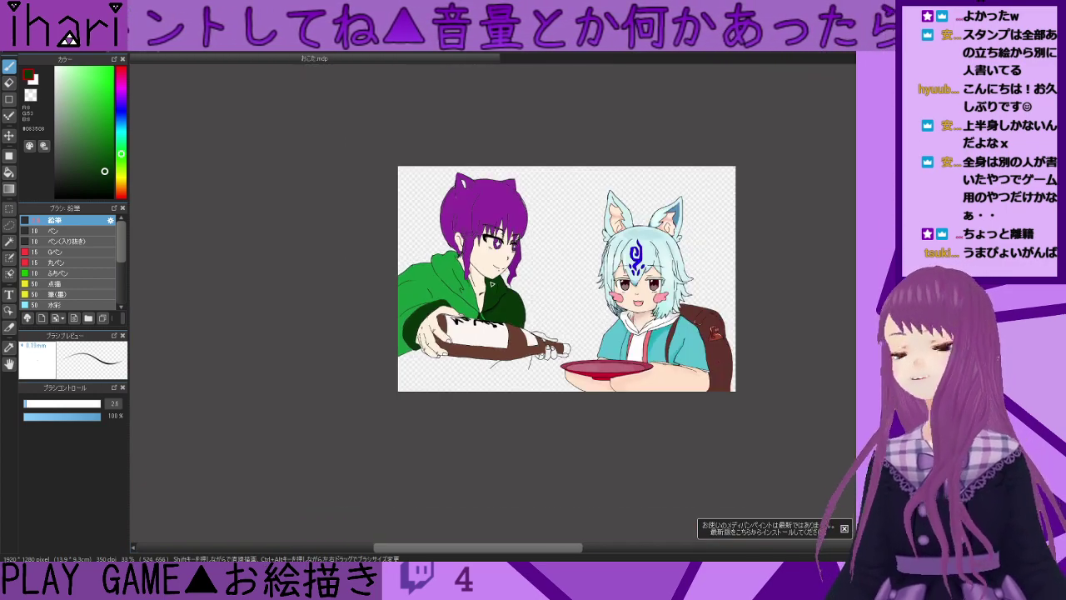
scroll(490, 274, "up", 6)
right_click(305, 333)
left_click(103, 130)
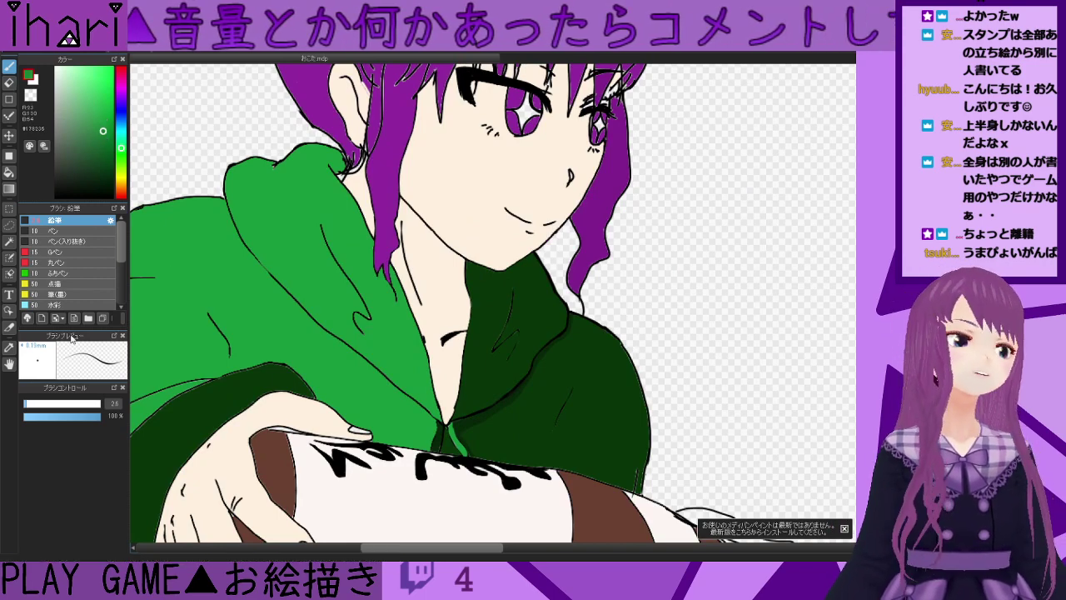
left_click(34, 403)
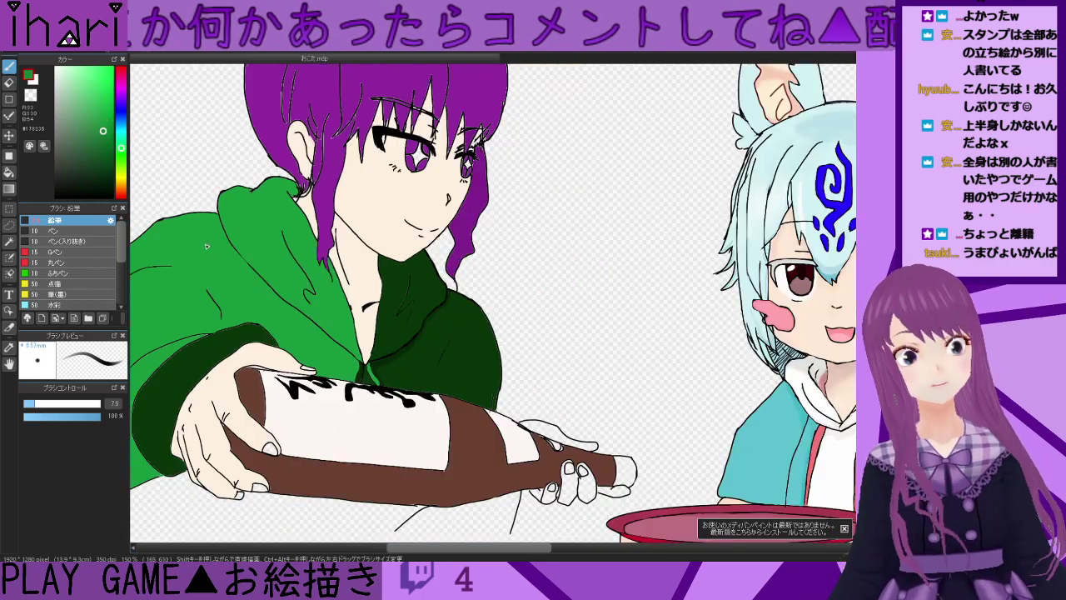
scroll(210, 246, "down", 1)
left_click_drag(540, 549, 503, 549)
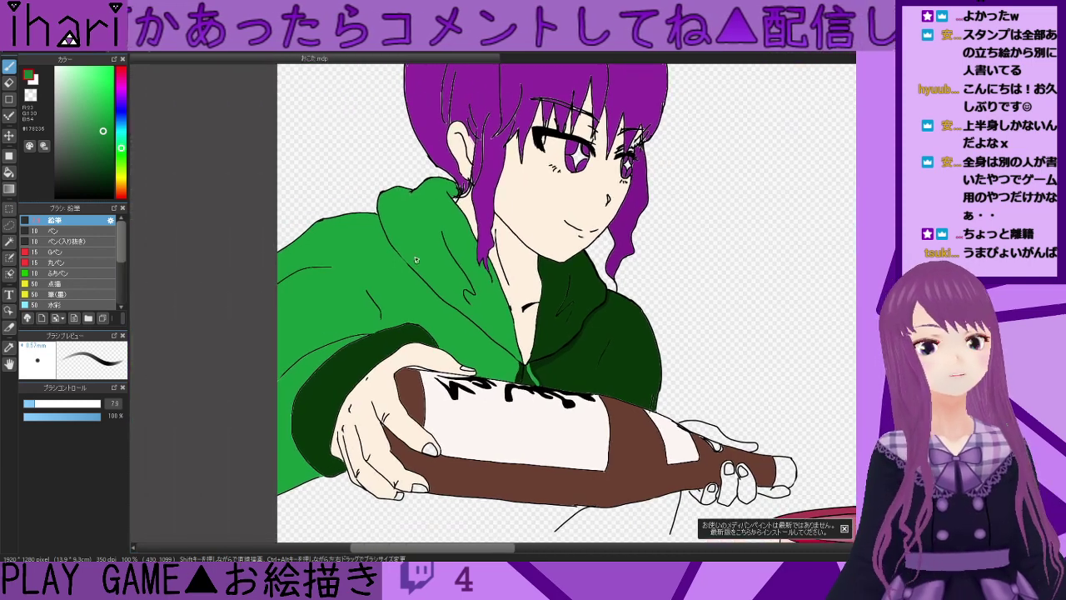
scroll(389, 234, "down", 1)
scroll(401, 239, "up", 4)
mouse_move(414, 129)
left_mouse_down()
mouse_move(403, 121)
mouse_move(398, 133)
mouse_move(417, 135)
mouse_move(508, 296)
mouse_move(593, 375)
mouse_move(697, 441)
mouse_move(596, 372)
mouse_move(460, 213)
mouse_move(607, 375)
mouse_move(726, 459)
mouse_move(638, 420)
left_mouse_up()
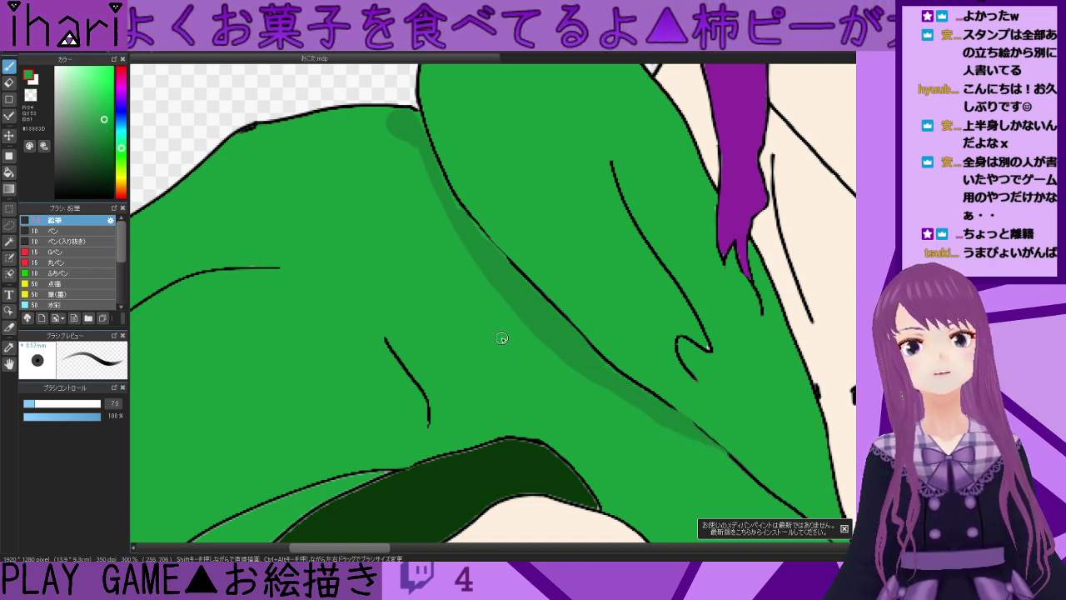
- Resample the shadow green, widen the strip's upper end to reach the shoulder outline, and resample the base green
right_click(534, 304)
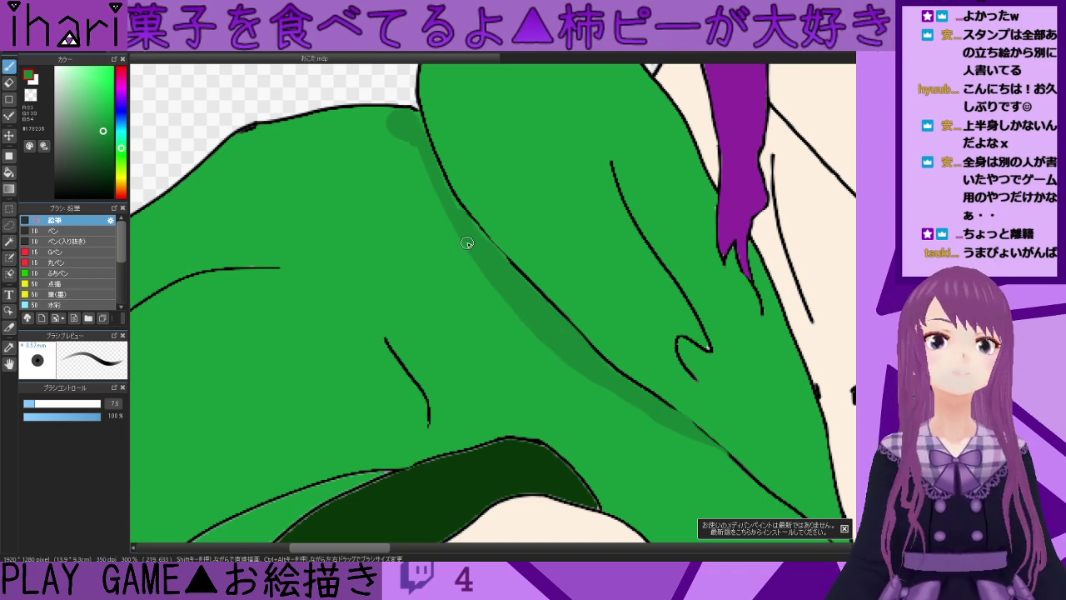
mouse_move(430, 189)
left_mouse_down()
mouse_move(400, 135)
mouse_move(427, 171)
mouse_move(422, 155)
mouse_move(374, 110)
mouse_move(381, 136)
left_mouse_up()
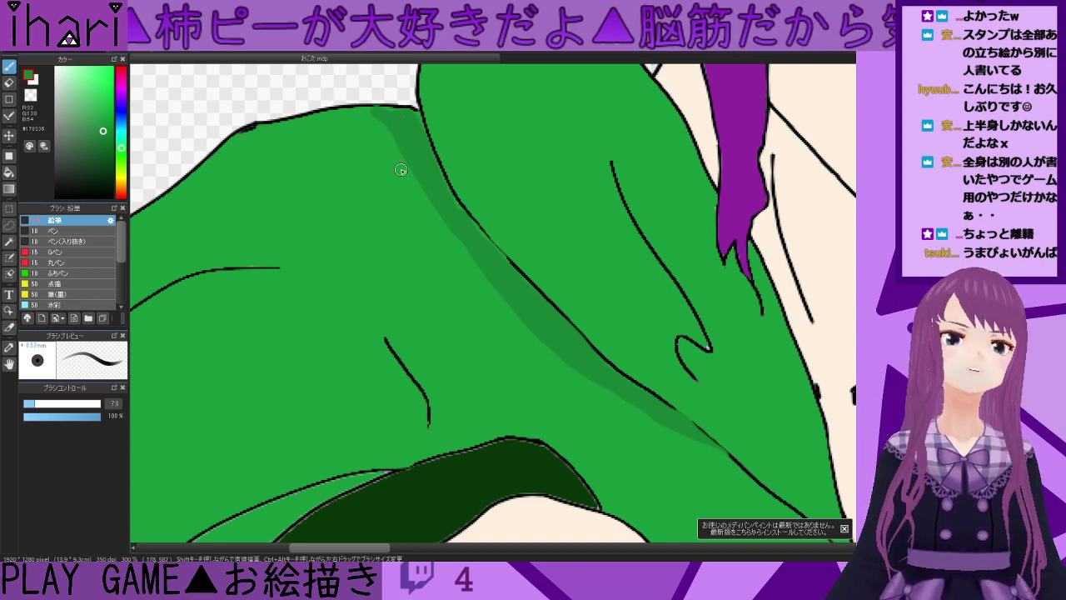
right_click(404, 169)
scroll(379, 164, "down", 2)
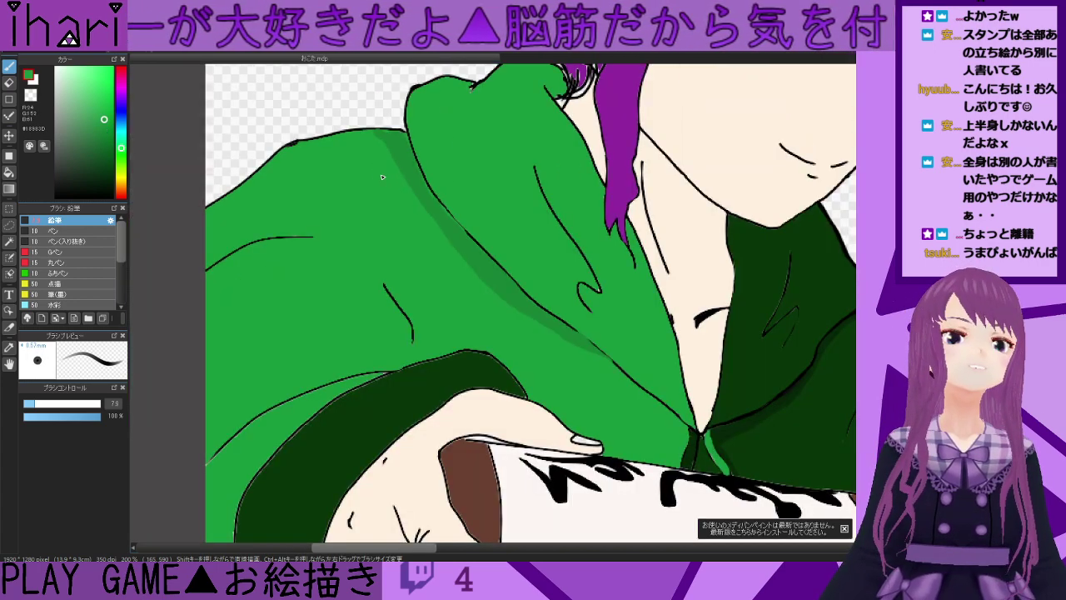
- Shade the outer side of the hood's inner fold line down to its hook in shadow green, and trim the edge with base green
scroll(491, 258, "up", 2)
right_click(509, 302)
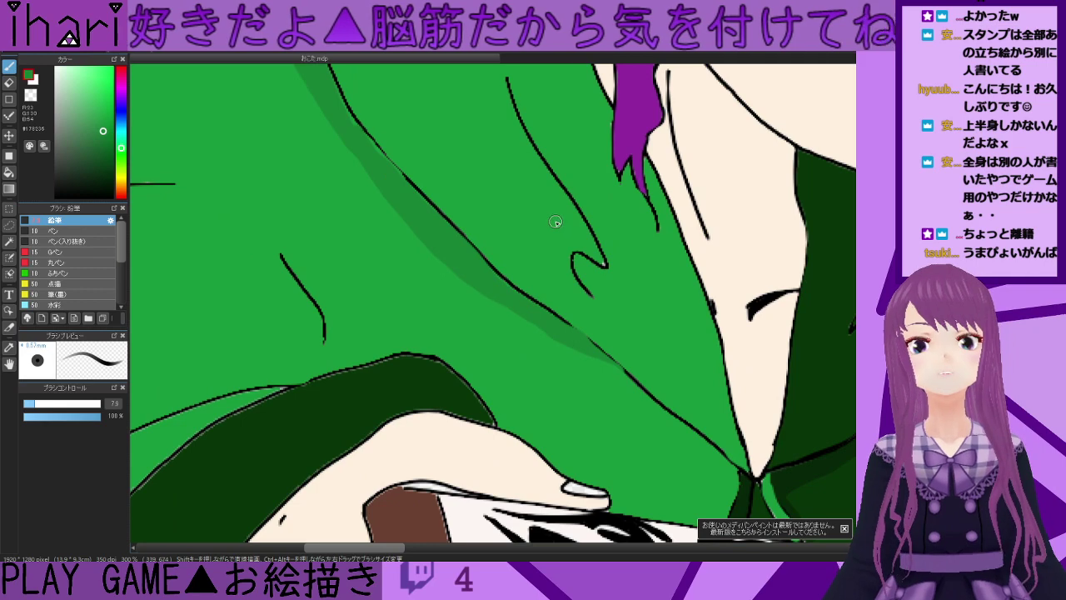
mouse_move(506, 119)
left_mouse_down()
mouse_move(555, 196)
mouse_move(547, 203)
left_mouse_up()
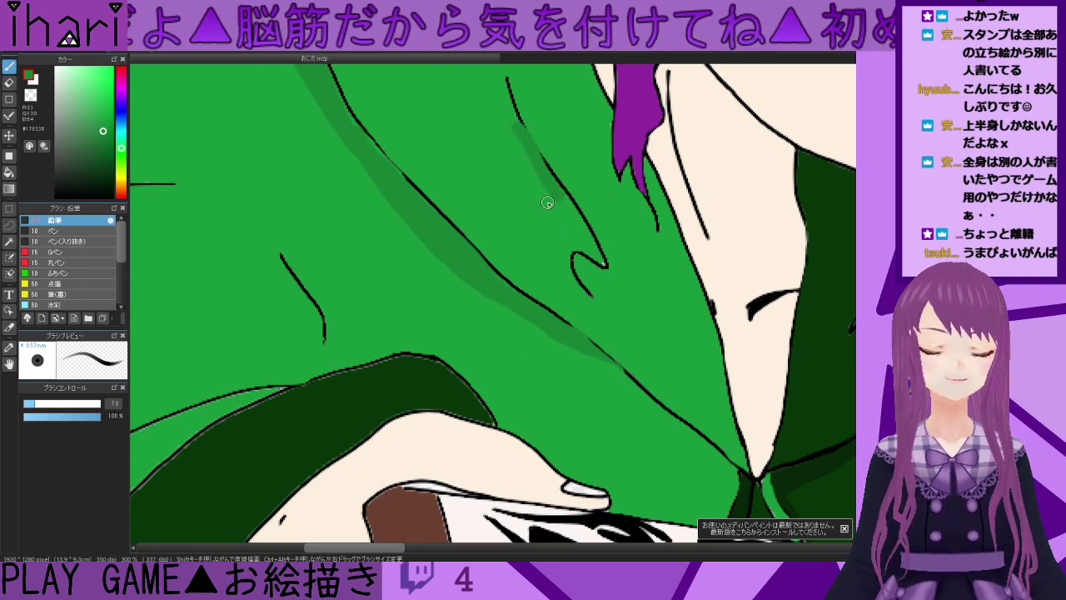
key("ctrl+z")
scroll(551, 168, "down", 2)
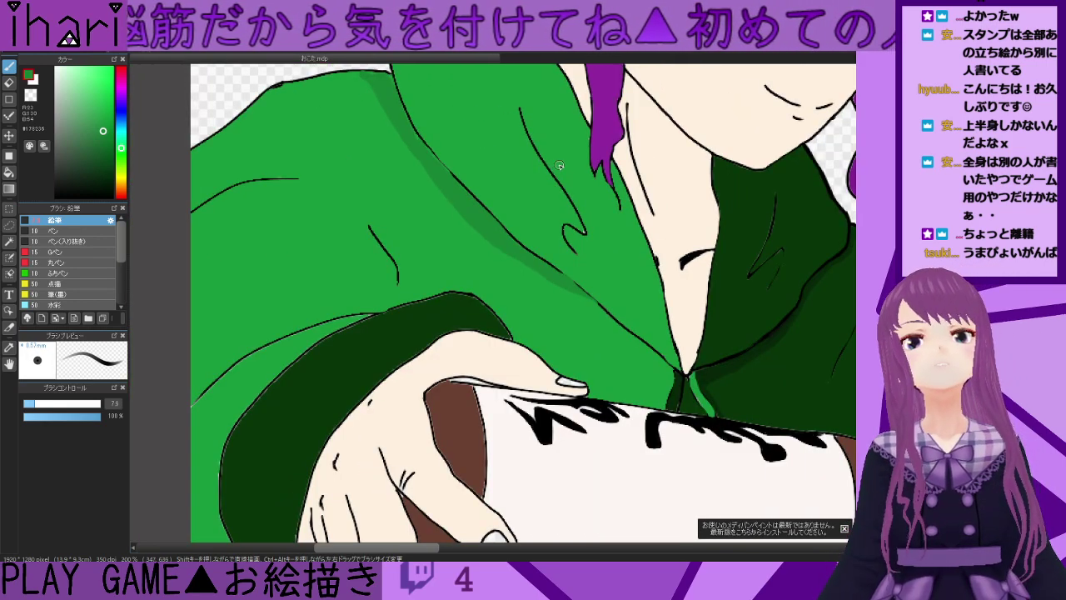
scroll(563, 170, "up", 3)
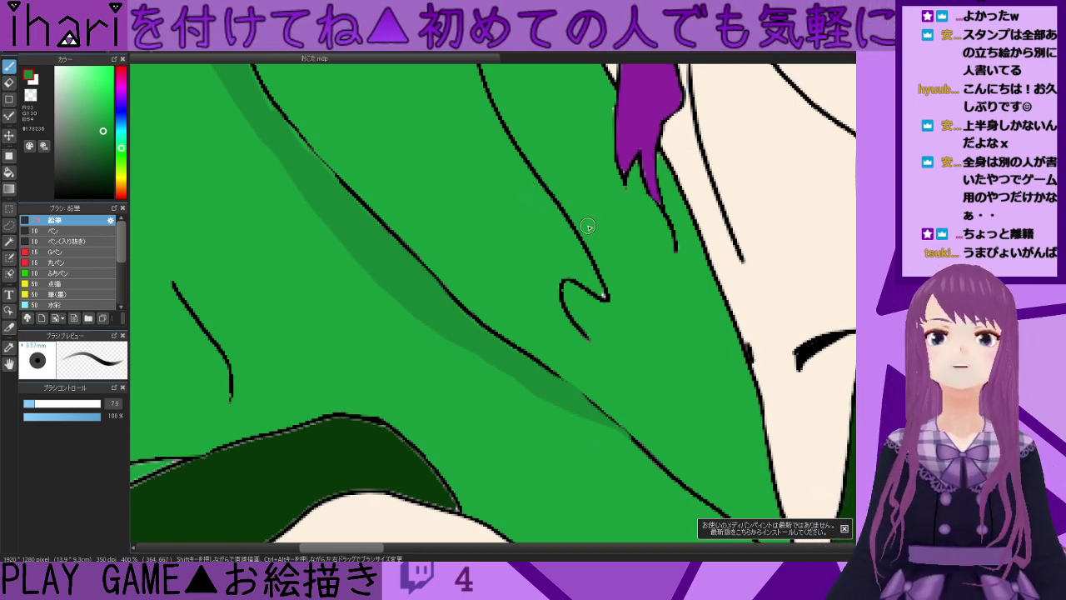
mouse_move(518, 190)
left_mouse_down()
mouse_move(585, 277)
mouse_move(472, 95)
mouse_move(463, 132)
mouse_move(468, 92)
mouse_move(530, 238)
left_mouse_up()
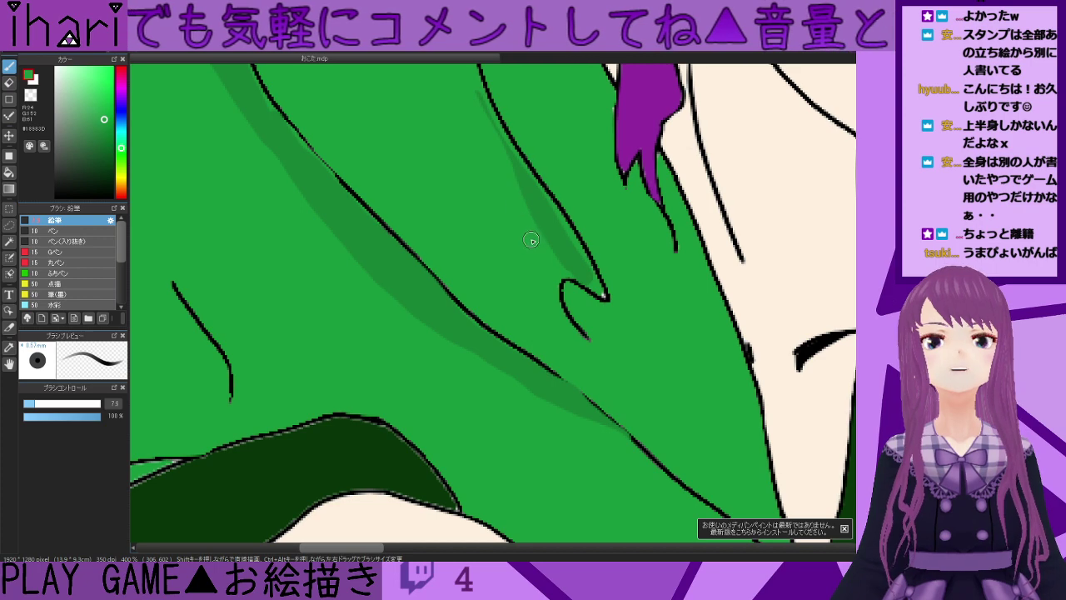
- Resample the shadow green, paint a small tapered shadow inside the fold line's hook, and sample the base green
right_click(563, 242)
mouse_move(564, 293)
left_mouse_down()
mouse_move(597, 335)
mouse_move(621, 350)
mouse_move(625, 341)
left_mouse_up()
left_click(625, 342, "alt")
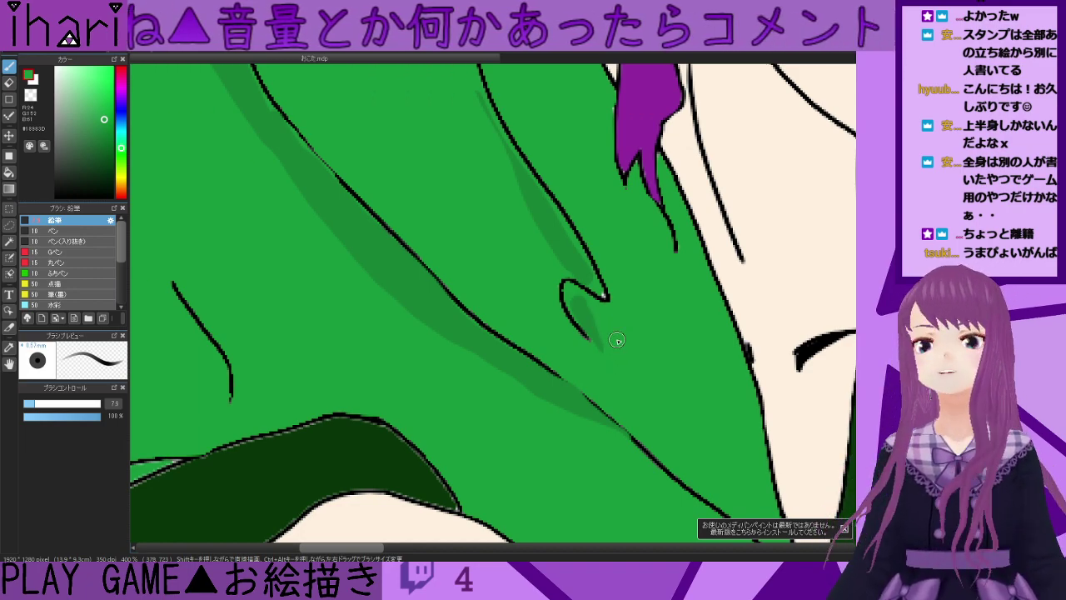
- Cover the pale spot at the fold hook's corner with base green, then redraw the corner in sampled black at brush size 2.6
scroll(614, 329, "down", 1)
scroll(614, 326, "up", 3)
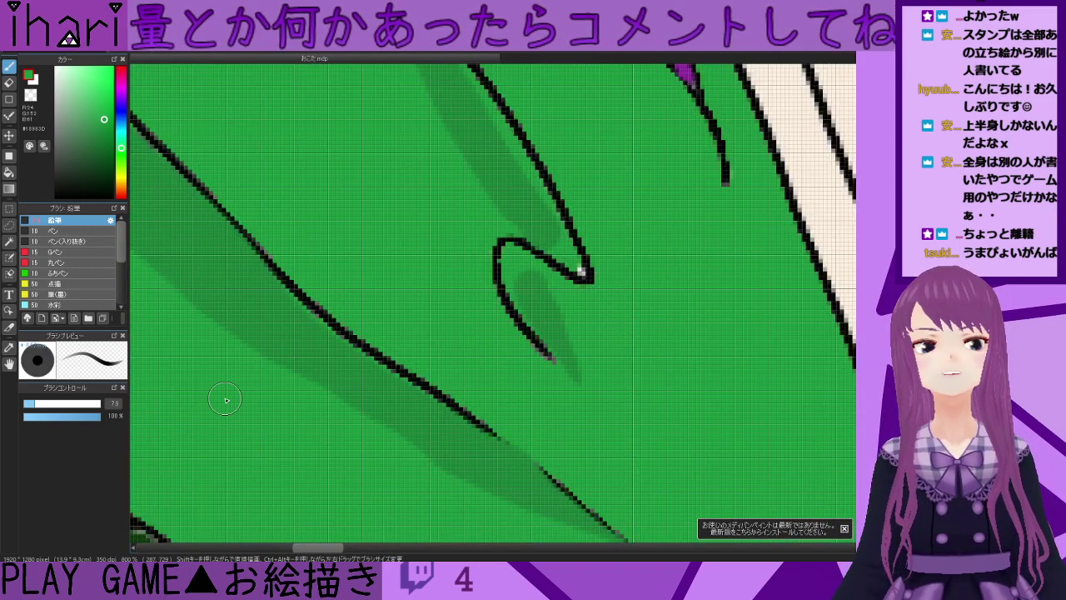
left_click(34, 405)
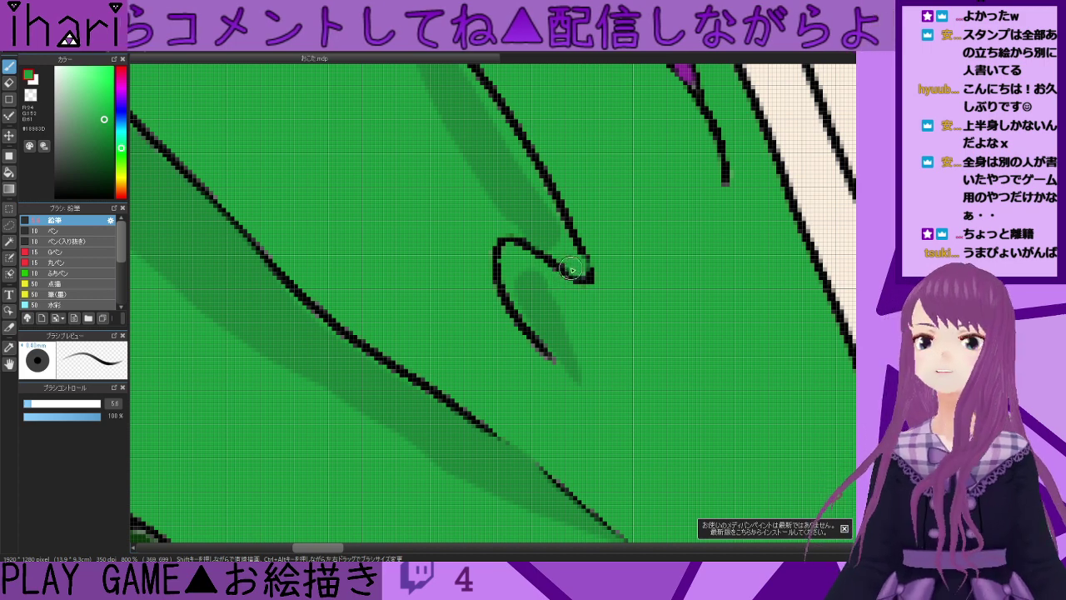
left_click(29, 407)
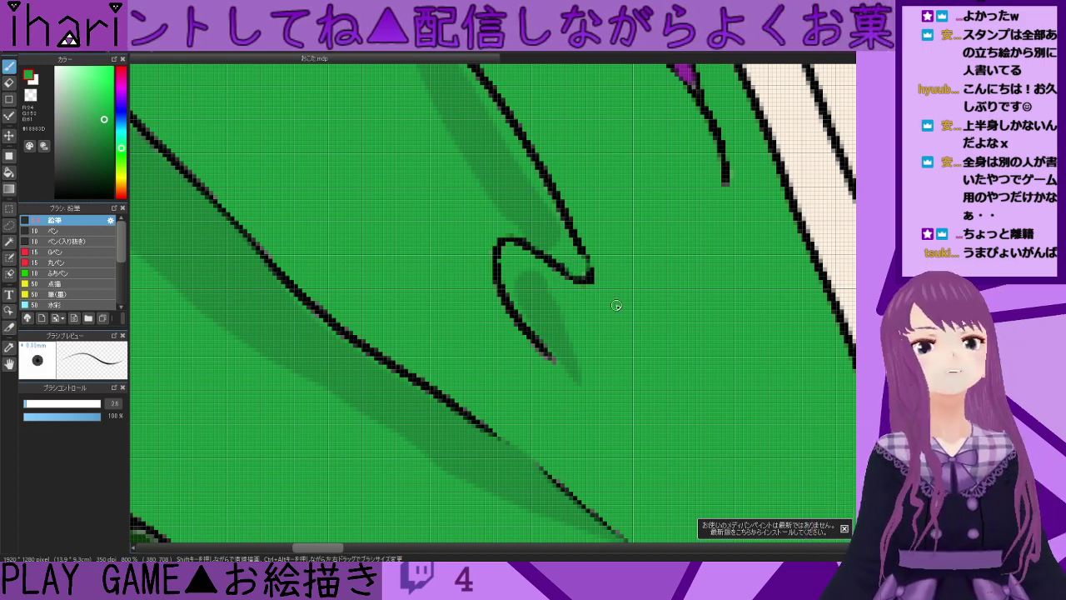
left_click(591, 280, "alt")
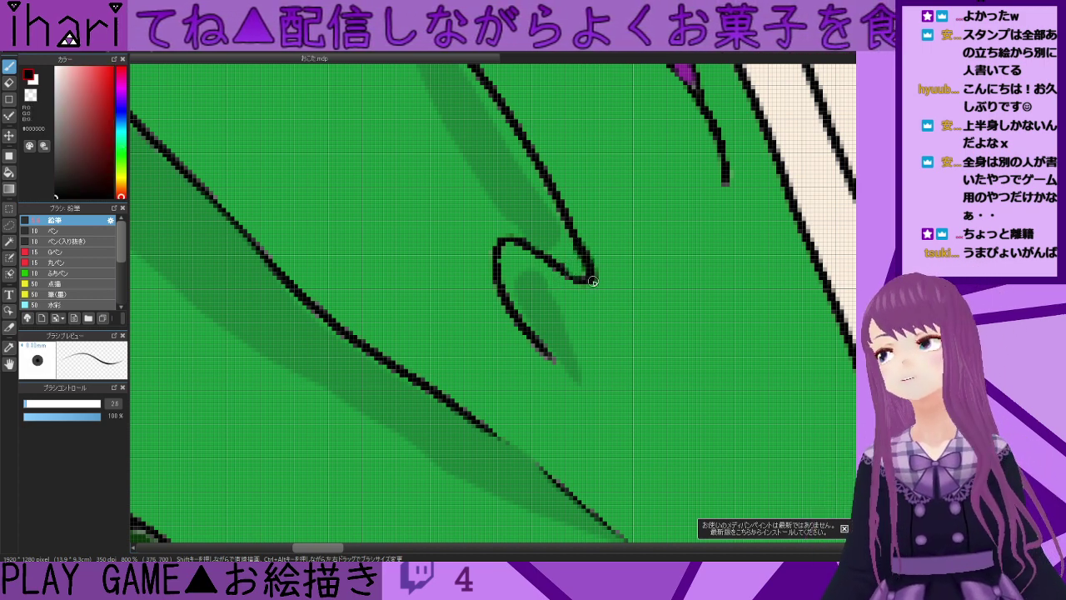
scroll(597, 265, "down", 3)
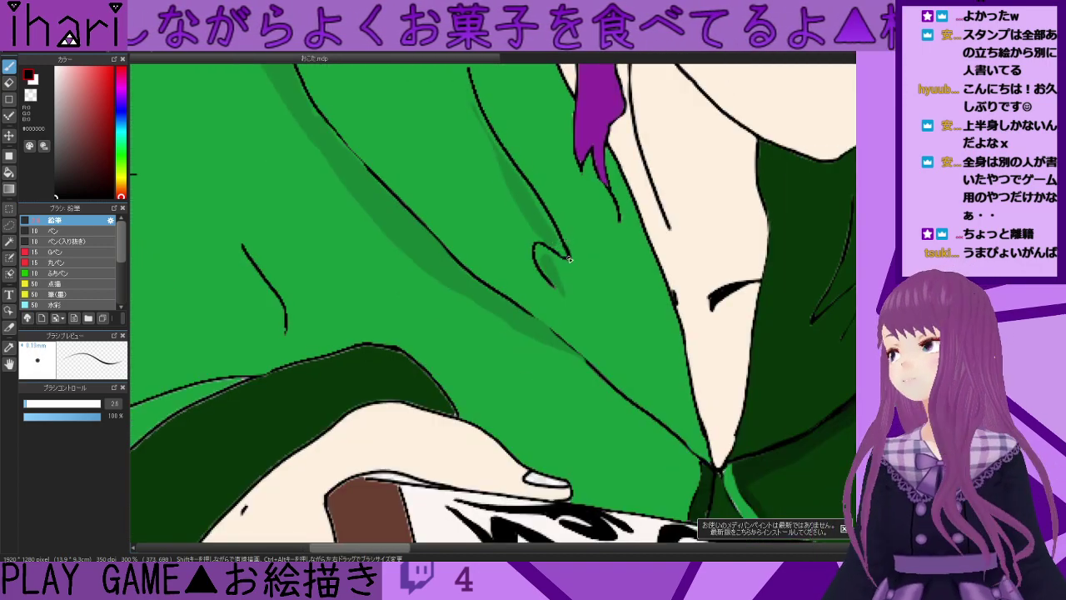
left_click(555, 270, "alt")
scroll(555, 271, "down", 1)
scroll(556, 272, "up", 2)
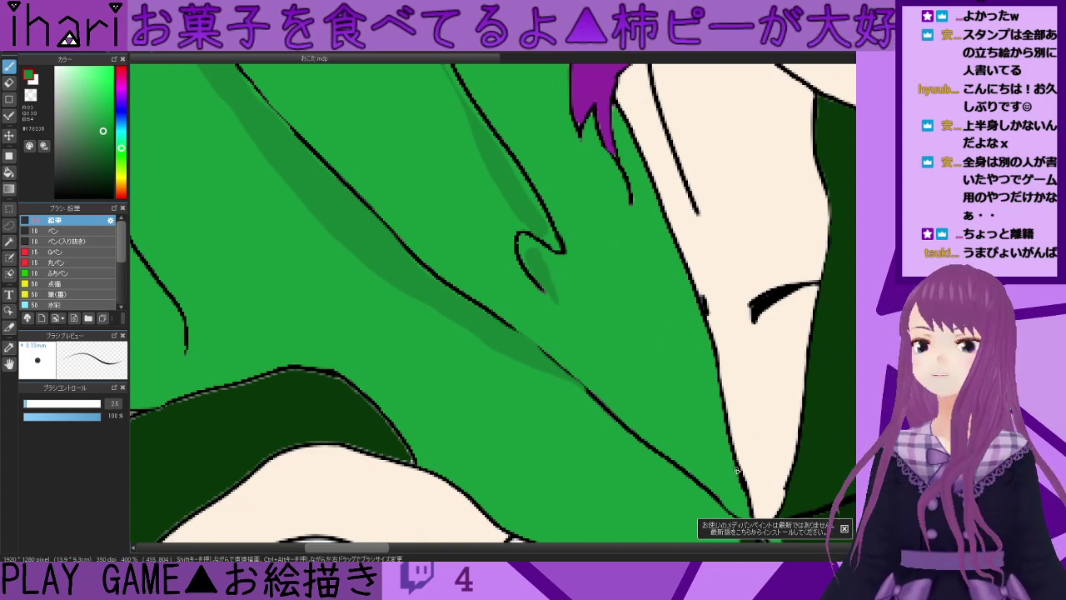
left_click_drag(855, 360, 856, 374)
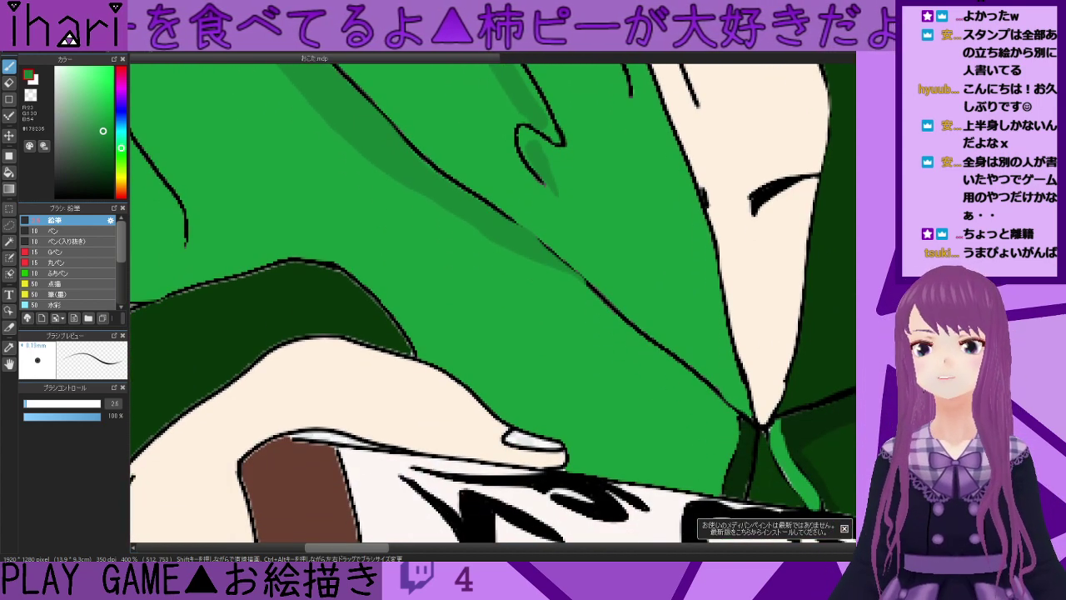
scroll(783, 322, "down", 3)
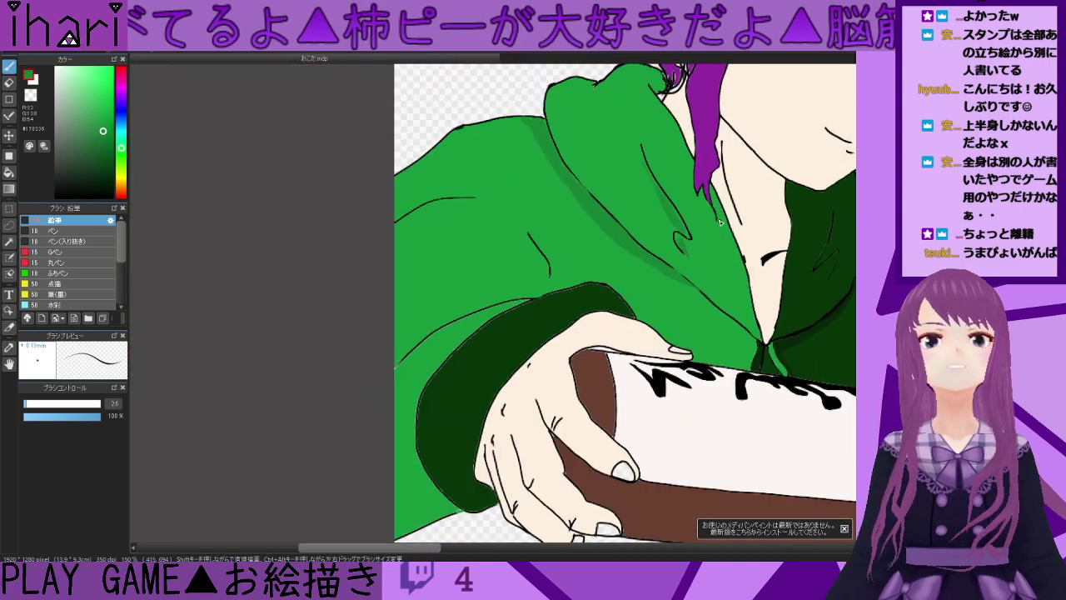
- Sample the hoodie's base green and touch up the pale spot beside the notch on top of the hood
scroll(853, 307, "up", 3)
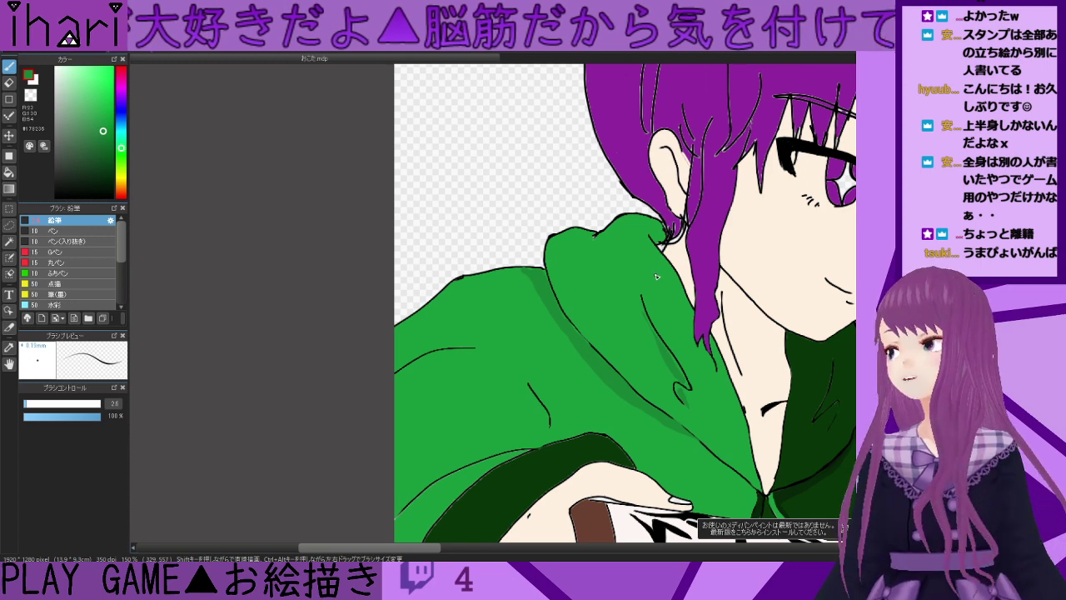
scroll(657, 277, "down", 1)
scroll(636, 261, "up", 4)
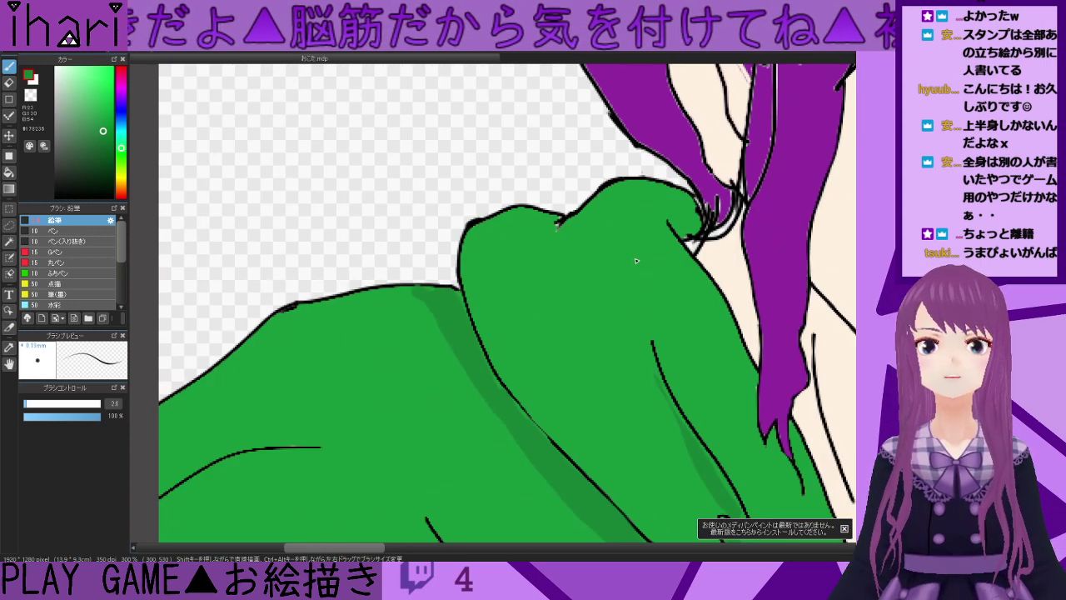
left_click(530, 233, "alt")
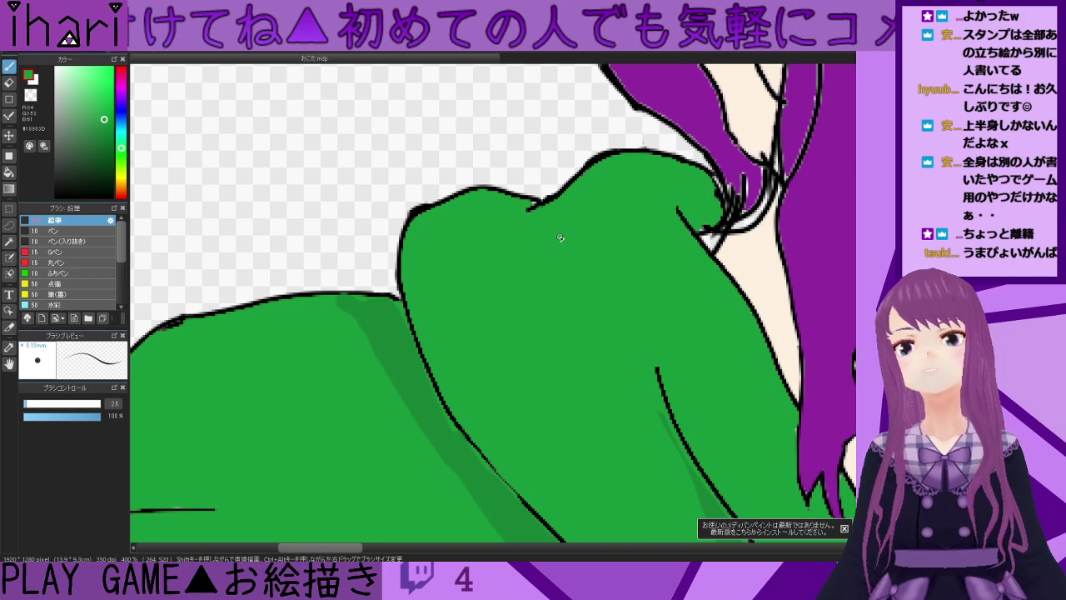
- Sample the hair purple and fill the transparent gaps around the hair ends between the hood and the neck below the ear
left_click(792, 237, "alt")
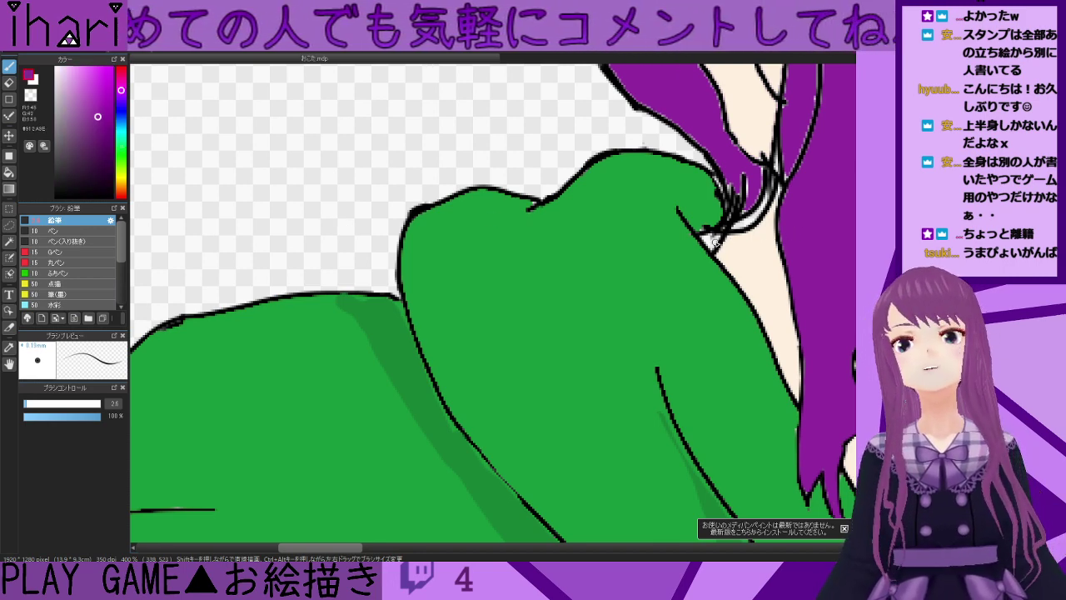
left_click_drag(721, 234, 709, 241)
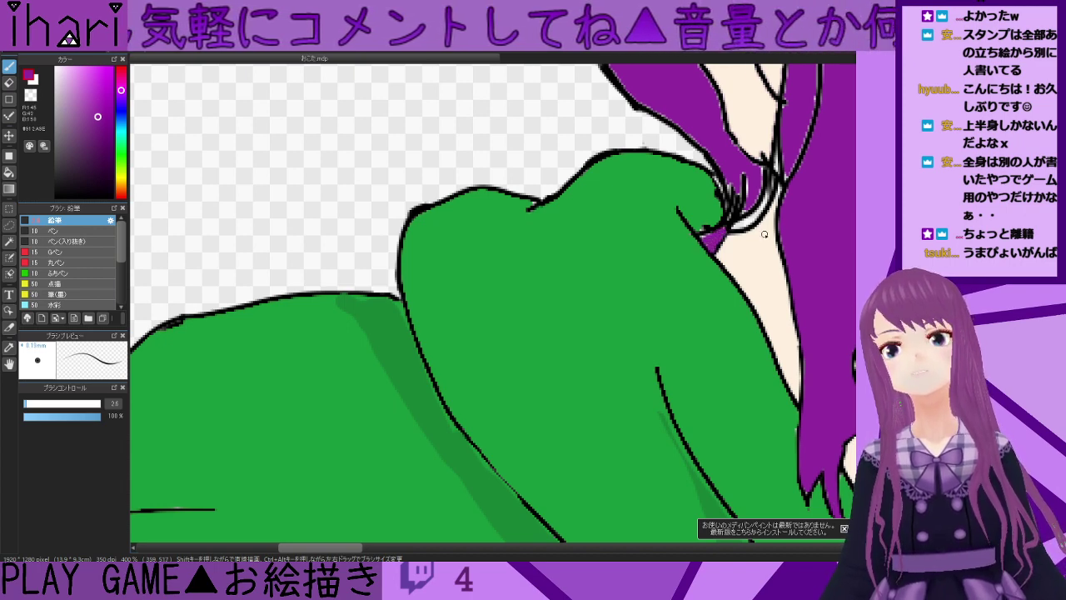
mouse_move(766, 190)
left_mouse_down()
mouse_move(735, 227)
mouse_move(774, 190)
left_mouse_up()
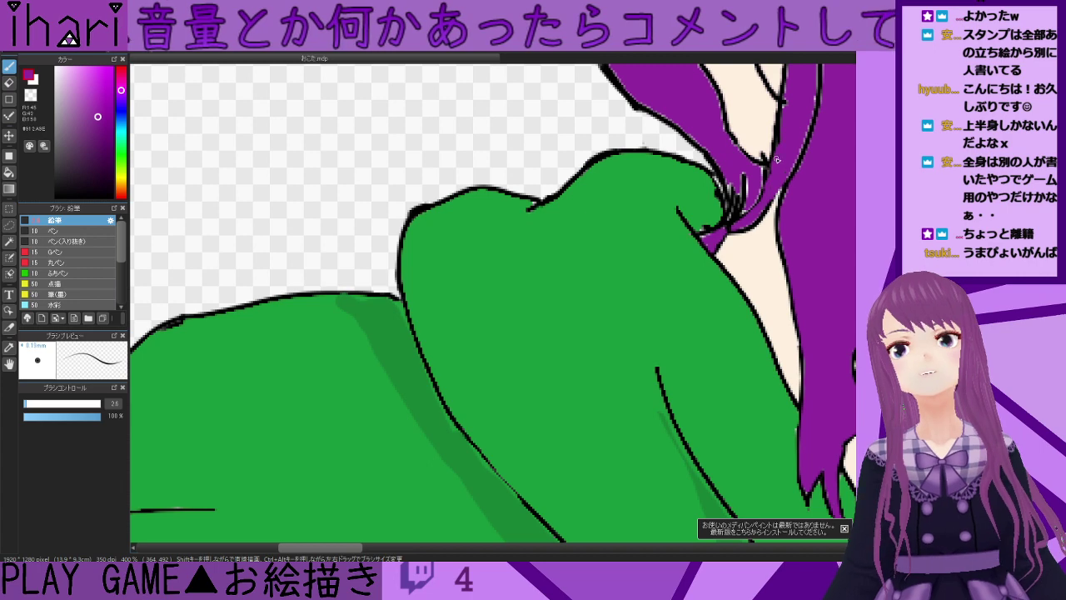
scroll(773, 164, "down", 6)
left_click_drag(468, 552, 521, 552)
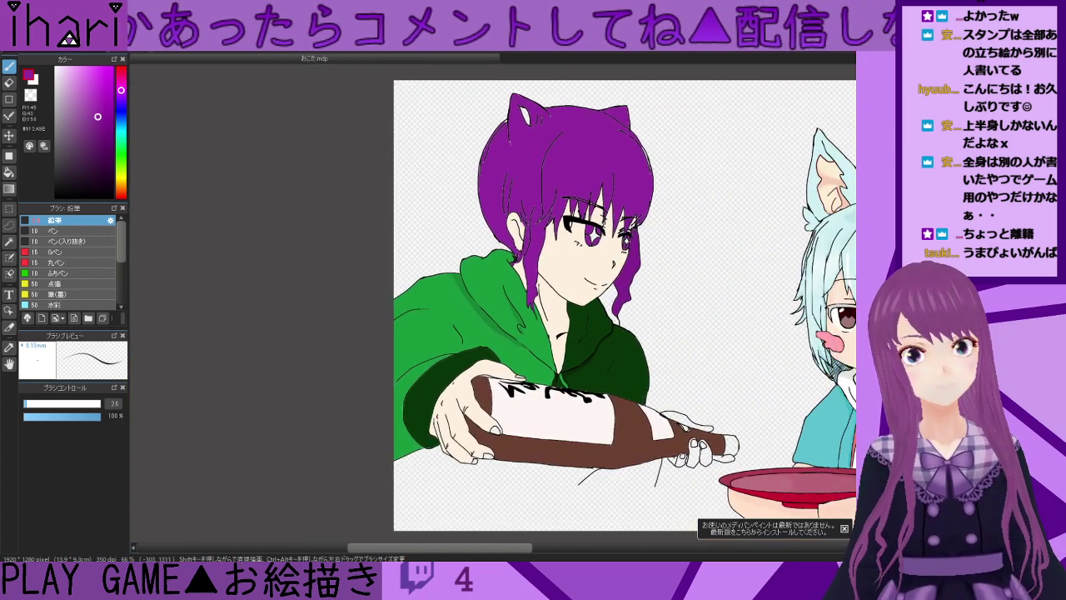
- Sample the hoodie's shadow green and paint over the small purple triangle between the hood's fold line and the neck
scroll(505, 330, "up", 5)
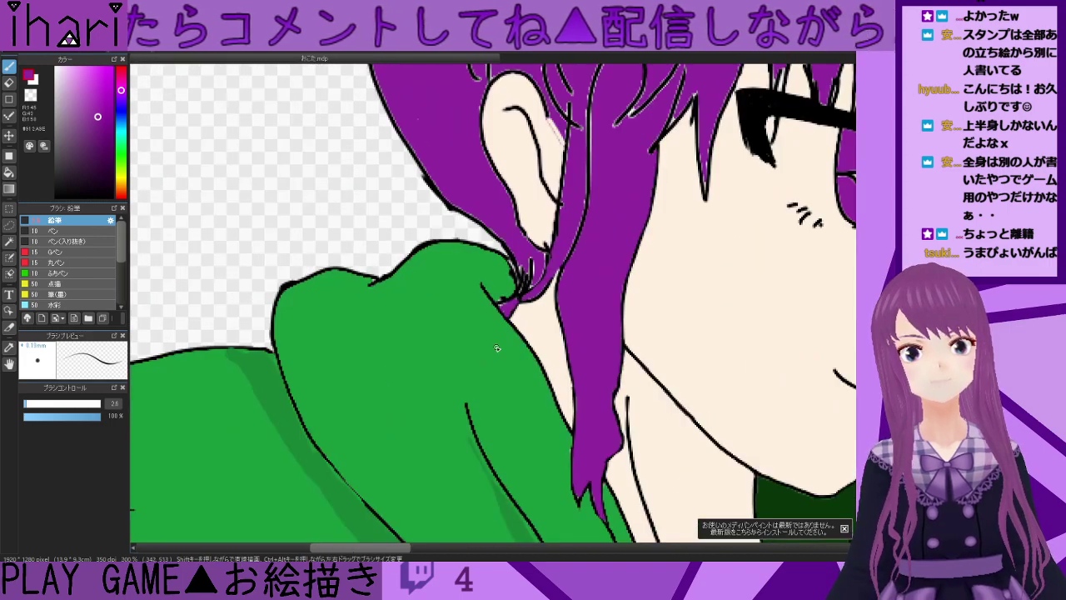
left_click(515, 516, "alt")
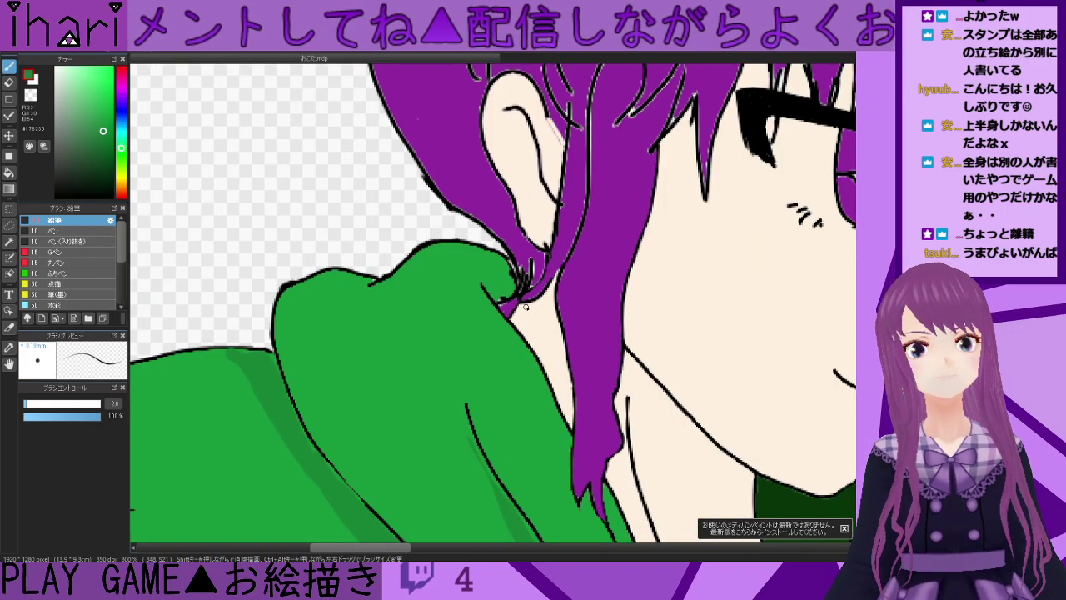
scroll(525, 306, "up", 1)
left_click(11, 174)
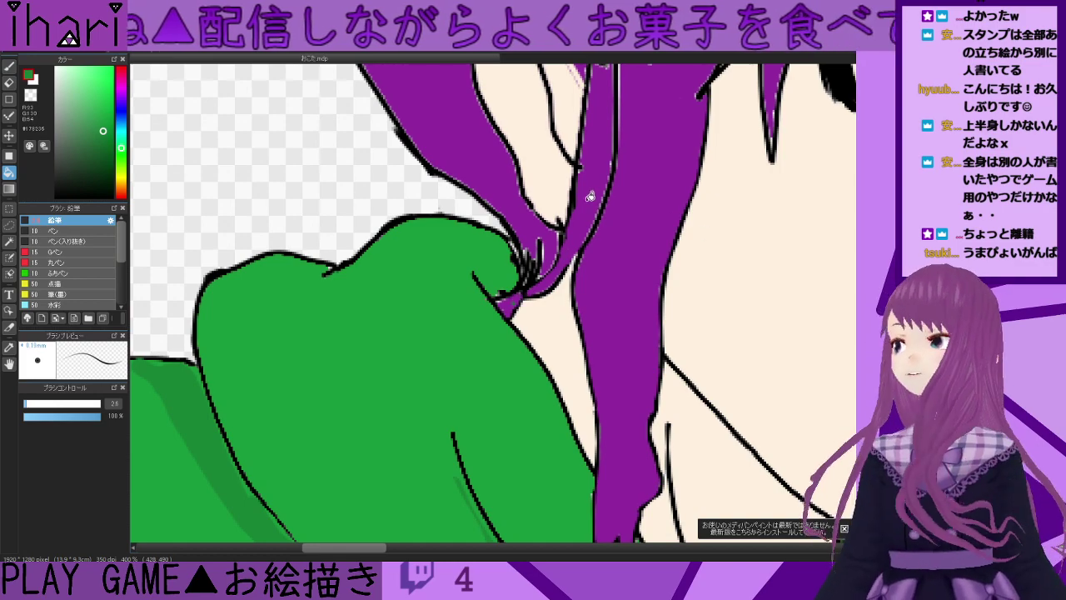
left_click(9, 68)
scroll(742, 312, "down", 1)
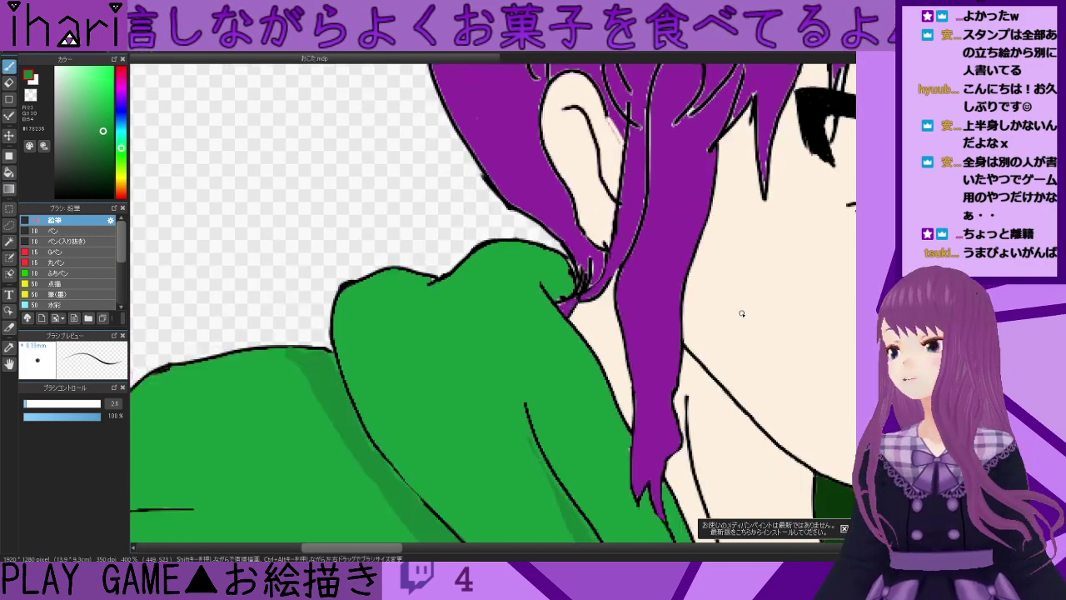
scroll(649, 326, "up", 2)
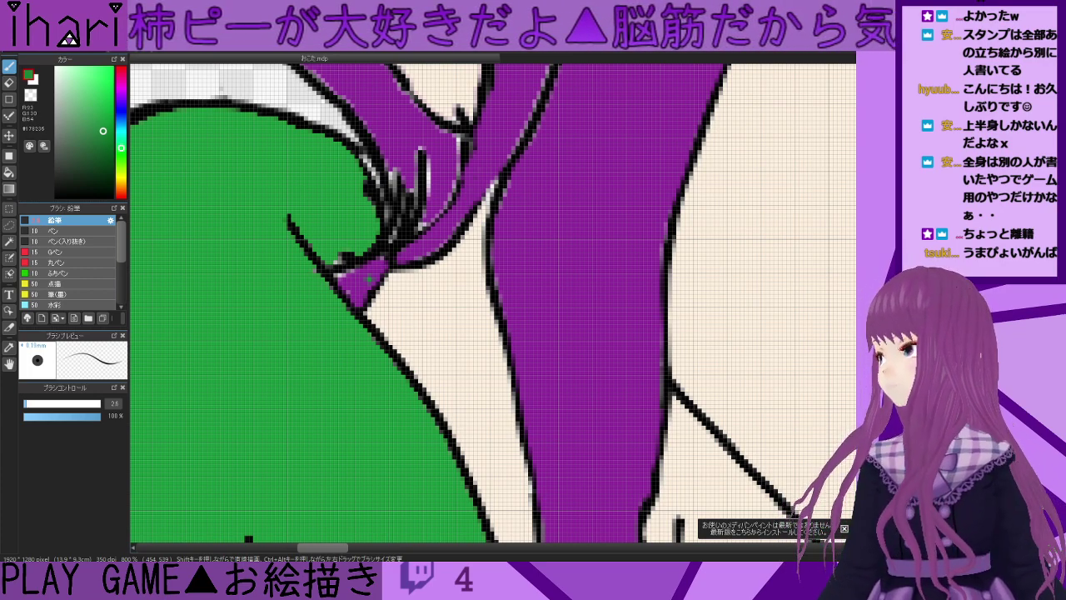
scroll(362, 275, "up", 2)
mouse_move(338, 275)
left_mouse_down()
mouse_move(366, 300)
mouse_move(397, 257)
mouse_move(367, 279)
mouse_move(337, 279)
mouse_move(334, 308)
mouse_move(376, 303)
left_mouse_up()
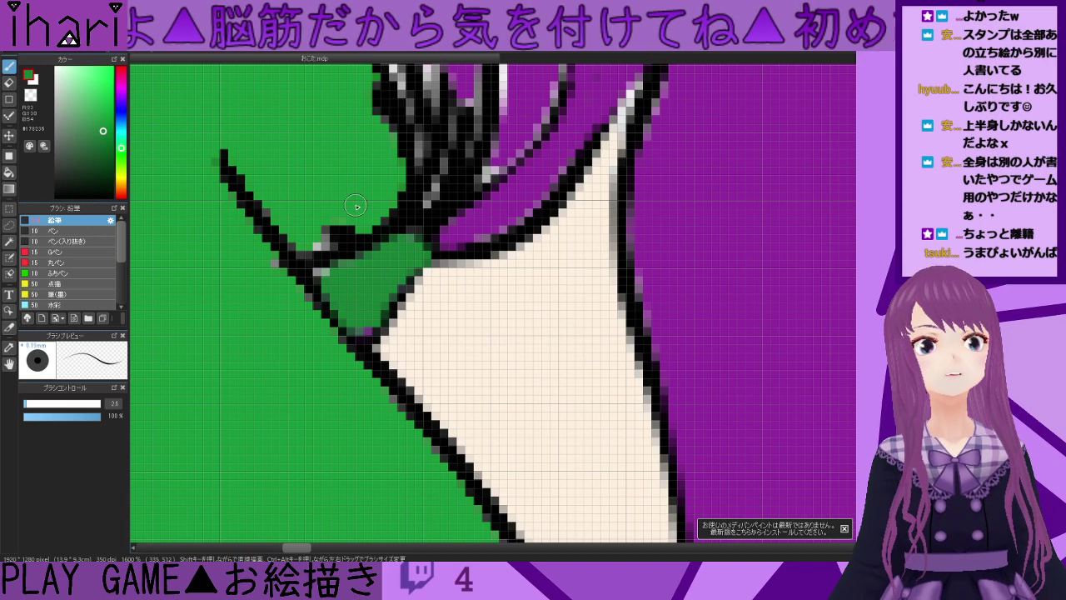
- Paint a shadow-green patch inside the hood's rounded tip, between the fold line's upper end and the hair ends
scroll(311, 248, "down", 4)
scroll(311, 248, "down", 2)
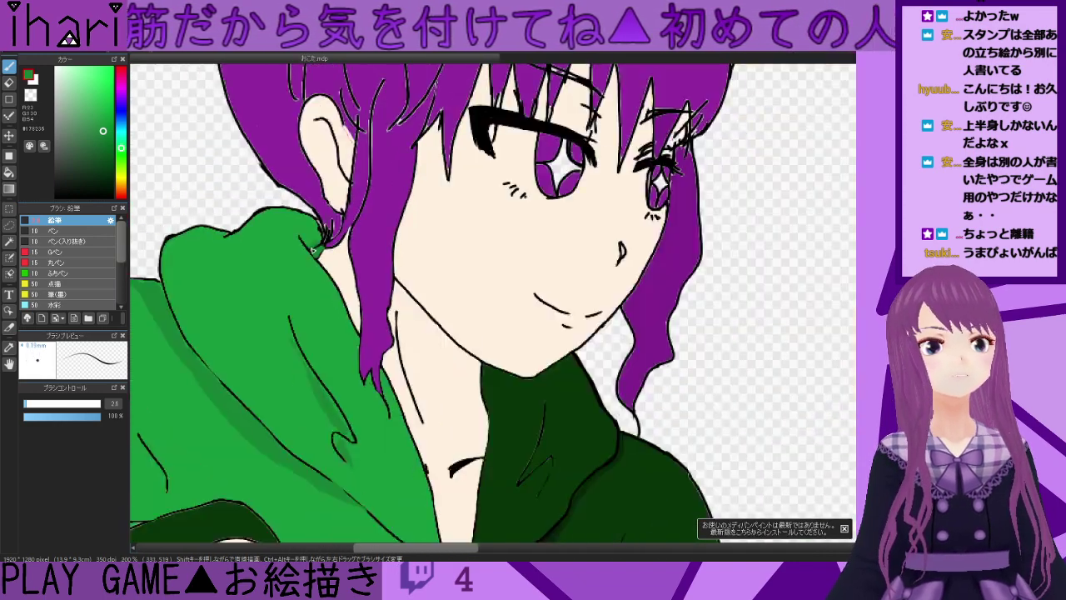
scroll(311, 249, "up", 3)
mouse_move(297, 237)
left_mouse_down()
mouse_move(264, 205)
mouse_move(325, 219)
mouse_move(334, 240)
mouse_move(300, 216)
mouse_move(286, 222)
mouse_move(340, 219)
mouse_move(331, 239)
mouse_move(339, 206)
mouse_move(267, 195)
mouse_move(339, 223)
mouse_move(318, 221)
mouse_move(311, 238)
mouse_move(270, 201)
mouse_move(261, 211)
mouse_move(293, 236)
left_mouse_up()
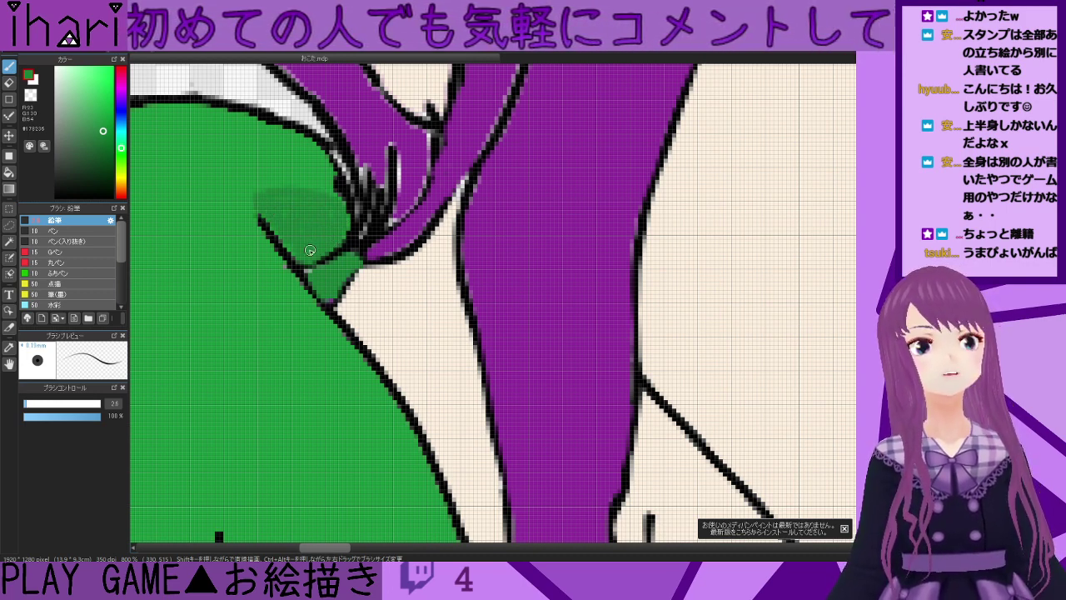
scroll(257, 222, "down", 5)
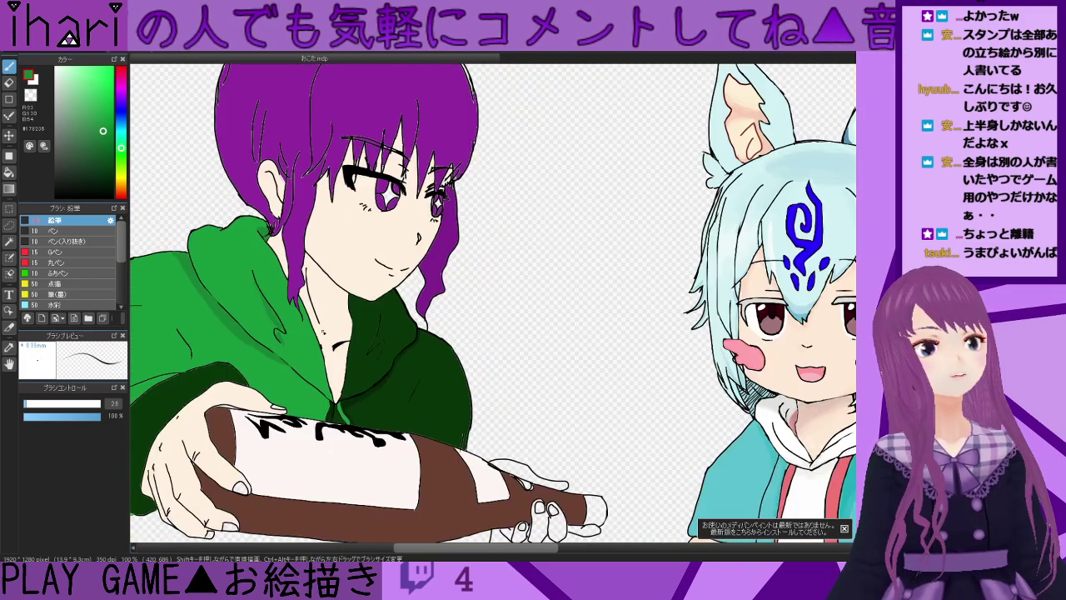
- Paint a tapered shadow streak running down the hood from below its top notch, and sample the base green
scroll(393, 286, "down", 3)
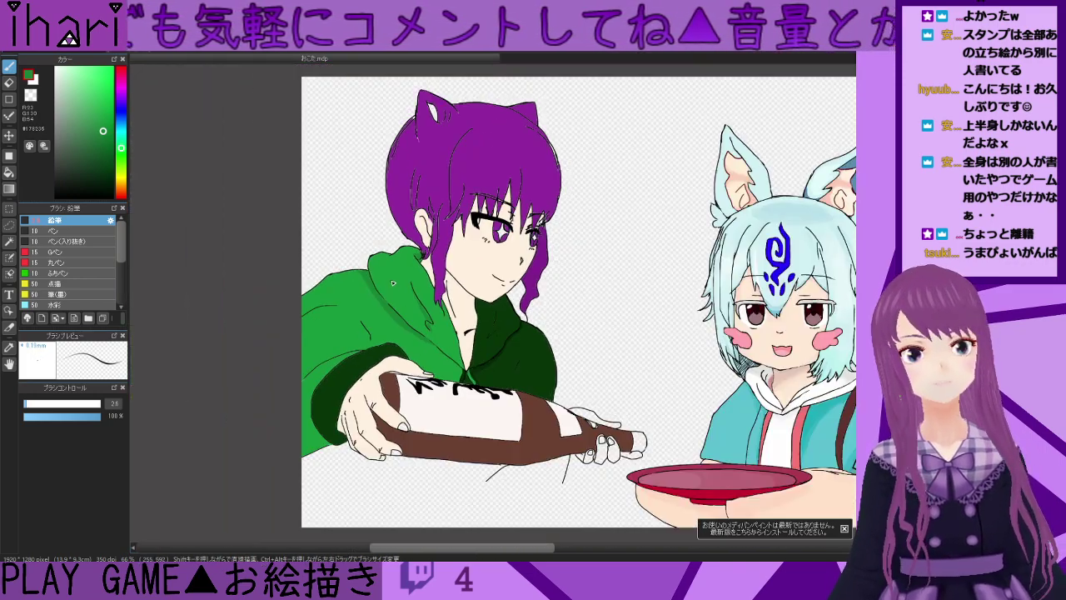
scroll(394, 286, "up", 4)
left_click_drag(392, 197, 428, 299)
mouse_move(405, 264)
left_mouse_down()
mouse_move(381, 203)
mouse_move(389, 193)
left_mouse_up()
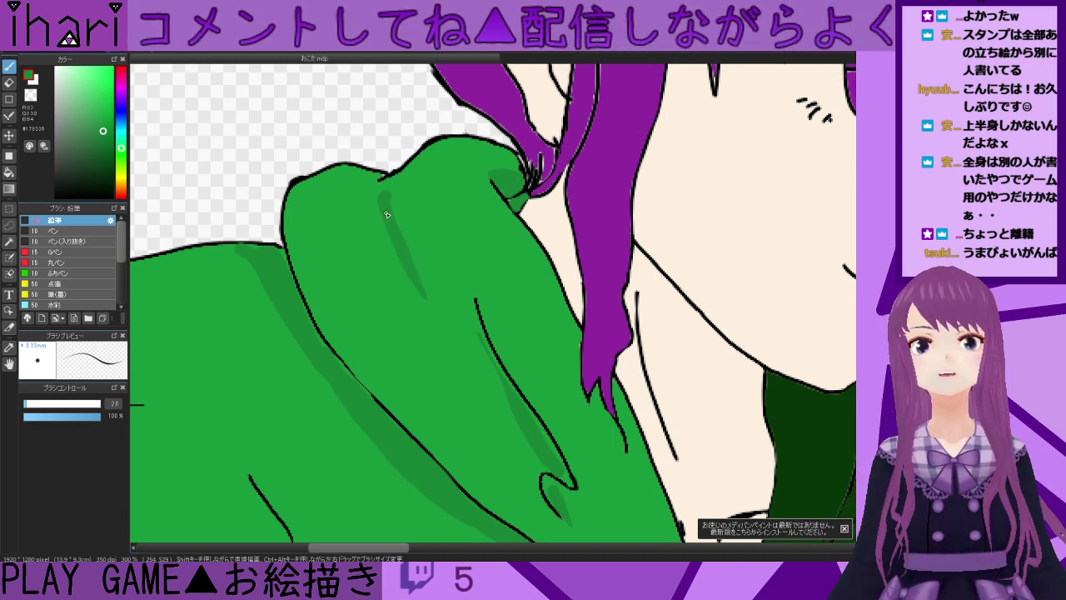
right_click(428, 288)
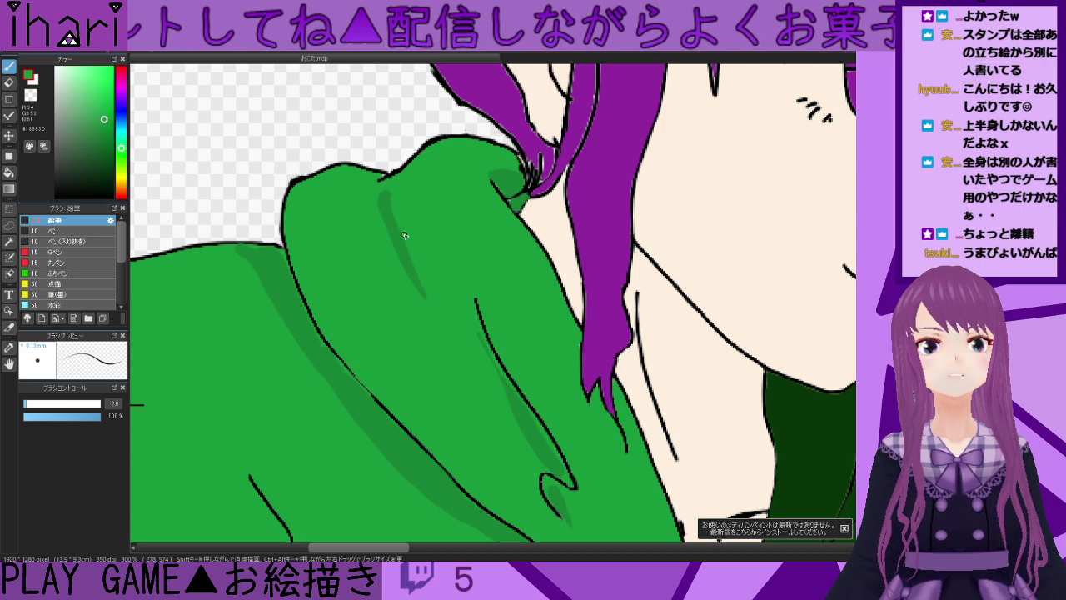
- Resample the shadow green, widen and lengthen the streak below the hood's notch, and sample the base green again
scroll(465, 263, "down", 2)
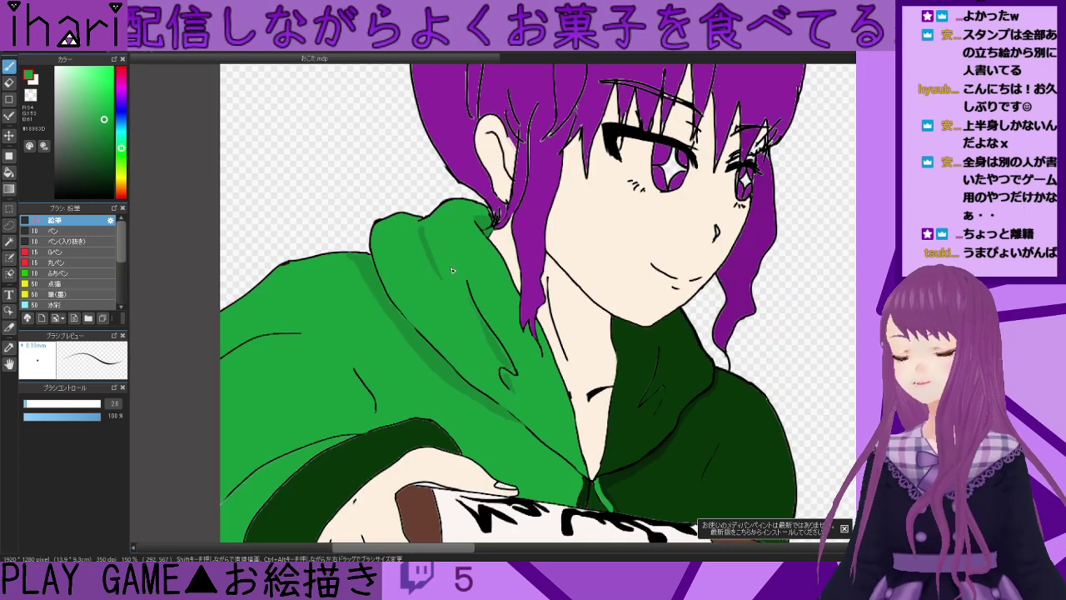
scroll(390, 268, "up", 3)
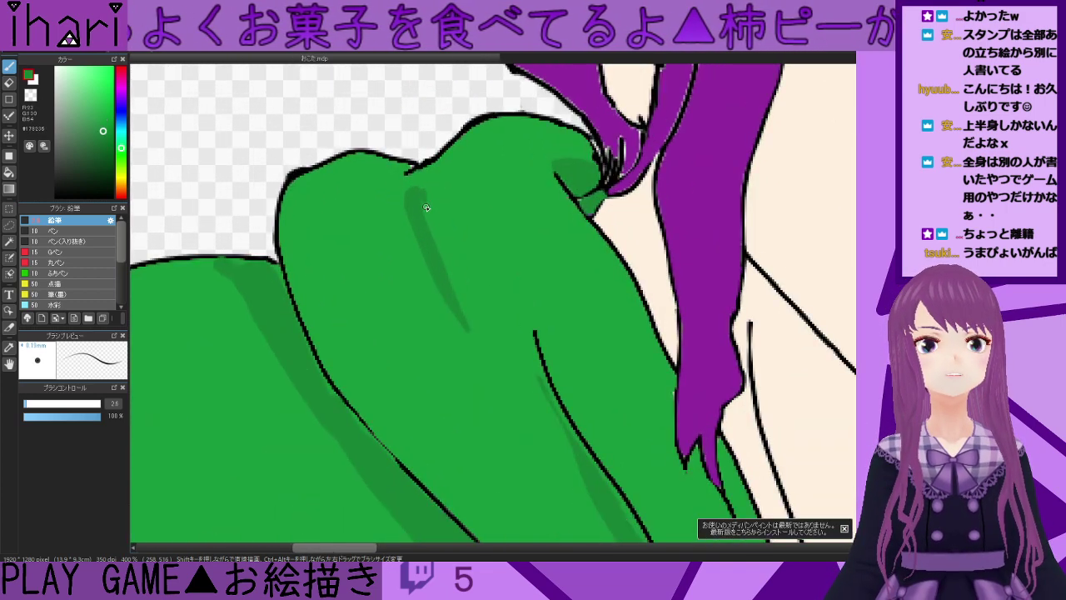
left_click_drag(425, 209, 482, 344)
left_click(495, 346, "alt")
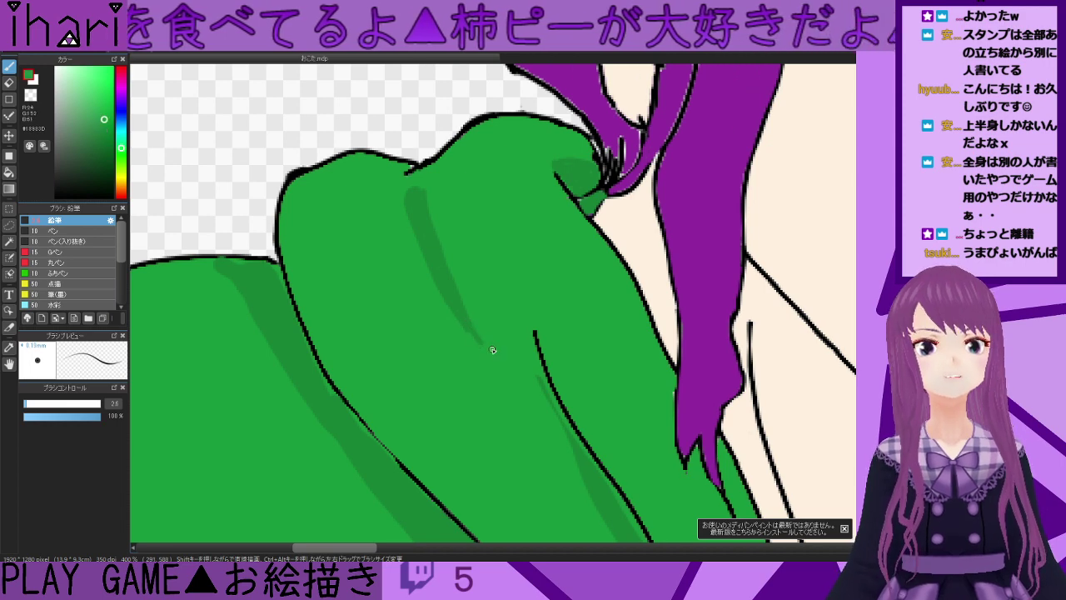
scroll(431, 302, "down", 3)
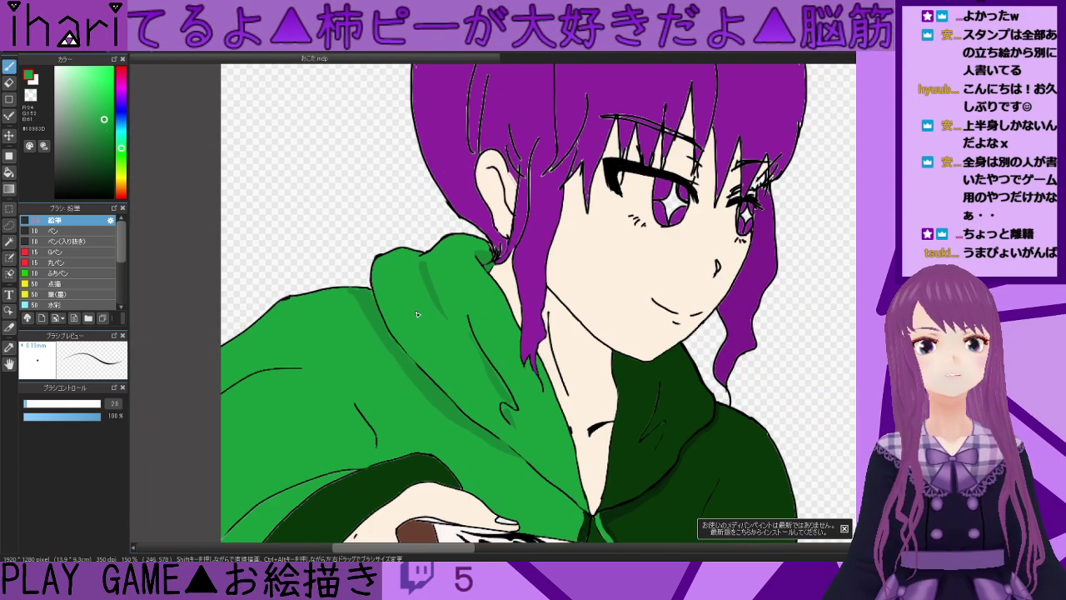
- Extend the shadow from the fold line's hook down toward the collar, and trim its end to a taper with sampled base green
scroll(432, 321, "up", 1)
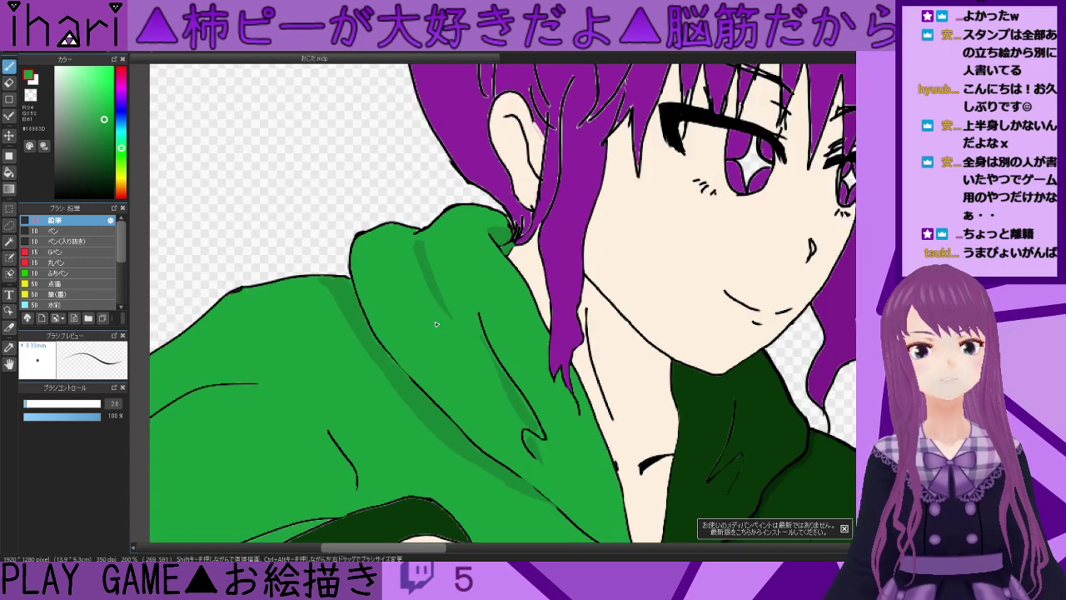
left_click_drag(850, 332, 850, 165)
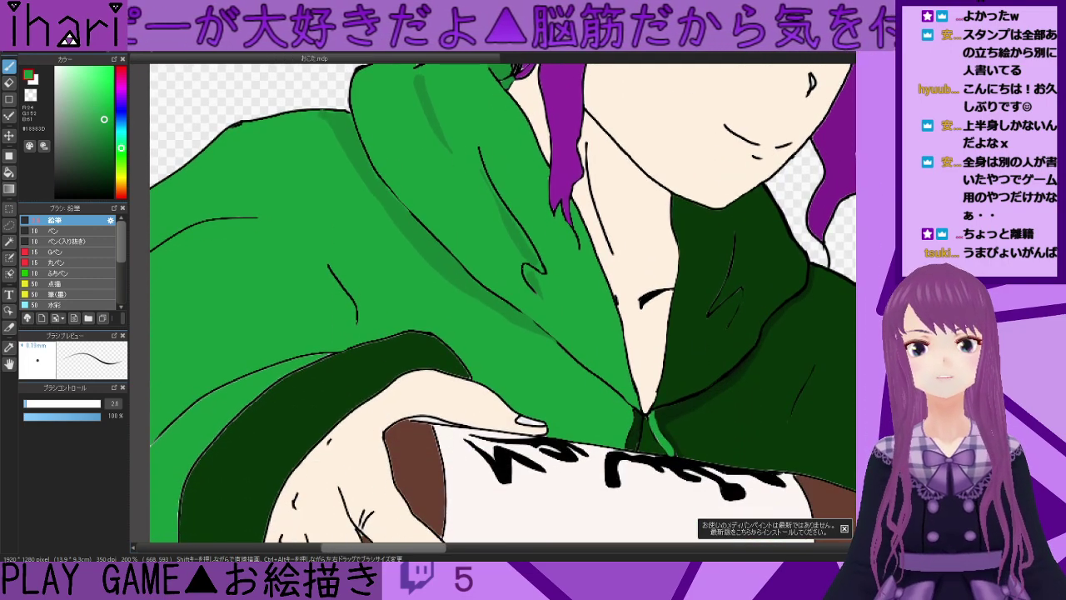
scroll(580, 351, "down", 1)
scroll(575, 341, "up", 3)
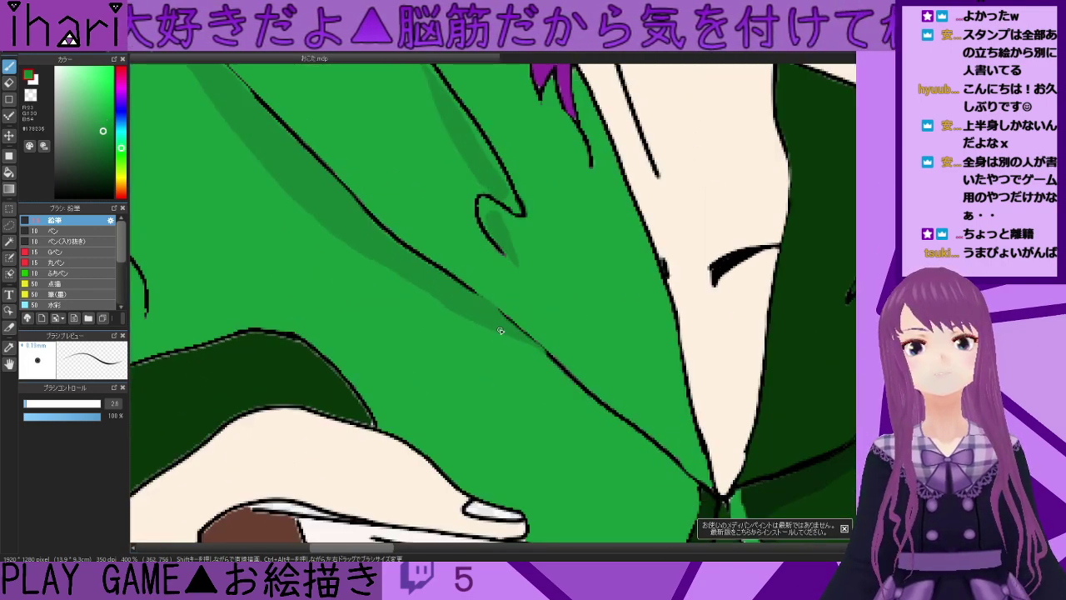
left_click_drag(594, 341, 517, 263)
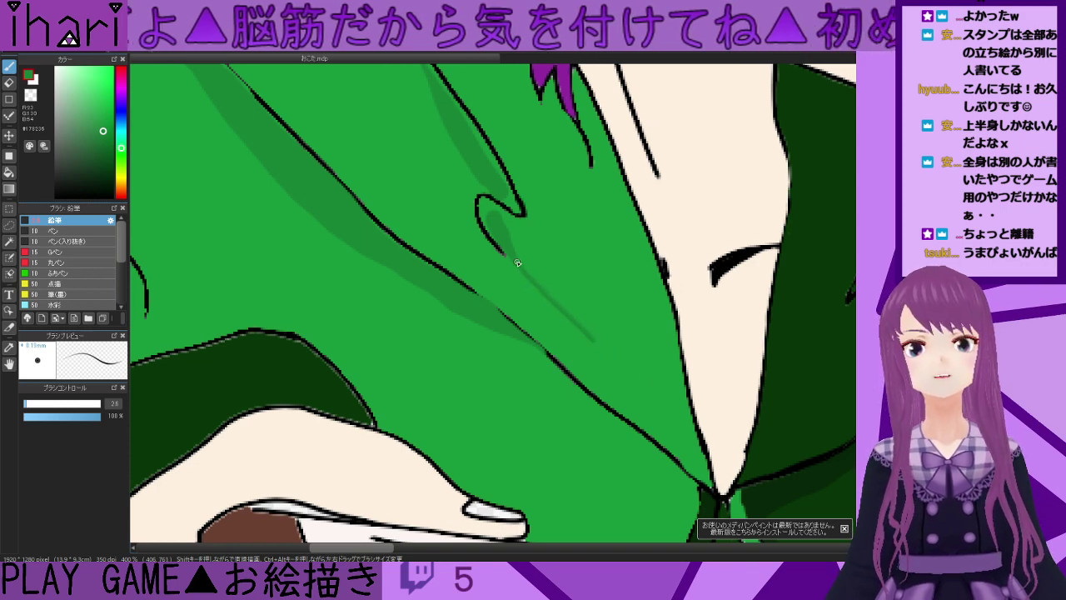
left_click(602, 347, "alt")
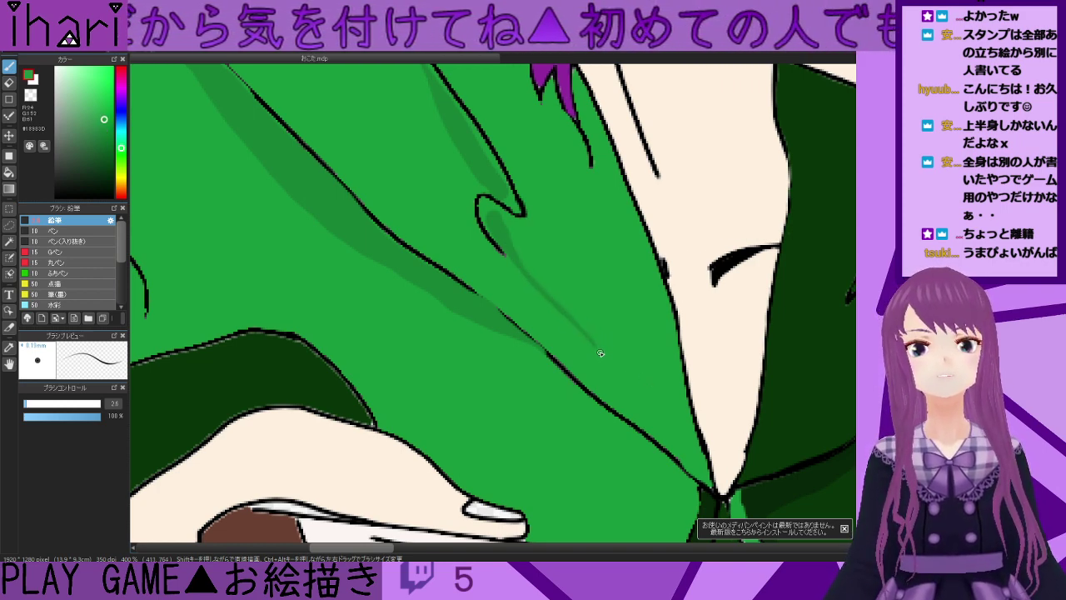
left_click_drag(601, 356, 563, 302)
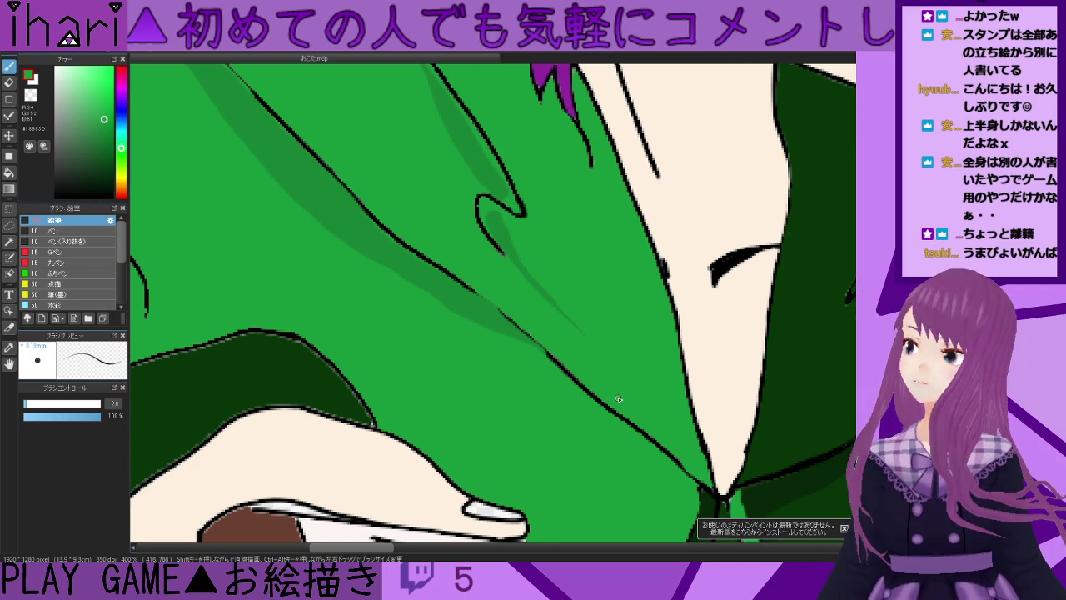
- Sample the cuff's dark green and clean up the pale fringe along the inside of the cuff's outline
scroll(508, 408, "down", 1)
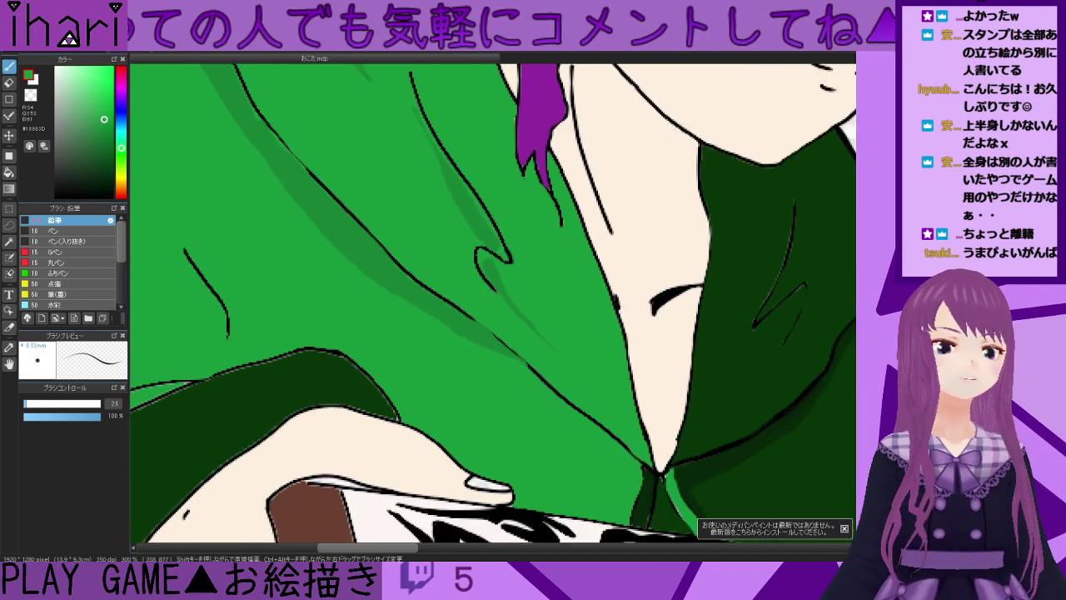
left_click_drag(416, 549, 391, 547)
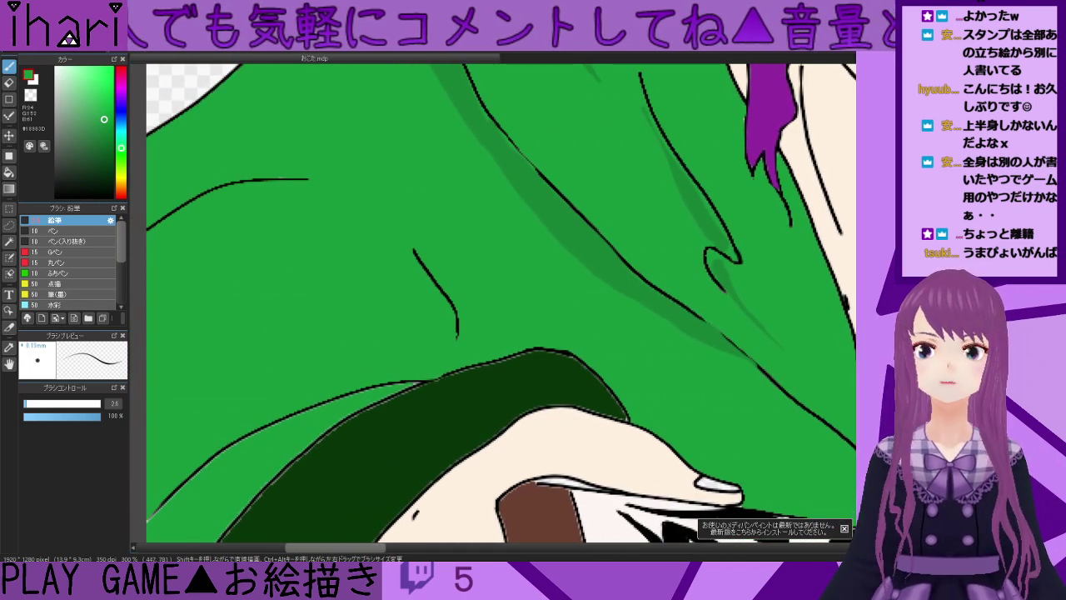
scroll(489, 333, "down", 3)
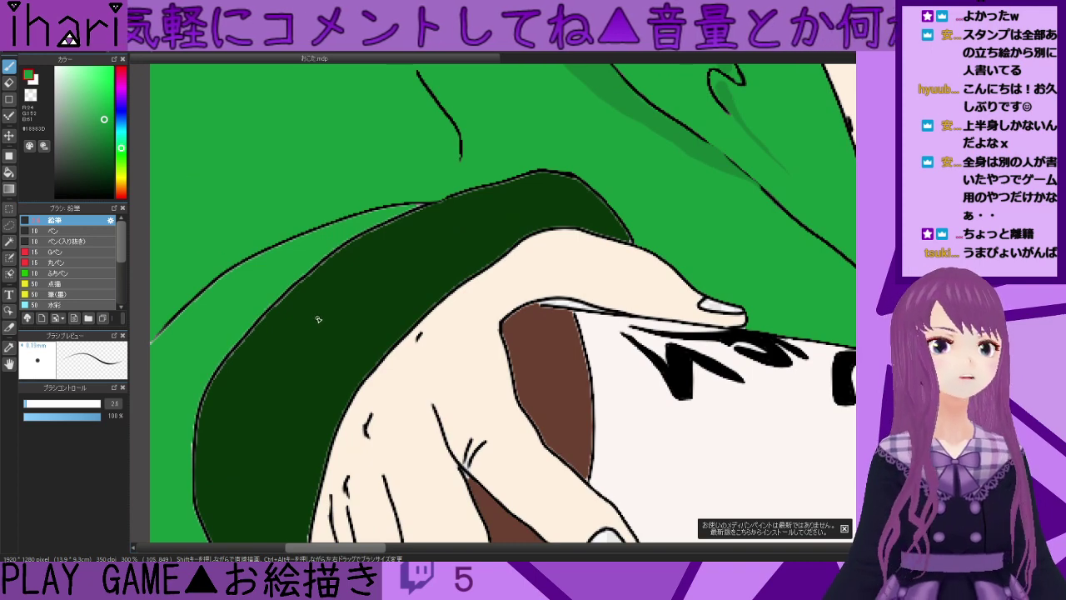
left_click(316, 323, "alt")
scroll(286, 340, "up", 2)
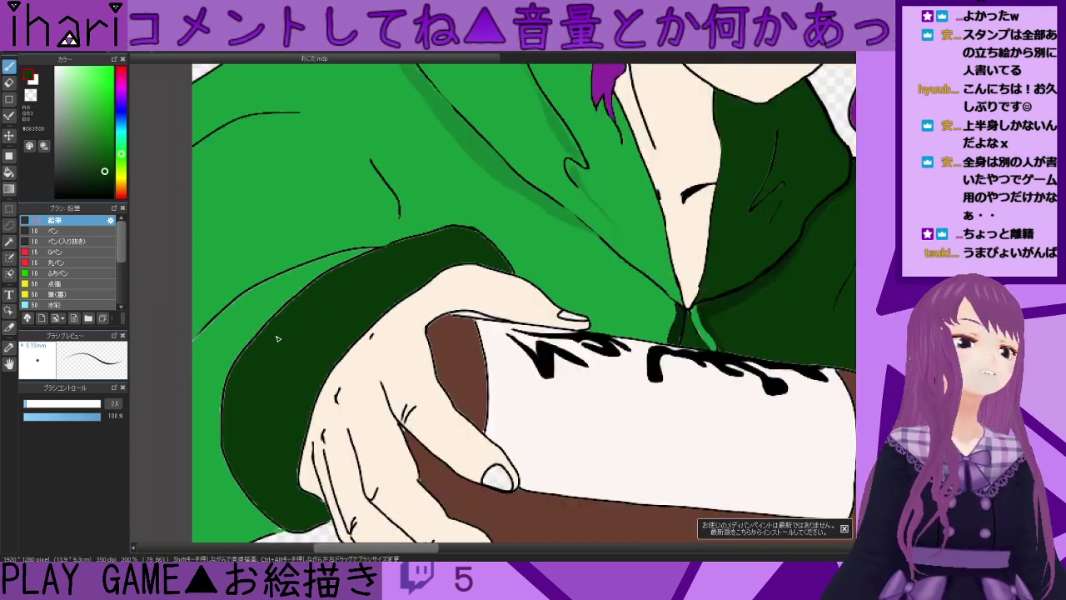
scroll(298, 327, "up", 1)
scroll(150, 263, "down", 2)
left_click(9, 172)
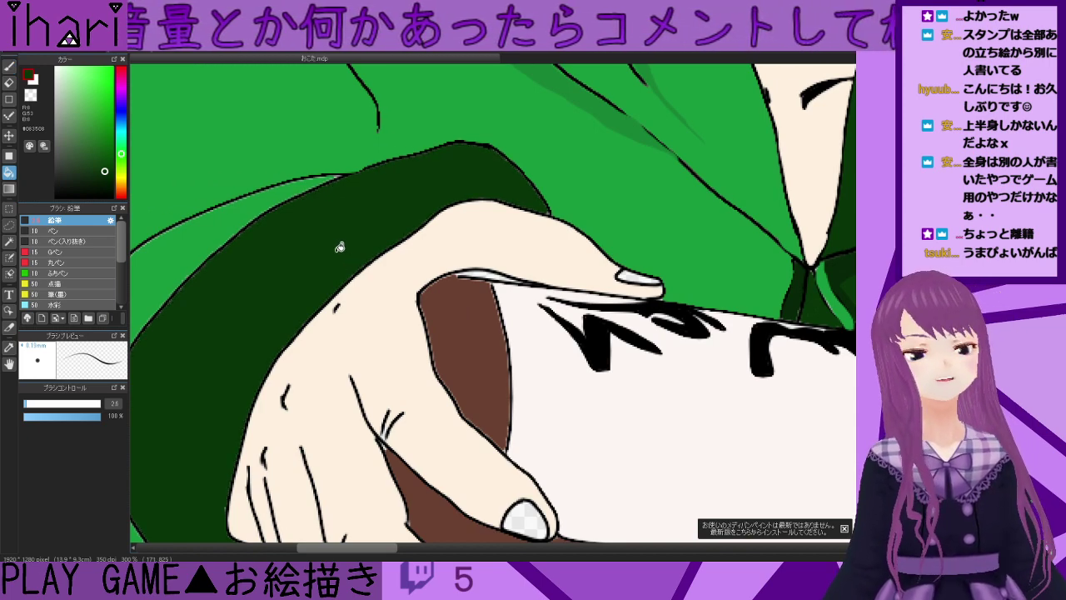
left_click(10, 67)
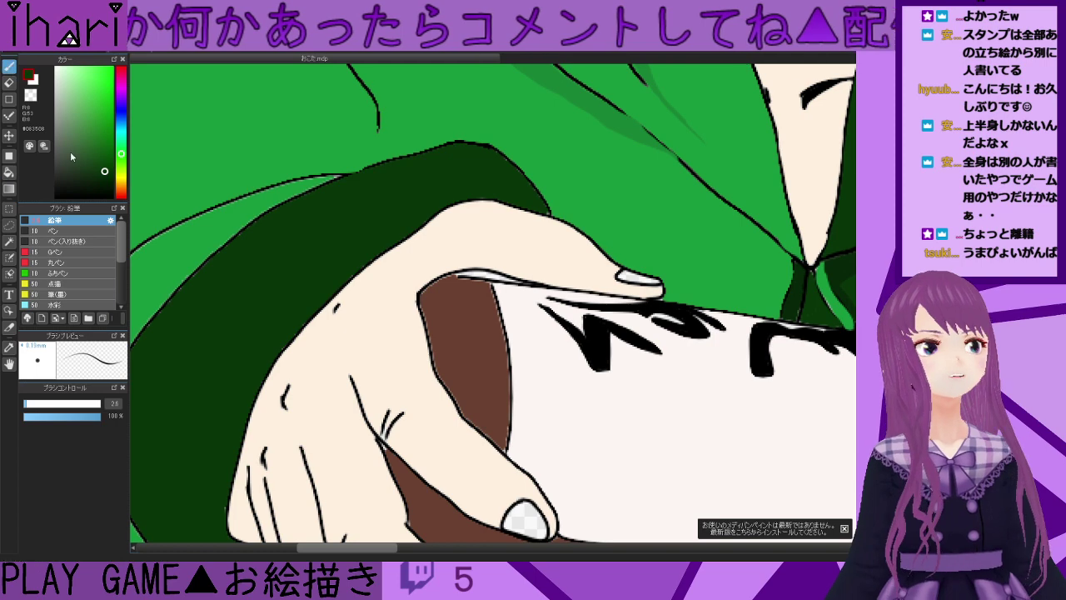
left_click_drag(392, 549, 356, 549)
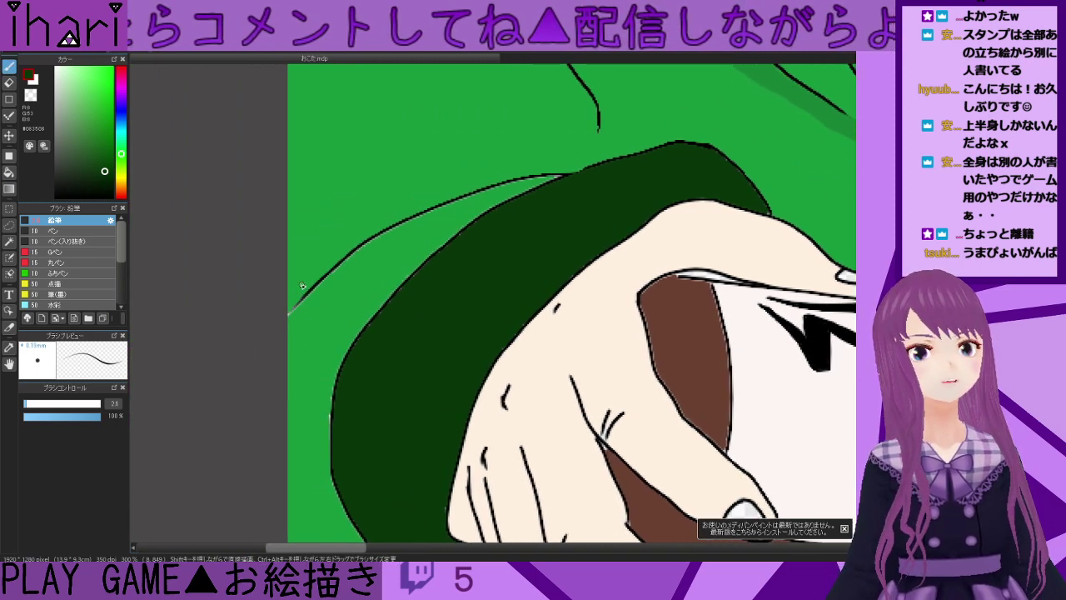
scroll(303, 288, "down", 2)
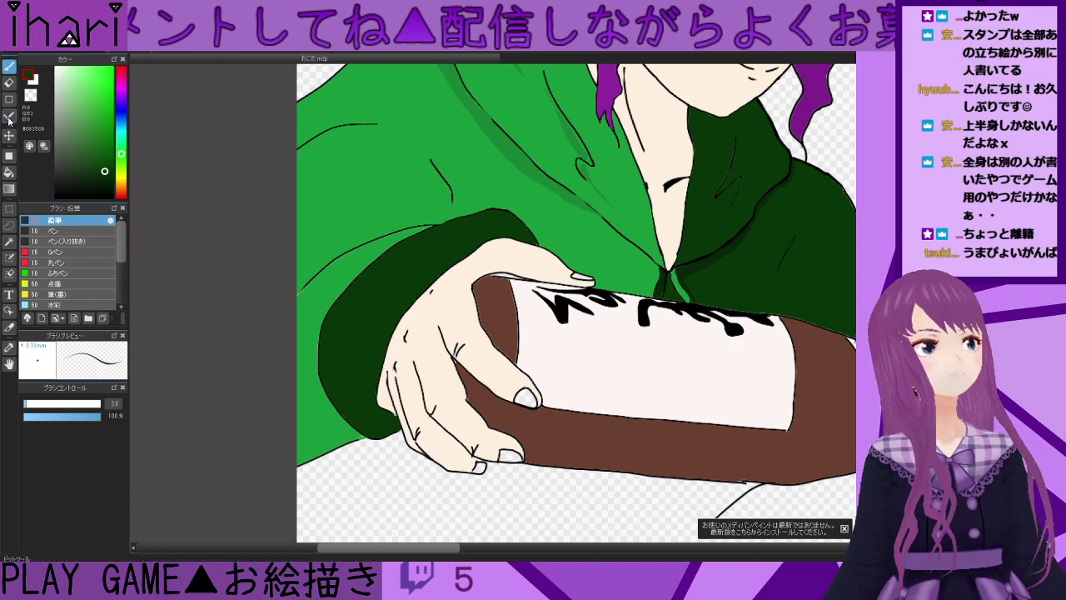
- Sample the sleeve's base green and touch up the pale fringe along the sleeve fold line above the cuff
left_click(9, 172)
right_click(362, 171)
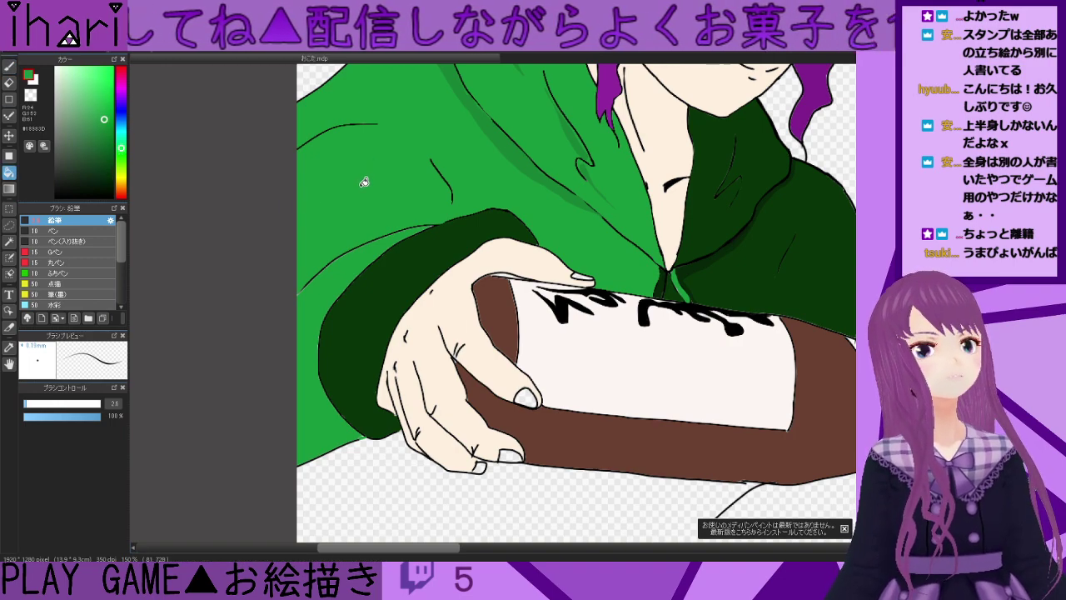
scroll(321, 265, "up", 2)
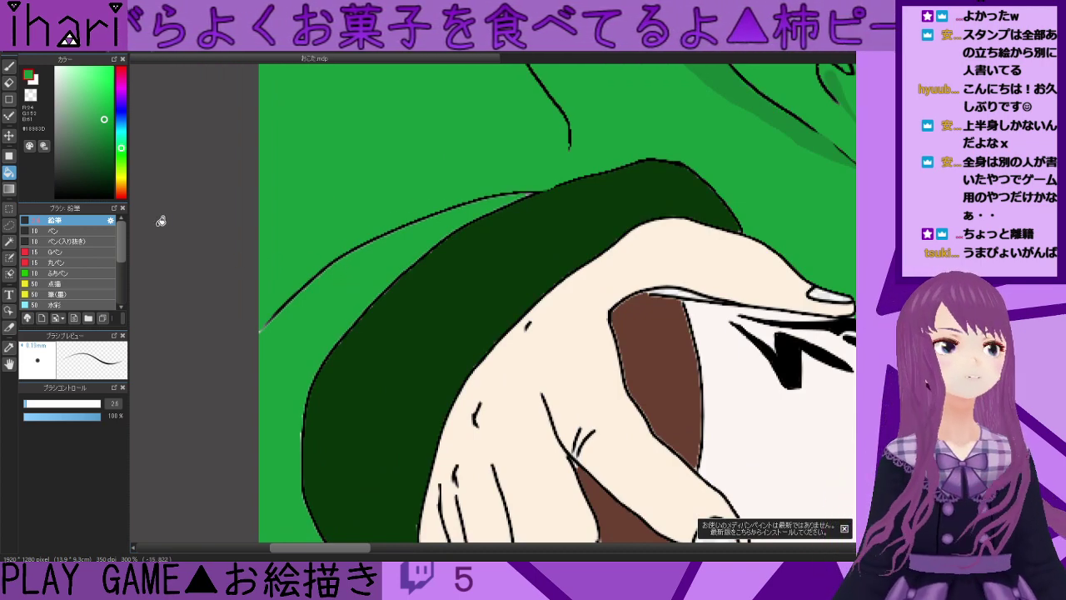
key("b")
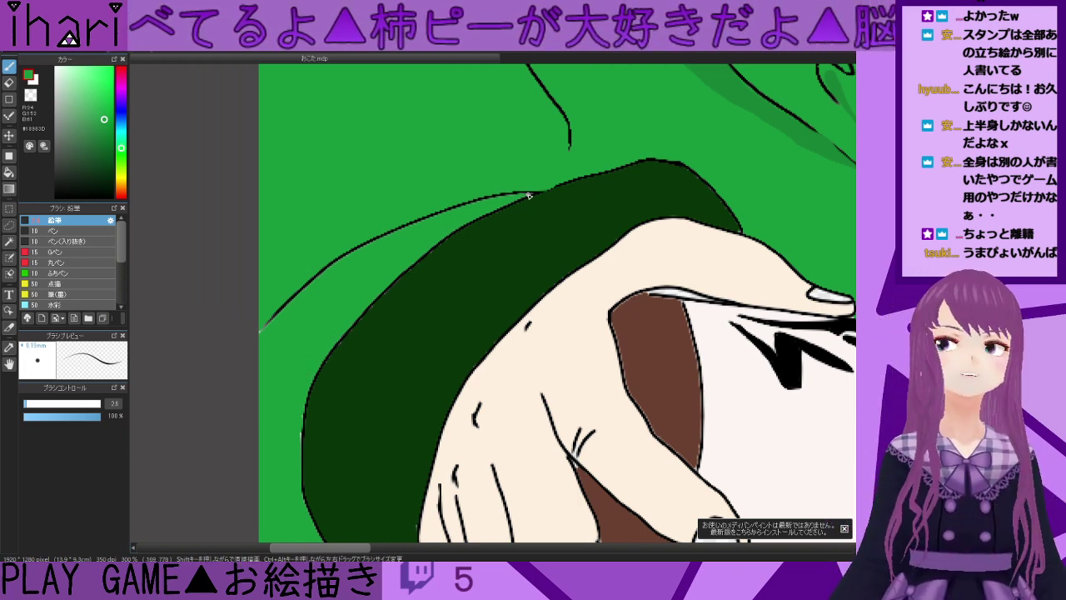
scroll(531, 193, "up", 3)
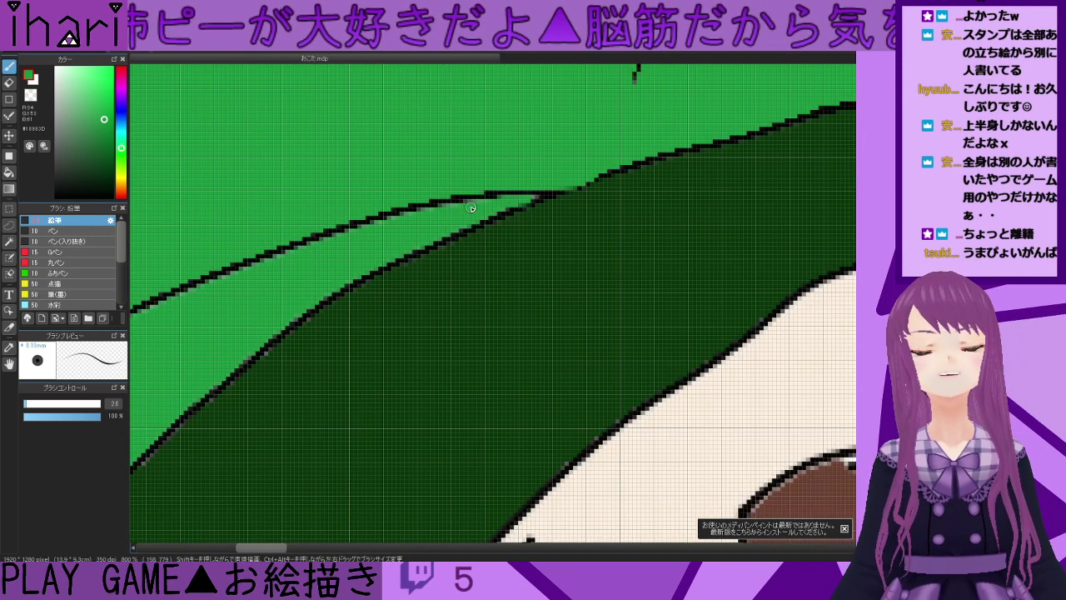
scroll(442, 219, "down", 1)
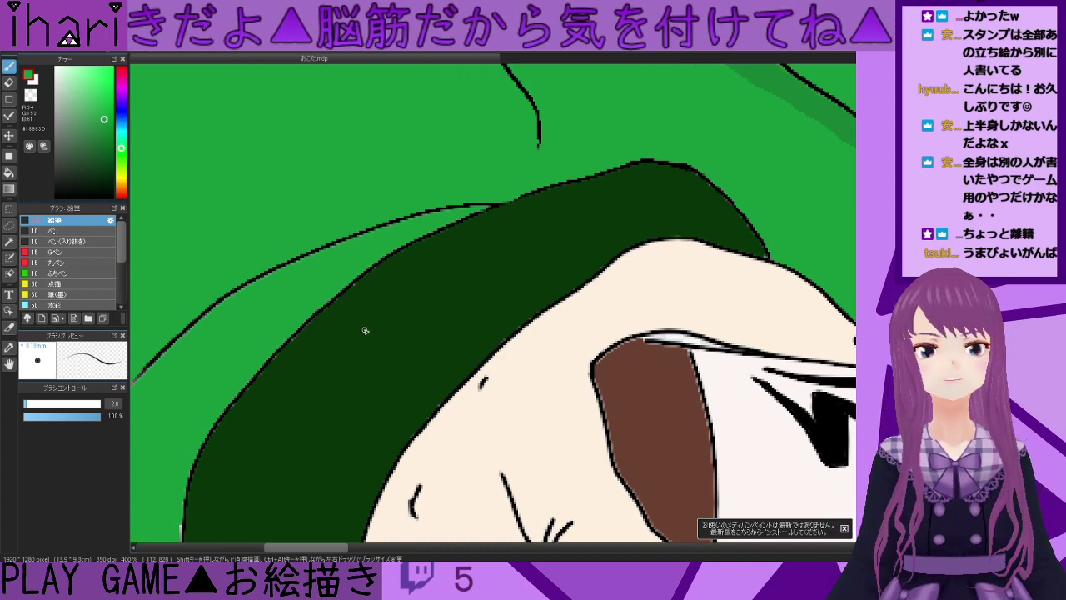
- Sample the cuff's dark green and paint over the pale fringe along the cuff's outer outline down to its lower corner
scroll(375, 319, "up", 2)
left_click(372, 275, "alt")
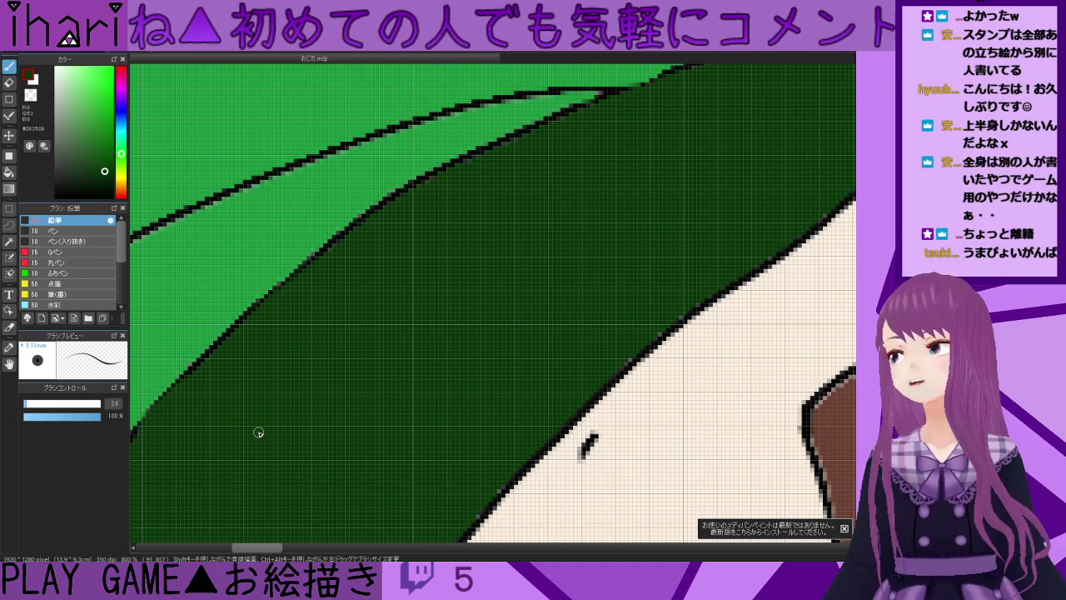
scroll(259, 431, "right", 3)
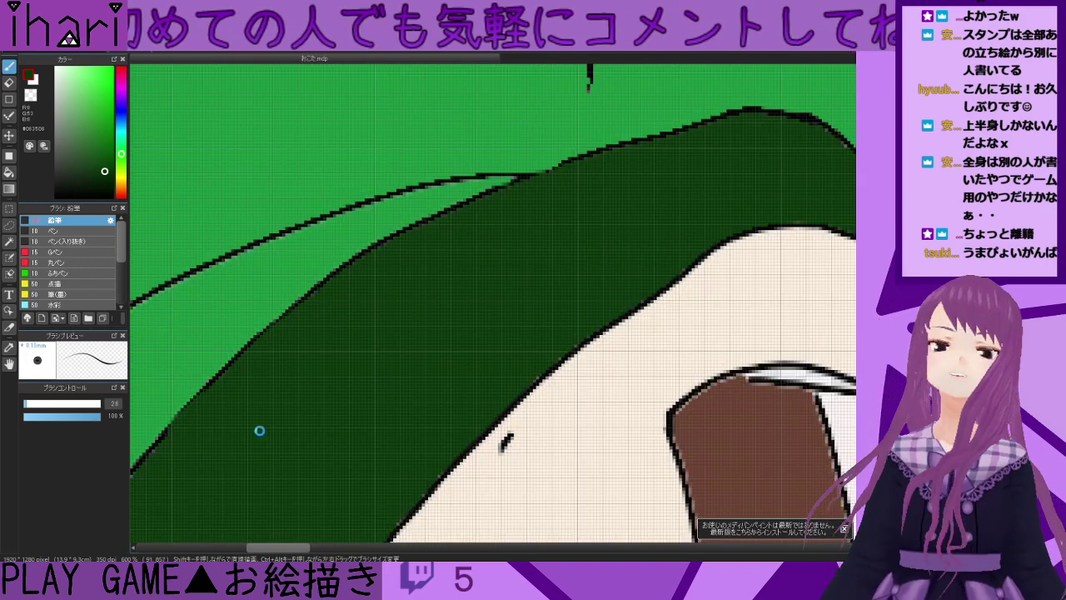
scroll(280, 428, "down", 4)
scroll(484, 347, "up", 5)
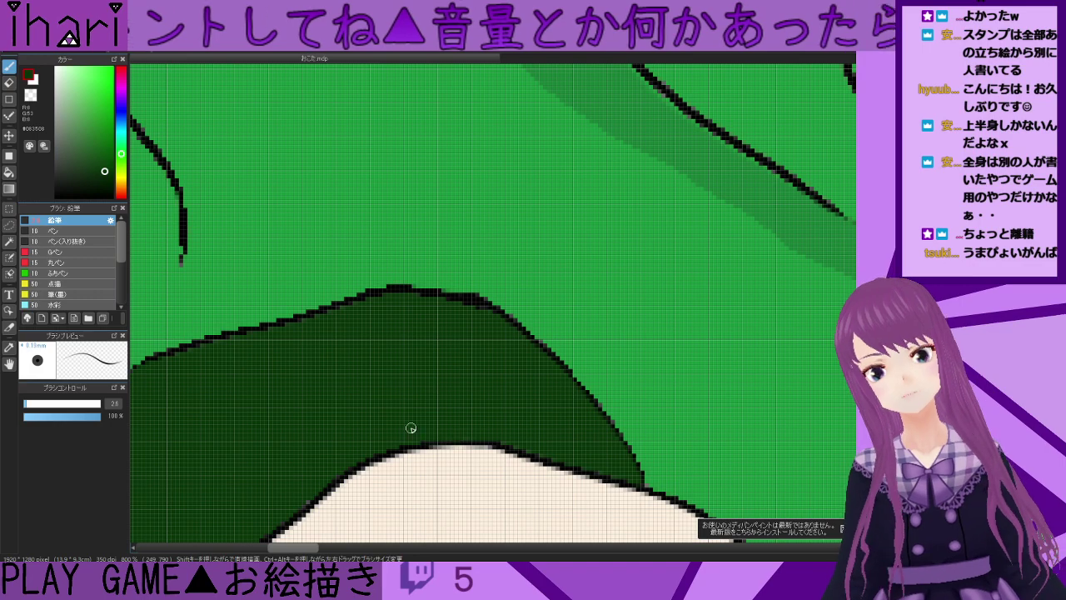
scroll(410, 431, "down", 6)
scroll(419, 450, "down", 2)
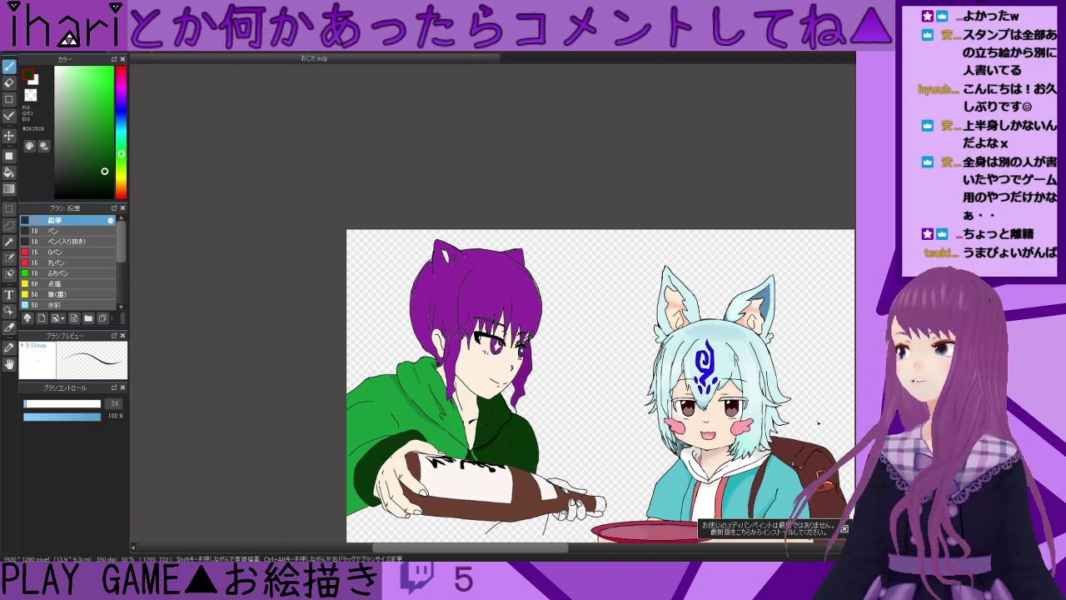
scroll(764, 390, "down", 3)
scroll(533, 296, "up", 5)
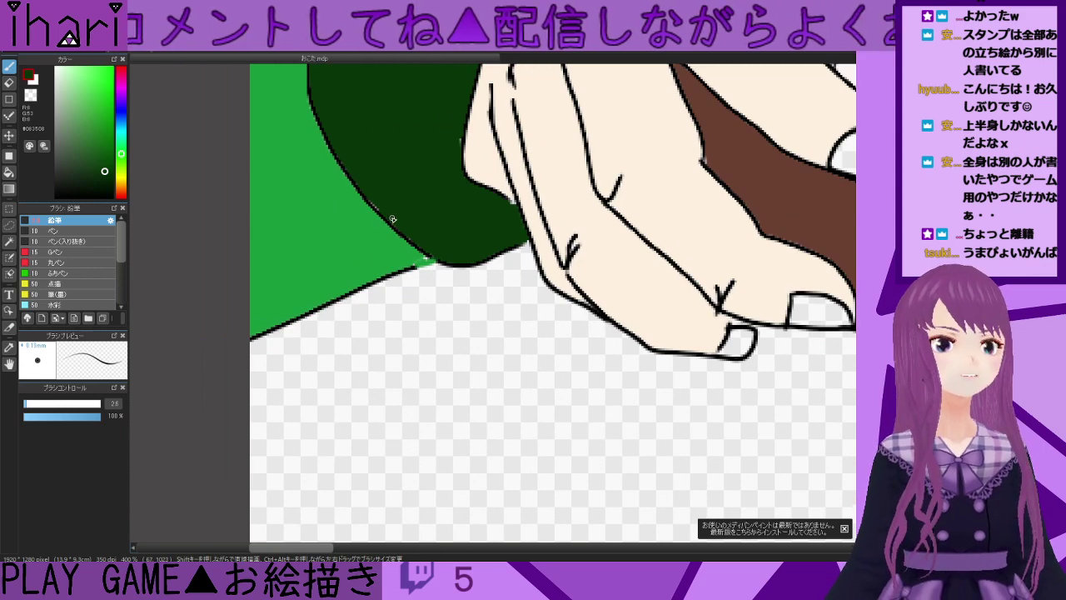
scroll(391, 218, "up", 2)
mouse_move(347, 192)
left_mouse_down()
mouse_move(409, 260)
mouse_move(469, 297)
mouse_move(488, 295)
mouse_move(445, 298)
mouse_move(450, 321)
mouse_move(478, 313)
mouse_move(447, 311)
left_mouse_up()
- Resample the sleeve's base green and clean up the pale gap where the sleeve's lower edge meets the cuff
right_click(425, 328)
right_click(418, 309)
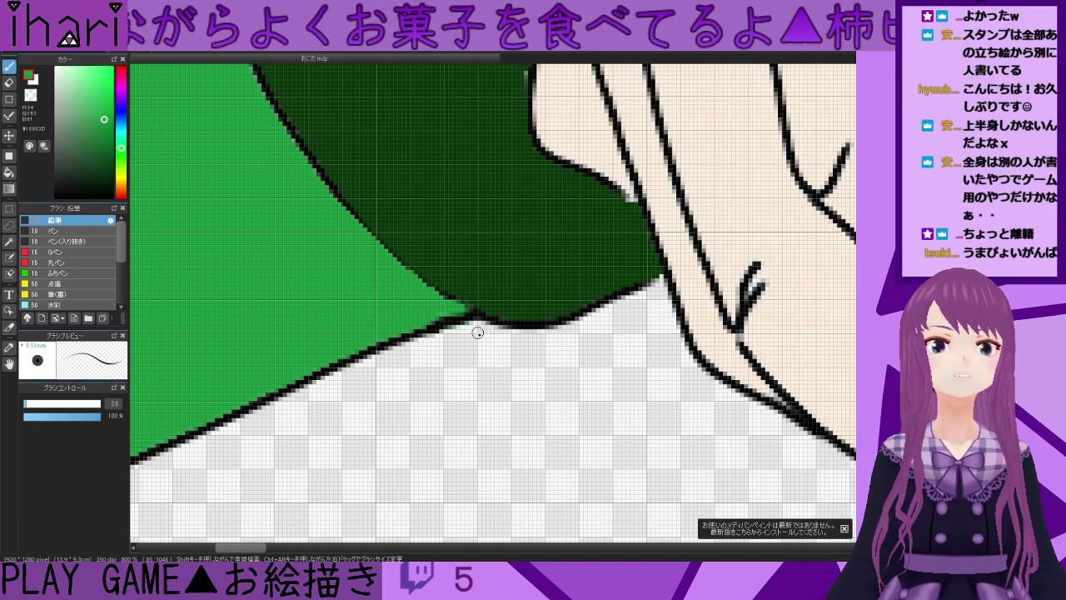
right_click(475, 331)
- Set the colour to black and draw three leg lines from below the bottle down to the canvas's lower edge
scroll(382, 326, "down", 4)
scroll(393, 329, "down", 3)
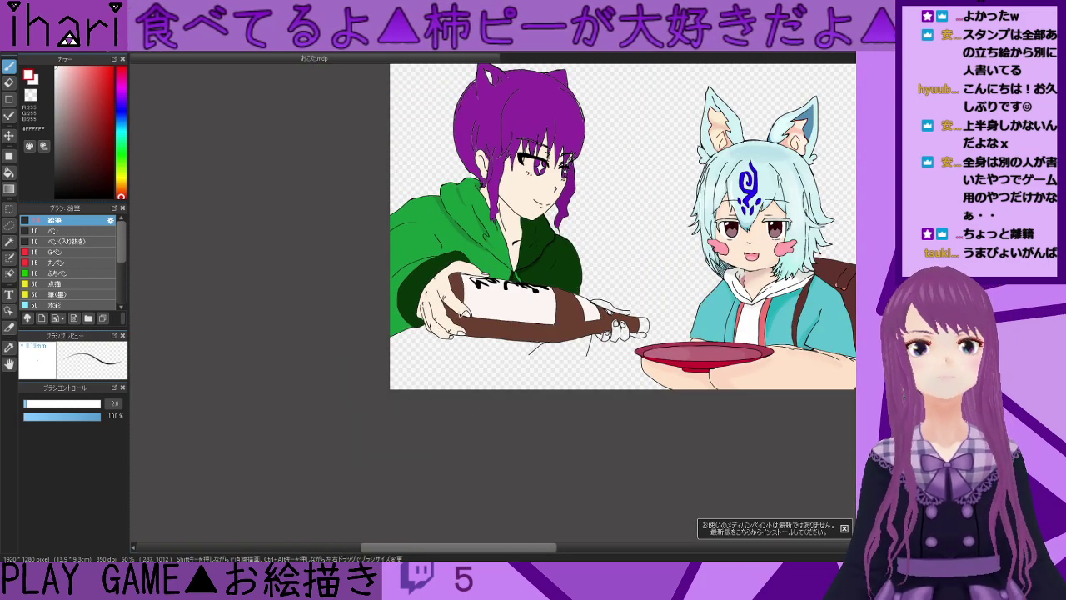
left_click(56, 196)
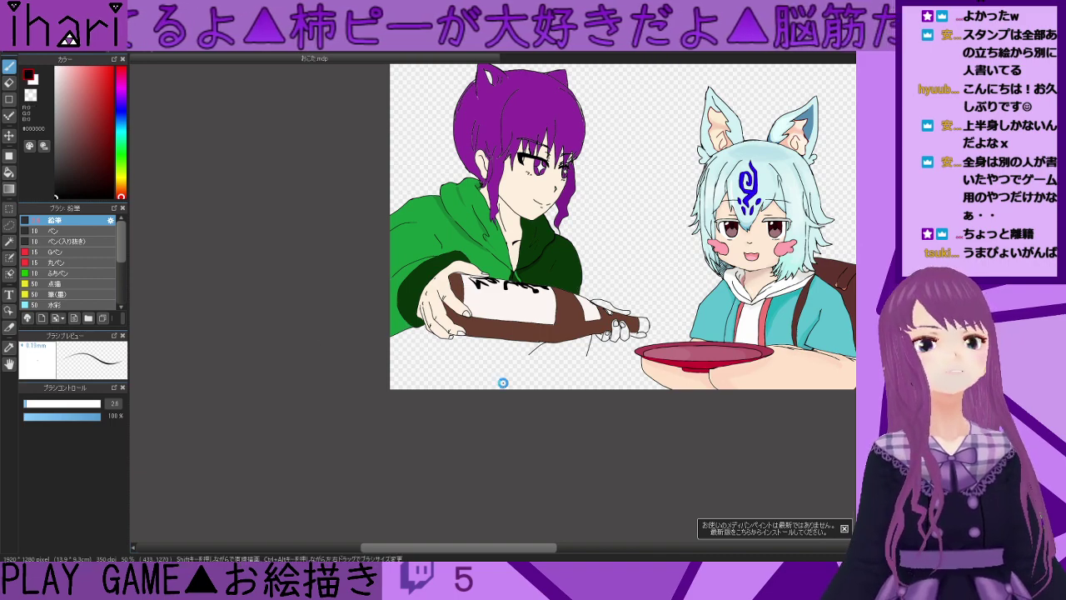
scroll(505, 385, "up", 3)
mouse_move(468, 331)
left_mouse_down()
mouse_move(465, 410)
mouse_move(445, 474)
left_mouse_up()
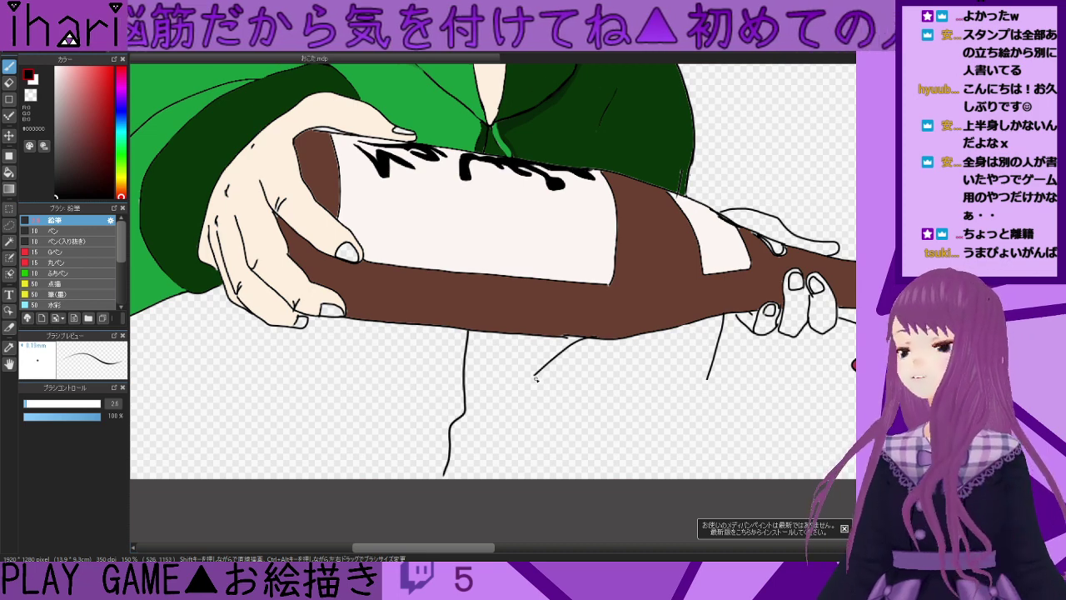
mouse_move(537, 378)
left_mouse_down()
mouse_move(512, 432)
mouse_move(506, 475)
left_mouse_up()
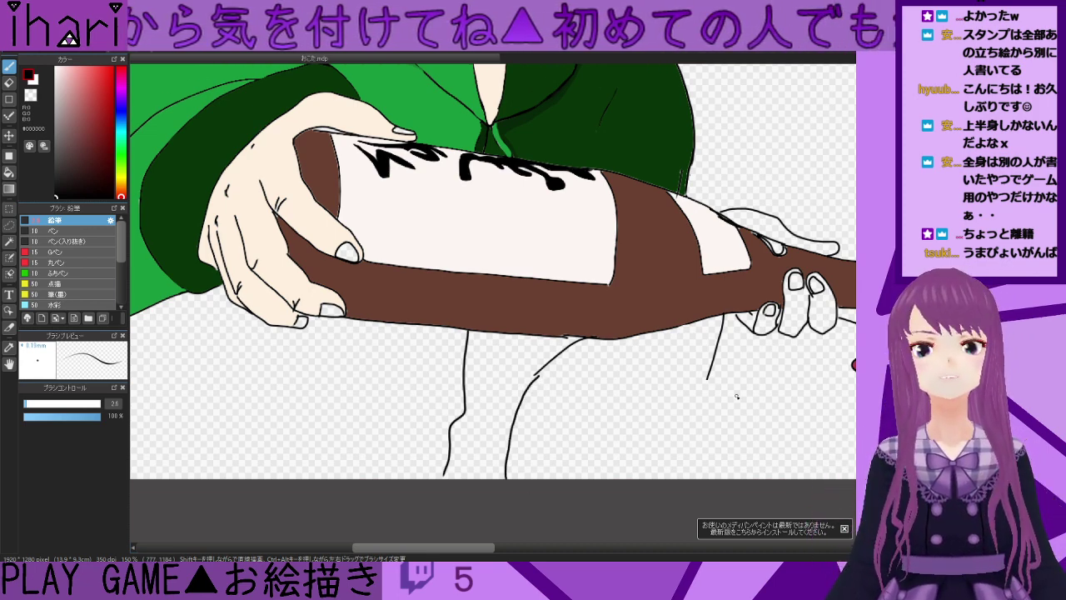
left_click_drag(705, 382, 688, 481)
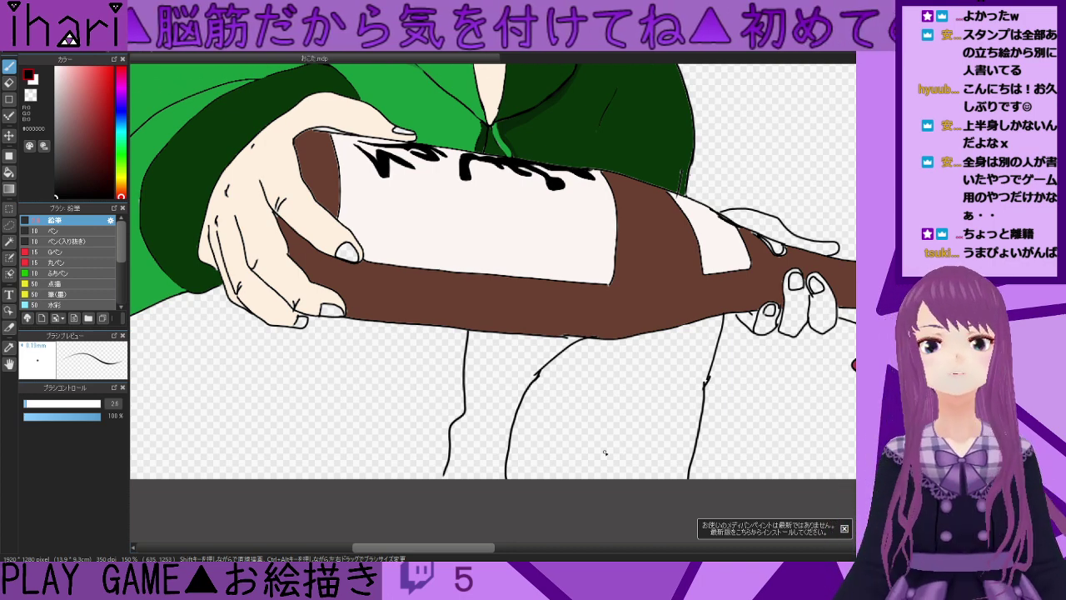
- Sample the hoodie's dark green and fill the leg areas below the bottle with it
scroll(320, 395, "down", 2)
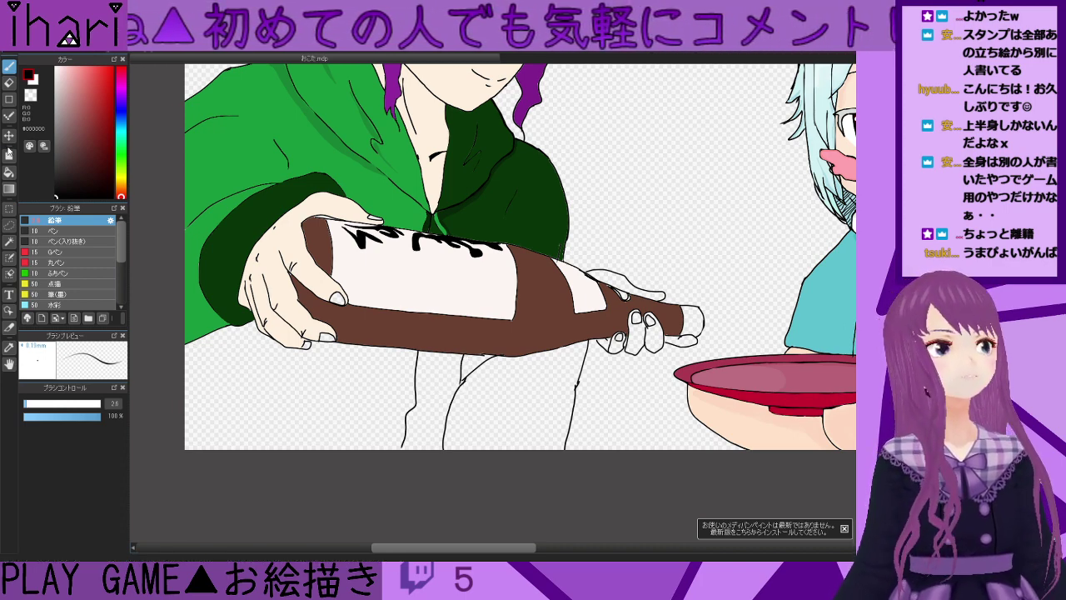
left_click(8, 171)
left_click(507, 230, "alt")
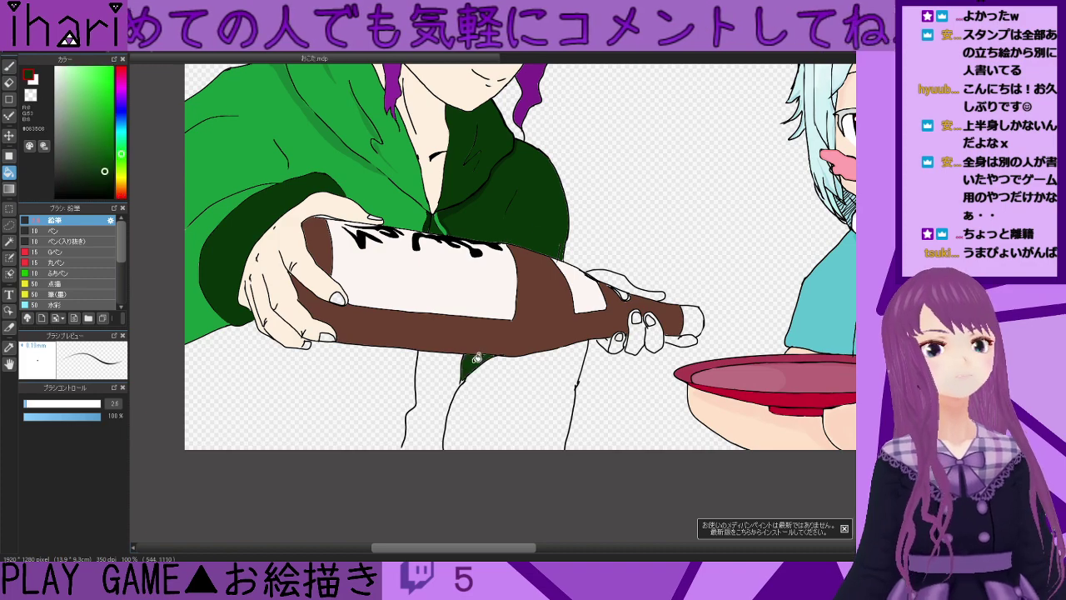
left_click(487, 379)
left_click(436, 402)
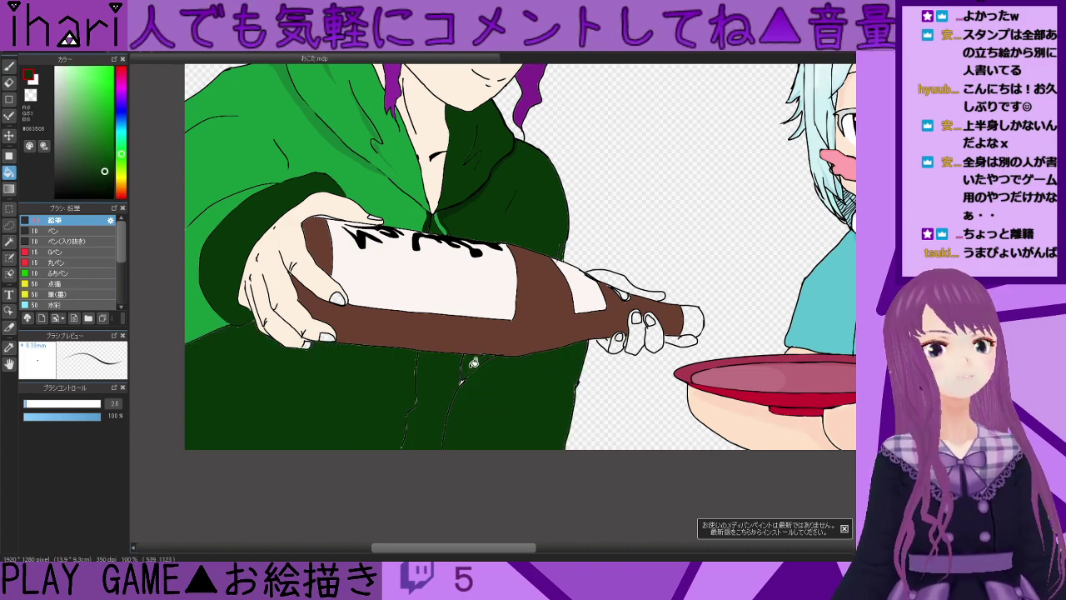
scroll(423, 393, "down", 1)
scroll(421, 390, "up", 3)
scroll(423, 388, "down", 2)
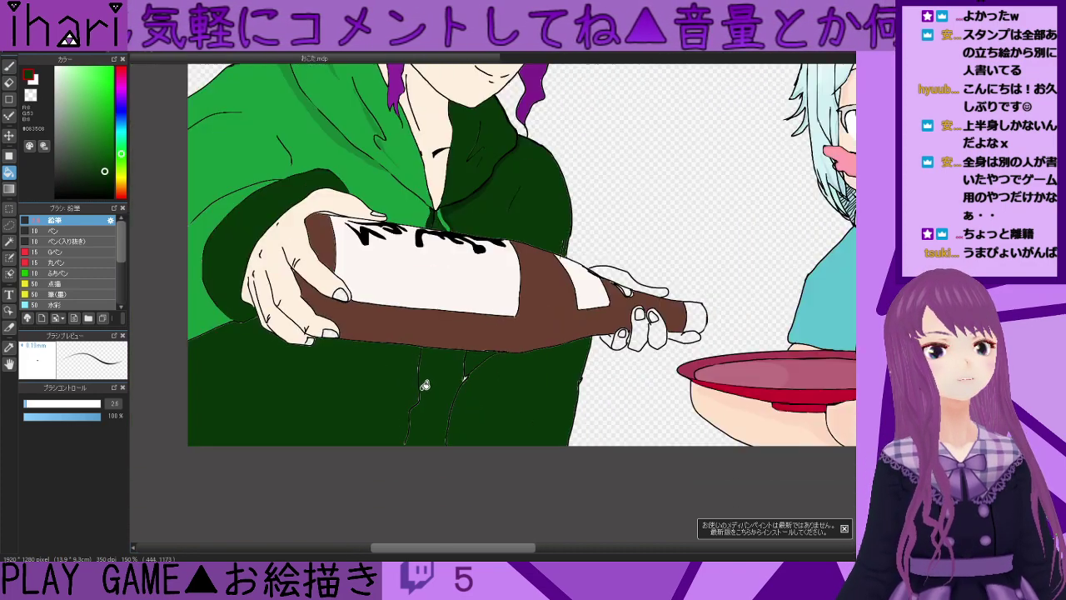
- Set the brush colour to black and draw a curved line on the dark green area below the bottle-holding hand
left_click(9, 65)
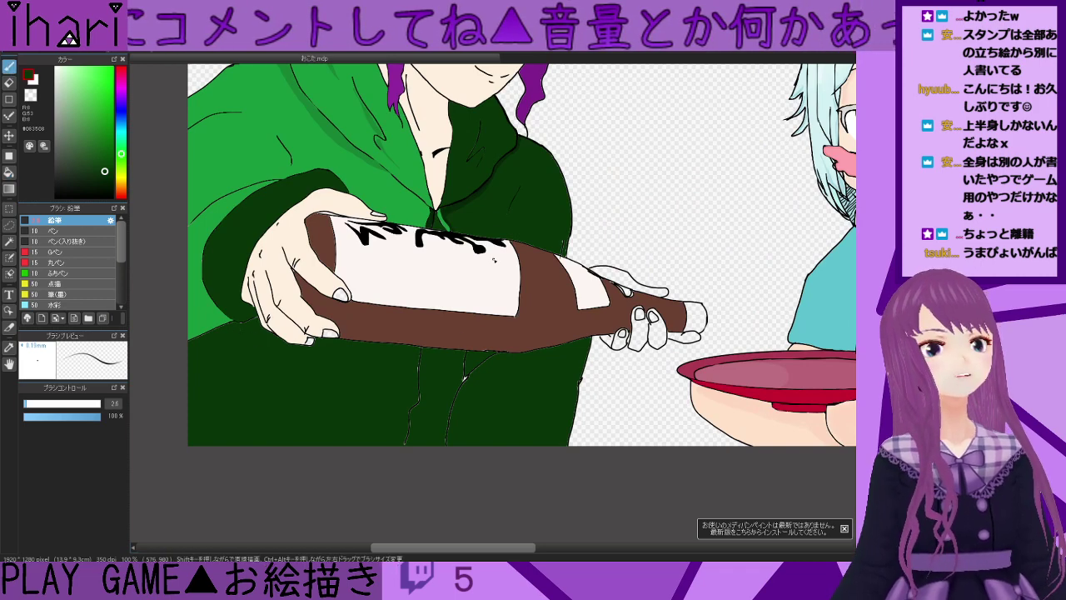
left_click(57, 196)
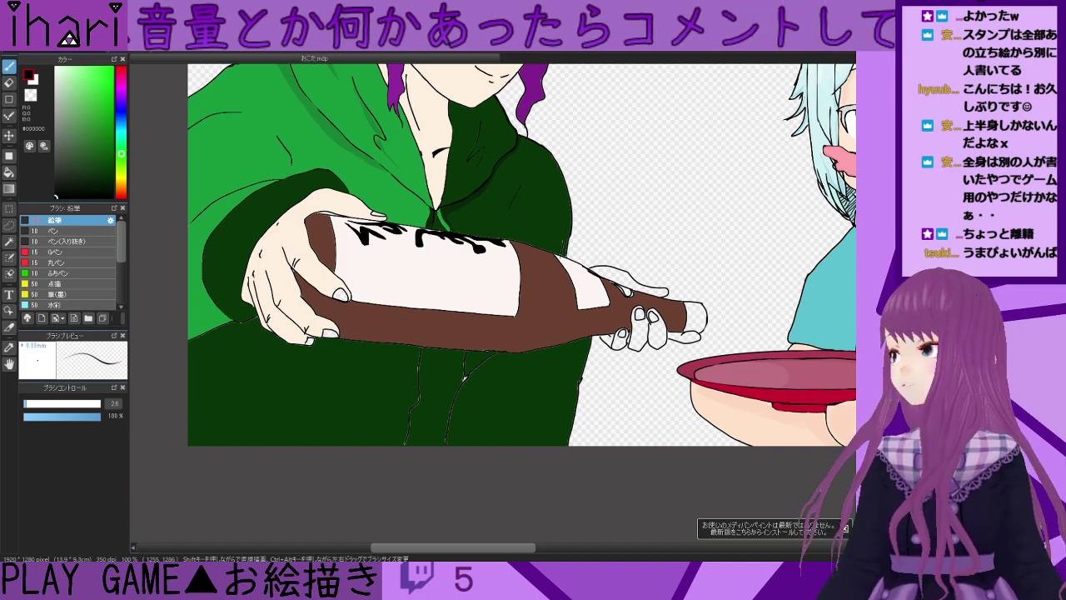
scroll(269, 402, "up", 2)
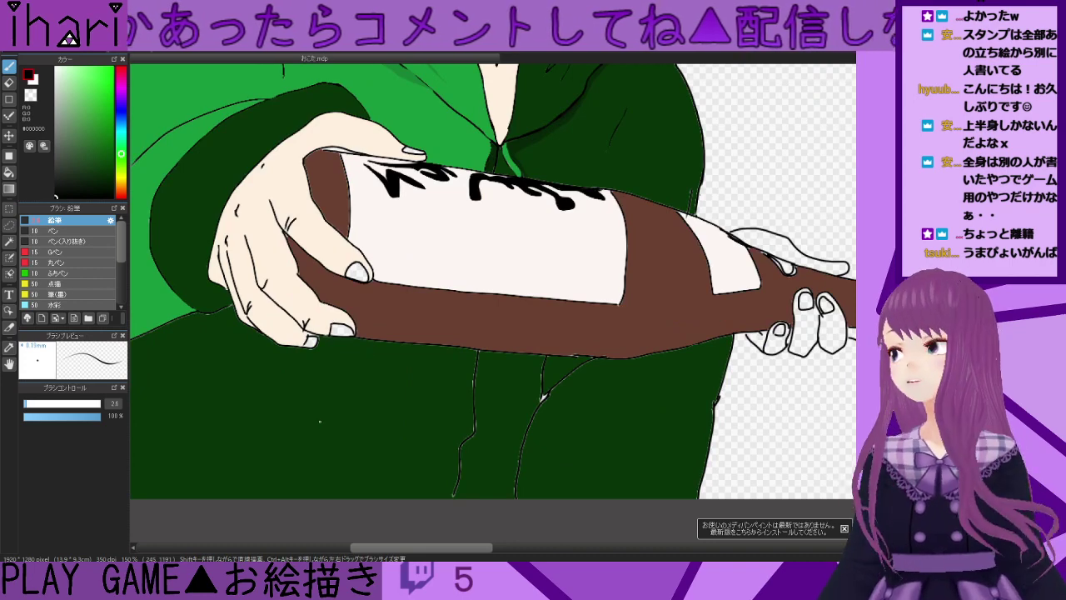
scroll(323, 428, "down", 2)
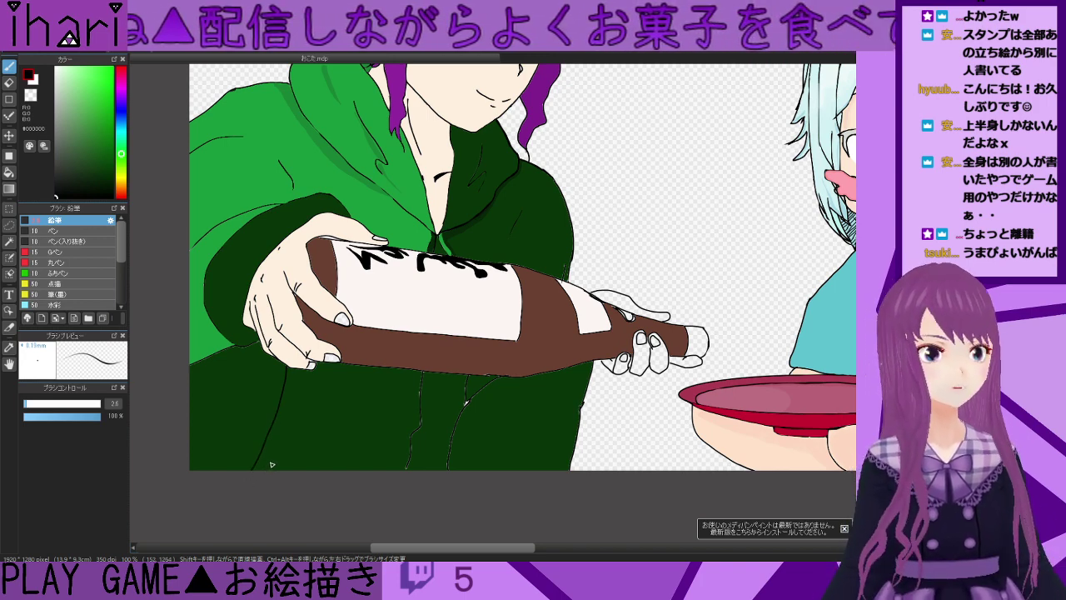
- Look over the whole drawing and the purple-haired character's head up close for areas that still need colouring
scroll(281, 463, "down", 1)
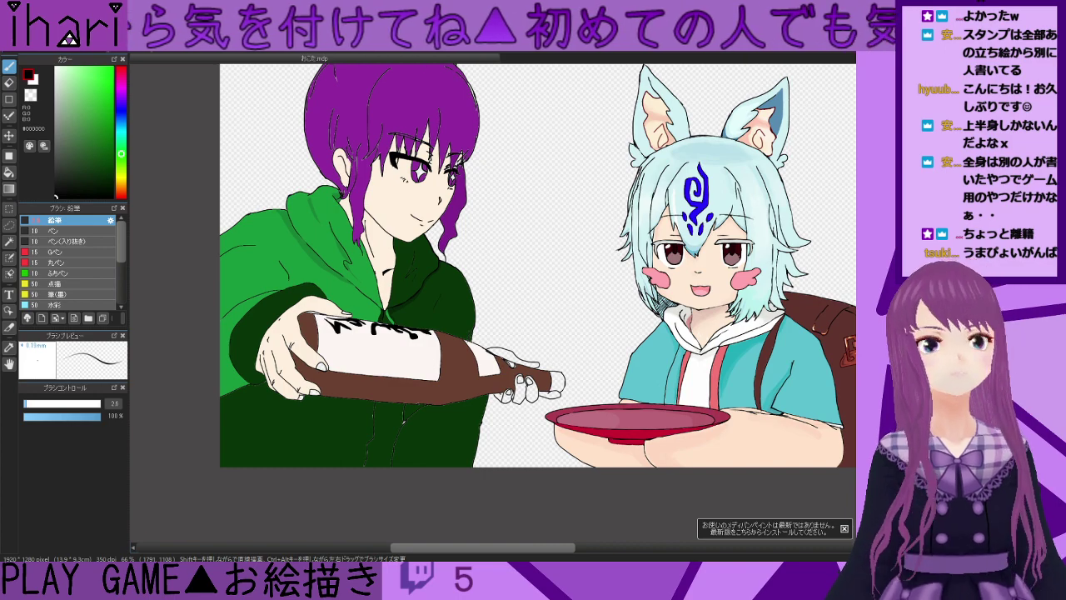
scroll(382, 125, "down", 2)
scroll(373, 112, "up", 5)
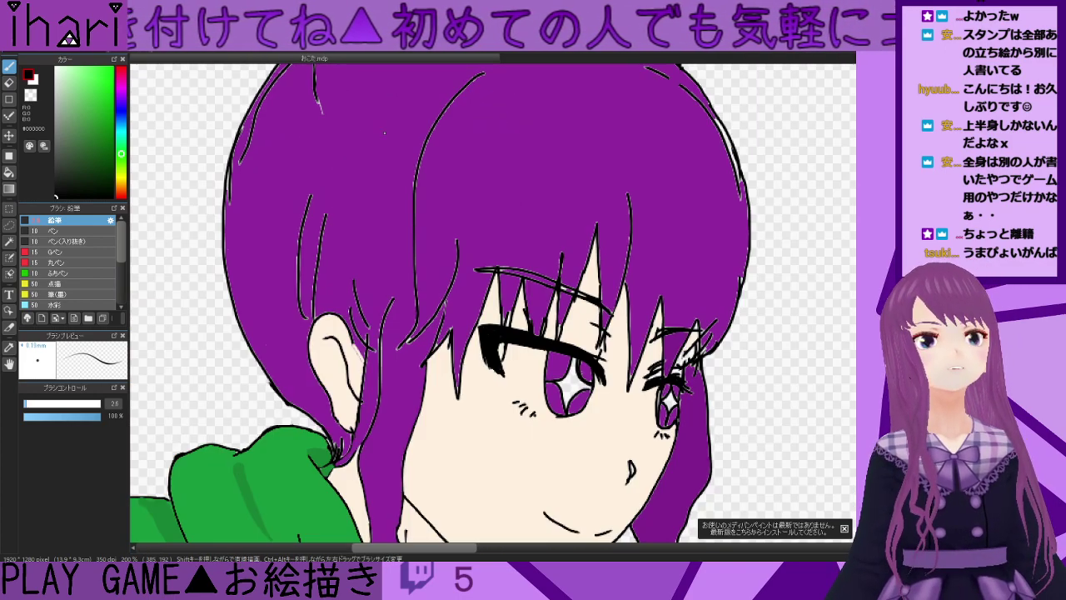
scroll(549, 525, "down", 6)
scroll(549, 526, "up", 5)
scroll(570, 408, "down", 7)
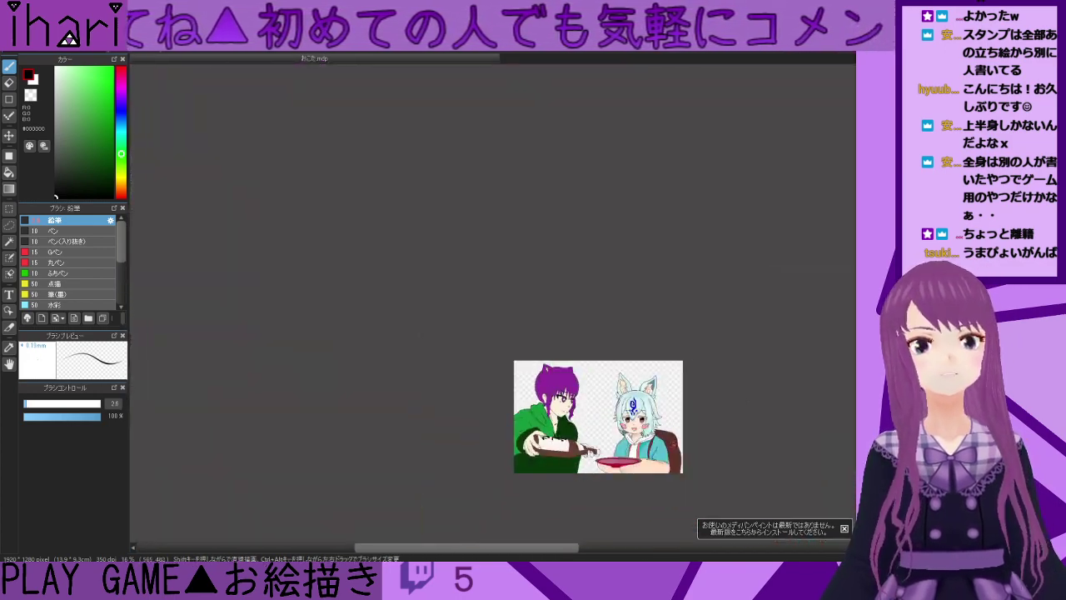
scroll(624, 424, "up", 5)
scroll(848, 366, "down", 3)
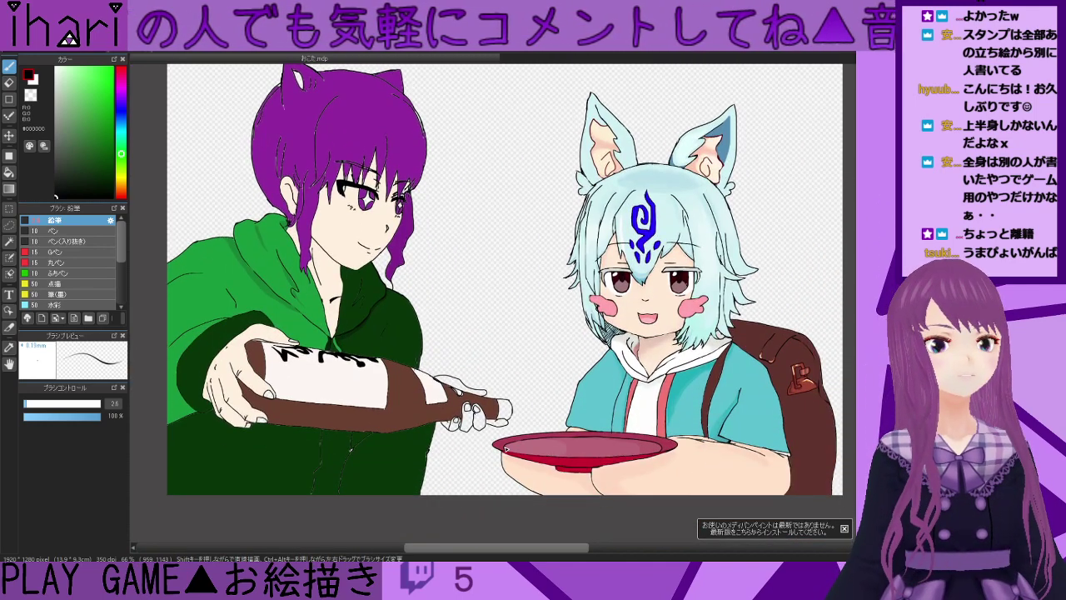
- Fill the fingers and thumb of the hand at the bottle's neck with the skin colour #FDEFDE
left_click(8, 171)
left_click(461, 405, "alt")
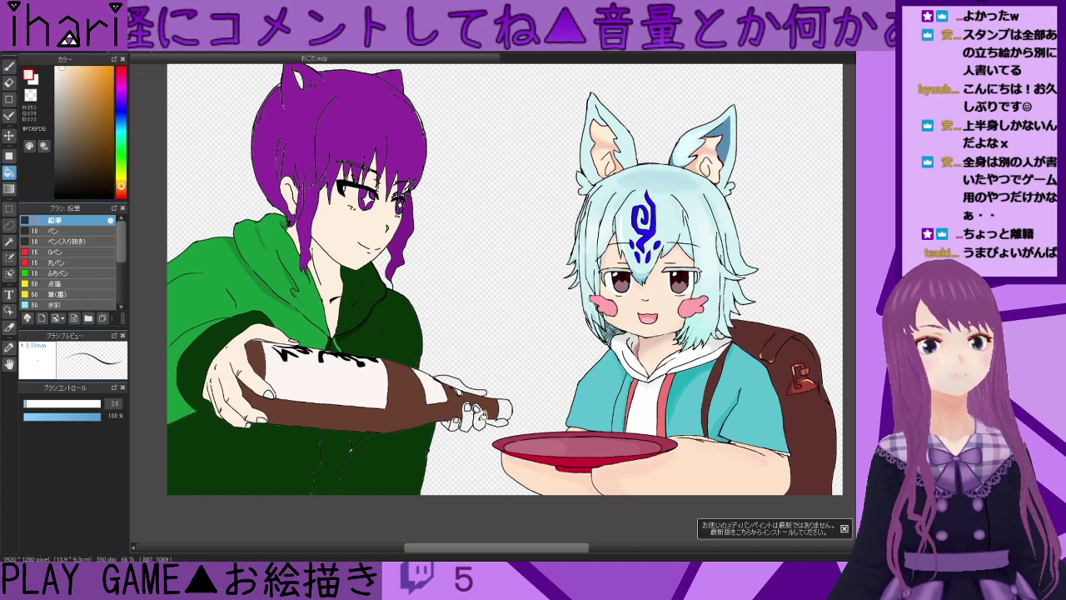
scroll(476, 417, "up", 4)
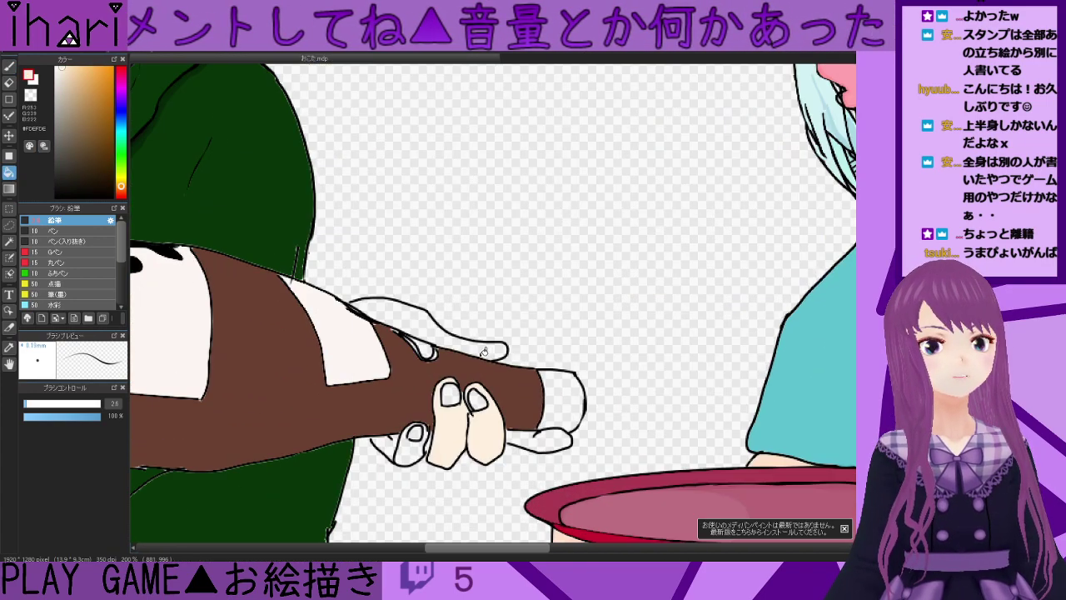
left_click(392, 440)
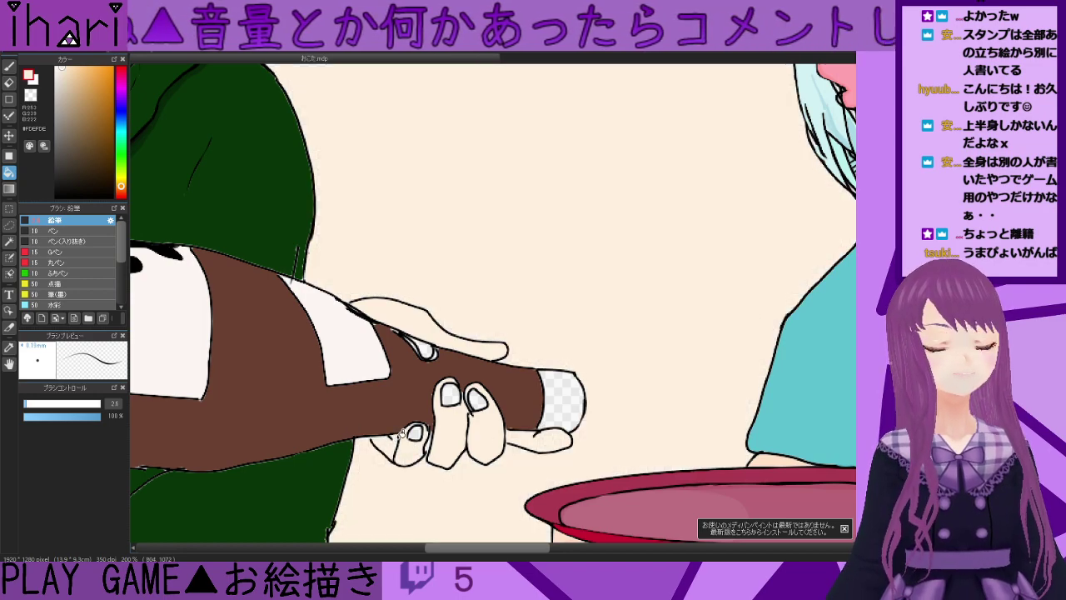
key("ctrl+z")
- Close the gap in the hand's outline under the bottle with sampled black, and fill the area beside the smallest finger with skin colour
key("b")
scroll(387, 441, "up", 2)
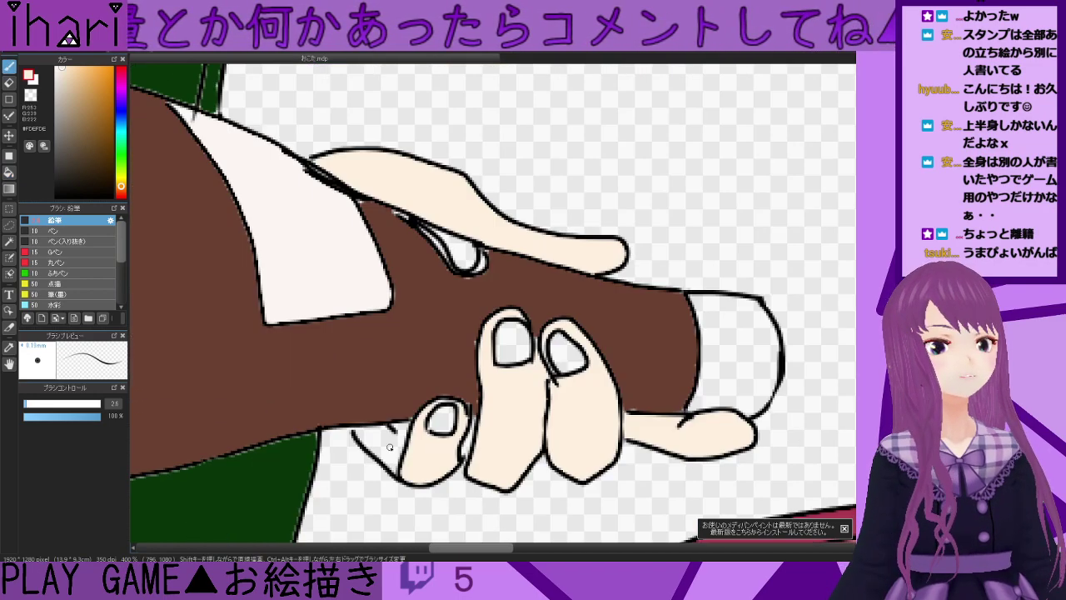
scroll(385, 440, "up", 3)
left_click(305, 431, "alt")
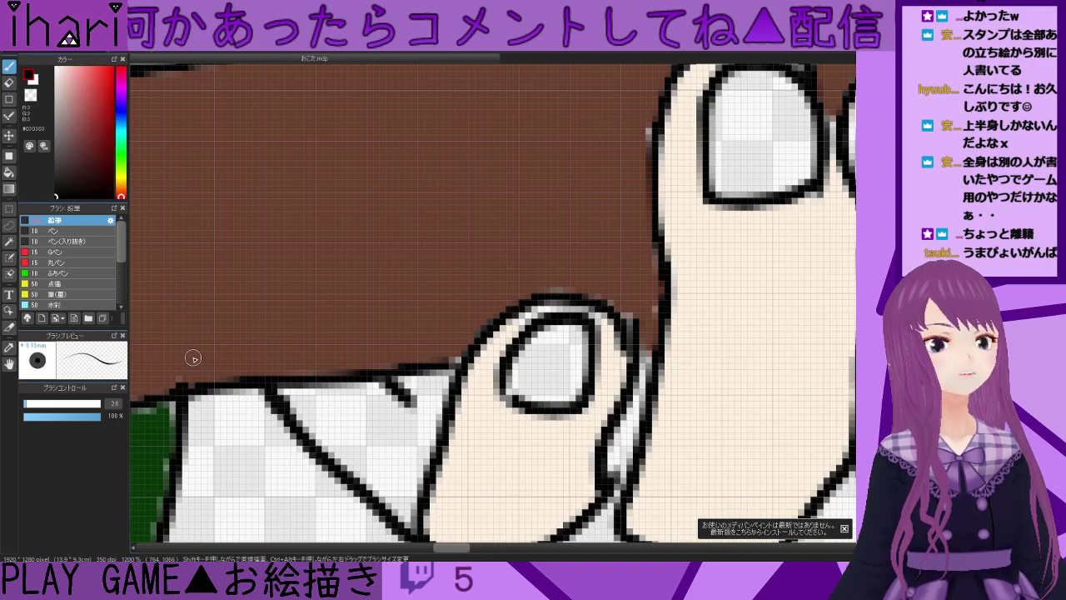
left_click(9, 173)
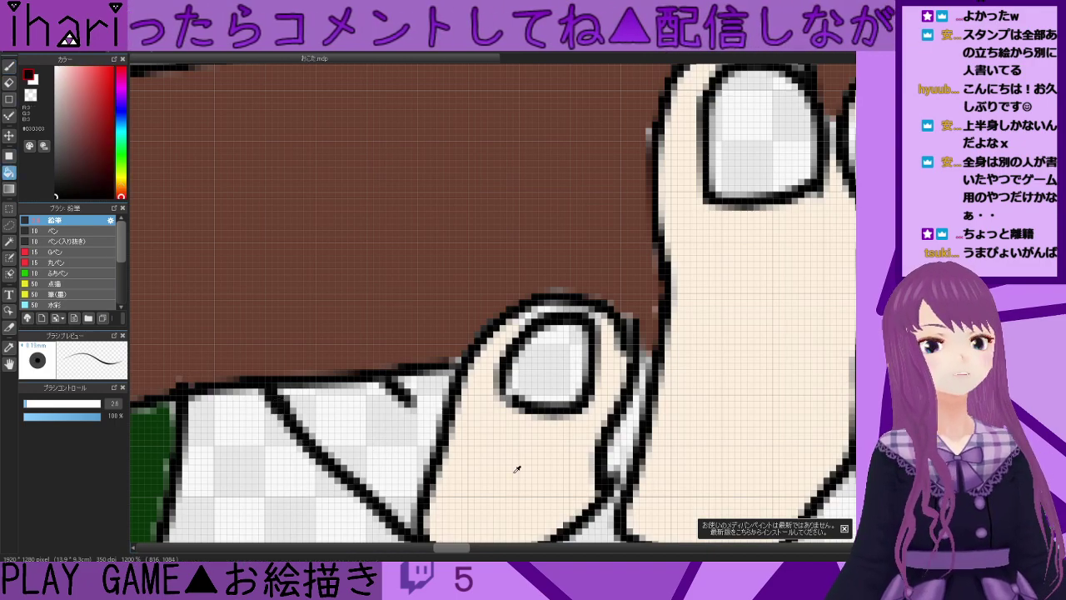
left_click(520, 468, "alt")
left_click(388, 438)
scroll(437, 435, "down", 4)
scroll(437, 432, "up", 2)
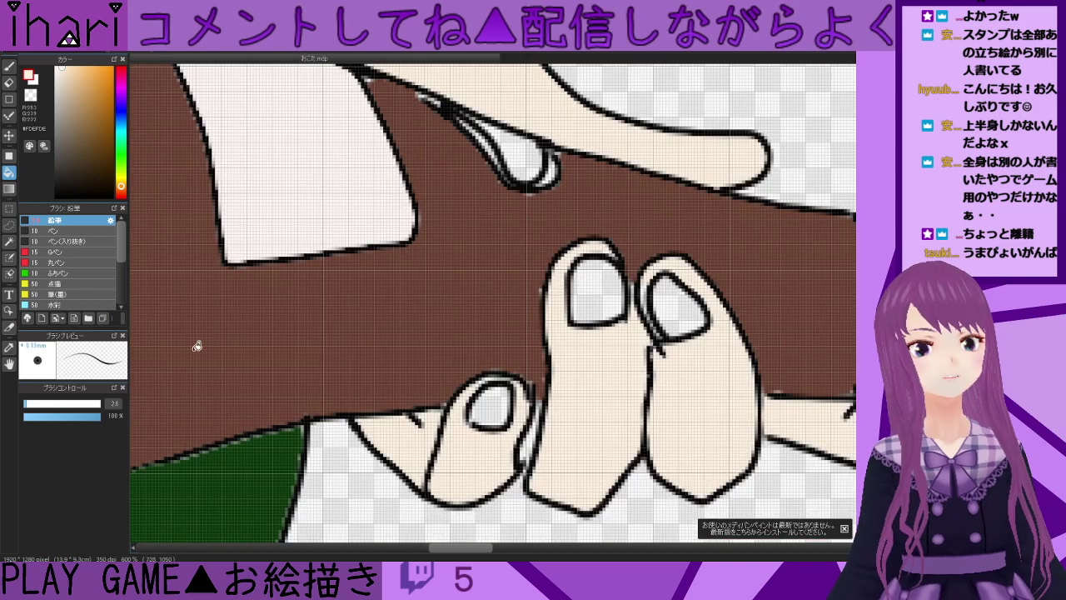
- Paint over the short stray black line beside the smallest finger under the bottle with skin colour
left_click(10, 65)
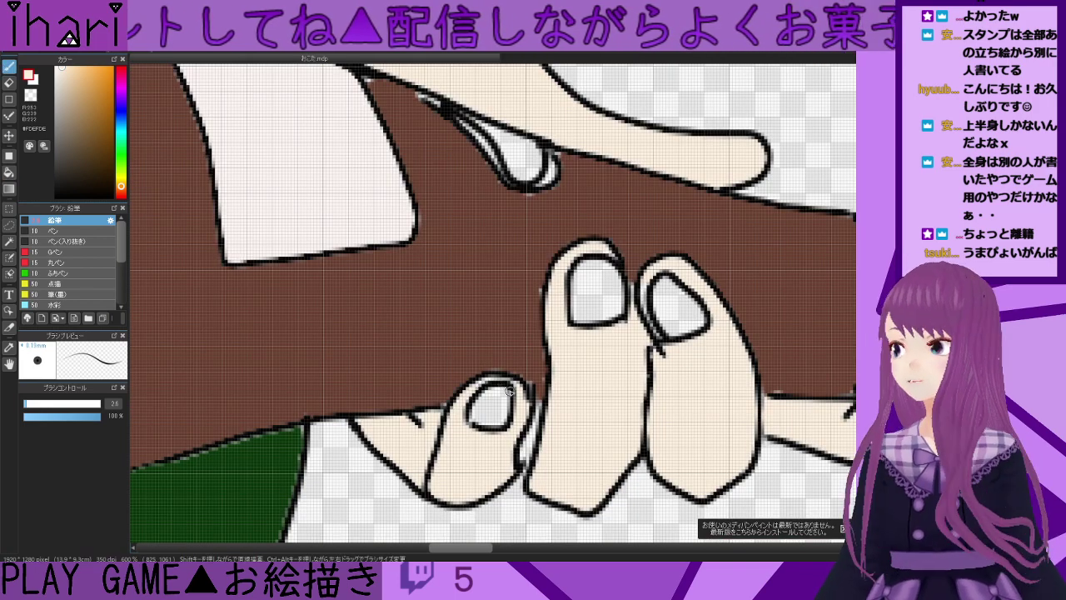
left_click_drag(419, 420, 418, 416)
key("ctrl+z")
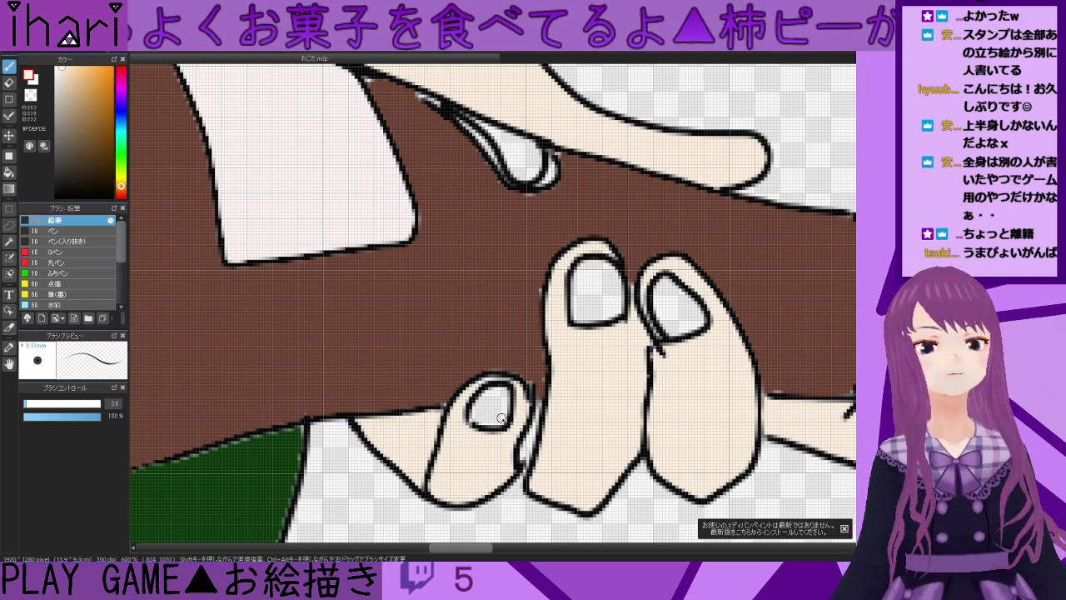
scroll(501, 417, "down", 1)
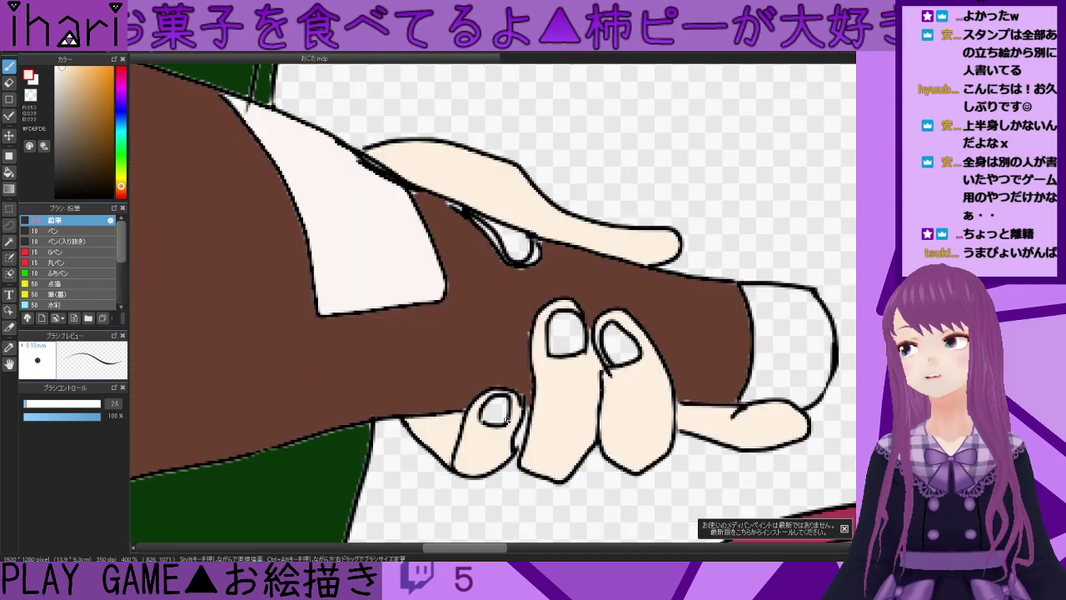
scroll(506, 419, "down", 1)
scroll(510, 411, "down", 2)
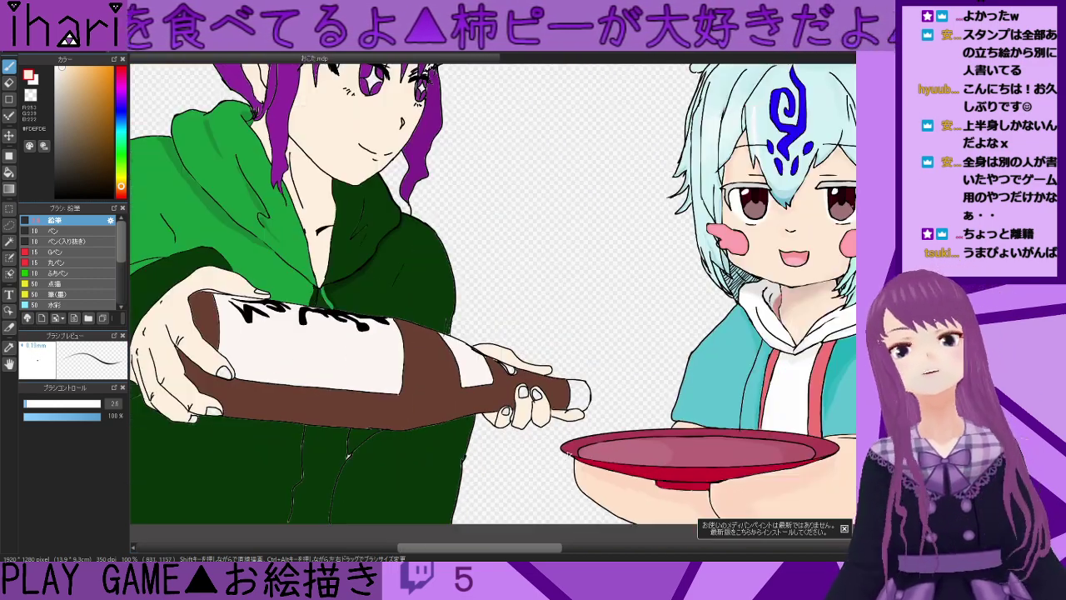
scroll(572, 420, "up", 4)
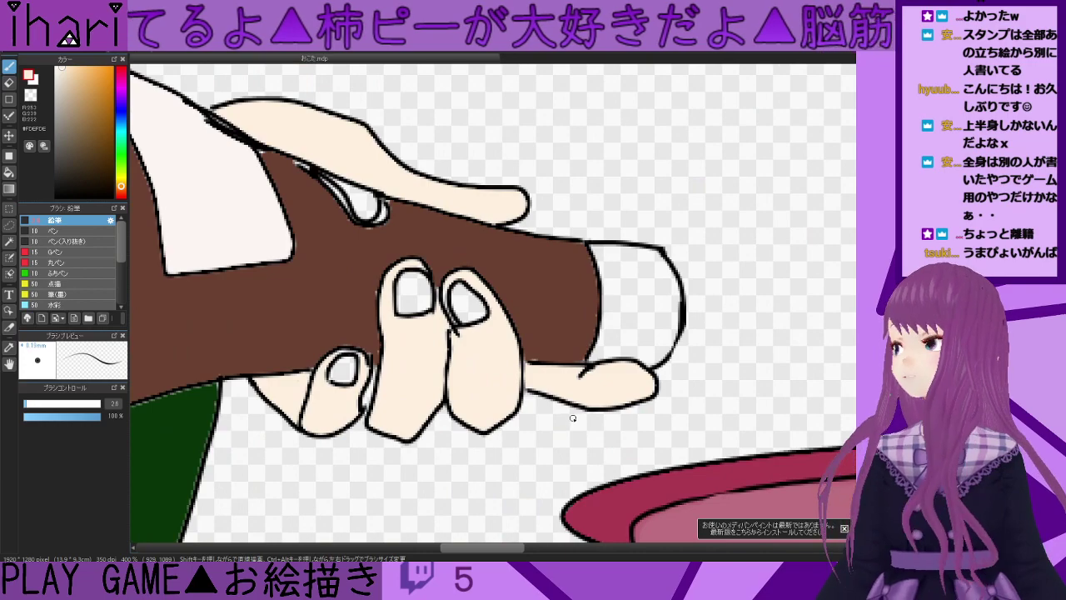
- Fill the bottle's cap with a dark brown, #3E251B, derived from the sampled bottle brown
scroll(577, 421, "up", 1)
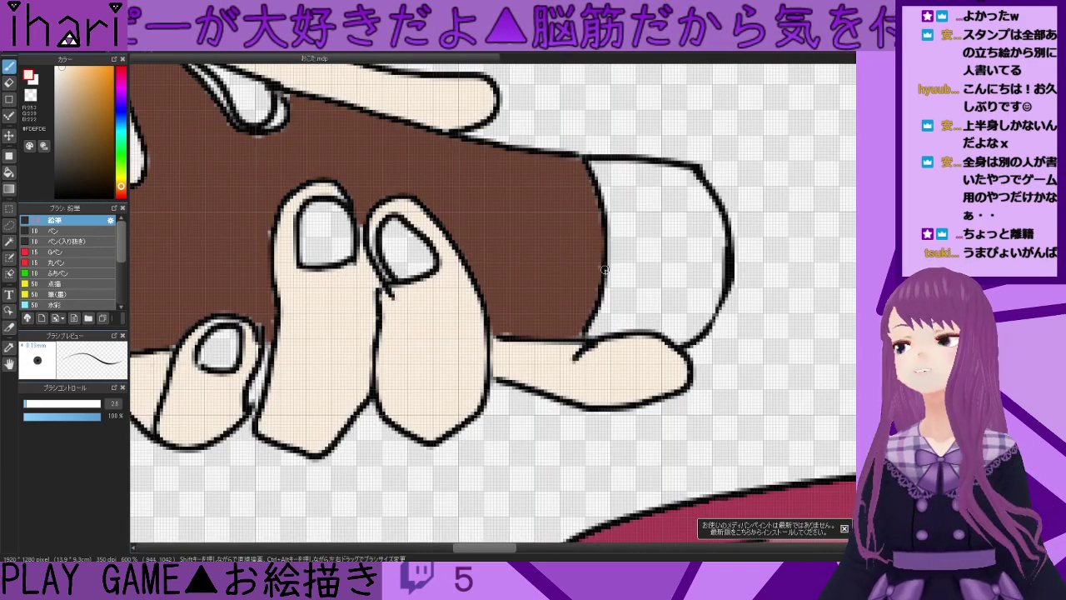
left_click(554, 252, "alt")
left_click(87, 162)
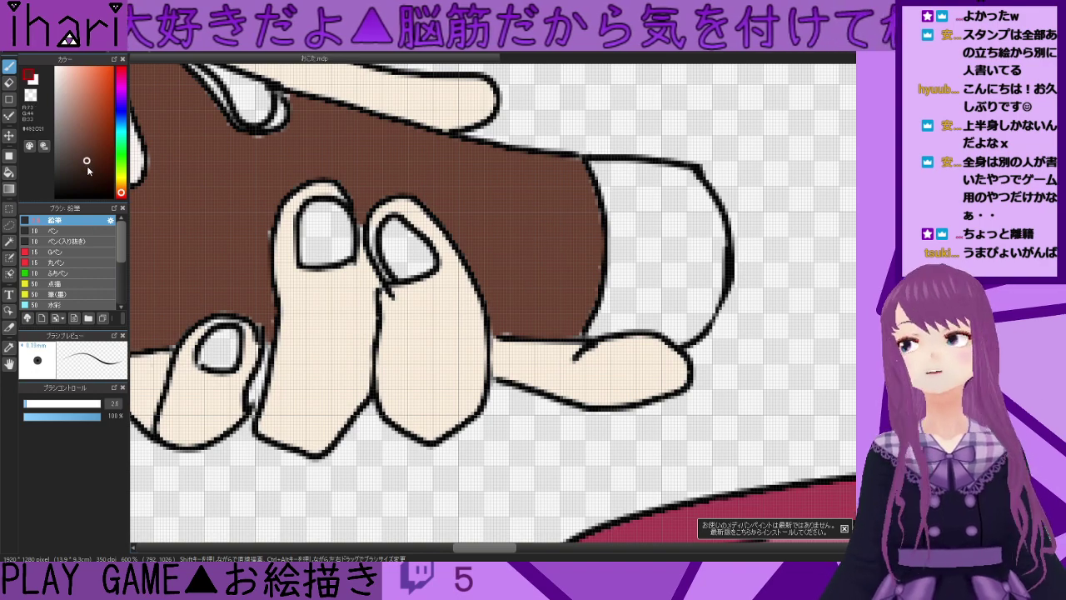
left_click(87, 166)
left_click(10, 171)
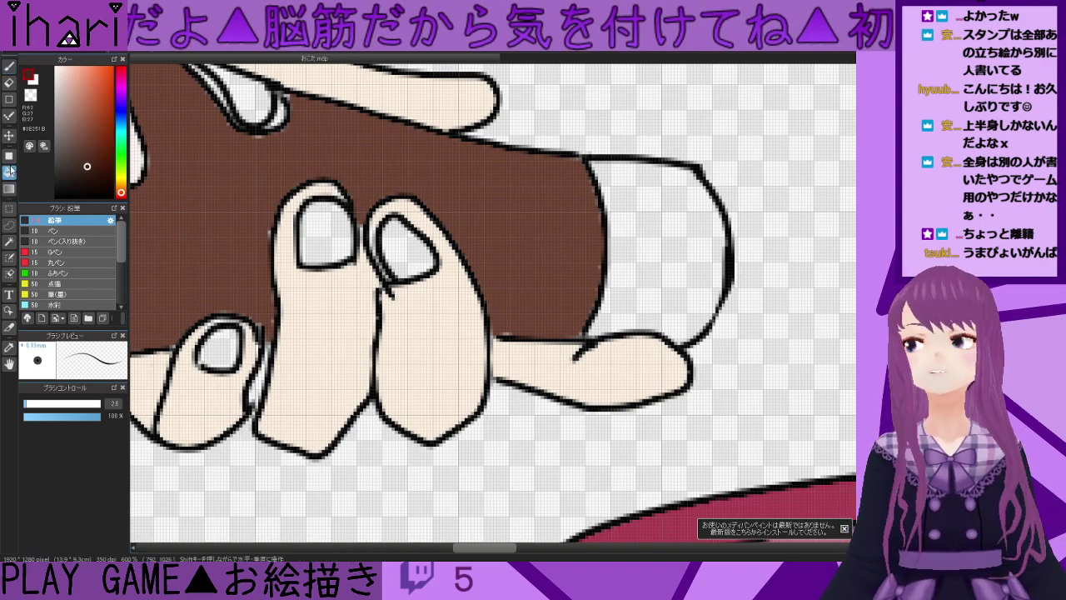
left_click(667, 225)
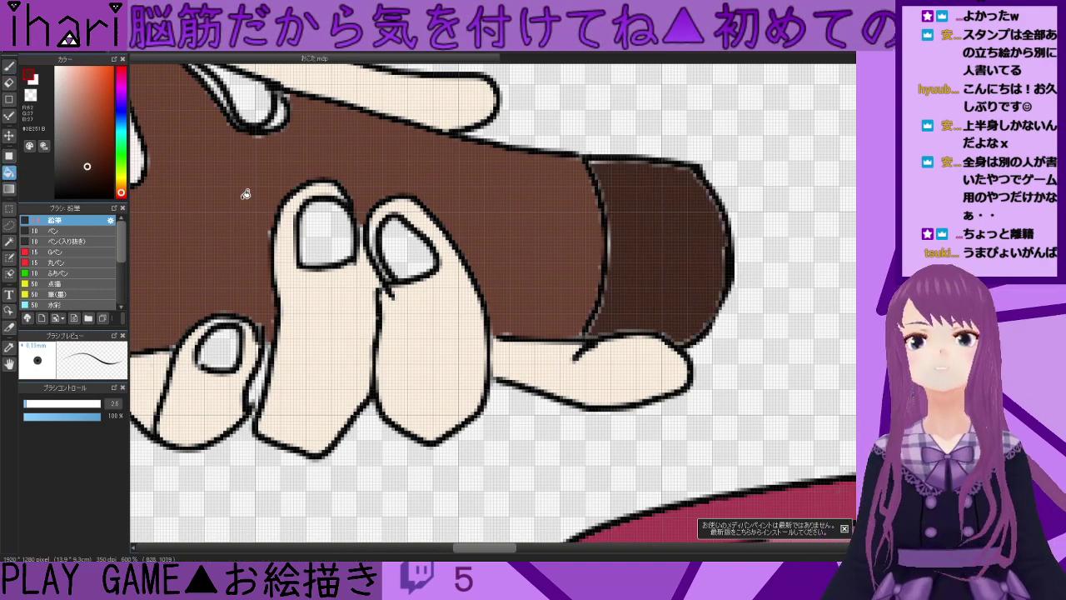
- Paint curved lengthwise folds across the bottle cap with the pencil brush in a darker brown, #2C1B15
left_click(84, 175)
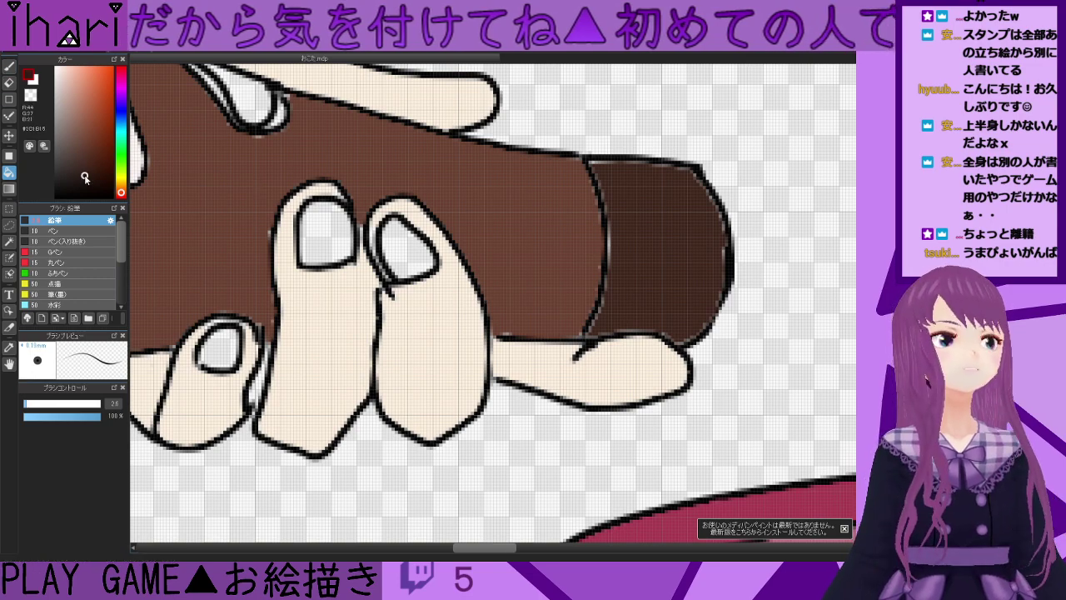
left_click(9, 66)
mouse_move(627, 254)
left_mouse_down()
mouse_move(620, 302)
mouse_move(626, 256)
mouse_move(614, 311)
mouse_move(618, 259)
mouse_move(610, 324)
mouse_move(623, 301)
mouse_move(619, 322)
mouse_move(669, 320)
mouse_move(681, 331)
mouse_move(628, 326)
left_mouse_up()
left_click(633, 234, "alt")
mouse_move(617, 224)
left_mouse_down()
mouse_move(594, 331)
mouse_move(609, 225)
mouse_move(593, 163)
mouse_move(700, 173)
mouse_move(722, 281)
mouse_move(719, 249)
mouse_move(717, 295)
mouse_move(694, 336)
mouse_move(644, 323)
mouse_move(672, 311)
mouse_move(678, 229)
mouse_move(658, 183)
left_mouse_up()
right_click(644, 322)
mouse_move(684, 330)
left_mouse_down()
mouse_move(694, 236)
mouse_move(677, 210)
left_mouse_up()
left_click_drag(649, 301, 638, 215)
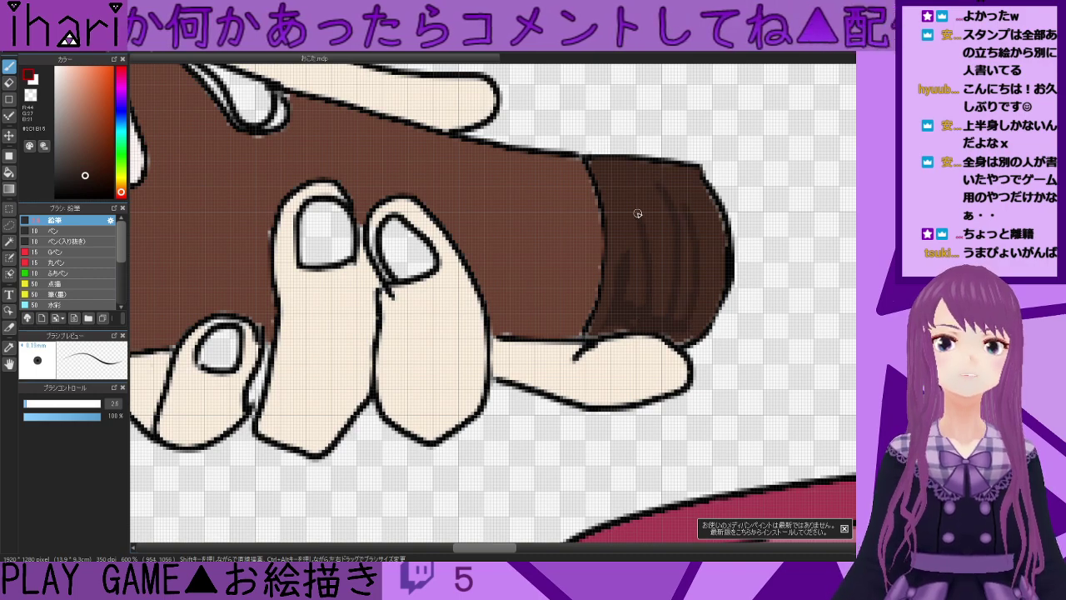
- Soften the dark streaks on the bottle cap with the cap's sampled base brown
scroll(632, 242, "down", 2)
scroll(633, 243, "down", 1)
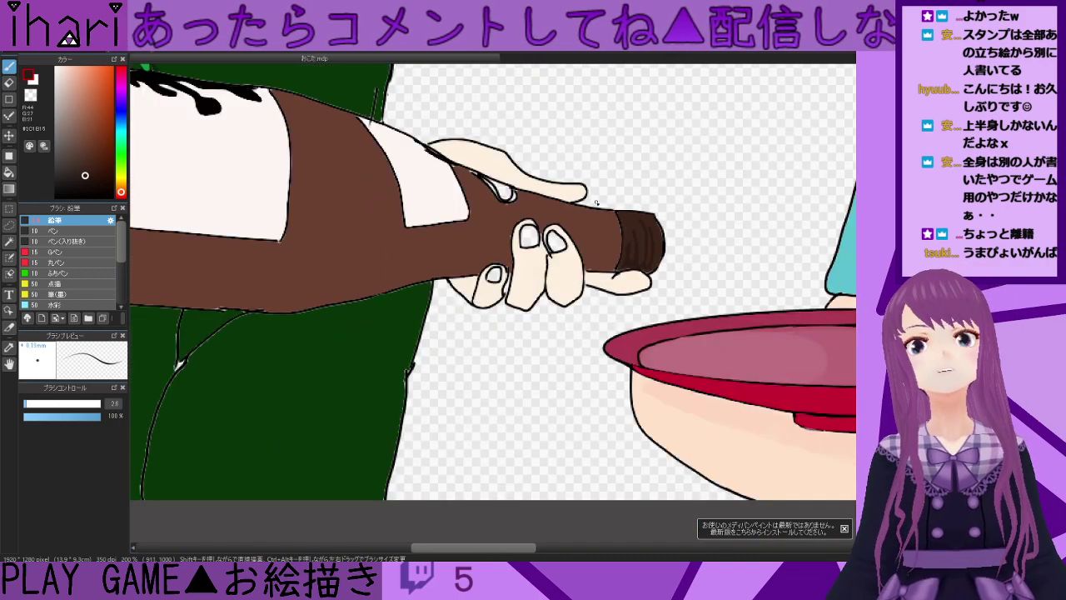
scroll(610, 203, "down", 1)
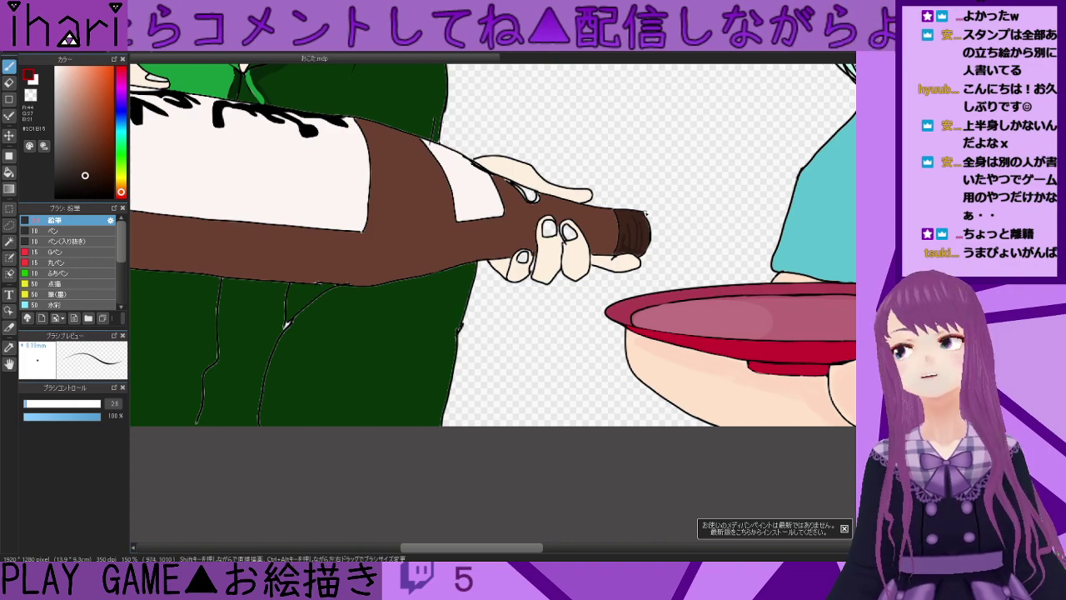
scroll(611, 204, "up", 4)
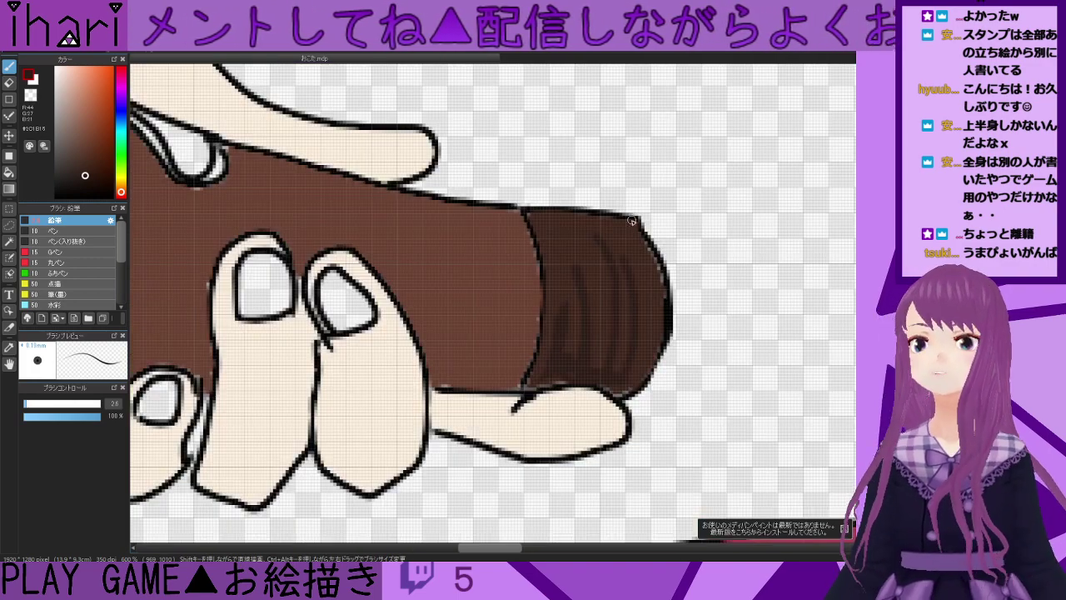
left_click(597, 241, "alt")
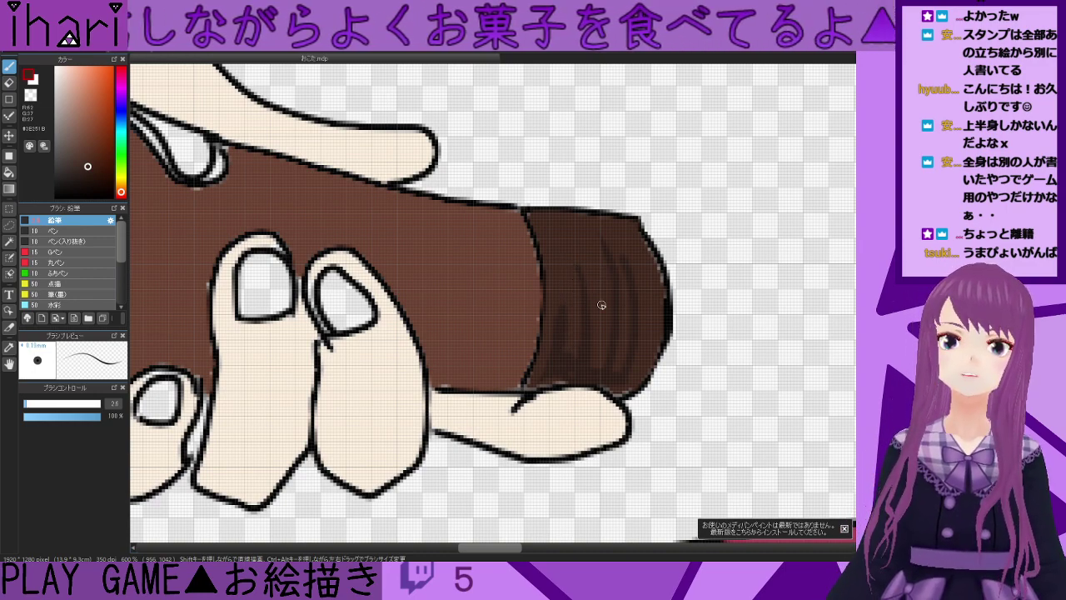
scroll(494, 286, "down", 3)
- Cover the pale pixels where the bottle meets its cap with bottle brown, and shade the neck's lower edge in the cap's dark brown
scroll(493, 285, "up", 4)
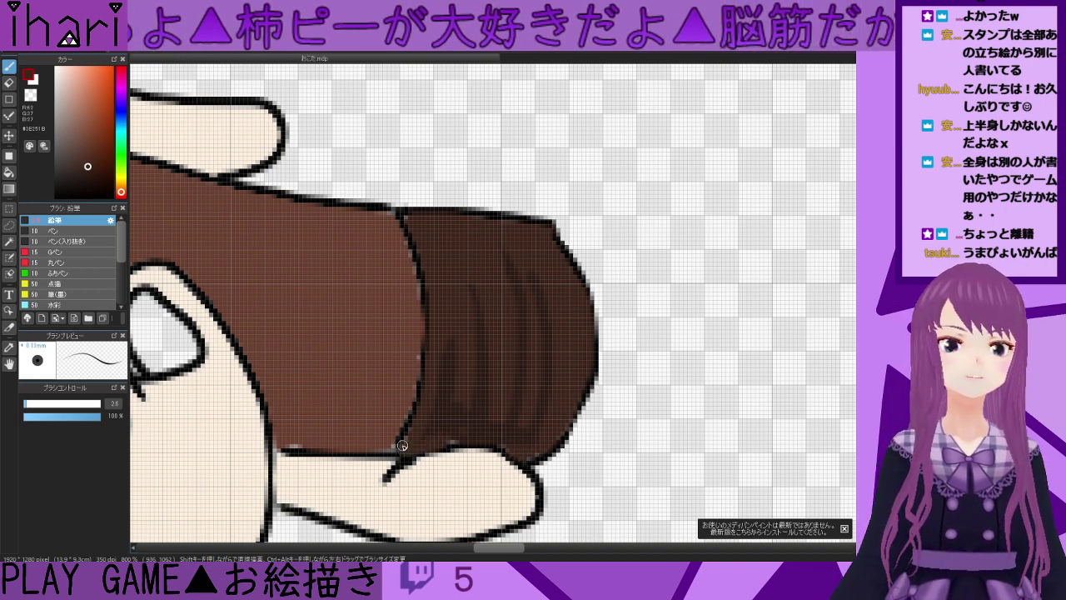
left_click(412, 341, "alt")
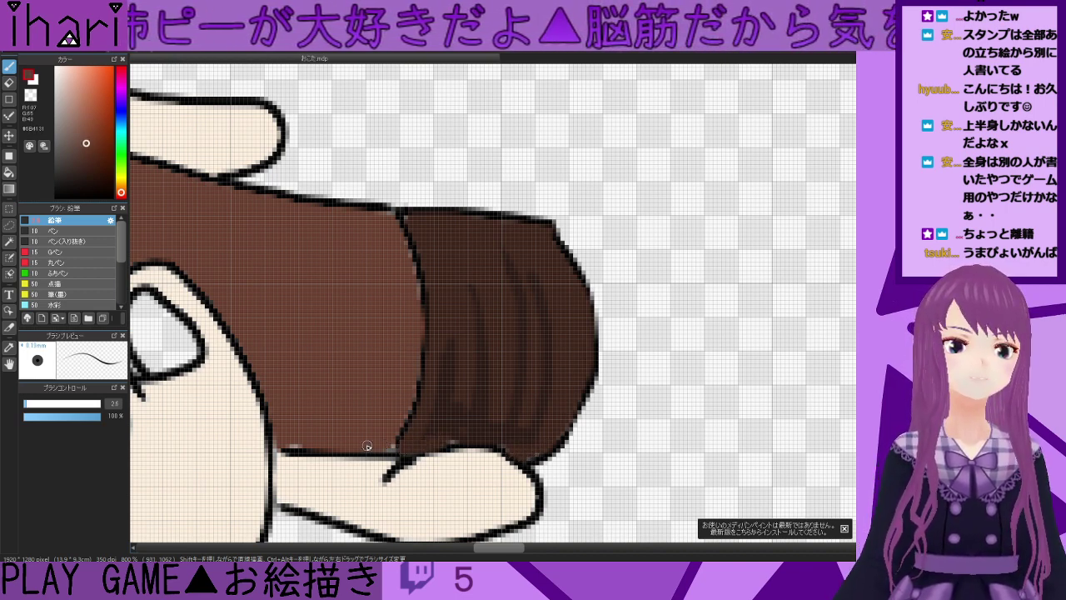
left_click(450, 405, "alt")
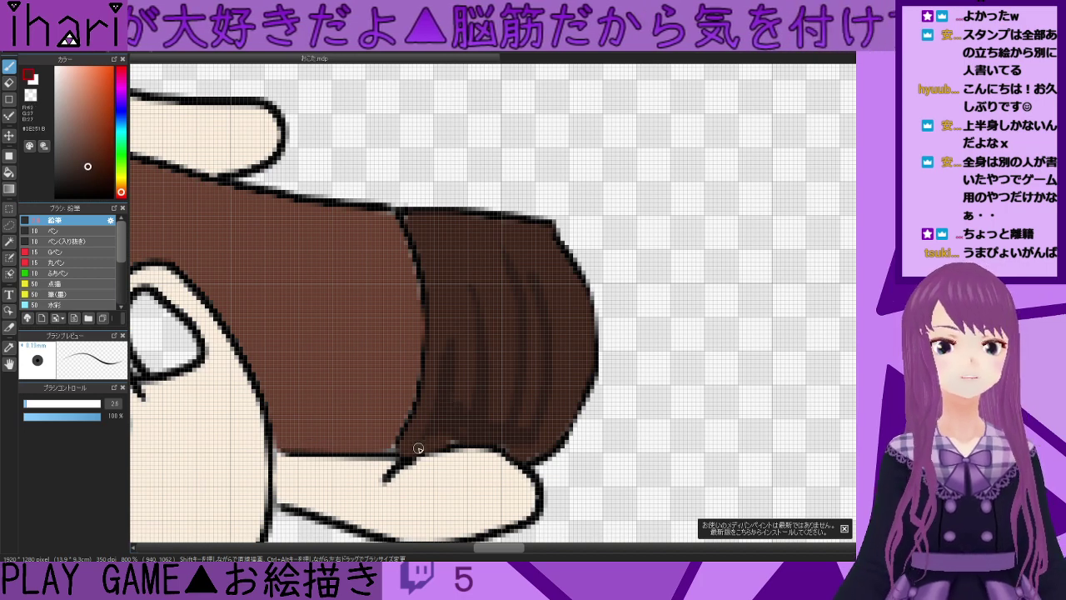
mouse_move(388, 441)
left_mouse_down()
mouse_move(310, 442)
mouse_move(300, 438)
mouse_move(371, 438)
mouse_move(320, 440)
mouse_move(284, 425)
mouse_move(286, 415)
mouse_move(337, 414)
mouse_move(376, 428)
mouse_move(283, 416)
left_mouse_up()
left_click(285, 414, "alt")
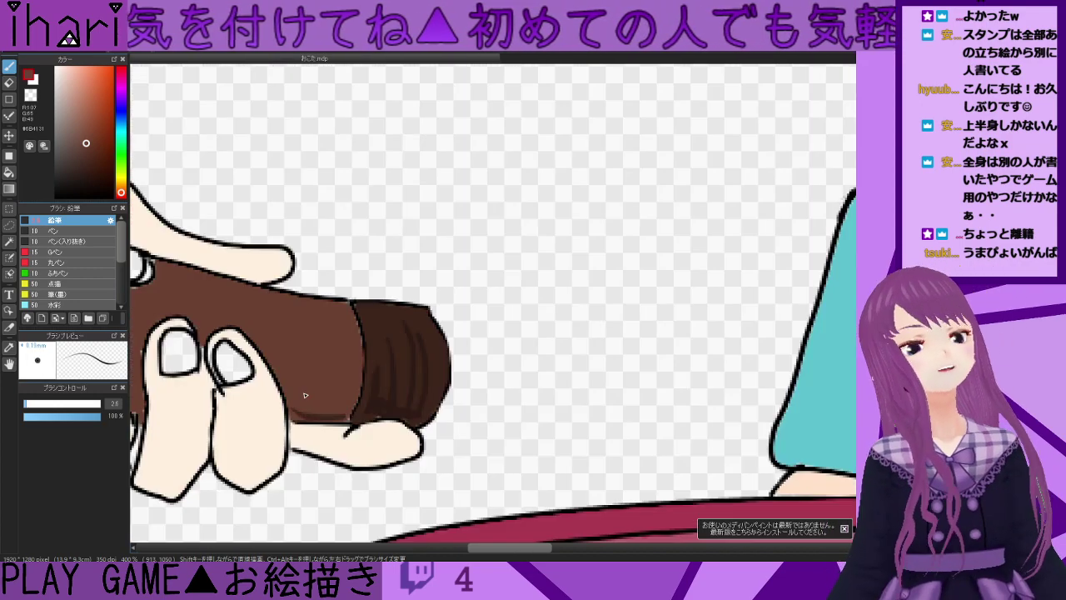
- Paint dark brown shadows on the bottle around the smallest finger and beside the neighbouring finger, then resample the bottle brown
scroll(337, 385, "down", 2)
left_click_drag(541, 548, 482, 550)
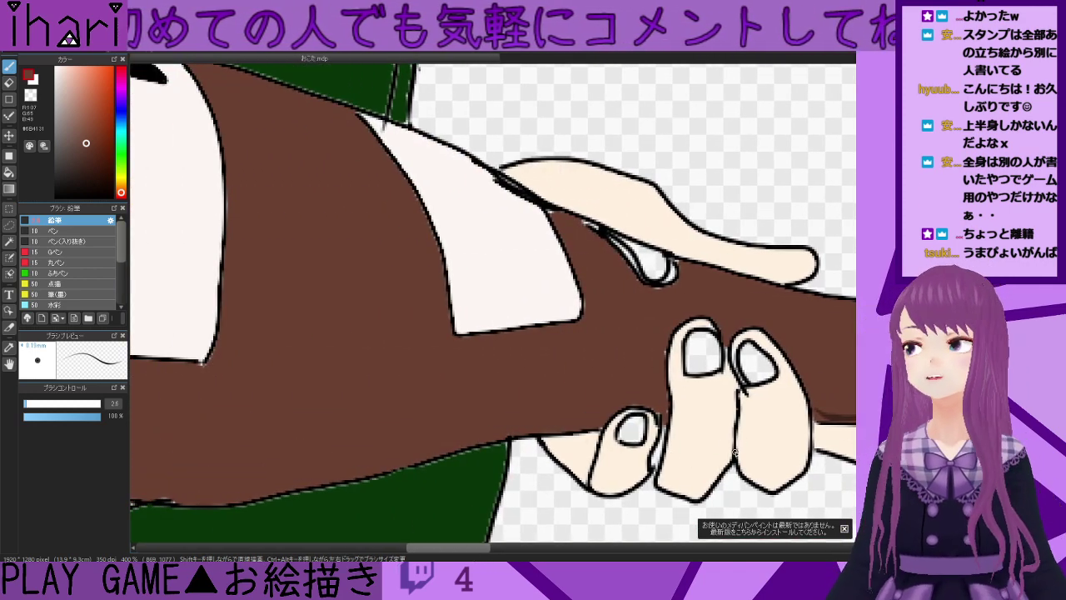
left_click_drag(479, 549, 500, 550)
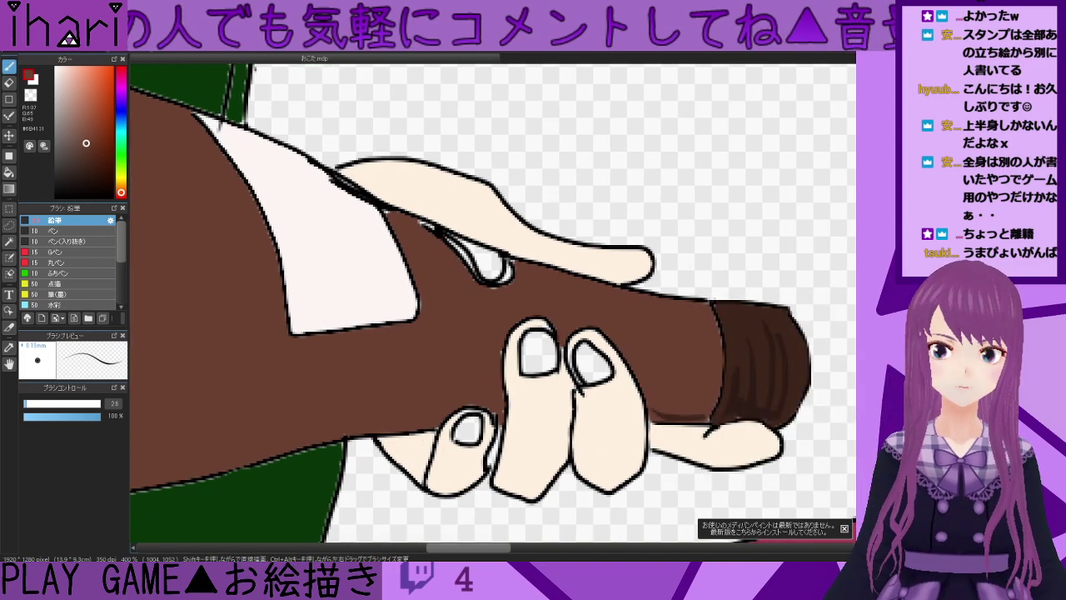
scroll(591, 332, "down", 3)
scroll(544, 301, "up", 5)
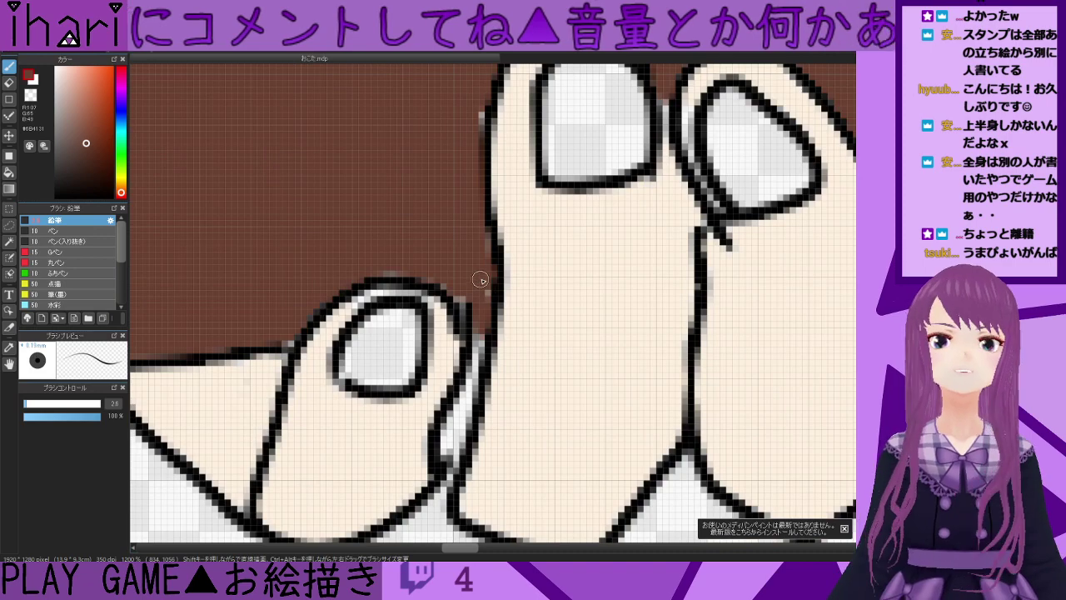
scroll(635, 217, "down", 1)
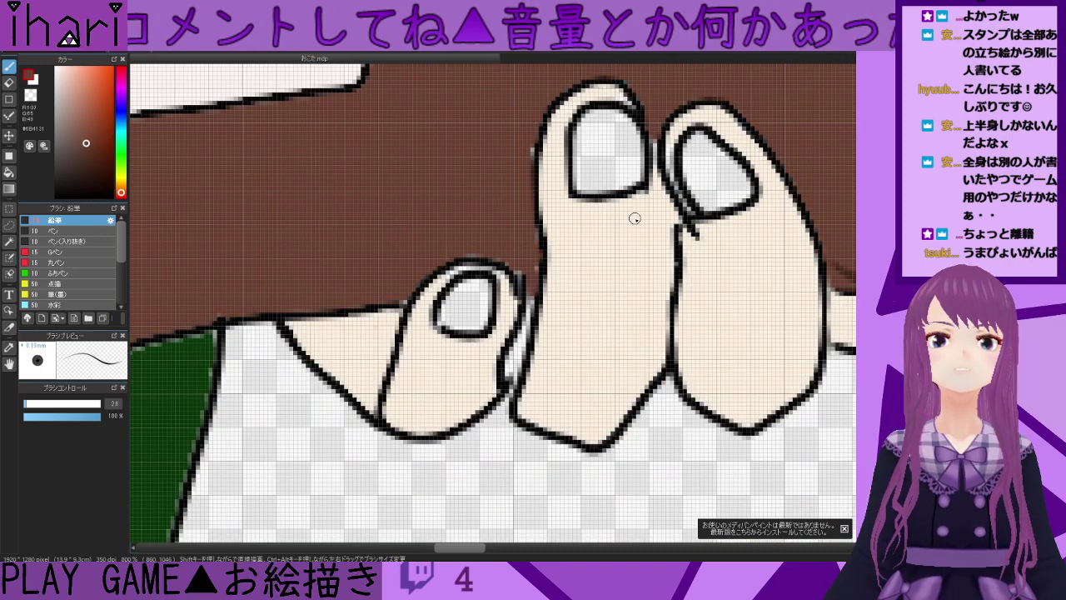
left_click(849, 275, "alt")
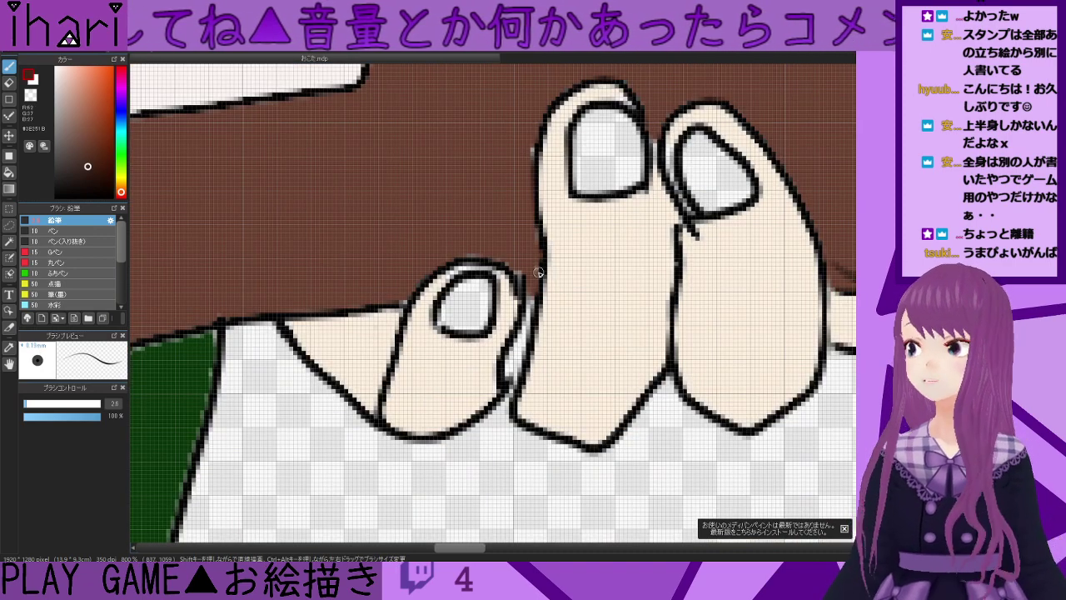
scroll(506, 257, "up", 2)
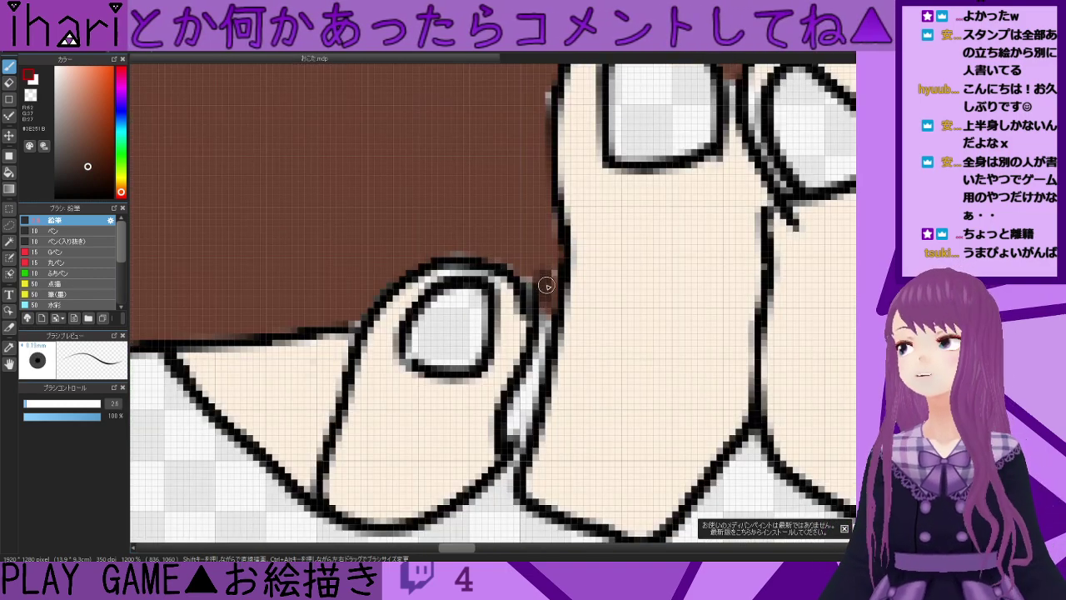
mouse_move(547, 266)
left_mouse_down()
mouse_move(530, 139)
mouse_move(531, 107)
mouse_move(552, 261)
mouse_move(532, 134)
mouse_move(546, 80)
mouse_move(544, 268)
mouse_move(472, 238)
mouse_move(409, 251)
mouse_move(465, 241)
mouse_move(518, 260)
mouse_move(536, 282)
mouse_move(502, 259)
mouse_move(439, 247)
mouse_move(358, 303)
mouse_move(396, 260)
mouse_move(339, 310)
mouse_move(190, 317)
mouse_move(333, 302)
mouse_move(353, 295)
mouse_move(204, 311)
mouse_move(388, 269)
left_mouse_up()
right_click(236, 294)
- Lower the brush opacity to 43% and blend the shadows beside the fingers into the bottle brown
scroll(236, 295, "down", 5)
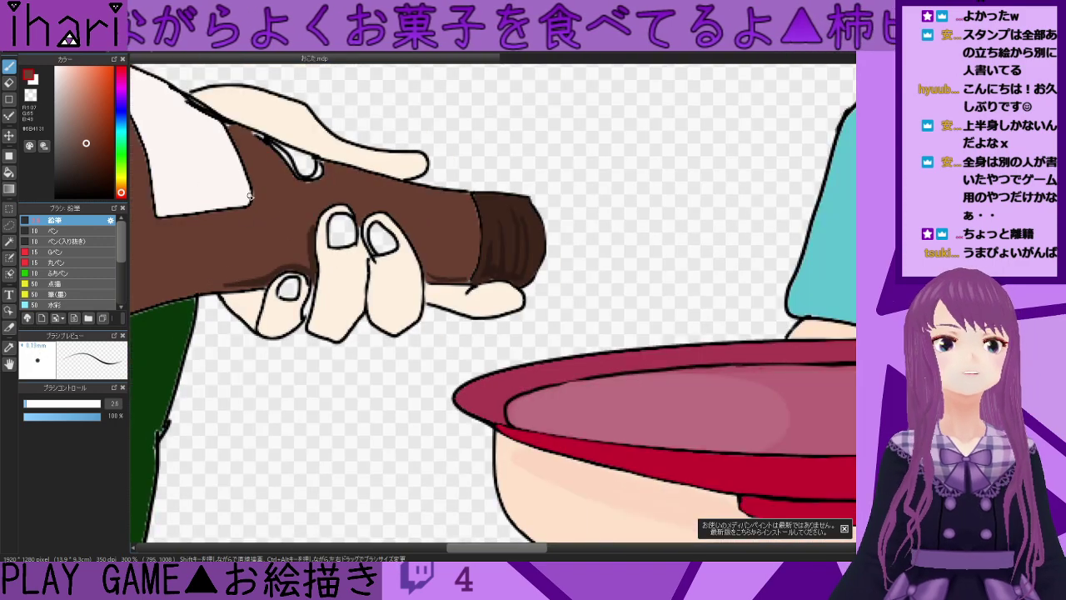
scroll(254, 193, "up", 3)
scroll(255, 193, "up", 1)
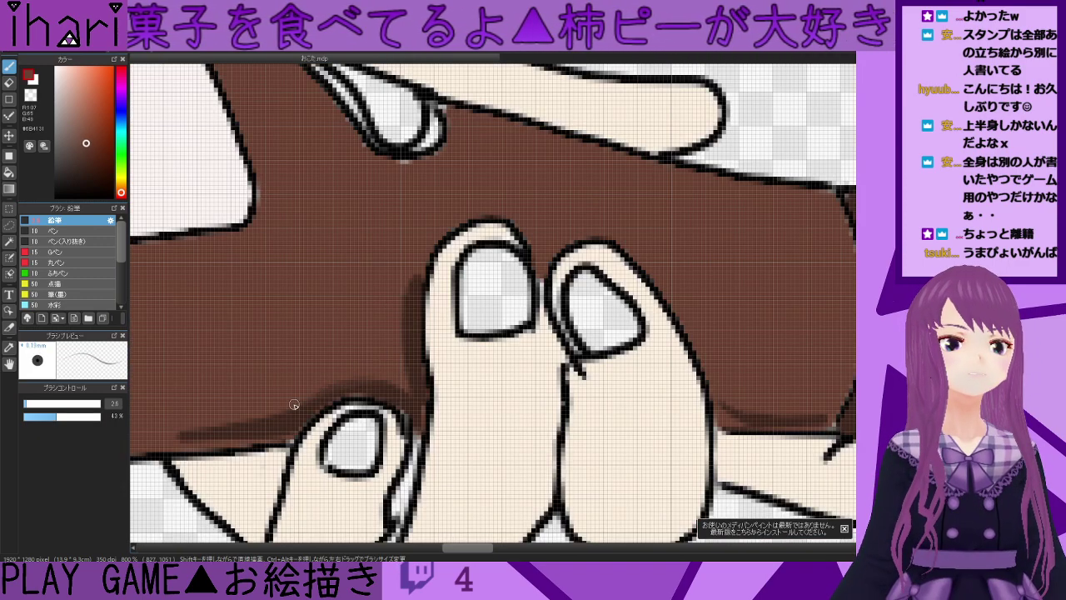
mouse_move(304, 403)
left_mouse_down()
mouse_move(268, 419)
mouse_move(160, 435)
left_mouse_up()
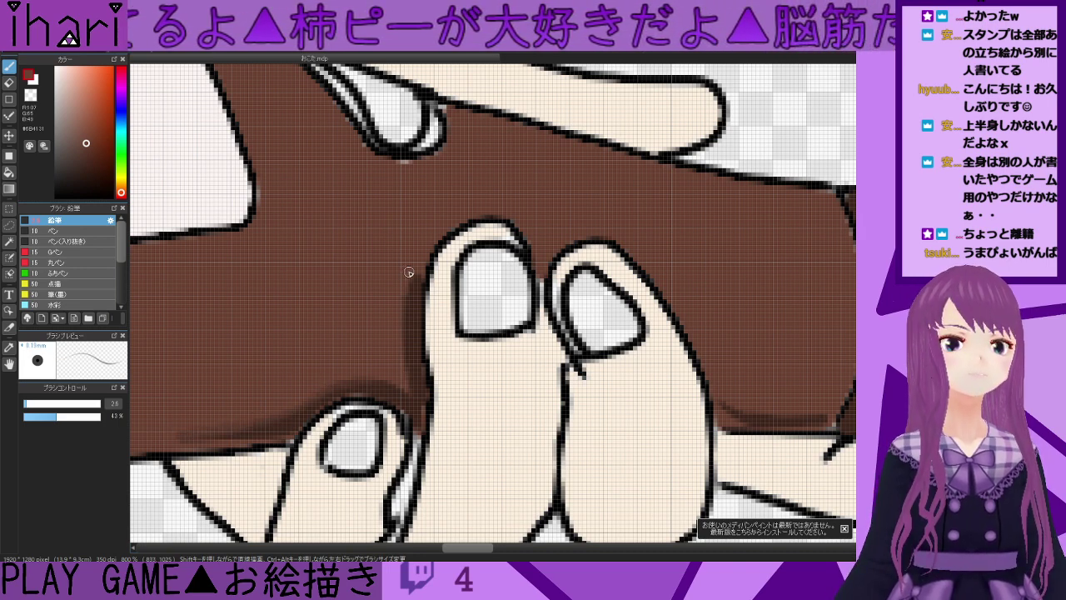
left_click_drag(415, 298, 408, 362)
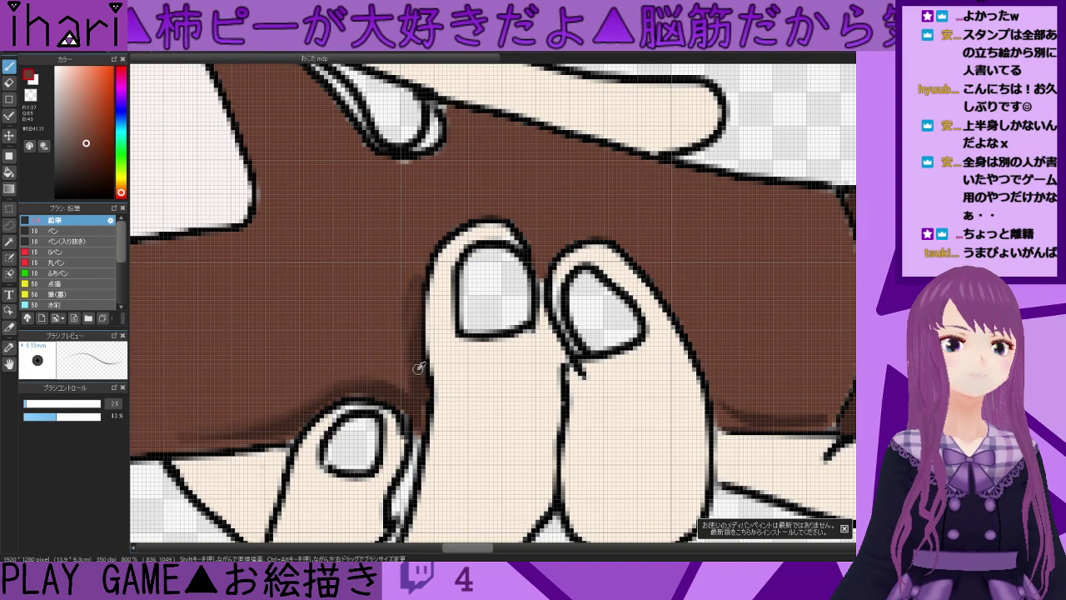
right_click(422, 367)
scroll(432, 351, "down", 3)
scroll(446, 327, "down", 2)
scroll(466, 308, "down", 1)
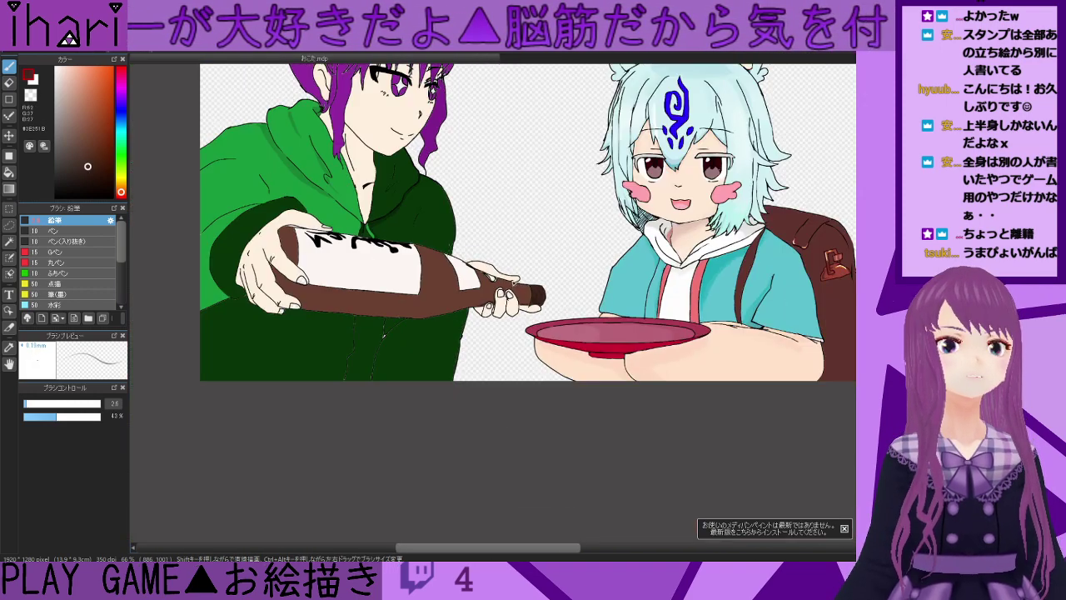
- Shade the underside of the long finger resting on top of the bottle's neck with a muted tan derived from the skin colour
scroll(509, 276, "up", 2)
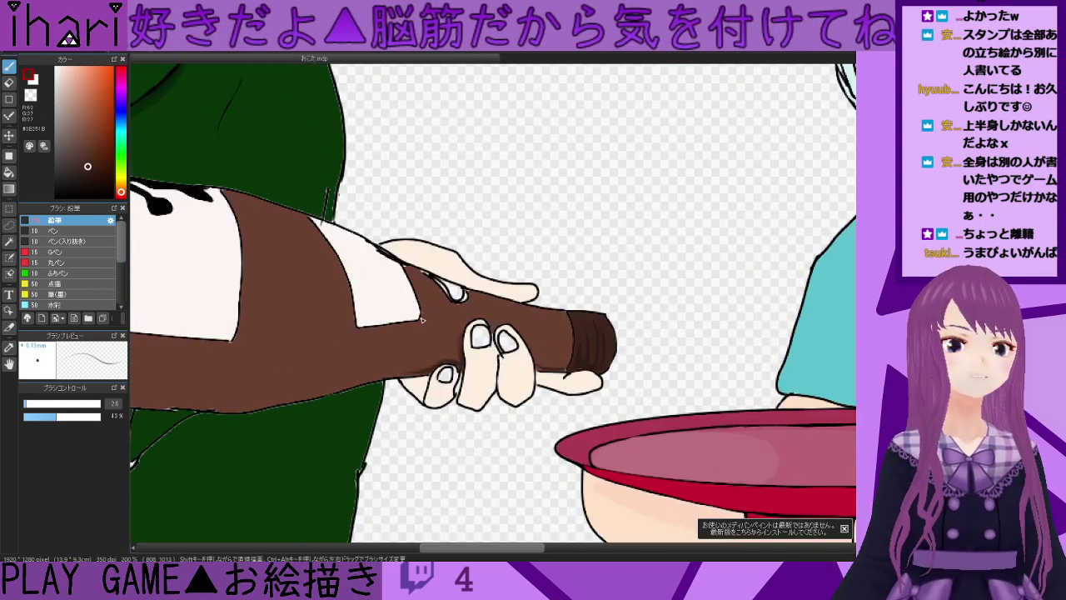
scroll(389, 319, "down", 1)
scroll(395, 283, "up", 3)
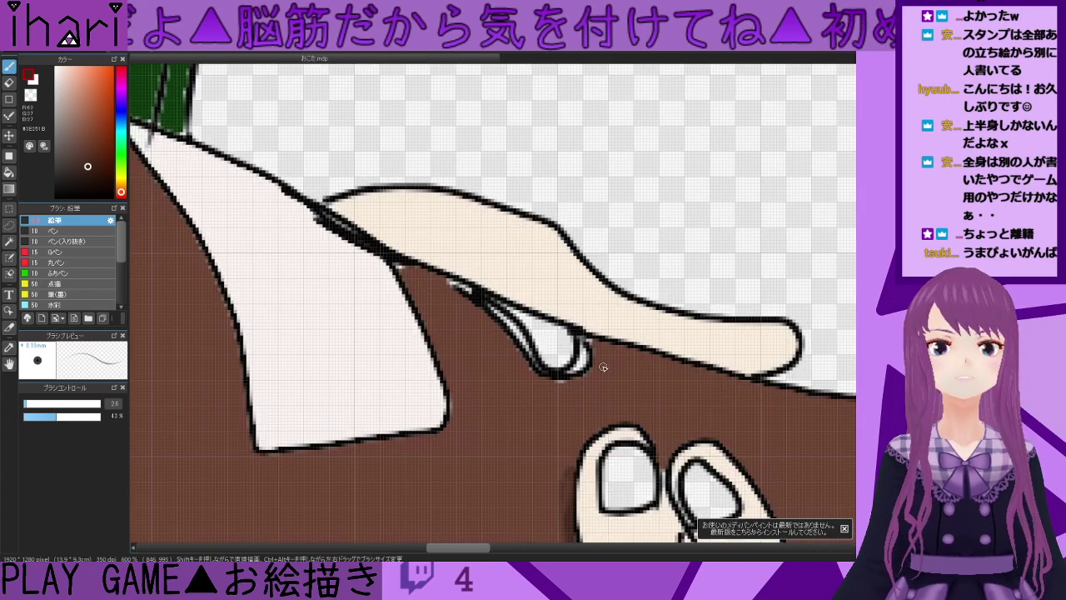
left_click(615, 307, "alt")
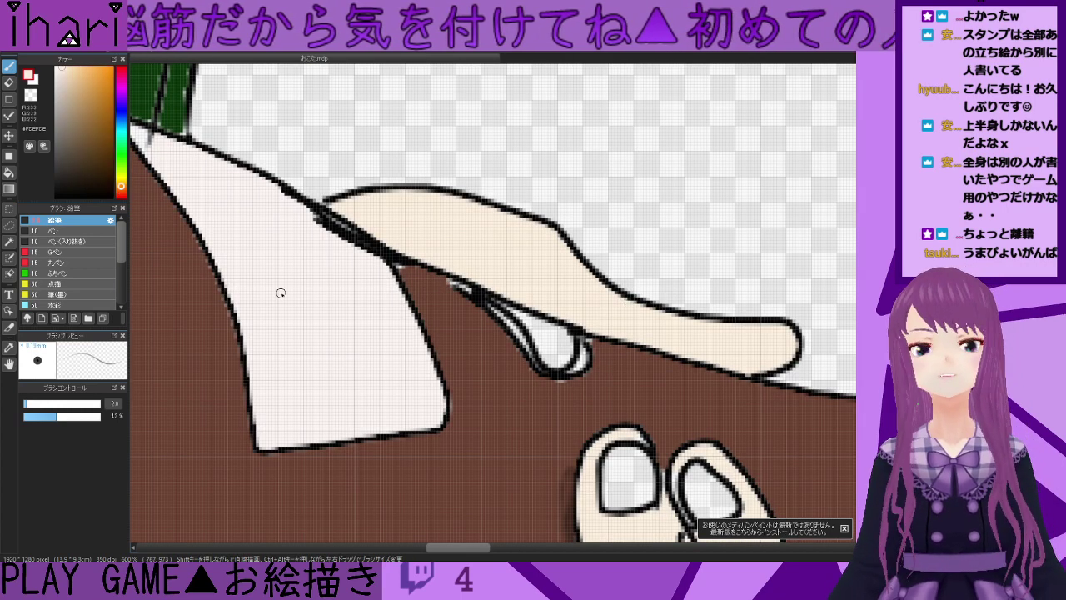
left_click(62, 75)
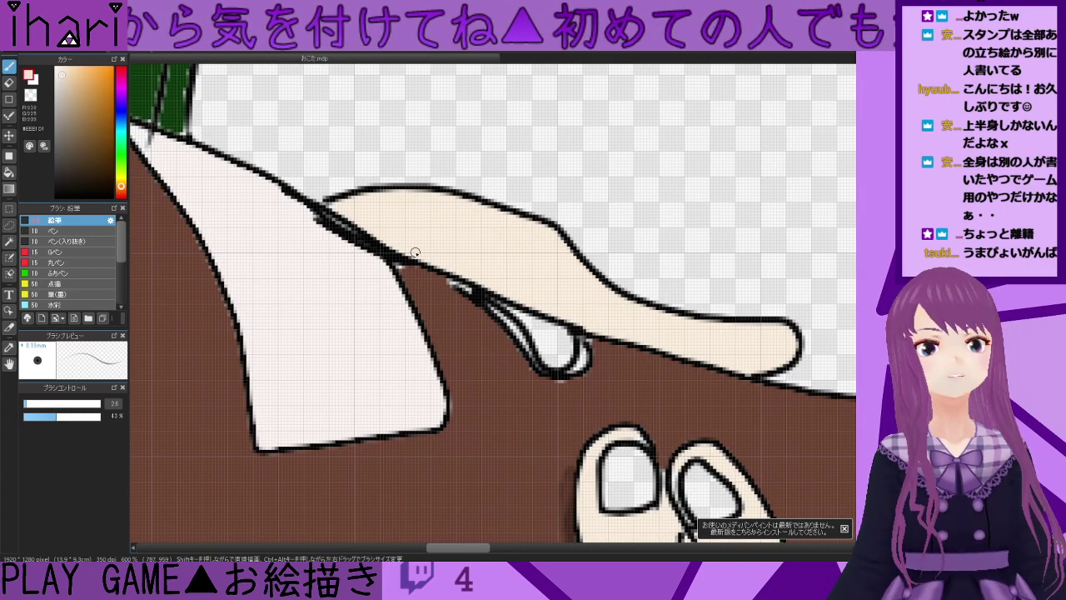
left_click(70, 100)
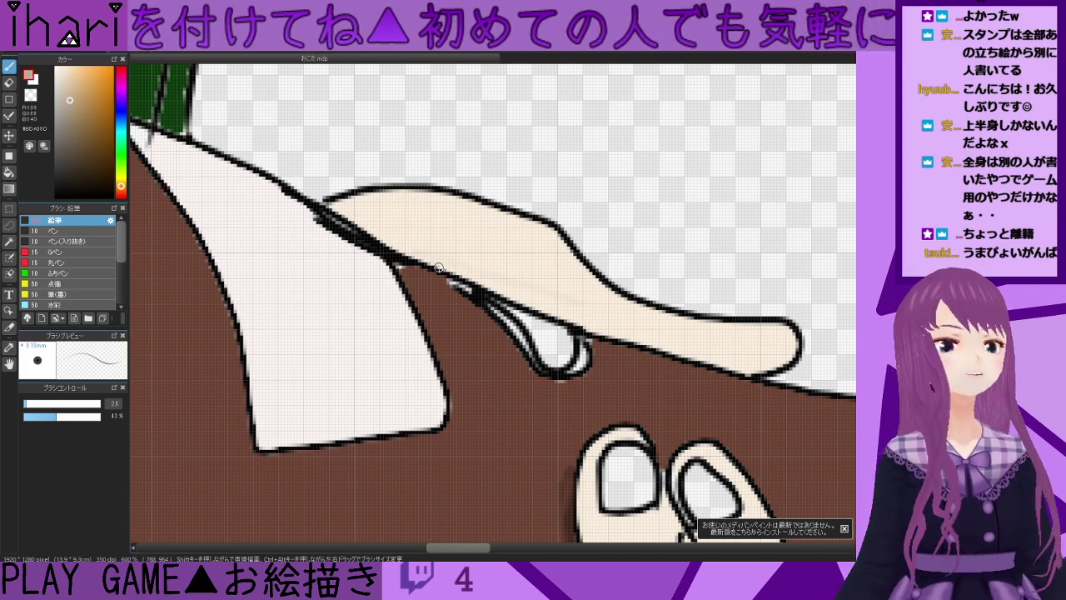
left_click_drag(434, 261, 524, 292)
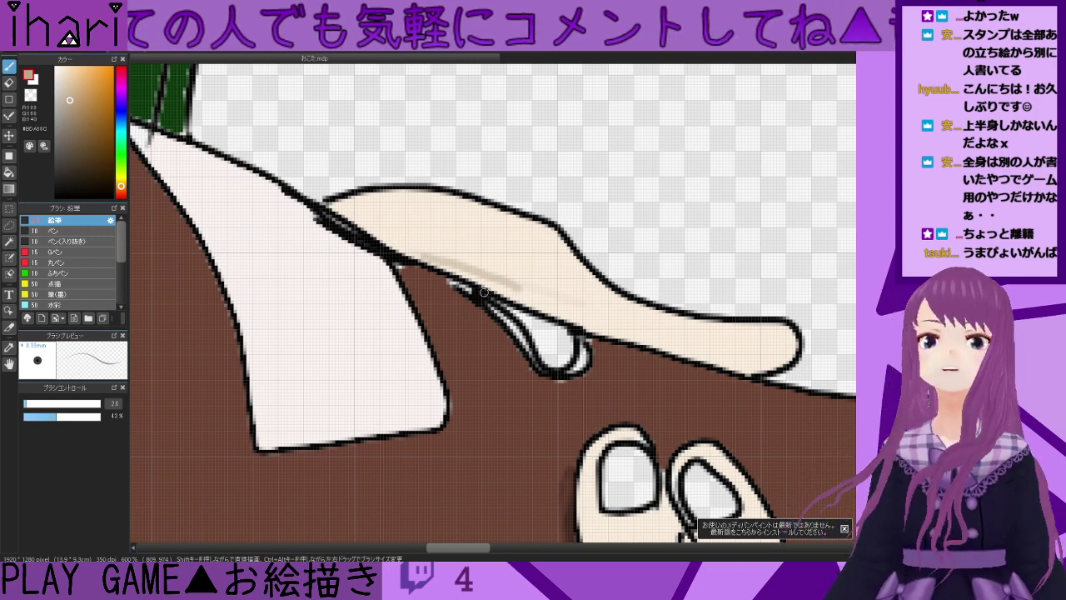
mouse_move(461, 273)
left_mouse_down()
mouse_move(608, 330)
mouse_move(751, 350)
mouse_move(719, 360)
left_mouse_up()
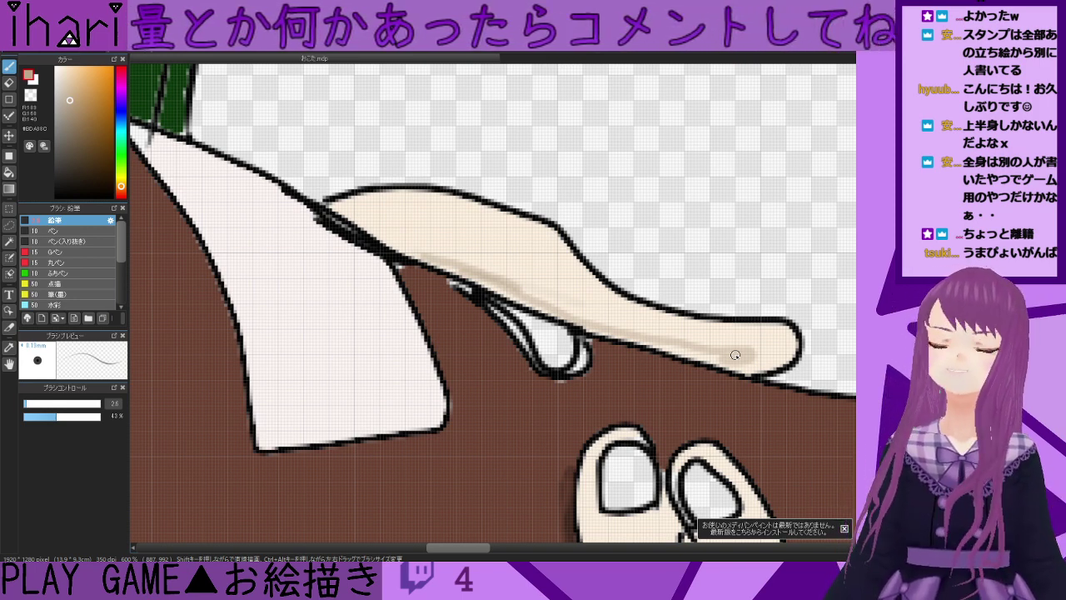
- Strengthen the muted tan shadow along the underside of the long finger, from its base to near the fingertip
mouse_move(737, 357)
left_mouse_down()
mouse_move(679, 351)
mouse_move(746, 354)
left_mouse_up()
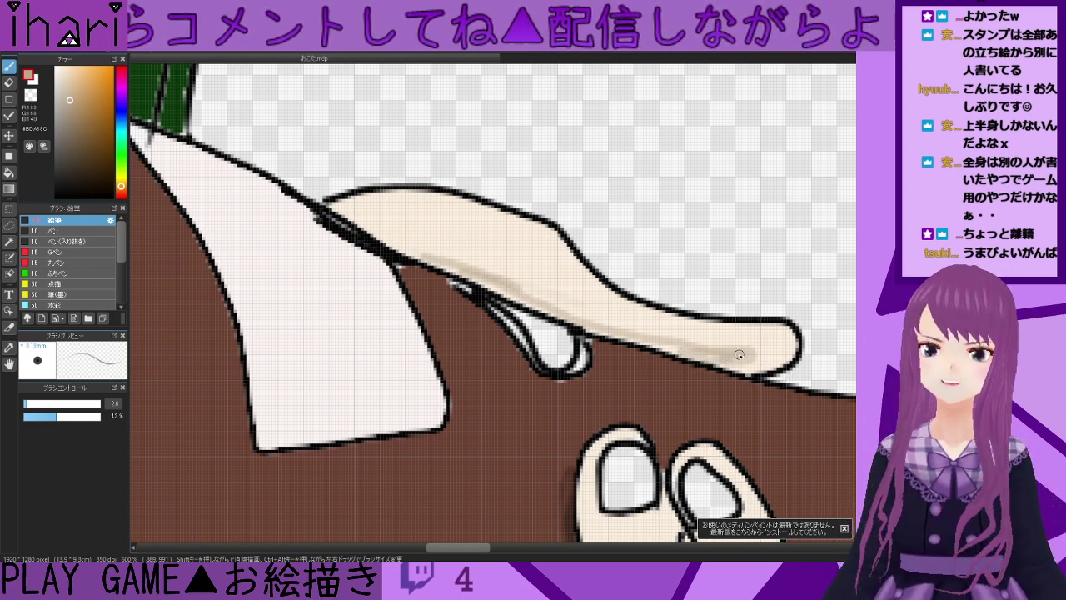
mouse_move(746, 356)
left_mouse_down()
mouse_move(720, 364)
mouse_move(671, 352)
mouse_move(740, 357)
left_mouse_up()
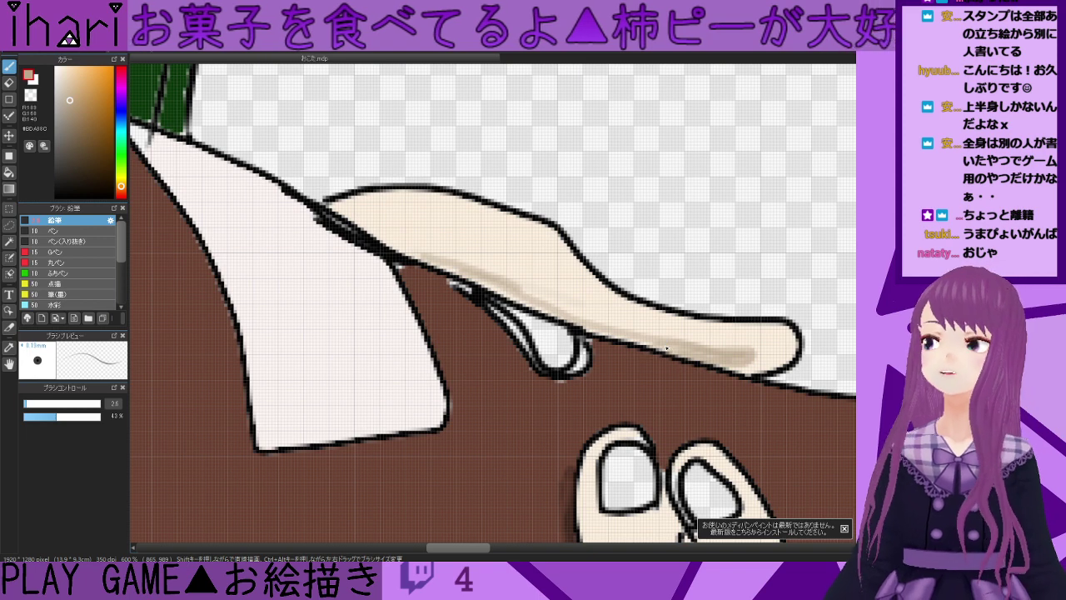
left_click_drag(444, 264, 634, 334)
- Blend the upper edge of the long finger's shadow with the sampled skin colour, using a size 10.5 brush at 20% opacity
left_click(776, 340, "alt")
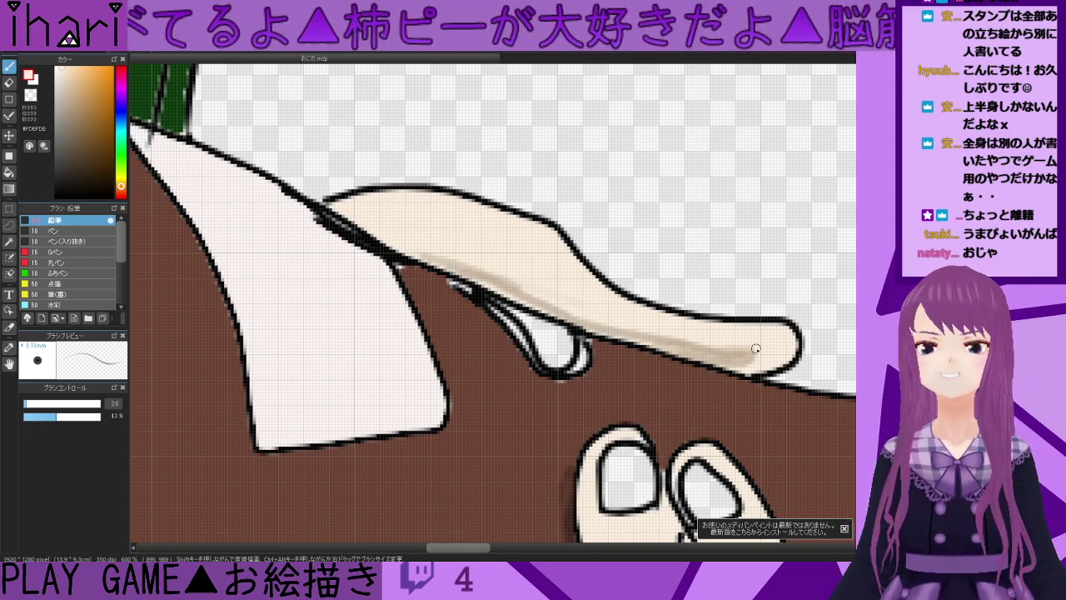
left_click_drag(64, 421, 39, 417)
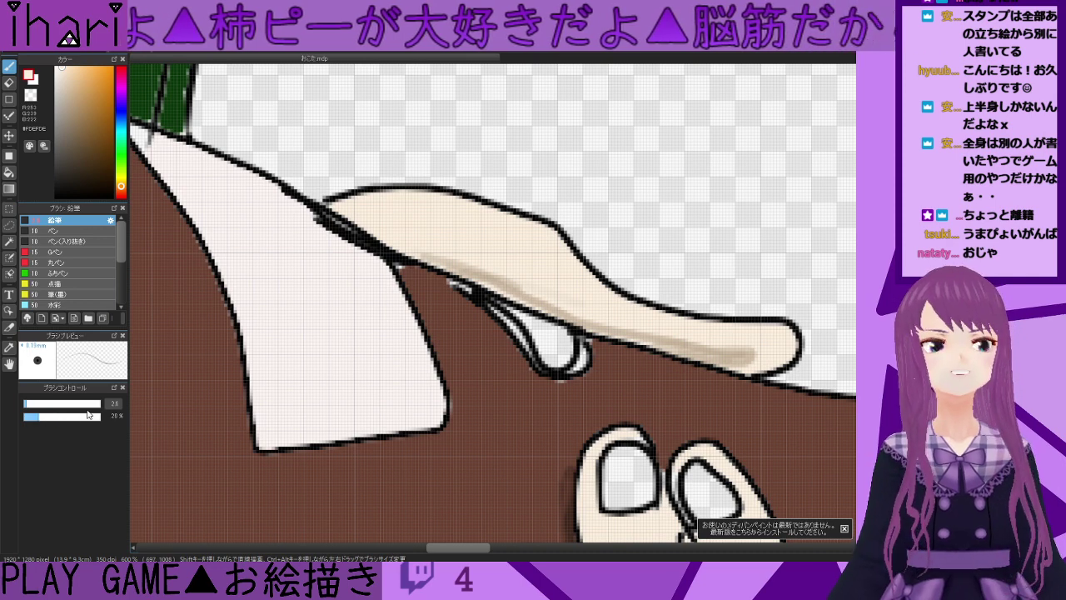
left_click(57, 403)
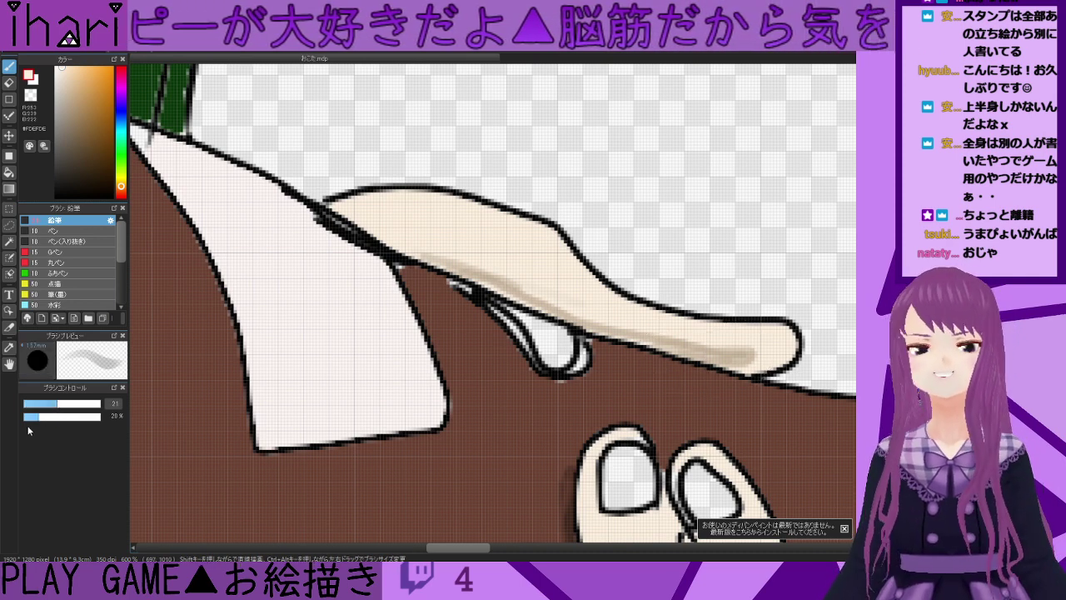
left_click(38, 403)
mouse_move(738, 354)
left_mouse_down()
mouse_move(584, 308)
mouse_move(472, 250)
left_mouse_up()
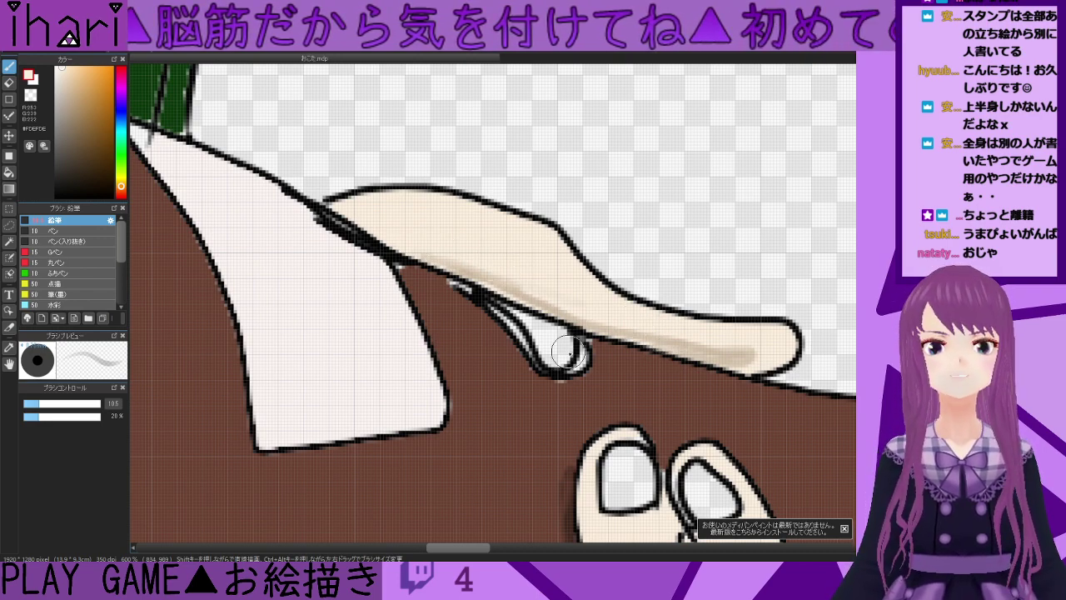
- Examine the far hand's finger shading and the bottle neck and cap, both up close and within the whole drawing
scroll(612, 379, "down", 3)
scroll(686, 358, "down", 2)
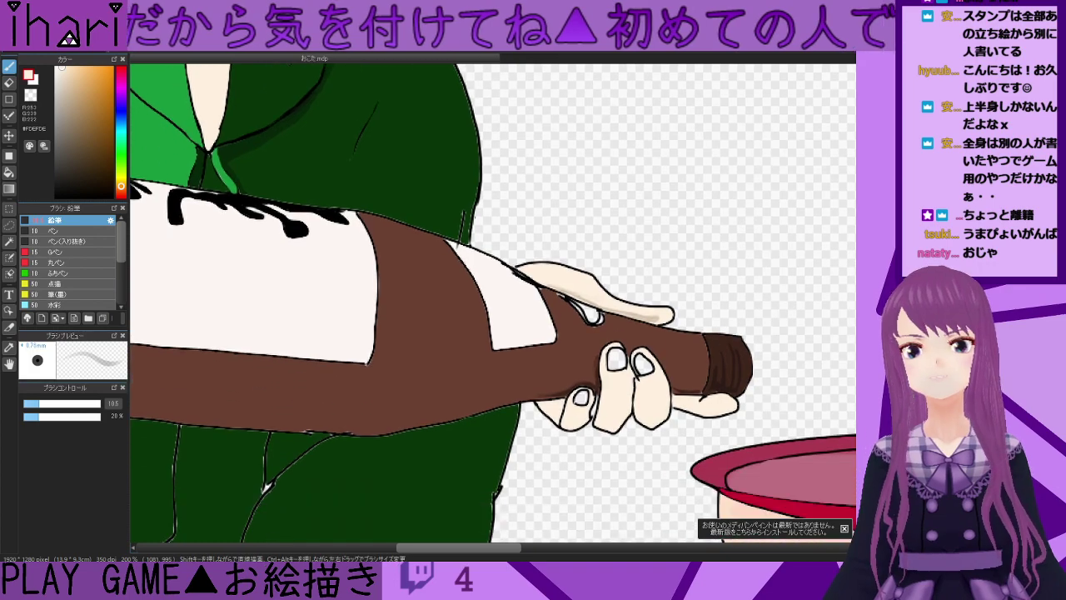
scroll(686, 314, "down", 1)
scroll(679, 309, "up", 4)
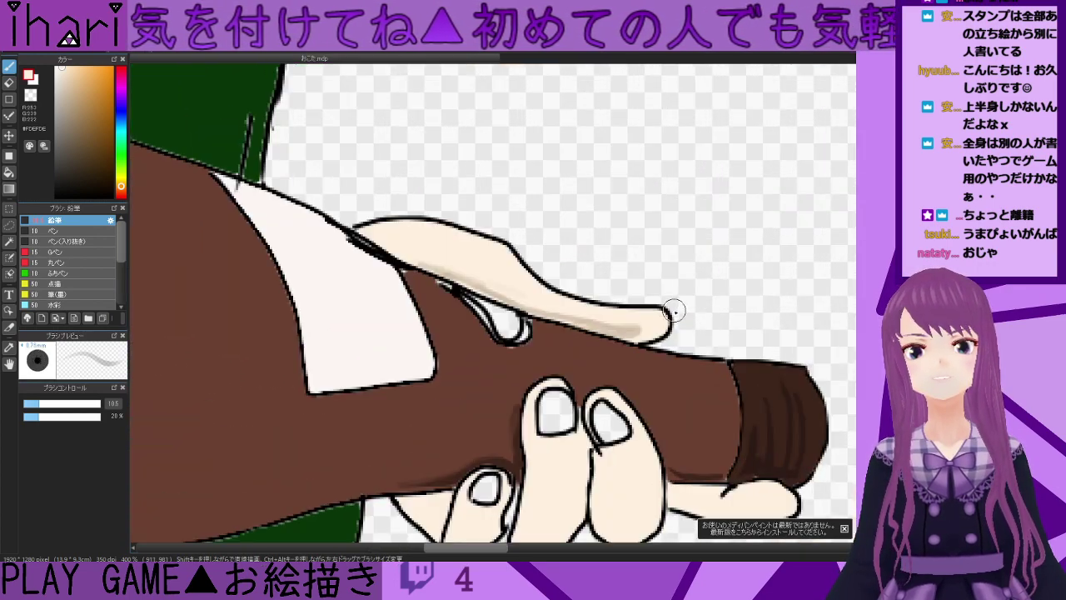
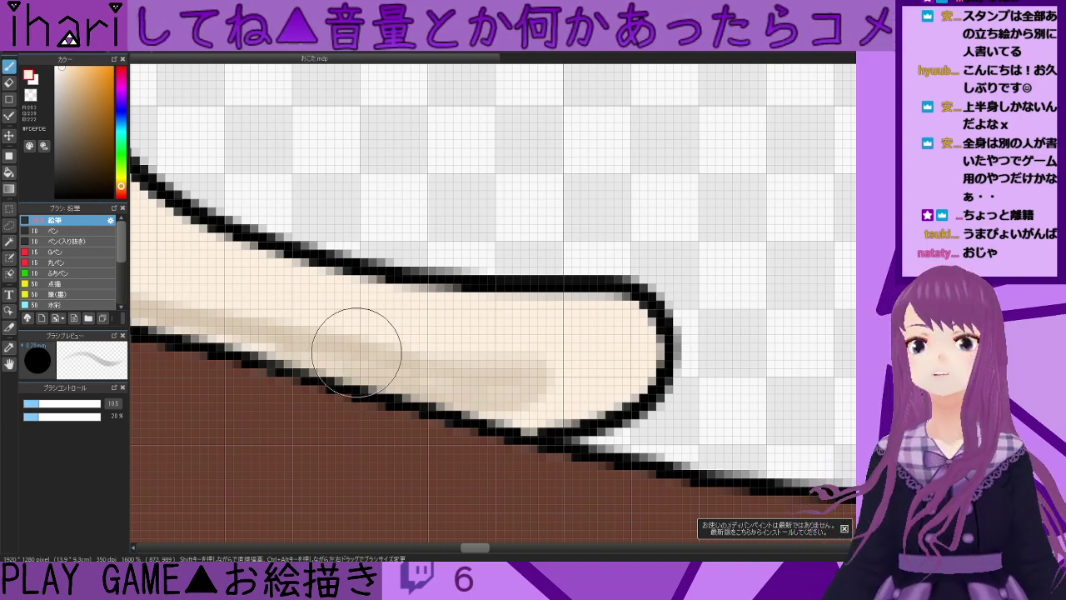
scroll(358, 274, "down", 2)
scroll(493, 304, "down", 3)
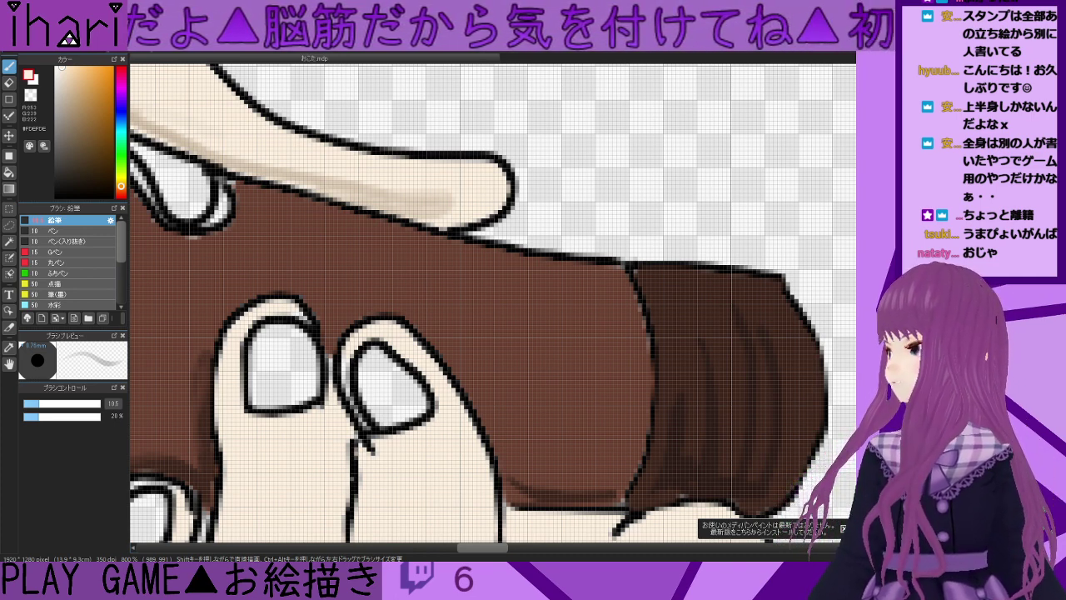
scroll(577, 382, "down", 2)
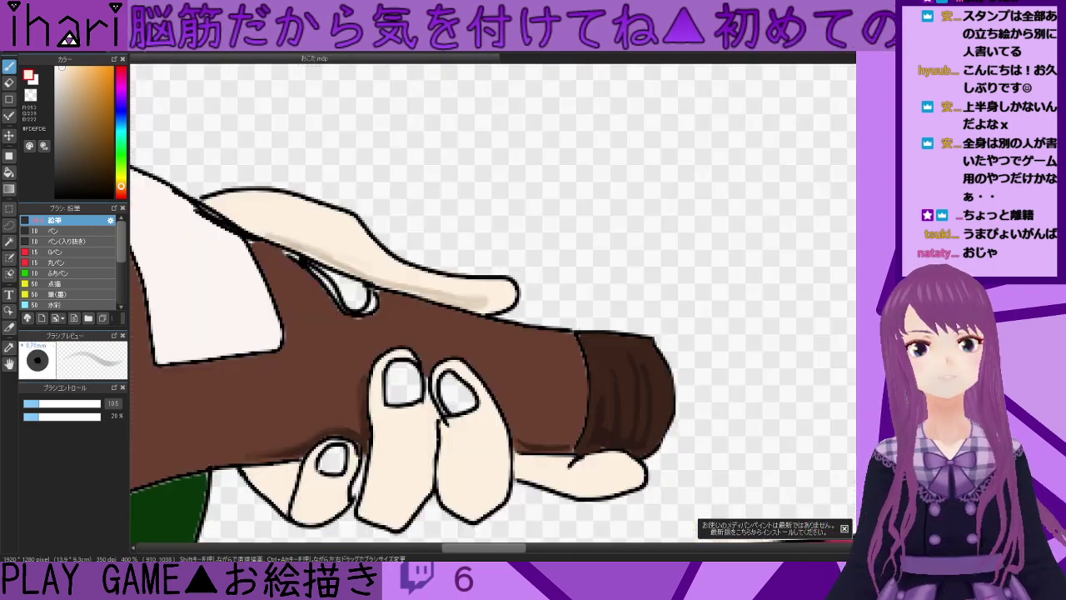
scroll(402, 467, "down", 1)
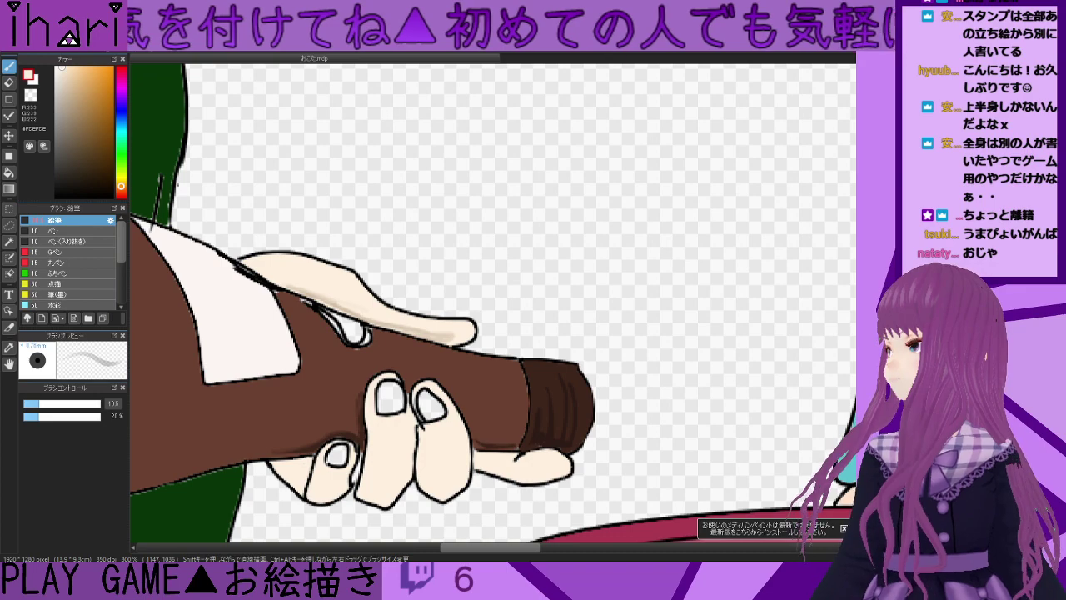
scroll(400, 434, "down", 5)
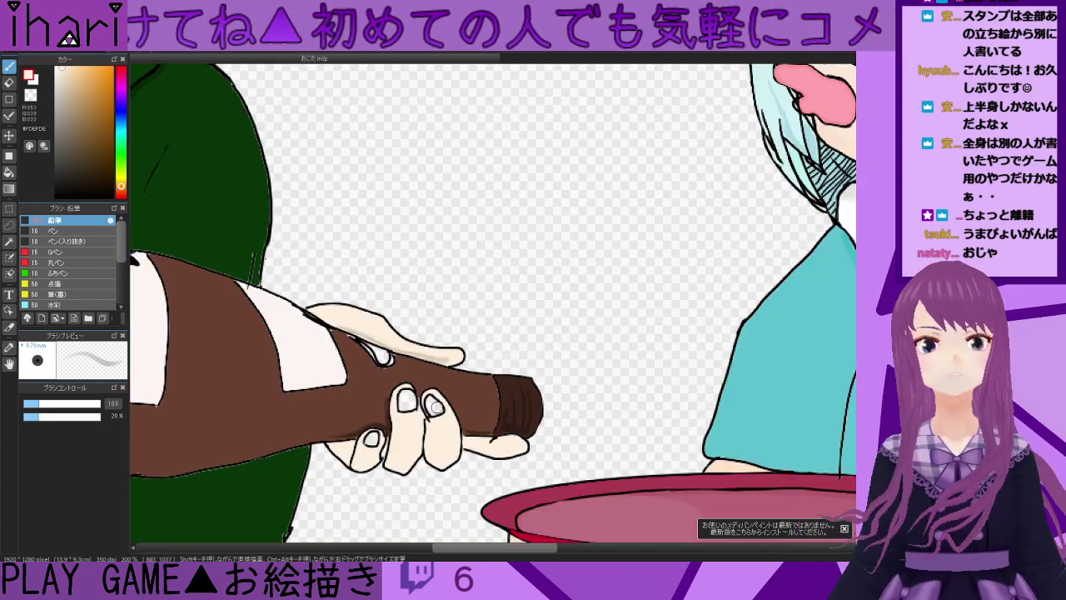
- Paint a faint dark brown shadow on the bottle alongside the near hand's lower finger and around its fingertip
scroll(236, 425, "up", 4)
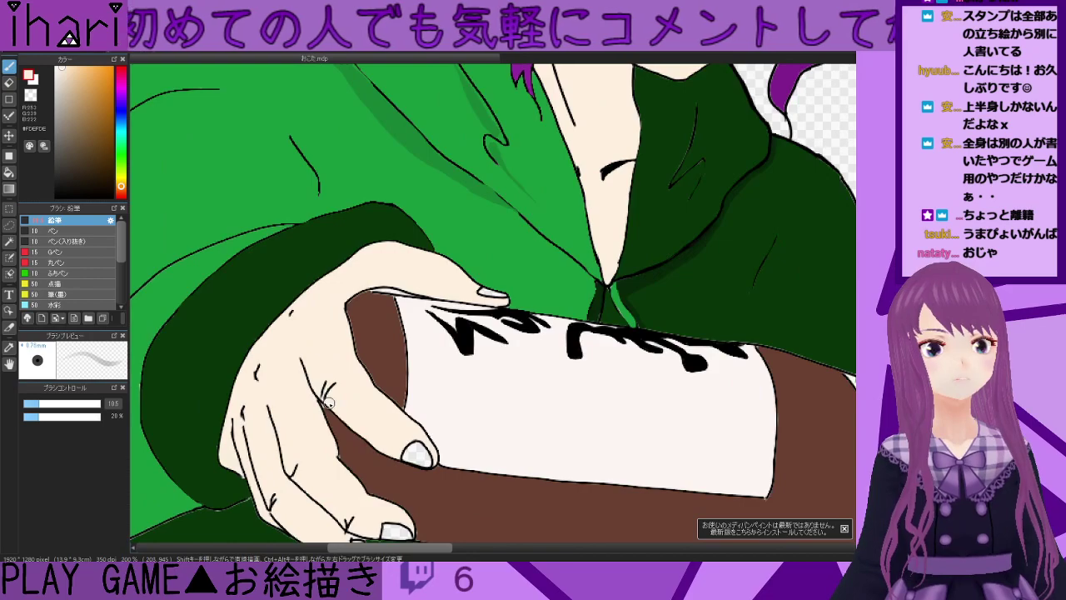
scroll(329, 403, "up", 1)
left_click_drag(395, 547, 470, 550)
left_click_drag(861, 400, 860, 440)
left_click_drag(429, 549, 387, 560)
scroll(453, 554, "right", 1)
left_click(623, 315, "alt")
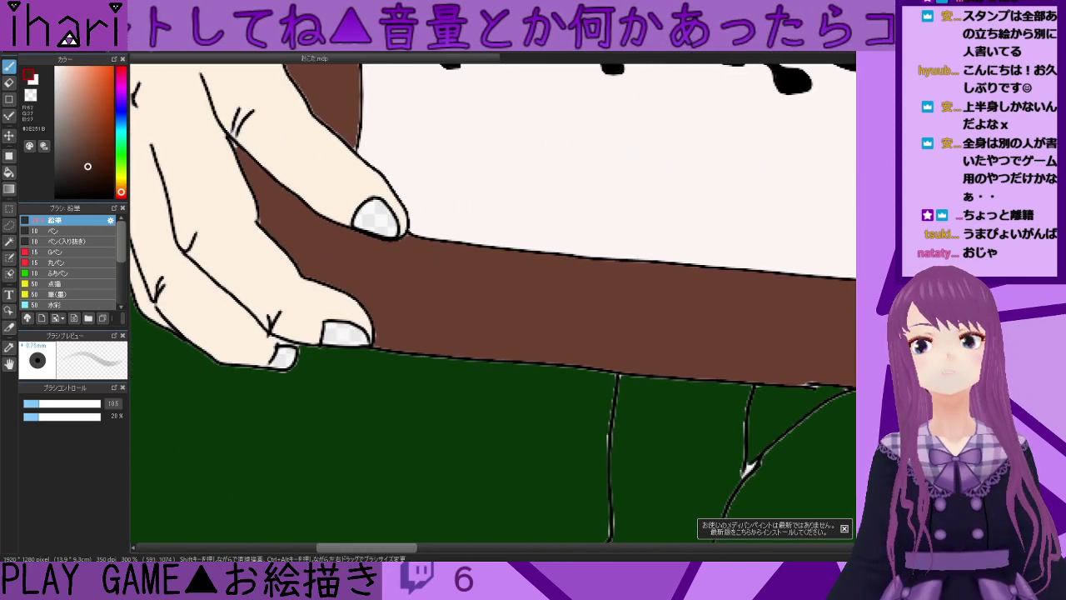
scroll(619, 345, "up", 3)
scroll(329, 336, "down", 1)
scroll(293, 322, "up", 2)
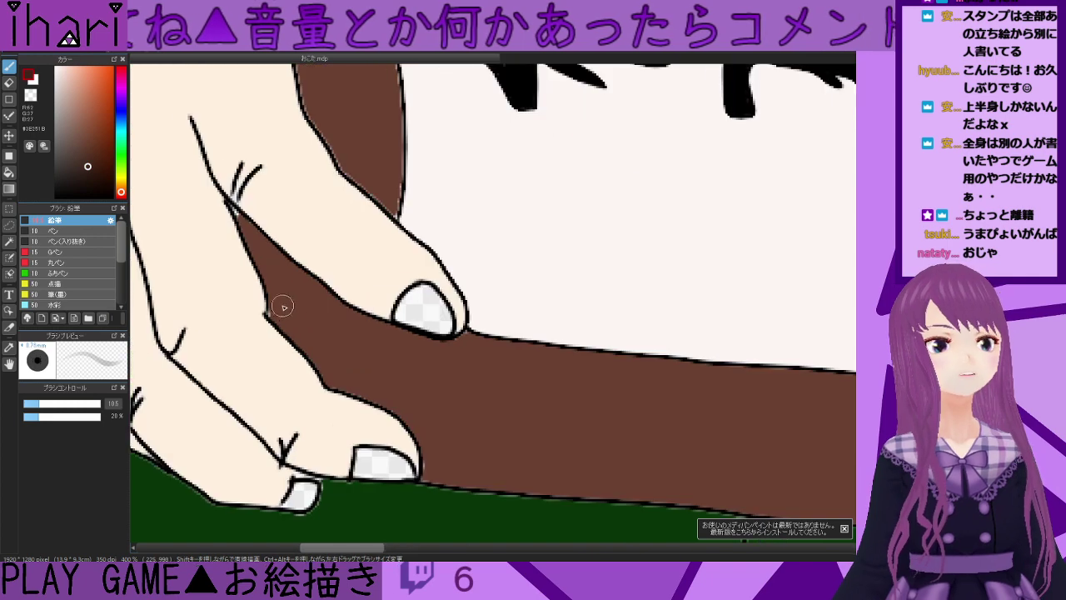
mouse_move(293, 323)
left_mouse_down()
mouse_move(341, 374)
mouse_move(424, 420)
mouse_move(444, 474)
mouse_move(471, 463)
mouse_move(449, 417)
left_mouse_up()
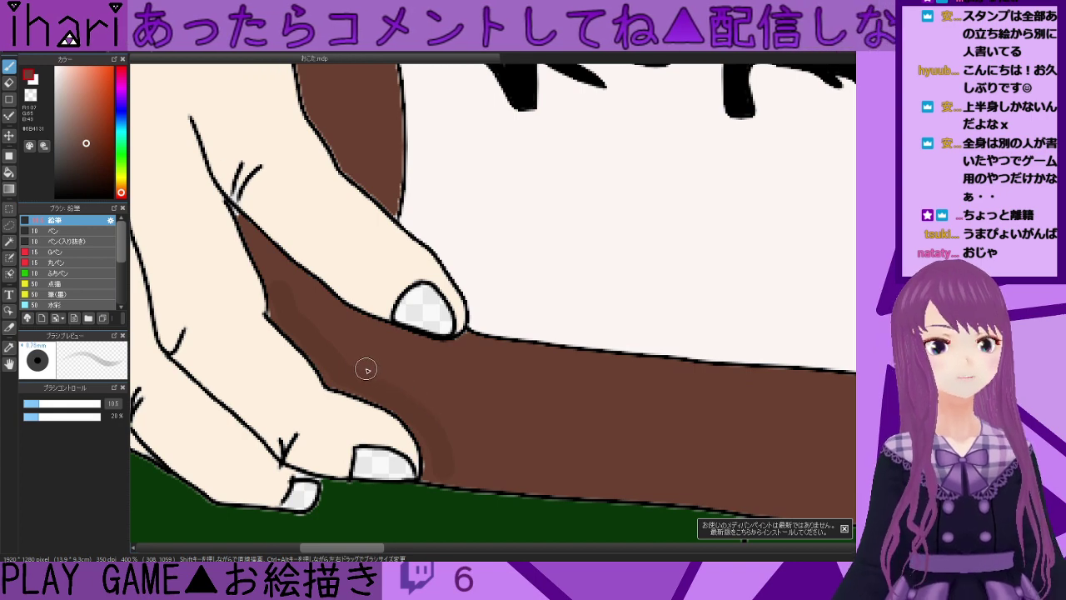
- Raise the brush opacity to 97% and shade the bottle brown enclosed by the near hand's grip with a darker brown along the hand
left_click_drag(73, 423, 99, 419)
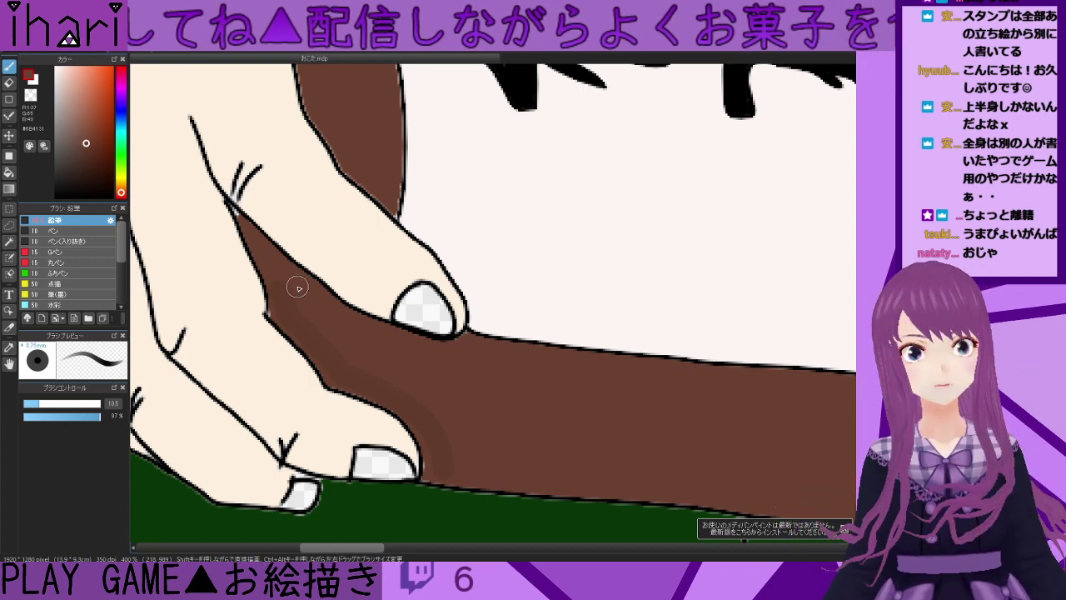
scroll(777, 351, "up", 4)
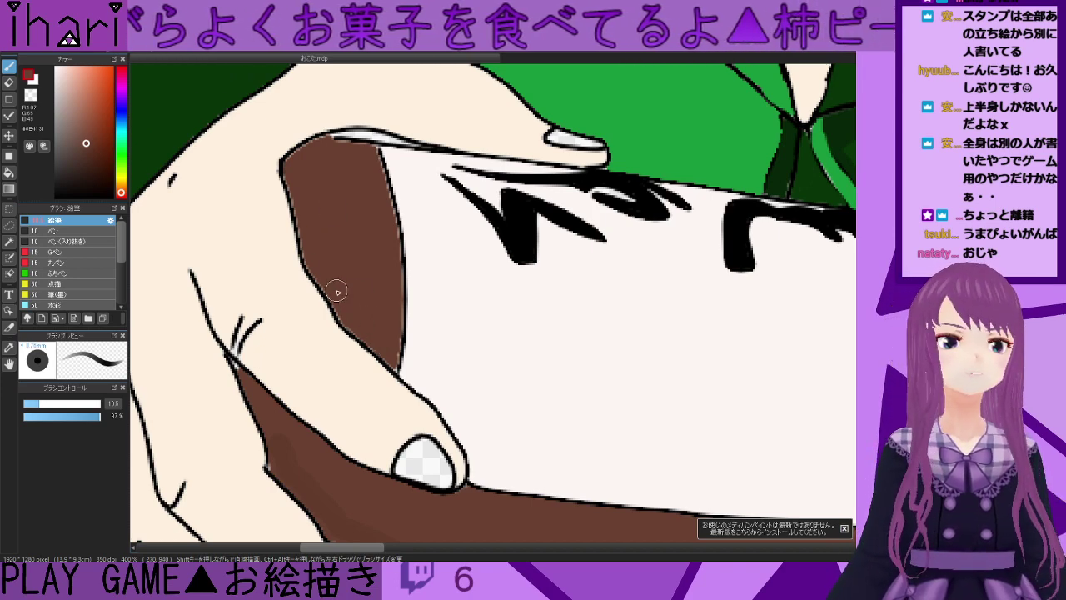
right_click(284, 442)
left_click(86, 159)
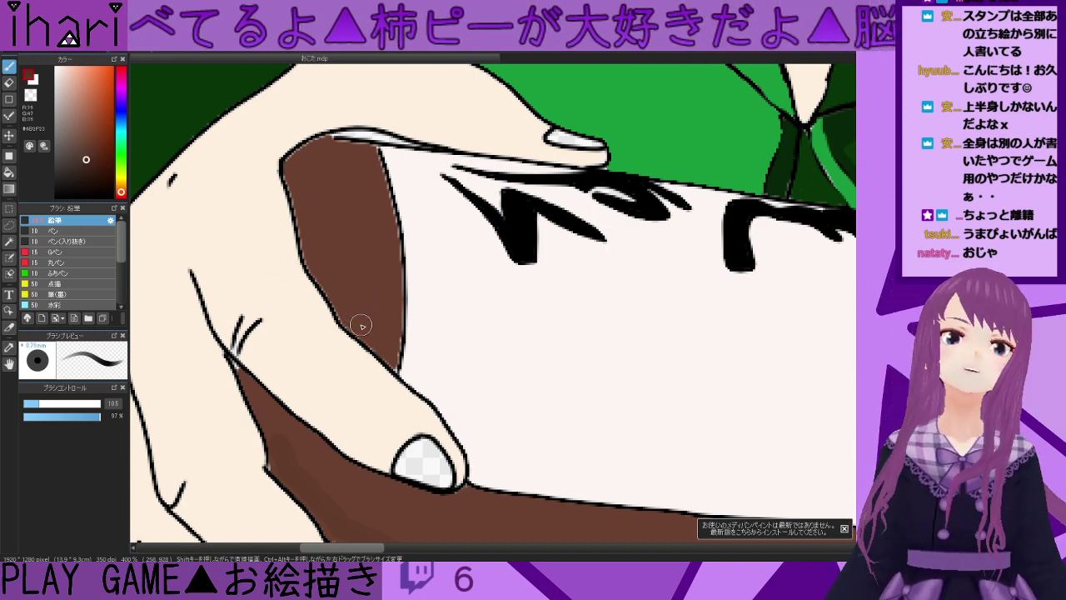
mouse_move(379, 340)
left_mouse_down()
mouse_move(391, 354)
mouse_move(325, 280)
mouse_move(294, 181)
left_mouse_up()
left_click(298, 173, "alt")
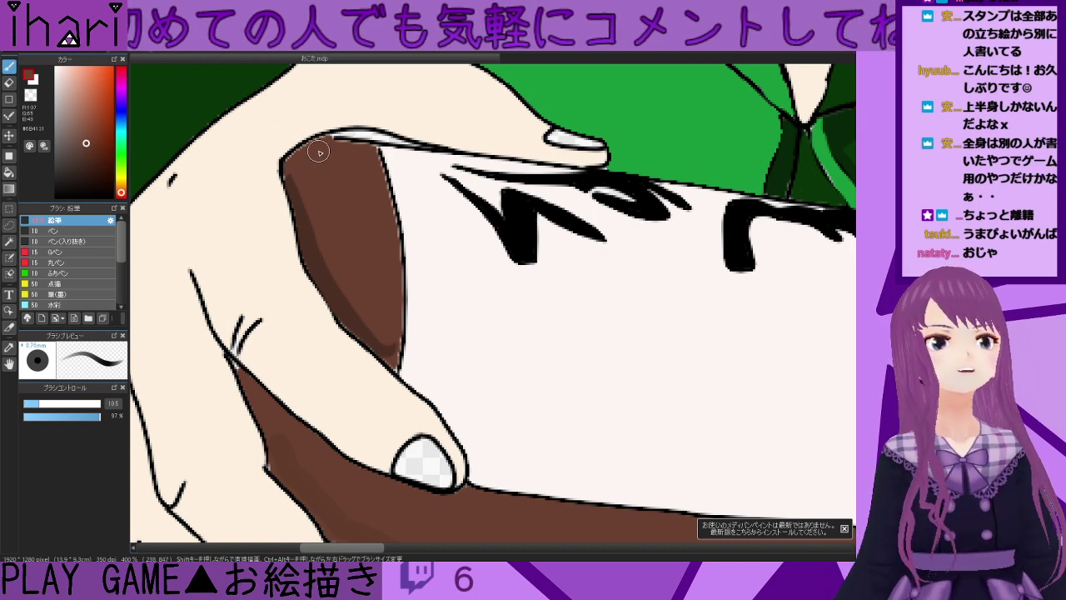
- Extend the dark brown shadow around the upper corner of the enclosed bottle area and smooth its inner edge with bottle brown
scroll(318, 153, "up", 1)
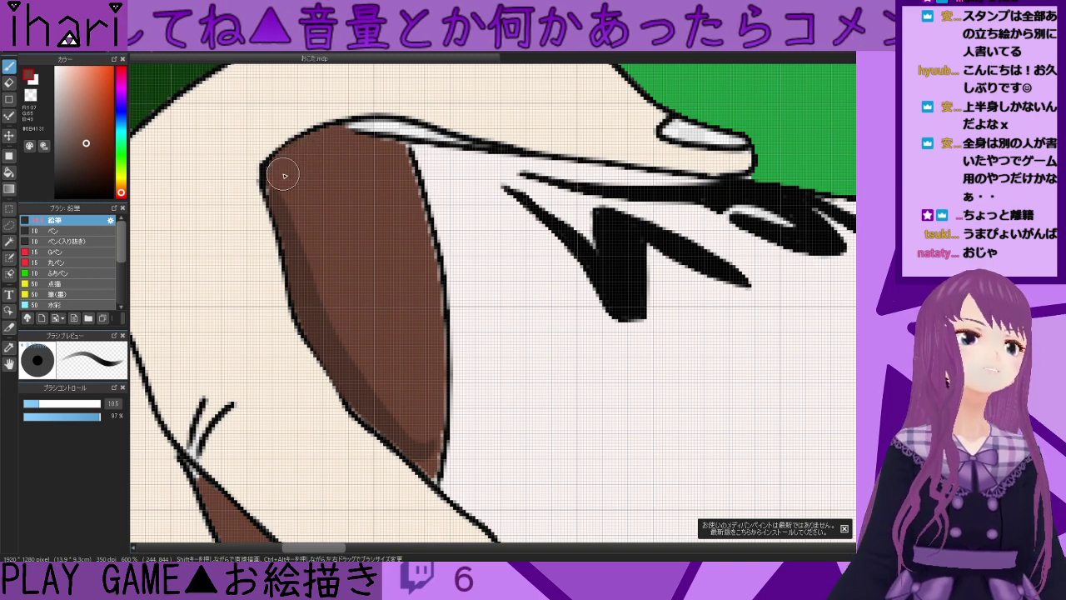
right_click(301, 291)
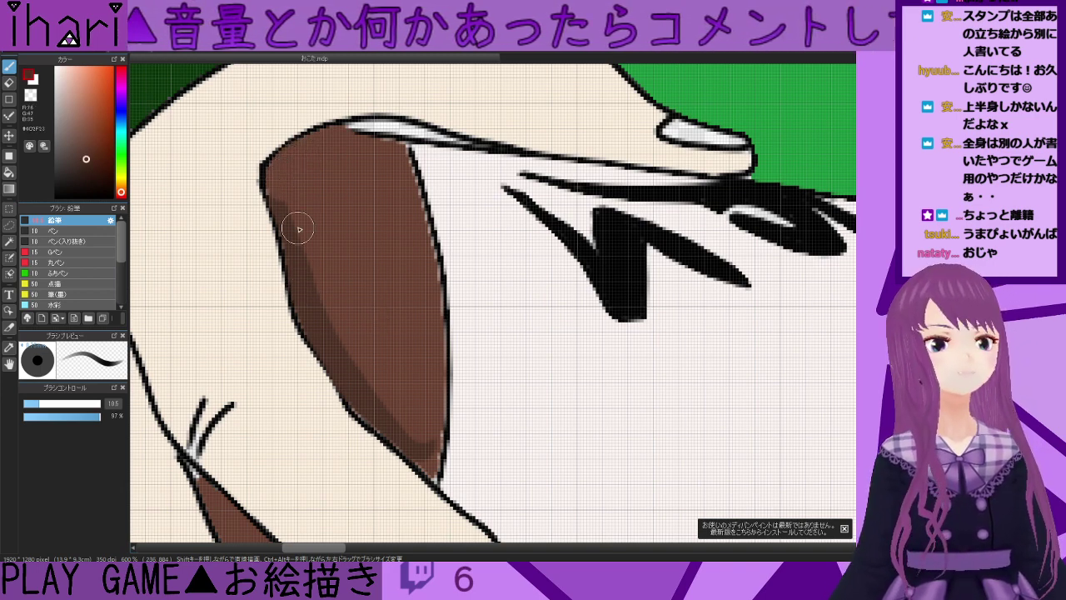
left_click(350, 161, "alt")
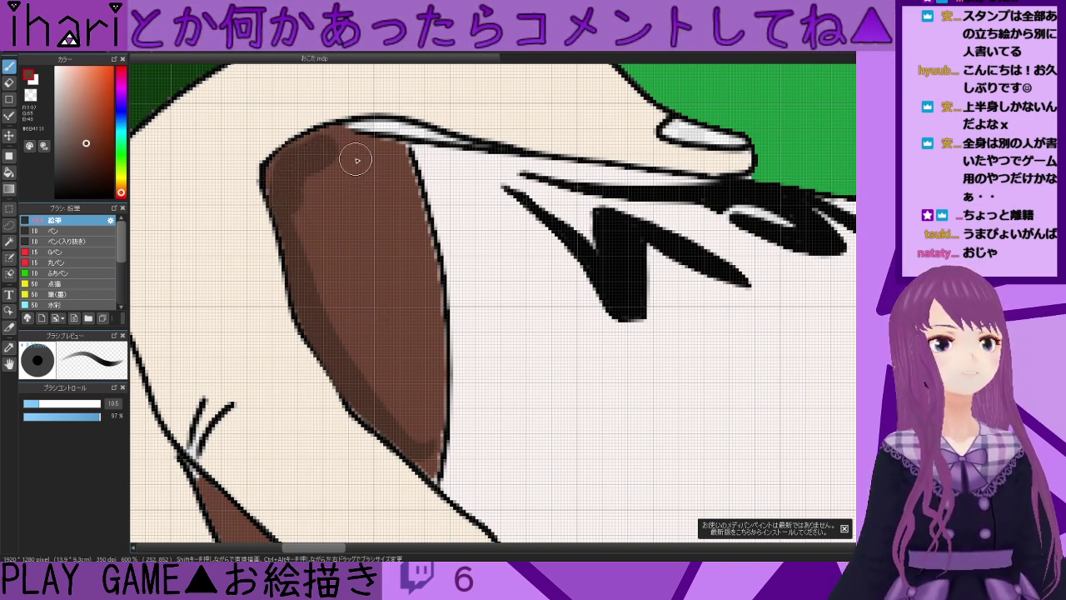
mouse_move(325, 166)
left_mouse_down()
mouse_move(323, 248)
mouse_move(305, 186)
mouse_move(311, 220)
left_mouse_up()
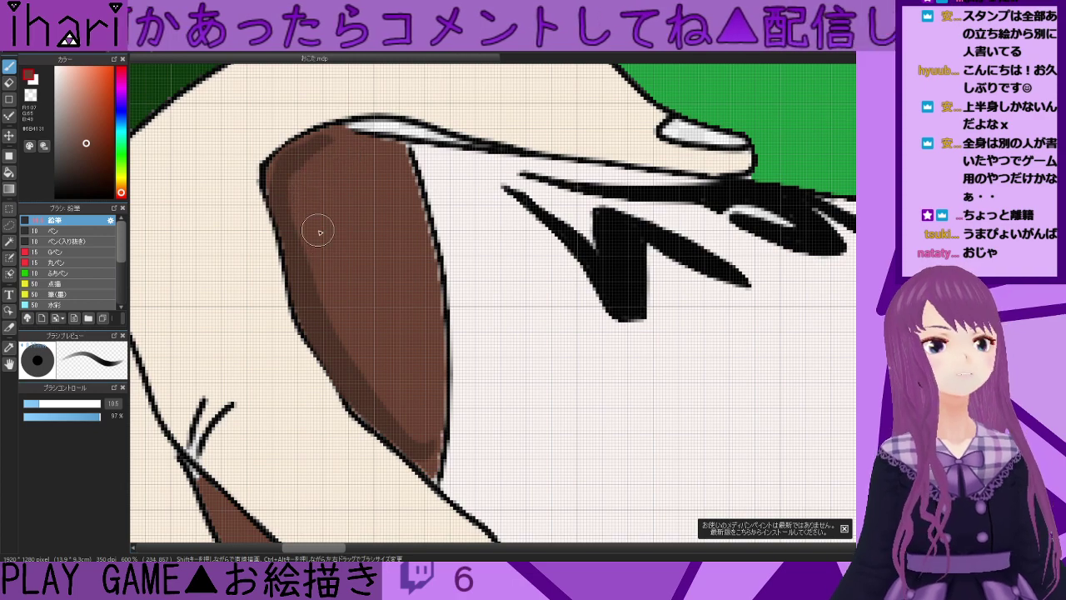
scroll(415, 362, "down", 4)
scroll(500, 231, "up", 4)
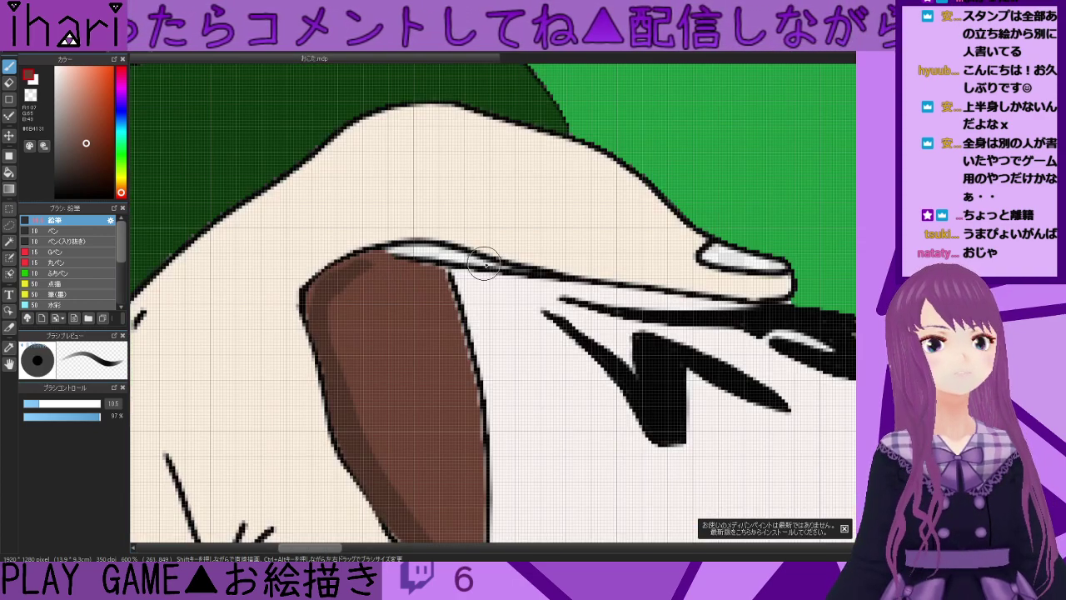
- Fill the pale gap beneath the near hand's upper finger with the sampled skin colour, using a smaller brush
left_click(501, 230, "alt")
left_click_drag(35, 408, 30, 407)
left_click_drag(404, 252, 479, 268)
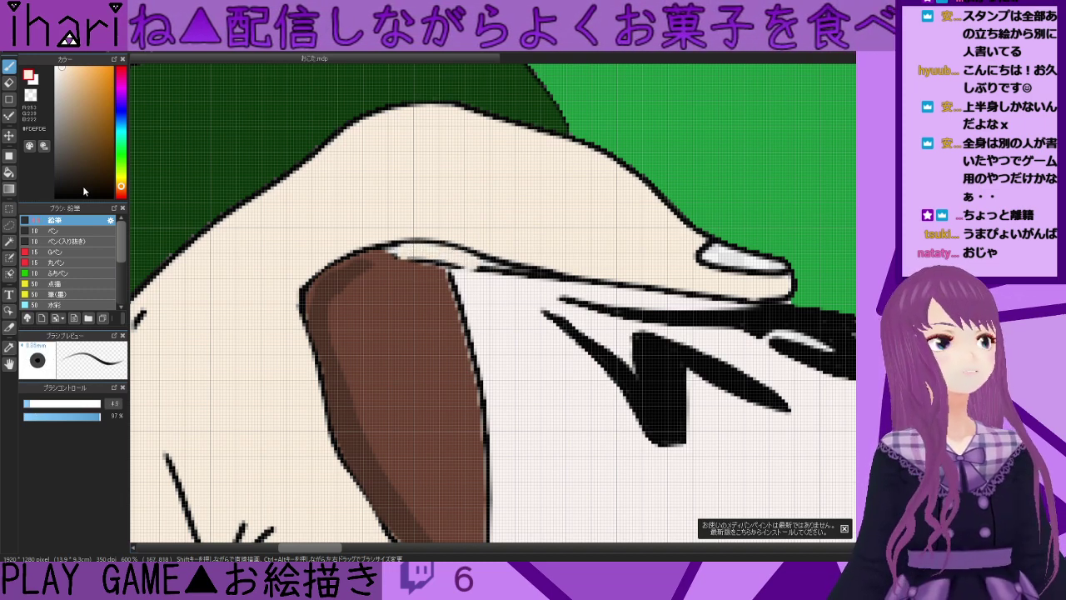
- Redraw the outline between the near hand's upper finger and the bottle in black with a size 2.6 brush
left_click(55, 197)
left_click_drag(35, 408, 31, 407)
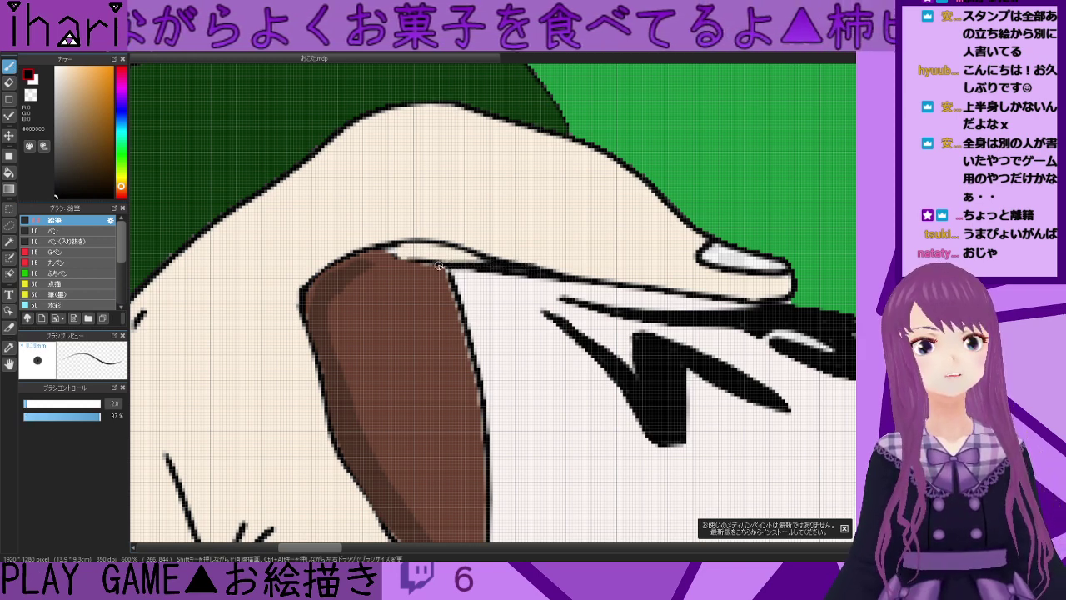
left_click_drag(357, 253, 497, 264)
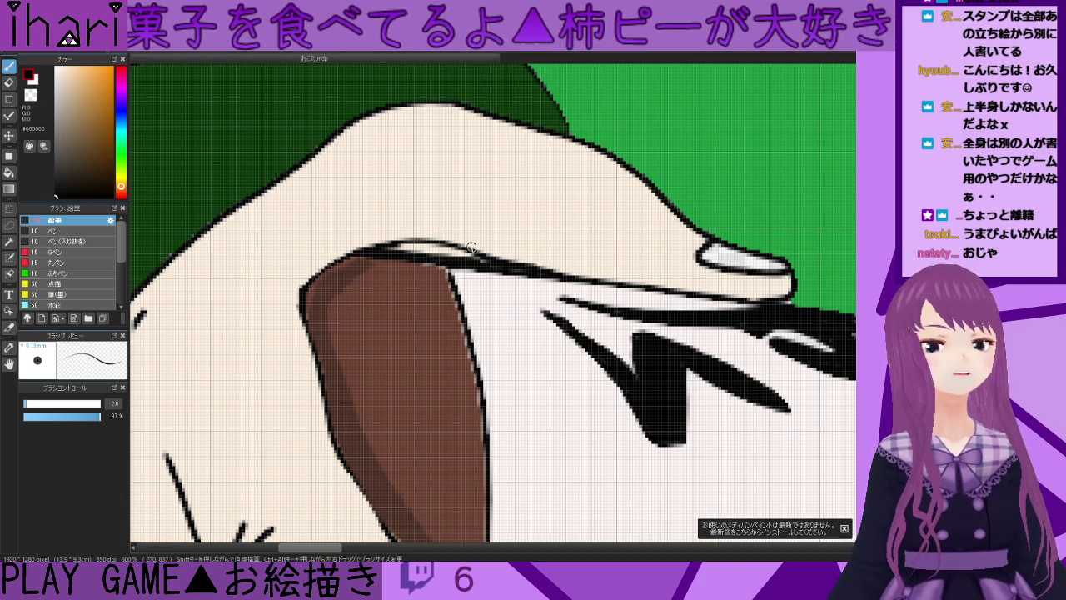
- Shade the narrow skin area beneath the near hand's upper finger with a muted tan derived from the skin colour
right_click(547, 212)
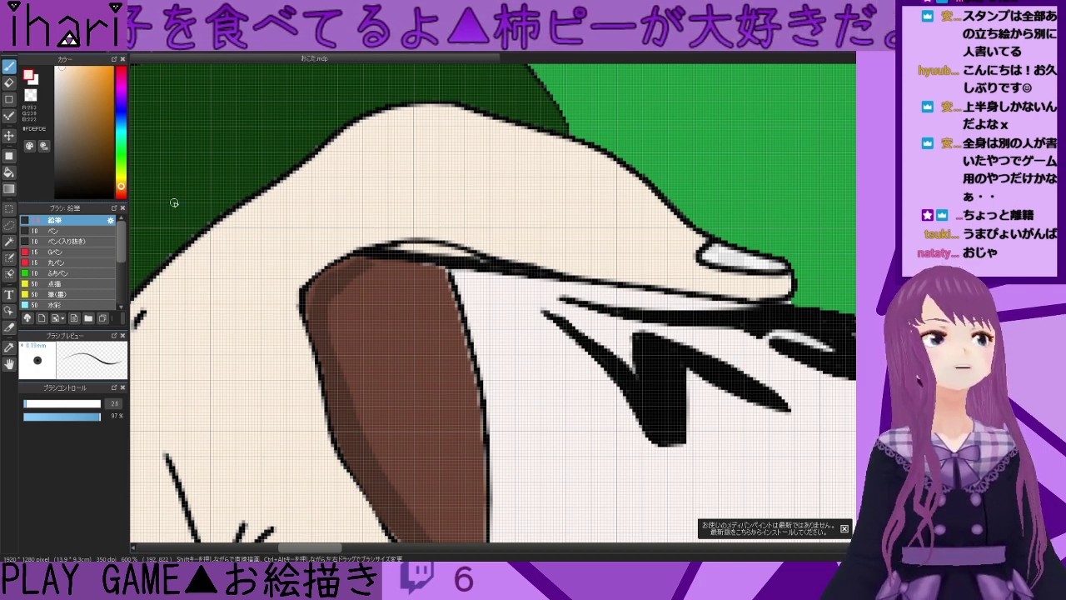
left_click(63, 86)
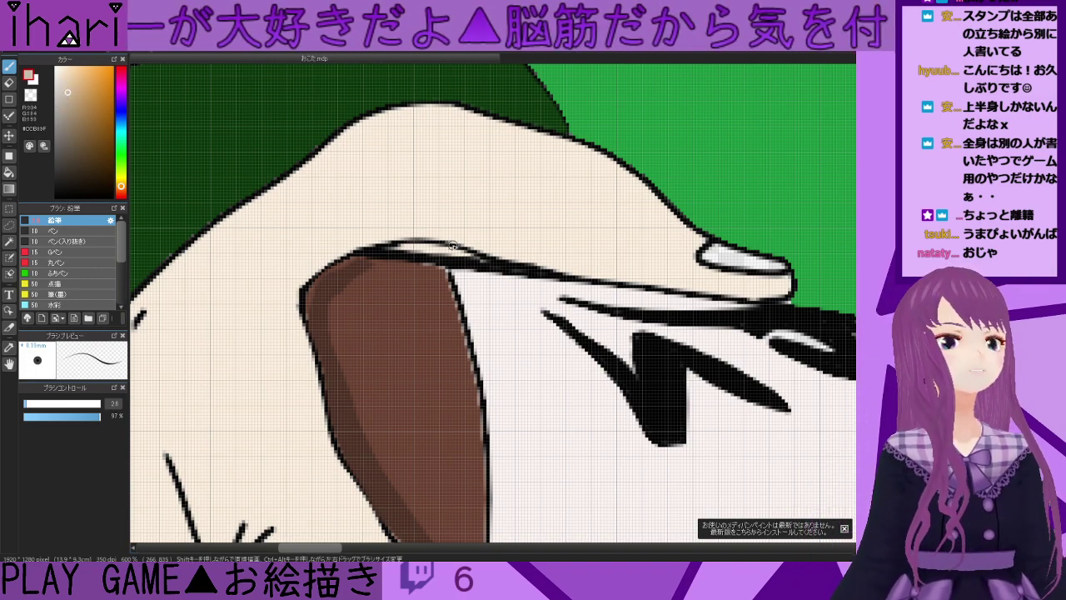
mouse_move(421, 247)
left_mouse_down()
mouse_move(462, 255)
mouse_move(404, 246)
left_mouse_up()
- Cover the pale pixels along the dark green garment's lower edge above the bottle with the sampled dark green
scroll(392, 325, "down", 3)
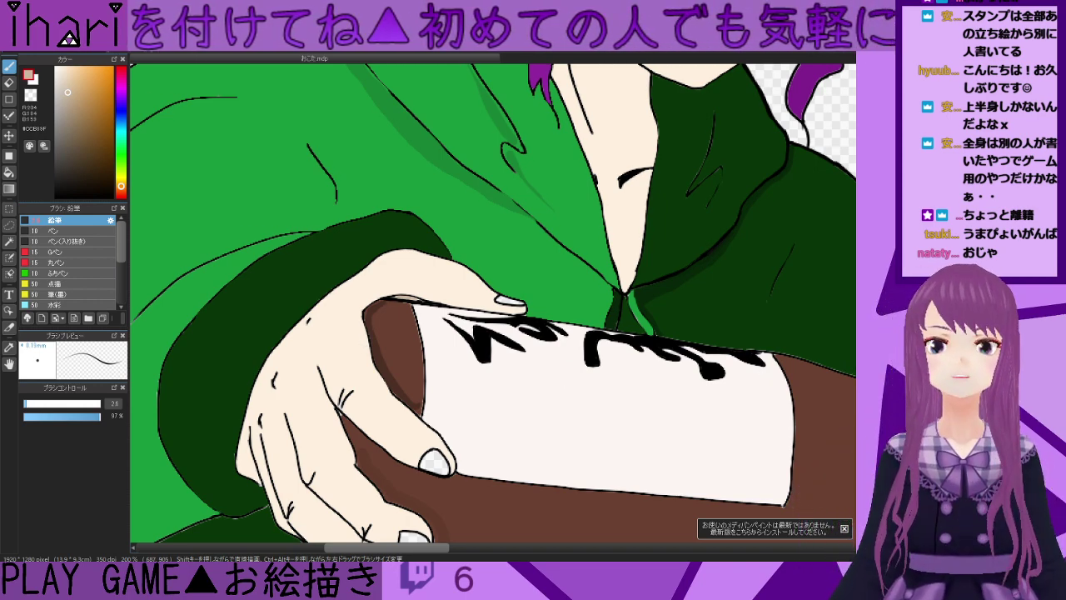
scroll(830, 390, "down", 1)
left_click_drag(442, 549, 506, 555)
scroll(417, 286, "up", 4)
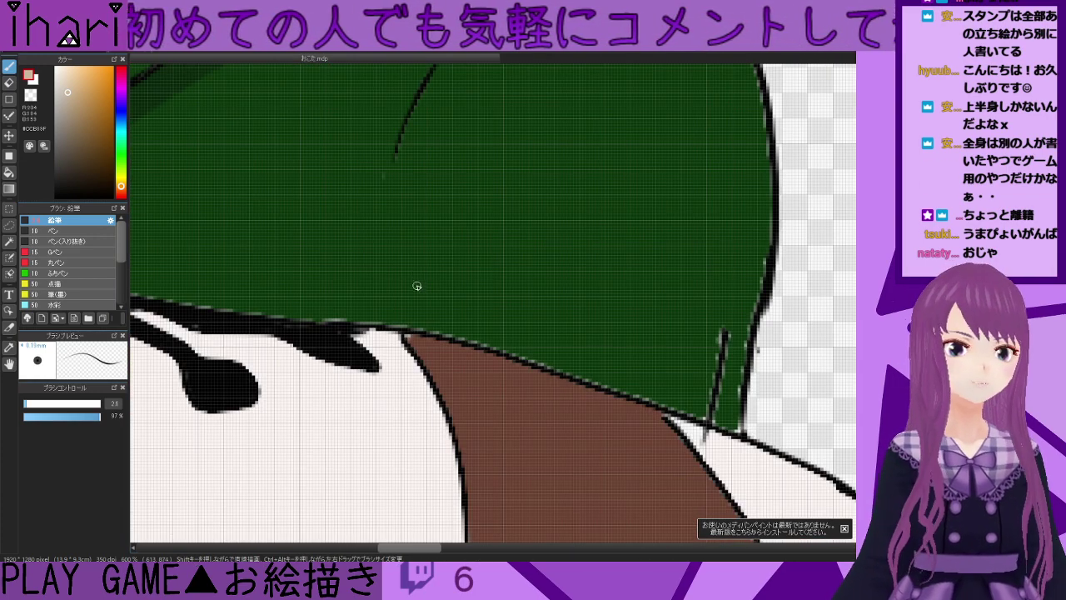
left_click(416, 285, "alt")
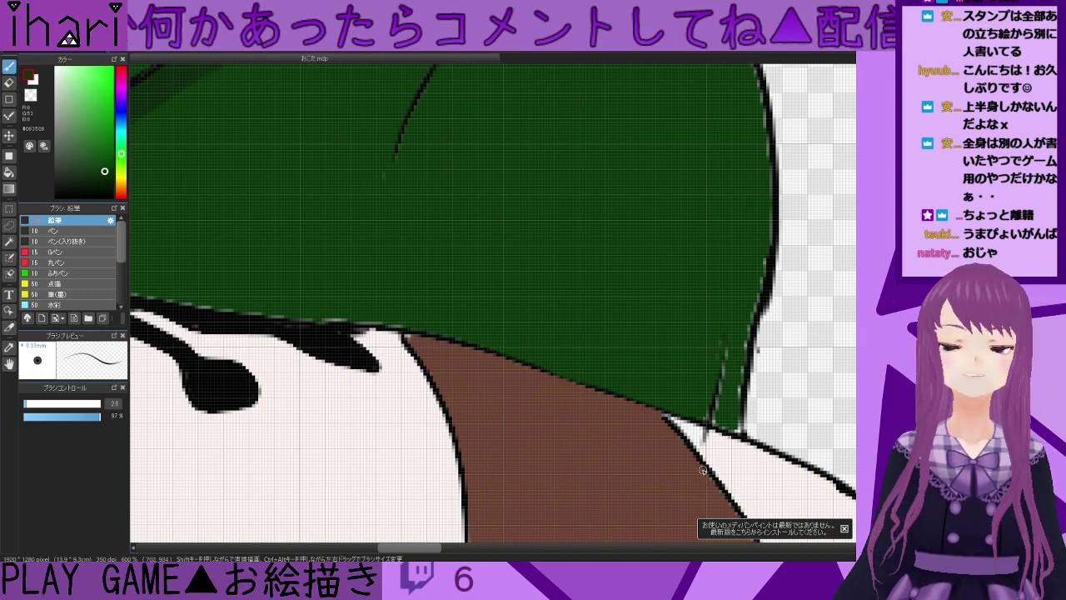
left_click_drag(432, 548, 410, 547)
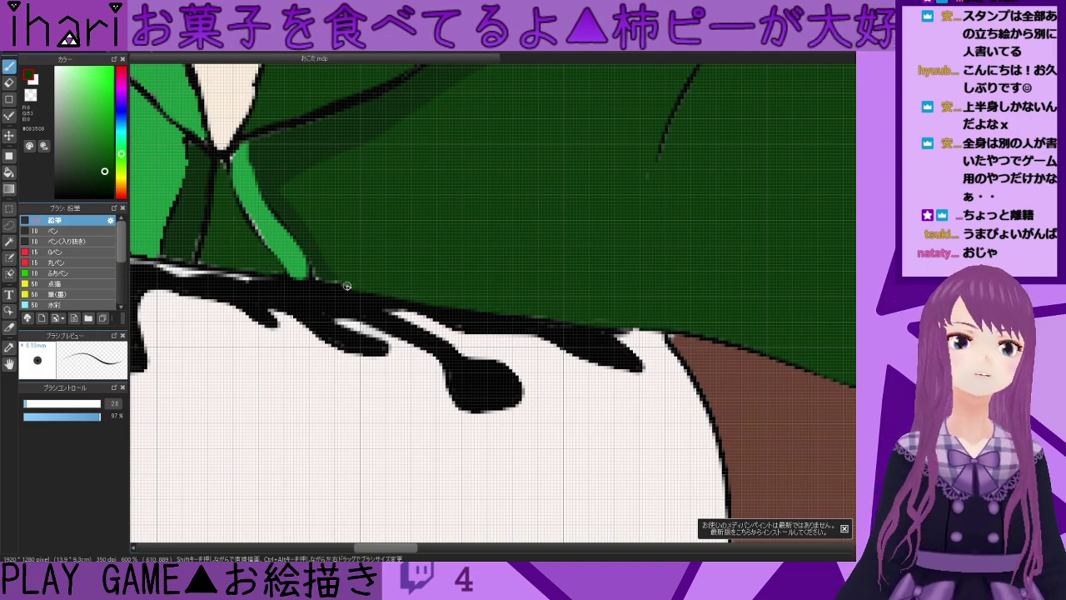
- Redraw the outline between the bottle label and the dark green garment in black and trim its upper edge with dark green
scroll(351, 287, "down", 5)
scroll(389, 309, "up", 6)
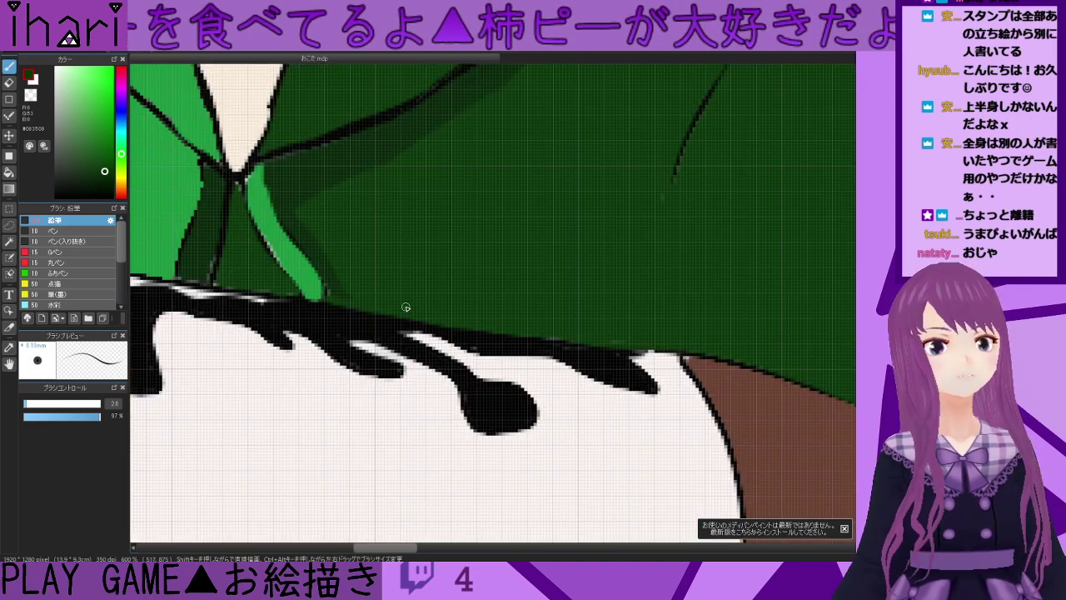
left_click(313, 329, "alt")
left_click_drag(284, 299, 751, 364)
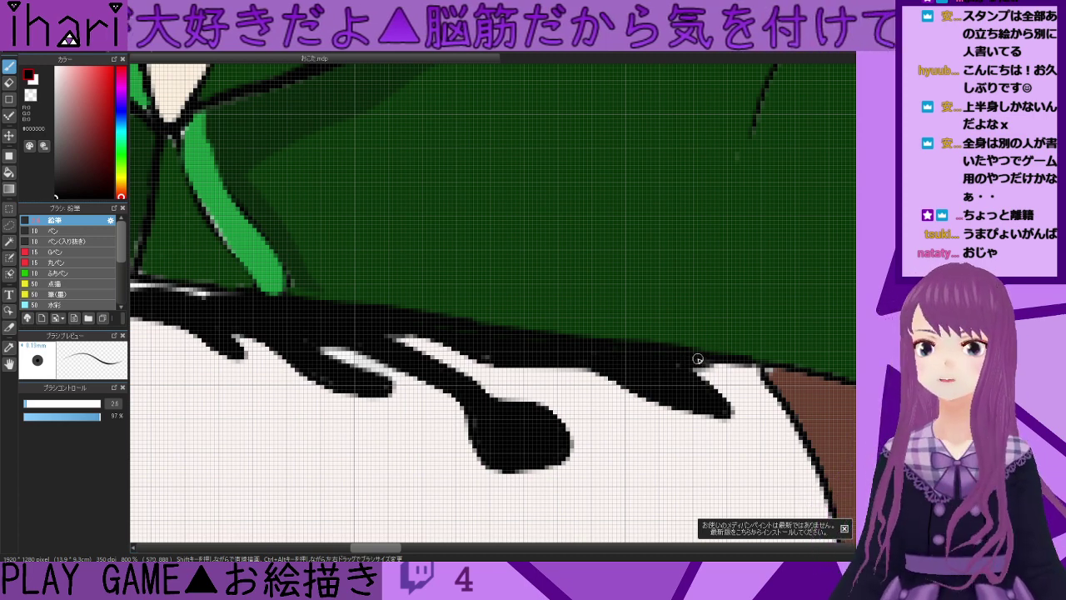
left_click(764, 351, "alt")
left_click_drag(711, 351, 329, 299)
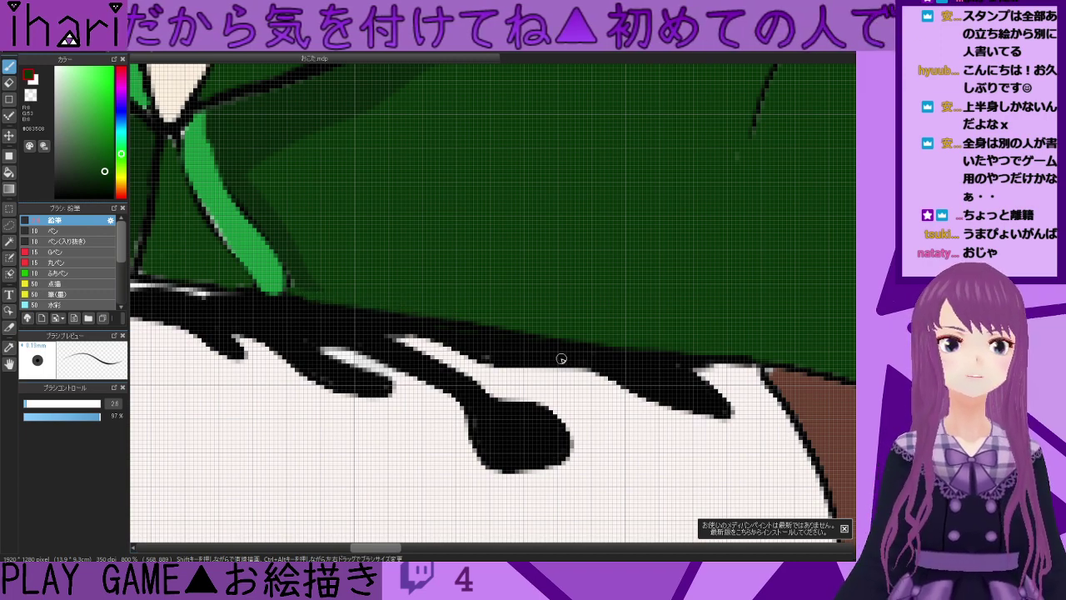
- Touch up the outline where the label's upper corner meets the brown band, using sampled black, dark green and bottle brown
scroll(591, 360, "down", 3)
scroll(513, 359, "down", 2)
scroll(516, 357, "up", 4)
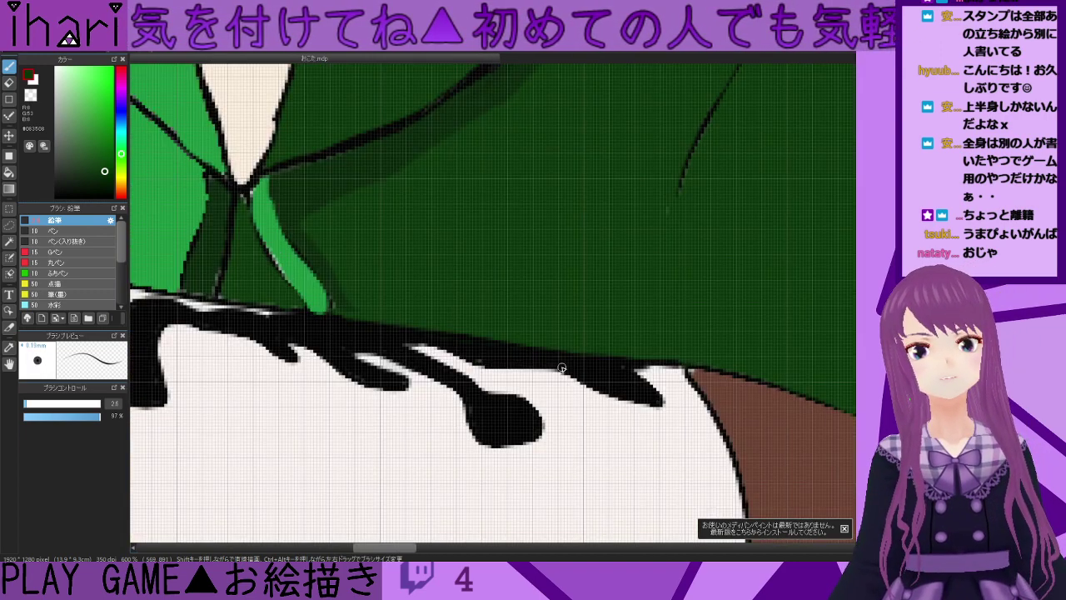
right_click(563, 360)
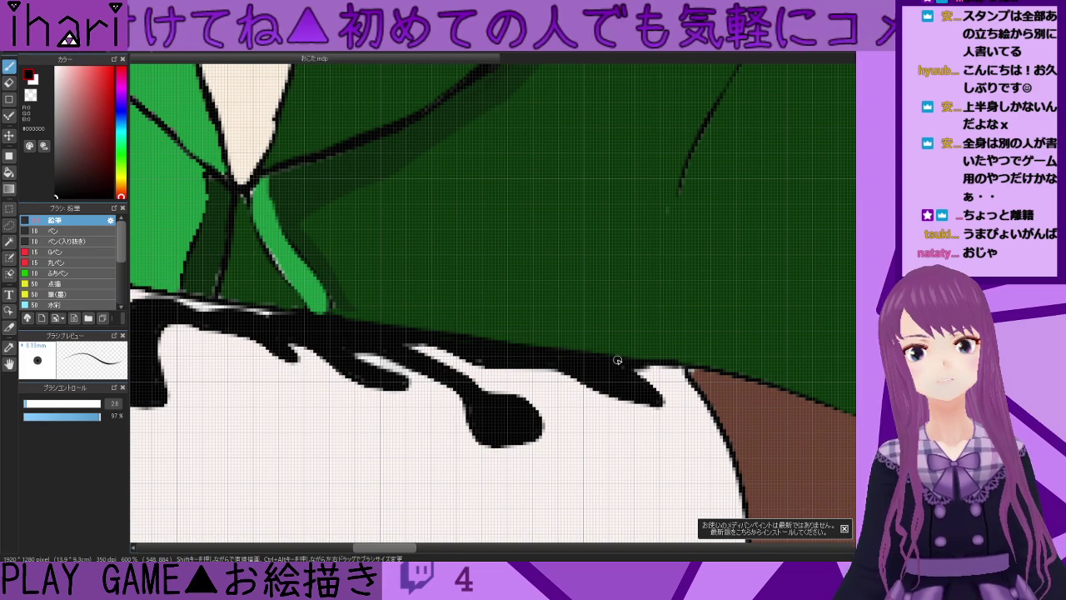
scroll(596, 385, "down", 2)
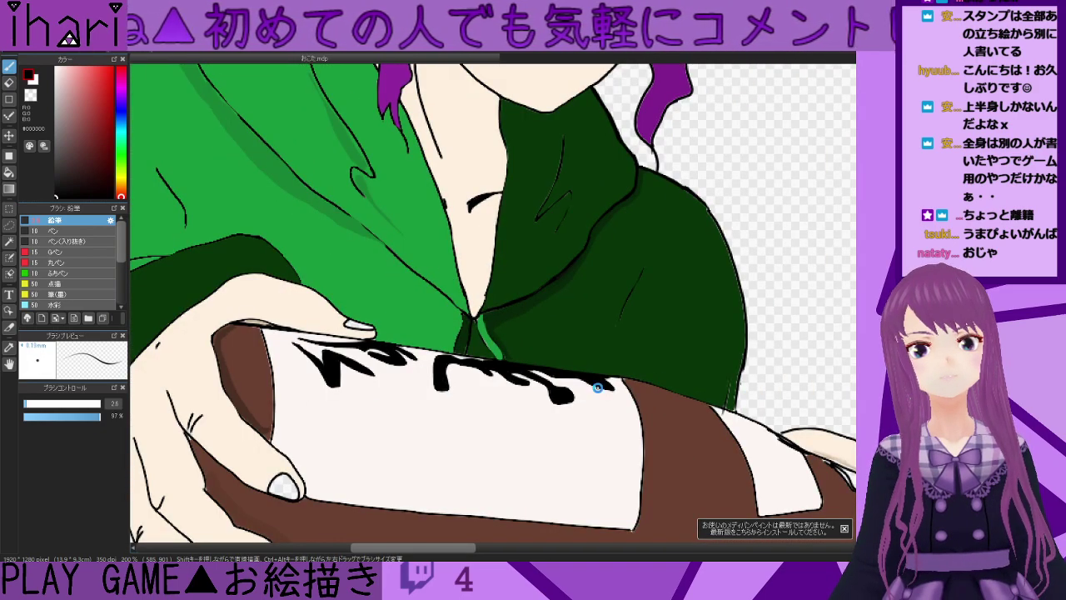
scroll(598, 386, "up", 4)
left_click(663, 322, "alt")
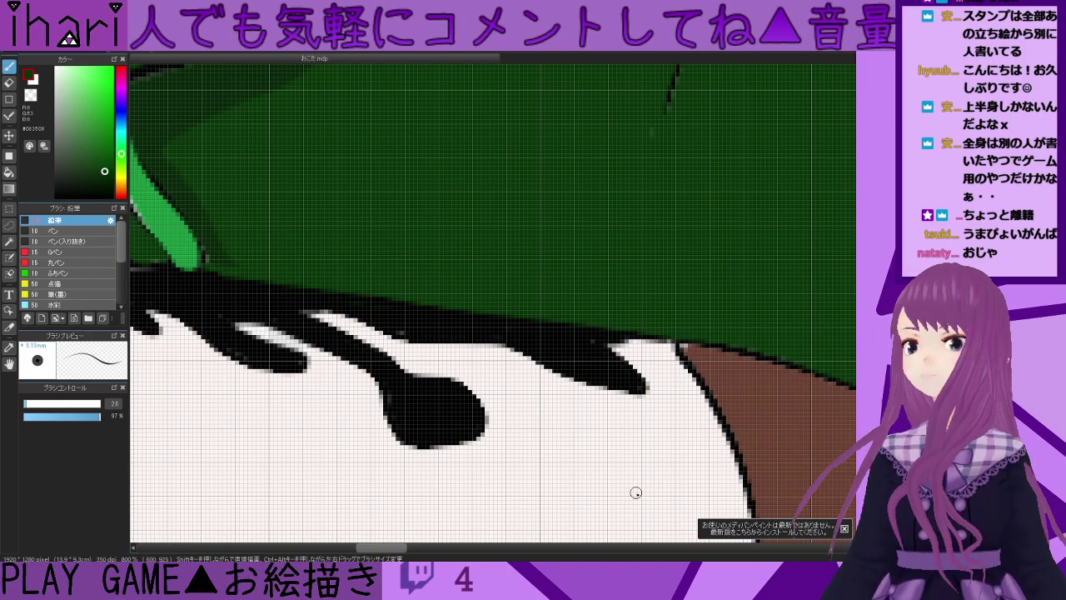
scroll(600, 487, "down", 2)
scroll(668, 445, "up", 2)
left_click(660, 425, "alt")
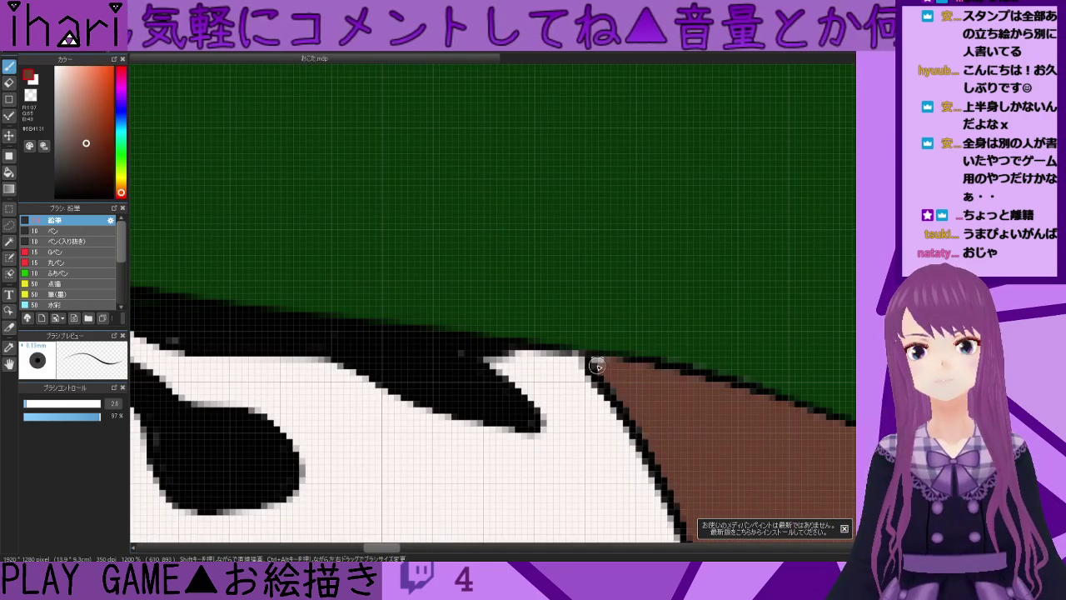
scroll(620, 434, "down", 2)
scroll(619, 426, "down", 1)
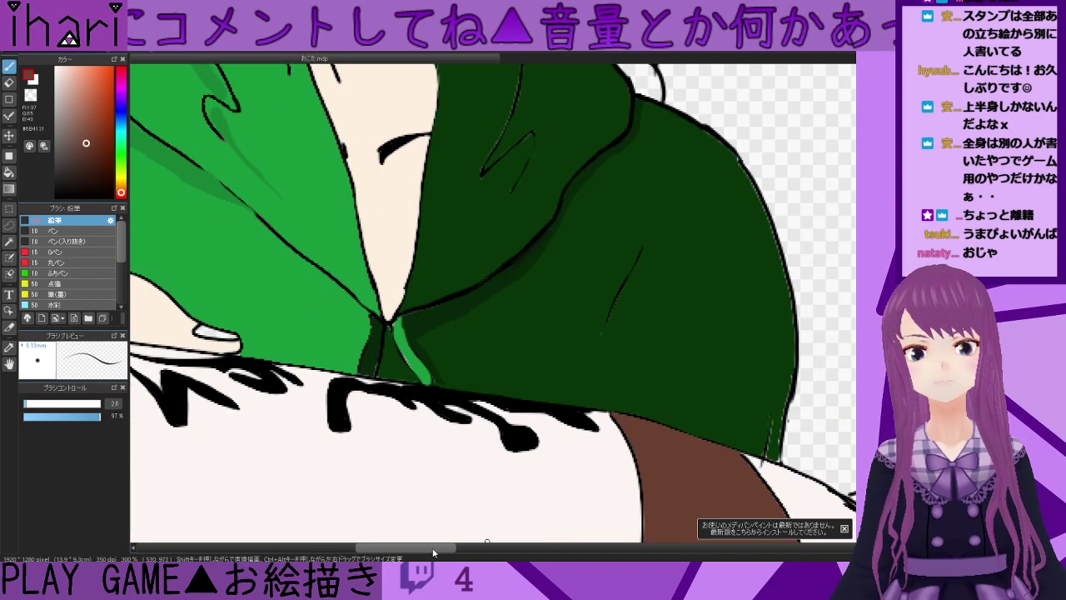
- Cover the pale pixels inside the enclosed bottle area along its border with the white label using bottle brown
scroll(433, 552, "left", 3)
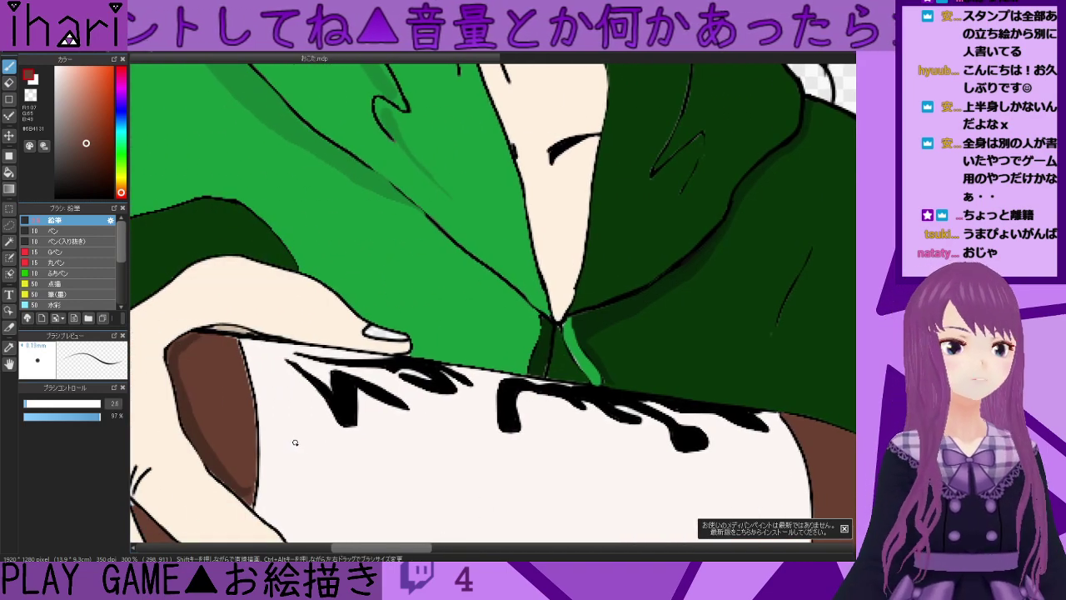
left_click_drag(381, 544, 359, 547)
scroll(339, 514, "down", 1)
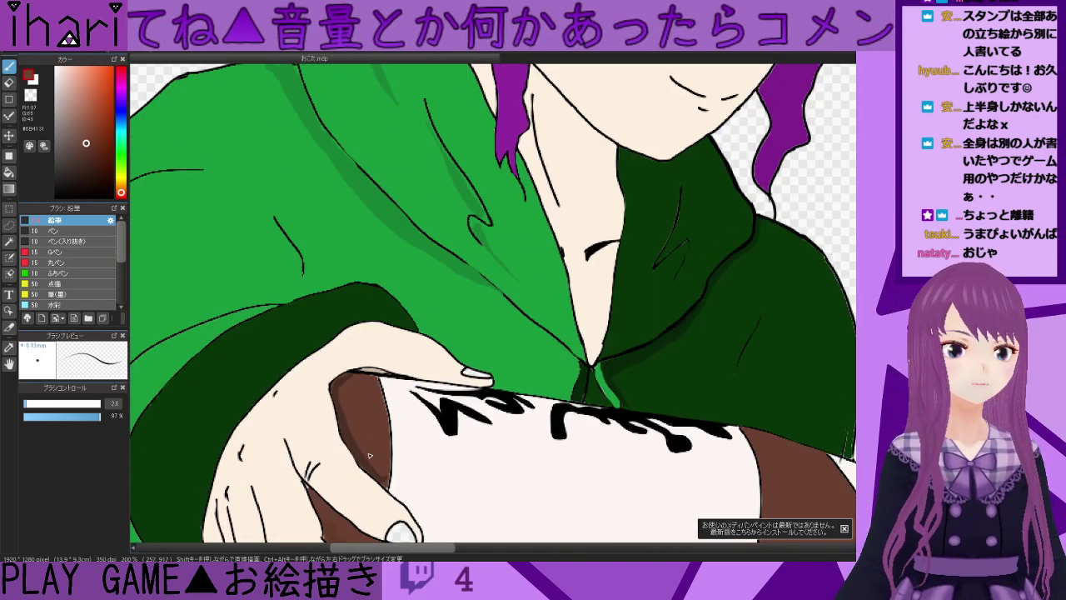
scroll(379, 437, "up", 5)
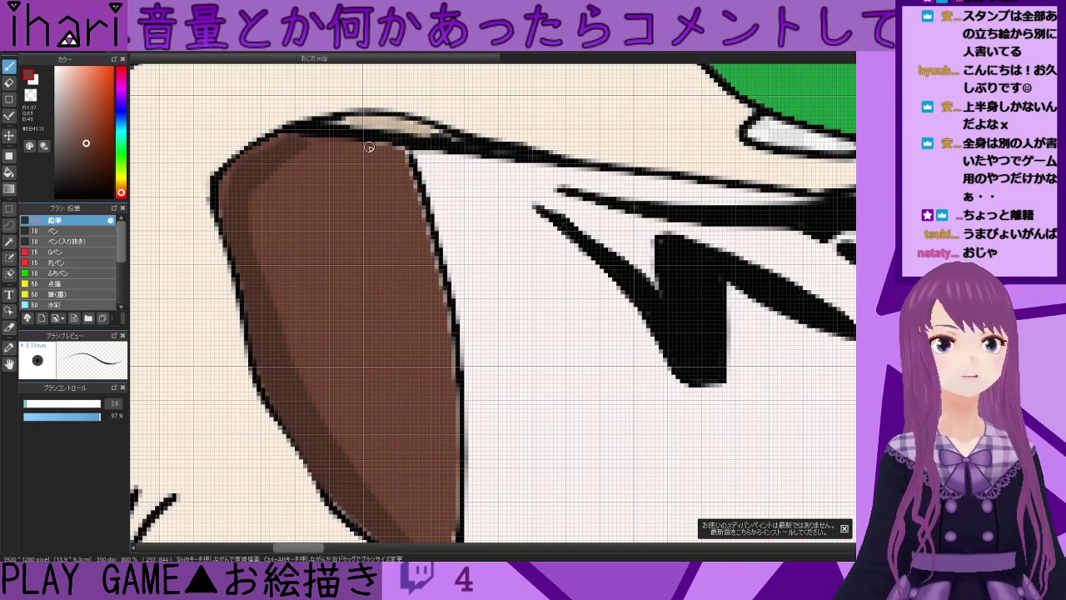
left_click_drag(415, 177, 443, 313)
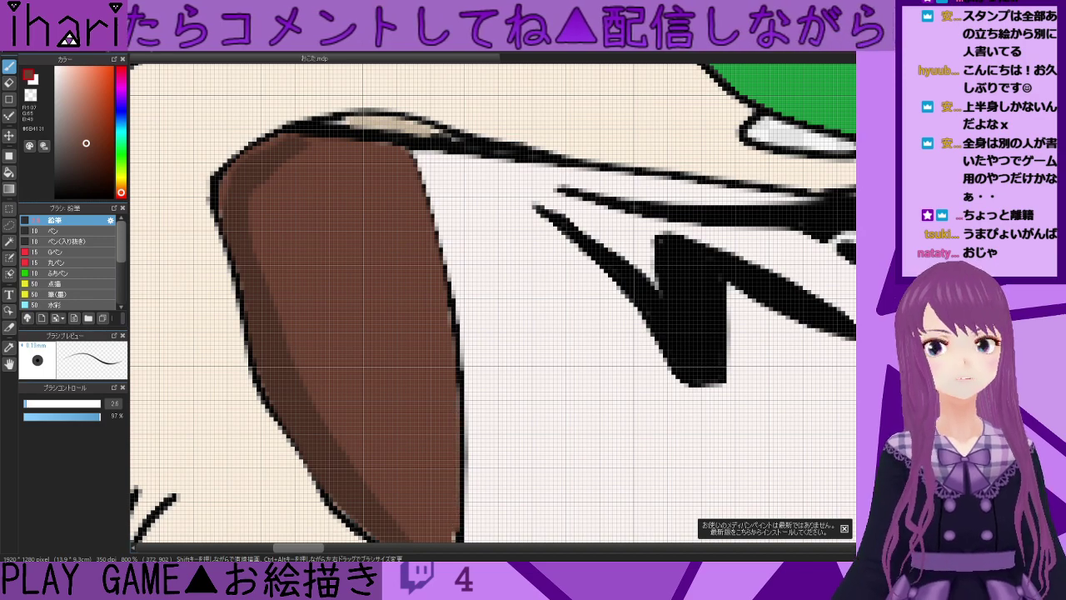
scroll(767, 370, "down", 5)
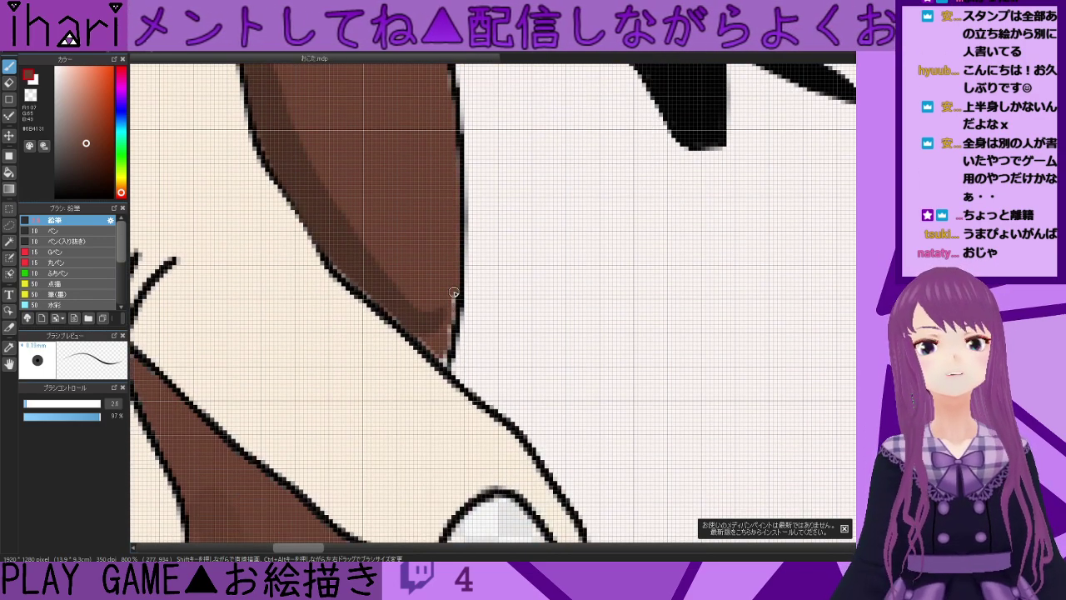
left_click_drag(450, 321, 446, 358)
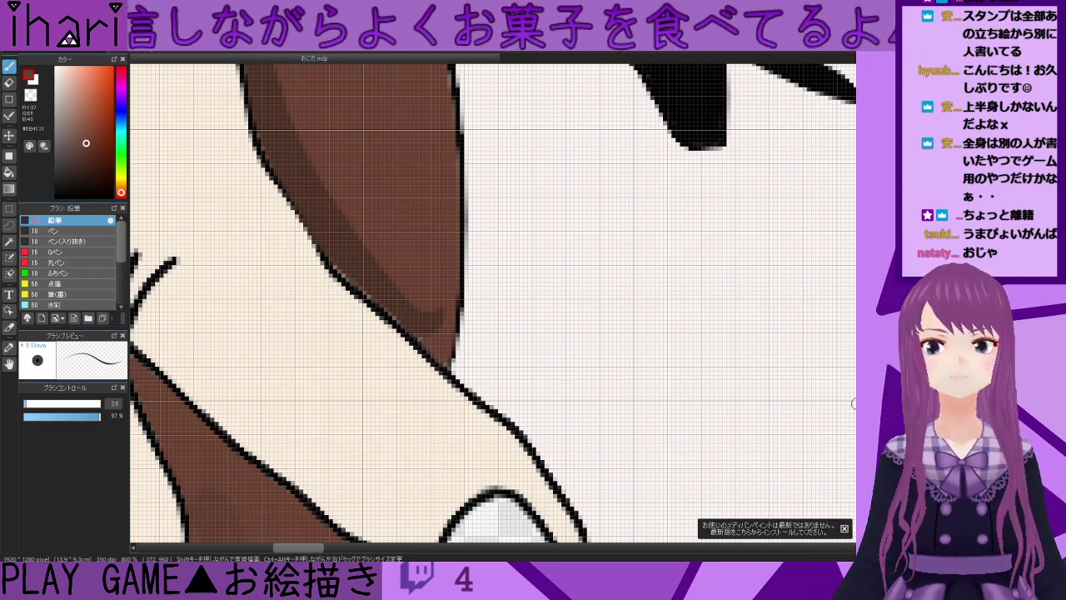
- Fill the pale gap at the narrow upper tip of the bottle area between the near hand's fingers with sampled brown
scroll(854, 404, "down", 5)
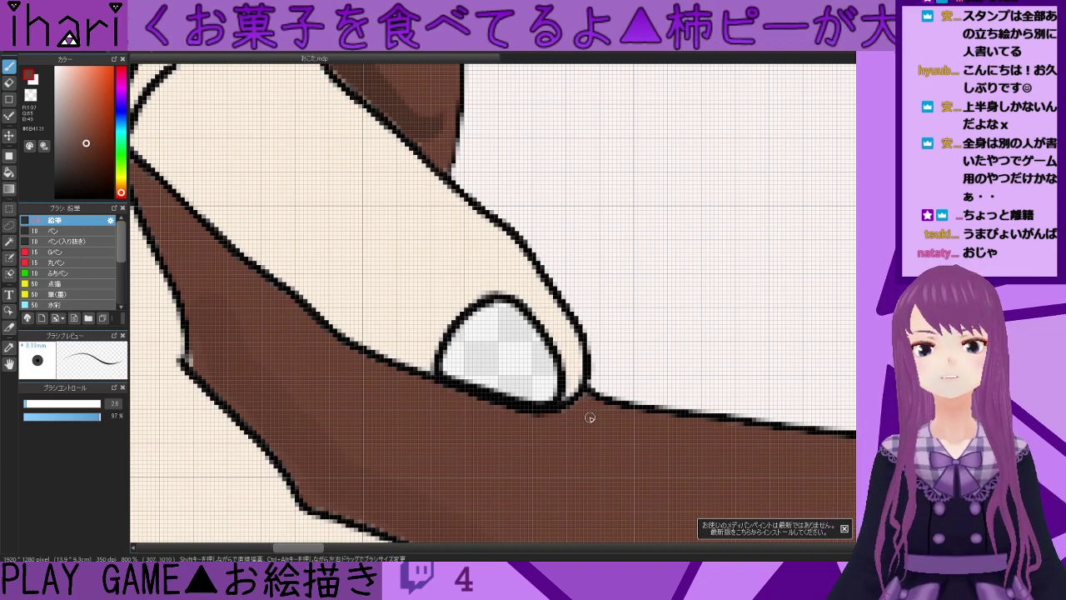
scroll(588, 413, "down", 3)
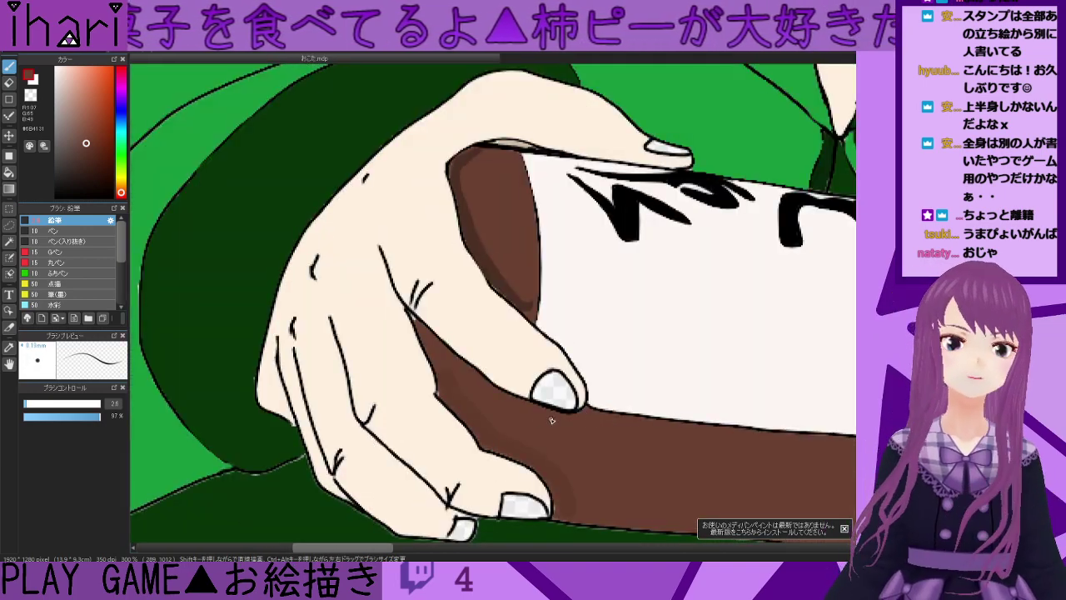
scroll(449, 402, "up", 3)
right_click(422, 379)
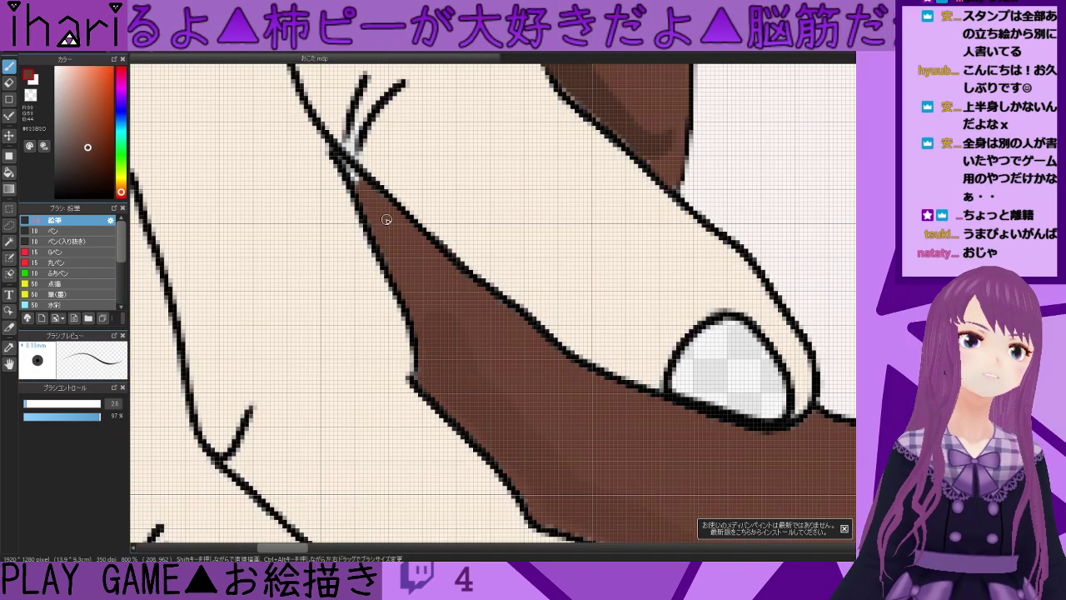
left_click_drag(352, 172, 344, 164)
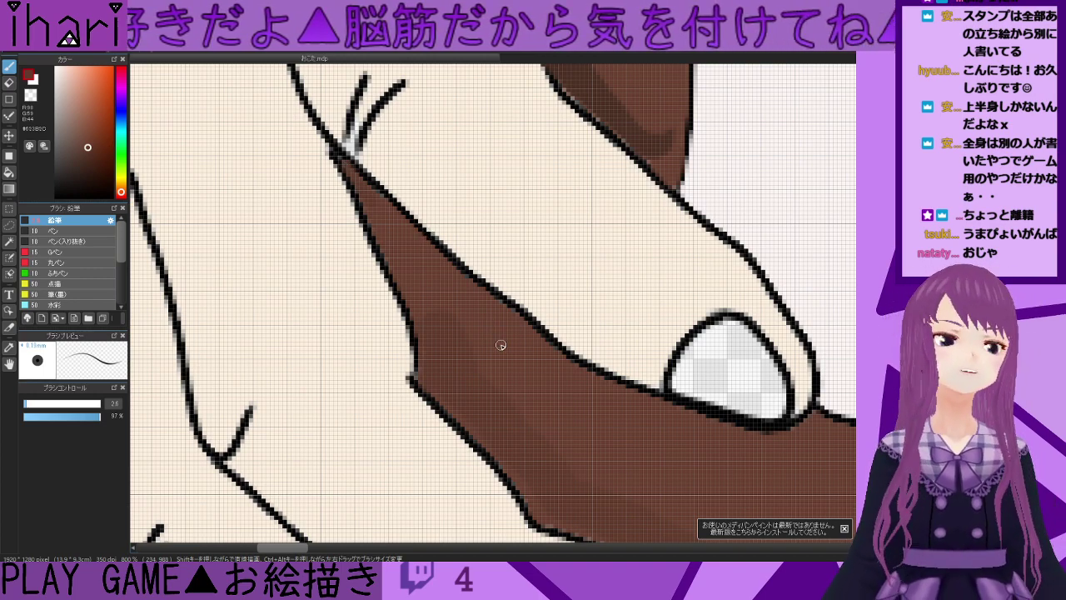
- Paint over the pale pixels around the curved outline beneath the near sleeve cuff with dark green
scroll(500, 347, "down", 5)
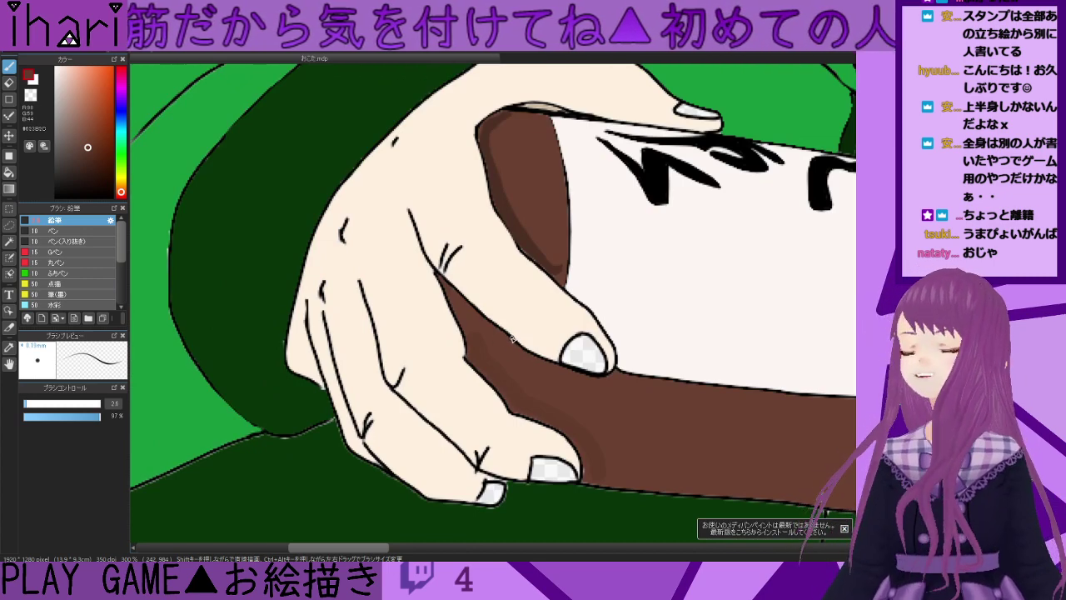
scroll(520, 332, "down", 1)
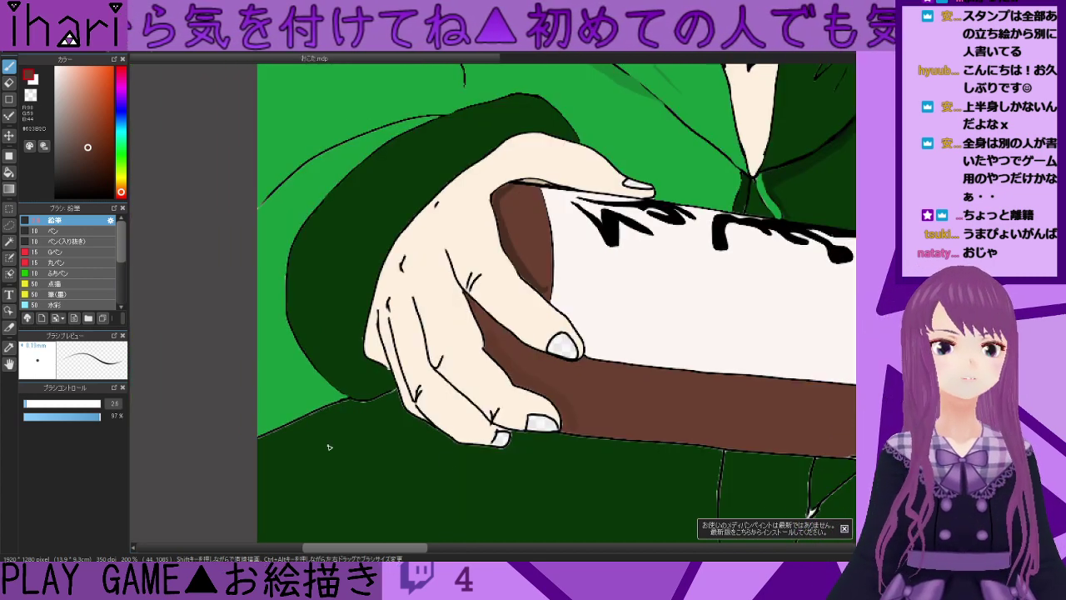
left_click_drag(398, 552, 382, 557)
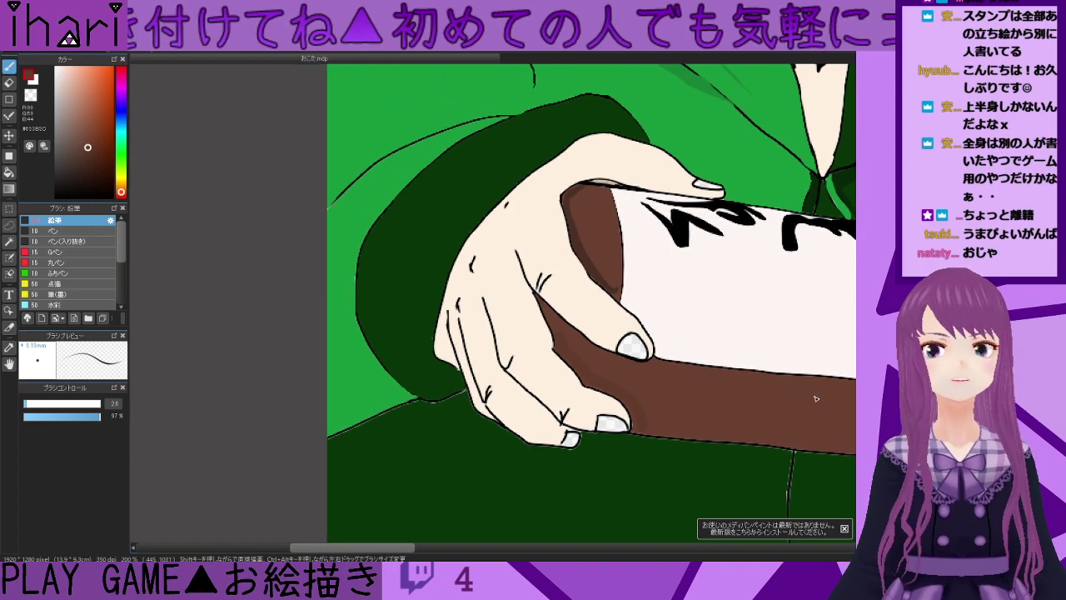
left_click_drag(592, 333, 595, 276)
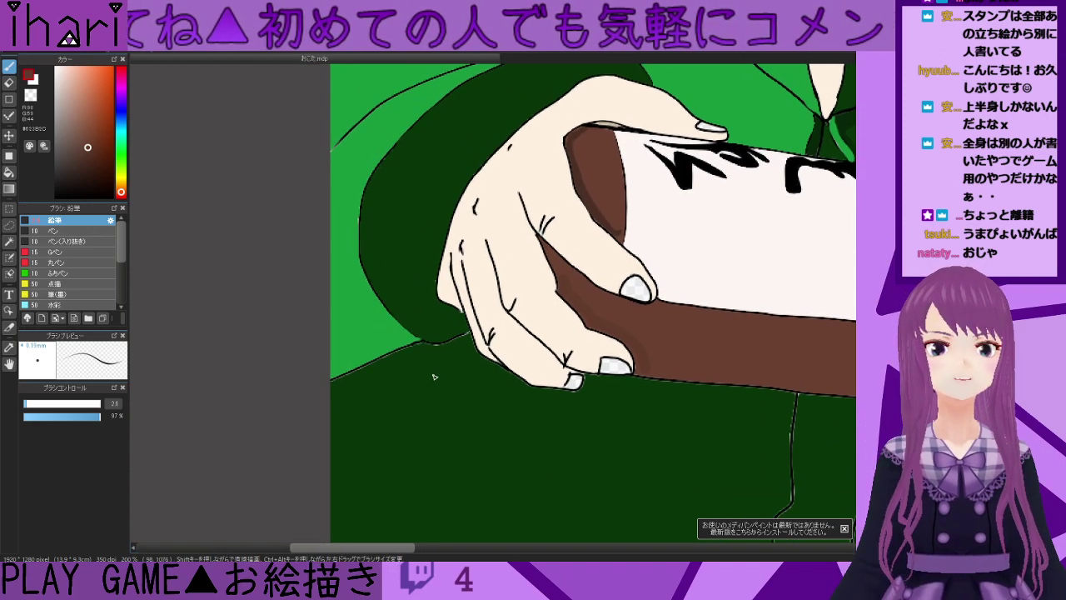
scroll(440, 381, "up", 6)
mouse_move(442, 247)
left_mouse_down()
mouse_move(526, 264)
mouse_move(617, 255)
mouse_move(779, 178)
mouse_move(803, 153)
left_mouse_up()
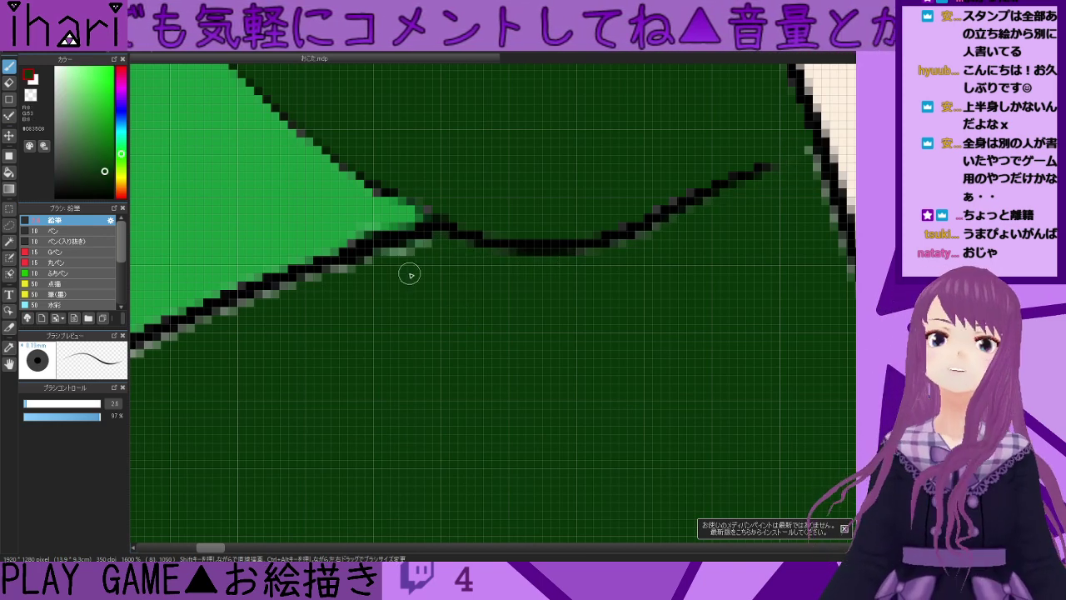
mouse_move(436, 245)
left_mouse_down()
mouse_move(247, 310)
mouse_move(145, 366)
left_mouse_up()
- Clean the pale pixels below the sloping outline from the sleeve cuff to the canvas edge with dark green
scroll(321, 406, "down", 1)
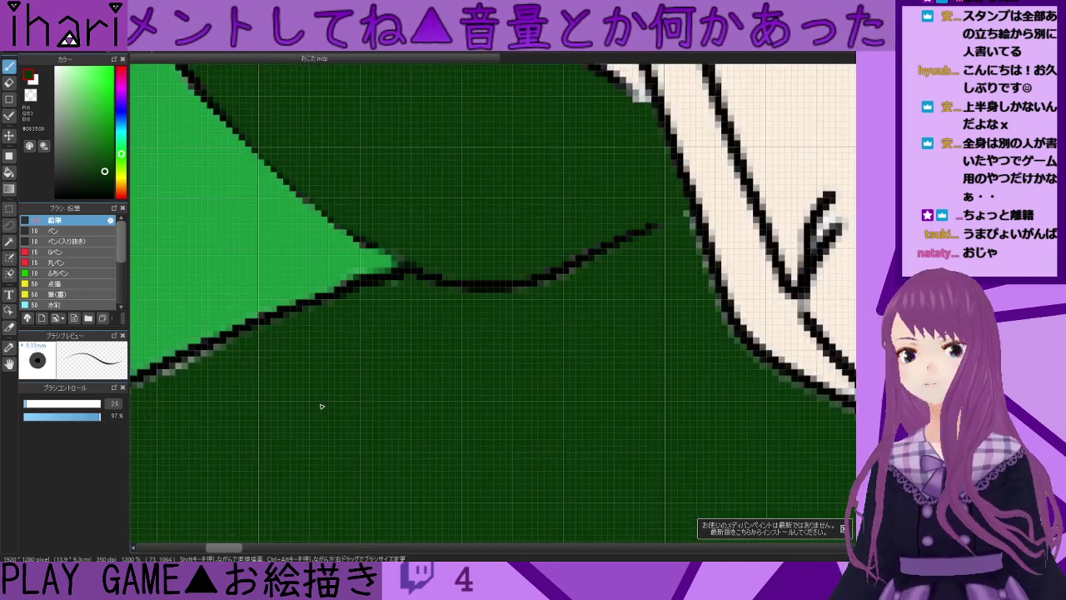
scroll(321, 407, "down", 2)
left_click_drag(254, 382, 134, 440)
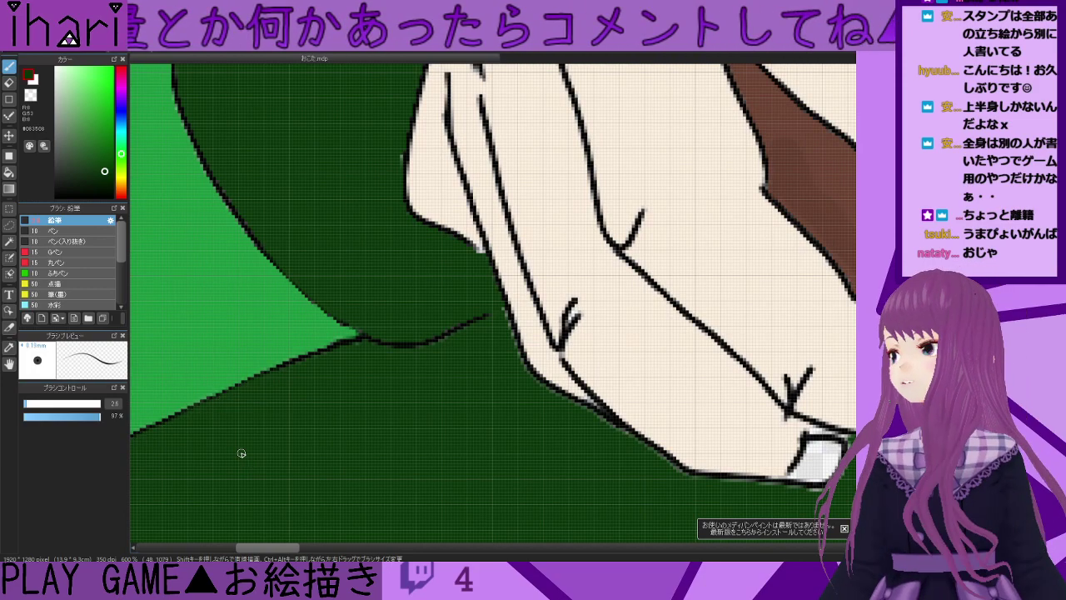
scroll(222, 448, "down", 1)
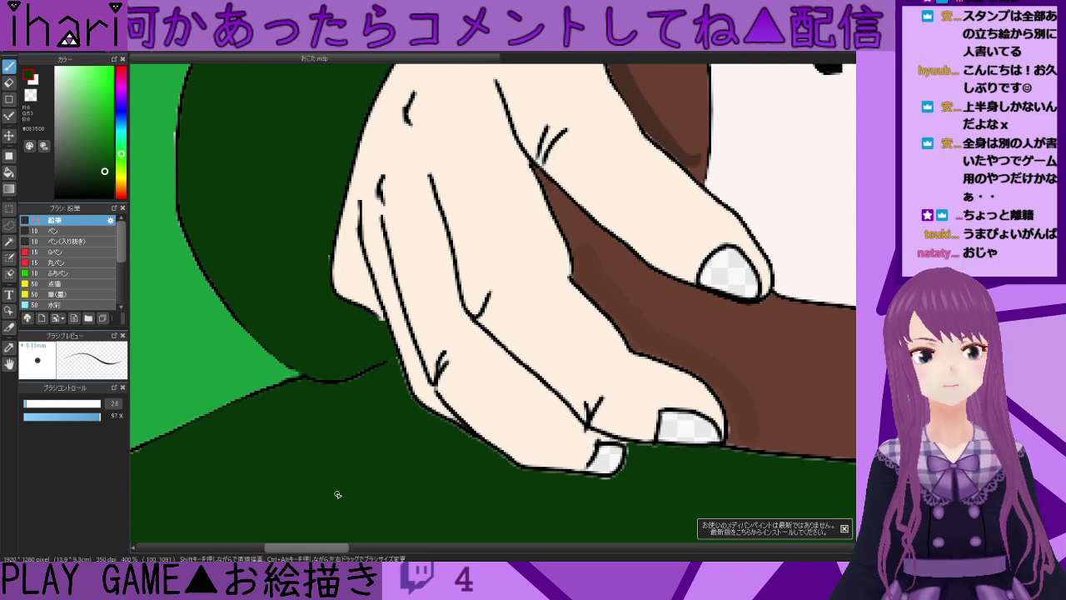
scroll(334, 484, "left", 5)
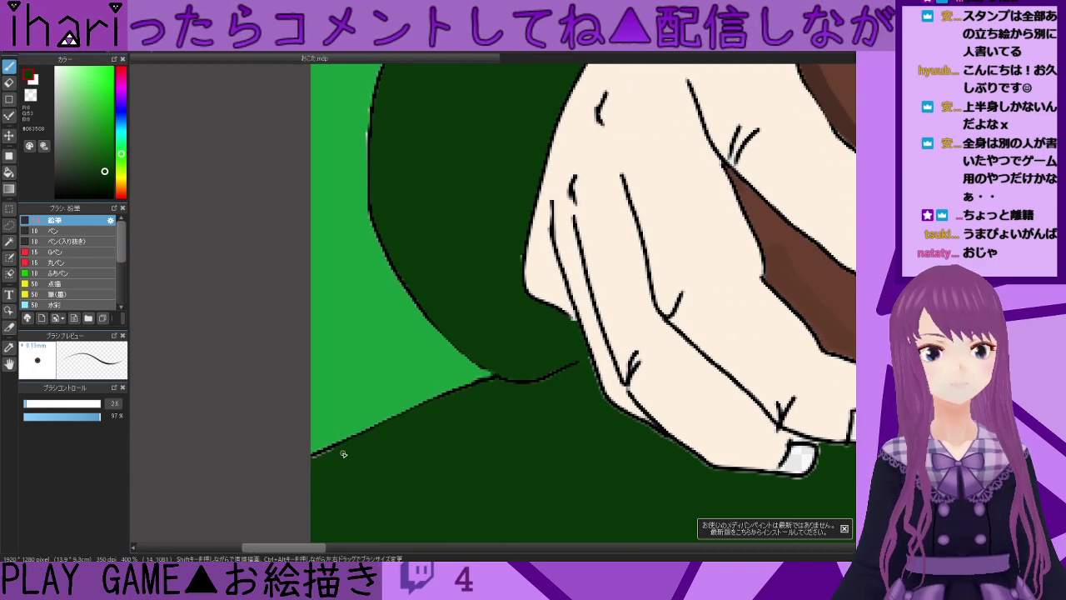
scroll(339, 459, "up", 2)
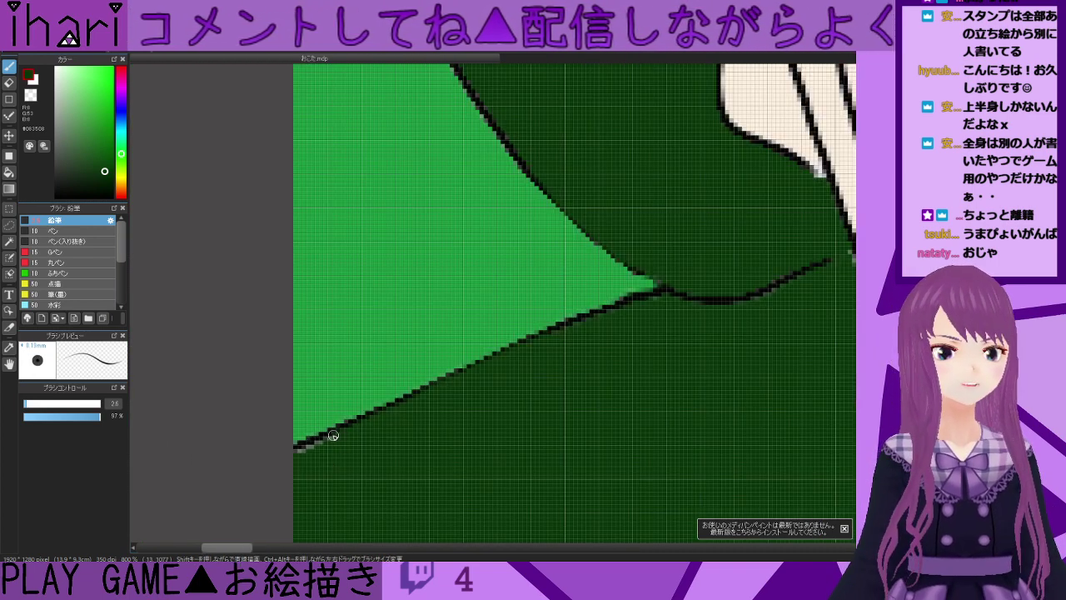
- Fill the pale gap above the near hand's lowest fingernail with sampled skin colour and the pale fringe beside the neighbouring fingertip with bottle brown
left_click_drag(247, 548, 282, 551)
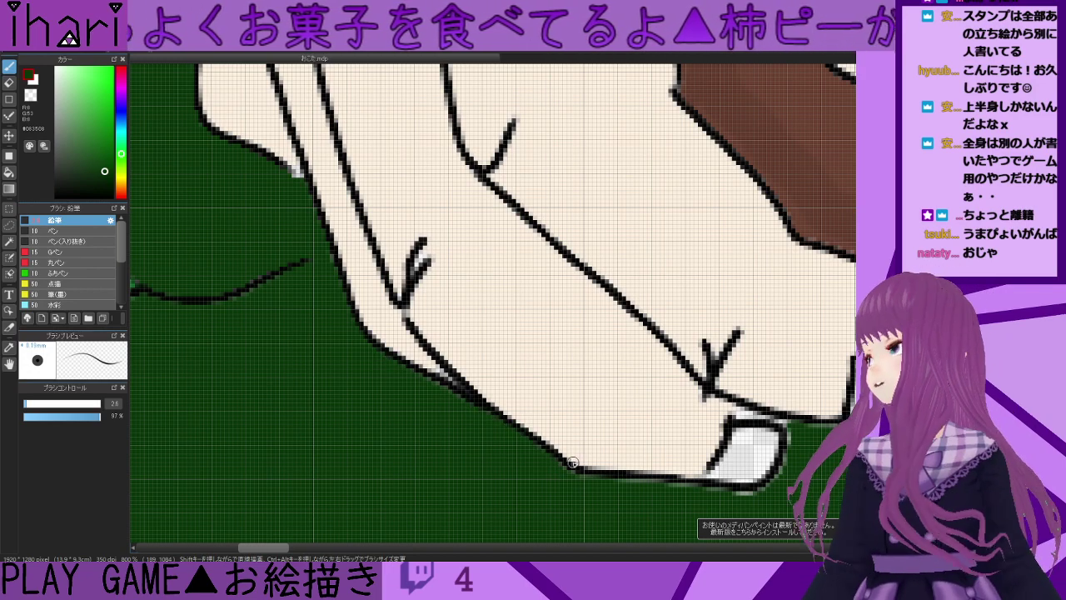
mouse_move(275, 547)
left_mouse_down()
mouse_move(323, 547)
mouse_move(289, 548)
left_mouse_up()
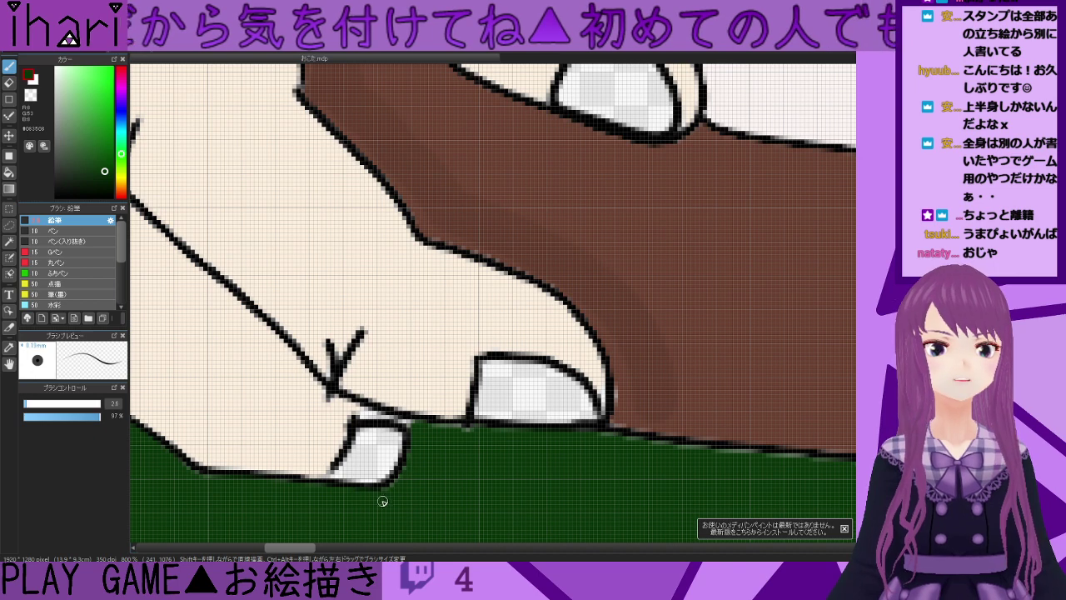
left_click(332, 414, "alt")
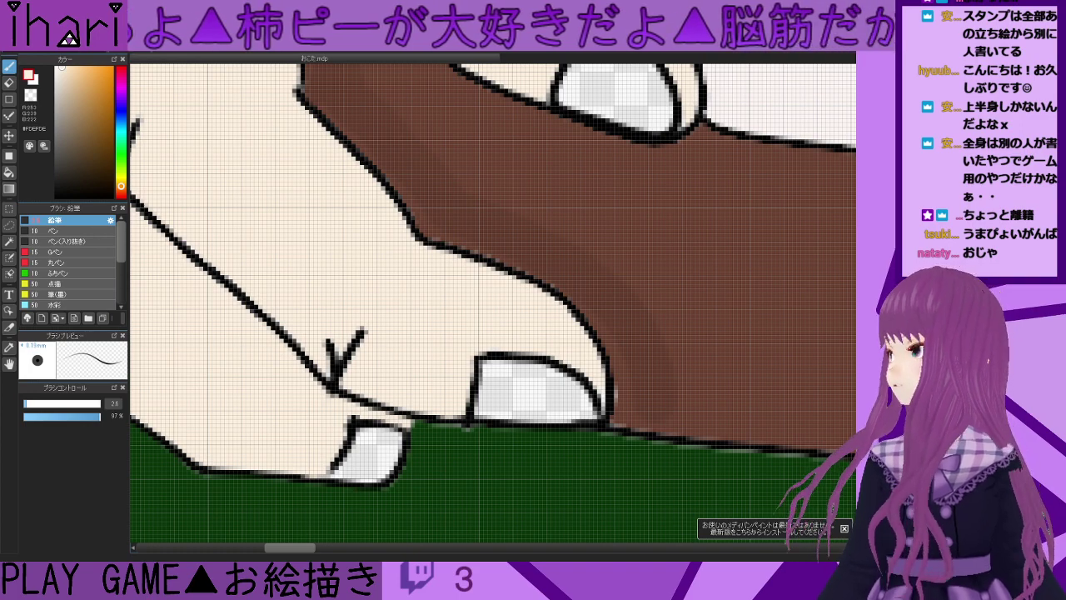
scroll(466, 362, "down", 3)
scroll(481, 350, "up", 3)
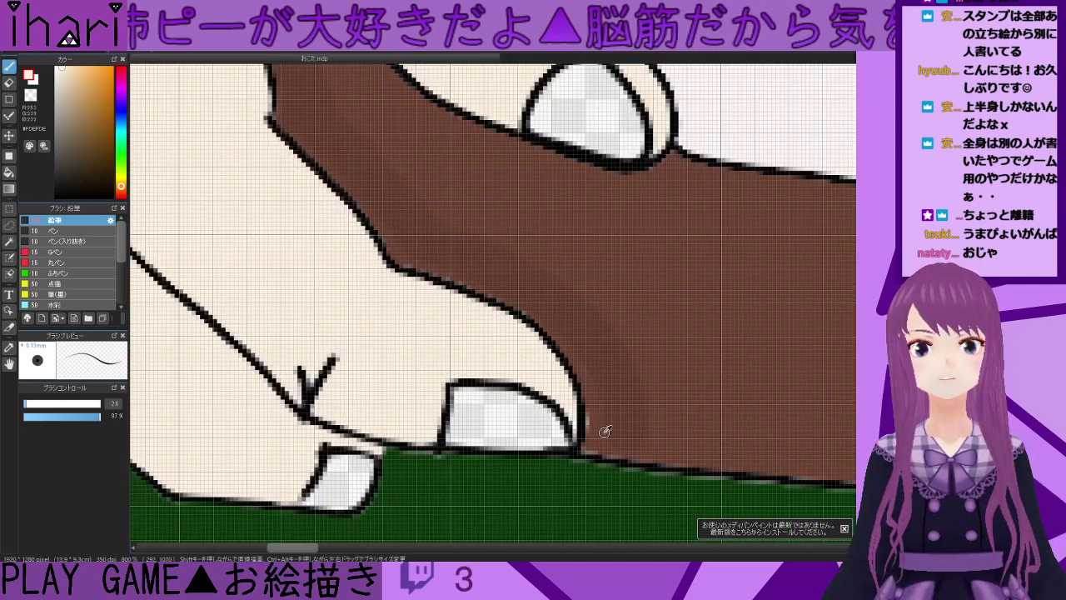
left_click(605, 431, "alt")
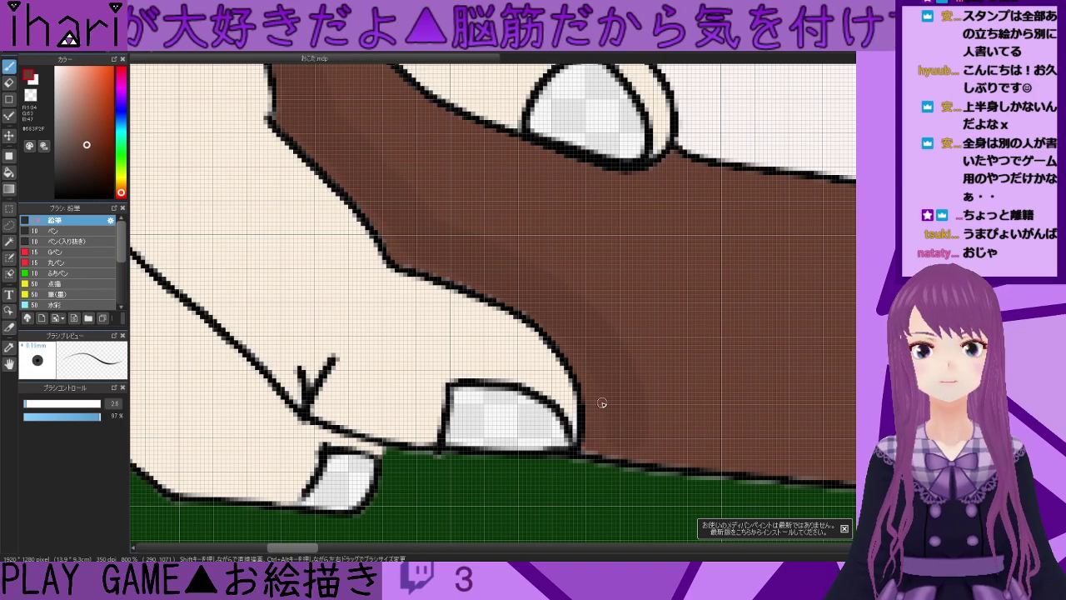
scroll(563, 363, "down", 5)
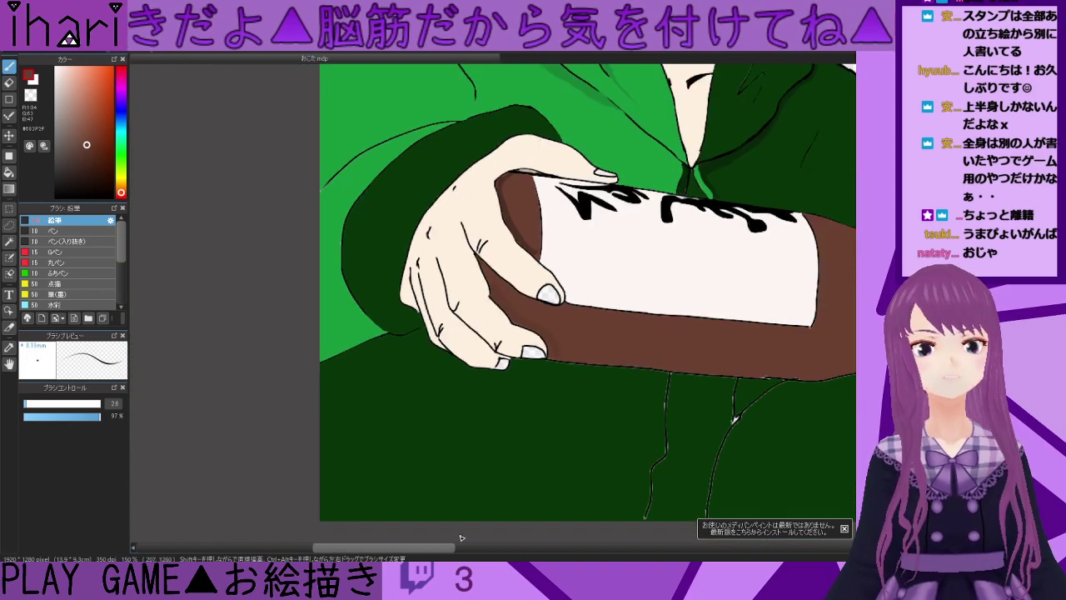
- Fill the pale strip between the two lines of the purple-haired character's near eyebrow with sampled hair purple, and sample the black outline colour
left_click_drag(436, 552, 489, 555)
scroll(428, 459, "down", 2)
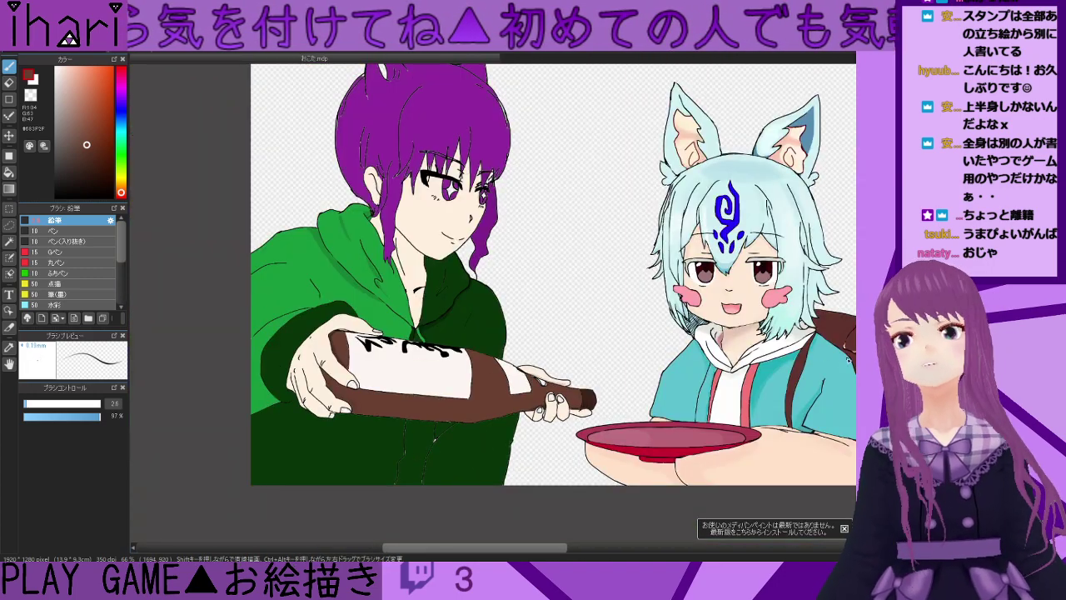
scroll(559, 538, "up", 2)
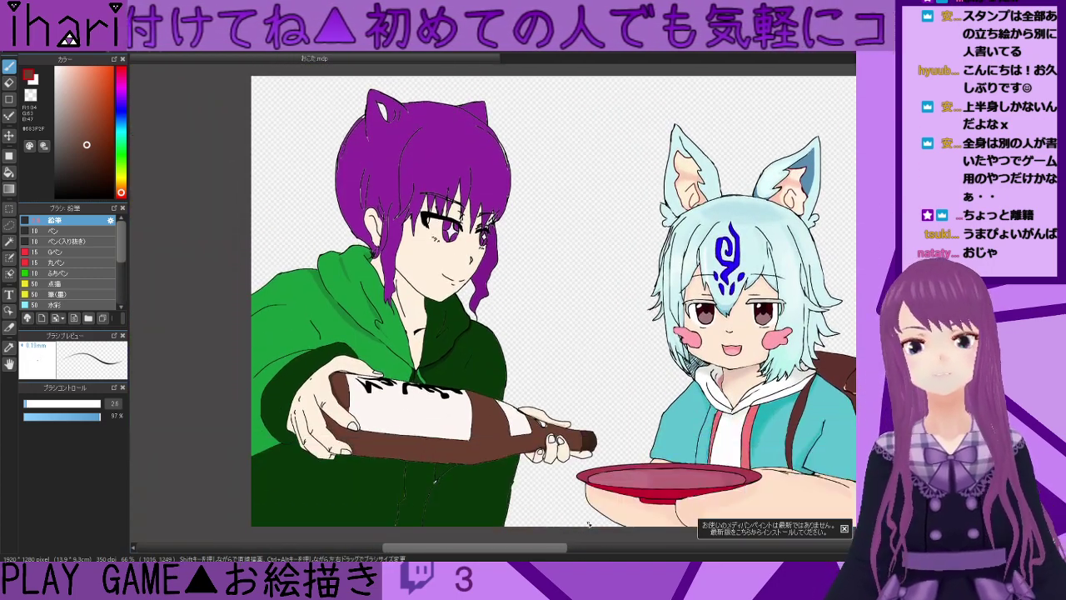
mouse_move(559, 550)
left_mouse_down()
mouse_move(600, 550)
mouse_move(538, 550)
left_mouse_up()
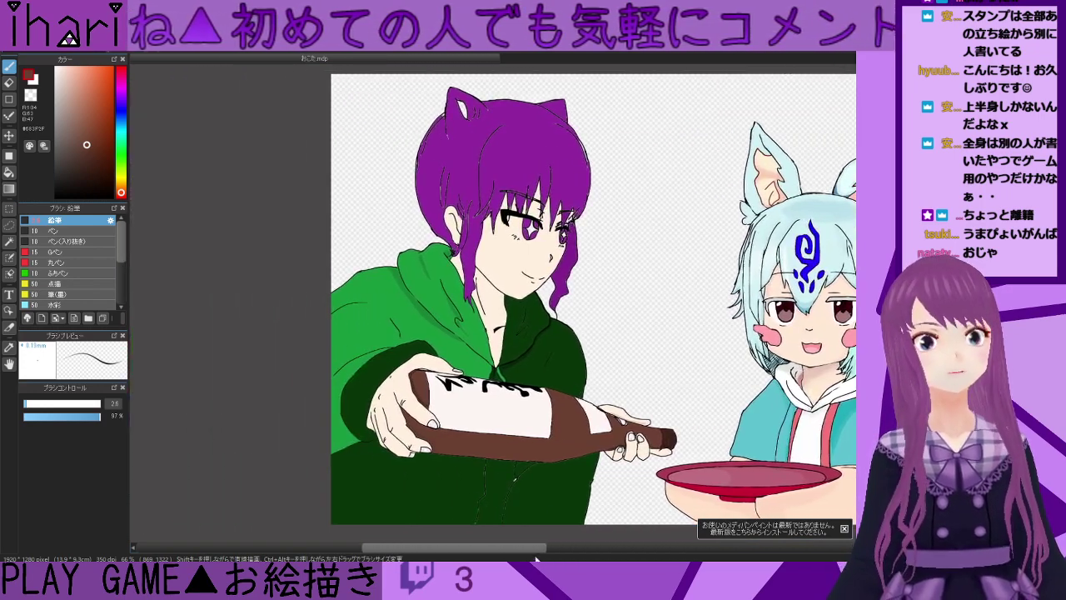
scroll(645, 303, "up", 2)
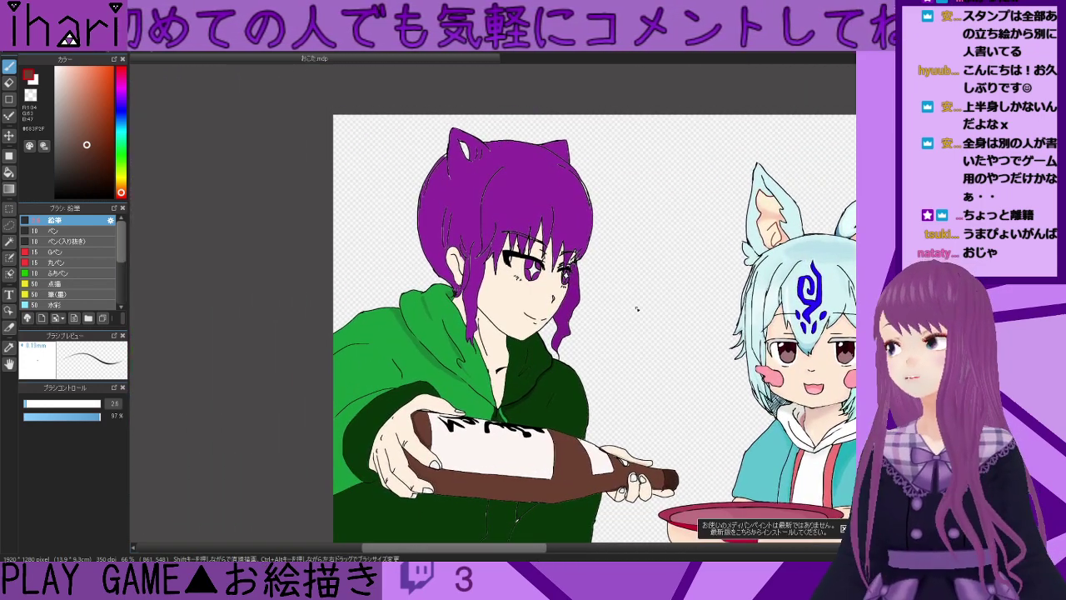
scroll(502, 293, "down", 3)
scroll(477, 246, "up", 6)
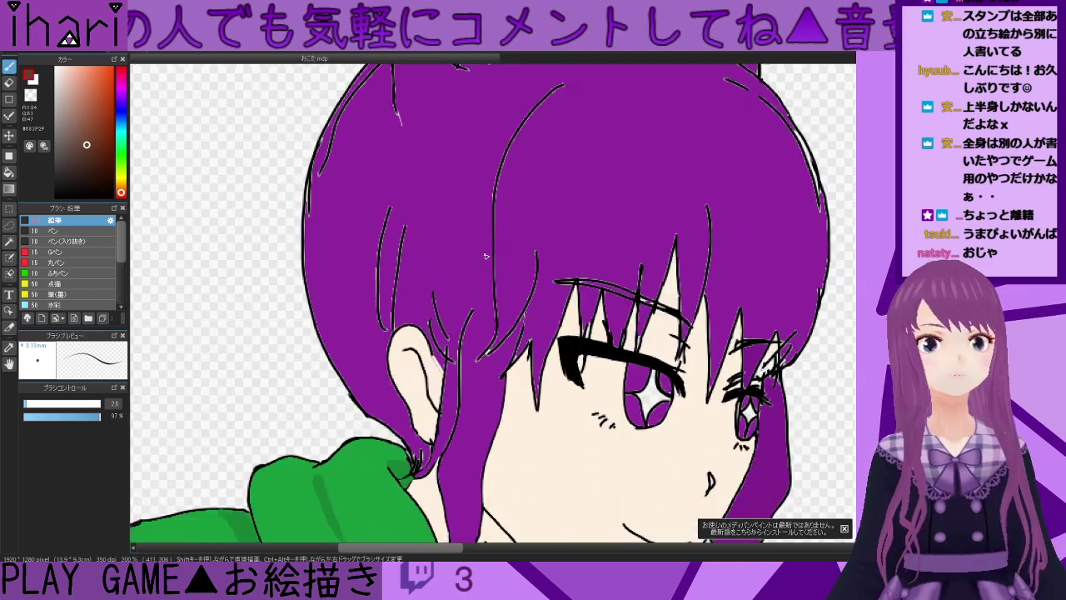
scroll(674, 306, "up", 2)
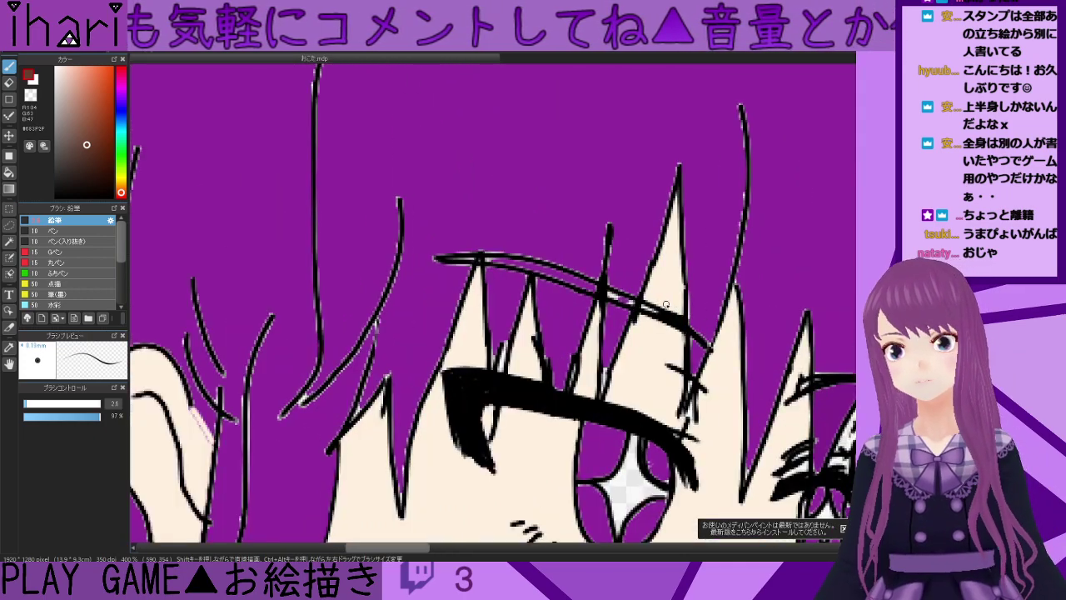
left_click(621, 306, "alt")
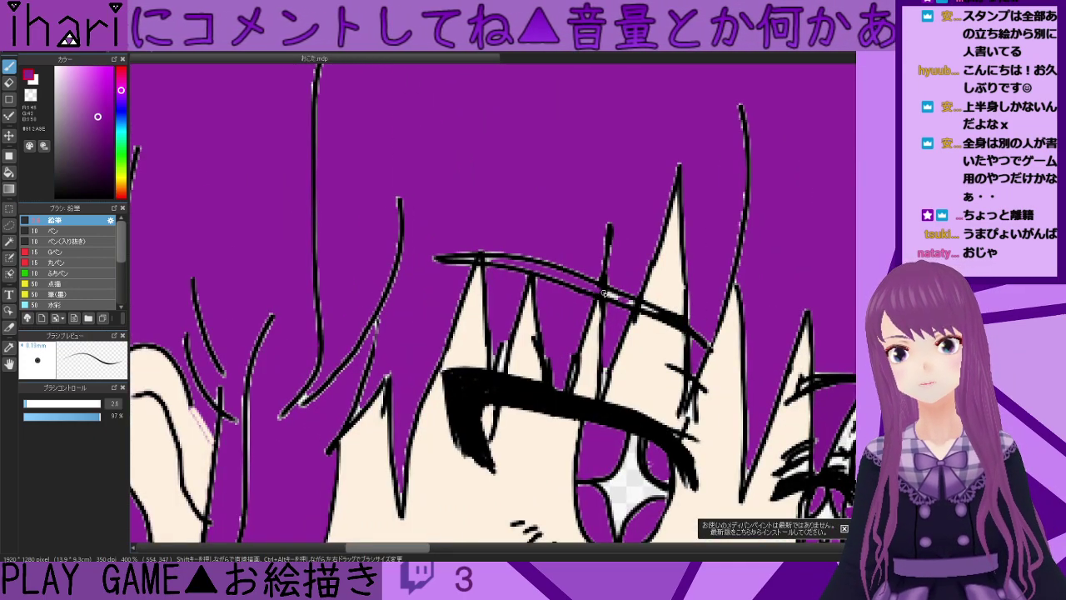
mouse_move(602, 294)
left_mouse_down()
mouse_move(685, 328)
mouse_move(605, 297)
mouse_move(626, 305)
left_mouse_up()
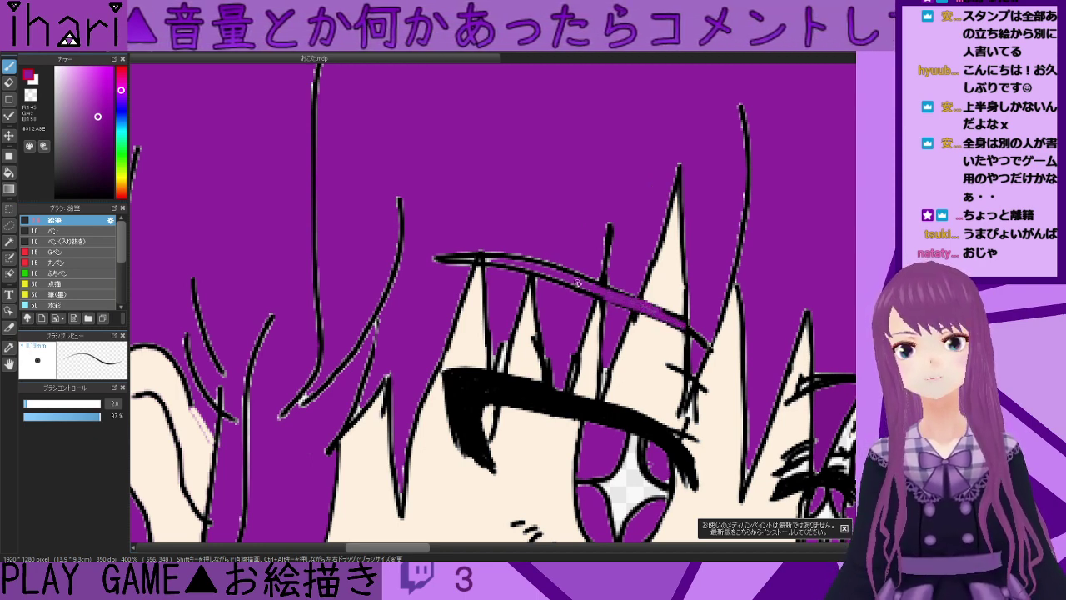
left_click_drag(522, 265, 444, 259)
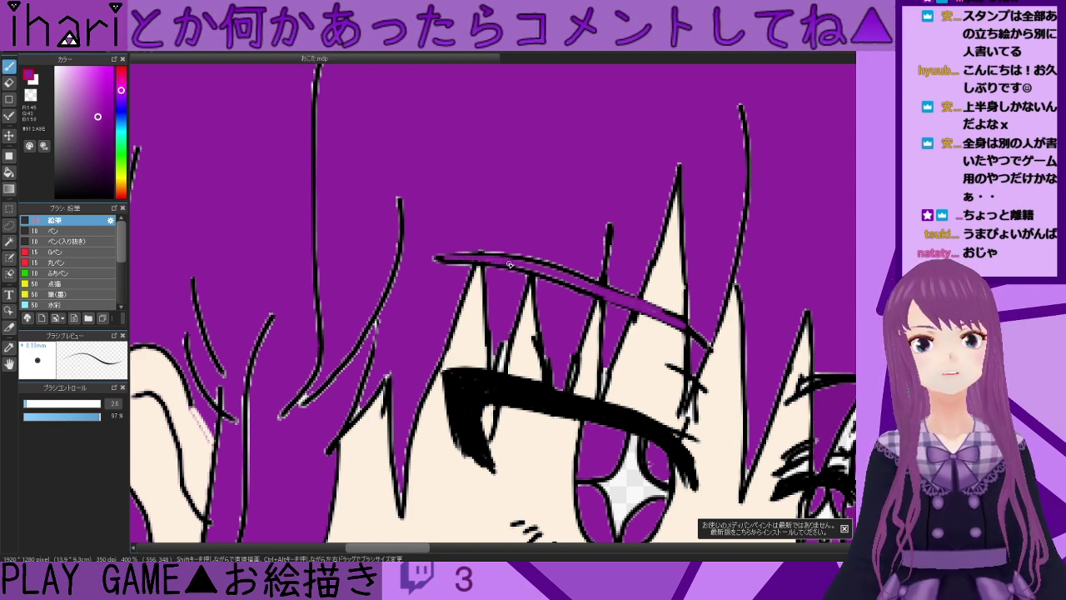
left_click(686, 332, "alt")
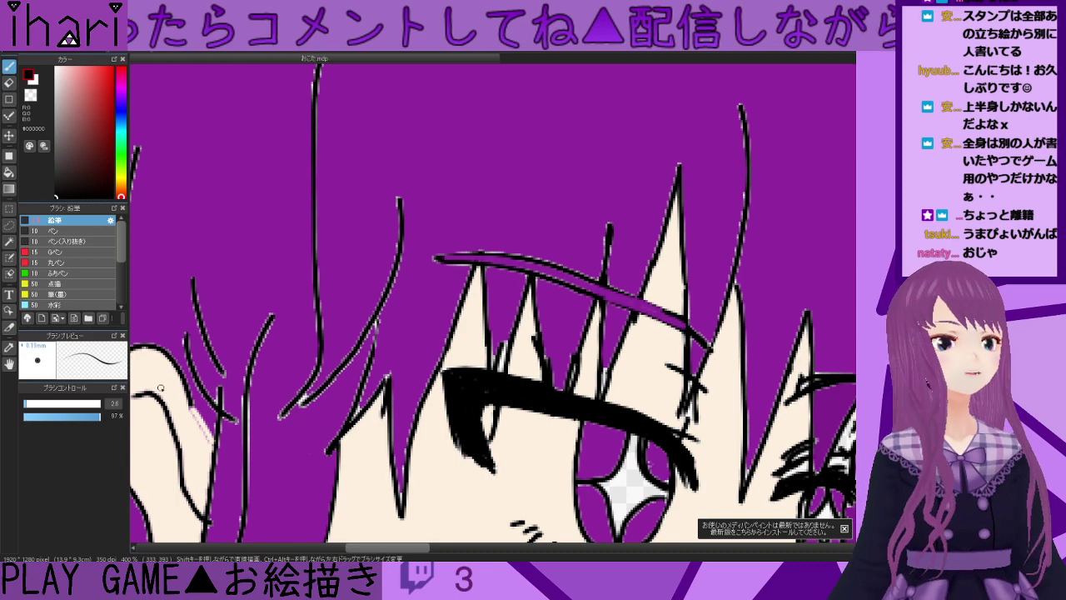
- Bucket-fill the empty area inside the purple-haired character's near cat ear with sampled hair purple
scroll(256, 386, "down", 1)
scroll(255, 385, "down", 1)
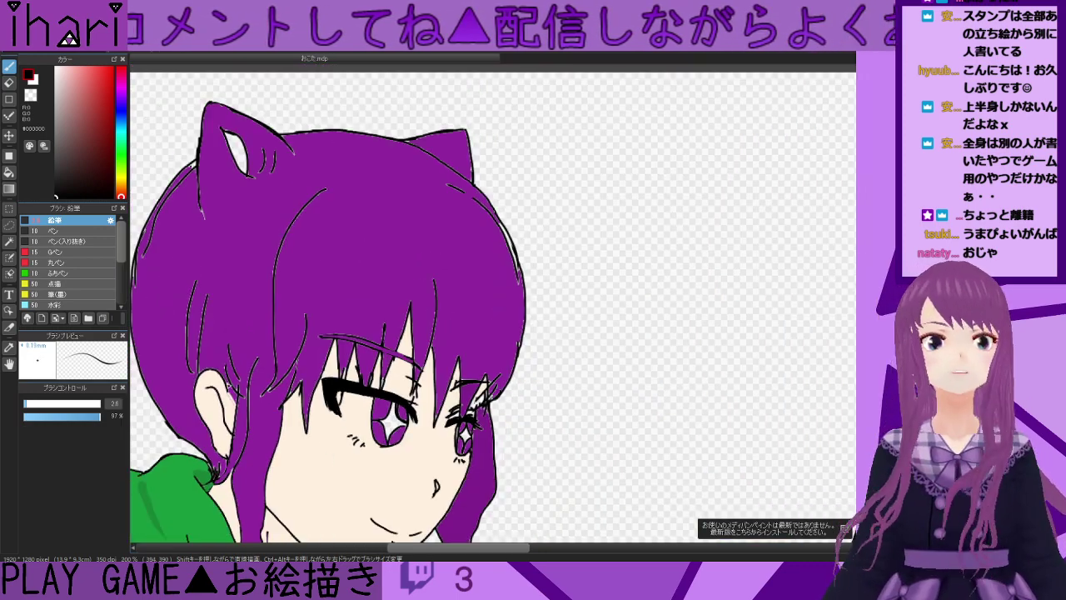
left_click_drag(411, 549, 378, 545)
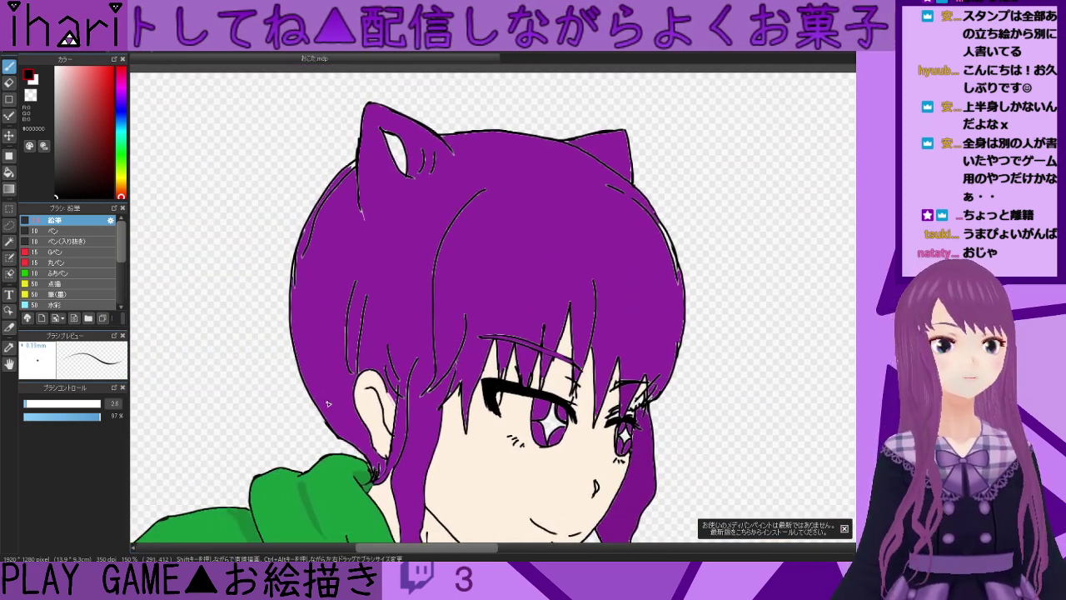
scroll(321, 360, "down", 1)
scroll(318, 283, "up", 2)
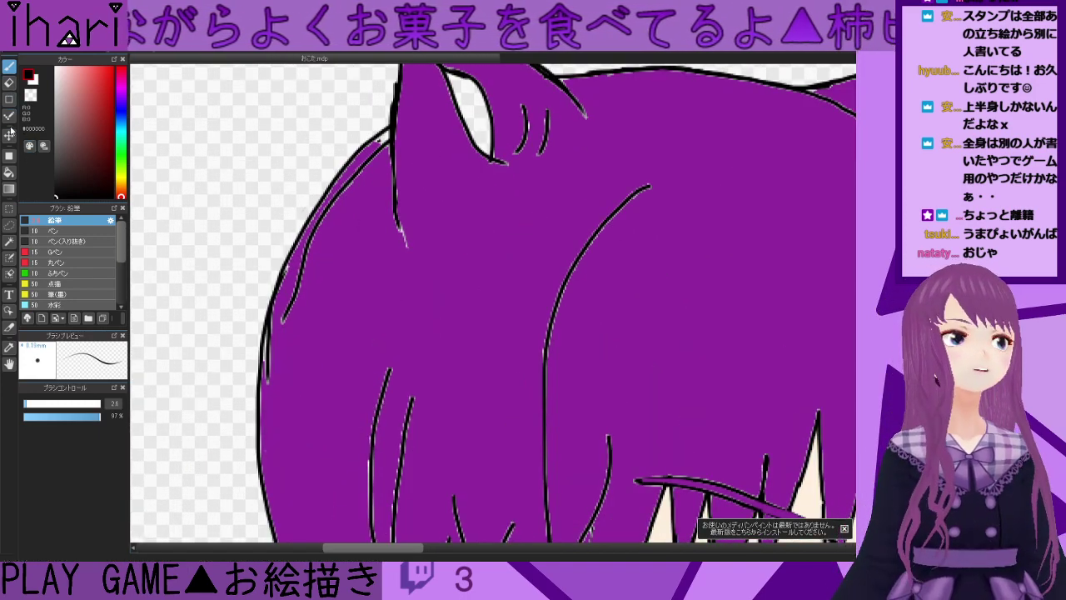
left_click(10, 171)
left_click(365, 193, "alt")
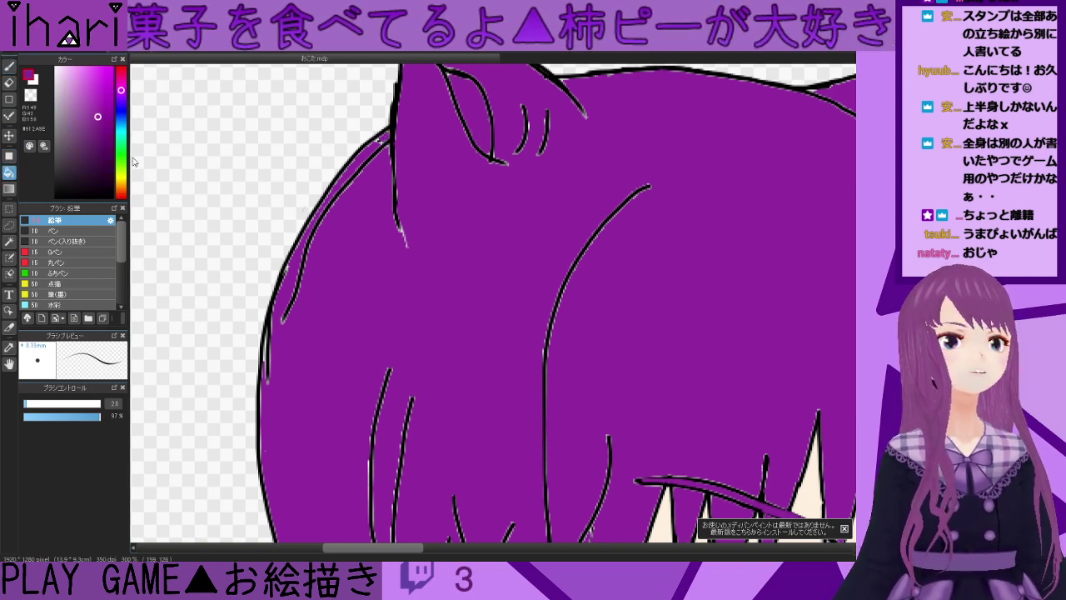
- Paint over the faint pale tail and side pixels of the line running down from the near cat ear with hair purple
left_click(9, 66)
scroll(360, 196, "down", 2)
scroll(360, 196, "up", 4)
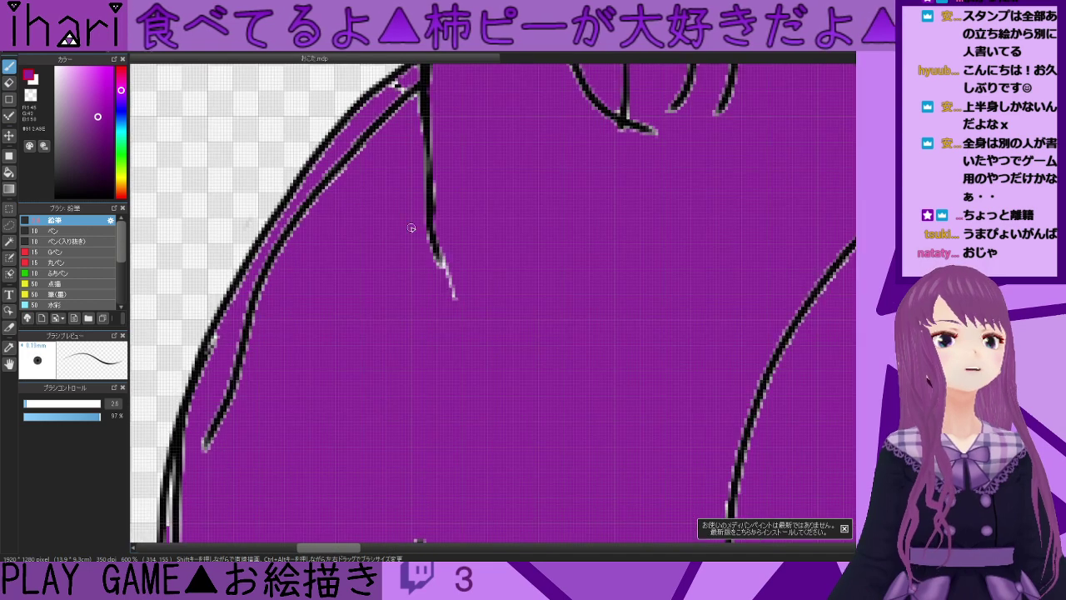
mouse_move(457, 242)
left_mouse_down()
mouse_move(457, 288)
mouse_move(420, 231)
mouse_move(459, 301)
left_mouse_up()
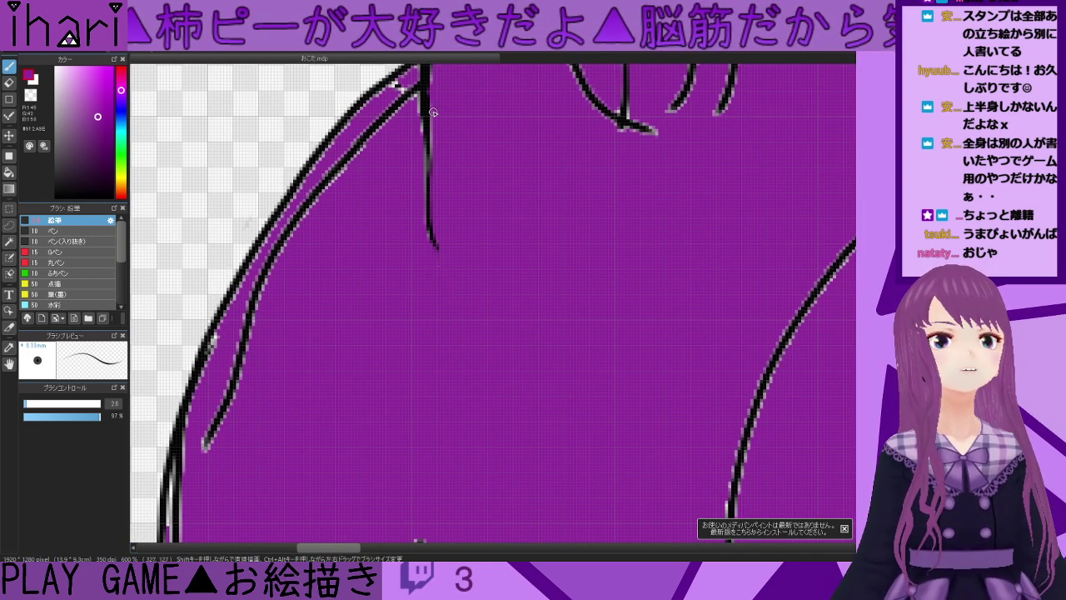
scroll(441, 268, "down", 1)
scroll(430, 265, "down", 1)
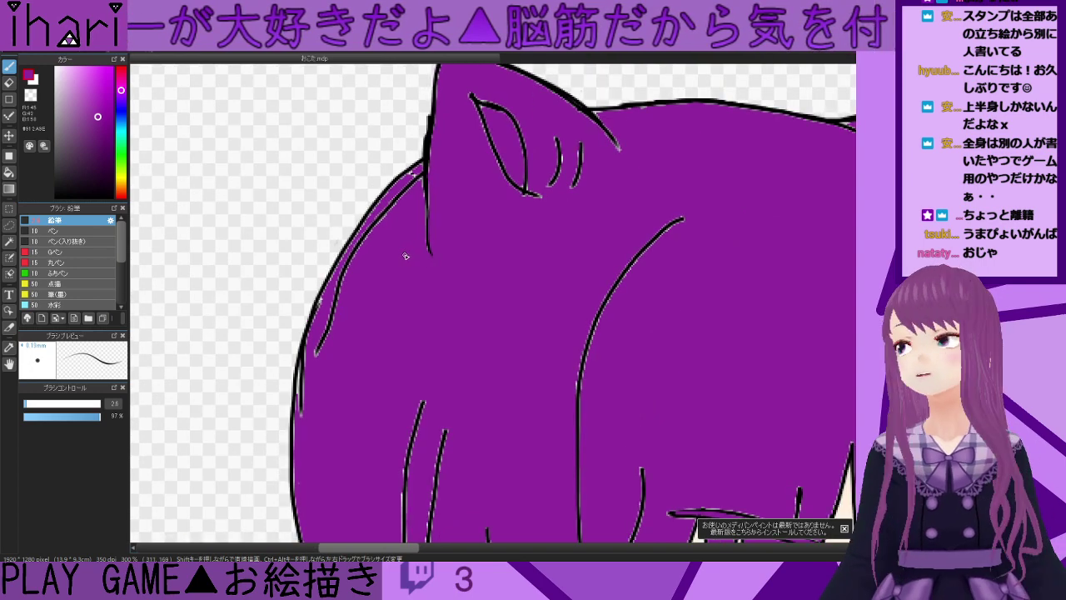
- Cover the lower part of the inner hair line below the near cat ear with purple and clean the pale pixels along its upper part
scroll(383, 255, "up", 2)
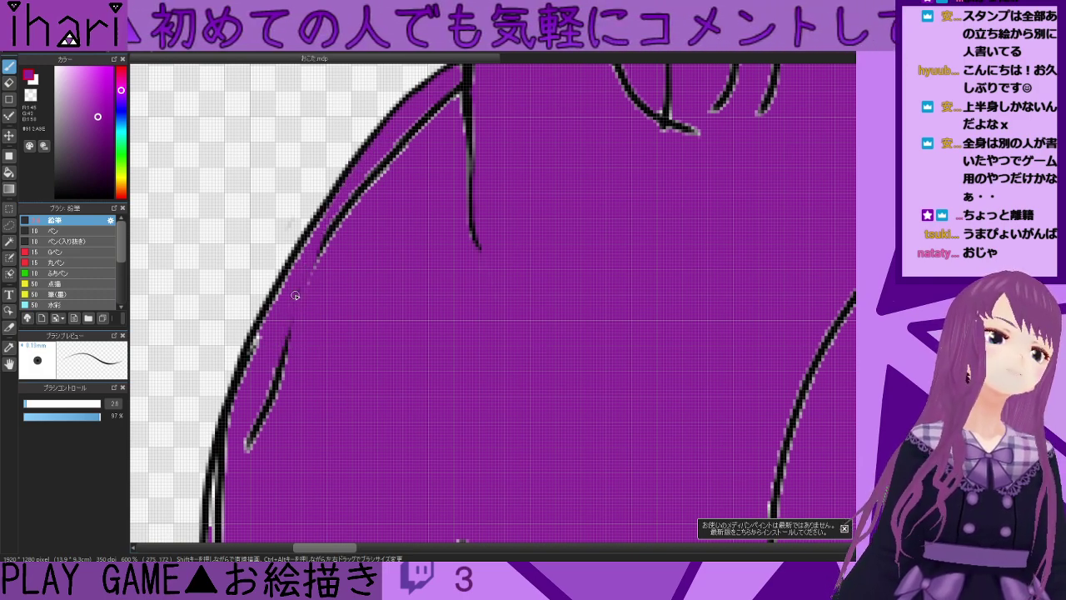
left_click_drag(316, 266, 278, 383)
key("ctrl+z")
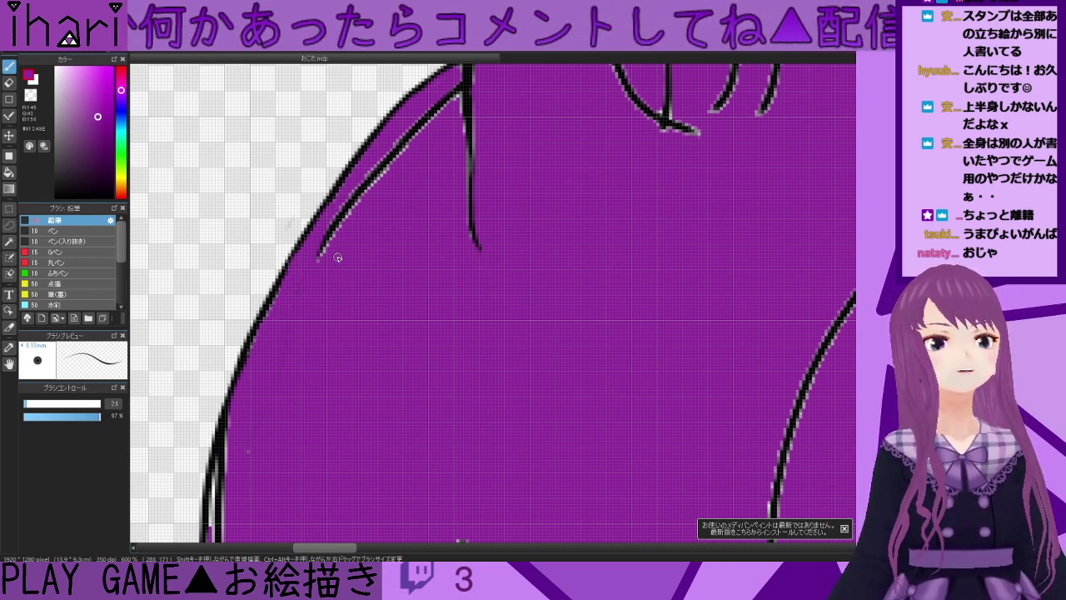
left_click_drag(318, 263, 452, 101)
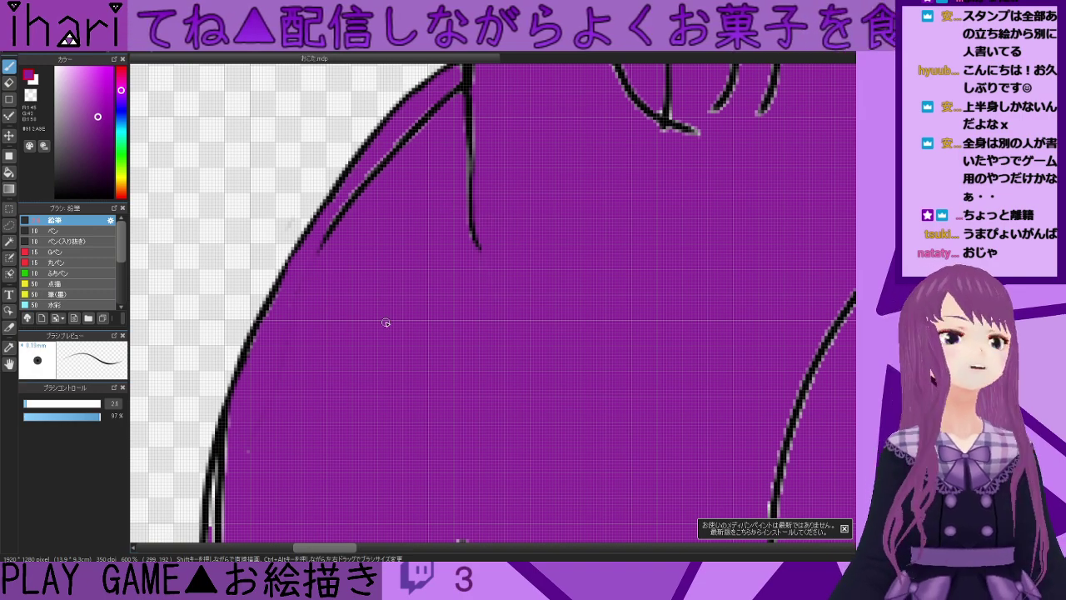
scroll(388, 320, "down", 1)
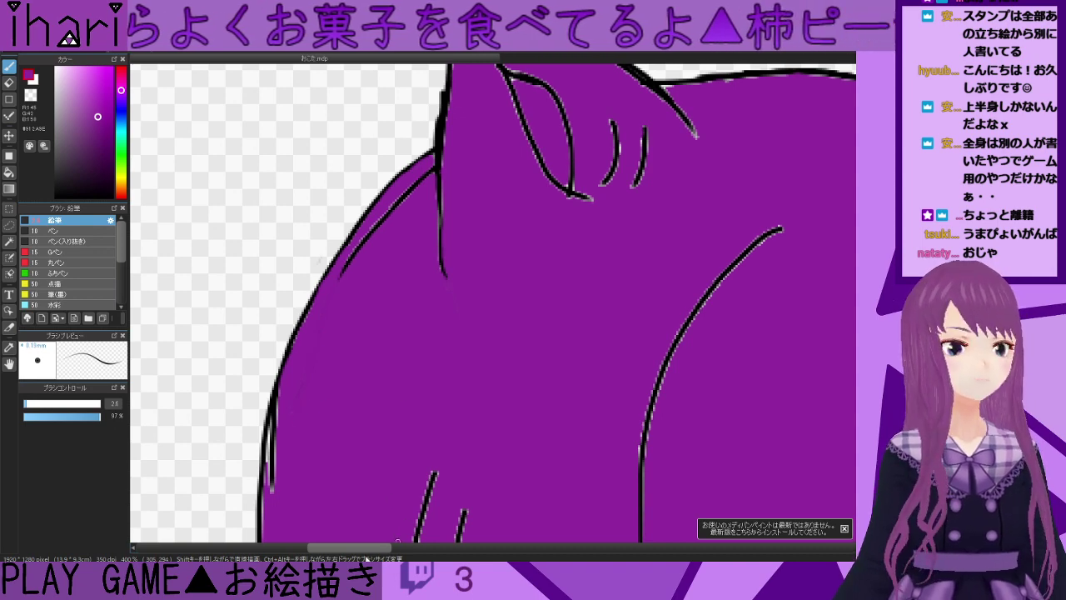
- Paint over the short doubled line and pale sliver just inside the back-of-head outline with hair purple
left_click_drag(370, 550, 367, 557)
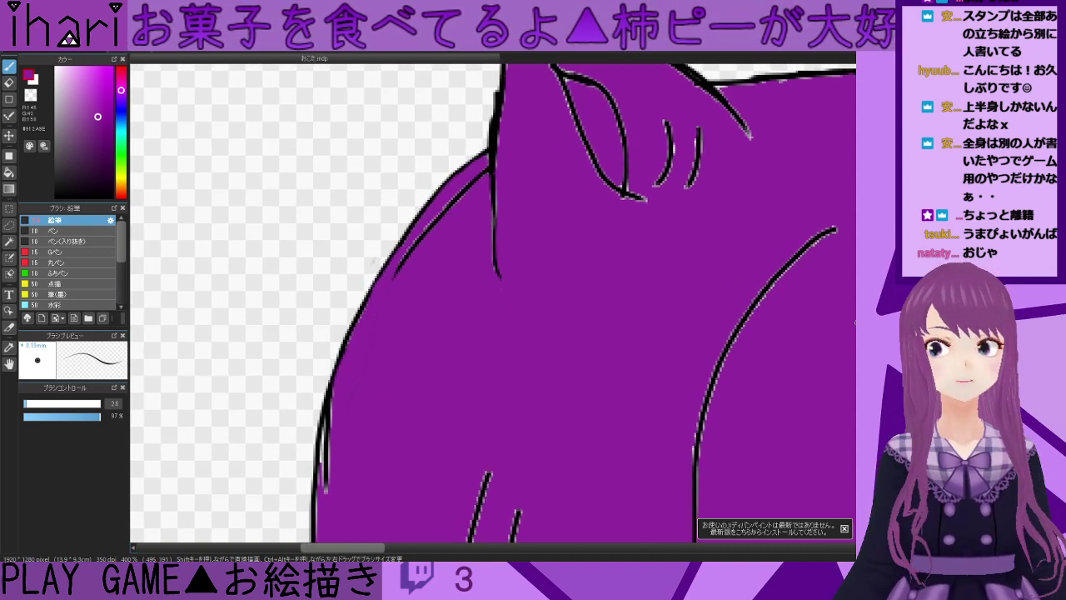
scroll(835, 225, "down", 3)
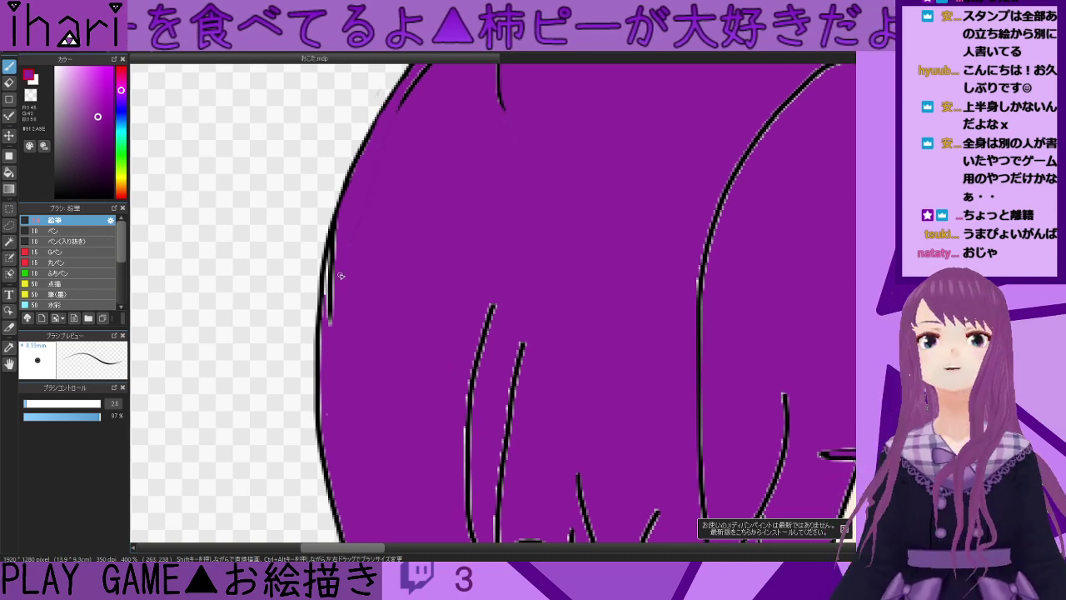
scroll(334, 280, "down", 1)
scroll(334, 280, "up", 4)
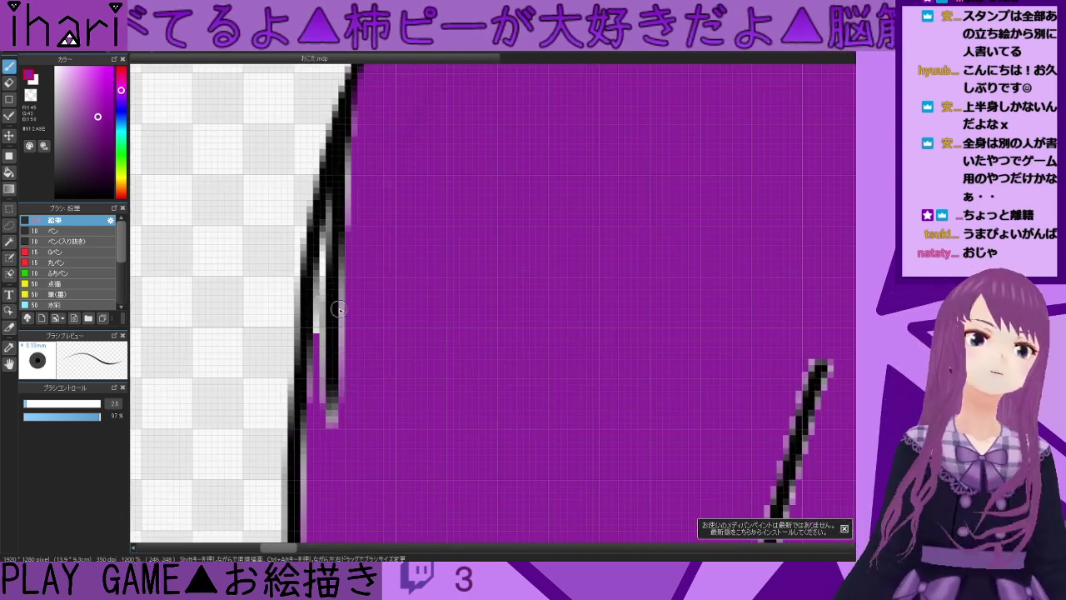
mouse_move(339, 426)
left_mouse_down()
mouse_move(327, 342)
mouse_move(337, 244)
mouse_move(370, 124)
mouse_move(337, 384)
mouse_move(350, 280)
mouse_move(342, 419)
mouse_move(322, 385)
mouse_move(311, 388)
mouse_move(311, 300)
mouse_move(374, 90)
mouse_move(340, 174)
mouse_move(320, 345)
mouse_move(344, 215)
mouse_move(324, 431)
mouse_move(365, 438)
left_mouse_up()
scroll(365, 438, "down", 4)
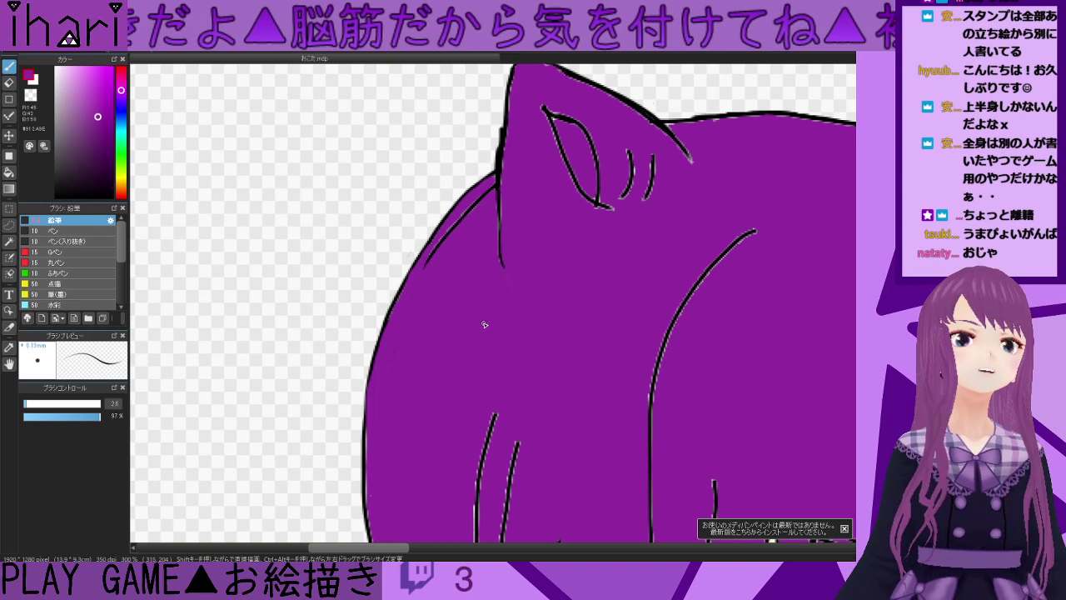
- Examine the hair from the near cat ear down to the collar and around the human ear for leftover pale pixels
scroll(515, 222, "down", 2)
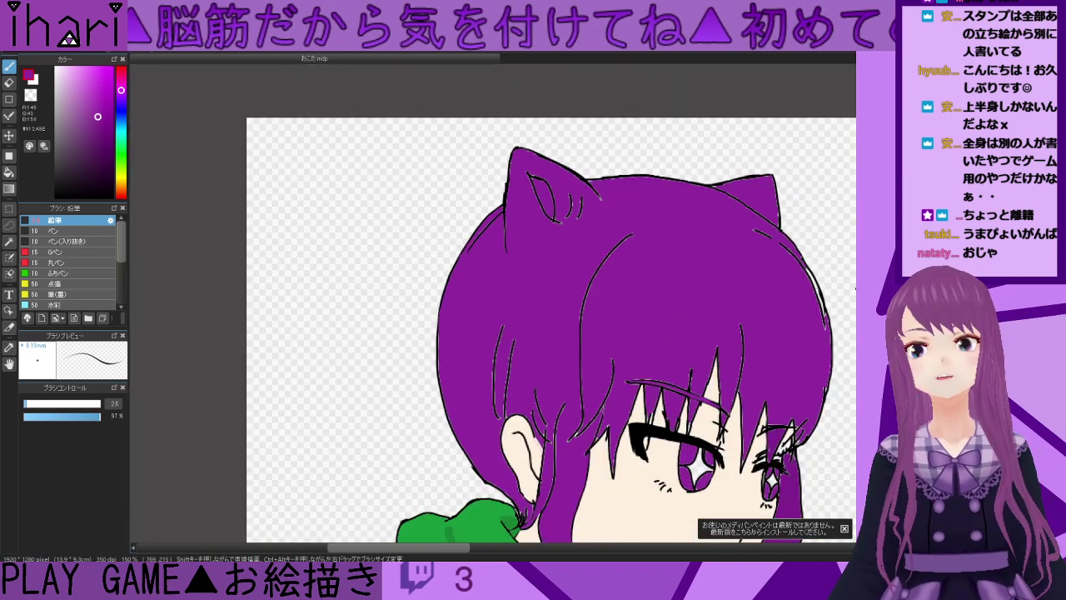
scroll(552, 303, "down", 3)
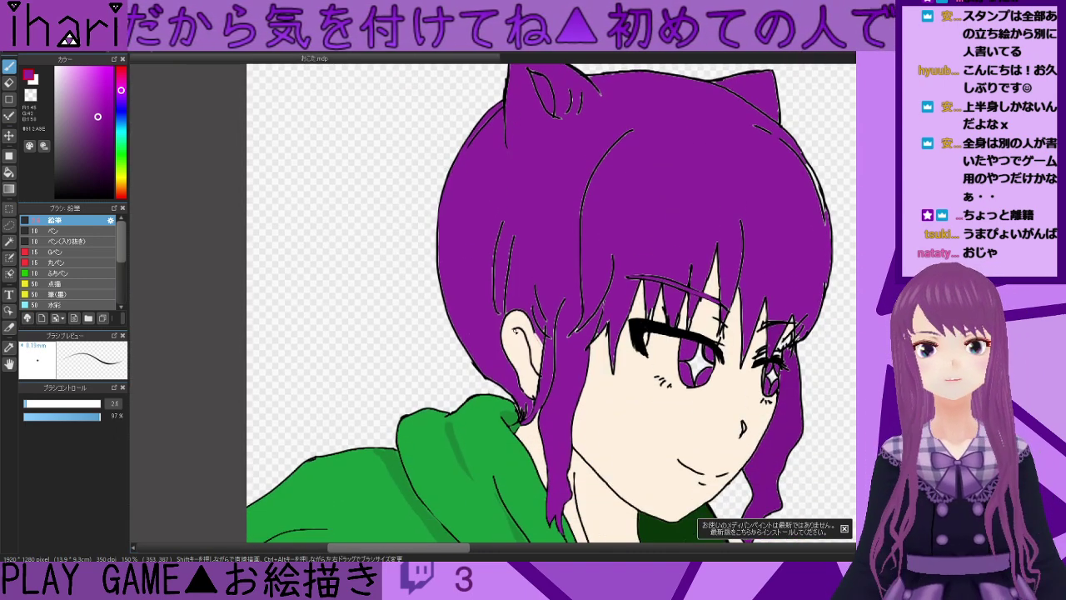
scroll(474, 291, "up", 3)
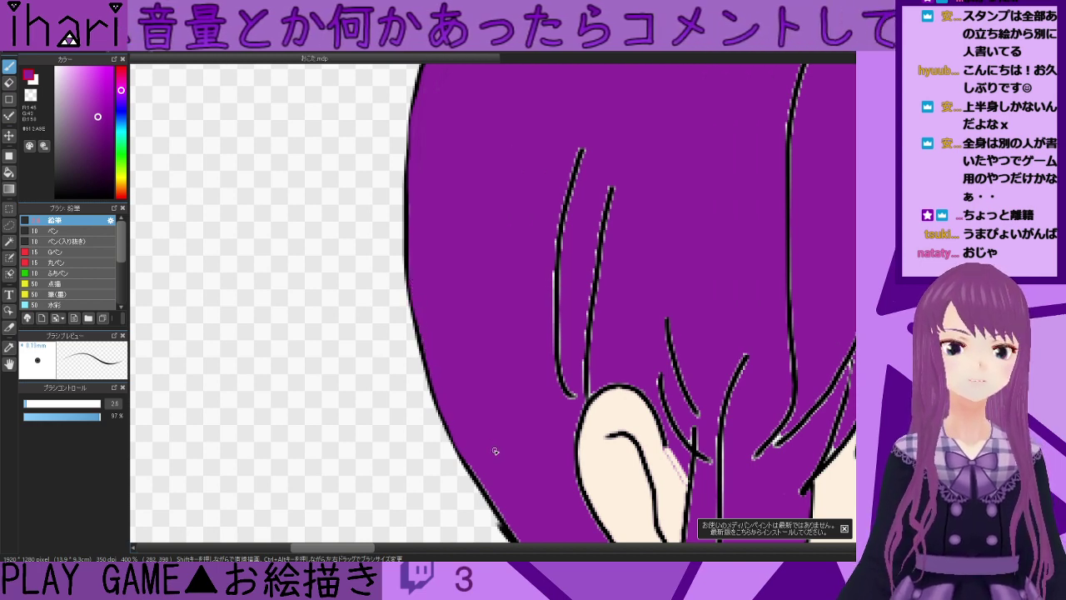
scroll(508, 350, "down", 3)
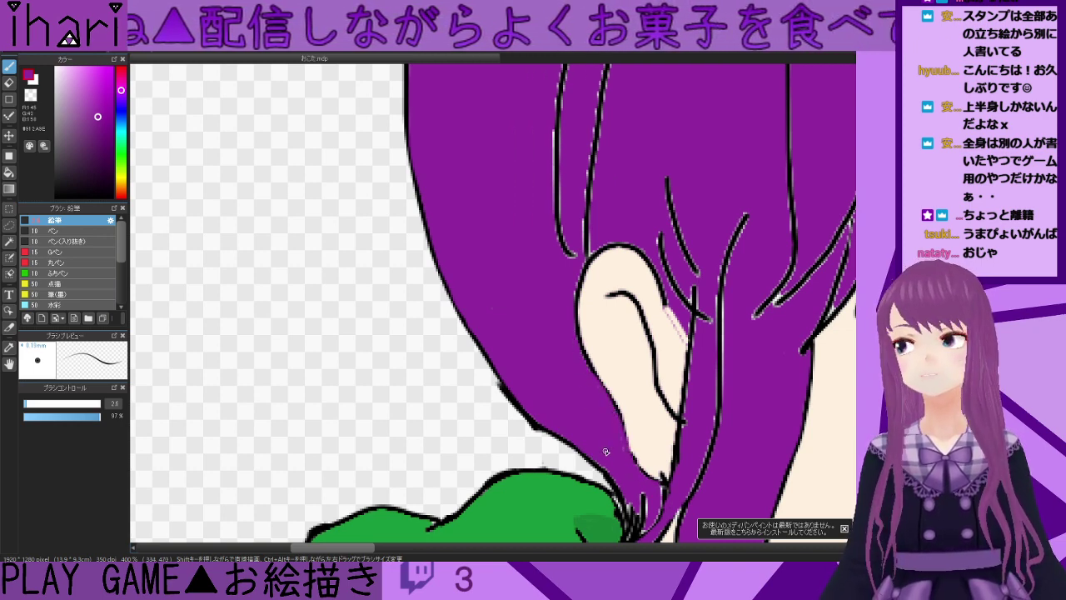
scroll(607, 288, "down", 2)
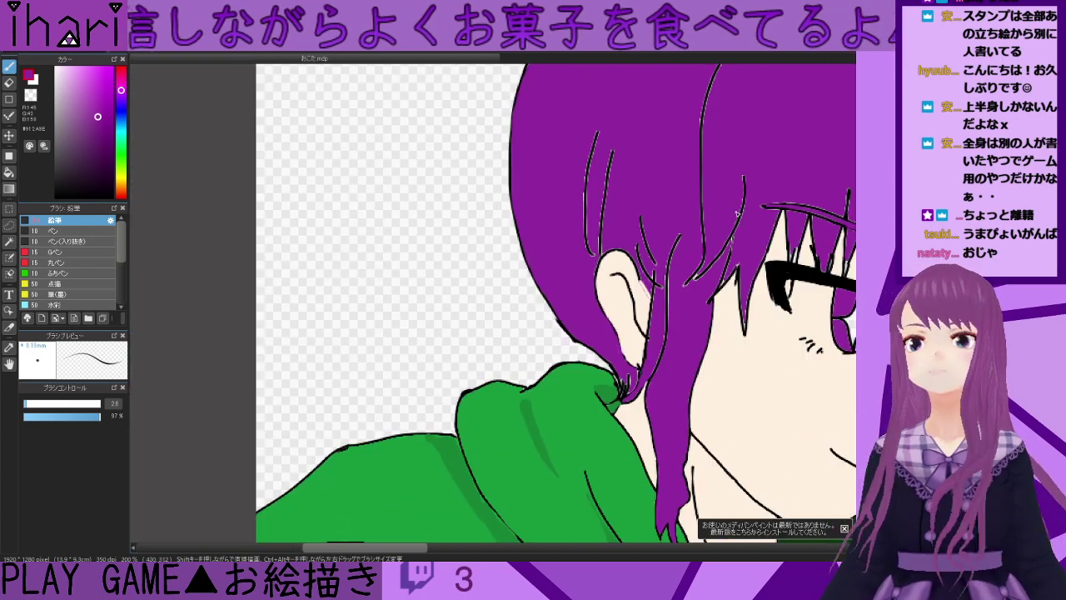
left_click_drag(416, 547, 466, 547)
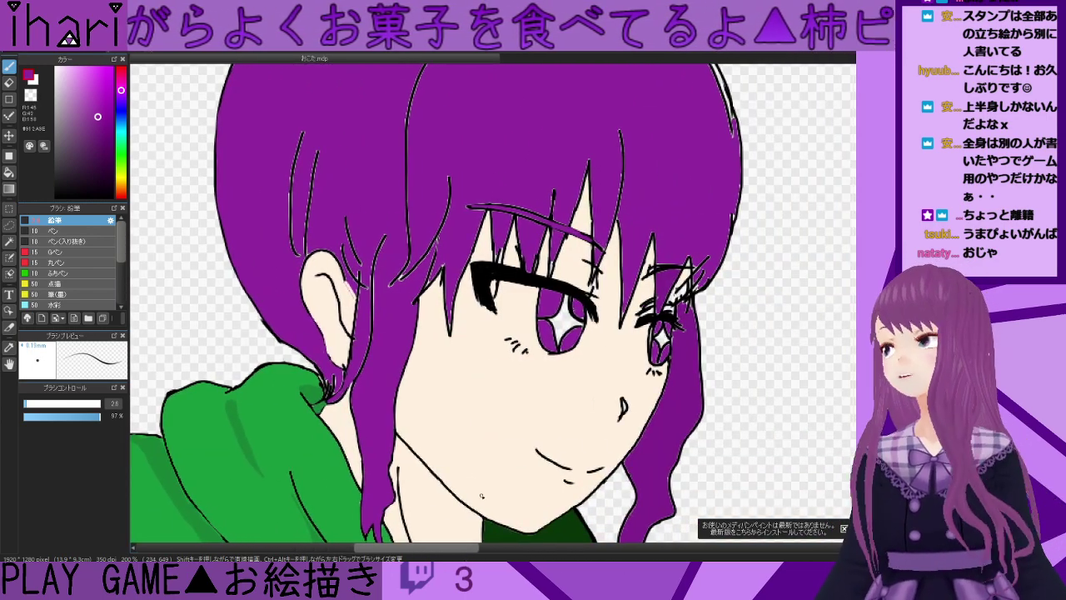
scroll(408, 242, "up", 2)
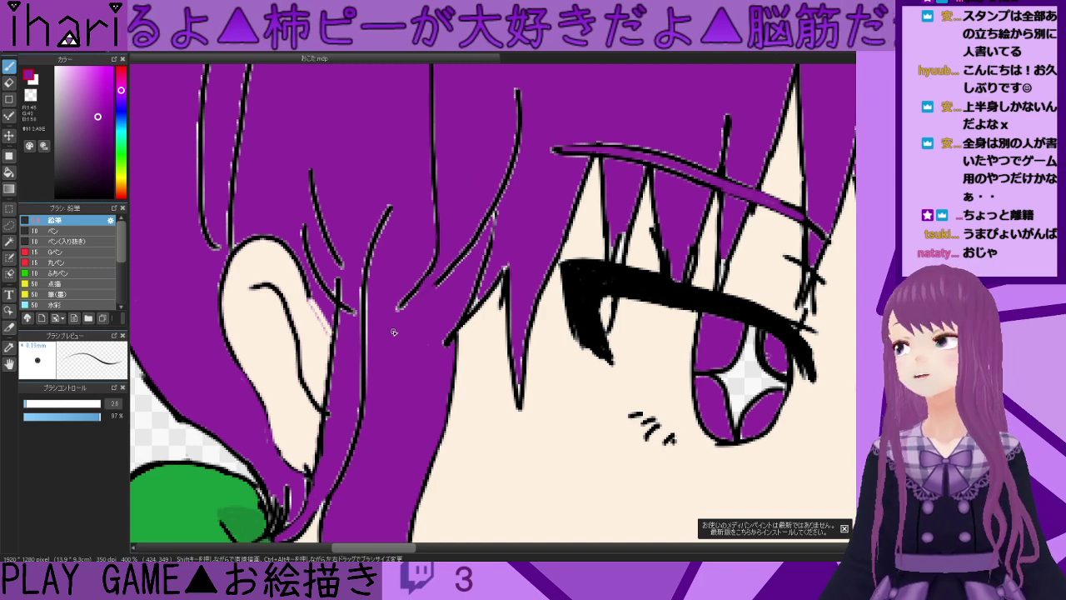
- Cover the hooked lower tip of the long hair line in front of the ear with hair purple and redraw the tip in black
left_click(435, 285, "alt")
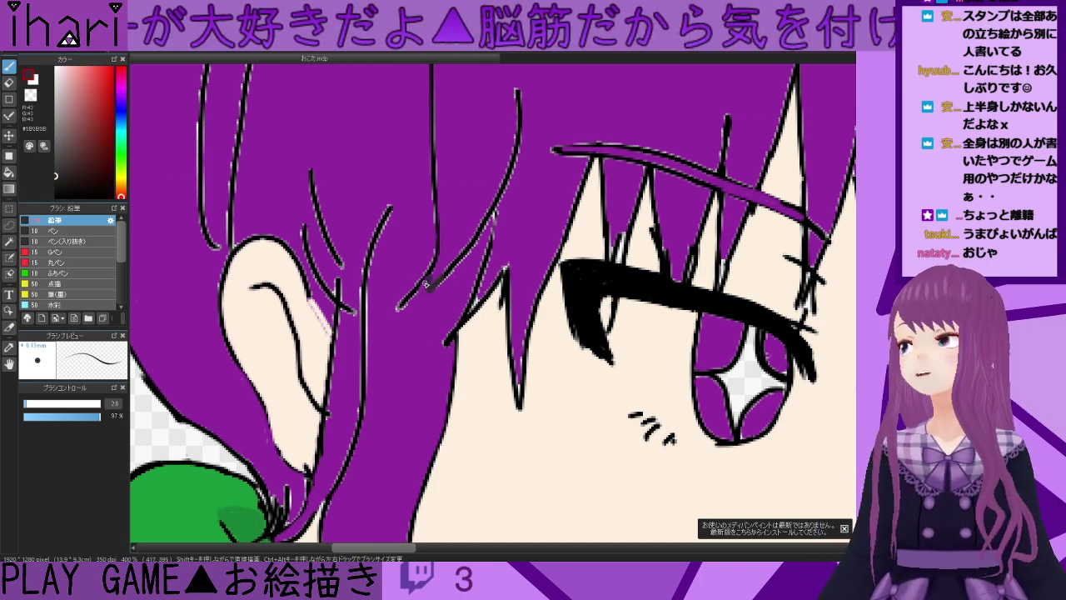
key("ctrl+z")
left_click(422, 314, "alt")
mouse_move(398, 308)
left_mouse_down()
mouse_move(418, 269)
mouse_move(399, 318)
mouse_move(413, 280)
mouse_move(407, 315)
mouse_move(427, 259)
mouse_move(418, 307)
left_mouse_up()
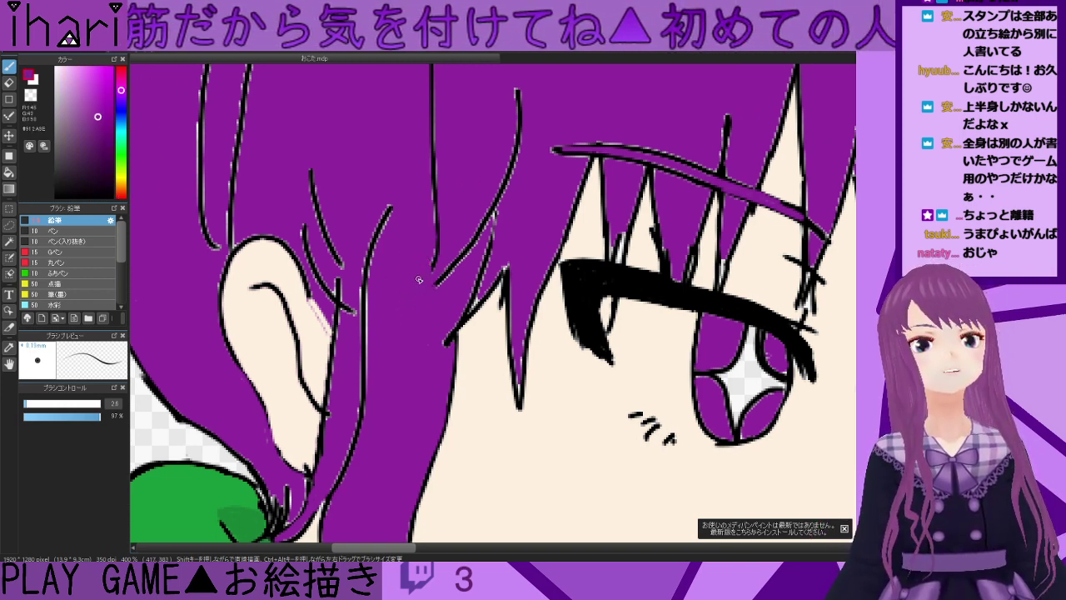
left_click(609, 286, "alt")
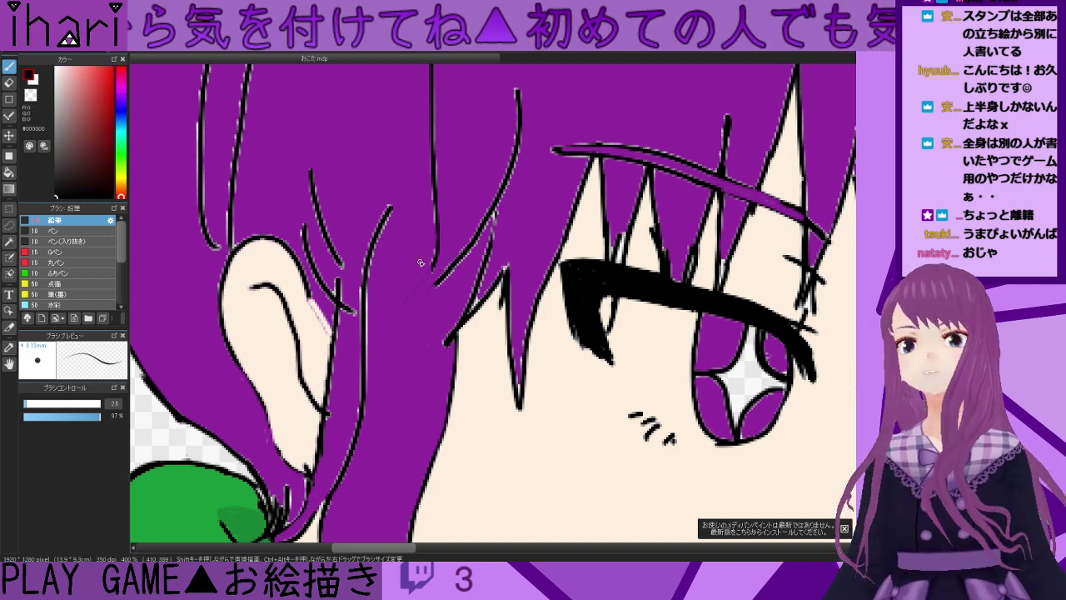
mouse_move(438, 251)
left_mouse_down()
mouse_move(422, 295)
mouse_move(441, 282)
left_mouse_up()
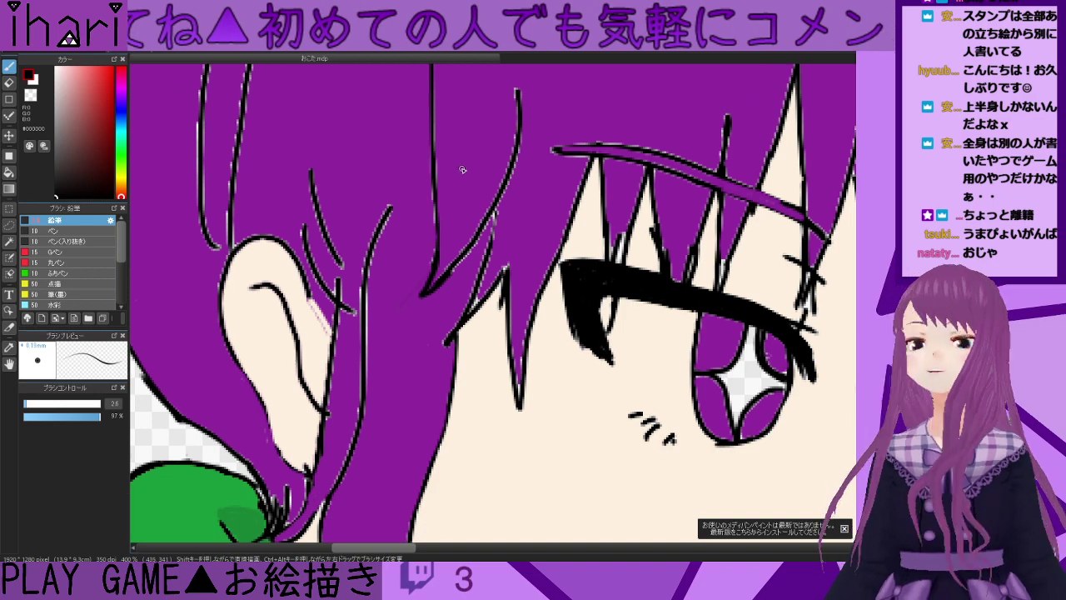
- Taper the upper end of the side-lock line in front of the human ear by painting over its tip and edge with hair purple
scroll(443, 174, "down", 5)
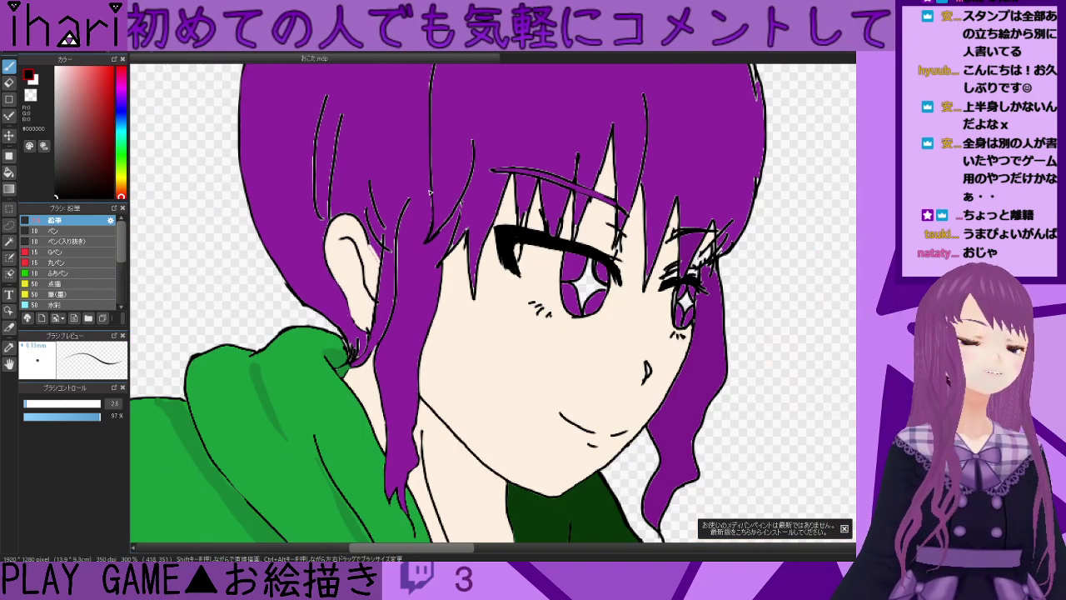
scroll(427, 193, "down", 2)
scroll(412, 194, "up", 7)
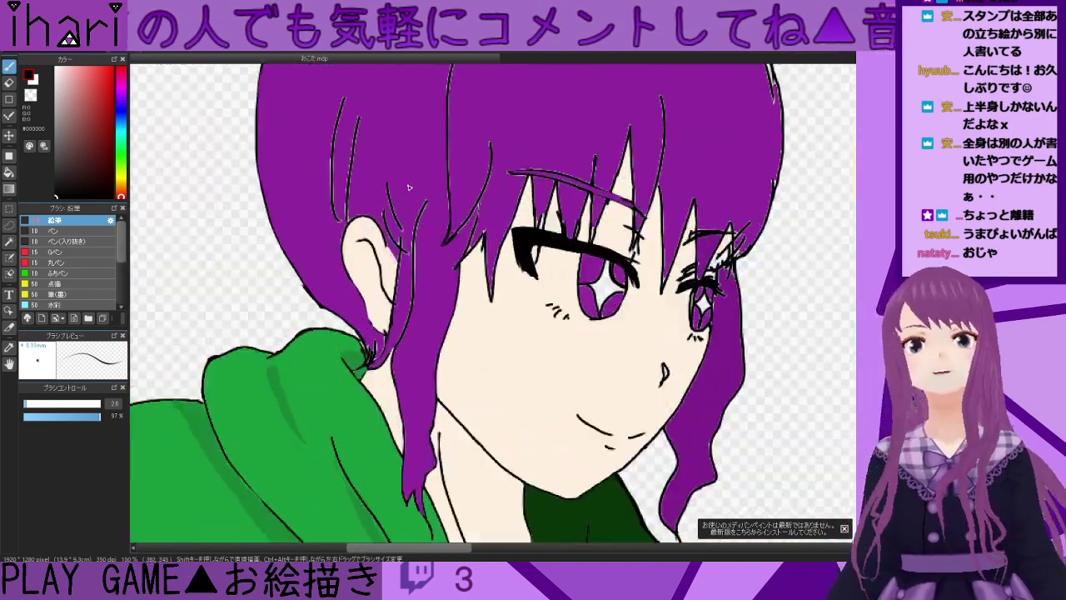
right_click(443, 234)
scroll(452, 243, "up", 2)
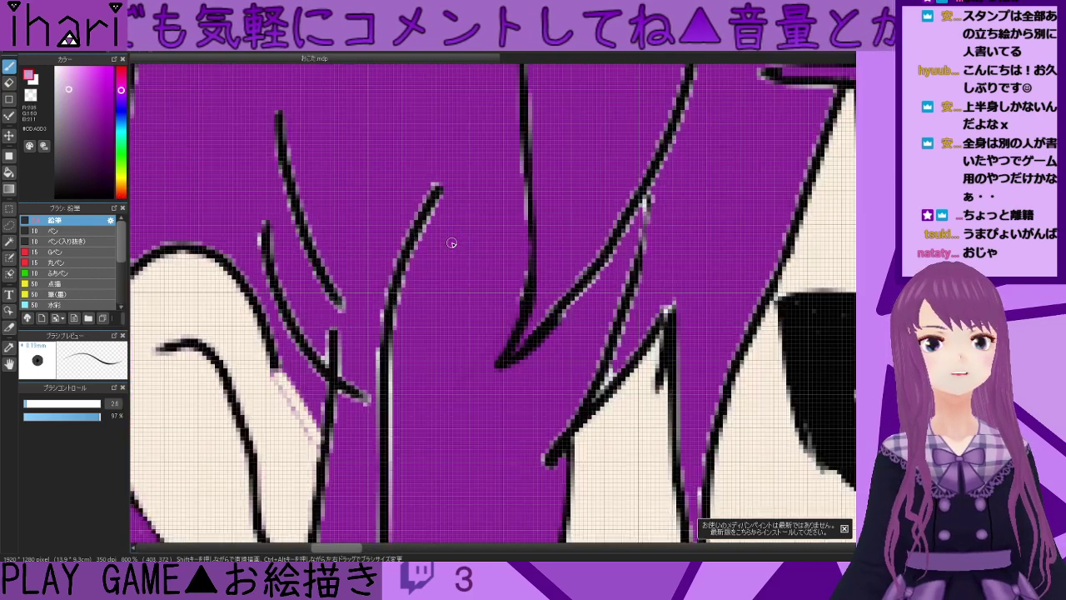
left_click_drag(446, 183, 398, 294)
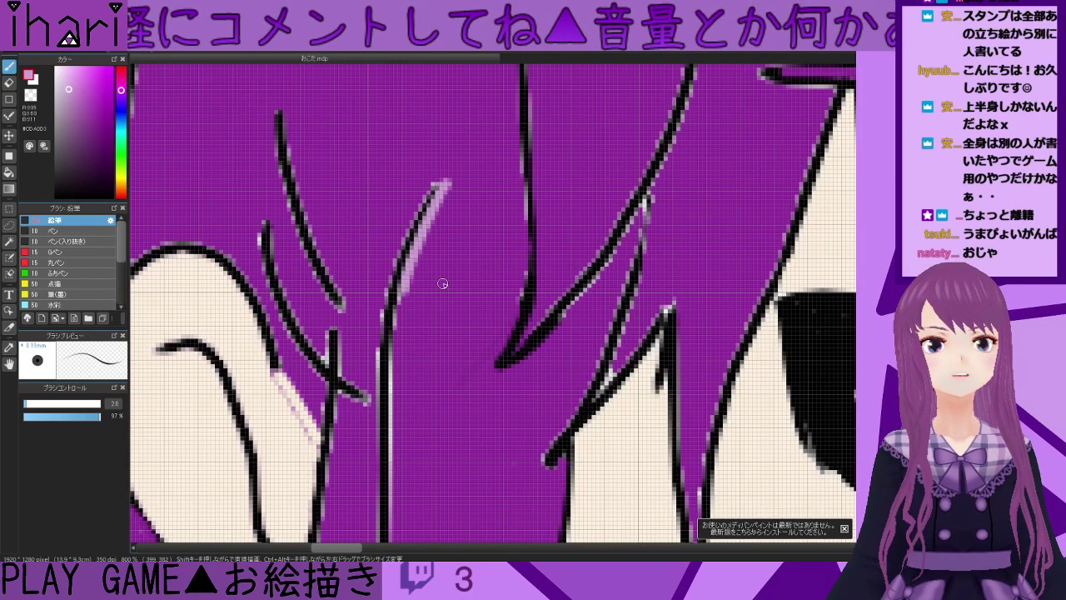
left_click(456, 244, "alt")
mouse_move(448, 179)
left_mouse_down()
mouse_move(407, 271)
mouse_move(400, 342)
mouse_move(439, 172)
mouse_move(416, 214)
left_mouse_up()
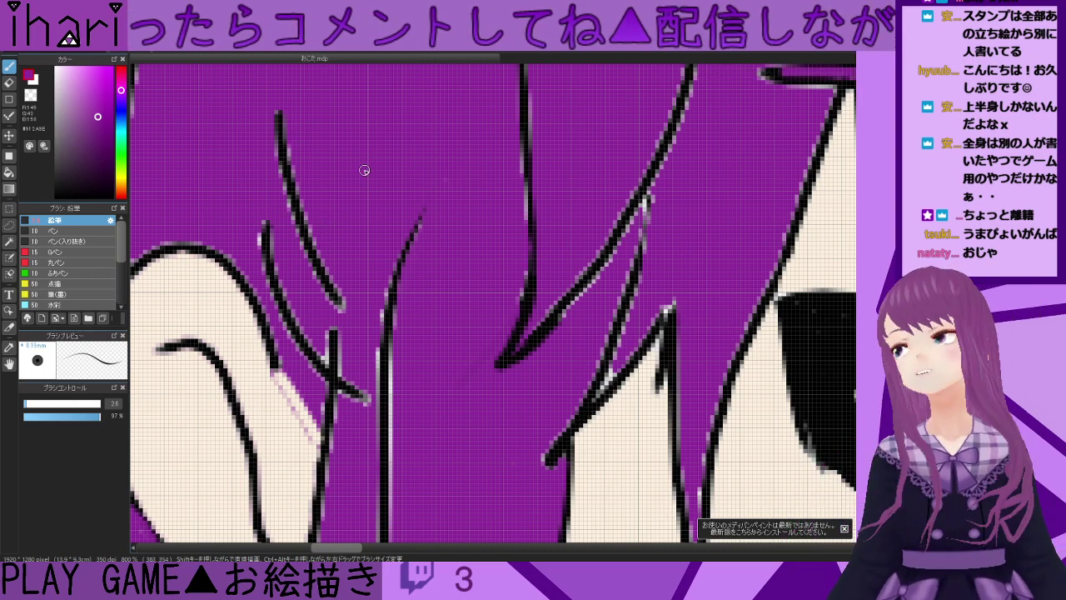
- Clean the two short strands beside the human ear and the stub crossing them with hair purple, and retouch the lower strand in black
left_click_drag(280, 113, 332, 276)
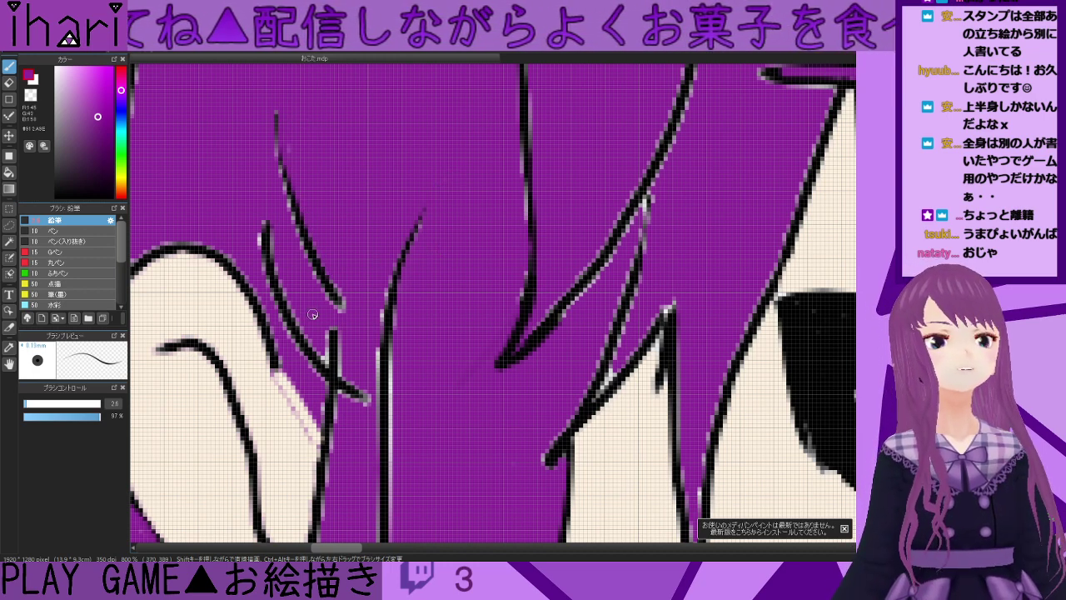
mouse_move(343, 348)
left_mouse_down()
mouse_move(322, 326)
mouse_move(335, 329)
mouse_move(348, 364)
mouse_move(329, 356)
mouse_move(353, 375)
mouse_move(322, 348)
left_mouse_up()
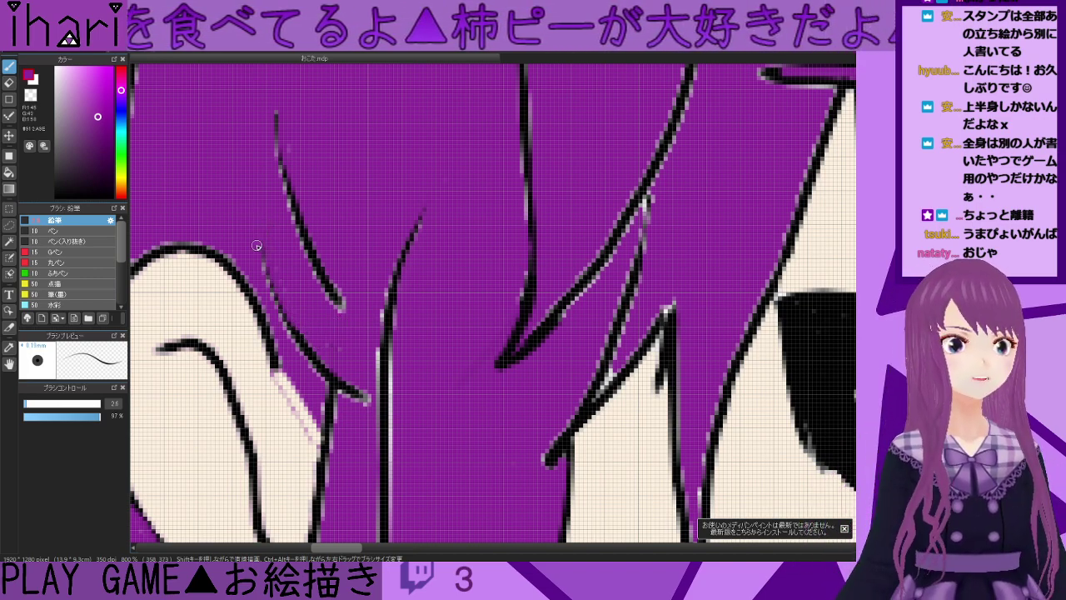
left_click(344, 390, "alt")
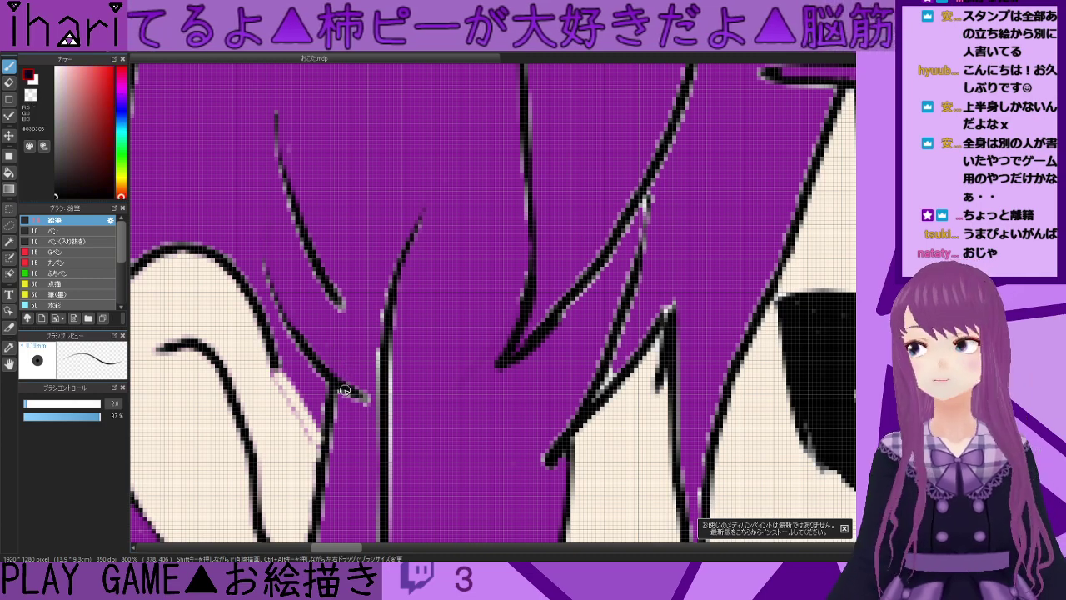
mouse_move(367, 400)
left_mouse_down()
mouse_move(285, 323)
mouse_move(256, 262)
mouse_move(299, 326)
mouse_move(367, 382)
left_mouse_up()
left_click(261, 254, "alt")
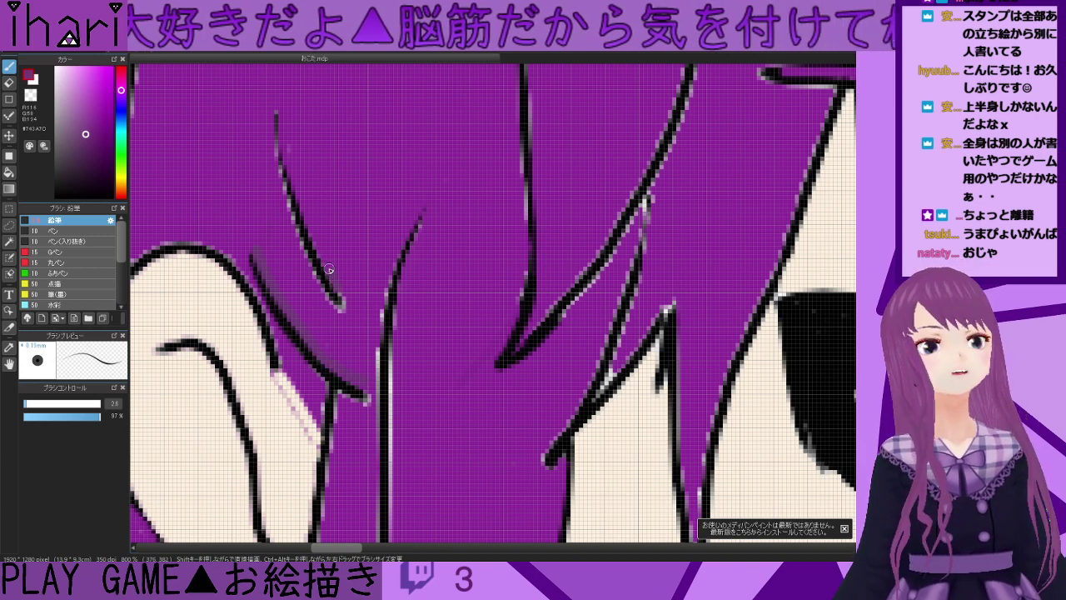
- Shade alongside the upper short strand near the human ear with muted dark purple and redraw the strand in black
left_click_drag(291, 124, 312, 241)
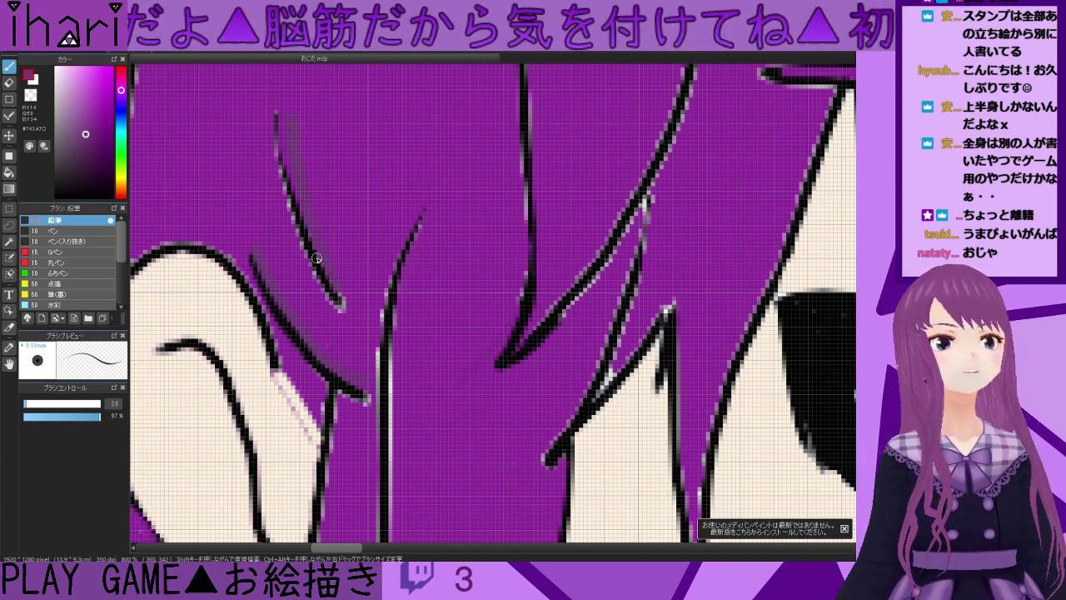
left_click(326, 289, "alt")
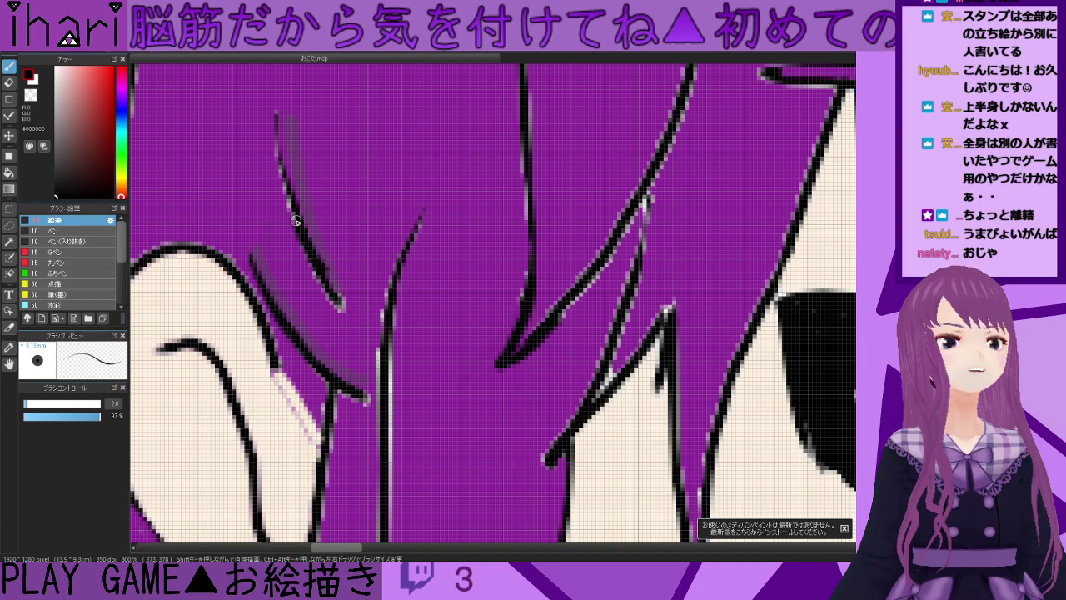
left_click(261, 100, "alt")
left_click_drag(271, 143, 276, 190)
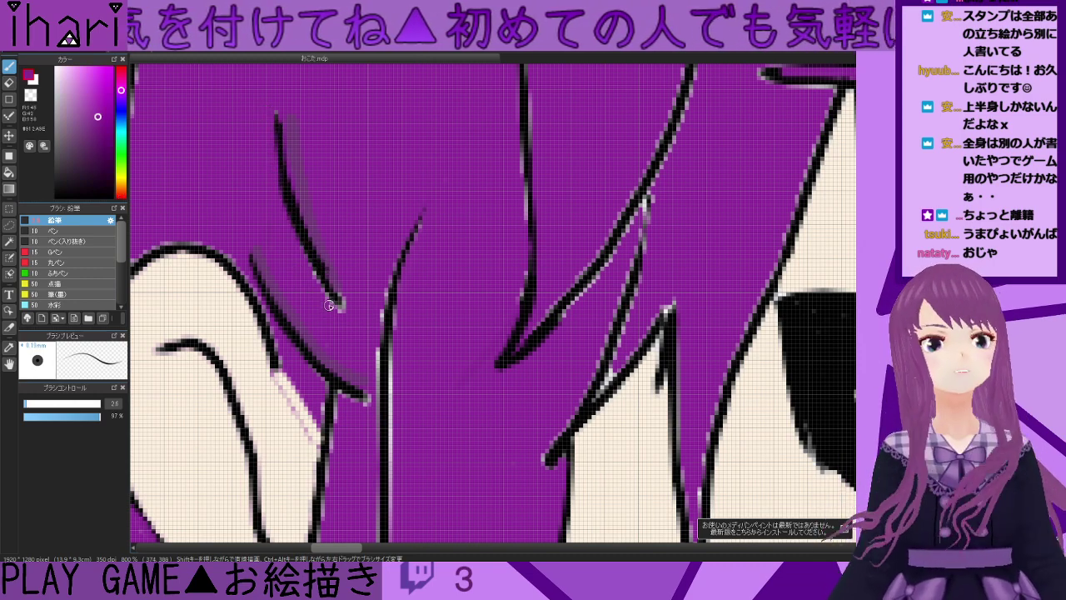
left_click(318, 264, "alt")
left_click_drag(318, 263, 341, 310)
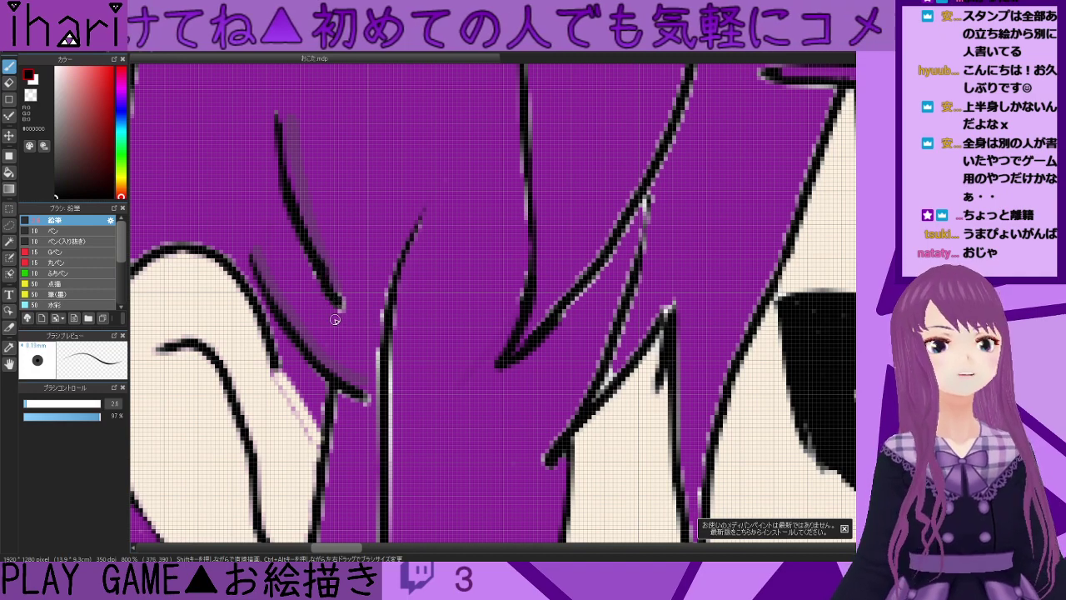
left_click(334, 320, "alt")
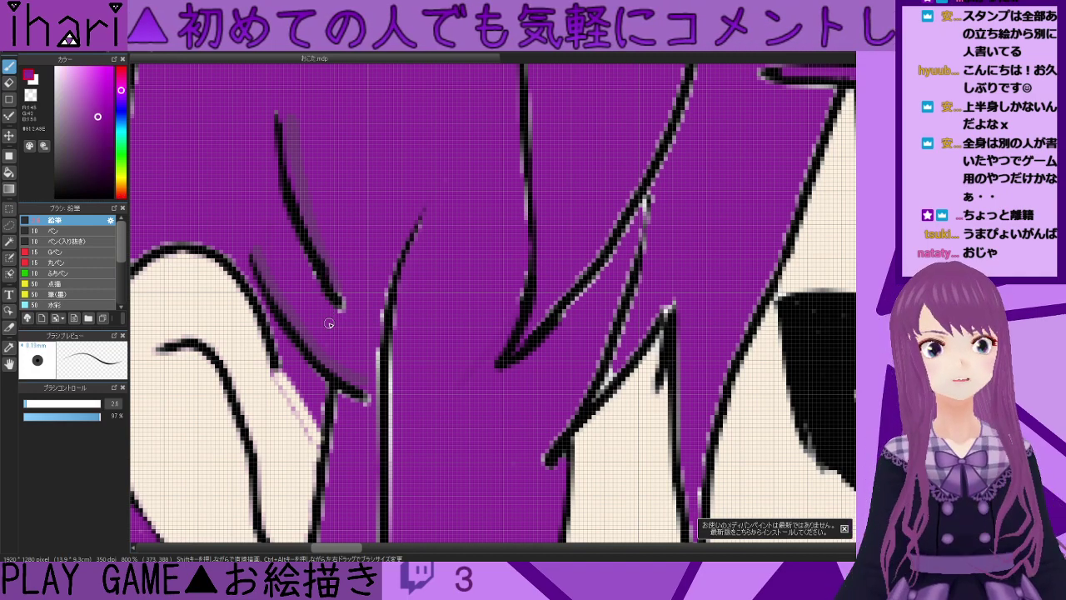
- Fill the skin-coloured gap between the human ear and the adjoining hair strand with hair purple and shade it with sampled darker purple
scroll(325, 358, "down", 1)
scroll(326, 361, "down", 3)
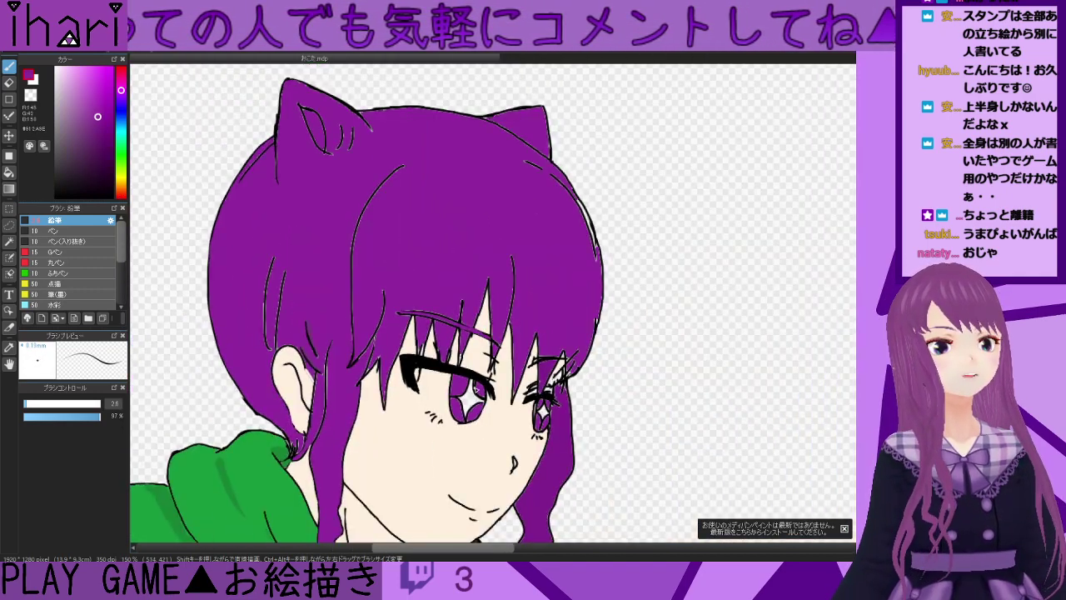
scroll(325, 410, "up", 2)
scroll(328, 406, "up", 1)
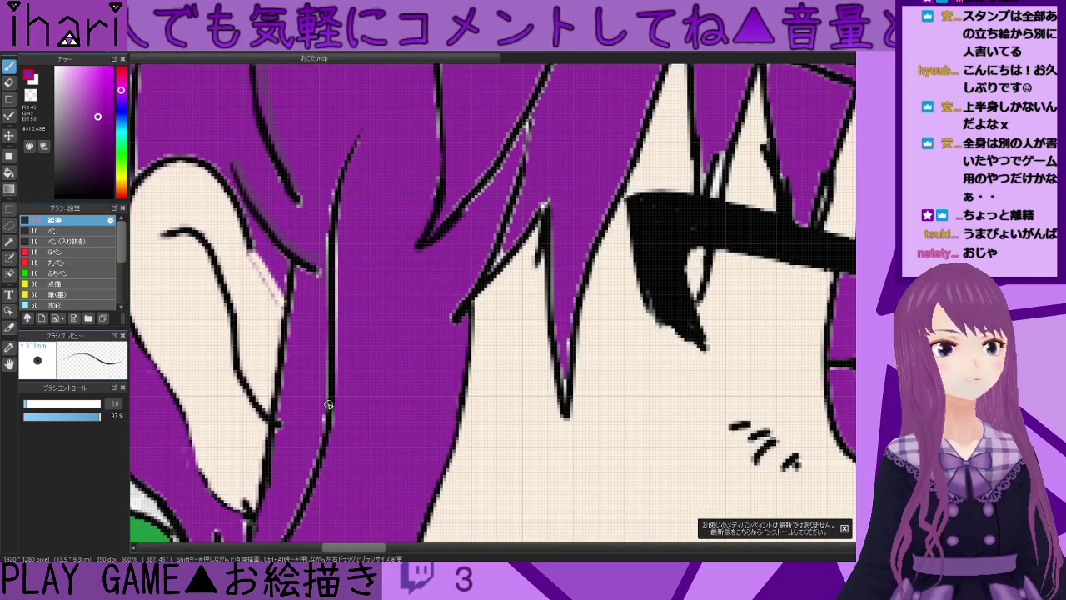
right_click(232, 314)
right_click(279, 265)
mouse_move(276, 266)
left_mouse_down()
mouse_move(281, 307)
mouse_move(256, 245)
mouse_move(275, 295)
left_mouse_up()
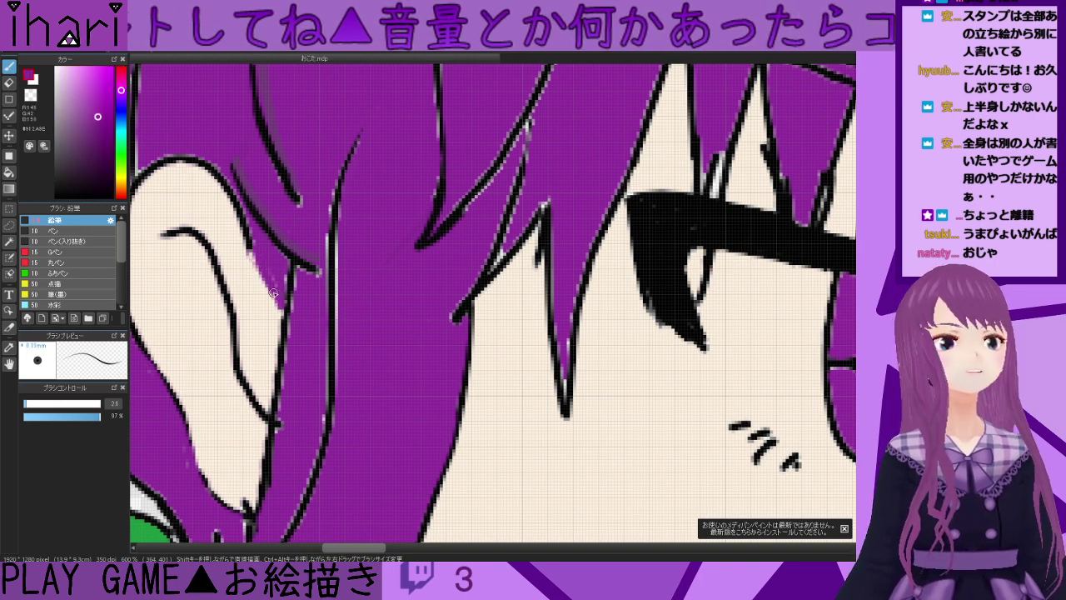
left_click(282, 296, "alt")
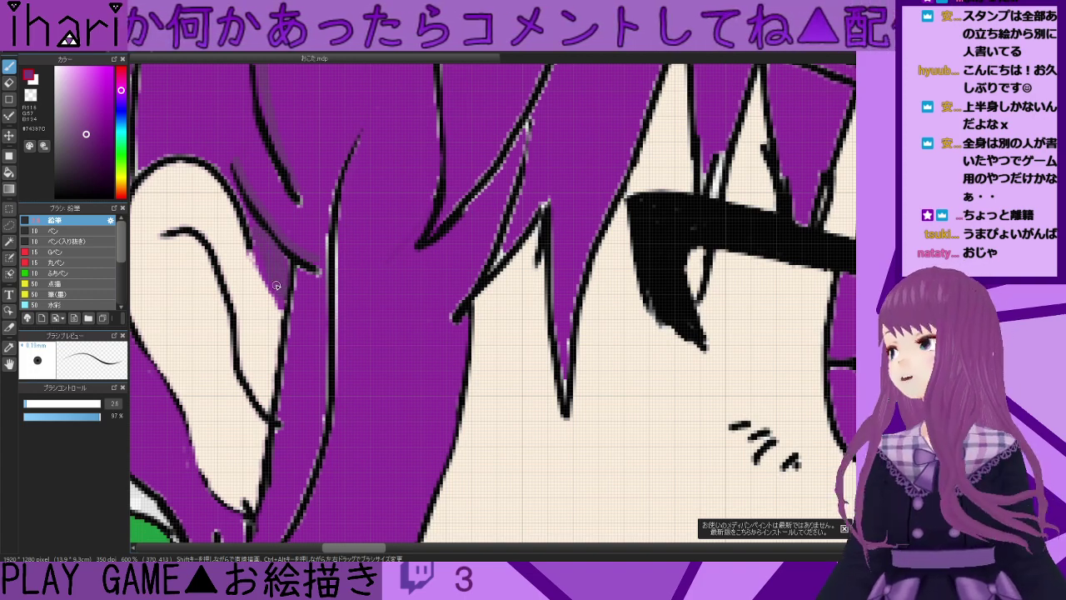
left_click_drag(274, 296, 256, 246)
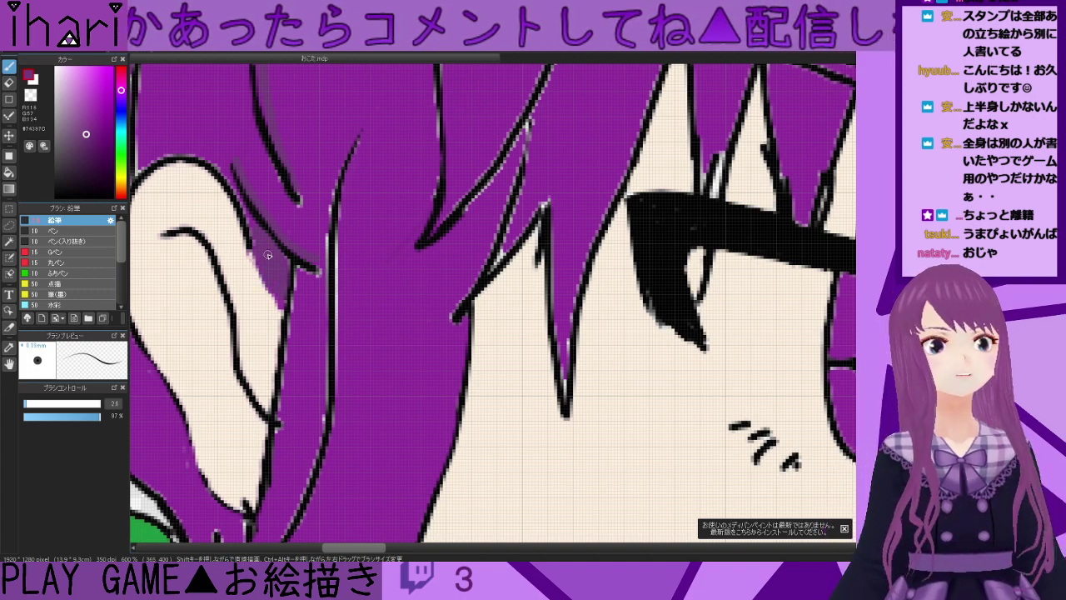
right_click(300, 301)
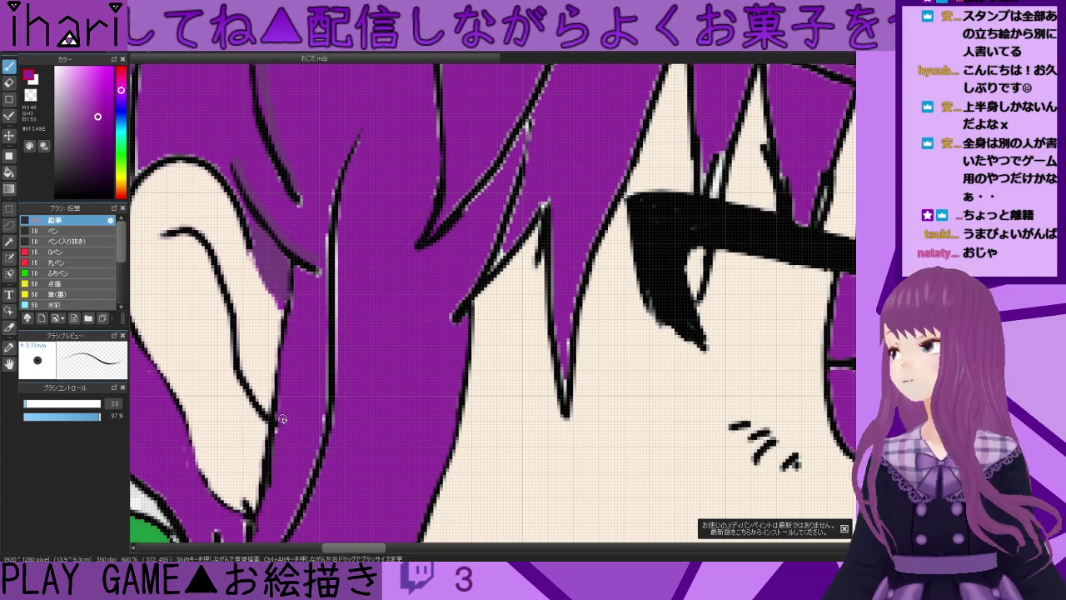
- Examine the coloured head as a whole and the hair lines above the human ear
scroll(280, 428, "down", 2)
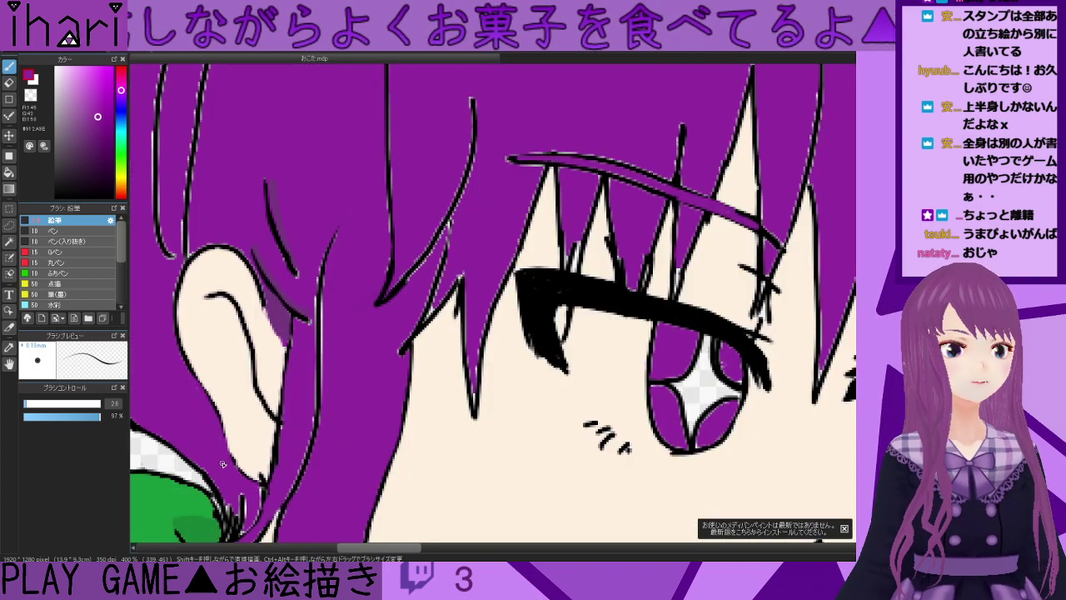
scroll(218, 431, "down", 3)
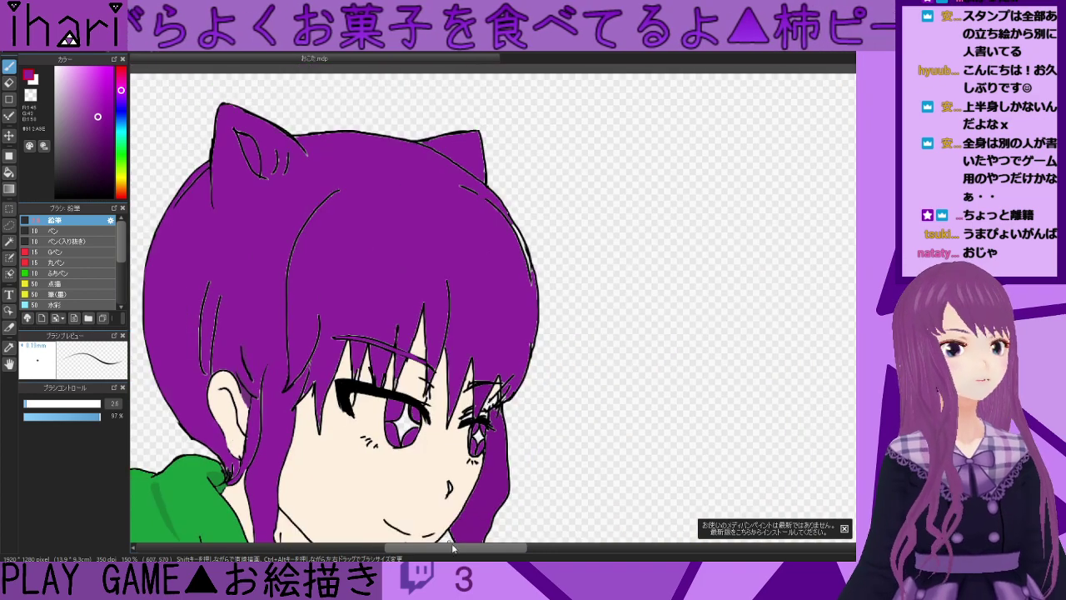
left_click_drag(444, 548, 412, 548)
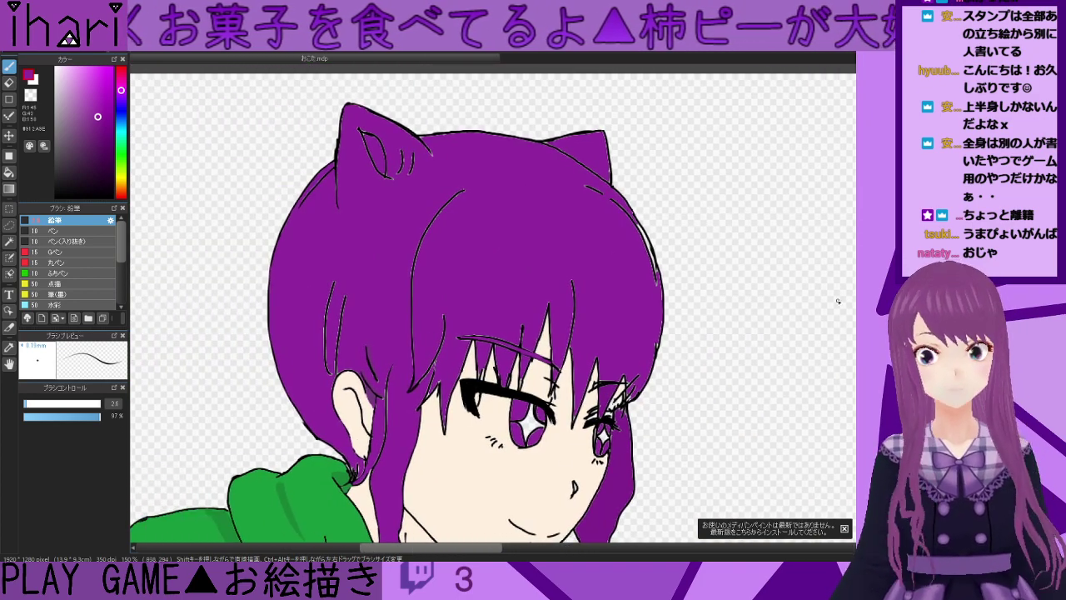
scroll(310, 248, "down", 3)
scroll(307, 252, "up", 5)
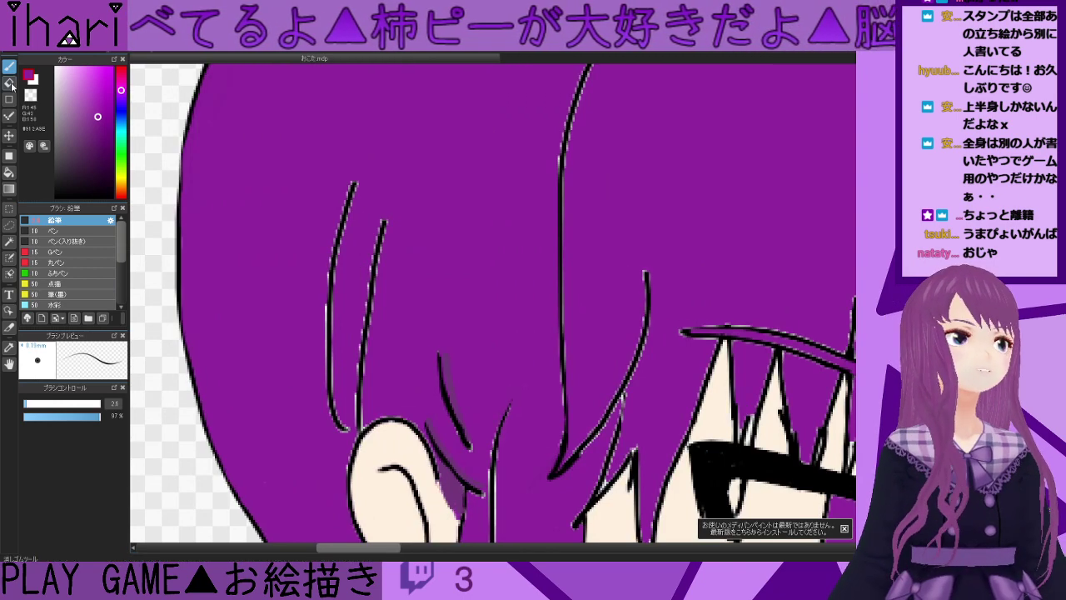
- Paint over the two long strands above the human ear with hair purple and redraw them in black with a fine brush
left_click(74, 404)
mouse_move(400, 181)
left_mouse_down()
mouse_move(382, 187)
mouse_move(340, 400)
left_mouse_up()
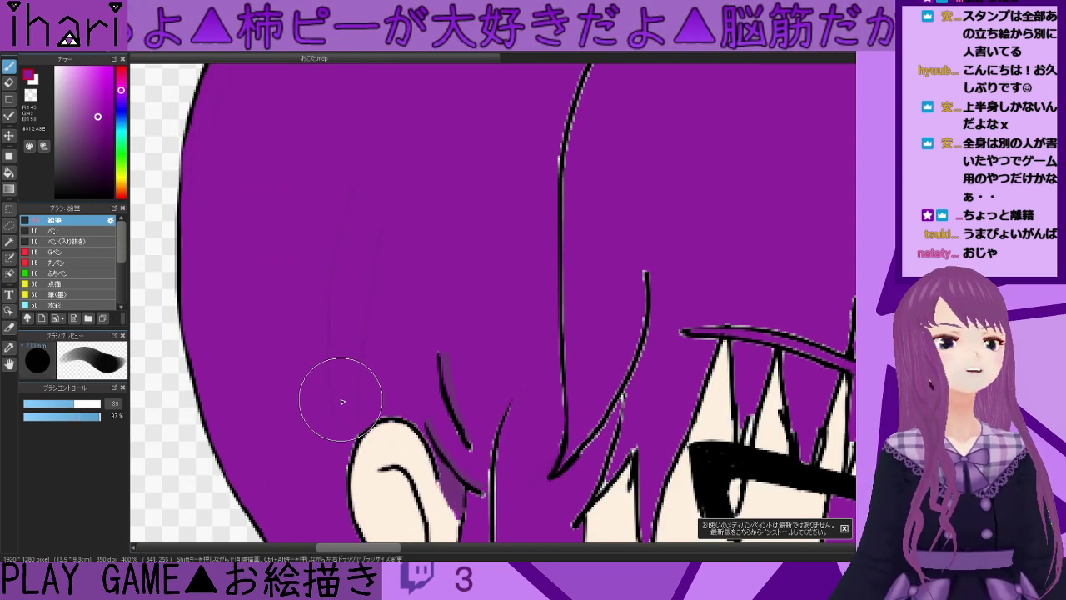
left_click(55, 197)
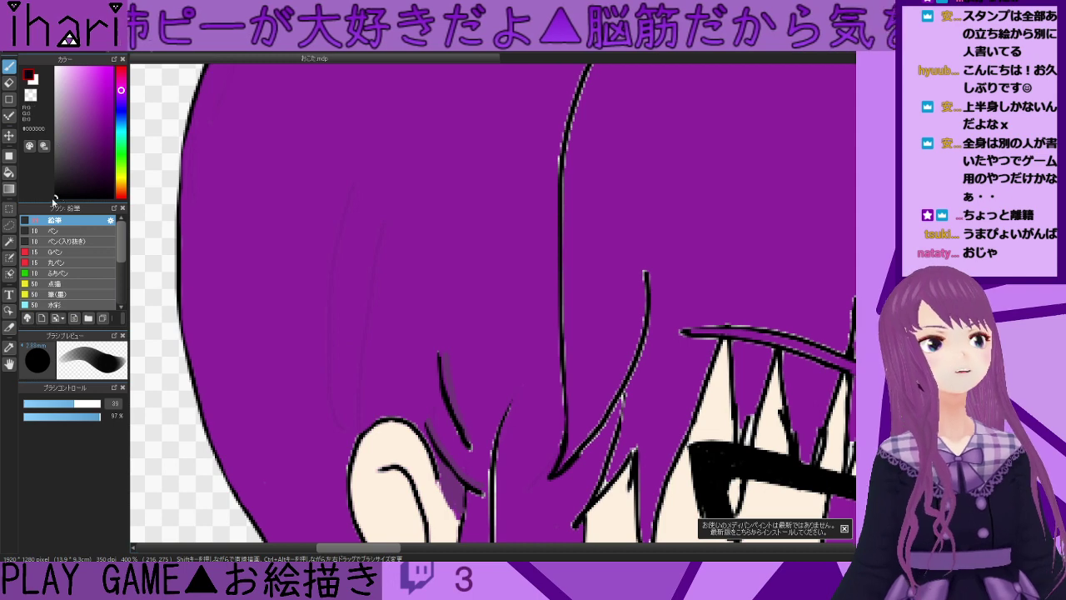
left_click_drag(48, 410, 26, 405)
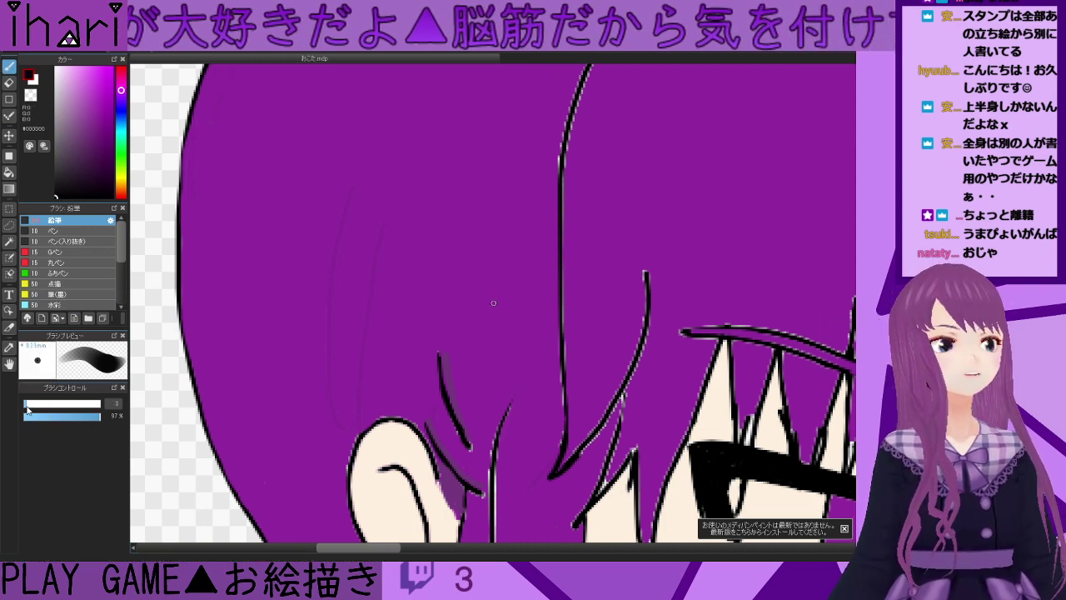
mouse_move(382, 223)
left_mouse_down()
mouse_move(357, 292)
mouse_move(357, 426)
left_mouse_up()
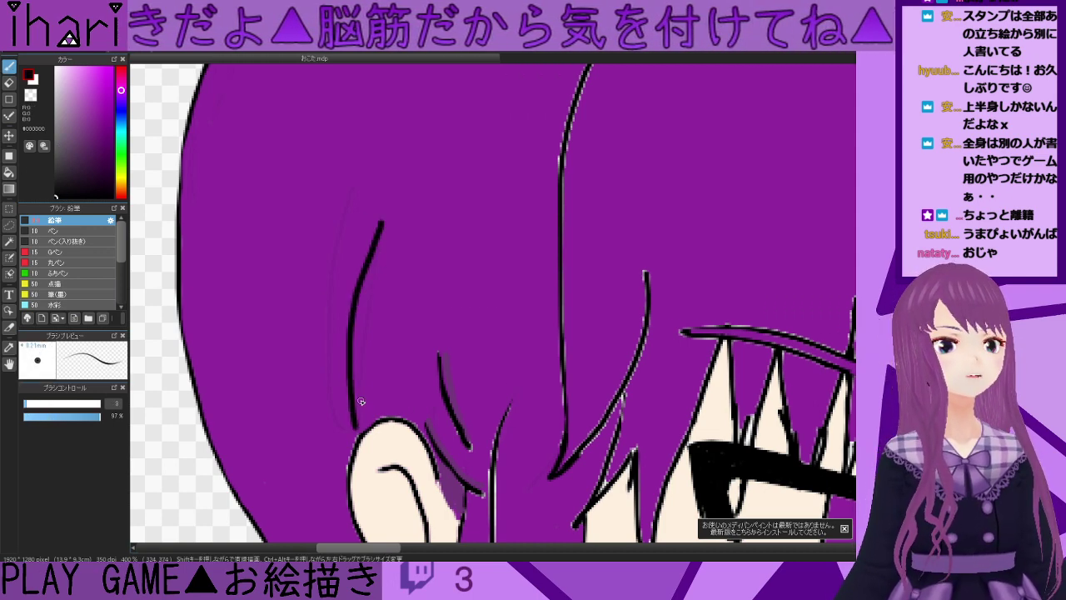
mouse_move(341, 216)
left_mouse_down()
mouse_move(311, 278)
mouse_move(299, 420)
left_mouse_up()
- Sample the hair purple, taper the ends of both redrawn strands, and thin the outer strand along its length
left_click(375, 198, "alt")
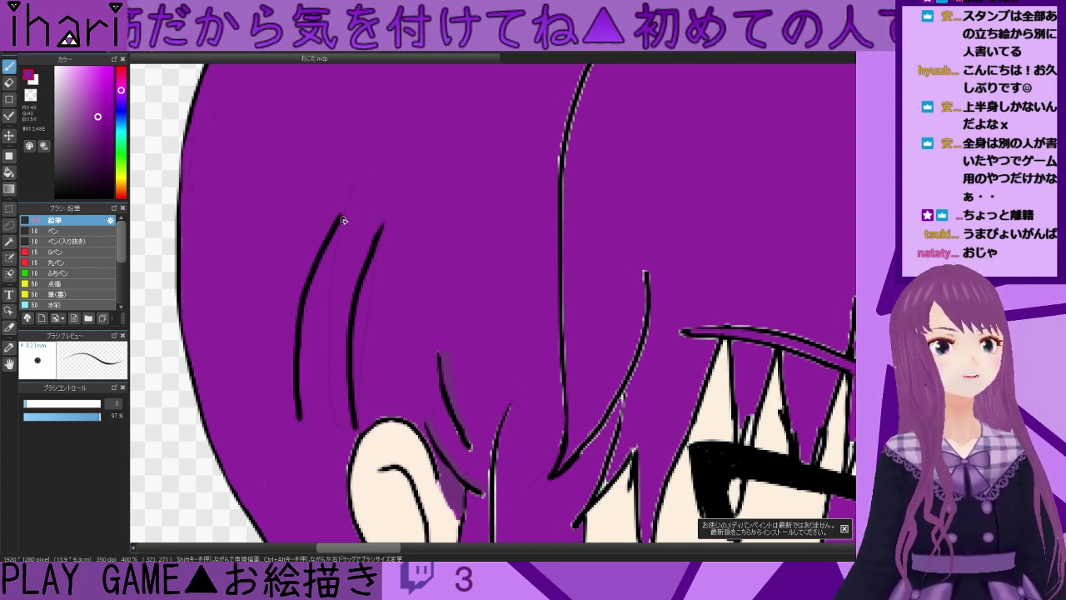
left_click_drag(288, 367, 300, 421)
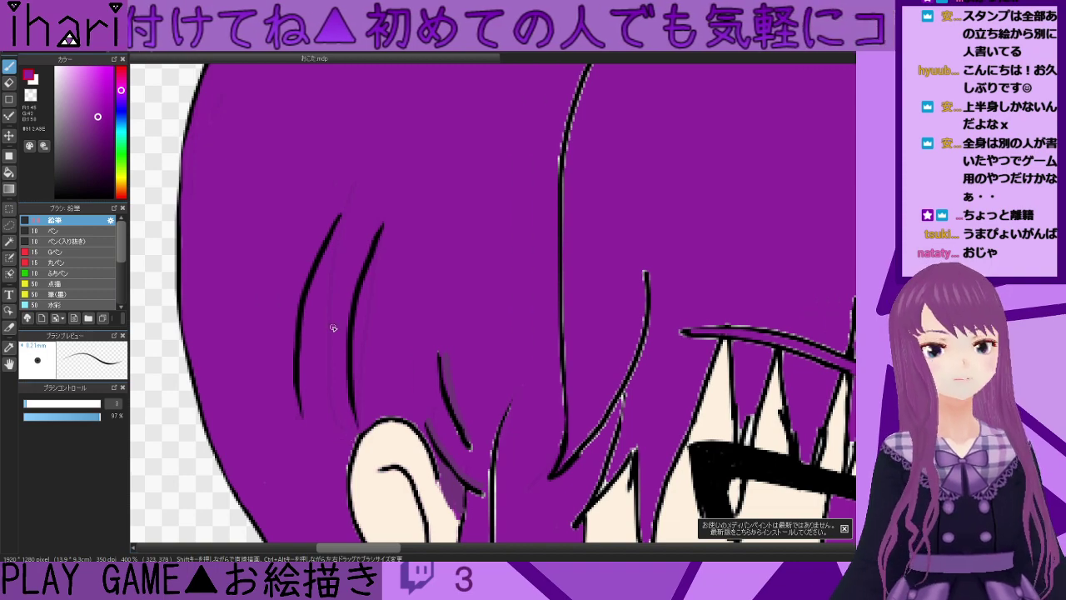
scroll(325, 362, "down", 3)
scroll(313, 343, "up", 2)
scroll(313, 343, "up", 2)
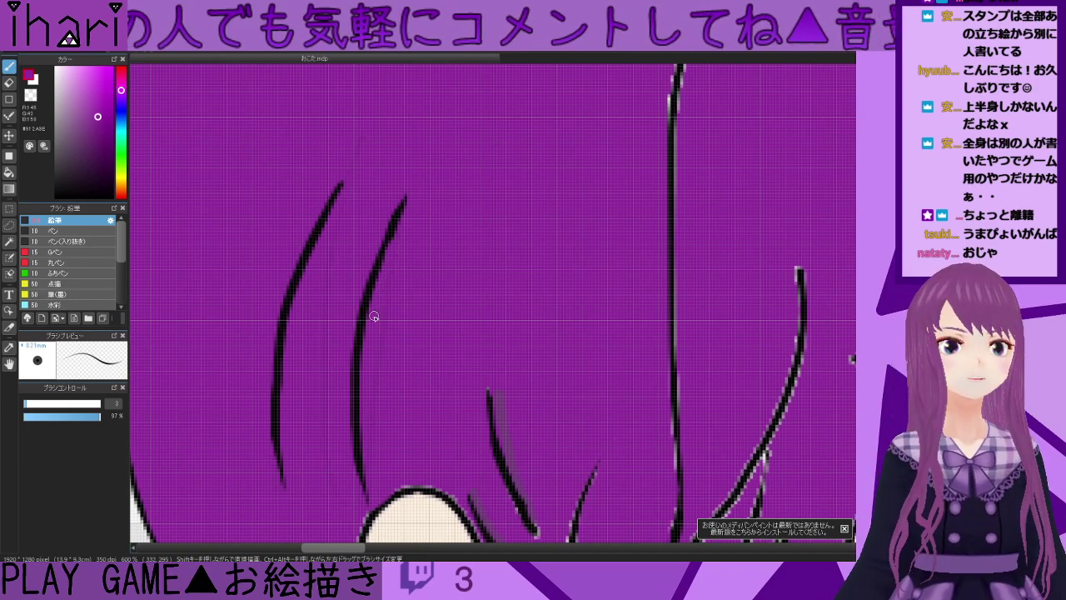
left_click_drag(305, 232, 267, 459)
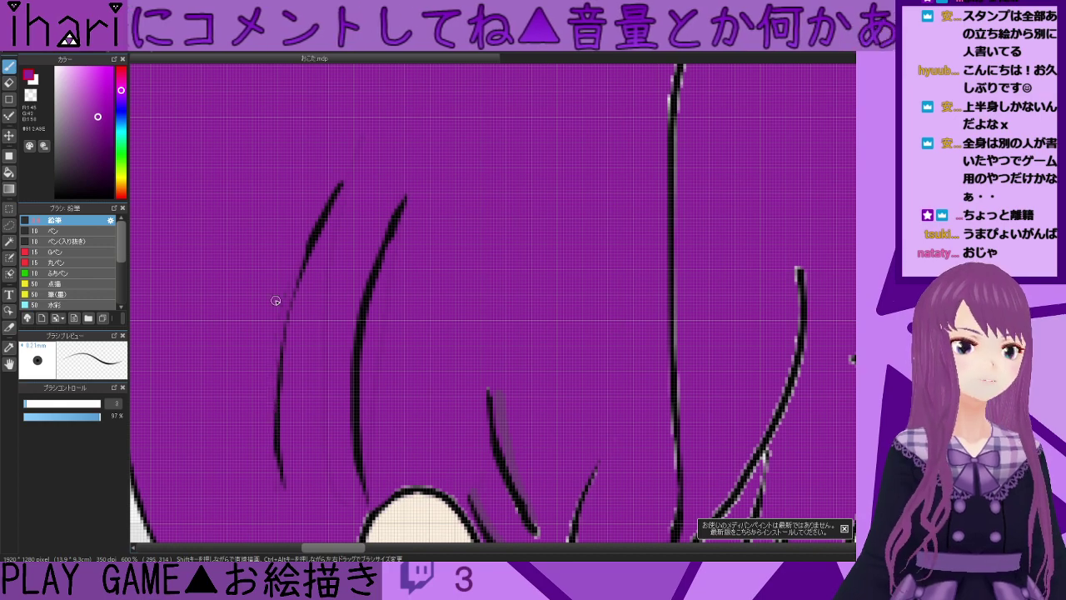
left_click_drag(344, 164, 304, 265)
- Thin the lower part of the inner strand above the human ear with hair purple
scroll(317, 380, "down", 4)
scroll(334, 377, "up", 3)
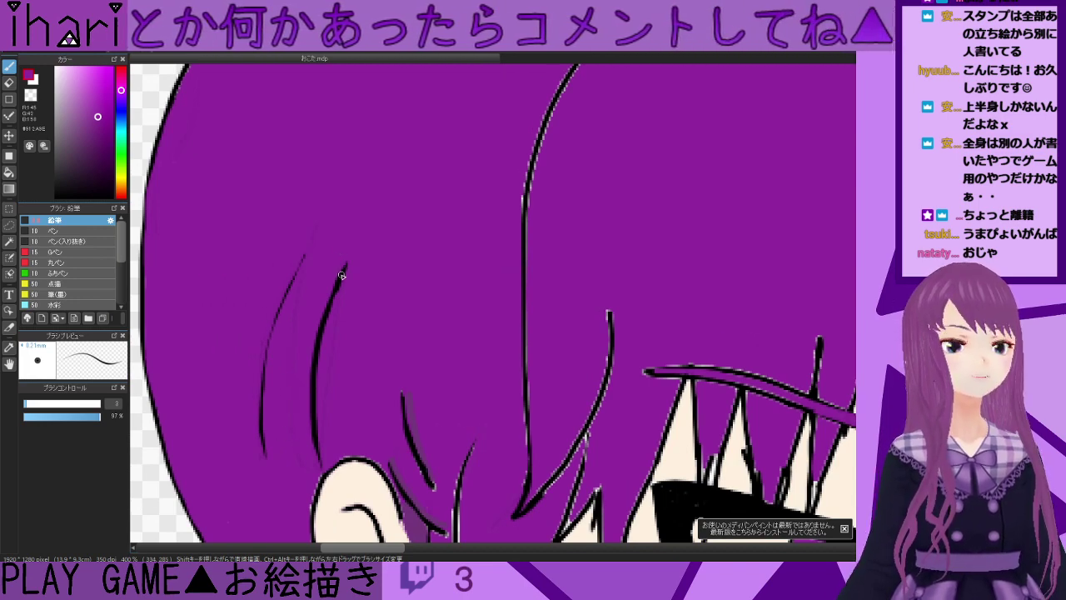
scroll(340, 277, "up", 2)
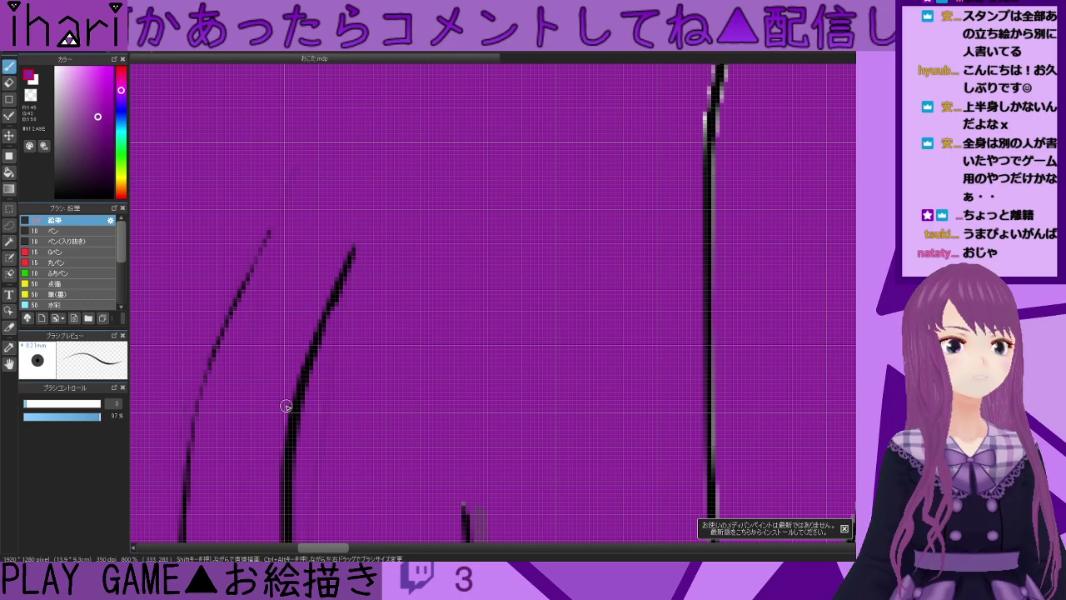
scroll(287, 483, "down", 3)
scroll(305, 442, "down", 1)
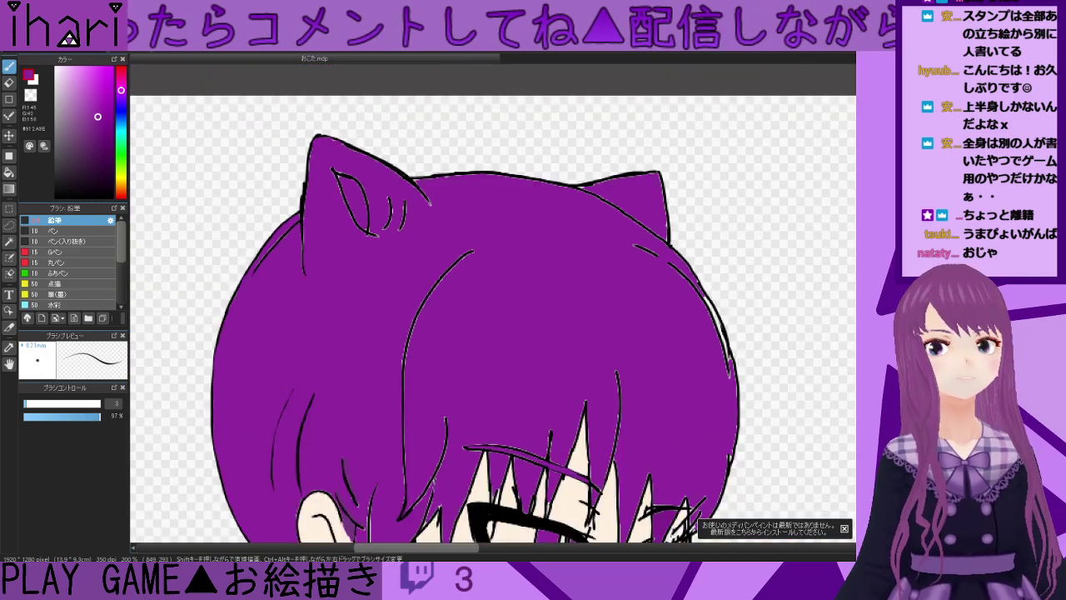
left_click_drag(857, 250, 857, 286)
scroll(299, 304, "down", 2)
scroll(305, 297, "up", 4)
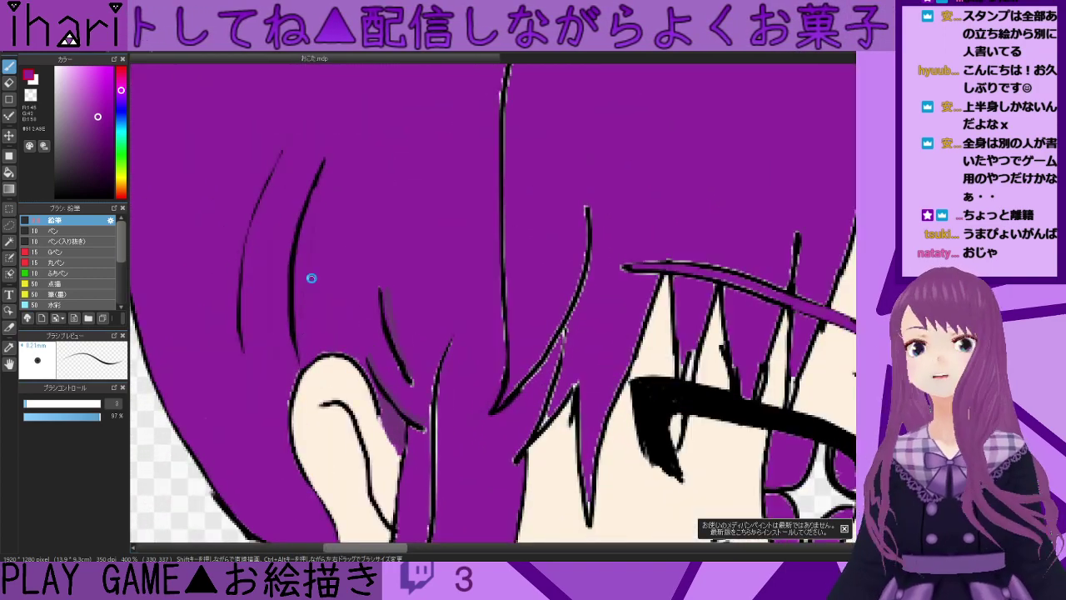
scroll(310, 281, "up", 1)
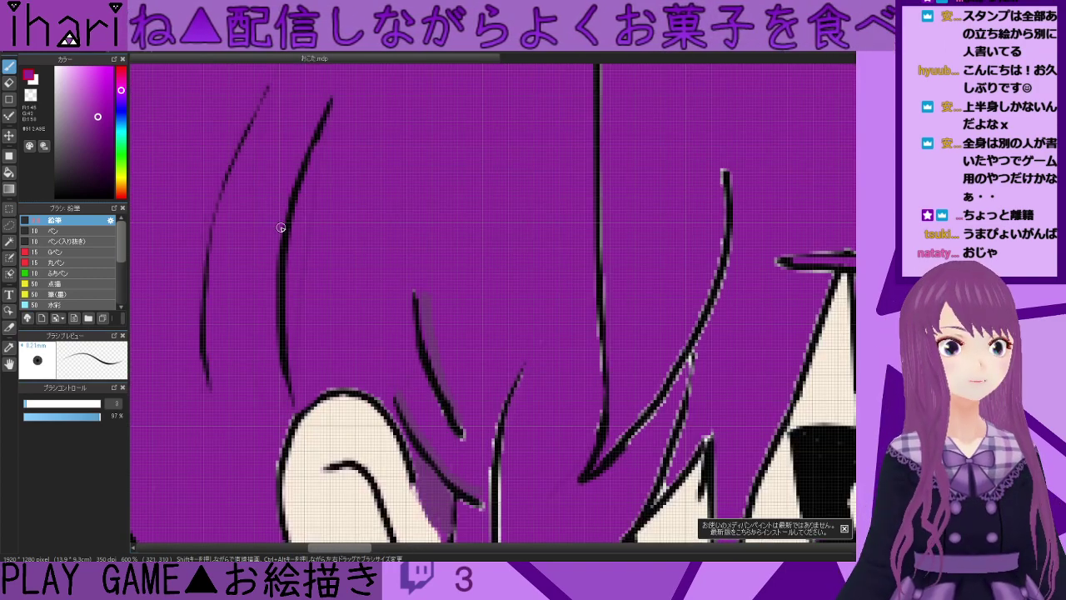
left_click_drag(279, 321, 292, 408)
- Examine the purple-haired head as a whole and the hair around the human ear down to the neck
scroll(229, 406, "down", 8)
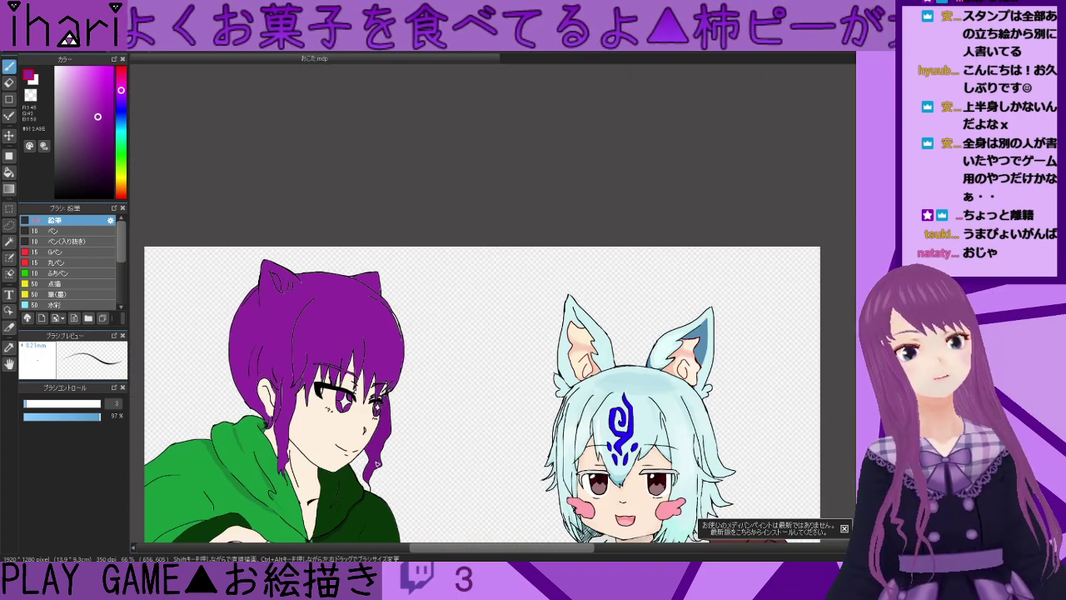
left_click_drag(456, 549, 421, 549)
scroll(427, 447, "down", 2)
scroll(405, 417, "up", 4)
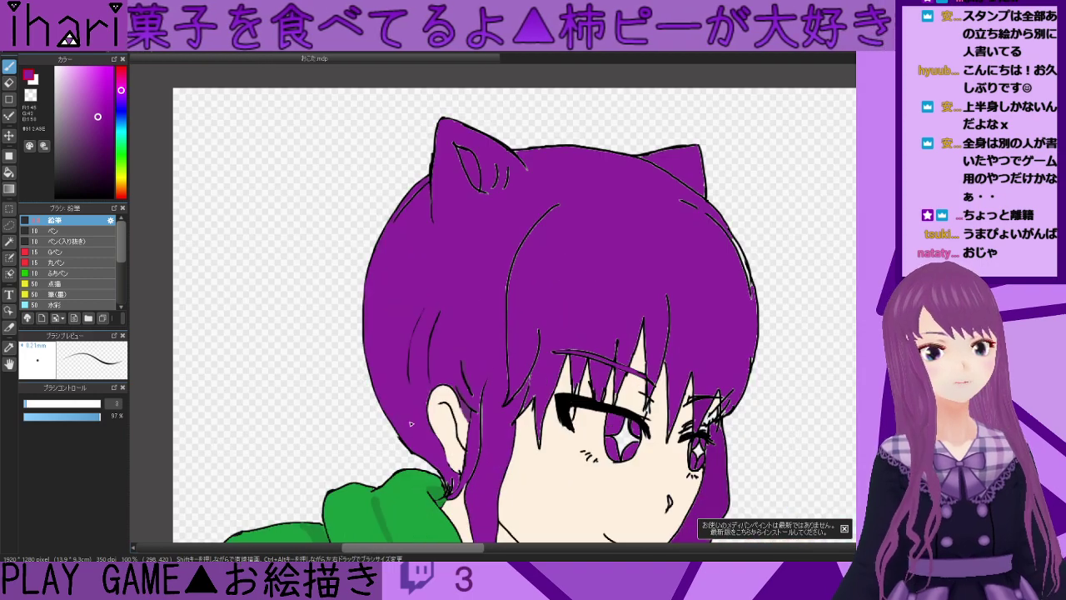
scroll(514, 303, "down", 3)
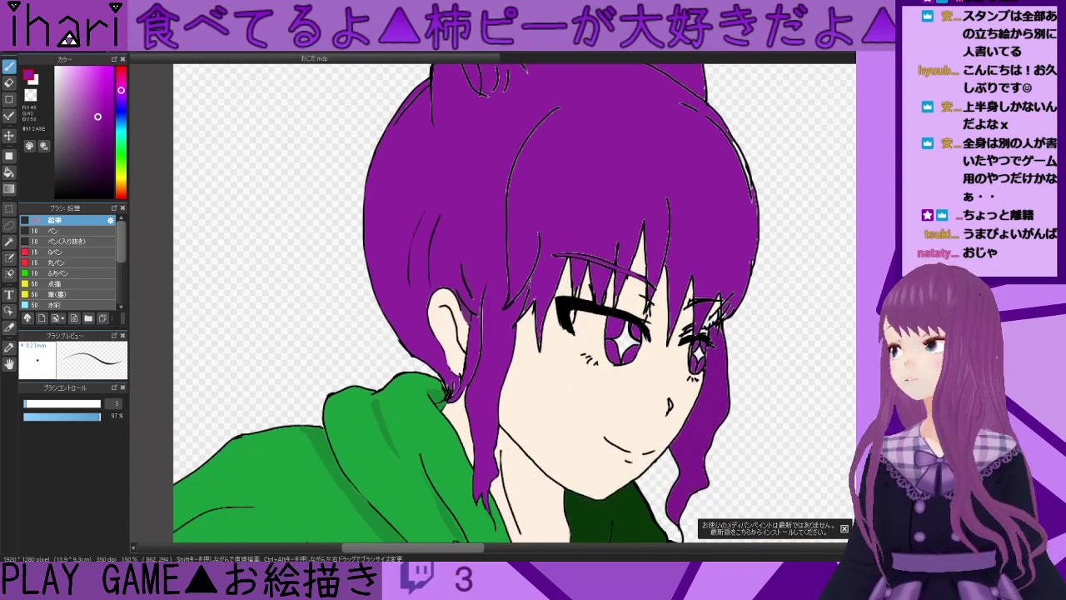
scroll(482, 378, "down", 3)
scroll(483, 378, "up", 7)
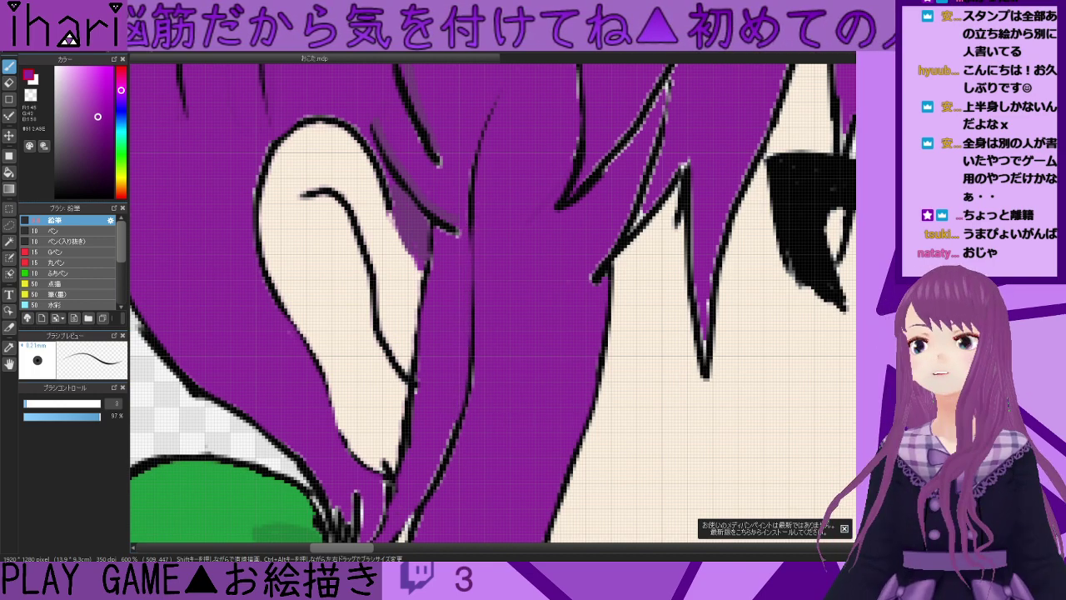
scroll(516, 287, "down", 5)
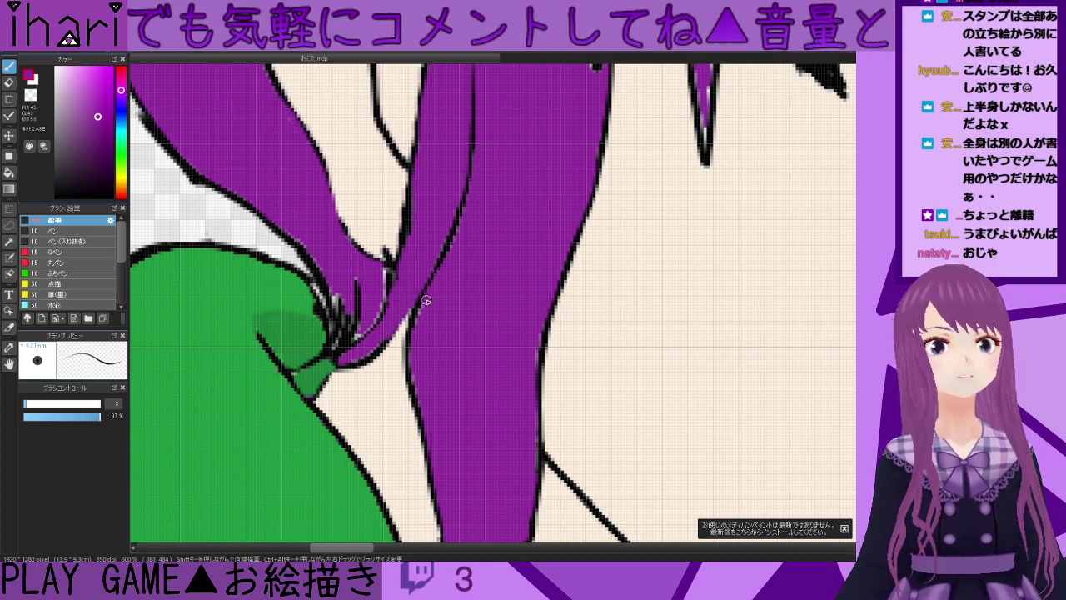
- Examine the whole illustration with both characters, the bottle and the red dish
scroll(434, 390, "down", 10)
left_click_drag(556, 548, 595, 548)
left_click_drag(851, 292, 850, 320)
scroll(487, 350, "down", 1)
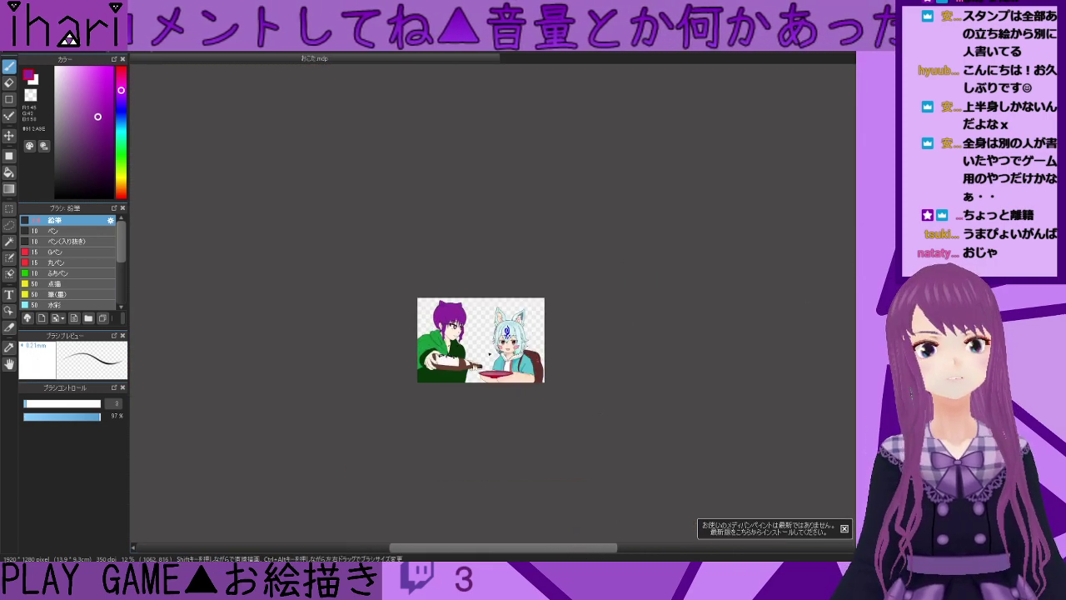
scroll(488, 350, "up", 2)
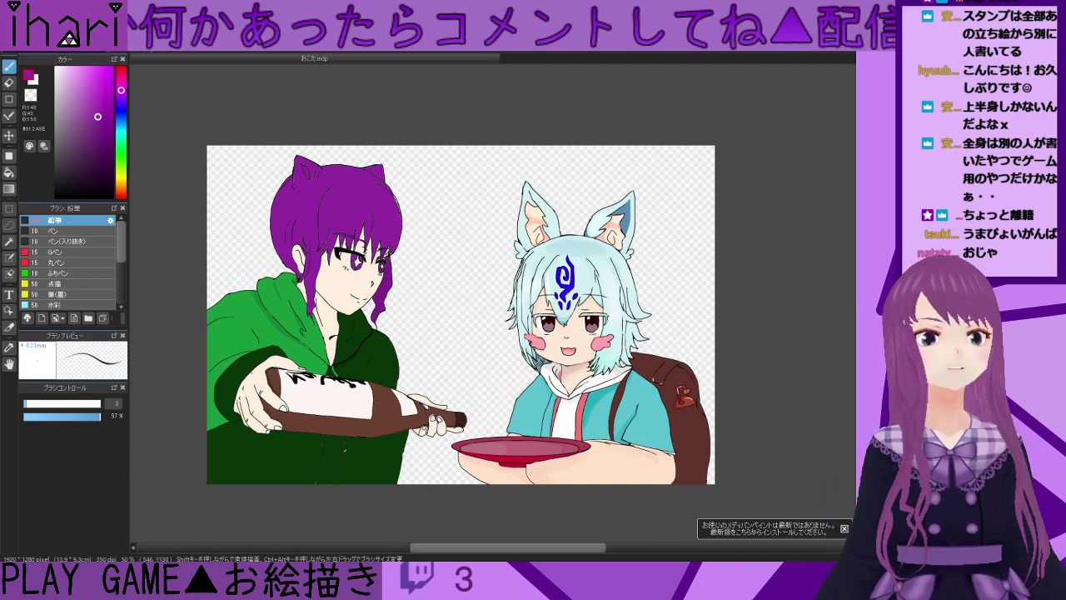
scroll(325, 428, "down", 2)
scroll(321, 426, "up", 4)
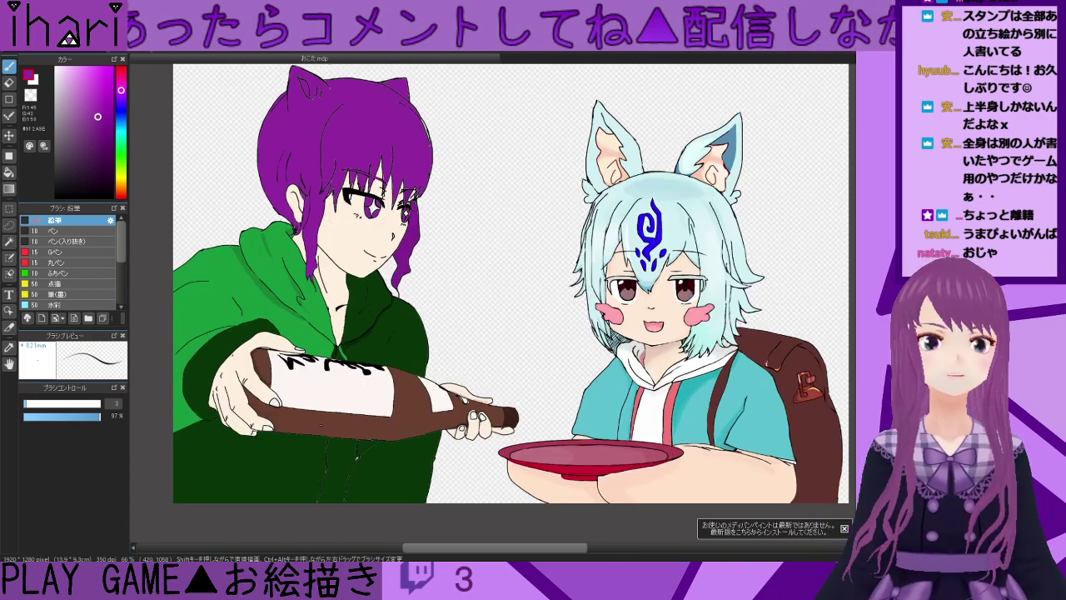
scroll(321, 428, "down", 1)
scroll(316, 416, "down", 1)
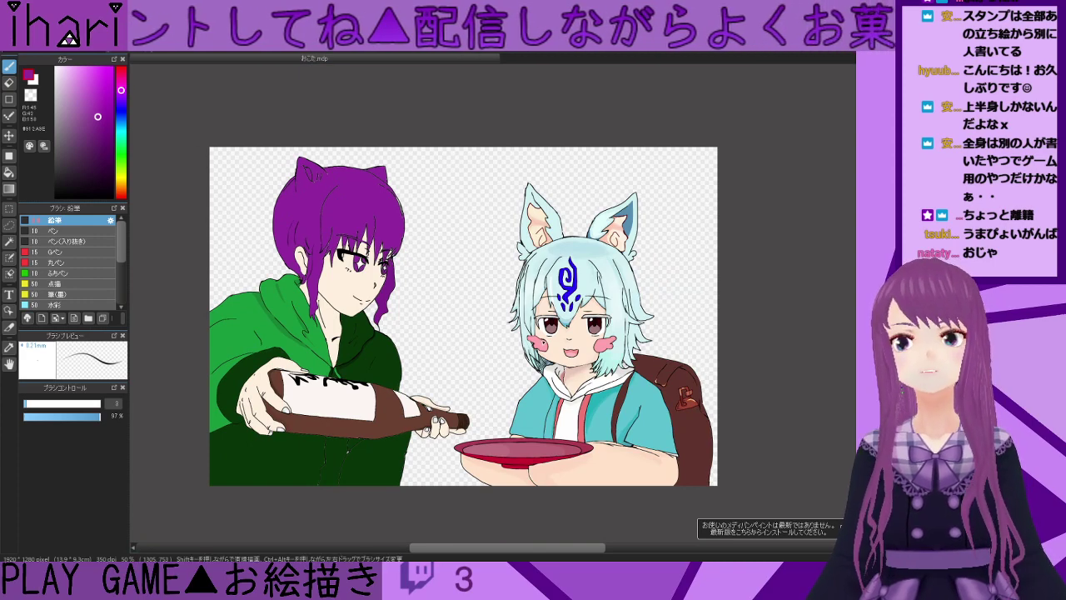
- Choose a bright yellow and bucket-fill the transparent background behind both characters with it
left_click(112, 76)
left_click_drag(121, 87, 122, 73)
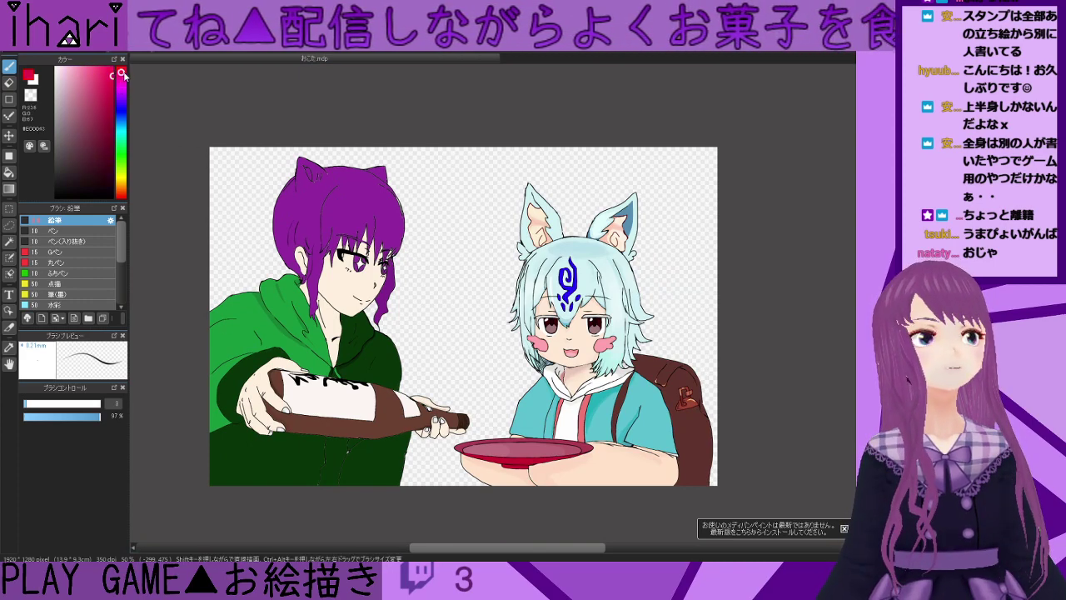
left_click_drag(123, 142, 123, 179)
left_click_drag(105, 87, 104, 71)
left_click(9, 172)
left_click(474, 269)
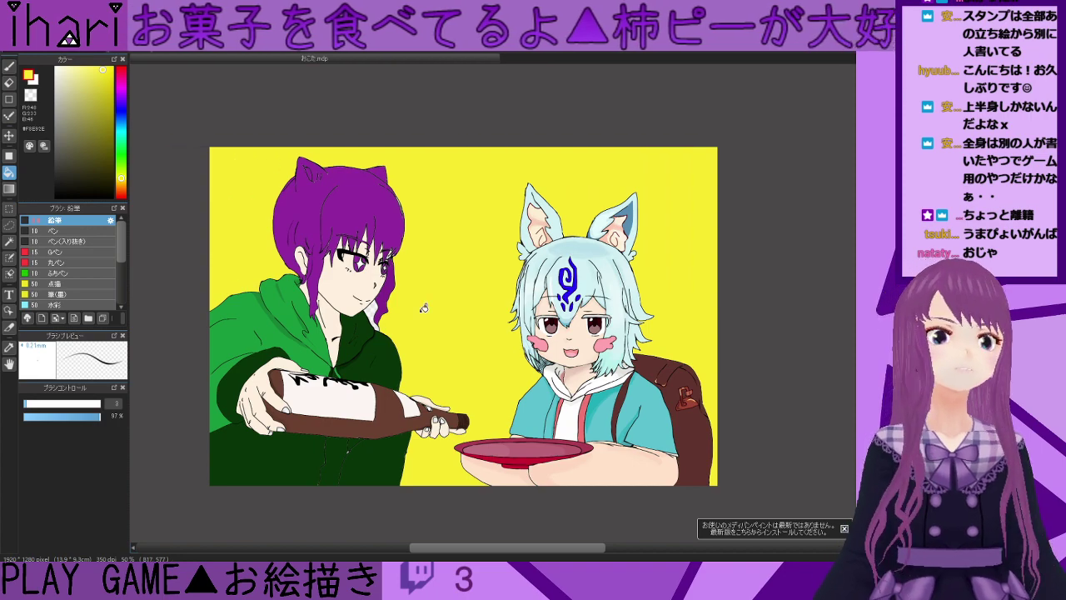
- Inspect the yellow background around the bottle, hands and red dish, and across the whole picture
scroll(480, 295, "up", 1)
scroll(392, 319, "down", 1)
scroll(404, 329, "up", 1)
scroll(511, 438, "down", 1)
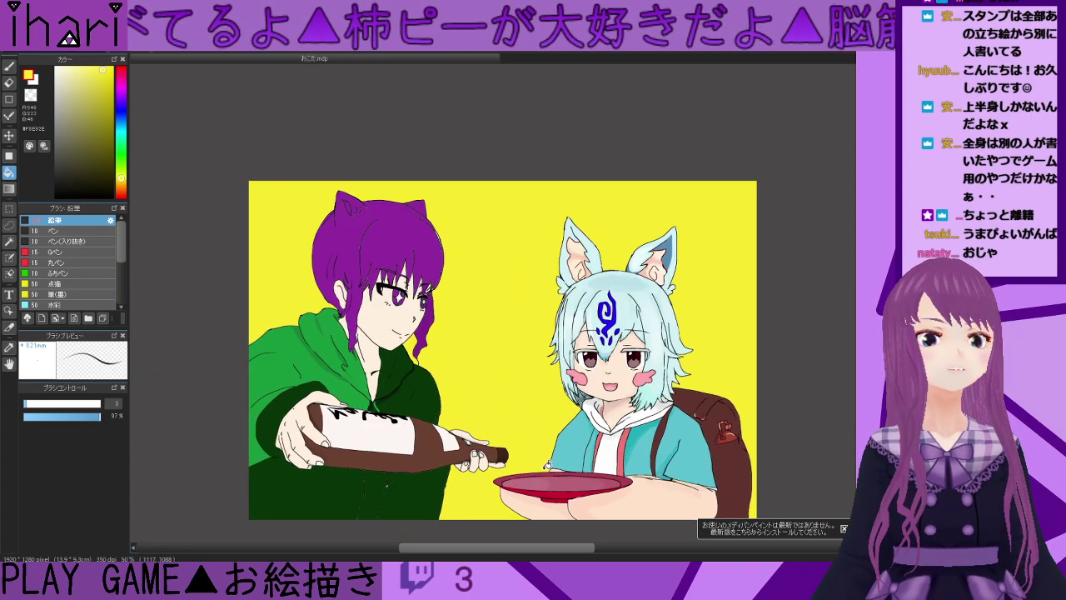
scroll(566, 450, "up", 4)
scroll(493, 303, "down", 3)
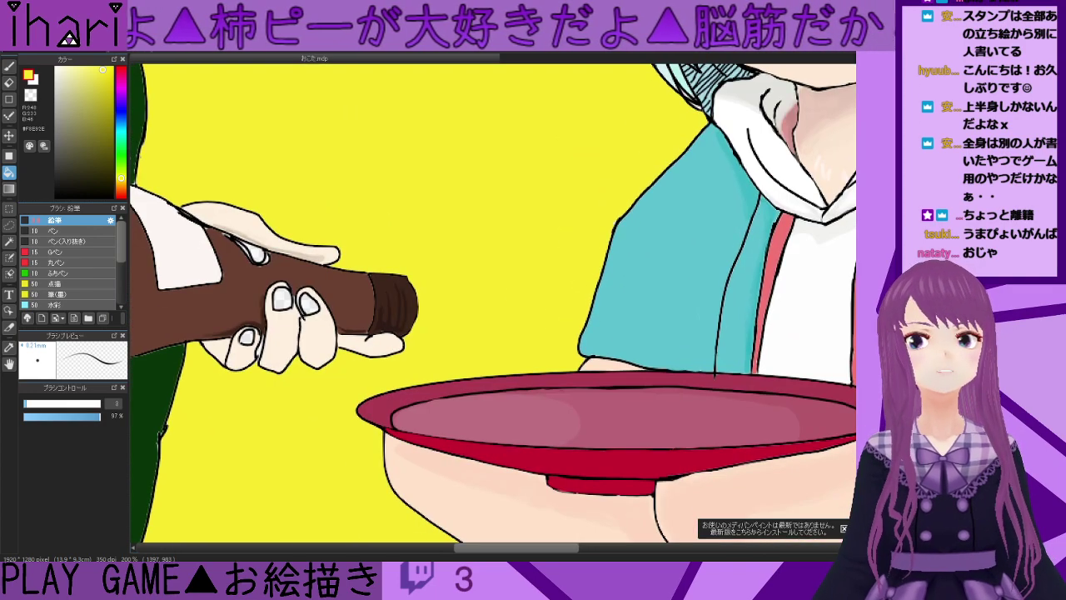
key("b")
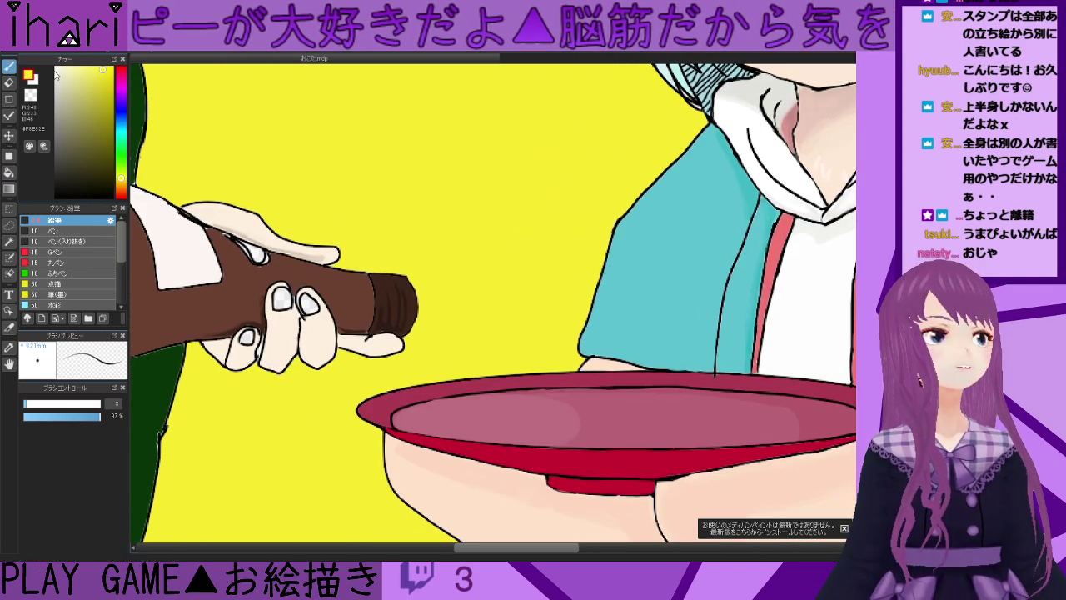
scroll(384, 275, "down", 4)
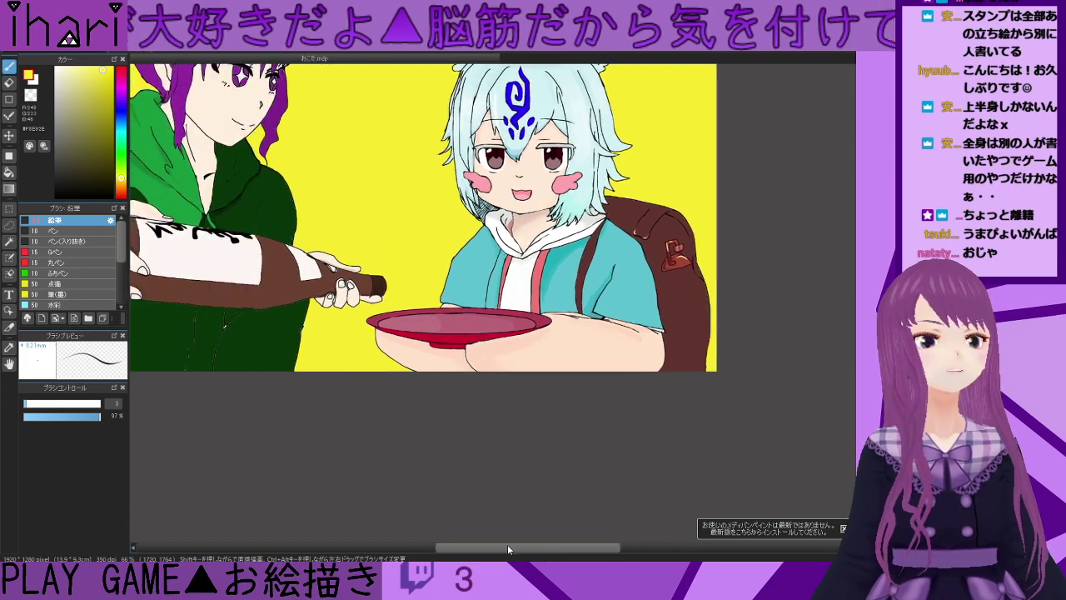
left_click_drag(507, 547, 479, 547)
scroll(418, 229, "down", 2)
left_click_drag(854, 371, 853, 351)
scroll(342, 243, "down", 1)
scroll(342, 243, "up", 4)
scroll(371, 257, "down", 2)
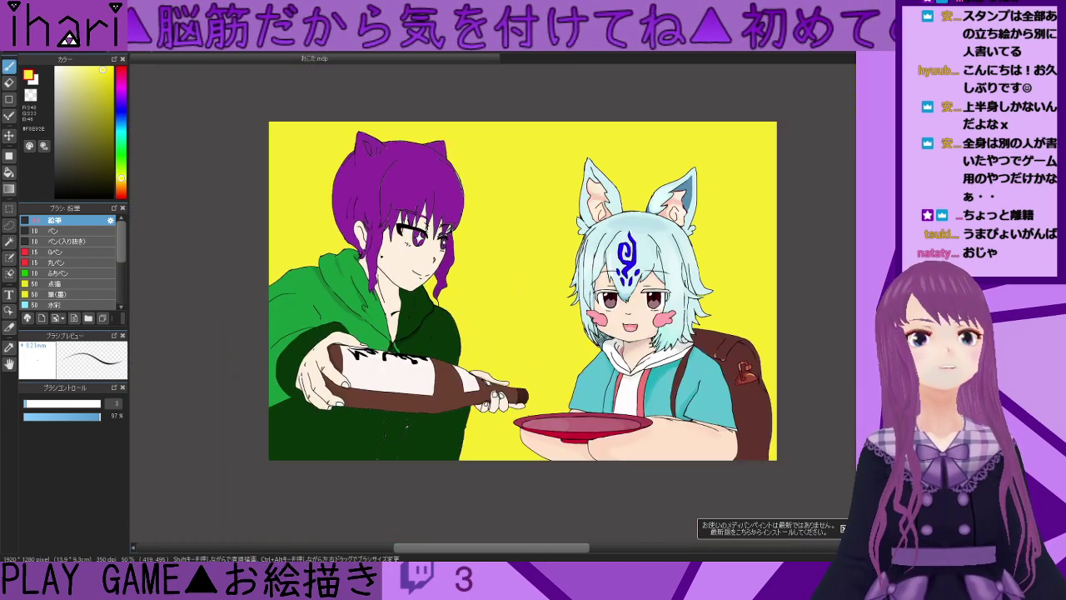